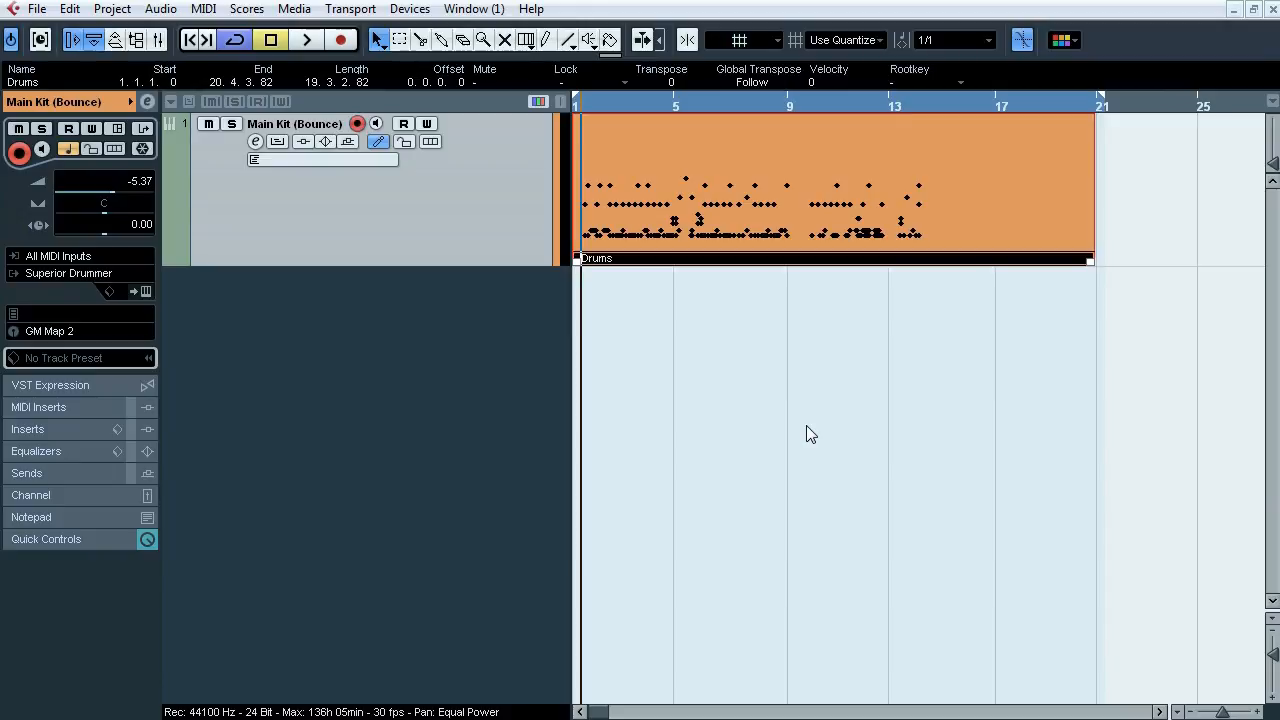
Step: Play back the Drums part, open it in the drum editor and enlarge the note grid above the velocity lane
{"action": "key", "text": "space"}
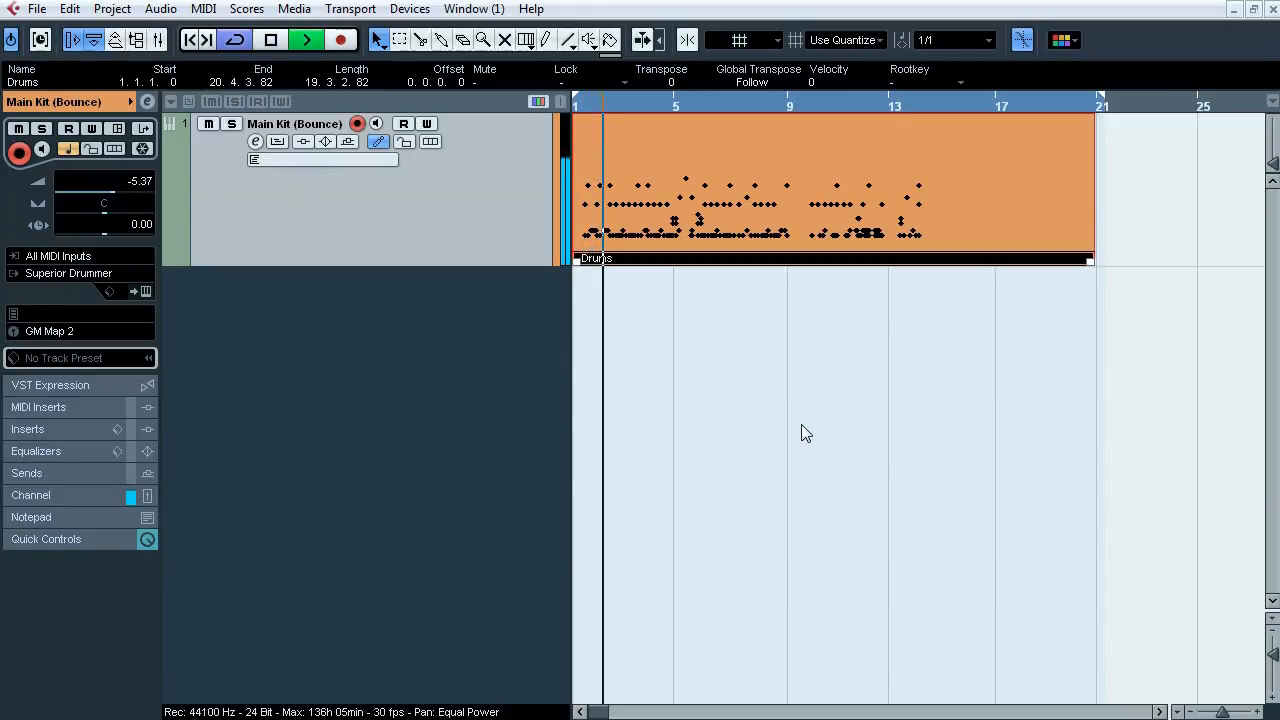
{"action": "double_click", "coordinate": [729, 187]}
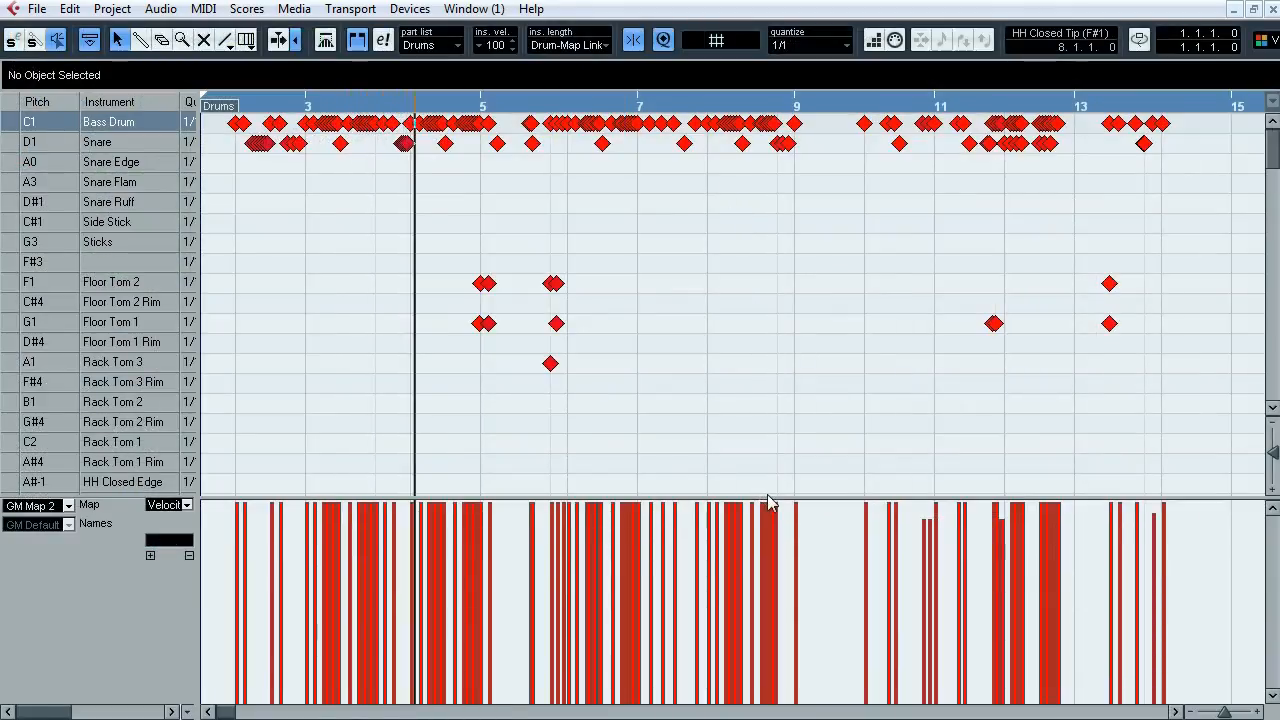
{"action": "left_click_drag", "start_coordinate": [767, 497], "coordinate": [767, 566]}
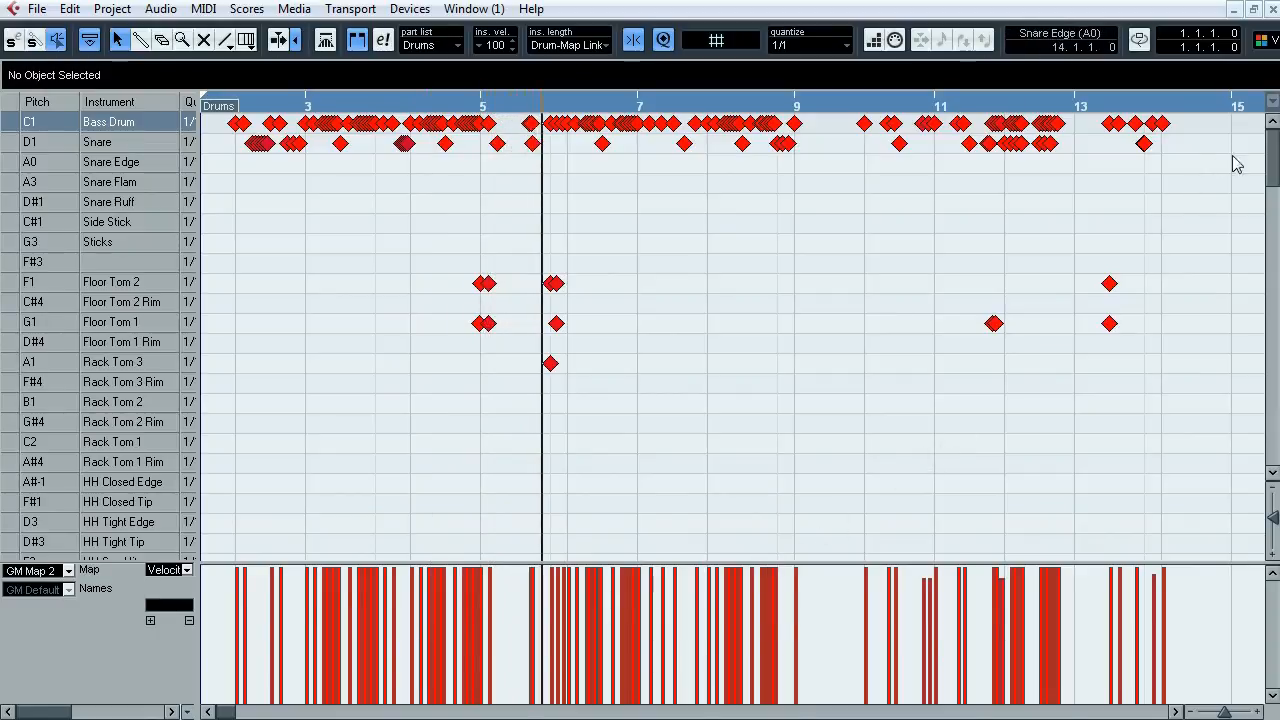
{"action": "mouse_move", "coordinate": [1272, 165]}
{"action": "left_mouse_down"}
{"action": "mouse_move", "coordinate": [1272, 290]}
{"action": "mouse_move", "coordinate": [1272, 150]}
{"action": "left_mouse_up"}
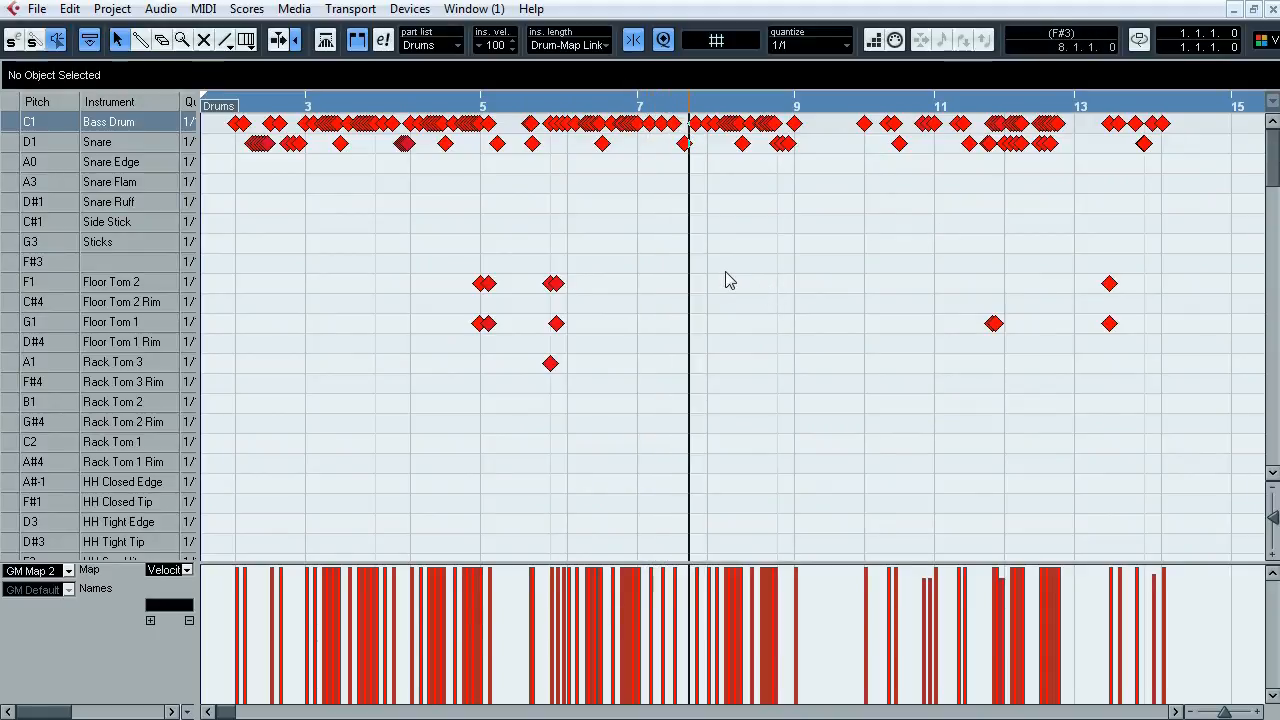
Step: Examine the spacing of the snare and bass drum hits just before bar 4 at close range in the drum editor
{"action": "left_click", "coordinate": [404, 170]}
{"action": "key", "text": "h"}
{"action": "key", "text": "h"}
{"action": "key", "text": "h"}
{"action": "key", "text": "h"}
{"action": "key", "text": "h"}
{"action": "key", "text": "h"}
{"action": "key", "text": "h"}
{"action": "key", "text": "h"}
{"action": "key", "text": "h"}
{"action": "left_click_drag", "start_coordinate": [517, 298], "coordinate": [408, 280]}
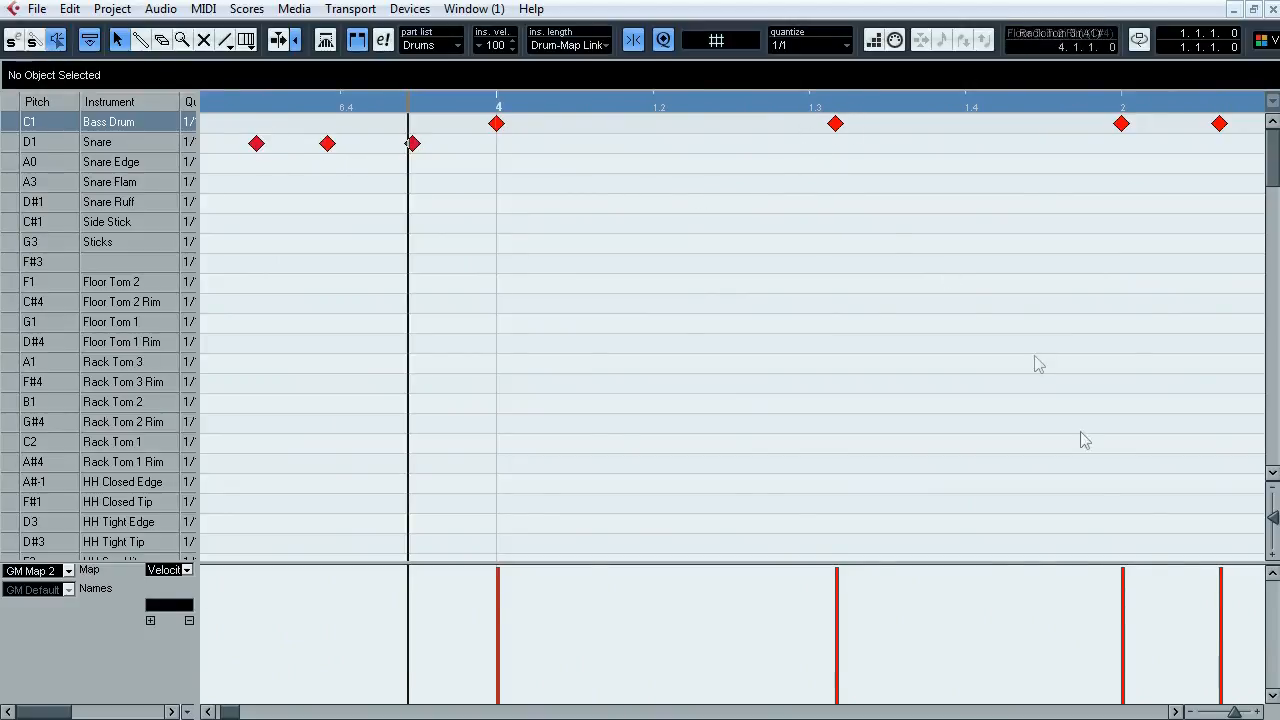
{"action": "left_click_drag", "start_coordinate": [1235, 712], "coordinate": [1225, 712]}
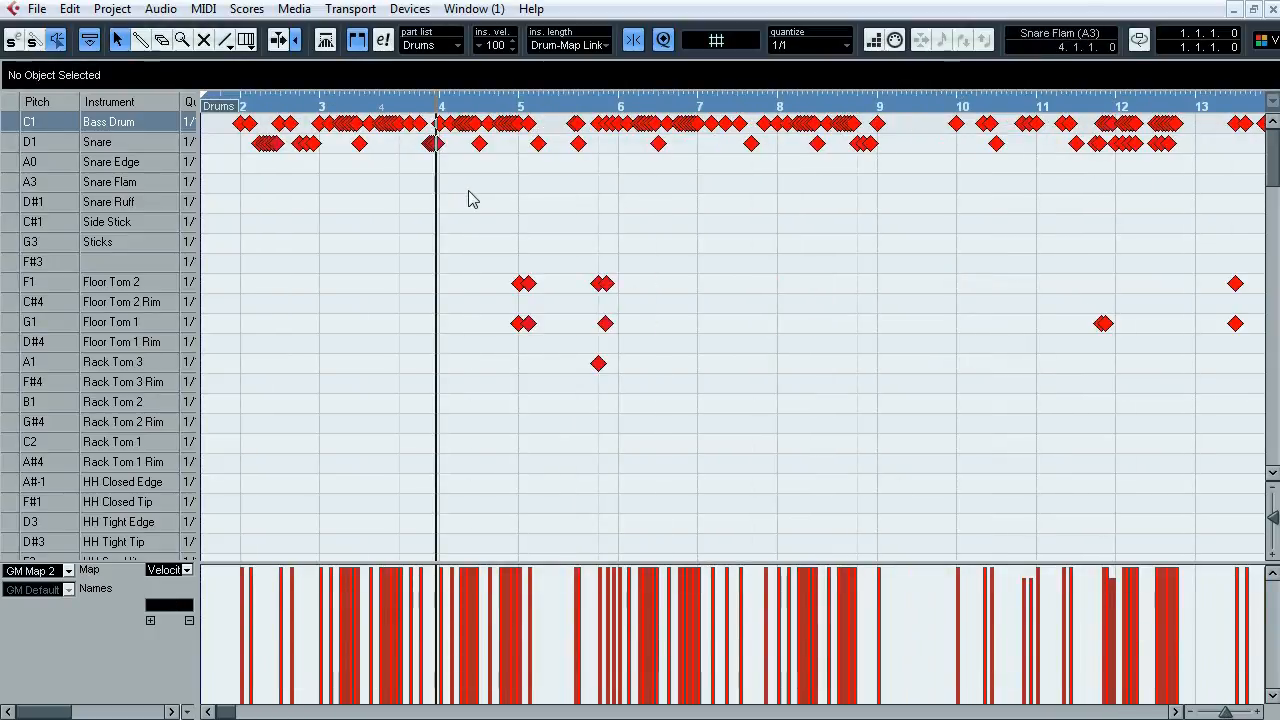
Step: Select the snare notes before bar 5 to check their velocities, and leave the drum editor
{"action": "left_click_drag", "start_coordinate": [463, 197], "coordinate": [252, 136]}
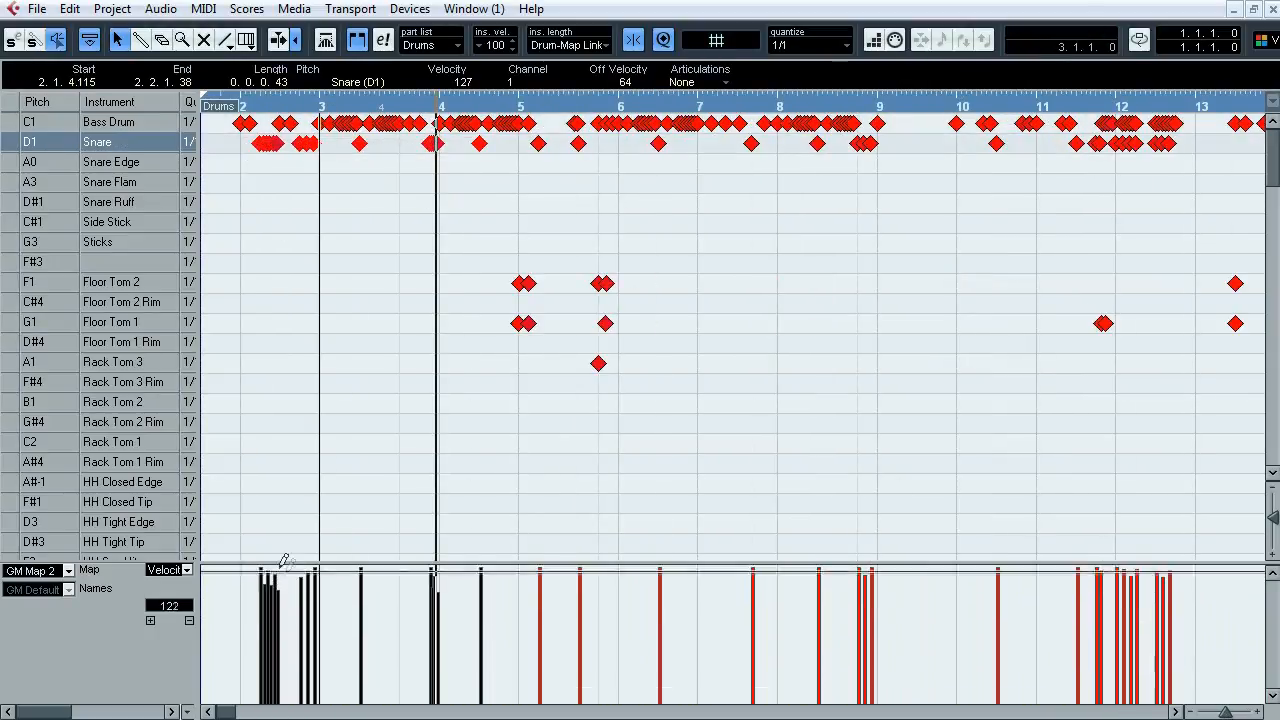
{"action": "left_click", "coordinate": [518, 107]}
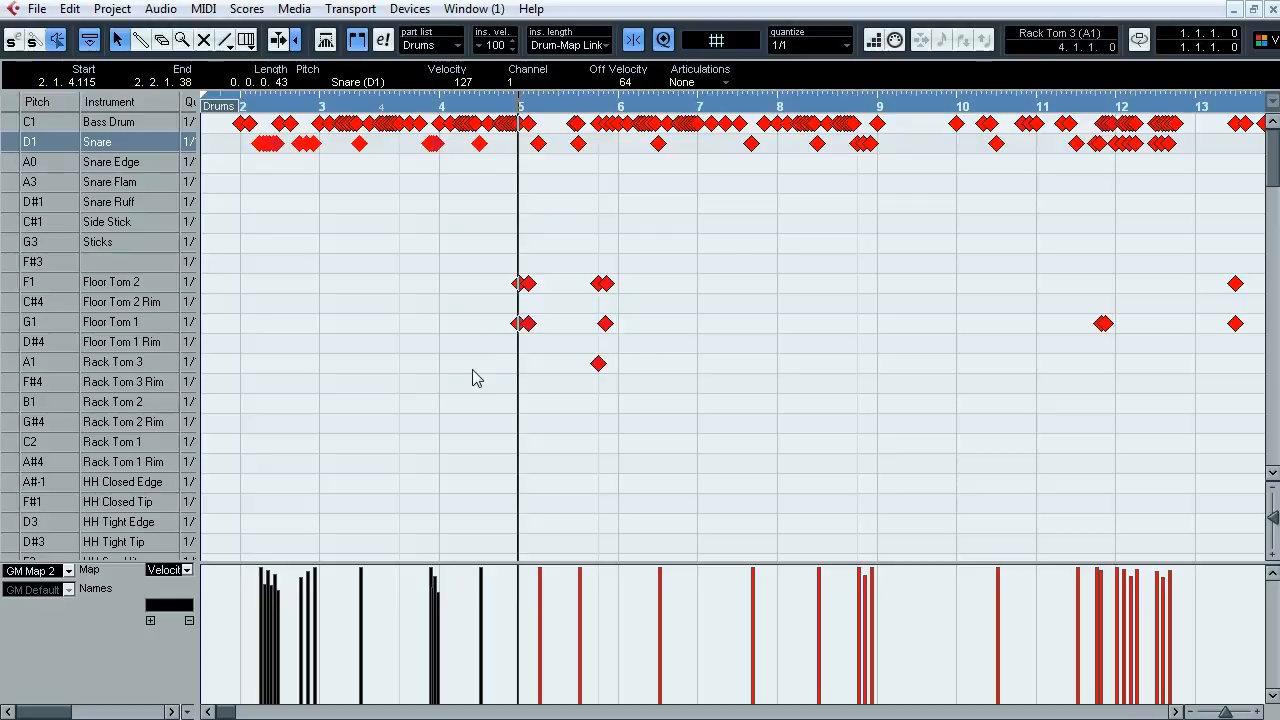
{"action": "left_click", "coordinate": [1274, 9]}
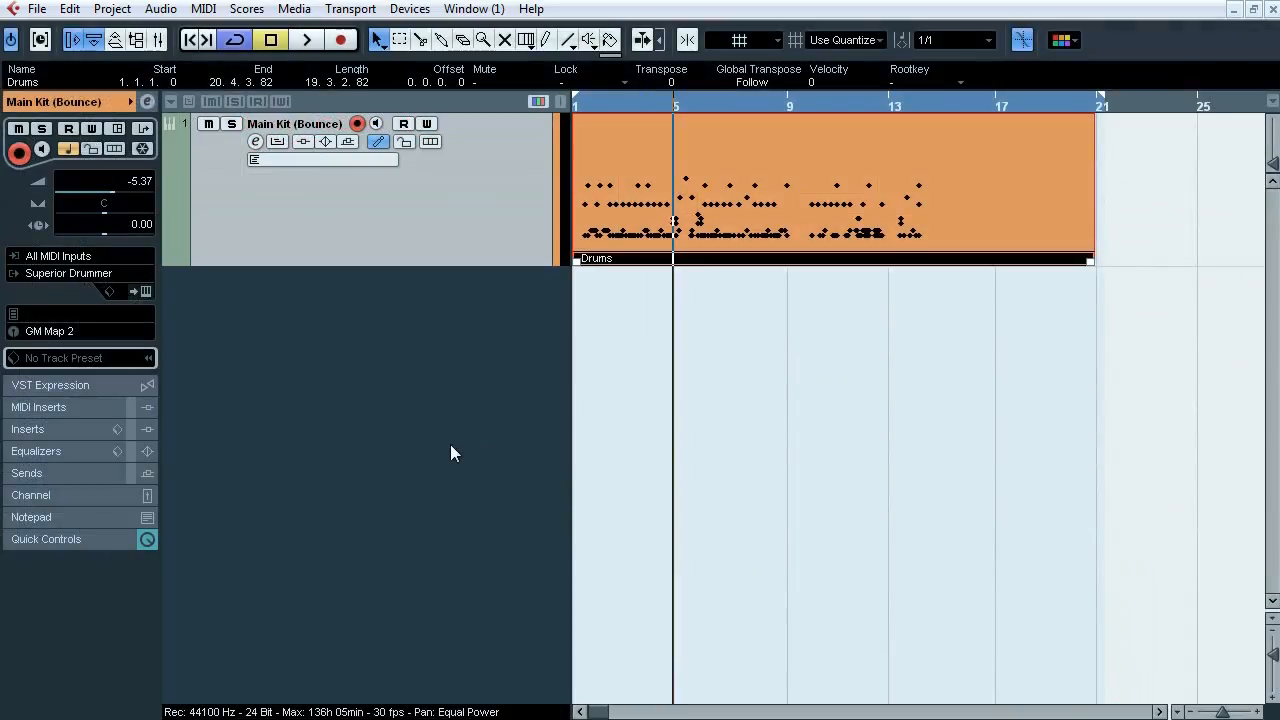
Step: Review the microphone channels in Superior Drummer's mixer, from the kick microphones through to the buses
{"action": "left_click", "coordinate": [146, 292]}
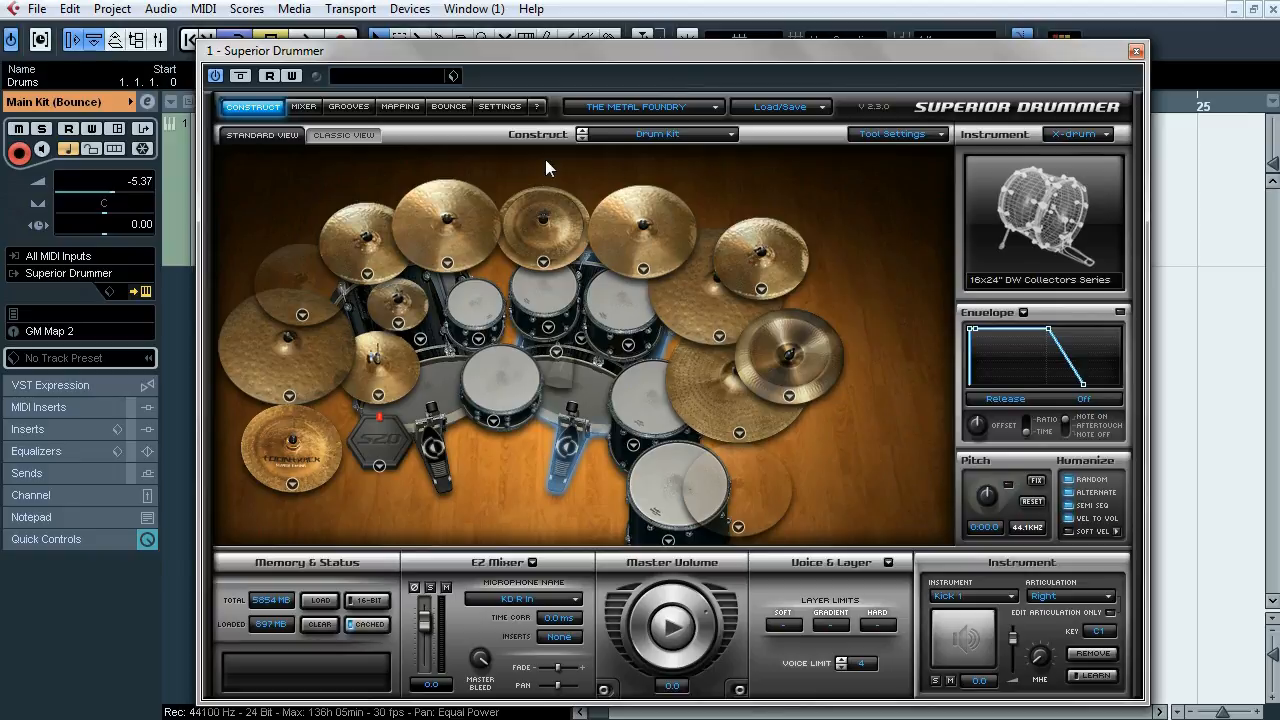
{"action": "left_click", "coordinate": [304, 106]}
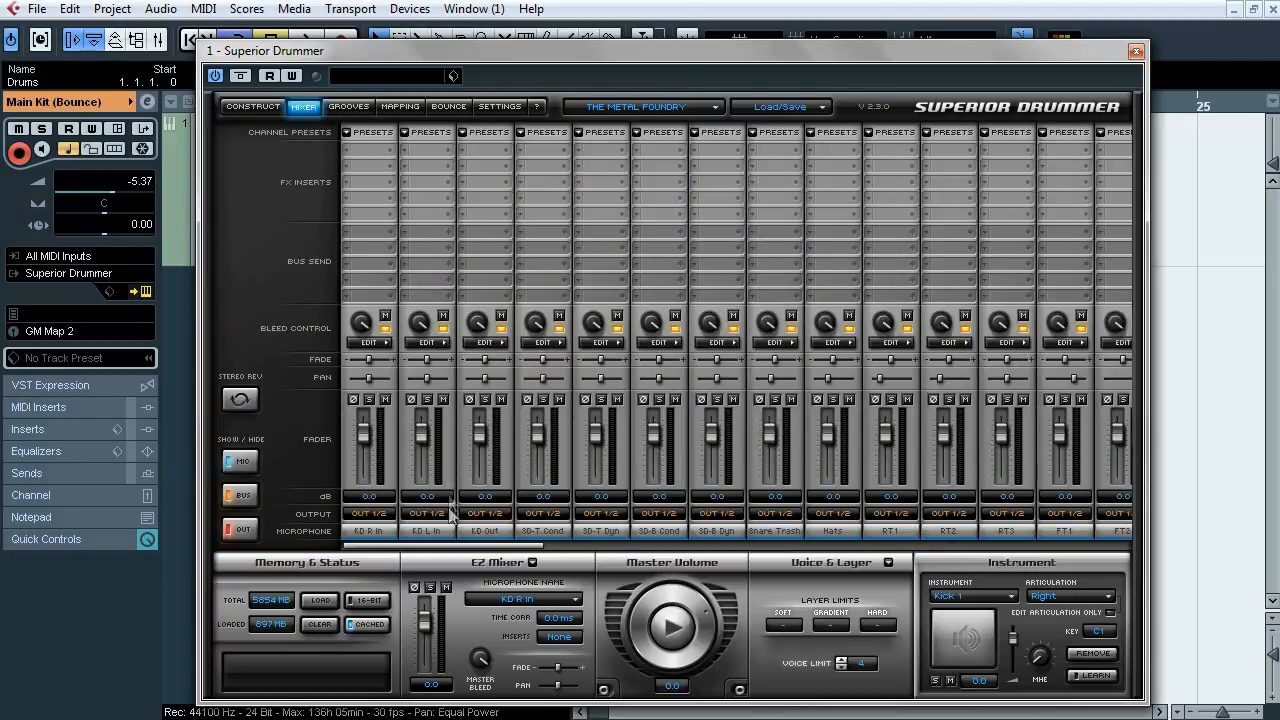
{"action": "mouse_move", "coordinate": [452, 551]}
{"action": "left_mouse_down"}
{"action": "mouse_move", "coordinate": [573, 551]}
{"action": "mouse_move", "coordinate": [452, 551]}
{"action": "left_mouse_up"}
{"action": "left_click_drag", "start_coordinate": [445, 549], "coordinate": [630, 552]}
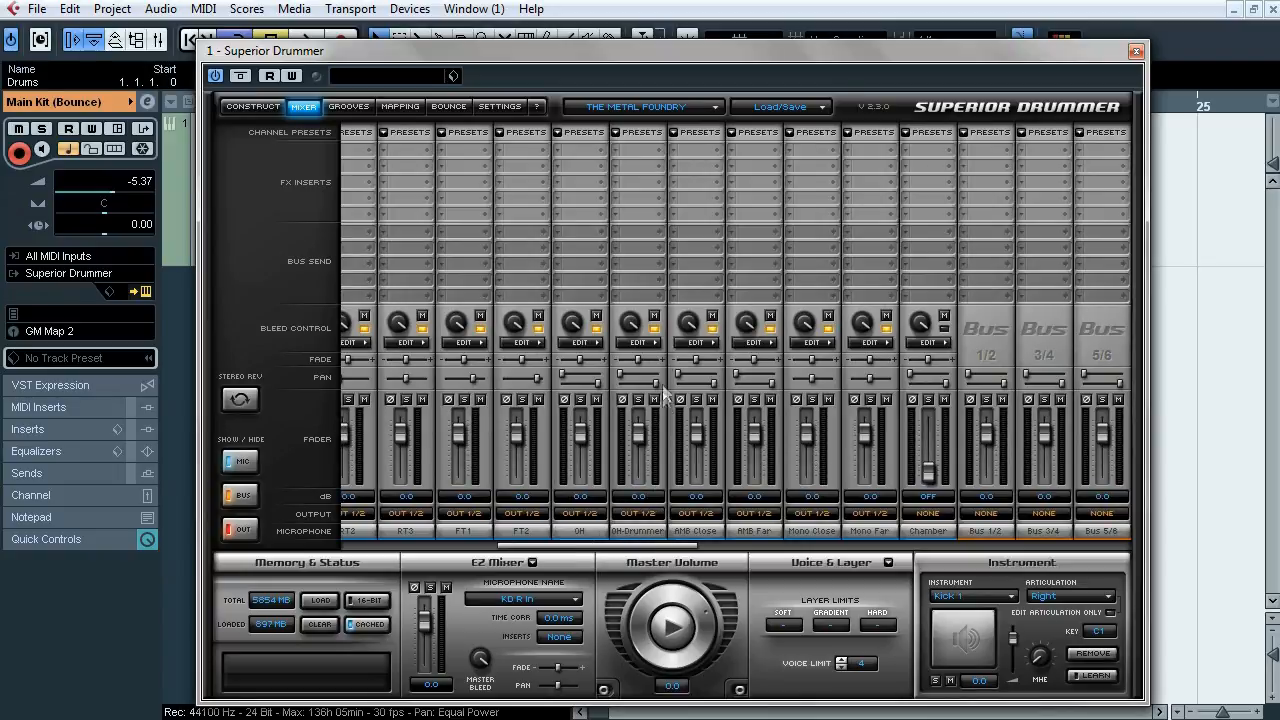
Step: Inspect the individual bleed settings of the OH-Drummer channel, then close the Superior Drummer window
{"action": "left_click", "coordinate": [657, 345]}
{"action": "left_click_drag", "start_coordinate": [790, 270], "coordinate": [792, 340]}
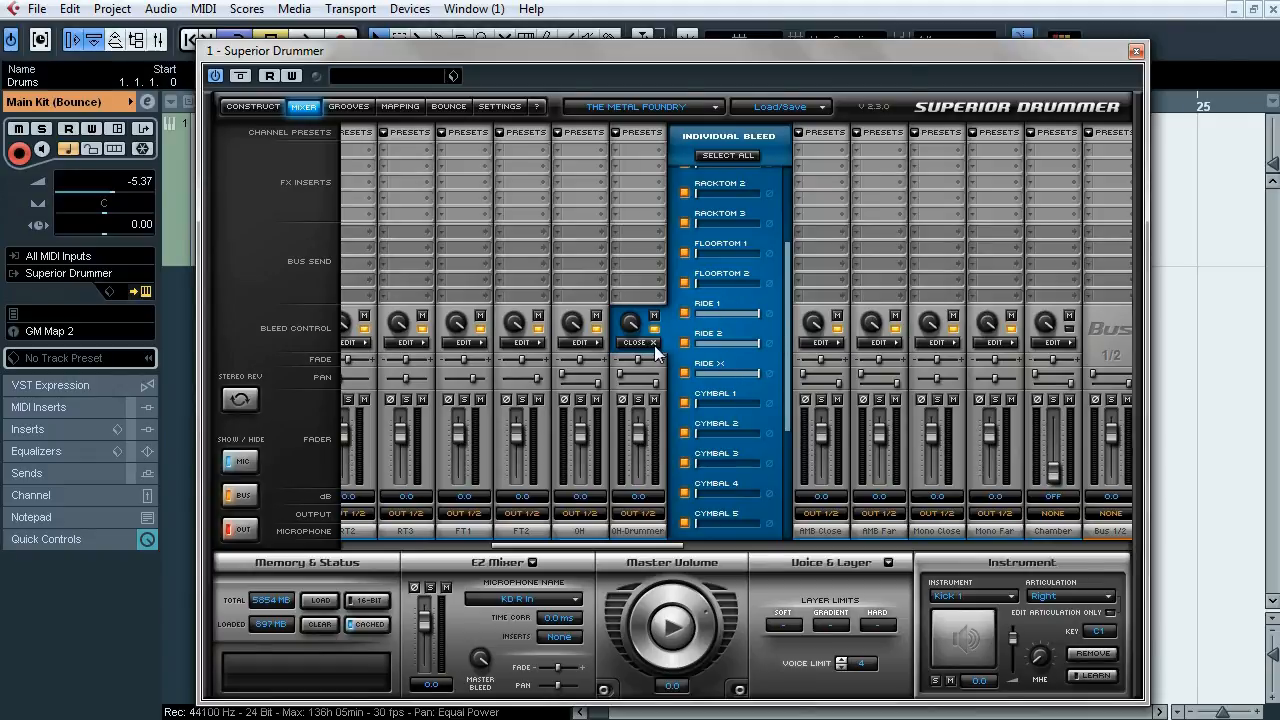
{"action": "left_click", "coordinate": [636, 342]}
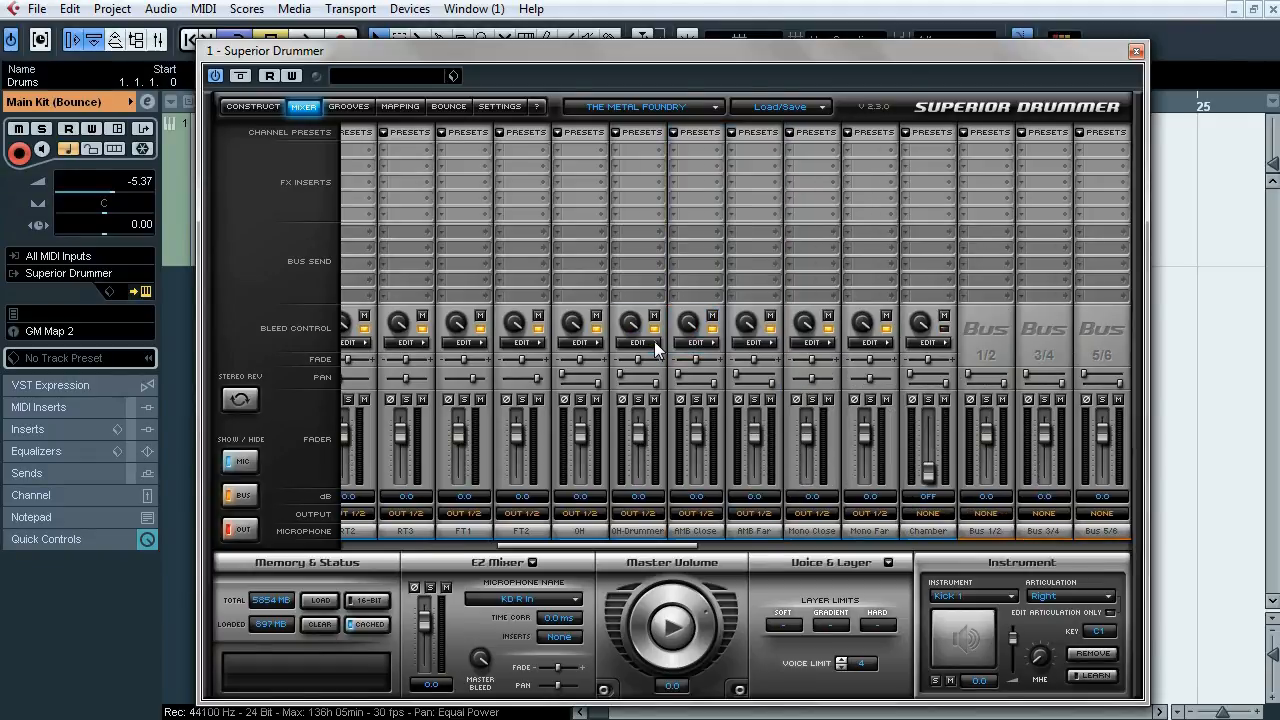
{"action": "left_click", "coordinate": [1135, 51]}
Step: Return the playback cursor to the project start and bring up Superior Drummer's Bounce dialog
{"action": "left_click_drag", "start_coordinate": [657, 105], "coordinate": [555, 104]}
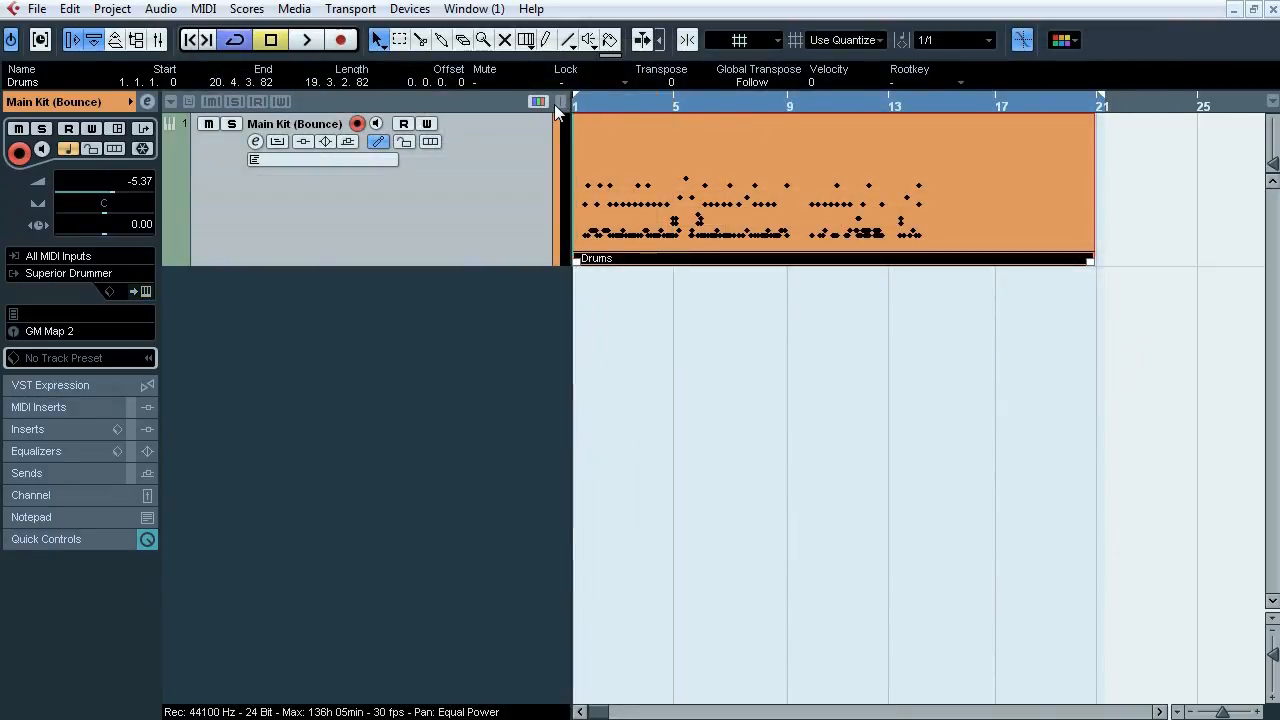
{"action": "left_click", "coordinate": [145, 291]}
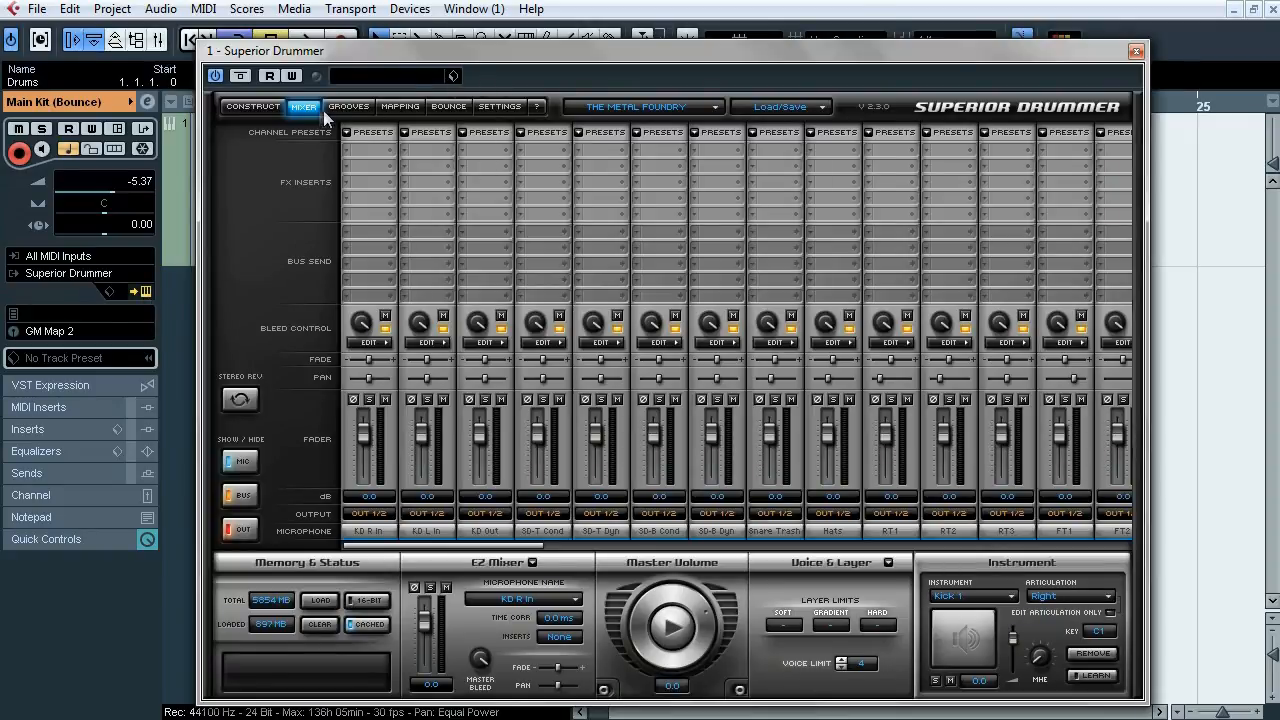
{"action": "left_click", "coordinate": [447, 107]}
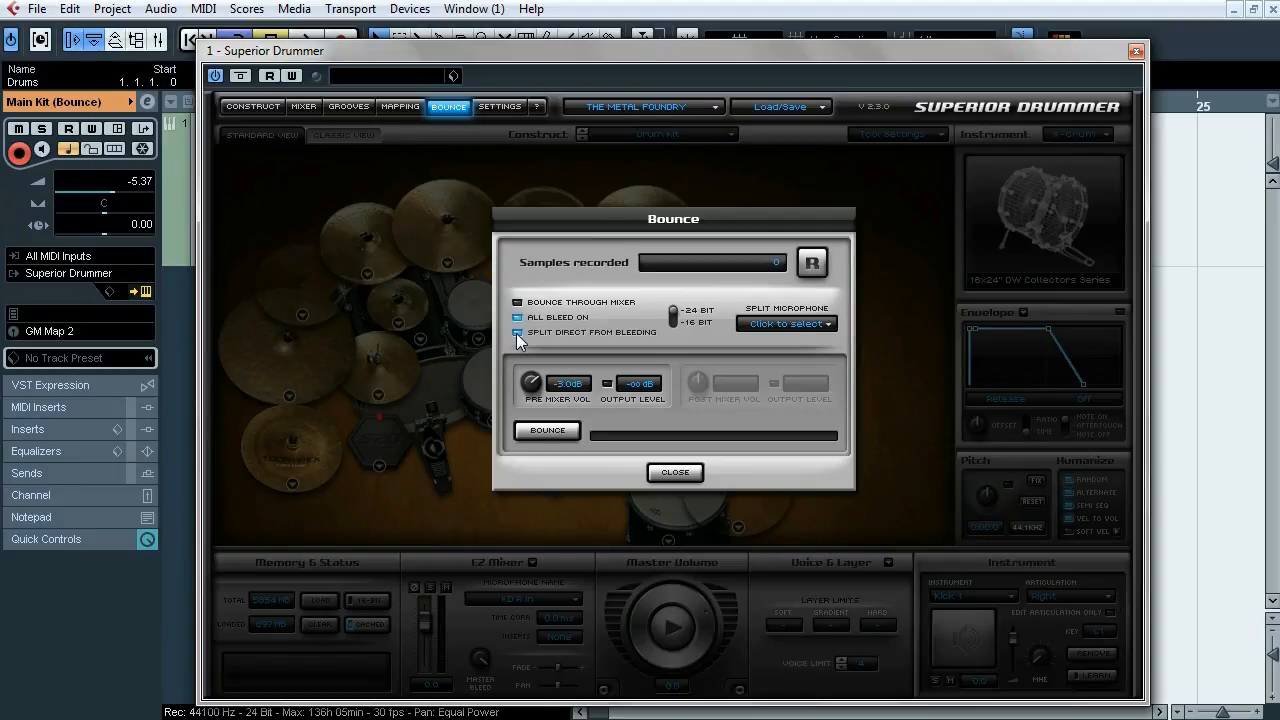
Step: Choose the split microphones for the bounce, including OH, and check the selection list
{"action": "left_click", "coordinate": [815, 324]}
{"action": "left_click", "coordinate": [792, 375]}
{"action": "left_click", "coordinate": [787, 324]}
{"action": "left_click", "coordinate": [810, 396]}
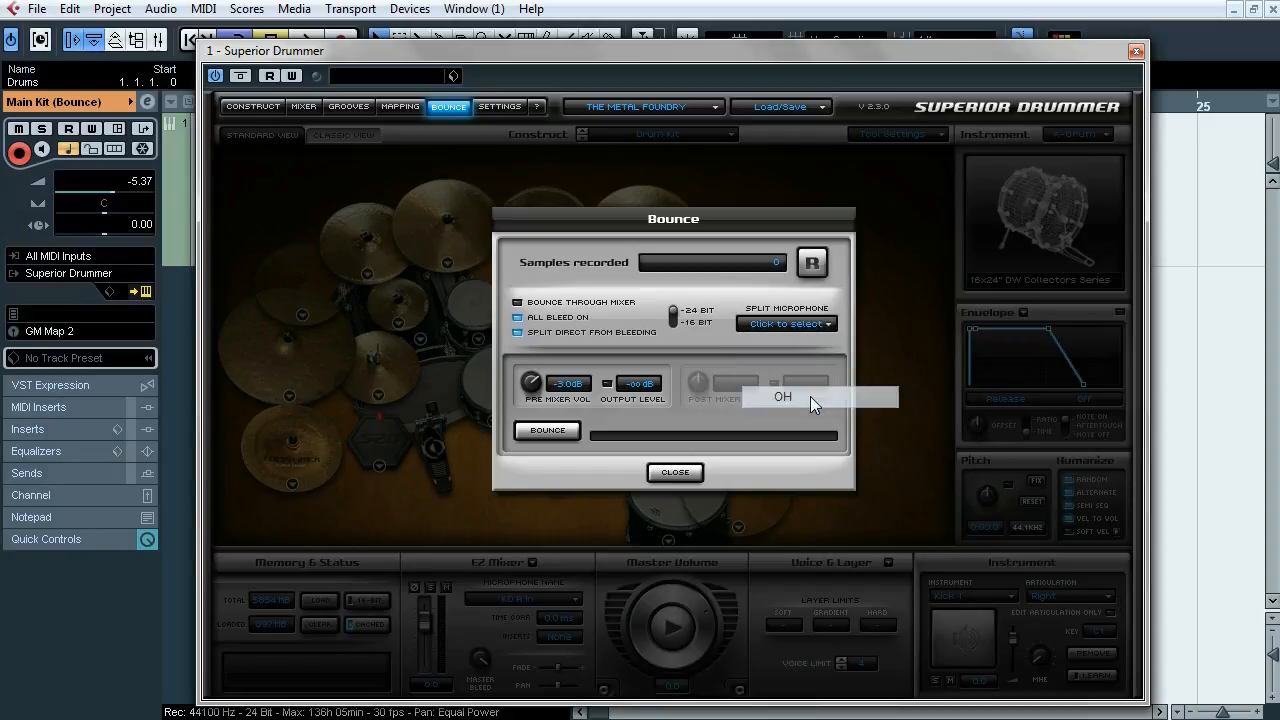
{"action": "left_click", "coordinate": [815, 326]}
{"action": "left_click", "coordinate": [815, 328]}
{"action": "left_click", "coordinate": [818, 326]}
{"action": "left_click", "coordinate": [810, 302]}
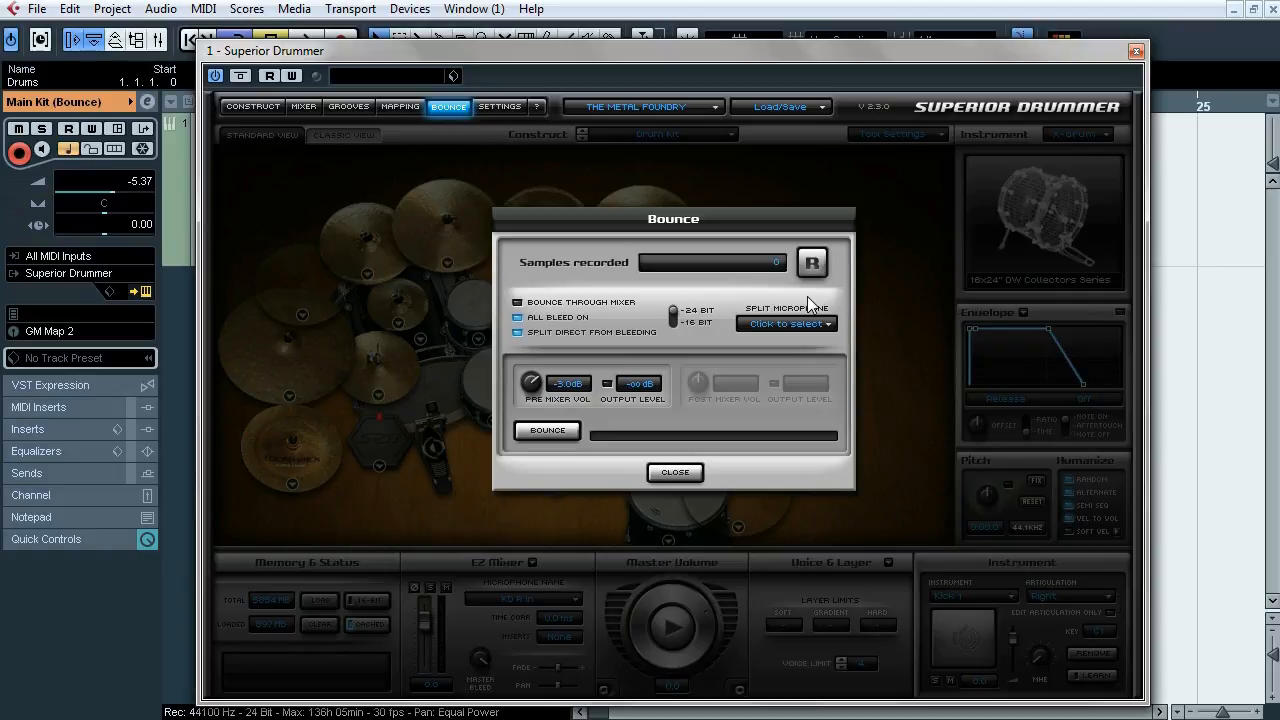
Step: Arm sample recording in the Bounce dialog and start project playback, moving the plug-in window clear of the transport
{"action": "left_click", "coordinate": [812, 265]}
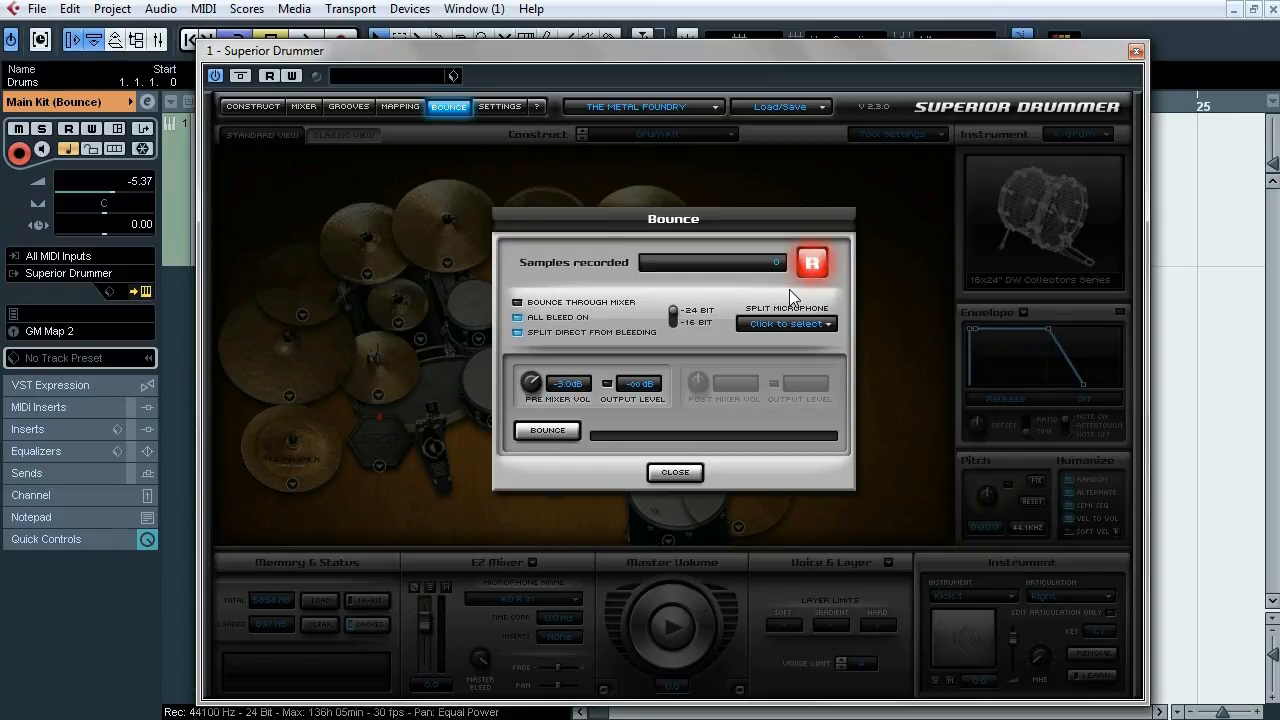
{"action": "left_click_drag", "start_coordinate": [775, 58], "coordinate": [866, 340]}
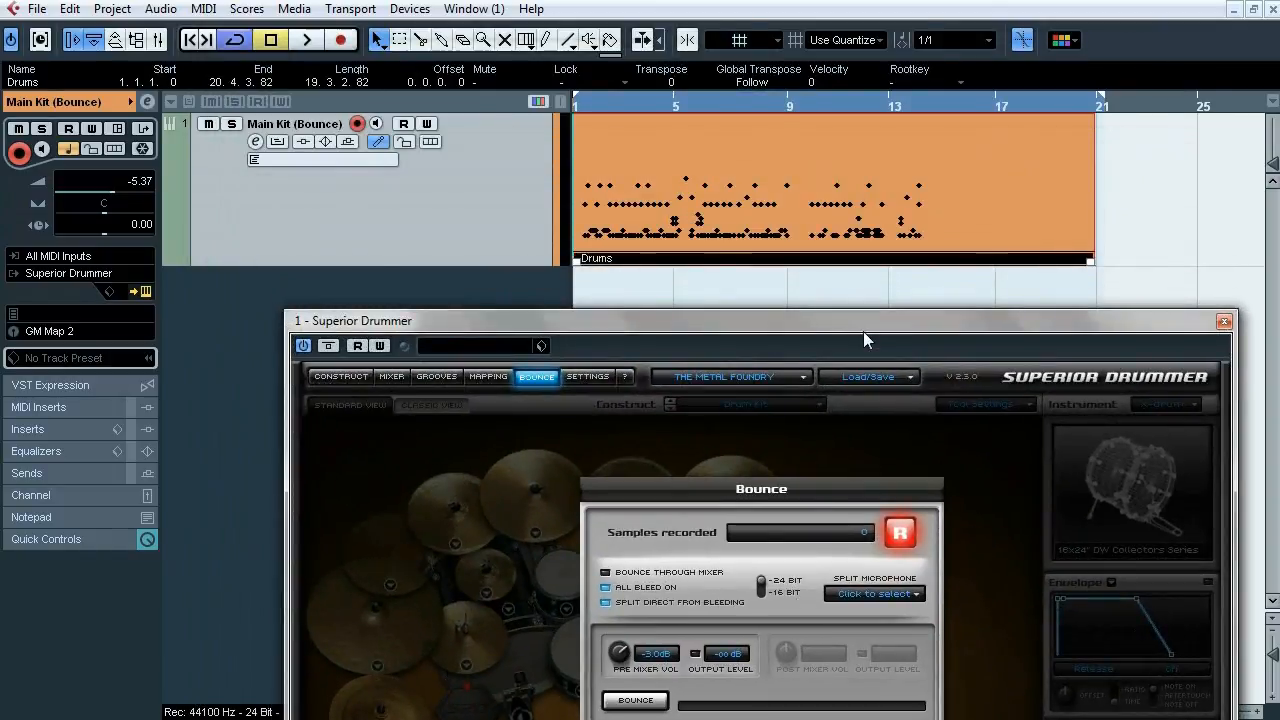
{"action": "left_click", "coordinate": [306, 43]}
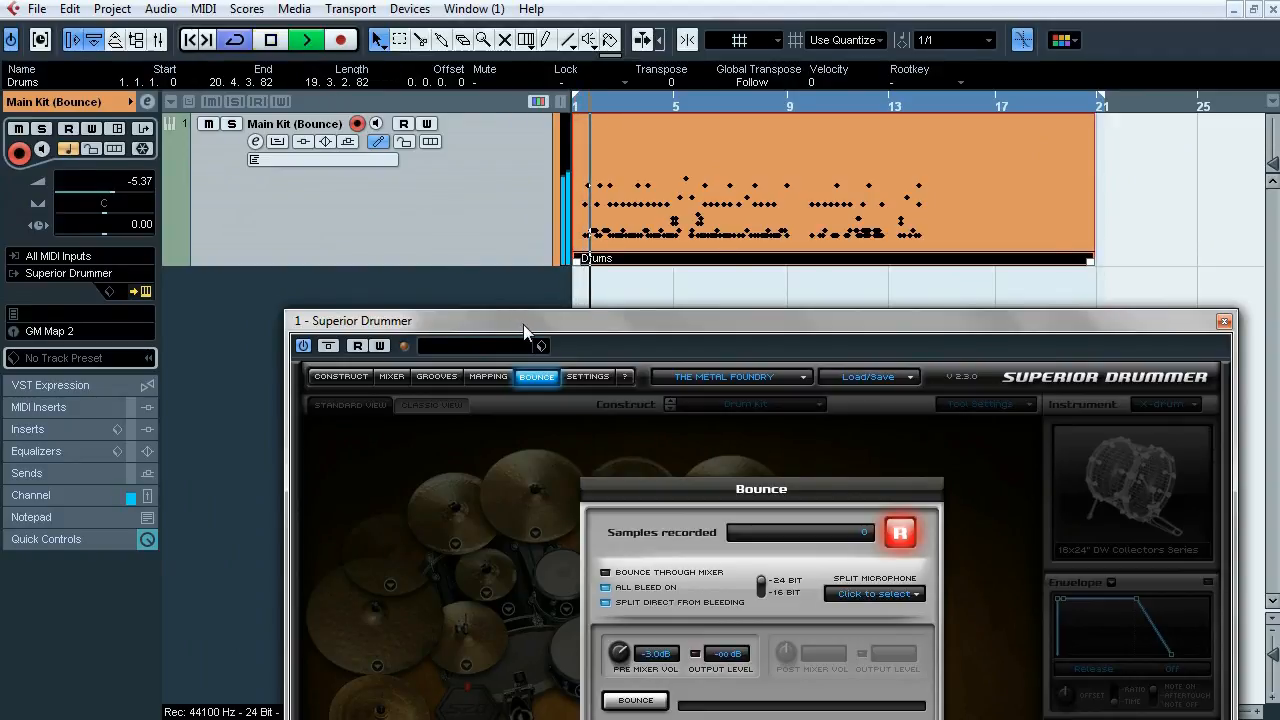
Step: Show the project mixer and pull the Stereo Out fader all the way down while the bounce recording runs
{"action": "key", "text": "F3"}
{"action": "left_click_drag", "start_coordinate": [272, 281], "coordinate": [276, 440]}
{"action": "left_click_drag", "start_coordinate": [498, 325], "coordinate": [509, 26]}
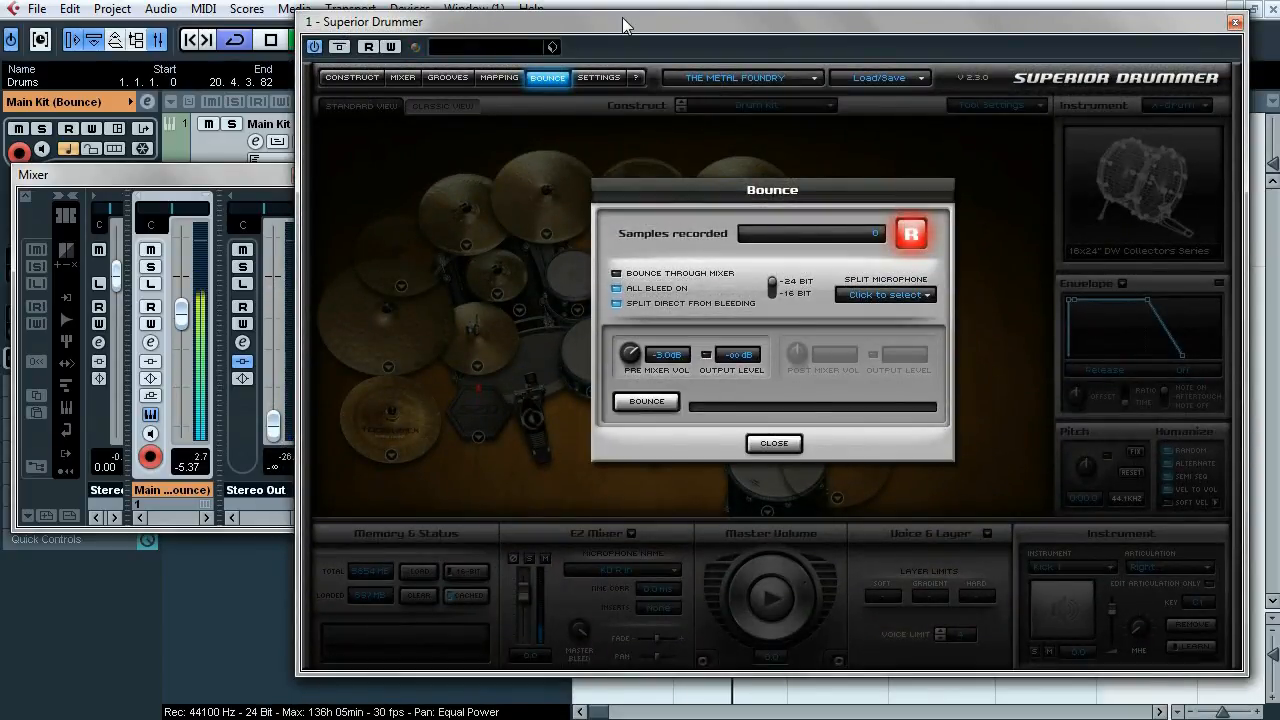
{"action": "left_click_drag", "start_coordinate": [623, 24], "coordinate": [525, 332]}
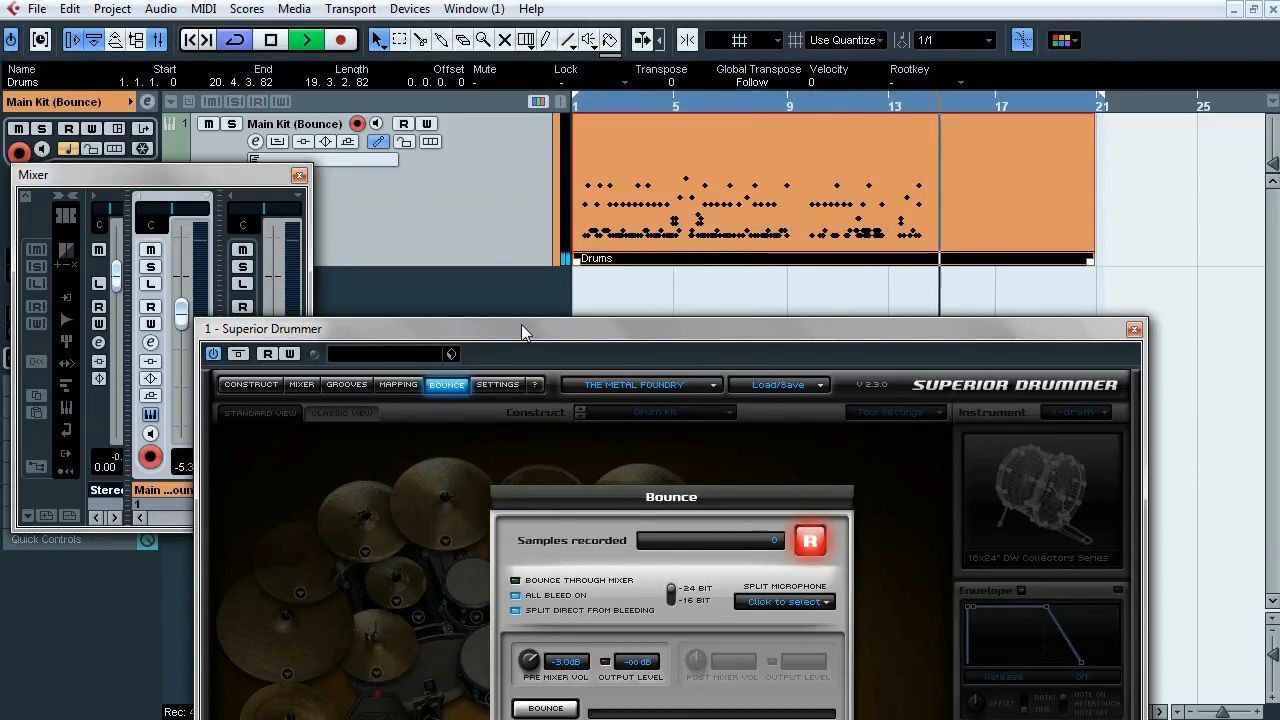
Step: Stop playback to end the sample recording and restore the Stereo Out fader to 0.00
{"action": "left_click", "coordinate": [270, 40]}
{"action": "left_click_drag", "start_coordinate": [460, 330], "coordinate": [545, 25]}
{"action": "left_click", "coordinate": [283, 400]}
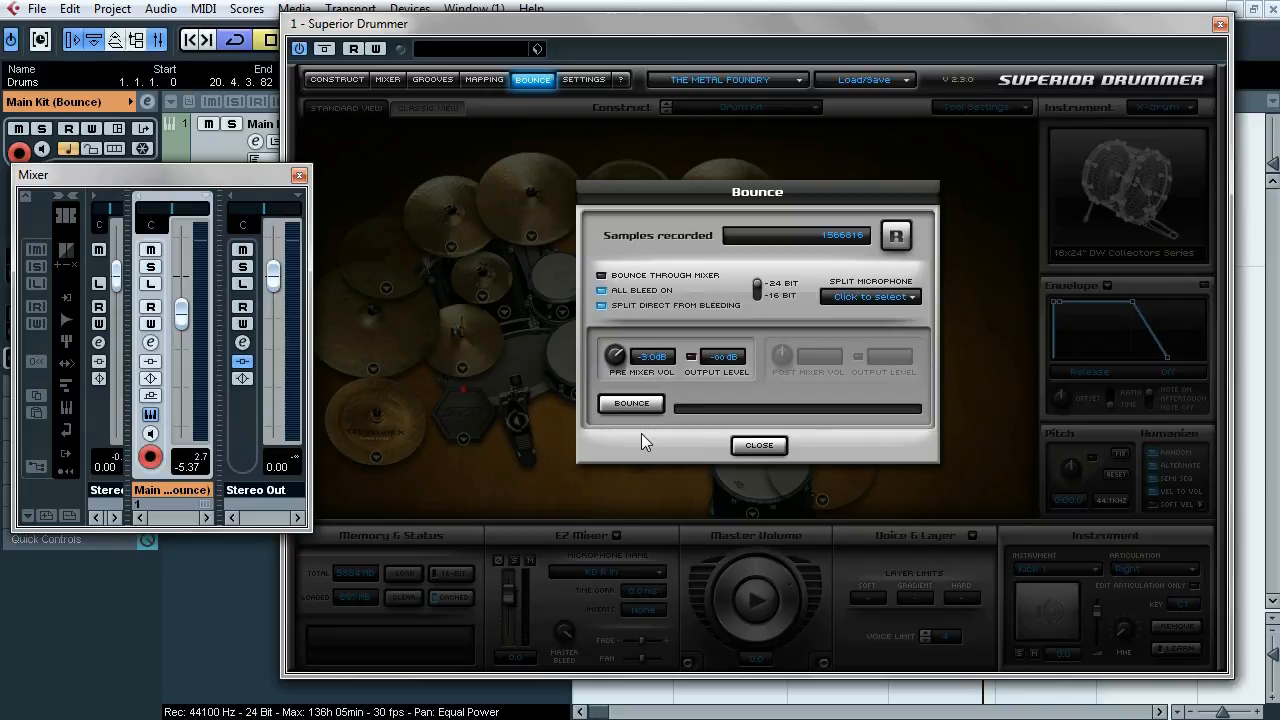
Step: Close the Bounce dialog, the Superior Drummer window and the project mixer
{"action": "left_click", "coordinate": [760, 446]}
{"action": "left_click", "coordinate": [1220, 25]}
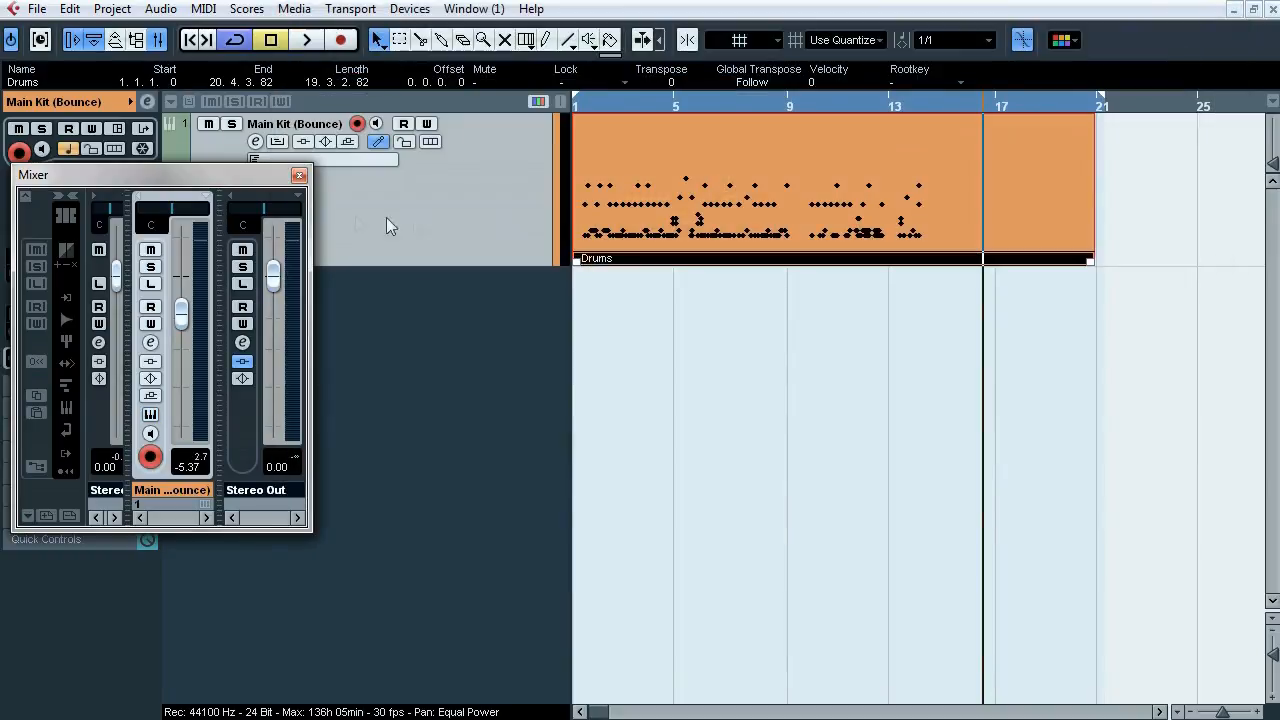
{"action": "left_click", "coordinate": [302, 176]}
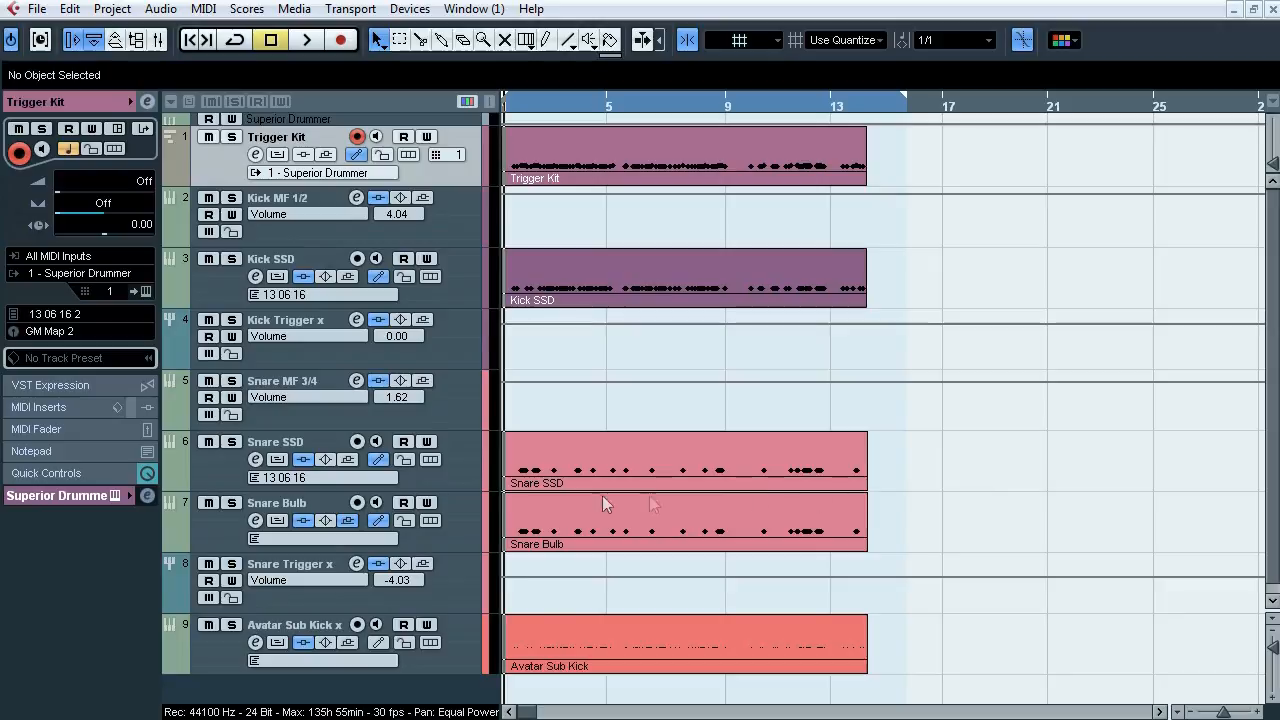
Step: Select the Kick Trigger x, Snare Trigger x and Avatar Sub Kick x tracks and listen to the trigger project up to about bar 5
{"action": "left_click", "coordinate": [456, 351]}
{"action": "left_click", "coordinate": [452, 589], "text": "ctrl"}
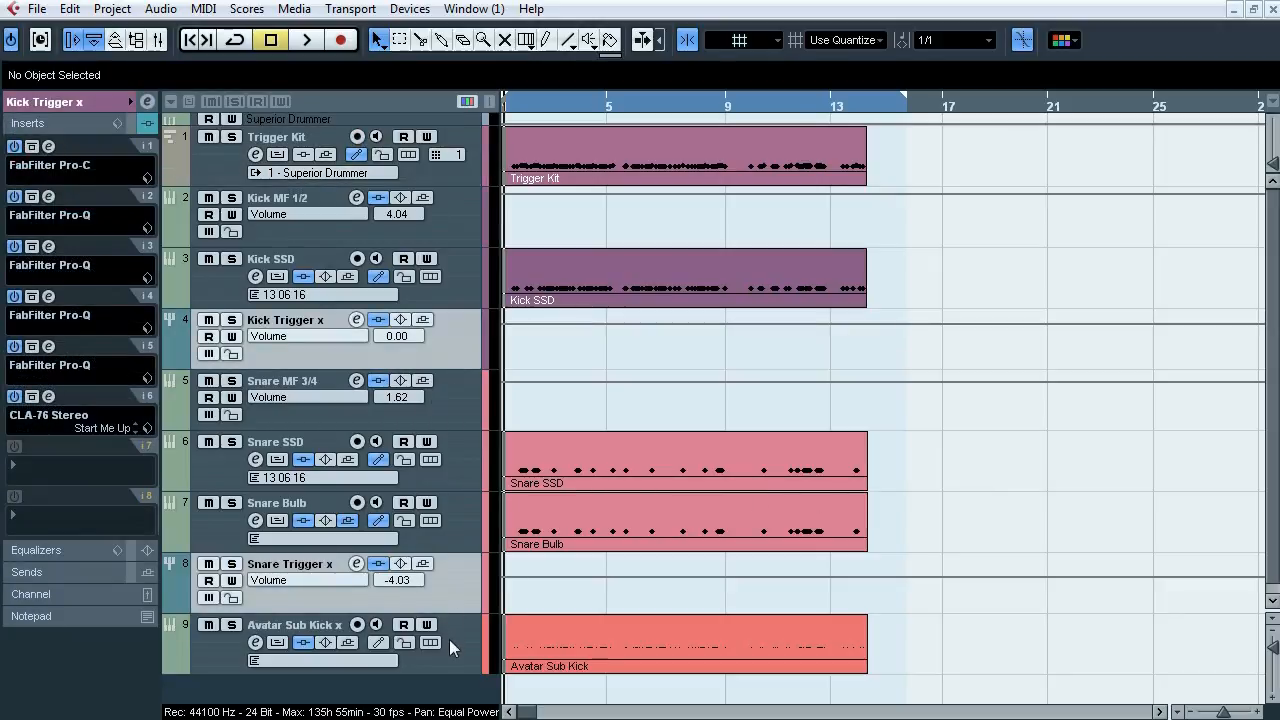
{"action": "left_click", "coordinate": [449, 639], "text": "ctrl"}
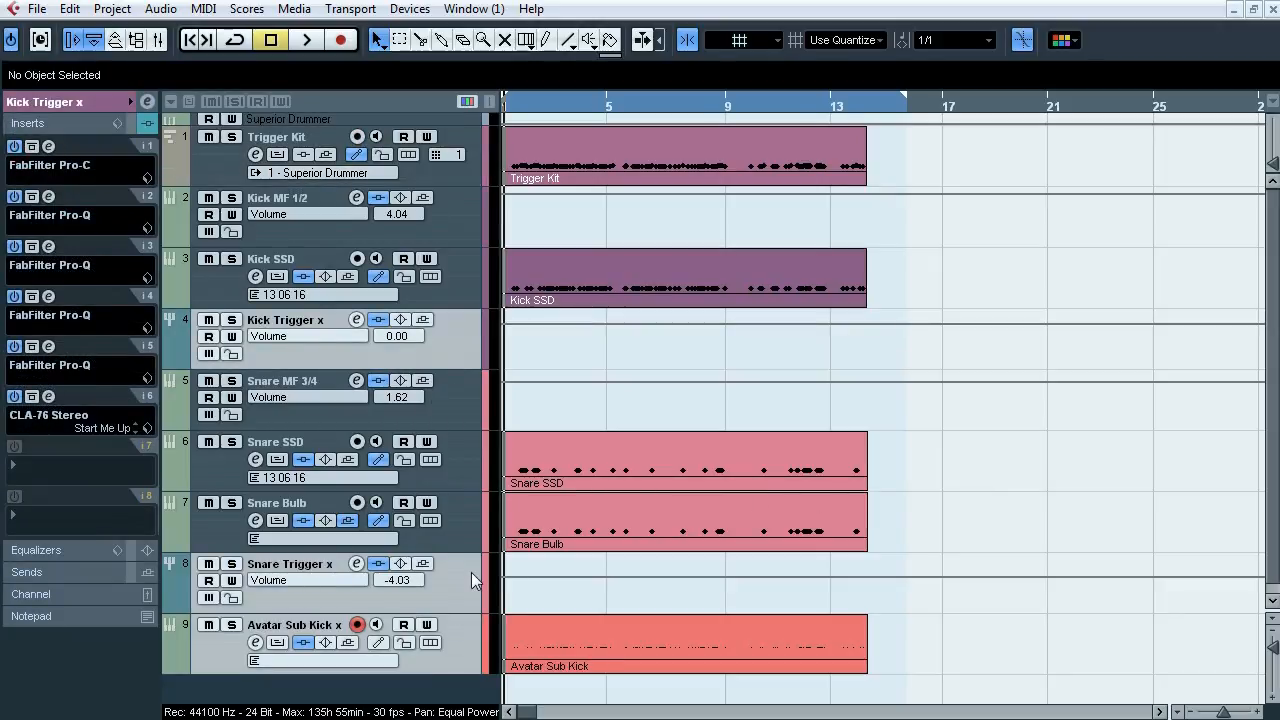
{"action": "key", "text": "space"}
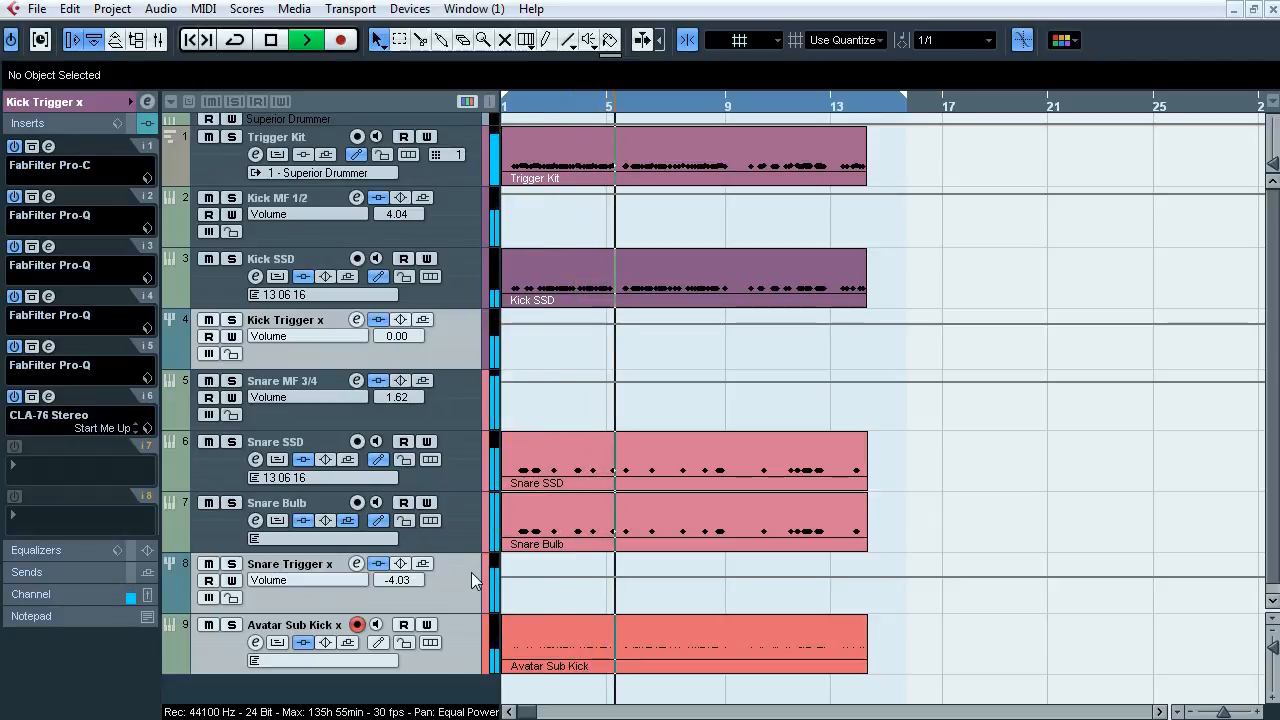
{"action": "key", "text": "space"}
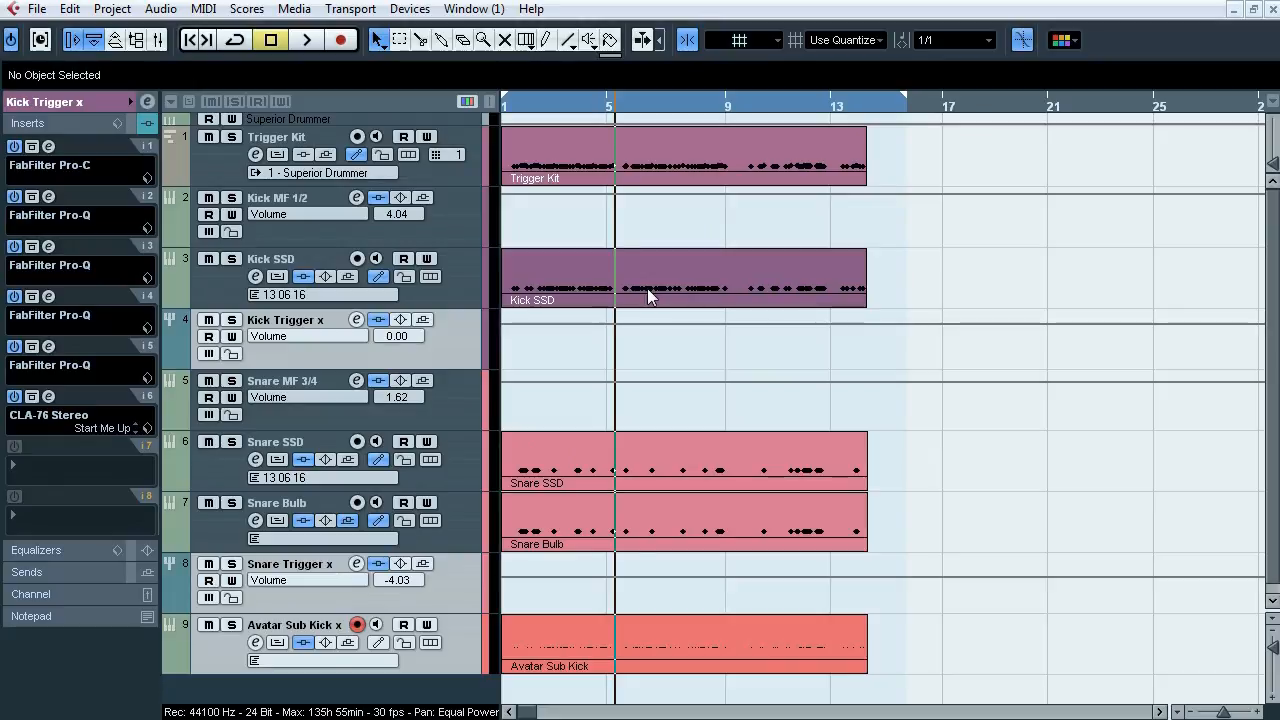
Step: Review the Trigger Kit track's Superior Drummer kit layout and mixer routing, then close the plug-in window
{"action": "left_click", "coordinate": [234, 145]}
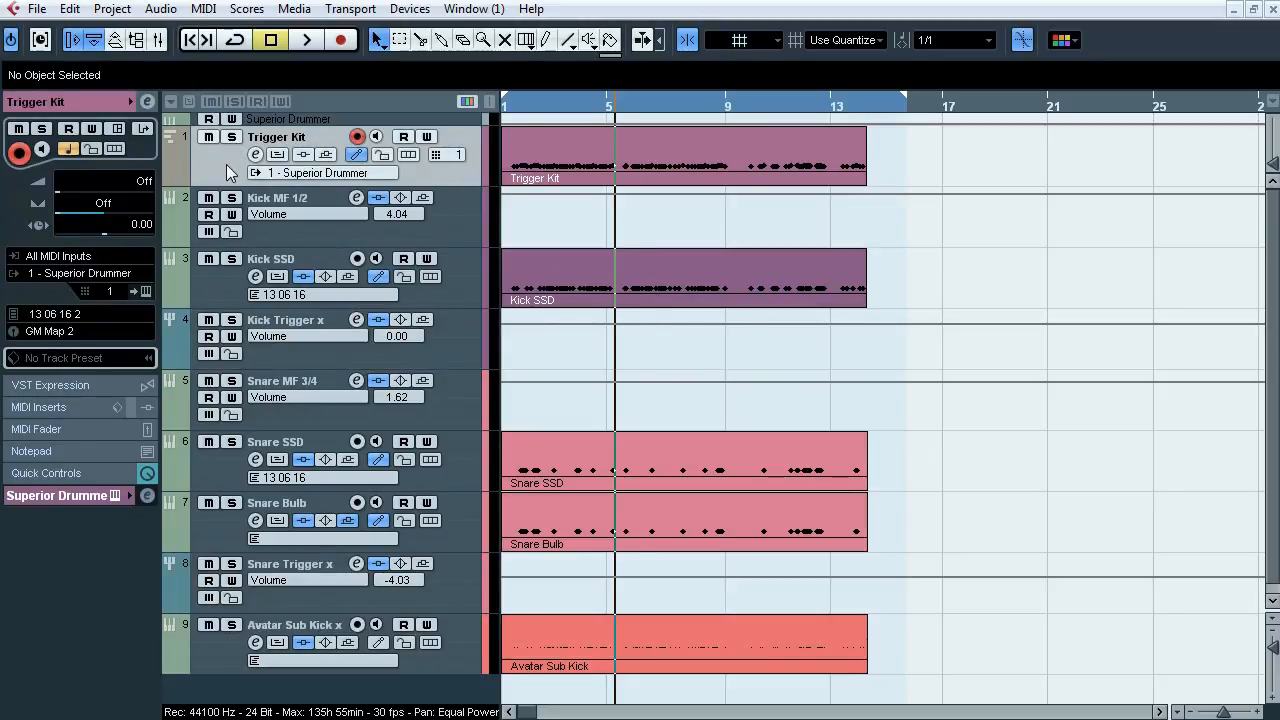
{"action": "left_click", "coordinate": [146, 291]}
{"action": "left_click_drag", "start_coordinate": [415, 395], "coordinate": [500, 47]}
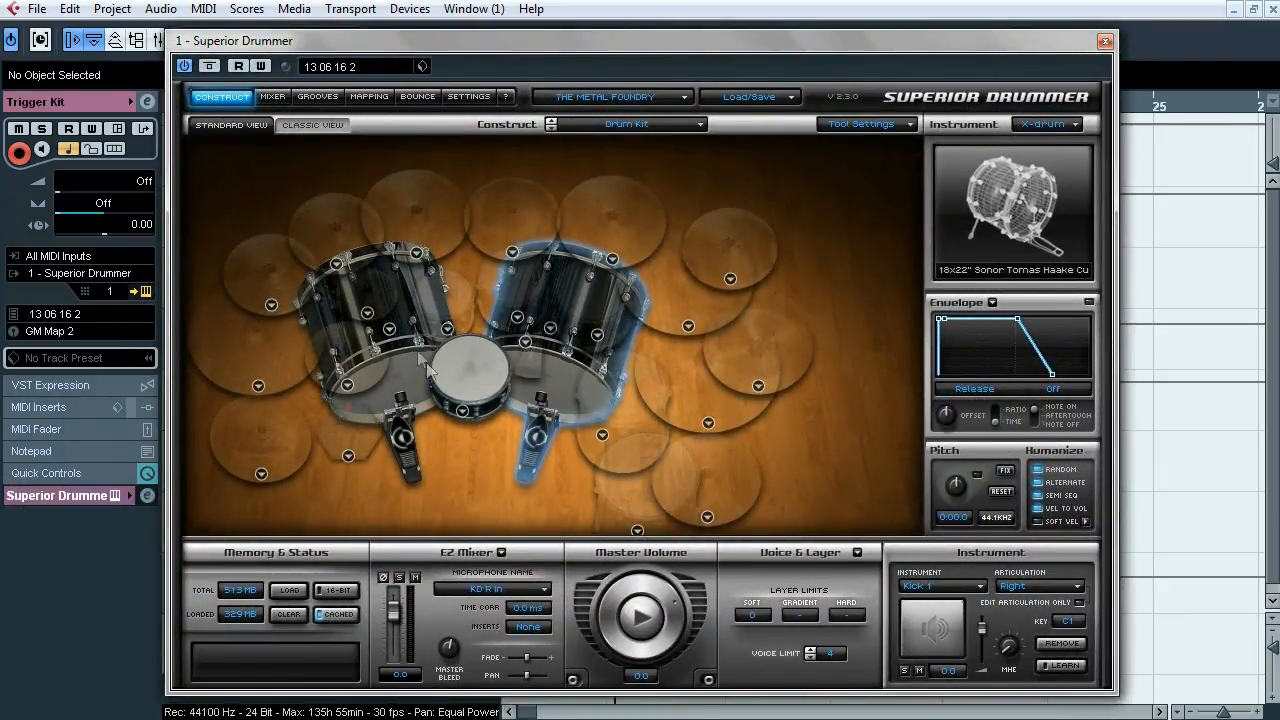
{"action": "left_click", "coordinate": [273, 97]}
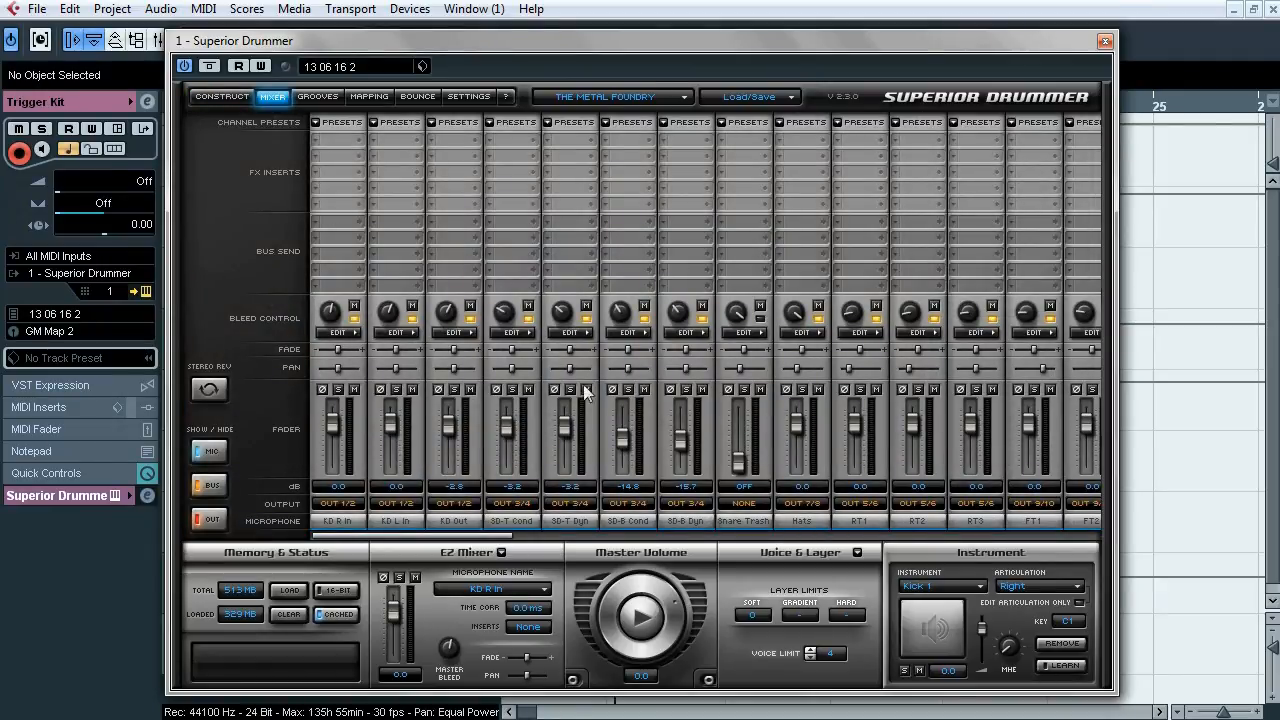
{"action": "left_click", "coordinate": [1104, 42]}
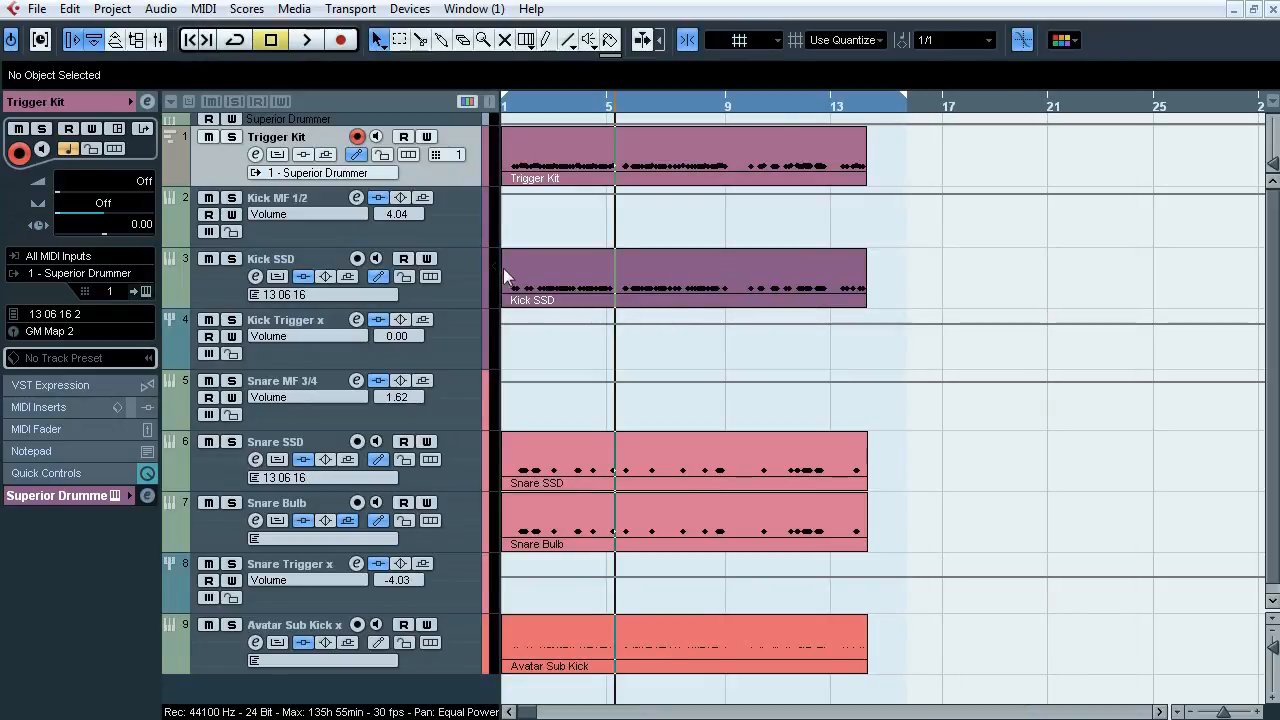
Step: Point out the layers by selecting Kick MF 1/2 with Kick SSD, and Snare MF 3/4 with Snare SSD and Snare Bulb
{"action": "left_click", "coordinate": [471, 228]}
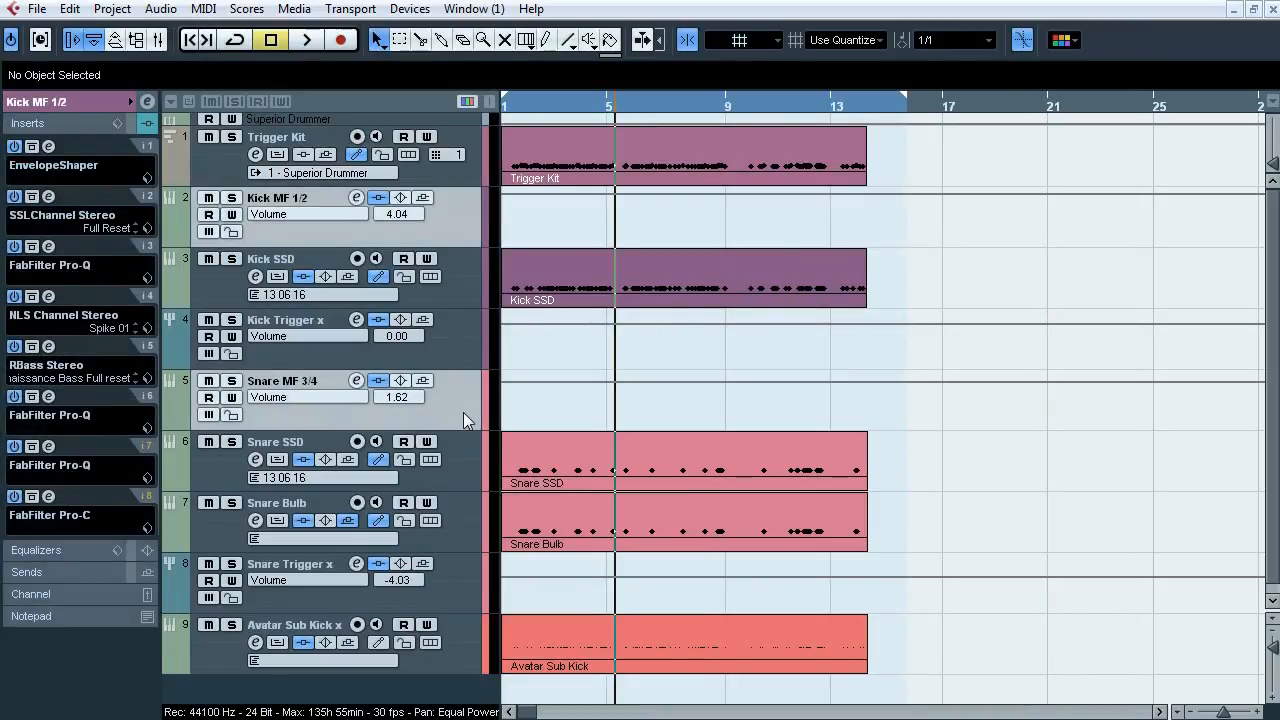
{"action": "left_click", "coordinate": [473, 221]}
{"action": "left_click", "coordinate": [458, 271], "text": "ctrl"}
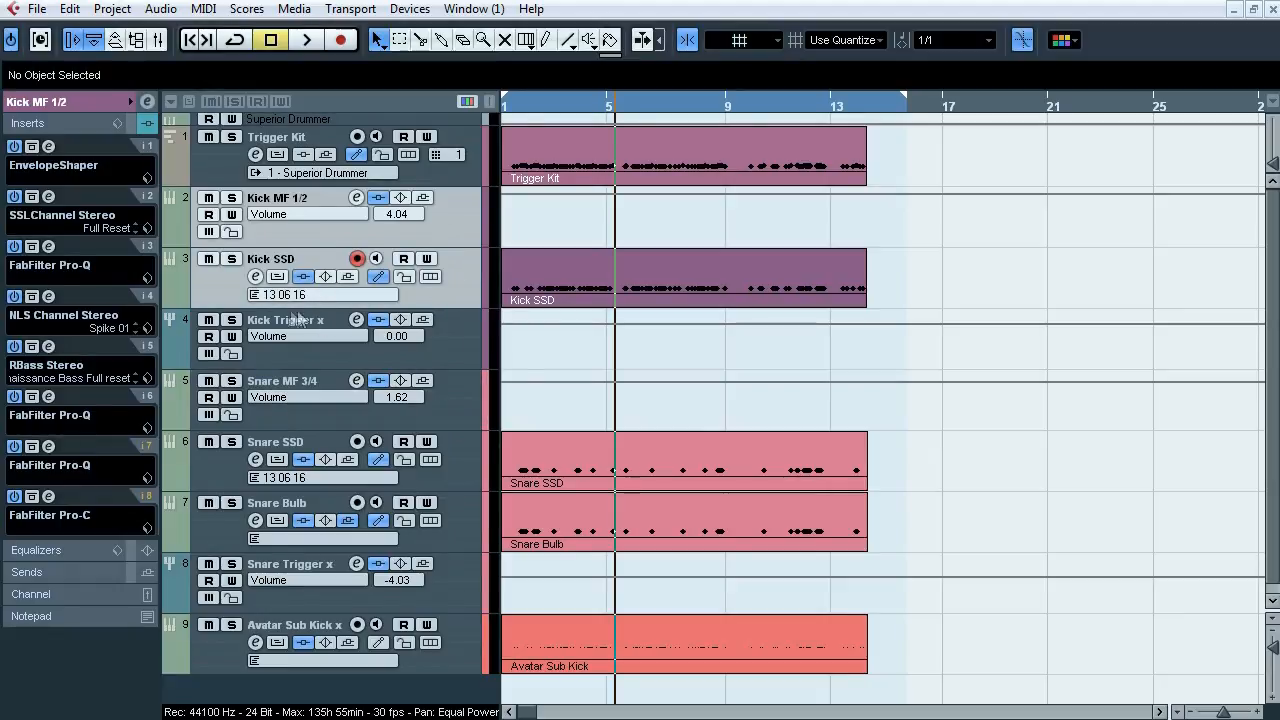
{"action": "left_click", "coordinate": [465, 408]}
{"action": "left_click", "coordinate": [480, 530], "text": "shift"}
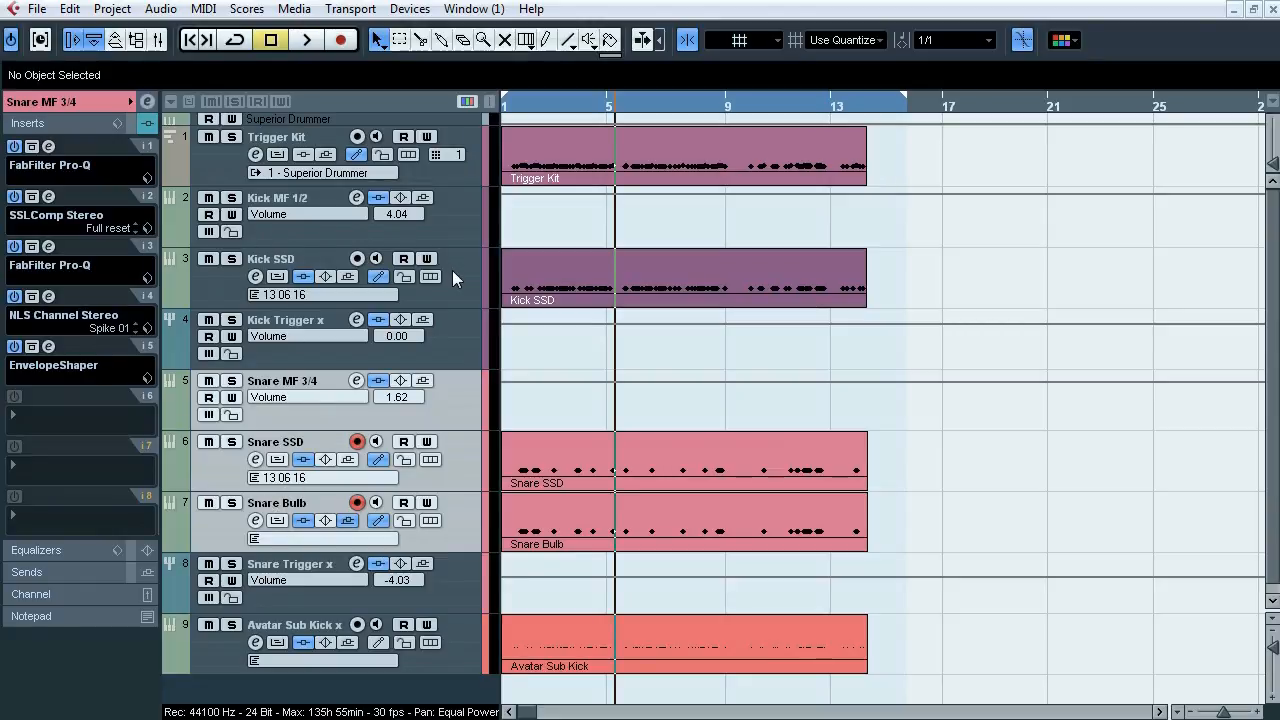
Step: Solo the Kick MF 1/2 track and play it, comparing the sound with all its inserts active and bypassed
{"action": "left_click", "coordinate": [408, 232]}
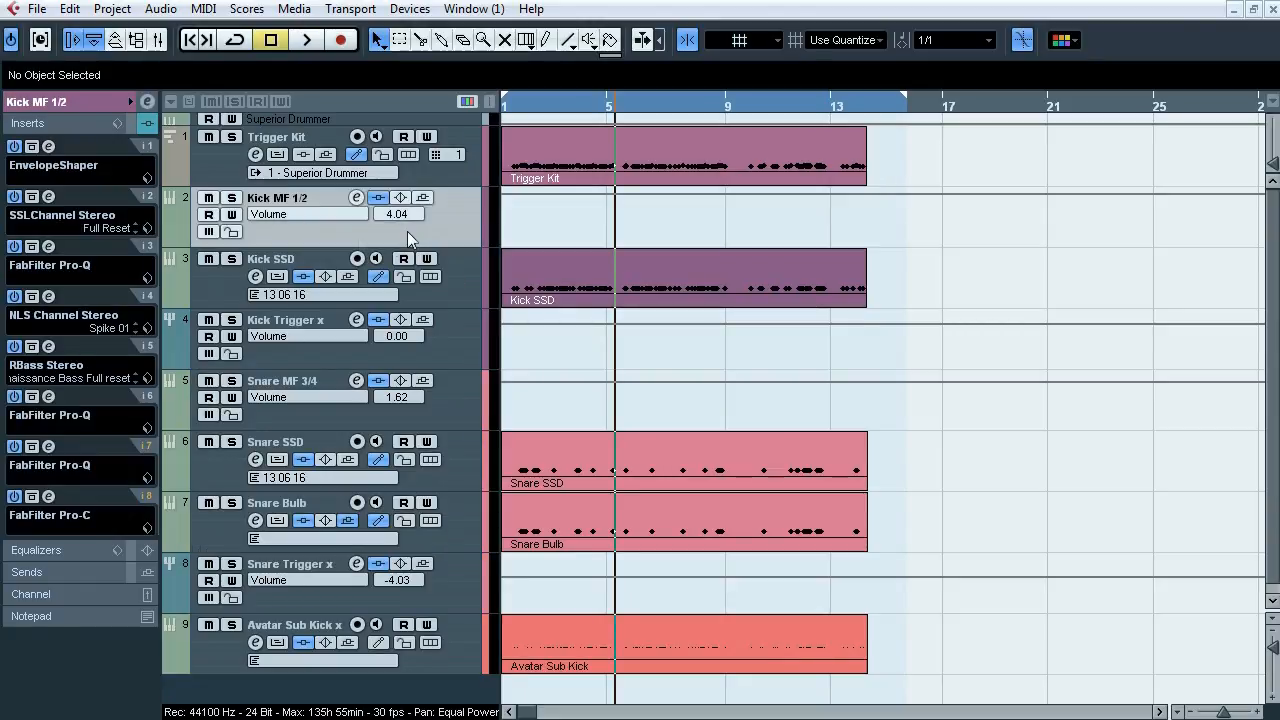
{"action": "left_click", "coordinate": [231, 198]}
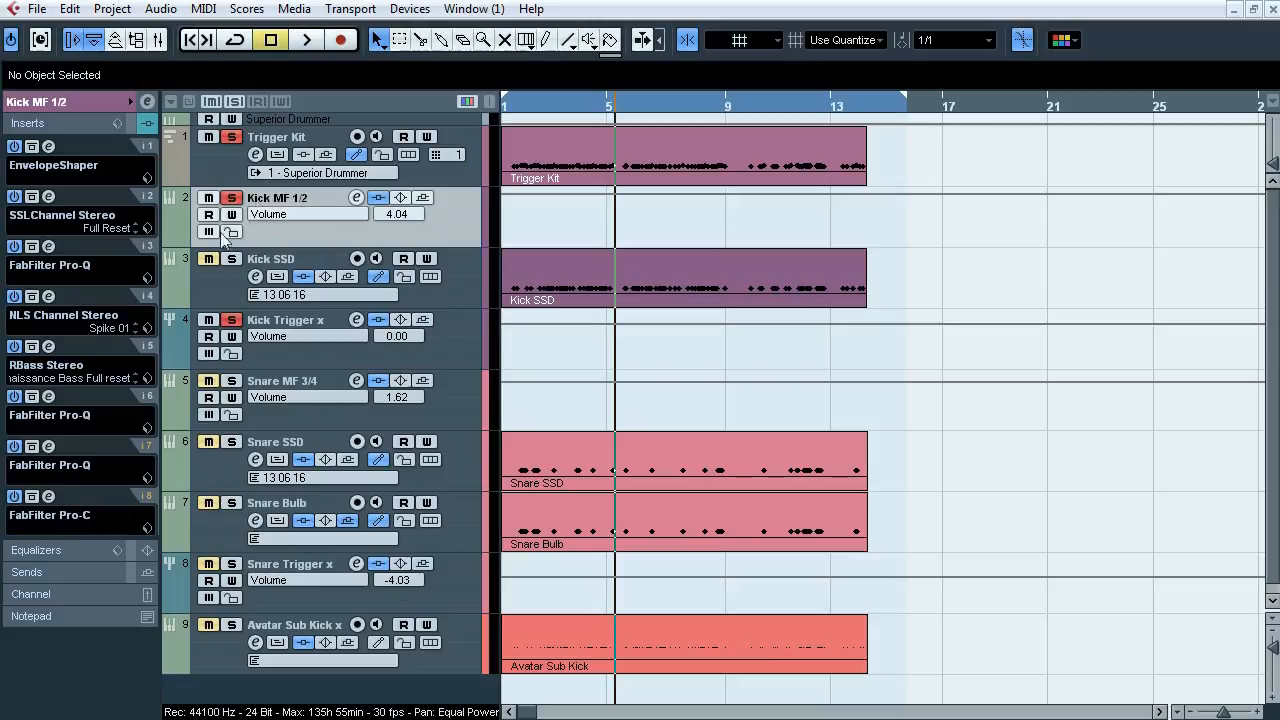
{"action": "key", "text": "space"}
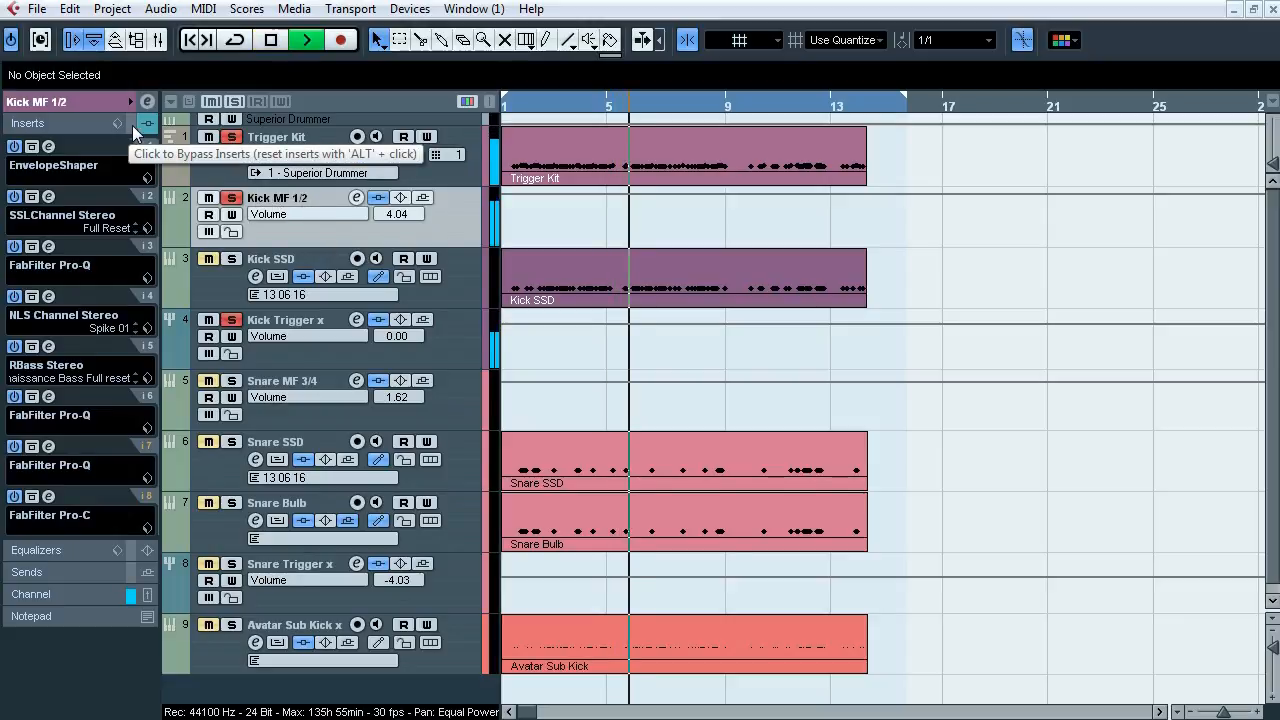
{"action": "left_click", "coordinate": [132, 125]}
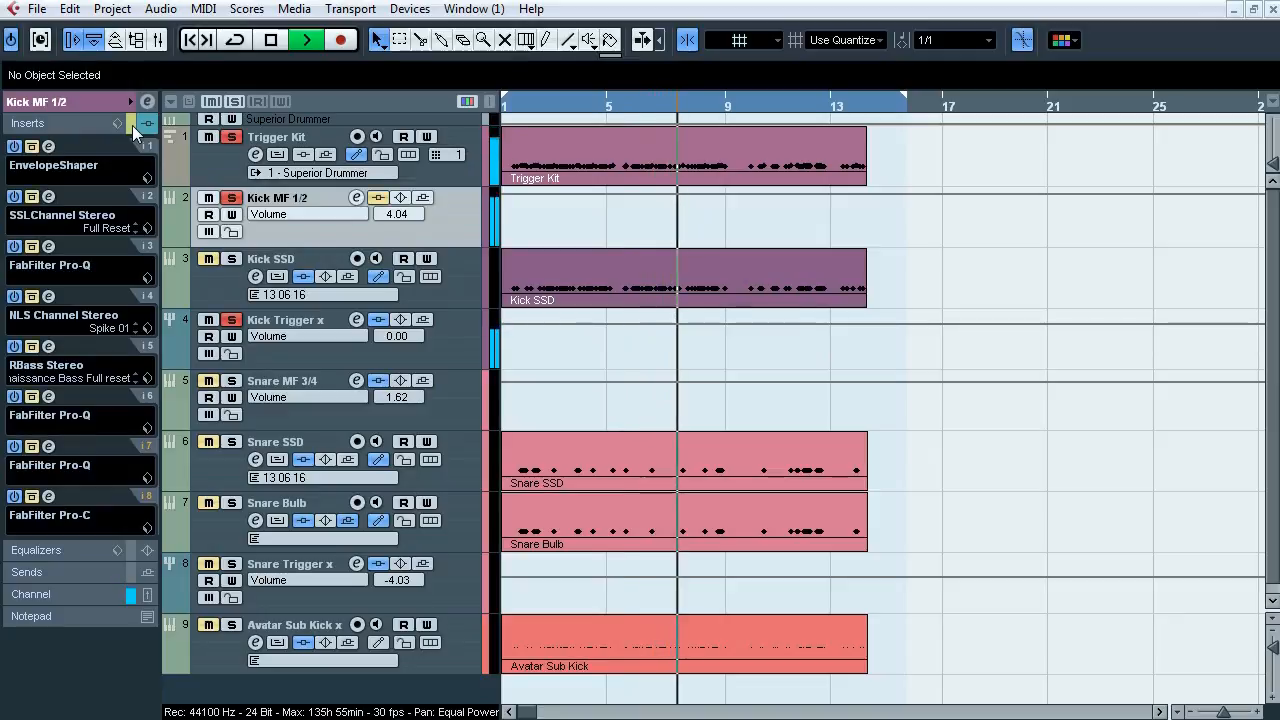
{"action": "left_click", "coordinate": [132, 125]}
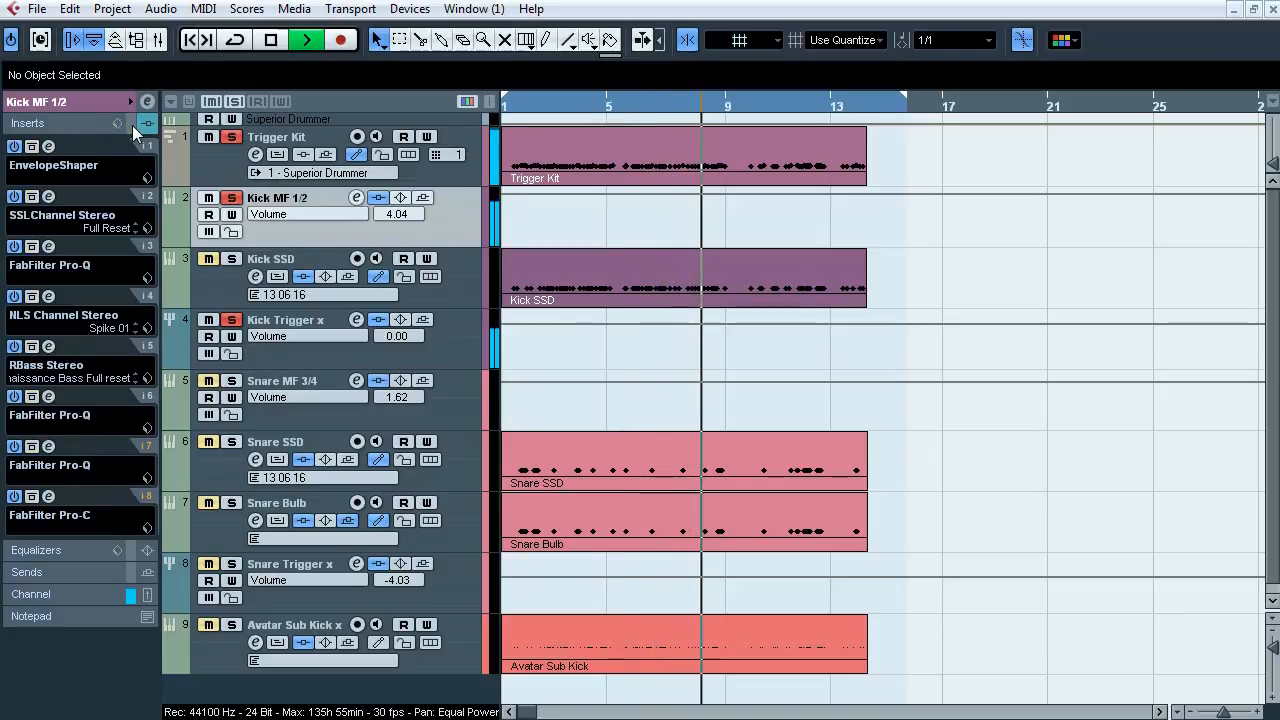
{"action": "left_click", "coordinate": [132, 125]}
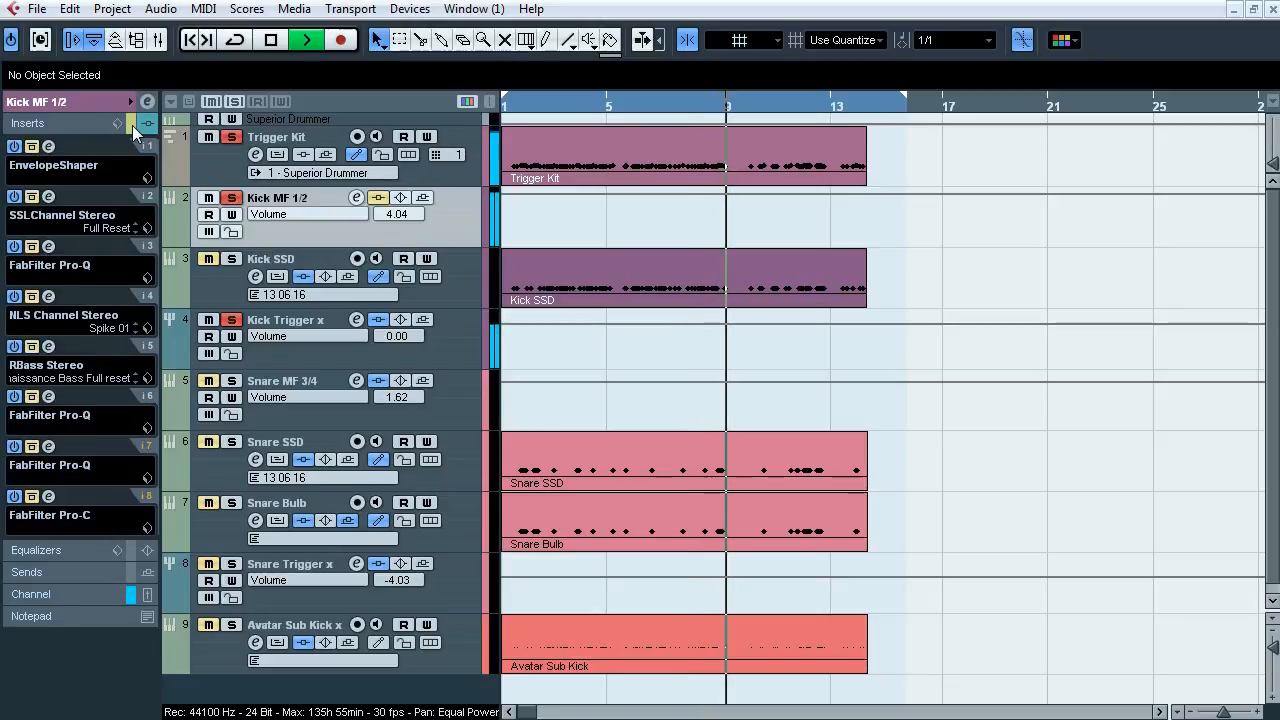
Step: Stop playback, set the locator range from near the start of the parts to bar 9, and place the cursor at its beginning
{"action": "key", "text": "space"}
{"action": "left_click", "coordinate": [730, 100], "text": "alt"}
{"action": "left_click", "coordinate": [516, 103], "text": "ctrl"}
{"action": "left_click", "coordinate": [516, 105]}
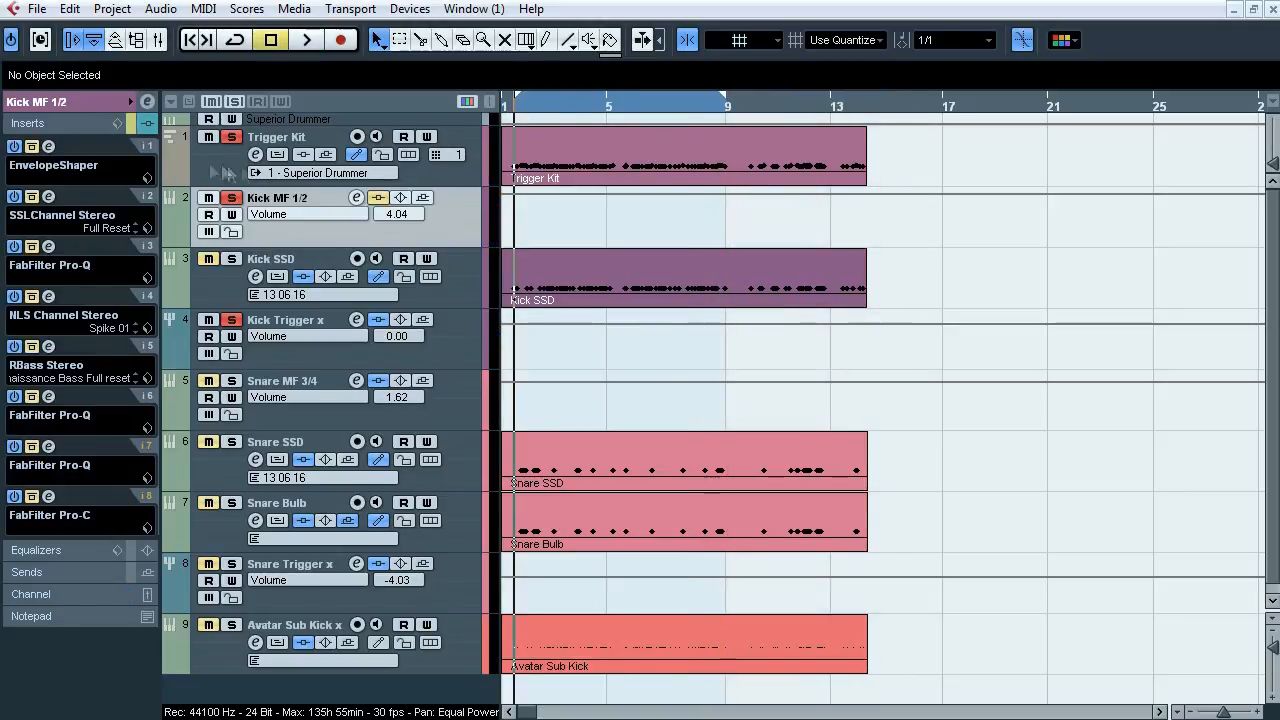
Step: Review the EnvelopeShaper and SSLChannel Stereo inserts on Kick MF 1/2, take both out of bypass and close their windows
{"action": "left_click", "coordinate": [49, 146]}
{"action": "left_click_drag", "start_coordinate": [821, 254], "coordinate": [601, 207]}
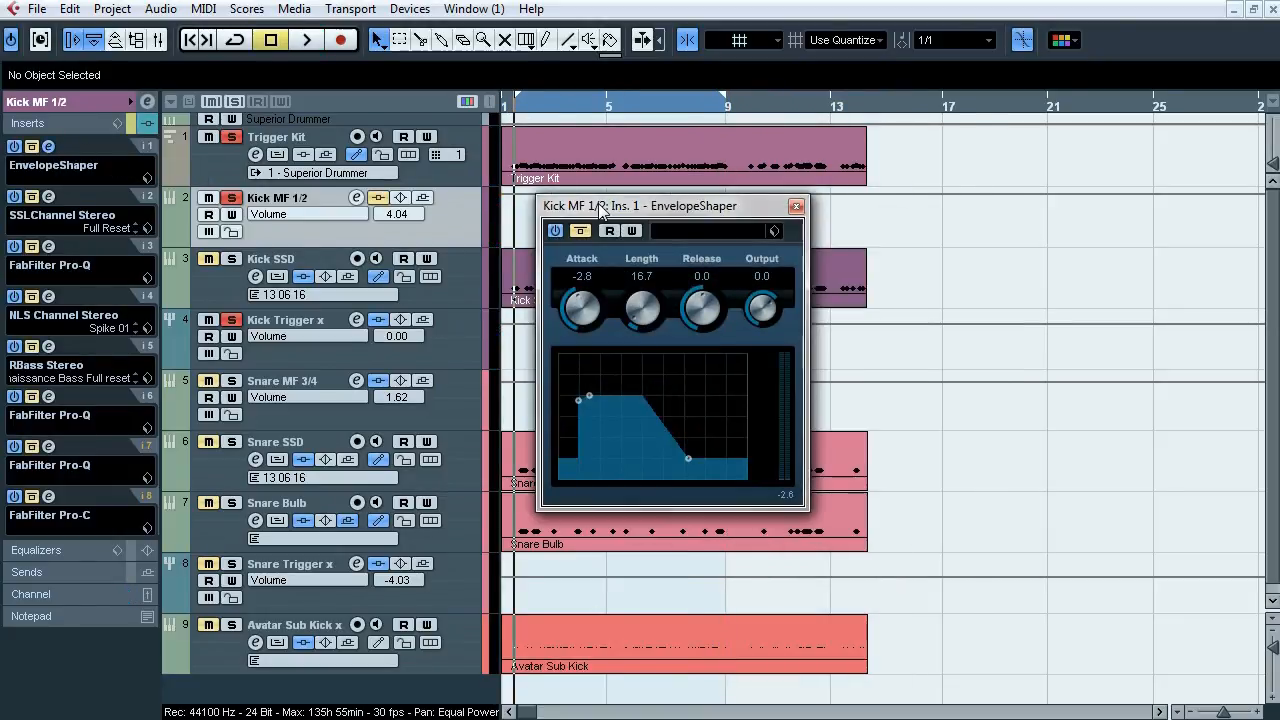
{"action": "left_click", "coordinate": [48, 146]}
{"action": "left_click", "coordinate": [48, 196]}
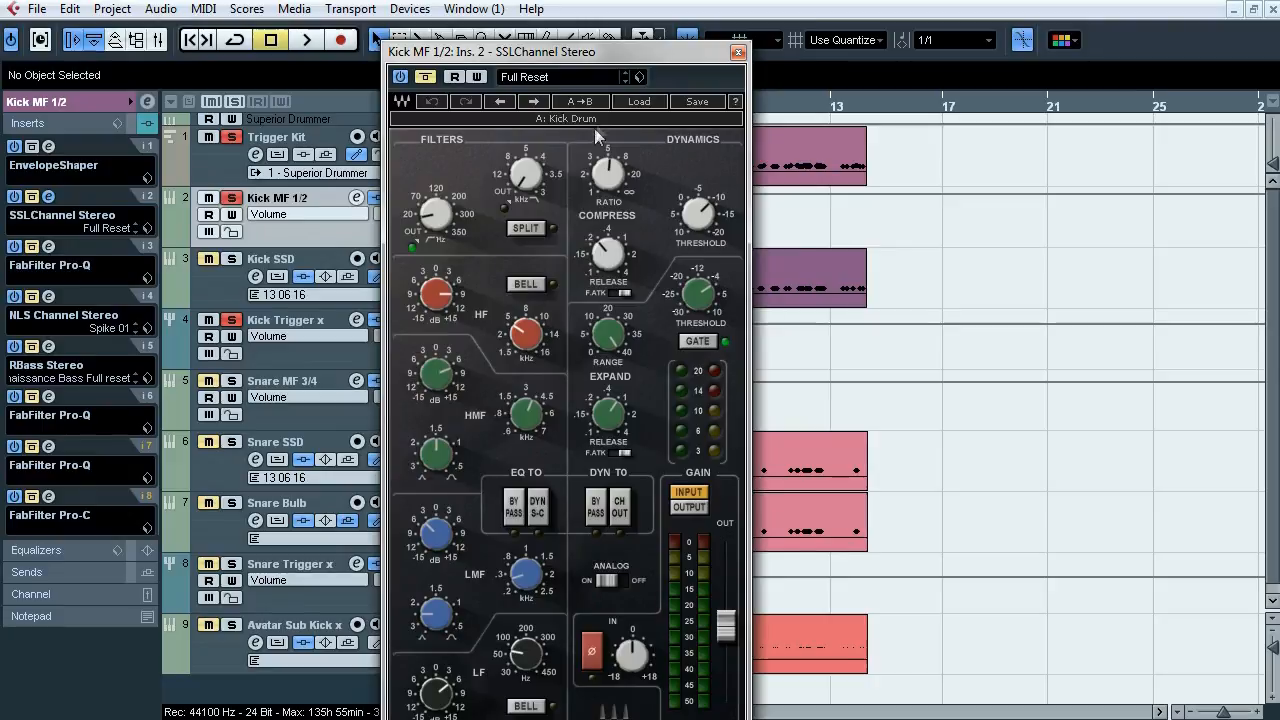
{"action": "left_click", "coordinate": [425, 77]}
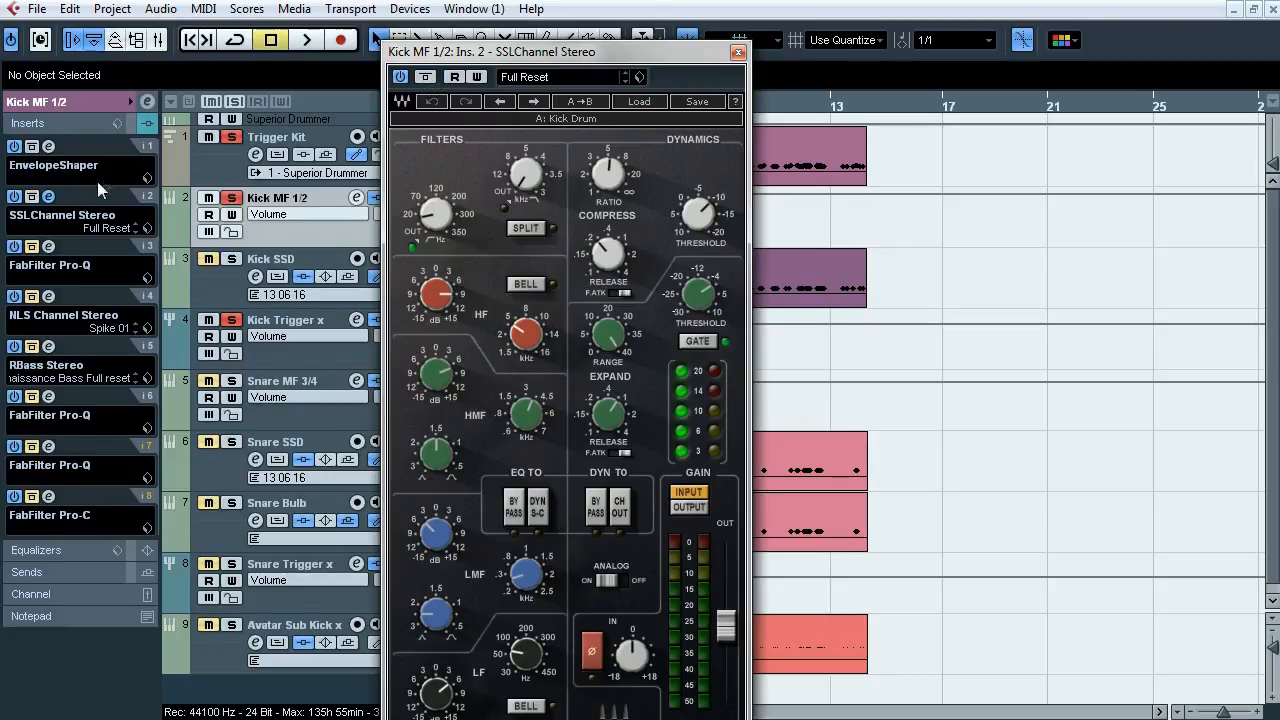
{"action": "left_click", "coordinate": [48, 196]}
Step: Review the FabFilter Pro-Q curve in insert 3 of Kick MF 1/2, take it out of bypass and close it
{"action": "left_click", "coordinate": [48, 246]}
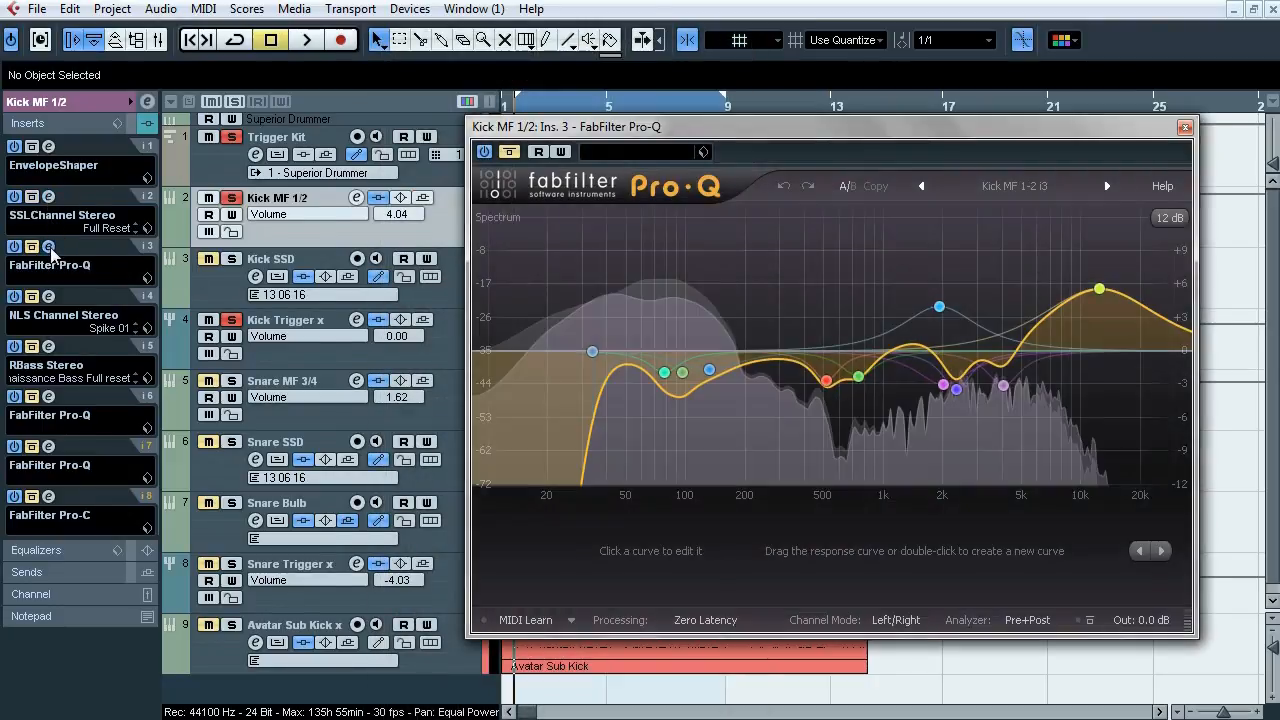
{"action": "left_click_drag", "start_coordinate": [637, 135], "coordinate": [512, 165]}
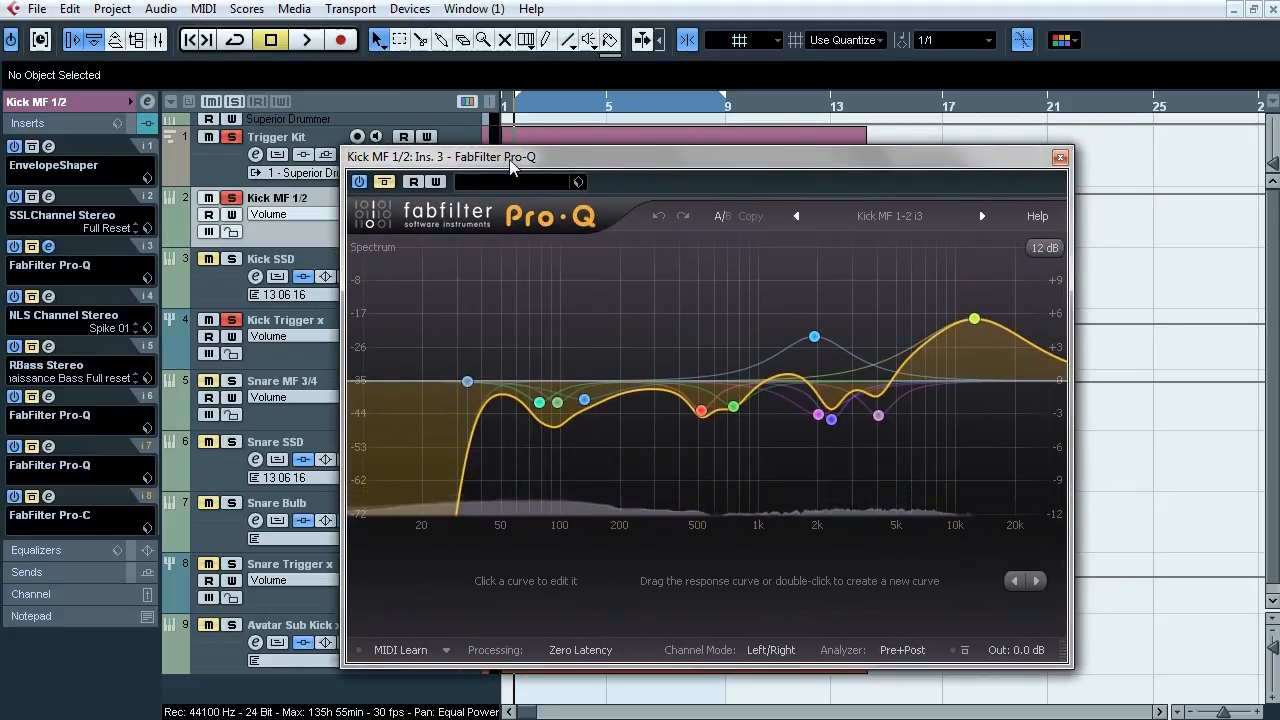
{"action": "left_click", "coordinate": [384, 181]}
{"action": "left_click", "coordinate": [48, 246]}
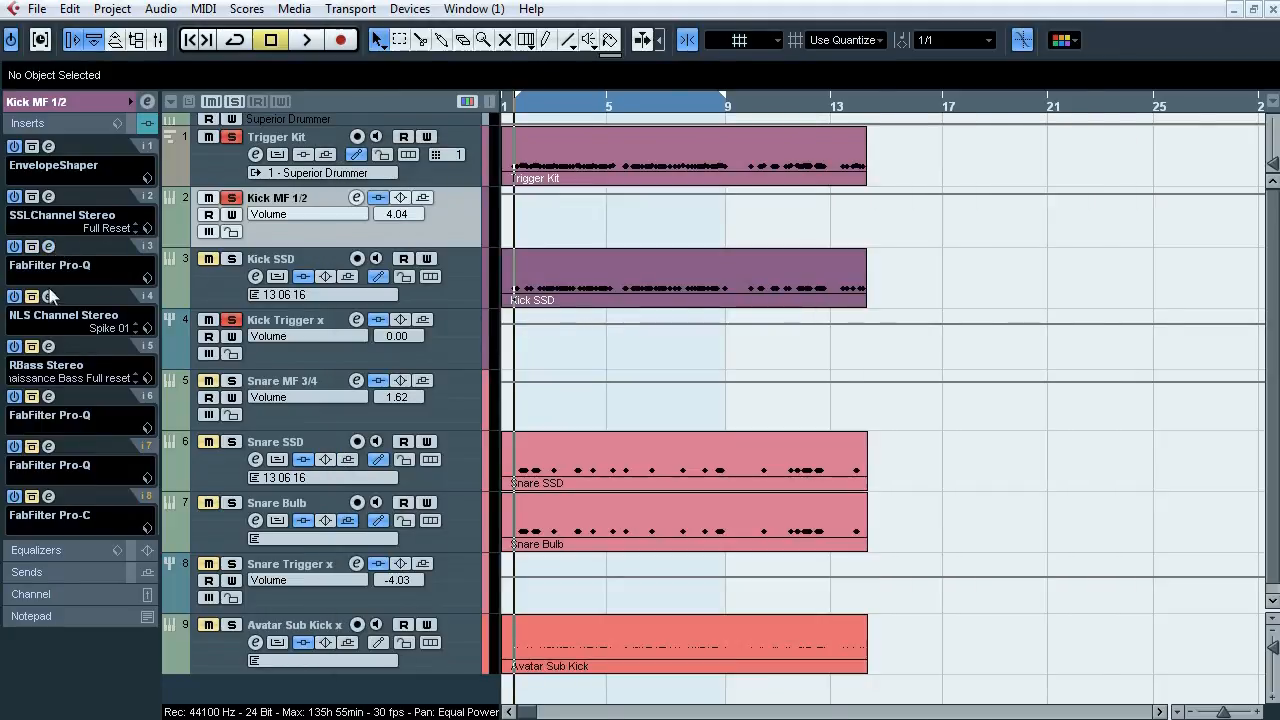
Step: Review the NLS Channel Stereo and RBass Stereo inserts on Kick MF 1/2, reactivate both and close their windows
{"action": "left_click", "coordinate": [48, 296]}
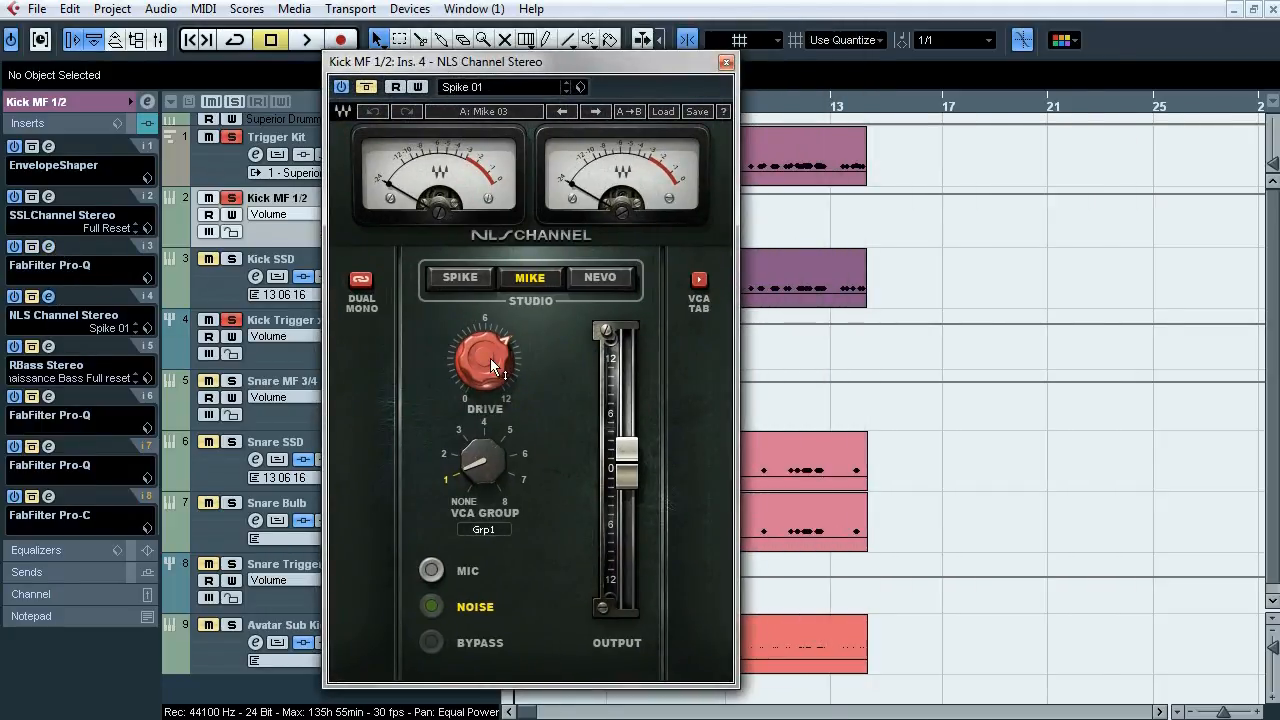
{"action": "left_click", "coordinate": [369, 88]}
{"action": "left_click", "coordinate": [48, 297]}
{"action": "left_click", "coordinate": [48, 346]}
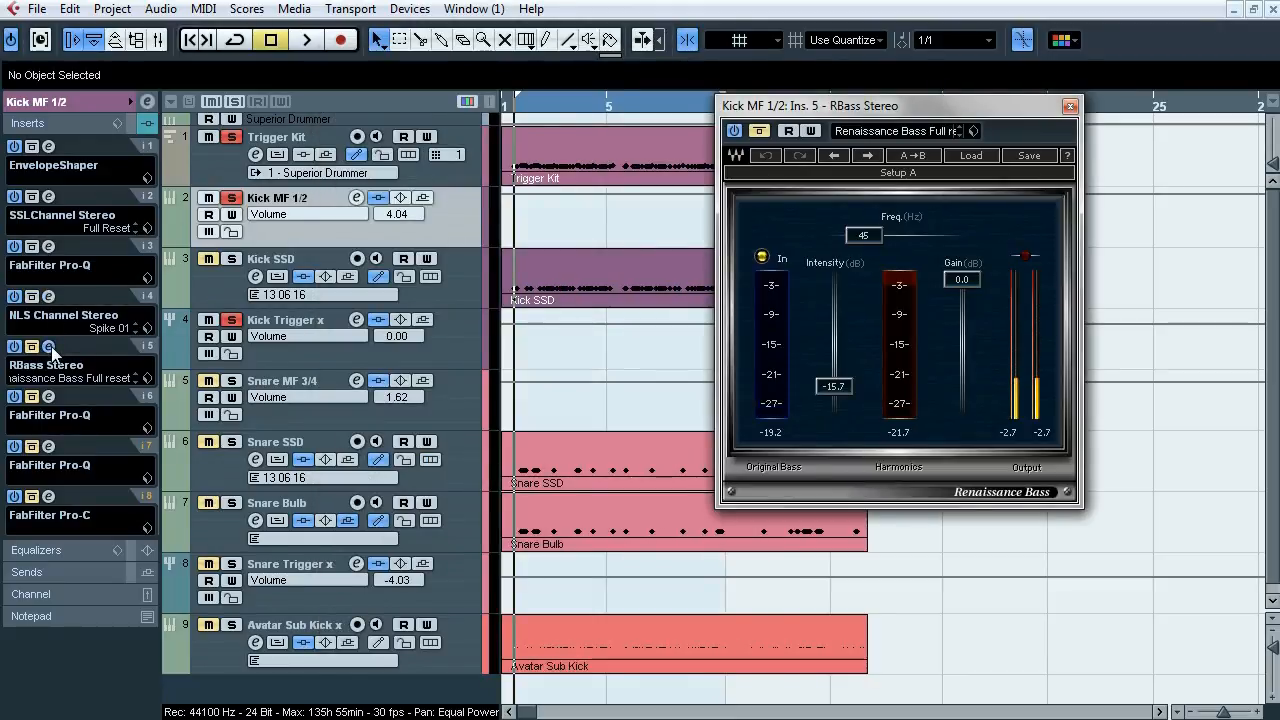
{"action": "left_click_drag", "start_coordinate": [909, 108], "coordinate": [507, 155]}
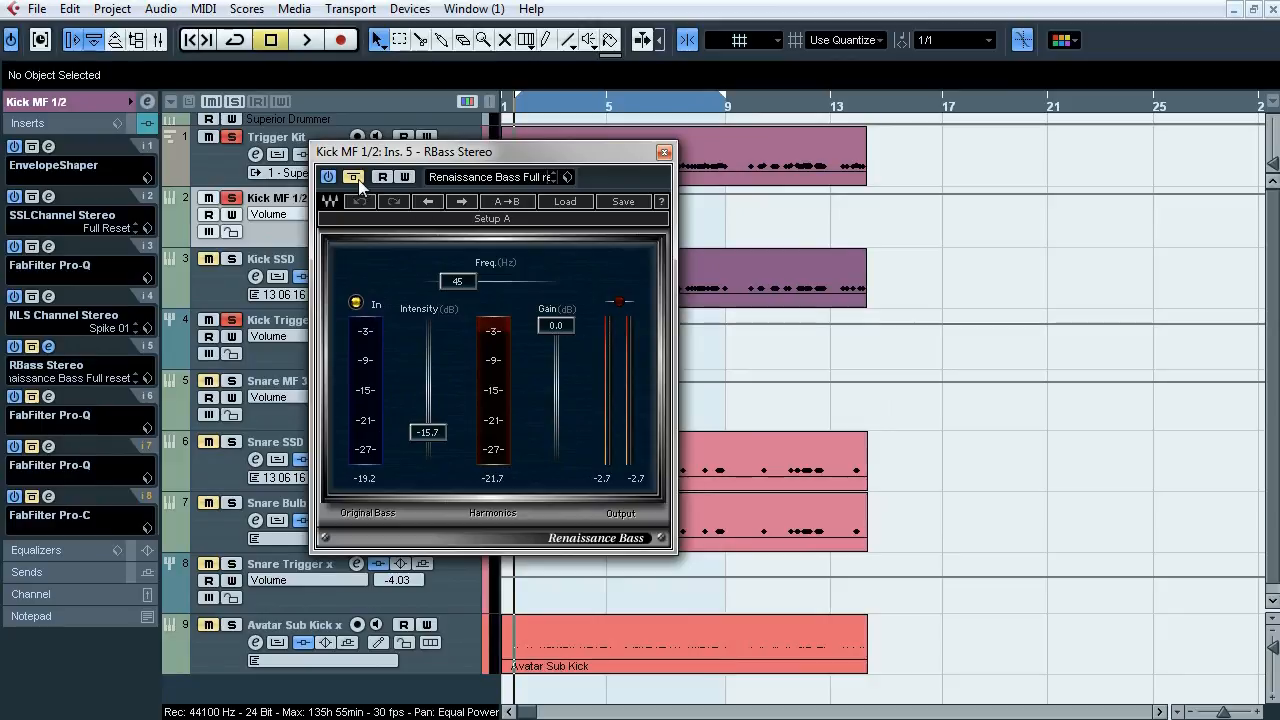
{"action": "left_click", "coordinate": [48, 346]}
Step: Inspect the EQ cuts of the FabFilter Pro-Q in insert 6 of Kick MF 1/2, reactivate it and close it
{"action": "left_click", "coordinate": [48, 396]}
{"action": "left_click_drag", "start_coordinate": [322, 501], "coordinate": [290, 115]}
{"action": "mouse_move", "coordinate": [421, 398]}
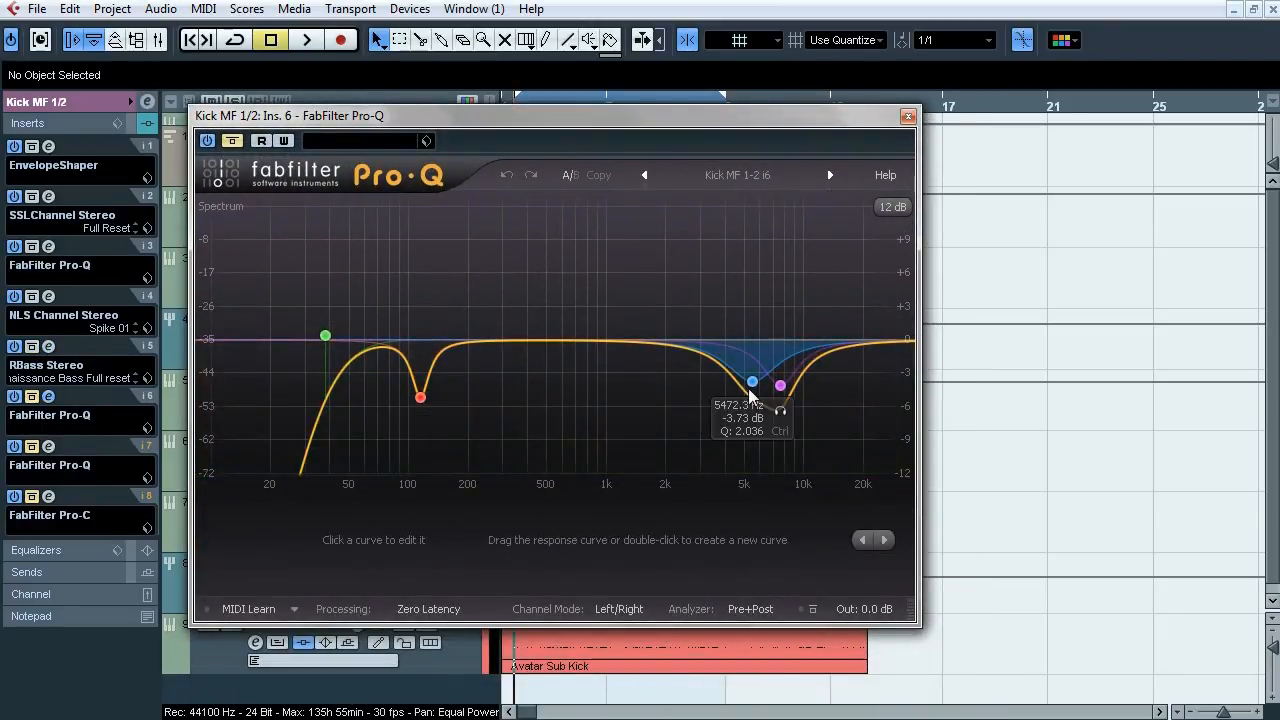
{"action": "left_click", "coordinate": [232, 141]}
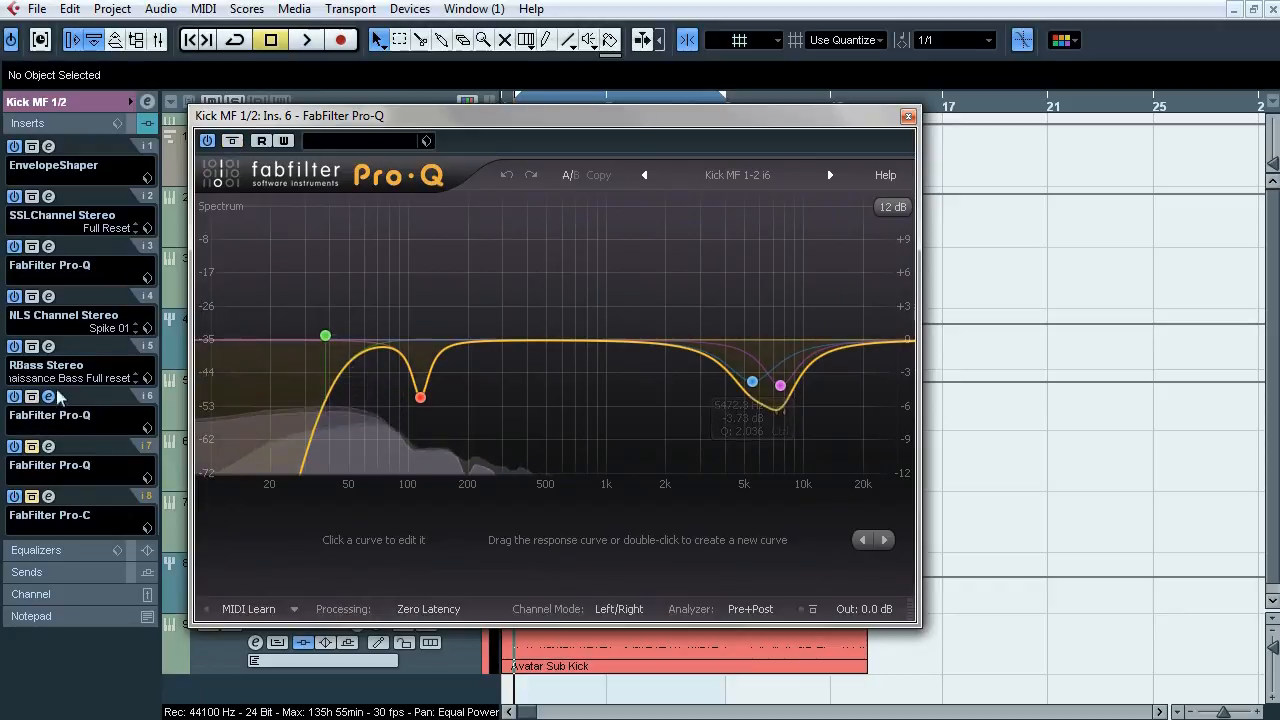
{"action": "left_click", "coordinate": [48, 396]}
Step: Reactivate the FabFilter Pro-Q in insert 7 of Kick MF 1/2, inspect its cuts and high-cut band, and close it
{"action": "left_click", "coordinate": [48, 446]}
{"action": "left_click_drag", "start_coordinate": [686, 147], "coordinate": [364, 154]}
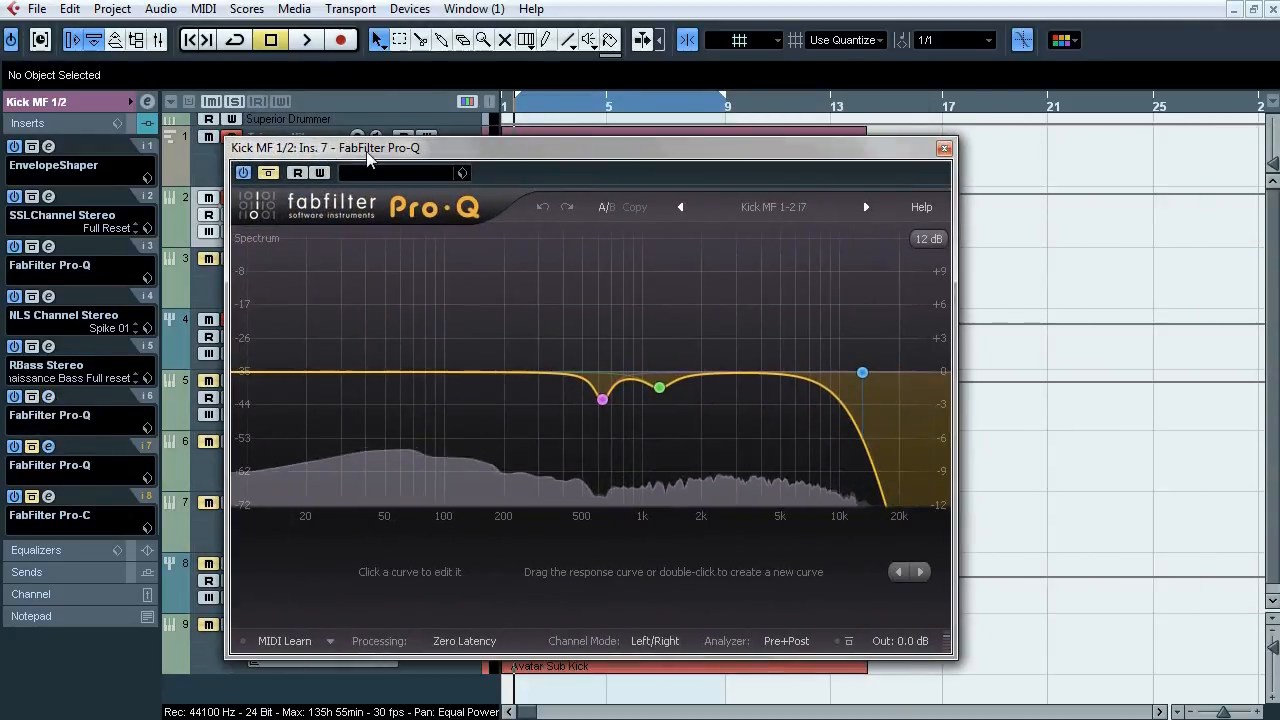
{"action": "left_click", "coordinate": [268, 172]}
{"action": "mouse_move", "coordinate": [655, 403]}
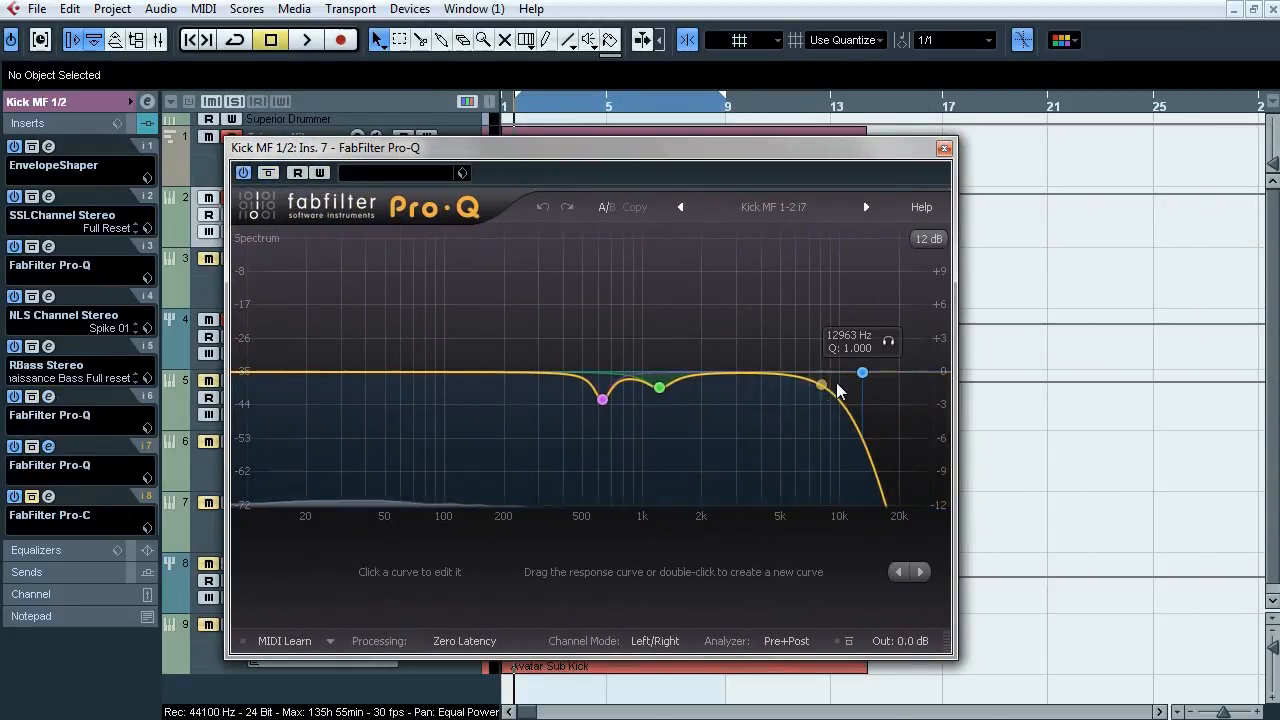
{"action": "left_click", "coordinate": [48, 446]}
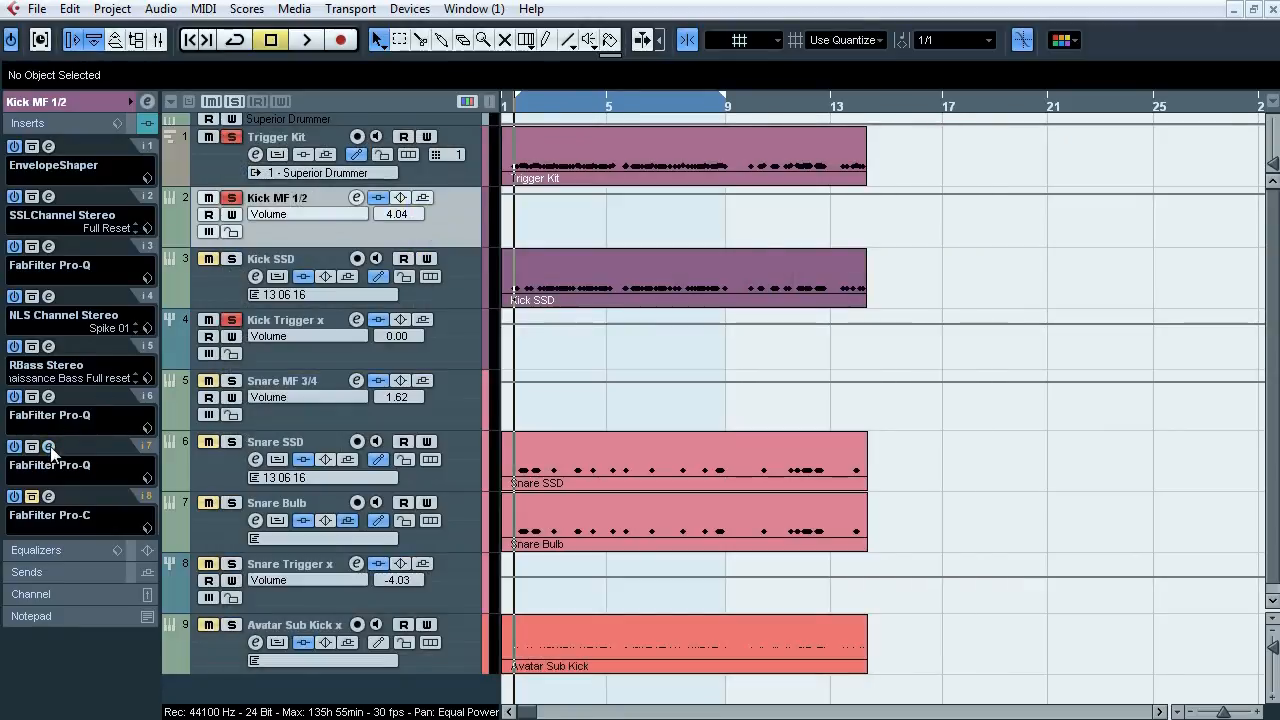
Step: Open the FabFilter Pro-C in insert 8 of Kick MF 1/2 and check its side-chain send from Snare Bulb in the mixer
{"action": "left_click", "coordinate": [48, 496]}
{"action": "left_click_drag", "start_coordinate": [763, 37], "coordinate": [551, 147]}
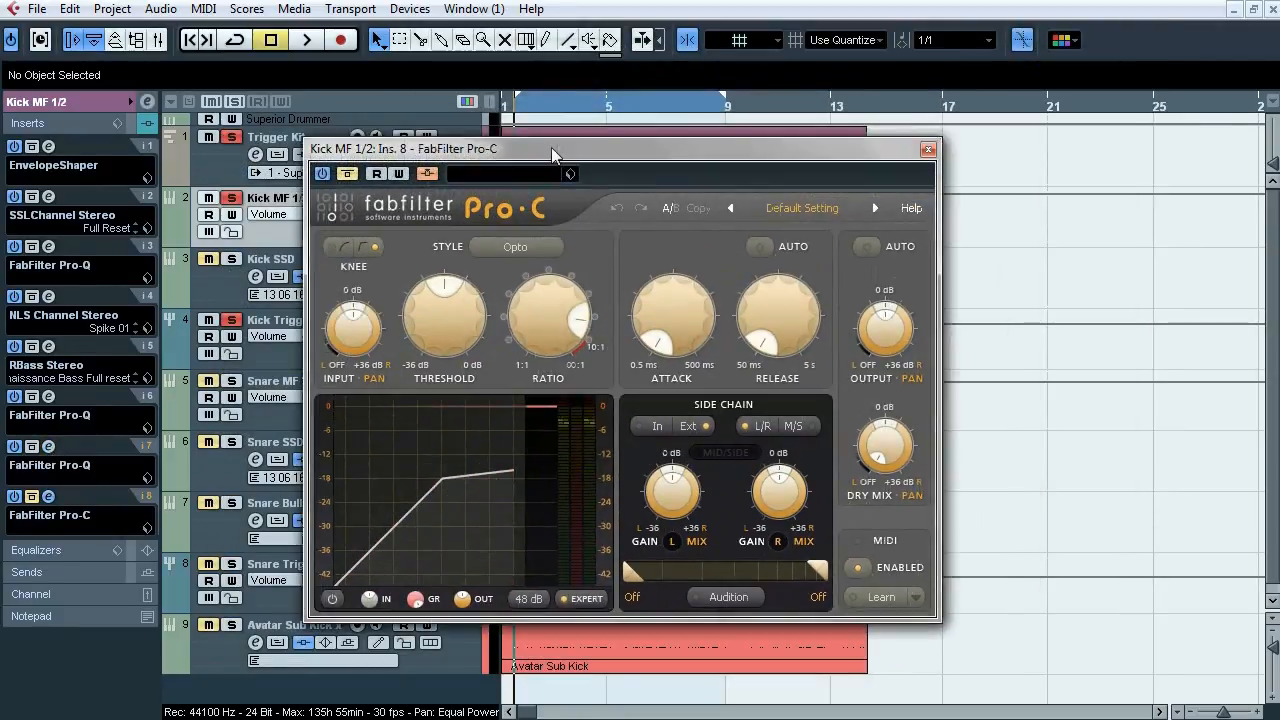
{"action": "key", "text": "F3"}
{"action": "left_click", "coordinate": [94, 224]}
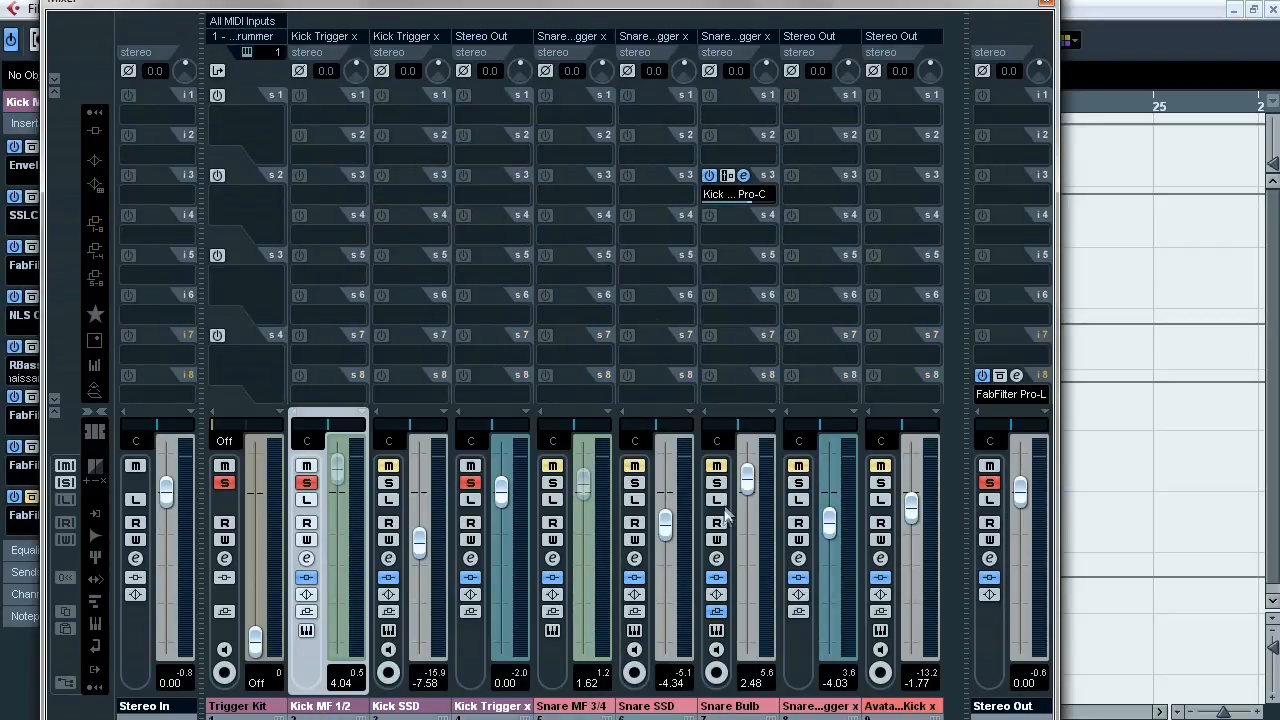
{"action": "left_click", "coordinate": [1045, 6]}
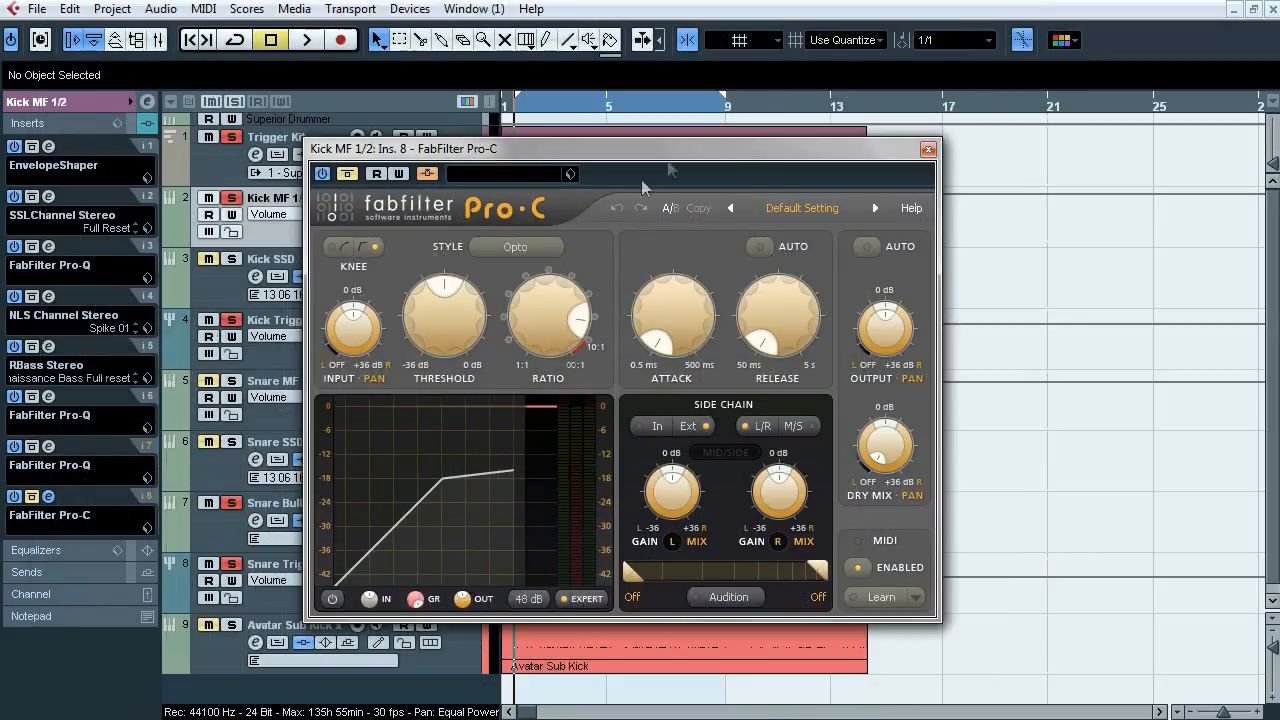
Step: Play the kick with Pro-C active and Snare Bulb soloed to hear the side-chain compression, then unsolo Snare Bulb and close the plug-in
{"action": "key", "text": "space"}
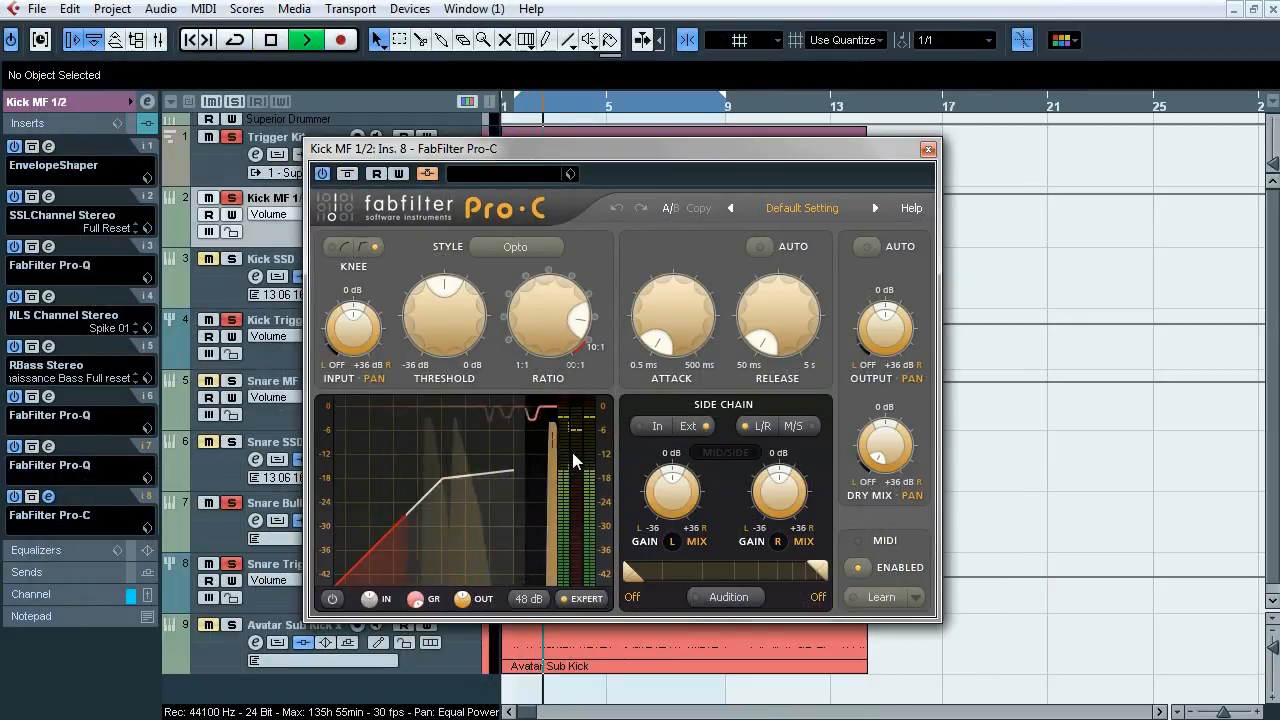
{"action": "left_click", "coordinate": [231, 503]}
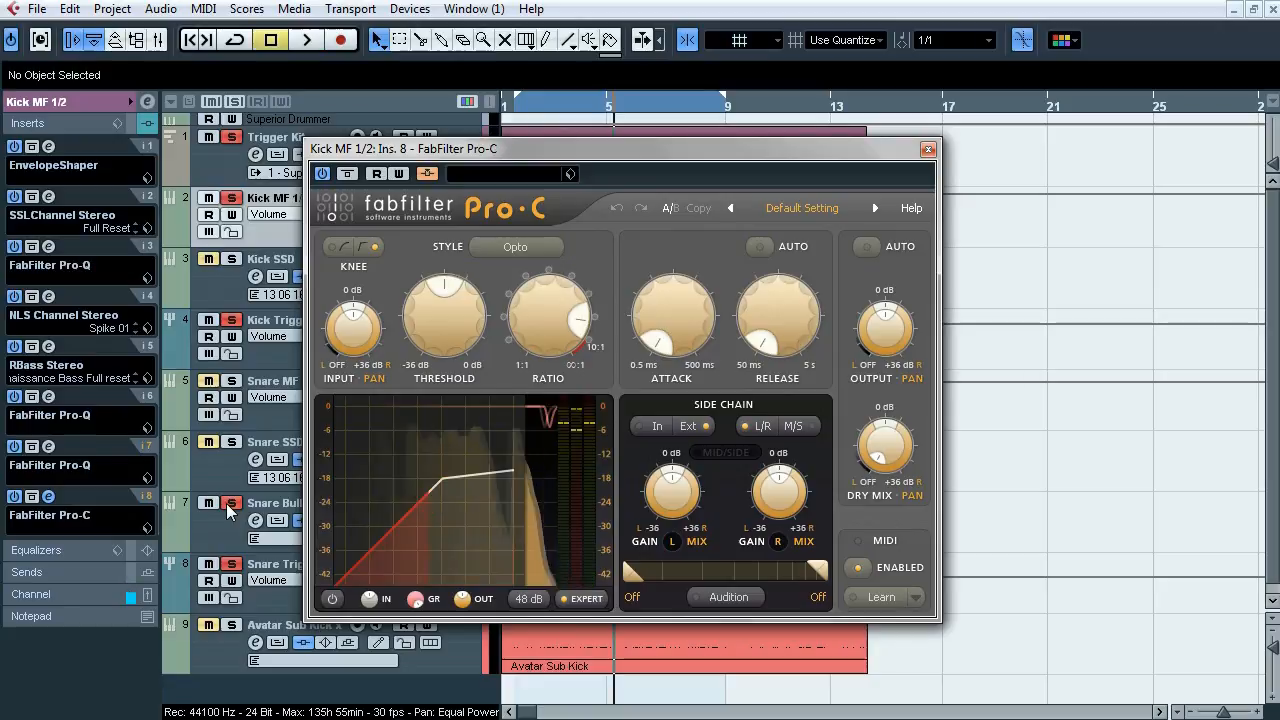
{"action": "key", "text": "space"}
{"action": "left_click", "coordinate": [50, 497]}
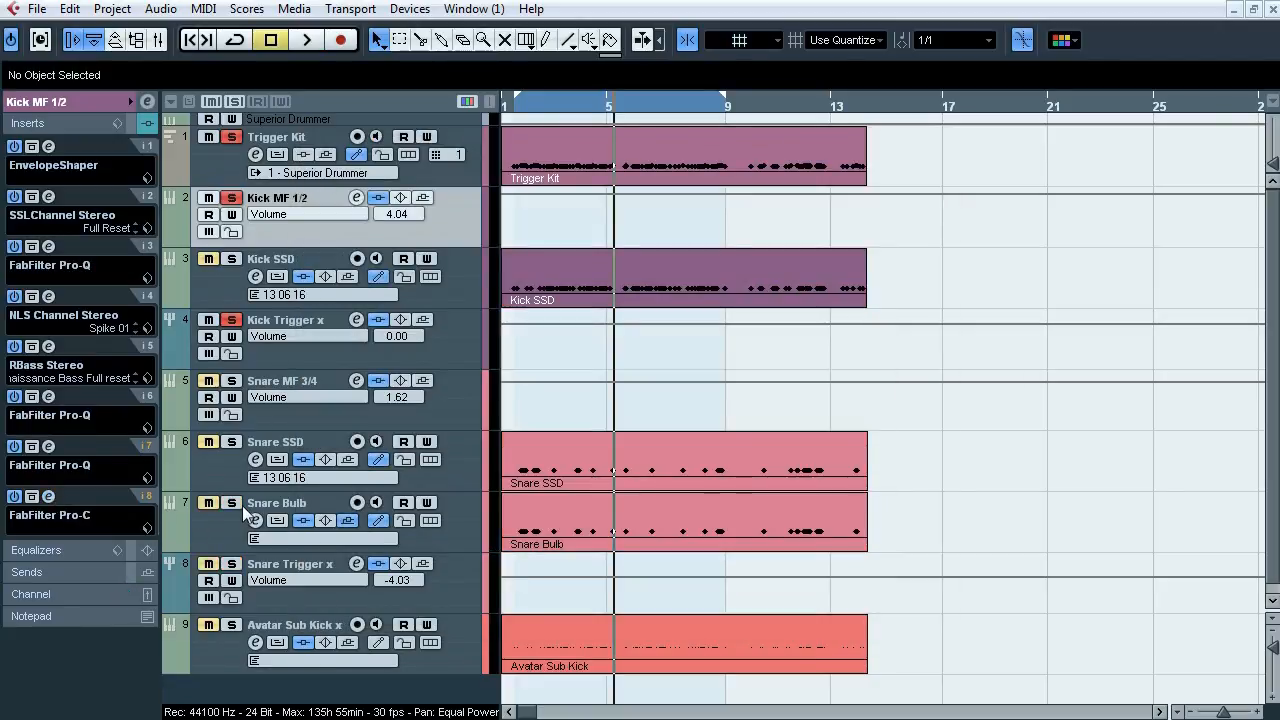
Step: Unsolo Kick MF 1/2, then solo the Kick SSD track and show its insert effects
{"action": "left_click", "coordinate": [231, 197]}
{"action": "left_click", "coordinate": [279, 255]}
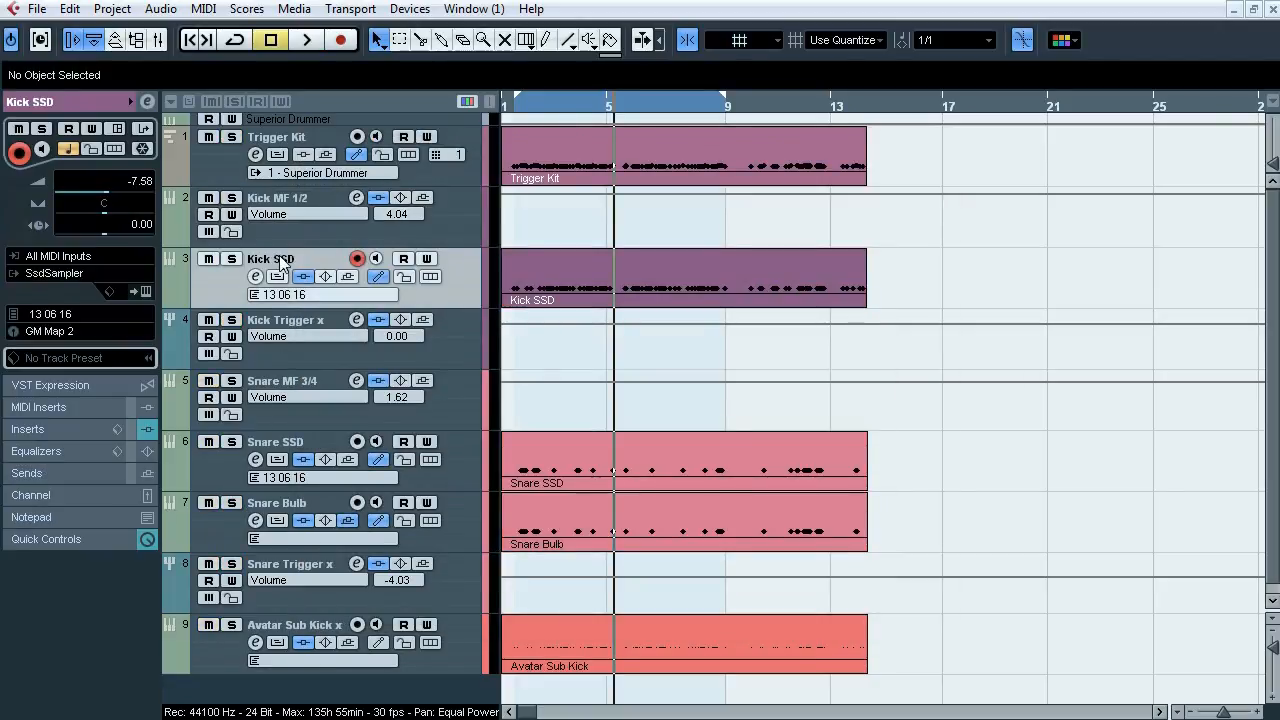
{"action": "left_click", "coordinate": [231, 259]}
{"action": "left_click", "coordinate": [27, 429]}
Step: Play the soloed Kick SSD track and compare its sound with the inserts bypassed and active
{"action": "key", "text": "space"}
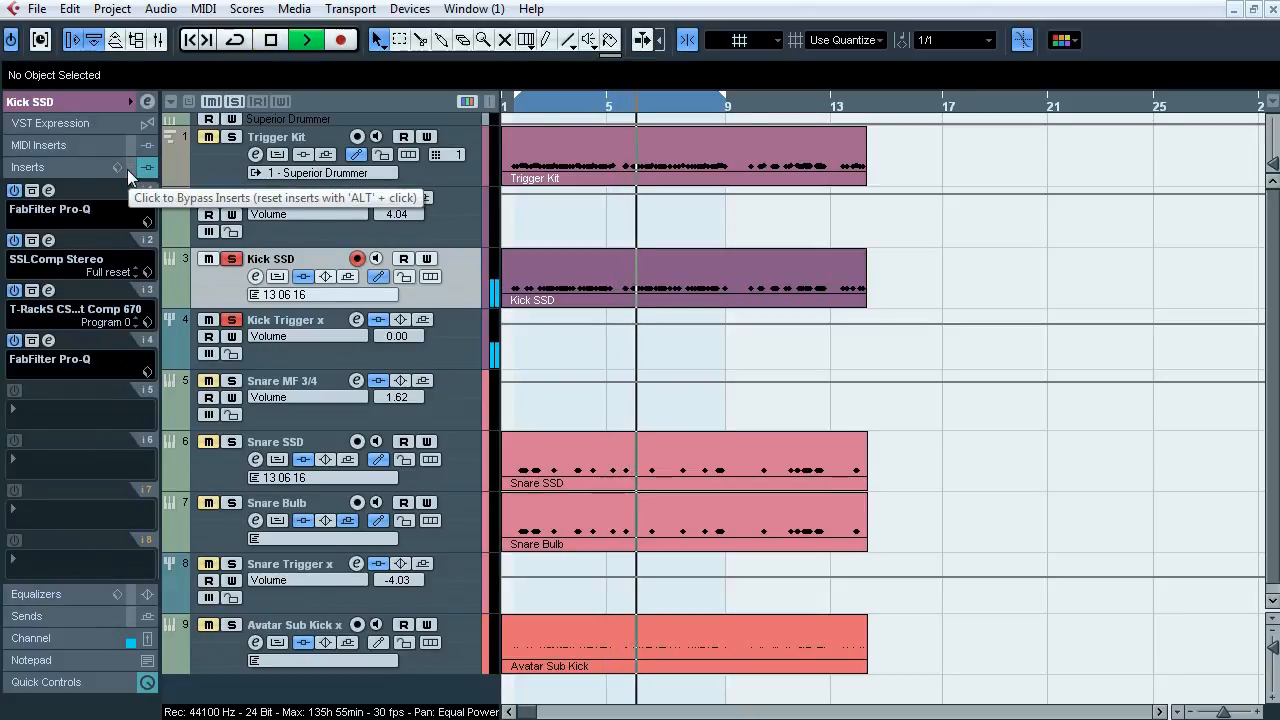
{"action": "left_click", "coordinate": [127, 169]}
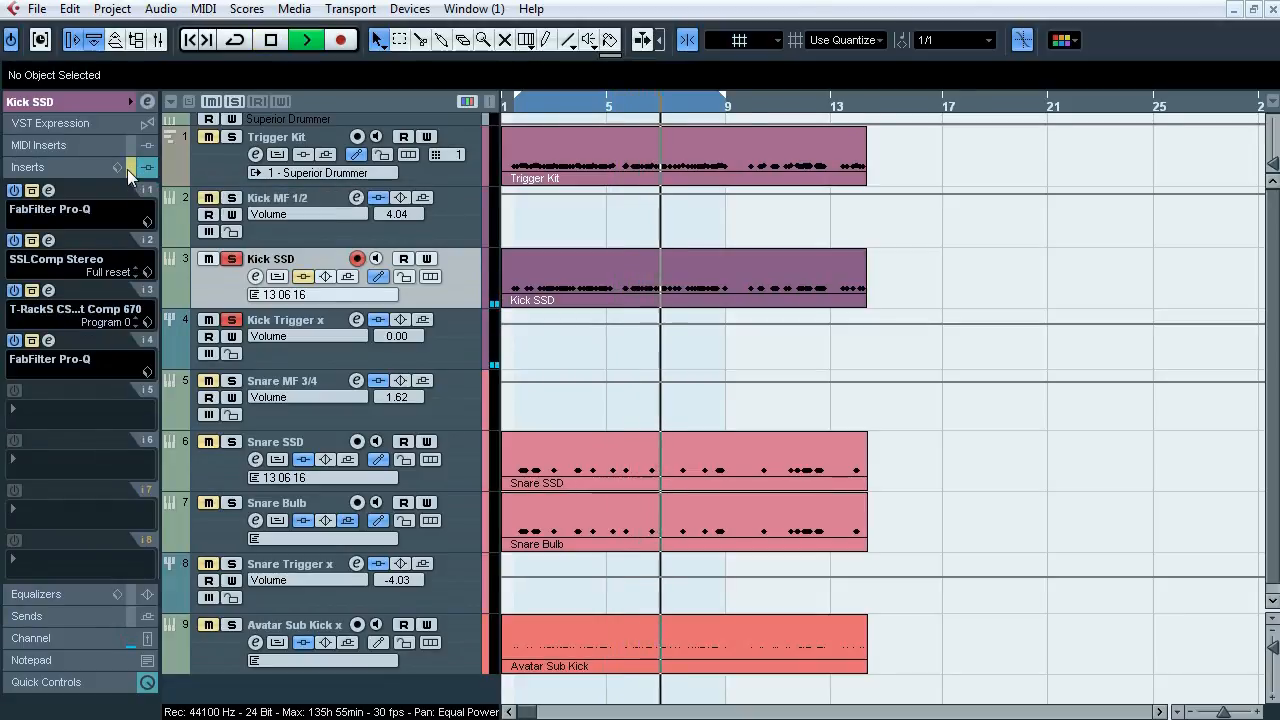
{"action": "left_click", "coordinate": [127, 169]}
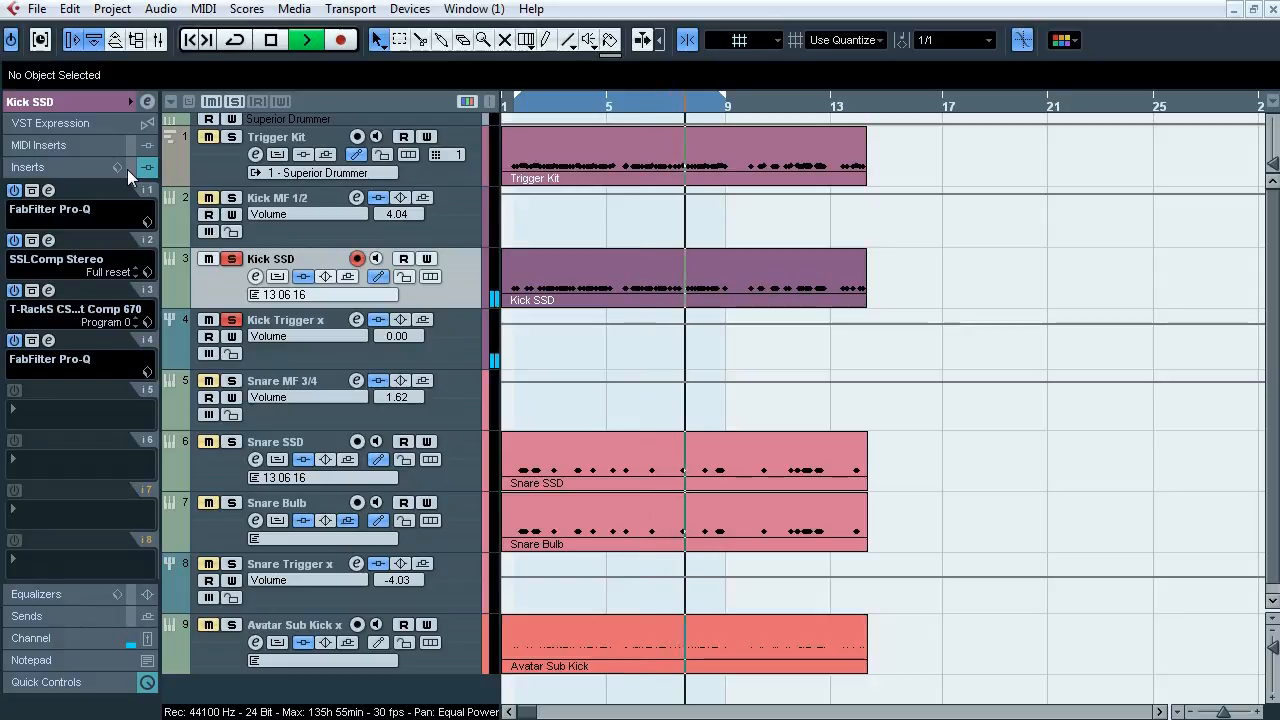
{"action": "left_click", "coordinate": [127, 169]}
{"action": "left_click", "coordinate": [127, 169]}
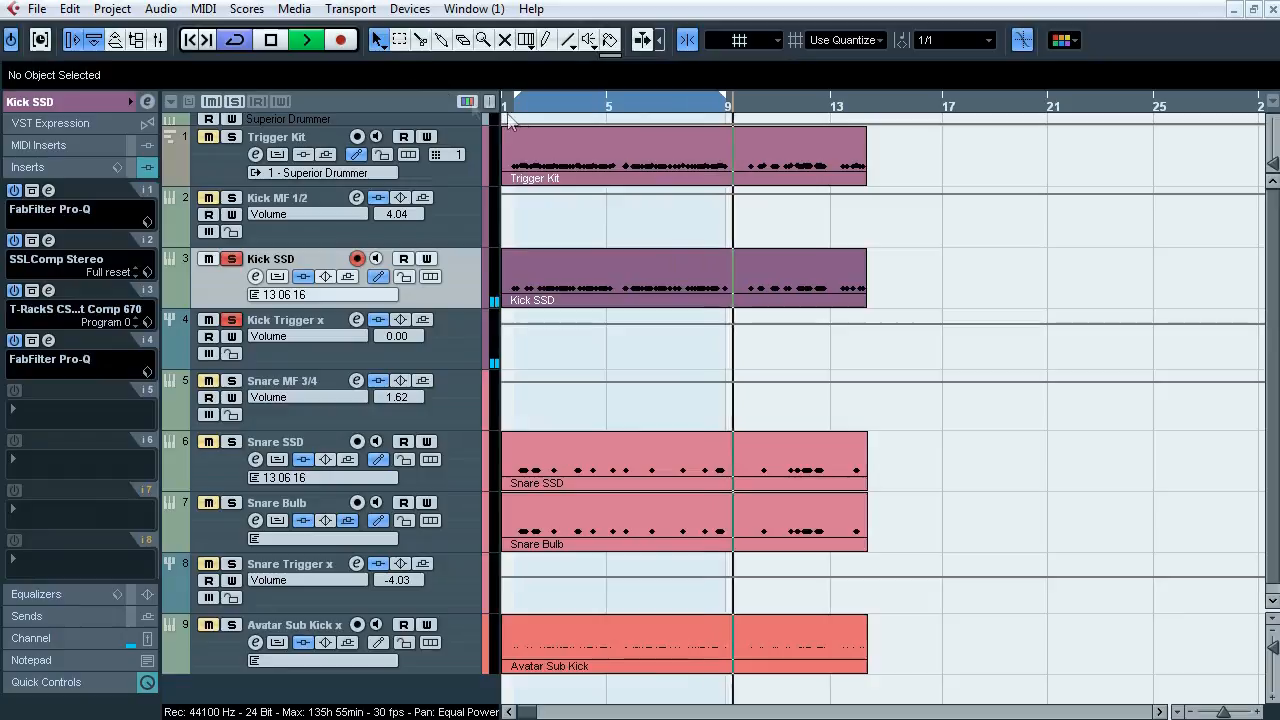
Step: Bypass the Kick SSD inserts and stop playback, then reactivate the Pro-Q in insert 1 and inspect its EQ curve
{"action": "left_click", "coordinate": [130, 166]}
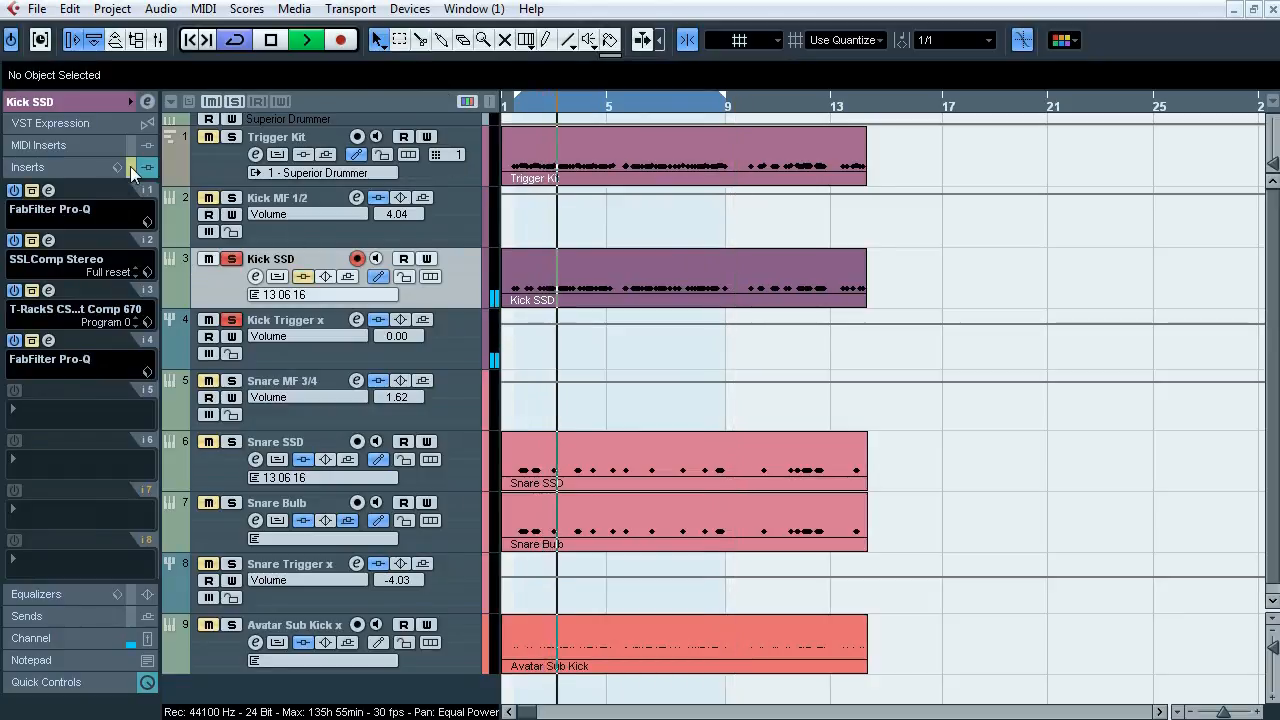
{"action": "key", "text": "space"}
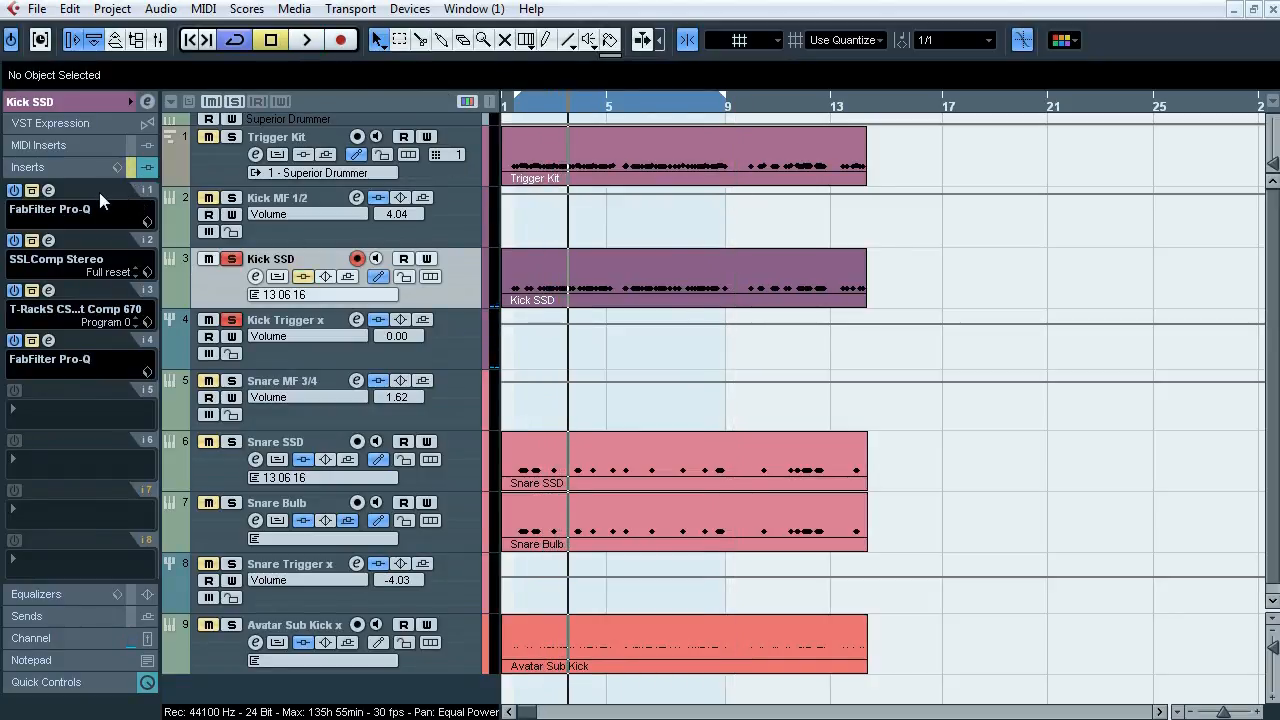
{"action": "left_click", "coordinate": [48, 190]}
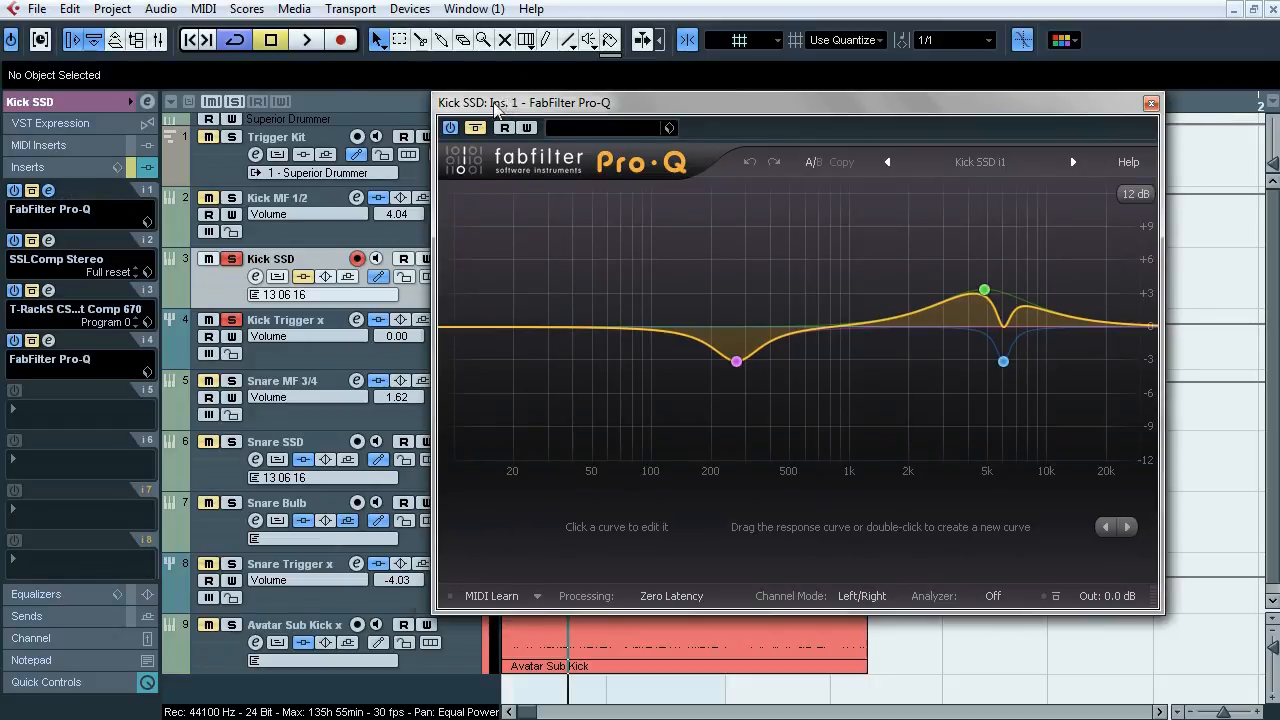
{"action": "left_click_drag", "start_coordinate": [507, 105], "coordinate": [407, 125]}
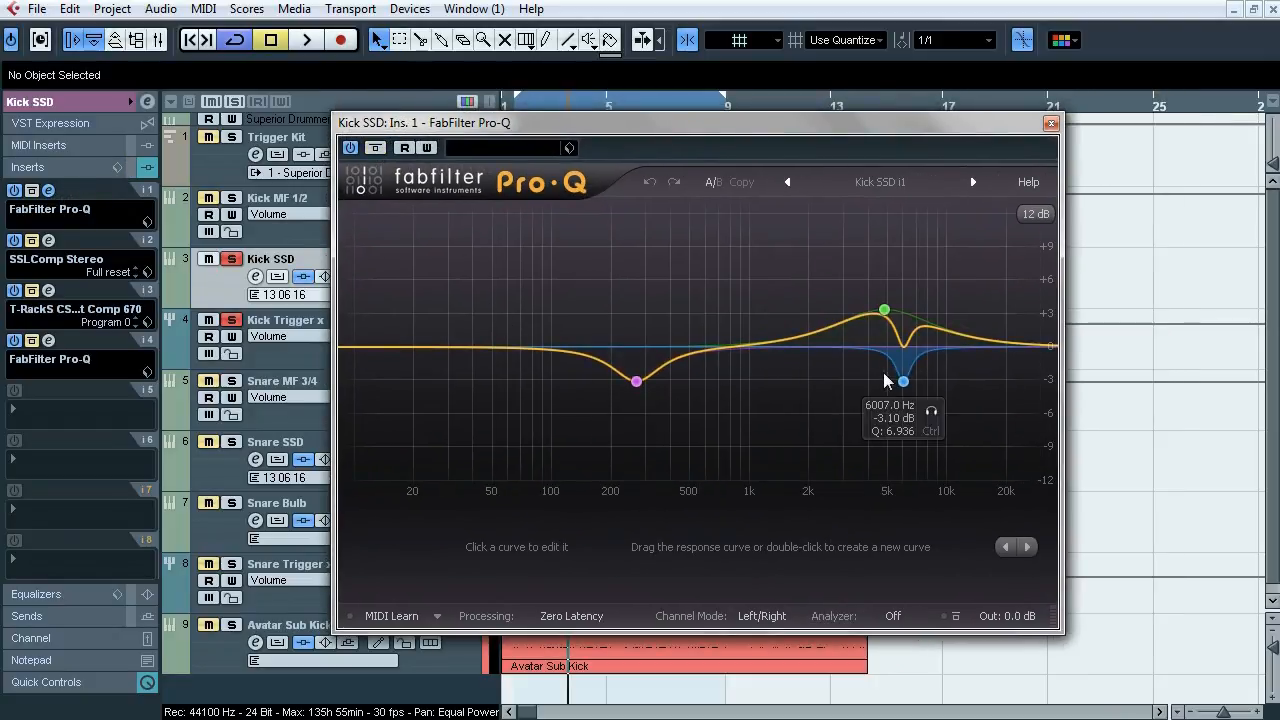
{"action": "left_click", "coordinate": [48, 190]}
Step: Reactivate the SSLComp Stereo in insert 2 and the T-RackS Vint Comp 670 in insert 3 of Kick SSD, inspecting their settings
{"action": "left_click", "coordinate": [48, 240]}
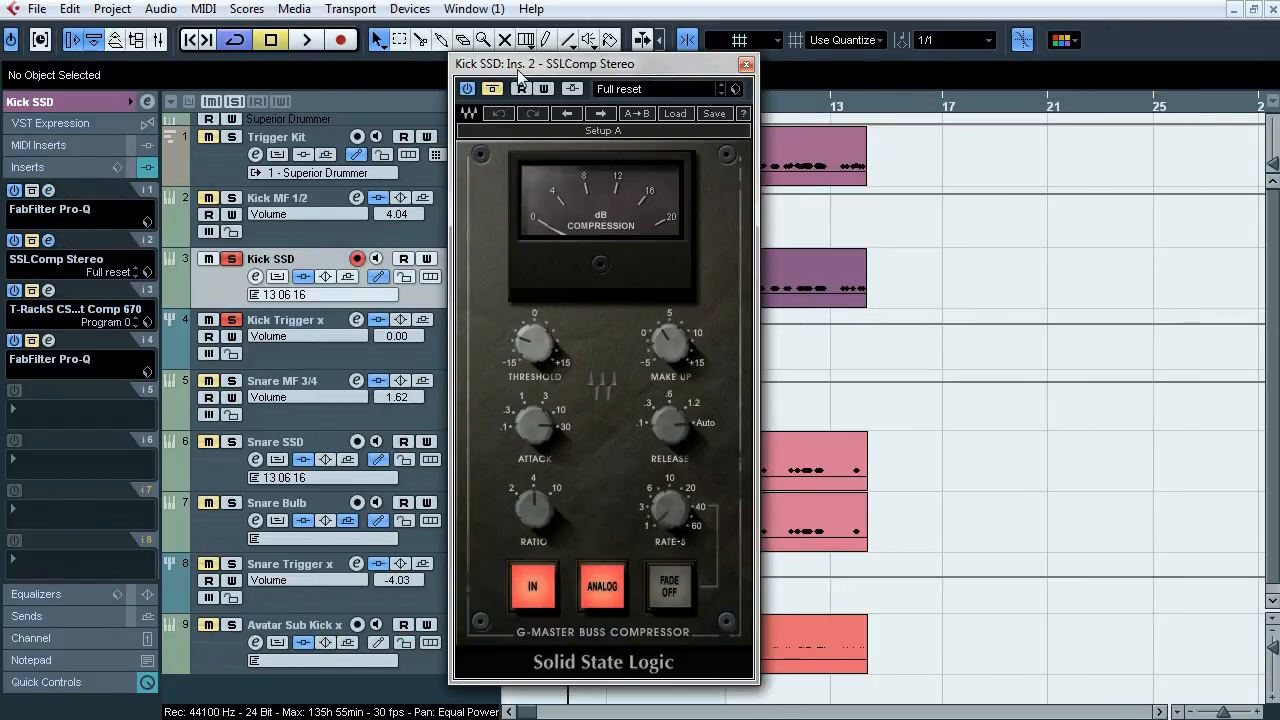
{"action": "left_click_drag", "start_coordinate": [520, 72], "coordinate": [503, 83]}
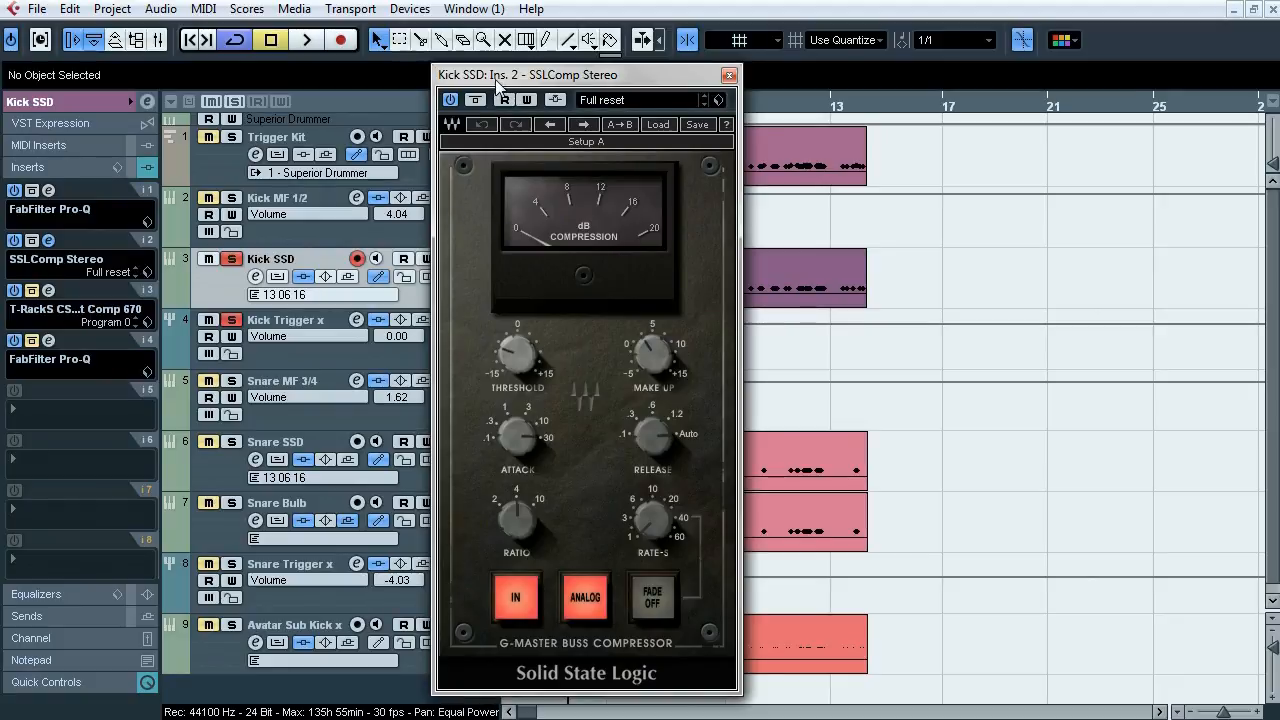
{"action": "left_click", "coordinate": [48, 241]}
{"action": "left_click", "coordinate": [48, 290]}
{"action": "left_click_drag", "start_coordinate": [537, 119], "coordinate": [517, 137]}
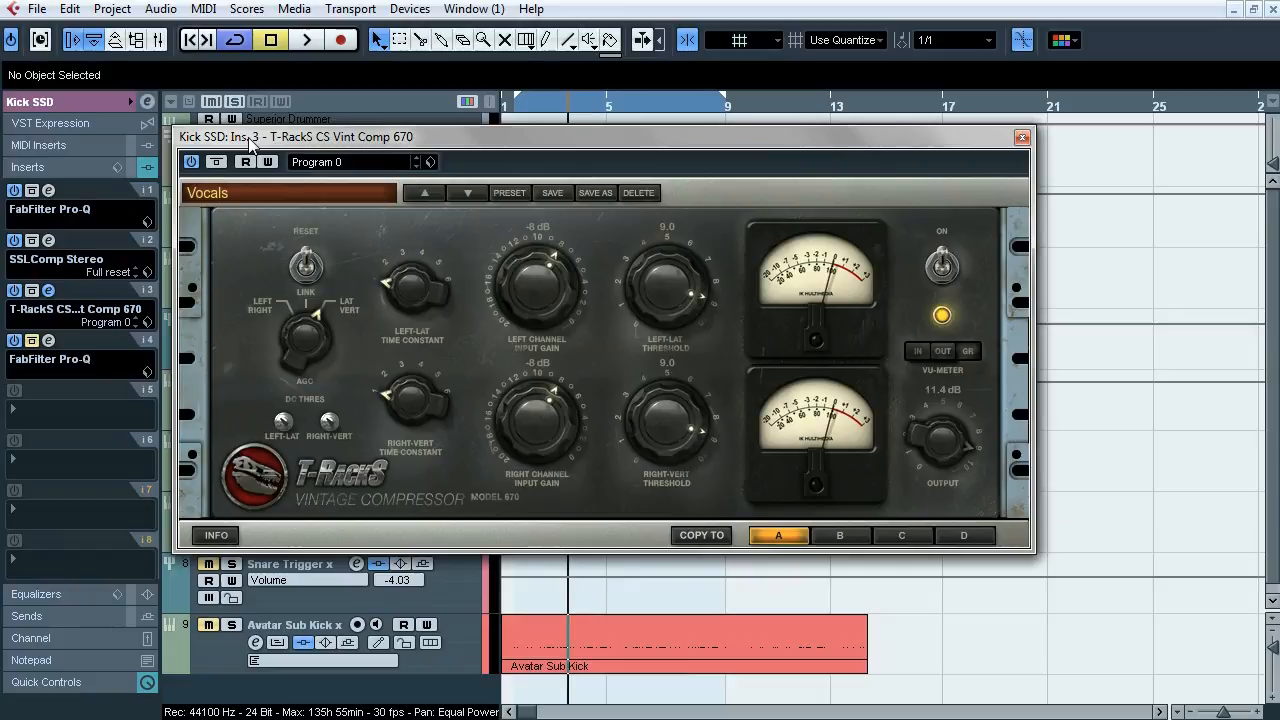
{"action": "left_click", "coordinate": [48, 290]}
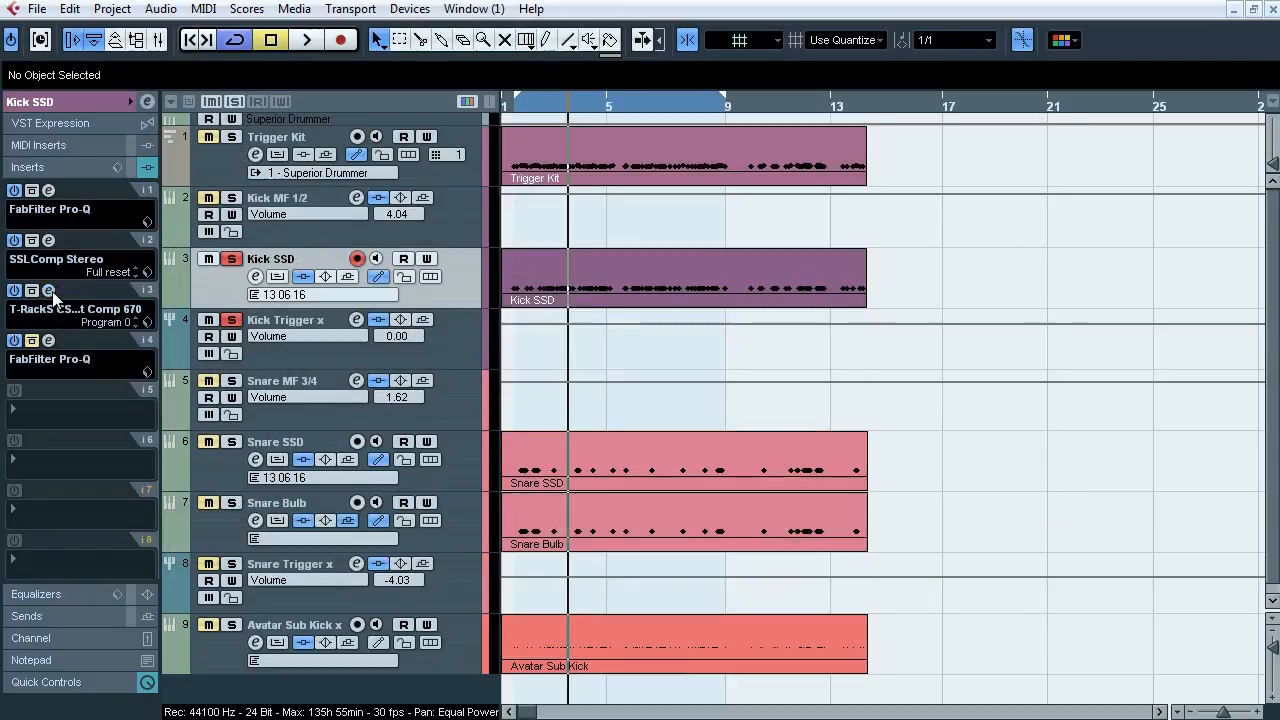
Step: Inspect the EQ curve of the Pro-Q in insert 4 of Kick SSD and reactivate that insert
{"action": "left_click", "coordinate": [48, 340]}
{"action": "left_click_drag", "start_coordinate": [345, 97], "coordinate": [363, 146]}
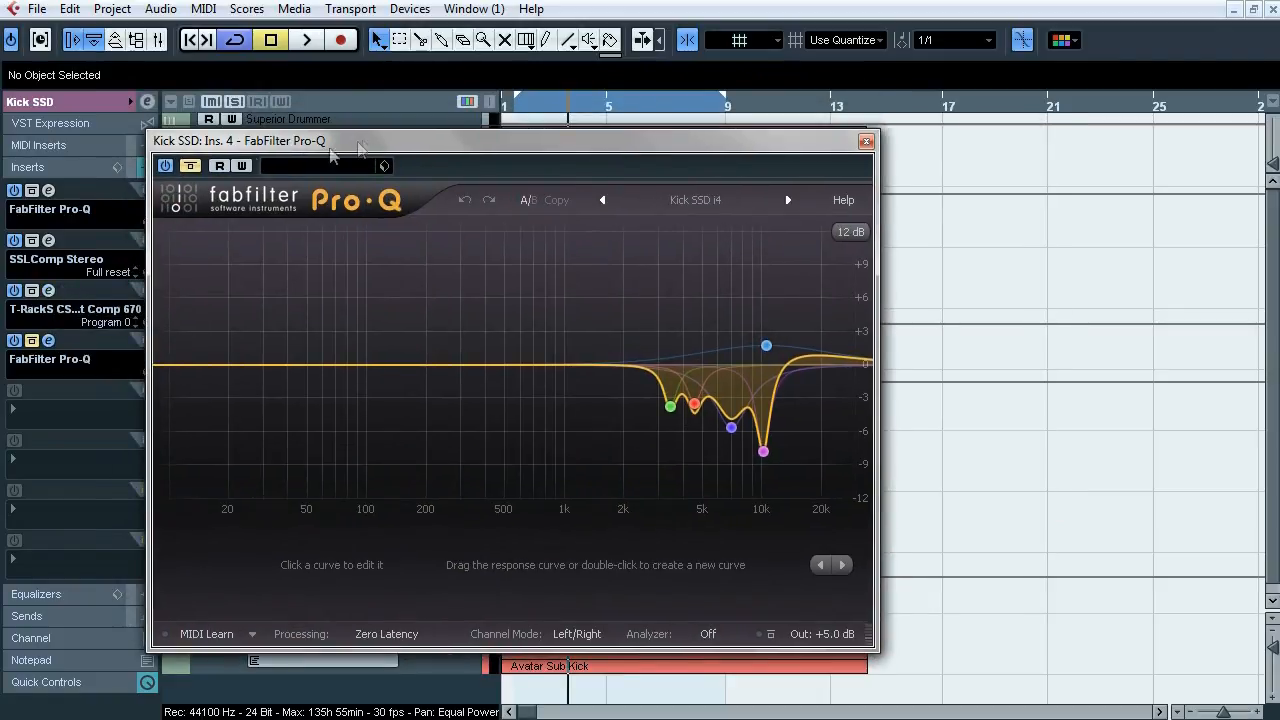
{"action": "left_click", "coordinate": [48, 341]}
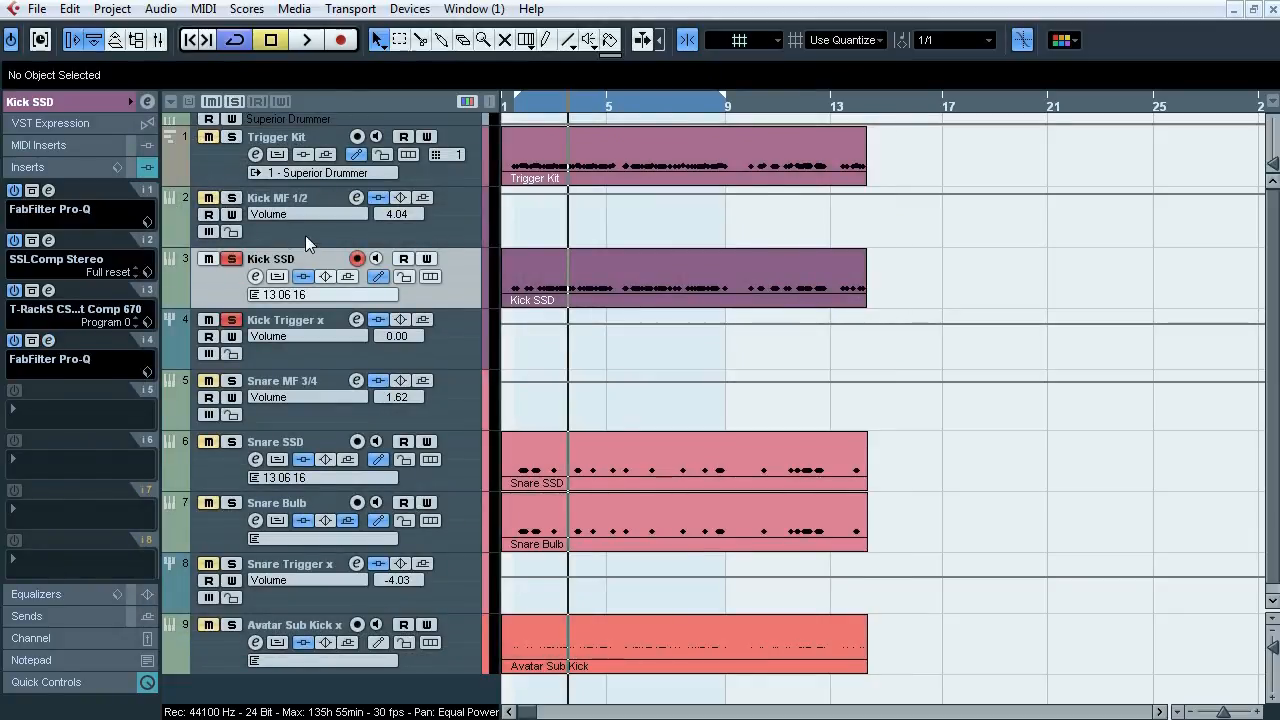
Step: Solo Kick MF 1/2 together with Kick SSD, then open the FabFilter Pro-C in insert 1 of Kick Trigger x
{"action": "left_click", "coordinate": [305, 235]}
{"action": "left_click", "coordinate": [232, 198]}
{"action": "left_click", "coordinate": [305, 354]}
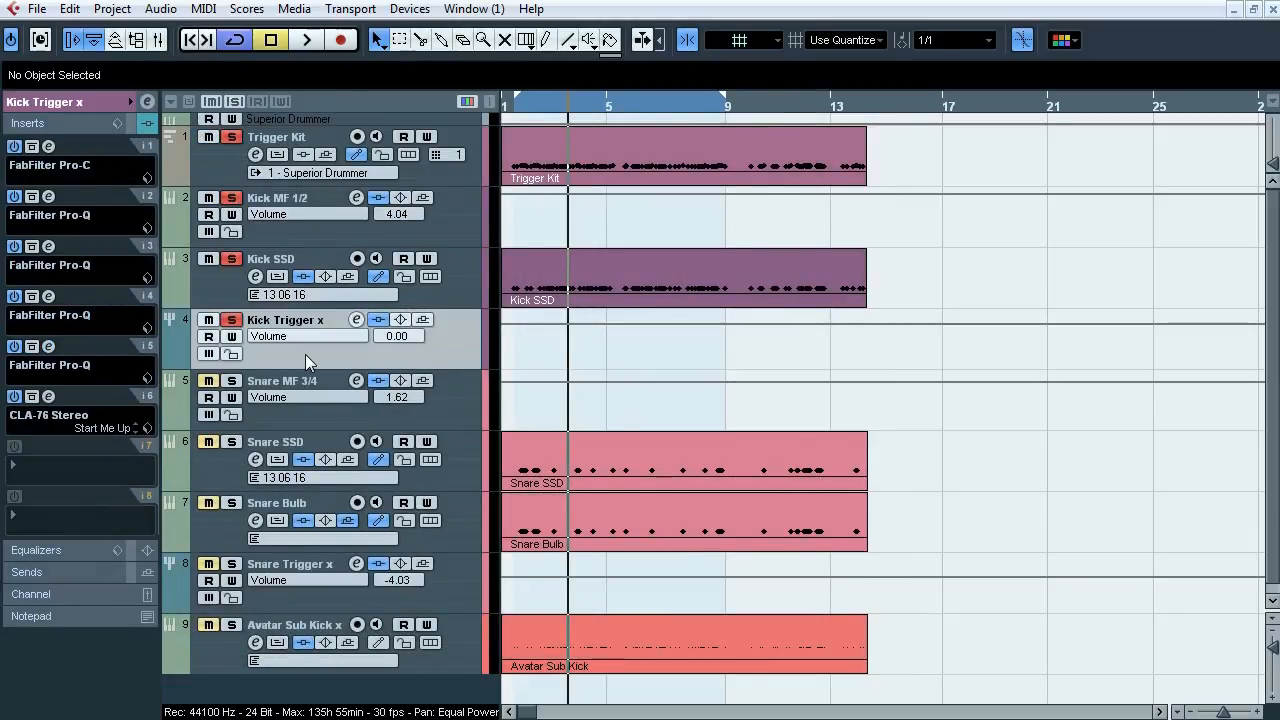
{"action": "left_click", "coordinate": [48, 146]}
{"action": "left_click_drag", "start_coordinate": [640, 42], "coordinate": [287, 175]}
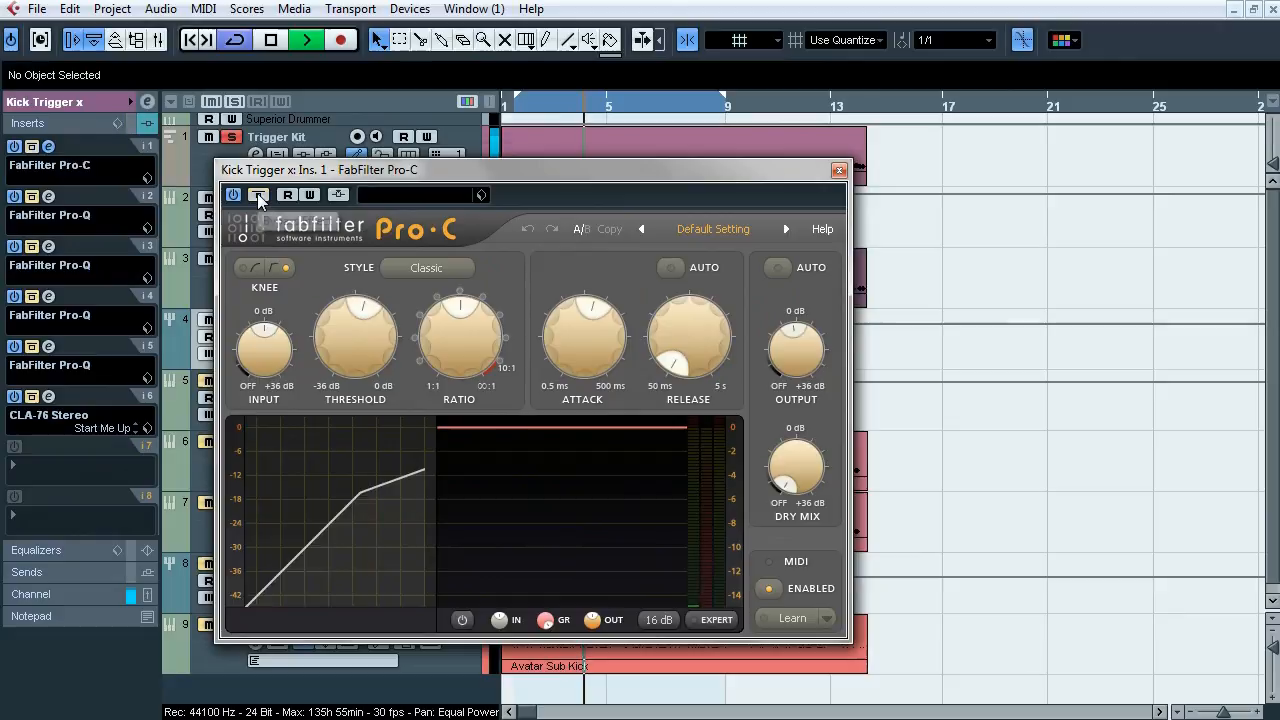
Step: Play the kicks with Pro-C bypassed and active to compare, check its threshold and output level, then close it with the compressor active
{"action": "key", "text": "space"}
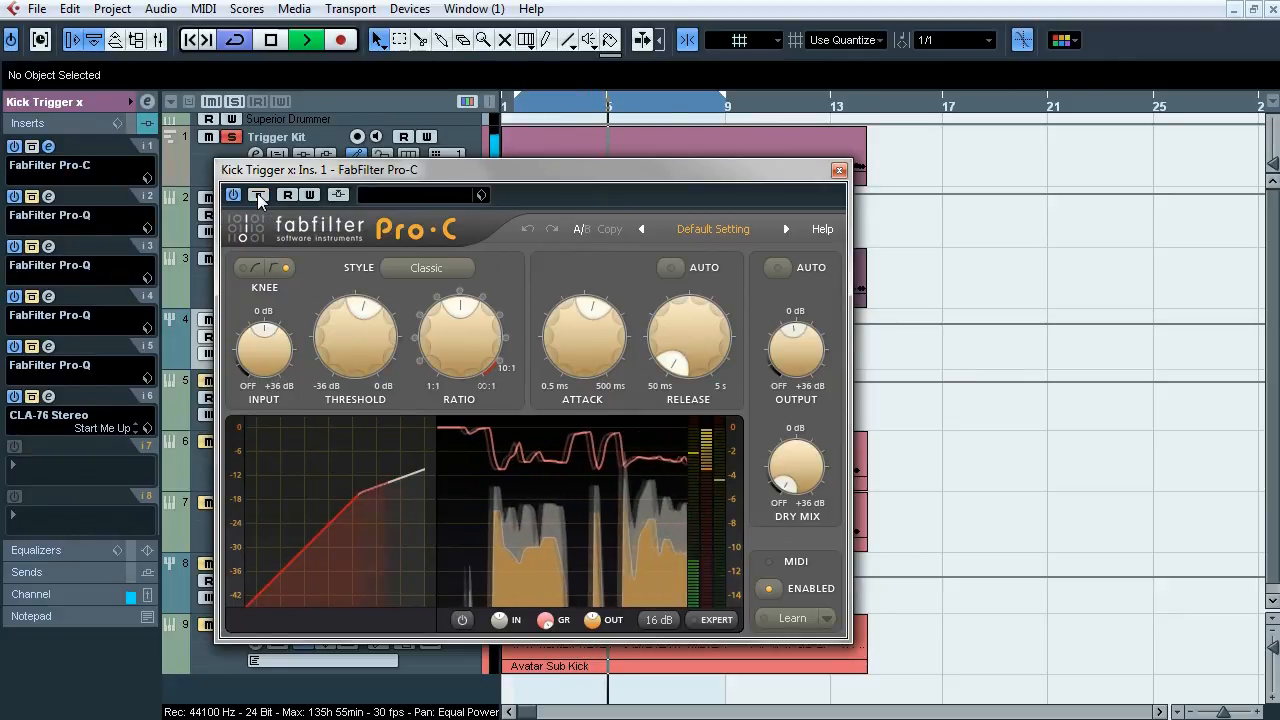
{"action": "left_click", "coordinate": [257, 194]}
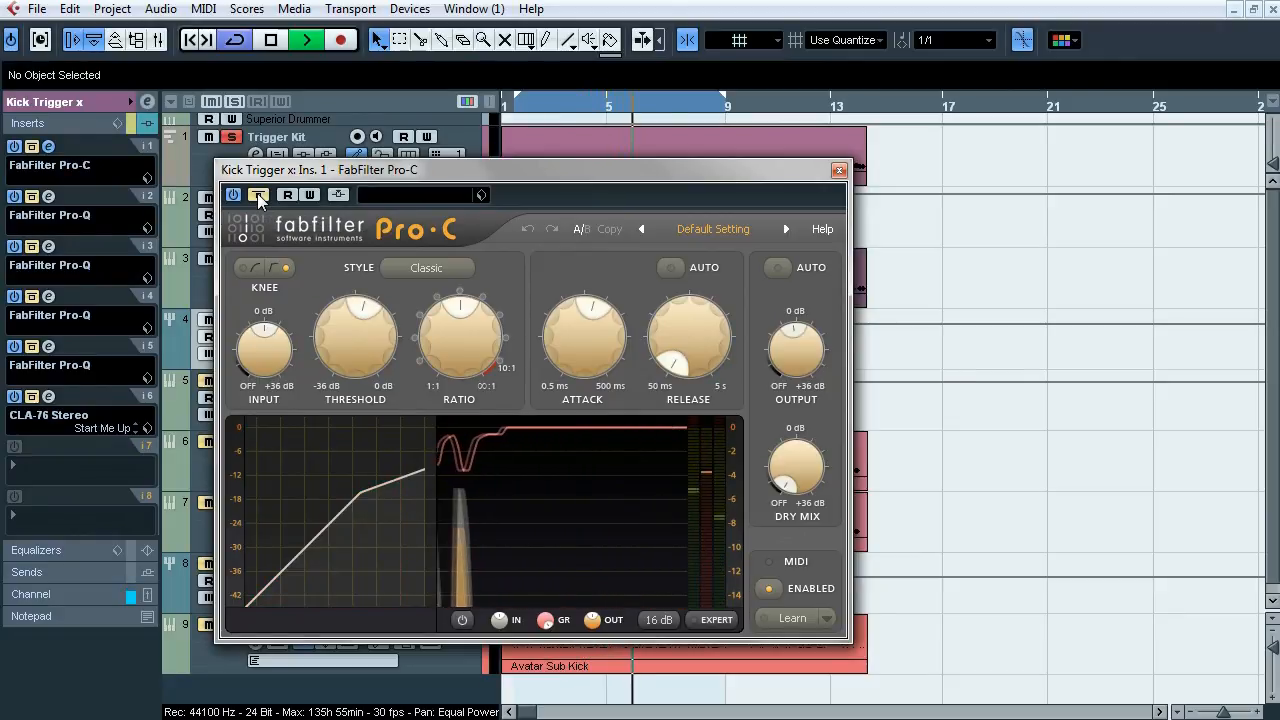
{"action": "left_click", "coordinate": [257, 194]}
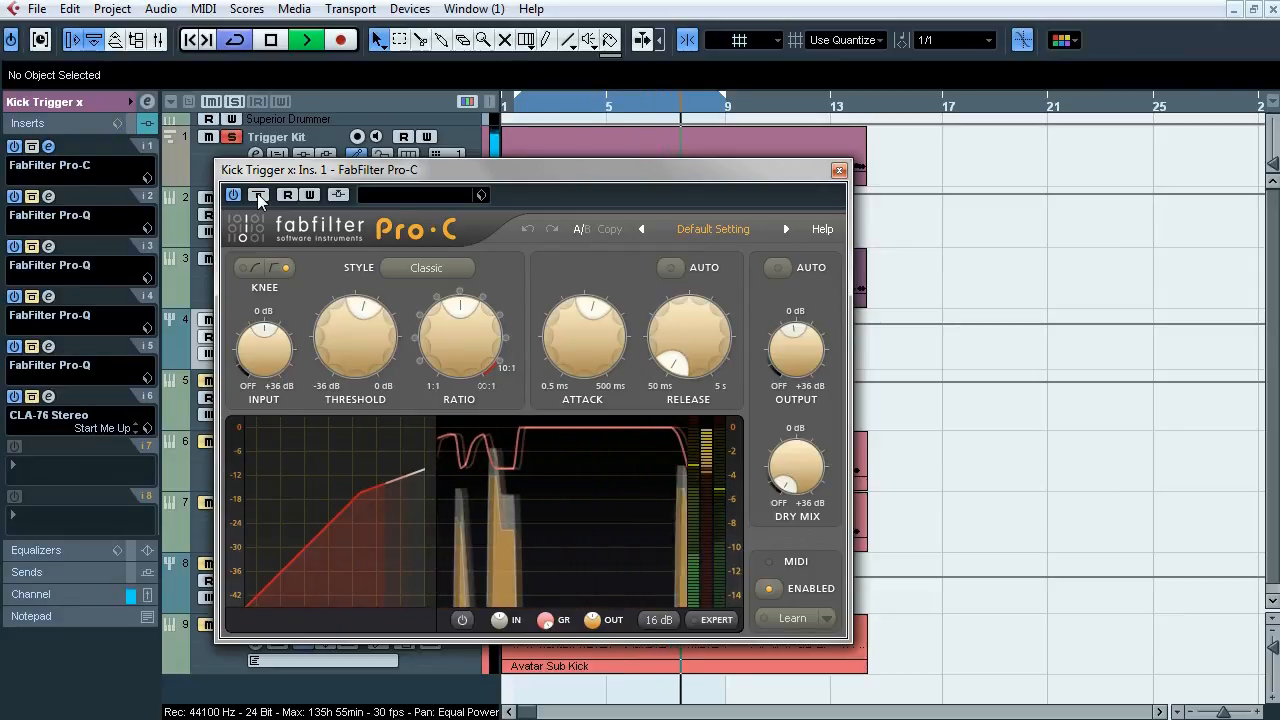
{"action": "key", "text": "space"}
{"action": "mouse_move", "coordinate": [343, 362]}
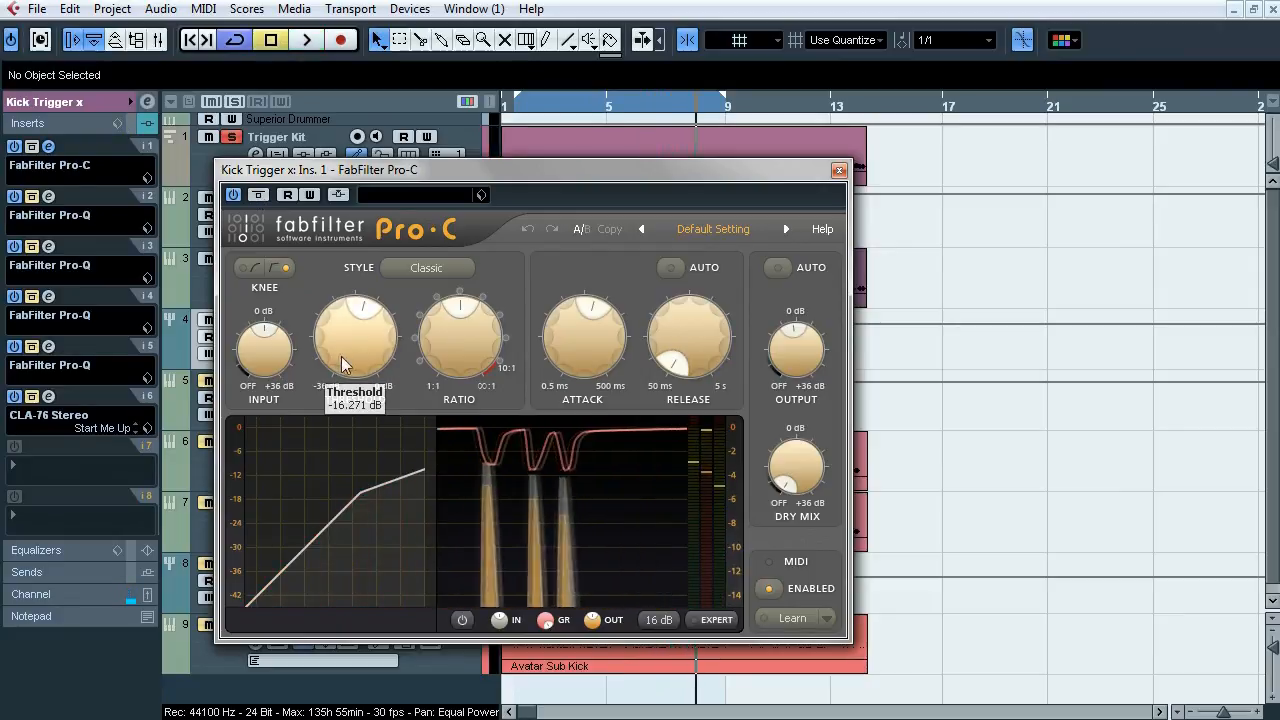
{"action": "mouse_move", "coordinate": [785, 363]}
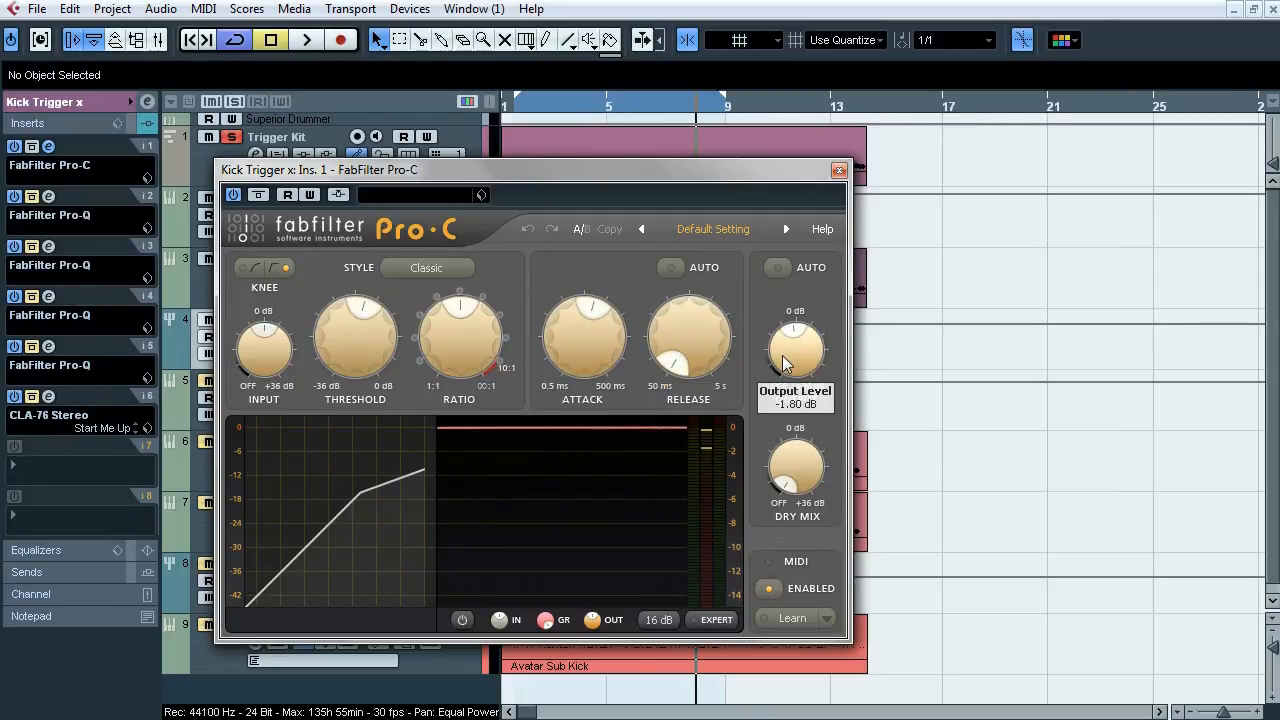
{"action": "left_click", "coordinate": [839, 170]}
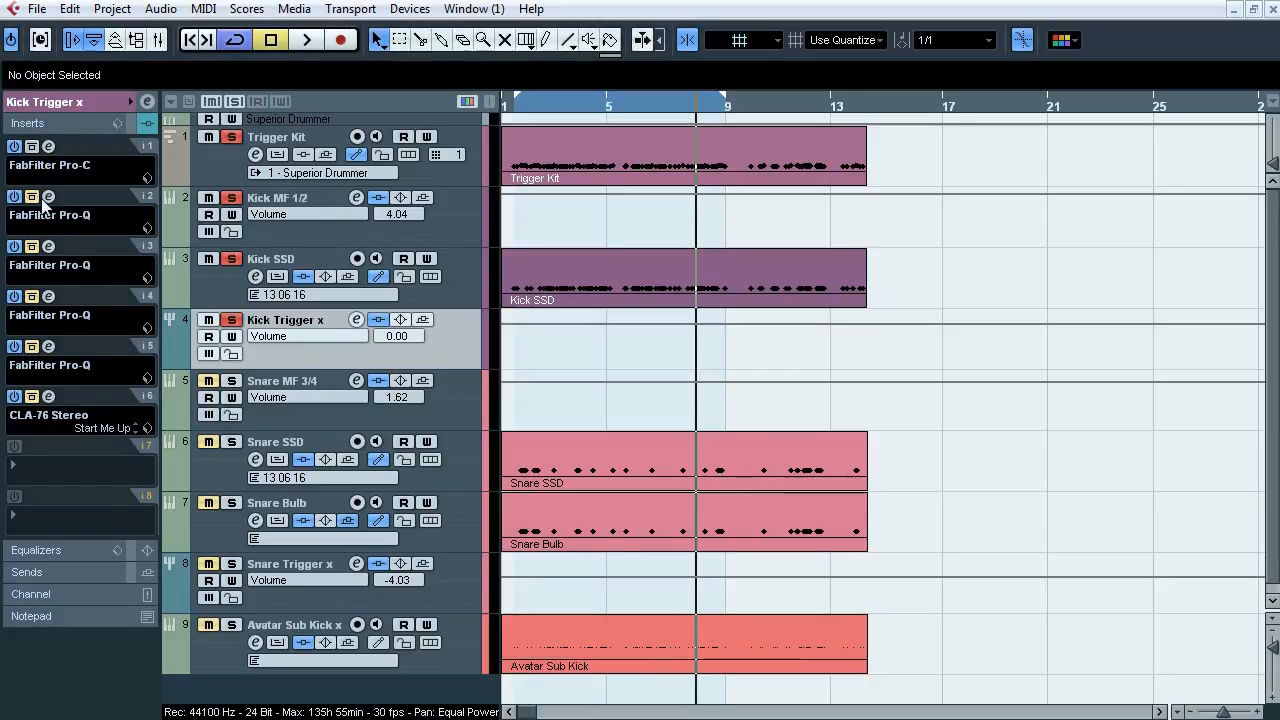
Step: Loop the soloed kicks with the cycle range shortened to end at bar 5, and activate Pro-Q inserts 2 to 5 on Kick Trigger x
{"action": "left_click", "coordinate": [522, 107]}
{"action": "key", "text": "space"}
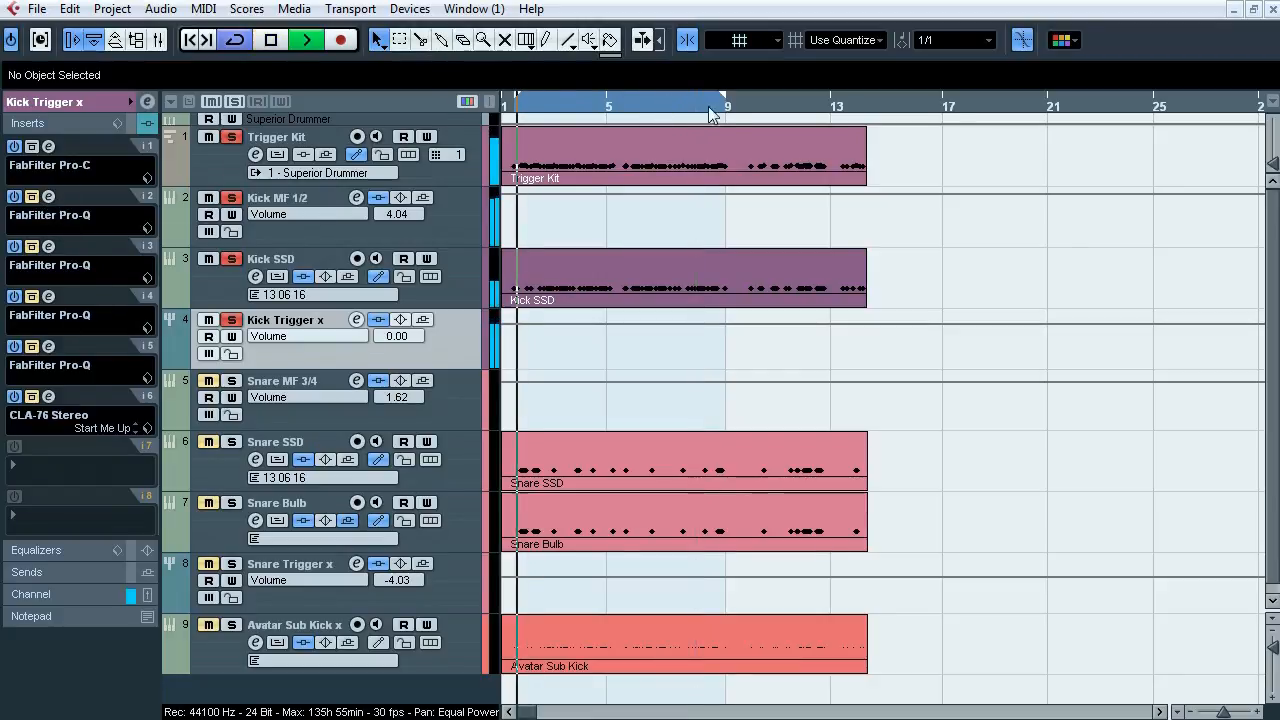
{"action": "left_click_drag", "start_coordinate": [722, 98], "coordinate": [606, 110]}
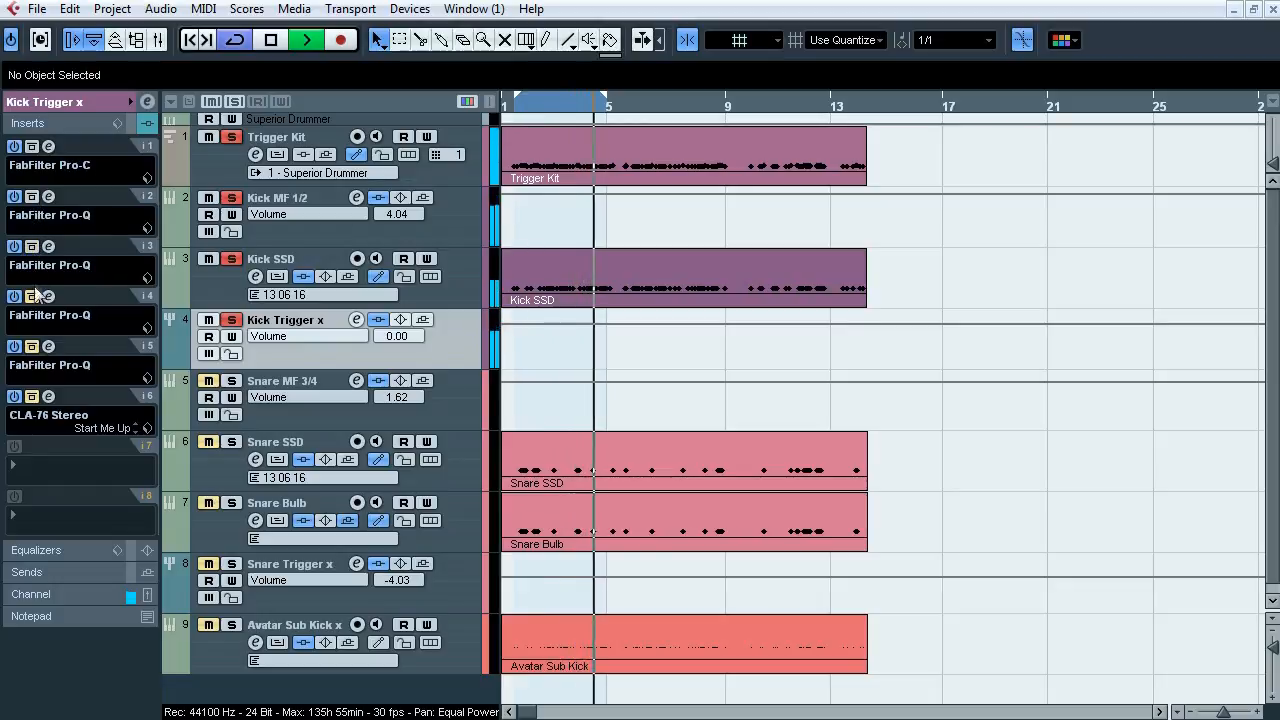
{"action": "key", "text": "space"}
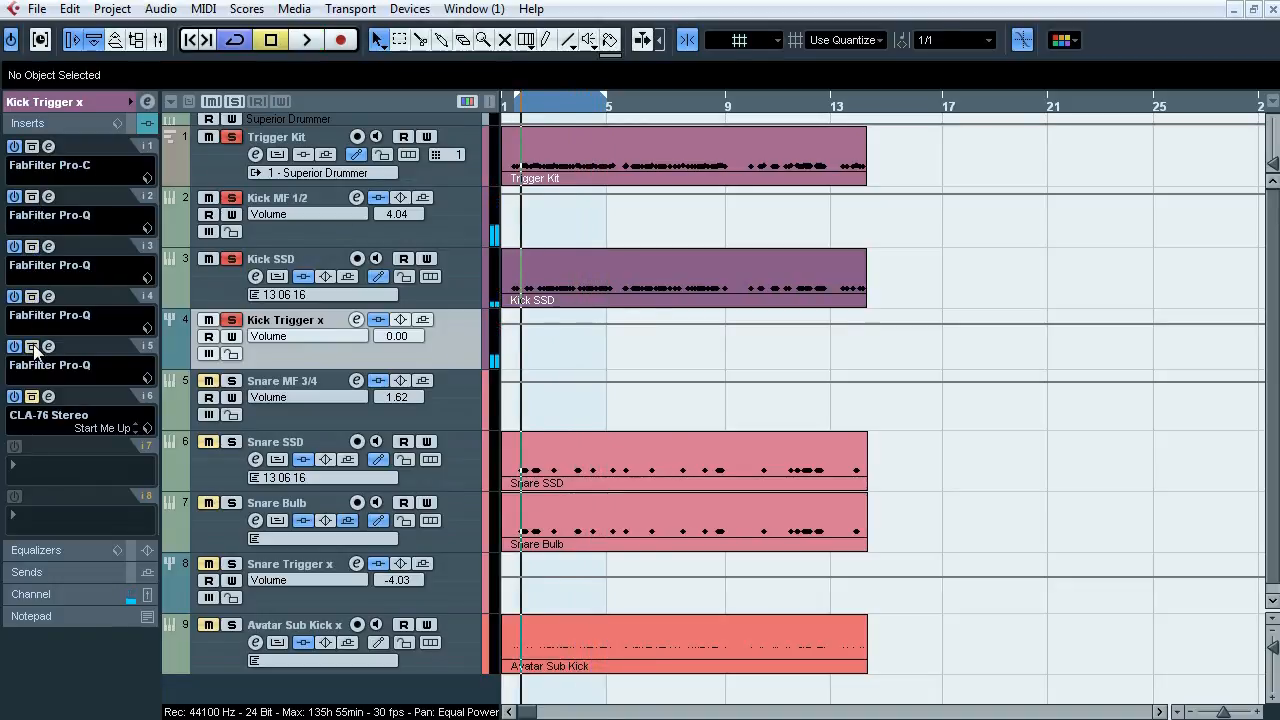
Step: Inspect the EQ bands of the Pro-Q in insert 2 of Kick Trigger x, then close the plug-in
{"action": "left_click", "coordinate": [50, 197]}
{"action": "left_click_drag", "start_coordinate": [446, 56], "coordinate": [360, 98]}
{"action": "mouse_move", "coordinate": [563, 338]}
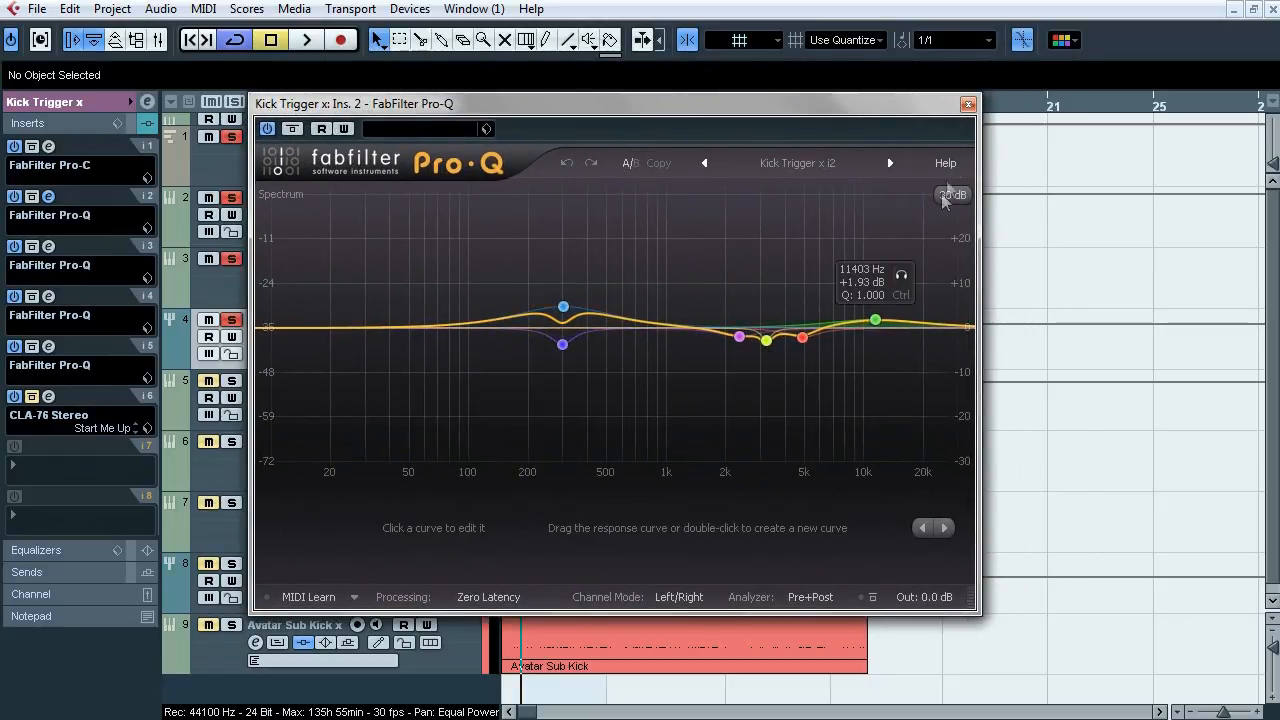
{"action": "left_click", "coordinate": [968, 104]}
Step: Inspect the Pro-Q in insert 3 of Kick Trigger x and set its display range to 12 dB
{"action": "left_click", "coordinate": [50, 246]}
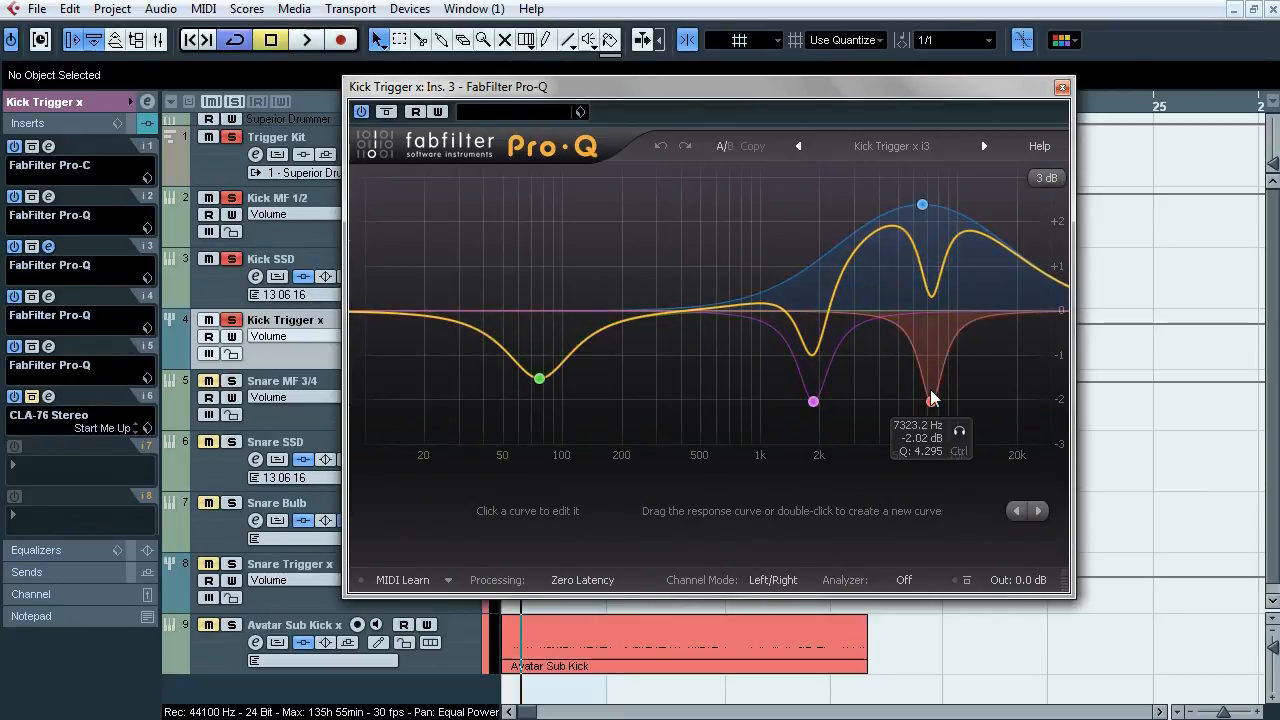
{"action": "left_click", "coordinate": [1050, 180]}
{"action": "left_click", "coordinate": [1063, 248]}
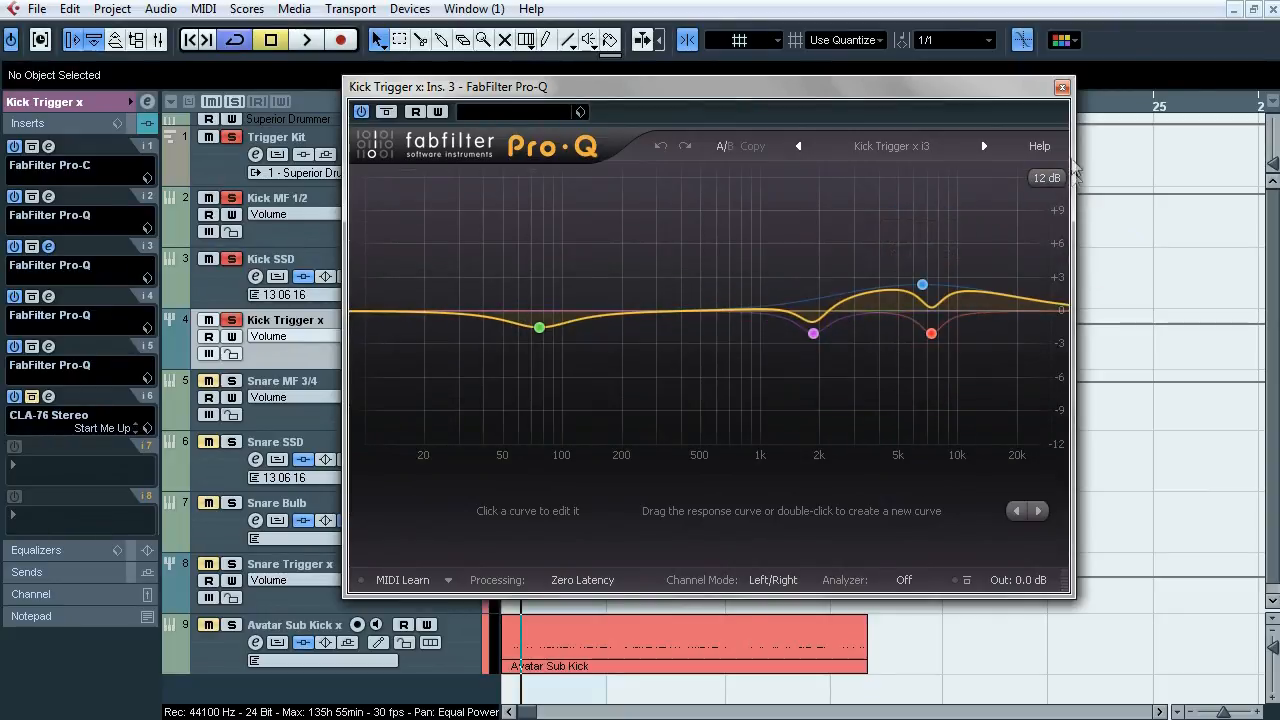
{"action": "left_click", "coordinate": [1062, 87]}
Step: Inspect the EQ curves of the Pro-Qs in inserts 4 and 5 of Kick Trigger x, including the low-shelf band in insert 5
{"action": "left_click", "coordinate": [48, 296]}
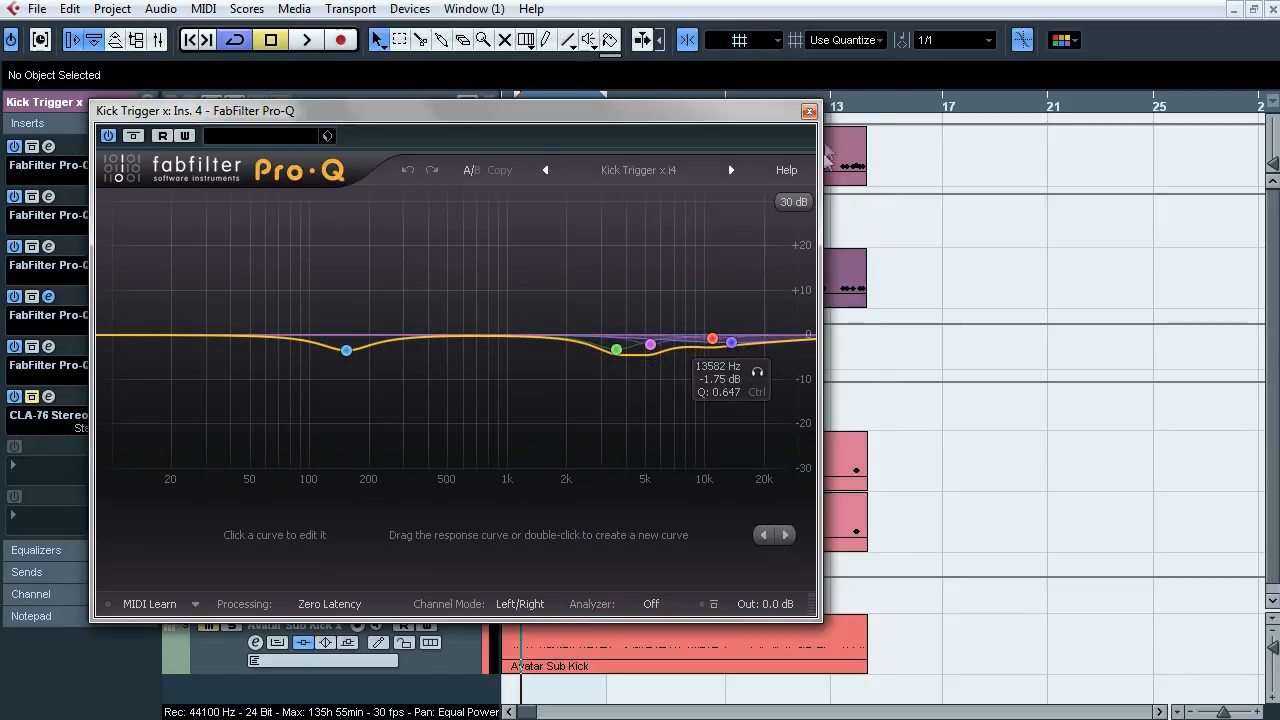
{"action": "left_click", "coordinate": [810, 112]}
{"action": "left_click", "coordinate": [48, 346]}
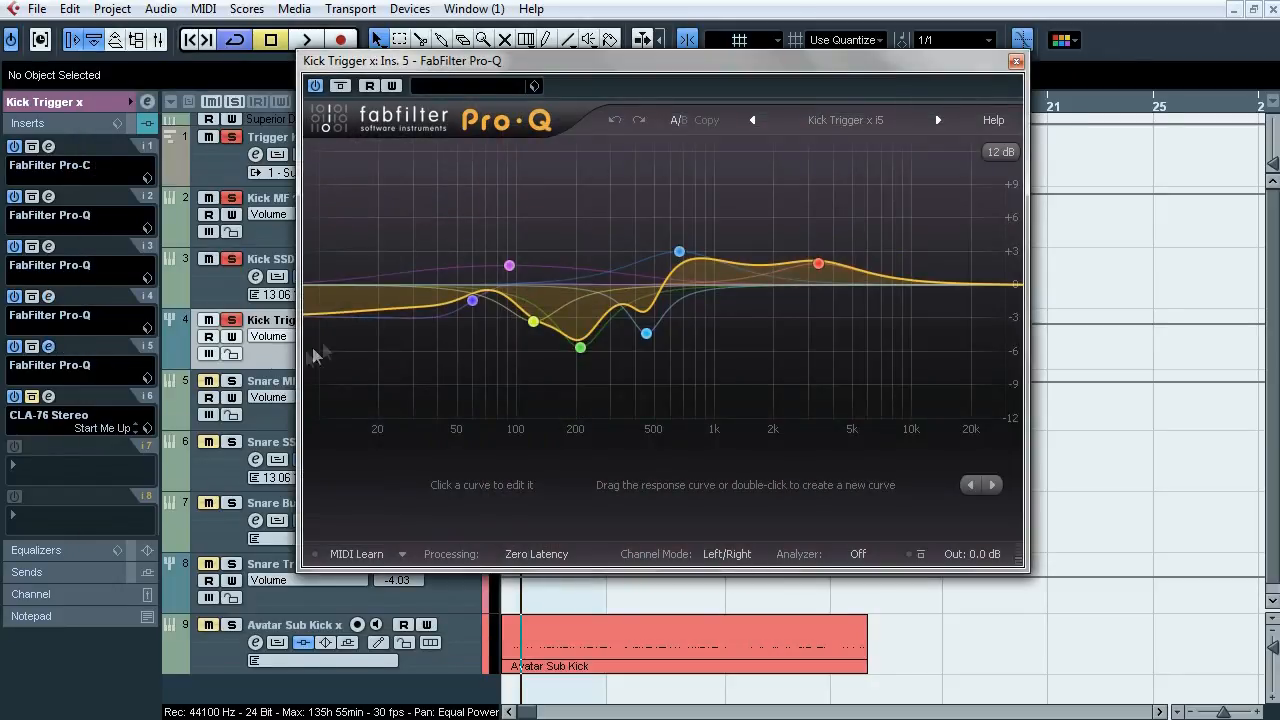
{"action": "left_click", "coordinate": [475, 301]}
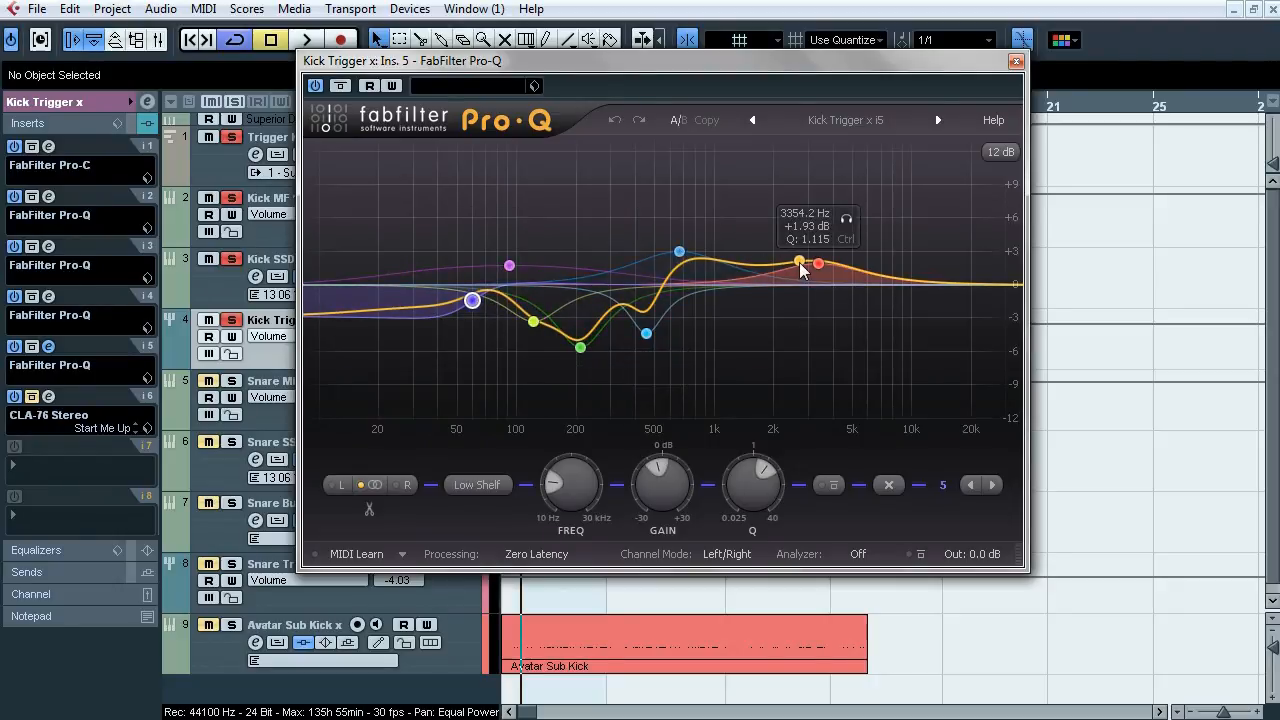
{"action": "left_click", "coordinate": [1015, 62]}
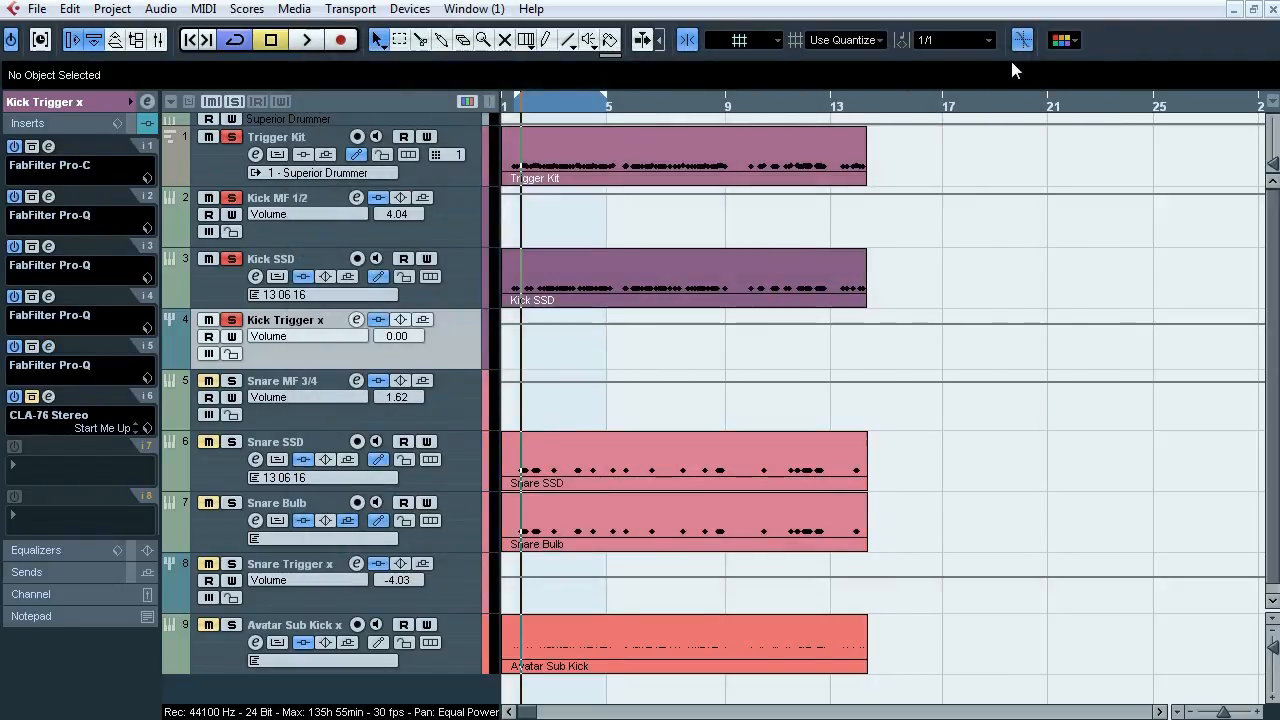
Step: Open the CLA-76 in insert 6 of Kick Trigger x, activate it while listening to the kicks, then close it
{"action": "left_click", "coordinate": [52, 399]}
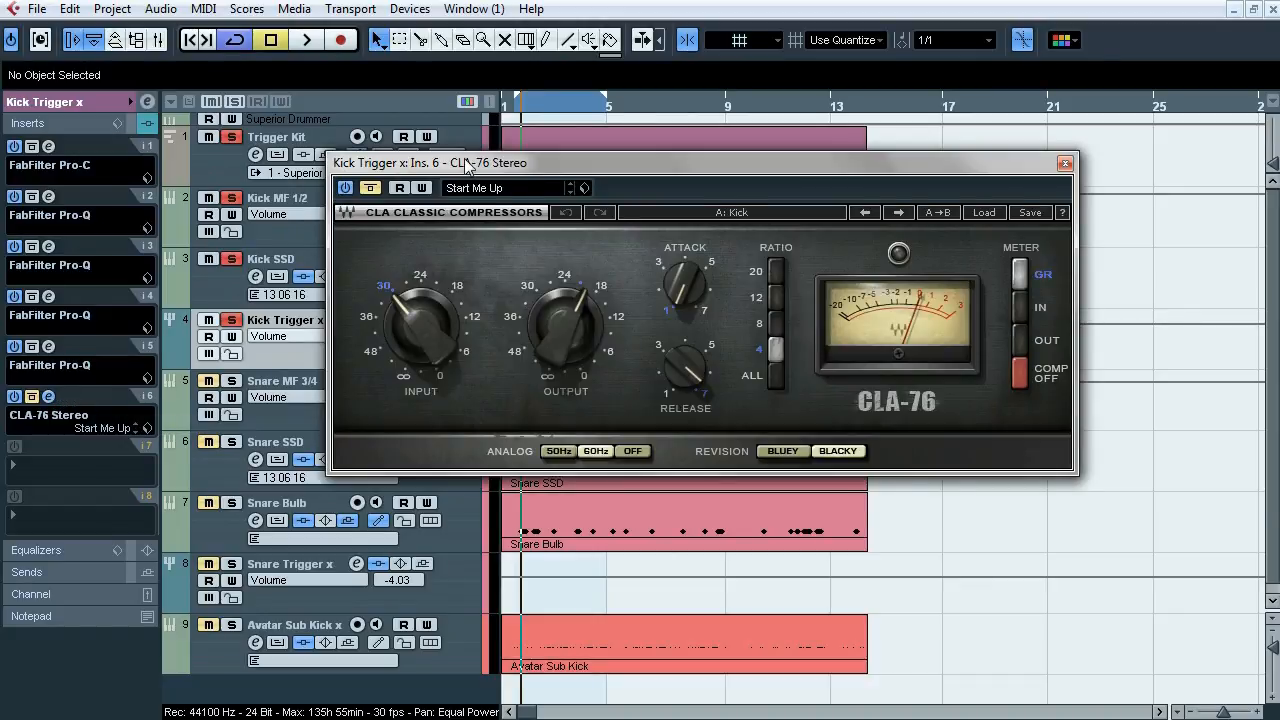
{"action": "left_click_drag", "start_coordinate": [465, 167], "coordinate": [368, 219]}
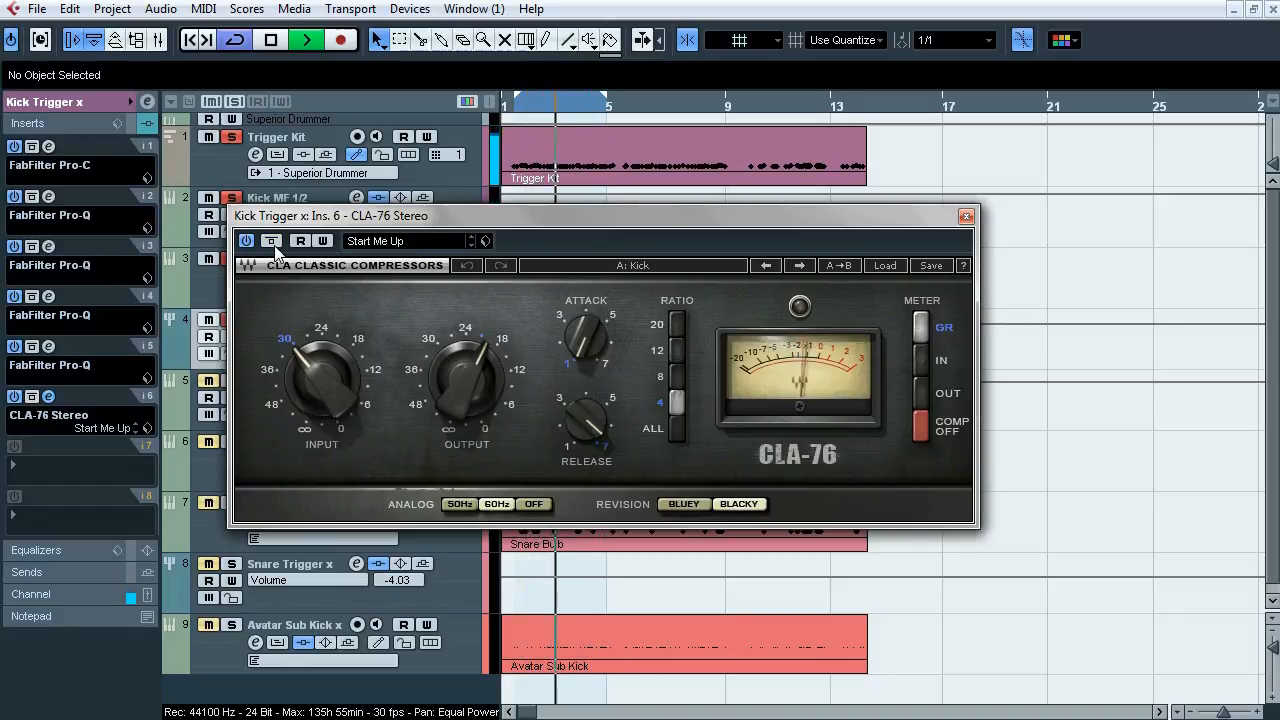
{"action": "key", "text": "space"}
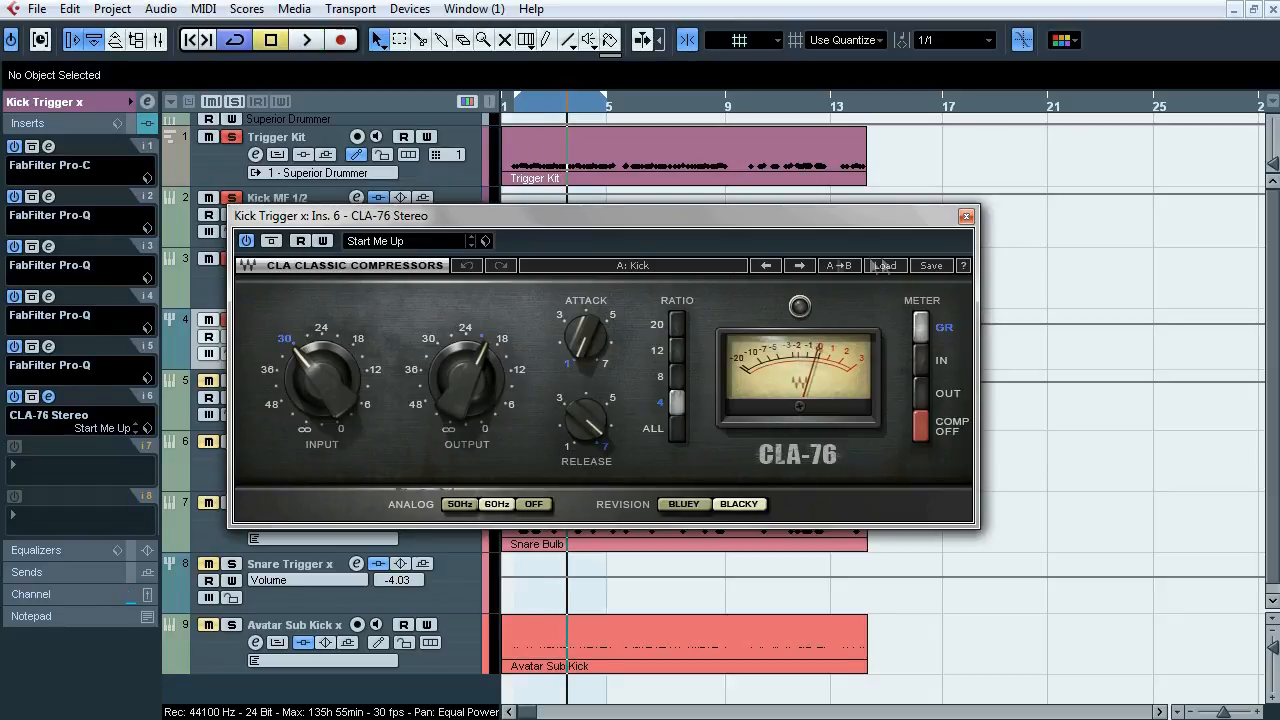
{"action": "left_click", "coordinate": [966, 217]}
Step: Unsolo the kick tracks, solo Snare MF 3/4, show its insert effects and play it
{"action": "left_click", "coordinate": [232, 320]}
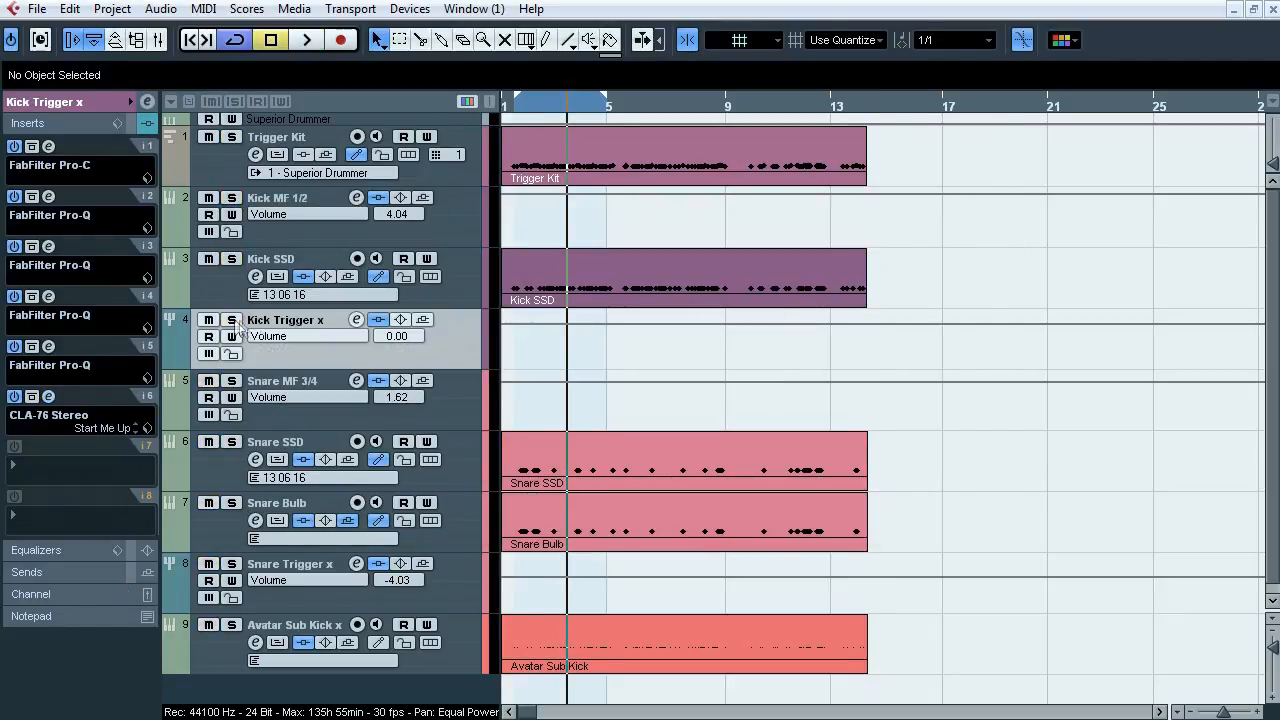
{"action": "left_click", "coordinate": [231, 381]}
{"action": "left_click", "coordinate": [280, 388]}
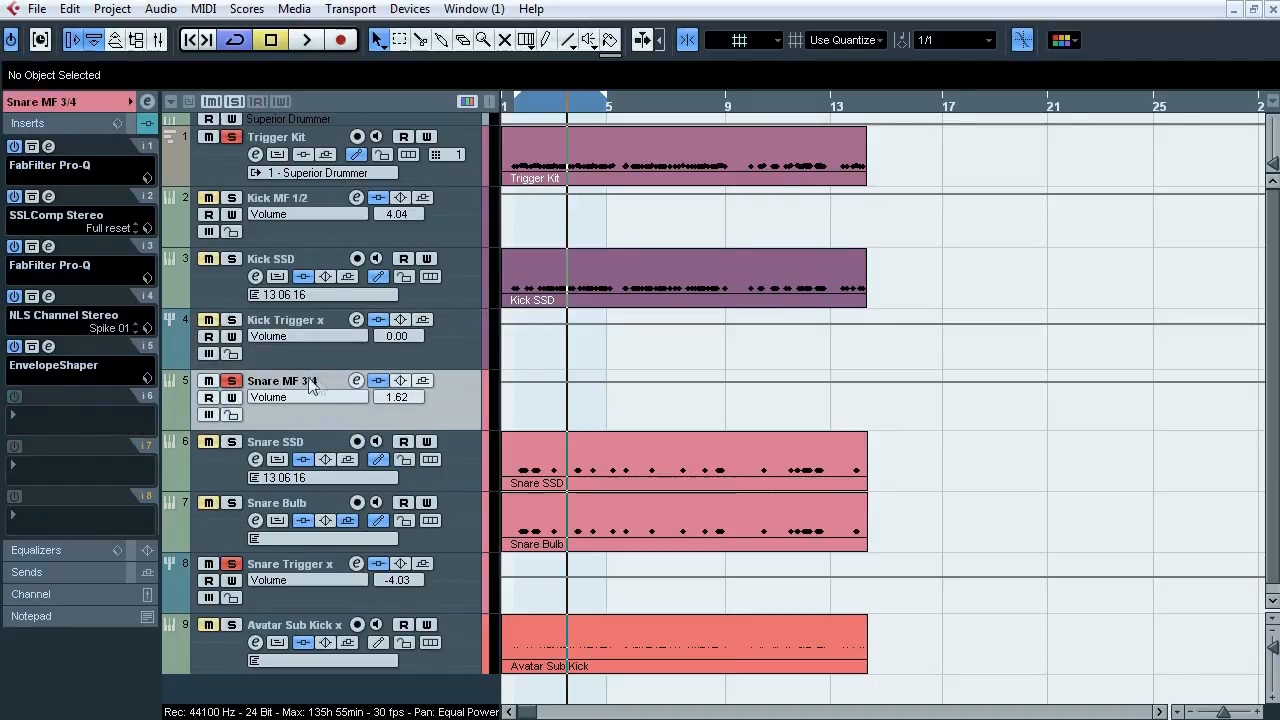
{"action": "key", "text": "space"}
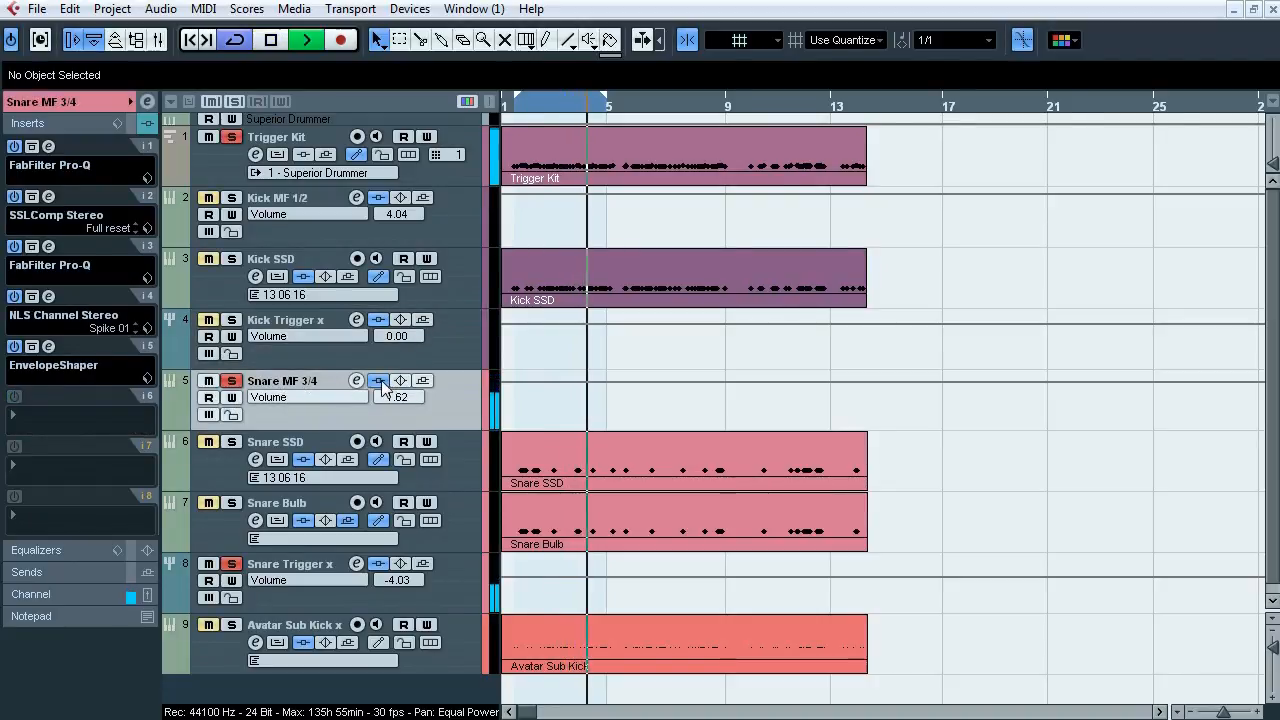
Step: Compare Snare MF 3/4 with its inserts bypassed and active while looping a shortened cycle range at the start of the song
{"action": "left_click", "coordinate": [380, 382]}
{"action": "left_click_drag", "start_coordinate": [614, 110], "coordinate": [540, 108]}
{"action": "left_click", "coordinate": [378, 381]}
{"action": "left_click", "coordinate": [378, 381]}
{"action": "left_click", "coordinate": [378, 381]}
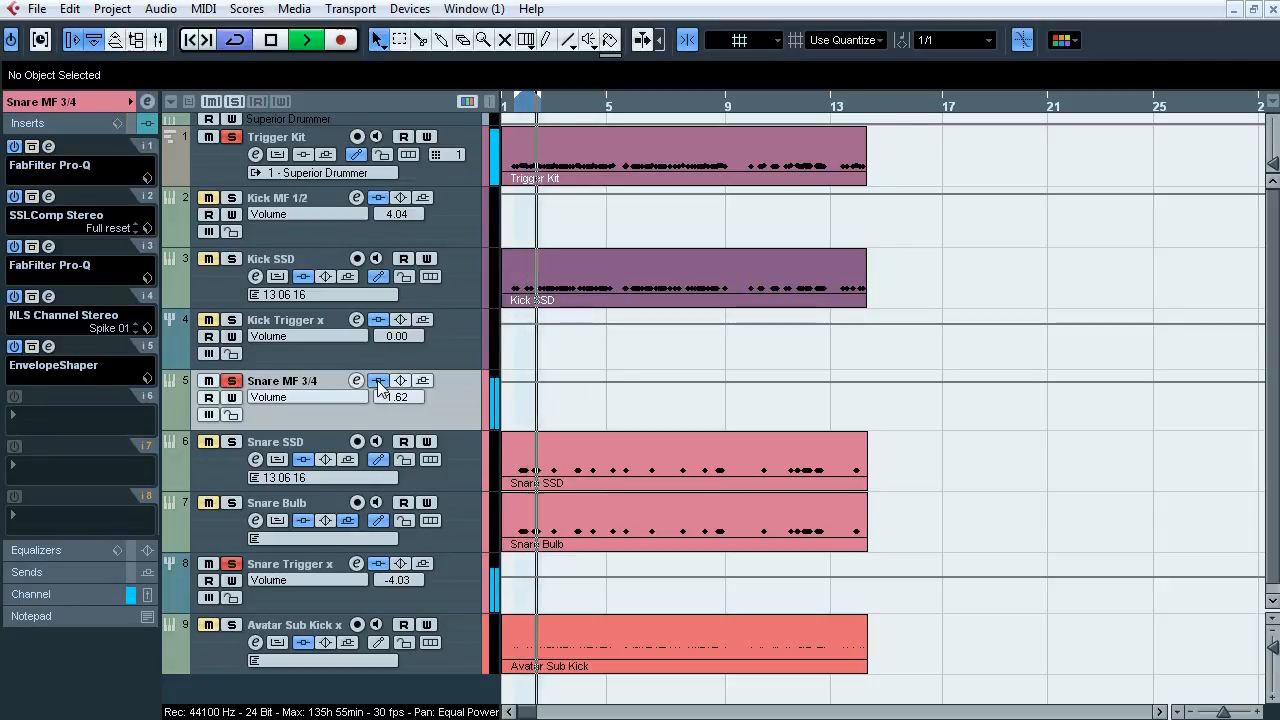
Step: Stop playback and inspect the EQ curve of the Pro-Q in insert 1 of Snare MF 3/4, then close it
{"action": "key", "text": "space"}
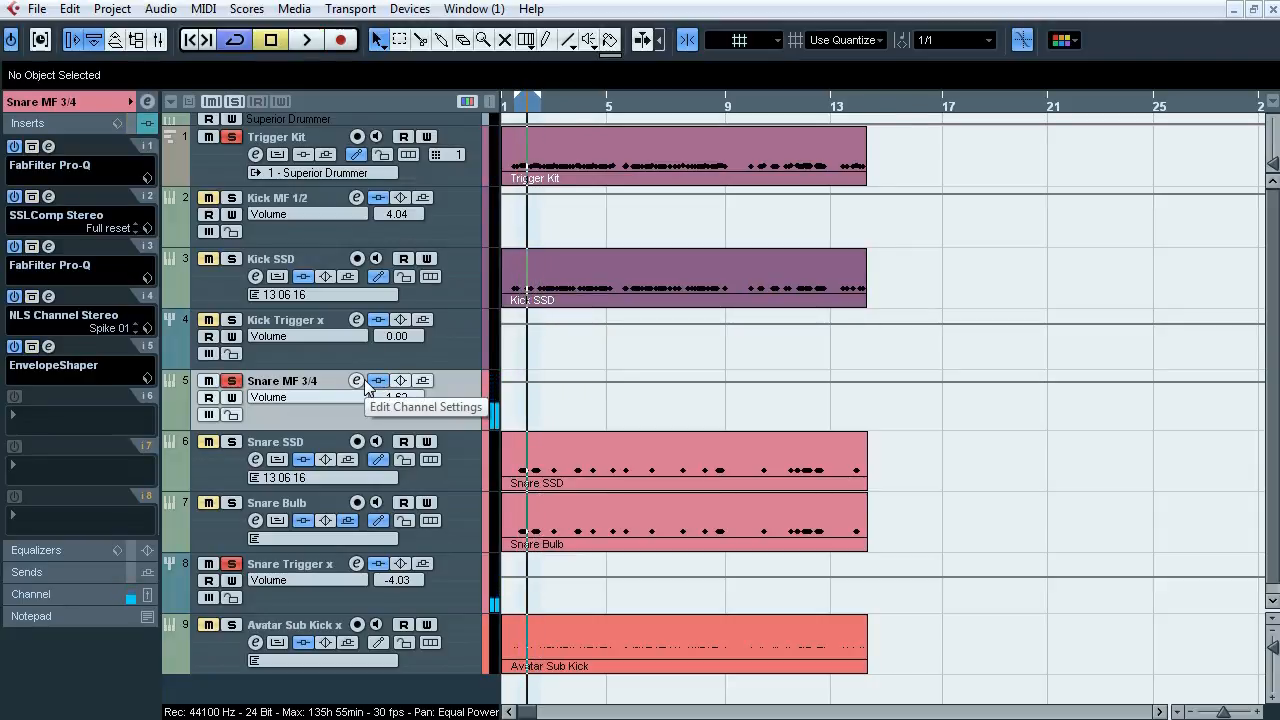
{"action": "left_click", "coordinate": [48, 146]}
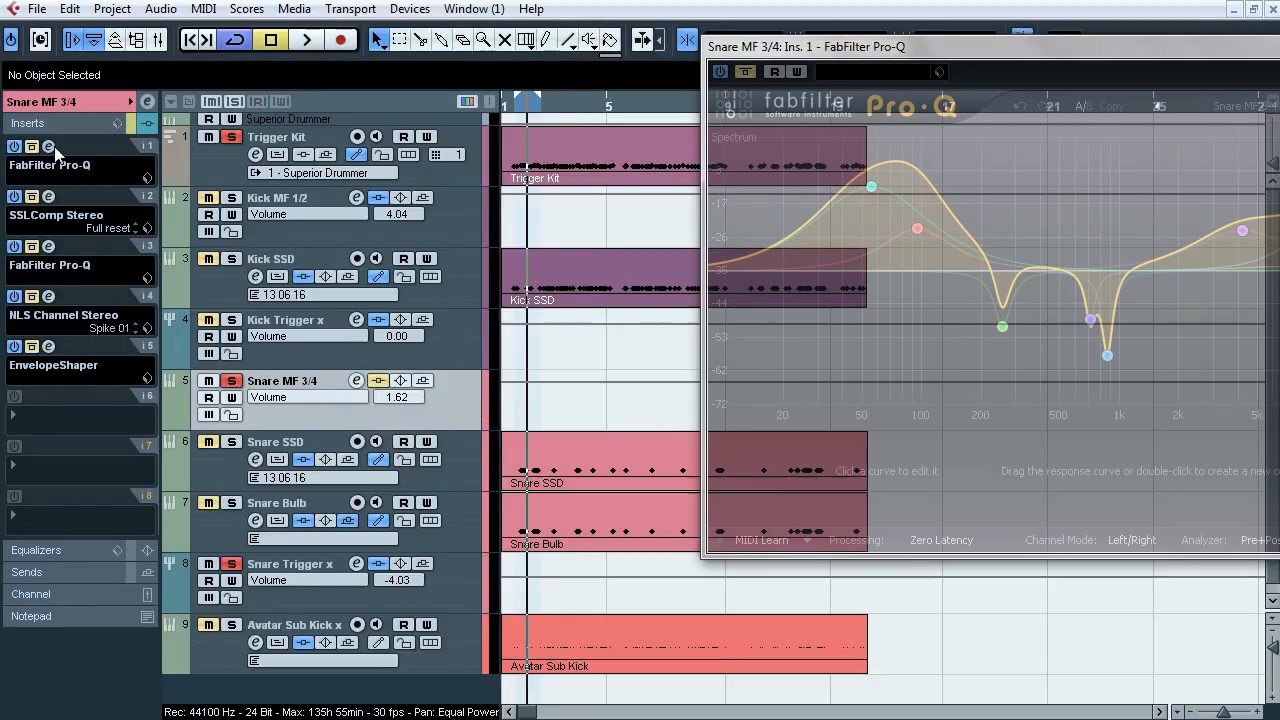
{"action": "left_click_drag", "start_coordinate": [826, 45], "coordinate": [296, 165]}
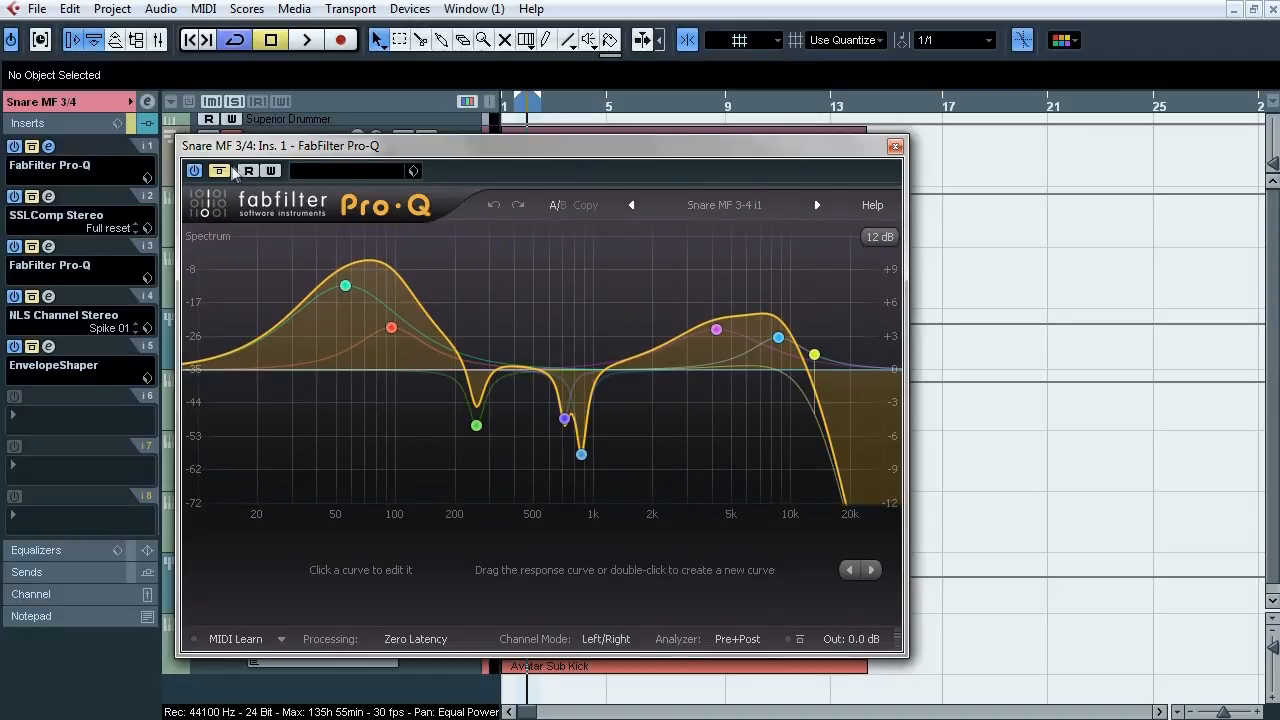
{"action": "mouse_move", "coordinate": [394, 340]}
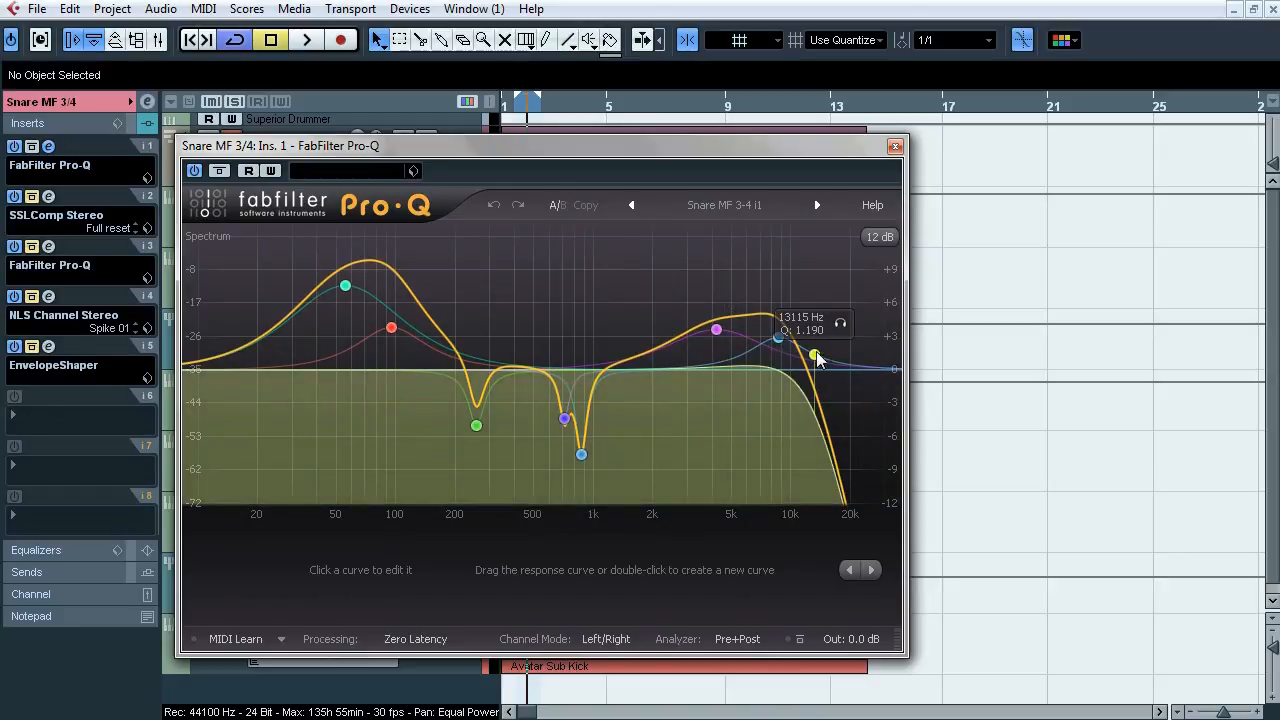
{"action": "left_click", "coordinate": [895, 147]}
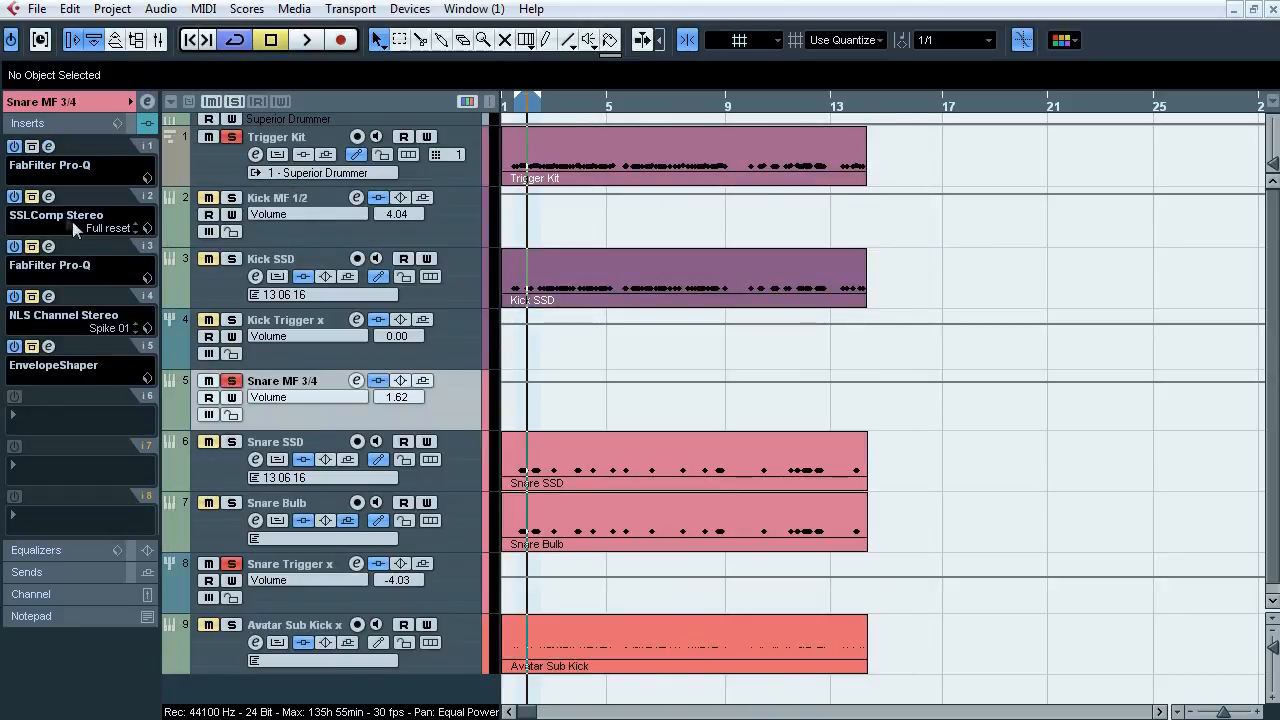
Step: Inspect the SSLComp settings in insert 2 and the Pro-Q curve in insert 3 of Snare MF 3/4, closing each plug-in
{"action": "left_click", "coordinate": [48, 196]}
{"action": "left_click_drag", "start_coordinate": [750, 36], "coordinate": [693, 65]}
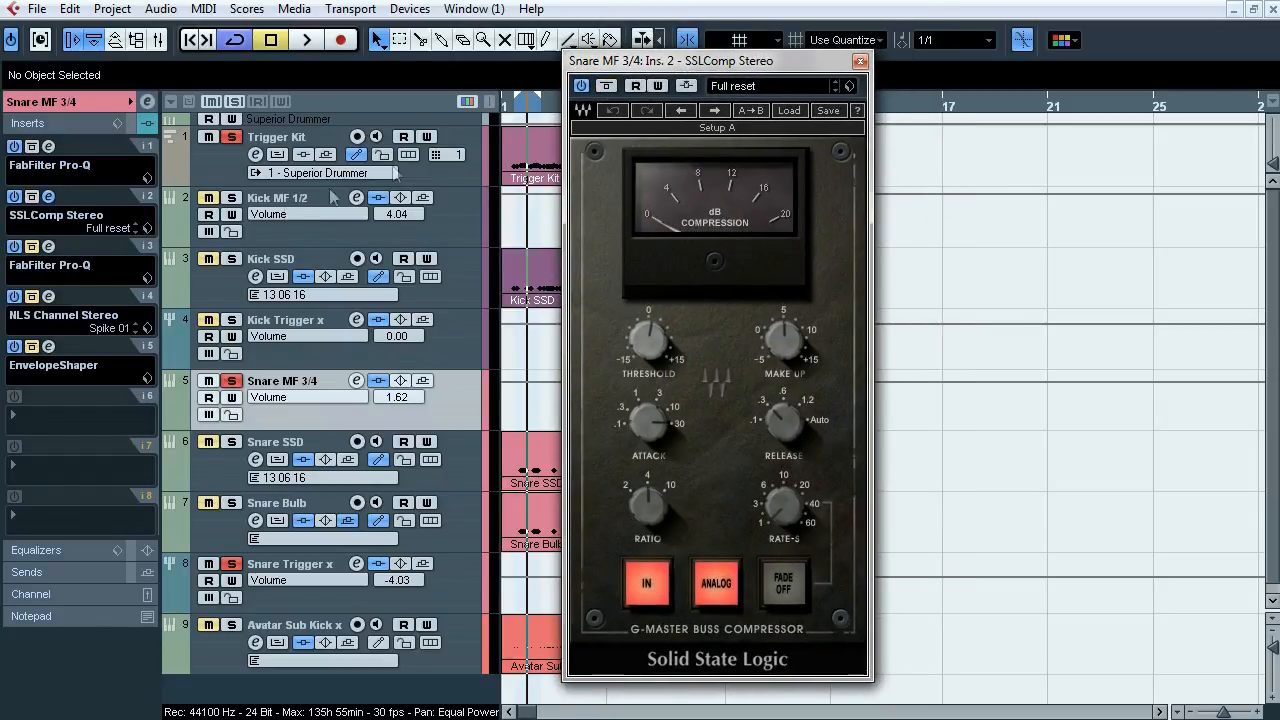
{"action": "left_click", "coordinate": [49, 198]}
{"action": "left_click", "coordinate": [48, 246]}
{"action": "left_click_drag", "start_coordinate": [576, 105], "coordinate": [324, 157]}
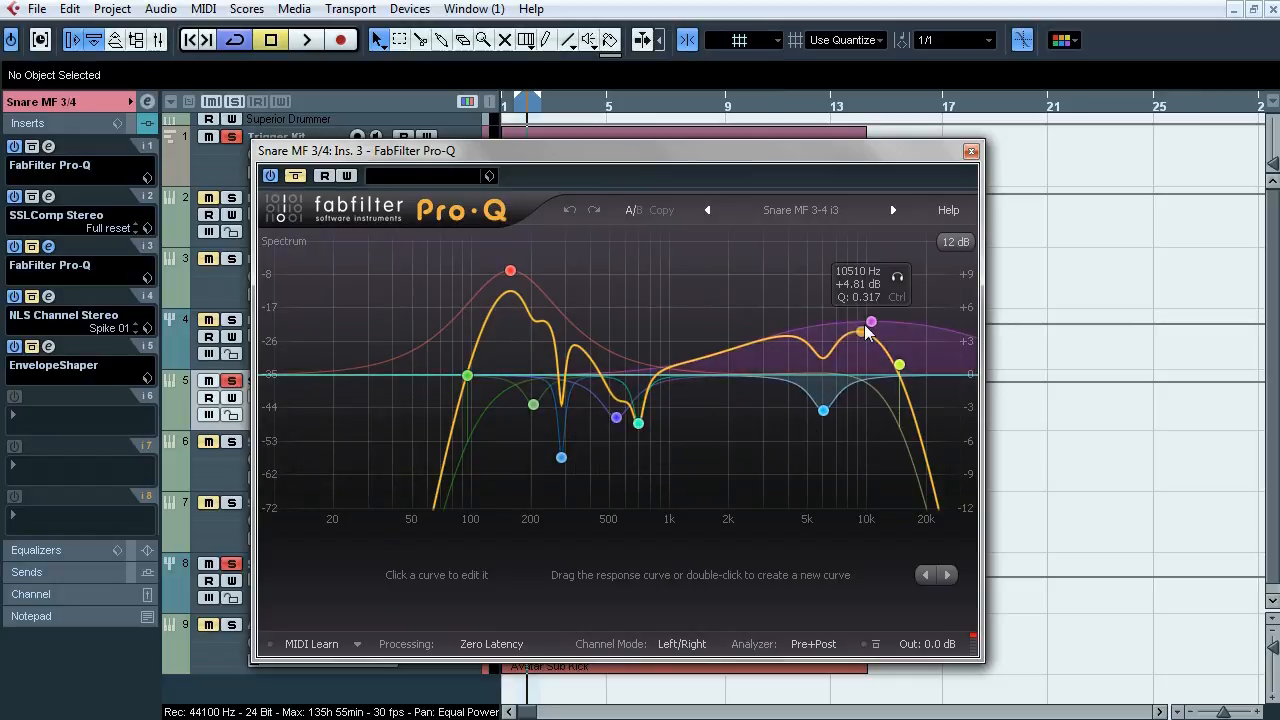
{"action": "left_click", "coordinate": [971, 152]}
Step: Review the NLS Channel in insert 4 and the EnvelopeShaper in insert 5 of Snare MF 3/4, closing each plug-in
{"action": "left_click", "coordinate": [48, 296]}
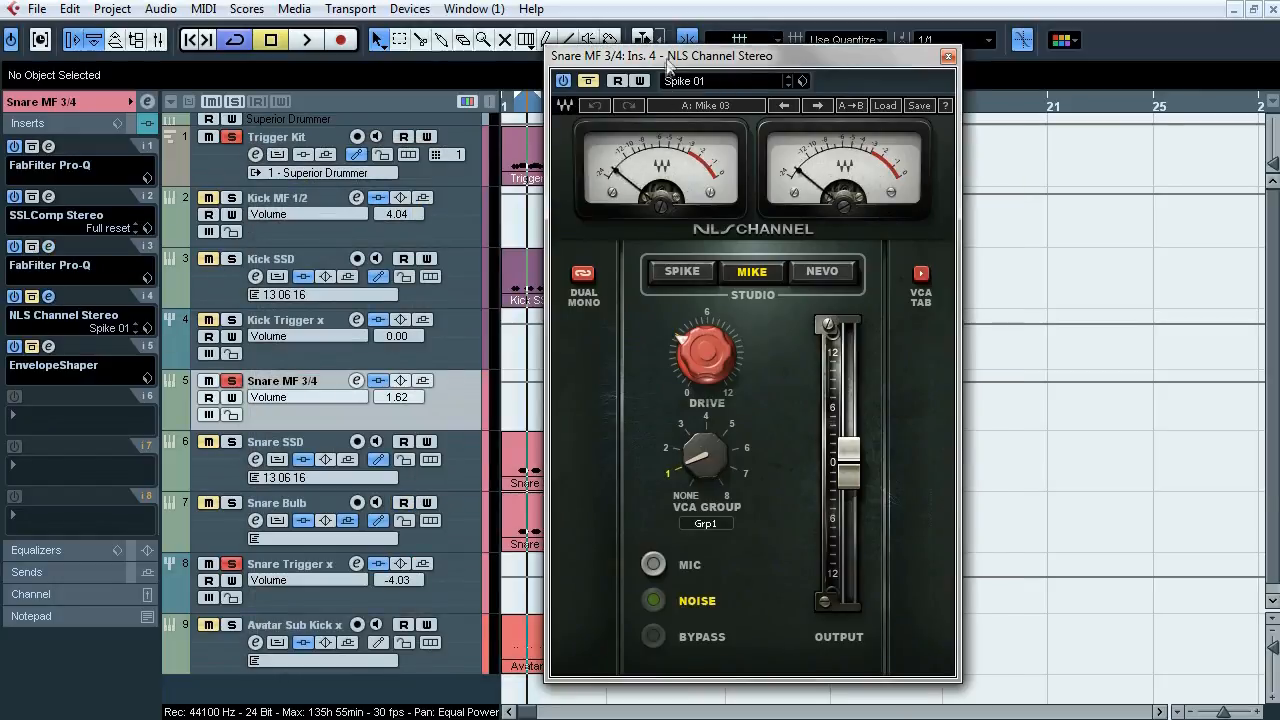
{"action": "left_click_drag", "start_coordinate": [655, 48], "coordinate": [603, 88]}
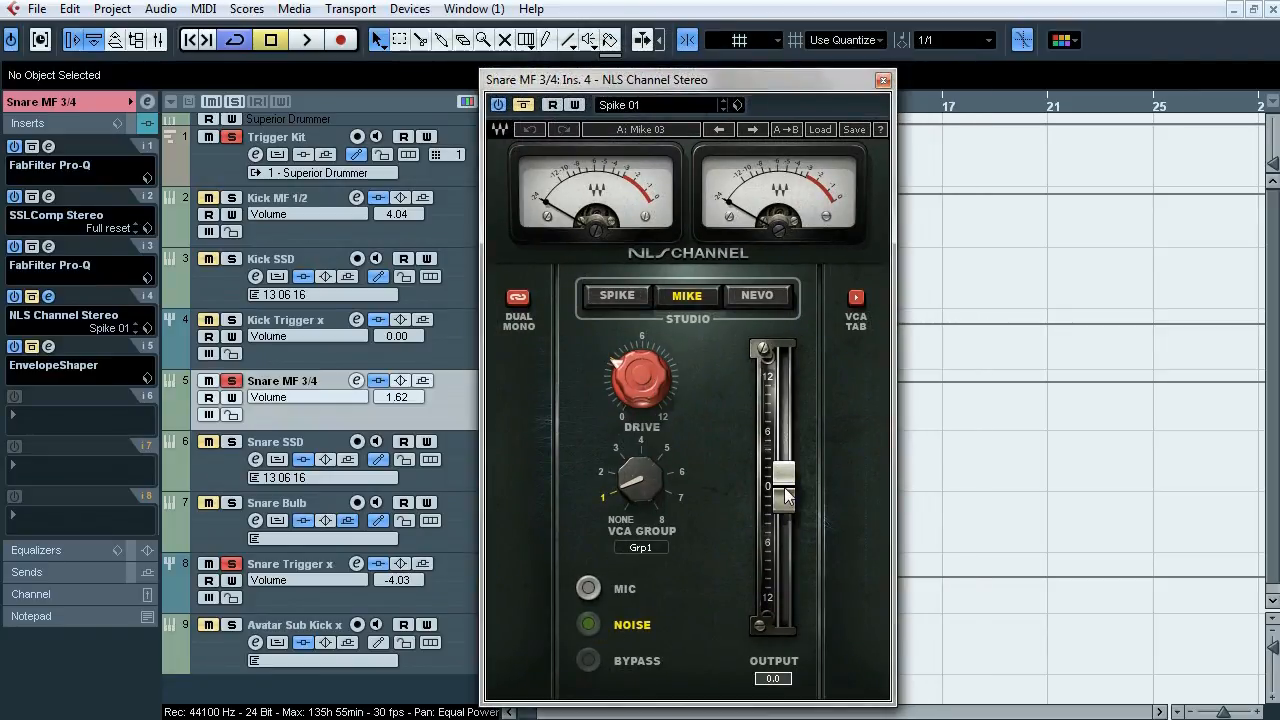
{"action": "left_click", "coordinate": [48, 296]}
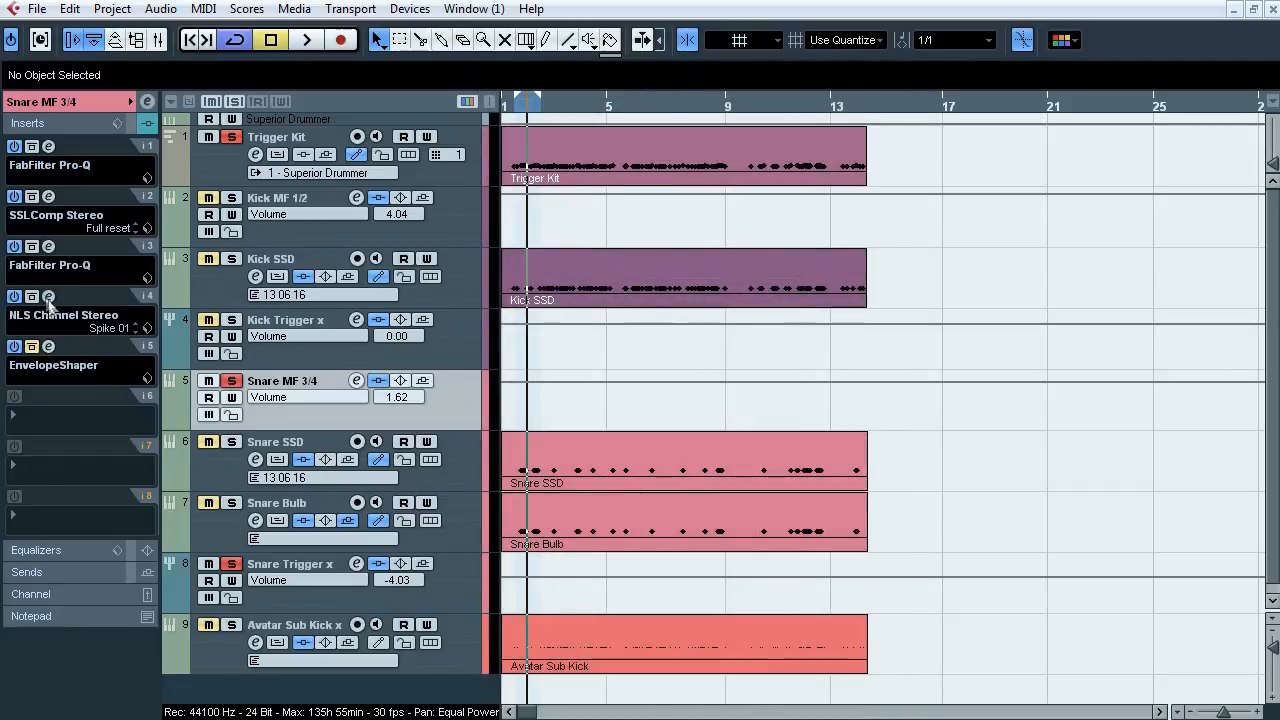
{"action": "left_click", "coordinate": [48, 346]}
{"action": "left_click_drag", "start_coordinate": [905, 150], "coordinate": [641, 219]}
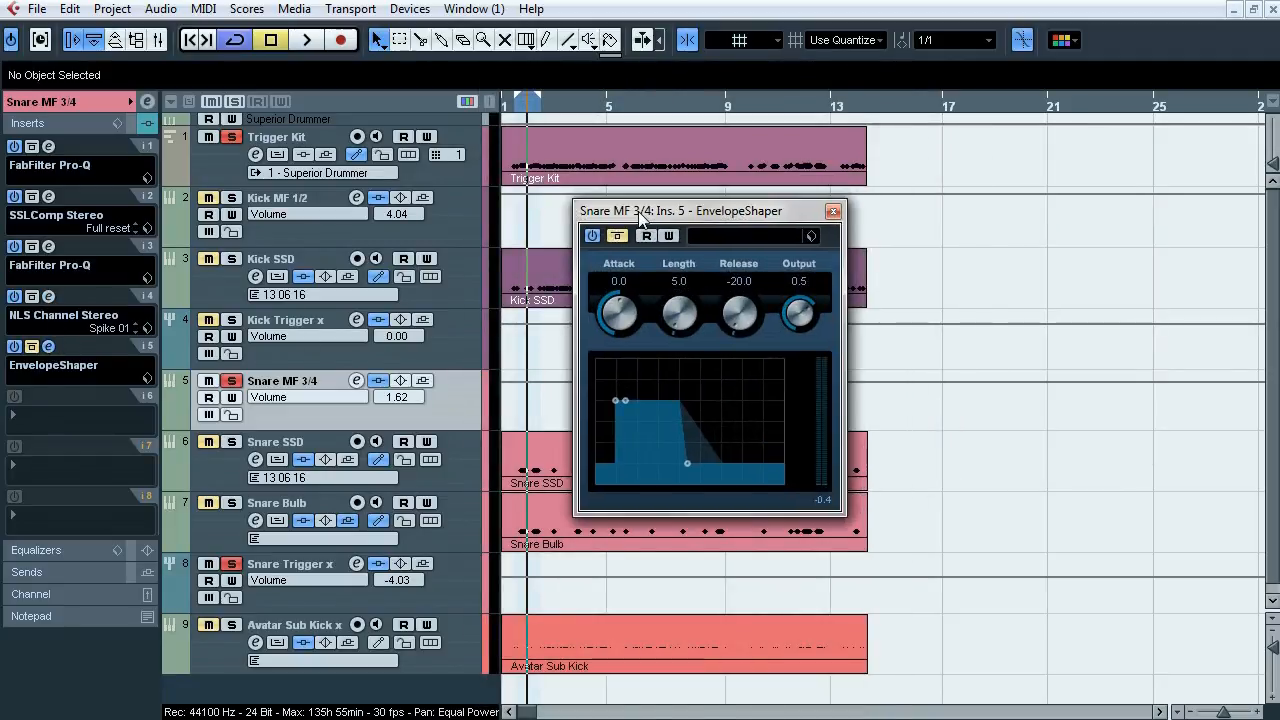
{"action": "left_click", "coordinate": [48, 347]}
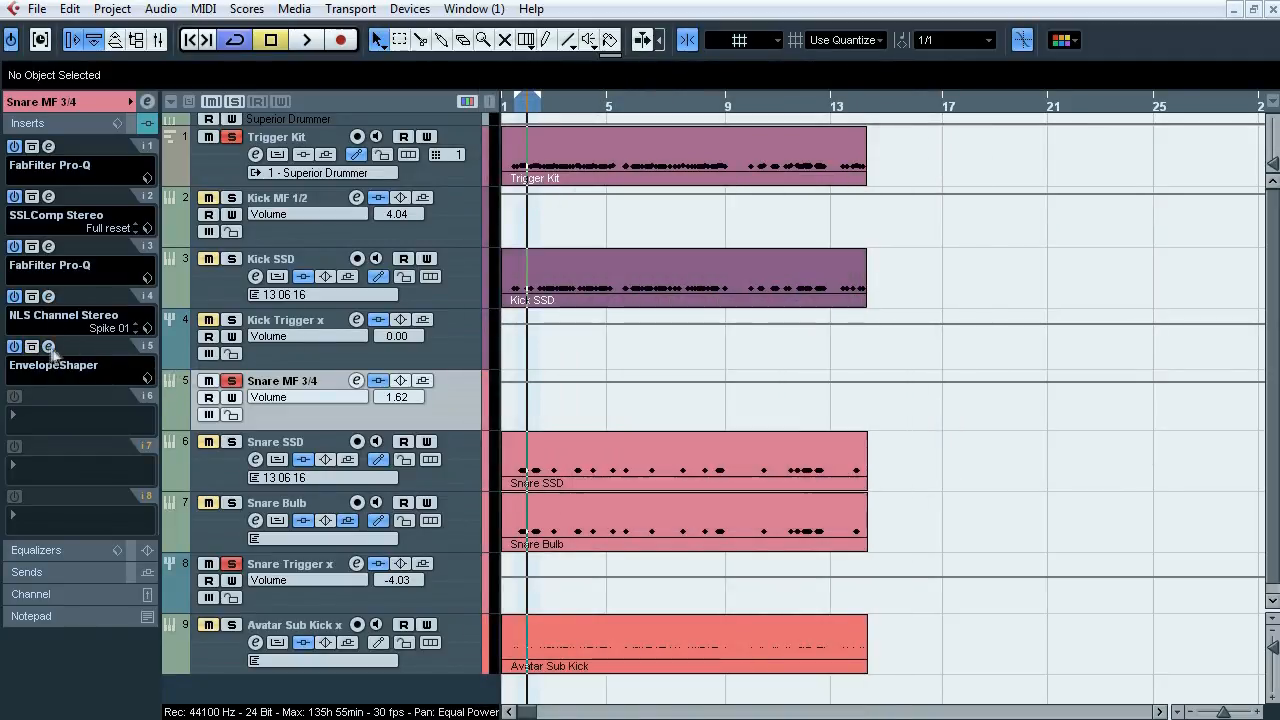
Step: Unsolo Snare MF 3/4, solo Snare SSD and start looped playback
{"action": "left_click", "coordinate": [232, 382]}
{"action": "left_click", "coordinate": [232, 443]}
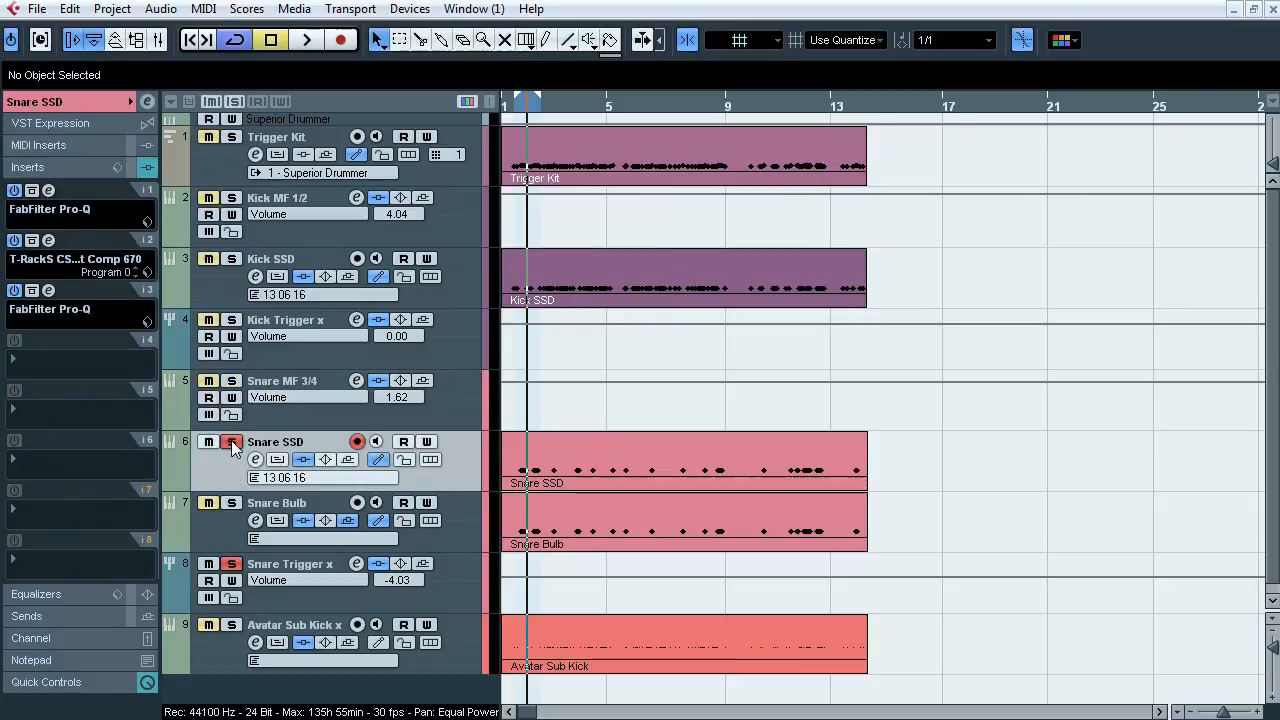
{"action": "key", "text": "space"}
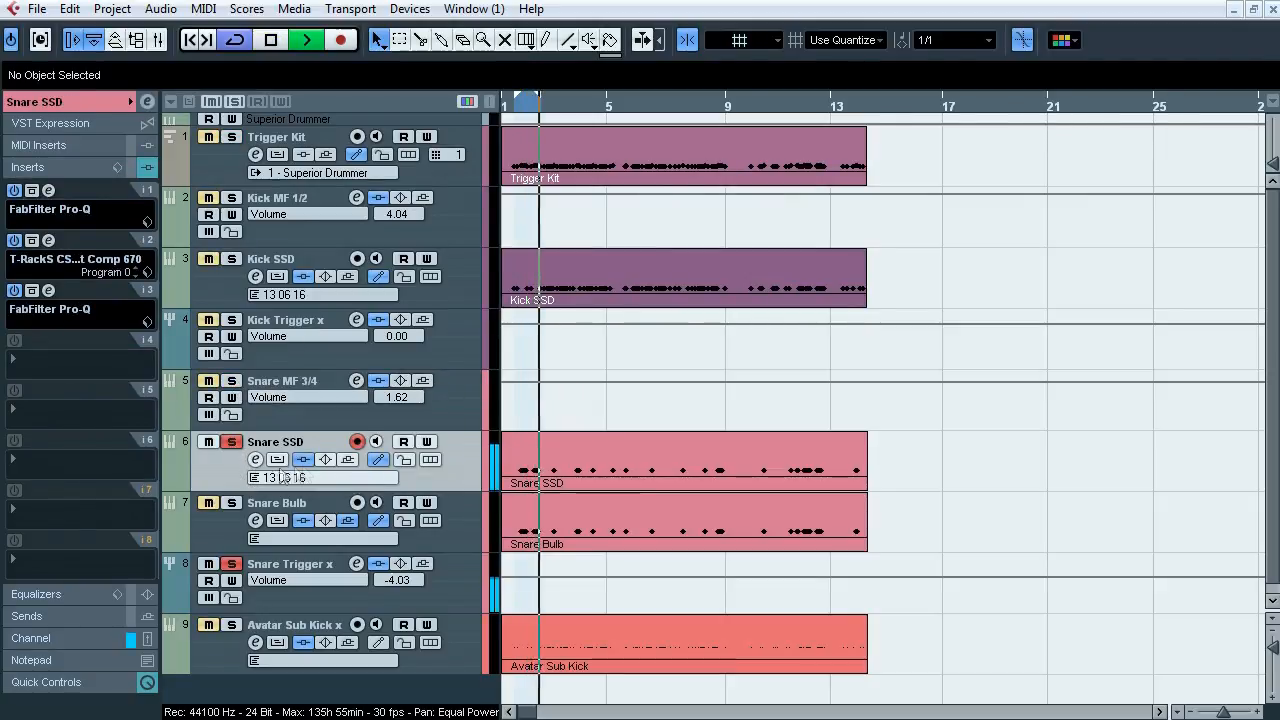
Step: Compare Snare SSD with its inserts bypassed and active, leave them active and stop playback
{"action": "left_click", "coordinate": [305, 461]}
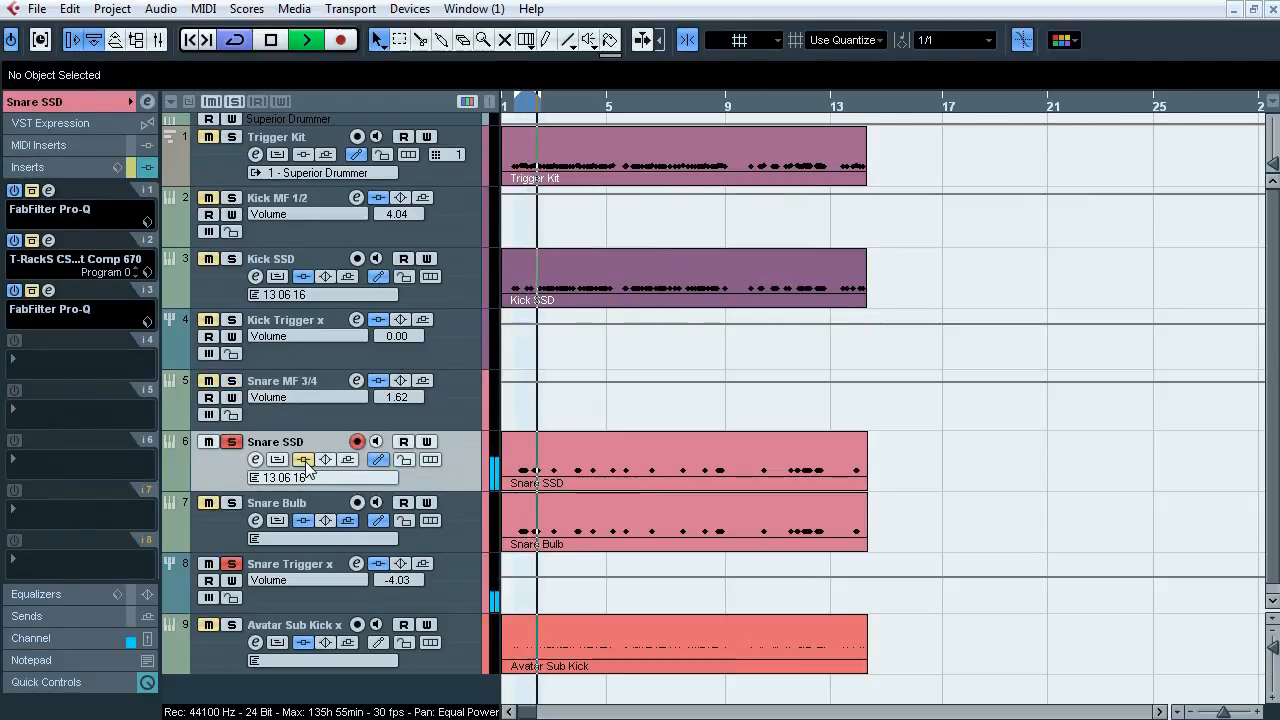
{"action": "left_click", "coordinate": [305, 461]}
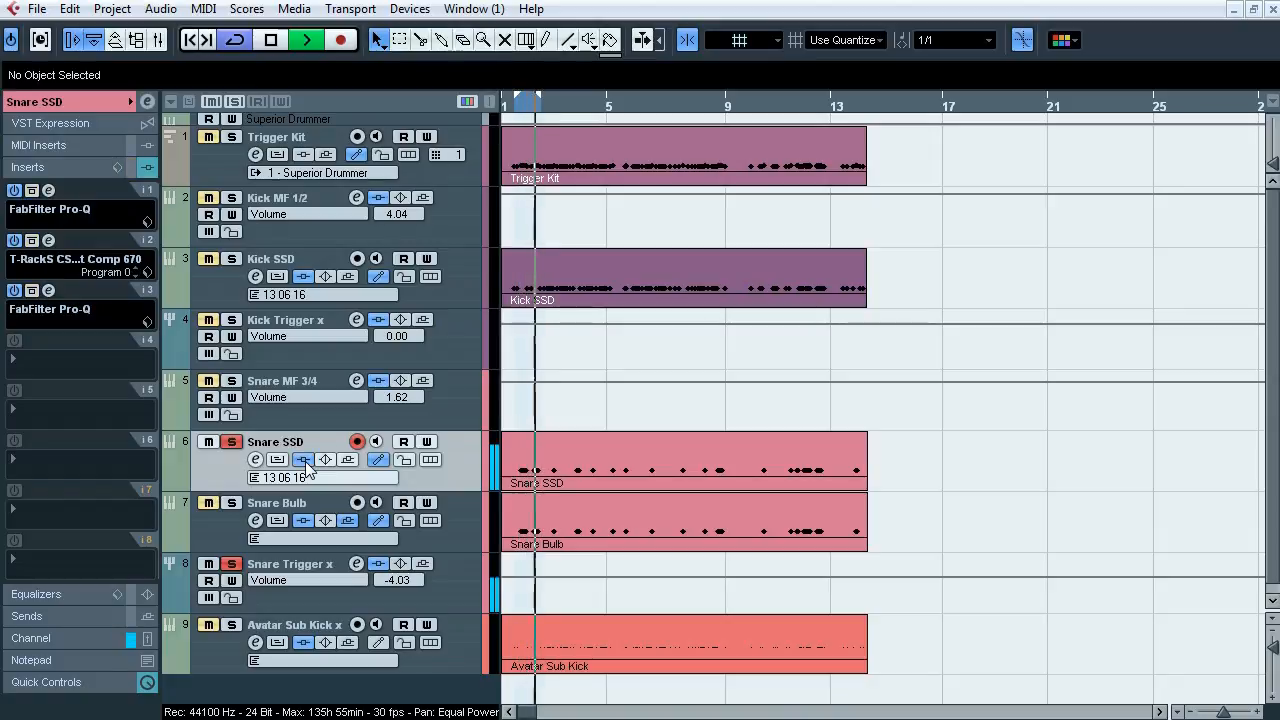
{"action": "left_click", "coordinate": [303, 459]}
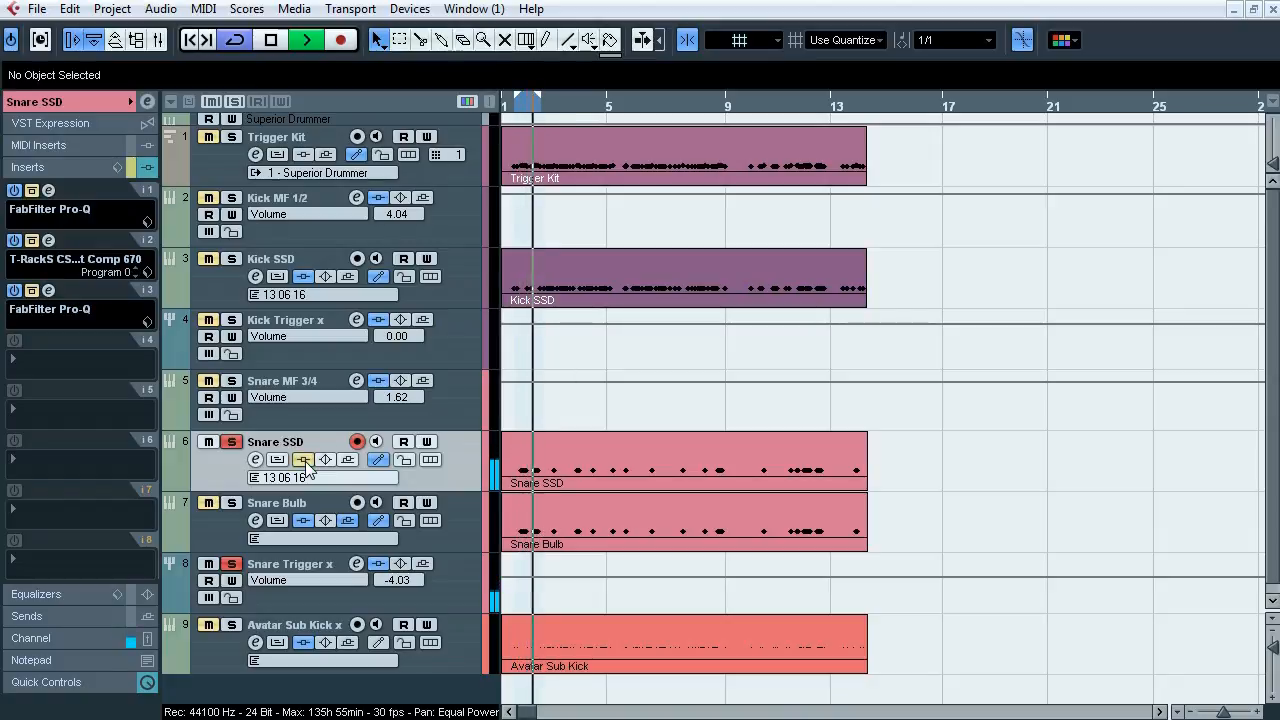
{"action": "left_click", "coordinate": [305, 461]}
{"action": "key", "text": "space"}
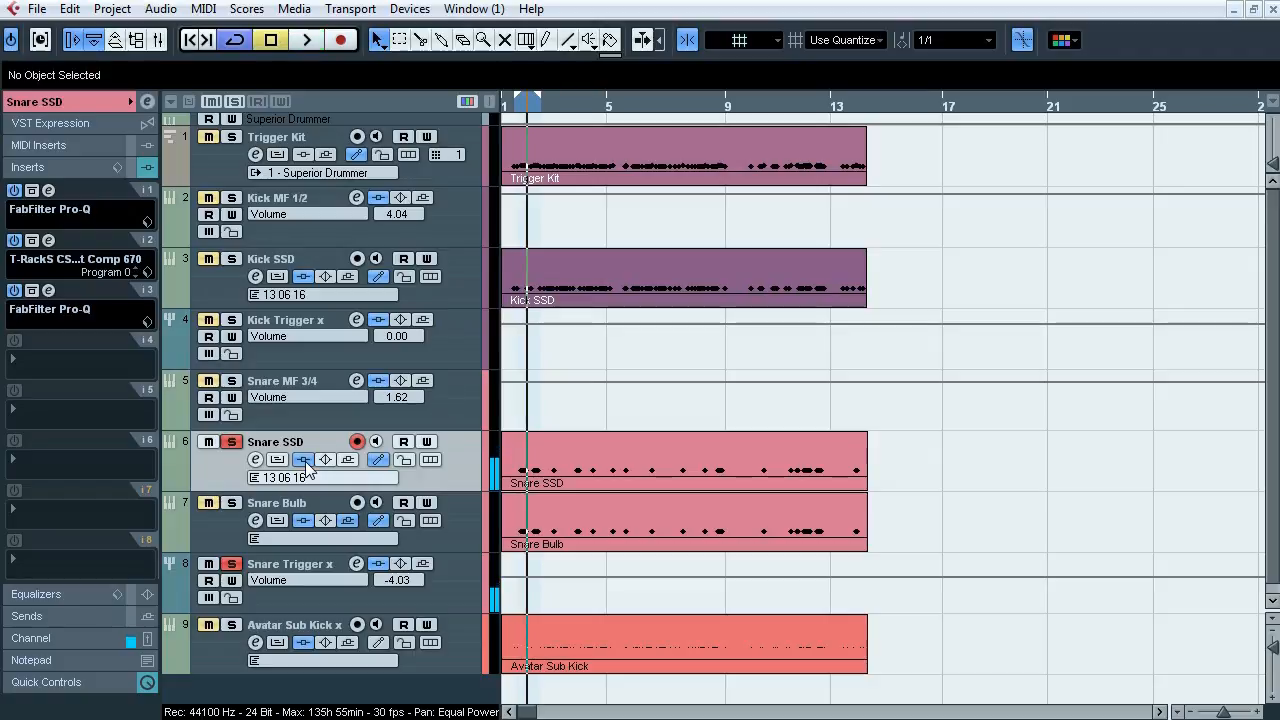
Step: Examine the Pro-Q in insert 1 and the T-RackS Vintage Compressor in insert 2 of Snare SSD, closing each plug-in
{"action": "left_click", "coordinate": [49, 190]}
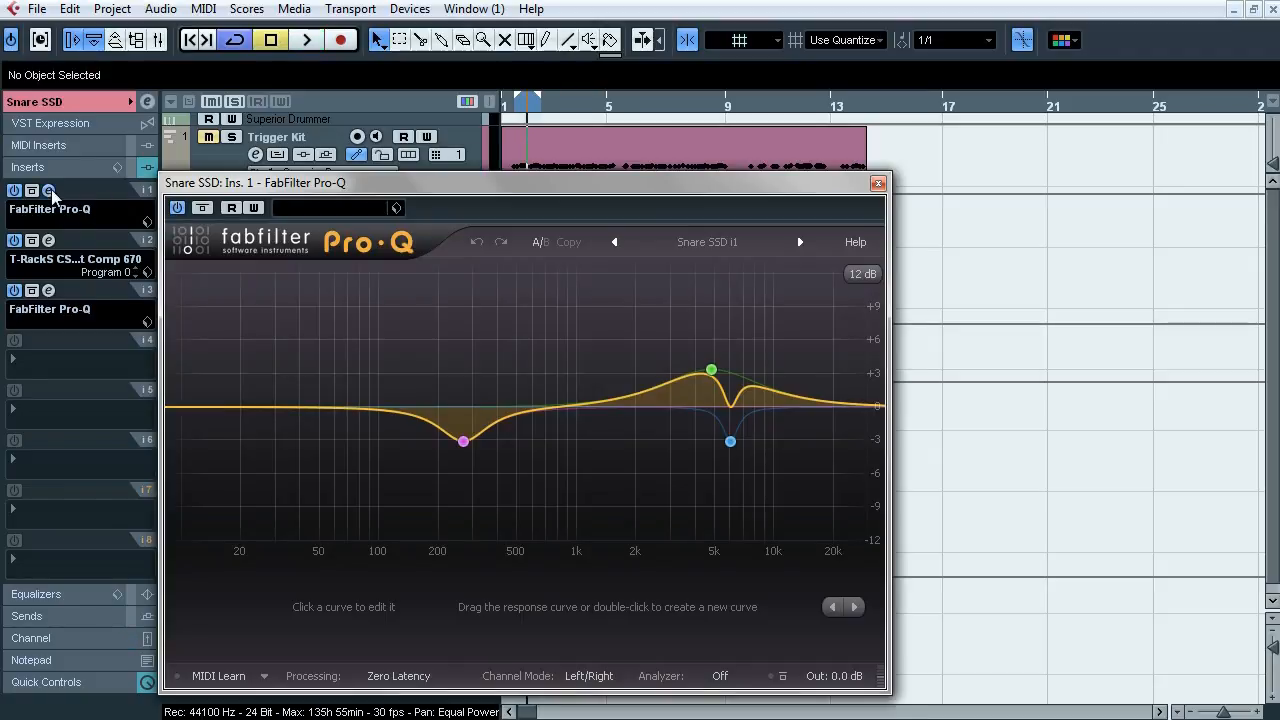
{"action": "left_click", "coordinate": [49, 190]}
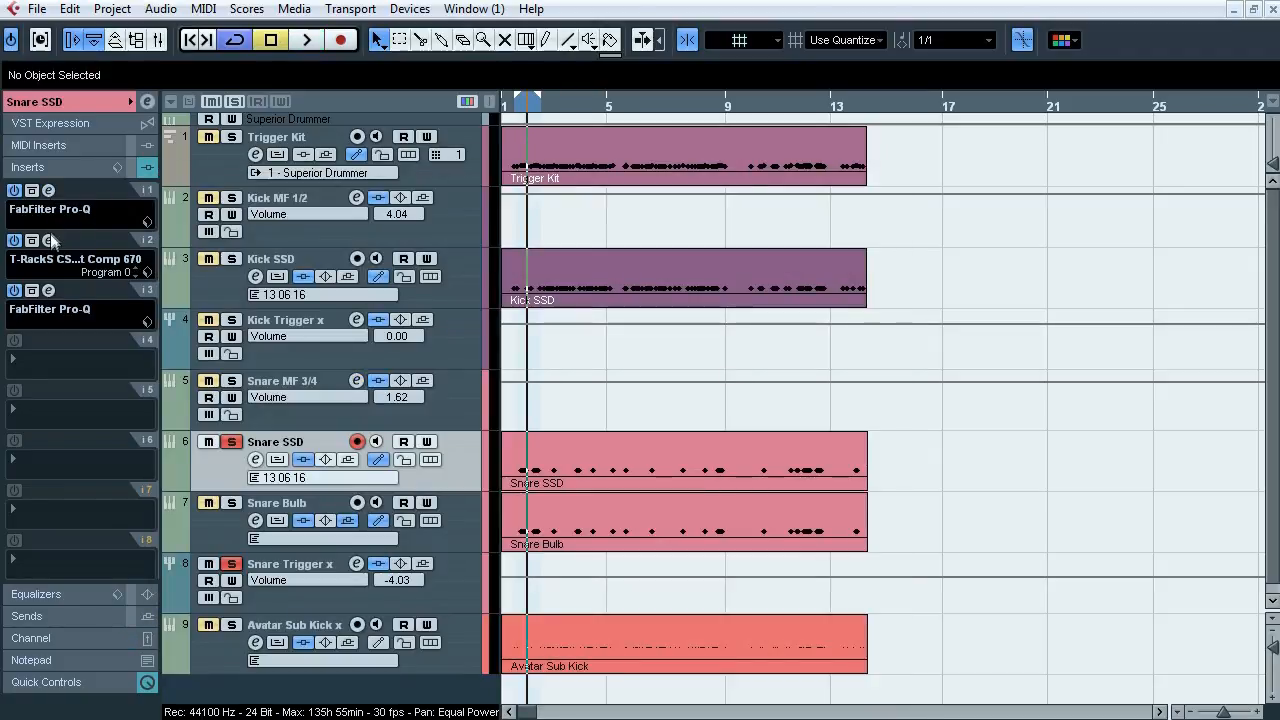
{"action": "left_click", "coordinate": [49, 240]}
{"action": "left_click_drag", "start_coordinate": [458, 100], "coordinate": [341, 135]}
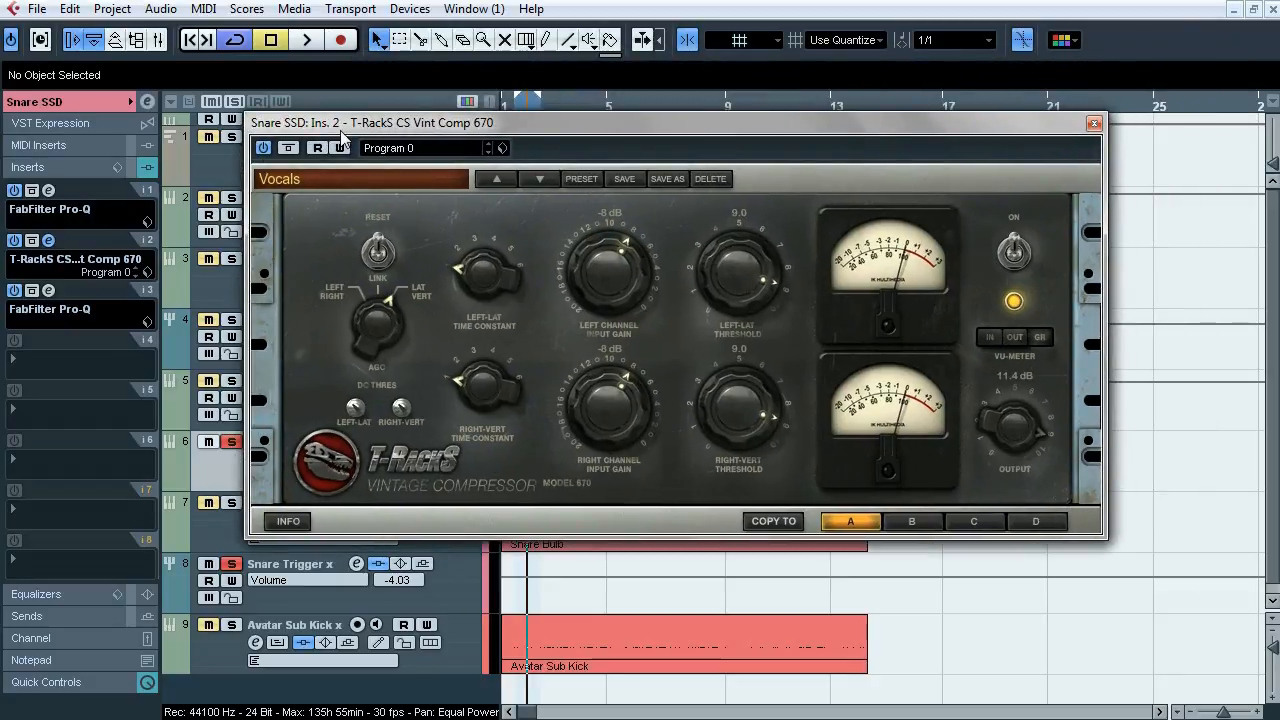
{"action": "left_click", "coordinate": [49, 241]}
Step: Inspect the EQ bands of the Pro-Q in insert 3 of Snare SSD, then close it
{"action": "left_click", "coordinate": [49, 291]}
{"action": "left_click_drag", "start_coordinate": [317, 19], "coordinate": [283, 123]}
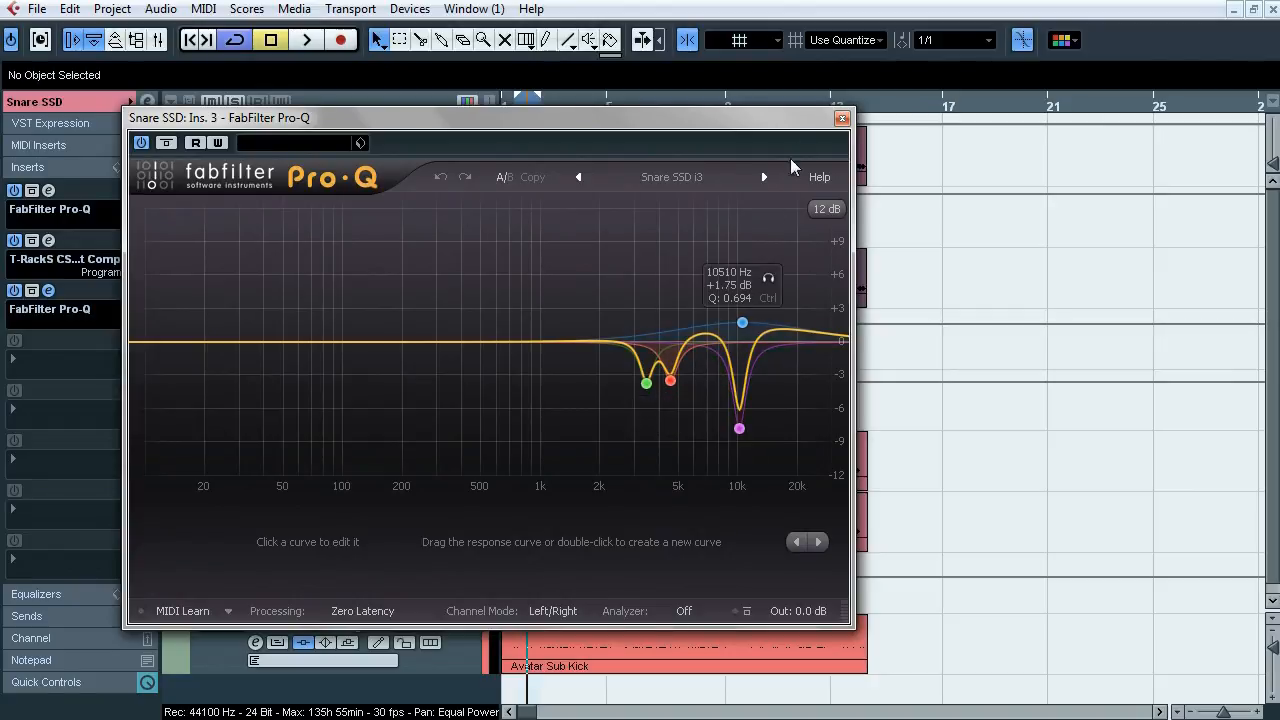
{"action": "left_click", "coordinate": [842, 120]}
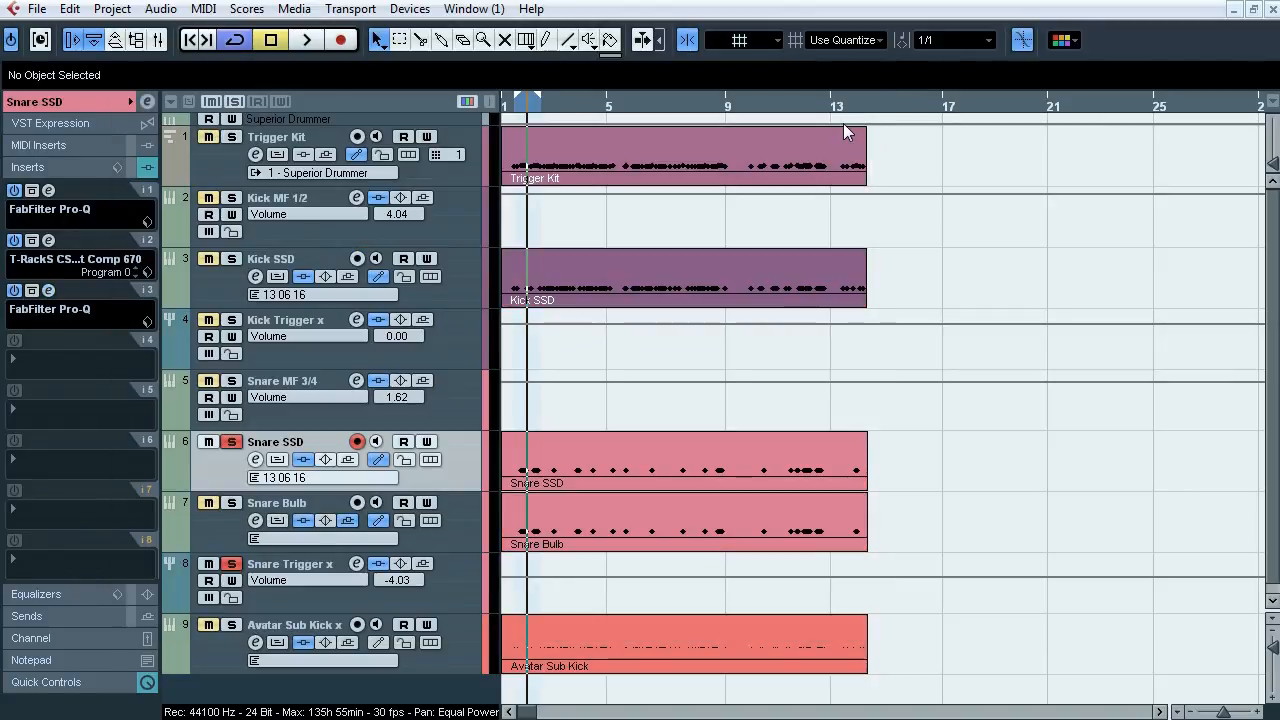
Step: Solo Snare Bulb and compare it with its inserts bypassed and active during looped playback, leaving them active
{"action": "left_click", "coordinate": [232, 504]}
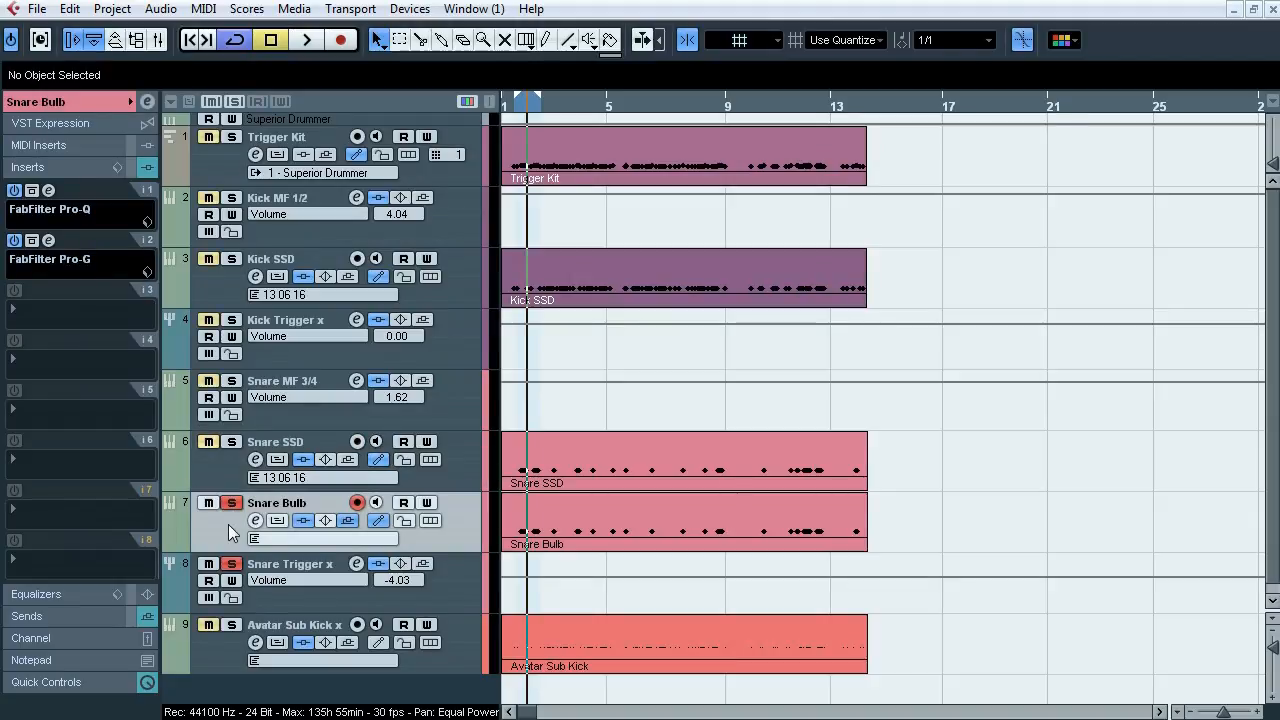
{"action": "key", "text": "space"}
{"action": "left_click", "coordinate": [304, 521]}
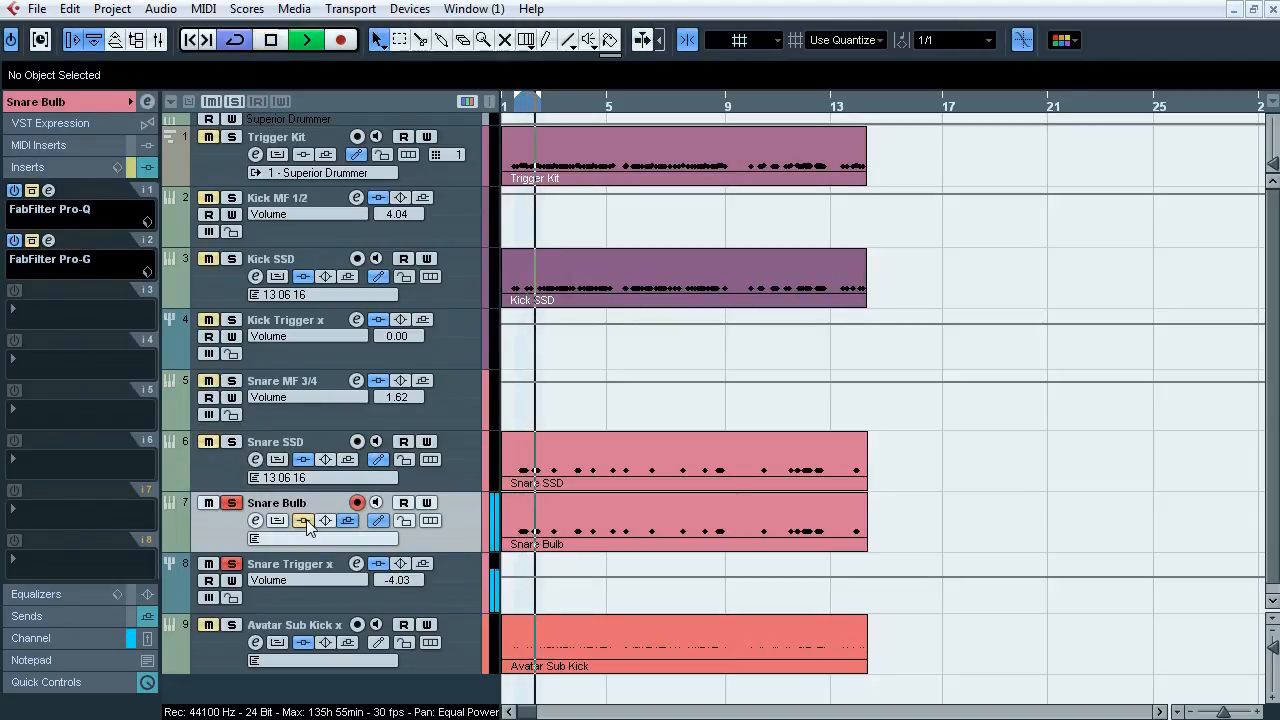
{"action": "left_click", "coordinate": [306, 524]}
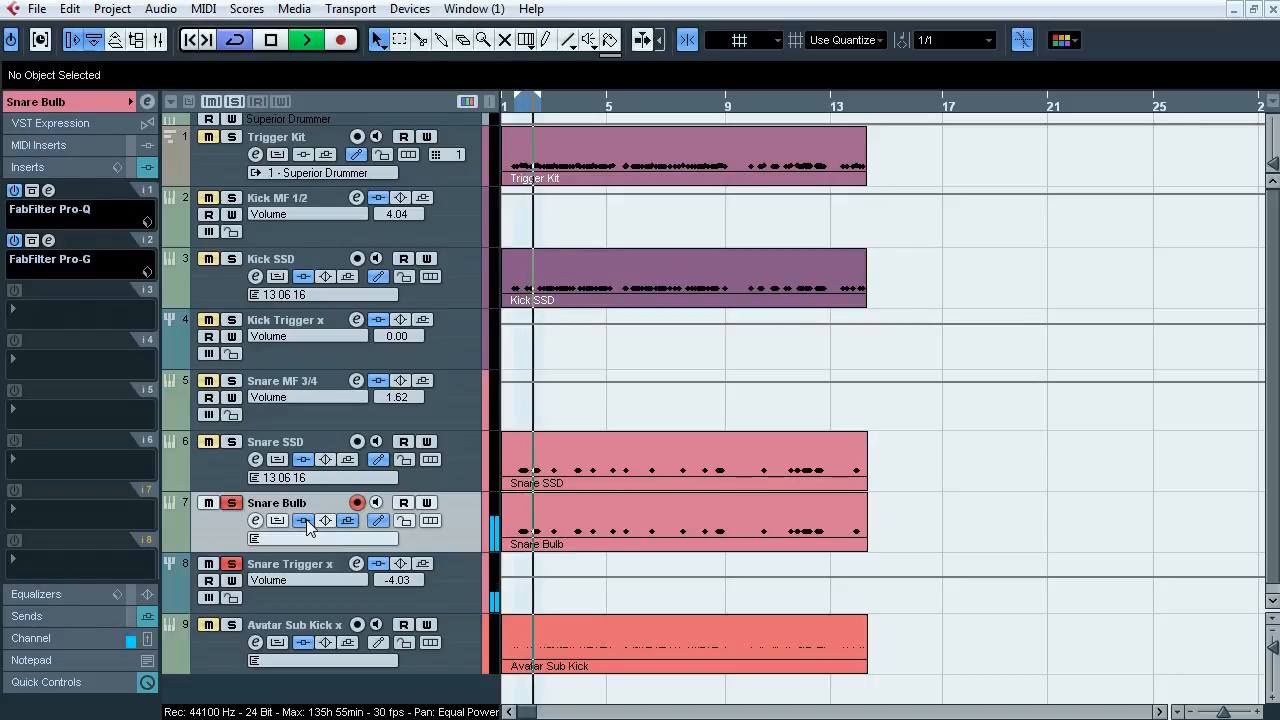
{"action": "left_click", "coordinate": [304, 521]}
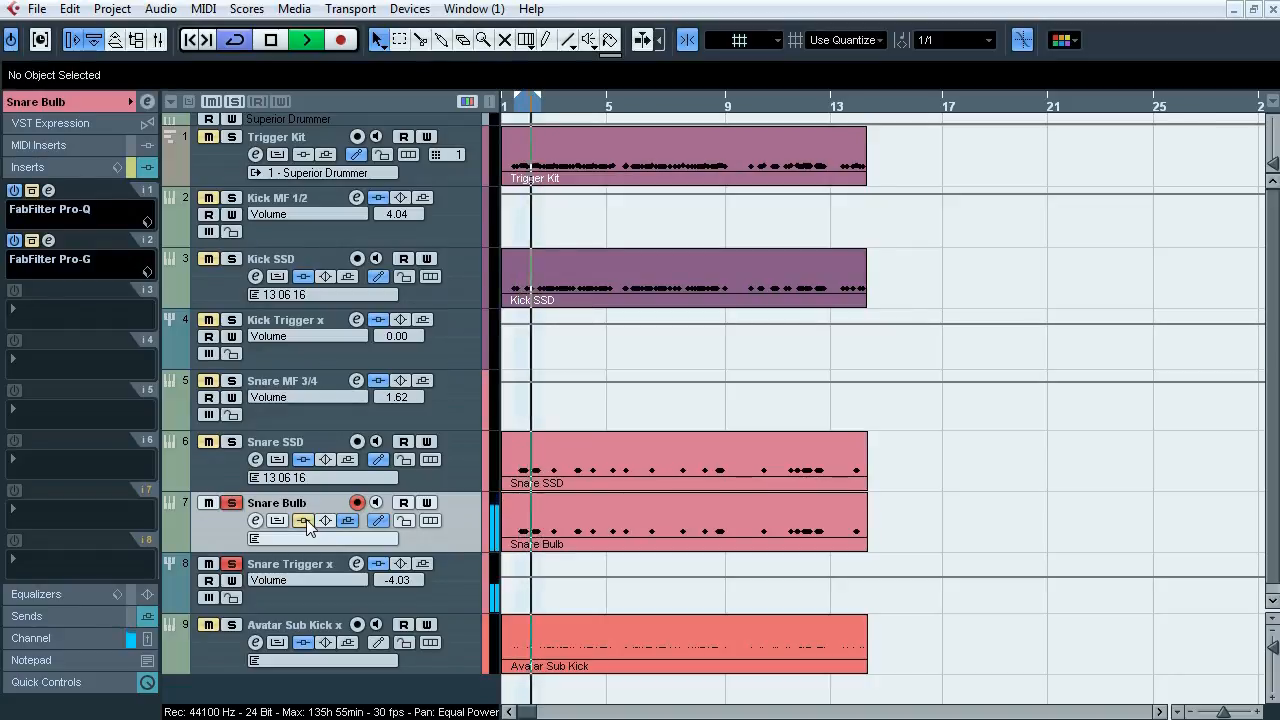
{"action": "left_click", "coordinate": [305, 521]}
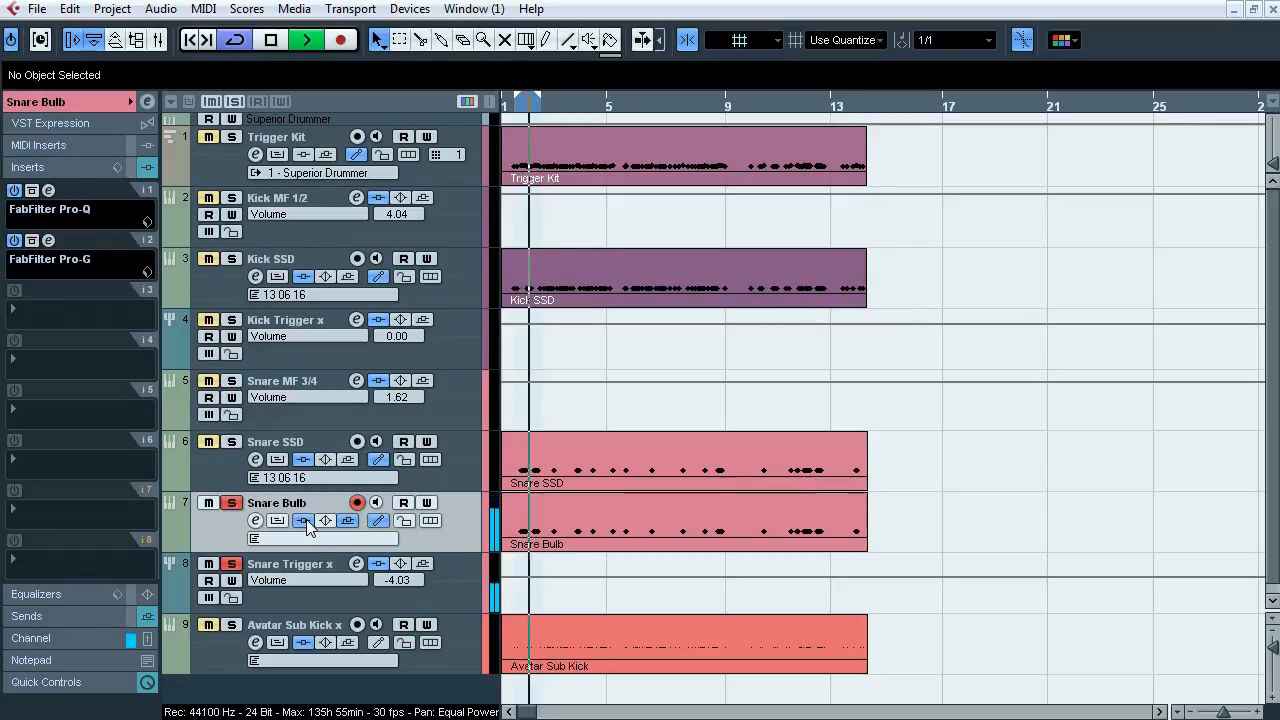
{"action": "key", "text": "space"}
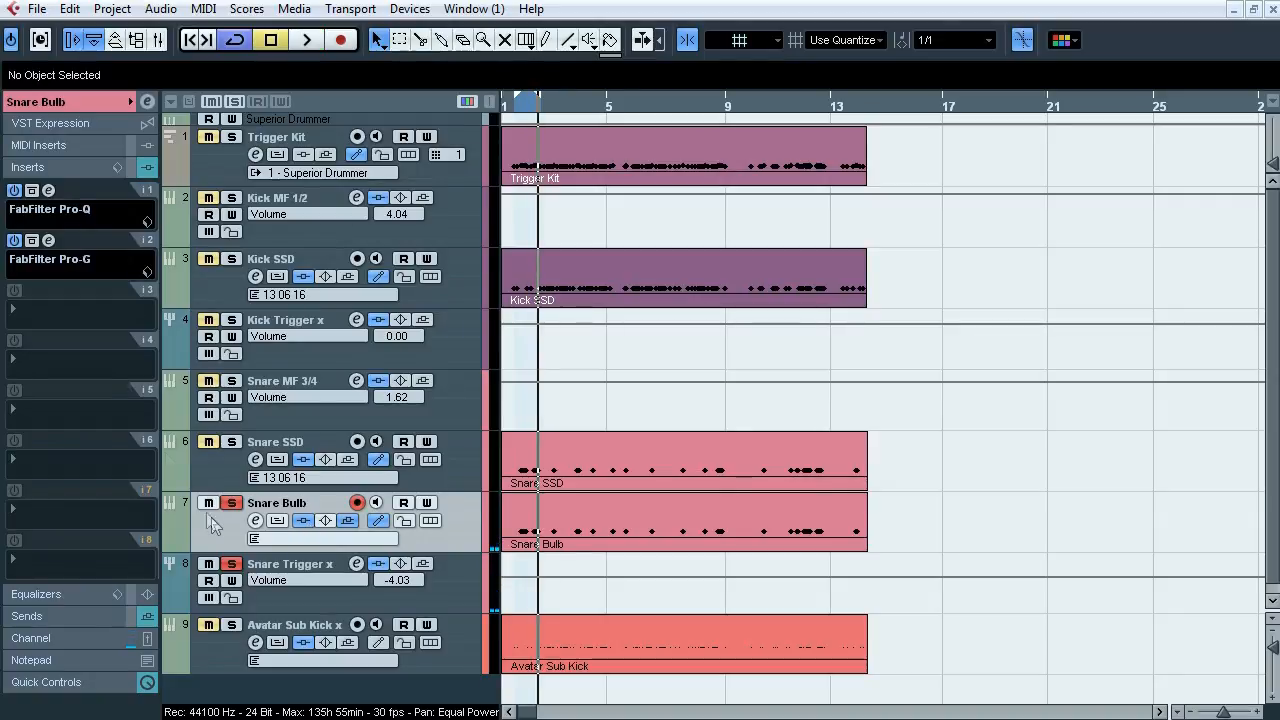
Step: Inspect the narrow cuts and high-frequency boosts of the Pro-Q in insert 1 of Snare Bulb, then close it
{"action": "left_click", "coordinate": [48, 191]}
{"action": "left_click_drag", "start_coordinate": [620, 36], "coordinate": [372, 149]}
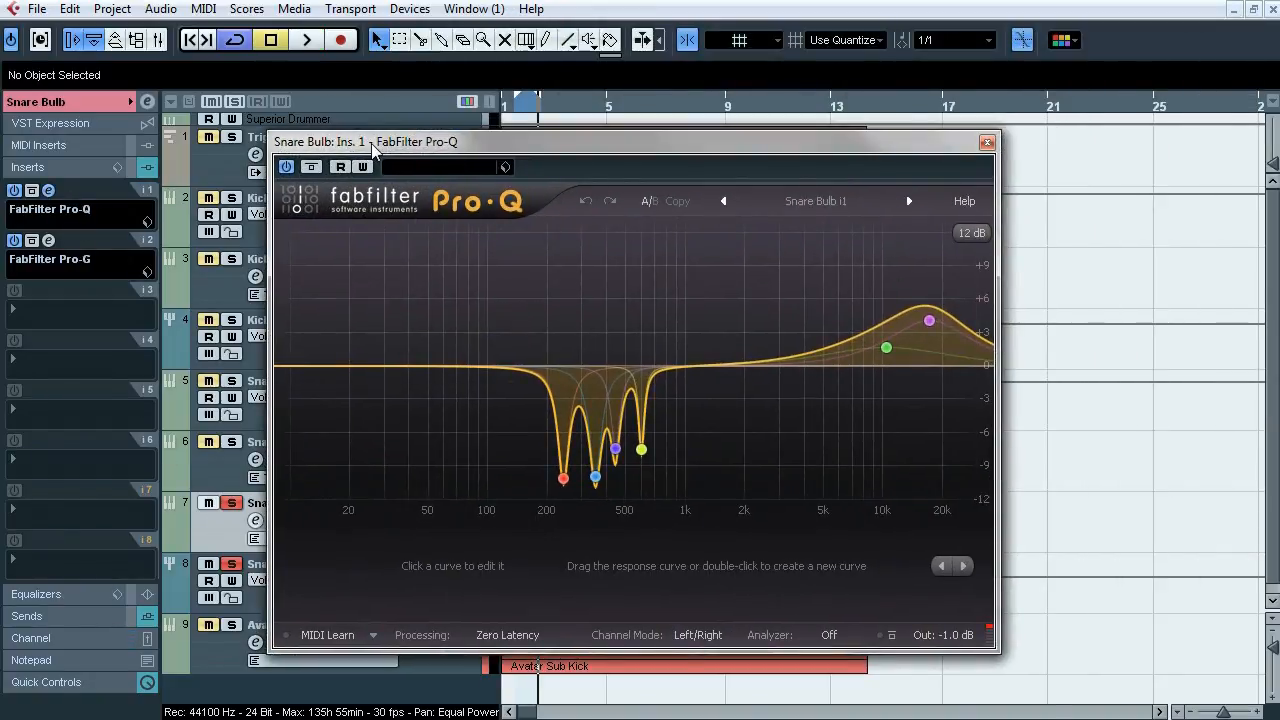
{"action": "mouse_move", "coordinate": [625, 458]}
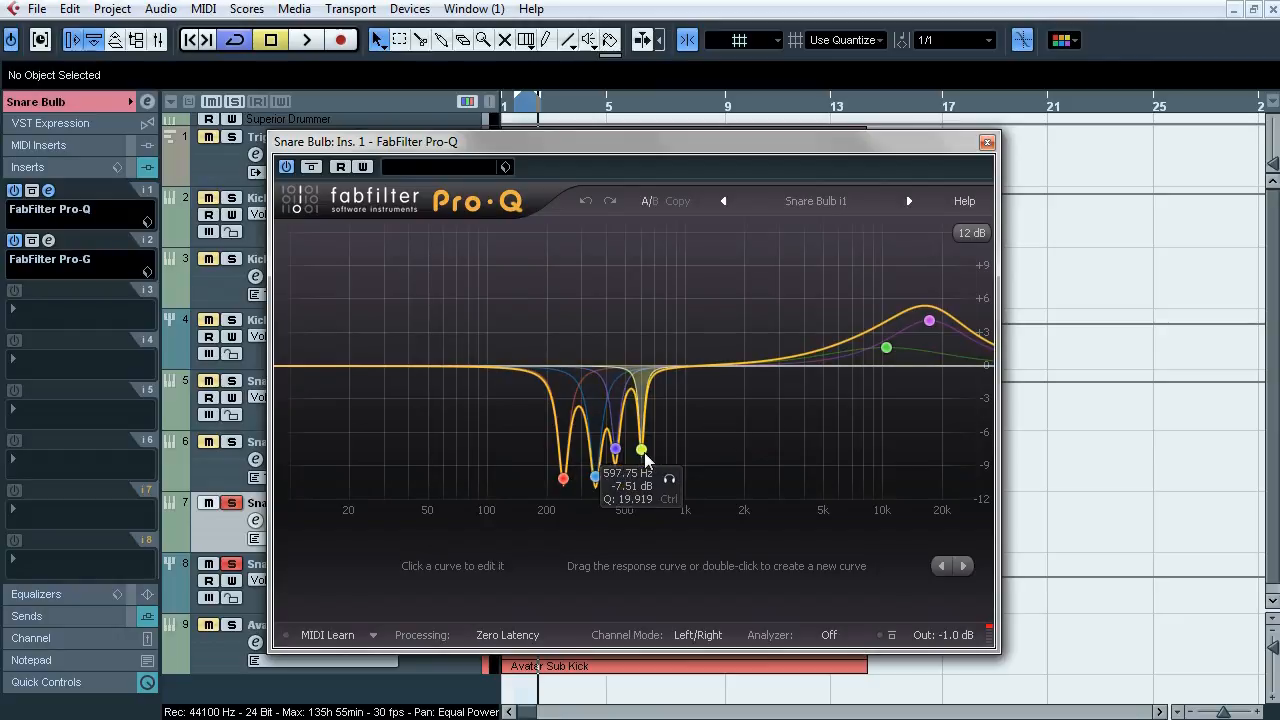
{"action": "mouse_move", "coordinate": [937, 333]}
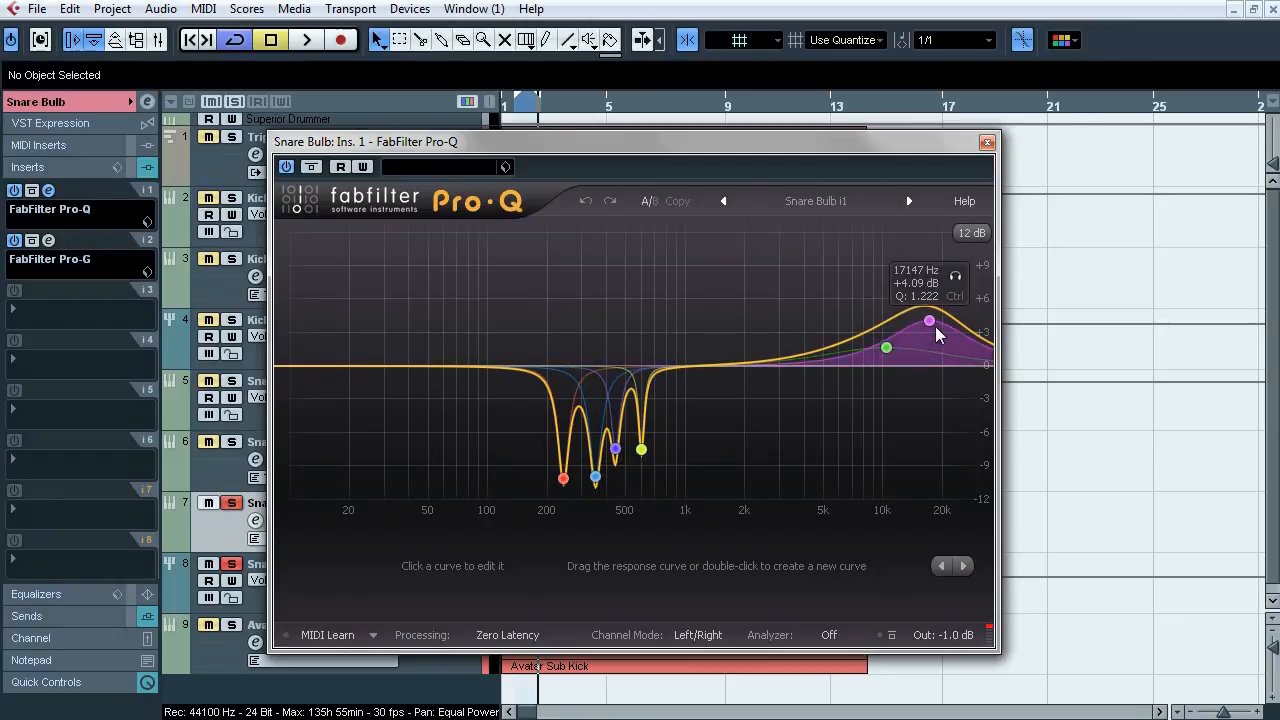
{"action": "left_click", "coordinate": [987, 142]}
Step: Review the gate settings and input level of the Pro-G in insert 2 of Snare Bulb, then close it
{"action": "left_click", "coordinate": [48, 242]}
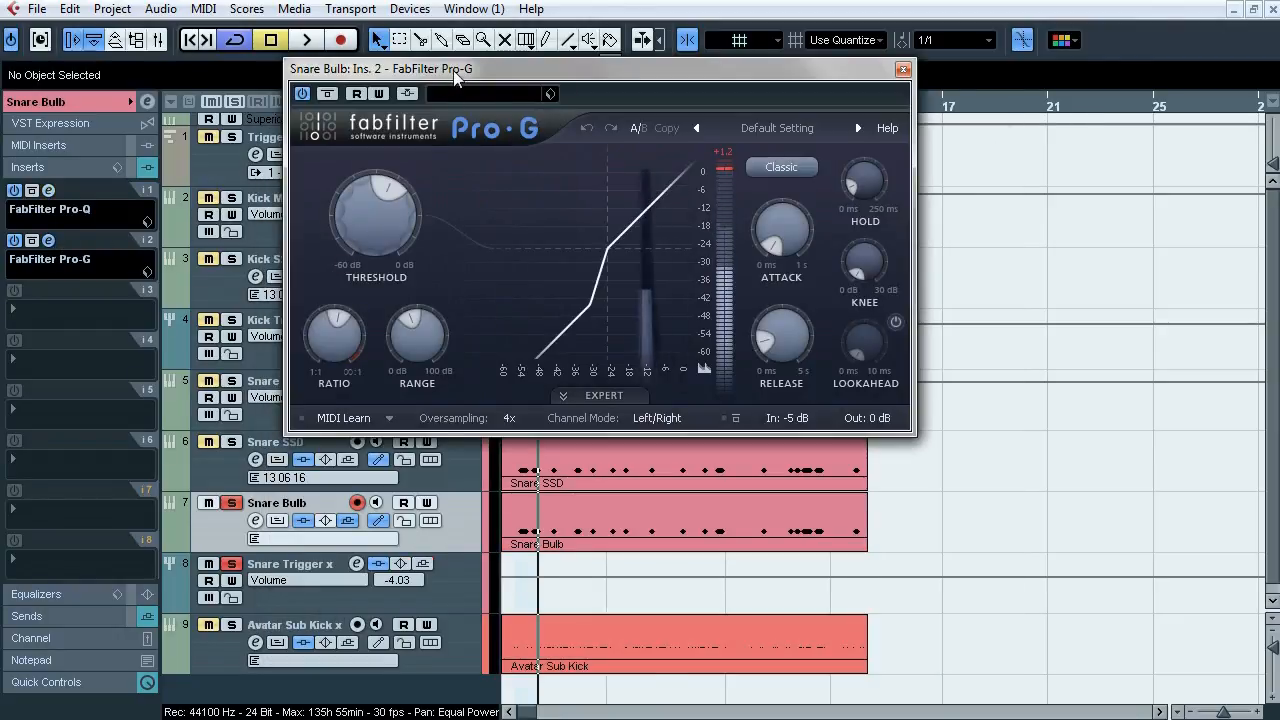
{"action": "left_click_drag", "start_coordinate": [560, 66], "coordinate": [498, 148]}
{"action": "mouse_move", "coordinate": [347, 390]}
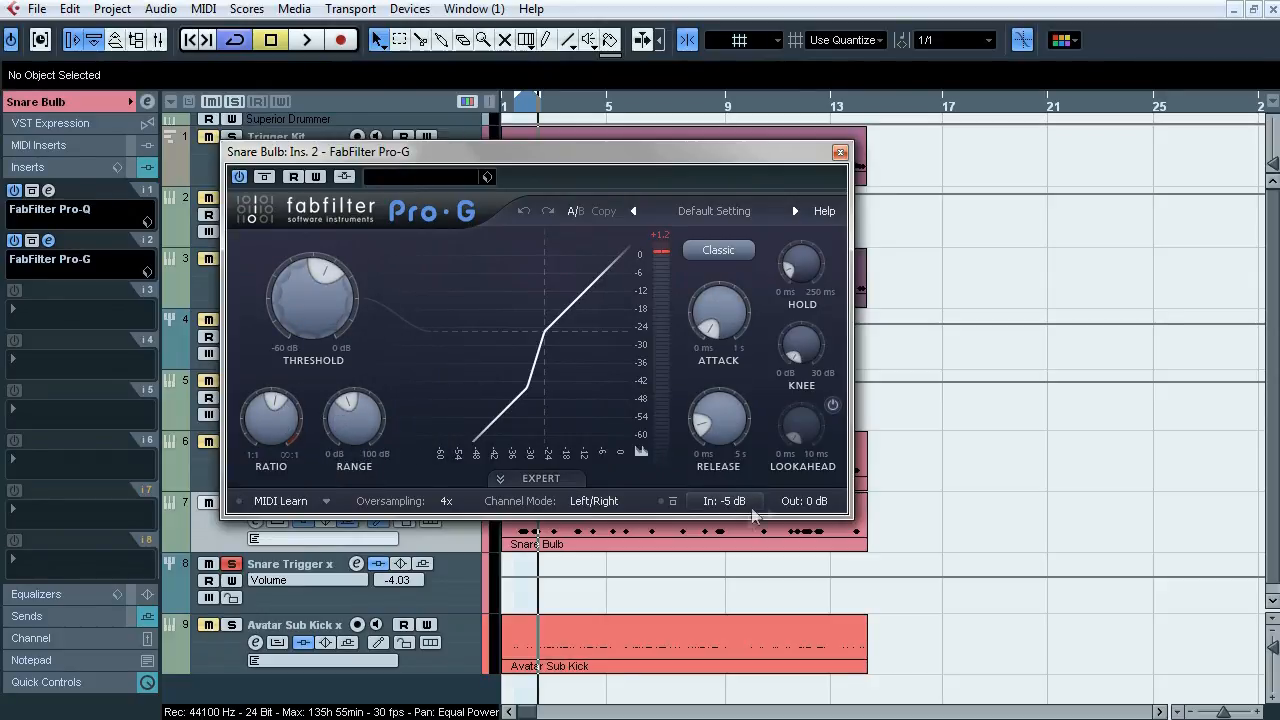
{"action": "left_click", "coordinate": [840, 152]}
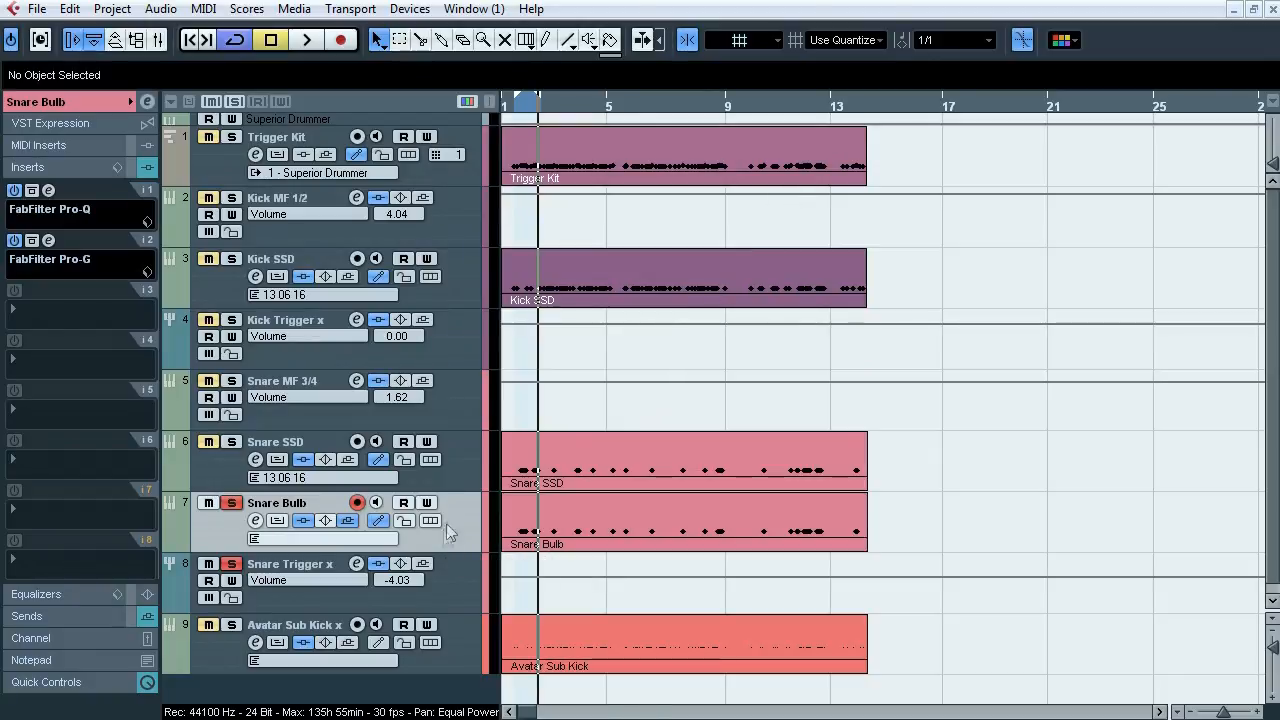
Step: Solo Snare MF 3/4 and Snare SSD together with Snare Bulb, and review the Pro-C compressor in insert 1 of Snare Trigger x
{"action": "left_click", "coordinate": [462, 411], "text": "shift"}
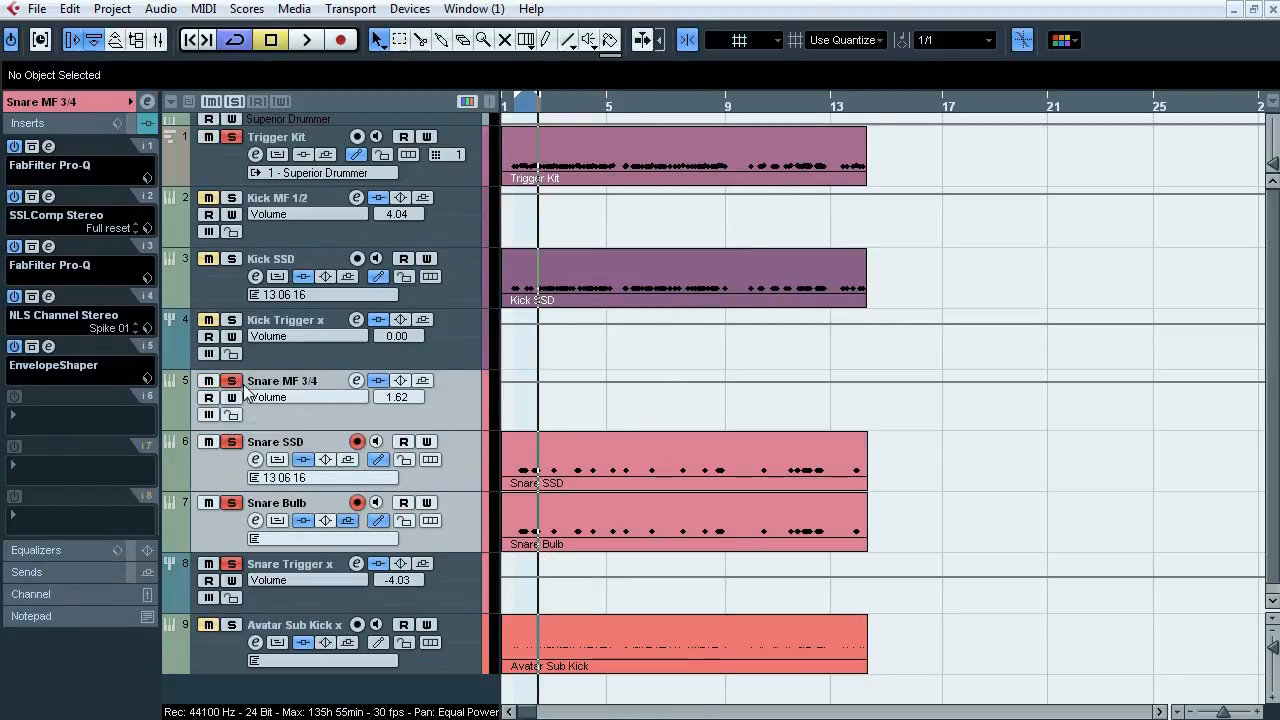
{"action": "left_click", "coordinate": [284, 566]}
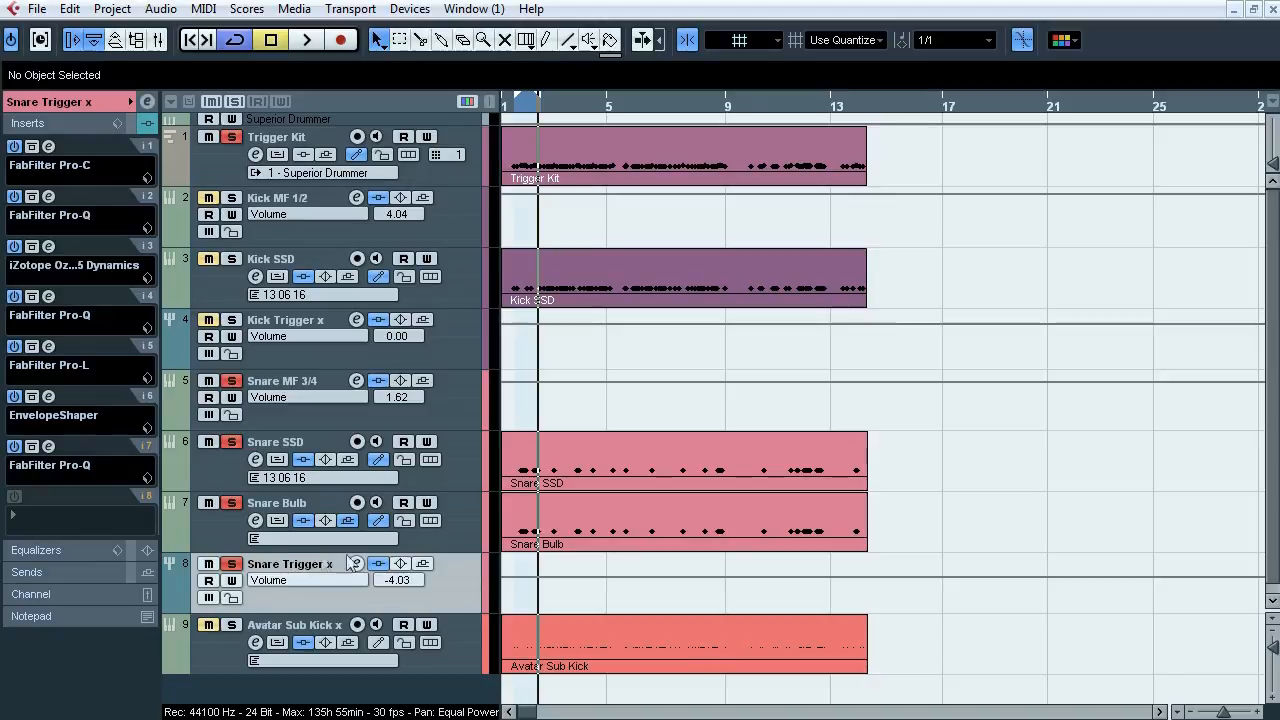
{"action": "left_click", "coordinate": [50, 146]}
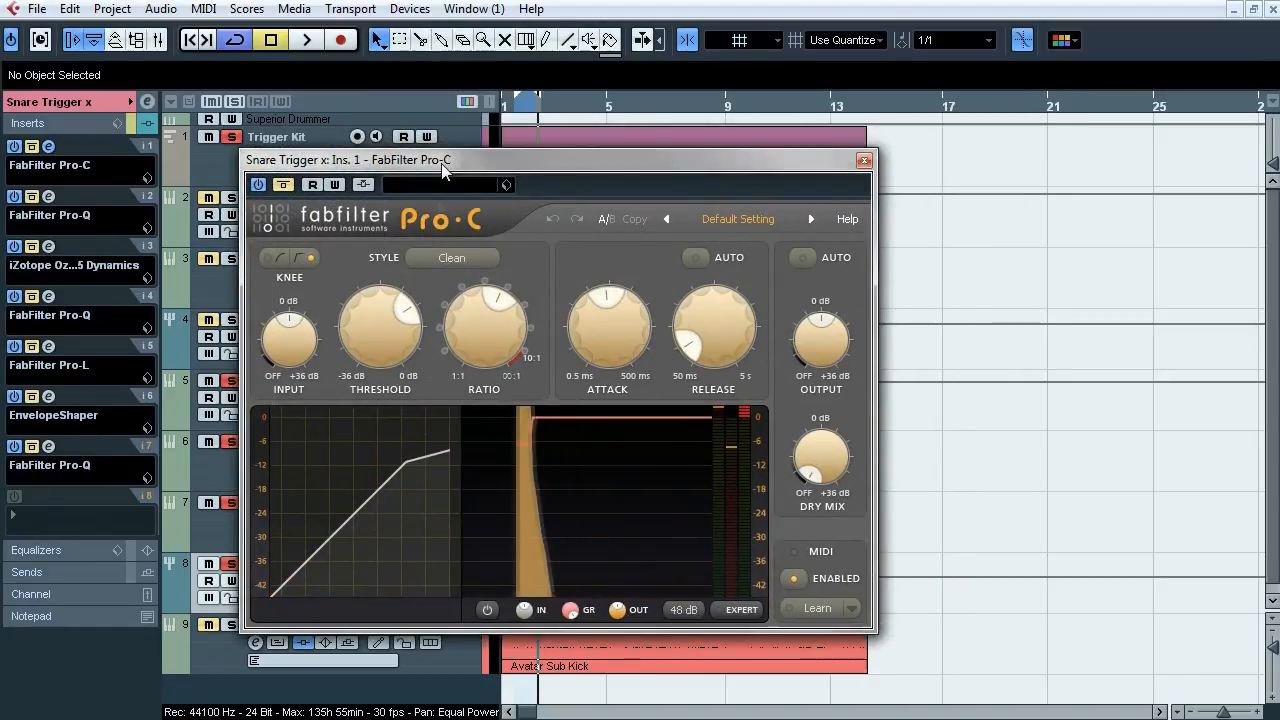
{"action": "mouse_move", "coordinate": [398, 328]}
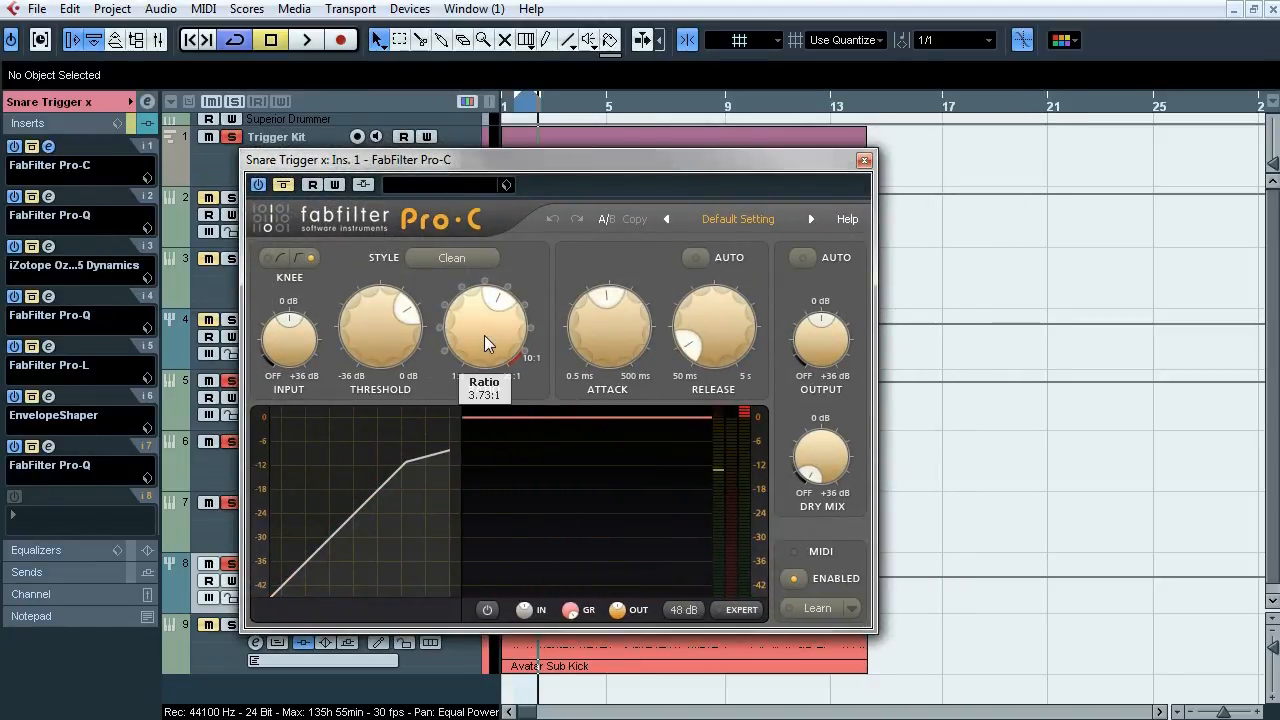
{"action": "mouse_move", "coordinate": [786, 340]}
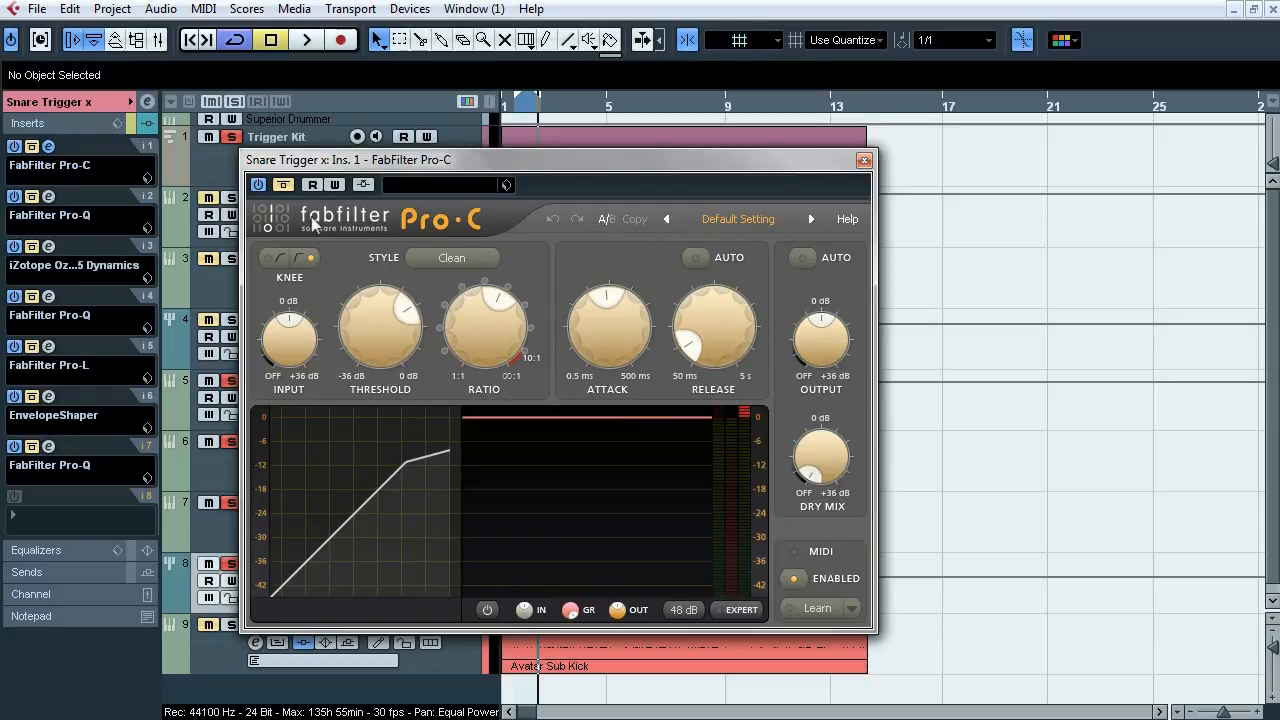
Step: Compare the Pro-C on Snare Trigger x bypassed and active during looped playback, leave it active, and close it
{"action": "key", "text": "space"}
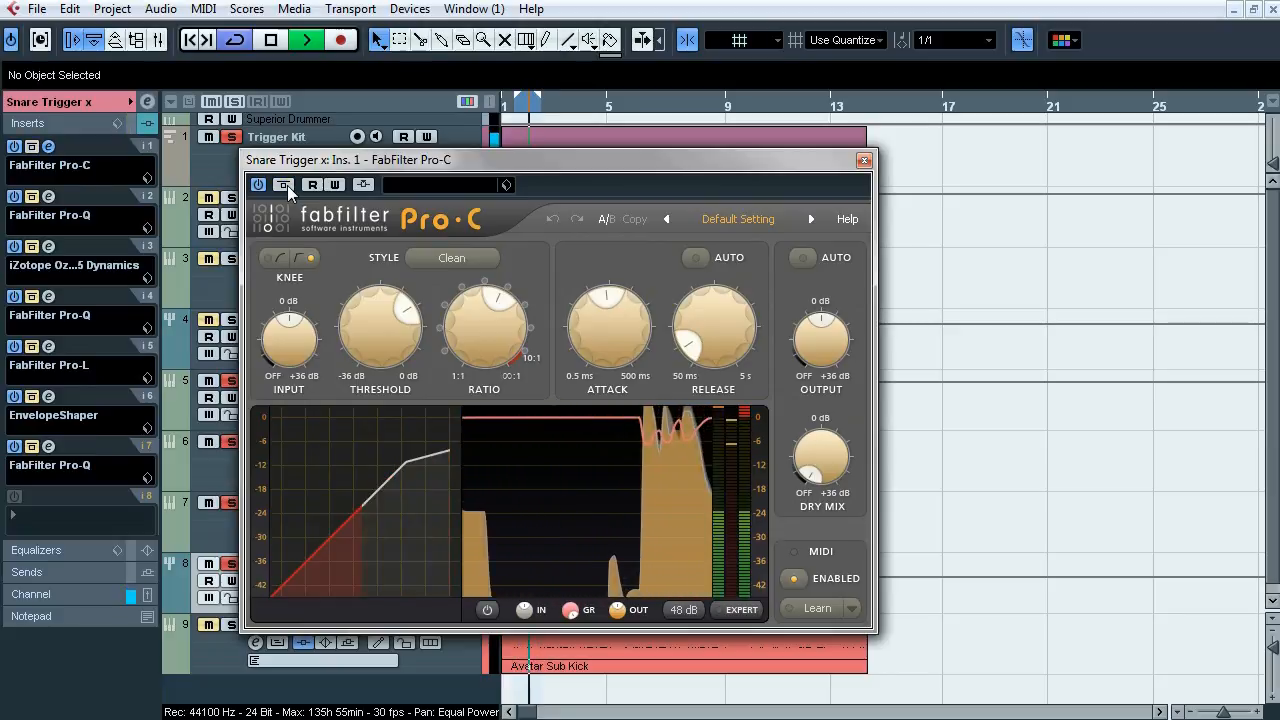
{"action": "left_click", "coordinate": [286, 185]}
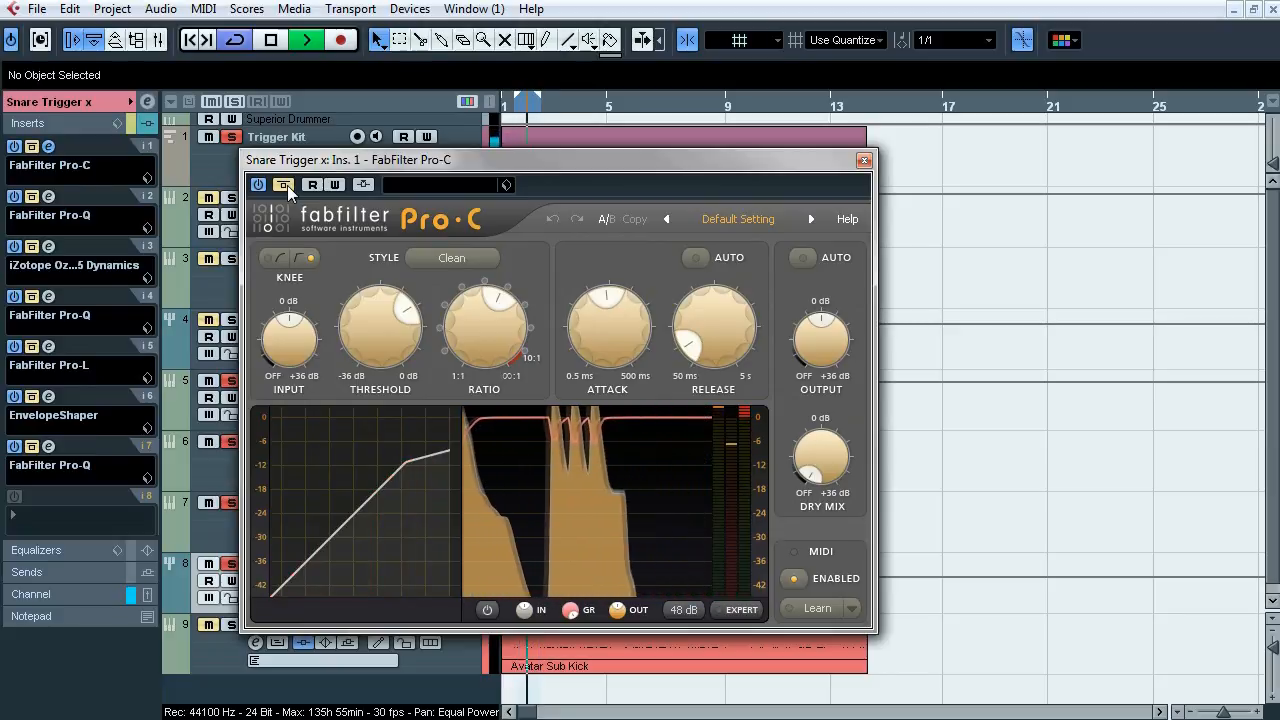
{"action": "left_click", "coordinate": [287, 185]}
{"action": "key", "text": "space"}
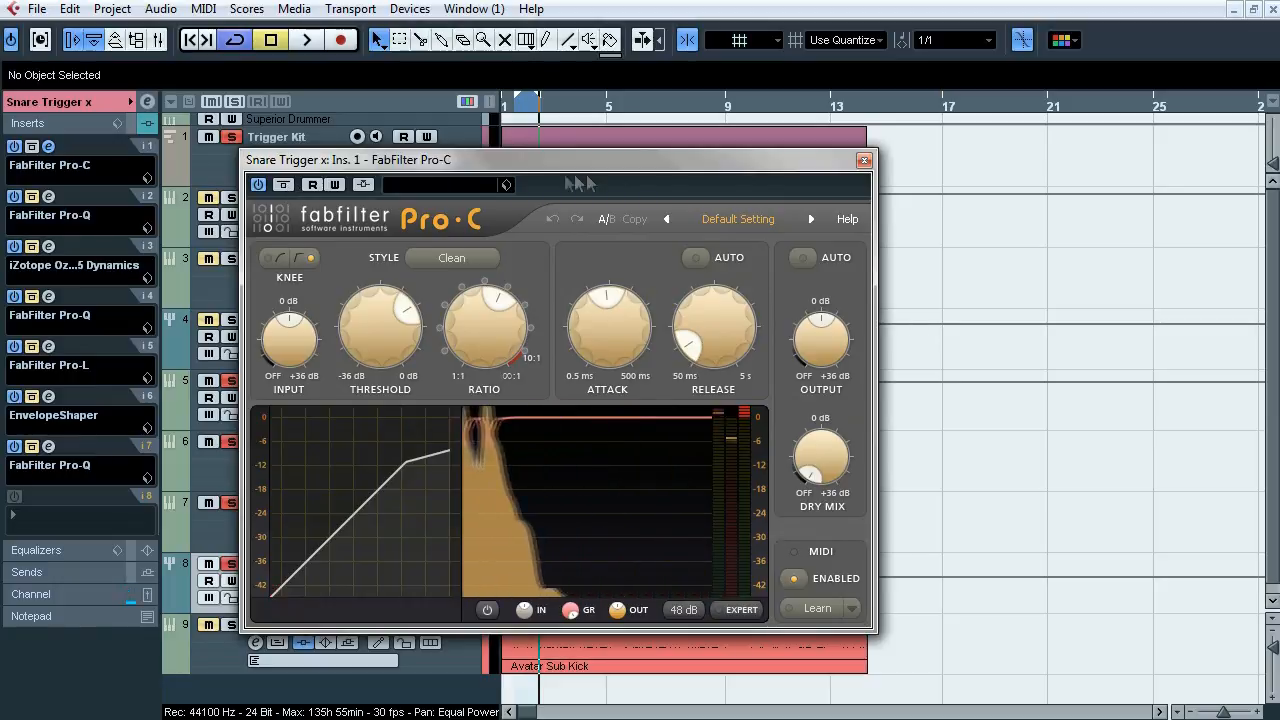
{"action": "left_click", "coordinate": [48, 146]}
Step: Compare the Pro-Q in insert 2 of Snare Trigger x bypassed and active, leave it active, inspect its EQ bands, and close it
{"action": "left_click", "coordinate": [48, 196]}
{"action": "left_click_drag", "start_coordinate": [488, 88], "coordinate": [367, 162]}
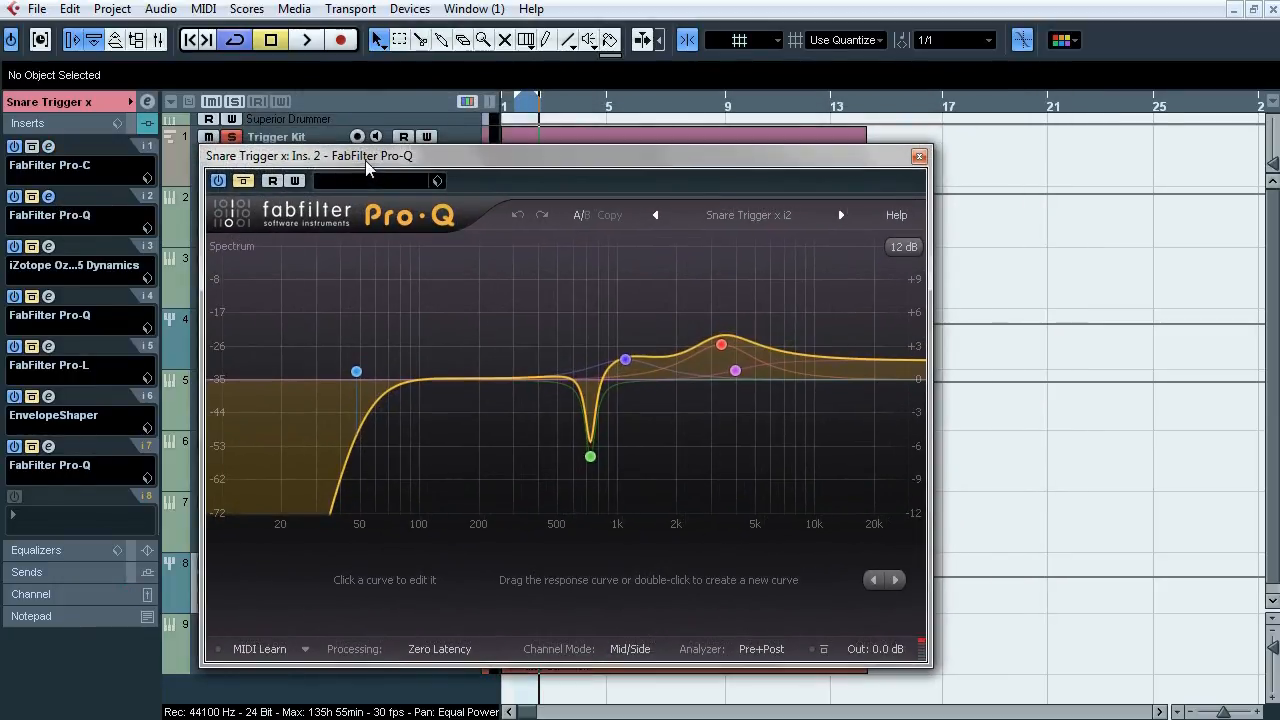
{"action": "left_click", "coordinate": [239, 183]}
{"action": "left_click", "coordinate": [239, 183]}
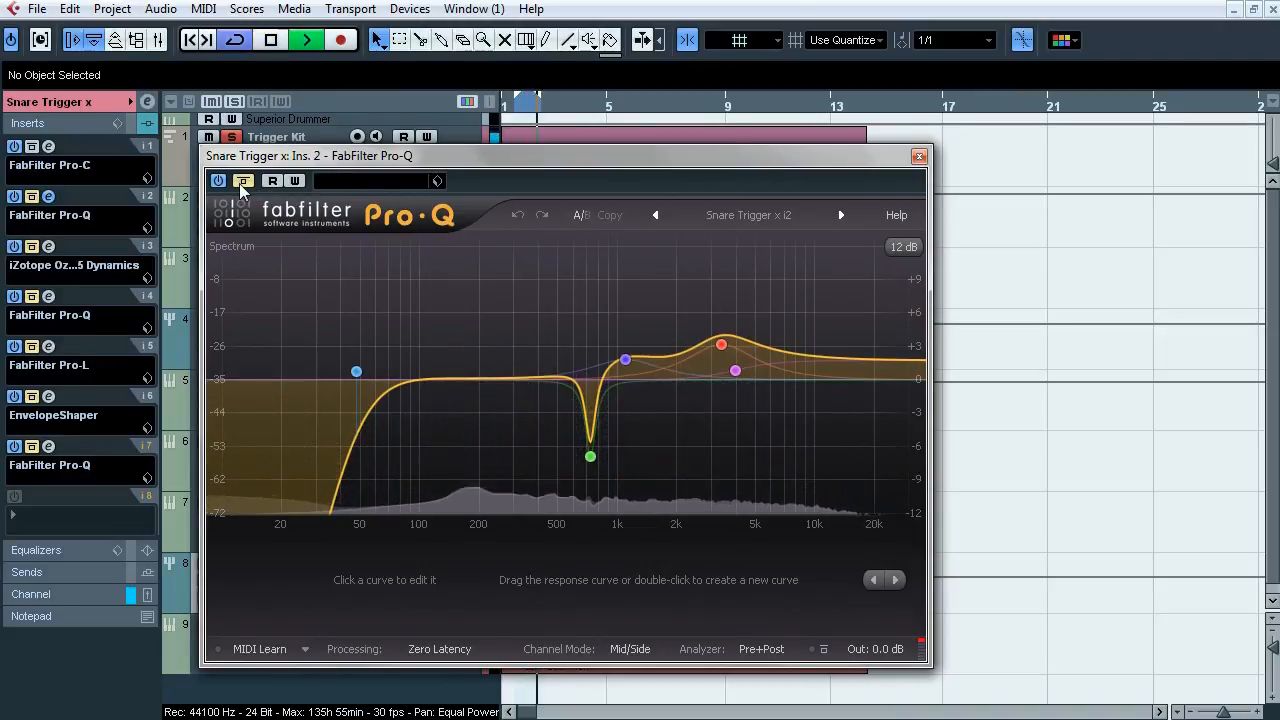
{"action": "left_click", "coordinate": [239, 183]}
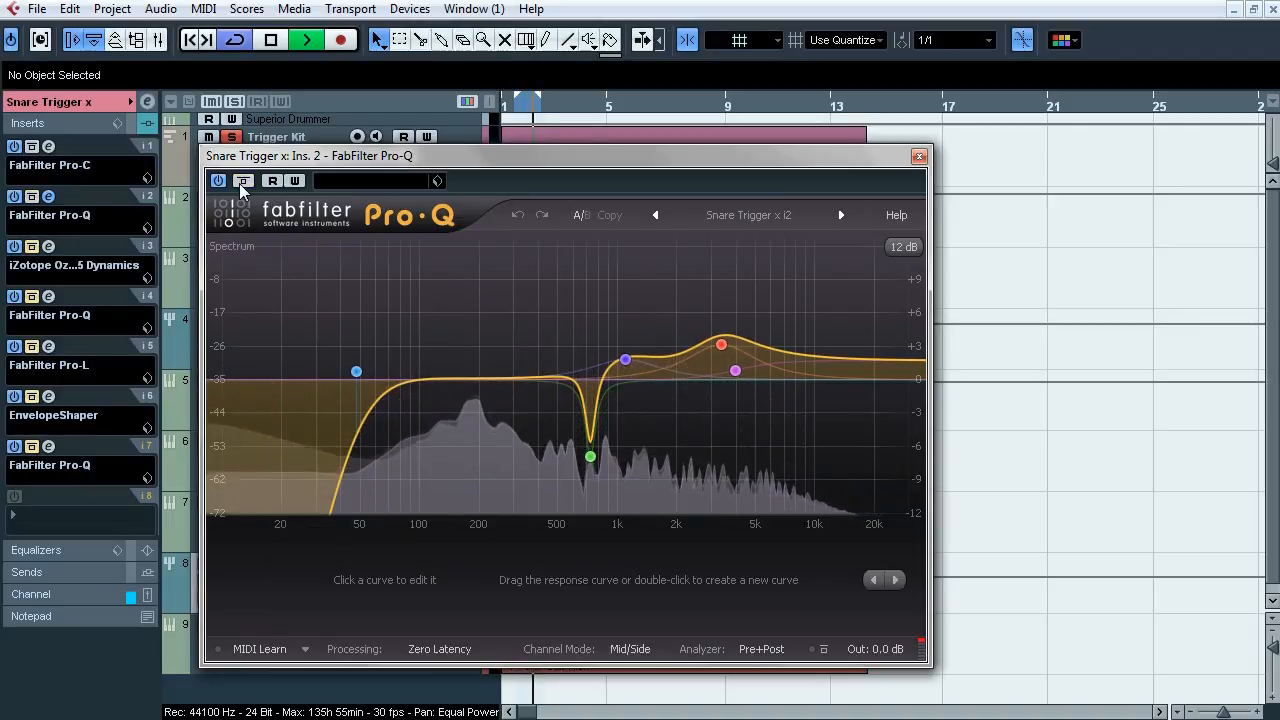
{"action": "key", "text": "space"}
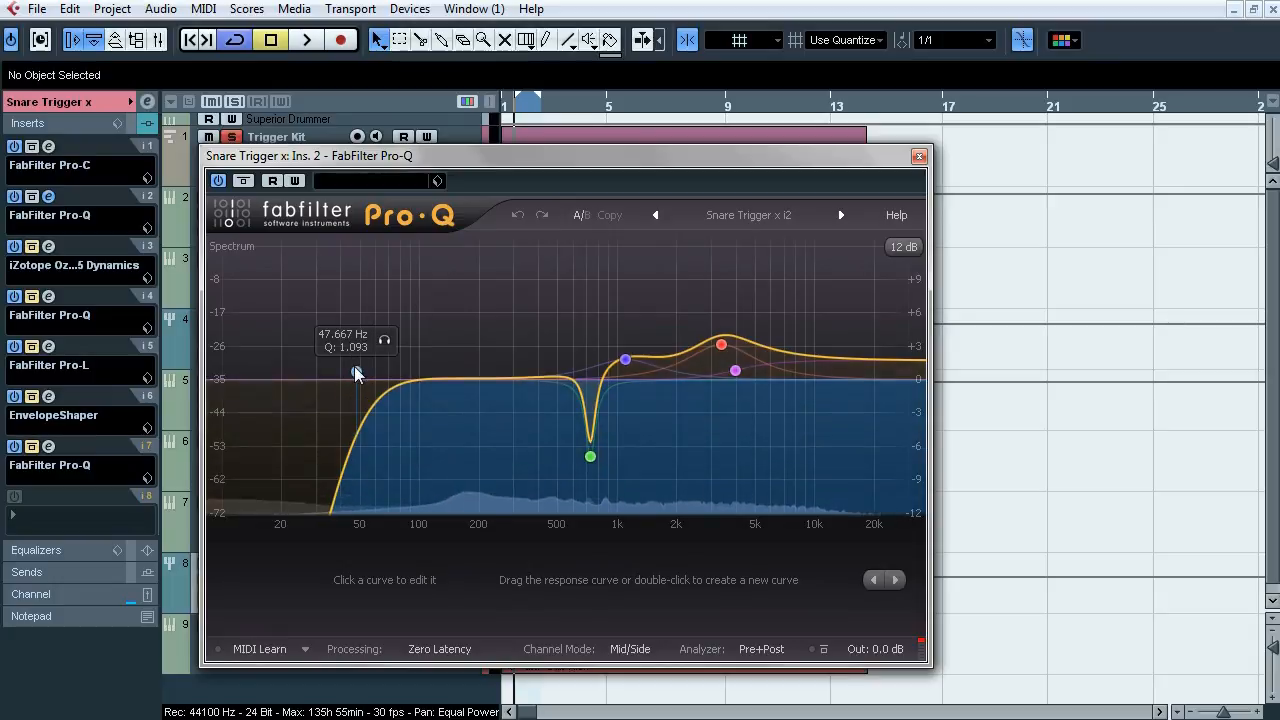
{"action": "left_click", "coordinate": [356, 373]}
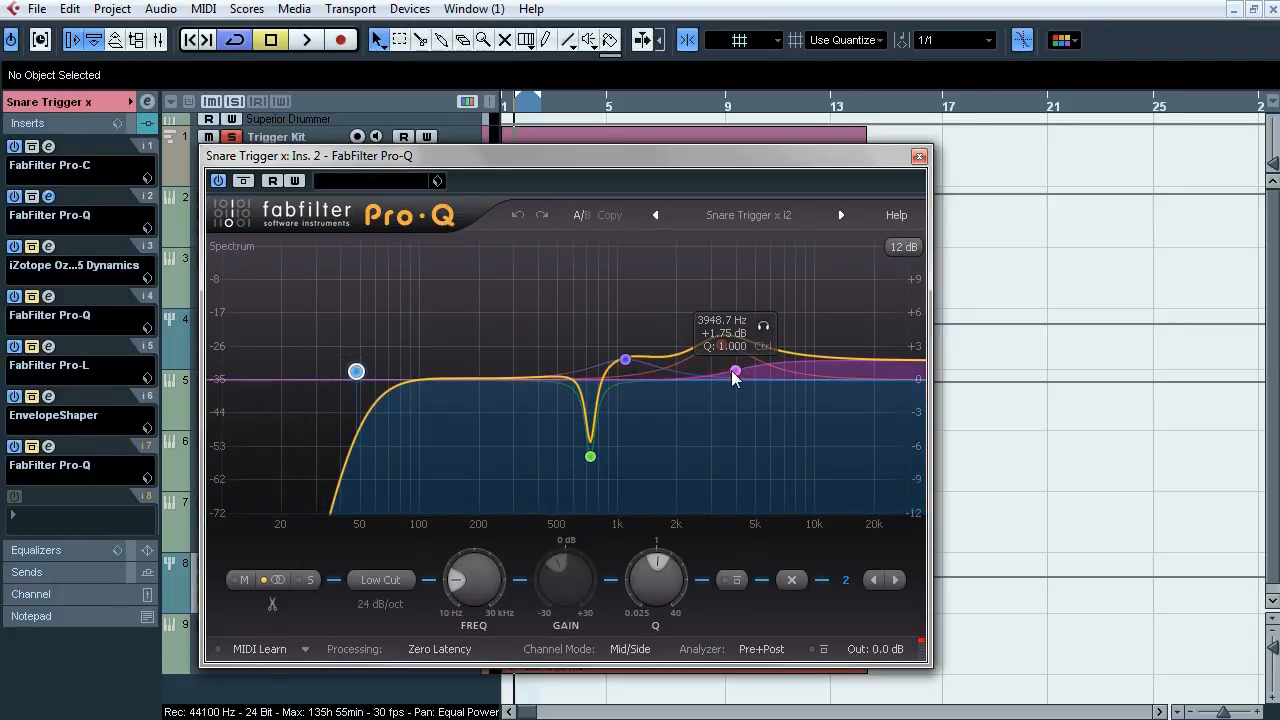
{"action": "left_click", "coordinate": [919, 156]}
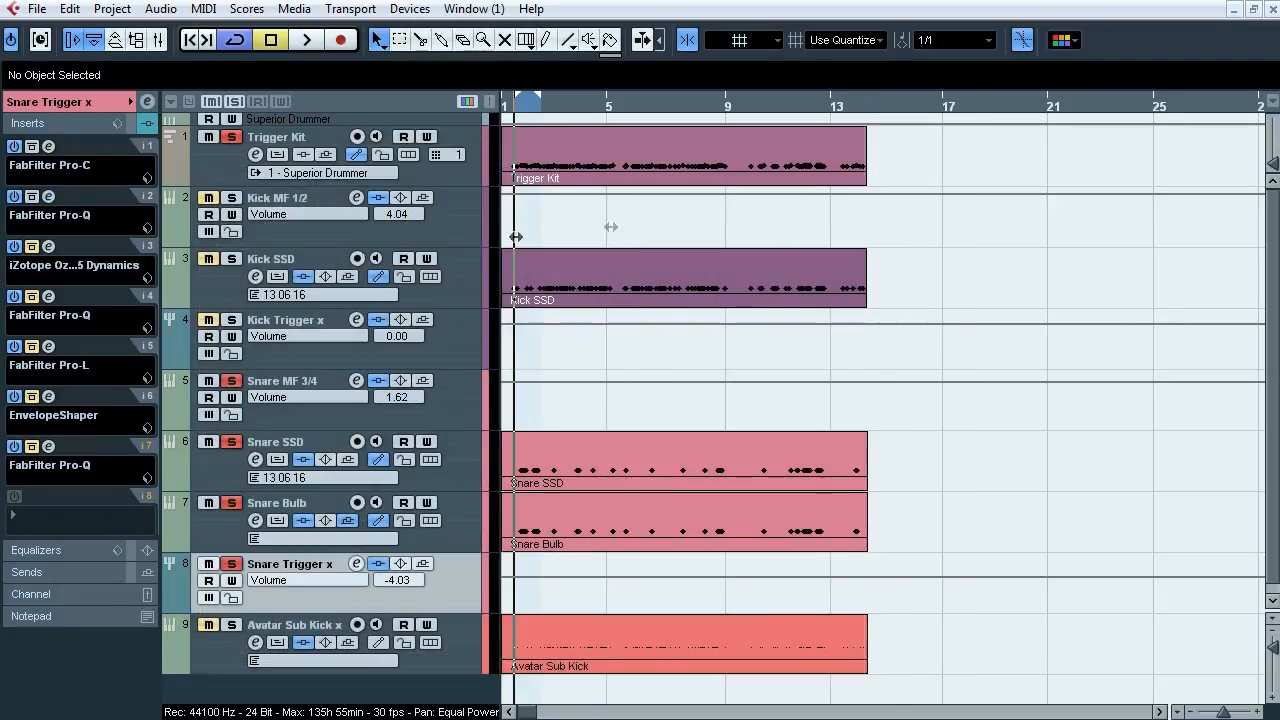
Step: Compare the Ozone 5 Dynamics in insert 3 of Snare Trigger x bypassed and active during looped playback, leaving it active
{"action": "left_click", "coordinate": [48, 246]}
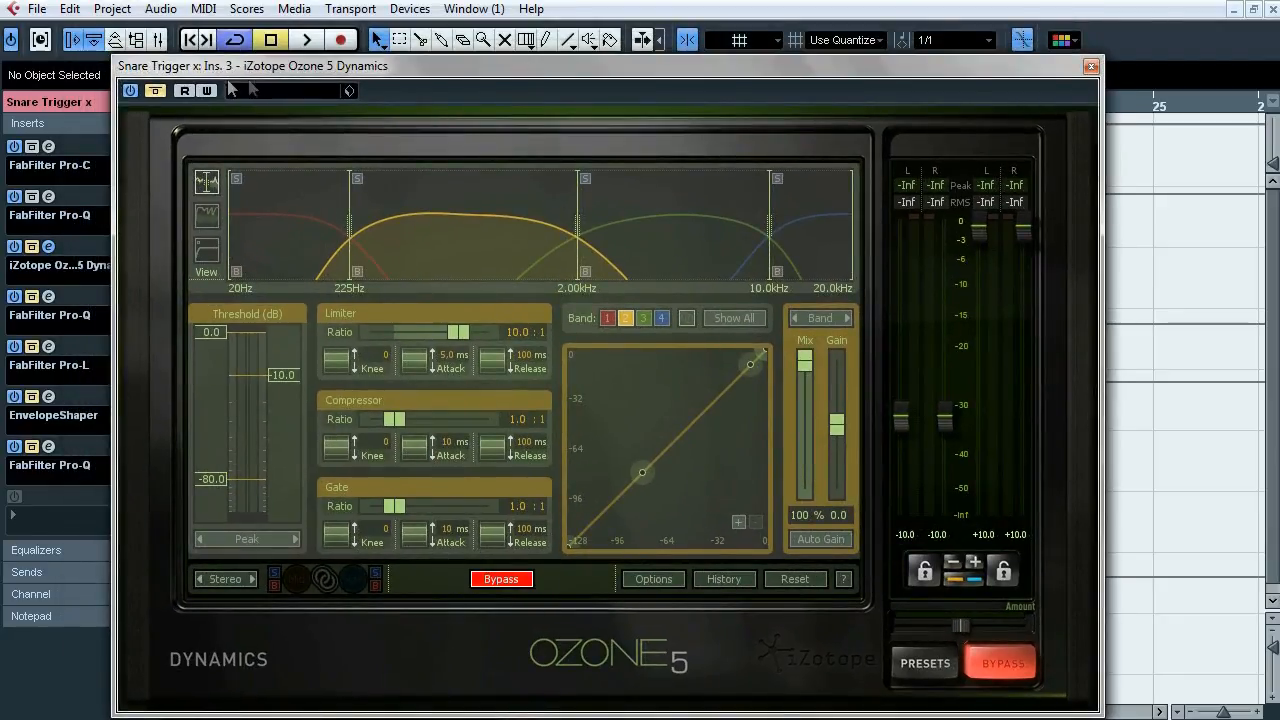
{"action": "key", "text": "space"}
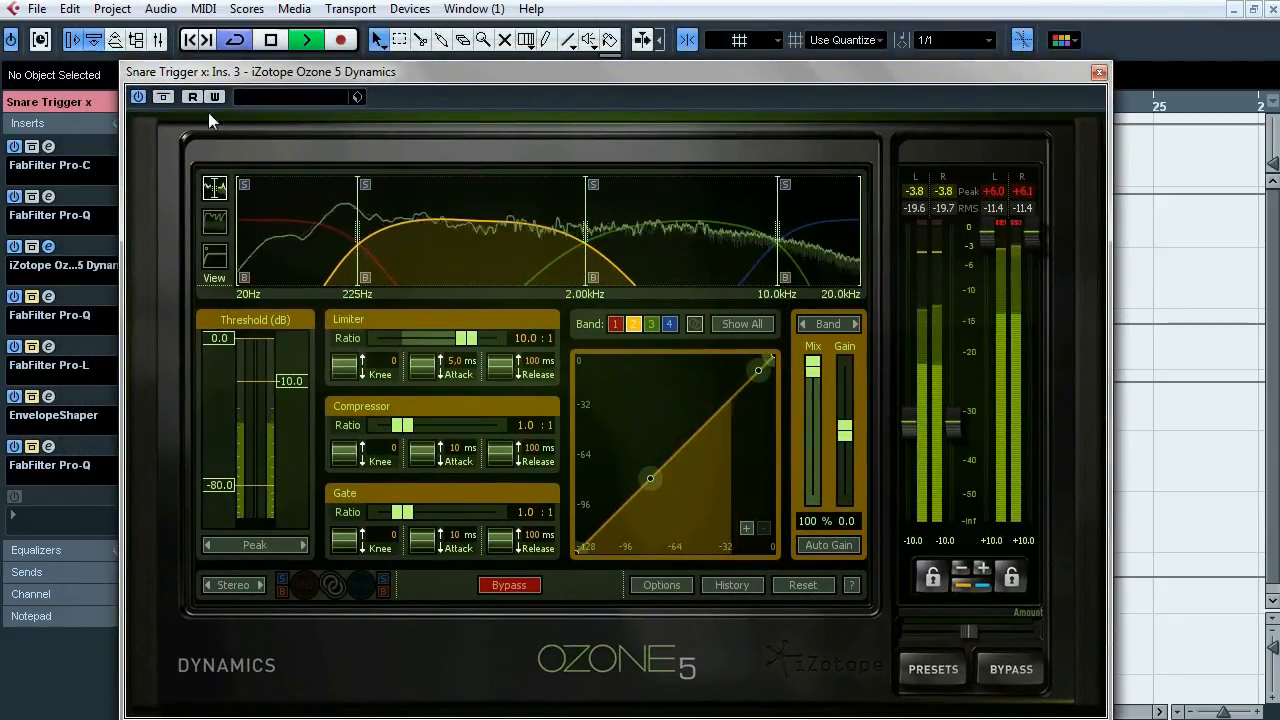
{"action": "left_click", "coordinate": [164, 97]}
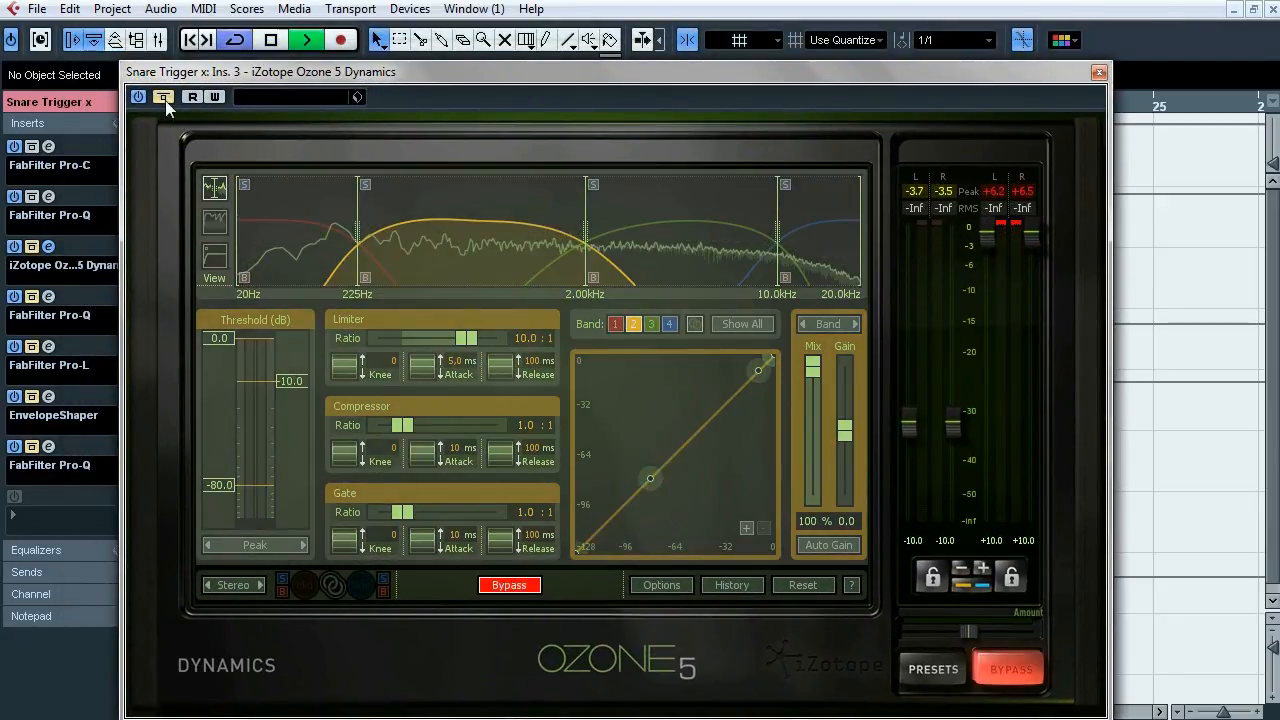
{"action": "left_click", "coordinate": [164, 97]}
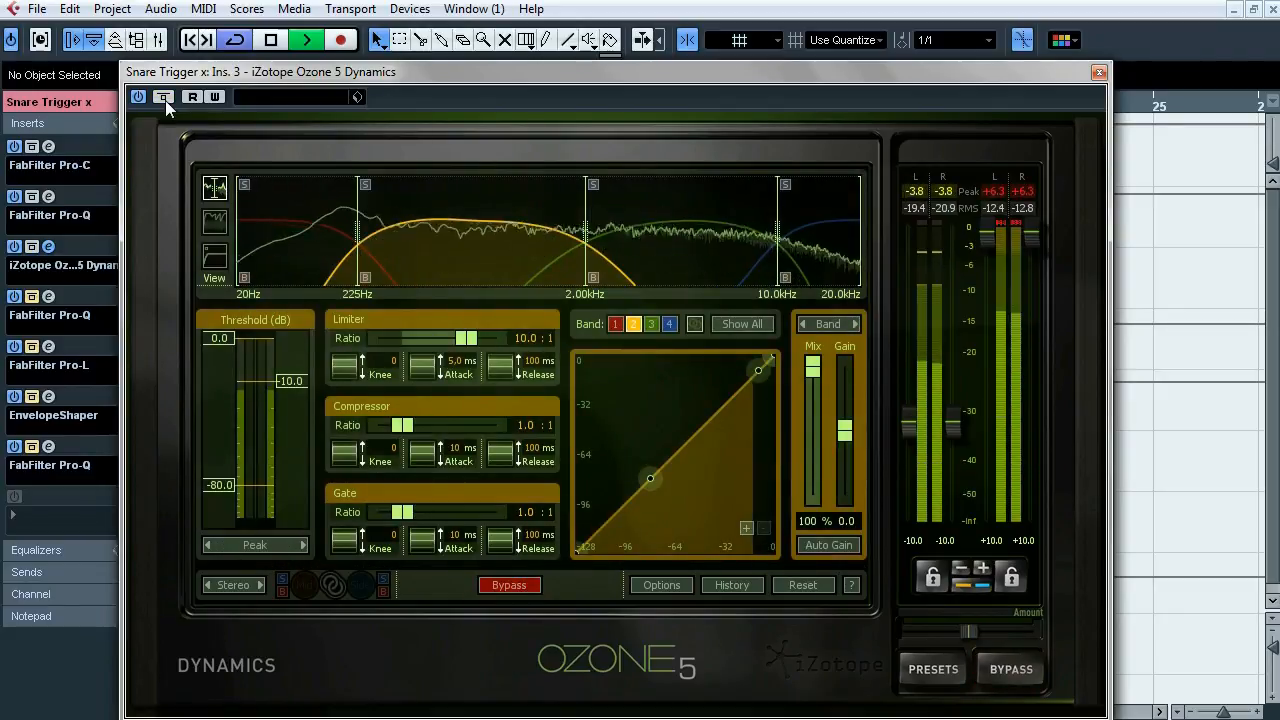
{"action": "left_click", "coordinate": [165, 100]}
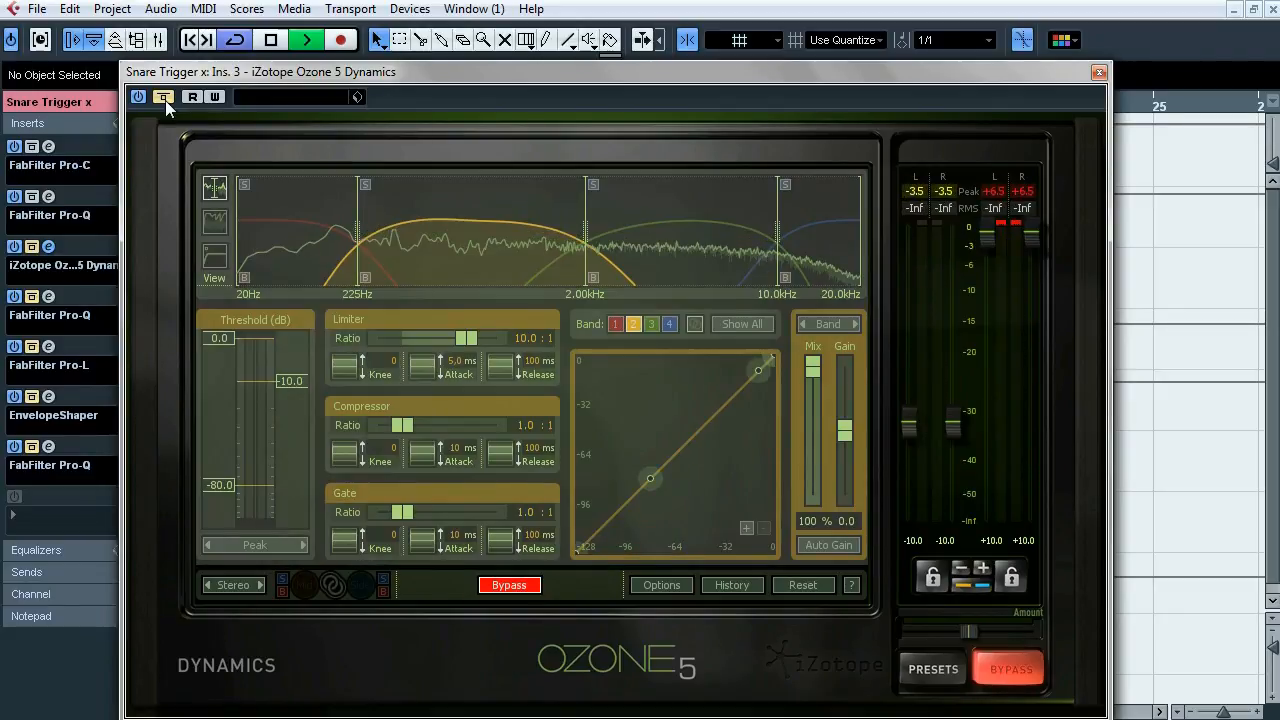
{"action": "left_click", "coordinate": [165, 100]}
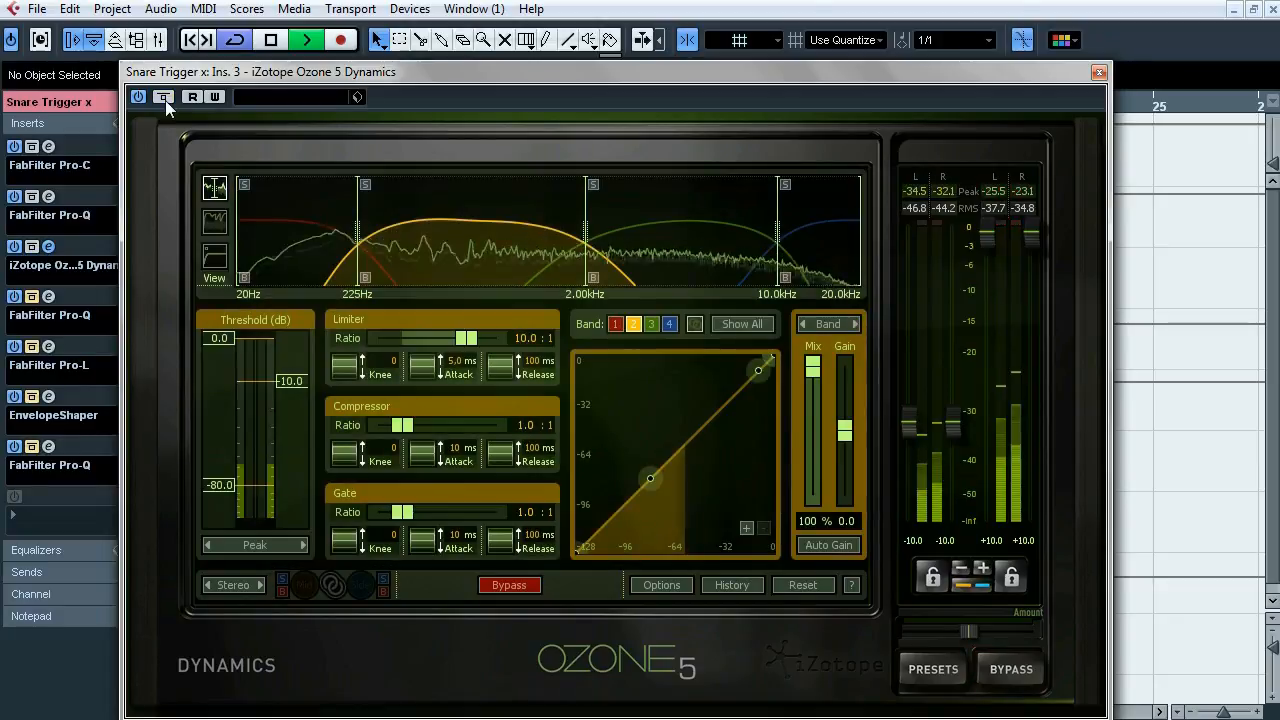
{"action": "key", "text": "space"}
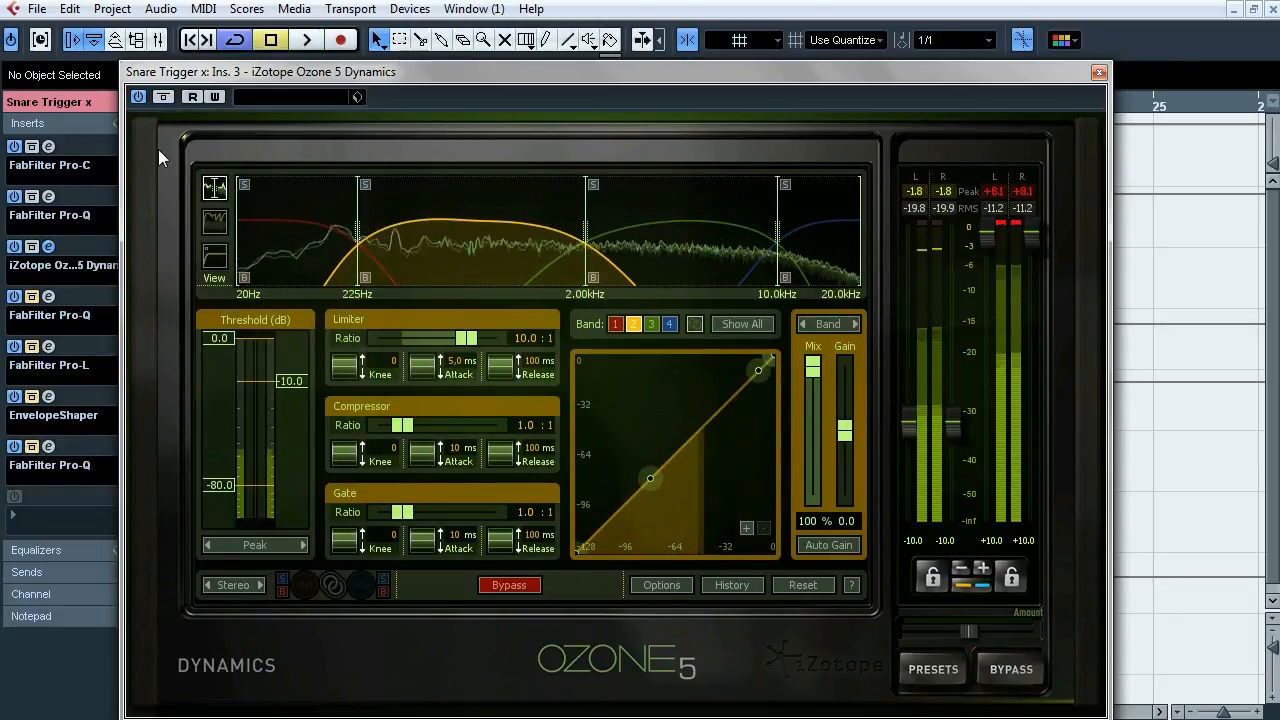
Step: Review the dynamics settings of the lowest and highest frequency bands in Ozone 5 Dynamics, then close it
{"action": "left_click", "coordinate": [288, 244]}
{"action": "left_click", "coordinate": [829, 262]}
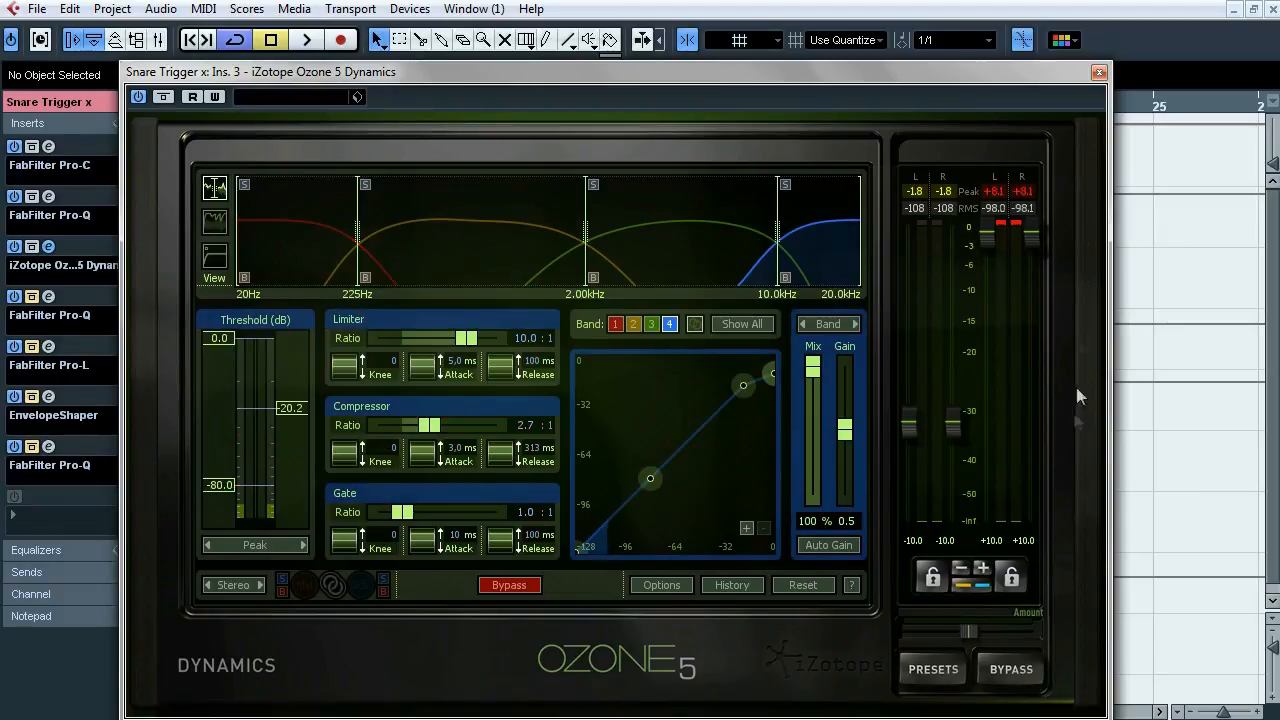
{"action": "left_click", "coordinate": [1098, 73]}
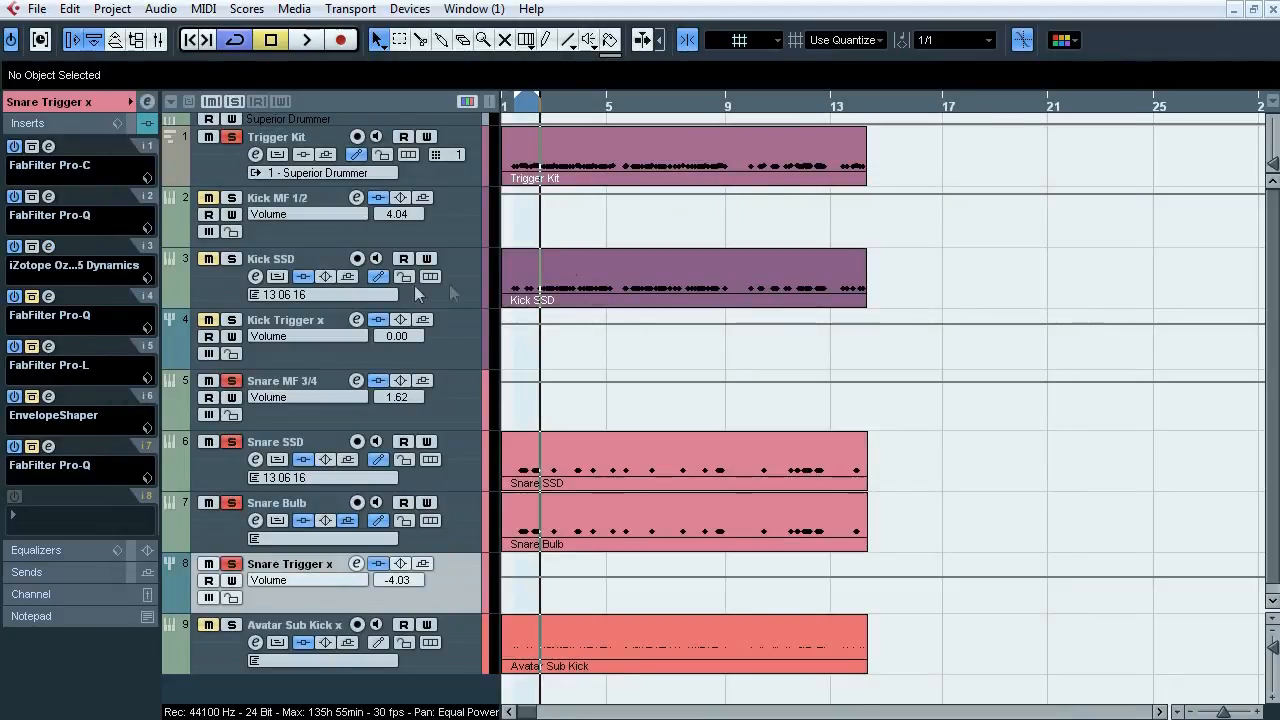
Step: Activate the Pro-Q in insert 4 of Snare Trigger x and audition it during looped playback
{"action": "left_click", "coordinate": [37, 295]}
{"action": "left_click_drag", "start_coordinate": [414, 66], "coordinate": [562, 113]}
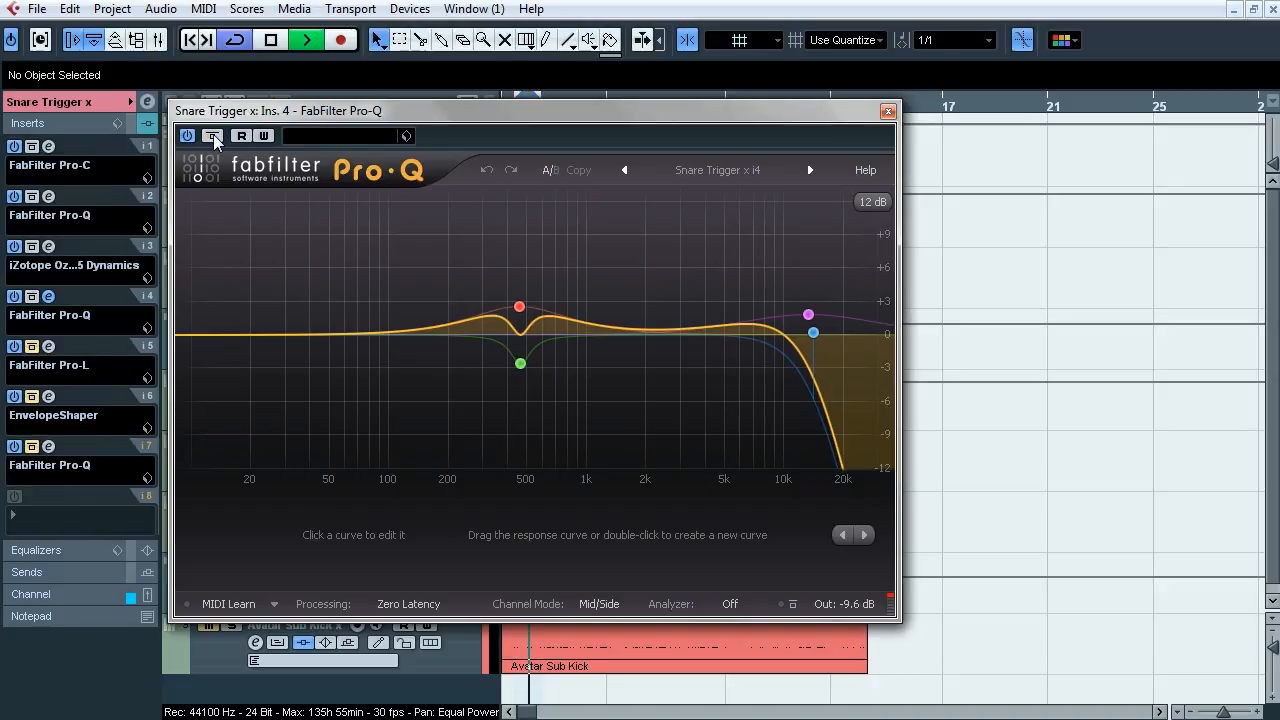
{"action": "key", "text": "space"}
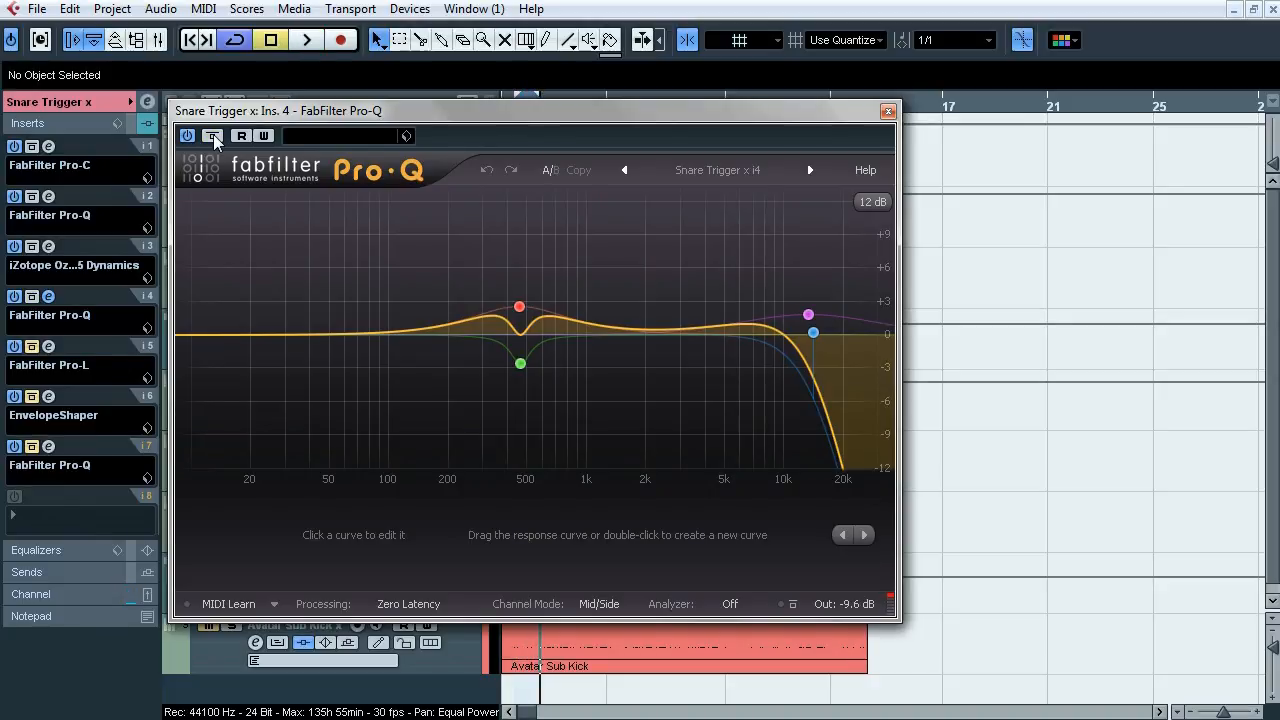
Step: Inspect the midrange boost and cut, the high-frequency bands and the output level of the insert 4 Pro-Q, then close it
{"action": "mouse_move", "coordinate": [512, 306]}
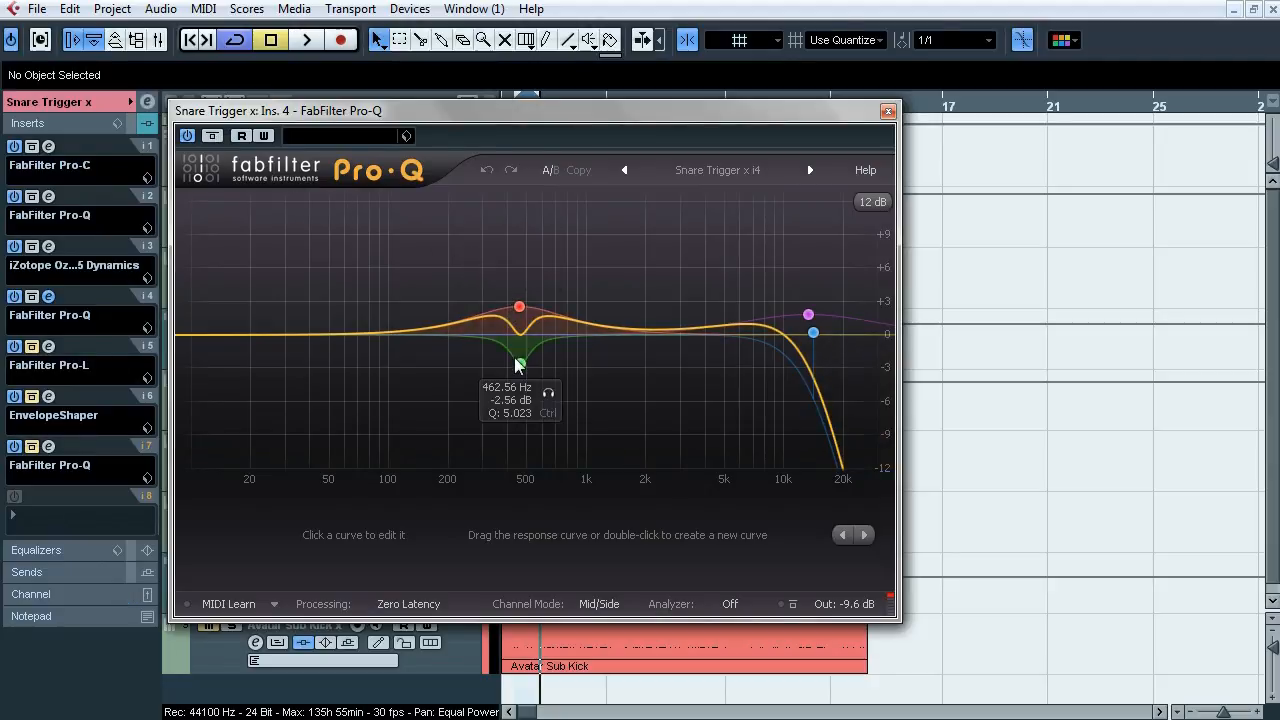
{"action": "mouse_move", "coordinate": [818, 345]}
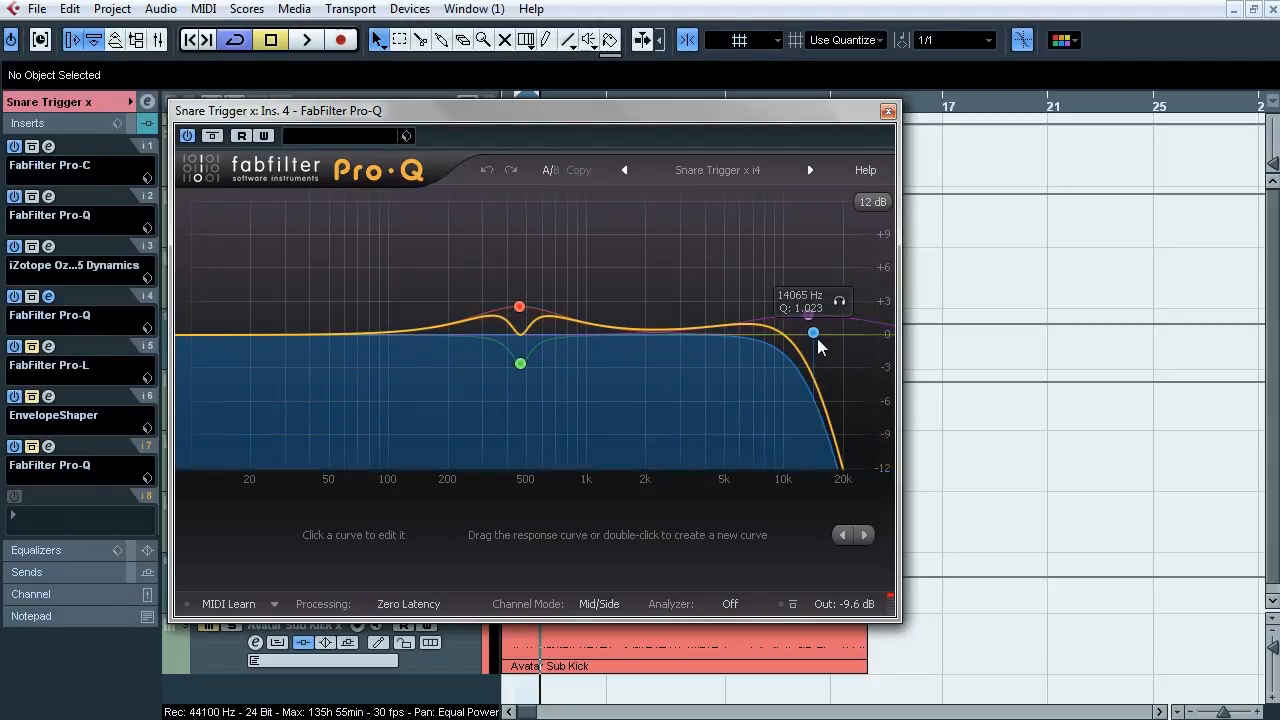
{"action": "mouse_move", "coordinate": [845, 608]}
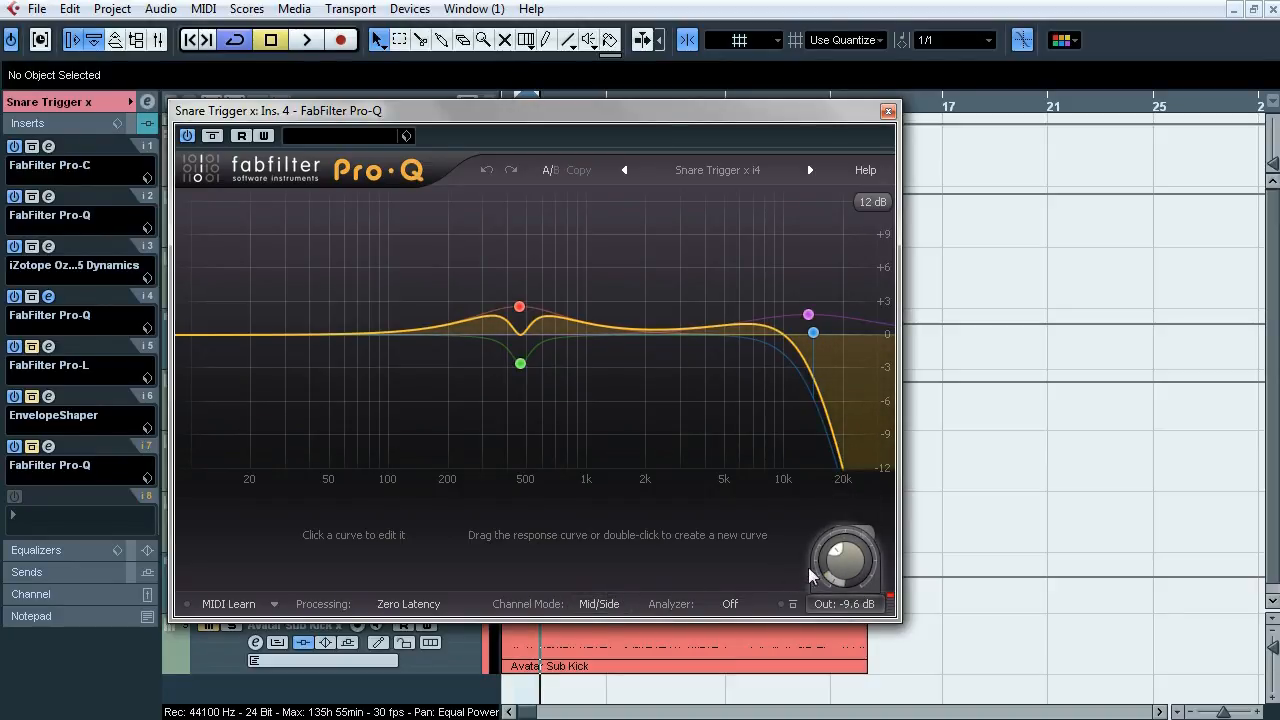
{"action": "mouse_move", "coordinate": [843, 563]}
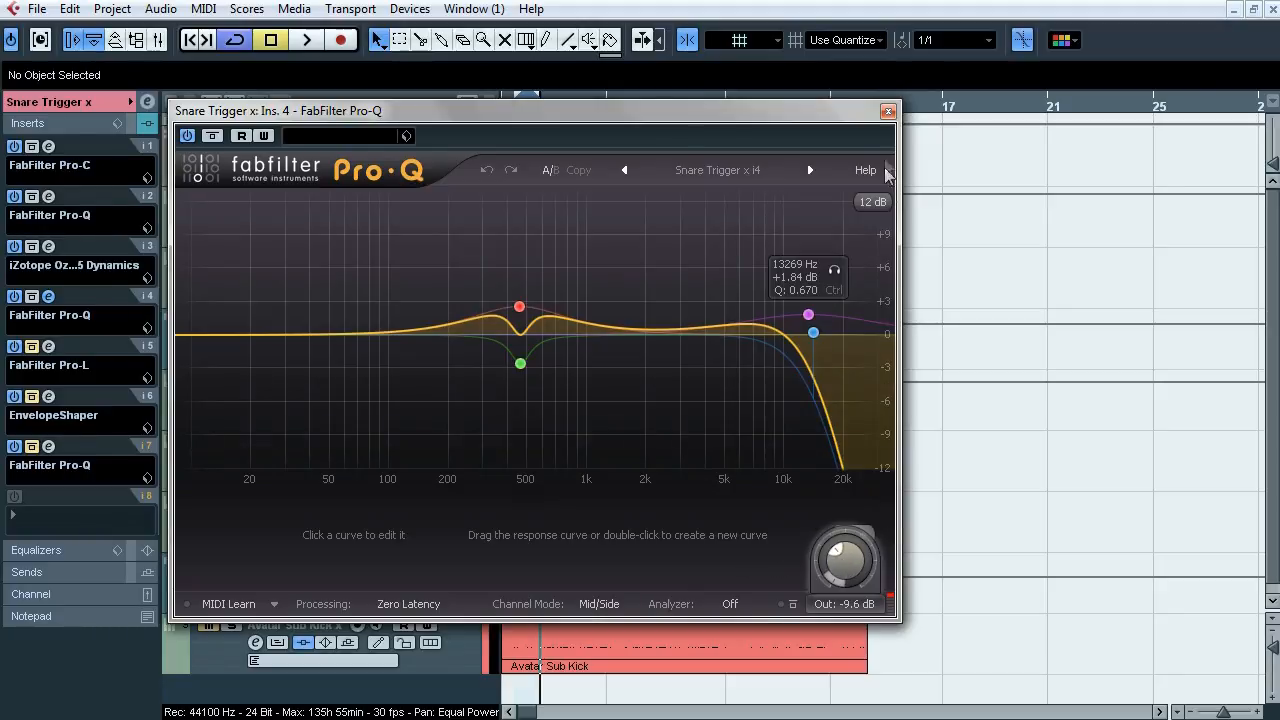
{"action": "left_click", "coordinate": [888, 113]}
Step: Open the Pro-L limiter in insert 5 of Snare Trigger x and show its advanced settings
{"action": "left_click", "coordinate": [48, 346]}
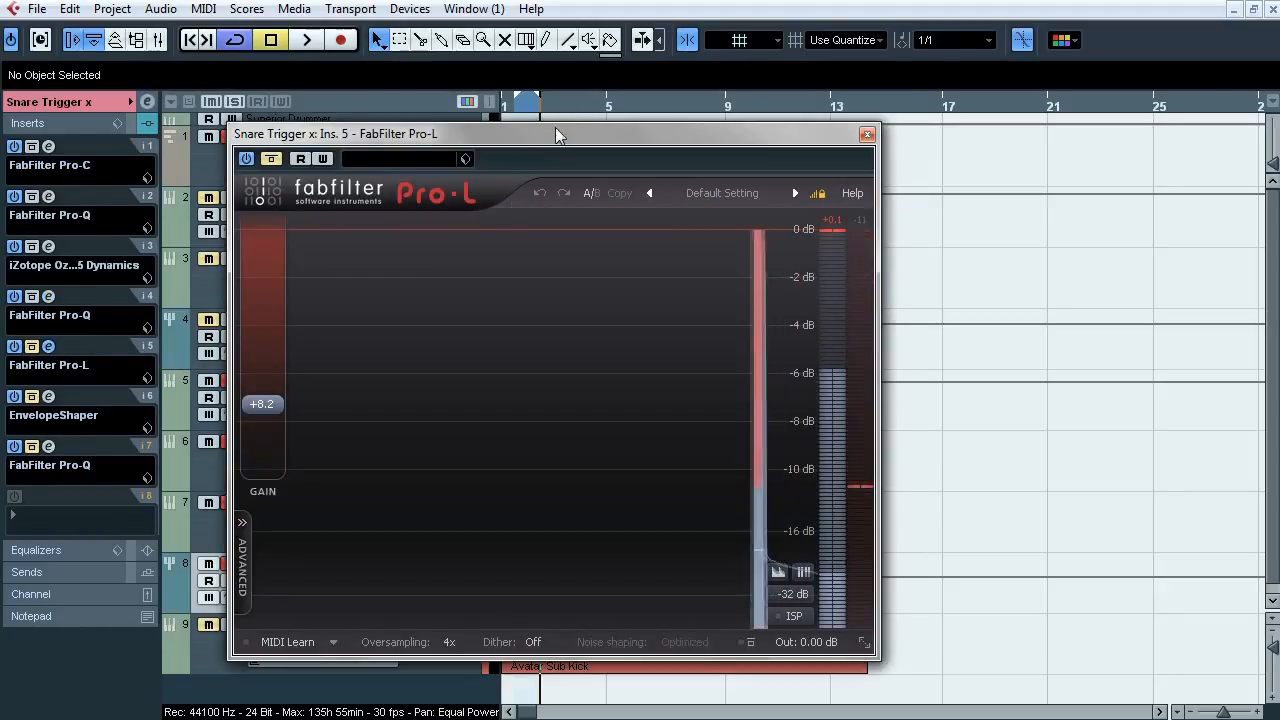
{"action": "left_click_drag", "start_coordinate": [555, 127], "coordinate": [537, 120]}
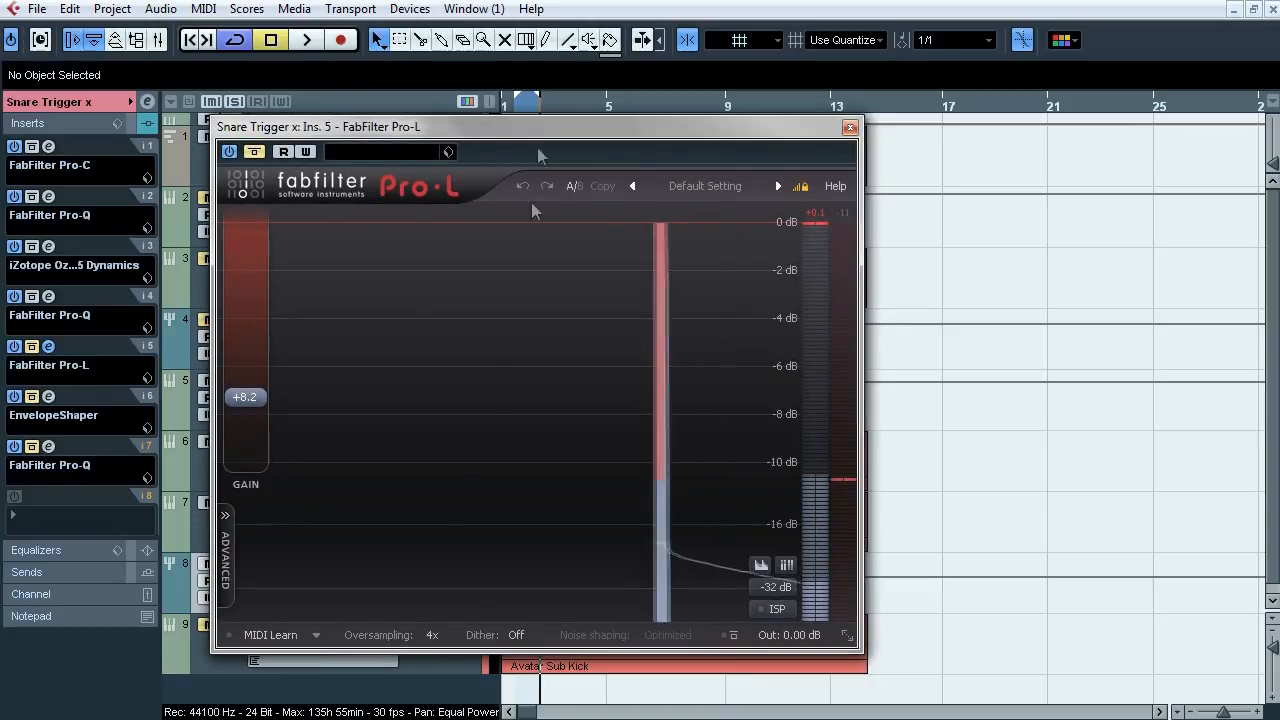
{"action": "left_click", "coordinate": [226, 550]}
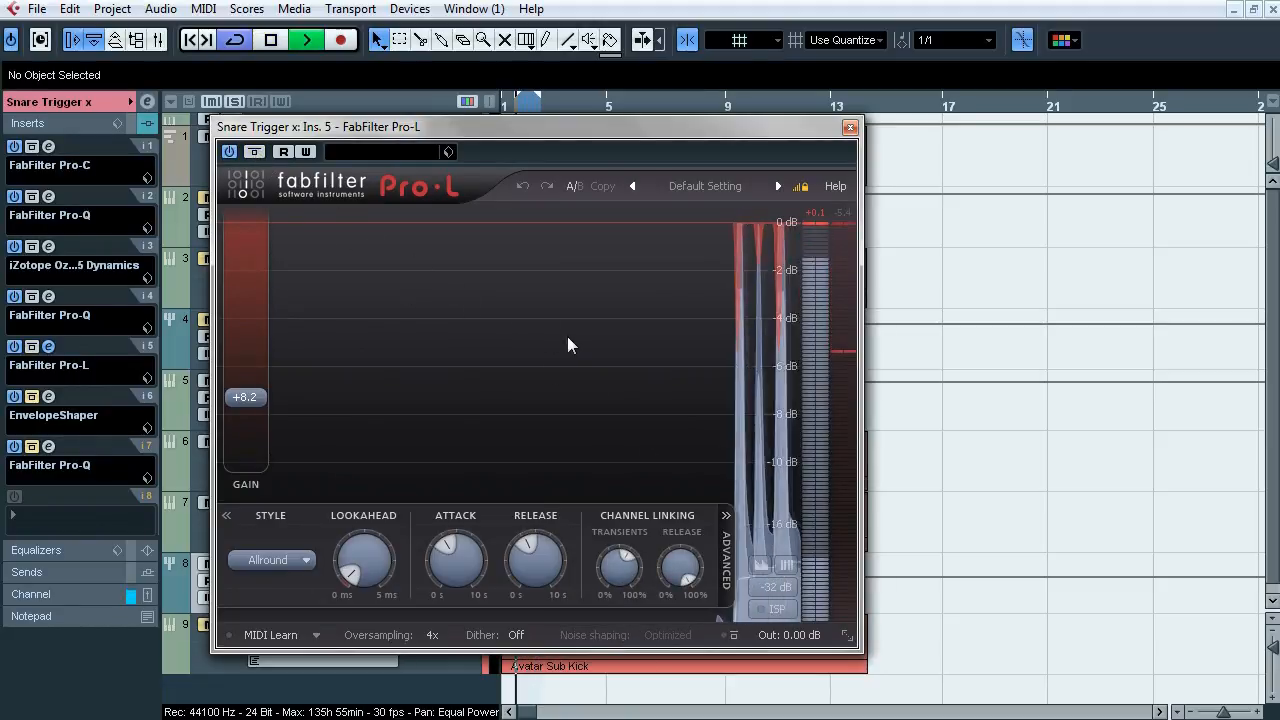
Step: Compare Snare Trigger x with the Pro-L limiter bypassed and active while checking the channel level, then stop playback and close the limiter
{"action": "left_click", "coordinate": [257, 155]}
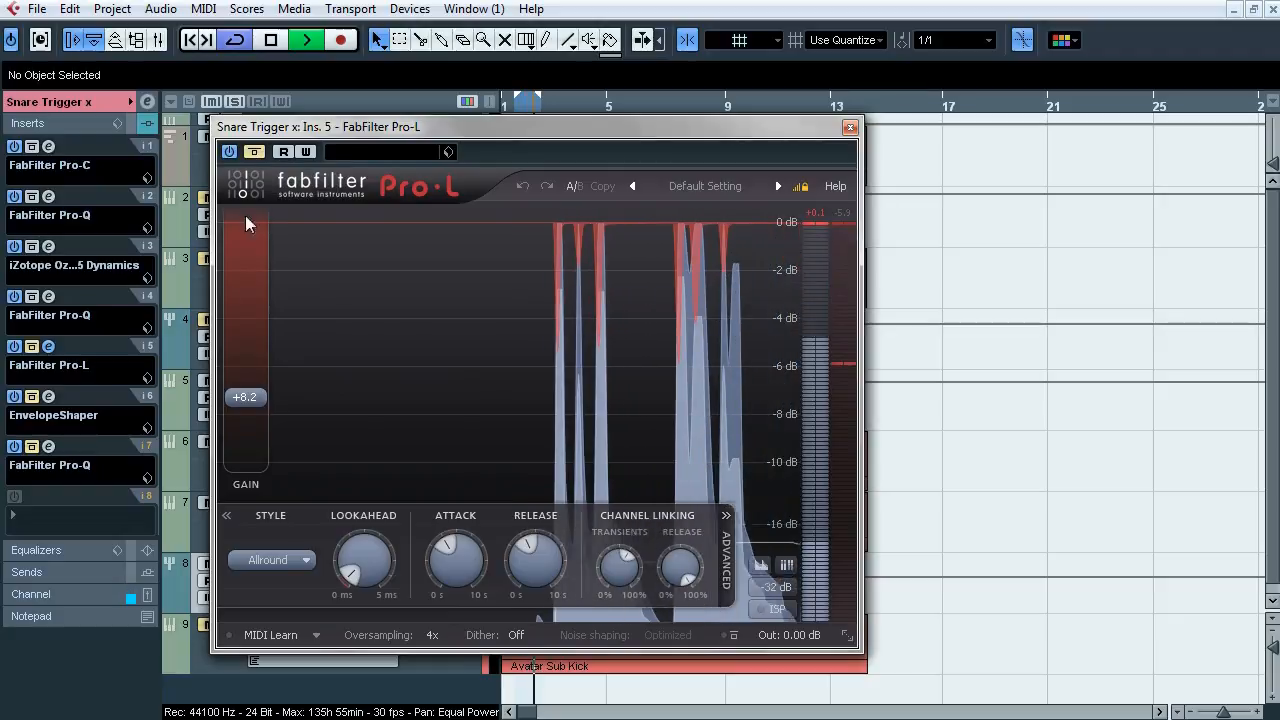
{"action": "left_click", "coordinate": [107, 592]}
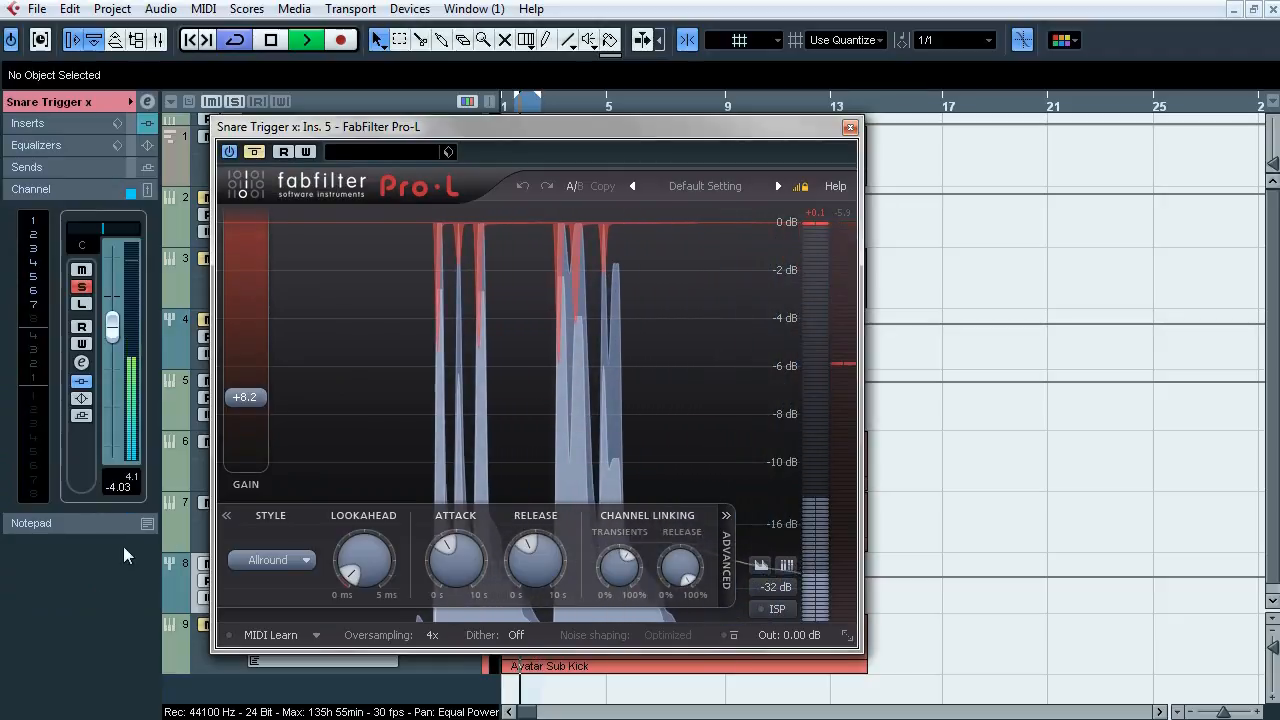
{"action": "left_click", "coordinate": [257, 152]}
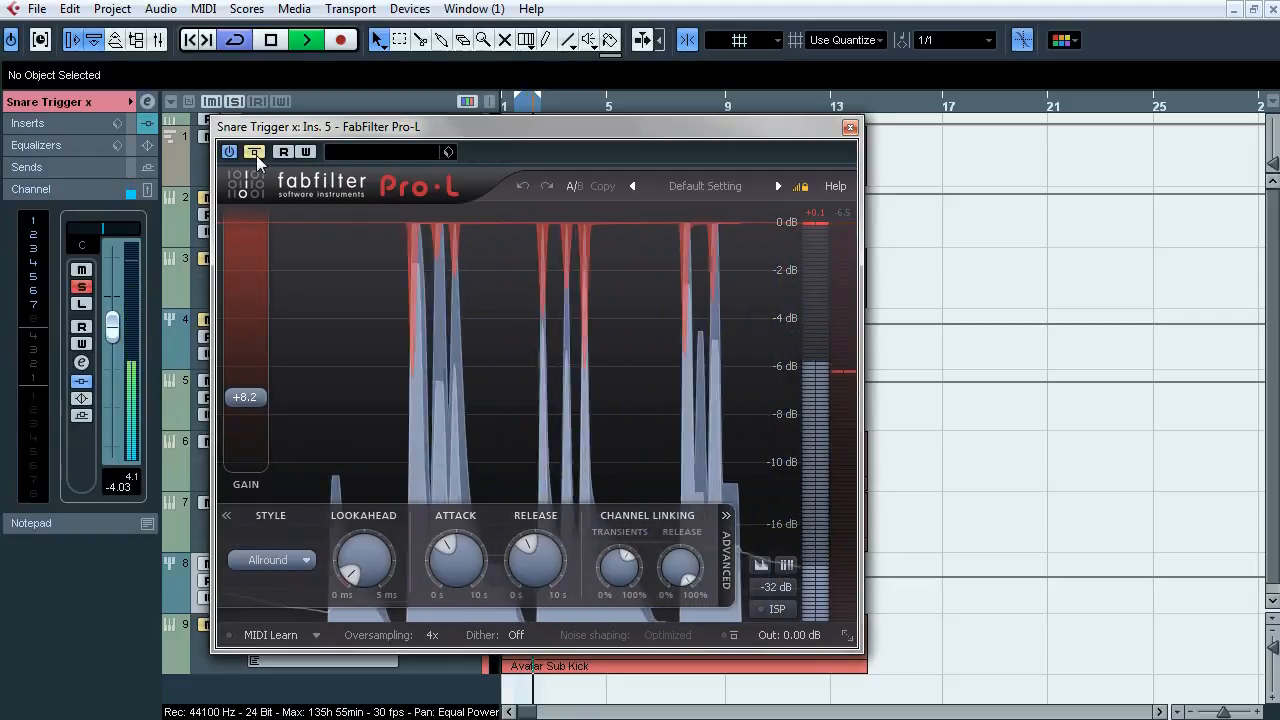
{"action": "left_click", "coordinate": [67, 123]}
{"action": "key", "text": "space"}
{"action": "left_click", "coordinate": [850, 127]}
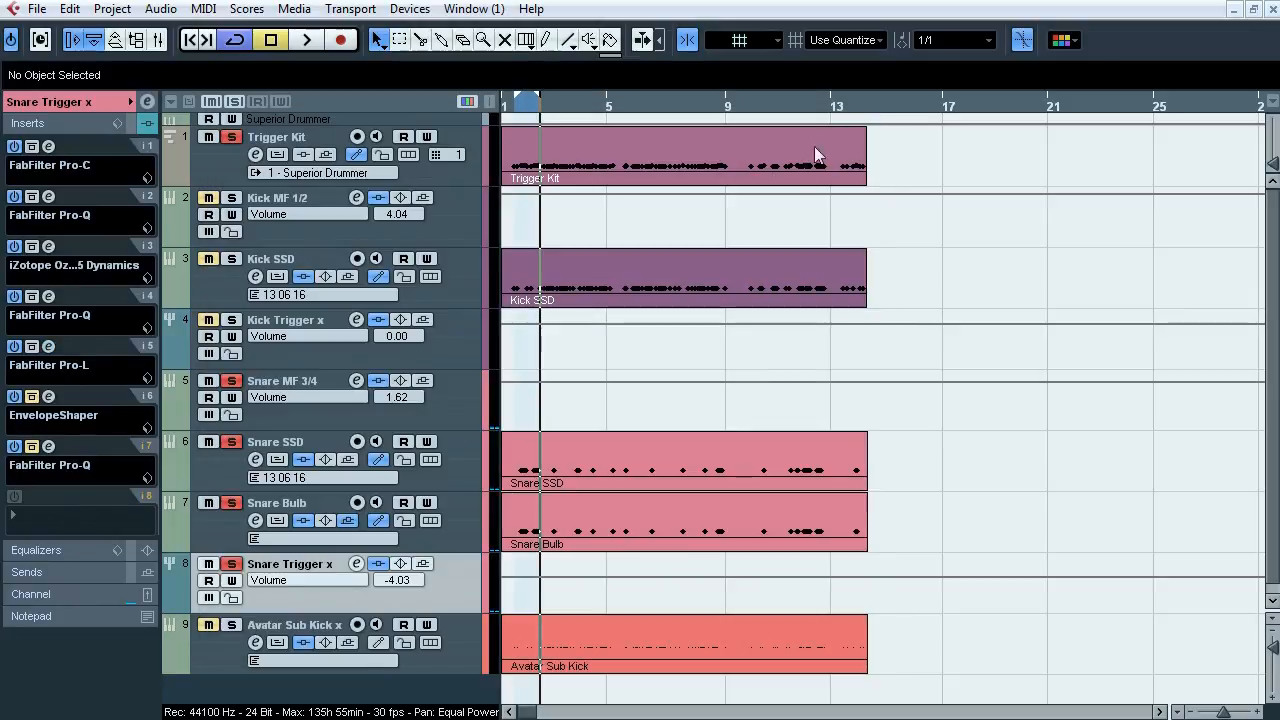
Step: Activate the EnvelopeShaper in insert 6 of Snare Trigger x, comparing it against bypass during looped playback, then close it
{"action": "left_click", "coordinate": [67, 425]}
{"action": "left_click_drag", "start_coordinate": [607, 206], "coordinate": [555, 257]}
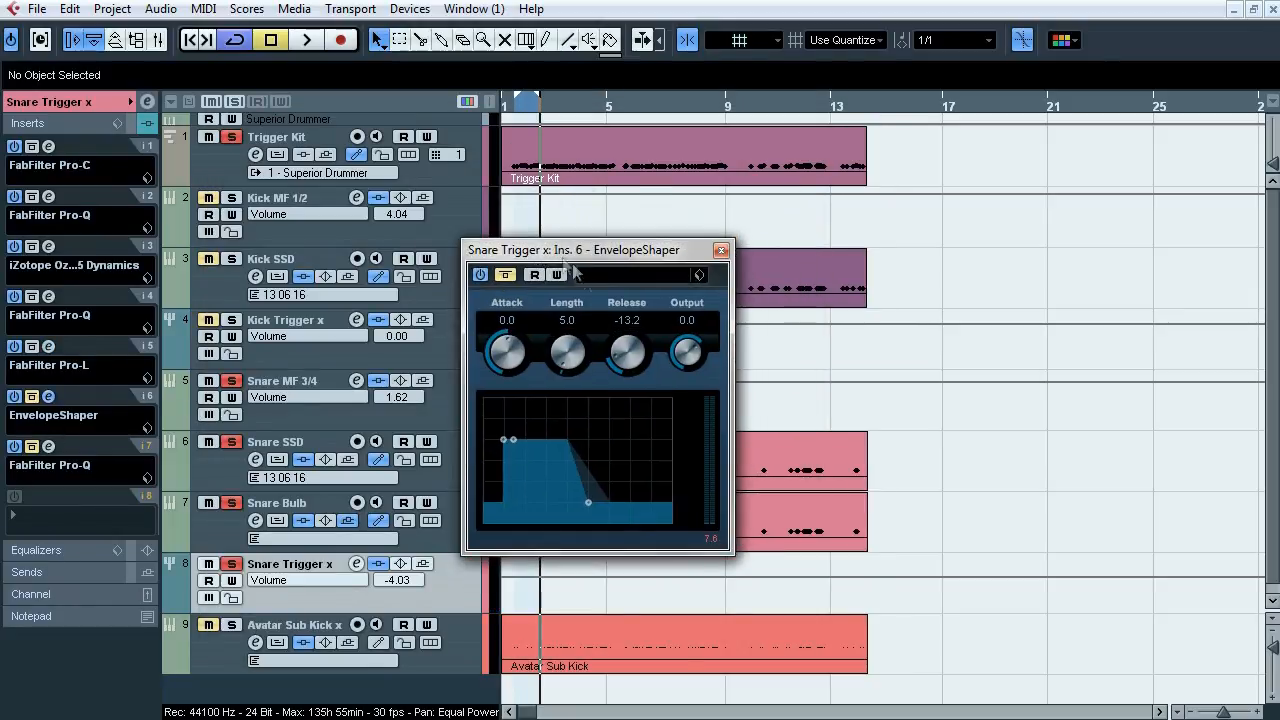
{"action": "key", "text": "space"}
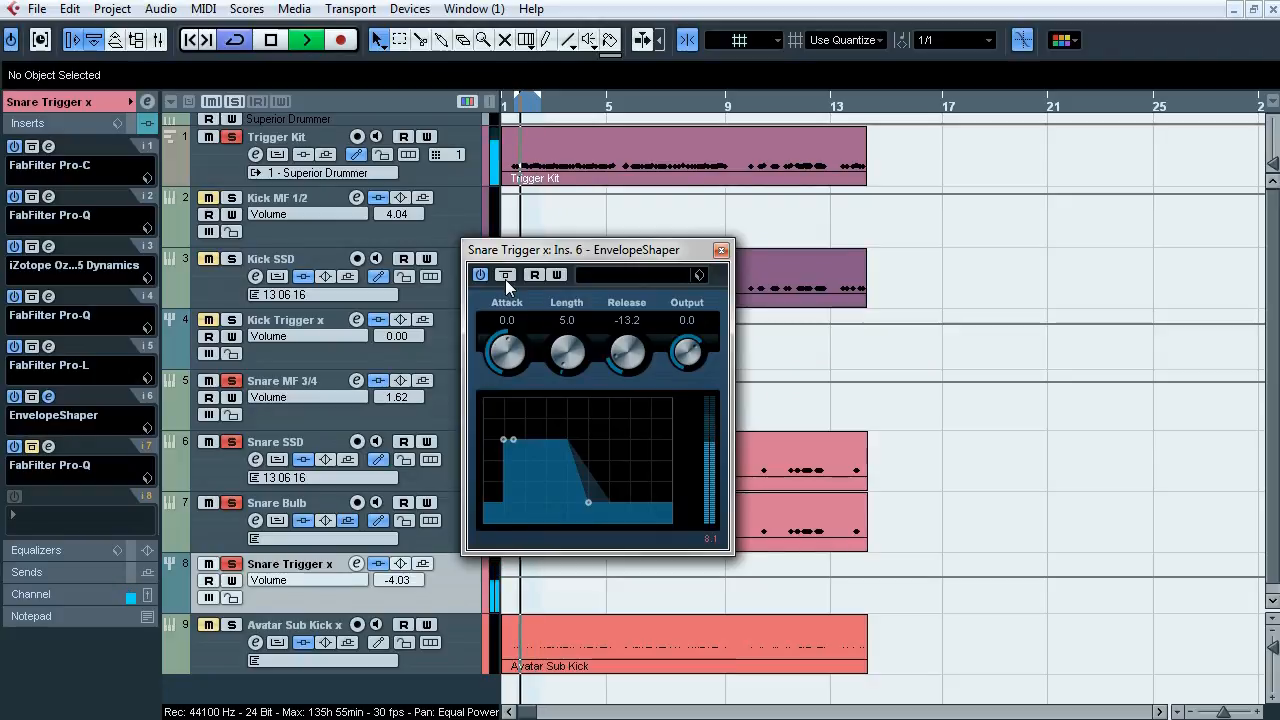
{"action": "left_click", "coordinate": [506, 279]}
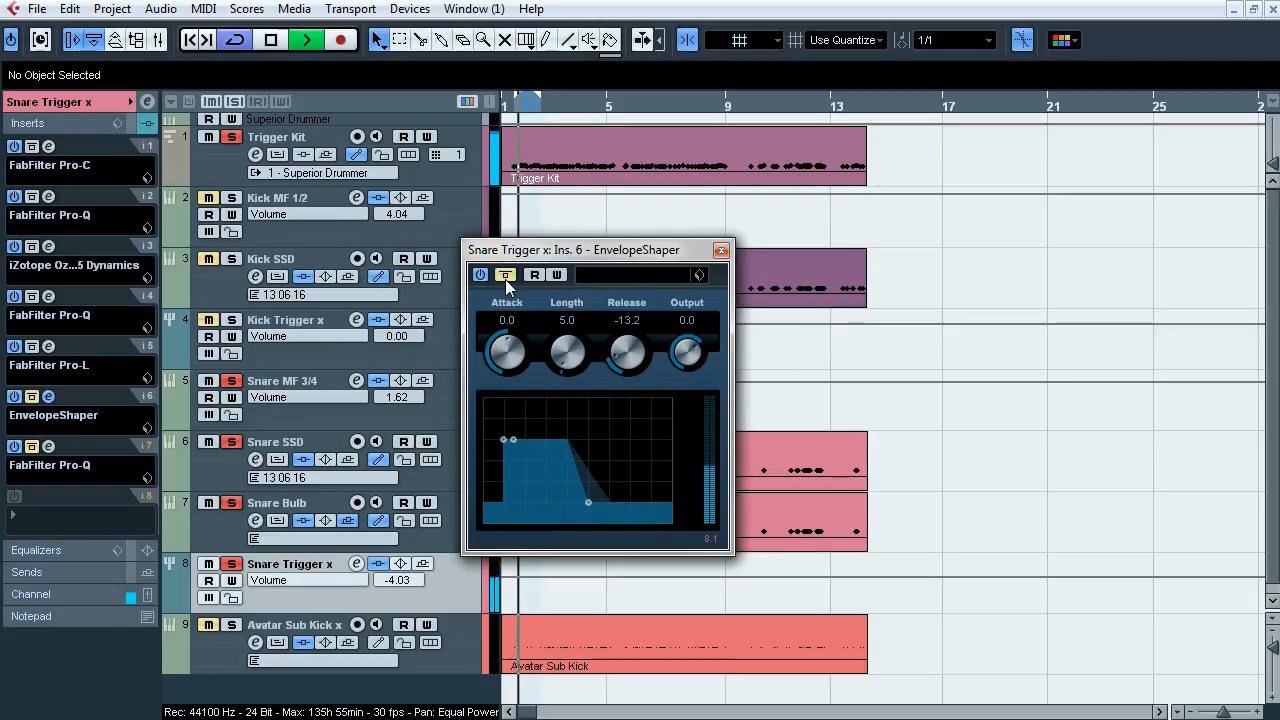
{"action": "left_click", "coordinate": [506, 280]}
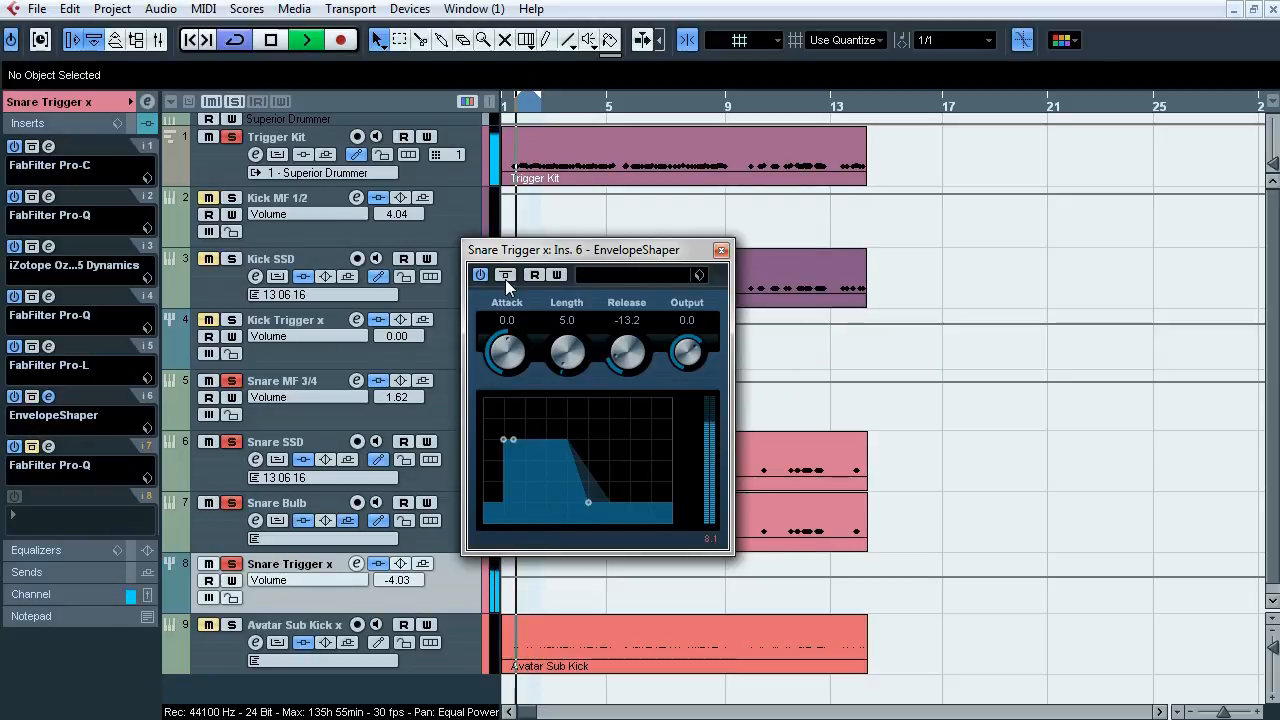
{"action": "left_click", "coordinate": [506, 280]}
{"action": "key", "text": "space"}
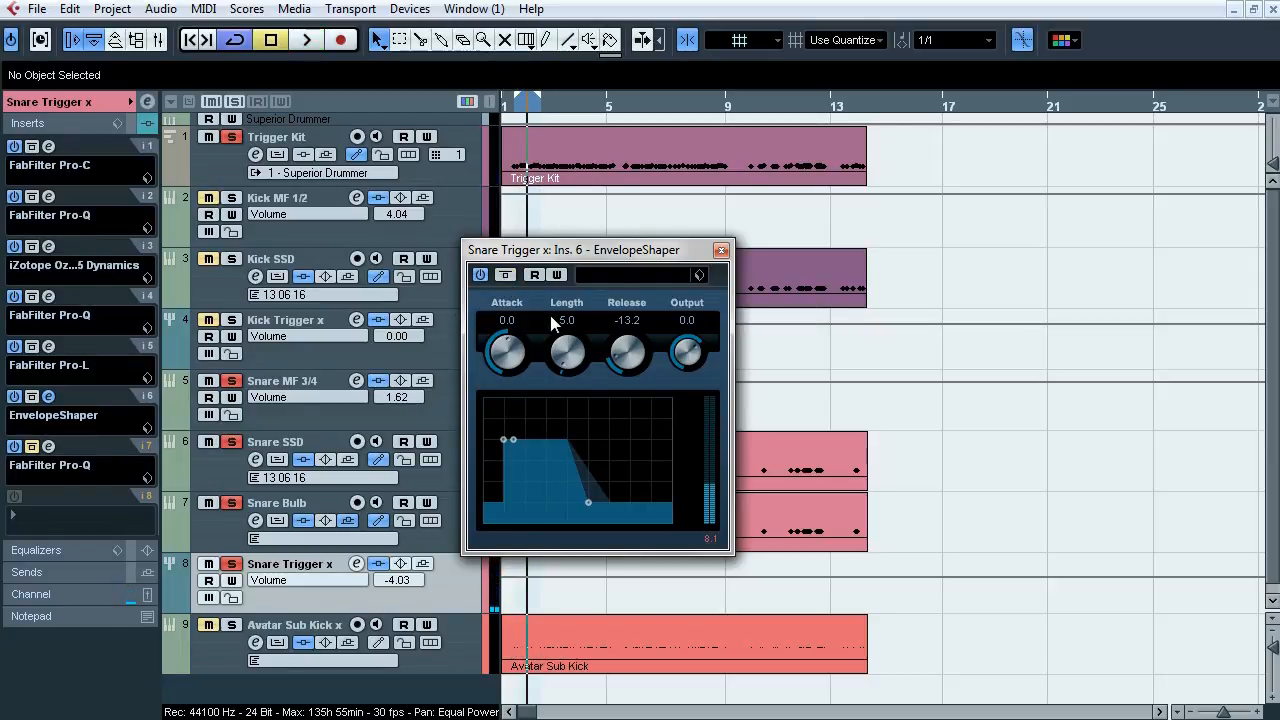
{"action": "left_click", "coordinate": [716, 250]}
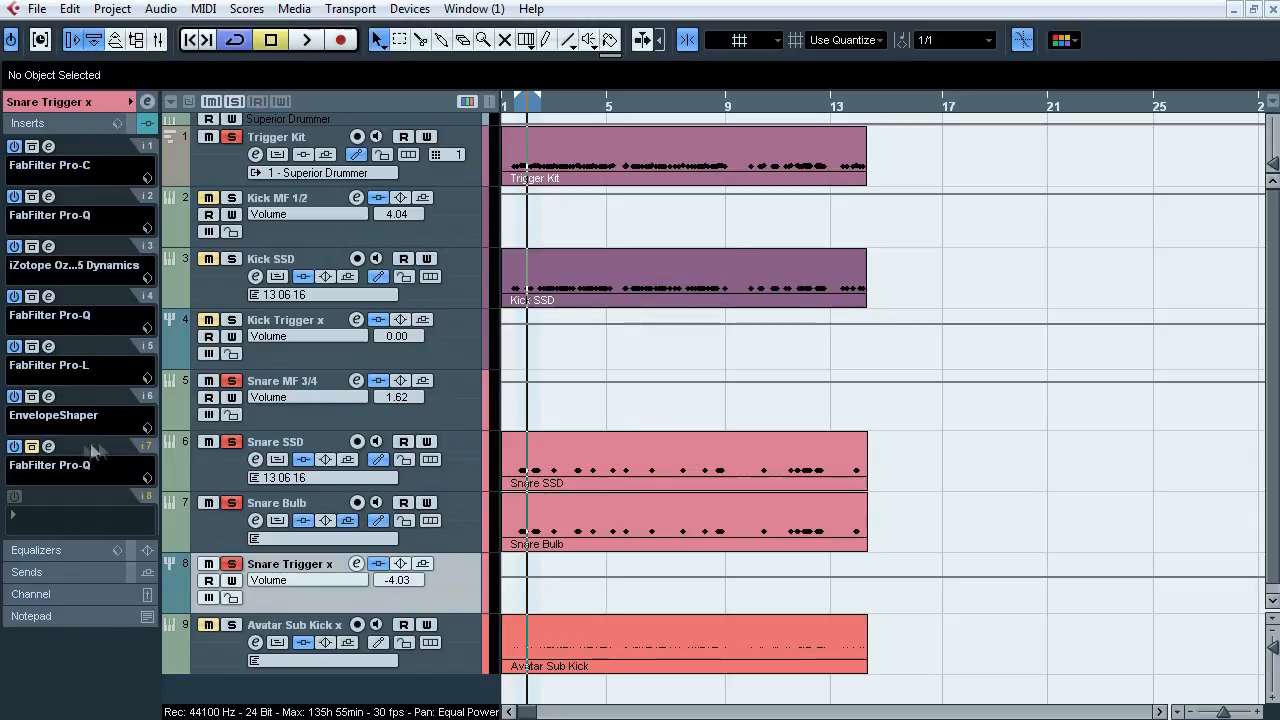
Step: Activate the Pro-Q in insert 7 of Snare Trigger x, audition its cuts during looped playback, then close it
{"action": "left_click", "coordinate": [48, 446]}
{"action": "left_click_drag", "start_coordinate": [565, 152], "coordinate": [478, 163]}
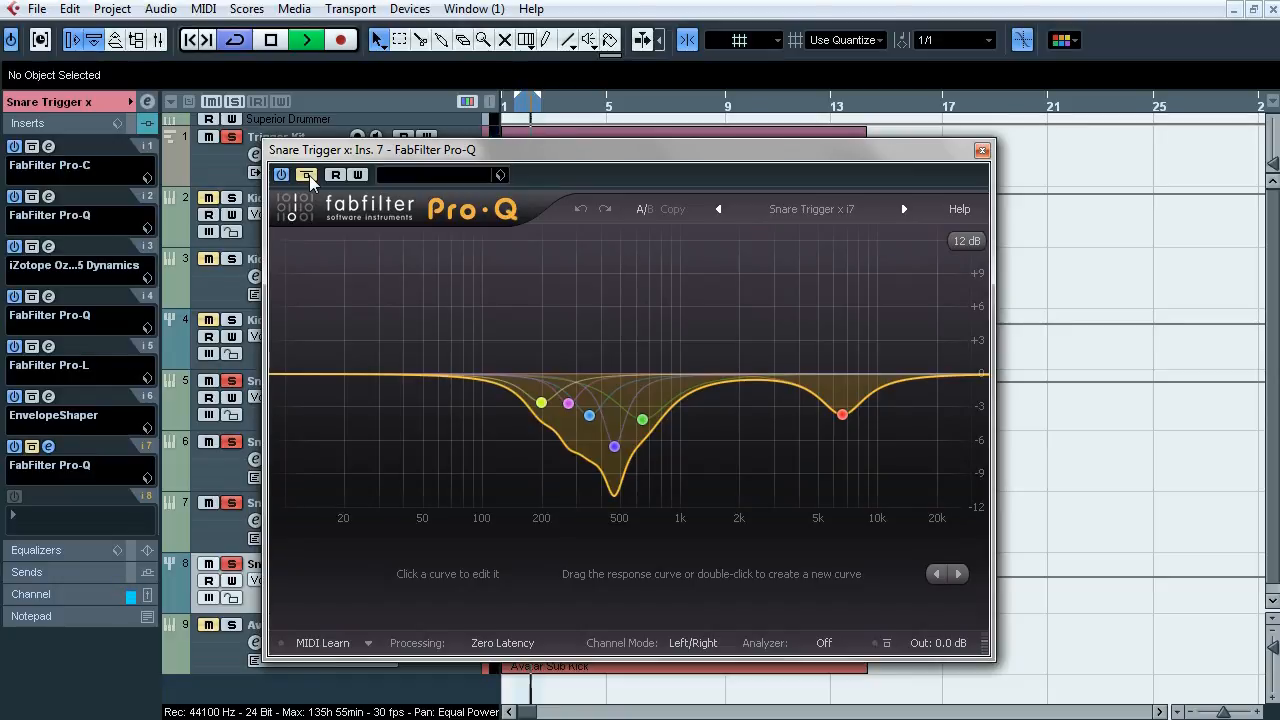
{"action": "left_click", "coordinate": [308, 176]}
{"action": "key", "text": "space"}
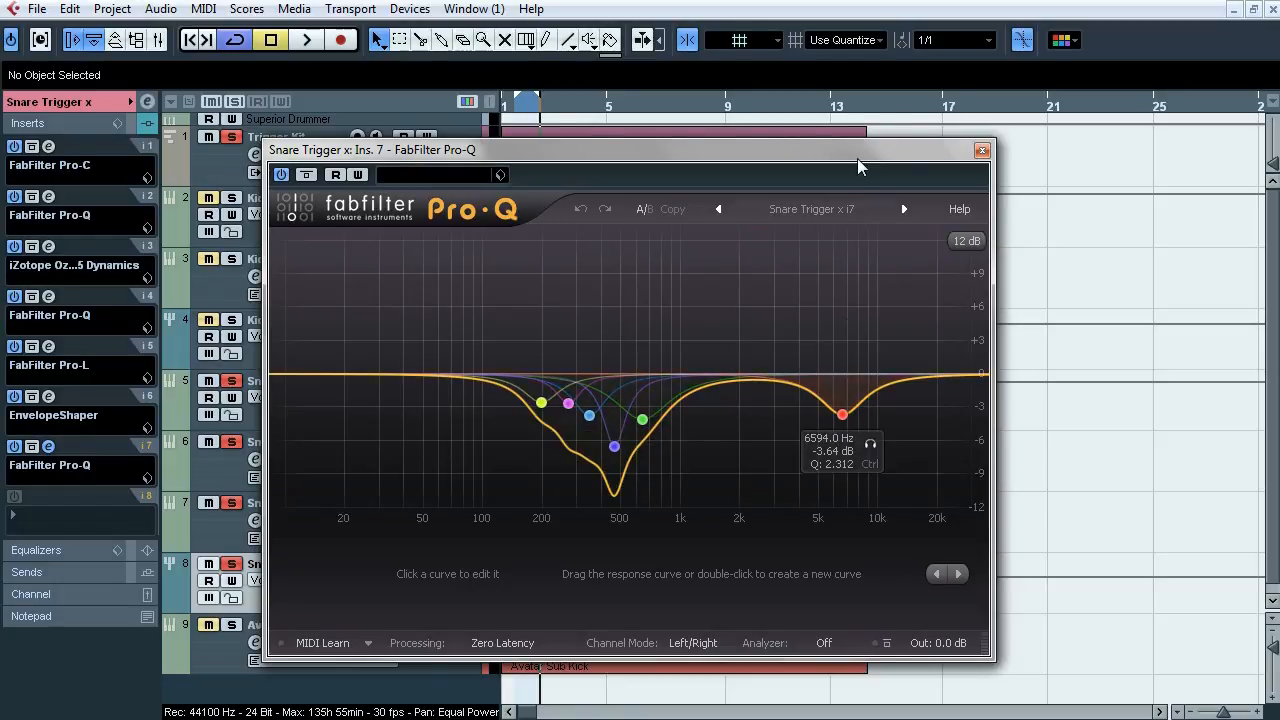
{"action": "left_click", "coordinate": [982, 150]}
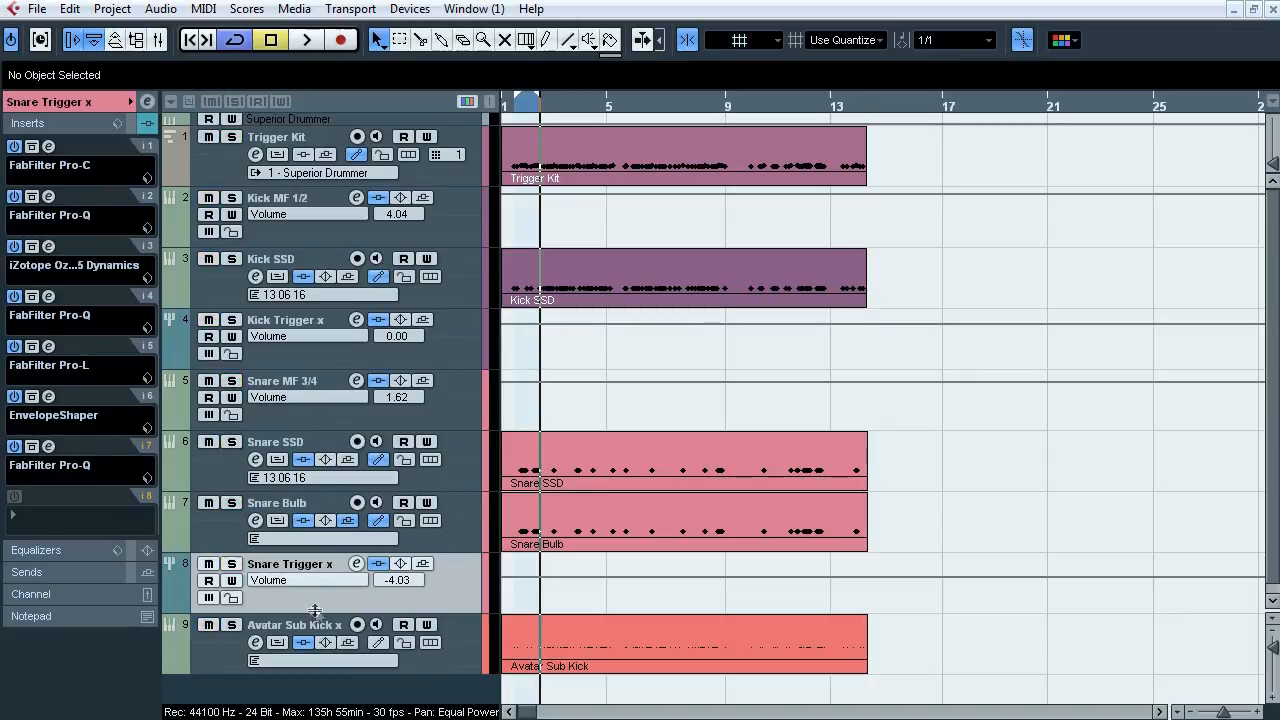
Step: Solo Avatar Sub Kick x and audition the track with its inserts bypassed and active during looped playback
{"action": "left_click", "coordinate": [255, 641]}
{"action": "left_click", "coordinate": [231, 624]}
{"action": "key", "text": "space"}
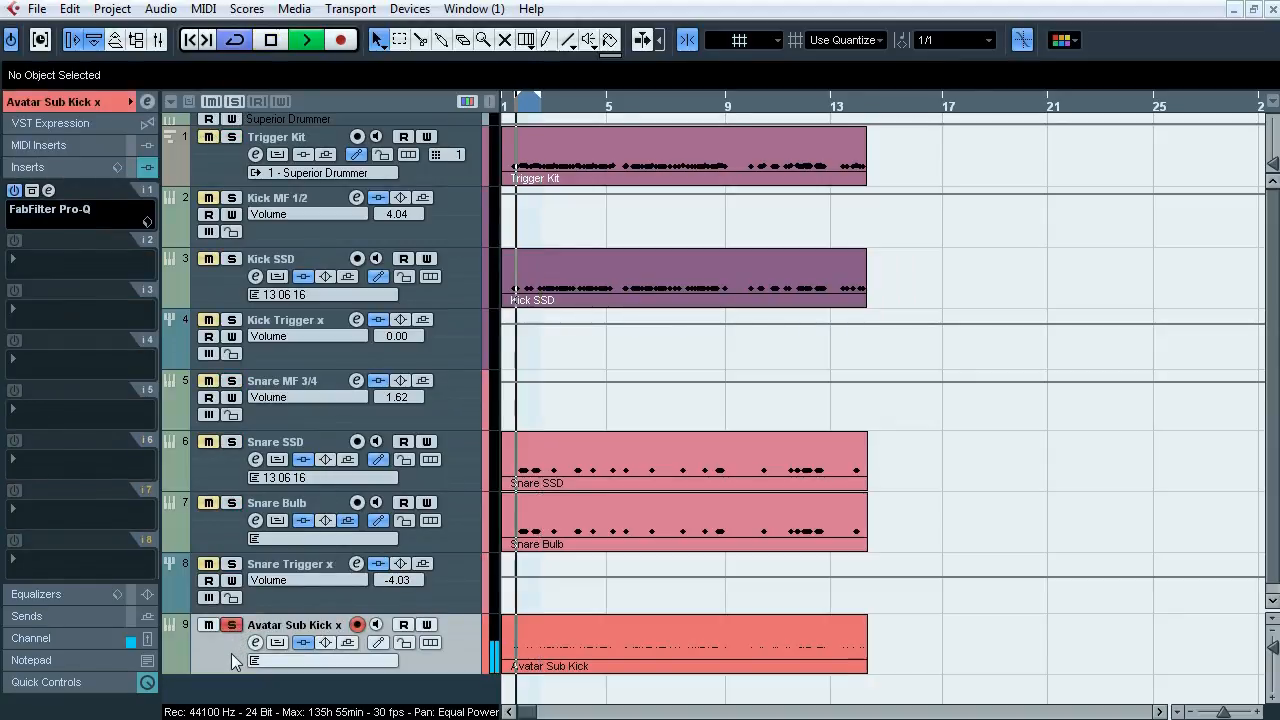
{"action": "left_click", "coordinate": [305, 645]}
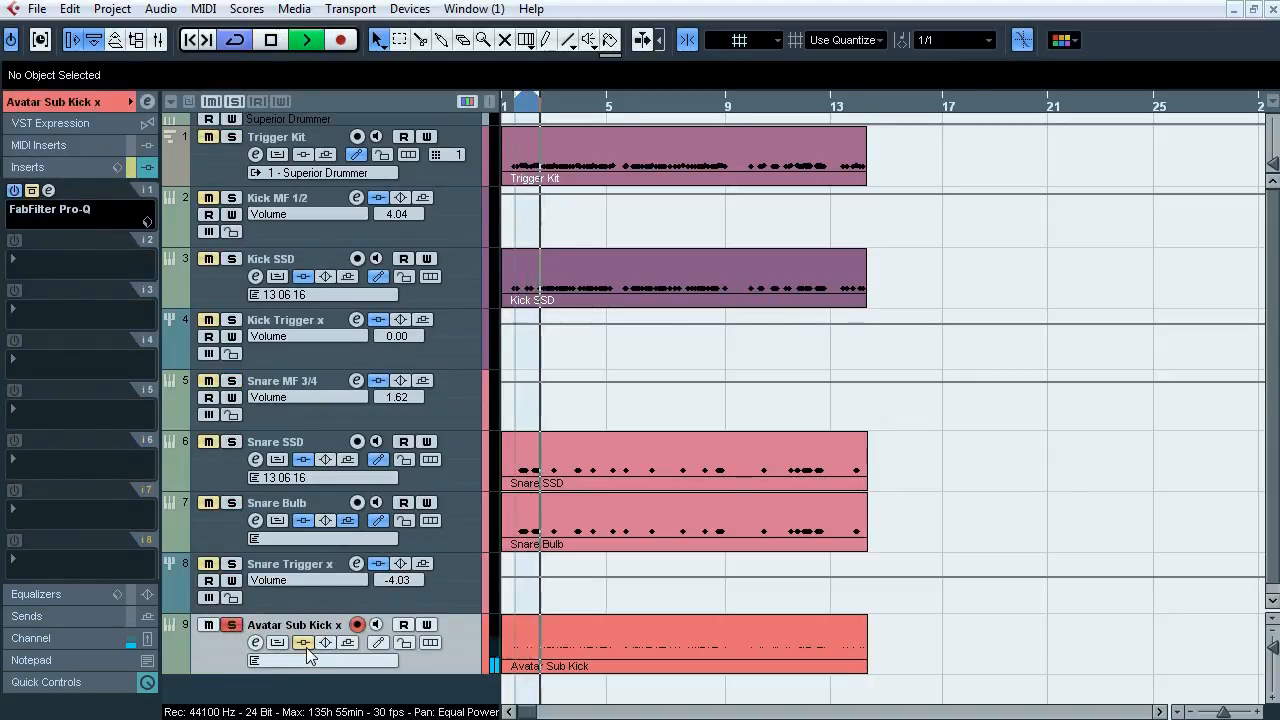
{"action": "left_click", "coordinate": [307, 648]}
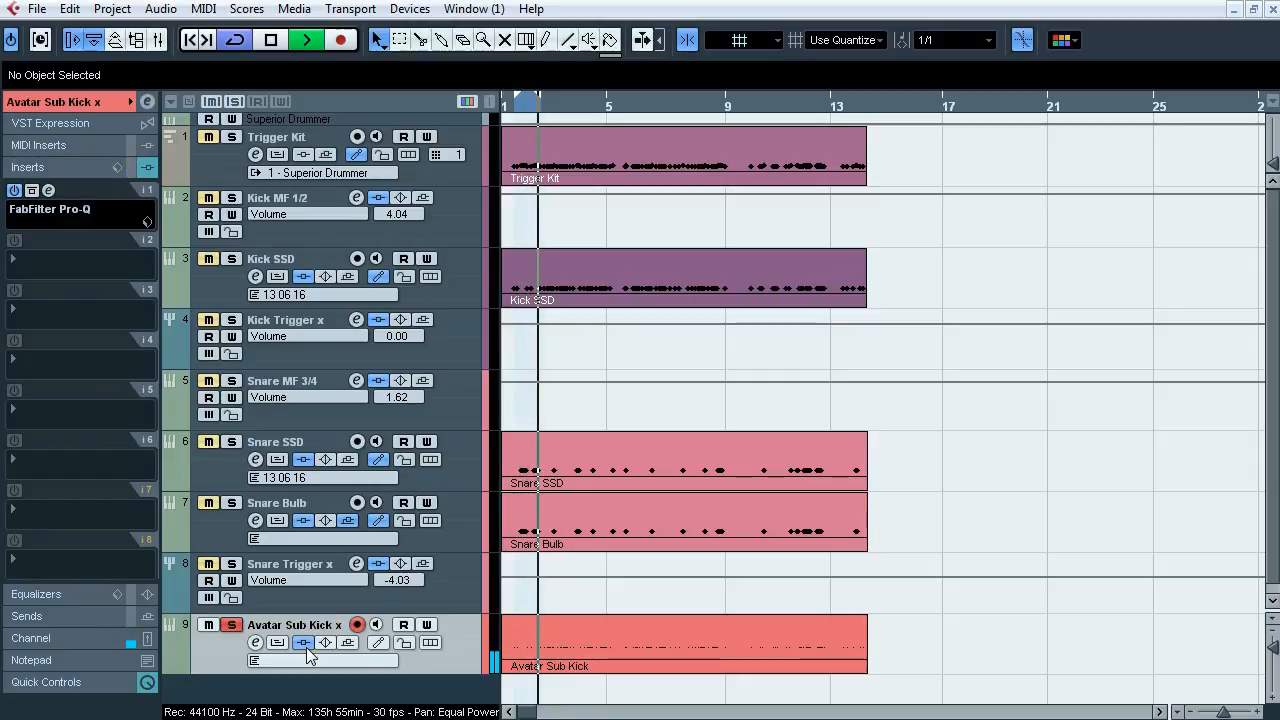
{"action": "key", "text": "space"}
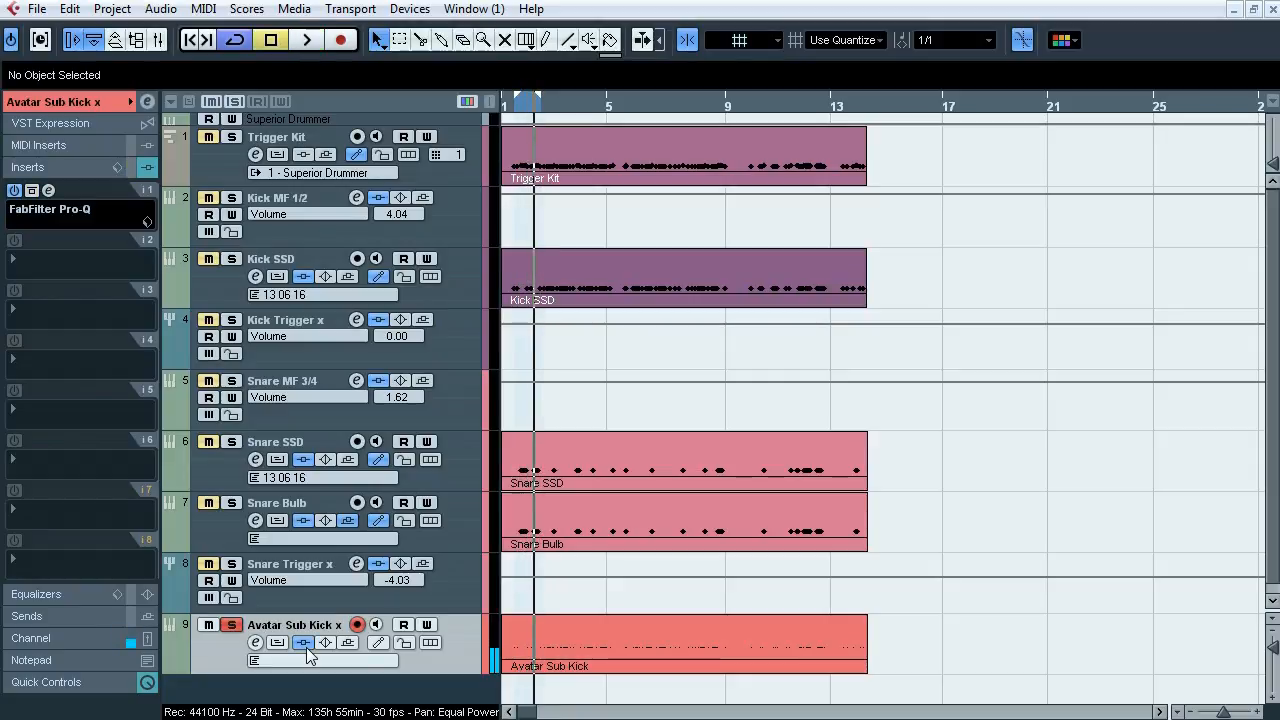
Step: Show the KD Sub microphone channel in the mixer of the Superior Drummer instrument feeding Avatar Sub Kick x, then close the instrument
{"action": "left_click", "coordinate": [110, 102]}
{"action": "left_click", "coordinate": [150, 294]}
{"action": "left_click_drag", "start_coordinate": [500, 25], "coordinate": [364, 90]}
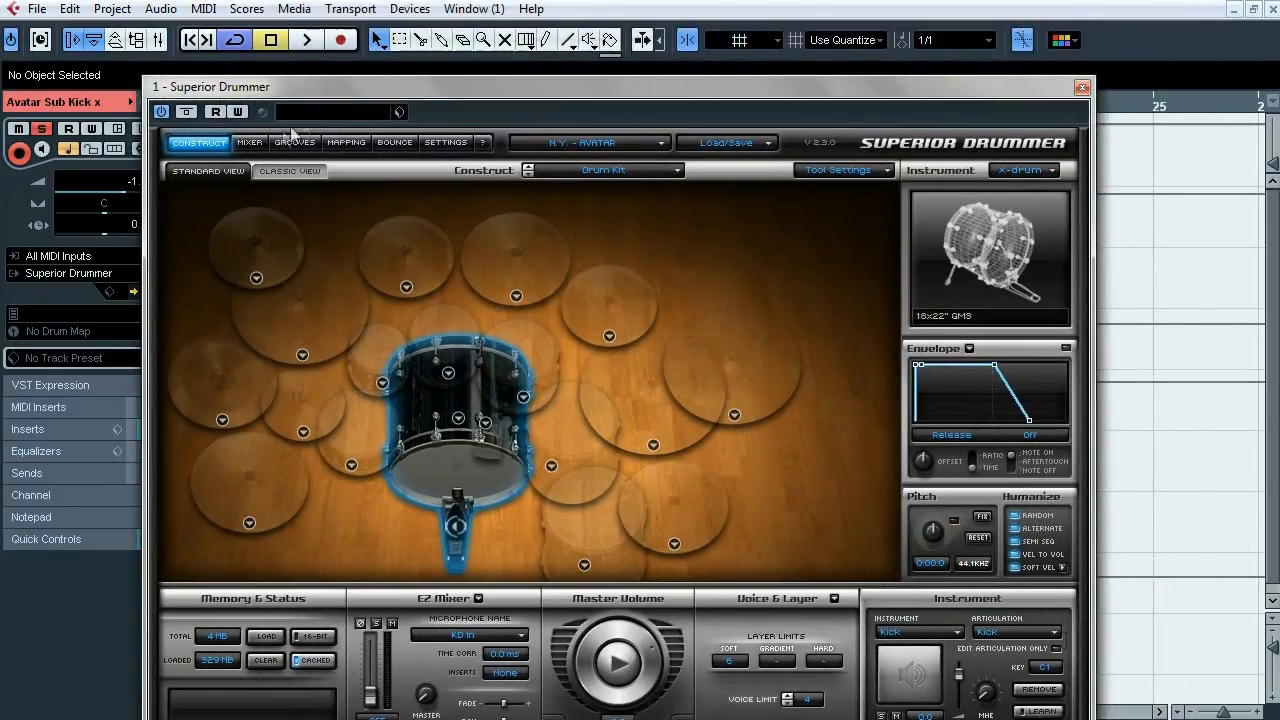
{"action": "left_click", "coordinate": [256, 145]}
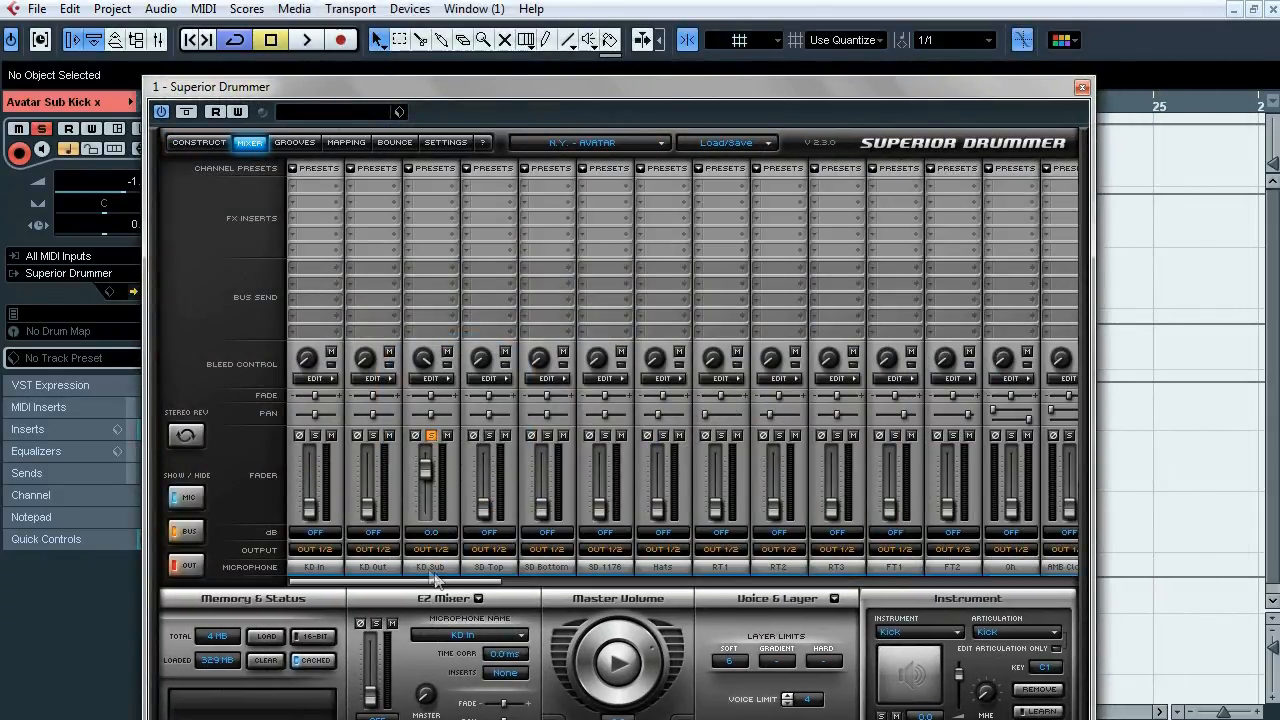
{"action": "left_click", "coordinate": [1081, 87]}
Step: Audition the low-pass filter of the insert 1 Pro-Q on Avatar Sub Kick x, soloing its band and comparing against bypass, then close it
{"action": "left_click", "coordinate": [98, 429]}
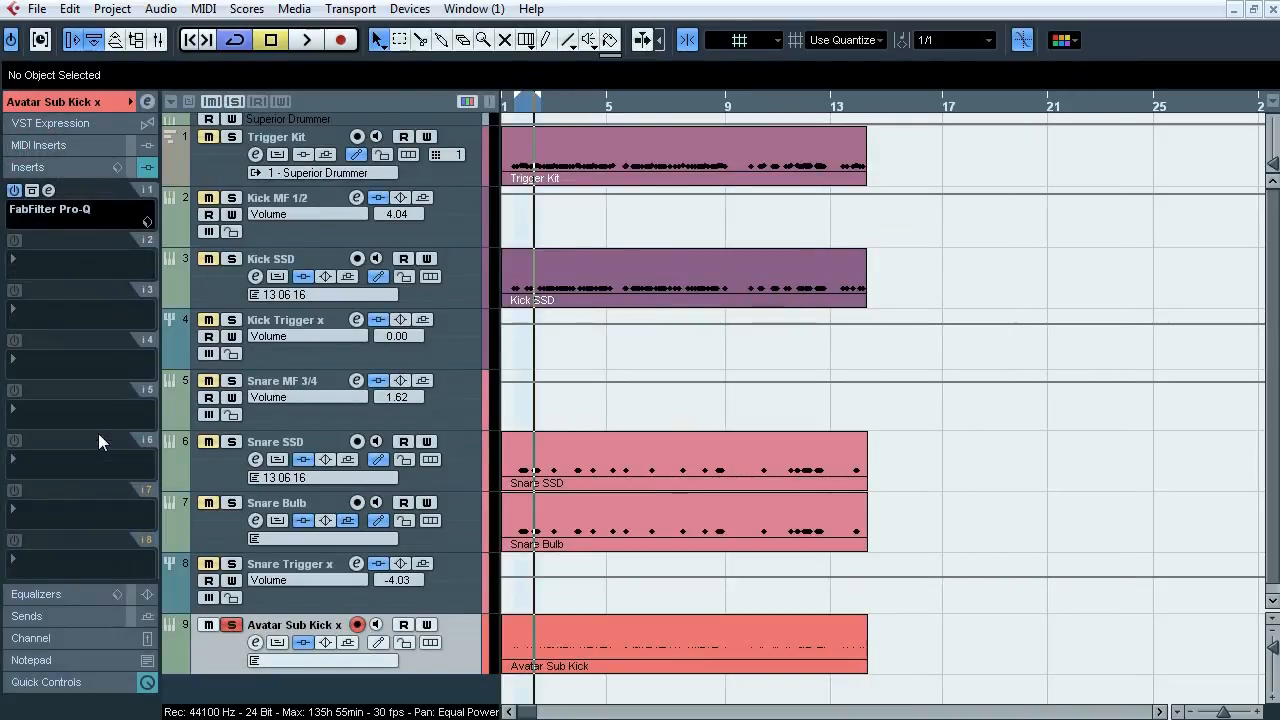
{"action": "left_click", "coordinate": [48, 190]}
{"action": "left_click_drag", "start_coordinate": [700, 191], "coordinate": [518, 203]}
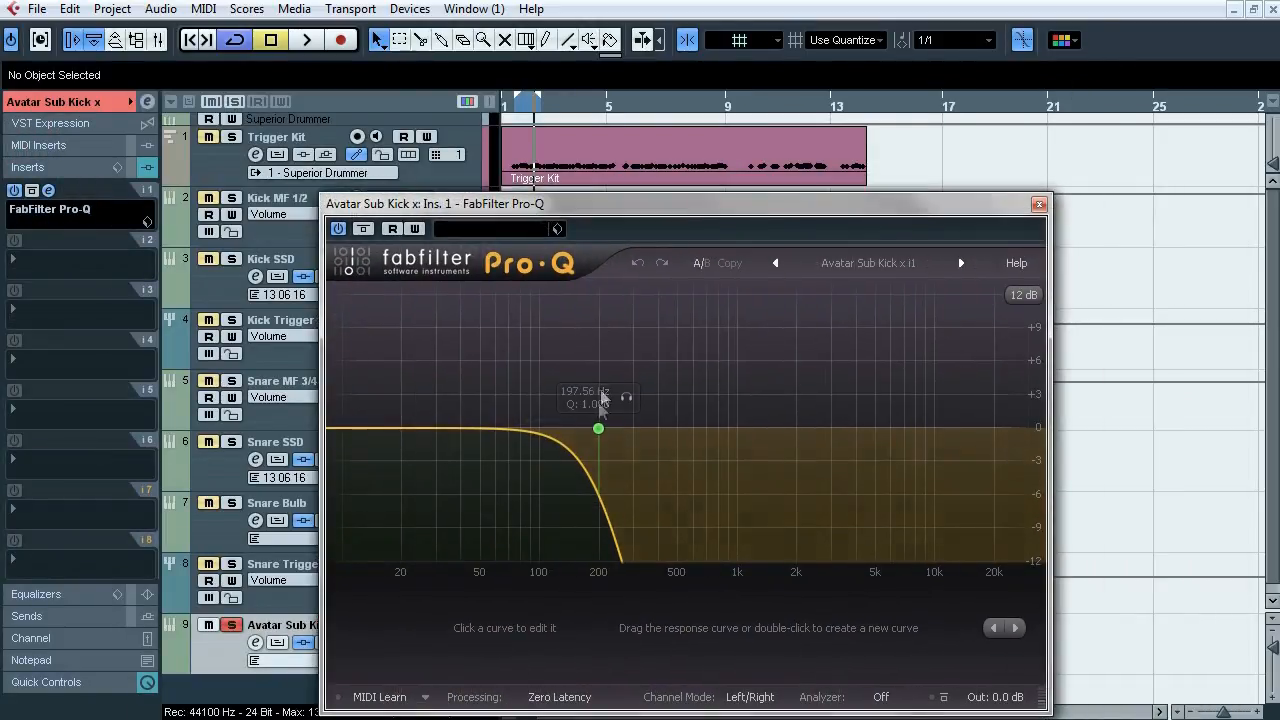
{"action": "key", "text": "space"}
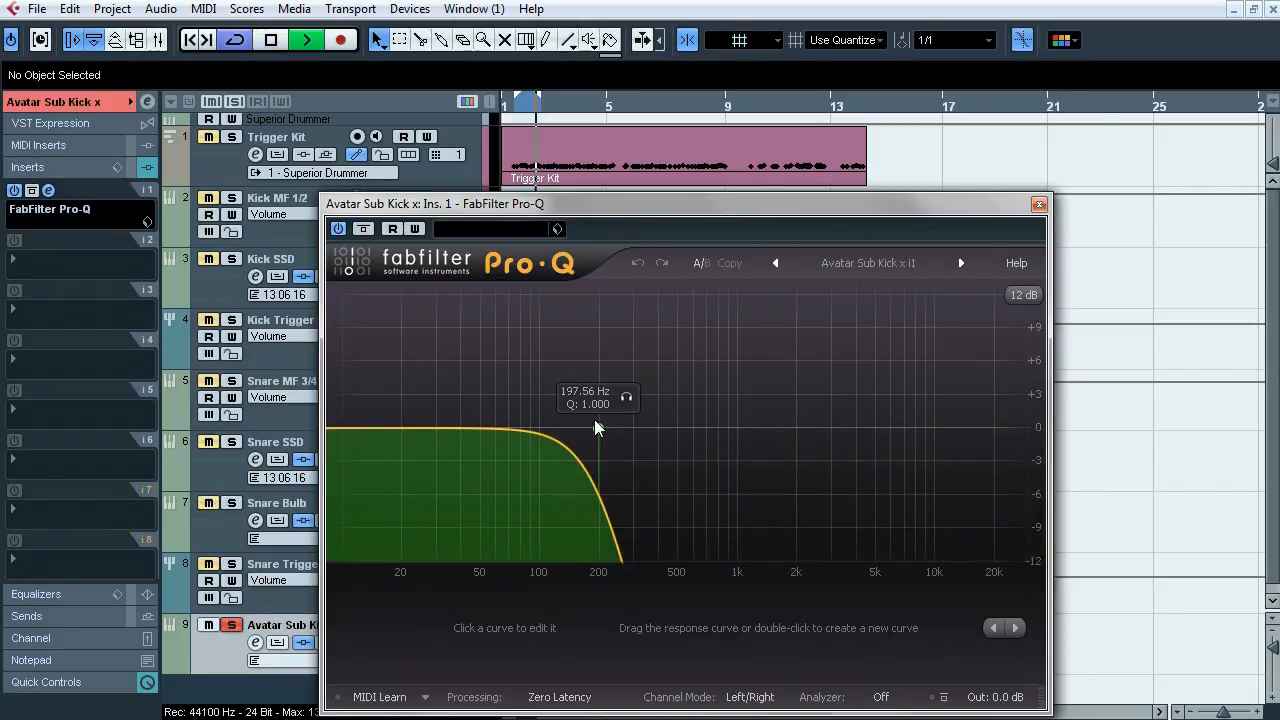
{"action": "left_click", "coordinate": [626, 397]}
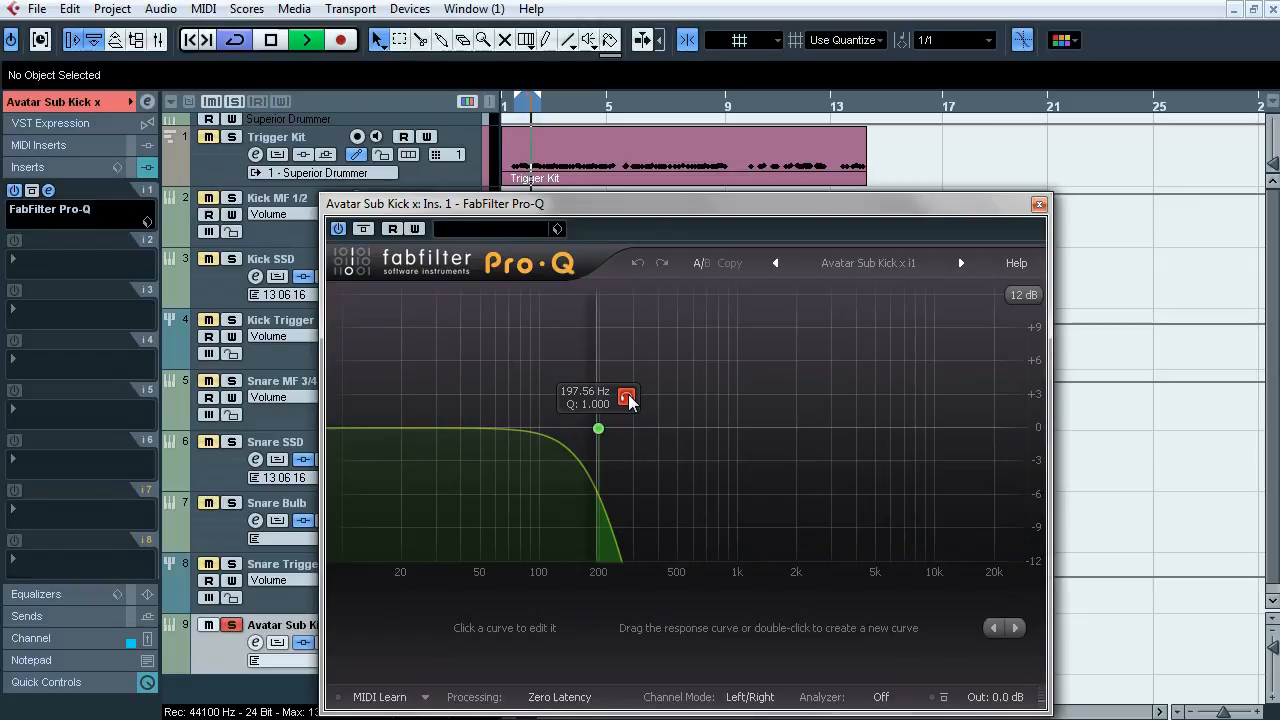
{"action": "left_click", "coordinate": [626, 397]}
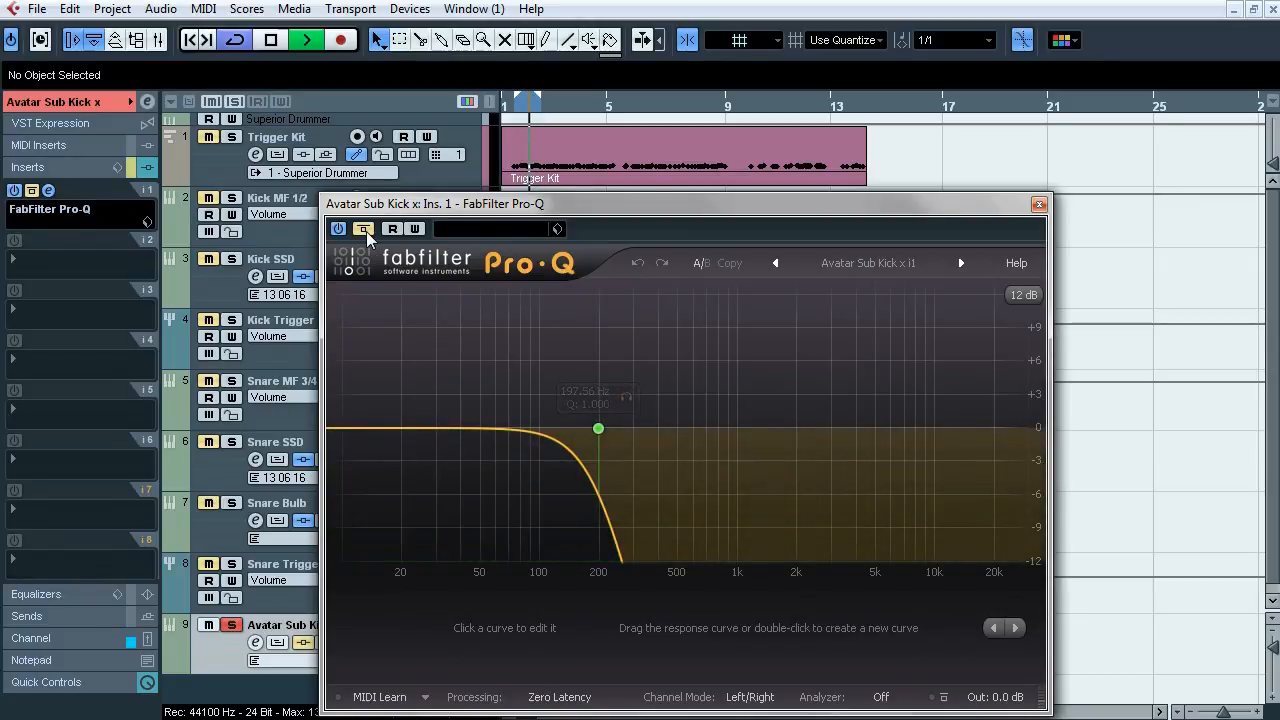
{"action": "key", "text": "space"}
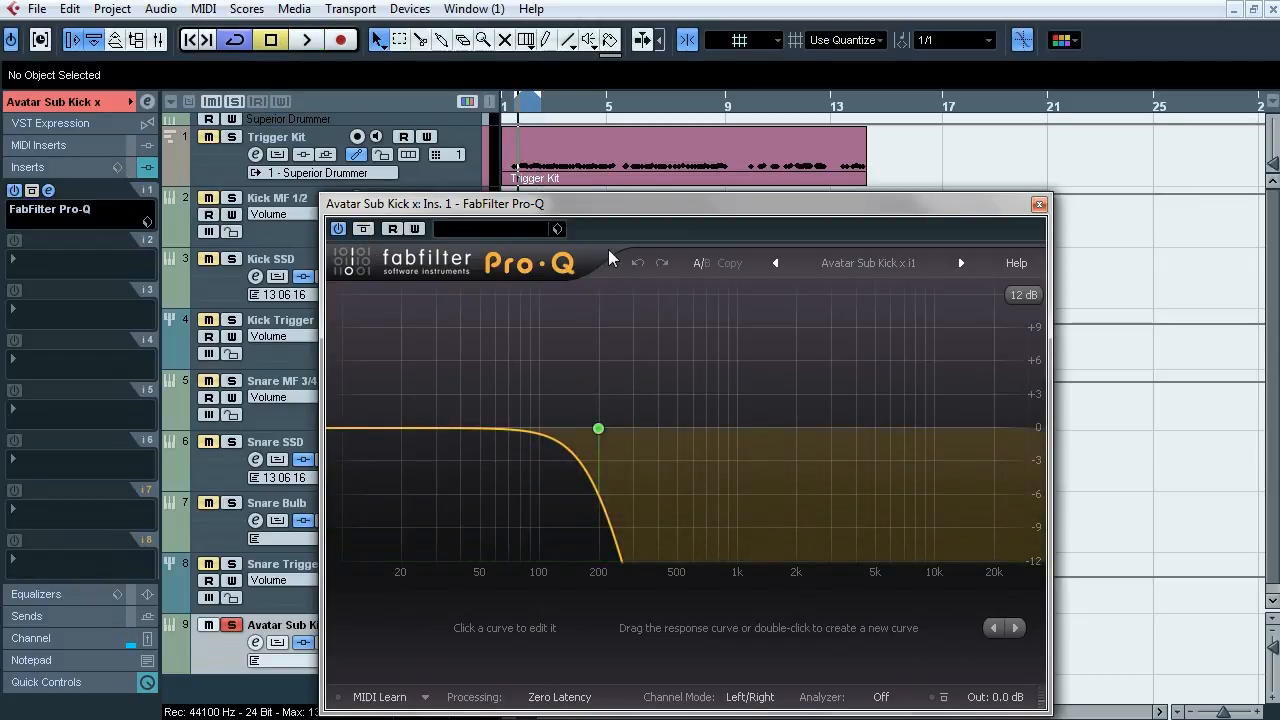
{"action": "left_click", "coordinate": [1039, 203]}
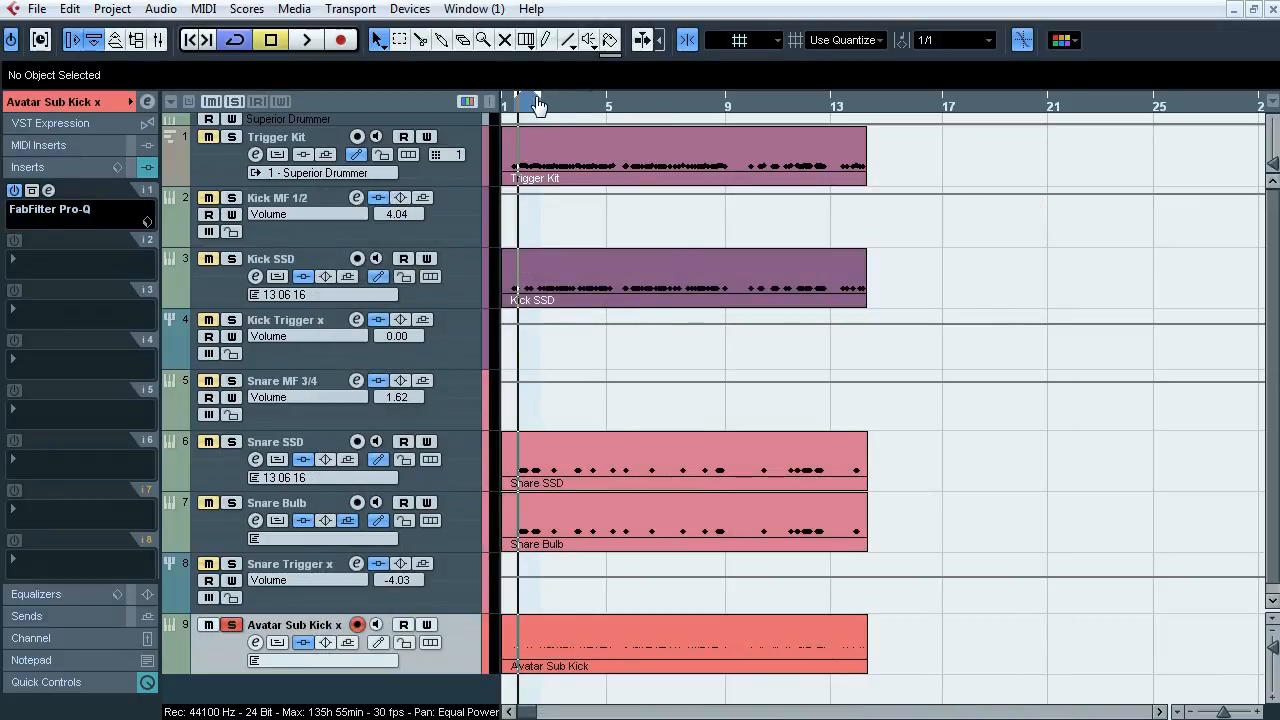
Step: Unsolo Avatar Sub Kick x, extend the loop range from bar 1 to bar 15 and select the Trigger Kit part
{"action": "left_click", "coordinate": [232, 625]}
{"action": "left_click_drag", "start_coordinate": [548, 108], "coordinate": [878, 117]}
{"action": "left_click", "coordinate": [826, 160]}
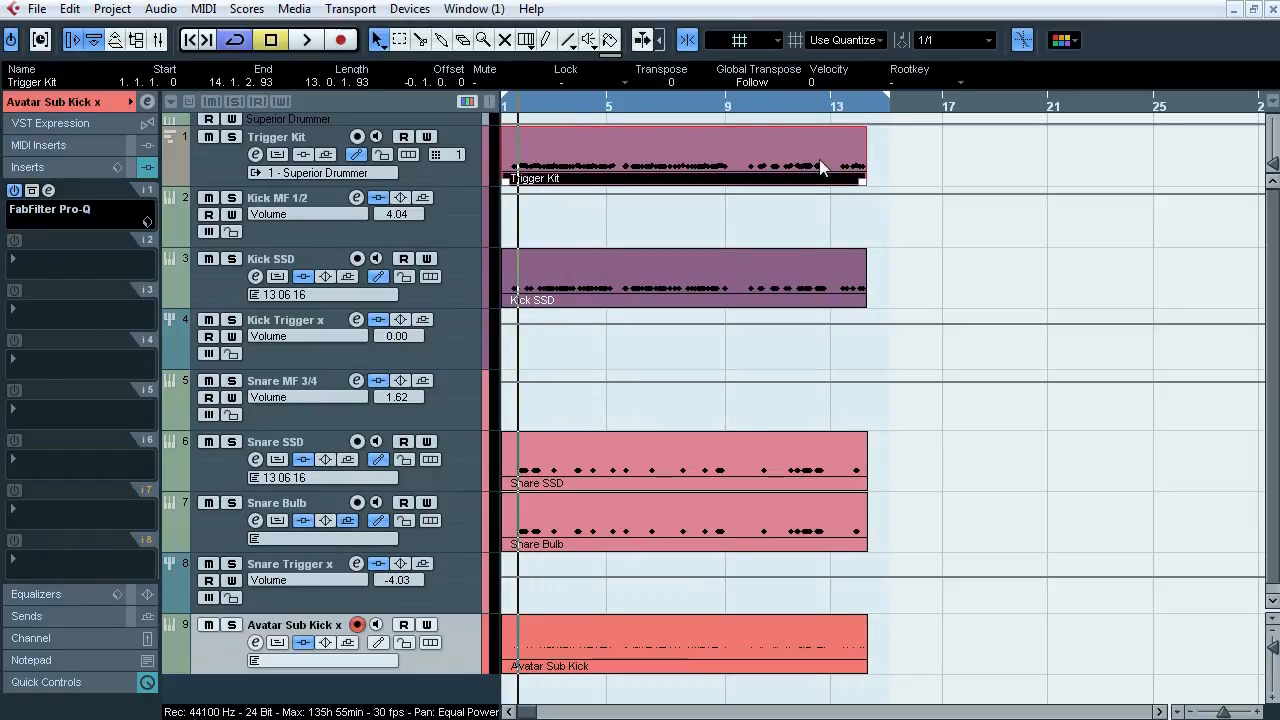
Step: Batch export the Kick Trigger x, Snare Trigger x and Avatar Sub Kick x channels as an audio mixdown
{"action": "left_click", "coordinate": [38, 9]}
{"action": "mouse_move", "coordinate": [140, 363]}
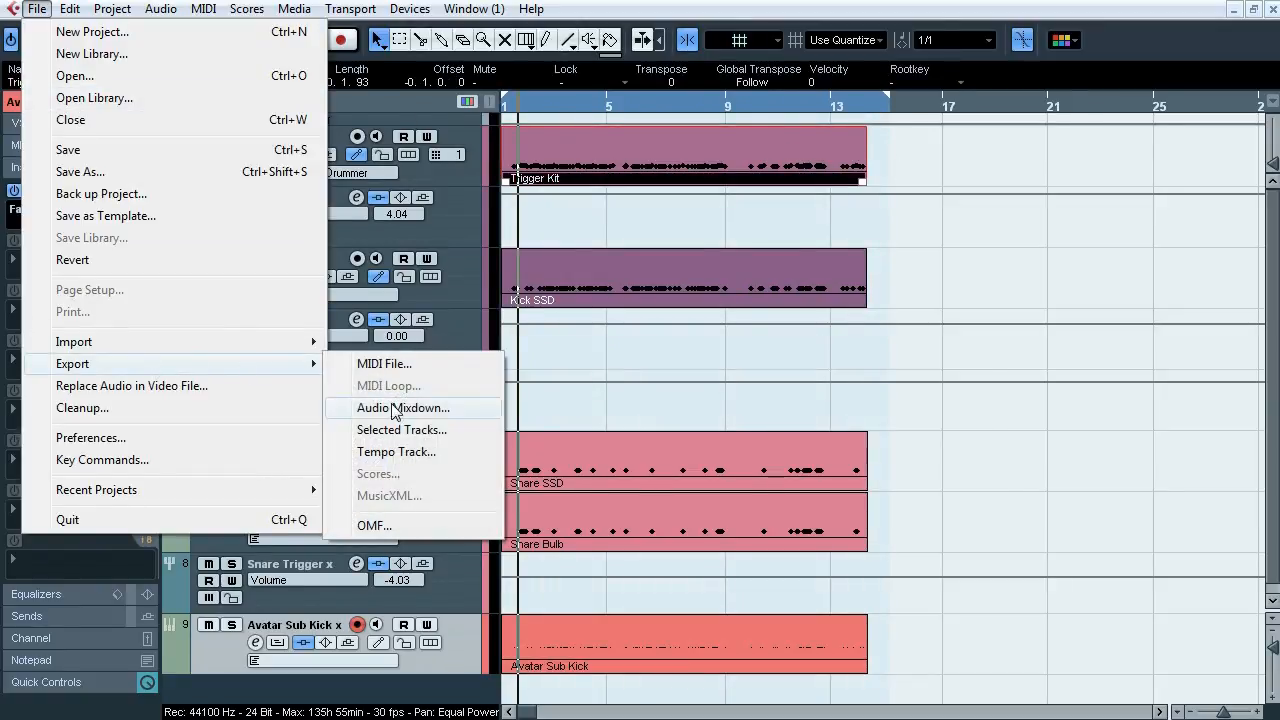
{"action": "left_click", "coordinate": [371, 331]}
{"action": "left_click", "coordinate": [223, 134]}
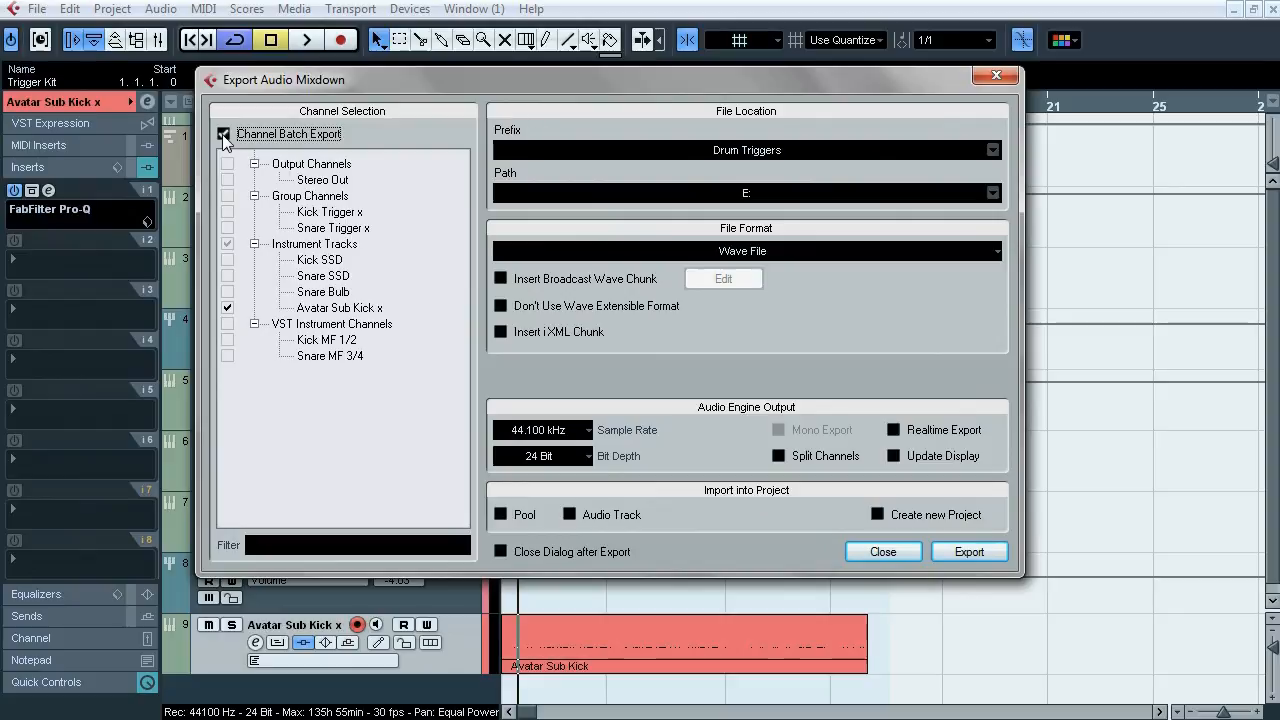
{"action": "left_click", "coordinate": [227, 196]}
{"action": "left_click", "coordinate": [330, 212]}
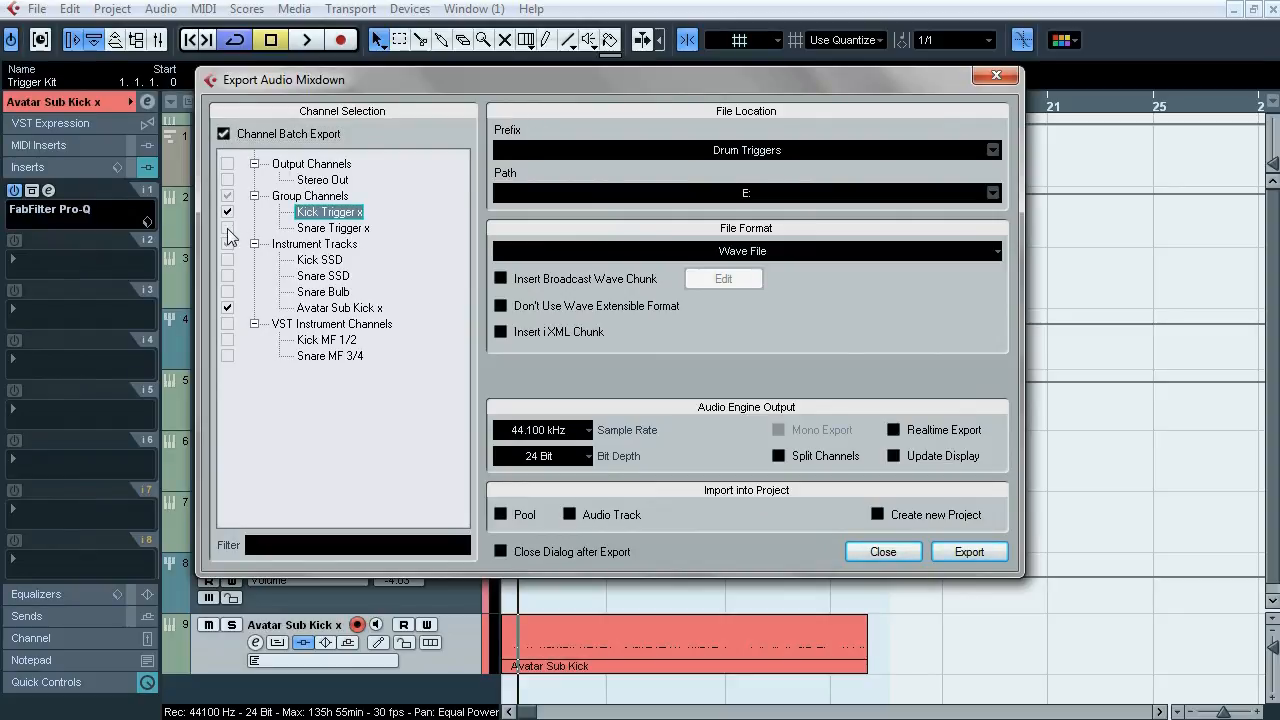
{"action": "left_click", "coordinate": [355, 228]}
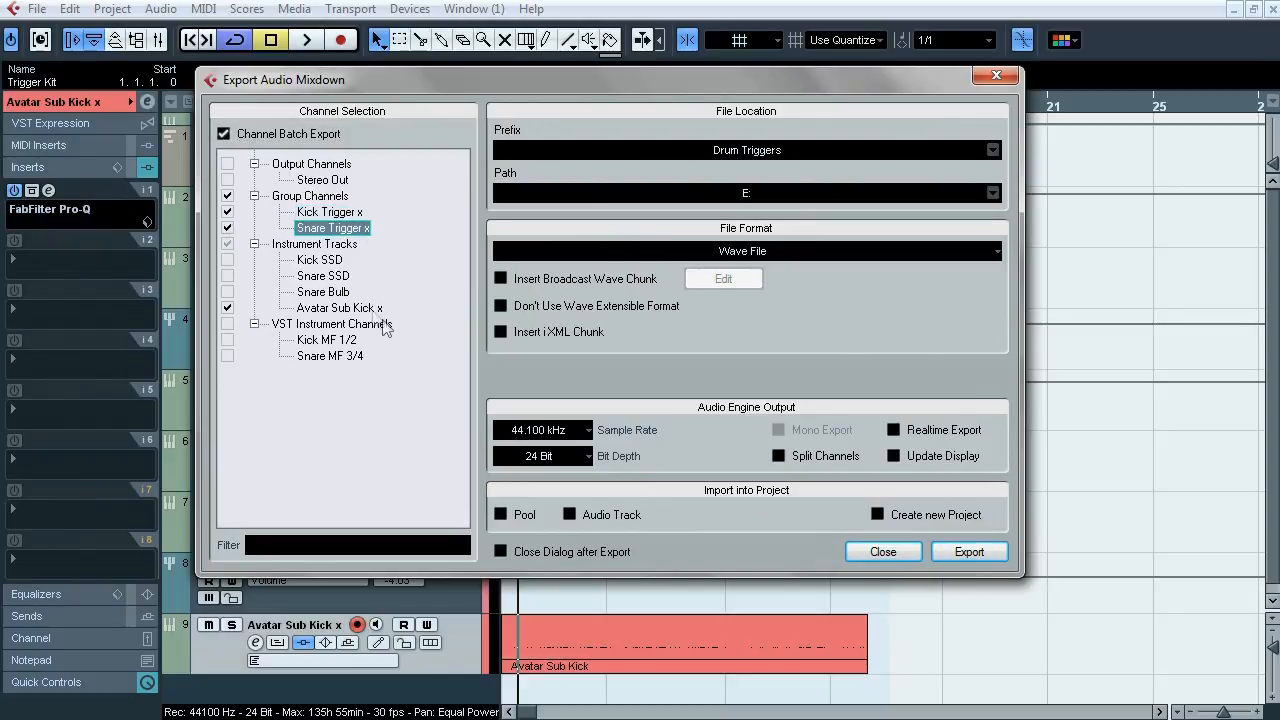
{"action": "left_click", "coordinate": [969, 552]}
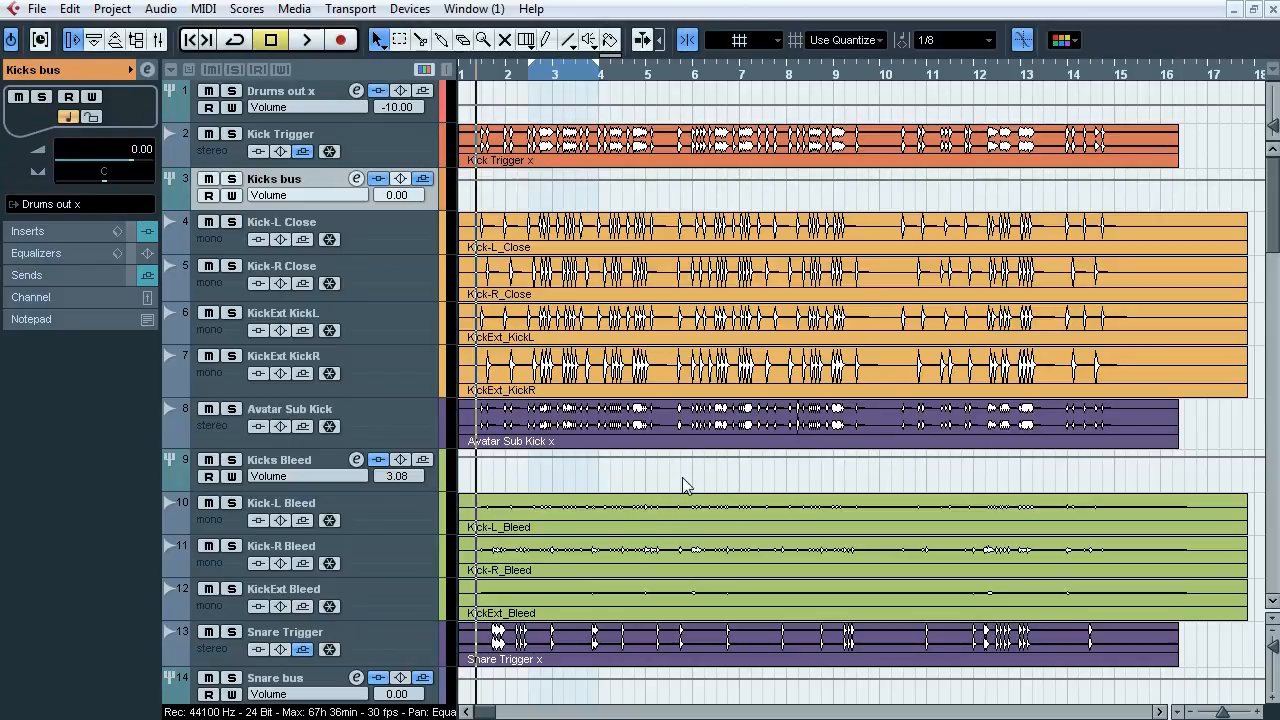
Step: Play the full drum mix while reviewing every track down to the reverb and sidechain channels, then stop and place the cursor near bar 2
{"action": "key", "text": "space"}
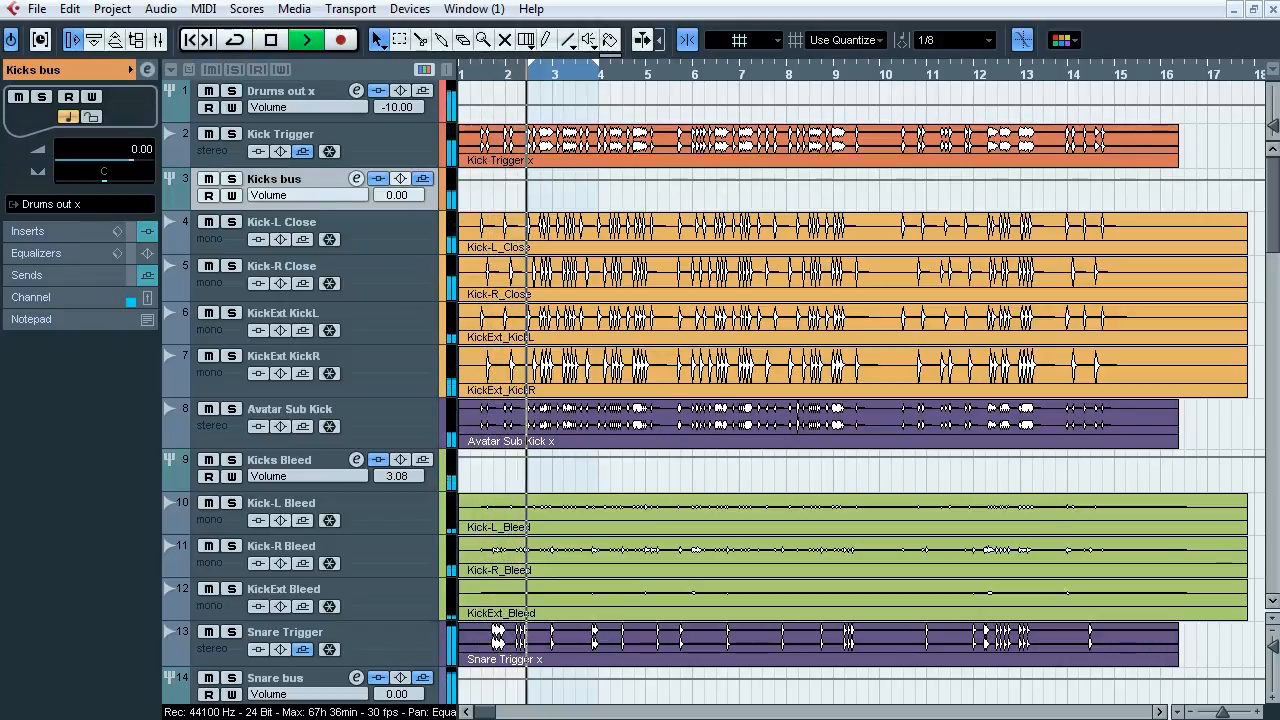
{"action": "scroll", "coordinate": [1274, 605], "scroll_direction": "down", "scroll_amount": 3}
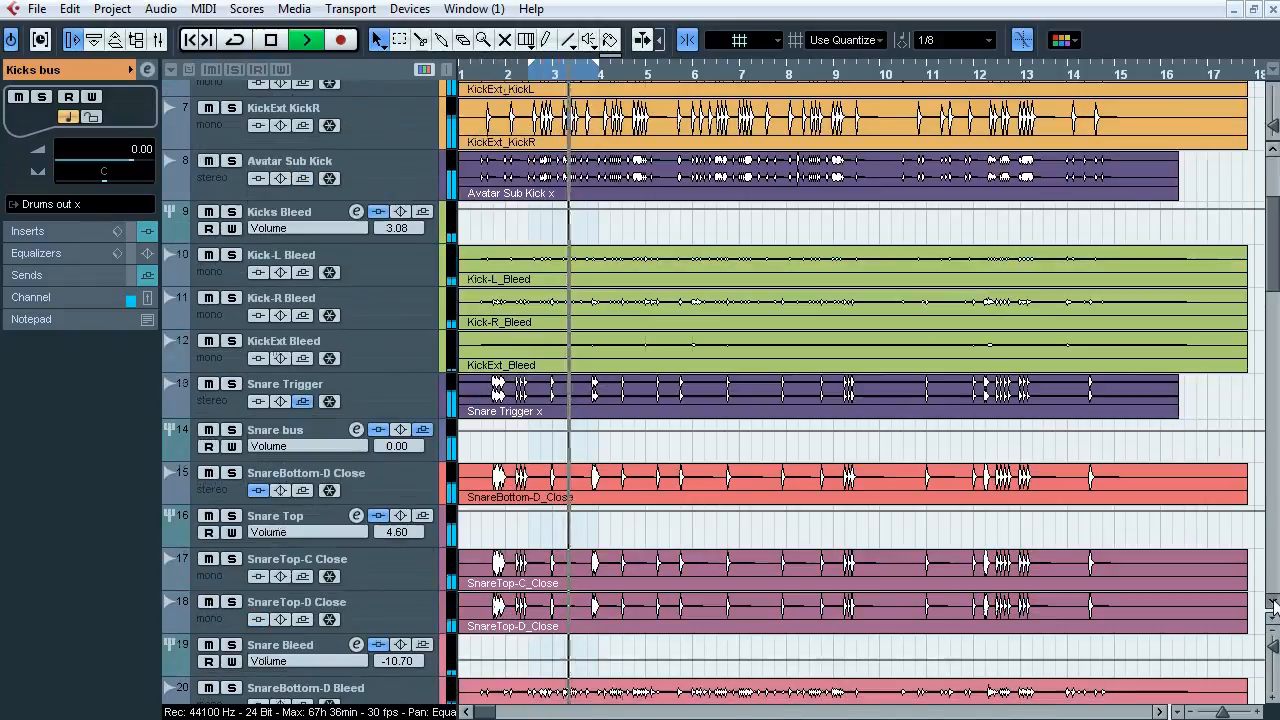
{"action": "scroll", "coordinate": [1274, 605], "scroll_direction": "down", "scroll_amount": 4}
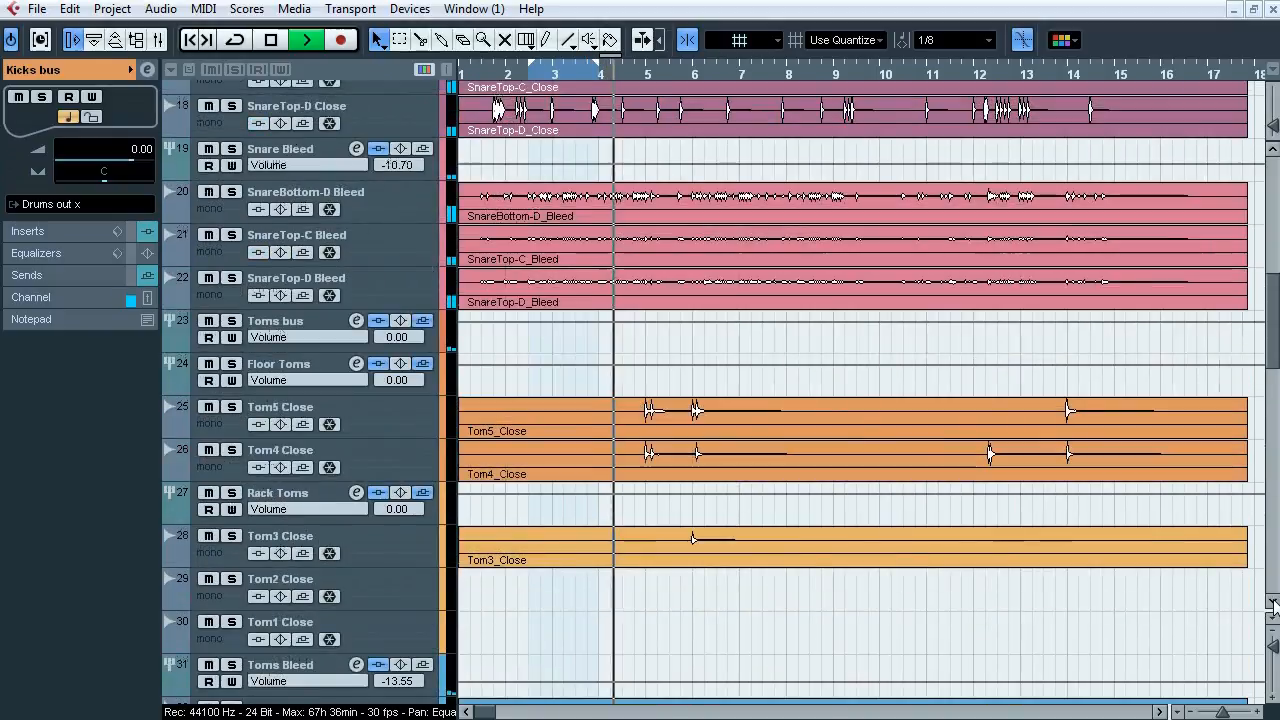
{"action": "scroll", "coordinate": [1274, 605], "scroll_direction": "down", "scroll_amount": 4}
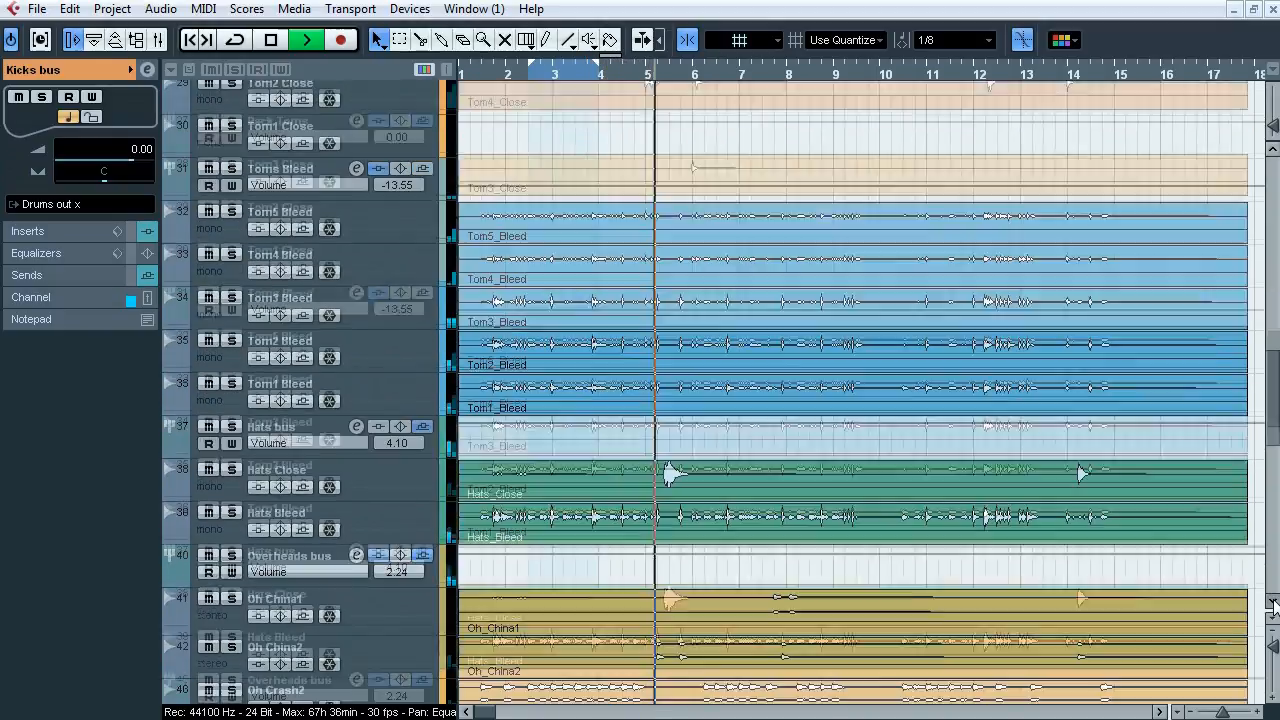
{"action": "scroll", "coordinate": [1274, 605], "scroll_direction": "down", "scroll_amount": 4}
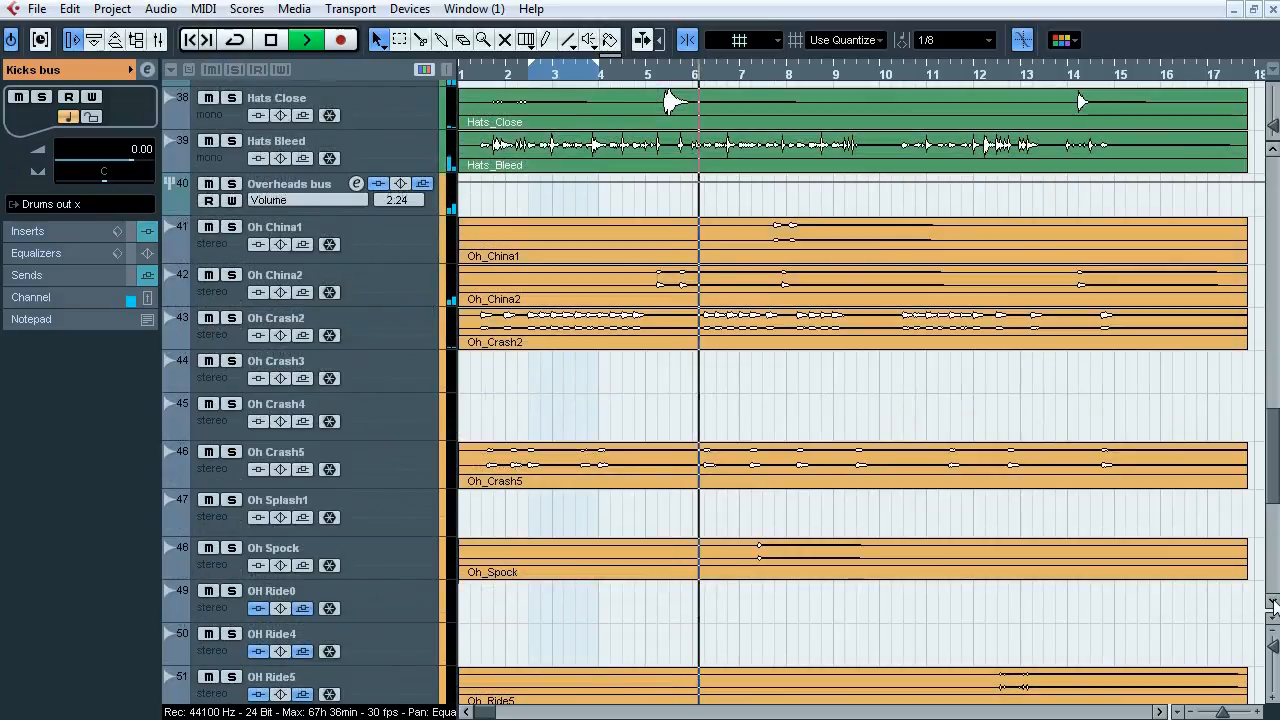
{"action": "scroll", "coordinate": [1274, 592], "scroll_direction": "down", "scroll_amount": 3}
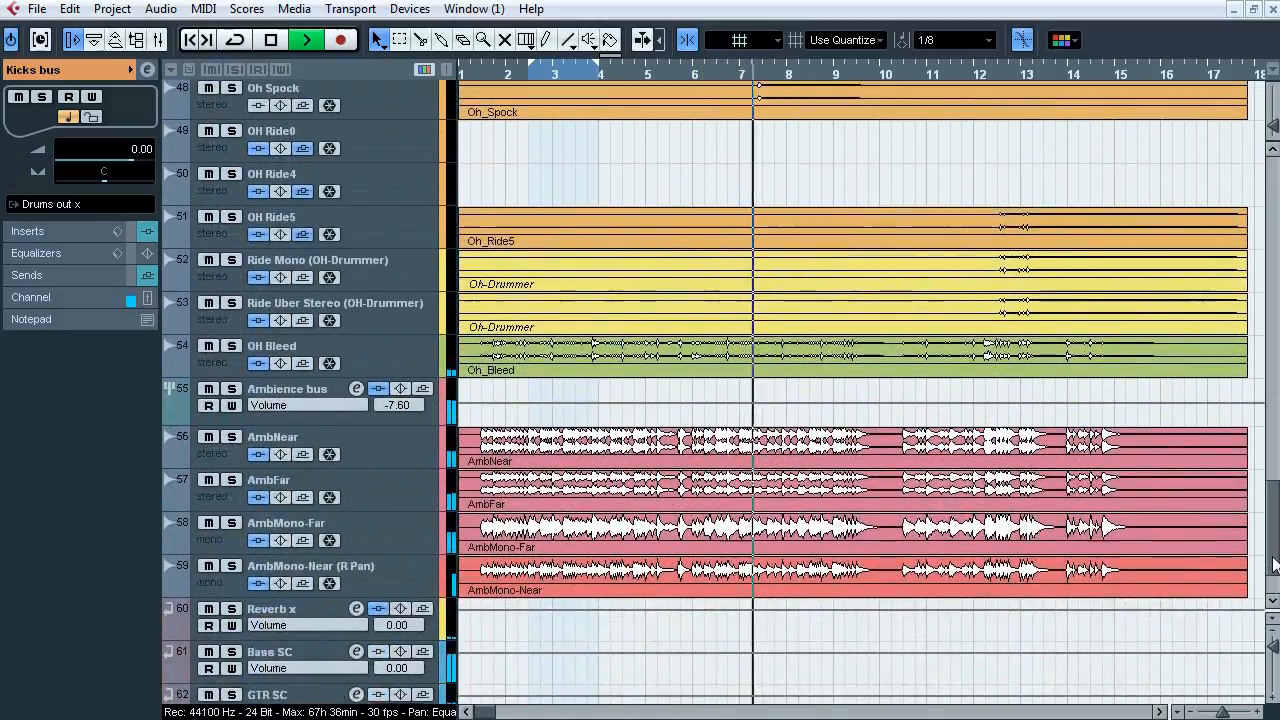
{"action": "left_click_drag", "start_coordinate": [1274, 565], "coordinate": [1274, 235]}
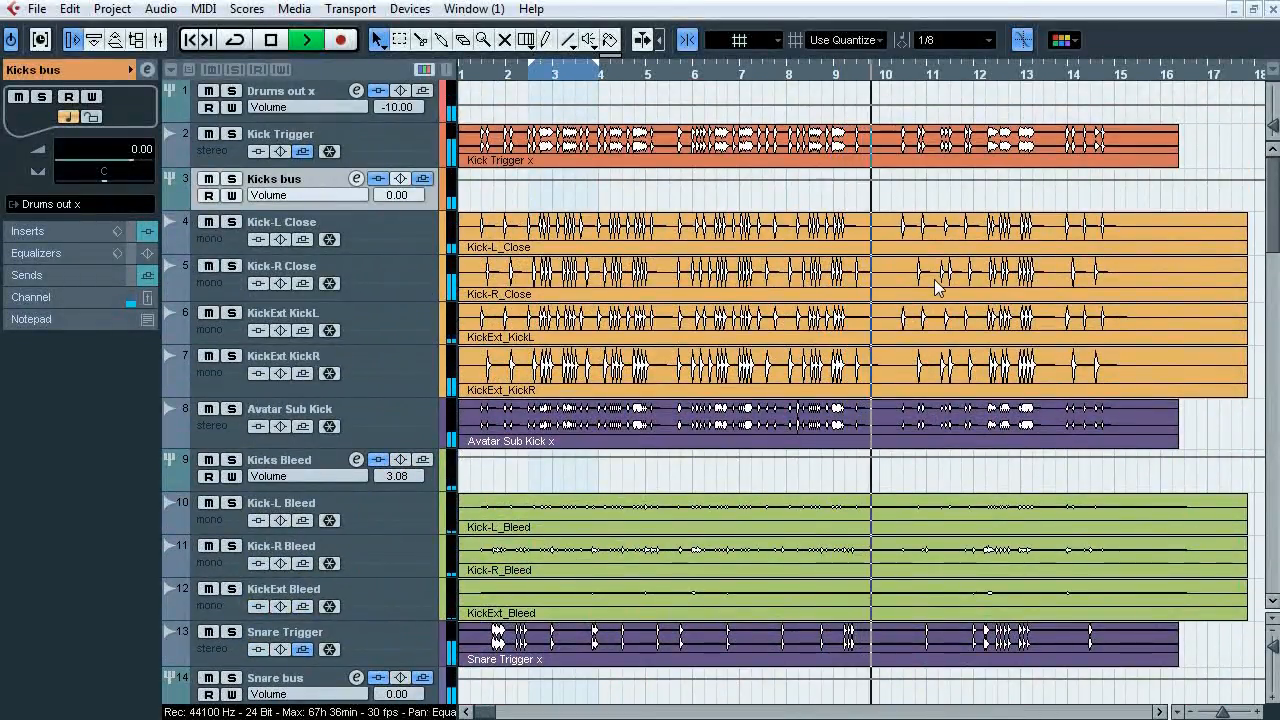
{"action": "key", "text": "space"}
{"action": "left_click", "coordinate": [505, 74]}
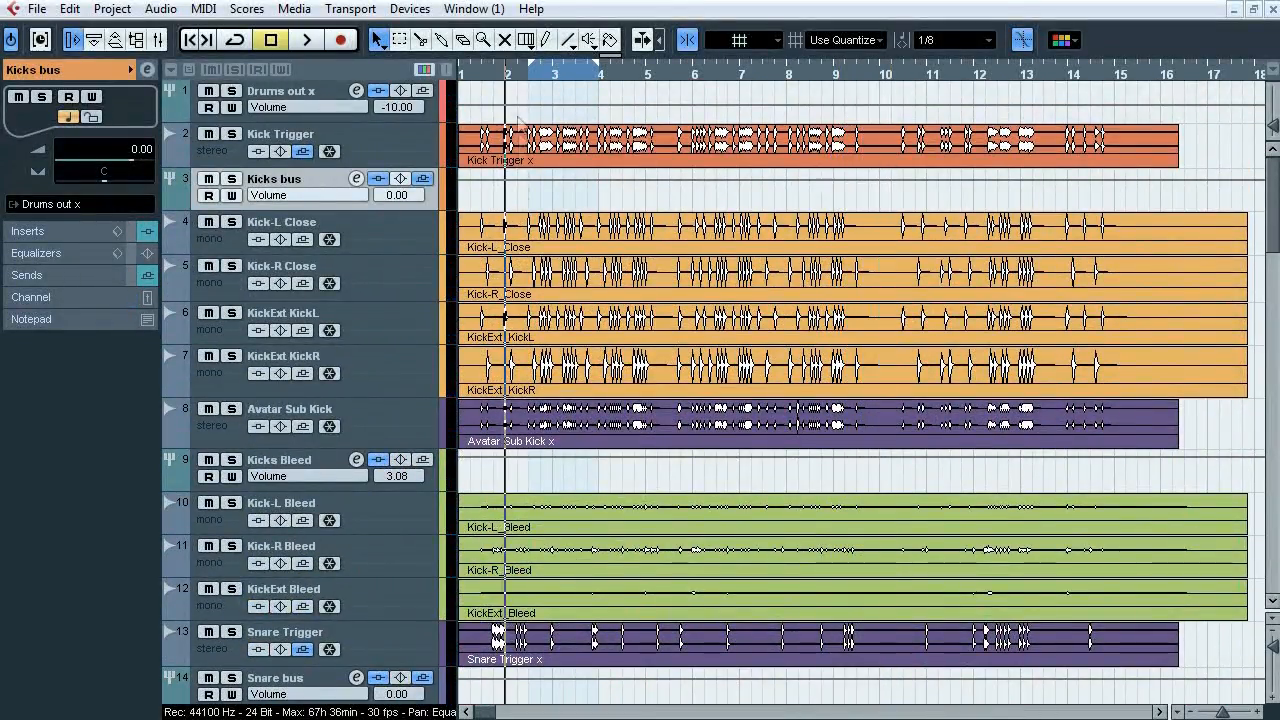
Step: Show that the output routing of the four close and external kick tracks and of Avatar Sub Kick is Kicks bus
{"action": "left_click", "coordinate": [405, 438]}
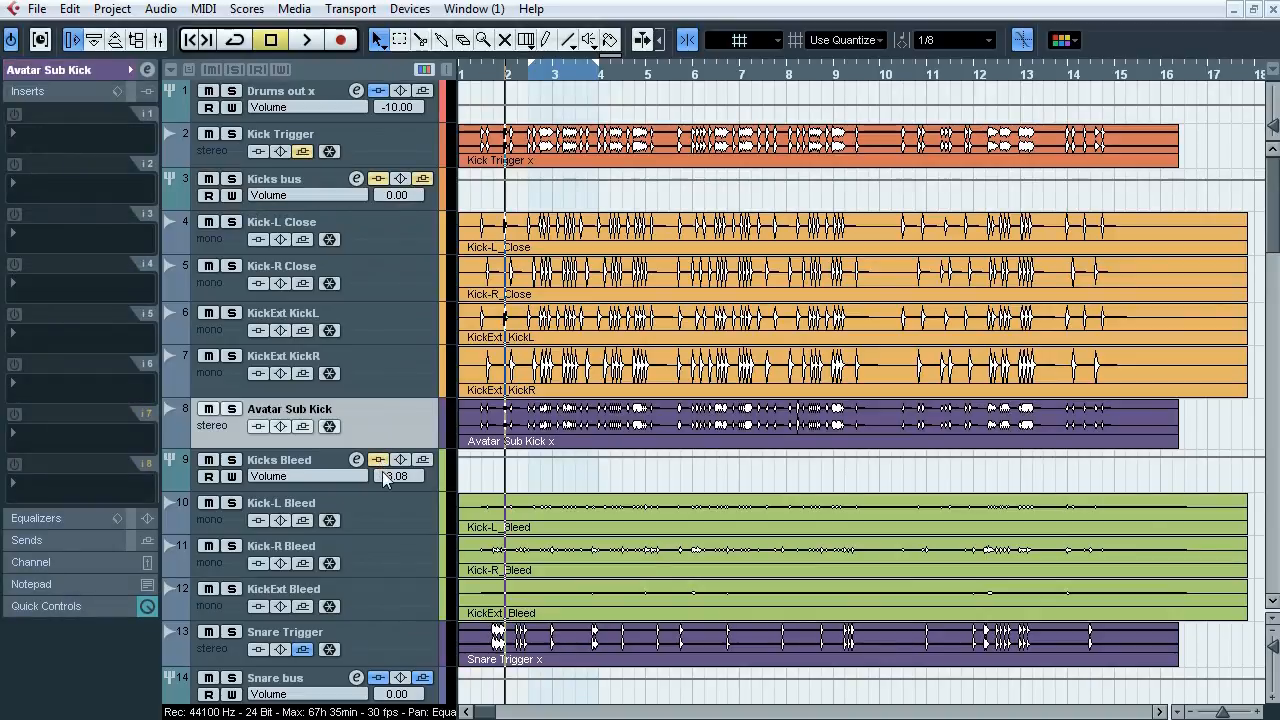
{"action": "left_click", "coordinate": [386, 235]}
{"action": "left_click", "coordinate": [388, 358], "text": "shift"}
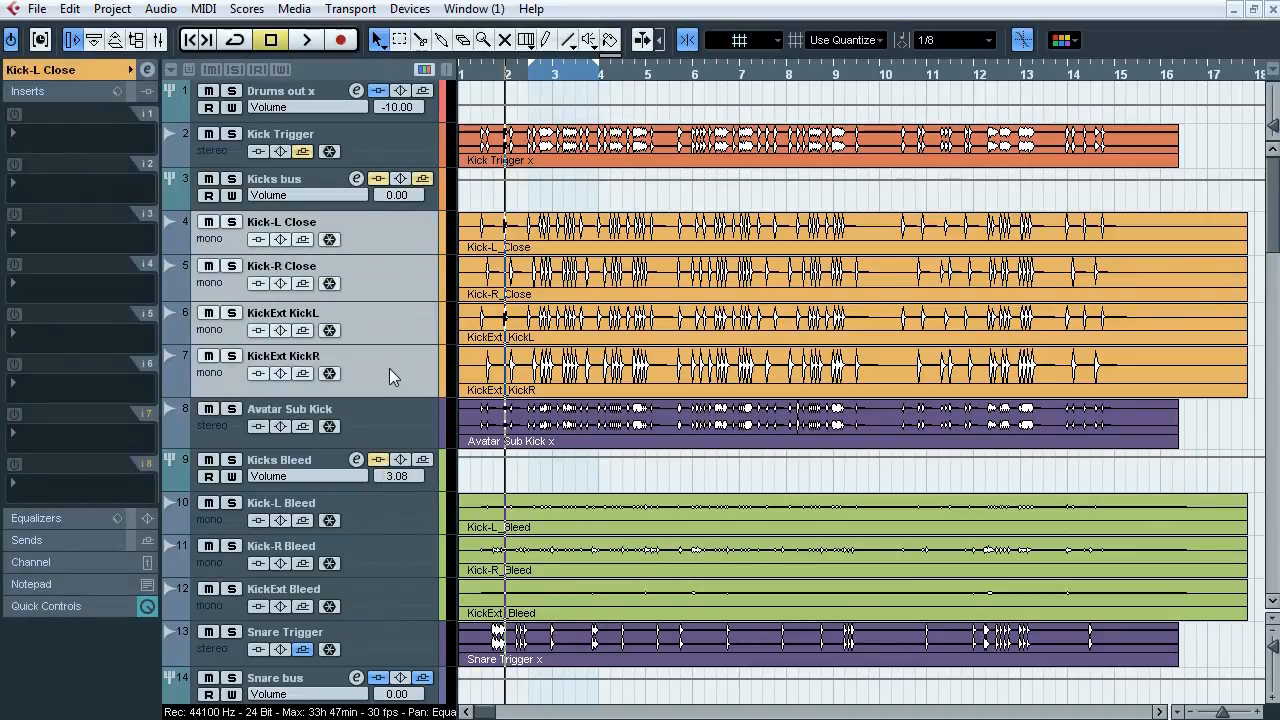
{"action": "left_click", "coordinate": [95, 90]}
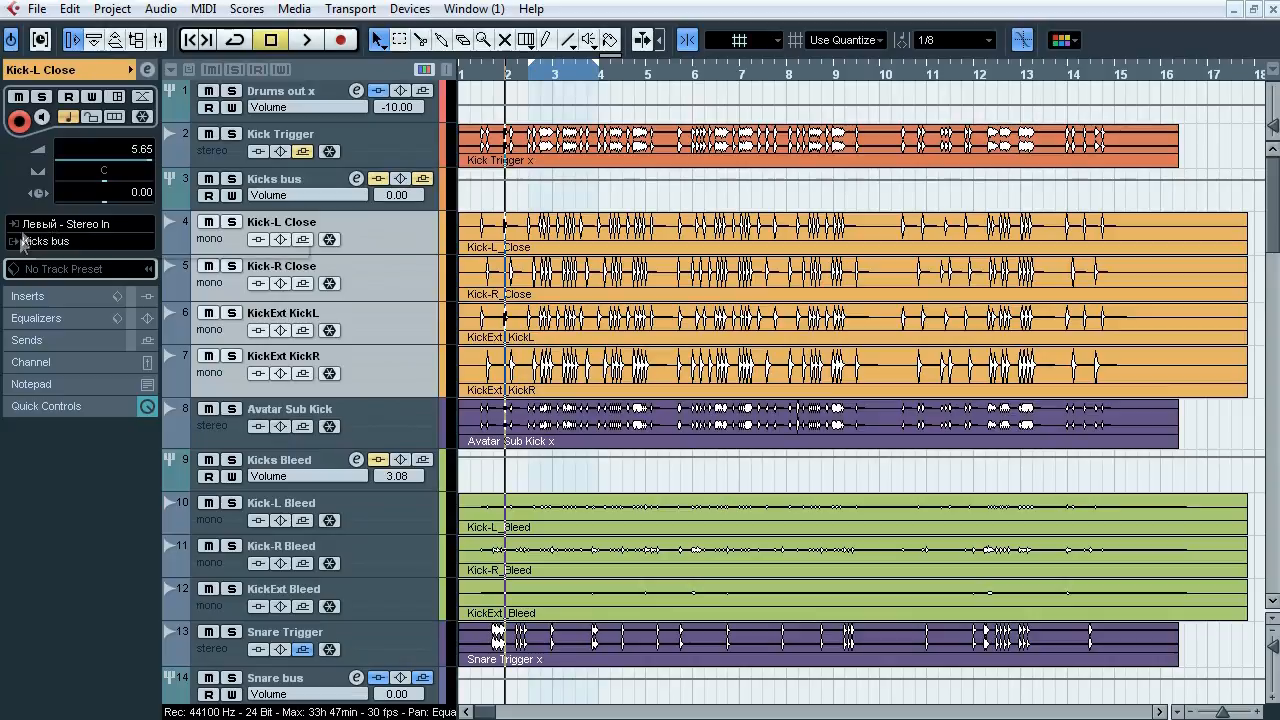
{"action": "left_click", "coordinate": [311, 177]}
{"action": "left_click", "coordinate": [366, 418]}
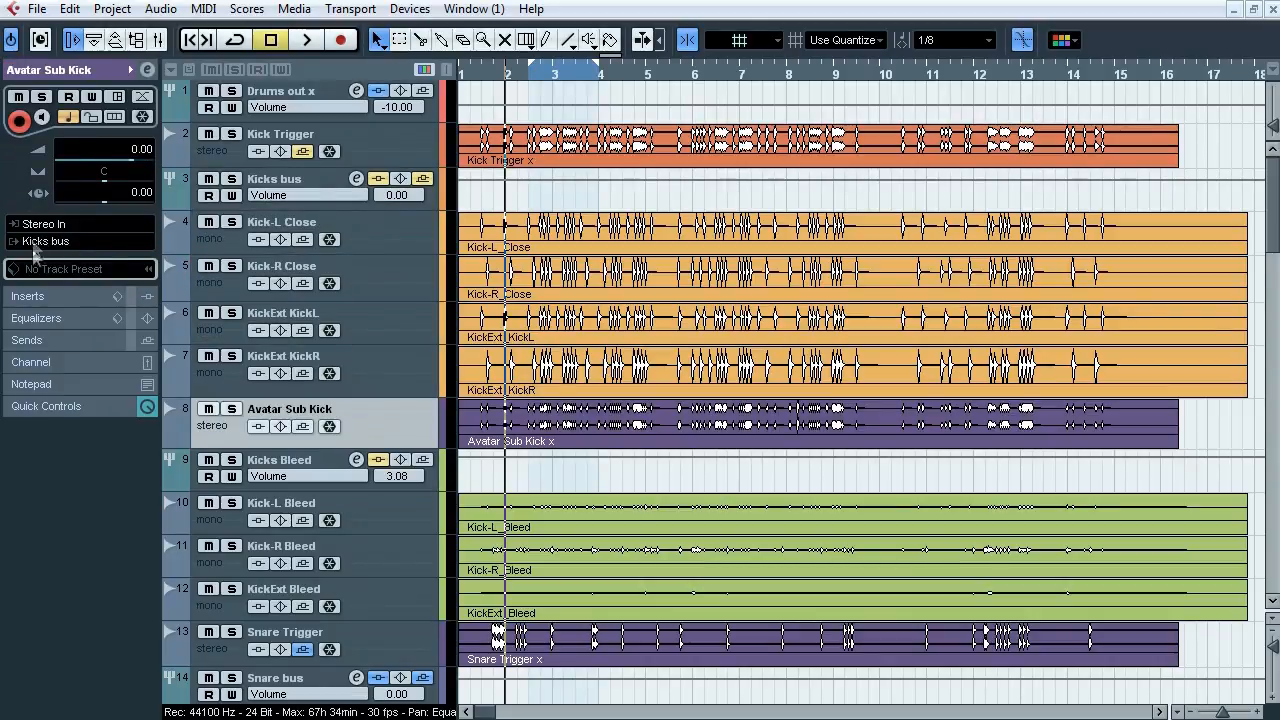
Step: Bring up the mixer, solo Kick-L Close and Kick-R Close, and audition them during playback
{"action": "key", "text": "F3"}
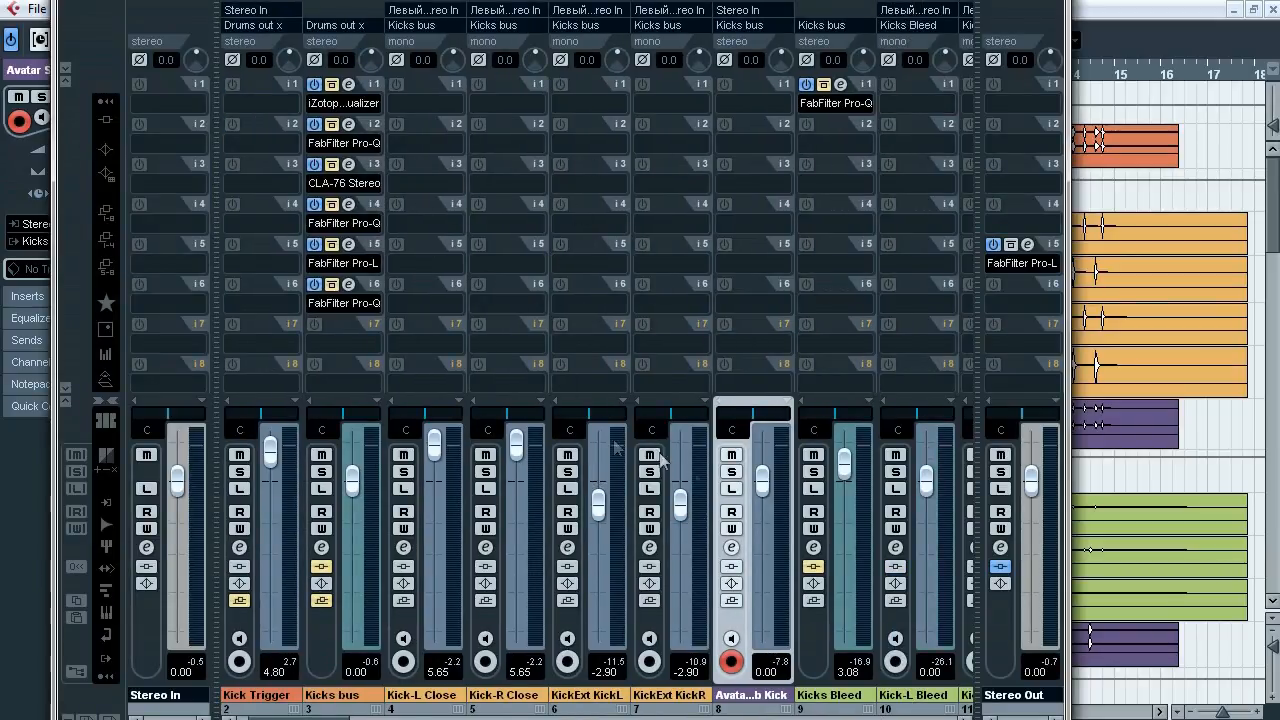
{"action": "double_click", "coordinate": [612, 2]}
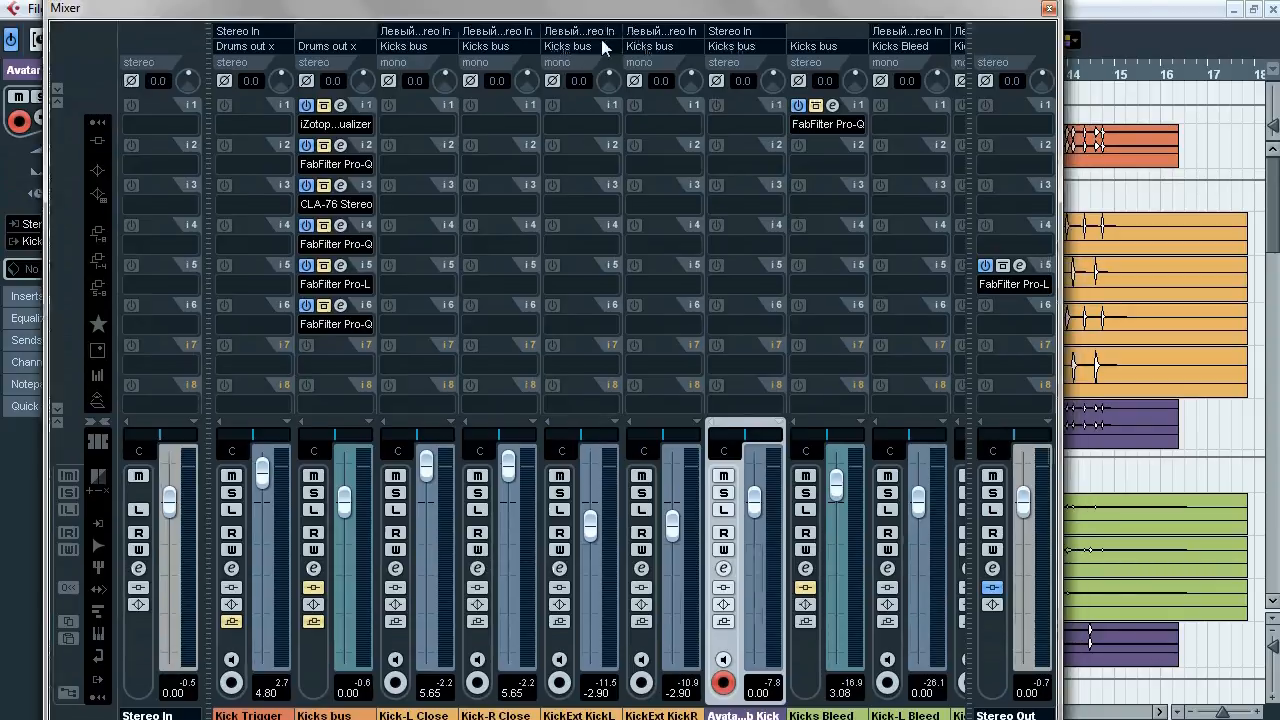
{"action": "left_click_drag", "start_coordinate": [467, 321], "coordinate": [444, 0]}
{"action": "left_click", "coordinate": [394, 472]}
{"action": "left_click", "coordinate": [476, 472]}
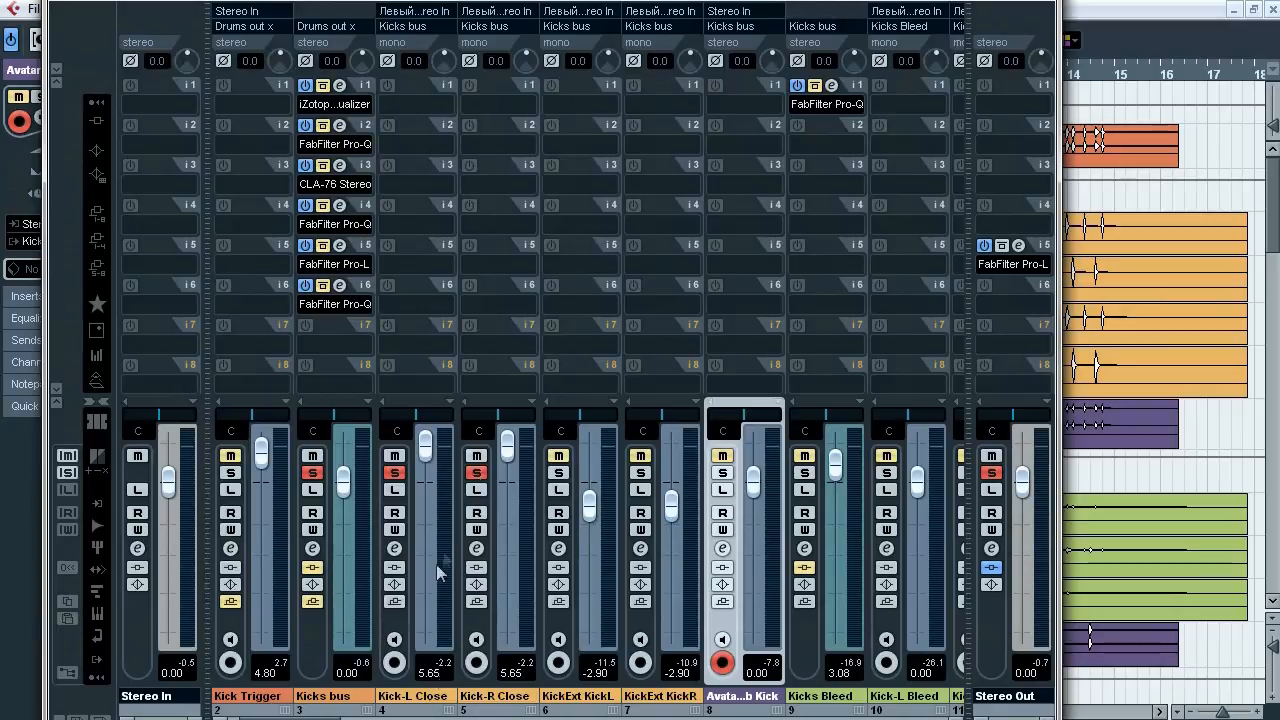
{"action": "left_click", "coordinate": [435, 697]}
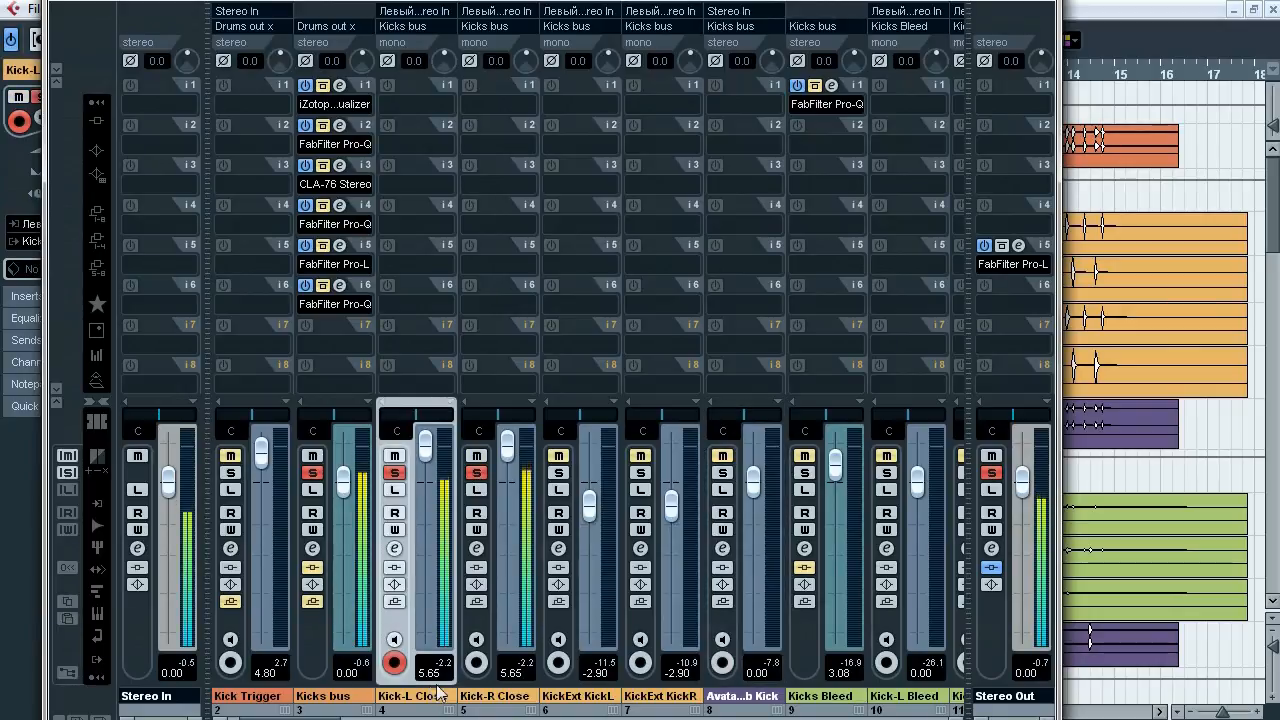
Step: Audition the soloed KickExt KickL and KickExt KickR channels, then all four kick channels together with Avatar Sub Kick
{"action": "left_click", "coordinate": [645, 694], "text": "shift"}
{"action": "key", "text": "s"}
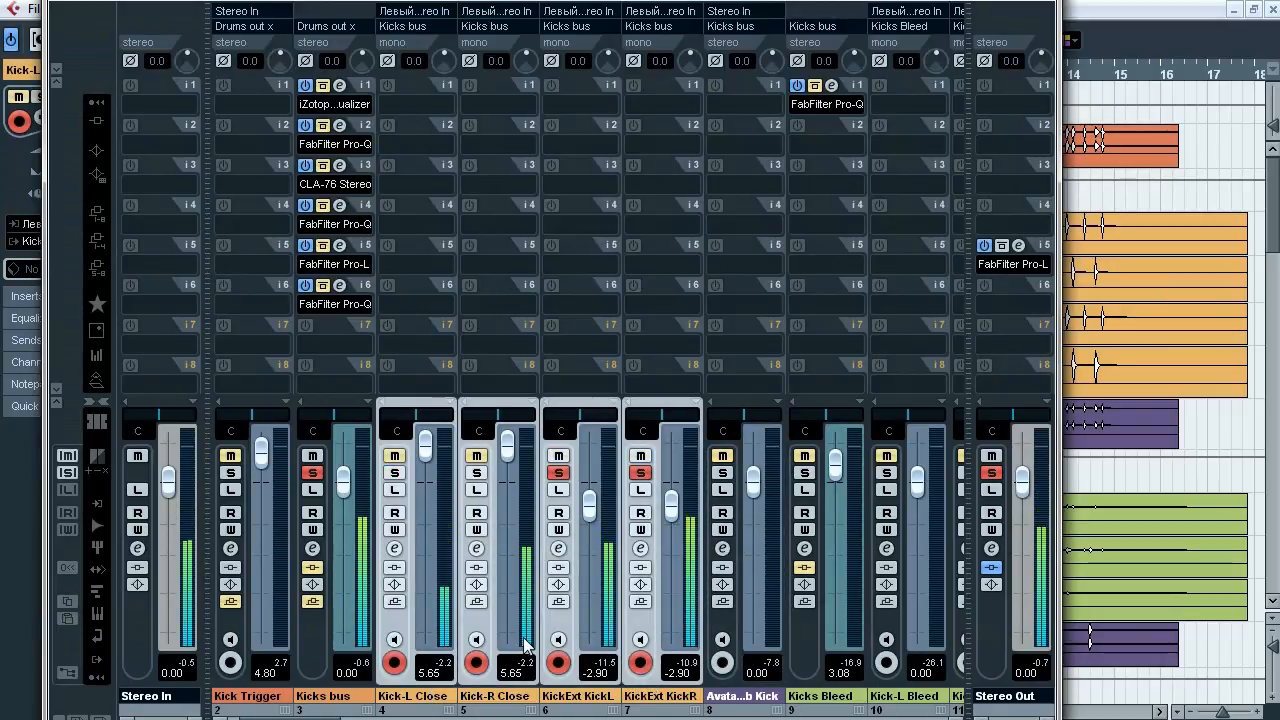
{"action": "key", "text": "s"}
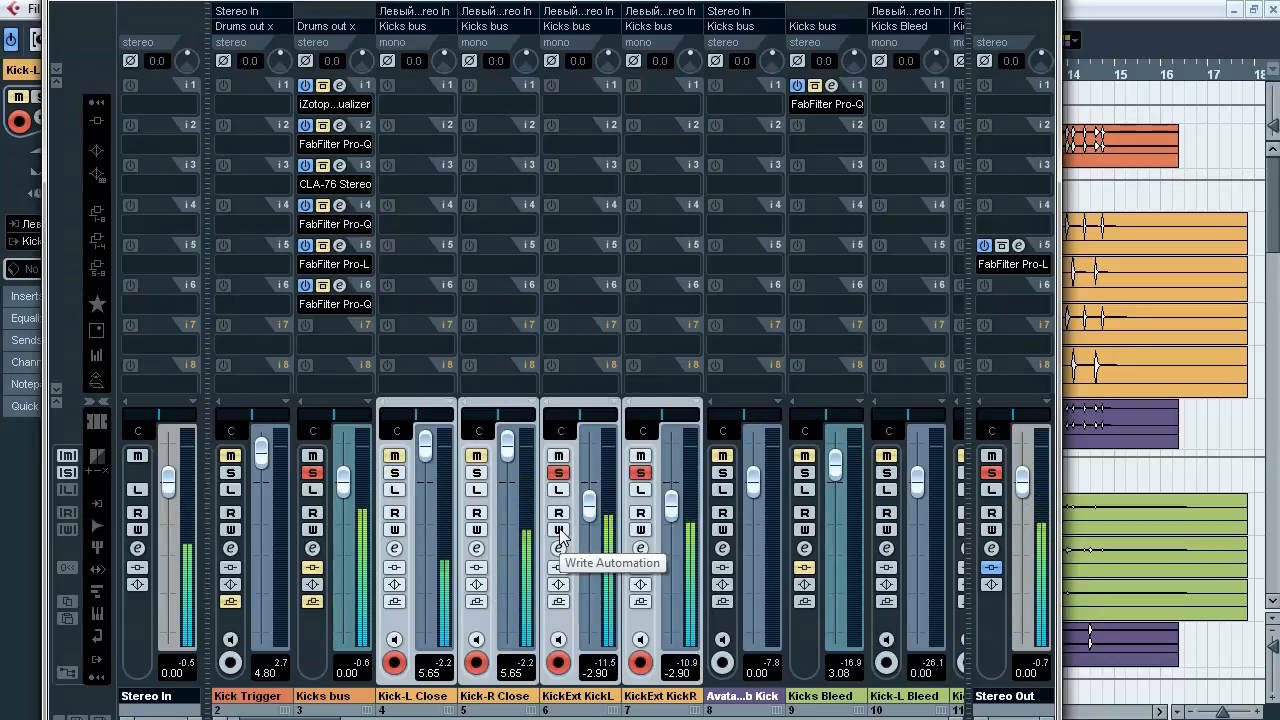
{"action": "left_click", "coordinate": [558, 472]}
{"action": "left_click", "coordinate": [640, 472]}
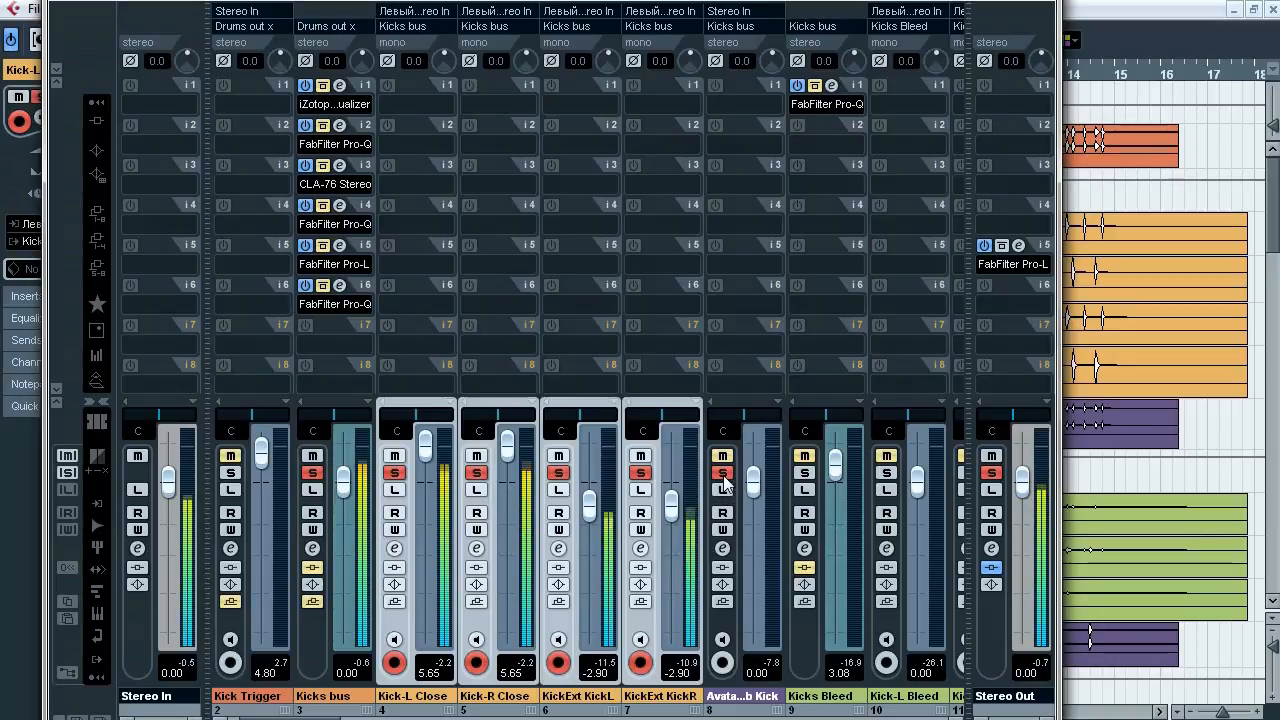
{"action": "key", "text": "s"}
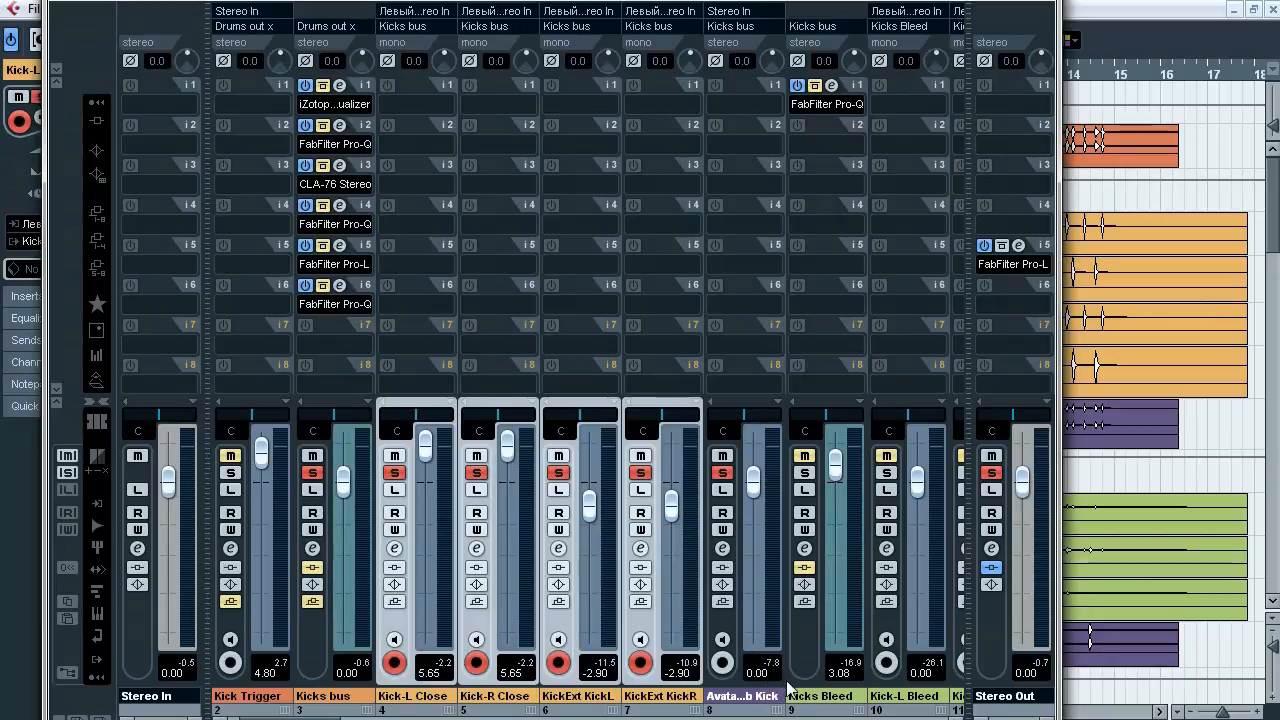
Step: Show the three kick bleed channels in the mixer, clear the existing solos and solo the Kicks Bleed group
{"action": "scroll", "coordinate": [788, 690], "scroll_direction": "right", "scroll_amount": 5}
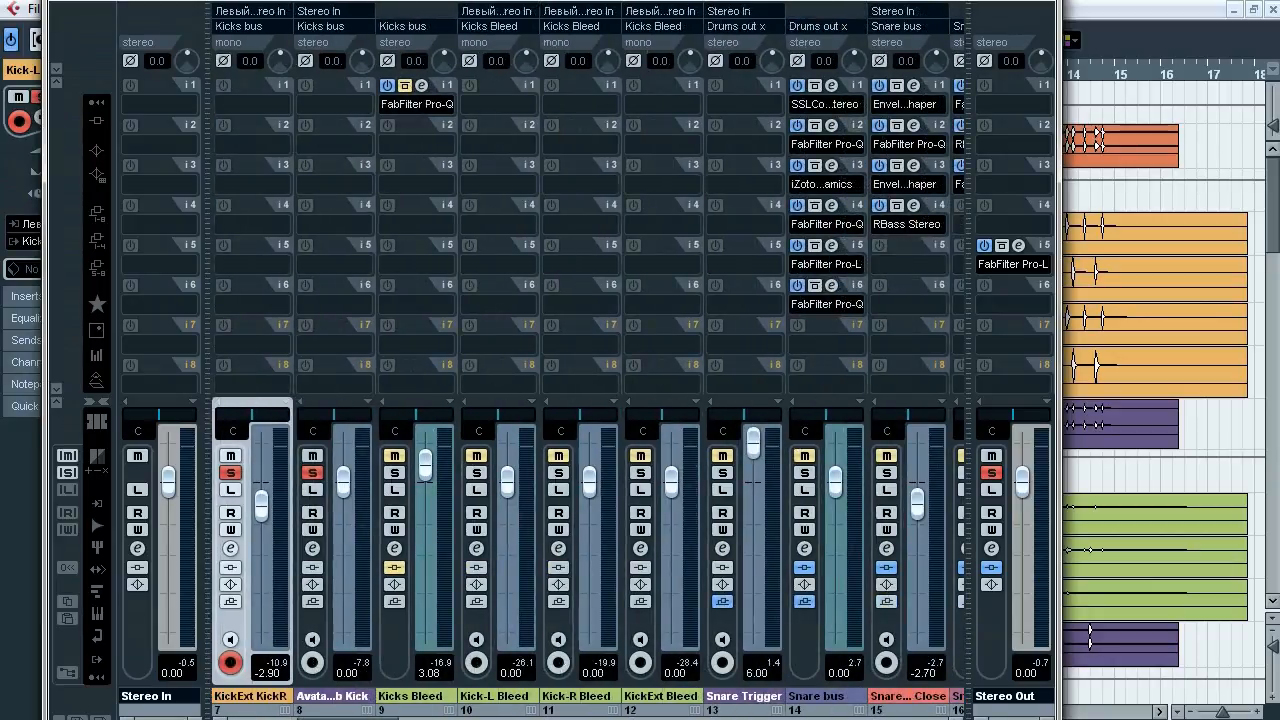
{"action": "left_click", "coordinate": [527, 697]}
{"action": "left_click", "coordinate": [658, 690], "text": "shift"}
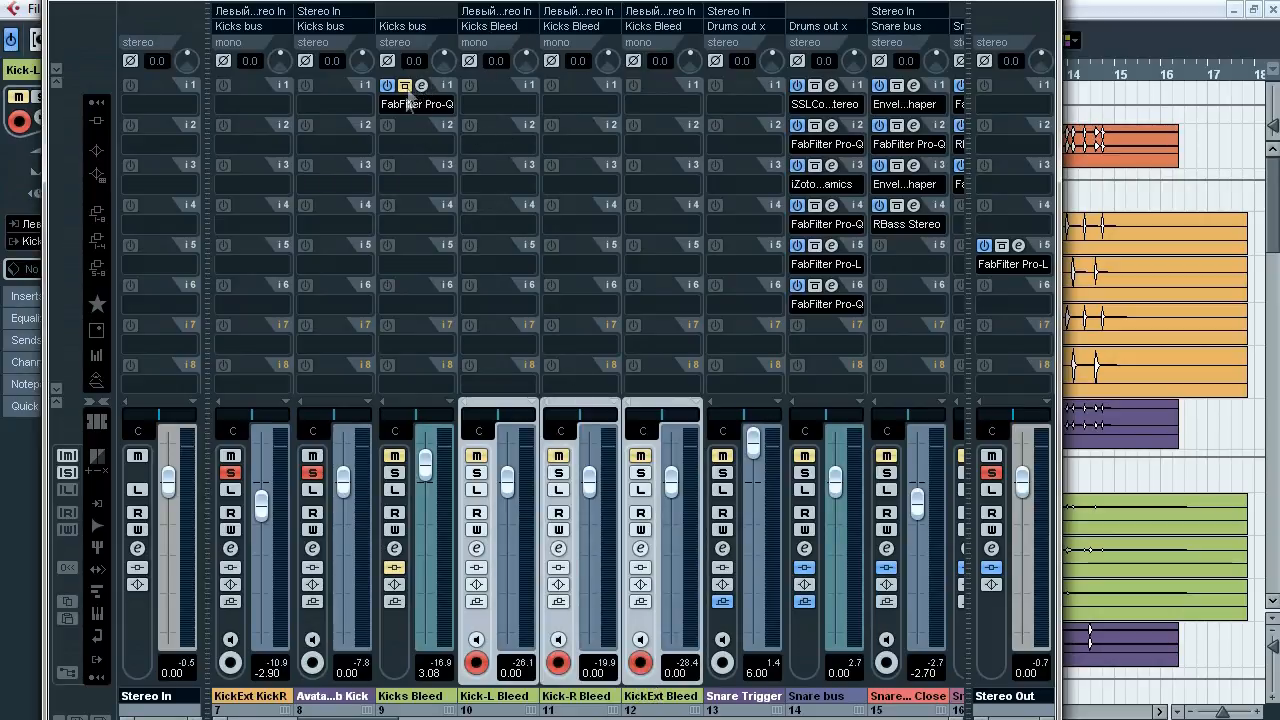
{"action": "left_click", "coordinate": [68, 473]}
{"action": "left_click", "coordinate": [394, 473]}
Step: Compare the insert 1 Pro-Q on Kicks Bleed against bypass, leave it active, and audition its low-cut band in solo
{"action": "left_click", "coordinate": [422, 86]}
{"action": "left_click_drag", "start_coordinate": [654, 58], "coordinate": [491, 142]}
{"action": "left_click", "coordinate": [332, 153]}
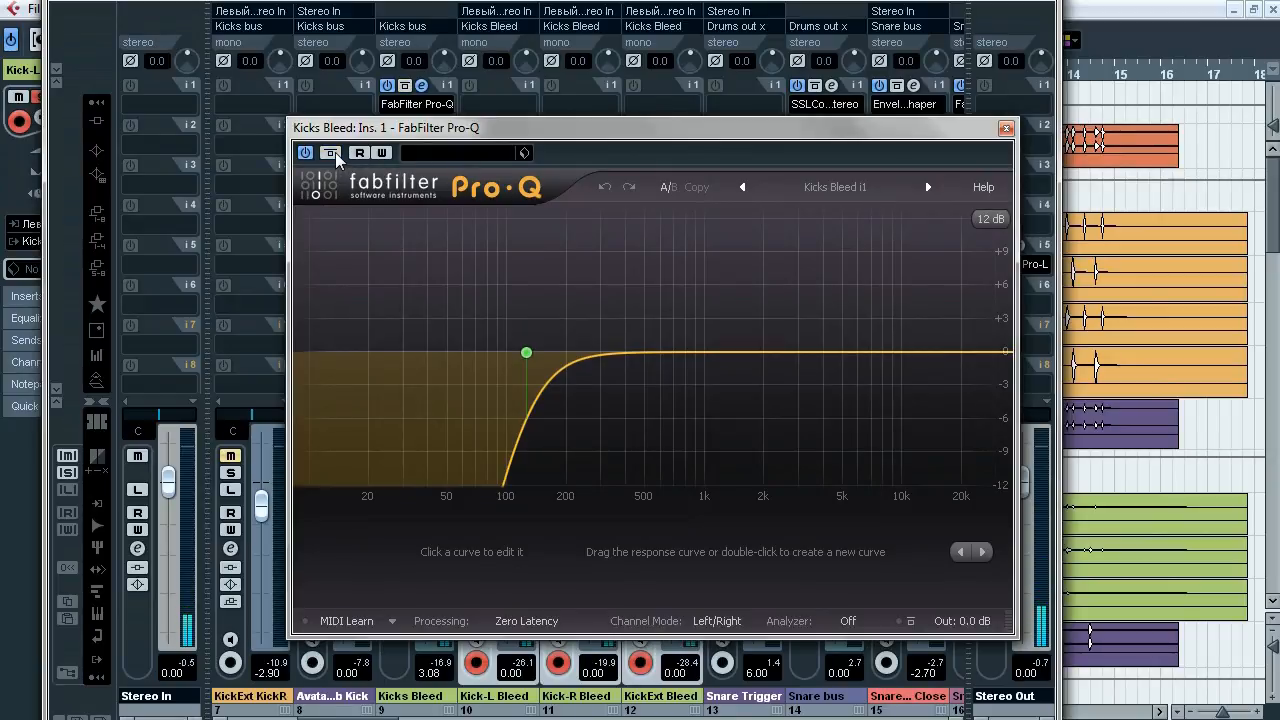
{"action": "left_click", "coordinate": [333, 154]}
{"action": "left_click", "coordinate": [550, 326]}
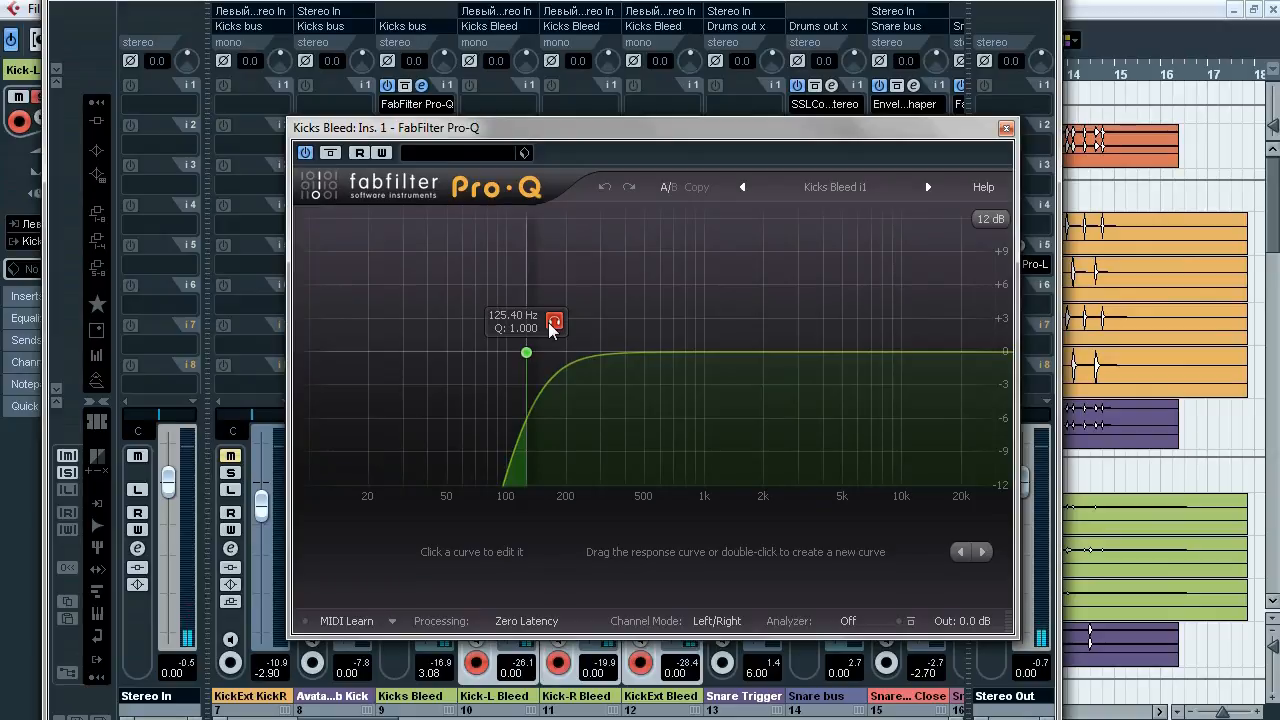
{"action": "left_click", "coordinate": [553, 324]}
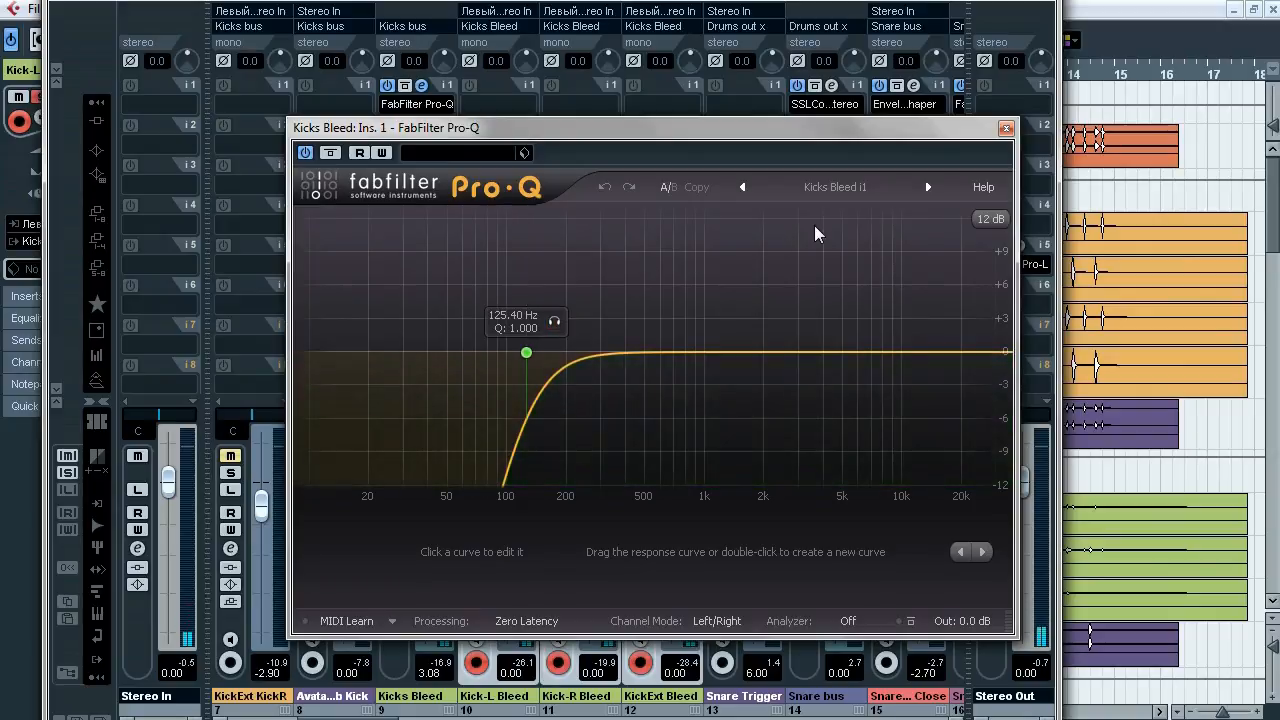
Step: Close the Kicks Bleed Pro-Q and the mixer, and clear all solos in the project
{"action": "left_click", "coordinate": [1006, 128]}
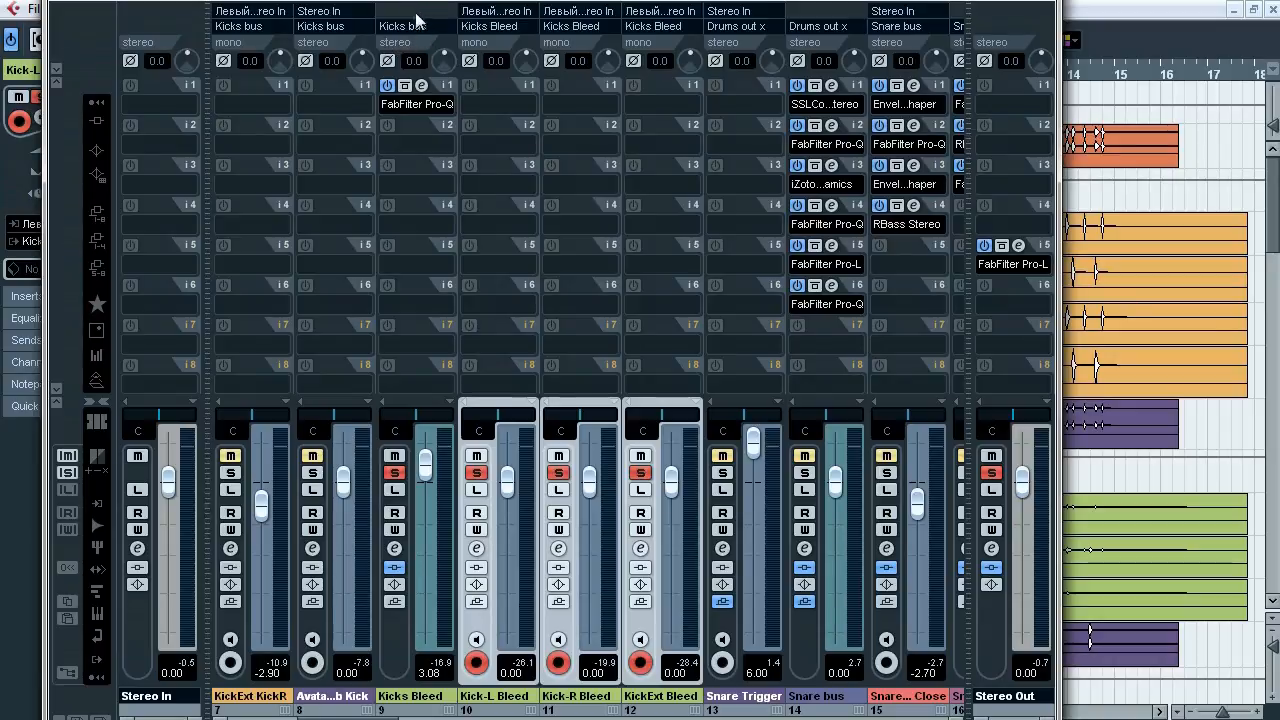
{"action": "left_click", "coordinate": [1048, 4]}
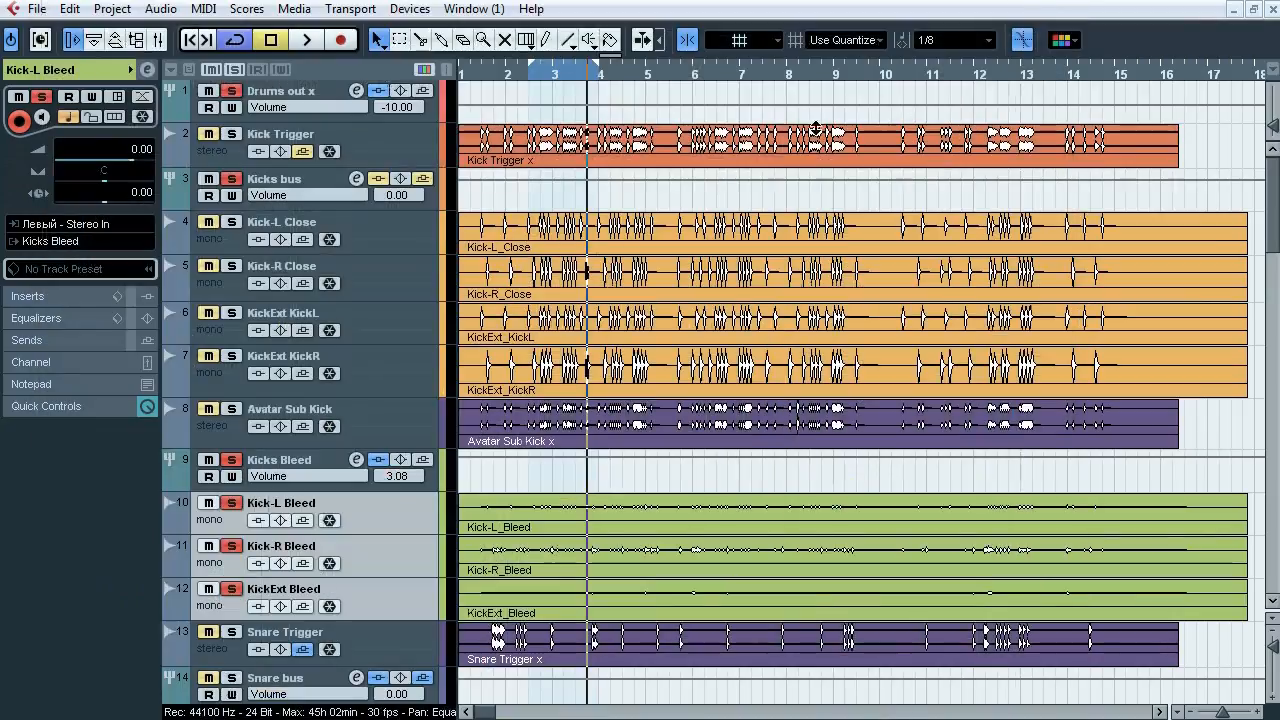
{"action": "left_click", "coordinate": [234, 69]}
Step: Show Kick Trigger's output routing to Drums out x and the insert chain on Kicks bus
{"action": "left_click", "coordinate": [368, 147]}
{"action": "left_click", "coordinate": [66, 295]}
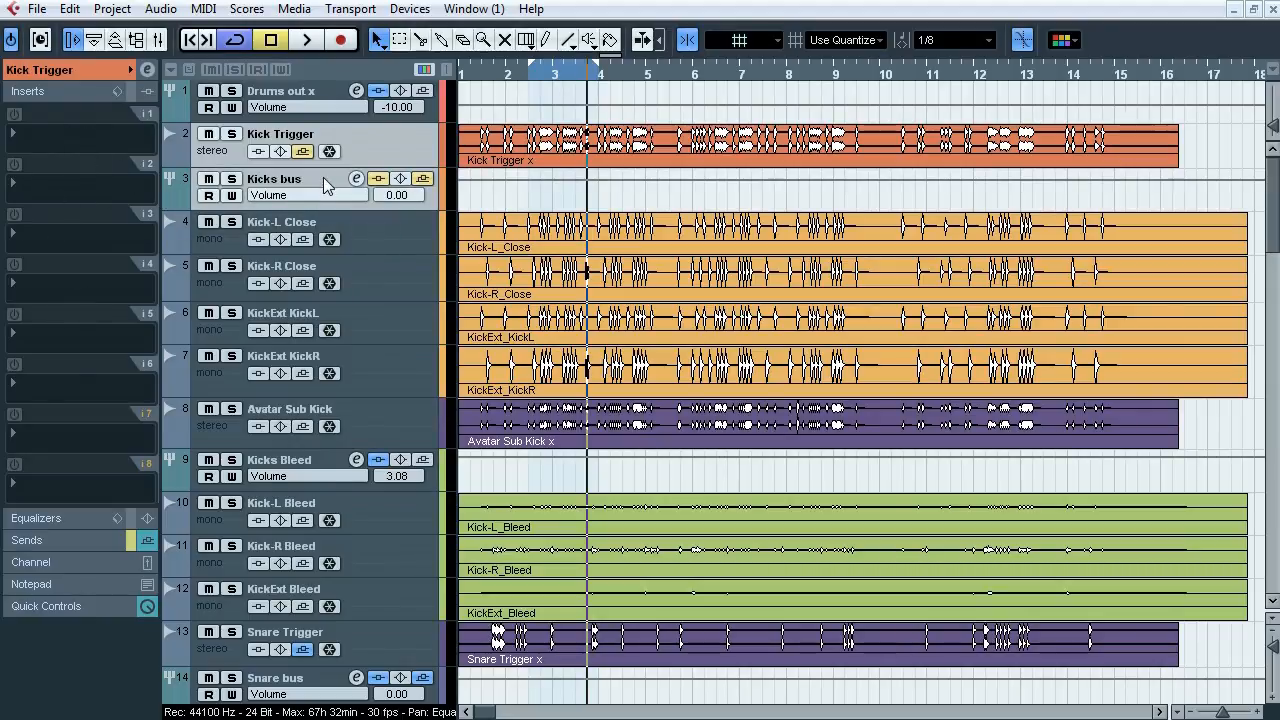
{"action": "left_click", "coordinate": [40, 69]}
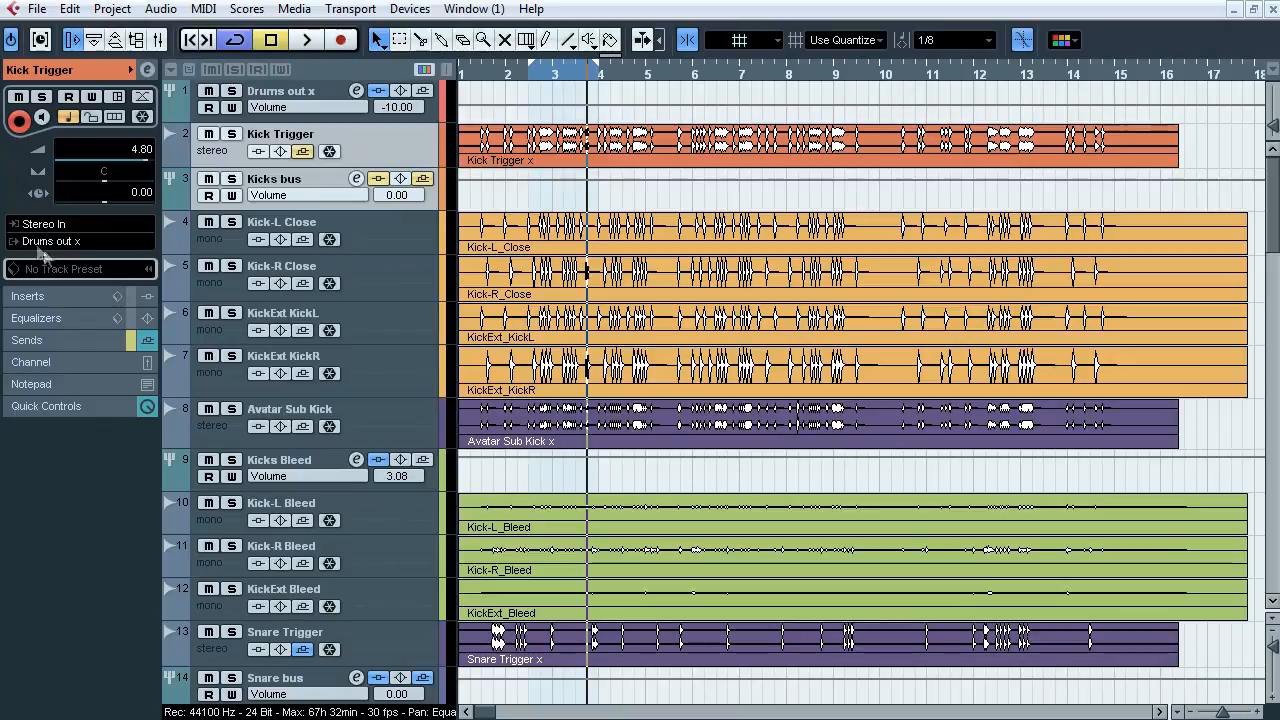
{"action": "left_click", "coordinate": [312, 178]}
{"action": "left_click", "coordinate": [88, 236]}
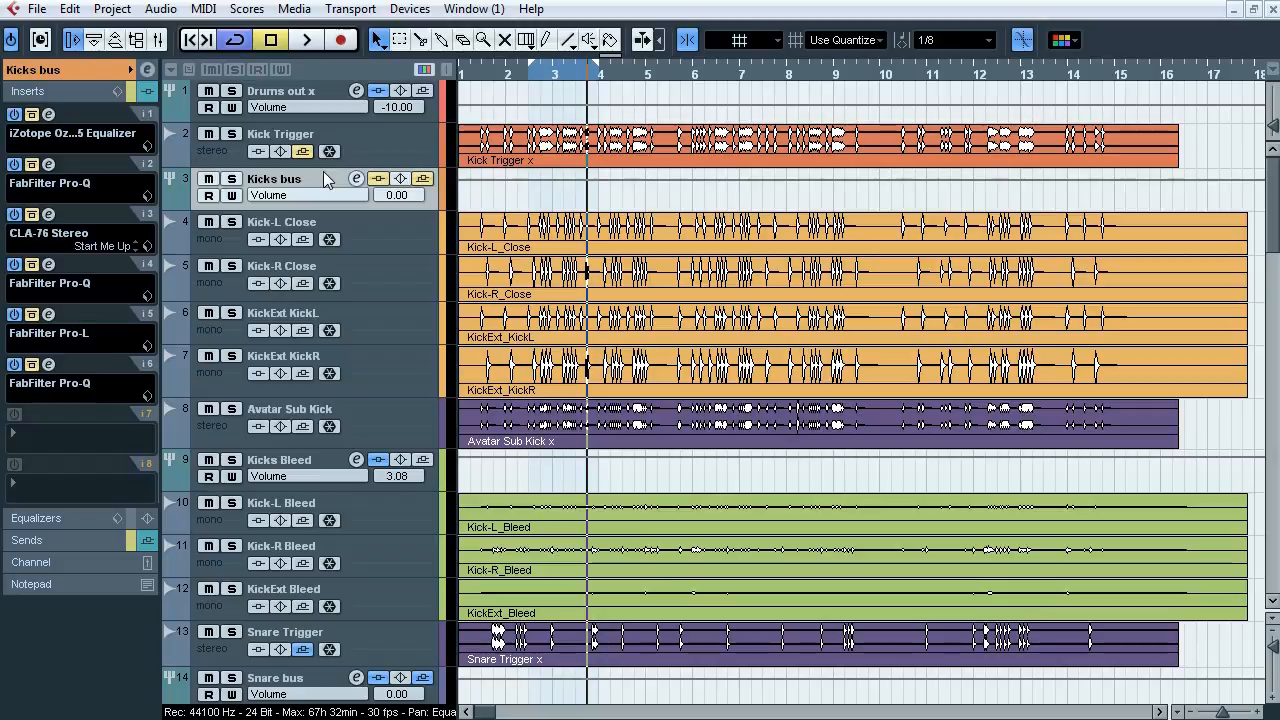
Step: Solo Kick Trigger and Kicks bus during looped playback, compare with Kick Trigger's solo off, and reactivate the bypassed Kicks bus inserts
{"action": "left_click", "coordinate": [234, 137]}
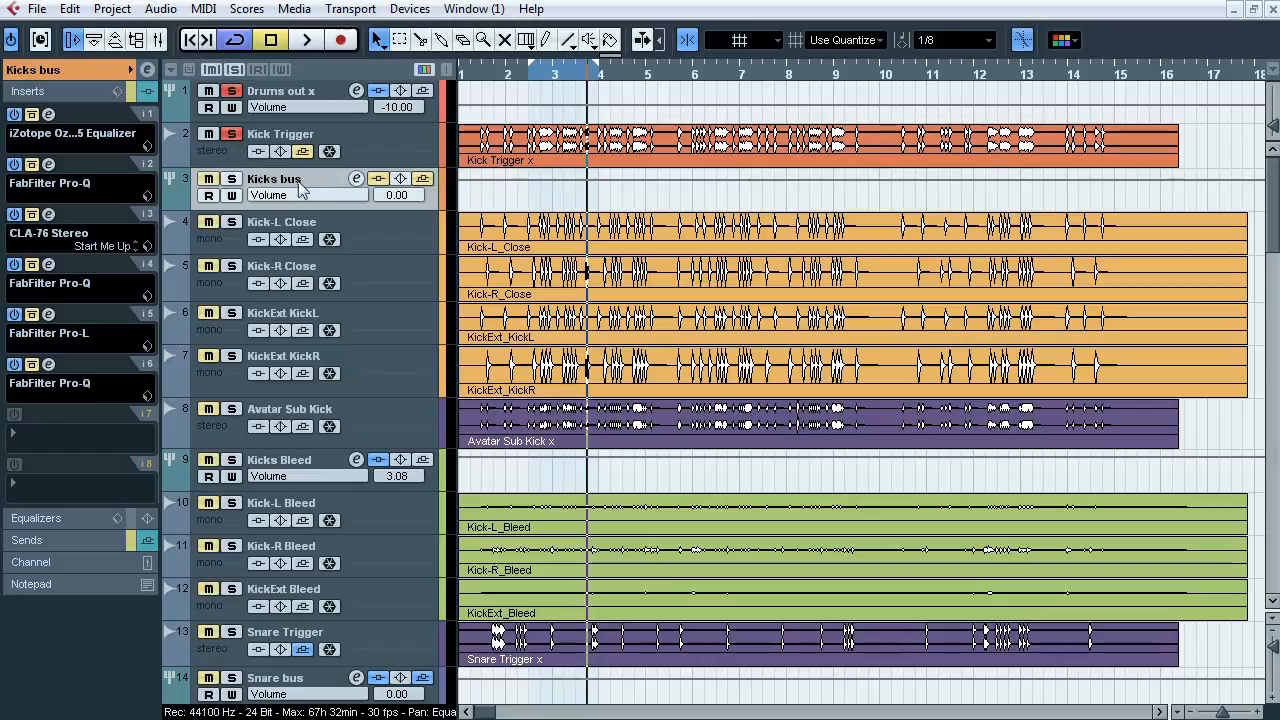
{"action": "left_click", "coordinate": [231, 179]}
{"action": "key", "text": "space"}
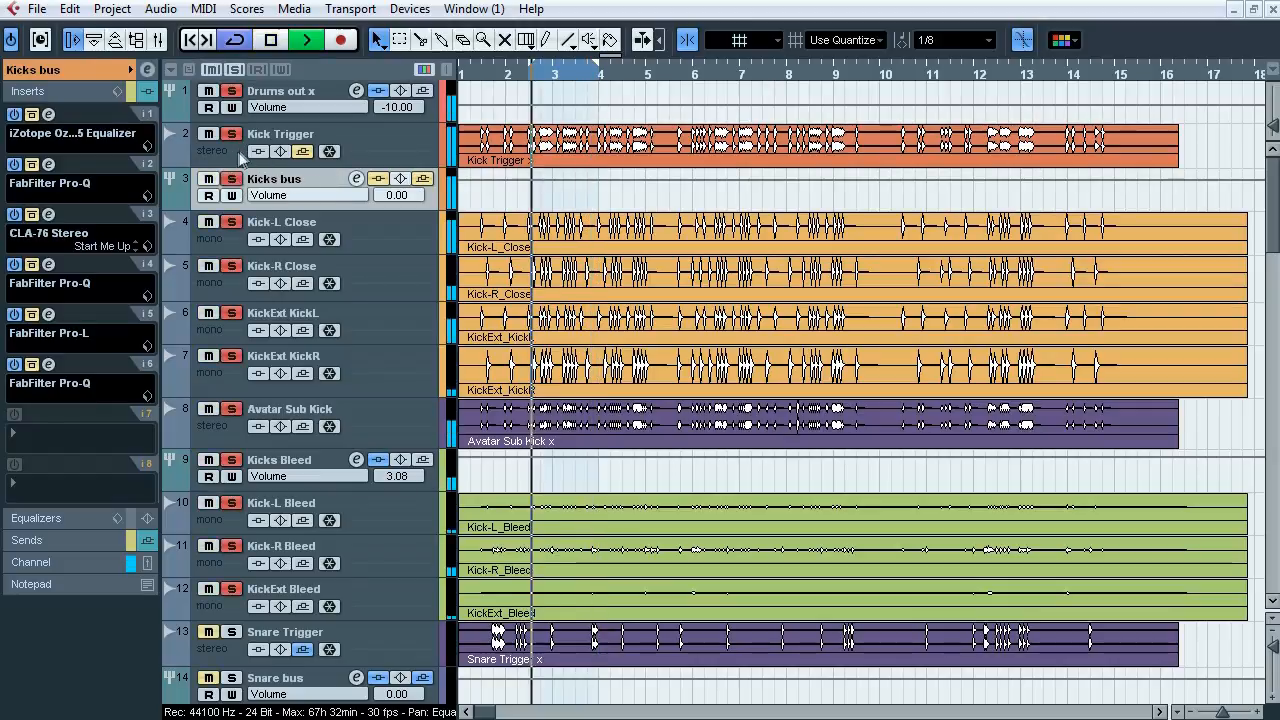
{"action": "left_click", "coordinate": [235, 133]}
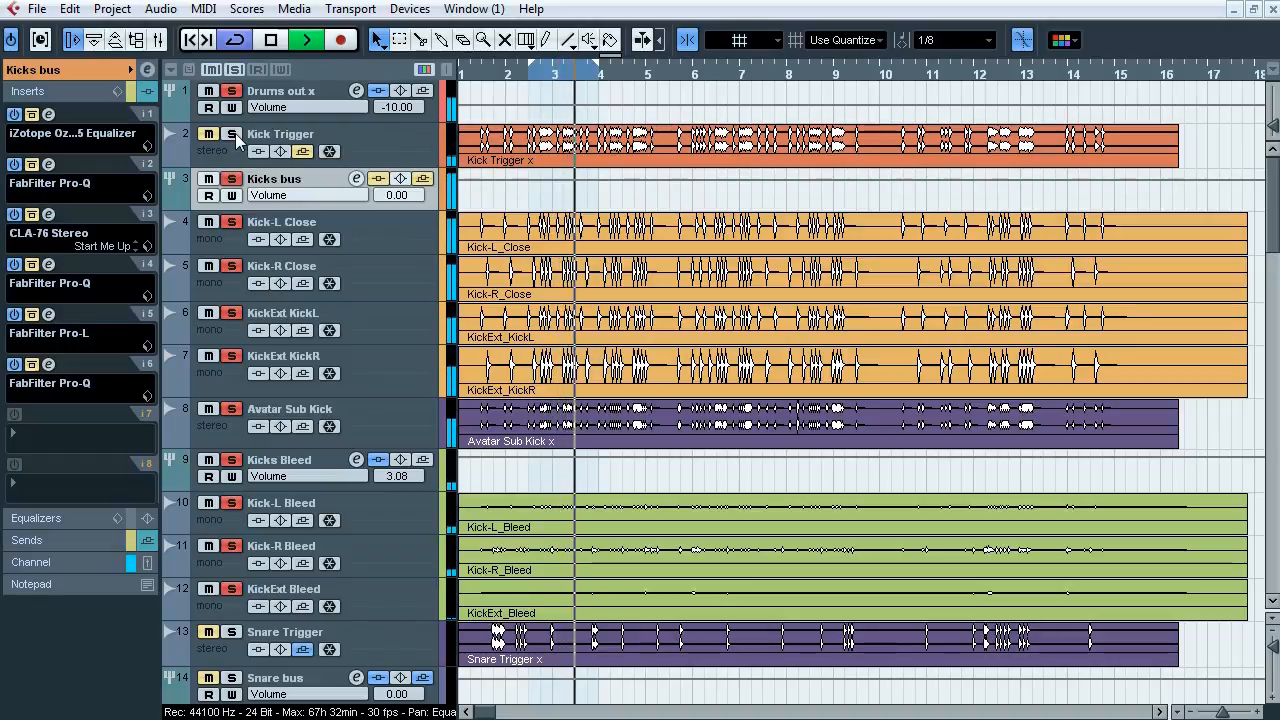
{"action": "left_click", "coordinate": [235, 133]}
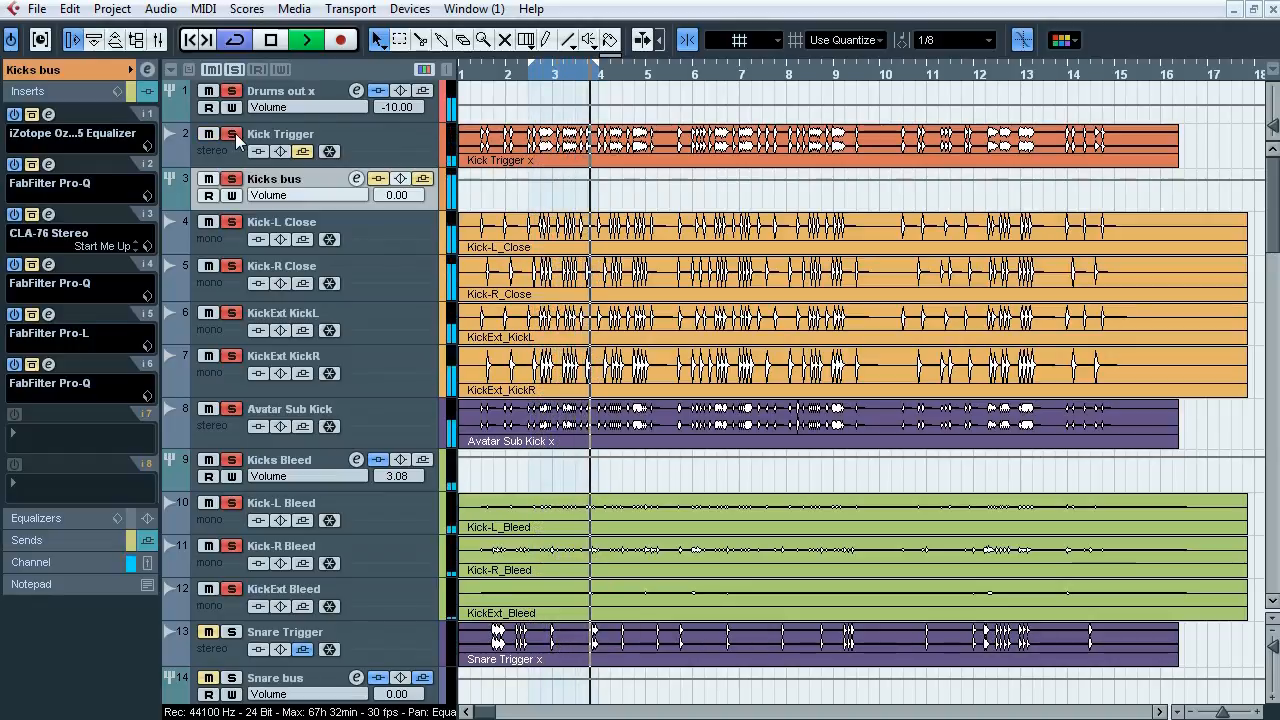
{"action": "left_click", "coordinate": [378, 179]}
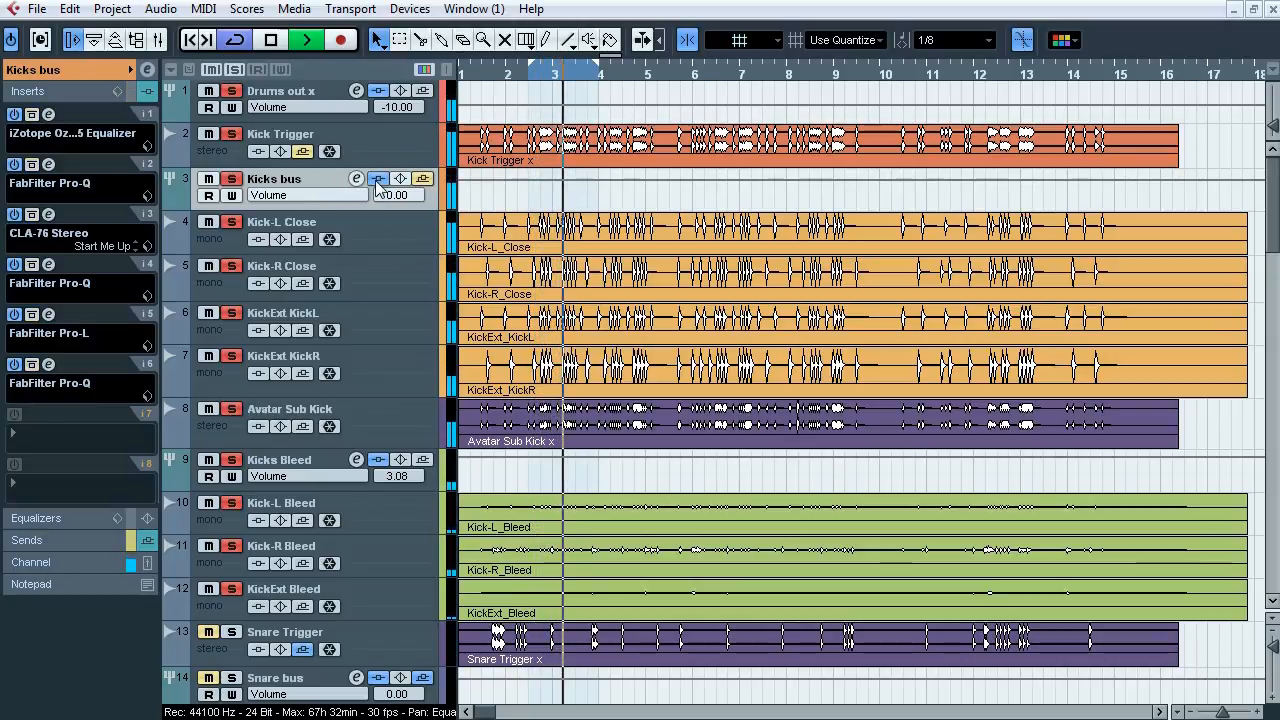
Step: Compare the Kicks bus insert chain against bypass during looped playback, stop playback, and leave all its inserts bypassed
{"action": "left_click", "coordinate": [378, 179]}
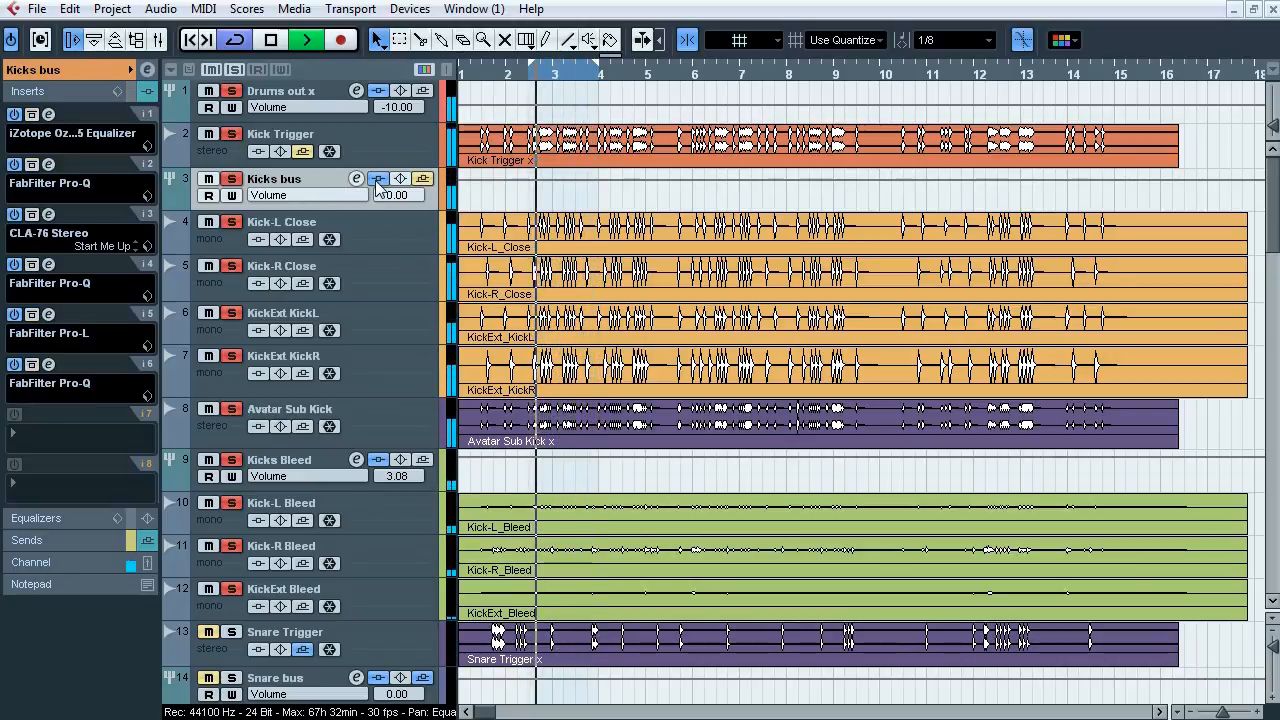
{"action": "left_click", "coordinate": [378, 179]}
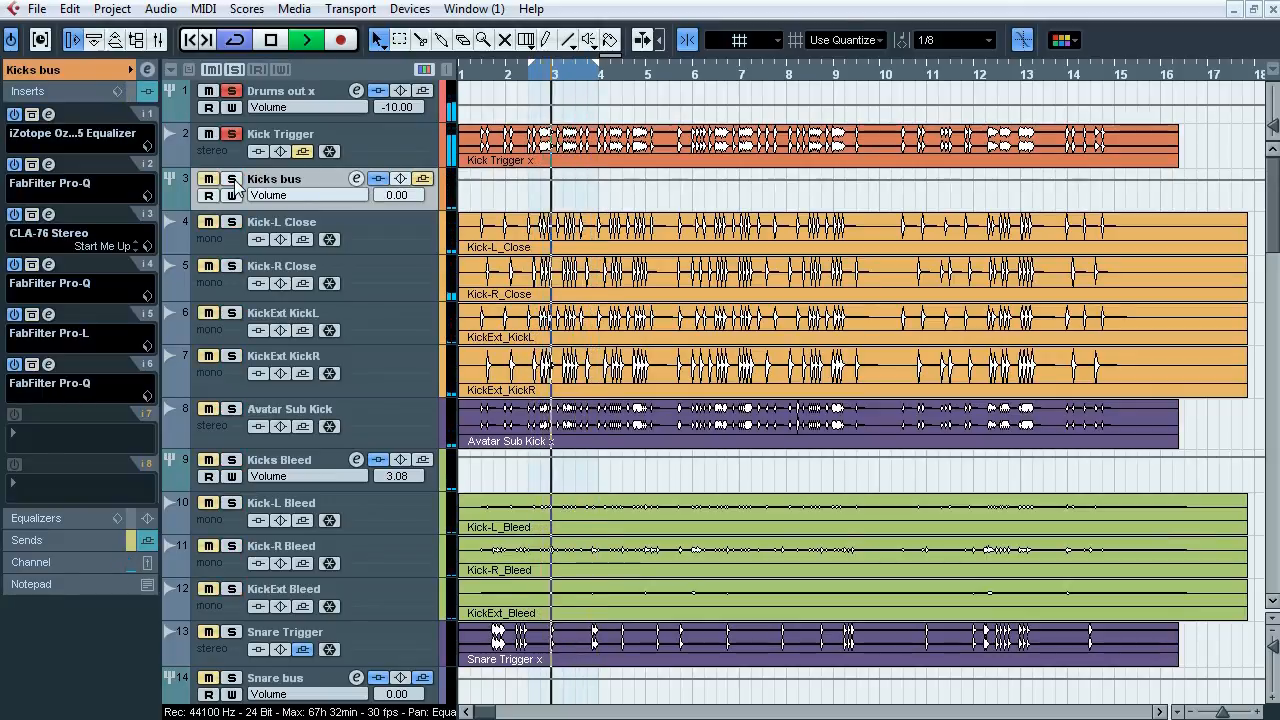
{"action": "key", "text": "space"}
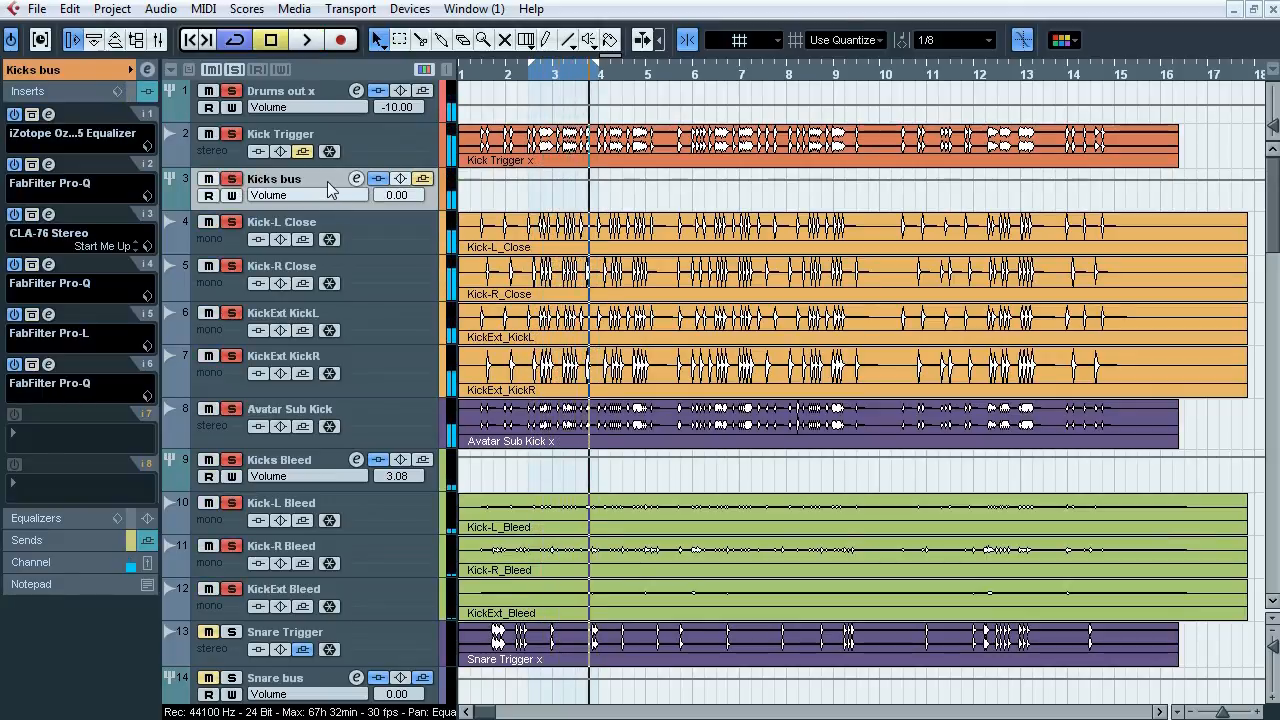
{"action": "left_click", "coordinate": [378, 179]}
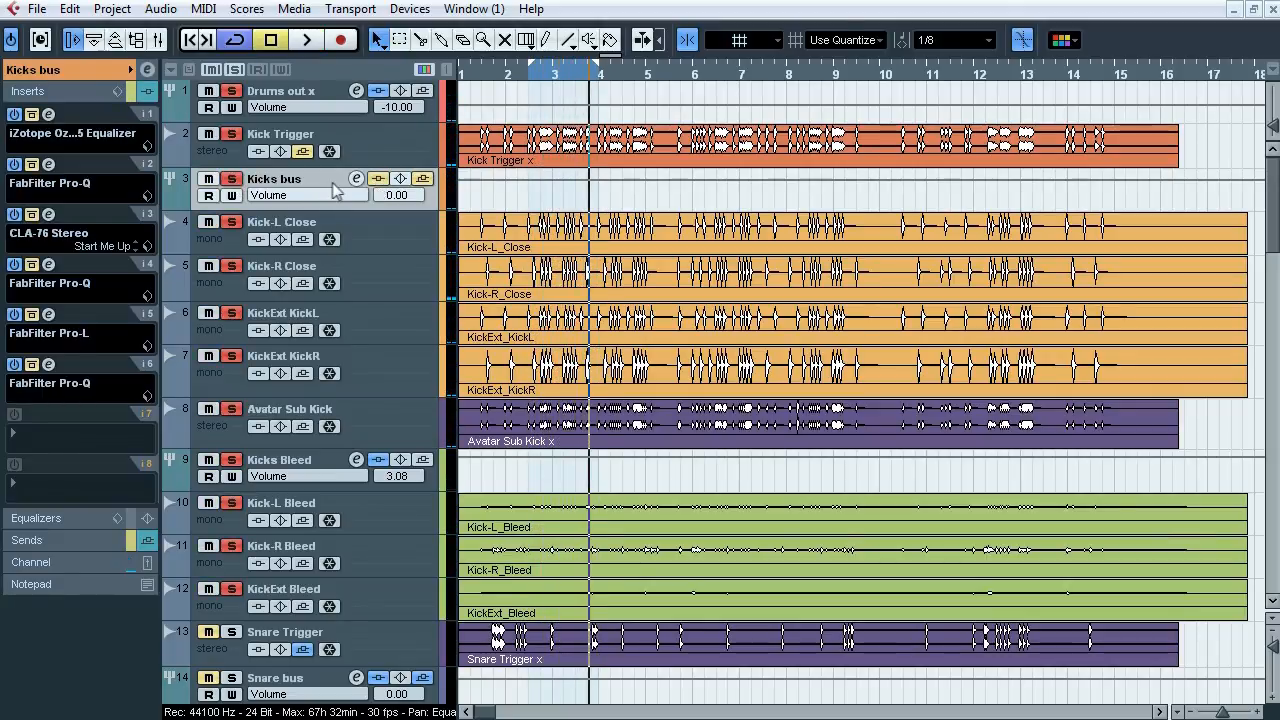
Step: Compare the insert 1 Ozone 5 Equalizer on Kicks bus against bypass during playback, leave it active, and close it
{"action": "left_click", "coordinate": [50, 115]}
{"action": "left_click_drag", "start_coordinate": [382, 2], "coordinate": [366, 57]}
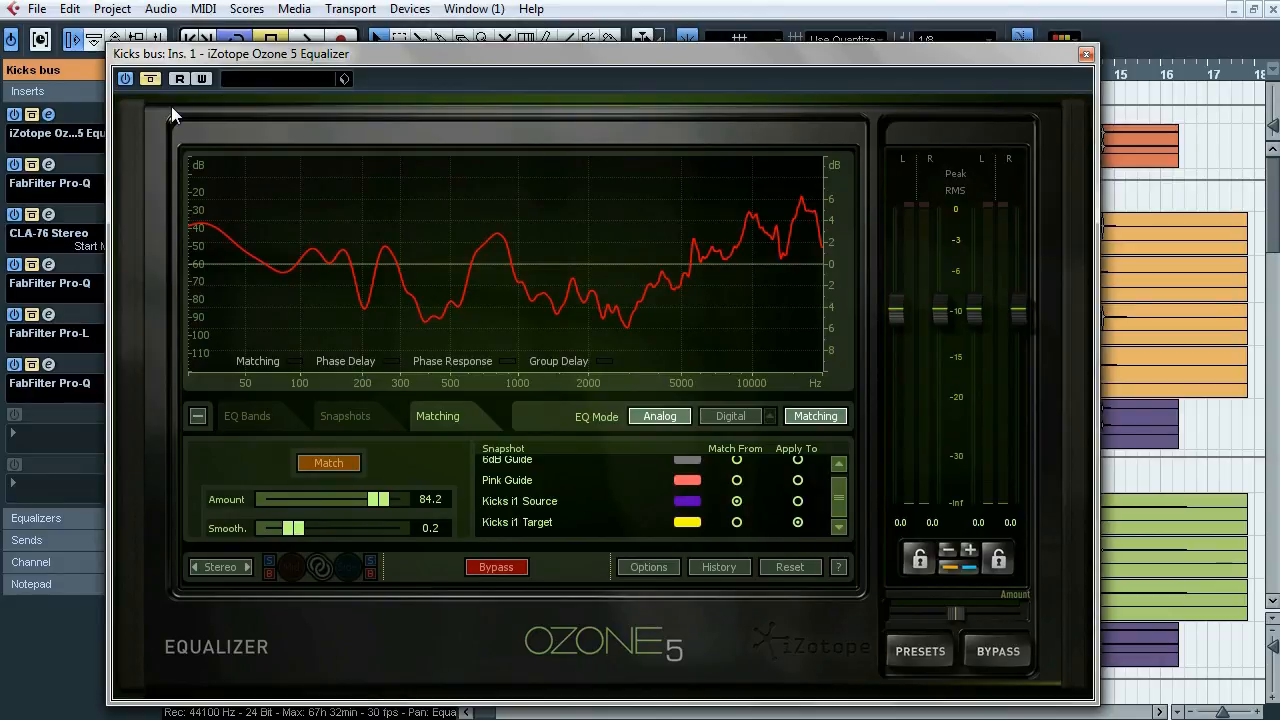
{"action": "key", "text": "space"}
{"action": "left_click", "coordinate": [151, 83]}
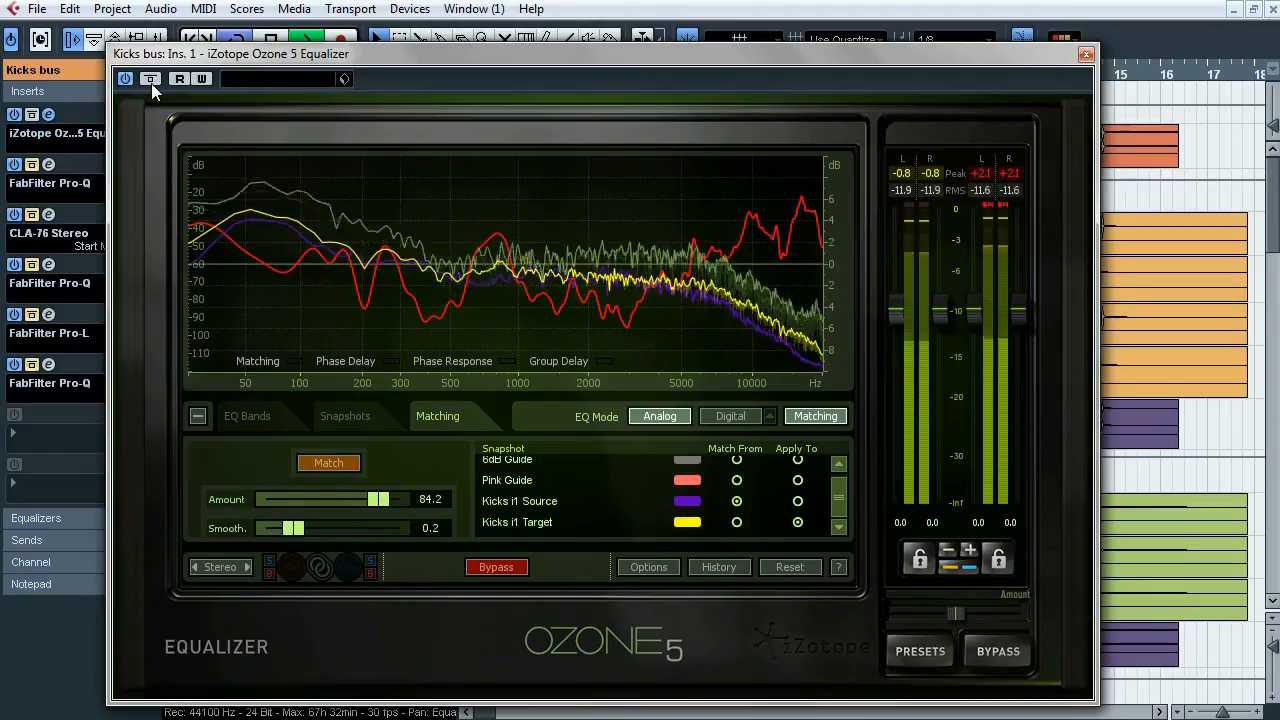
{"action": "left_click", "coordinate": [151, 83]}
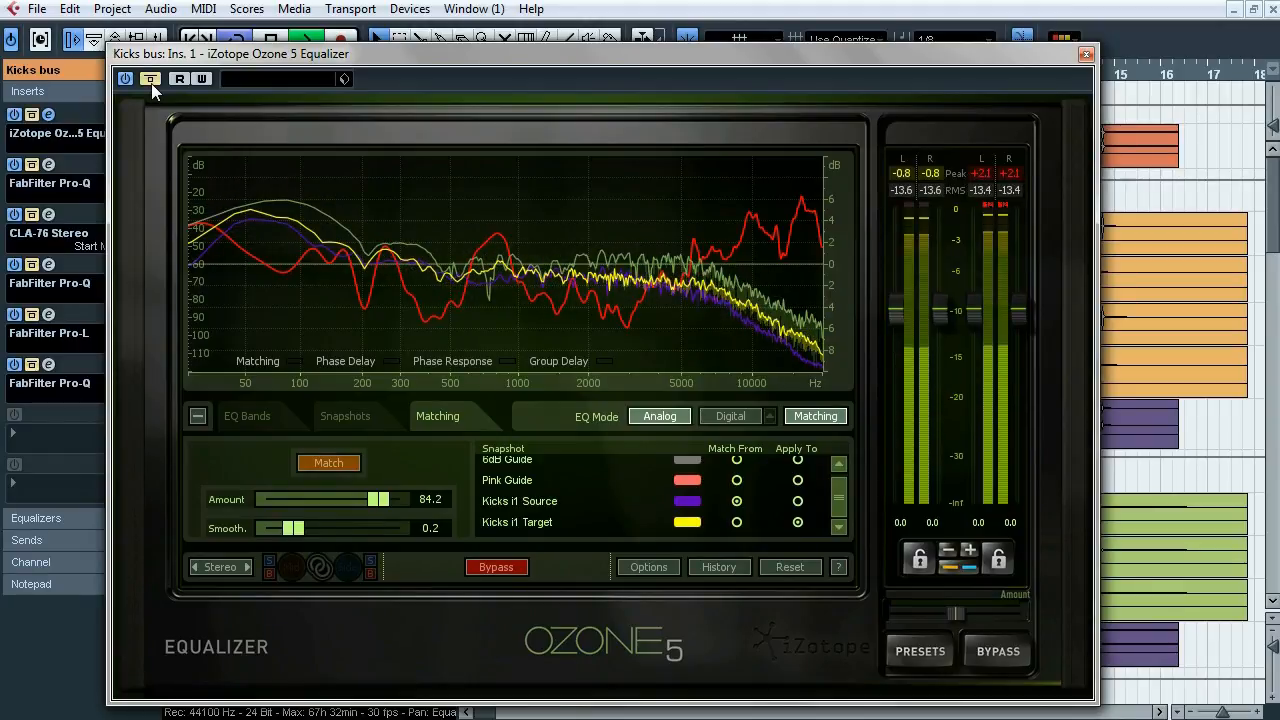
{"action": "left_click", "coordinate": [151, 83]}
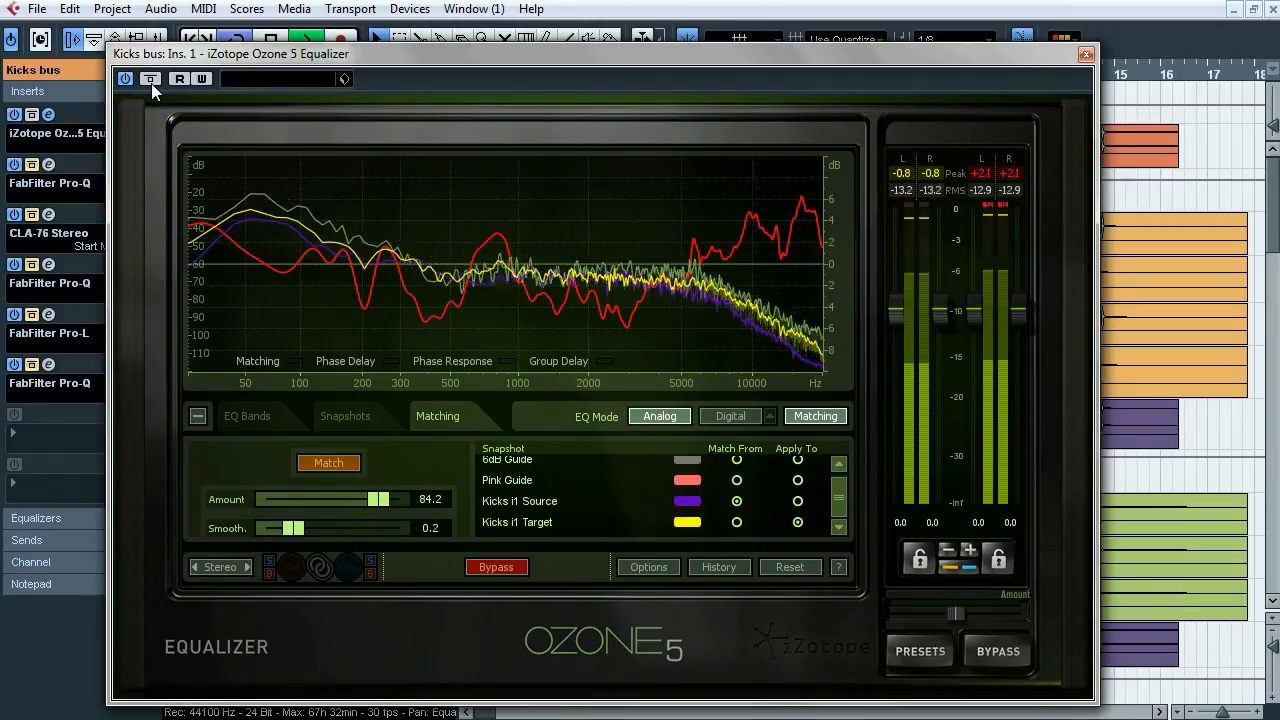
{"action": "left_click", "coordinate": [151, 83]}
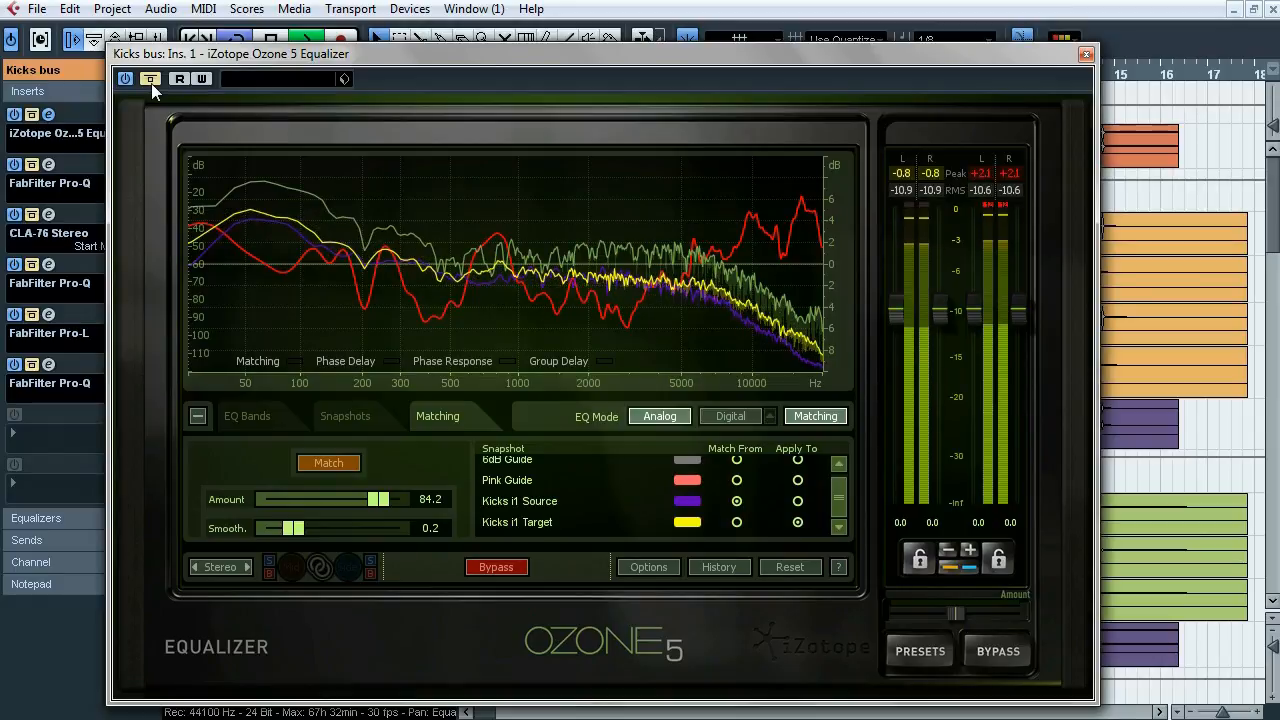
{"action": "left_click", "coordinate": [151, 83]}
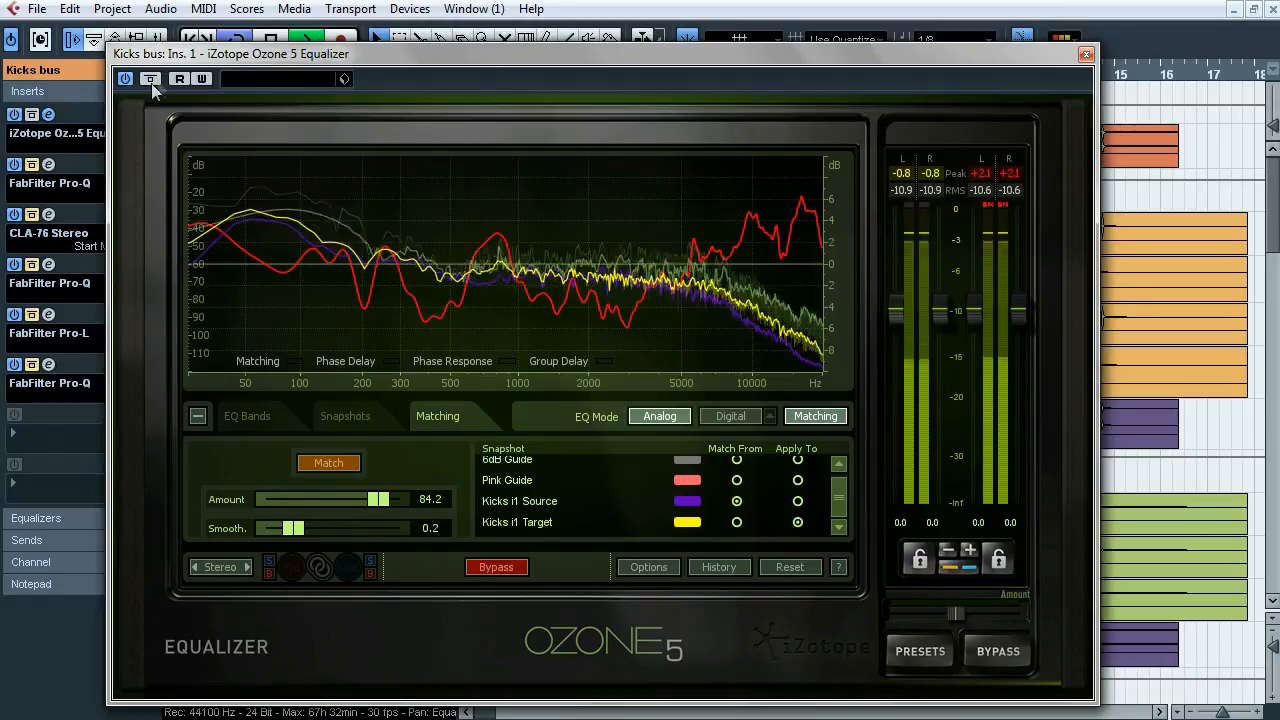
{"action": "left_click", "coordinate": [1086, 54]}
Step: Open the insert 2 Pro-Q on Kicks bus, compare it against bypass during looped playback, and leave it active
{"action": "left_click", "coordinate": [49, 165]}
{"action": "left_click_drag", "start_coordinate": [366, 154], "coordinate": [357, 143]}
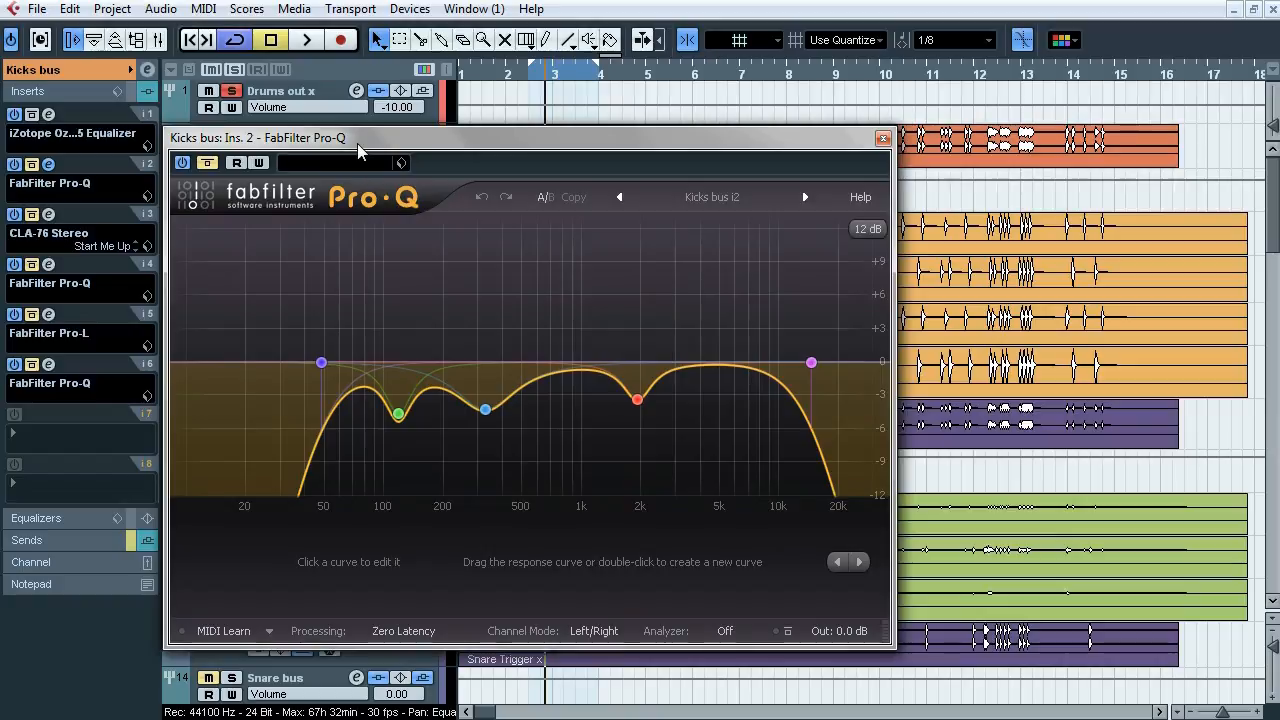
{"action": "key", "text": "space"}
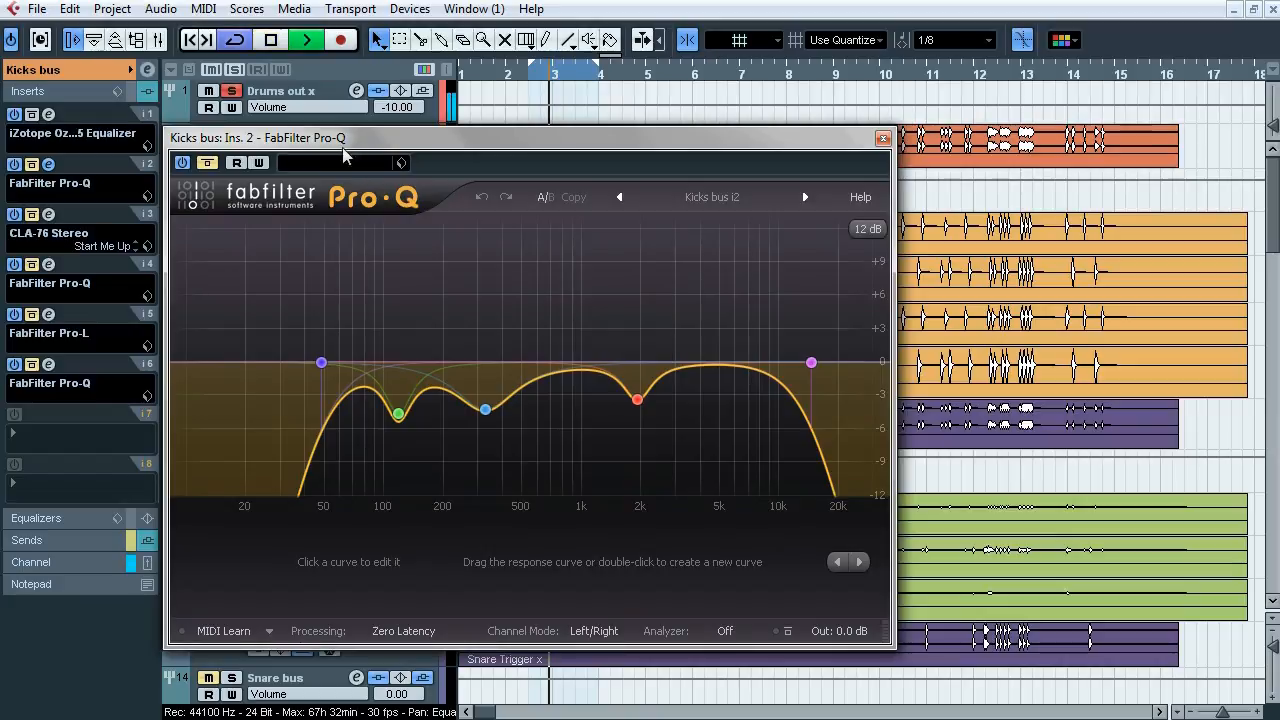
{"action": "left_click", "coordinate": [212, 164]}
{"action": "left_click", "coordinate": [212, 164]}
{"action": "left_click", "coordinate": [212, 164]}
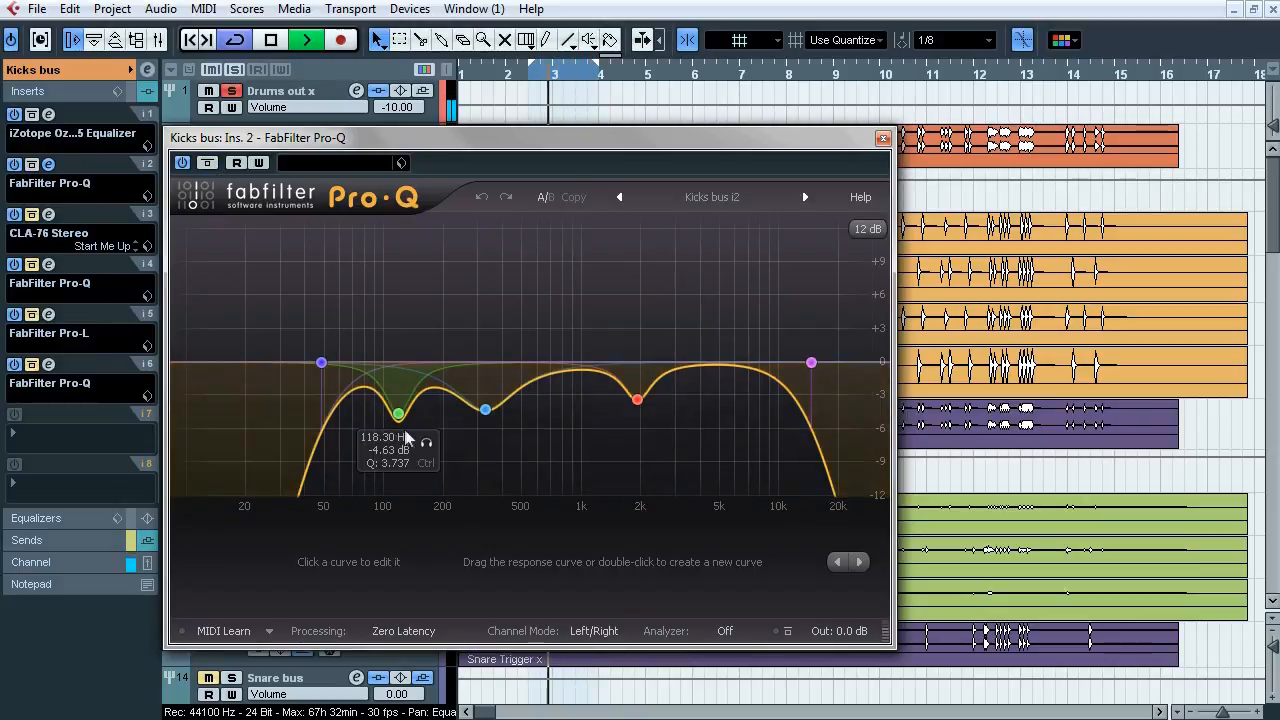
Step: Audition all five bands of the insert 2 Pro-Q in solo one at a time, stop playback, and close the plug-in
{"action": "left_click", "coordinate": [425, 446]}
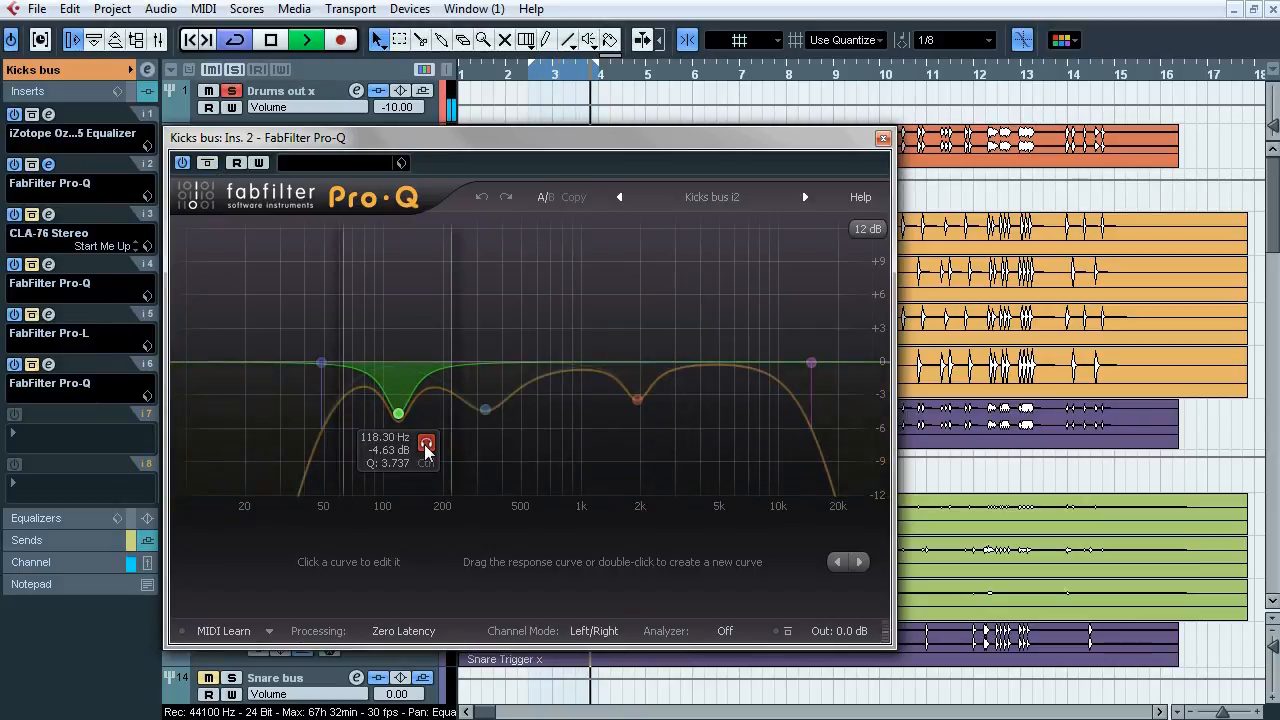
{"action": "left_click", "coordinate": [350, 331]}
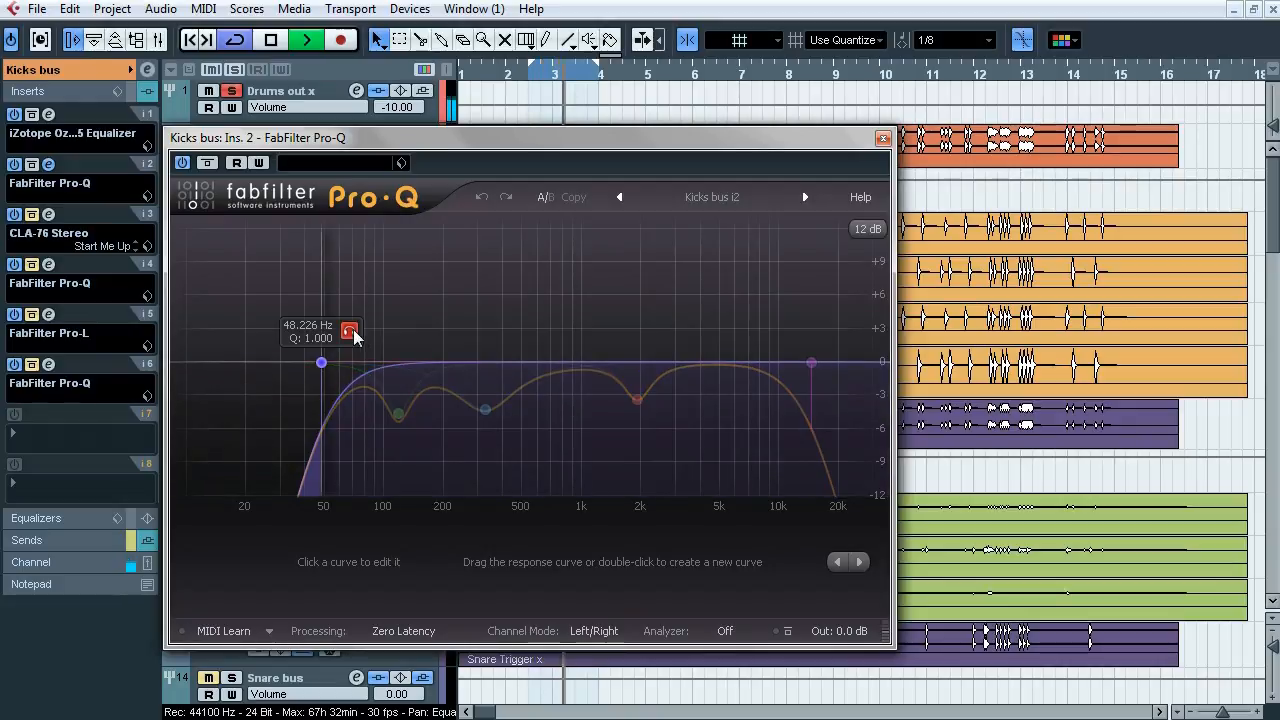
{"action": "left_click", "coordinate": [513, 441]}
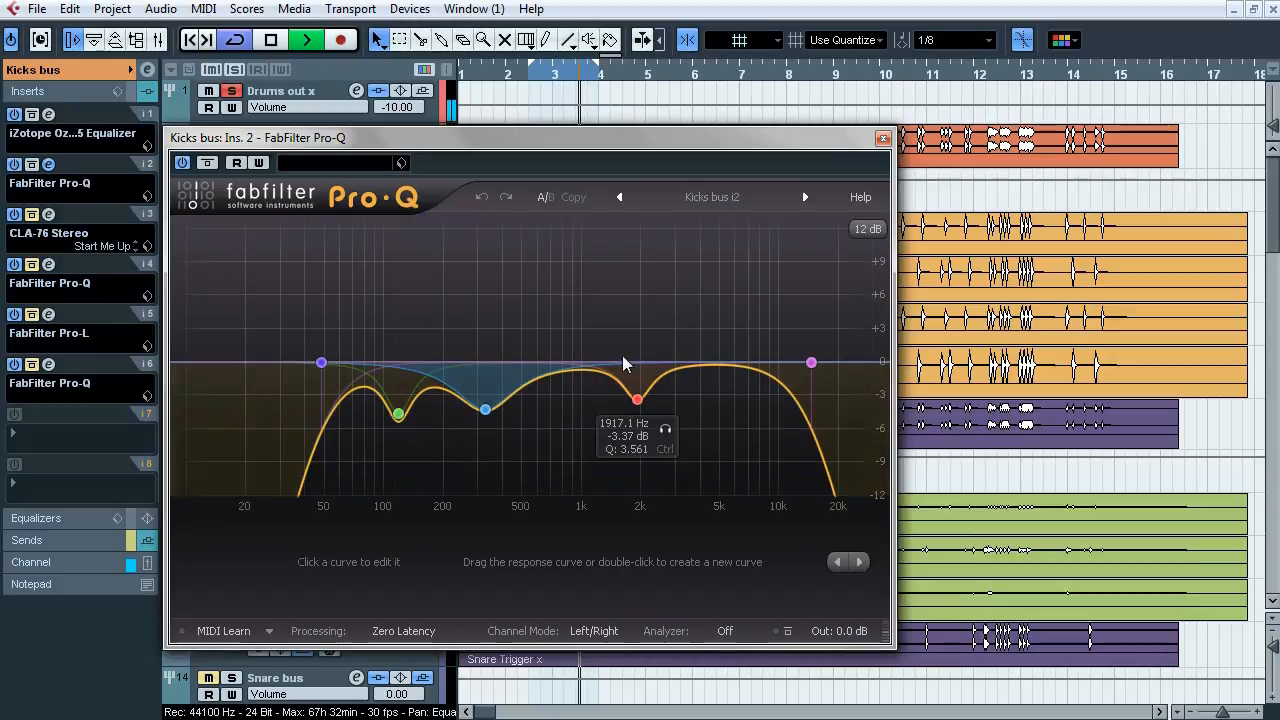
{"action": "left_click", "coordinate": [665, 430]}
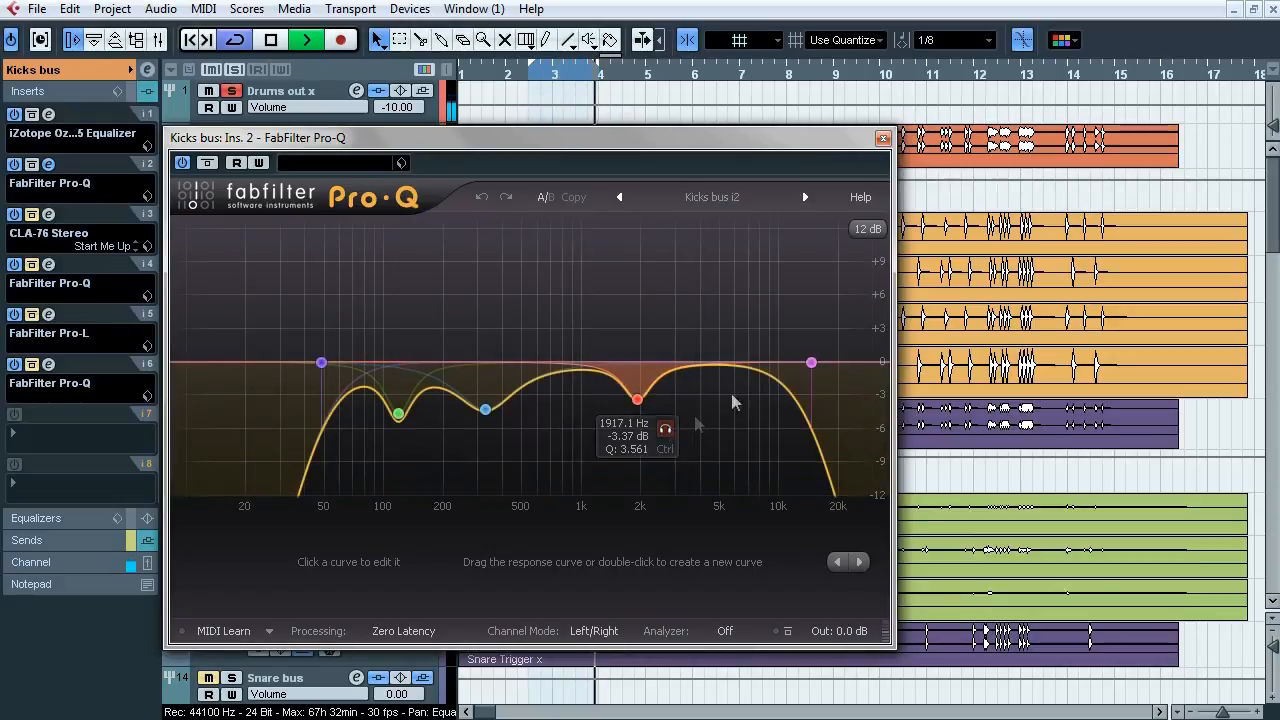
{"action": "left_click", "coordinate": [840, 332]}
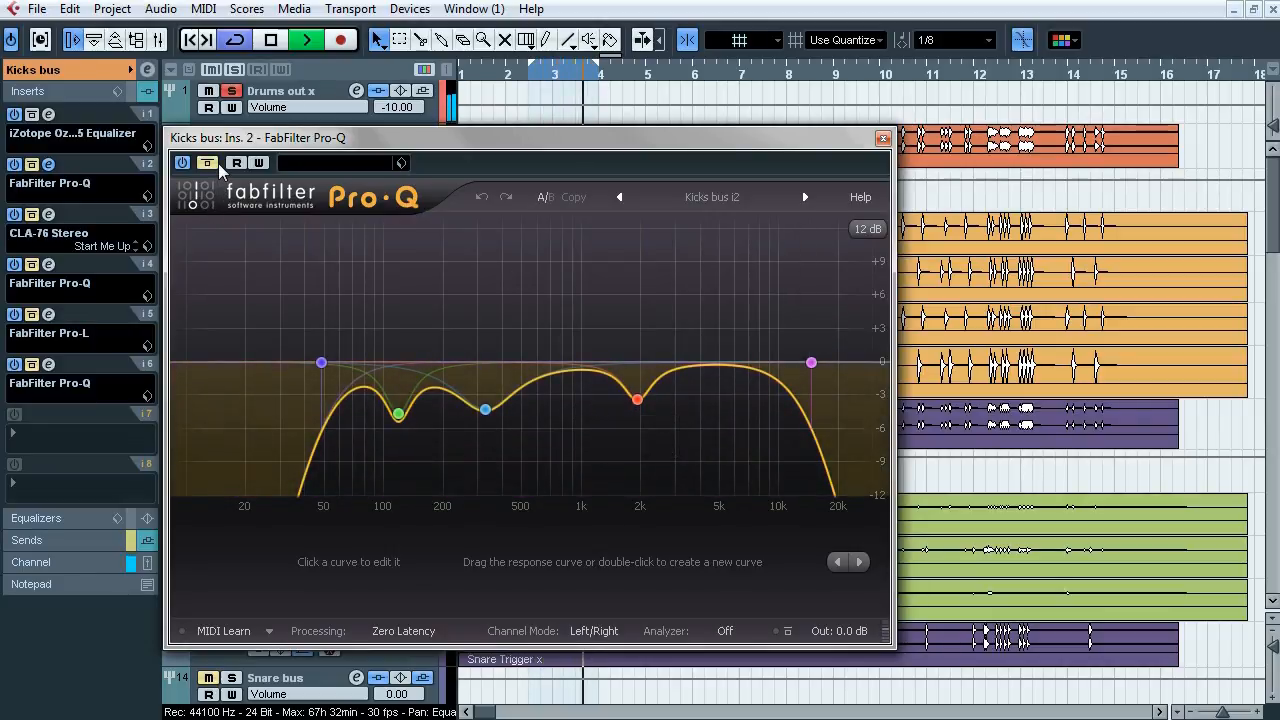
{"action": "key", "text": "space"}
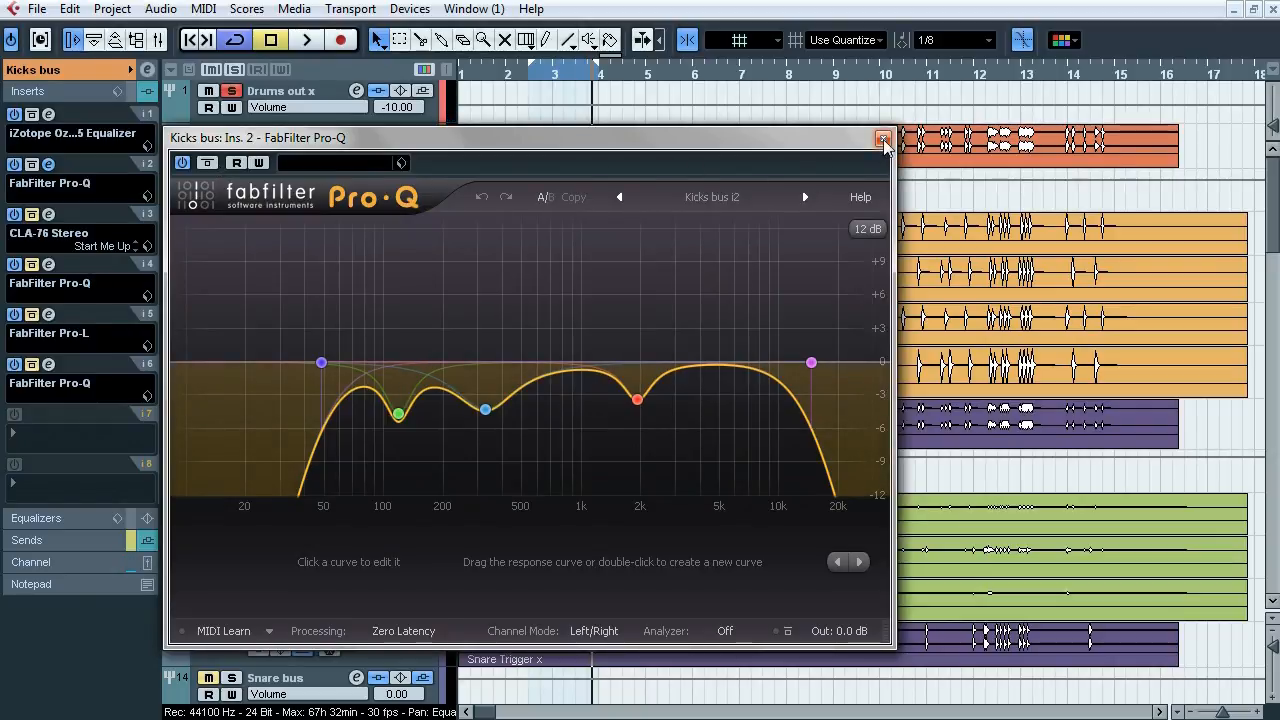
{"action": "left_click", "coordinate": [882, 139]}
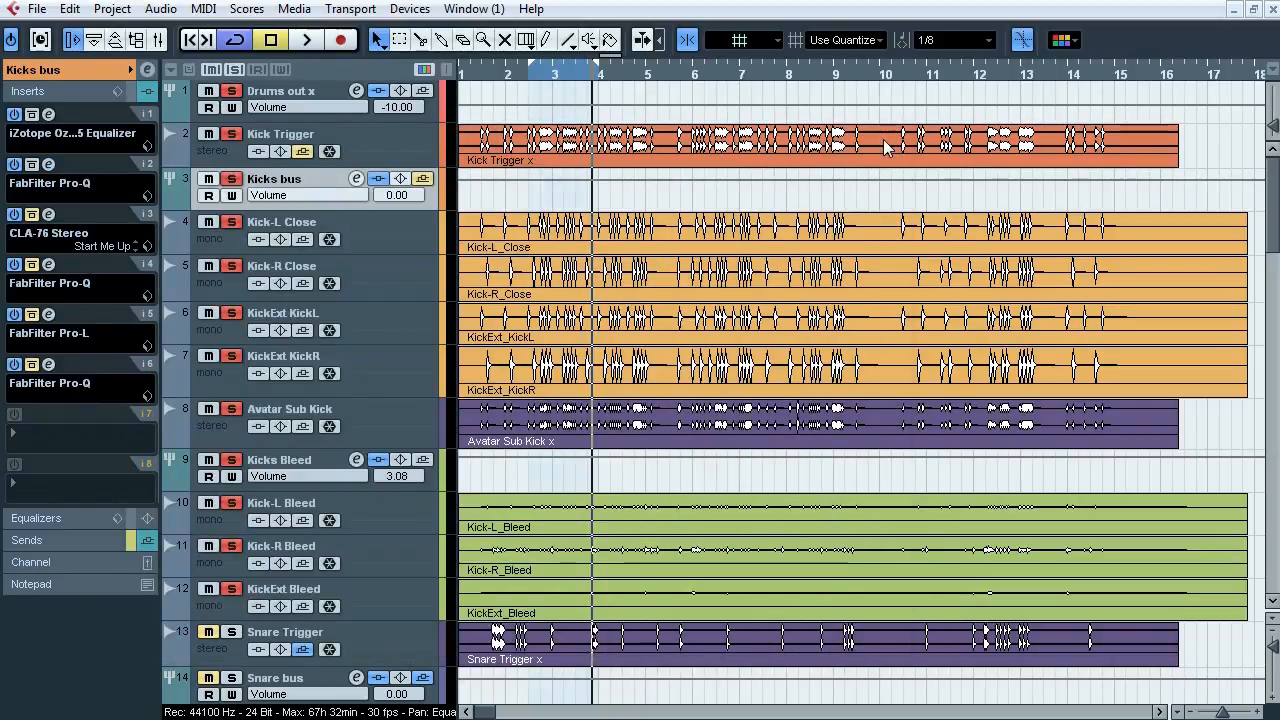
Step: Compare the insert 3 CLA-76 Stereo compressor on Kicks bus against bypass during playback, leave it active, and close it
{"action": "left_click", "coordinate": [48, 214]}
{"action": "left_click_drag", "start_coordinate": [517, 55], "coordinate": [477, 127]}
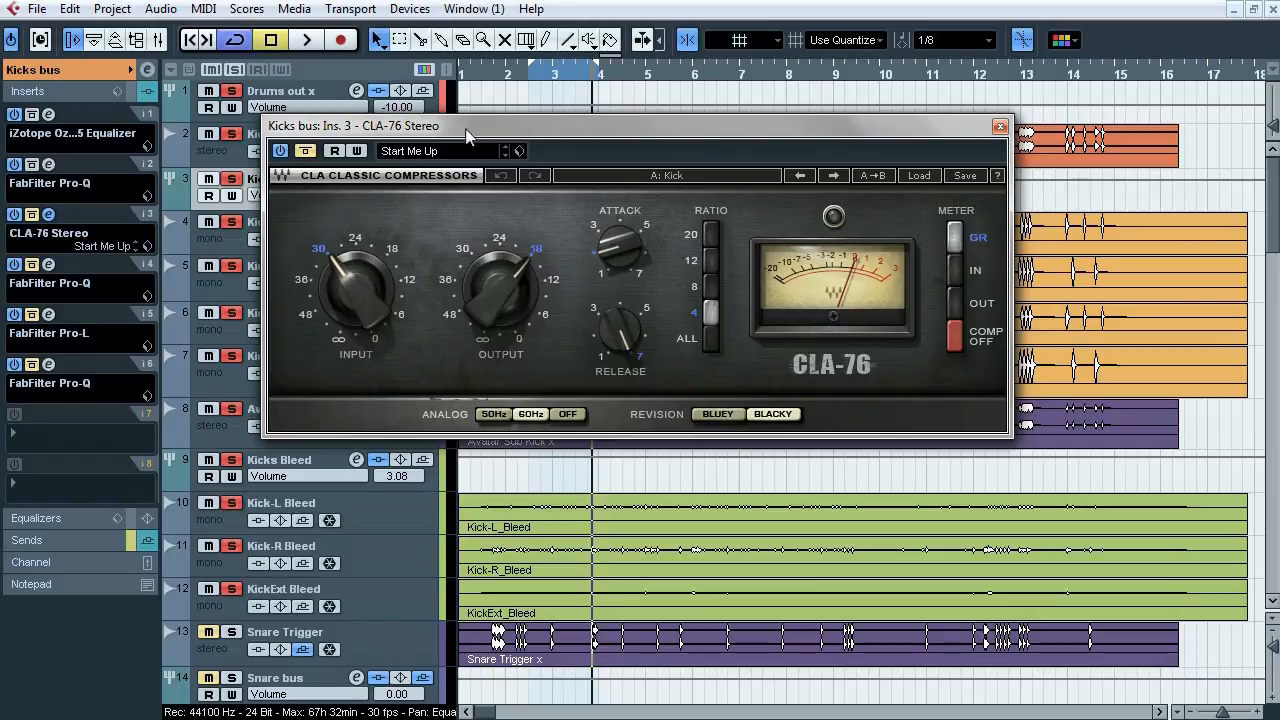
{"action": "key", "text": "space"}
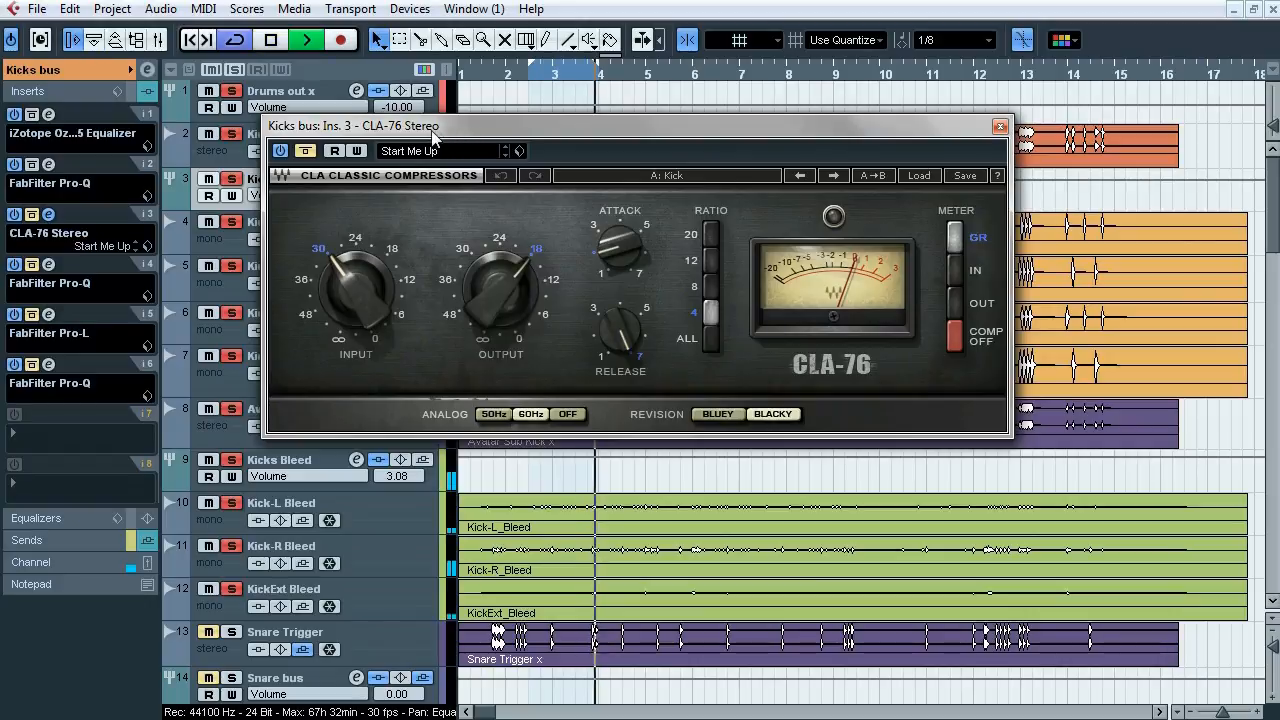
{"action": "left_click", "coordinate": [311, 155]}
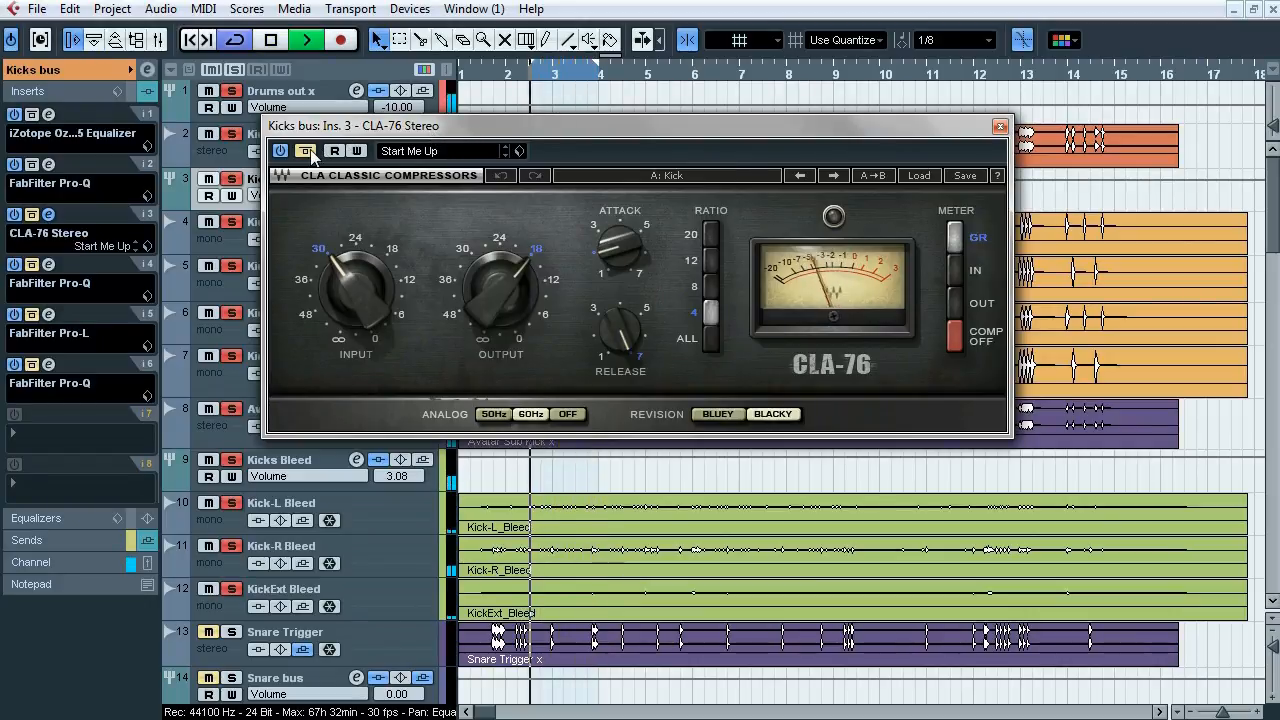
{"action": "left_click", "coordinate": [307, 156]}
{"action": "left_click", "coordinate": [307, 154]}
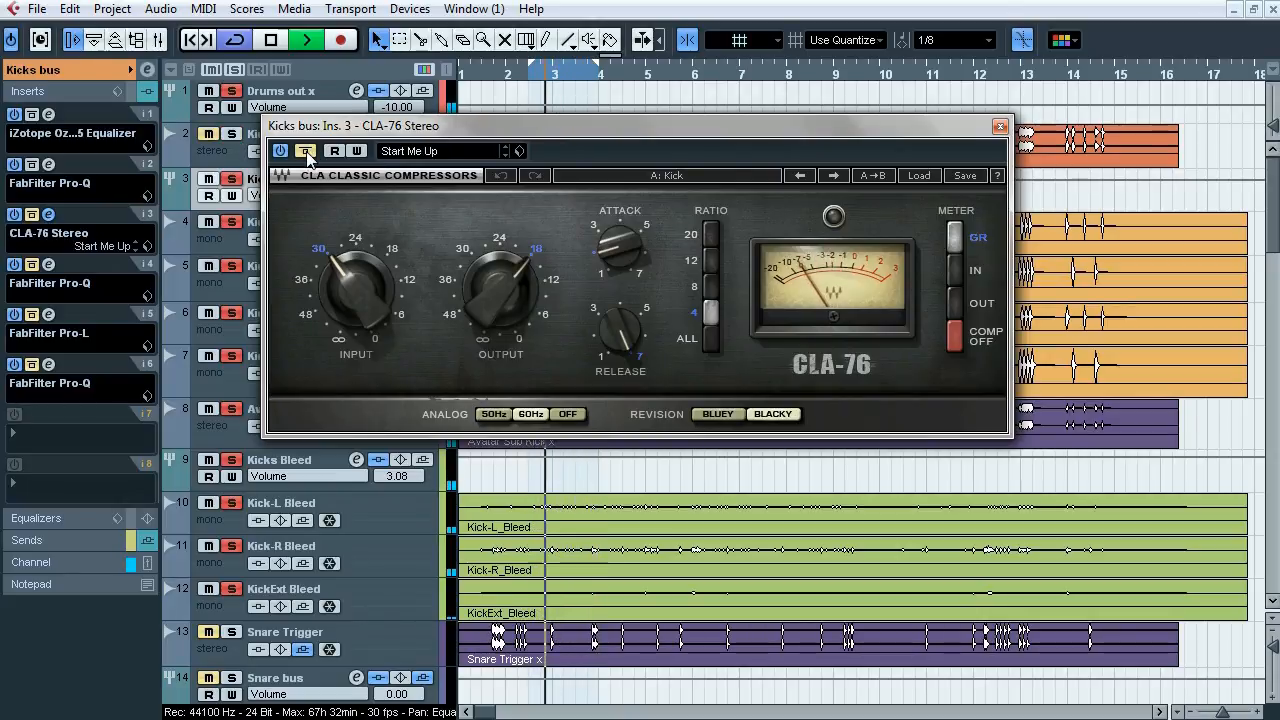
{"action": "left_click", "coordinate": [307, 152]}
{"action": "key", "text": "space"}
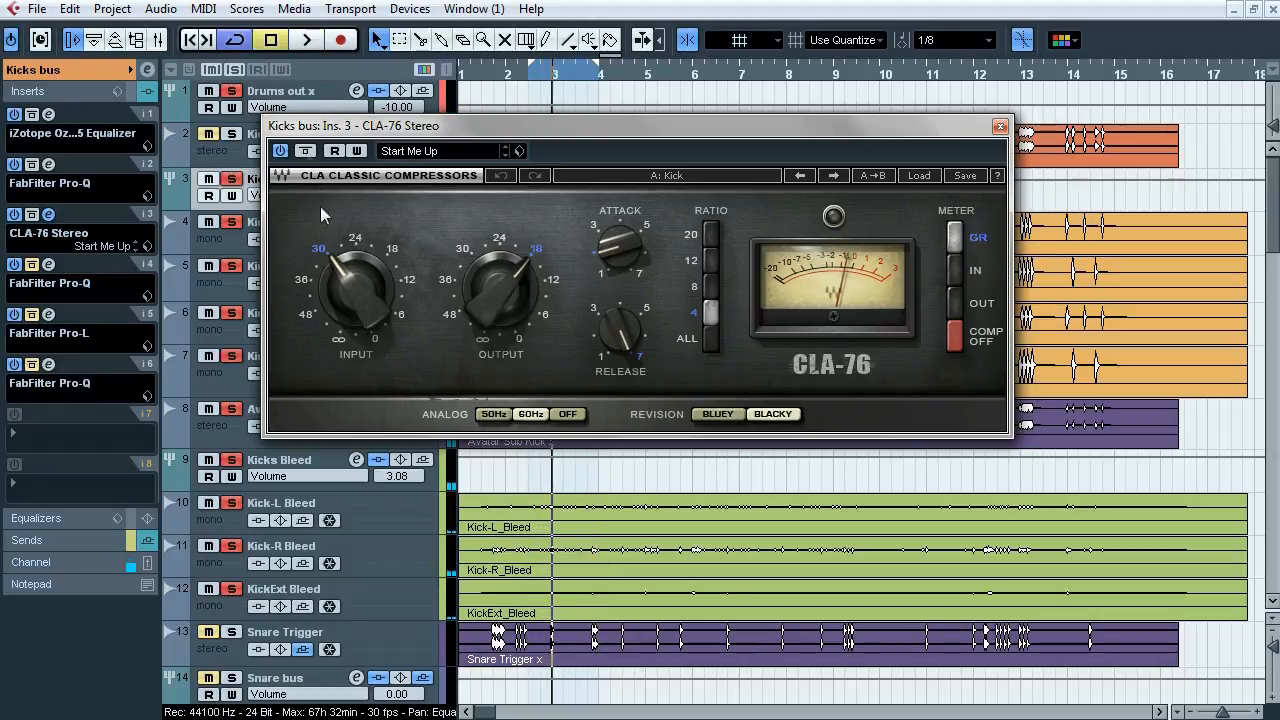
{"action": "left_click", "coordinate": [1000, 127]}
Step: Activate the insert 4 Pro-Q on Kicks bus during playback and audition its three lowest cut bands in solo
{"action": "left_click", "coordinate": [57, 268]}
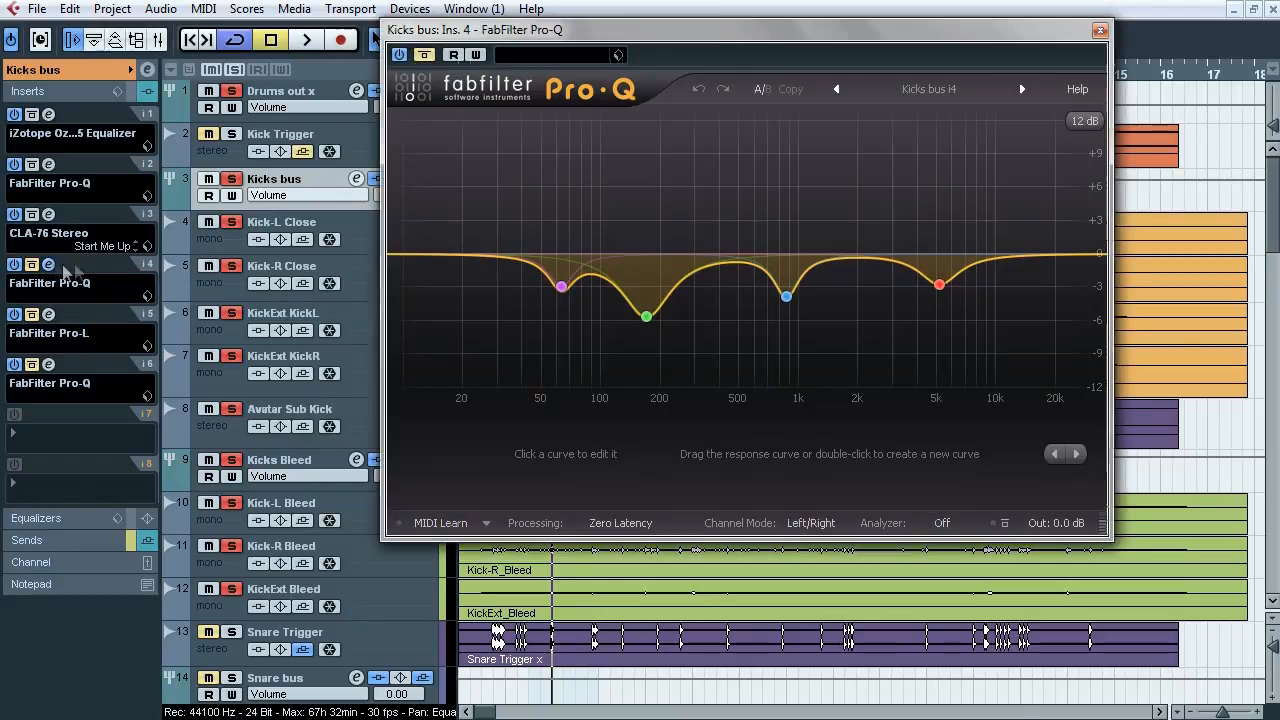
{"action": "left_click_drag", "start_coordinate": [553, 18], "coordinate": [510, 80]}
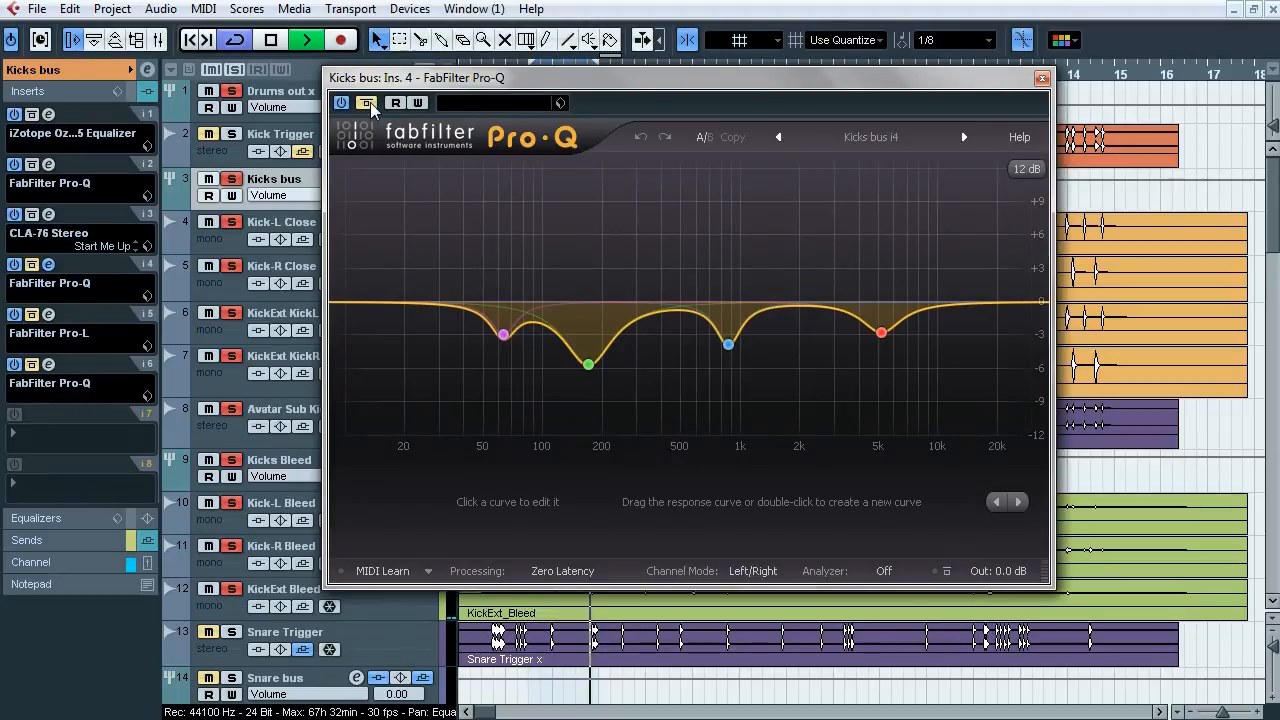
{"action": "mouse_move", "coordinate": [503, 334]}
{"action": "left_click", "coordinate": [530, 365]}
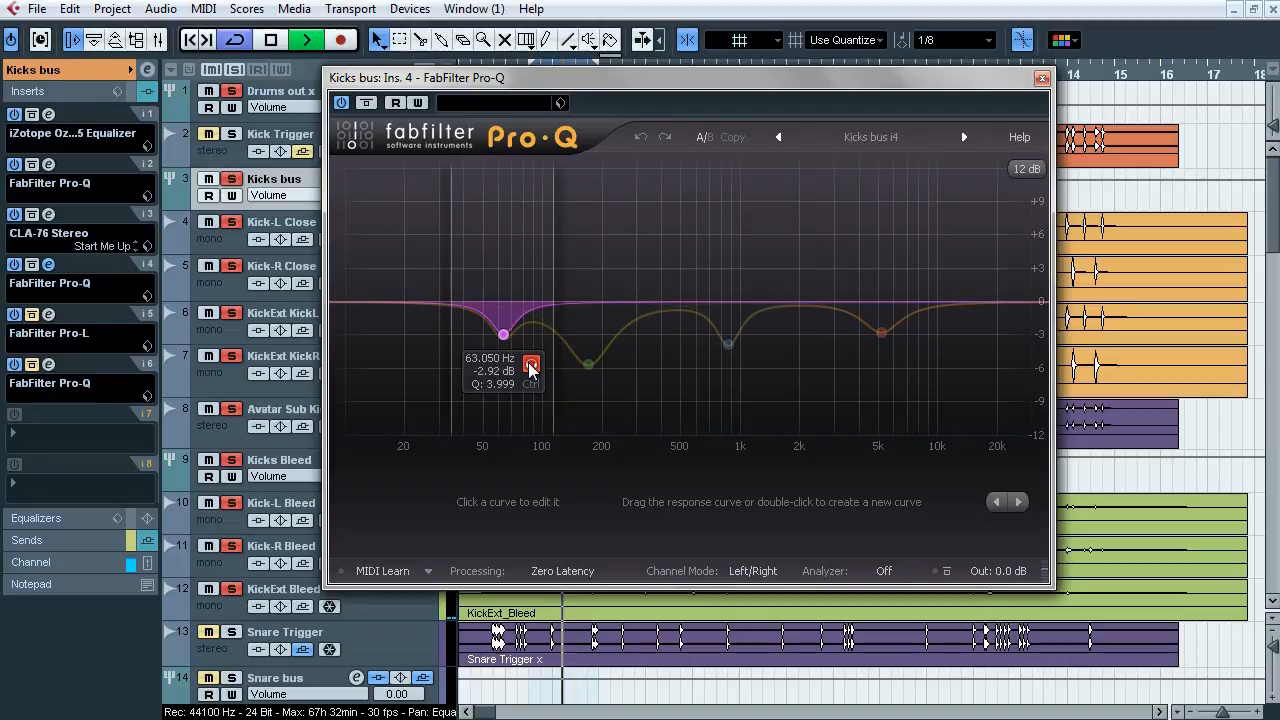
{"action": "mouse_move", "coordinate": [588, 364]}
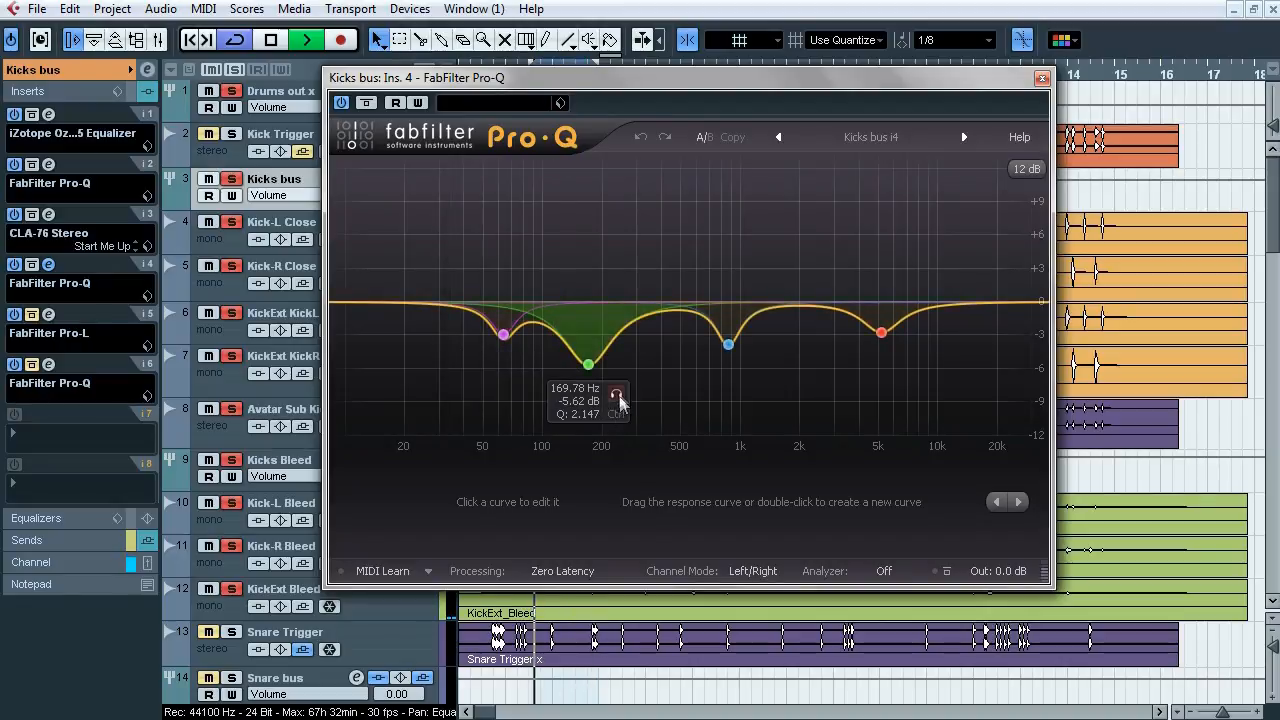
{"action": "left_click", "coordinate": [616, 395]}
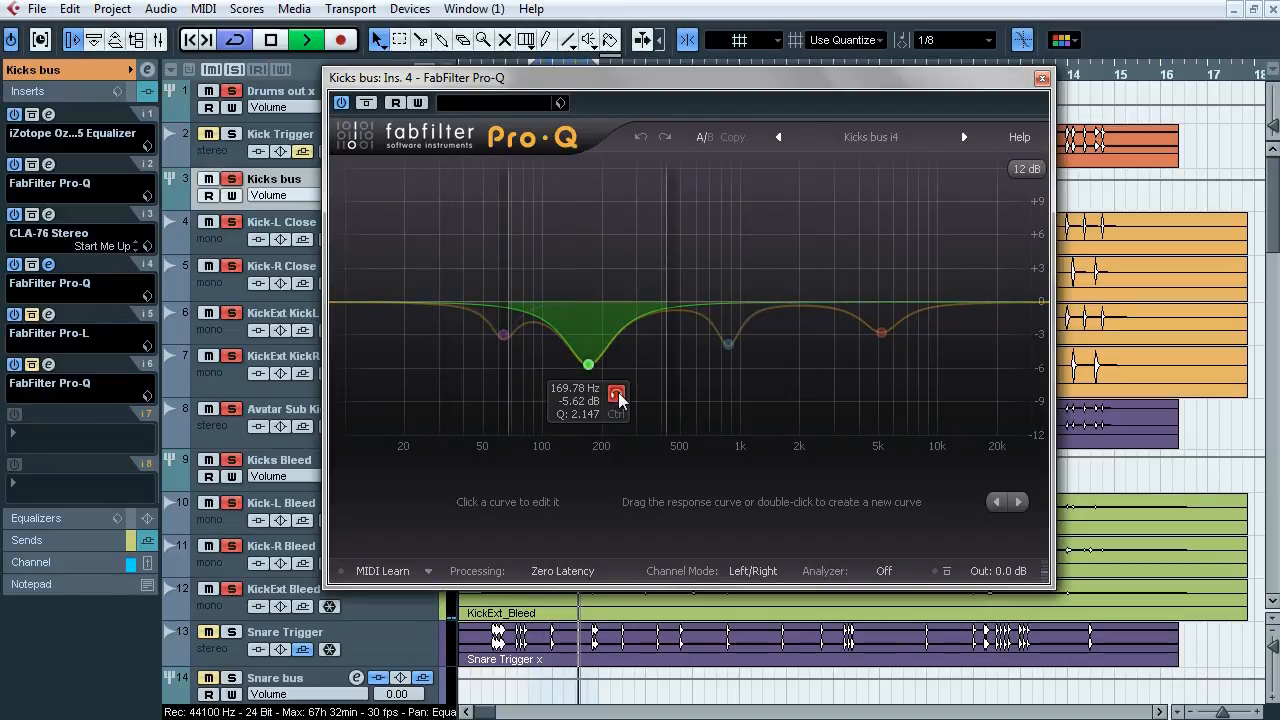
{"action": "mouse_move", "coordinate": [728, 344]}
{"action": "left_click", "coordinate": [756, 374]}
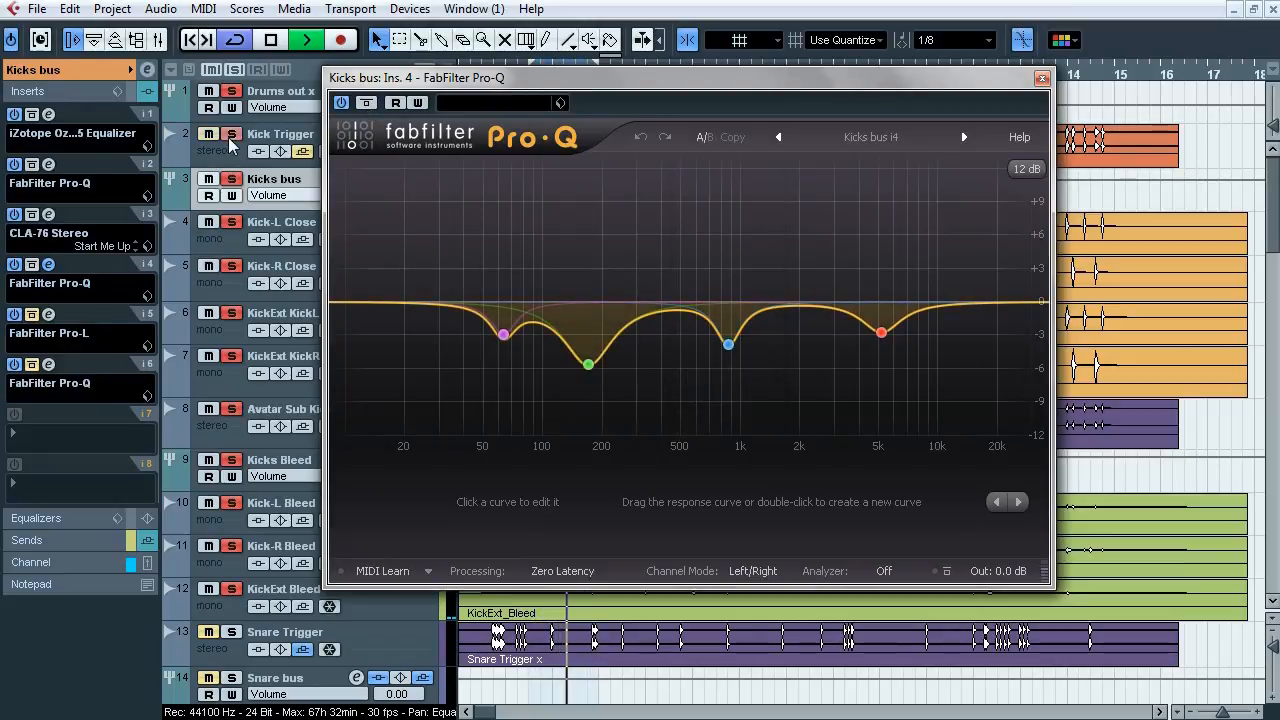
Step: Compare the insert 4 Pro-Q against bypass, leave it active, stop playback, and close the plug-in
{"action": "left_click", "coordinate": [367, 104]}
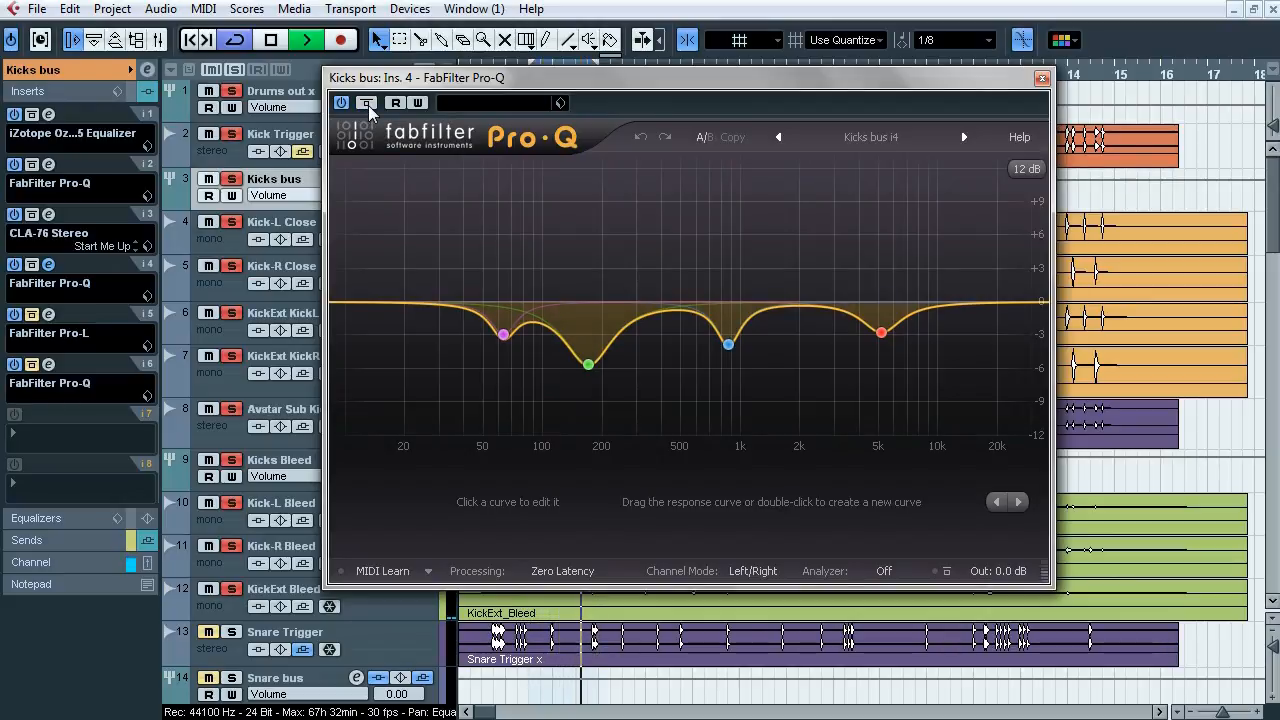
{"action": "key", "text": "space"}
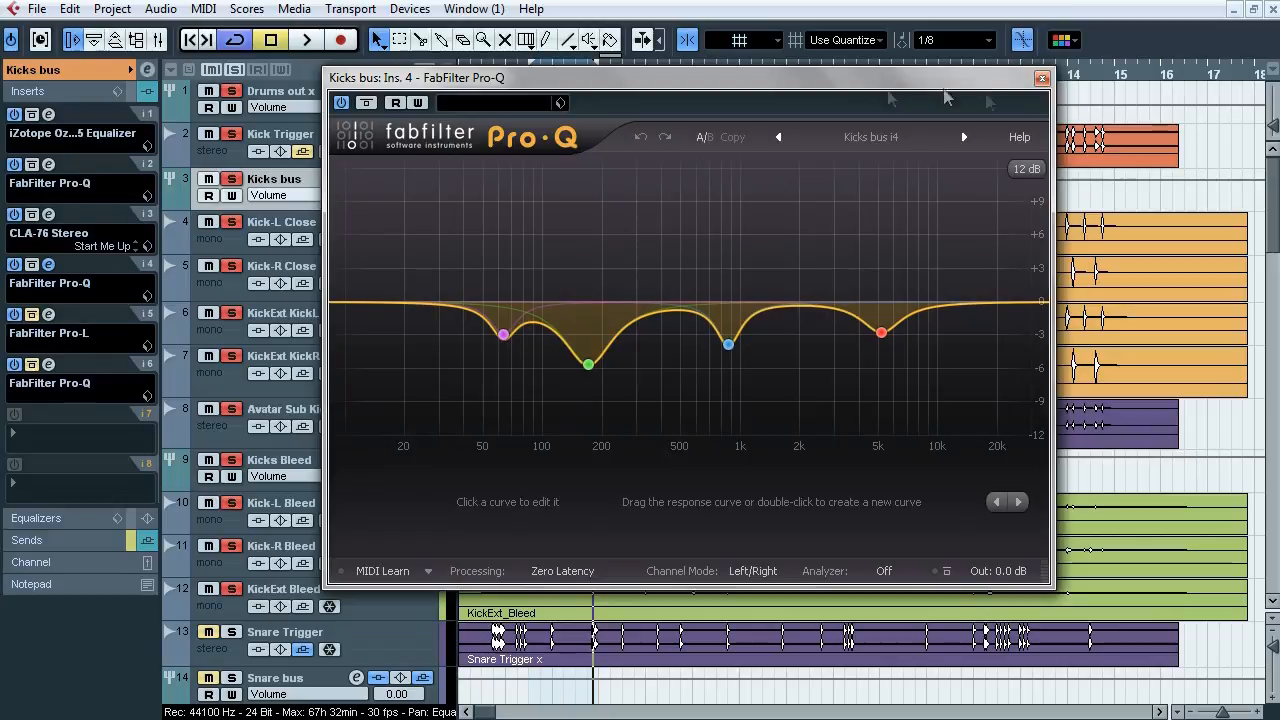
{"action": "left_click", "coordinate": [1042, 78]}
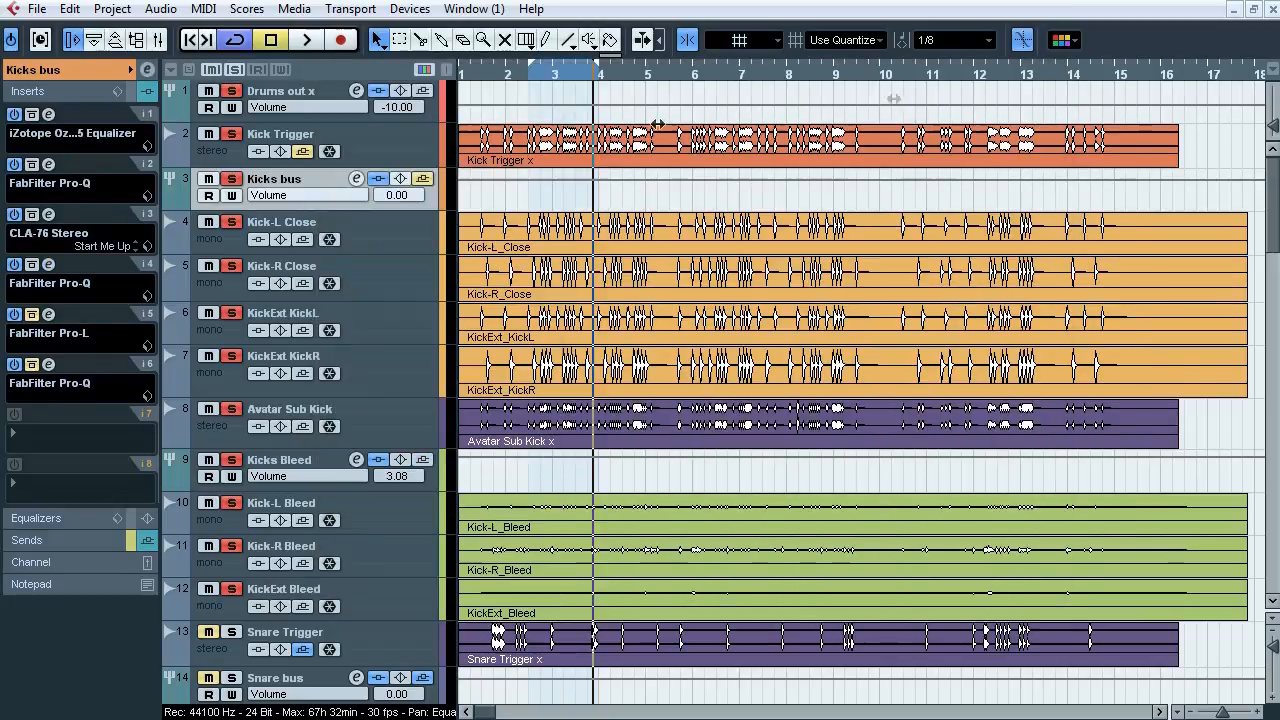
Step: Open the insert 5 Pro-L limiter on Kicks bus, compare it against bypass during playback, and unsolo Kick Trigger
{"action": "left_click", "coordinate": [49, 314]}
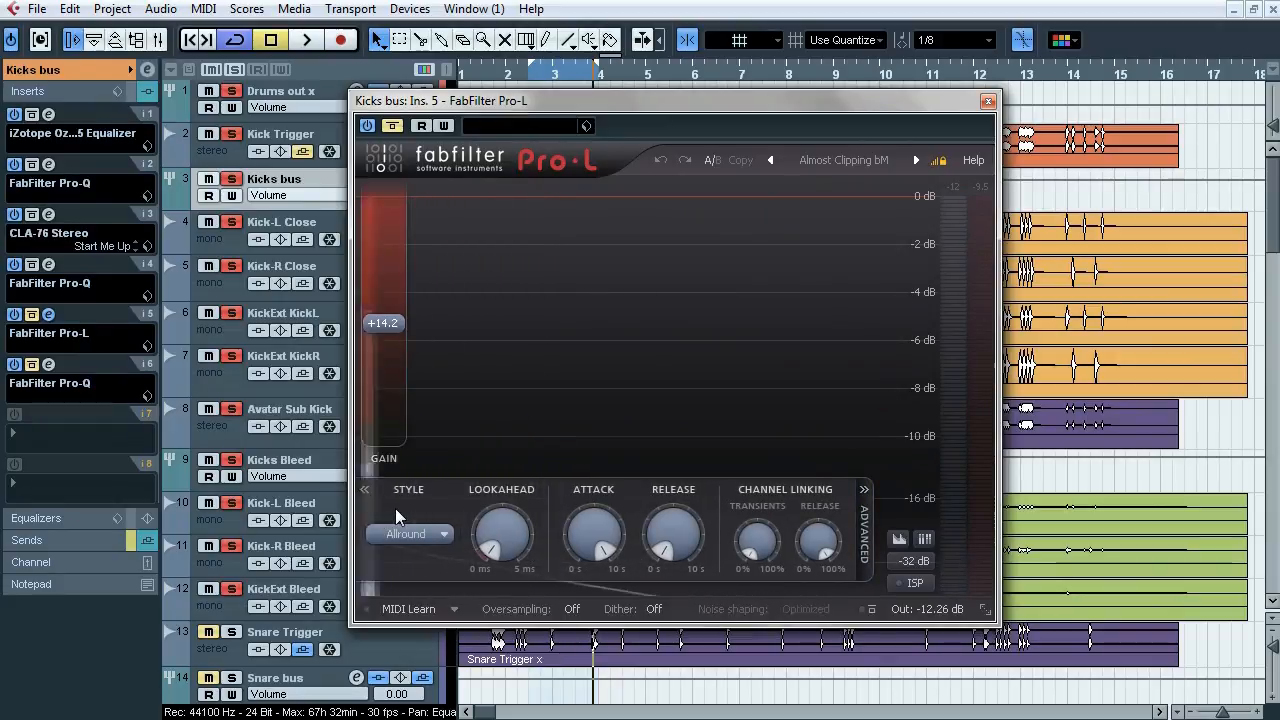
{"action": "key", "text": "space"}
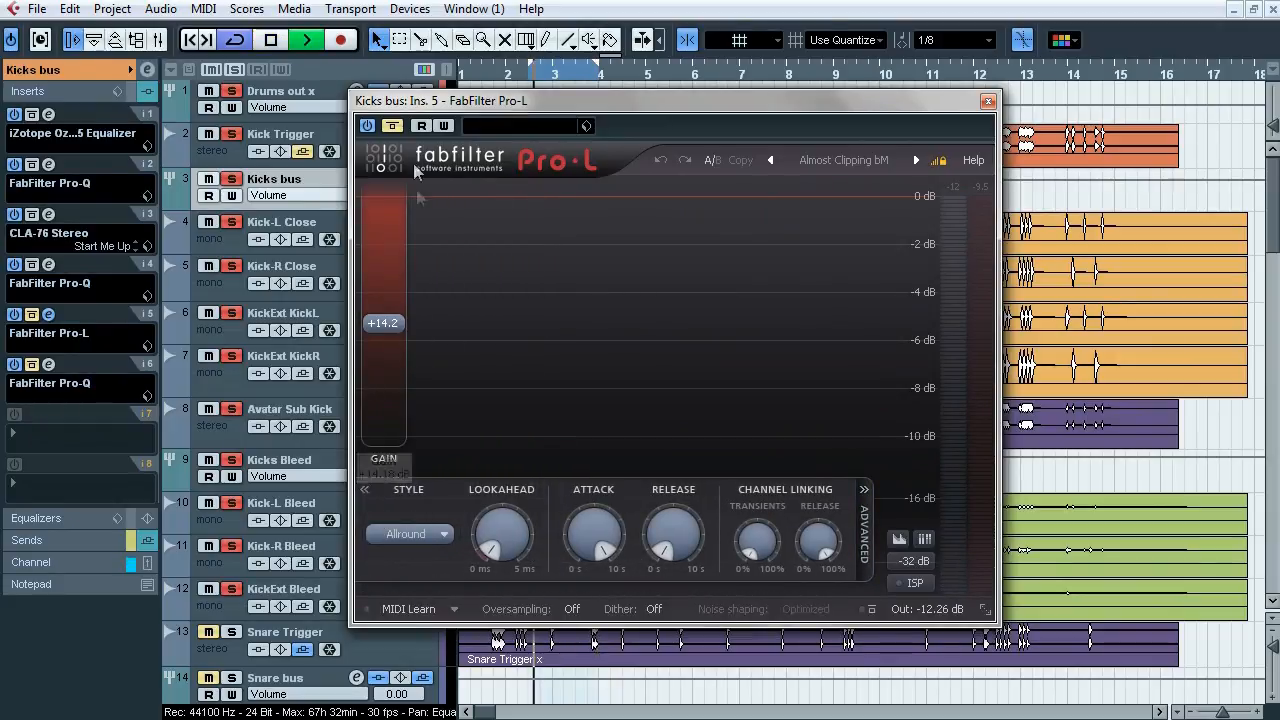
{"action": "left_click", "coordinate": [395, 126]}
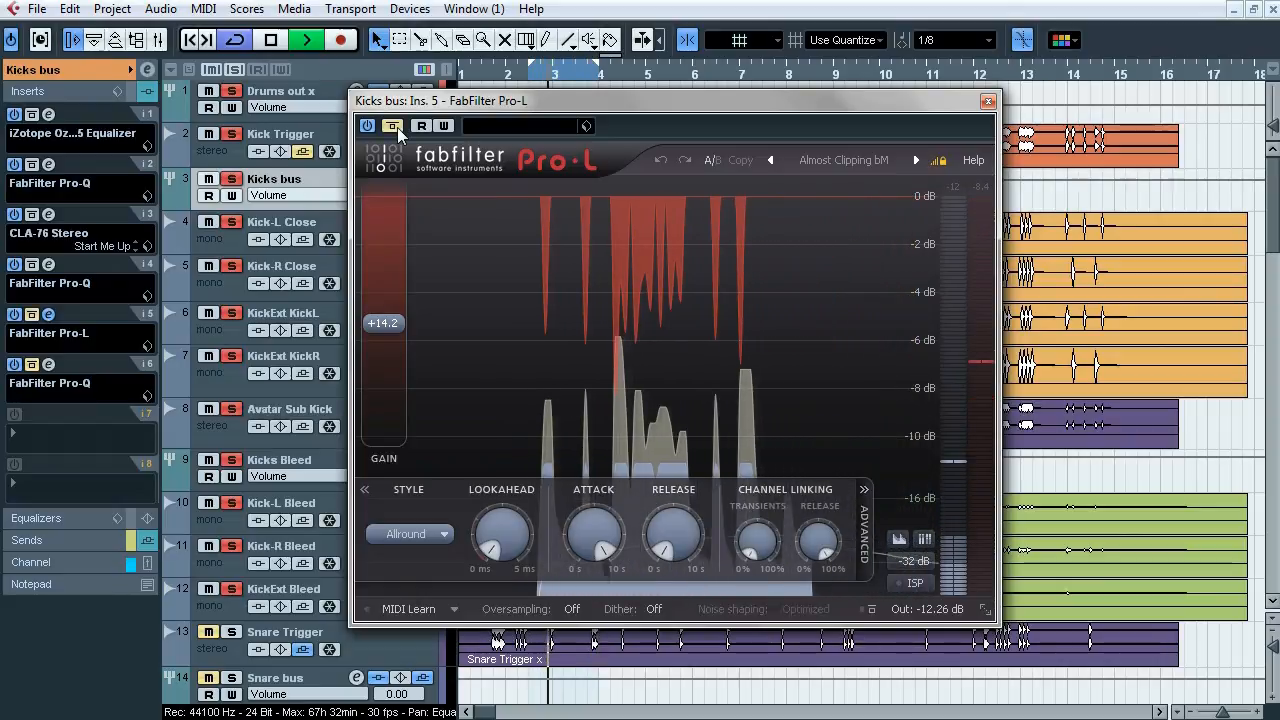
{"action": "left_click", "coordinate": [397, 128]}
{"action": "left_click", "coordinate": [236, 134]}
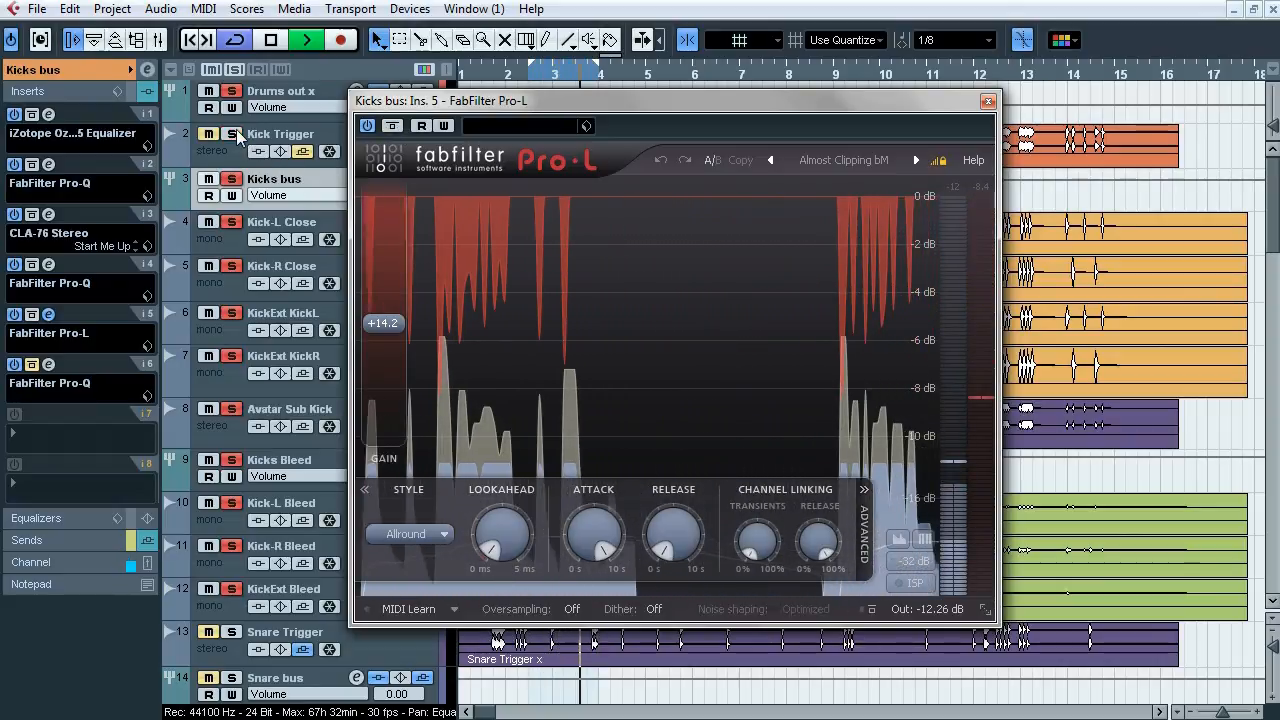
{"action": "left_click", "coordinate": [393, 127]}
Step: Compare the Pro-L against bypass with the Kicks bus channel meter shown, leave the limiter active, stop playback, and close the plug-in
{"action": "left_click", "coordinate": [52, 560]}
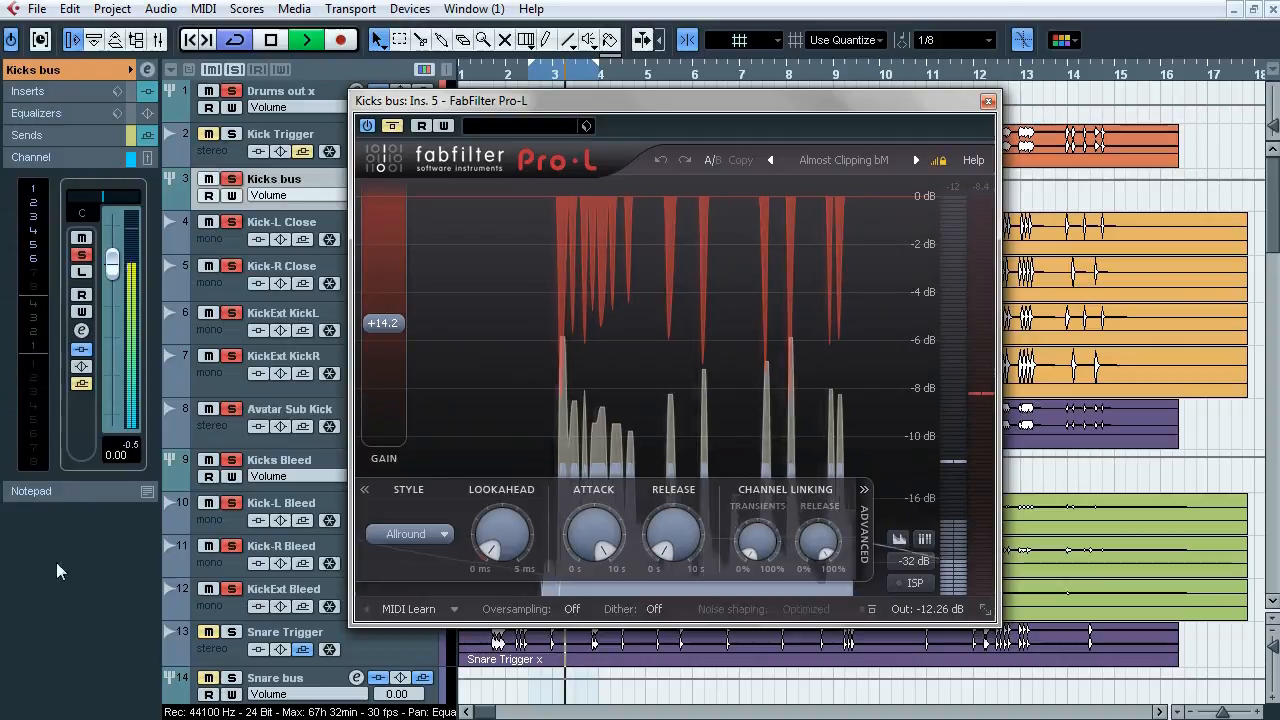
{"action": "left_click", "coordinate": [392, 127]}
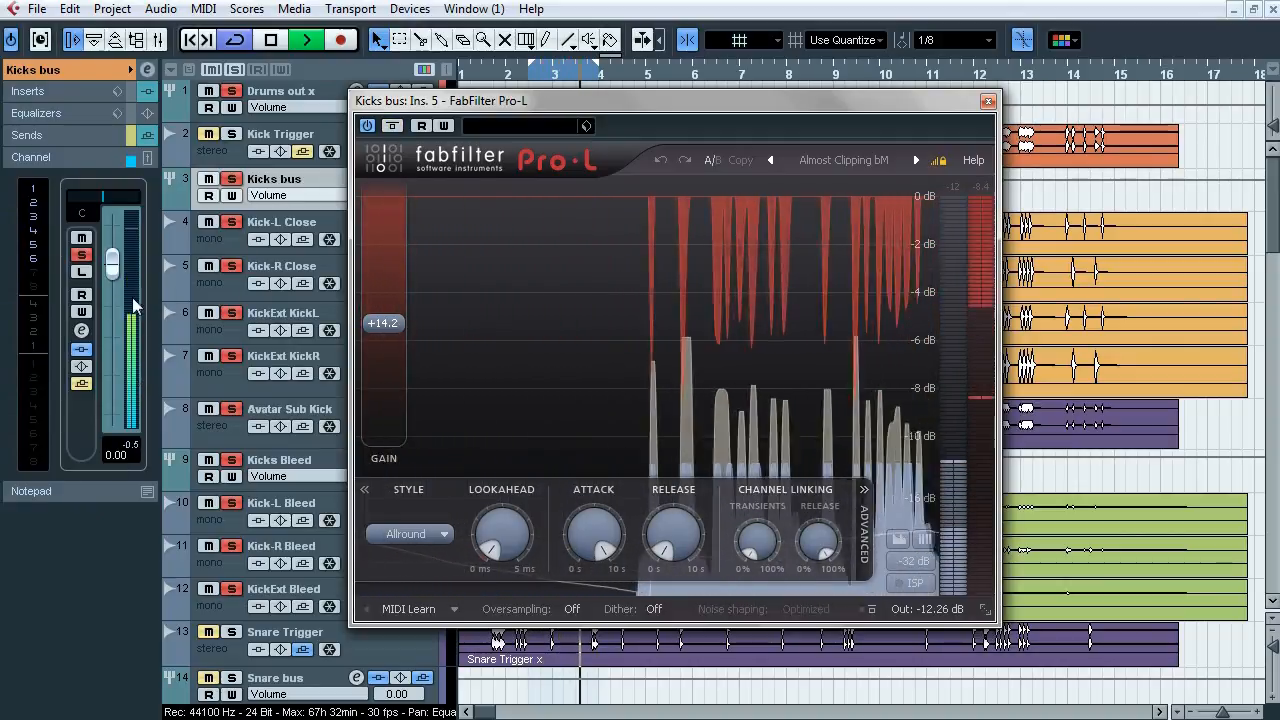
{"action": "left_click", "coordinate": [392, 127]}
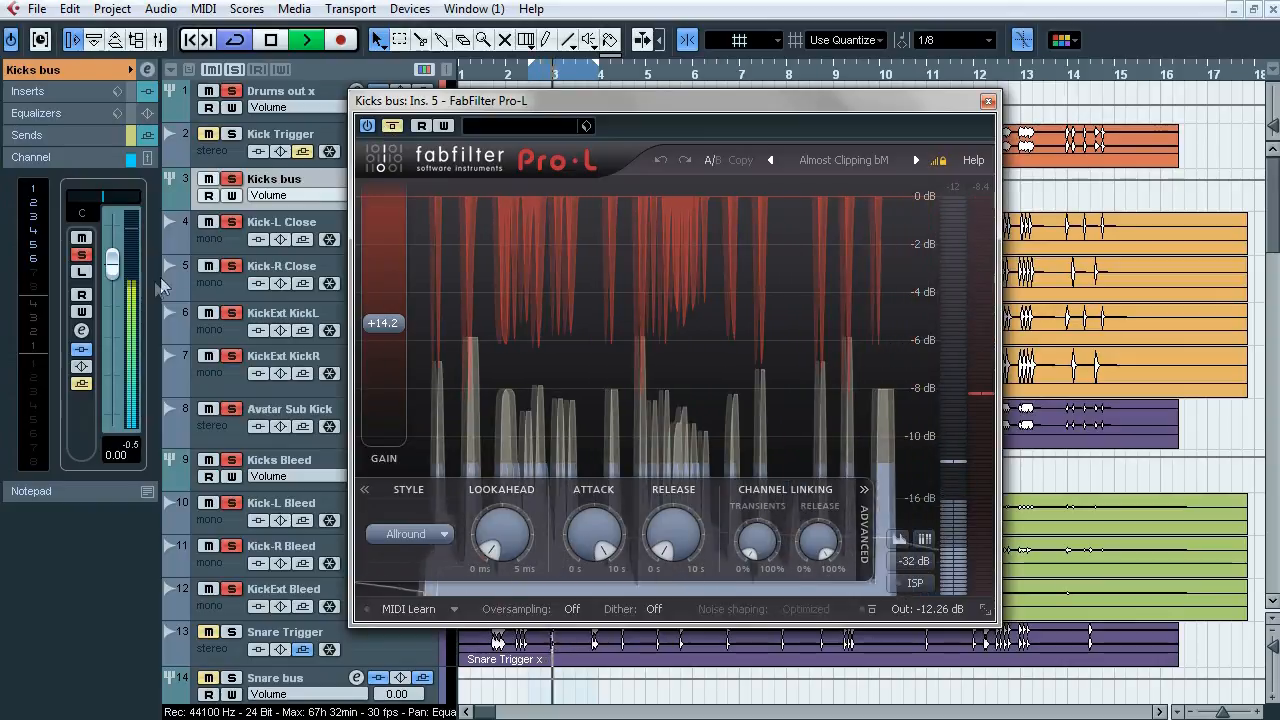
{"action": "left_click", "coordinate": [401, 128]}
{"action": "key", "text": "space"}
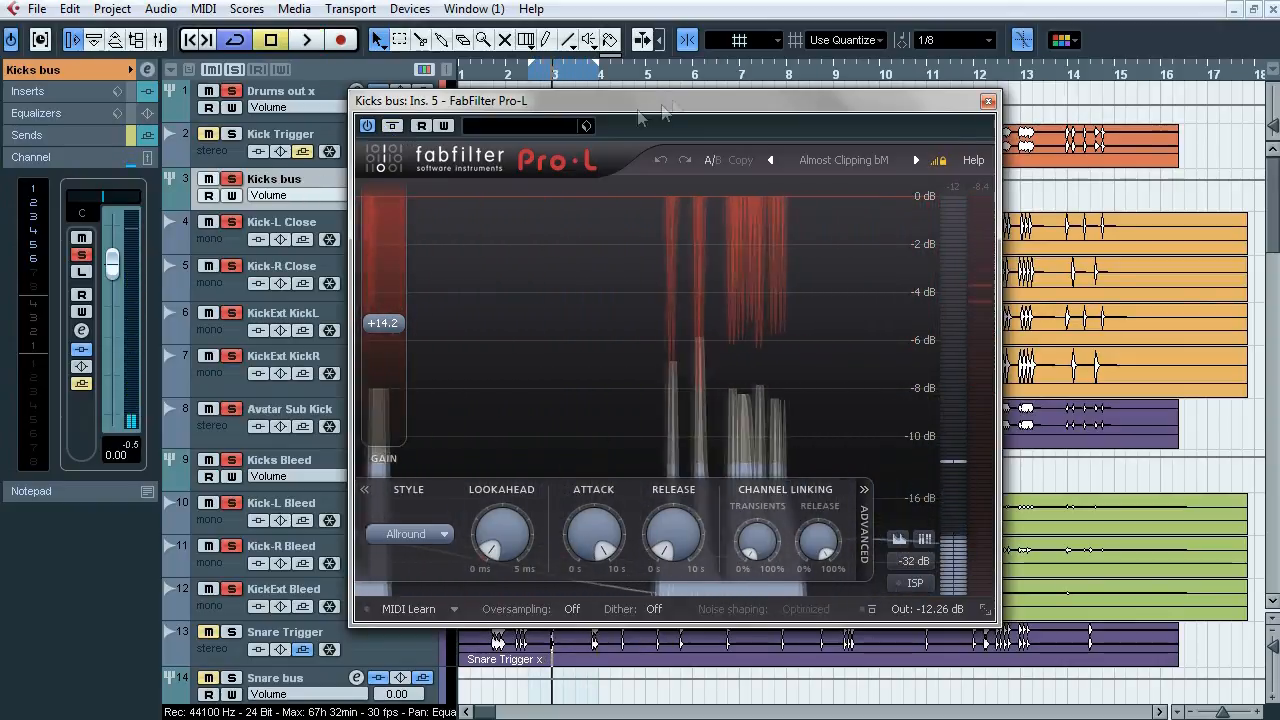
{"action": "left_click", "coordinate": [988, 101]}
Step: Show the Kicks bus inserts again and open the insert 6 Pro-Q to examine its EQ bands
{"action": "left_click", "coordinate": [59, 91]}
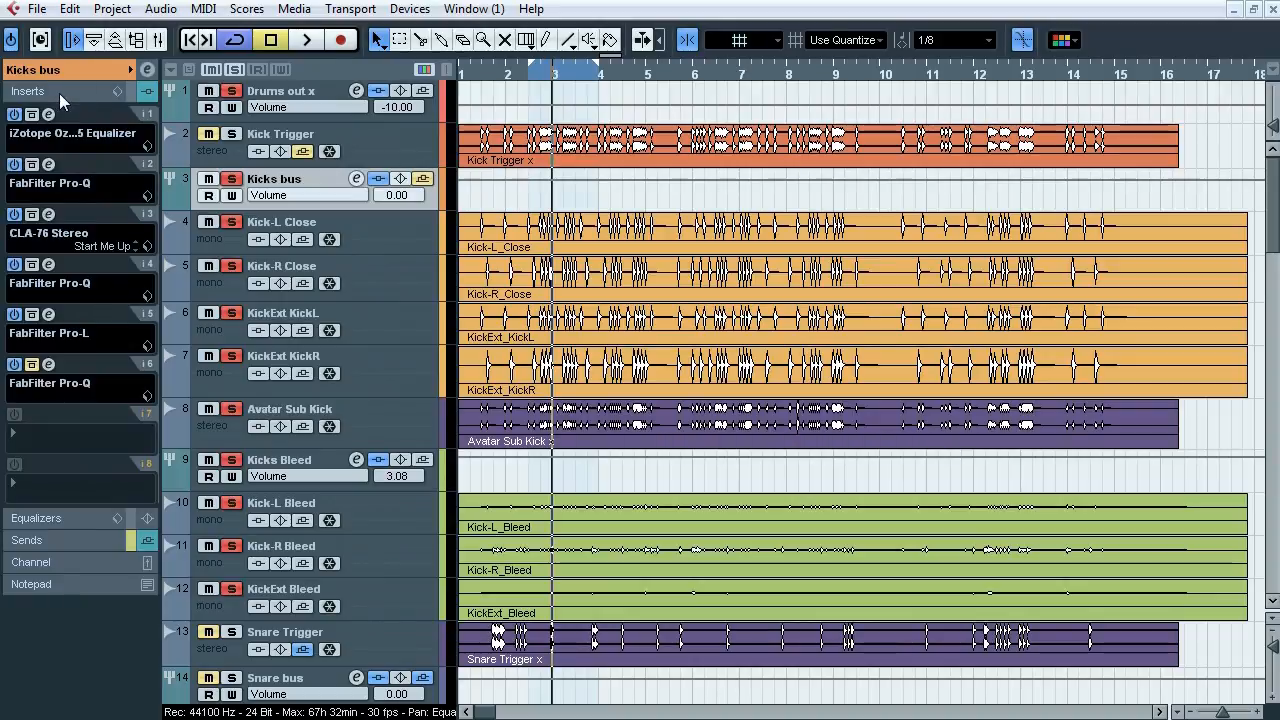
{"action": "left_click", "coordinate": [48, 364]}
{"action": "left_click_drag", "start_coordinate": [575, 120], "coordinate": [480, 141]}
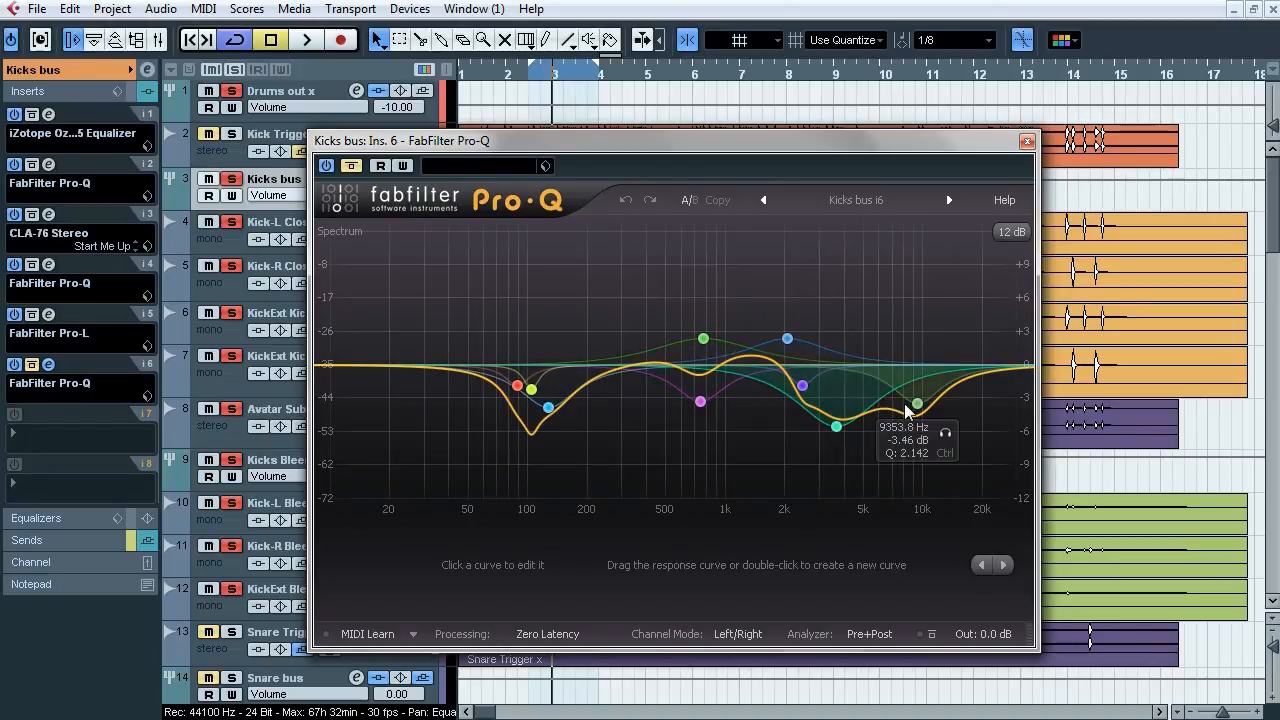
{"action": "left_click", "coordinate": [234, 180]}
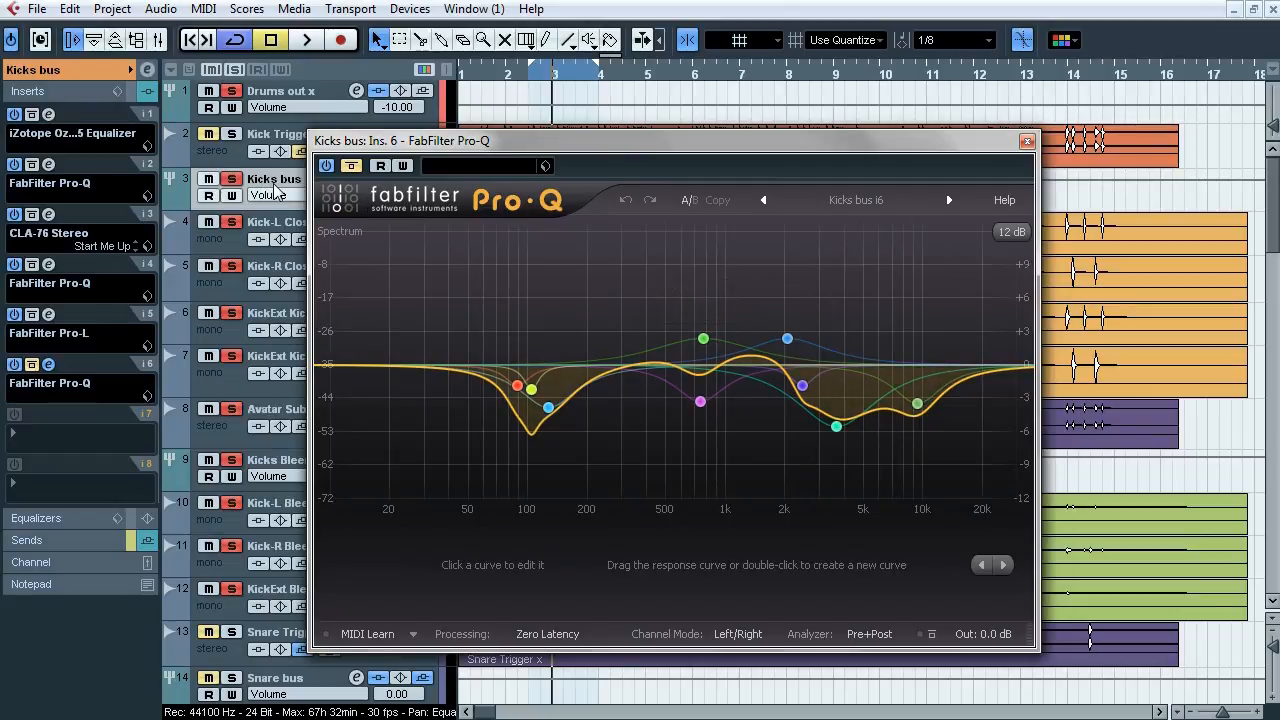
Step: Compare the insert 6 Pro-Q against bypass during playback with Kick Trigger soloed, leave it active, stop, and close the plug-in
{"action": "left_click", "coordinate": [351, 167]}
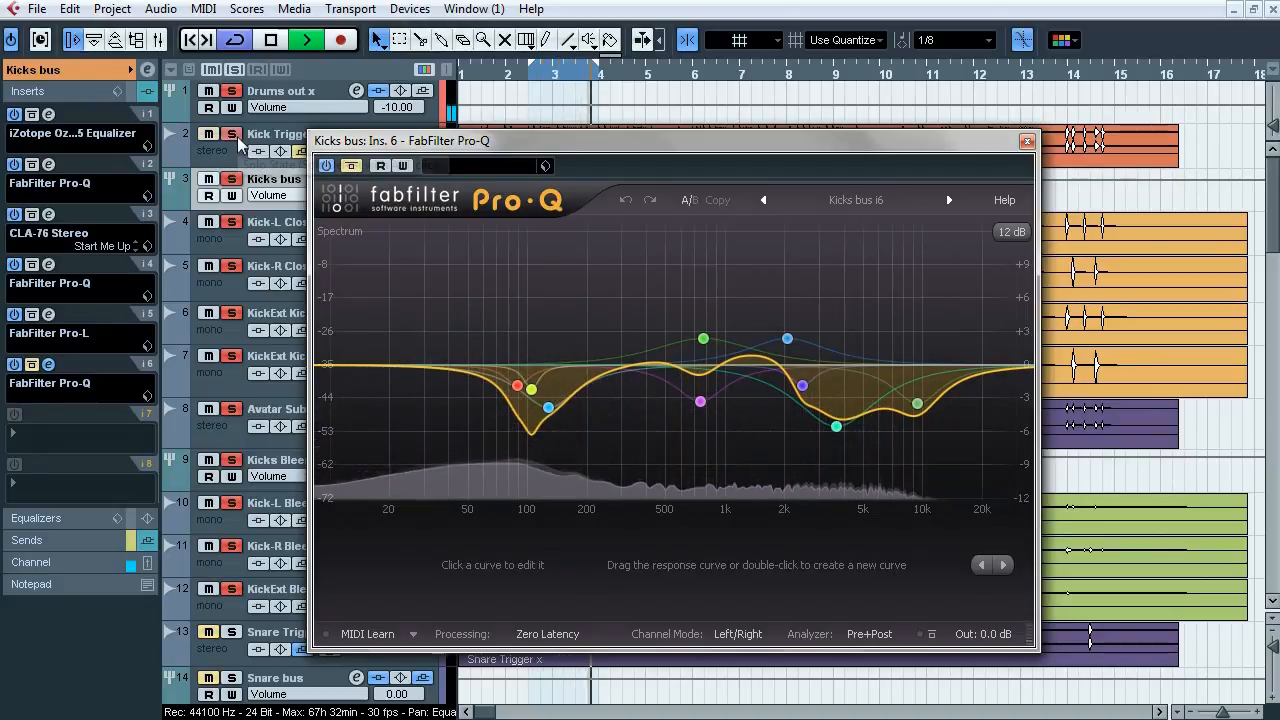
{"action": "left_click", "coordinate": [351, 166]}
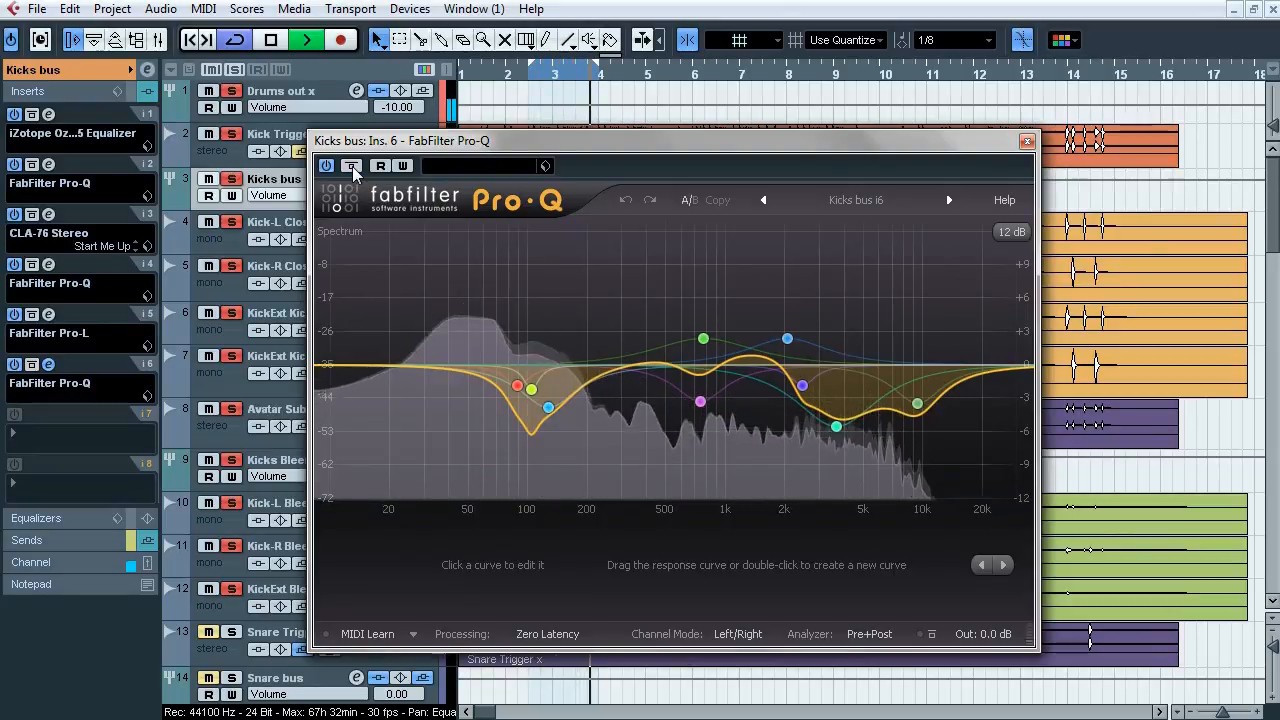
{"action": "left_click", "coordinate": [351, 166]}
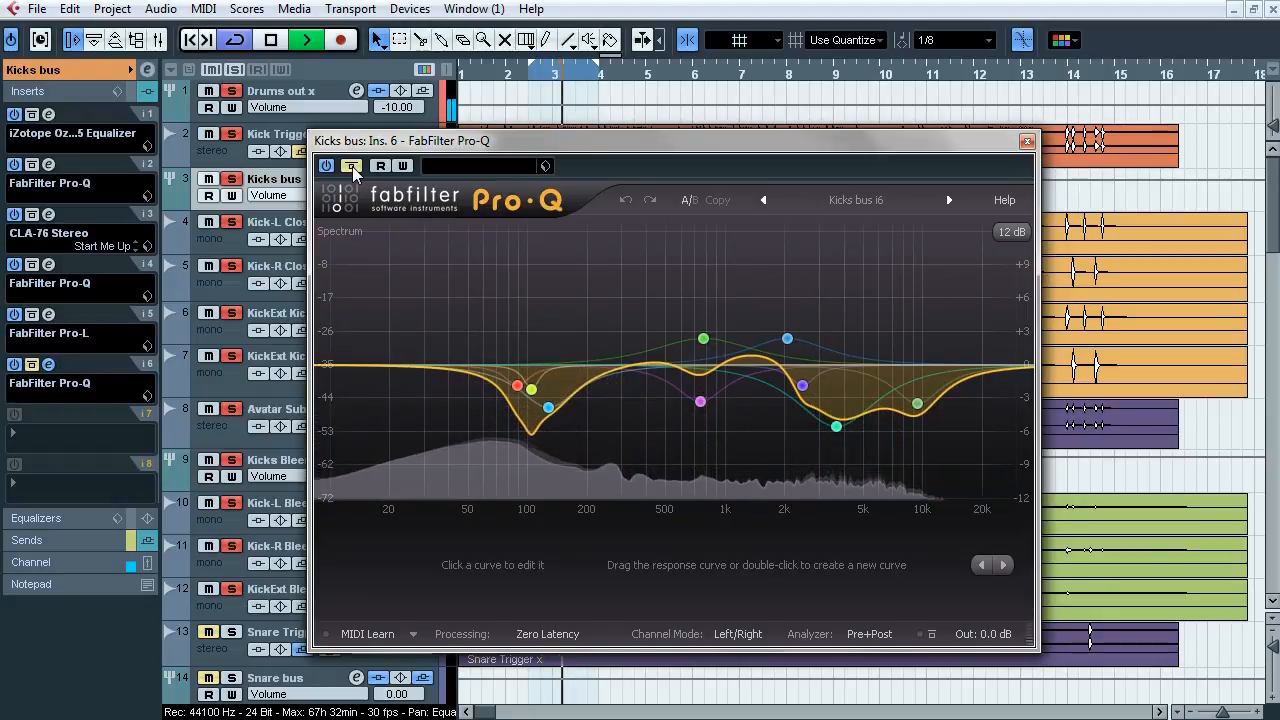
{"action": "left_click", "coordinate": [351, 166]}
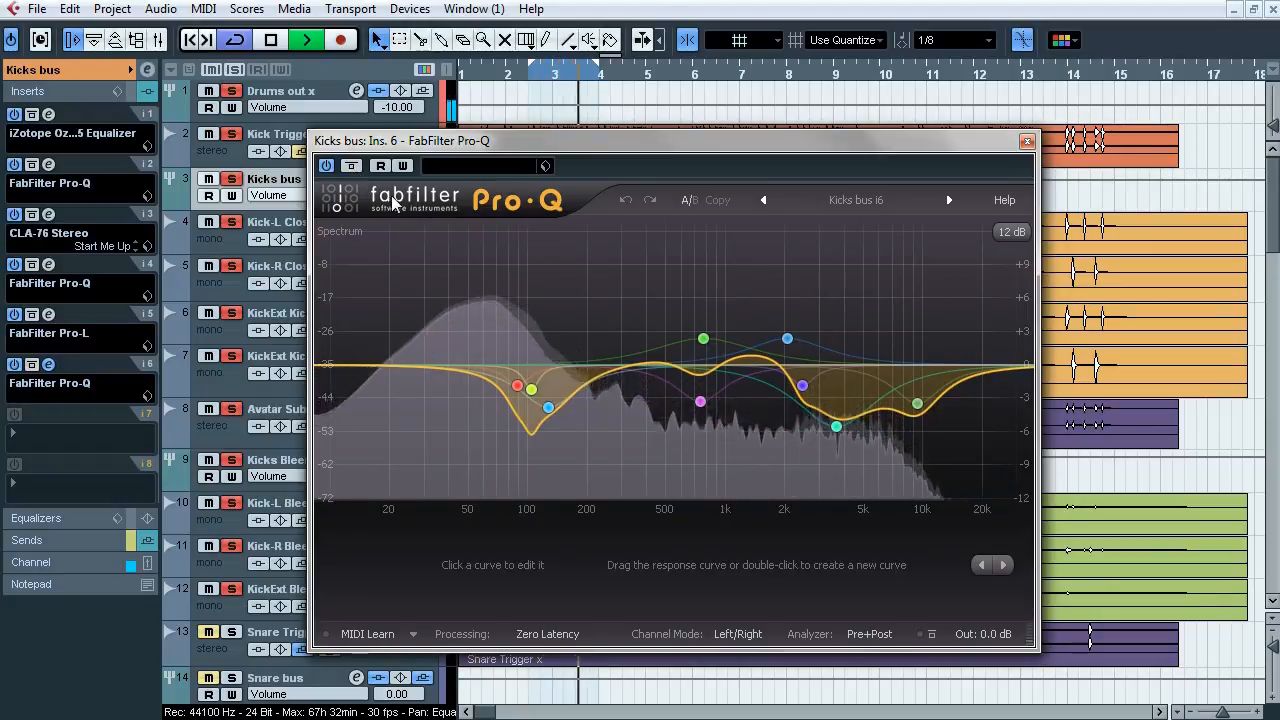
{"action": "key", "text": "space"}
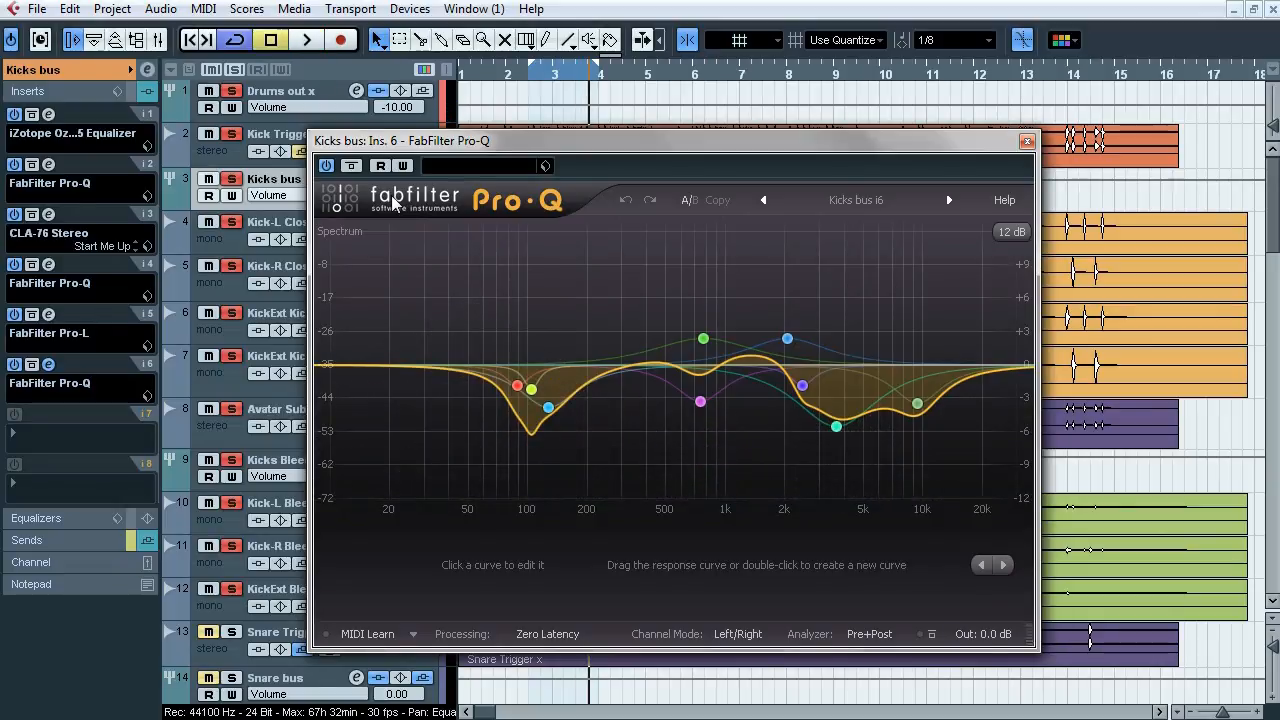
{"action": "left_click", "coordinate": [1026, 141]}
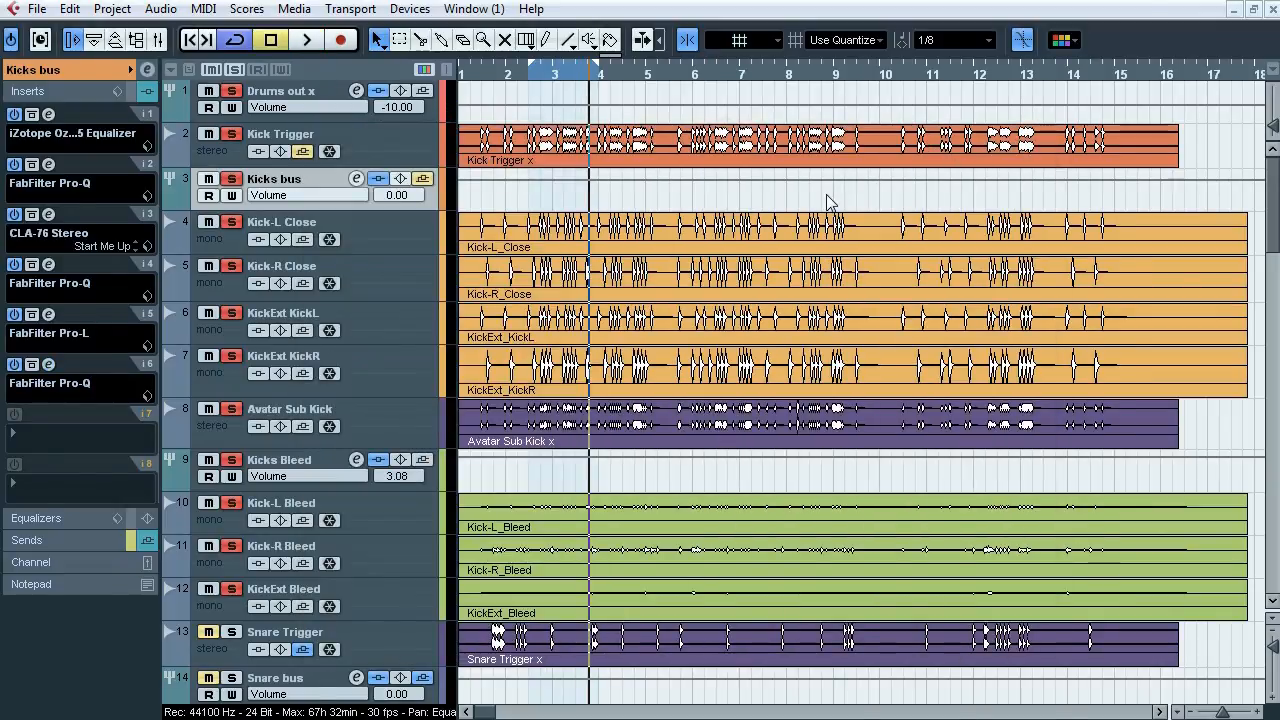
Step: Show the channel sends in the mixer and reactivate the bypassed sends of Kicks bus and Kick Trigger
{"action": "key", "text": "F3"}
{"action": "left_click", "coordinate": [95, 216]}
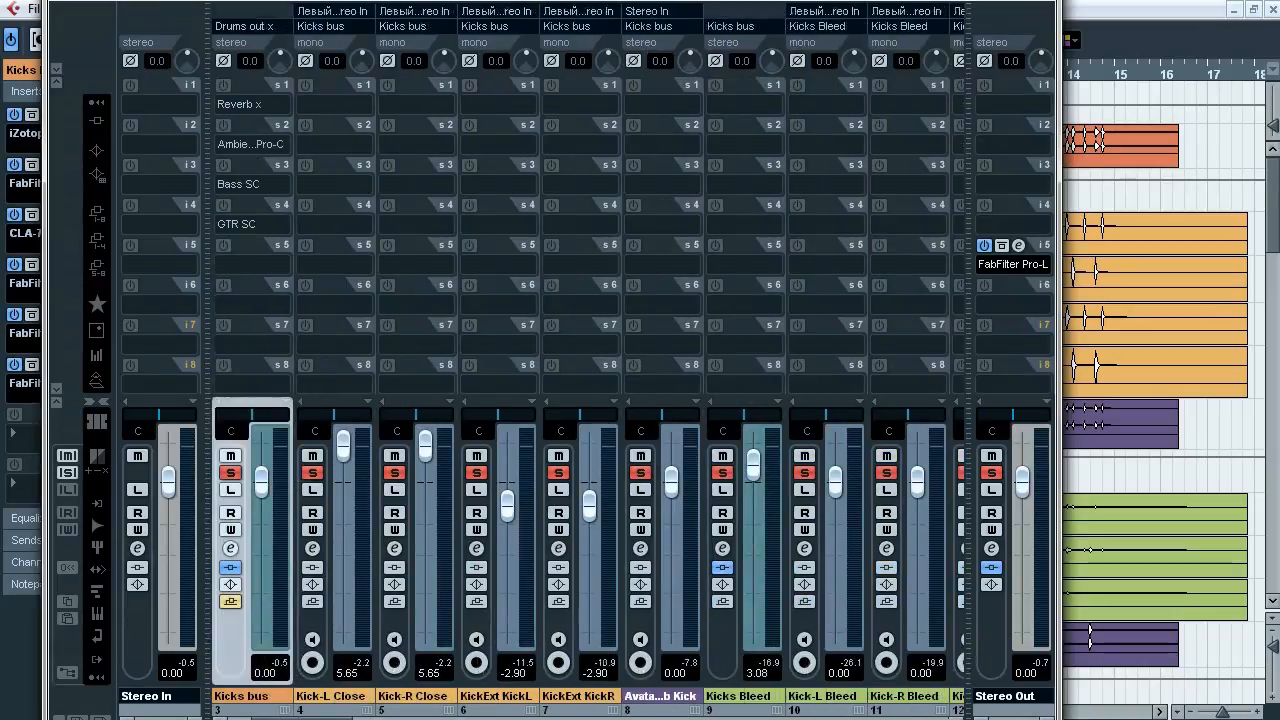
{"action": "scroll", "coordinate": [587, 400], "scroll_direction": "left", "scroll_amount": 2}
{"action": "left_click", "coordinate": [395, 601]}
{"action": "left_click", "coordinate": [312, 601]}
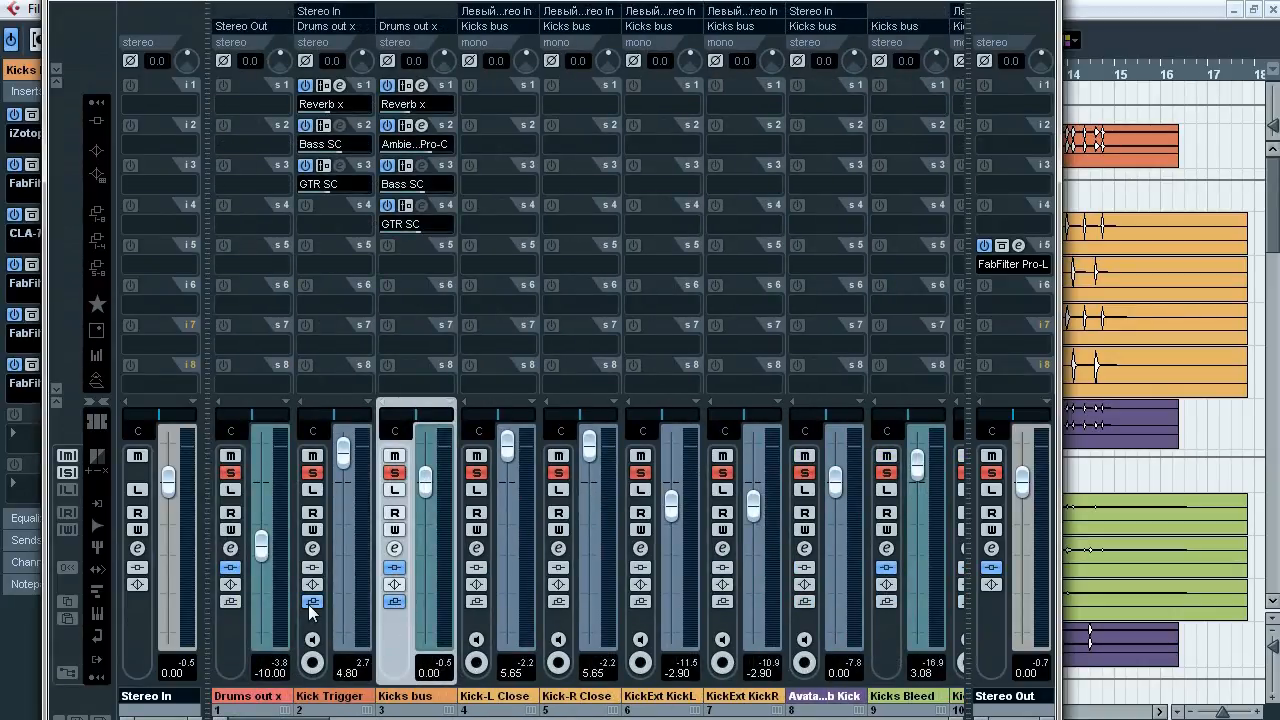
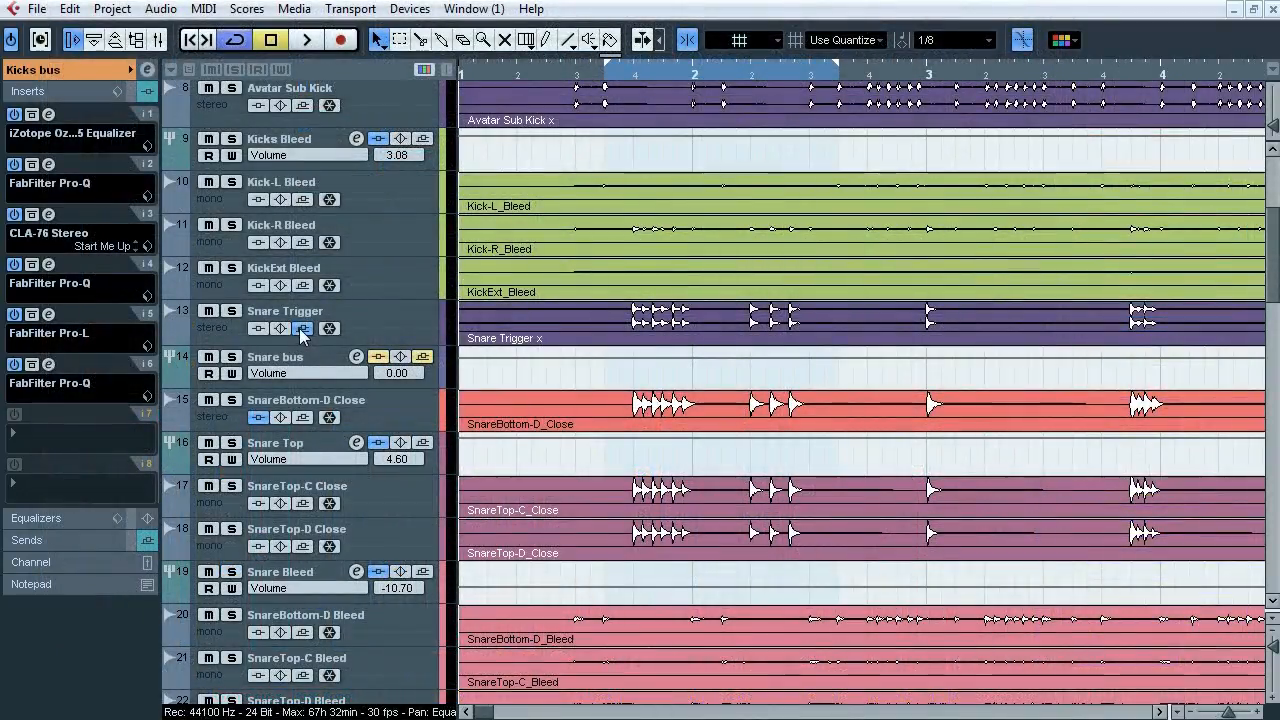
Step: Bypass the sends of Snare Trigger and the inserts of SnareBottom-D Close and Snare Top
{"action": "left_click", "coordinate": [303, 328]}
{"action": "left_click", "coordinate": [258, 416]}
{"action": "left_click", "coordinate": [377, 442]}
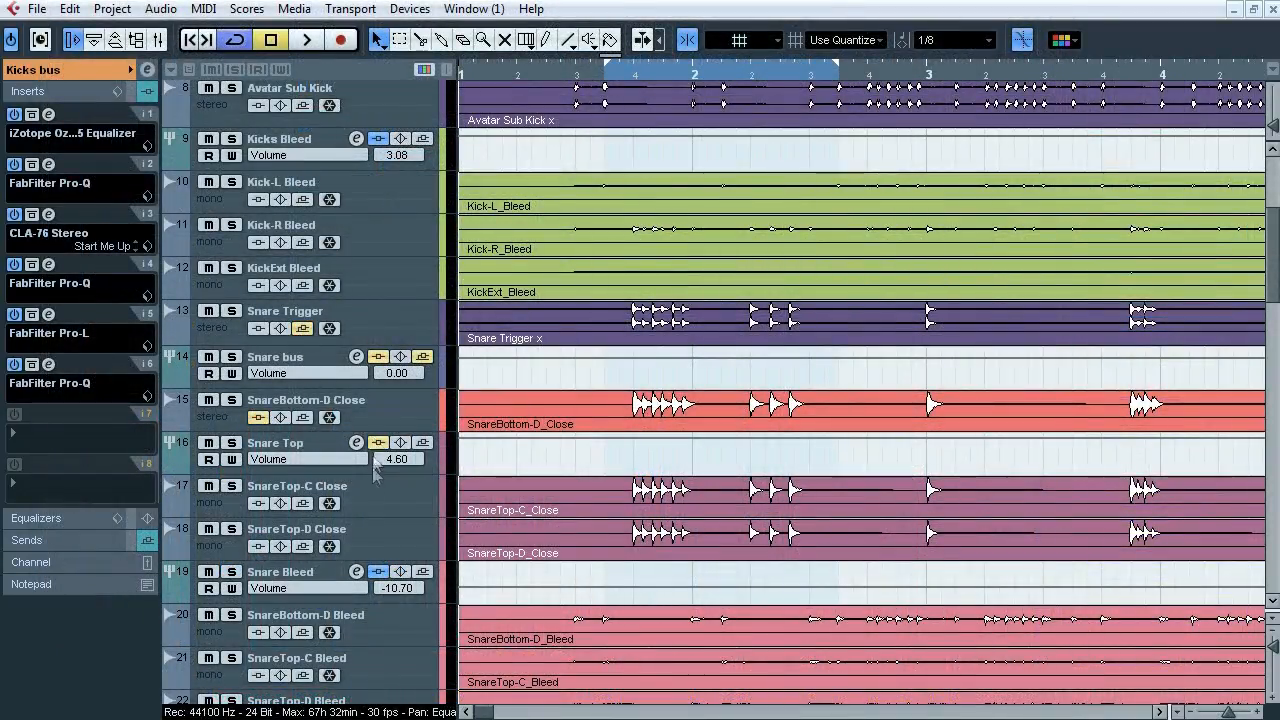
Step: Review the snare routing in the mixer by selecting Snare Bleed, Snare Top and SnareBottom-D Close together, followed by Snare bus with Snare Trigger
{"action": "key", "text": "F3"}
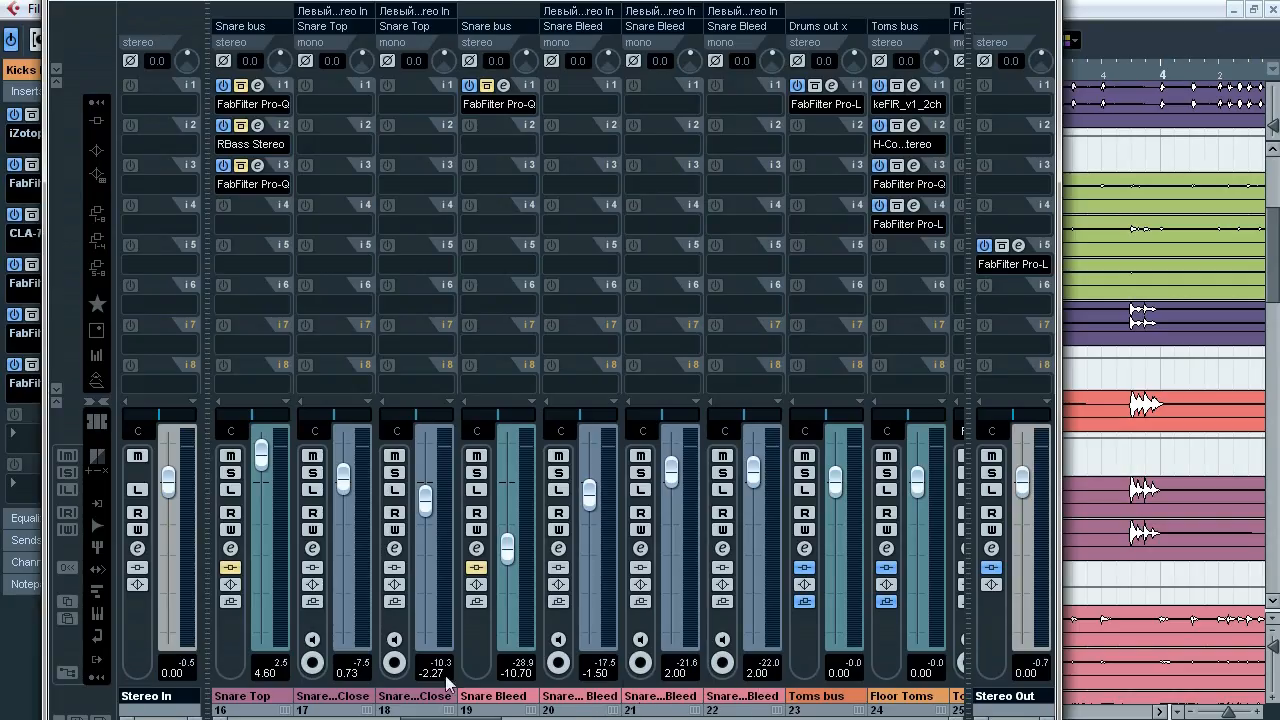
{"action": "left_click", "coordinate": [512, 694]}
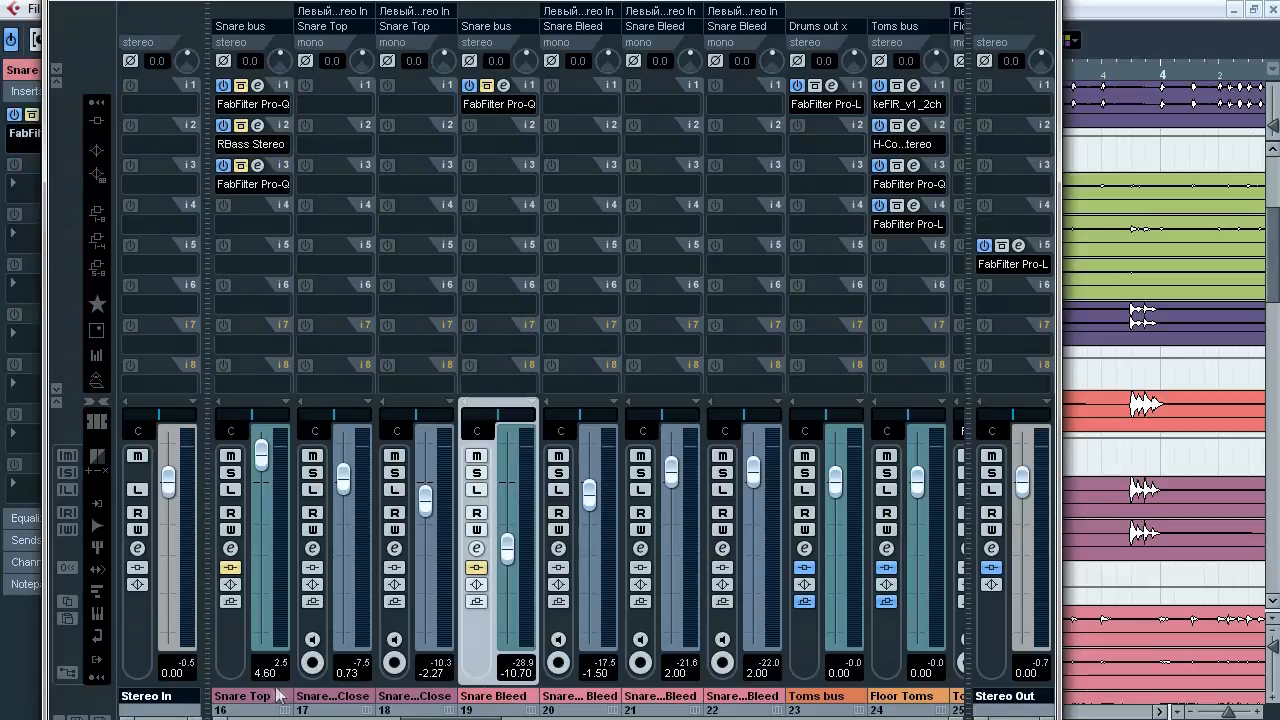
{"action": "left_click", "coordinate": [274, 690], "text": "ctrl"}
{"action": "mouse_move", "coordinate": [450, 718]}
{"action": "left_mouse_down"}
{"action": "mouse_move", "coordinate": [422, 718]}
{"action": "mouse_move", "coordinate": [438, 718]}
{"action": "left_mouse_up"}
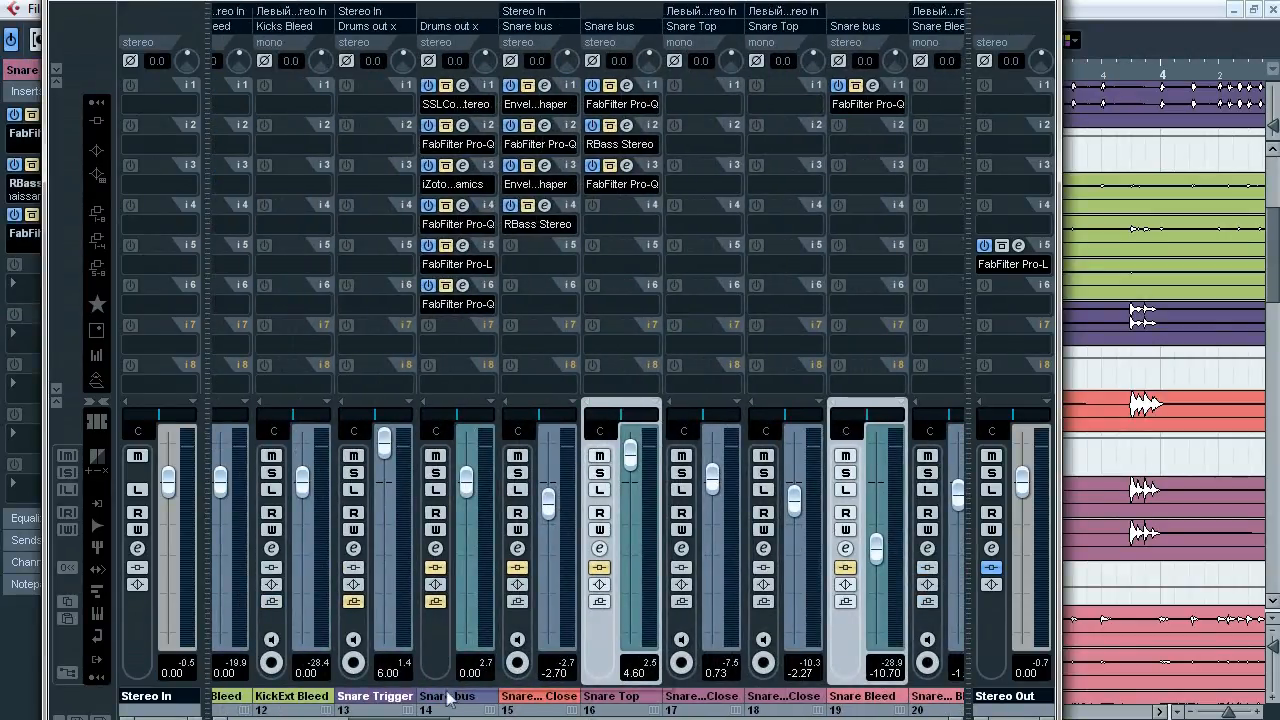
{"action": "left_click", "coordinate": [531, 690], "text": "ctrl"}
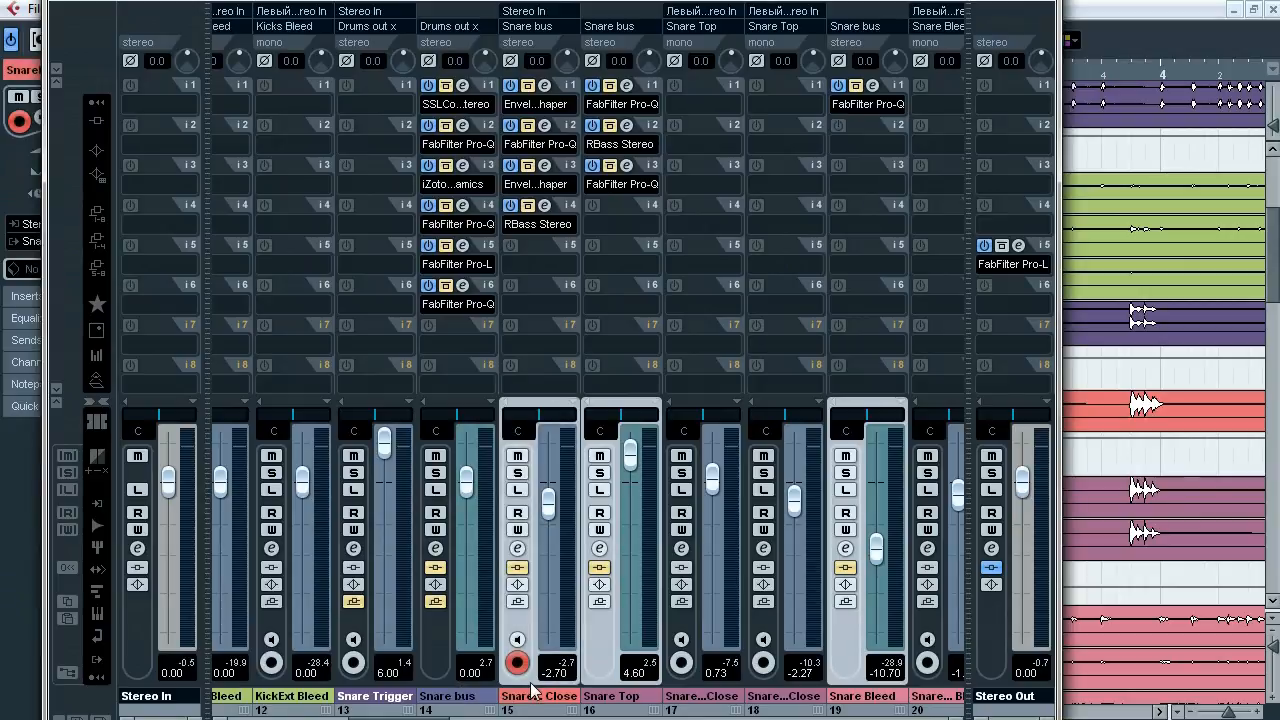
{"action": "left_click", "coordinate": [466, 690]}
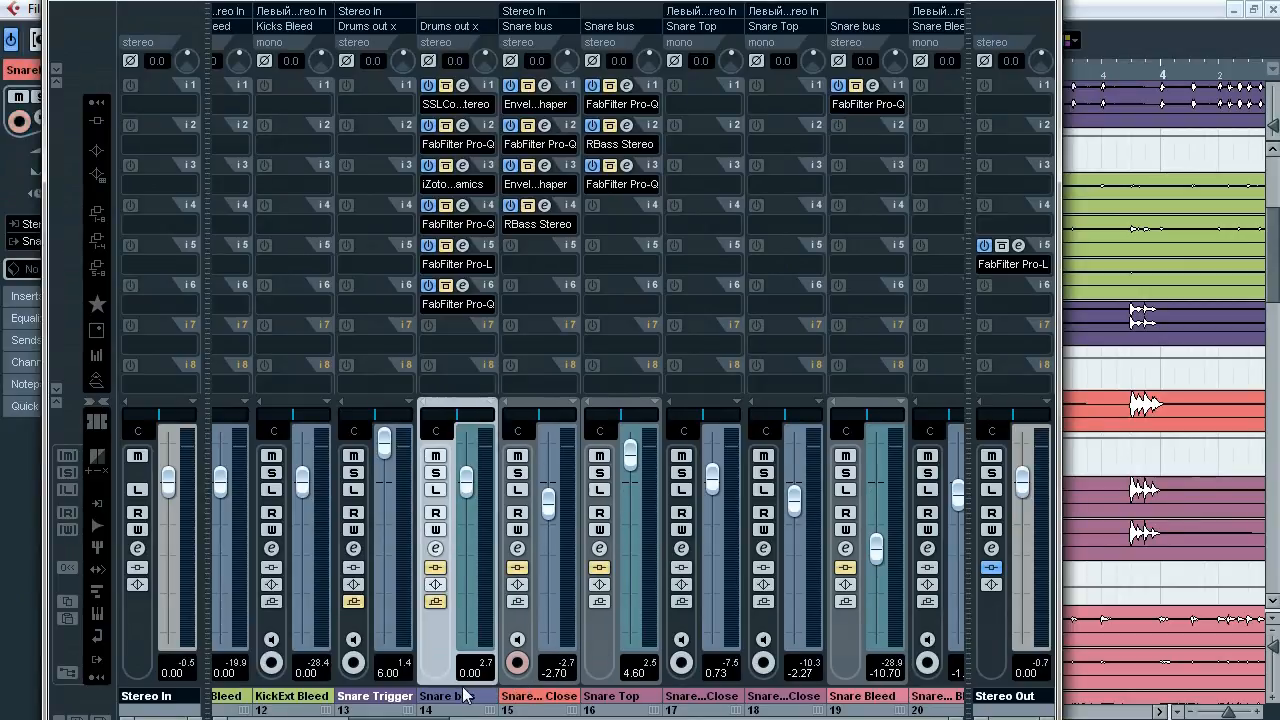
{"action": "left_click", "coordinate": [408, 690], "text": "ctrl"}
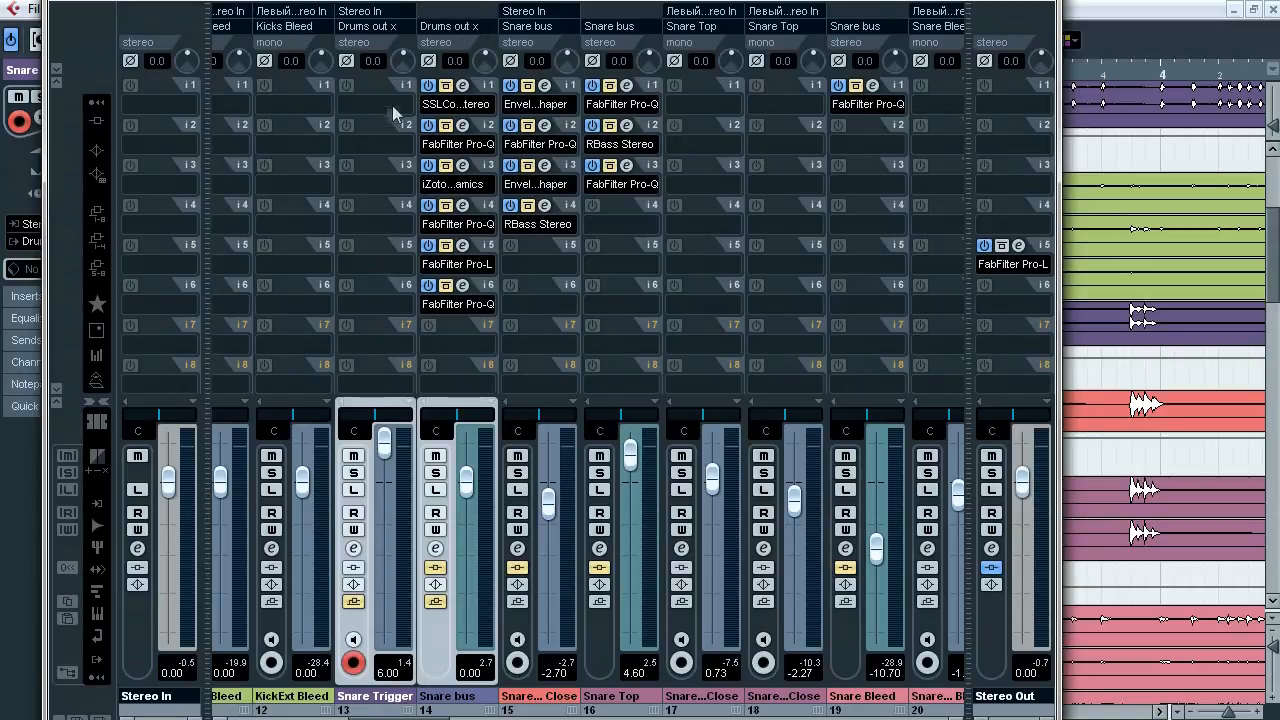
{"action": "key", "text": "F3"}
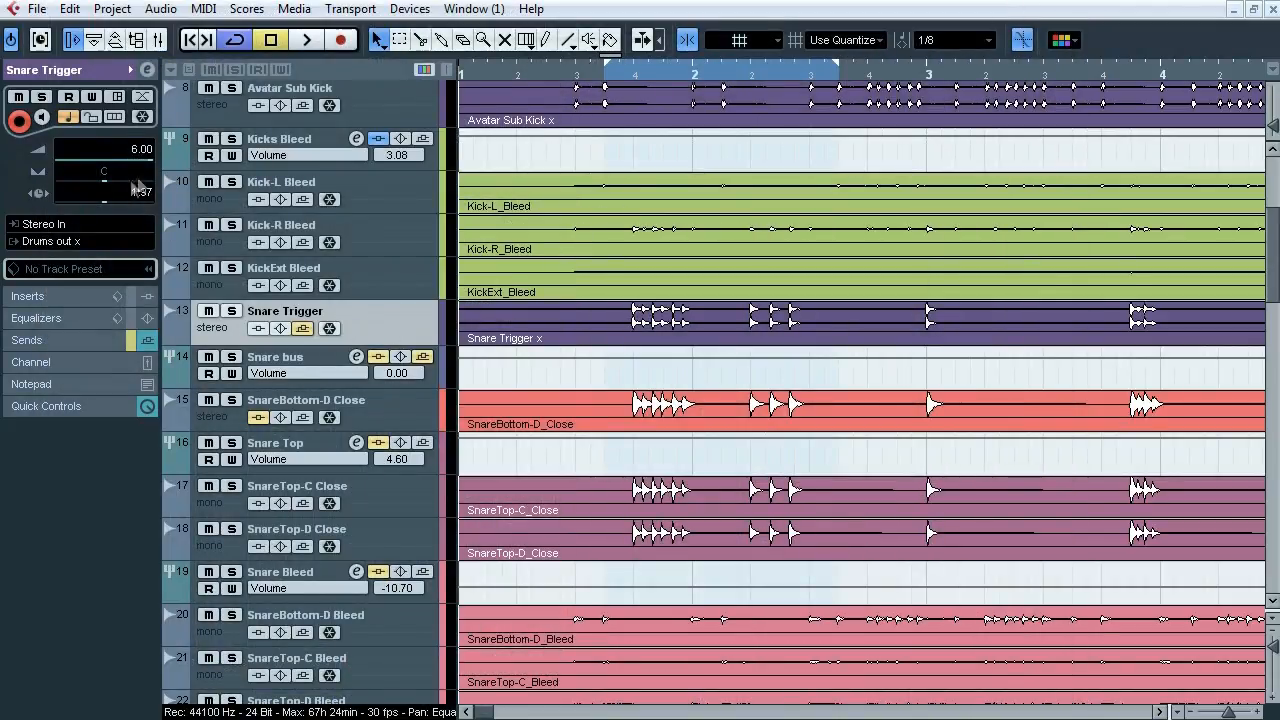
Step: Examine the start of a snare hit just before bar 4 in close-up, comparing Snare Trigger with the close-mic waveforms
{"action": "left_click_drag", "start_coordinate": [641, 76], "coordinate": [674, 226]}
{"action": "left_click_drag", "start_coordinate": [1273, 126], "coordinate": [1273, 90]}
{"action": "mouse_move", "coordinate": [688, 72]}
{"action": "left_mouse_down"}
{"action": "mouse_move", "coordinate": [714, 74]}
{"action": "mouse_move", "coordinate": [677, 77]}
{"action": "left_mouse_up"}
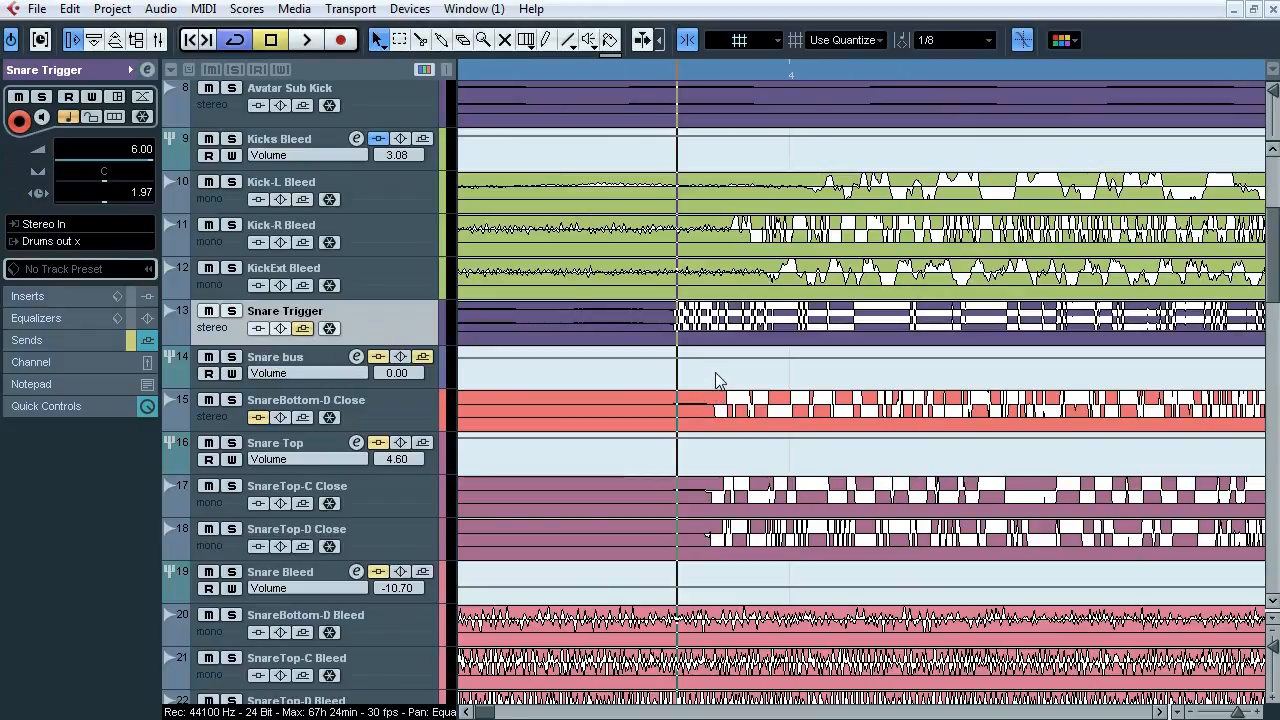
{"action": "left_click_drag", "start_coordinate": [1273, 95], "coordinate": [1273, 128]}
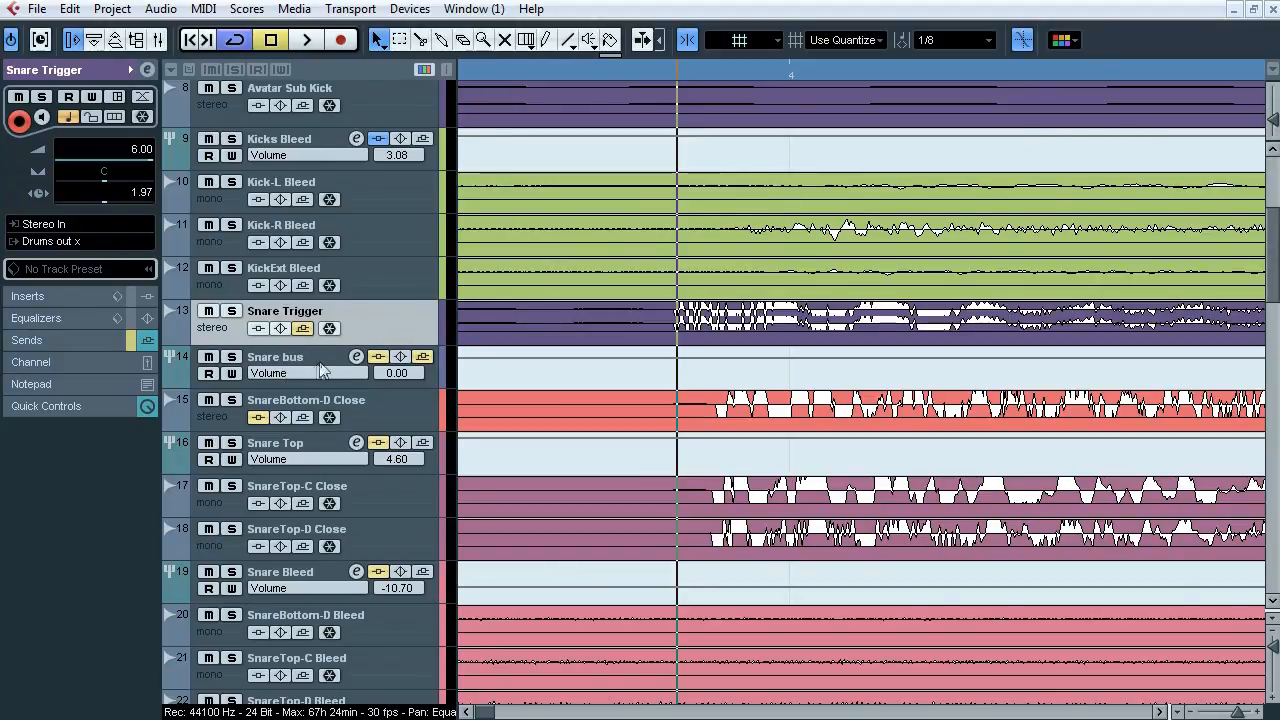
Step: Select the three individual snare bleed channels, 20 to 22, in the mixer and return to the project window
{"action": "key", "text": "F3"}
{"action": "left_click_drag", "start_coordinate": [440, 717], "coordinate": [470, 717]}
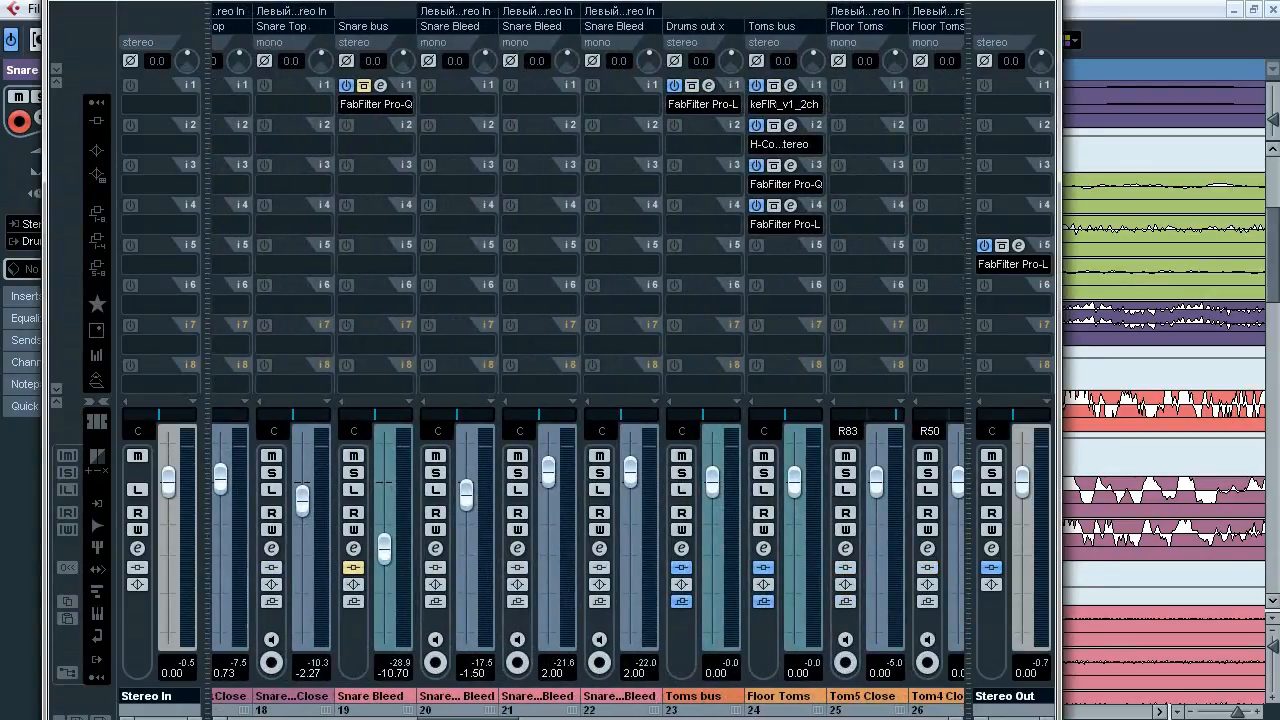
{"action": "left_click", "coordinate": [466, 693]}
{"action": "left_click", "coordinate": [607, 693], "text": "shift"}
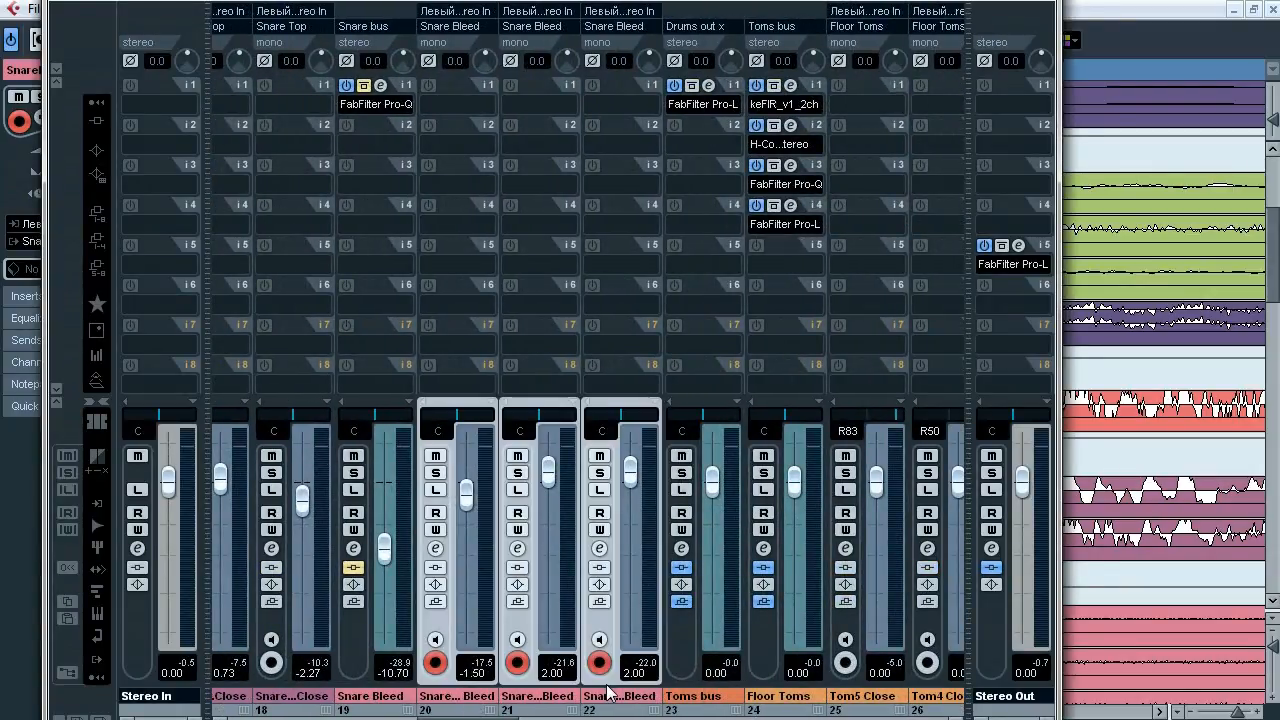
{"action": "key", "text": "F3"}
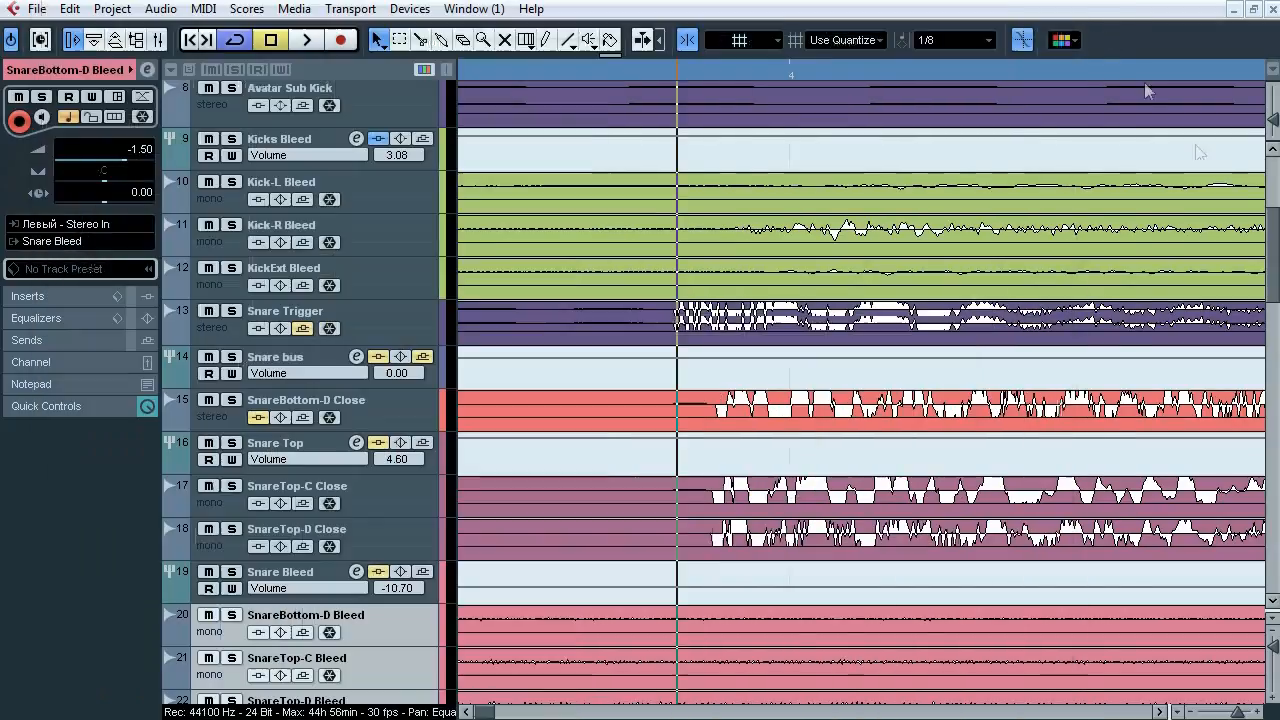
Step: Point out the SnareBottom-D Bleed and SnareTop-C Bleed tracks in the track list, ending with SnareBottom-D Bleed selected
{"action": "scroll", "coordinate": [1275, 255], "scroll_direction": "down", "scroll_amount": 5}
{"action": "left_click", "coordinate": [395, 415]}
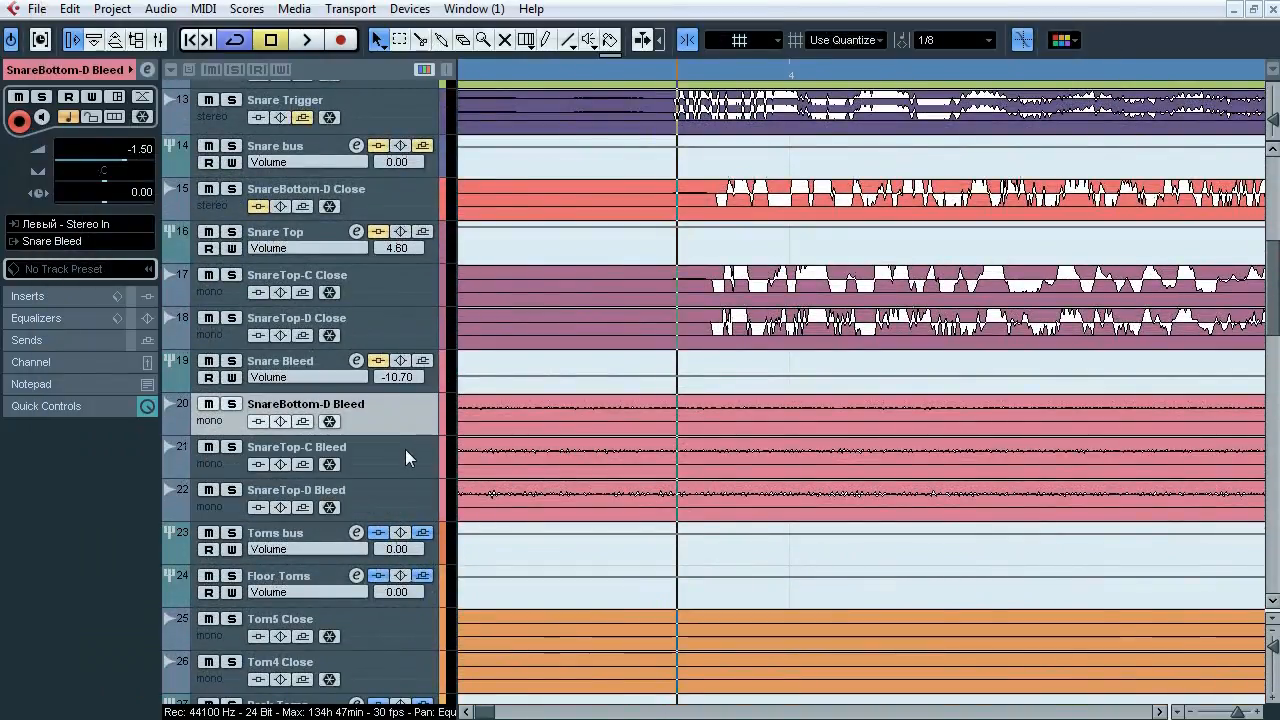
{"action": "left_click", "coordinate": [405, 449]}
{"action": "left_click", "coordinate": [408, 418]}
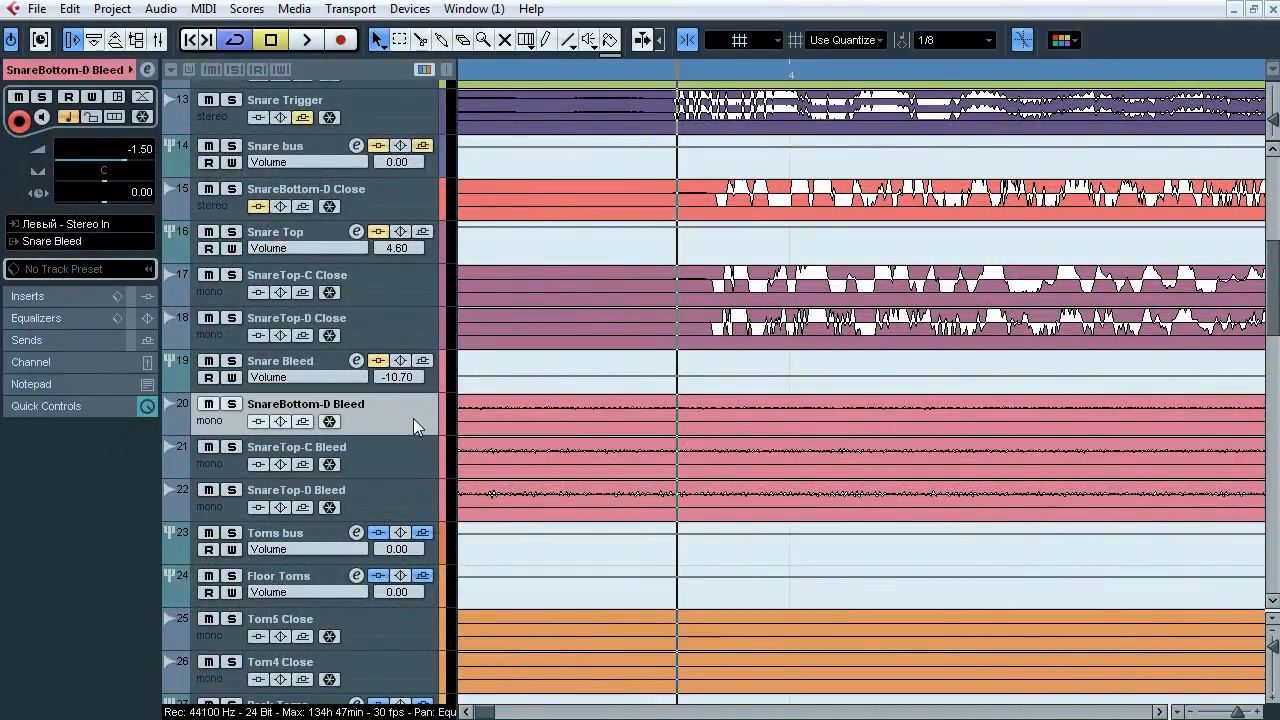
Step: Solo the Snare Bleed group, bring up its FabFilter Pro-Q insert and start playback
{"action": "left_click", "coordinate": [300, 368]}
{"action": "left_click", "coordinate": [231, 360]}
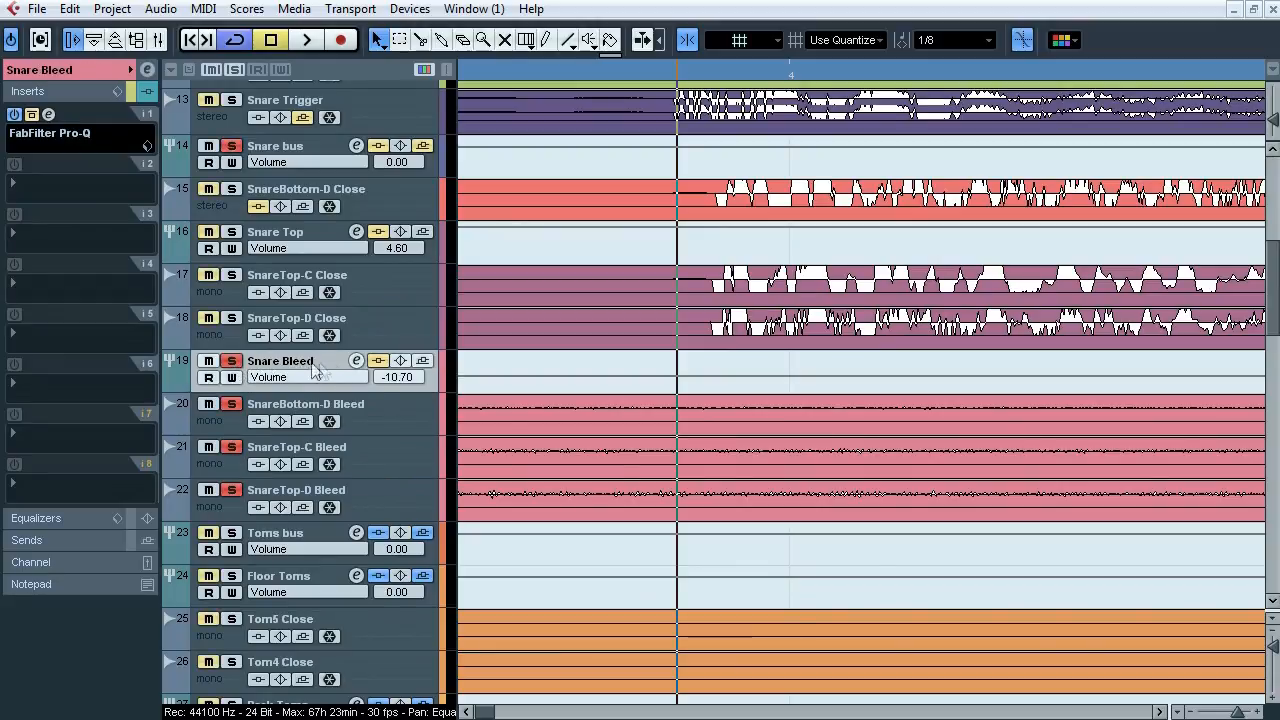
{"action": "left_click", "coordinate": [48, 114]}
{"action": "left_click_drag", "start_coordinate": [535, 150], "coordinate": [508, 170]}
{"action": "key", "text": "space"}
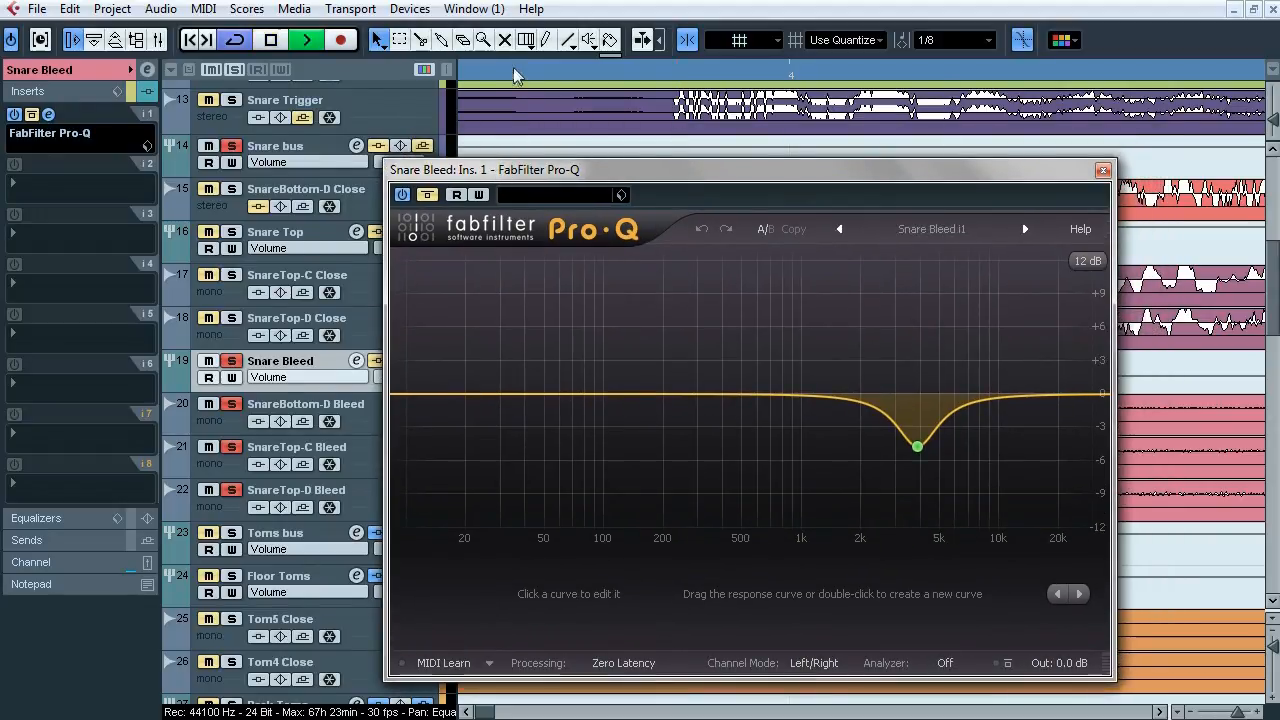
Step: Compare Snare Bleed with Pro-Q bypassed and active, leaving it active, audition the 3857.7 Hz band alone, and close the EQ after stopping playback
{"action": "left_click", "coordinate": [430, 197]}
{"action": "left_click", "coordinate": [430, 198]}
{"action": "left_click", "coordinate": [430, 198]}
{"action": "mouse_move", "coordinate": [948, 481]}
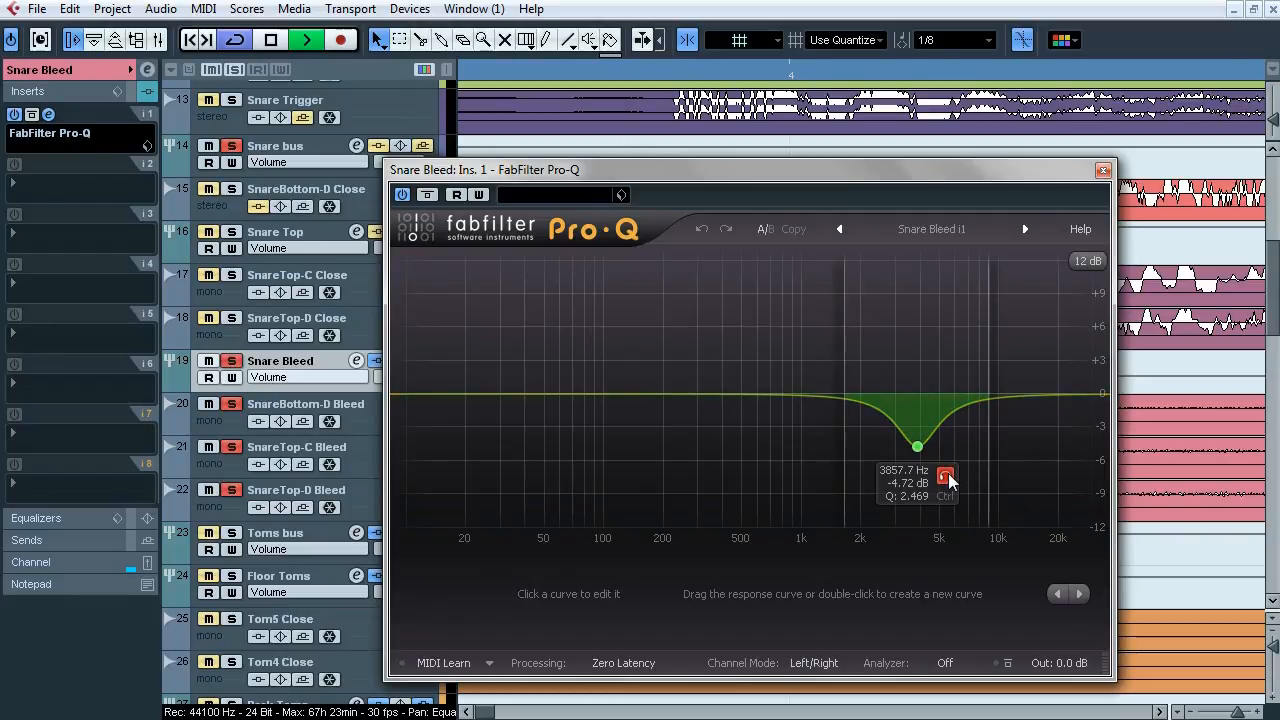
{"action": "key", "text": "space"}
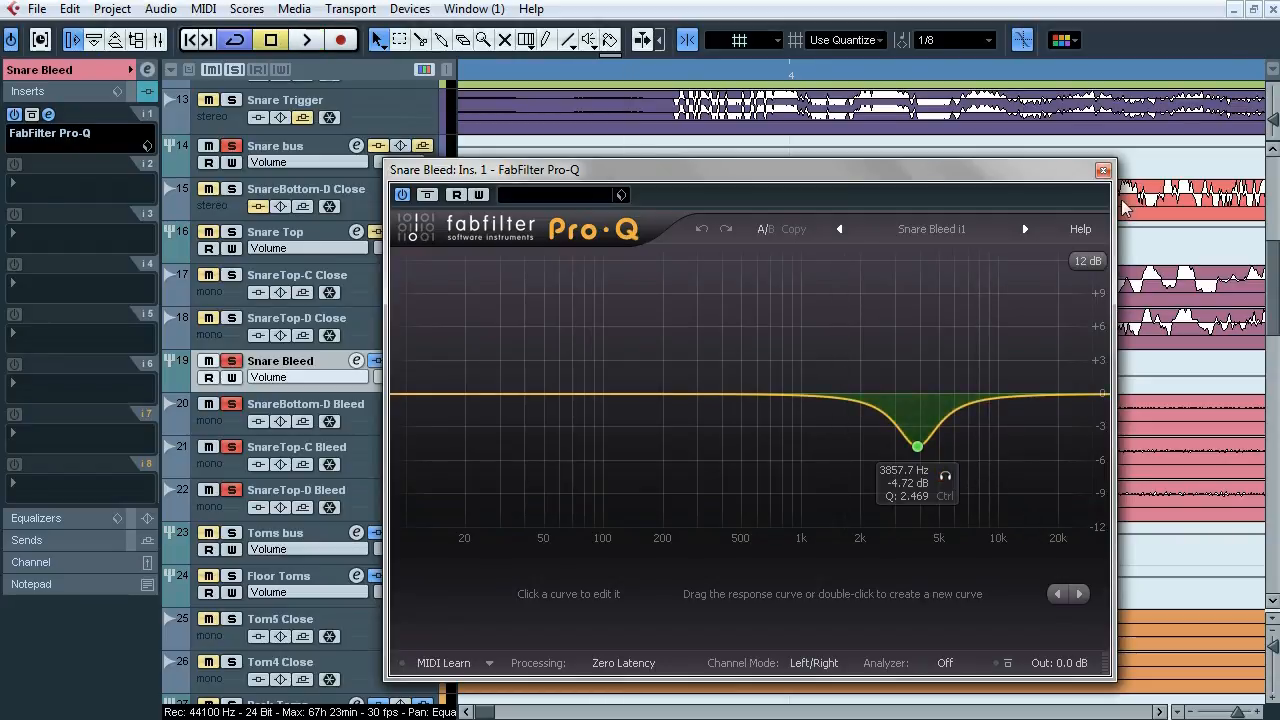
{"action": "left_click", "coordinate": [1103, 170]}
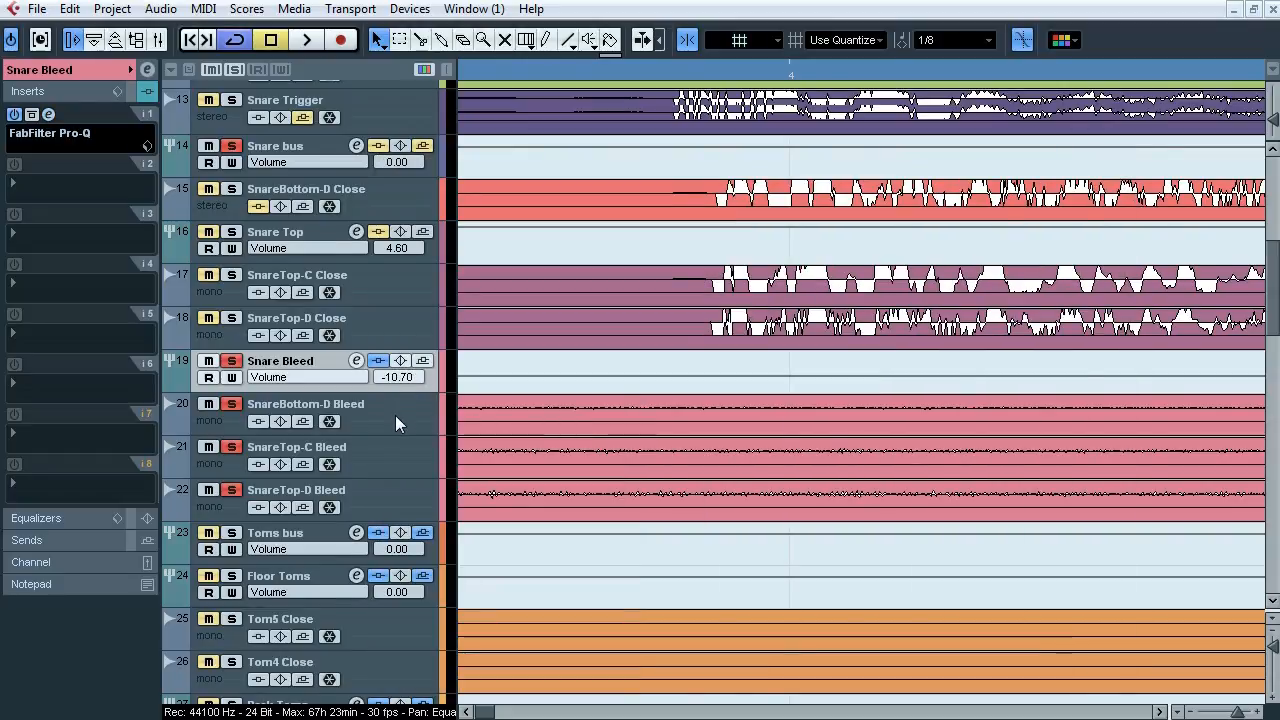
Step: Check the insert slots of SnareTop-D Close and point out both close-mic snare top tracks
{"action": "left_click", "coordinate": [392, 324]}
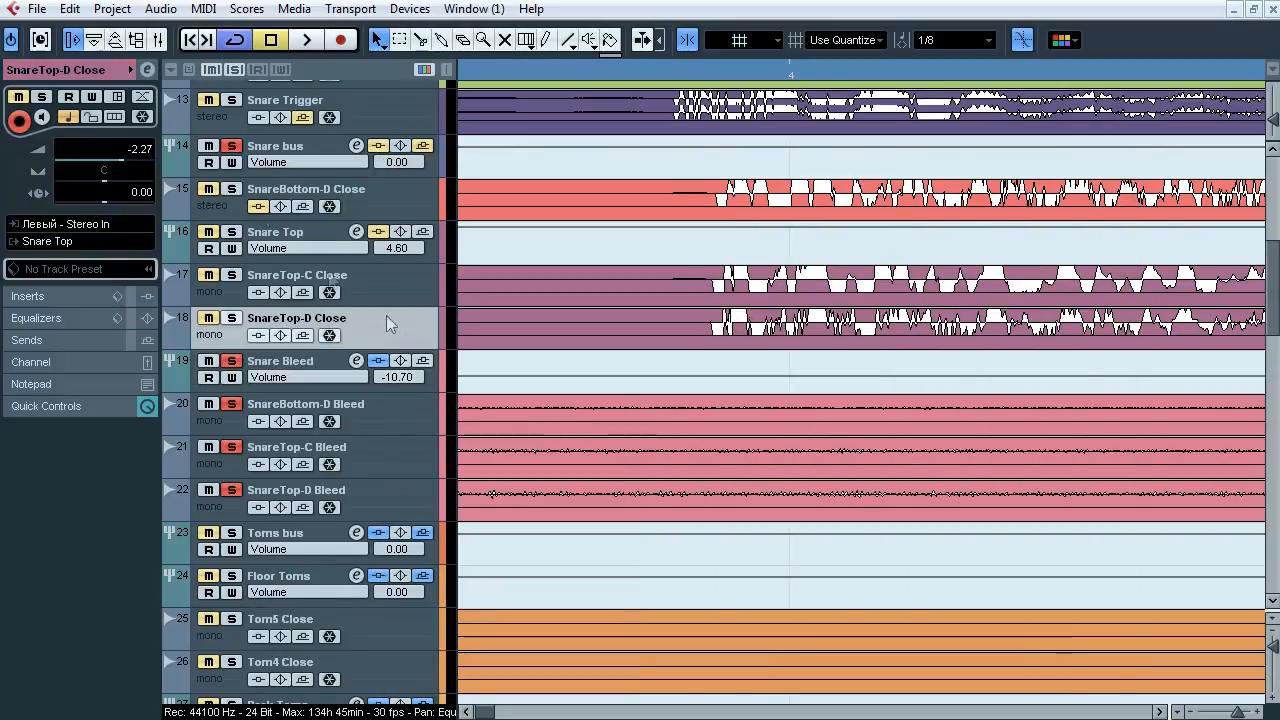
{"action": "left_click", "coordinate": [83, 294]}
{"action": "left_click", "coordinate": [370, 284]}
{"action": "left_click", "coordinate": [375, 332]}
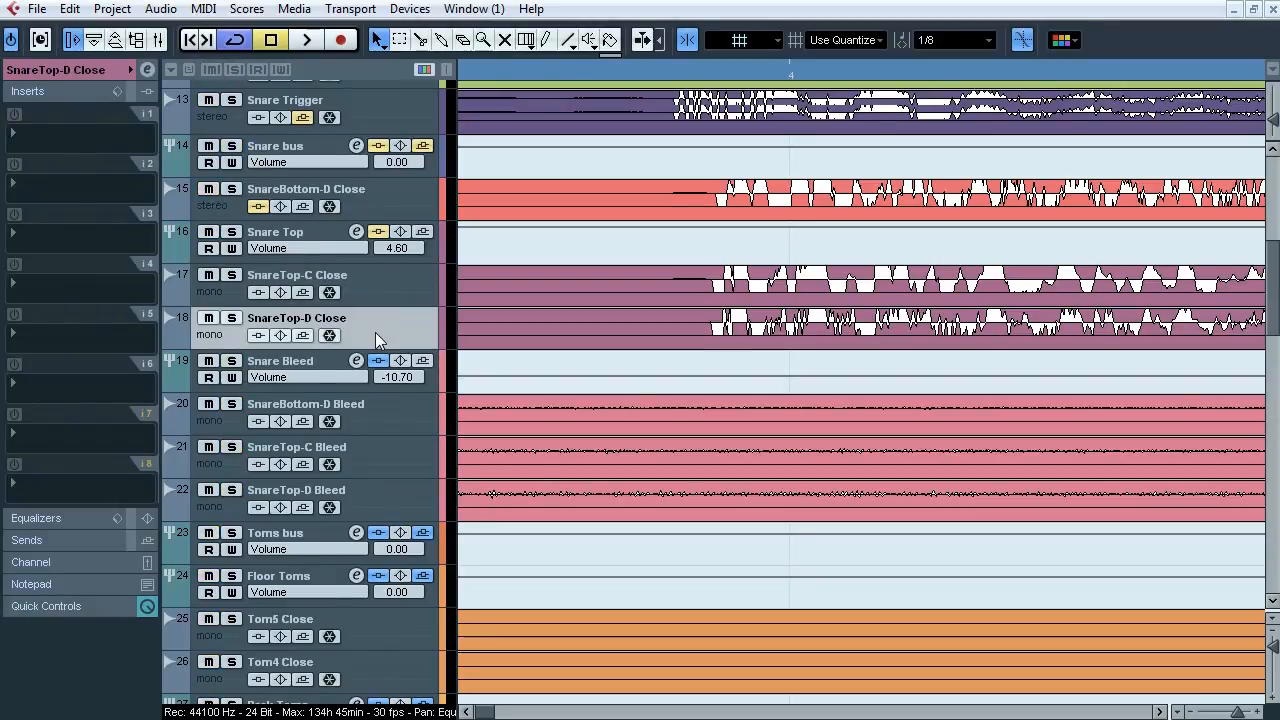
{"action": "left_click", "coordinate": [387, 300]}
{"action": "left_click", "coordinate": [382, 336]}
Step: Audition SnareTop-C Close and SnareTop-D Close individually during playback, leave both soloed together, and stop playback
{"action": "left_click", "coordinate": [231, 275]}
{"action": "left_click", "coordinate": [392, 293]}
{"action": "left_click", "coordinate": [402, 323], "text": "shift"}
{"action": "key", "text": "space"}
{"action": "key", "text": "s"}
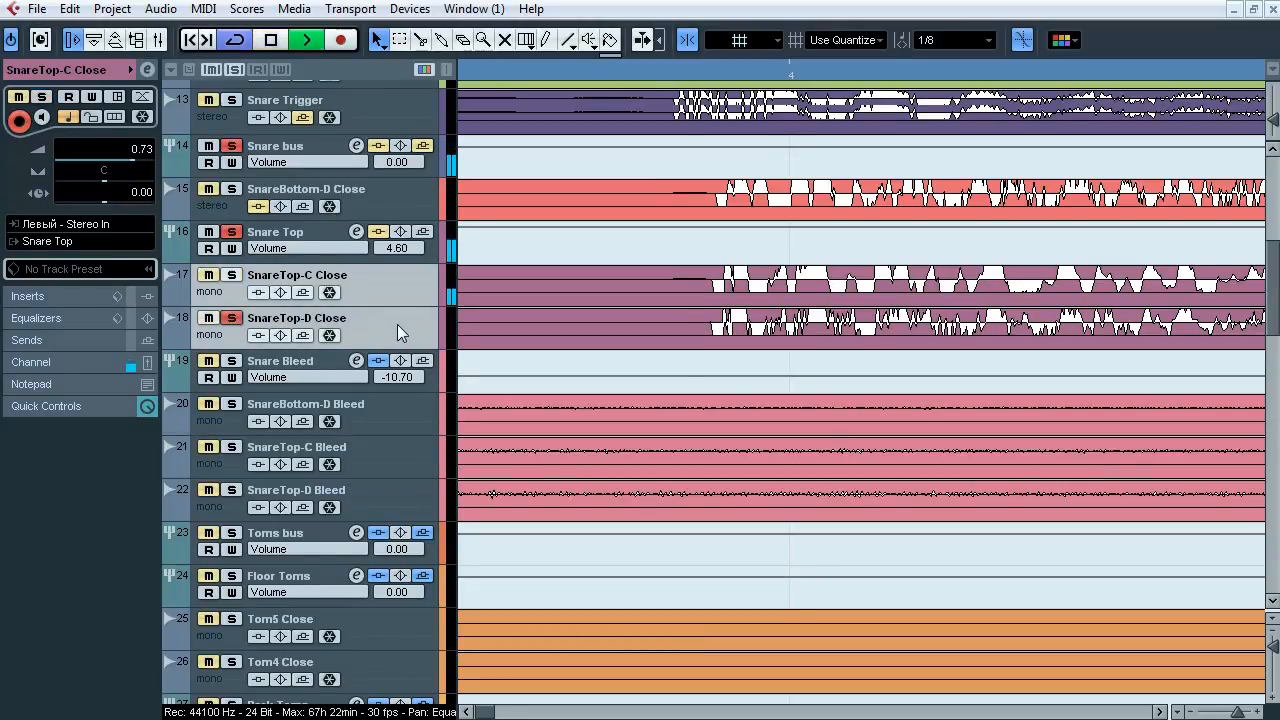
{"action": "key", "text": "s"}
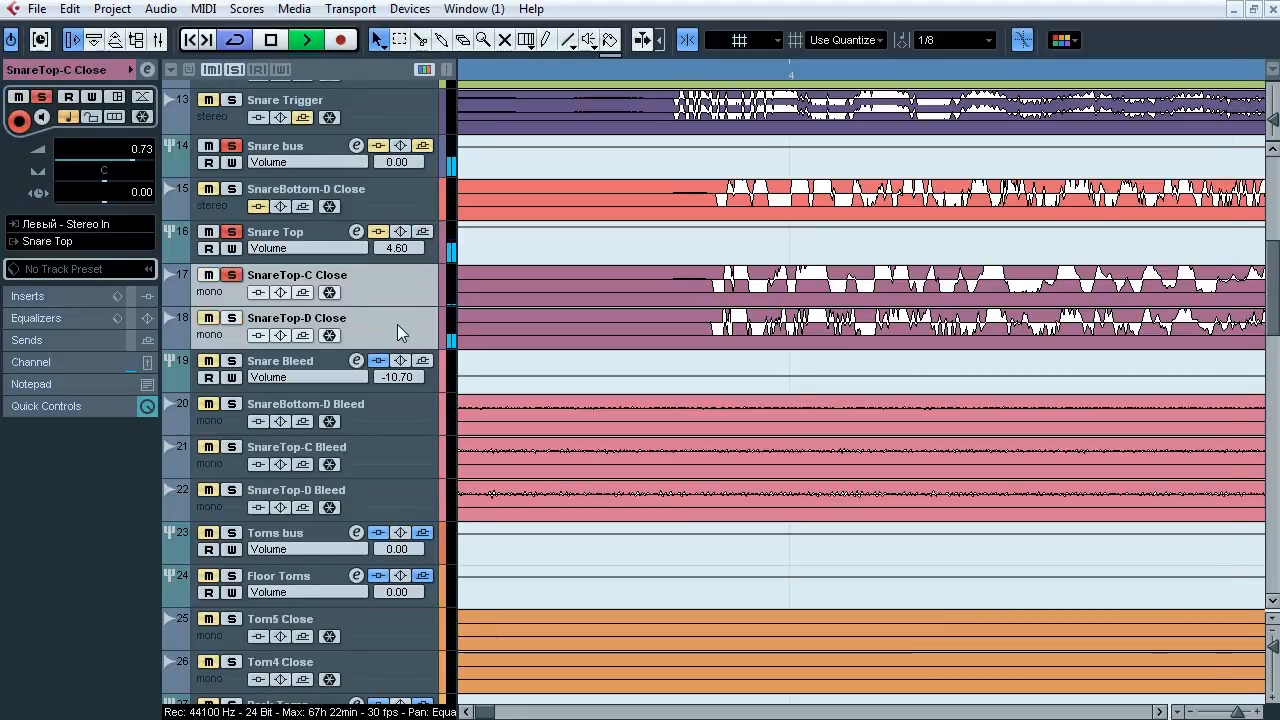
{"action": "left_click", "coordinate": [231, 318]}
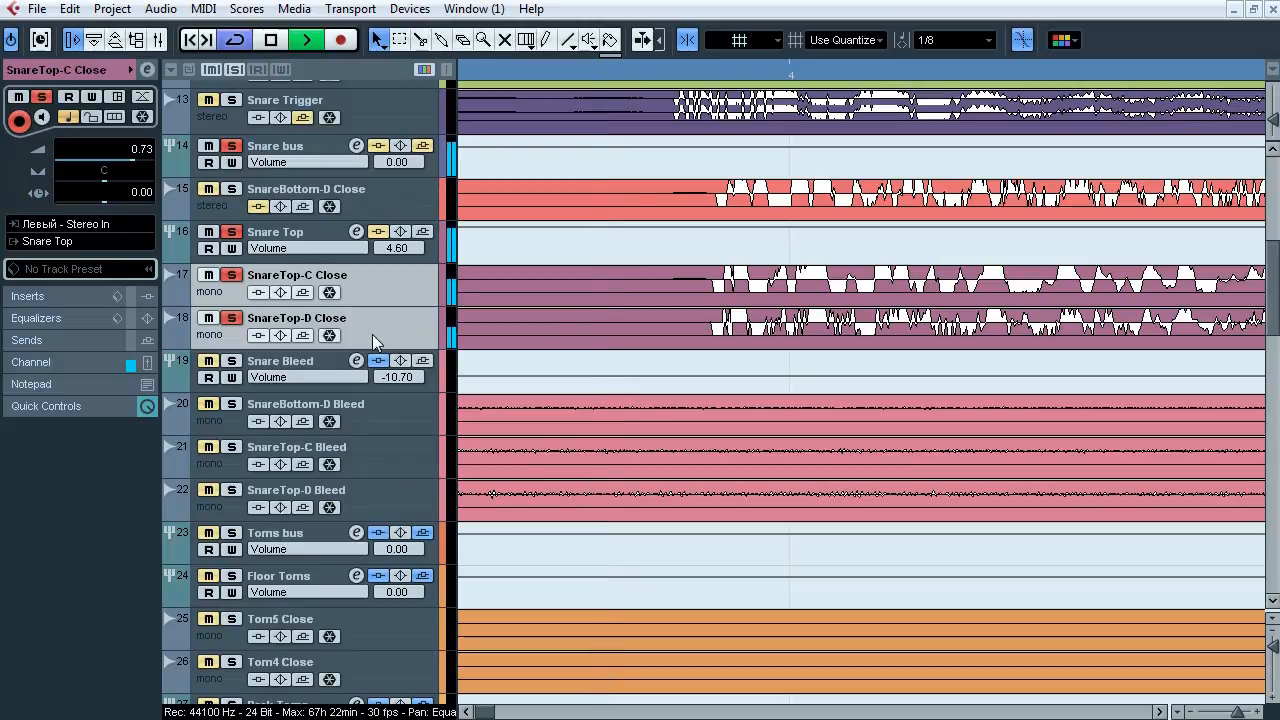
{"action": "key", "text": "space"}
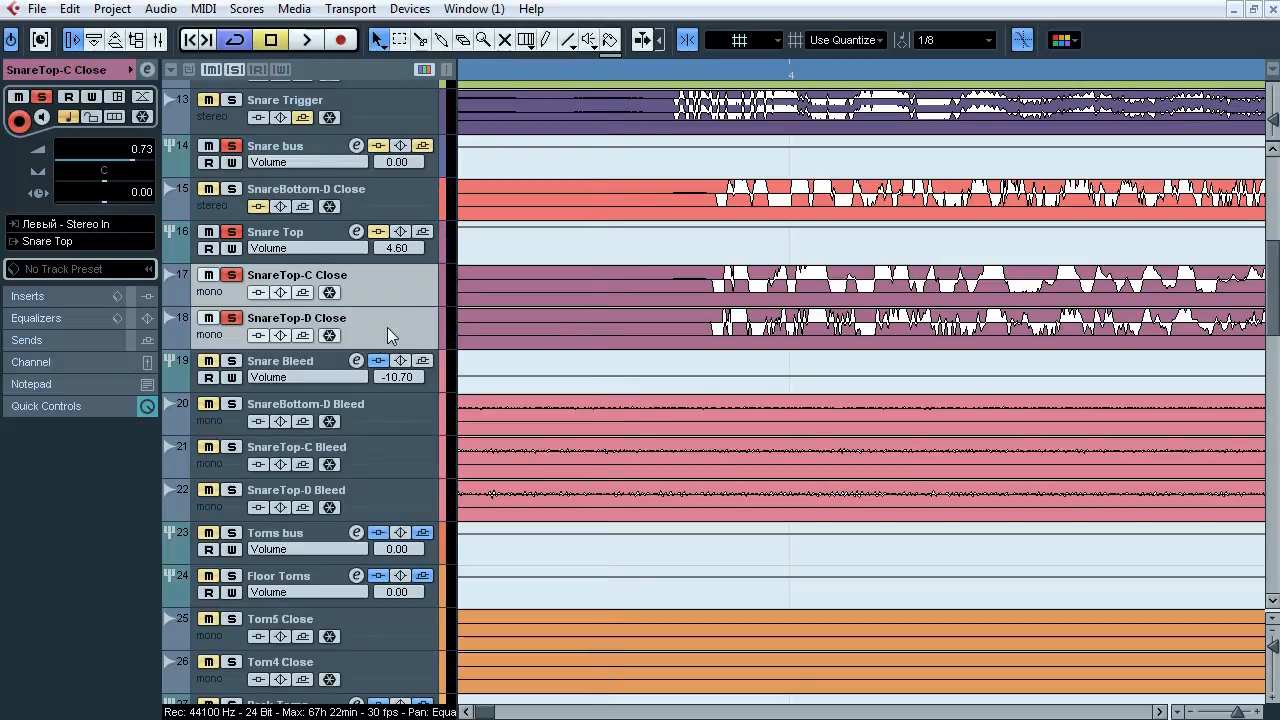
Step: Bring up Snare Top's first Pro-Q insert, take it out of bypass during playback and audition its low-cut band alone
{"action": "left_click", "coordinate": [316, 233]}
{"action": "left_click", "coordinate": [48, 120]}
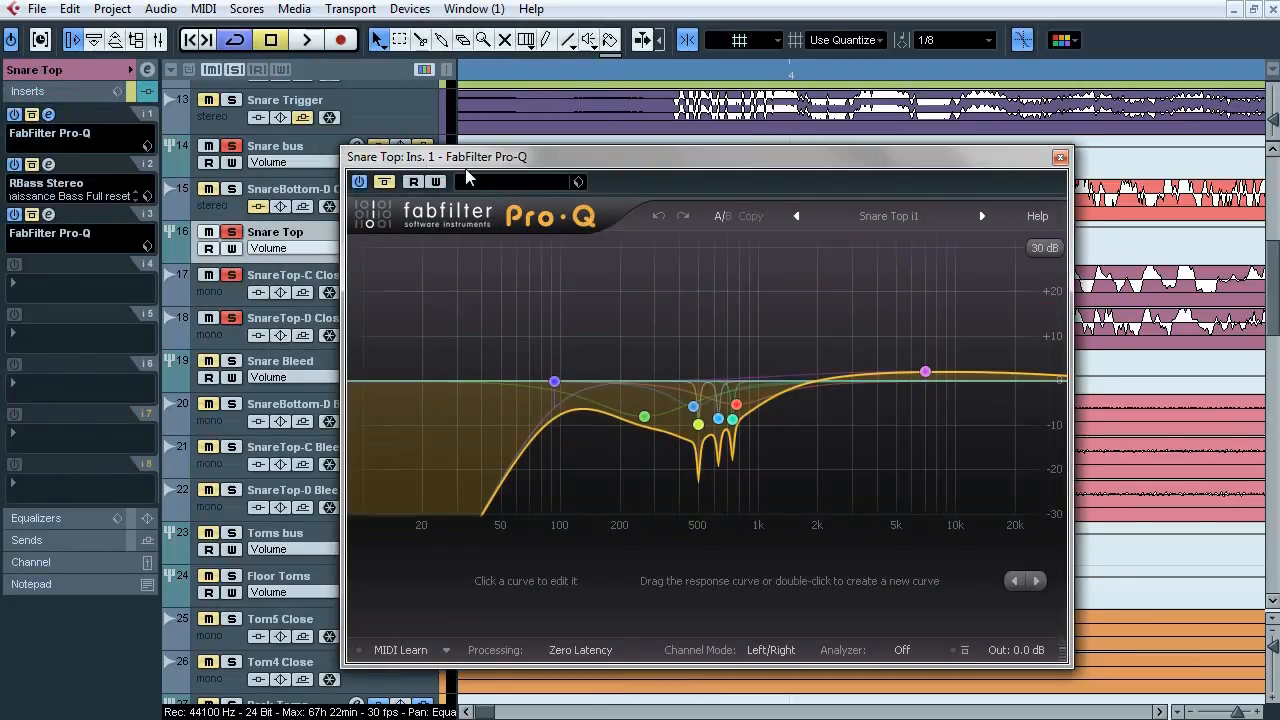
{"action": "left_click_drag", "start_coordinate": [466, 178], "coordinate": [426, 188]}
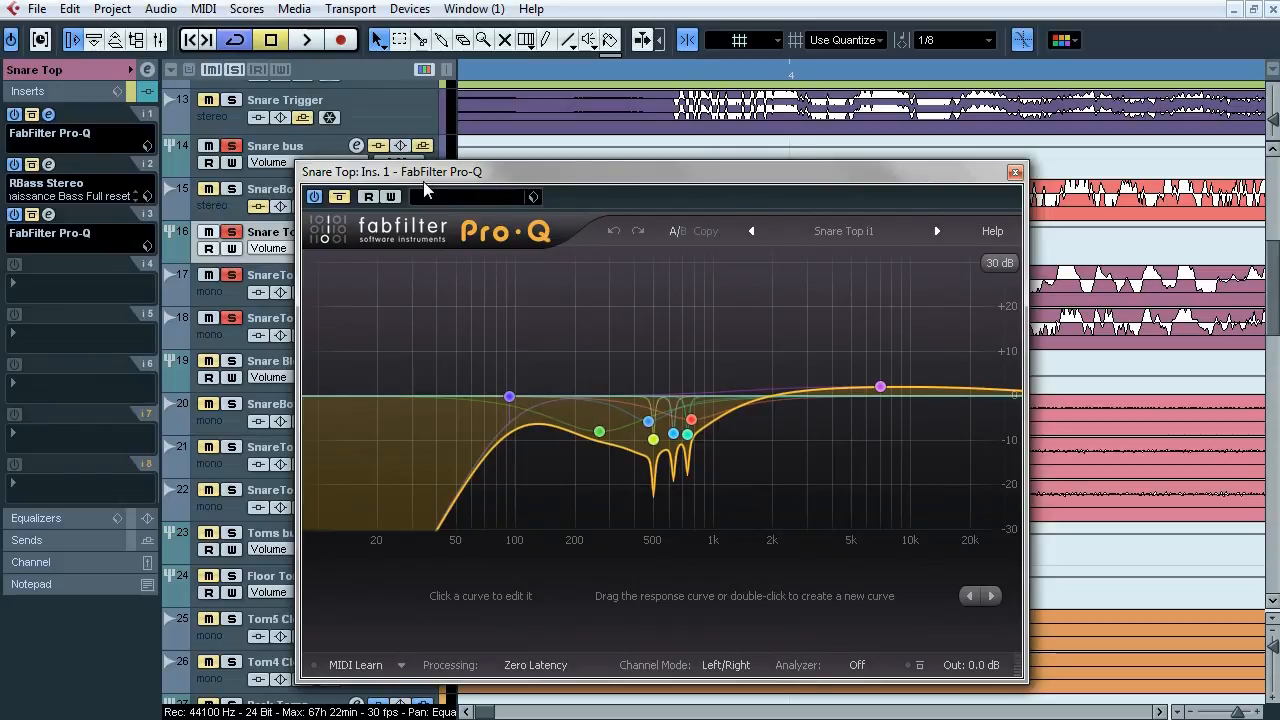
{"action": "key", "text": "space"}
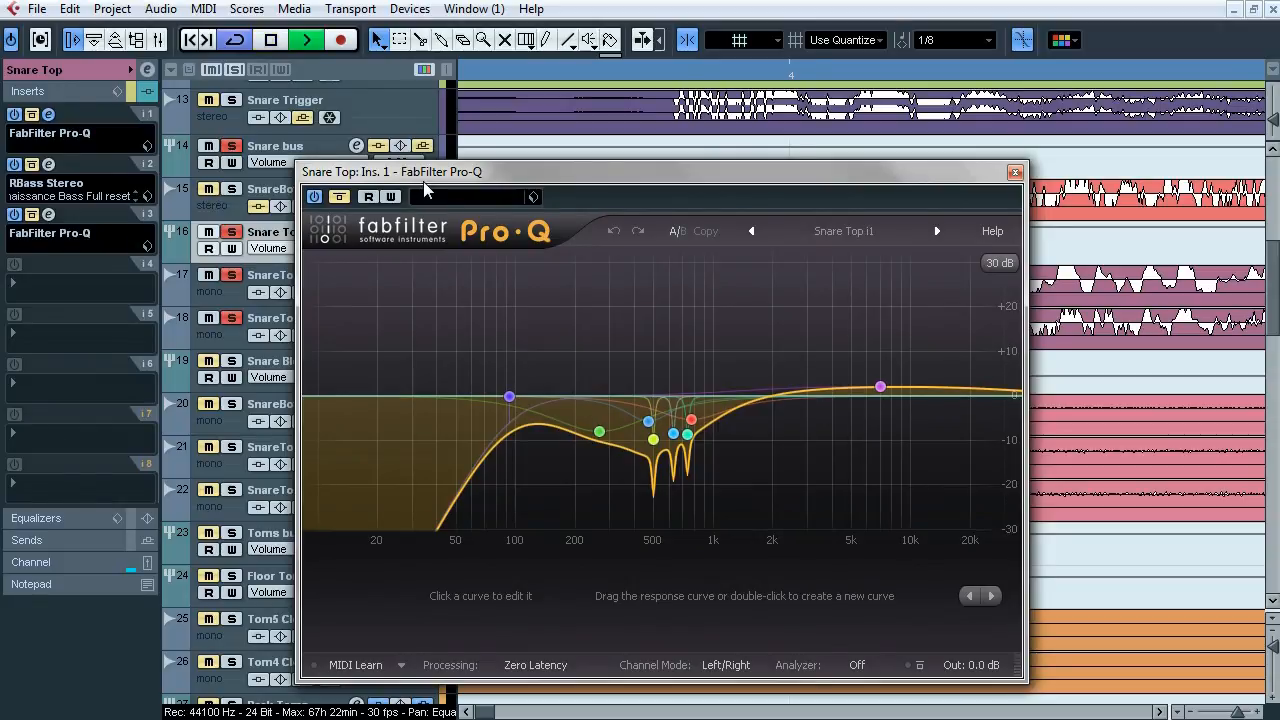
{"action": "left_click", "coordinate": [341, 198]}
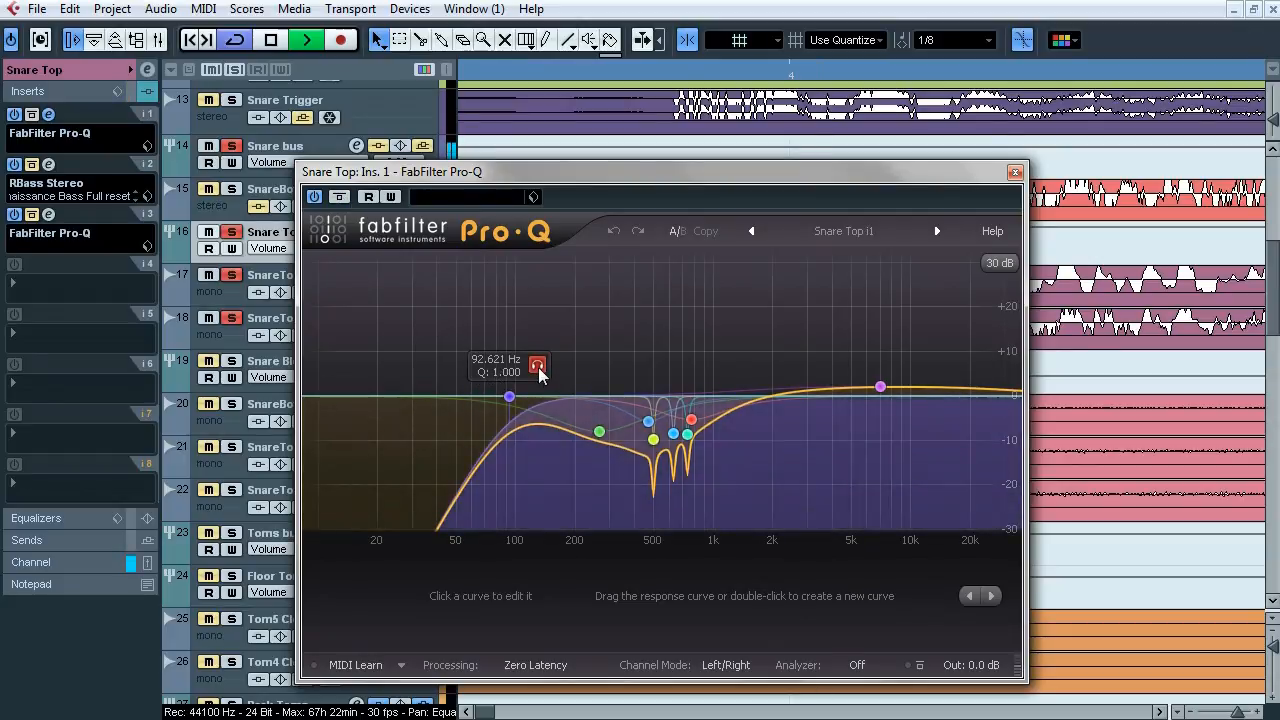
Step: Solo the low-cut and the cut bands around 264, 496, 626 and 737 Hz in Snare Top's first Pro-Q, and close it after stopping playback
{"action": "left_click", "coordinate": [539, 369]}
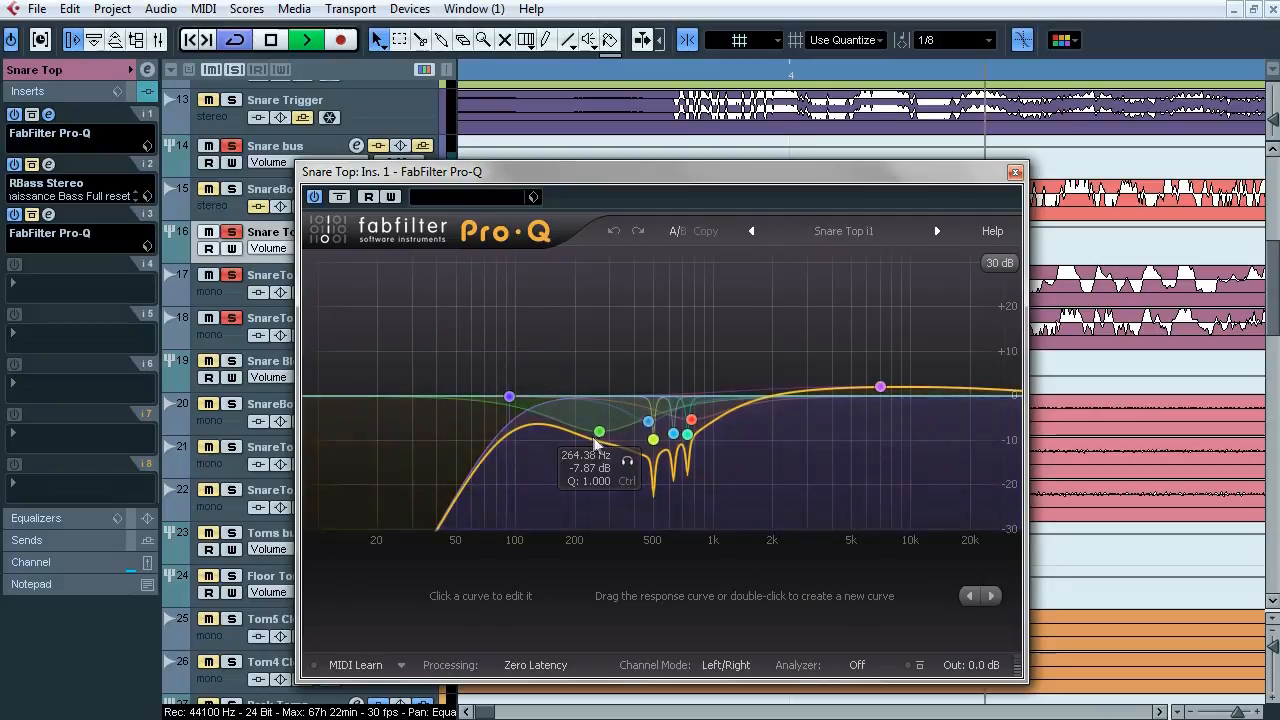
{"action": "left_click", "coordinate": [624, 466]}
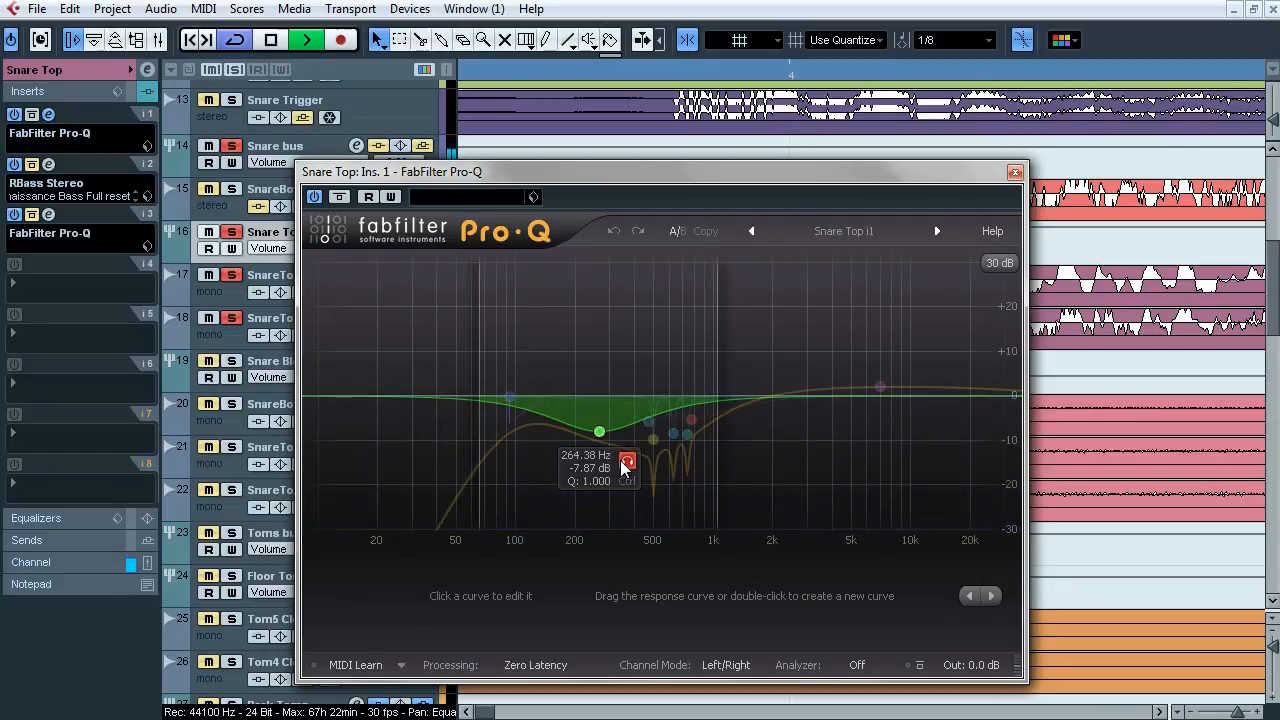
{"action": "mouse_move", "coordinate": [653, 440]}
{"action": "left_click", "coordinate": [680, 470]}
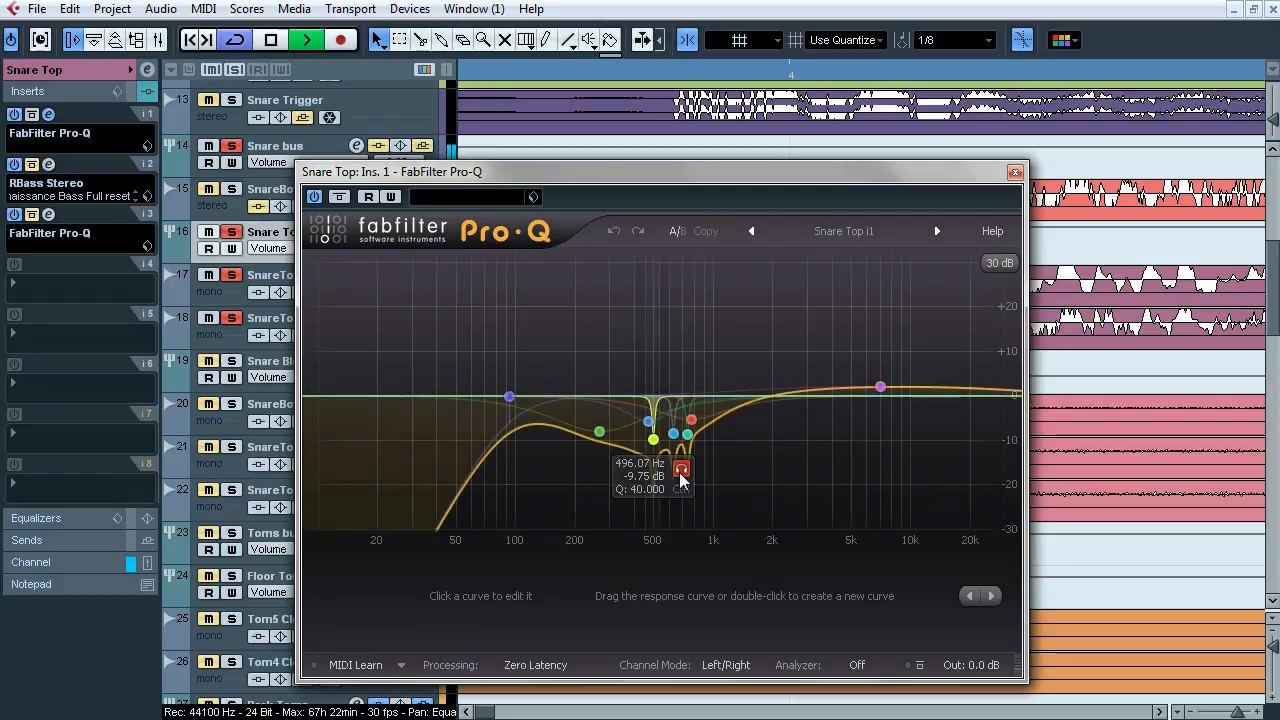
{"action": "mouse_move", "coordinate": [677, 437]}
{"action": "left_click", "coordinate": [700, 466]}
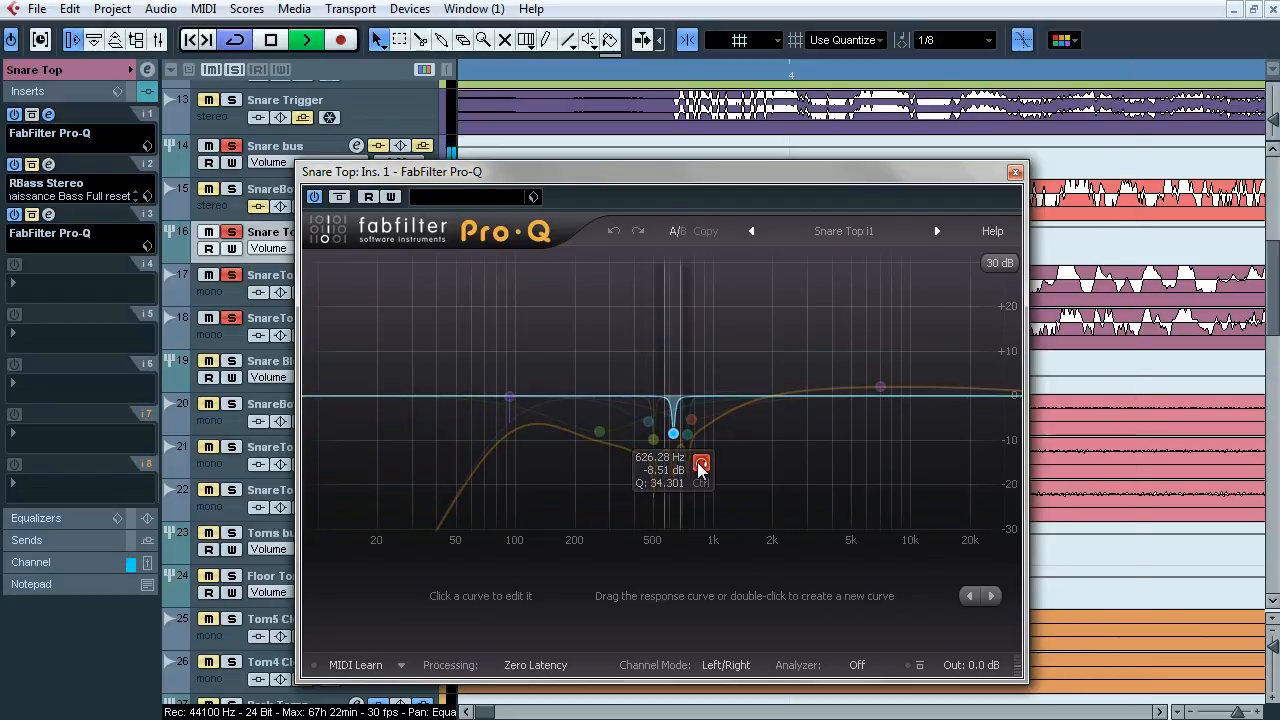
{"action": "mouse_move", "coordinate": [688, 436]}
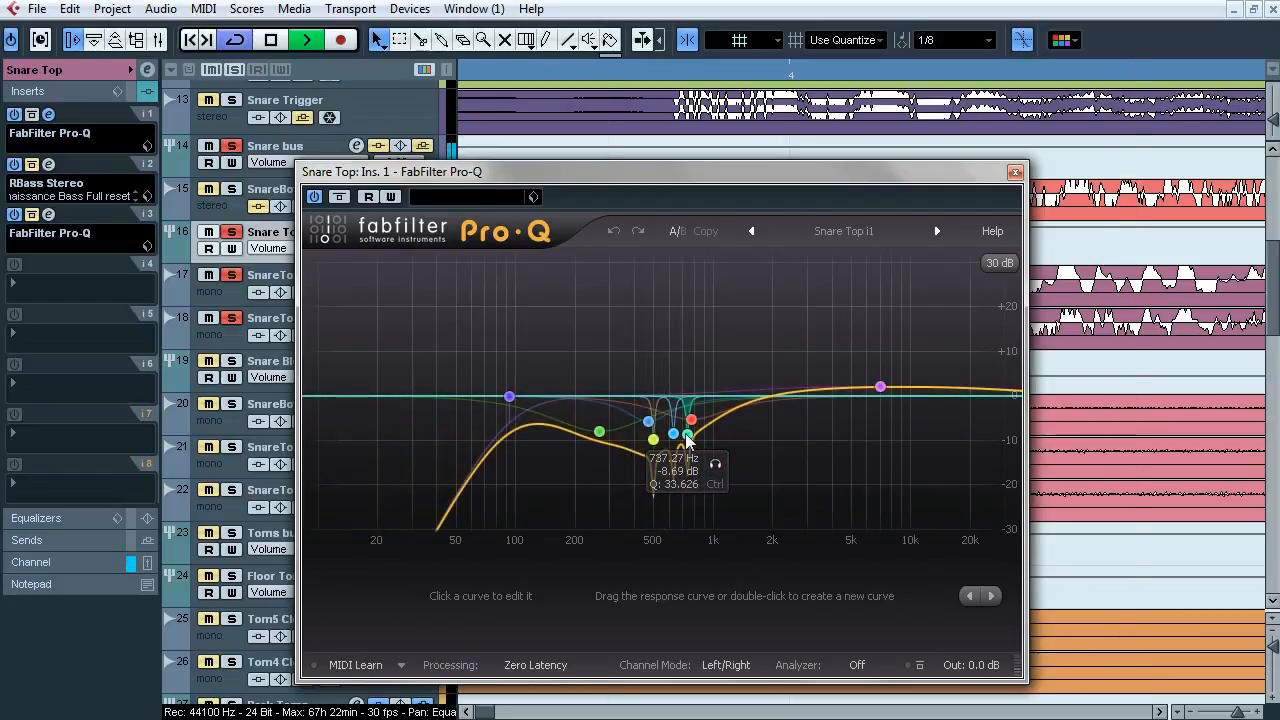
{"action": "left_click", "coordinate": [715, 465]}
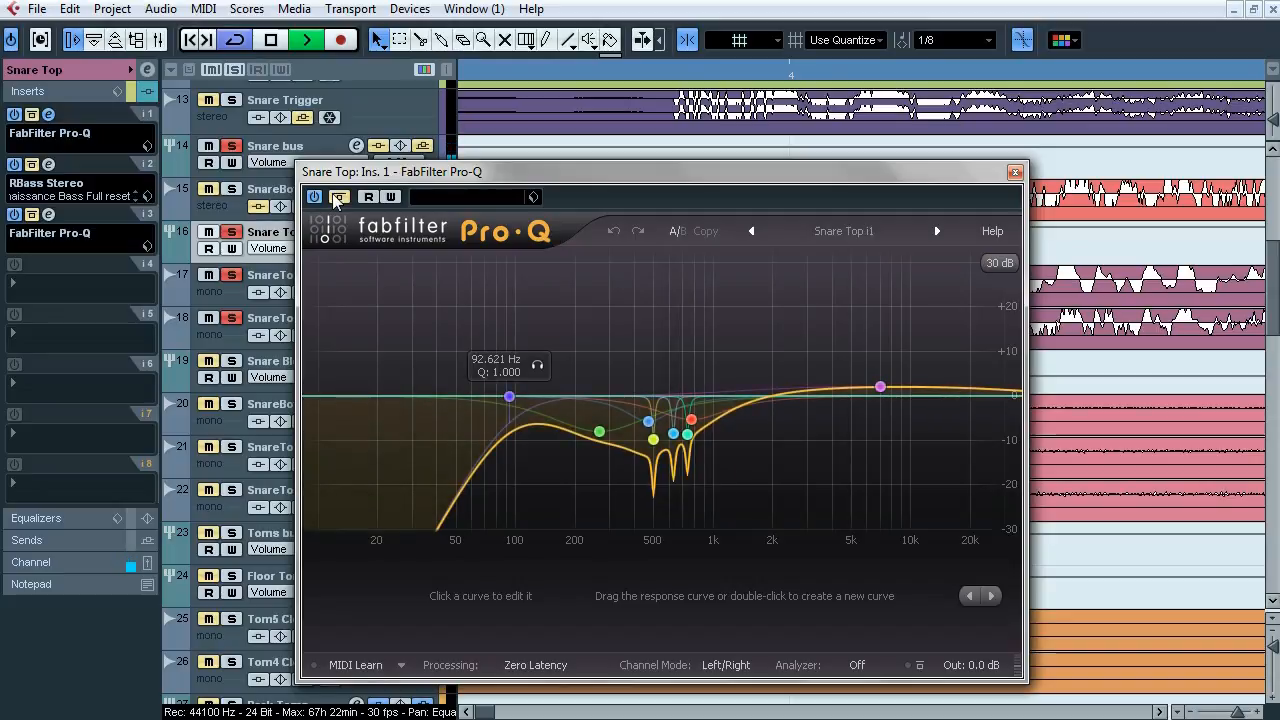
{"action": "key", "text": "space"}
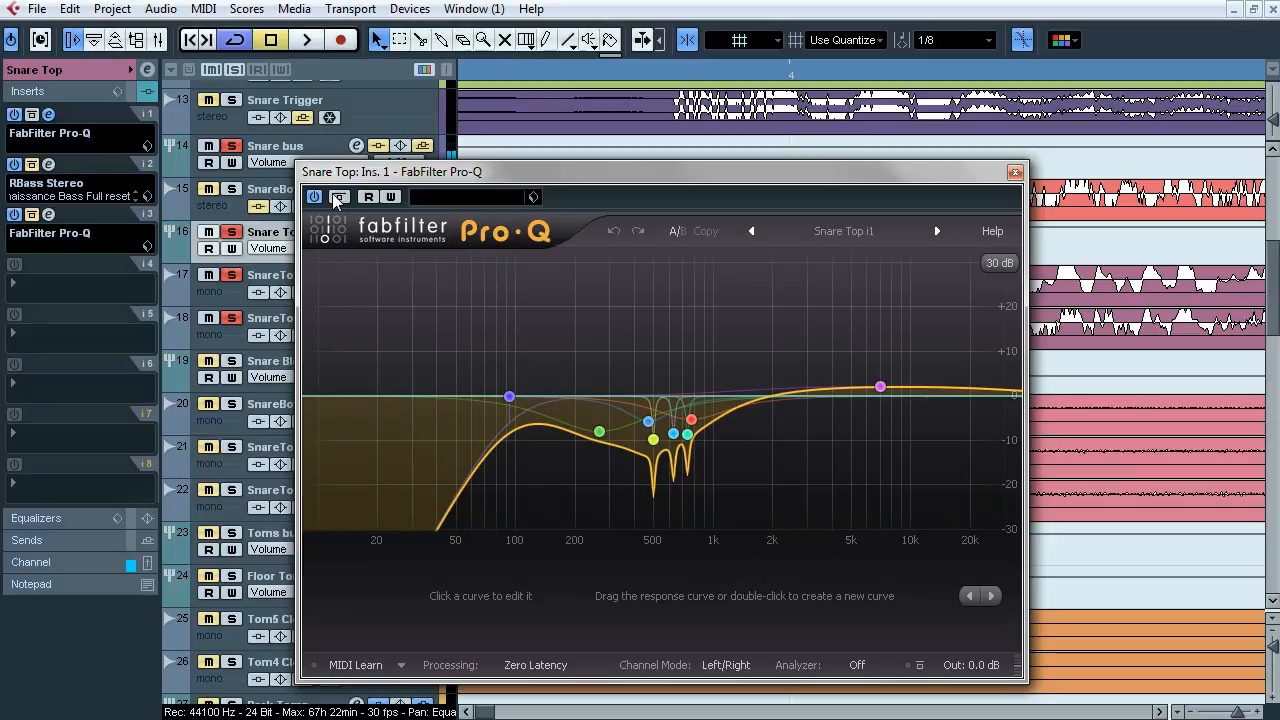
{"action": "left_click", "coordinate": [1012, 173]}
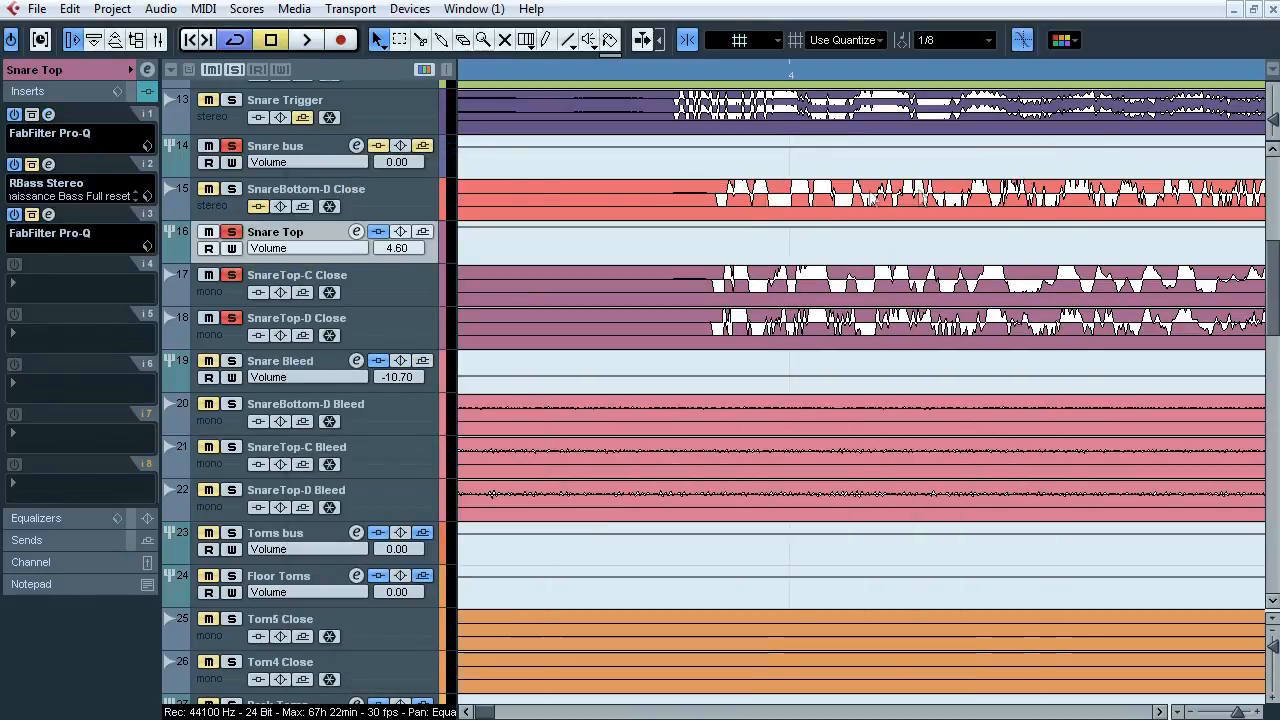
Step: View the RBass Stereo settings on Snare Top, and compare the third-insert Pro-Q bypassed and active during playback, leaving it active
{"action": "left_click", "coordinate": [49, 164]}
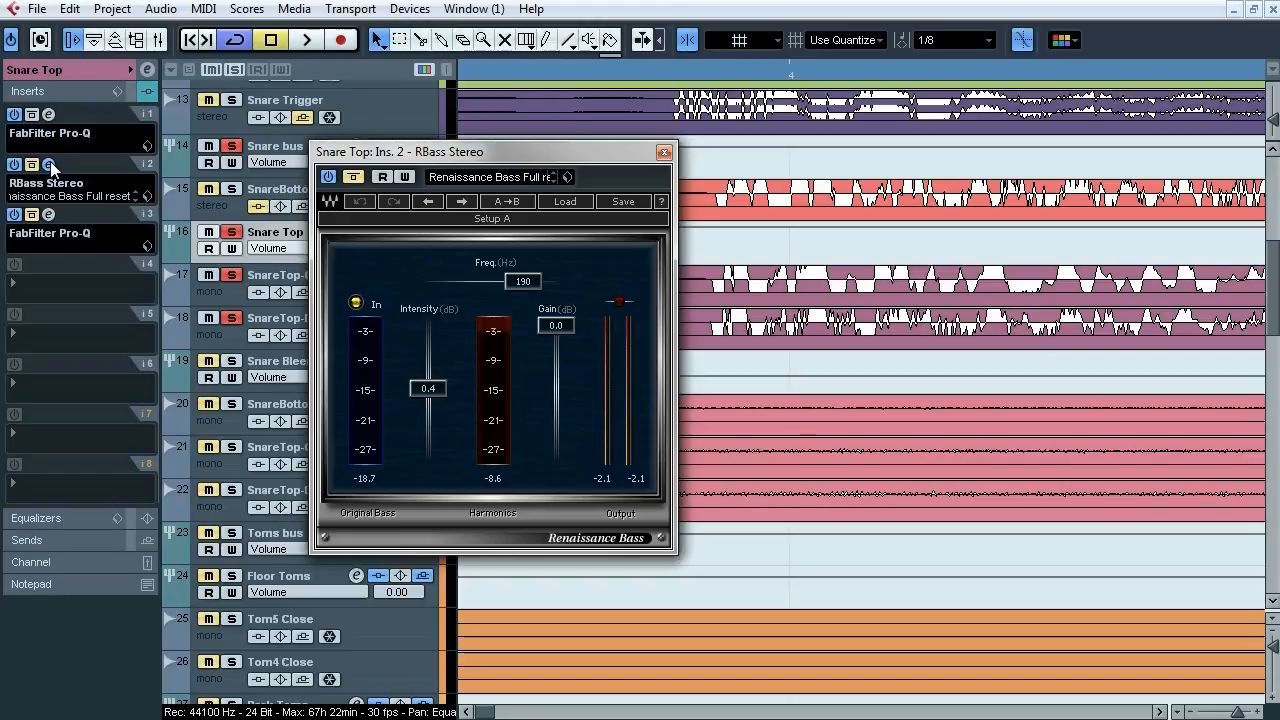
{"action": "left_click", "coordinate": [50, 166]}
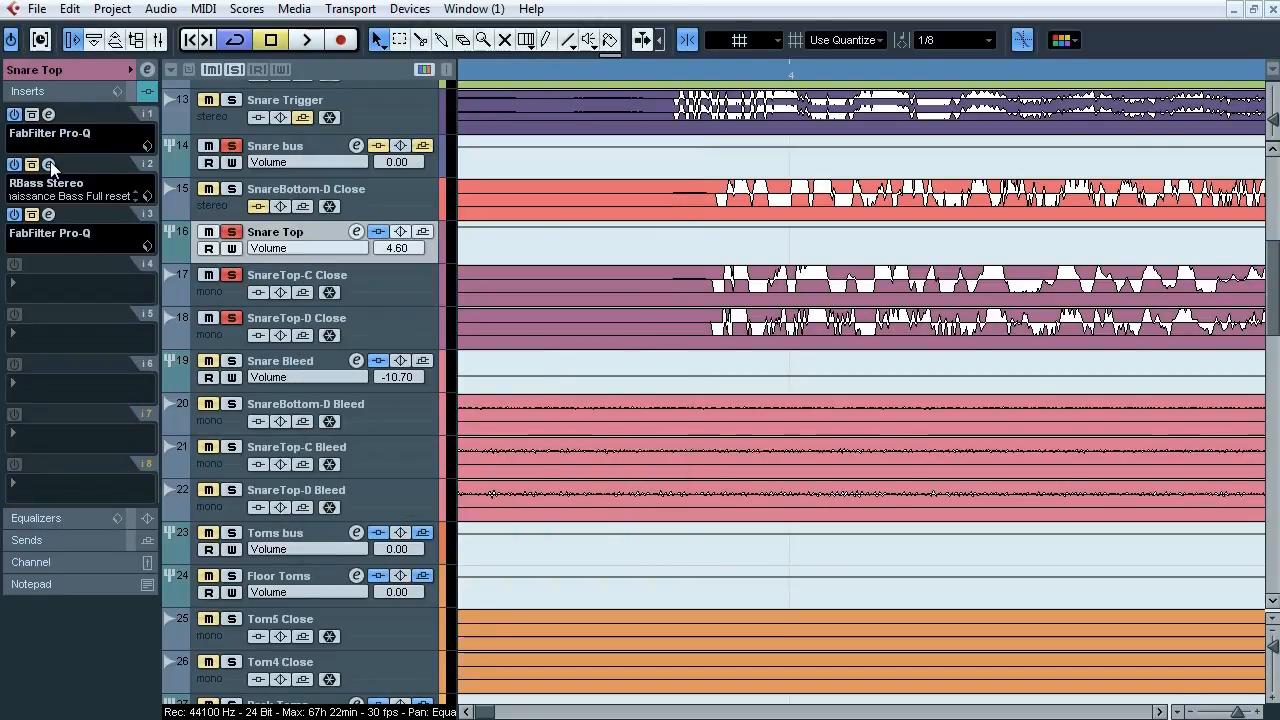
{"action": "left_click", "coordinate": [48, 214]}
{"action": "left_click_drag", "start_coordinate": [579, 77], "coordinate": [487, 175]}
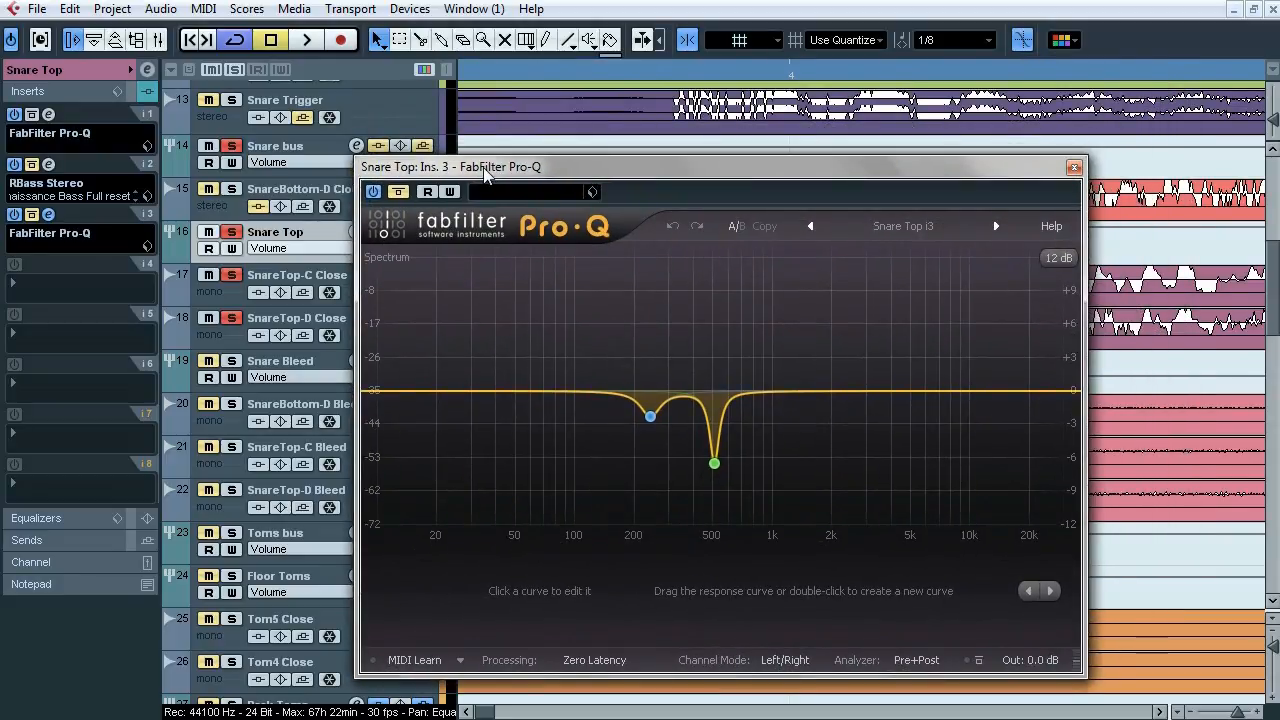
{"action": "key", "text": "space"}
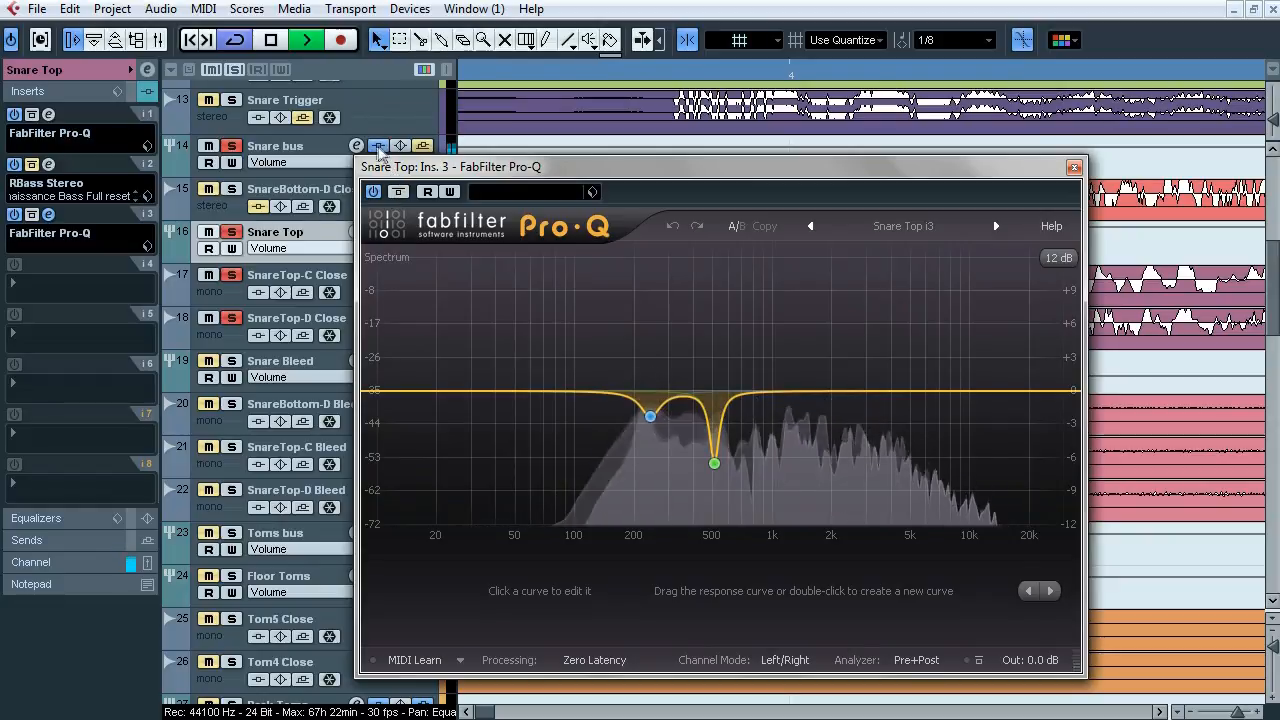
{"action": "left_click", "coordinate": [397, 192]}
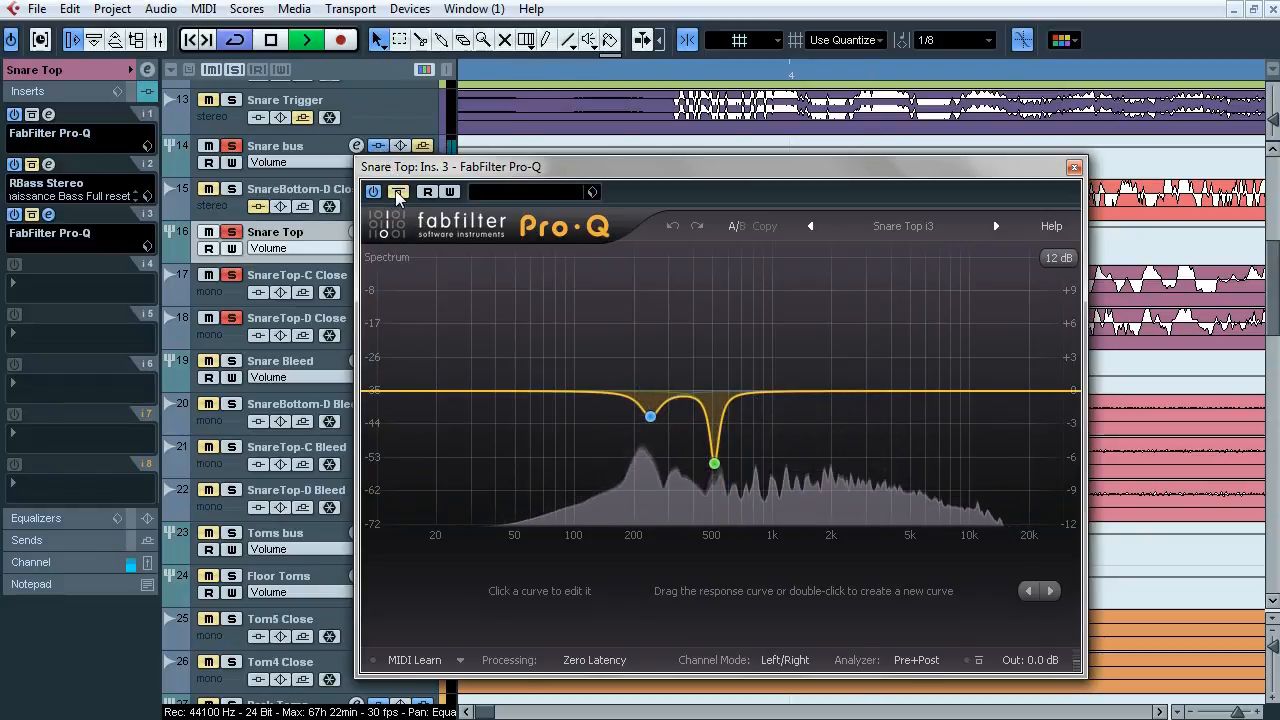
{"action": "left_click", "coordinate": [397, 192]}
Step: Solo the 507.76 Hz and 240.85 Hz cut bands in turn in the third-insert Pro-Q, and close it after stopping playback
{"action": "left_click", "coordinate": [741, 491]}
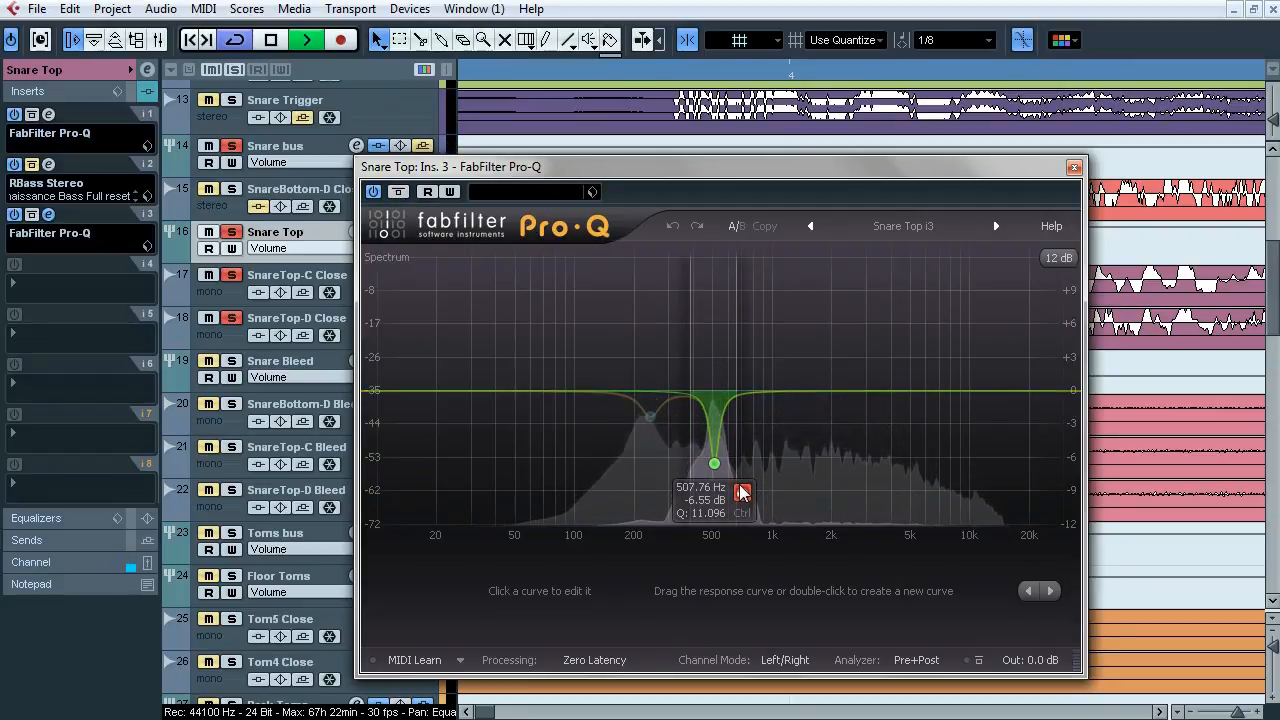
{"action": "left_click", "coordinate": [677, 448]}
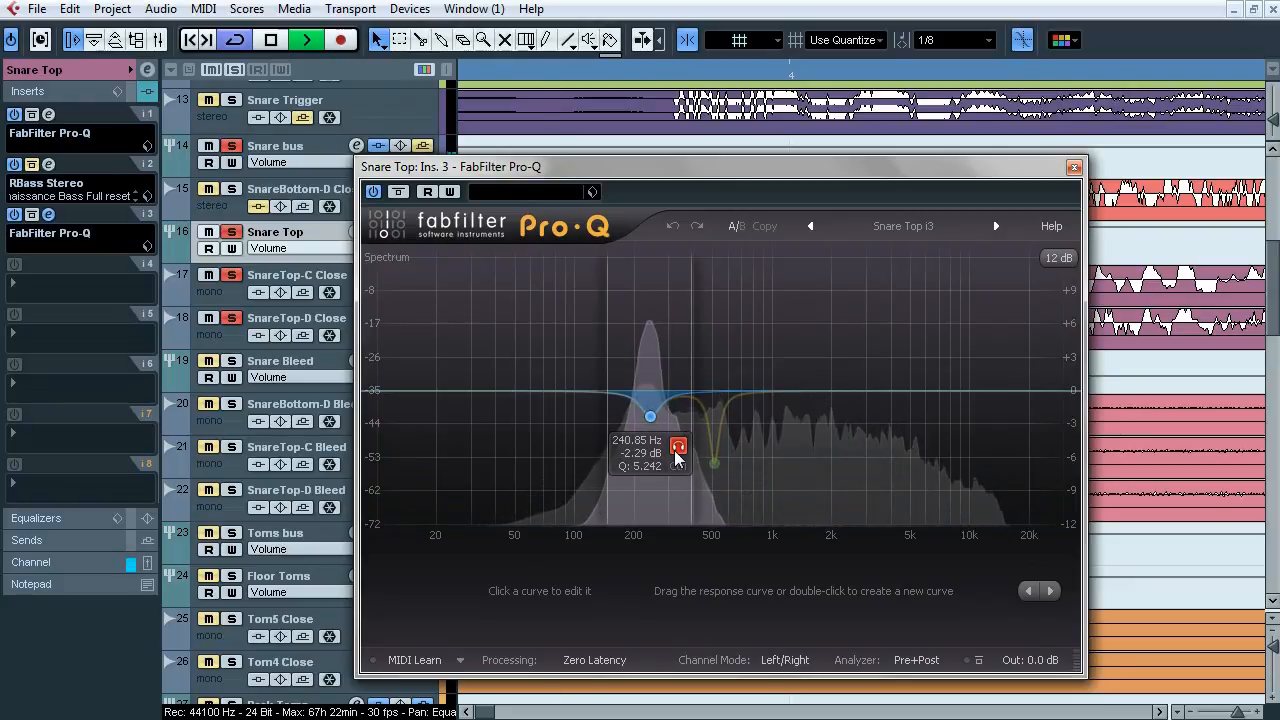
{"action": "left_click", "coordinate": [677, 450]}
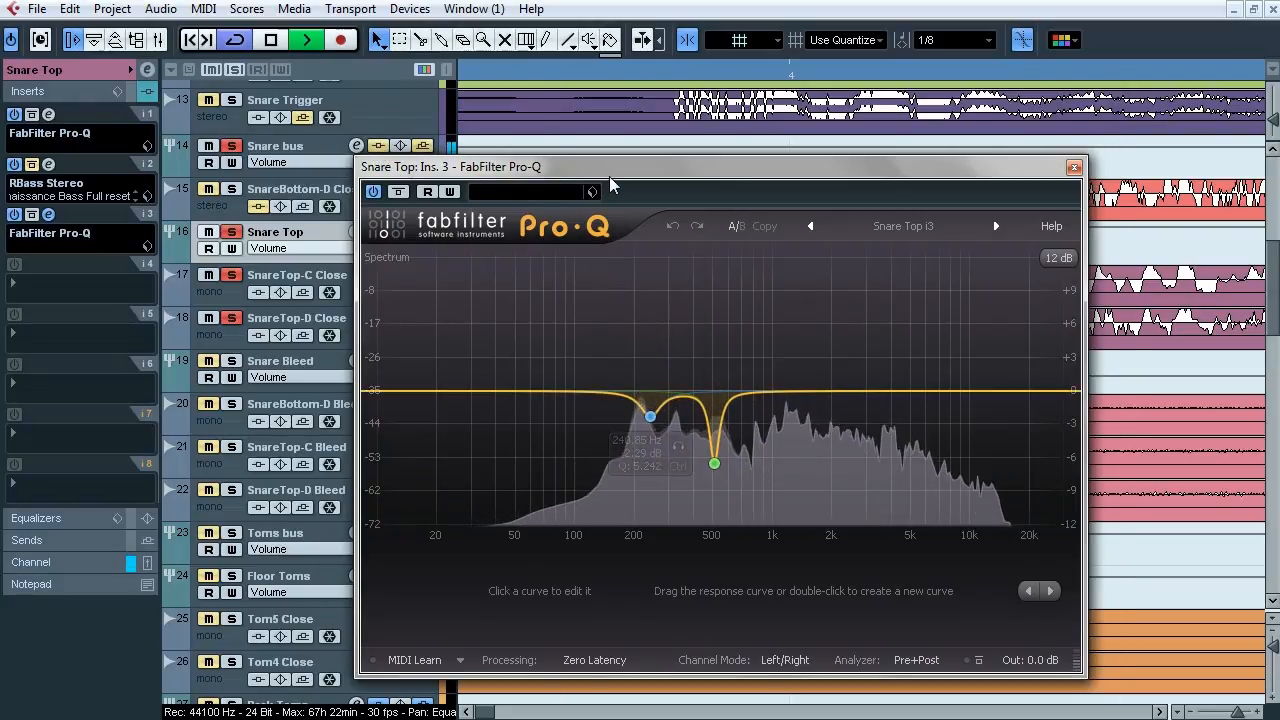
{"action": "key", "text": "space"}
{"action": "left_click", "coordinate": [1074, 166]}
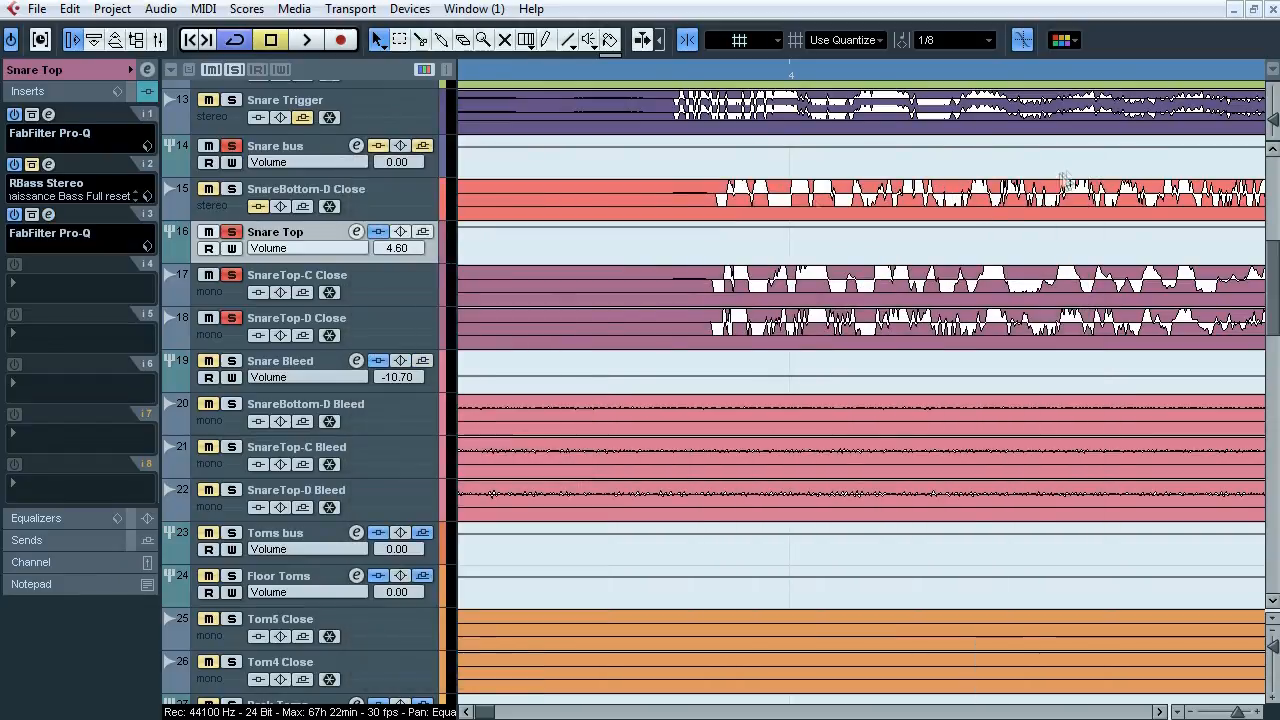
Step: Show the inserts of the SnareBottom-D Close track and listen to a short playback of the snare
{"action": "left_click", "coordinate": [318, 192]}
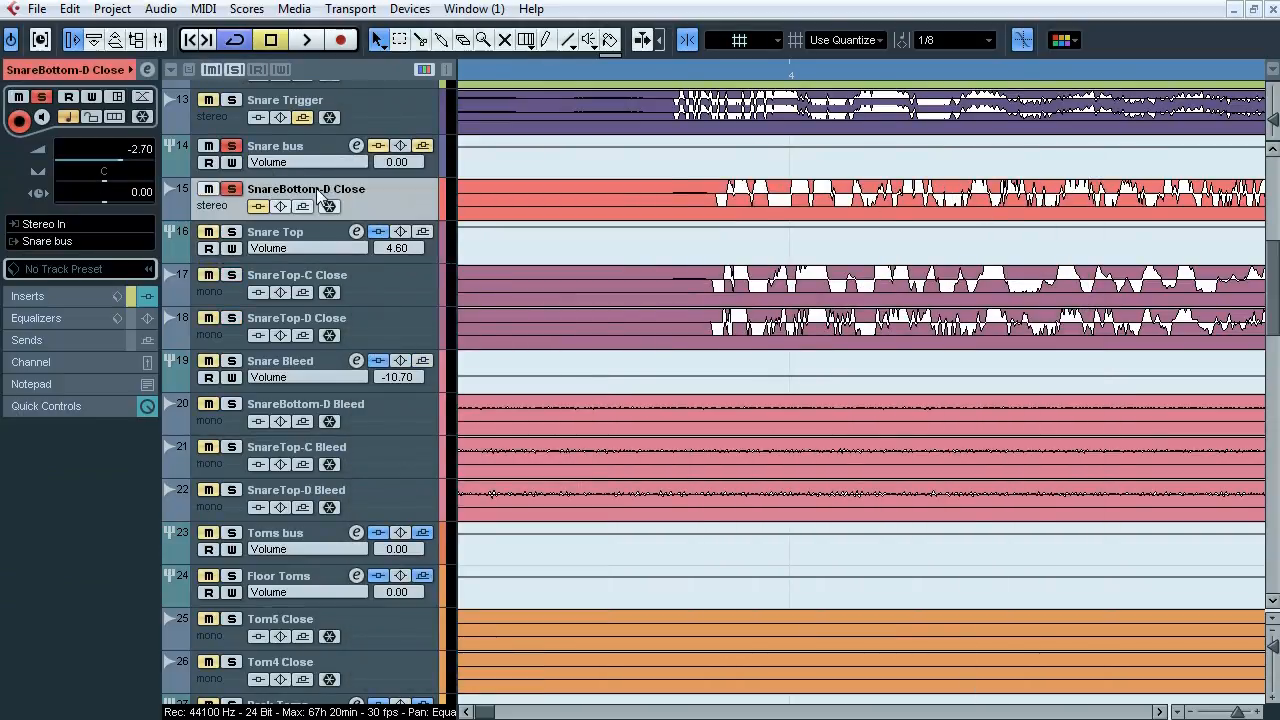
{"action": "left_click", "coordinate": [92, 298]}
{"action": "key", "text": "space"}
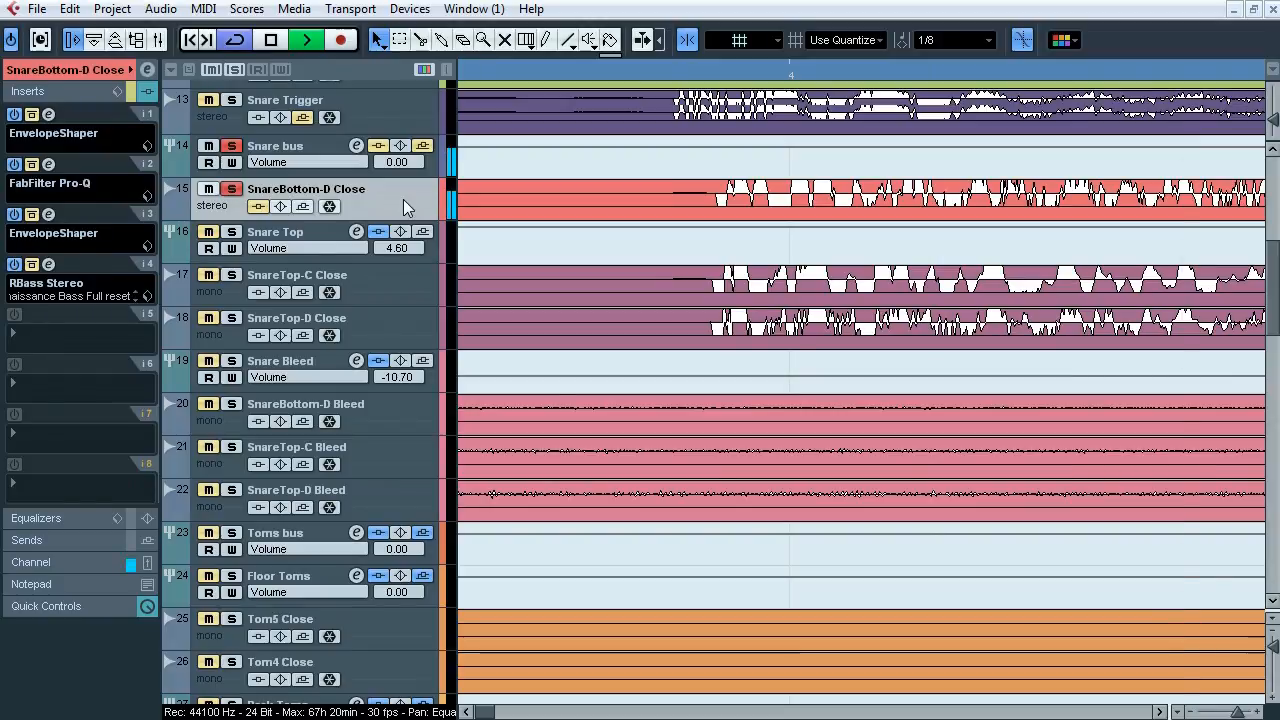
{"action": "key", "text": "space"}
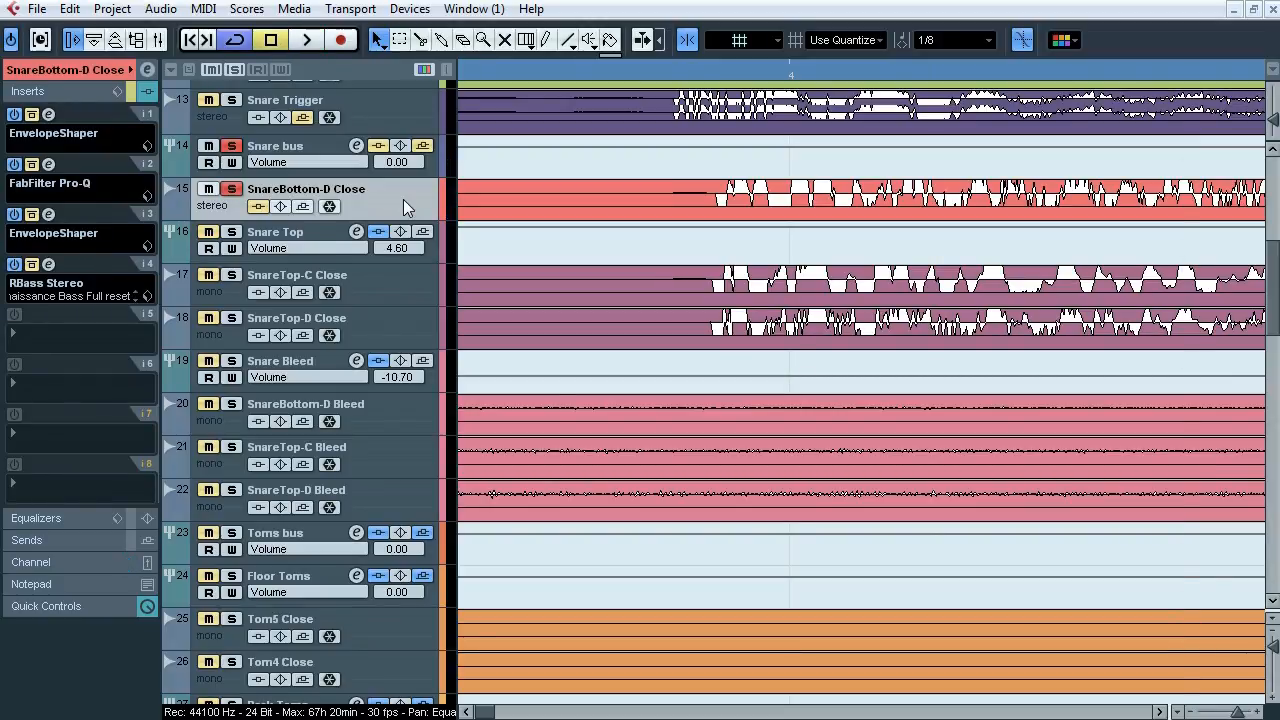
Step: Compare the first EnvelopeShaper on SnareBottom-D Close bypassed and active during playback, leave it active, and bypass the Snare bus inserts
{"action": "left_click", "coordinate": [47, 117]}
{"action": "left_click_drag", "start_coordinate": [585, 233], "coordinate": [541, 234]}
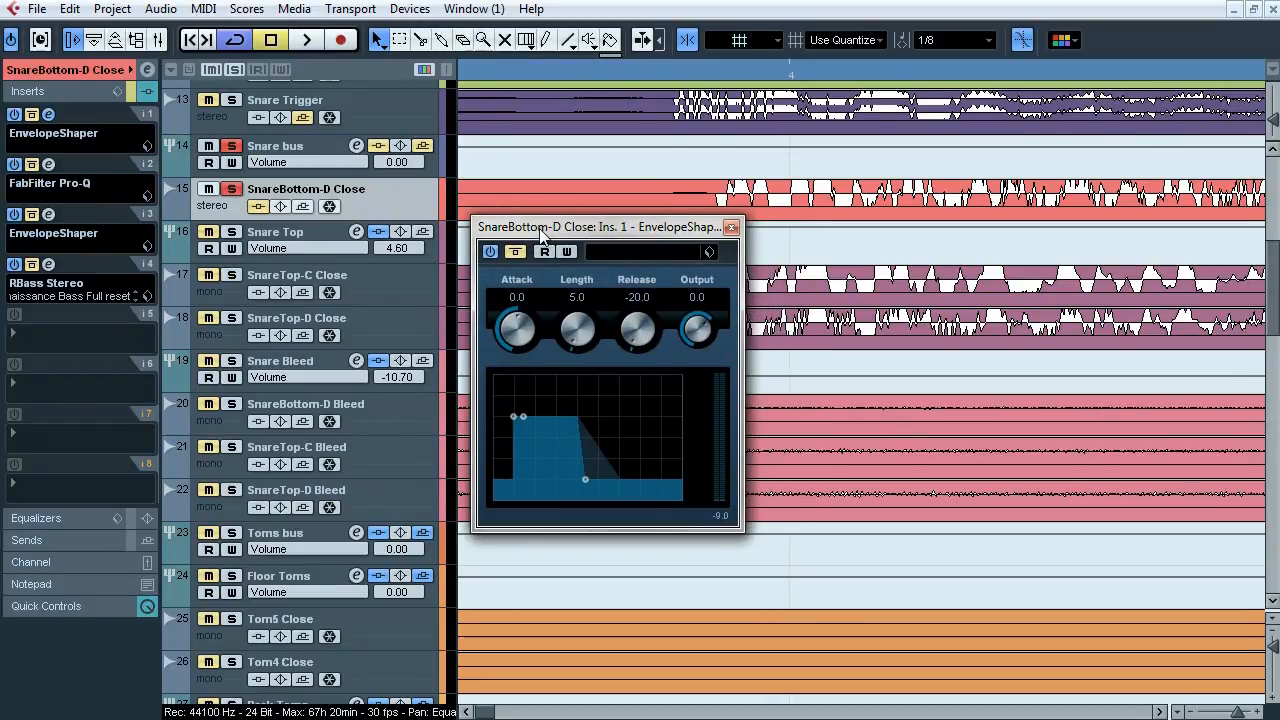
{"action": "key", "text": "space"}
{"action": "left_click", "coordinate": [515, 253]}
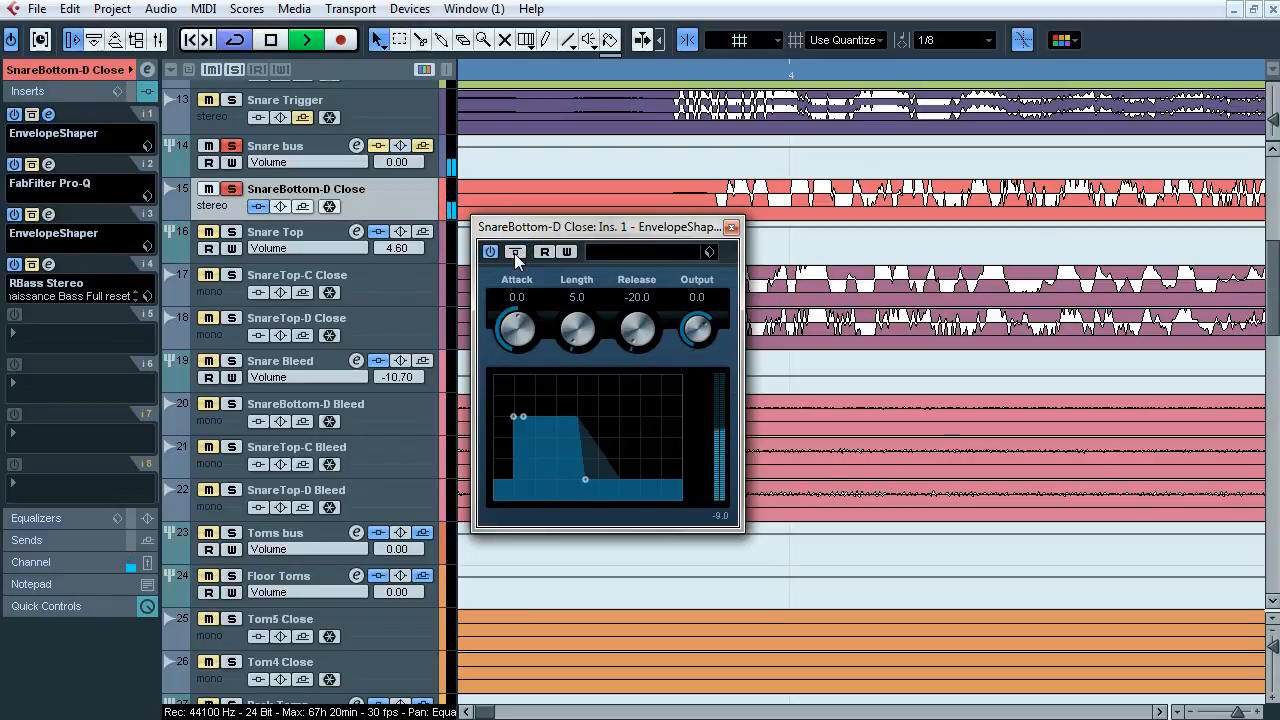
{"action": "left_click", "coordinate": [515, 253]}
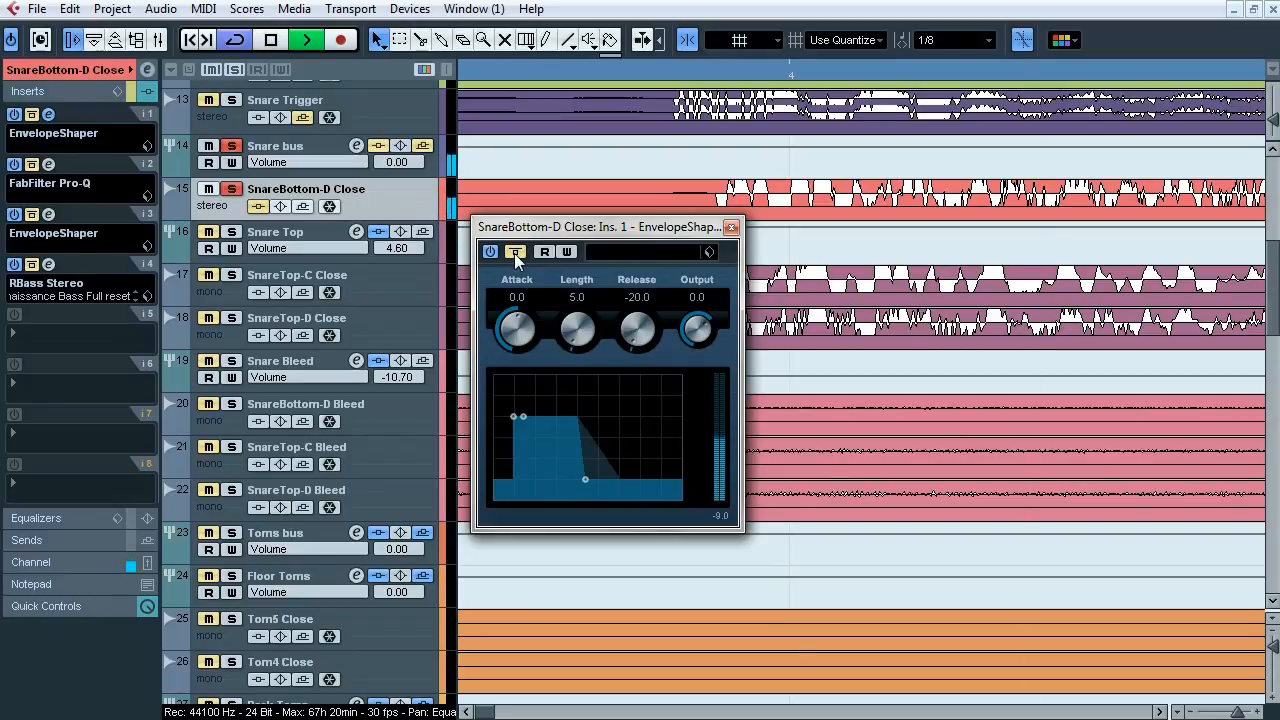
{"action": "left_click", "coordinate": [515, 253]}
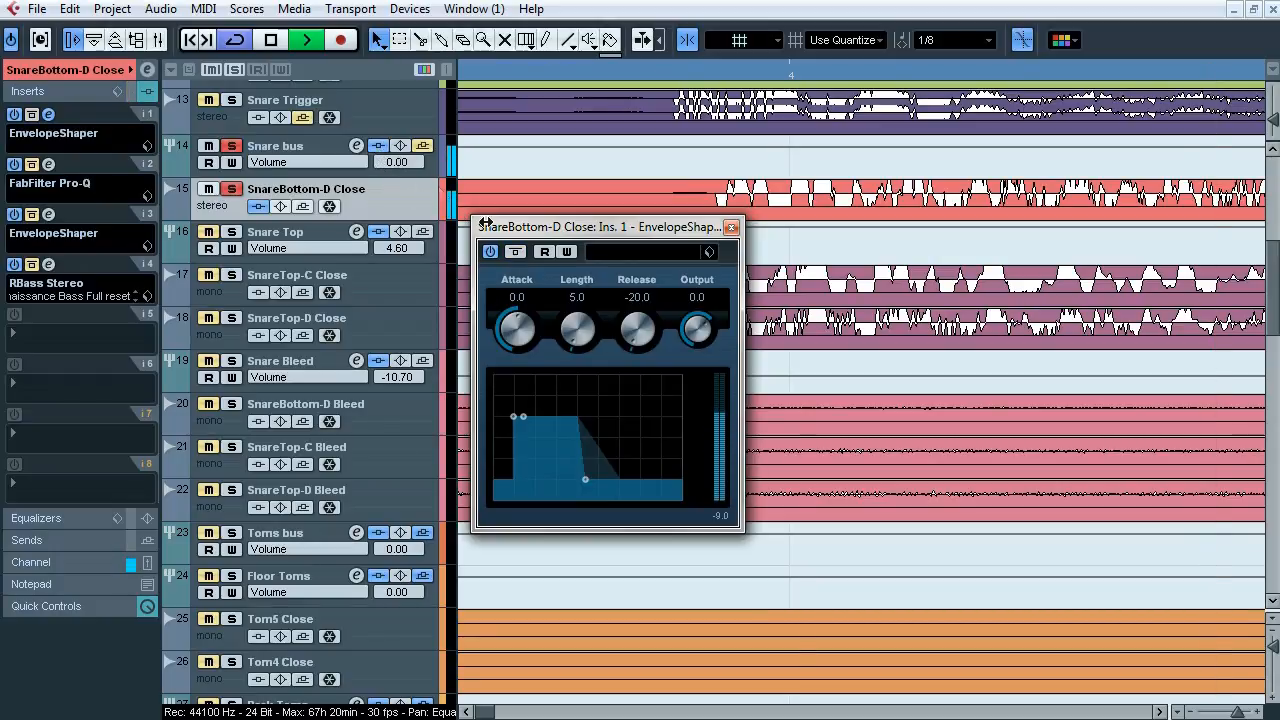
{"action": "left_click", "coordinate": [516, 252]}
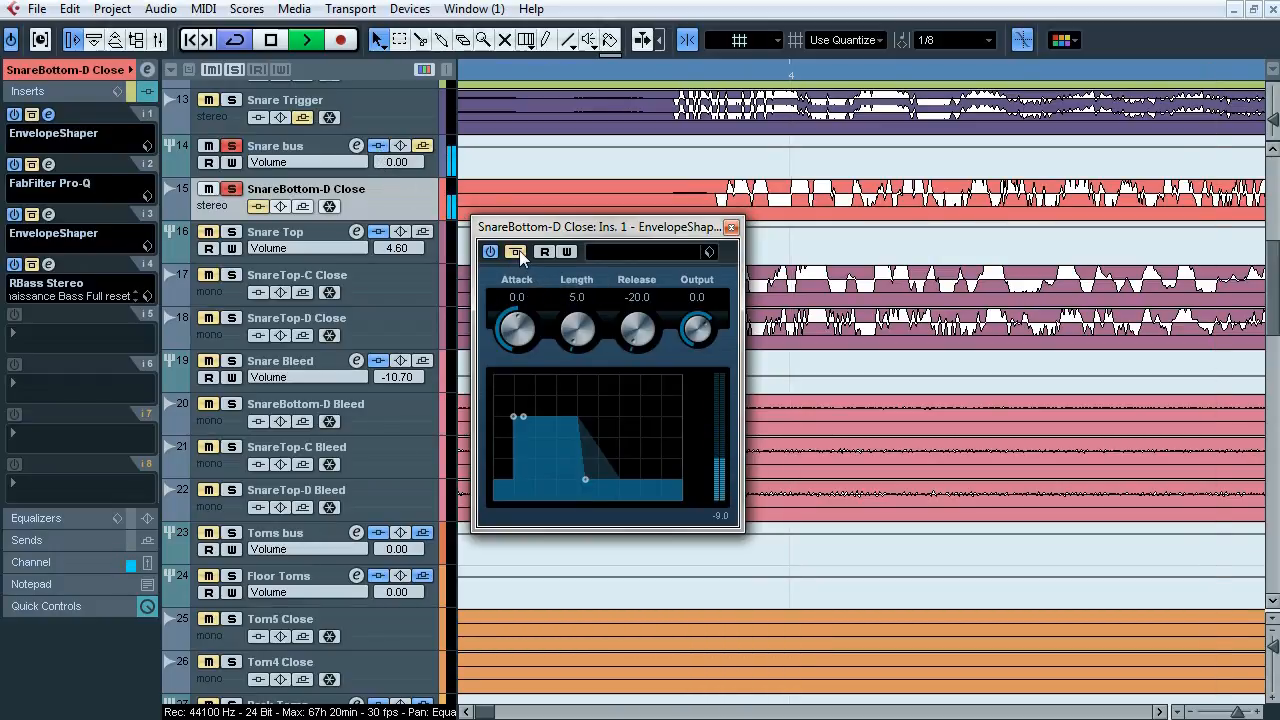
{"action": "left_click", "coordinate": [516, 252]}
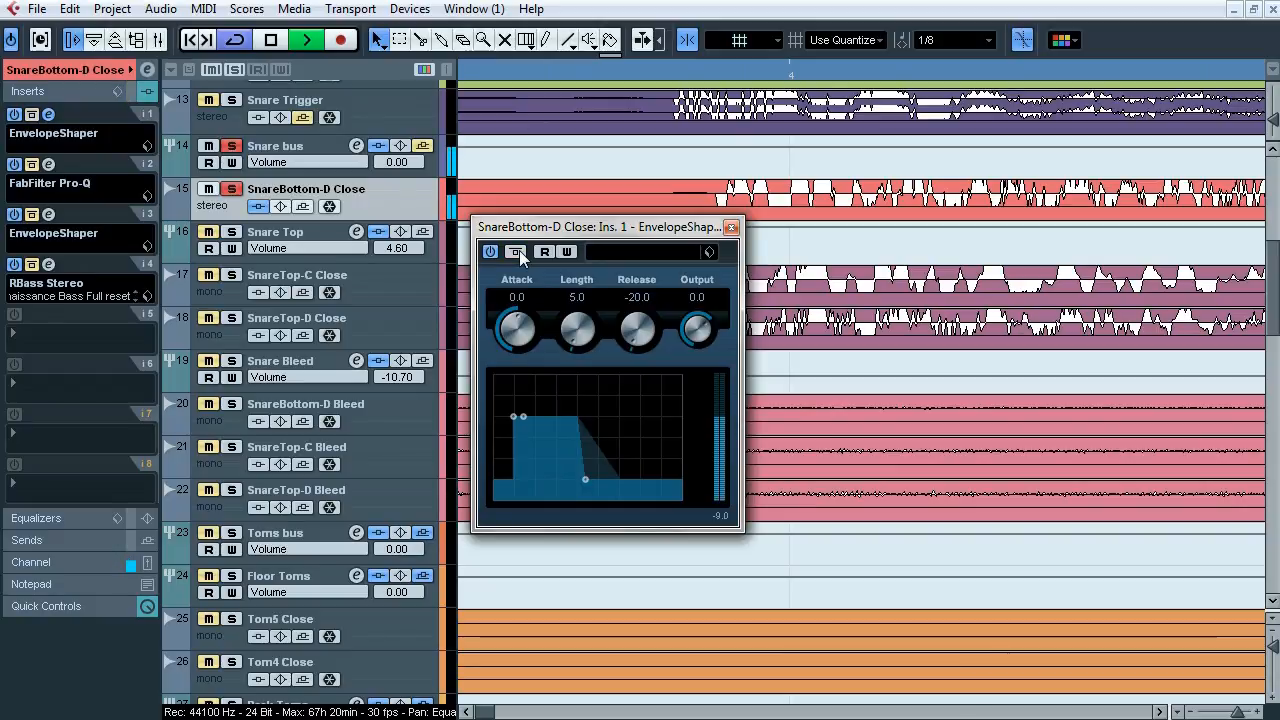
{"action": "key", "text": "space"}
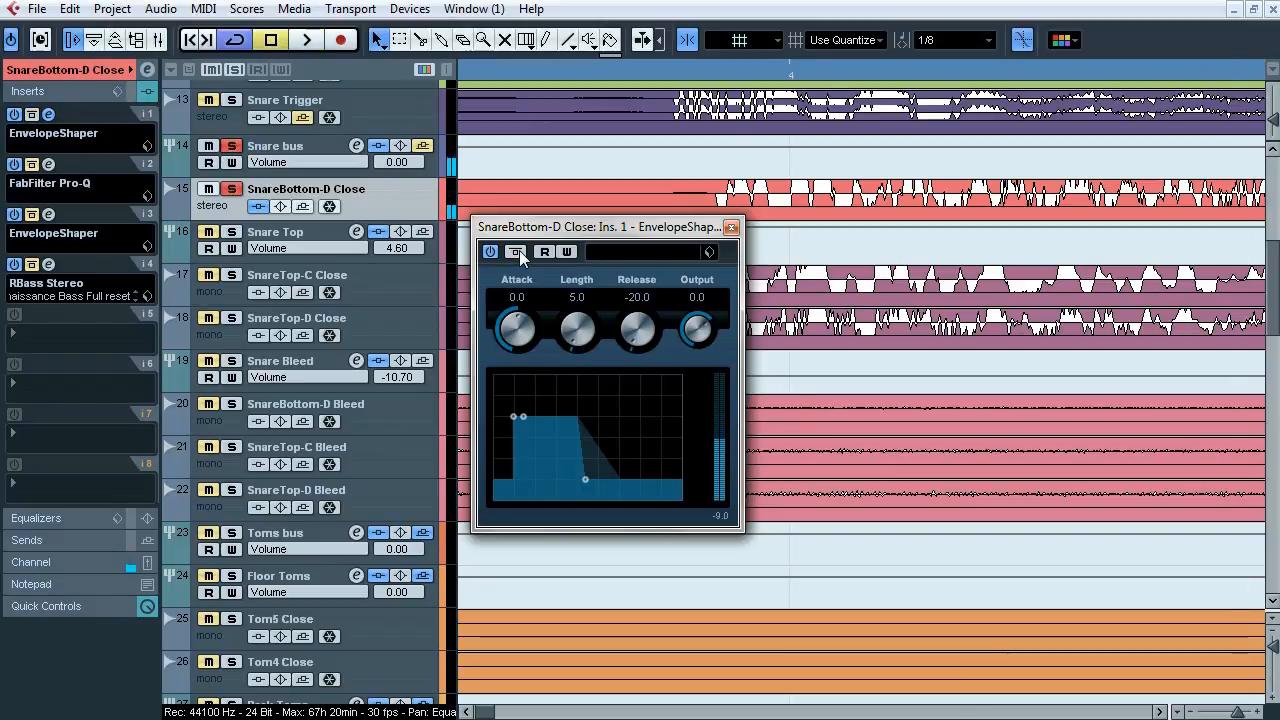
{"action": "left_click", "coordinate": [380, 146]}
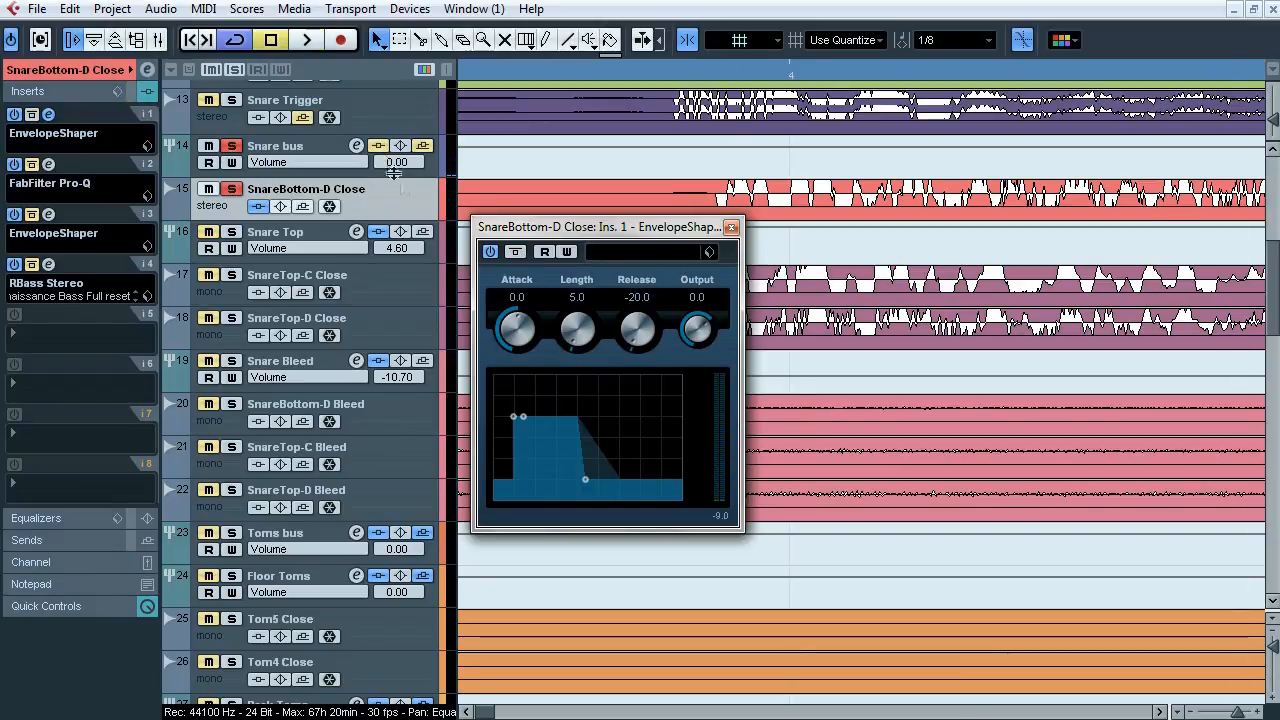
{"action": "left_click", "coordinate": [731, 227]}
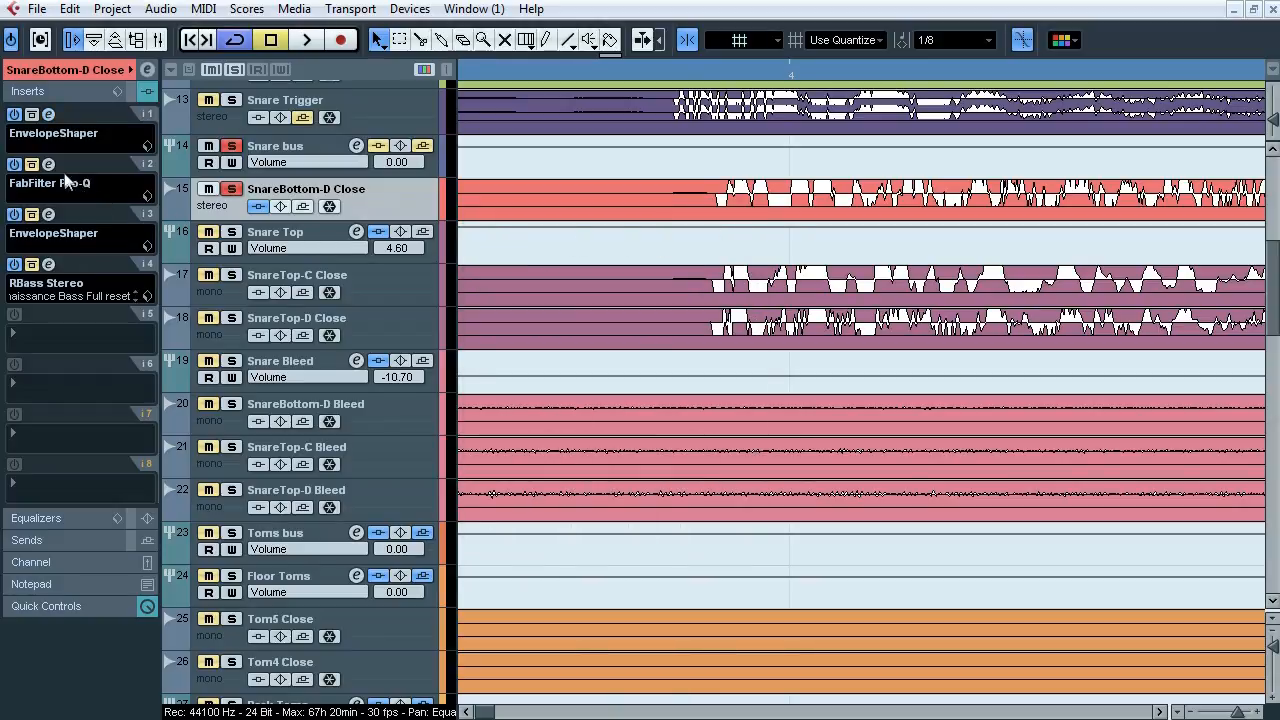
Step: Compare the second-insert Pro-Q on SnareBottom-D Close bypassed and active during playback, leave it active, and close its window
{"action": "left_click", "coordinate": [48, 164]}
{"action": "left_click_drag", "start_coordinate": [458, 134], "coordinate": [474, 149]}
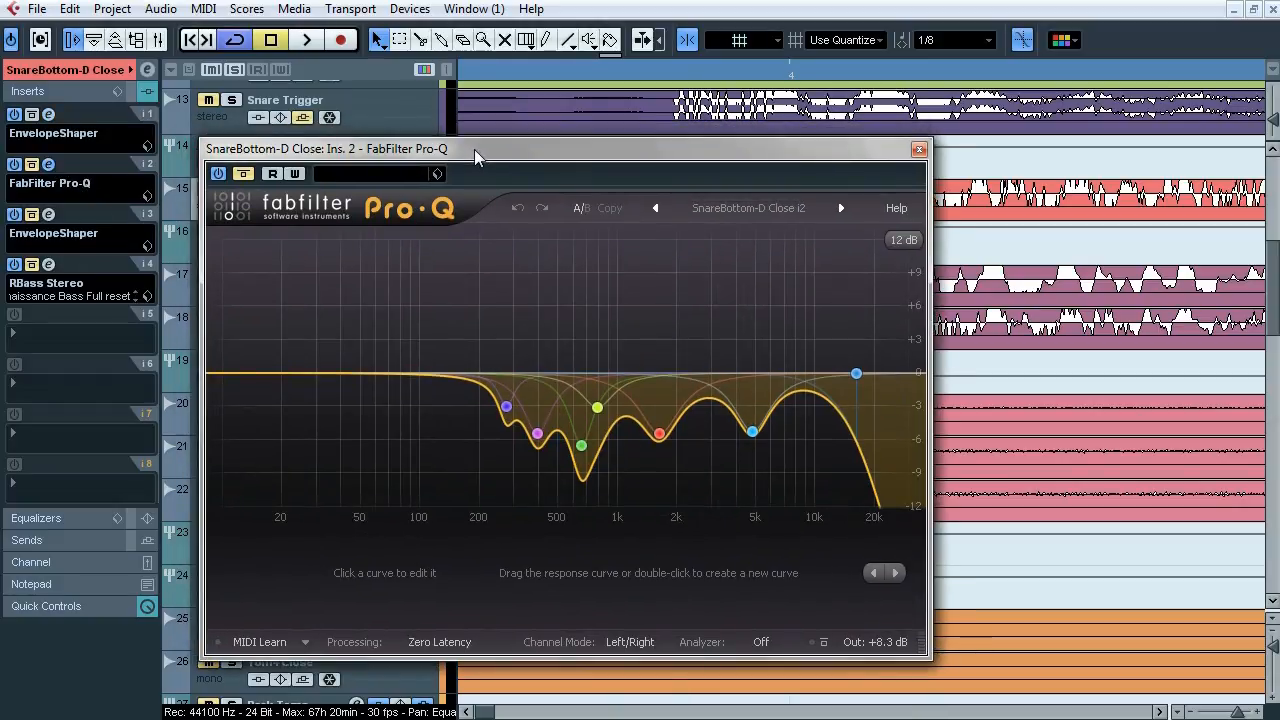
{"action": "key", "text": "space"}
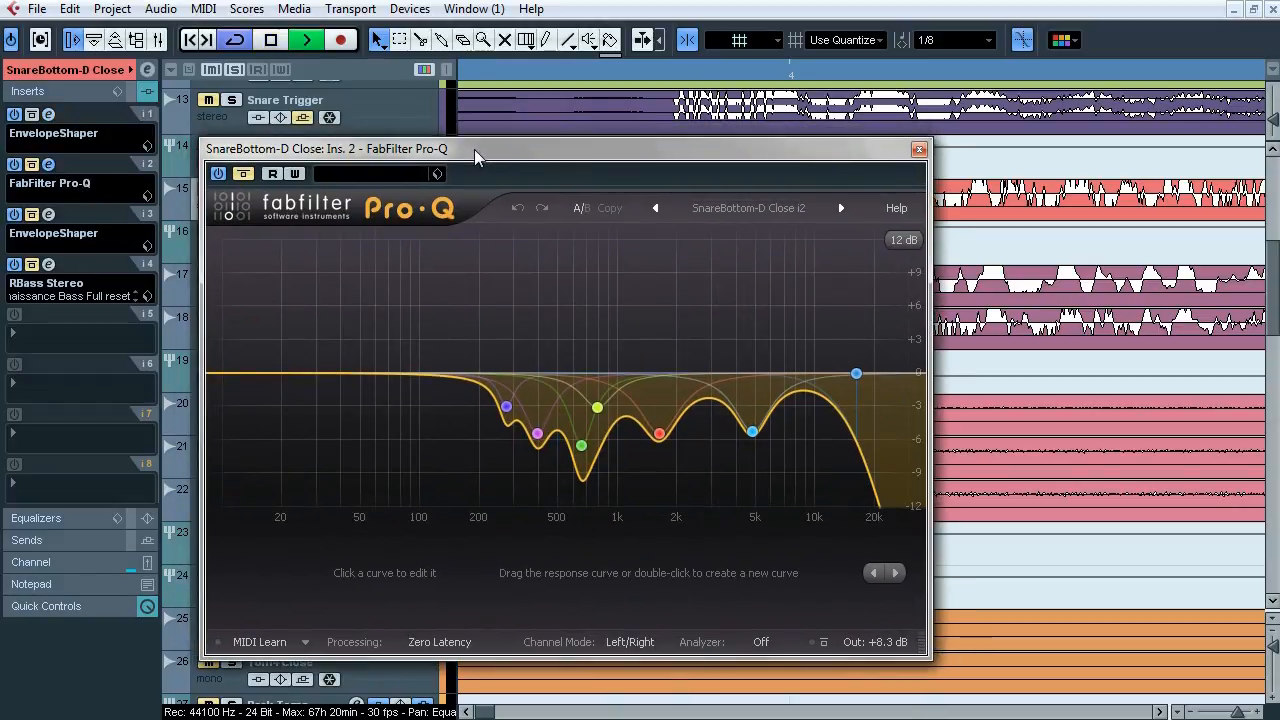
{"action": "left_click", "coordinate": [246, 177]}
{"action": "left_click", "coordinate": [245, 175]}
{"action": "left_click", "coordinate": [247, 177]}
{"action": "left_click", "coordinate": [247, 177]}
{"action": "key", "text": "space"}
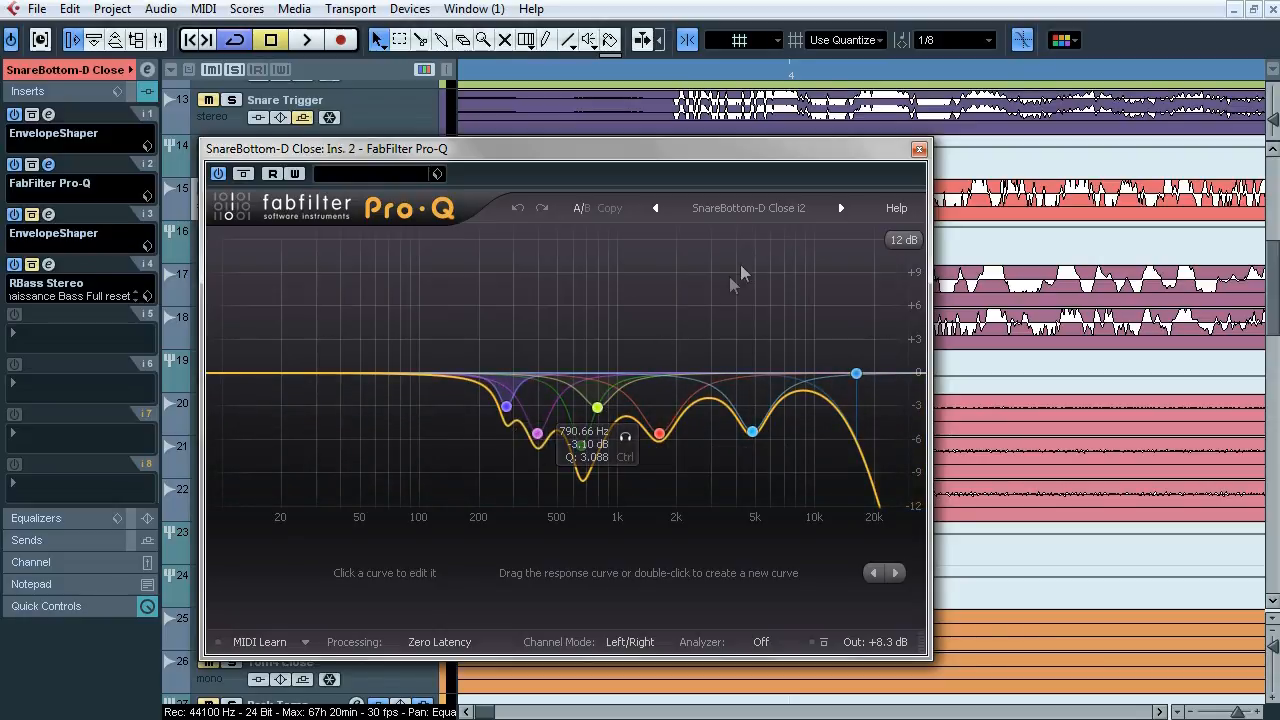
{"action": "left_click", "coordinate": [918, 149]}
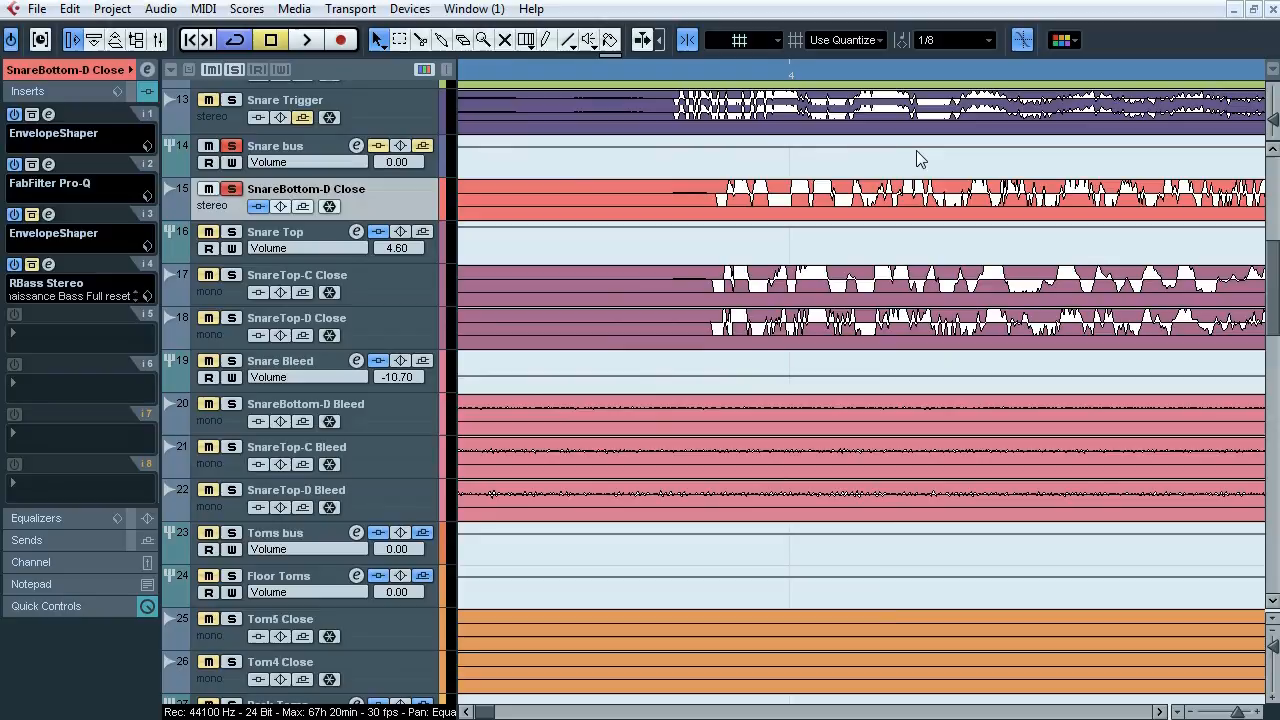
Step: Compare the third-insert EnvelopeShaper on SnareBottom-D Close bypassed and active during playback, leave it active, and close its window
{"action": "left_click", "coordinate": [50, 214]}
{"action": "left_click_drag", "start_coordinate": [524, 291], "coordinate": [527, 232]}
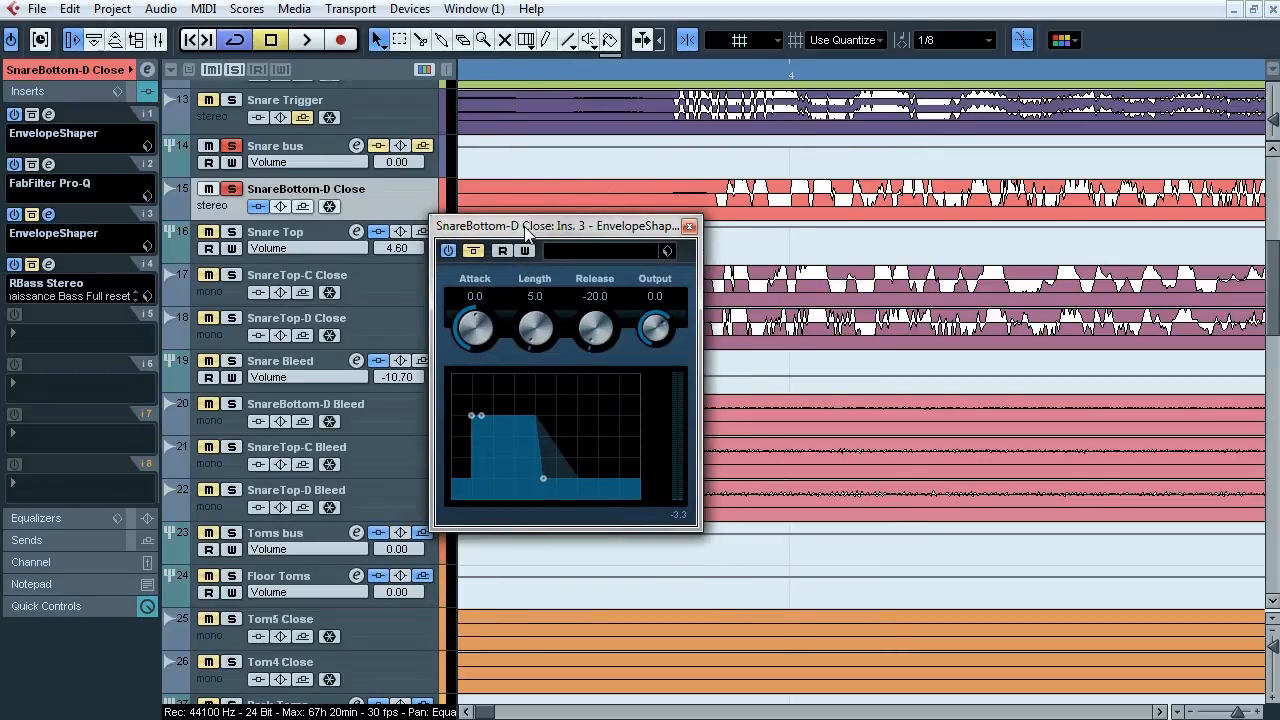
{"action": "key", "text": "space"}
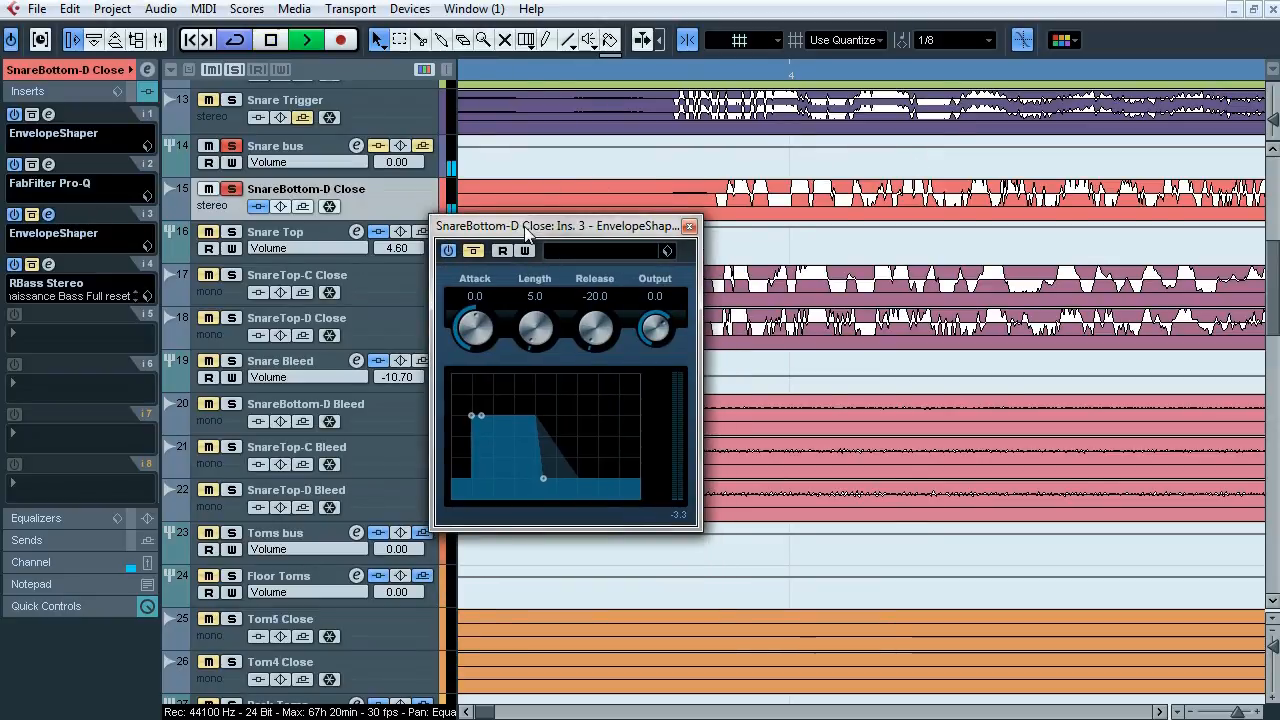
{"action": "left_click", "coordinate": [475, 255]}
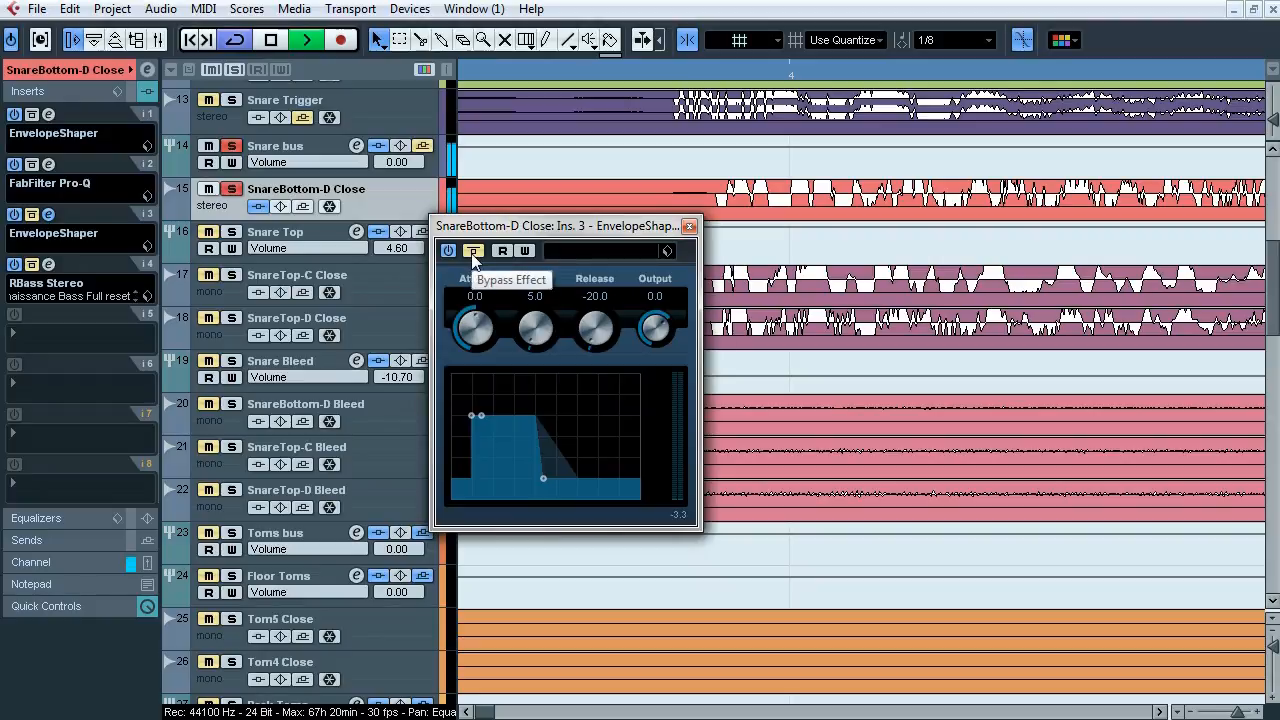
{"action": "left_click", "coordinate": [475, 255]}
{"action": "left_click", "coordinate": [475, 255]}
{"action": "left_click", "coordinate": [475, 255]}
{"action": "key", "text": "space"}
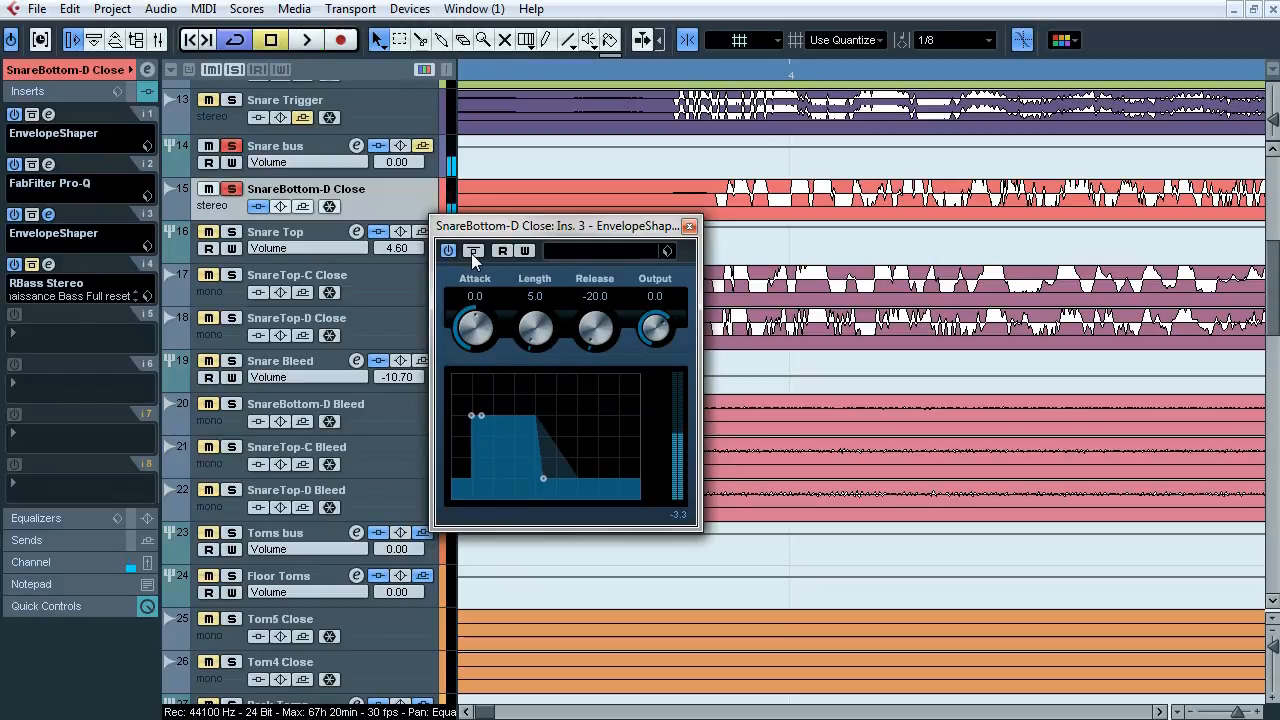
{"action": "left_click", "coordinate": [689, 226]}
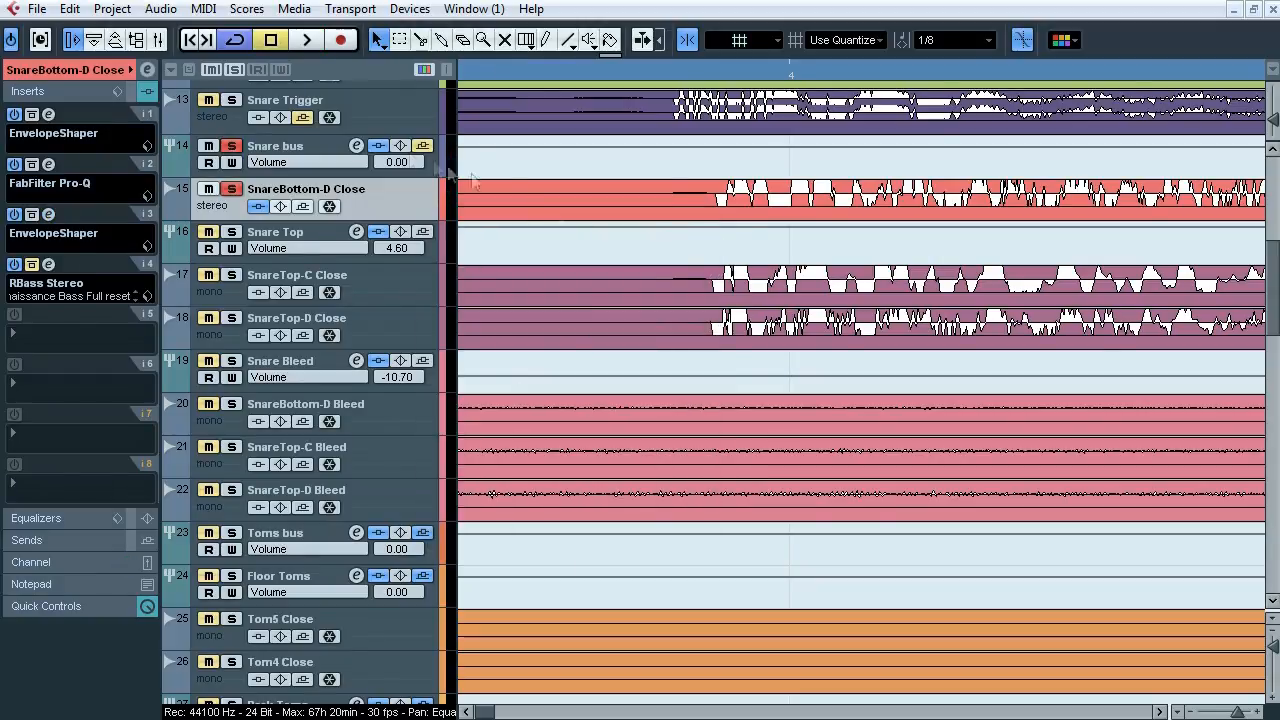
Step: View the RBass Stereo settings on SnareBottom-D Close briefly, close them, and solo and select the Snare bus
{"action": "left_click", "coordinate": [48, 265]}
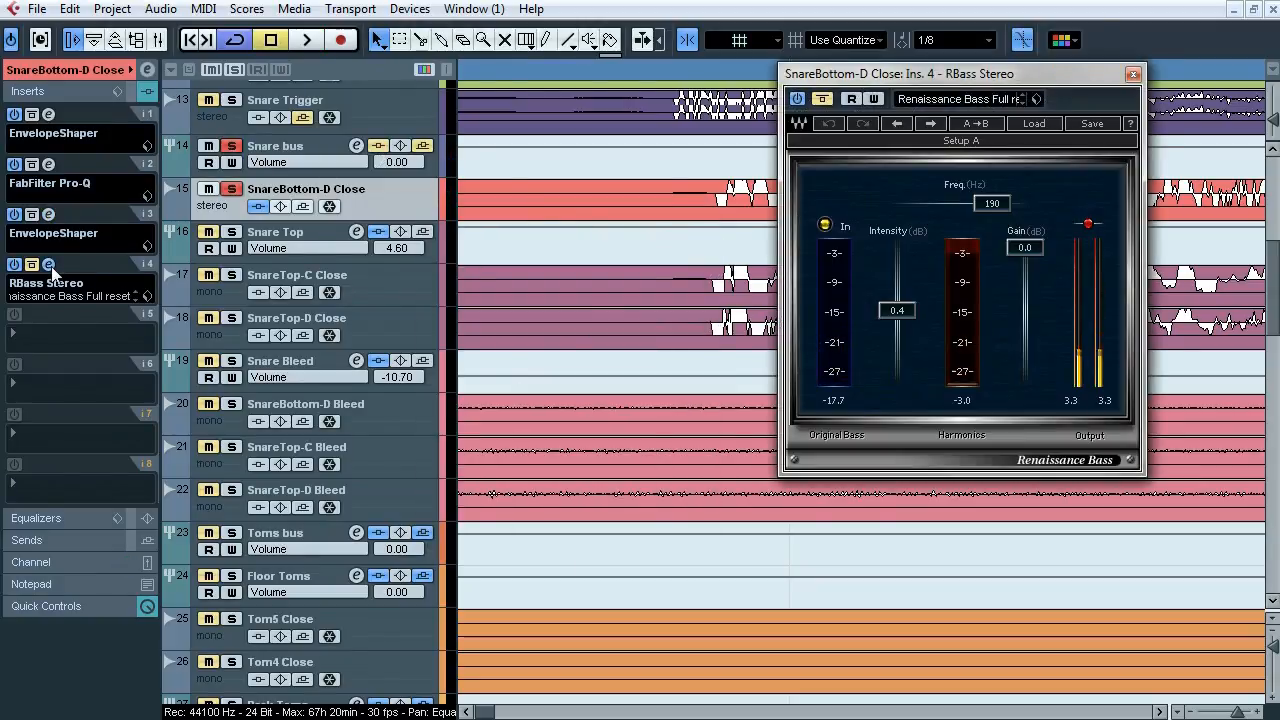
{"action": "left_click", "coordinate": [51, 266]}
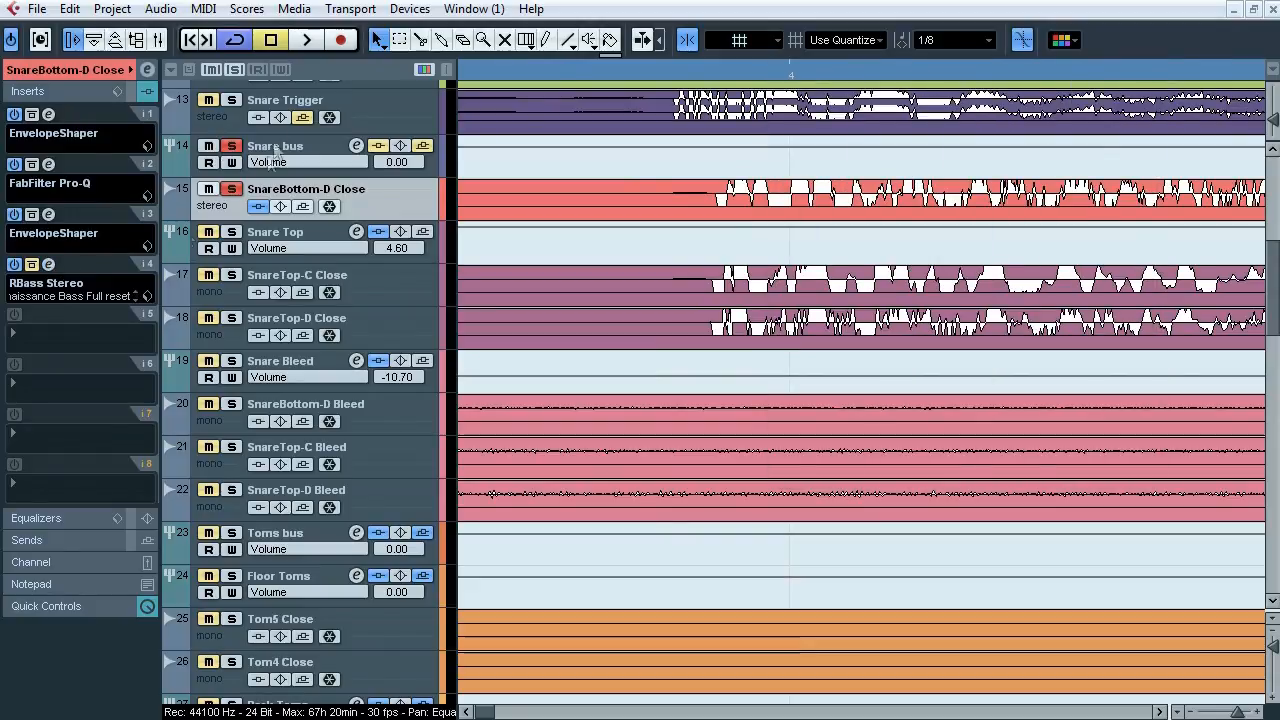
{"action": "left_click", "coordinate": [231, 145]}
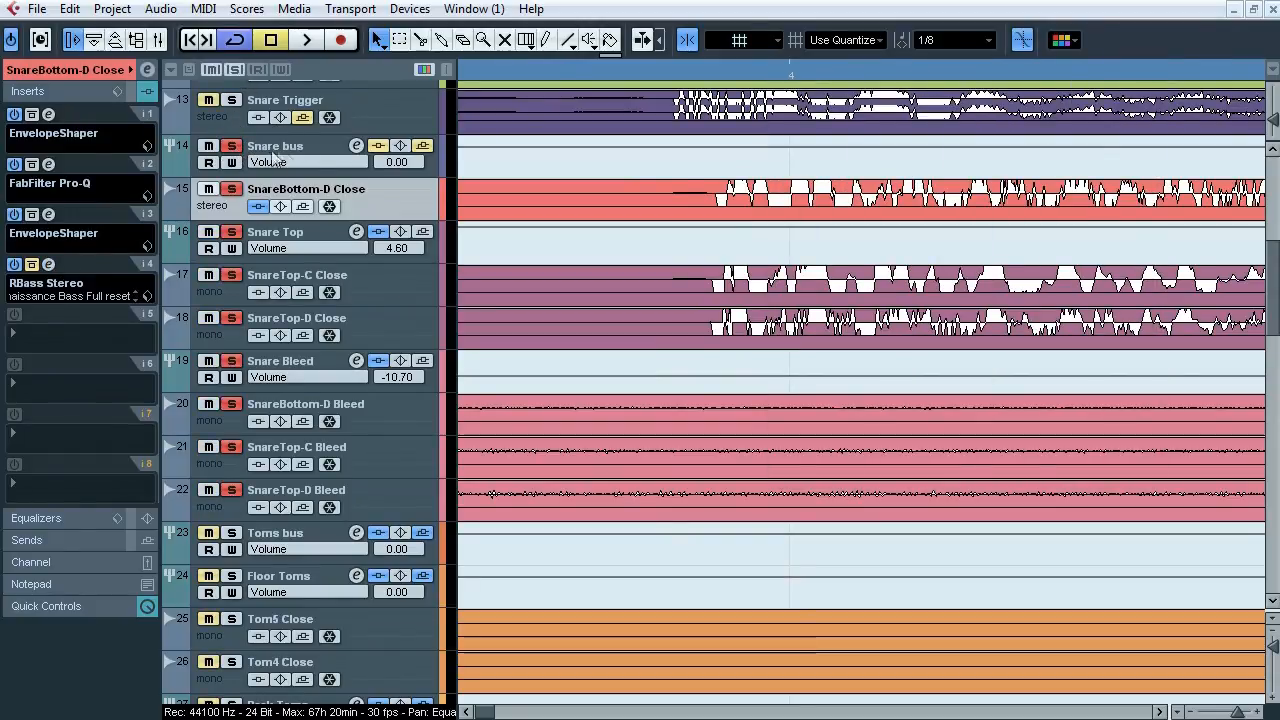
{"action": "left_click", "coordinate": [300, 150]}
Step: Compare the first-insert SSLComp Stereo on the Snare bus active and bypassed during playback, leave it active, and close its window
{"action": "left_click", "coordinate": [48, 114]}
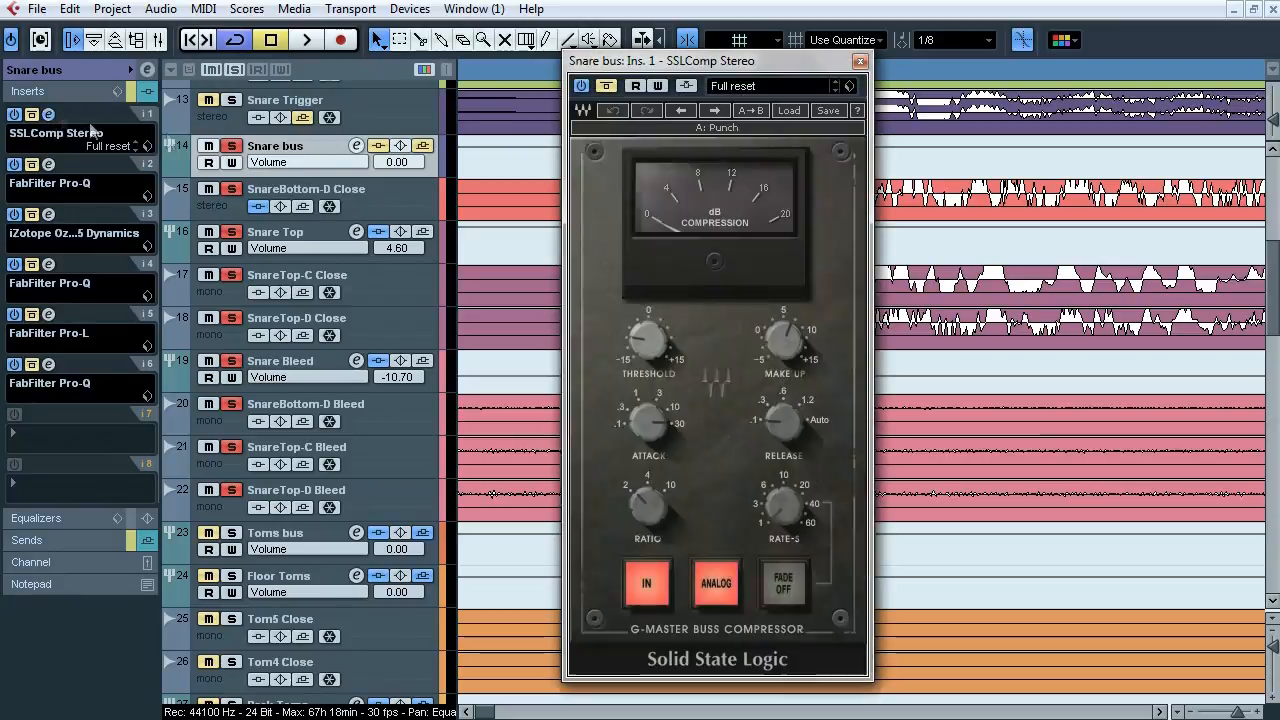
{"action": "left_click_drag", "start_coordinate": [672, 74], "coordinate": [641, 76]}
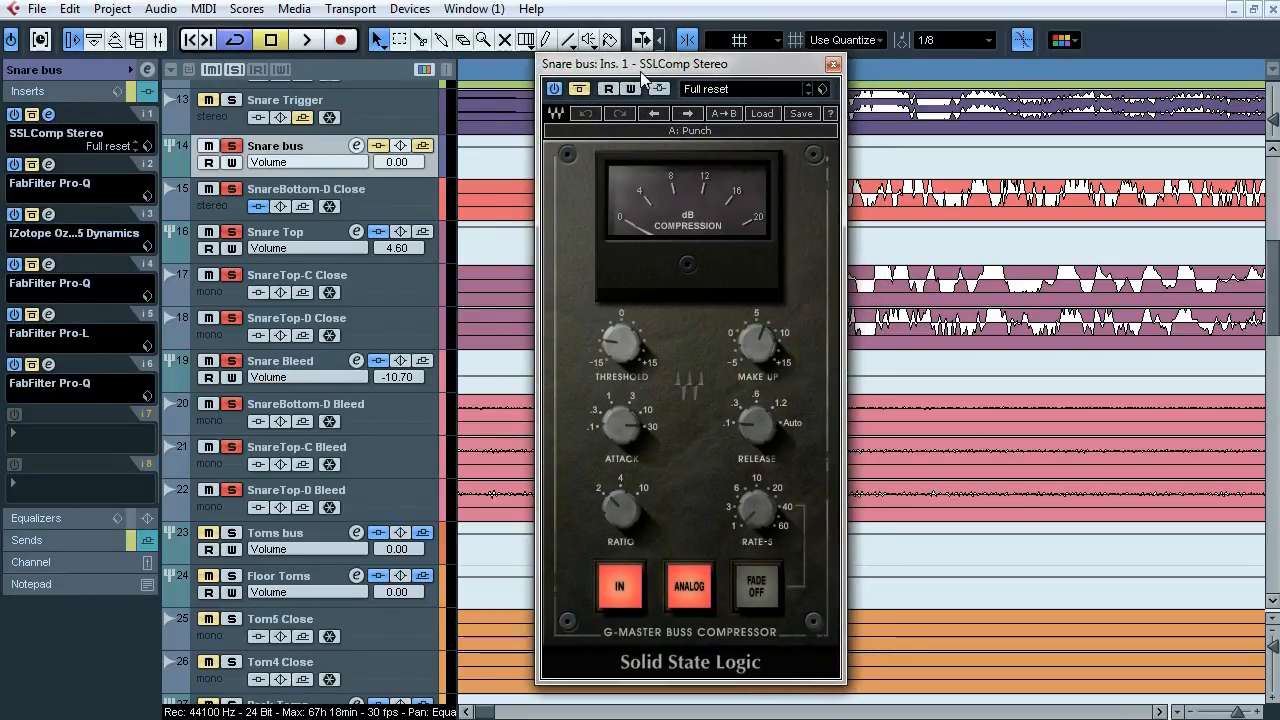
{"action": "key", "text": "space"}
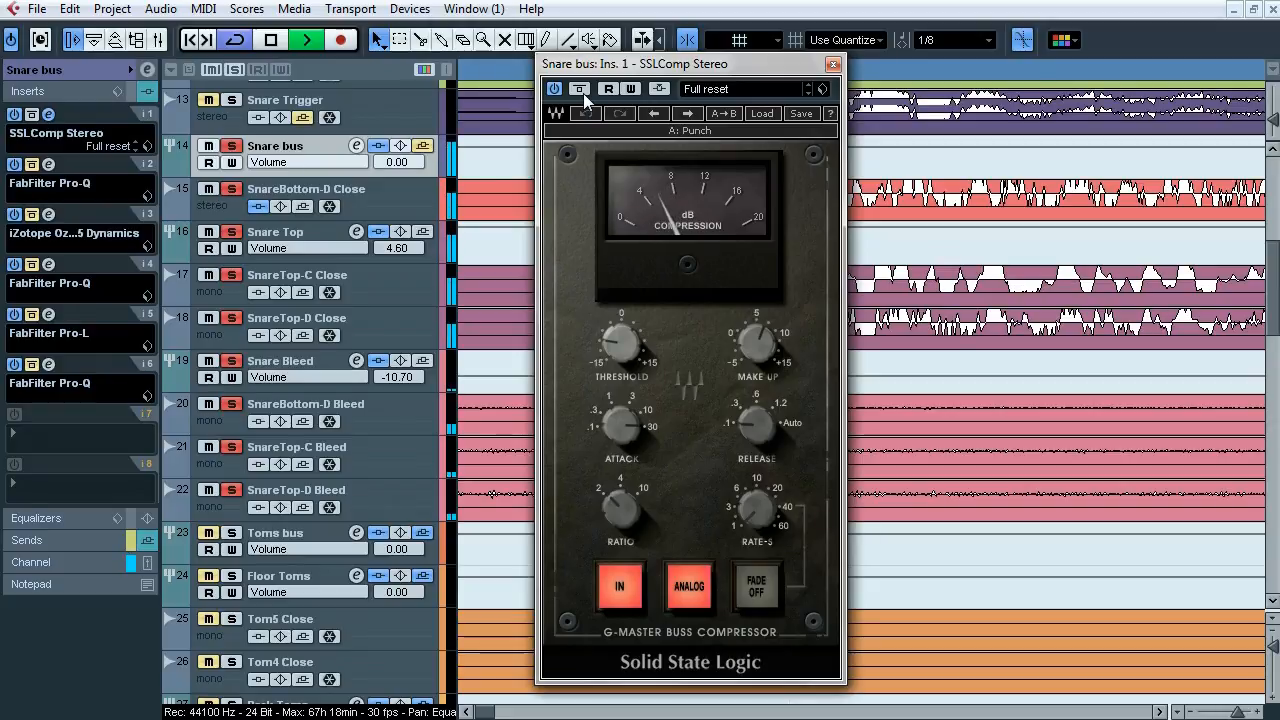
{"action": "left_click", "coordinate": [580, 90]}
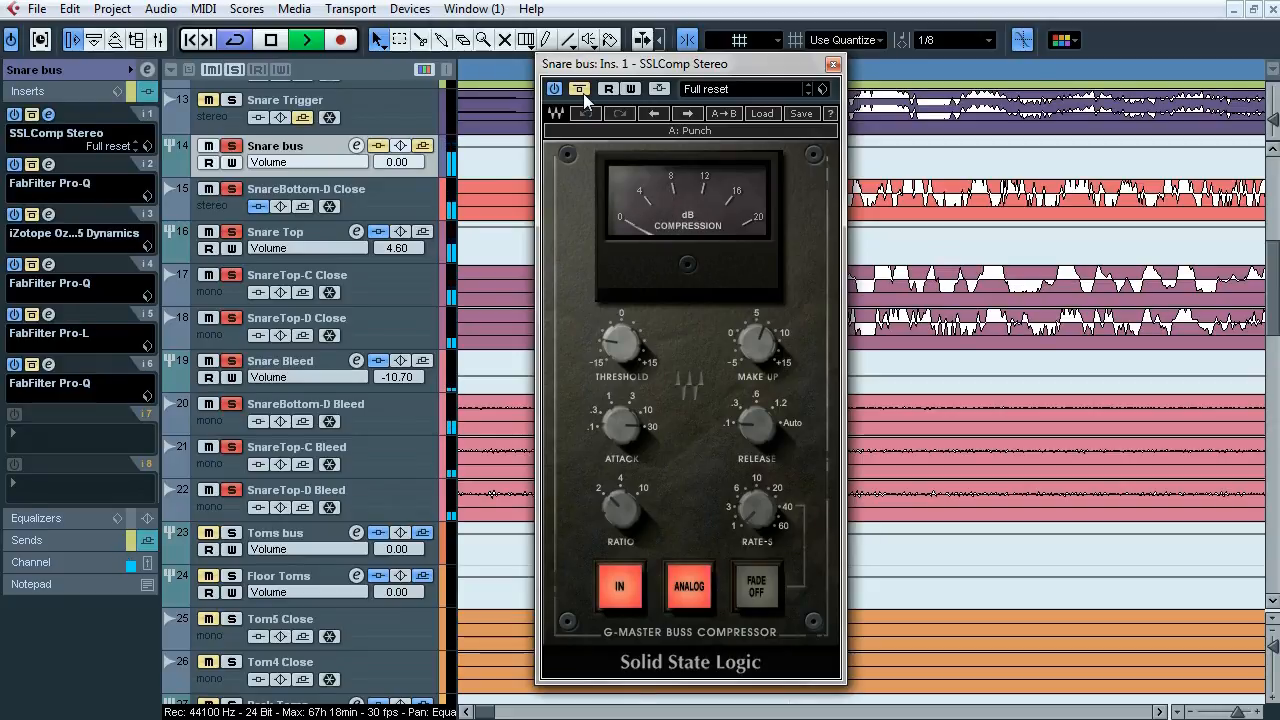
{"action": "left_click", "coordinate": [580, 90]}
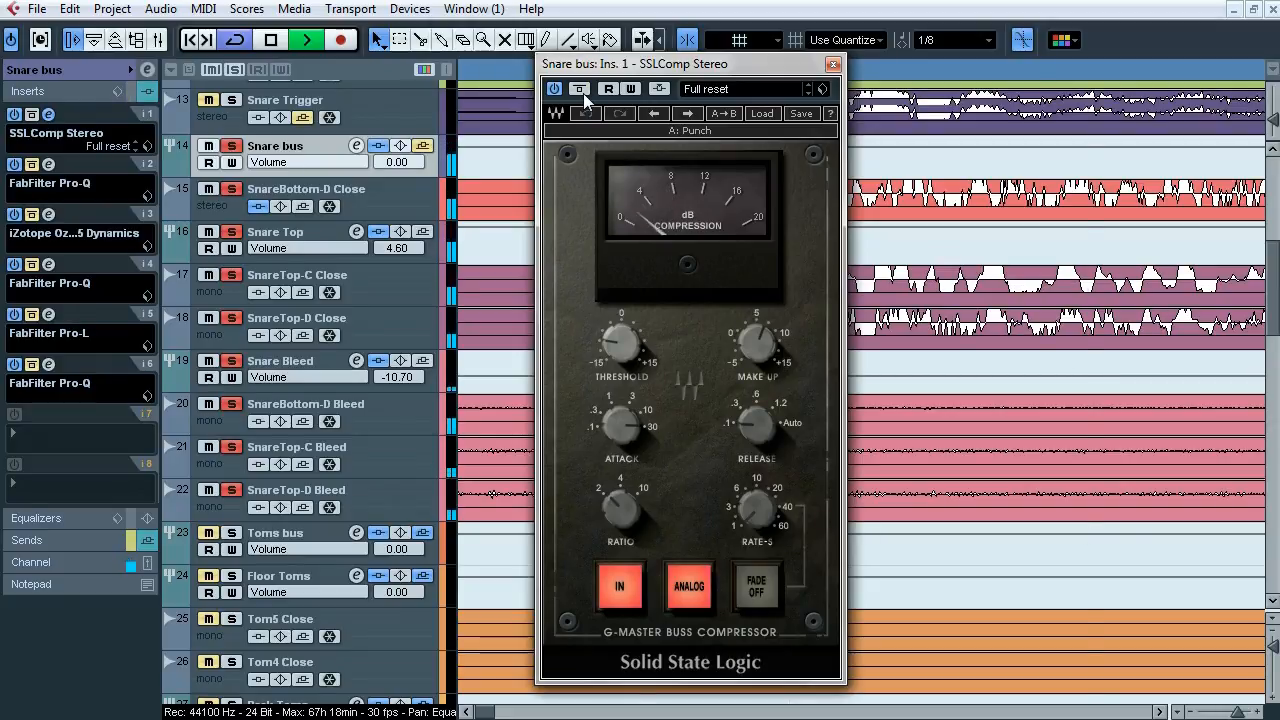
{"action": "left_click", "coordinate": [583, 93]}
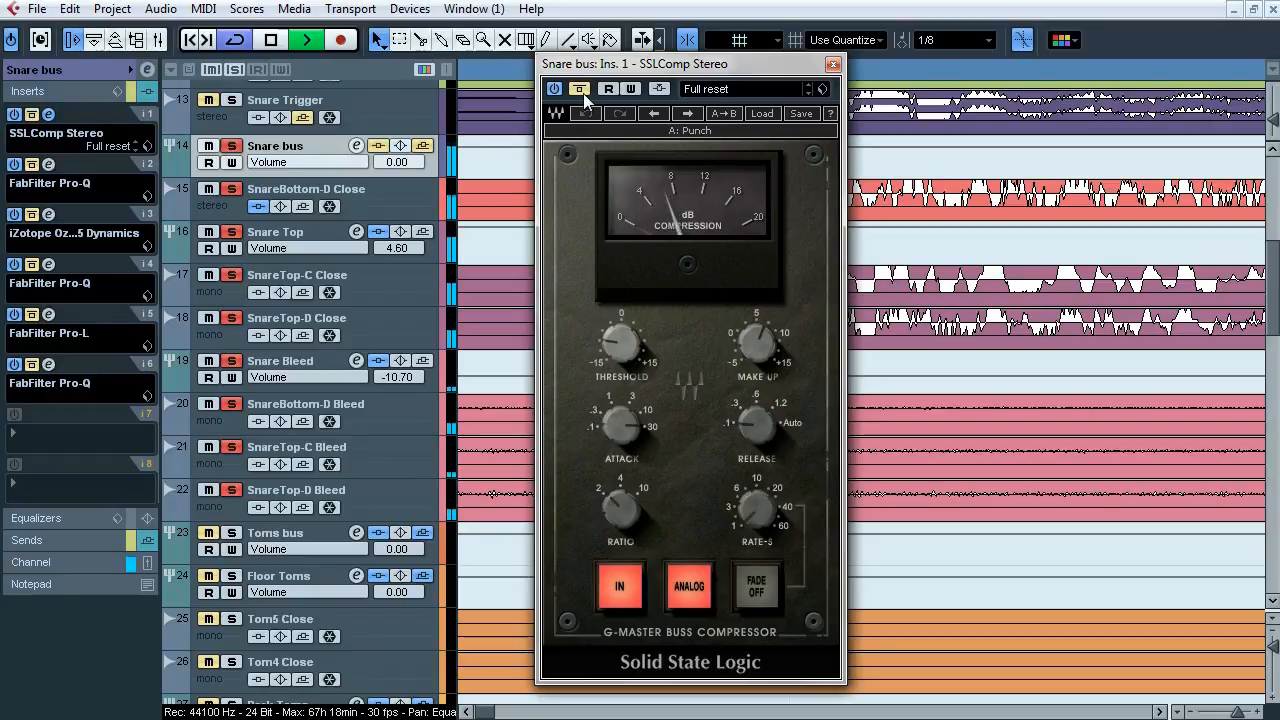
{"action": "left_click", "coordinate": [583, 93]}
{"action": "key", "text": "space"}
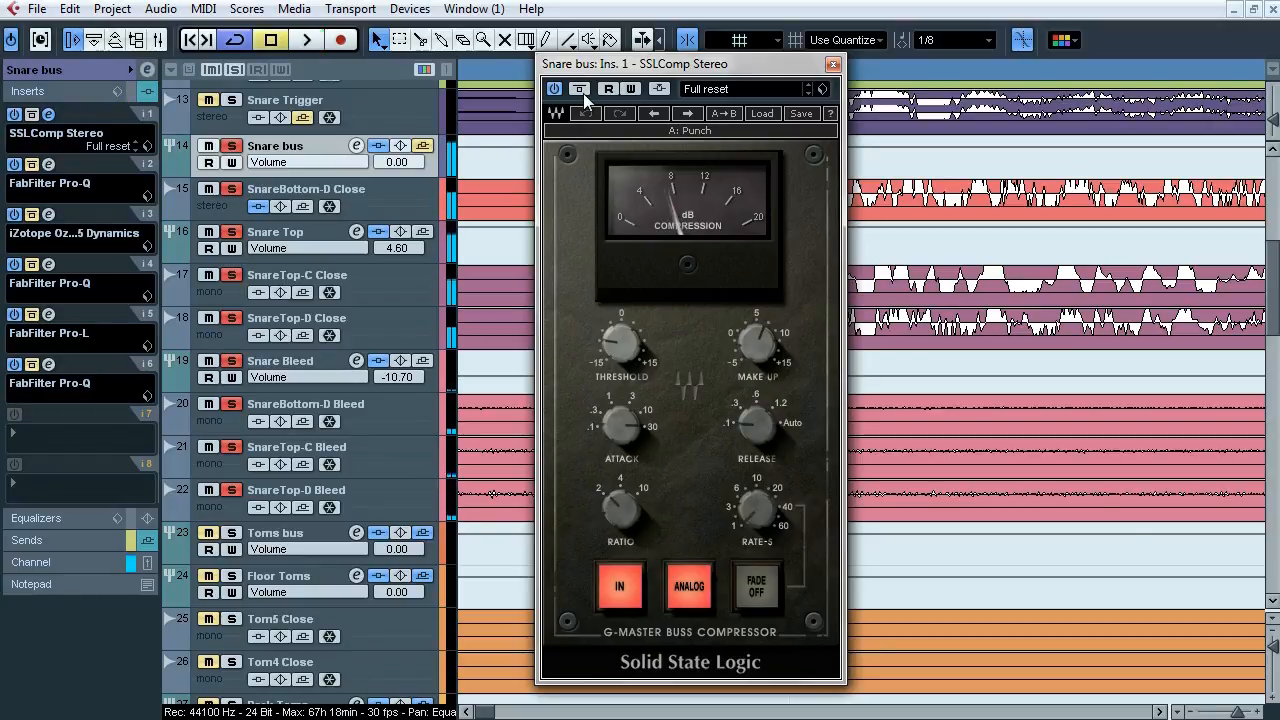
{"action": "left_click", "coordinate": [834, 66]}
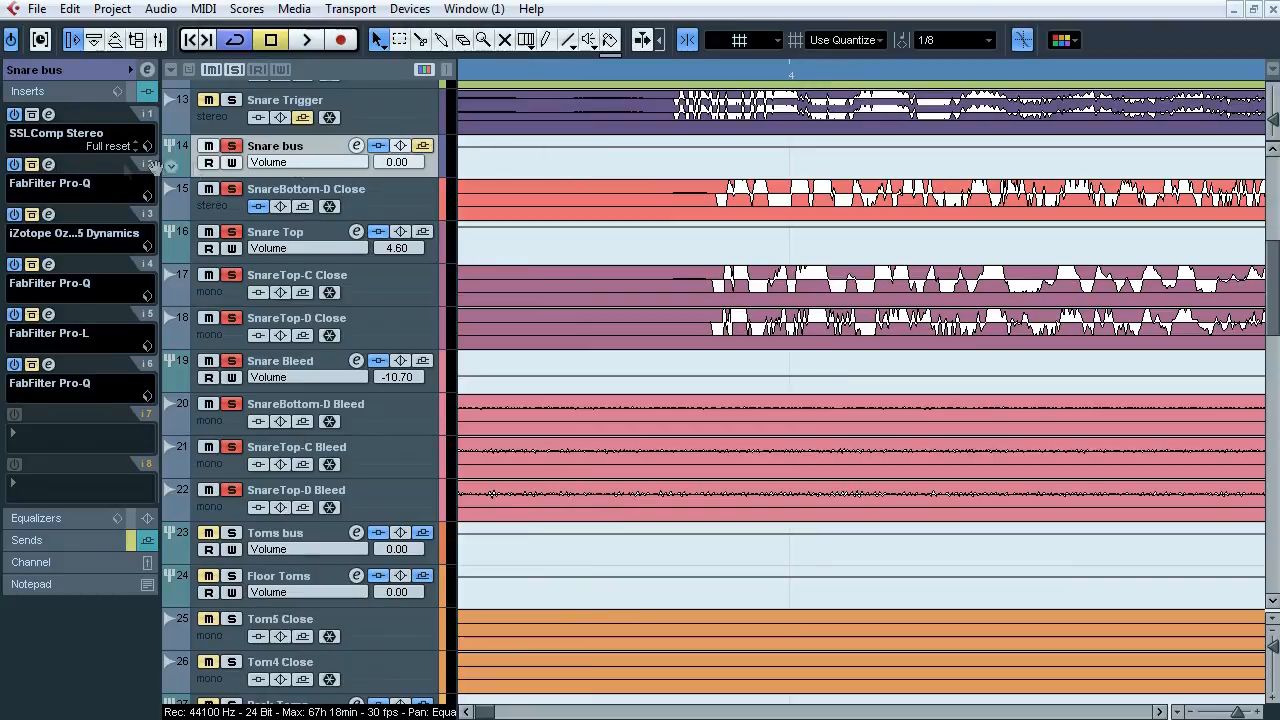
Step: Open the second-insert Pro-Q on the Snare bus, compare it bypassed and active during playback, and leave it active
{"action": "left_click", "coordinate": [48, 164]}
{"action": "left_click_drag", "start_coordinate": [588, 85], "coordinate": [461, 122]}
{"action": "key", "text": "space"}
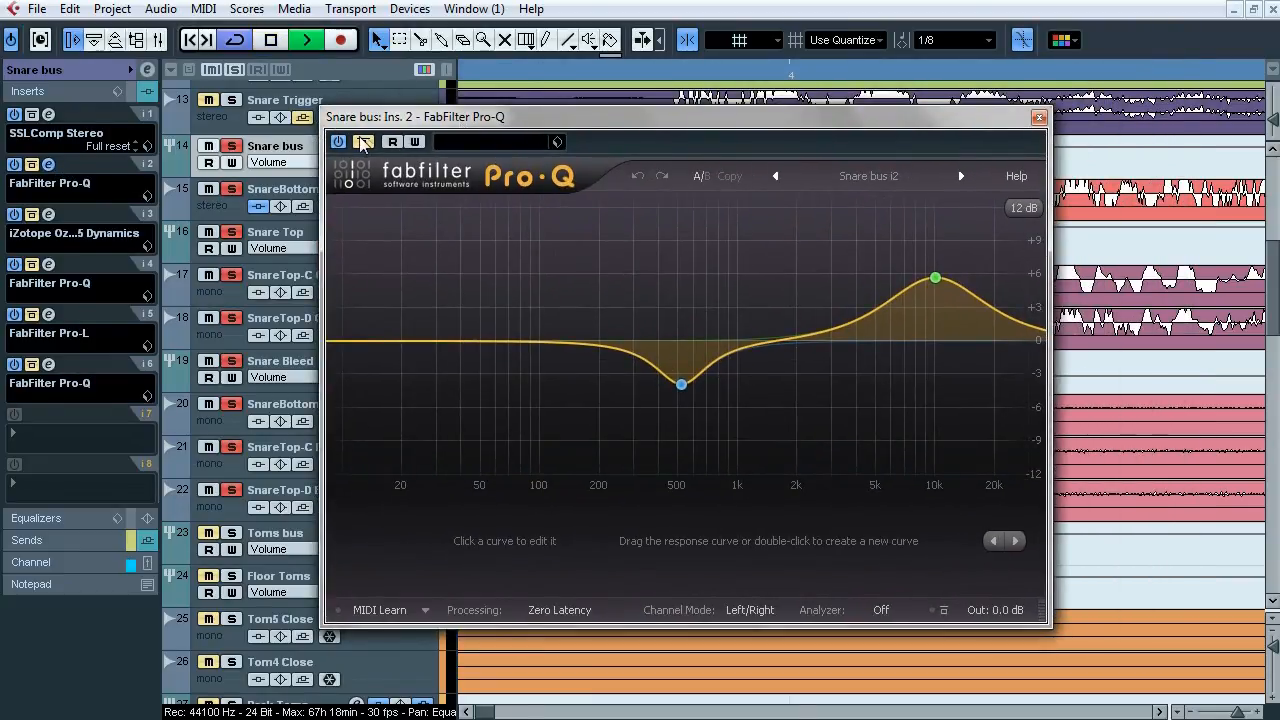
{"action": "left_click", "coordinate": [363, 143]}
{"action": "left_click", "coordinate": [361, 143]}
Step: Solo the 519.74 Hz cut and the 10031 Hz boost in turn in the Snare bus Pro-Q during playback
{"action": "left_click", "coordinate": [707, 421]}
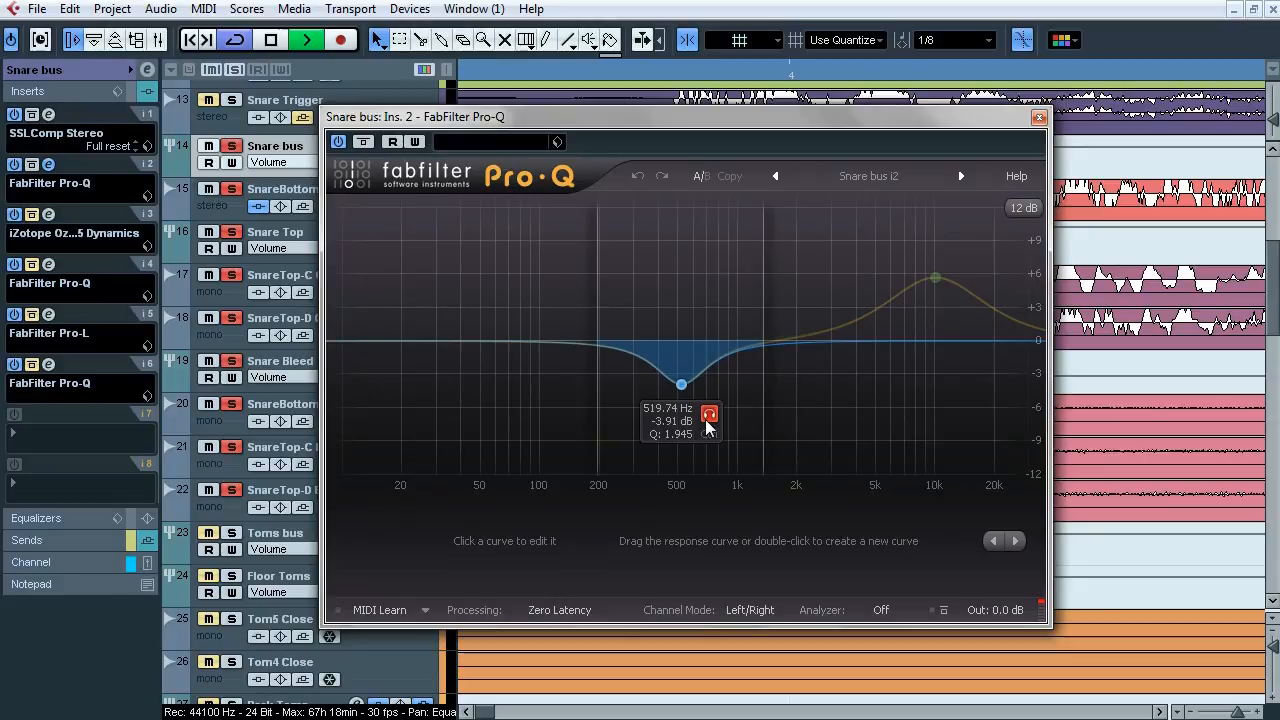
{"action": "mouse_move", "coordinate": [945, 262]}
{"action": "left_click", "coordinate": [961, 234]}
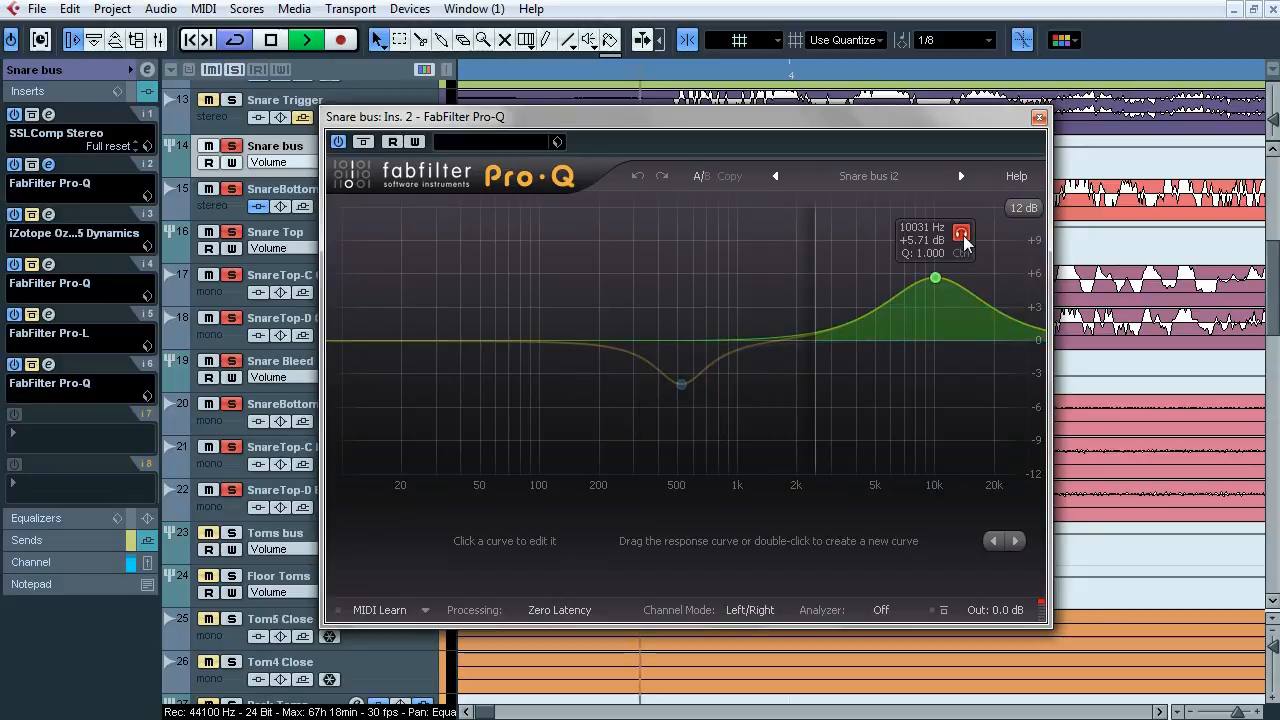
{"action": "left_click", "coordinate": [961, 234]}
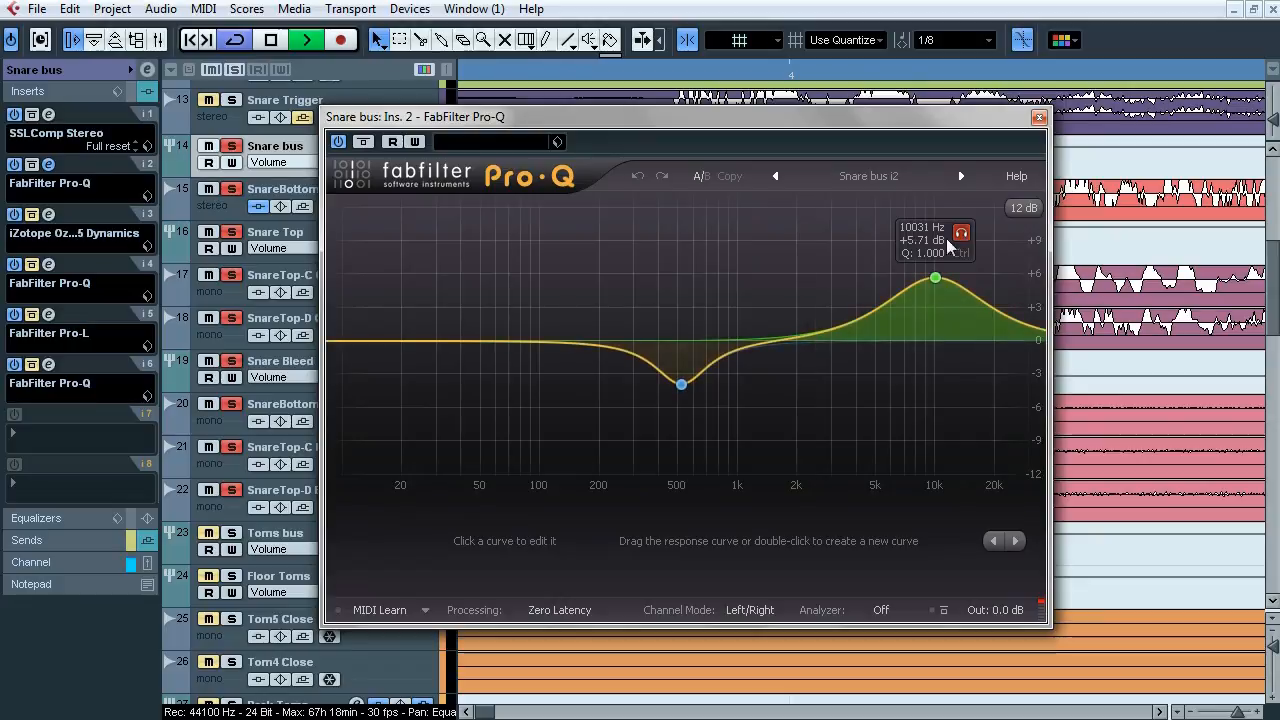
Step: Compare the Snare bus Pro-Q with its bypassed sound once more, leave it active, and close it after stopping playback
{"action": "left_click", "coordinate": [365, 145]}
{"action": "left_click", "coordinate": [365, 145]}
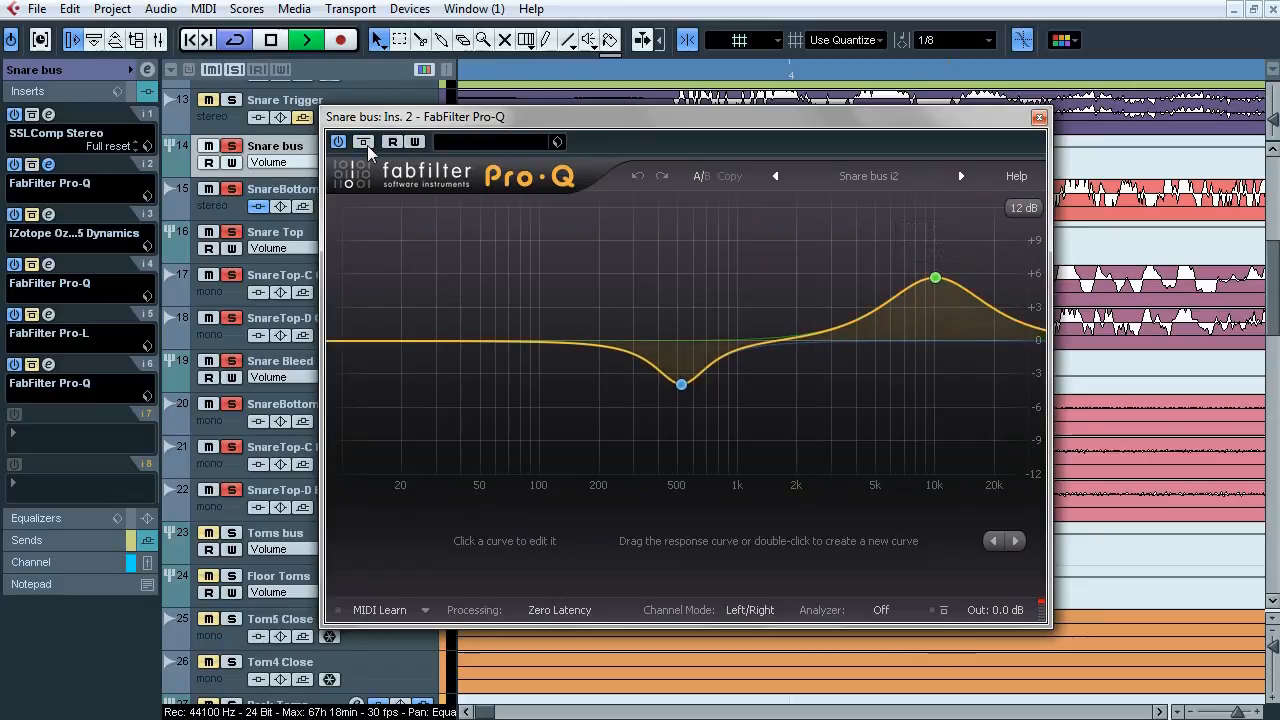
{"action": "key", "text": "space"}
{"action": "left_click", "coordinate": [1039, 117]}
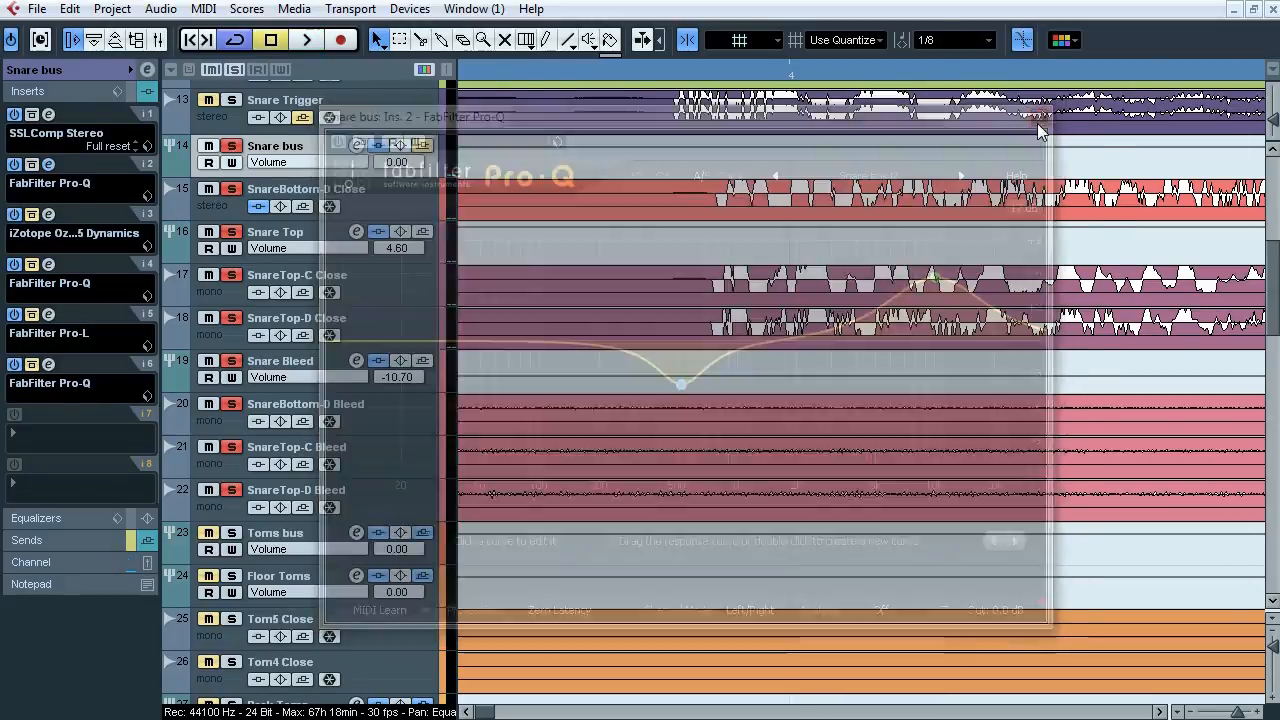
Step: Activate the third-insert iZotope Ozone 5 Dynamics on the Snare bus and compare it with its bypassed sound during playback, leaving it active
{"action": "left_click", "coordinate": [48, 214]}
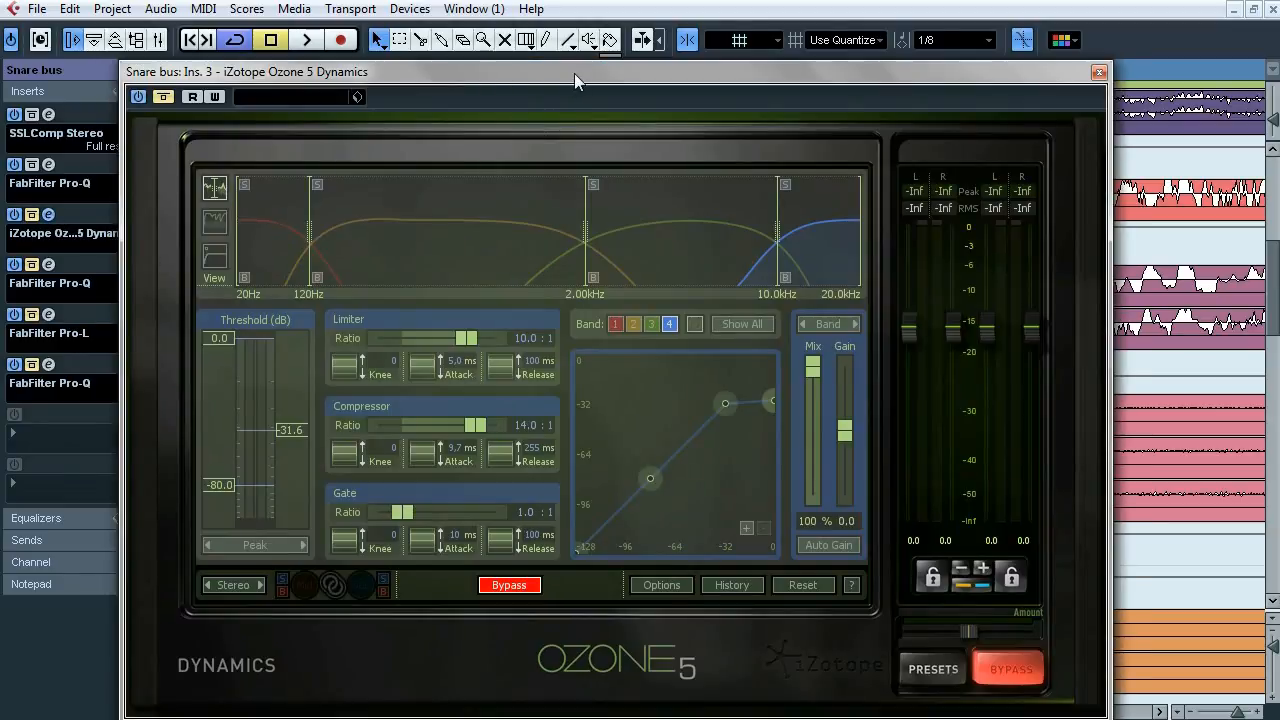
{"action": "left_click_drag", "start_coordinate": [574, 73], "coordinate": [579, 45]}
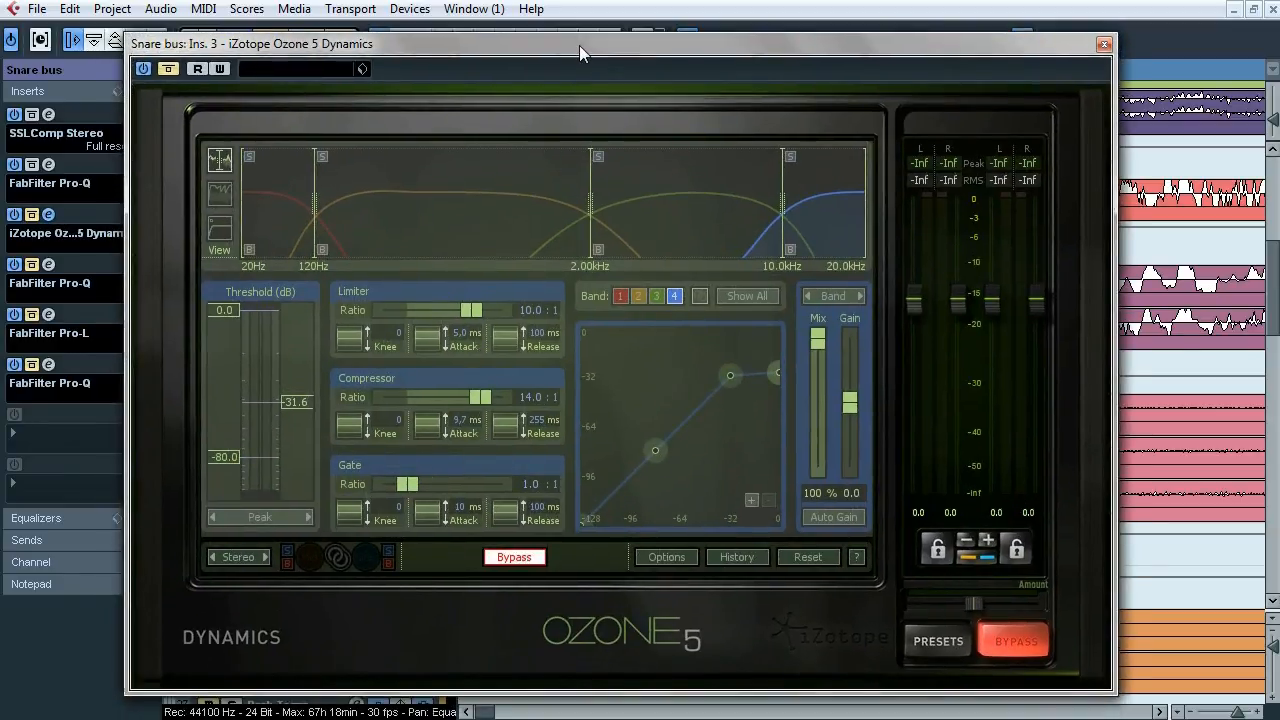
{"action": "left_click", "coordinate": [170, 70]}
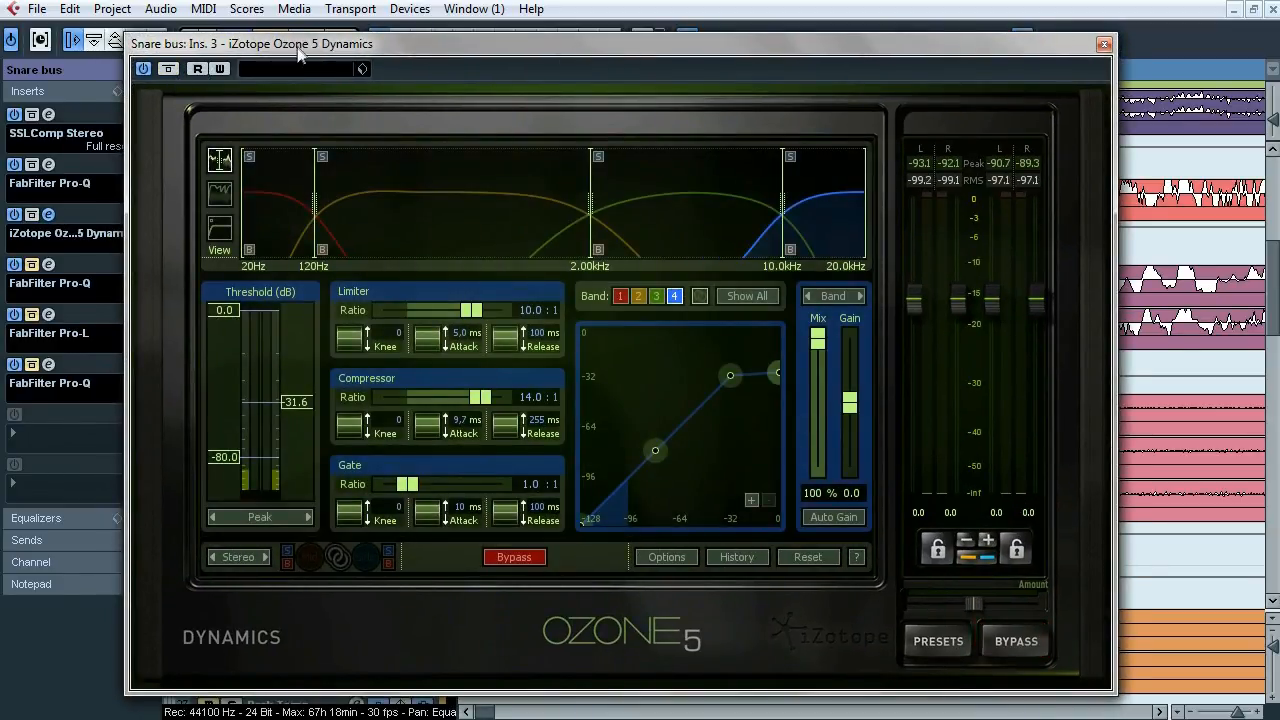
{"action": "key", "text": "space"}
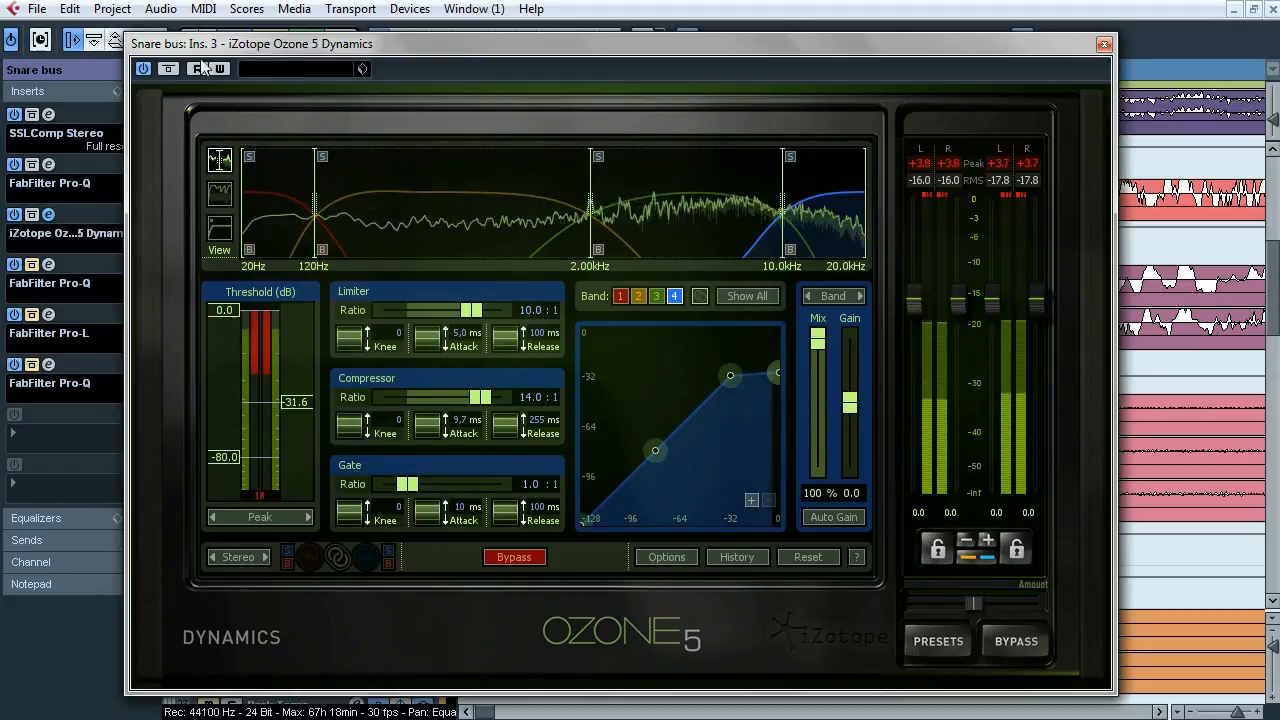
{"action": "left_click", "coordinate": [169, 69]}
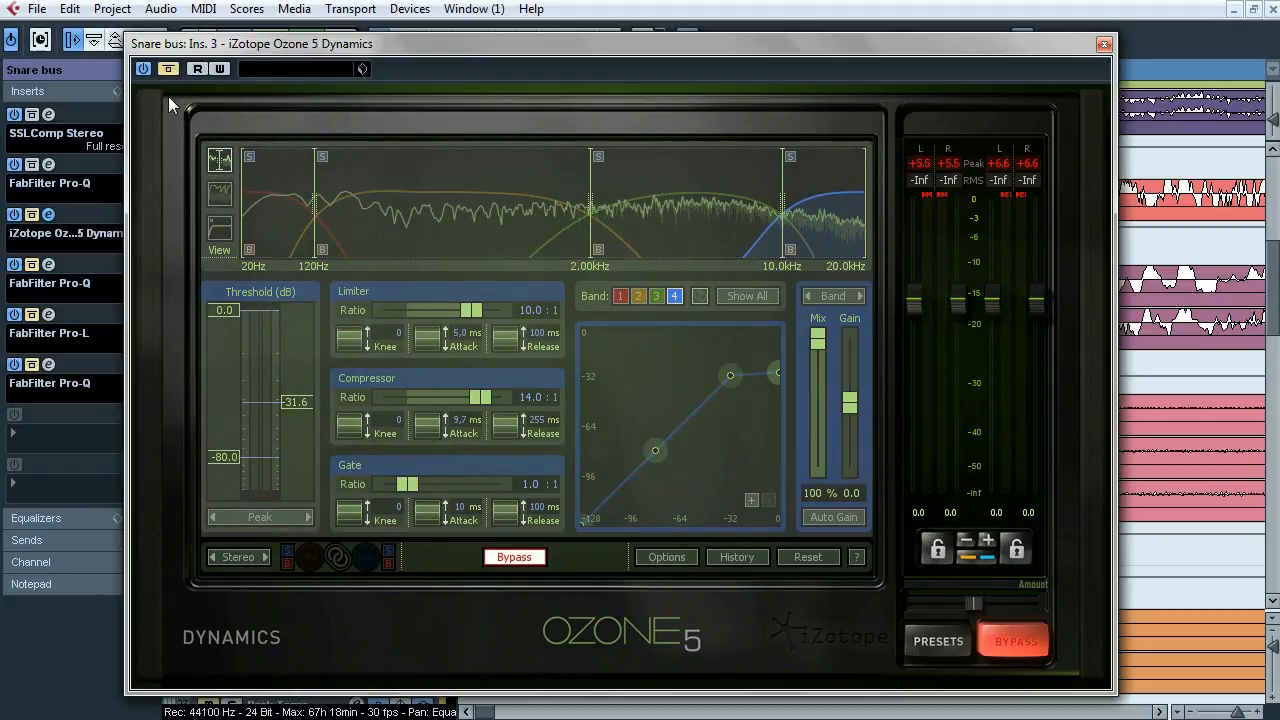
{"action": "left_click", "coordinate": [170, 70]}
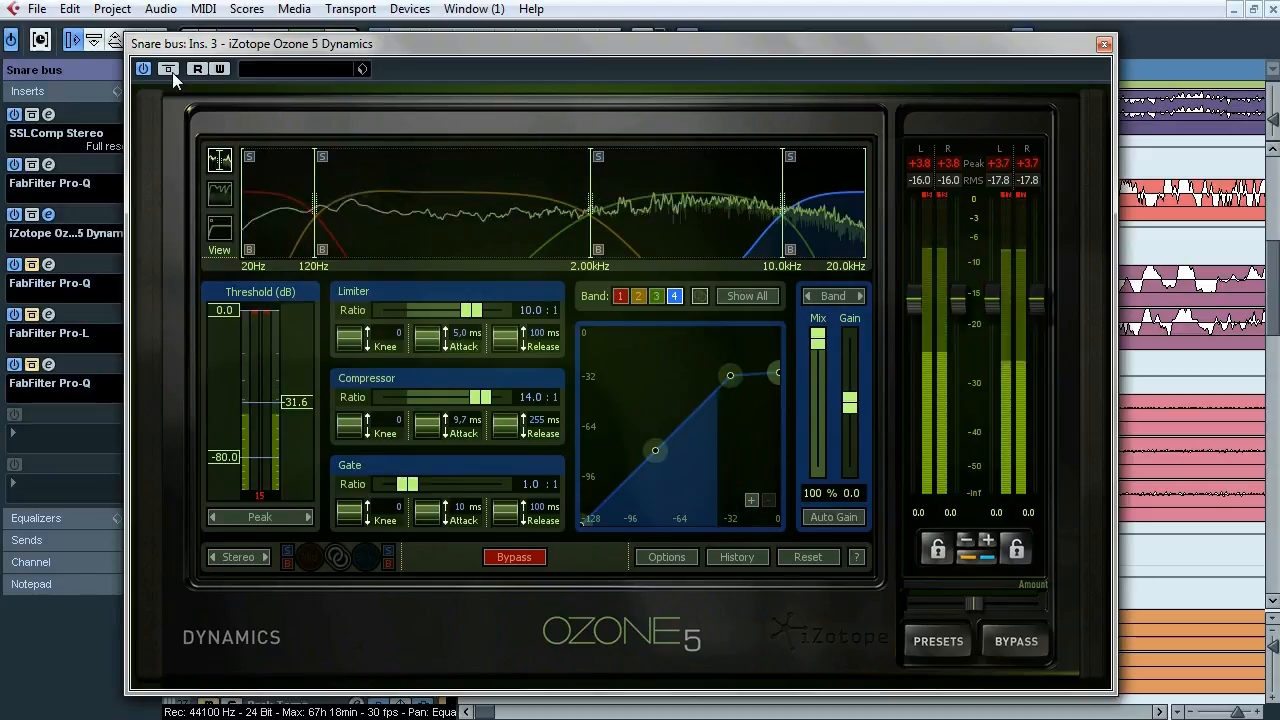
{"action": "left_click", "coordinate": [172, 72]}
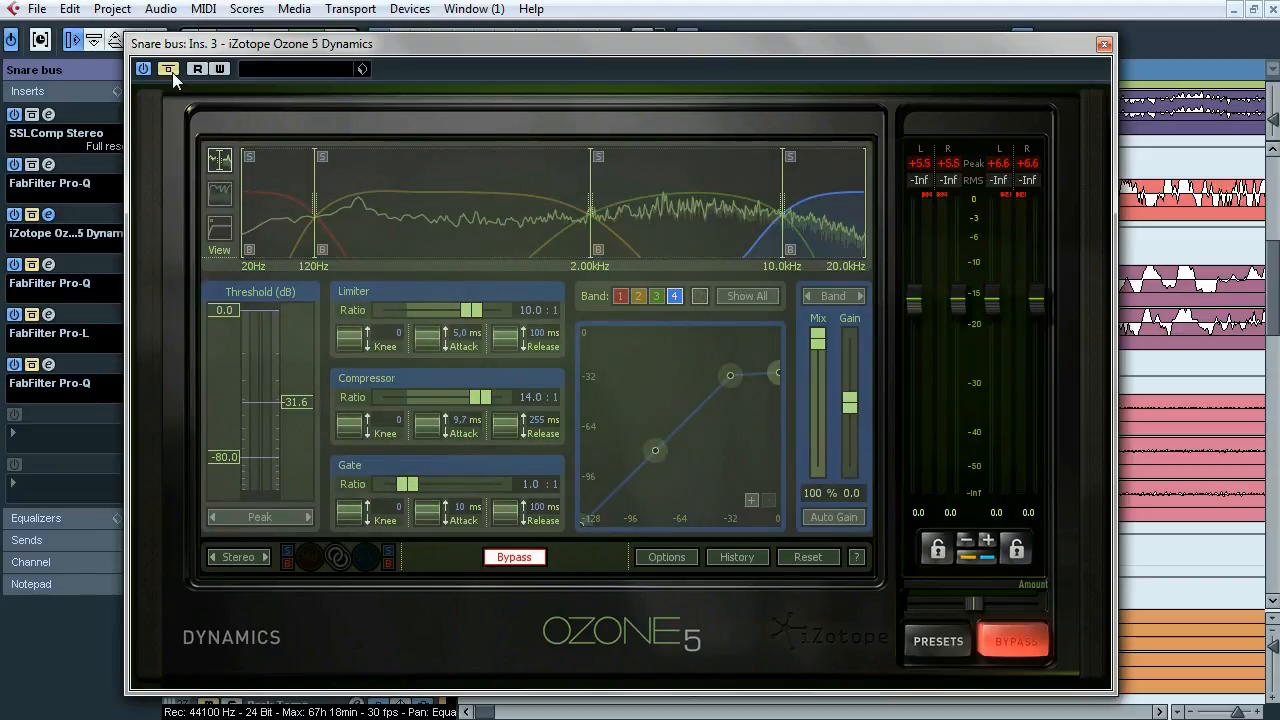
{"action": "left_click", "coordinate": [172, 72]}
Step: Examine bands 2, 3 and 4 of the Snare bus Ozone 5 Dynamics in turn during playback, then stop playback
{"action": "left_click", "coordinate": [430, 214]}
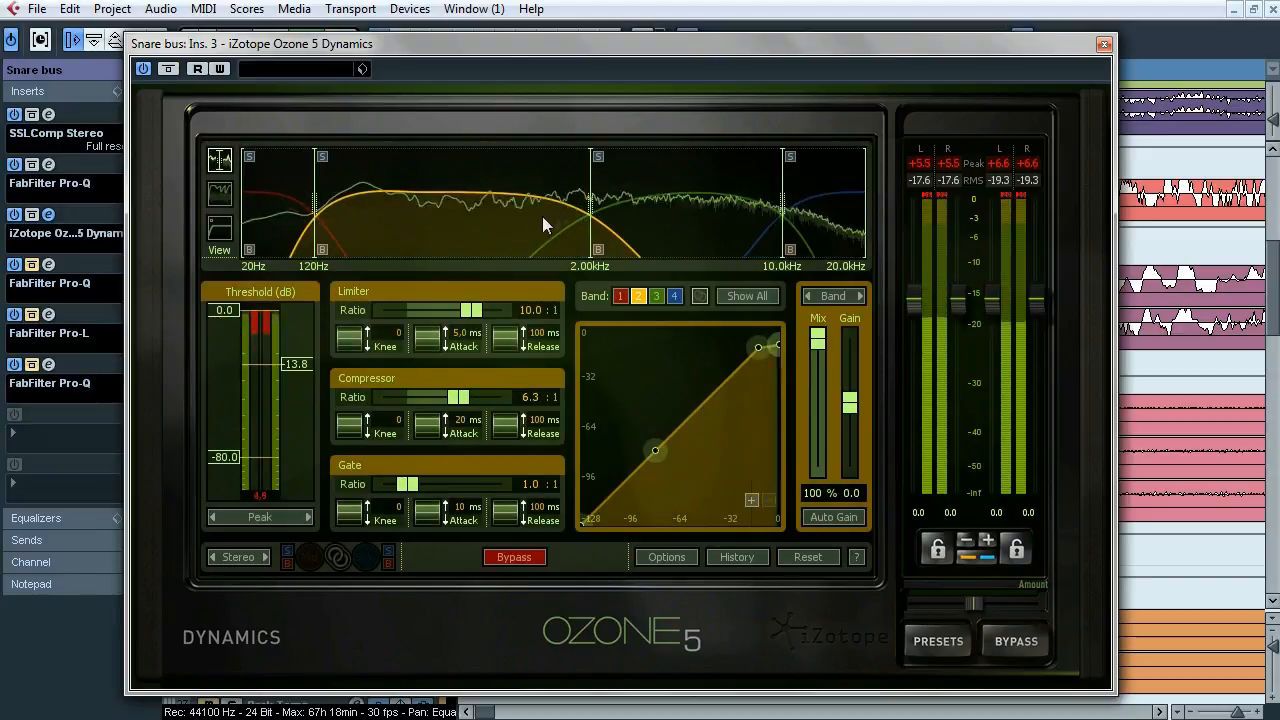
{"action": "left_click", "coordinate": [682, 217]}
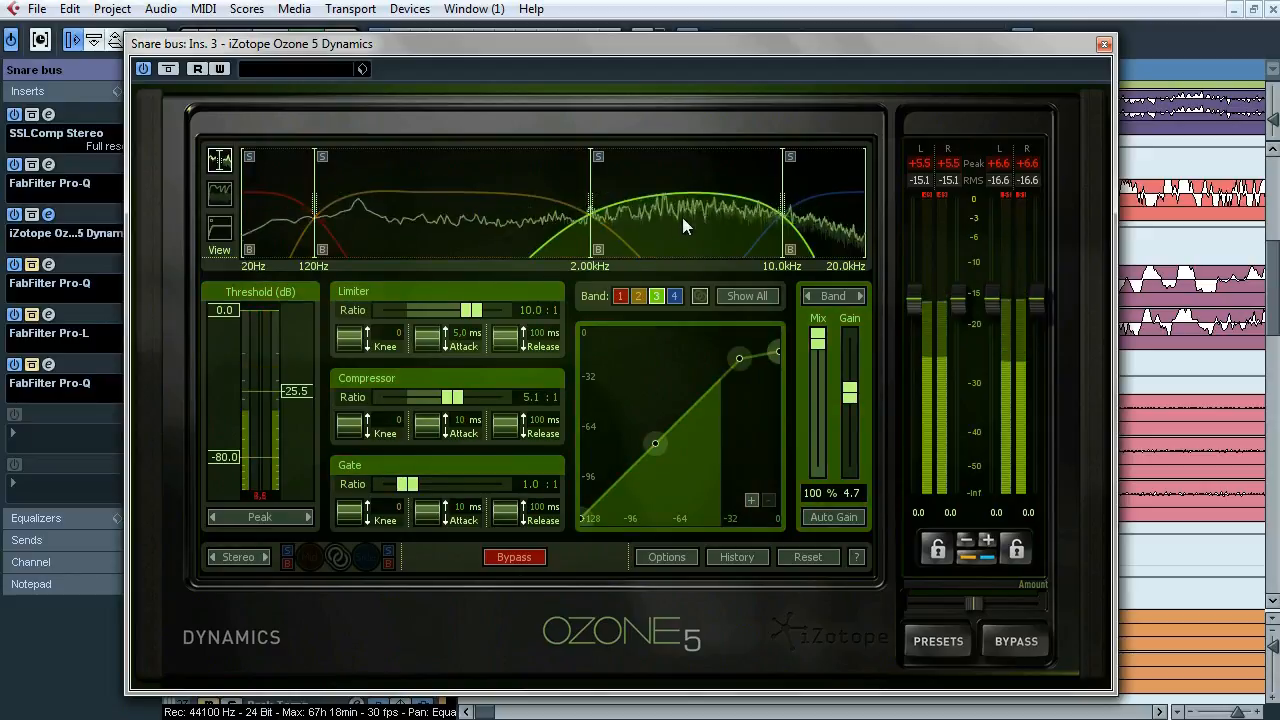
{"action": "left_click", "coordinate": [823, 232]}
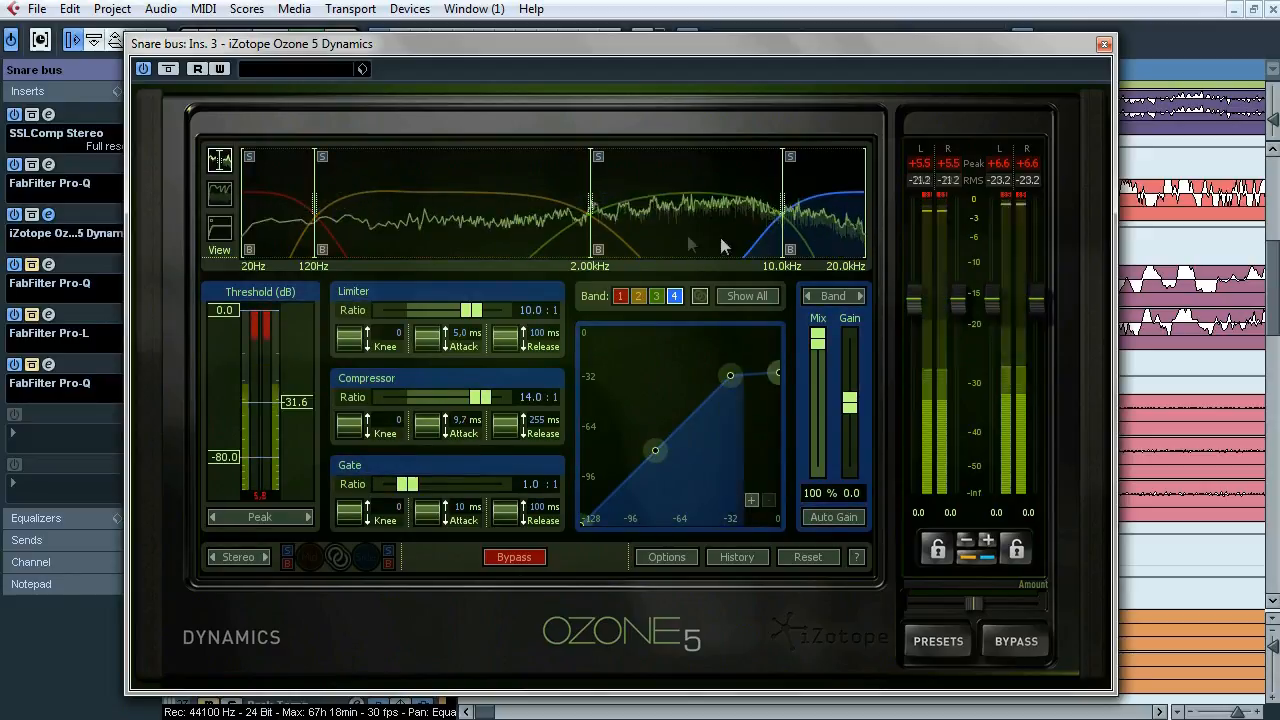
{"action": "key", "text": "space"}
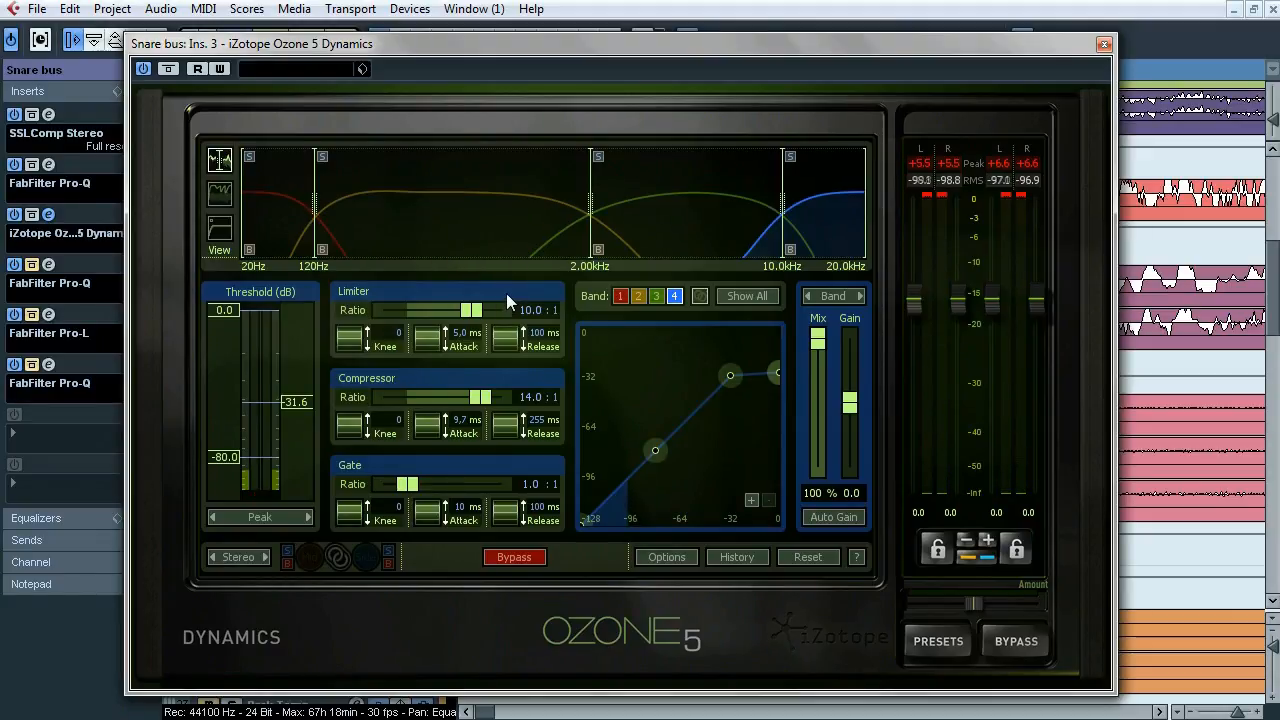
Step: Review the compressor, limiter and gain settings of Ozone Dynamics bands 2, 3 and 4 with playback stopped, and close the plug-in
{"action": "left_click", "coordinate": [472, 224]}
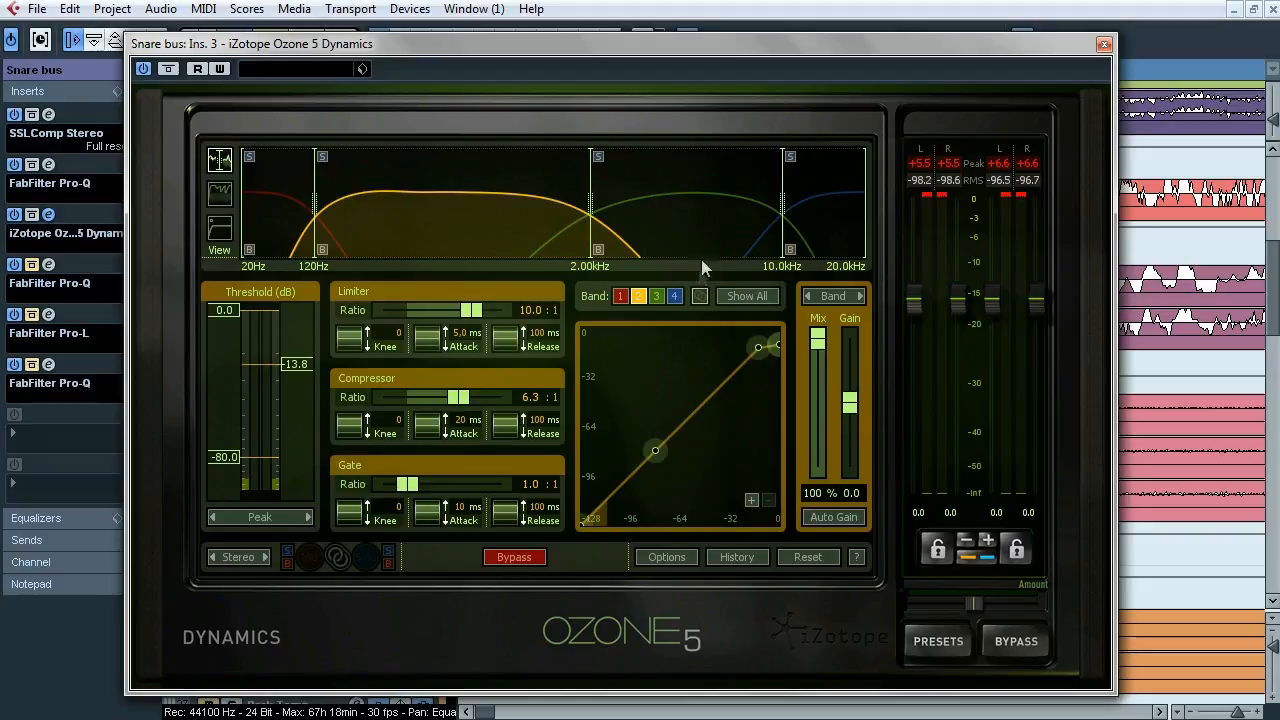
{"action": "left_click", "coordinate": [706, 226]}
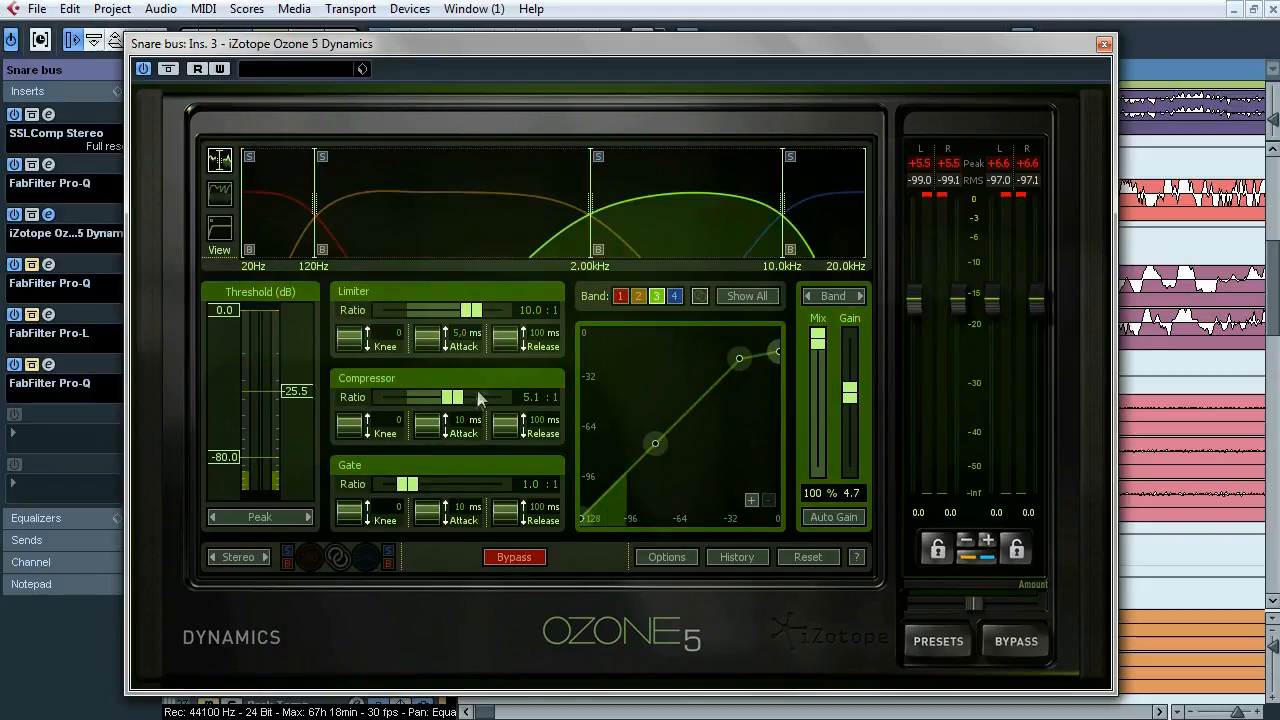
{"action": "left_click", "coordinate": [820, 228]}
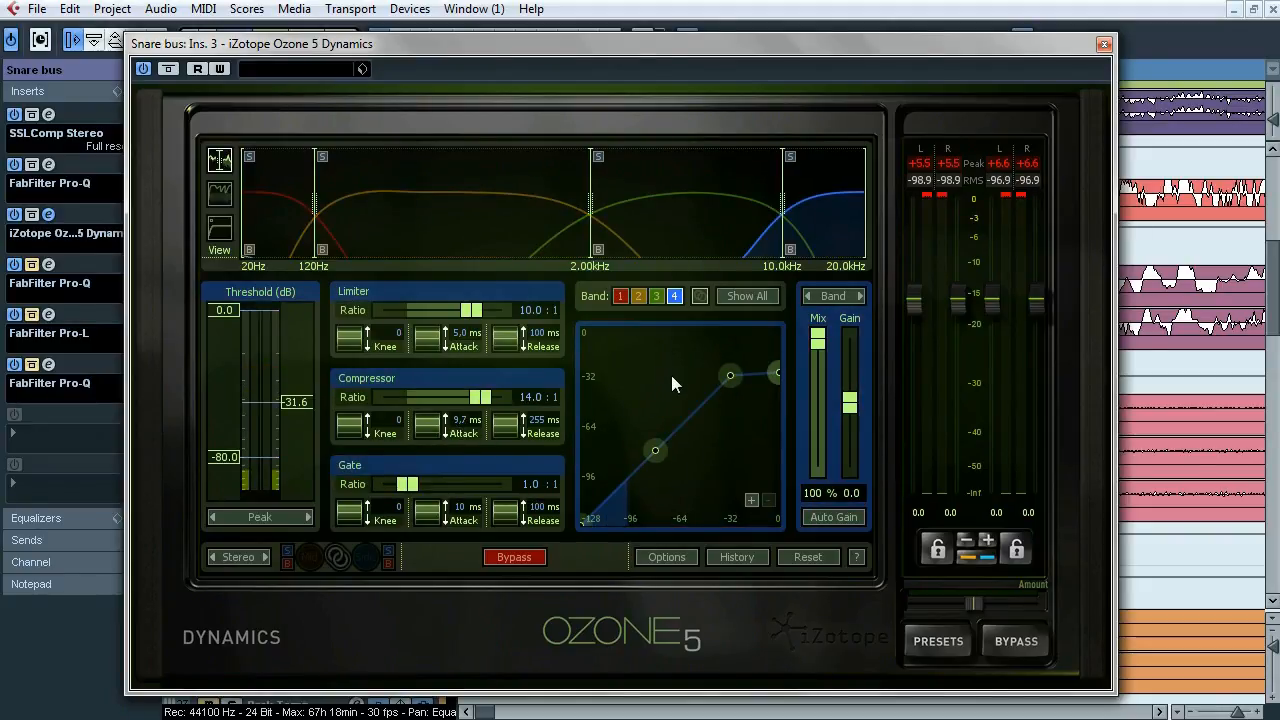
{"action": "left_click", "coordinate": [692, 225]}
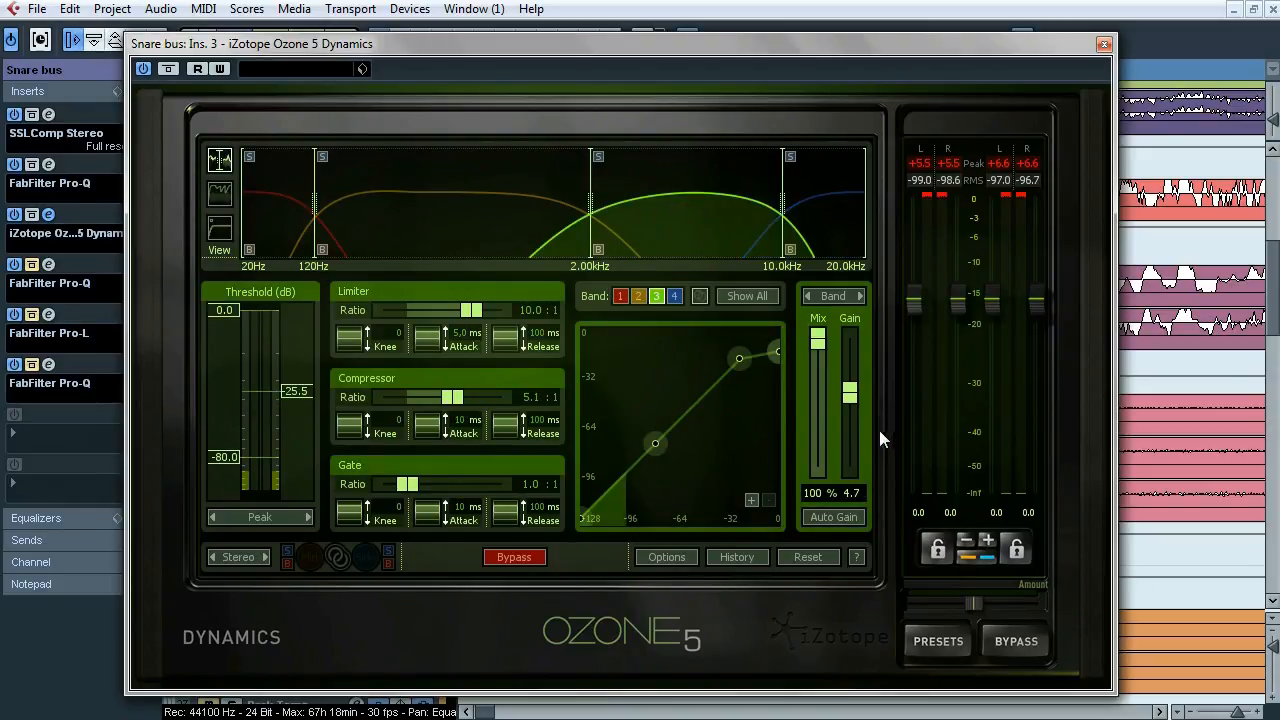
{"action": "left_click", "coordinate": [1104, 44]}
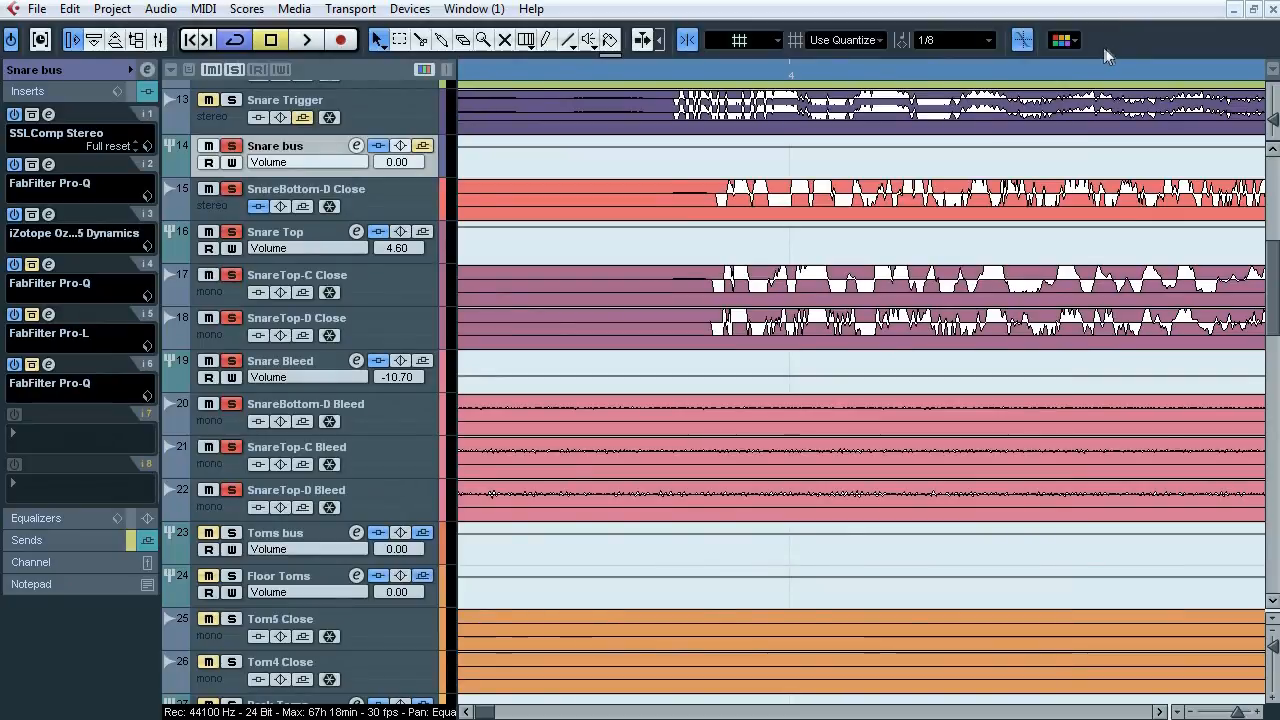
Step: Open the fourth-insert Pro-Q on the Snare bus, listen to it bypassed during playback, and activate it
{"action": "left_click", "coordinate": [48, 264]}
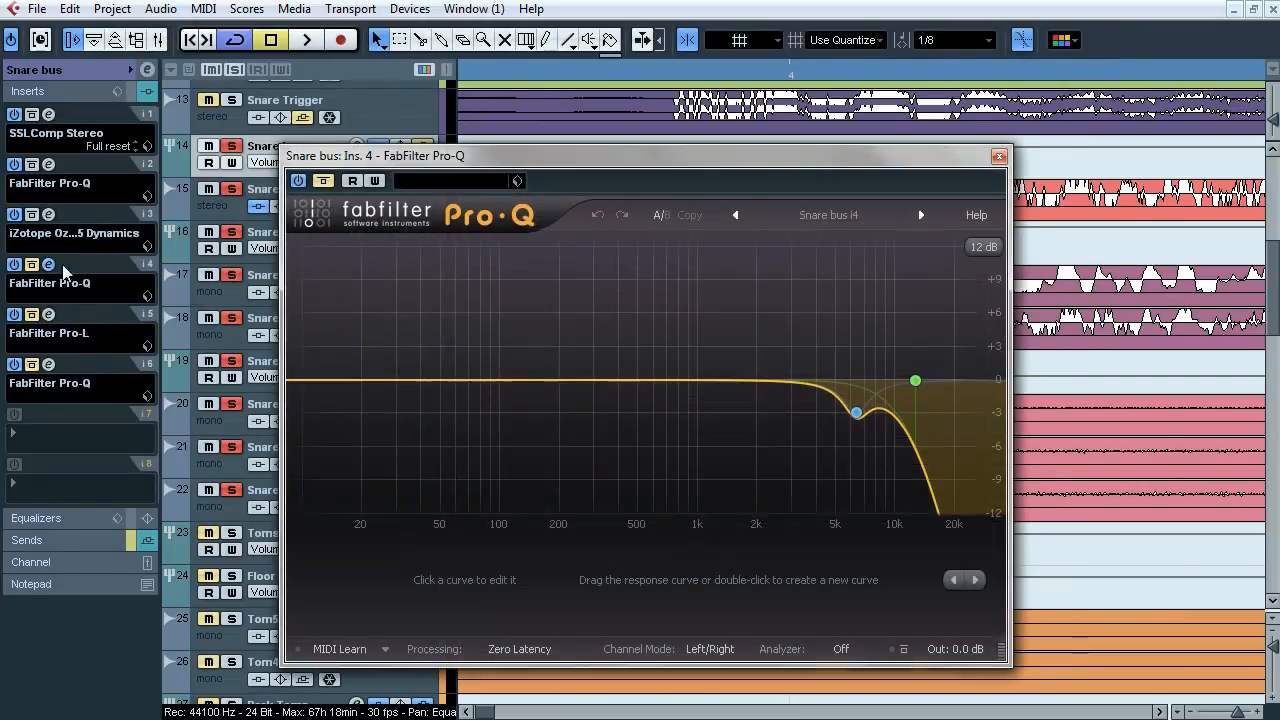
{"action": "left_click_drag", "start_coordinate": [514, 163], "coordinate": [515, 133]}
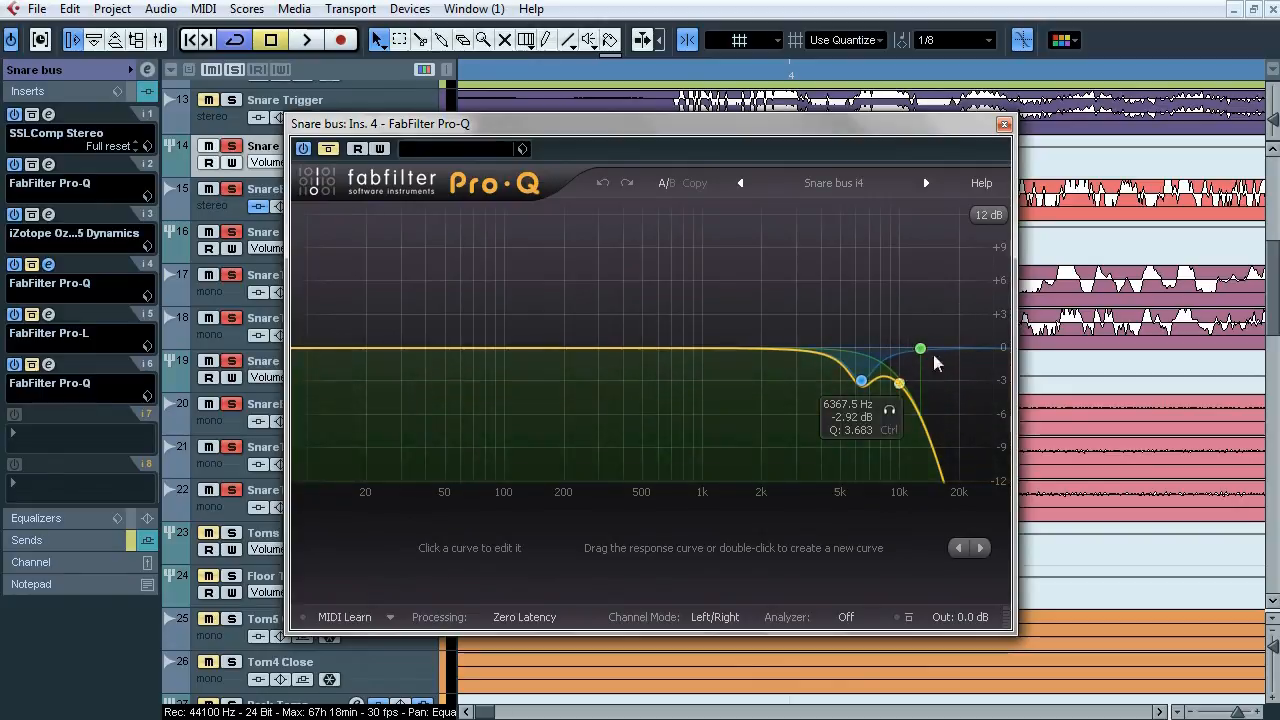
{"action": "key", "text": "space"}
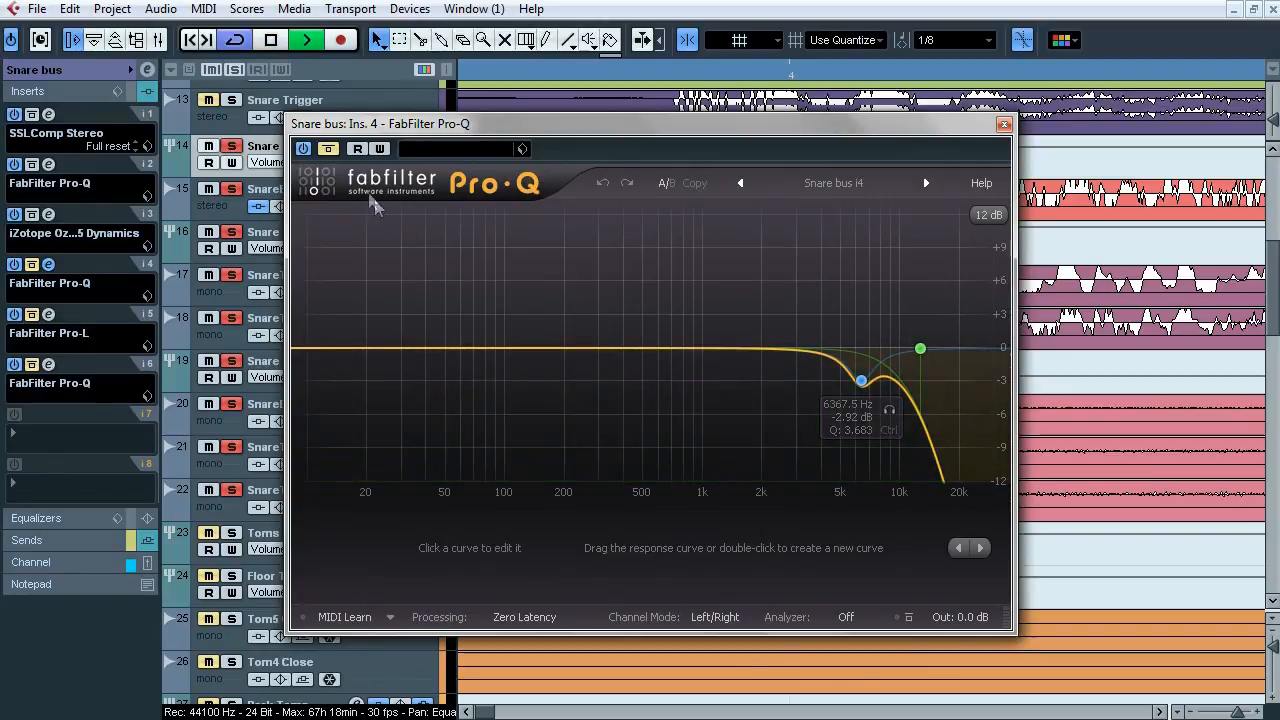
{"action": "left_click", "coordinate": [329, 149]}
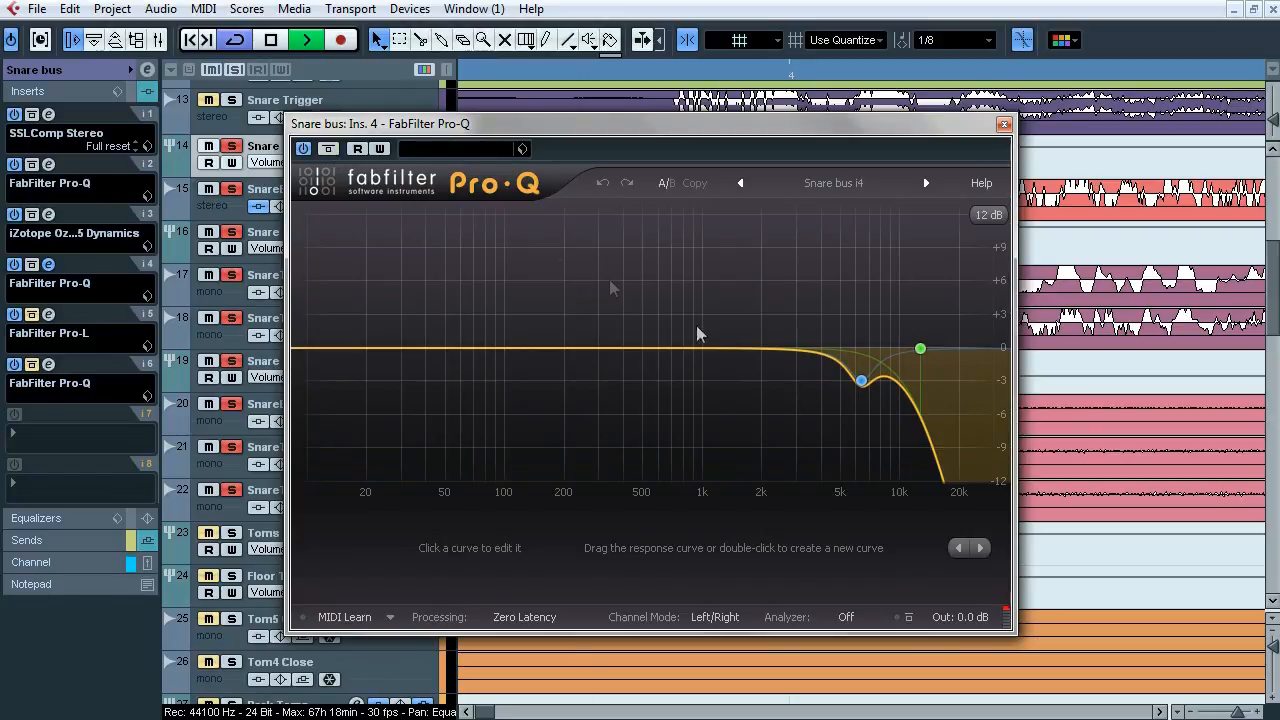
Step: Solo the 6367.5 Hz cut and the 12664 Hz high cut in the fourth-insert Pro-Q, stop playback and close it
{"action": "mouse_move", "coordinate": [862, 381]}
{"action": "left_click", "coordinate": [888, 410]}
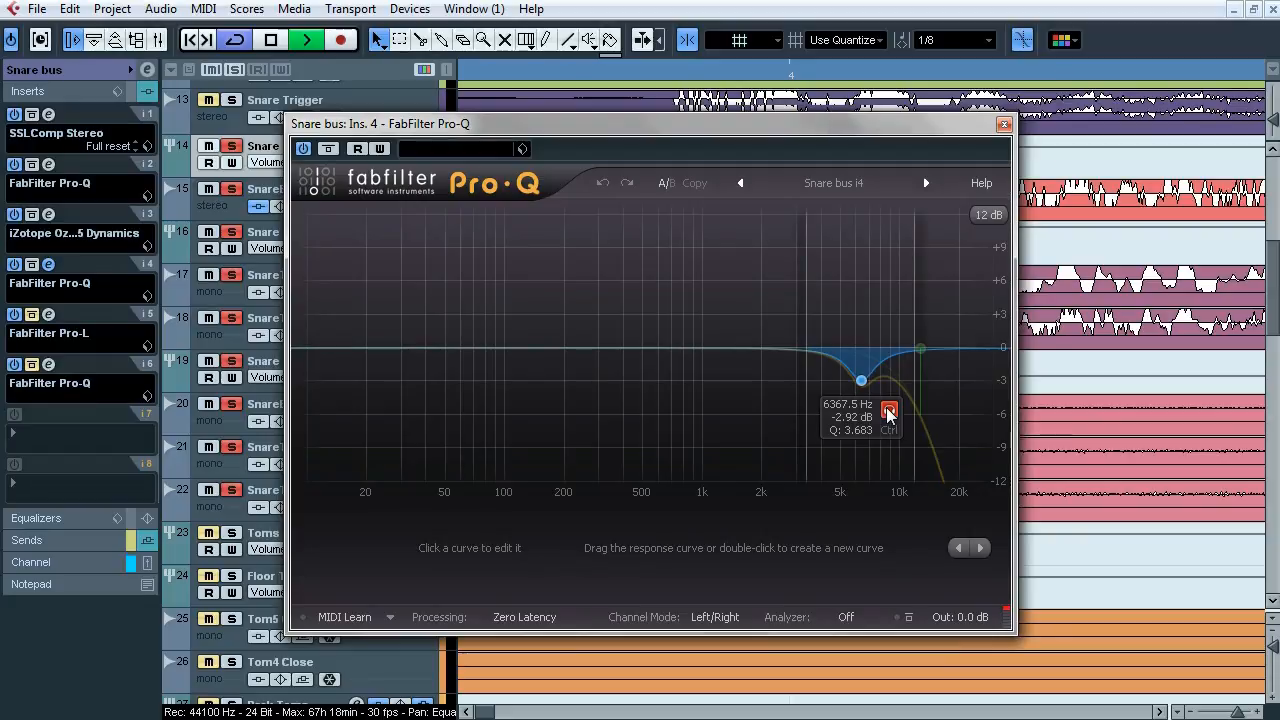
{"action": "mouse_move", "coordinate": [920, 348]}
{"action": "left_click", "coordinate": [946, 318]}
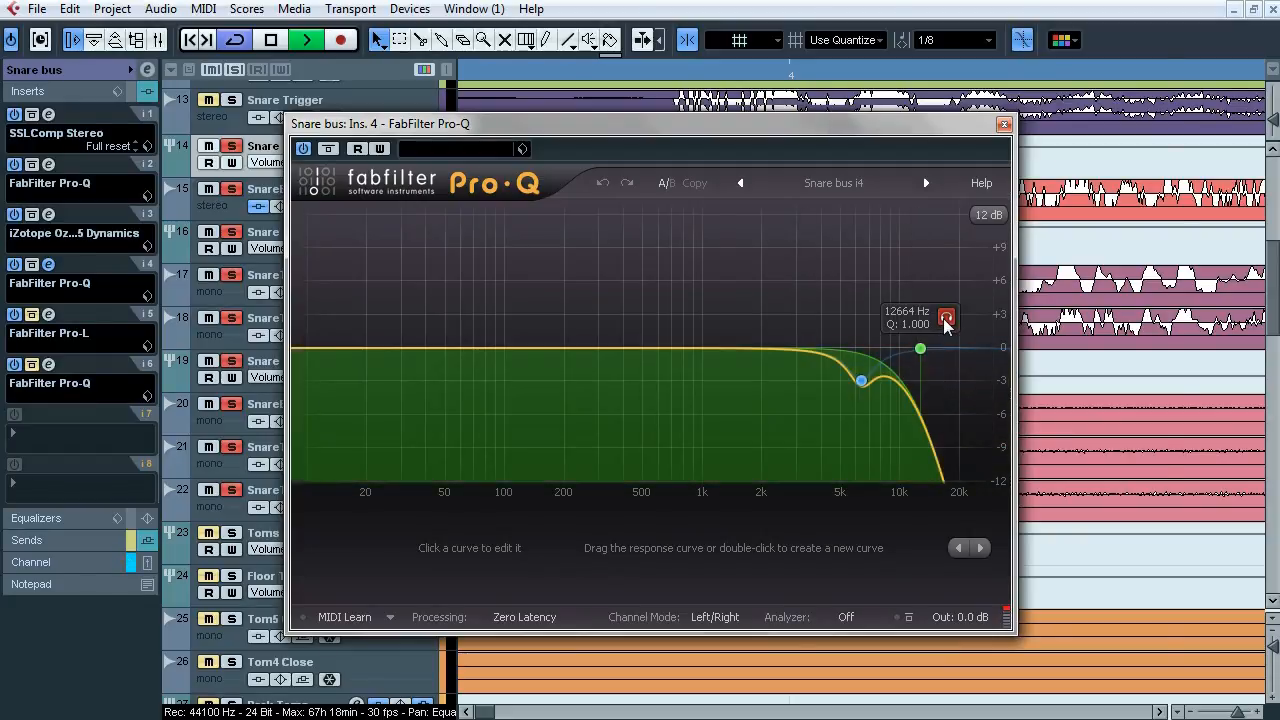
{"action": "key", "text": "space"}
{"action": "left_click", "coordinate": [1004, 125]}
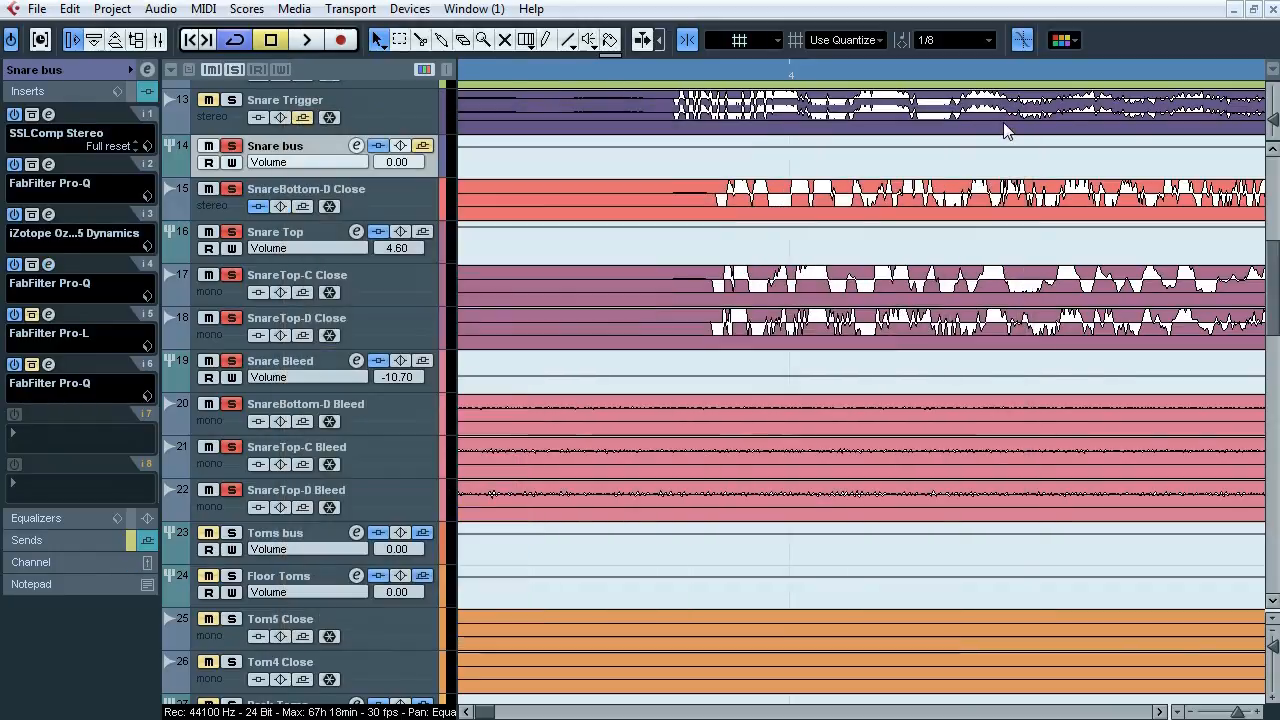
Step: Open the fifth-insert Pro-L on the Snare bus, display the channel fader and meter, and activate the limiter during playback
{"action": "left_click", "coordinate": [48, 315]}
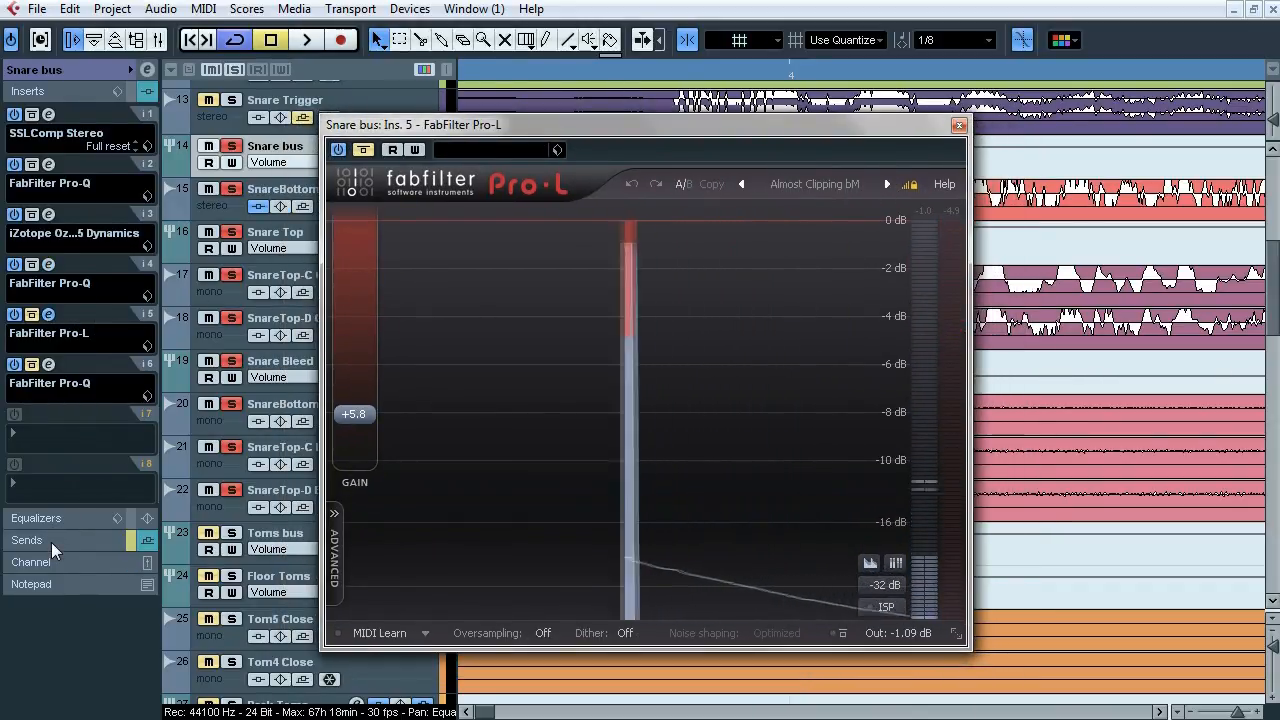
{"action": "left_click", "coordinate": [51, 542]}
{"action": "left_click", "coordinate": [58, 577]}
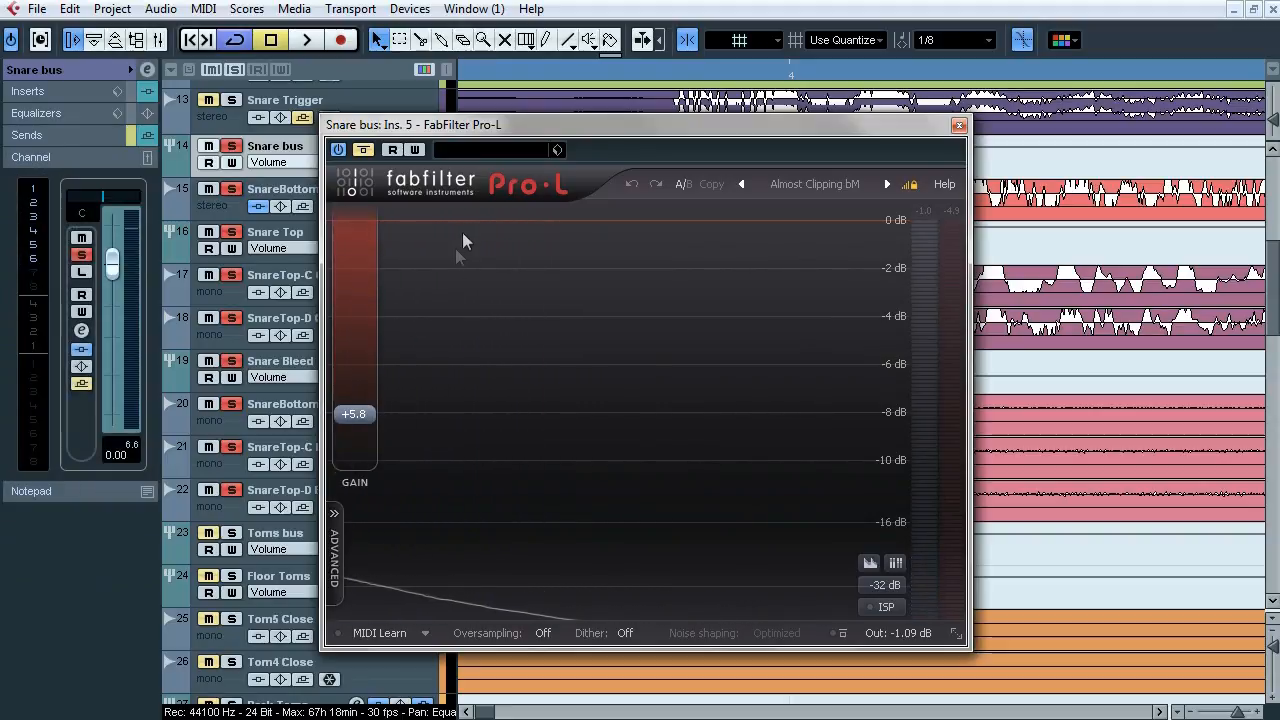
{"action": "key", "text": "space"}
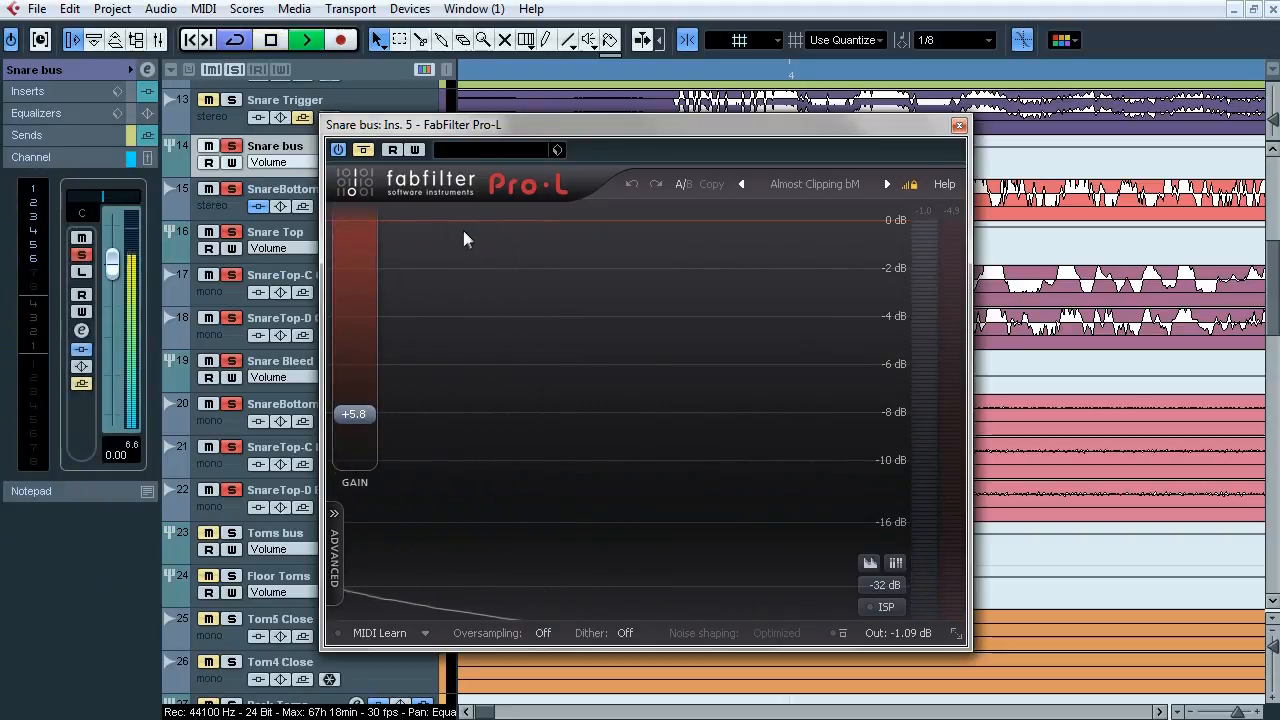
{"action": "left_click", "coordinate": [369, 157]}
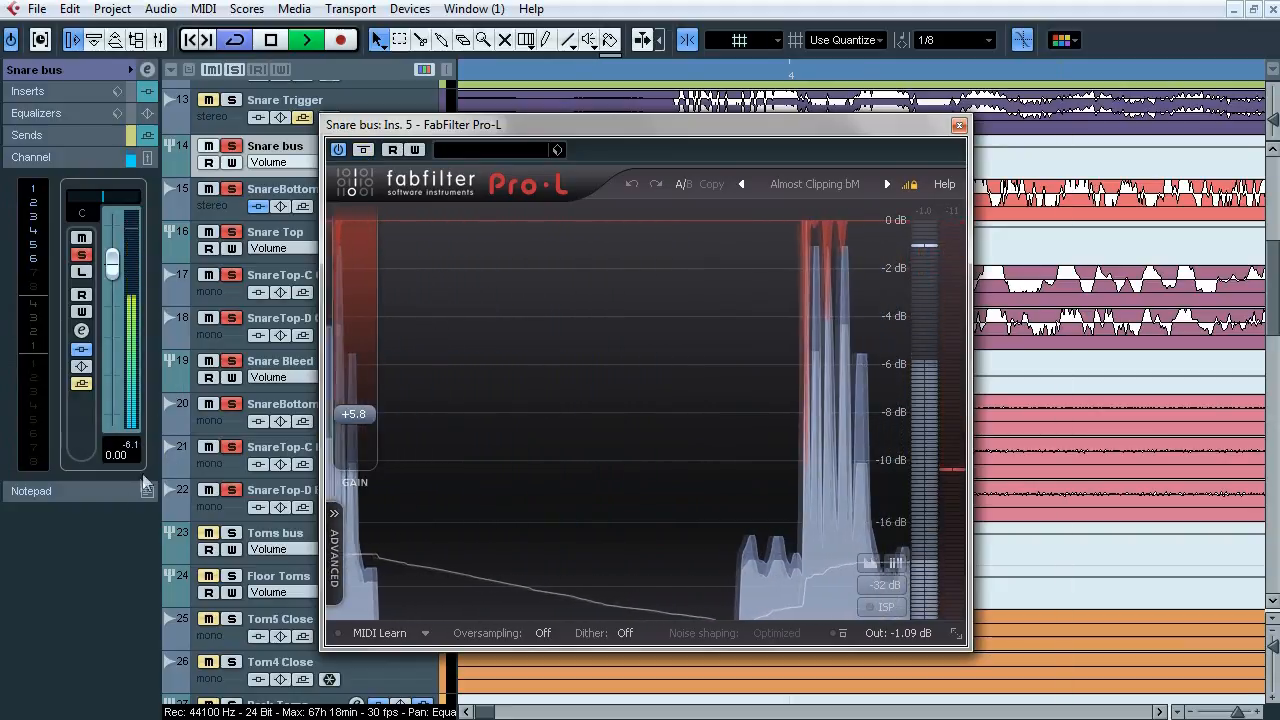
Step: Show the Pro-L's advanced settings, then stop playback and close the limiter
{"action": "left_click", "coordinate": [337, 565]}
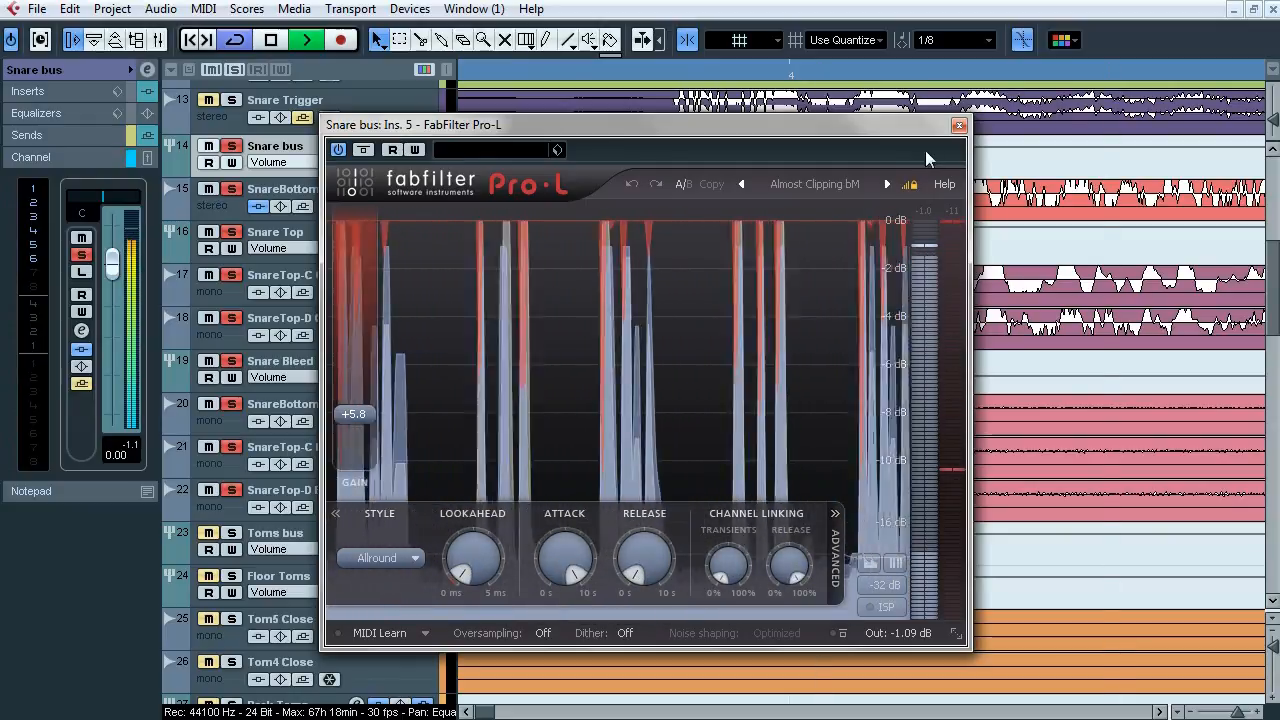
{"action": "key", "text": "space"}
{"action": "left_click", "coordinate": [958, 126]}
Step: Return to the Snare bus insert list and open the sixth-insert Pro-Q
{"action": "left_click", "coordinate": [38, 92]}
{"action": "left_click", "coordinate": [49, 365]}
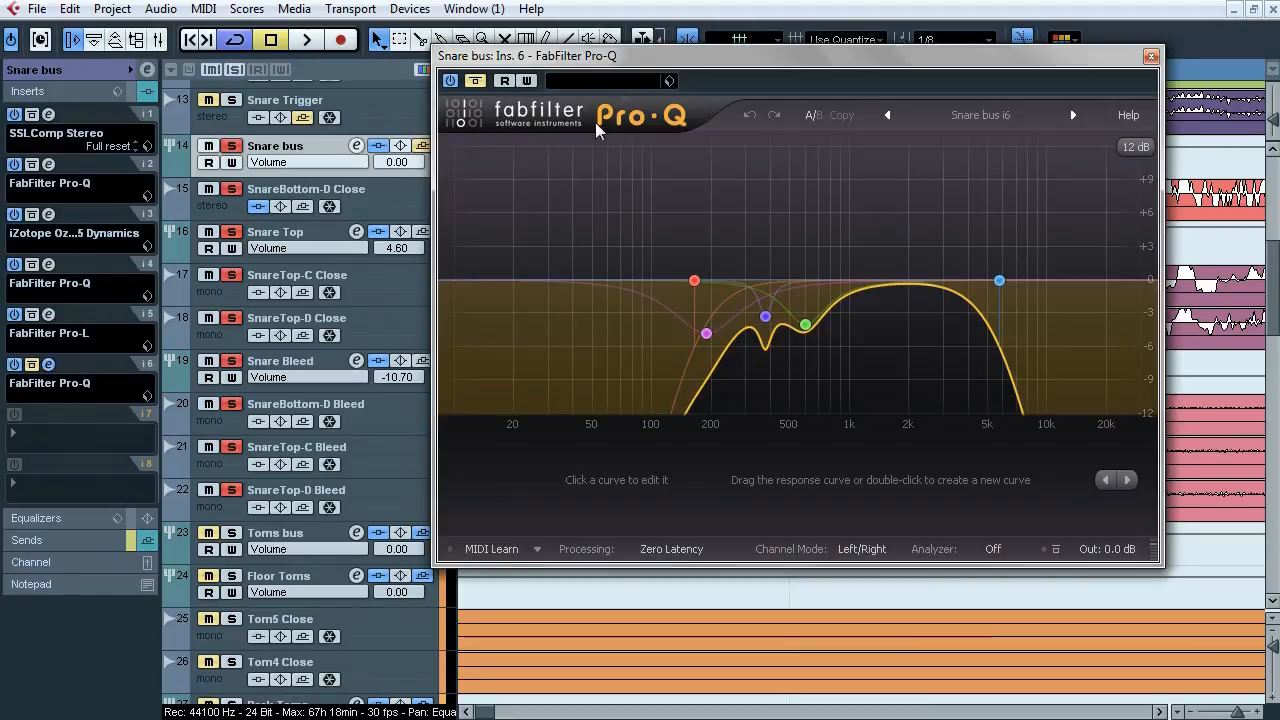
{"action": "left_click_drag", "start_coordinate": [652, 59], "coordinate": [608, 113]}
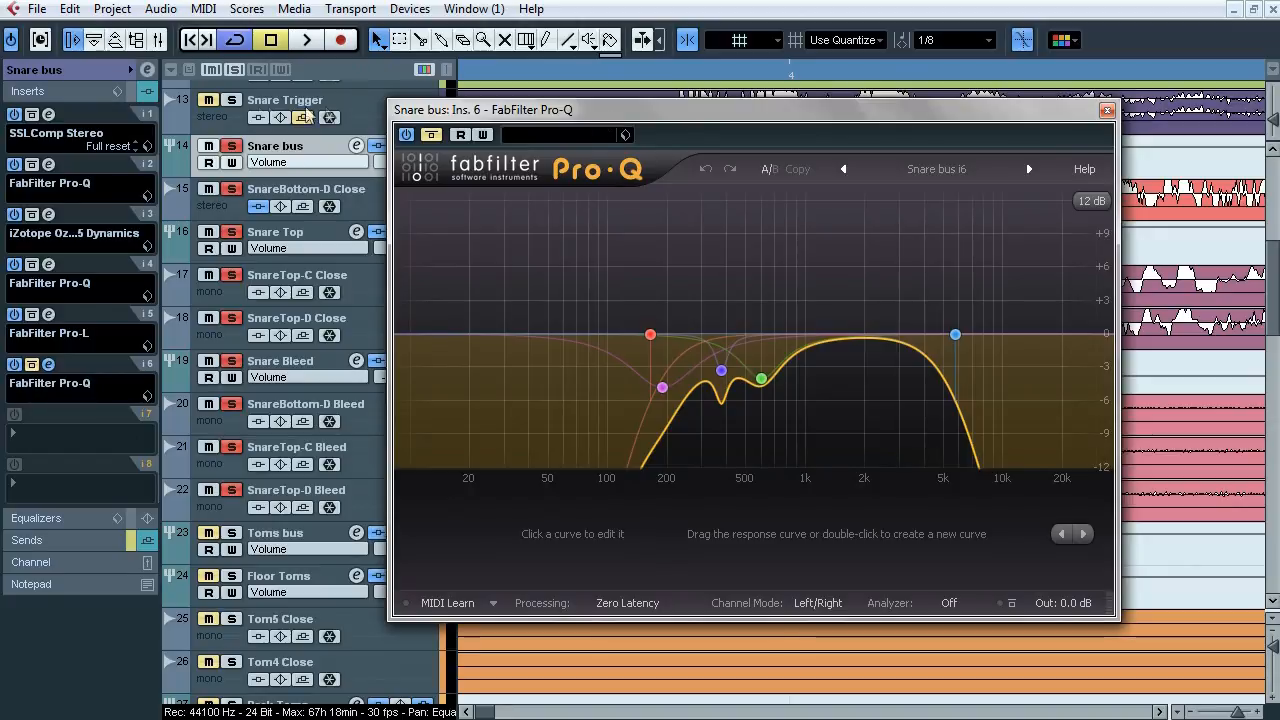
Step: Solo the Snare Trigger track as well, start playback, and activate the sixth-insert Pro-Q on the Snare bus
{"action": "left_click_drag", "start_coordinate": [488, 112], "coordinate": [368, 272]}
{"action": "key", "text": "space"}
{"action": "left_click_drag", "start_coordinate": [548, 270], "coordinate": [673, 140]}
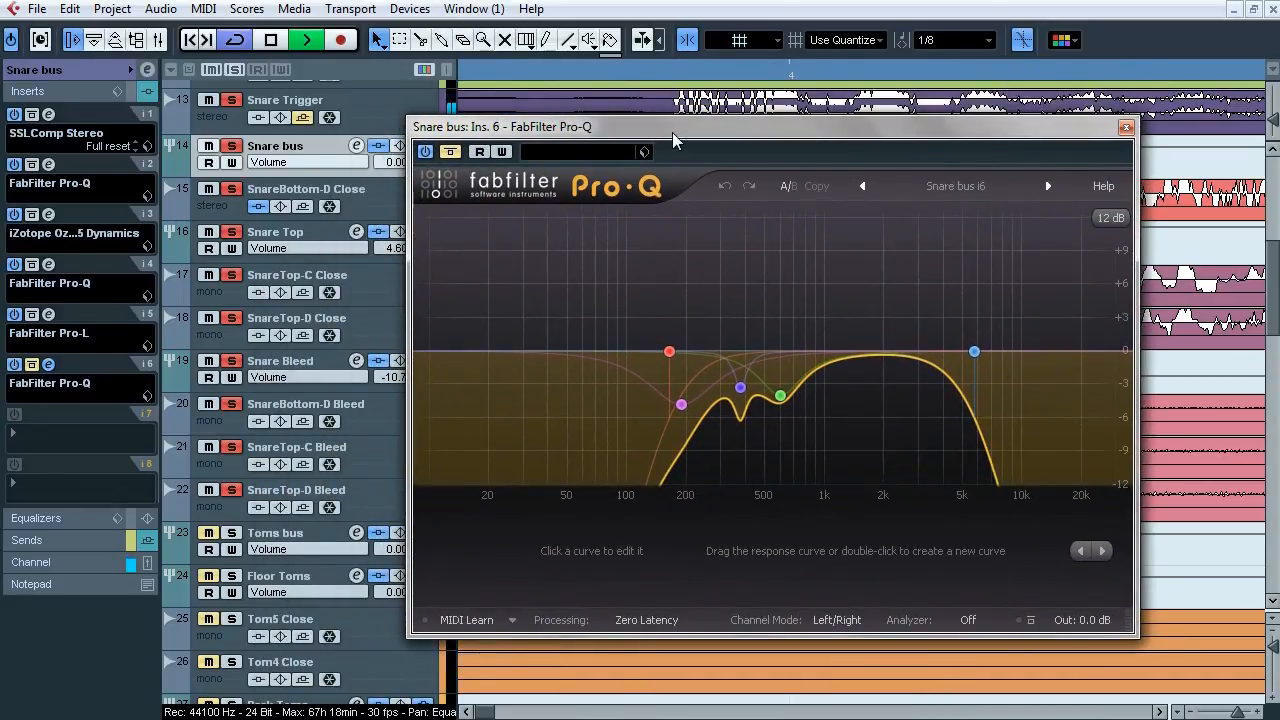
{"action": "left_click", "coordinate": [450, 156]}
Step: Solo each Pro-Q band during playback: the 163.95 Hz low cut, the 597.75 Hz, 375.03 Hz and lowest bell cuts, and the 5733.4 Hz high cut
{"action": "mouse_move", "coordinate": [700, 322]}
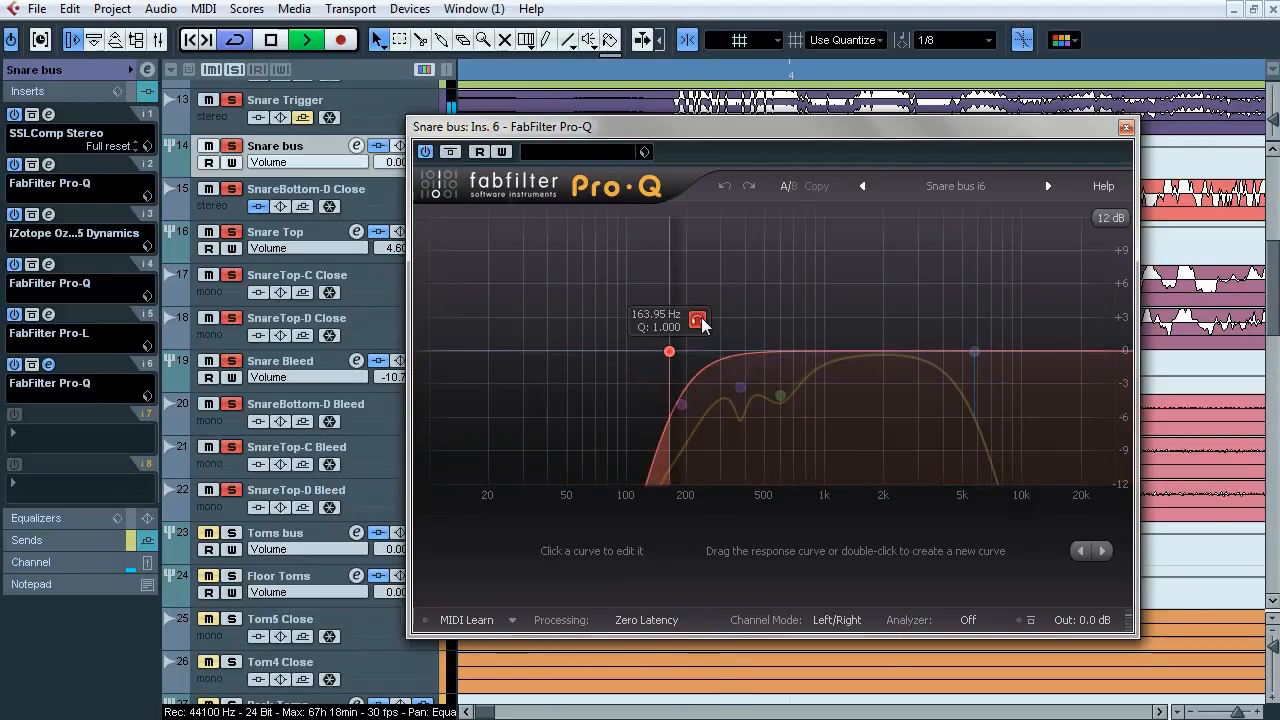
{"action": "mouse_move", "coordinate": [810, 436]}
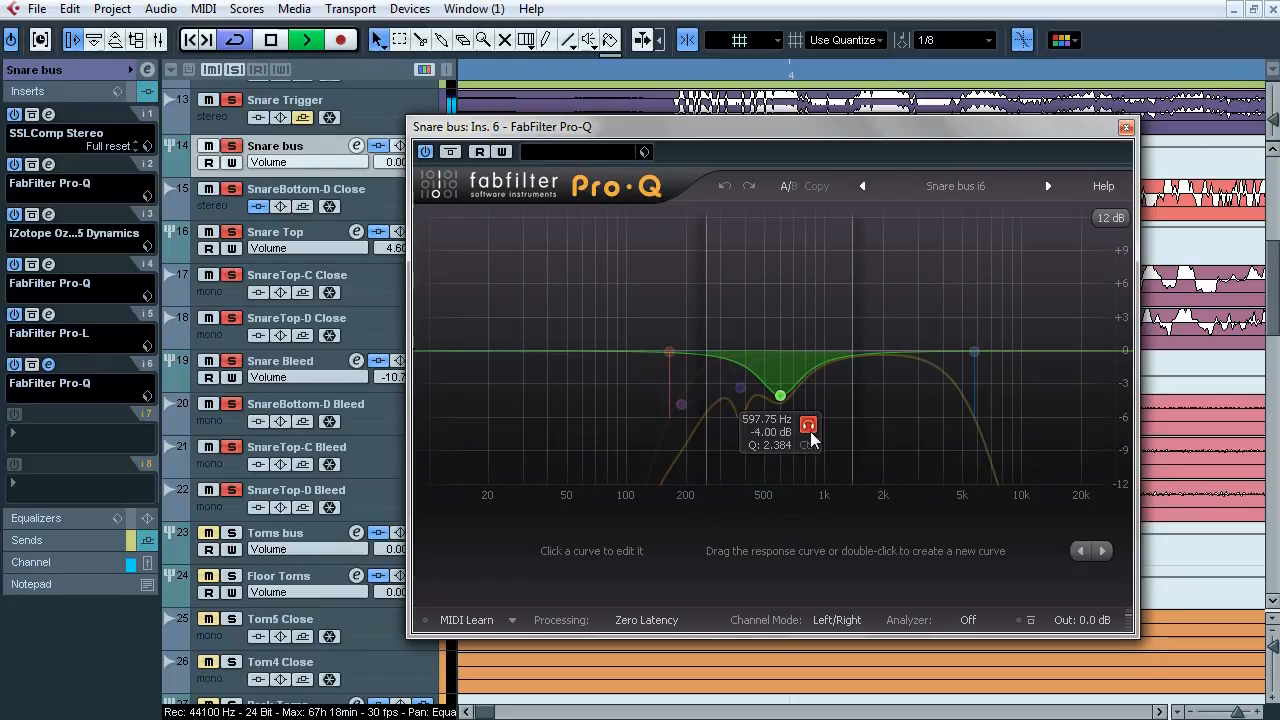
{"action": "mouse_move", "coordinate": [768, 420]}
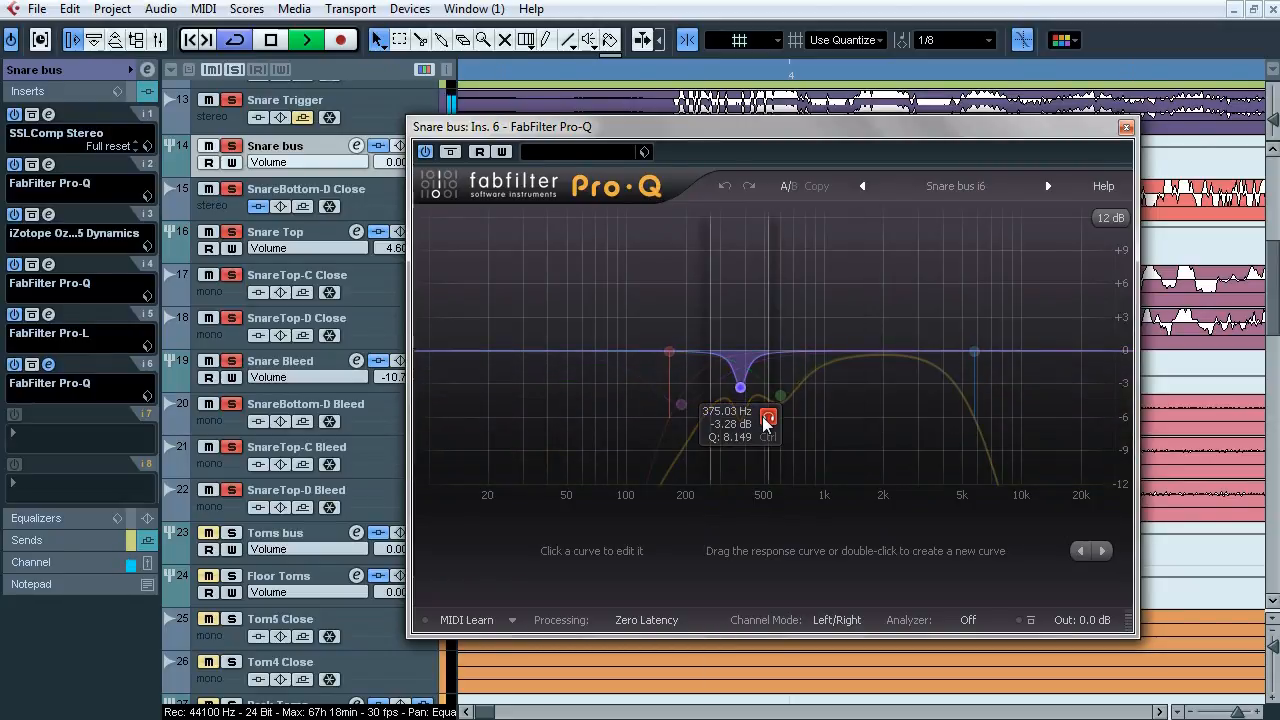
{"action": "left_click", "coordinate": [709, 441]}
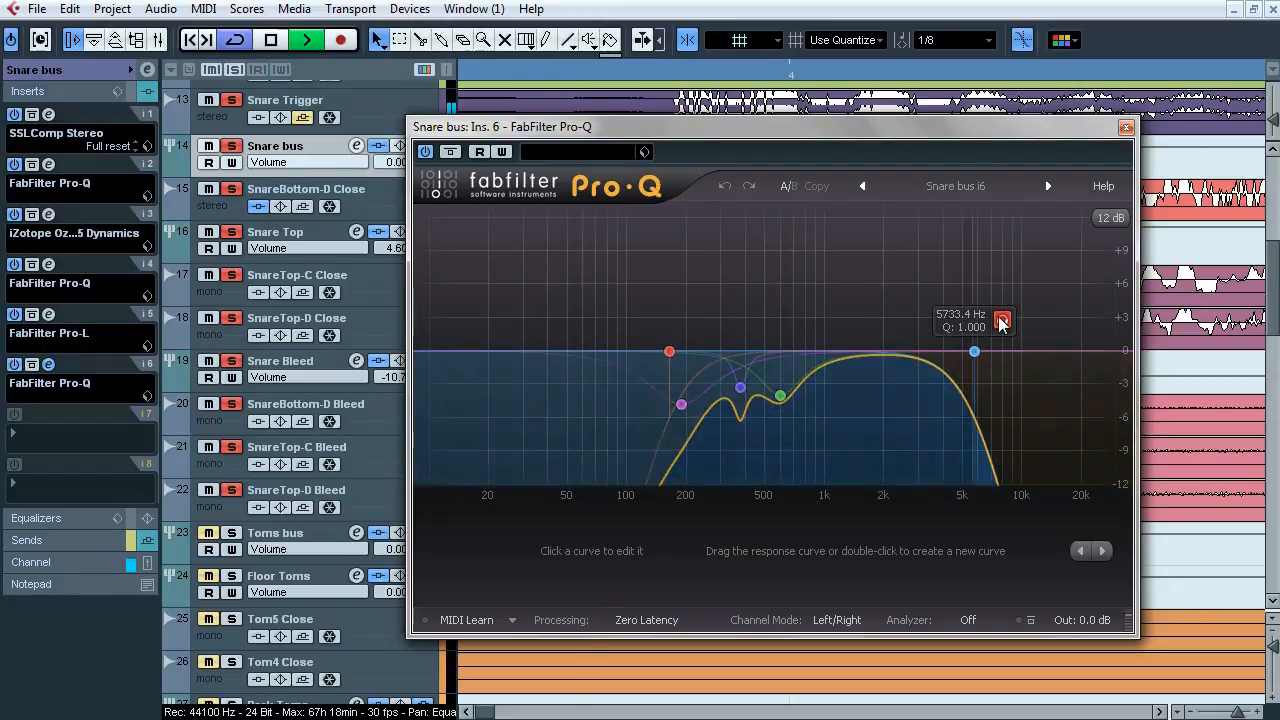
{"action": "left_click", "coordinate": [1002, 322]}
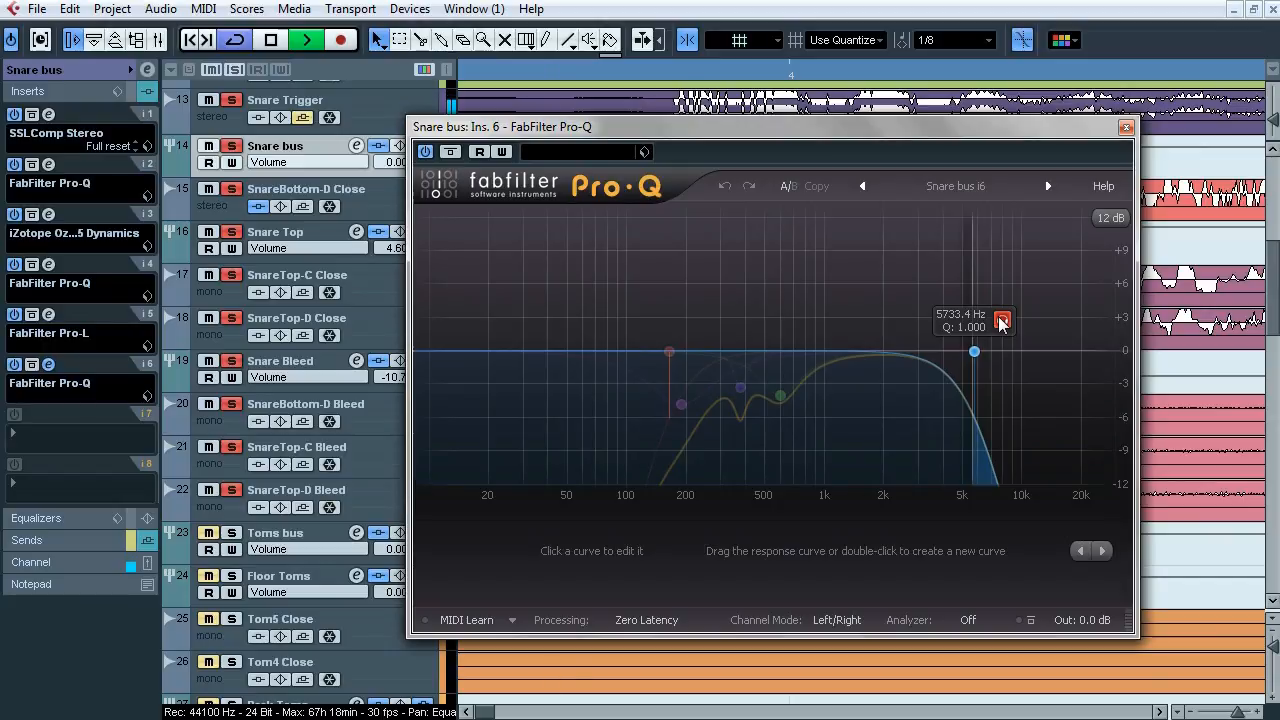
Step: Compare the sixth-insert Pro-Q with its bypassed sound, leave it active, stop playback and close it
{"action": "left_click", "coordinate": [450, 152]}
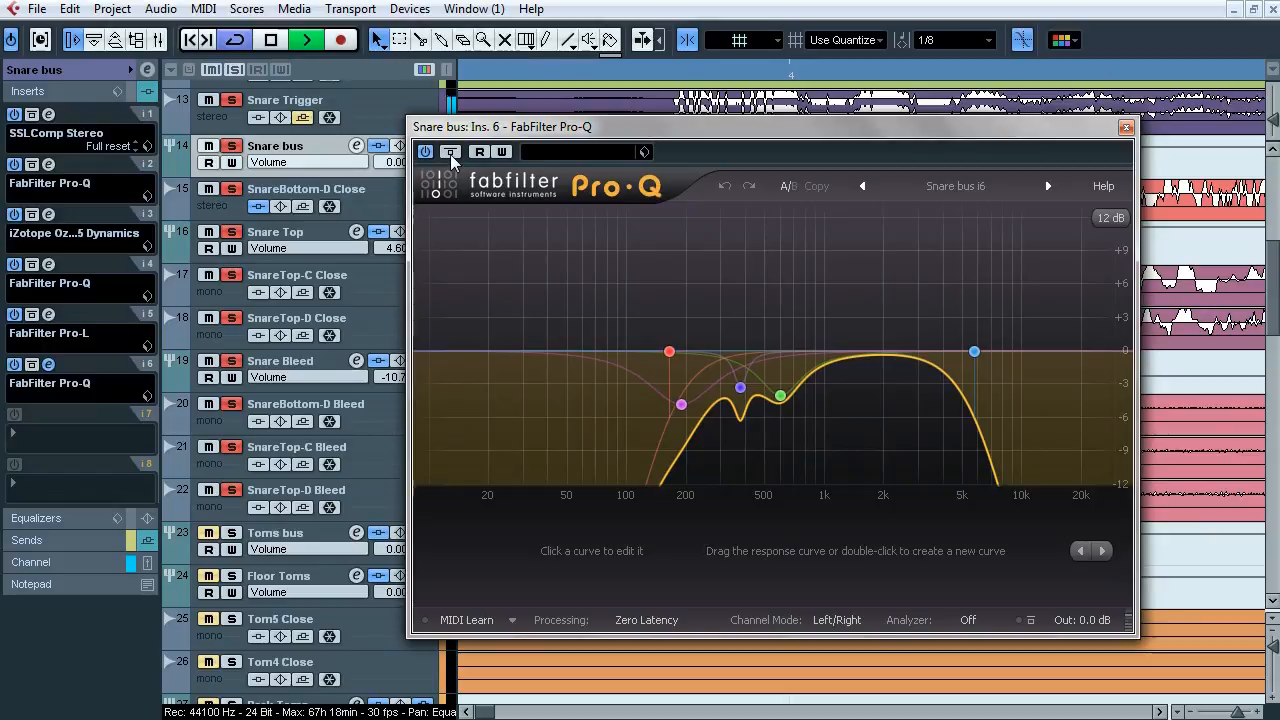
{"action": "key", "text": "space"}
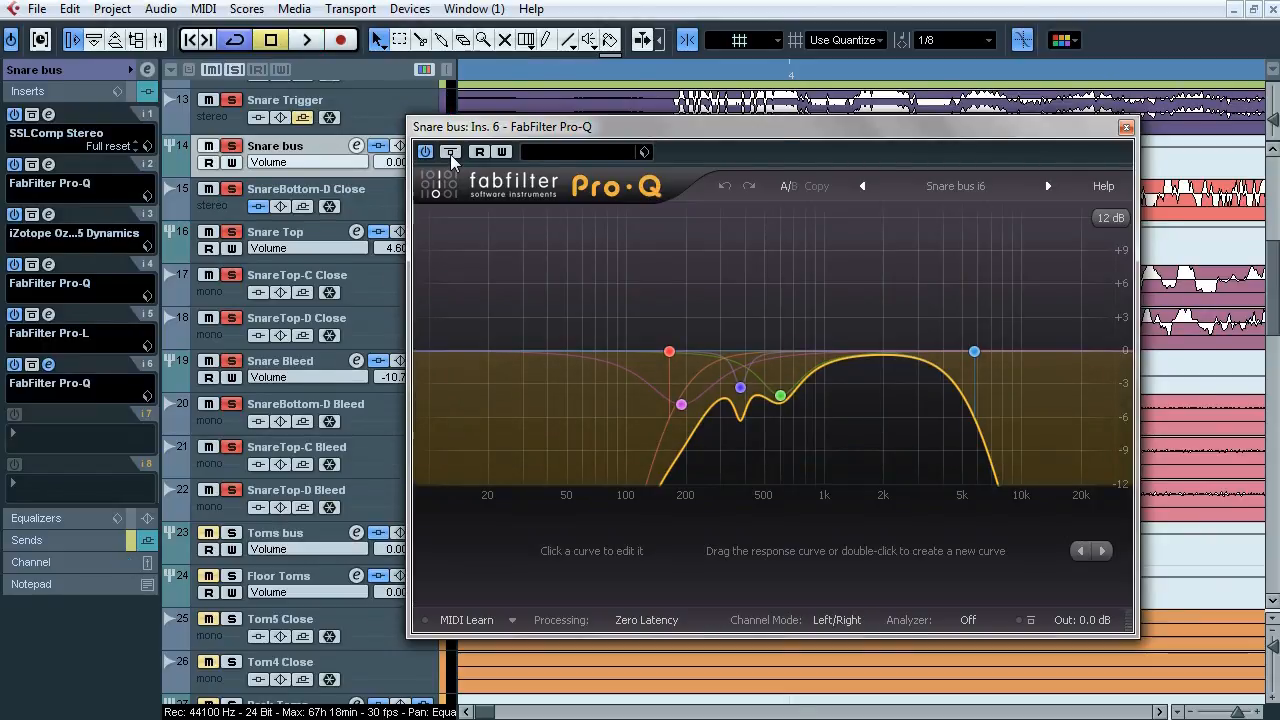
{"action": "left_click", "coordinate": [1126, 127]}
Step: Show the snare channels in the mixer and activate the fourth-insert RBass Stereo on the SnareBottom-D Close channel during playback
{"action": "key", "text": "F3"}
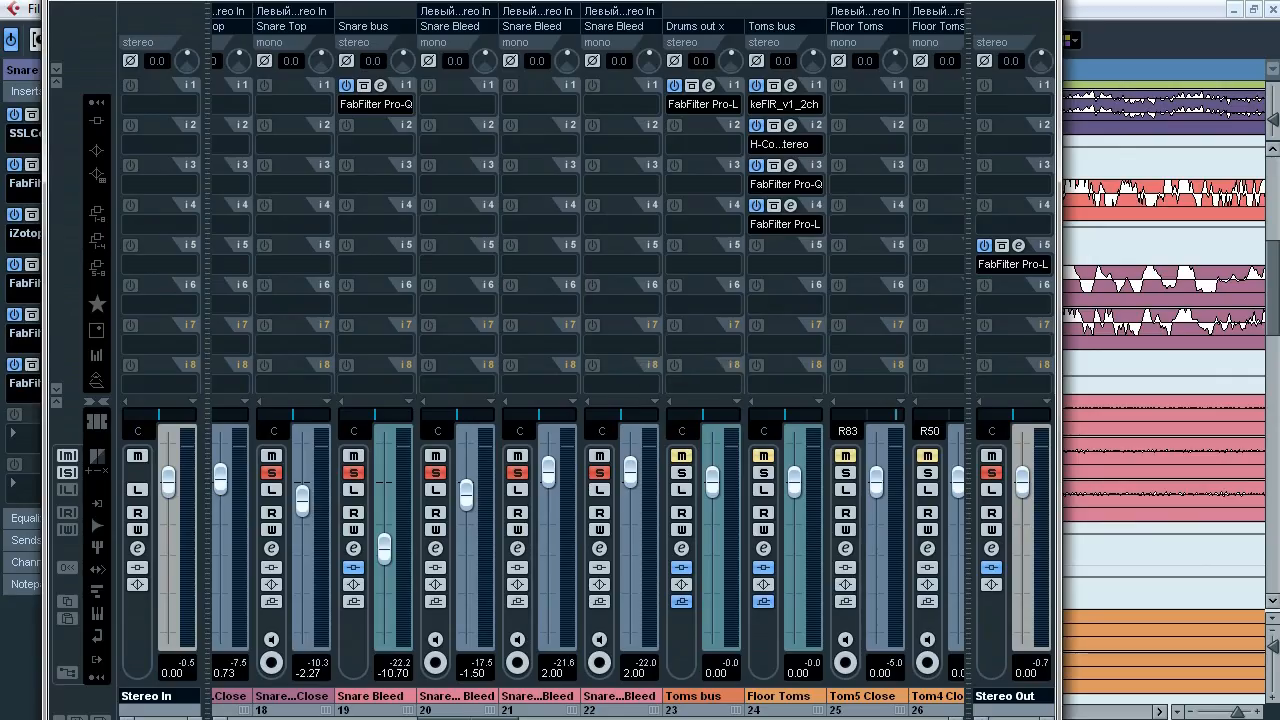
{"action": "left_click_drag", "start_coordinate": [563, 717], "coordinate": [420, 716]}
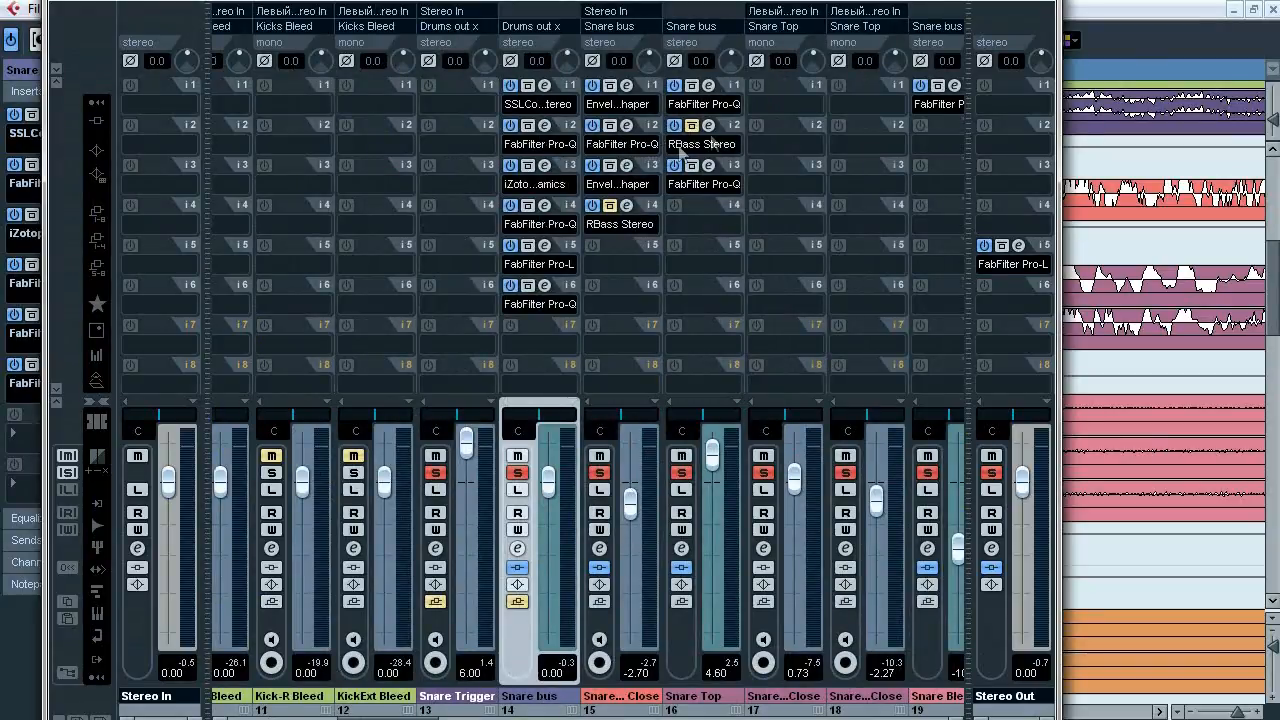
{"action": "key", "text": "space"}
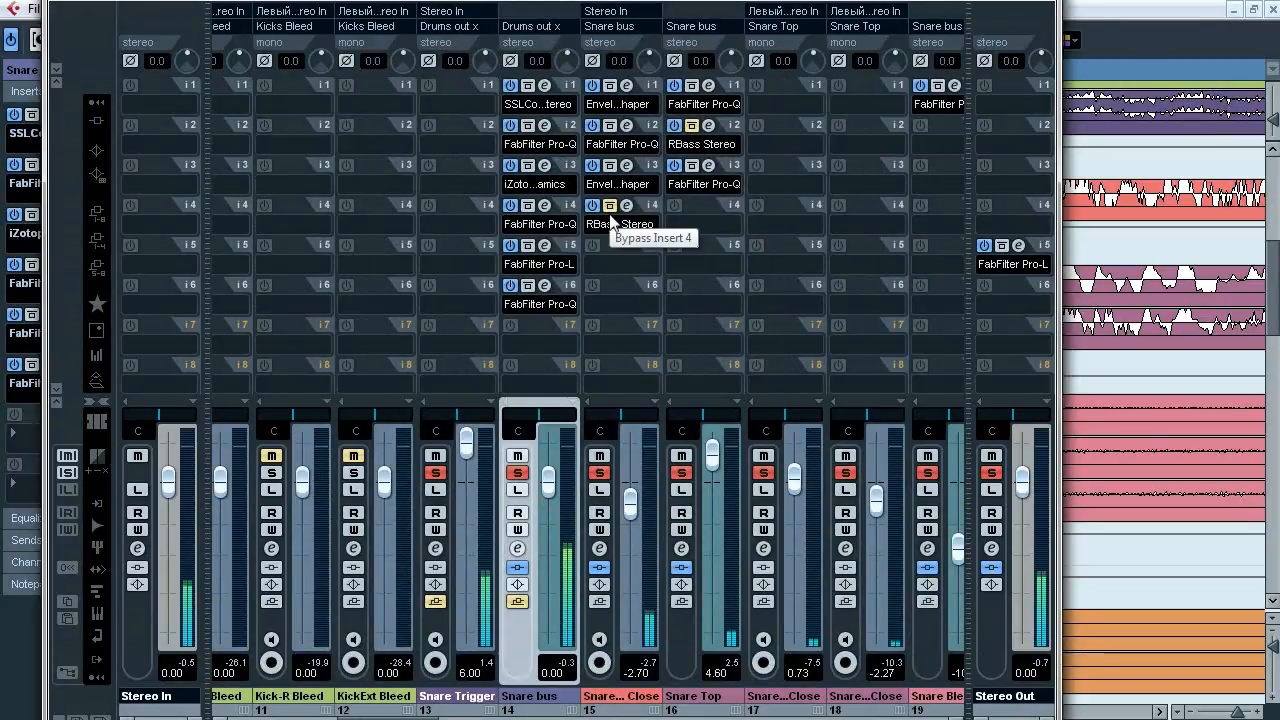
{"action": "left_click", "coordinate": [612, 208]}
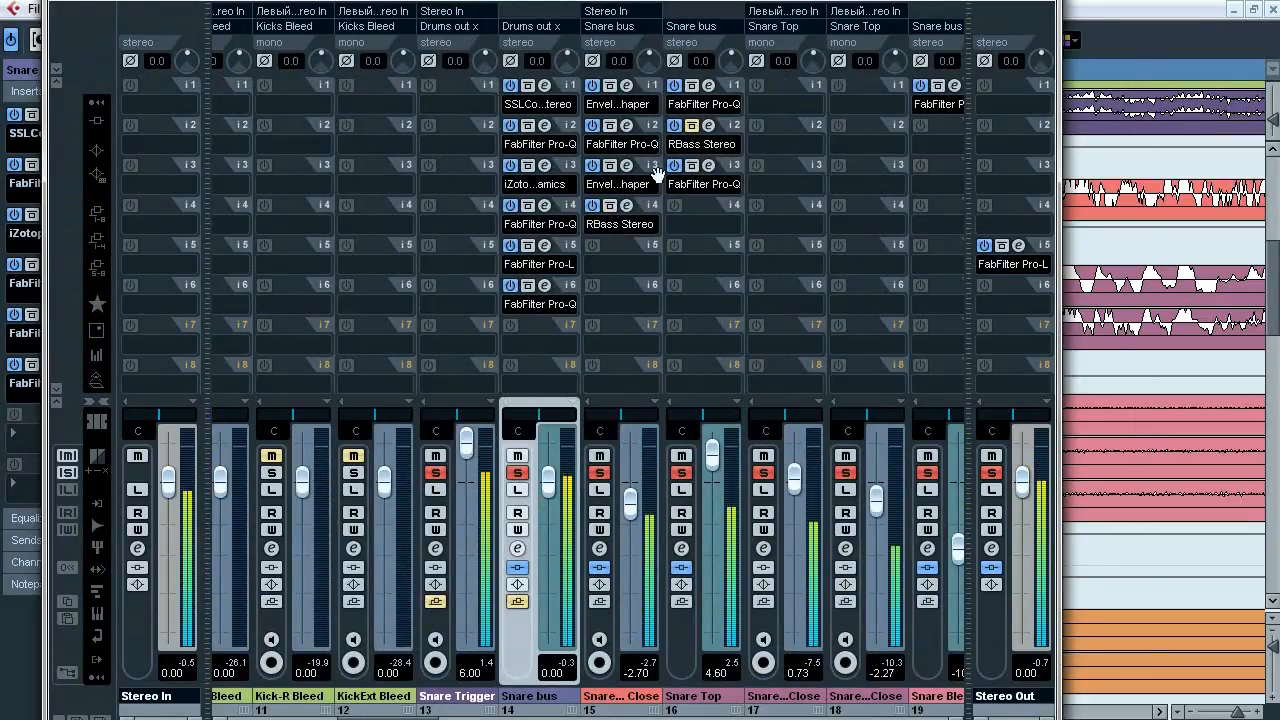
Step: Activate RBass Stereo on the Snare Top channel and compare it and the SnareBottom-D Close RBass Stereo with their bypassed sound
{"action": "left_click", "coordinate": [691, 128]}
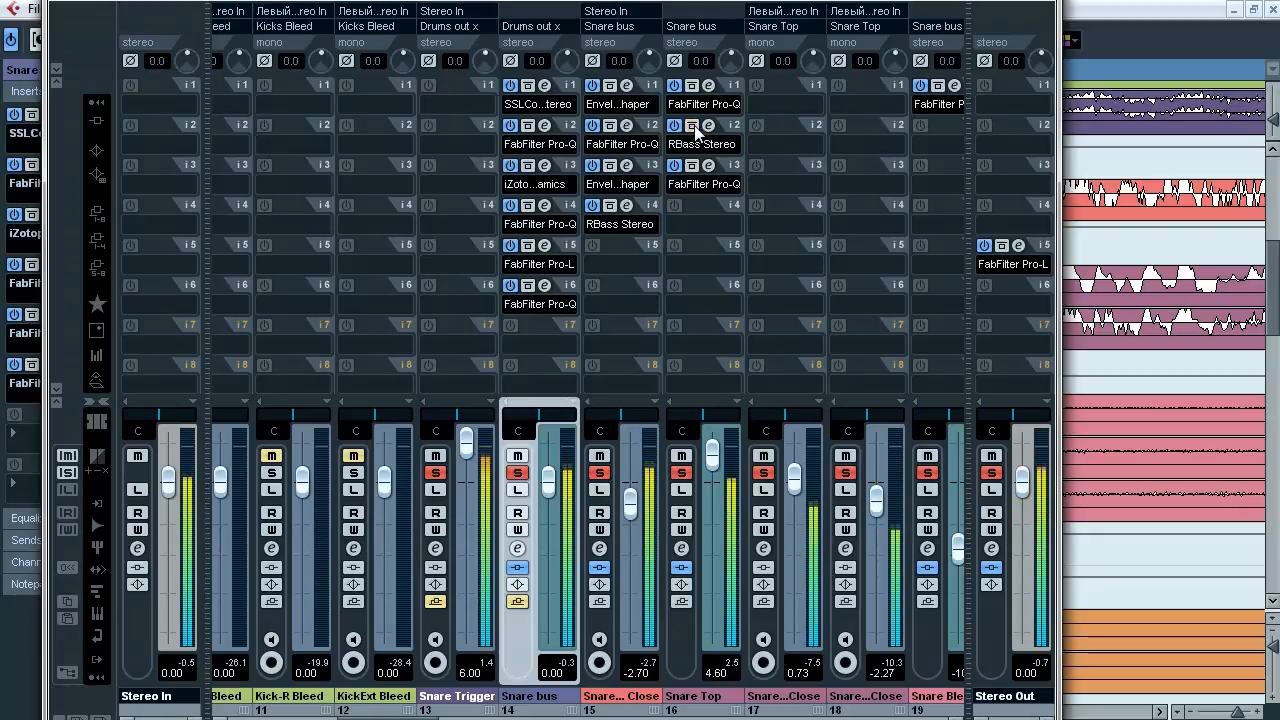
{"action": "left_click", "coordinate": [691, 128]}
{"action": "left_click", "coordinate": [610, 206]}
{"action": "left_click", "coordinate": [610, 206]}
Step: Compare both RBass Stereo inserts with their bypassed sound without the Snare Trigger, leave them active, and solo the Snare Trigger again
{"action": "left_click", "coordinate": [436, 473]}
{"action": "left_click", "coordinate": [609, 206]}
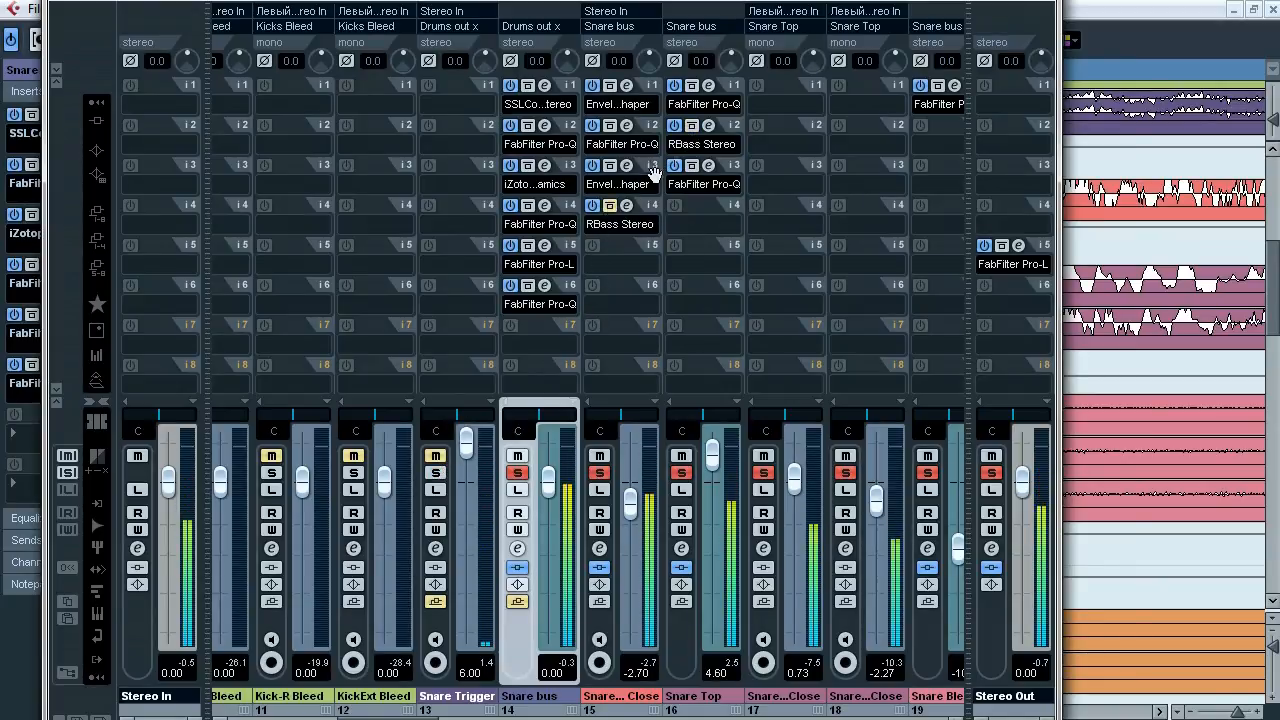
{"action": "left_click", "coordinate": [691, 126]}
{"action": "left_click", "coordinate": [609, 206]}
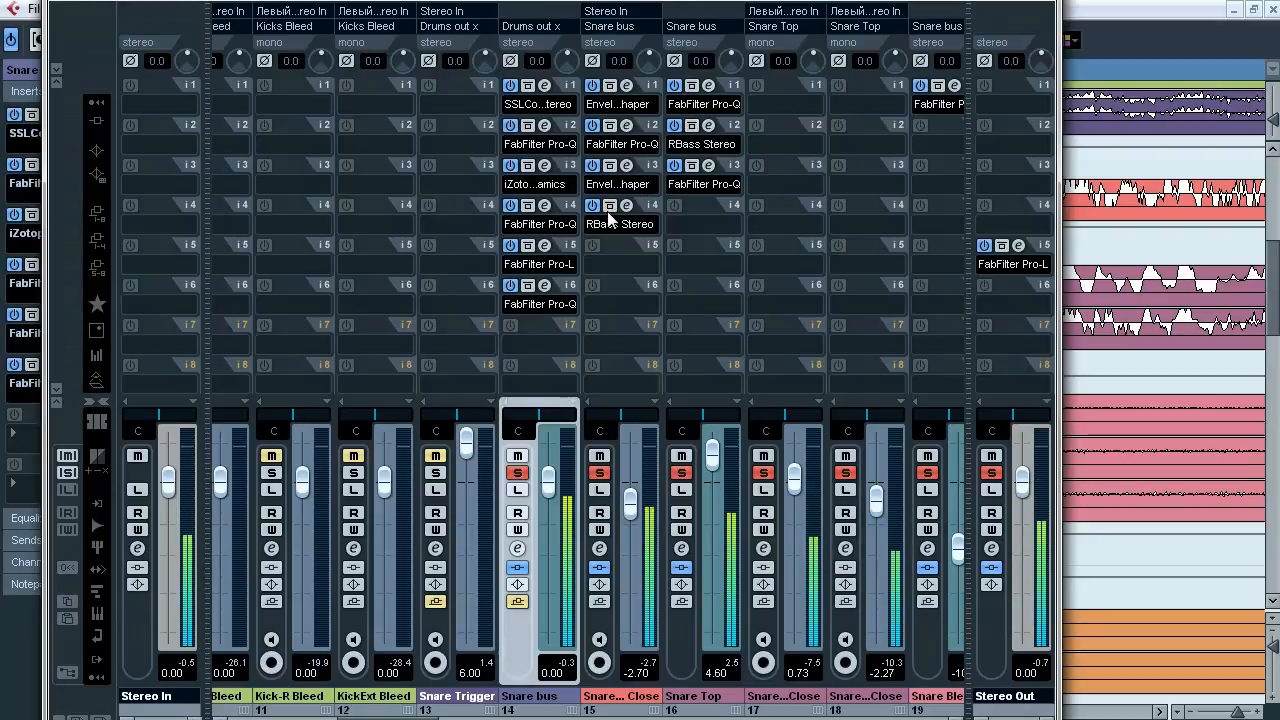
{"action": "left_click", "coordinate": [436, 473]}
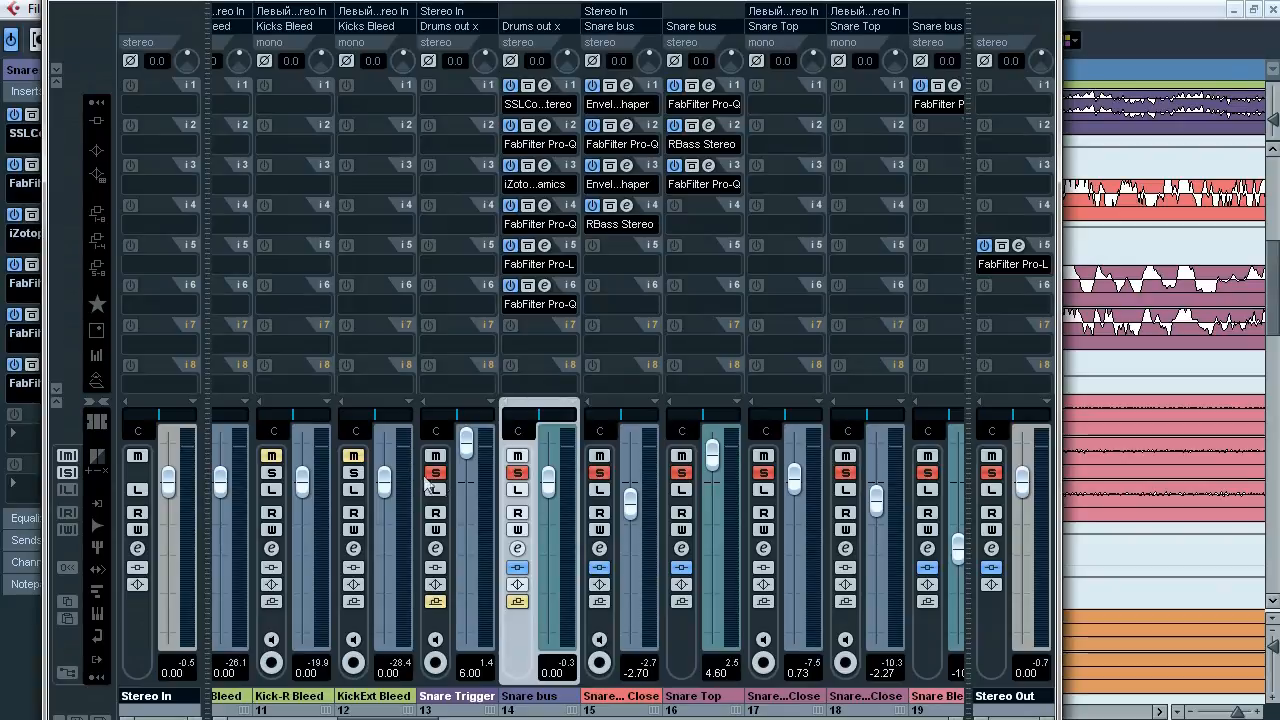
Step: Show the sends in the mixer and activate the bypassed sends on the Snare Trigger and Snare bus channels
{"action": "left_click", "coordinate": [96, 228]}
{"action": "left_click", "coordinate": [435, 601]}
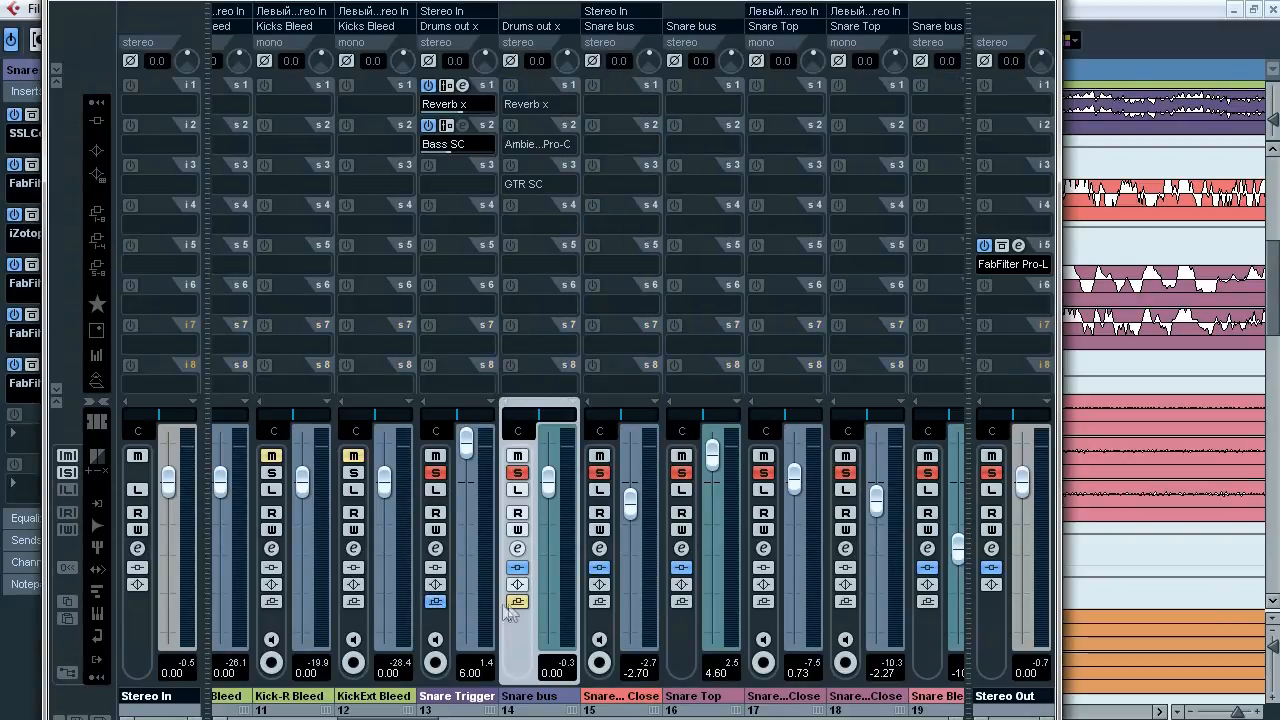
{"action": "left_click", "coordinate": [517, 602]}
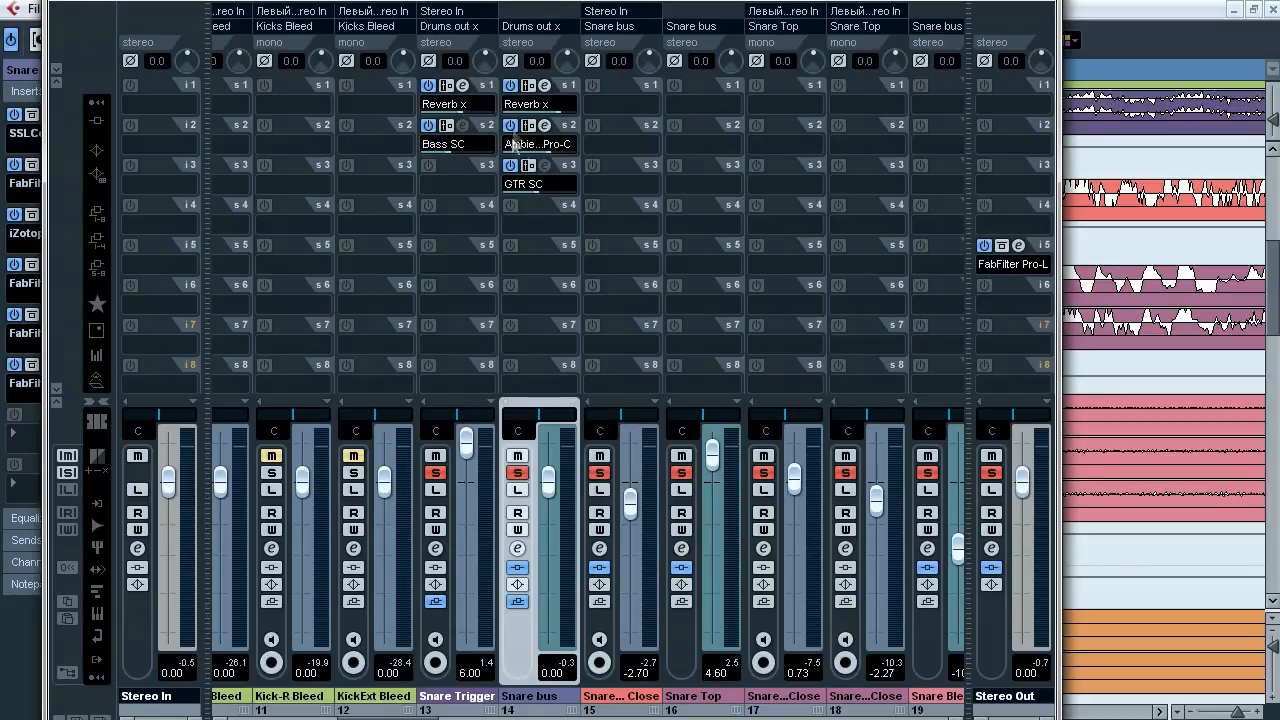
Step: Clear all solos on the snare channels and close the mixer
{"action": "left_click", "coordinate": [436, 473]}
{"action": "left_click", "coordinate": [73, 476]}
{"action": "left_click", "coordinate": [1042, 2]}
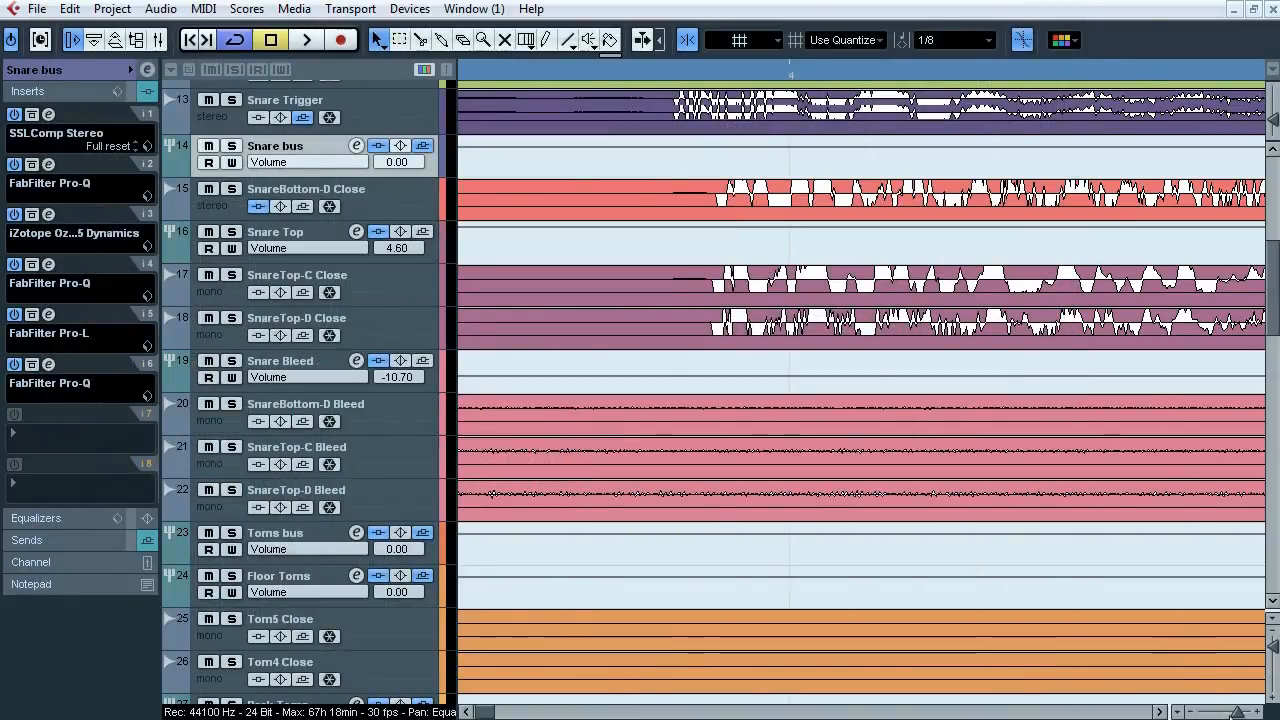
Step: Play the soloed tom tracks around the fill at bar 6 with their inserts bypassed, and stop playback
{"action": "left_click_drag", "start_coordinate": [1237, 712], "coordinate": [1225, 713]}
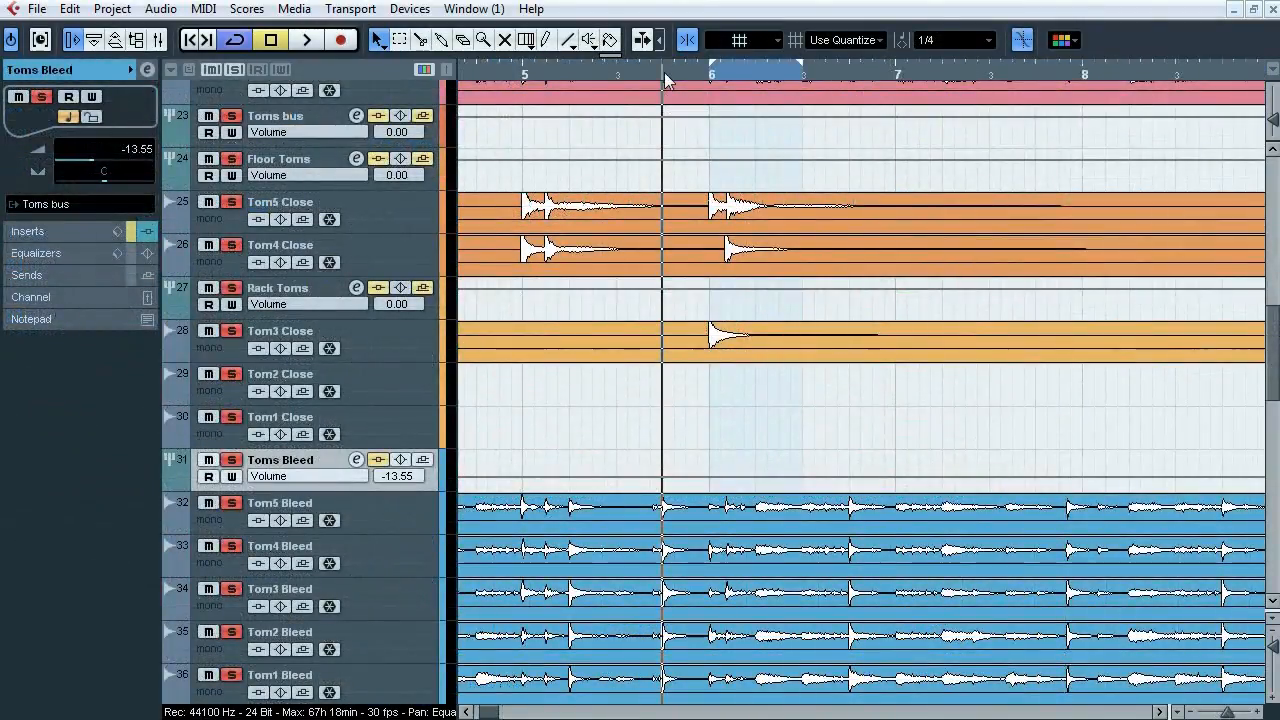
{"action": "key", "text": "space"}
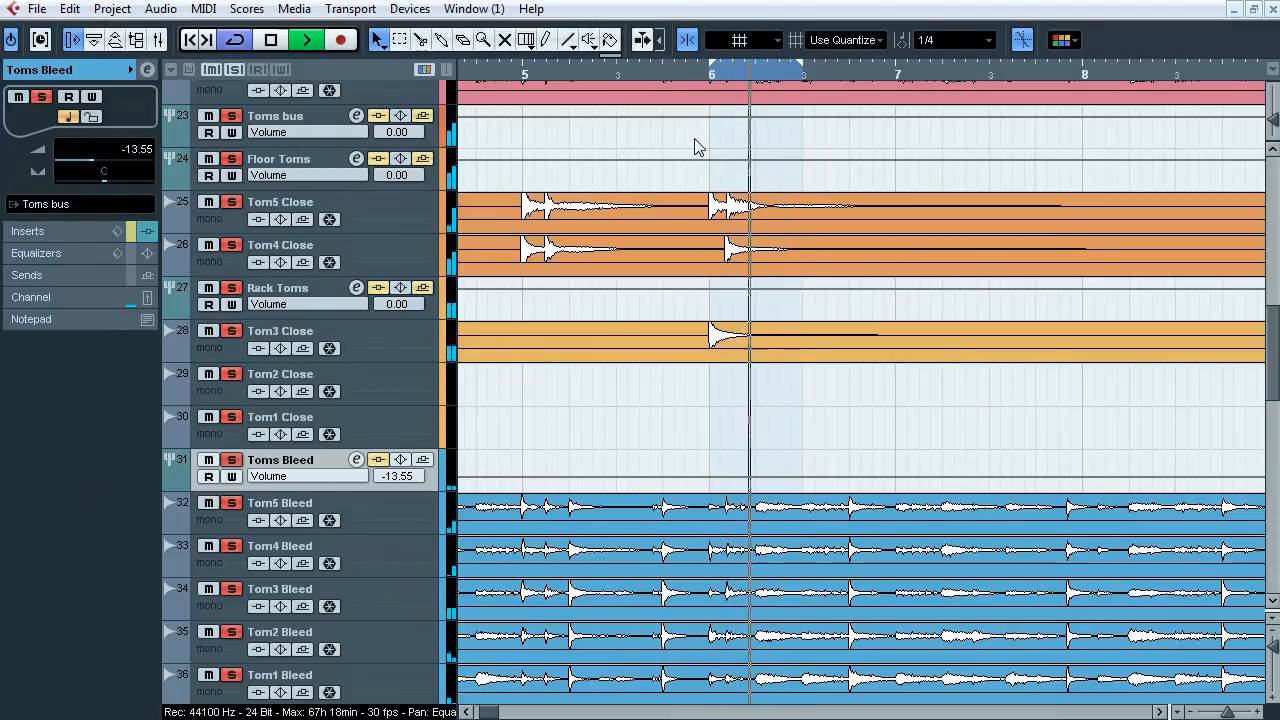
{"action": "key", "text": "space"}
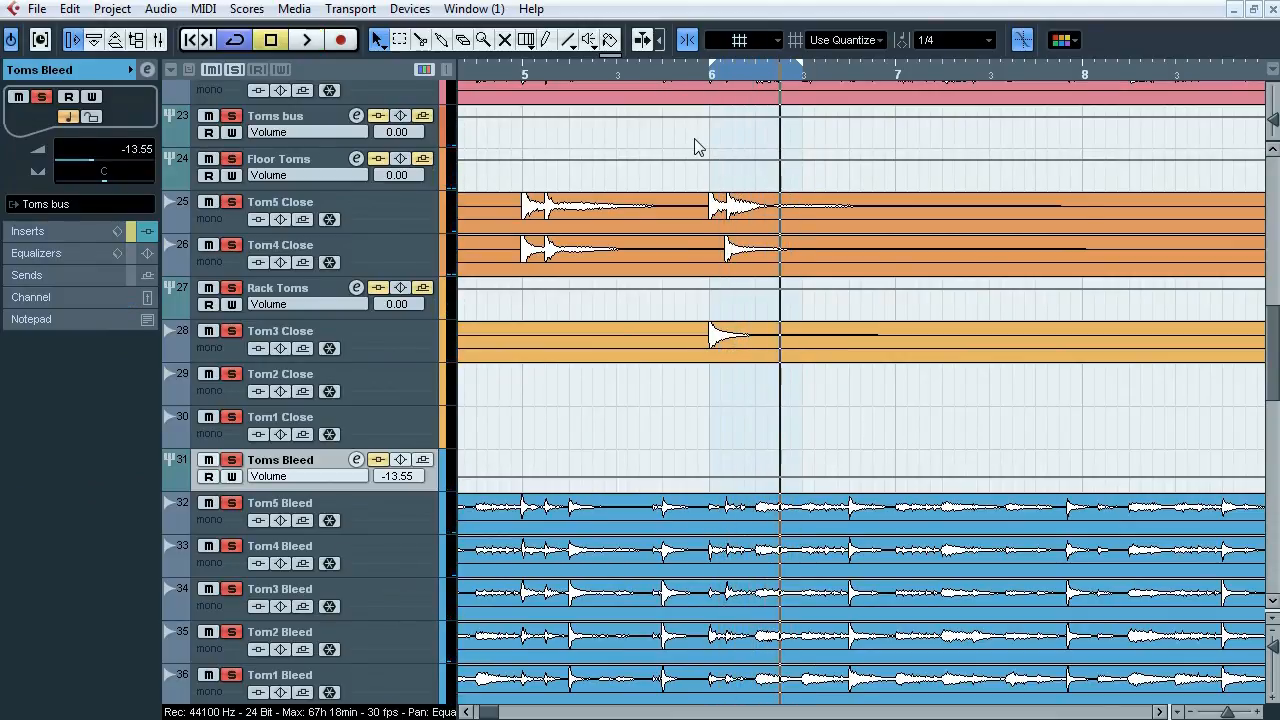
Step: Show the Tom5 to Tom1 Bleed channels in the mixer and open the first-insert Pro-Q on the Toms Bleed group
{"action": "key", "text": "F3"}
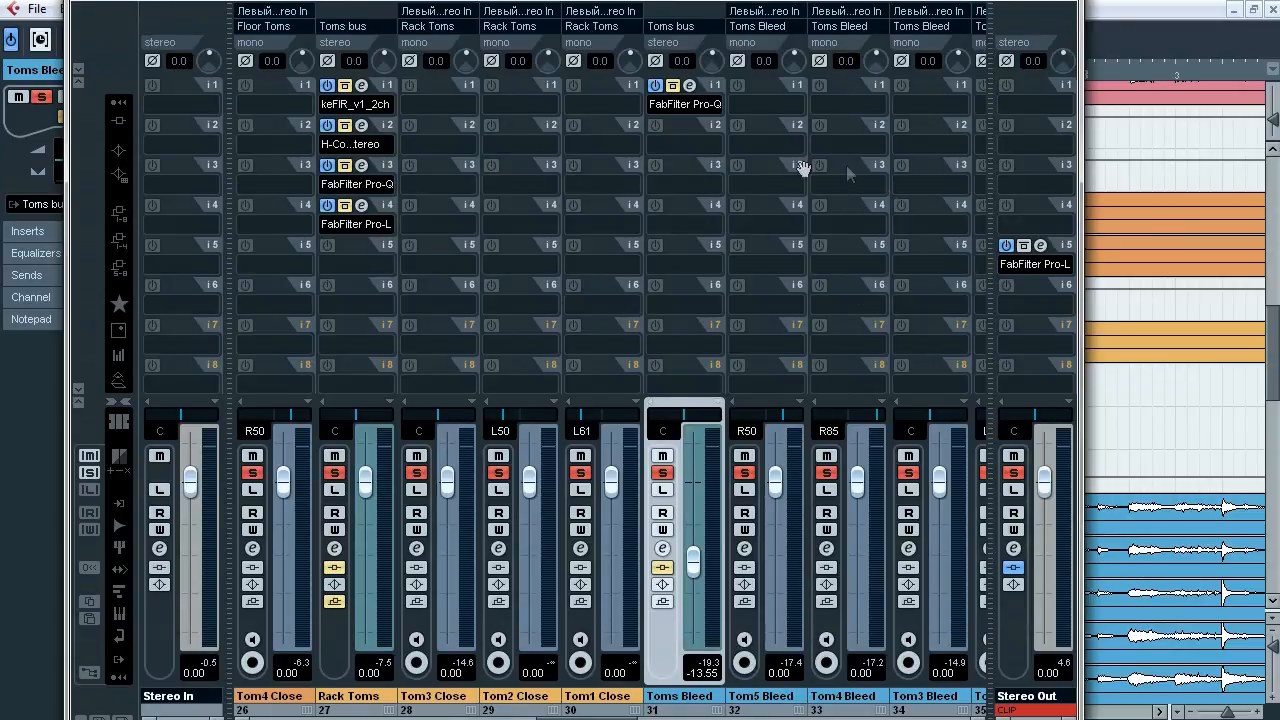
{"action": "left_click_drag", "start_coordinate": [552, 718], "coordinate": [585, 718]}
{"action": "left_click", "coordinate": [543, 687]}
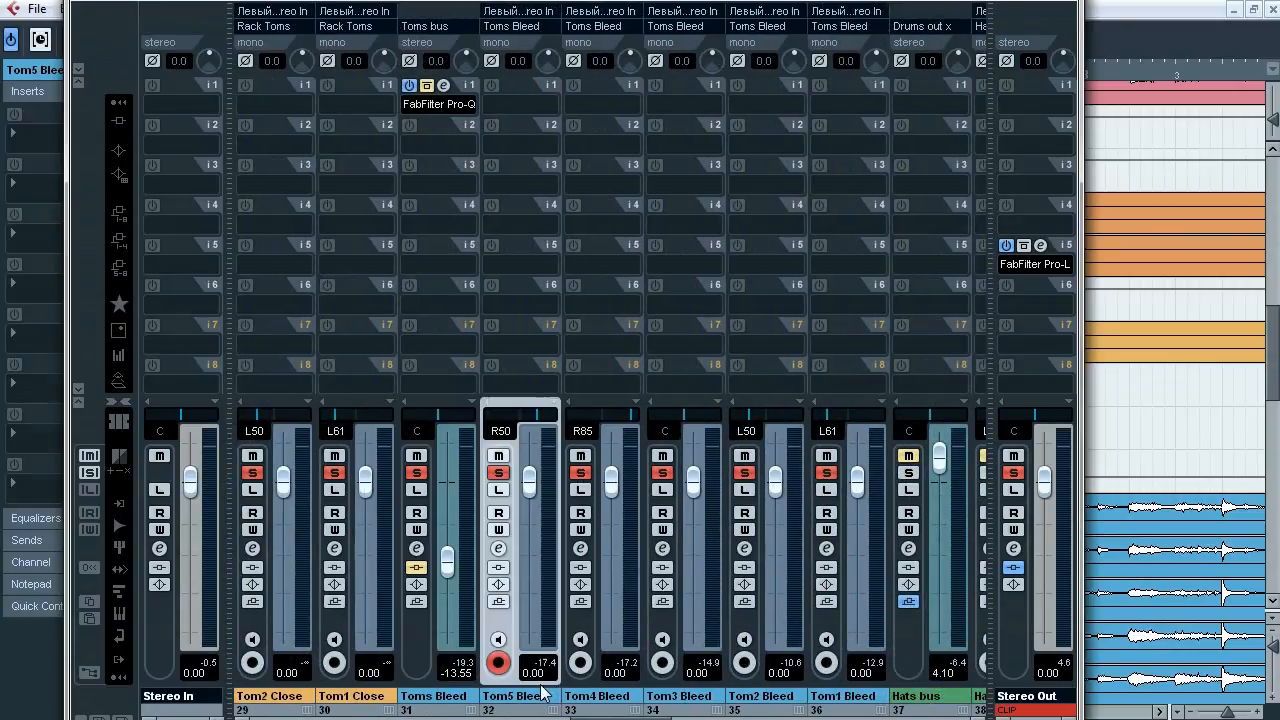
{"action": "left_click", "coordinate": [832, 687], "text": "shift"}
{"action": "left_click", "coordinate": [436, 695]}
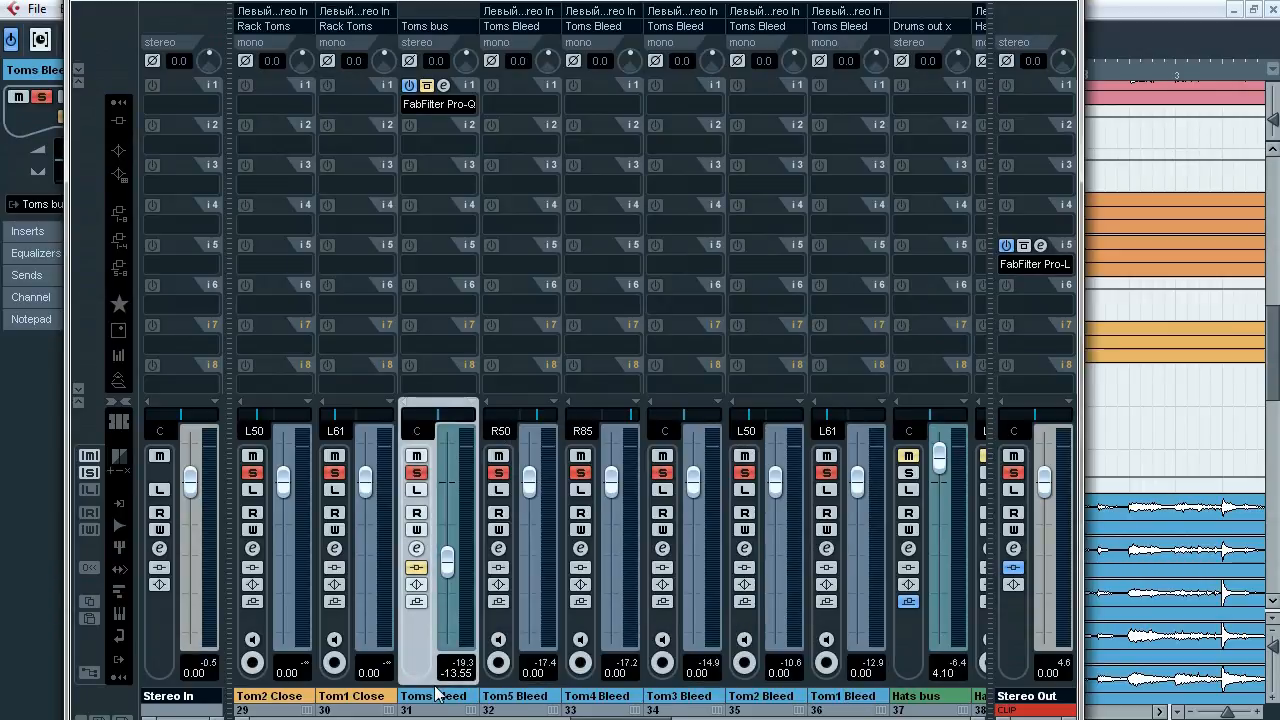
{"action": "left_click", "coordinate": [444, 87]}
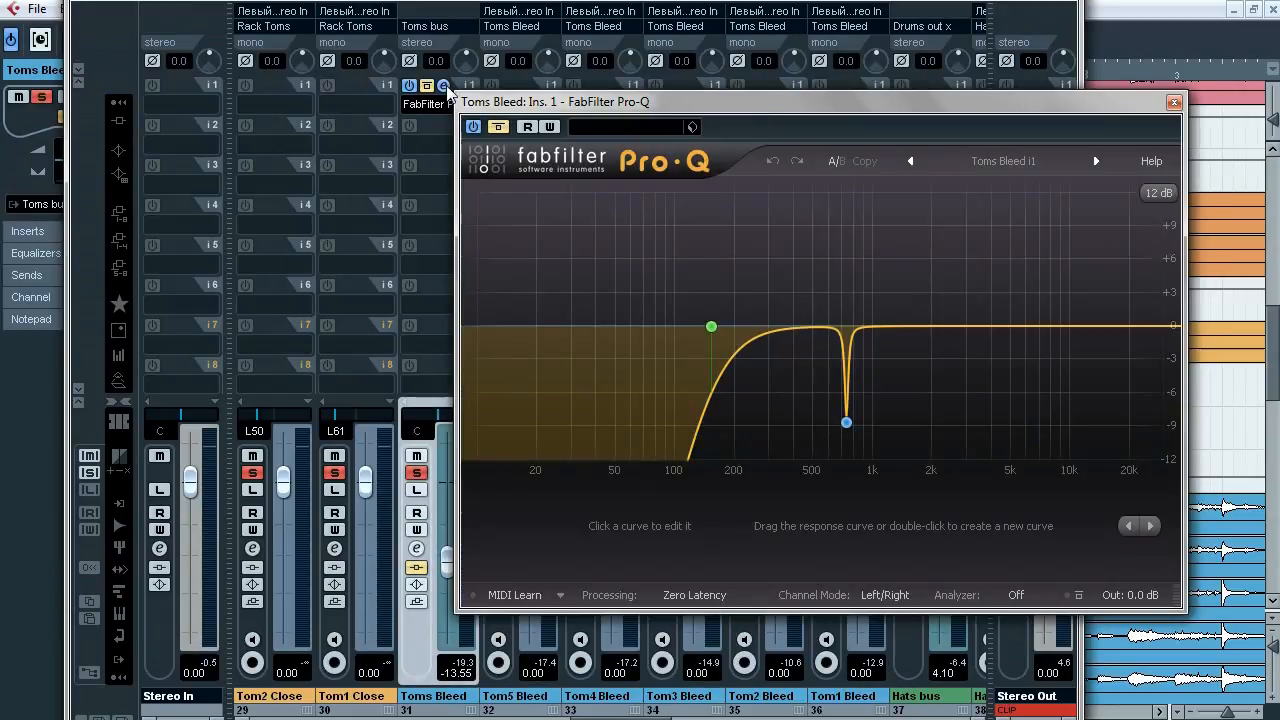
{"action": "left_click_drag", "start_coordinate": [582, 133], "coordinate": [445, 117]}
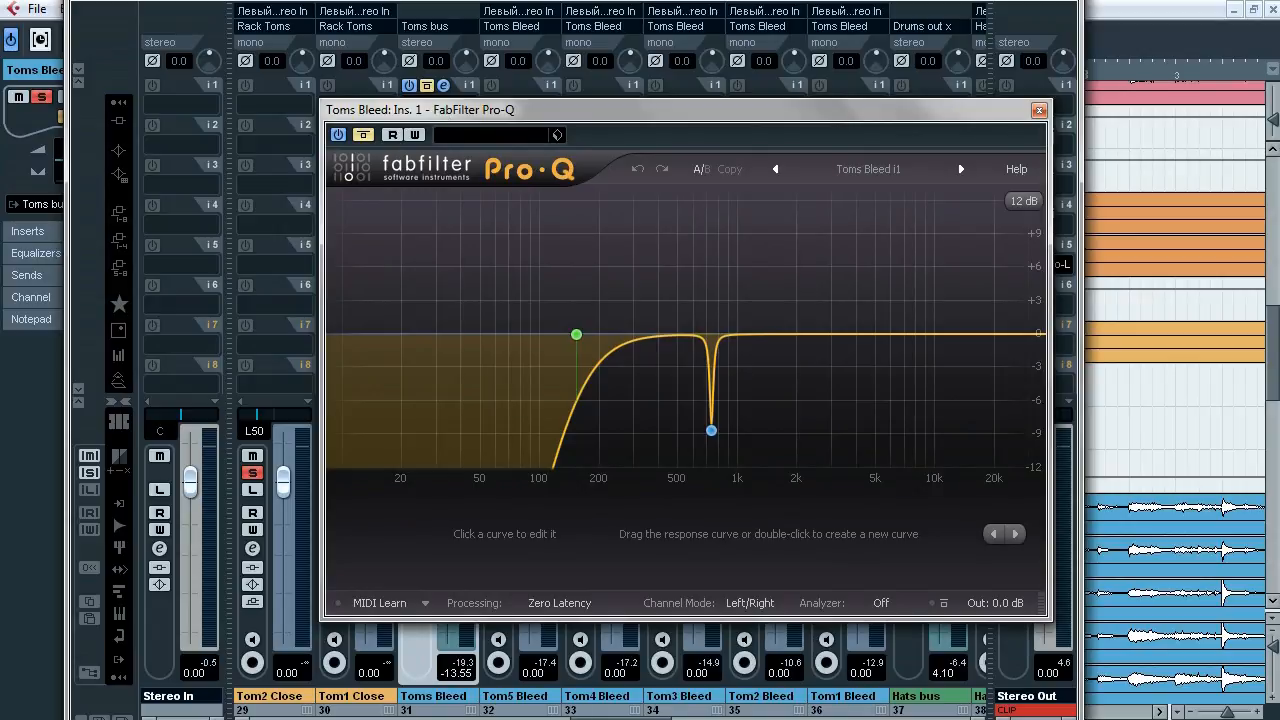
Step: Close the mixer, start playback from bar 2, and solo only the Toms Bleed group with its Pro-Q active
{"action": "left_click", "coordinate": [1069, 2]}
{"action": "left_click_drag", "start_coordinate": [838, 113], "coordinate": [964, 185]}
{"action": "left_click", "coordinate": [463, 67]}
{"action": "left_click_drag", "start_coordinate": [465, 69], "coordinate": [548, 58]}
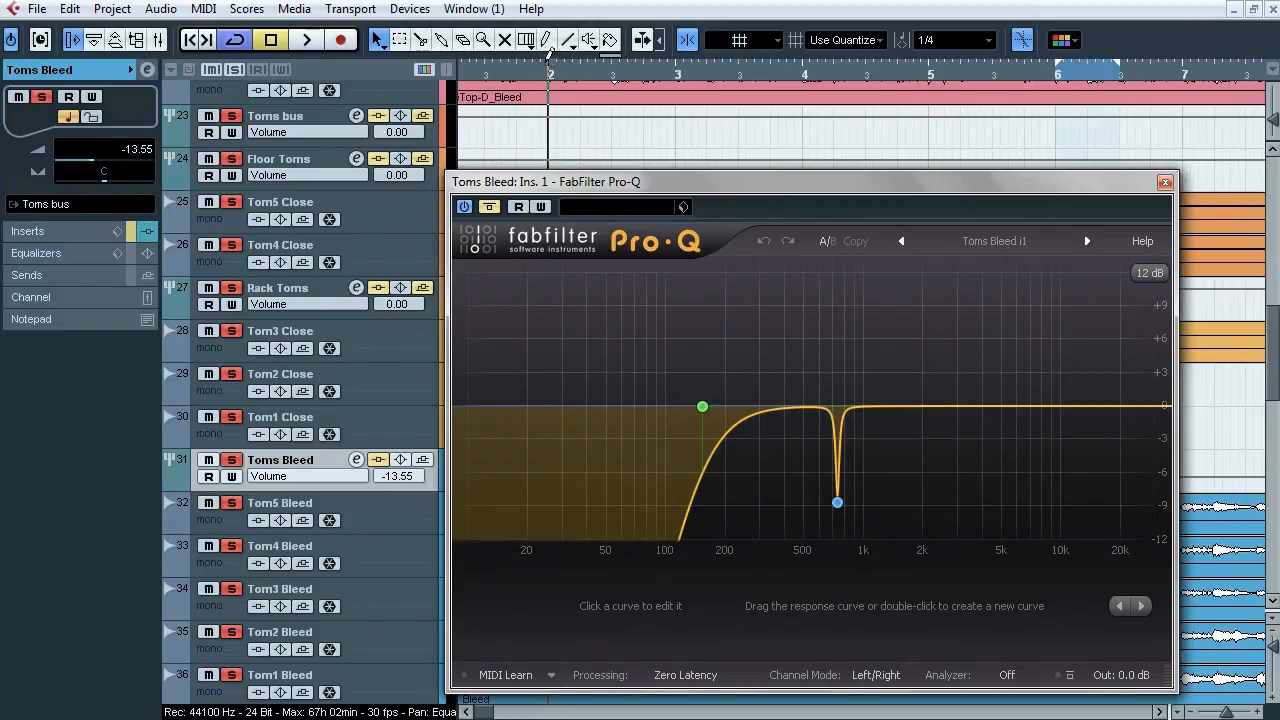
{"action": "key", "text": "space"}
{"action": "left_click_drag", "start_coordinate": [548, 182], "coordinate": [480, 149]}
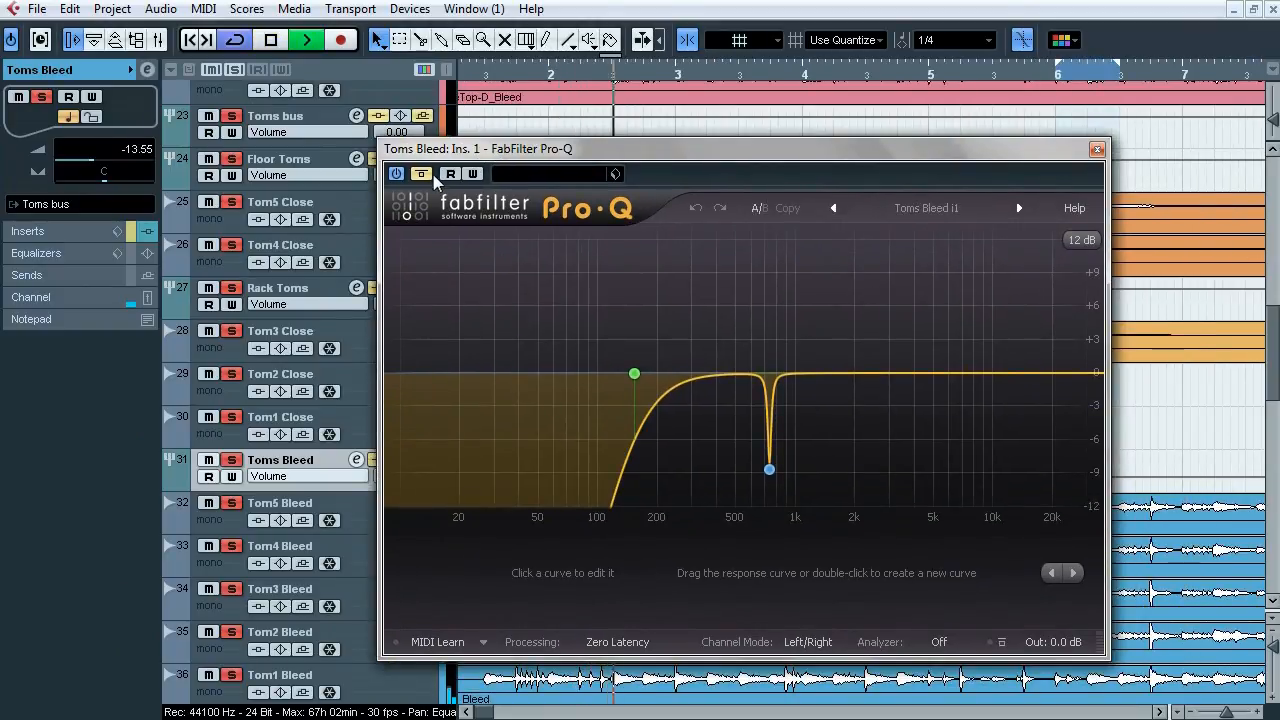
{"action": "left_click", "coordinate": [235, 70]}
{"action": "left_click", "coordinate": [231, 459]}
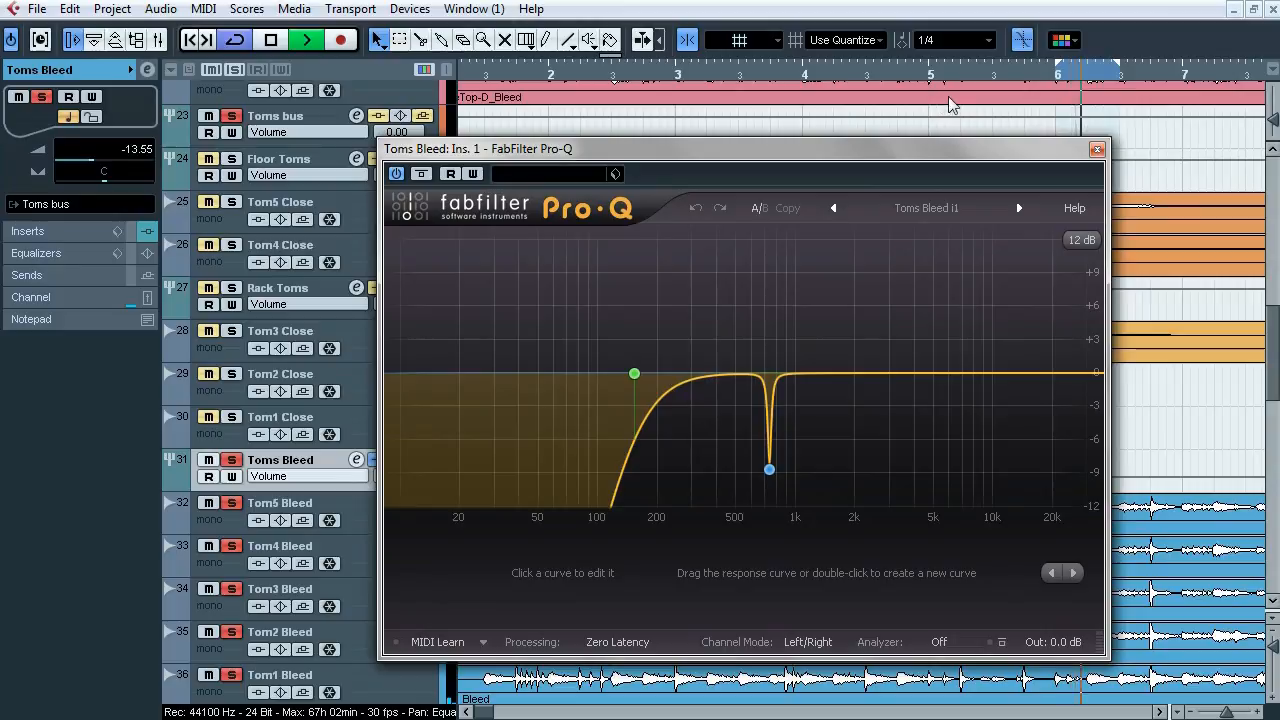
Step: Solo the Toms Bleed Pro-Q's 737.27 Hz bell cut and 152.88 Hz low cut in turn, stop playback and close the plug-in
{"action": "mouse_move", "coordinate": [790, 492]}
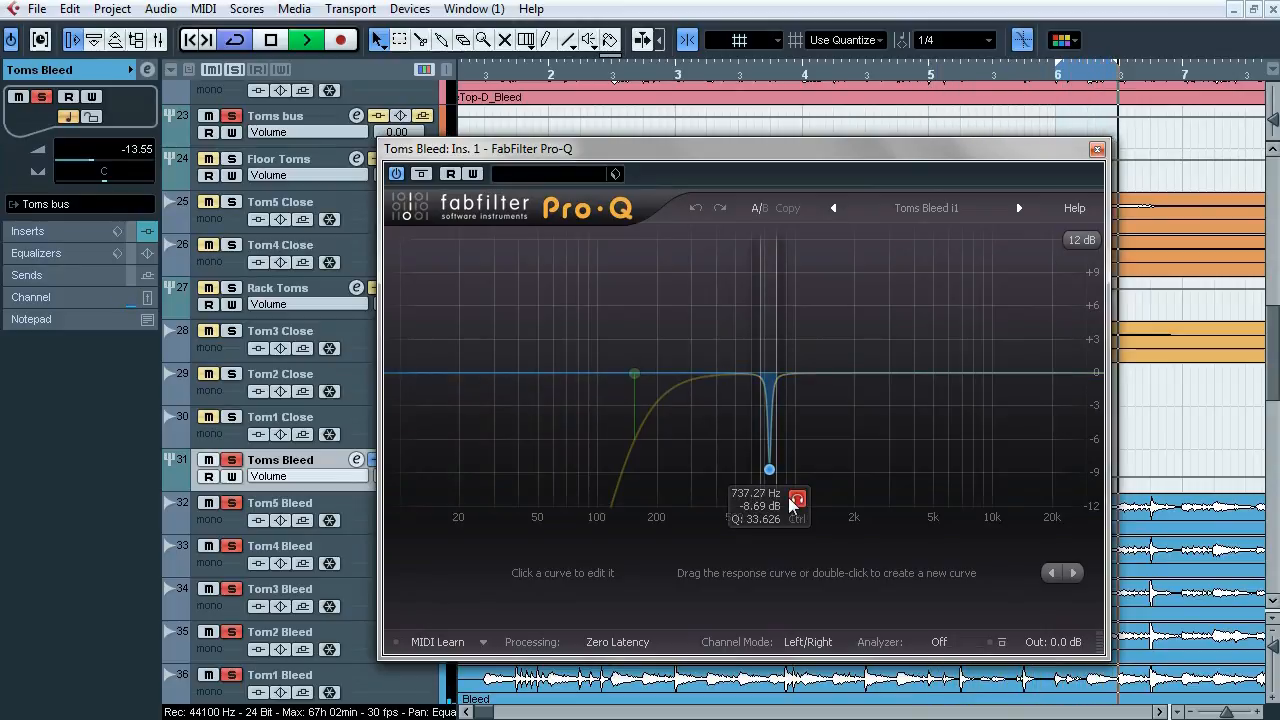
{"action": "left_click", "coordinate": [797, 503]}
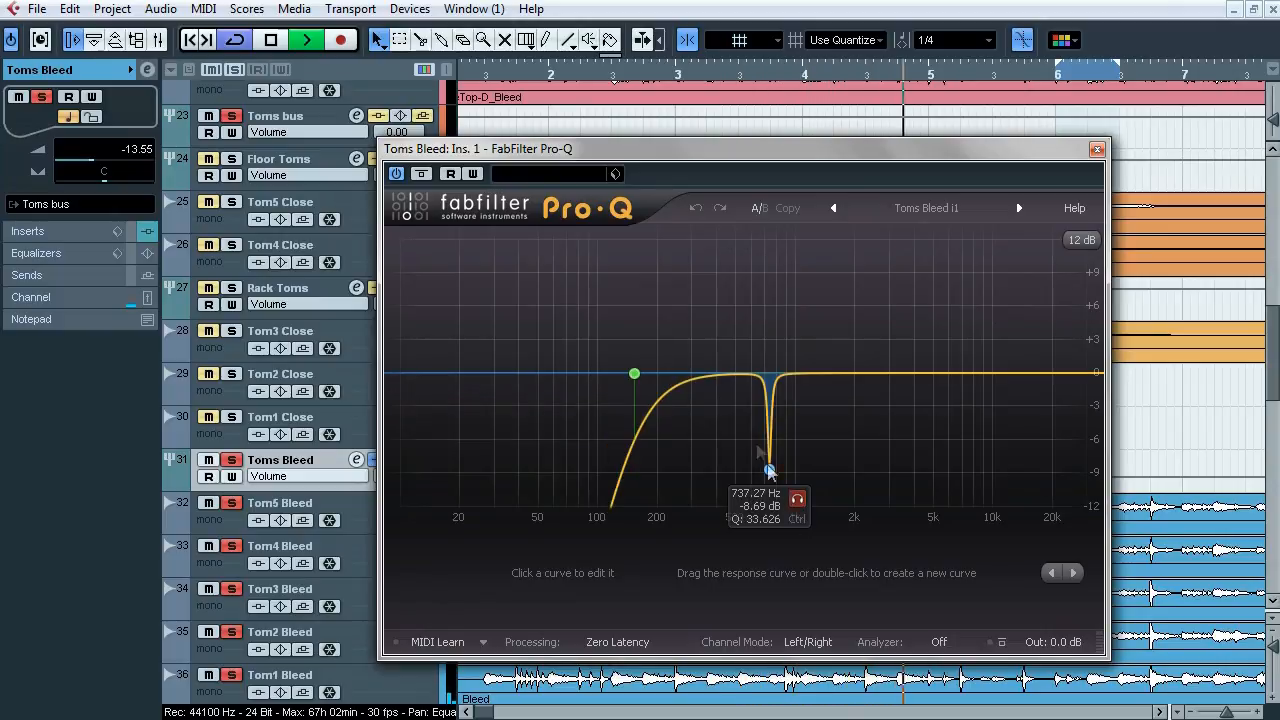
{"action": "left_click", "coordinate": [660, 343]}
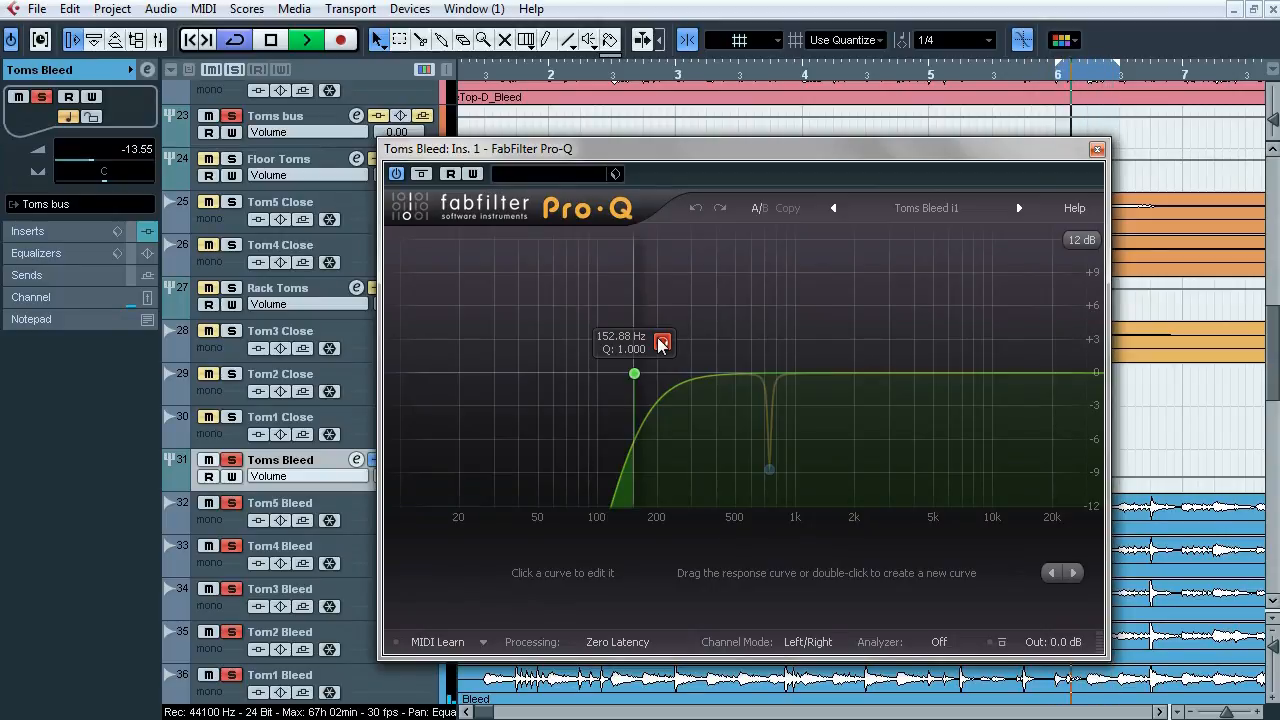
{"action": "left_click", "coordinate": [660, 343]}
{"action": "key", "text": "space"}
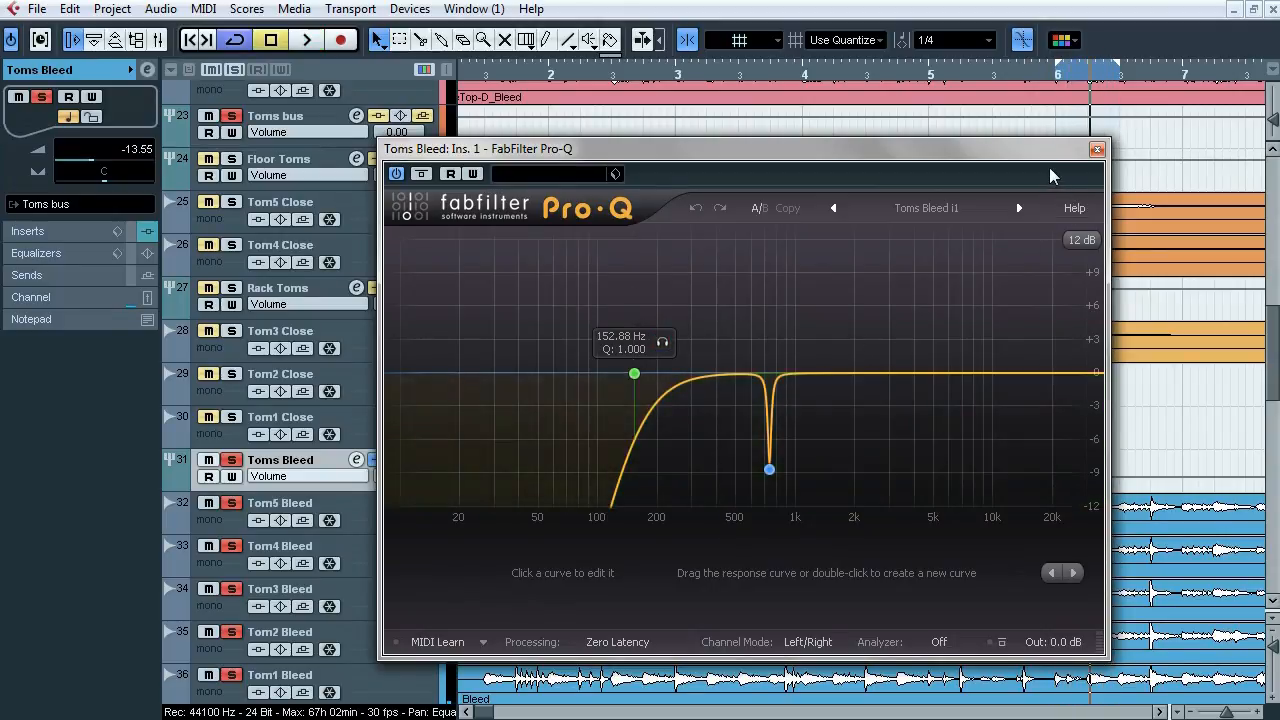
{"action": "left_click", "coordinate": [1097, 150]}
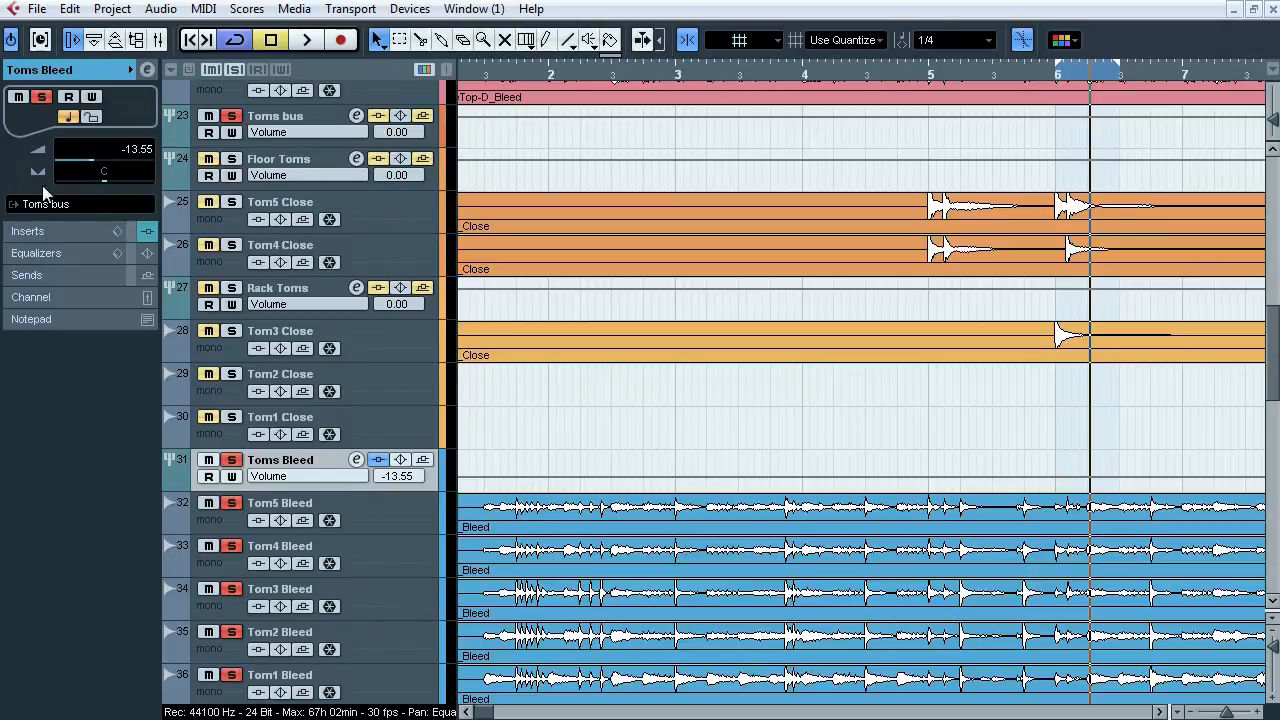
Step: Select the Tom5 and Tom4 Close tracks, followed by the Tom3 to Tom1 Close tracks, to review the tom grouping
{"action": "scroll", "coordinate": [700, 360], "scroll_direction": "up", "scroll_amount": 3}
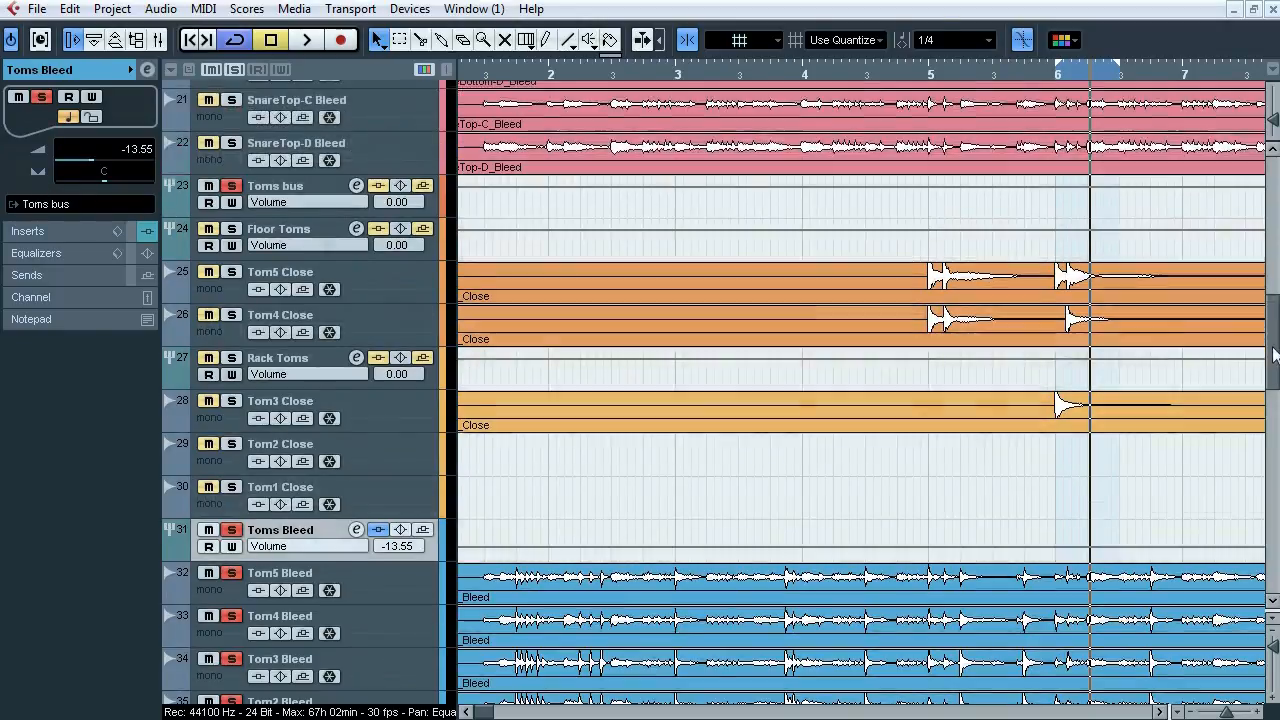
{"action": "left_click", "coordinate": [367, 316]}
{"action": "left_click", "coordinate": [371, 350], "text": "shift"}
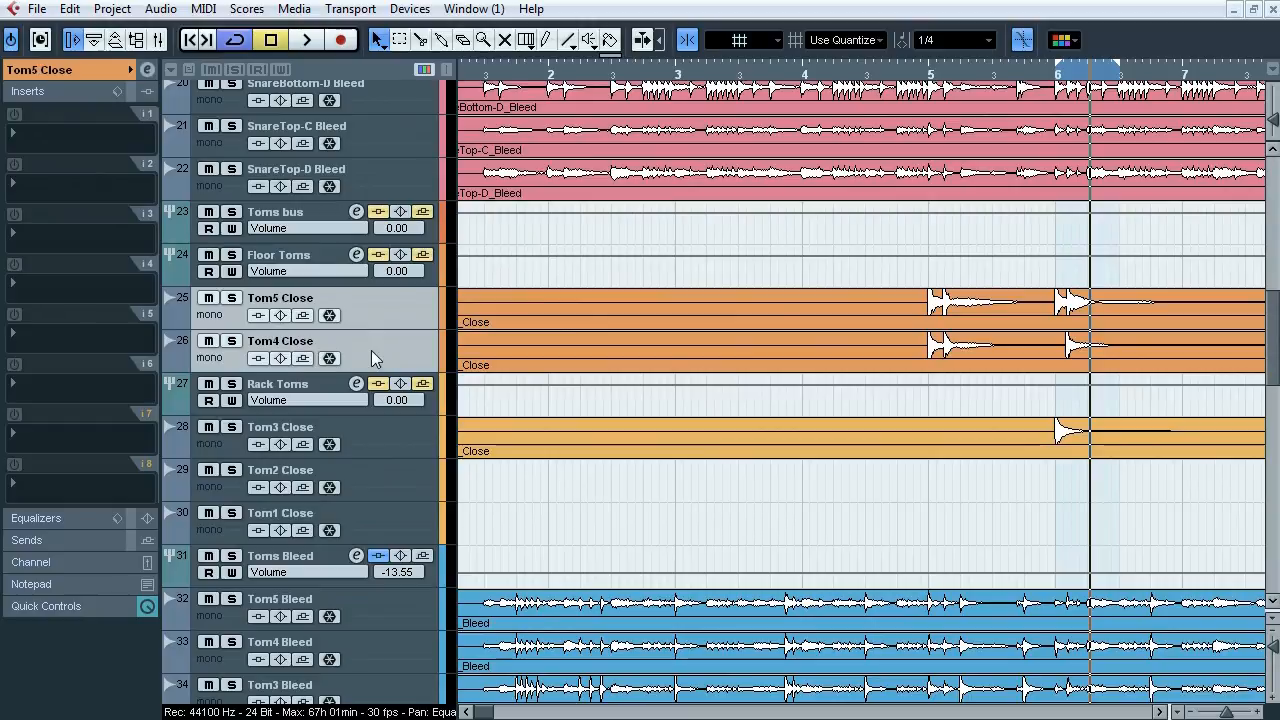
{"action": "left_click", "coordinate": [360, 443]}
{"action": "left_click", "coordinate": [377, 516], "text": "shift"}
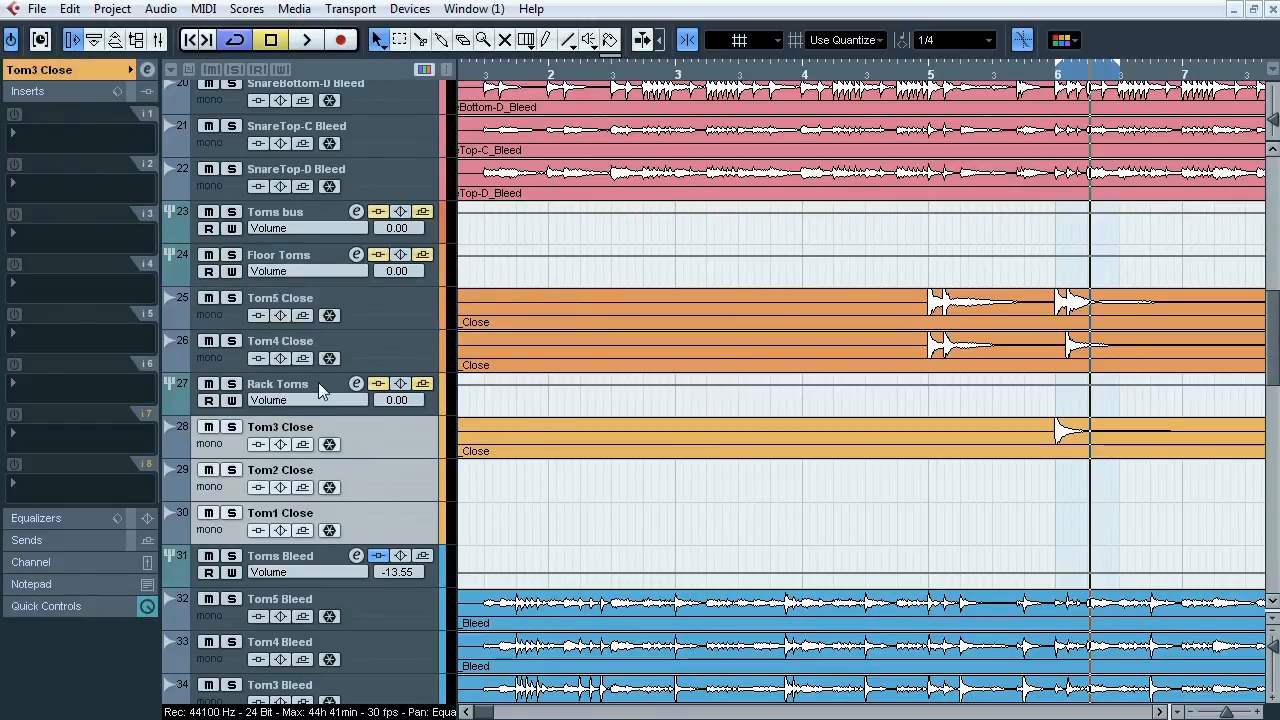
Step: Select and solo the Floor Toms group and show its insert effects
{"action": "left_click", "coordinate": [285, 262]}
{"action": "left_click", "coordinate": [231, 254]}
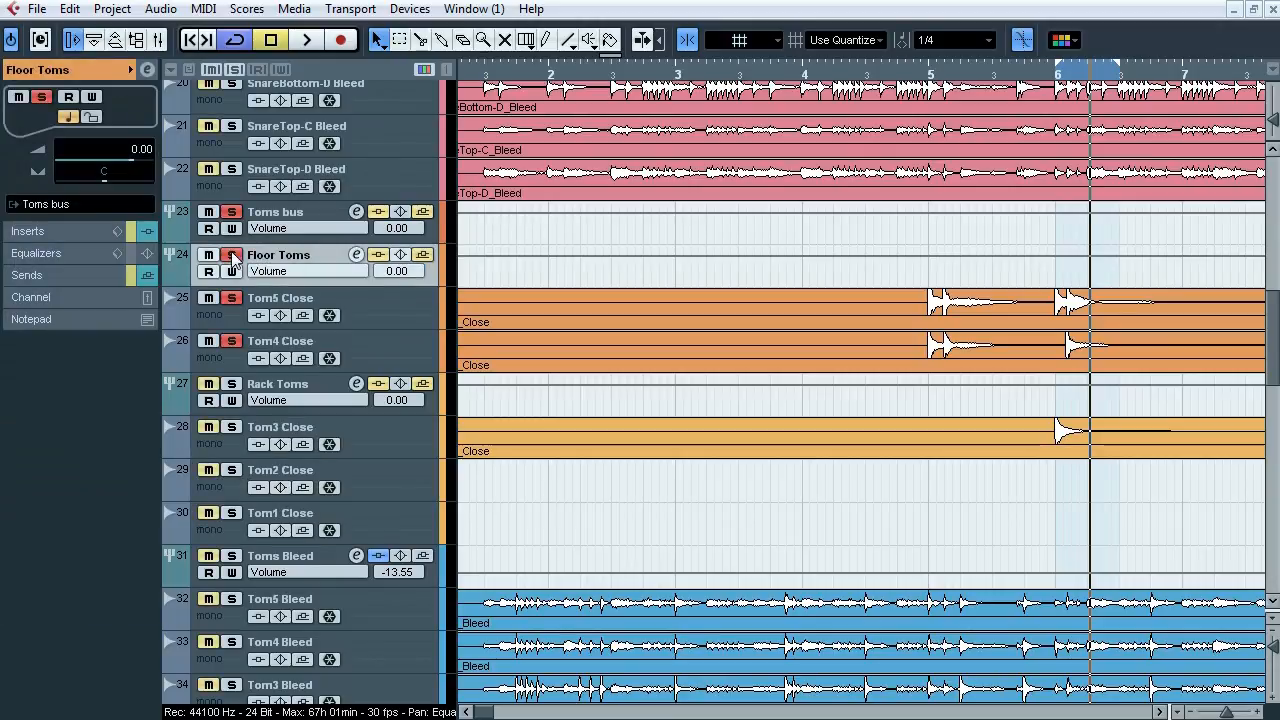
{"action": "left_click", "coordinate": [76, 238]}
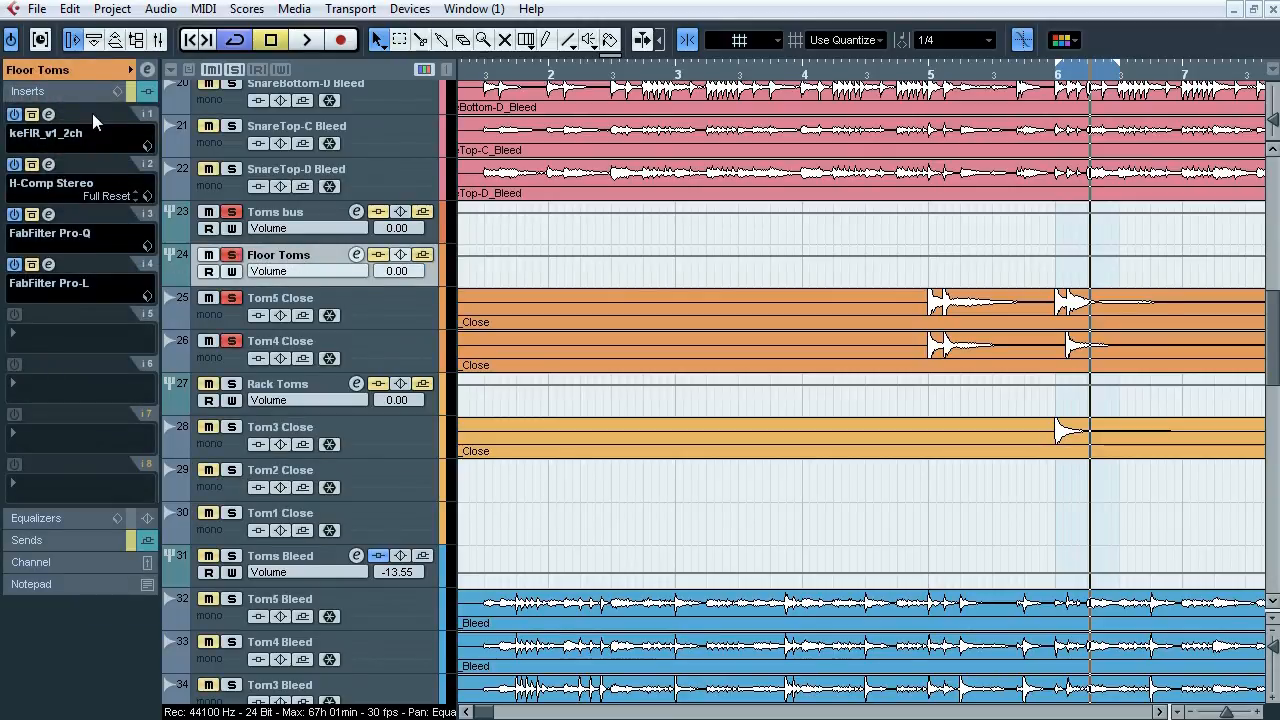
Step: Open the first-insert keFIR on Floor Toms, activate it during playback, stop playback and close it
{"action": "left_click", "coordinate": [48, 114]}
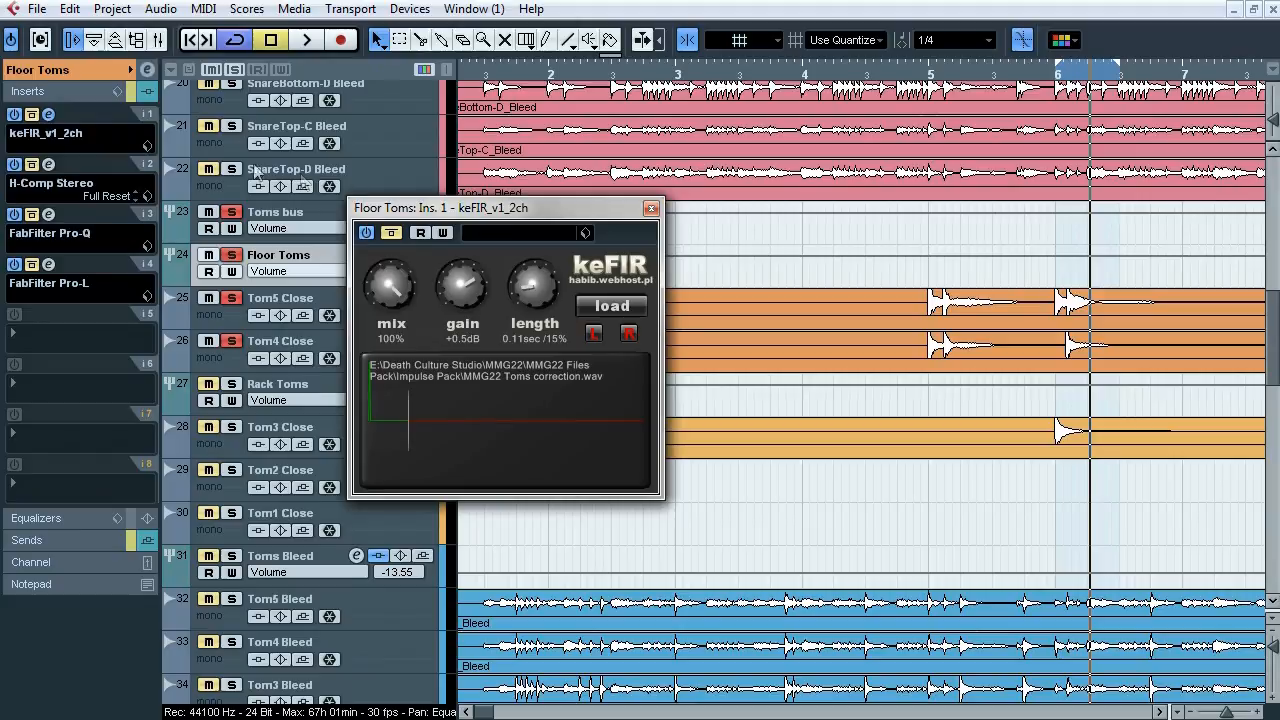
{"action": "left_click_drag", "start_coordinate": [463, 208], "coordinate": [546, 192]}
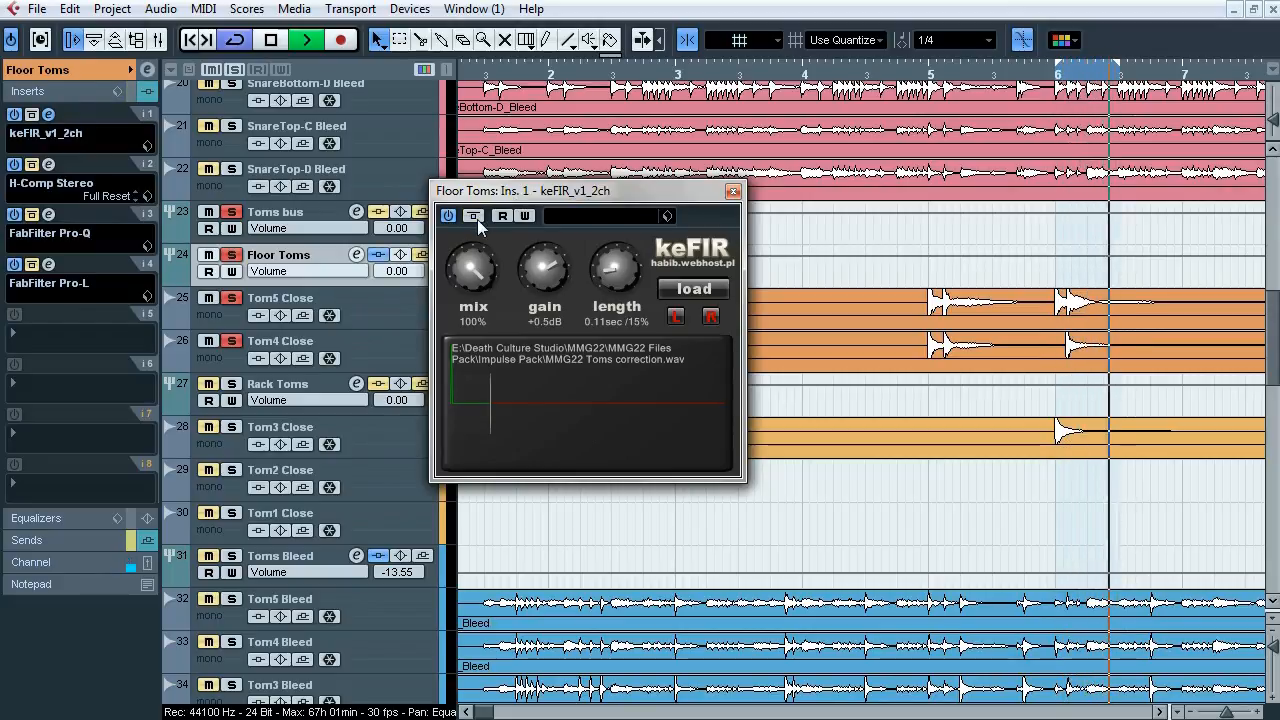
{"action": "key", "text": "space"}
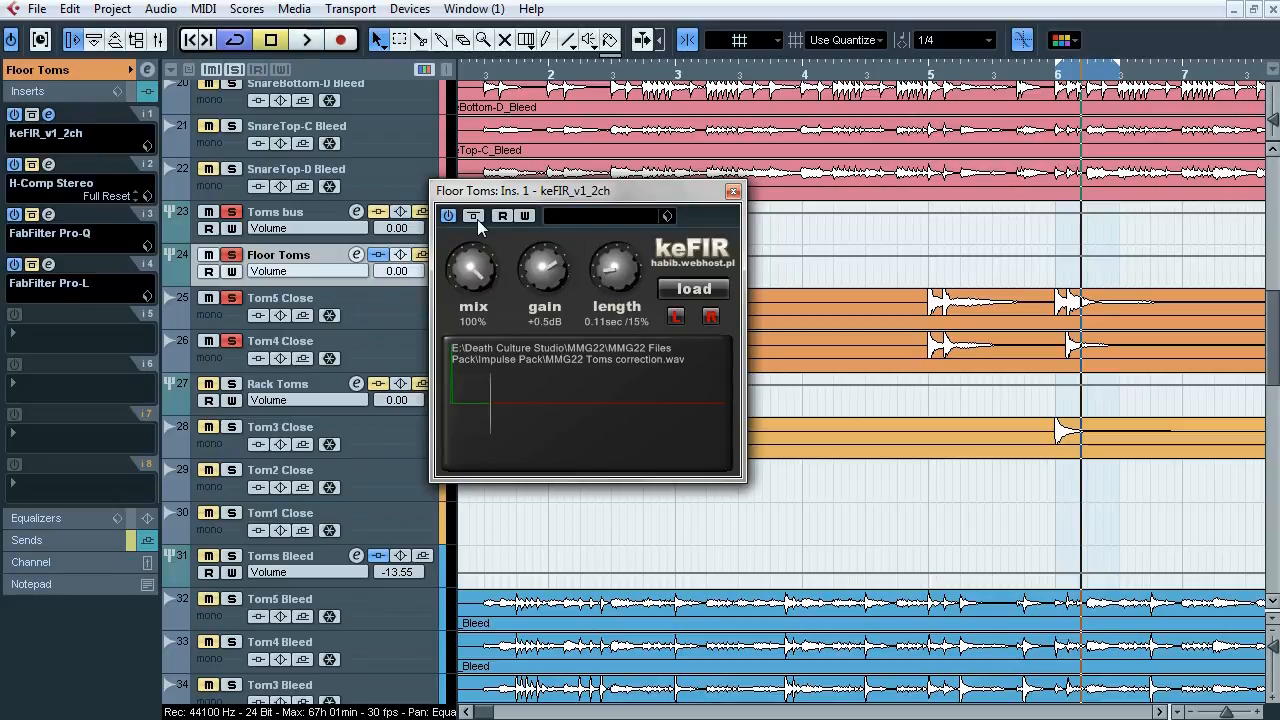
{"action": "left_click", "coordinate": [48, 114]}
Step: Open the second-insert H-Comp Stereo on Floor Toms, activate it during playback and stop playback
{"action": "left_click", "coordinate": [52, 166]}
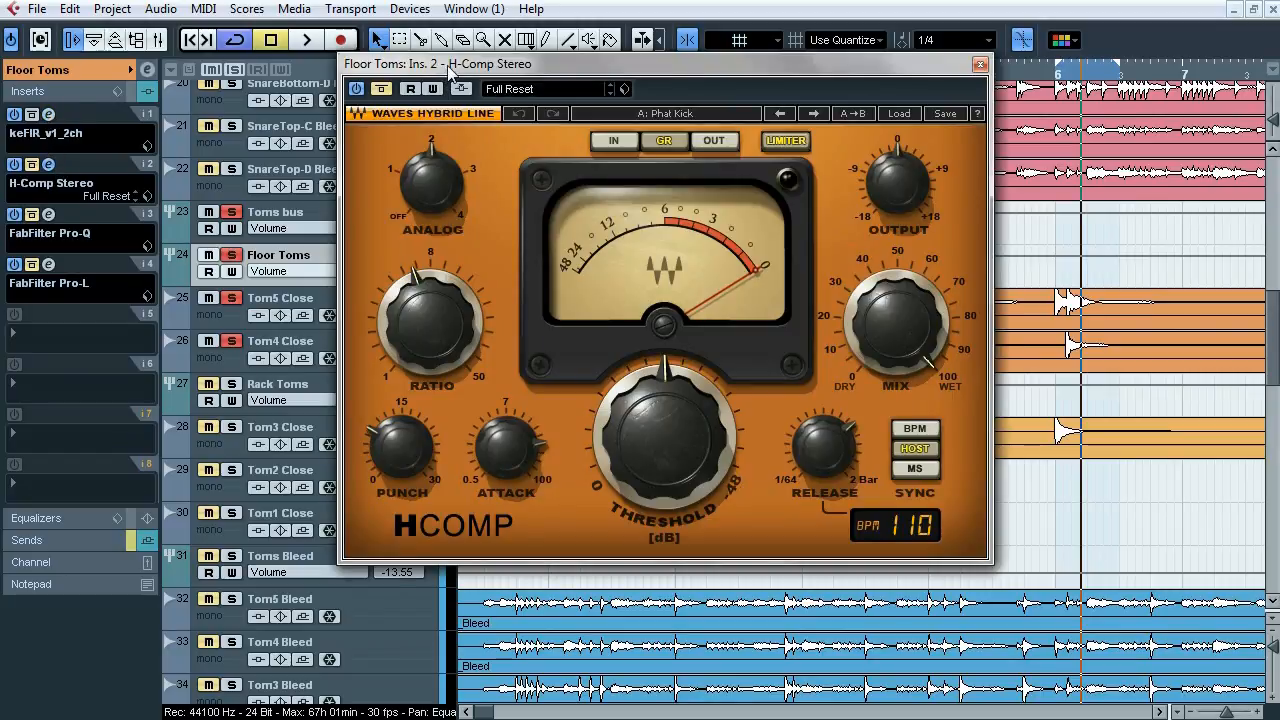
{"action": "left_click_drag", "start_coordinate": [449, 66], "coordinate": [390, 103]}
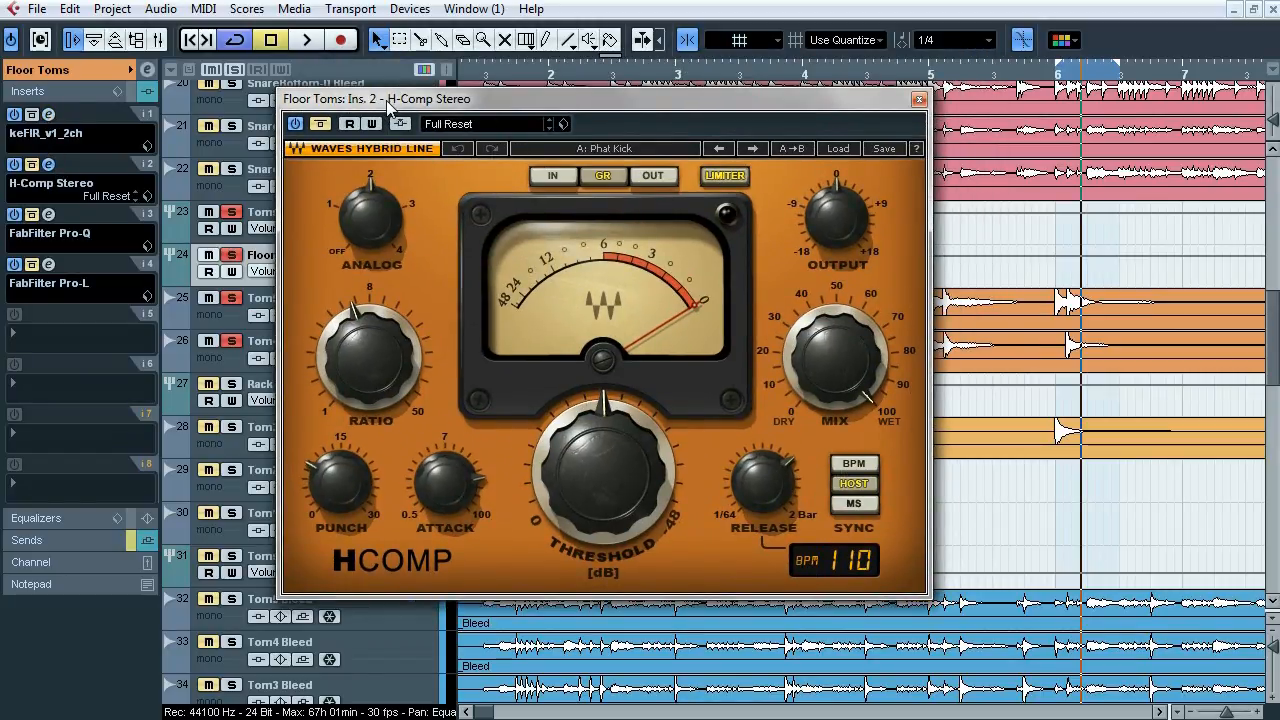
{"action": "key", "text": "space"}
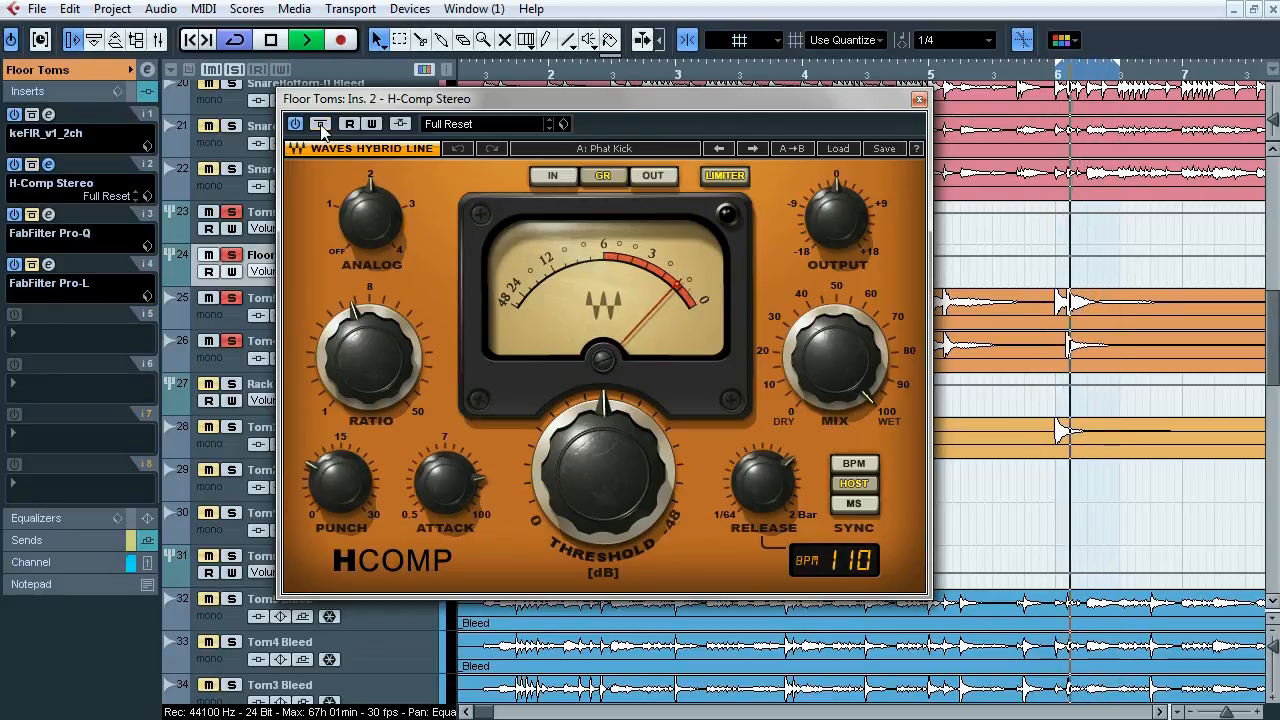
{"action": "key", "text": "space"}
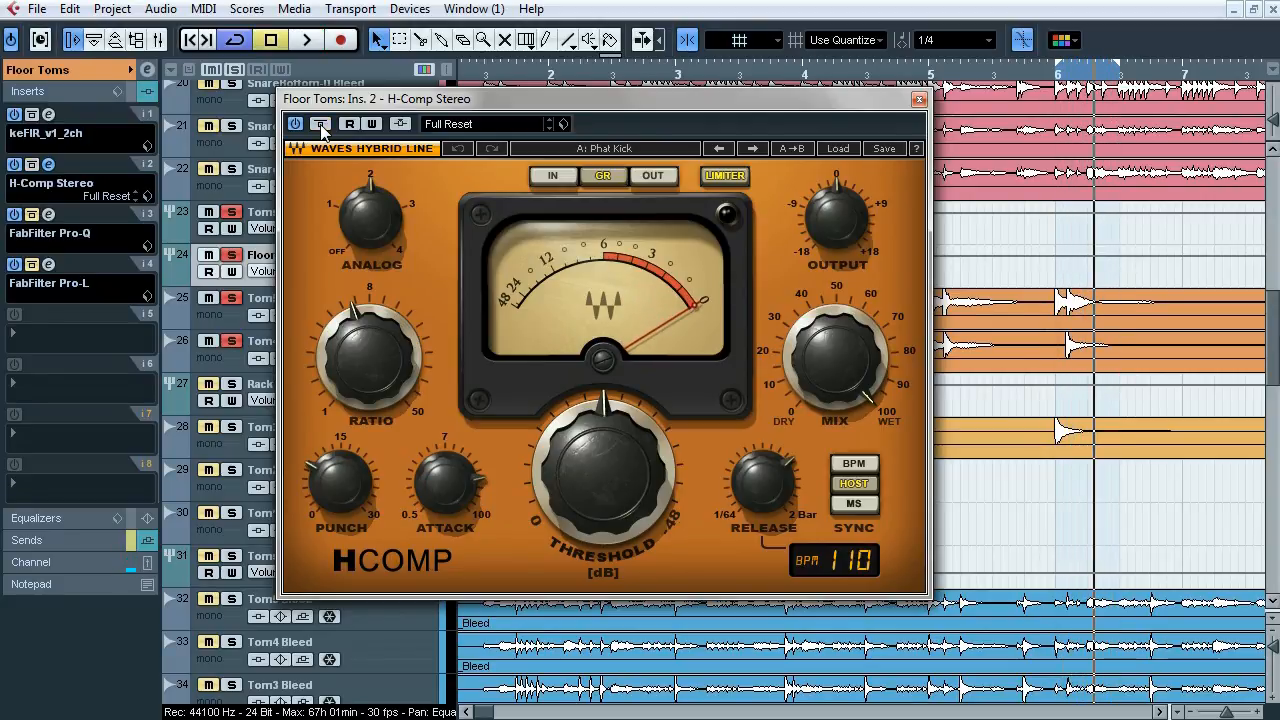
Step: Close H-Comp, open the third-insert FabFilter Pro-Q on Floor Toms and activate it during playback, comparing it with the bypassed sound
{"action": "left_click", "coordinate": [918, 99]}
{"action": "left_click", "coordinate": [49, 214]}
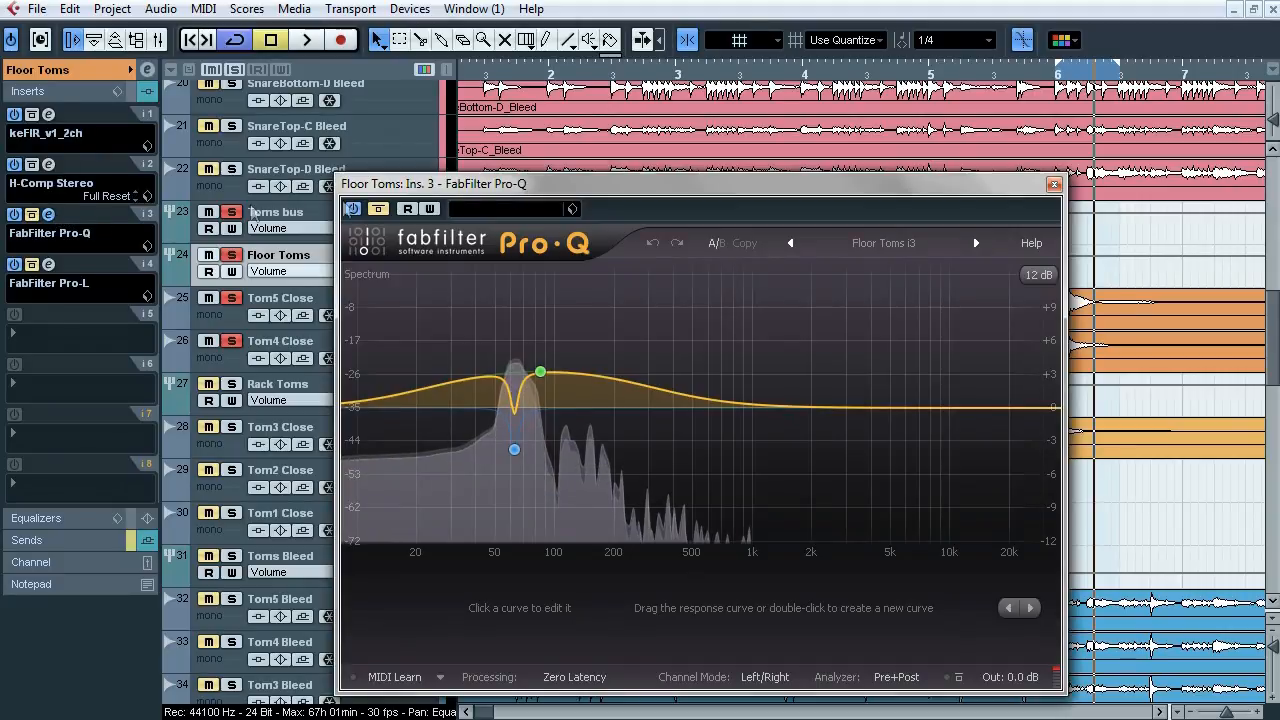
{"action": "left_click_drag", "start_coordinate": [453, 180], "coordinate": [453, 122]}
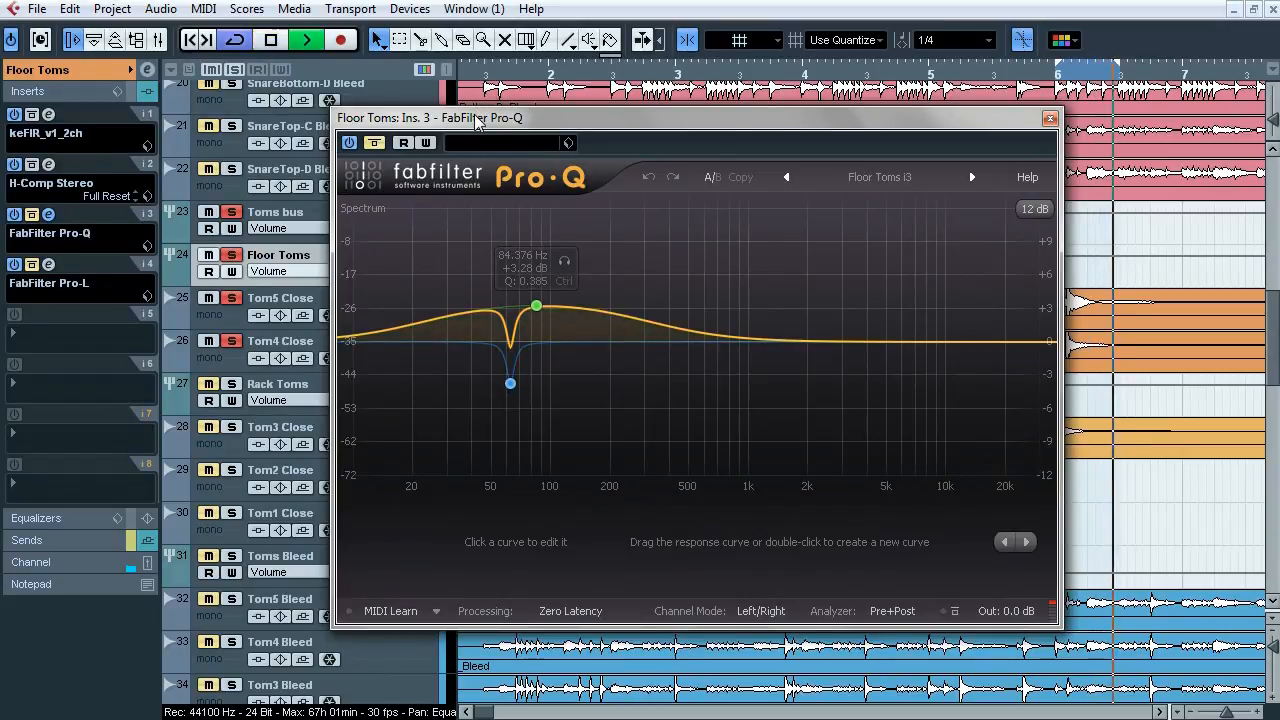
{"action": "left_click", "coordinate": [376, 144]}
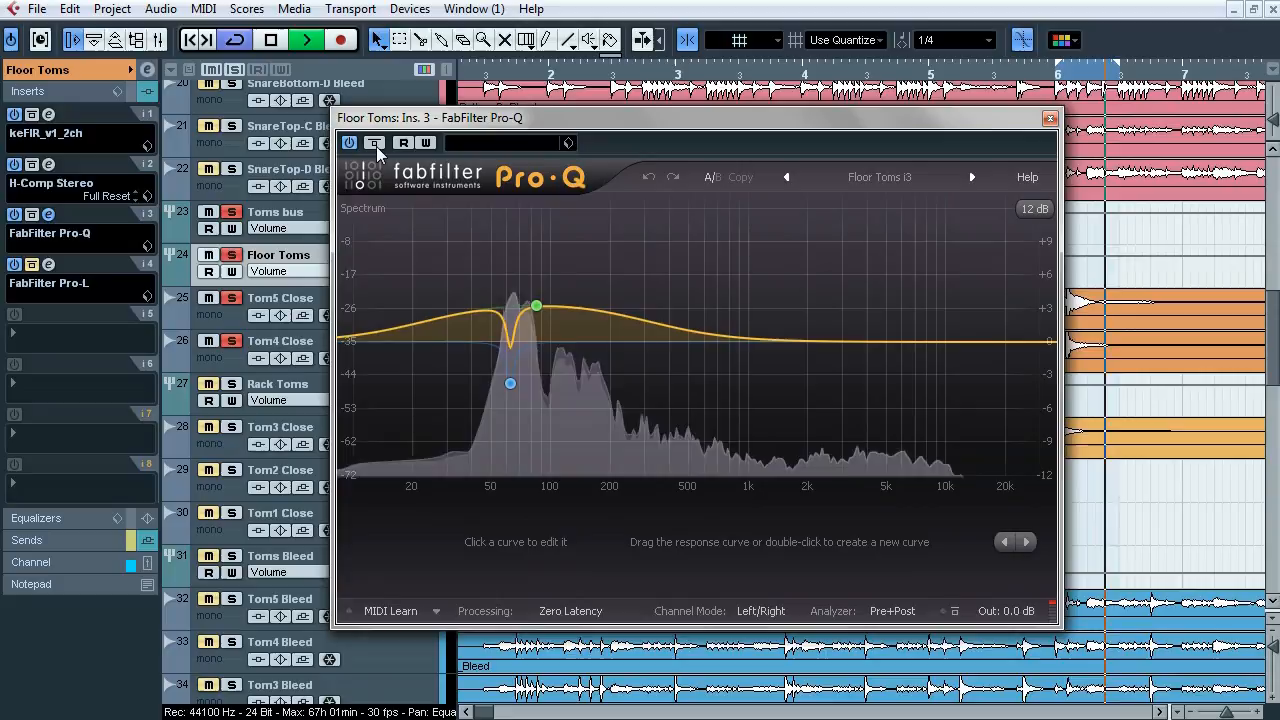
{"action": "left_click", "coordinate": [375, 144]}
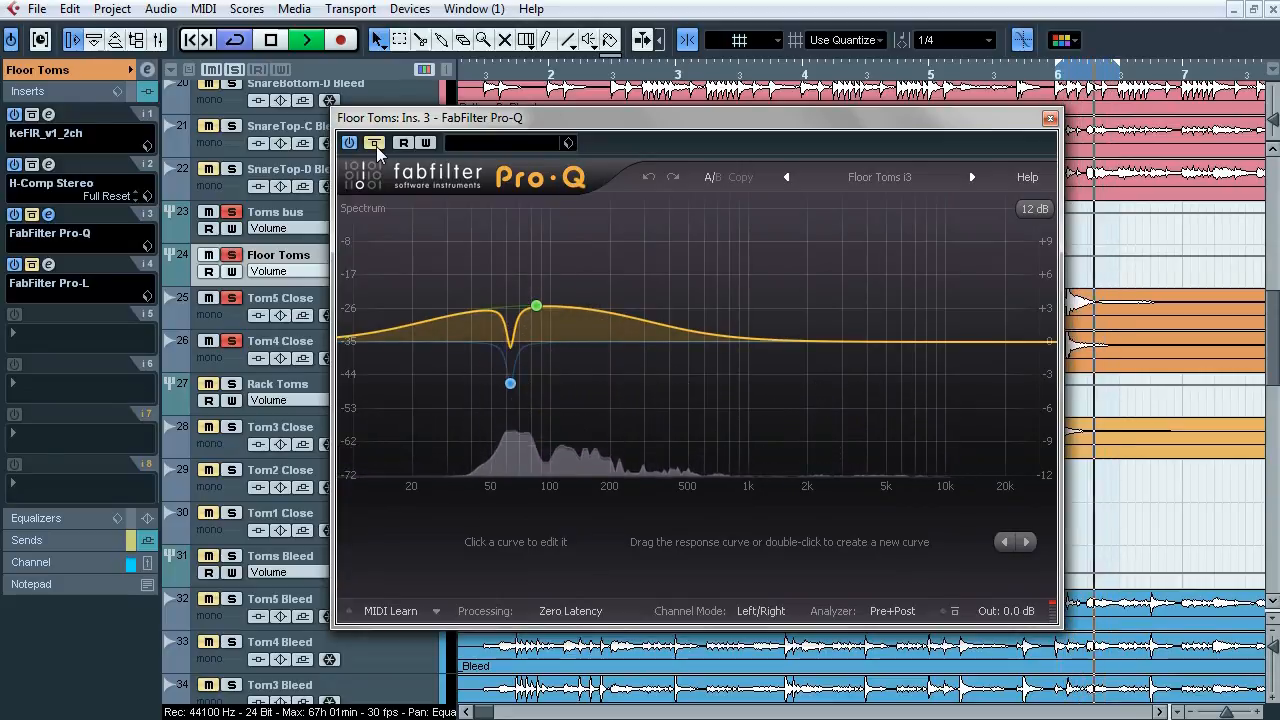
{"action": "left_click", "coordinate": [375, 144]}
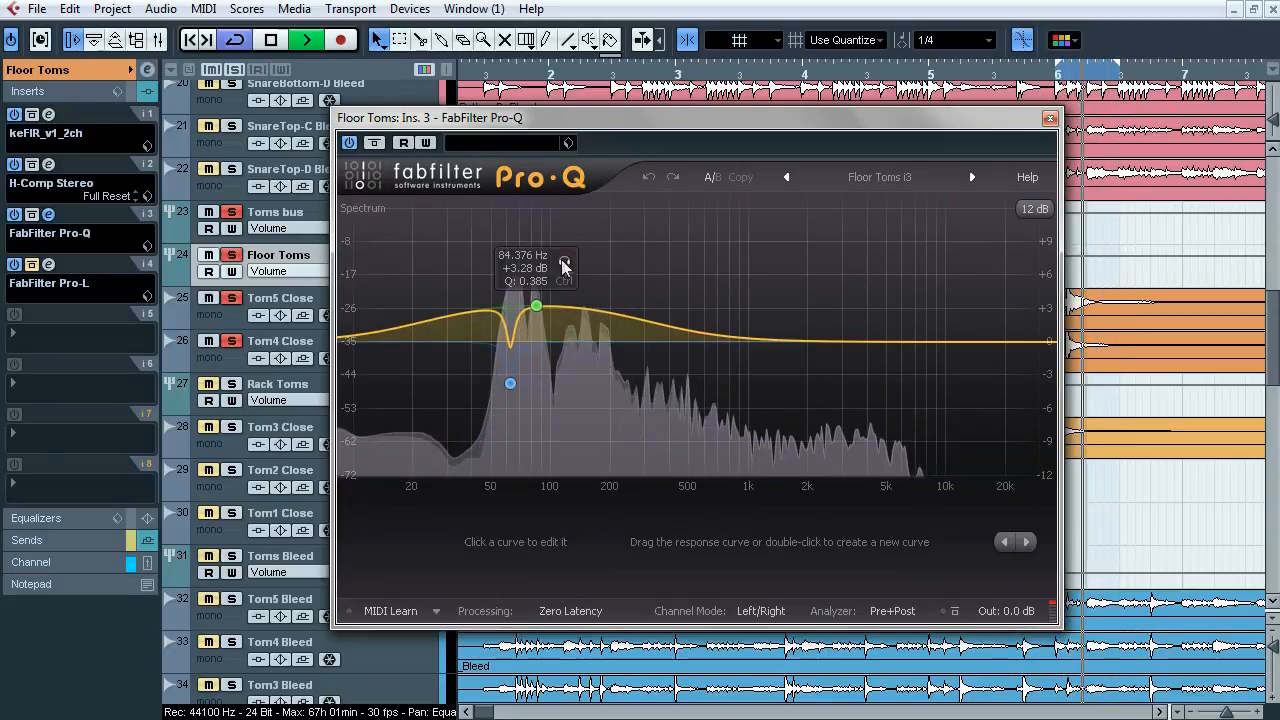
Step: Audition the Floor Toms Pro-Q low boost and narrow cut bands in isolation, and close the equalizer
{"action": "left_click", "coordinate": [564, 264]}
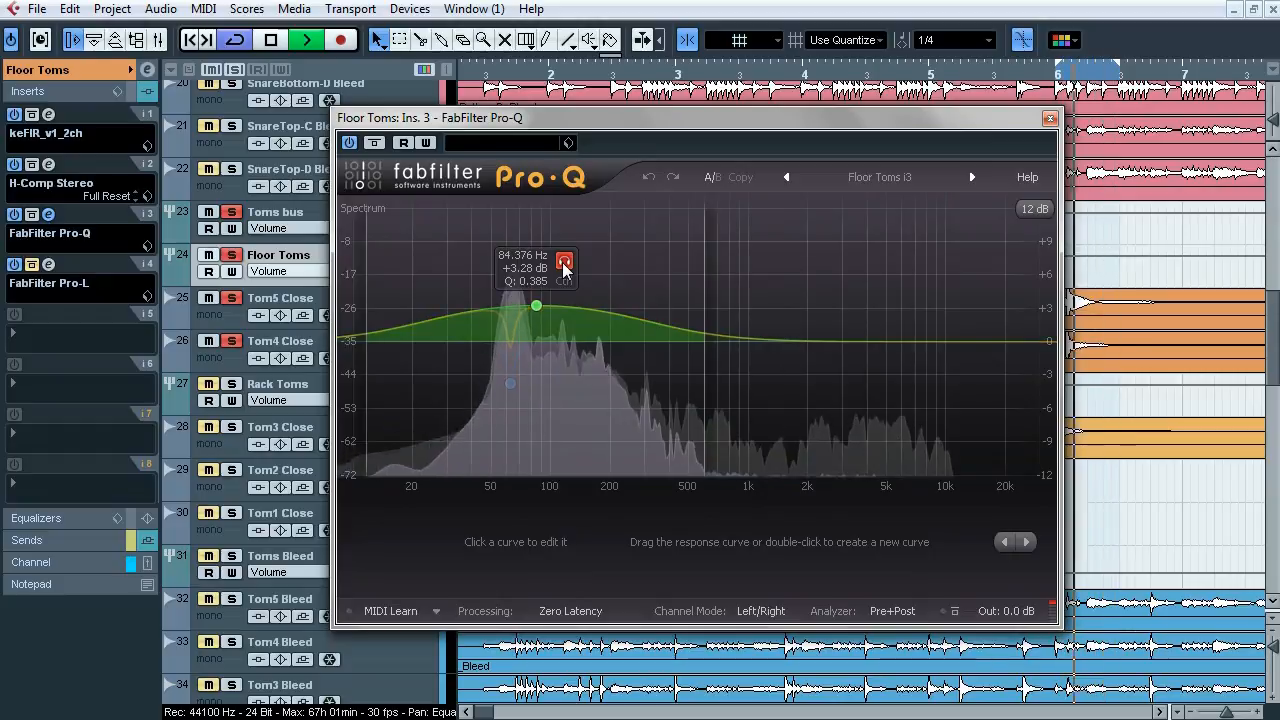
{"action": "left_click", "coordinate": [564, 264]}
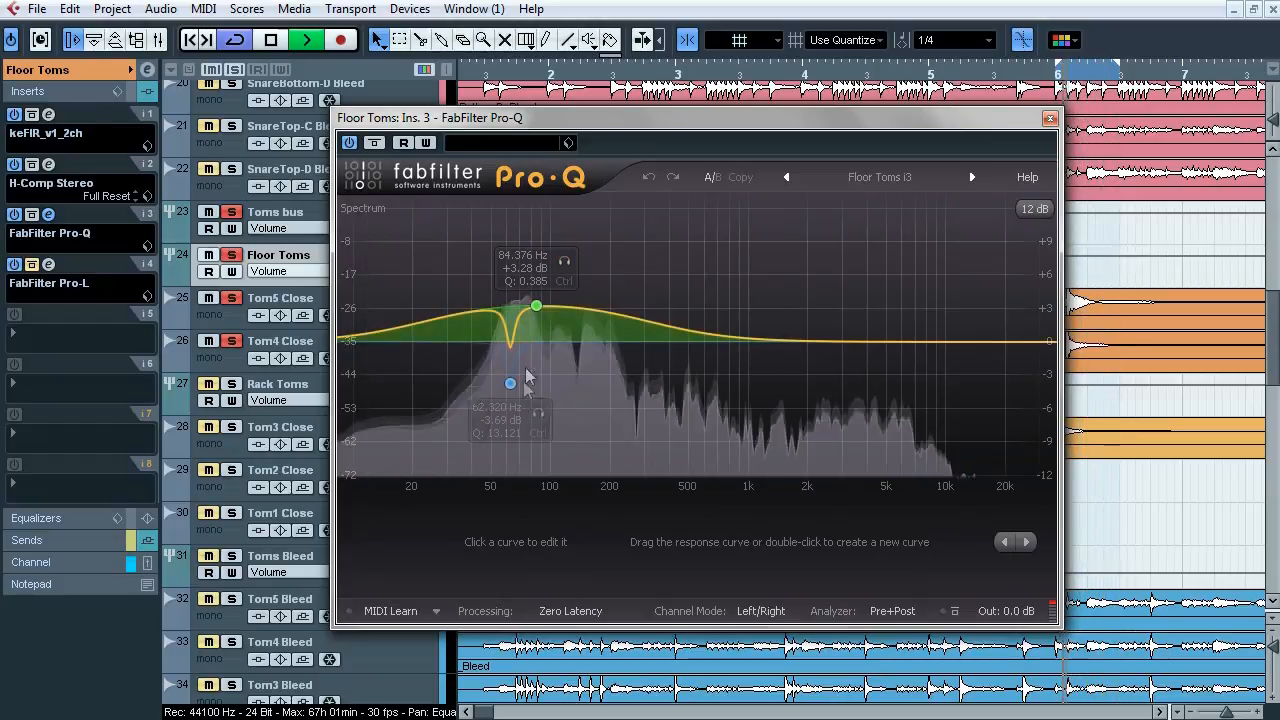
{"action": "left_click", "coordinate": [539, 413]}
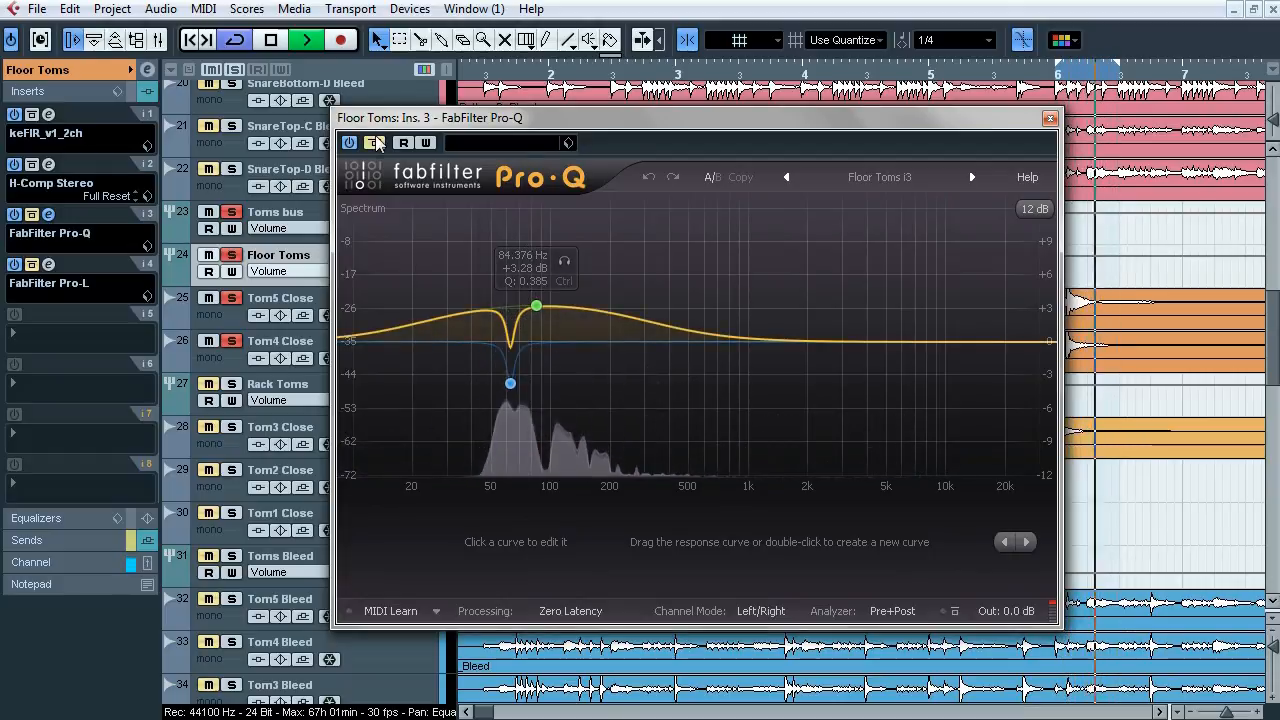
{"action": "left_click", "coordinate": [1049, 121]}
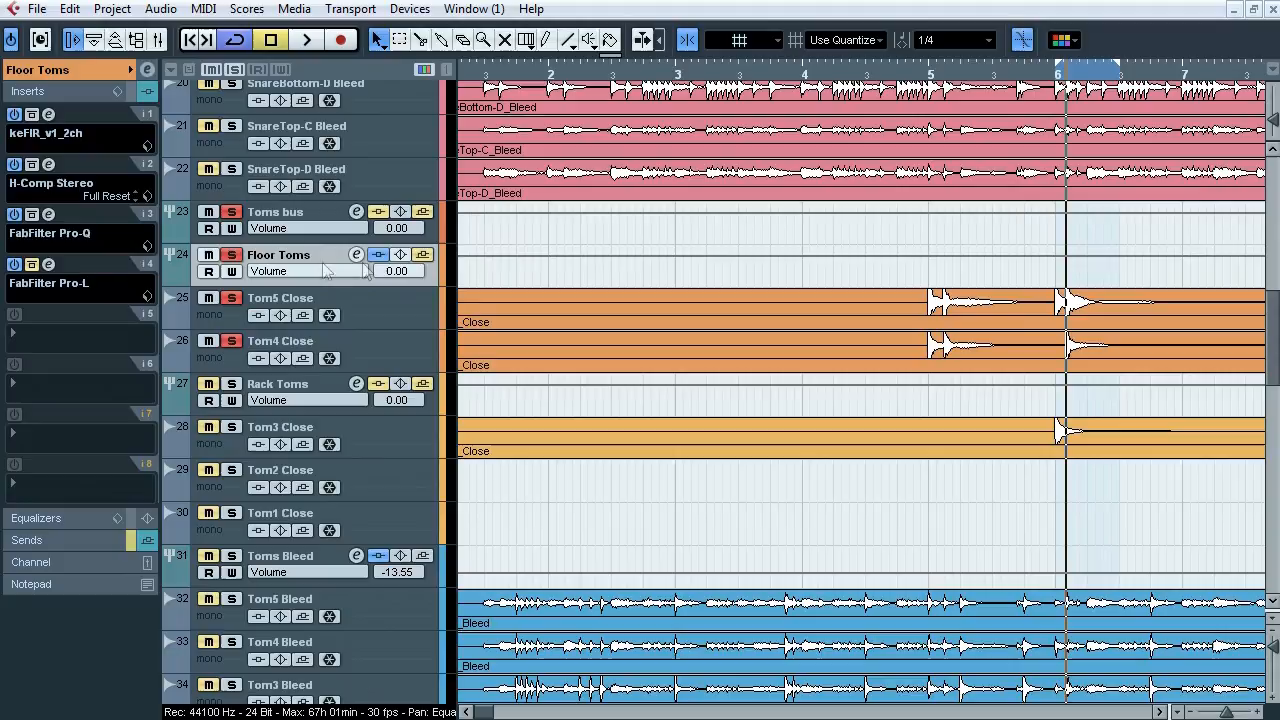
Step: Open the fourth-insert FabFilter Pro-L on Floor Toms and activate it during playback, comparing it with the bypassed sound
{"action": "left_click", "coordinate": [58, 266]}
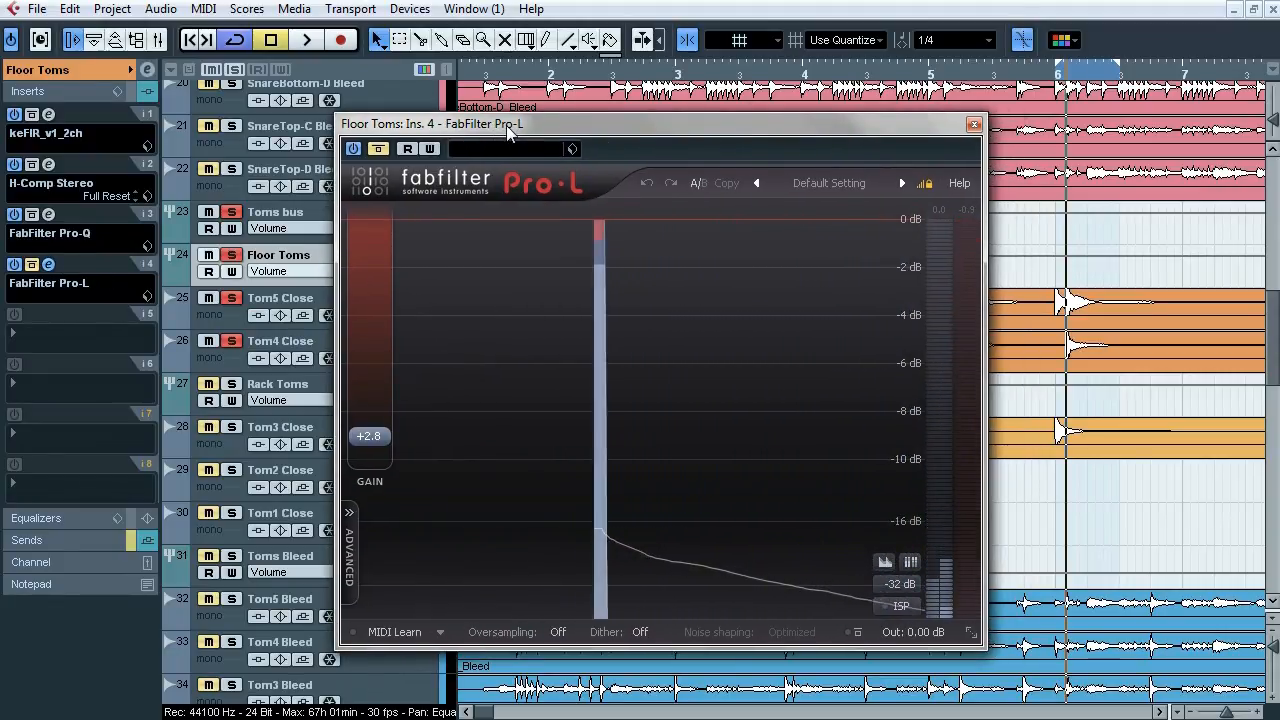
{"action": "key", "text": "space"}
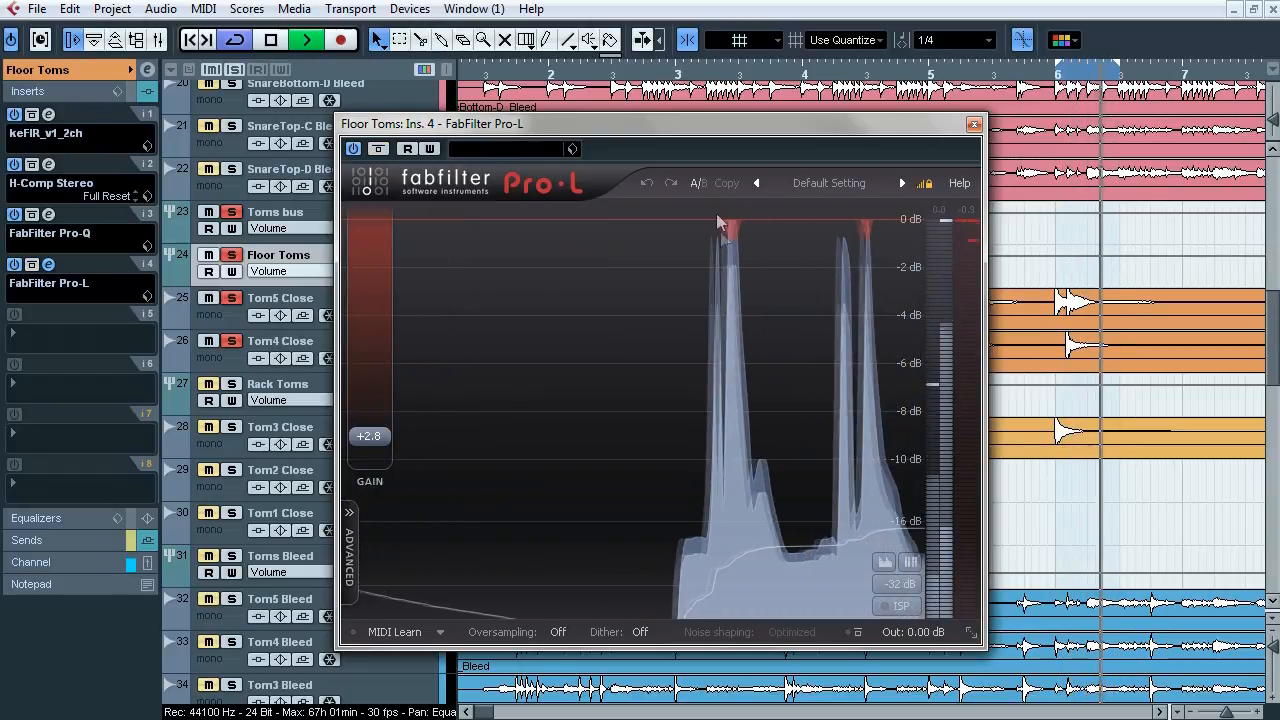
{"action": "left_click", "coordinate": [377, 149]}
{"action": "left_click", "coordinate": [377, 149]}
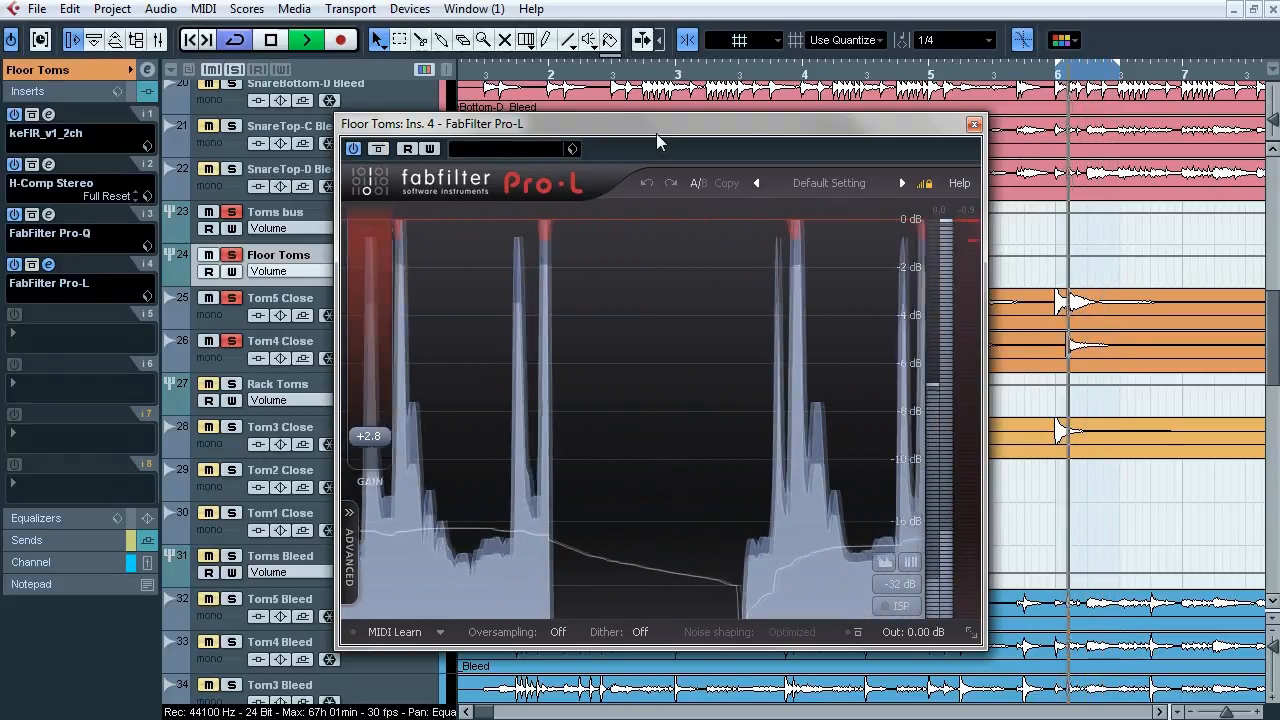
Step: Stop playback, show the advanced settings of the Floor Toms Pro-L and close the limiter
{"action": "key", "text": "space"}
{"action": "left_click", "coordinate": [349, 552]}
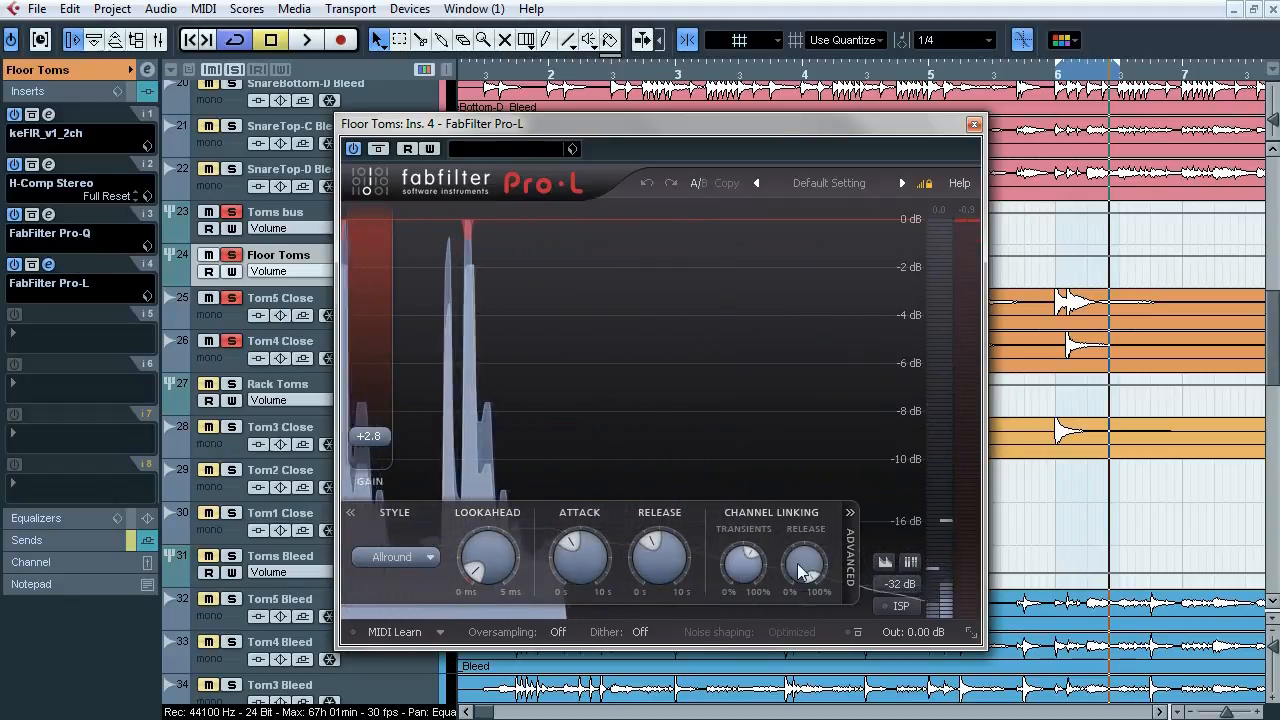
{"action": "left_click", "coordinate": [971, 125]}
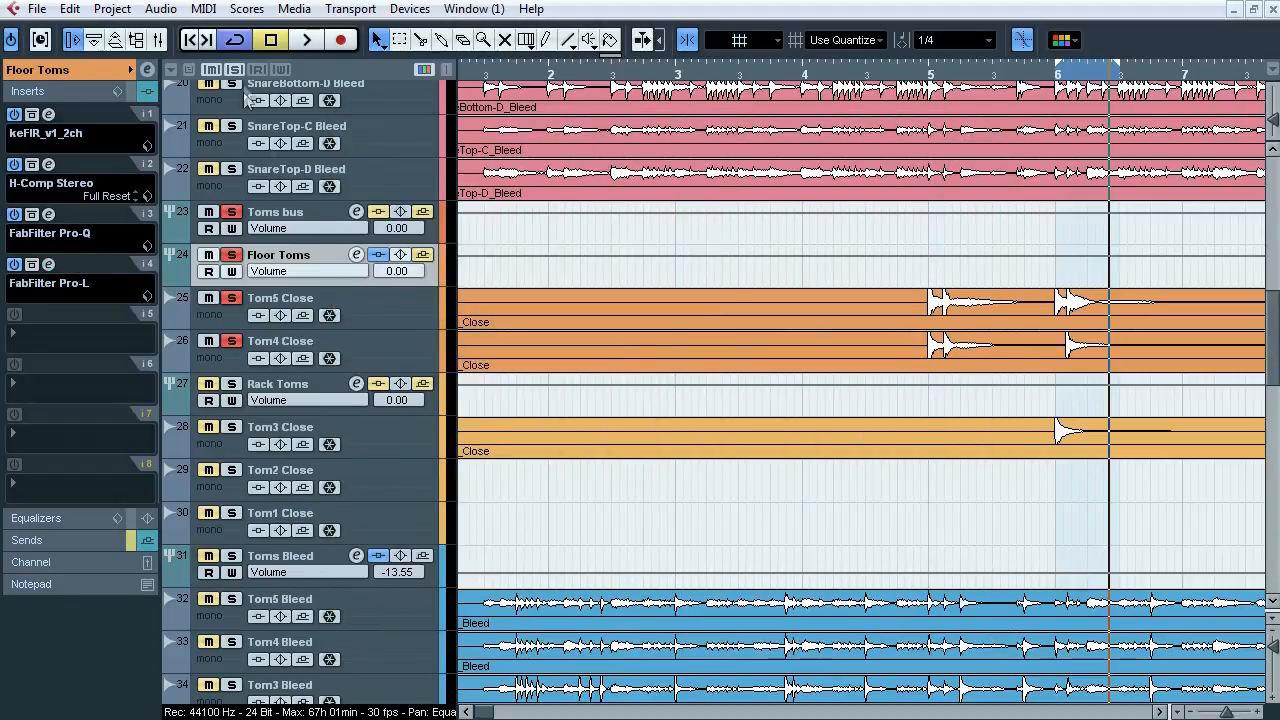
Step: Solo the Rack Toms group, open its first-insert keFIR, activate it during playback and close it
{"action": "left_click", "coordinate": [234, 384]}
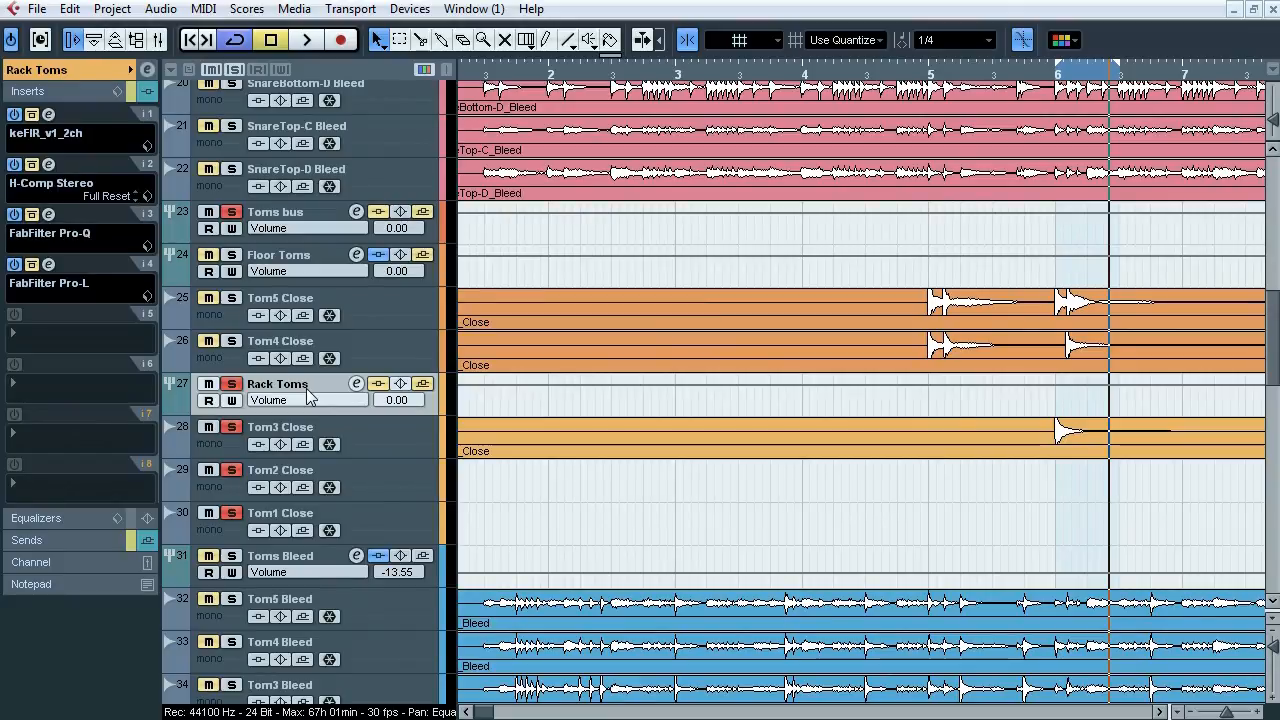
{"action": "left_click", "coordinate": [49, 115]}
{"action": "left_click_drag", "start_coordinate": [756, 218], "coordinate": [629, 200]}
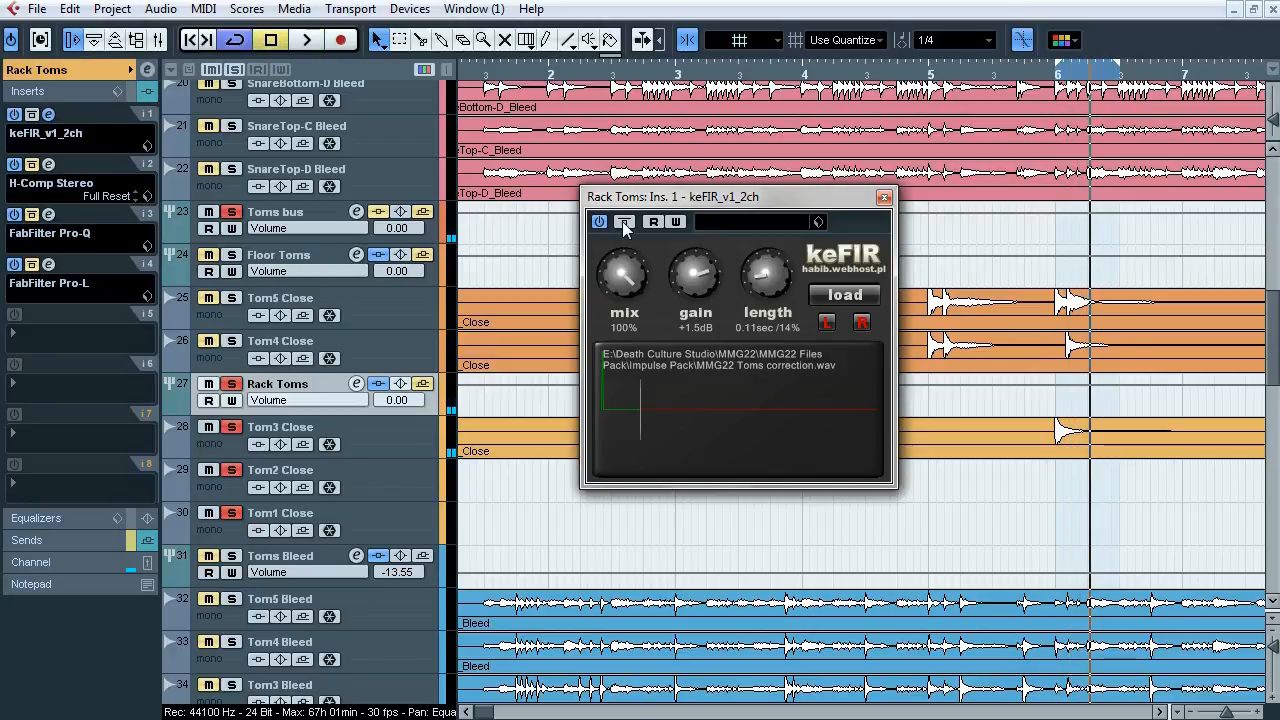
{"action": "left_click", "coordinate": [48, 114]}
Step: Open the second-insert H-Comp Stereo on Rack Toms, activate it during playback, stop playback and close it
{"action": "left_click", "coordinate": [48, 164]}
{"action": "left_click_drag", "start_coordinate": [337, 26], "coordinate": [402, 161]}
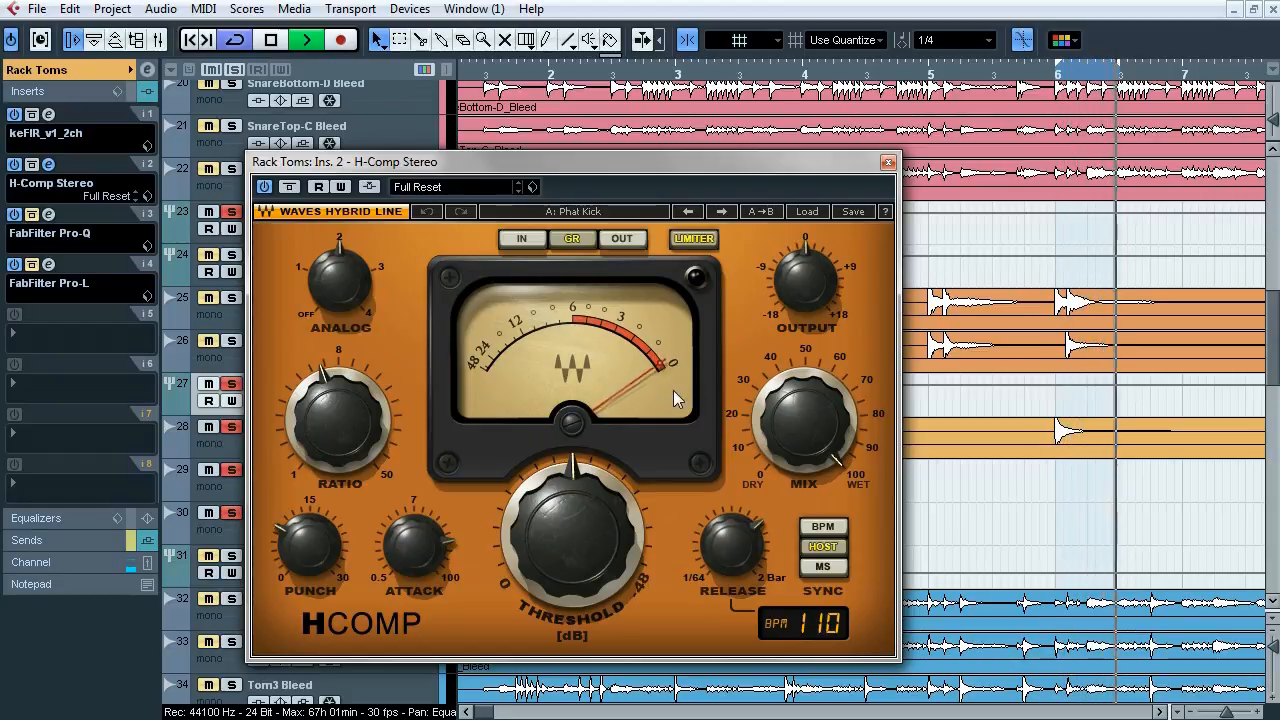
{"action": "key", "text": "space"}
{"action": "left_click", "coordinate": [888, 162]}
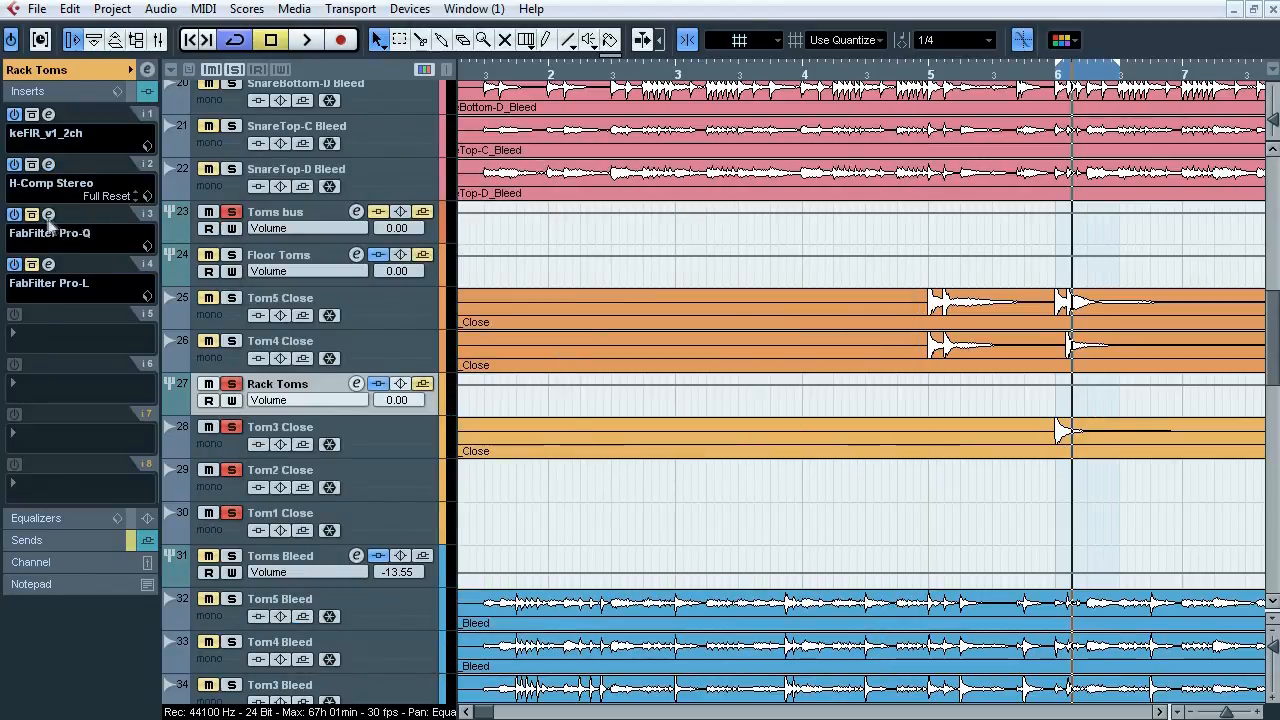
Step: Open the third-insert FabFilter Pro-Q on Rack Toms and activate it during playback, comparing it with the bypassed sound
{"action": "left_click", "coordinate": [48, 215]}
{"action": "left_click_drag", "start_coordinate": [634, 19], "coordinate": [600, 143]}
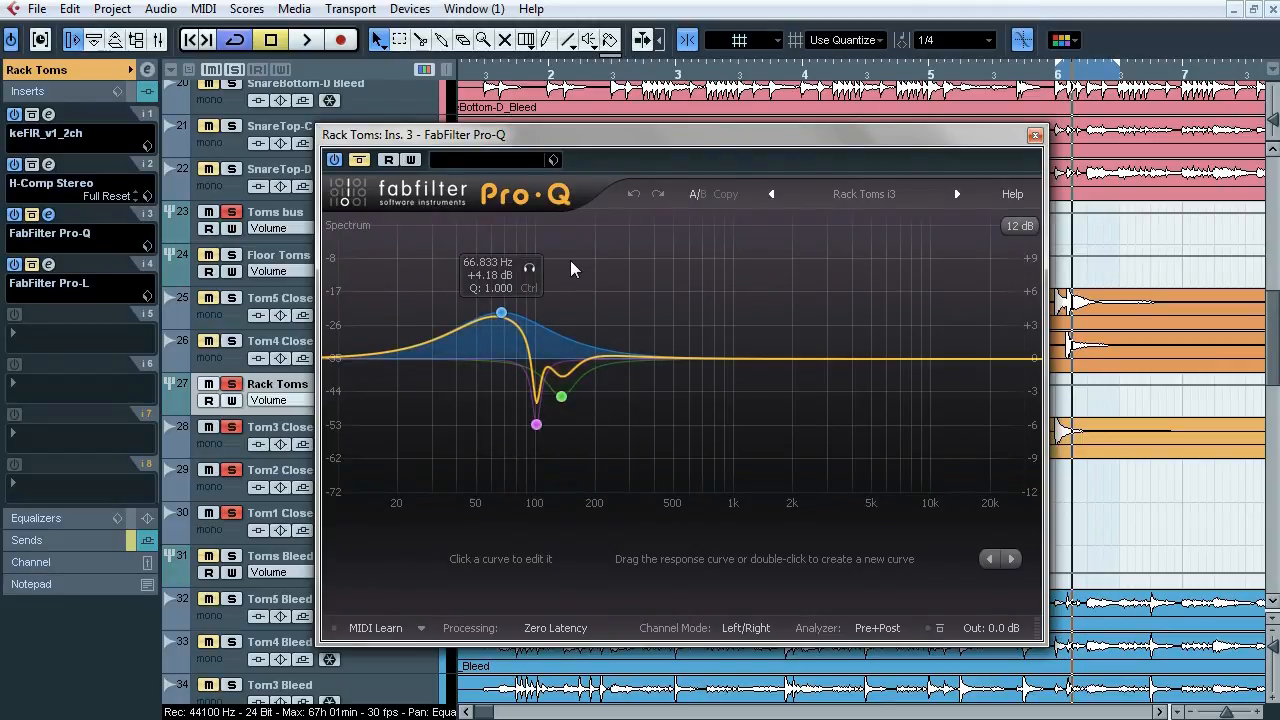
{"action": "key", "text": "space"}
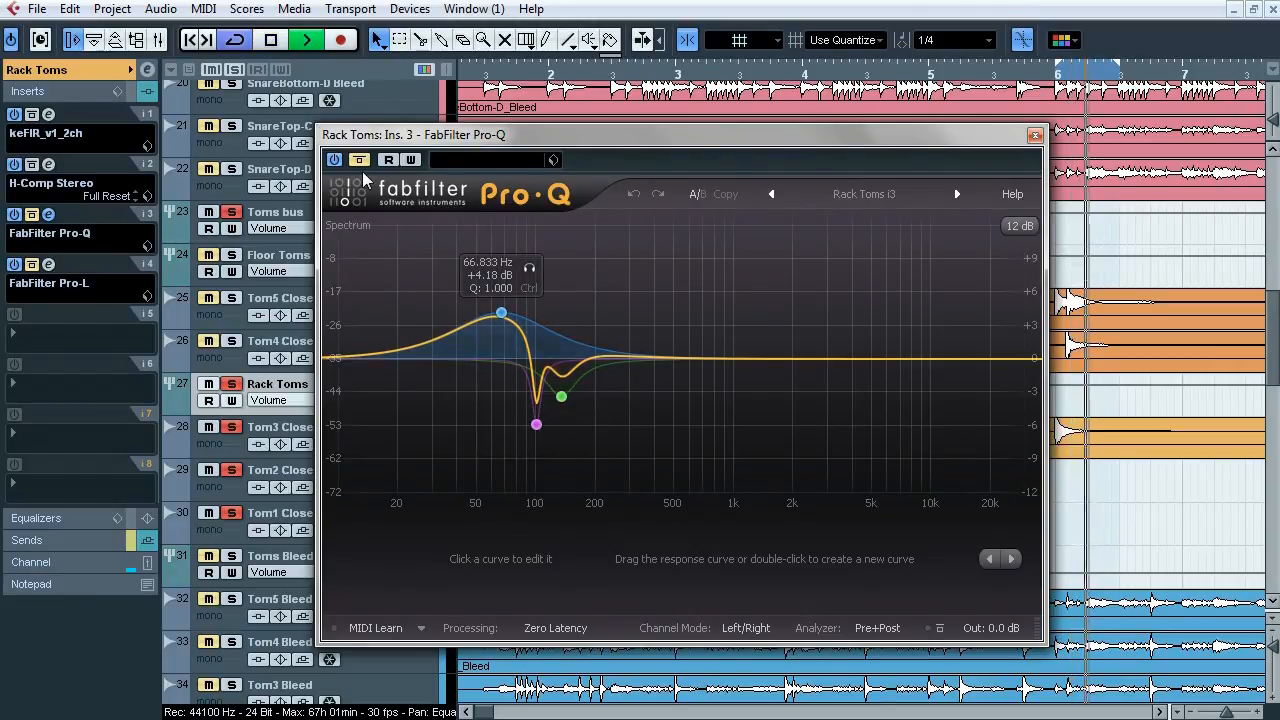
{"action": "left_click", "coordinate": [358, 160]}
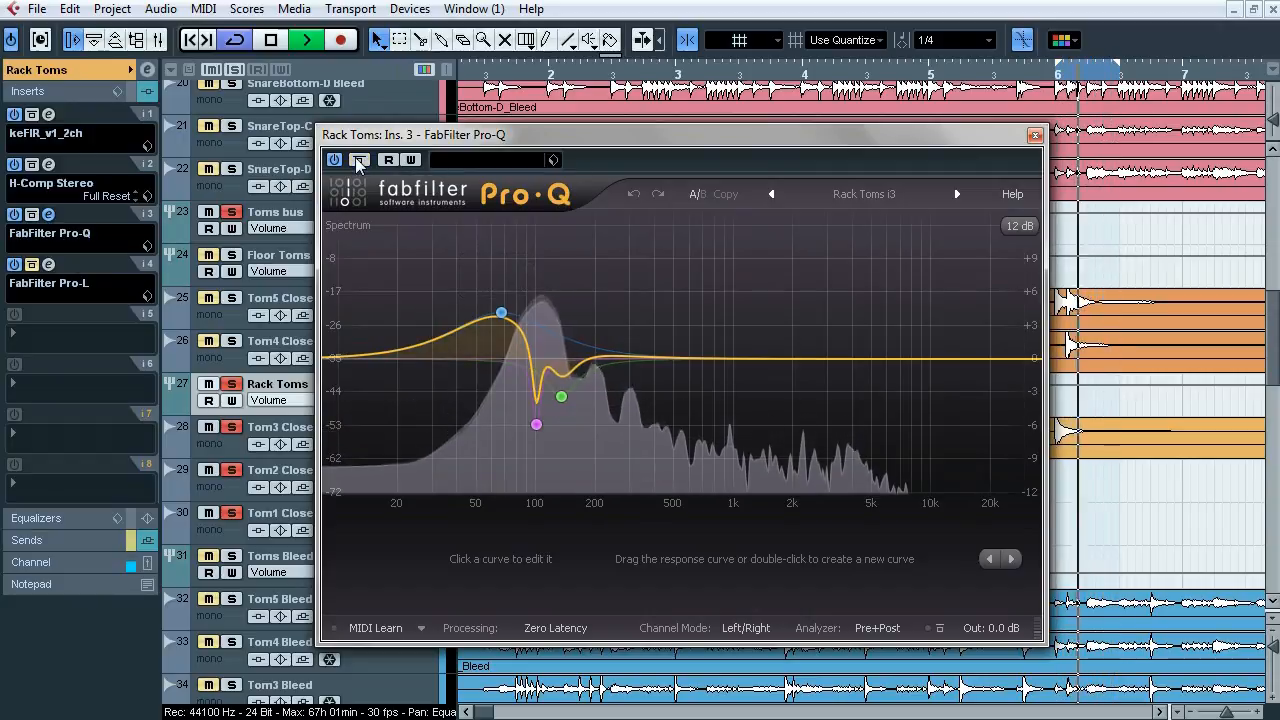
{"action": "left_click", "coordinate": [358, 162]}
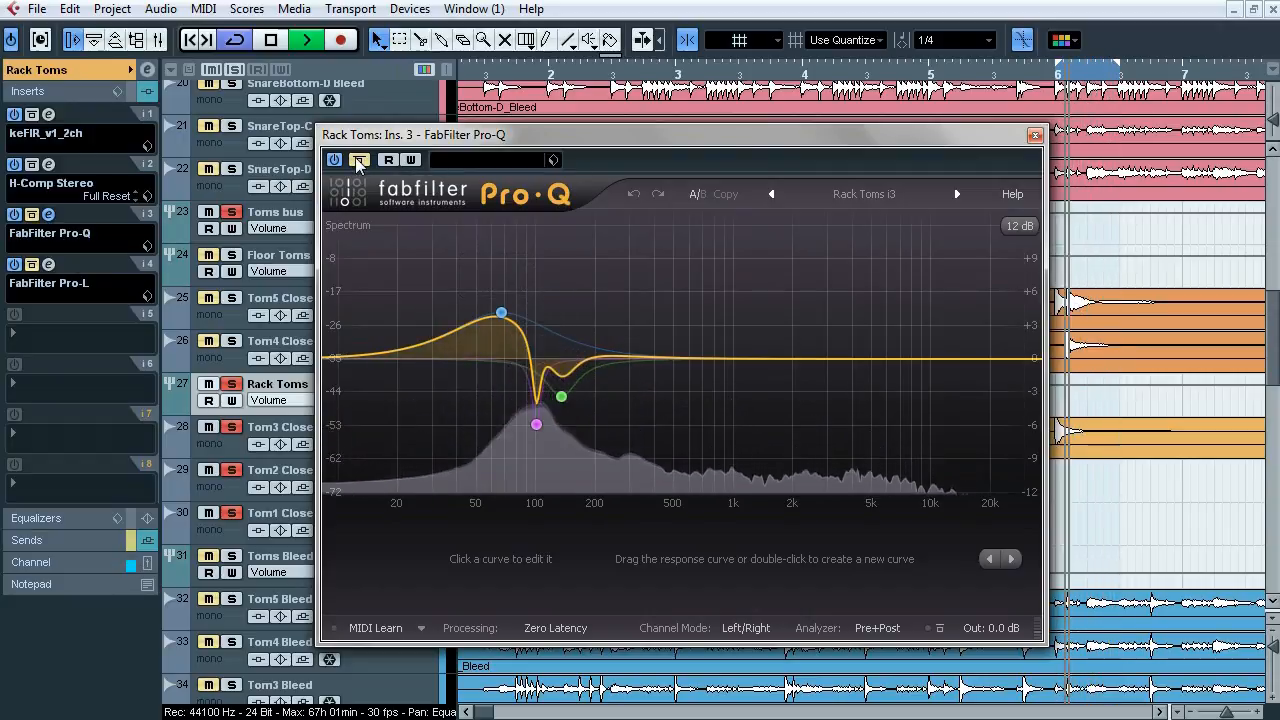
Step: Audition the Rack Toms Pro-Q low boost and its two cut bands in isolation, stop playback and close the equalizer
{"action": "left_click_drag", "start_coordinate": [518, 142], "coordinate": [200, 230]}
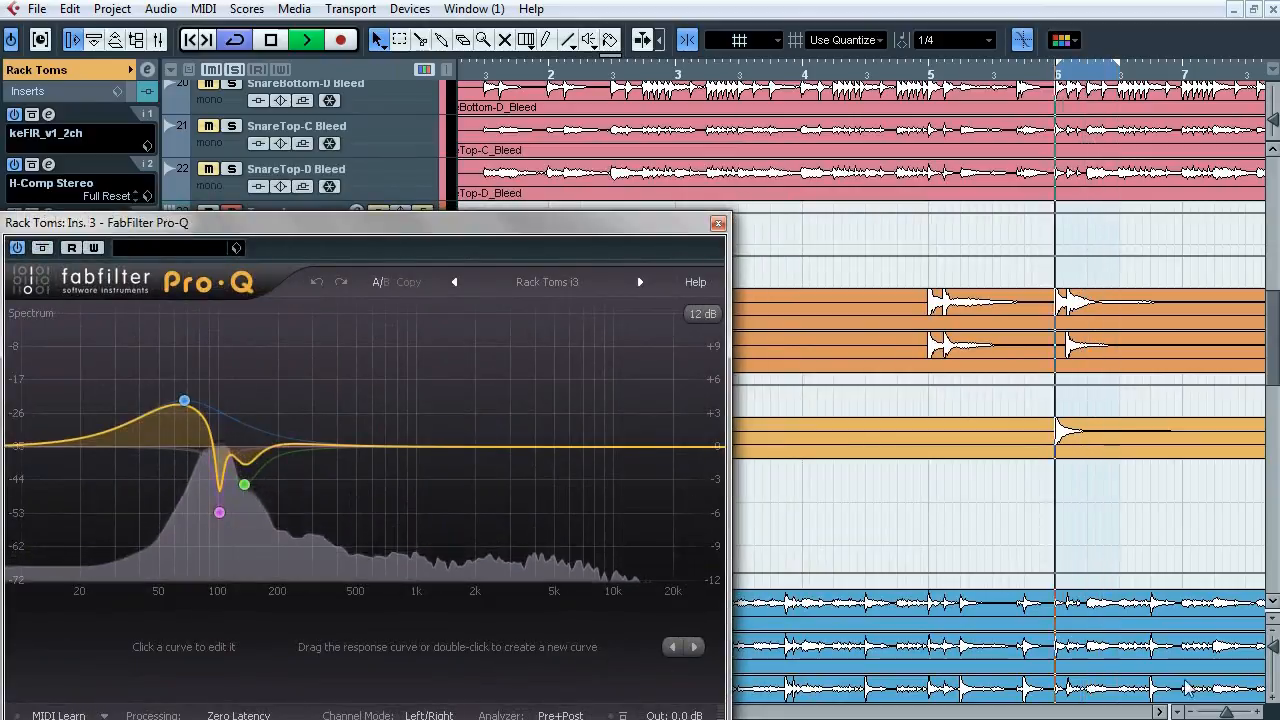
{"action": "left_click_drag", "start_coordinate": [1227, 712], "coordinate": [1222, 712]}
{"action": "left_click_drag", "start_coordinate": [671, 233], "coordinate": [752, 115]}
{"action": "left_click", "coordinate": [290, 240]}
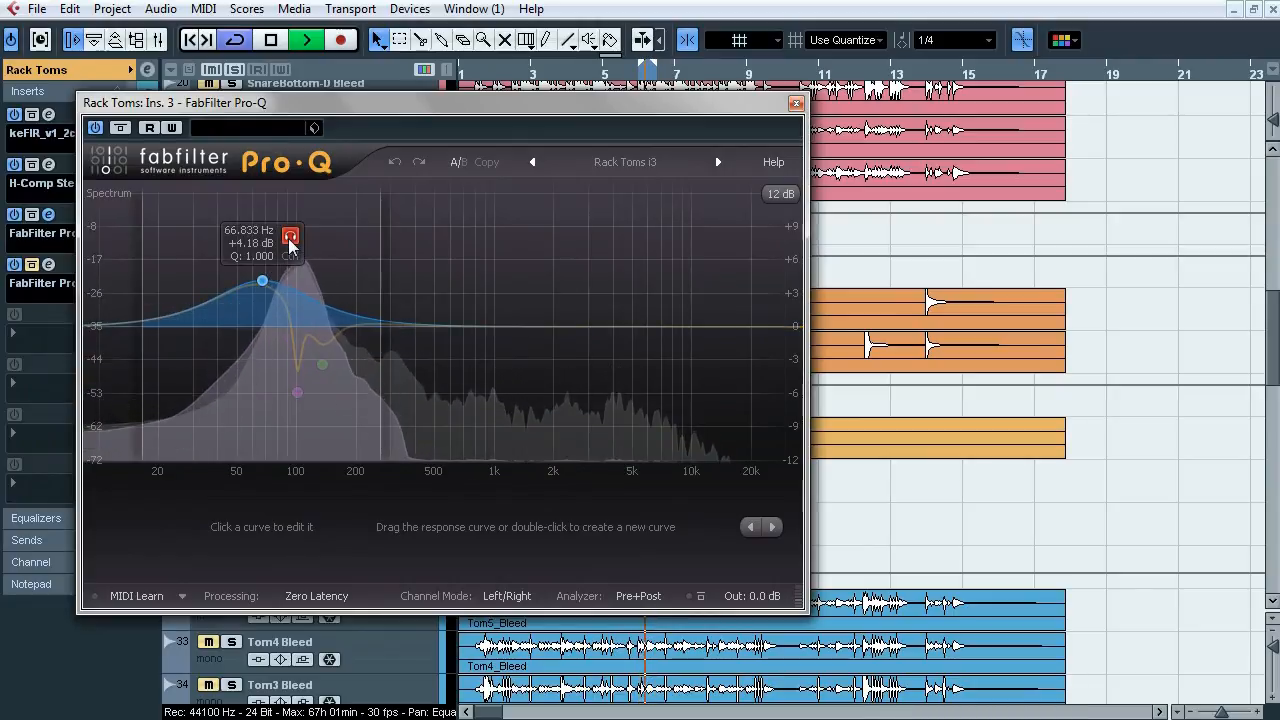
{"action": "left_click", "coordinate": [325, 425]}
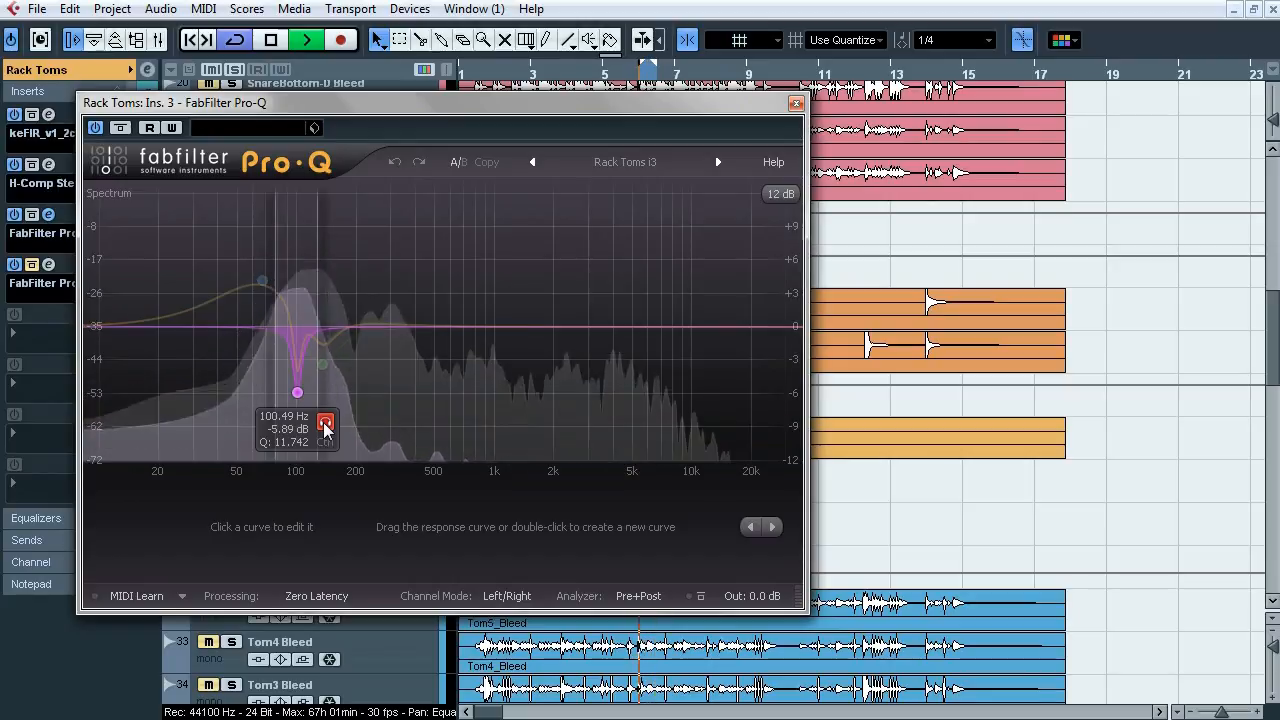
{"action": "left_click", "coordinate": [325, 425]}
{"action": "mouse_move", "coordinate": [322, 364]}
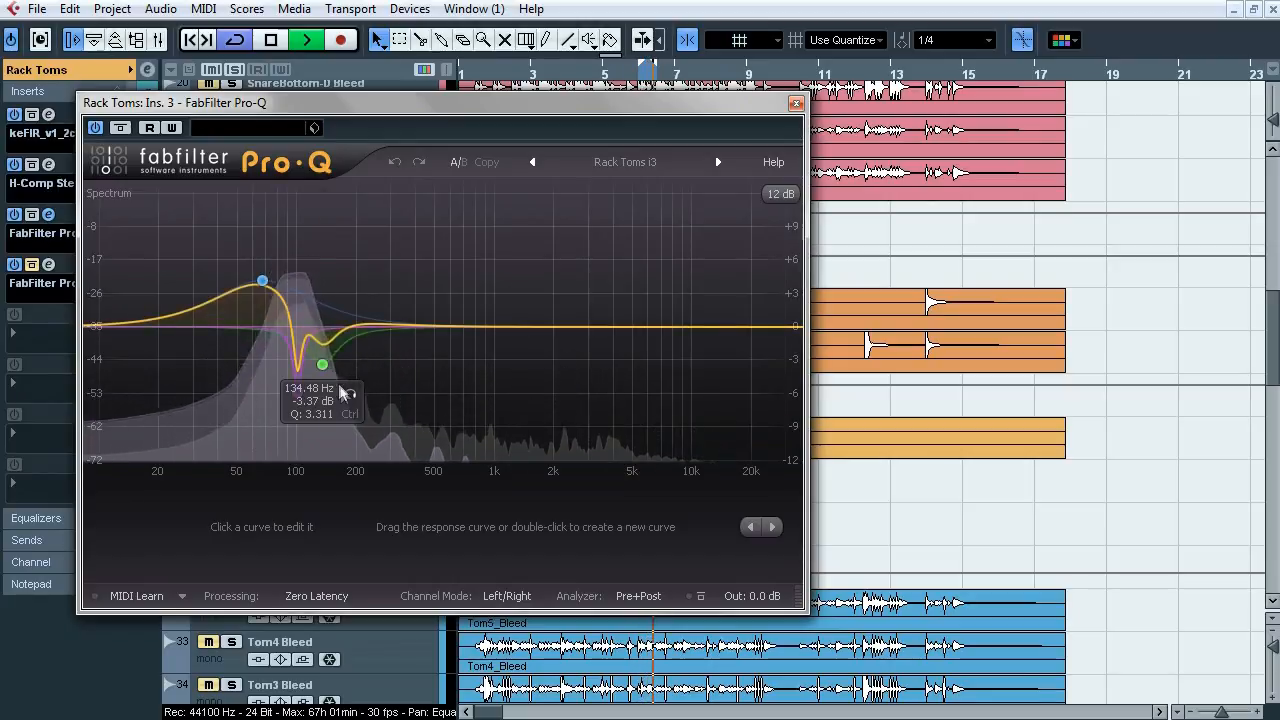
{"action": "left_click", "coordinate": [350, 396]}
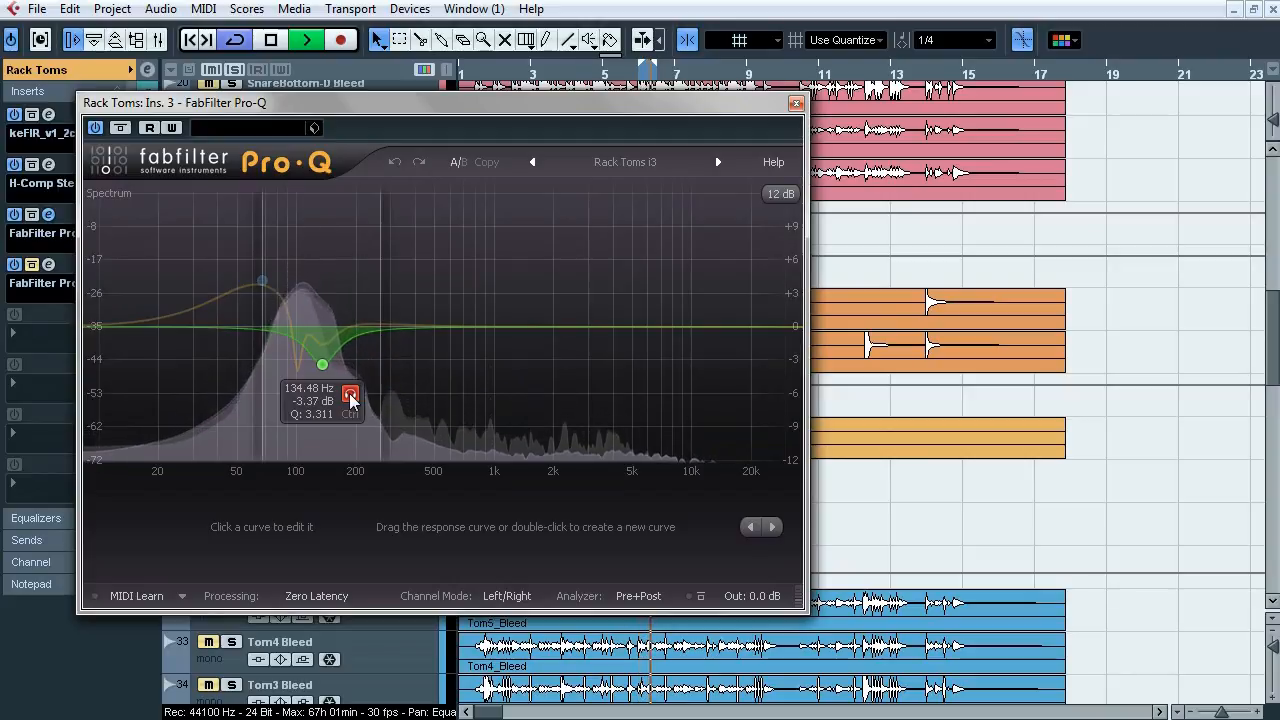
{"action": "left_click", "coordinate": [350, 396]}
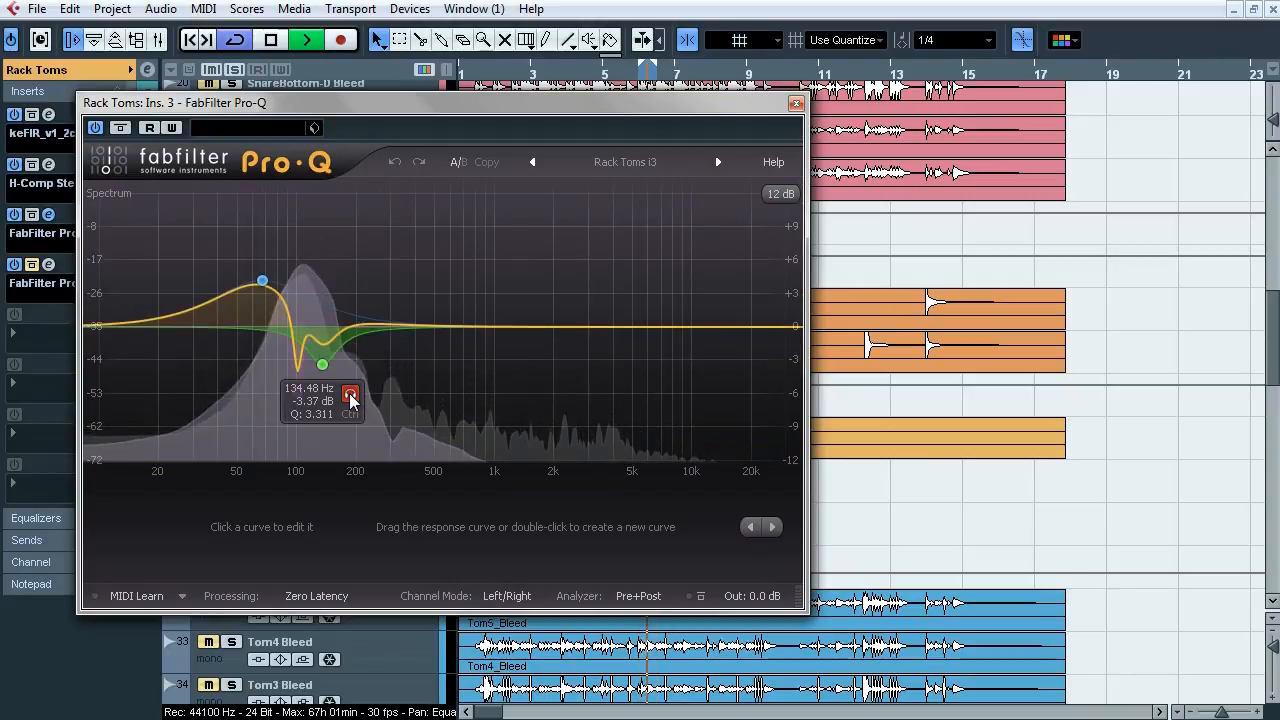
{"action": "key", "text": "space"}
{"action": "left_click", "coordinate": [796, 103]}
Step: Open the fourth-insert FabFilter Pro-L on Rack Toms, activate it during playback, stop playback and close it
{"action": "left_click_drag", "start_coordinate": [1220, 712], "coordinate": [1229, 712]}
{"action": "left_click", "coordinate": [48, 264]}
{"action": "left_click_drag", "start_coordinate": [543, 118], "coordinate": [479, 128]}
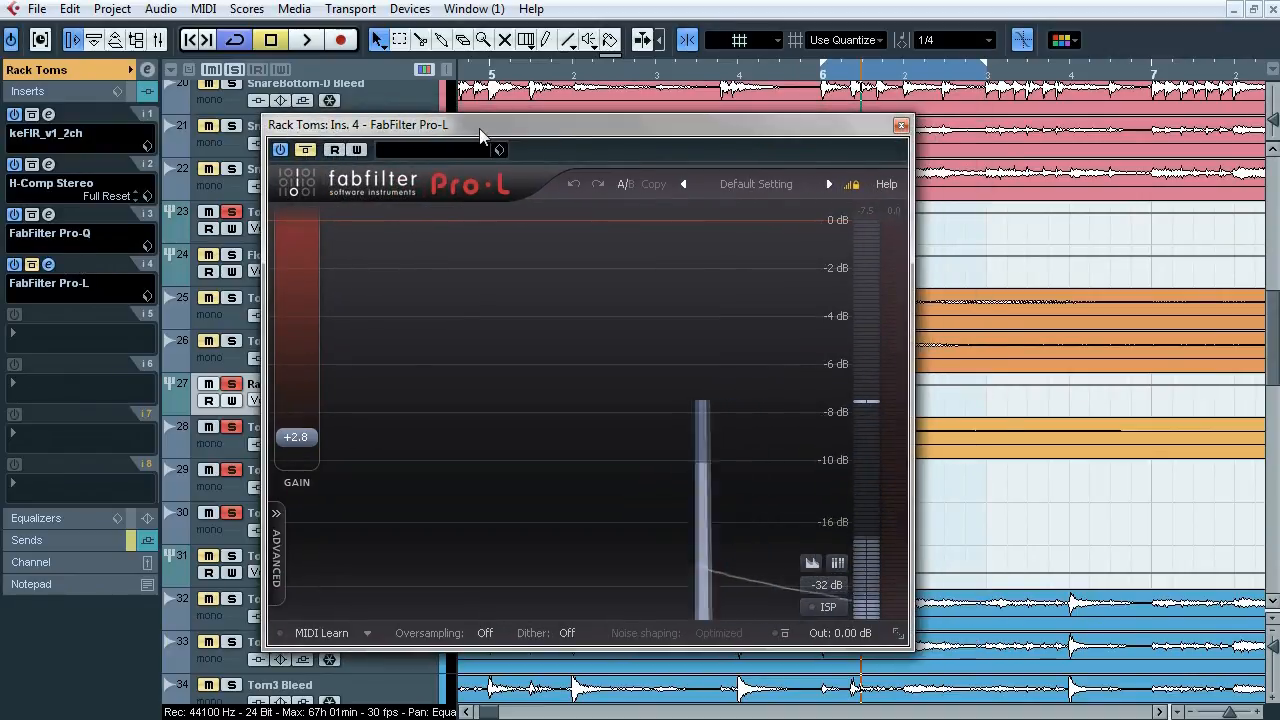
{"action": "mouse_move", "coordinate": [310, 437]}
{"action": "key", "text": "space"}
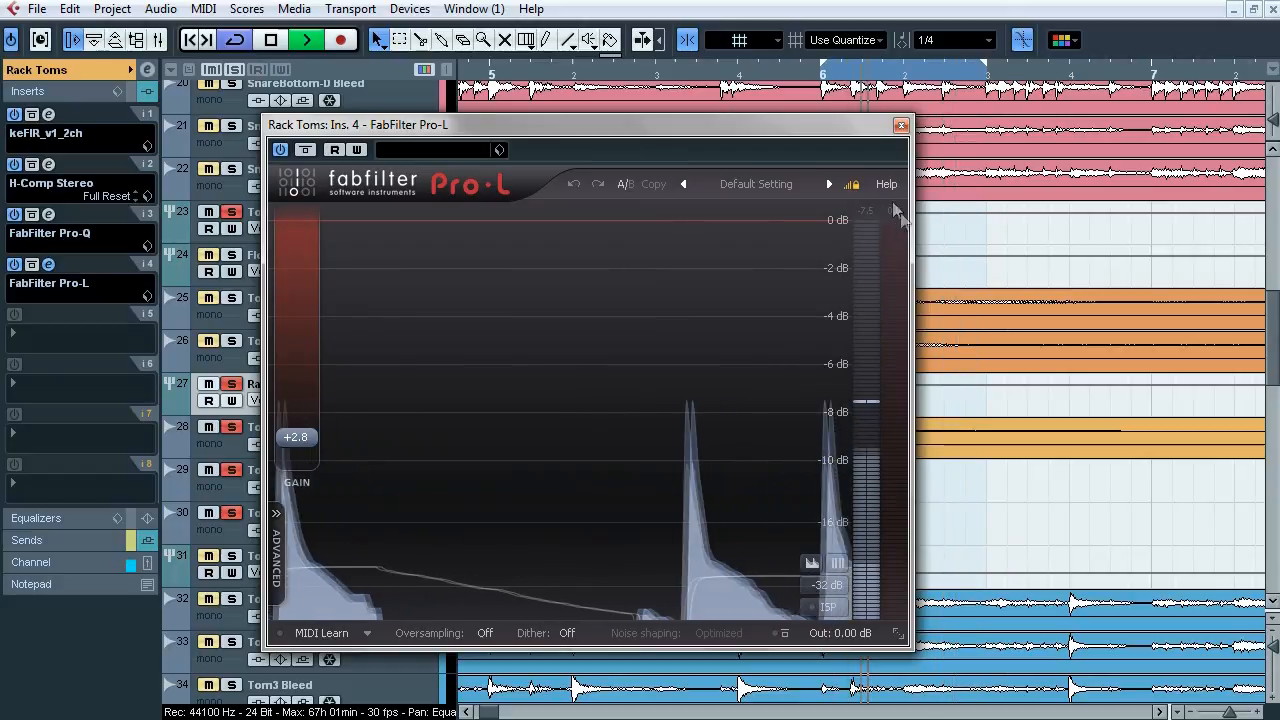
{"action": "key", "text": "space"}
{"action": "left_click", "coordinate": [901, 125]}
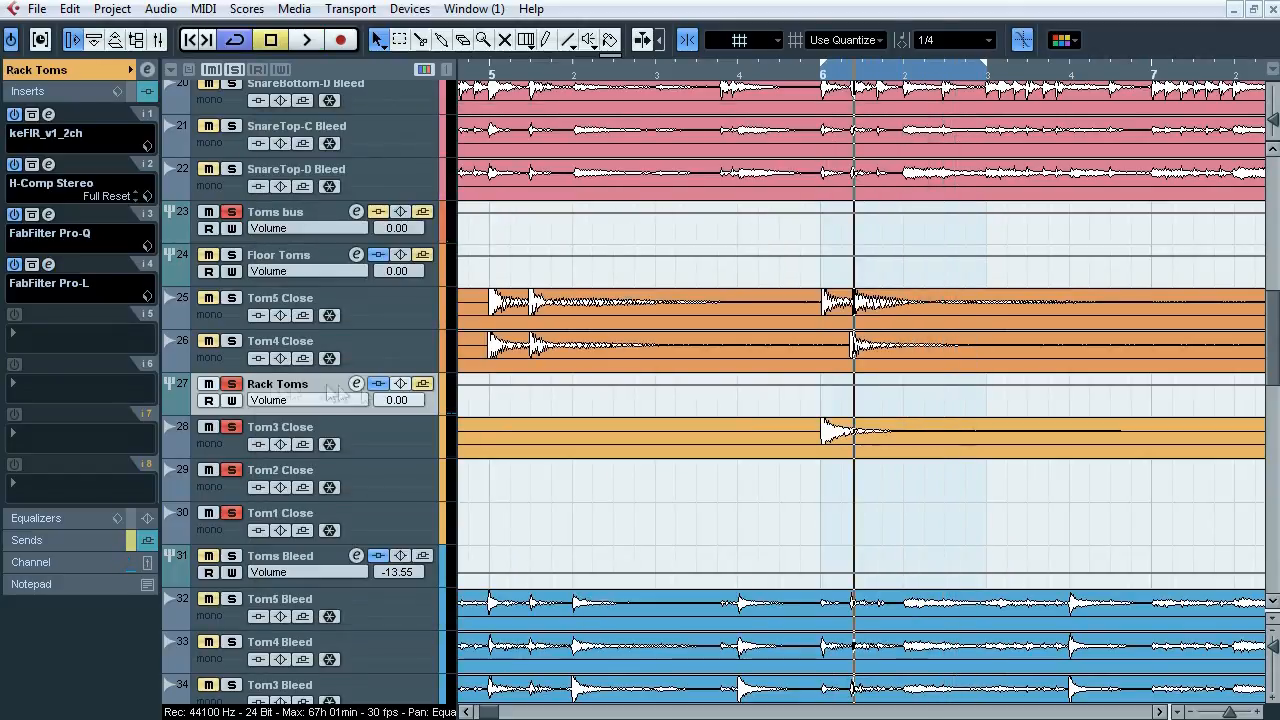
Step: Open the first-insert FabFilter Pro-L on Toms bus, activate it during playback and show the bus's fader and level meter
{"action": "left_click", "coordinate": [300, 257]}
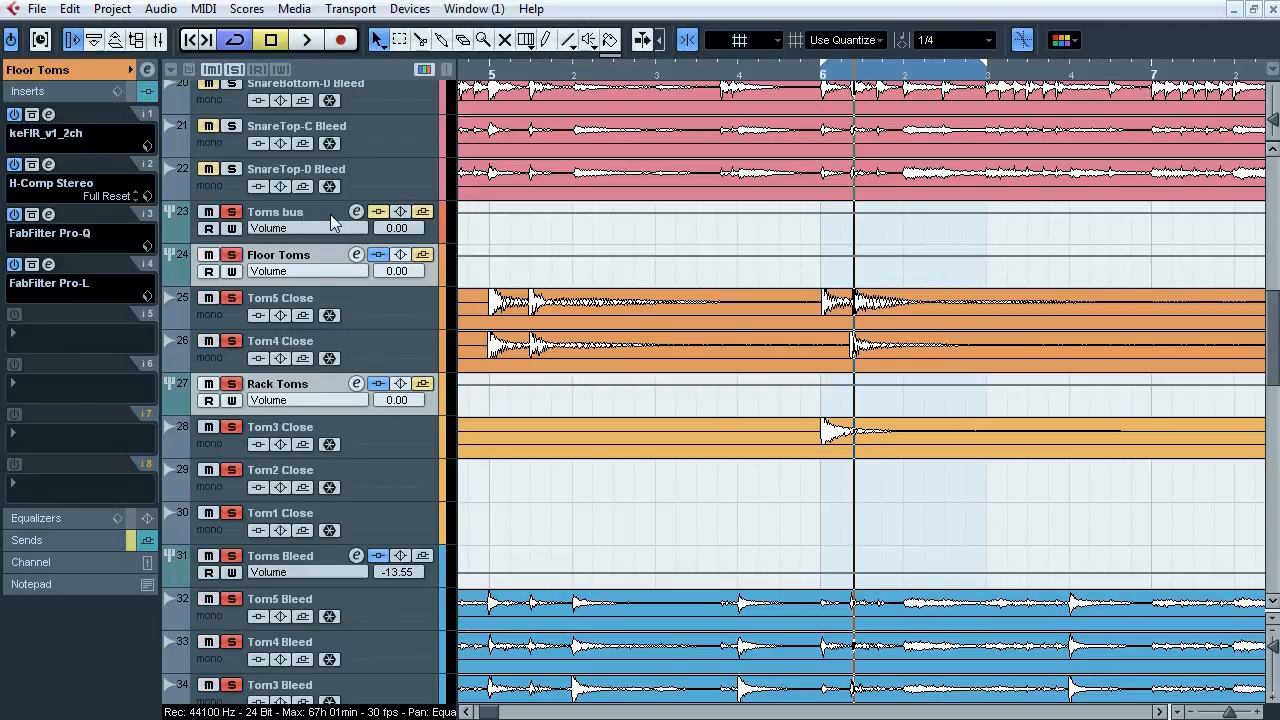
{"action": "left_click", "coordinate": [330, 214]}
{"action": "left_click", "coordinate": [48, 114]}
{"action": "left_click_drag", "start_coordinate": [504, 50], "coordinate": [460, 118]}
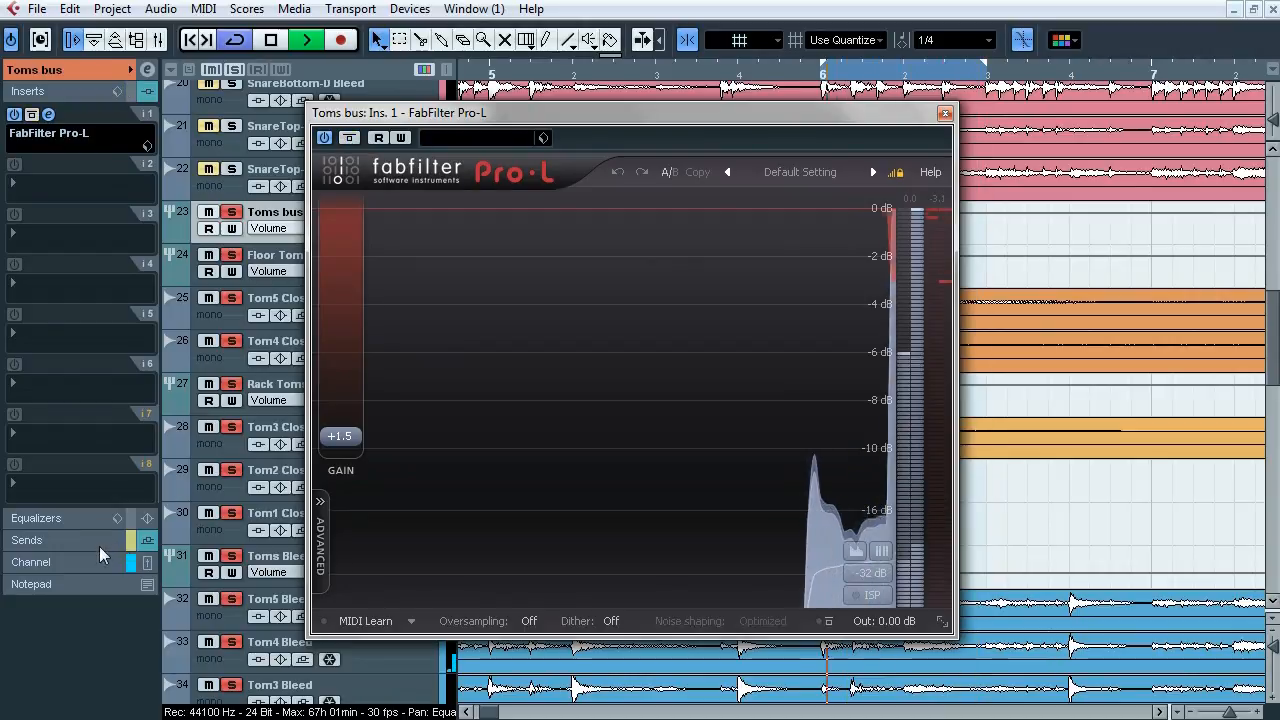
{"action": "left_click", "coordinate": [71, 563]}
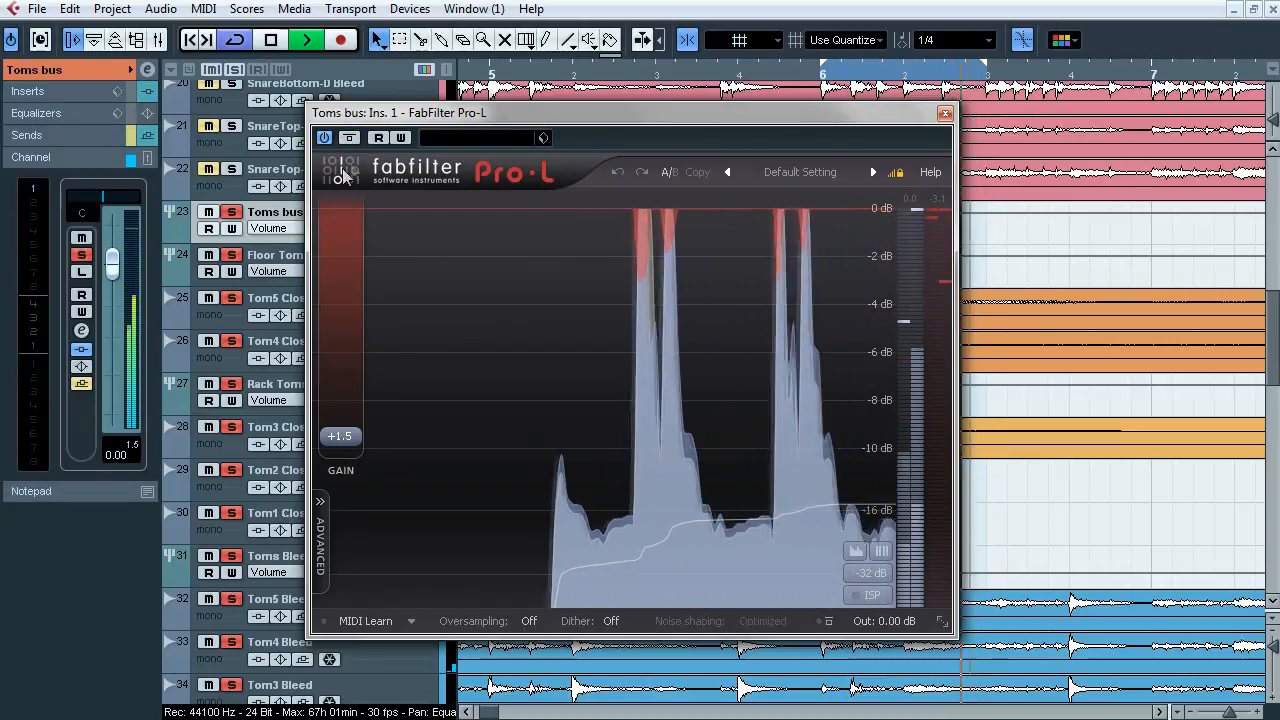
Step: Compare the Toms bus sound with the Pro-L limiter bypassed and active while watching the channel meter
{"action": "left_click", "coordinate": [355, 140]}
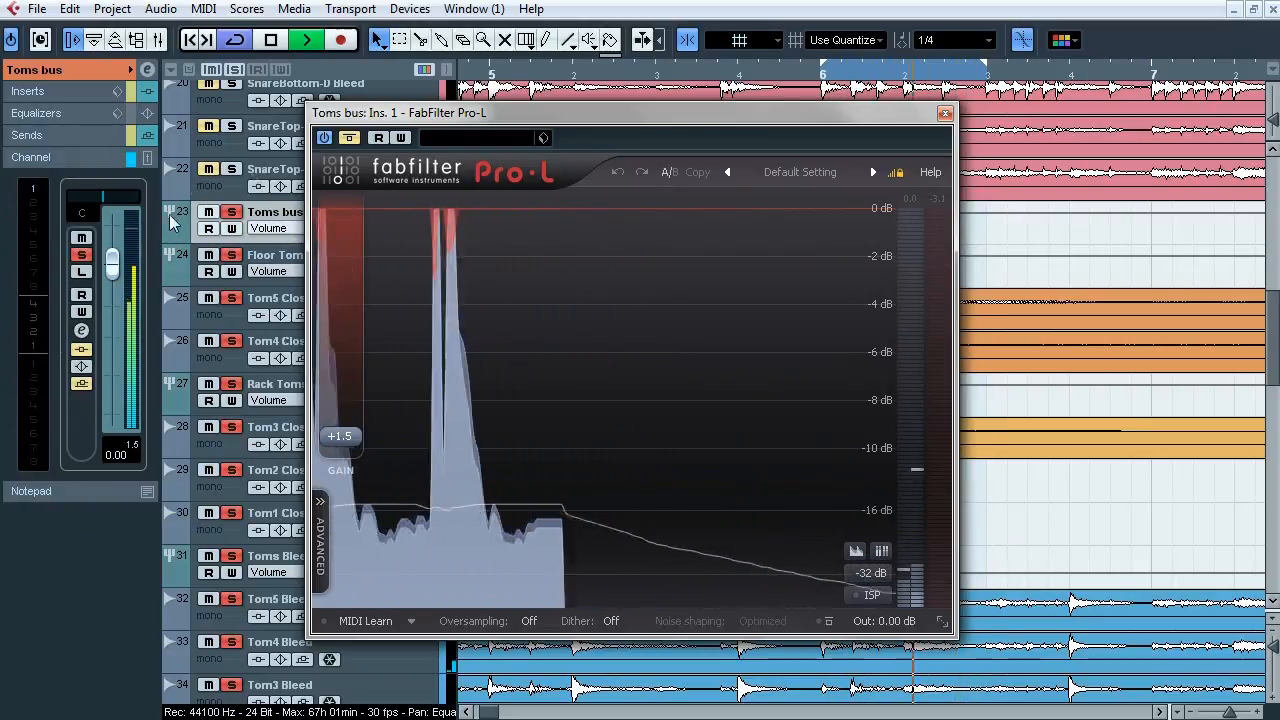
{"action": "left_click", "coordinate": [350, 137]}
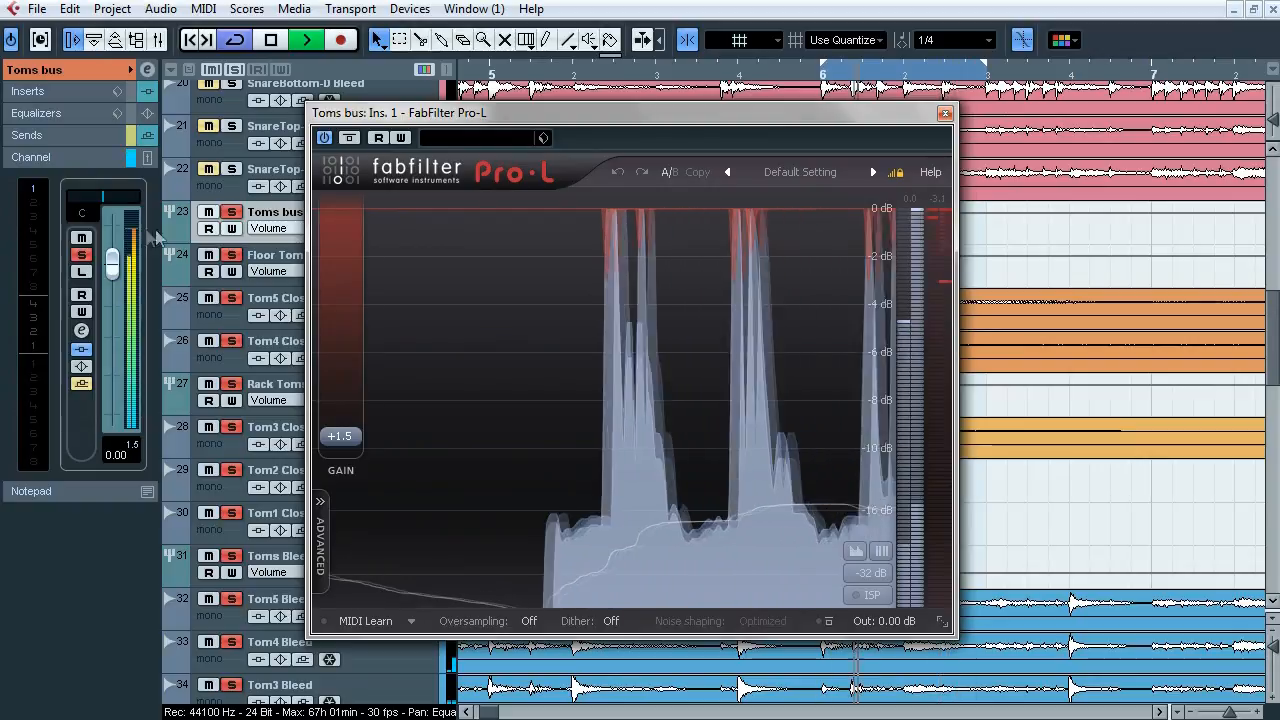
{"action": "left_click", "coordinate": [349, 138]}
{"action": "left_click", "coordinate": [349, 138]}
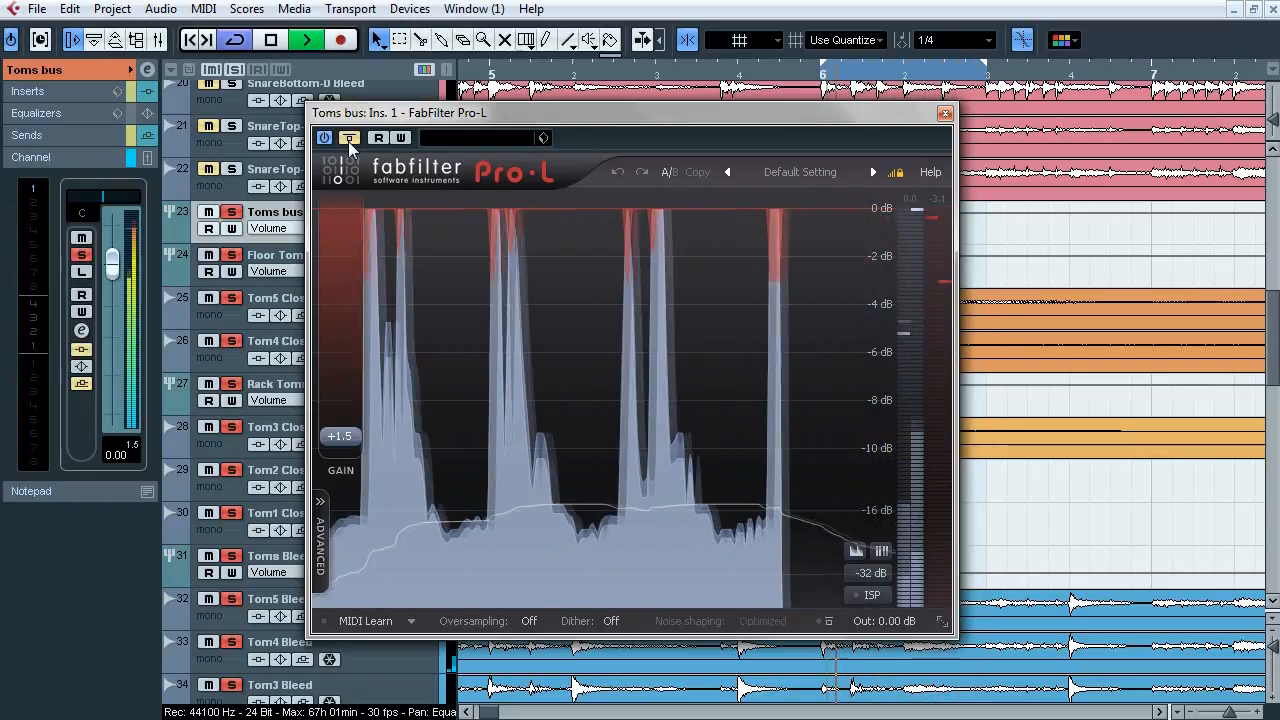
Step: Reveal the advanced settings of the Toms bus Pro-L, stop playback and close the limiter
{"action": "left_click", "coordinate": [322, 530]}
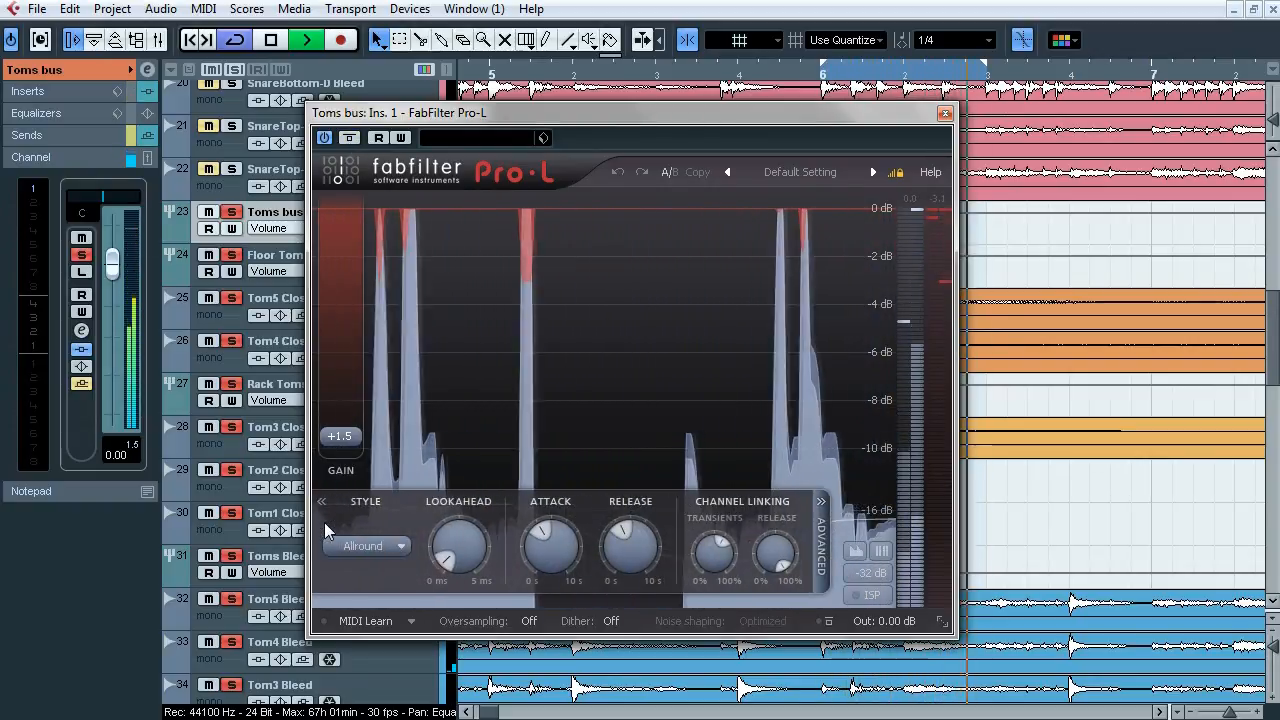
{"action": "key", "text": "space"}
{"action": "left_click", "coordinate": [945, 113]}
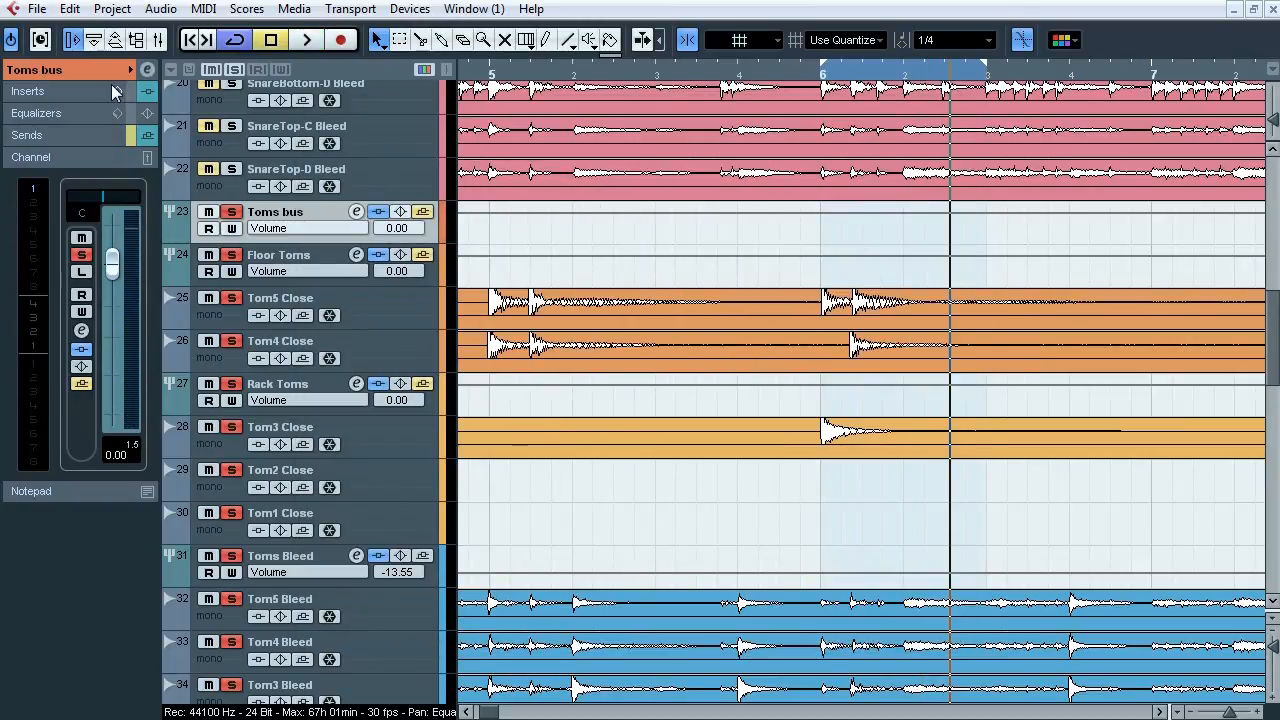
Step: Activate the bypassed sends on Toms bus, Floor Toms and Rack Toms, display the send levels in the mixer and close it
{"action": "left_click", "coordinate": [108, 73]}
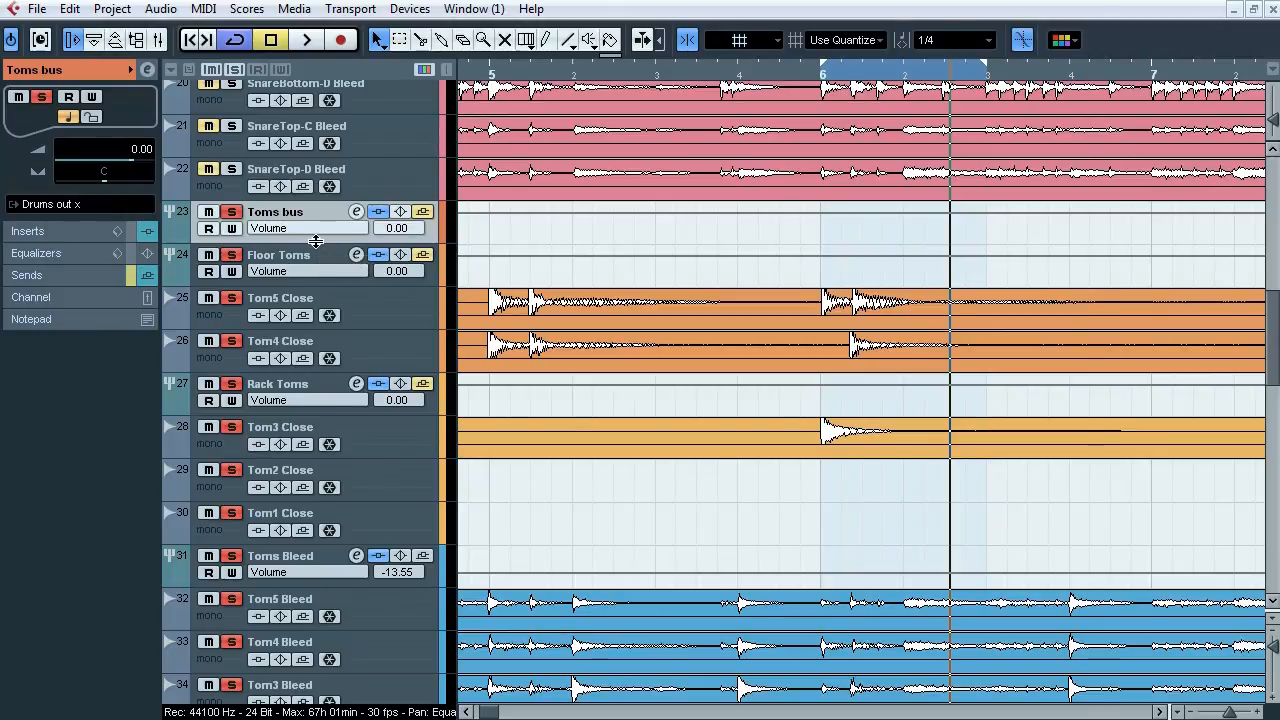
{"action": "key", "text": "F3"}
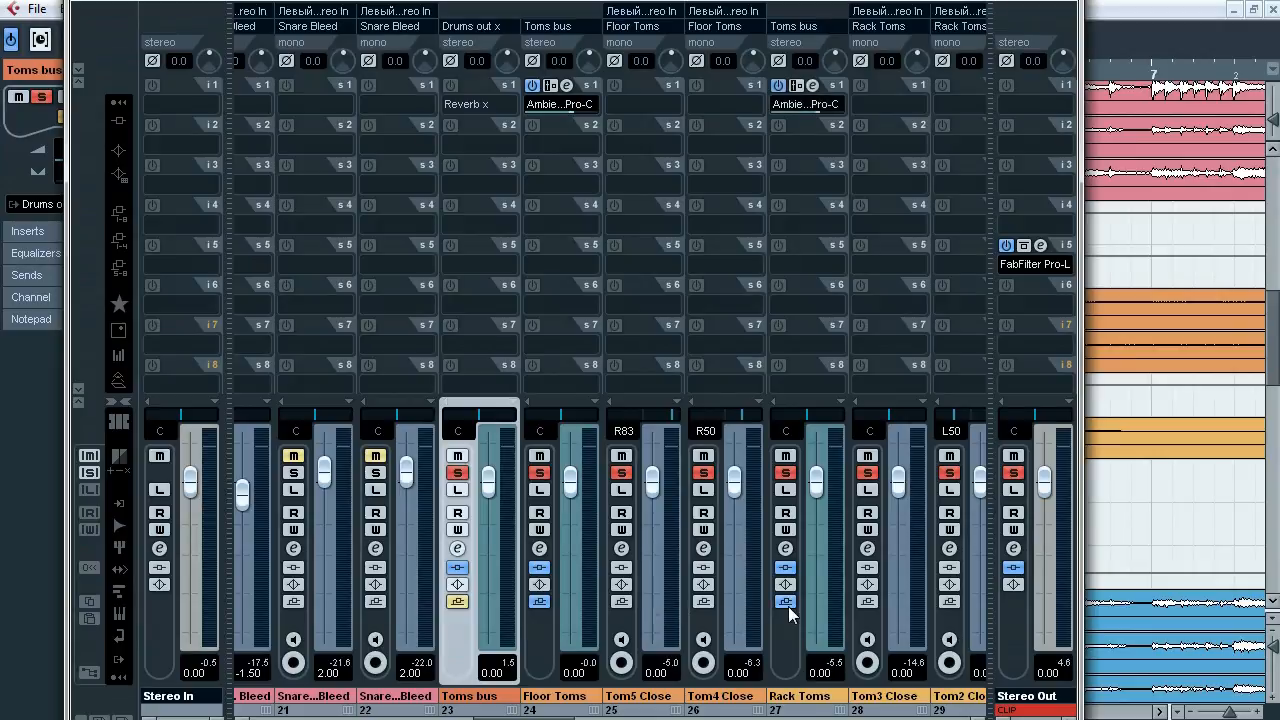
{"action": "left_click", "coordinate": [121, 245]}
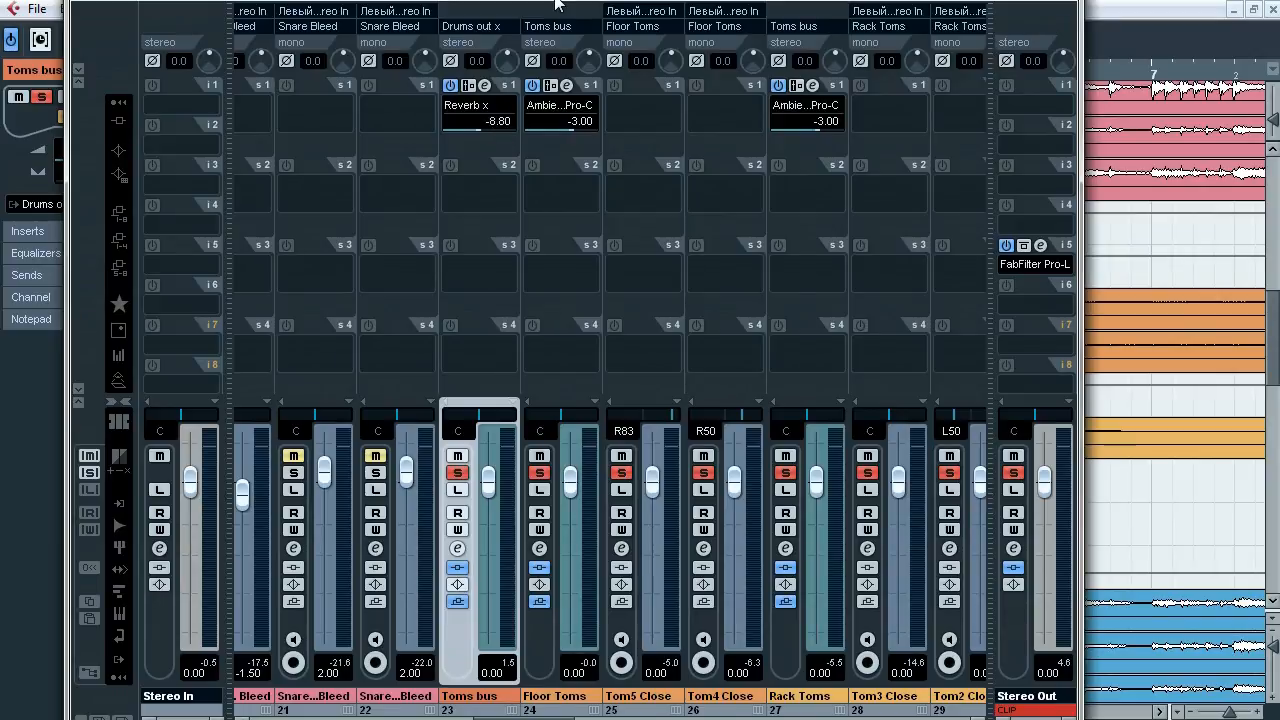
{"action": "left_click", "coordinate": [1066, 2]}
Step: Solo the Hats bus with its close and bleed tracks and start playback from bar 5
{"action": "left_click_drag", "start_coordinate": [1229, 711], "coordinate": [1221, 711]}
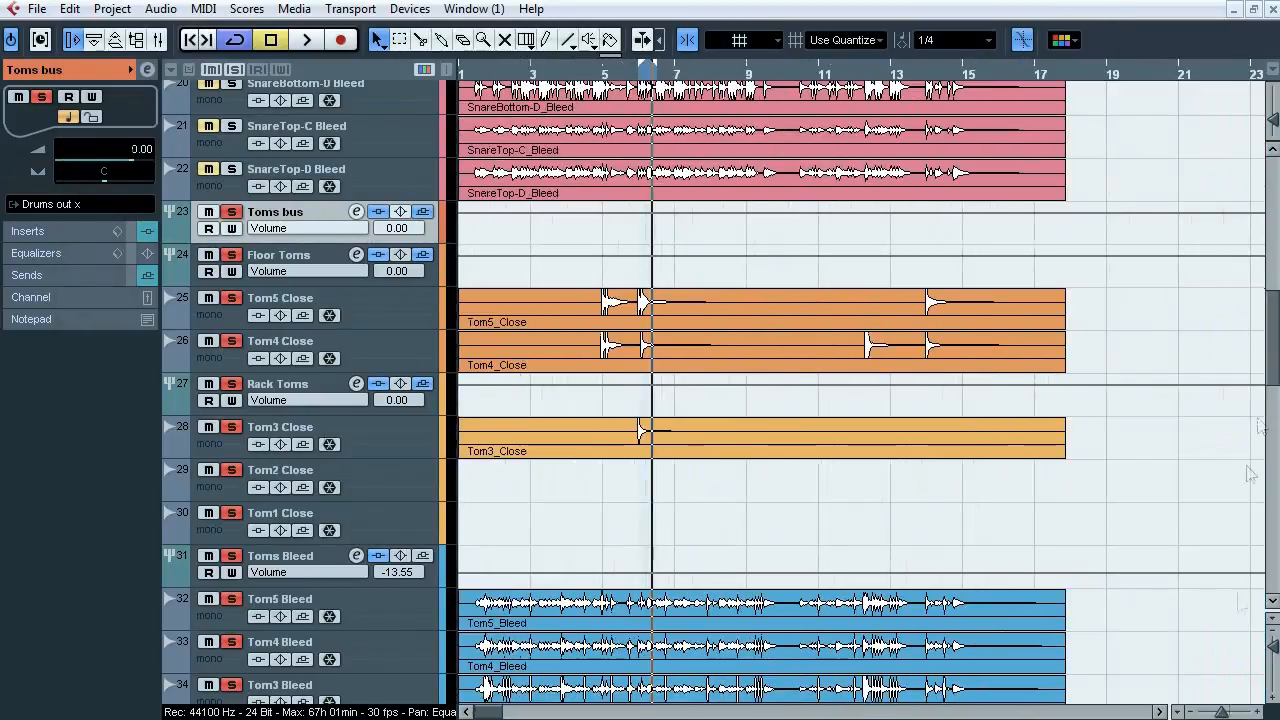
{"action": "left_click_drag", "start_coordinate": [1274, 353], "coordinate": [1275, 421]}
{"action": "left_click_drag", "start_coordinate": [617, 76], "coordinate": [603, 130]}
{"action": "left_click", "coordinate": [492, 76]}
{"action": "left_click", "coordinate": [237, 391]}
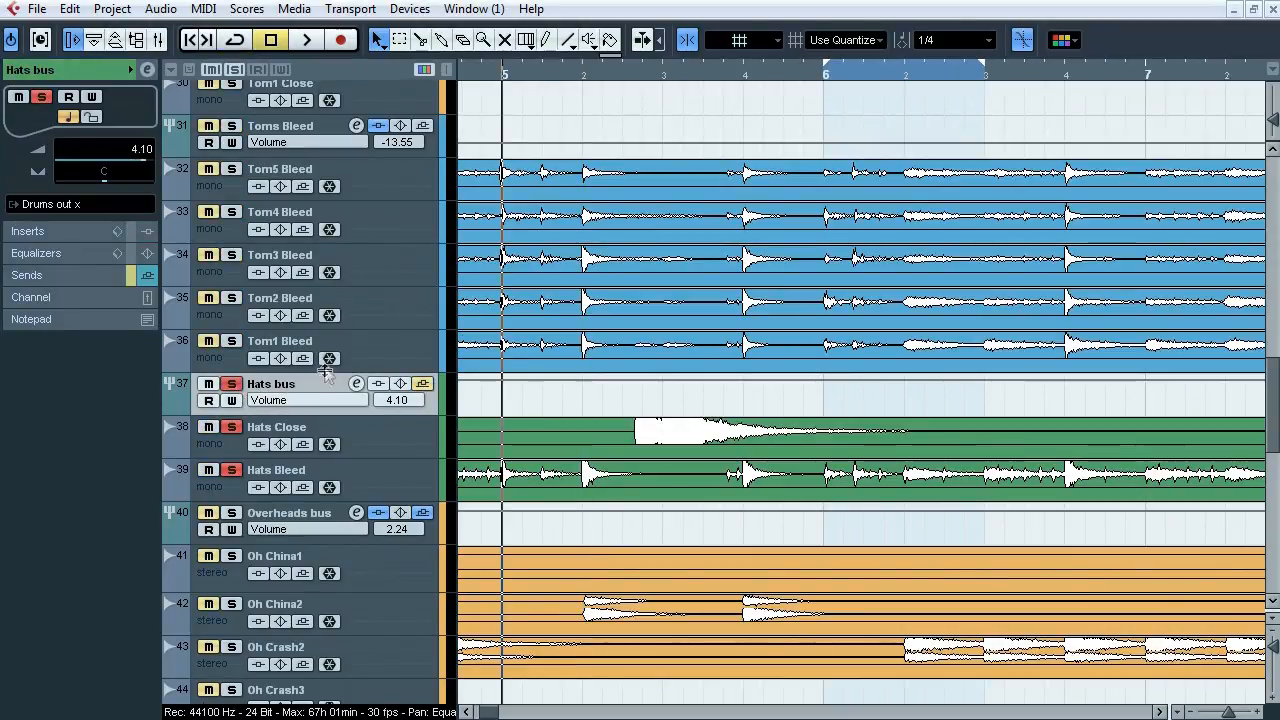
{"action": "key", "text": "space"}
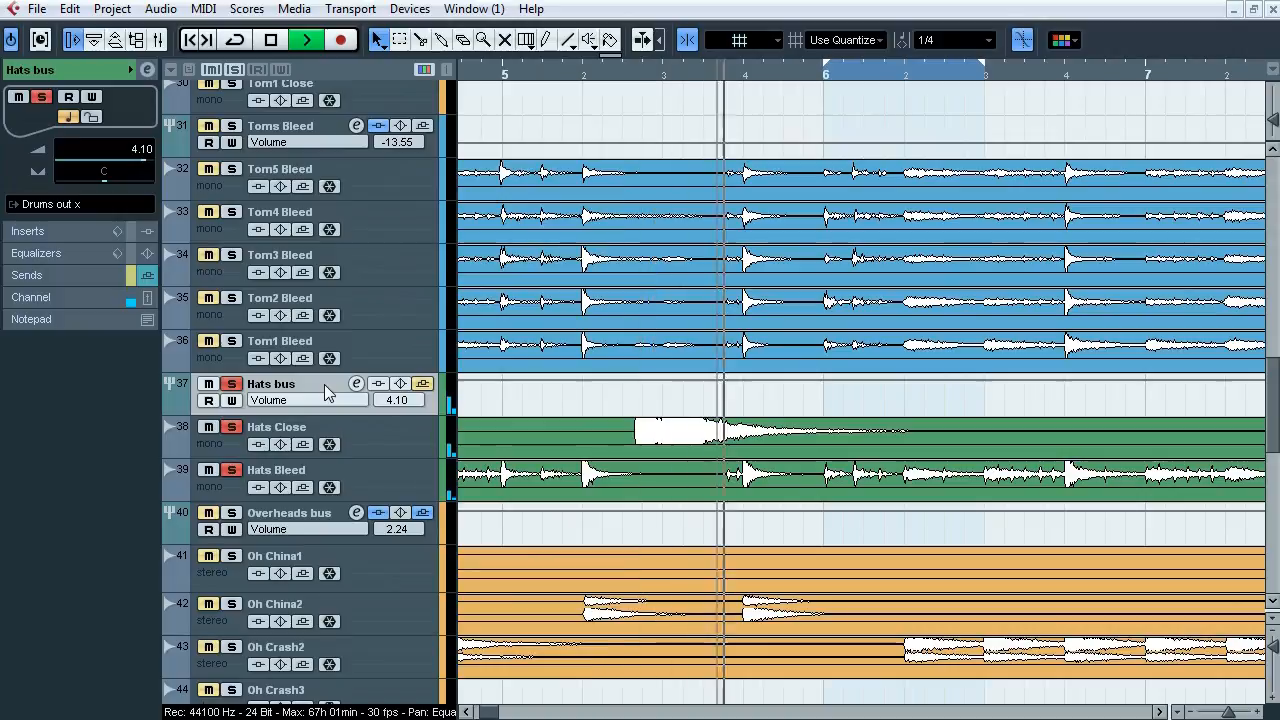
Step: Audition the soloed hats around the close-mic hit in bar 14 and the one in bar 5, and stop playback
{"action": "left_click_drag", "start_coordinate": [508, 76], "coordinate": [510, 22]}
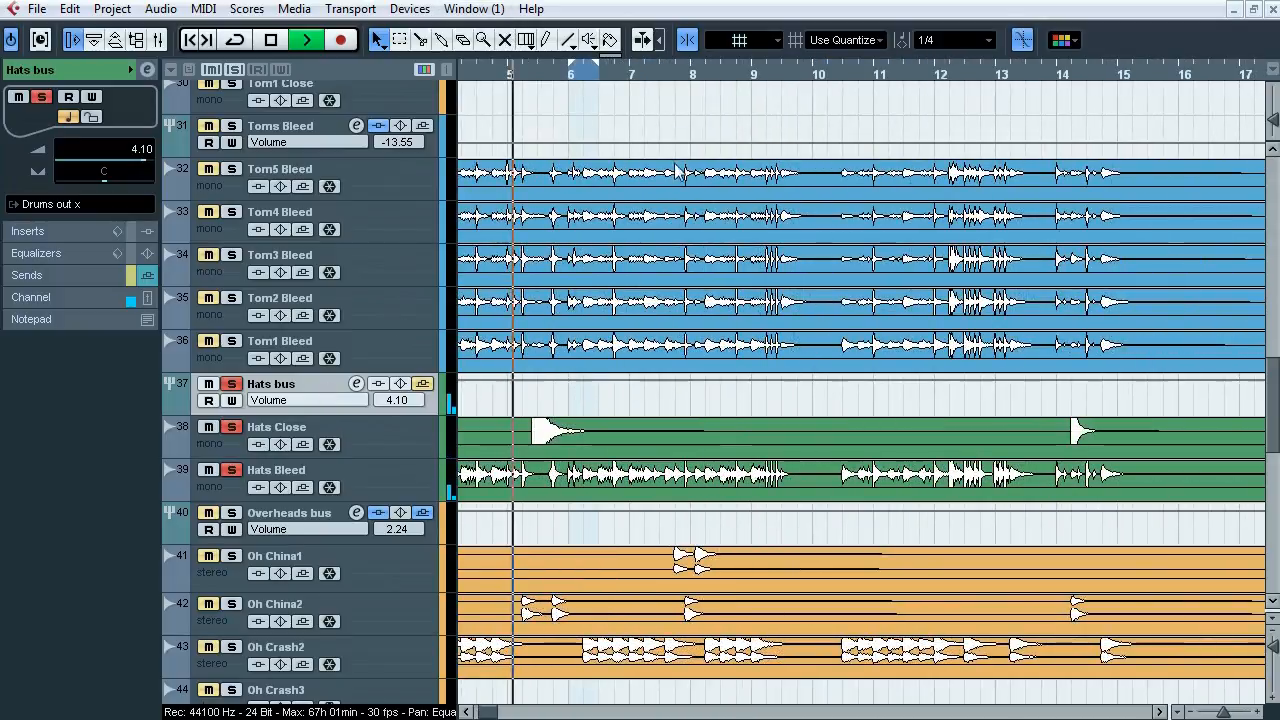
{"action": "left_click", "coordinate": [1054, 80]}
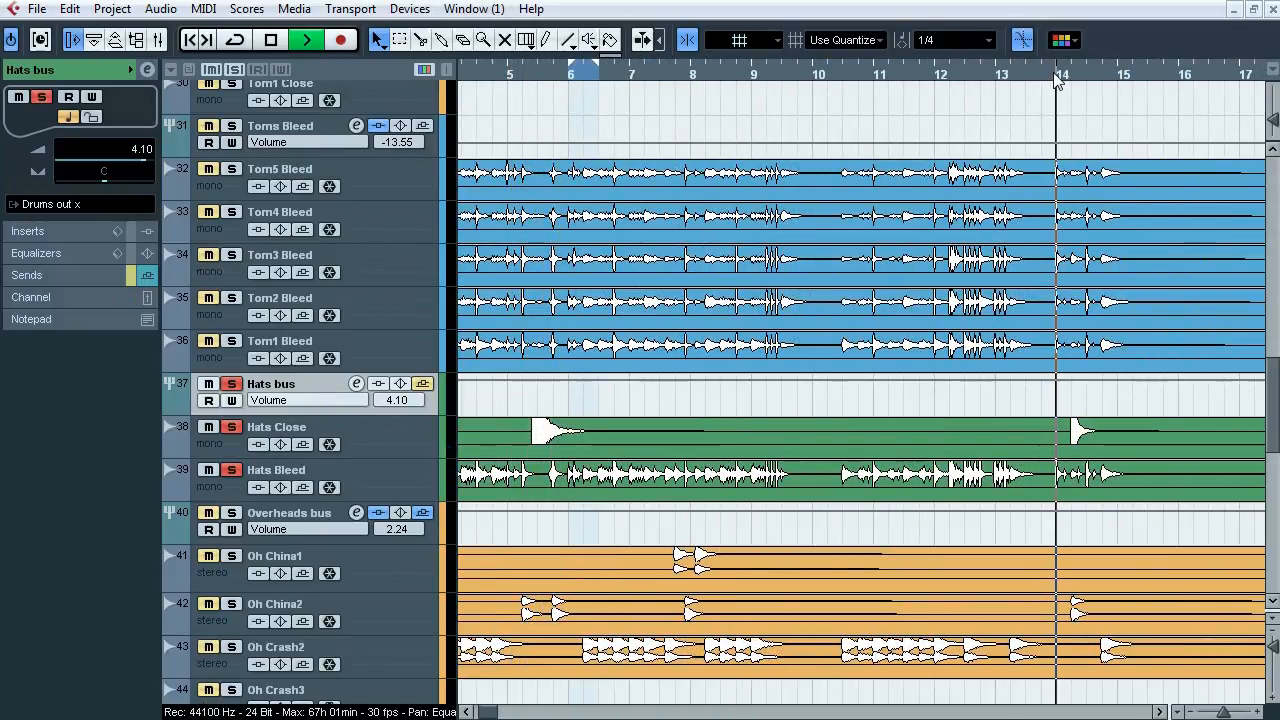
{"action": "left_click", "coordinate": [1013, 80]}
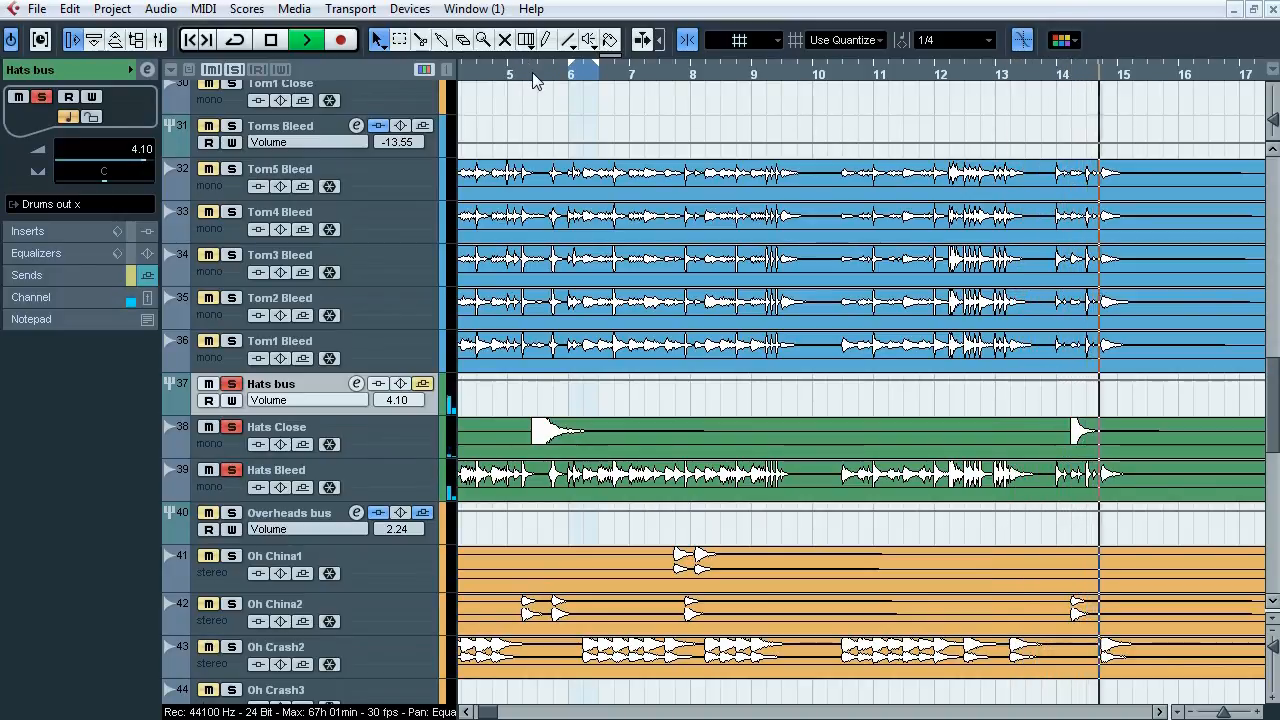
{"action": "key", "text": "space"}
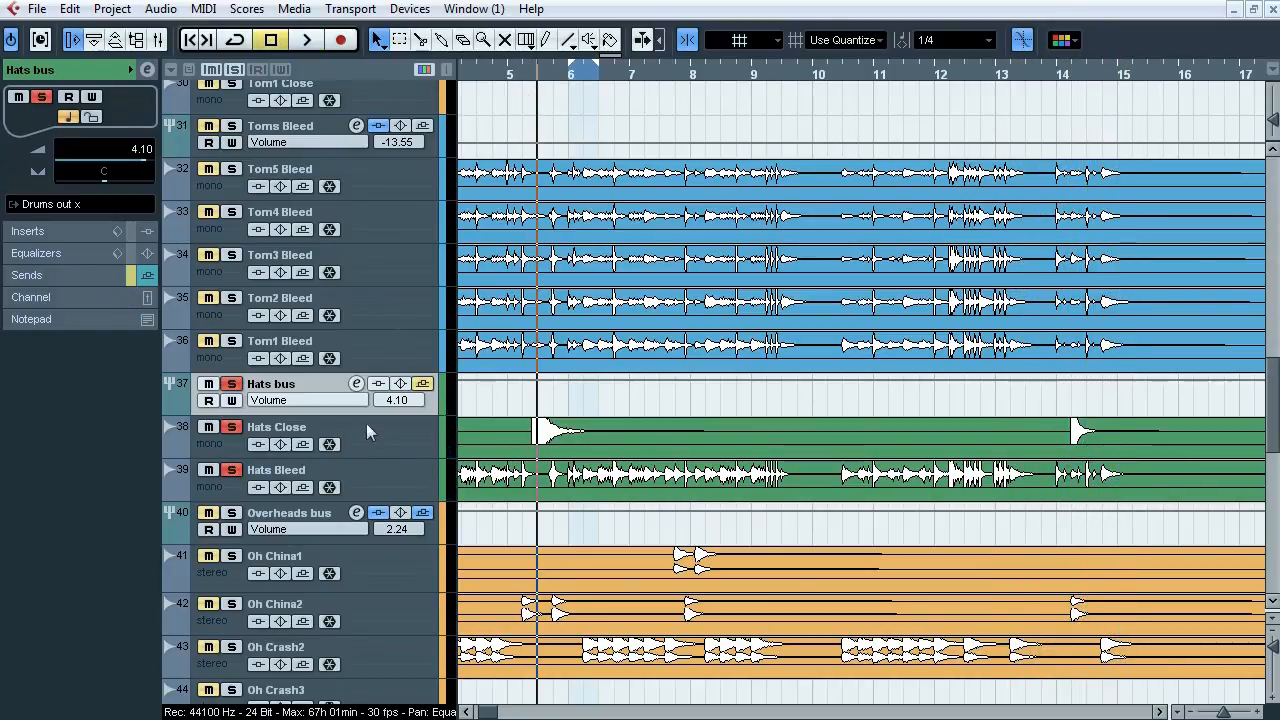
Step: Open the mixer and select the Hats Close and Hats Bleed channels to examine their panning and levels
{"action": "key", "text": "F3"}
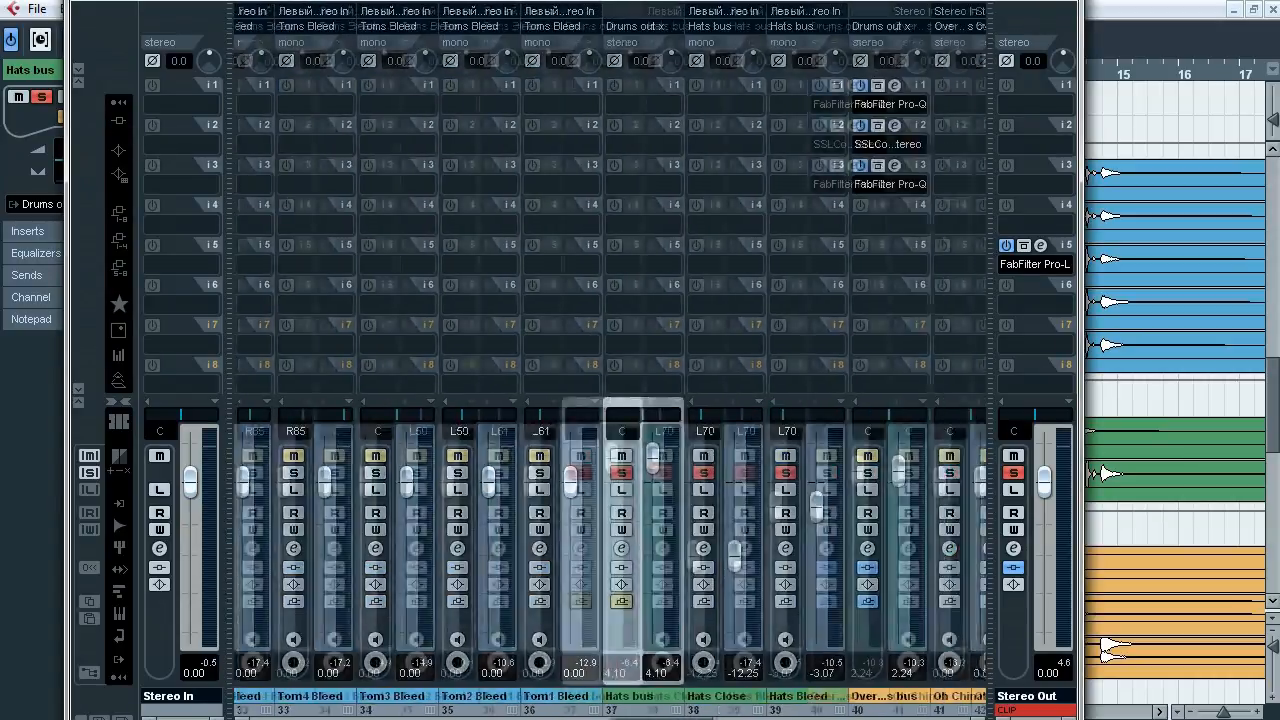
{"action": "left_click", "coordinate": [615, 695]}
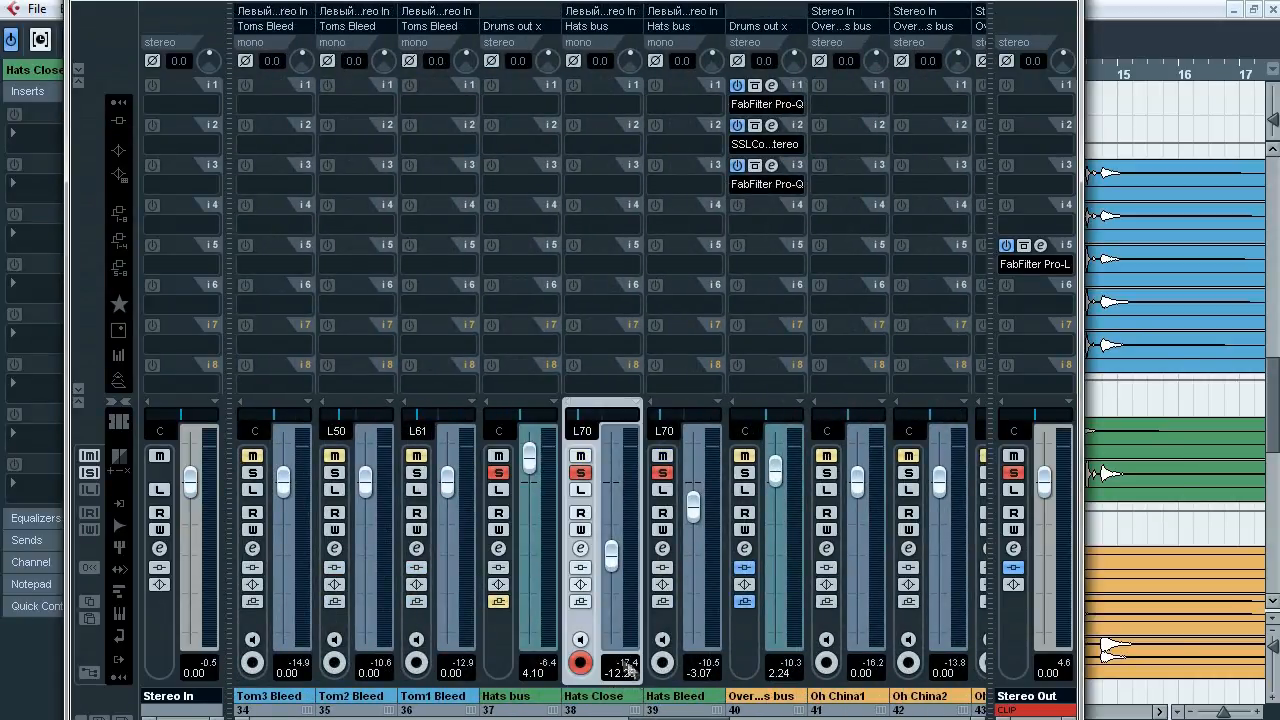
{"action": "left_click", "coordinate": [688, 697]}
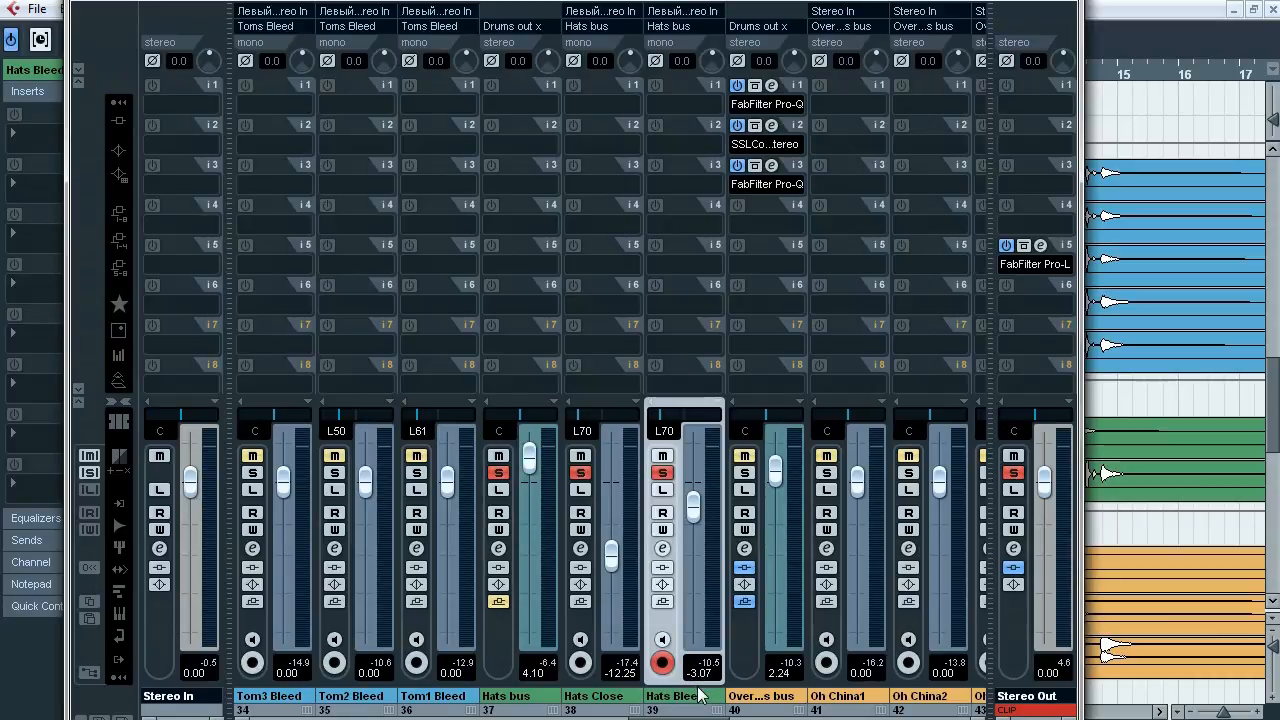
{"action": "left_click", "coordinate": [618, 695], "text": "ctrl"}
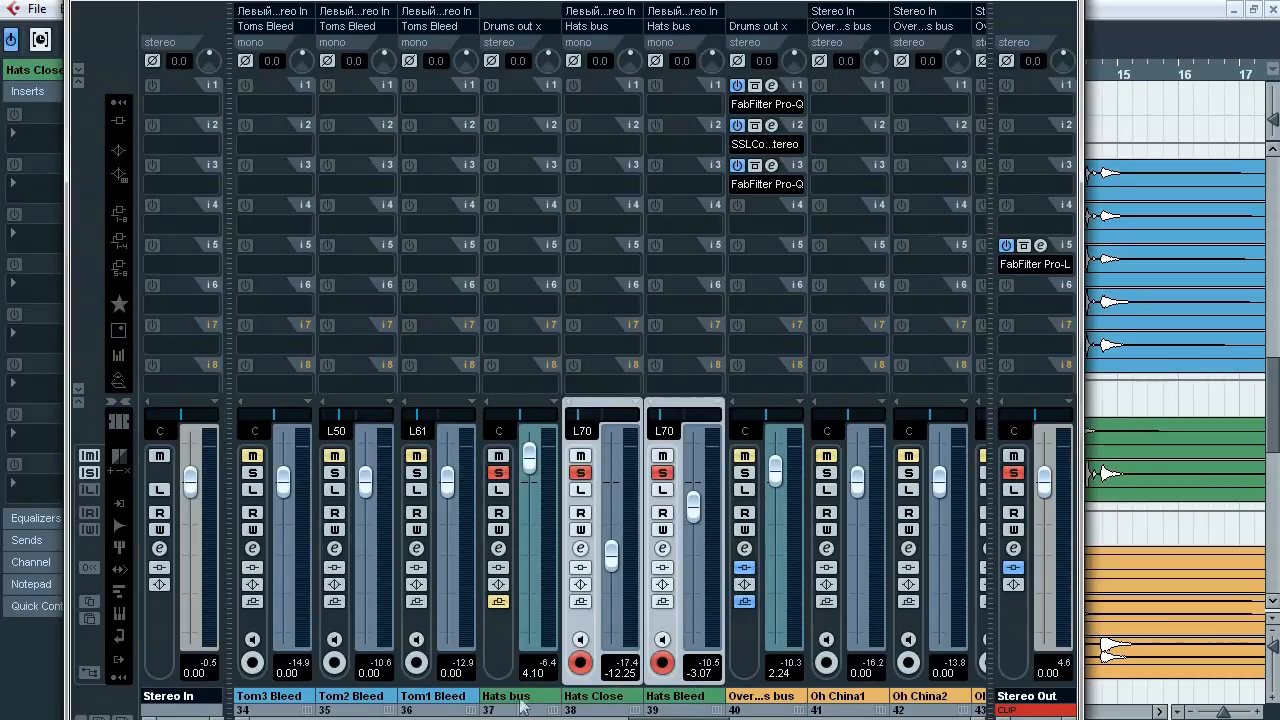
Step: Display the send levels in the mixer, activate the Hats bus reverb send and close the mixer
{"action": "left_click", "coordinate": [126, 220]}
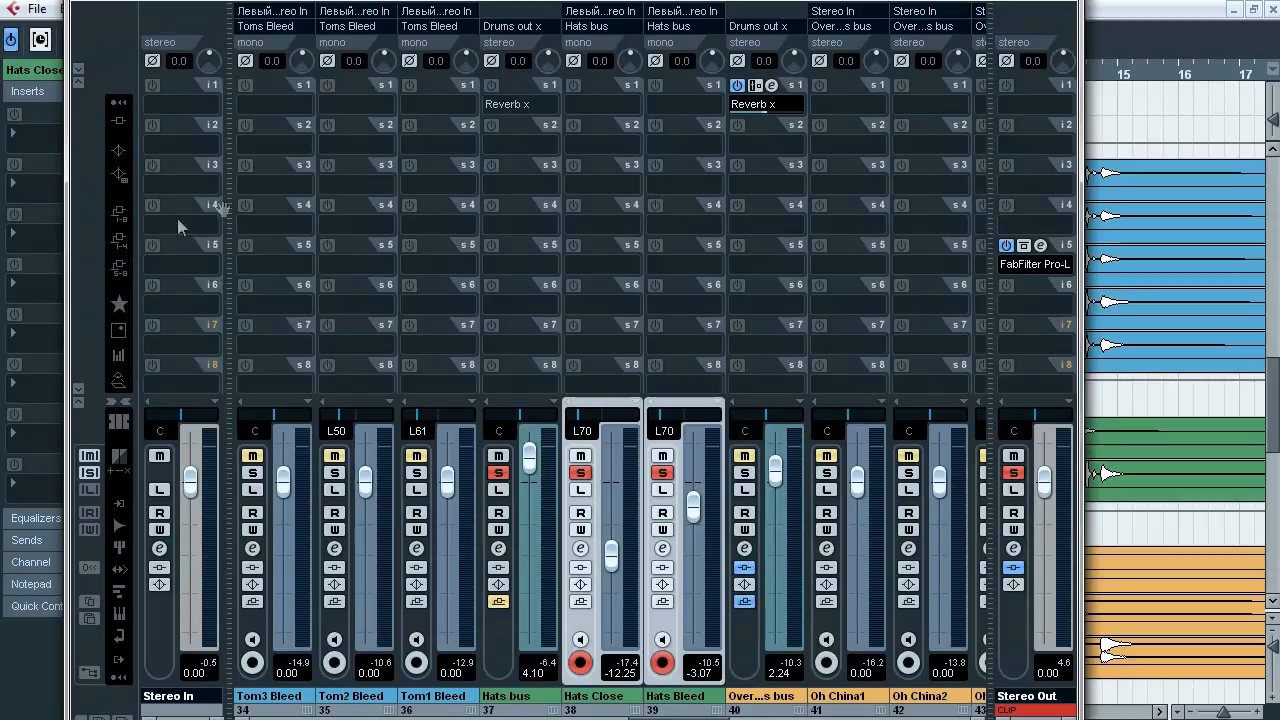
{"action": "left_click", "coordinate": [122, 240]}
{"action": "left_click", "coordinate": [498, 602]}
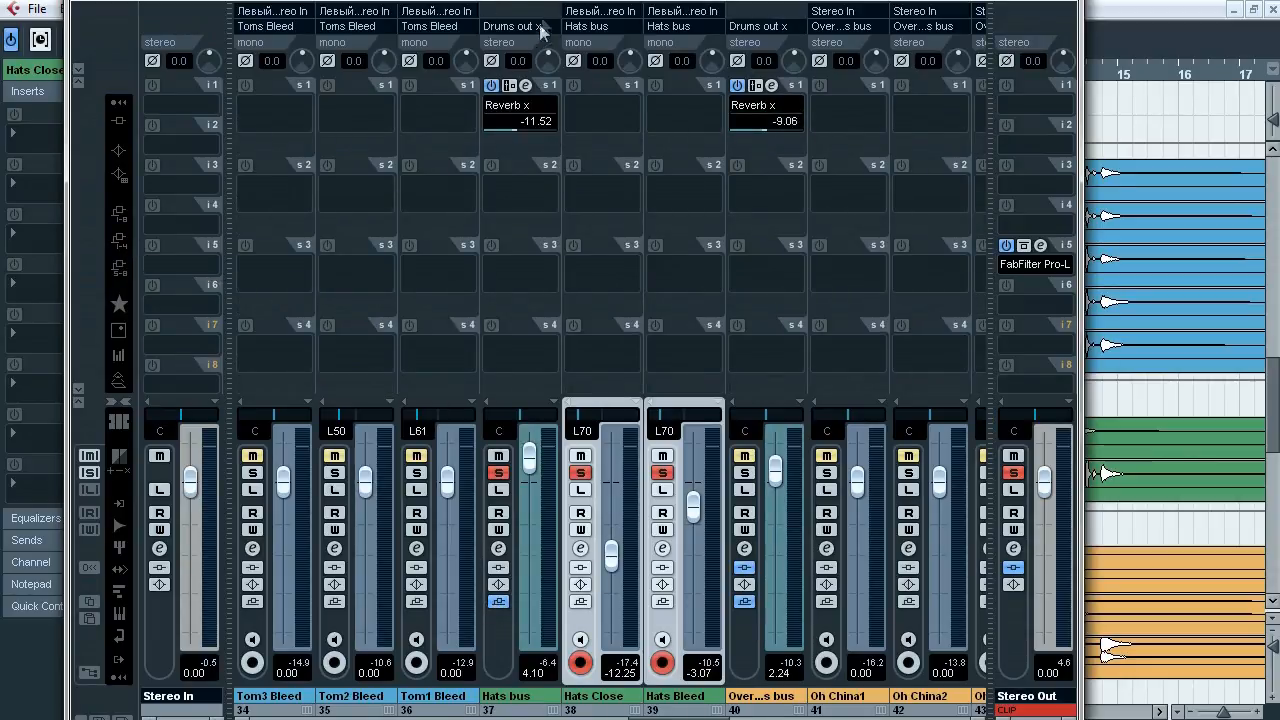
{"action": "left_click", "coordinate": [1069, 7]}
Step: Clear all solos, set the loop range from beat 2 of bar 6 to beat 2 of bar 8 and place the cursor at its start
{"action": "left_click", "coordinate": [234, 69]}
{"action": "key", "text": "h"}
{"action": "key", "text": "h"}
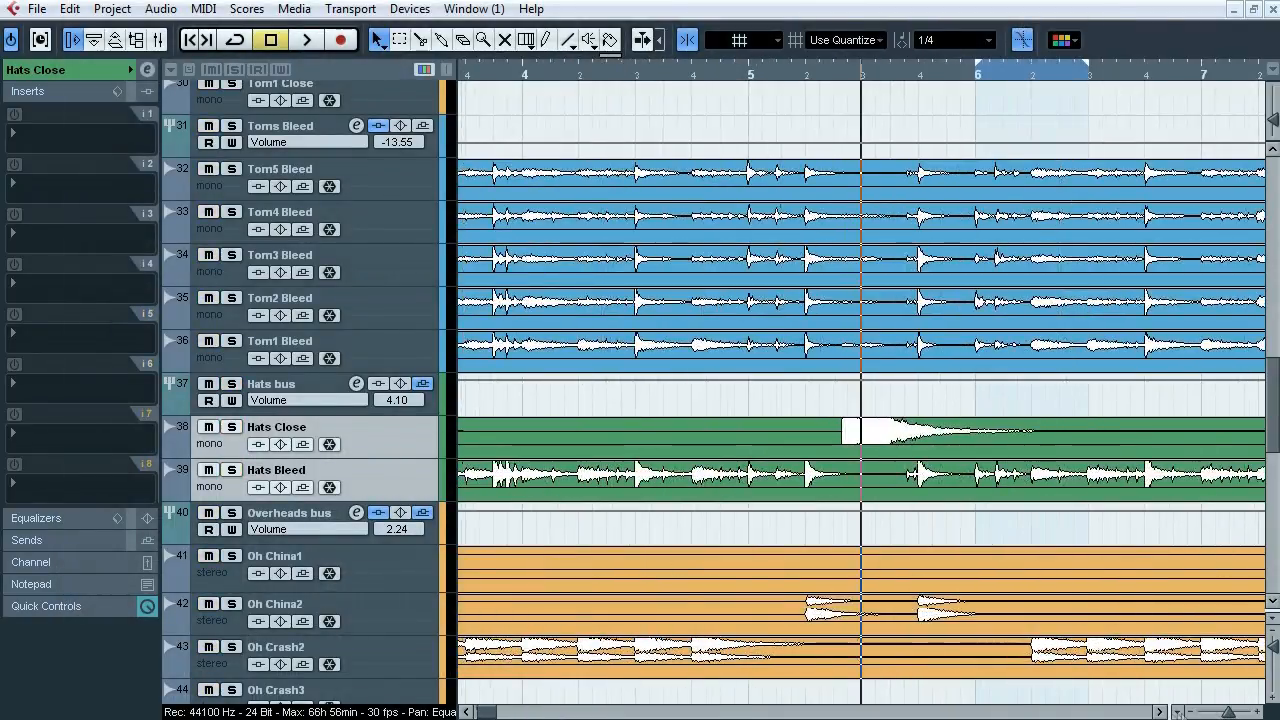
{"action": "scroll", "coordinate": [527, 74], "scroll_direction": "right", "scroll_amount": 4}
{"action": "left_click", "coordinate": [549, 74], "text": "ctrl"}
{"action": "left_click_drag", "start_coordinate": [583, 77], "coordinate": [988, 75]}
{"action": "left_click", "coordinate": [551, 76]}
Step: Solo the Overheads bus, turn on looping, play the range with the bus effects bypassed and stop playback
{"action": "left_click_drag", "start_coordinate": [1272, 394], "coordinate": [1272, 426]}
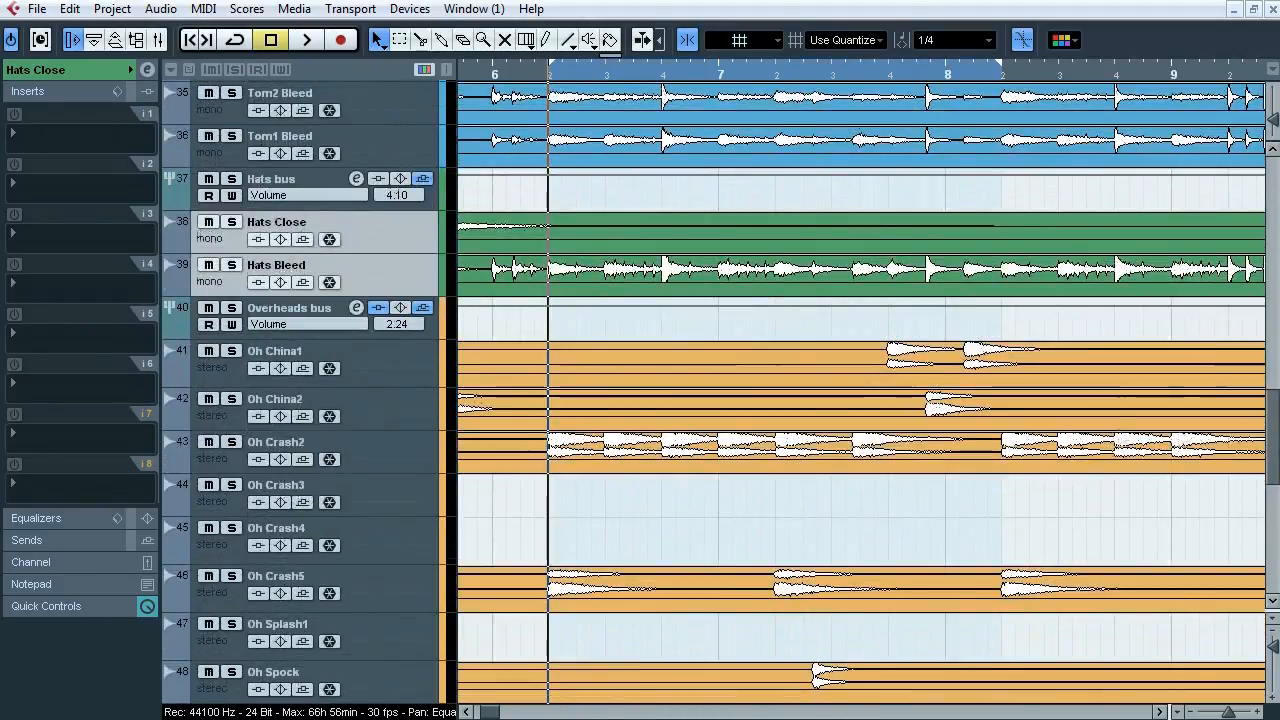
{"action": "left_click", "coordinate": [308, 315]}
{"action": "left_click", "coordinate": [231, 307]}
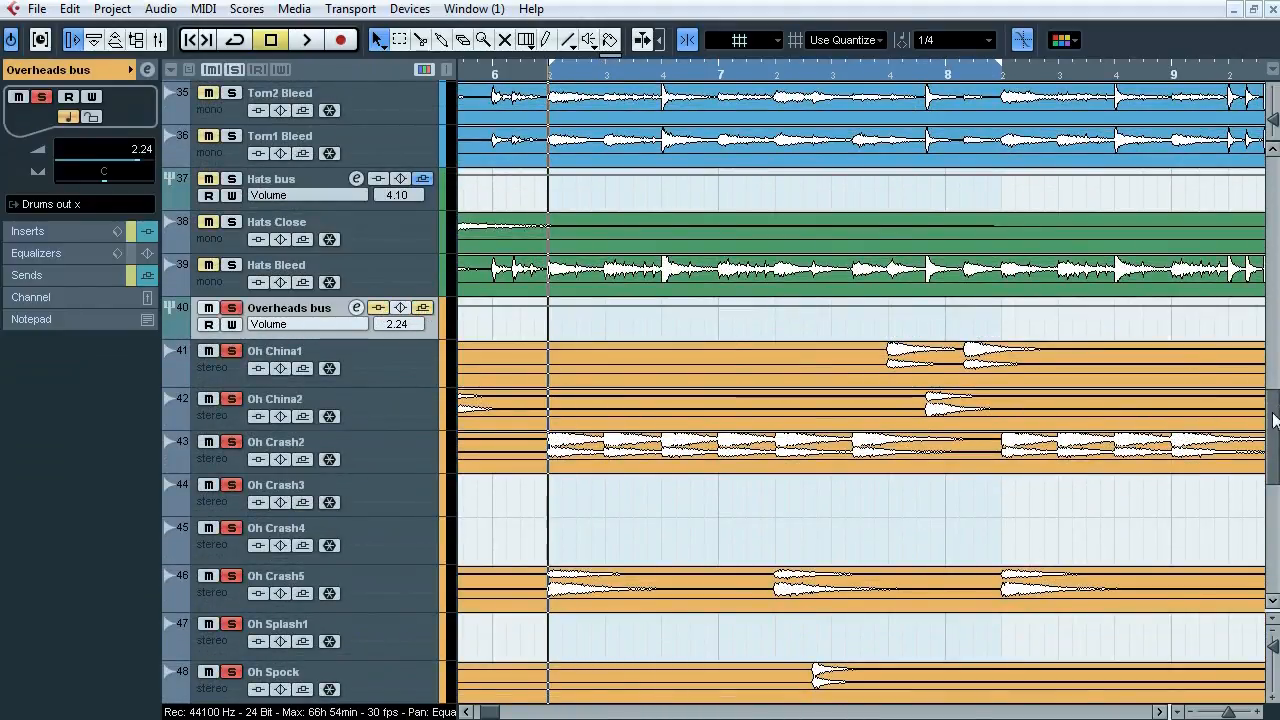
{"action": "scroll", "coordinate": [231, 307], "scroll_direction": "down", "scroll_amount": 1}
{"action": "key", "text": "KP_Divide"}
{"action": "key", "text": "space"}
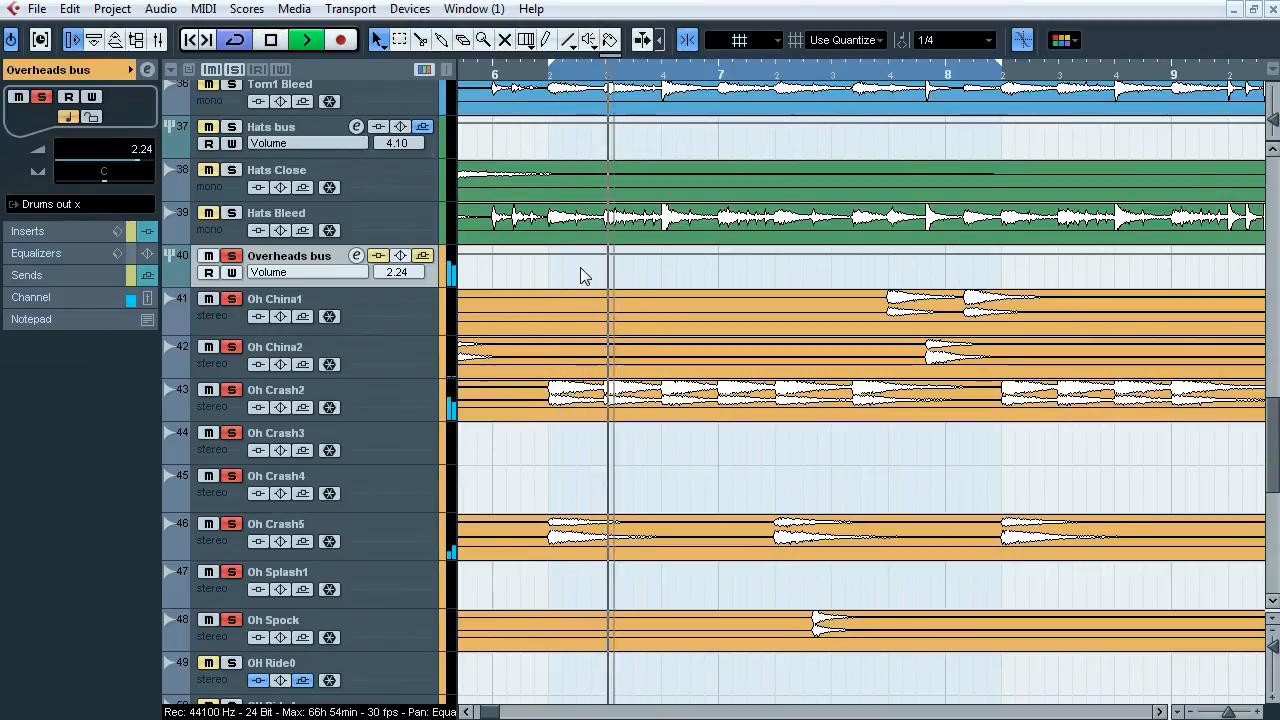
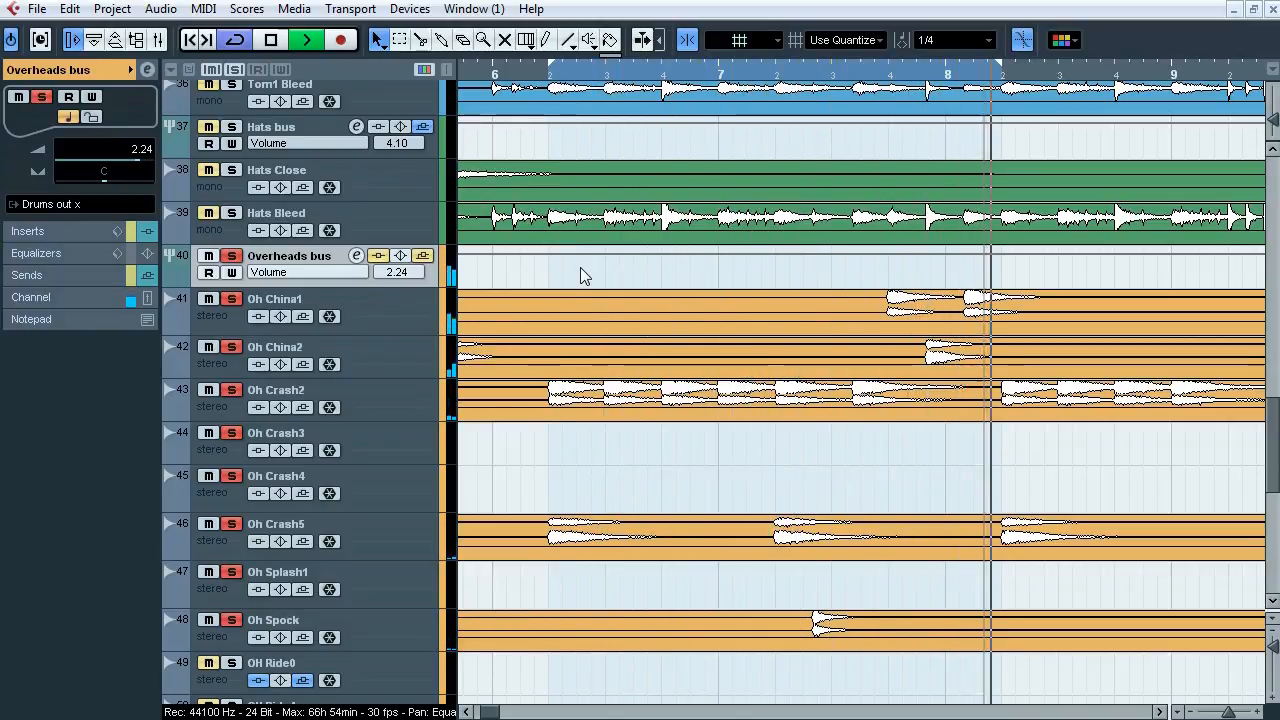
{"action": "key", "text": "space"}
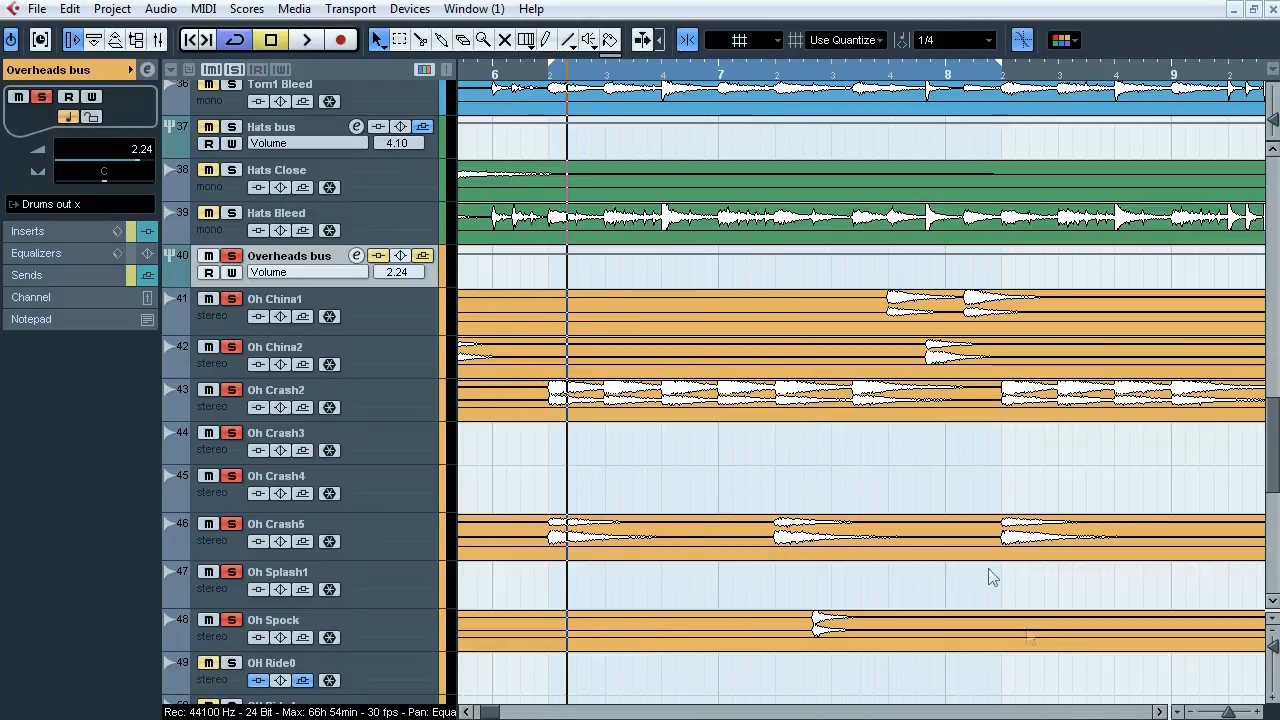
Step: Highlight the empty overhead tracks Oh Crash3, Oh Crash4 and Oh Splash1 with the whole arrangement in view
{"action": "left_click_drag", "start_coordinate": [1230, 712], "coordinate": [1221, 712]}
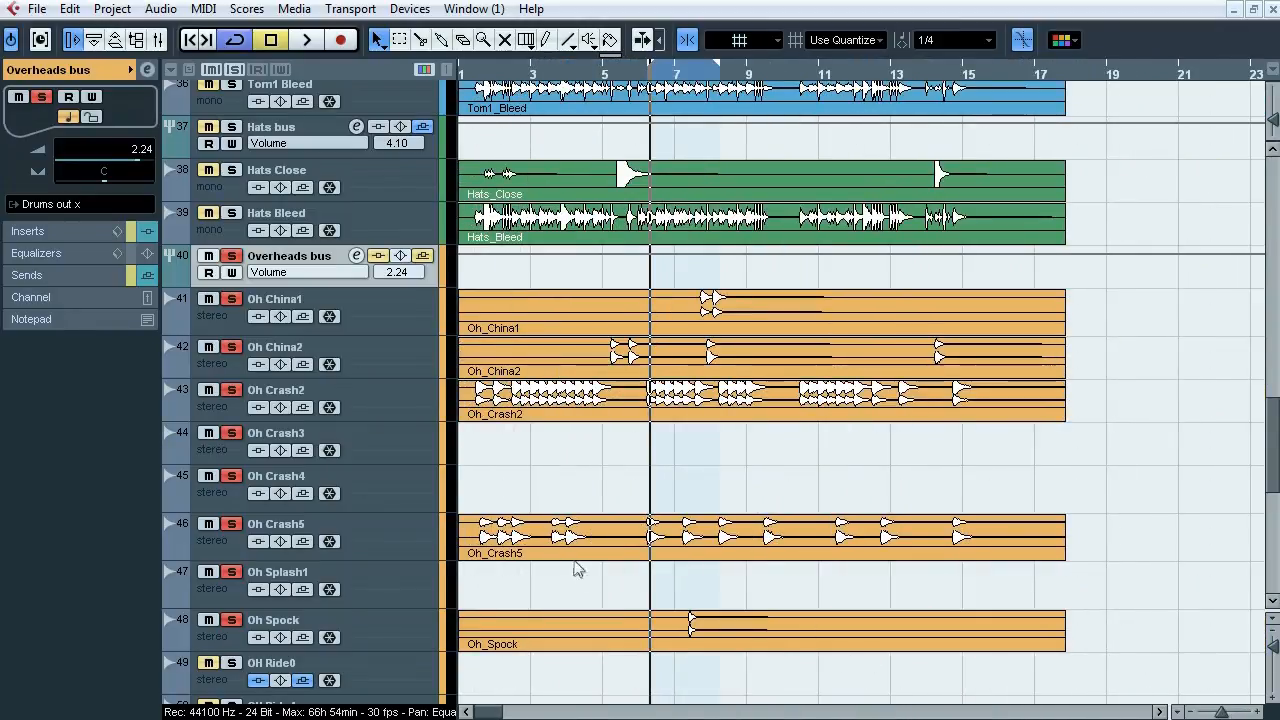
{"action": "left_click", "coordinate": [396, 444]}
{"action": "left_click", "coordinate": [407, 487], "text": "ctrl"}
{"action": "left_click", "coordinate": [410, 584], "text": "ctrl"}
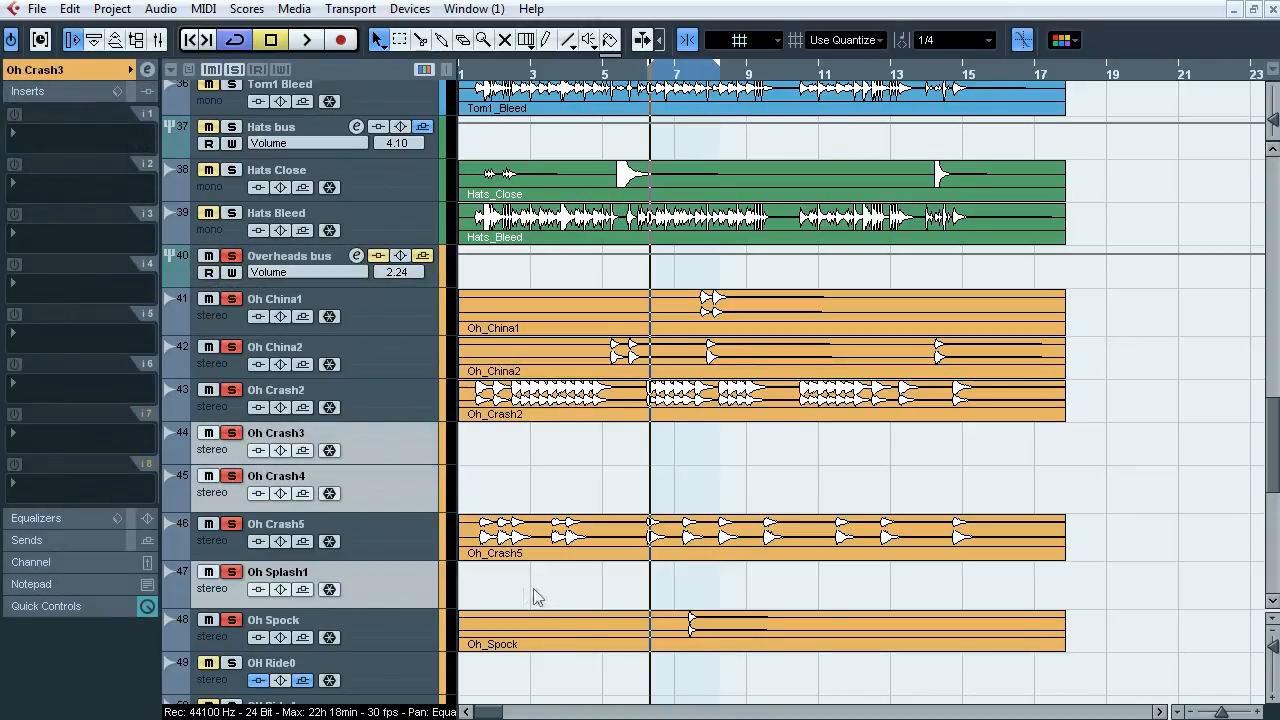
Step: Select the Overheads bus and open the mixer to examine the inserts on it and its cymbal channels
{"action": "left_click", "coordinate": [245, 259]}
{"action": "key", "text": "F3"}
{"action": "scroll", "coordinate": [672, 700], "scroll_direction": "right", "scroll_amount": 5}
{"action": "left_click", "coordinate": [121, 125]}
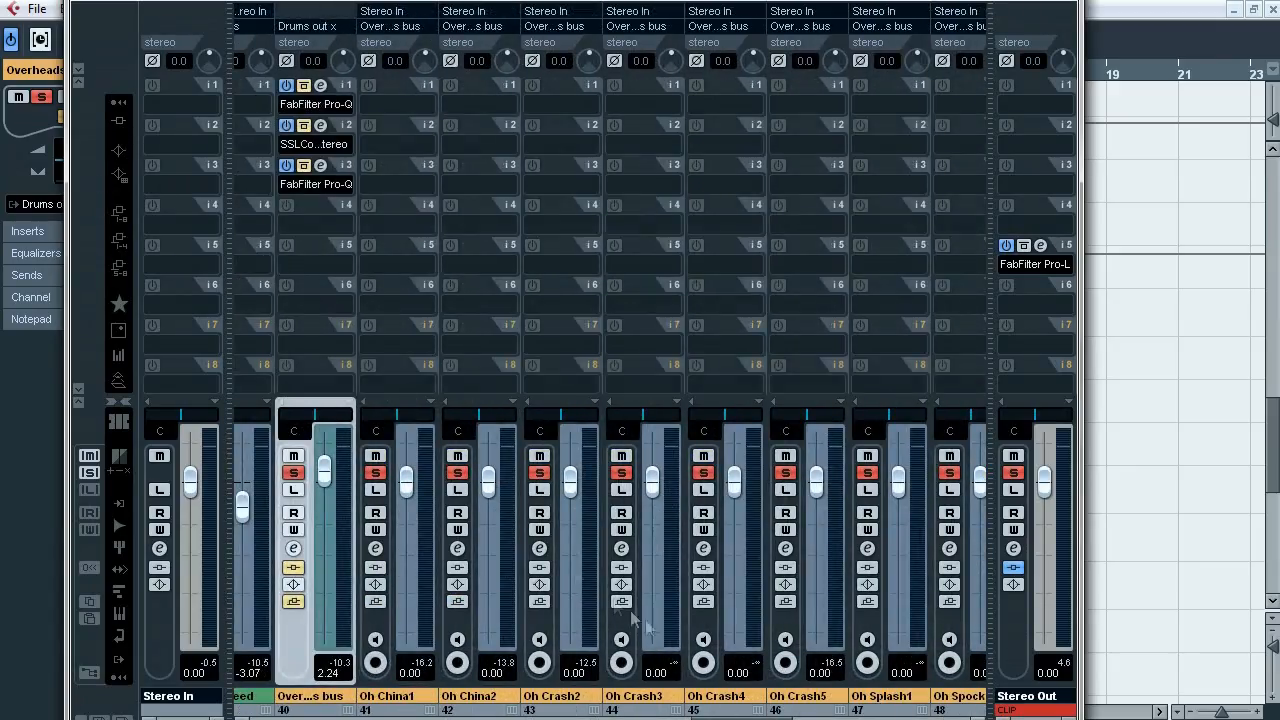
Step: Highlight the mixer channels from Oh China1 to Oh Spock, reselect the Overheads bus and close the mixer
{"action": "left_click", "coordinate": [940, 695]}
{"action": "left_click", "coordinate": [348, 694], "text": "shift"}
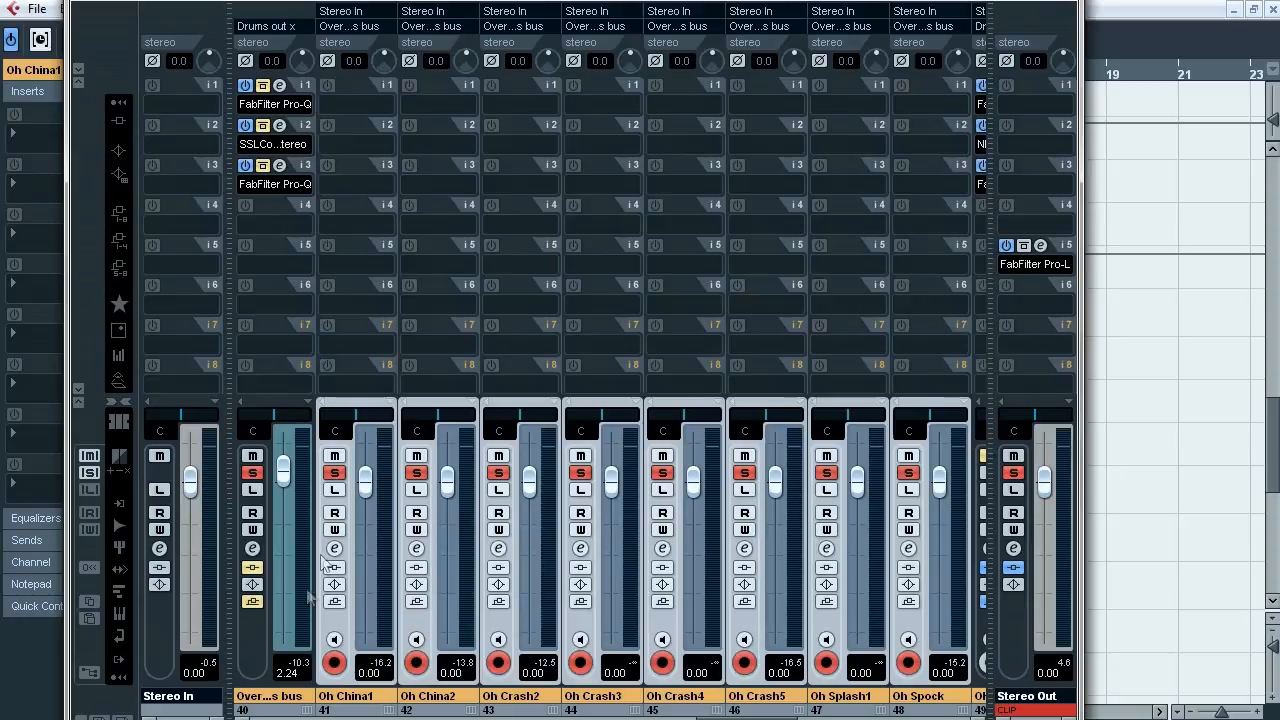
{"action": "left_click", "coordinate": [279, 697]}
{"action": "key", "text": "F3"}
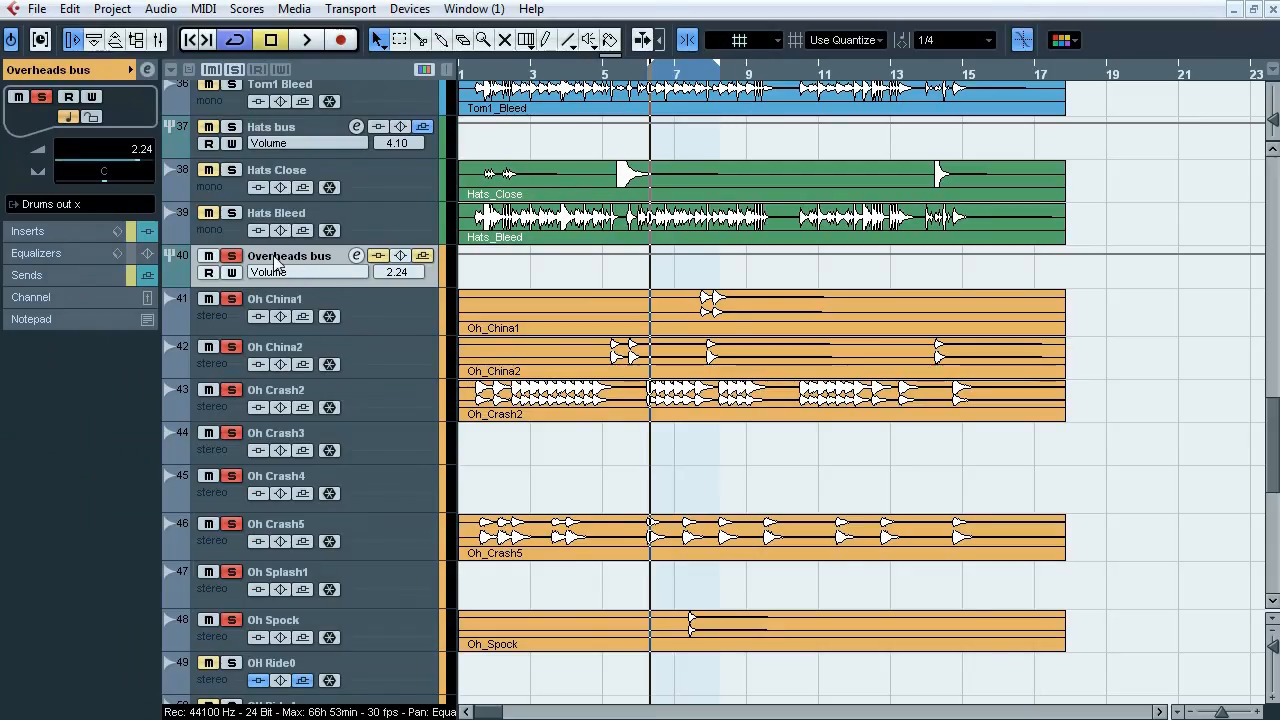
Step: Activate the first Pro-Q insert on the Overheads bus, audition its low-cut band during looped playback, stop and close the plug-in
{"action": "left_click", "coordinate": [86, 231]}
{"action": "left_click", "coordinate": [52, 116]}
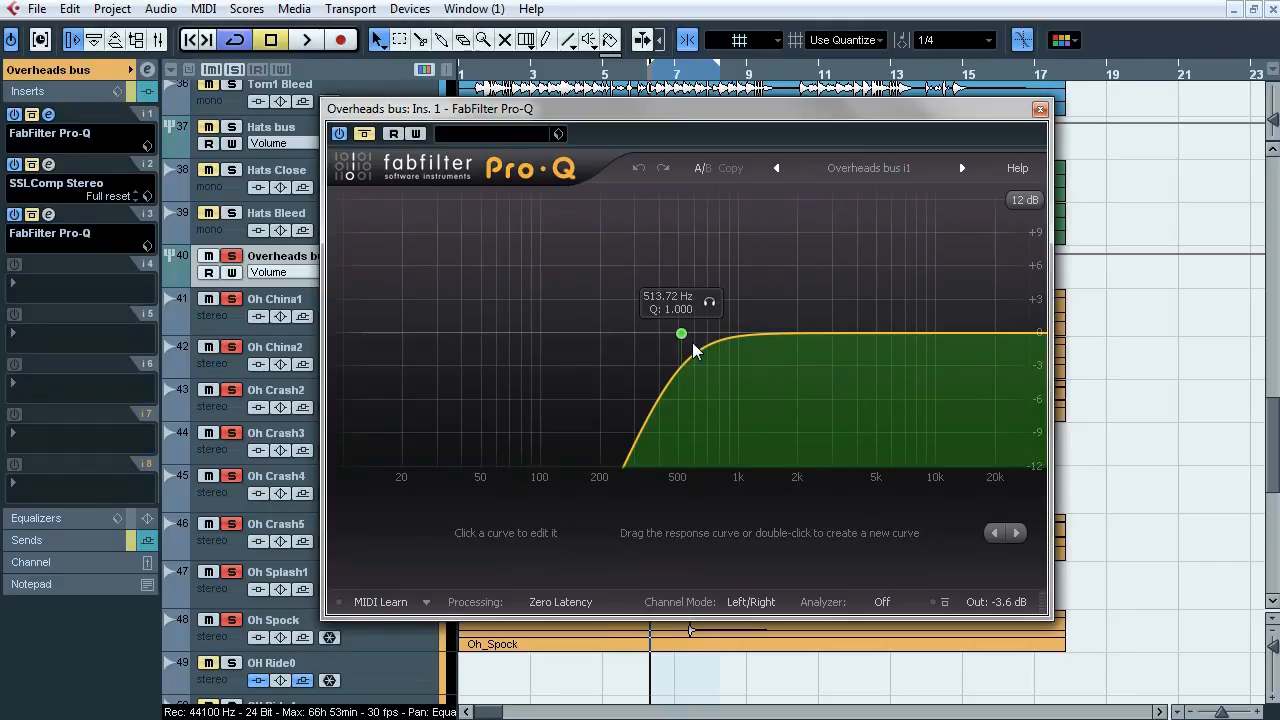
{"action": "key", "text": "space"}
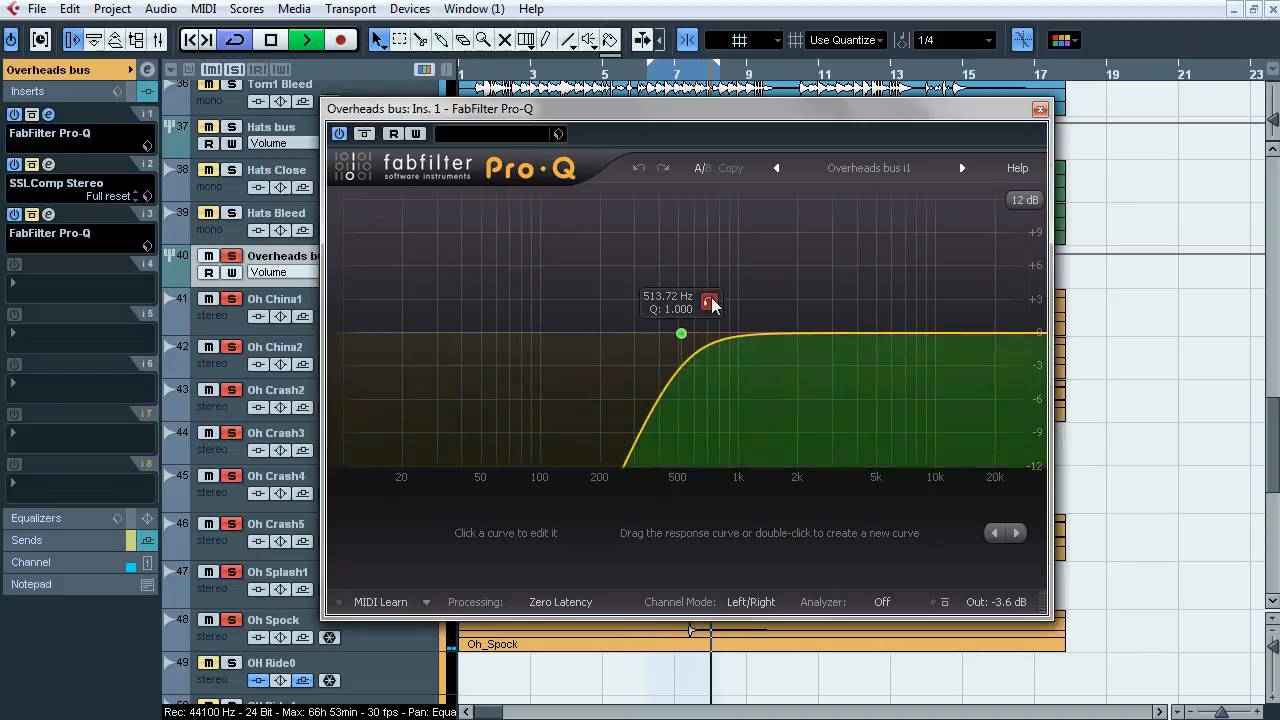
{"action": "left_click", "coordinate": [710, 302]}
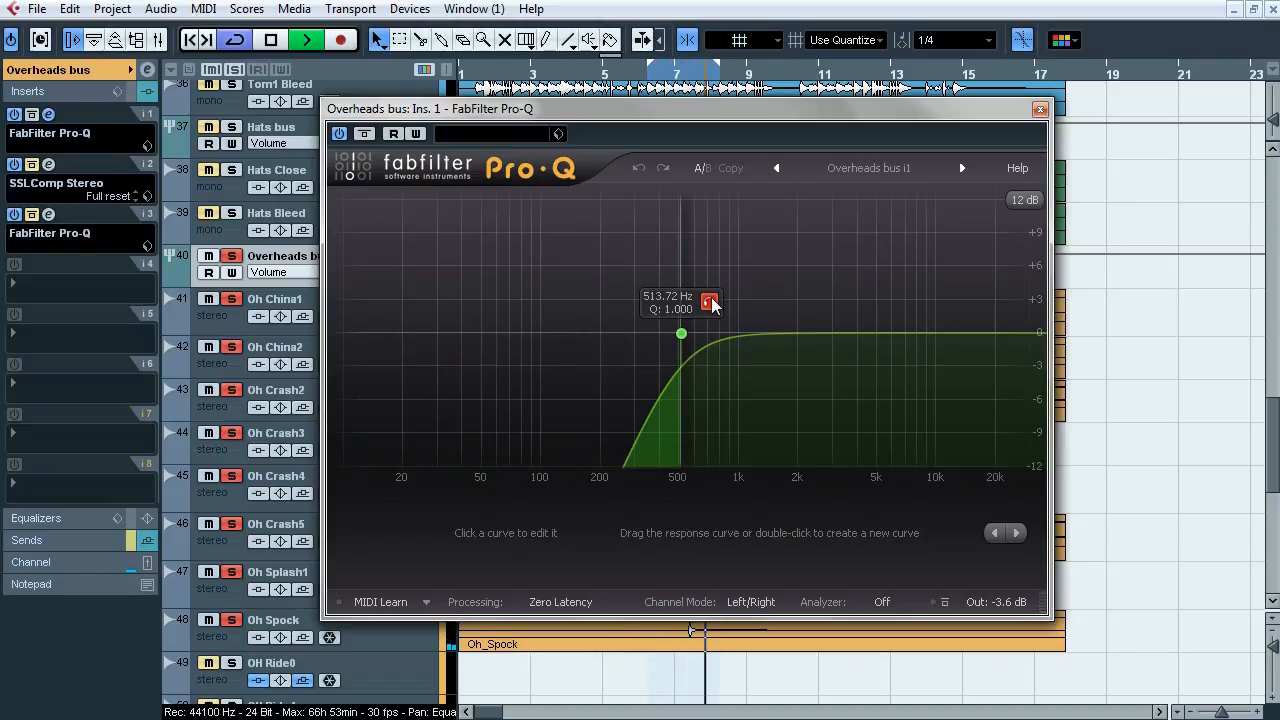
{"action": "key", "text": "space"}
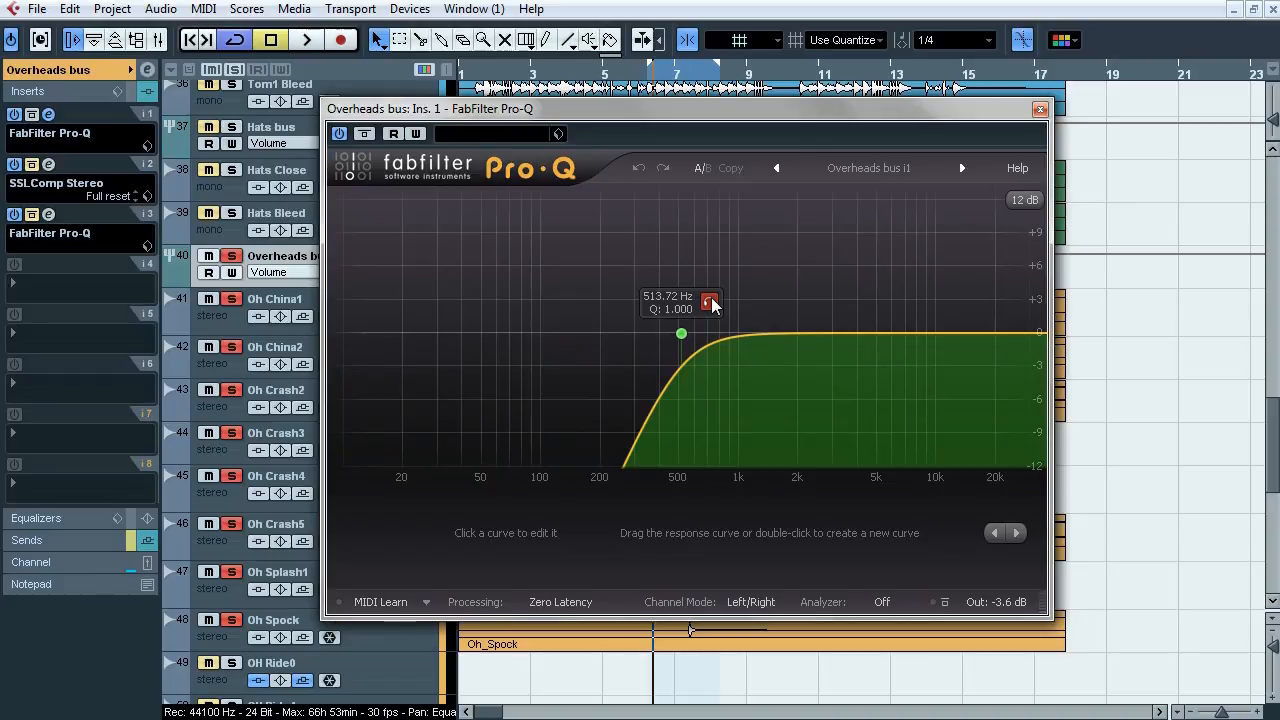
{"action": "mouse_move", "coordinate": [996, 603]}
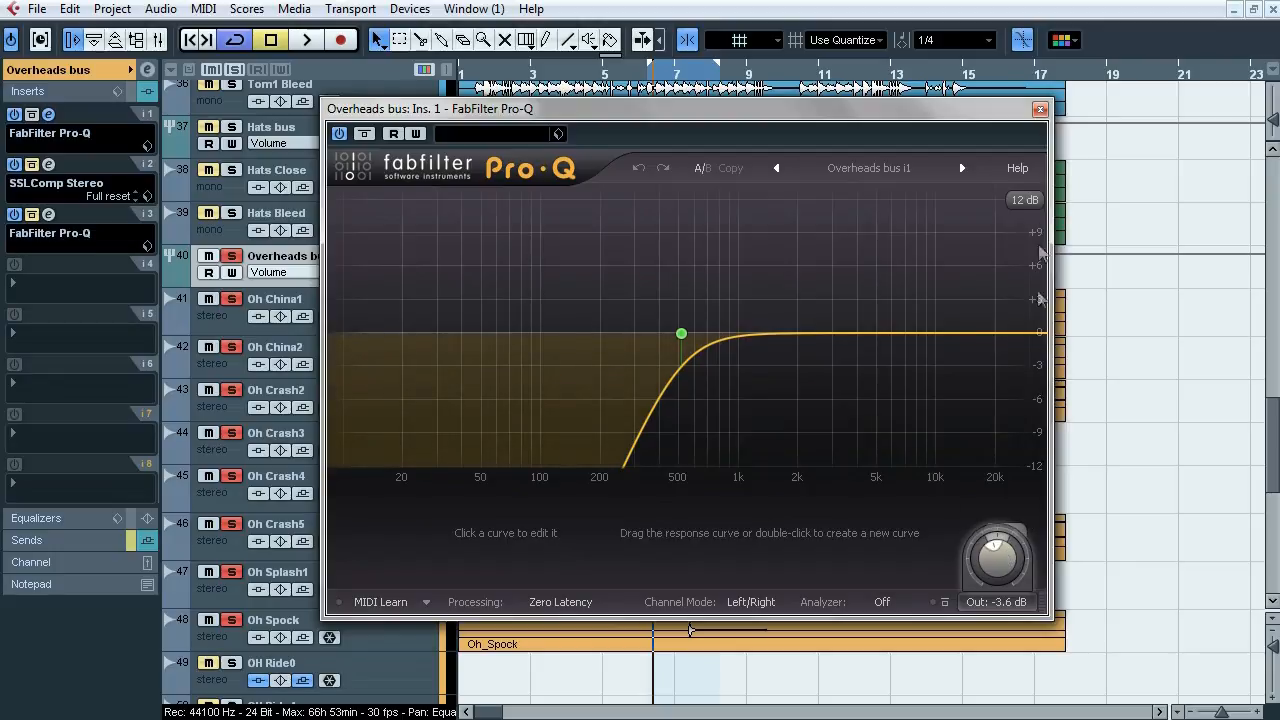
{"action": "left_click", "coordinate": [1040, 110]}
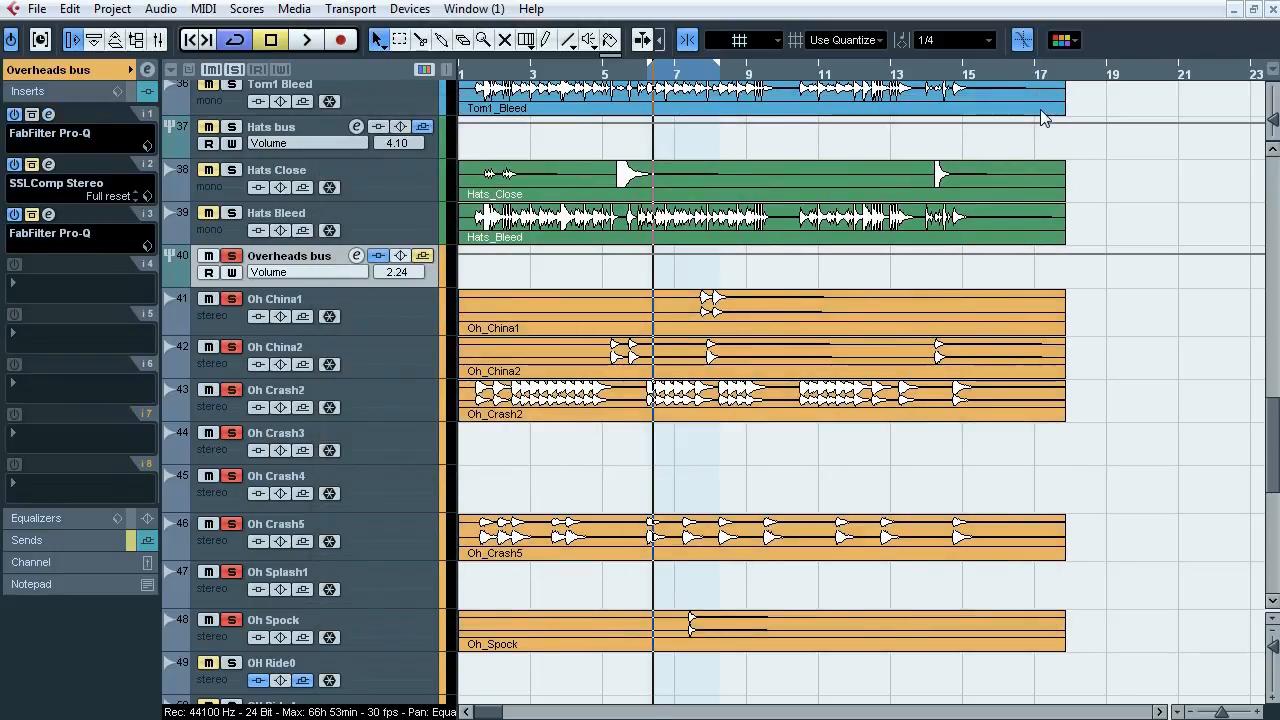
Step: Open the Overheads bus SSLComp Stereo insert, compare it bypassed and active during looped playback, leaving it active, and close it
{"action": "left_click", "coordinate": [48, 165]}
{"action": "left_click_drag", "start_coordinate": [832, 44], "coordinate": [778, 59]}
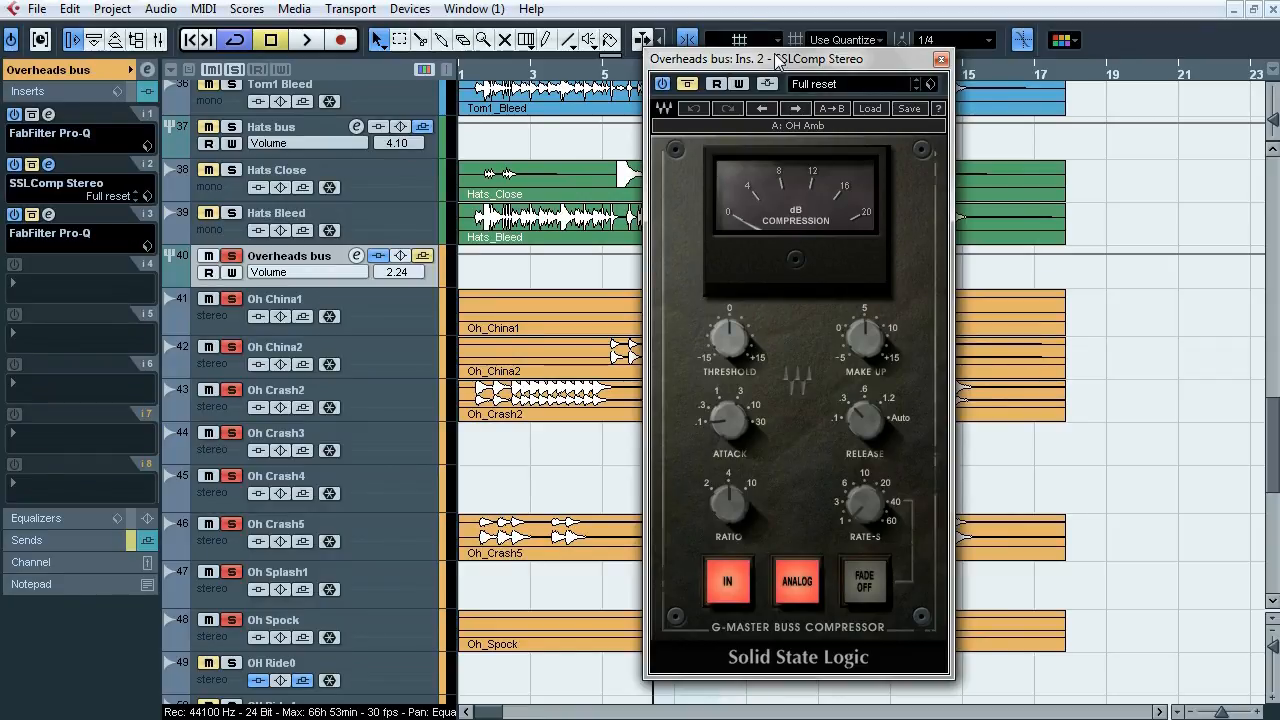
{"action": "key", "text": "space"}
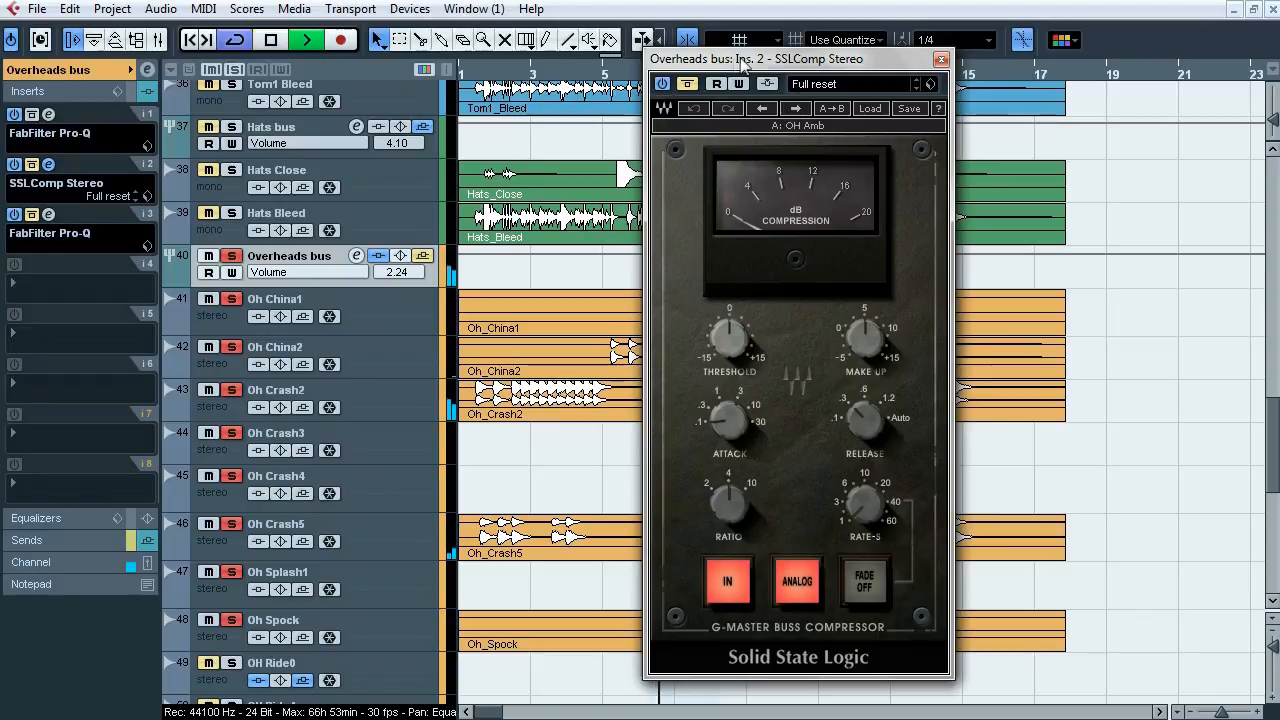
{"action": "left_click", "coordinate": [689, 86]}
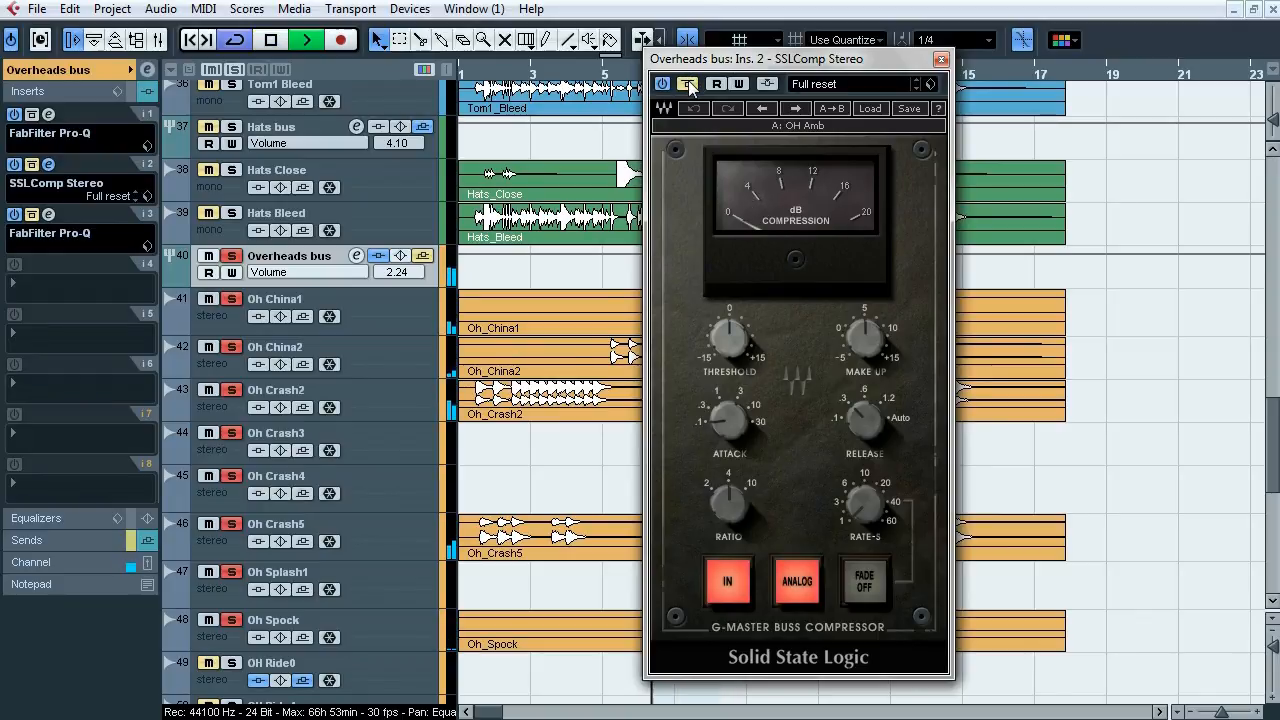
{"action": "left_click", "coordinate": [689, 86]}
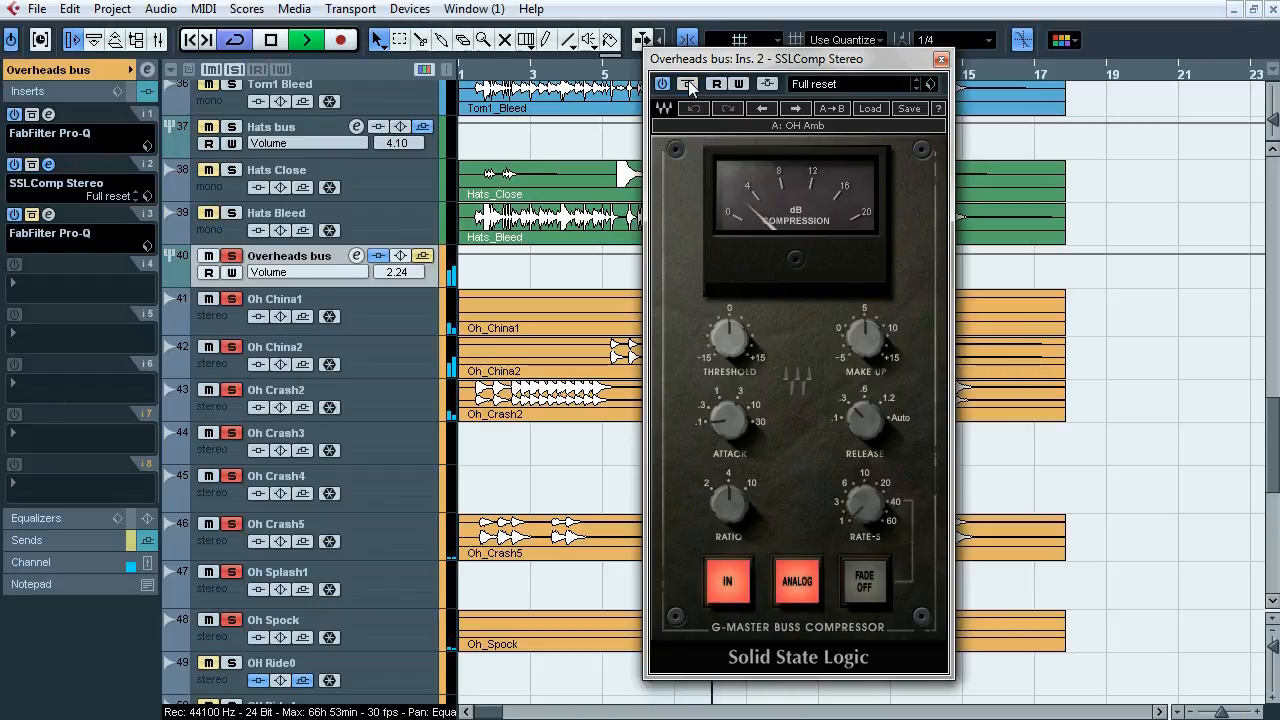
{"action": "key", "text": "space"}
{"action": "left_click", "coordinate": [940, 59]}
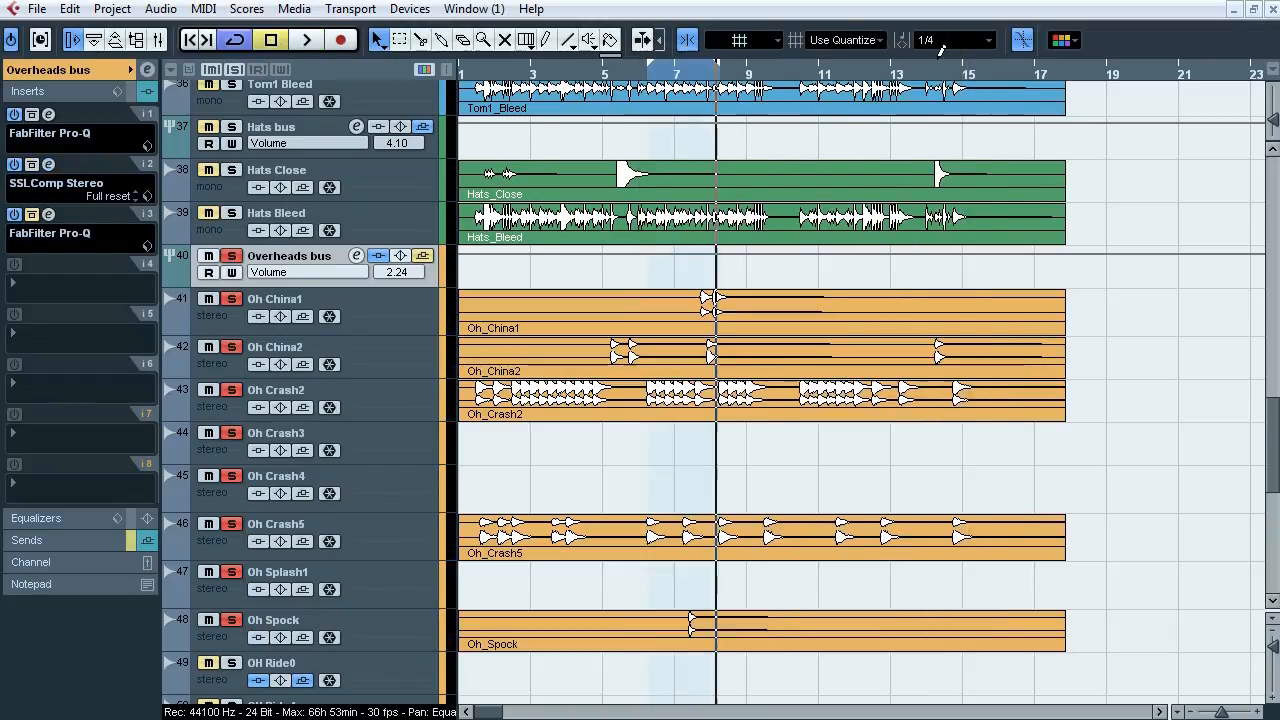
Step: Open the third insert, FabFilter Pro-Q, on the Overheads bus and activate it during looped playback
{"action": "left_click", "coordinate": [48, 214]}
{"action": "left_click_drag", "start_coordinate": [631, 37], "coordinate": [462, 160]}
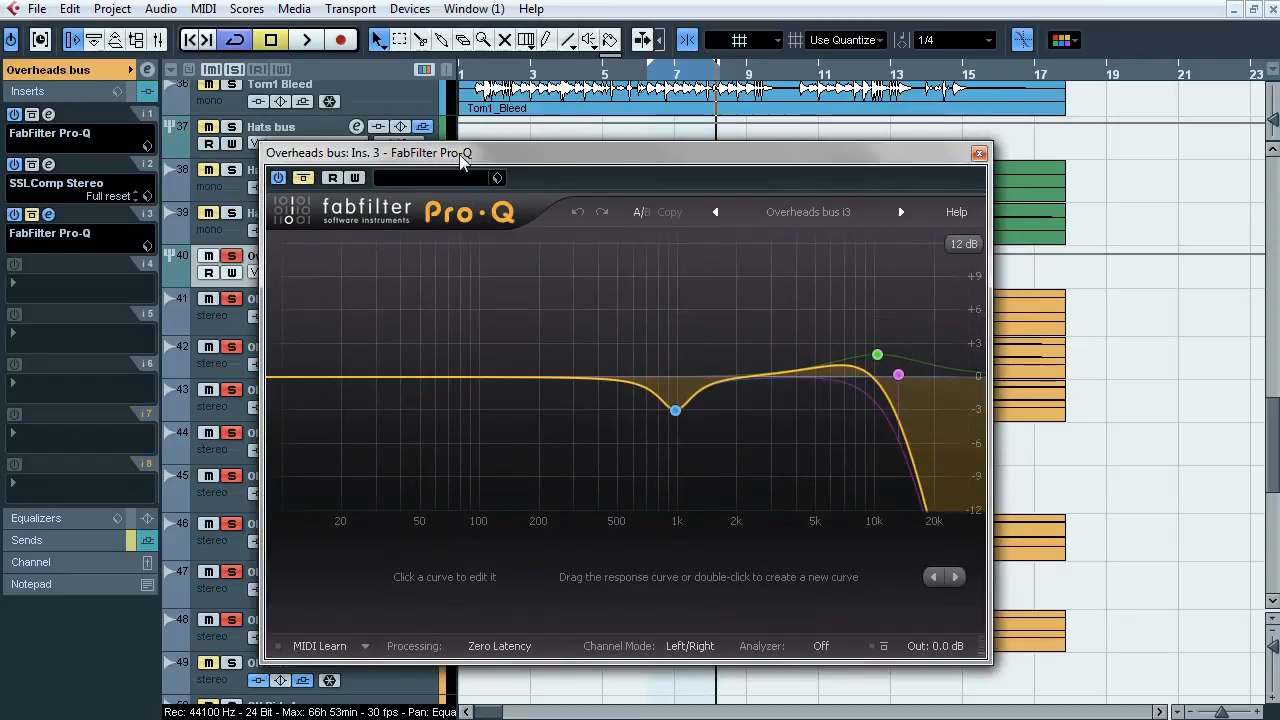
{"action": "key", "text": "space"}
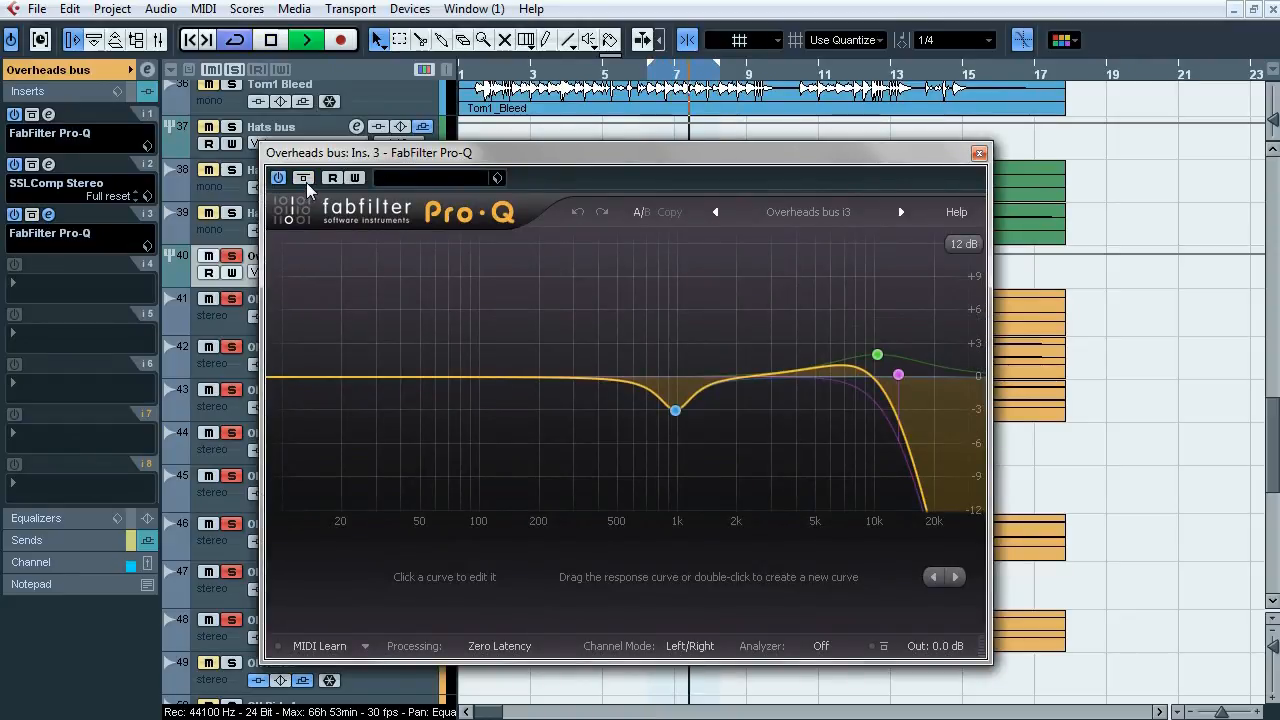
{"action": "left_click", "coordinate": [305, 179]}
Step: Audition the Pro-Q's 975 Hz dip, 10268 Hz boost and 13115 Hz high-cut bands individually, stop playback and close the plug-in
{"action": "mouse_move", "coordinate": [715, 412]}
{"action": "left_click", "coordinate": [704, 441]}
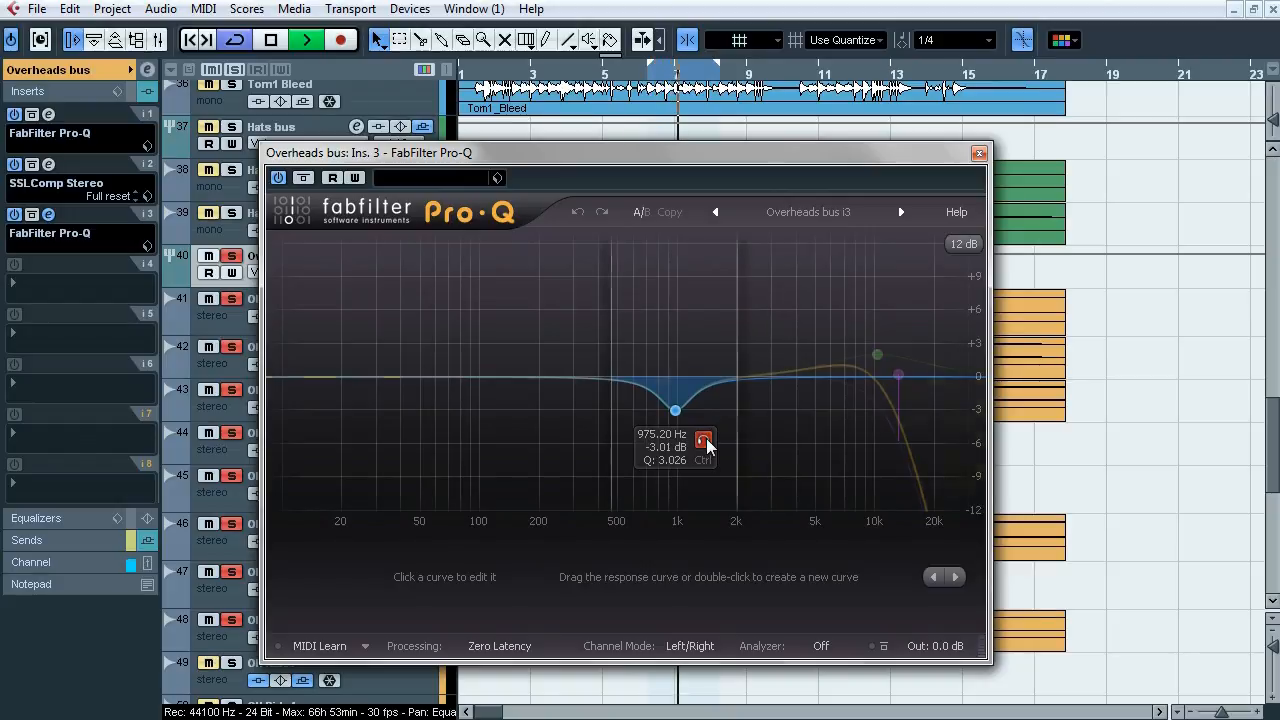
{"action": "left_click", "coordinate": [903, 311]}
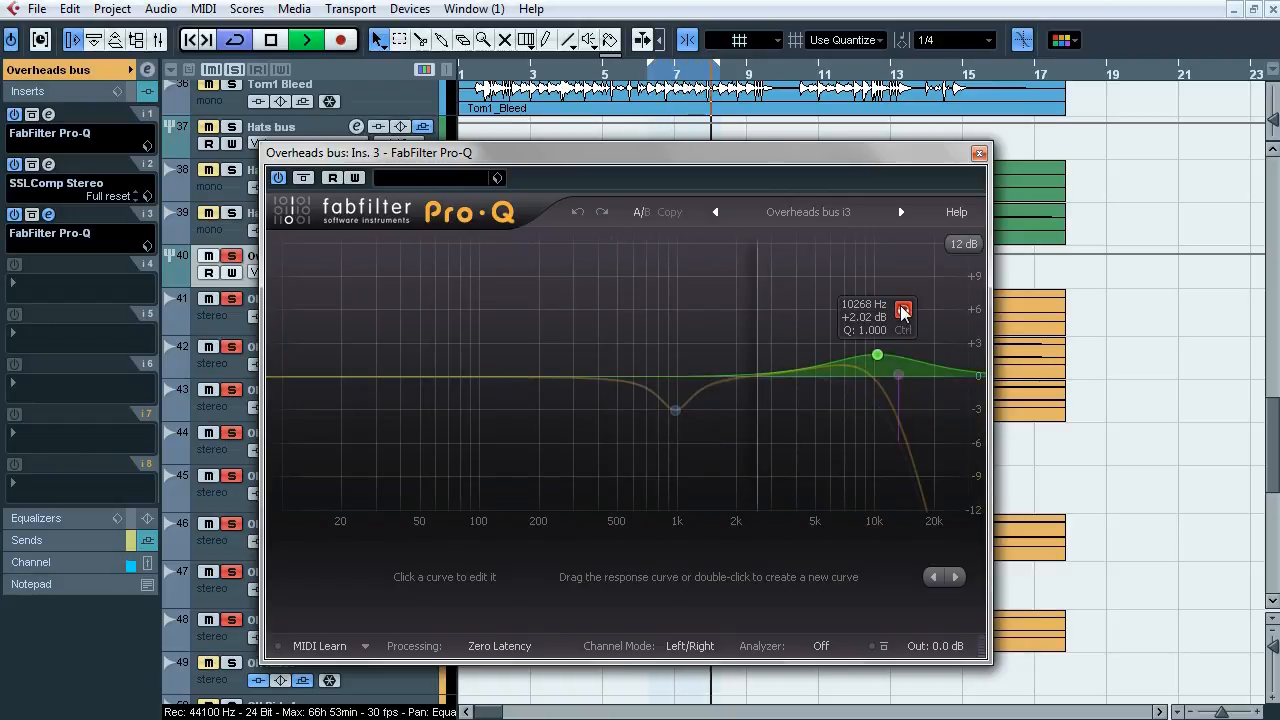
{"action": "left_click", "coordinate": [925, 344]}
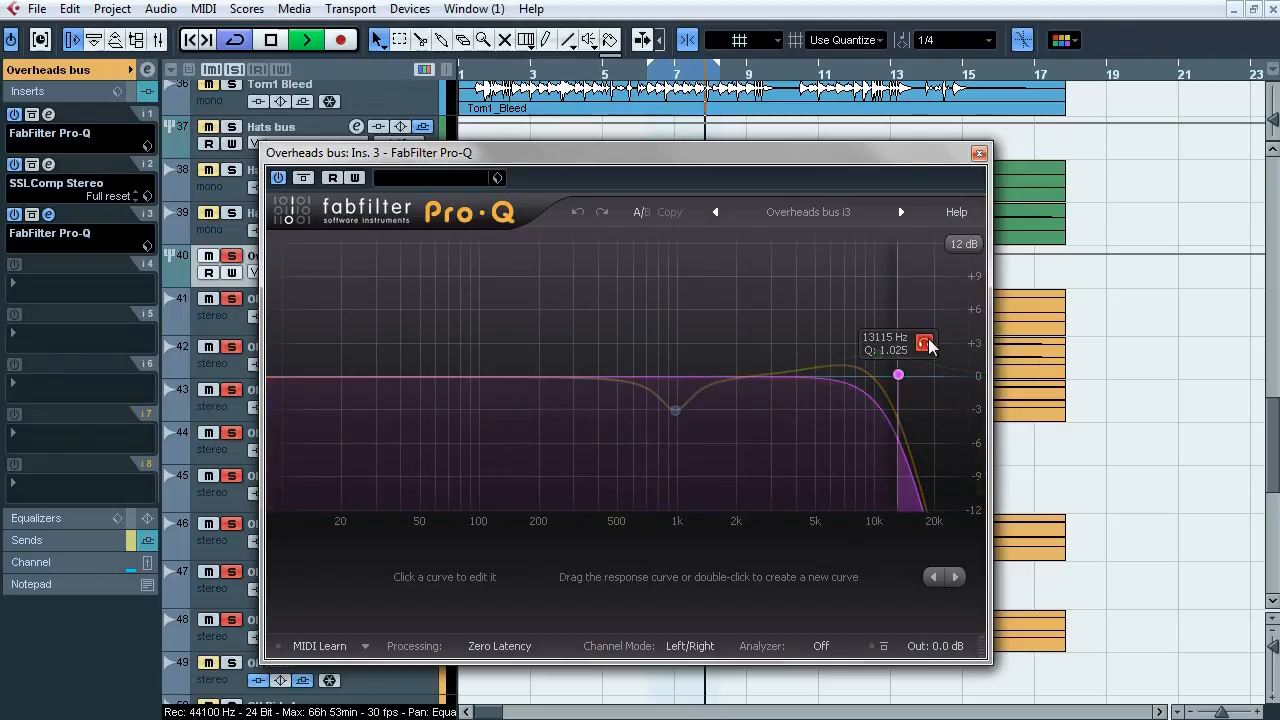
{"action": "key", "text": "space"}
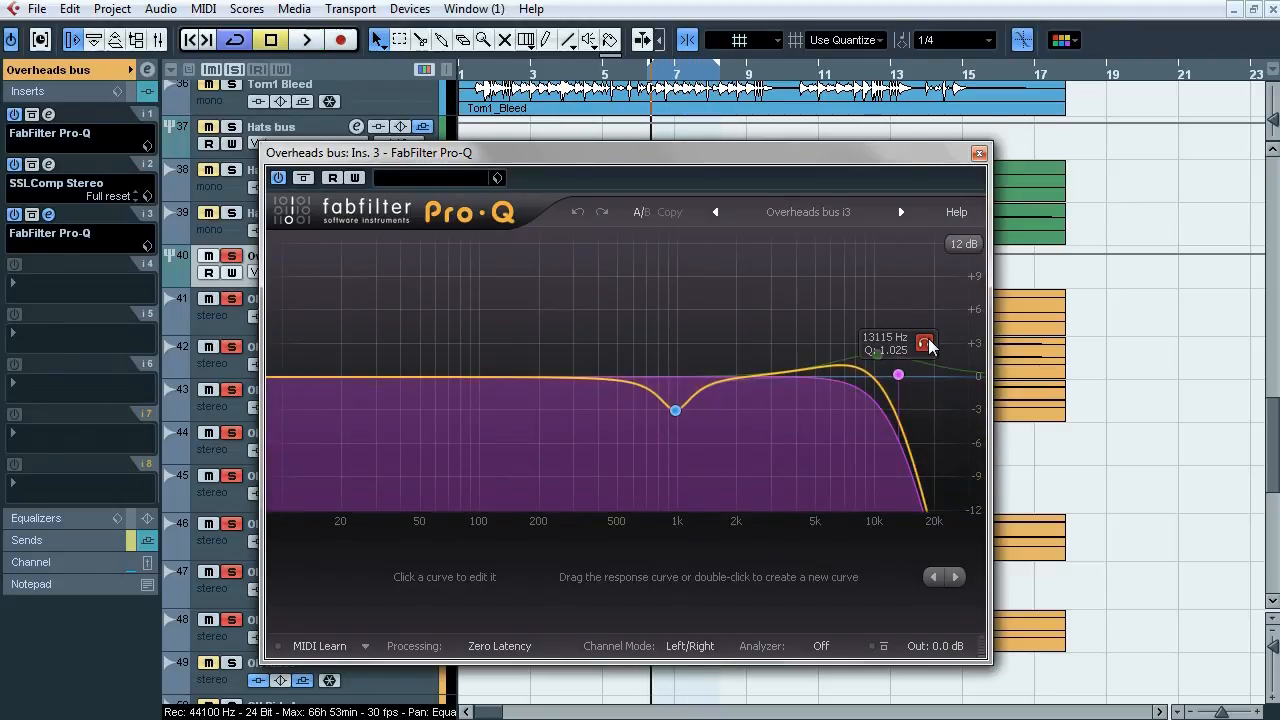
{"action": "left_click", "coordinate": [979, 154]}
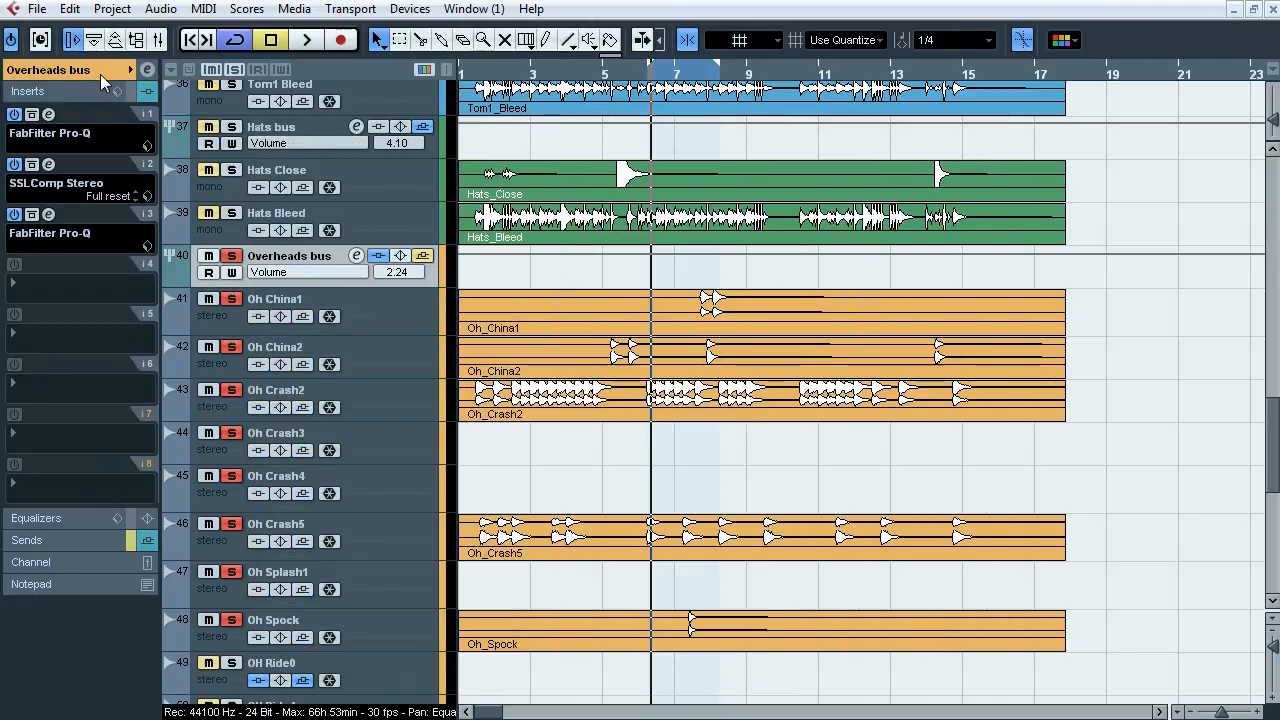
Step: Show the Overheads bus sends and activate its Reverb x send
{"action": "left_click", "coordinate": [101, 75]}
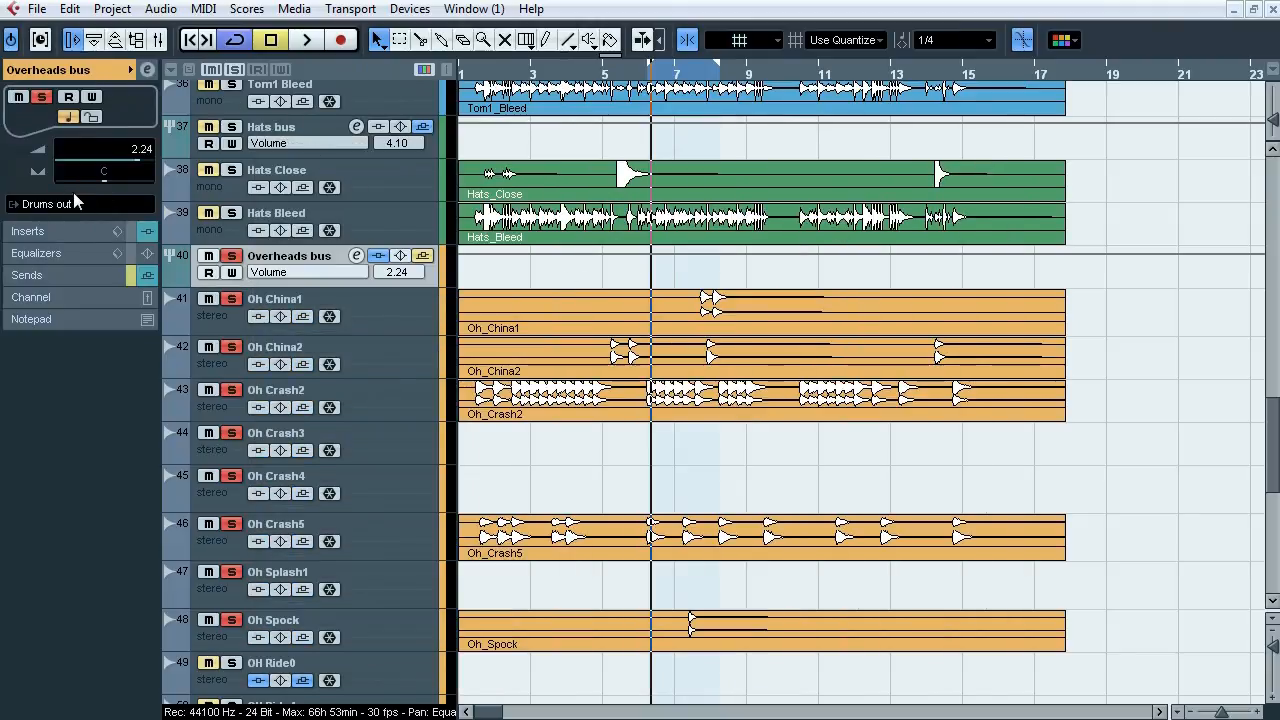
{"action": "left_click", "coordinate": [64, 276]}
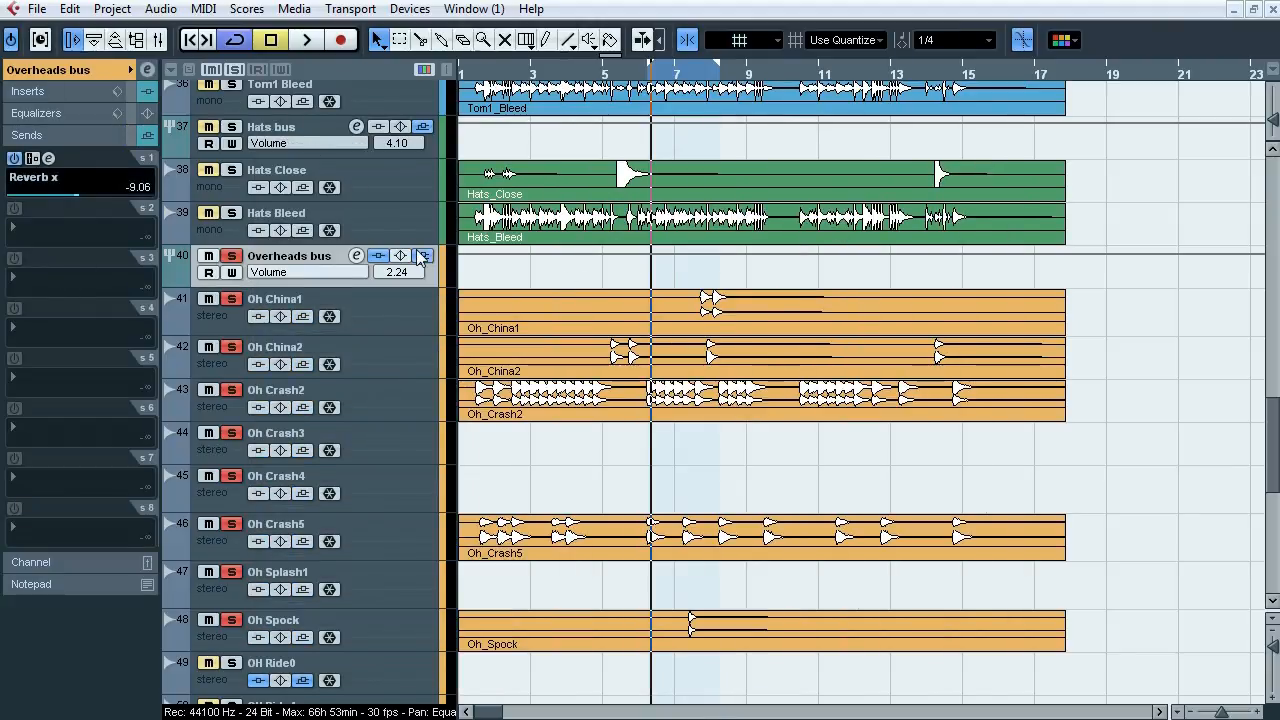
Step: Set the loop range around the ride hits from bar 12 beat 3 to bar 13 beat 3
{"action": "scroll", "coordinate": [857, 172], "scroll_direction": "down", "scroll_amount": 5}
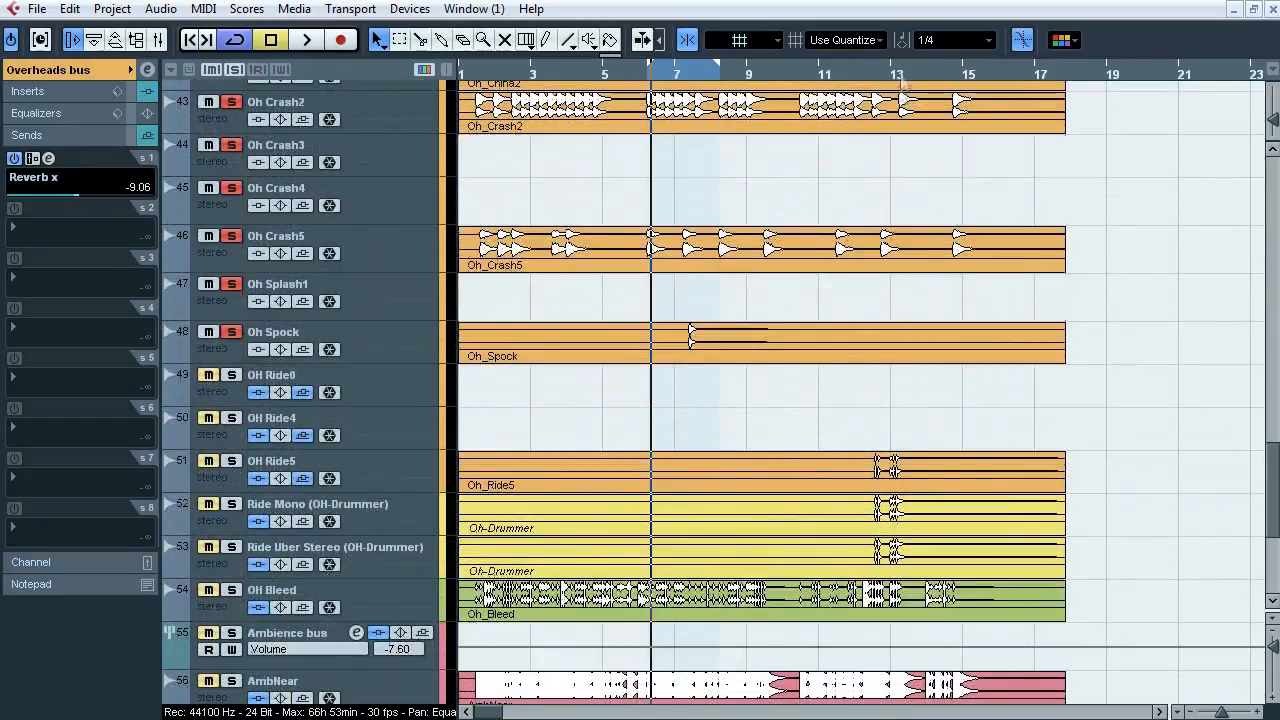
{"action": "scroll", "coordinate": [857, 172], "scroll_direction": "up", "scroll_amount": 8}
{"action": "left_click", "coordinate": [857, 172]}
{"action": "left_click_drag", "start_coordinate": [731, 70], "coordinate": [1062, 70]}
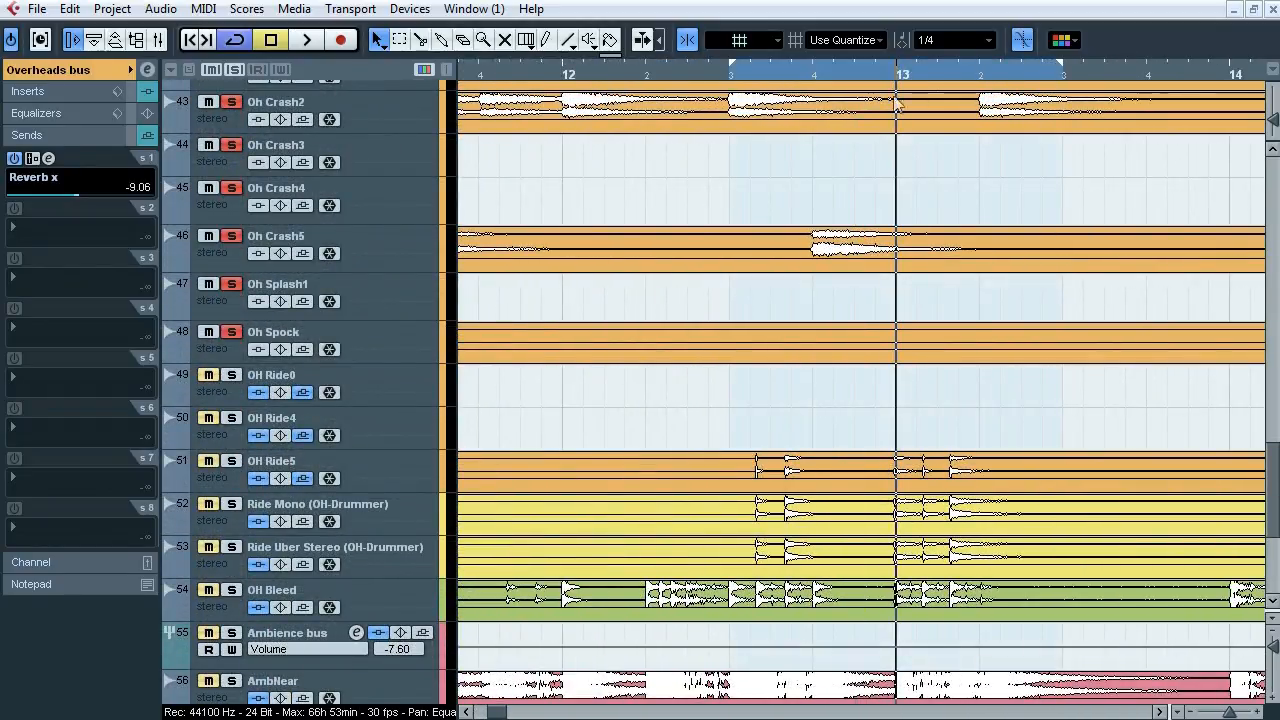
Step: Solo the ride tracks from OH Ride0 to Ride Uber Stereo (OH-Drummer) and play the loop
{"action": "left_click", "coordinate": [402, 380]}
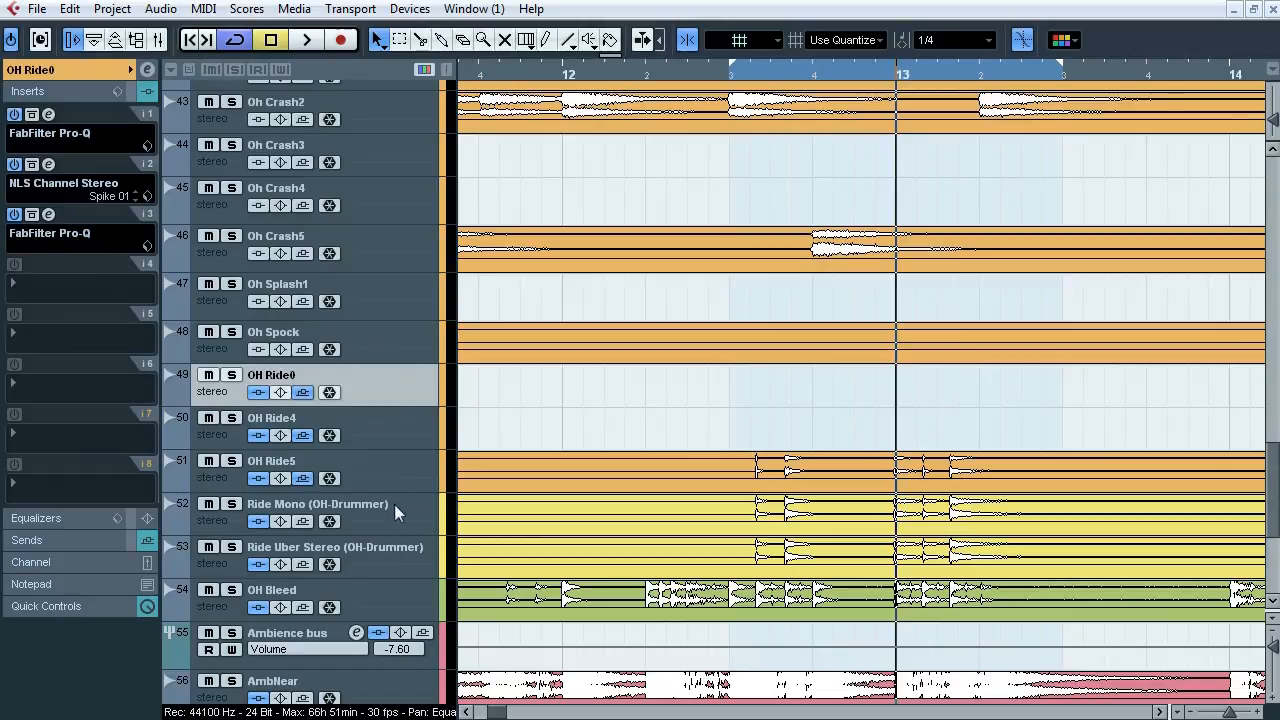
{"action": "left_click", "coordinate": [392, 547], "text": "shift"}
{"action": "key", "text": "s"}
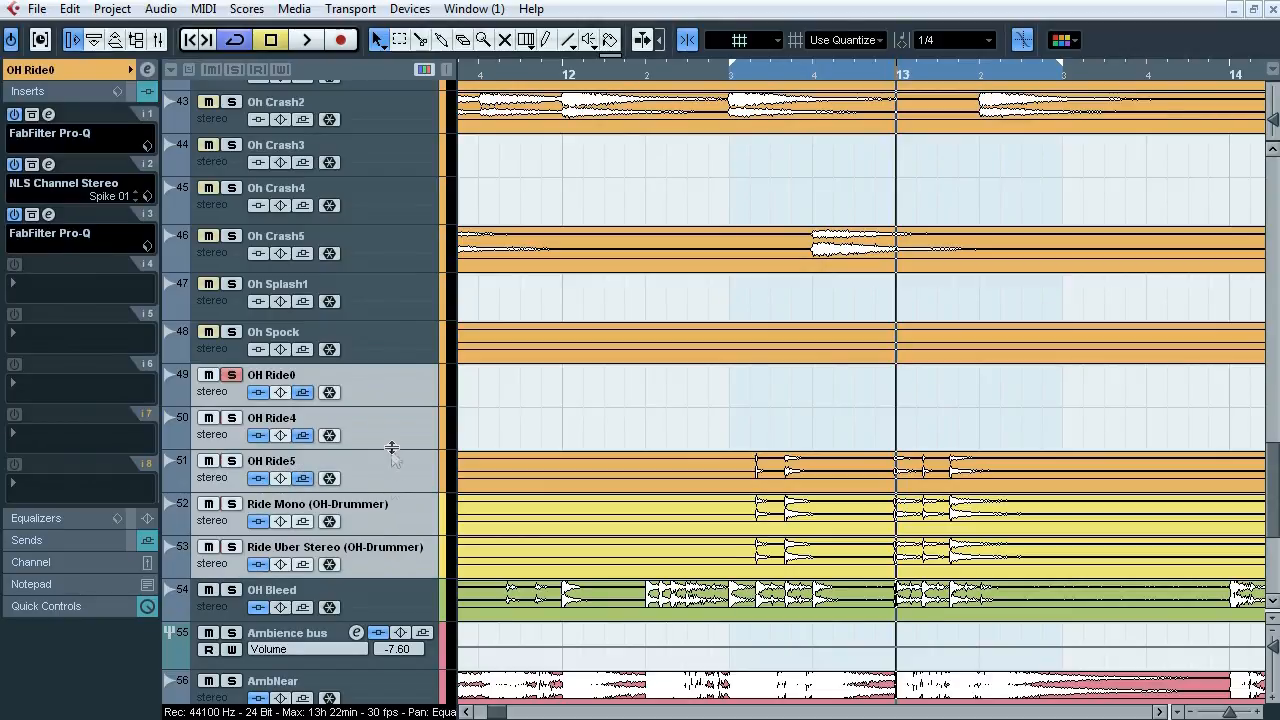
{"action": "key", "text": "space"}
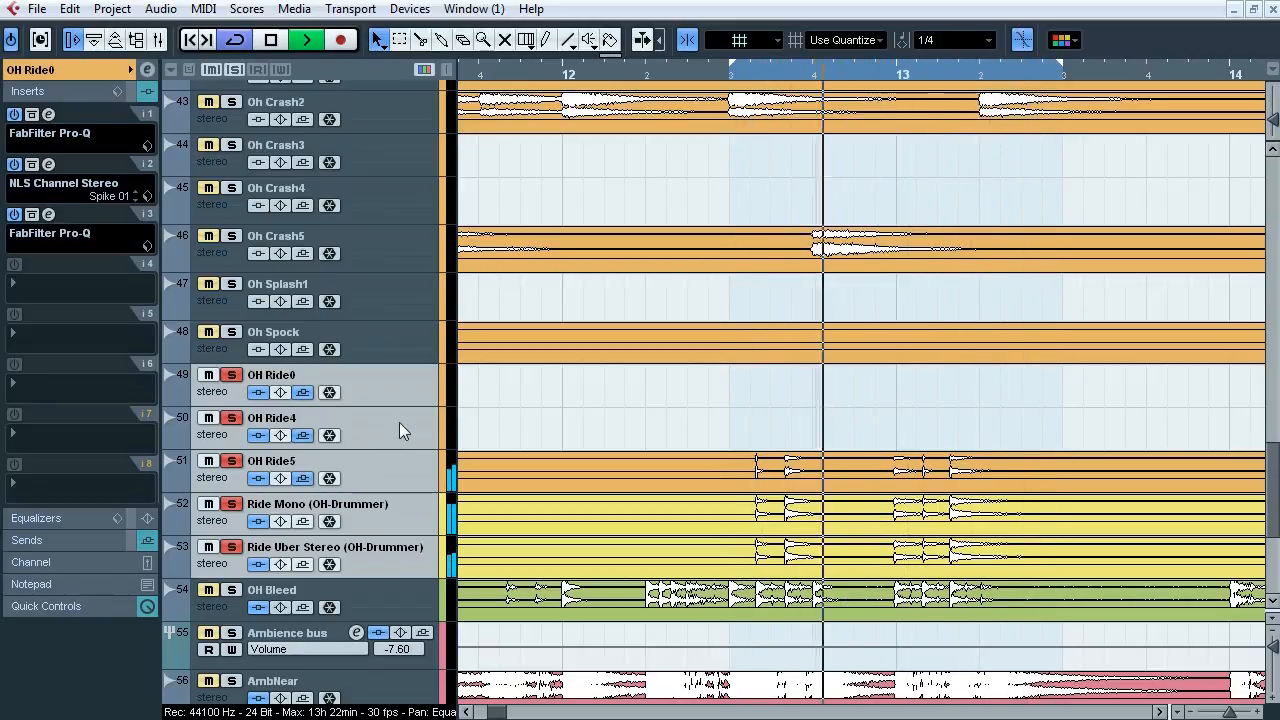
Step: Unsolo Ride Uber Stereo, bypass the inserts on Ride Mono and the inserts and sends on OH Ride5, and stop playback after listening
{"action": "left_click", "coordinate": [231, 547]}
{"action": "left_click", "coordinate": [259, 521]}
{"action": "left_click", "coordinate": [260, 479]}
{"action": "left_click", "coordinate": [301, 480]}
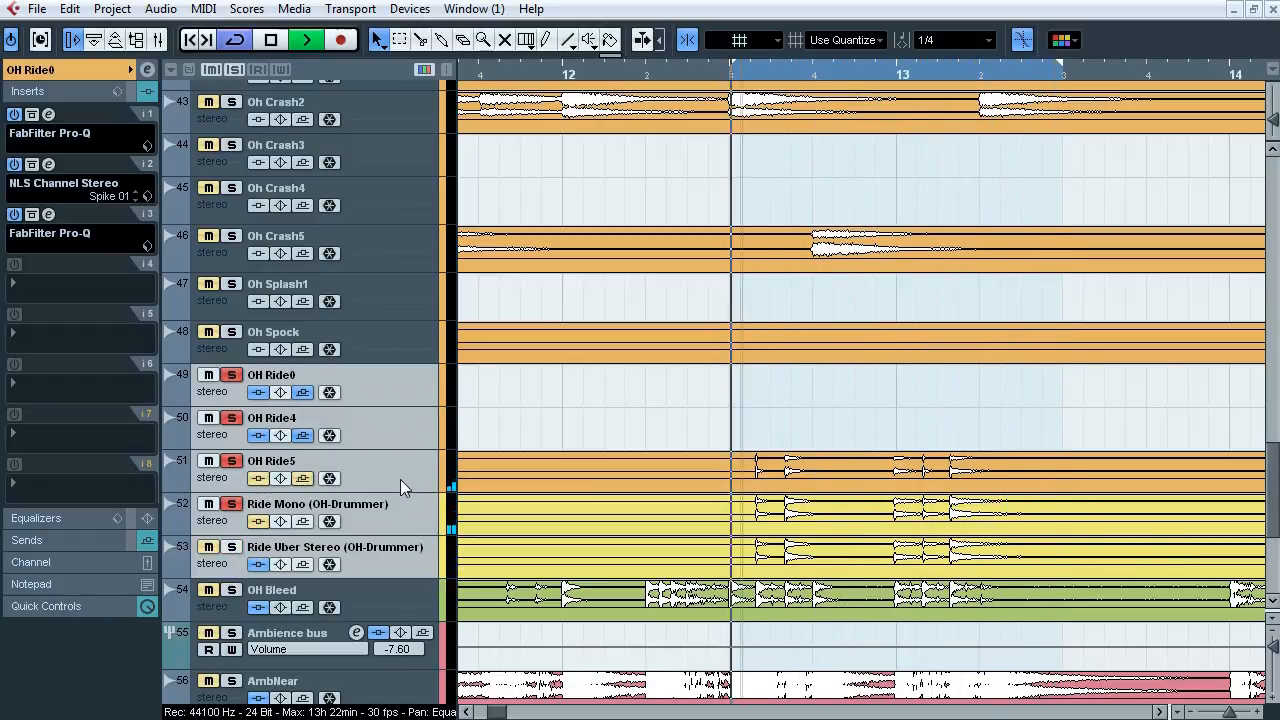
{"action": "key", "text": "space"}
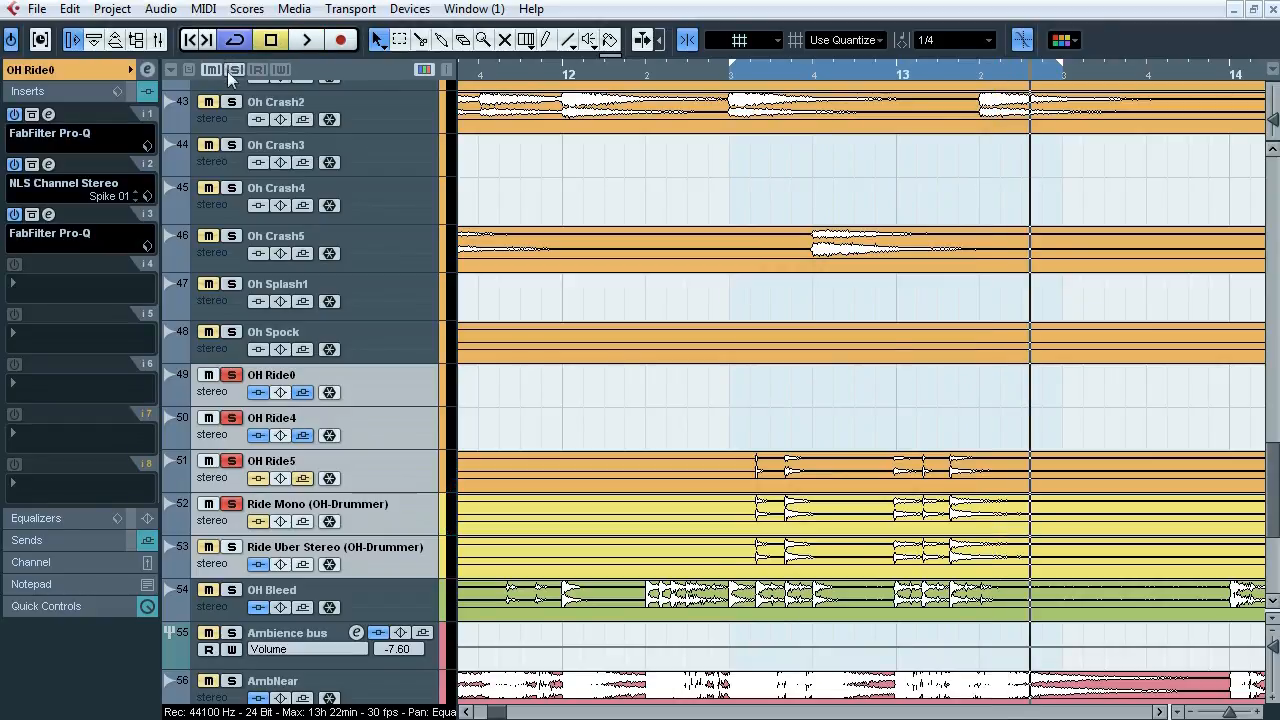
Step: Clear all solos and solo only the OH Ride5 track
{"action": "left_click", "coordinate": [234, 72]}
{"action": "left_click", "coordinate": [393, 471]}
{"action": "left_click", "coordinate": [230, 462]}
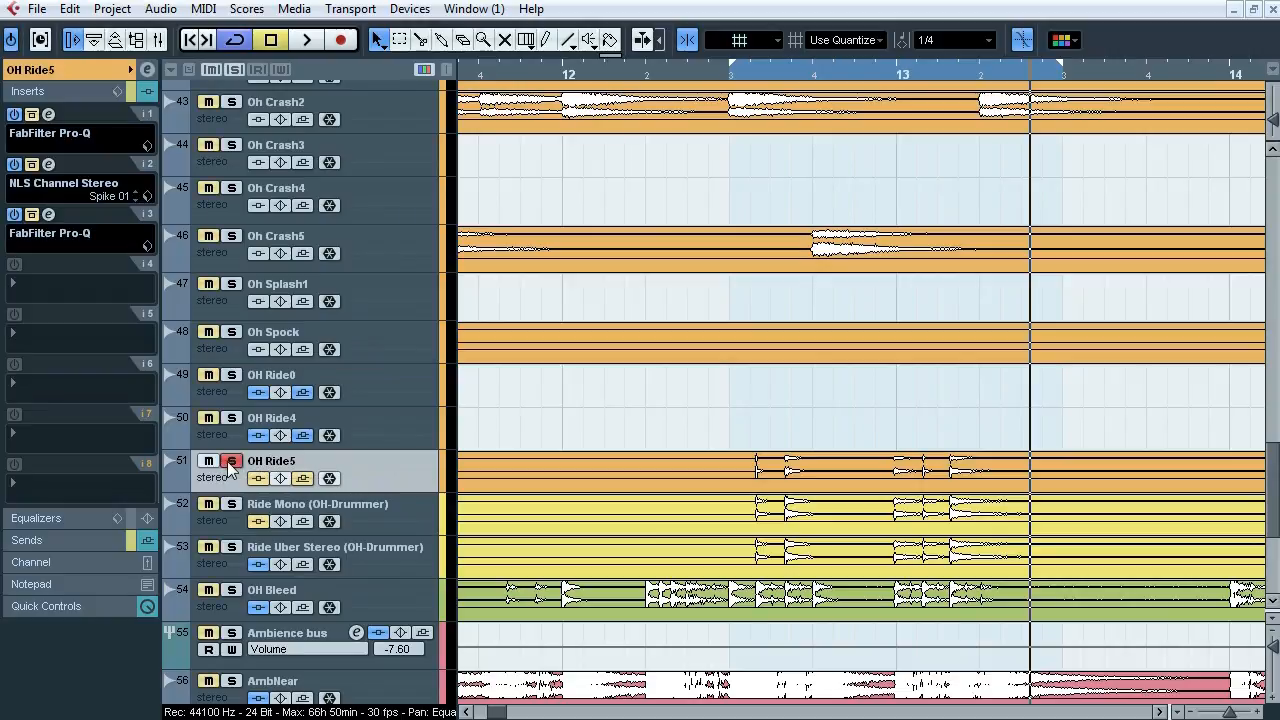
Step: Review and activate the first Pro-Q insert on OH Ride5, open the NLS Channel Stereo insert and close the Pro-Q
{"action": "left_click", "coordinate": [48, 115]}
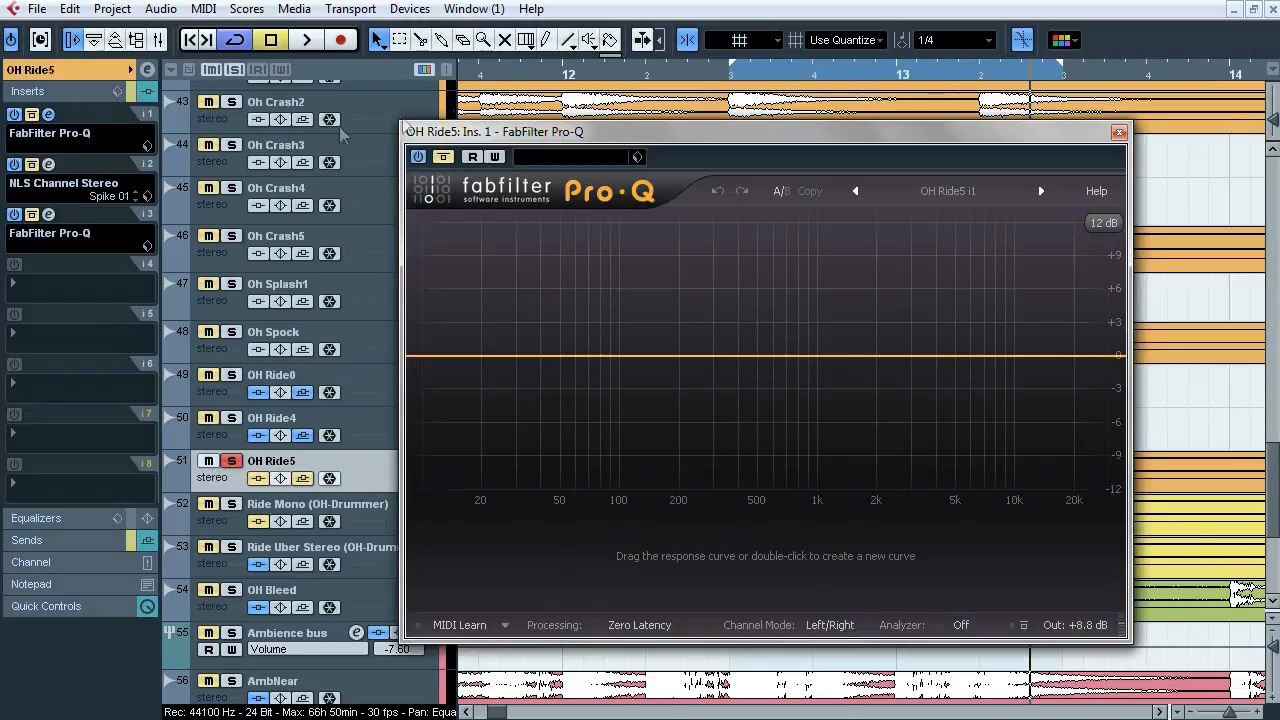
{"action": "left_click_drag", "start_coordinate": [526, 138], "coordinate": [457, 137]}
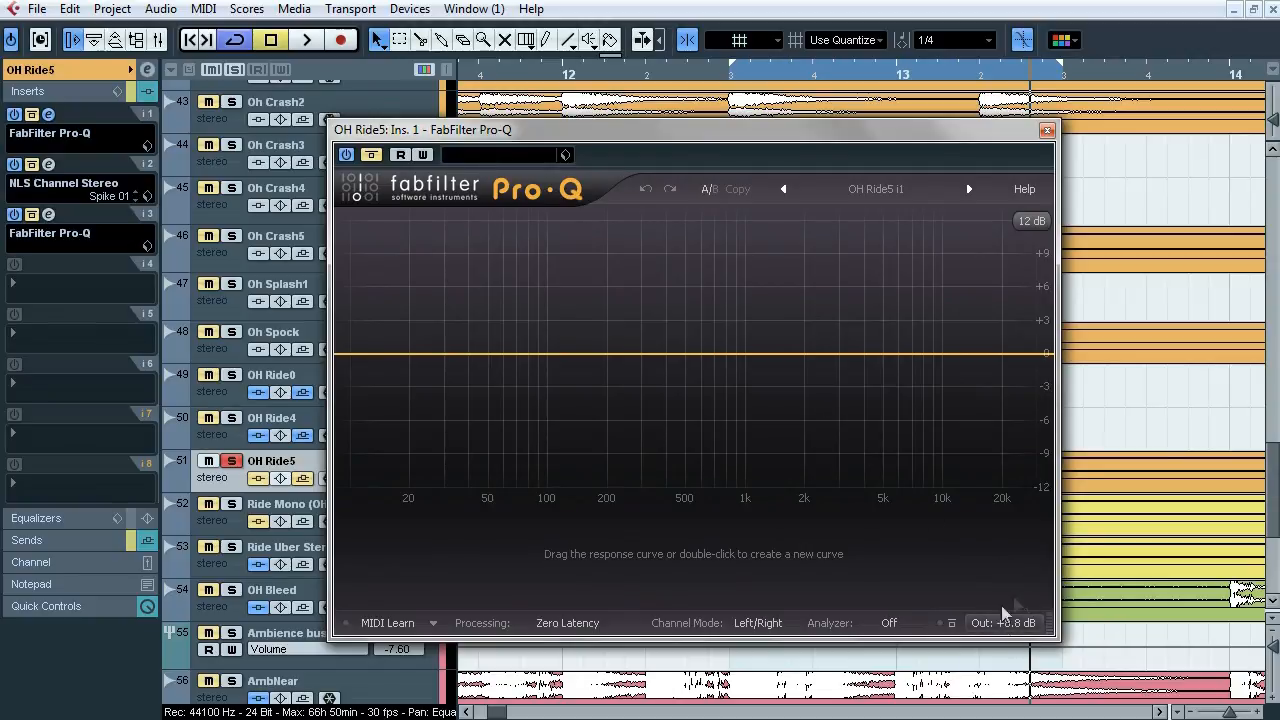
{"action": "left_click", "coordinate": [48, 165]}
{"action": "left_click", "coordinate": [909, 163]}
{"action": "left_click", "coordinate": [1047, 130]}
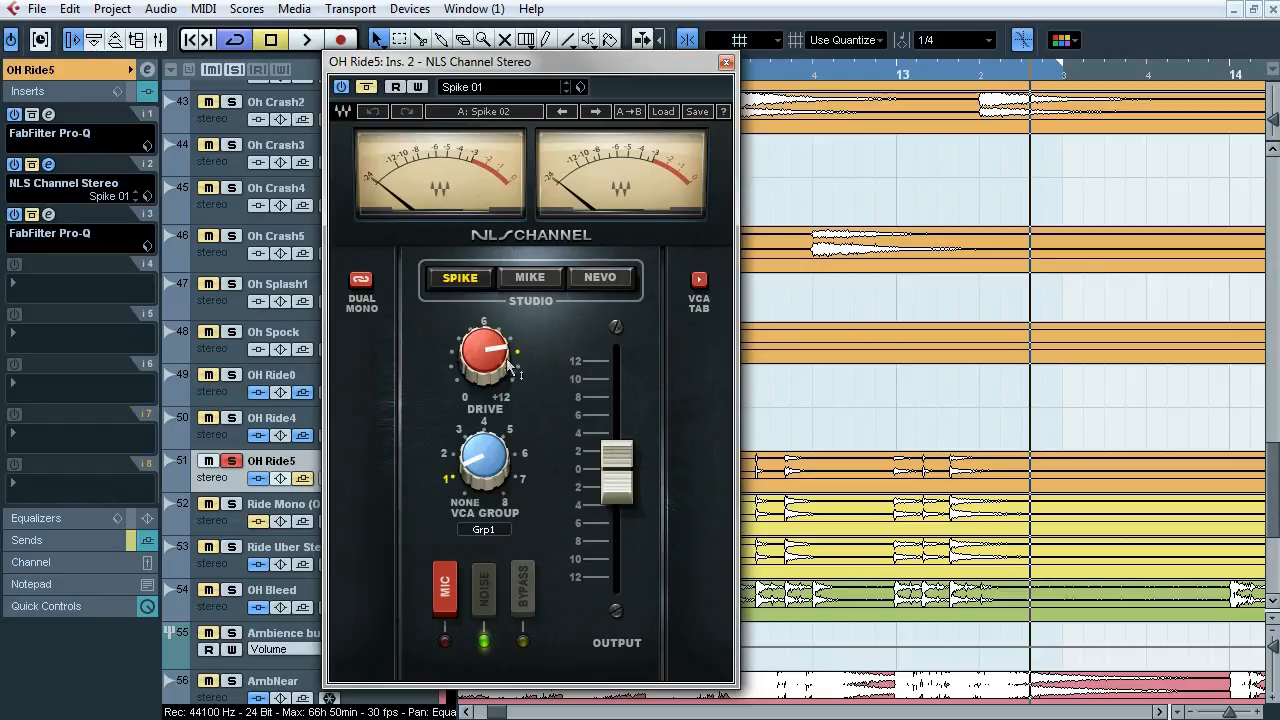
Step: Play the ride loop with NLS Channel Stereo activated on OH Ride5, stop playback and close the plug-in
{"action": "mouse_move", "coordinate": [495, 362]}
{"action": "key", "text": "space"}
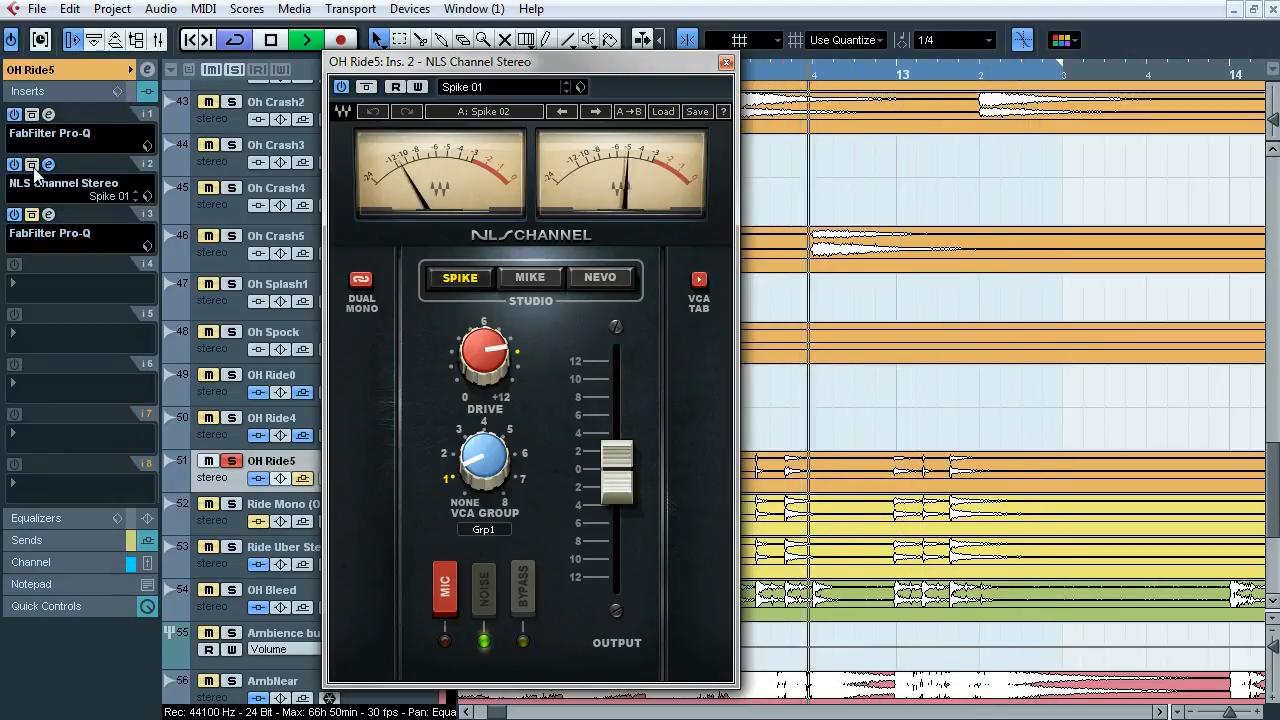
{"action": "key", "text": "space"}
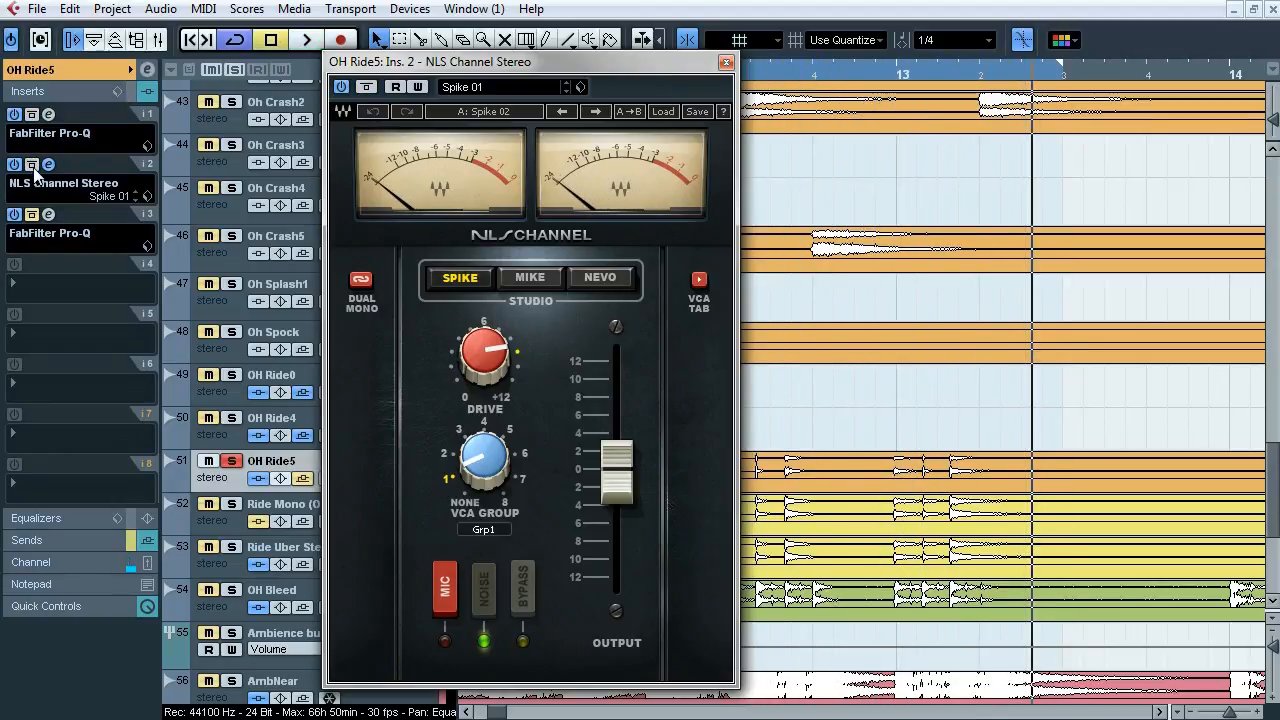
{"action": "left_click", "coordinate": [726, 63]}
Step: Open the third insert, Pro-Q, on OH Ride5 and compare its bypassed and active sound during playback, leaving it active
{"action": "left_click", "coordinate": [48, 214]}
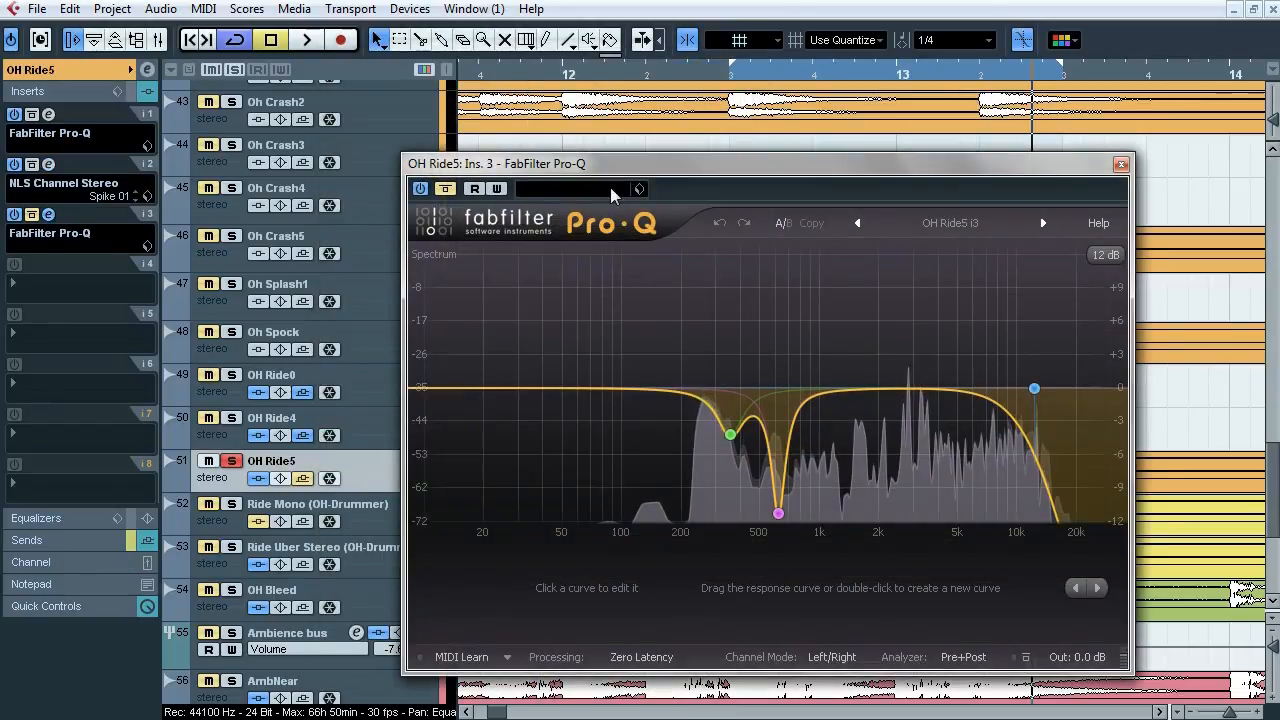
{"action": "left_click_drag", "start_coordinate": [643, 166], "coordinate": [513, 131]}
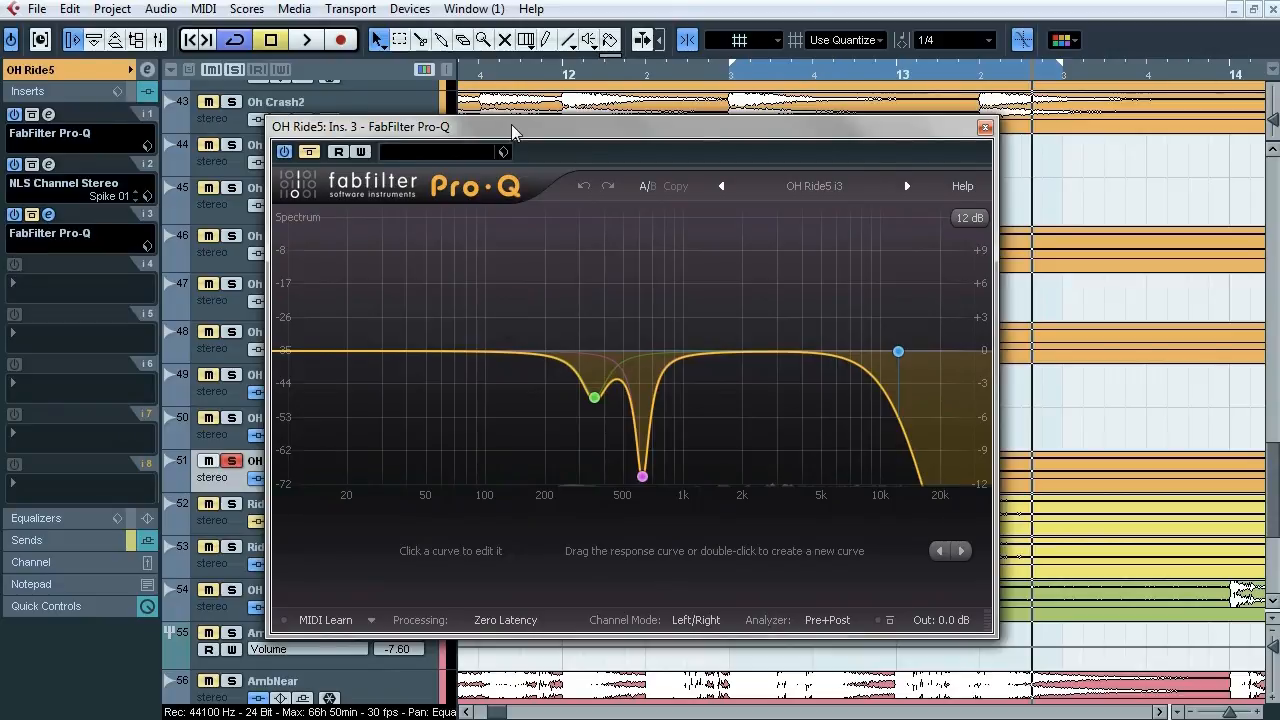
{"action": "key", "text": "space"}
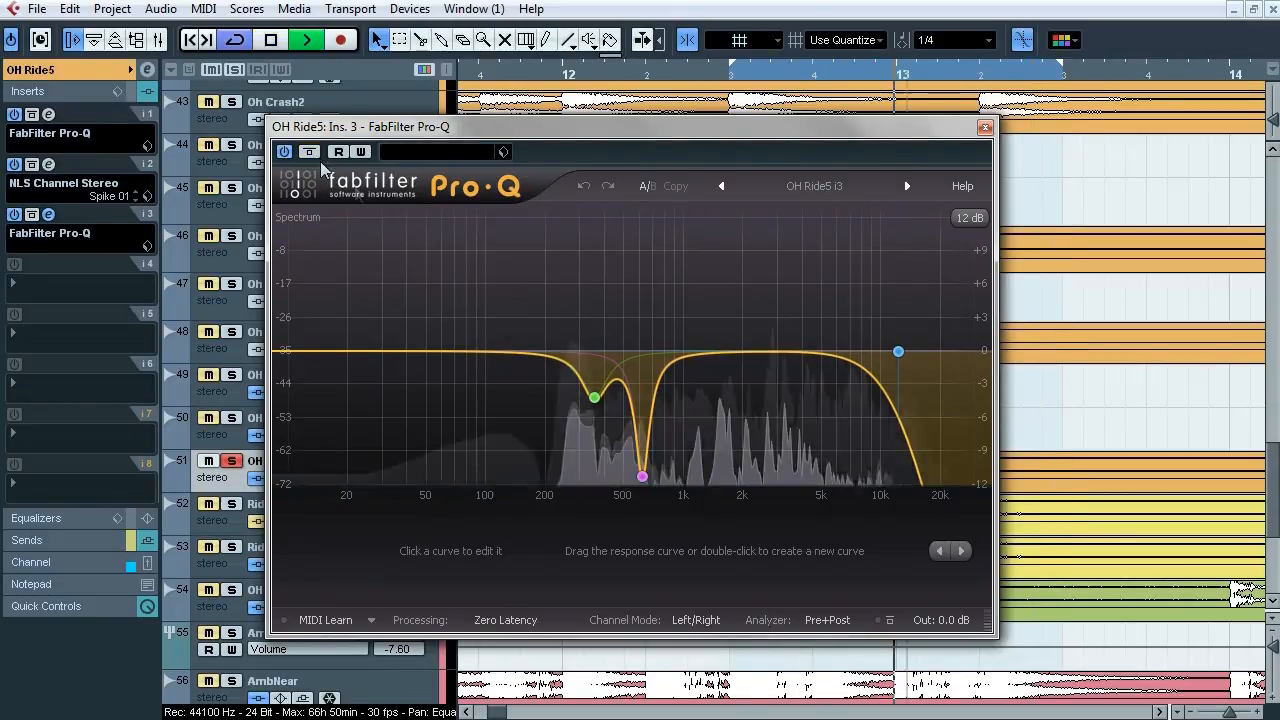
{"action": "left_click", "coordinate": [310, 154]}
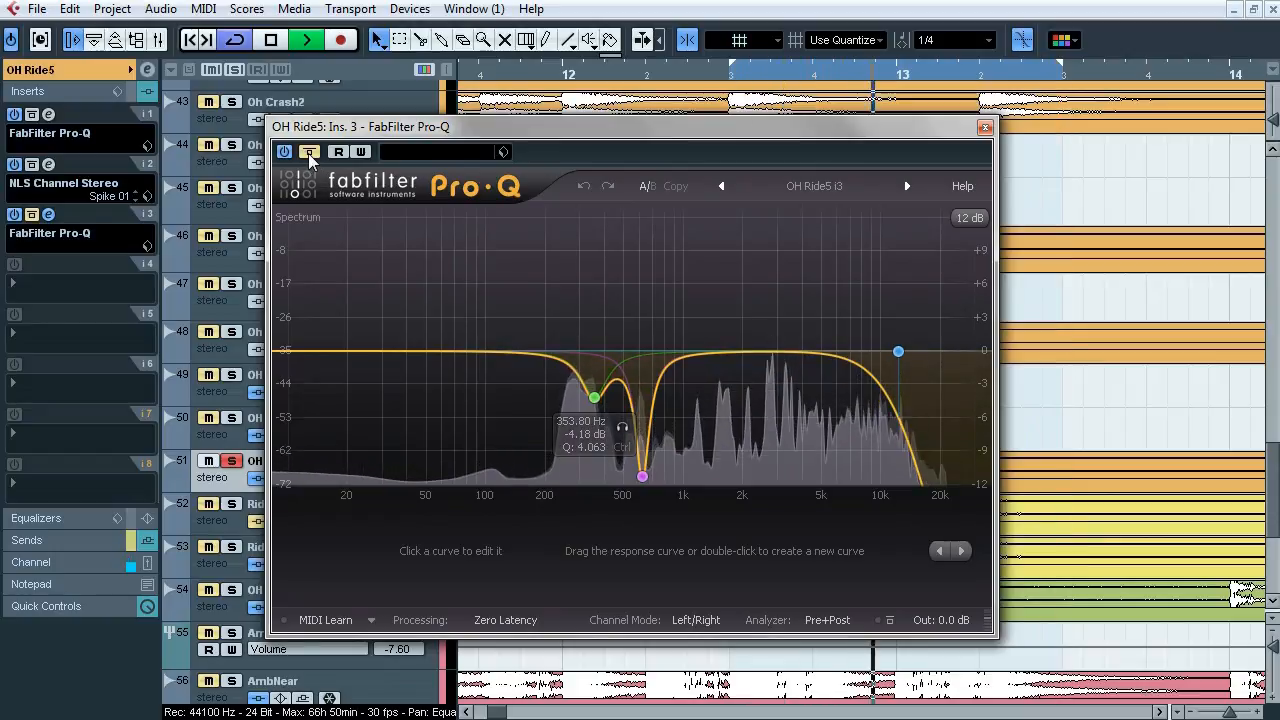
{"action": "left_click", "coordinate": [310, 154]}
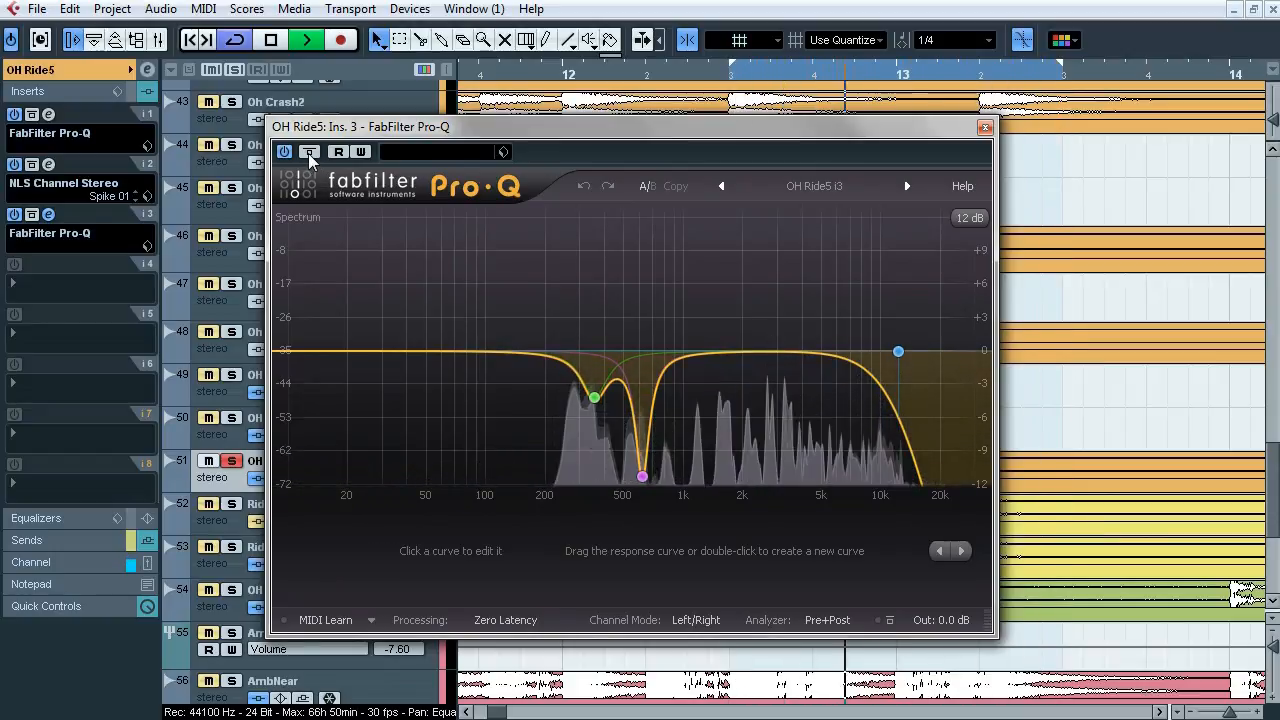
Step: Audition the 619 Hz, 354 Hz and 12229 Hz Pro-Q bands in isolation, stop playback and close the plug-in
{"action": "left_click", "coordinate": [671, 434]}
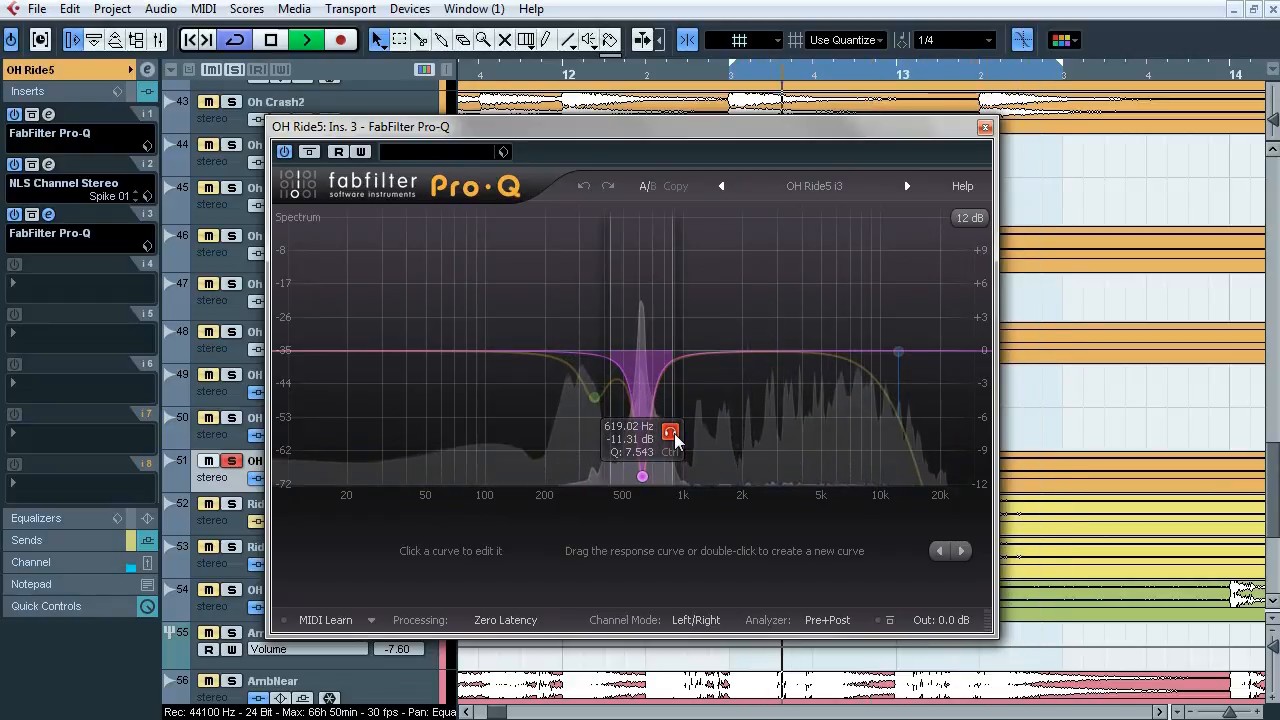
{"action": "left_click", "coordinate": [622, 430]}
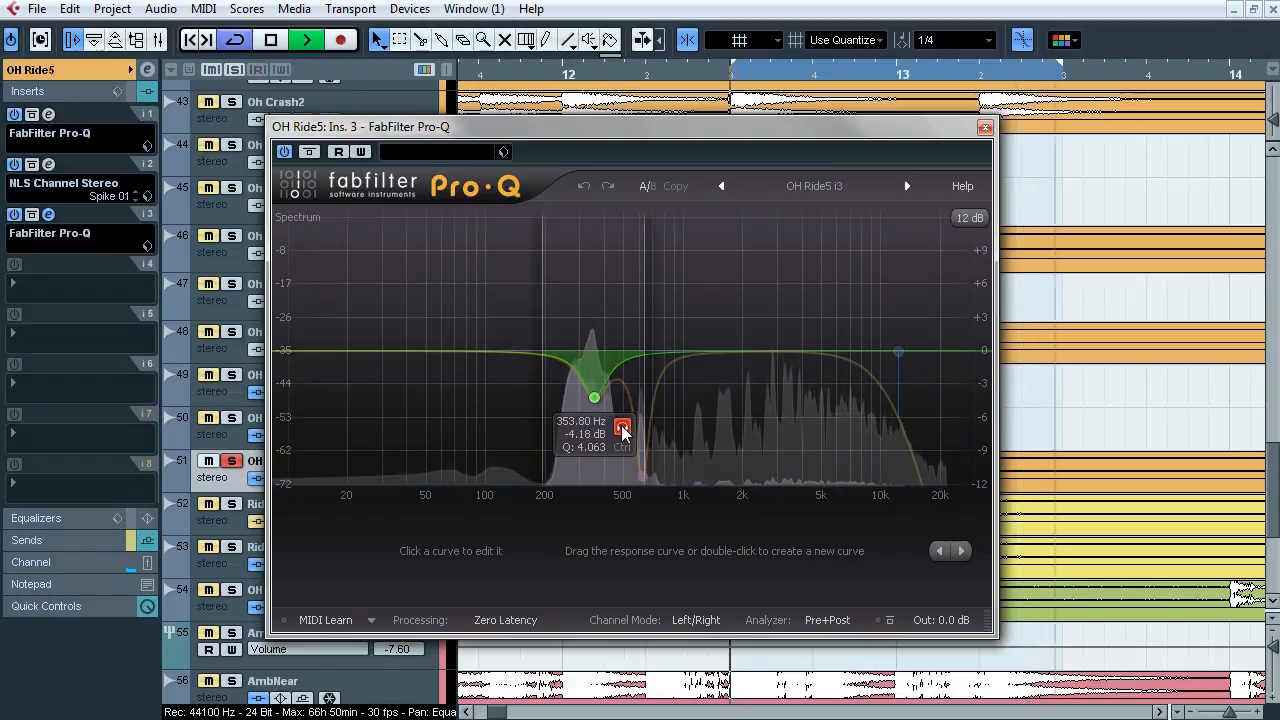
{"action": "left_click", "coordinate": [924, 320]}
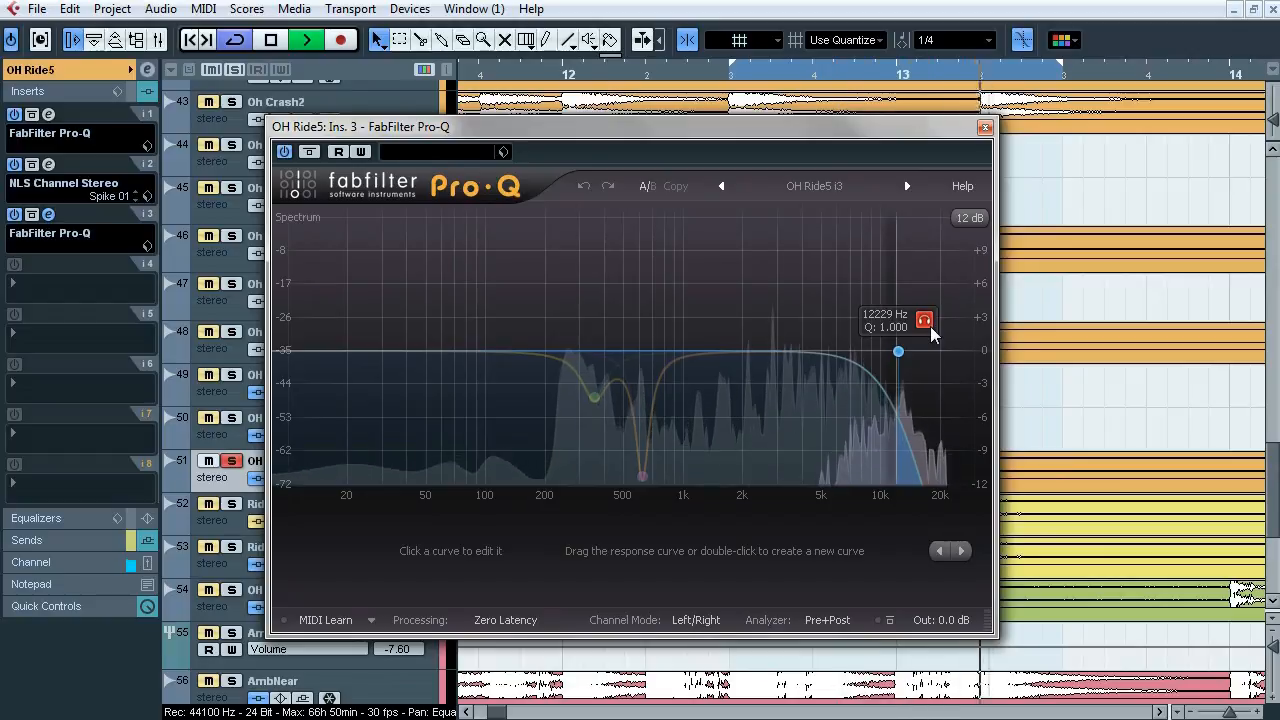
{"action": "left_click", "coordinate": [926, 322]}
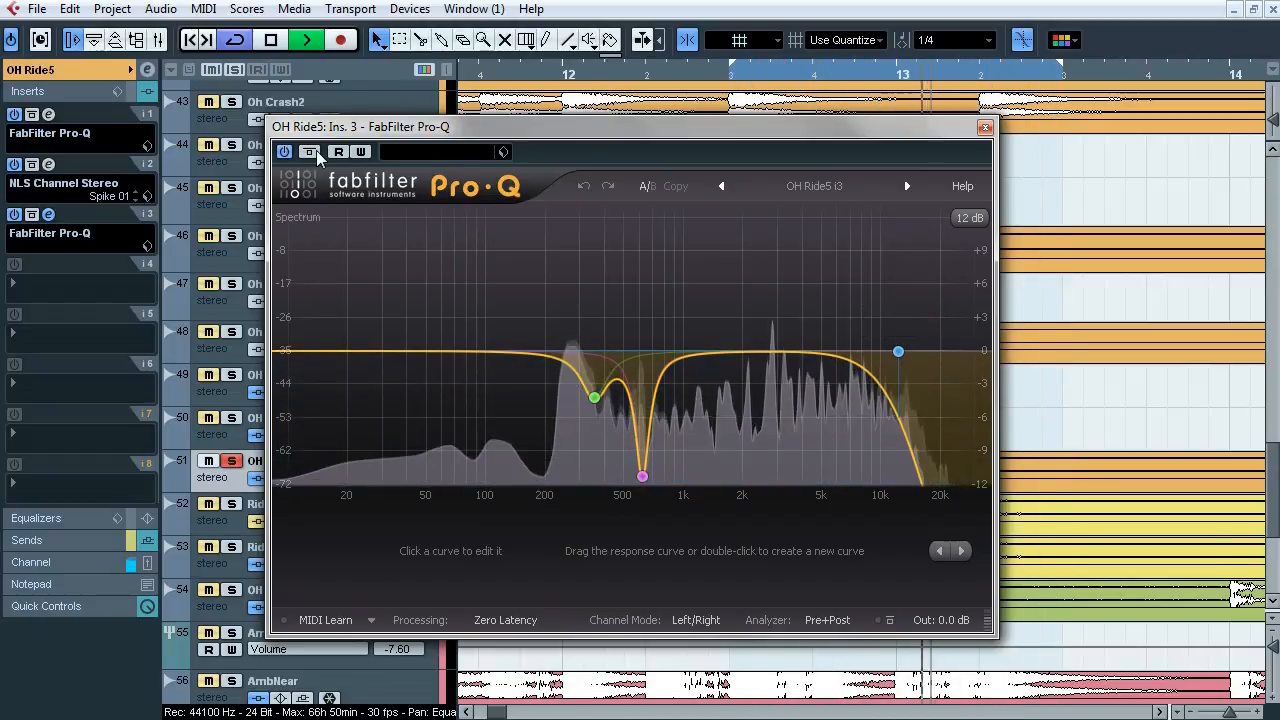
{"action": "key", "text": "space"}
{"action": "left_click", "coordinate": [985, 127]}
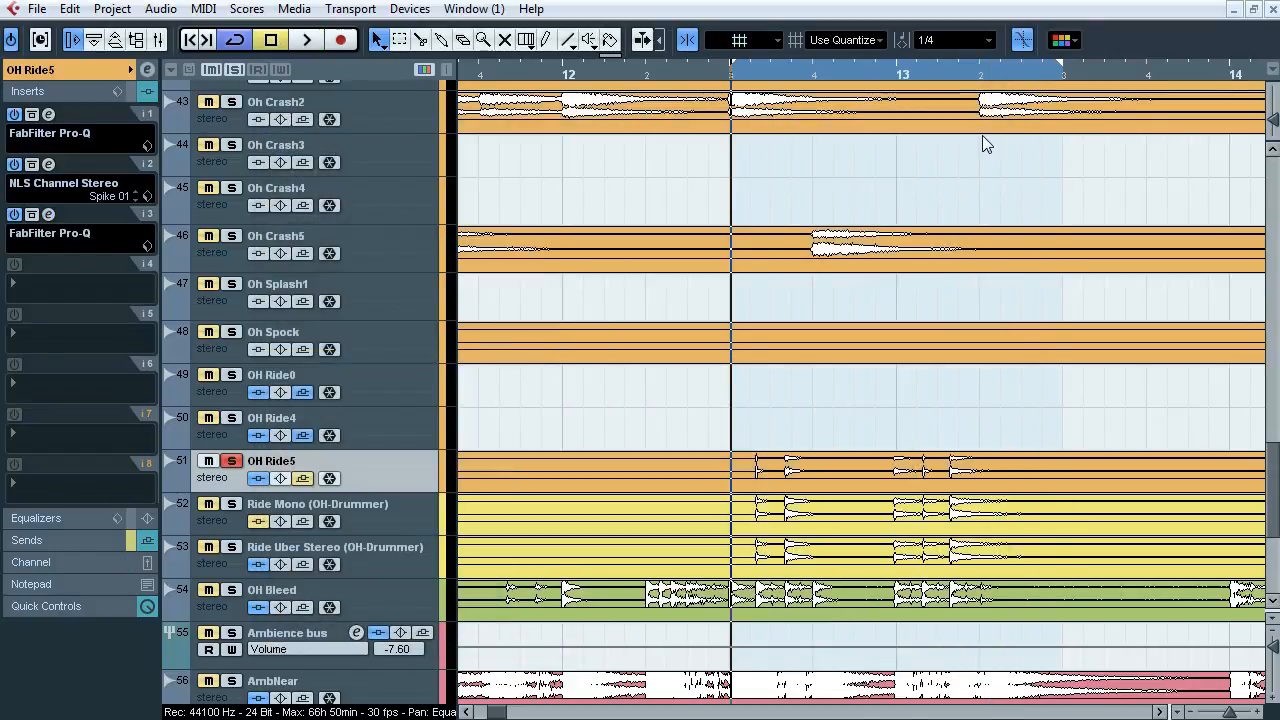
Step: Show the sends of OH Ride5, activate them, and review the sends on the neighbouring OH Ride tracks
{"action": "left_click", "coordinate": [415, 401], "text": "shift"}
{"action": "left_click", "coordinate": [85, 67]}
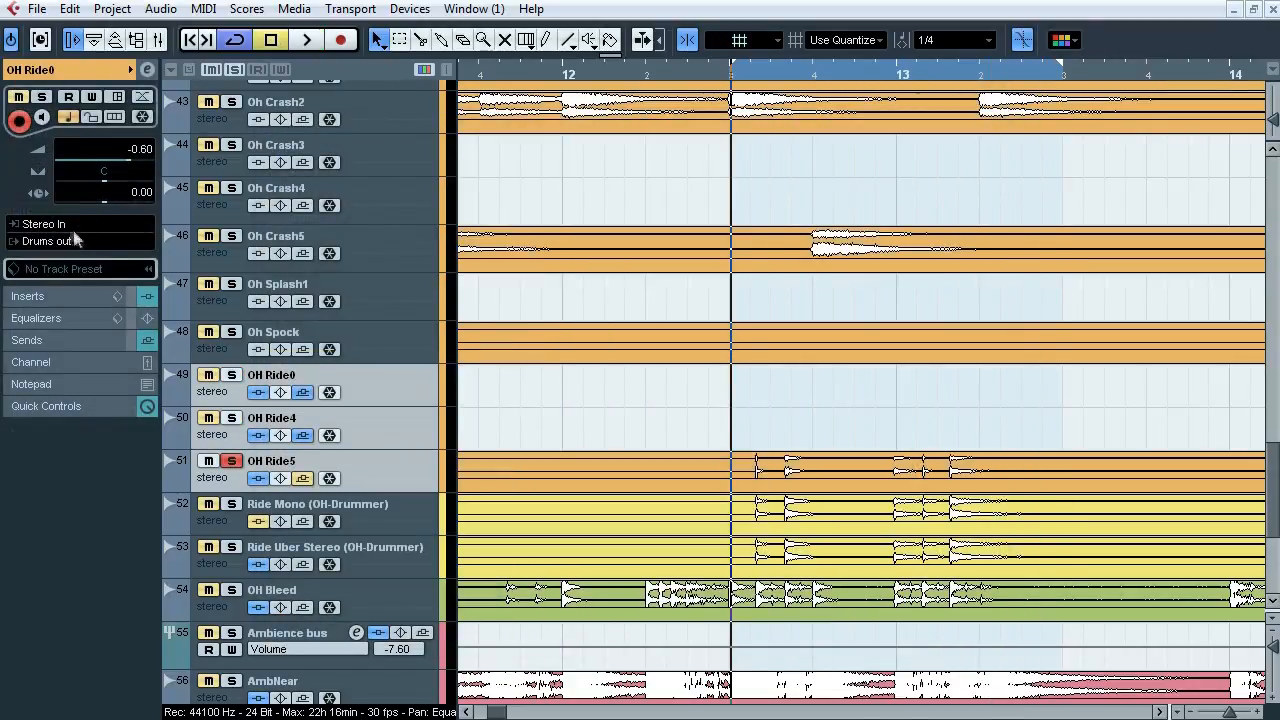
{"action": "left_click", "coordinate": [408, 481]}
{"action": "left_click", "coordinate": [50, 342]}
{"action": "left_click", "coordinate": [303, 478]}
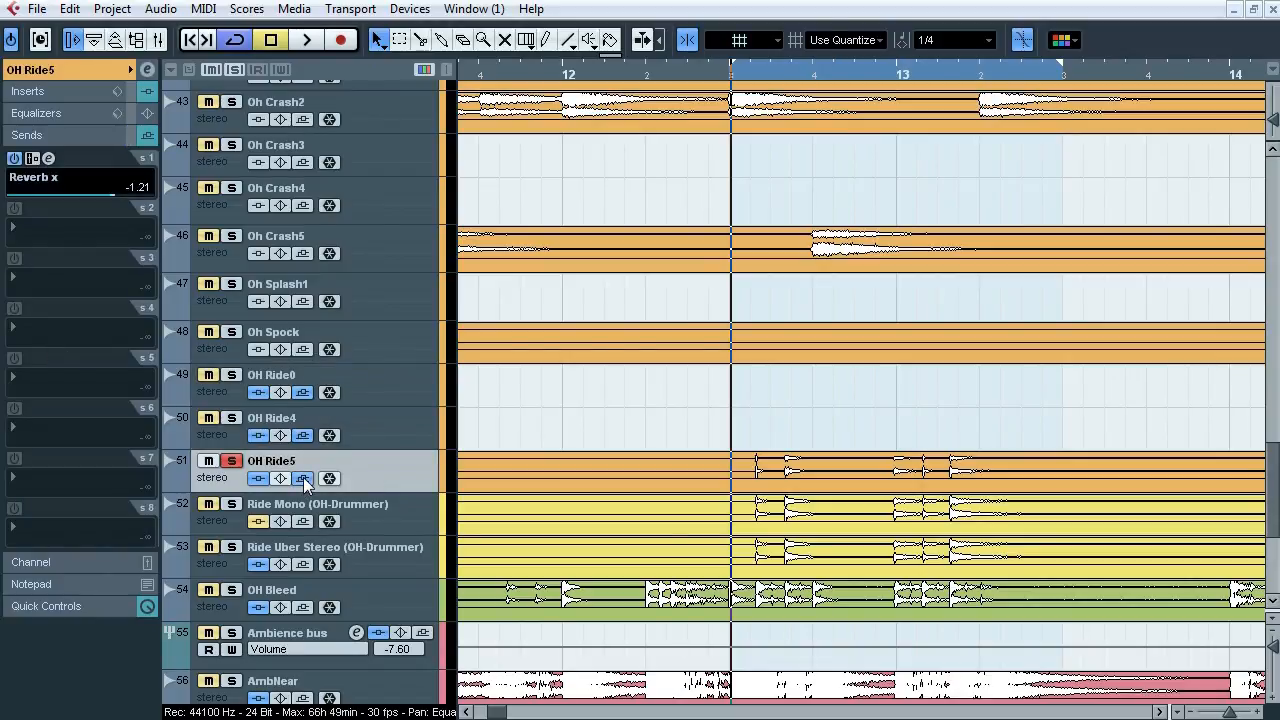
{"action": "left_click", "coordinate": [368, 430]}
{"action": "left_click", "coordinate": [367, 397]}
{"action": "left_click", "coordinate": [368, 432]}
{"action": "left_click", "coordinate": [368, 473]}
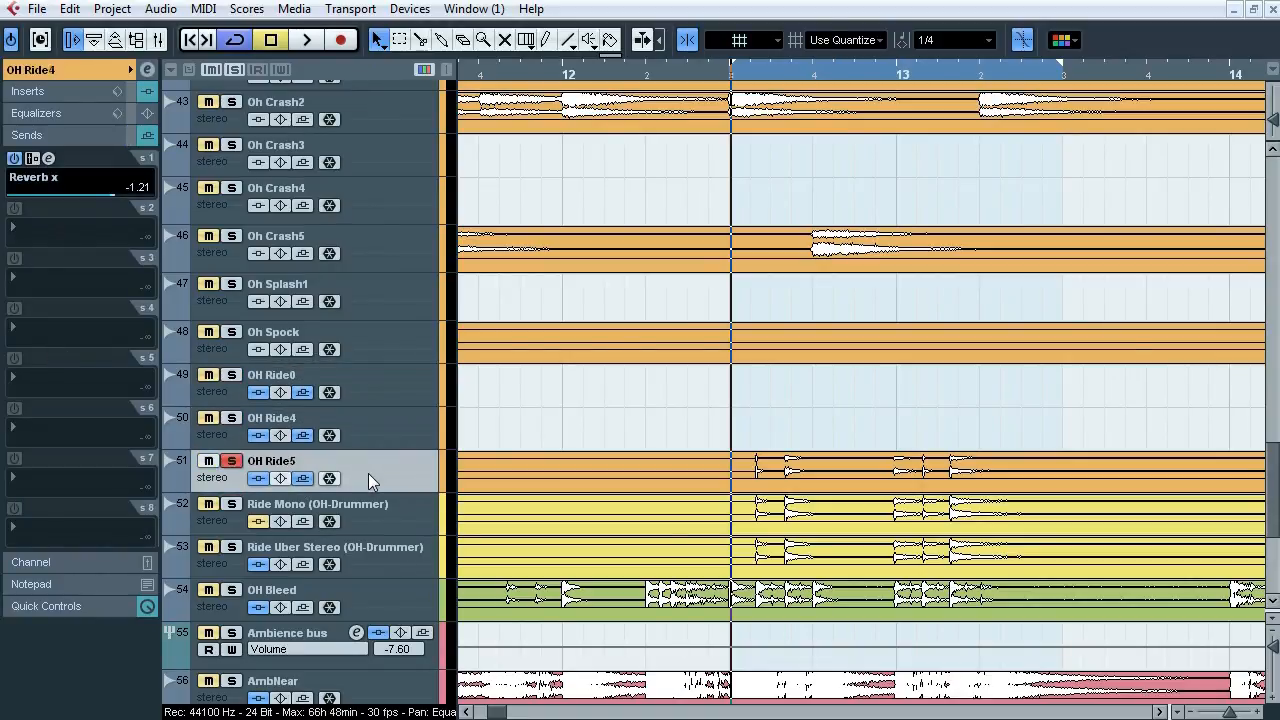
Step: Unsolo OH Ride5, select Ride Mono and Ride Uber Stereo together, and bypass the inserts on Ride Uber Stereo
{"action": "left_click", "coordinate": [233, 464]}
{"action": "left_click", "coordinate": [391, 526]}
{"action": "left_click", "coordinate": [395, 564], "text": "shift"}
{"action": "left_click", "coordinate": [261, 565]}
{"action": "left_click_drag", "start_coordinate": [1230, 712], "coordinate": [1219, 712]}
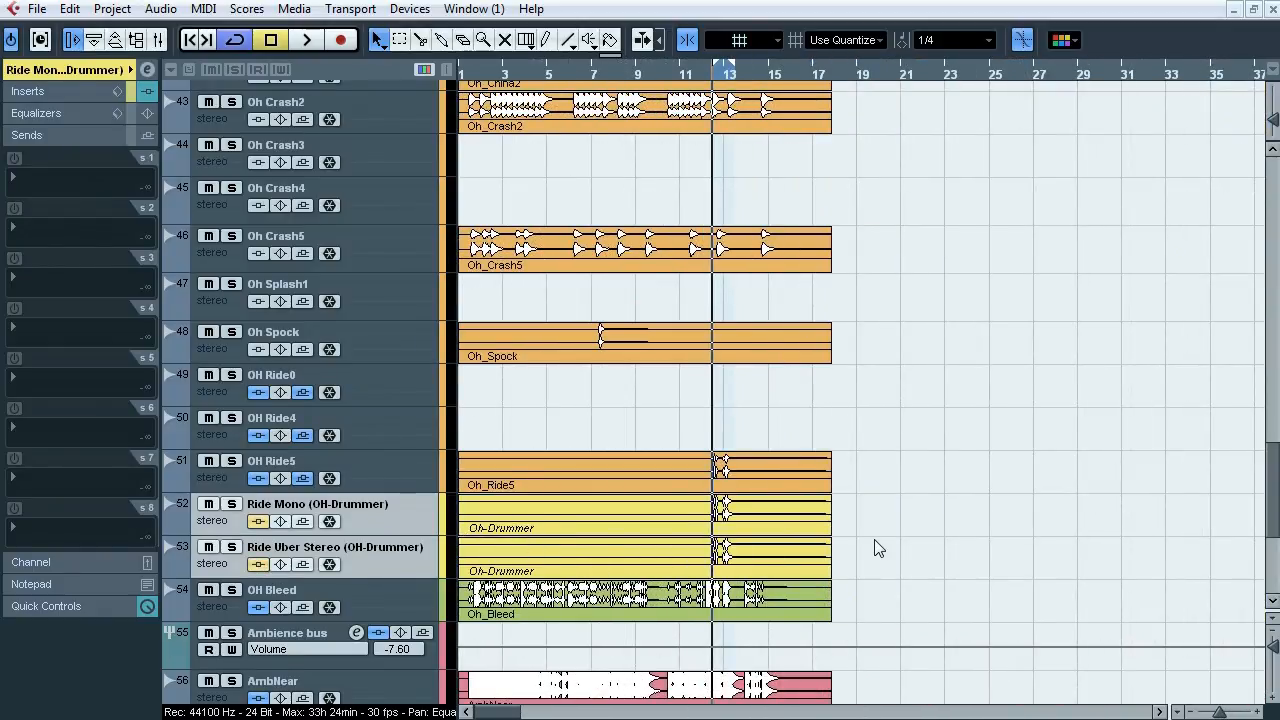
Step: Play the soloed Ride Mono and Ride Uber Stereo tracks, compare bypassed and active inserts, leave the inserts active, and stop playback
{"action": "left_click", "coordinate": [231, 506]}
{"action": "key", "text": "space"}
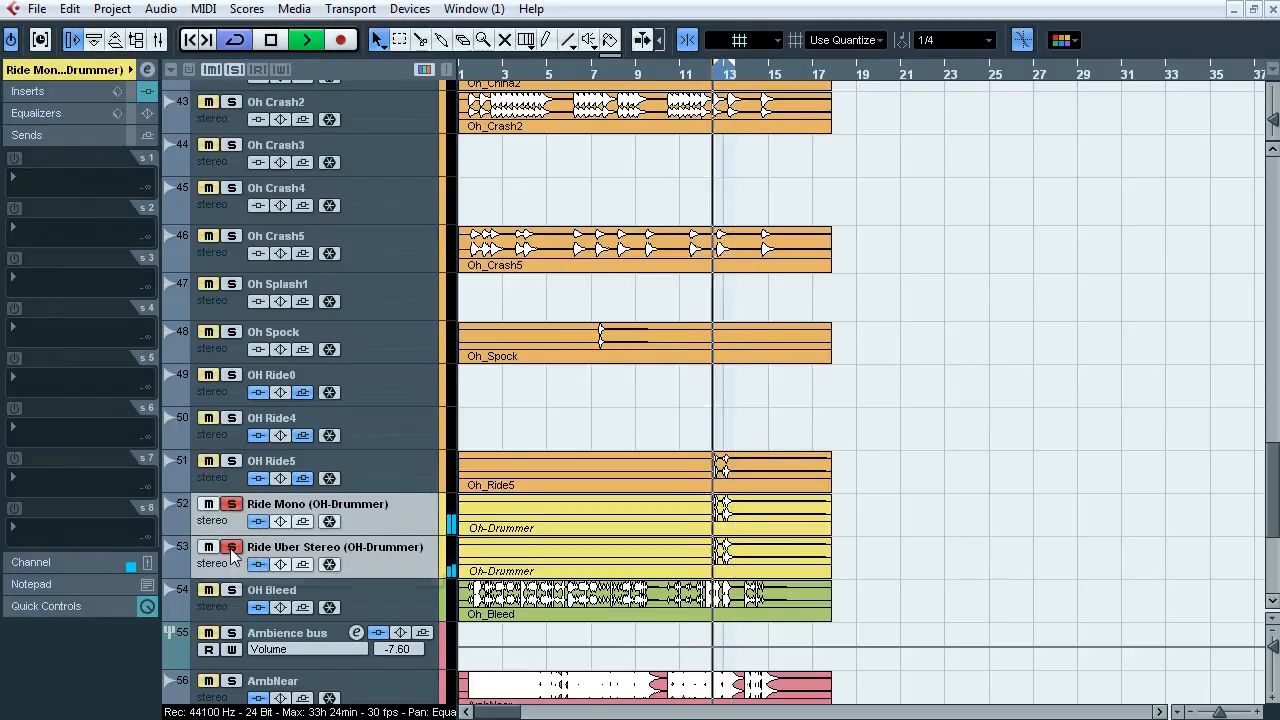
{"action": "left_click", "coordinate": [258, 521]}
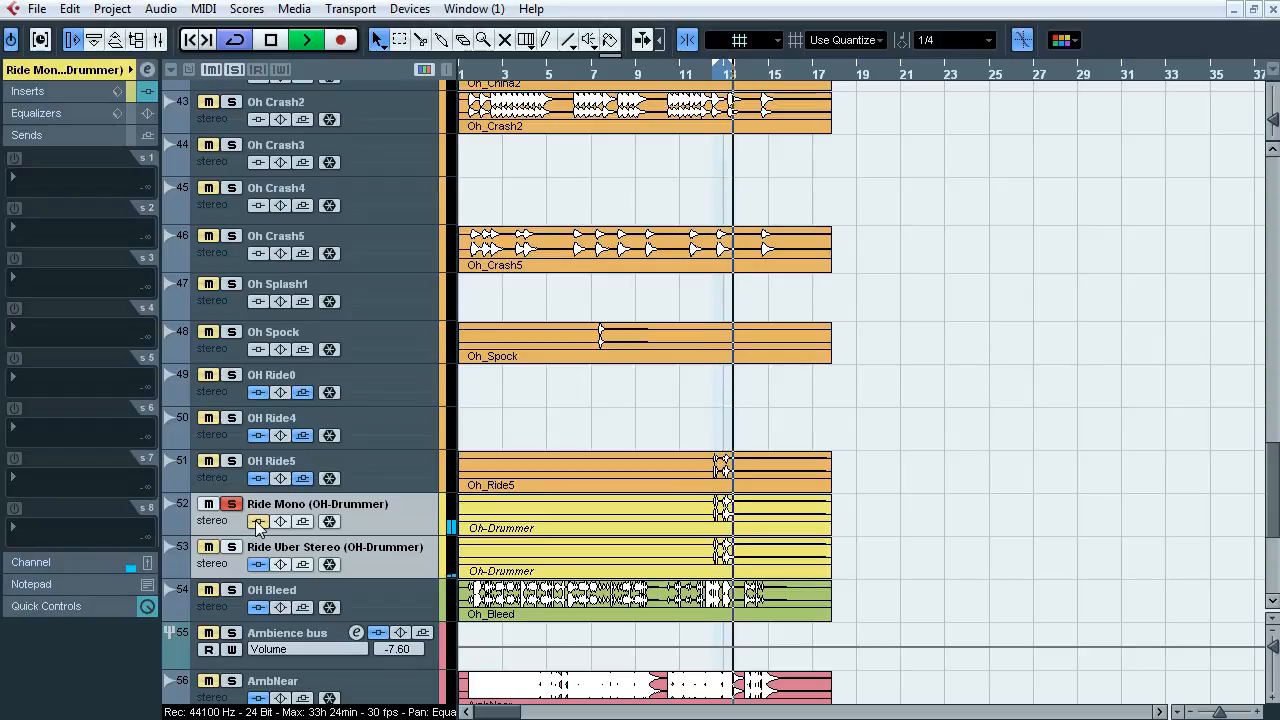
{"action": "left_click", "coordinate": [231, 547]}
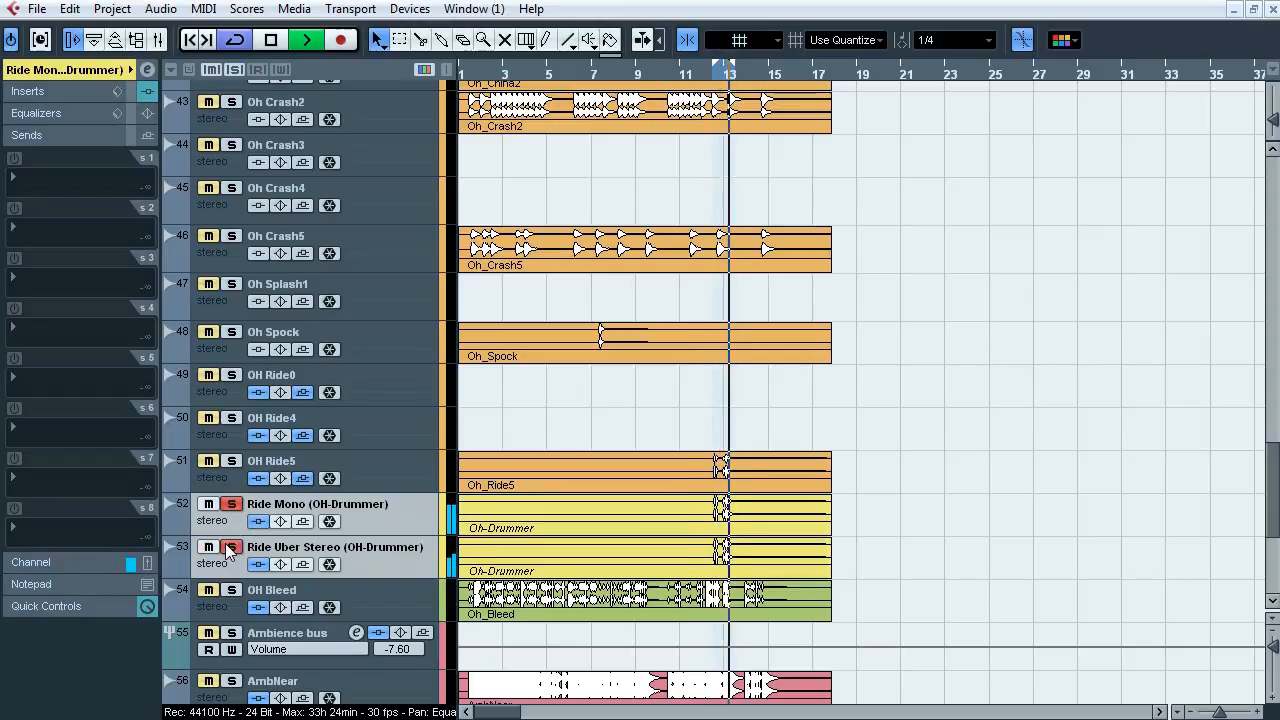
{"action": "key", "text": "space"}
Step: Leave only Ride Mono soloed and open its first insert, FabFilter Pro-Q
{"action": "key", "text": "h"}
{"action": "key", "text": "h"}
{"action": "key", "text": "h"}
{"action": "left_click", "coordinate": [231, 547]}
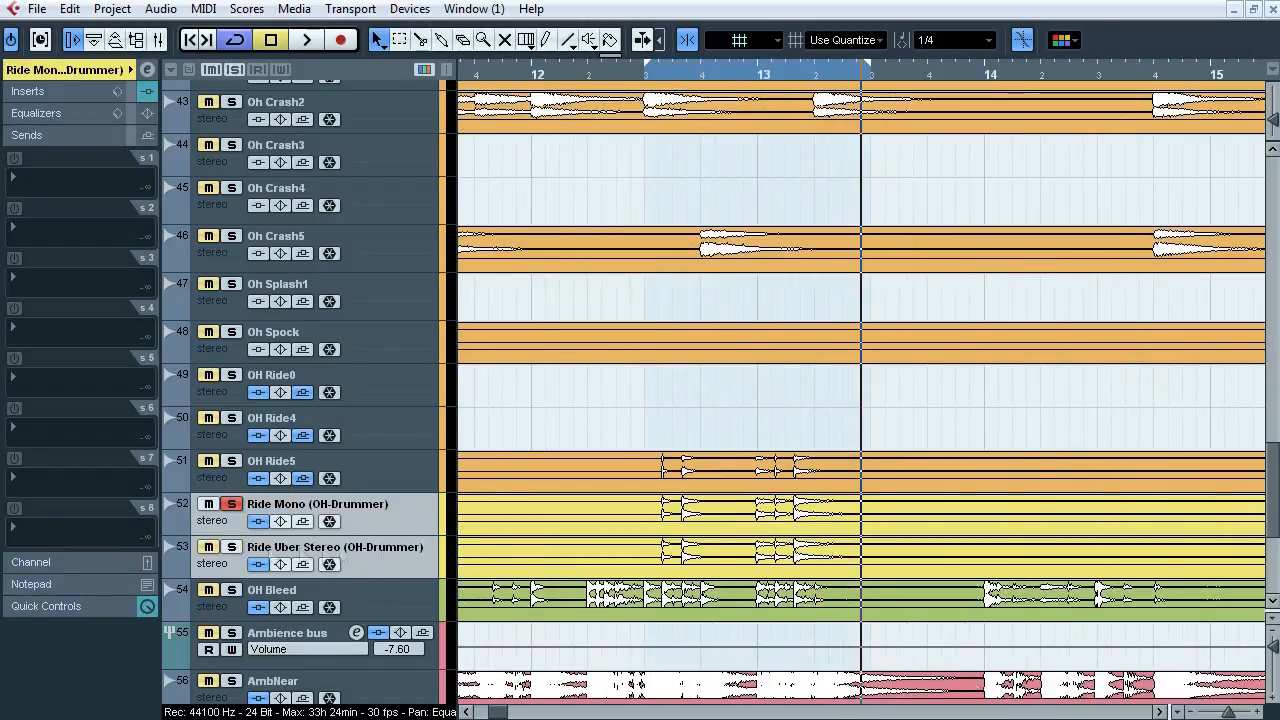
{"action": "left_click", "coordinate": [385, 521]}
{"action": "left_click", "coordinate": [30, 91]}
{"action": "left_click", "coordinate": [48, 114]}
{"action": "left_click_drag", "start_coordinate": [602, 14], "coordinate": [541, 142]}
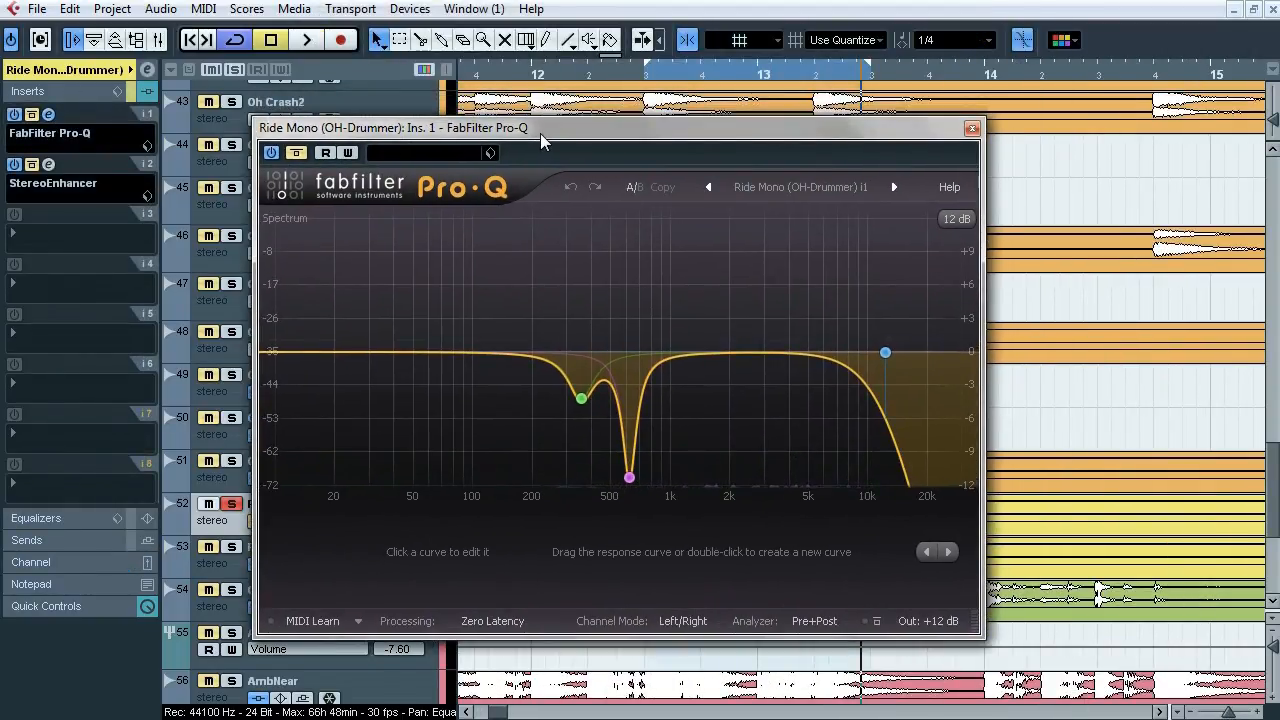
Step: Play the loop with Pro-Q activated on Ride Mono, check the plug-in's output gain and the track settings, and close the plug-in
{"action": "key", "text": "space"}
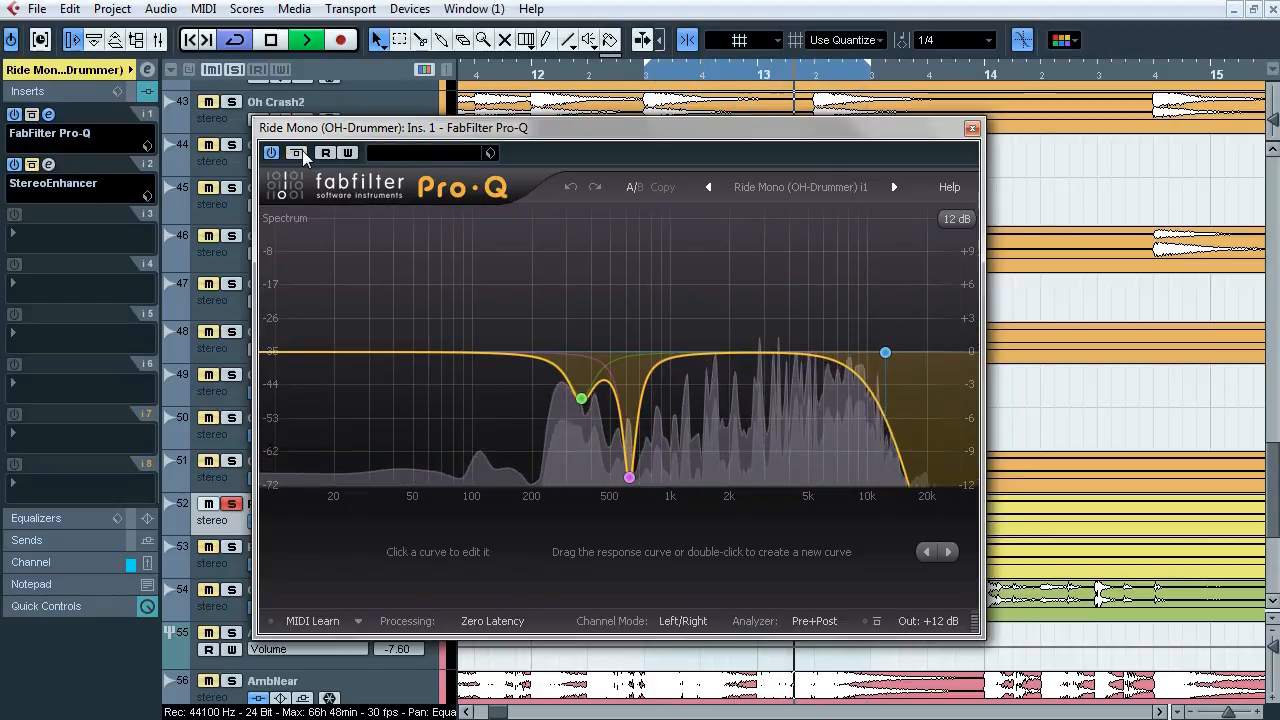
{"action": "key", "text": "space"}
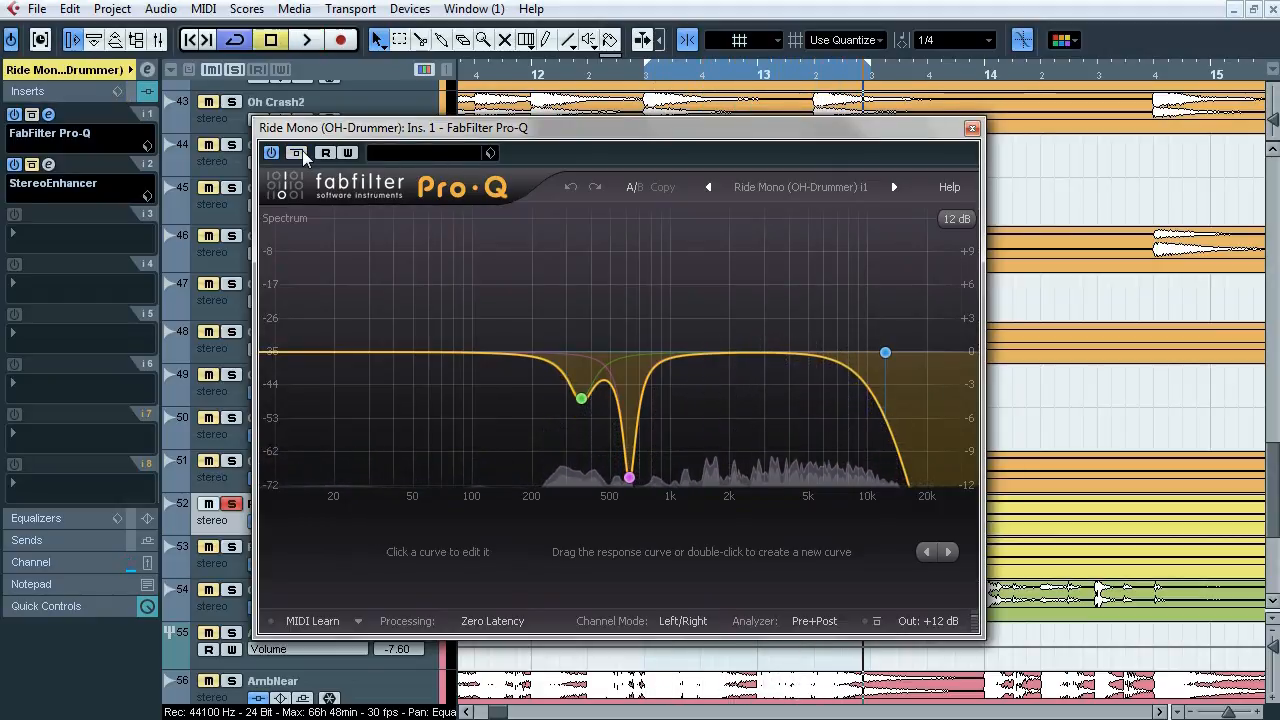
{"action": "mouse_move", "coordinate": [930, 620]}
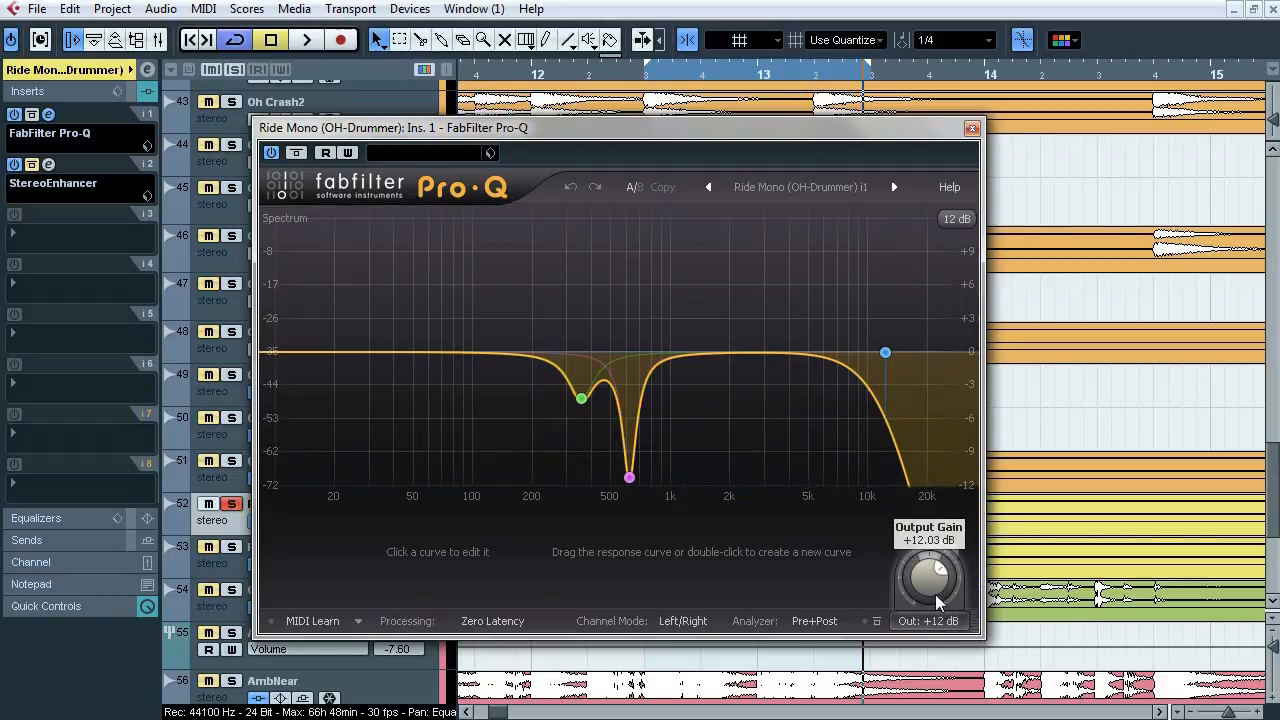
{"action": "left_click", "coordinate": [97, 72]}
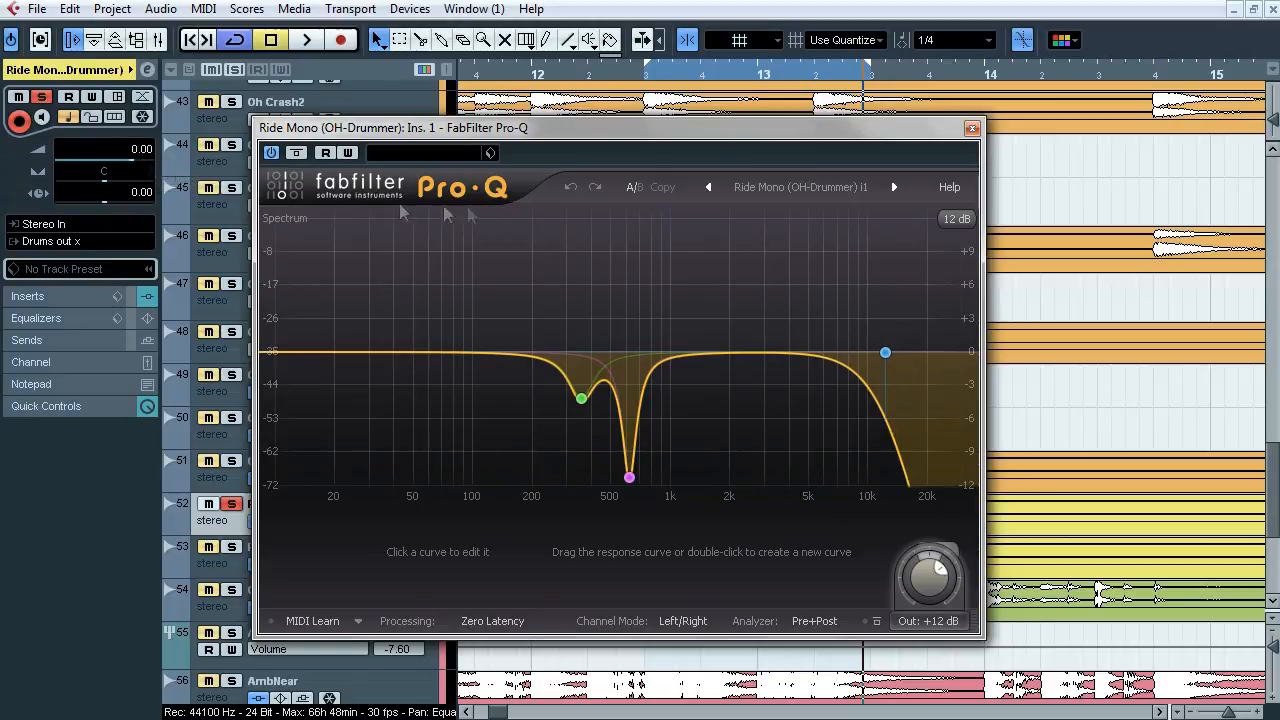
{"action": "left_click", "coordinate": [970, 129]}
Step: Open the StereoEnhancer insert on Ride Mono and activate it while playing the ride loop
{"action": "left_click", "coordinate": [60, 296]}
{"action": "left_click", "coordinate": [49, 165]}
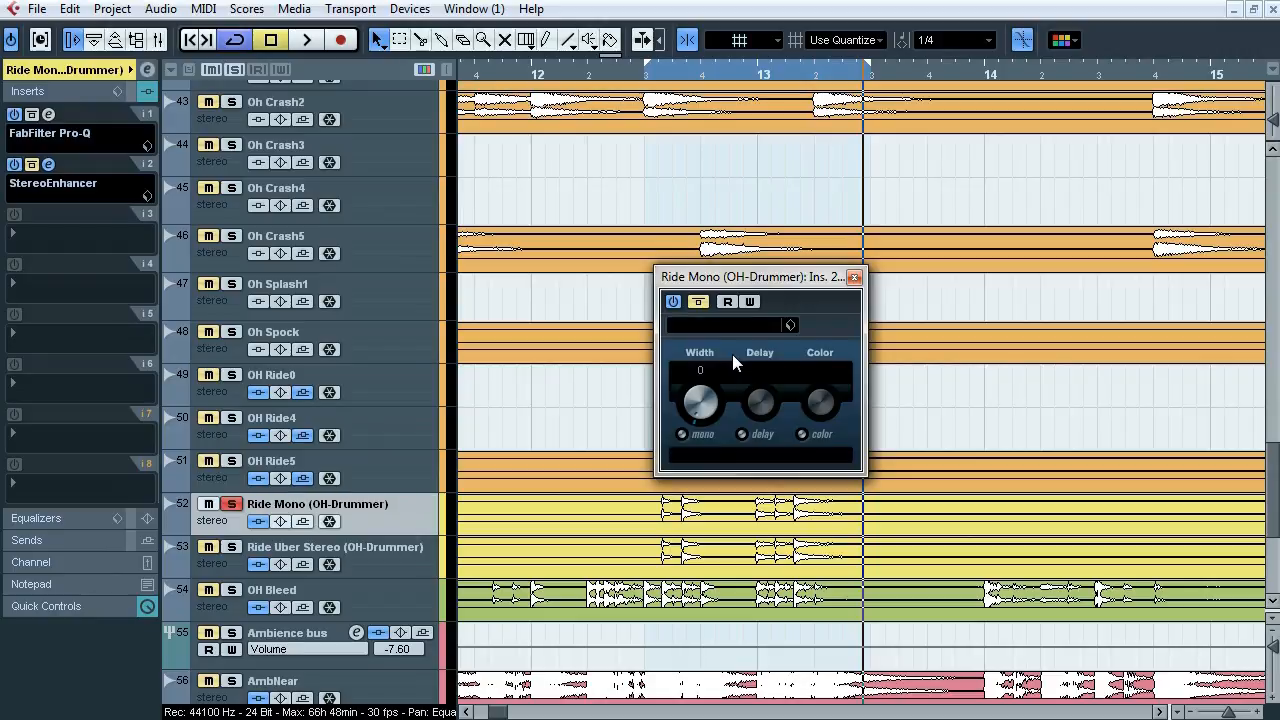
{"action": "key", "text": "space"}
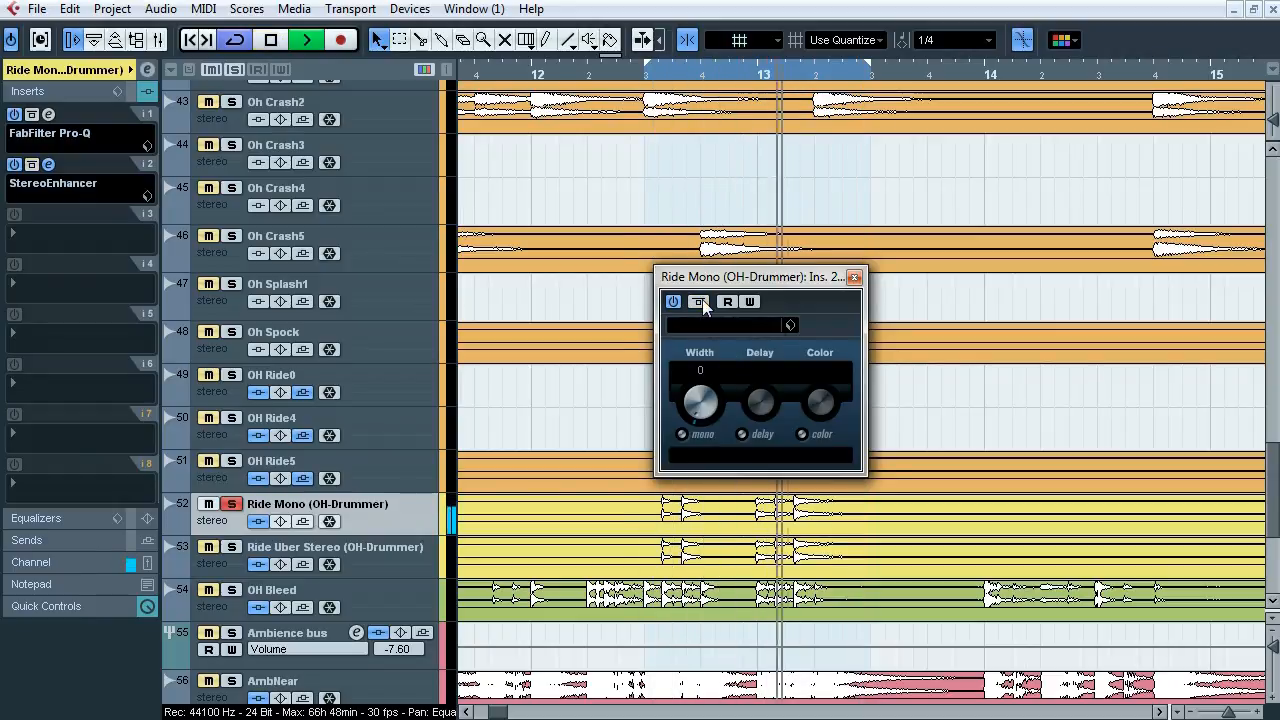
Step: Solo OH Ride5 alongside Ride Mono, compare the blend without Ride Mono and with StereoEnhancer bypassed, and close the plug-in
{"action": "left_click", "coordinate": [231, 461]}
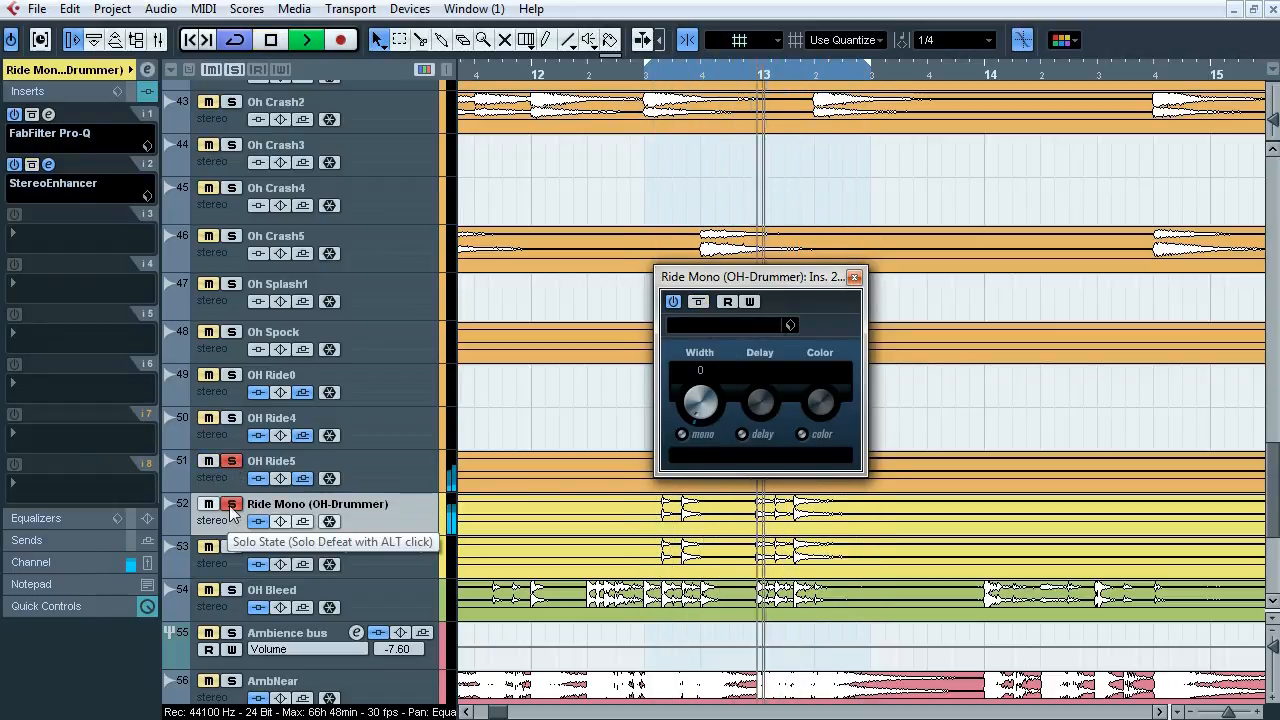
{"action": "left_click", "coordinate": [231, 505]}
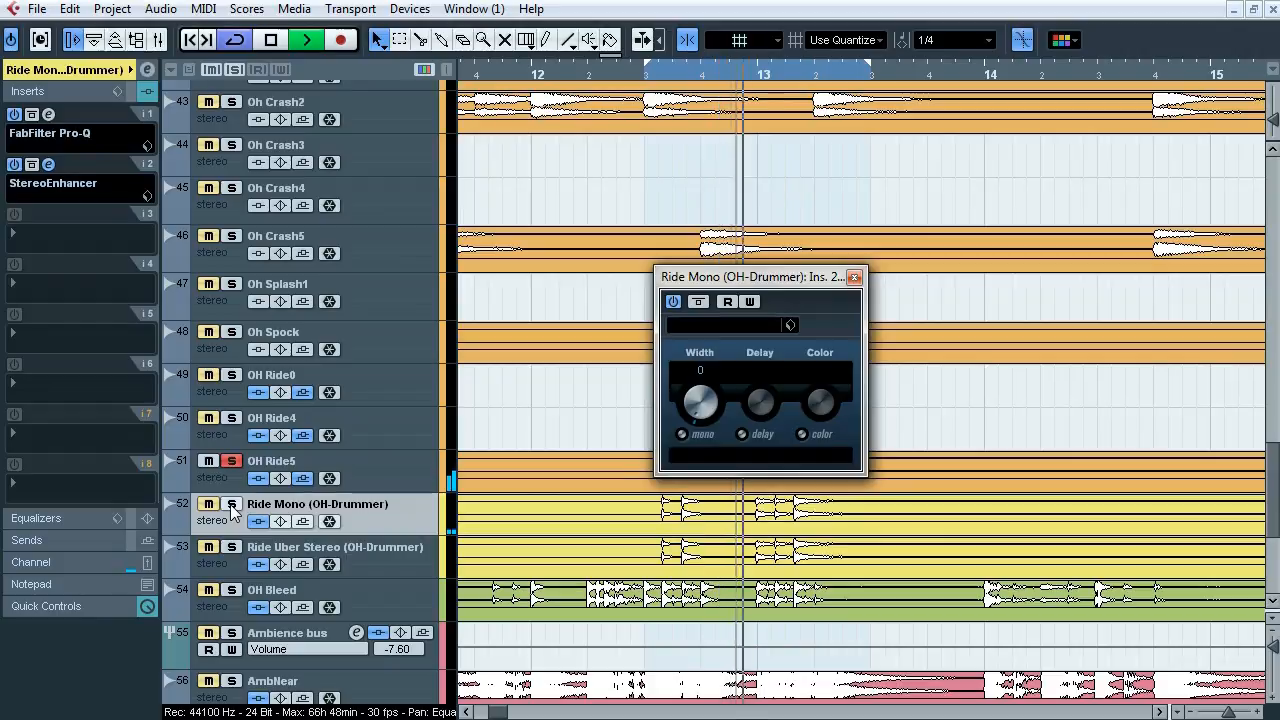
{"action": "left_click", "coordinate": [231, 505]}
{"action": "left_click", "coordinate": [704, 304]}
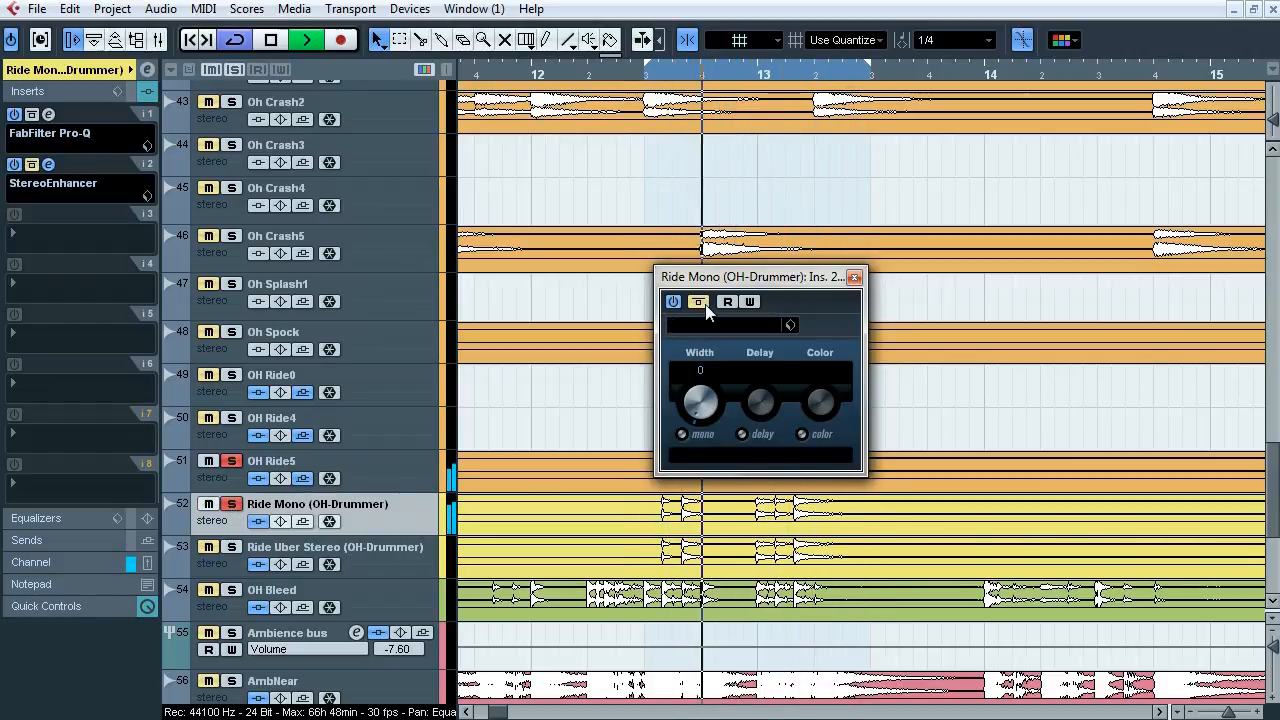
{"action": "left_click", "coordinate": [705, 304]}
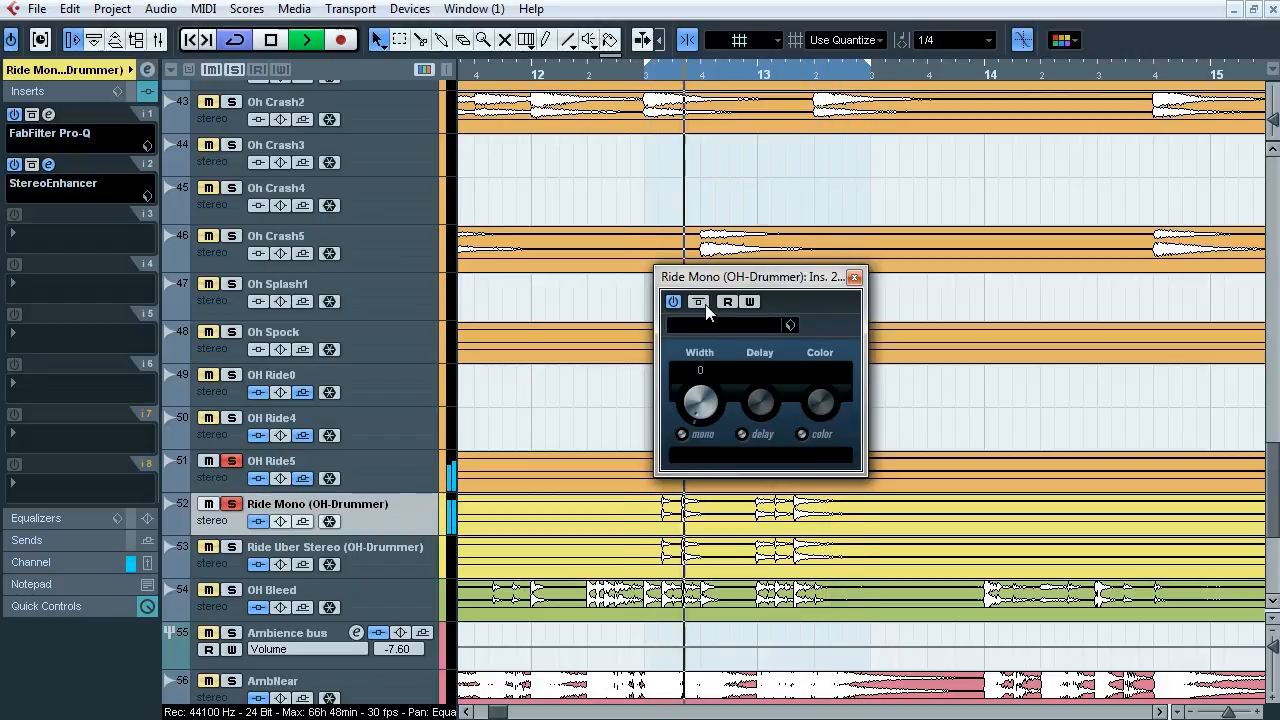
{"action": "key", "text": "space"}
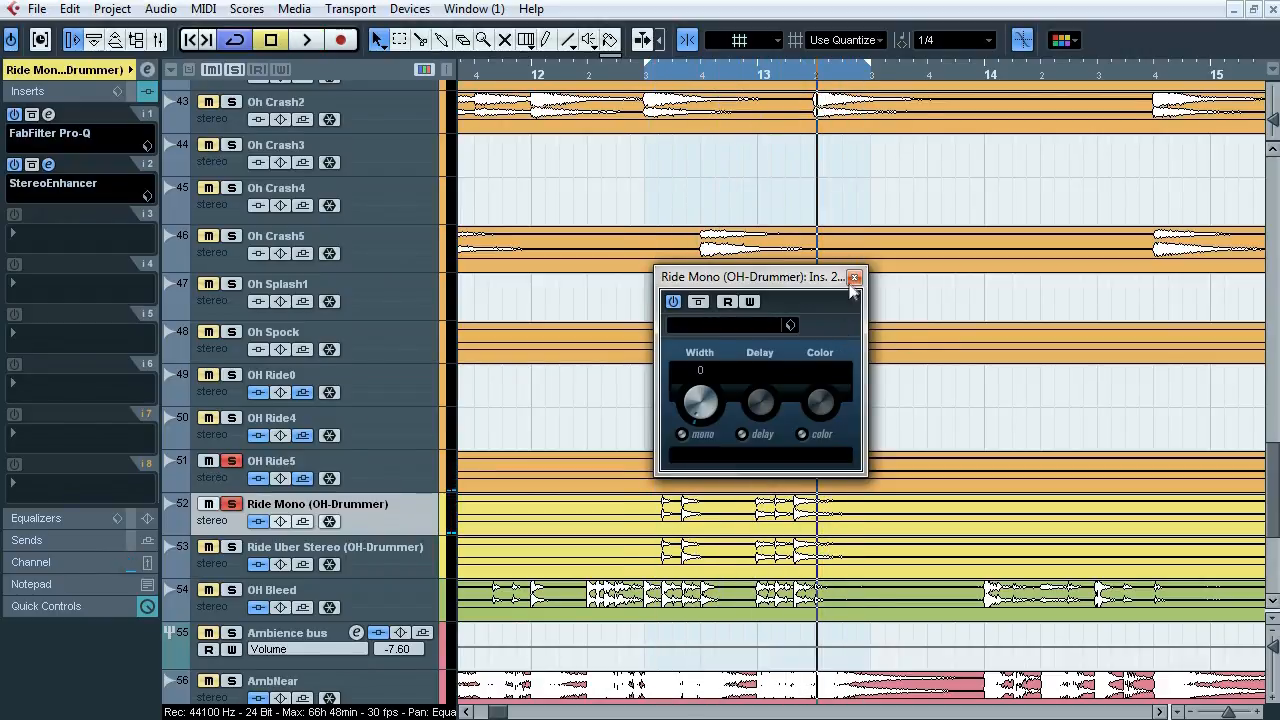
{"action": "left_click", "coordinate": [853, 281]}
Step: Solo only Ride Uber Stereo and open its first insert, ValhallaUberMod
{"action": "left_click", "coordinate": [279, 551]}
{"action": "key", "text": "s"}
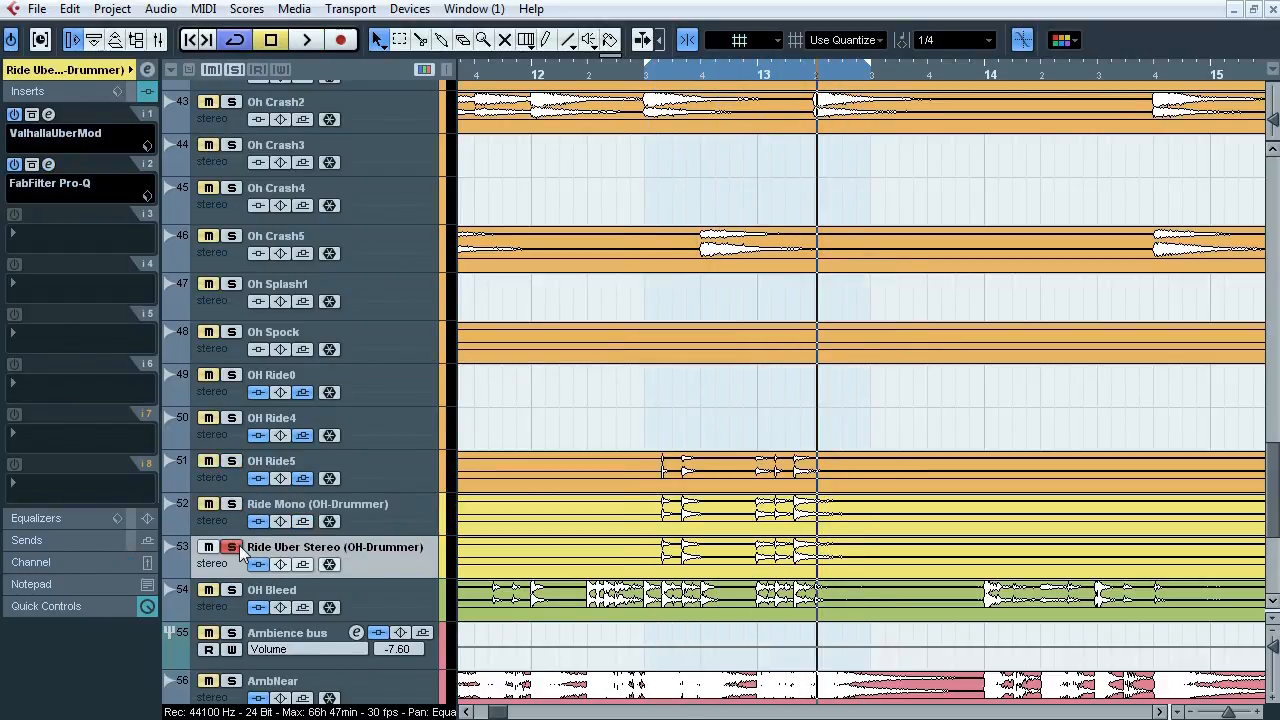
{"action": "left_click", "coordinate": [48, 114]}
{"action": "left_click_drag", "start_coordinate": [506, 140], "coordinate": [405, 165]}
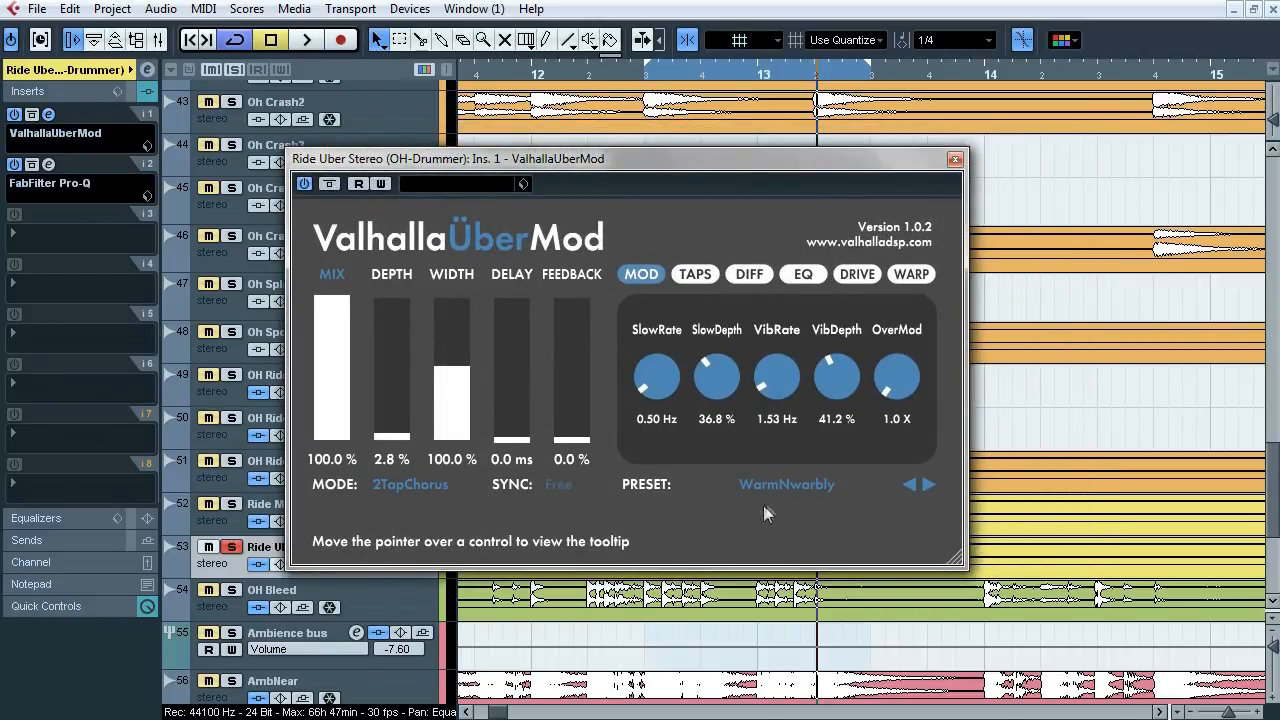
Step: Choose the WarmNwarbly preset from the Colors category in ValhallaUberMod and activate the plug-in while playing the ride loop
{"action": "left_click", "coordinate": [800, 486]}
{"action": "mouse_move", "coordinate": [820, 224]}
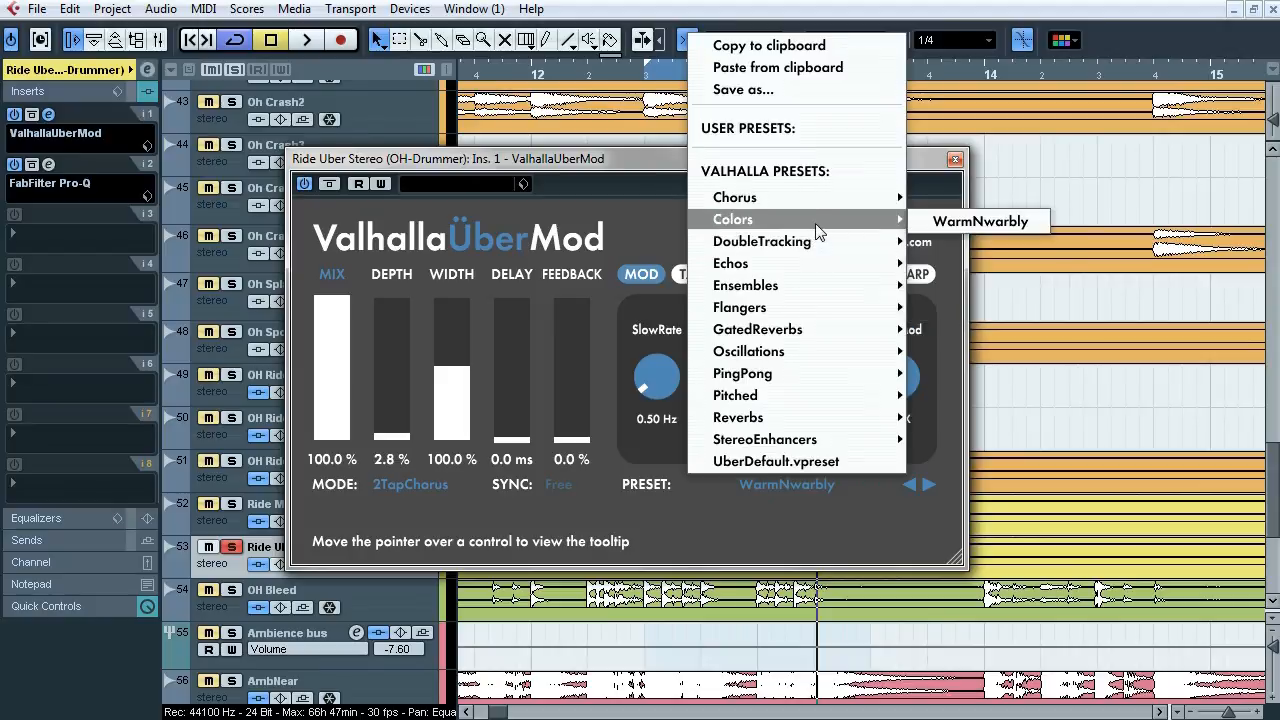
{"action": "left_click", "coordinate": [975, 222]}
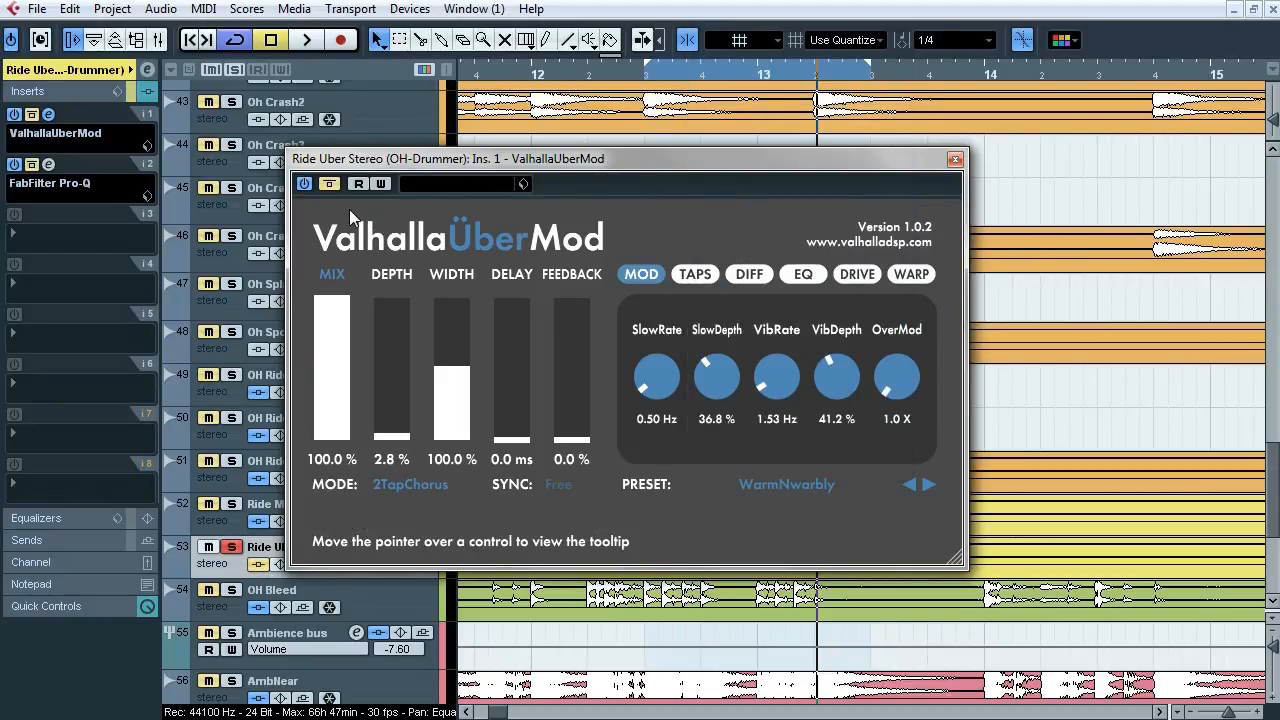
{"action": "key", "text": "space"}
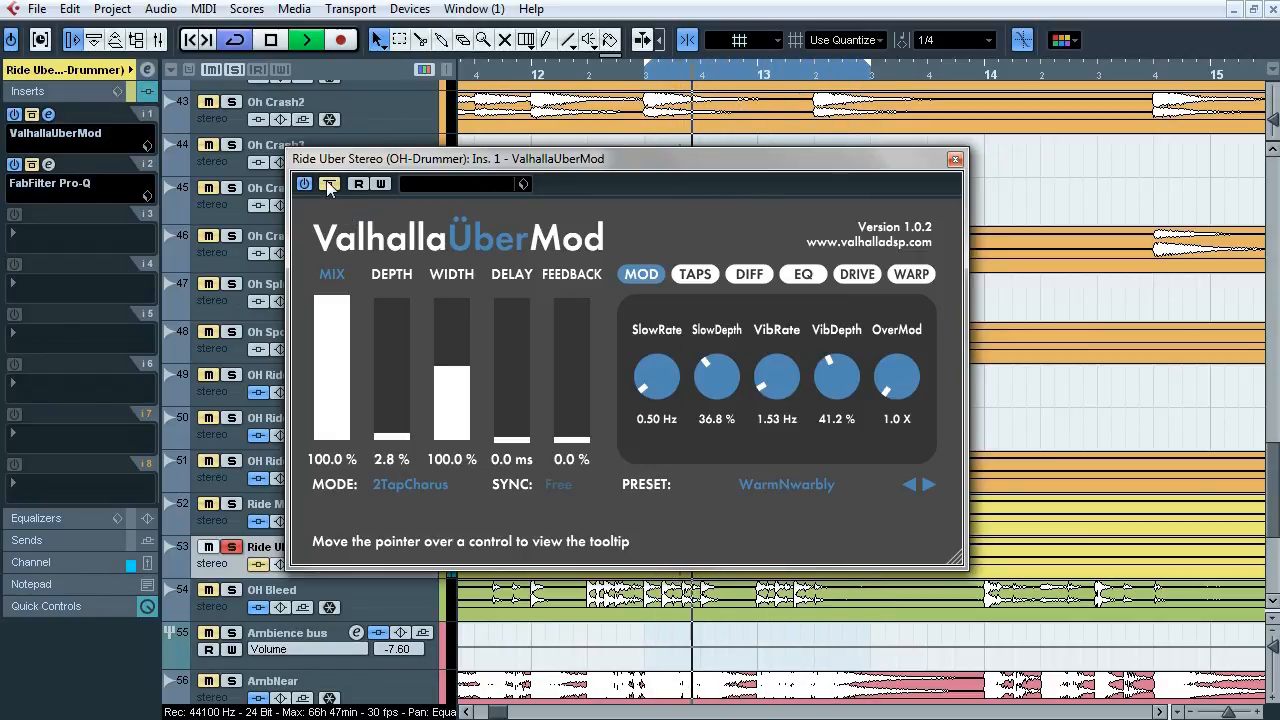
{"action": "left_click", "coordinate": [328, 185]}
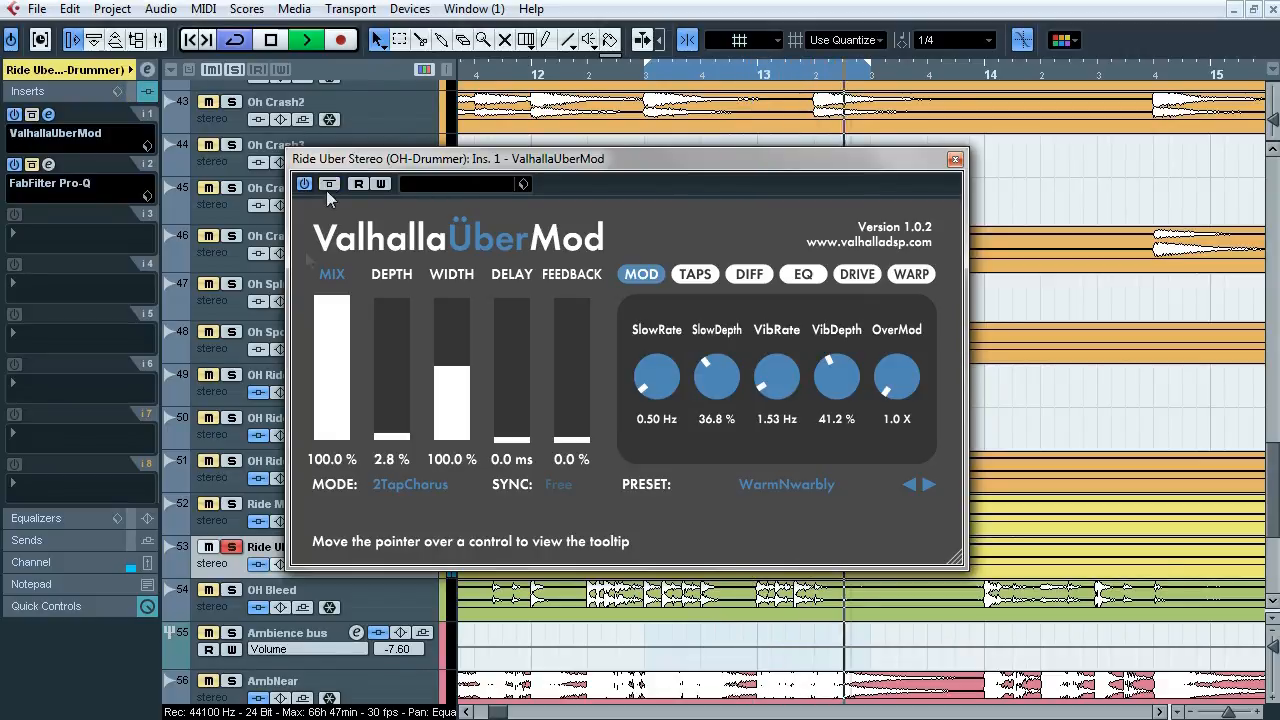
Step: Solo Ride Mono and OH Ride5 alongside Ride Uber Stereo and compare the blend with and without Ride Uber Stereo
{"action": "left_click", "coordinate": [231, 505]}
{"action": "left_click", "coordinate": [231, 462]}
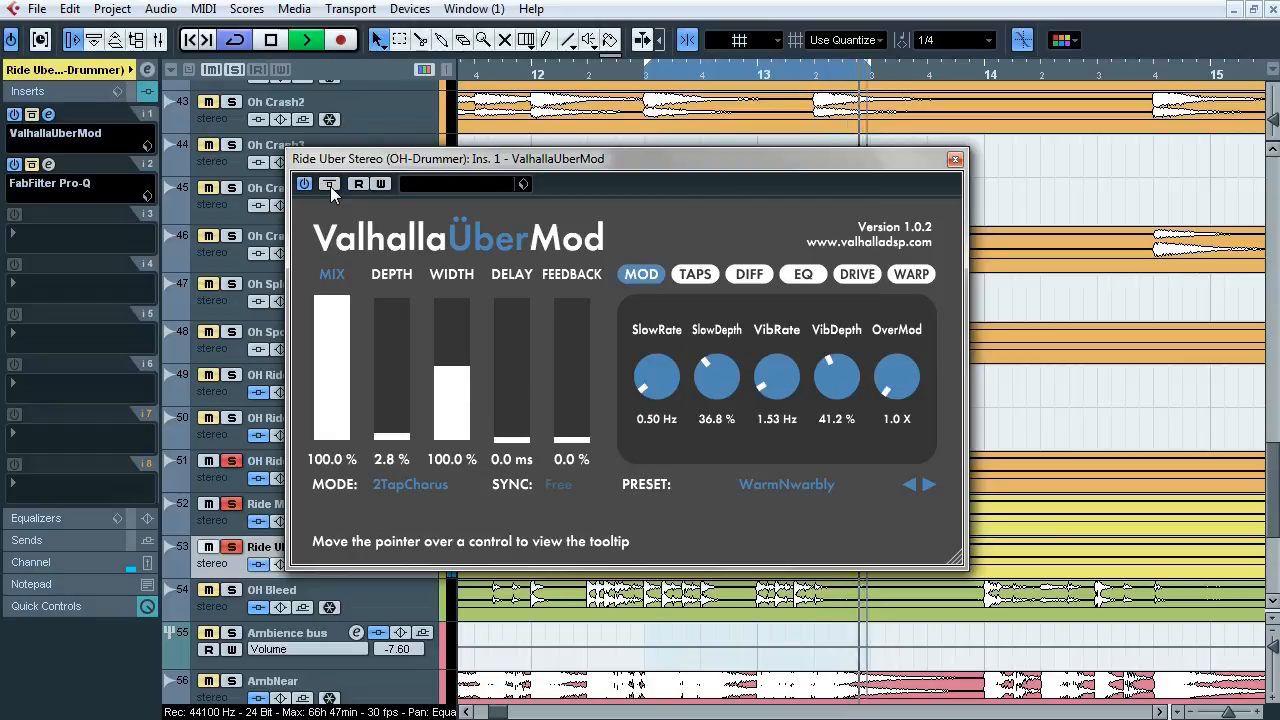
{"action": "left_click", "coordinate": [231, 547]}
{"action": "left_click", "coordinate": [231, 548]}
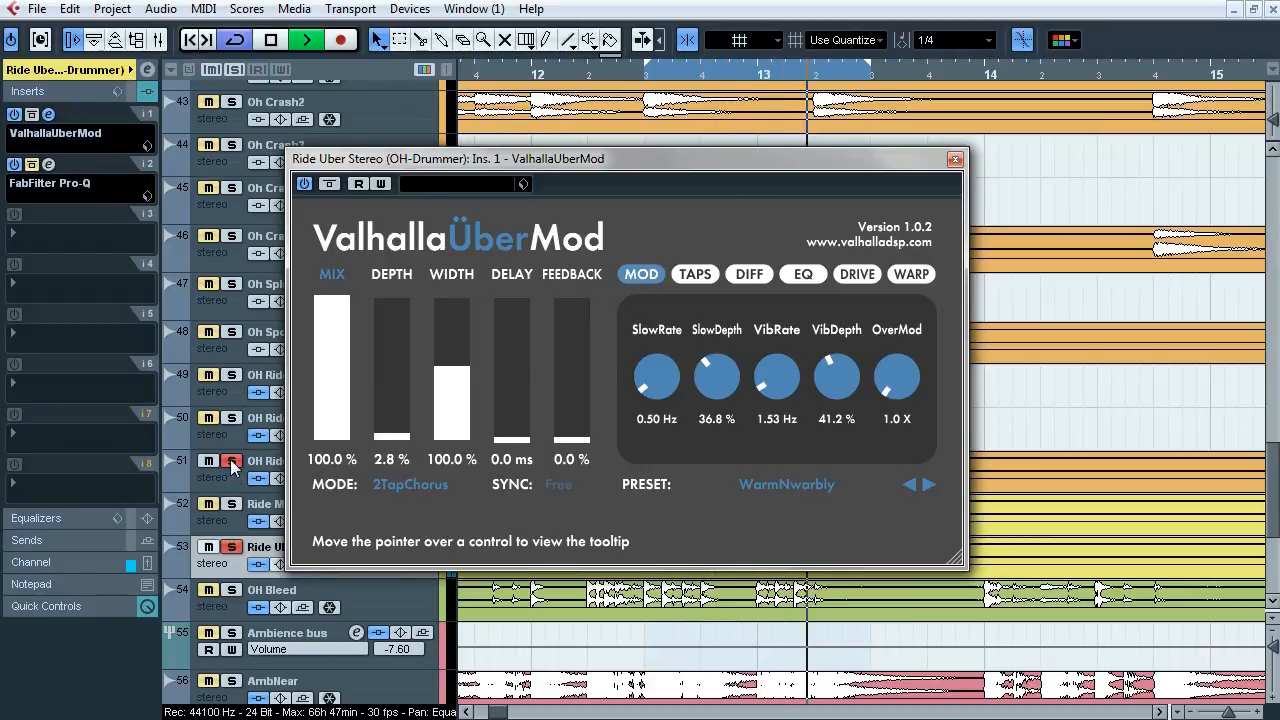
Step: Stop playback, look over the Drive settings of ValhallaUberMod, and close the plug-in
{"action": "key", "text": "space"}
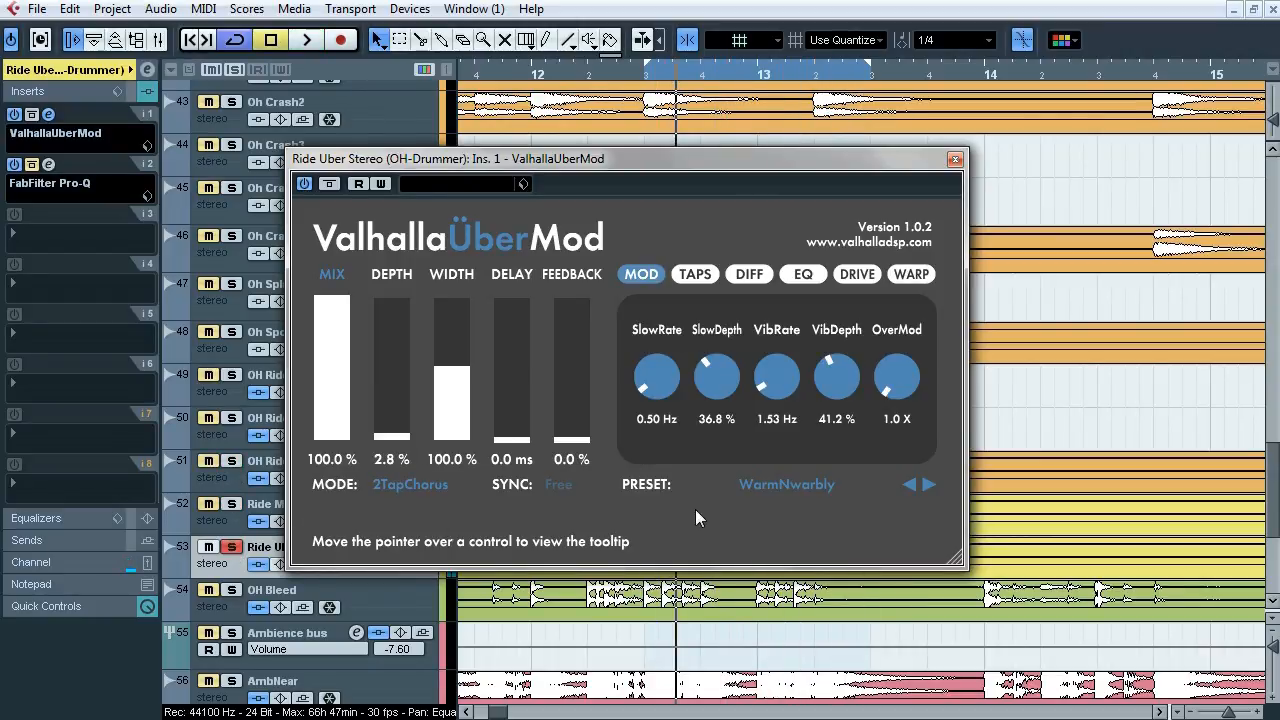
{"action": "left_click", "coordinate": [862, 277]}
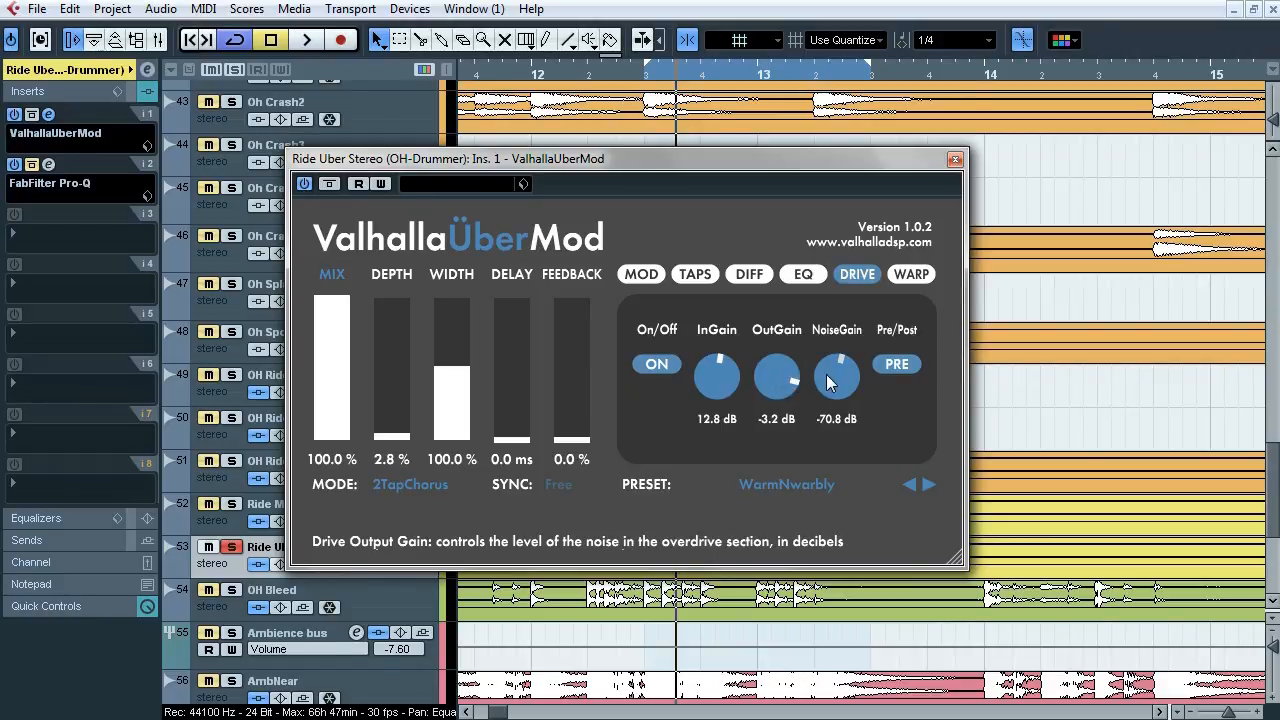
{"action": "left_click", "coordinate": [955, 159]}
Step: Open the FabFilter Pro-Q insert on Ride Uber Stereo and activate it during playback, comparing it with the bypassed sound
{"action": "left_click", "coordinate": [48, 165]}
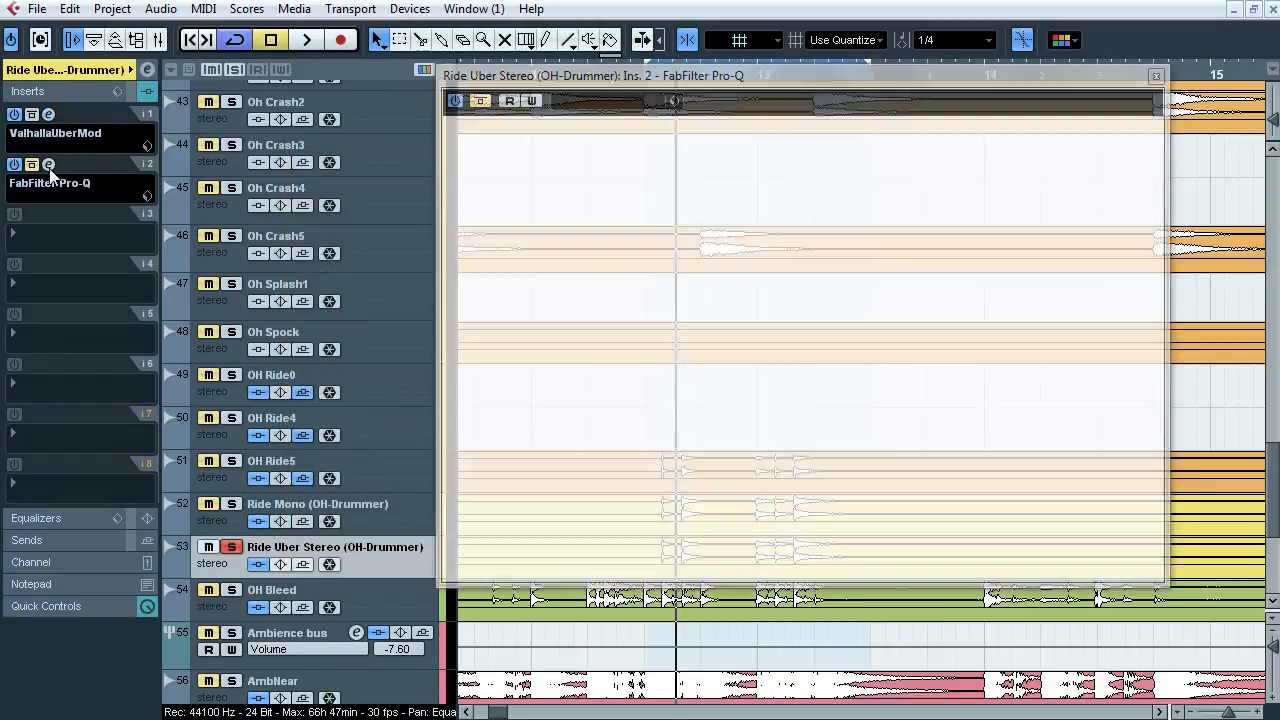
{"action": "left_click_drag", "start_coordinate": [638, 77], "coordinate": [546, 134]}
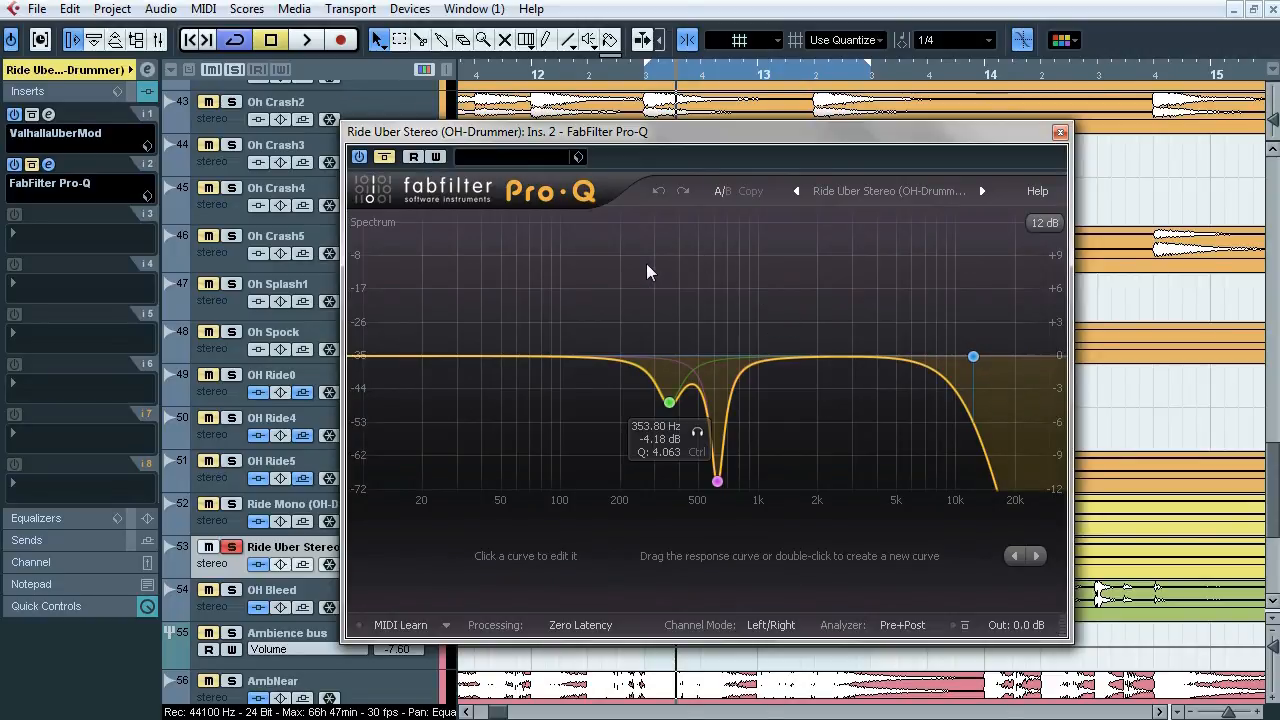
{"action": "key", "text": "space"}
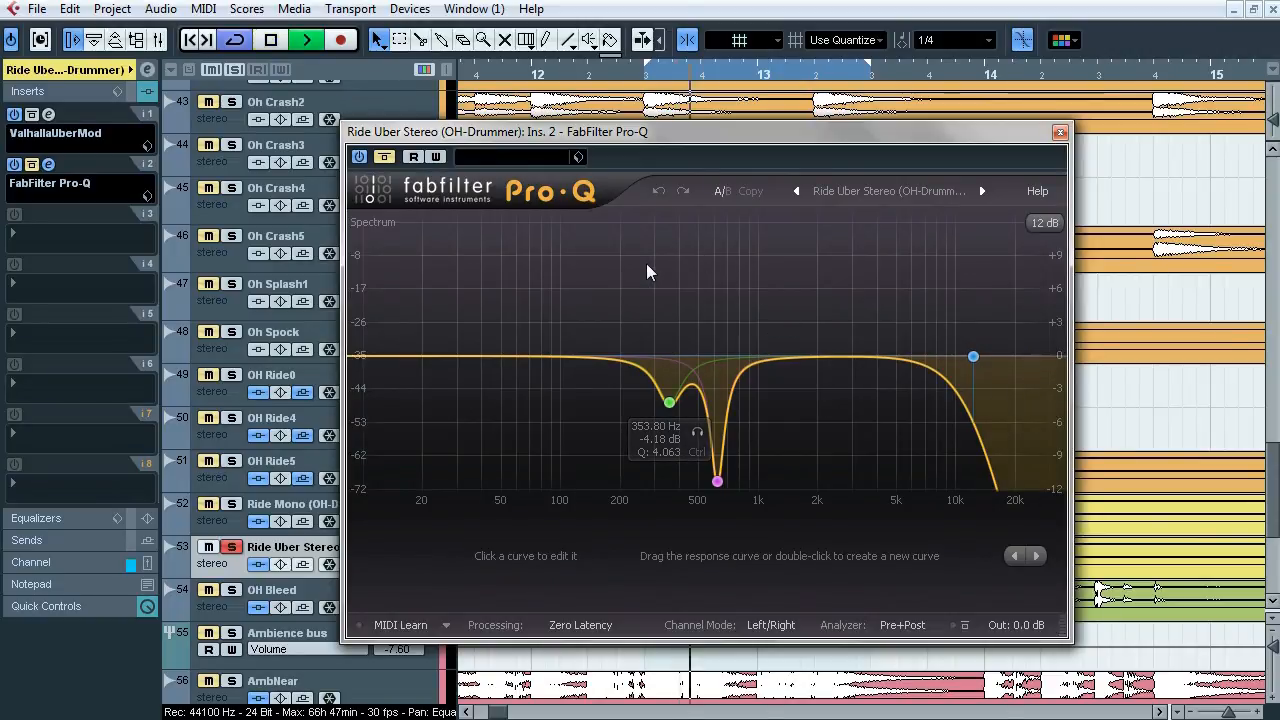
{"action": "left_click", "coordinate": [384, 156]}
{"action": "left_click", "coordinate": [384, 156]}
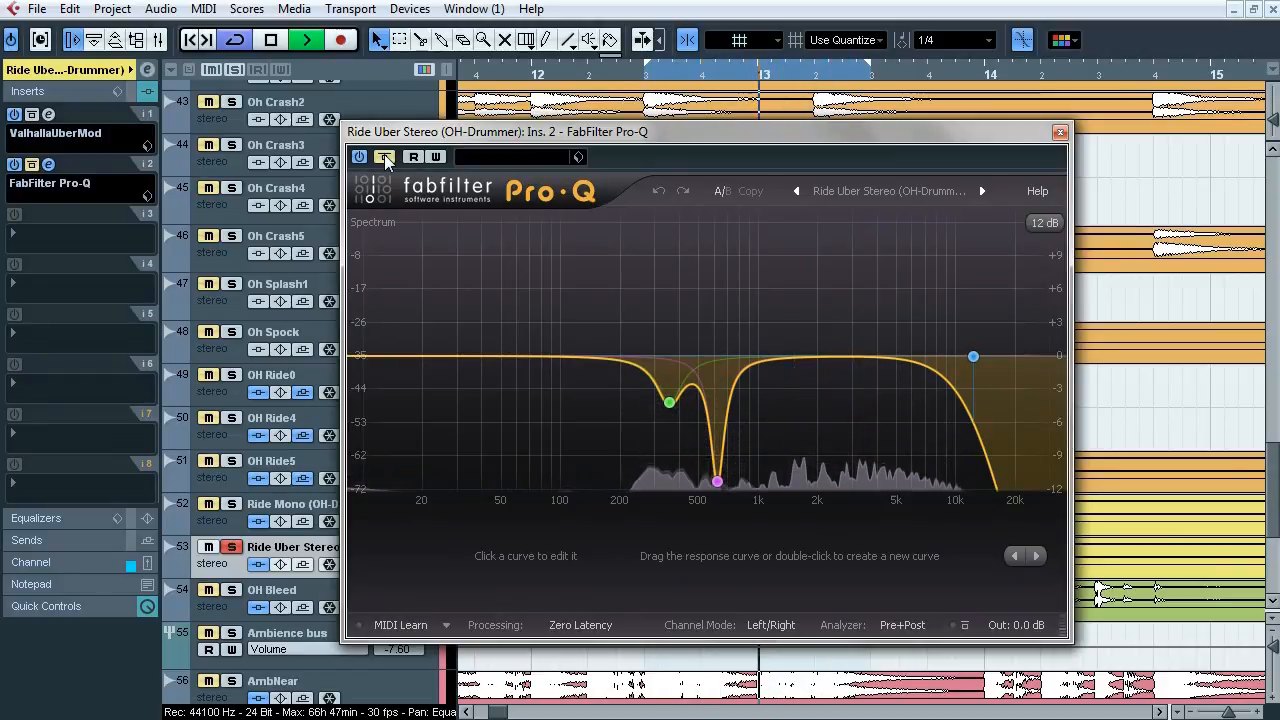
{"action": "left_click", "coordinate": [384, 156]}
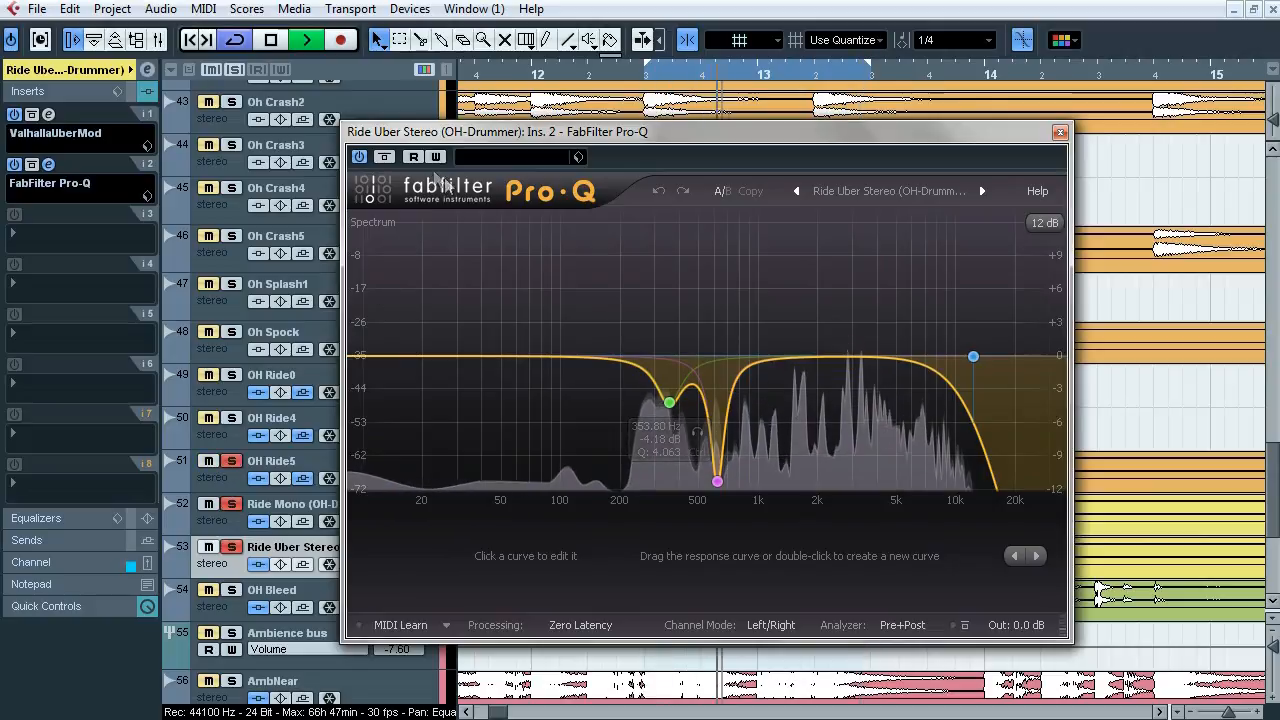
Step: Compare Pro-Q bypassed and active in the blend with OH Ride5 and Ride Mono, and close the plug-in
{"action": "left_click", "coordinate": [390, 158]}
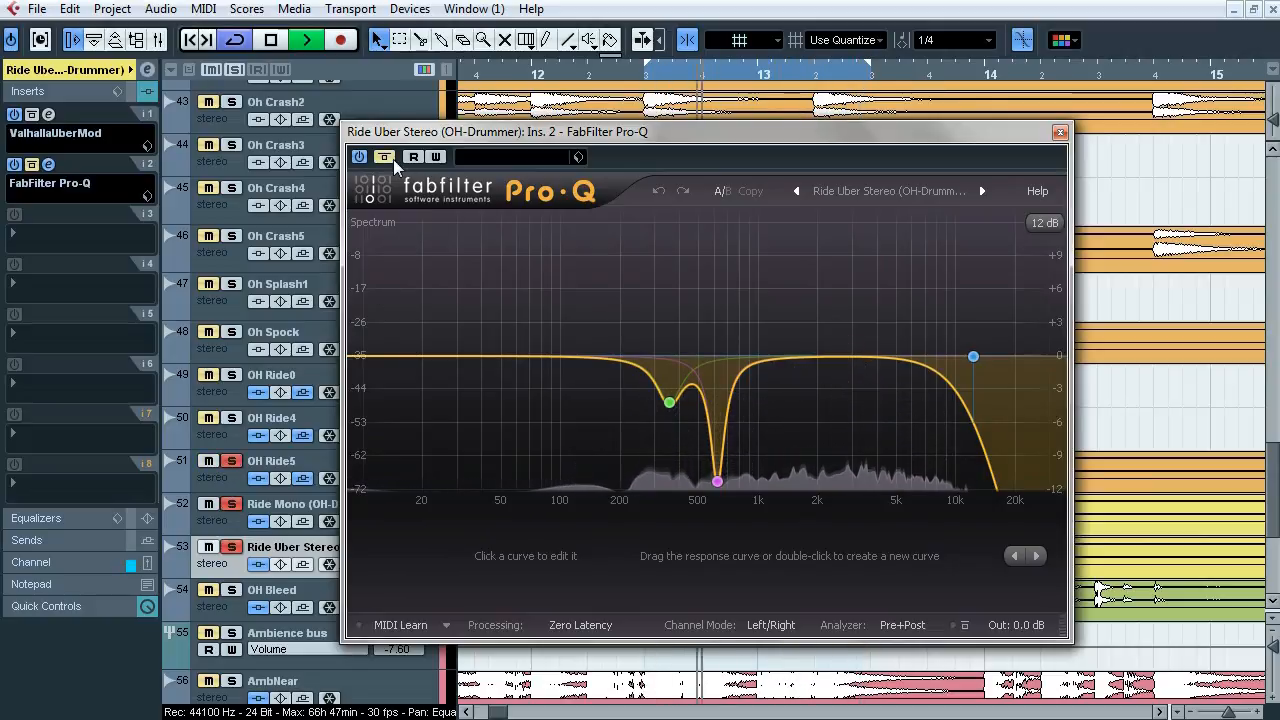
{"action": "left_click", "coordinate": [393, 159]}
{"action": "key", "text": "space"}
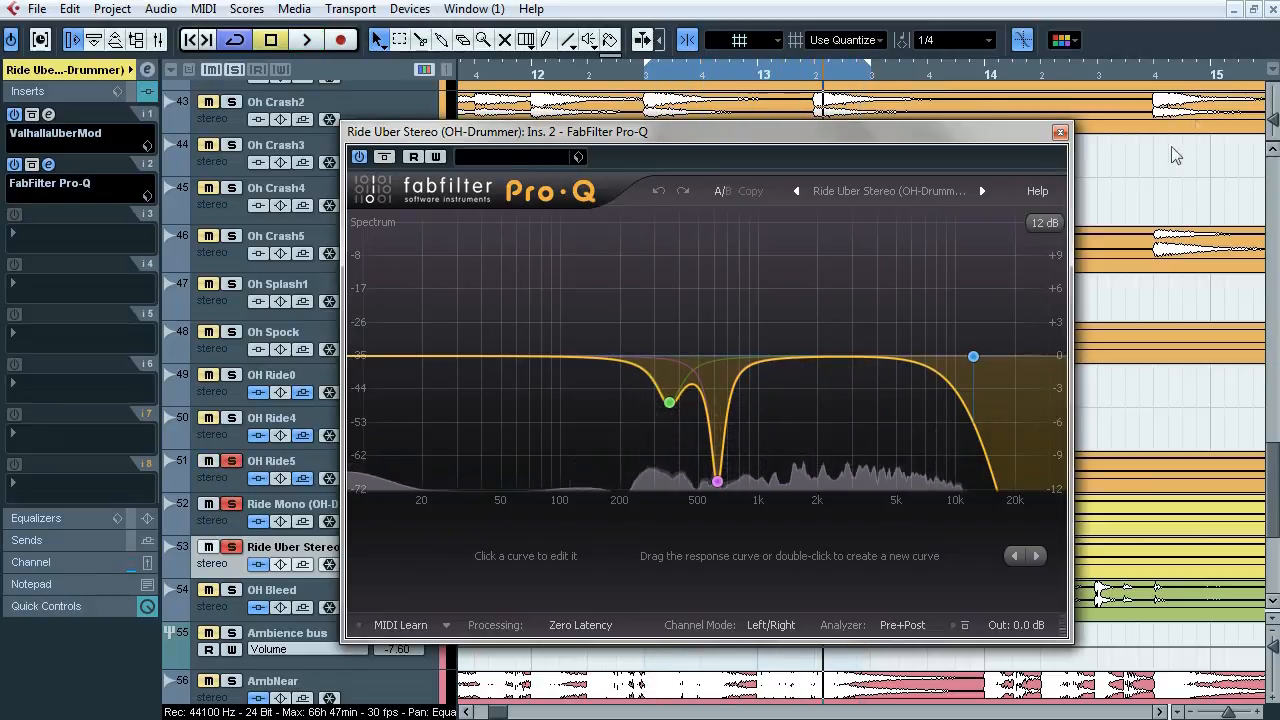
{"action": "left_click", "coordinate": [1060, 131]}
Step: Select the tracks from OH Ride0 to Ride Uber Stereo and check their output routing in the mixer
{"action": "left_click", "coordinate": [410, 395]}
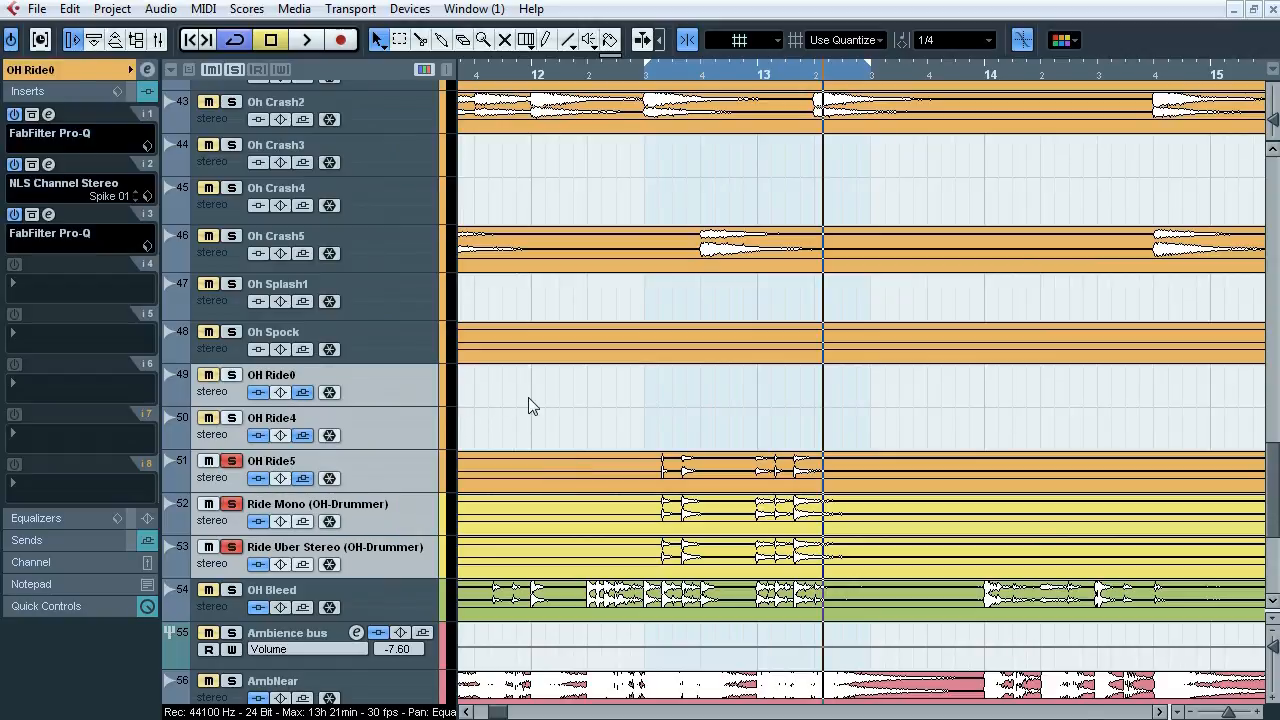
{"action": "key", "text": "F3"}
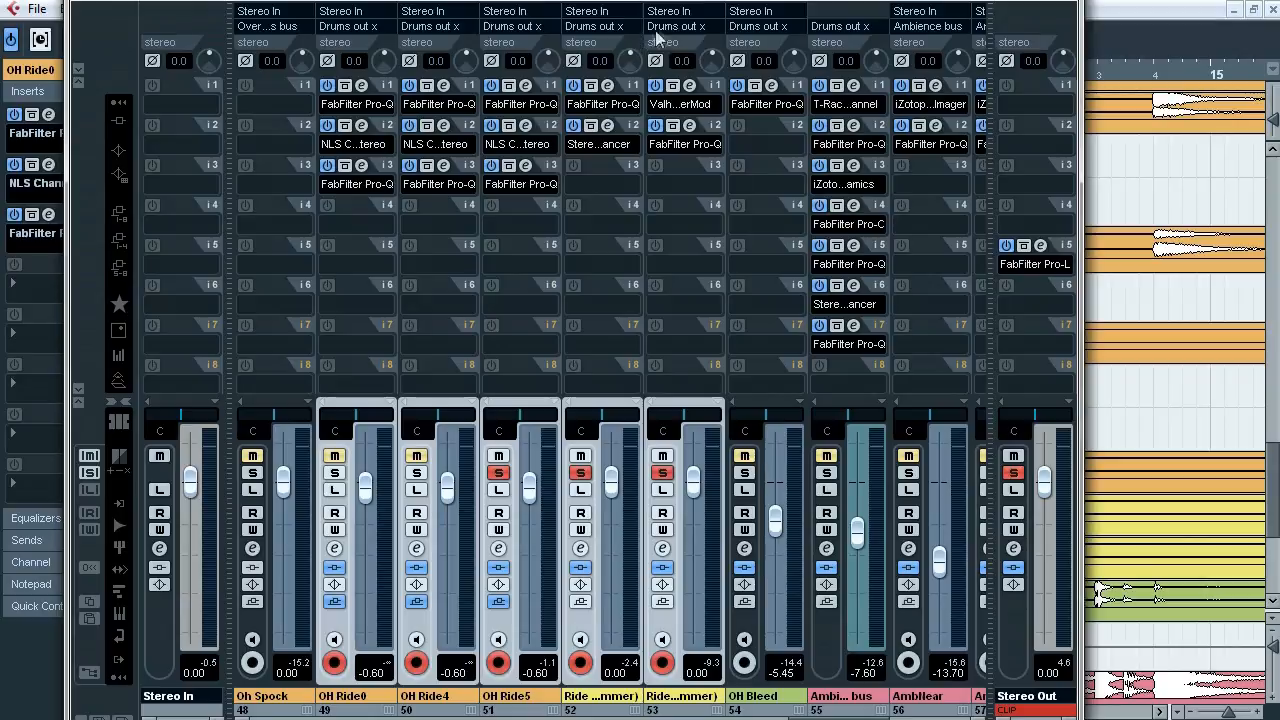
{"action": "key", "text": "F3"}
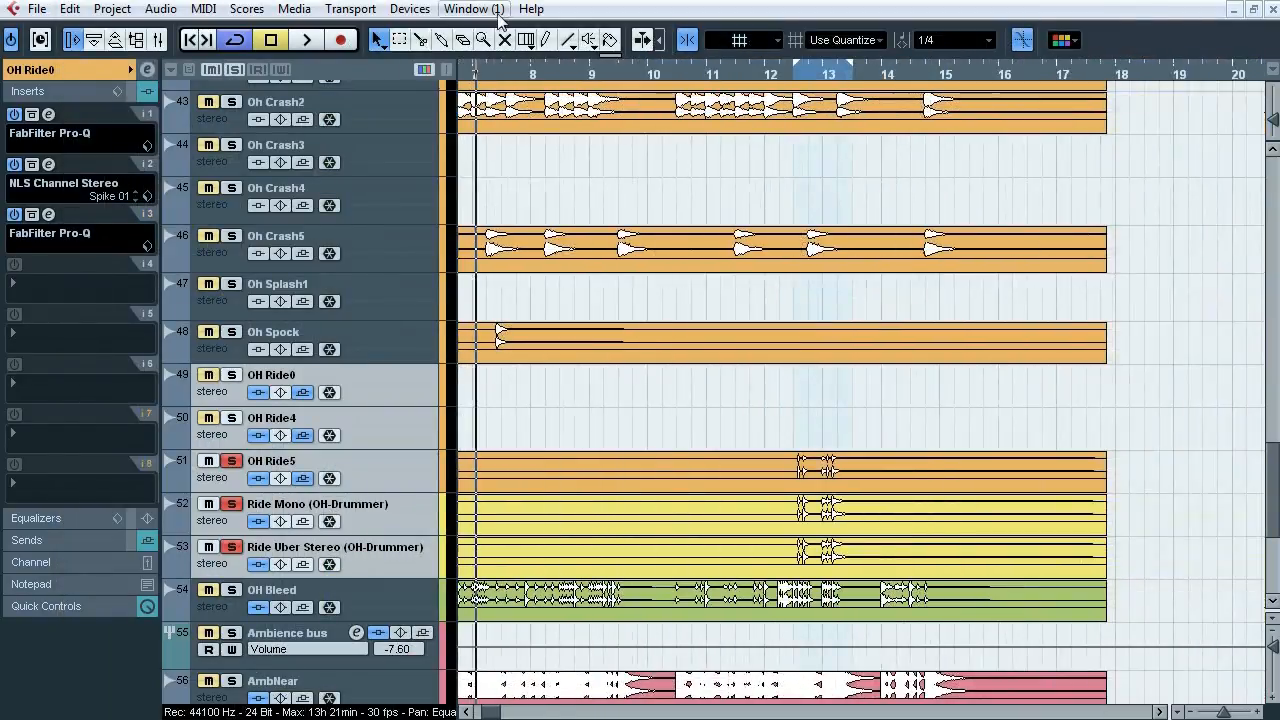
Step: Play OH Bleed soloed with its inserts bypassed, and set the loop range from bar 2 to bar 6
{"action": "left_click", "coordinate": [390, 596]}
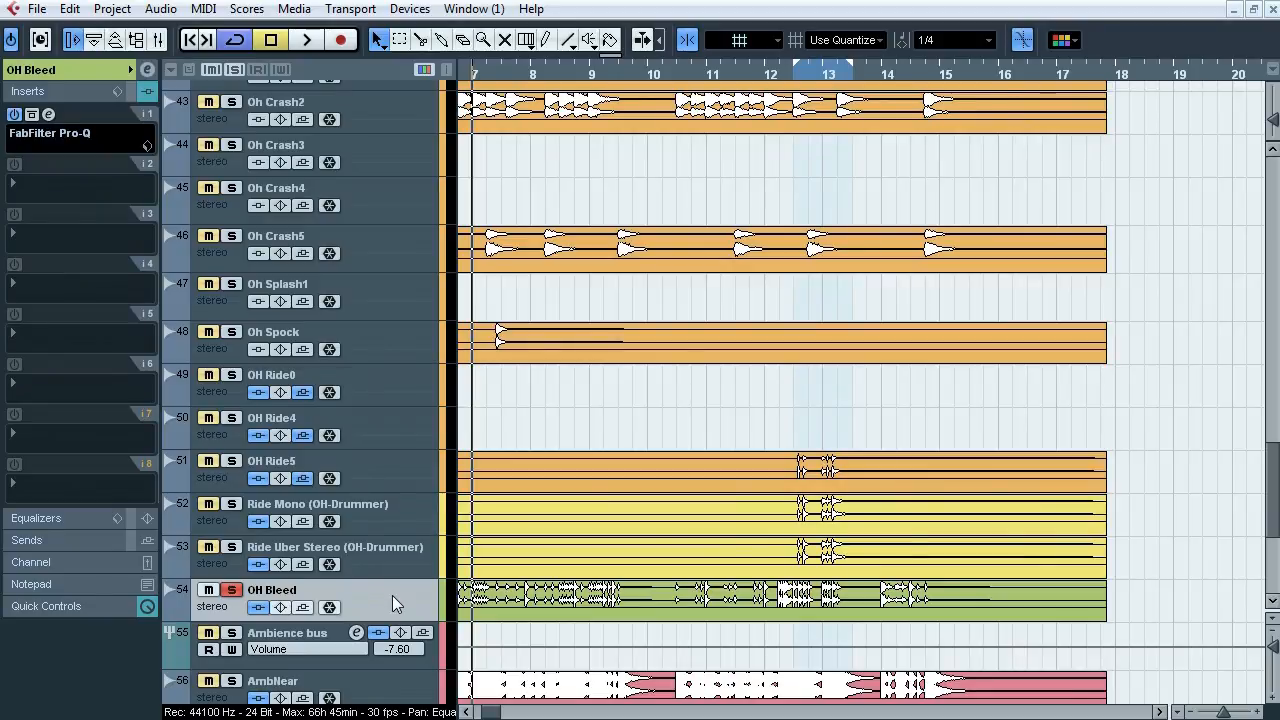
{"action": "left_click", "coordinate": [258, 607]}
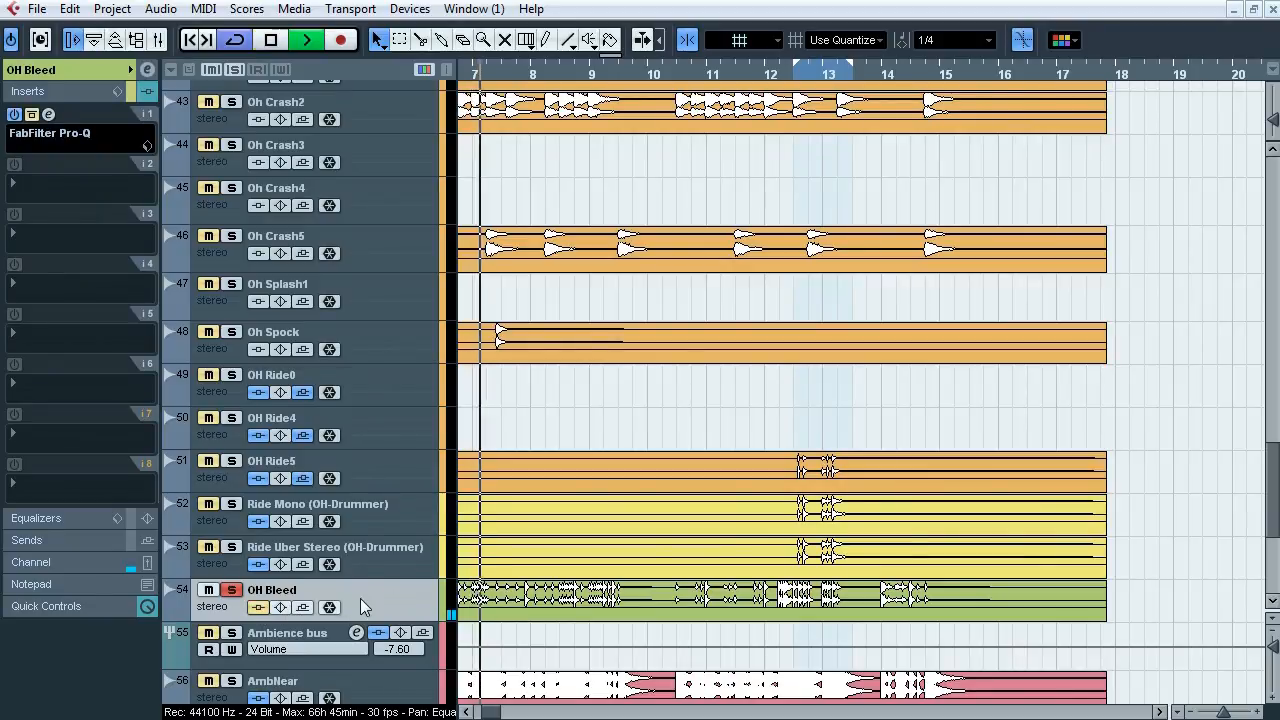
{"action": "left_click_drag", "start_coordinate": [490, 712], "coordinate": [483, 712]}
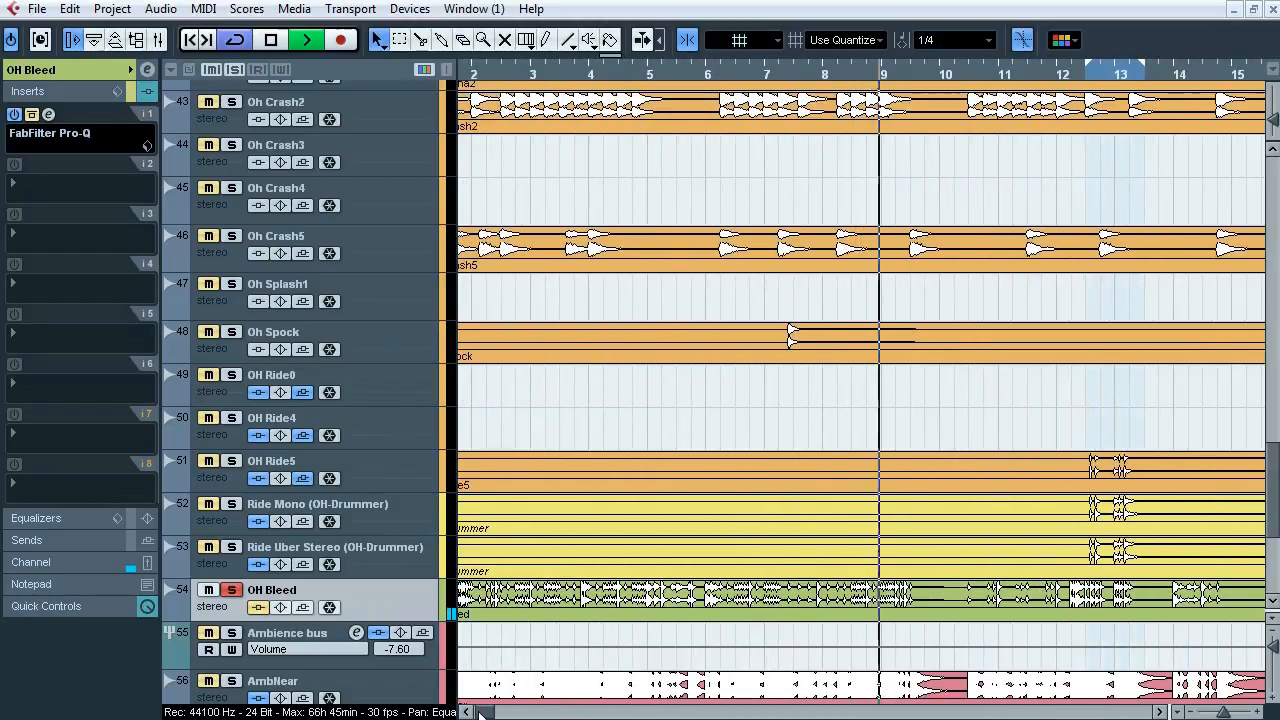
{"action": "left_click", "coordinate": [1036, 76]}
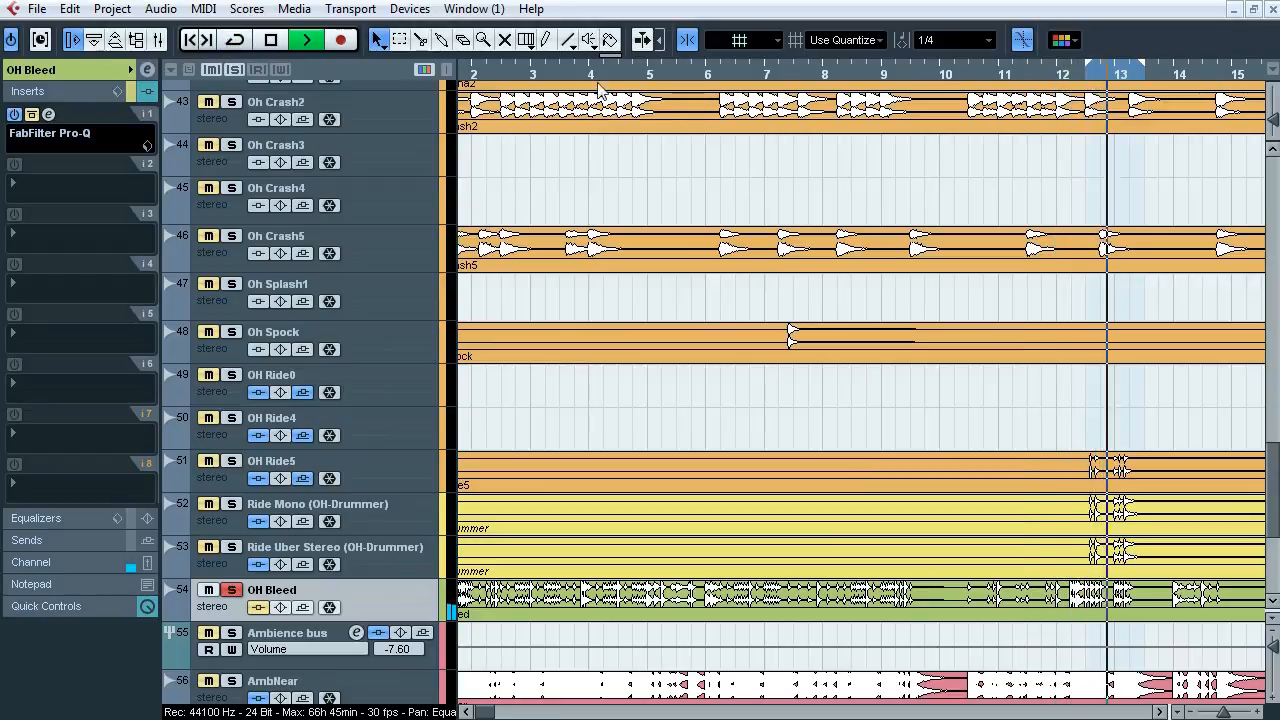
{"action": "left_click", "coordinate": [472, 77]}
{"action": "left_click_drag", "start_coordinate": [473, 65], "coordinate": [706, 62]}
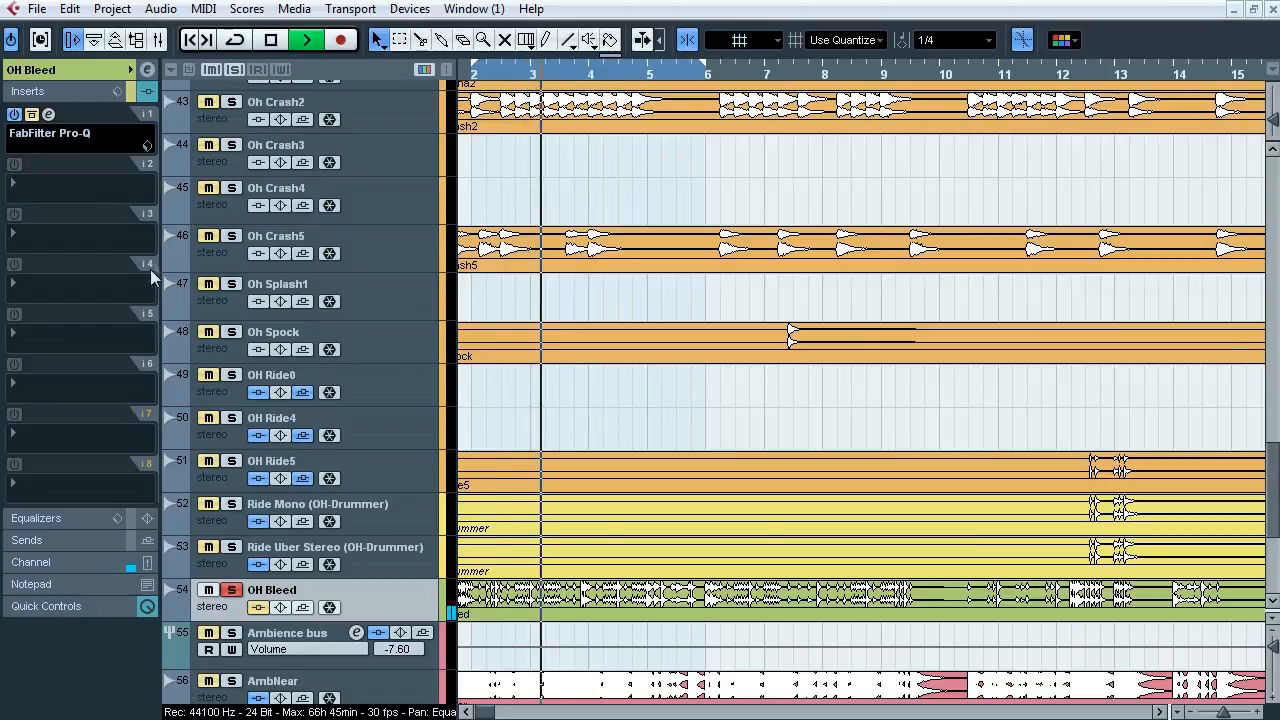
{"action": "key", "text": "space"}
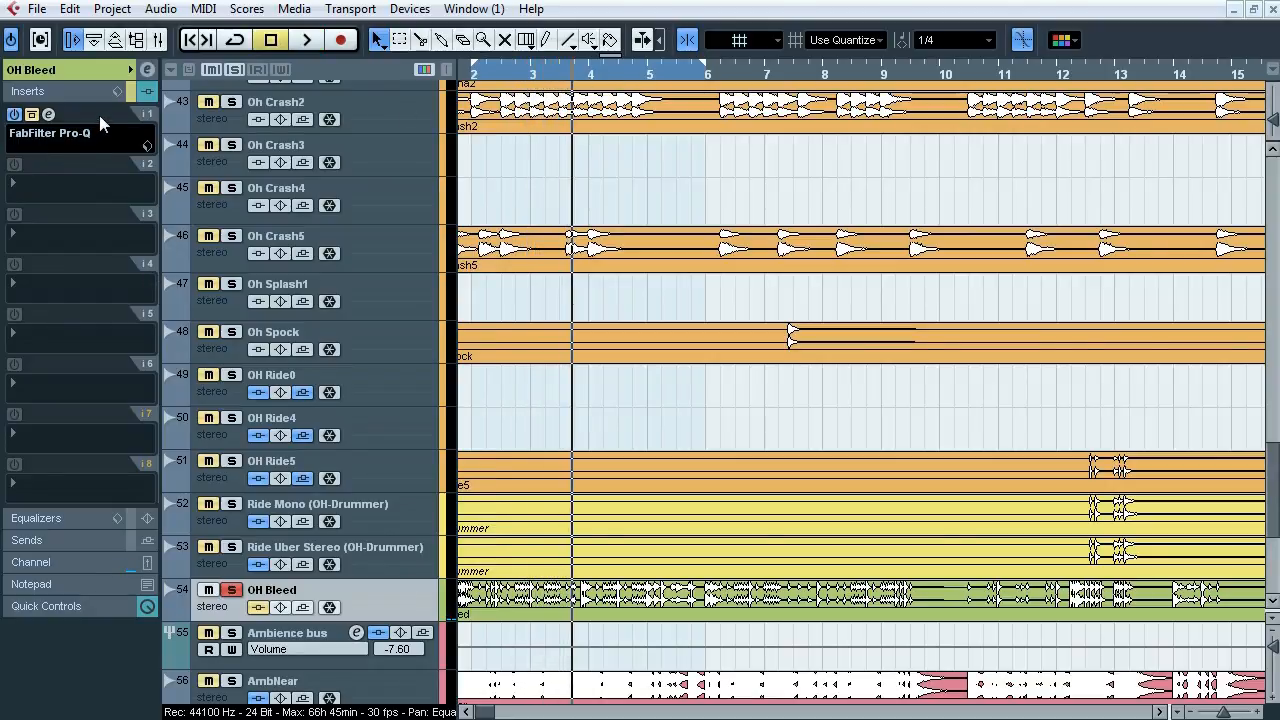
Step: Open the FabFilter Pro-Q insert on OH Bleed, examine its EQ bands, and activate it during playback
{"action": "left_click", "coordinate": [48, 114]}
{"action": "left_click_drag", "start_coordinate": [716, 76], "coordinate": [455, 111]}
{"action": "mouse_move", "coordinate": [557, 342]}
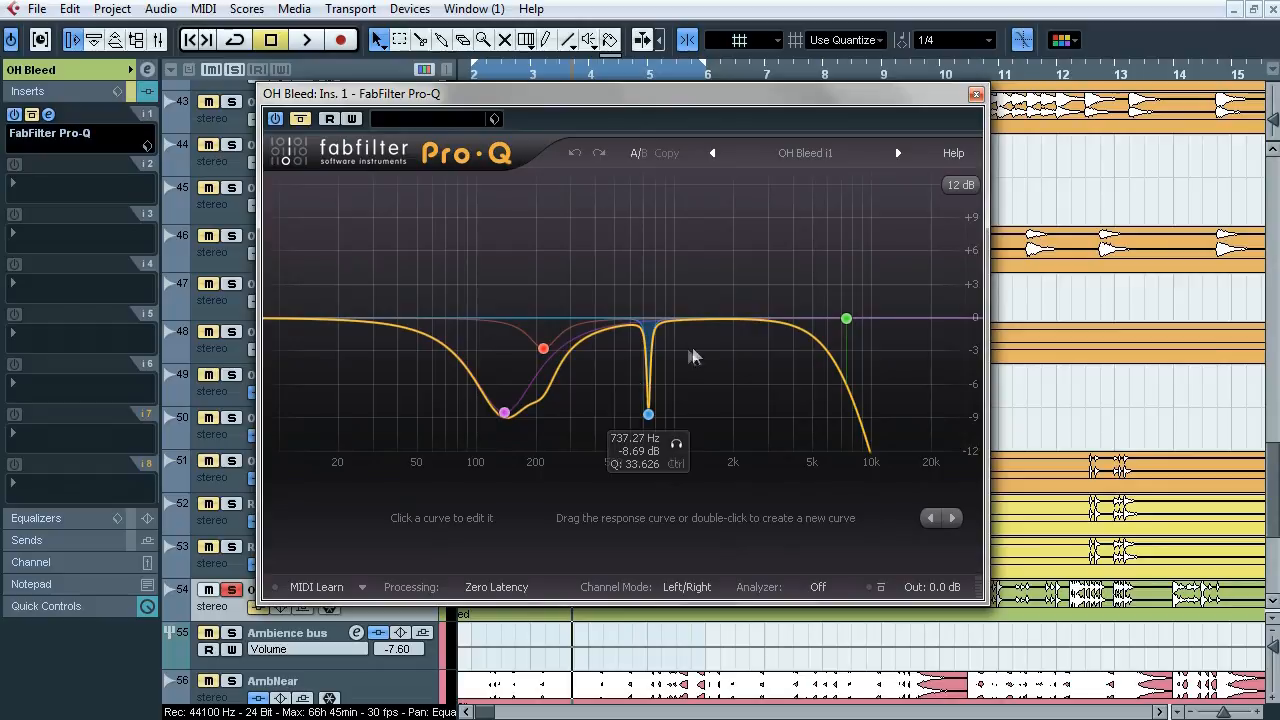
{"action": "mouse_move", "coordinate": [848, 314]}
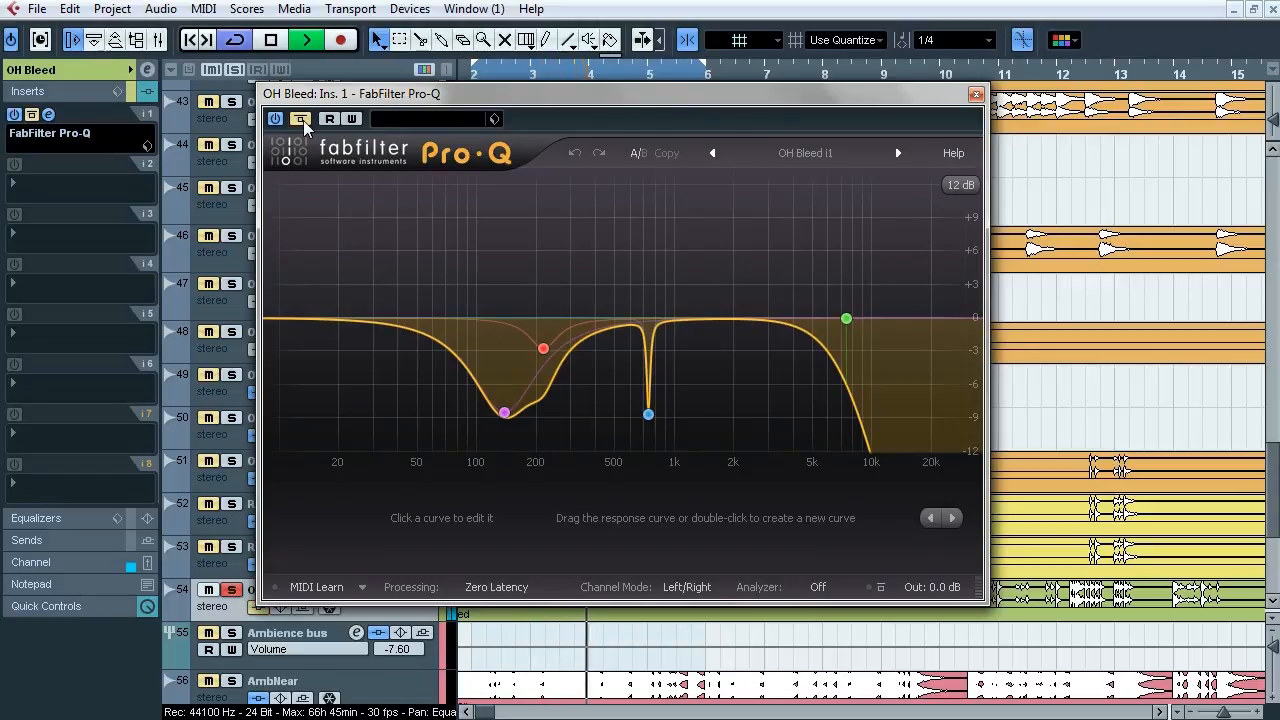
Step: Audition the OH Bleed Pro-Q bands in isolation, including the 216.86 Hz and 737.27 Hz cuts and the 7409.1 Hz high cut
{"action": "left_click", "coordinate": [531, 443]}
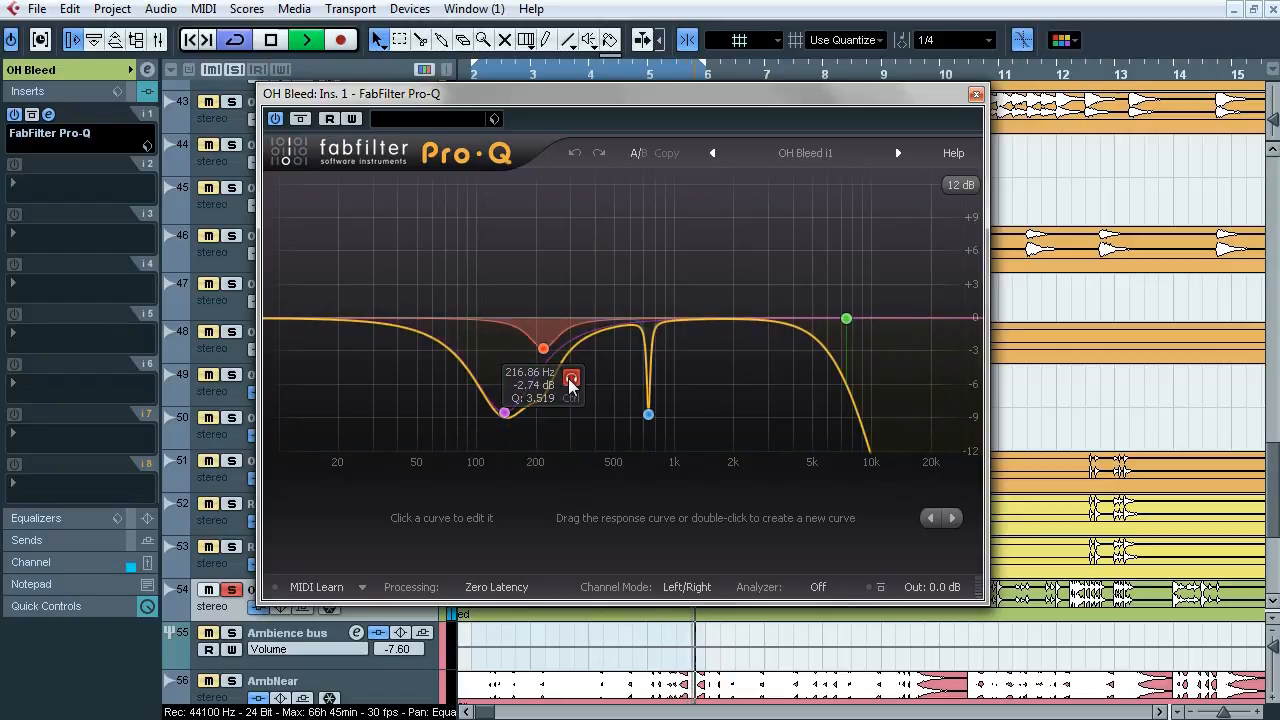
{"action": "left_click", "coordinate": [571, 384]}
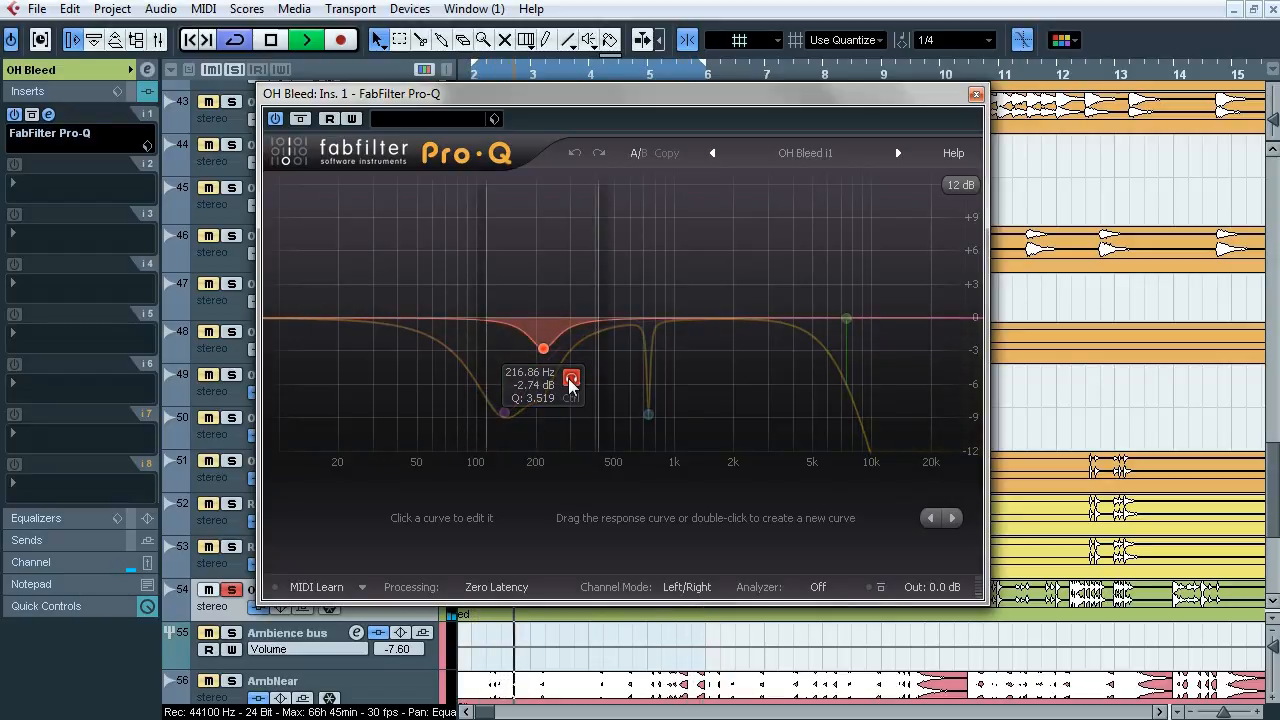
{"action": "left_click", "coordinate": [676, 446]}
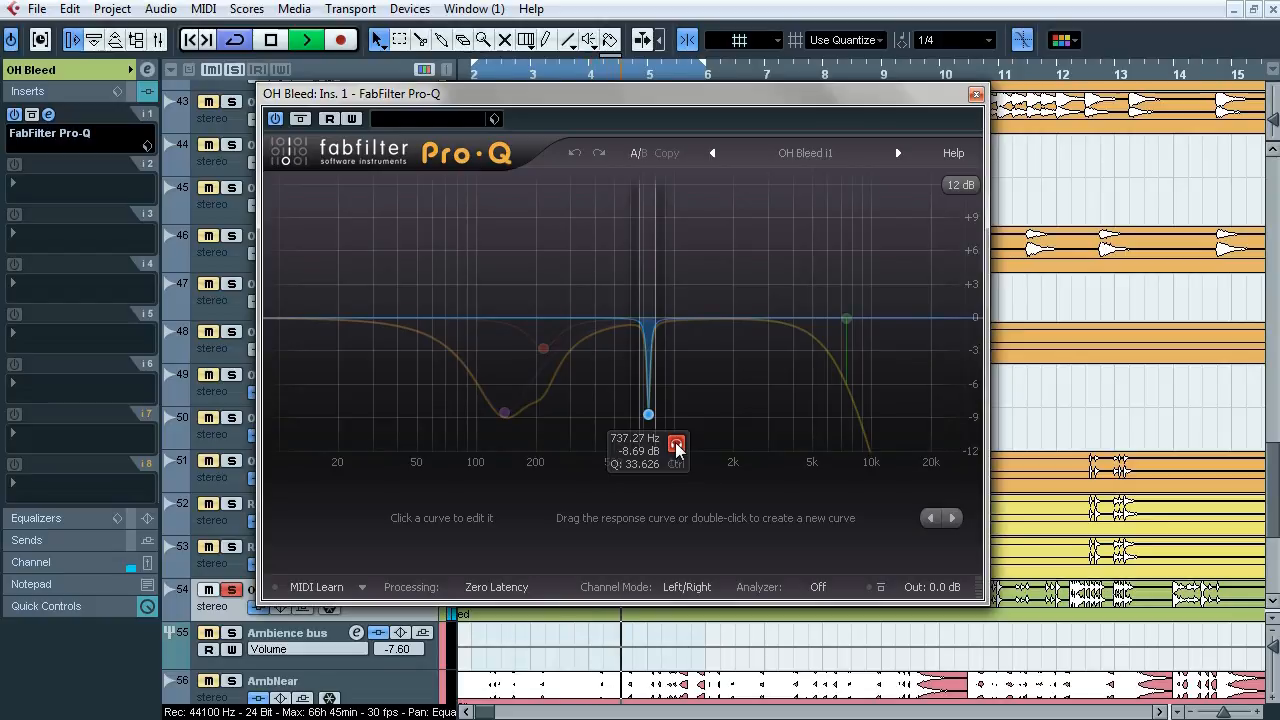
{"action": "left_click_drag", "start_coordinate": [651, 96], "coordinate": [1041, 102]}
{"action": "left_click_drag", "start_coordinate": [528, 74], "coordinate": [471, 74]}
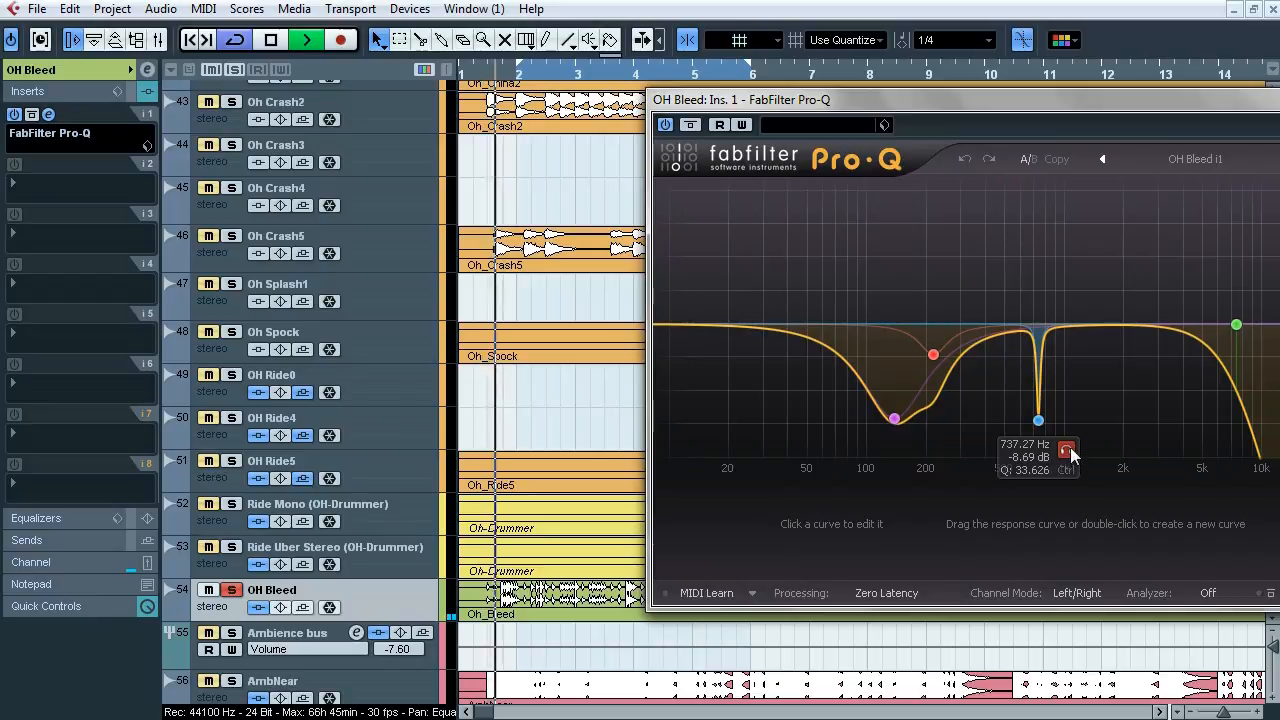
{"action": "left_click", "coordinate": [1068, 451]}
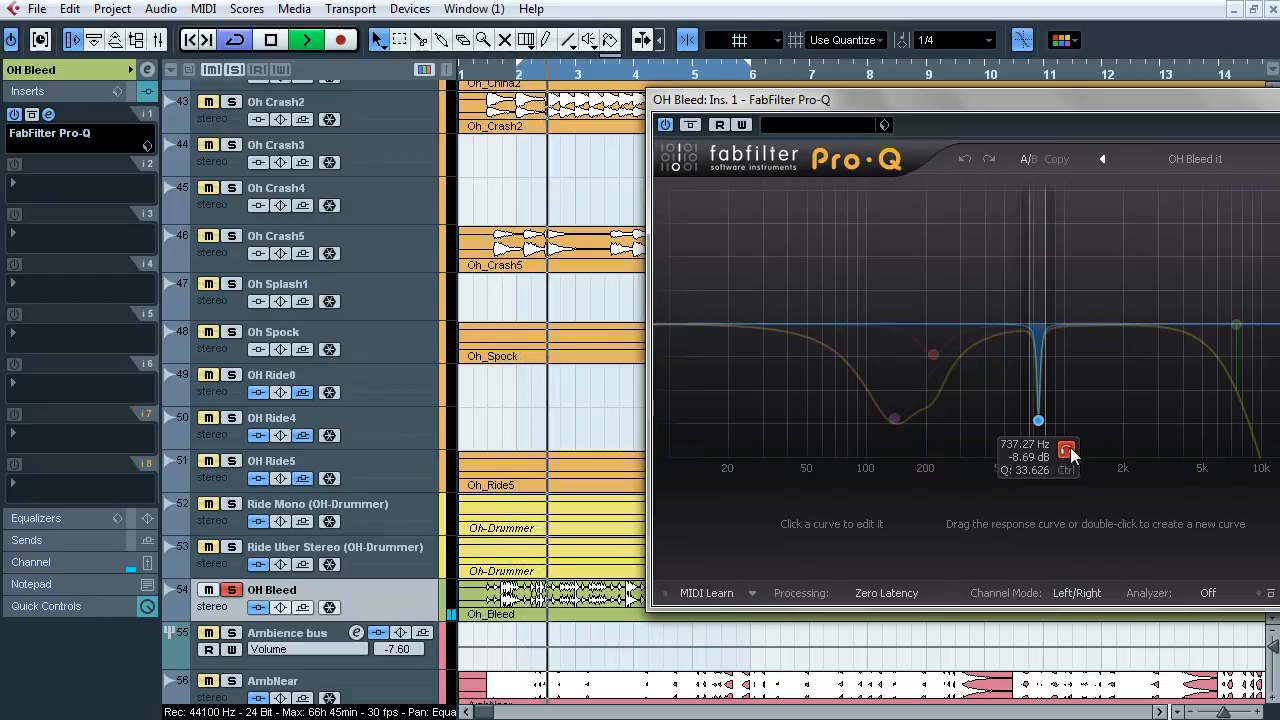
{"action": "left_click", "coordinate": [1263, 295]}
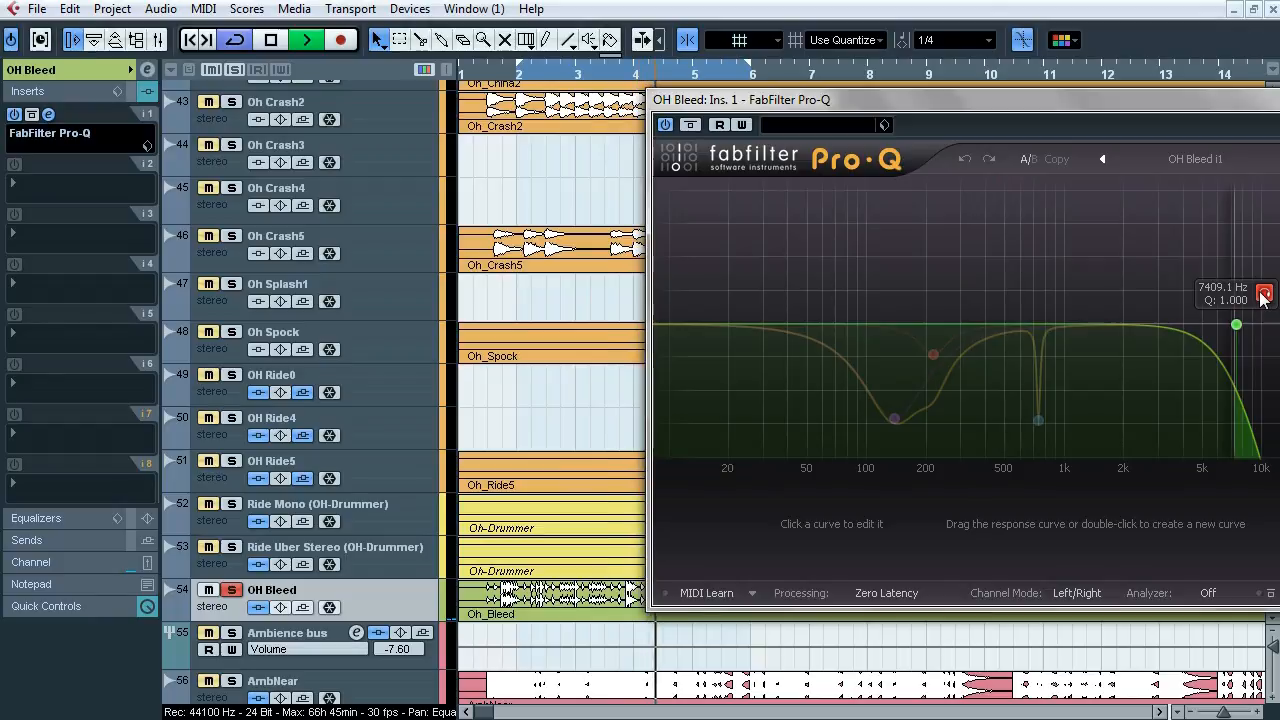
Step: Close Pro-Q, unsolo OH Bleed, and show its basic track settings
{"action": "left_click_drag", "start_coordinate": [1210, 99], "coordinate": [942, 168]}
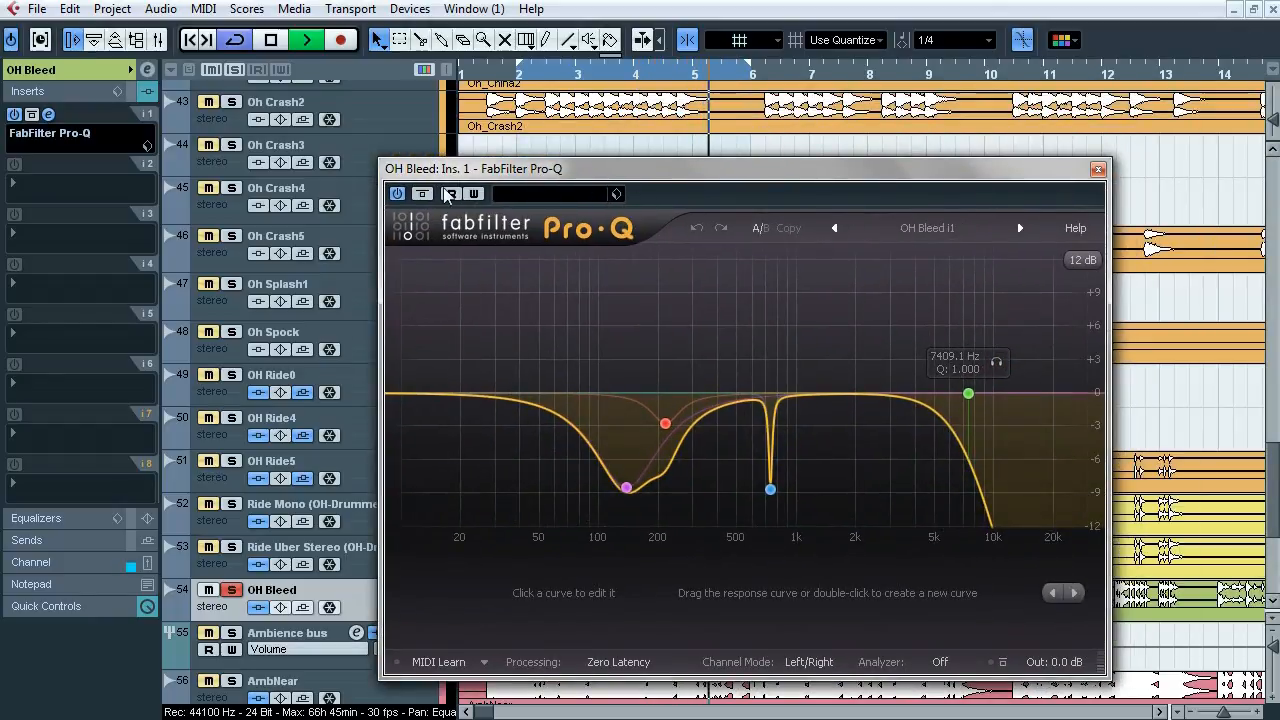
{"action": "left_click", "coordinate": [1098, 169]}
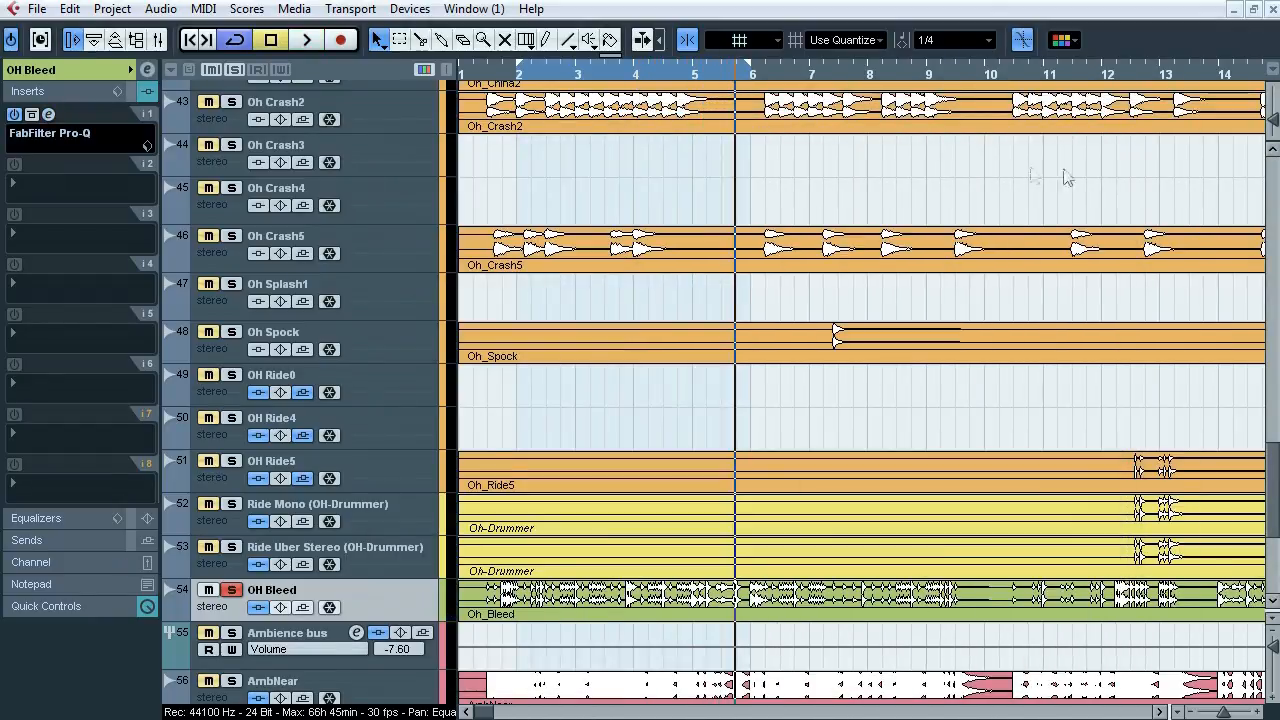
{"action": "left_click", "coordinate": [101, 70]}
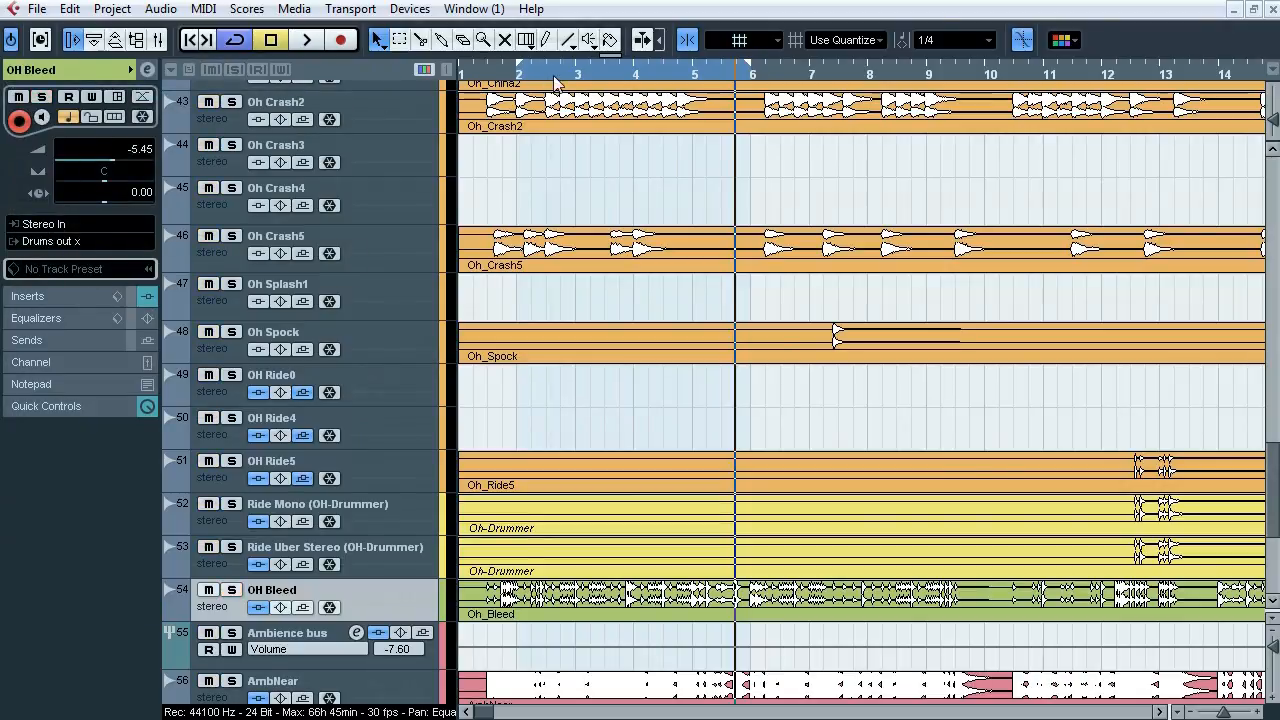
Step: Solo the Ambience bus with its ambience tracks and play the loop from bar 2 to bar 6
{"action": "left_click_drag", "start_coordinate": [553, 80], "coordinate": [553, 52]}
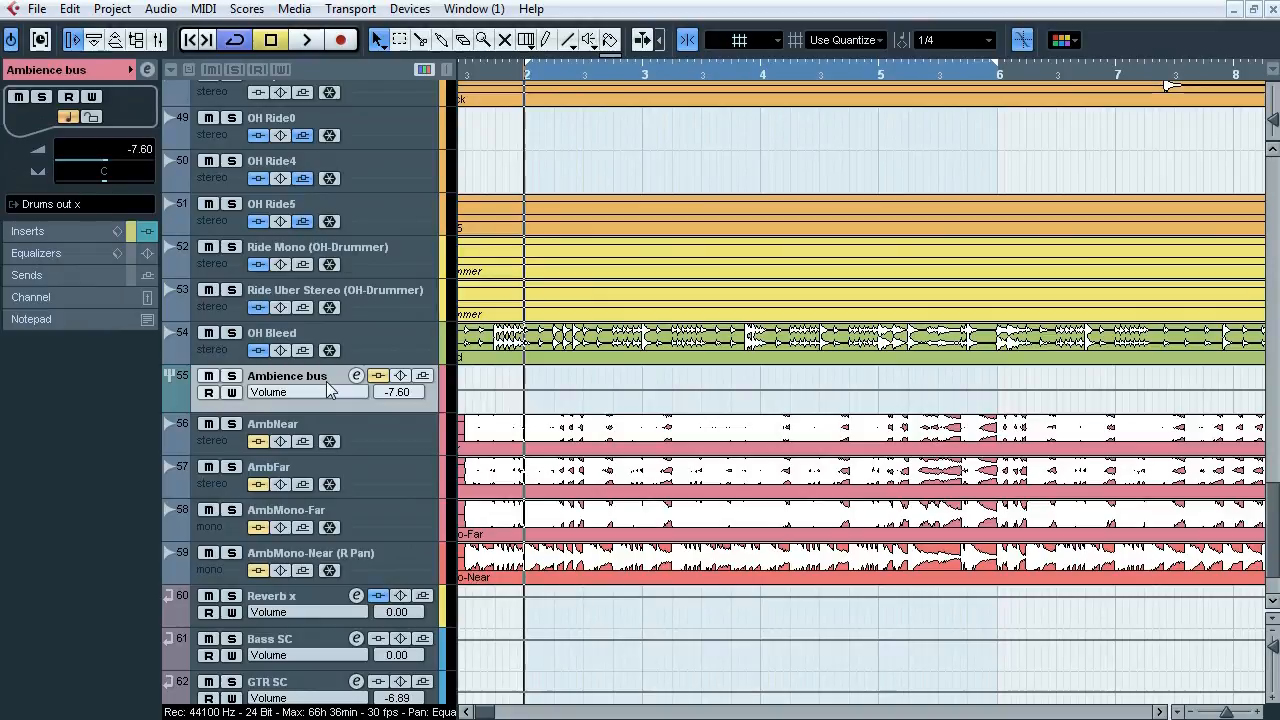
{"action": "left_click", "coordinate": [232, 377]}
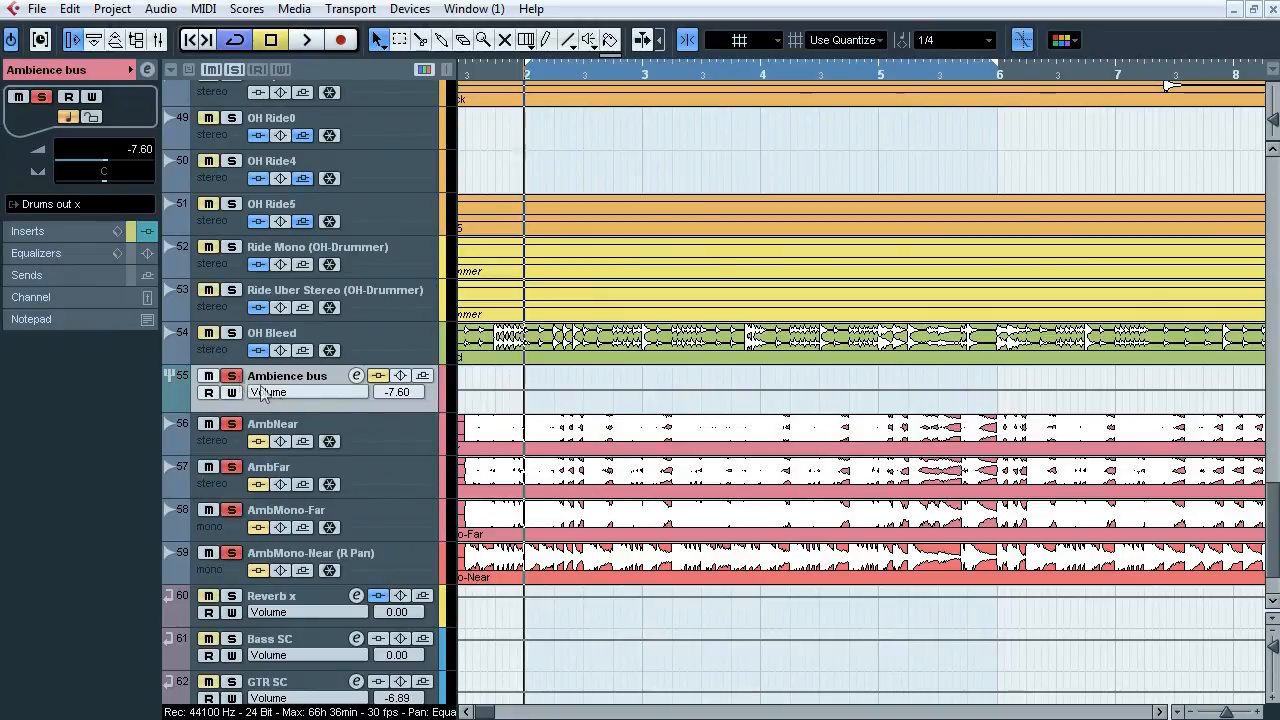
{"action": "key", "text": "space"}
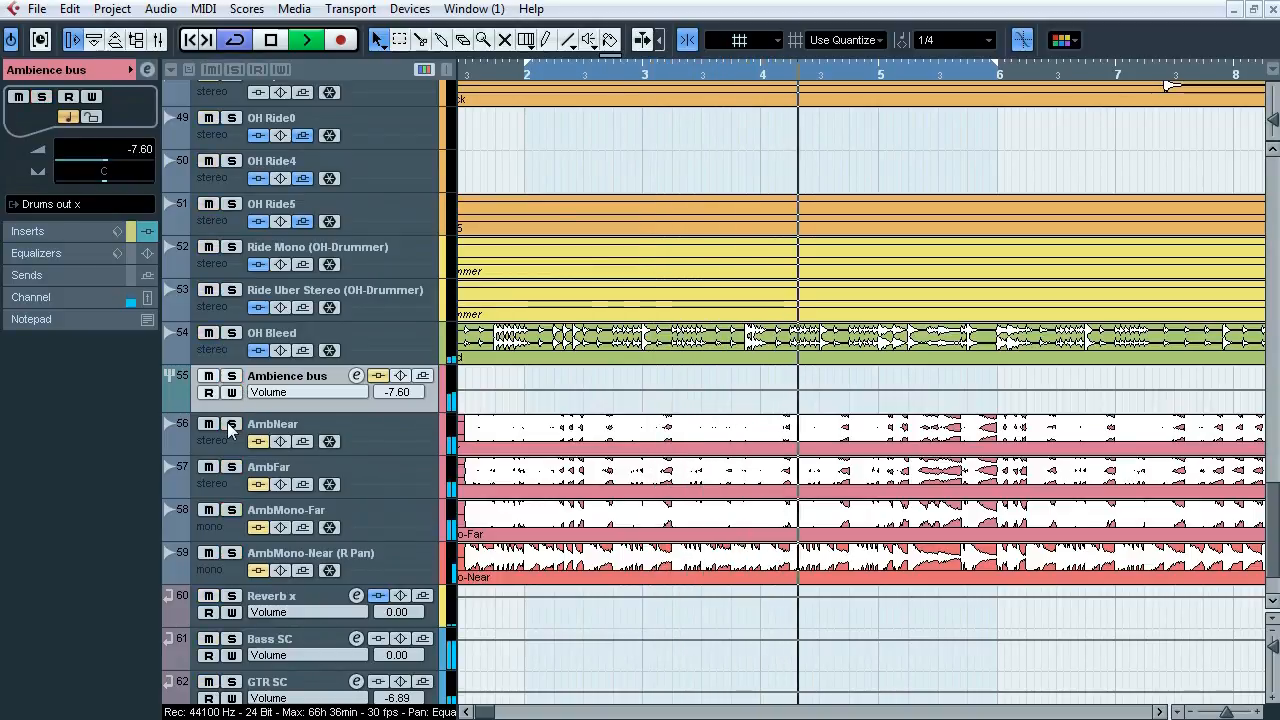
Step: Audition AmbNear, AmbFar, AmbMono-Far and AmbMono-Near (R Pan) one at a time, each soloed on its own
{"action": "left_click", "coordinate": [369, 432]}
{"action": "left_click", "coordinate": [389, 476]}
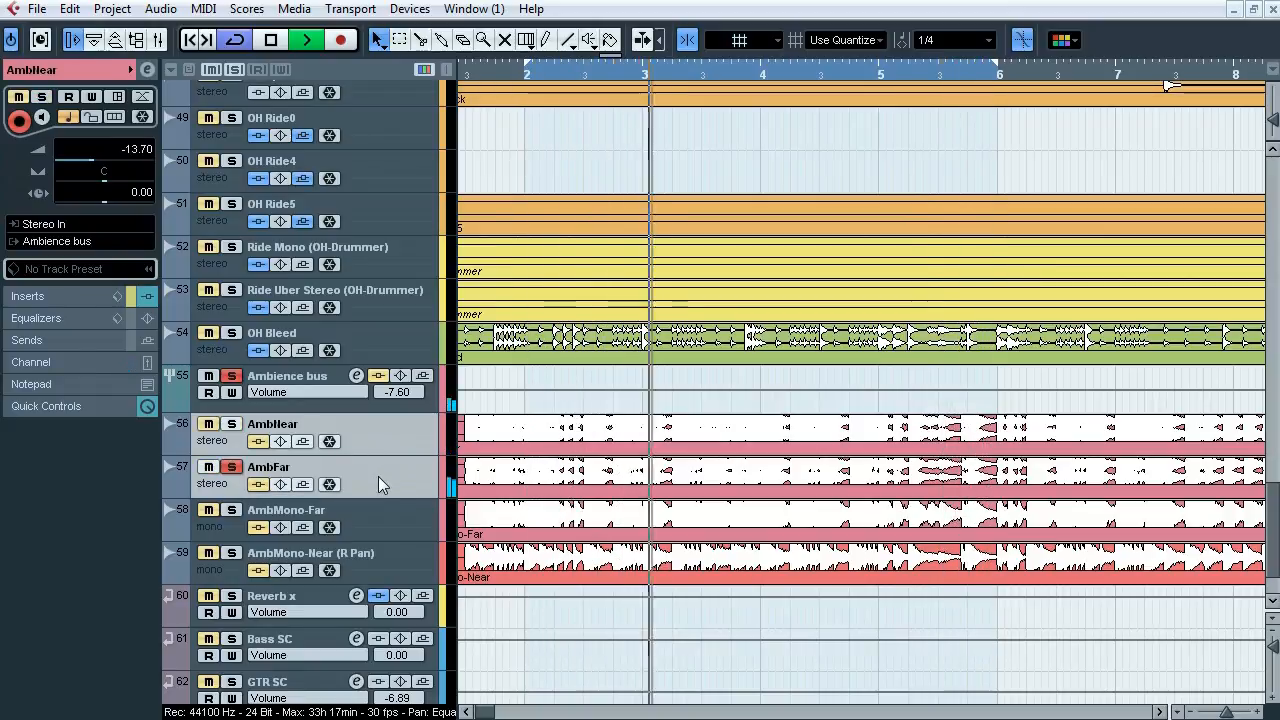
{"action": "left_click", "coordinate": [378, 476]}
{"action": "left_click", "coordinate": [385, 522]}
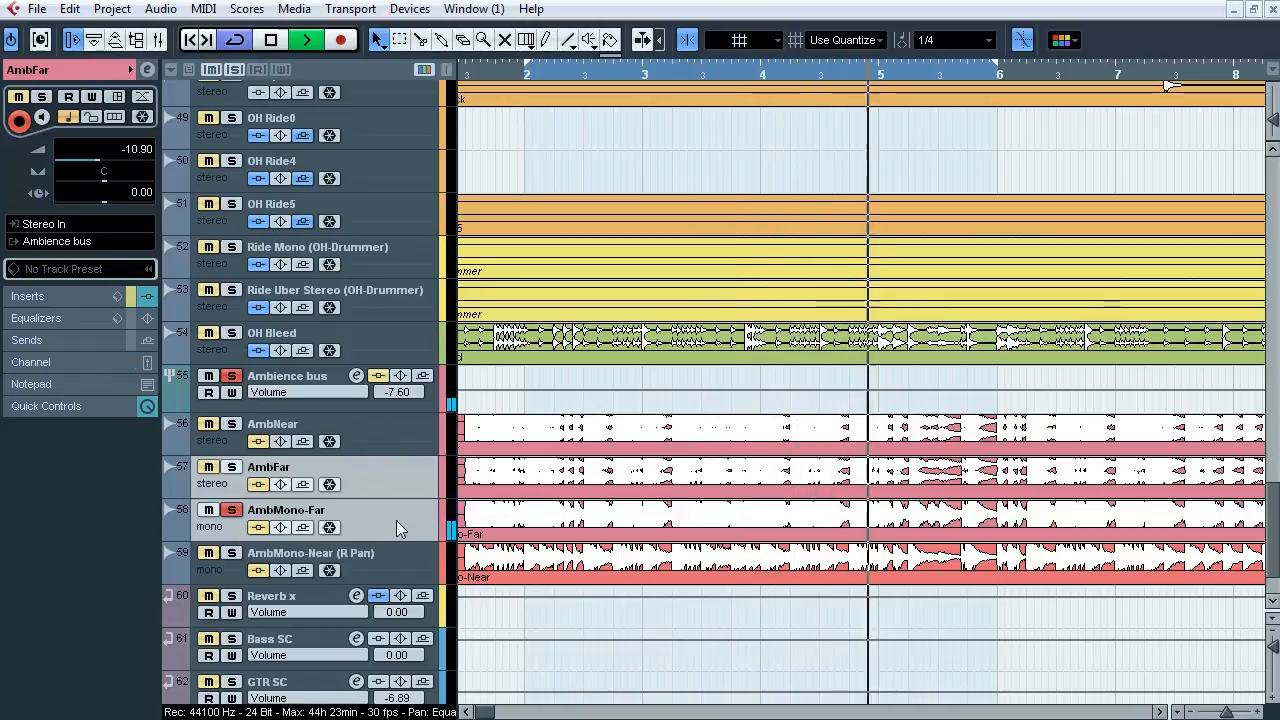
{"action": "left_click", "coordinate": [396, 521]}
{"action": "left_click", "coordinate": [394, 561]}
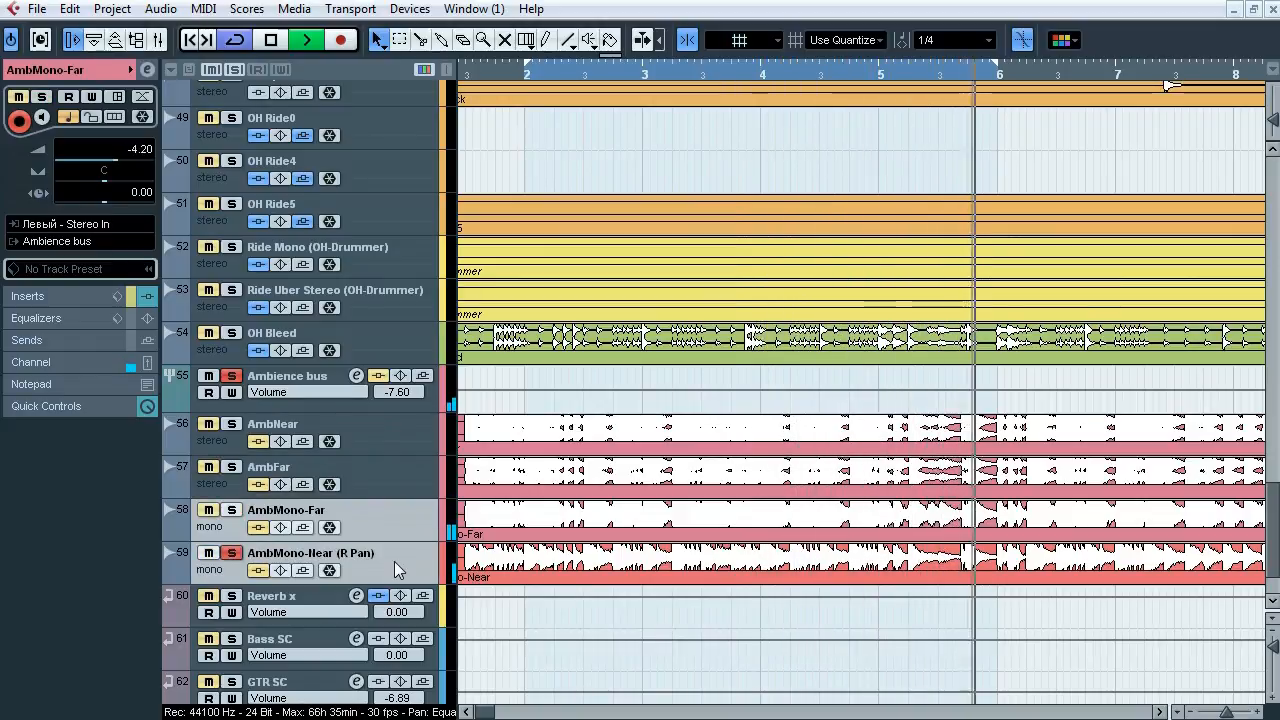
Step: Add AmbMono-Far, AmbFar and AmbNear back to the solo, listen to all four ambience tracks together, and stop playback
{"action": "left_click", "coordinate": [232, 511]}
{"action": "left_click", "coordinate": [231, 467]}
{"action": "left_click", "coordinate": [232, 424]}
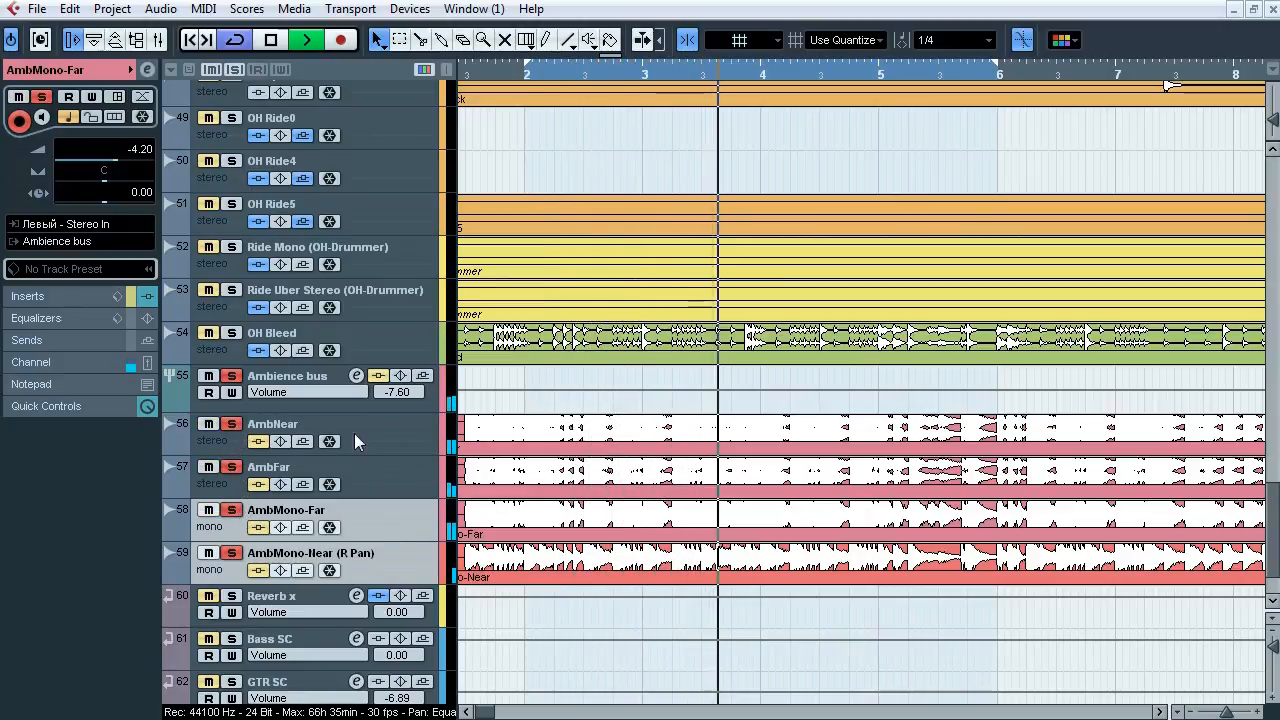
{"action": "key", "text": "space"}
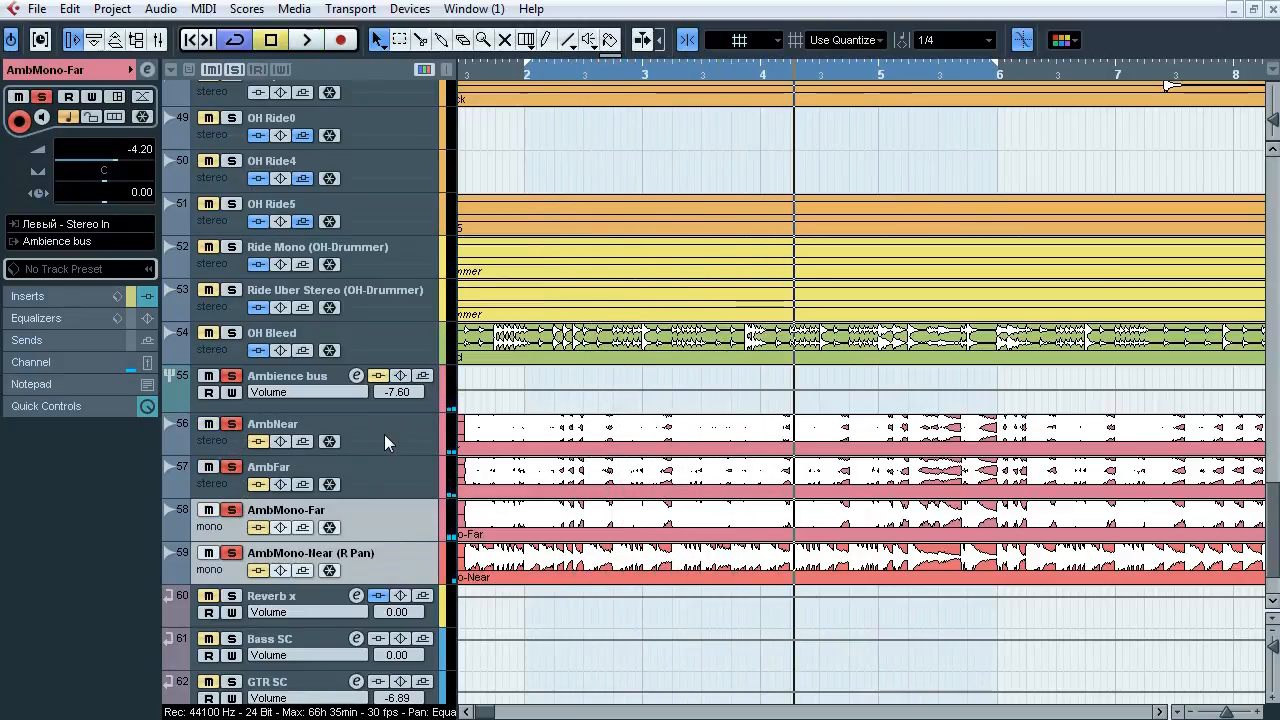
Step: Select all four ambience tracks, examine their insert chains in the mixer, and clear all solos
{"action": "left_click", "coordinate": [388, 446], "text": "shift"}
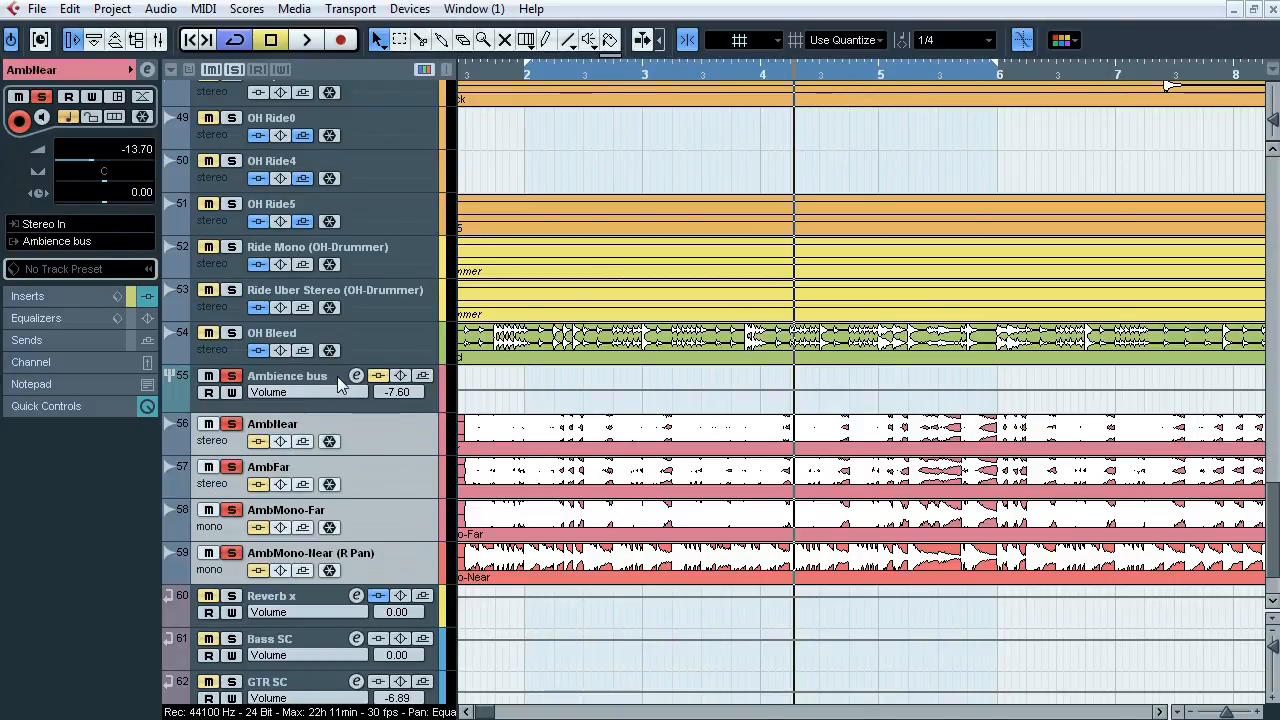
{"action": "key", "text": "F3"}
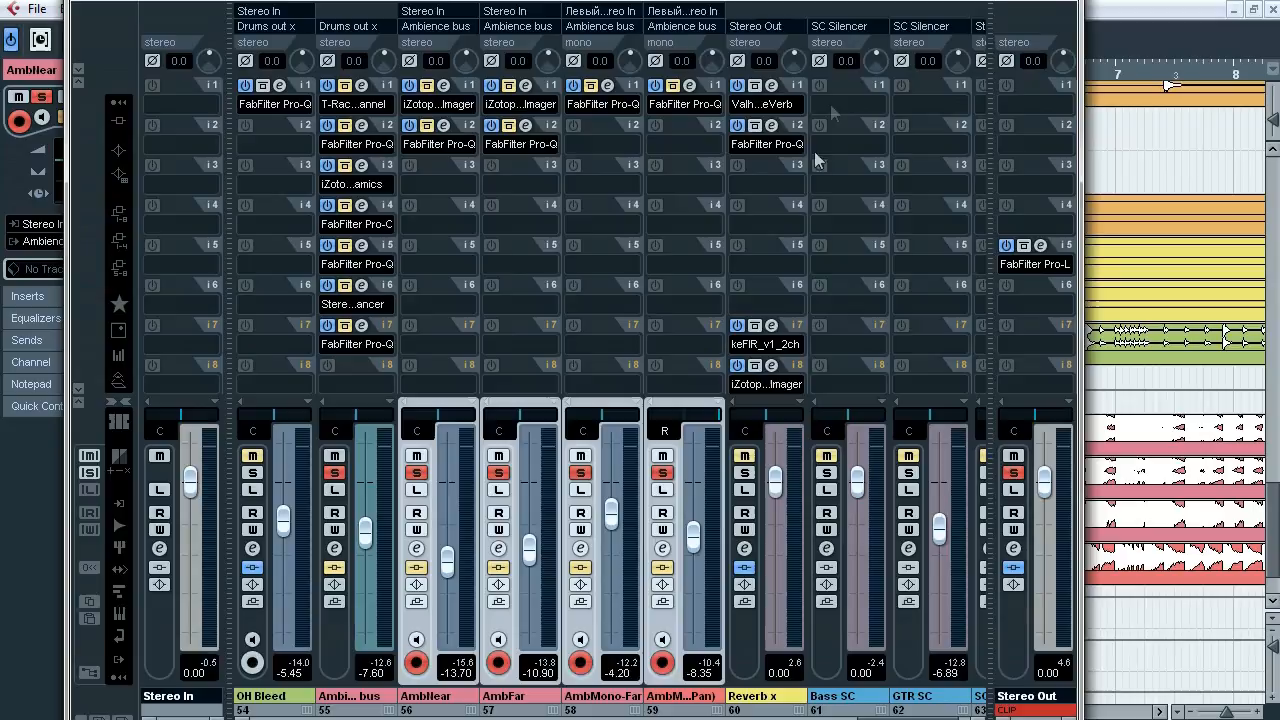
{"action": "key", "text": "F3"}
{"action": "left_click", "coordinate": [240, 75]}
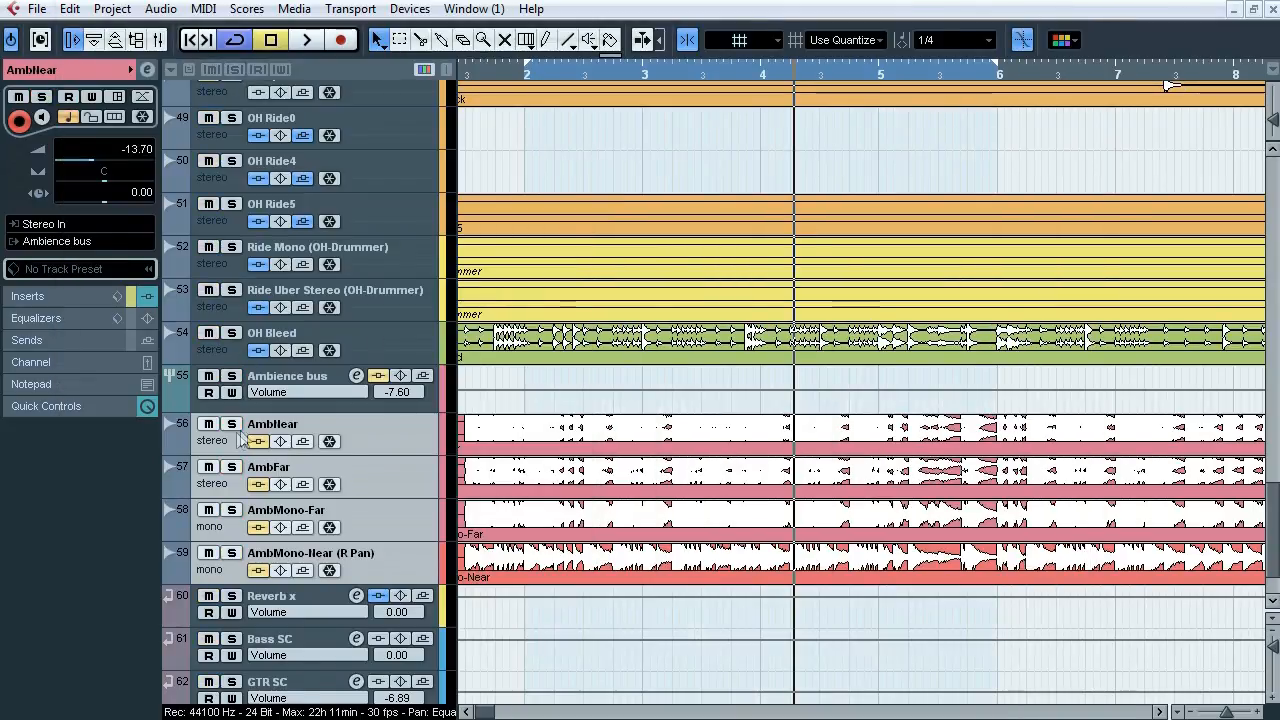
Step: Solo AmbNear, show its inserts, and open the iZotope Ozone 5 Imager for playback
{"action": "left_click", "coordinate": [362, 433]}
{"action": "left_click", "coordinate": [74, 296]}
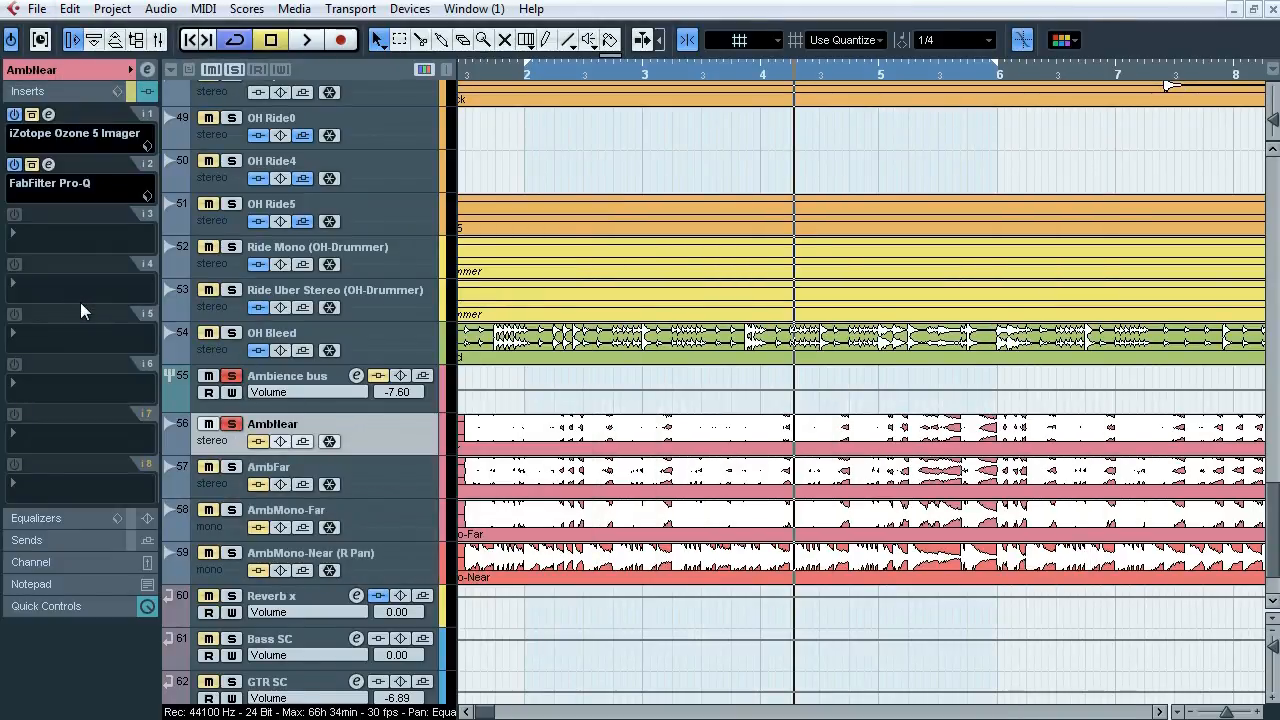
{"action": "left_click", "coordinate": [48, 115]}
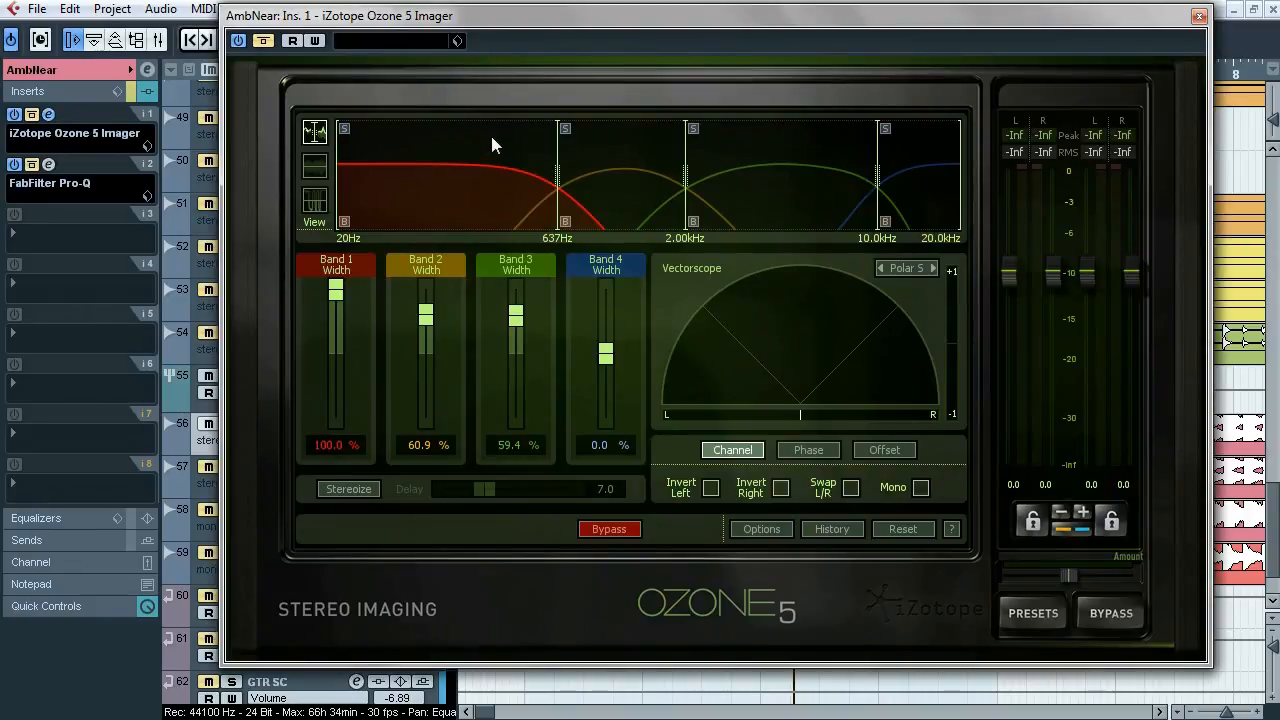
{"action": "left_click_drag", "start_coordinate": [545, 12], "coordinate": [548, 67]}
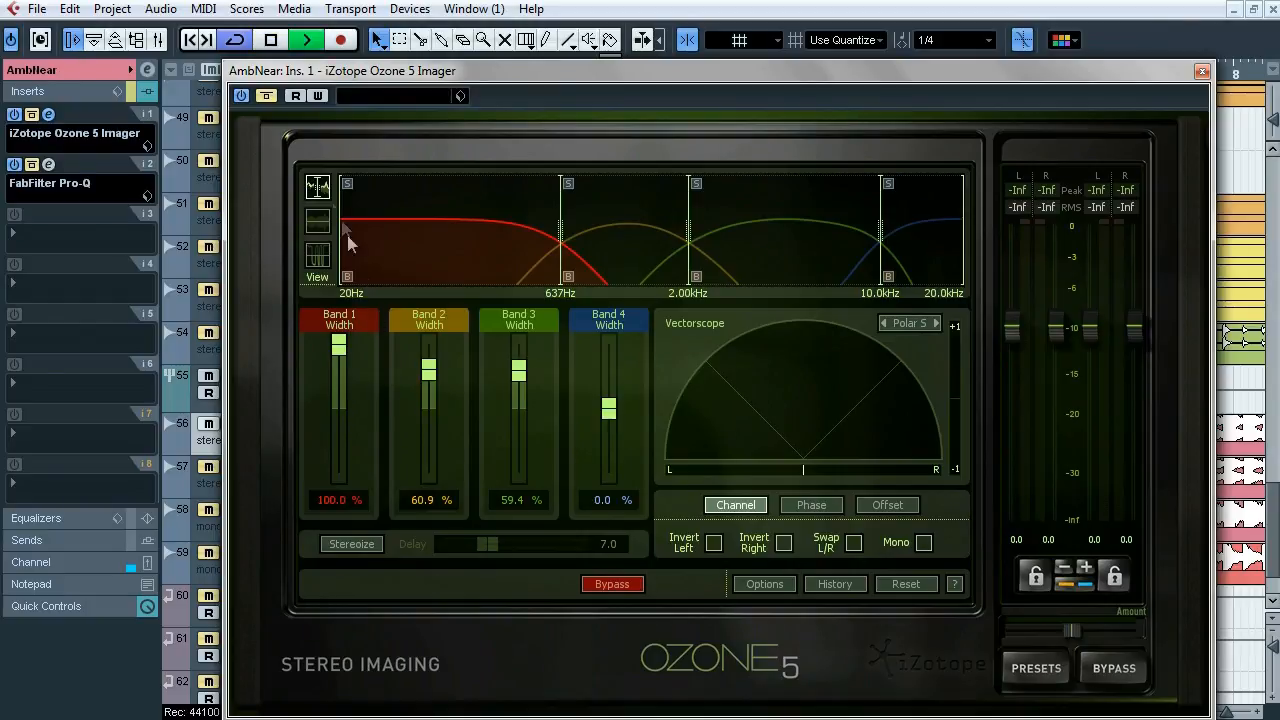
Step: Compare AmbNear with the Ozone 5 Imager bypassed and active, leave the effect active, and stop playback
{"action": "left_click", "coordinate": [264, 95]}
{"action": "left_click", "coordinate": [264, 95]}
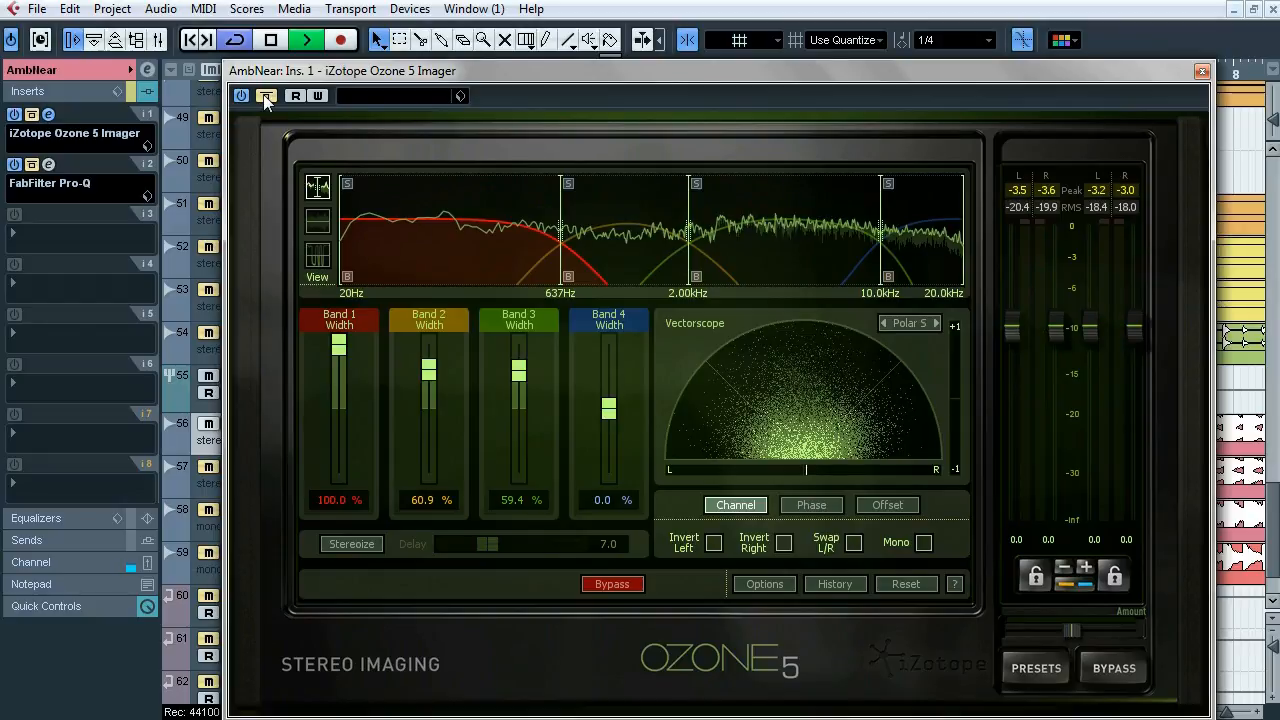
{"action": "left_click", "coordinate": [264, 95]}
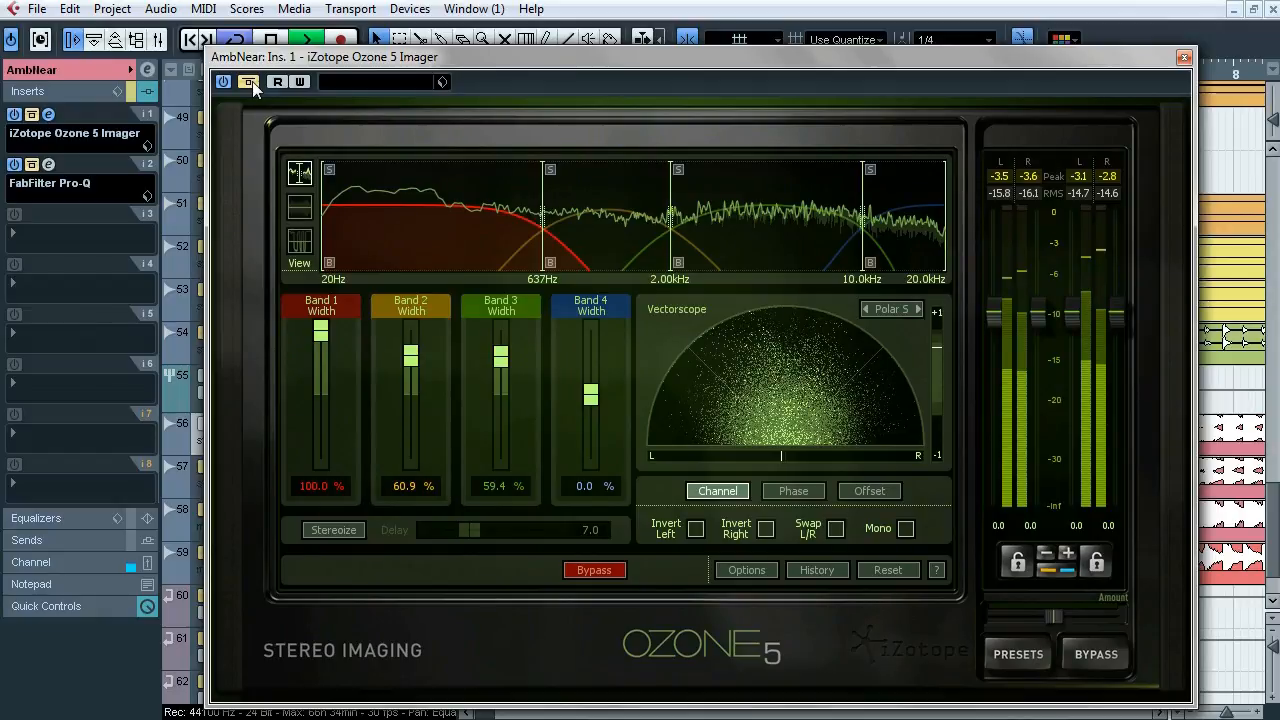
{"action": "key", "text": "space"}
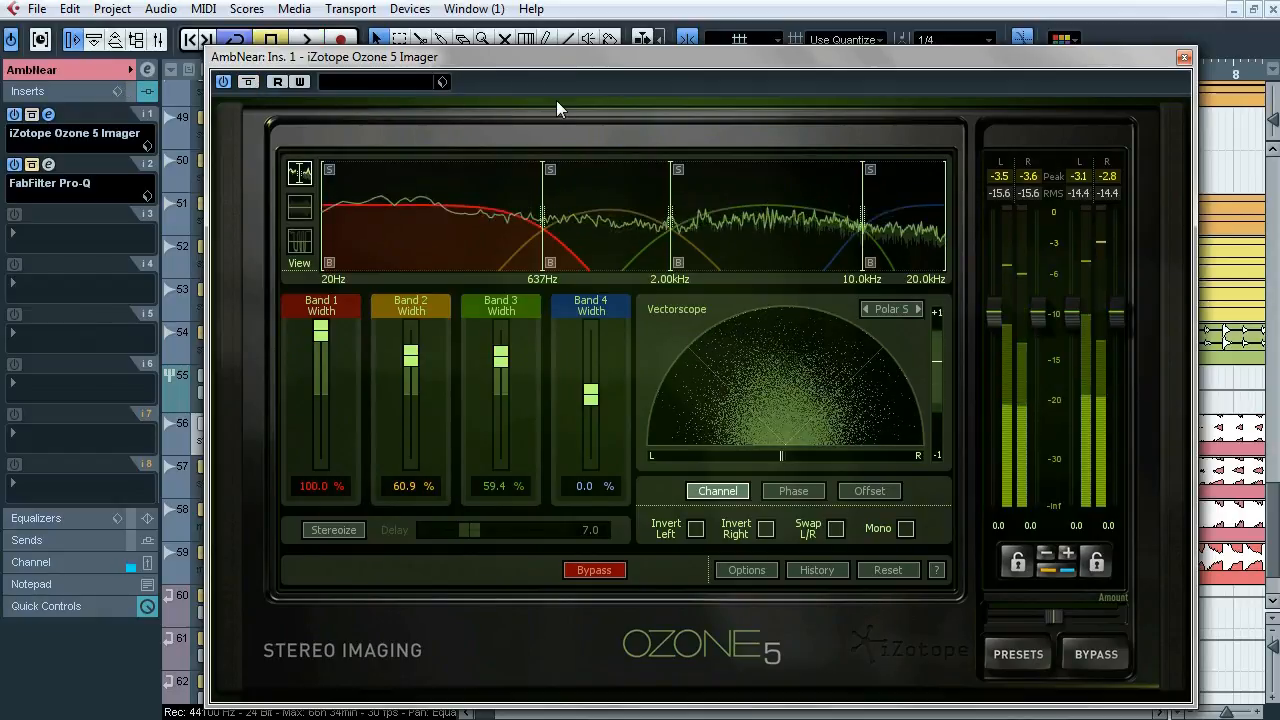
Step: Open FabFilter Pro-Q on AmbNear in place of the Imager, set its display range to 30 dB, and select the narrow cut
{"action": "left_click", "coordinate": [1184, 57]}
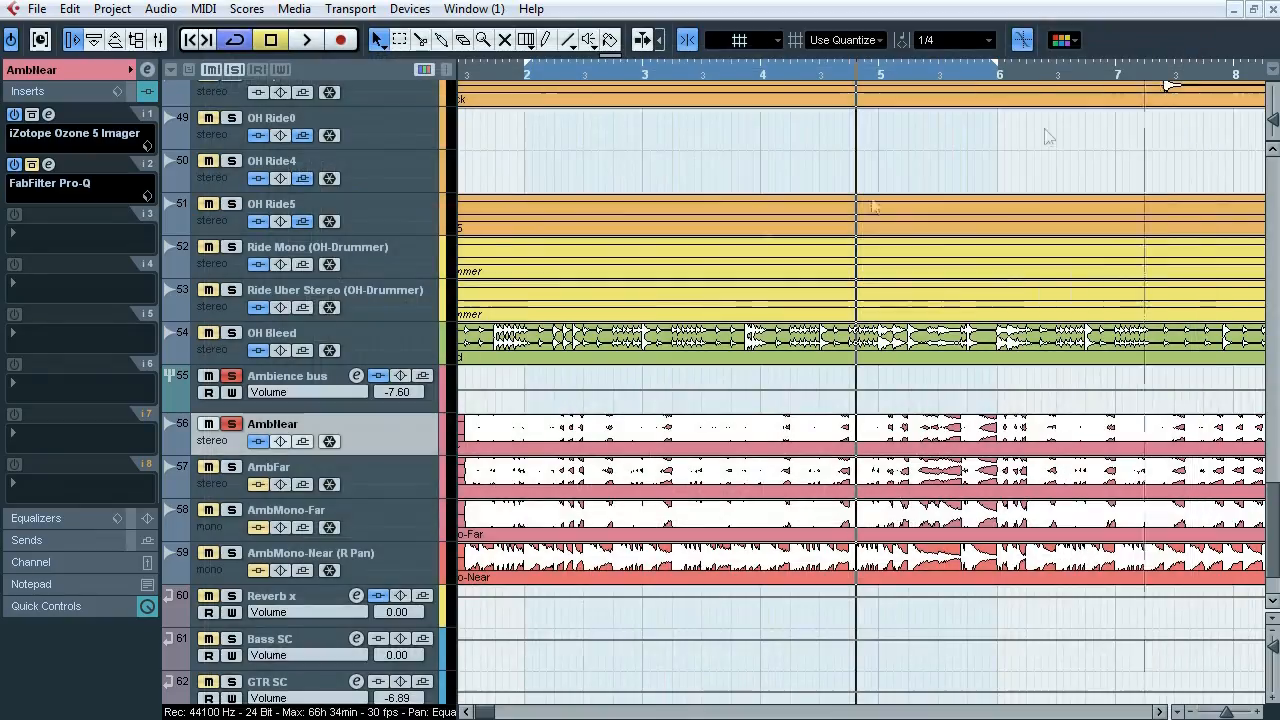
{"action": "left_click", "coordinate": [48, 164]}
{"action": "left_click", "coordinate": [876, 212]}
{"action": "left_click", "coordinate": [905, 281]}
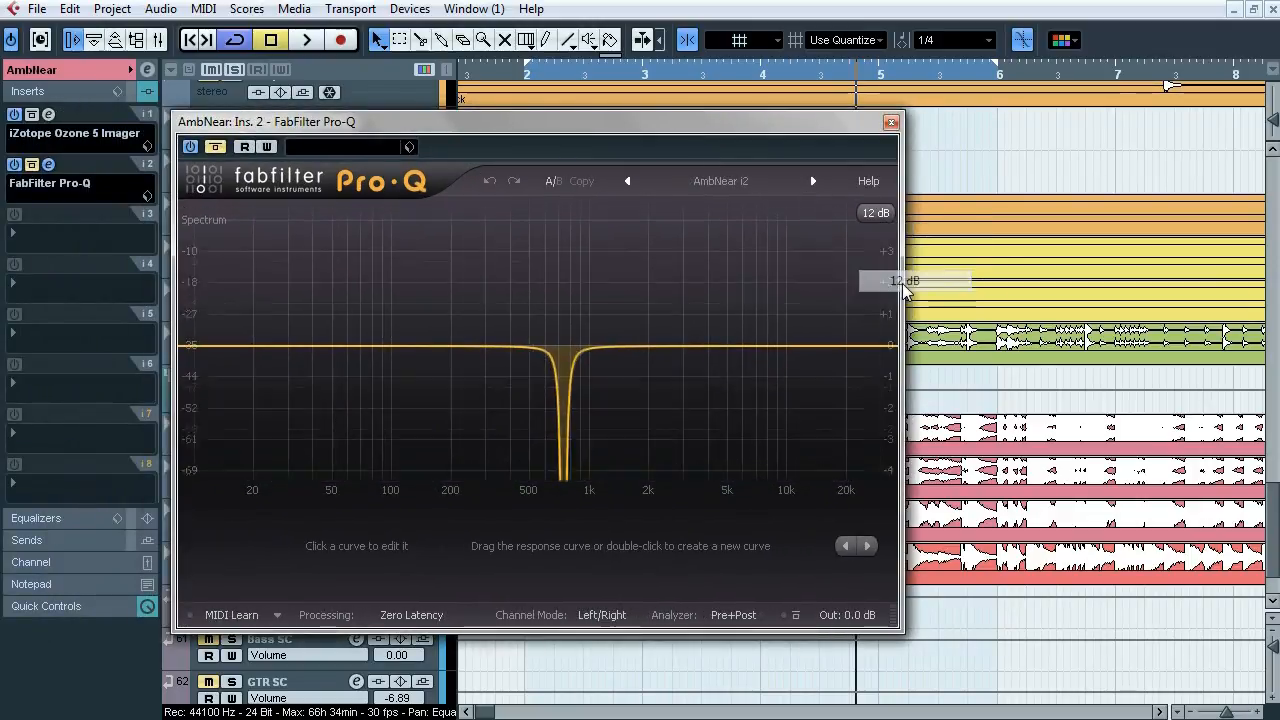
{"action": "left_click", "coordinate": [875, 216]}
{"action": "left_click", "coordinate": [885, 307]}
{"action": "left_click_drag", "start_coordinate": [451, 271], "coordinate": [652, 479]}
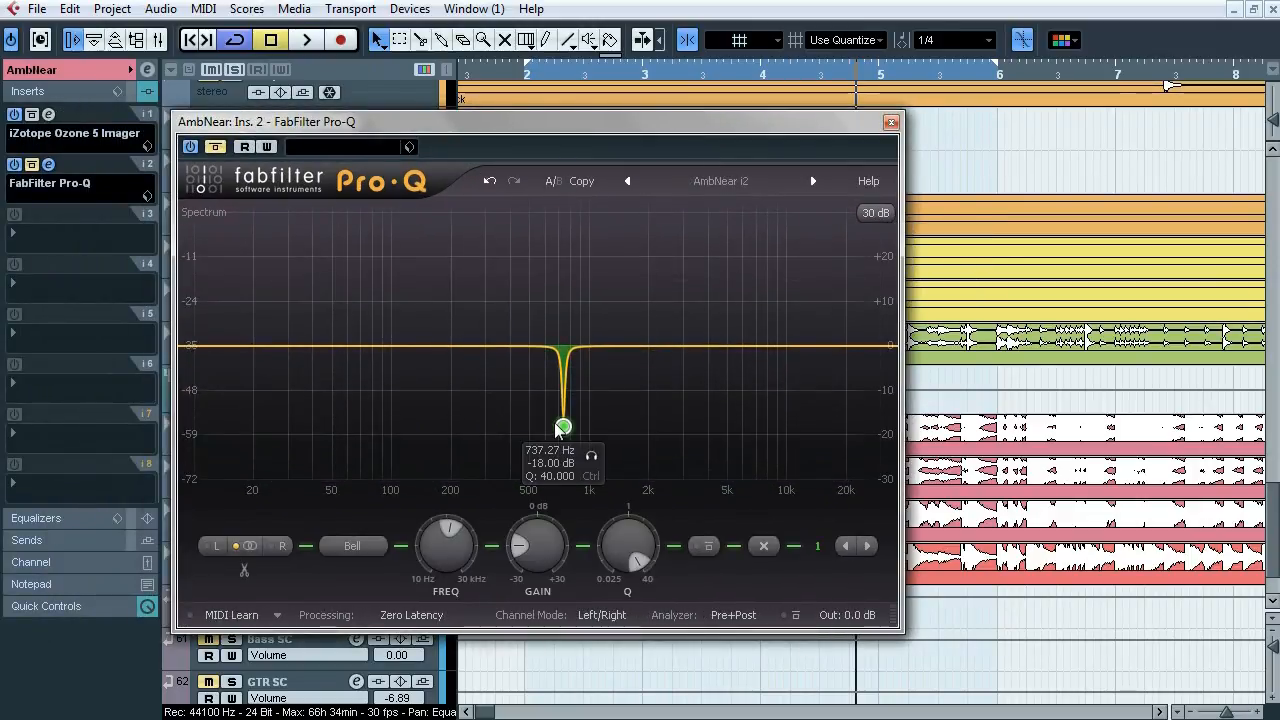
Step: During playback, audition the 737.27 Hz cut in isolation and compare AmbNear with Pro-Q active and bypassed
{"action": "key", "text": "space"}
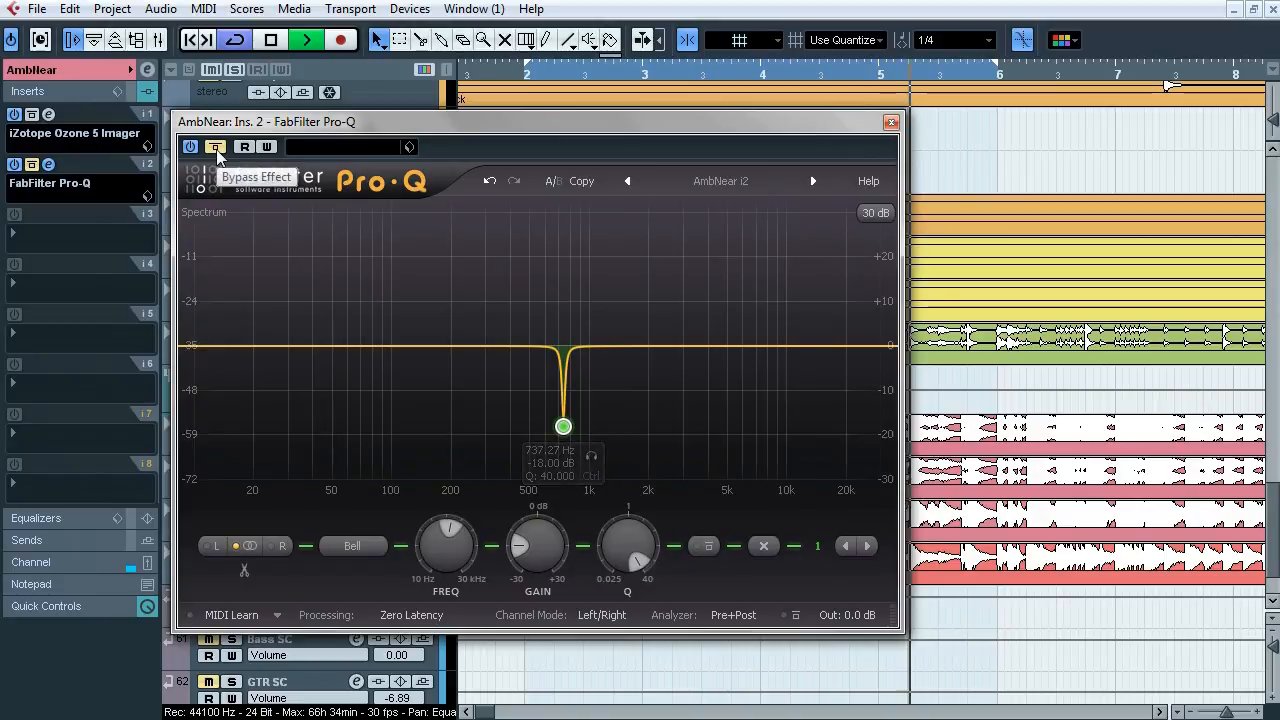
{"action": "left_click", "coordinate": [591, 457]}
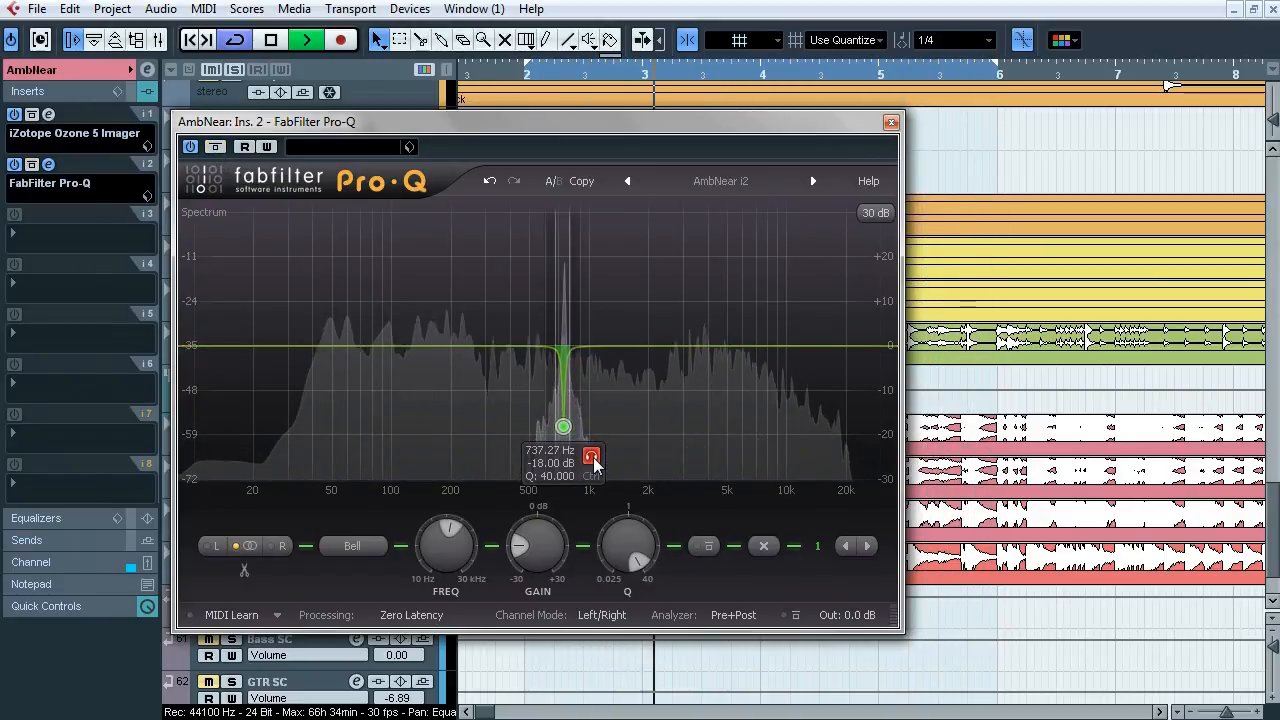
{"action": "left_click", "coordinate": [591, 457]}
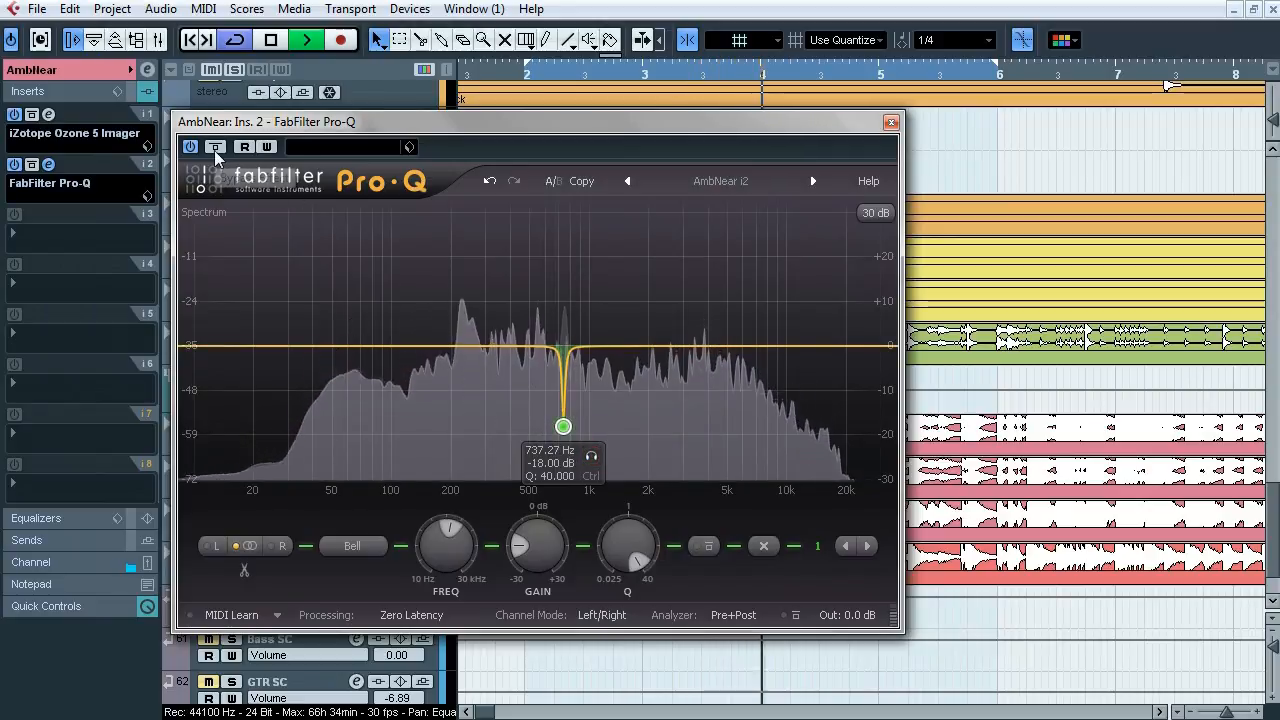
{"action": "left_click", "coordinate": [215, 148]}
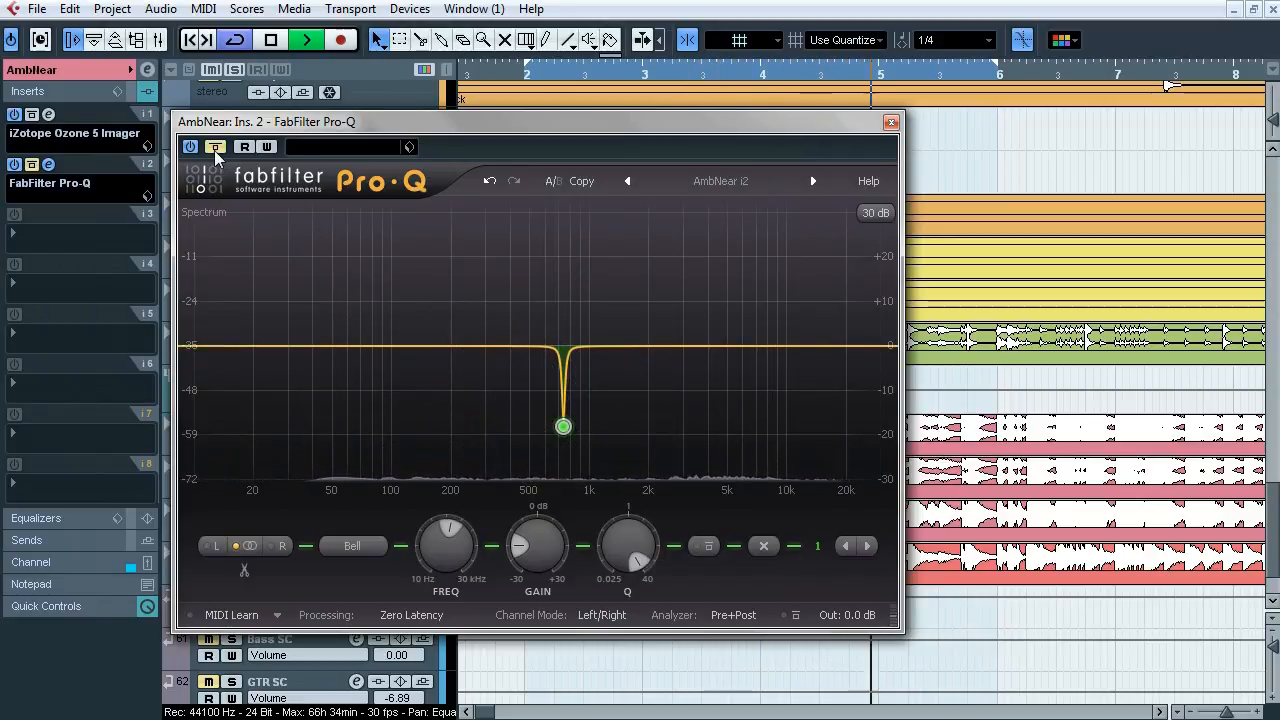
Step: Turn off the bypass on AmbNear's FabFilter Pro-Q, then stop playback and close the equalizer
{"action": "left_click", "coordinate": [215, 148]}
{"action": "key", "text": "space"}
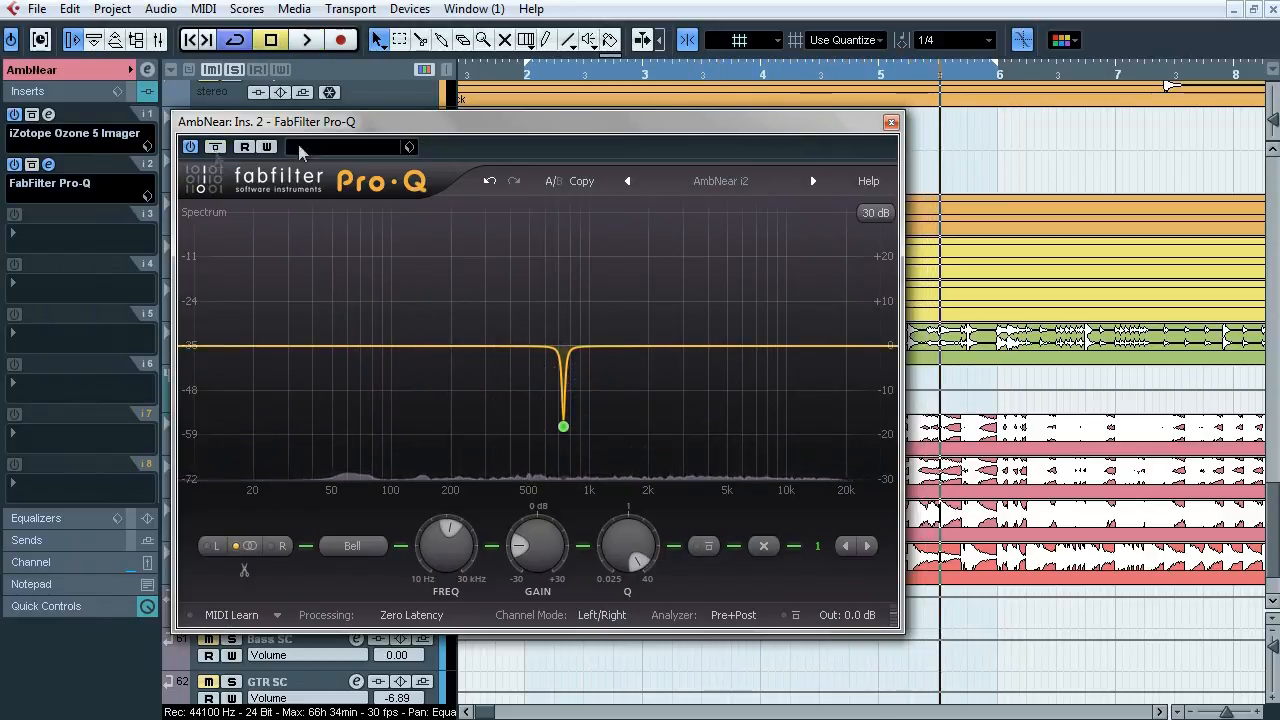
{"action": "left_click", "coordinate": [891, 123]}
Step: Solo AmbFar instead of AmbNear and open its iZotope Ozone 5 Imager
{"action": "left_click", "coordinate": [232, 425]}
{"action": "left_click", "coordinate": [233, 468]}
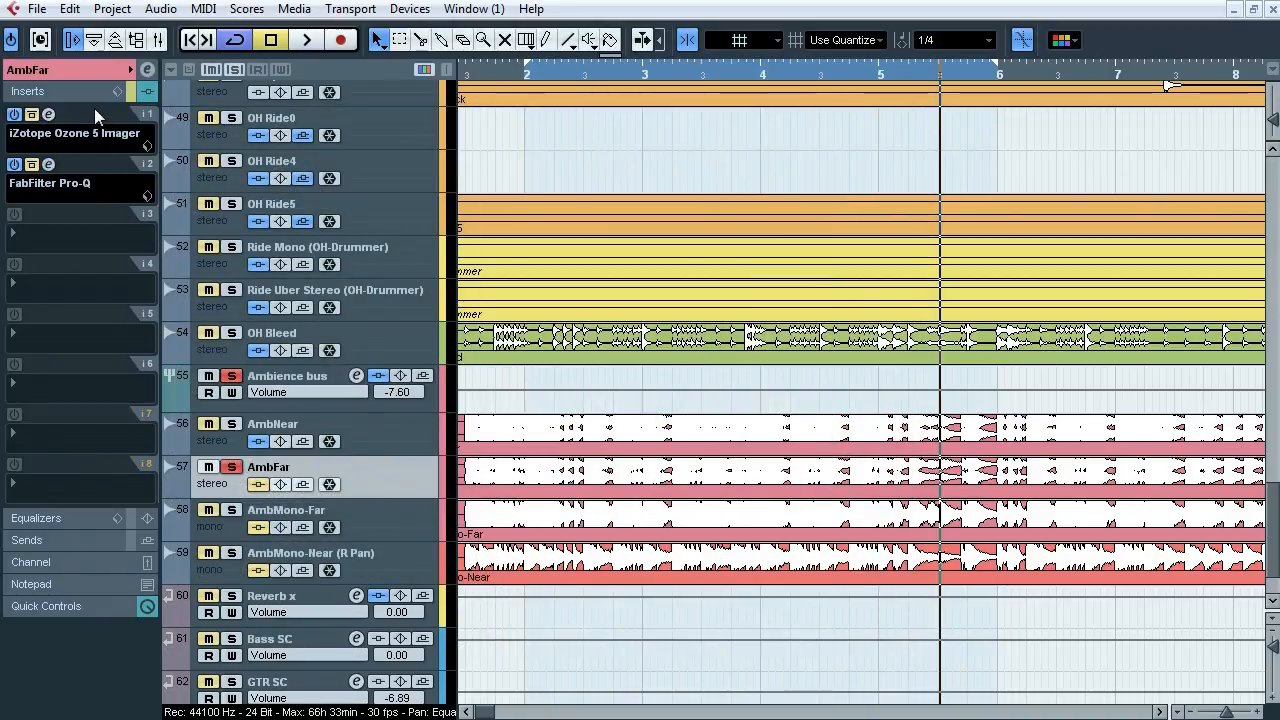
{"action": "left_click", "coordinate": [48, 114]}
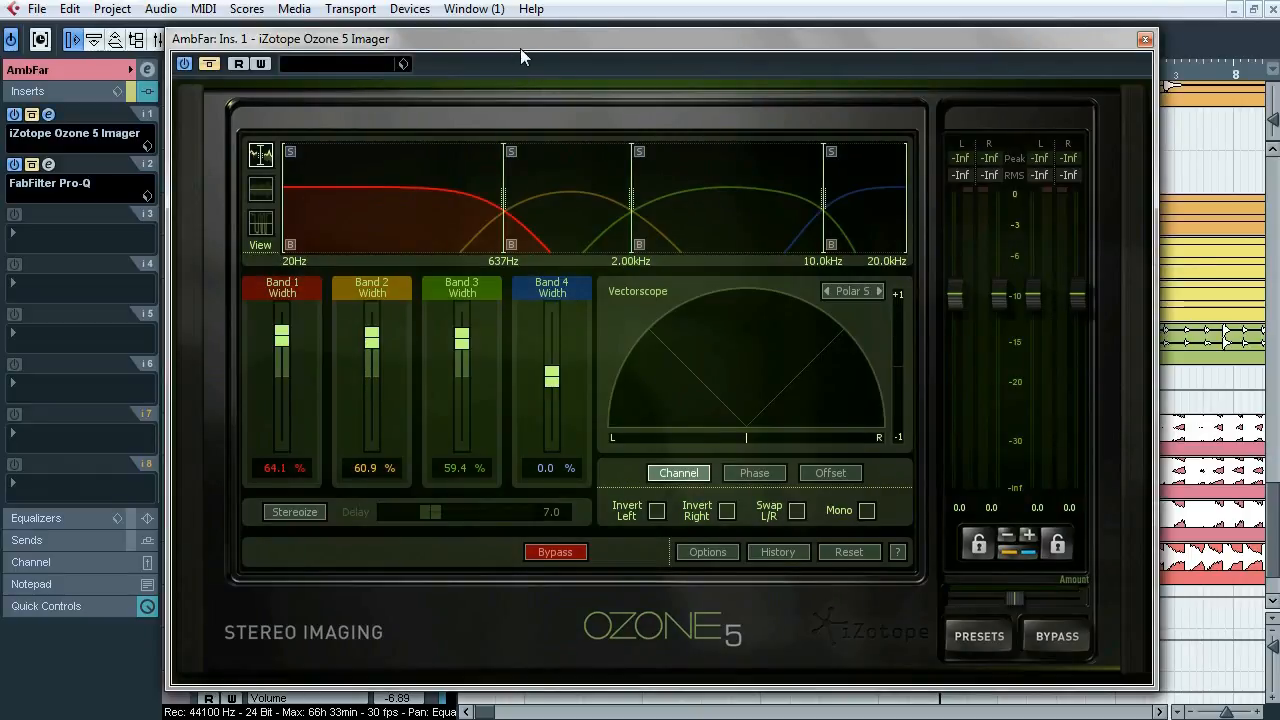
{"action": "left_click_drag", "start_coordinate": [520, 48], "coordinate": [519, 89]}
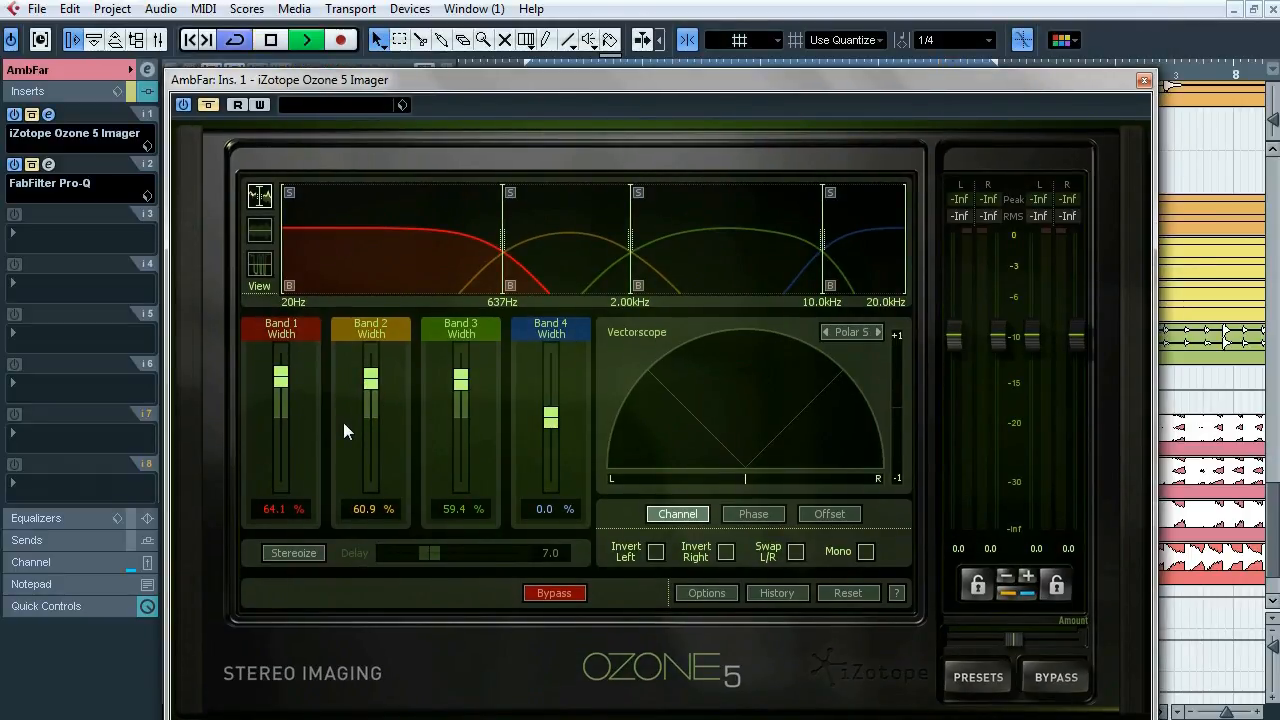
Step: Compare AmbFar's Ozone 5 Imager bypassed and active during playback, leave it active and close it
{"action": "left_click", "coordinate": [207, 106]}
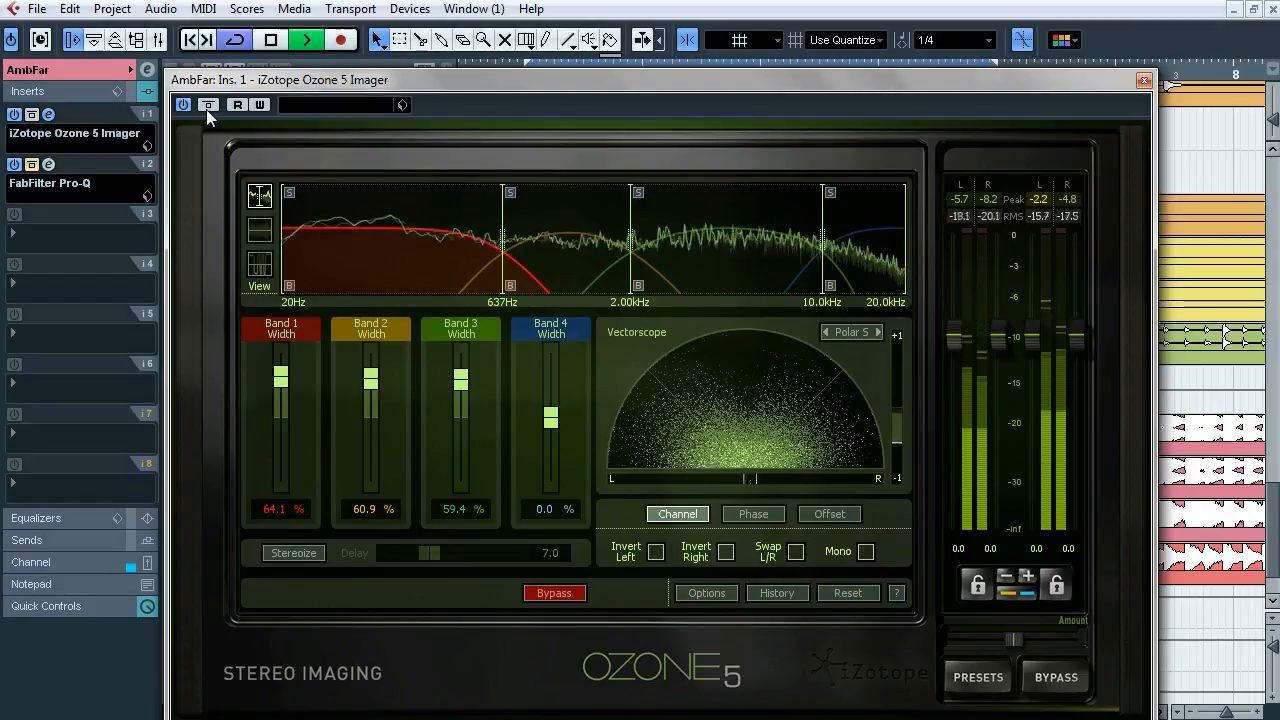
{"action": "left_click", "coordinate": [207, 106]}
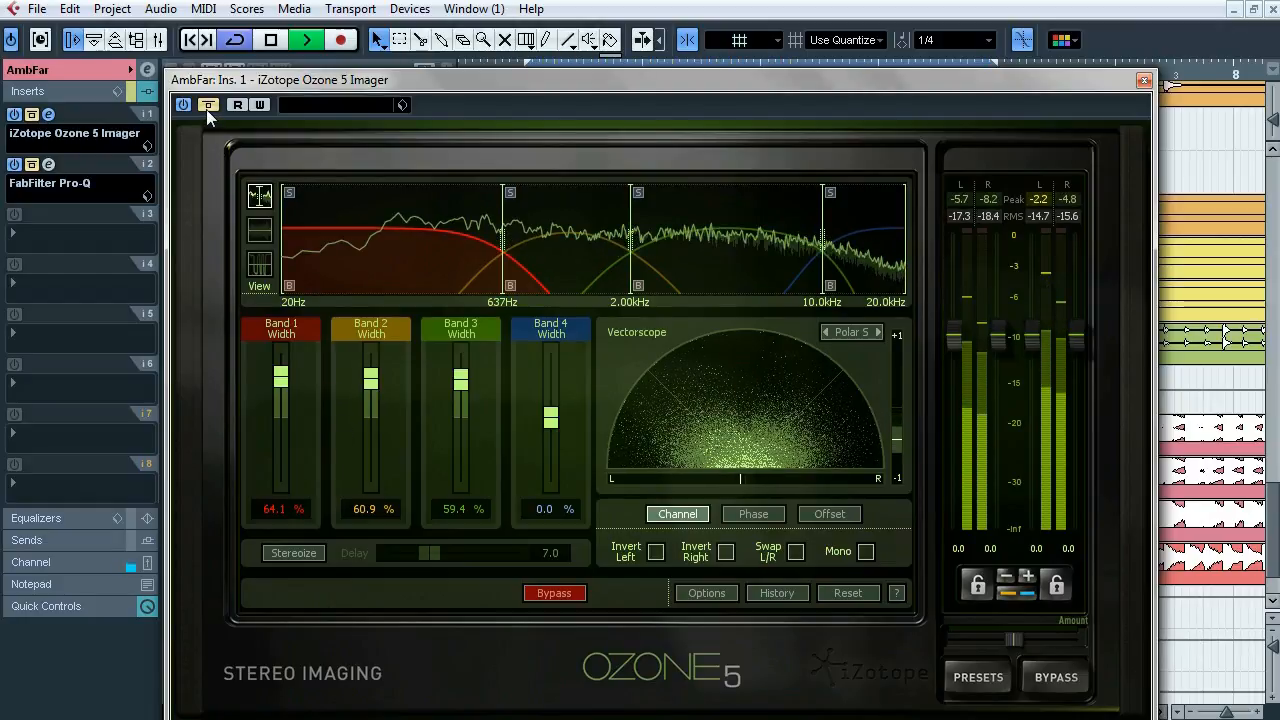
{"action": "left_click", "coordinate": [207, 106]}
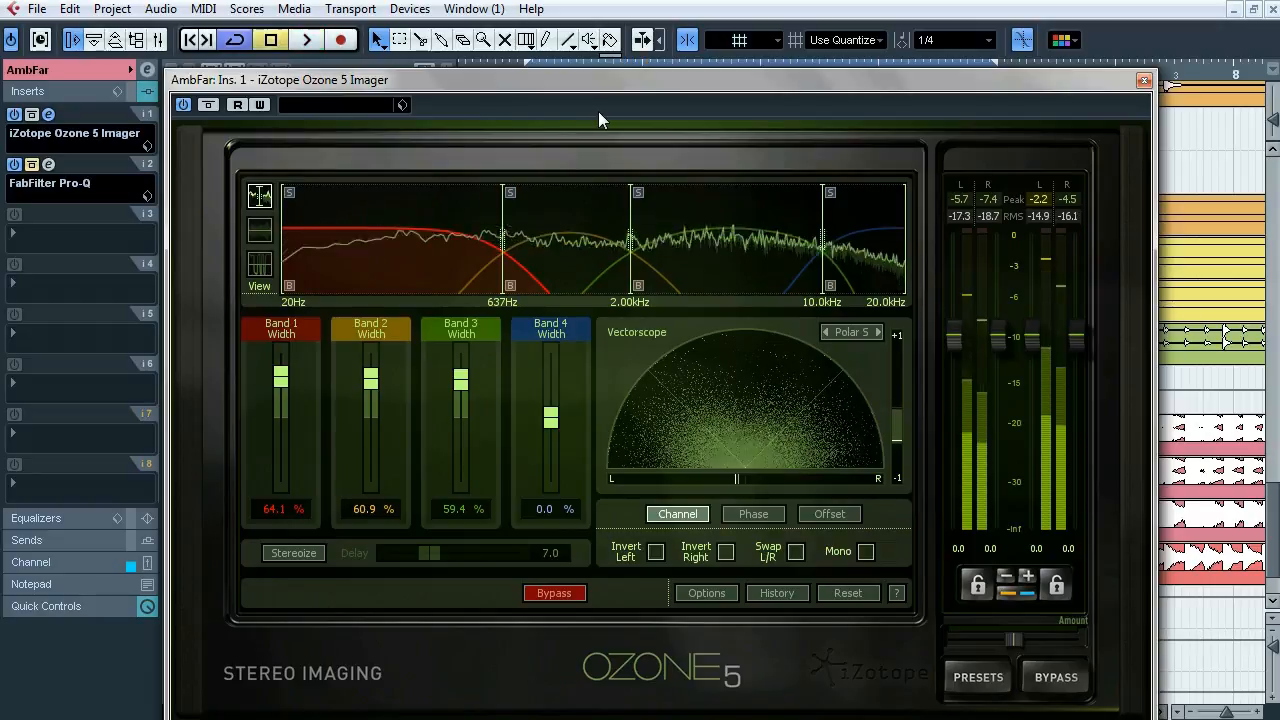
{"action": "key", "text": "space"}
{"action": "left_click", "coordinate": [1143, 83]}
Step: Open AmbFar's FabFilter Pro-Q, activate it and audition its 564 Hz and 737 Hz cuts individually during playback
{"action": "left_click", "coordinate": [48, 165]}
{"action": "left_click_drag", "start_coordinate": [721, 104], "coordinate": [606, 131]}
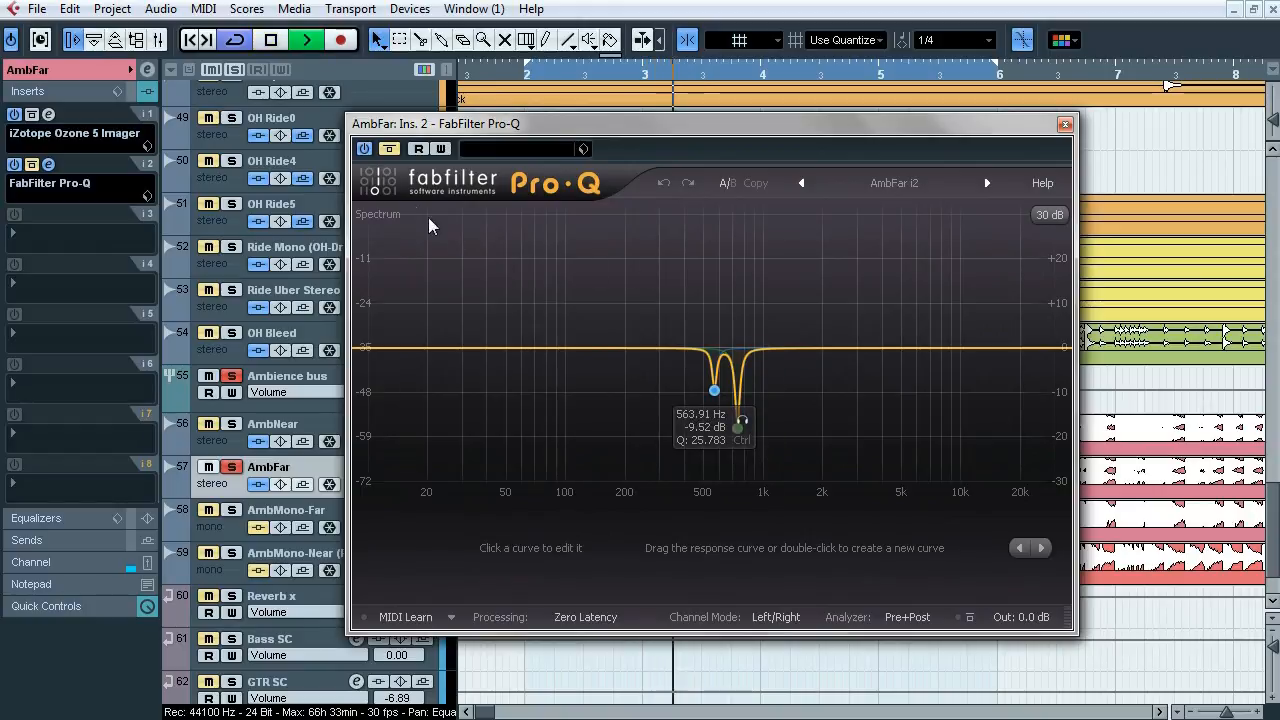
{"action": "key", "text": "space"}
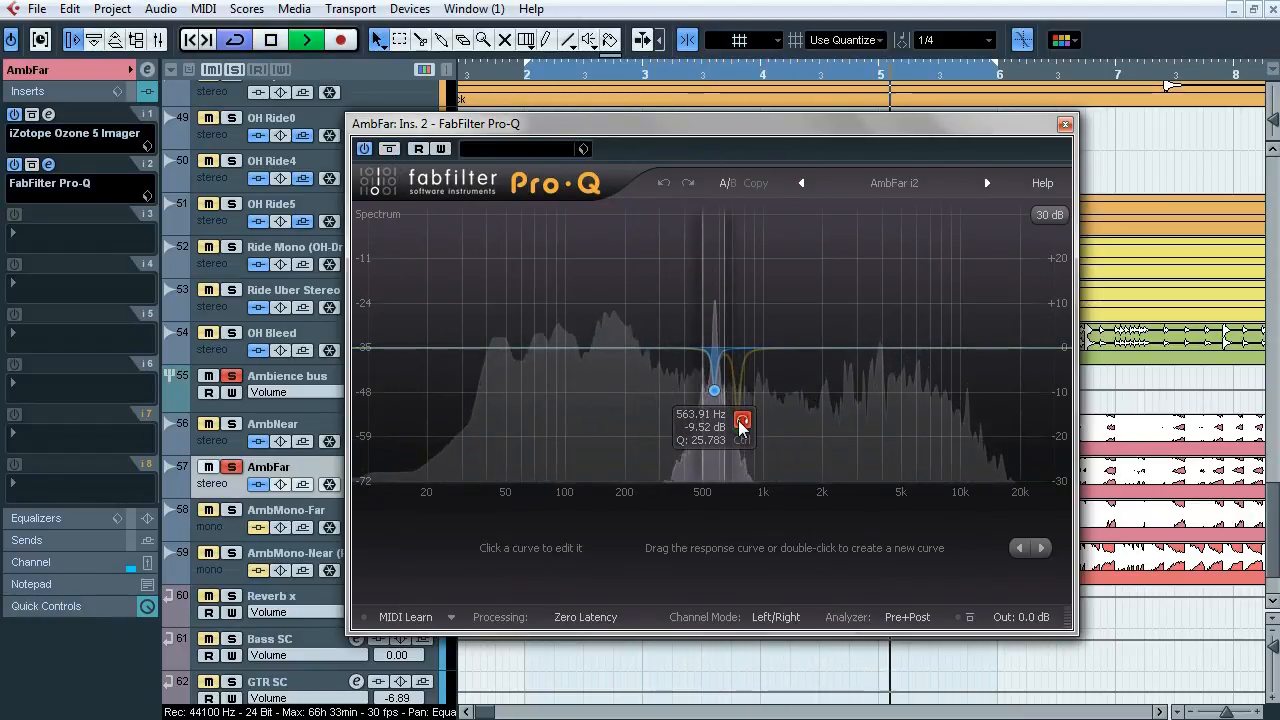
{"action": "left_click_drag", "start_coordinate": [741, 424], "coordinate": [767, 462]}
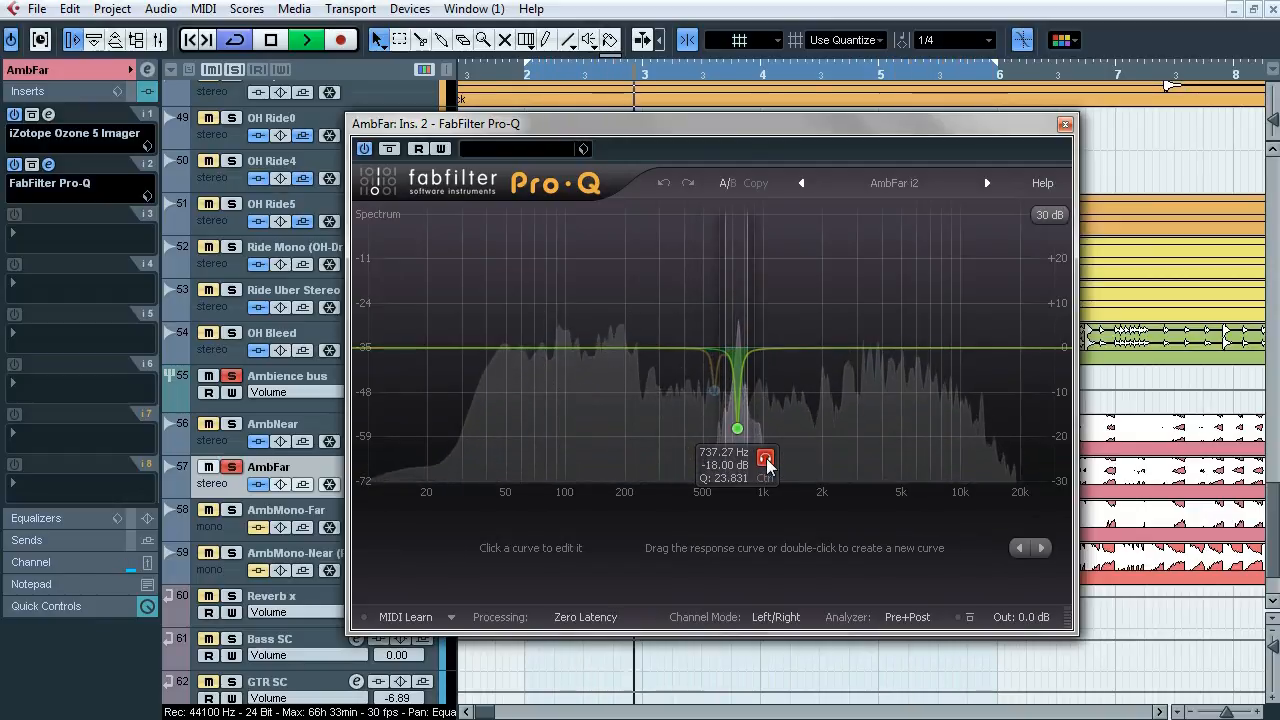
Step: Compare AmbFar's Pro-Q bypassed and active, then stop playback and close the equalizer
{"action": "left_click", "coordinate": [389, 149]}
{"action": "left_click", "coordinate": [389, 149]}
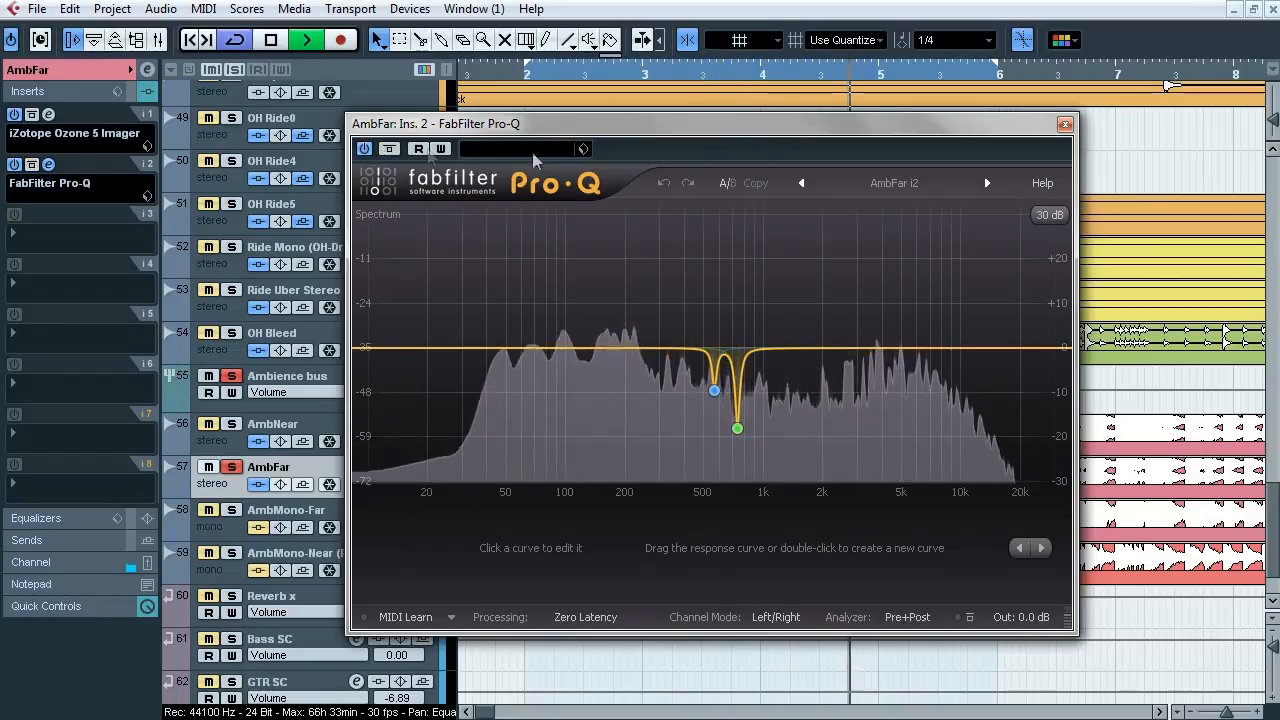
{"action": "left_click", "coordinate": [1065, 124]}
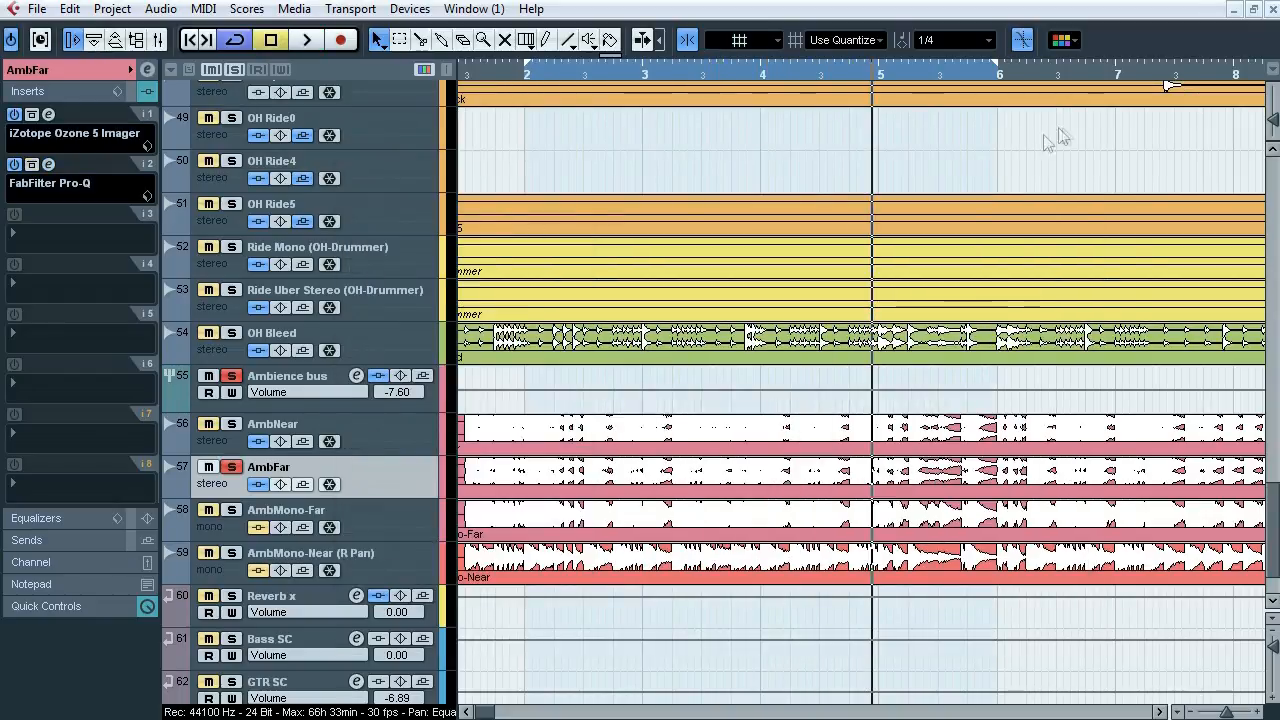
Step: Solo AmbMono-Far, open its FabFilter Pro-Q and play the loop with the equalizer bypassed
{"action": "left_click", "coordinate": [236, 516]}
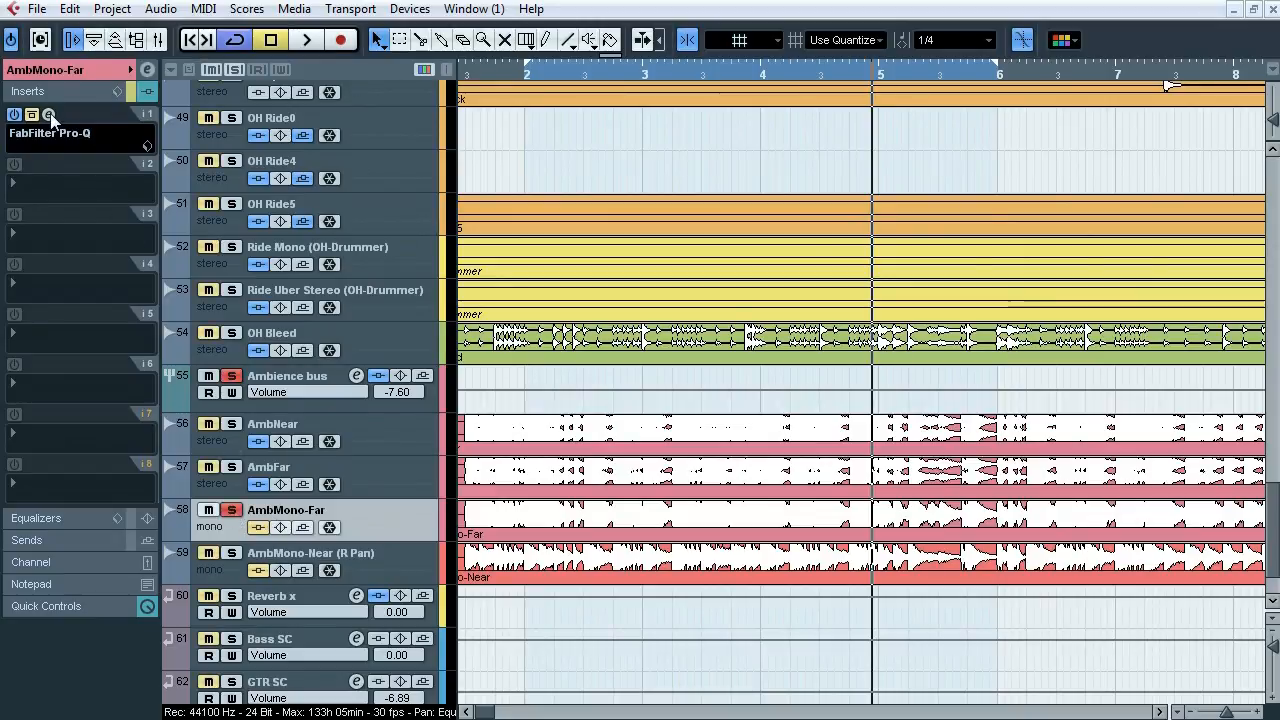
{"action": "left_click", "coordinate": [49, 115]}
{"action": "left_click_drag", "start_coordinate": [507, 144], "coordinate": [507, 152]}
{"action": "mouse_move", "coordinate": [660, 459]}
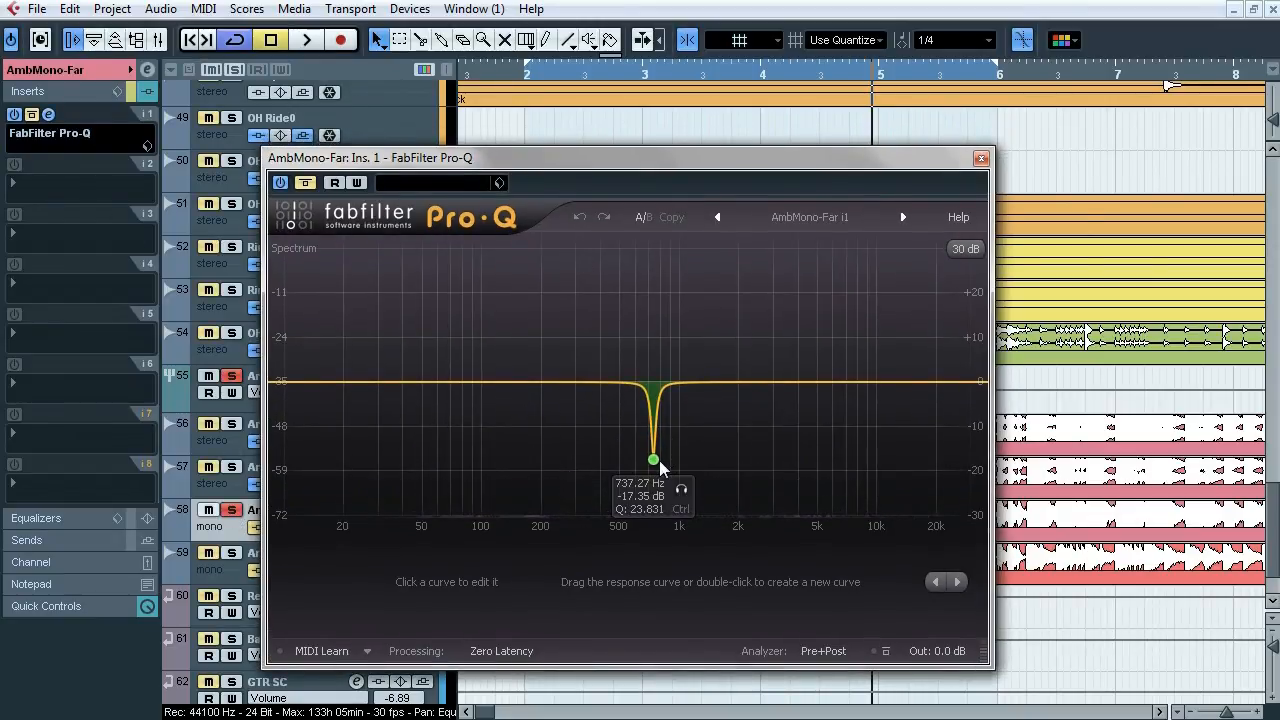
{"action": "key", "text": "space"}
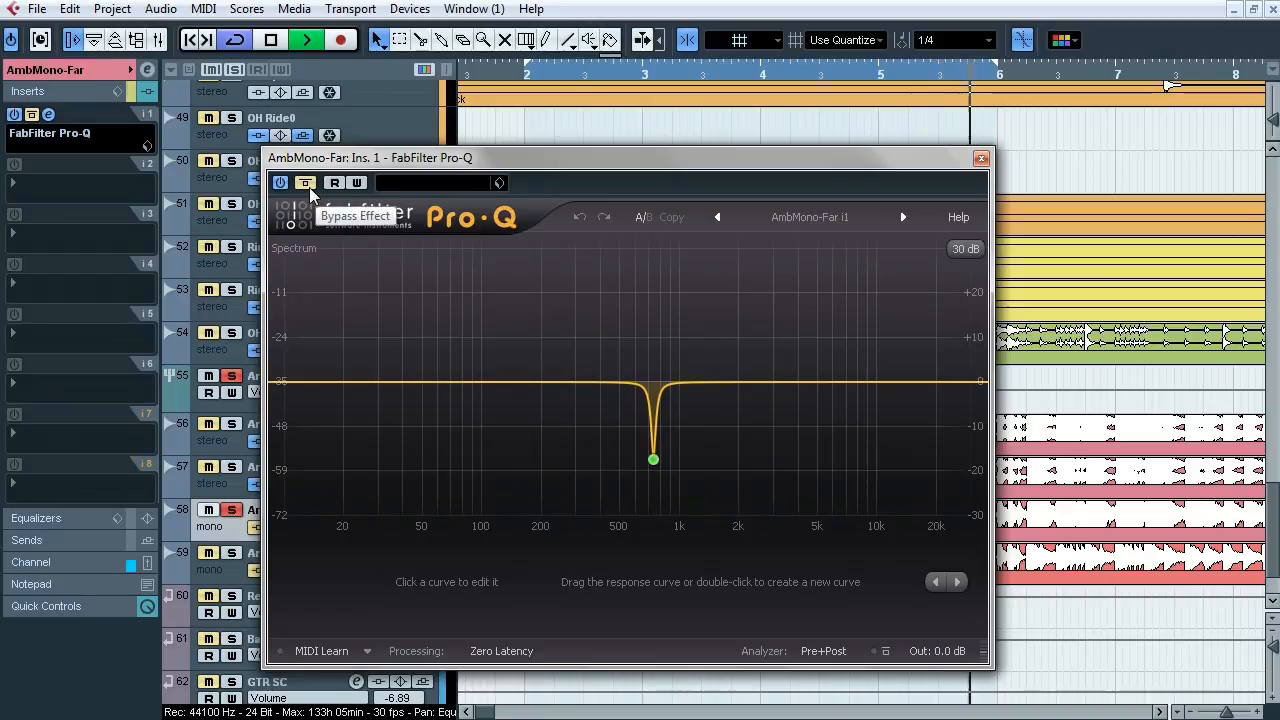
Step: Activate AmbMono-Far's Pro-Q and audition its 737 Hz cut in isolation, then stop playback and close it
{"action": "left_click", "coordinate": [309, 187]}
{"action": "left_click", "coordinate": [857, 92]}
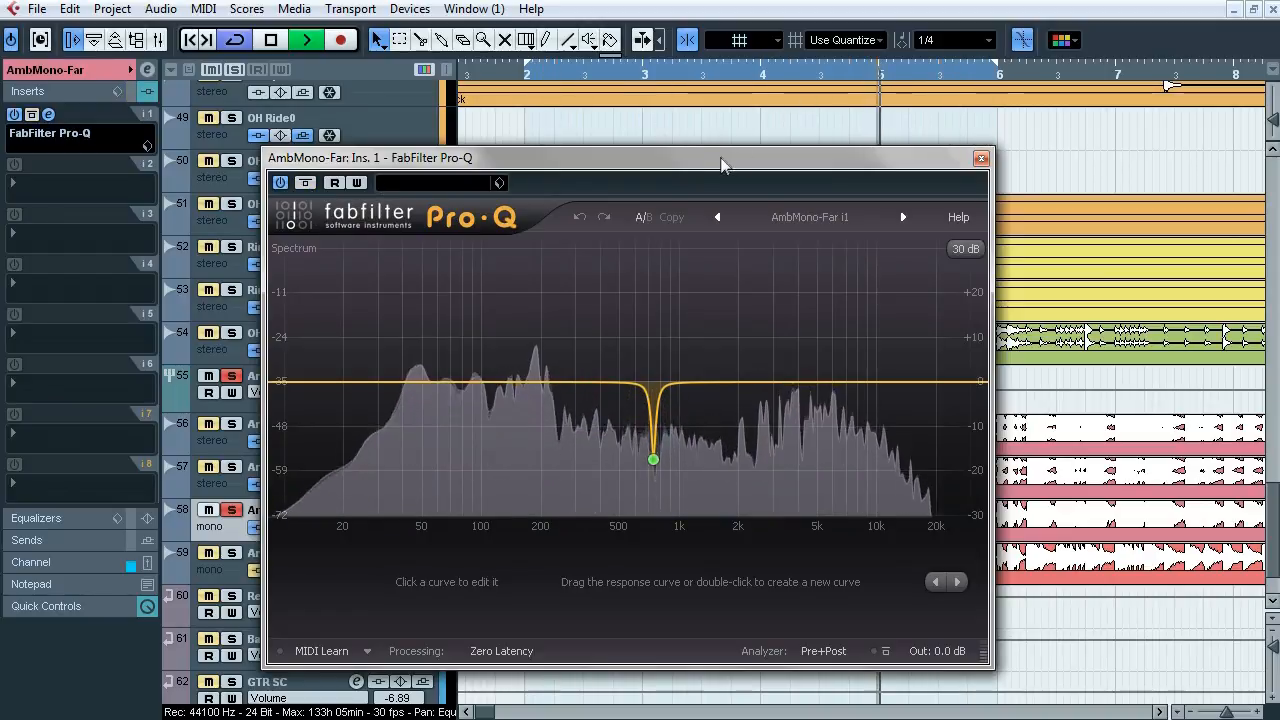
{"action": "mouse_move", "coordinate": [690, 491]}
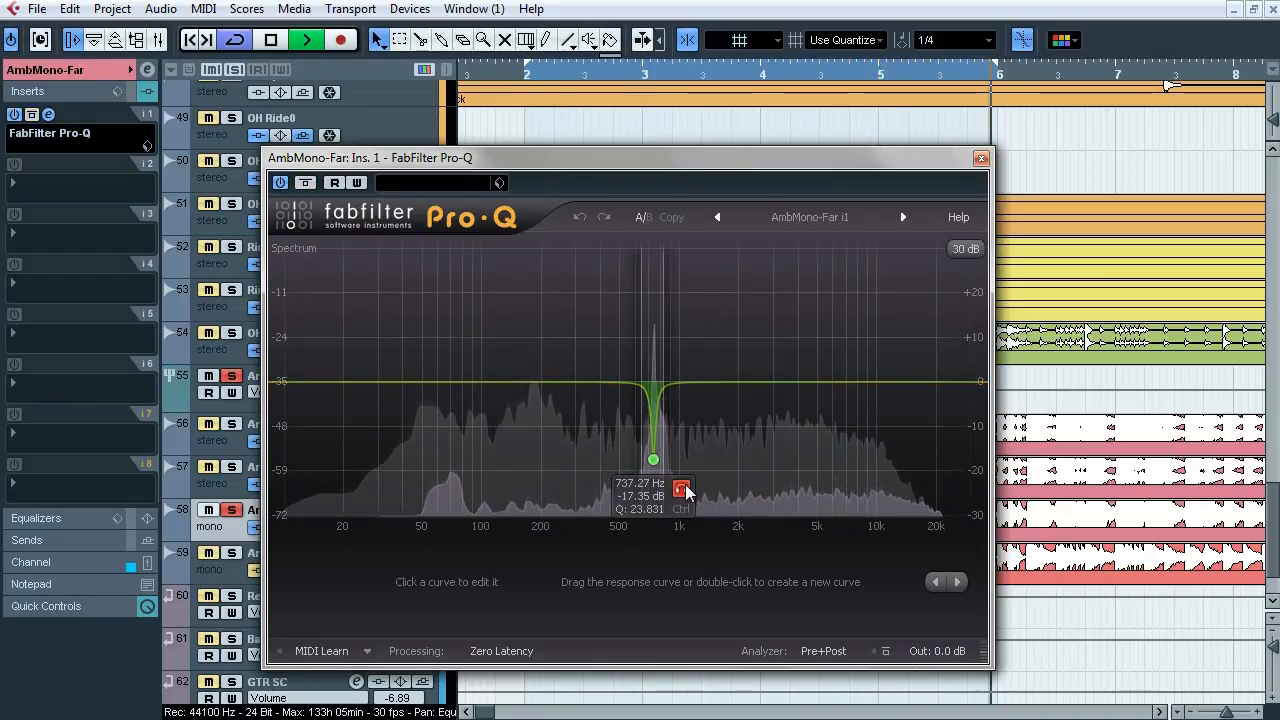
{"action": "key", "text": "space"}
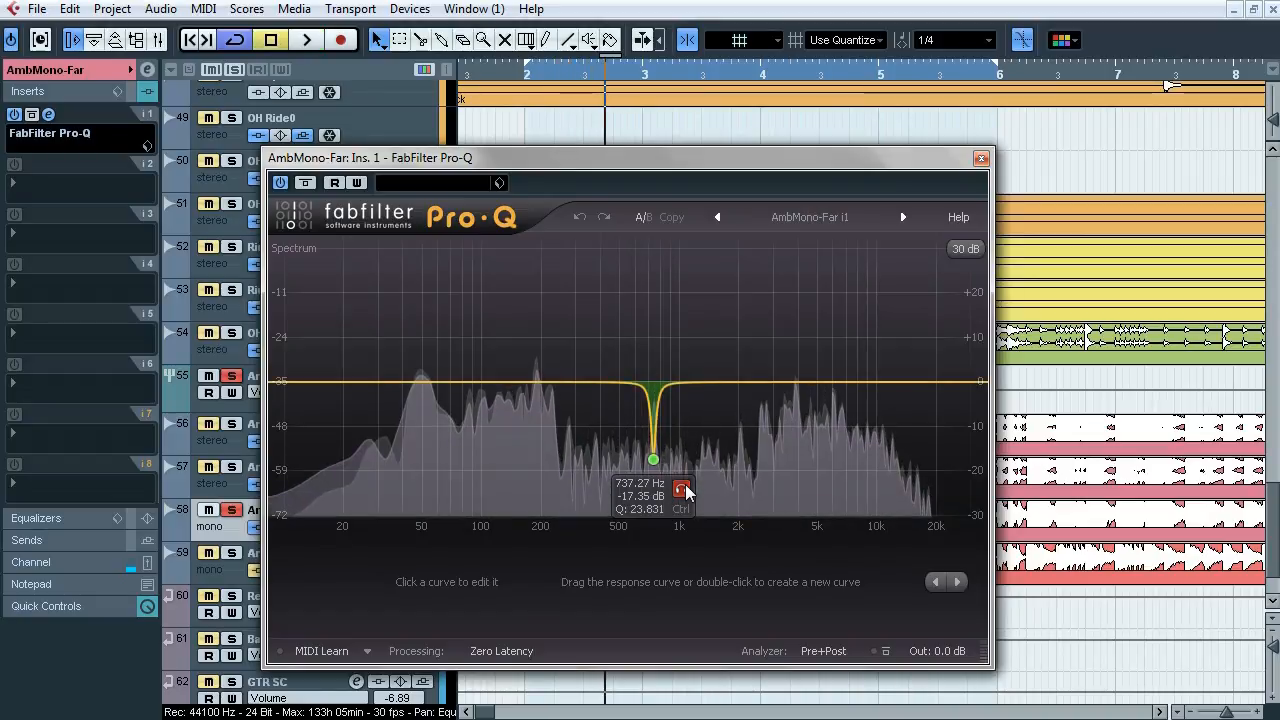
{"action": "left_click", "coordinate": [979, 160]}
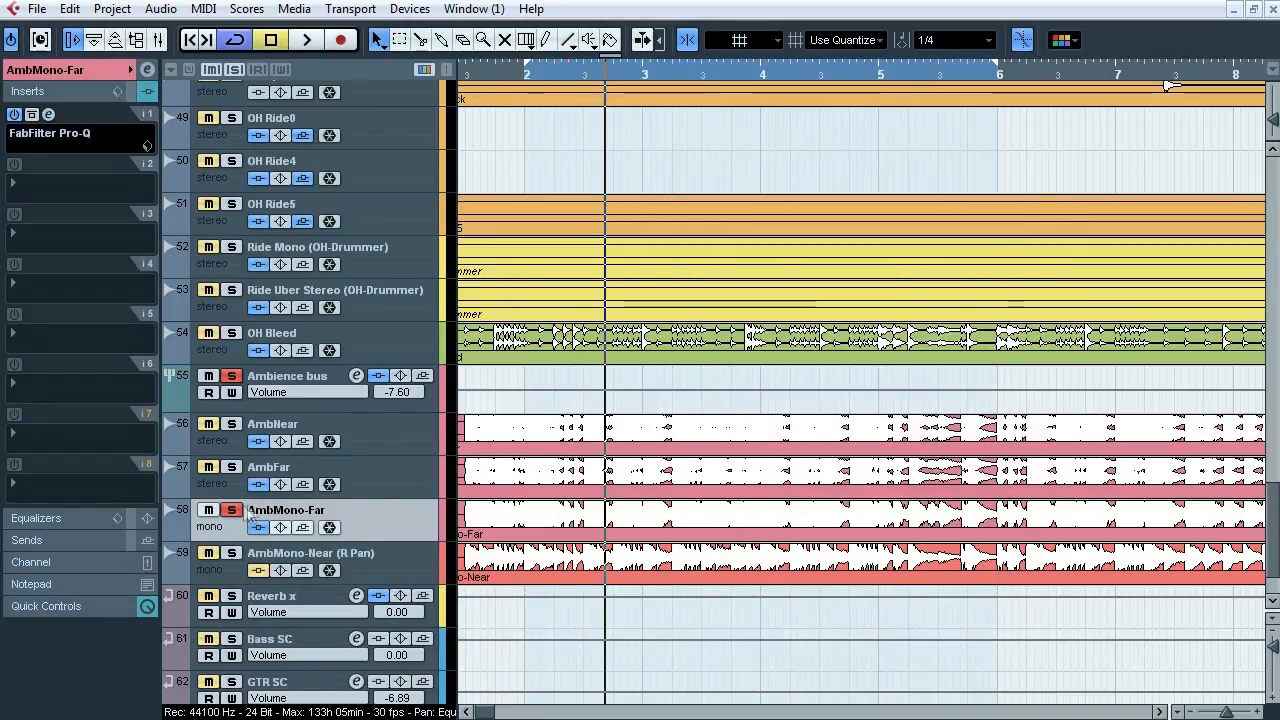
Step: Solo AmbMono-Near (R Pan), open its FabFilter Pro-Q and play the loop with the equalizer bypassed
{"action": "left_click", "coordinate": [278, 561]}
{"action": "left_click", "coordinate": [48, 114]}
{"action": "left_click_drag", "start_coordinate": [362, 130], "coordinate": [503, 138]}
{"action": "left_click", "coordinate": [458, 270]}
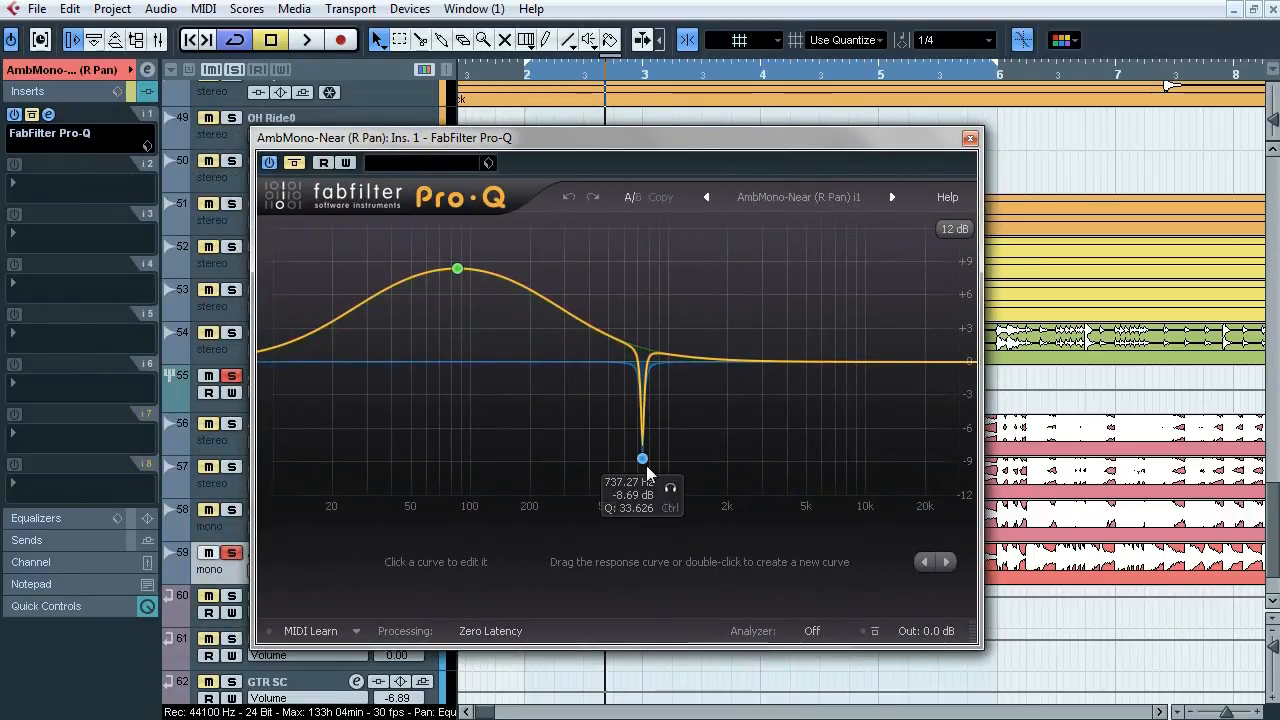
{"action": "key", "text": "space"}
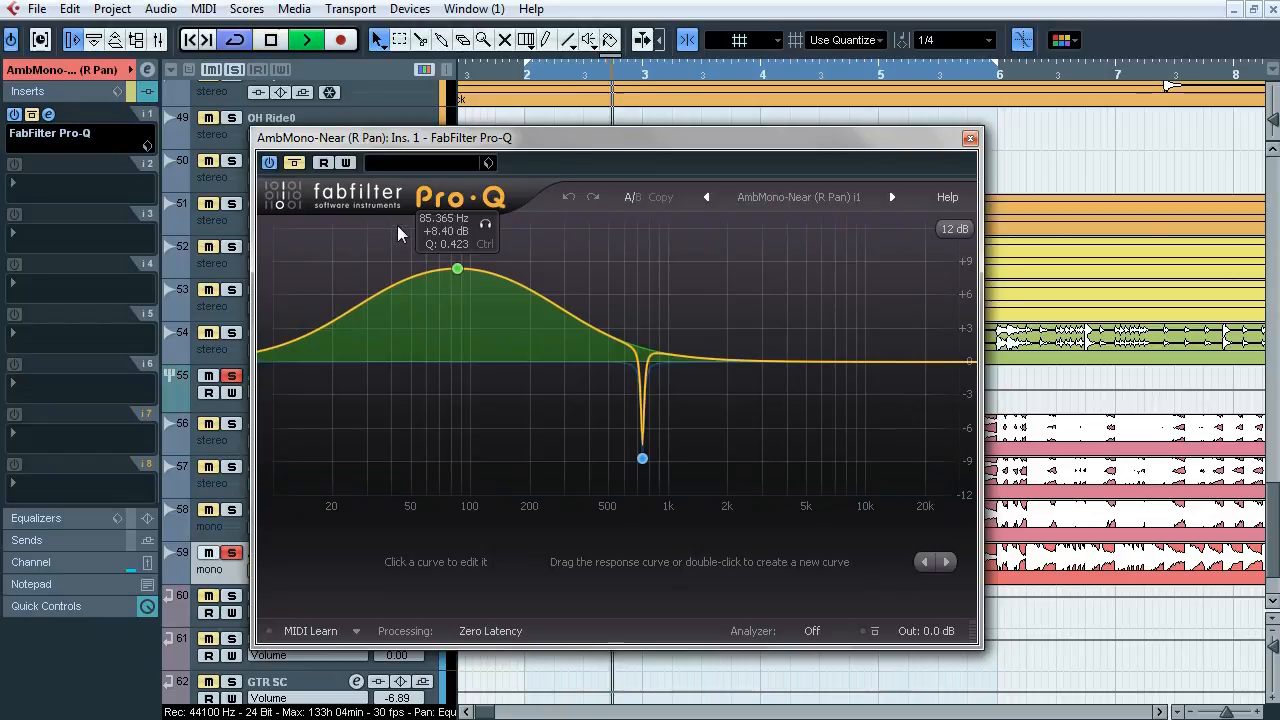
Step: Activate AmbMono-Near's Pro-Q, audition its 737 Hz cut and 85 Hz boost separately, and close it
{"action": "left_click", "coordinate": [295, 165]}
{"action": "left_click", "coordinate": [295, 163]}
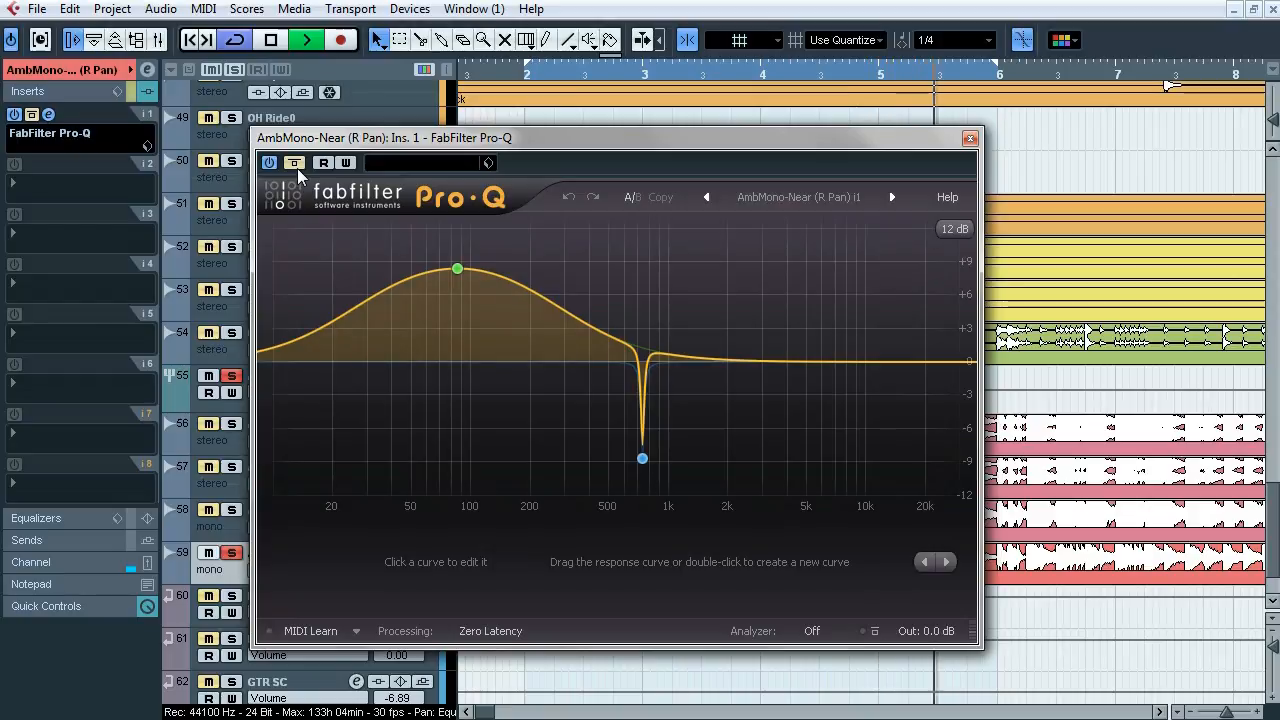
{"action": "mouse_move", "coordinate": [645, 470]}
{"action": "left_click", "coordinate": [669, 490]}
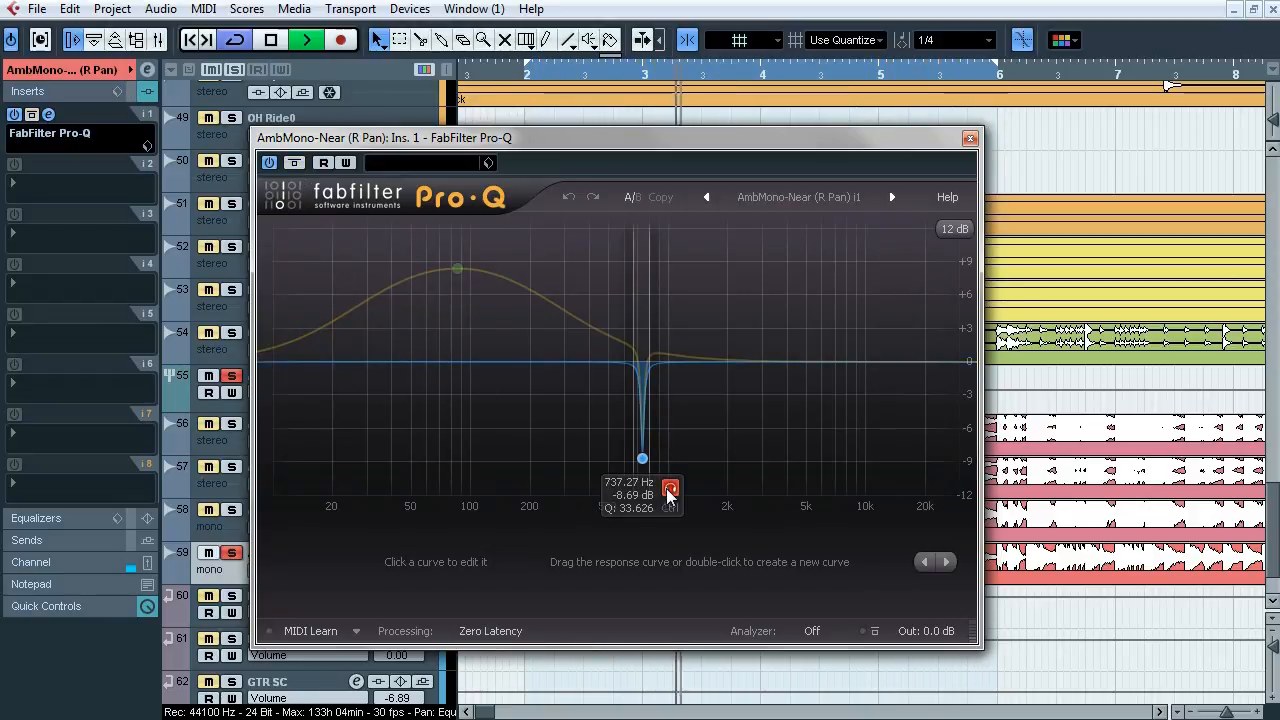
{"action": "left_click", "coordinate": [488, 230]}
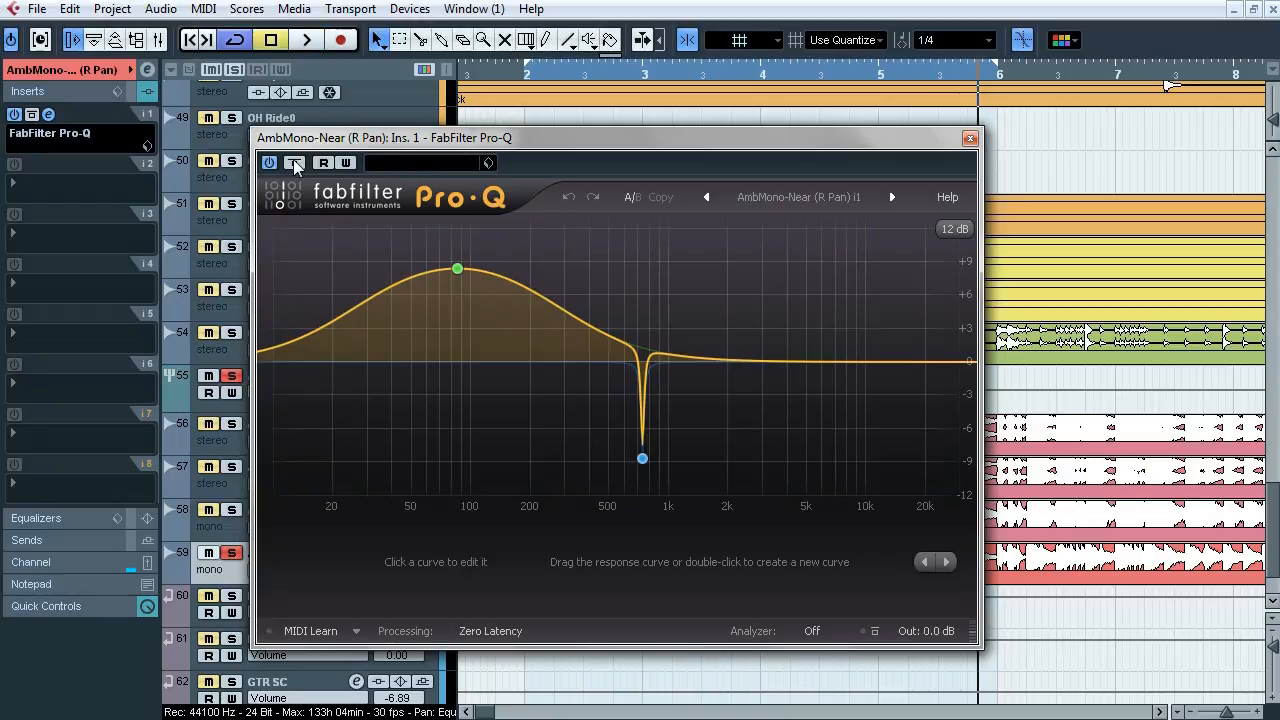
{"action": "left_click", "coordinate": [970, 139]}
Step: Select the four ambience tracks from AmbMono-Near (R Pan) up to AmbNear and solo them together
{"action": "left_click", "coordinate": [70, 69]}
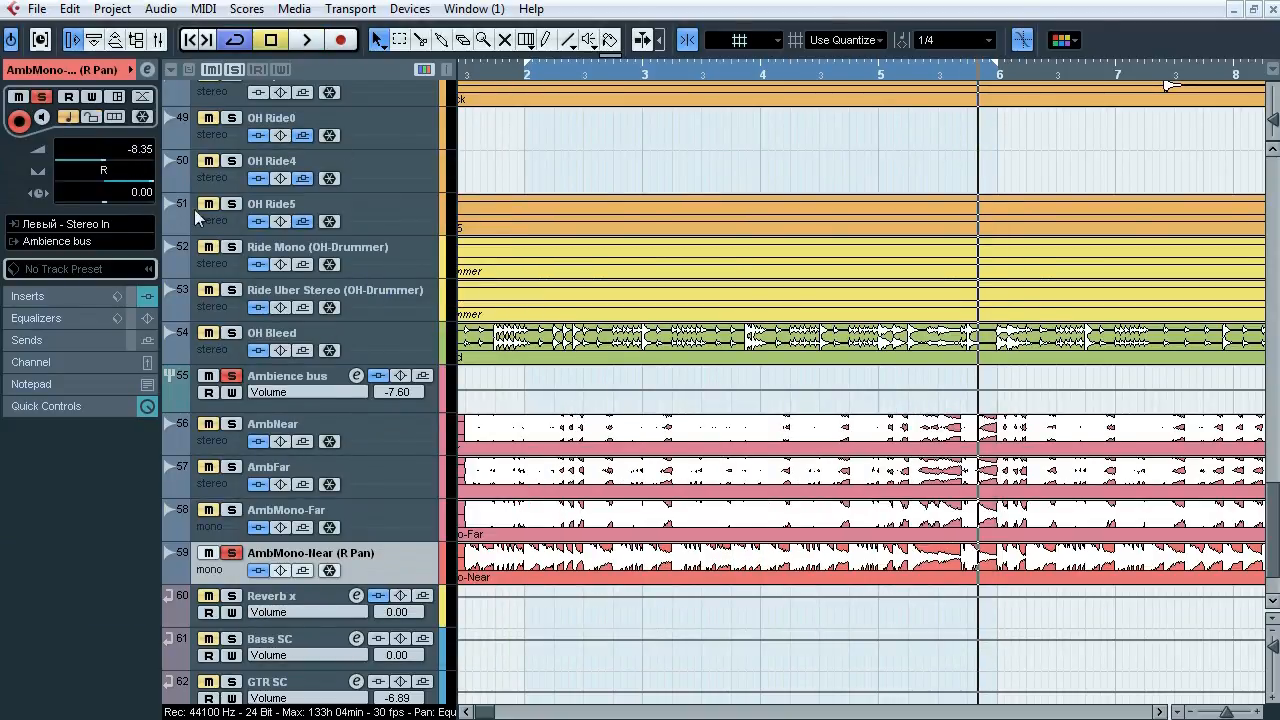
{"action": "left_click", "coordinate": [405, 523]}
{"action": "left_click", "coordinate": [403, 480]}
{"action": "left_click", "coordinate": [402, 439]}
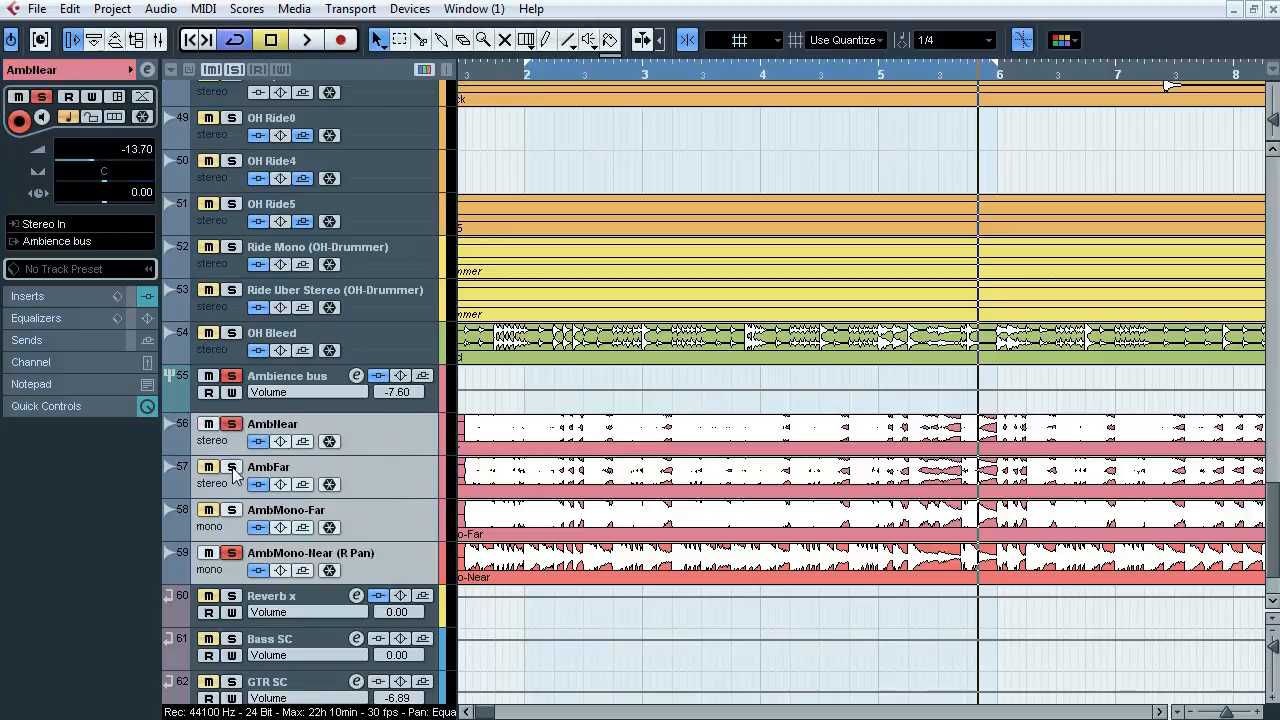
Step: Show the Ambience bus inserts and open the T-RackS CS British Channel in the first slot
{"action": "left_click", "coordinate": [363, 406]}
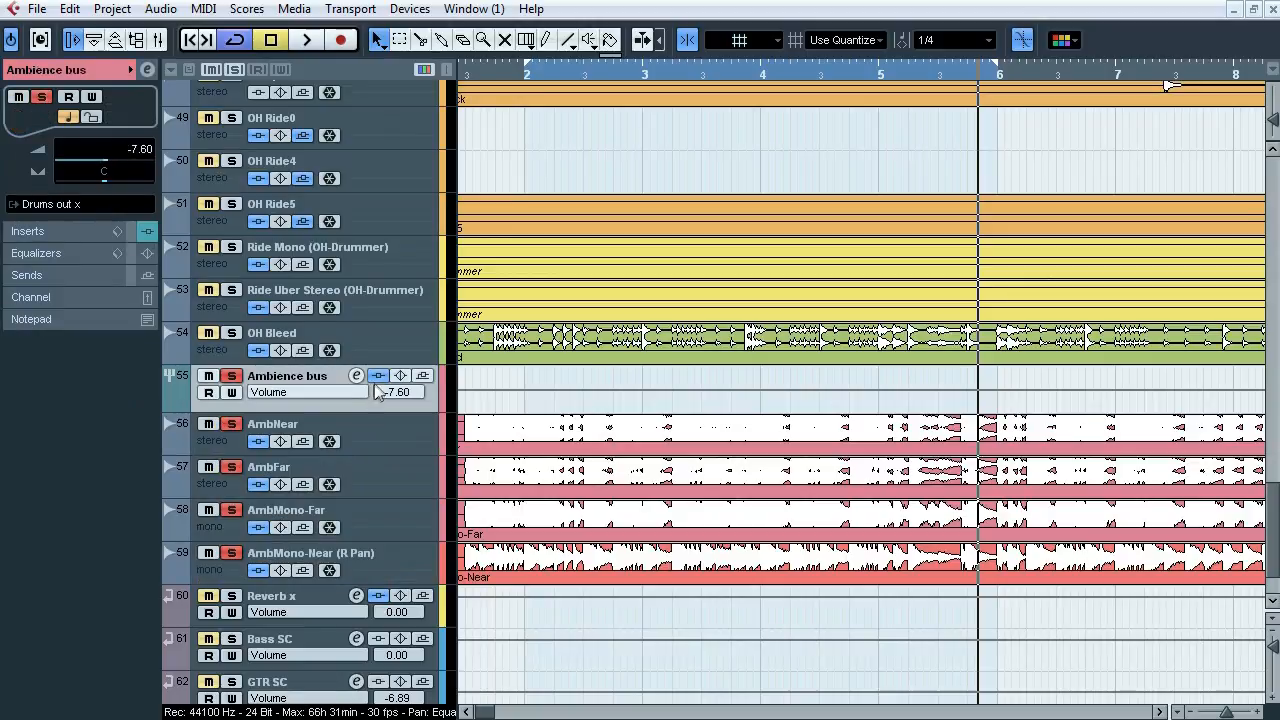
{"action": "left_click", "coordinate": [80, 231]}
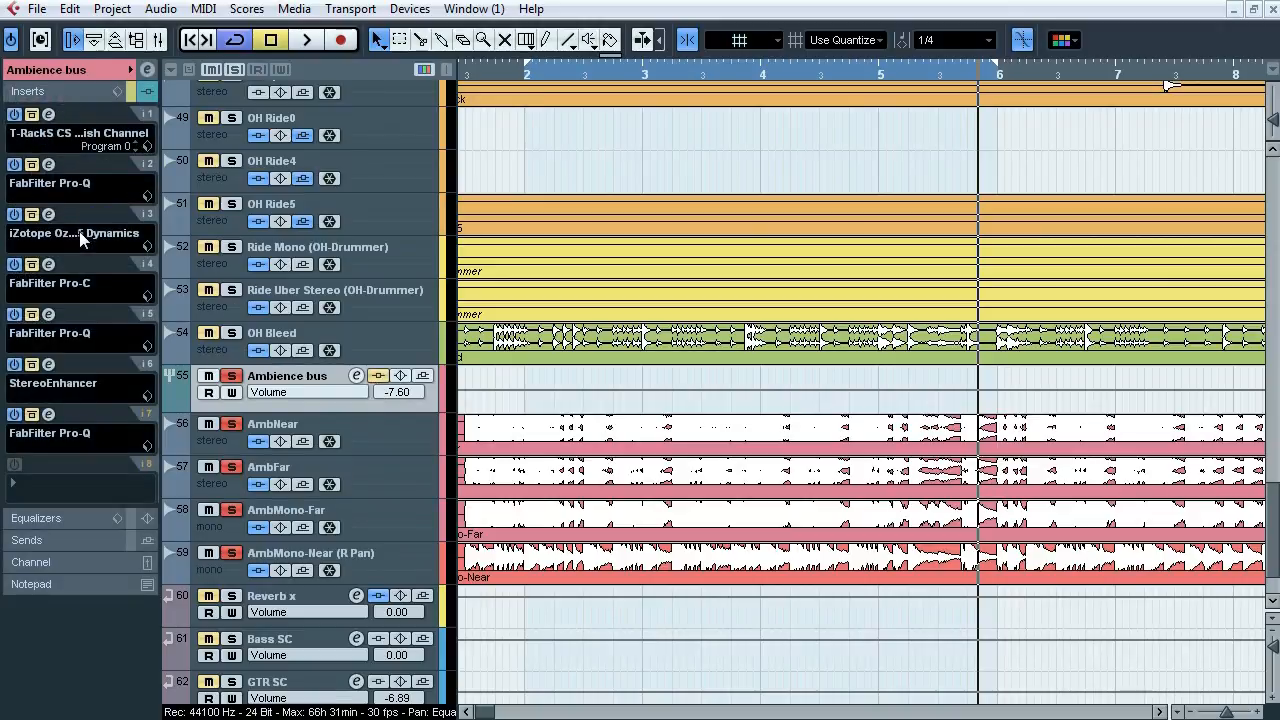
{"action": "left_click", "coordinate": [50, 116]}
{"action": "left_click_drag", "start_coordinate": [281, 148], "coordinate": [352, 158]}
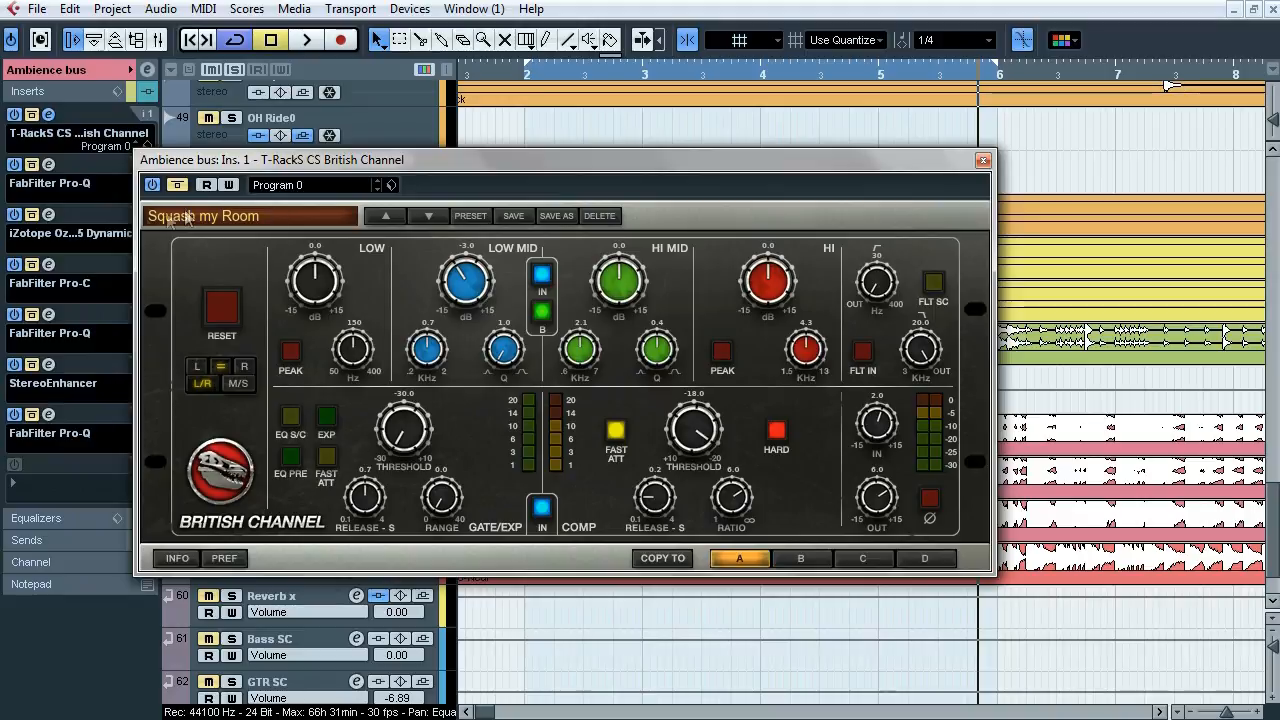
Step: Play the loop and activate the British Channel on the Ambience bus, then stop playback and close it
{"action": "key", "text": "space"}
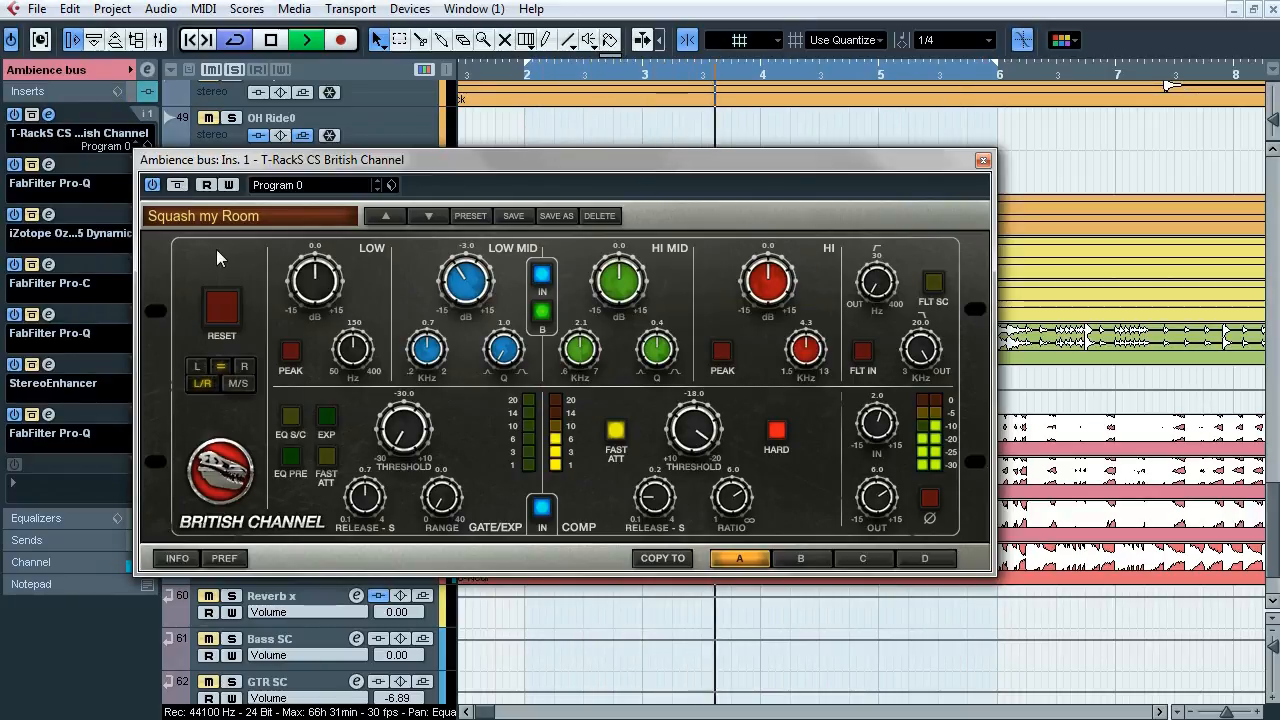
{"action": "key", "text": "space"}
{"action": "left_click", "coordinate": [983, 160]}
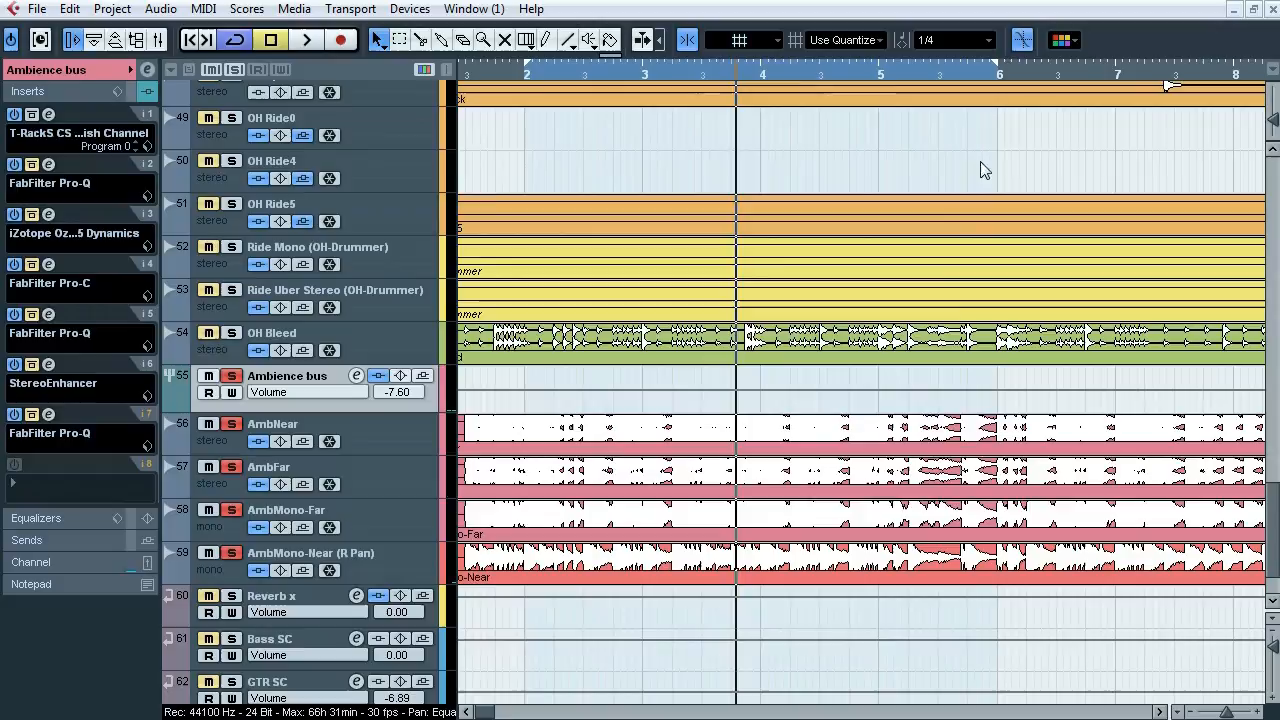
Step: Open the FabFilter Pro-Q in the Ambience bus's second insert and activate it during playback
{"action": "left_click", "coordinate": [49, 165]}
{"action": "left_click_drag", "start_coordinate": [422, 228], "coordinate": [393, 128]}
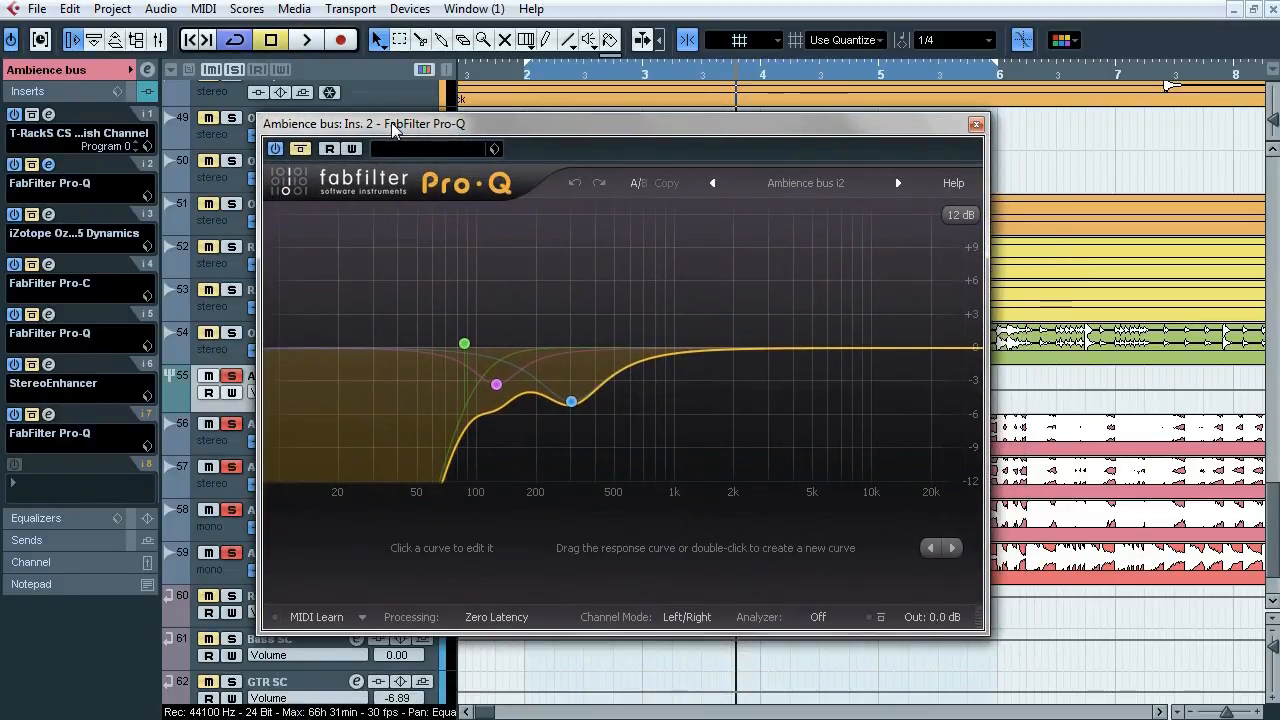
{"action": "key", "text": "space"}
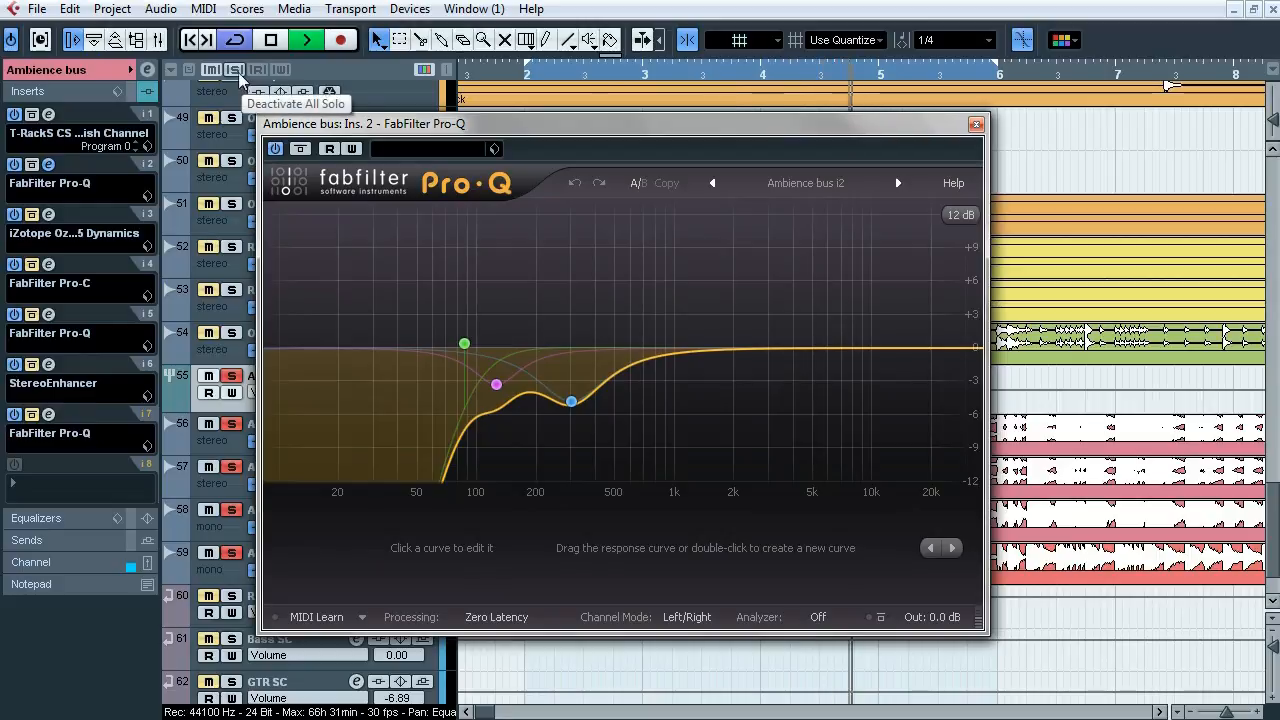
Step: Compare the Ambience bus Pro-Q bypassed and active with all solos off, then solo the Ambience bus again
{"action": "scroll", "coordinate": [837, 216], "scroll_direction": "down", "scroll_amount": 2}
{"action": "left_click", "coordinate": [305, 146]}
{"action": "left_click_drag", "start_coordinate": [313, 124], "coordinate": [417, 107]}
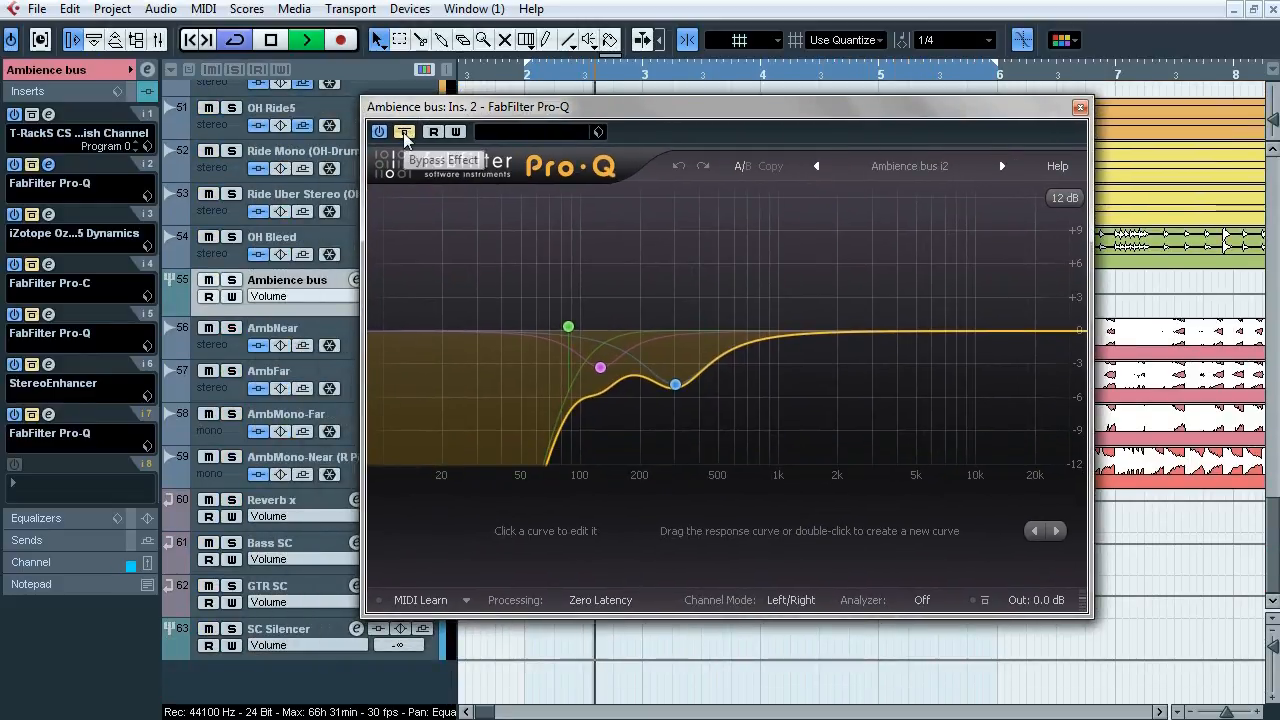
{"action": "key", "text": "s"}
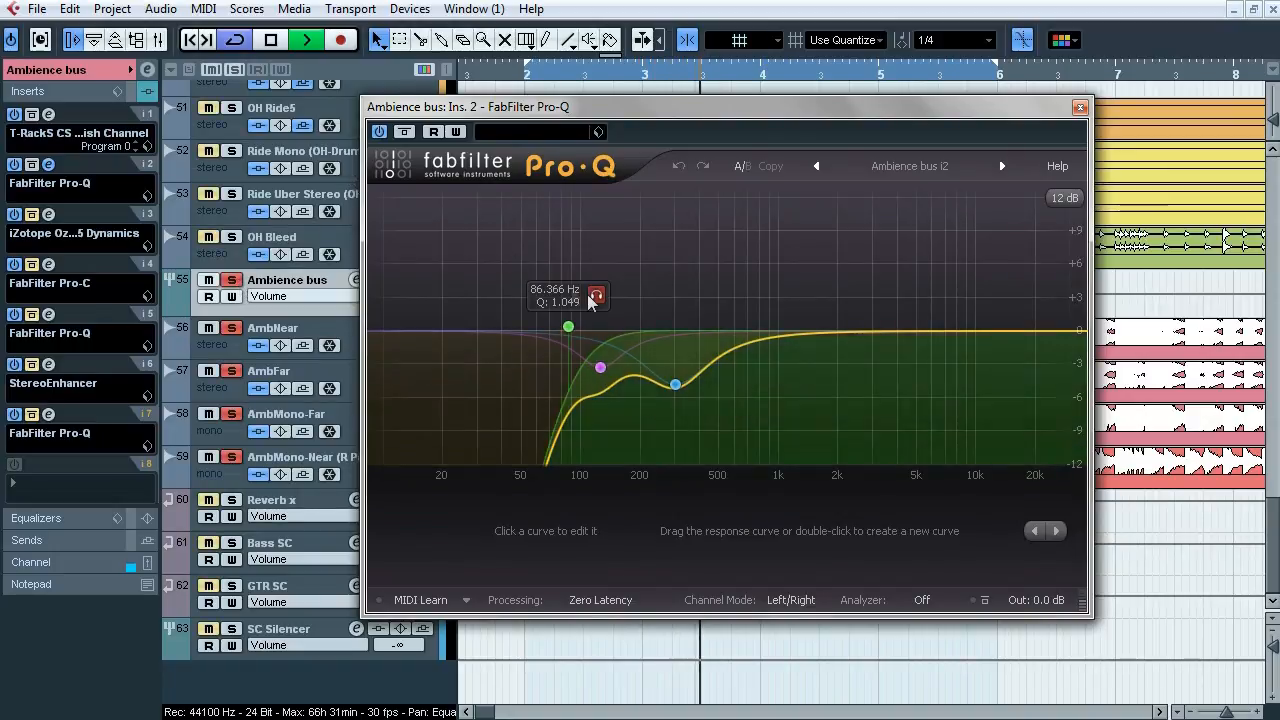
Step: Audition the 86 Hz, 125 Hz and 300 Hz bands of the Pro-Q, compare it bypassed and active, then stop playback and close it
{"action": "left_click", "coordinate": [596, 297]}
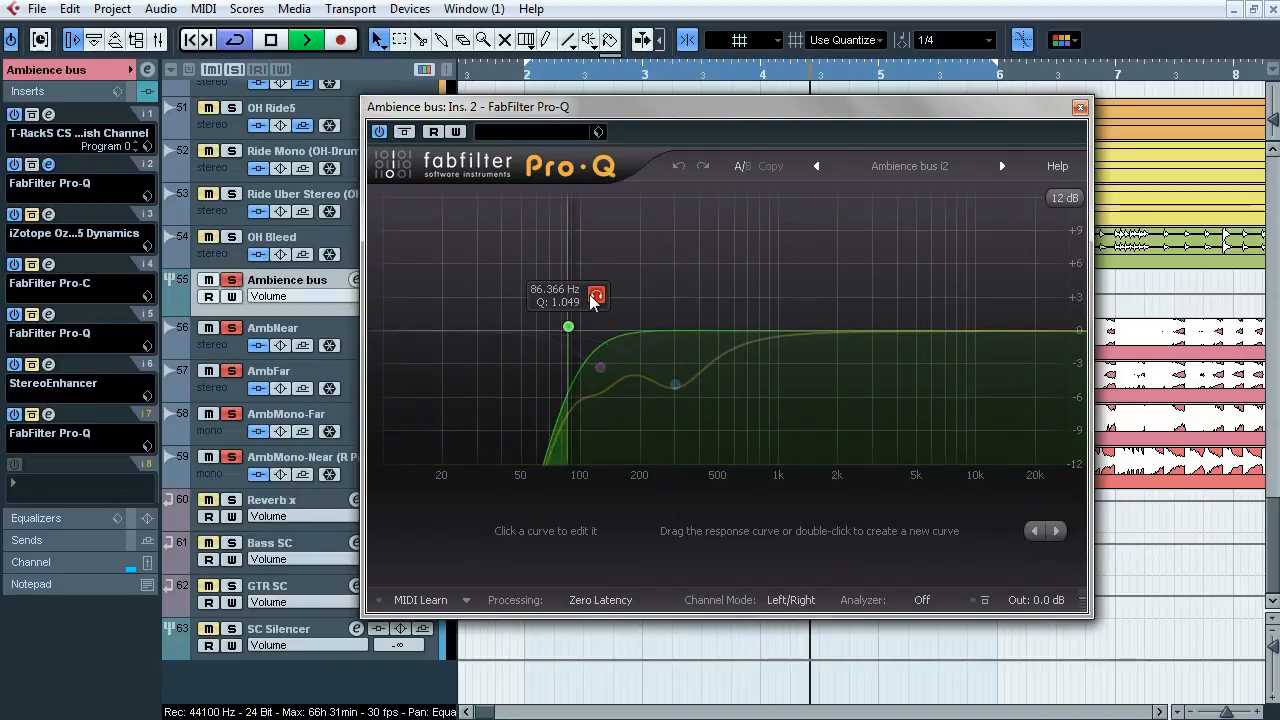
{"action": "left_click", "coordinate": [628, 398]}
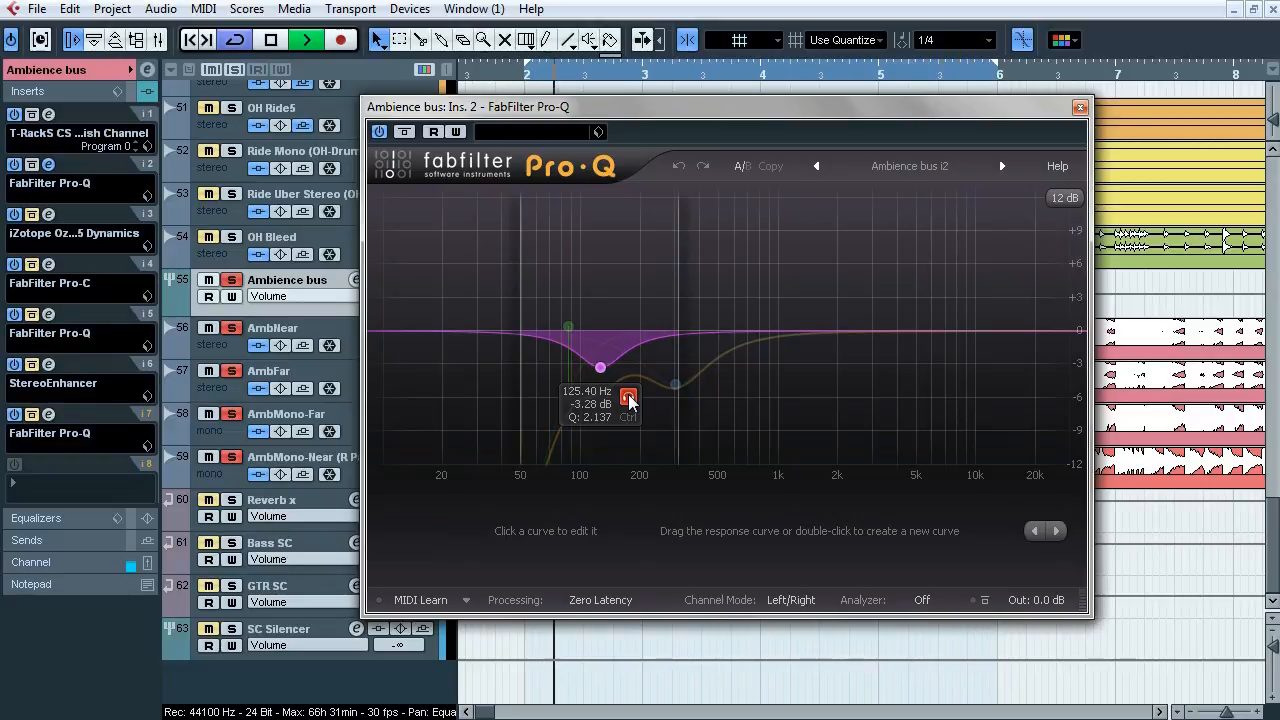
{"action": "left_click", "coordinate": [703, 414]}
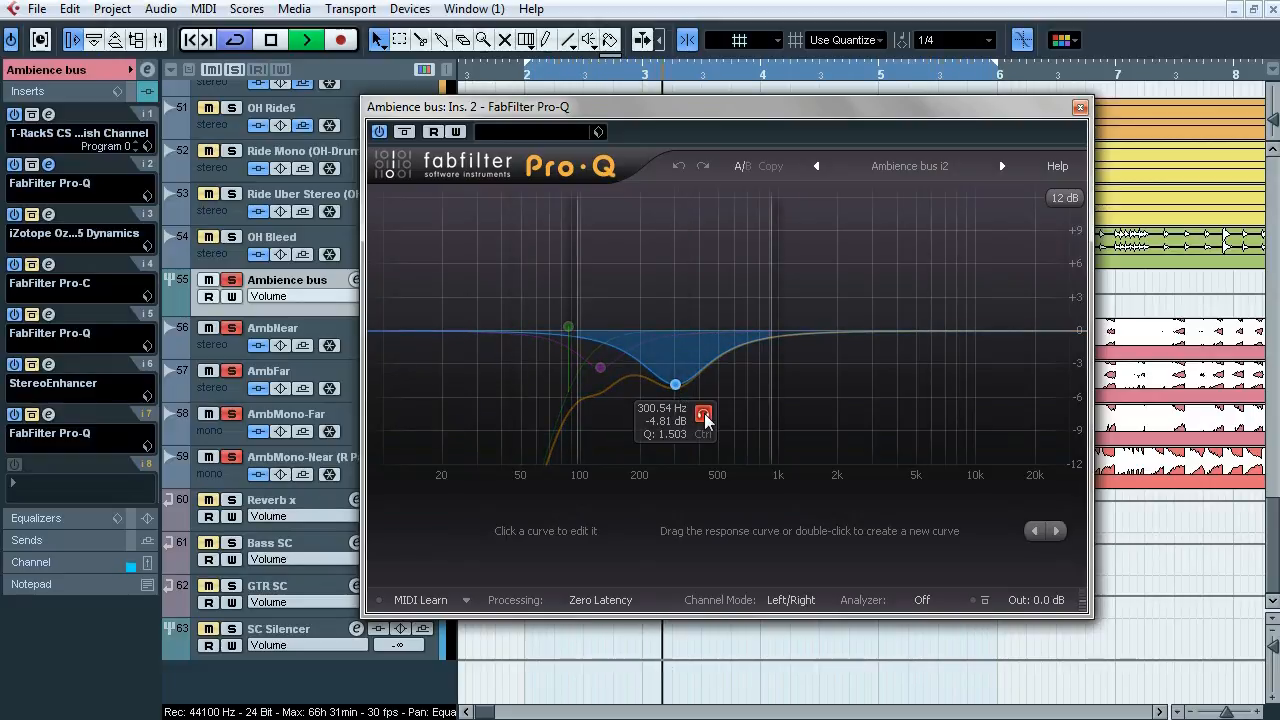
{"action": "left_click", "coordinate": [405, 134]}
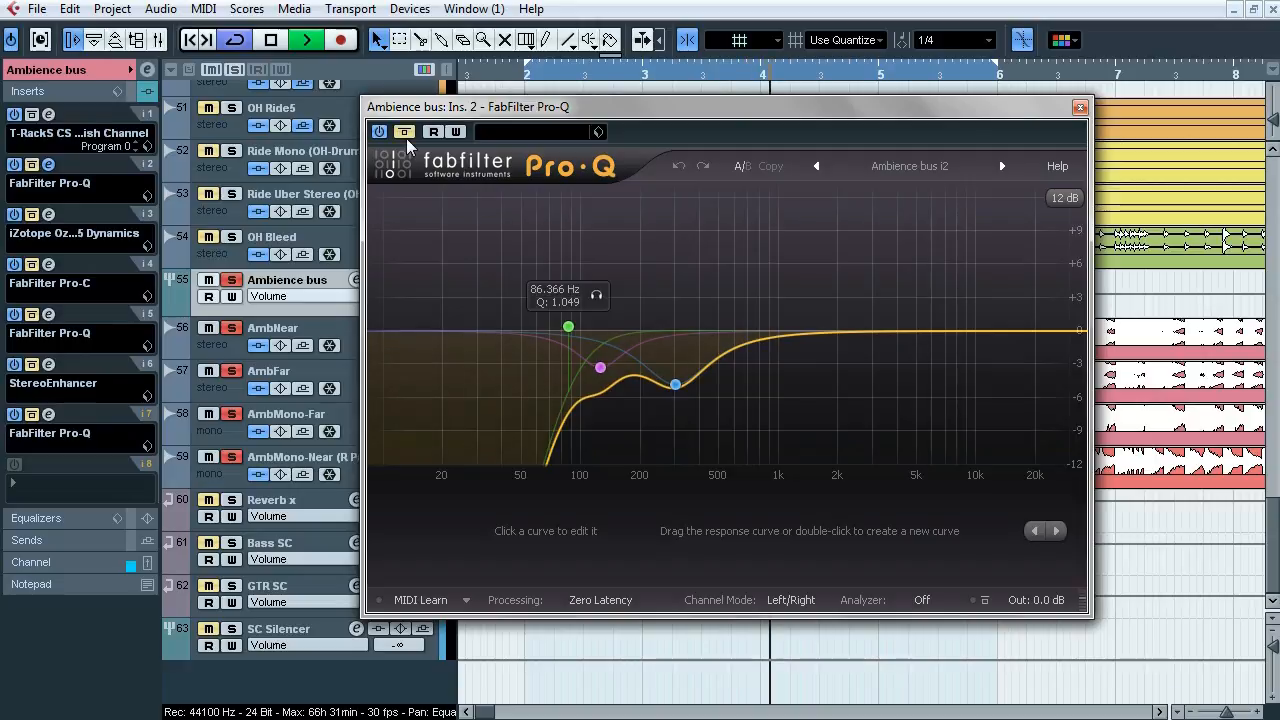
{"action": "key", "text": "space"}
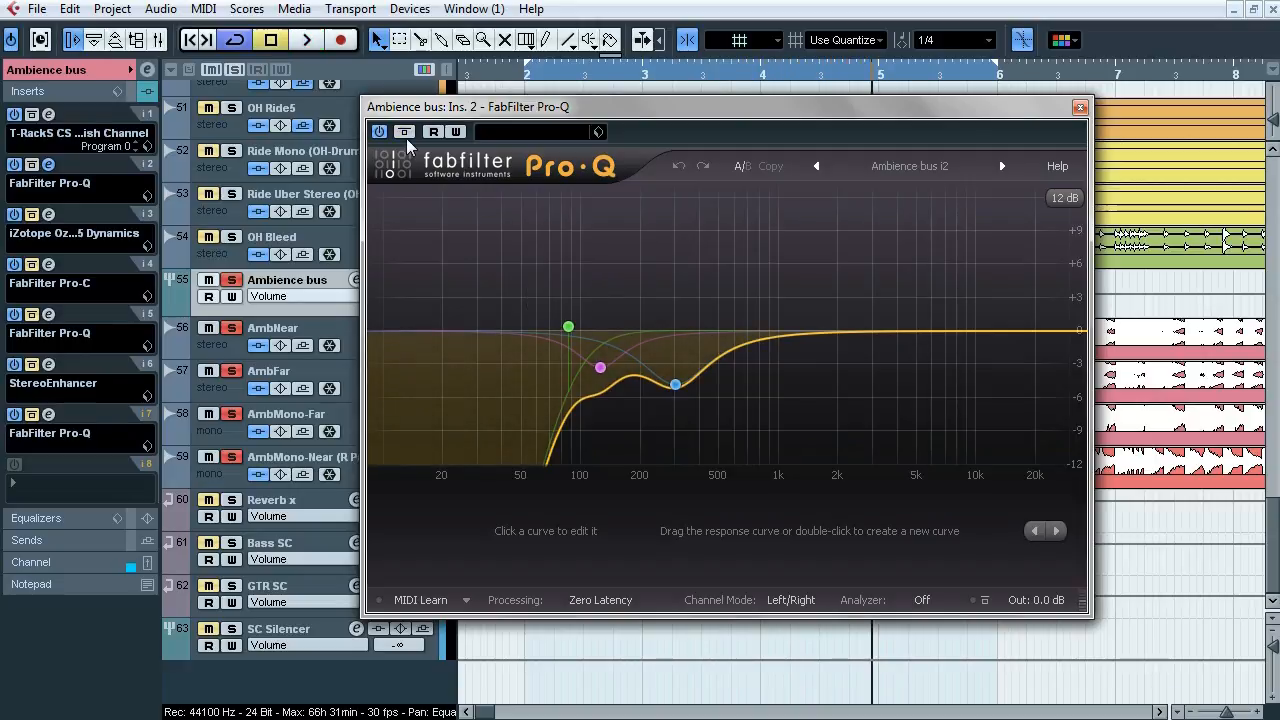
{"action": "left_click", "coordinate": [1080, 107]}
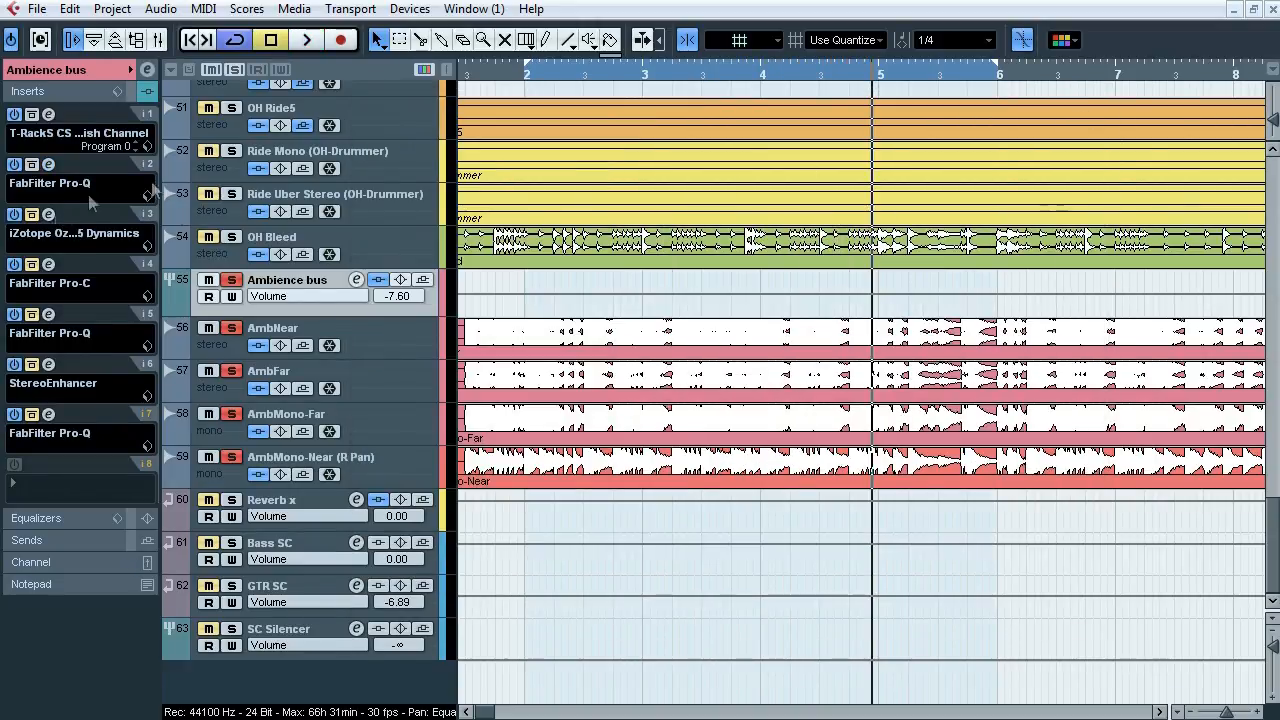
Step: Open the iZotope Ozone 5 Dynamics in the Ambience bus's third insert, audition it active on the loop, then stop and close it
{"action": "left_click", "coordinate": [48, 214]}
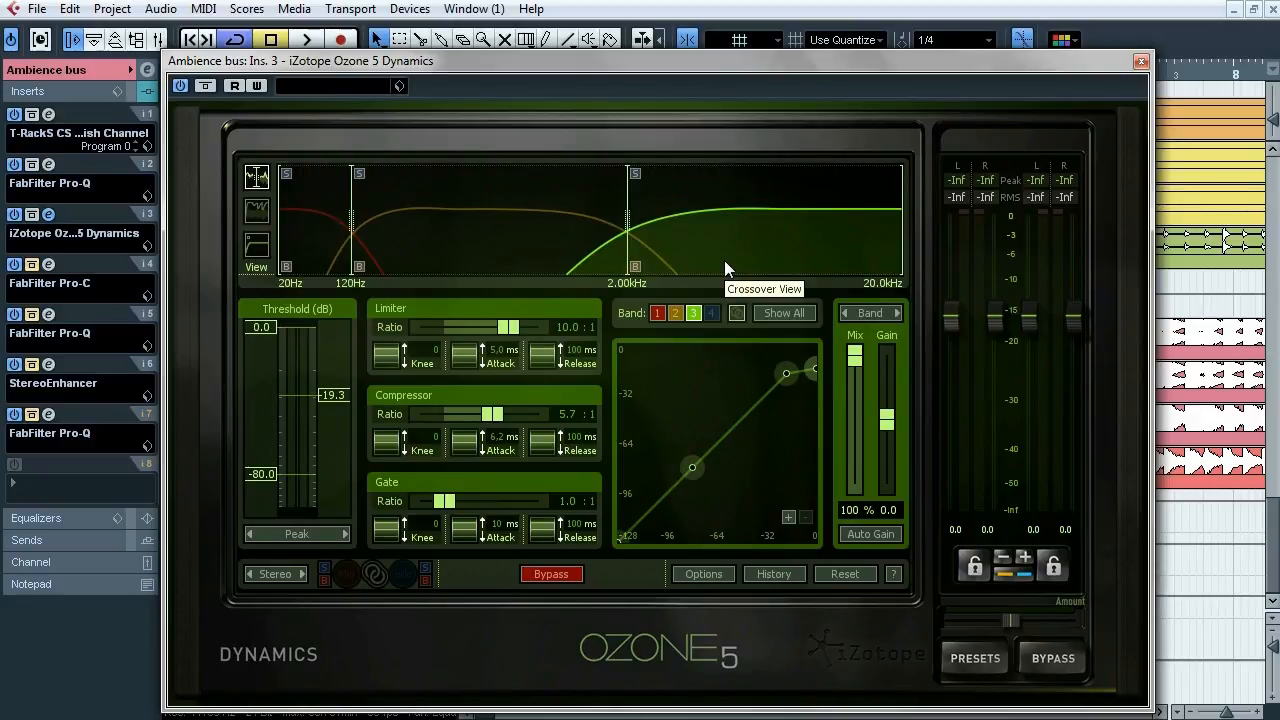
{"action": "key", "text": "space"}
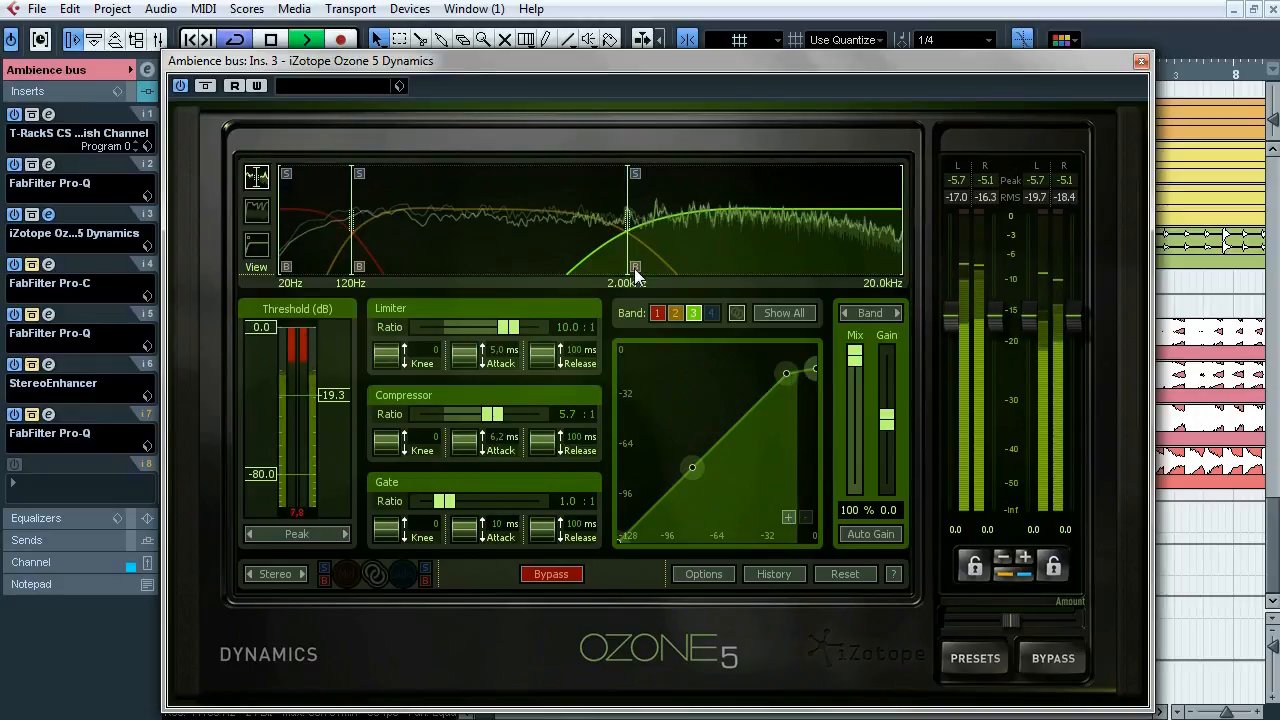
{"action": "key", "text": "space"}
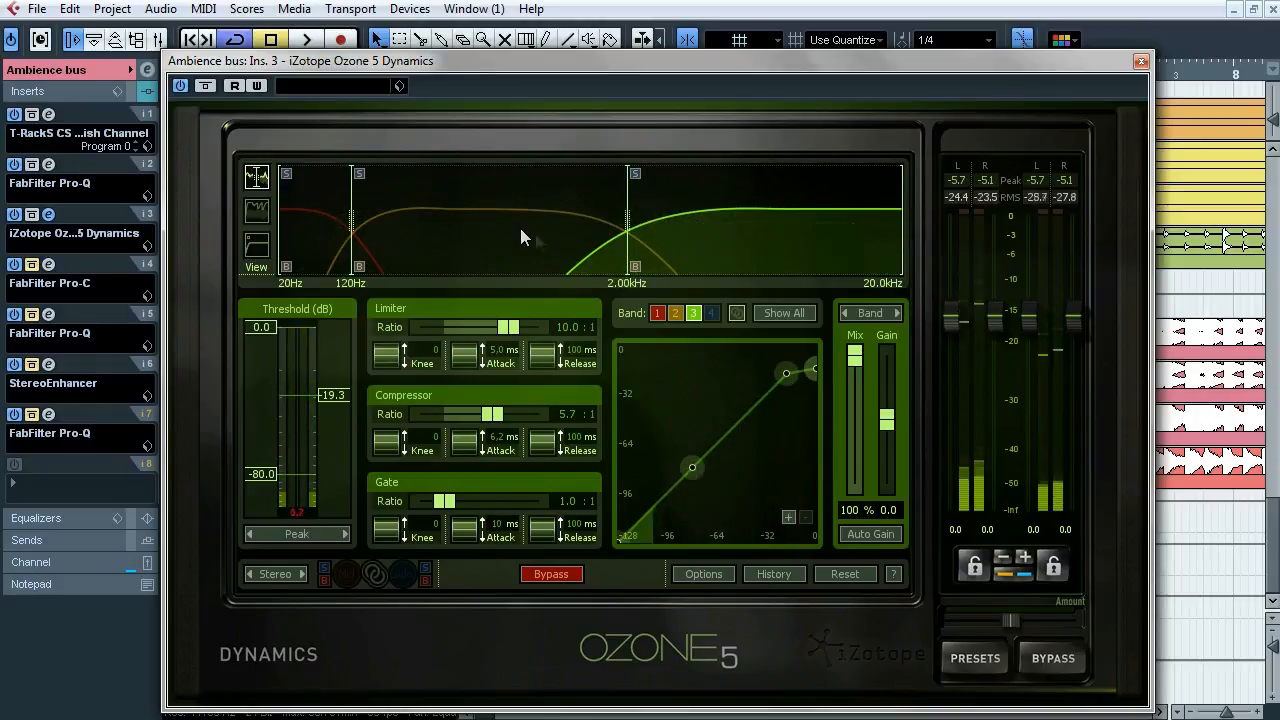
{"action": "left_click", "coordinate": [1140, 61]}
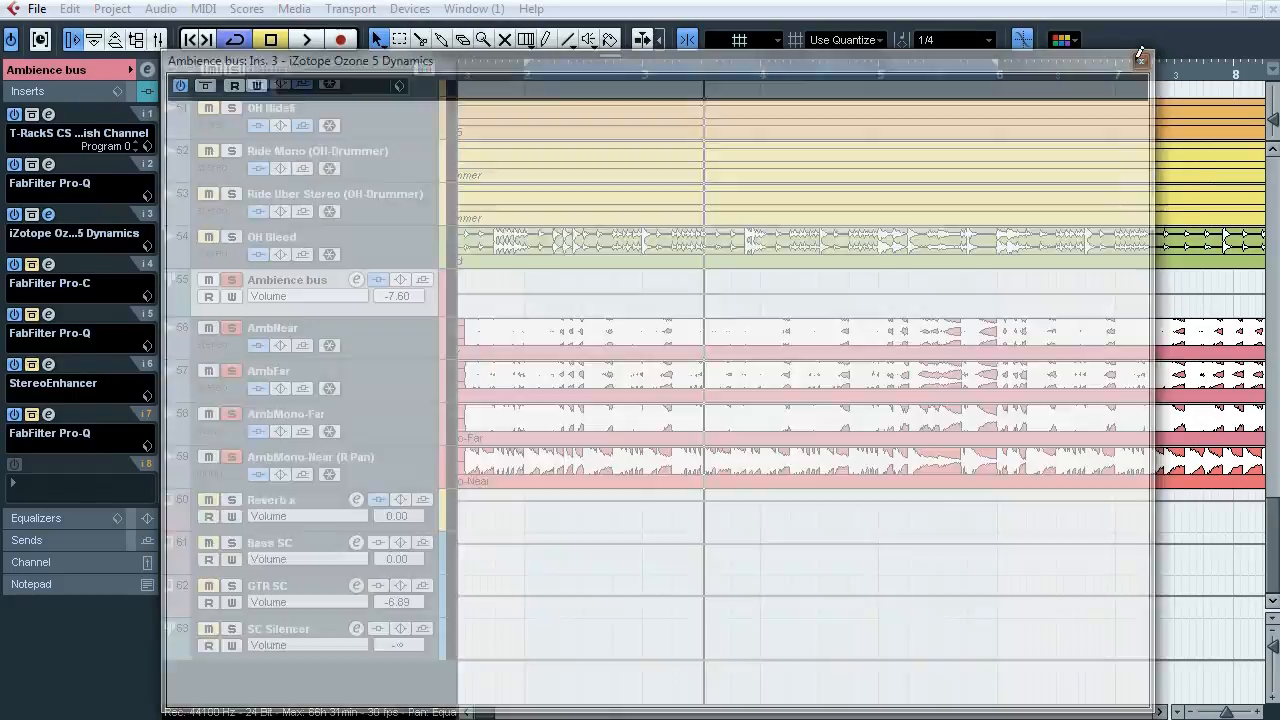
Step: Open the FabFilter Pro-C in the Ambience bus's fourth insert, activate it during playback, and turn off the Ambience bus solo
{"action": "left_click", "coordinate": [48, 264]}
{"action": "left_click_drag", "start_coordinate": [487, 153], "coordinate": [473, 175]}
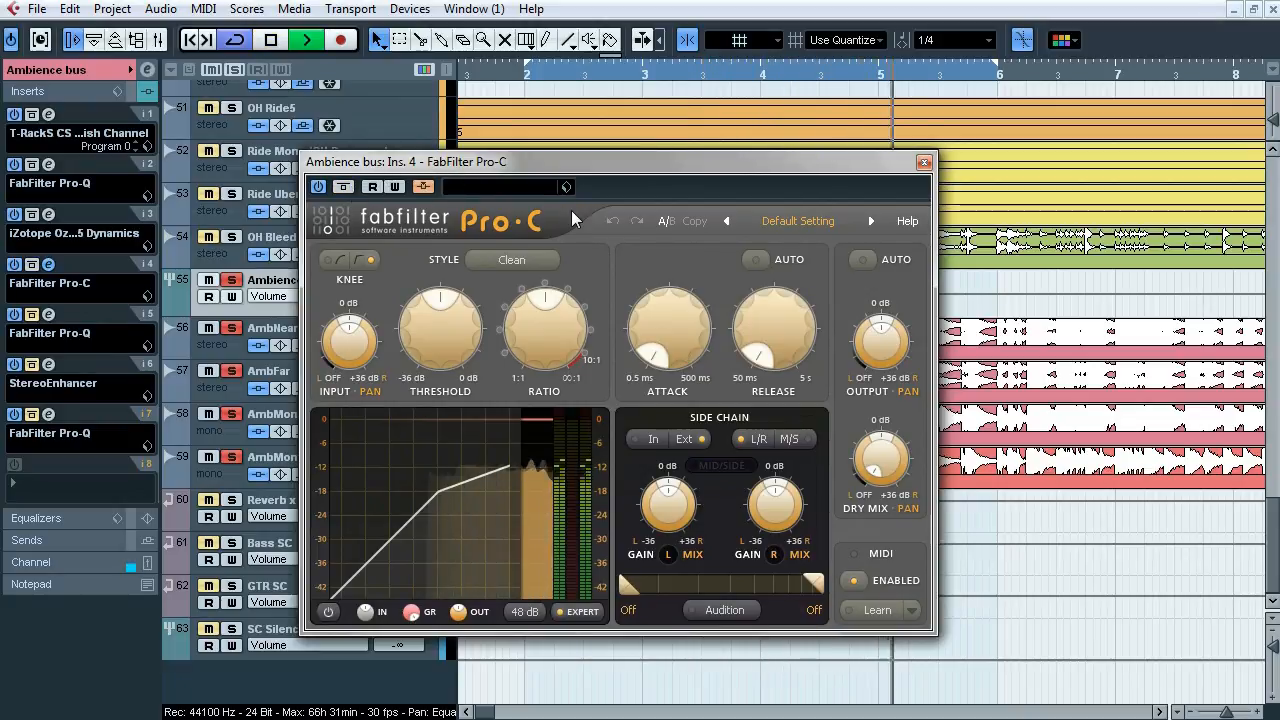
{"action": "left_click", "coordinate": [232, 281]}
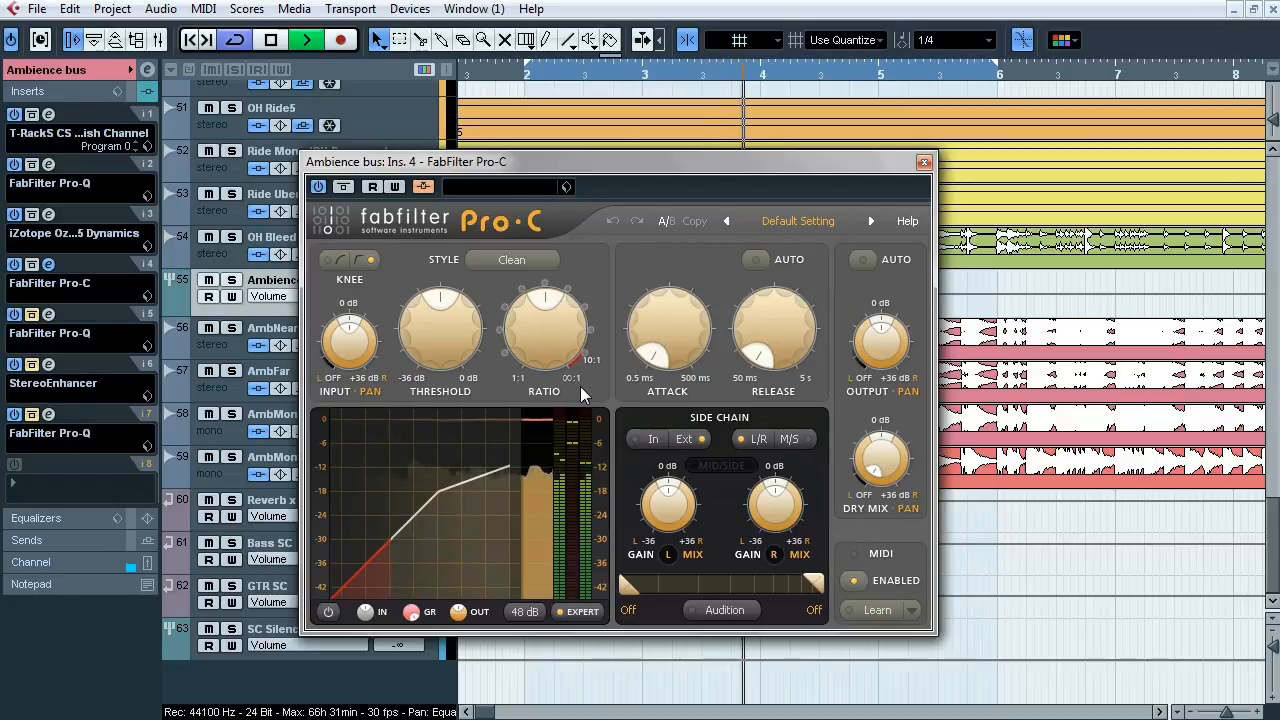
{"action": "key", "text": "space"}
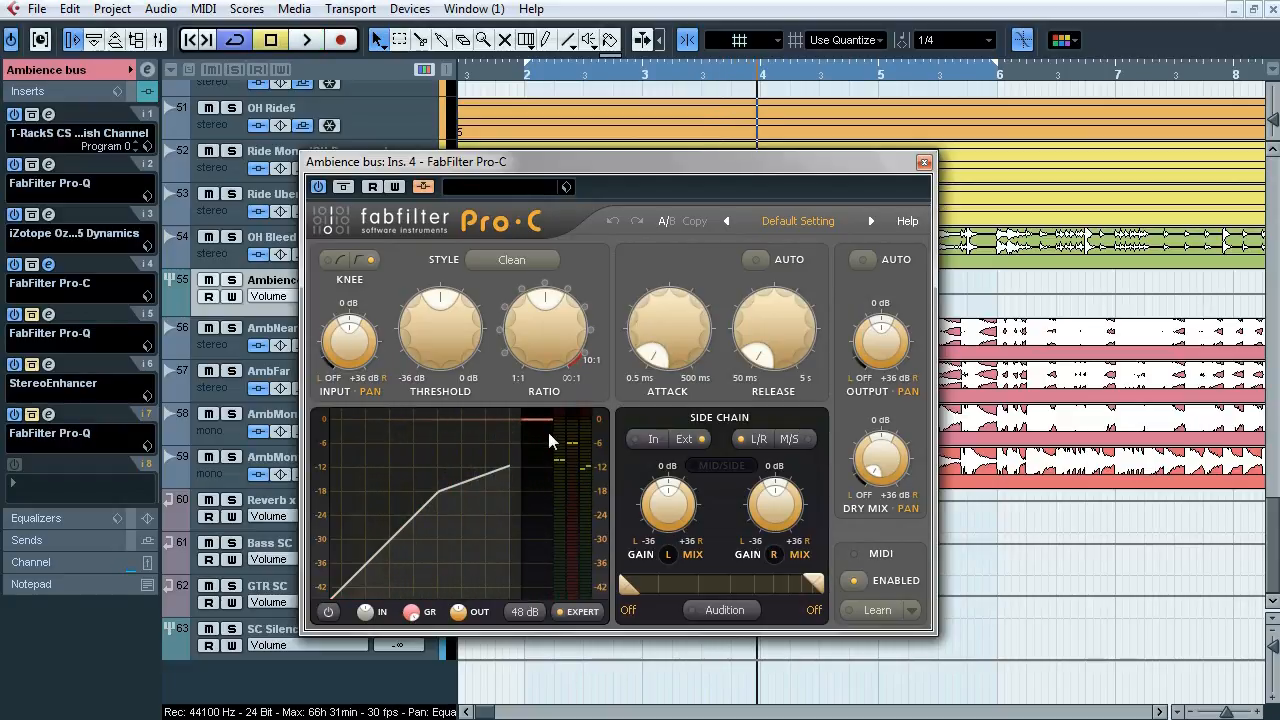
Step: Play the tom section around bar 5 while watching the Pro-C's gain reduction, then stop playback and close the compressor
{"action": "mouse_move", "coordinate": [549, 440]}
{"action": "left_click_drag", "start_coordinate": [697, 167], "coordinate": [473, 311]}
{"action": "key", "text": "g"}
{"action": "key", "text": "g"}
{"action": "key", "text": "g"}
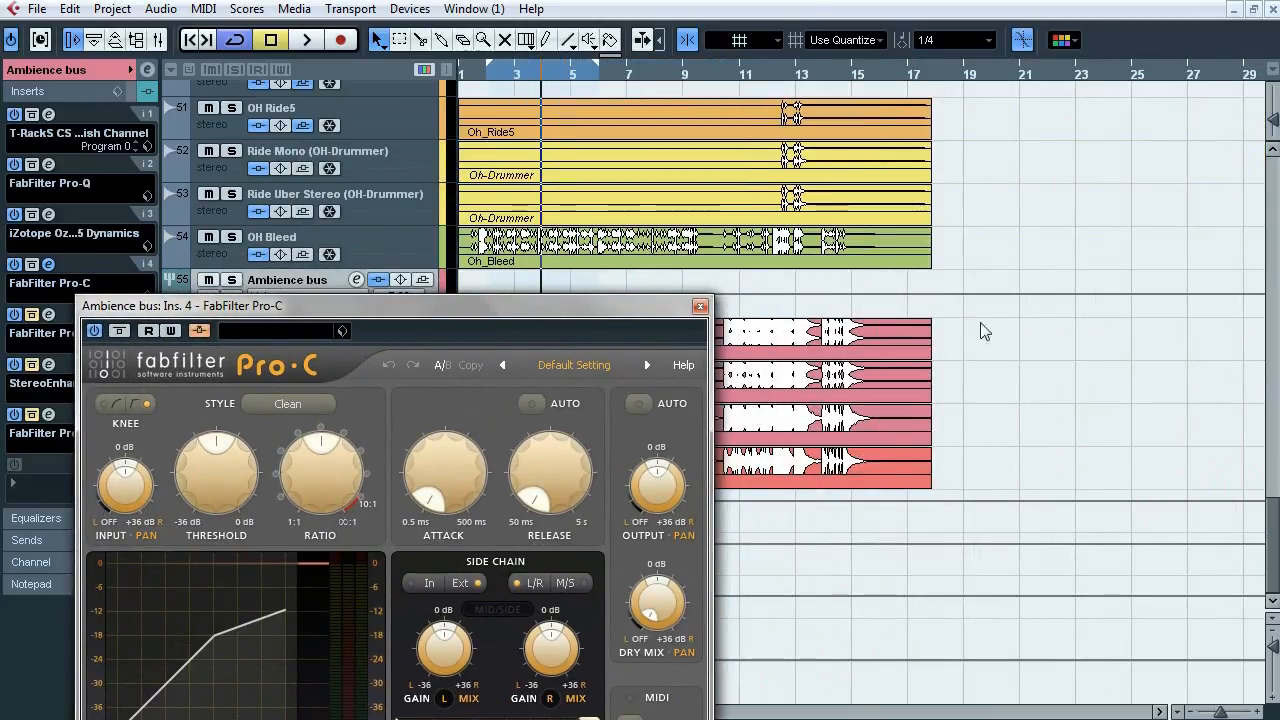
{"action": "left_click_drag", "start_coordinate": [1276, 514], "coordinate": [1276, 358]}
{"action": "left_click_drag", "start_coordinate": [573, 80], "coordinate": [1002, 96]}
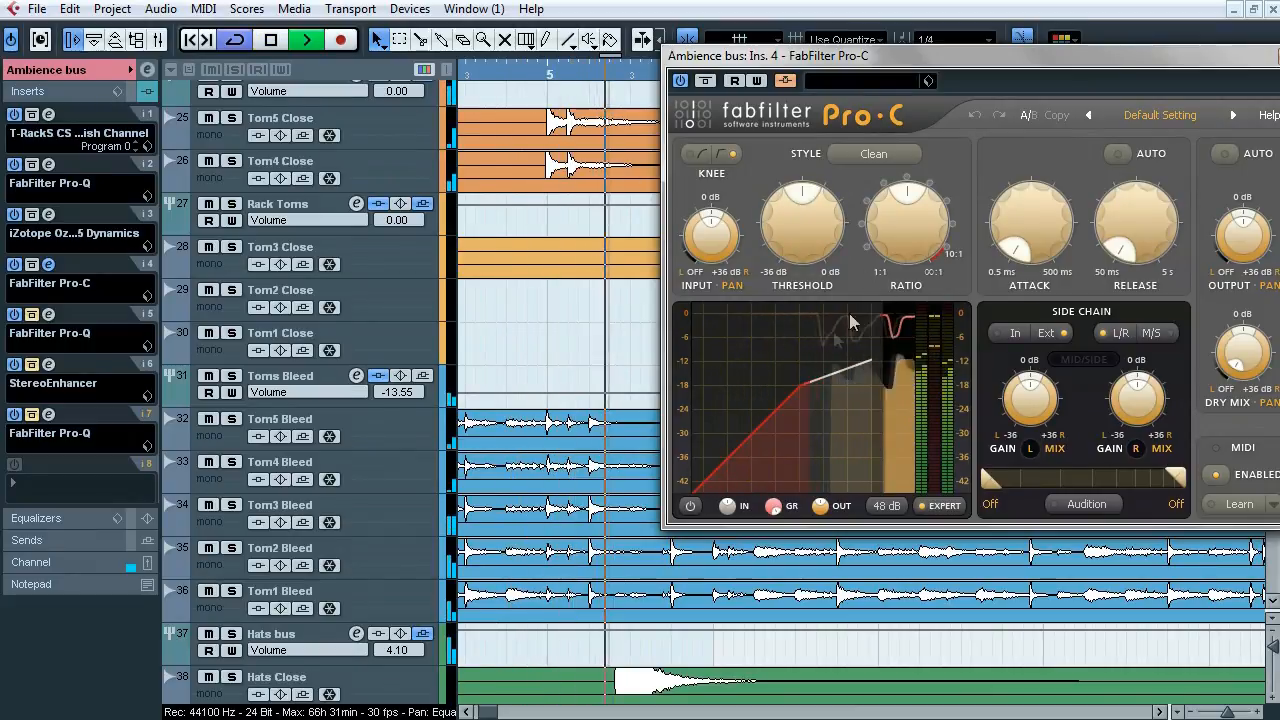
{"action": "key", "text": "space"}
{"action": "left_click_drag", "start_coordinate": [860, 66], "coordinate": [544, 161]}
{"action": "left_click", "coordinate": [957, 154]}
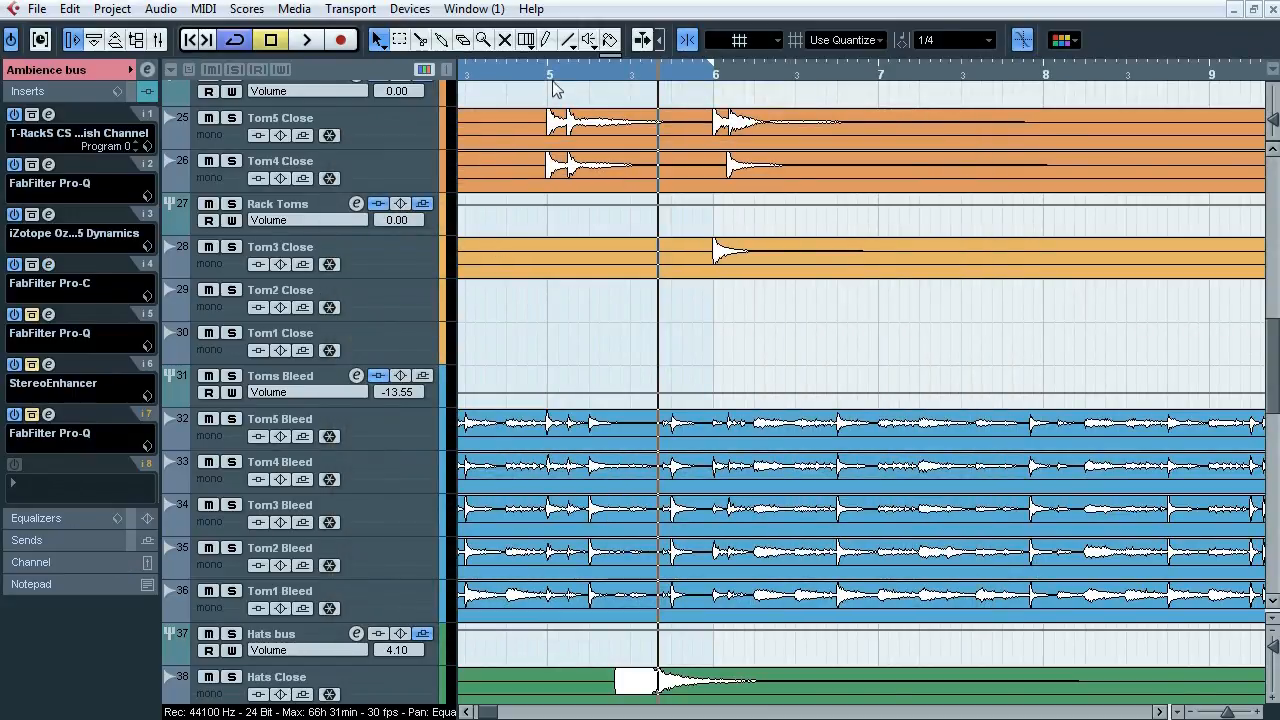
Step: Open the FabFilter Pro-Q in the Ambience bus's fifth insert, start playback, solo the bus and activate the equalizer
{"action": "left_click", "coordinate": [48, 314]}
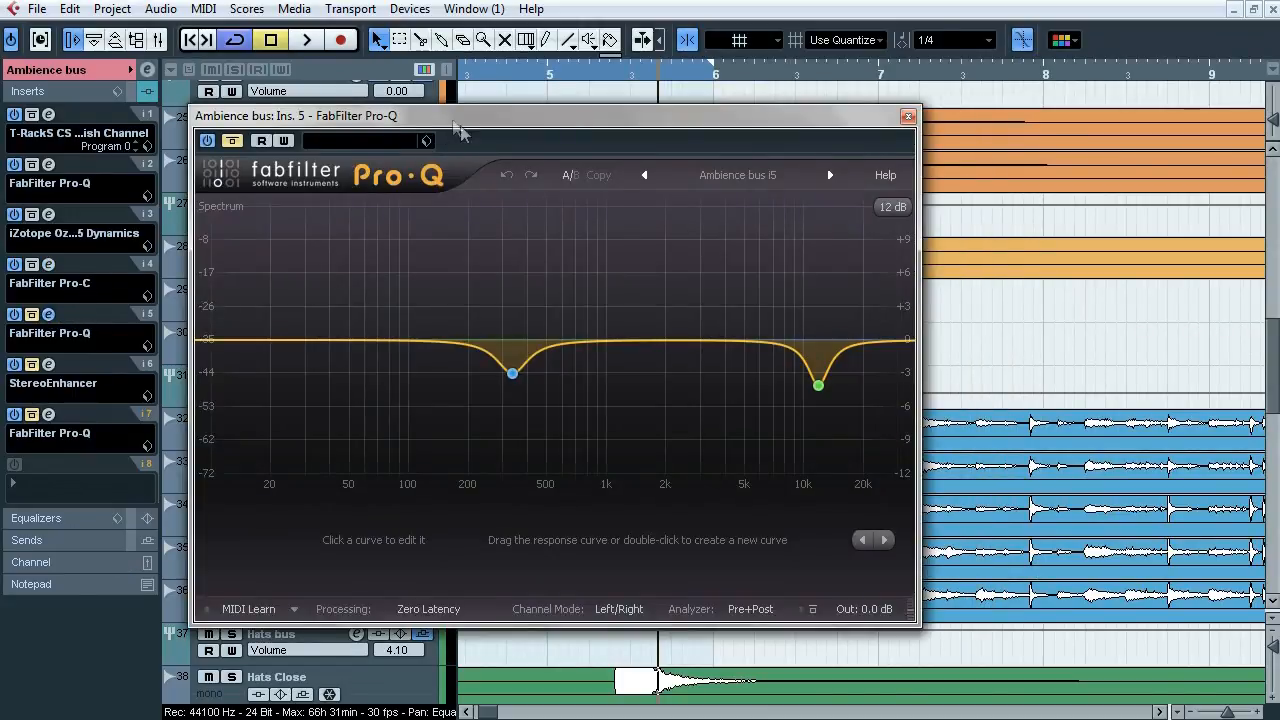
{"action": "left_click_drag", "start_coordinate": [451, 120], "coordinate": [475, 132]}
{"action": "key", "text": "space"}
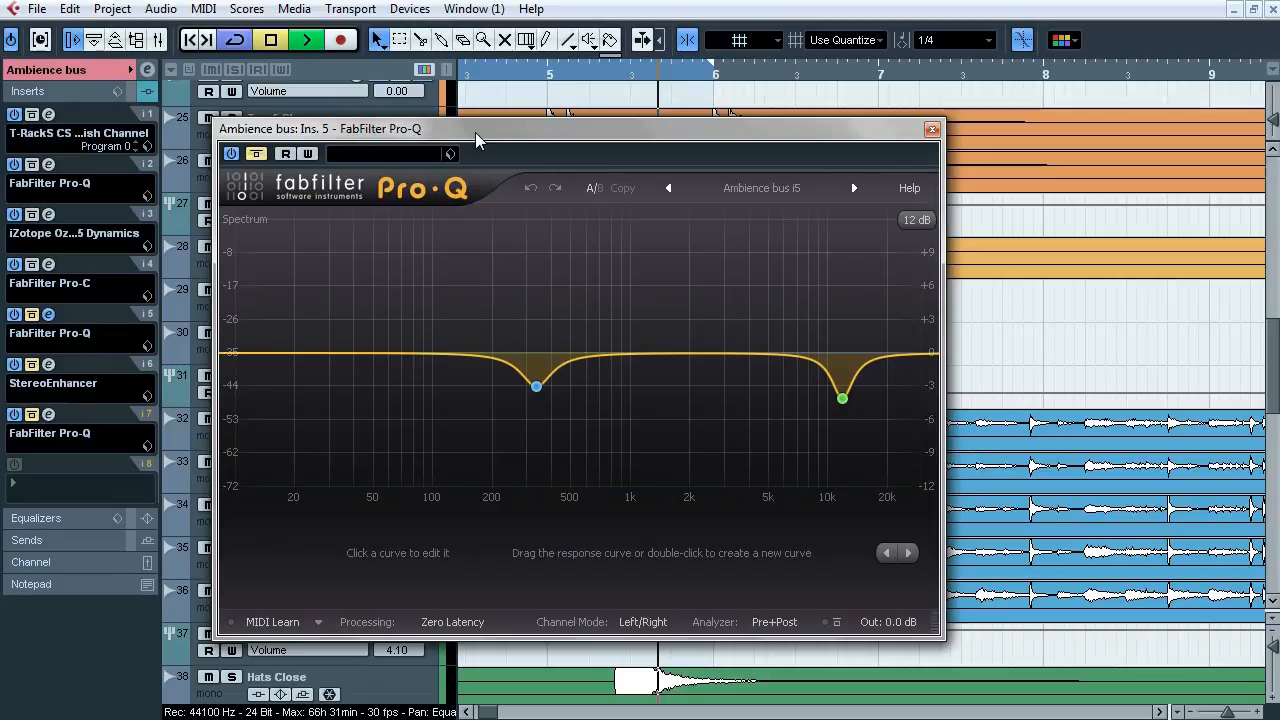
{"action": "left_click_drag", "start_coordinate": [475, 132], "coordinate": [603, 134]}
{"action": "left_click_drag", "start_coordinate": [1274, 358], "coordinate": [1275, 507]}
{"action": "mouse_move", "coordinate": [655, 384]}
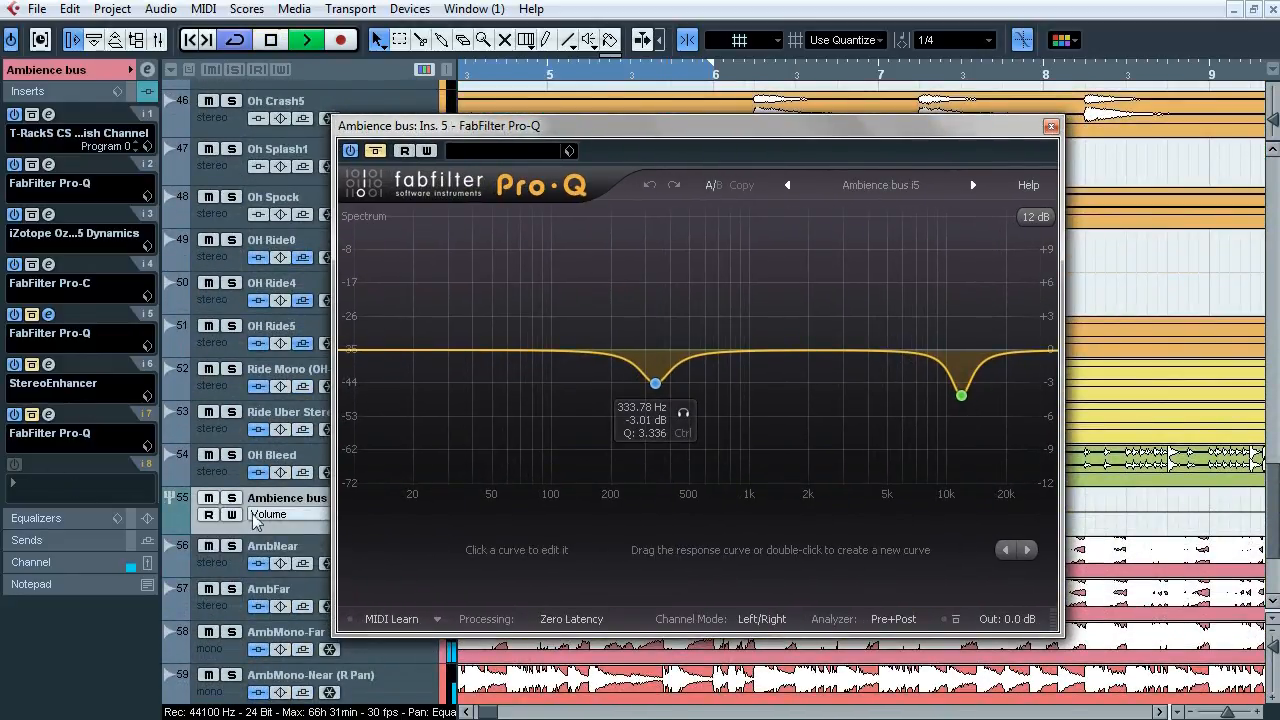
{"action": "left_click", "coordinate": [231, 497]}
{"action": "left_click", "coordinate": [376, 151]}
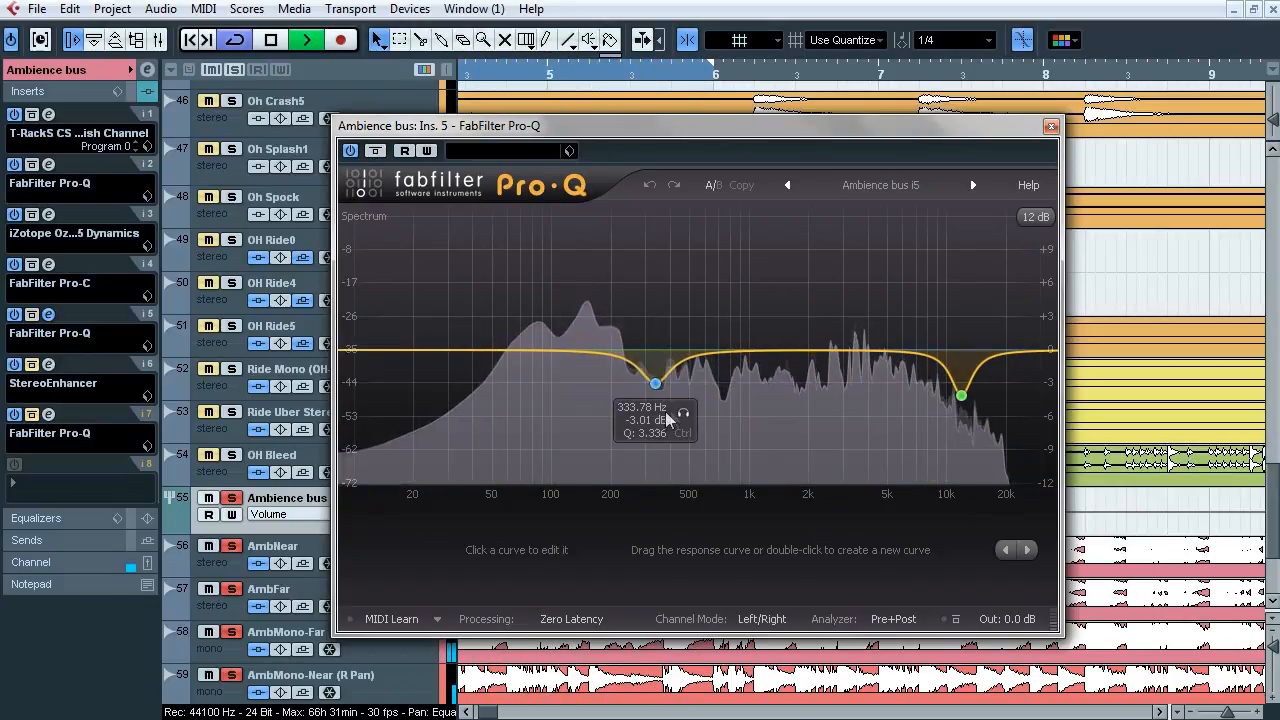
Step: Audition the 333.78 Hz and 11809 Hz cuts in the fifth insert's Pro-Q, then stop playback and close it
{"action": "left_click", "coordinate": [682, 413]}
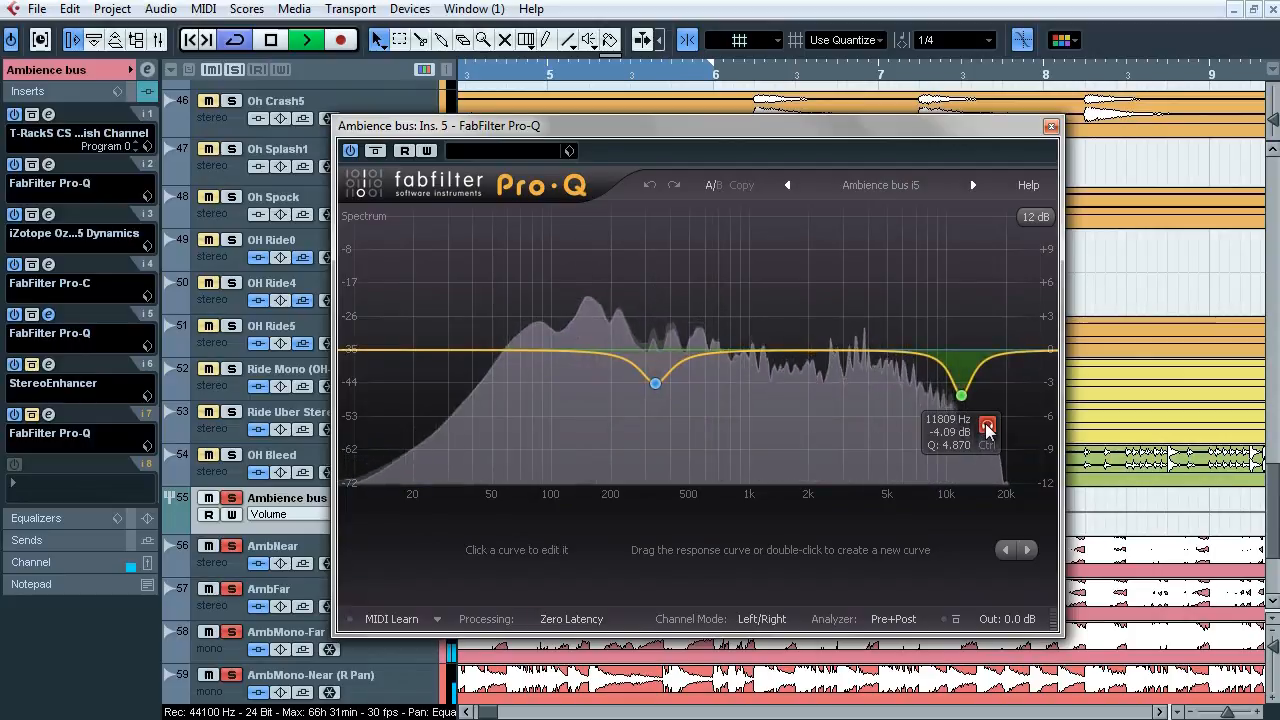
{"action": "left_click", "coordinate": [987, 427]}
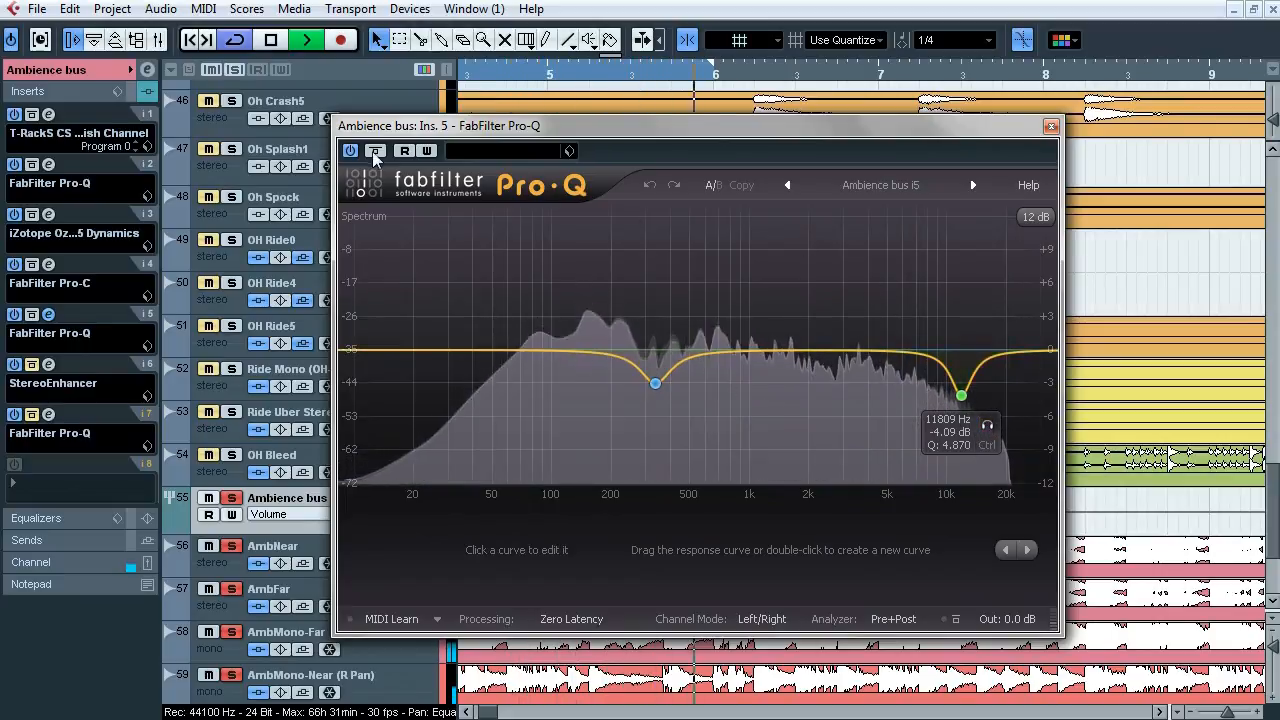
{"action": "key", "text": "space"}
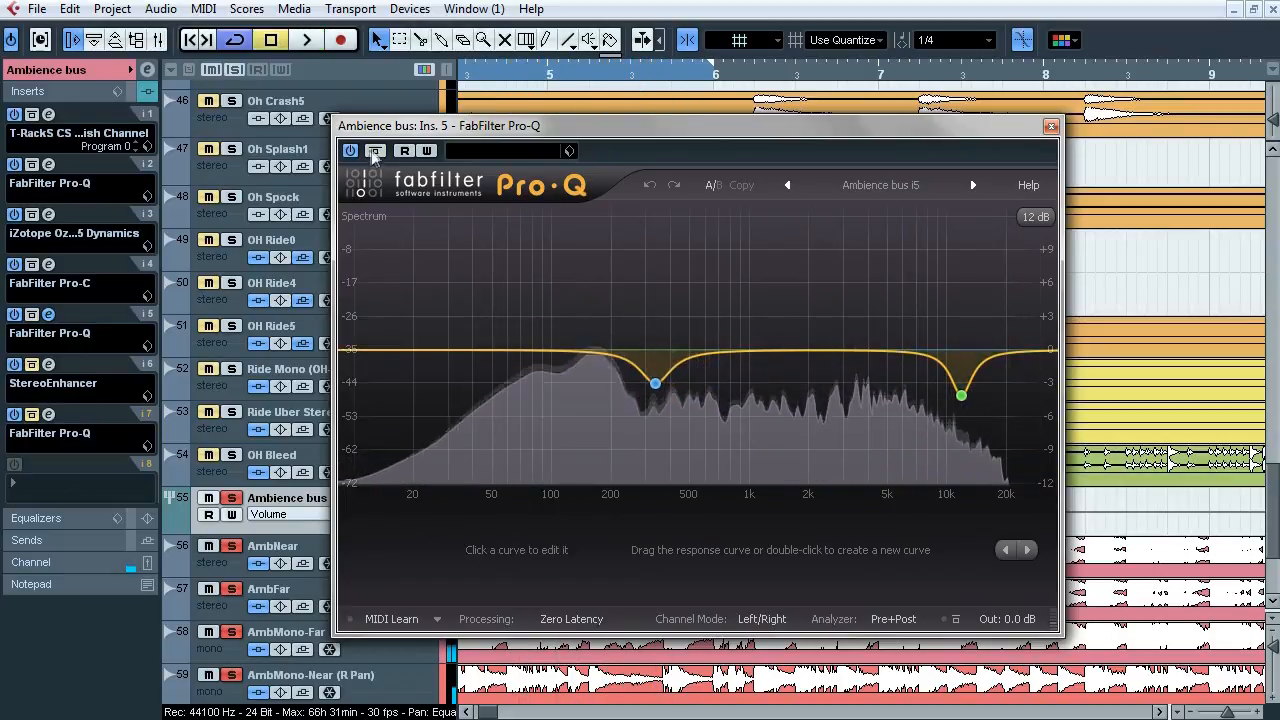
{"action": "left_click", "coordinate": [1050, 126]}
Step: Open the StereoEnhancer in the Ambience bus's sixth insert and compare it active and bypassed during playback
{"action": "left_click", "coordinate": [48, 364]}
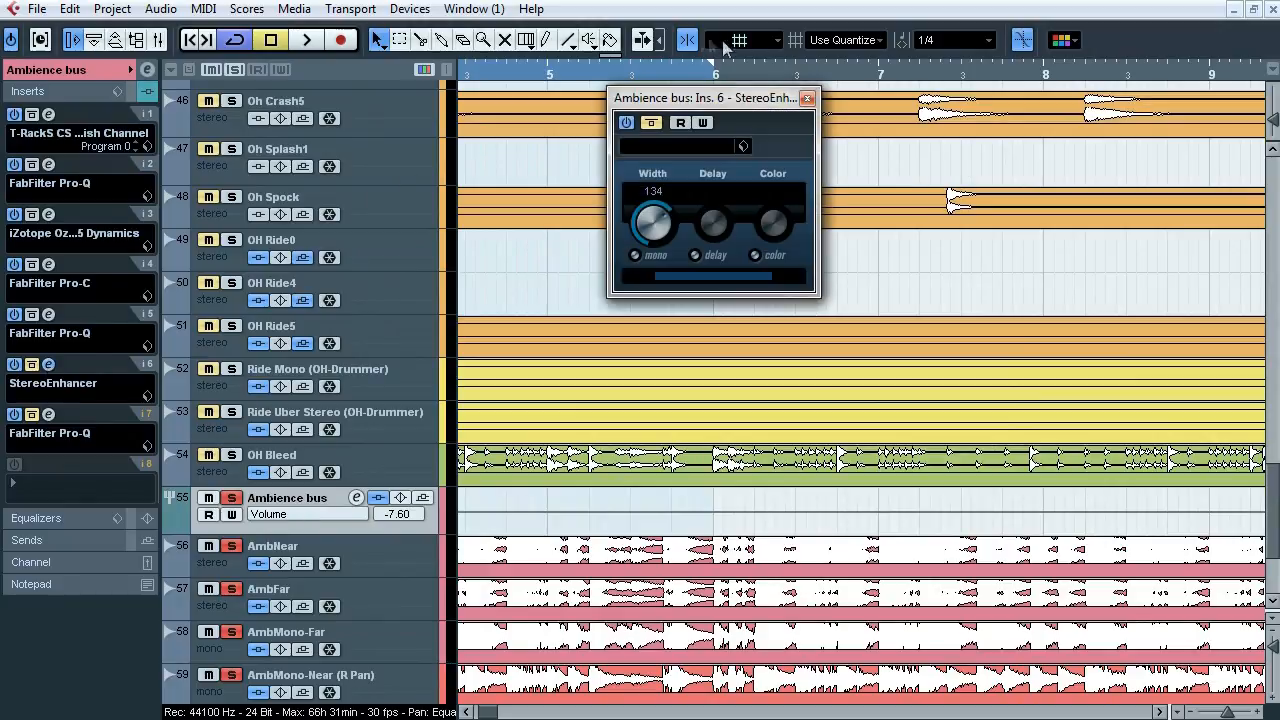
{"action": "left_click_drag", "start_coordinate": [720, 105], "coordinate": [664, 208]}
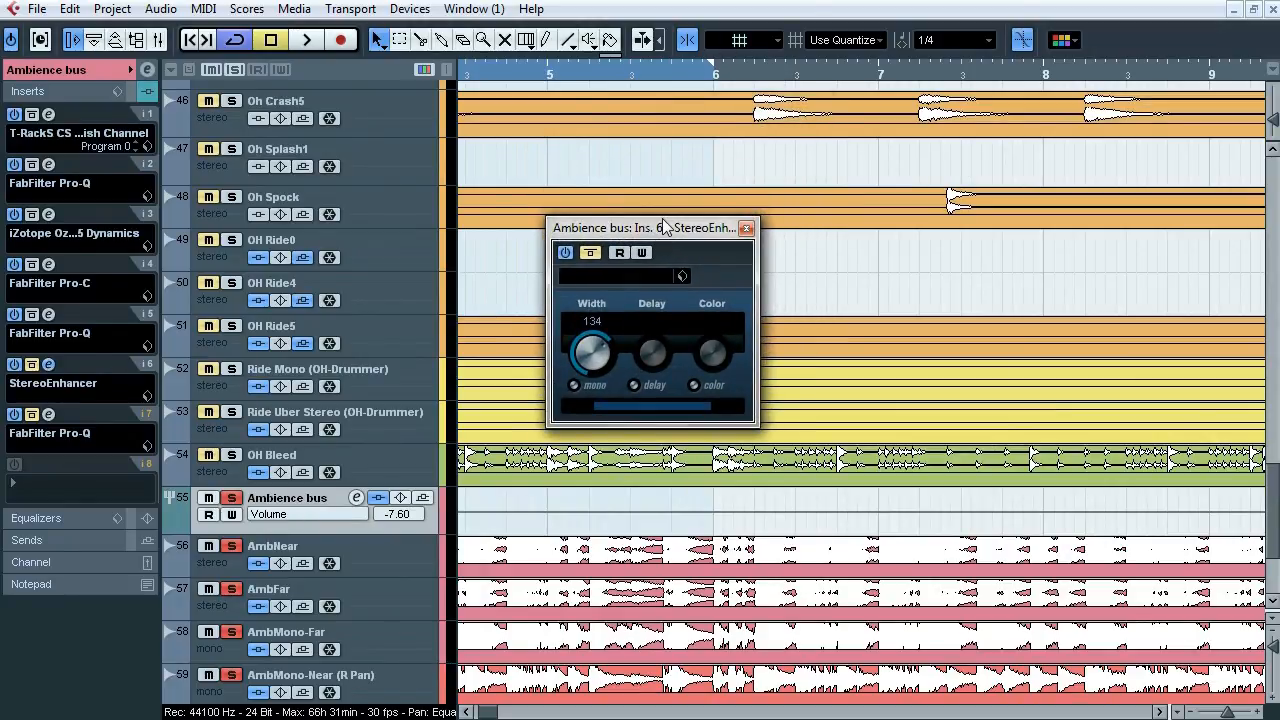
{"action": "key", "text": "space"}
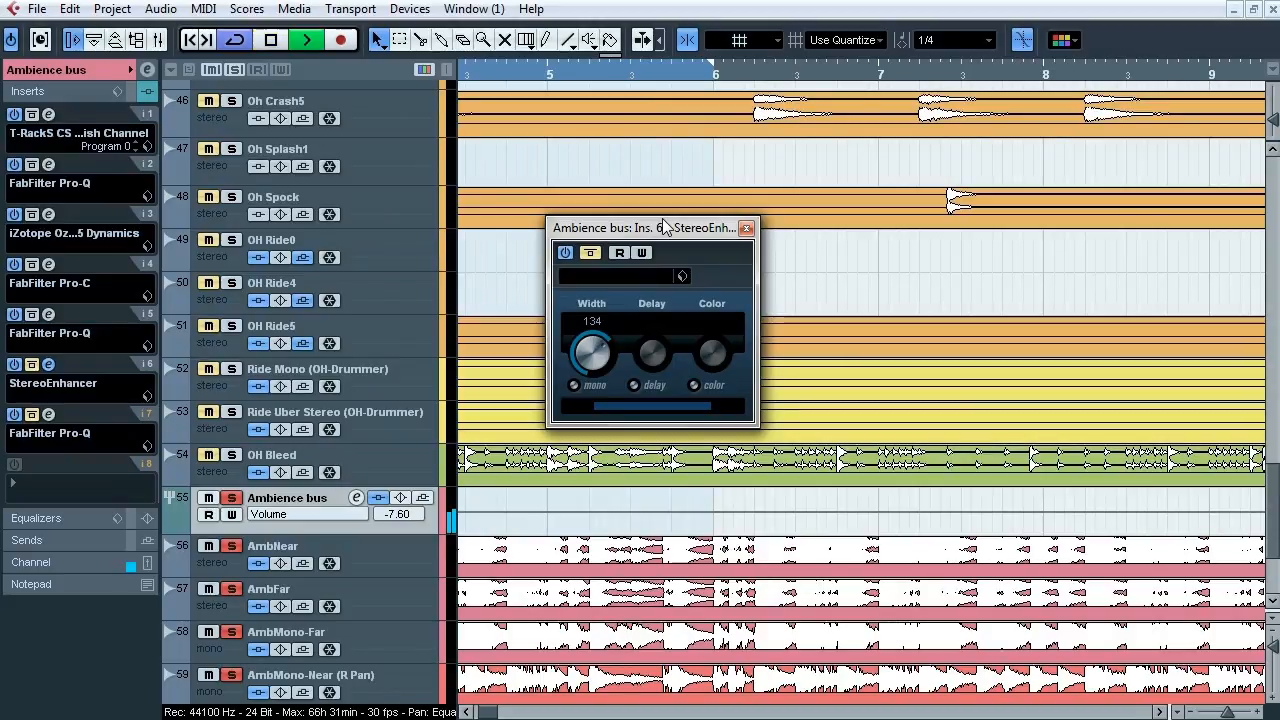
{"action": "left_click", "coordinate": [592, 255]}
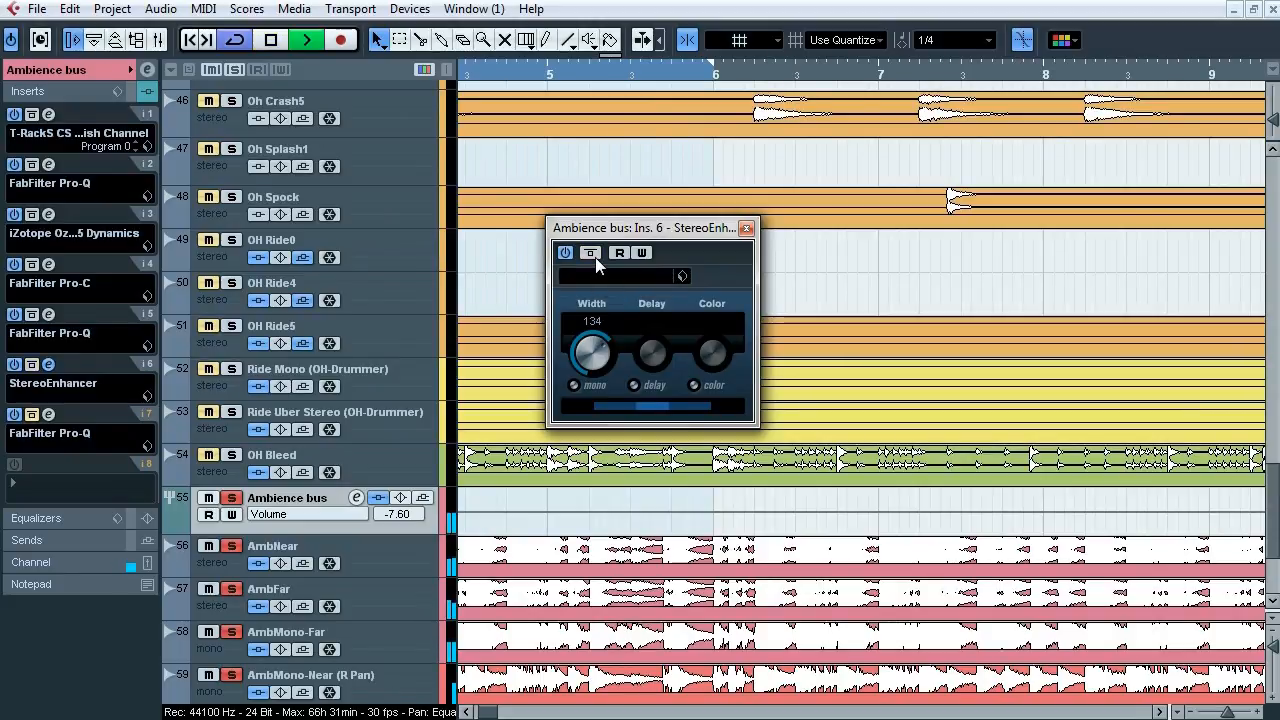
{"action": "left_click", "coordinate": [592, 255]}
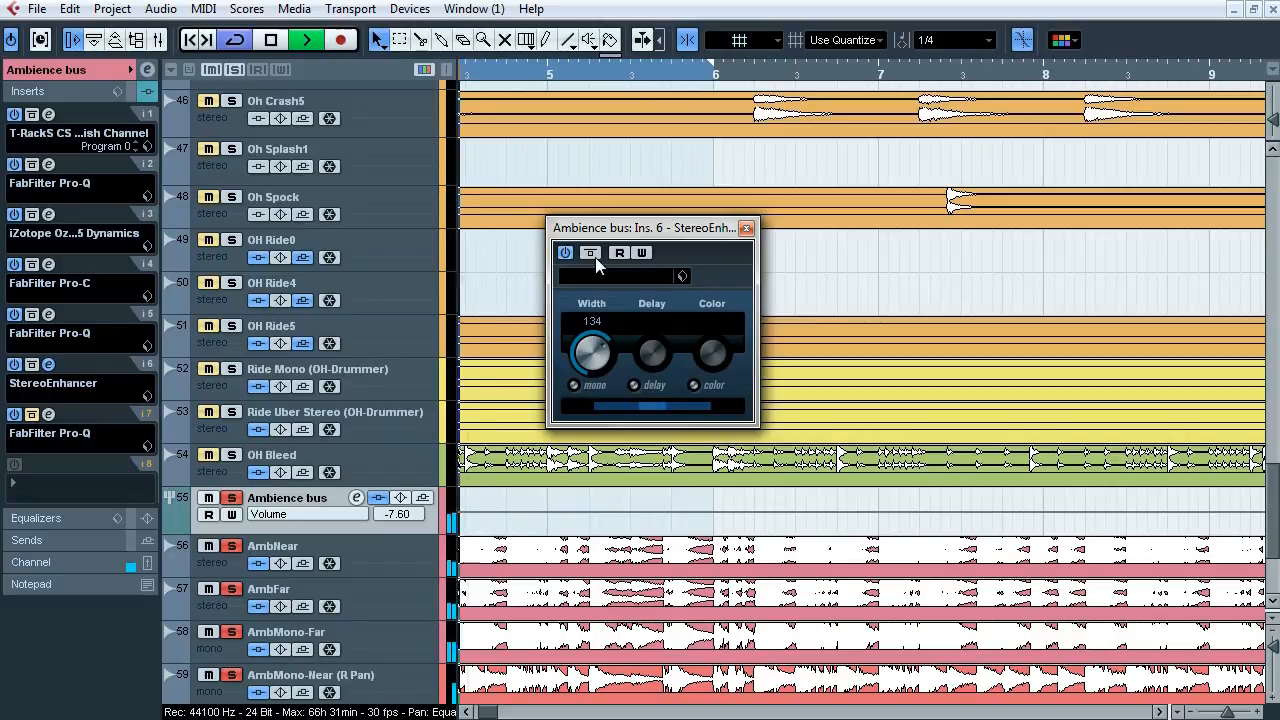
{"action": "left_click", "coordinate": [593, 255]}
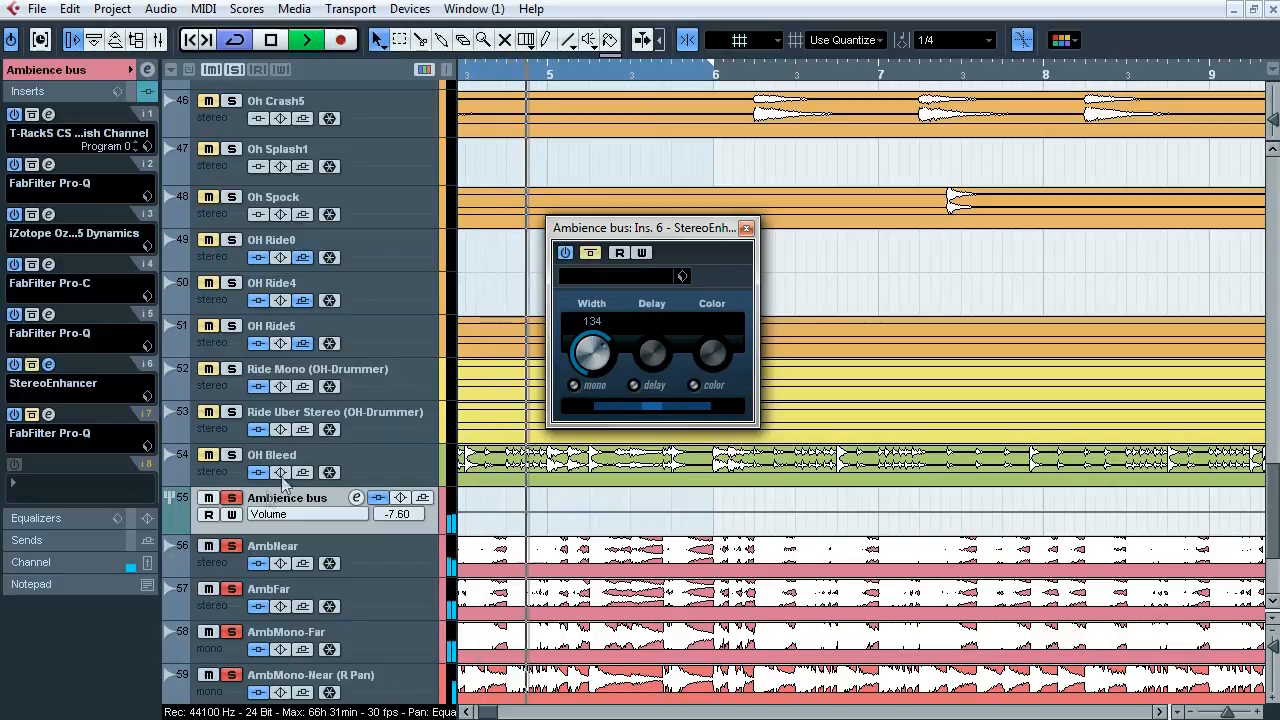
Step: Compare the StereoEnhancer active and bypassed with all solos off, then solo the Ambience bus again, stop playback and close the effect
{"action": "left_click", "coordinate": [593, 255]}
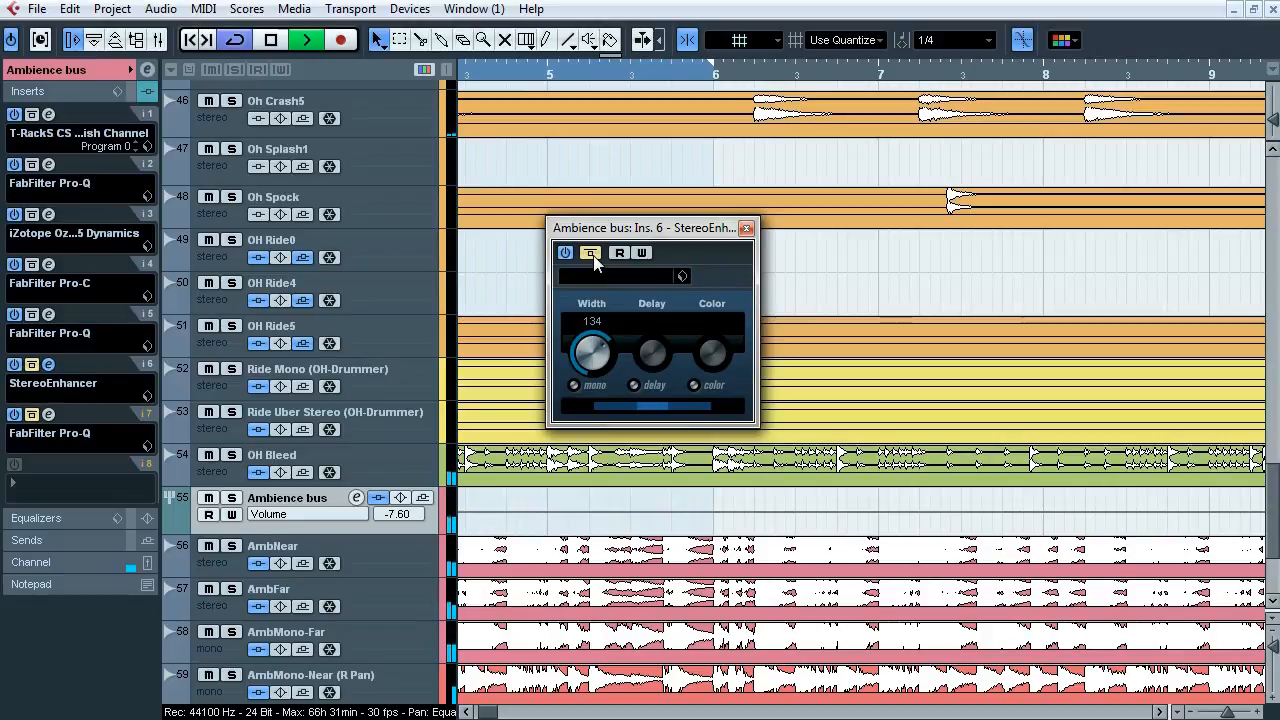
{"action": "left_click", "coordinate": [593, 255]}
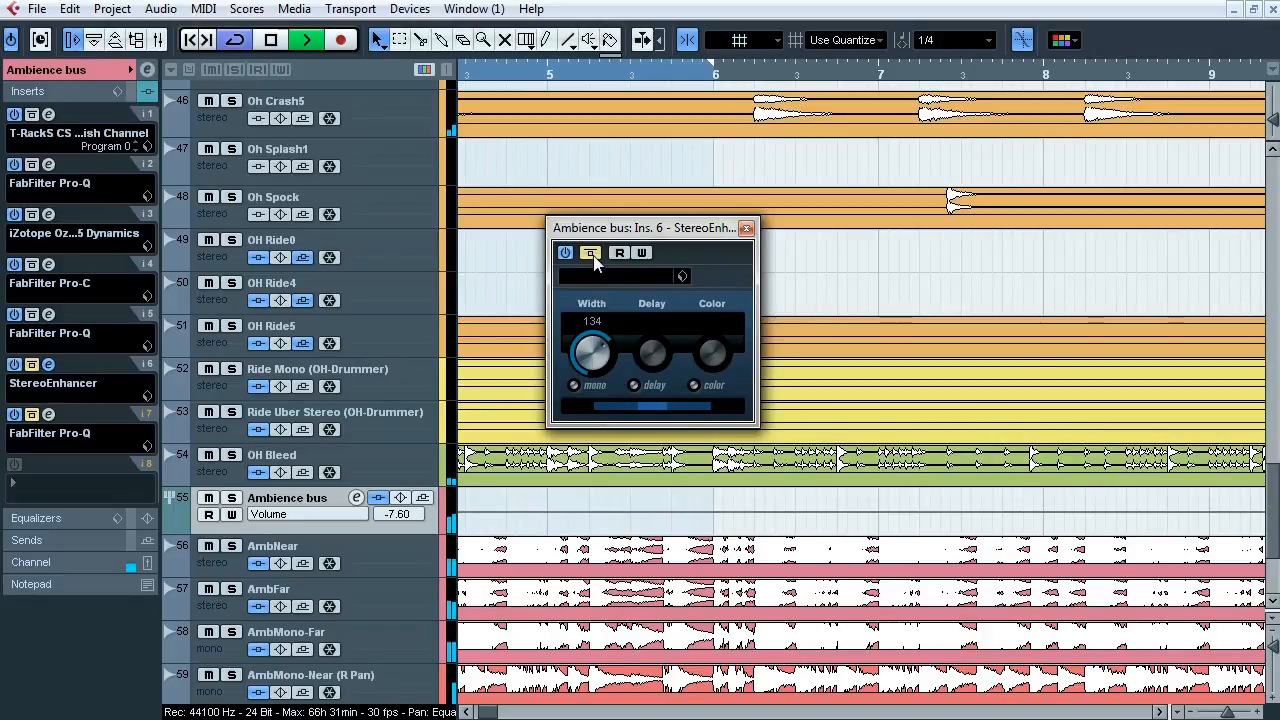
{"action": "left_click", "coordinate": [231, 498]}
{"action": "key", "text": "space"}
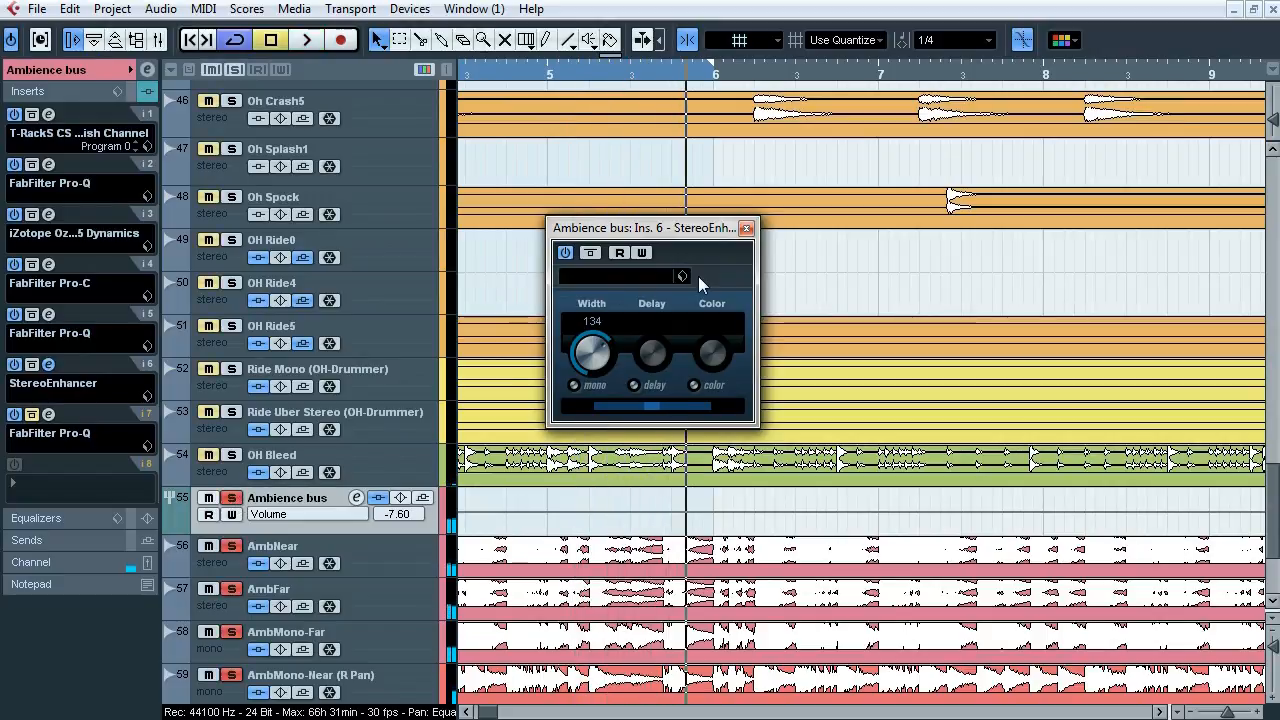
{"action": "left_click", "coordinate": [745, 228]}
Step: Open the FabFilter Pro-Q in the Ambience bus's seventh insert and examine the Mid channel assignment of its 426.33 Hz boost
{"action": "left_click", "coordinate": [48, 414]}
{"action": "left_click_drag", "start_coordinate": [610, 60], "coordinate": [425, 135]}
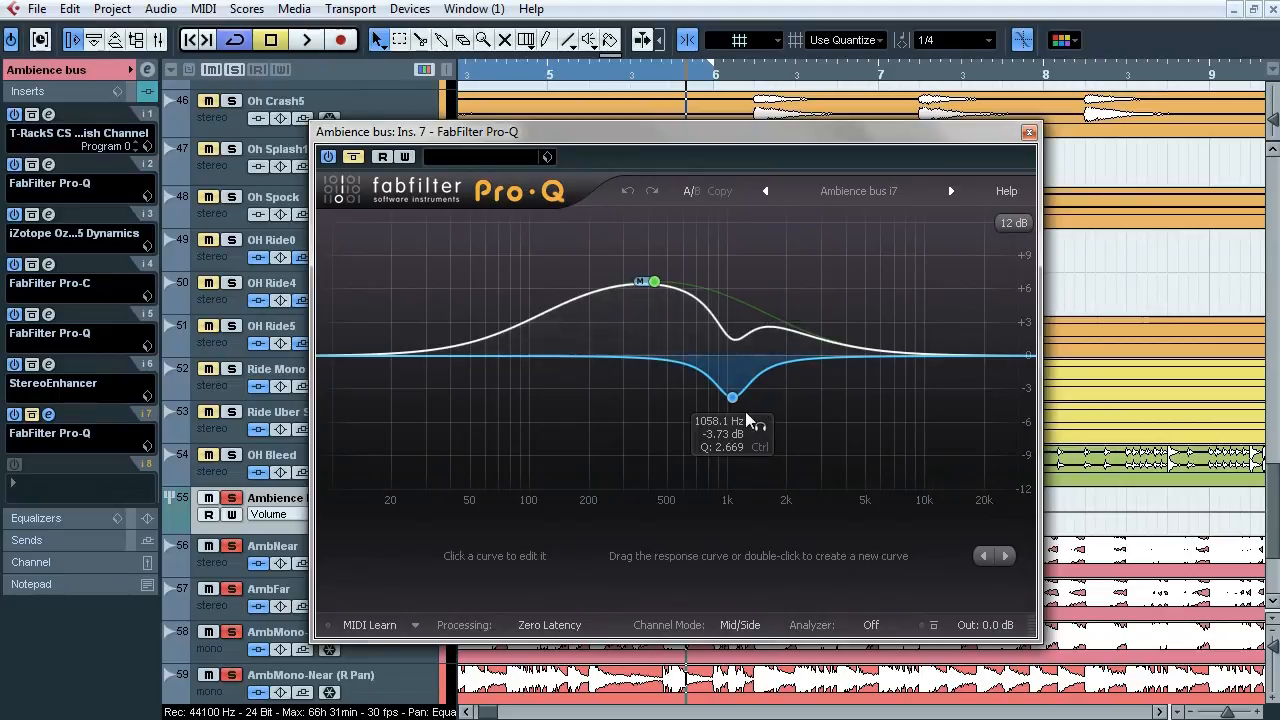
{"action": "left_click", "coordinate": [655, 283]}
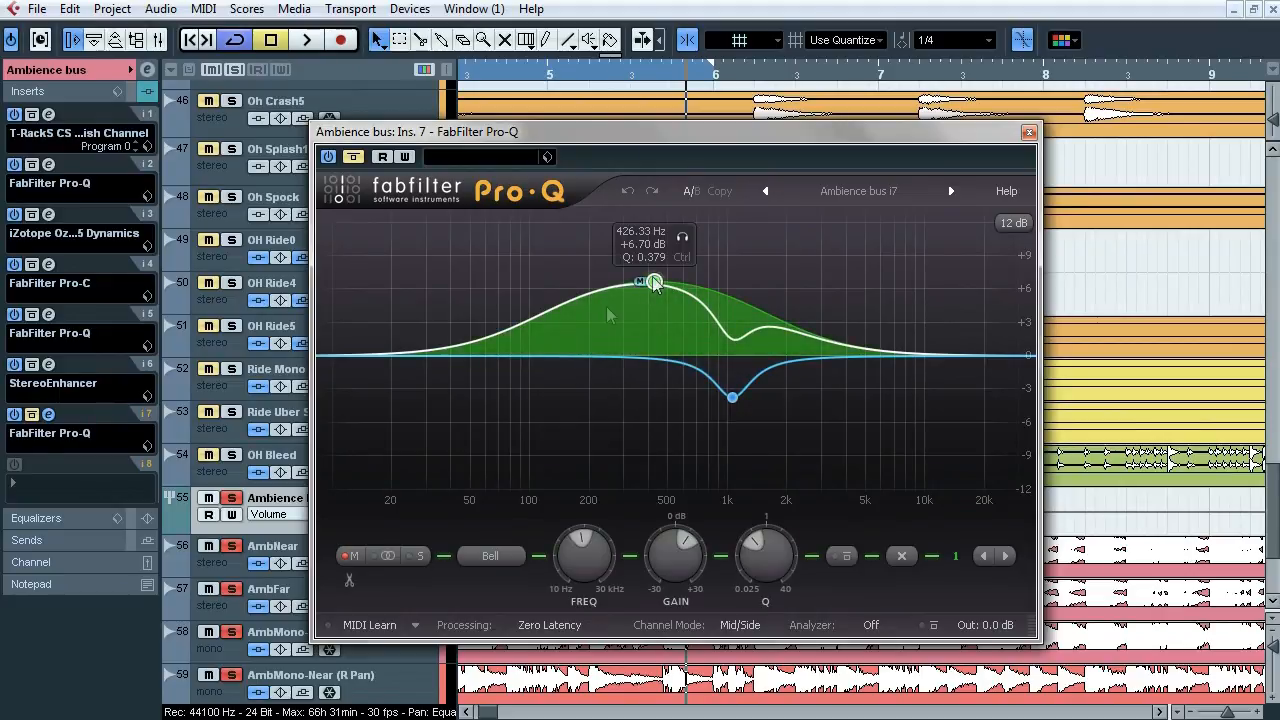
{"action": "left_click", "coordinate": [348, 555]}
{"action": "left_click", "coordinate": [348, 555]}
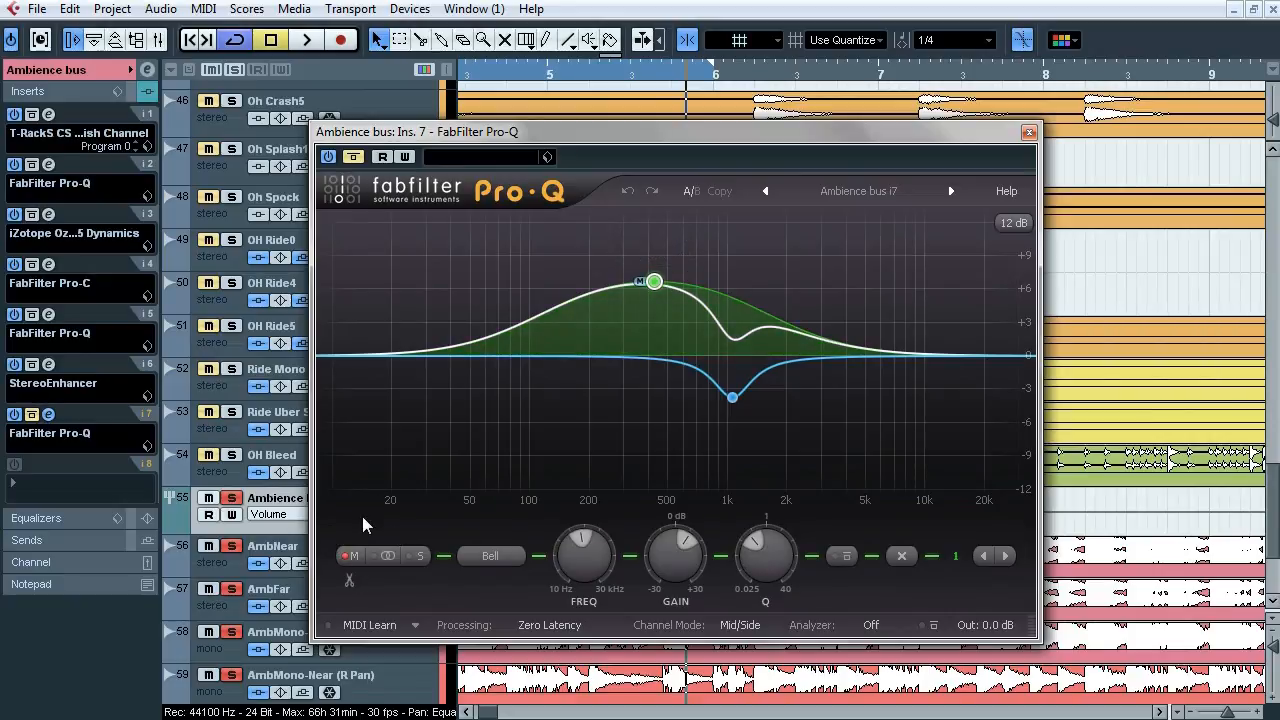
Step: Audition the 426.33 Hz boost and 1058.1 Hz cut in the seventh insert's Pro-Q, compare it active and bypassed, then close it active
{"action": "key", "text": "space"}
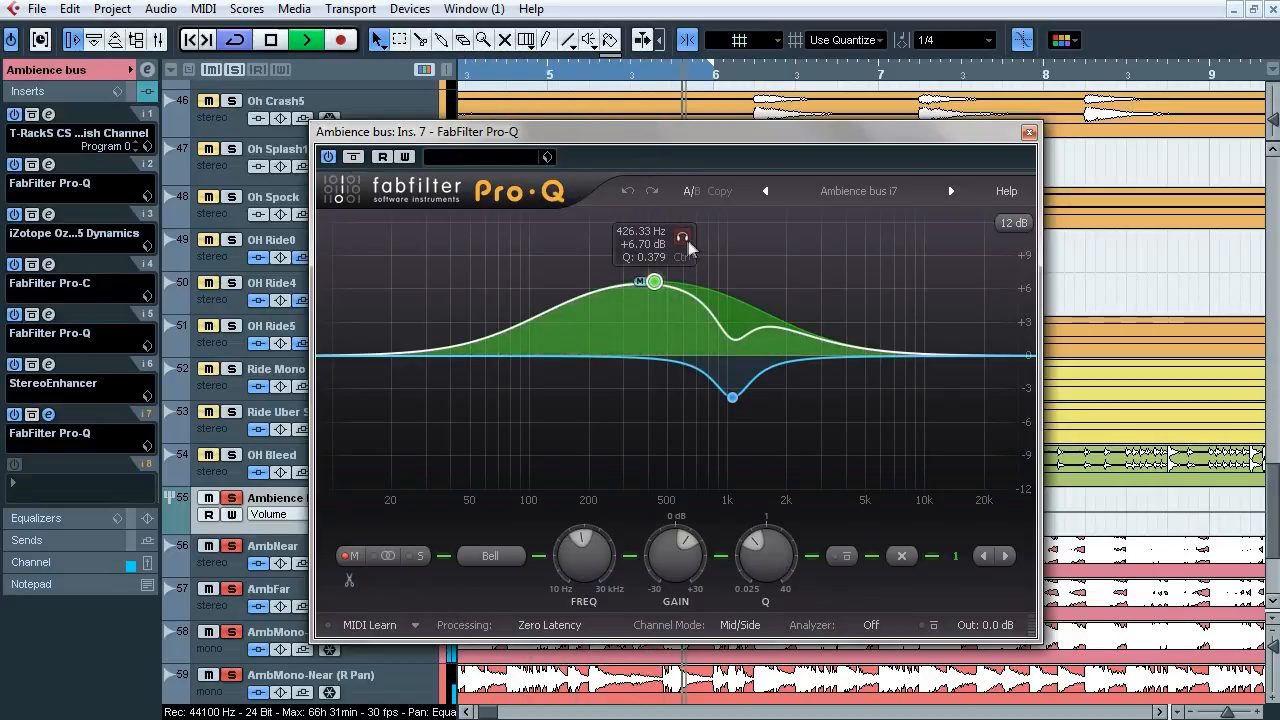
{"action": "left_click", "coordinate": [683, 240]}
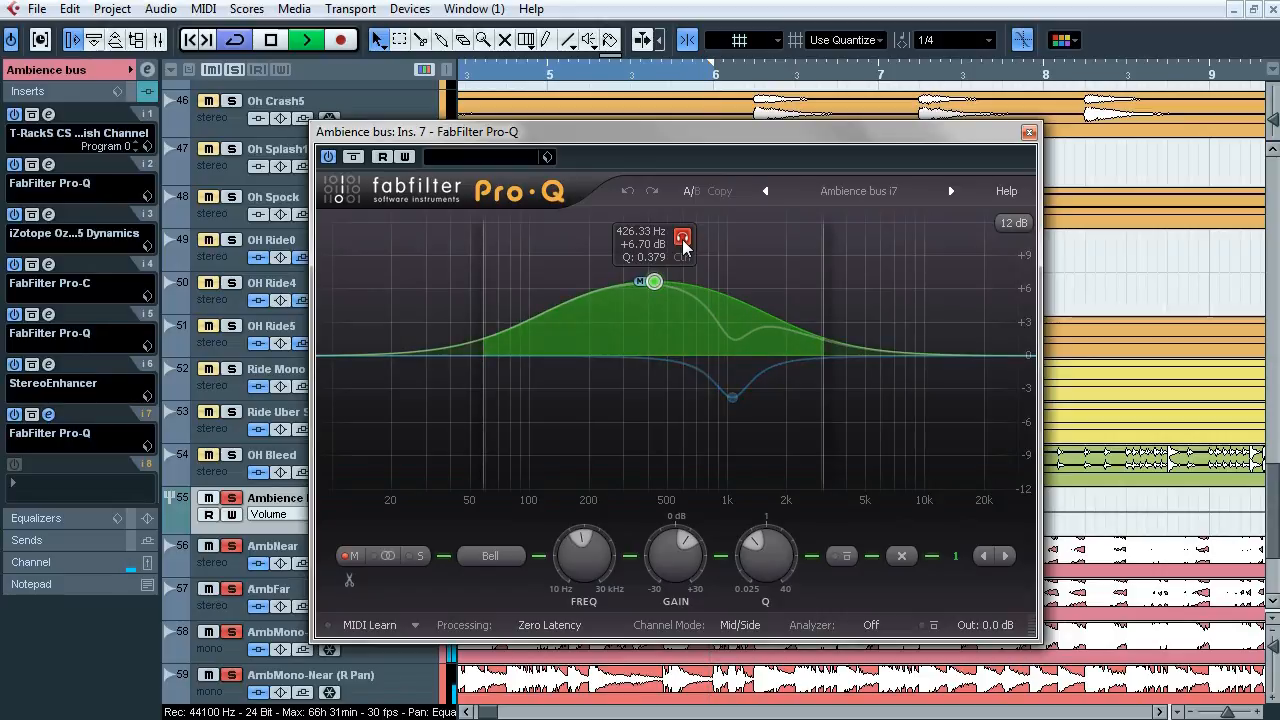
{"action": "left_click", "coordinate": [759, 428]}
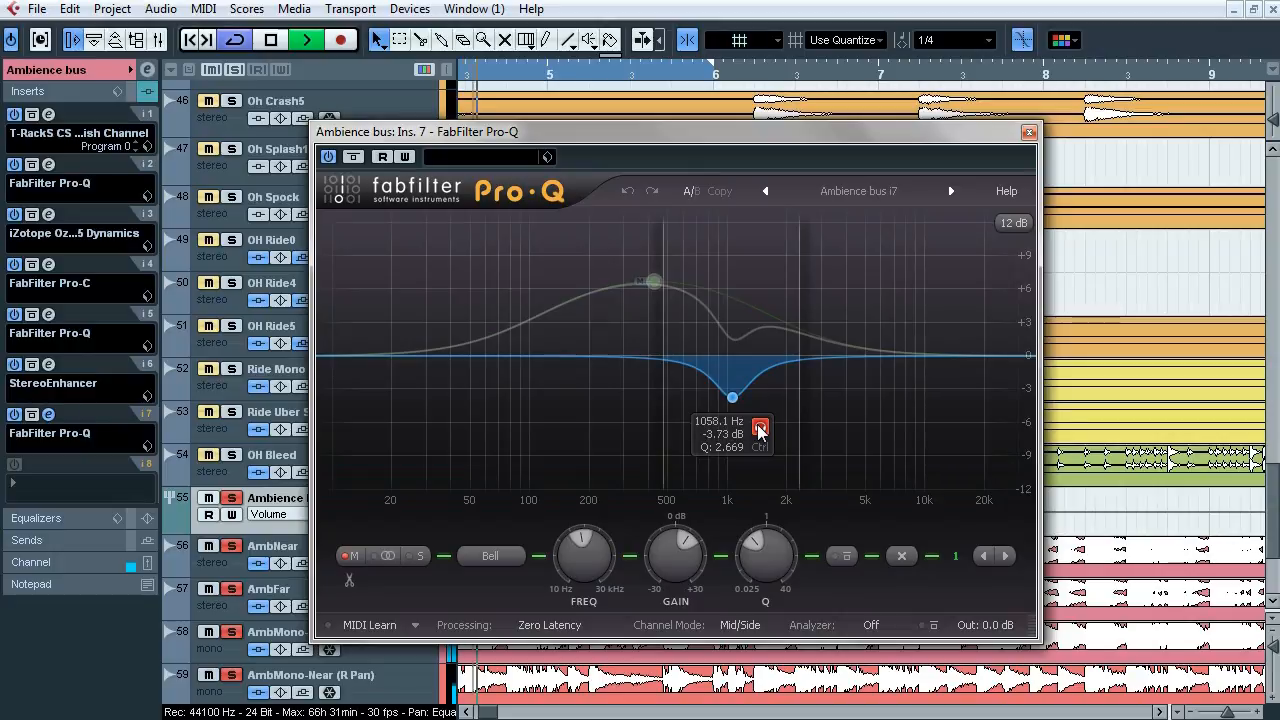
{"action": "left_click", "coordinate": [355, 161]}
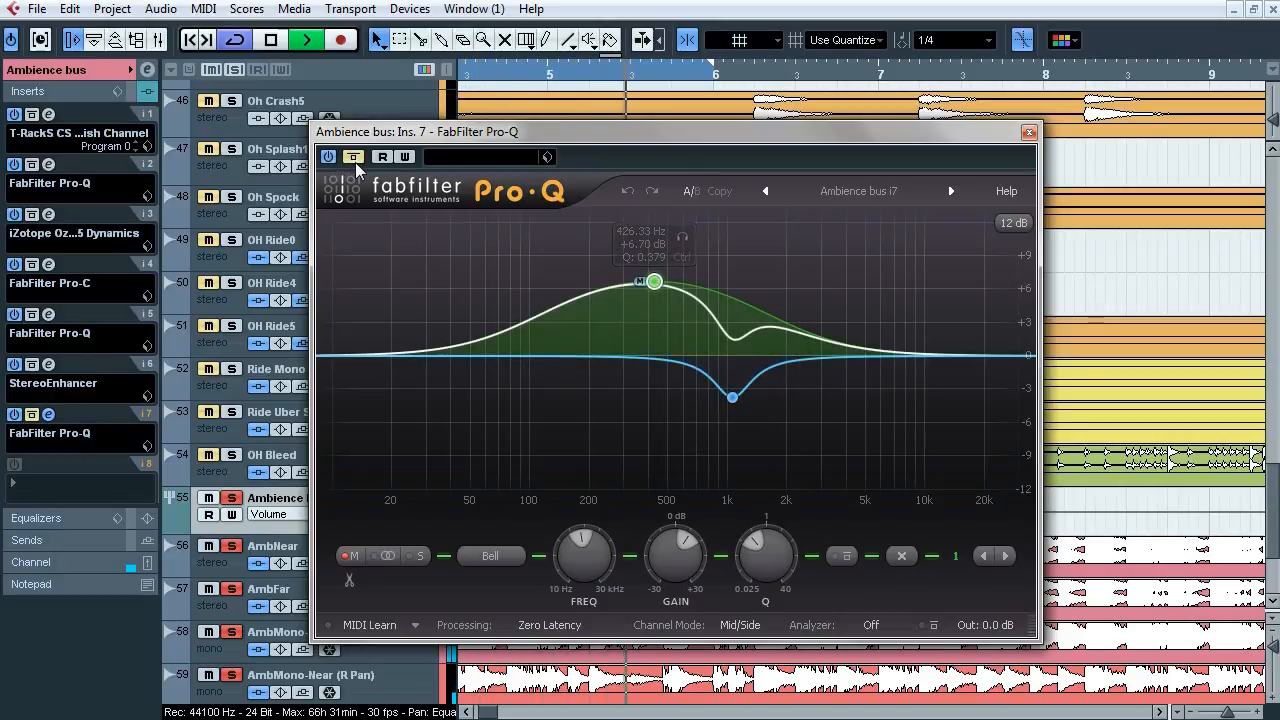
{"action": "left_click", "coordinate": [355, 162]}
{"action": "key", "text": "space"}
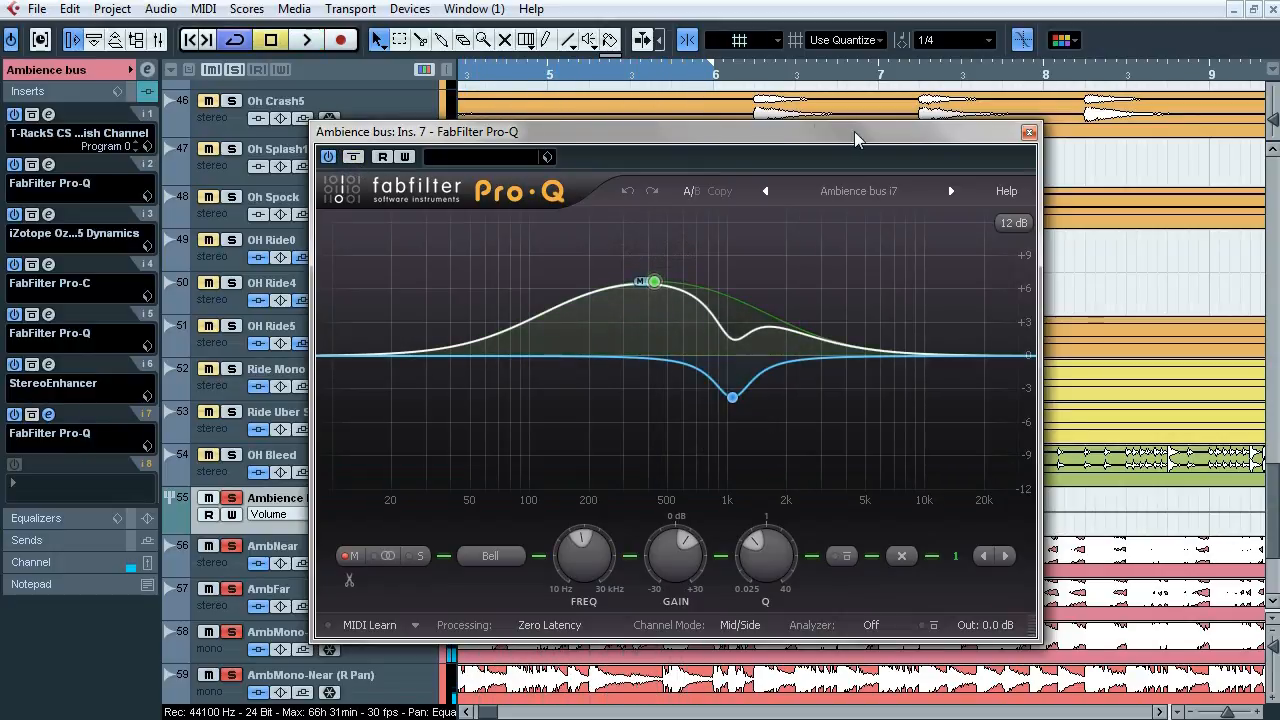
{"action": "left_click", "coordinate": [1029, 132]}
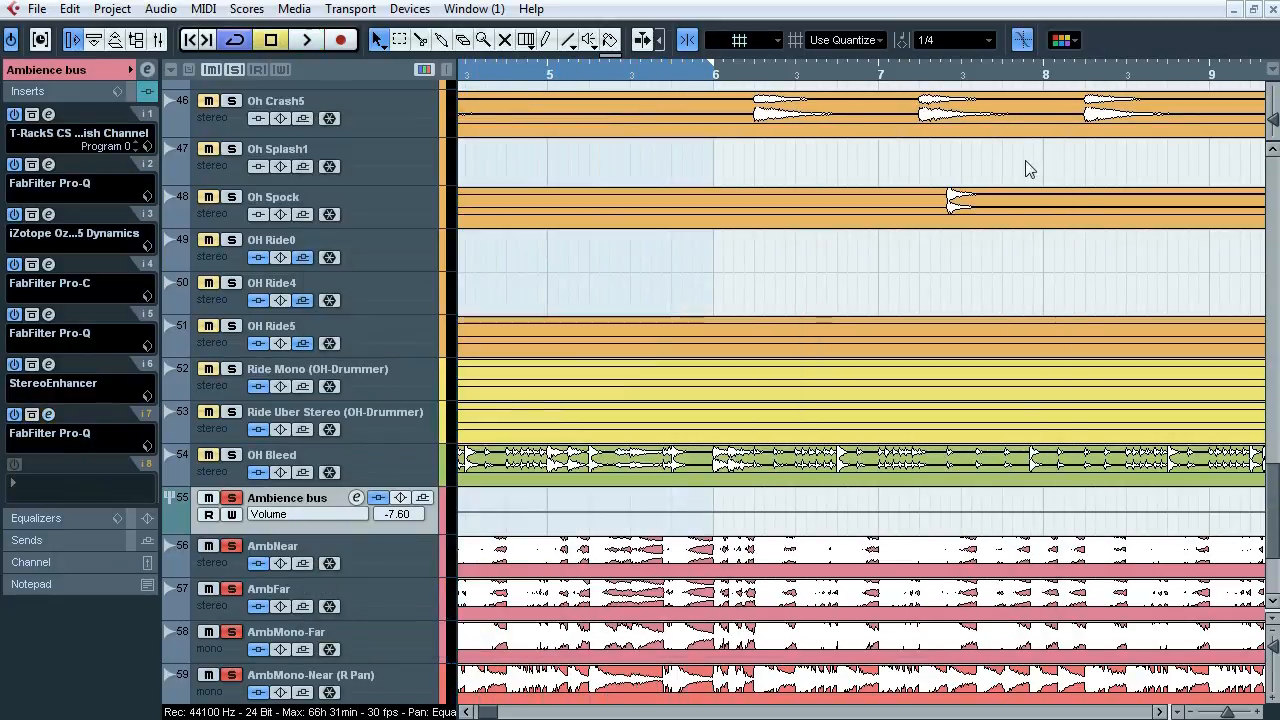
Step: Turn off all solos and show the inserts of the Drums out x channel
{"action": "left_click", "coordinate": [105, 77]}
{"action": "left_click", "coordinate": [234, 70]}
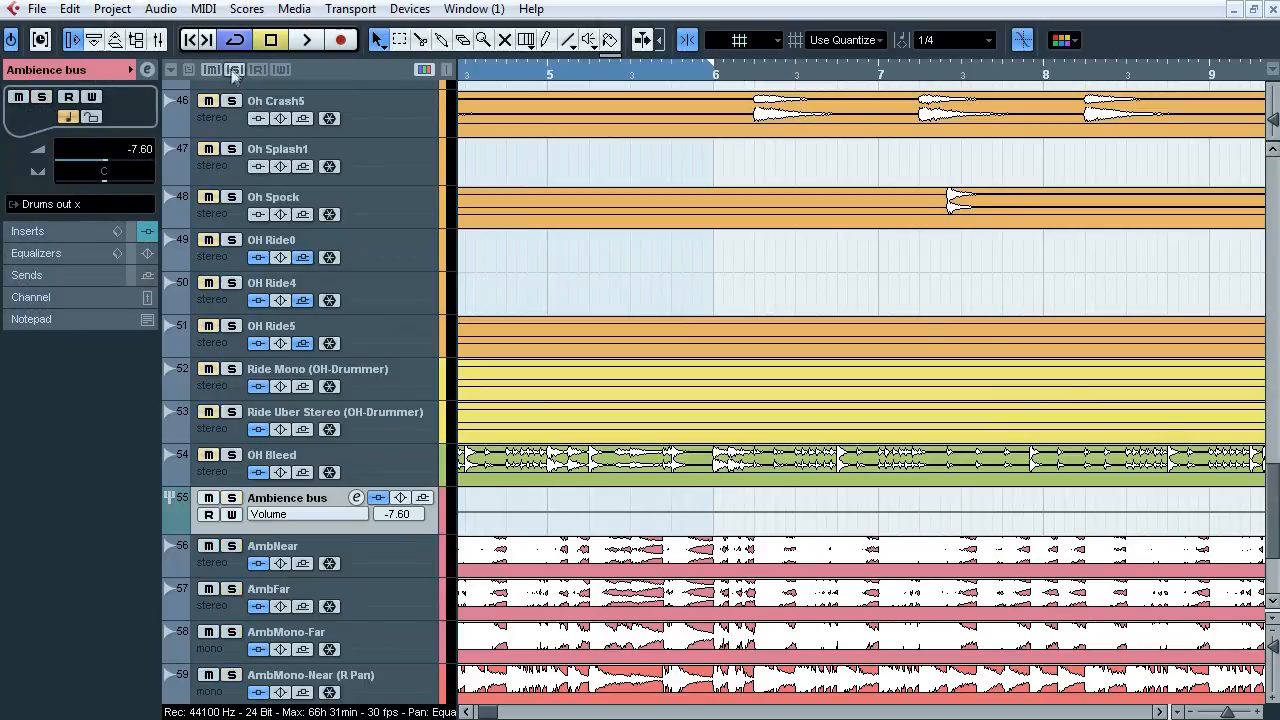
{"action": "left_click_drag", "start_coordinate": [1274, 531], "coordinate": [1273, 224]}
{"action": "left_click", "coordinate": [435, 118]}
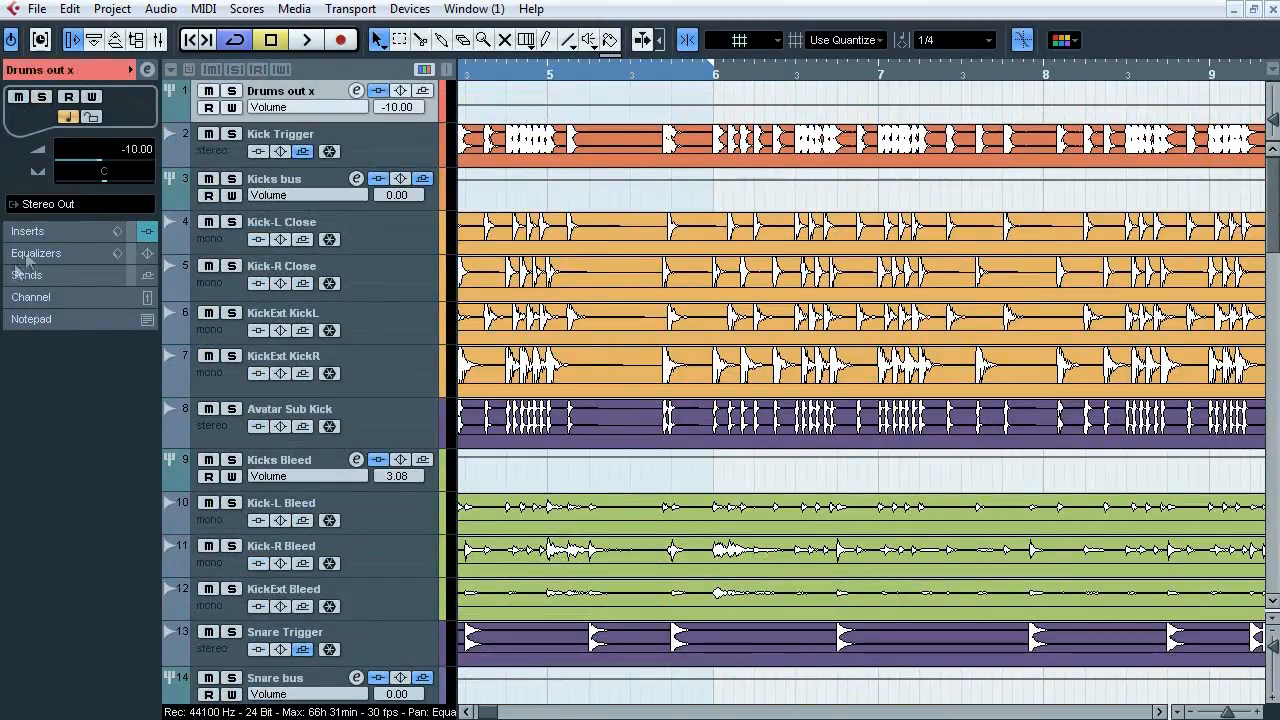
{"action": "left_click", "coordinate": [58, 232]}
{"action": "left_click", "coordinate": [476, 84]}
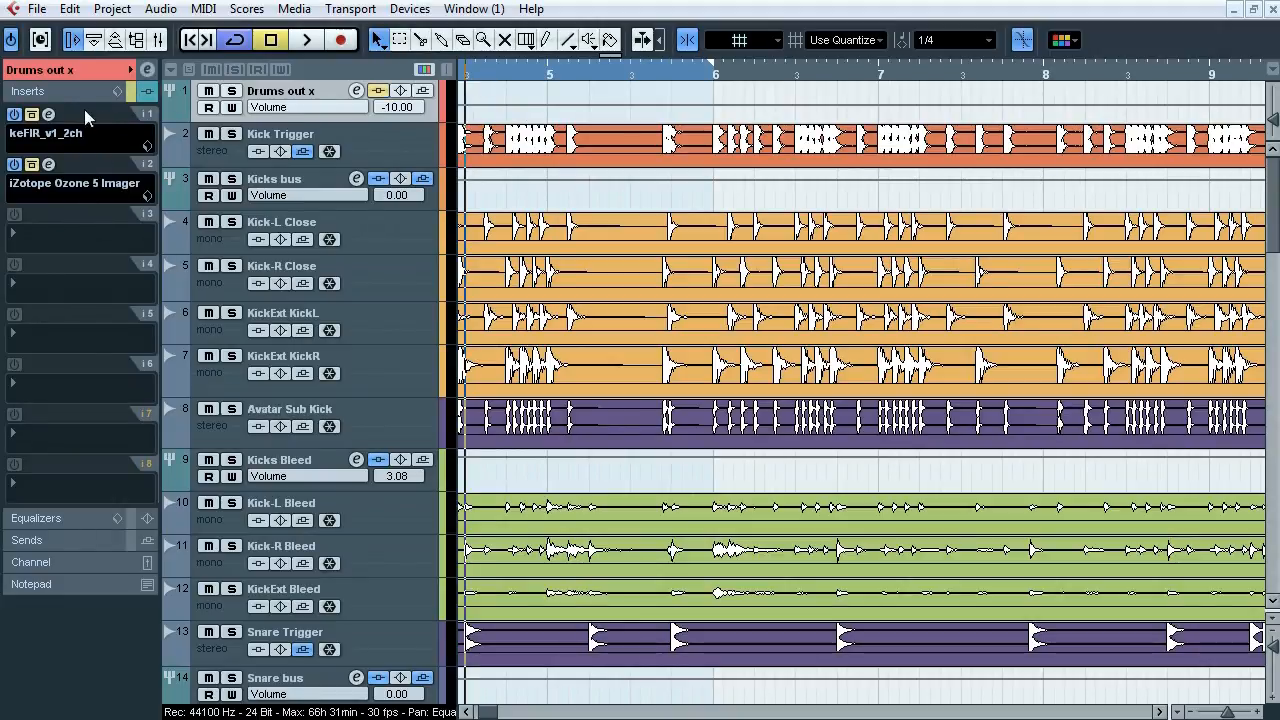
Step: Open keFIR in the first insert of Drums out x, compare it active and bypassed during playback, and close it active
{"action": "left_click", "coordinate": [57, 116]}
{"action": "left_click_drag", "start_coordinate": [578, 170], "coordinate": [575, 193]}
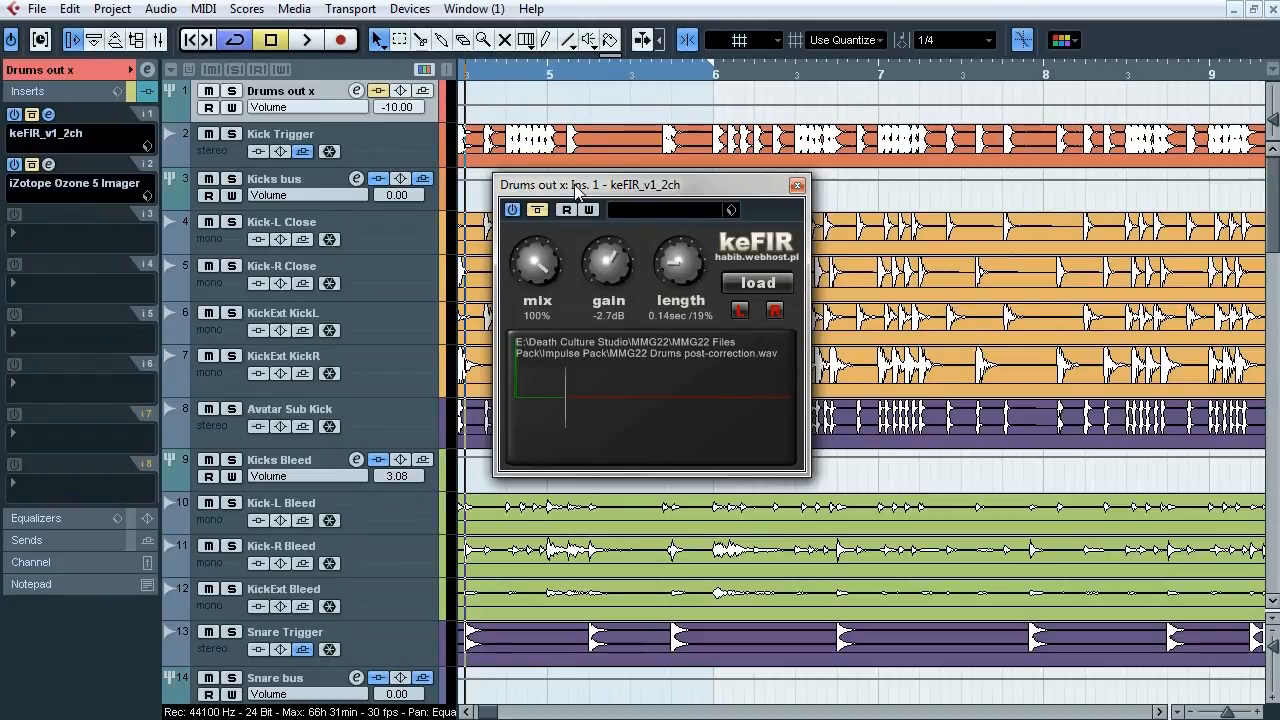
{"action": "key", "text": "space"}
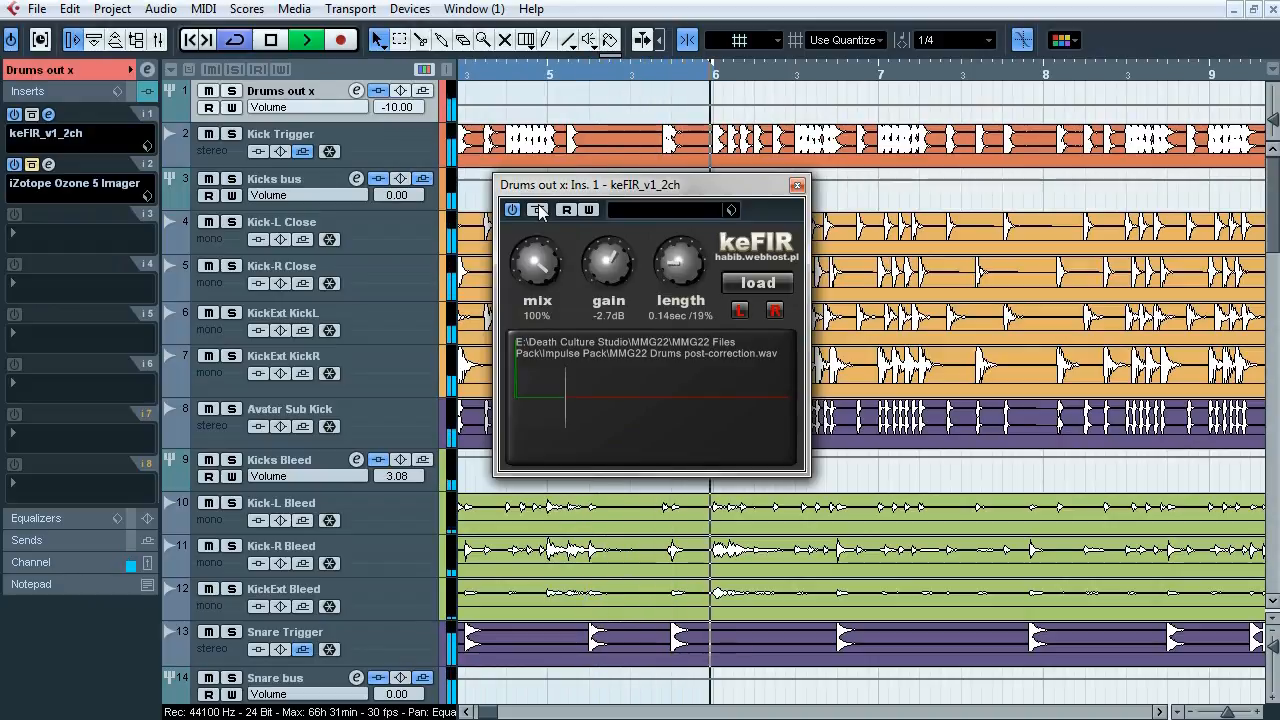
{"action": "left_click", "coordinate": [537, 210]}
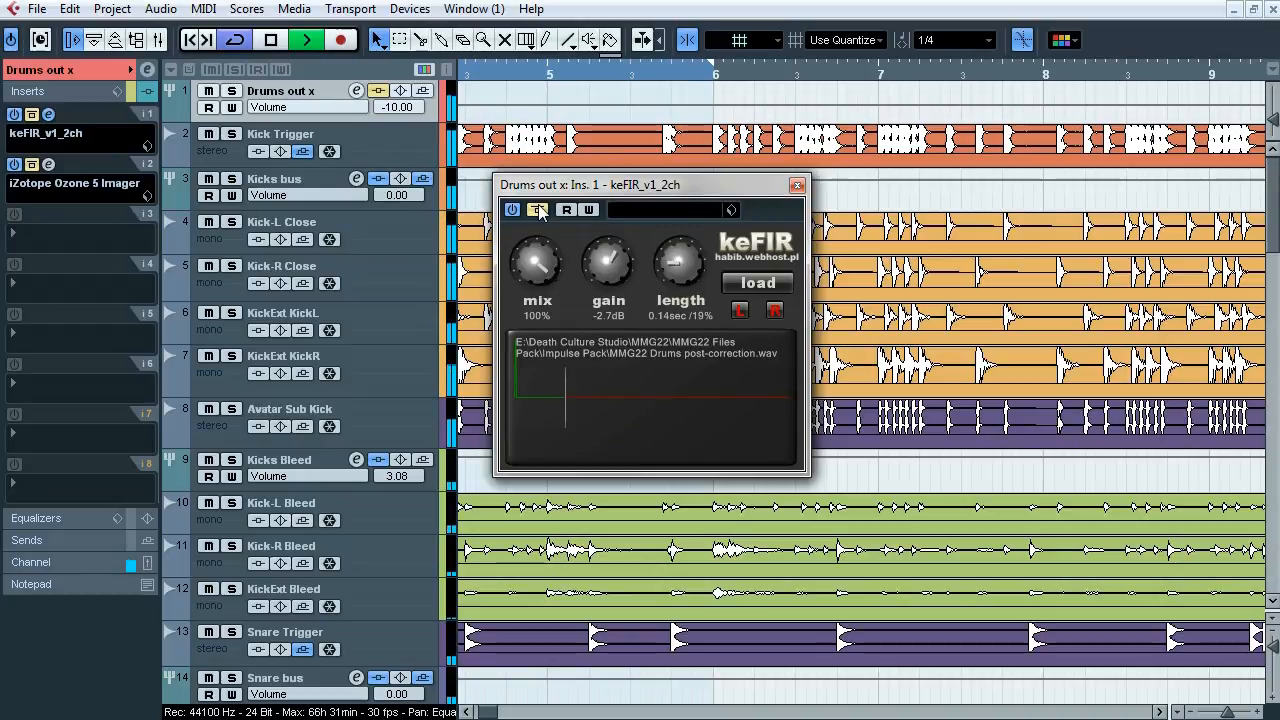
{"action": "left_click", "coordinate": [537, 210]}
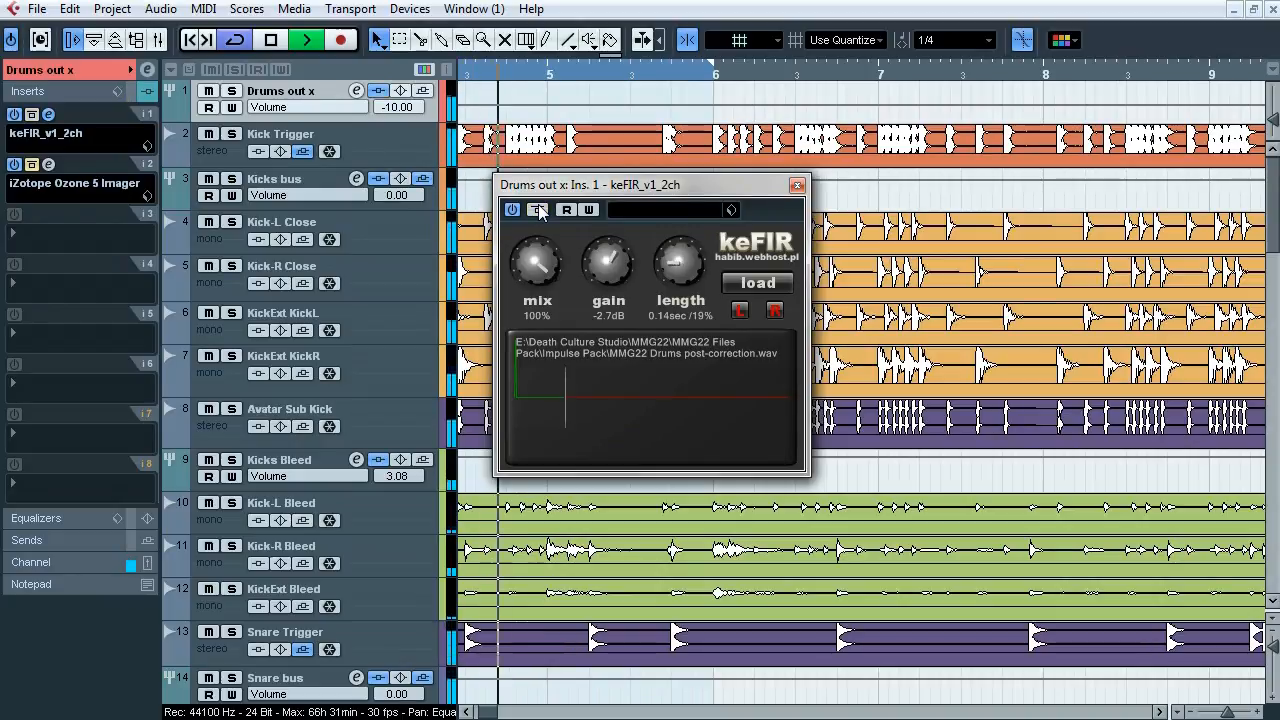
{"action": "left_click", "coordinate": [537, 210]}
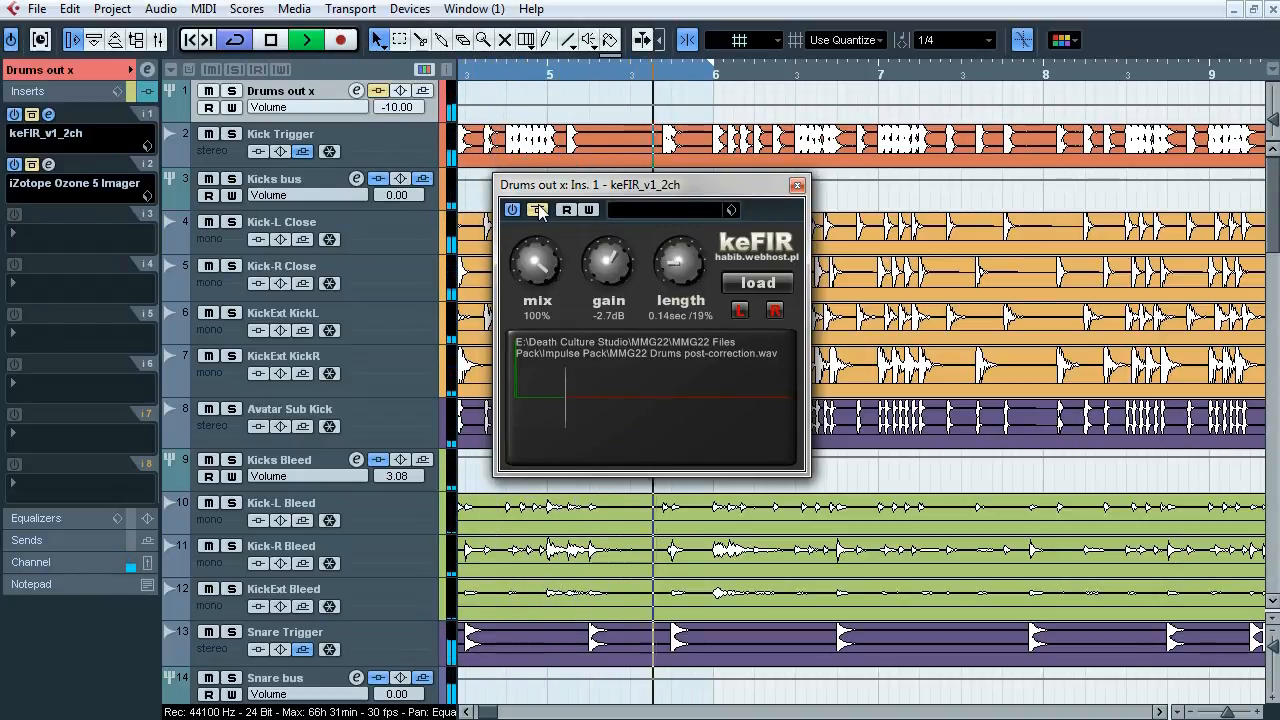
{"action": "left_click", "coordinate": [537, 210]}
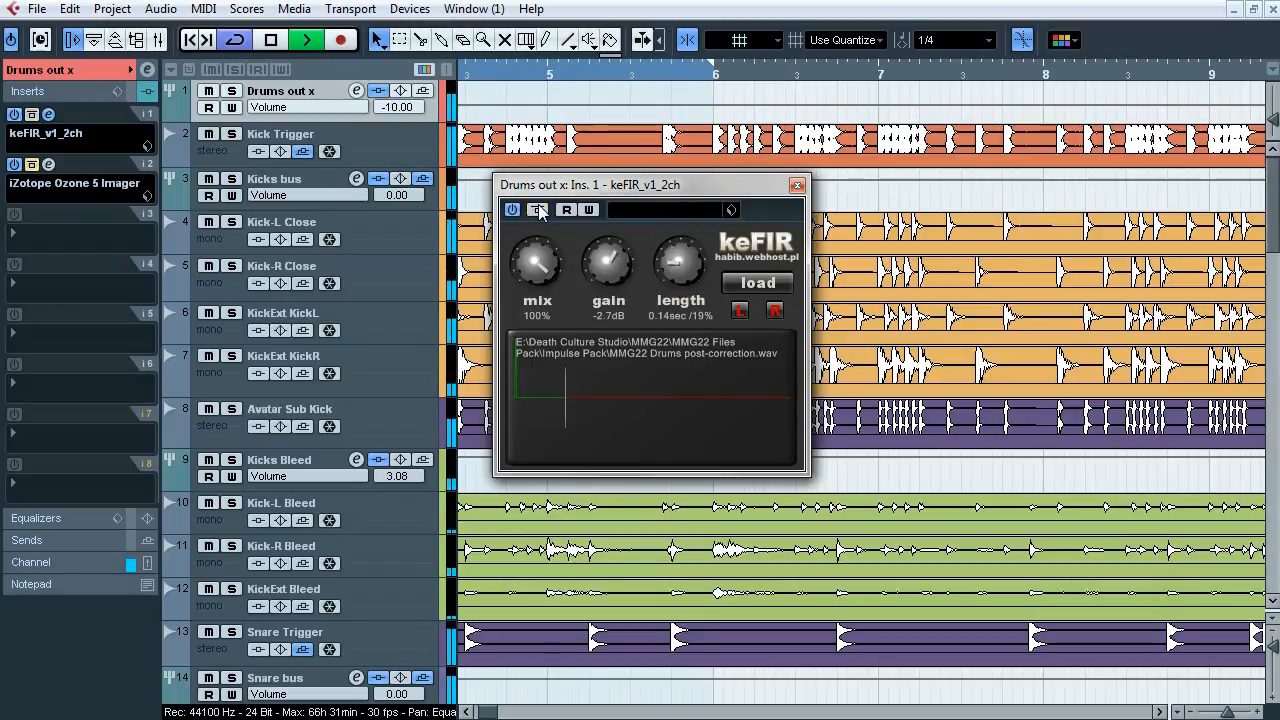
{"action": "key", "text": "space"}
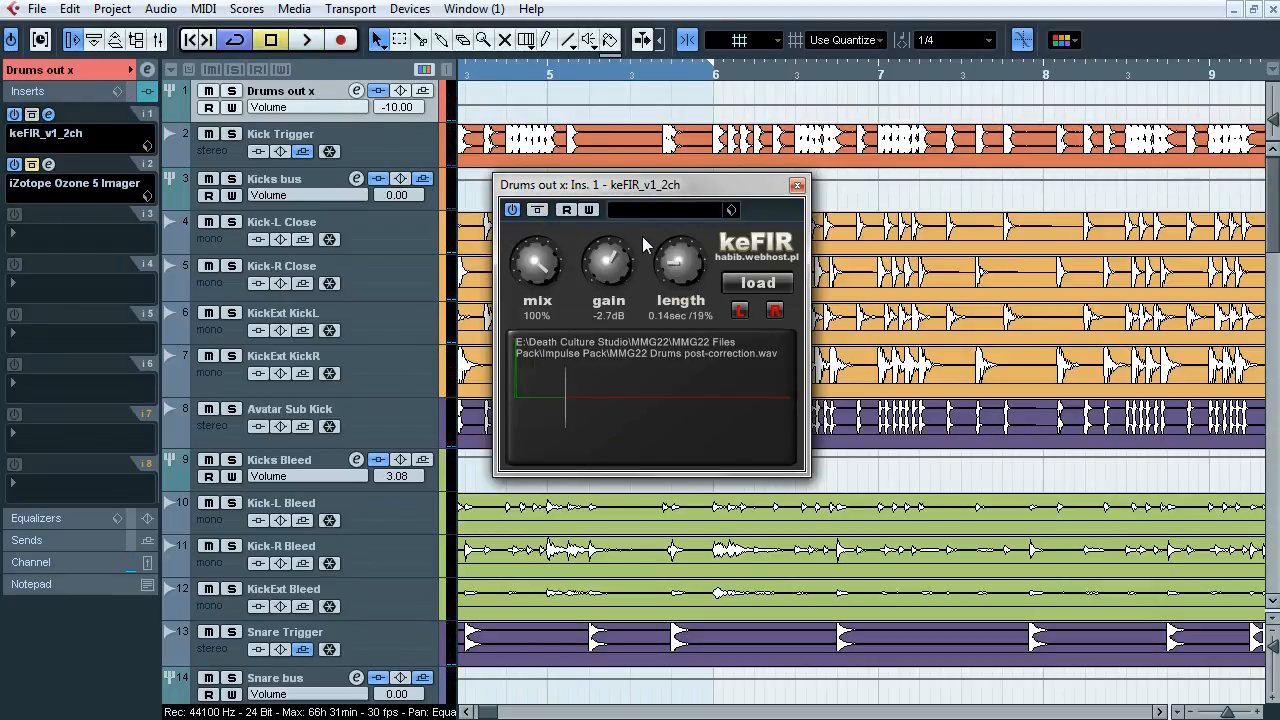
{"action": "left_click", "coordinate": [797, 185]}
Step: Open the iZotope Ozone 5 Imager in the second insert of Drums out x, activate and audition it, then close it
{"action": "left_click", "coordinate": [49, 165]}
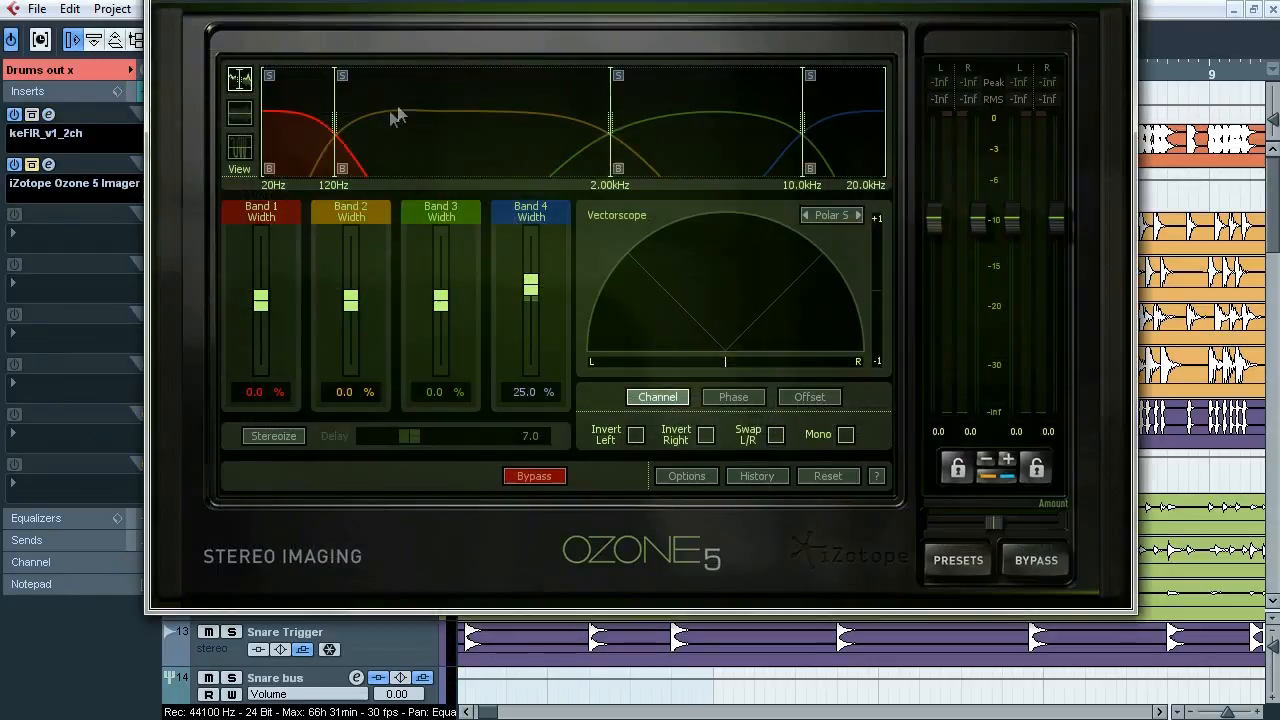
{"action": "left_click_drag", "start_coordinate": [484, 0], "coordinate": [453, 63]}
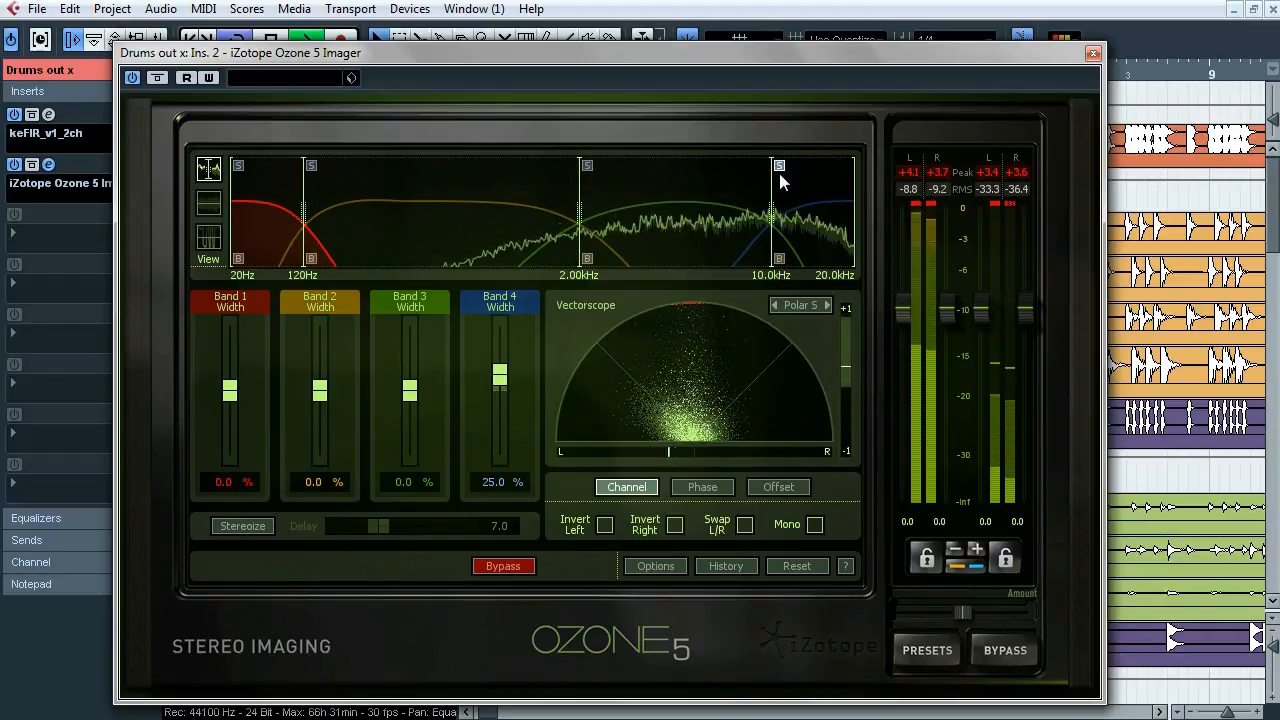
{"action": "key", "text": "space"}
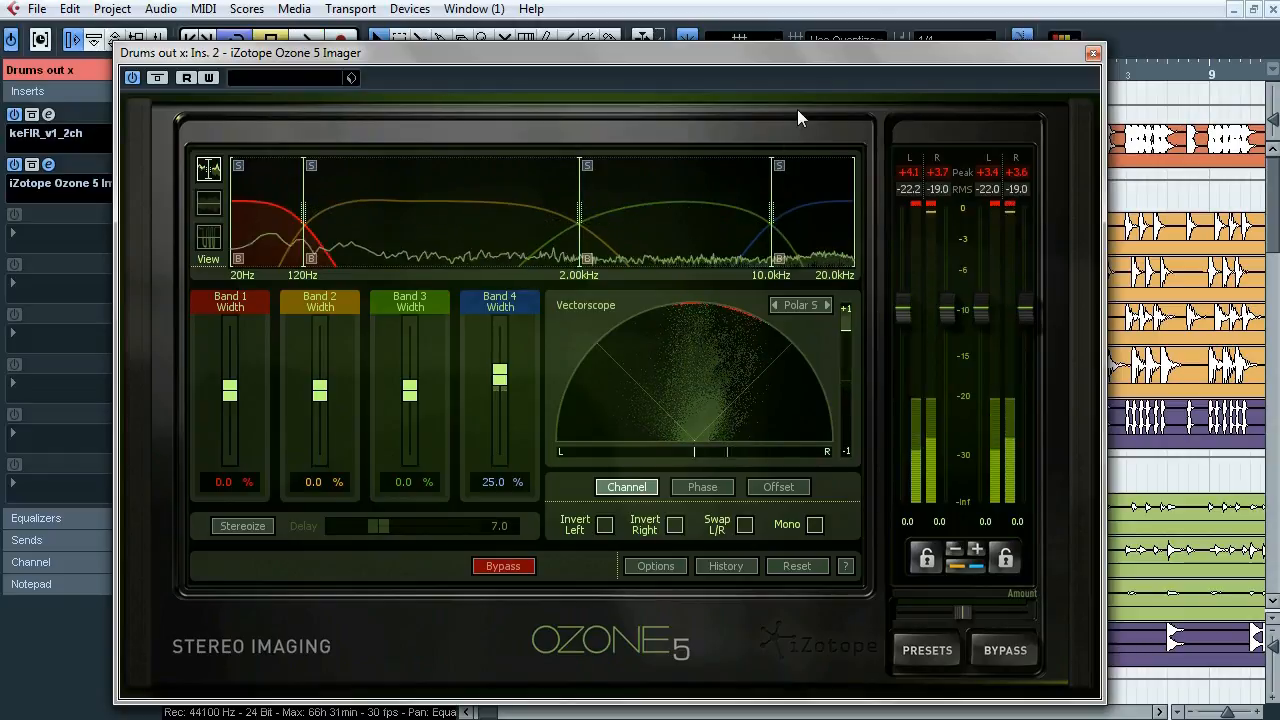
{"action": "left_click", "coordinate": [1092, 54]}
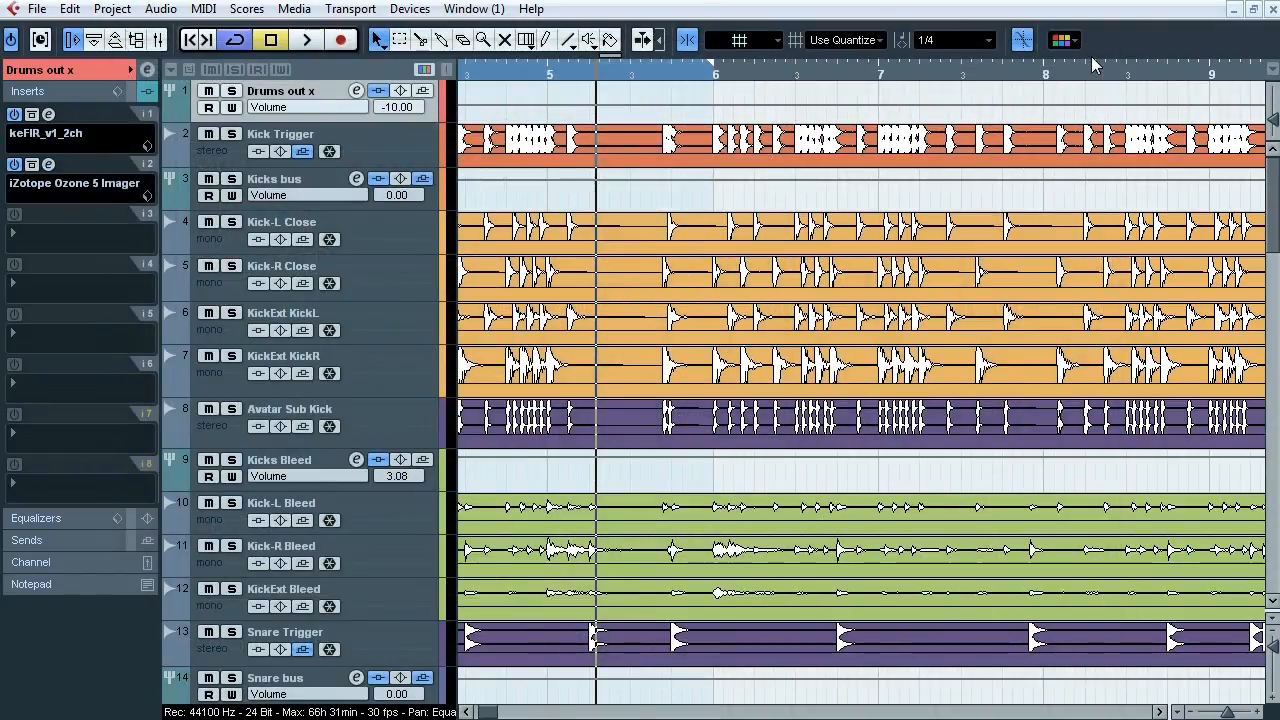
Step: Solo the Reverb x channel, audition it without its insert effects, and show its inserts
{"action": "left_click", "coordinate": [84, 72]}
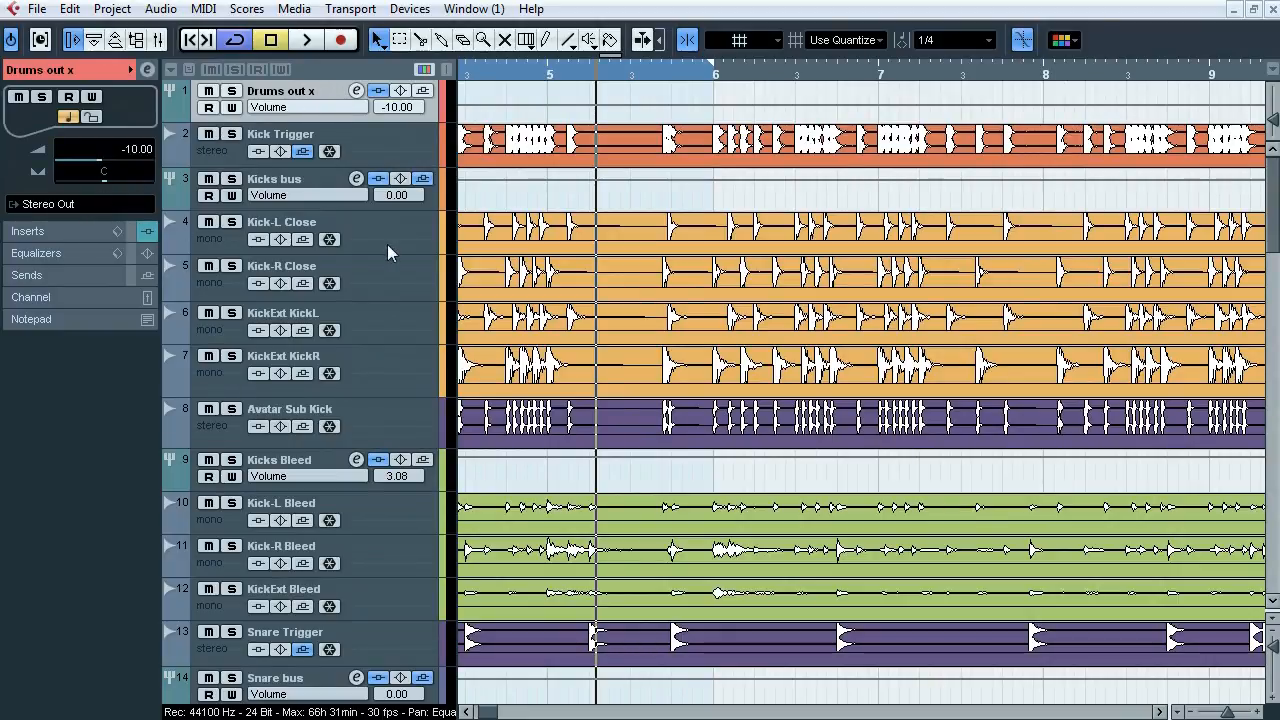
{"action": "scroll", "coordinate": [324, 494], "scroll_direction": "down", "scroll_amount": 15}
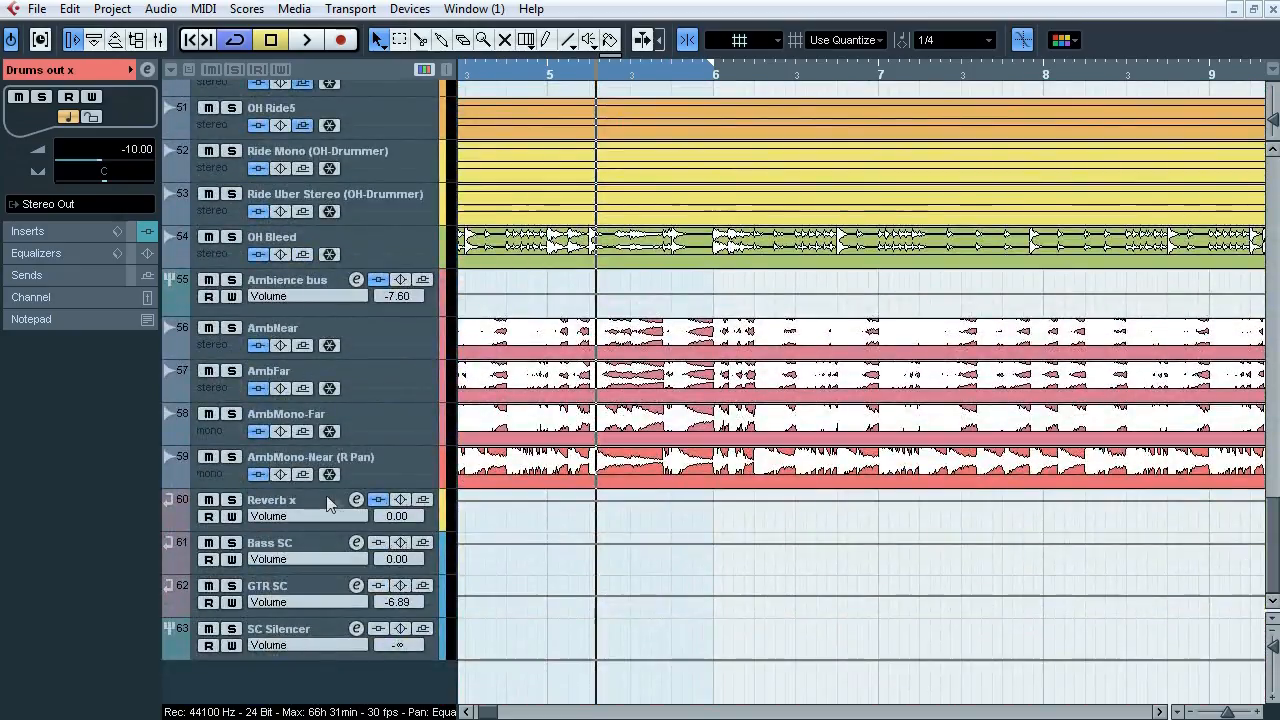
{"action": "left_click", "coordinate": [324, 500]}
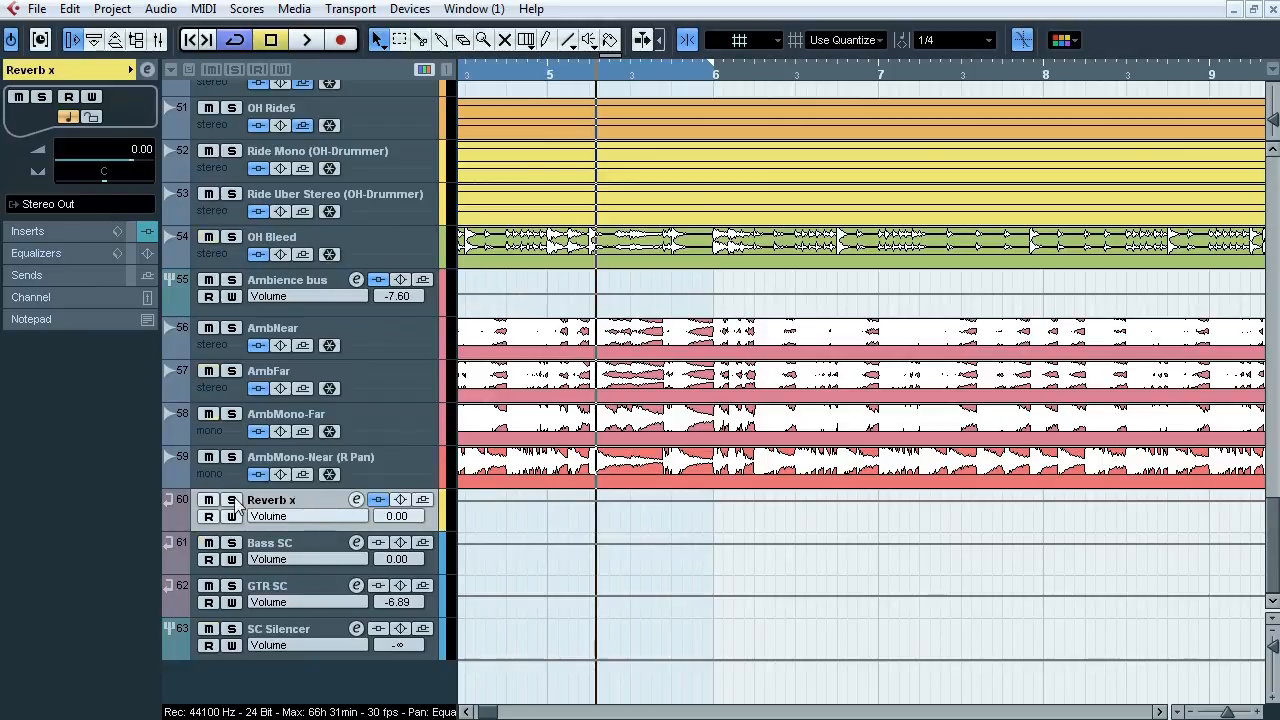
{"action": "key", "text": "s"}
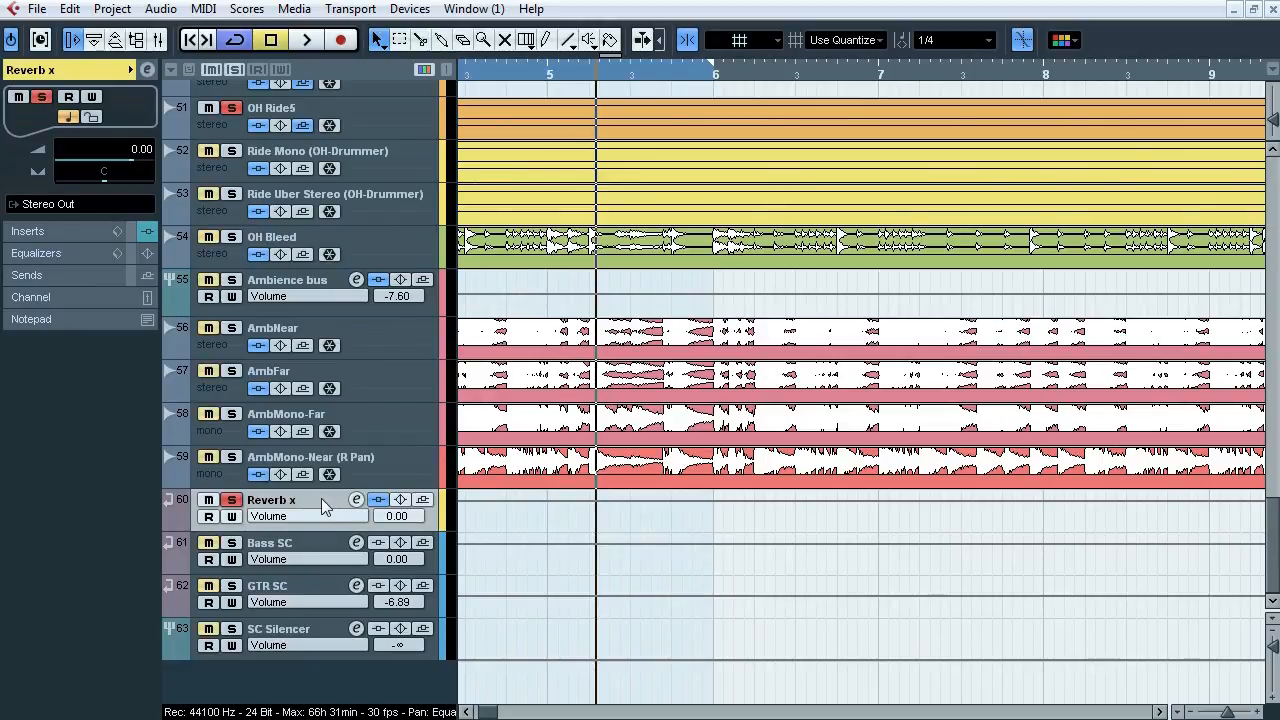
{"action": "key", "text": "space"}
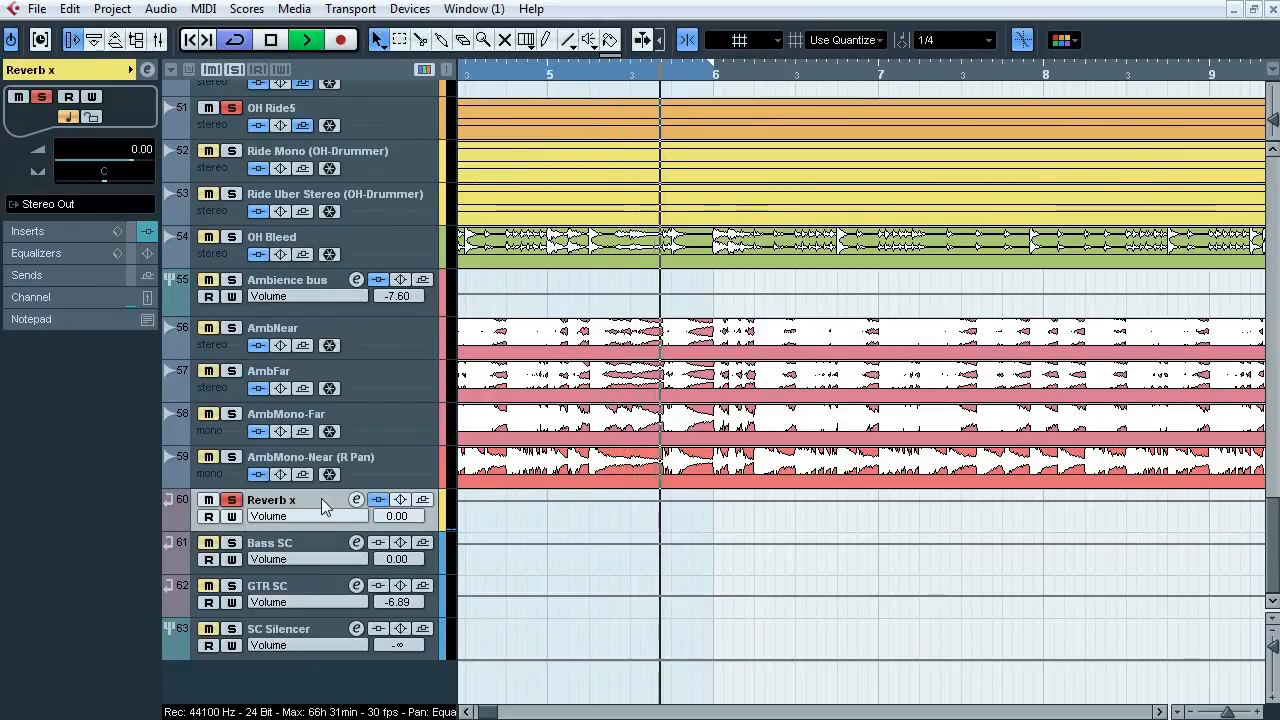
{"action": "left_click", "coordinate": [60, 232]}
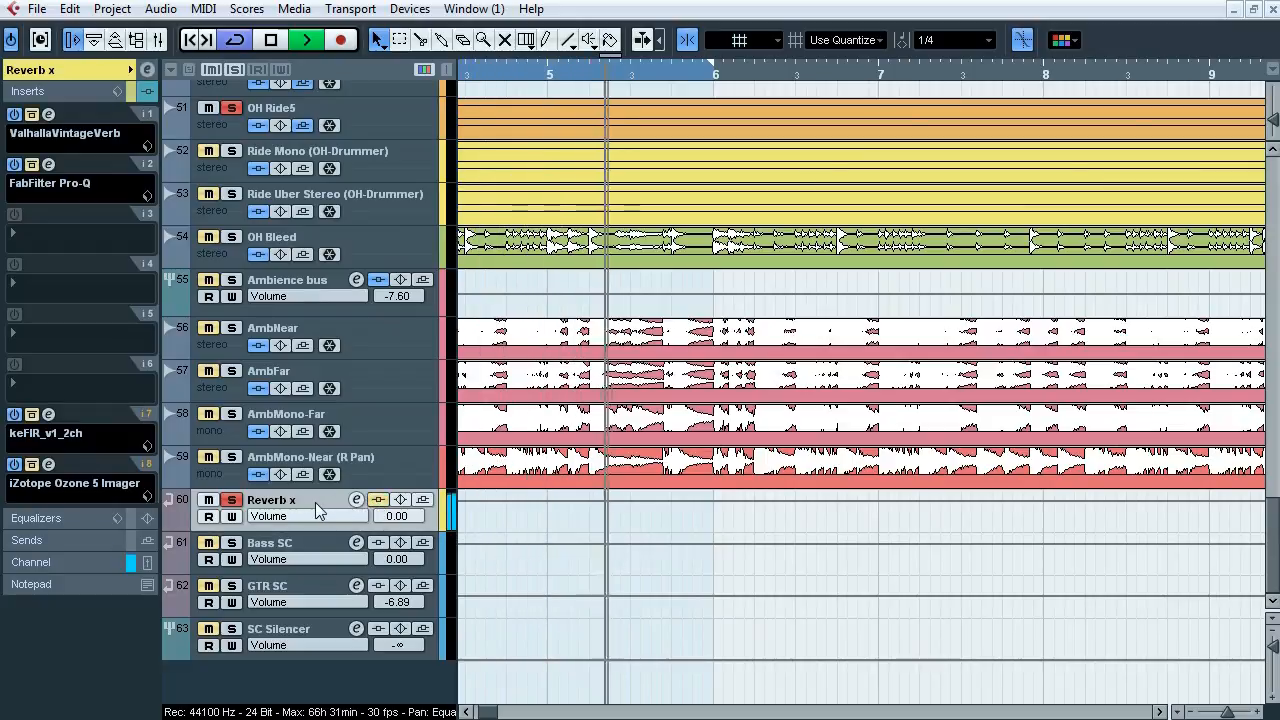
{"action": "key", "text": "space"}
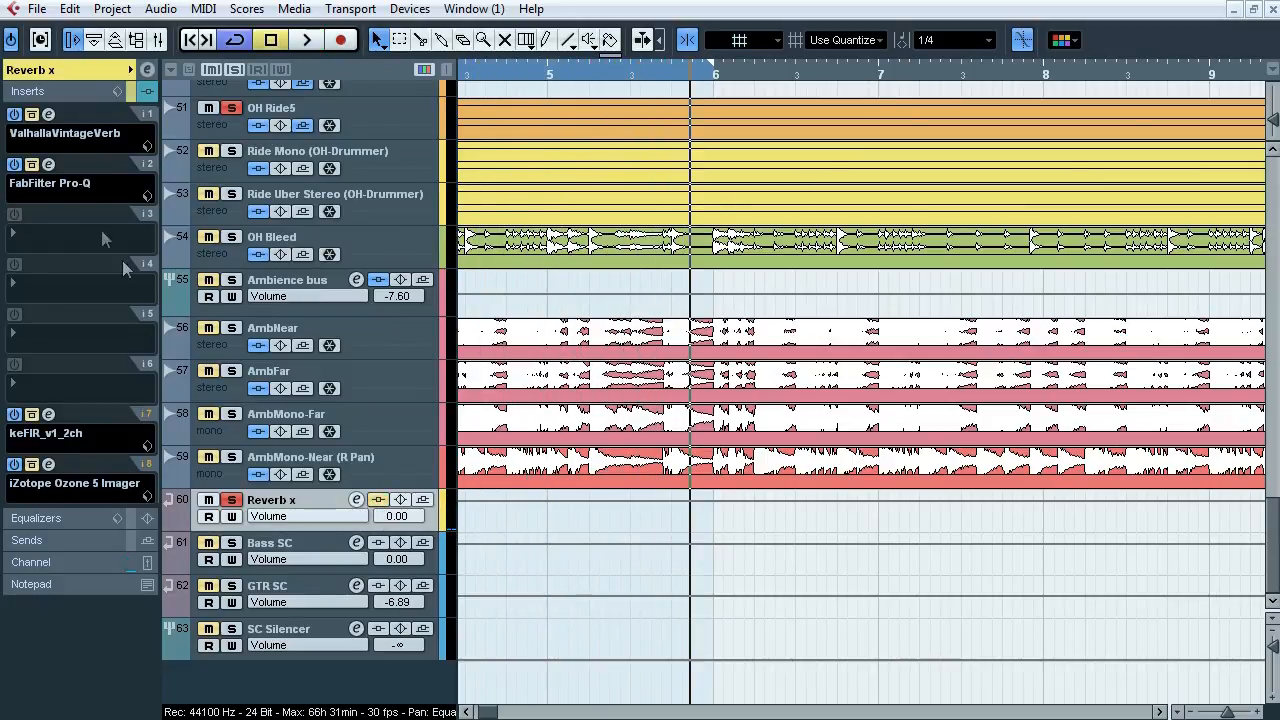
Step: Open ValhallaVintageVerb in the first insert of Reverb x, compare it active and bypassed during playback, and close it active
{"action": "left_click", "coordinate": [48, 114]}
{"action": "left_click_drag", "start_coordinate": [321, 110], "coordinate": [318, 117]}
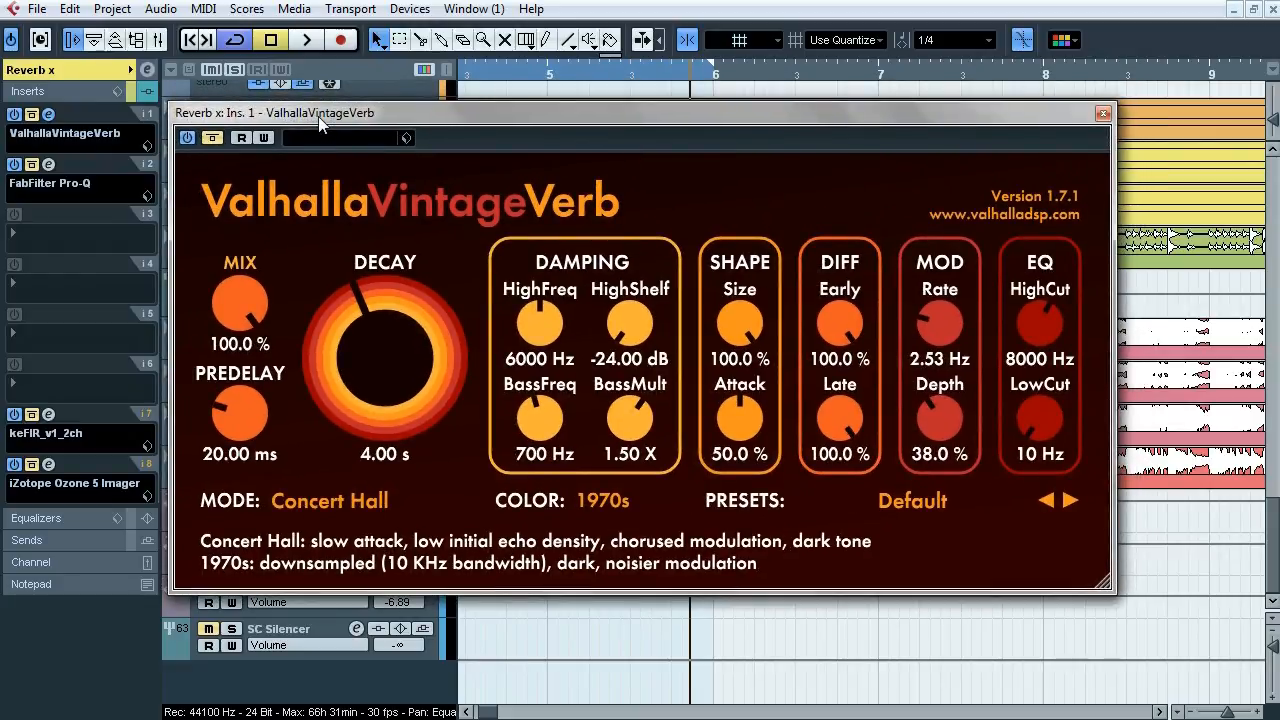
{"action": "key", "text": "space"}
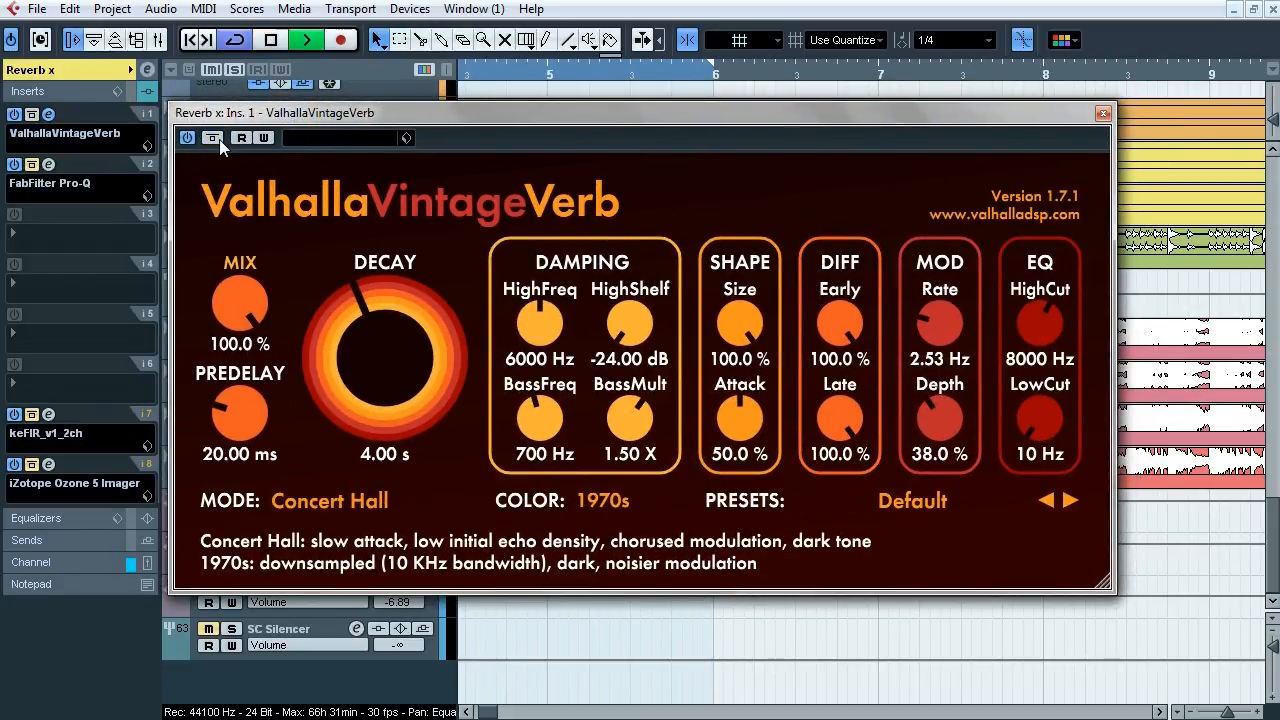
{"action": "left_click", "coordinate": [212, 138]}
{"action": "left_click", "coordinate": [219, 139]}
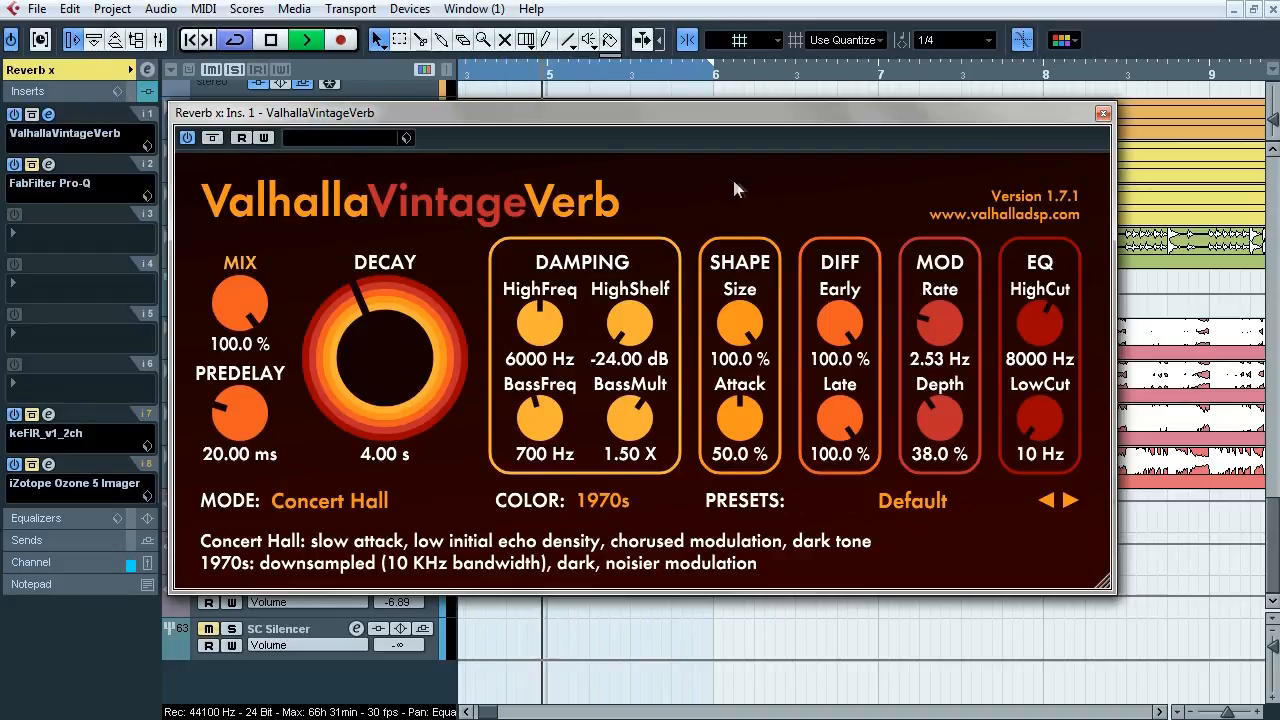
{"action": "key", "text": "space"}
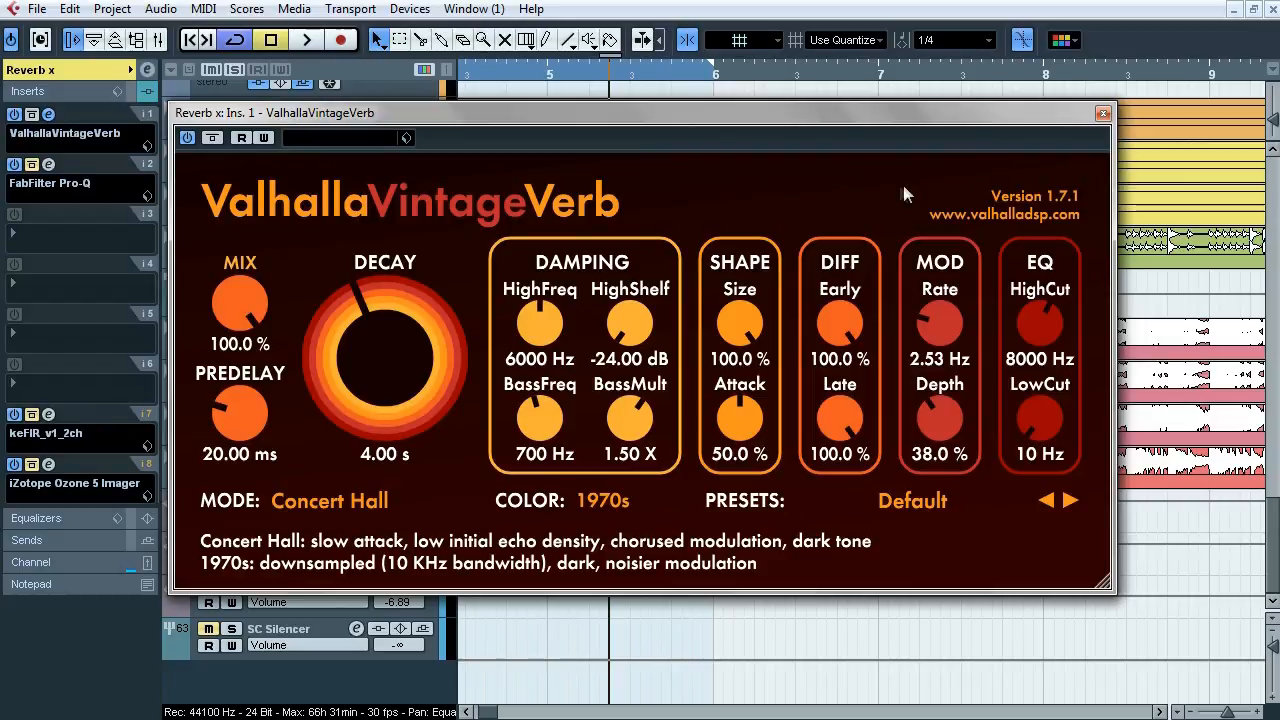
{"action": "left_click", "coordinate": [1103, 113]}
Step: Open FabFilter Pro-Q in the second insert of Reverb x, activate it, and audition each of its three EQ bands soloed during playback
{"action": "left_click", "coordinate": [48, 164]}
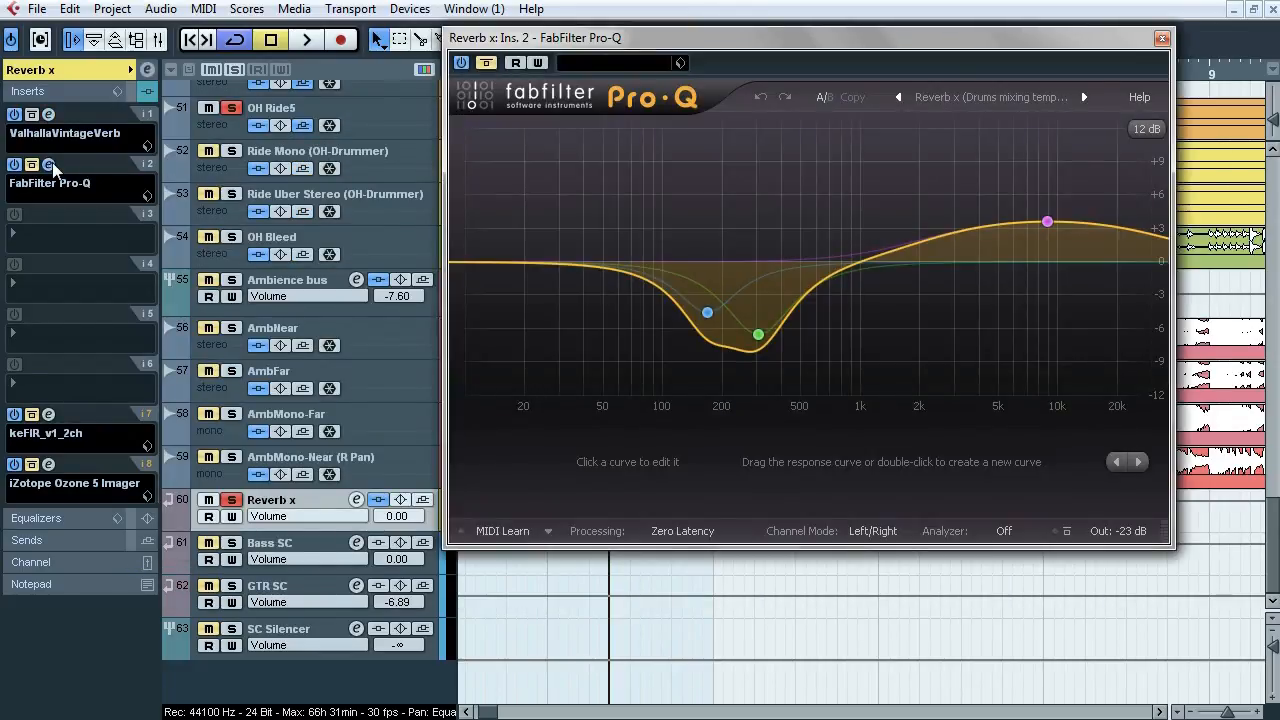
{"action": "left_click_drag", "start_coordinate": [722, 42], "coordinate": [640, 79]}
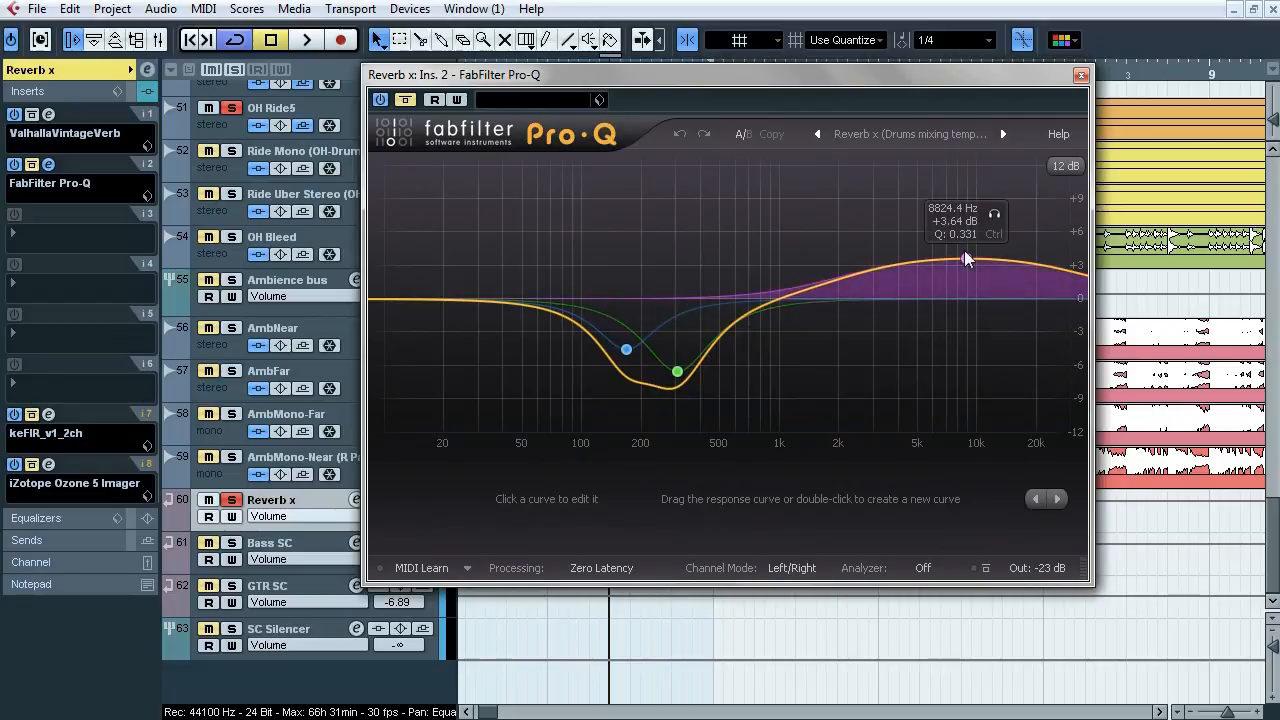
{"action": "mouse_move", "coordinate": [1037, 580]}
{"action": "mouse_move", "coordinate": [1040, 537]}
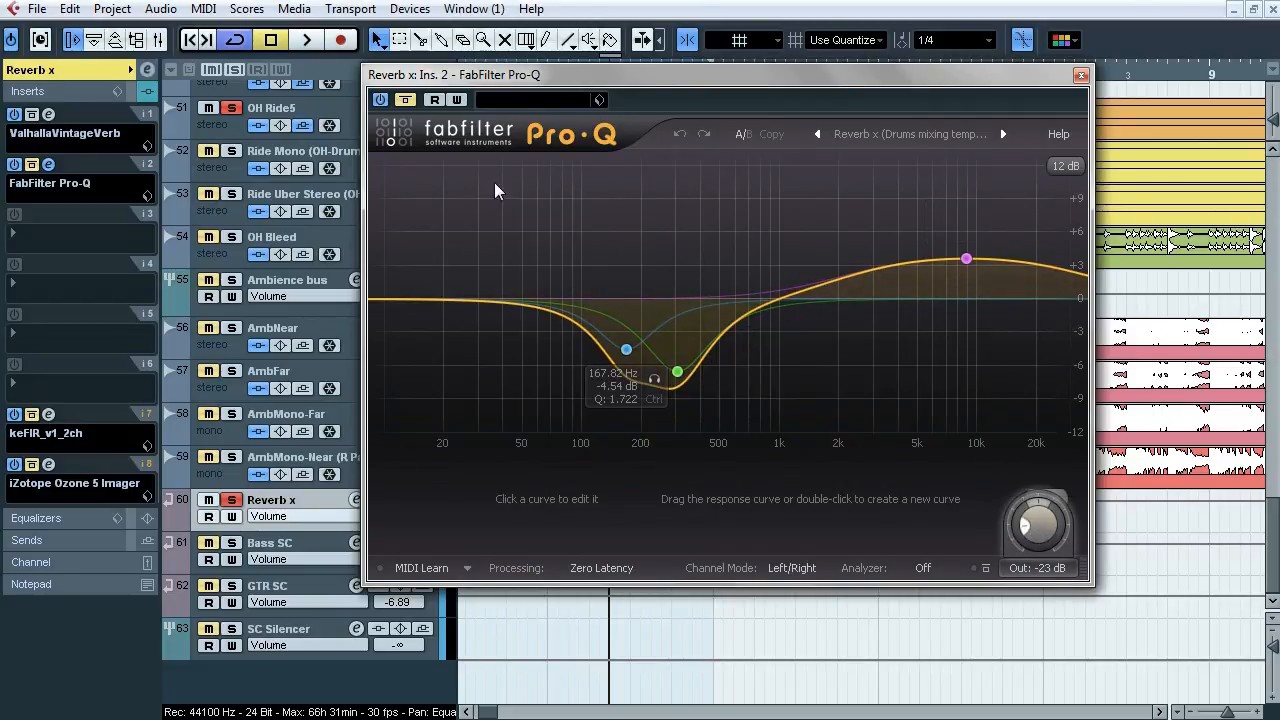
{"action": "key", "text": "space"}
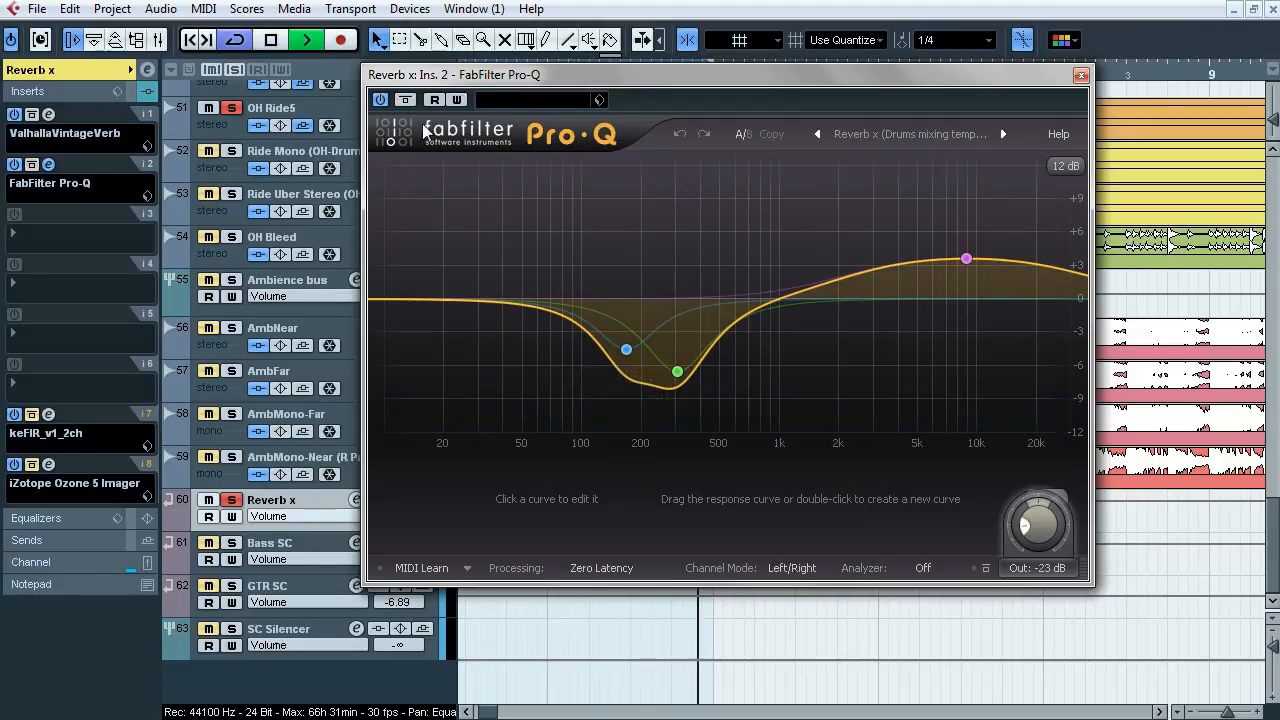
{"action": "left_click", "coordinate": [654, 381]}
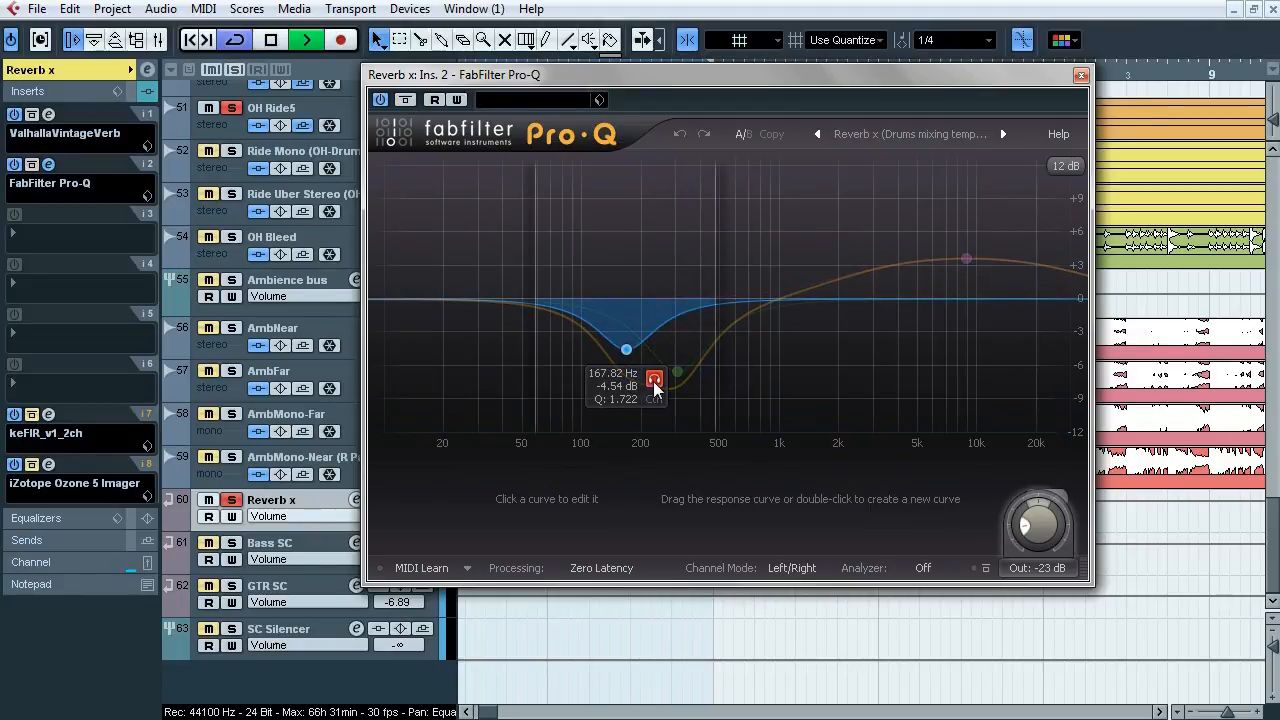
{"action": "left_click", "coordinate": [704, 403]}
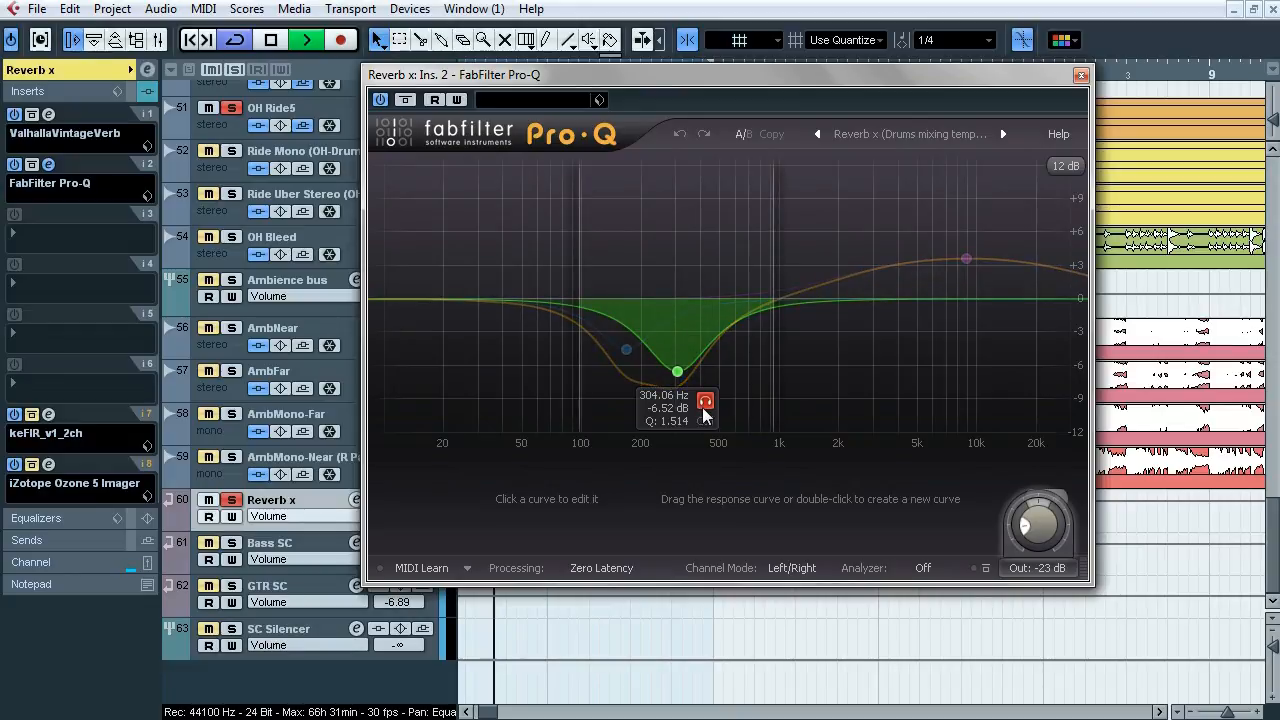
{"action": "left_click", "coordinate": [994, 216]}
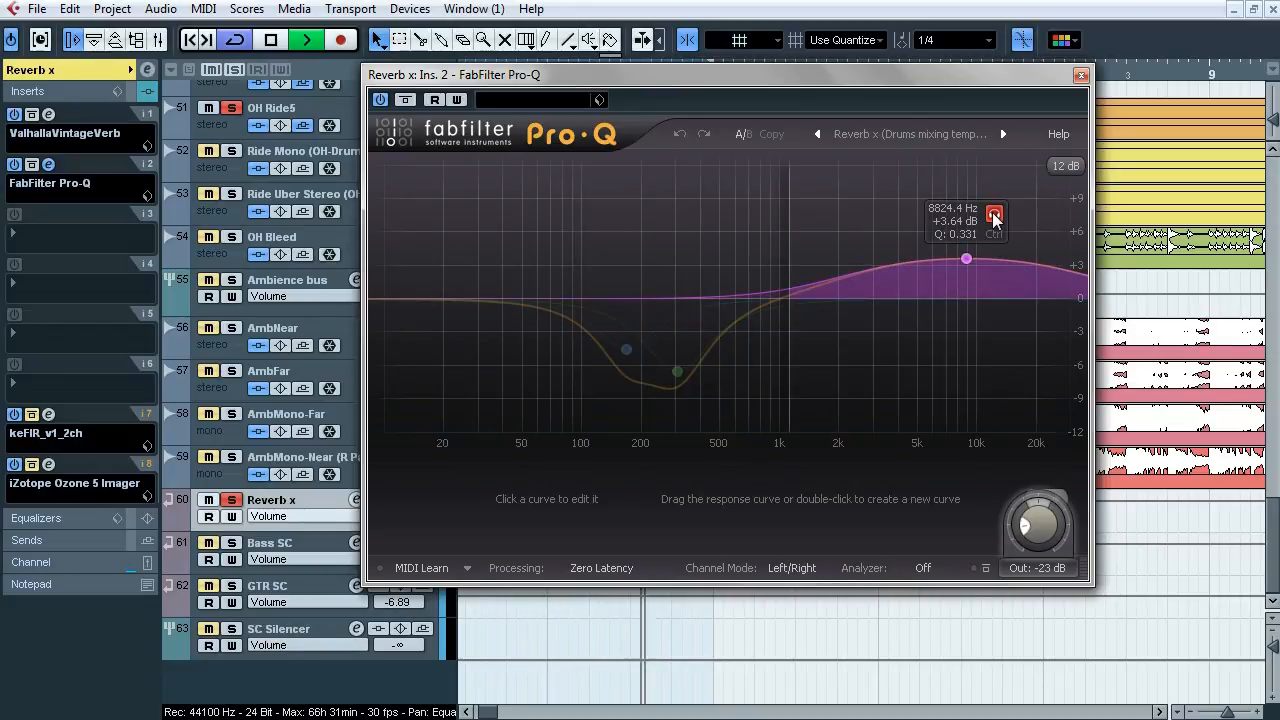
Step: Select all three Pro-Q bands, compare them bypassed and active during playback, leave them active, and close the plug-in
{"action": "left_click_drag", "start_coordinate": [540, 195], "coordinate": [1014, 423]}
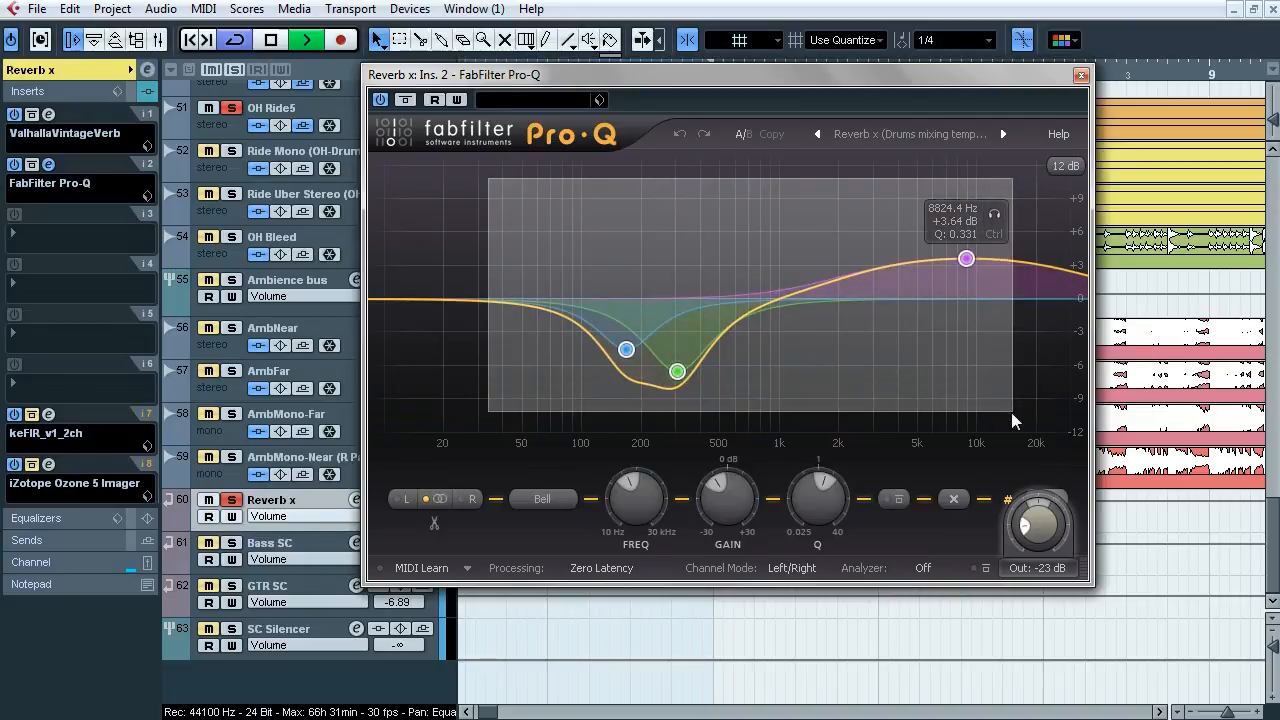
{"action": "left_click", "coordinate": [890, 500]}
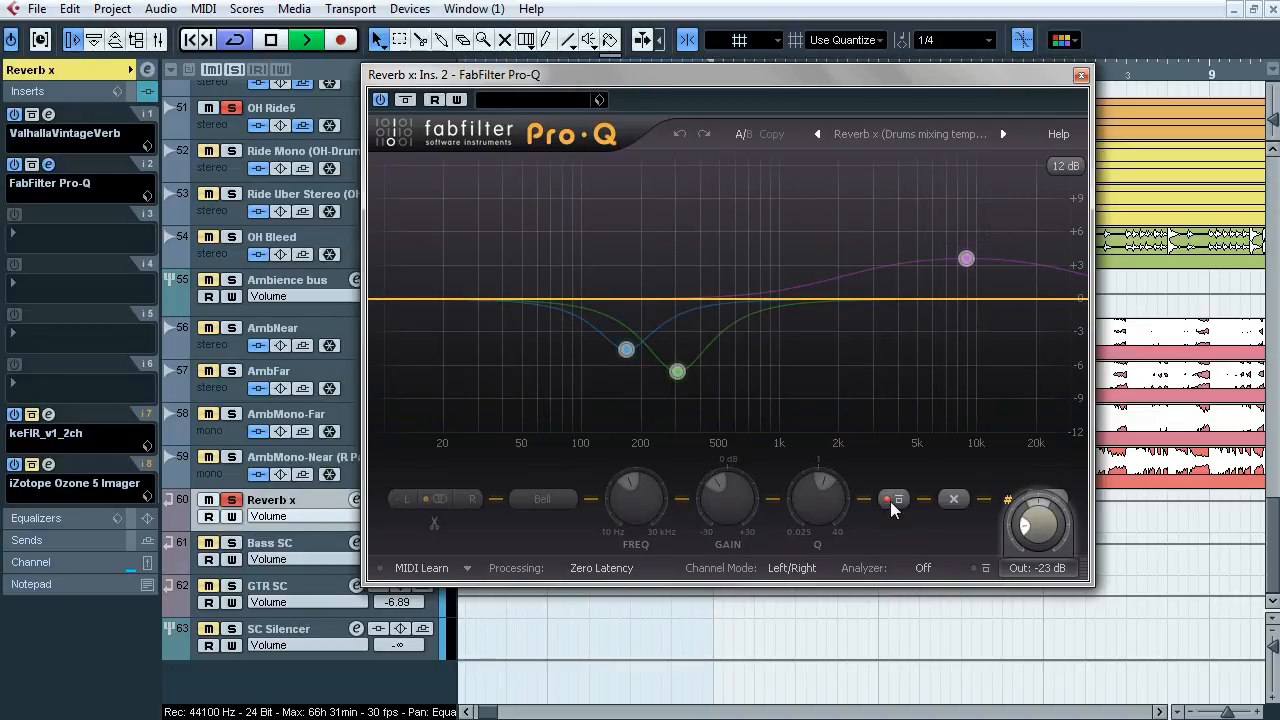
{"action": "left_click", "coordinate": [893, 503]}
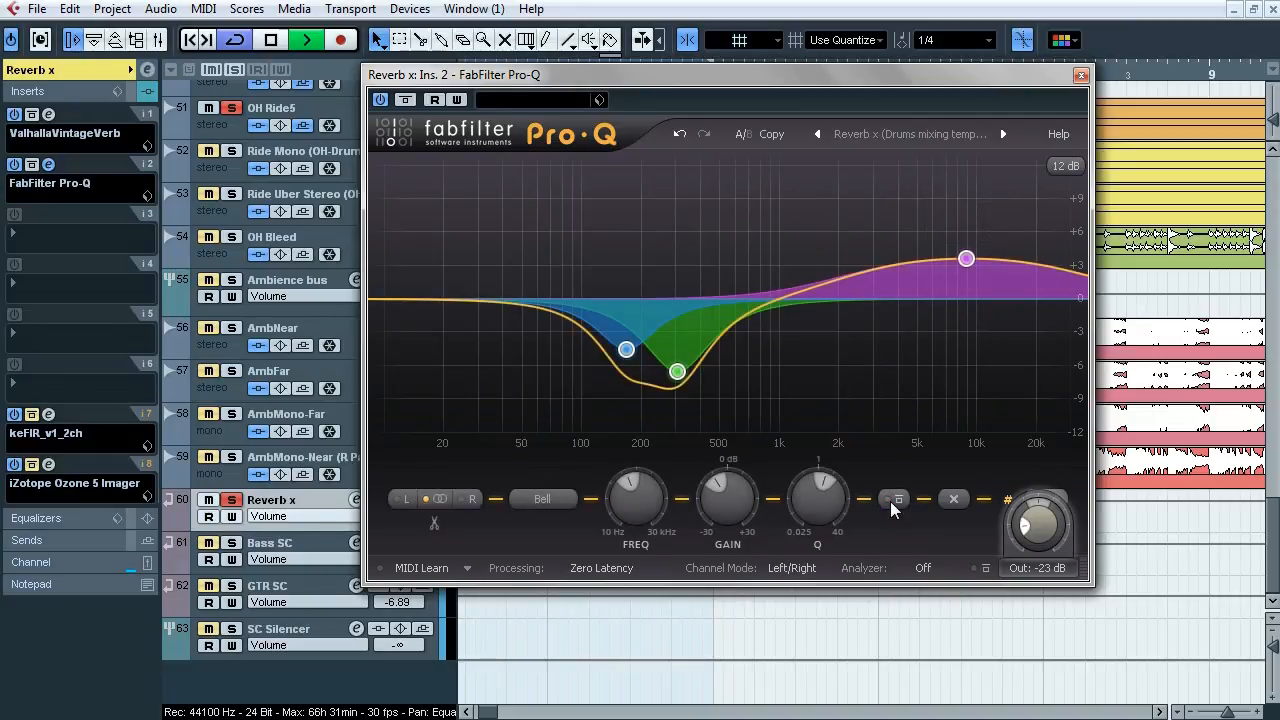
{"action": "left_click", "coordinate": [893, 503]}
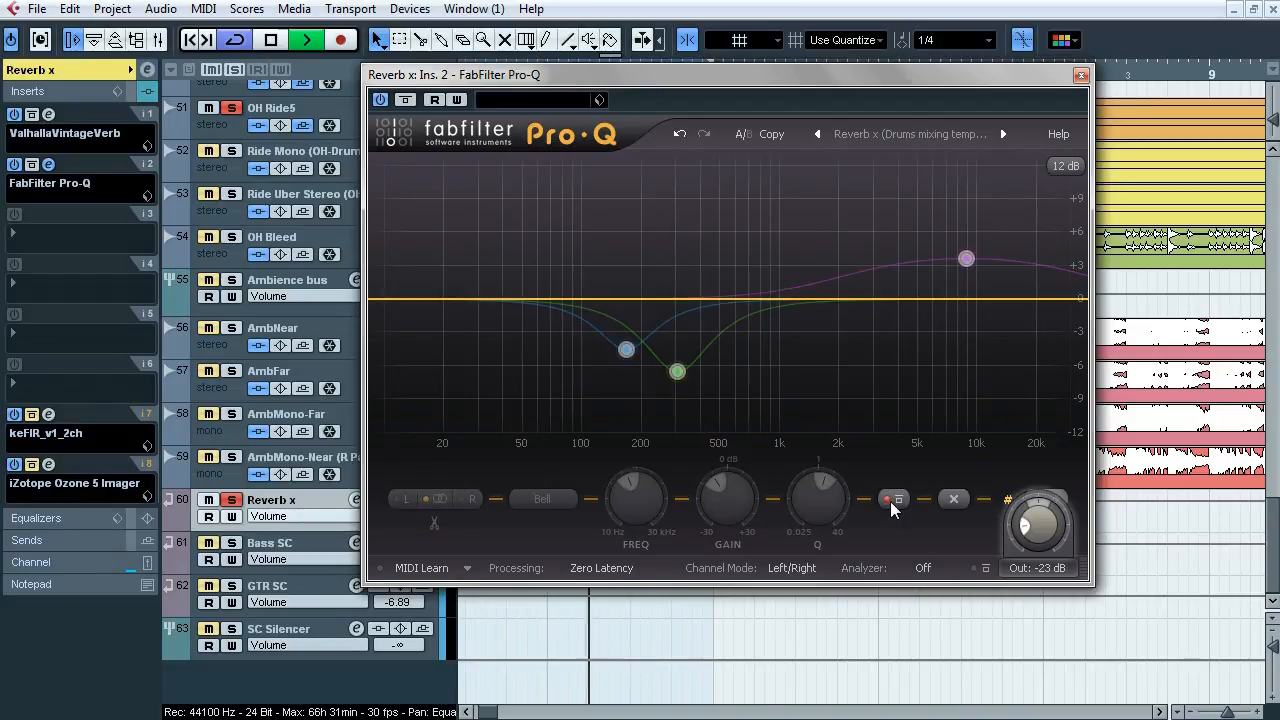
{"action": "left_click", "coordinate": [893, 503]}
{"action": "key", "text": "space"}
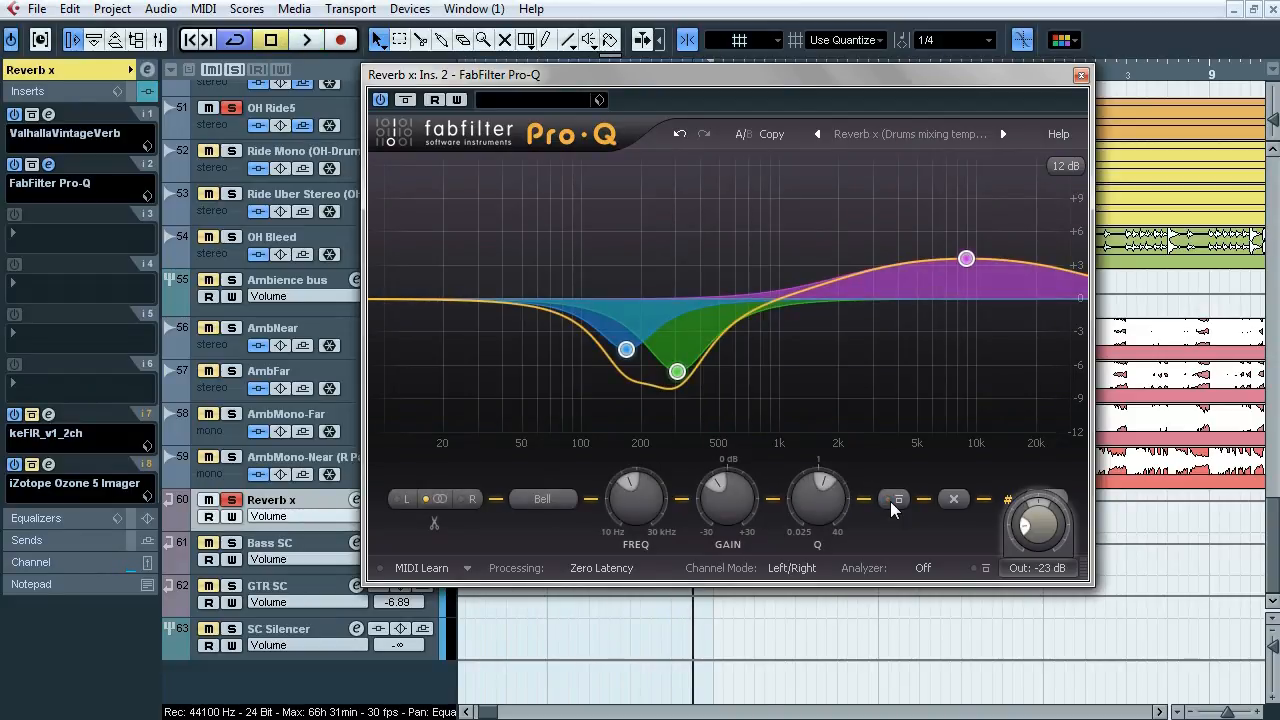
{"action": "left_click", "coordinate": [1080, 75]}
Step: Inspect keFIR and the Ozone 5 Imager in inserts 7 and 8 of Reverb x, then activate both and audition them
{"action": "left_click", "coordinate": [49, 414]}
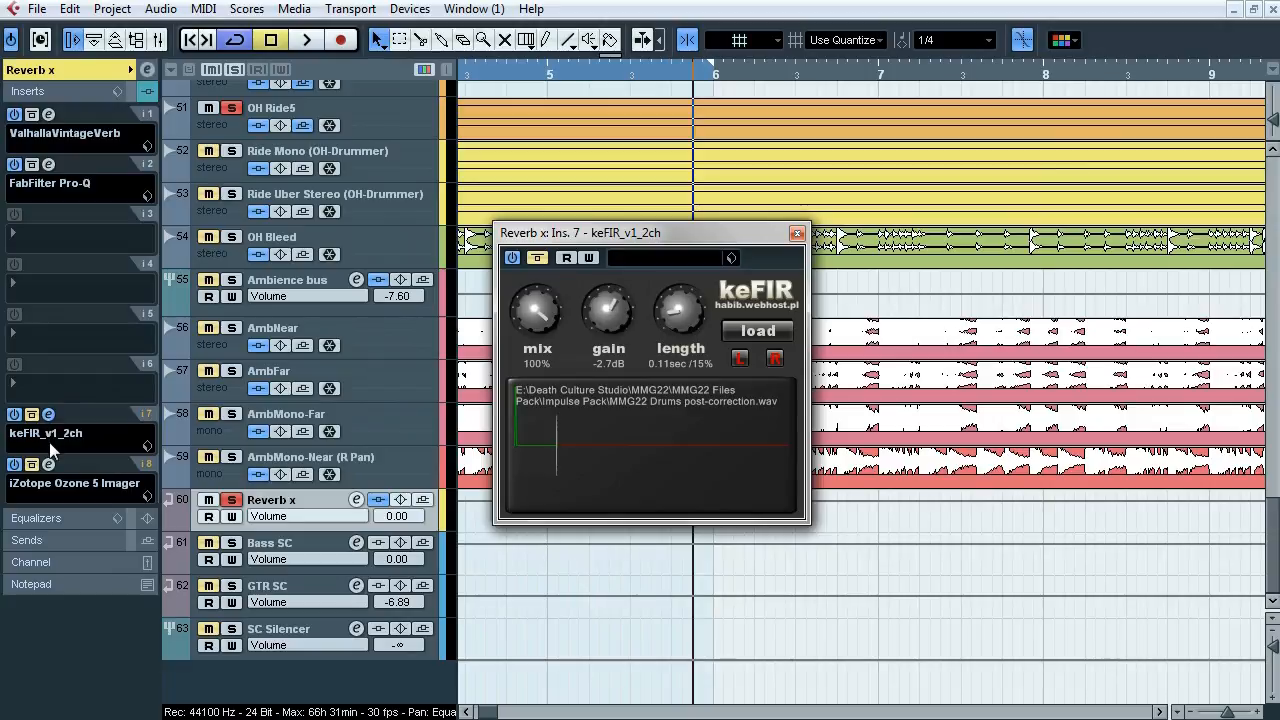
{"action": "left_click", "coordinate": [49, 465]}
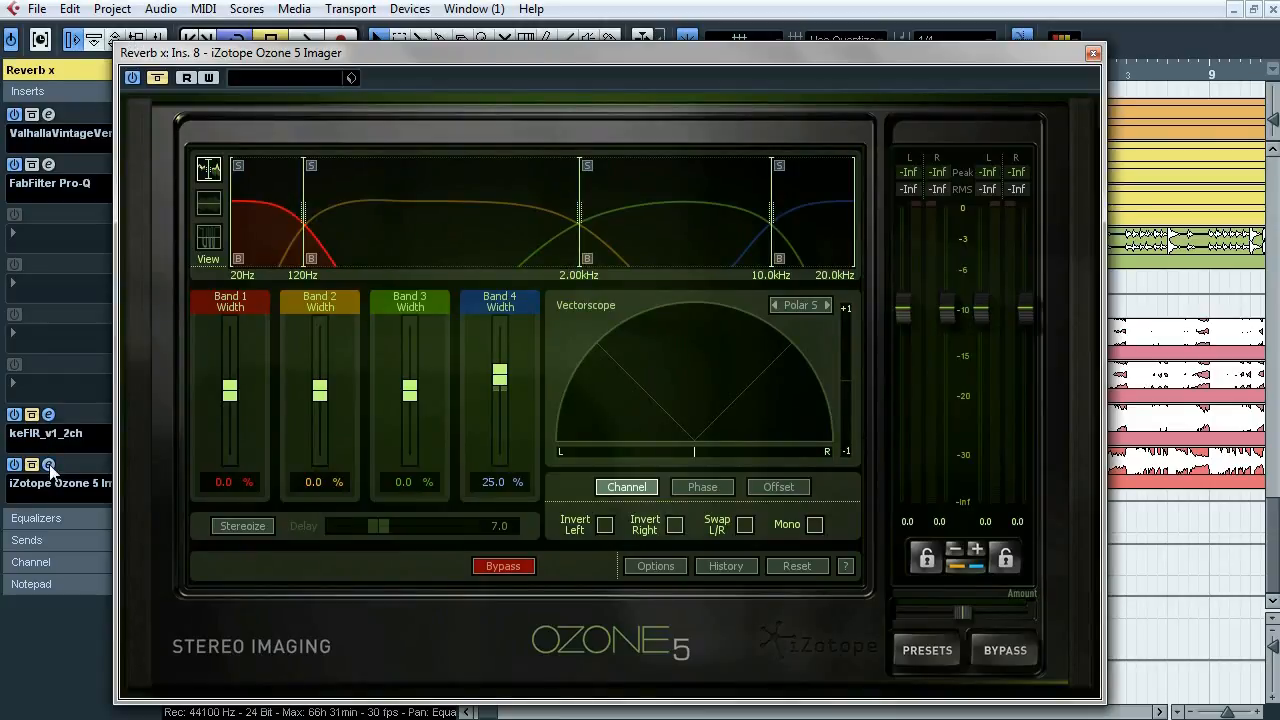
{"action": "left_click", "coordinate": [49, 465]}
{"action": "left_click", "coordinate": [48, 414]}
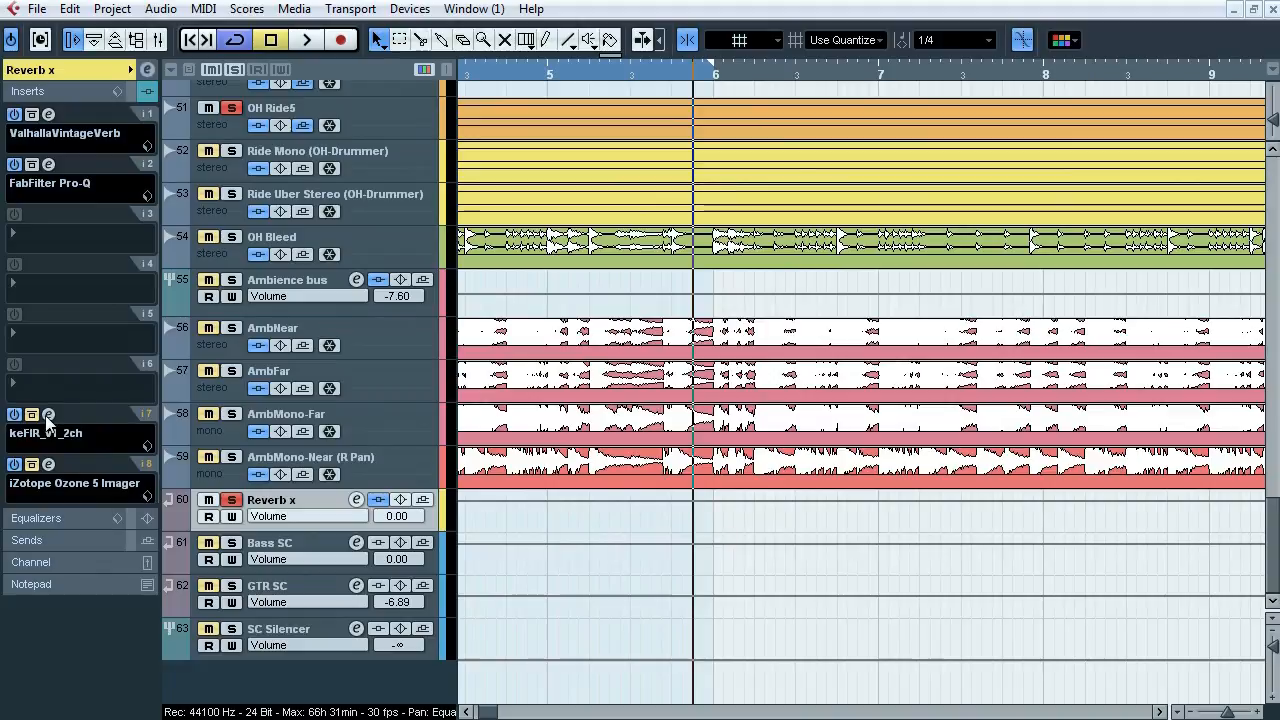
{"action": "left_click", "coordinate": [33, 466]}
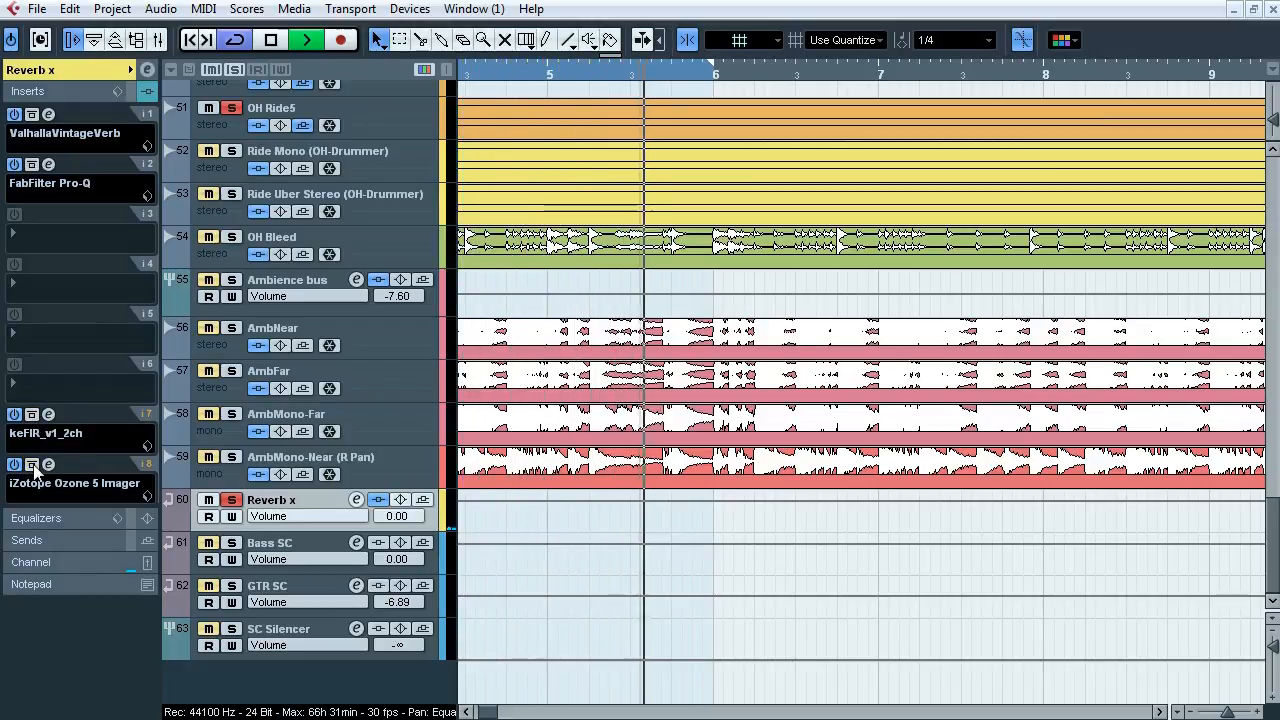
{"action": "key", "text": "space"}
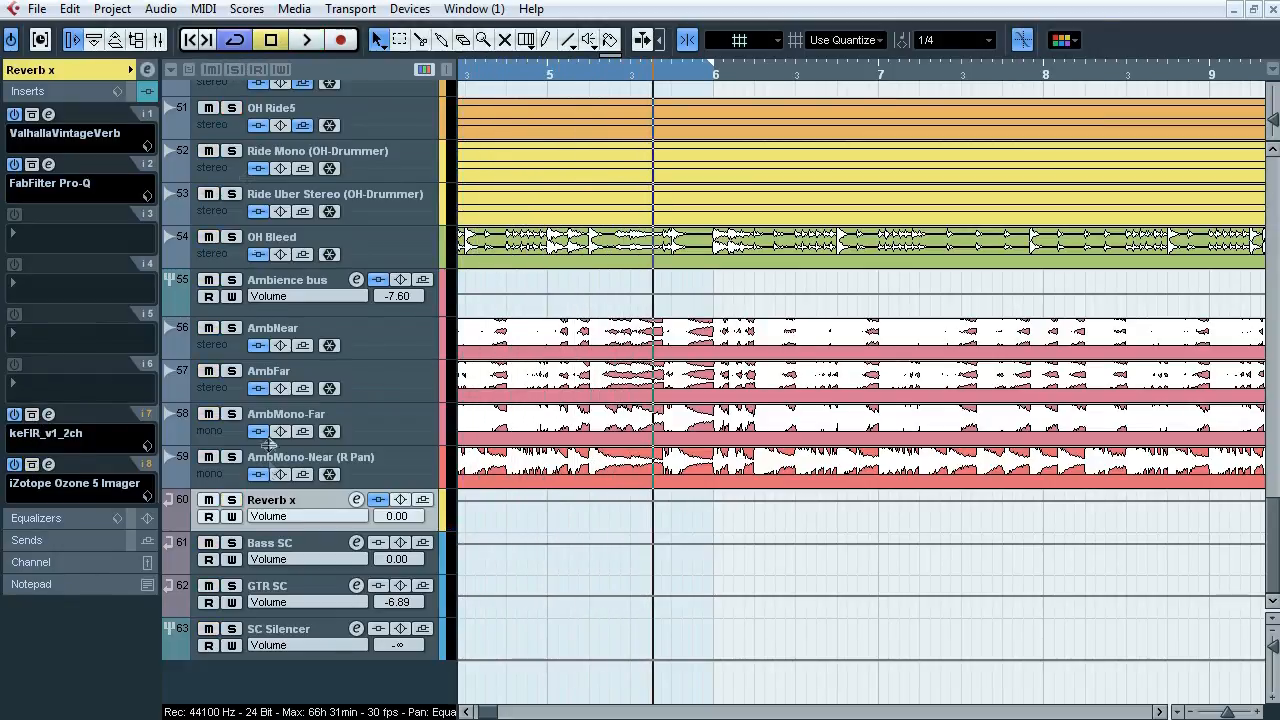
Step: Set the GTR SC channel's volume to 0.00 and show the Bass SC channel's volume, pan and output routing
{"action": "left_click", "coordinate": [290, 541]}
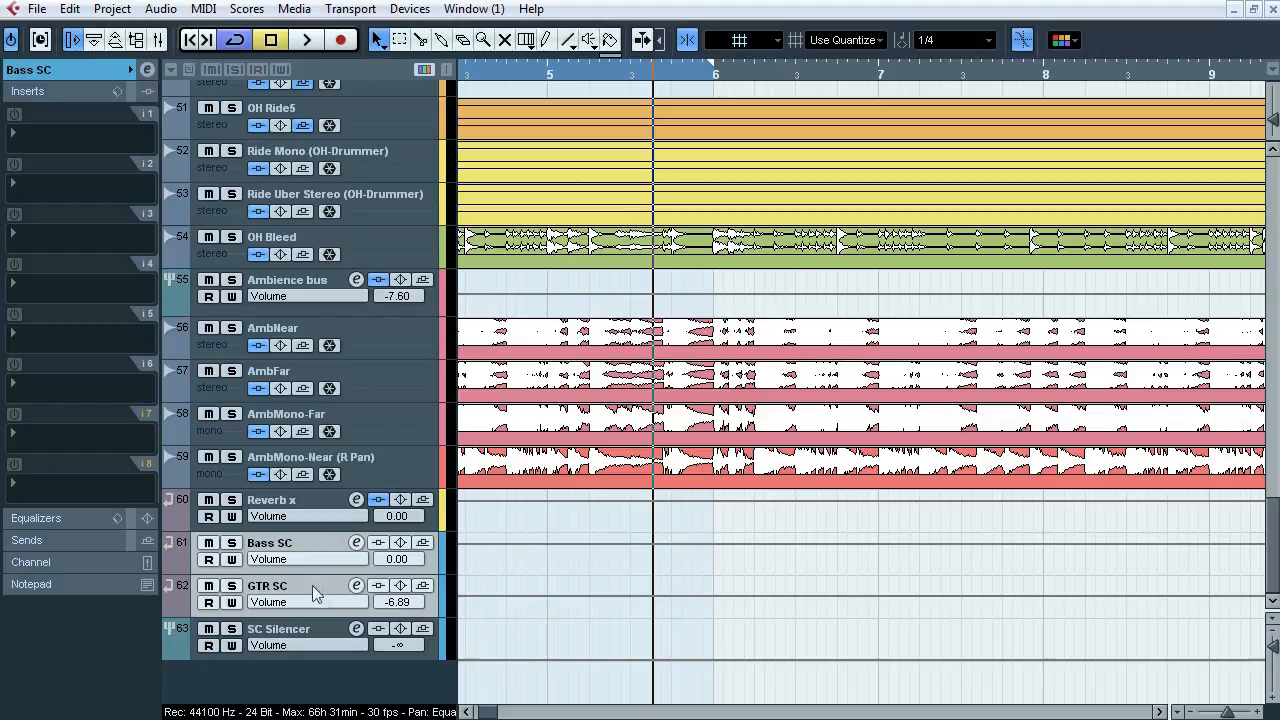
{"action": "left_click", "coordinate": [387, 602], "text": "ctrl"}
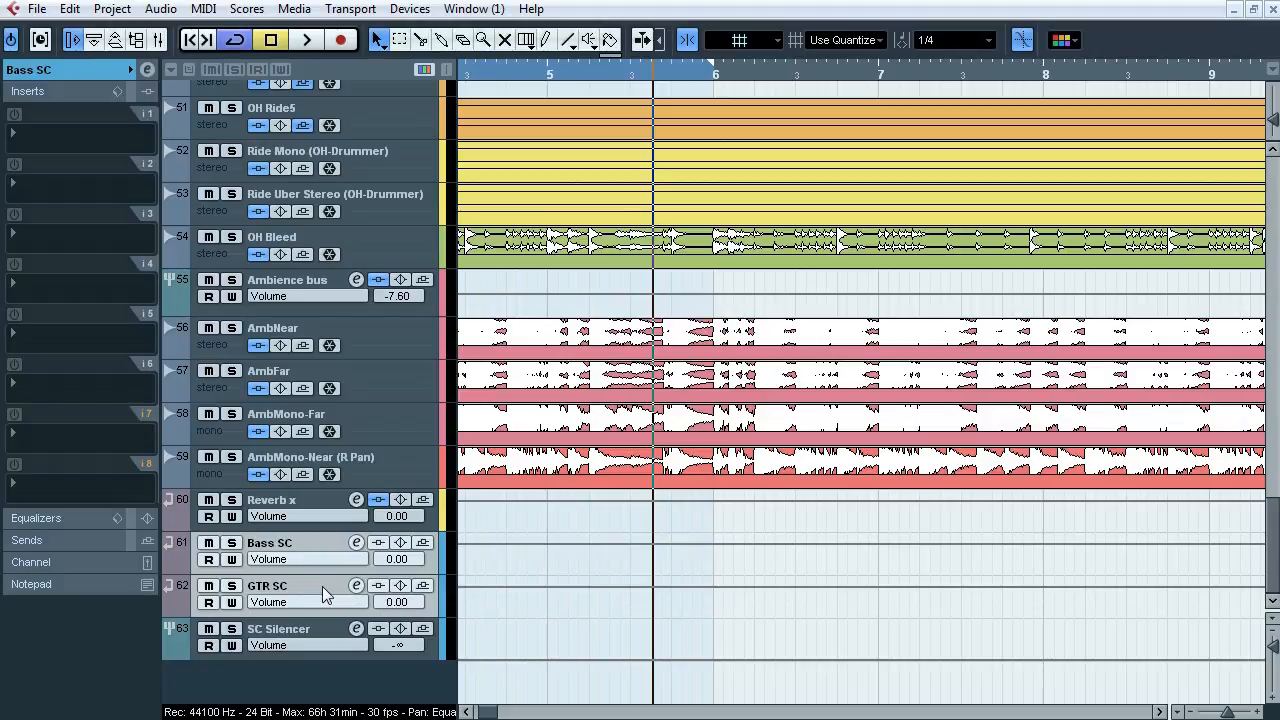
{"action": "left_click", "coordinate": [328, 586]}
{"action": "left_click", "coordinate": [430, 570]}
{"action": "left_click", "coordinate": [67, 72]}
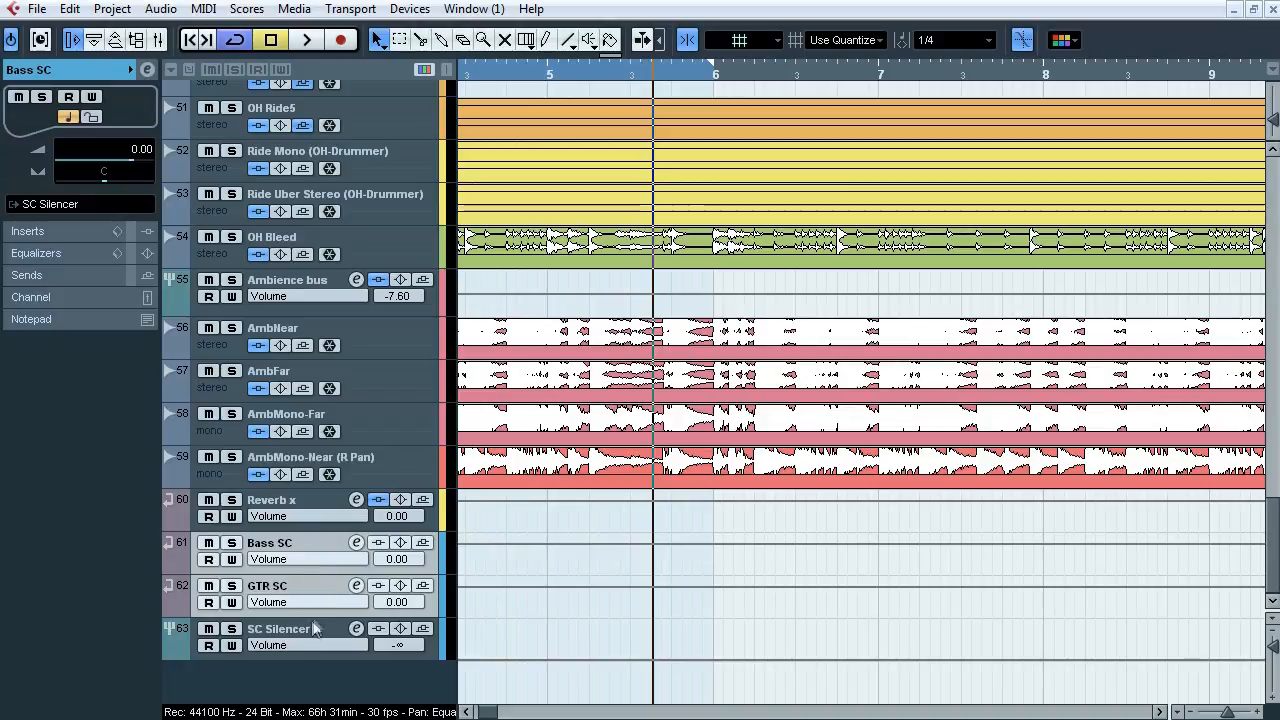
Step: Raise the SC Silencer group's volume to -6.22 and play back the Bass SC channel soloed
{"action": "left_click", "coordinate": [314, 632]}
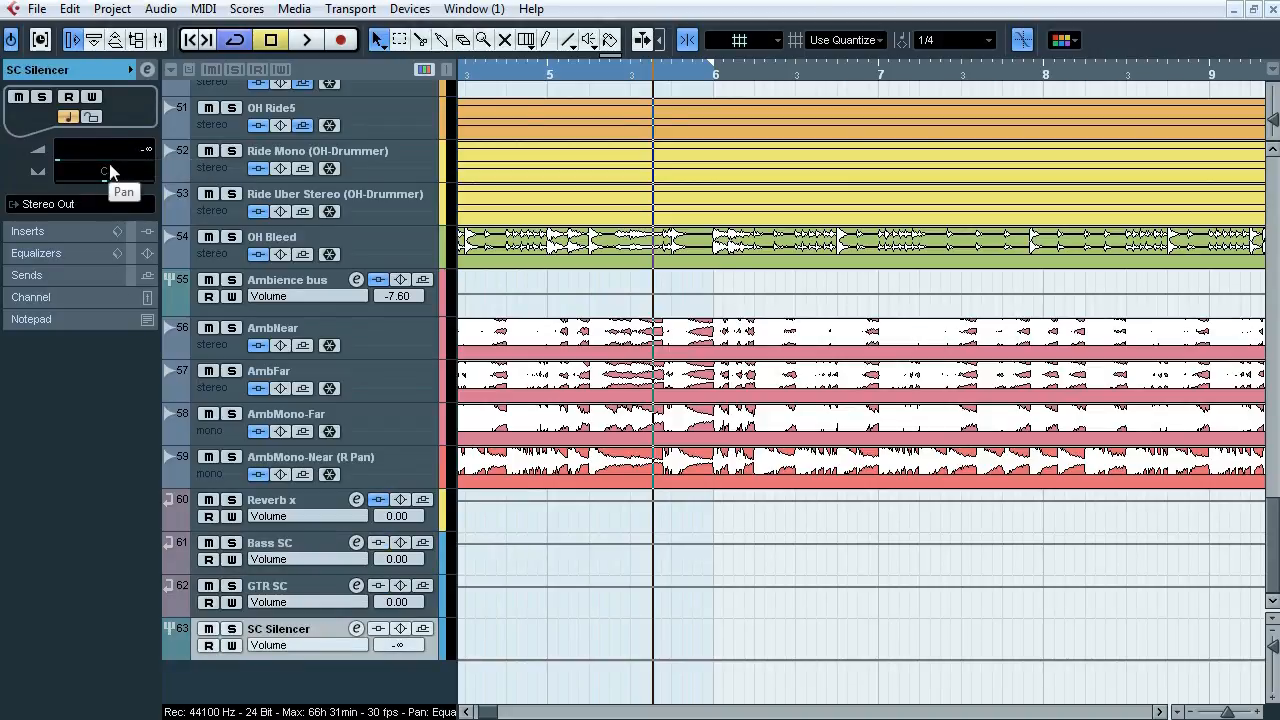
{"action": "left_click_drag", "start_coordinate": [105, 167], "coordinate": [111, 168]}
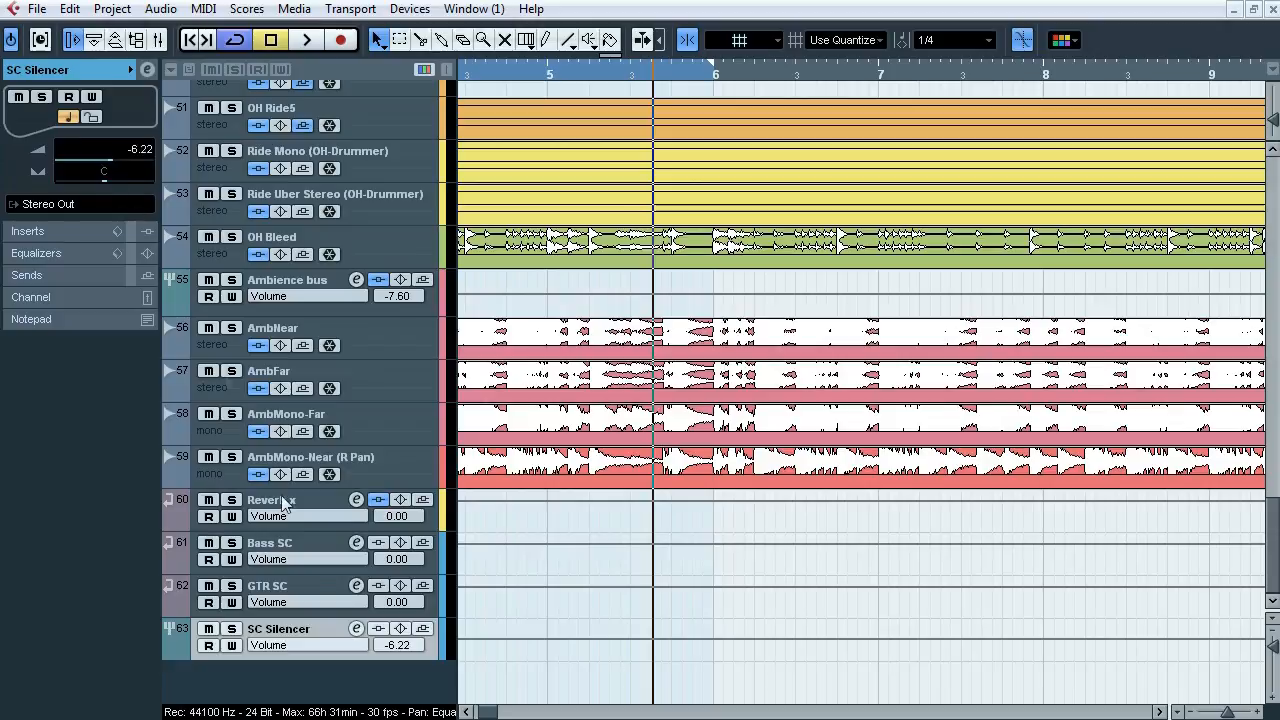
{"action": "left_click", "coordinate": [270, 548]}
{"action": "left_click", "coordinate": [237, 545]}
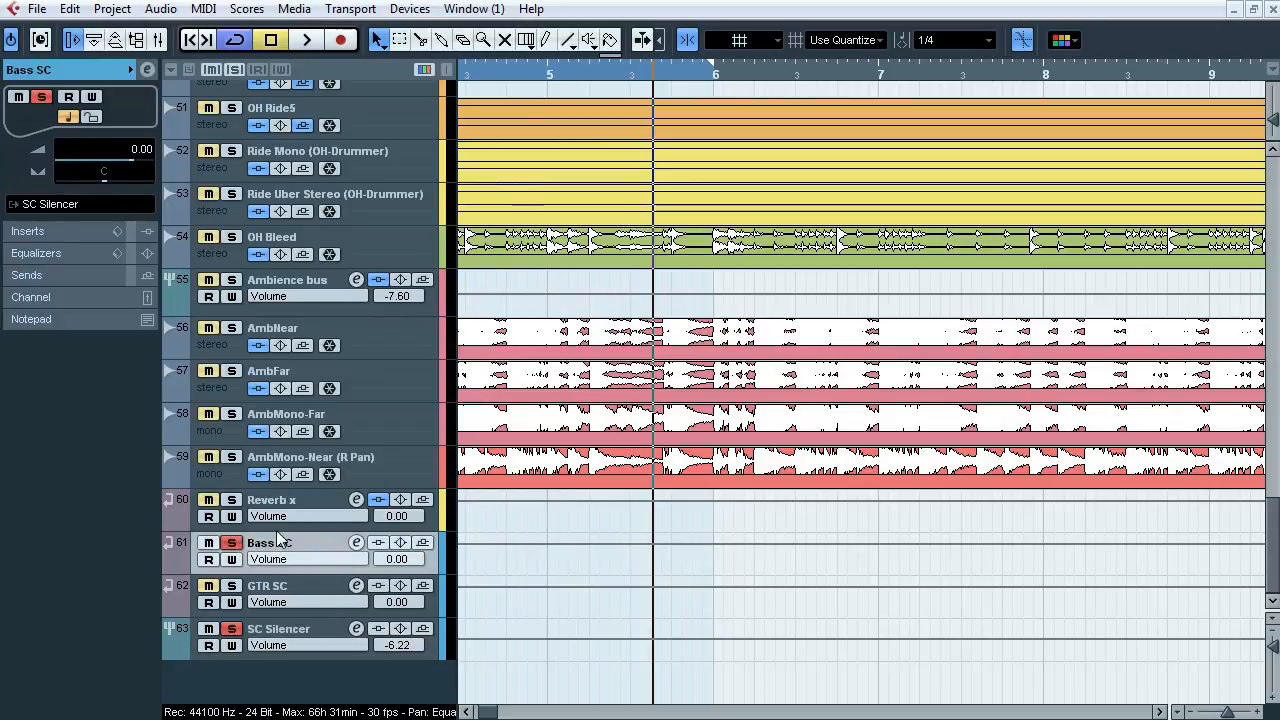
{"action": "mouse_move", "coordinate": [488, 76]}
{"action": "left_mouse_down"}
{"action": "mouse_move", "coordinate": [458, 77]}
{"action": "mouse_move", "coordinate": [478, 76]}
{"action": "left_mouse_up"}
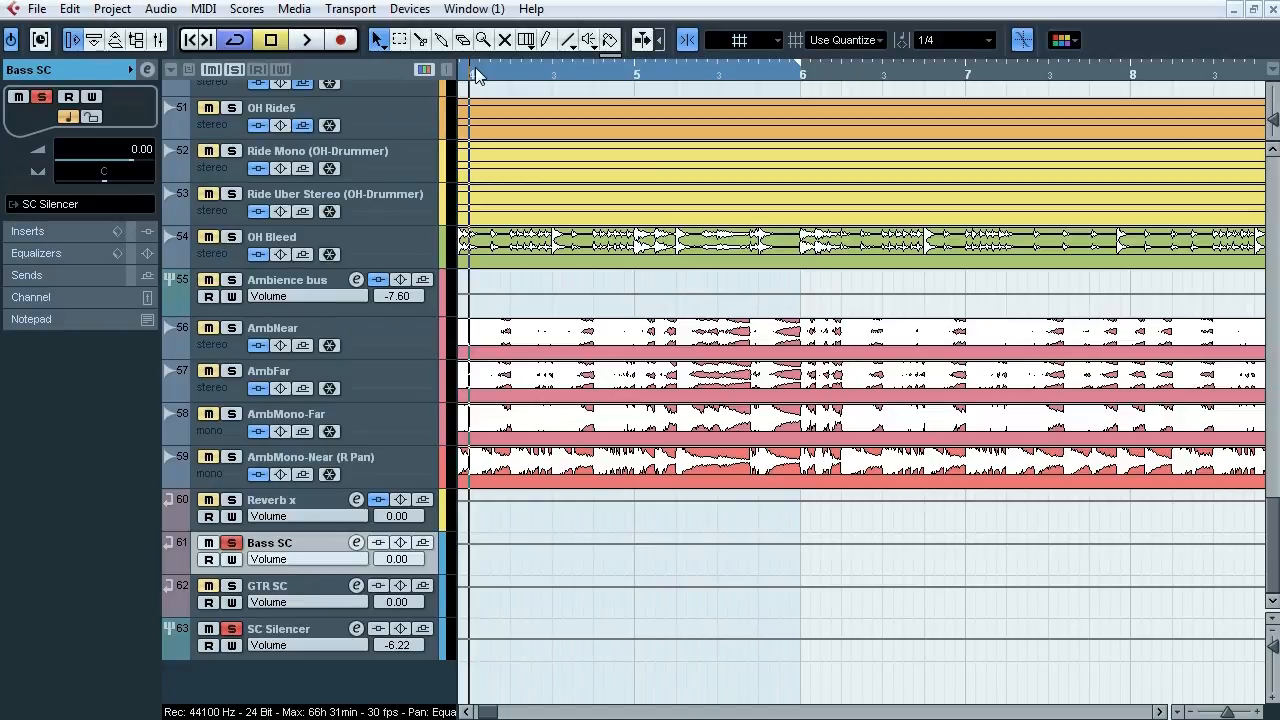
{"action": "key", "text": "space"}
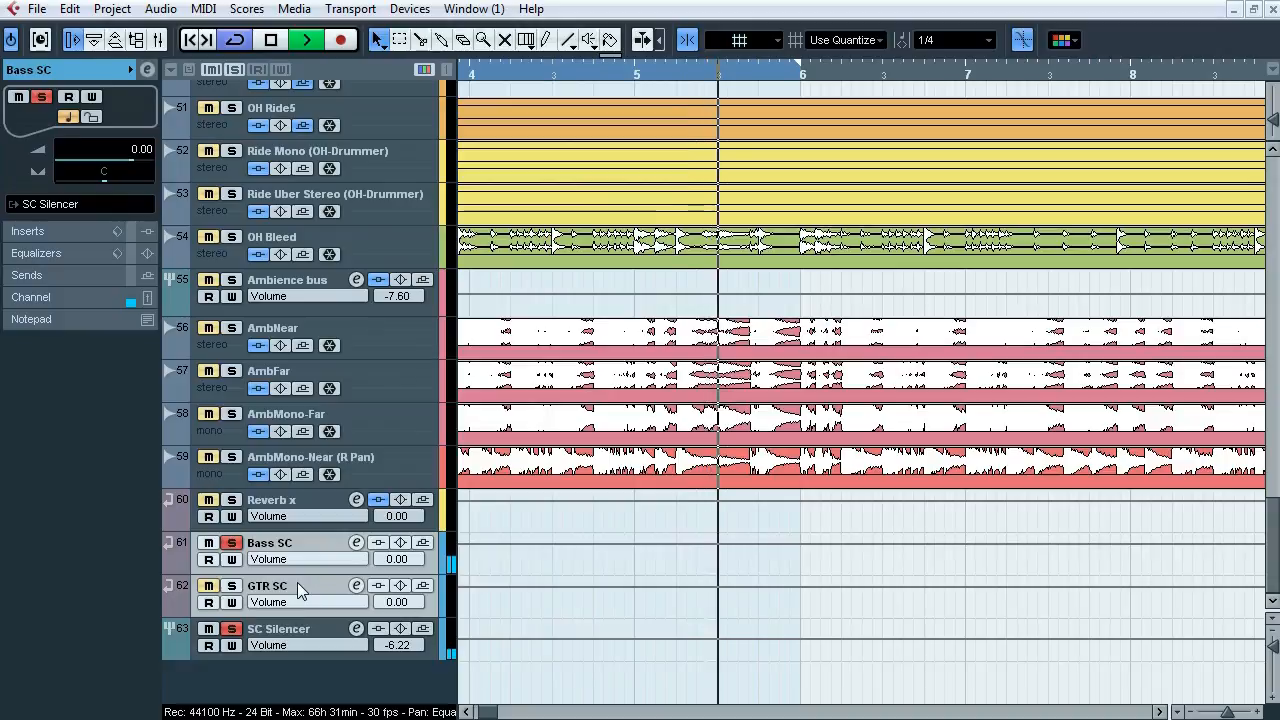
Step: Audition GTR SC soloed, switch the solo back to Bass SC, then stop playback and clear the solo
{"action": "key", "text": "s"}
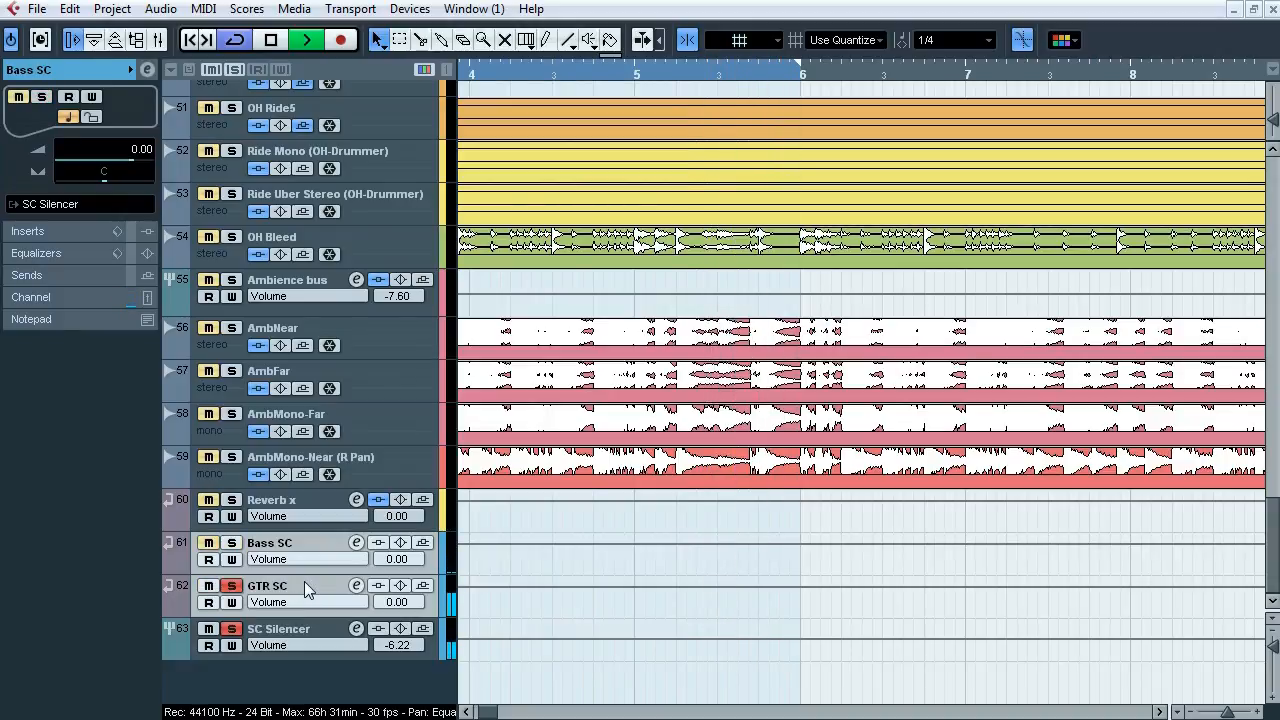
{"action": "key", "text": "s"}
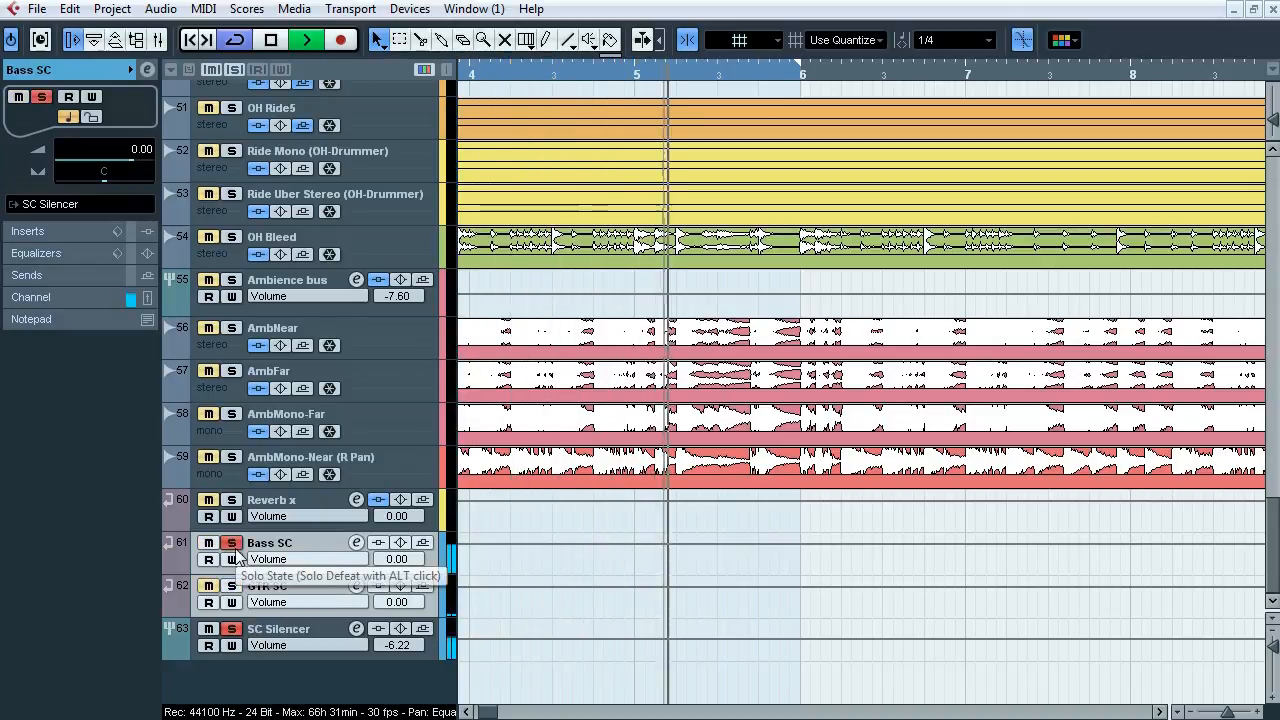
{"action": "key", "text": "space"}
{"action": "left_click", "coordinate": [237, 556]}
Step: Rename the Bass SC and GTR SC channels as "Bass SC x" and "GTR SC x", and select the SC Silencer group
{"action": "double_click", "coordinate": [300, 546]}
{"action": "type", "text": "x"}
{"action": "double_click", "coordinate": [303, 586]}
{"action": "type", "text": "x"}
{"action": "left_click", "coordinate": [335, 630]}
Step: Open the mixer, inspect the oversampling options of FabFilter Pro-L in the Snare bus's fifth insert, and close the plug-in
{"action": "key", "text": "F3"}
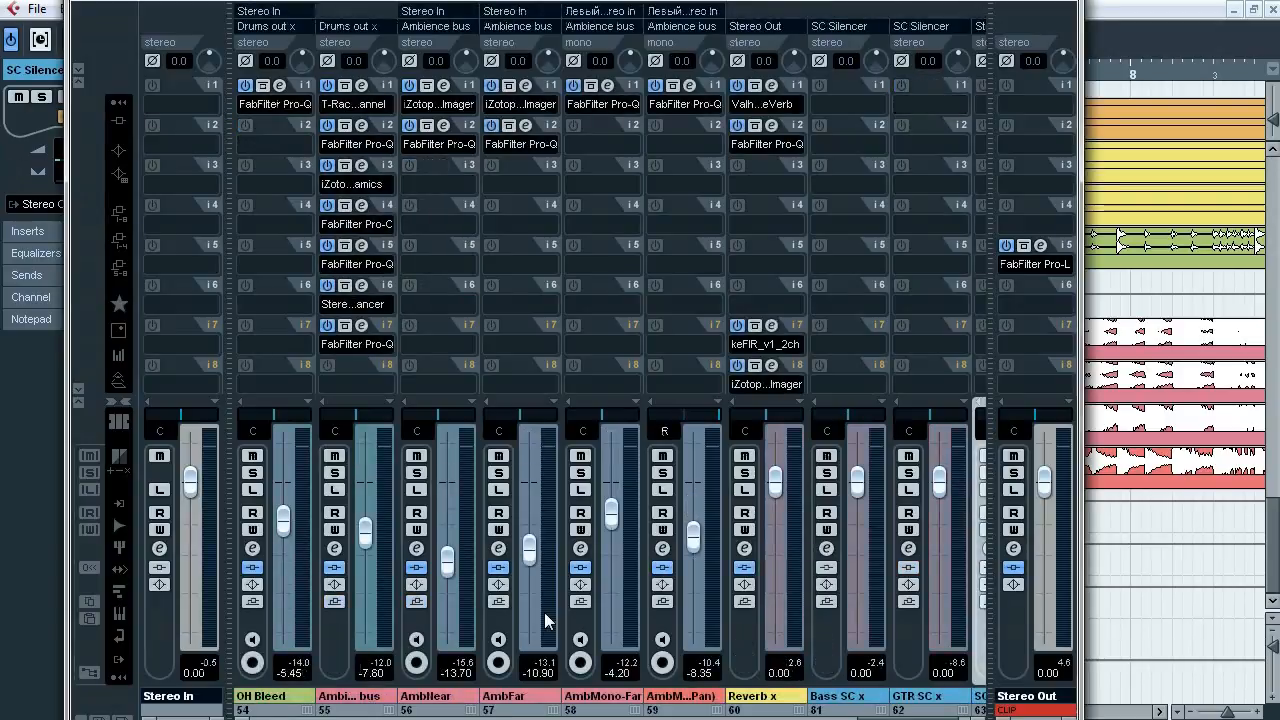
{"action": "left_click_drag", "start_coordinate": [905, 717], "coordinate": [405, 712]}
{"action": "left_click", "coordinate": [403, 248]}
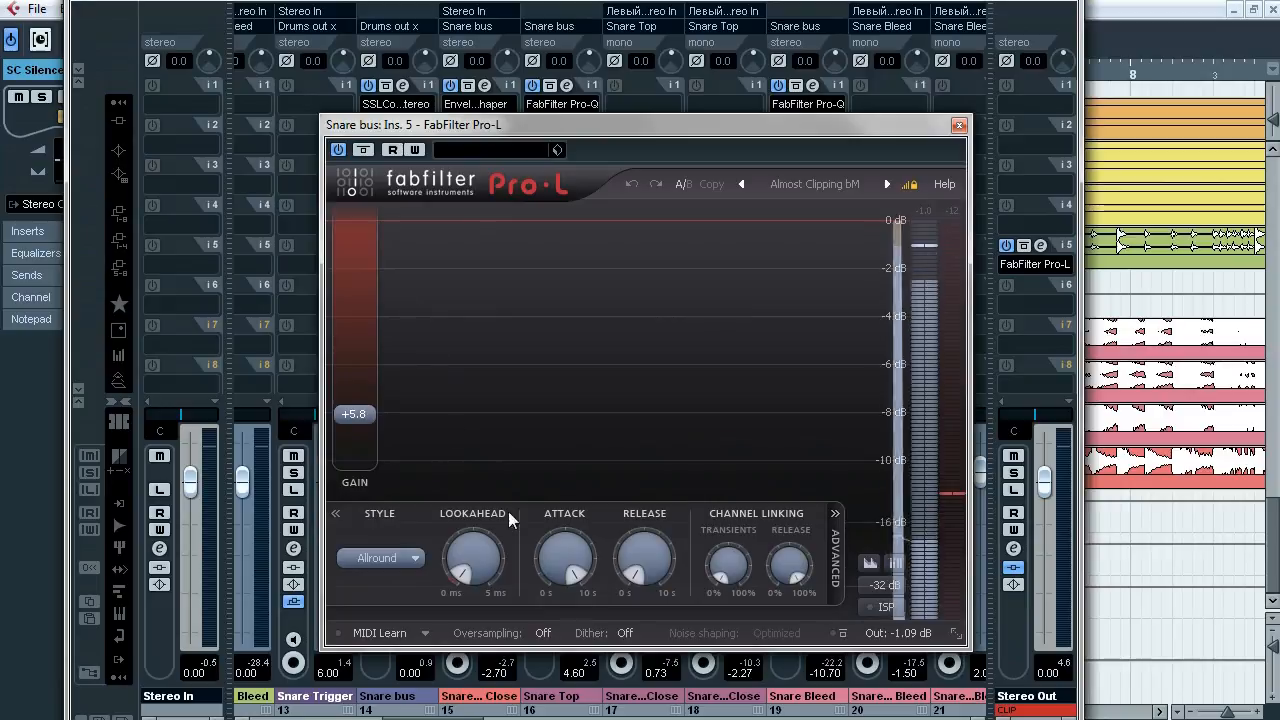
{"action": "left_click", "coordinate": [544, 633]}
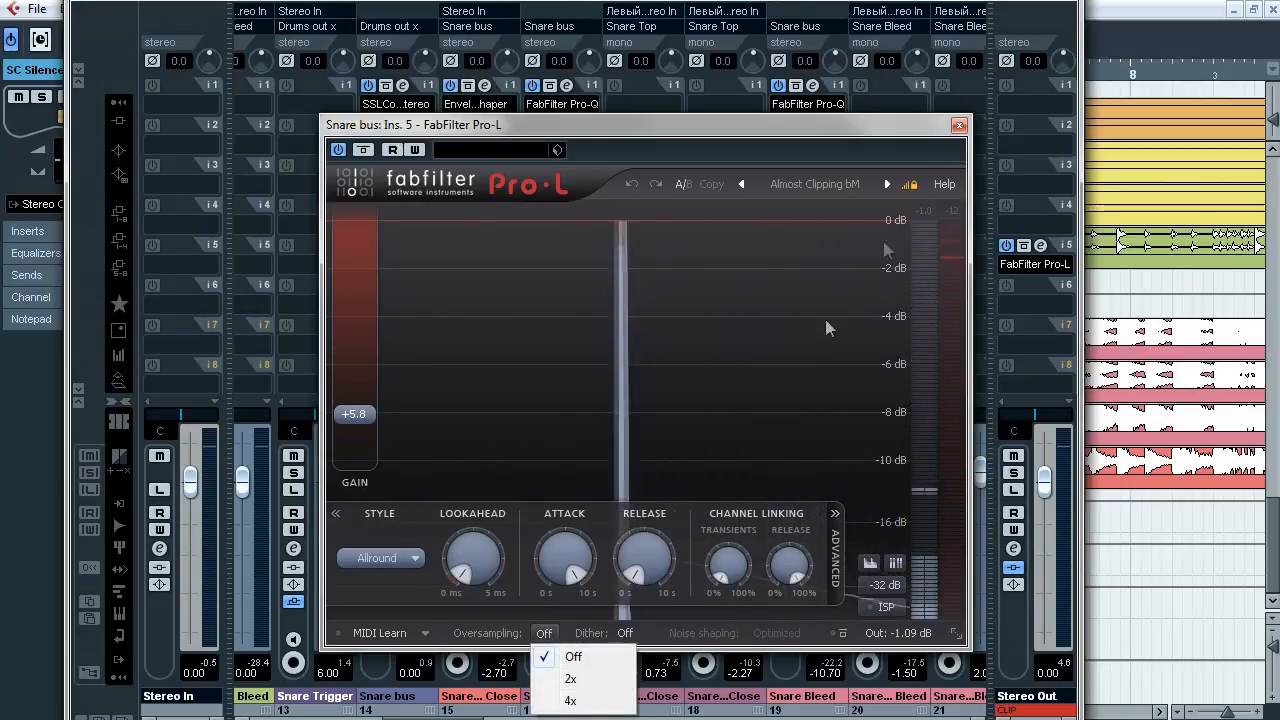
{"action": "left_click", "coordinate": [959, 126]}
Step: Set the length of keFIR in the first insert of Drums out x to 0.20 sec, and close the plug-in and mixer
{"action": "scroll", "coordinate": [296, 168], "scroll_direction": "left", "scroll_amount": 5}
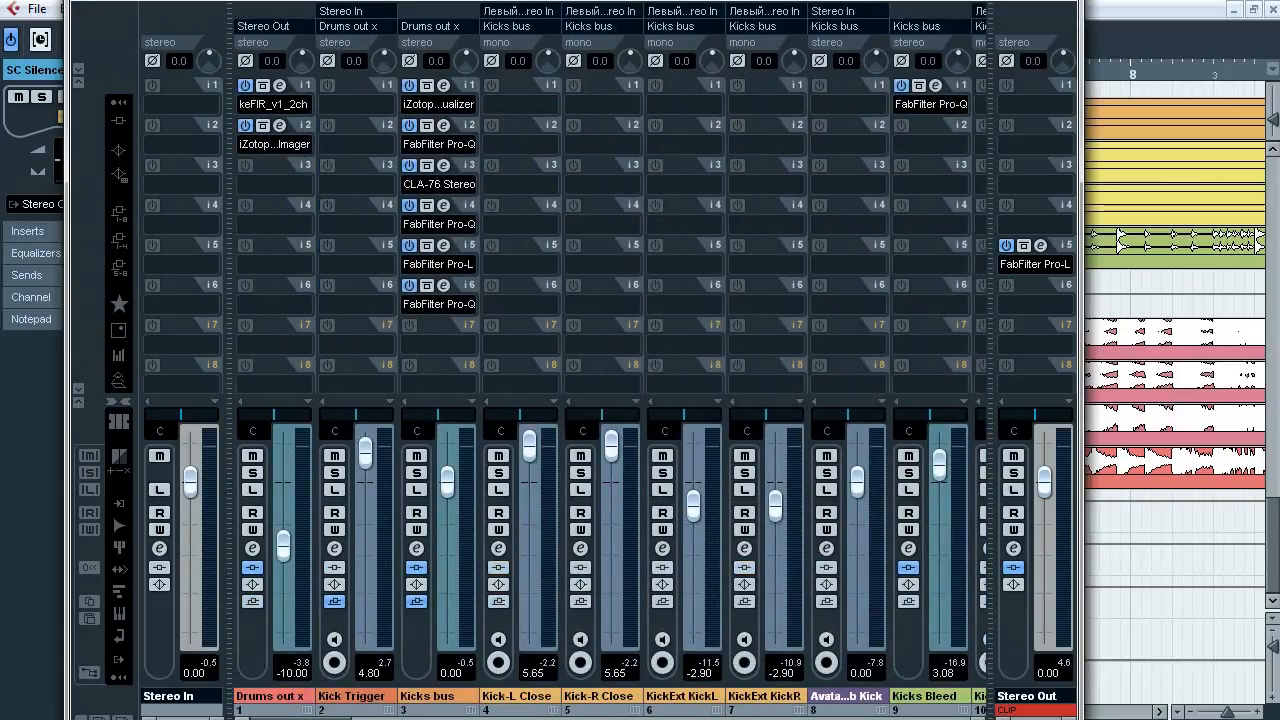
{"action": "left_click", "coordinate": [280, 85]}
{"action": "mouse_move", "coordinate": [678, 280]}
{"action": "left_mouse_down"}
{"action": "mouse_move", "coordinate": [678, 258]}
{"action": "mouse_move", "coordinate": [672, 268]}
{"action": "left_mouse_up"}
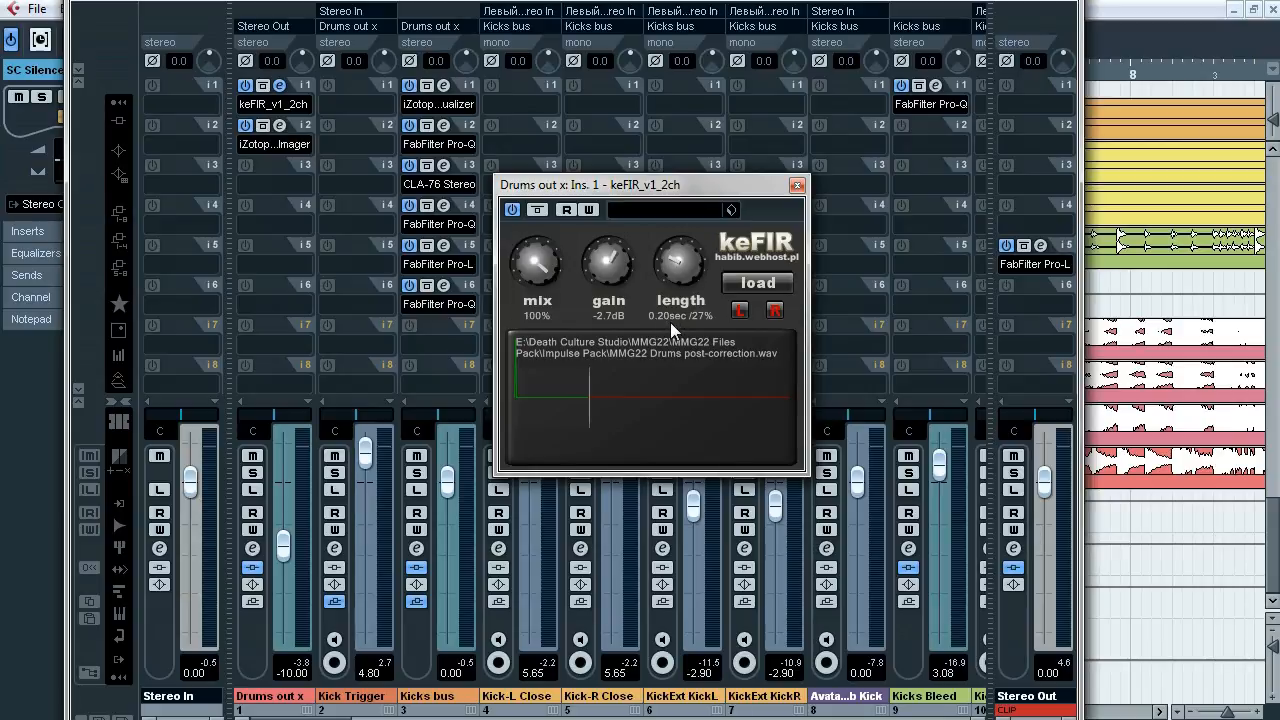
{"action": "left_click", "coordinate": [797, 186]}
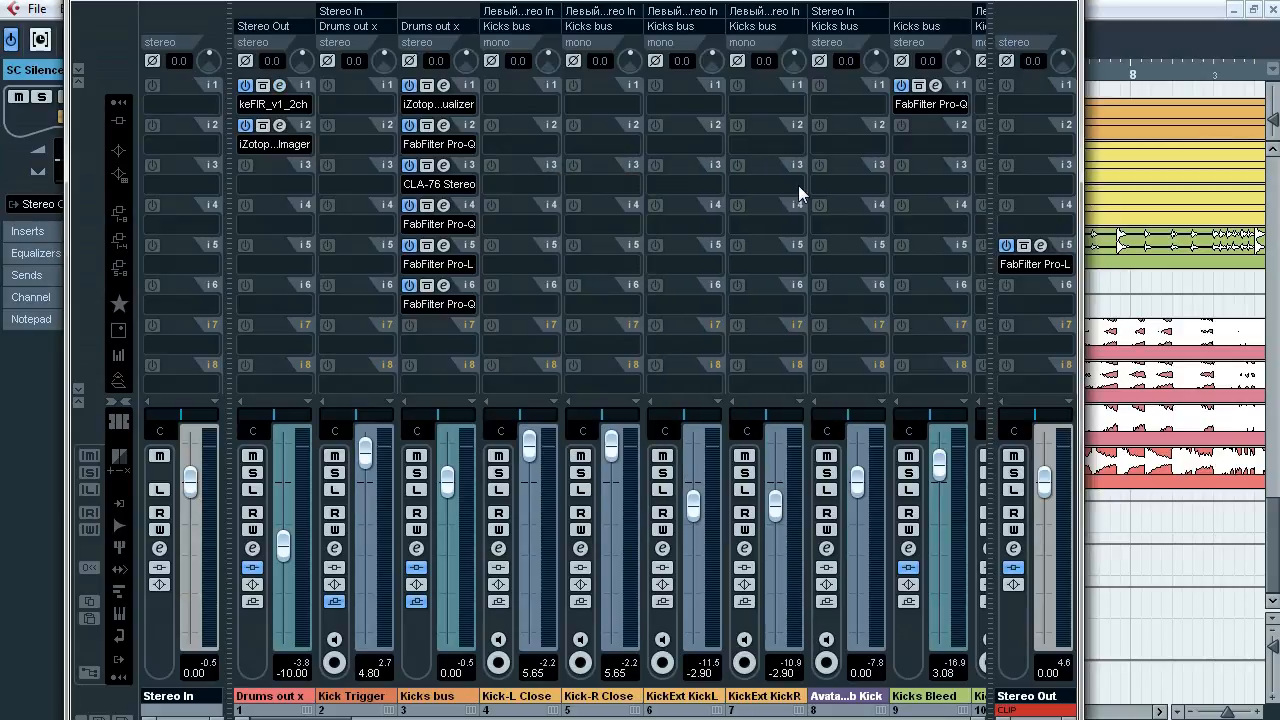
{"action": "left_click", "coordinate": [1072, 5]}
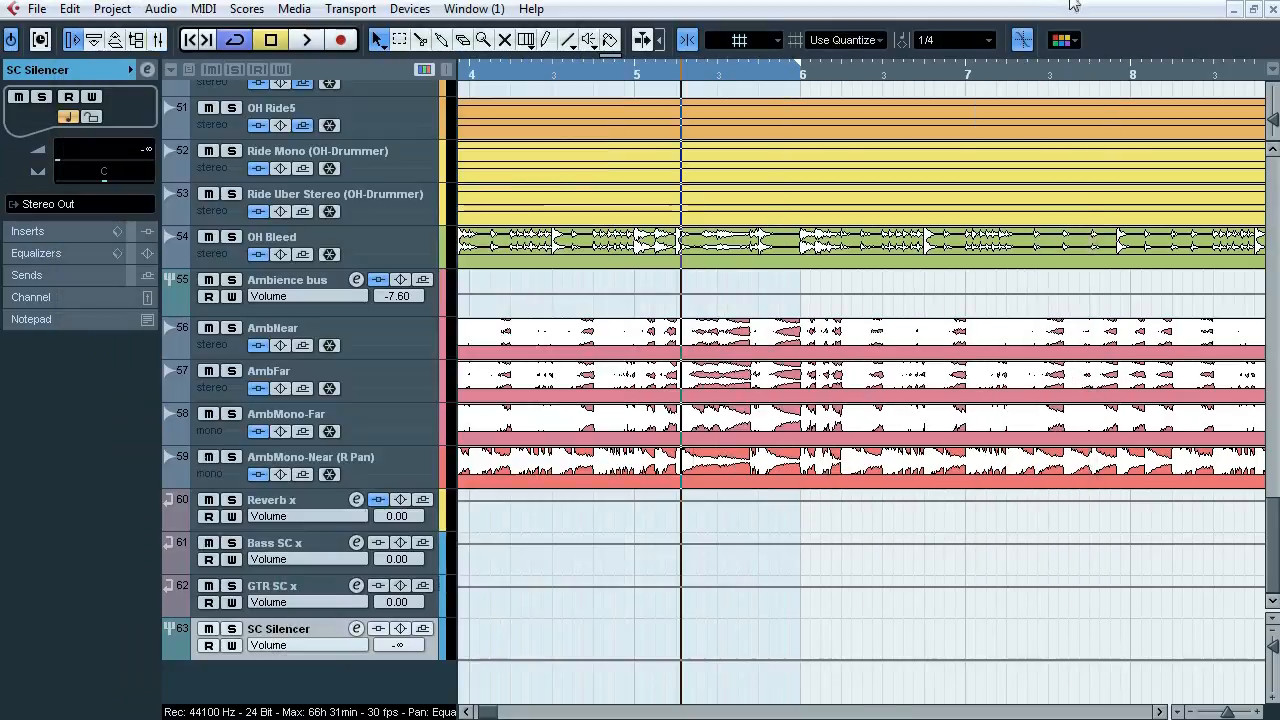
{"action": "left_click_drag", "start_coordinate": [1222, 711], "coordinate": [1218, 712]}
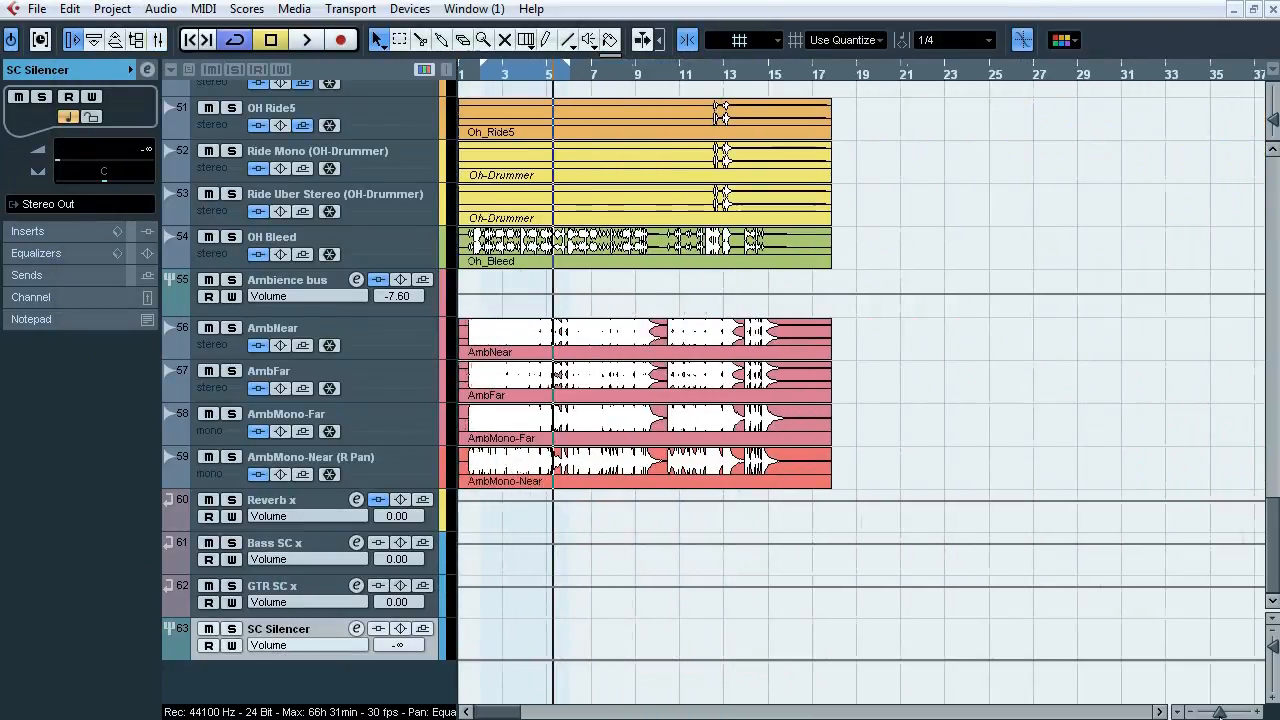
Step: Set the locators to the full range of the Kick-L_Close event in the Kicks bus section
{"action": "left_click_drag", "start_coordinate": [1275, 565], "coordinate": [1276, 195]}
{"action": "left_click", "coordinate": [818, 238]}
{"action": "key", "text": "p"}
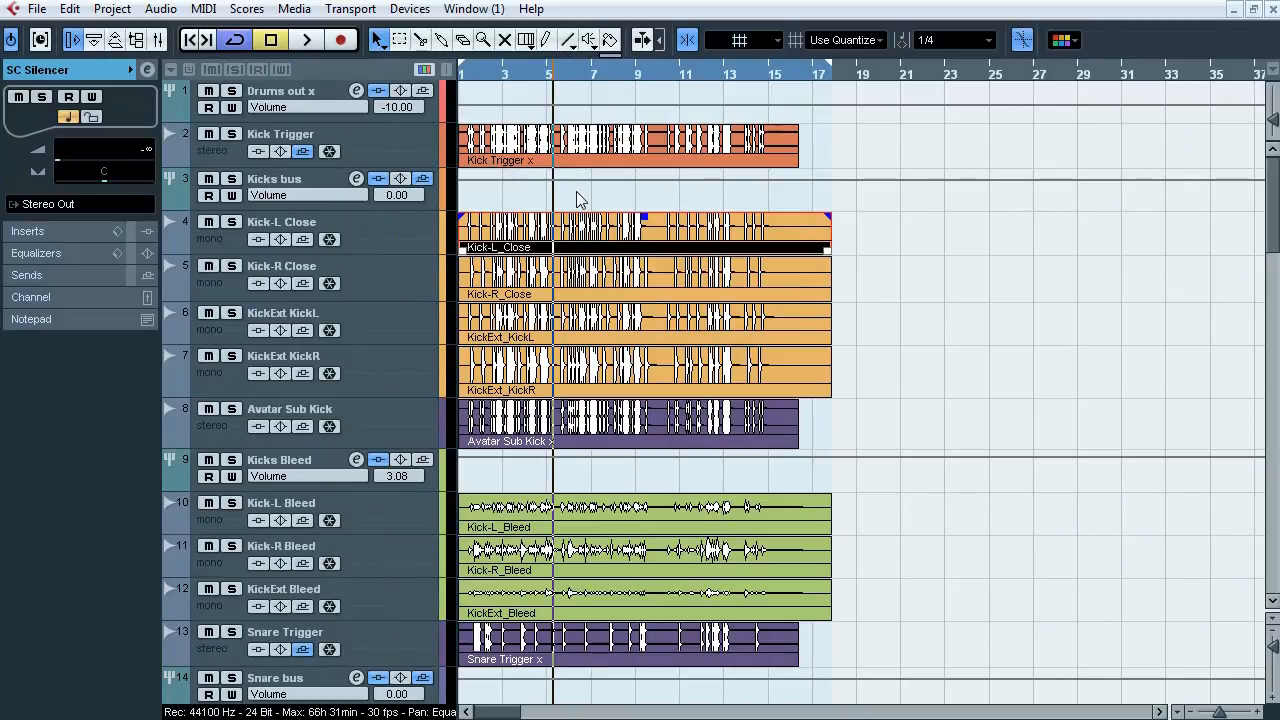
Step: Open the audio mixdown export and enable Channel Batch Export
{"action": "left_click", "coordinate": [36, 9]}
{"action": "mouse_move", "coordinate": [113, 365]}
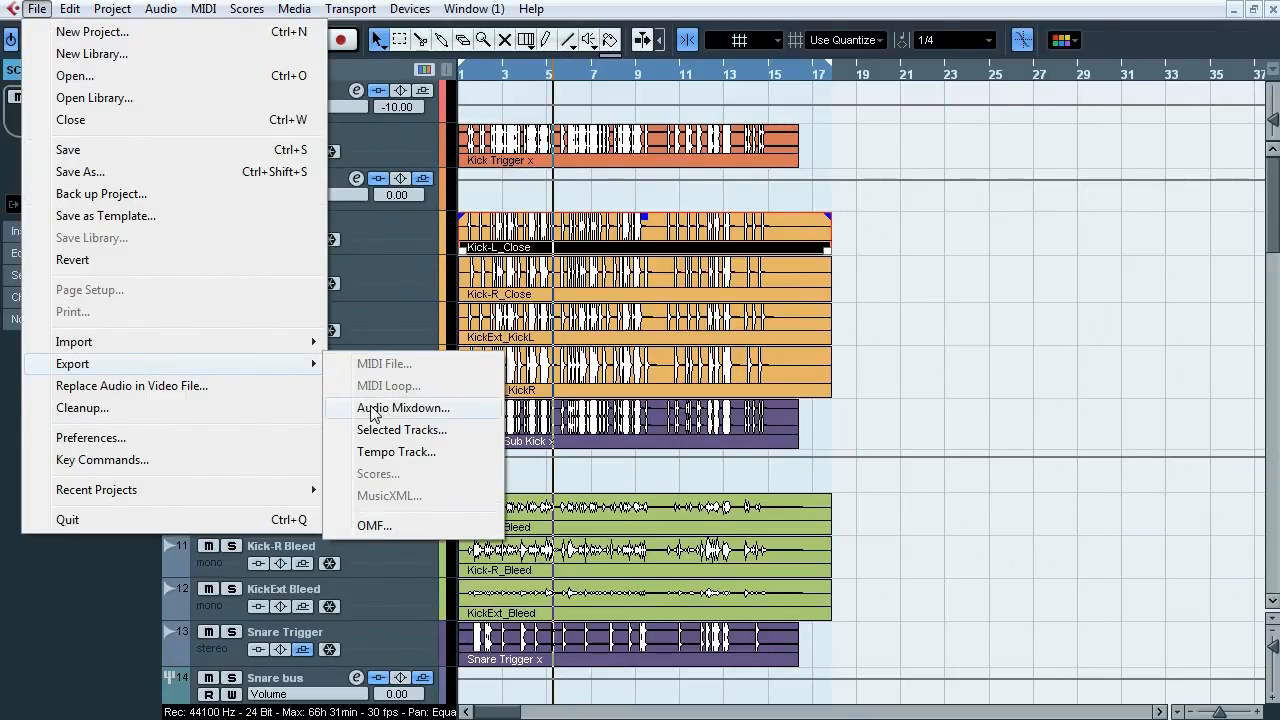
{"action": "left_click", "coordinate": [363, 410]}
{"action": "left_click", "coordinate": [223, 134]}
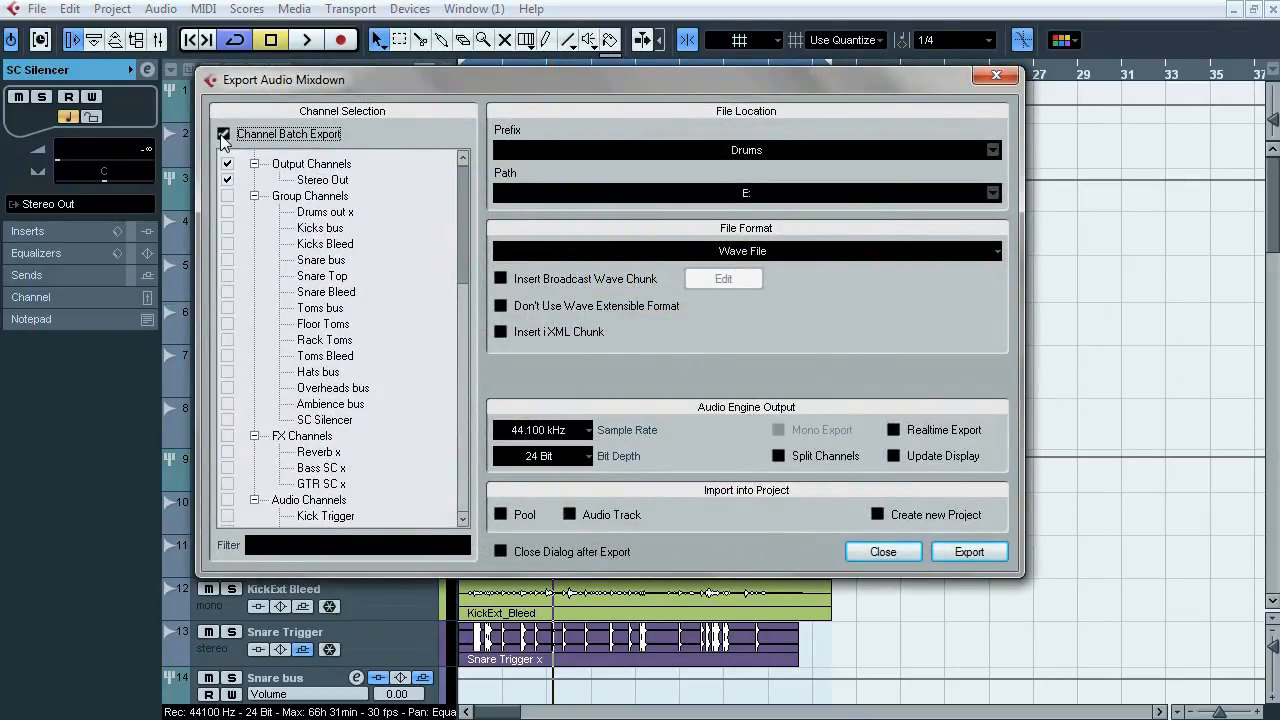
Step: Choose only Drums out x, Reverb x, Bass SC x and GTR SC x for the batch, and export them as wave files
{"action": "scroll", "coordinate": [462, 242], "scroll_direction": "down", "scroll_amount": 1}
{"action": "left_click", "coordinate": [228, 194]}
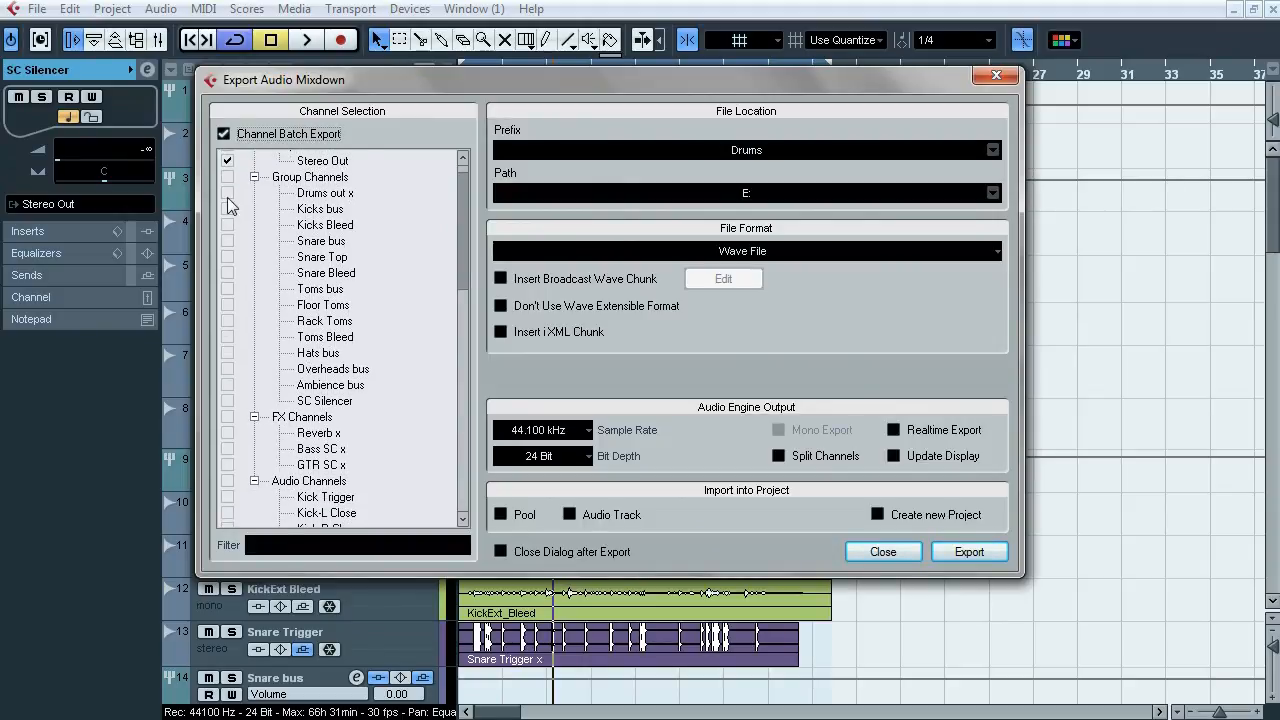
{"action": "left_click", "coordinate": [227, 161]}
{"action": "left_click", "coordinate": [227, 433]}
{"action": "left_click", "coordinate": [227, 449]}
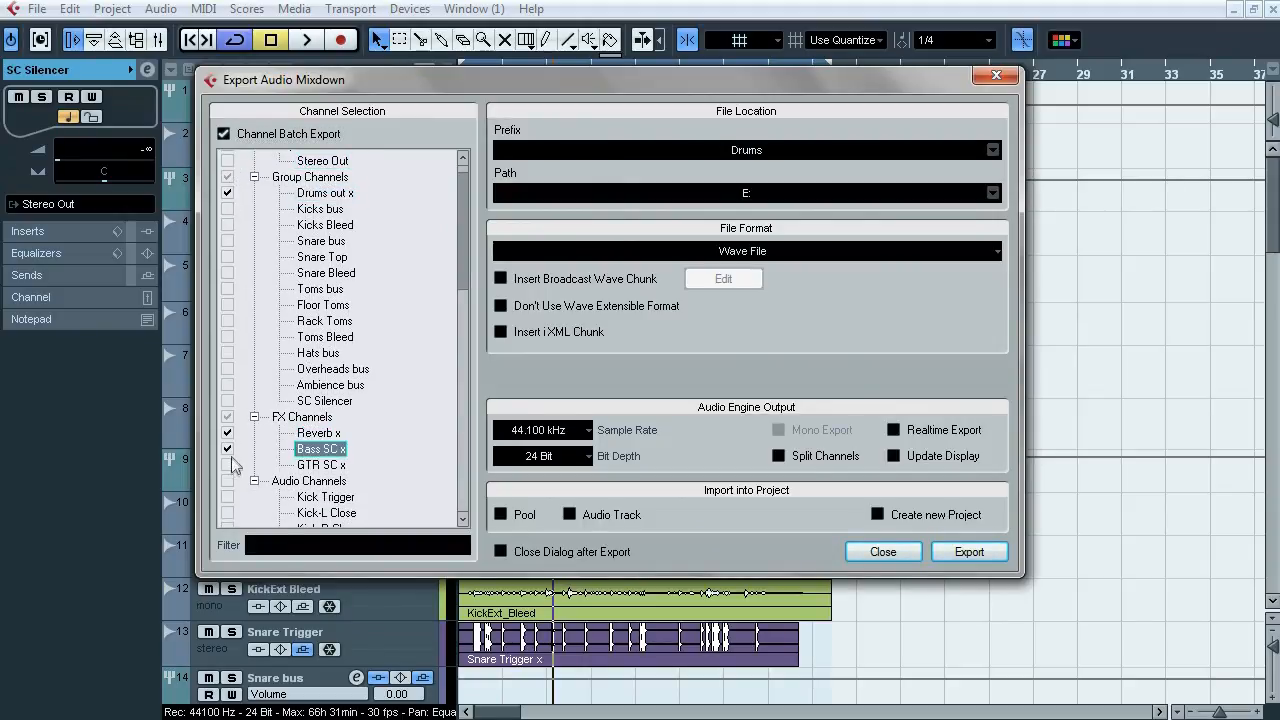
{"action": "left_click", "coordinate": [227, 465]}
{"action": "left_click", "coordinate": [955, 550]}
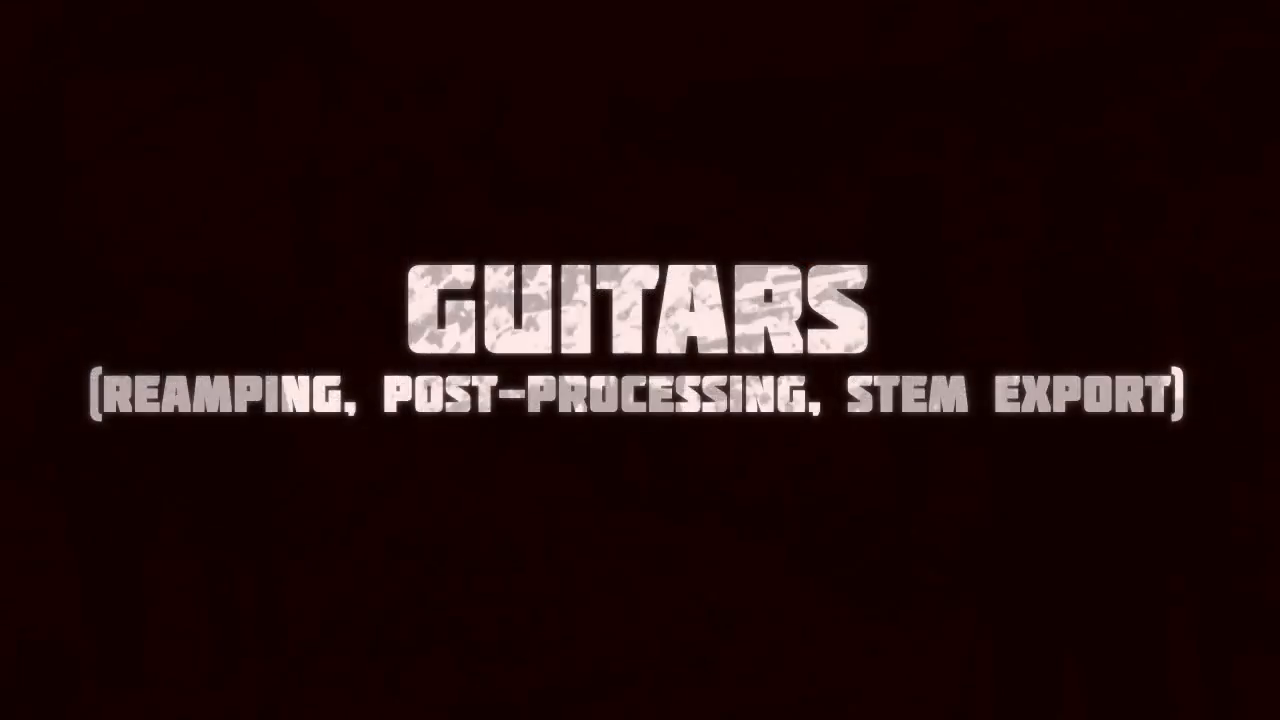
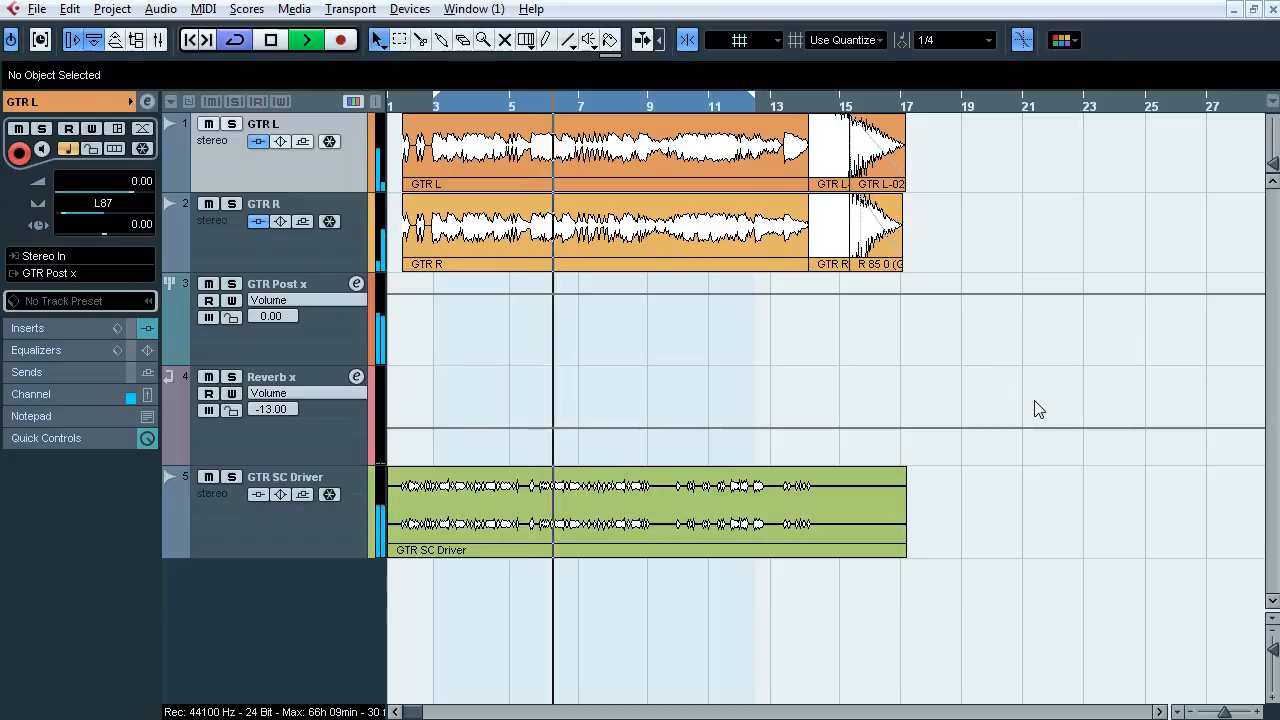
Step: Stop playback of the guitar project and examine the pan and output routing of GTR L and GTR R
{"action": "key", "text": "space"}
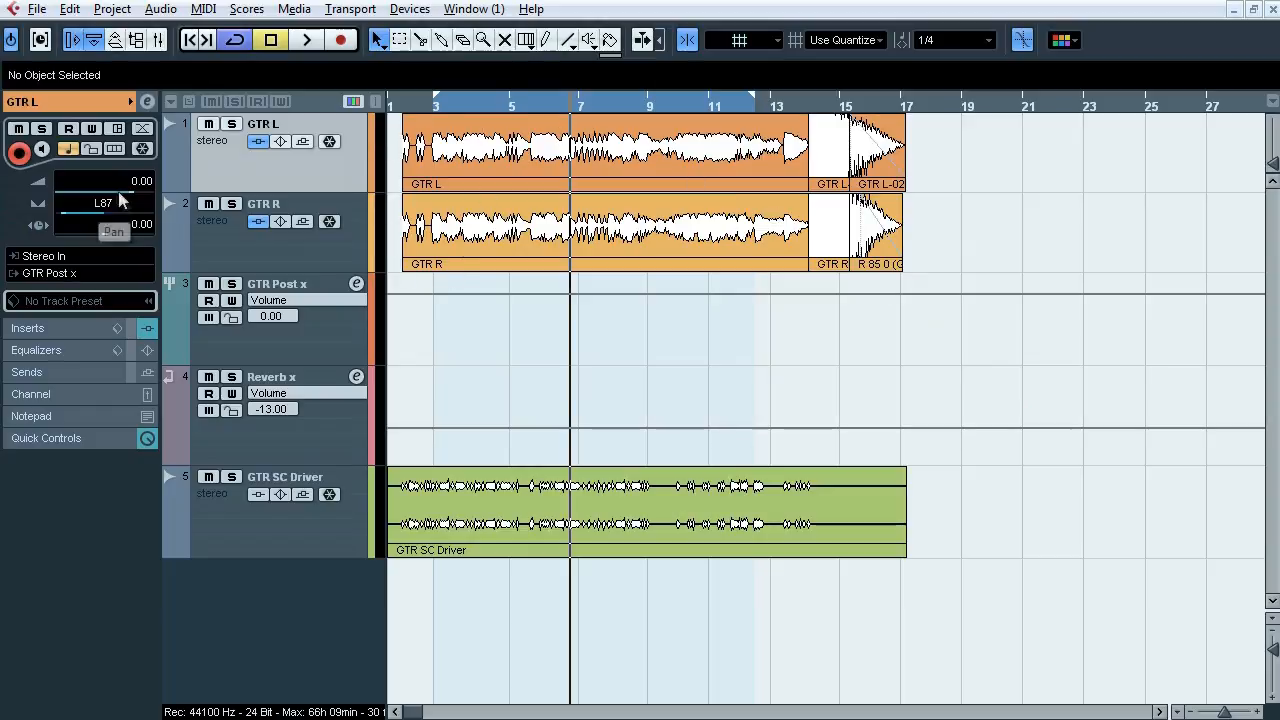
{"action": "key", "text": "Down"}
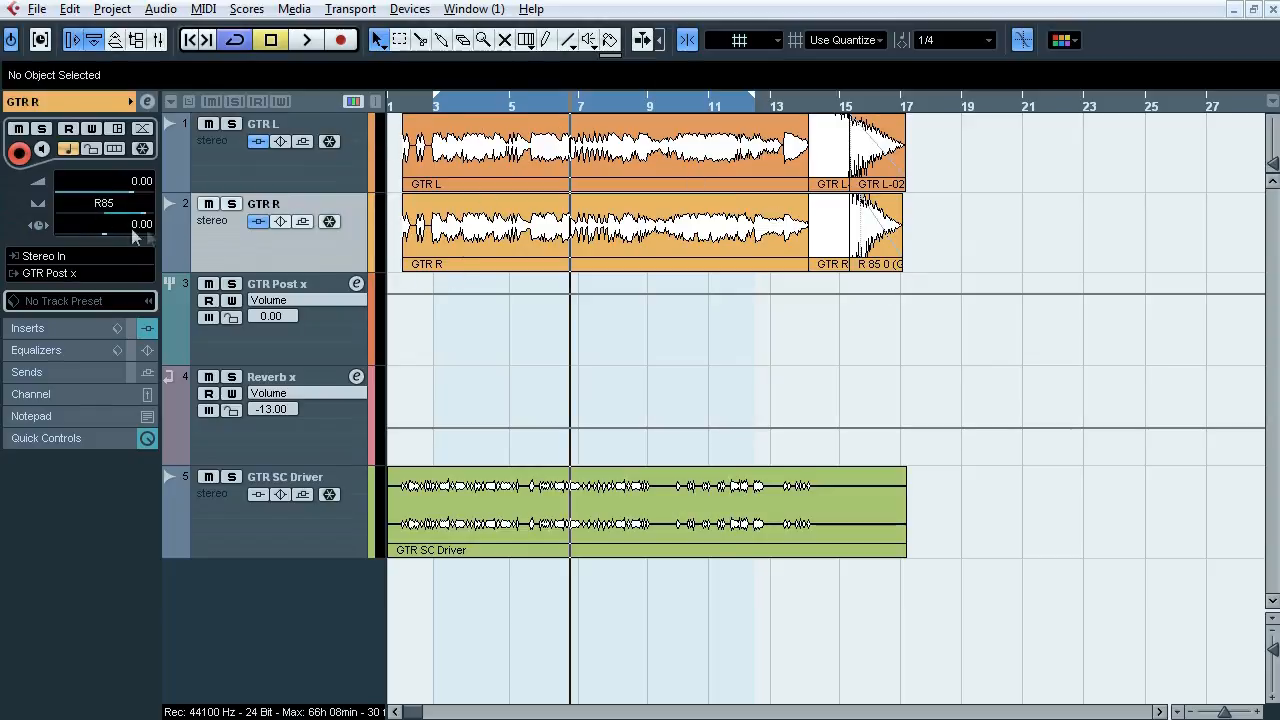
{"action": "left_click", "coordinate": [223, 177]}
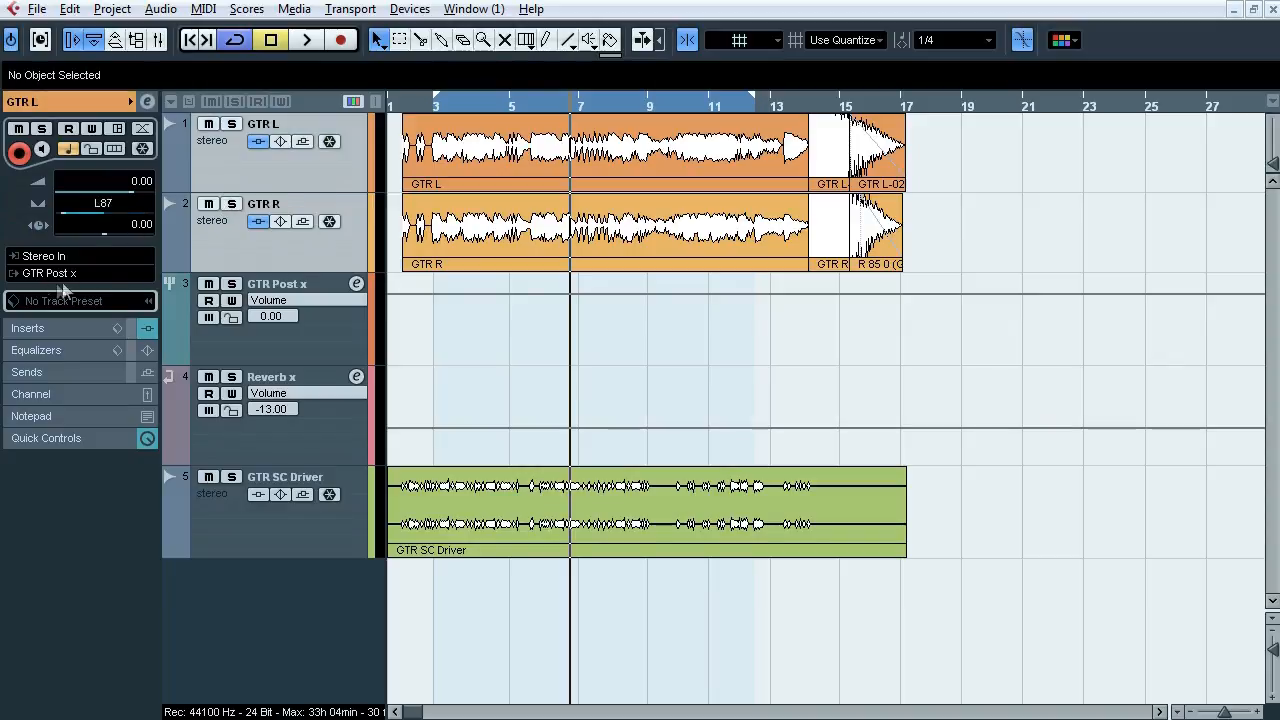
Step: Examine the FabFilter Pro-C sidechain setup in the first insert of GTR Post x, and close the plug-in
{"action": "left_click", "coordinate": [303, 288]}
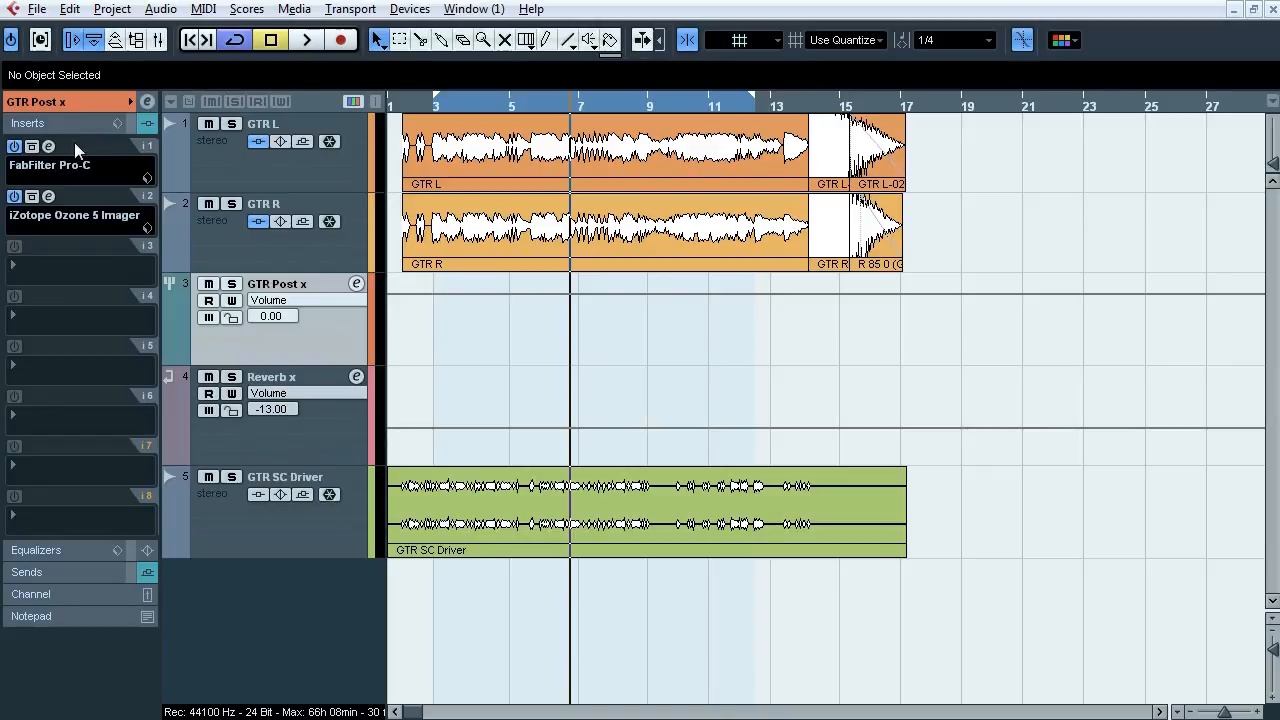
{"action": "left_click", "coordinate": [48, 146]}
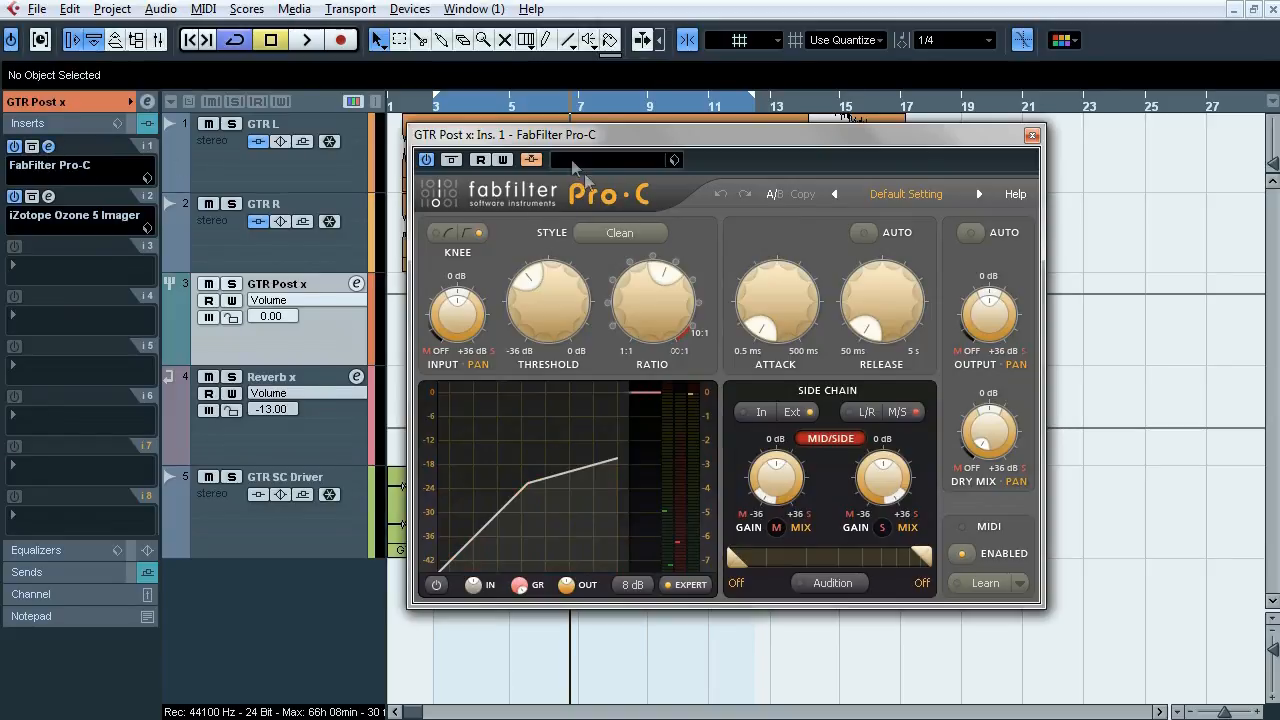
{"action": "left_click", "coordinate": [1032, 135]}
Step: Check the GTR SC Driver track's output routing against GTR Post x, and review all the channels' insert chains in the mixer
{"action": "left_click", "coordinate": [319, 532]}
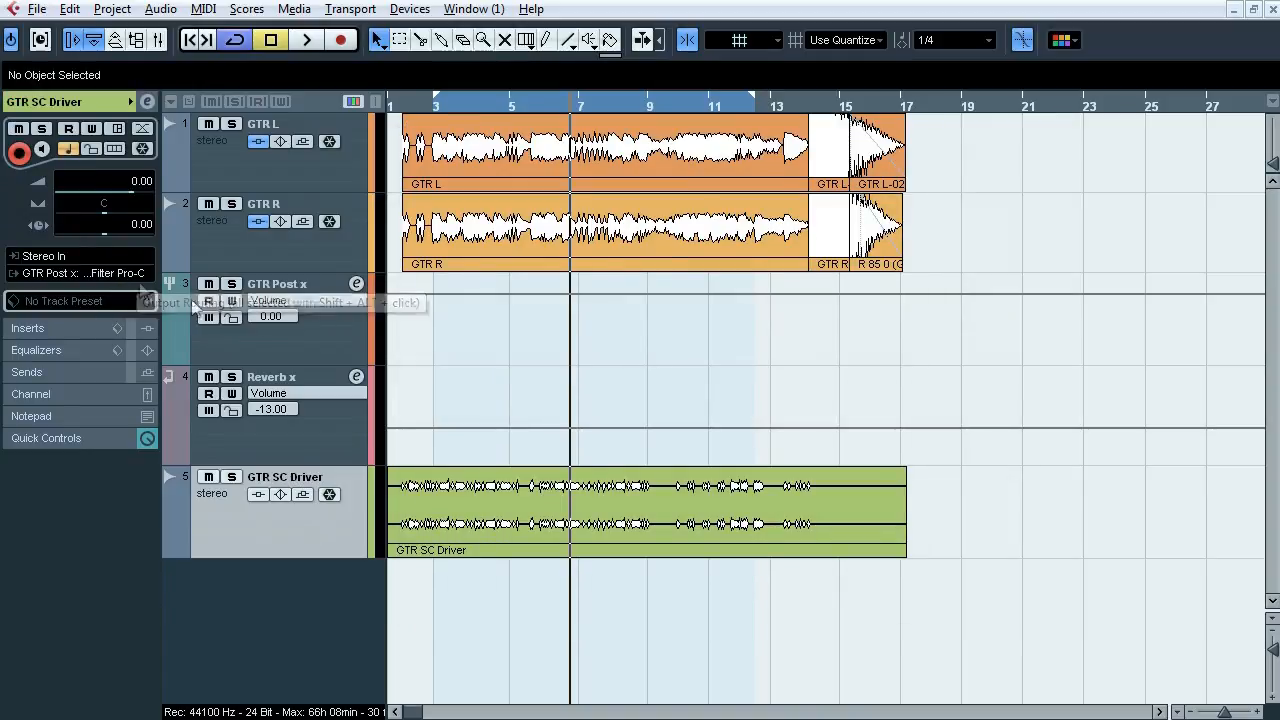
{"action": "left_click", "coordinate": [33, 276]}
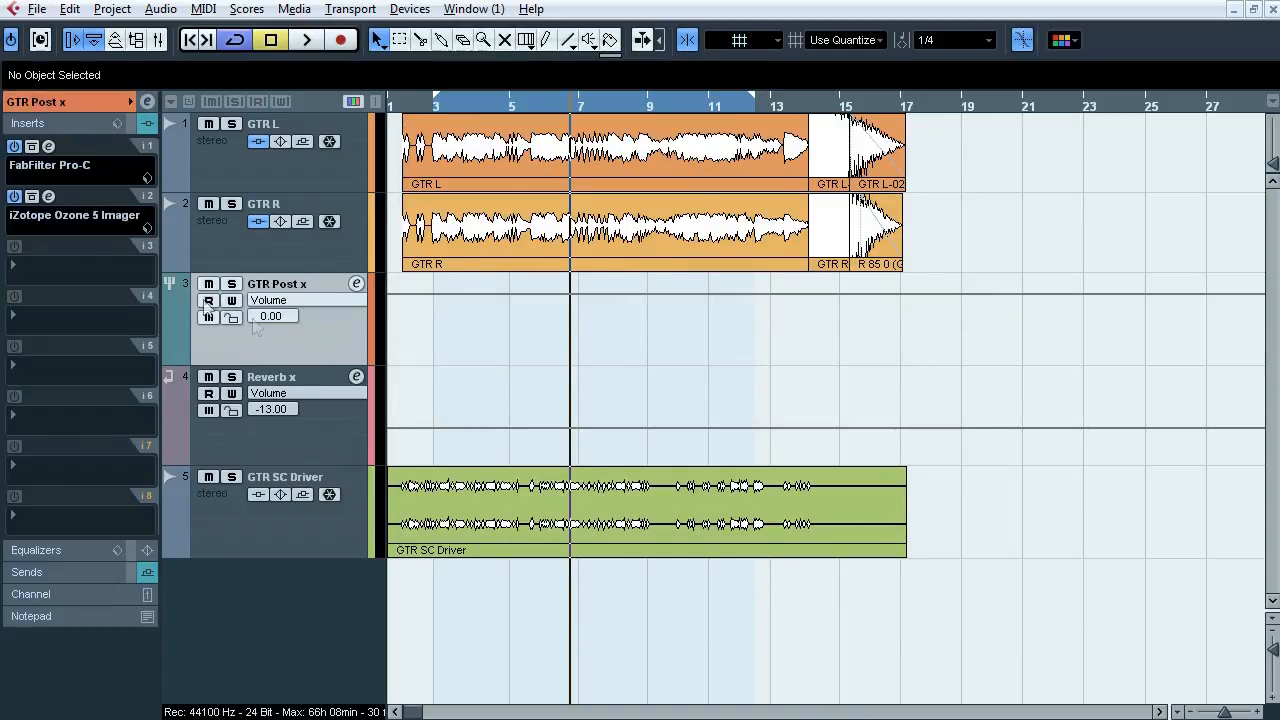
{"action": "left_click", "coordinate": [292, 527]}
{"action": "key", "text": "F3"}
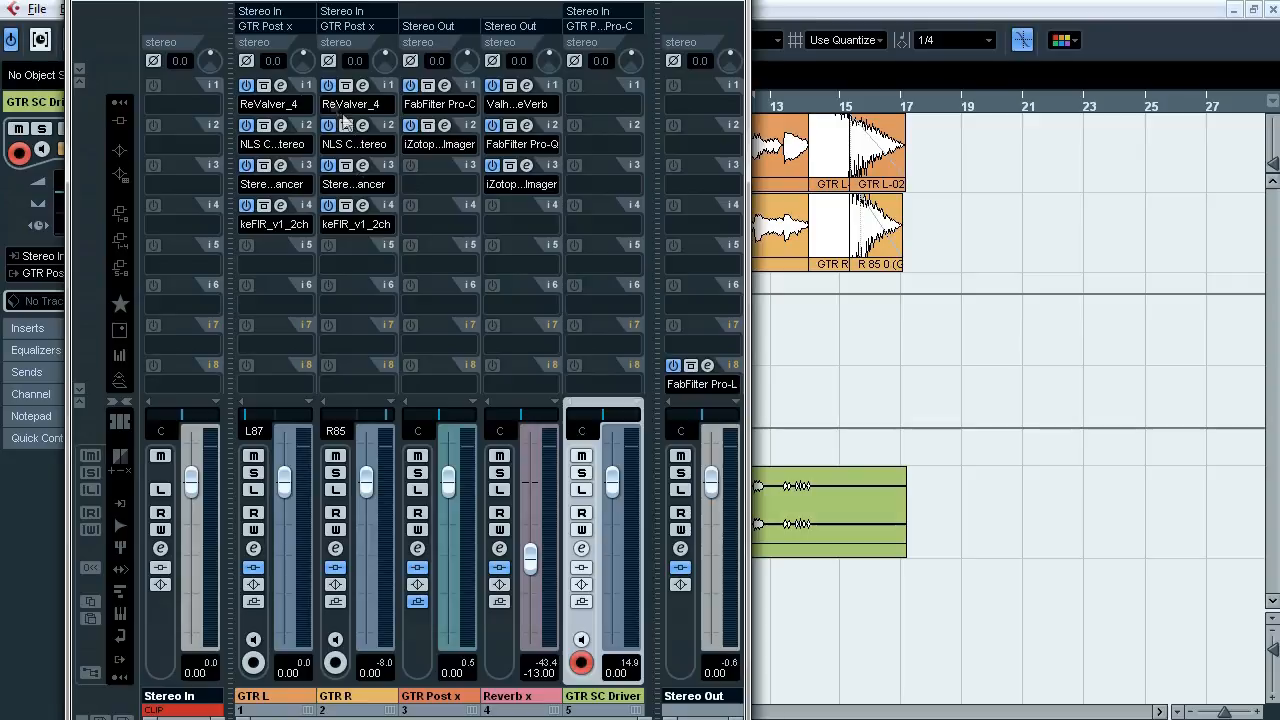
{"action": "left_click", "coordinate": [724, 6]}
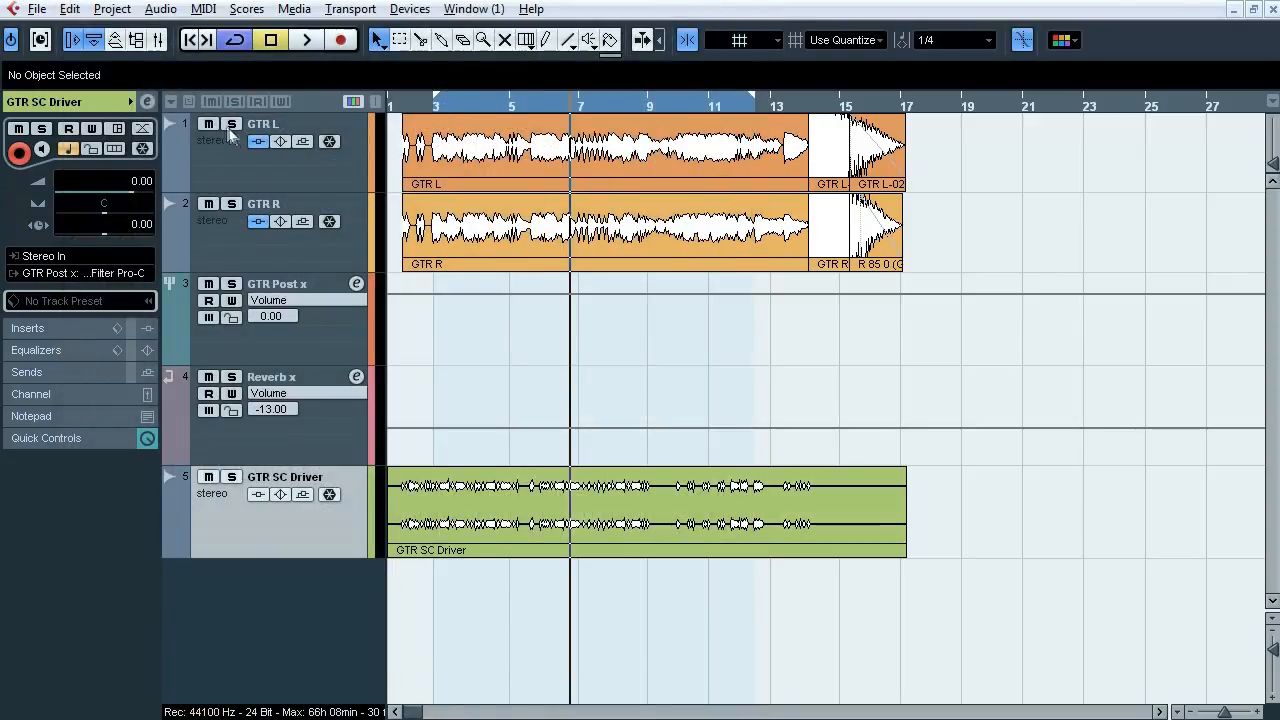
Step: Solo GTR L, show its inserts, audition it with the insert chain active and bypassed, and stop with the inserts bypassed
{"action": "left_click", "coordinate": [235, 178]}
{"action": "left_click", "coordinate": [68, 325]}
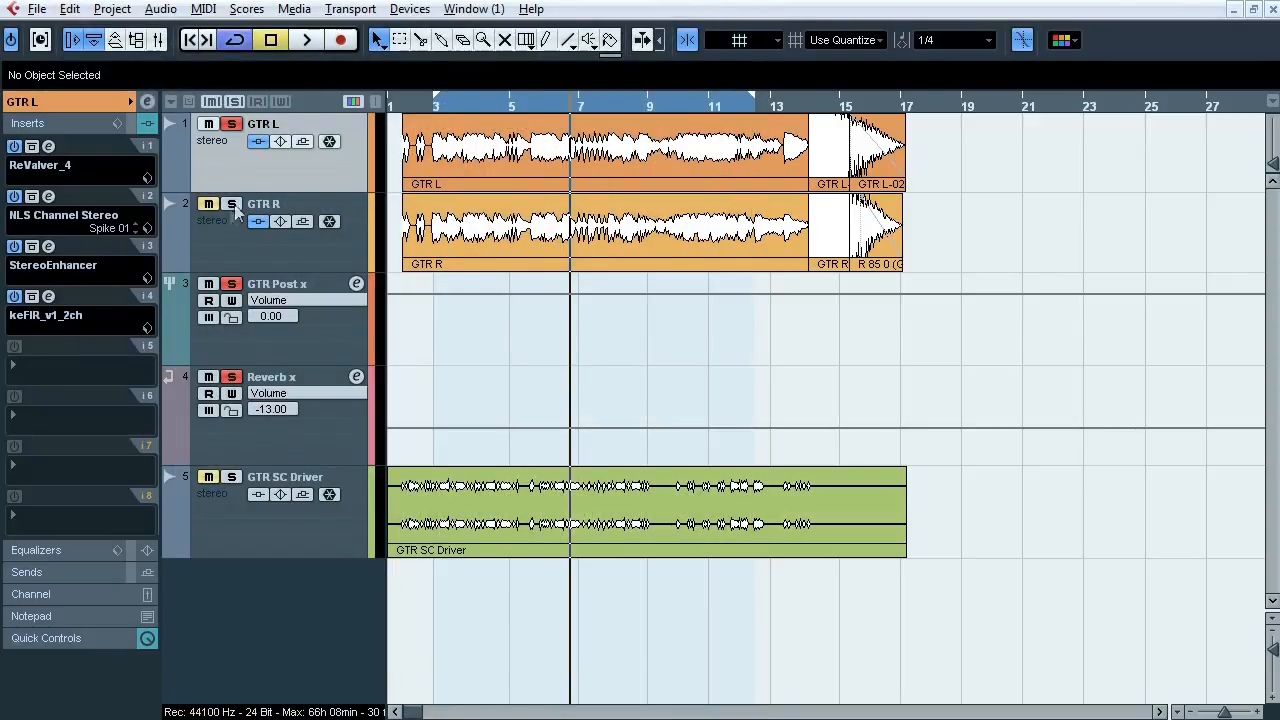
{"action": "key", "text": "space"}
{"action": "left_click", "coordinate": [262, 144]}
{"action": "left_click", "coordinate": [258, 141]}
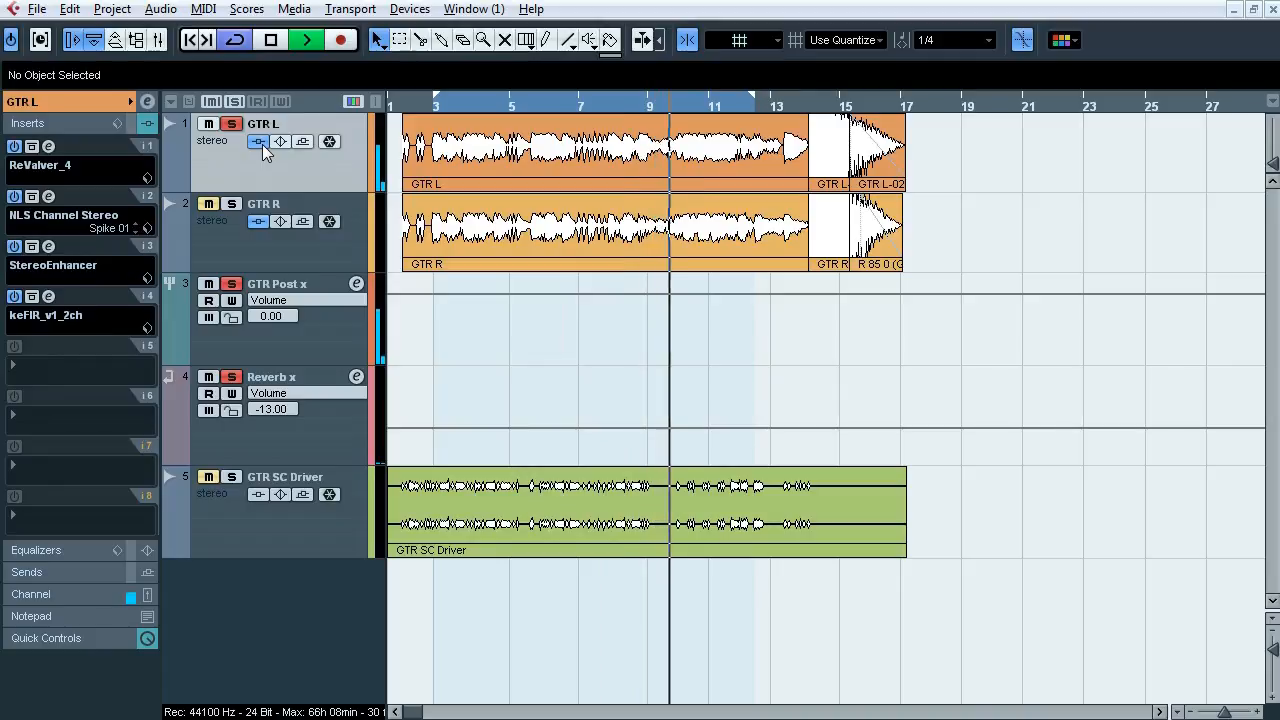
{"action": "left_click", "coordinate": [262, 144]}
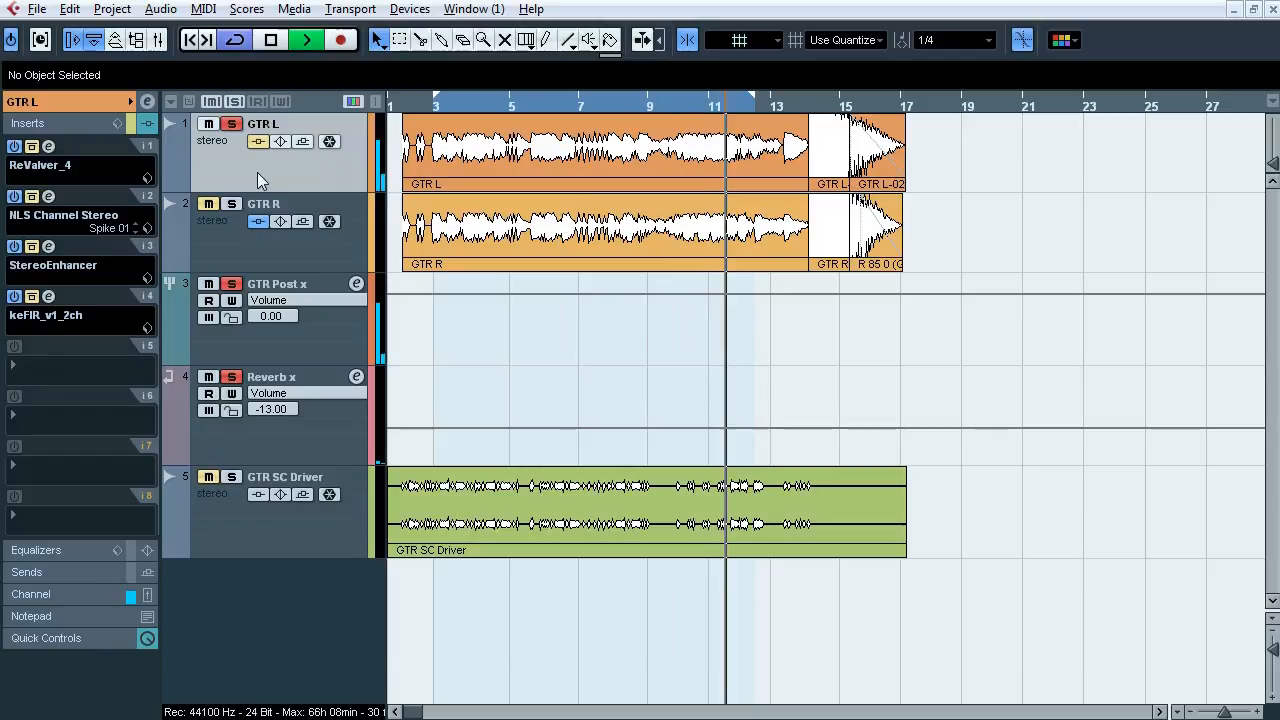
{"action": "key", "text": "space"}
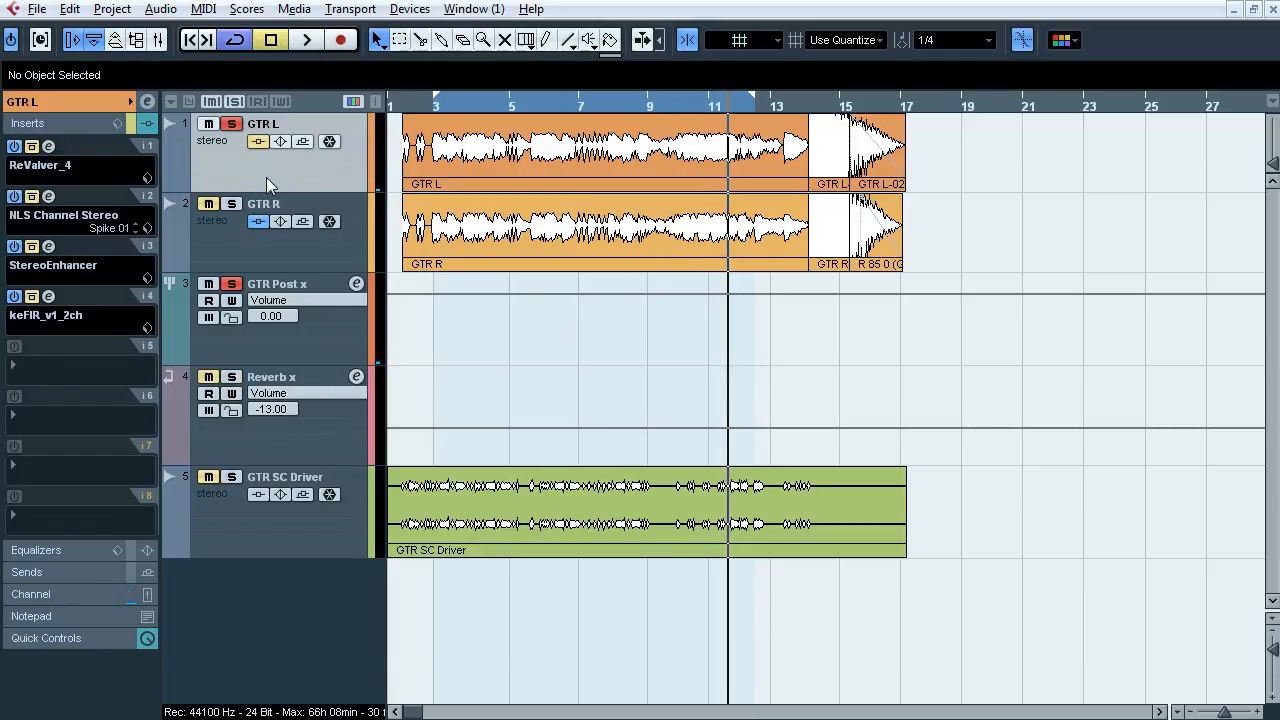
Step: Open ReValver_4 in GTR L's first insert, audition it active and bypassed, and leave only this insert active
{"action": "left_click", "coordinate": [48, 146]}
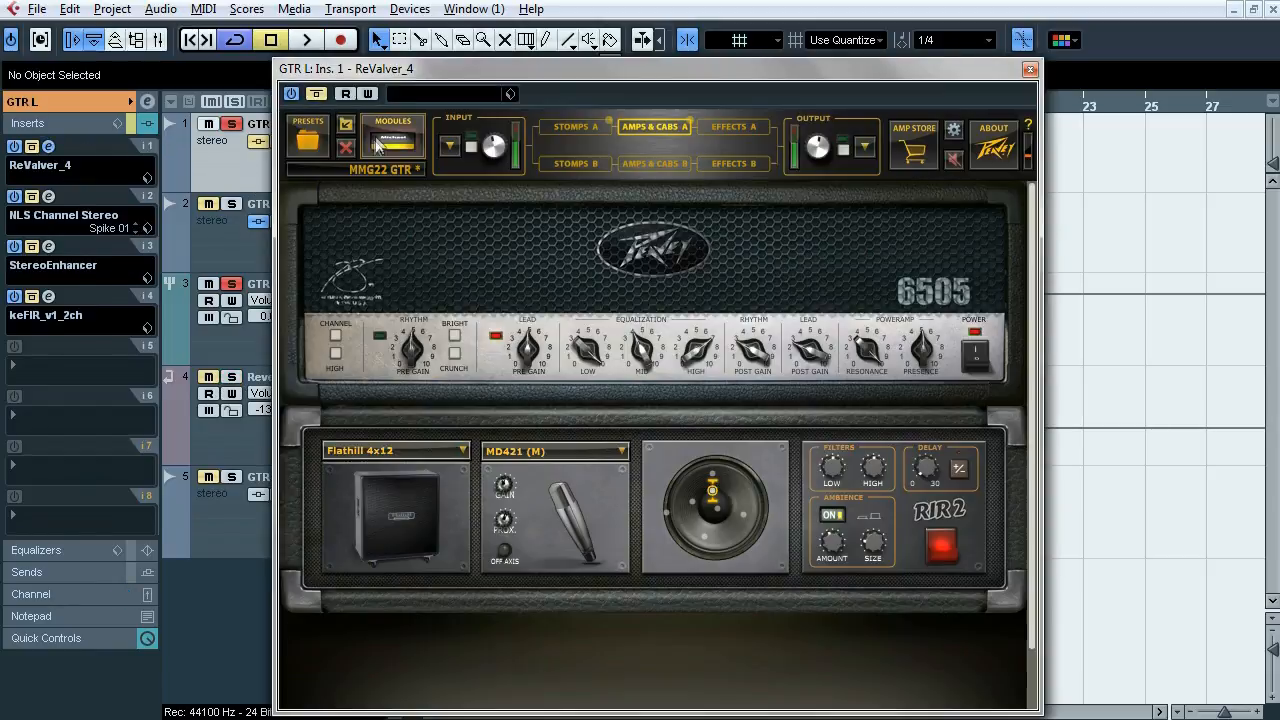
{"action": "left_click_drag", "start_coordinate": [436, 86], "coordinate": [534, 84]}
{"action": "key", "text": "space"}
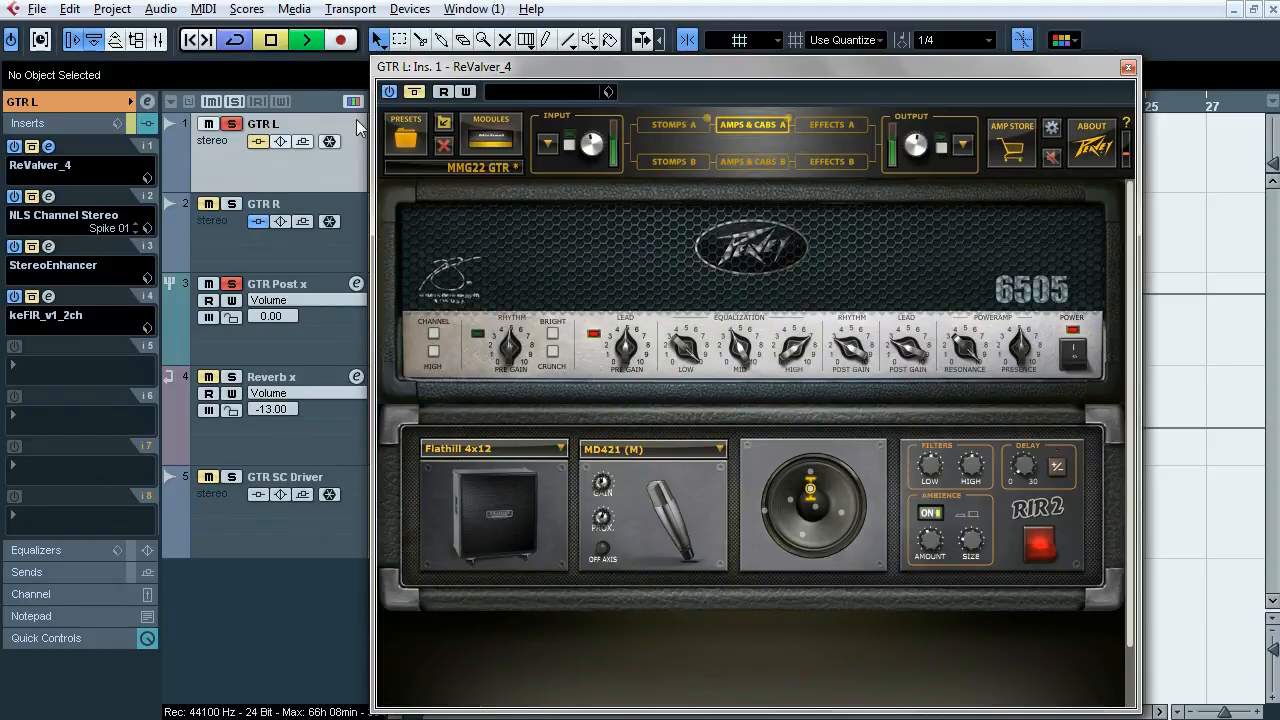
{"action": "left_click", "coordinate": [414, 92]}
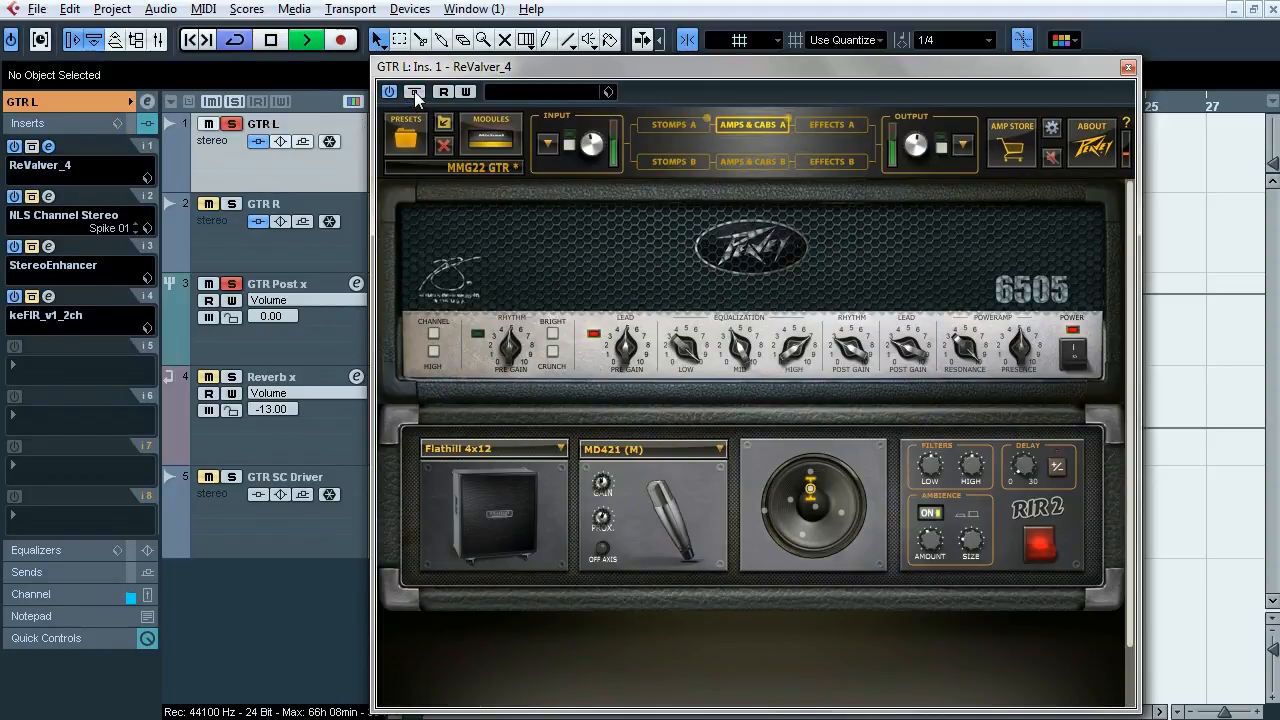
{"action": "left_click", "coordinate": [414, 92]}
{"action": "key", "text": "space"}
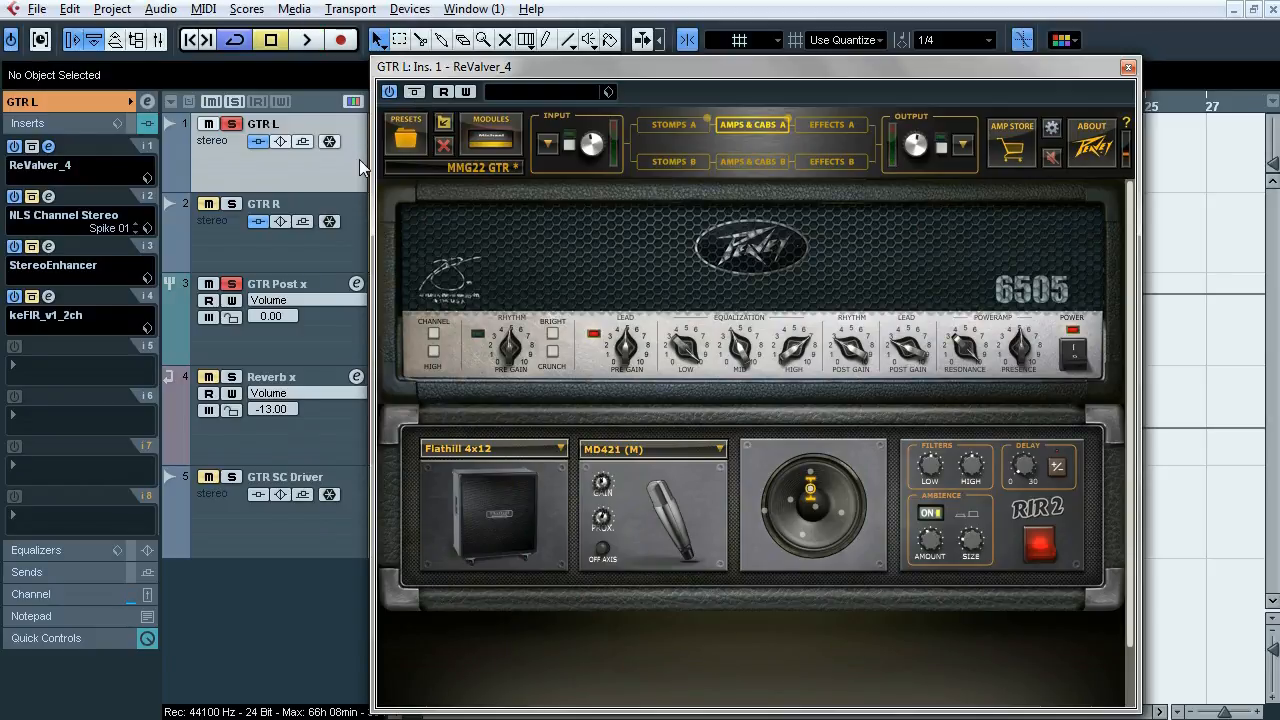
Step: Show ReValver's Stomps A pedals and audition GTR L with the Treble Booster switched on and off
{"action": "left_click", "coordinate": [688, 127]}
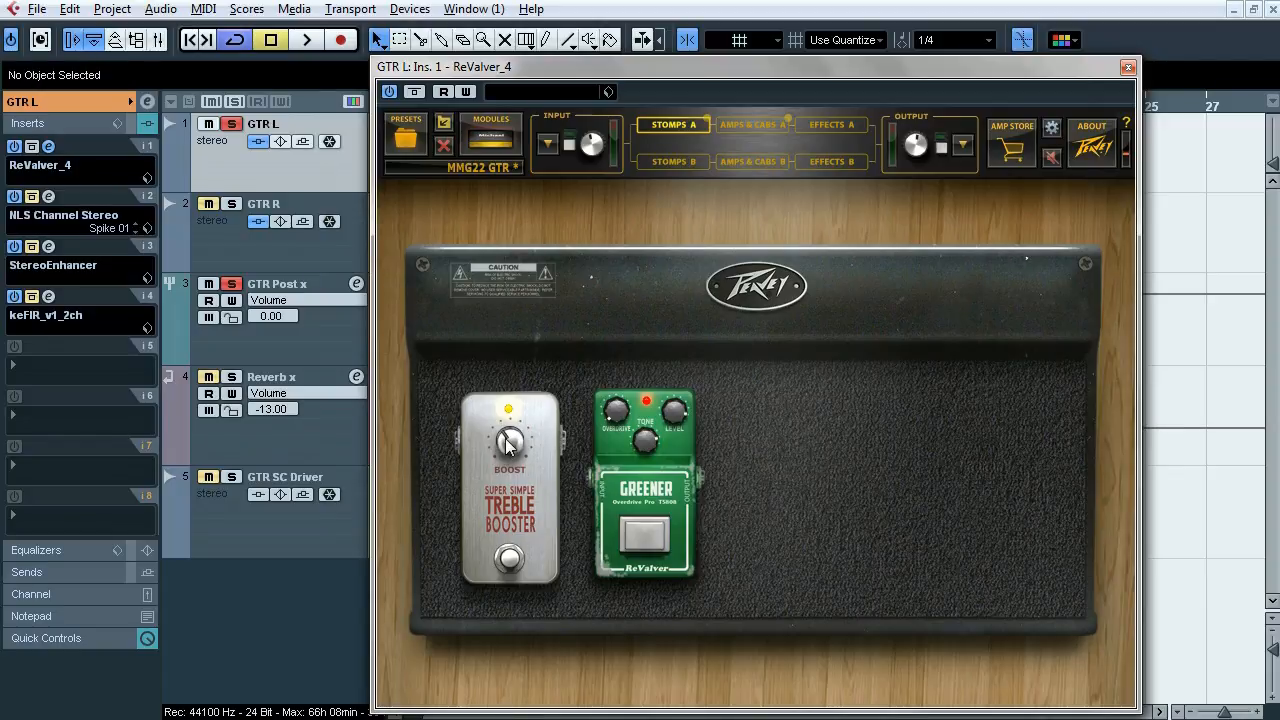
{"action": "key", "text": "space"}
{"action": "left_click", "coordinate": [511, 560]}
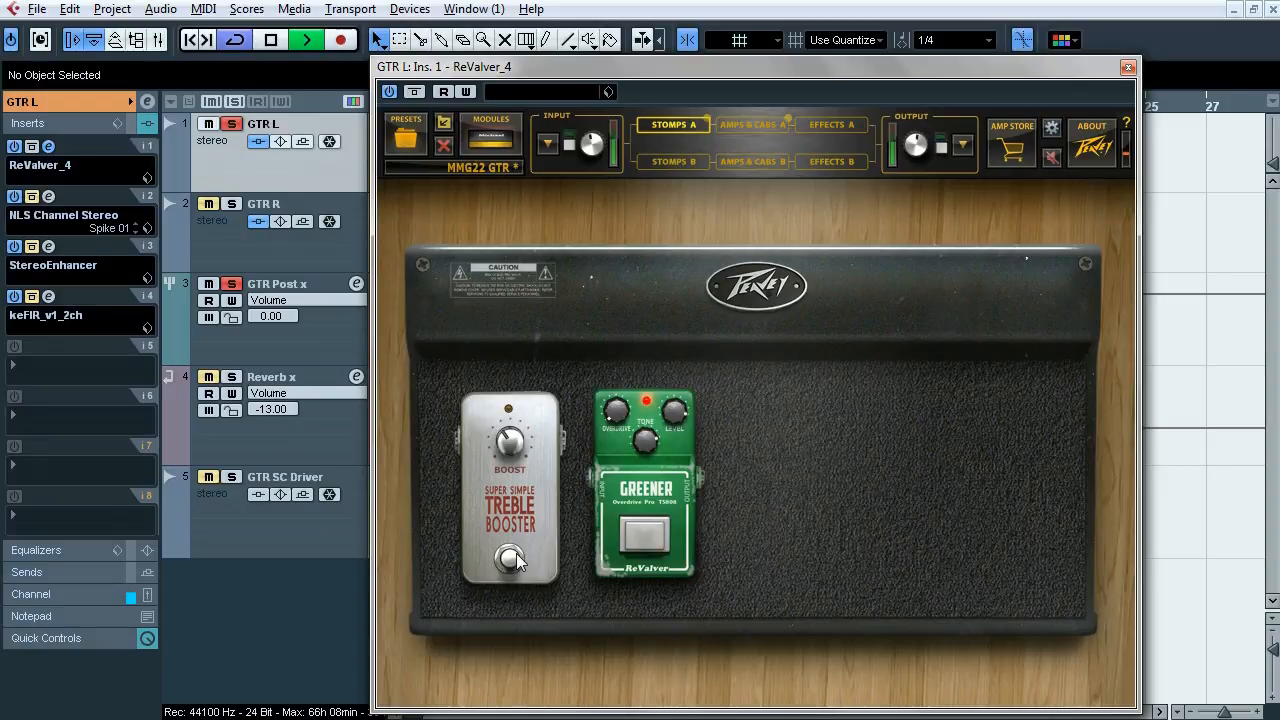
{"action": "left_click", "coordinate": [511, 560]}
{"action": "left_click", "coordinate": [511, 560]}
{"action": "left_click", "coordinate": [511, 560]}
{"action": "key", "text": "space"}
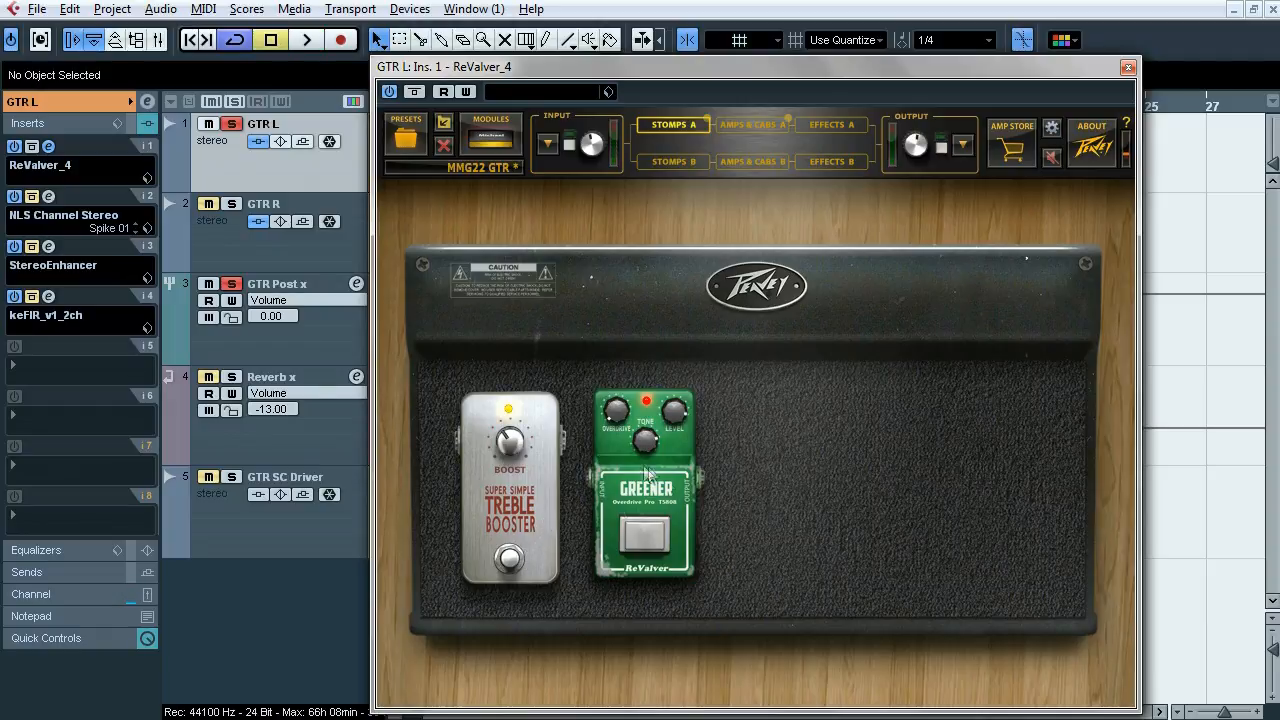
Step: Audition GTR L with the Greener overdrive off, compare it with both pedals off, and stop with both pedals on
{"action": "key", "text": "space"}
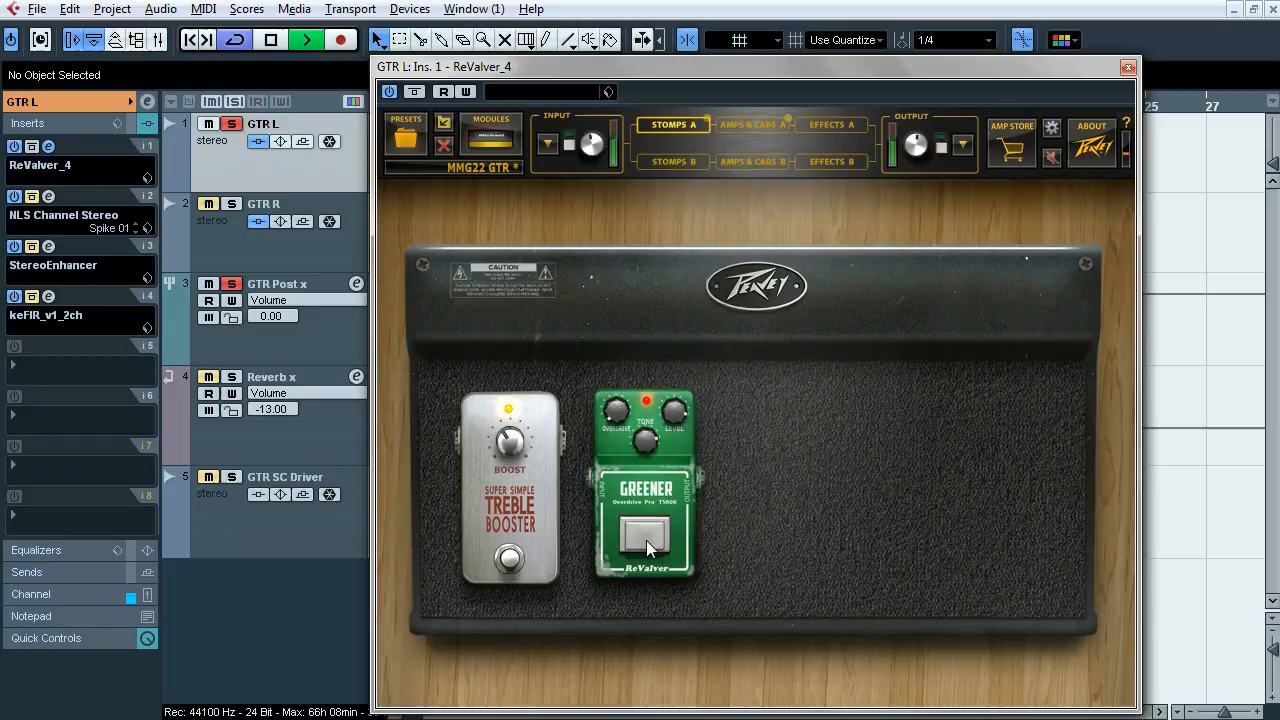
{"action": "left_click", "coordinate": [646, 540]}
{"action": "left_click", "coordinate": [646, 540]}
{"action": "left_click", "coordinate": [511, 560]}
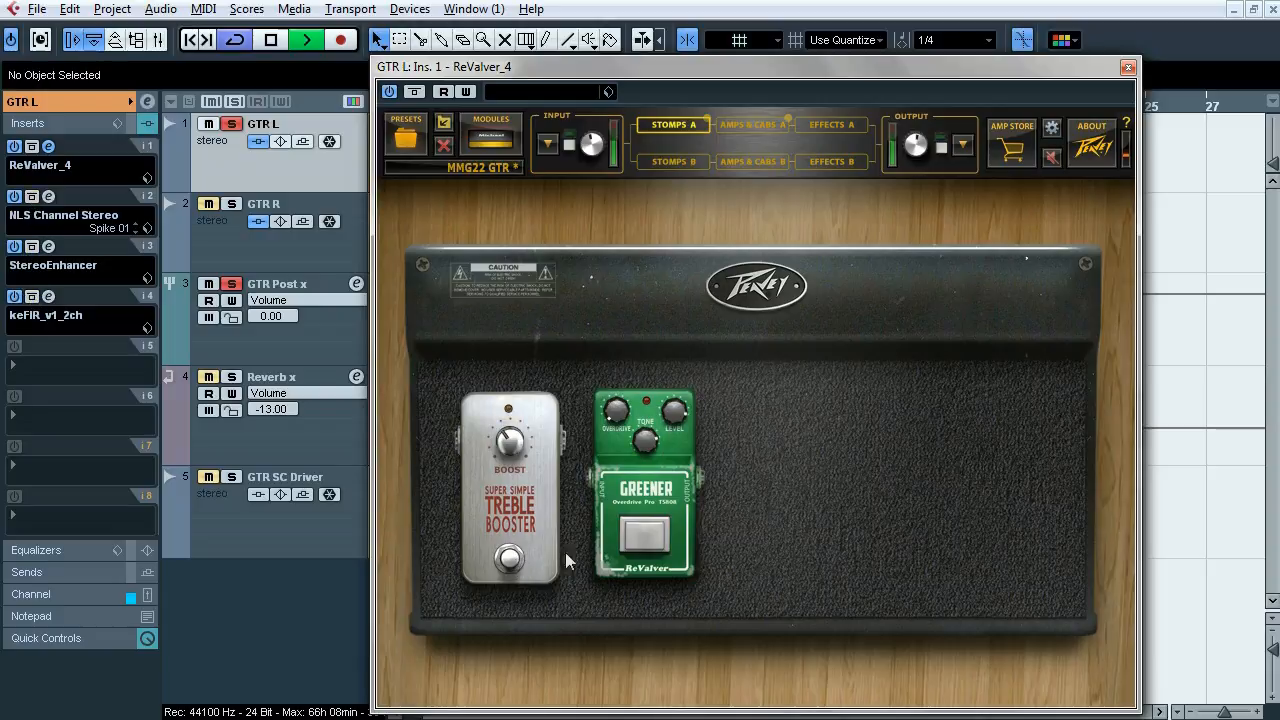
{"action": "left_click", "coordinate": [509, 560]}
{"action": "left_click", "coordinate": [624, 539]}
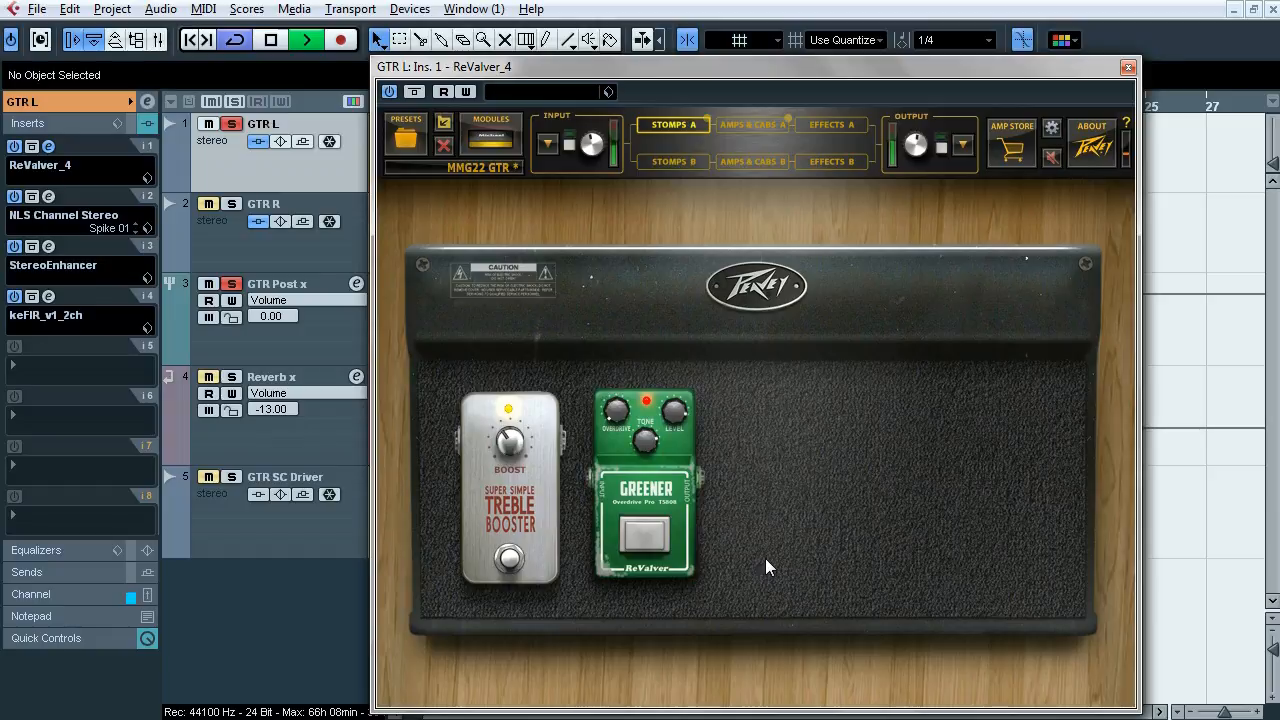
{"action": "key", "text": "space"}
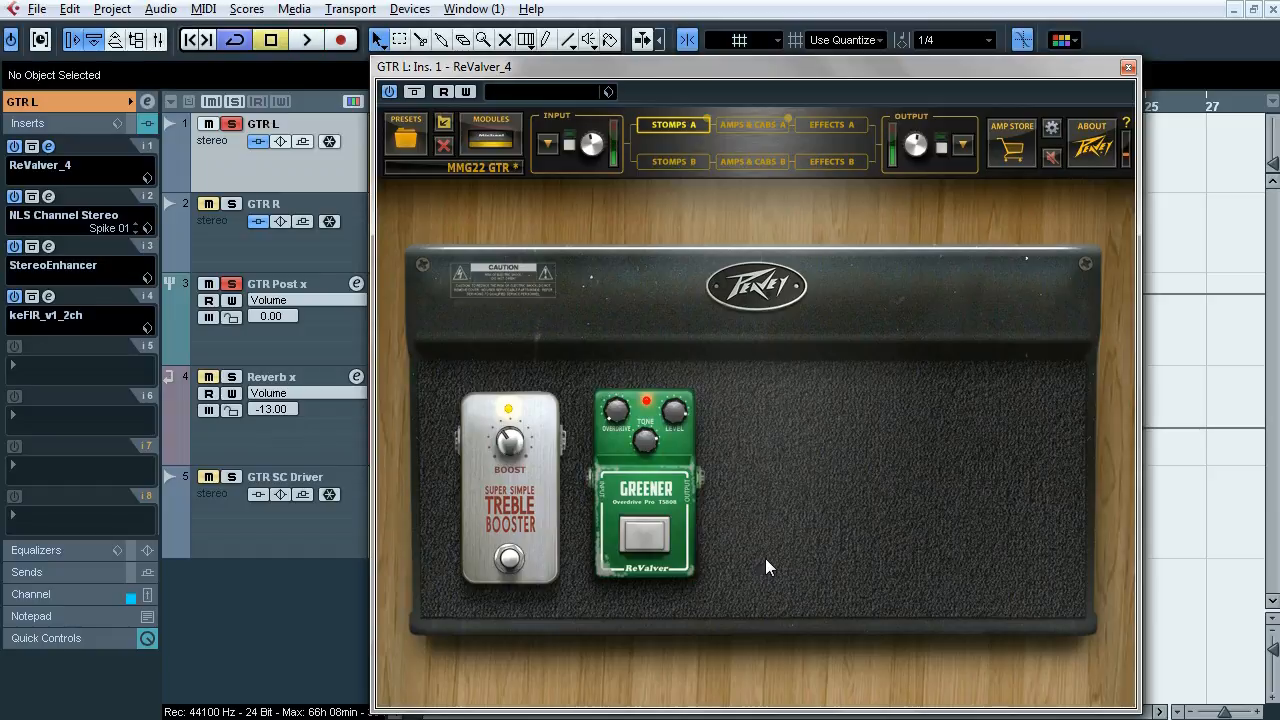
Step: Return to Amps & Cabs A, examine the 6505 amp's knob settings and cabinet impedance interaction options, and dismiss the options
{"action": "left_click", "coordinate": [752, 127]}
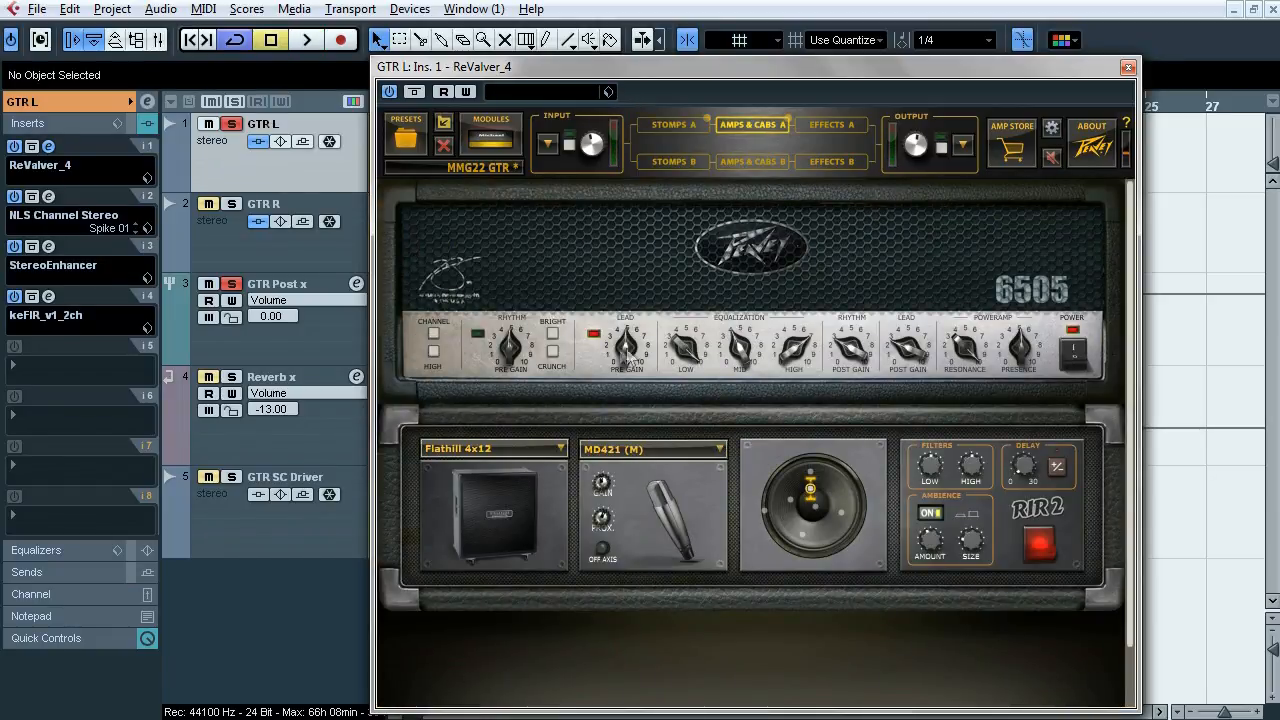
{"action": "mouse_move", "coordinate": [686, 353]}
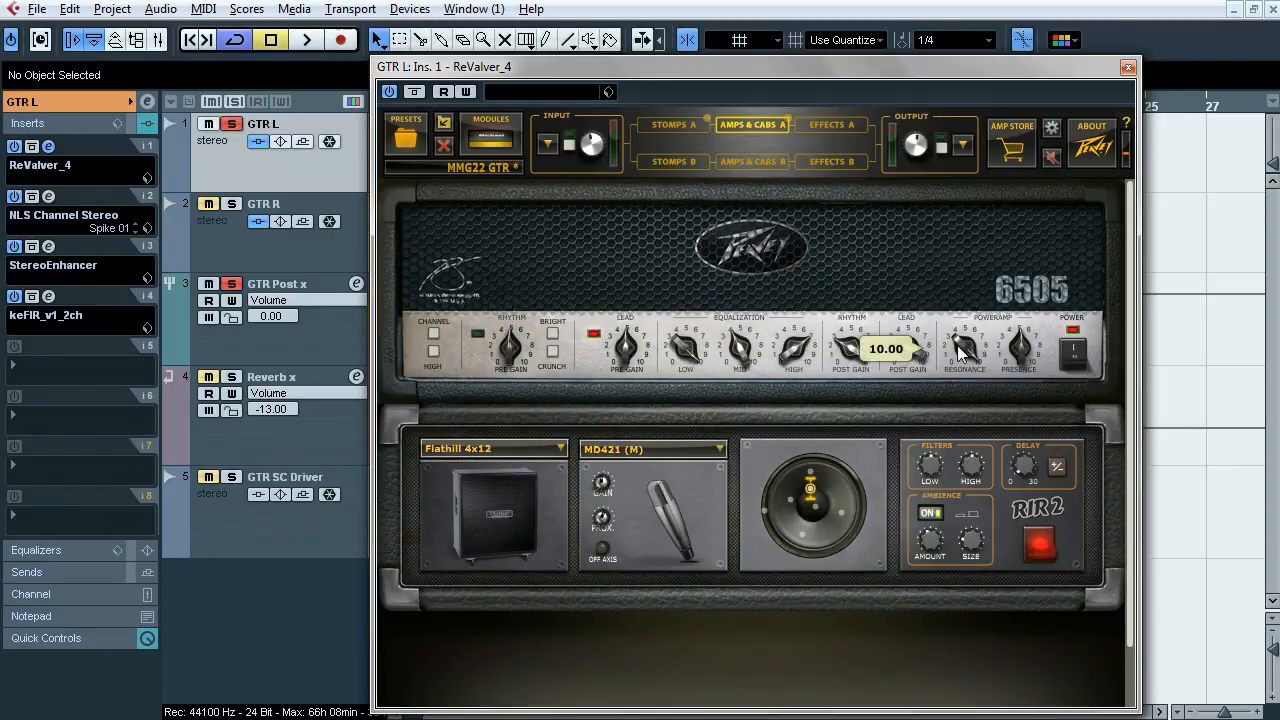
{"action": "right_click", "coordinate": [671, 259]}
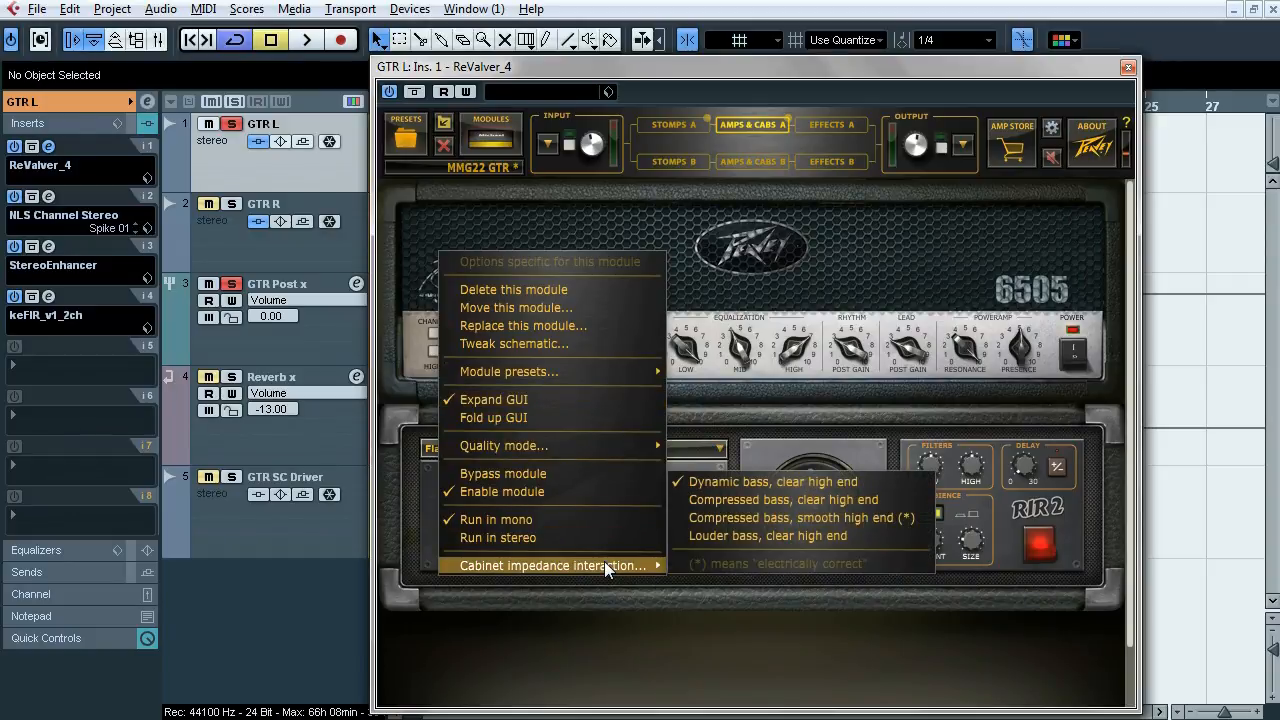
{"action": "left_click", "coordinate": [802, 645]}
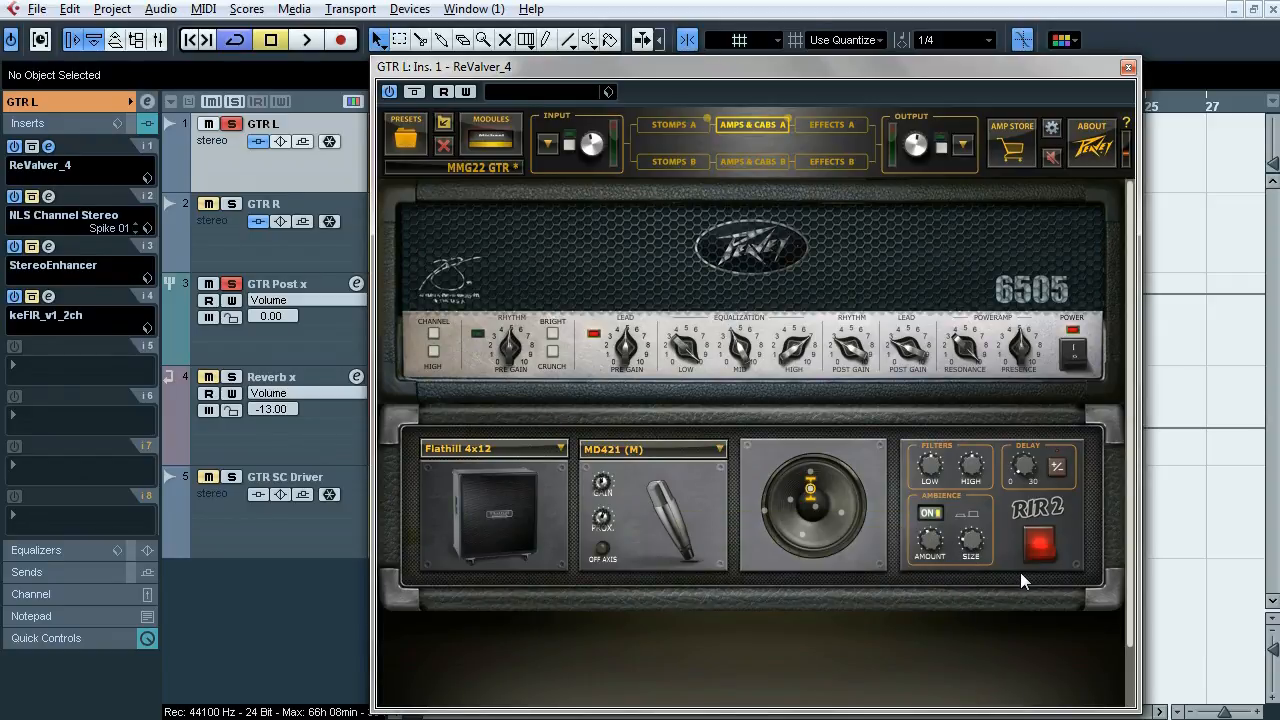
Step: Audition GTR L with ReValver's RIR 2 cabinet module switched off and back on, and stop playback
{"action": "key", "text": "space"}
{"action": "left_click", "coordinate": [1041, 550]}
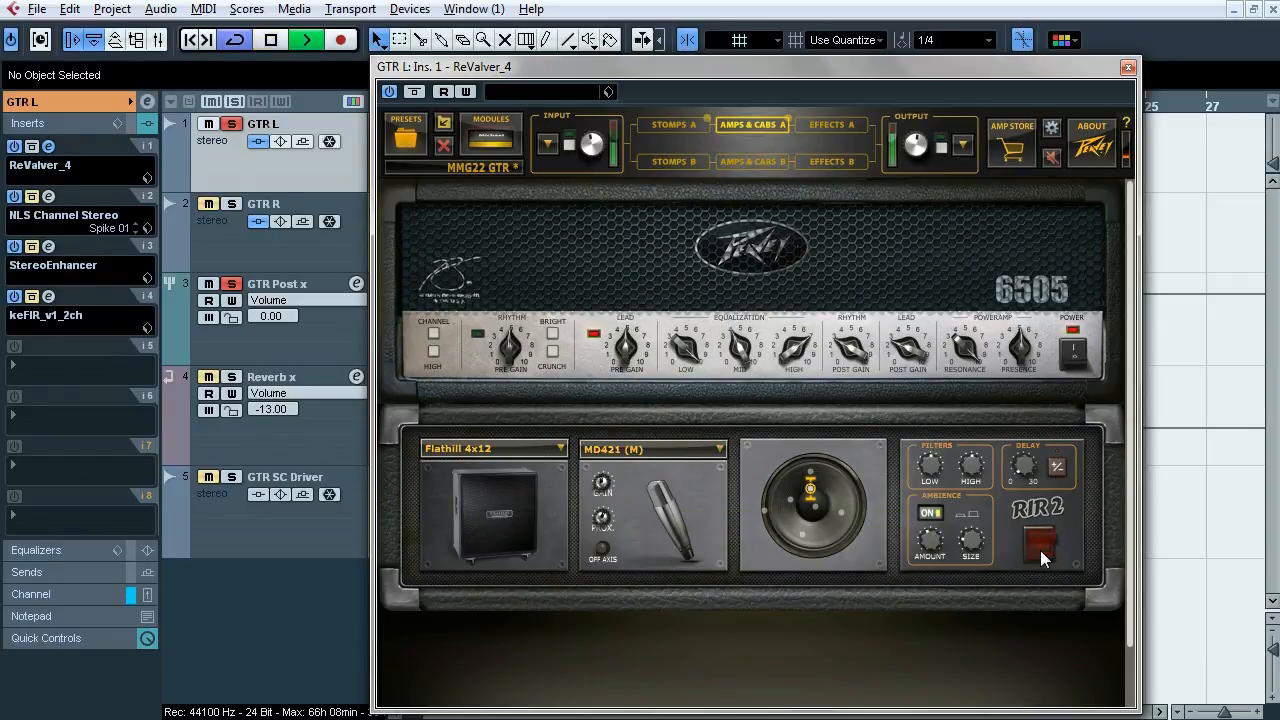
{"action": "left_click", "coordinate": [1040, 550]}
{"action": "key", "text": "space"}
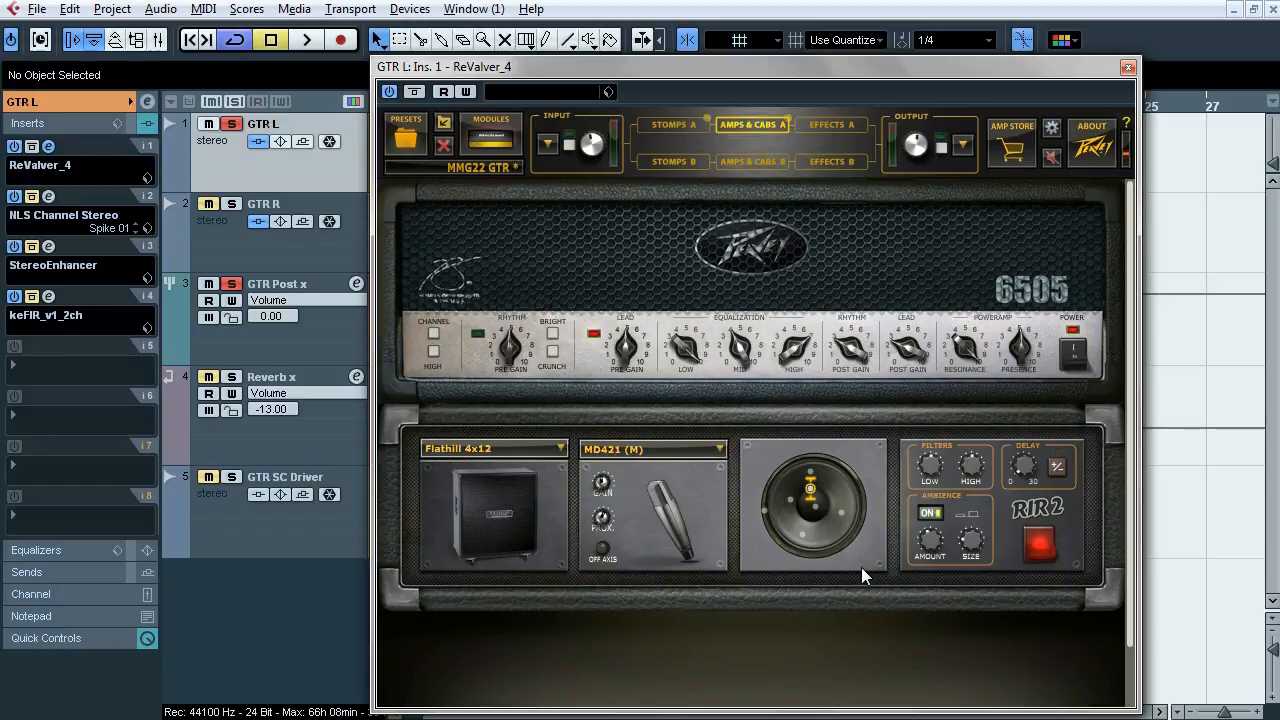
Step: Show ReValver's Output Mixer, audition GTR L with its EQ off and on, and stop with the EQ enabled
{"action": "left_click", "coordinate": [963, 146]}
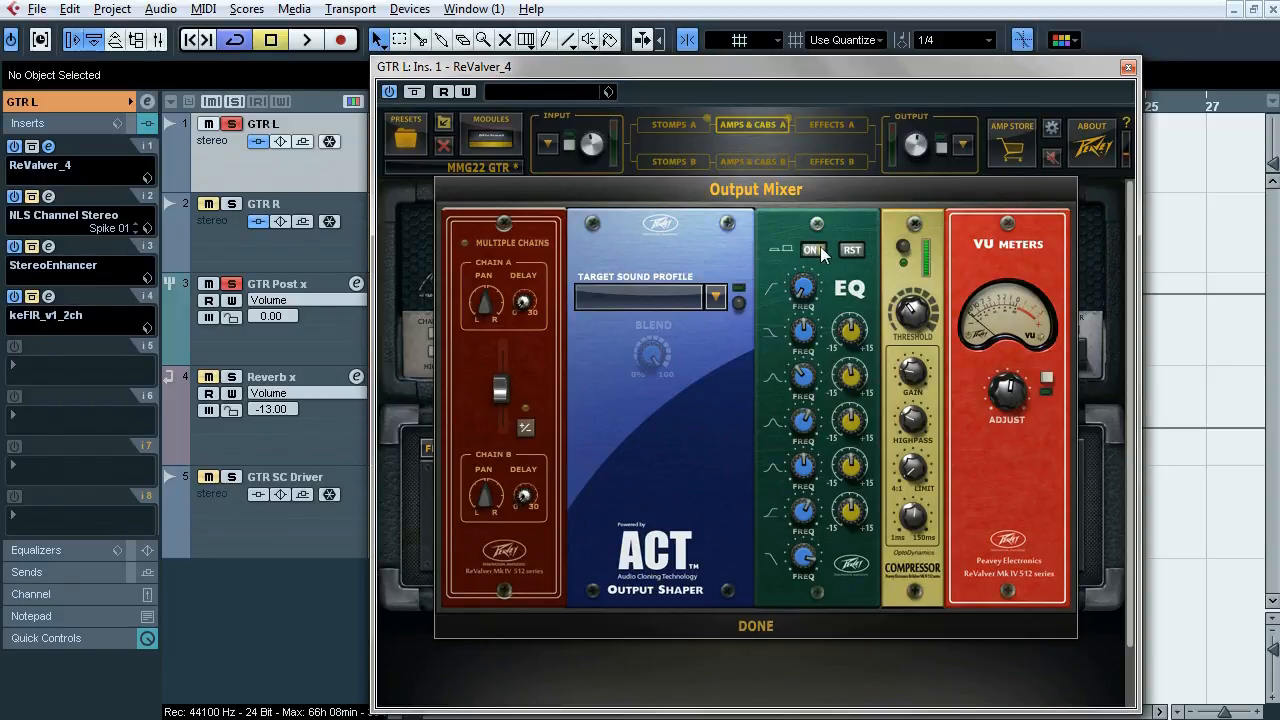
{"action": "left_click_drag", "start_coordinate": [667, 70], "coordinate": [606, 78]}
{"action": "key", "text": "space"}
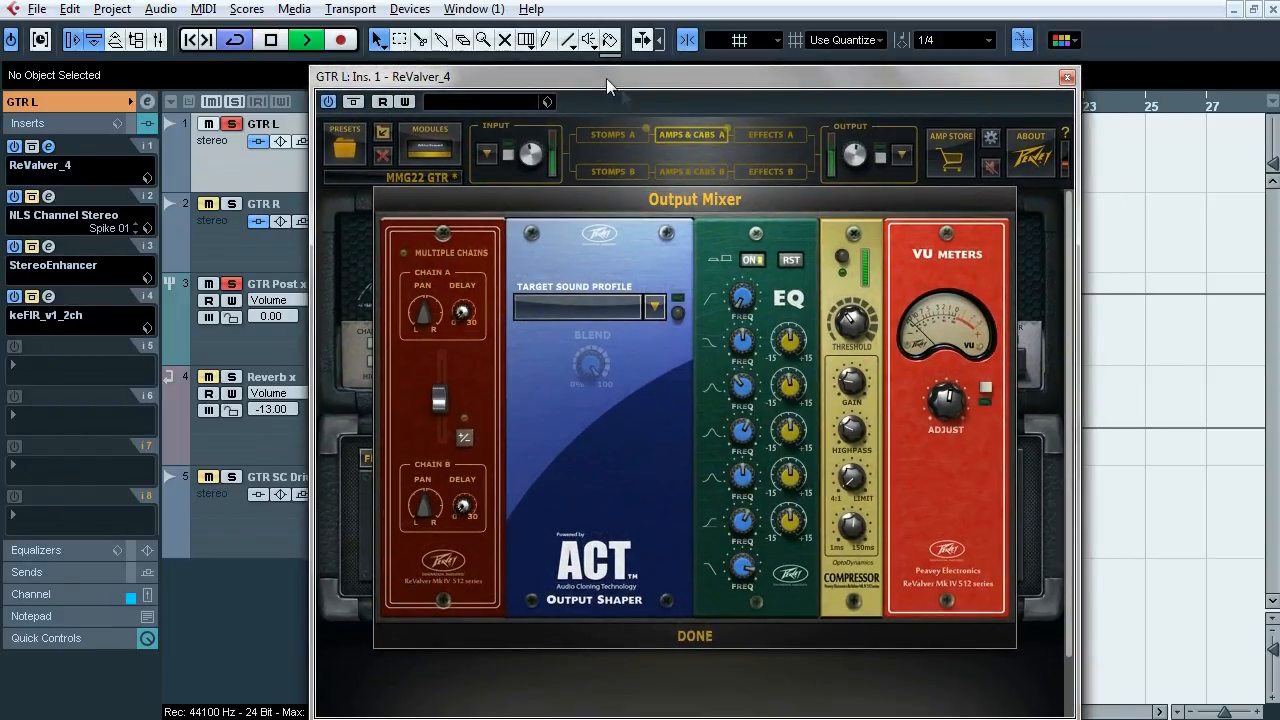
{"action": "left_click", "coordinate": [750, 262]}
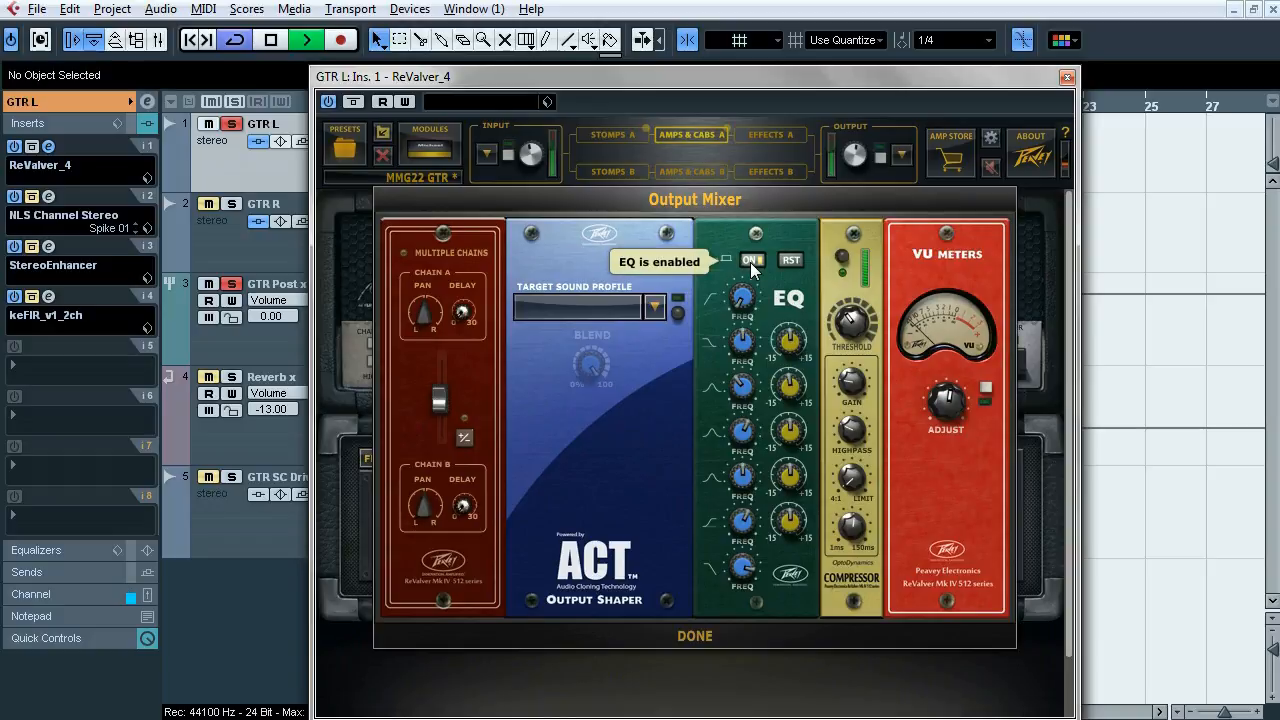
{"action": "left_click", "coordinate": [750, 262]}
{"action": "left_click", "coordinate": [750, 262]}
{"action": "left_click", "coordinate": [751, 264]}
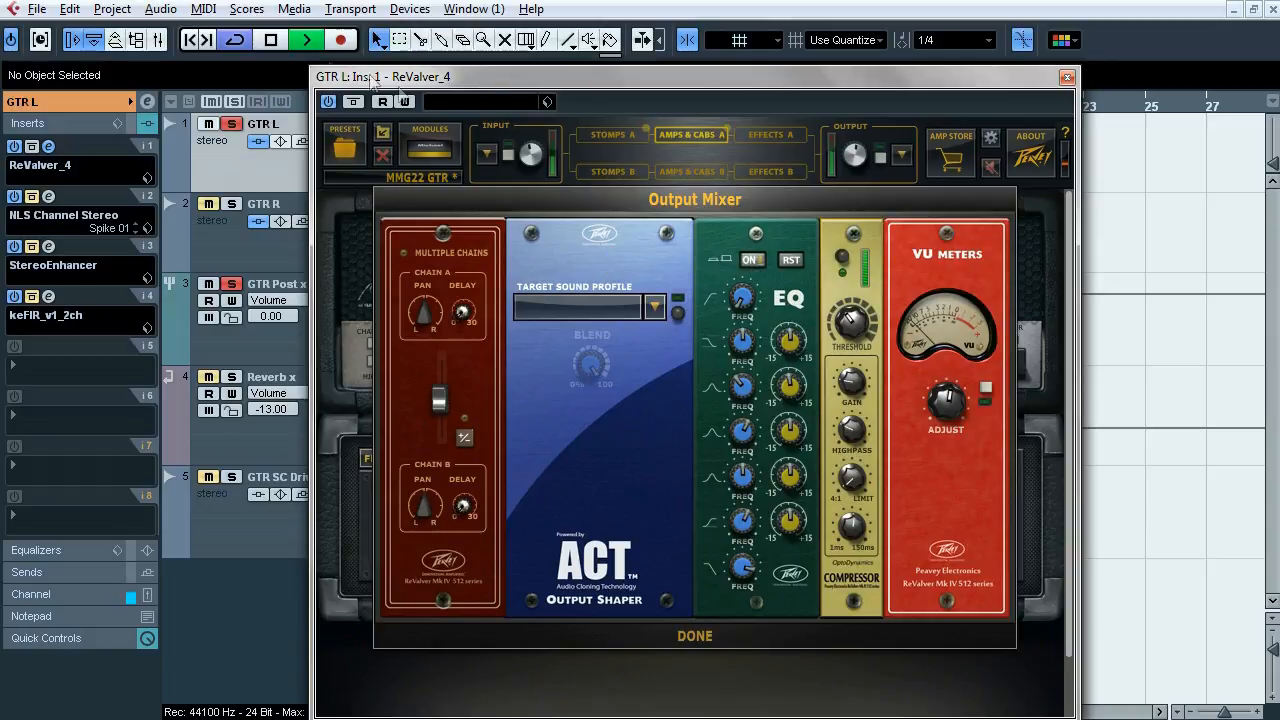
{"action": "left_click", "coordinate": [270, 40]}
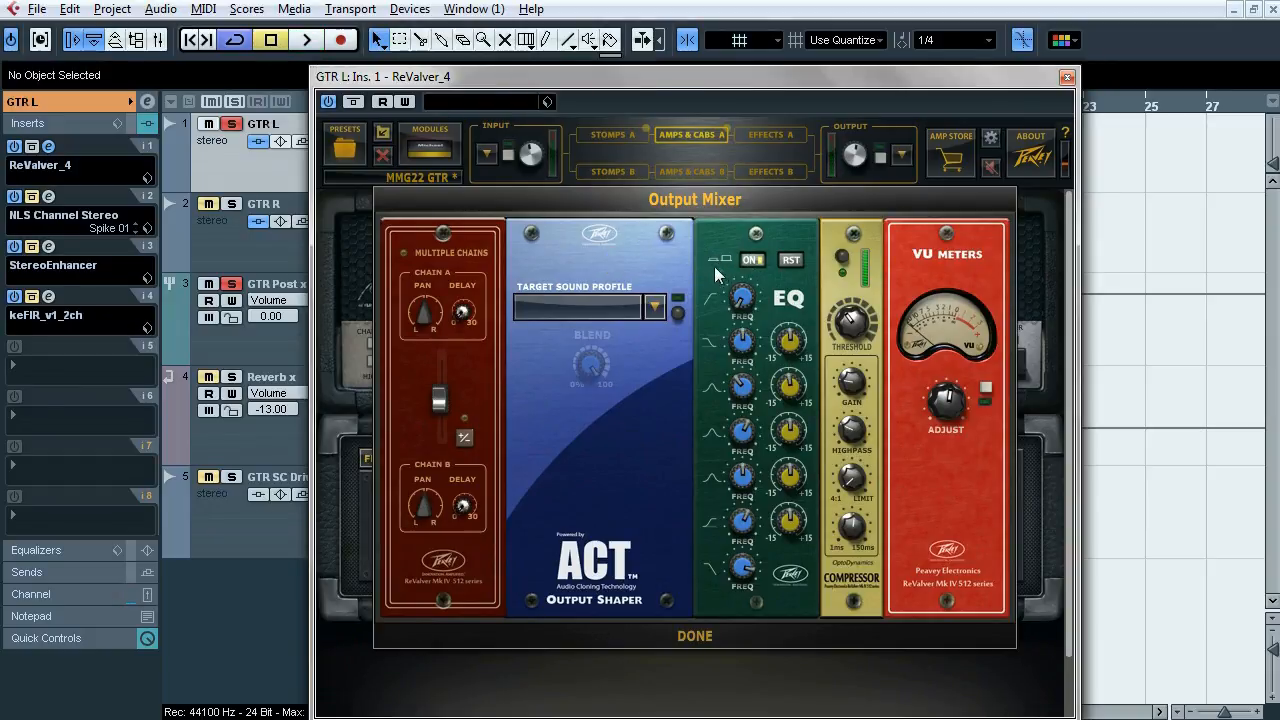
Step: Examine the output gain adjustment and ReValver's Input Mixer, return to the Output Mixer, and close the plug-in window
{"action": "mouse_move", "coordinate": [945, 415]}
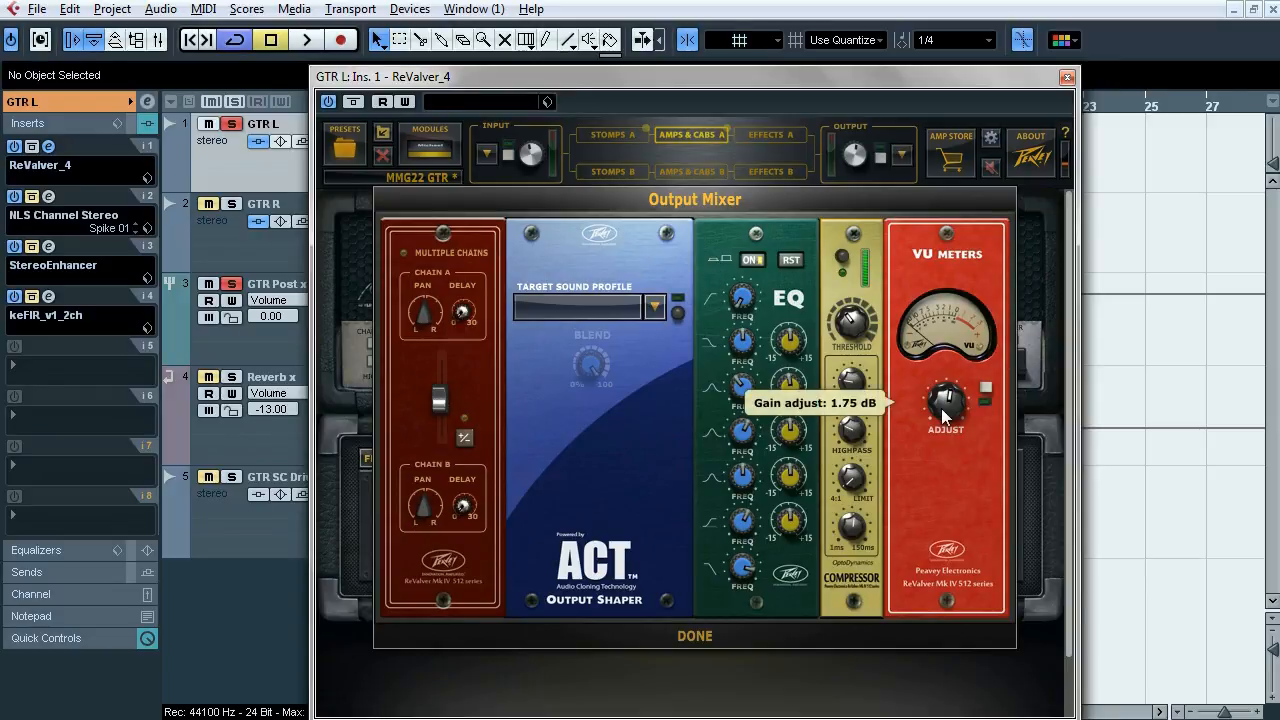
{"action": "left_click", "coordinate": [708, 640]}
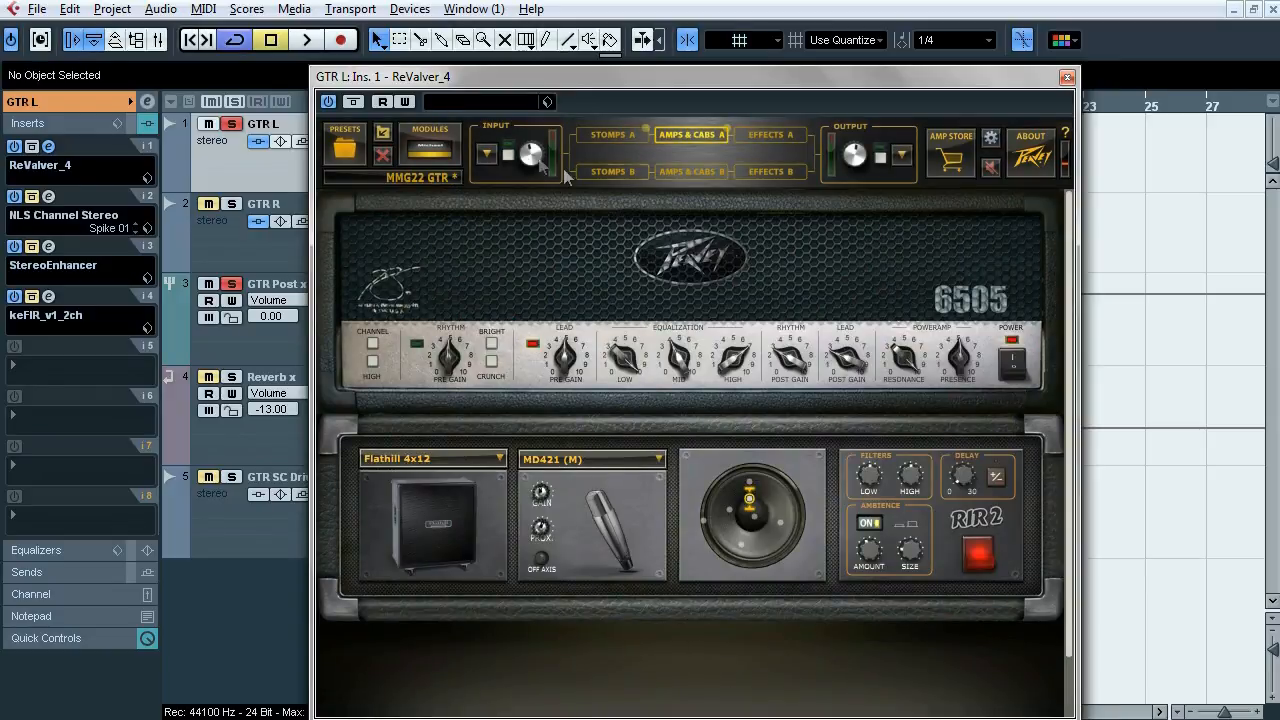
{"action": "left_click", "coordinate": [487, 153]}
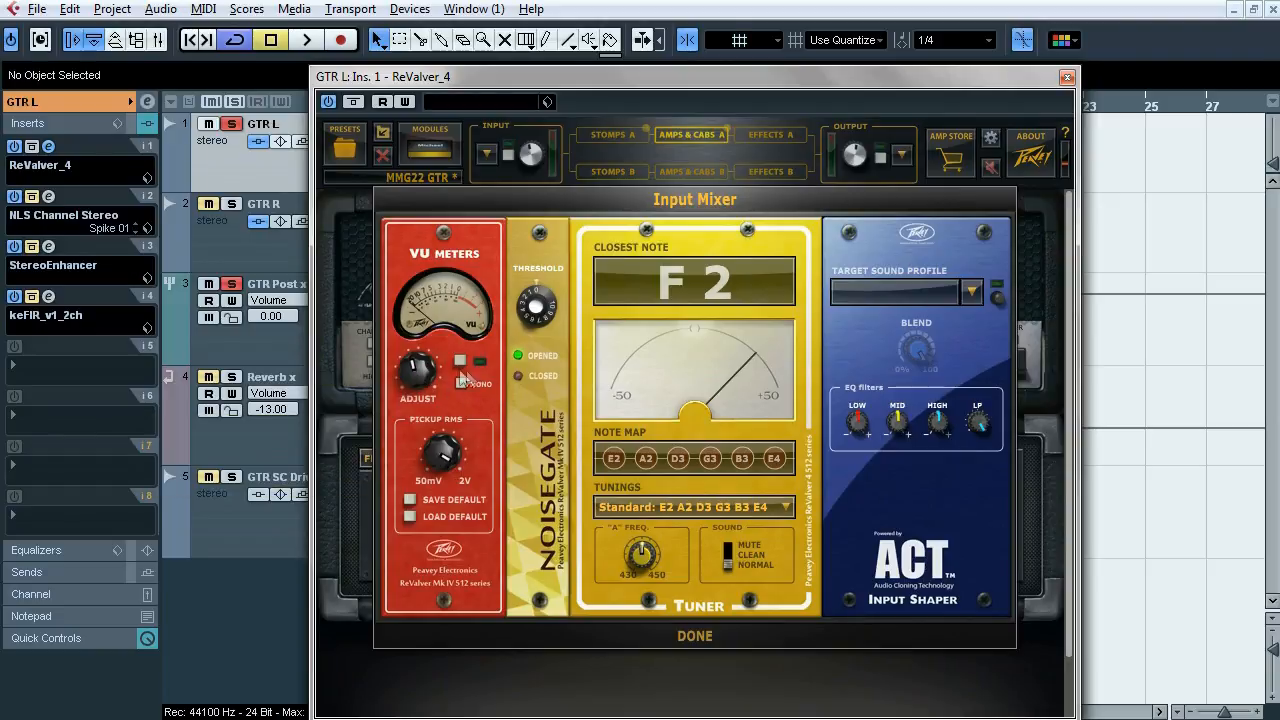
{"action": "left_click", "coordinate": [694, 636]}
{"action": "left_click", "coordinate": [903, 155]}
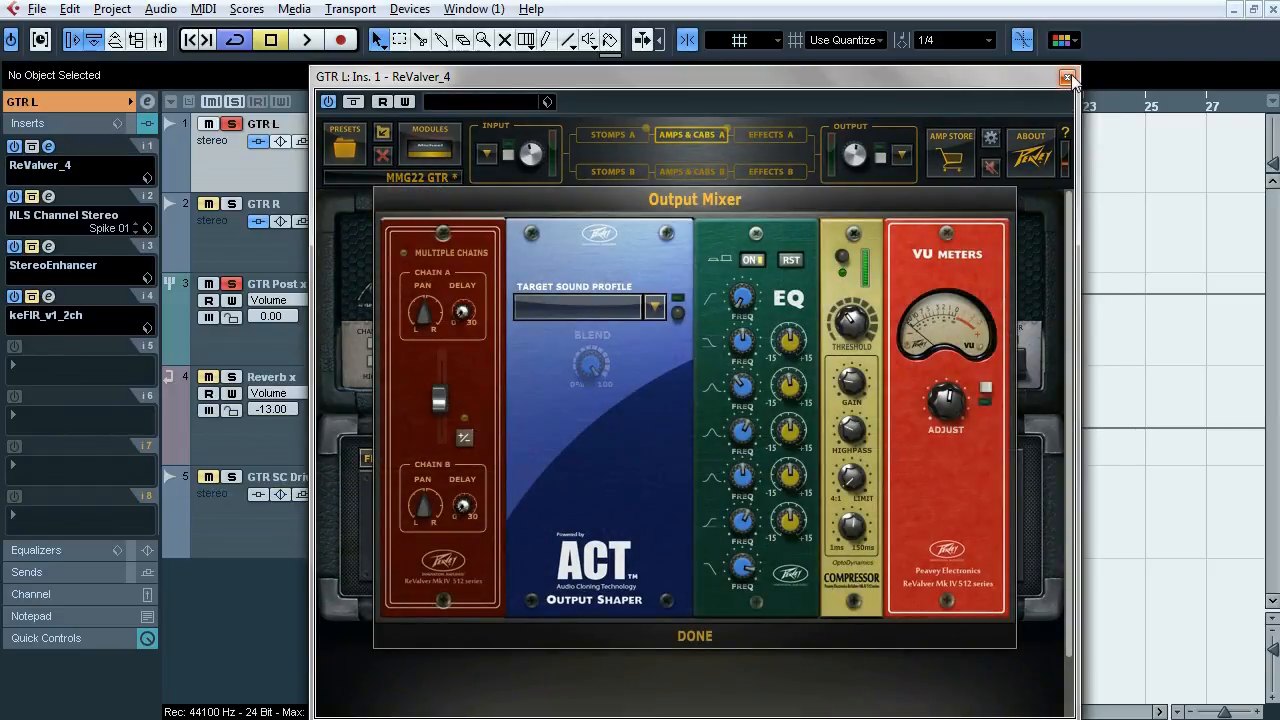
{"action": "left_click", "coordinate": [1068, 78]}
Step: Open NLS Channel Stereo in GTR L's second insert, audition it active and bypassed, leave it active, and close its window
{"action": "left_click", "coordinate": [48, 196]}
{"action": "left_click_drag", "start_coordinate": [703, 50], "coordinate": [587, 91]}
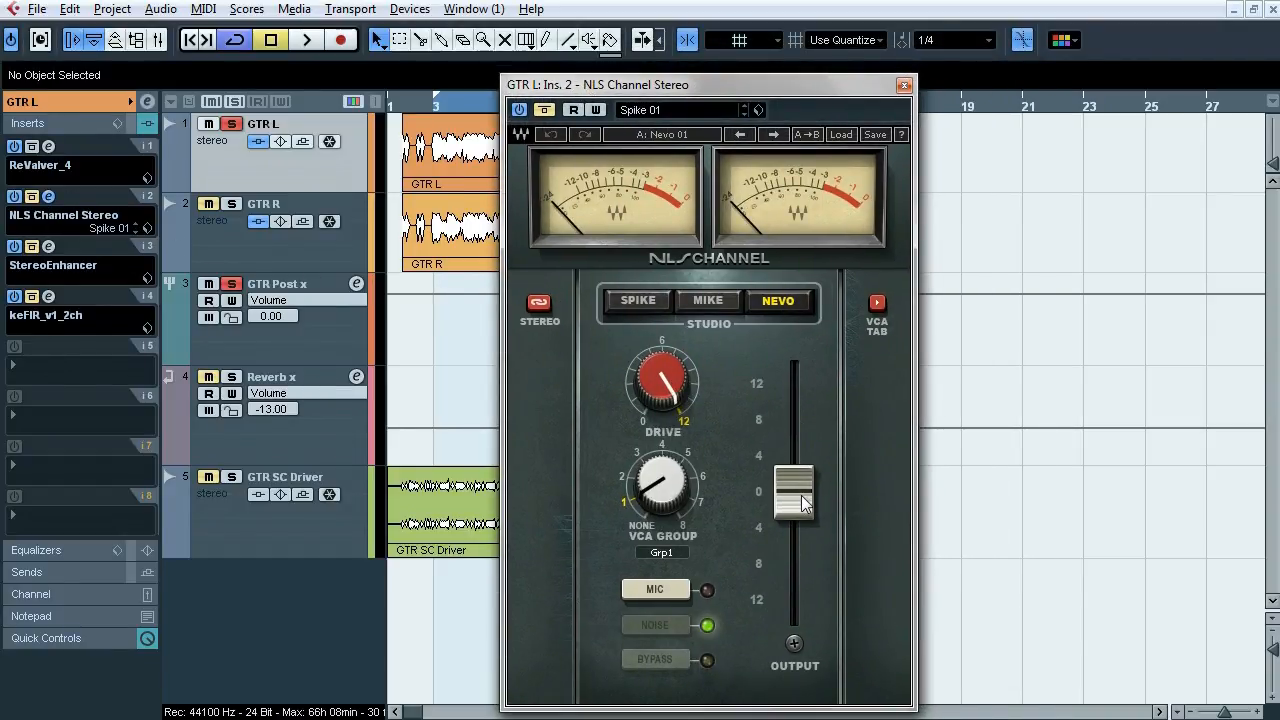
{"action": "key", "text": "space"}
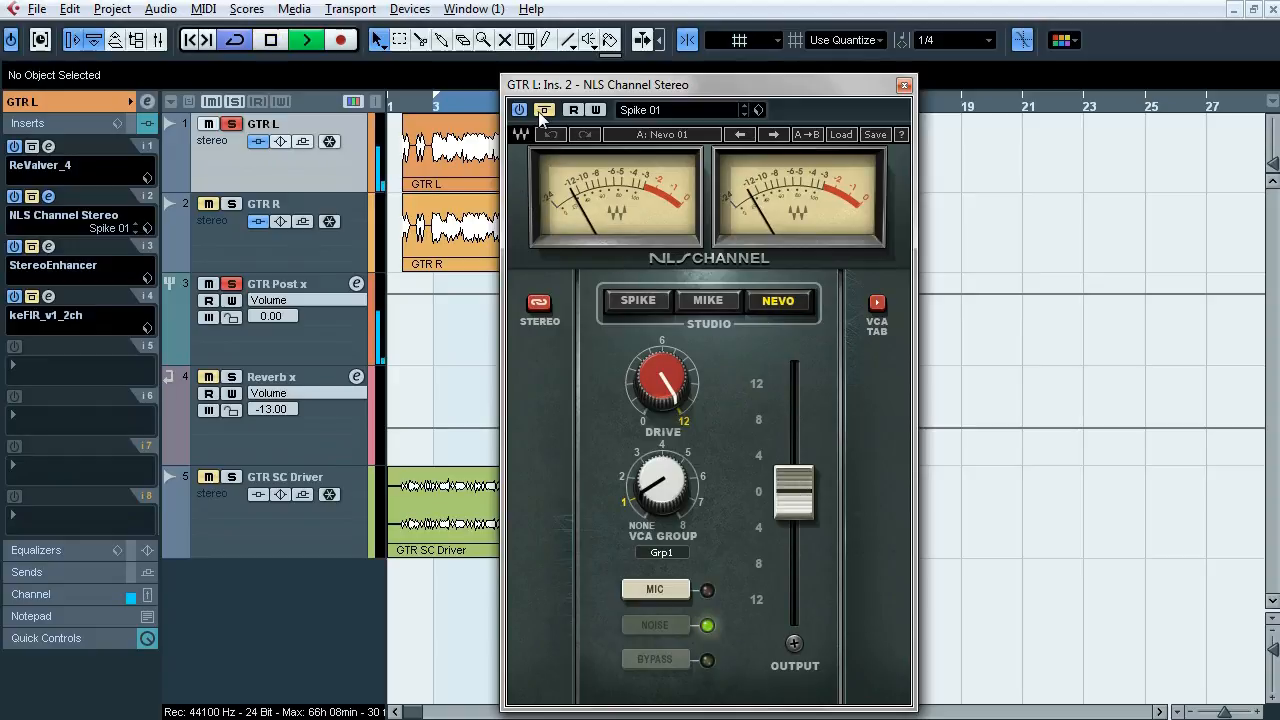
{"action": "left_click", "coordinate": [542, 110]}
{"action": "left_click", "coordinate": [542, 114]}
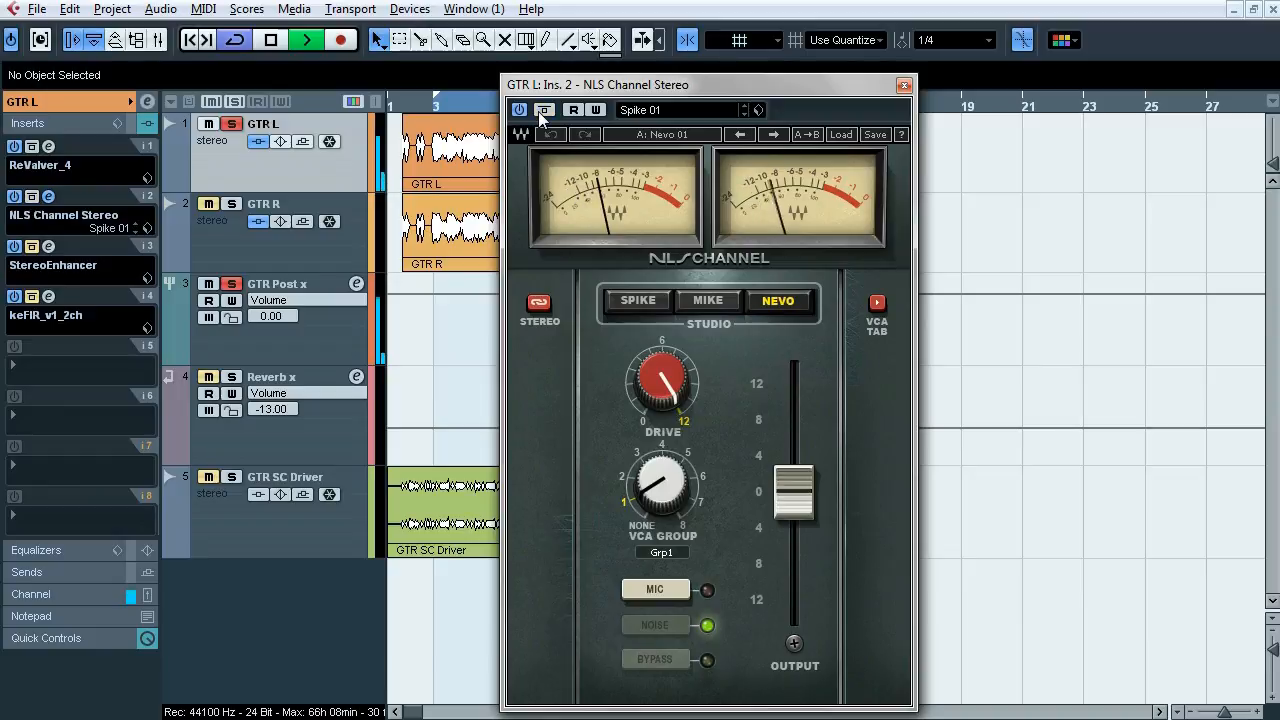
{"action": "left_click", "coordinate": [541, 113]}
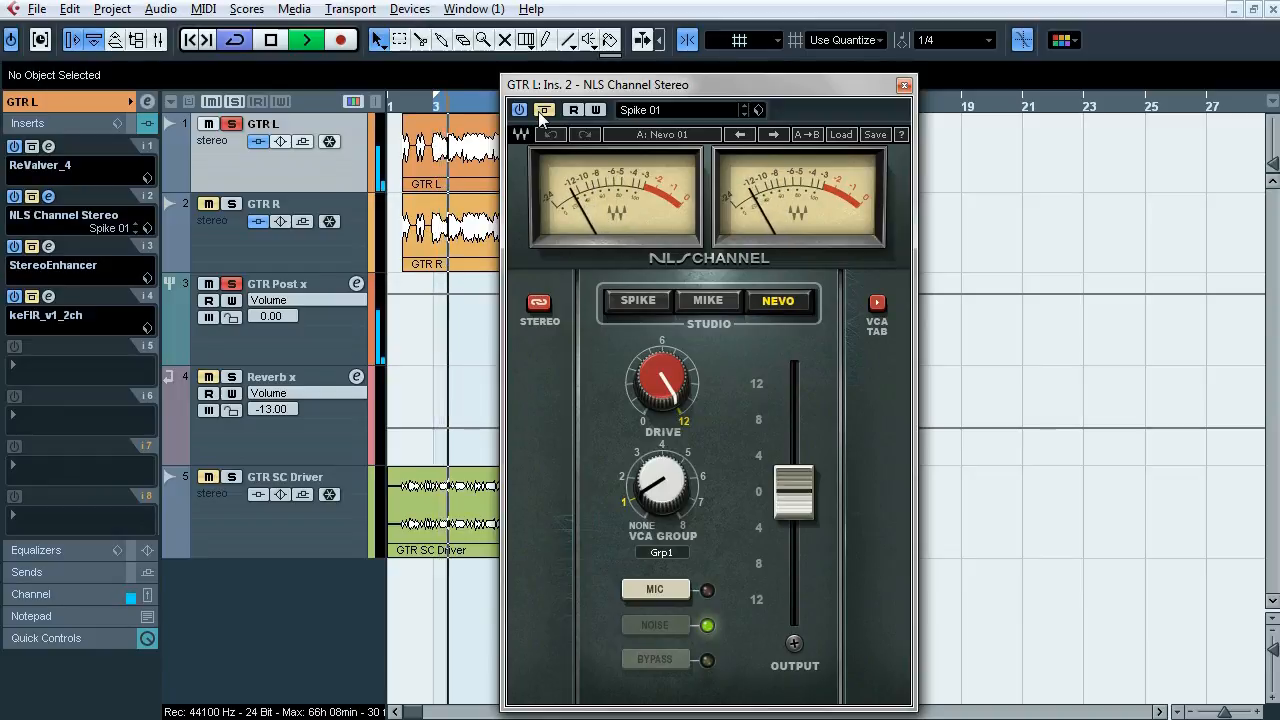
{"action": "key", "text": "space"}
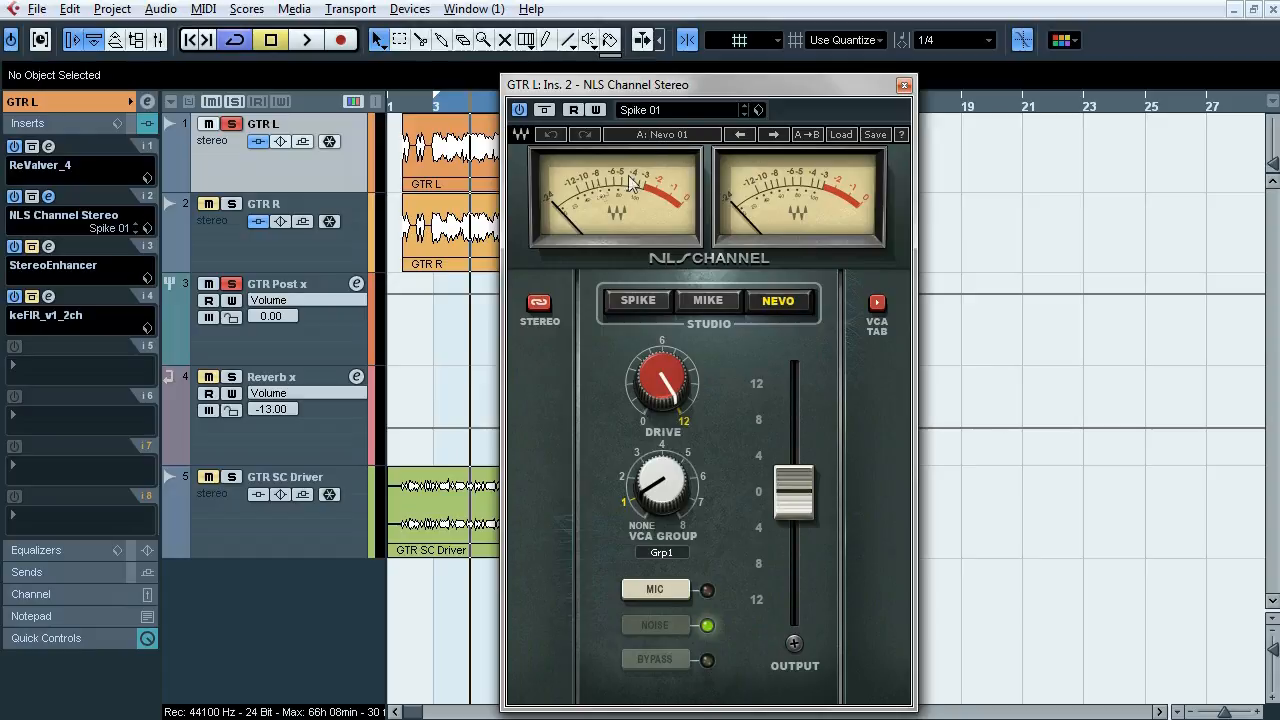
{"action": "left_click", "coordinate": [543, 301]}
{"action": "left_click", "coordinate": [904, 86]}
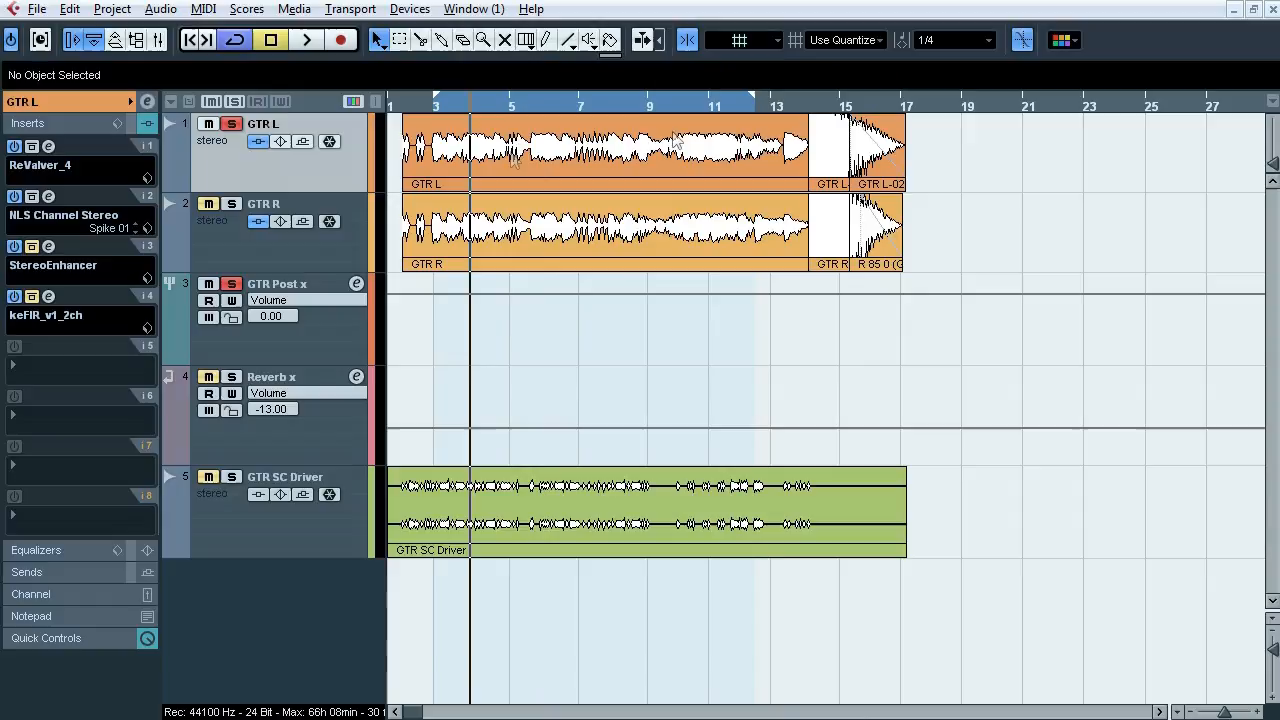
Step: Open StereoEnhancer in GTR L's third insert, audition it bypassed and active, leave it active, and close its window
{"action": "left_click", "coordinate": [48, 246]}
{"action": "left_click_drag", "start_coordinate": [850, 139], "coordinate": [547, 214]}
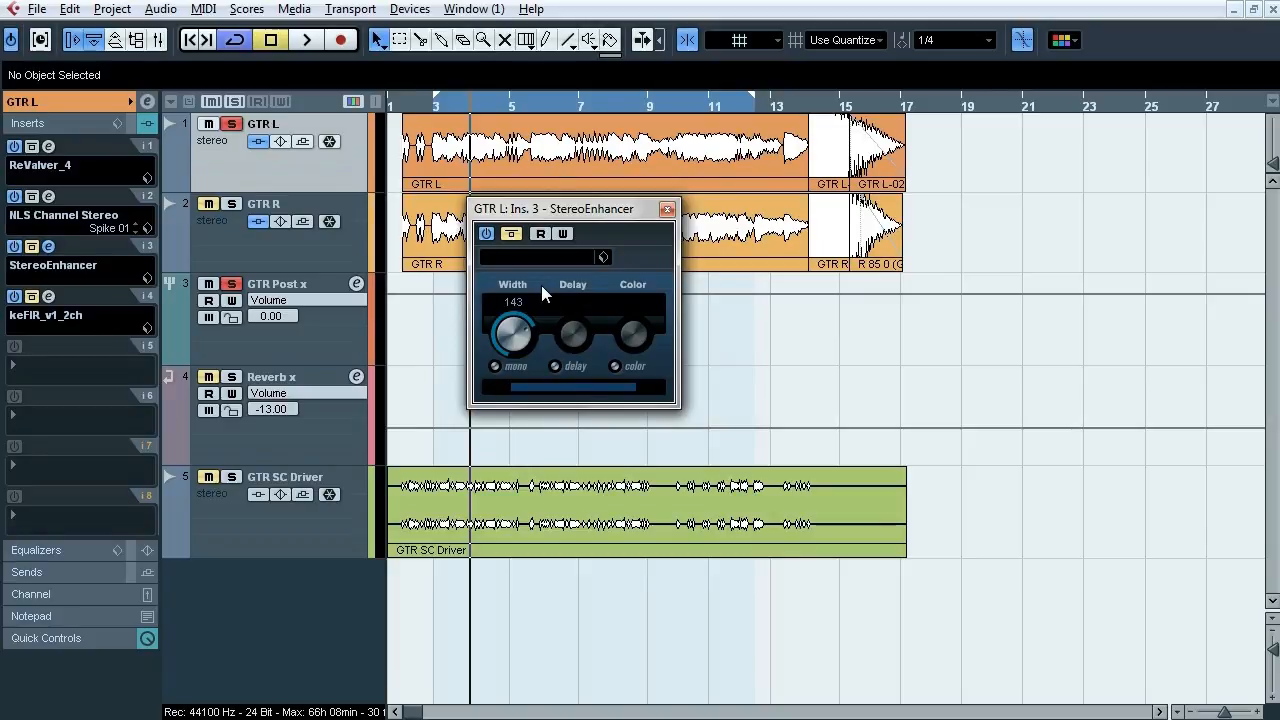
{"action": "key", "text": "space"}
{"action": "left_click", "coordinate": [509, 232]}
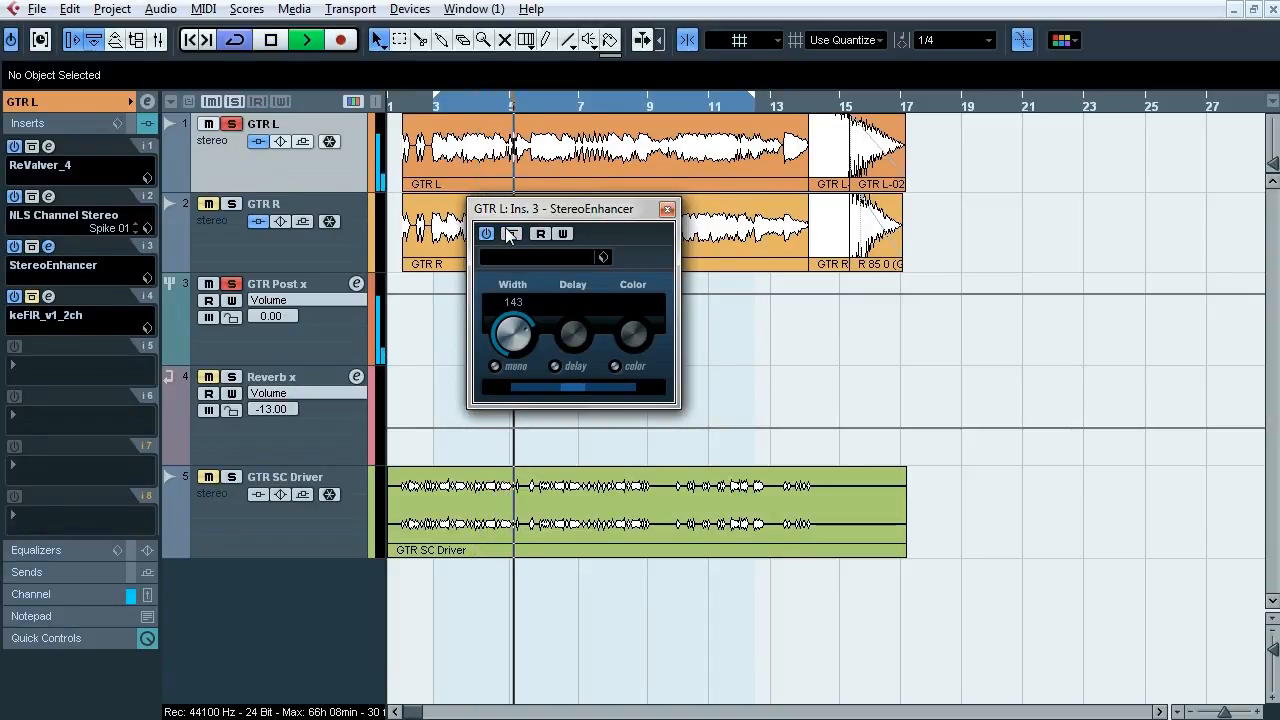
{"action": "left_click", "coordinate": [509, 234]}
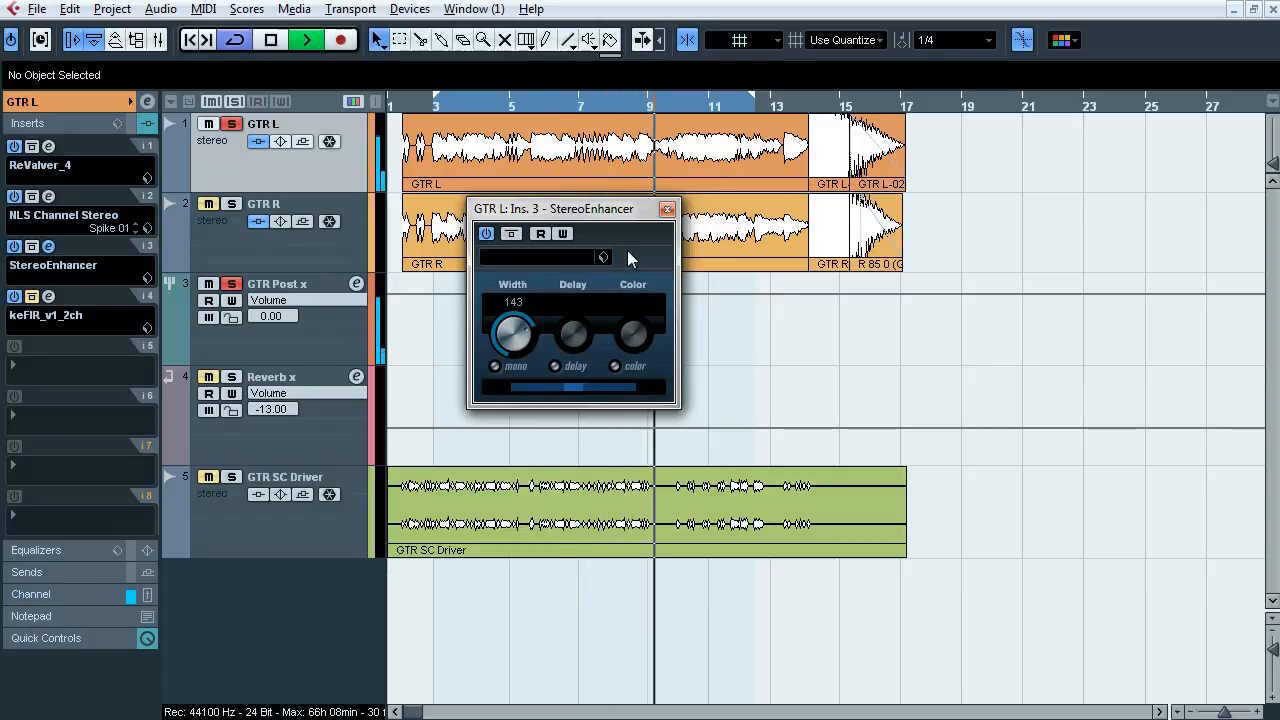
{"action": "key", "text": "space"}
{"action": "left_click", "coordinate": [667, 209]}
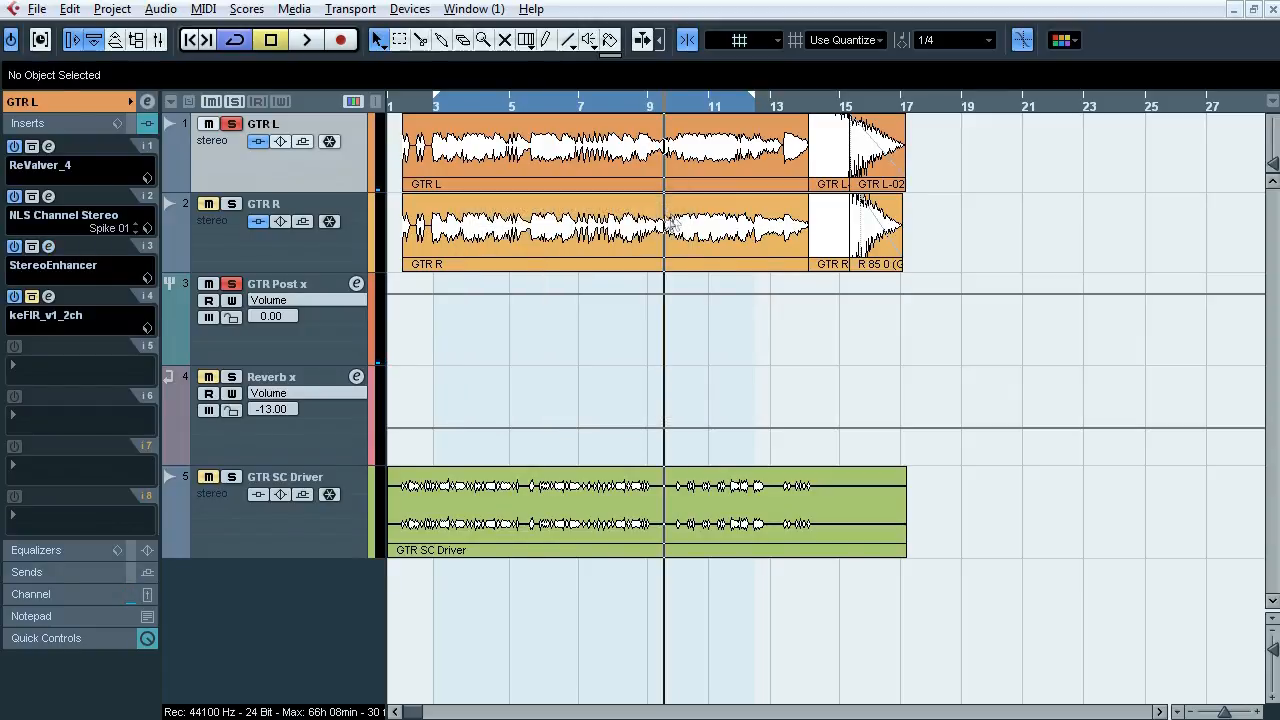
Step: Open keFIR_v1_2ch in GTR L's fourth insert, compare it active and bypassed during playback, leave it active, and close its window
{"action": "left_click", "coordinate": [48, 297]}
{"action": "left_click_drag", "start_coordinate": [654, 197], "coordinate": [577, 212]}
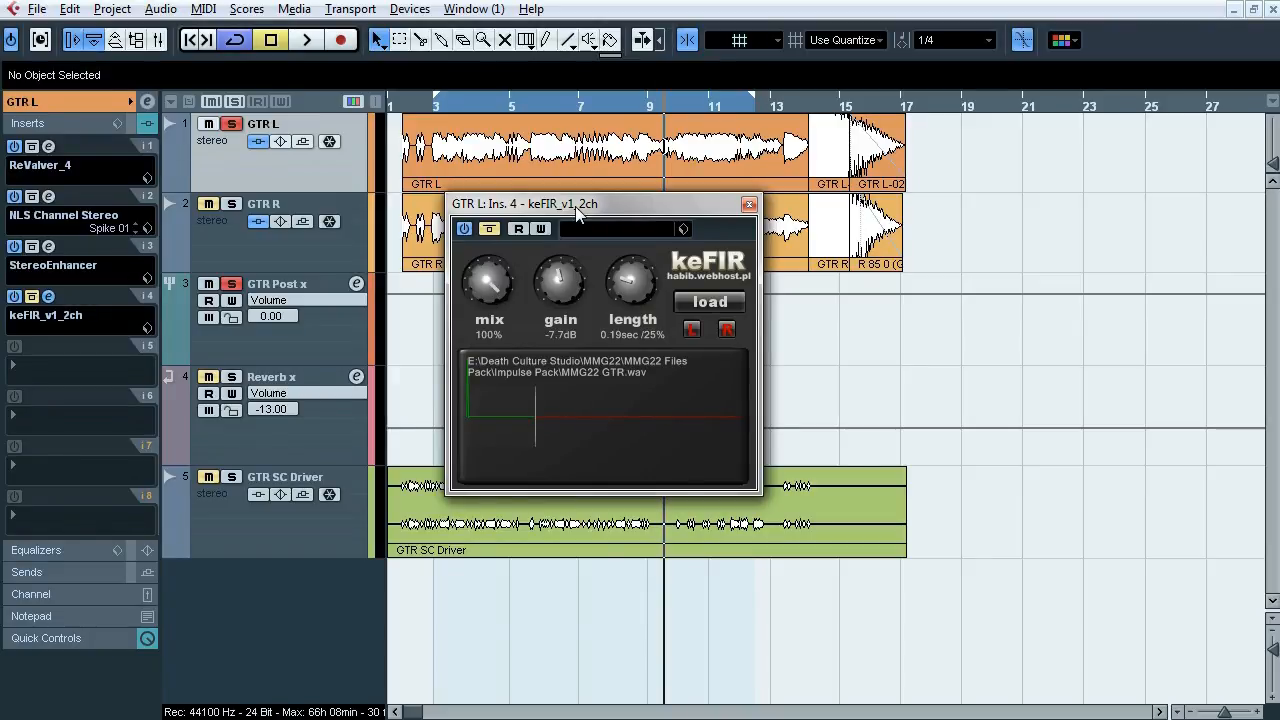
{"action": "key", "text": "space"}
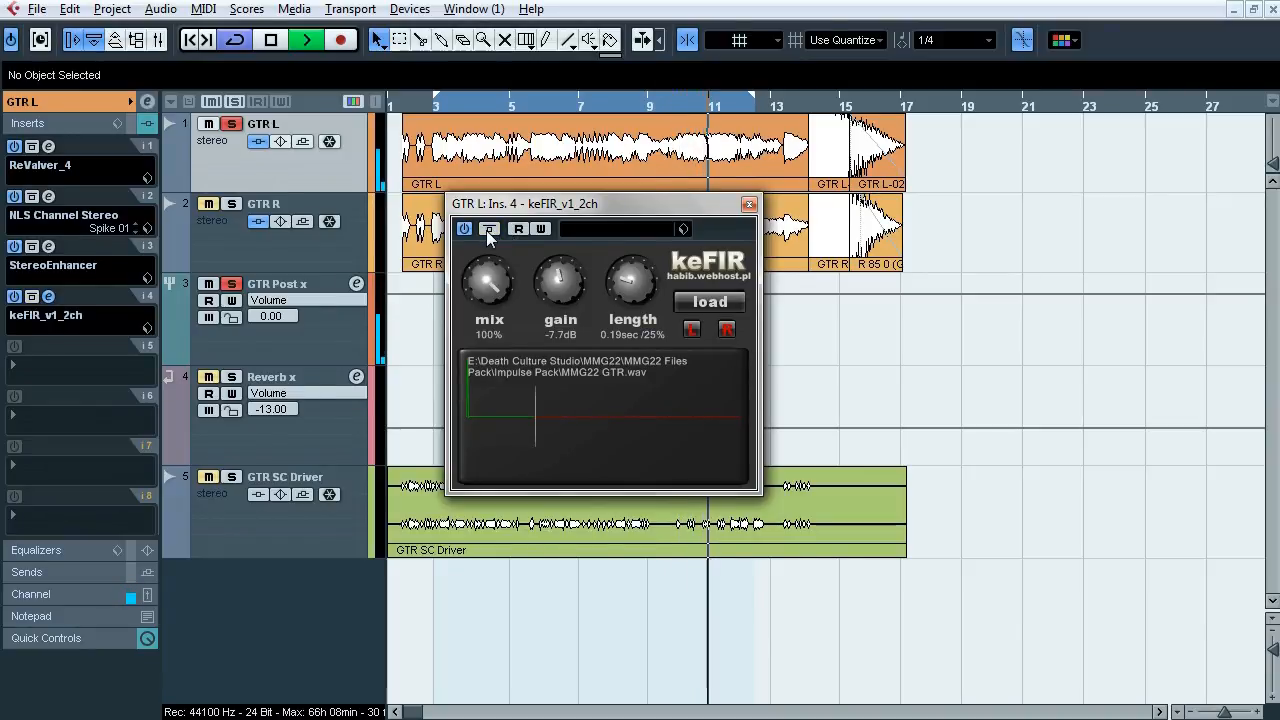
{"action": "left_click", "coordinate": [489, 229]}
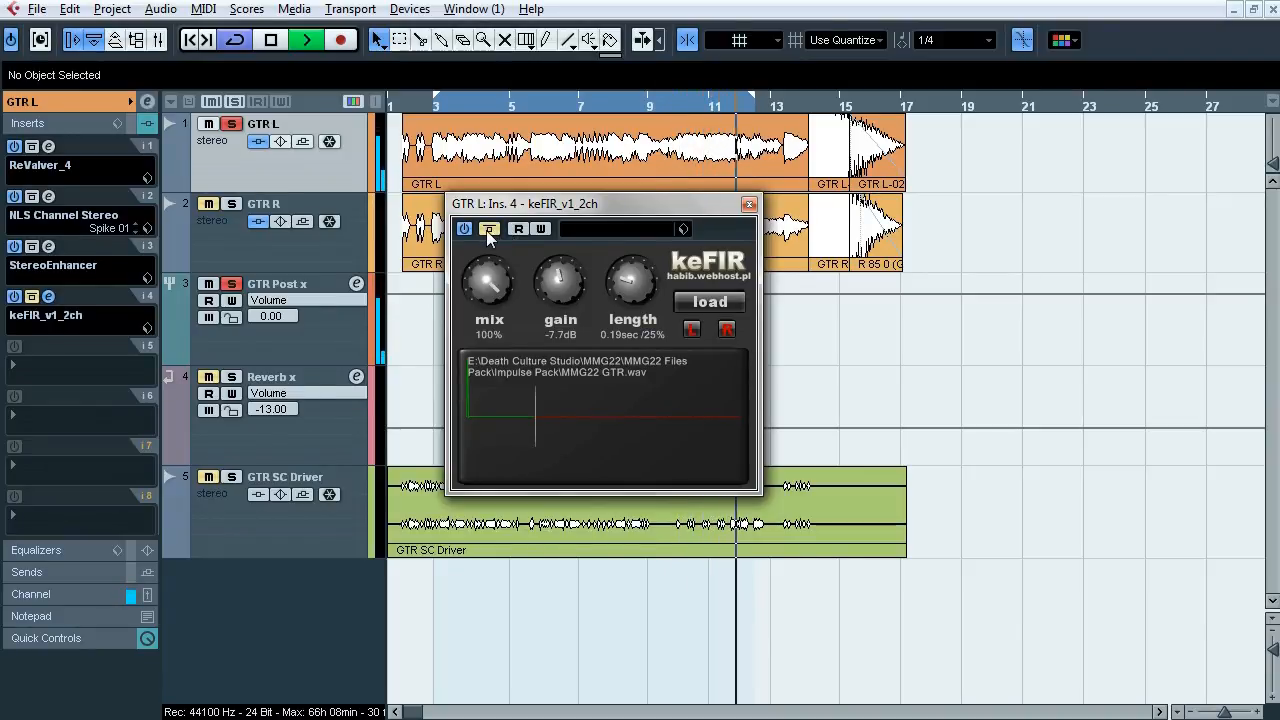
{"action": "left_click", "coordinate": [489, 229]}
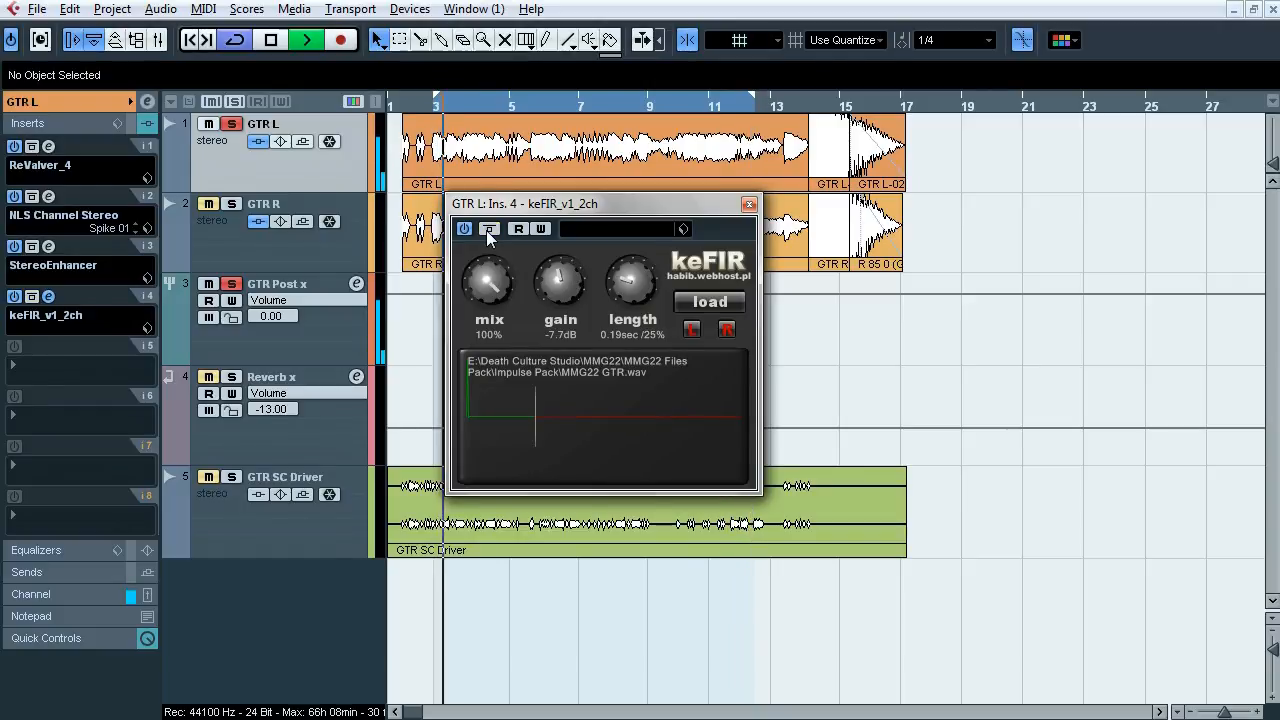
{"action": "left_click", "coordinate": [489, 229]}
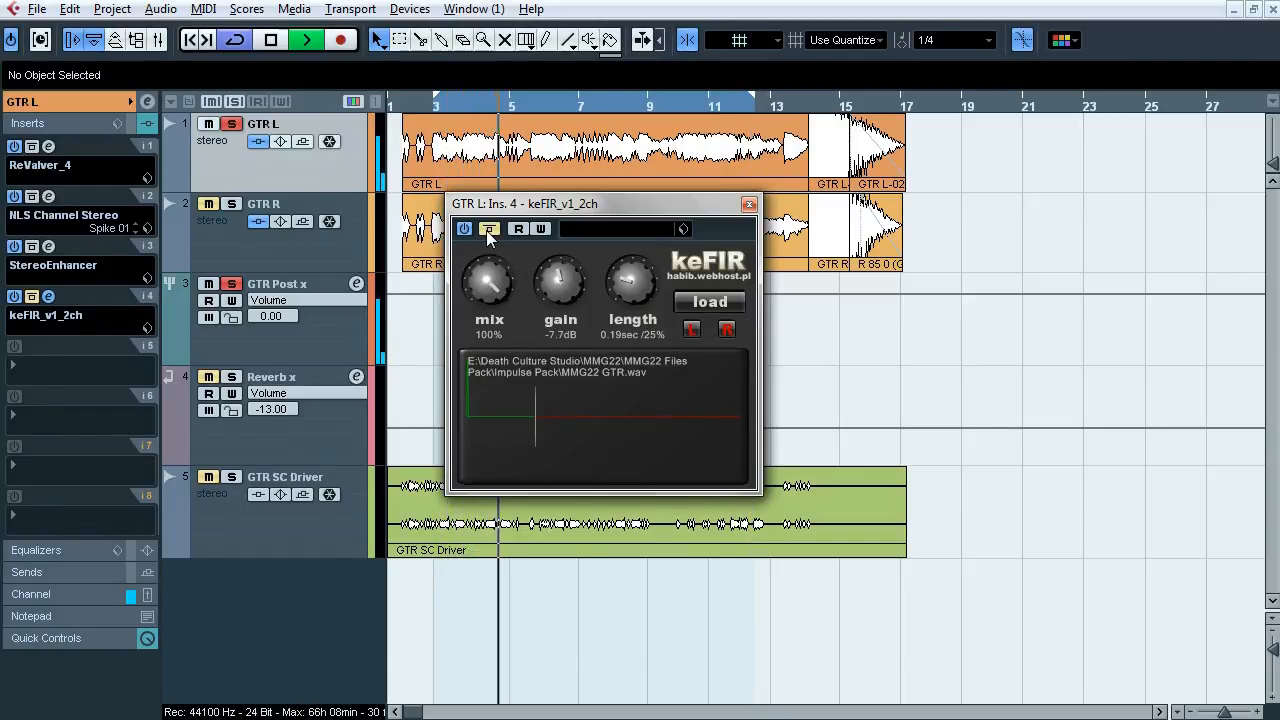
{"action": "left_click", "coordinate": [489, 231]}
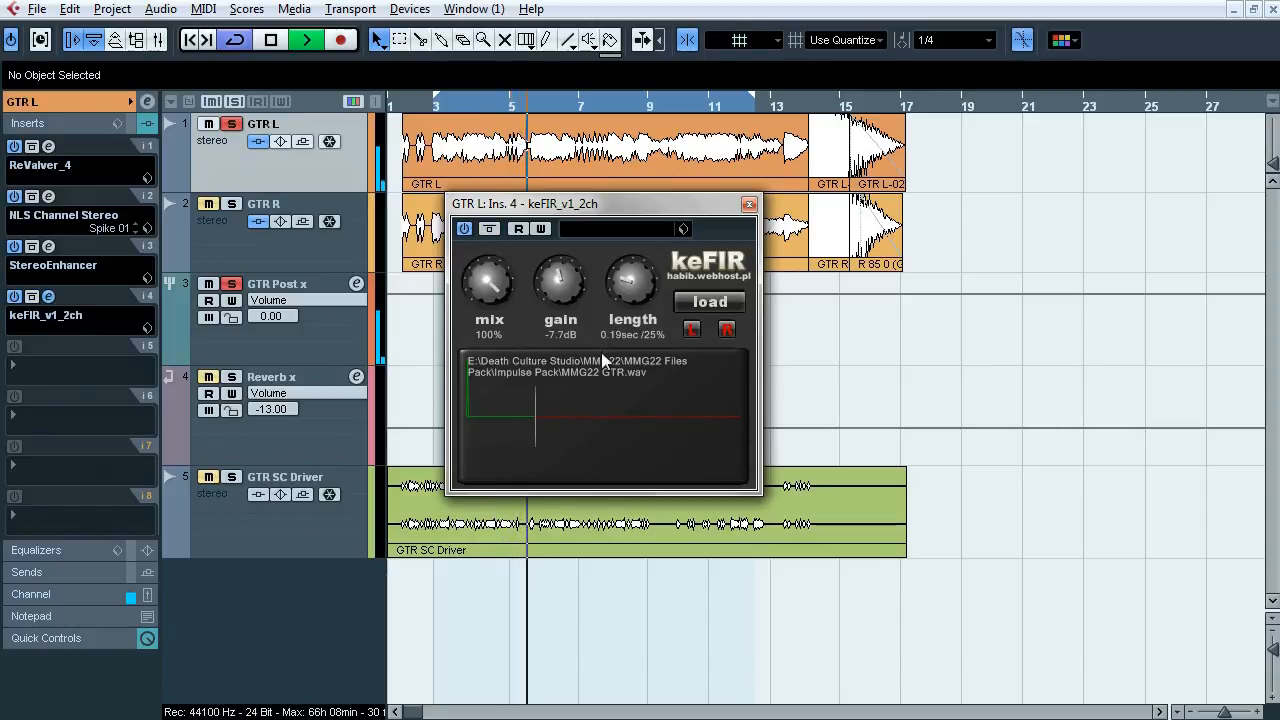
{"action": "key", "text": "space"}
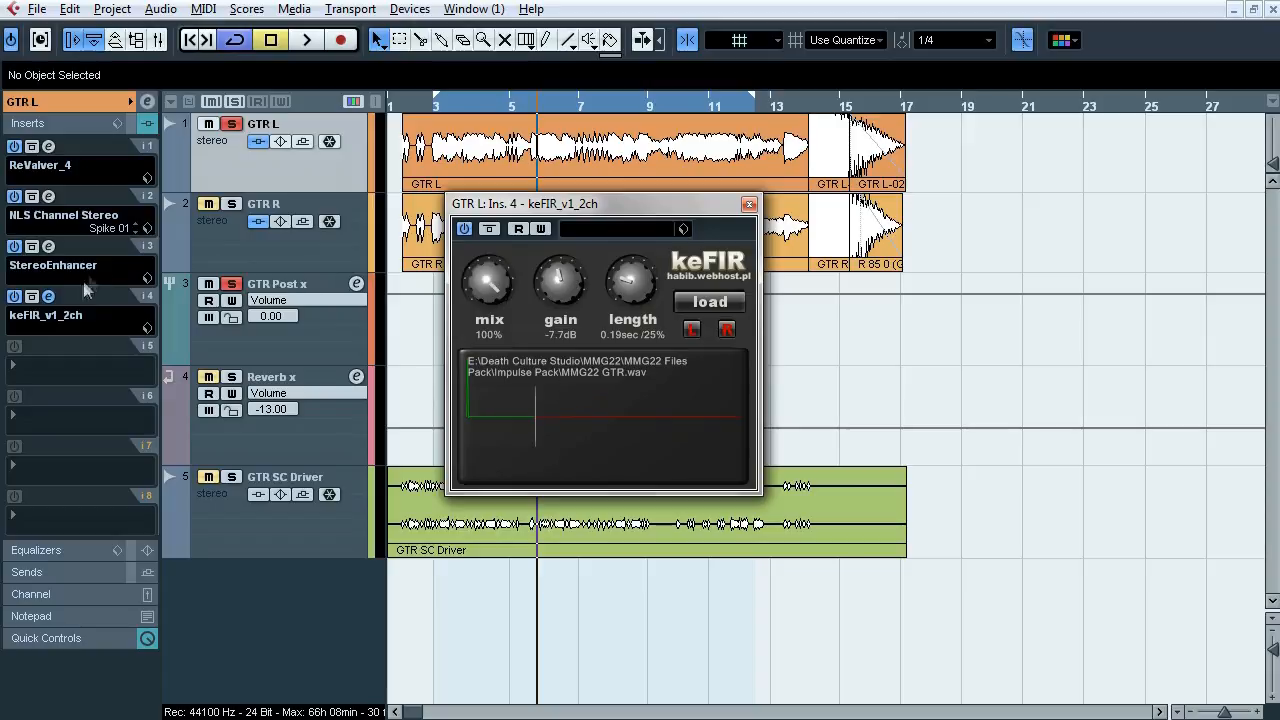
{"action": "left_click", "coordinate": [48, 296]}
Step: Solo GTR R alongside GTR L and open FabFilter Pro-C in the first insert of GTR Post x
{"action": "left_click", "coordinate": [217, 250], "text": "shift"}
{"action": "left_click", "coordinate": [232, 204]}
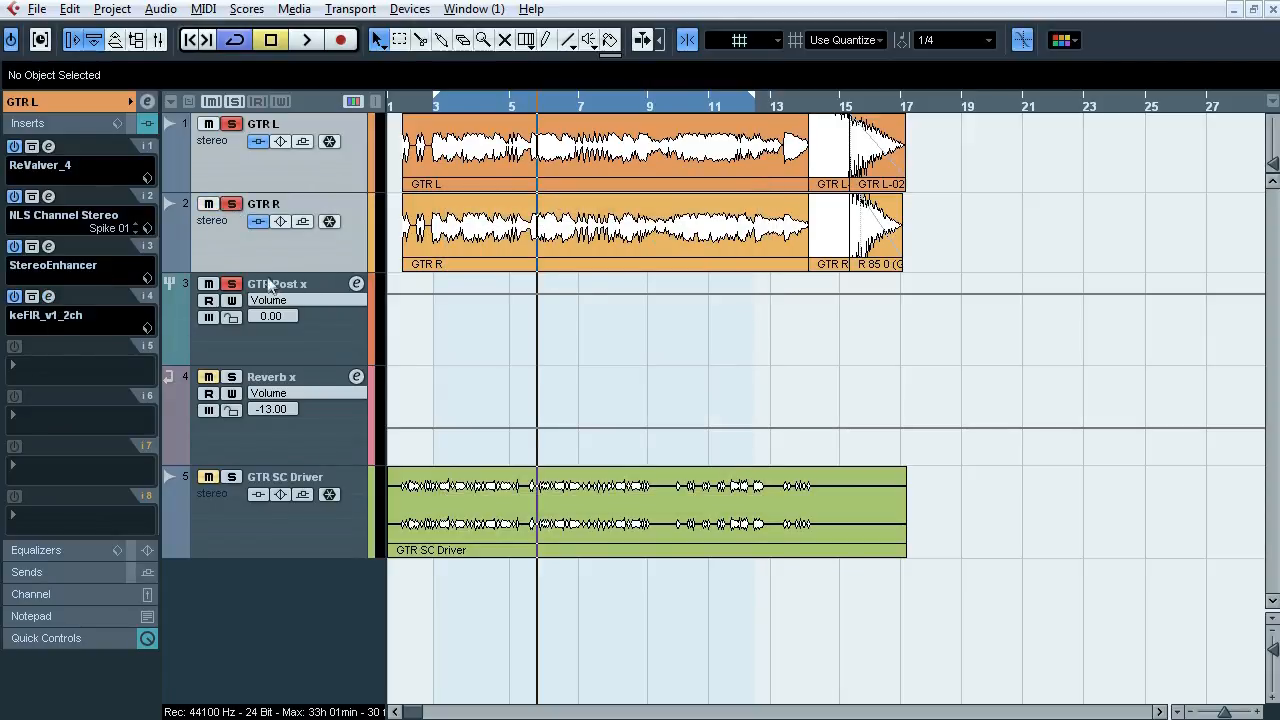
{"action": "left_click", "coordinate": [108, 102]}
{"action": "left_click", "coordinate": [277, 284]}
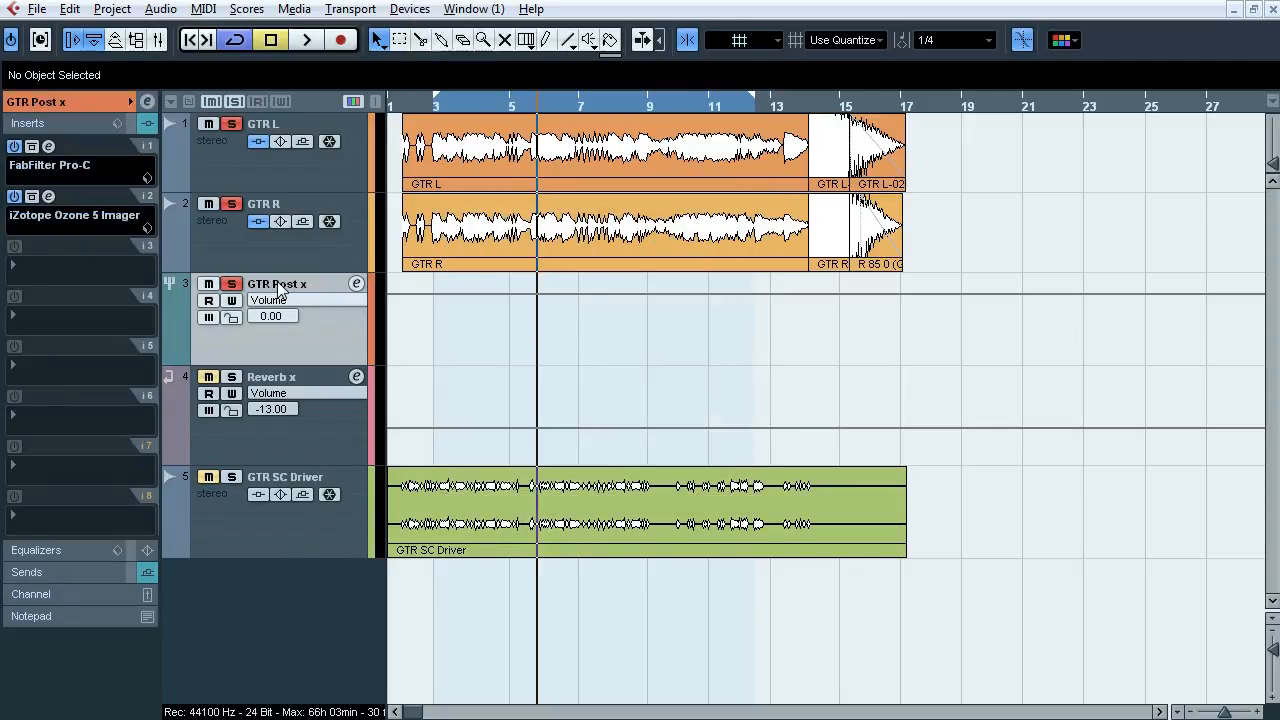
{"action": "left_click", "coordinate": [48, 146]}
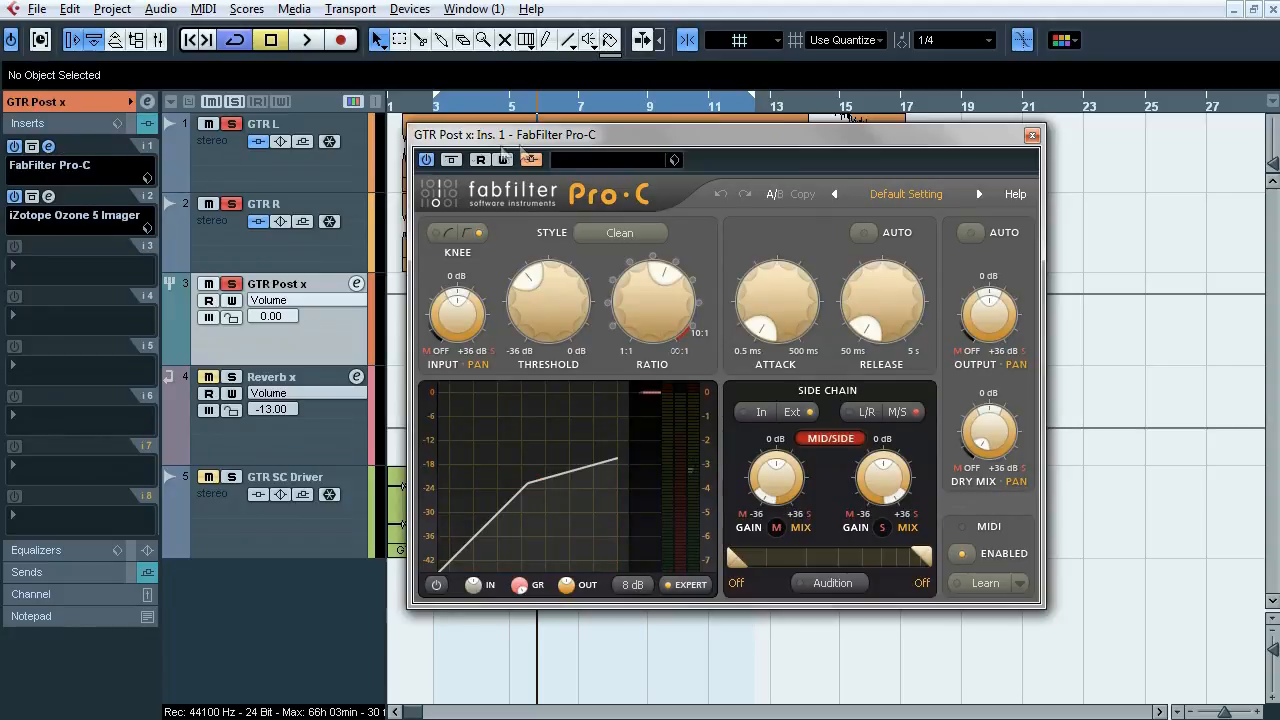
{"action": "left_click_drag", "start_coordinate": [537, 145], "coordinate": [534, 168]}
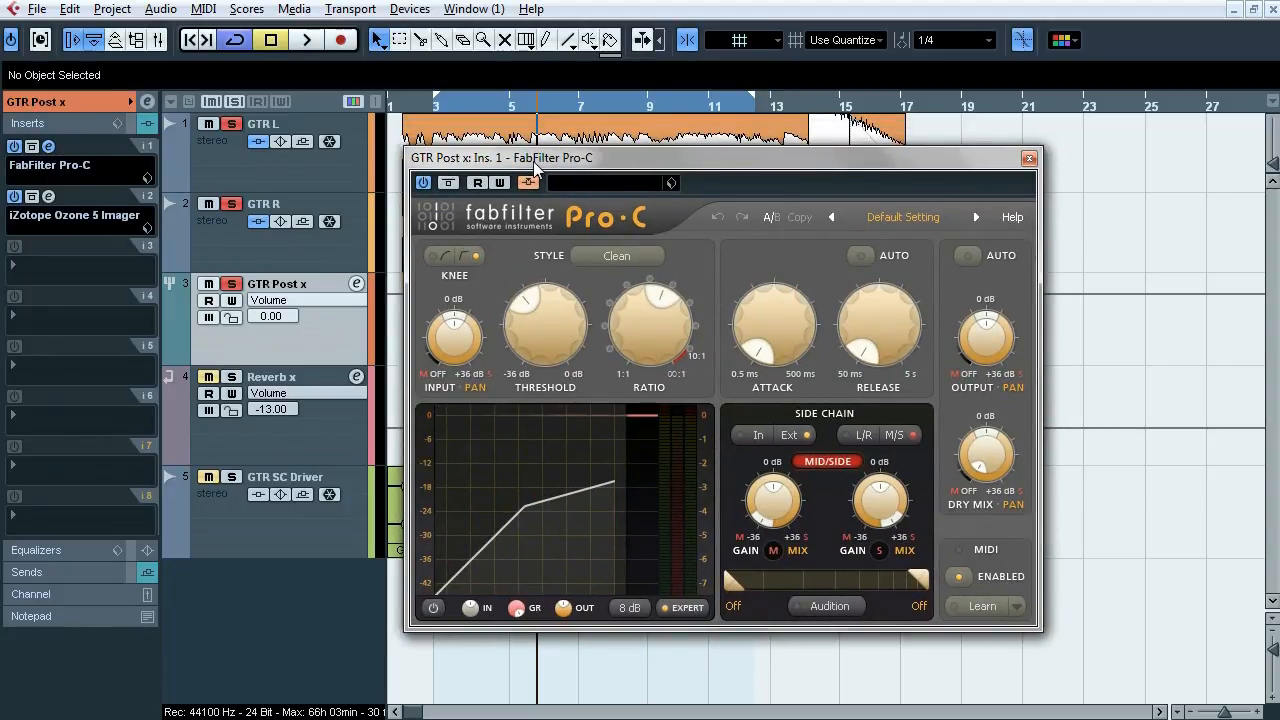
{"action": "left_click_drag", "start_coordinate": [534, 168], "coordinate": [695, 123]}
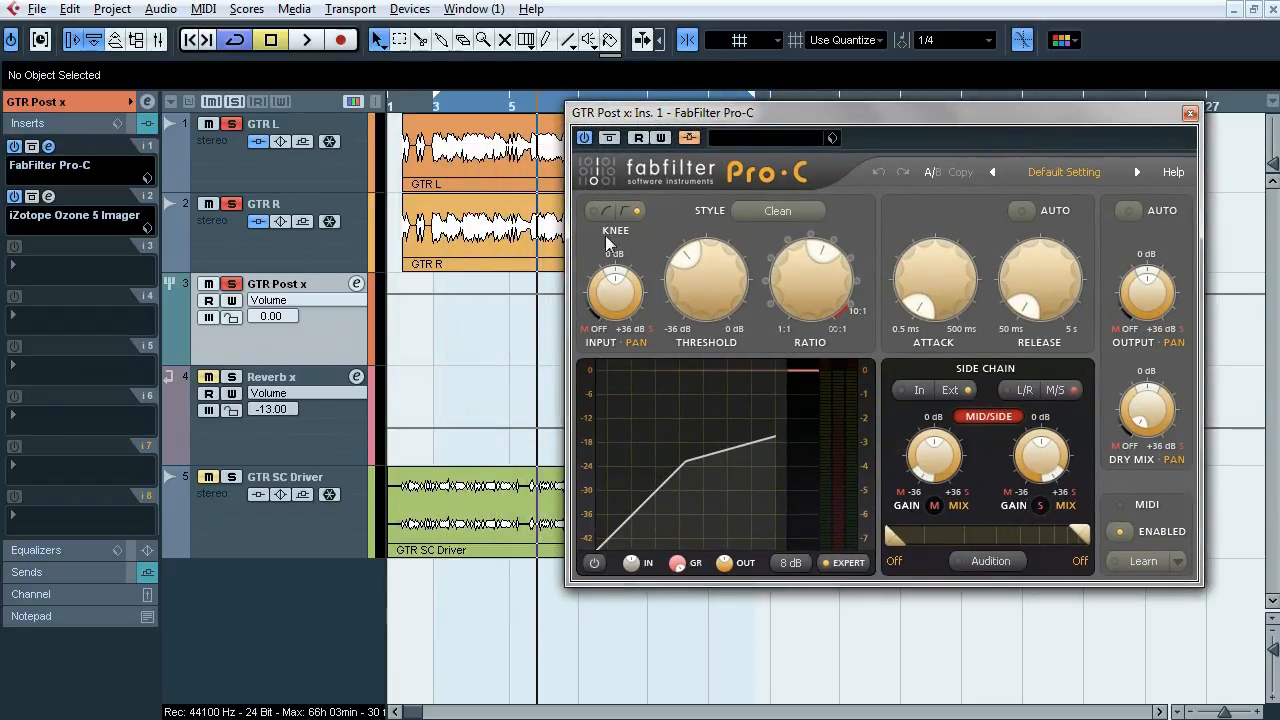
Step: Solo GTR SC Driver, select its clip, and lower the clip volume to -18 dB during playback to audition the Pro-C sidechain response
{"action": "left_click", "coordinate": [246, 538]}
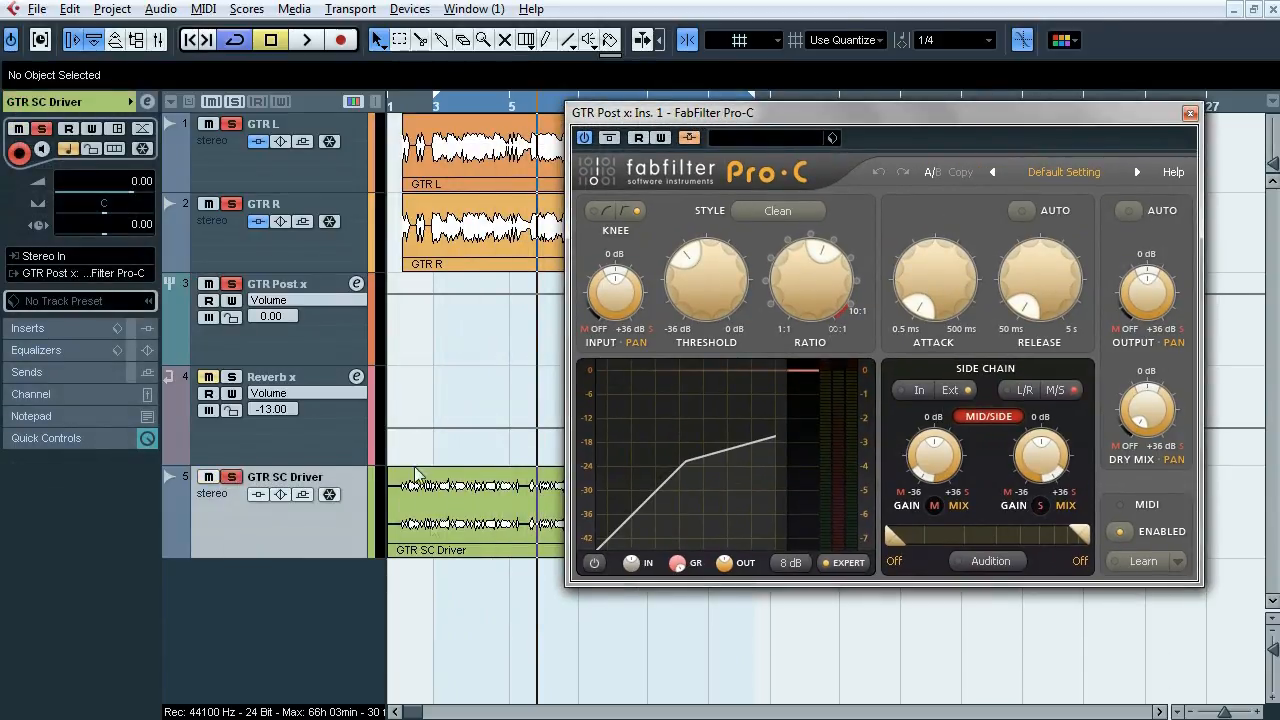
{"action": "left_click", "coordinate": [453, 545]}
{"action": "left_click_drag", "start_coordinate": [750, 113], "coordinate": [680, 159]}
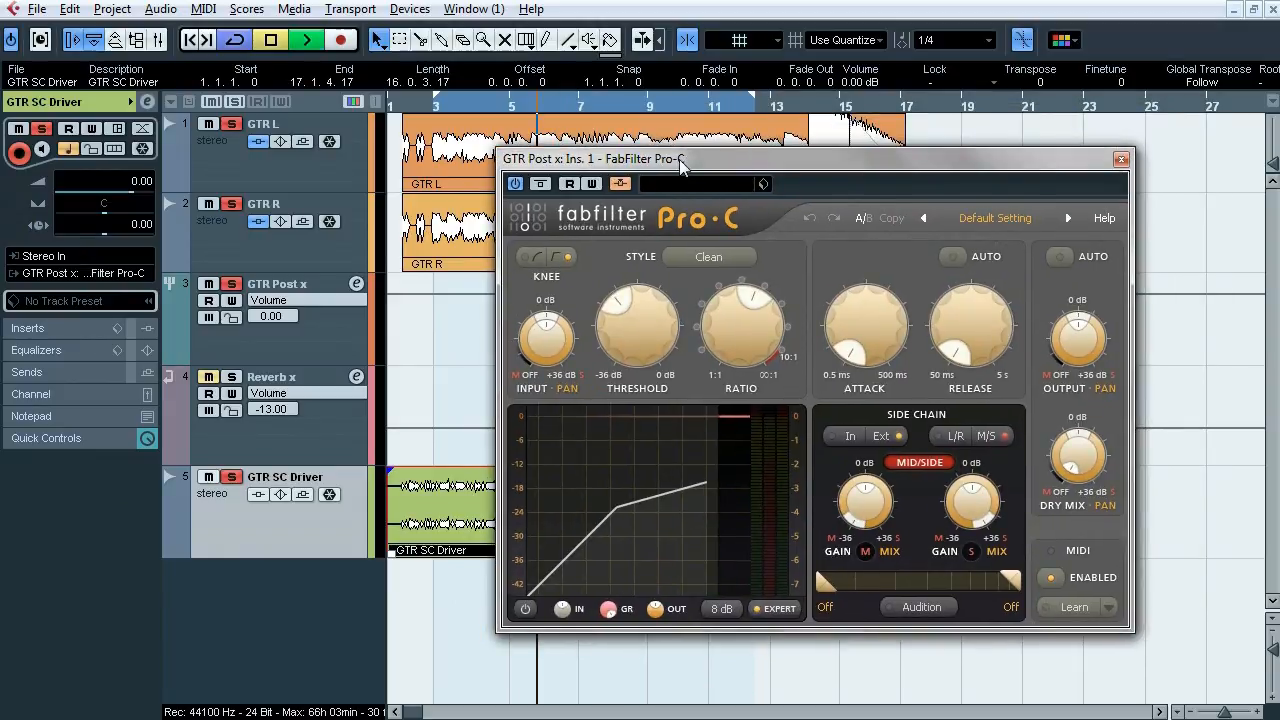
{"action": "key", "text": "space"}
{"action": "scroll", "coordinate": [858, 88], "scroll_direction": "down", "scroll_amount": 2}
{"action": "scroll", "coordinate": [858, 88], "scroll_direction": "down", "scroll_amount": 16}
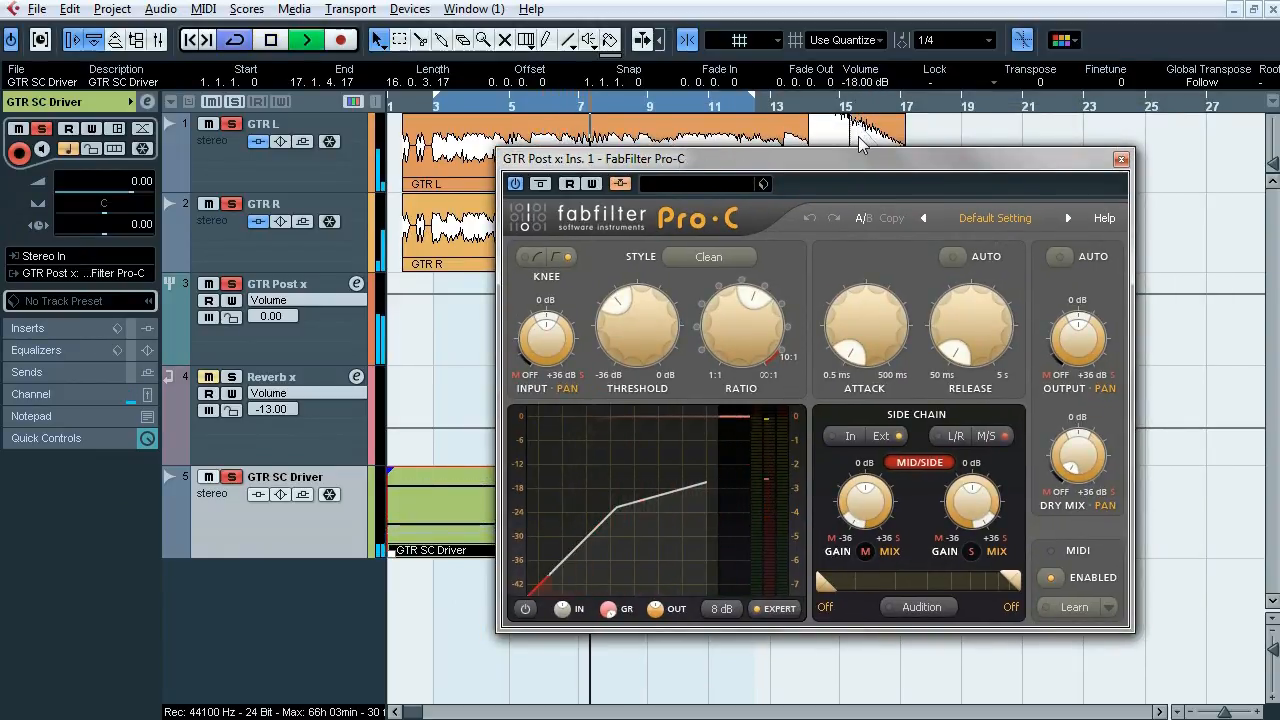
Step: Raise the GTR SC Driver clip volume to -3 dB and up to 19 dB, then reduce it to 8 dB during playback
{"action": "scroll", "coordinate": [863, 90], "scroll_direction": "up", "scroll_amount": 15}
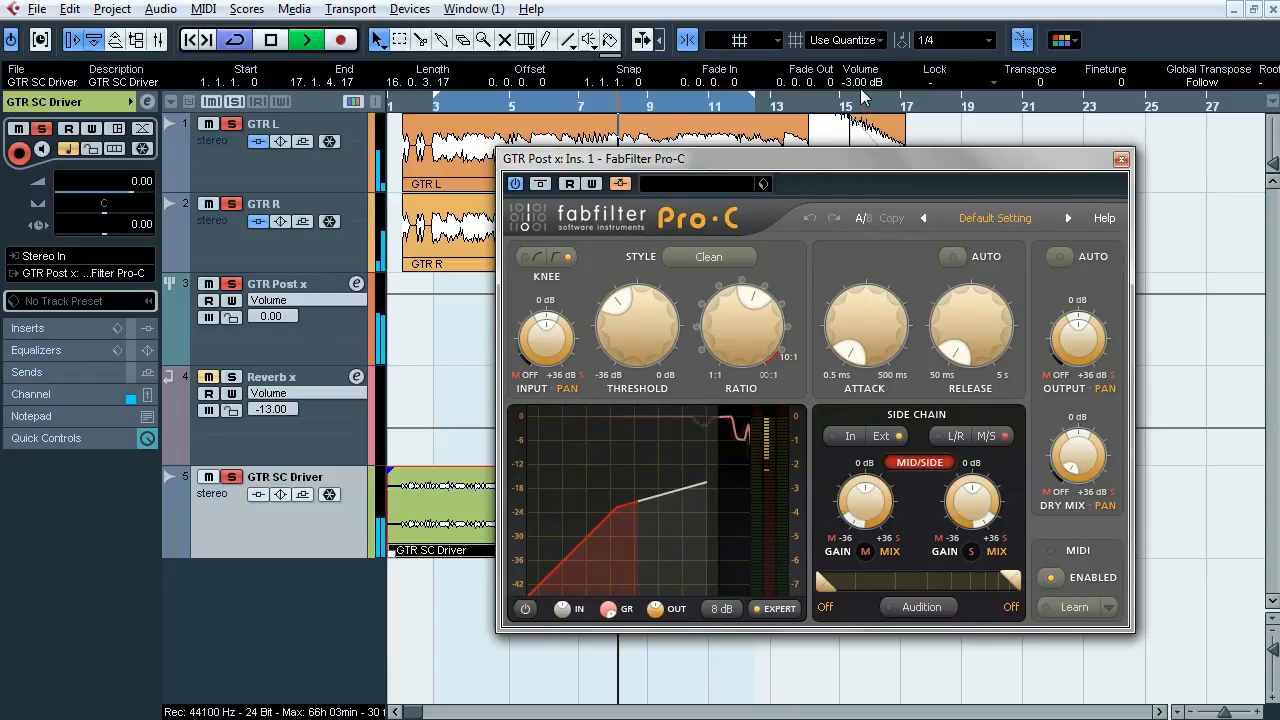
{"action": "scroll", "coordinate": [863, 88], "scroll_direction": "up", "scroll_amount": 13}
{"action": "left_click_drag", "start_coordinate": [864, 34], "coordinate": [864, 16]}
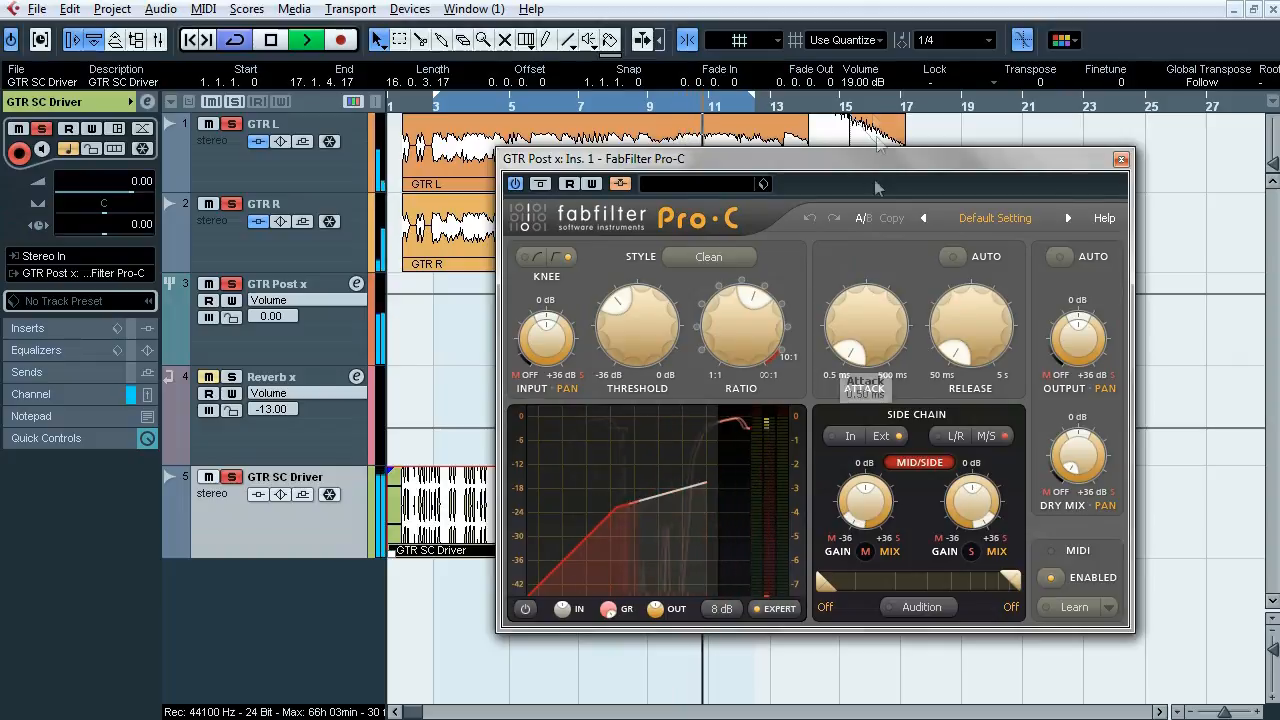
{"action": "left_click_drag", "start_coordinate": [866, 83], "coordinate": [868, 122]}
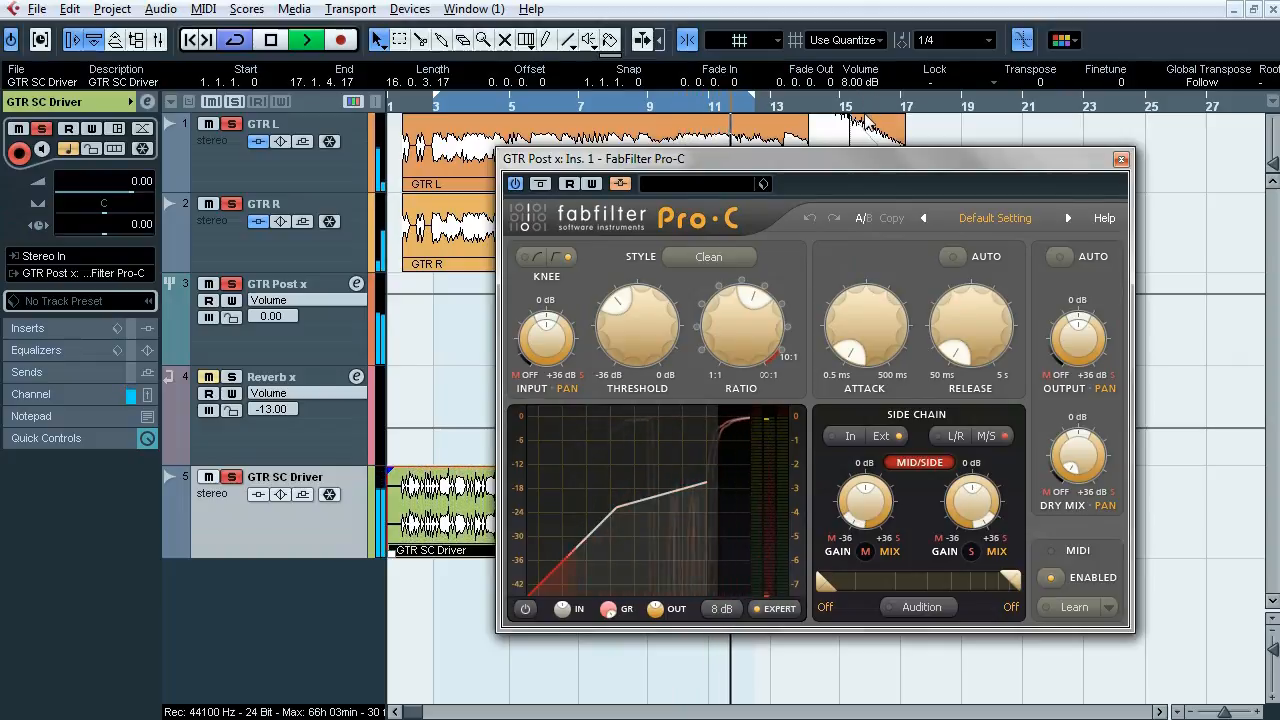
Step: Set Pro-C's level display range to 48 dB, reset the GTR SC Driver clip volume to 0 dB, and close Pro-C after auditioning
{"action": "left_click", "coordinate": [724, 608]}
{"action": "left_click", "coordinate": [745, 638]}
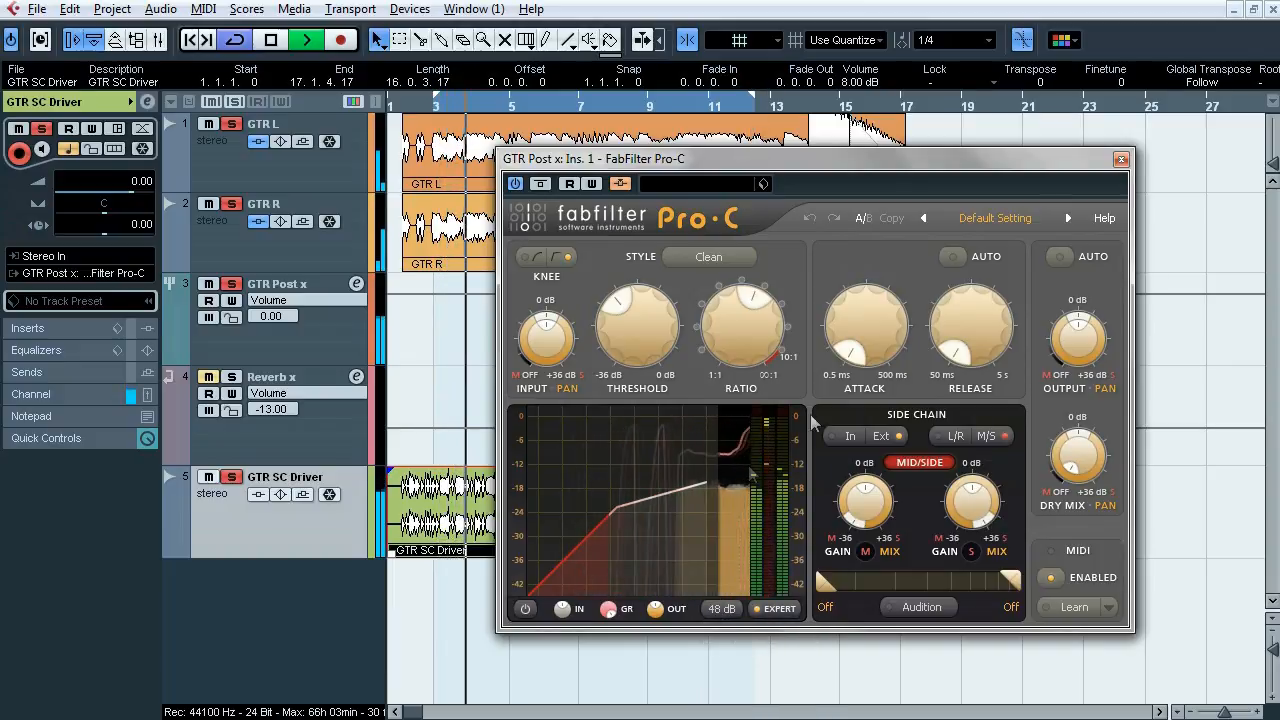
{"action": "left_click", "coordinate": [860, 86], "text": "ctrl"}
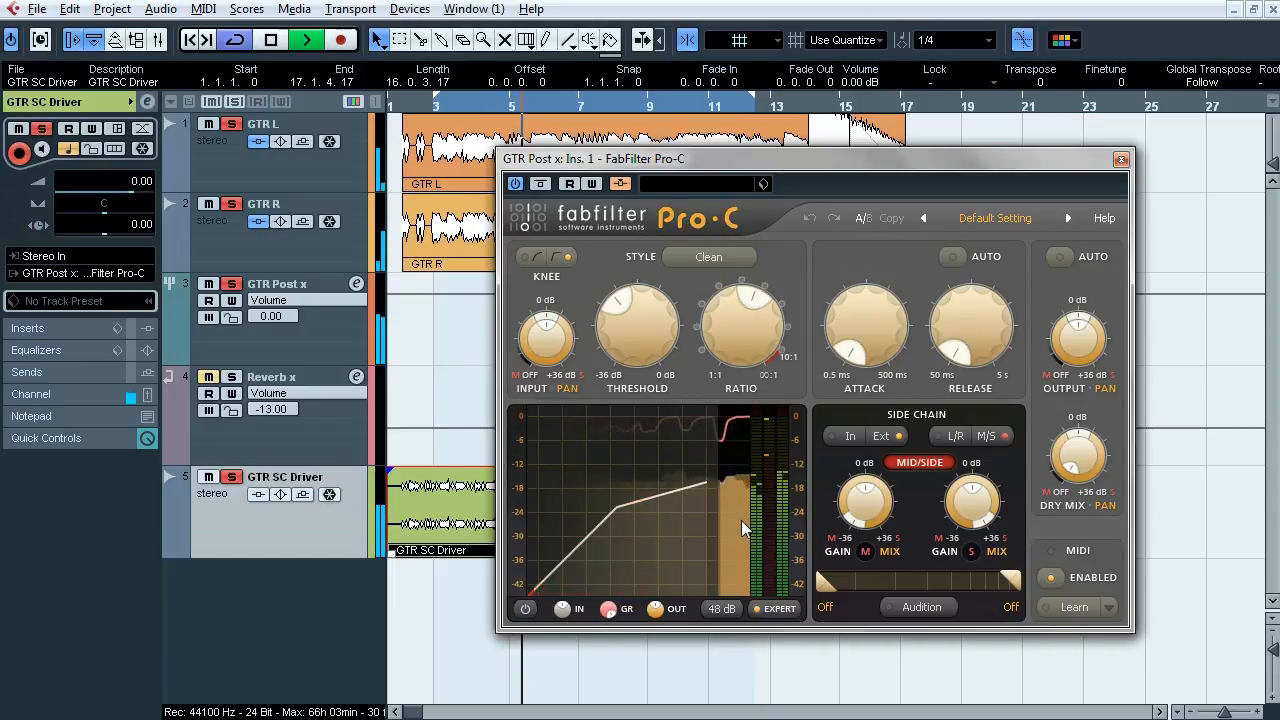
{"action": "mouse_move", "coordinate": [743, 530]}
{"action": "key", "text": "space"}
{"action": "left_click_drag", "start_coordinate": [803, 162], "coordinate": [730, 174]}
{"action": "left_click", "coordinate": [1049, 172]}
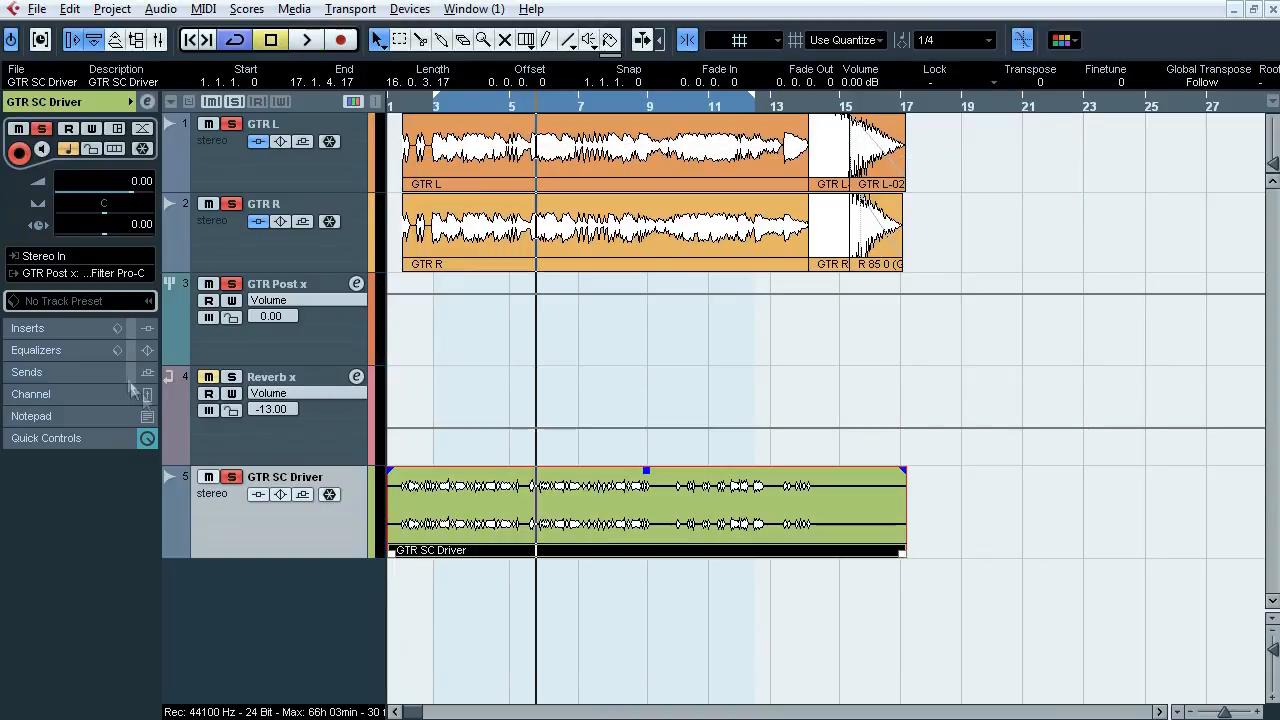
Step: Open iZotope Ozone 5 Imager in GTR Post x's second insert, audition it bypassed and active, leave it active, and close its window
{"action": "left_click", "coordinate": [320, 356]}
{"action": "left_click", "coordinate": [48, 197]}
{"action": "left_click_drag", "start_coordinate": [547, 17], "coordinate": [474, 71]}
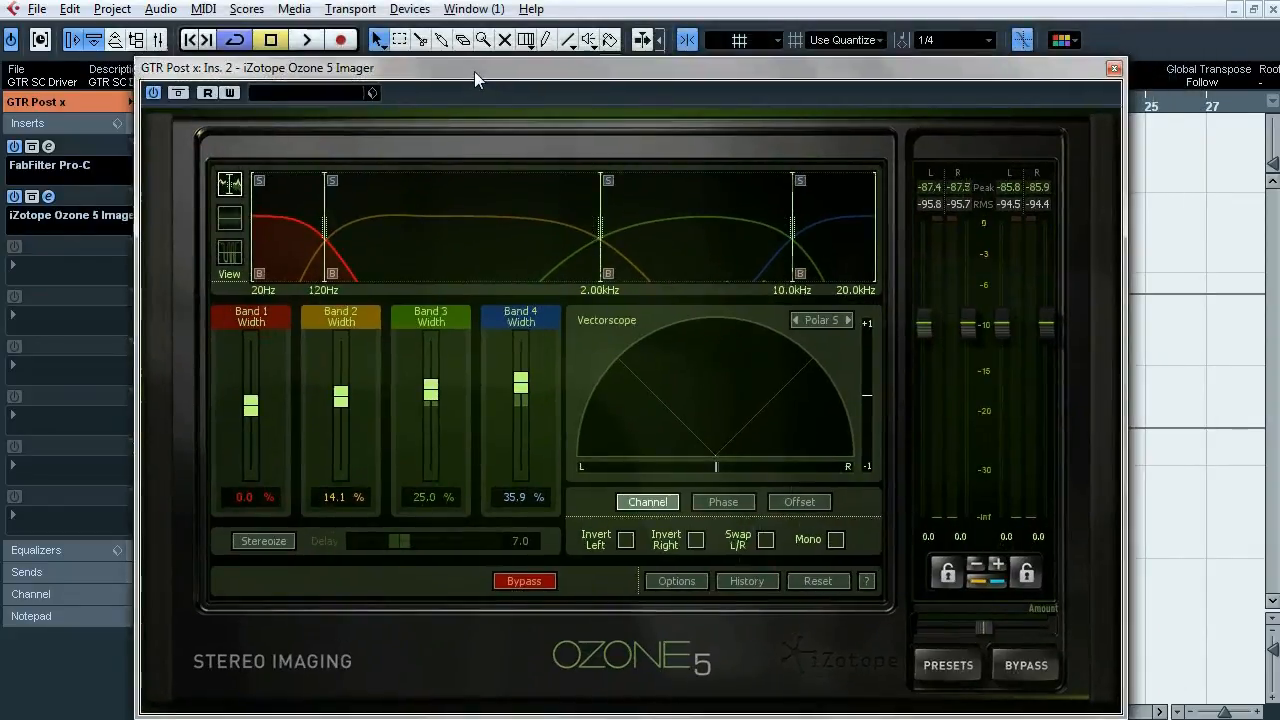
{"action": "mouse_move", "coordinate": [474, 71]}
{"action": "left_mouse_down"}
{"action": "mouse_move", "coordinate": [471, 628]}
{"action": "mouse_move", "coordinate": [477, 48]}
{"action": "left_mouse_up"}
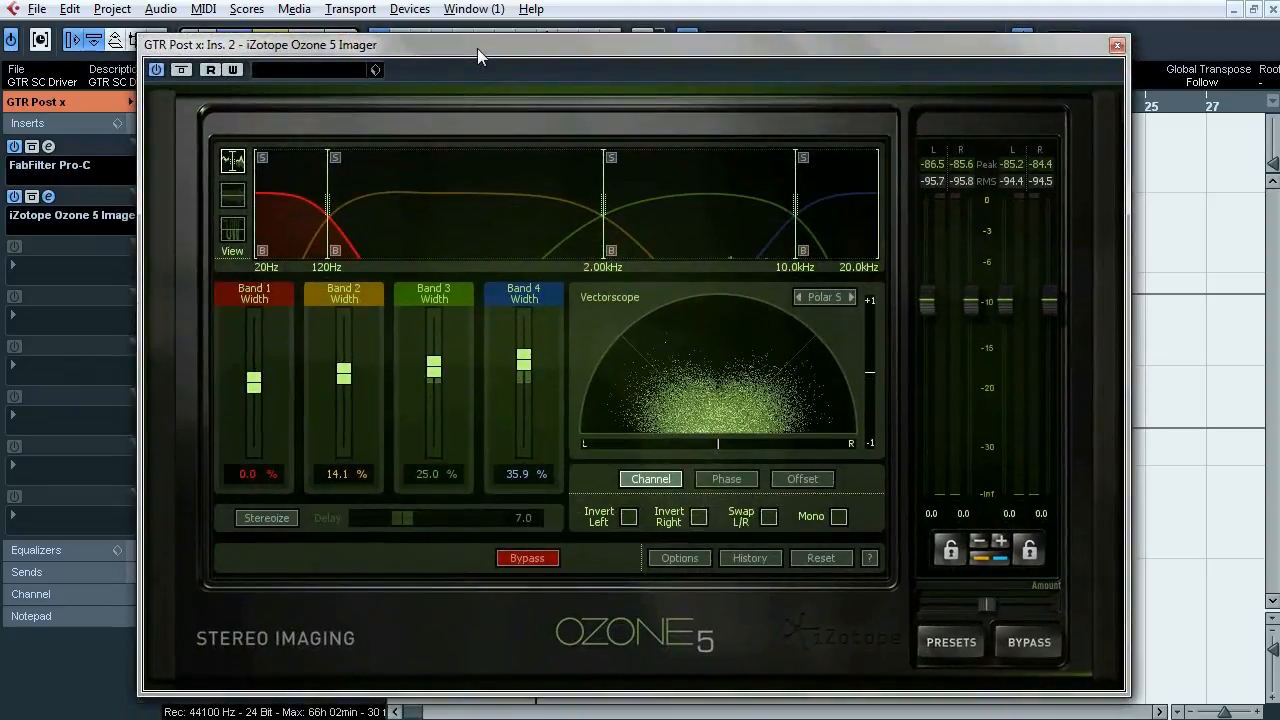
{"action": "key", "text": "space"}
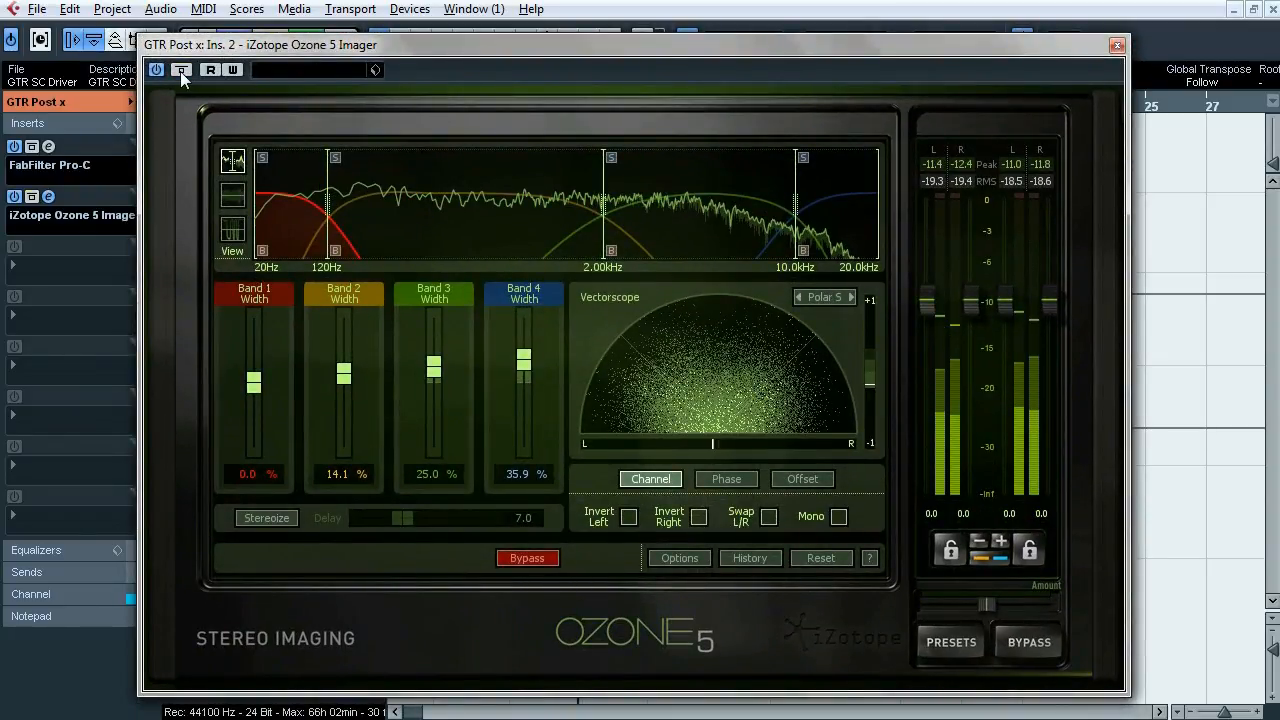
{"action": "left_click", "coordinate": [181, 70]}
{"action": "left_click", "coordinate": [181, 70]}
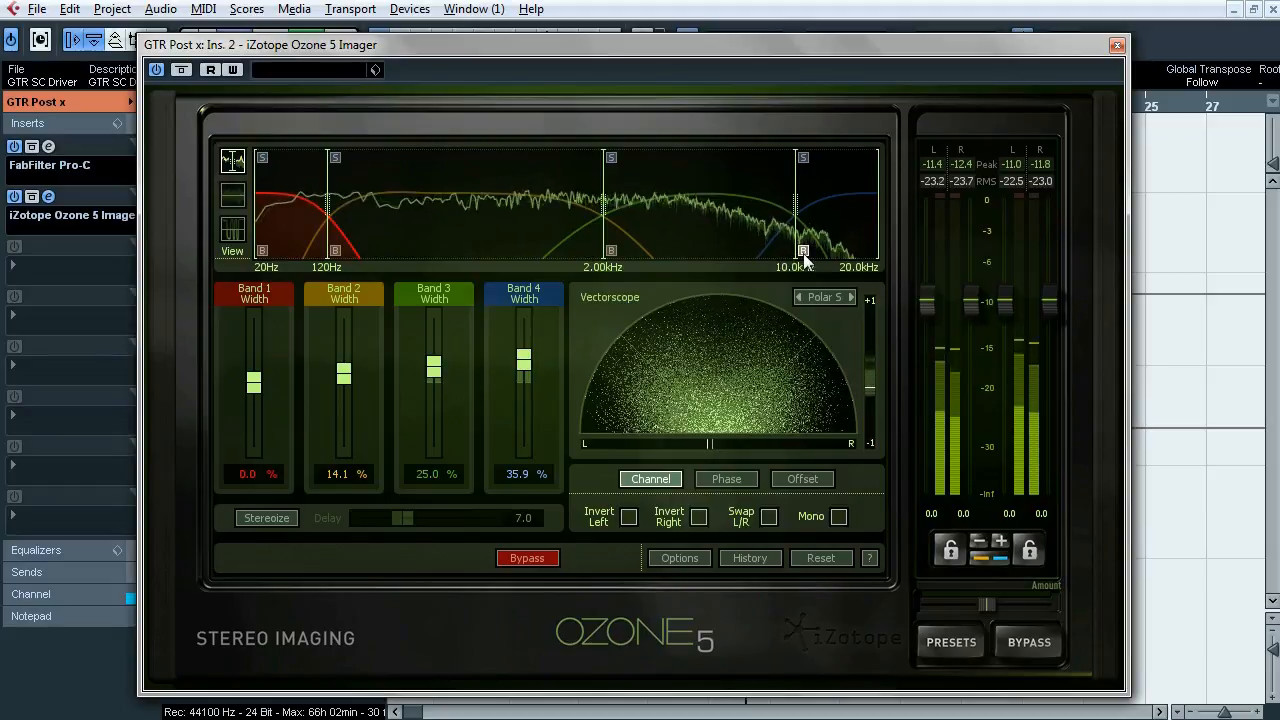
{"action": "key", "text": "space"}
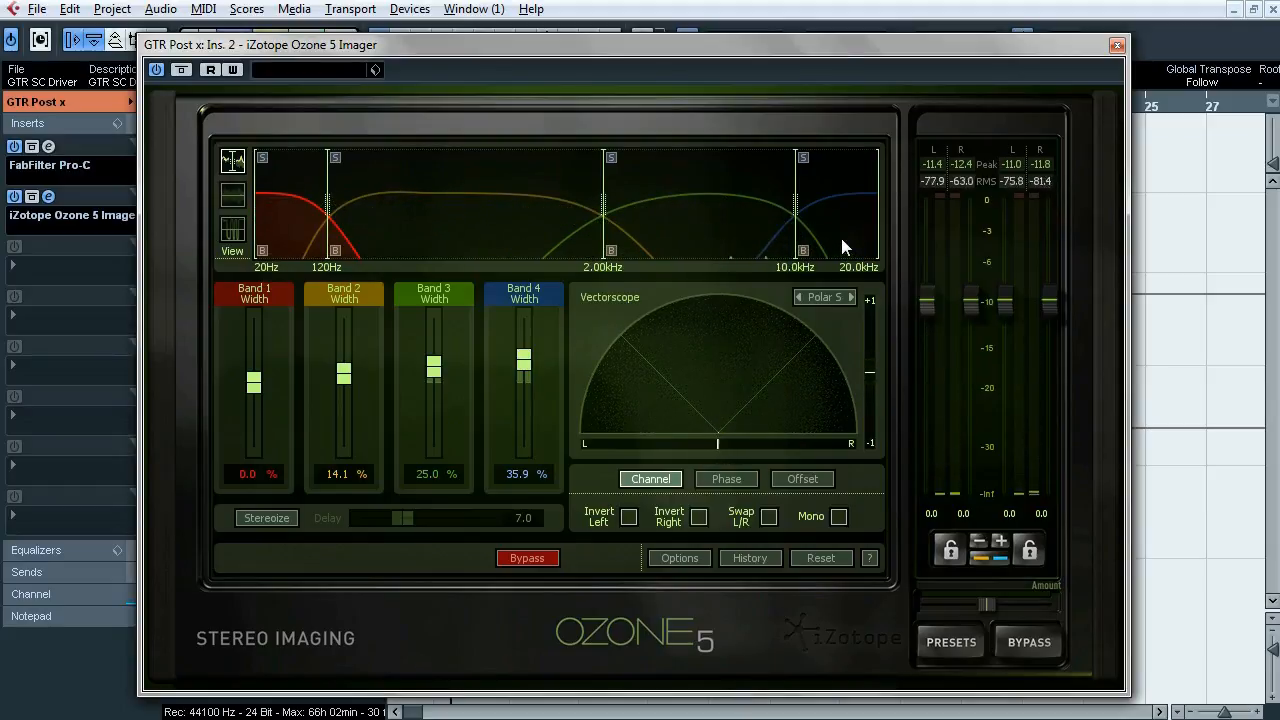
{"action": "left_click_drag", "start_coordinate": [1081, 55], "coordinate": [1099, 92]}
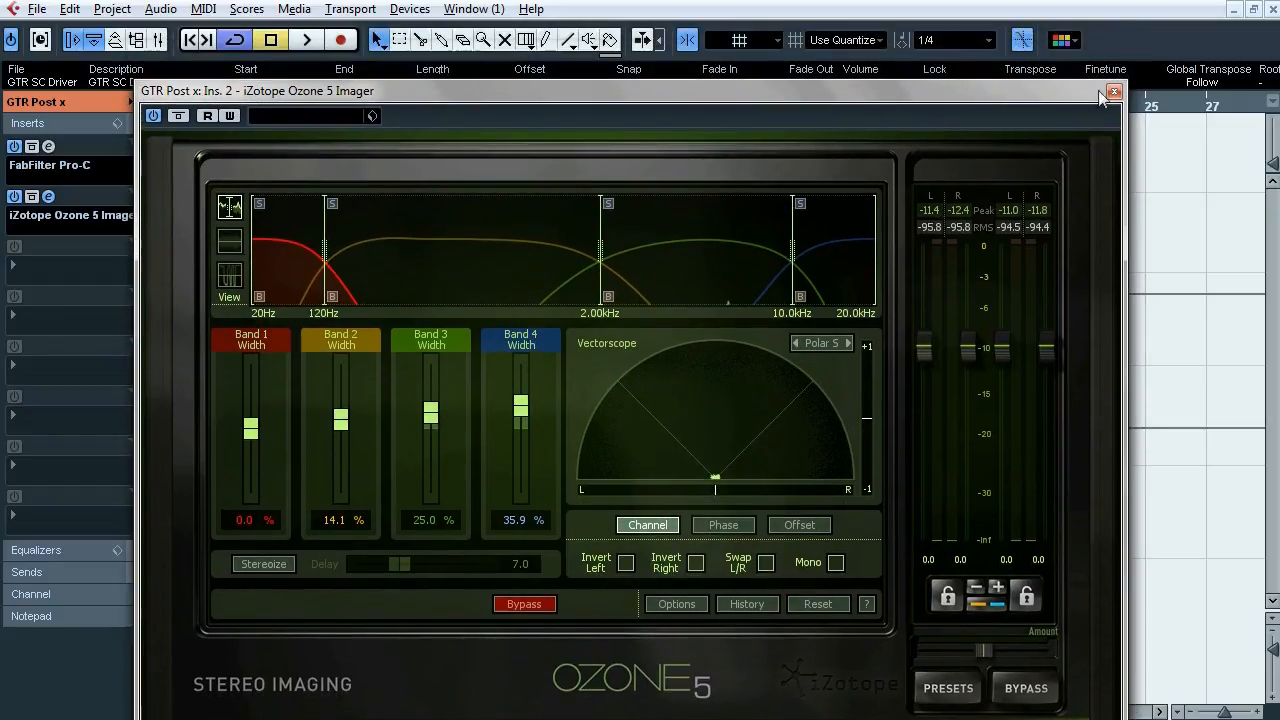
{"action": "left_click", "coordinate": [1114, 91]}
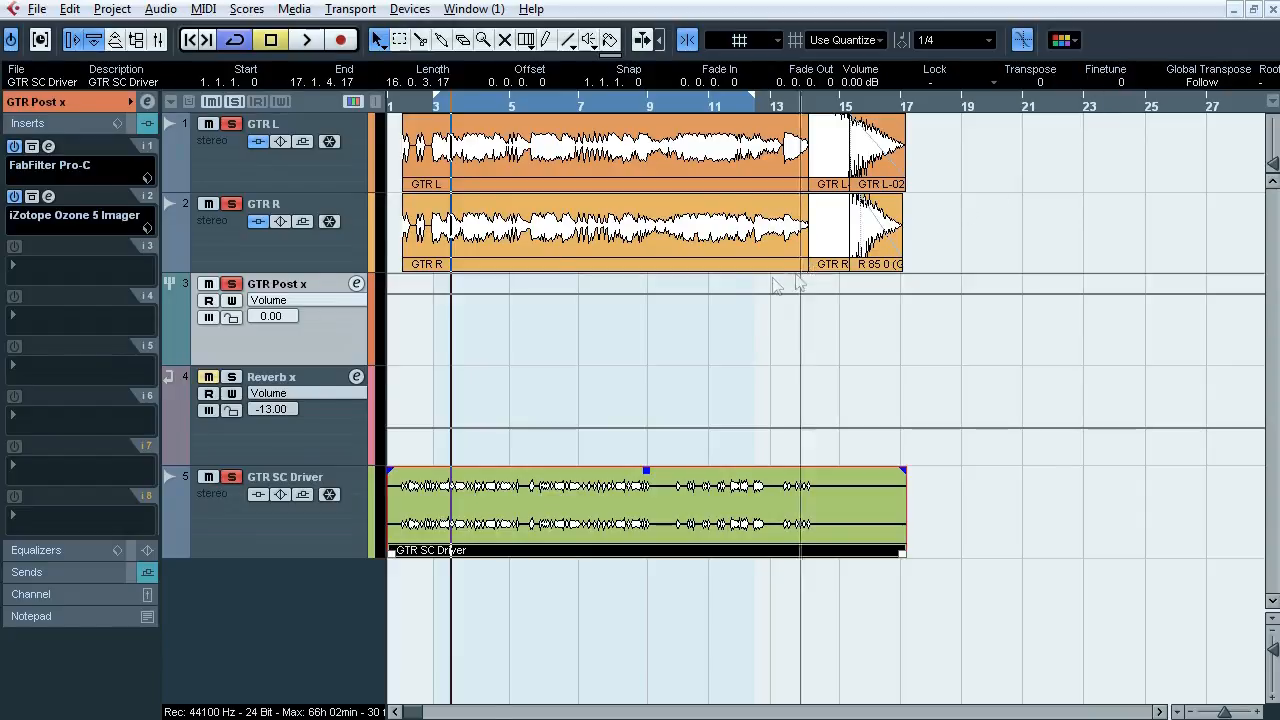
Step: Examine GTR Post x's send to Reverb x and the ValhallaVintageVerb, FabFilter Pro-Q and Ozone 5 Imager settings in Reverb x's inserts
{"action": "left_click", "coordinate": [58, 572]}
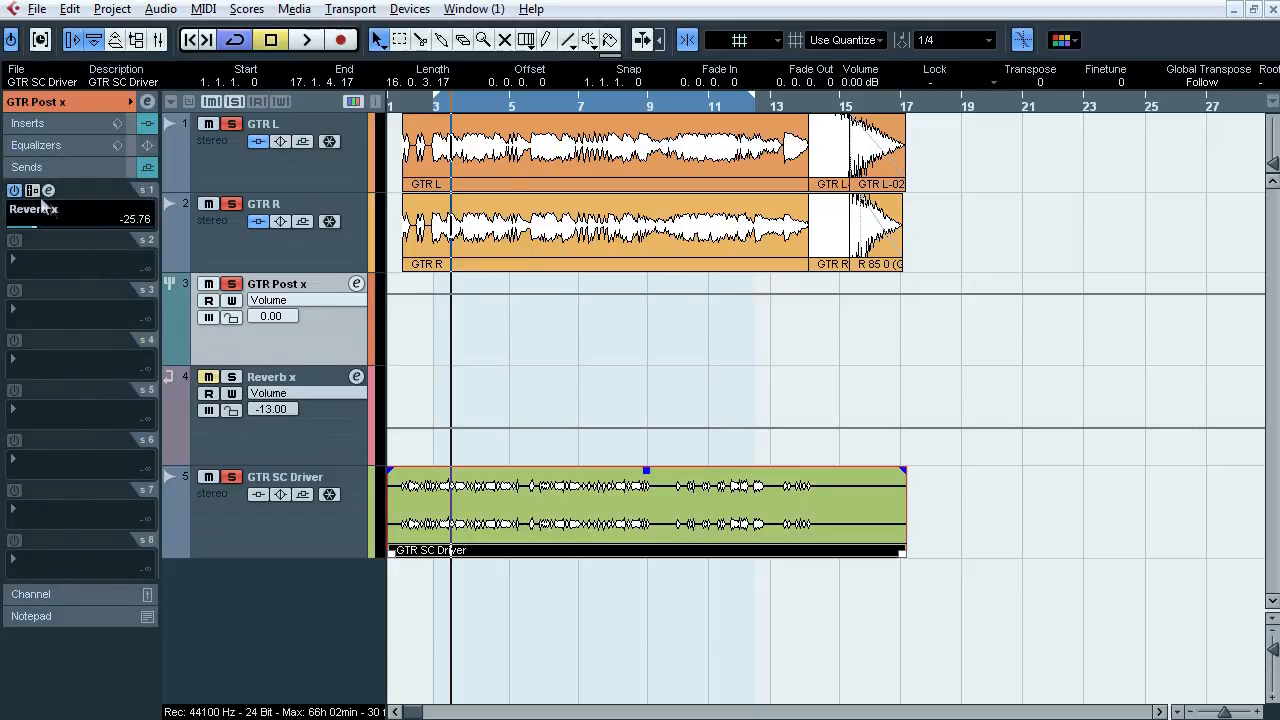
{"action": "left_click", "coordinate": [247, 383]}
{"action": "left_click", "coordinate": [72, 124]}
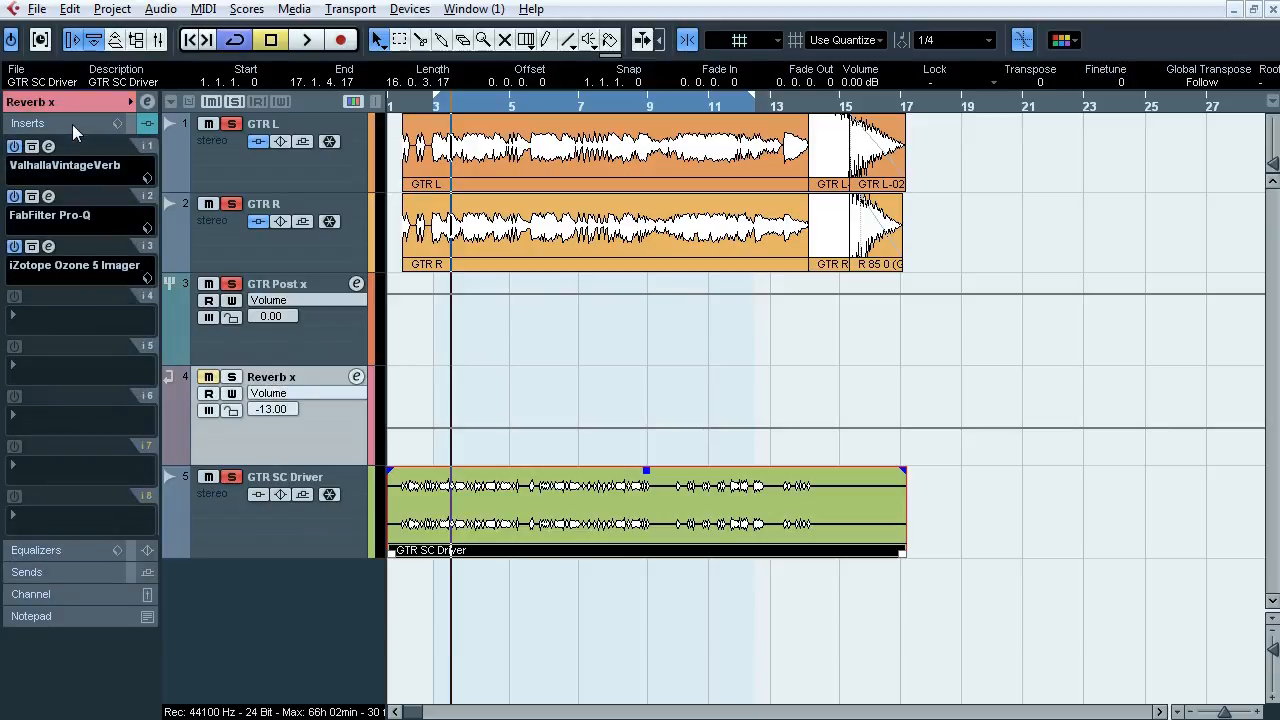
{"action": "left_click", "coordinate": [52, 147]}
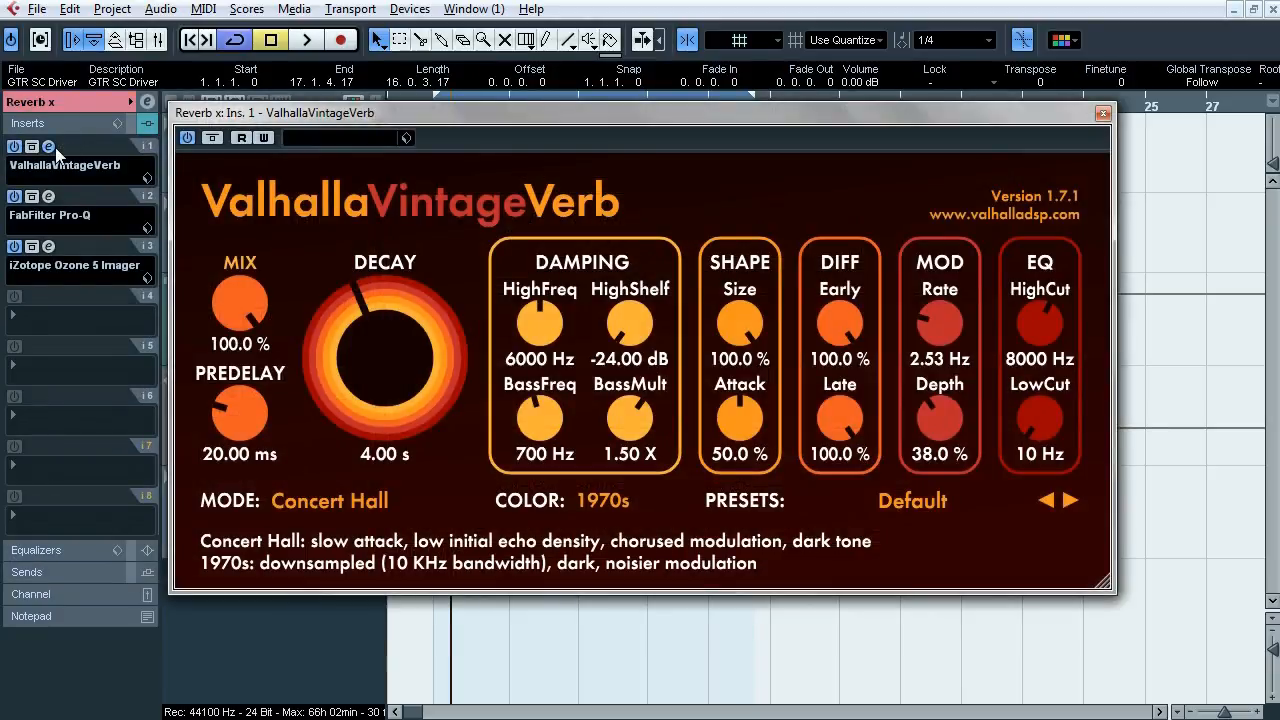
{"action": "left_click", "coordinate": [53, 147]}
{"action": "left_click", "coordinate": [49, 197]}
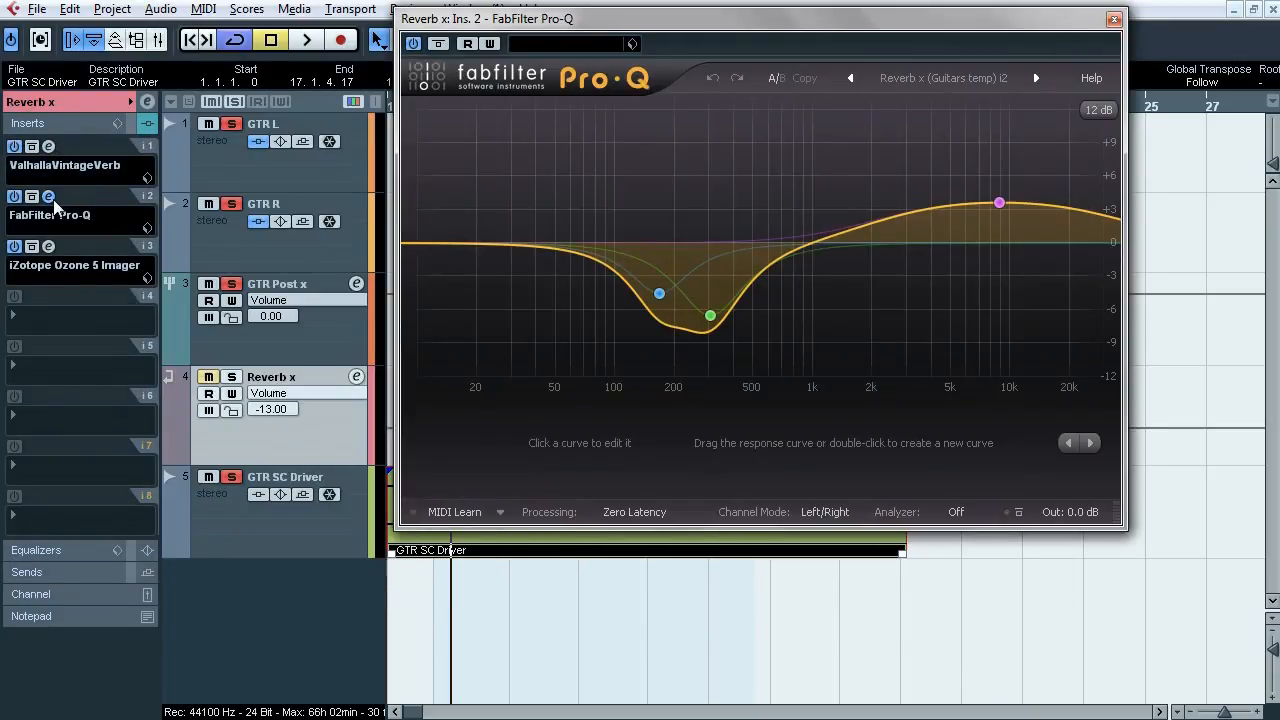
{"action": "left_click", "coordinate": [50, 198]}
{"action": "left_click", "coordinate": [49, 247]}
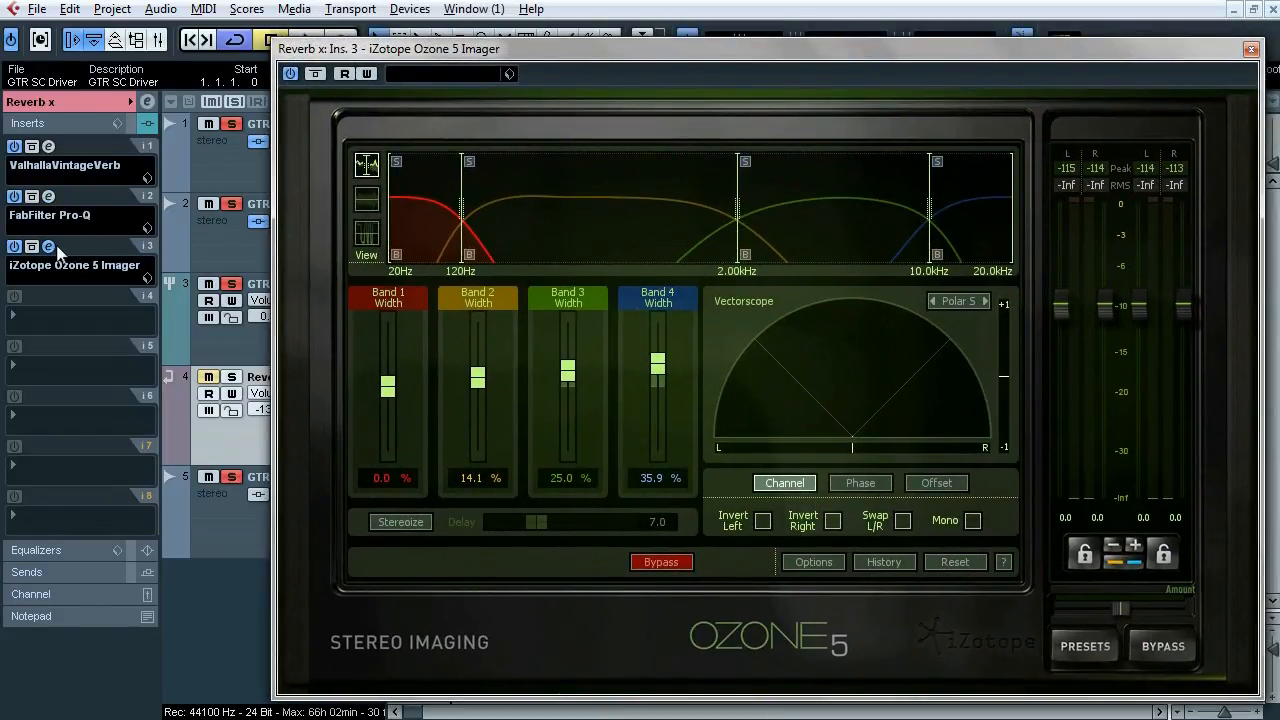
{"action": "left_click", "coordinate": [50, 247]}
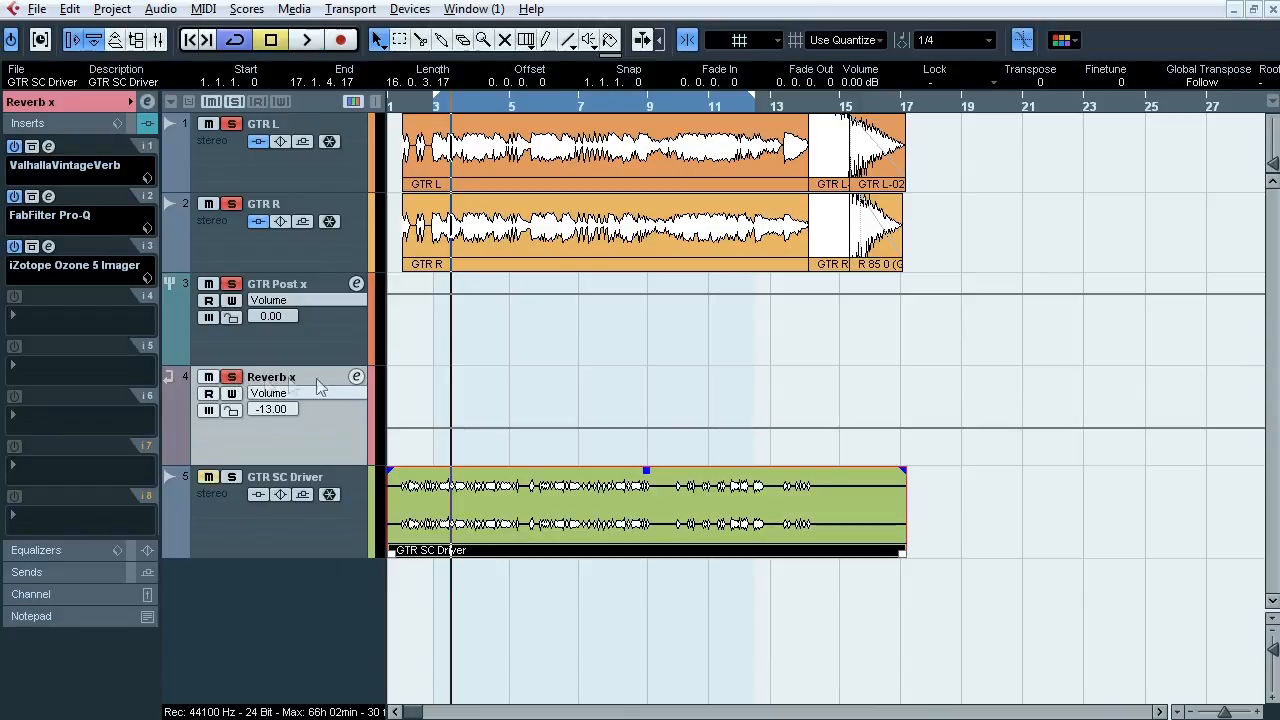
Step: Audition the guitars with Reverb x soloed, then route GTR Post x to No Bus and listen to the reverb return alone
{"action": "key", "text": "space"}
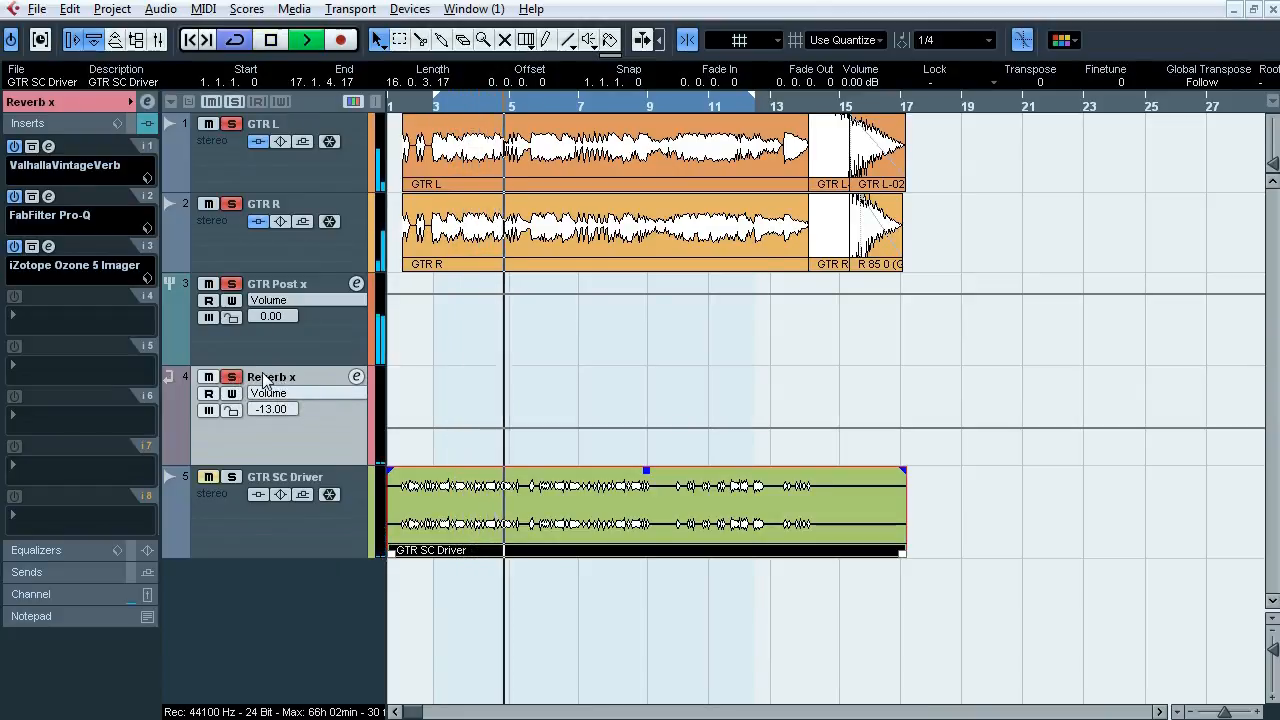
{"action": "key", "text": "space"}
{"action": "left_click", "coordinate": [323, 335]}
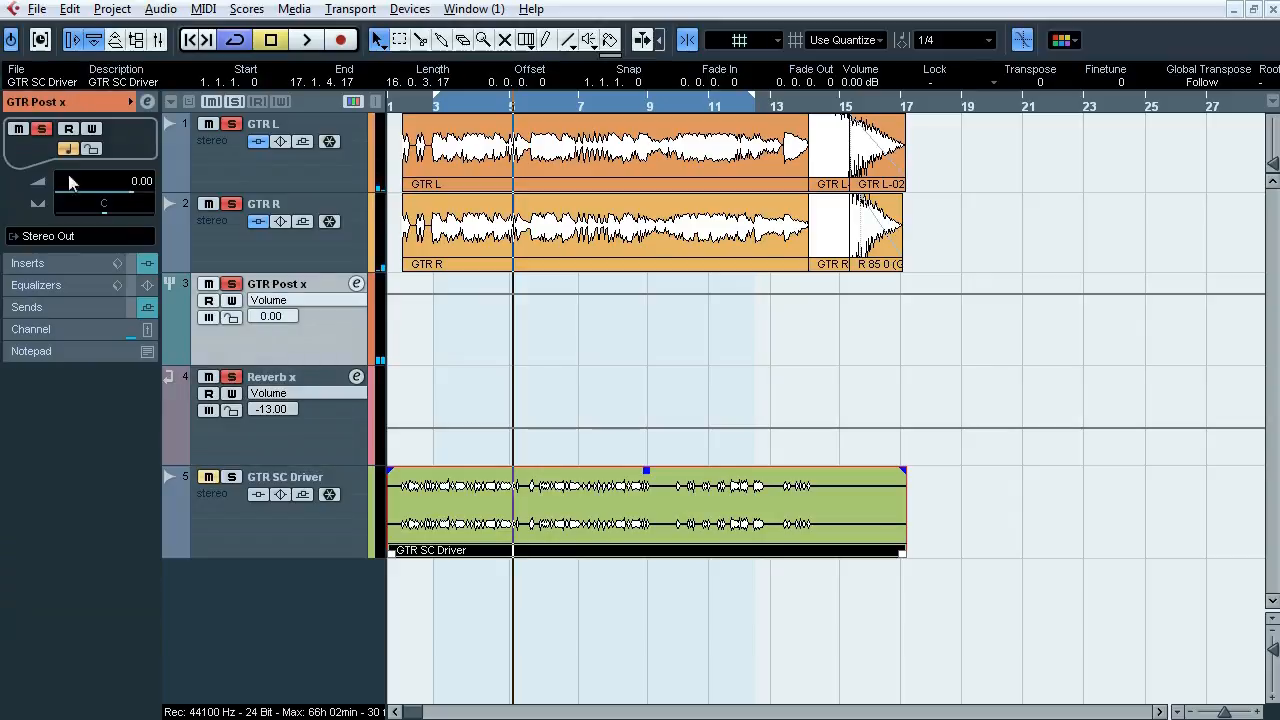
{"action": "left_click", "coordinate": [61, 236]}
{"action": "left_click", "coordinate": [76, 255]}
{"action": "key", "text": "space"}
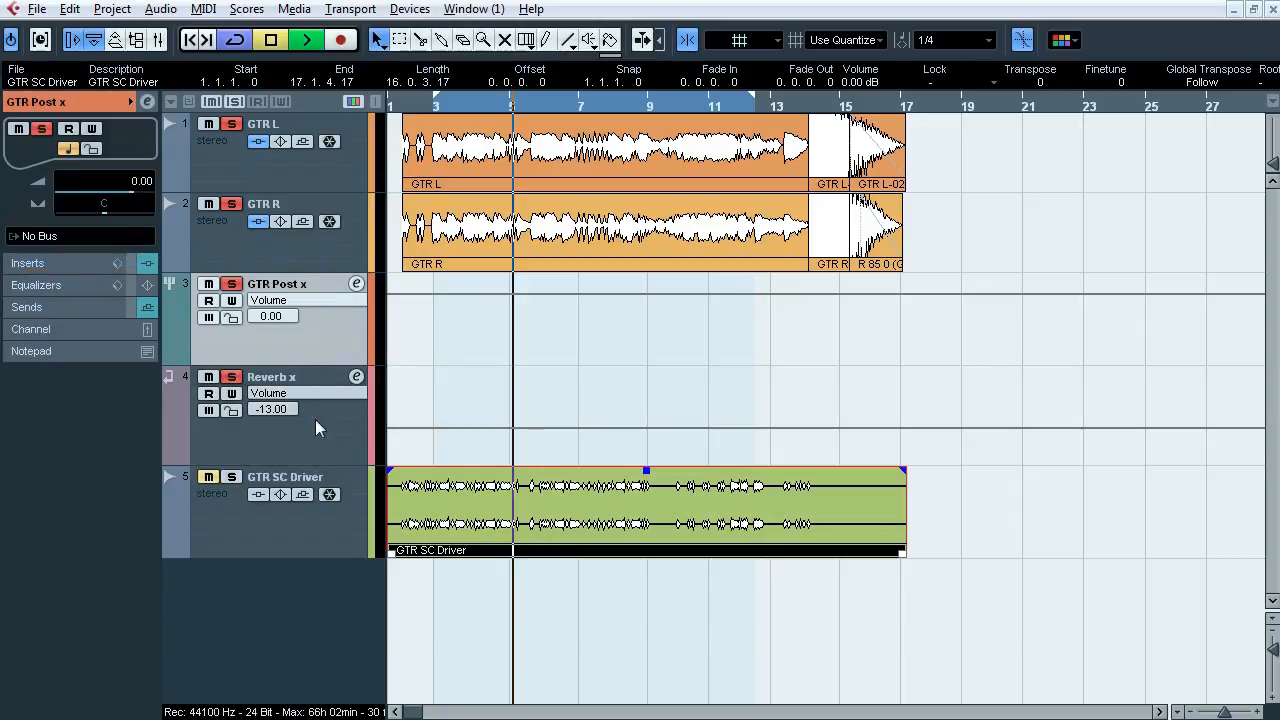
{"action": "left_click", "coordinate": [318, 433]}
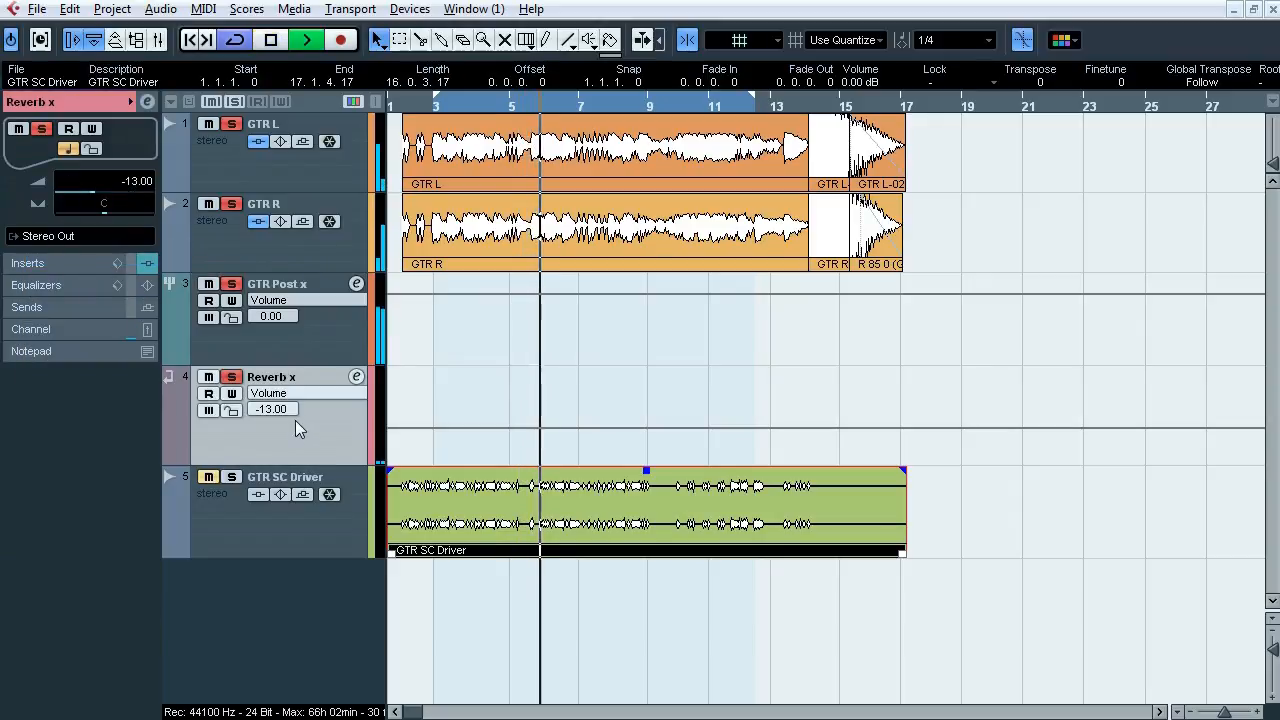
{"action": "left_click", "coordinate": [75, 262]}
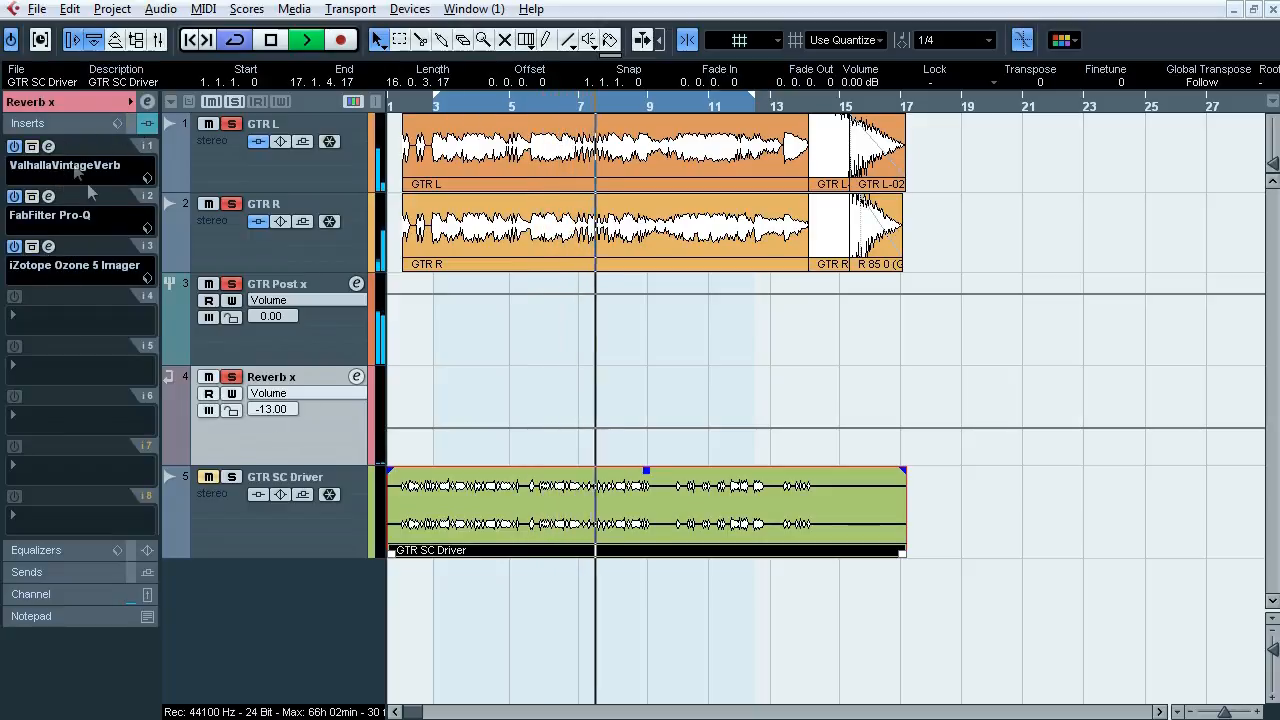
{"action": "key", "text": "space"}
Step: Route GTR Post x back to Stereo Out and clear all track solos
{"action": "left_click", "coordinate": [299, 338]}
{"action": "left_click", "coordinate": [68, 101]}
{"action": "left_click", "coordinate": [60, 236]}
{"action": "left_click", "coordinate": [80, 283]}
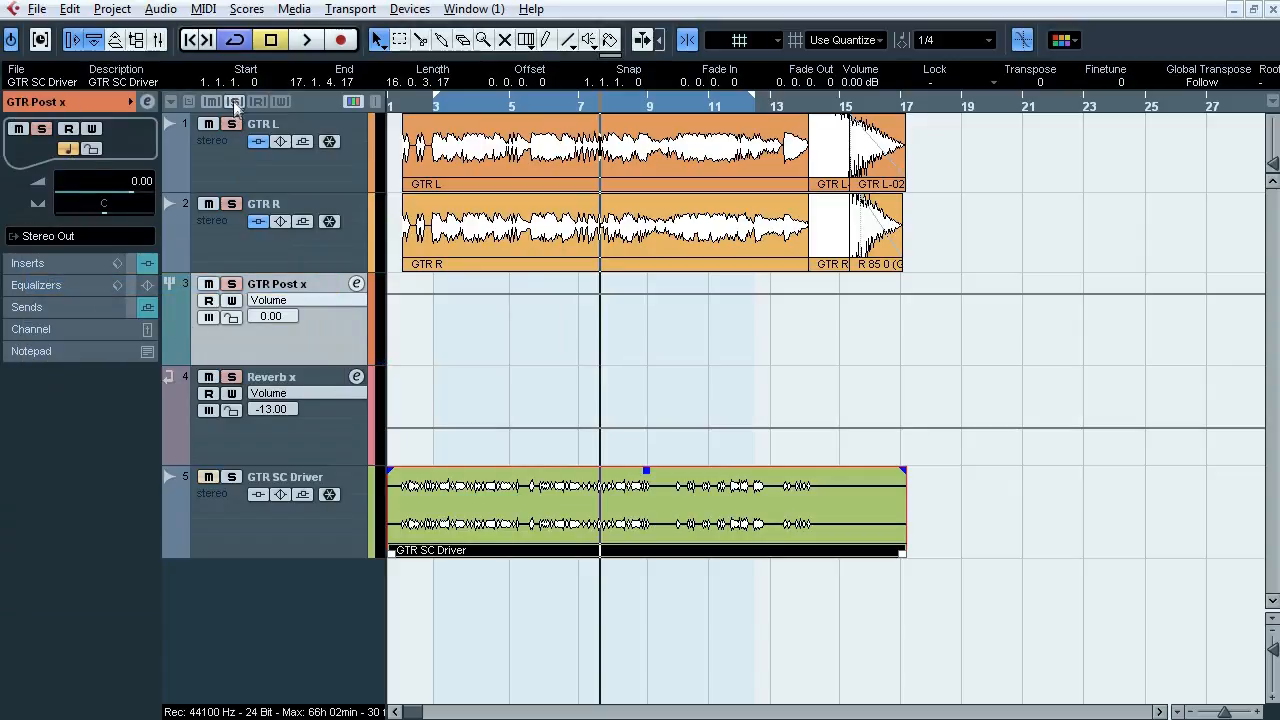
{"action": "left_click", "coordinate": [329, 423]}
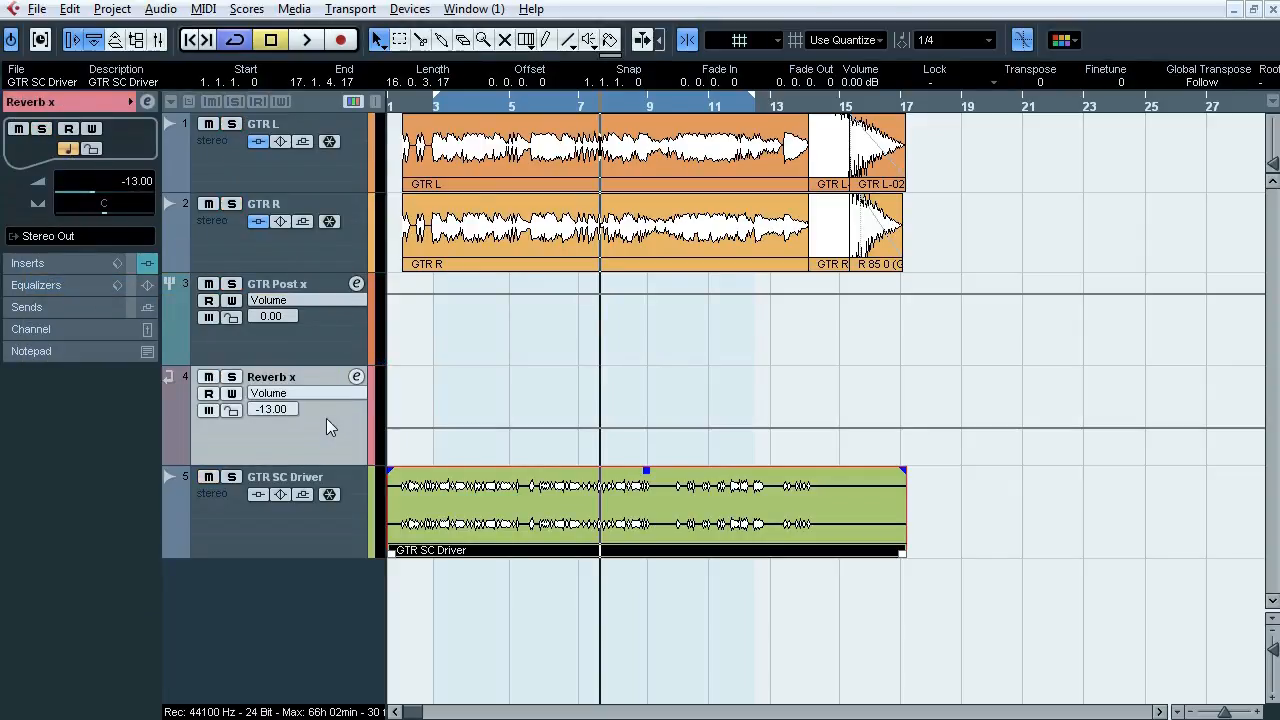
Step: Audition the guitar ending from bar 14 and from just before it with GTR L, GTR R, GTR Post x and Reverb x soloed
{"action": "left_click_drag", "start_coordinate": [817, 103], "coordinate": [808, 184]}
{"action": "left_click_drag", "start_coordinate": [854, 350], "coordinate": [995, 168]}
{"action": "left_click_drag", "start_coordinate": [848, 83], "coordinate": [851, 157]}
{"action": "left_click", "coordinate": [780, 106]}
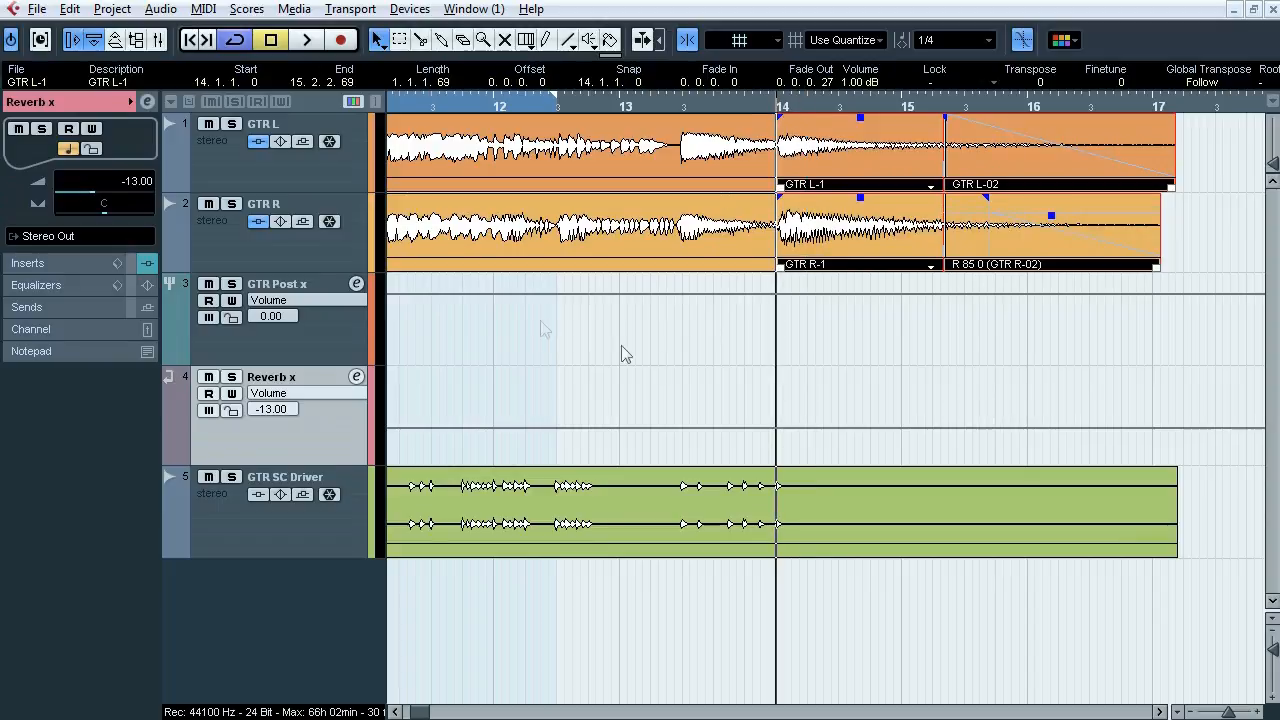
{"action": "left_click", "coordinate": [231, 124]}
{"action": "key", "text": "space"}
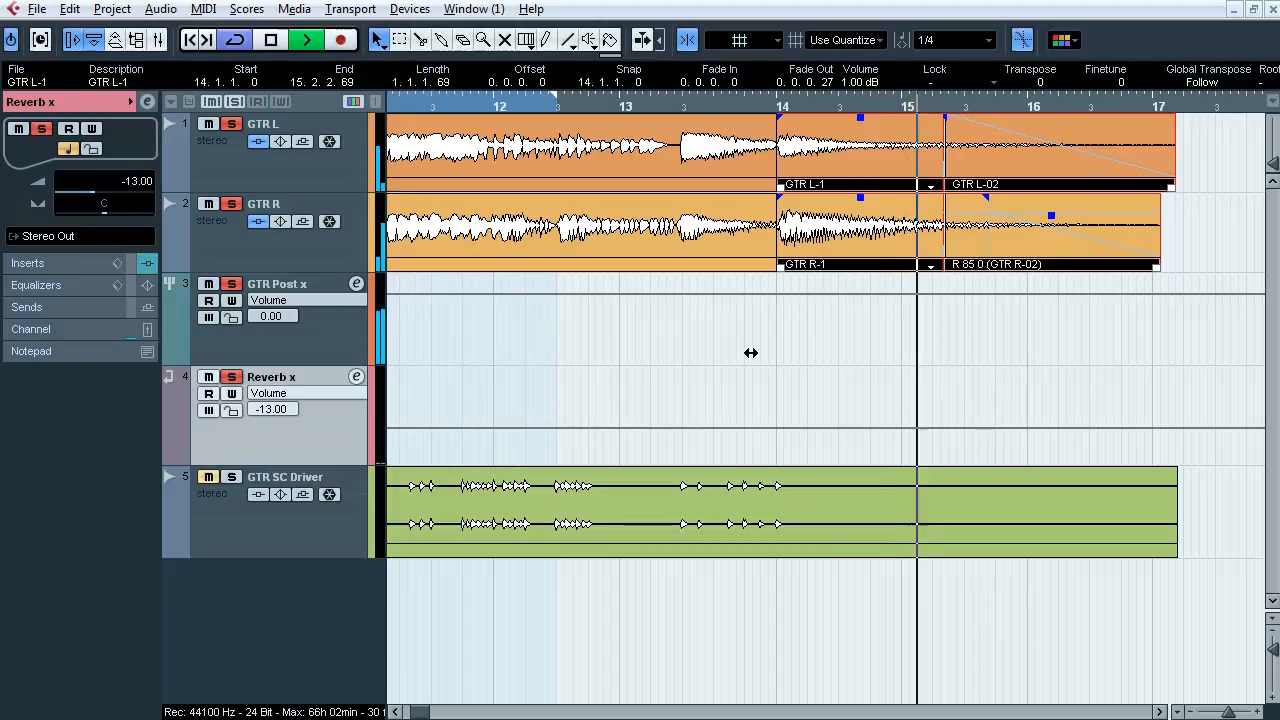
{"action": "left_click", "coordinate": [707, 108]}
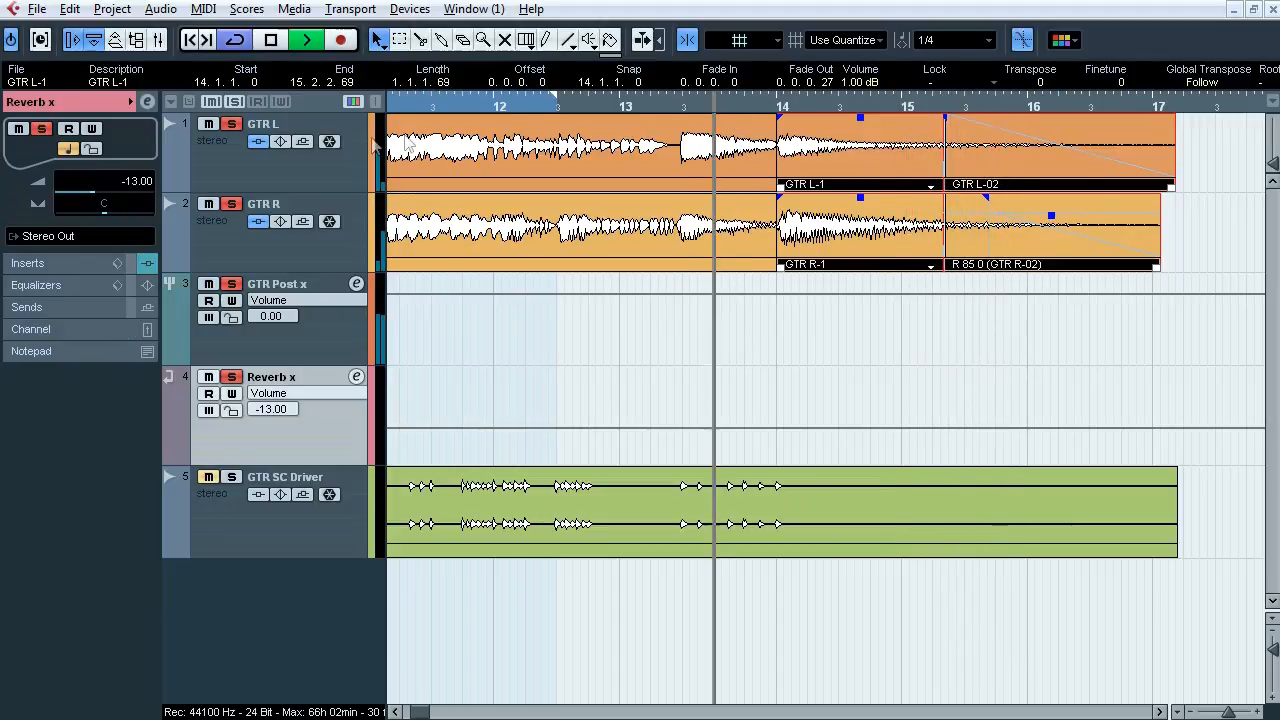
{"action": "left_click", "coordinate": [683, 108]}
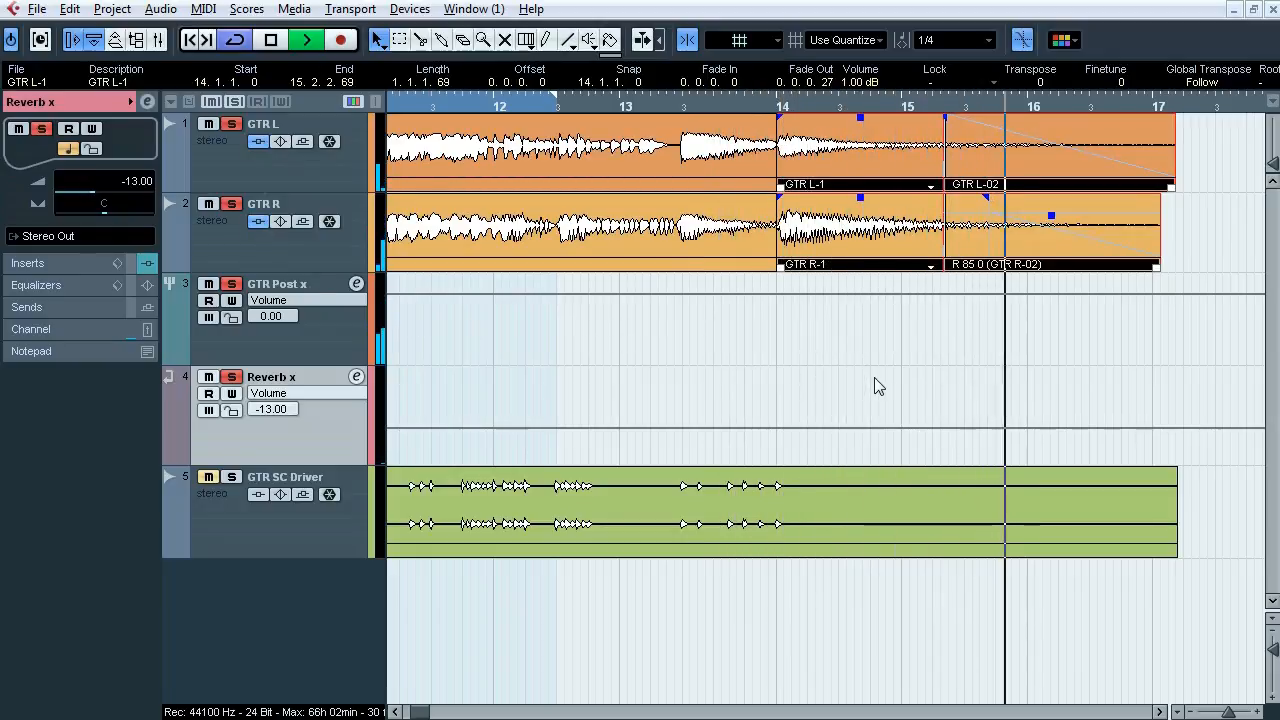
{"action": "key", "text": "space"}
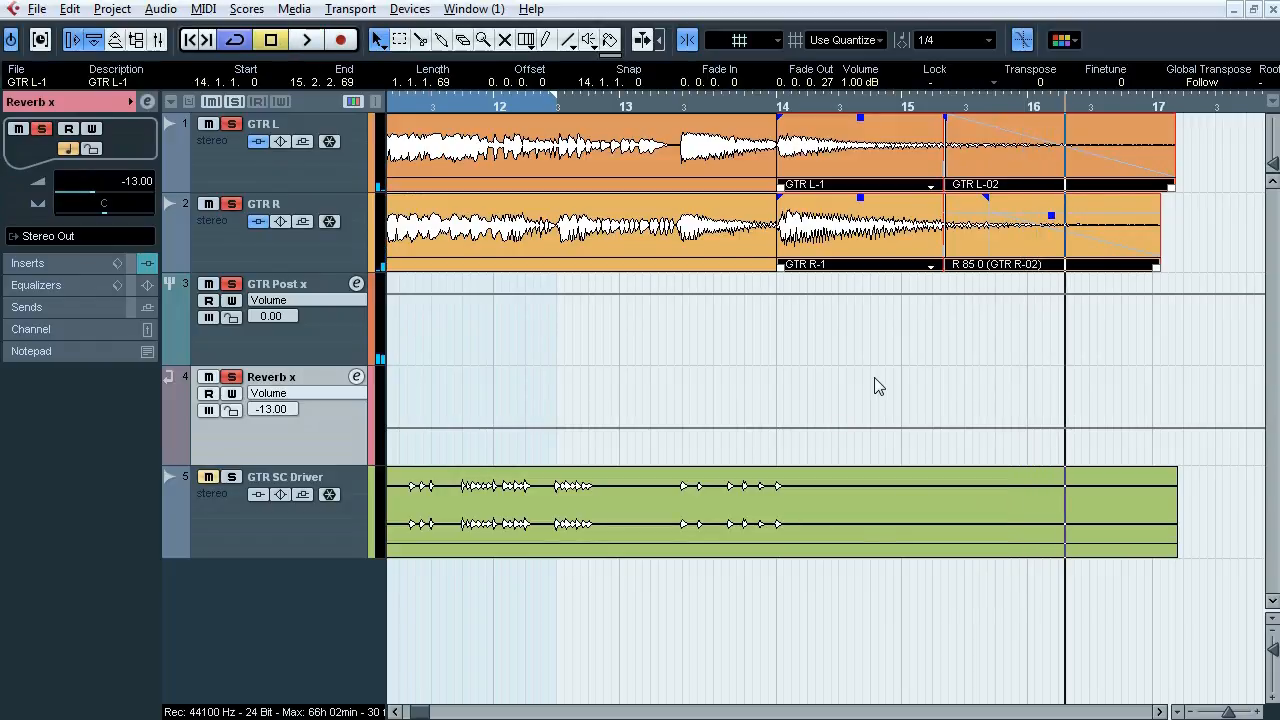
{"action": "left_click", "coordinate": [771, 341]}
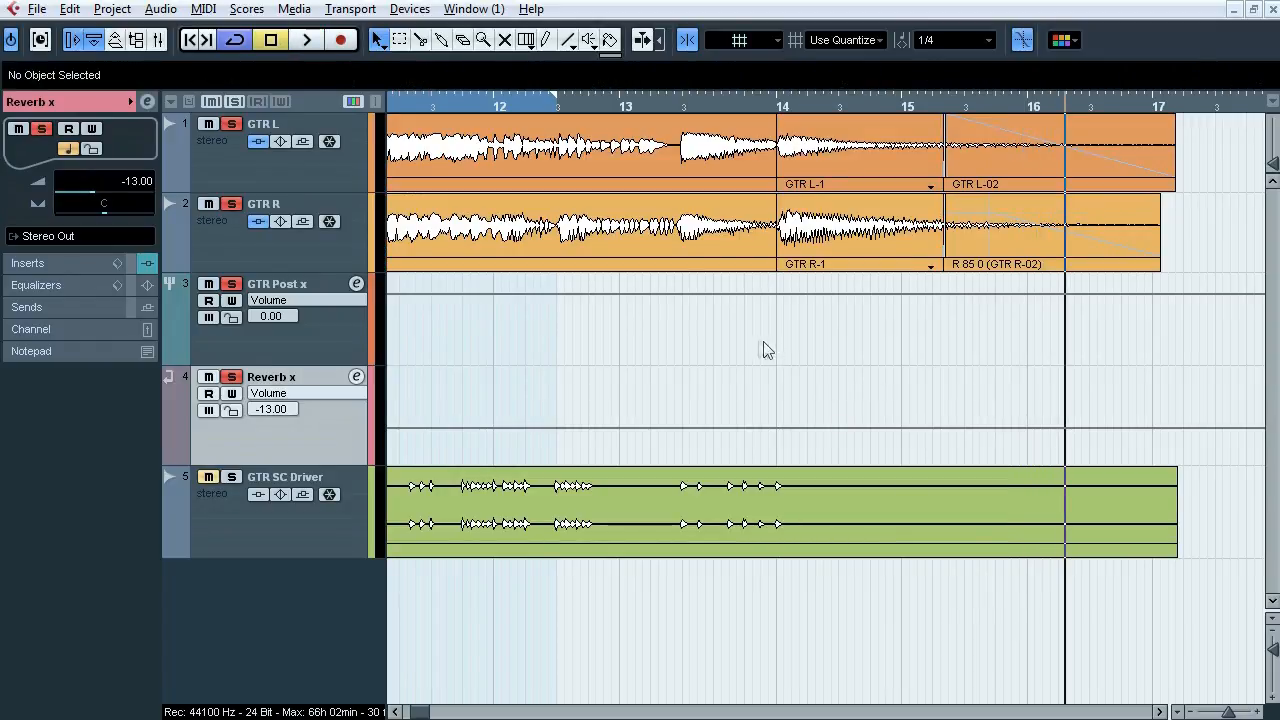
Step: Select the ending events from bar 14 on GTR L and GTR R and open the Pitch Shift process for them
{"action": "right_click", "coordinate": [772, 342]}
{"action": "left_click", "coordinate": [798, 342]}
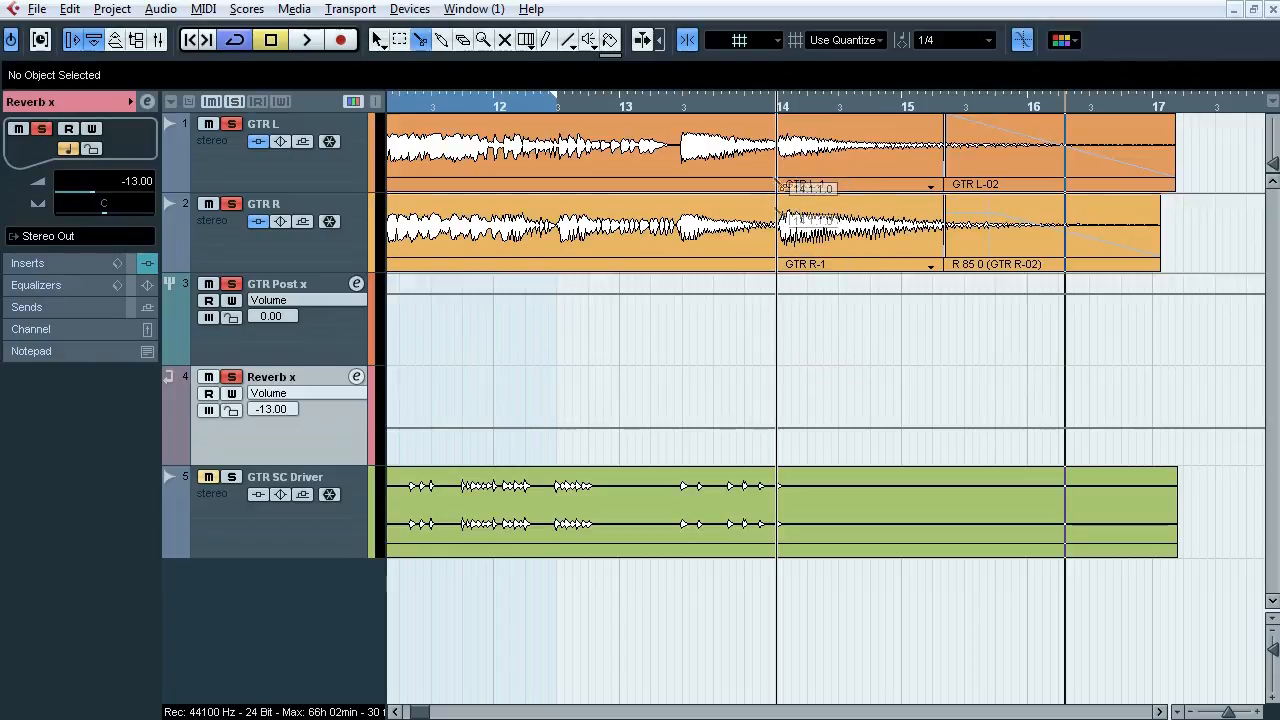
{"action": "key", "text": "1"}
{"action": "left_click_drag", "start_coordinate": [826, 374], "coordinate": [975, 165]}
{"action": "left_click", "coordinate": [161, 9]}
{"action": "mouse_move", "coordinate": [190, 26]}
{"action": "left_click", "coordinate": [500, 210]}
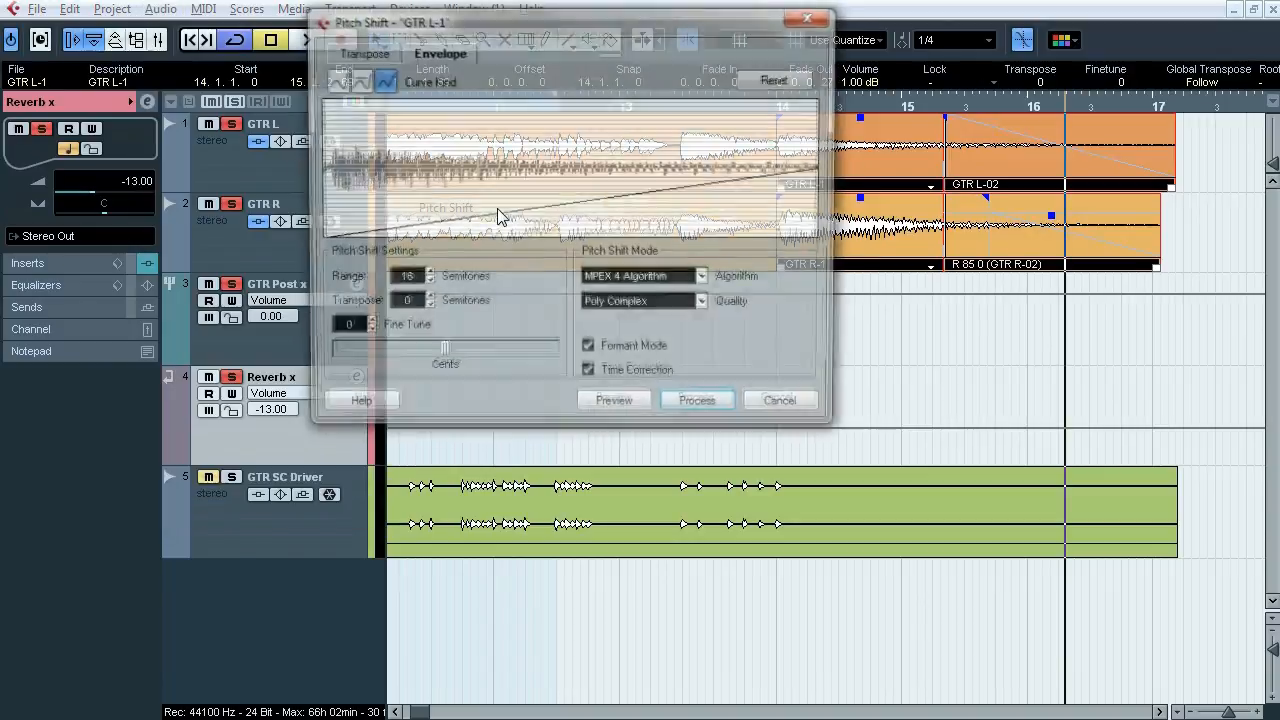
Step: Try a pitch envelope falling steadily to -16 semitones with time correction off, and cancel the processing
{"action": "left_click", "coordinate": [765, 83]}
{"action": "left_click_drag", "start_coordinate": [824, 168], "coordinate": [829, 259]}
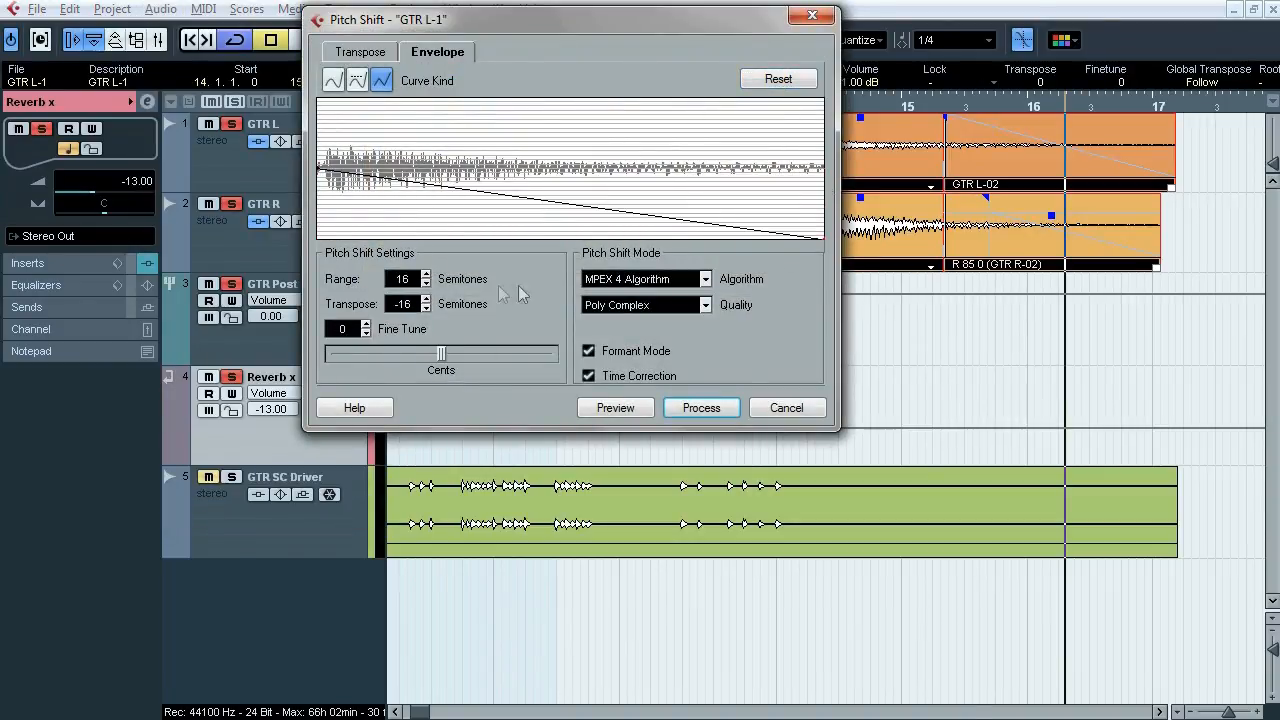
{"action": "left_click", "coordinate": [590, 378]}
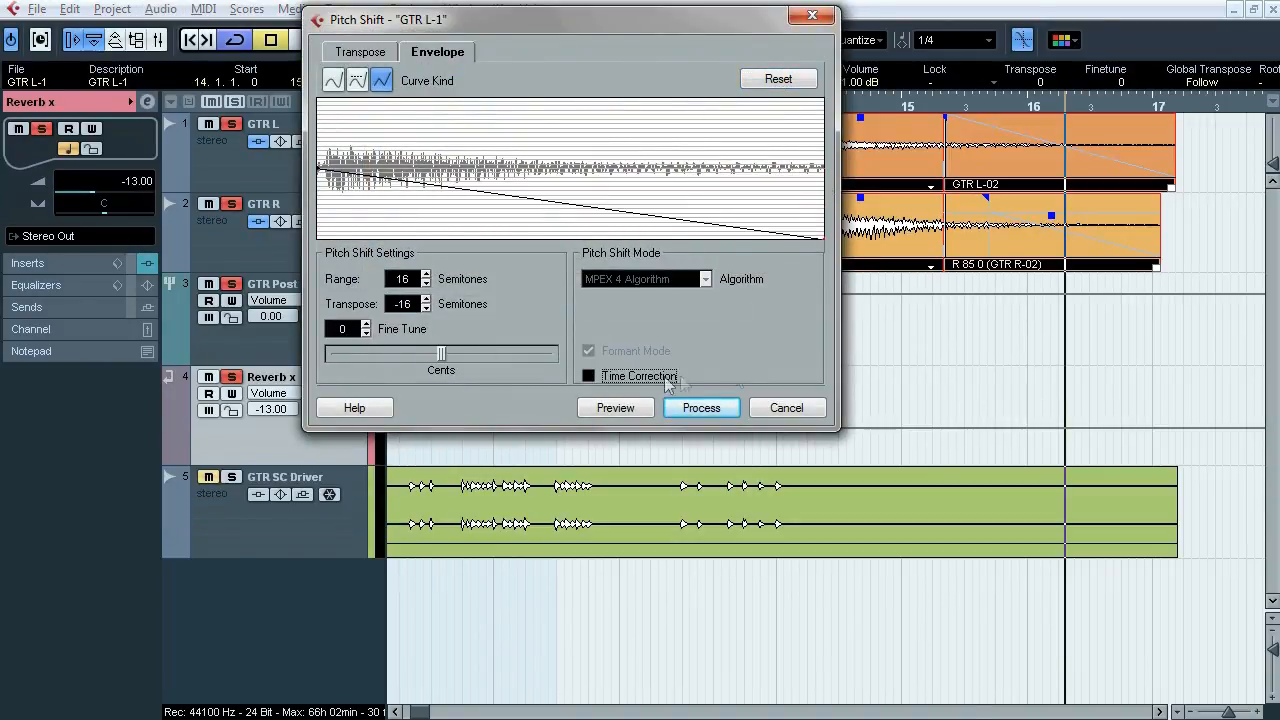
{"action": "left_click", "coordinate": [775, 407]}
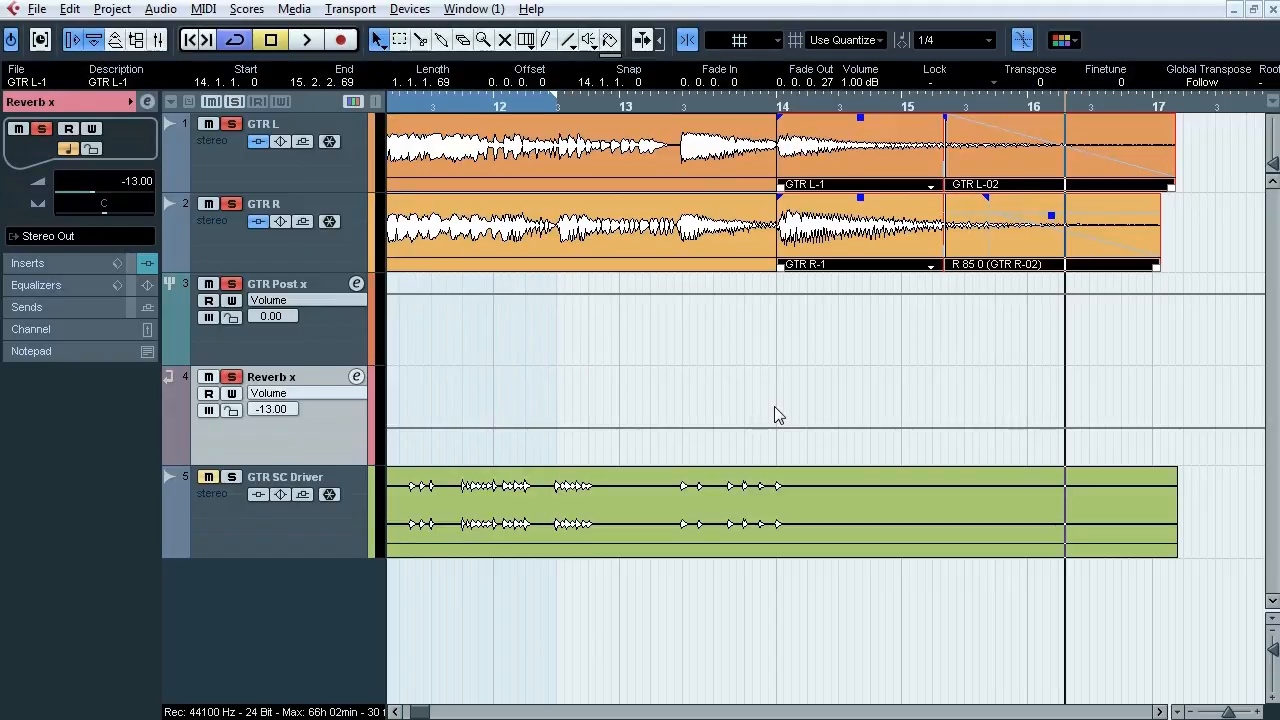
Step: Set the volume of the GTR L and GTR R ending events to 24 dB, auditioning the ending from bar 14 at different volumes
{"action": "left_click_drag", "start_coordinate": [829, 384], "coordinate": [1000, 158]}
{"action": "scroll", "coordinate": [867, 83], "scroll_direction": "up", "scroll_amount": 20}
{"action": "left_click", "coordinate": [778, 110]}
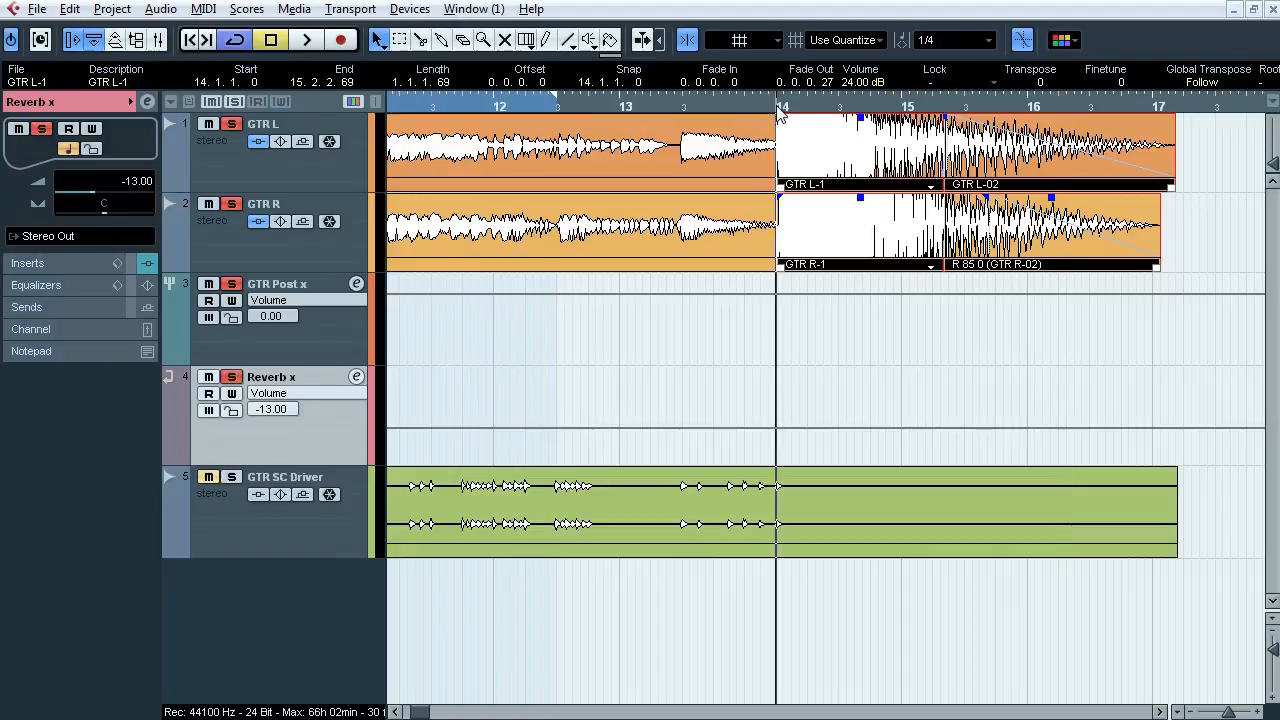
{"action": "left_click_drag", "start_coordinate": [860, 82], "coordinate": [860, 192]}
{"action": "left_click", "coordinate": [779, 106]}
{"action": "scroll", "coordinate": [868, 85], "scroll_direction": "up", "scroll_amount": 20}
{"action": "scroll", "coordinate": [873, 92], "scroll_direction": "down", "scroll_amount": 20}
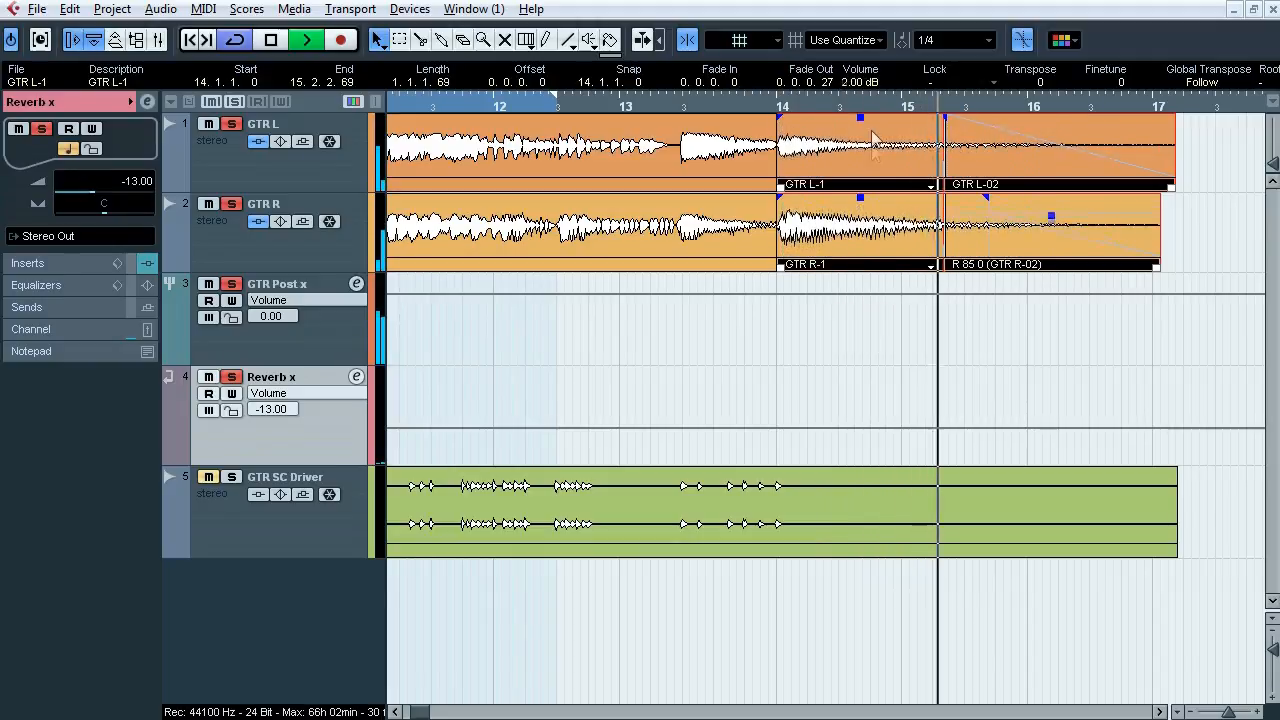
{"action": "scroll", "coordinate": [884, 106], "scroll_direction": "up", "scroll_amount": 13}
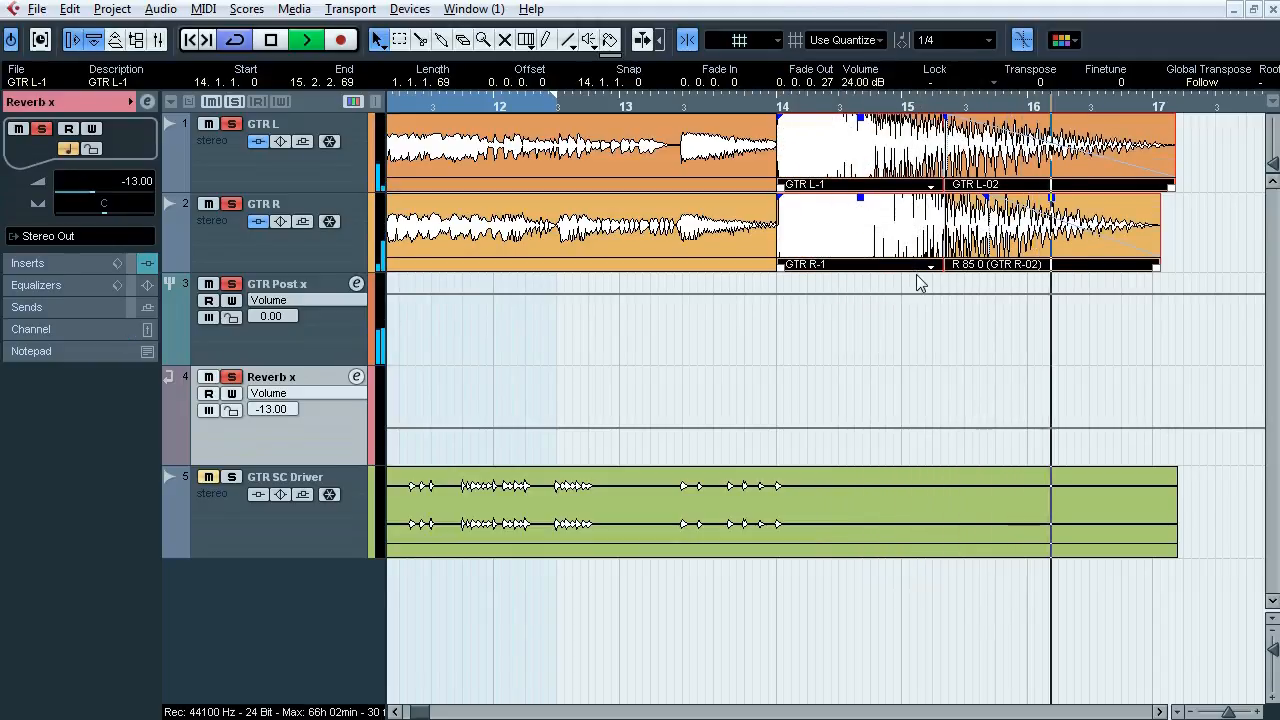
{"action": "scroll", "coordinate": [870, 123], "scroll_direction": "up", "scroll_amount": 11}
{"action": "key", "text": "space"}
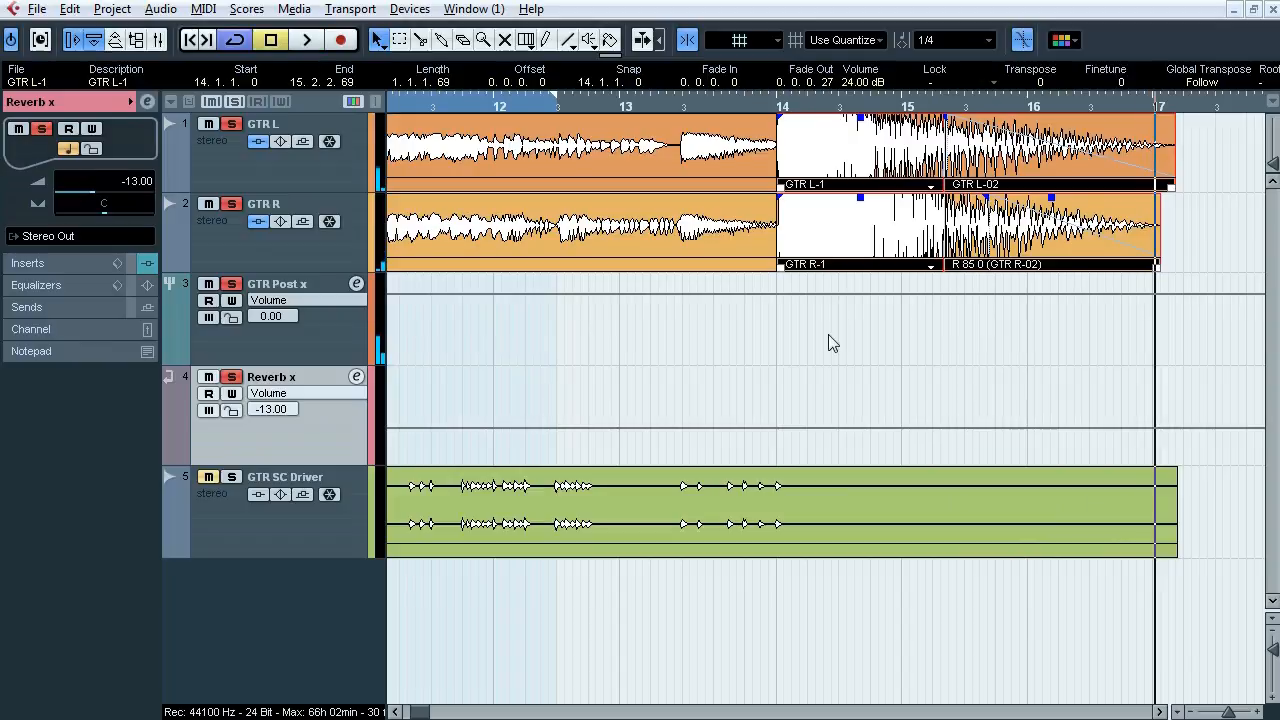
Step: Clear all track solos and batch-export the GTR Post x and Reverb x channels, leaving out Stereo Out
{"action": "left_click_drag", "start_coordinate": [1232, 712], "coordinate": [1222, 712]}
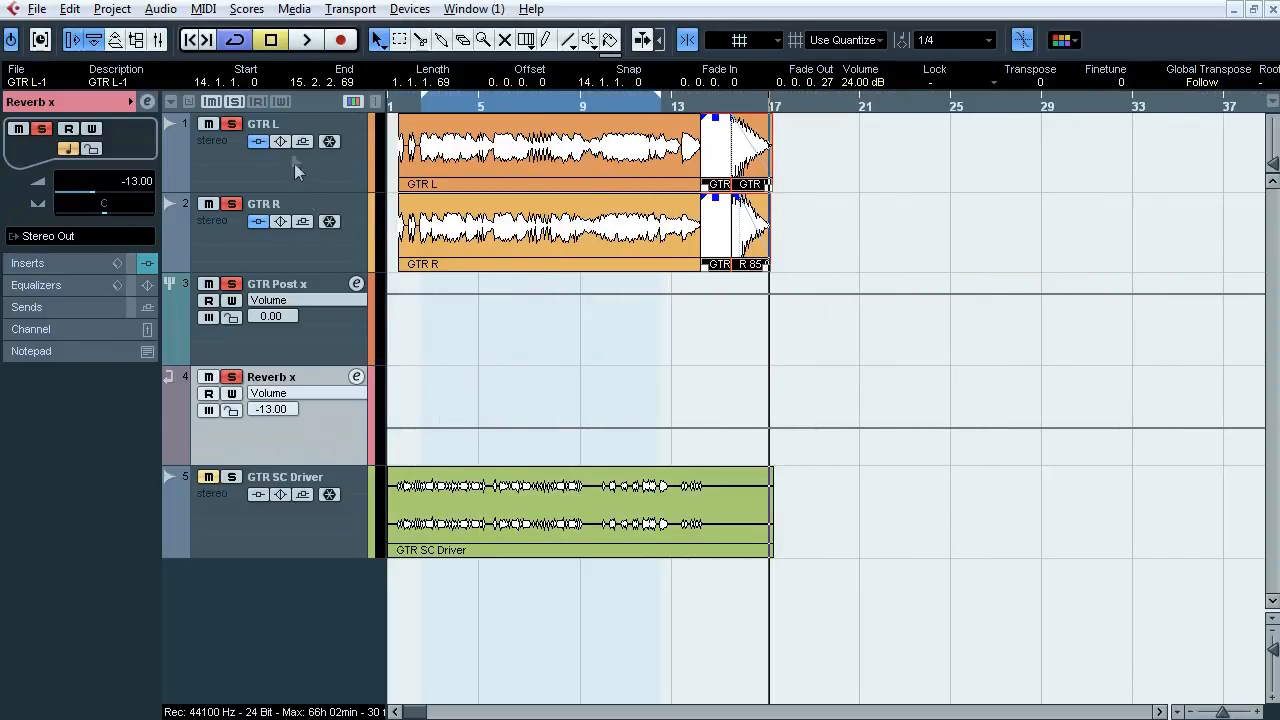
{"action": "left_click", "coordinate": [235, 102]}
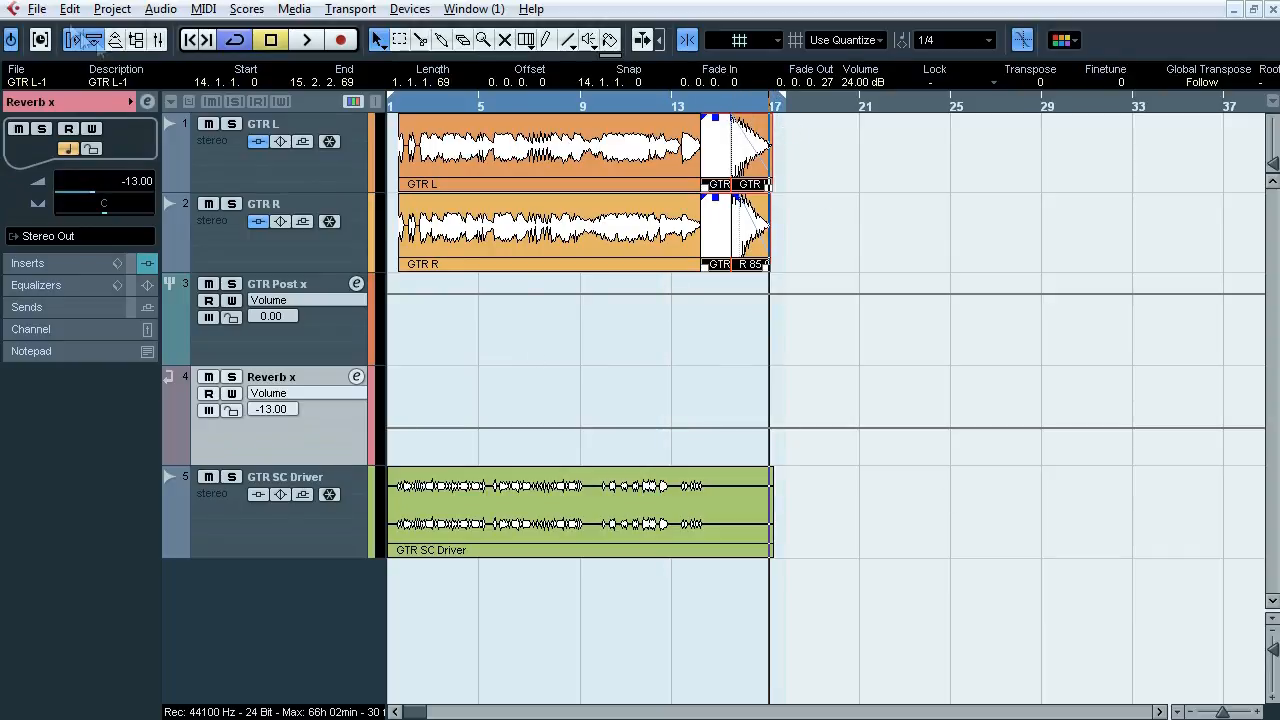
{"action": "left_click", "coordinate": [36, 9]}
{"action": "mouse_move", "coordinate": [260, 363]}
{"action": "left_click", "coordinate": [363, 326]}
{"action": "left_click", "coordinate": [224, 134]}
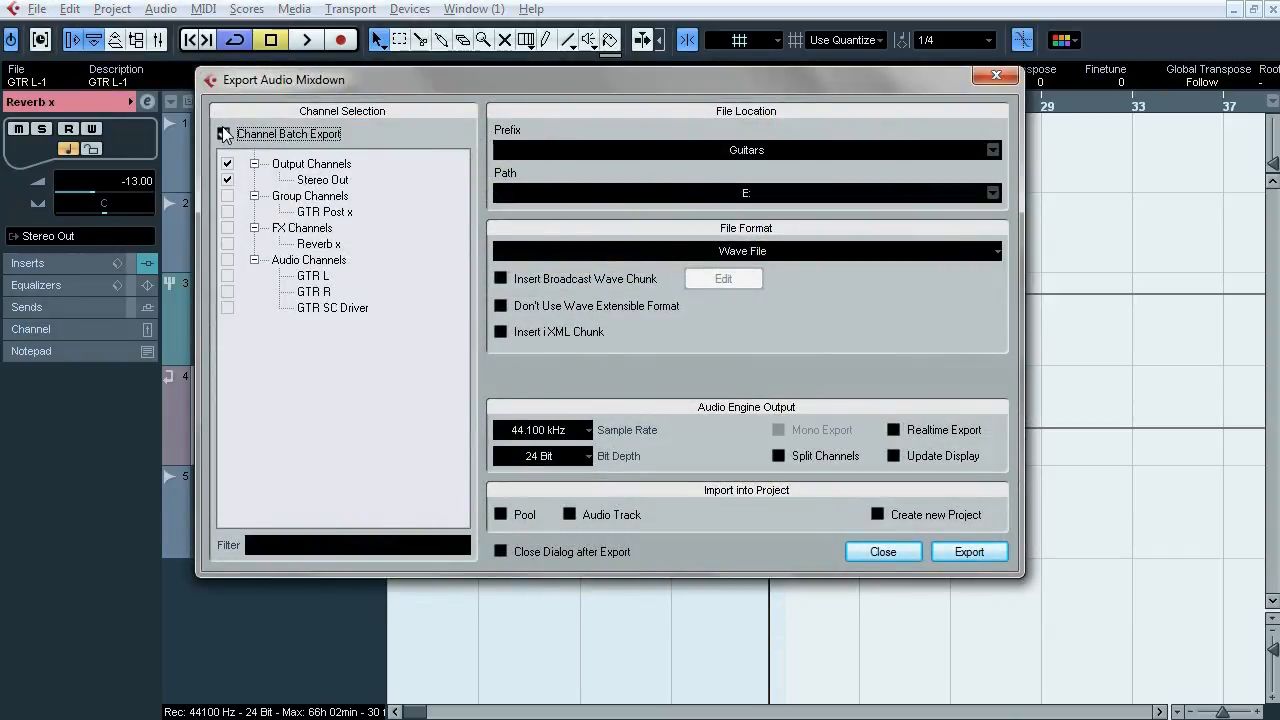
{"action": "left_click", "coordinate": [228, 247]}
{"action": "left_click", "coordinate": [228, 181]}
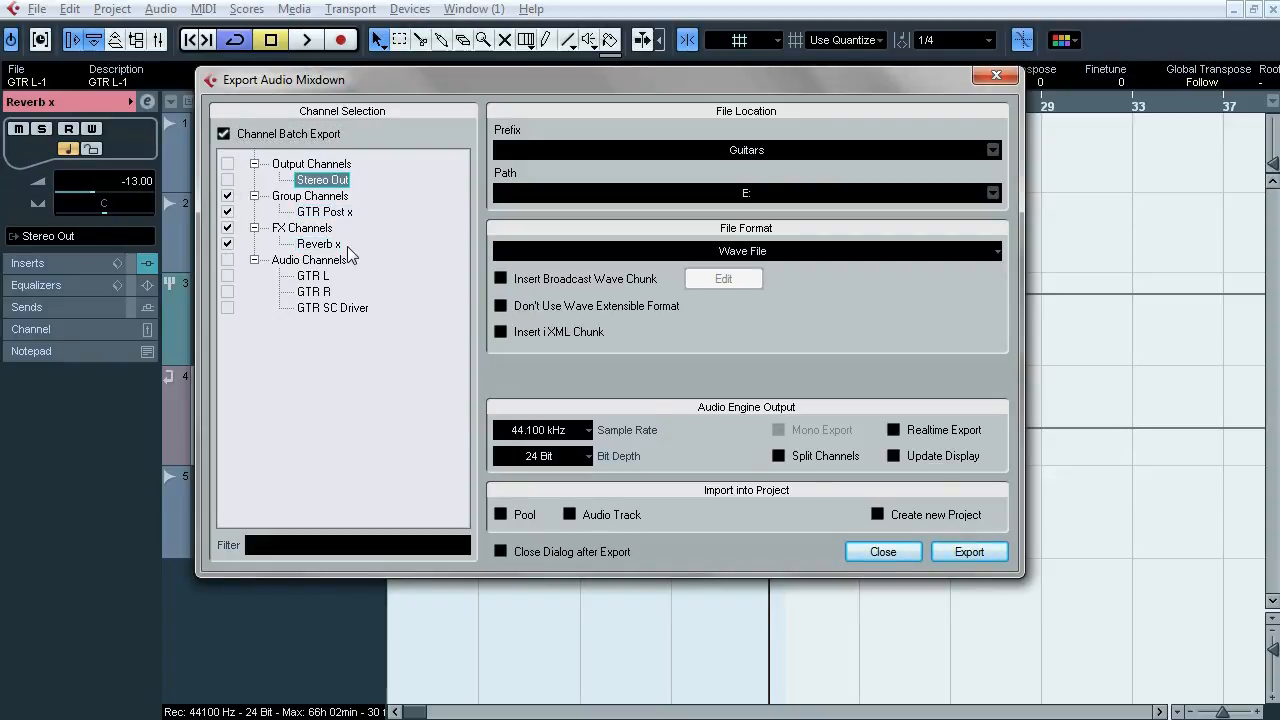
{"action": "left_click", "coordinate": [966, 552]}
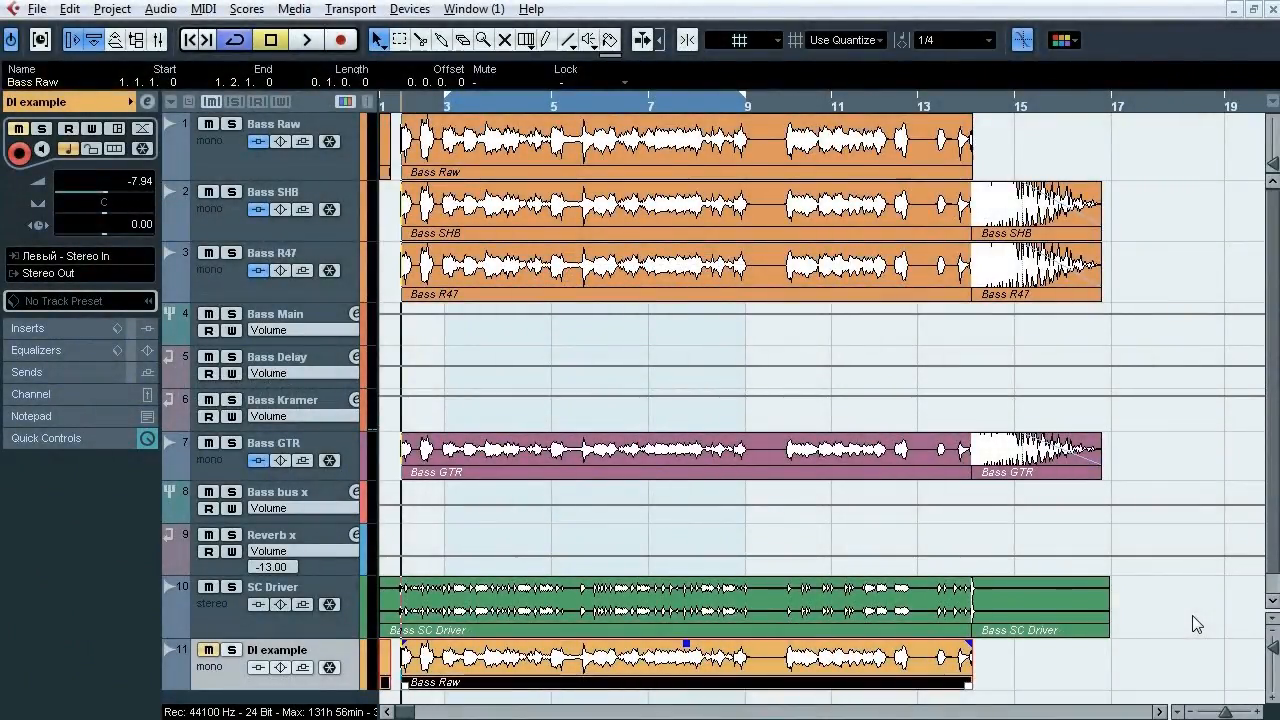
Step: Play the bass project from before the first bass note, toggling DI example's solo to compare it with the processed bass
{"action": "left_click", "coordinate": [393, 106]}
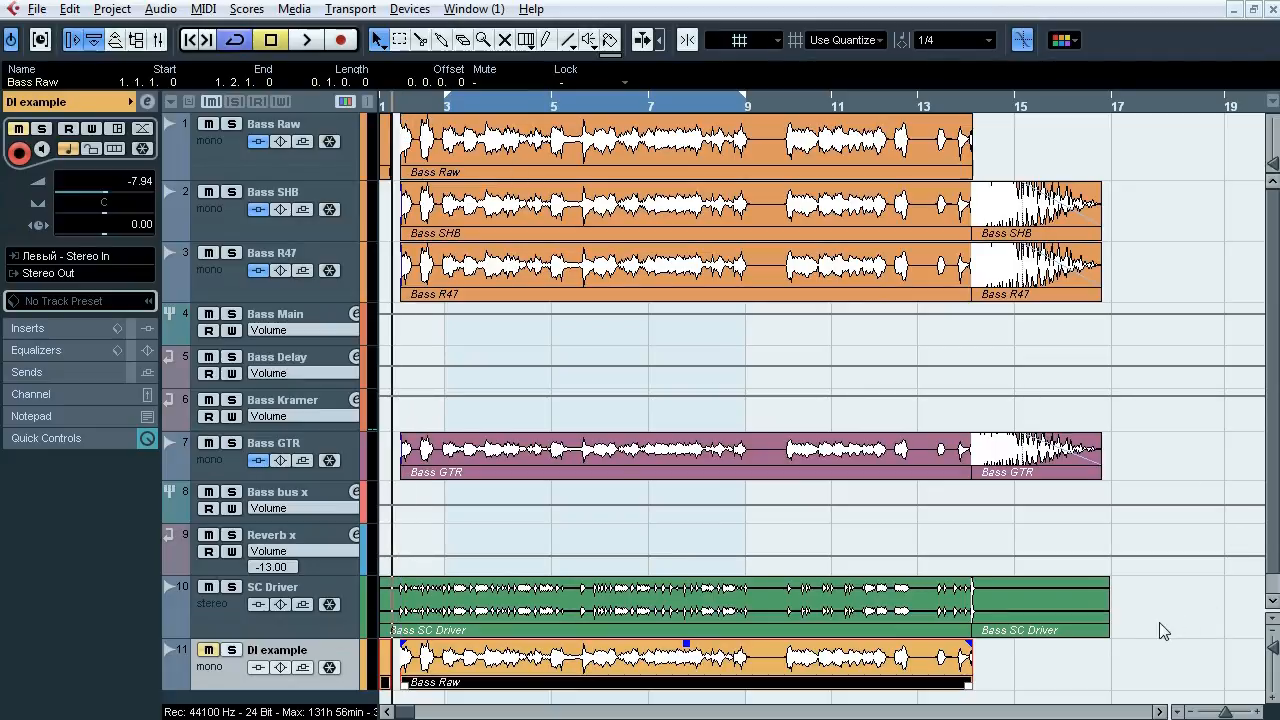
{"action": "key", "text": "space"}
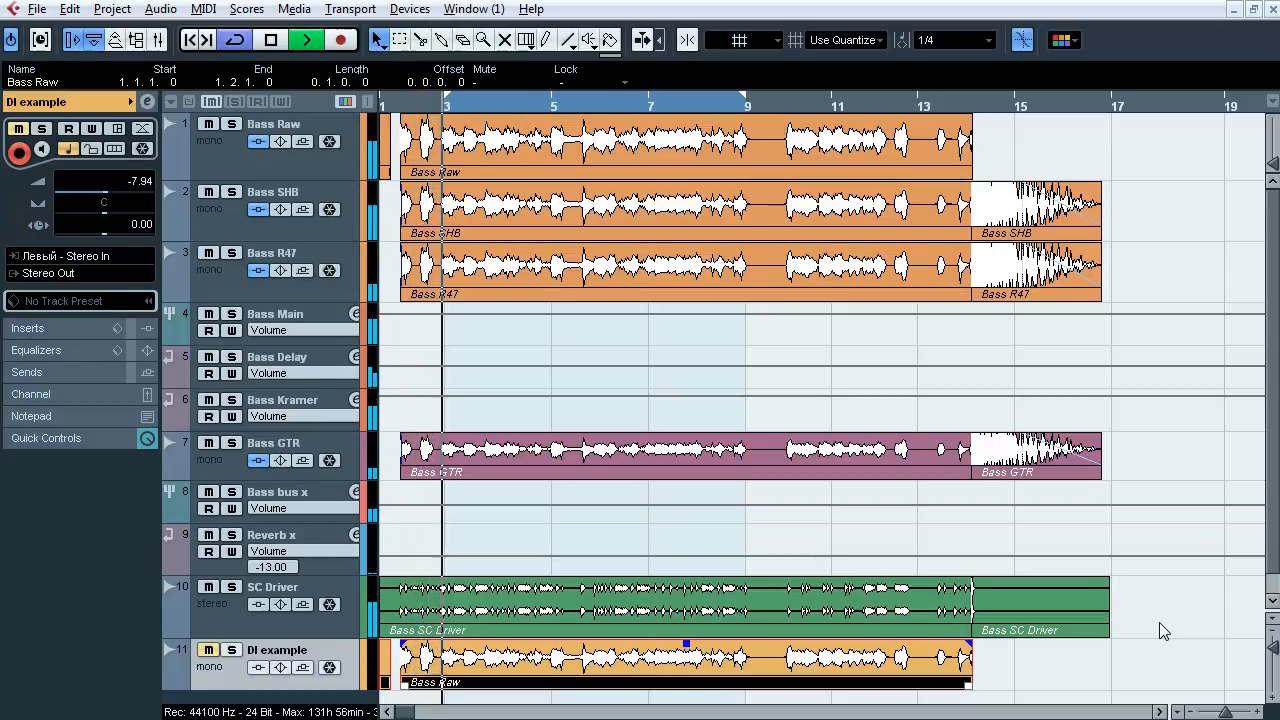
{"action": "key", "text": "s"}
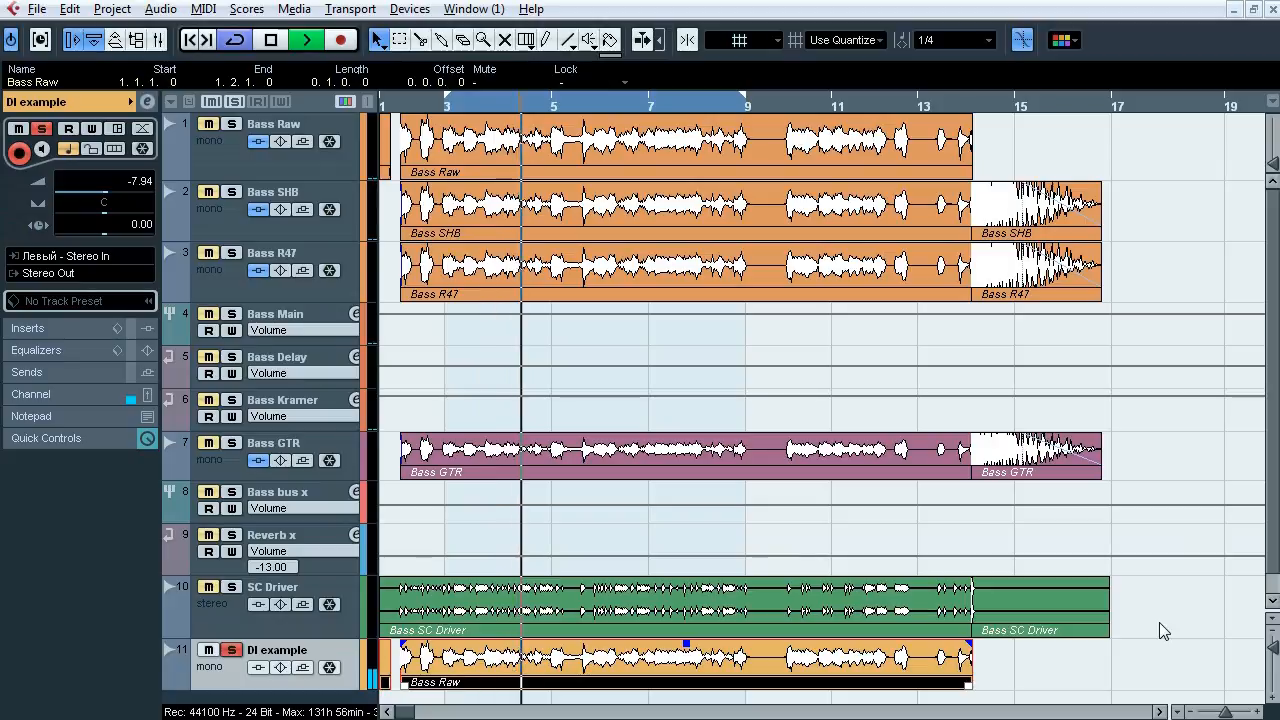
{"action": "key", "text": "s"}
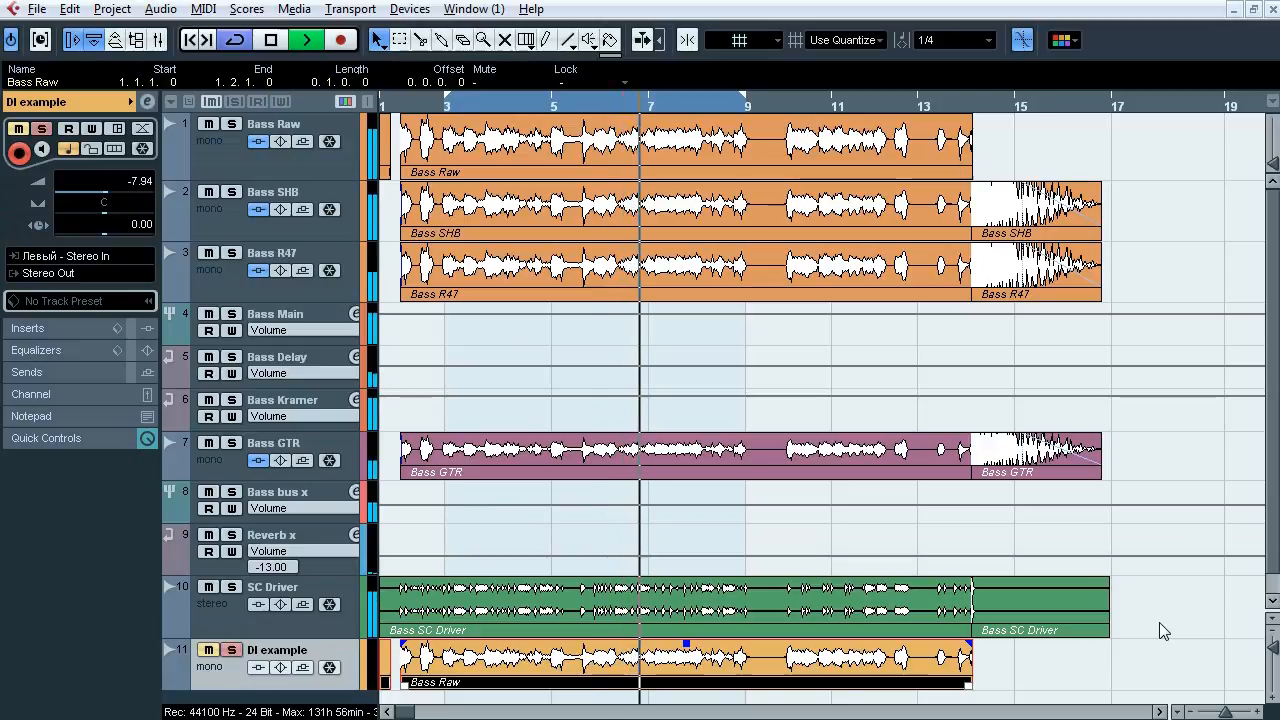
{"action": "key", "text": "s"}
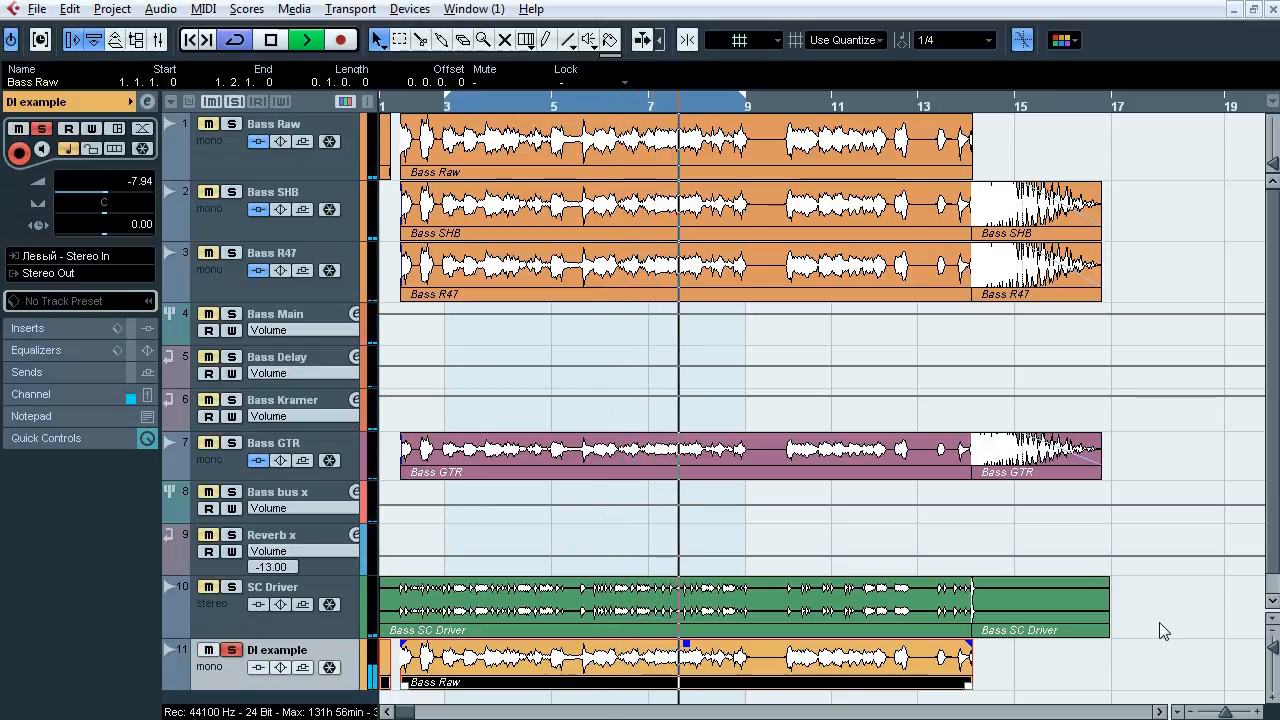
{"action": "key", "text": "s"}
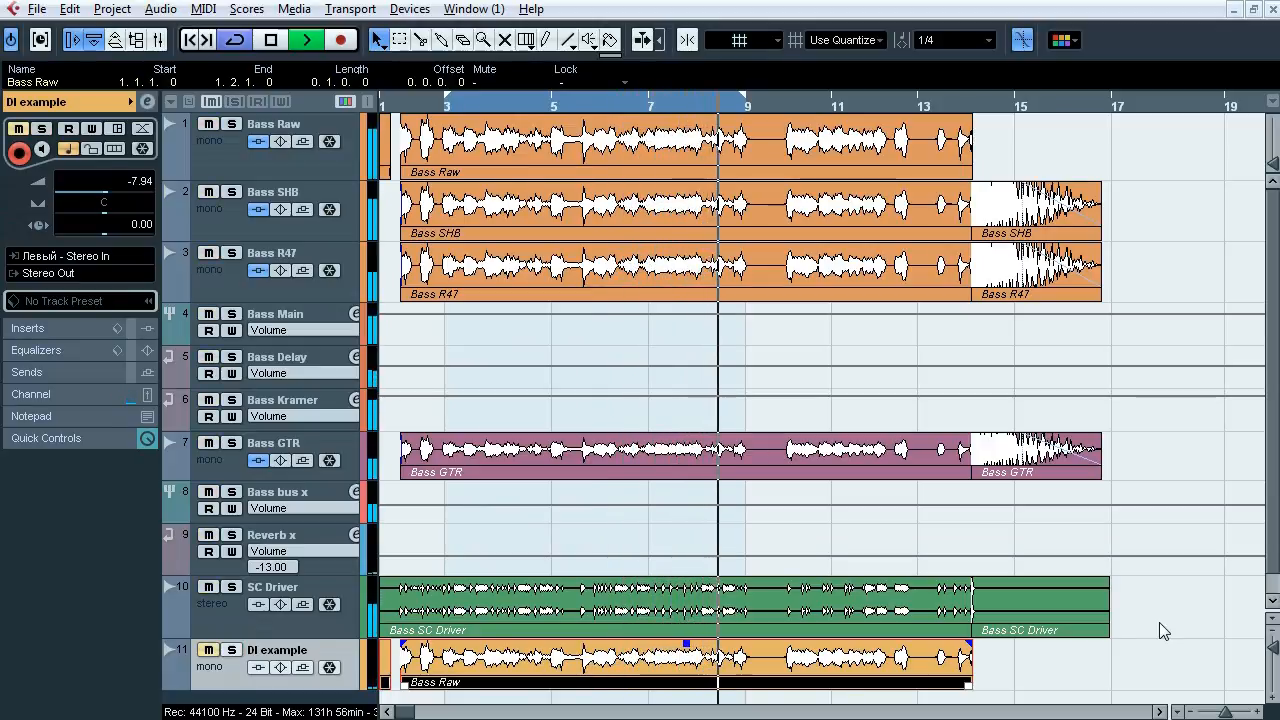
{"action": "key", "text": "space"}
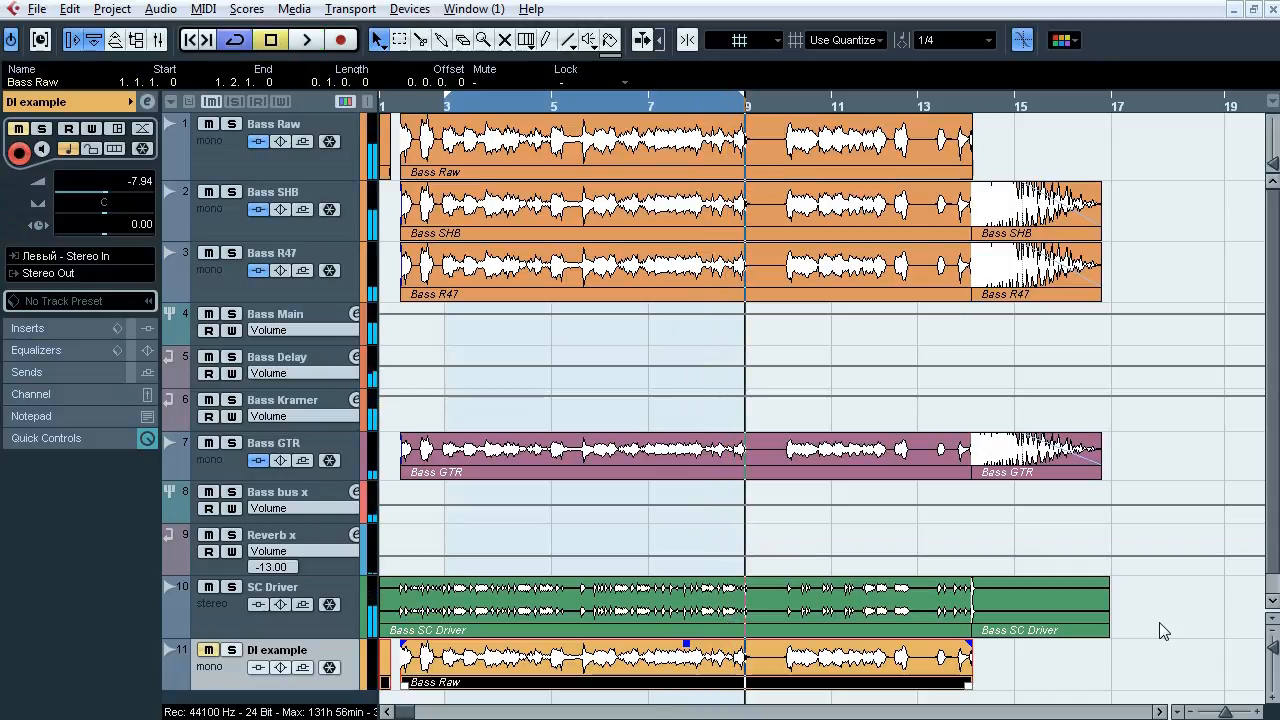
Step: Remove the DI example track from the bass project
{"action": "right_click", "coordinate": [233, 677]}
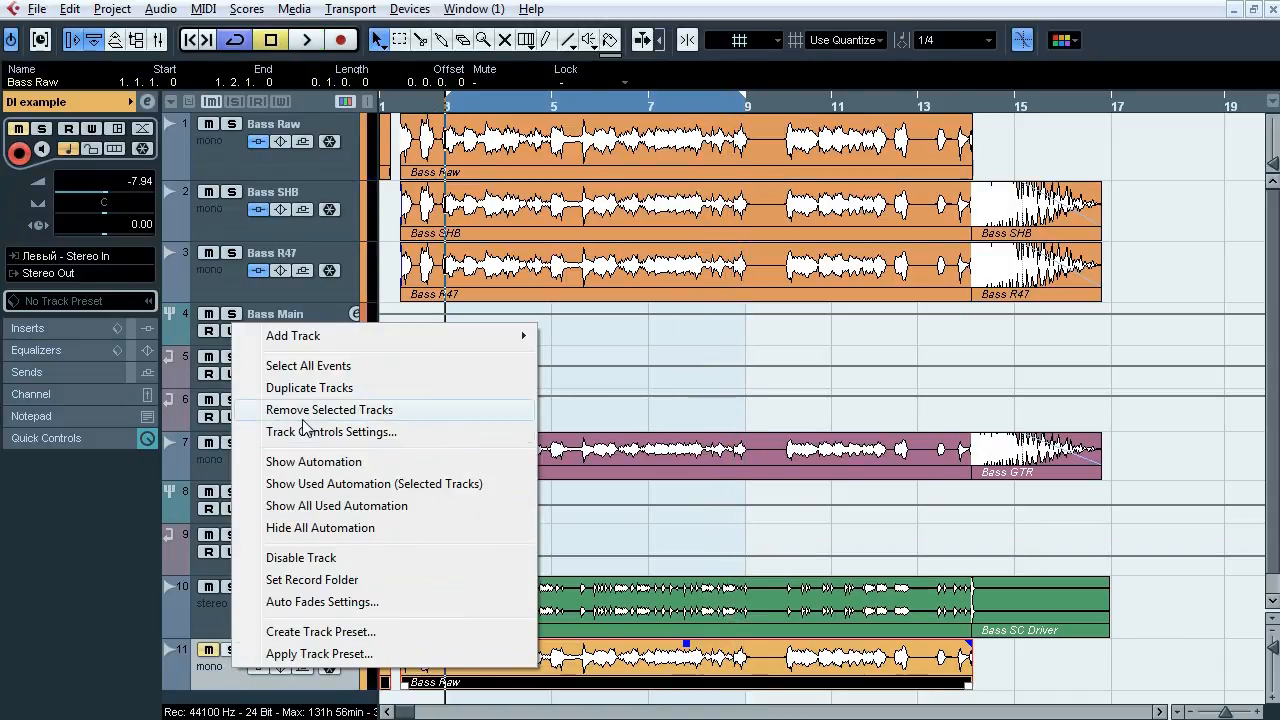
{"action": "left_click", "coordinate": [330, 409]}
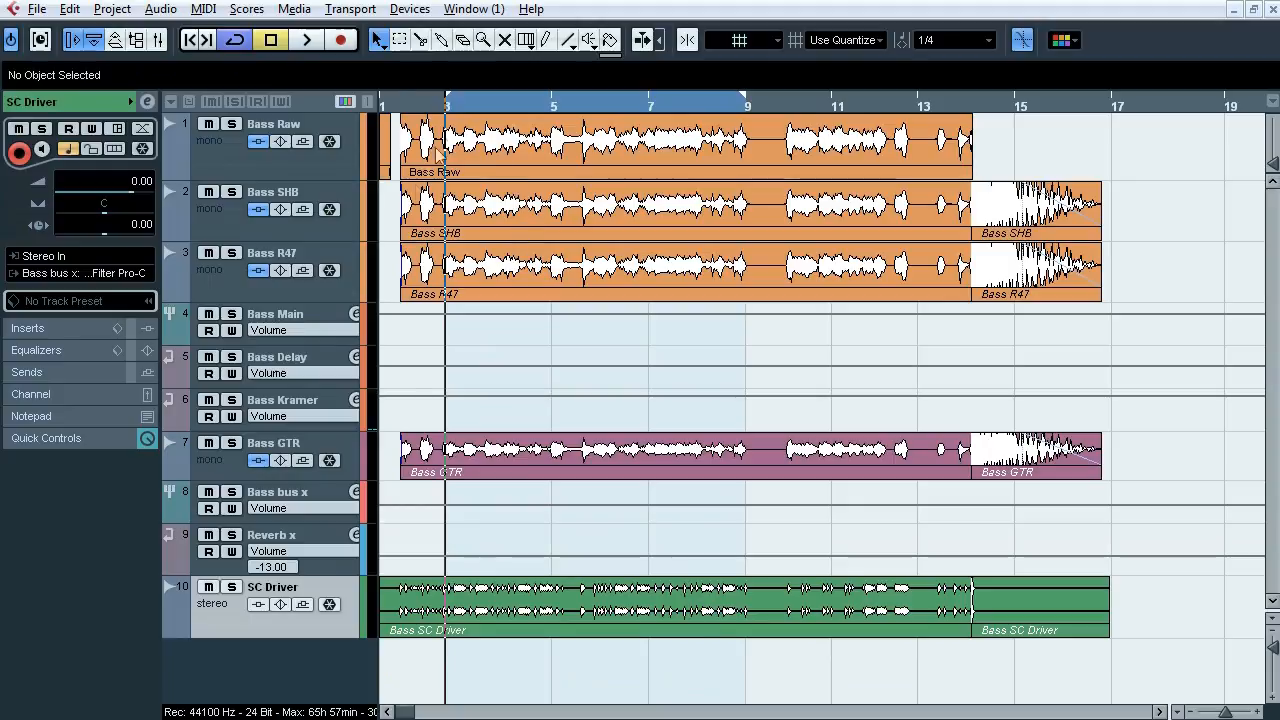
Step: Audition the bass ending from between bars 13 and 14
{"action": "left_click_drag", "start_coordinate": [430, 106], "coordinate": [502, 355]}
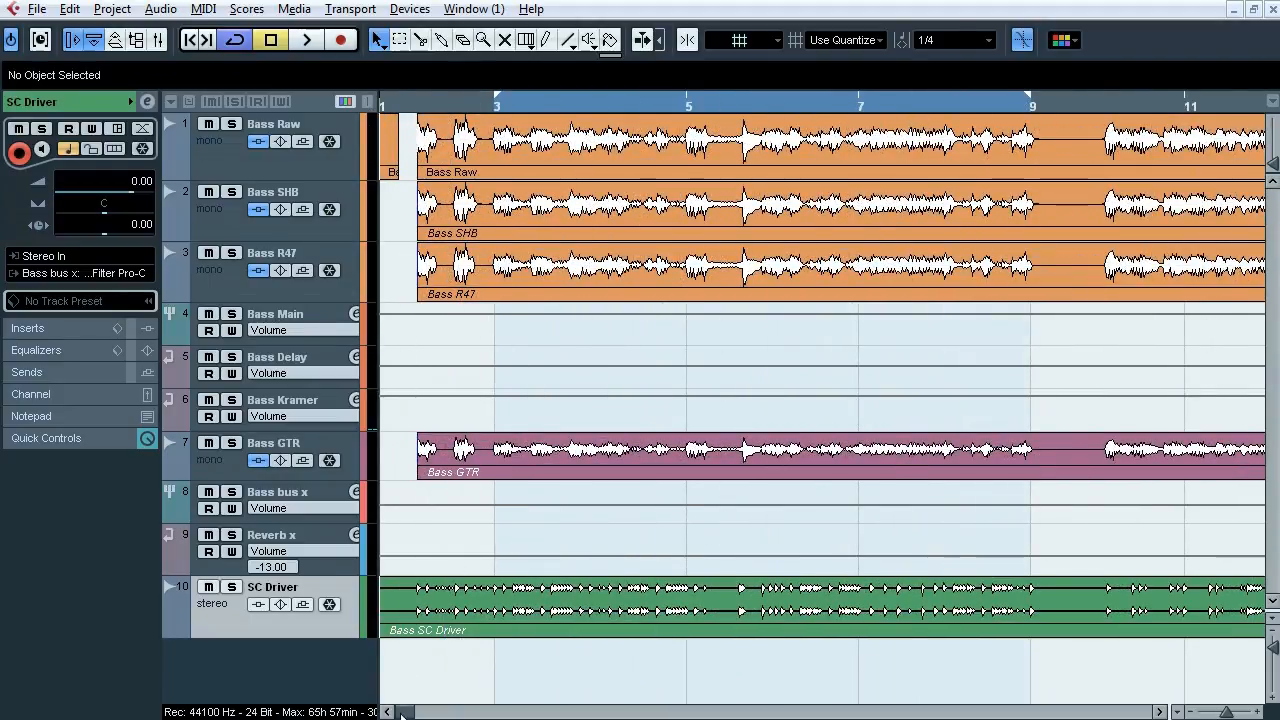
{"action": "left_click_drag", "start_coordinate": [400, 712], "coordinate": [410, 712]}
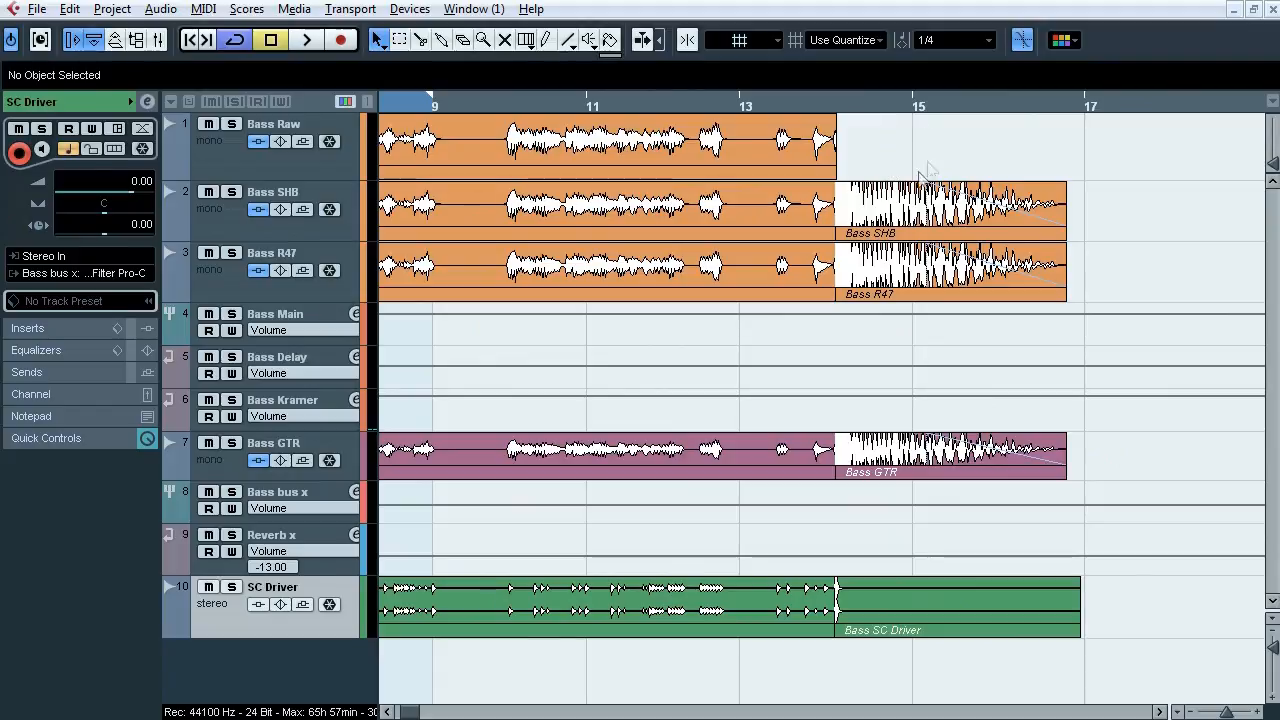
{"action": "left_click", "coordinate": [785, 110]}
{"action": "key", "text": "space"}
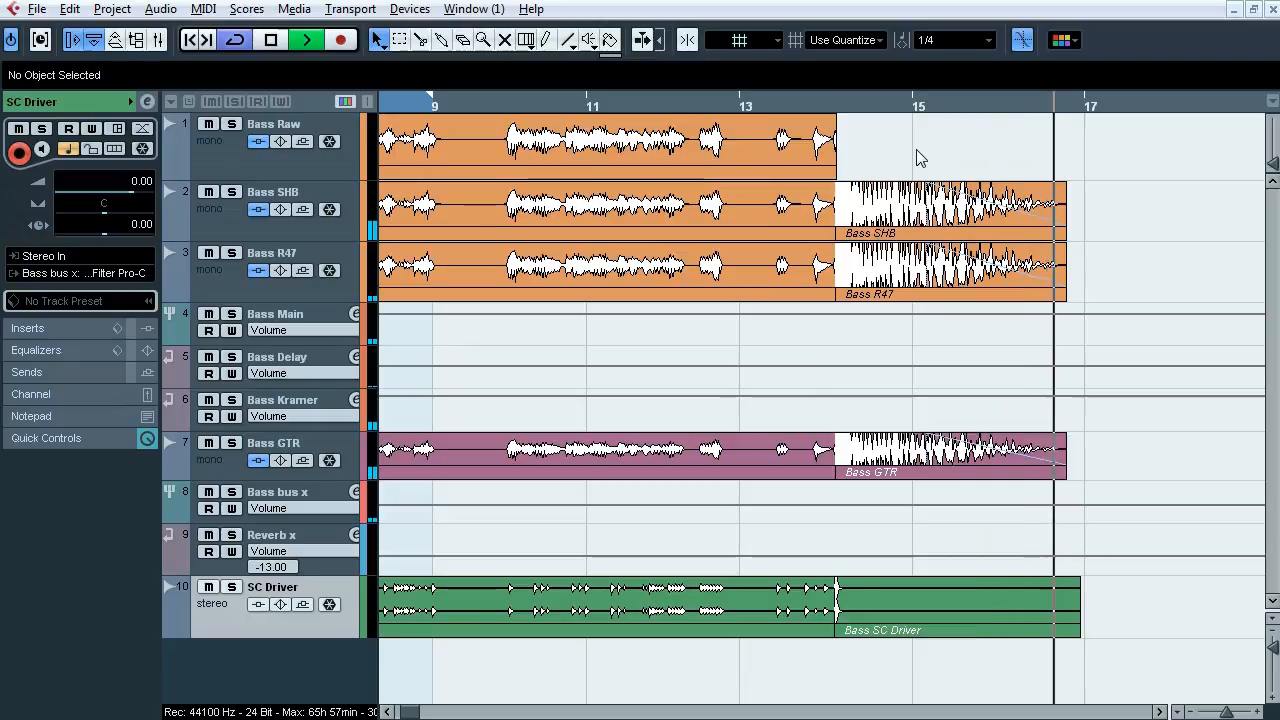
{"action": "key", "text": "space"}
Step: Examine the Bass Raw, Bass SHB and Bass R47 tracks and the insert chains on Bass SHB and Bass R47
{"action": "left_click_drag", "start_coordinate": [404, 710], "coordinate": [395, 711]}
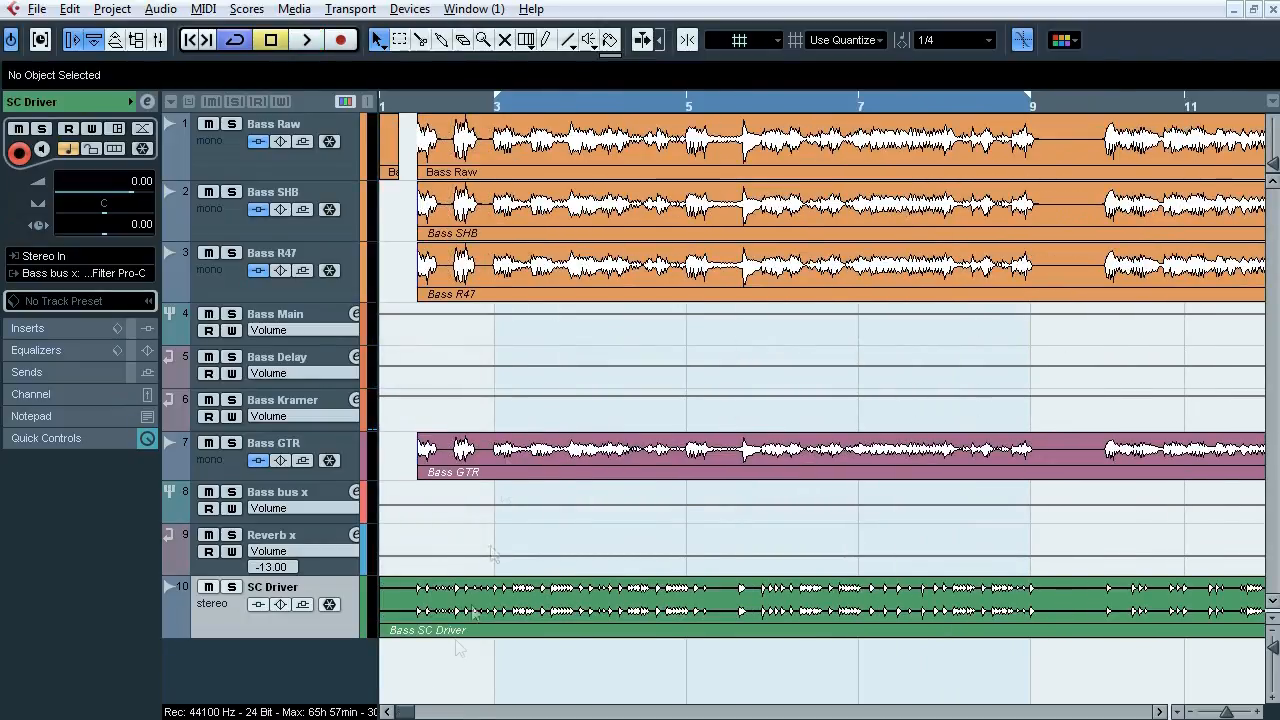
{"action": "left_click", "coordinate": [347, 175]}
{"action": "left_click", "coordinate": [347, 265], "text": "shift"}
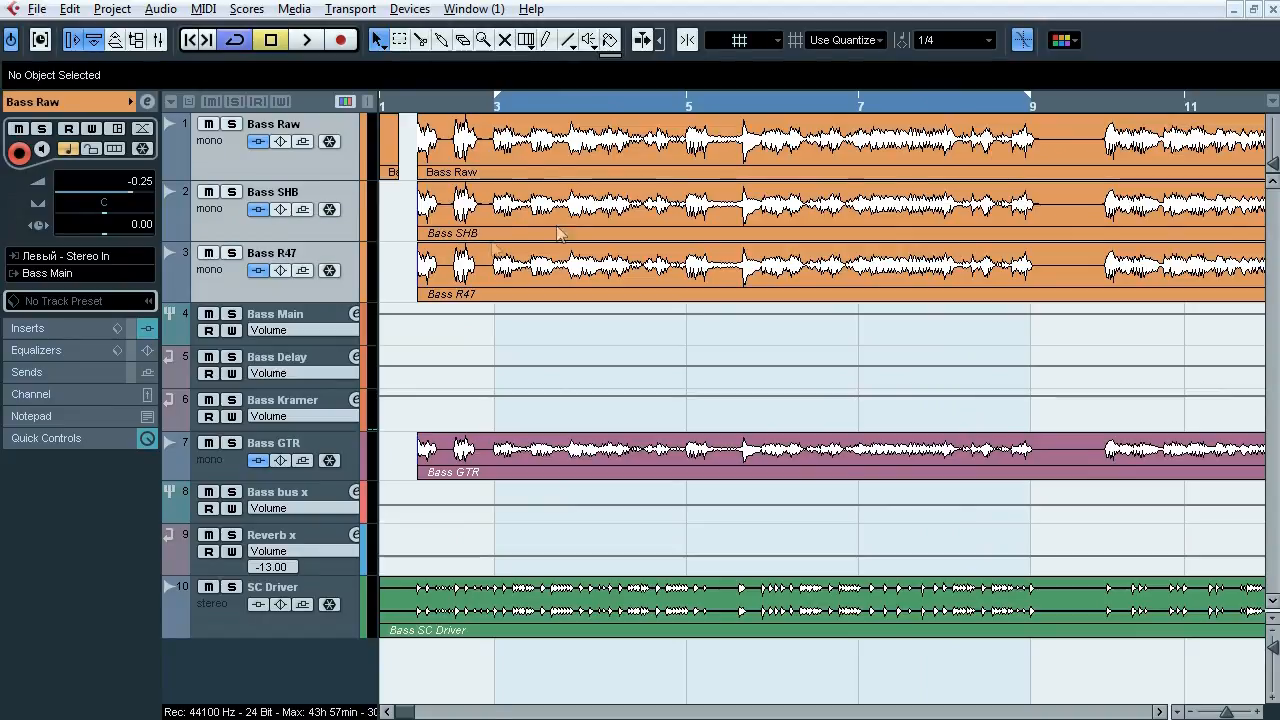
{"action": "left_click", "coordinate": [348, 180]}
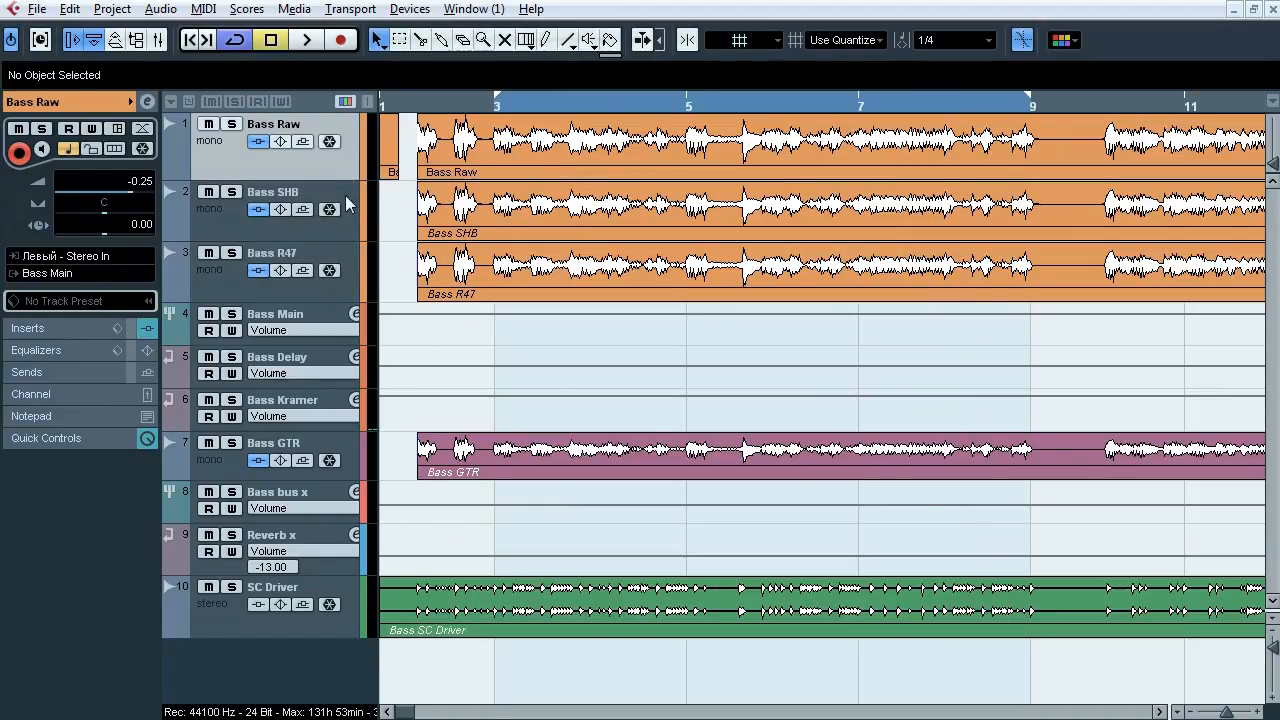
{"action": "left_click", "coordinate": [349, 215]}
{"action": "left_click", "coordinate": [104, 329]}
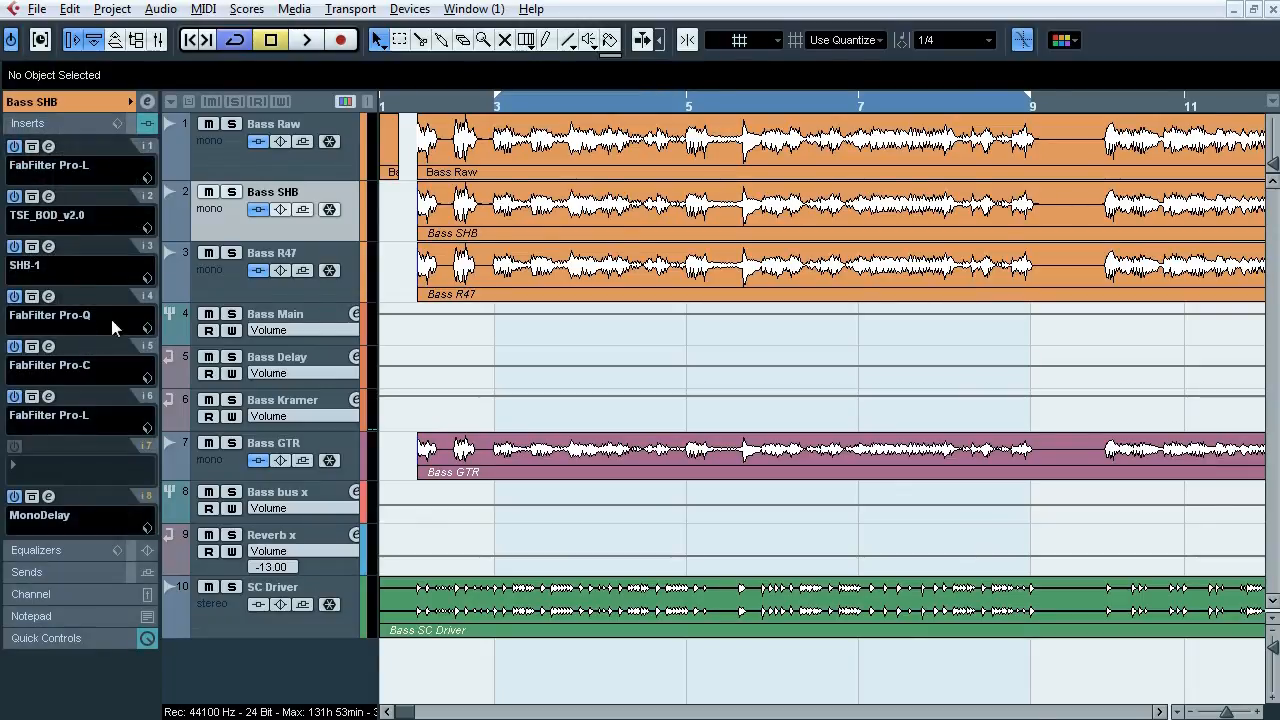
{"action": "left_click", "coordinate": [333, 291]}
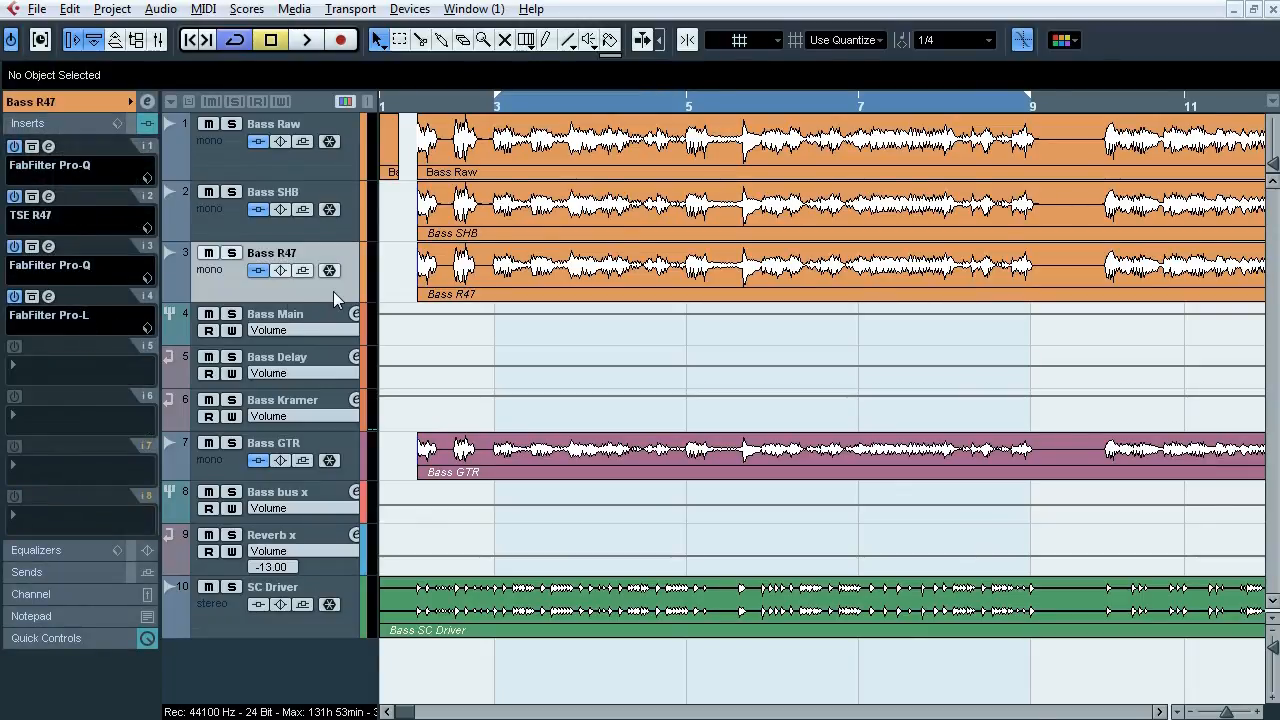
{"action": "left_click", "coordinate": [81, 105]}
Step: Examine the output routing of the three main bass tracks and the inserts and sends of Bass Main
{"action": "left_click", "coordinate": [339, 175]}
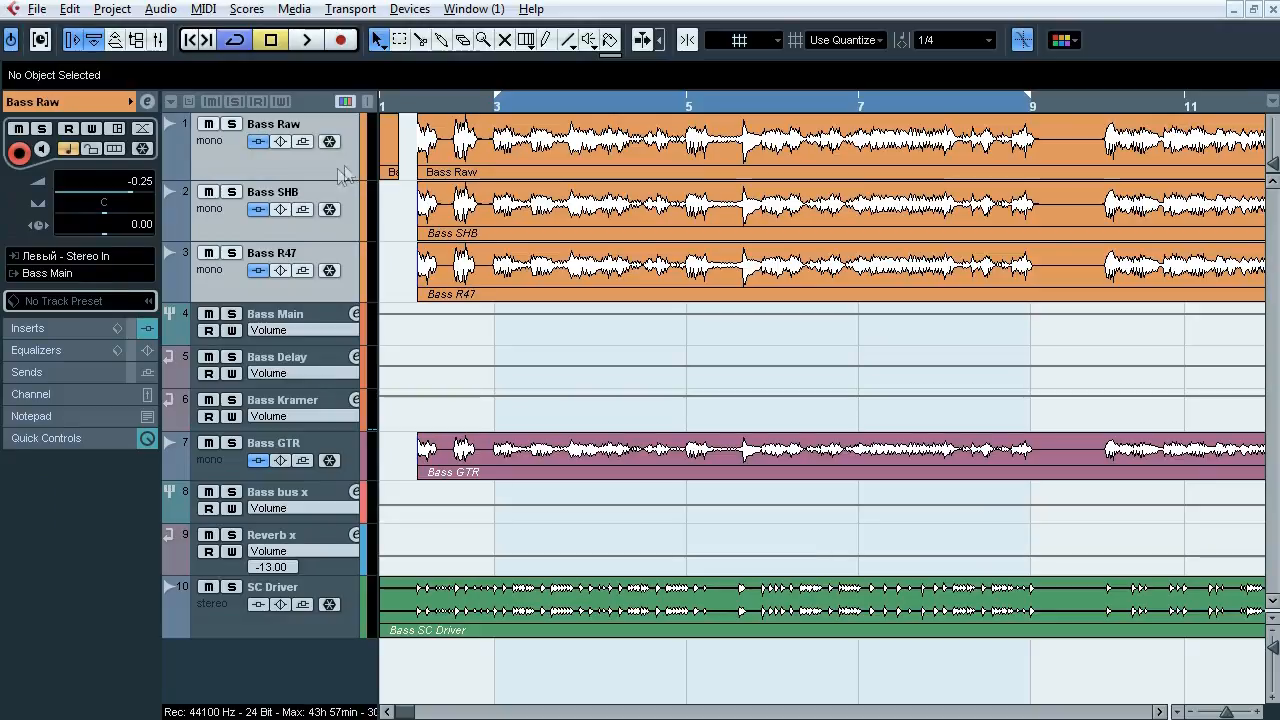
{"action": "left_click", "coordinate": [314, 319]}
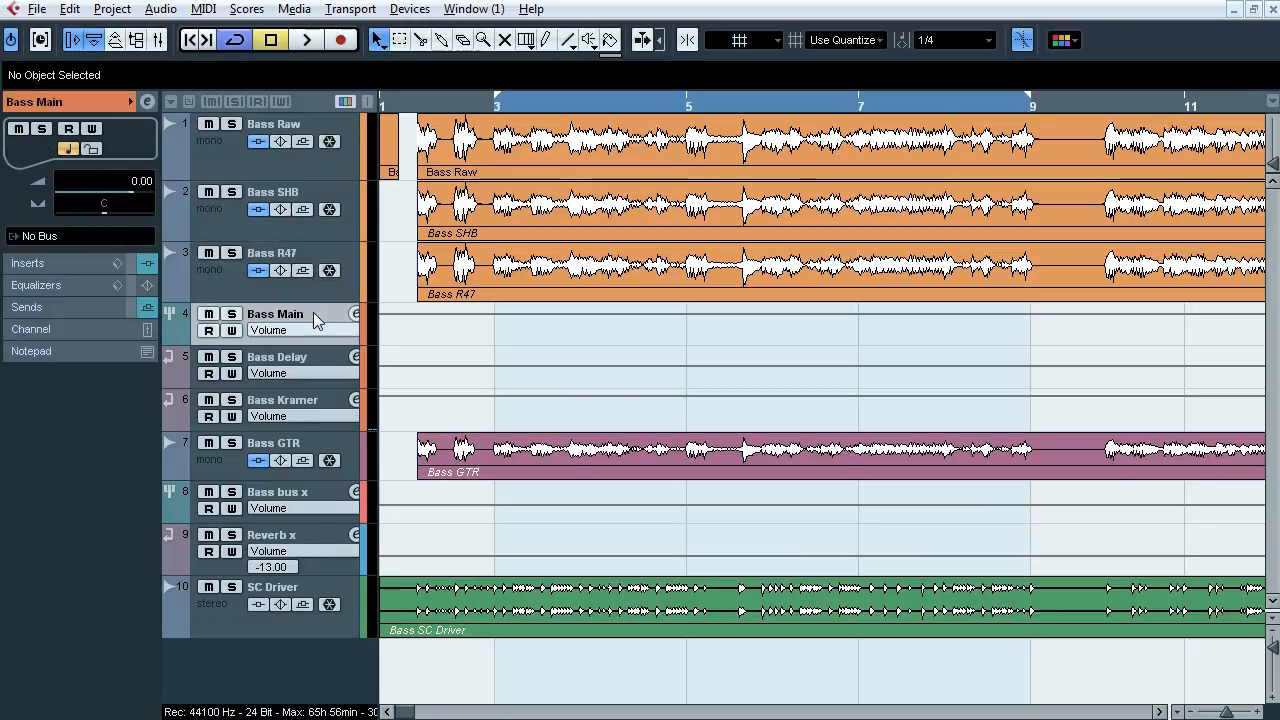
{"action": "left_click", "coordinate": [92, 268]}
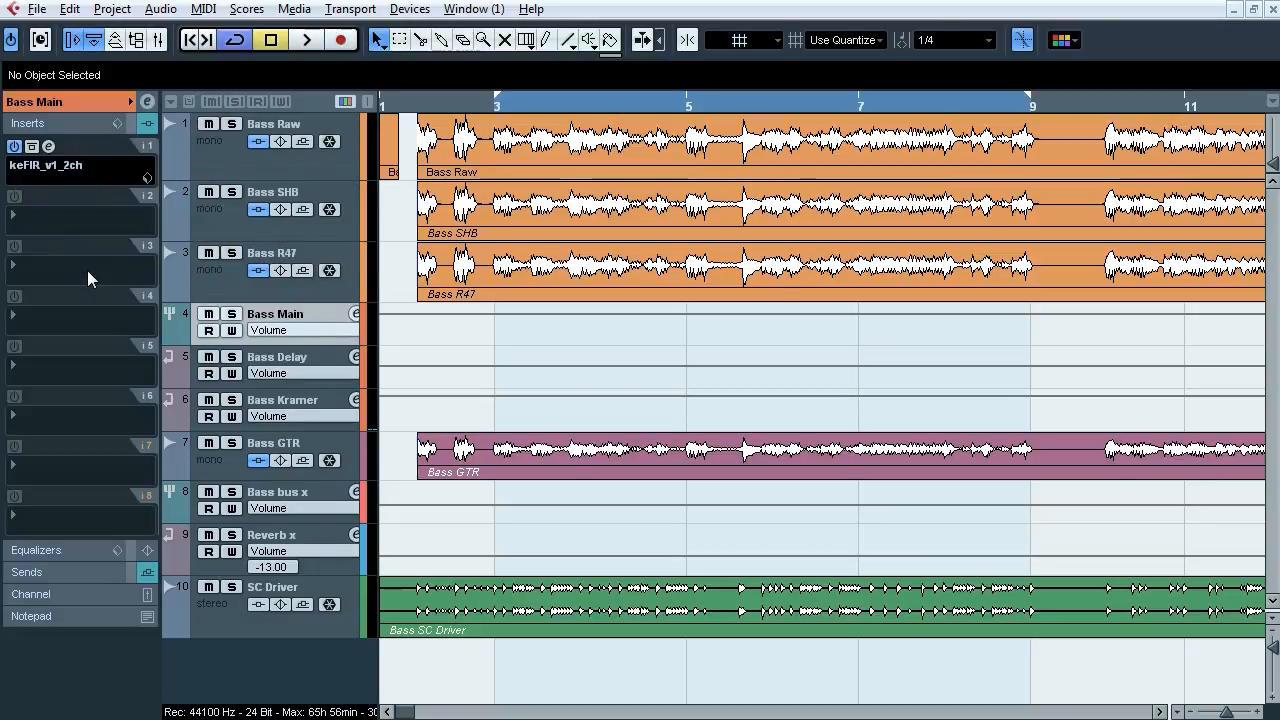
{"action": "left_click", "coordinate": [68, 567]}
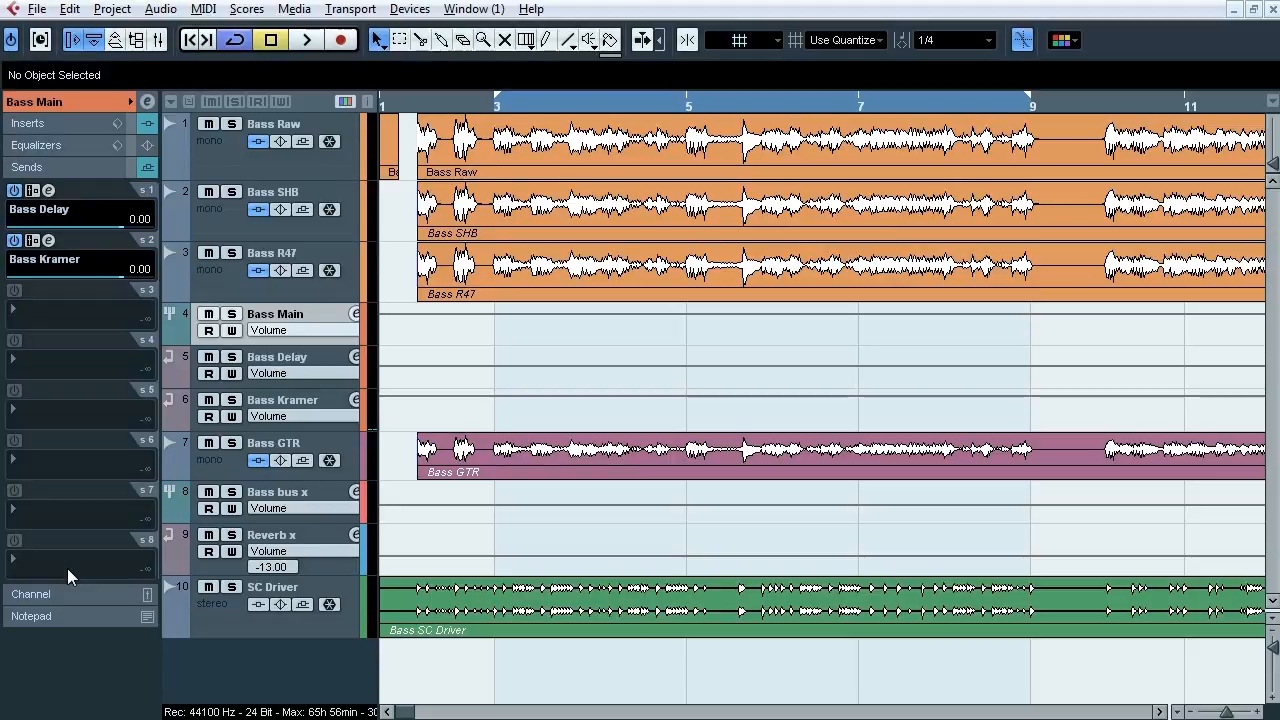
Step: Examine the Bass Main sends, the inserts on Bass Delay and Bass Kramer, and the output routing of Bass Delay
{"action": "left_click", "coordinate": [87, 101]}
{"action": "left_click", "coordinate": [47, 307]}
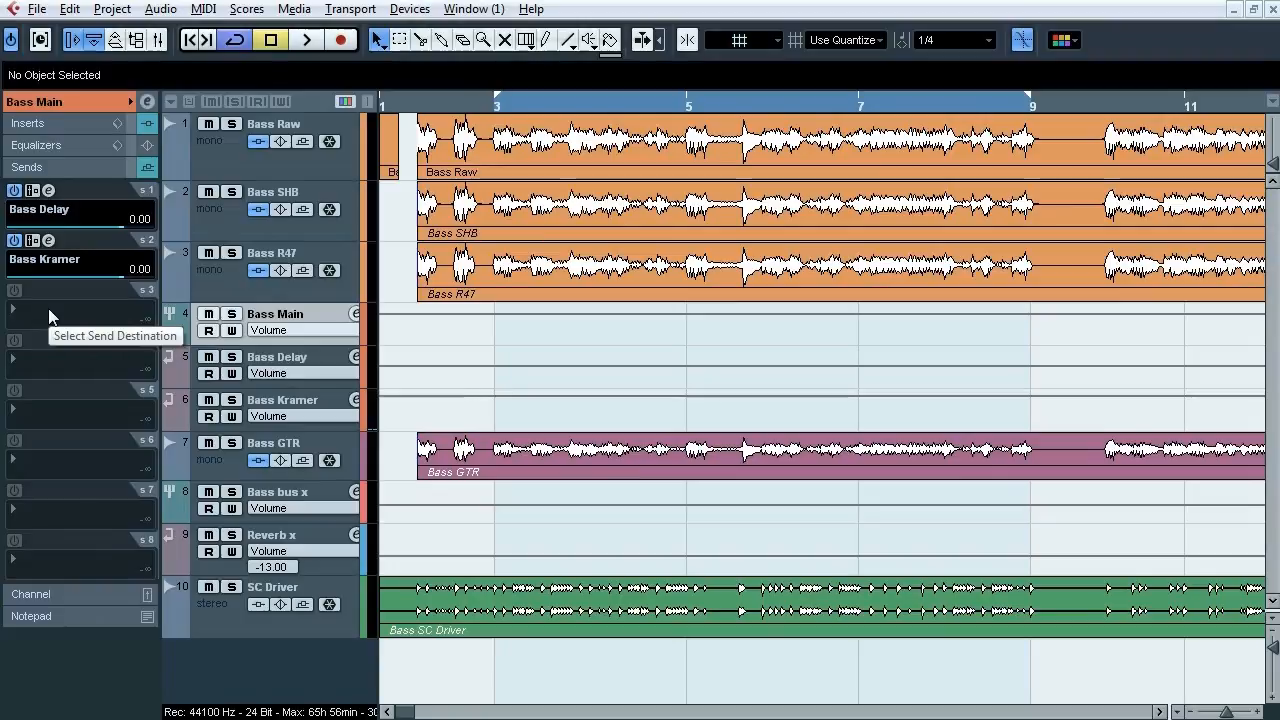
{"action": "left_click", "coordinate": [320, 355]}
{"action": "left_click", "coordinate": [77, 128]}
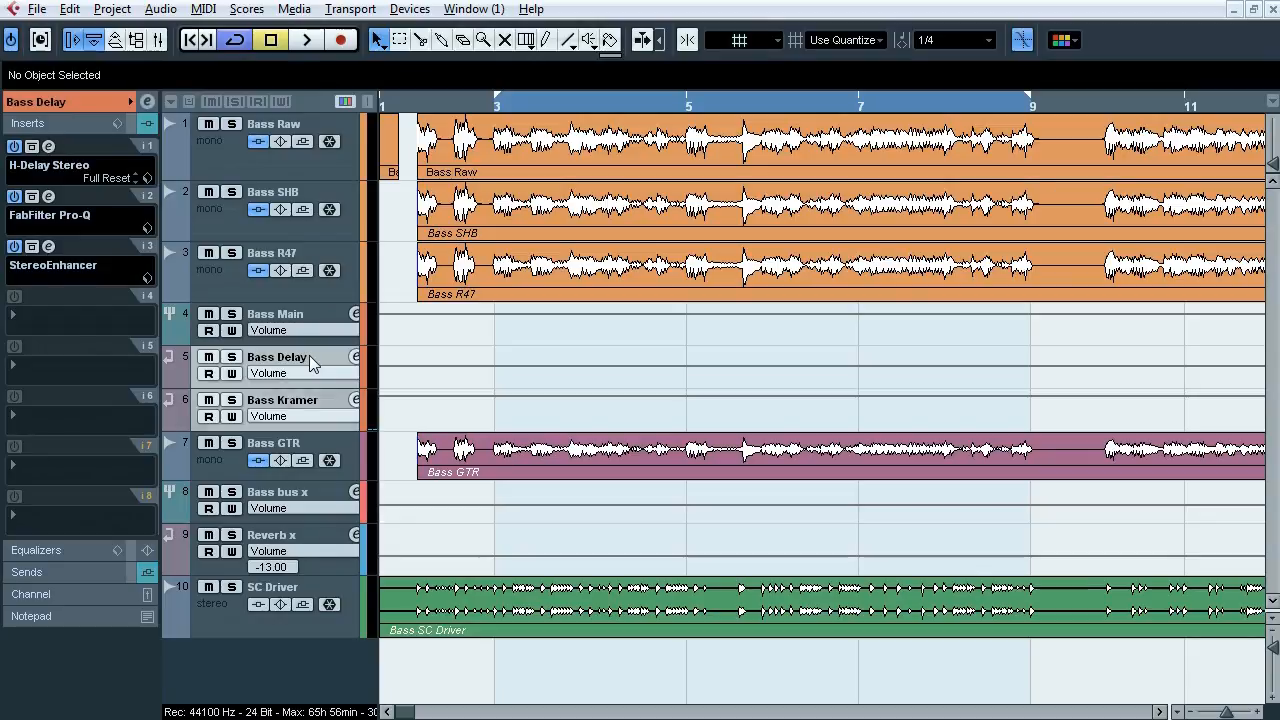
{"action": "left_click", "coordinate": [311, 404]}
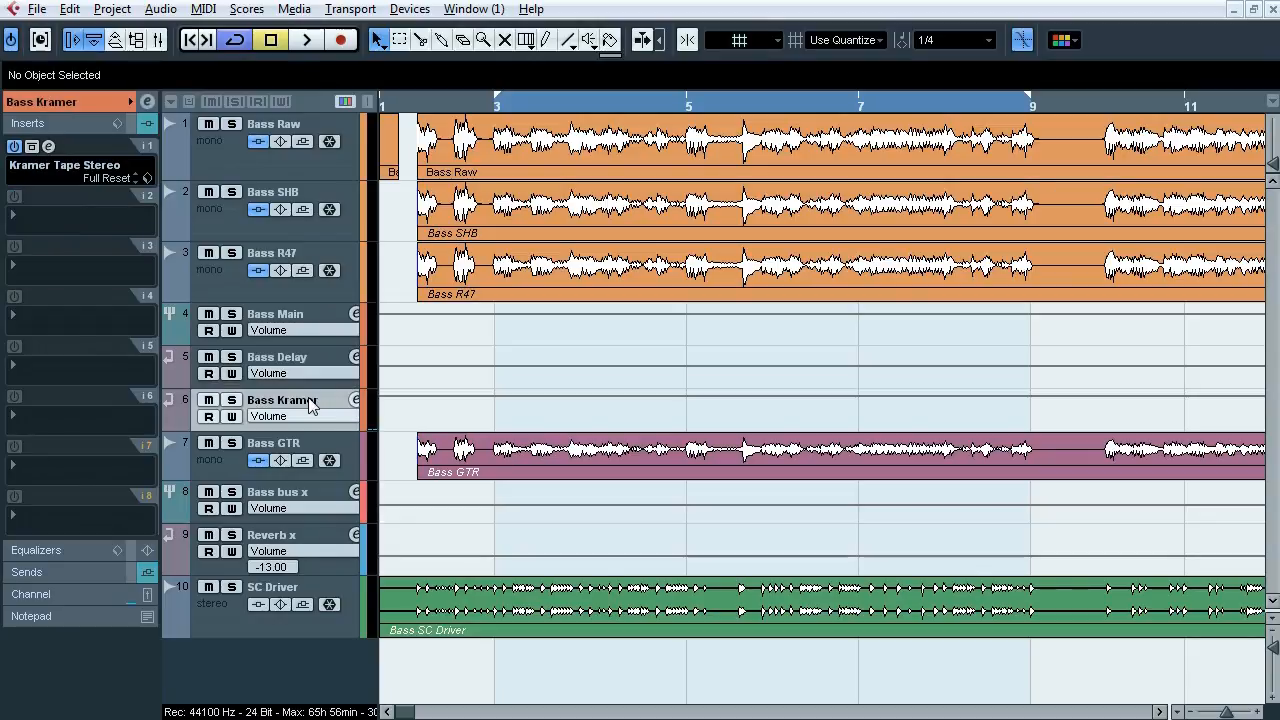
{"action": "left_click", "coordinate": [90, 104]}
{"action": "left_click", "coordinate": [300, 364]}
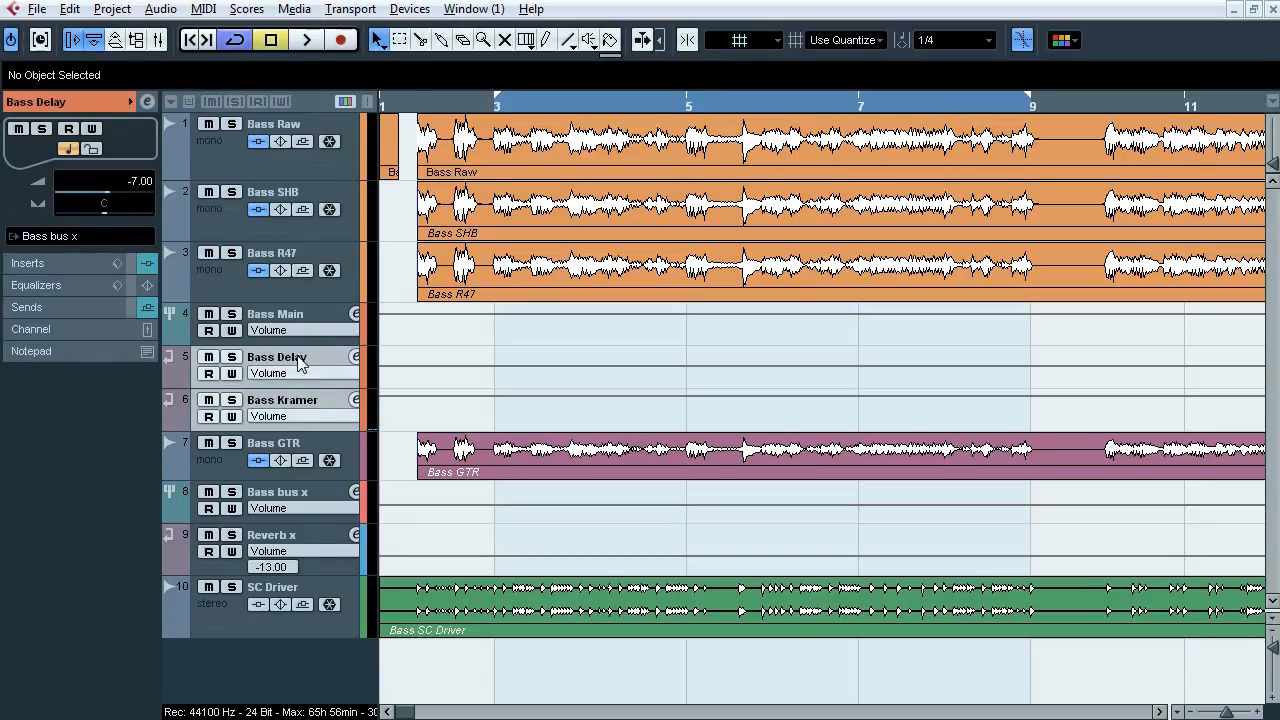
Step: Examine the output routing and insert chains of Bass bus x and Bass GTR
{"action": "left_click", "coordinate": [292, 497]}
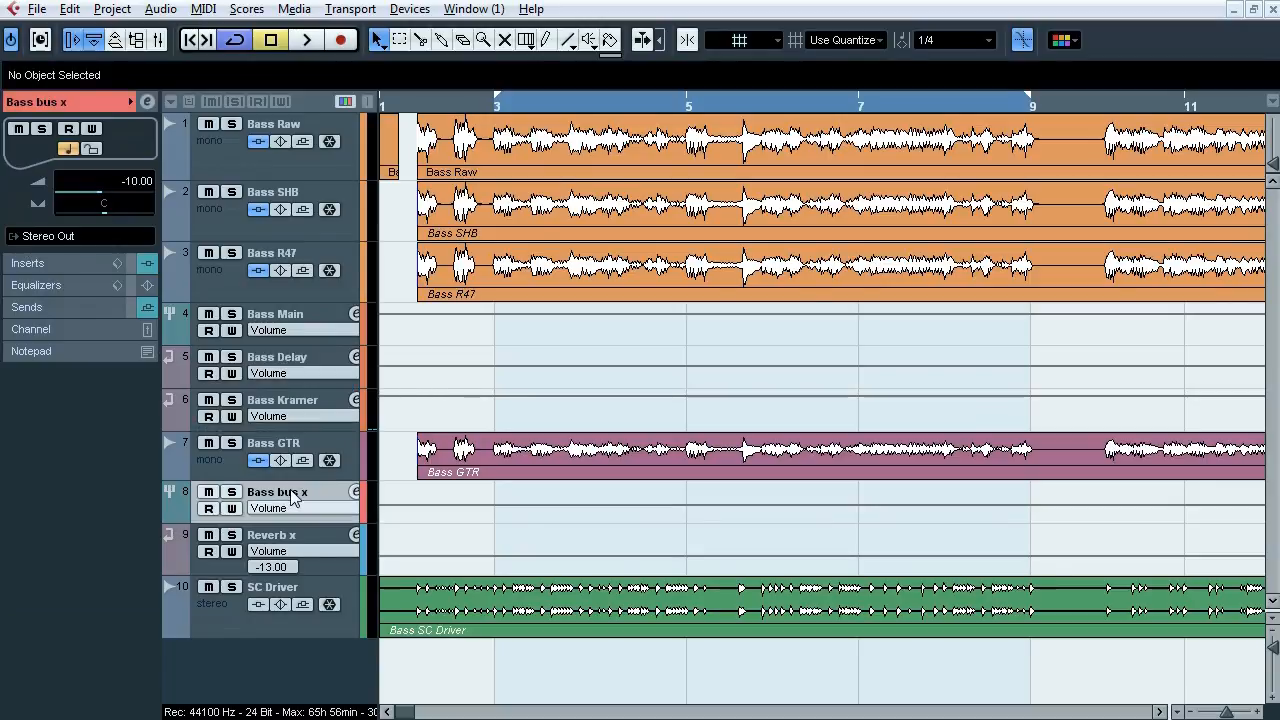
{"action": "left_click", "coordinate": [70, 263]}
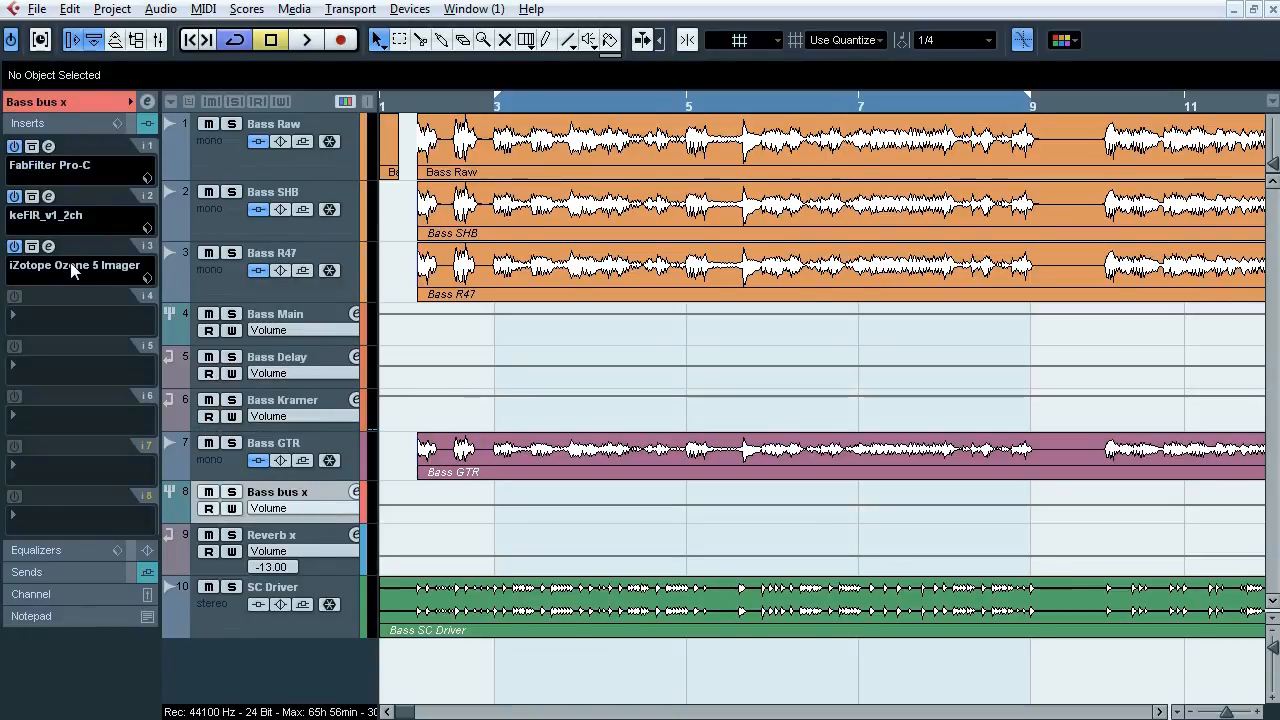
{"action": "left_click", "coordinate": [223, 469]}
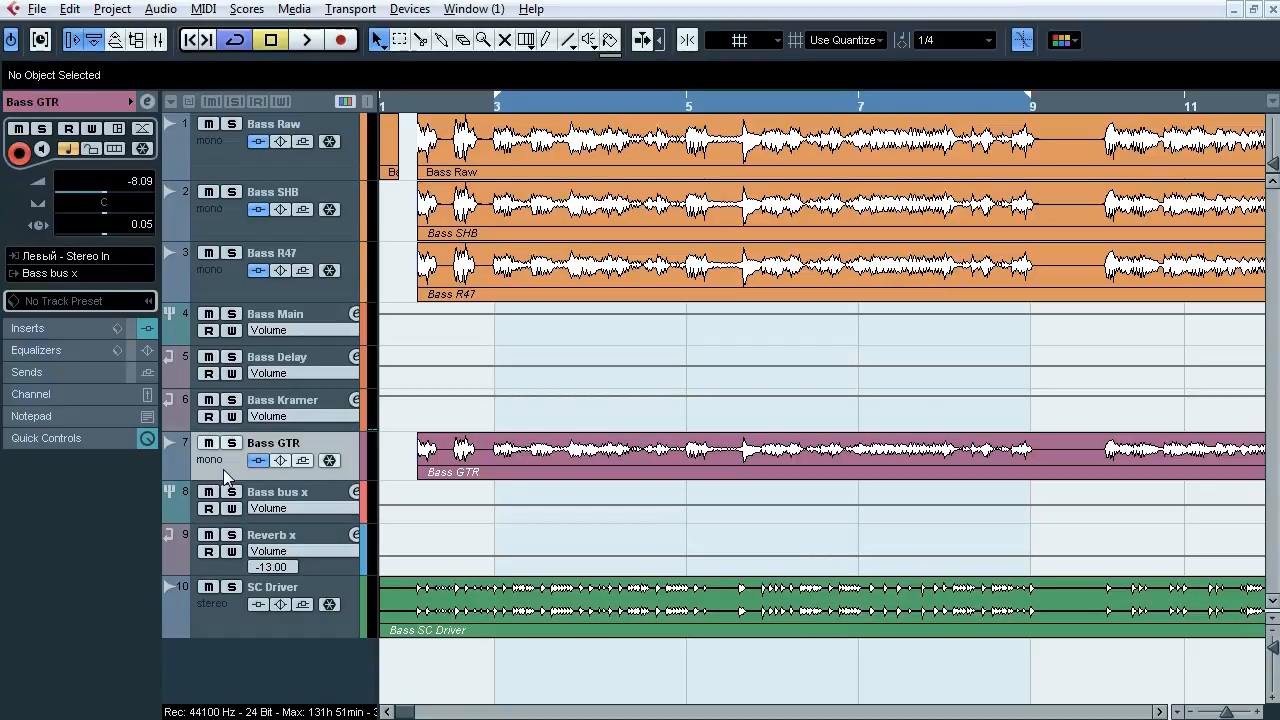
{"action": "left_click", "coordinate": [61, 331]}
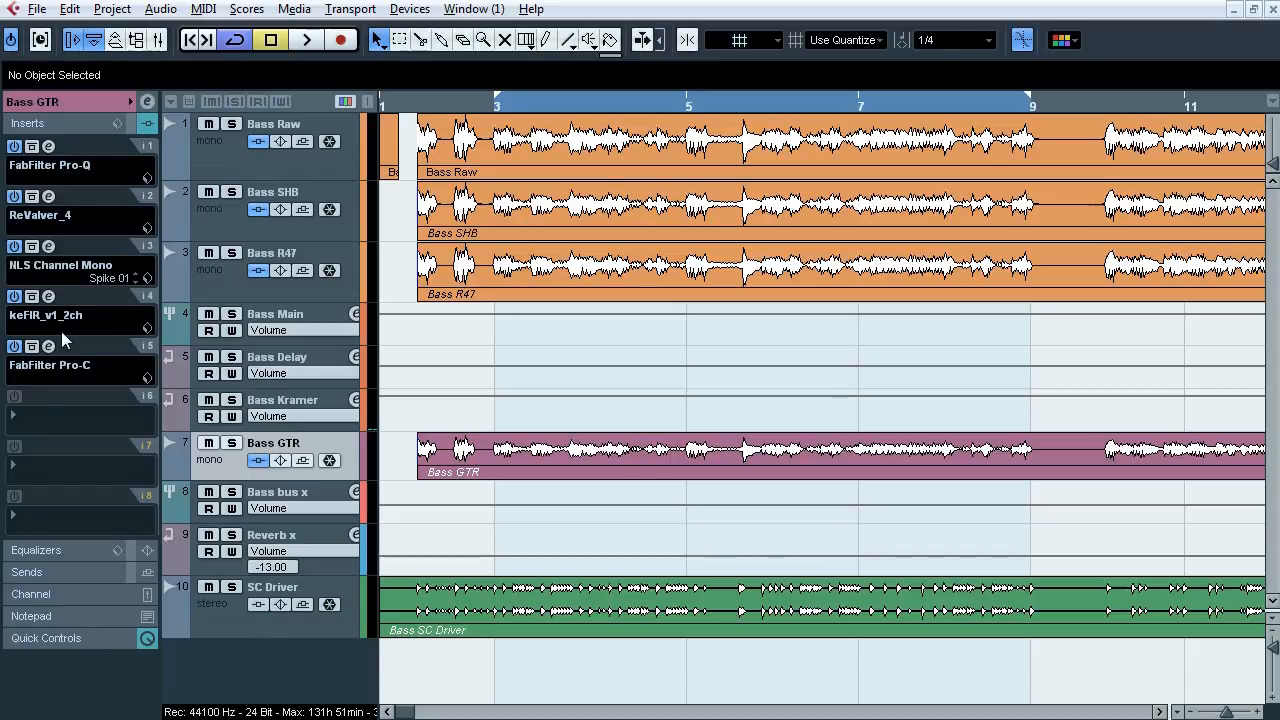
{"action": "left_click", "coordinate": [76, 101]}
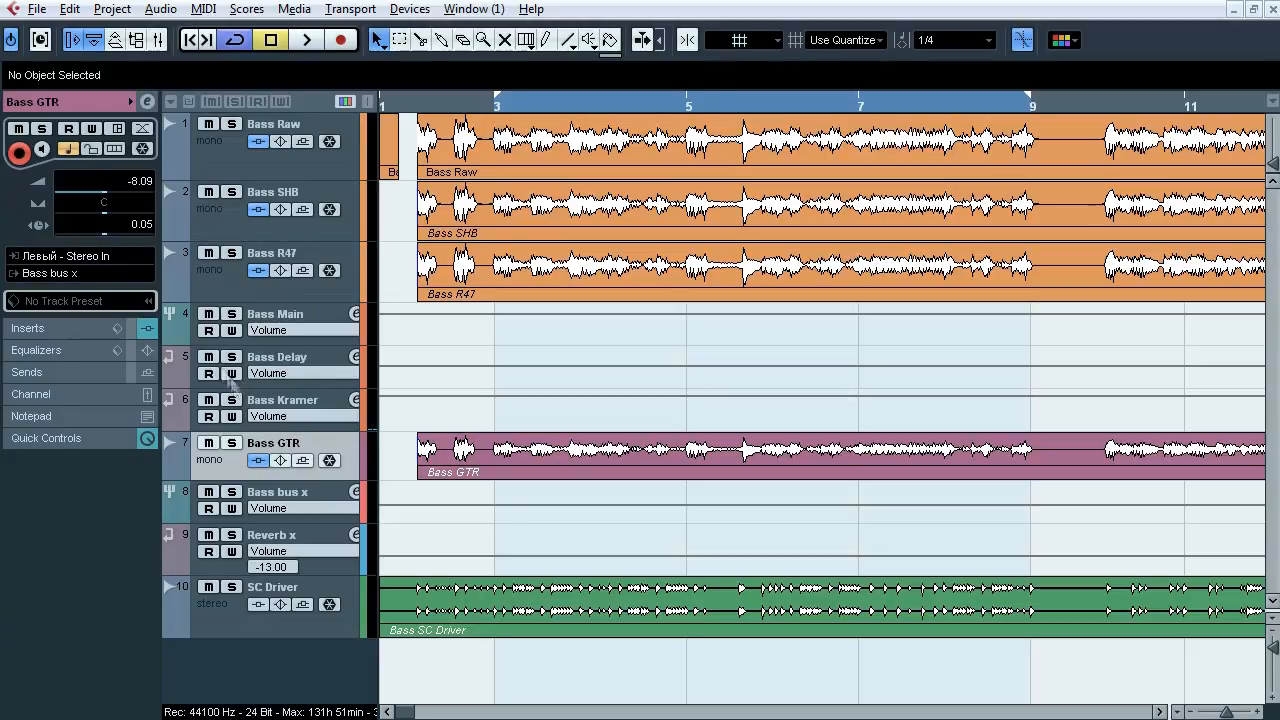
Step: Bypass all the insert plug-ins on the bass channels in the mixer and mute Bass Delay
{"action": "key", "text": "F3"}
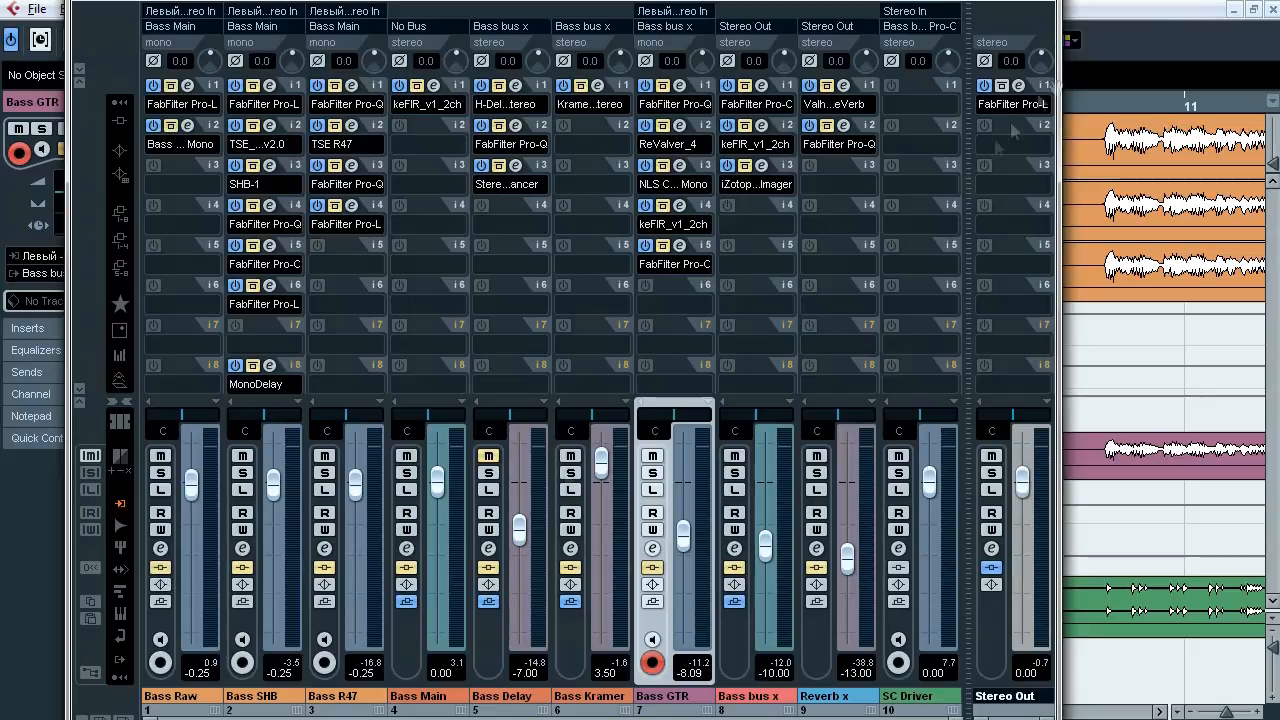
{"action": "key", "text": "F3"}
Step: Solo Bass Raw and open the FabFilter Pro-L limiter in its first insert slot
{"action": "left_click", "coordinate": [216, 162]}
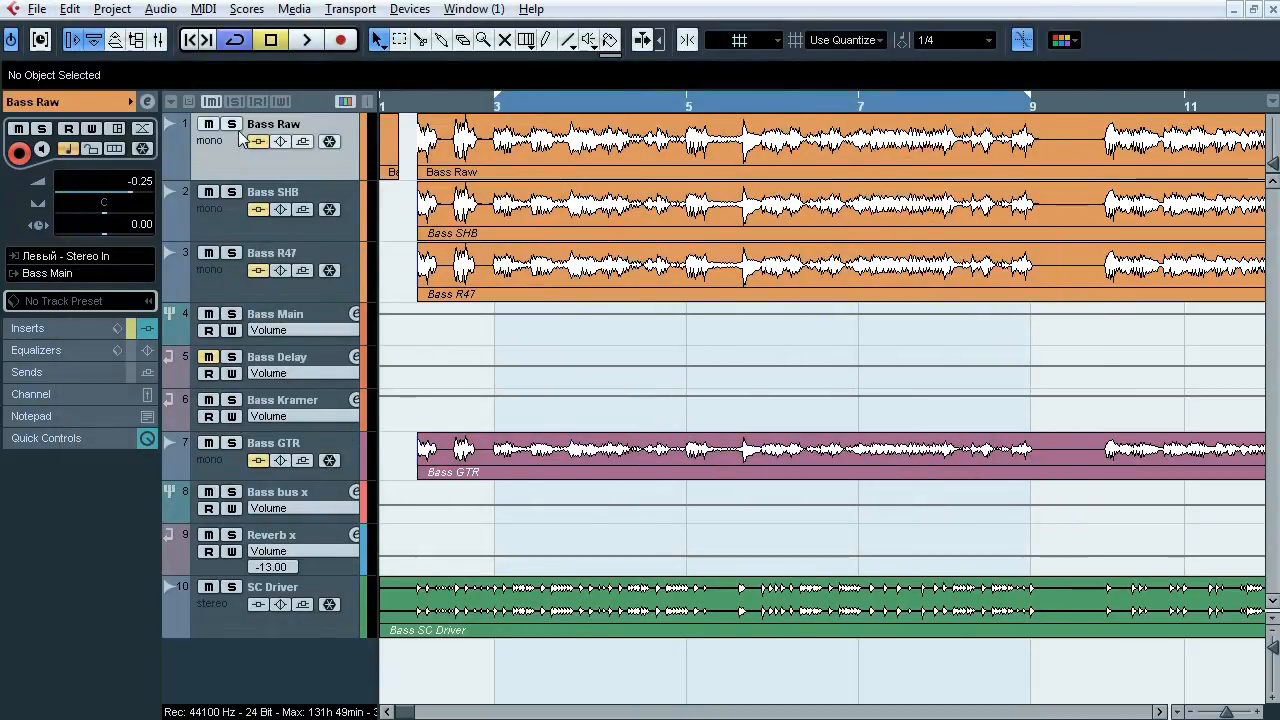
{"action": "left_click", "coordinate": [231, 124]}
{"action": "left_click", "coordinate": [100, 327]}
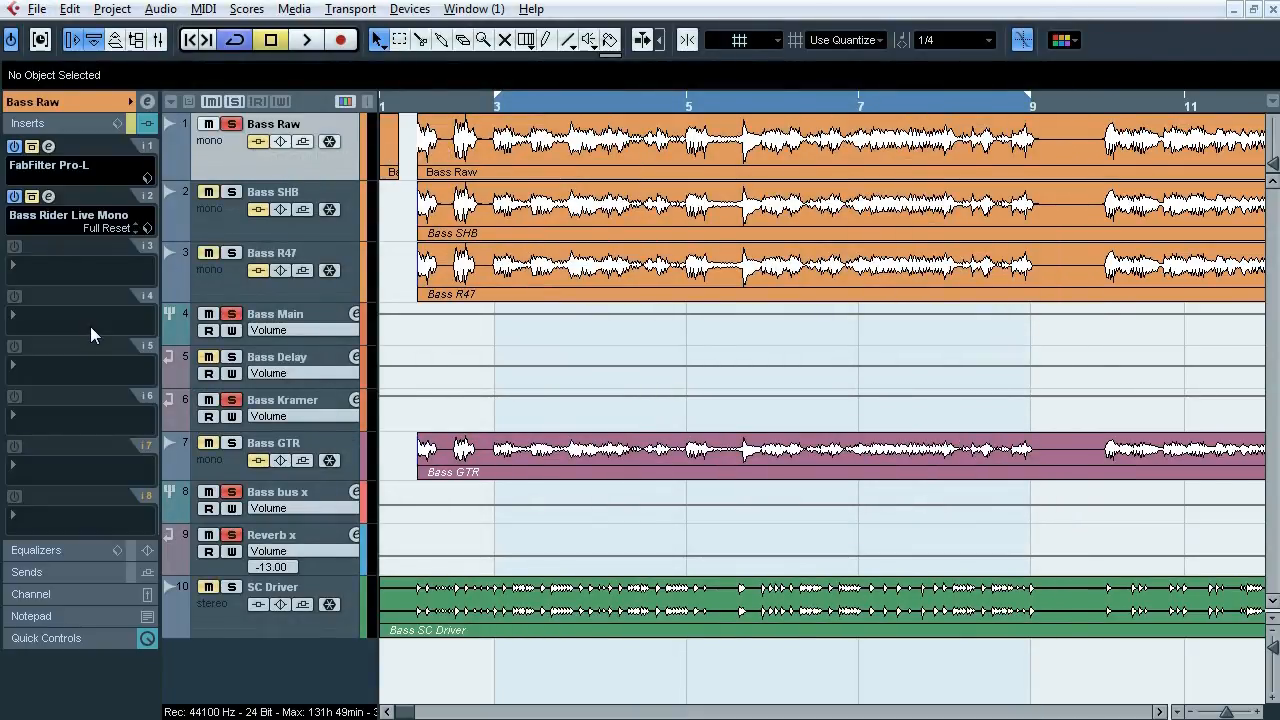
{"action": "left_click", "coordinate": [49, 146]}
{"action": "left_click_drag", "start_coordinate": [524, 5], "coordinate": [345, 107]}
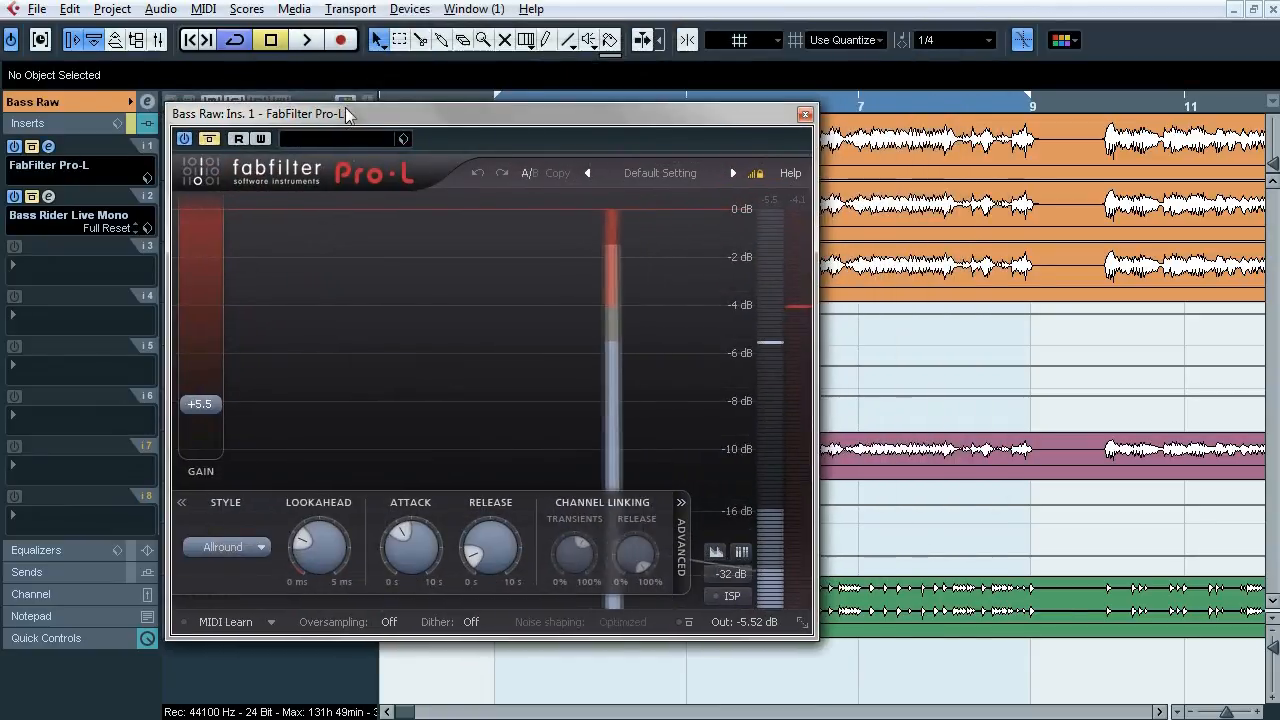
Step: Audition Bass Raw with FabFilter Pro-L taken out of bypass, and close the plug-in
{"action": "mouse_move", "coordinate": [507, 555]}
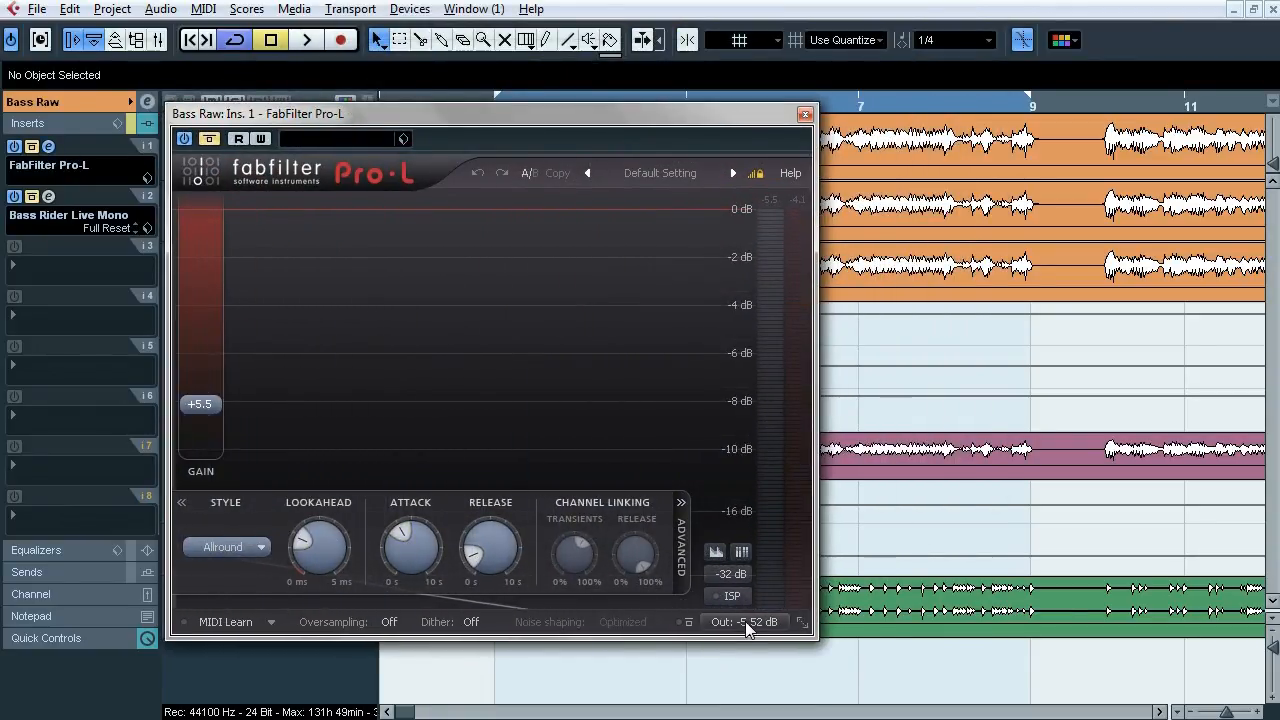
{"action": "key", "text": "space"}
{"action": "left_click_drag", "start_coordinate": [231, 122], "coordinate": [415, 121]}
{"action": "left_click", "coordinate": [325, 146]}
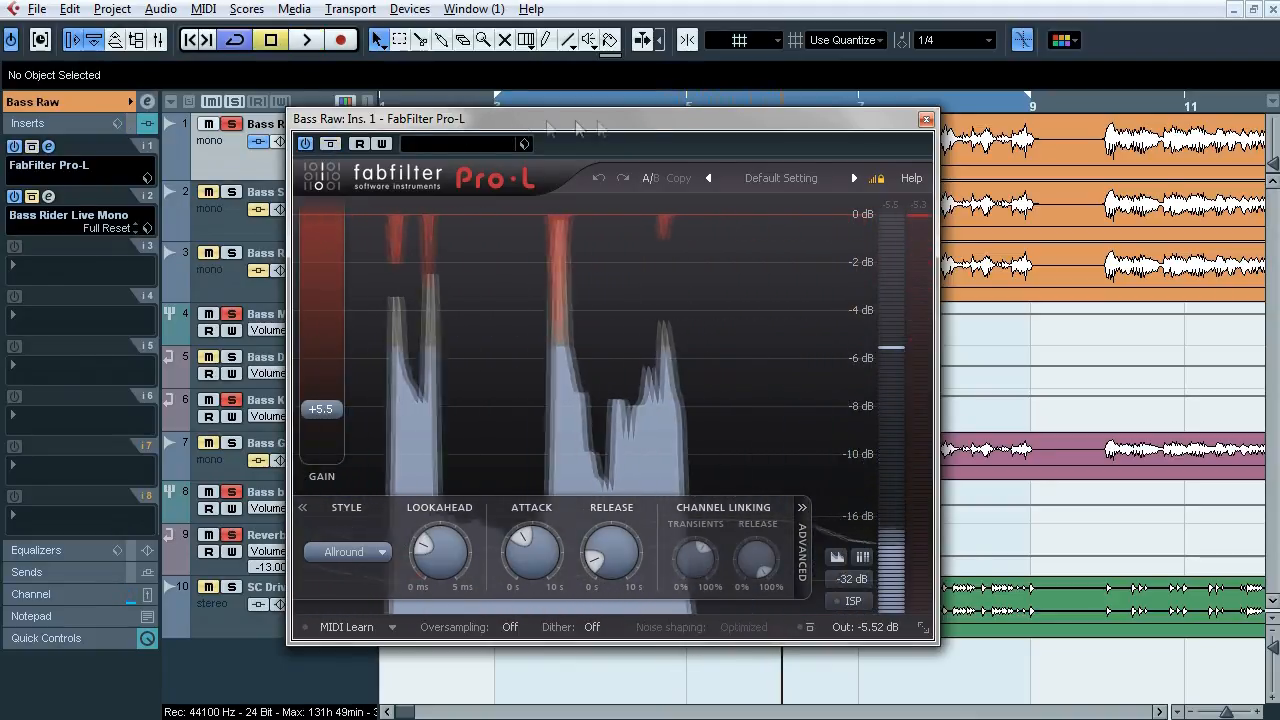
{"action": "left_click", "coordinate": [926, 119]}
{"action": "key", "text": "space"}
Step: Activate Bass Rider Live Mono on Bass Raw and audition it, comparing against the track's bypassed inserts
{"action": "left_click", "coordinate": [48, 196]}
{"action": "left_click_drag", "start_coordinate": [857, 74], "coordinate": [730, 113]}
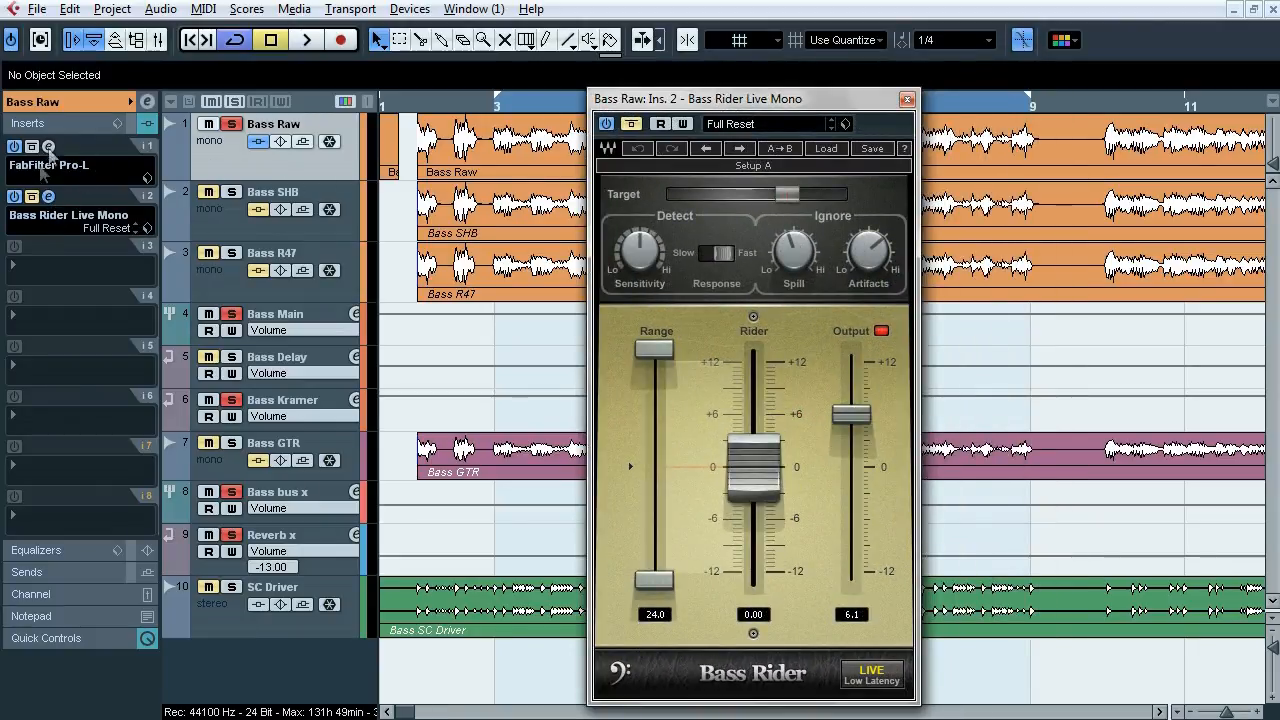
{"action": "left_click_drag", "start_coordinate": [655, 100], "coordinate": [601, 104]}
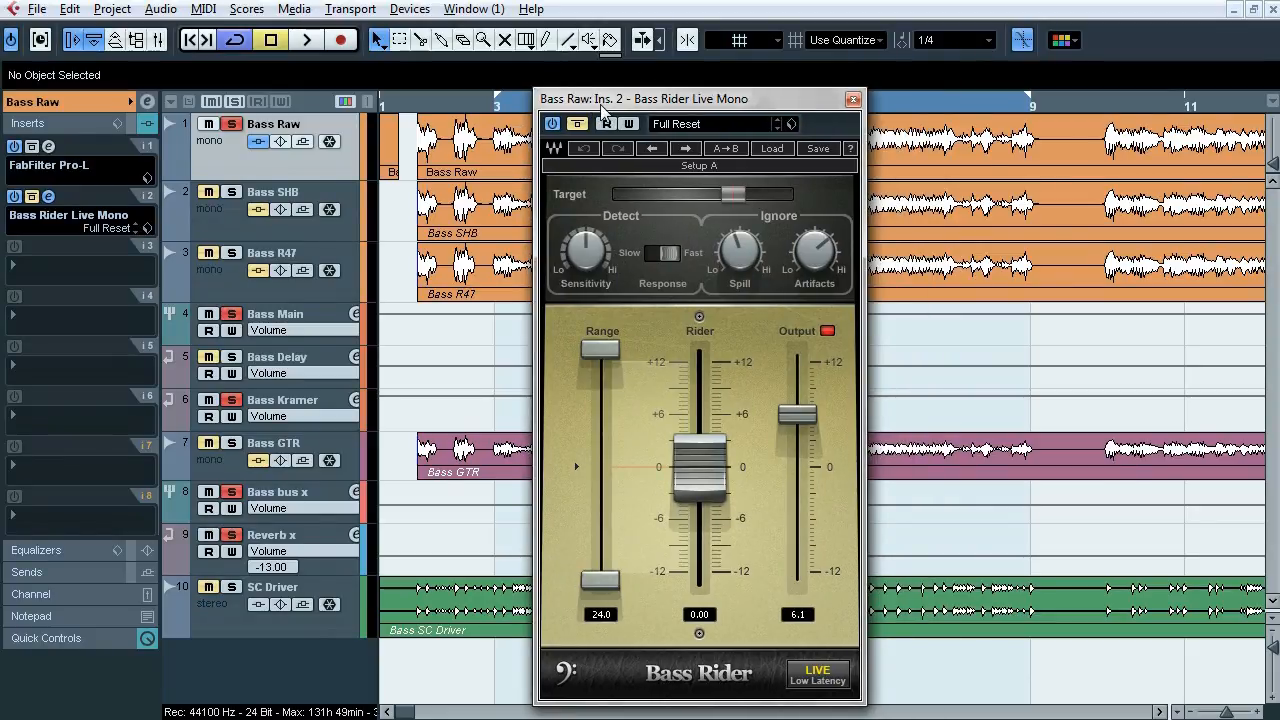
{"action": "key", "text": "space"}
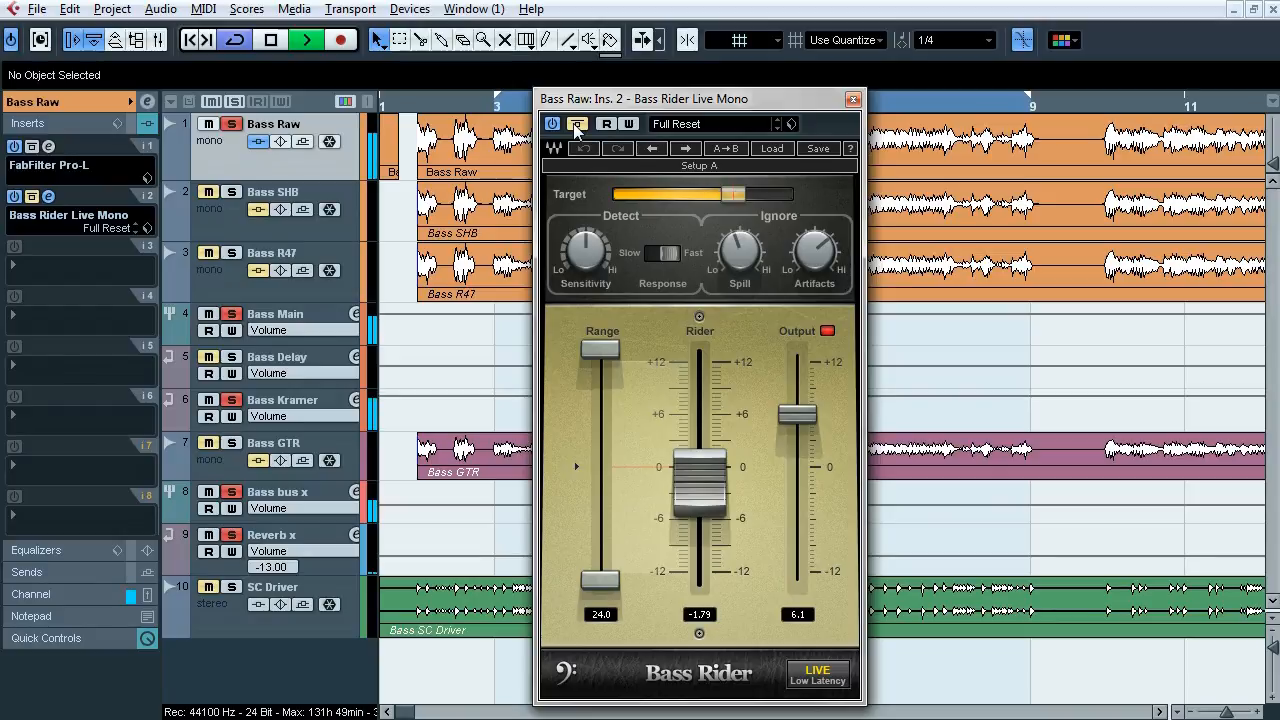
{"action": "mouse_move", "coordinate": [742, 256]}
{"action": "mouse_move", "coordinate": [831, 250]}
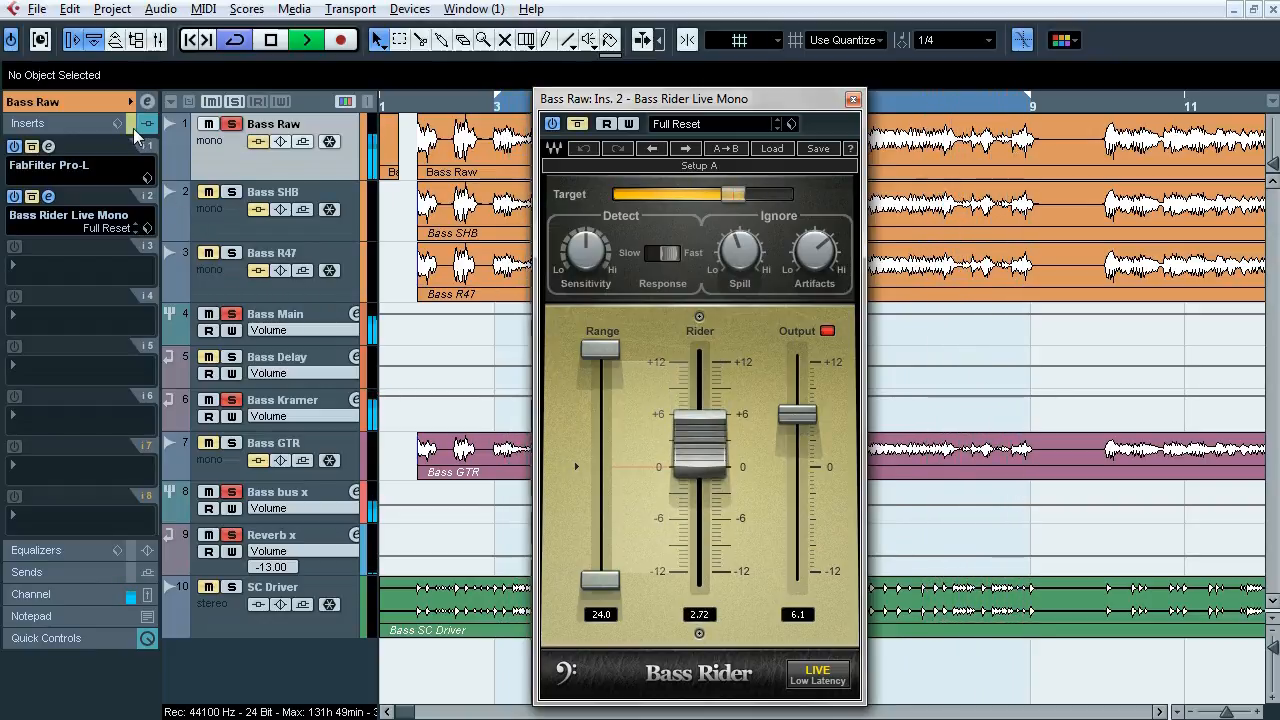
{"action": "left_click", "coordinate": [133, 128]}
{"action": "key", "text": "space"}
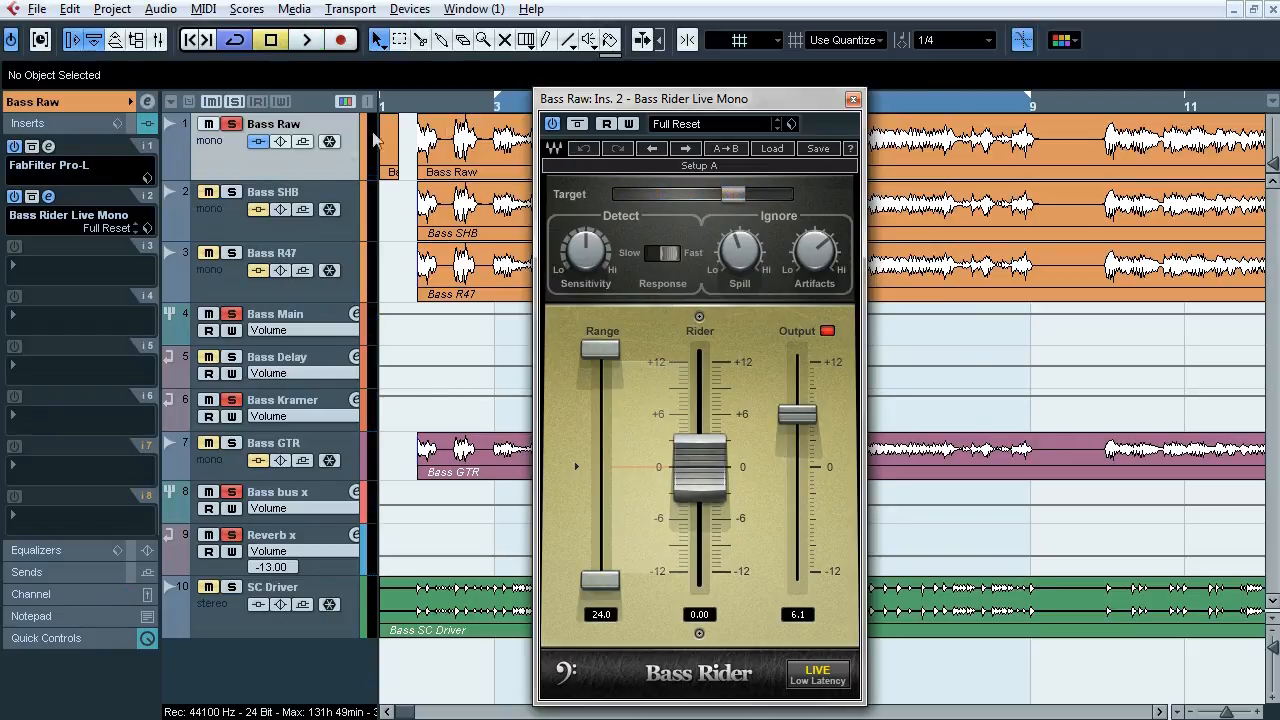
{"action": "left_click", "coordinate": [853, 101]}
Step: Move the solo from Bass Raw to Bass SHB
{"action": "left_click", "coordinate": [232, 124]}
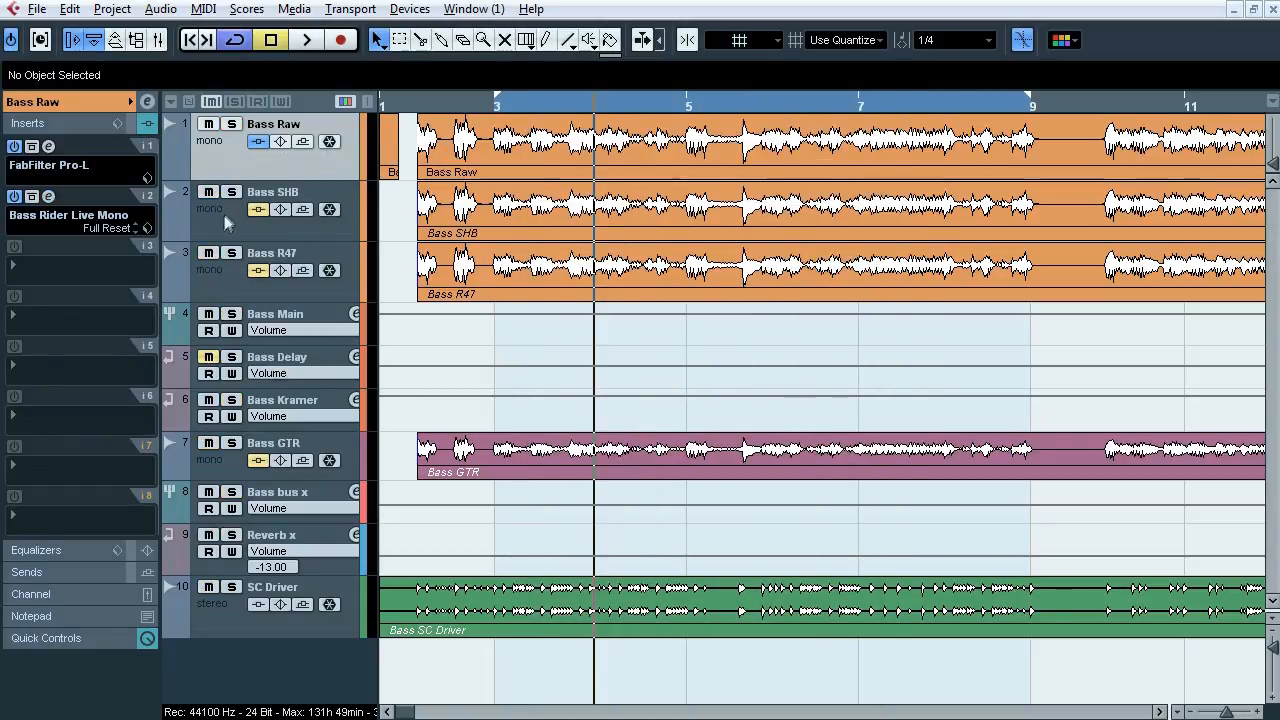
{"action": "left_click", "coordinate": [225, 212]}
{"action": "left_click", "coordinate": [232, 192]}
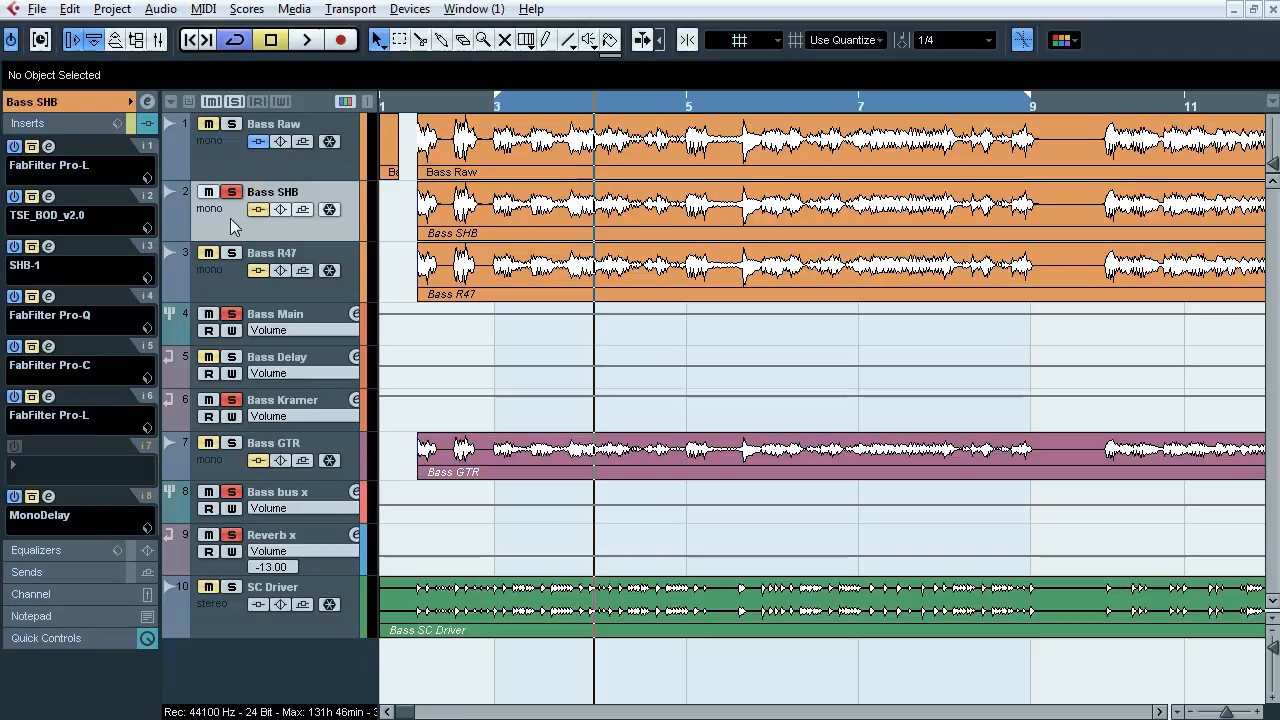
Step: Activate FabFilter Pro-L in the first insert slot of Bass SHB and audition the limited signal
{"action": "left_click", "coordinate": [48, 146]}
{"action": "left_click_drag", "start_coordinate": [468, 112], "coordinate": [450, 114]}
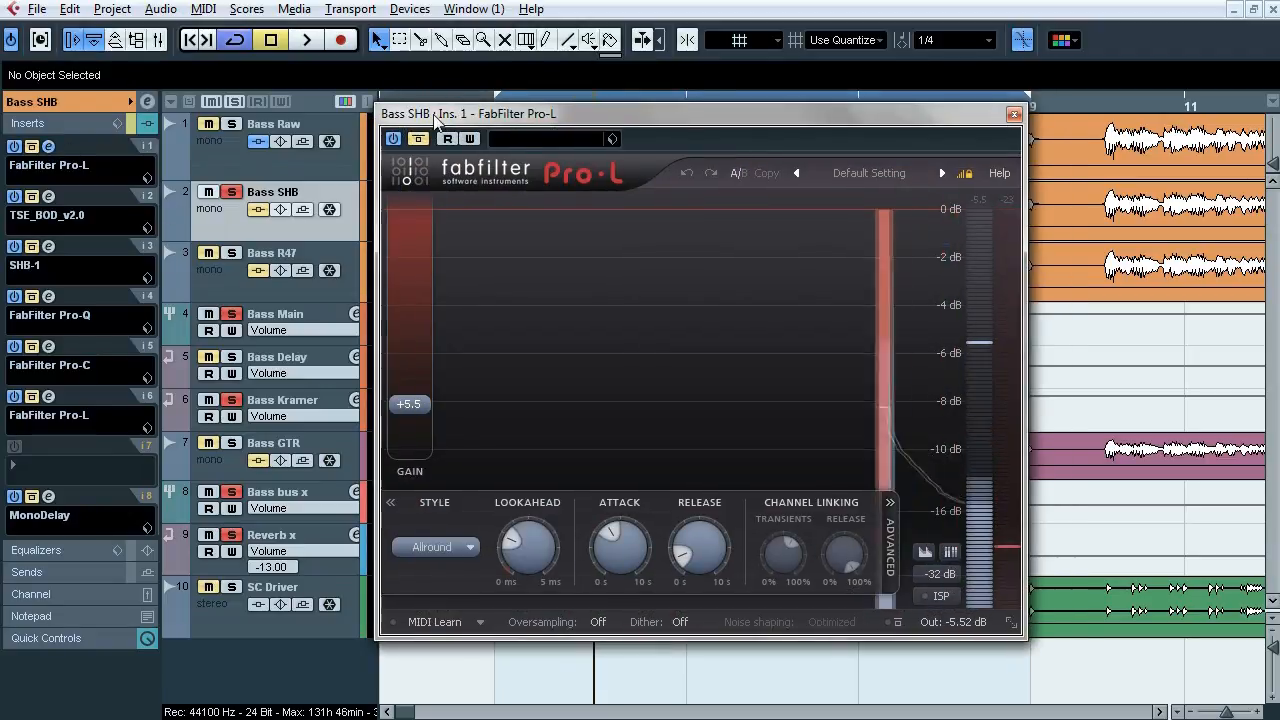
{"action": "left_click", "coordinate": [412, 139]}
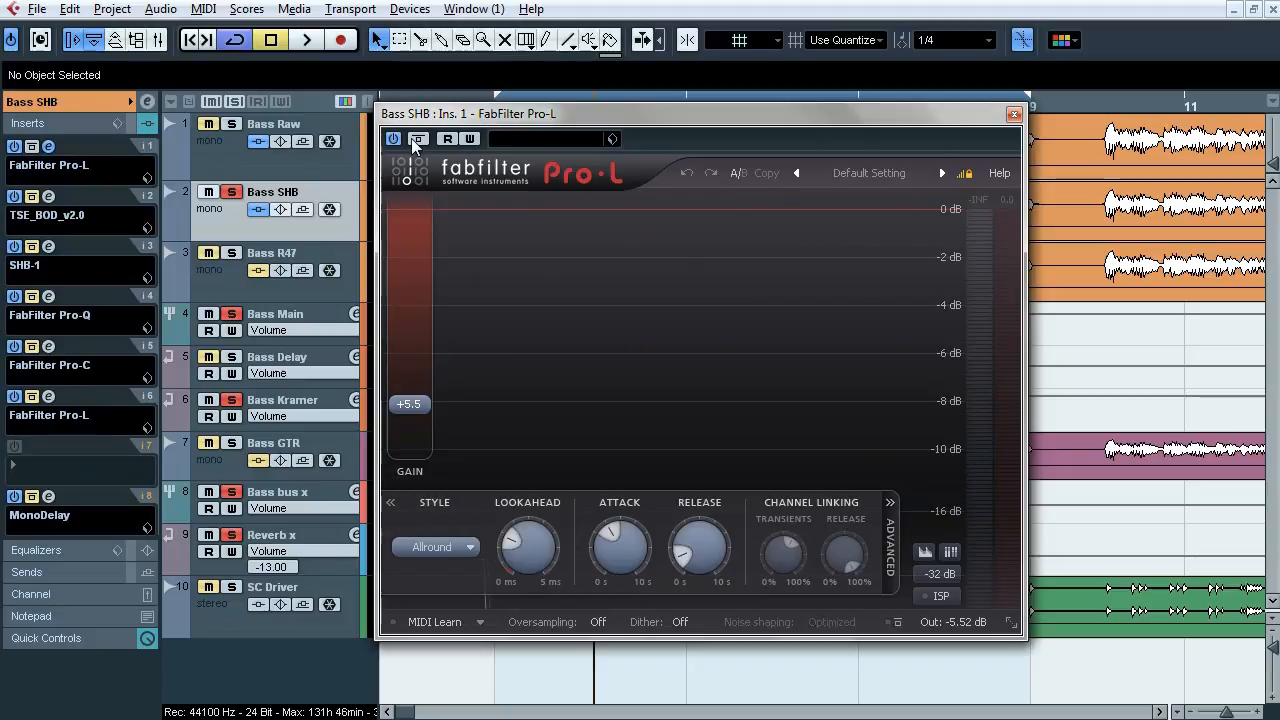
{"action": "key", "text": "space"}
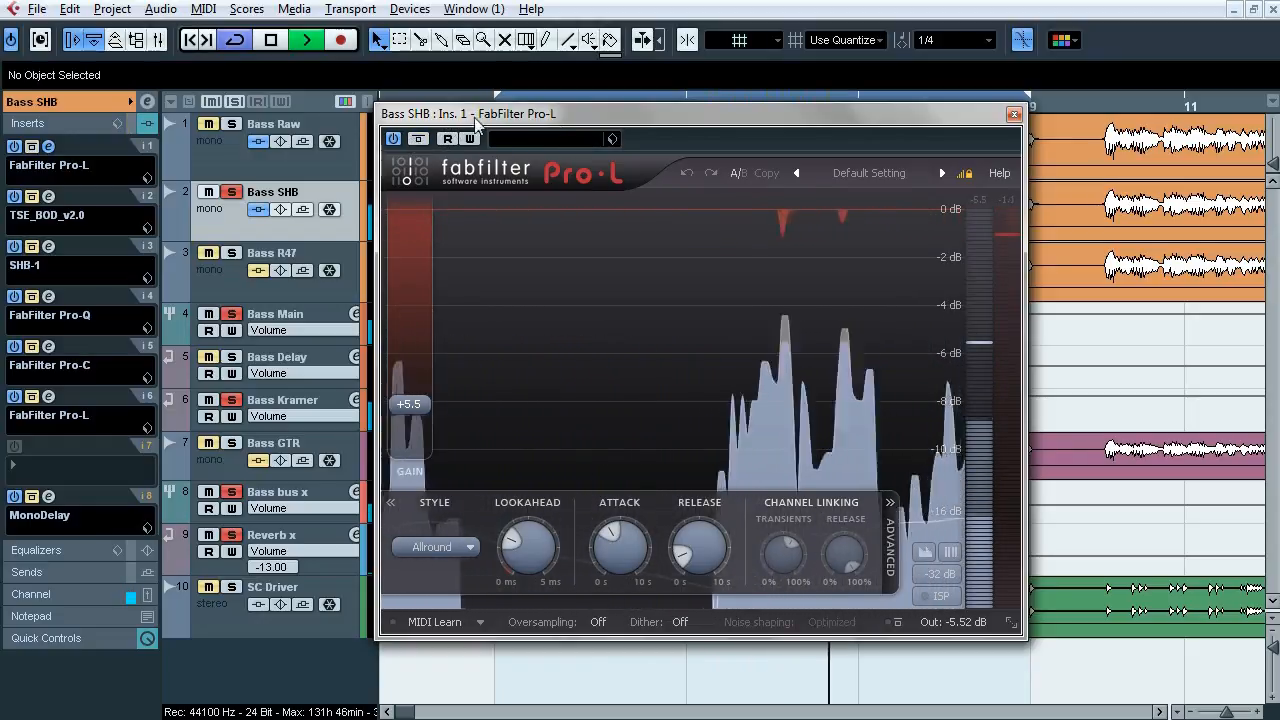
{"action": "key", "text": "space"}
{"action": "left_click", "coordinate": [1014, 117]}
Step: Audition TSE_BOD_v2.0 on Bass SHB by switching its bypass on and off during playback, leaving the overdrive active
{"action": "left_click", "coordinate": [48, 197]}
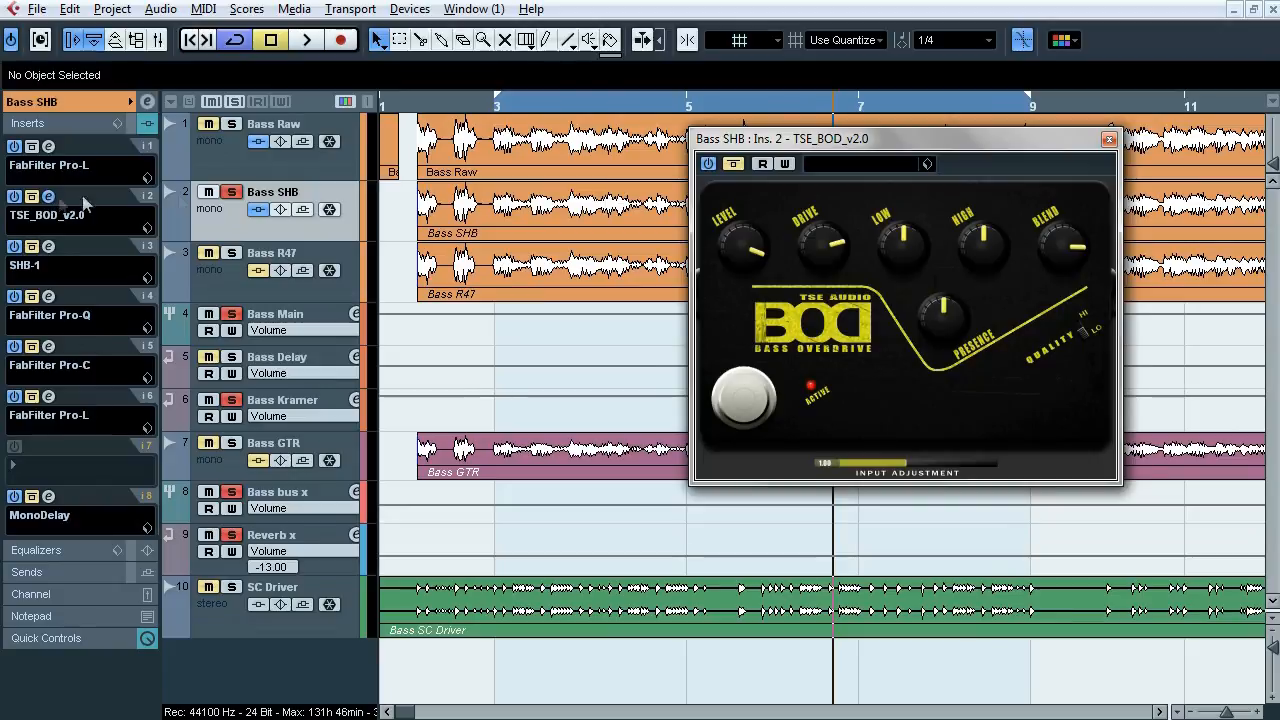
{"action": "left_click_drag", "start_coordinate": [778, 146], "coordinate": [618, 187]}
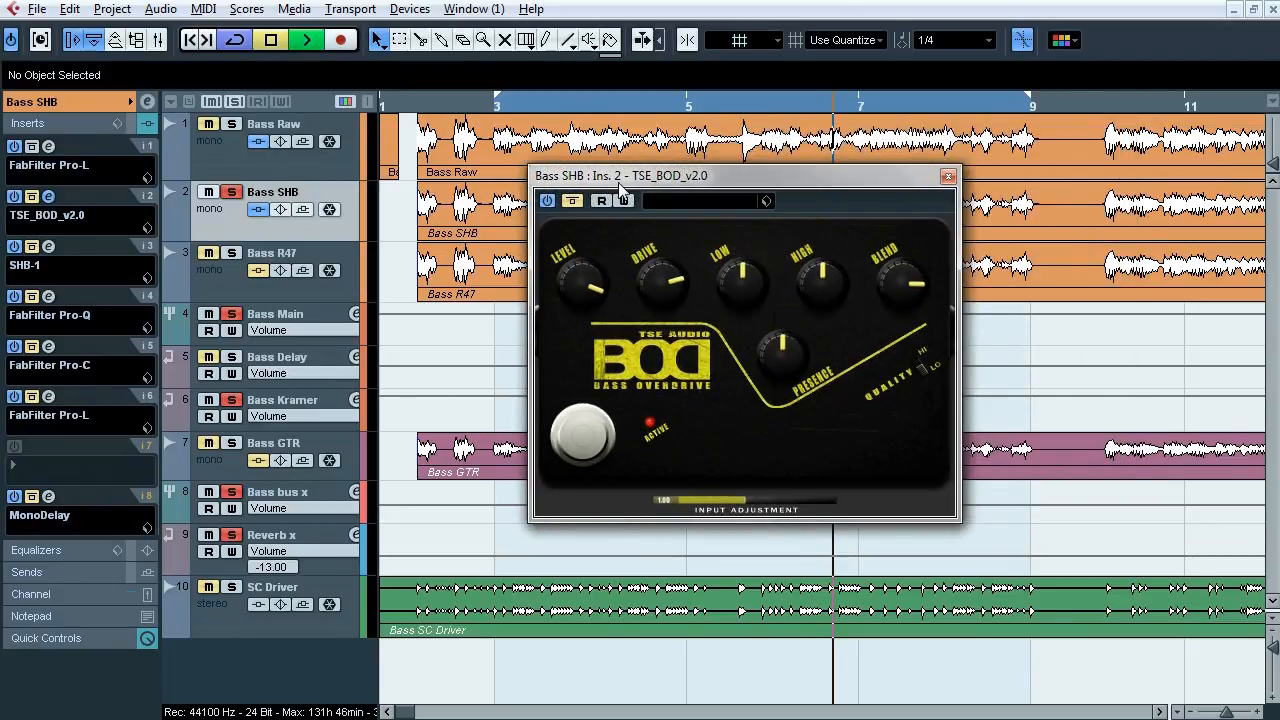
{"action": "key", "text": "space"}
{"action": "left_click", "coordinate": [573, 201]}
{"action": "left_click", "coordinate": [578, 204]}
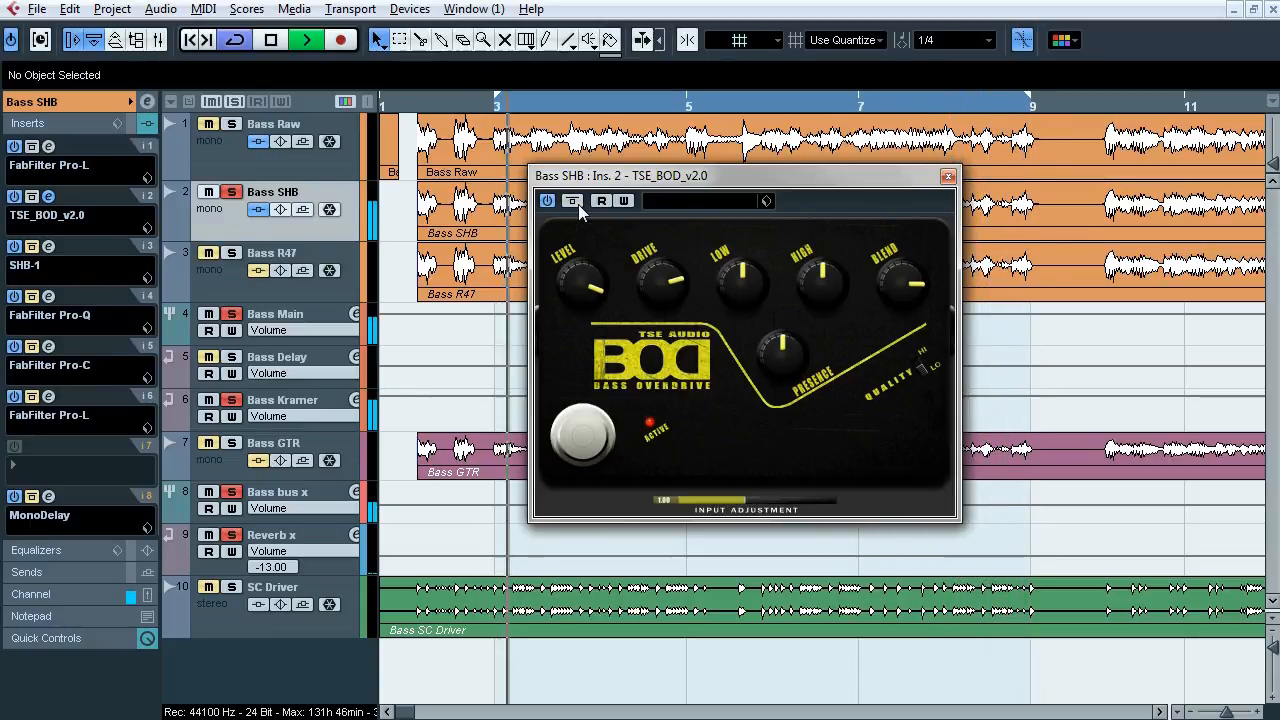
{"action": "left_click", "coordinate": [578, 204]}
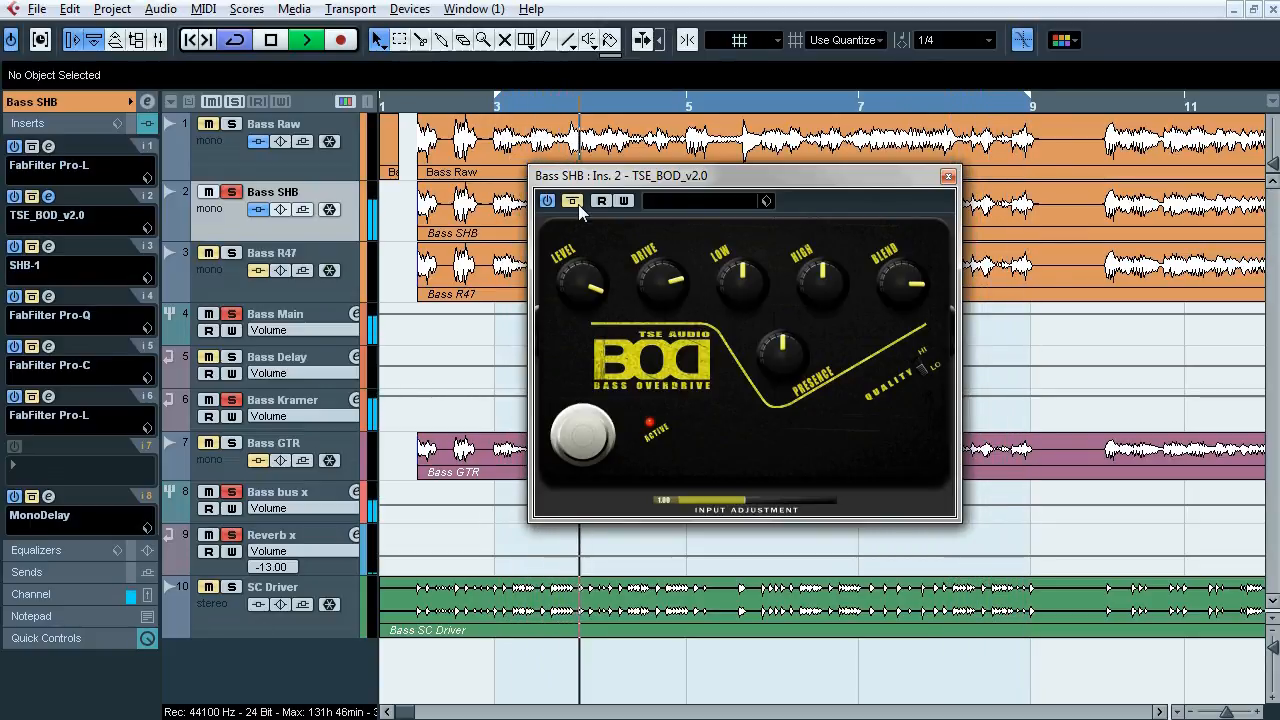
{"action": "left_click", "coordinate": [578, 204]}
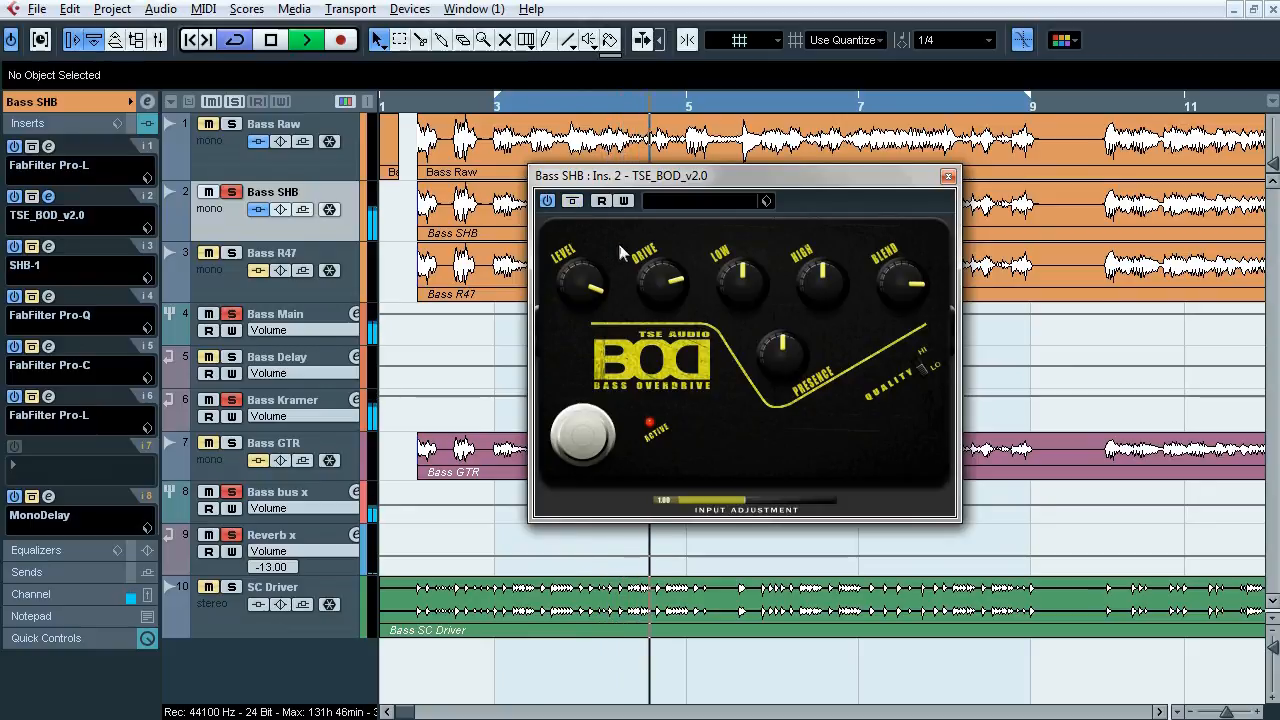
{"action": "key", "text": "space"}
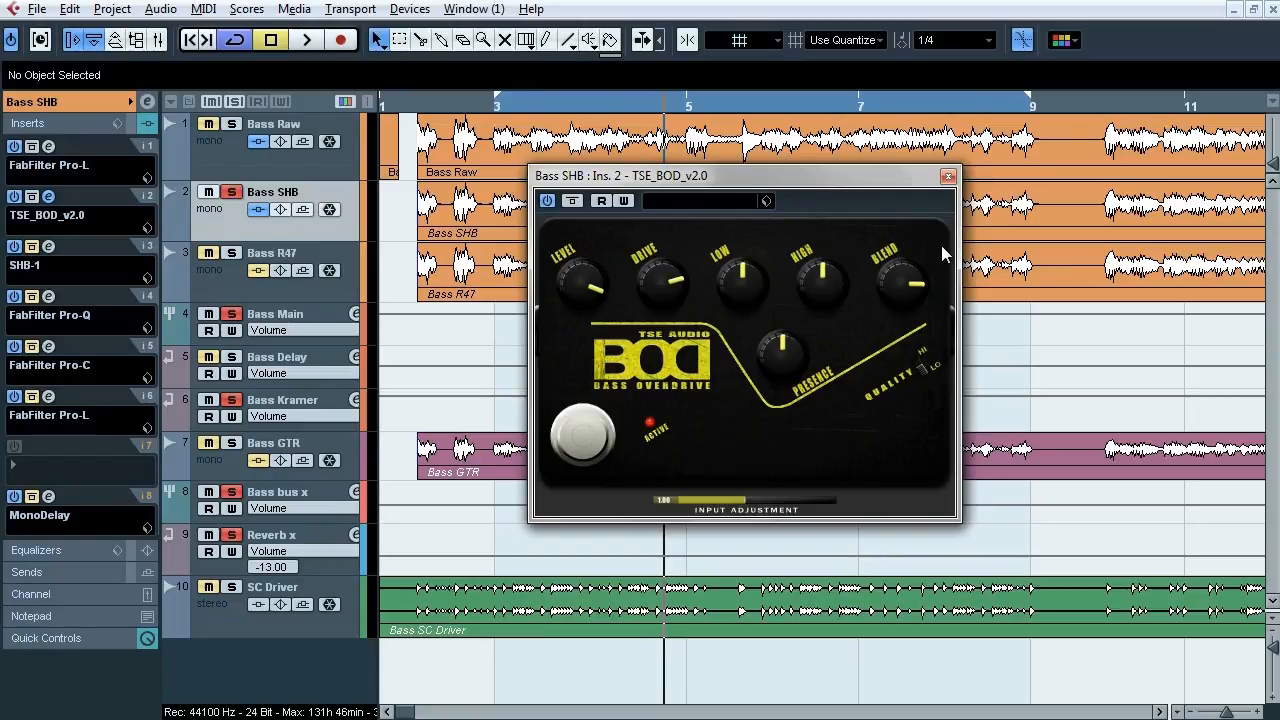
{"action": "left_click", "coordinate": [948, 177]}
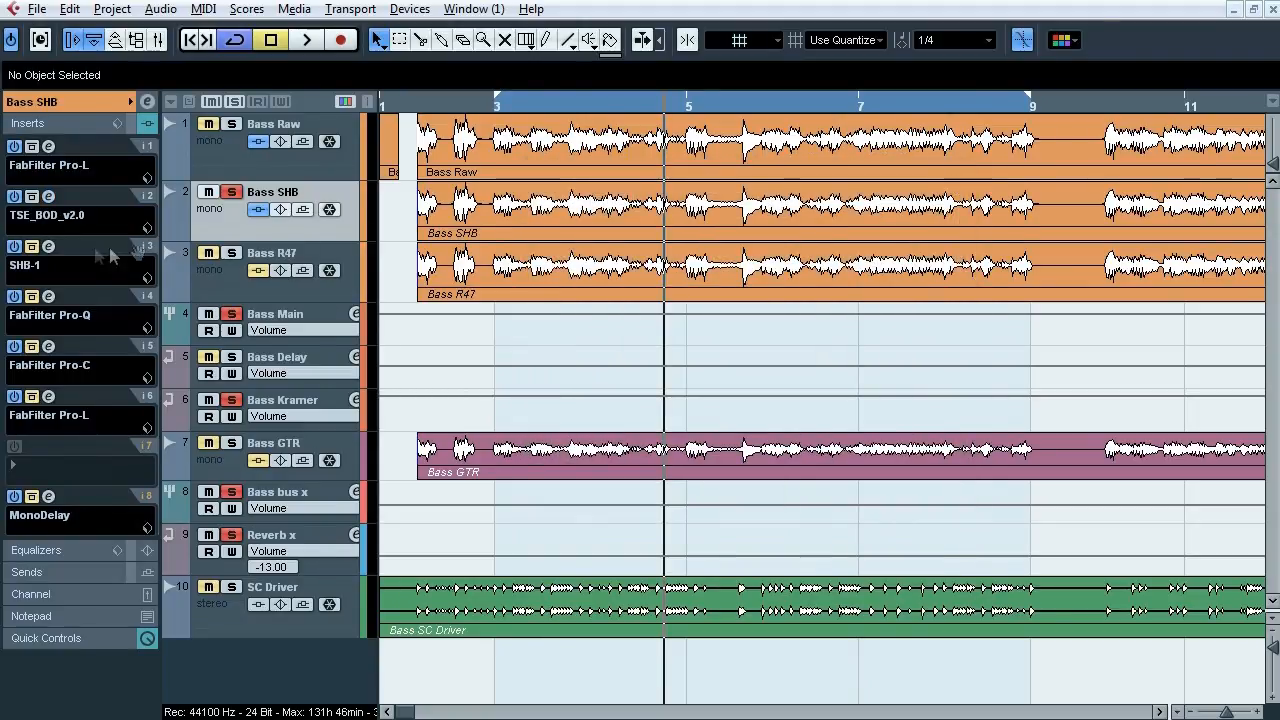
Step: Activate the SHB-1 bass amp in the third insert slot of Bass SHB and audition its sound
{"action": "left_click", "coordinate": [49, 246]}
{"action": "left_click_drag", "start_coordinate": [420, 324], "coordinate": [416, 286]}
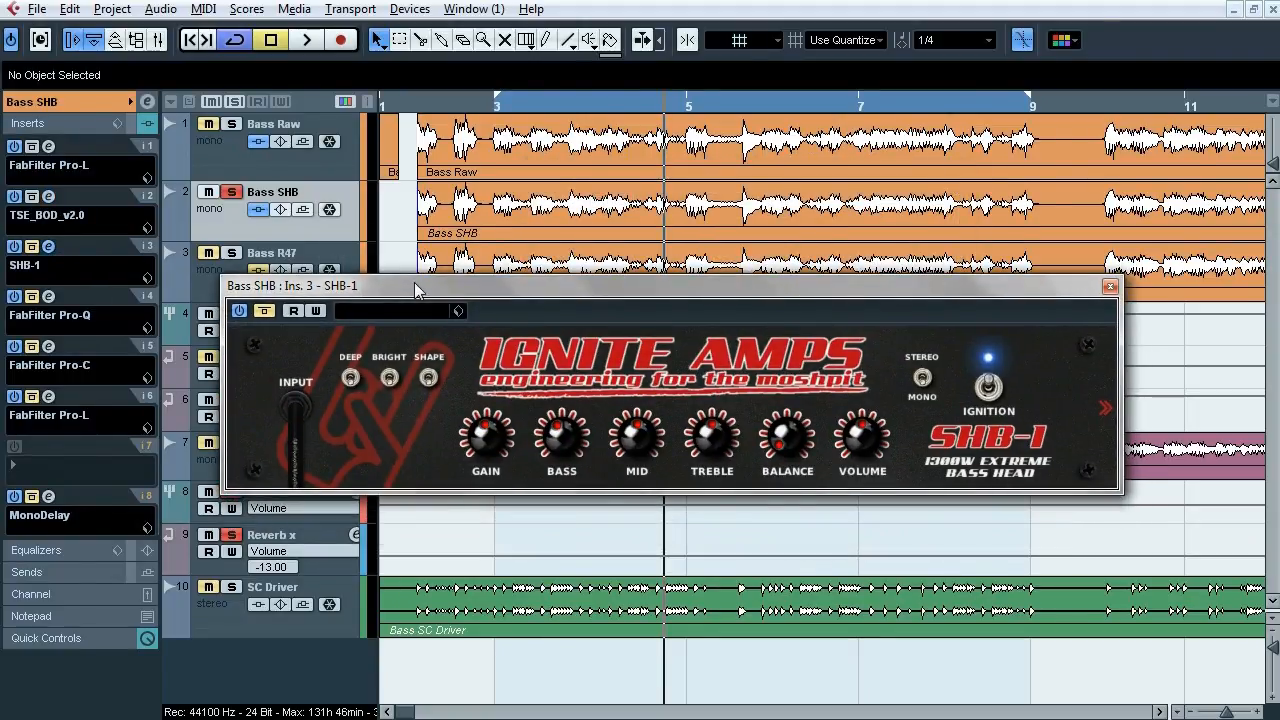
{"action": "key", "text": "space"}
{"action": "left_click", "coordinate": [264, 311]}
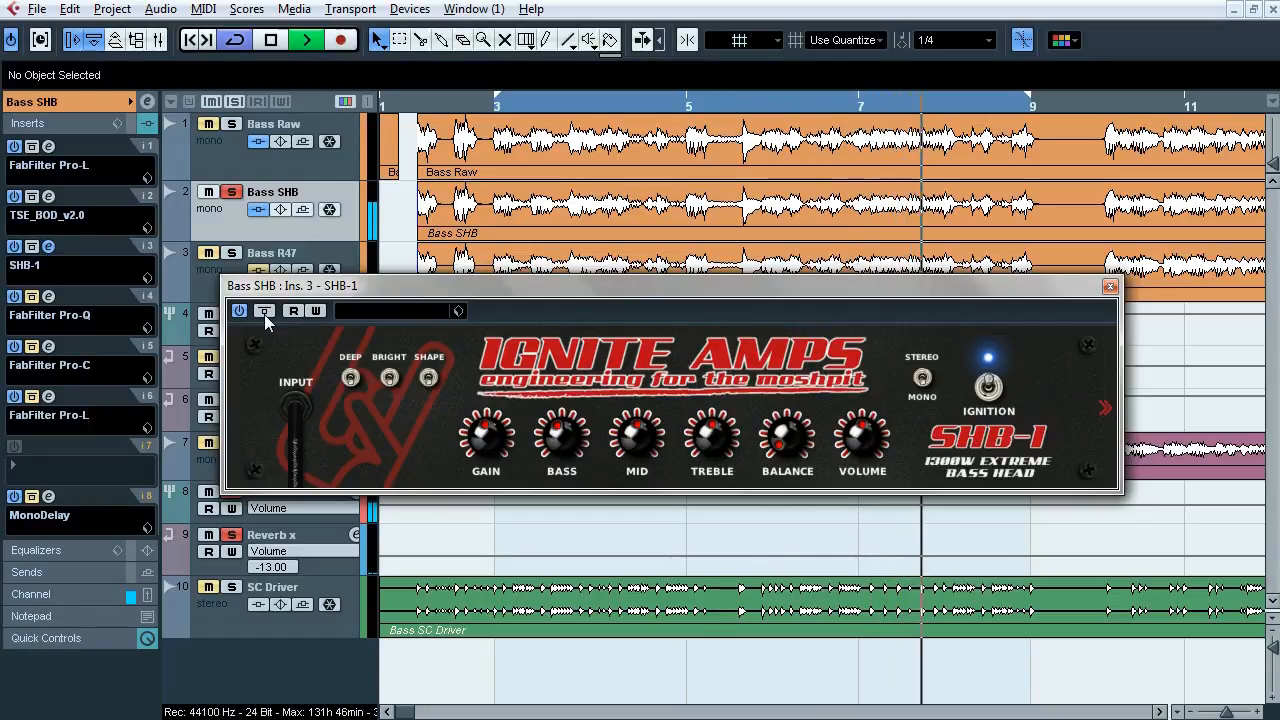
{"action": "key", "text": "space"}
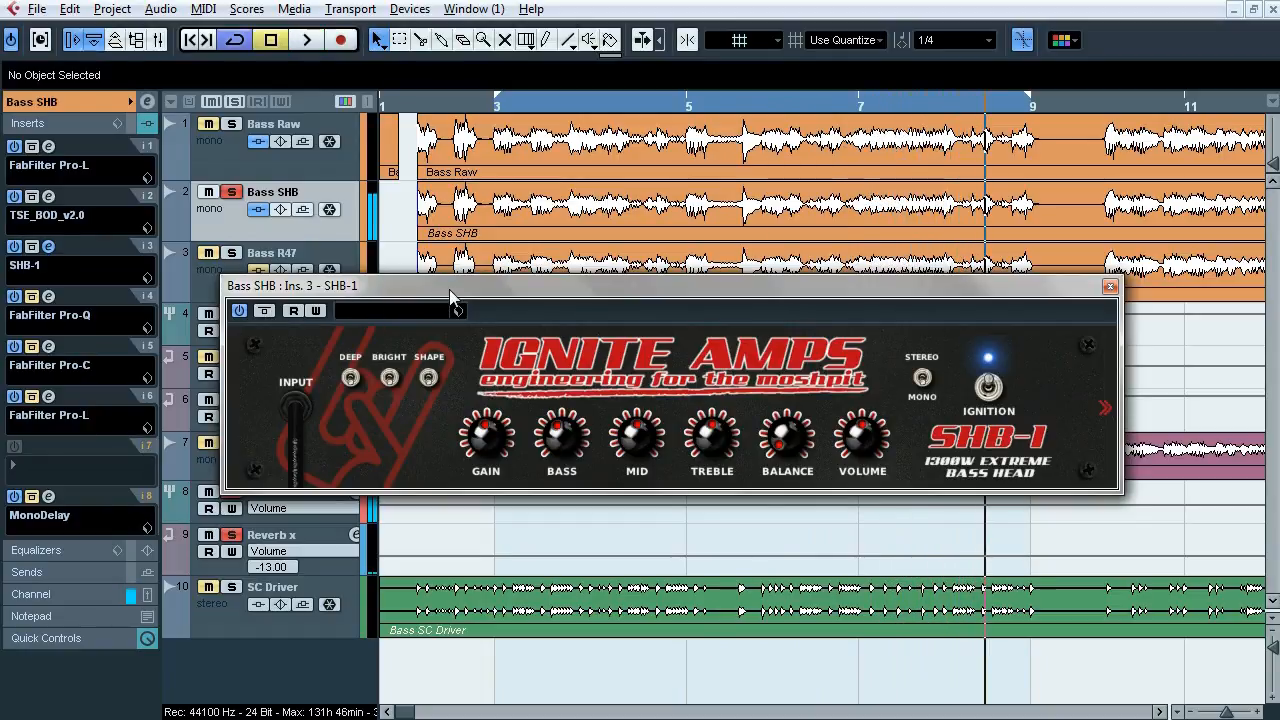
Step: Replace the SHB-1 window with FabFilter Pro-Q from the fourth insert slot of Bass SHB and activate the equalizer during playback
{"action": "left_click", "coordinate": [1110, 287]}
{"action": "left_click", "coordinate": [48, 296]}
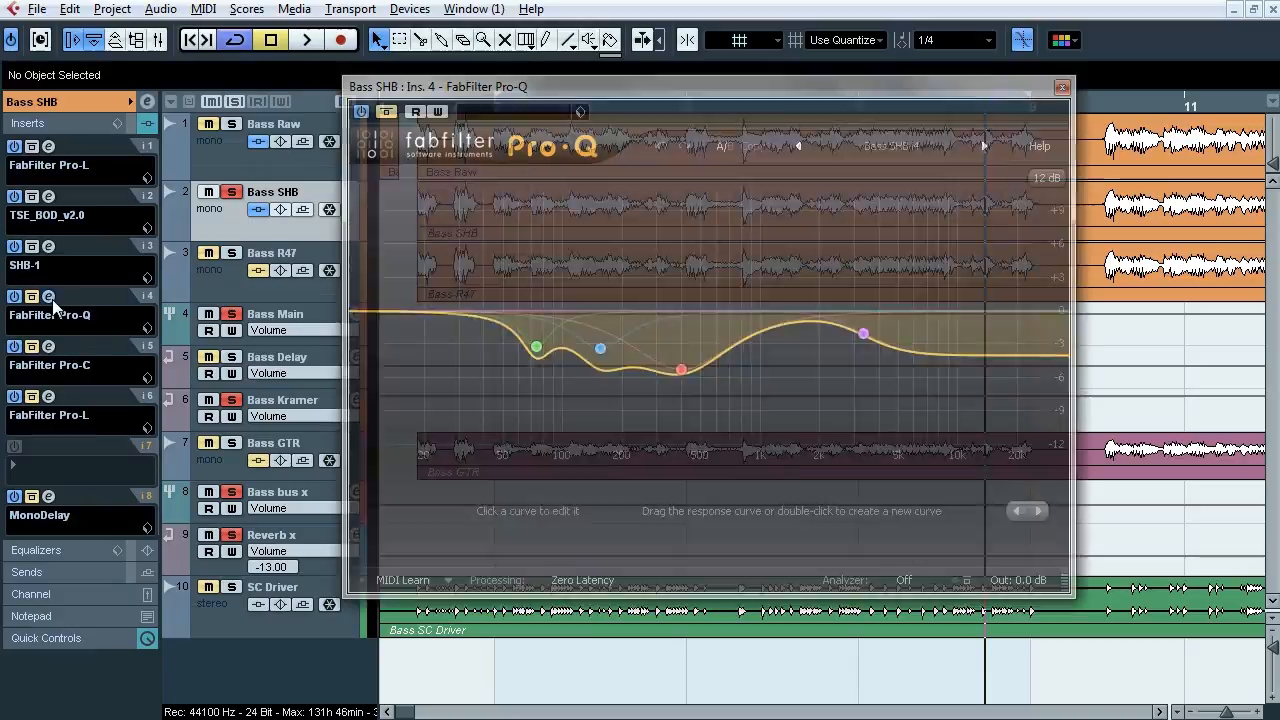
{"action": "left_click_drag", "start_coordinate": [578, 112], "coordinate": [563, 135]}
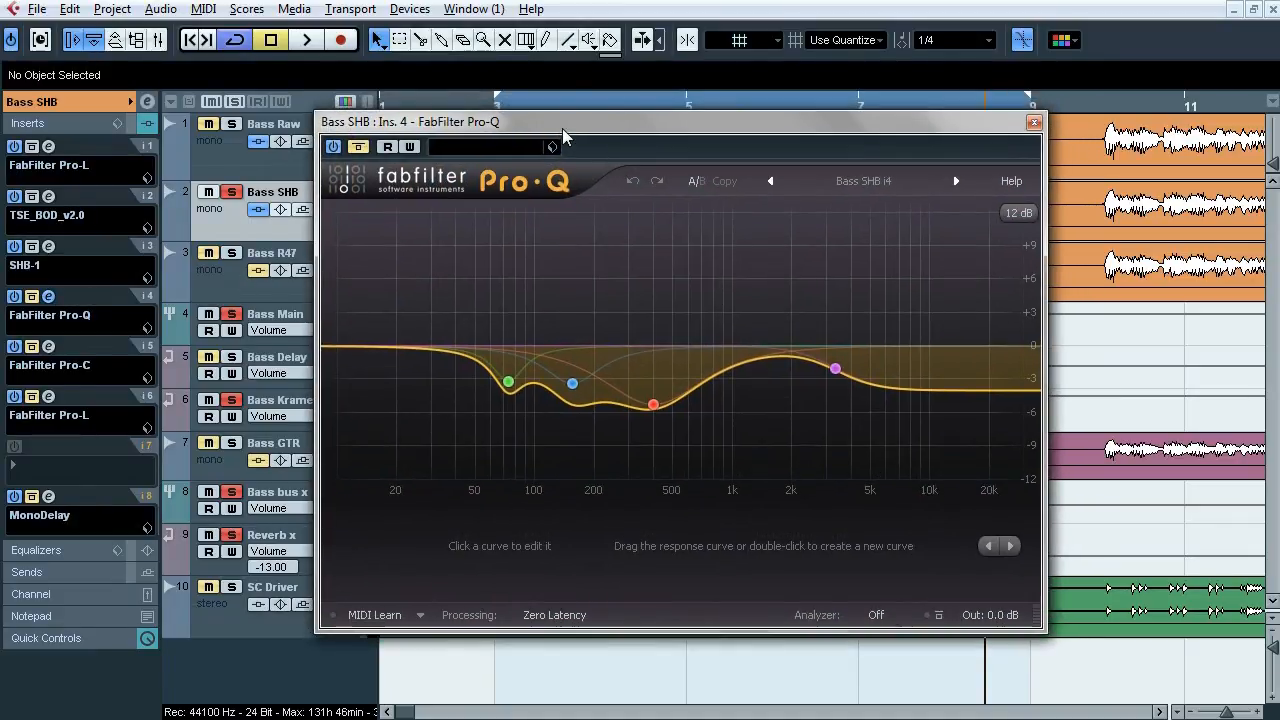
{"action": "key", "text": "space"}
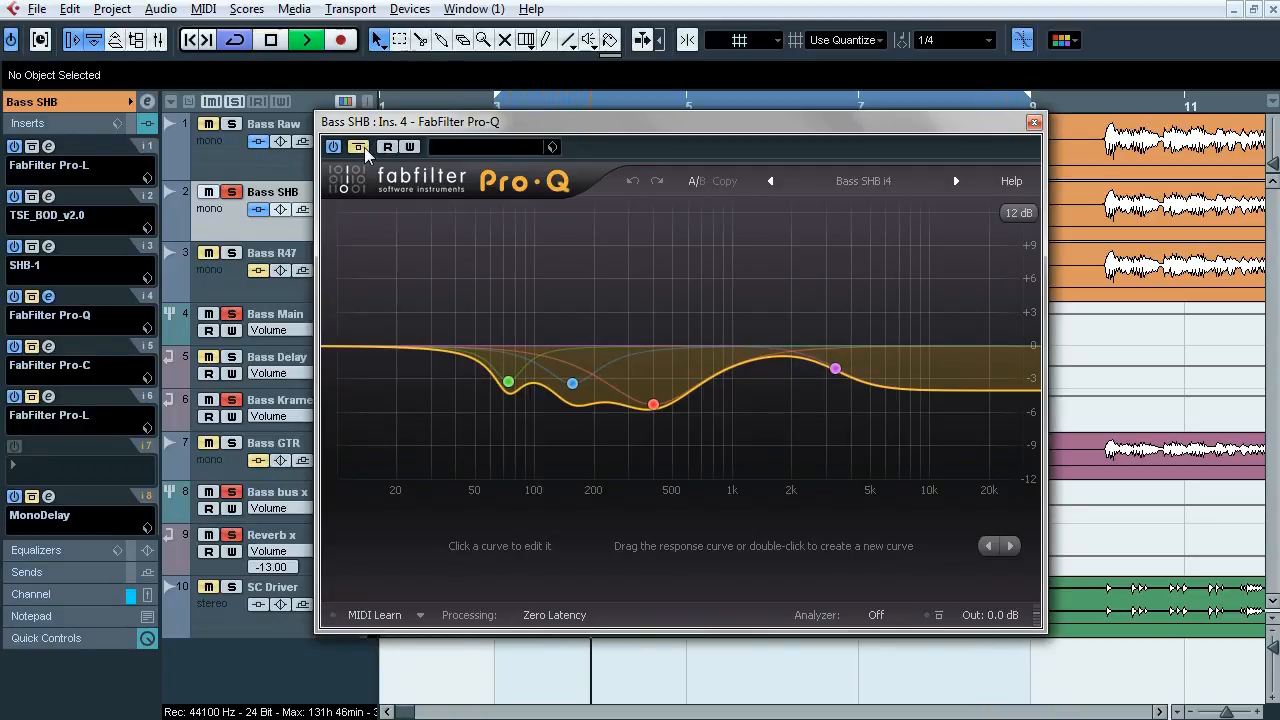
{"action": "left_click", "coordinate": [364, 150]}
Step: Solo each of the four Pro-Q bands in turn, from the lowest to the highest frequency, to hear the range it affects
{"action": "mouse_move", "coordinate": [508, 384]}
{"action": "left_click", "coordinate": [534, 415]}
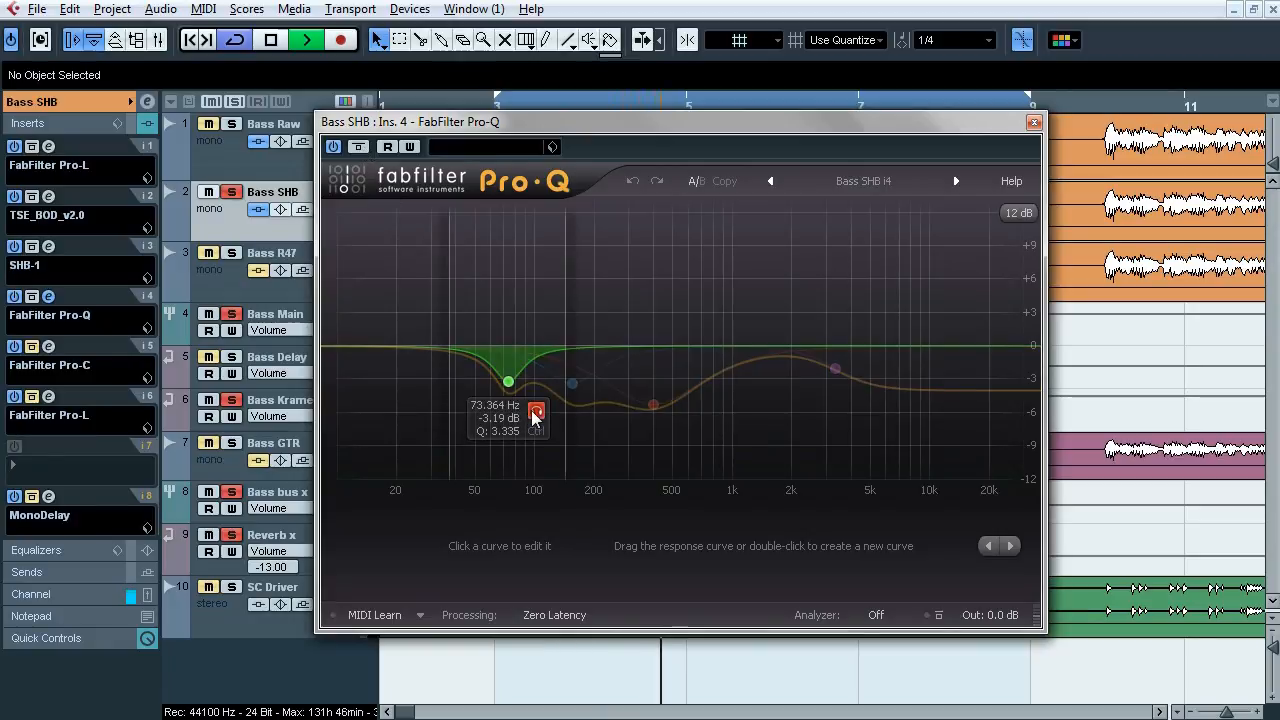
{"action": "mouse_move", "coordinate": [572, 385]}
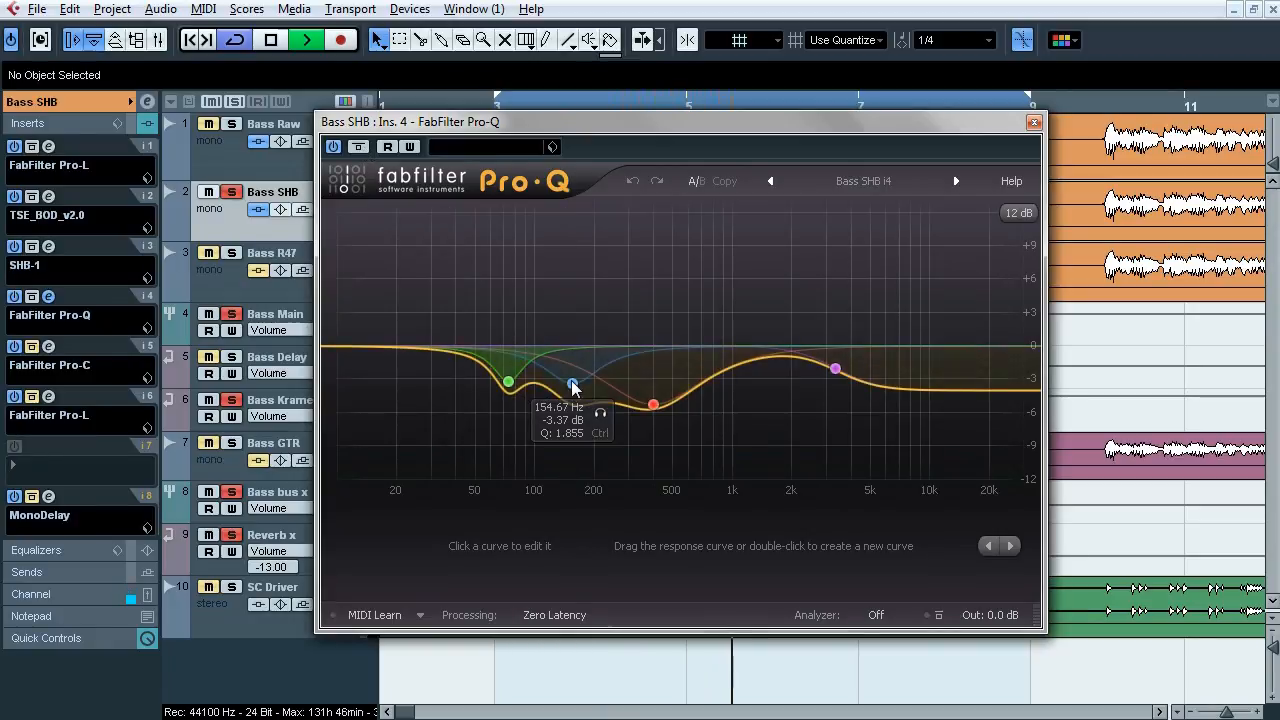
{"action": "left_click", "coordinate": [600, 413]}
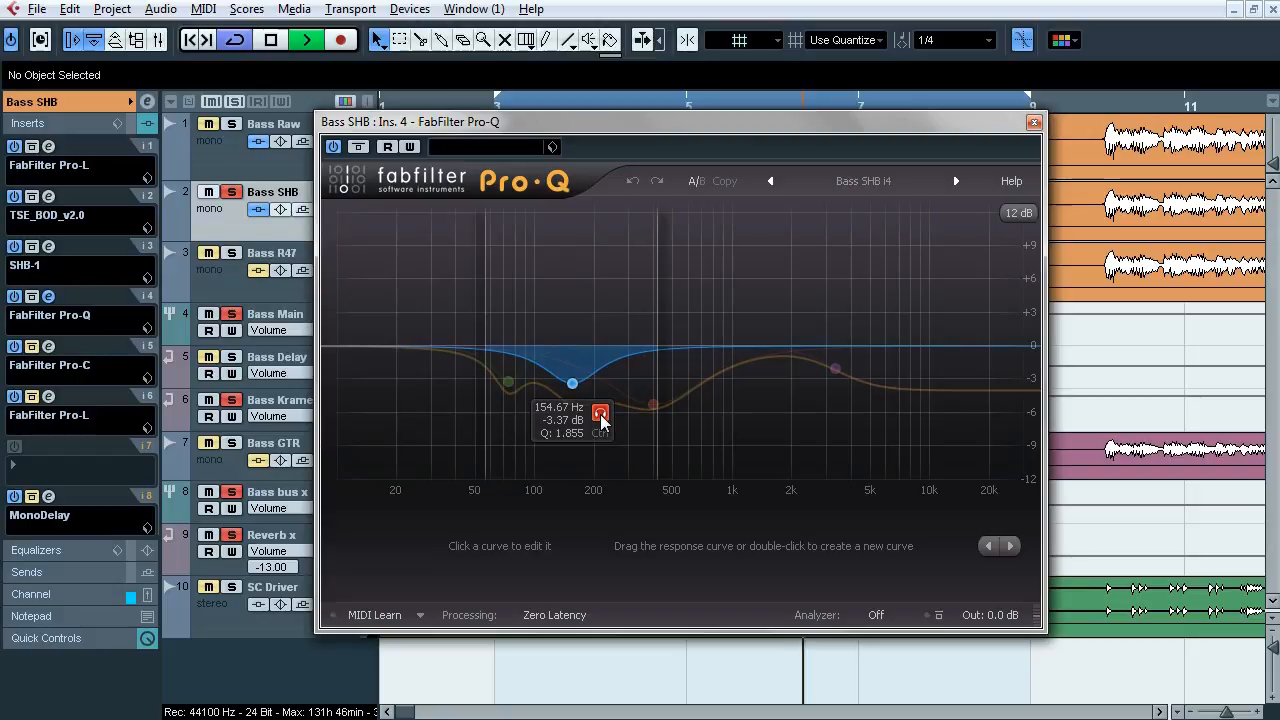
{"action": "mouse_move", "coordinate": [653, 404]}
{"action": "left_click", "coordinate": [681, 433]}
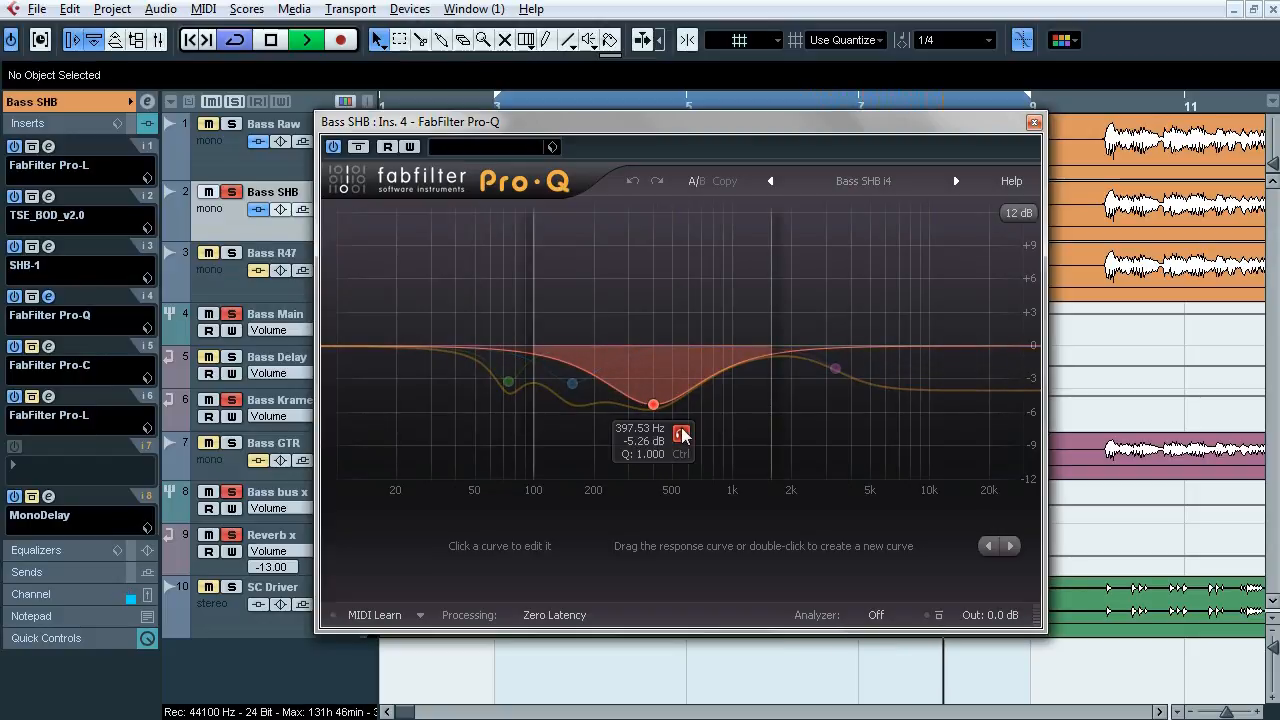
{"action": "mouse_move", "coordinate": [836, 368]}
{"action": "left_click", "coordinate": [863, 399]}
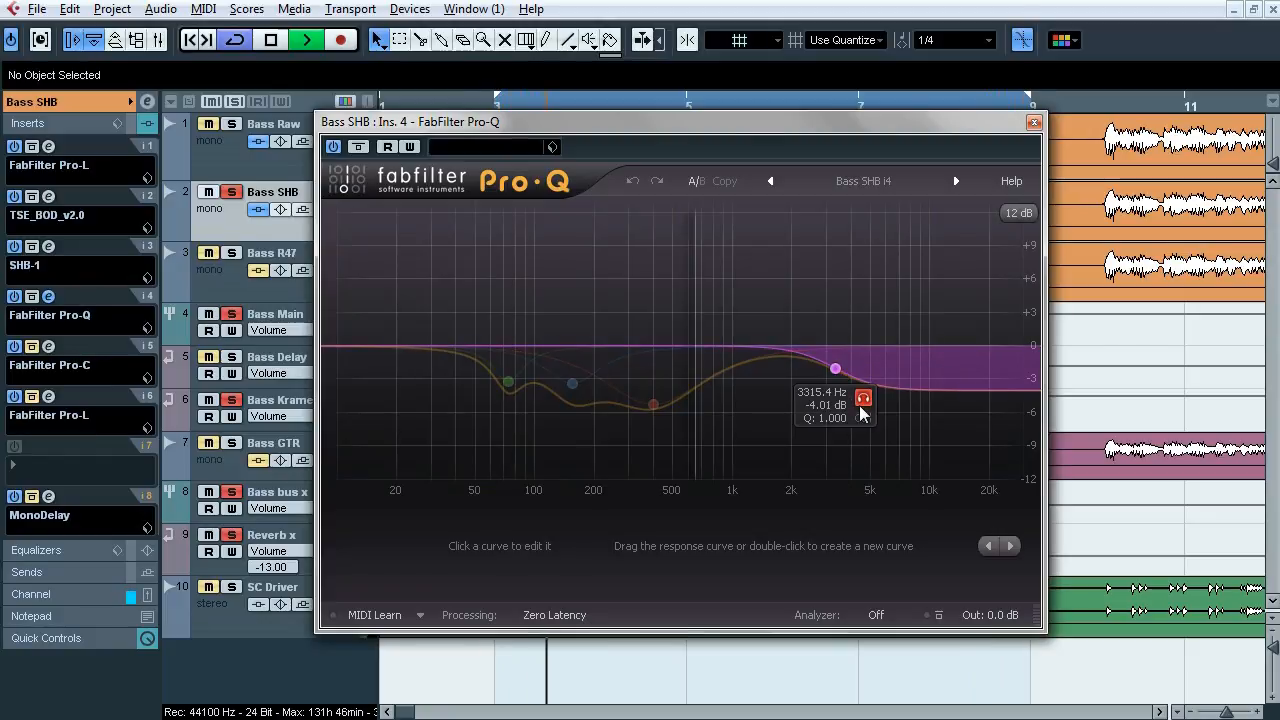
Step: Compare the bass with Pro-Q bypassed and active, then stop playback and close the equalizer
{"action": "left_click", "coordinate": [358, 147]}
{"action": "left_click", "coordinate": [358, 147]}
{"action": "key", "text": "space"}
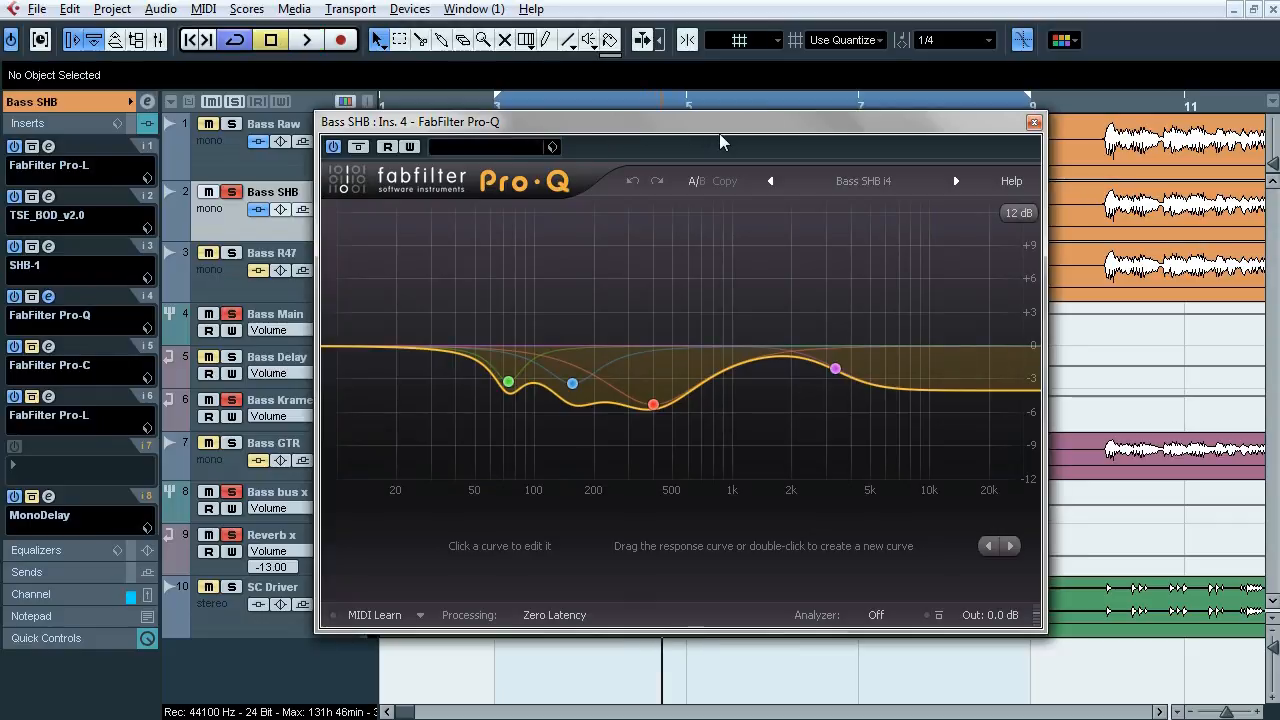
{"action": "left_click", "coordinate": [1034, 123]}
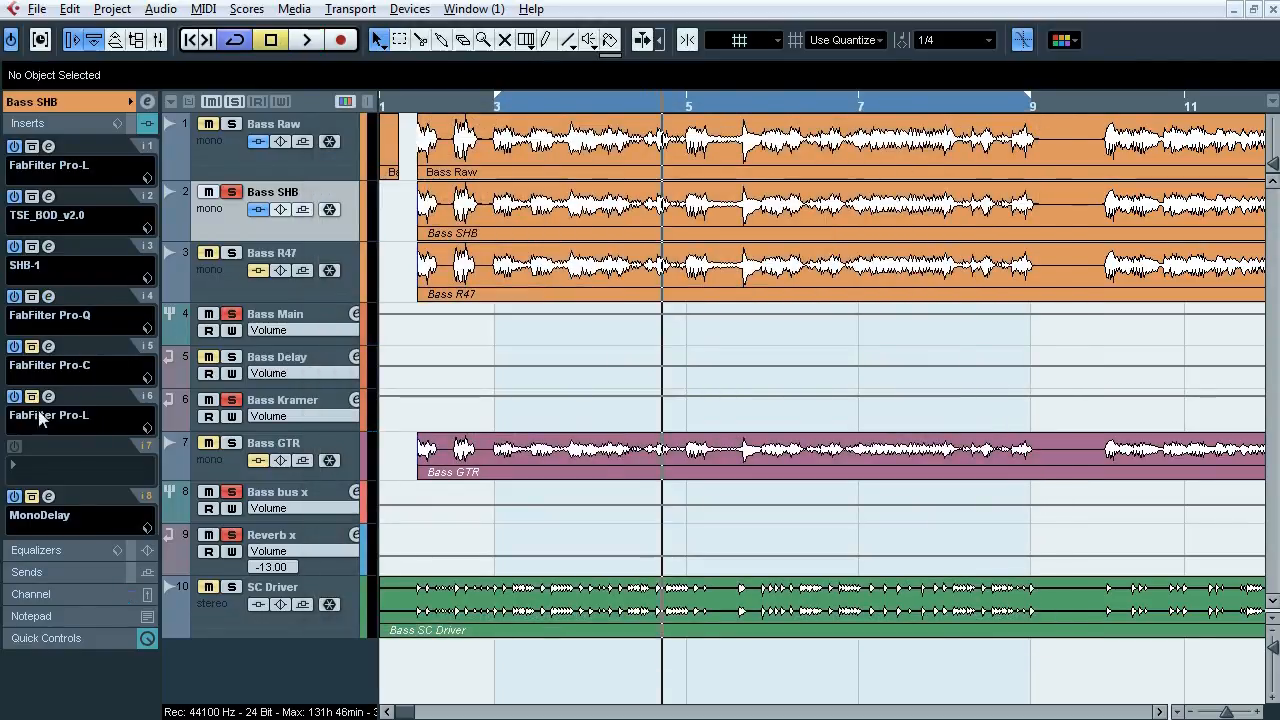
Step: Open FabFilter Pro-C and Pro-L from the fifth and sixth insert slots of Bass SHB and arrange their windows side by side
{"action": "left_click", "coordinate": [95, 365]}
{"action": "left_click_drag", "start_coordinate": [445, 15], "coordinate": [499, 95]}
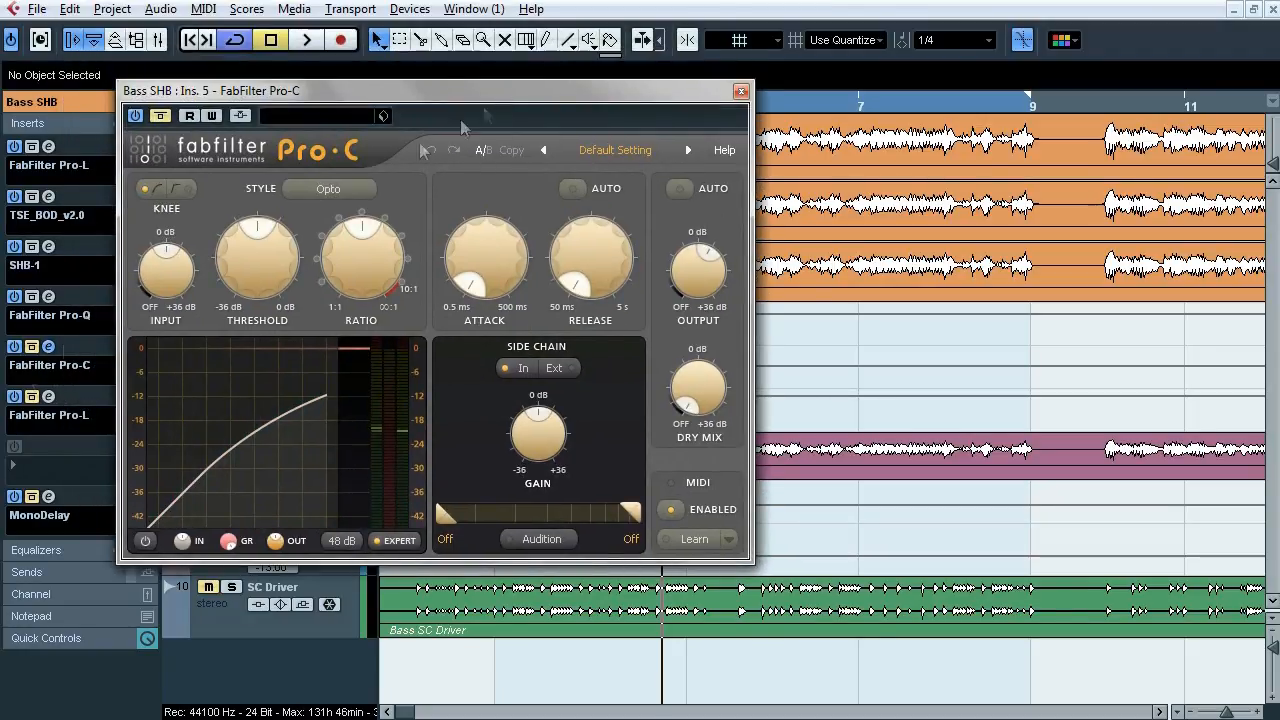
{"action": "left_click", "coordinate": [48, 396]}
{"action": "left_click_drag", "start_coordinate": [501, 88], "coordinate": [384, 88]}
{"action": "left_click_drag", "start_coordinate": [743, 68], "coordinate": [786, 67]}
Step: Play the loop and activate the bypassed Pro-C compressor, followed by the Pro-L limiter, to audition the Bass SHB dynamics processing
{"action": "key", "text": "space"}
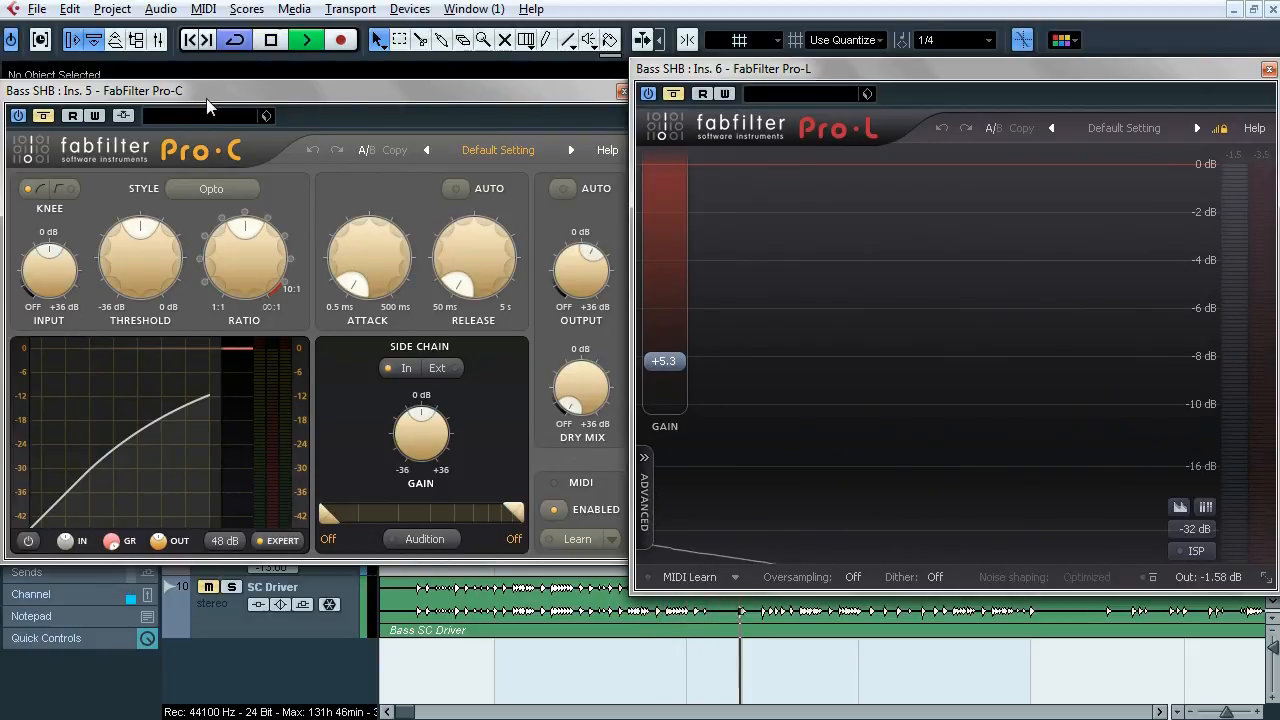
{"action": "left_click", "coordinate": [46, 120]}
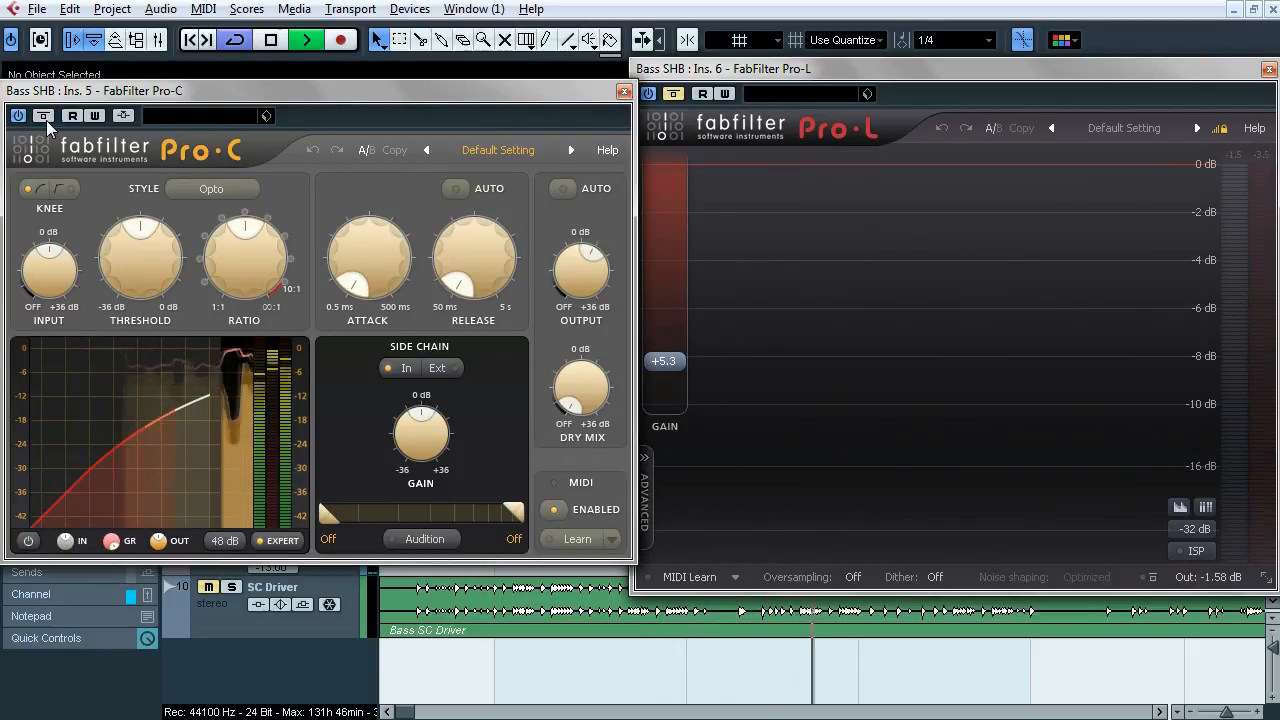
{"action": "left_click", "coordinate": [686, 111]}
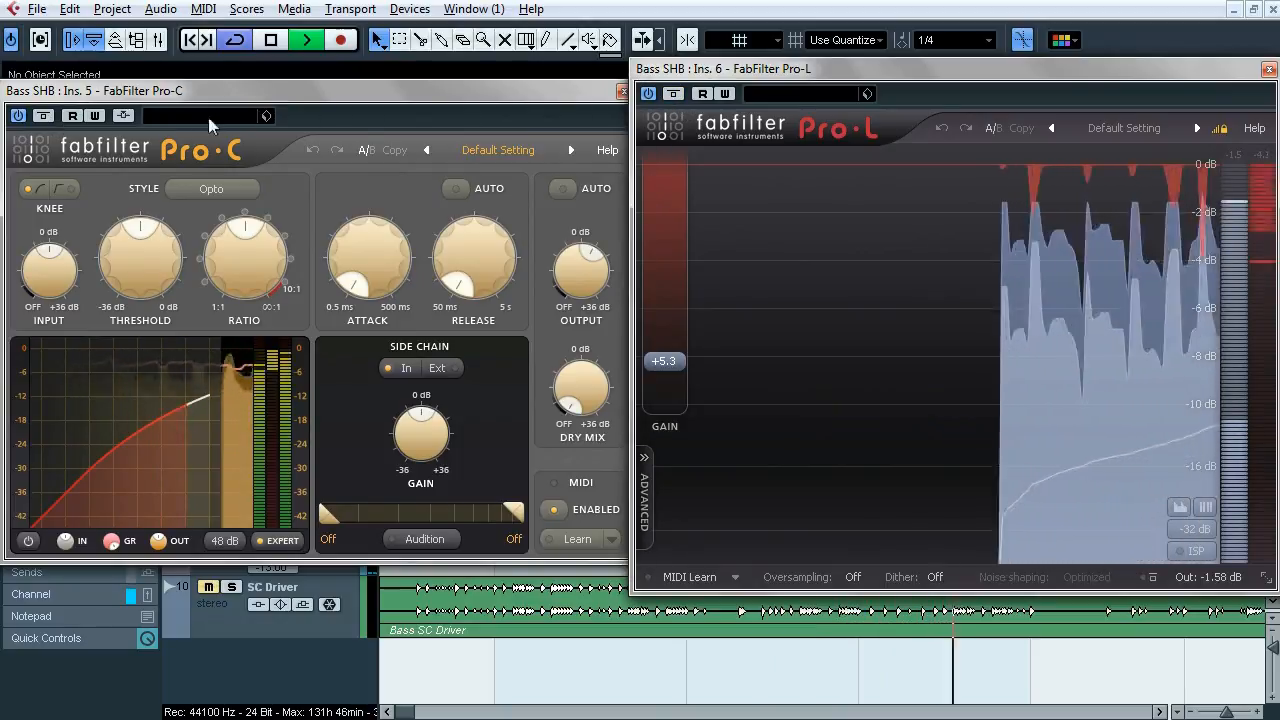
Step: Show the Pro-L limiter's advanced settings on Bass SHB, and close the Pro-C and Pro-L windows after stopping playback
{"action": "left_click", "coordinate": [48, 120]}
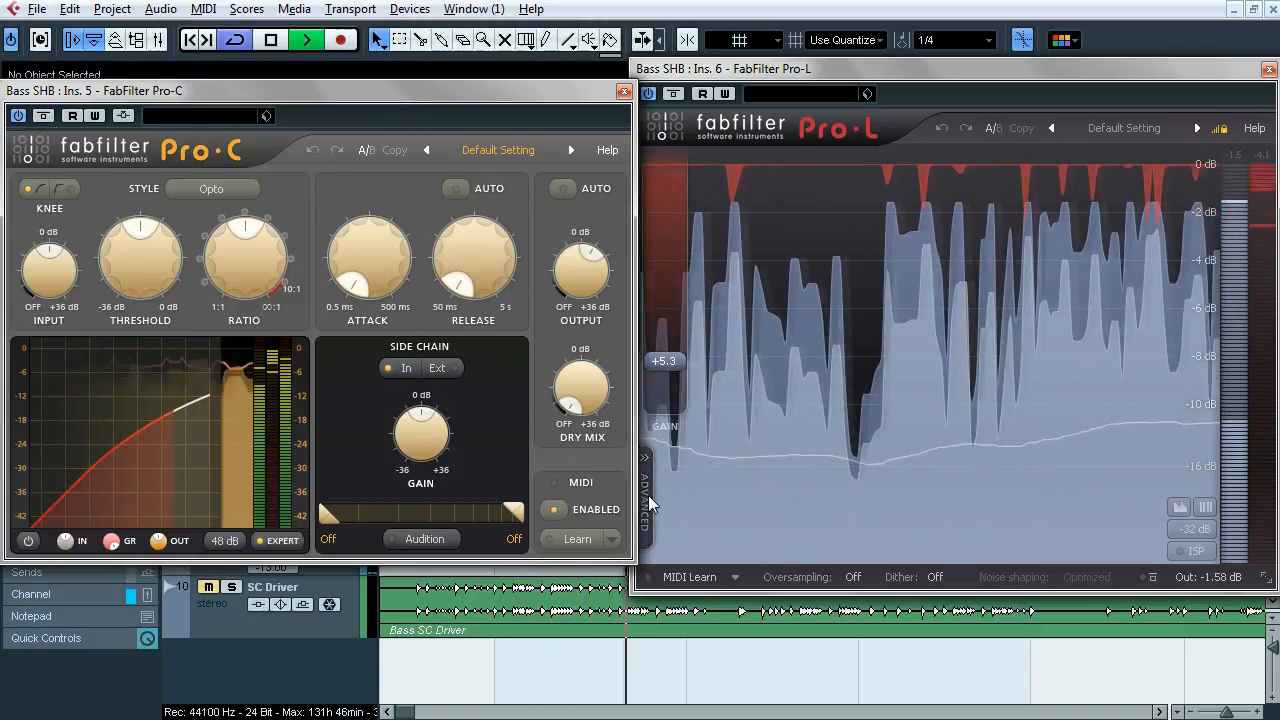
{"action": "left_click", "coordinate": [645, 495]}
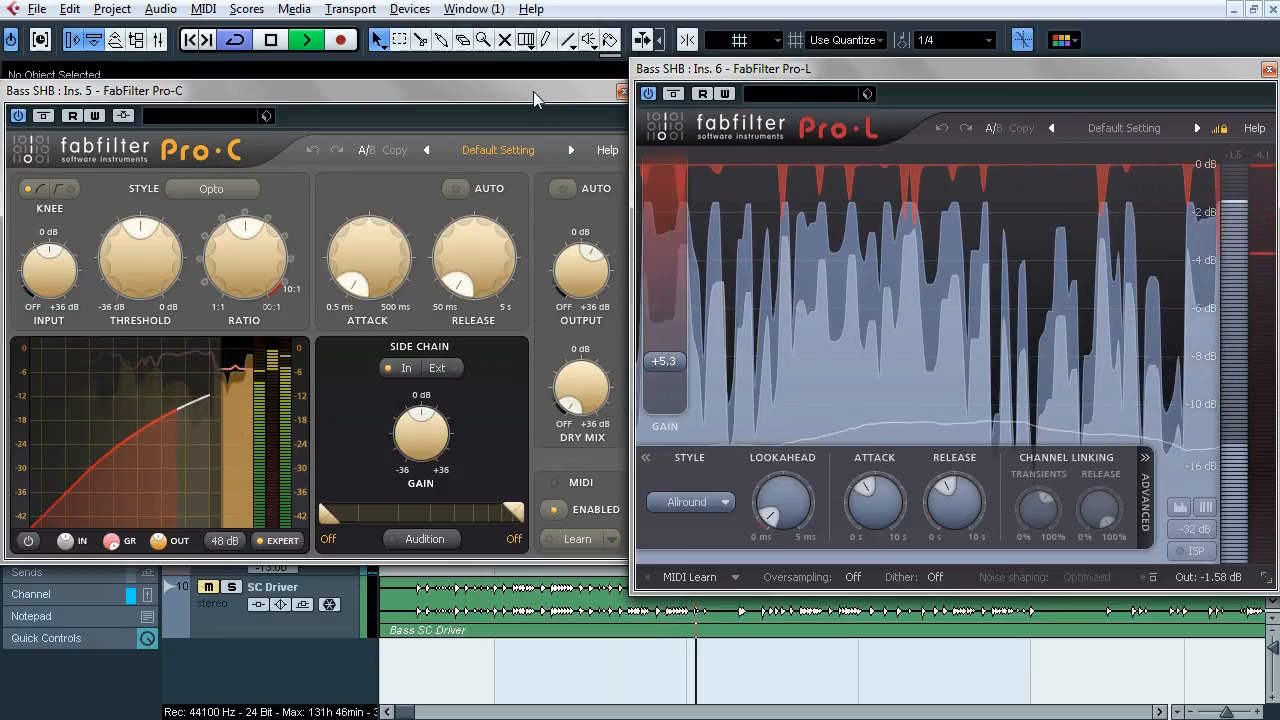
{"action": "key", "text": "space"}
{"action": "left_click", "coordinate": [622, 91]}
{"action": "left_click", "coordinate": [1269, 70]}
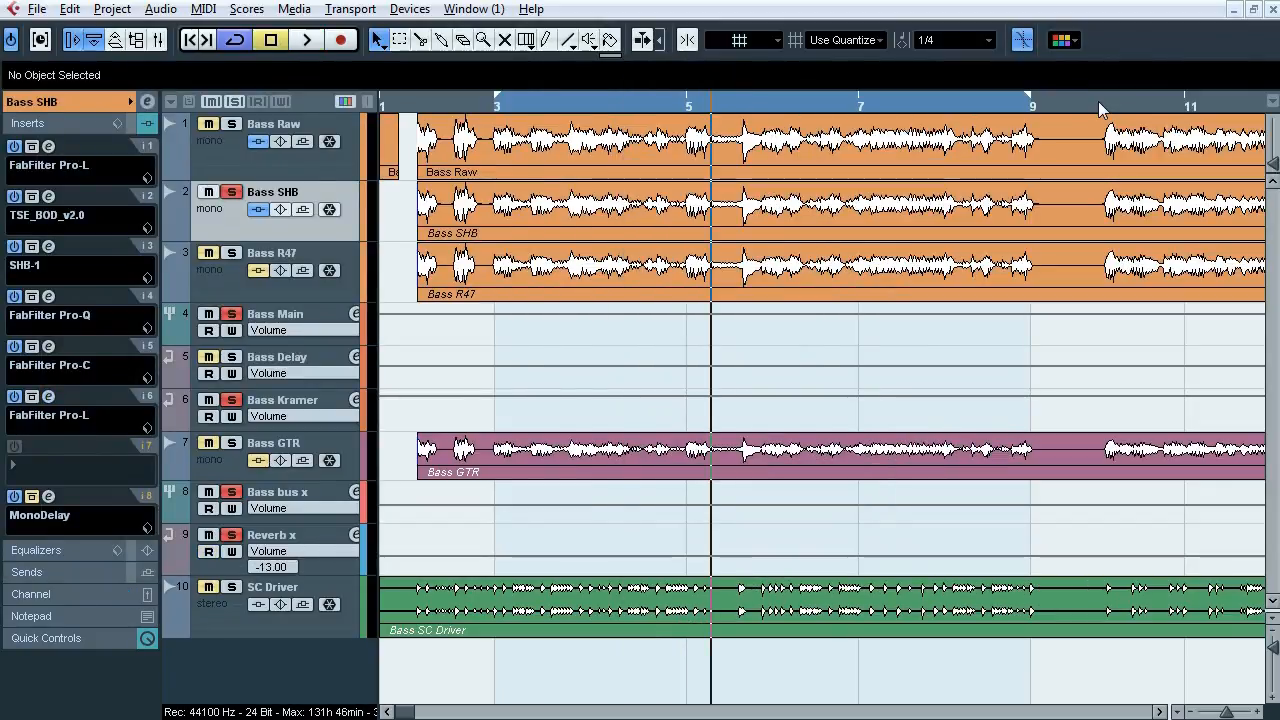
Step: Audition MonoDelay on Bass SHB by repeatedly bypassing and re-enabling it during playback, leaving it active, and close its window
{"action": "left_click", "coordinate": [48, 496]}
{"action": "left_click_drag", "start_coordinate": [878, 291], "coordinate": [745, 302]}
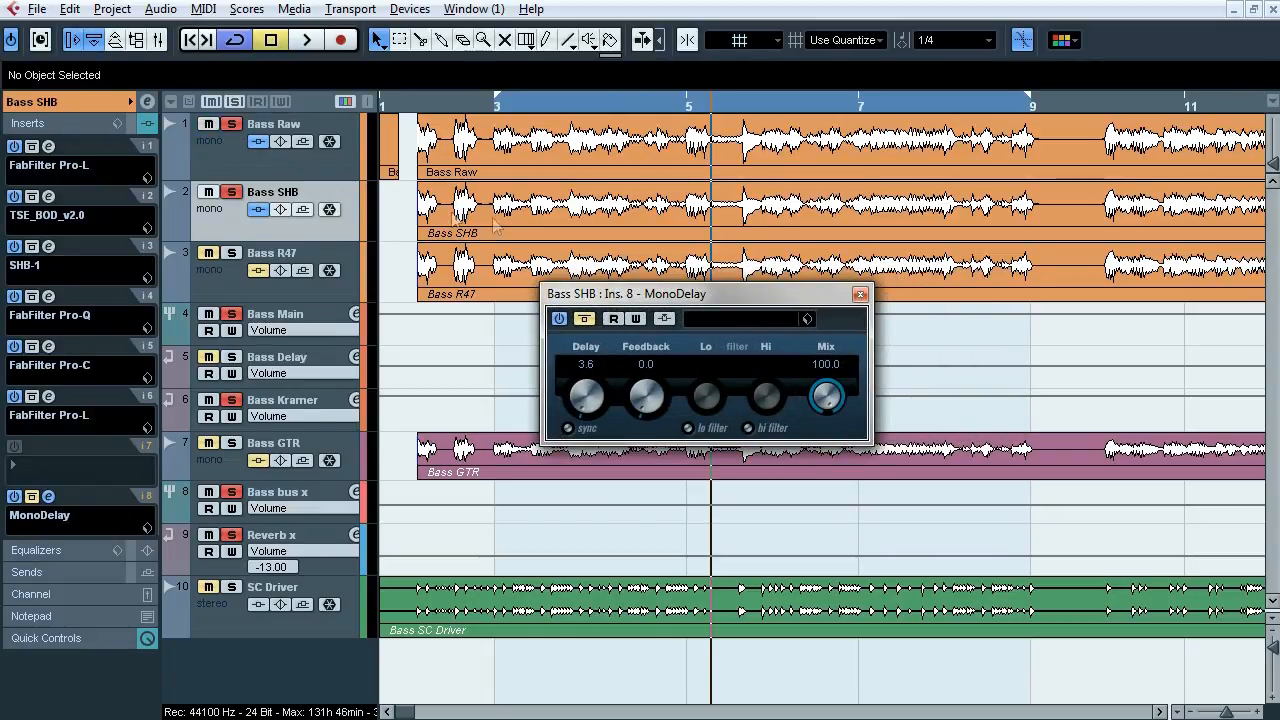
{"action": "key", "text": "space"}
{"action": "left_click", "coordinate": [585, 319]}
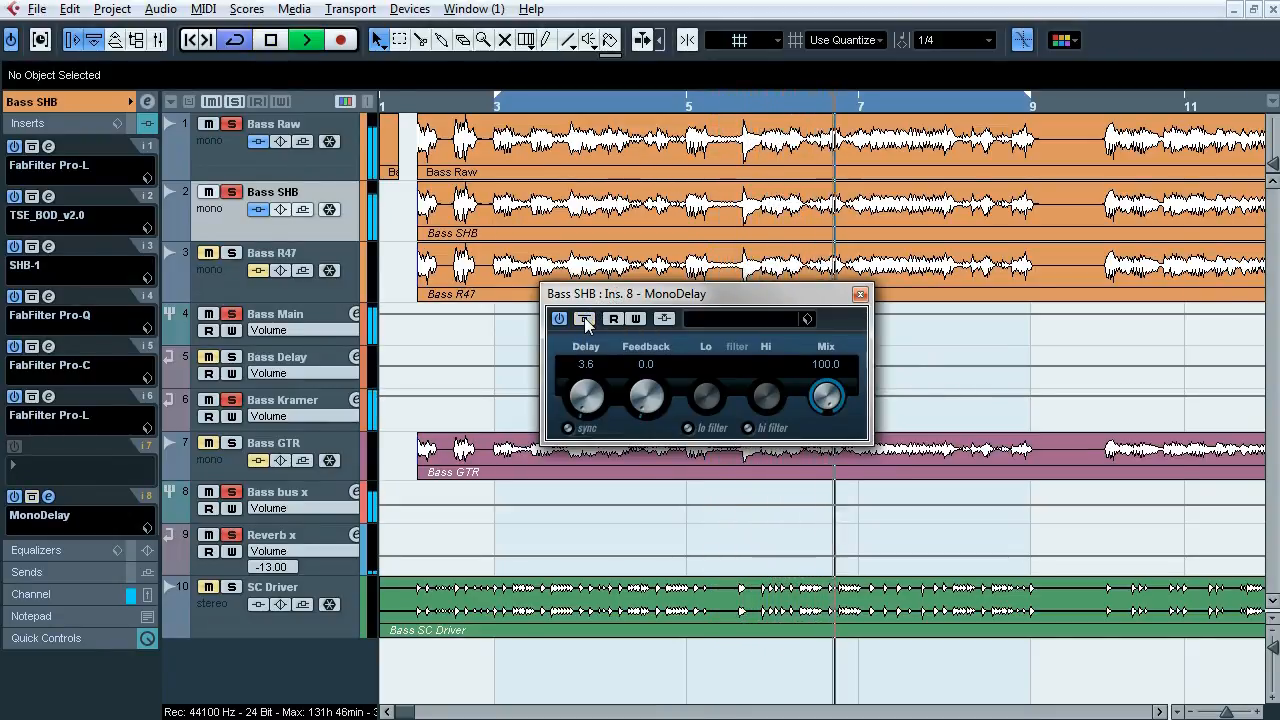
{"action": "left_click", "coordinate": [585, 319]}
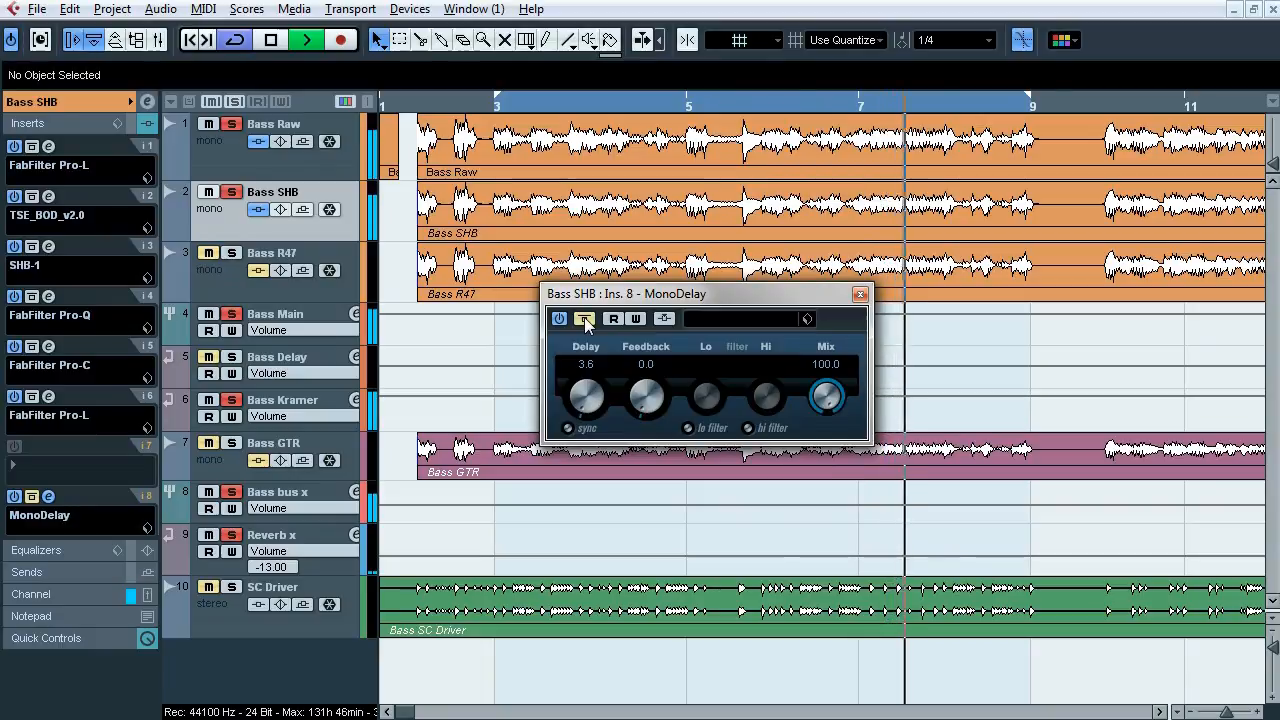
{"action": "left_click", "coordinate": [585, 320]}
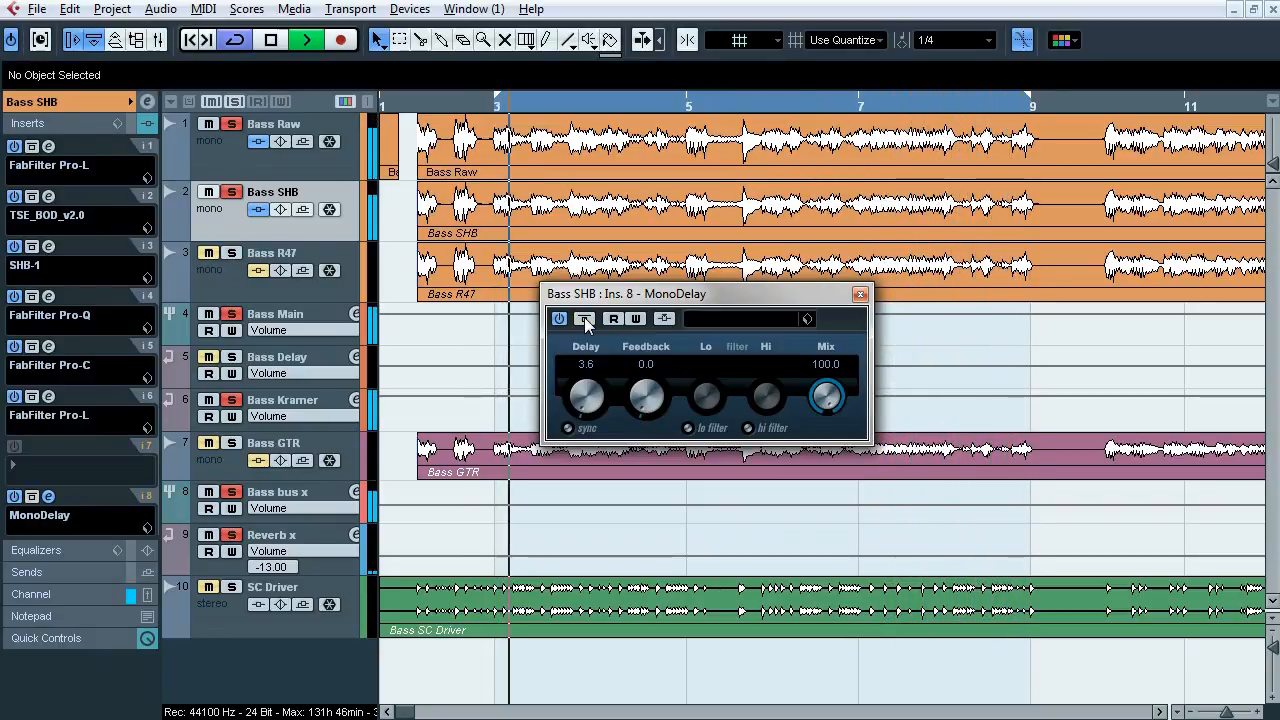
{"action": "left_click", "coordinate": [585, 320]}
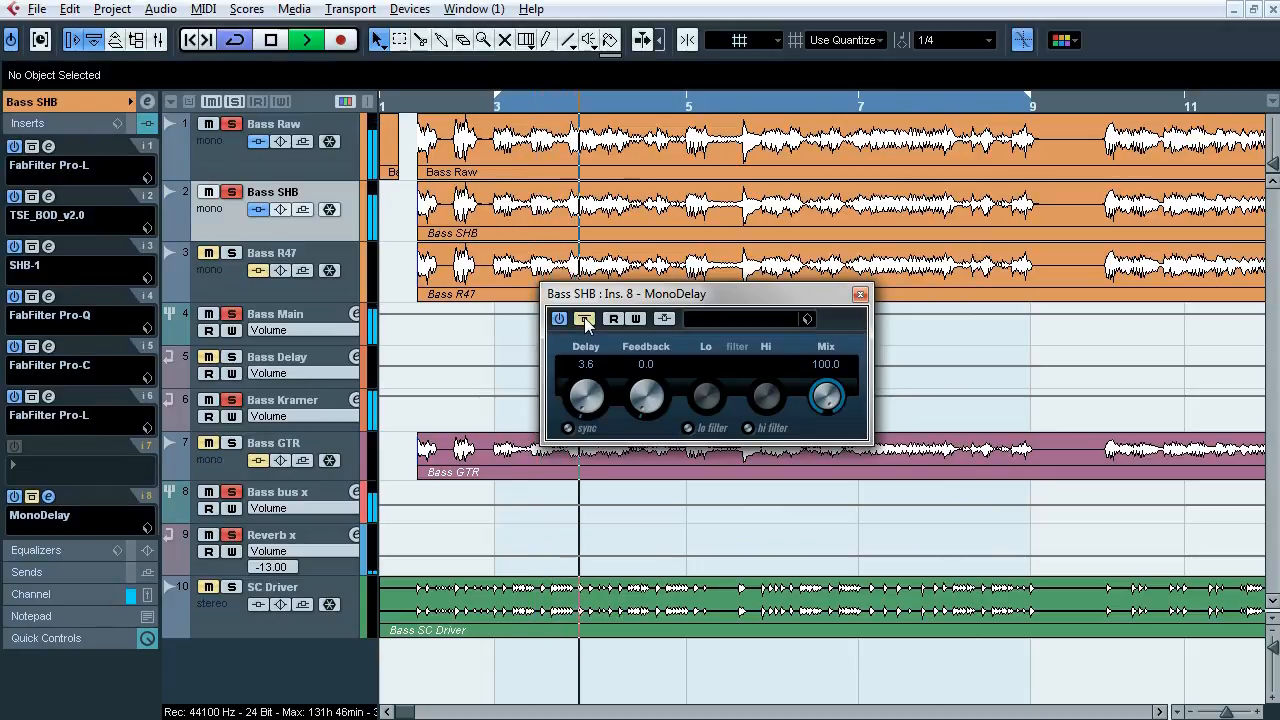
{"action": "left_click", "coordinate": [587, 318]}
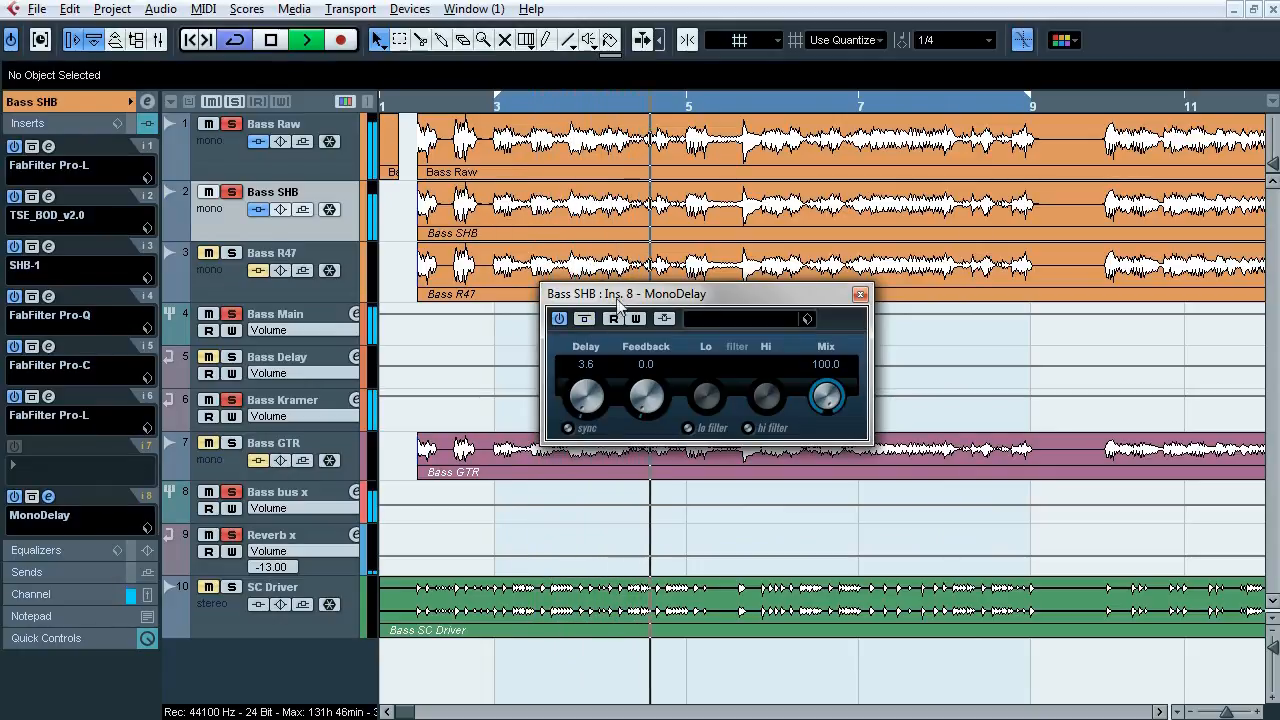
{"action": "key", "text": "space"}
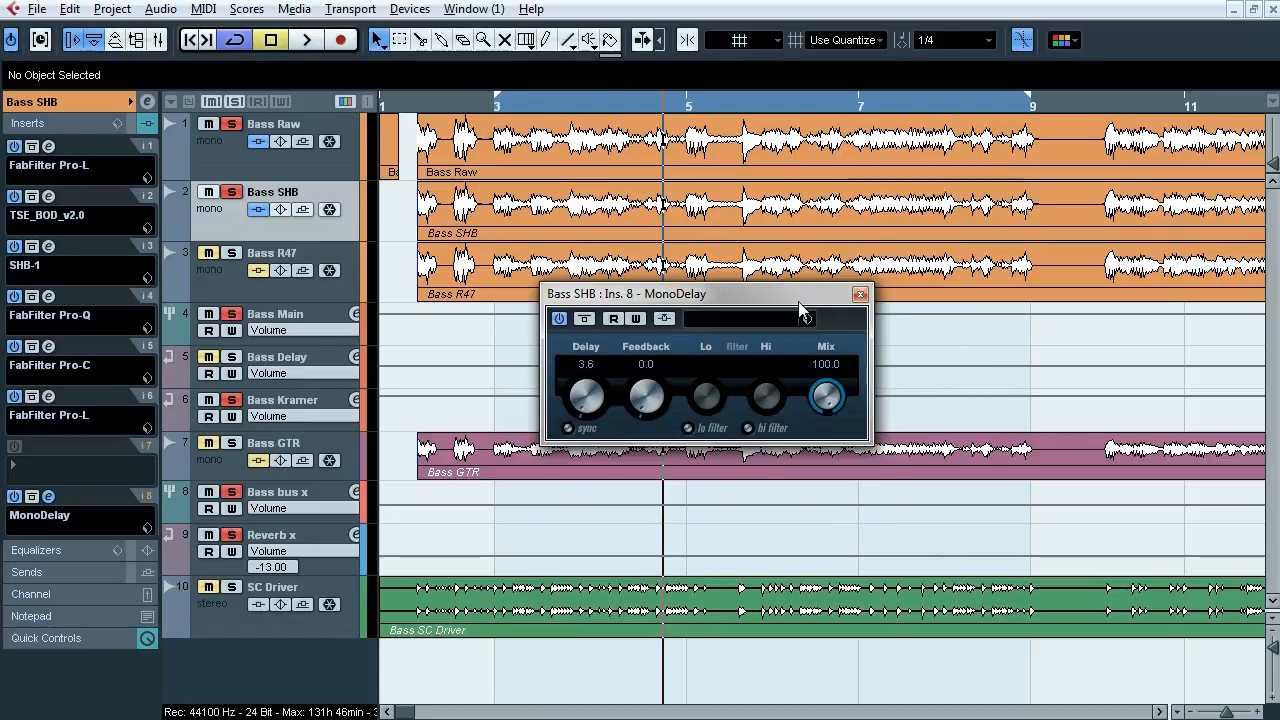
{"action": "left_click", "coordinate": [860, 295]}
Step: In the mixer, copy MonoDelay from Bass SHB to Bass Raw's insert slot 8, switch it off on Bass SHB, and start playback
{"action": "key", "text": "F3"}
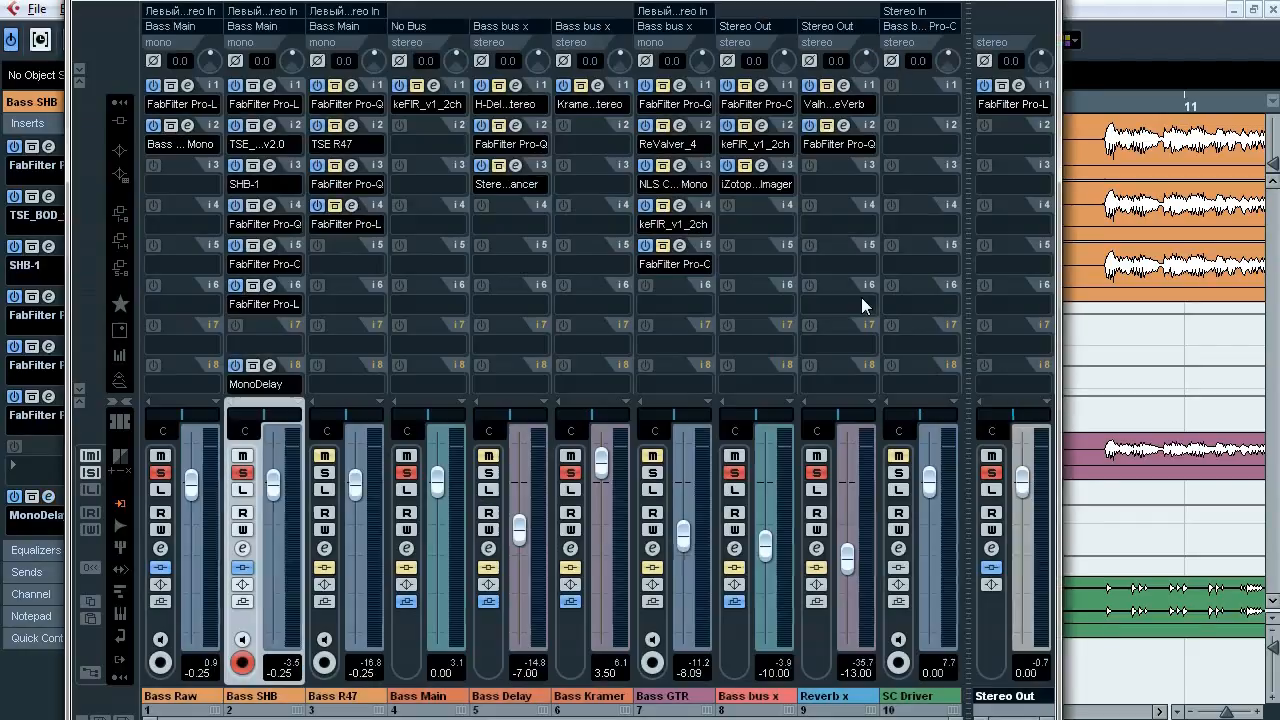
{"action": "left_click_drag", "start_coordinate": [296, 366], "coordinate": [214, 371]}
{"action": "left_click", "coordinate": [234, 366]}
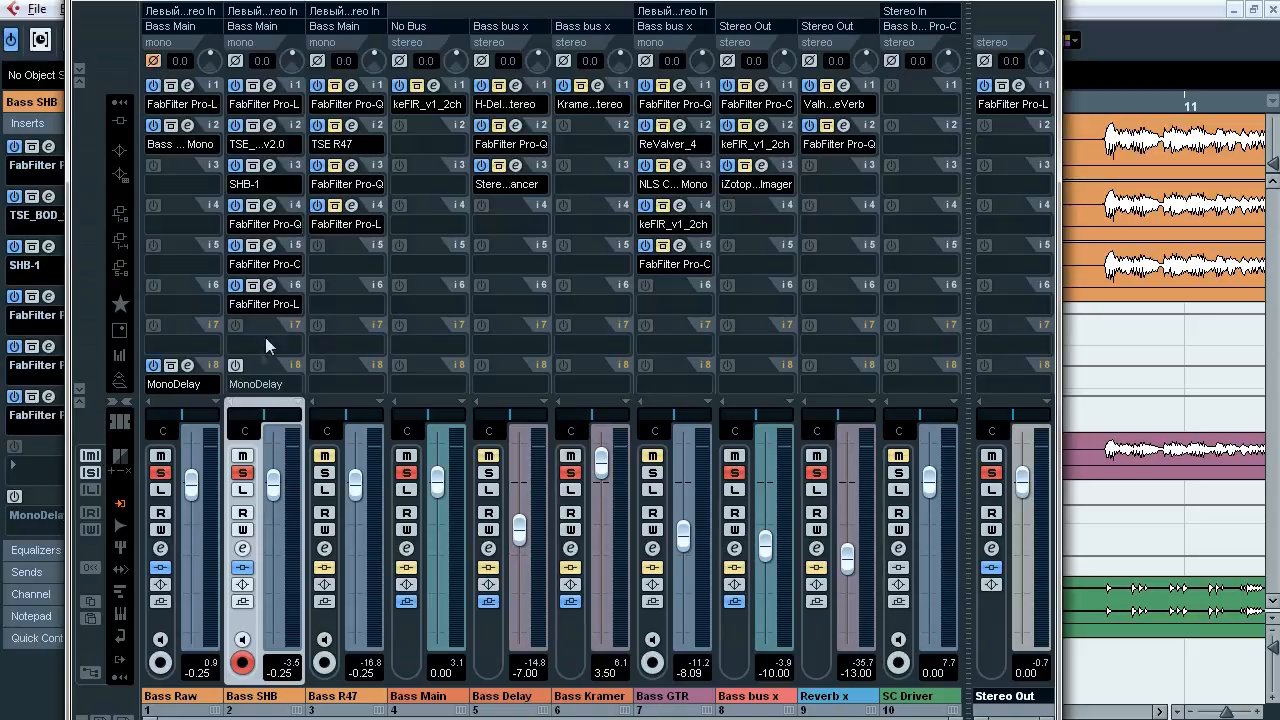
{"action": "key", "text": "space"}
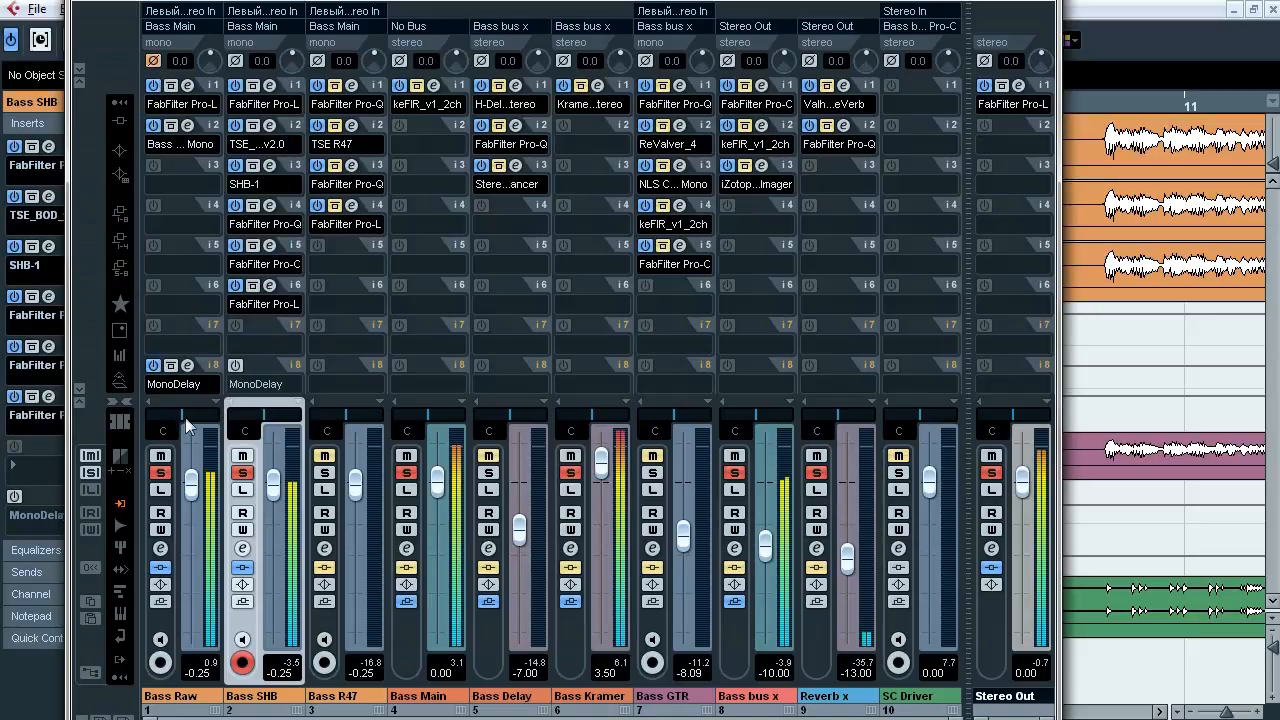
Step: Compare the sound of Bass Raw with its MonoDelay on and off and its phase normal and inverted
{"action": "left_click", "coordinate": [153, 365]}
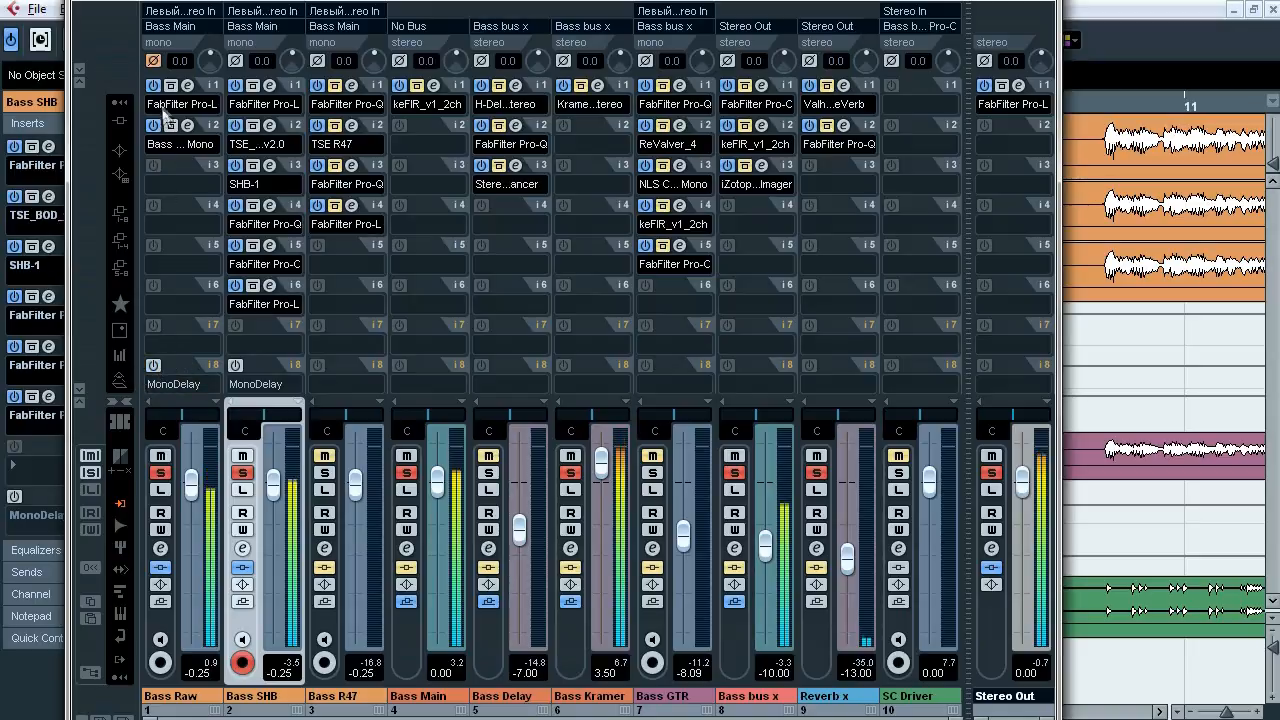
{"action": "left_click", "coordinate": [236, 365]}
{"action": "left_click", "coordinate": [236, 365]}
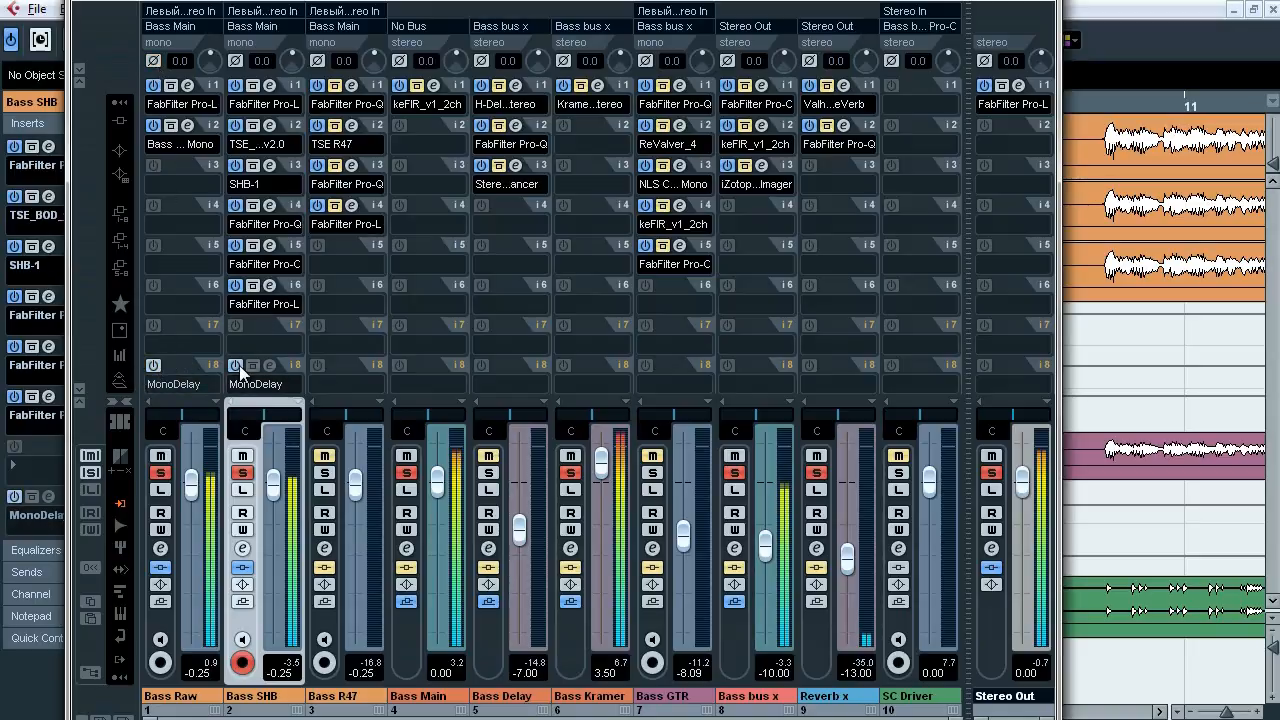
{"action": "left_click", "coordinate": [153, 365]}
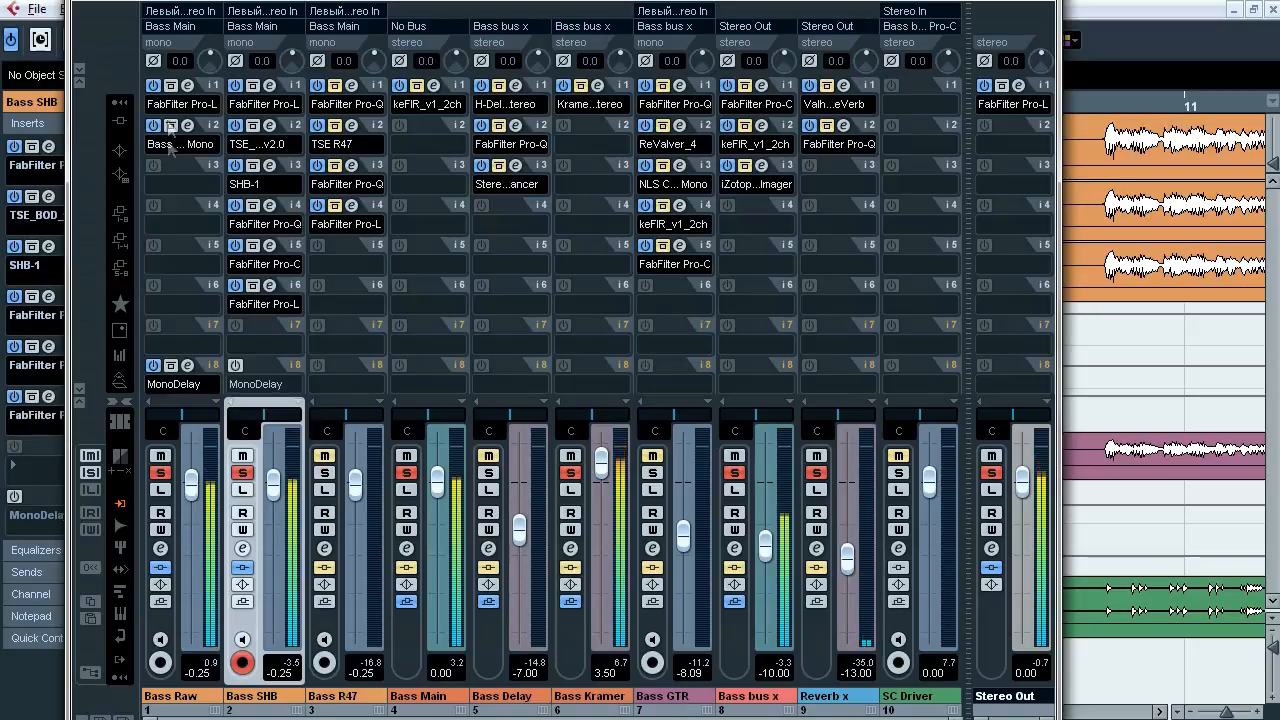
{"action": "left_click", "coordinate": [156, 61]}
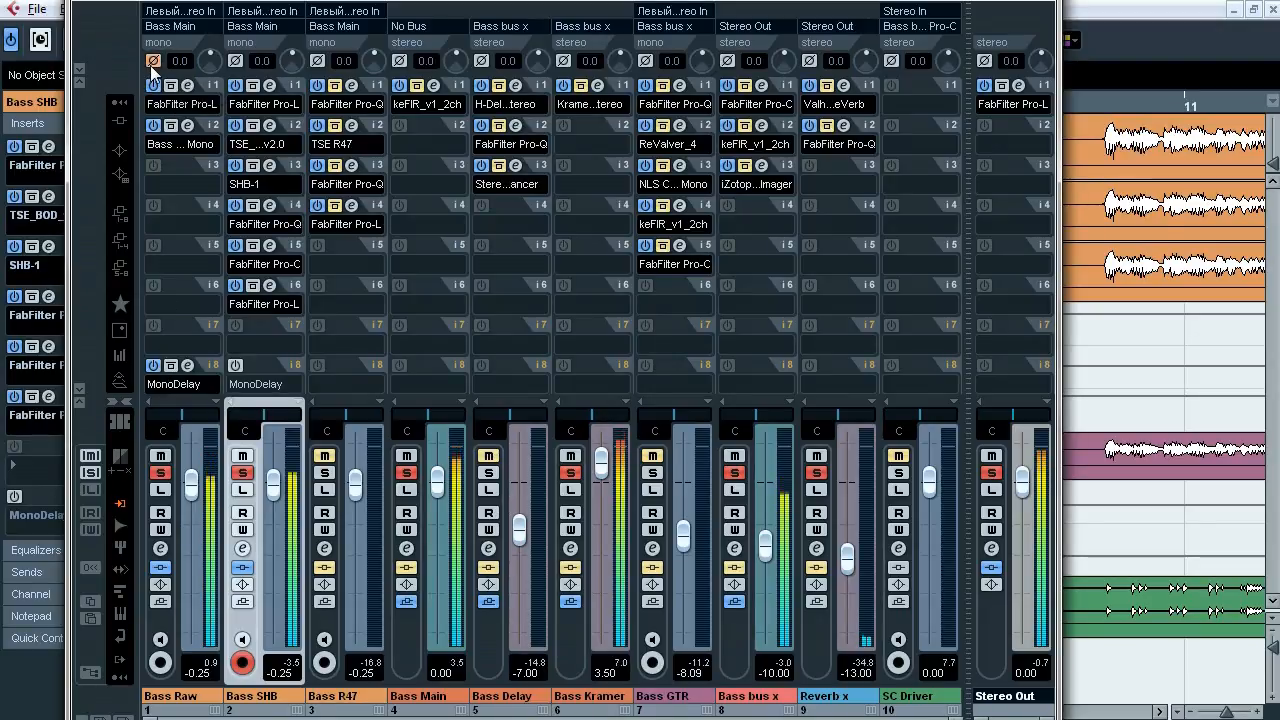
Step: Return Bass Raw to normal phase and leave MonoDelay active only on Bass SHB, closing the mixer
{"action": "left_click", "coordinate": [155, 61]}
{"action": "left_click", "coordinate": [153, 365]}
{"action": "left_click", "coordinate": [236, 365]}
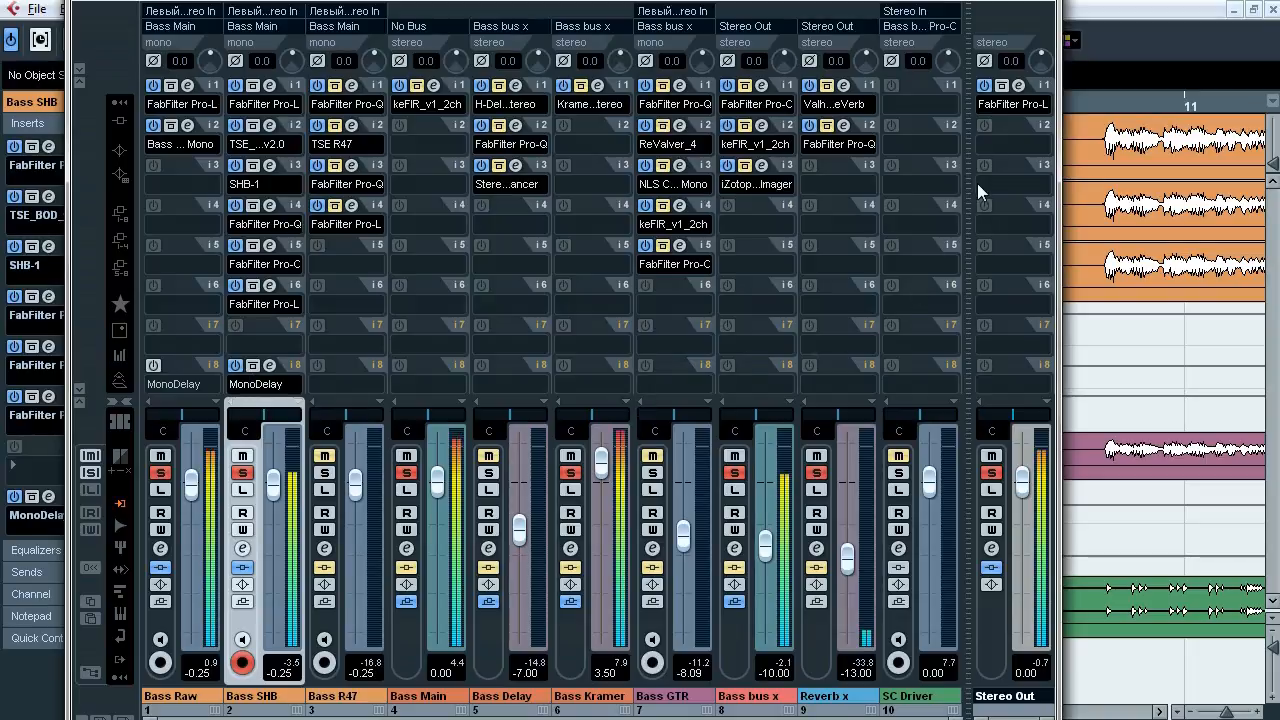
{"action": "key", "text": "F3"}
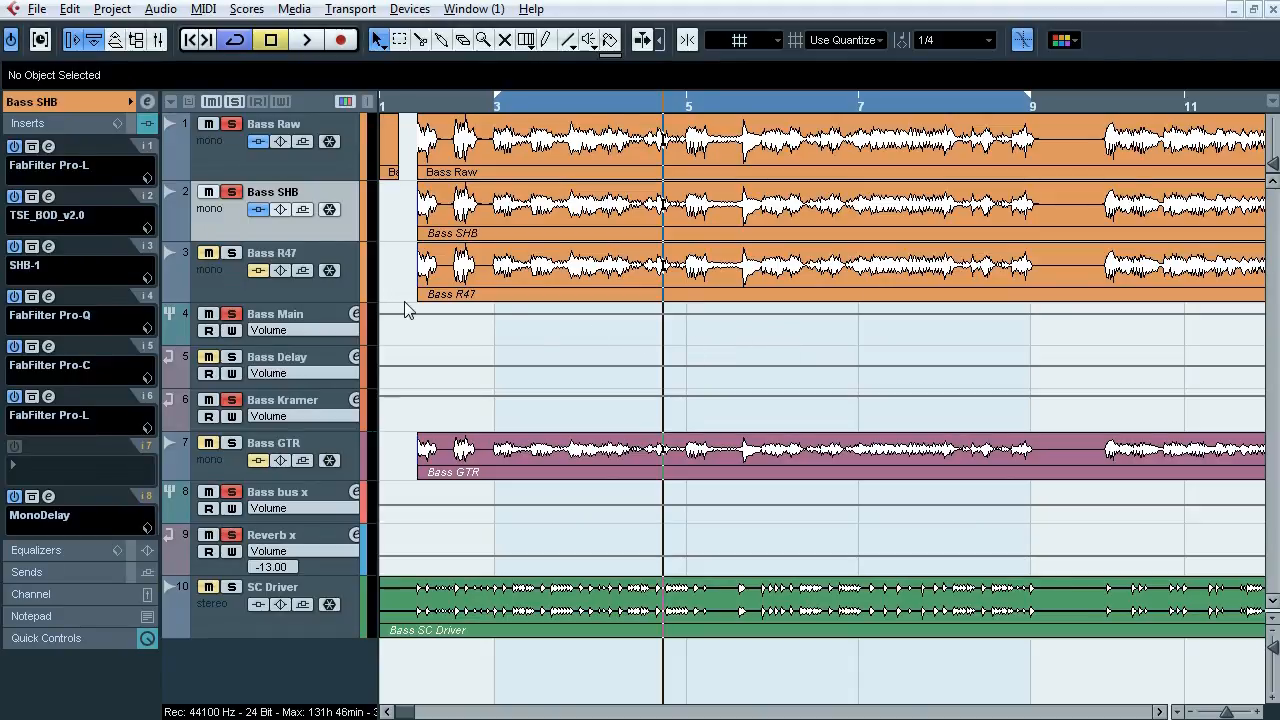
Step: Clear the solos on Bass Raw and Bass SHB, and solo the Bass R47 track instead
{"action": "left_click", "coordinate": [231, 193]}
{"action": "left_click", "coordinate": [233, 101]}
{"action": "left_click", "coordinate": [221, 287]}
{"action": "left_click", "coordinate": [232, 254]}
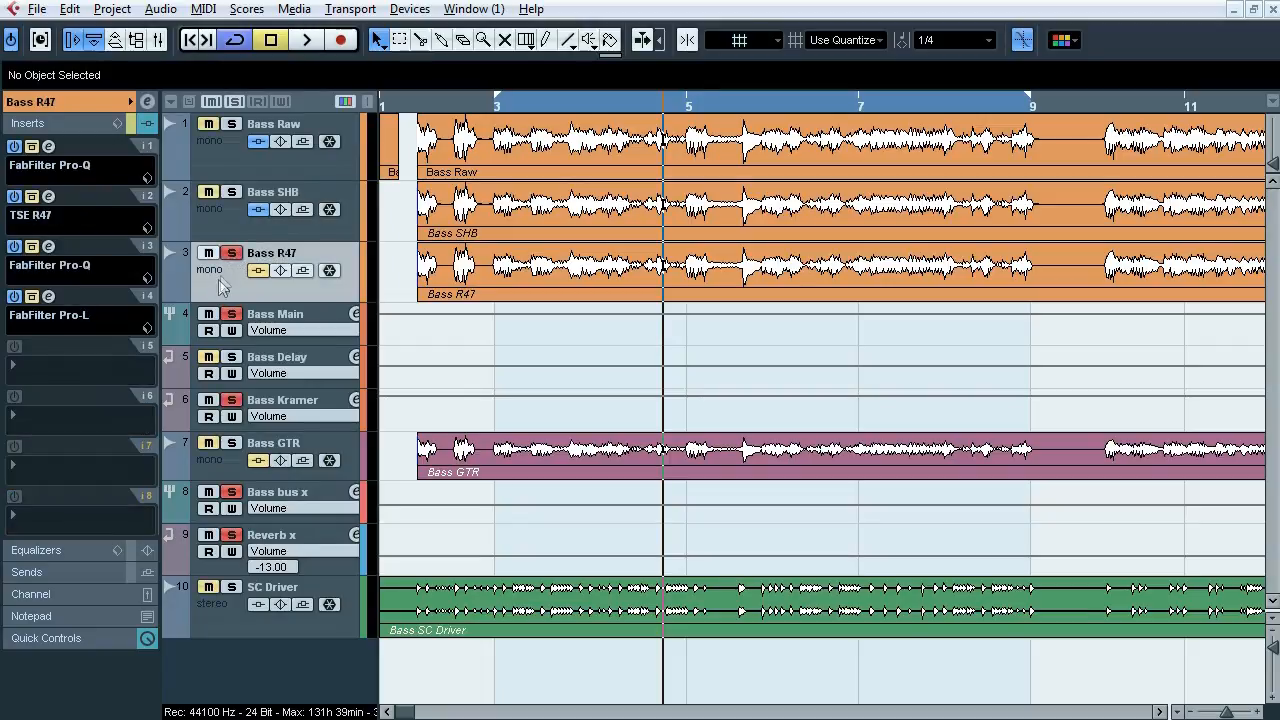
Step: Open Bass R47's first-insert Pro-Q and its TSE R47 distortion, and arrange the two windows side by side
{"action": "left_click", "coordinate": [48, 146]}
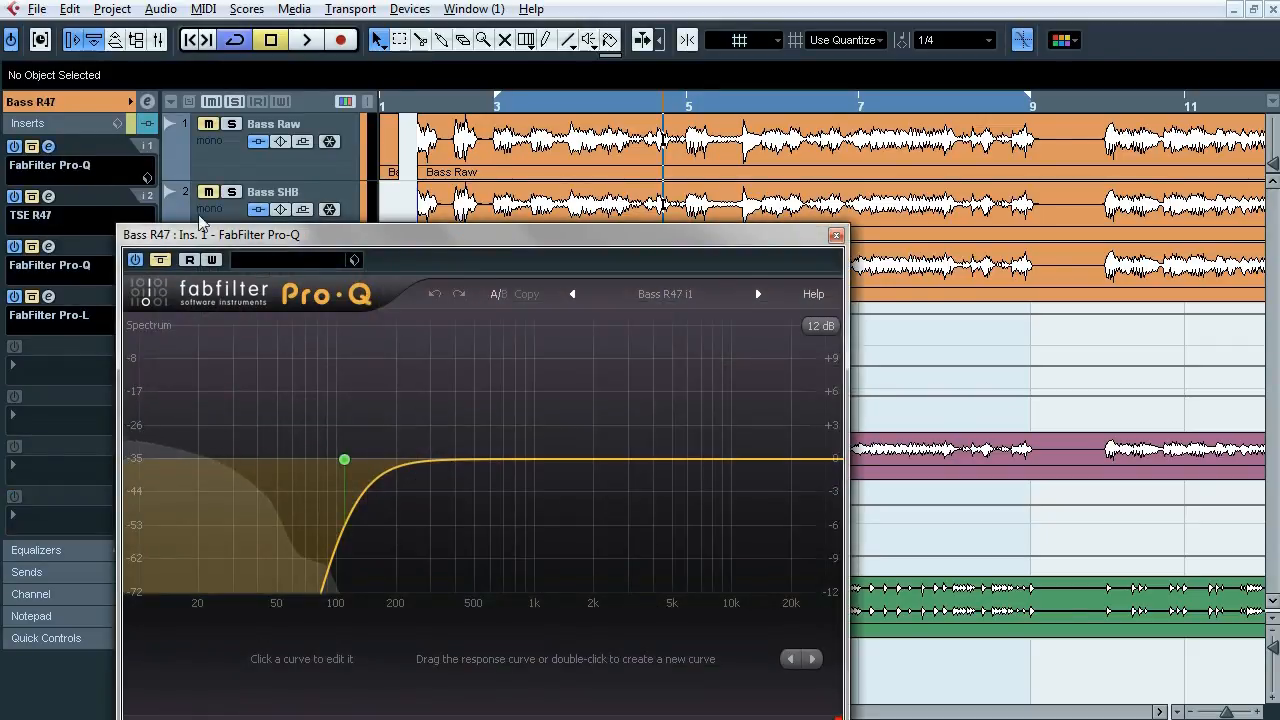
{"action": "left_click_drag", "start_coordinate": [300, 234], "coordinate": [295, 130]}
{"action": "left_click", "coordinate": [48, 196]}
{"action": "left_click_drag", "start_coordinate": [545, 135], "coordinate": [993, 146]}
{"action": "left_click_drag", "start_coordinate": [702, 135], "coordinate": [677, 125]}
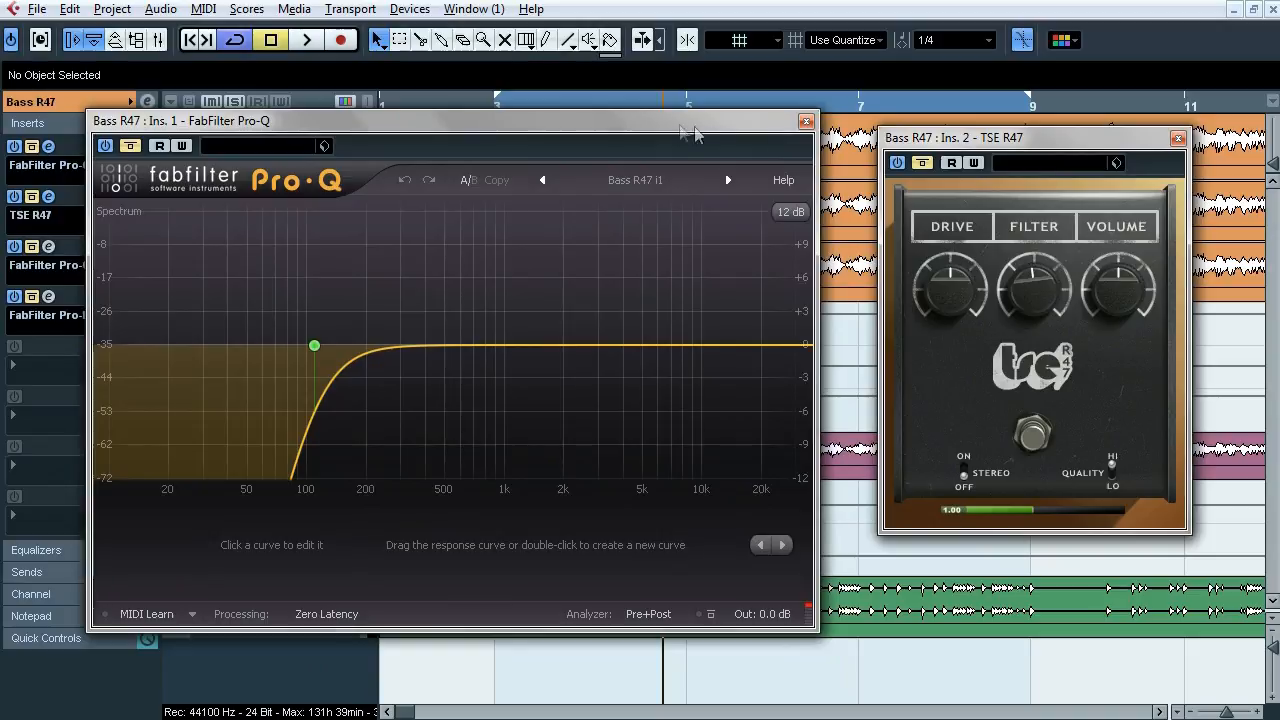
Step: Play Bass R47 with TSE R47 active and compare the first-insert Pro-Q bypassed and engaged, leaving it engaged
{"action": "key", "text": "space"}
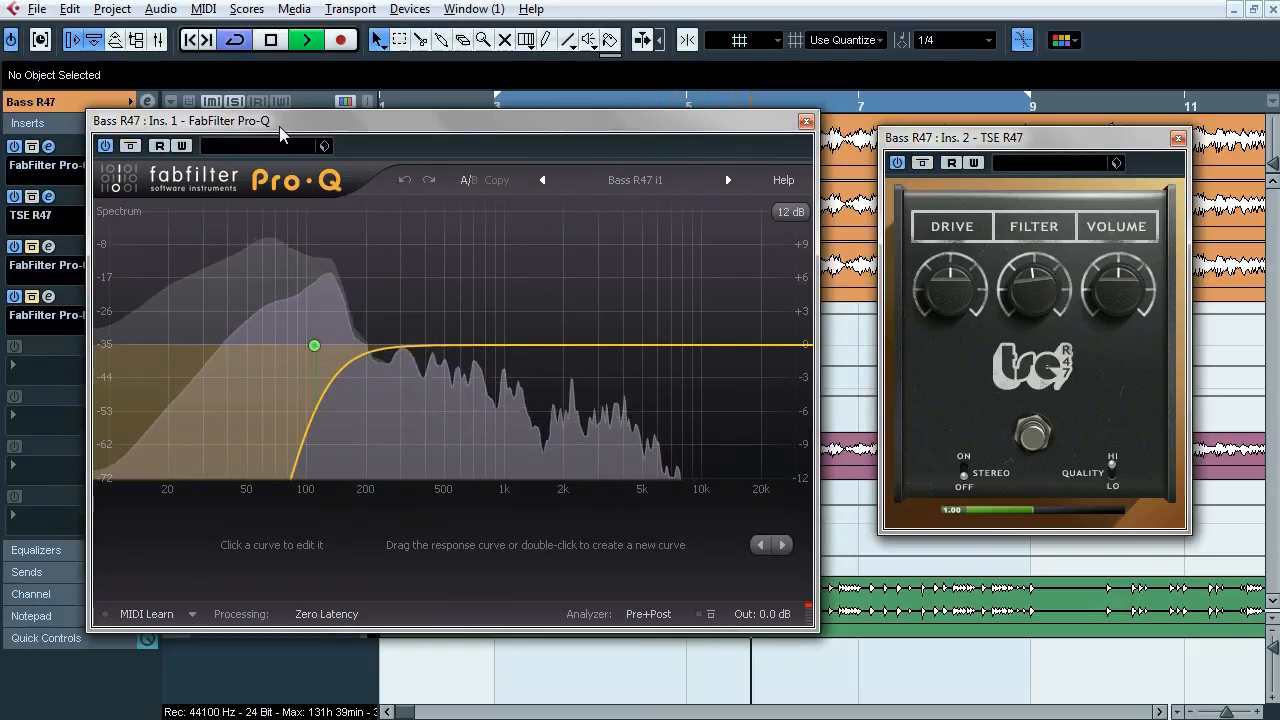
{"action": "left_click", "coordinate": [130, 146]}
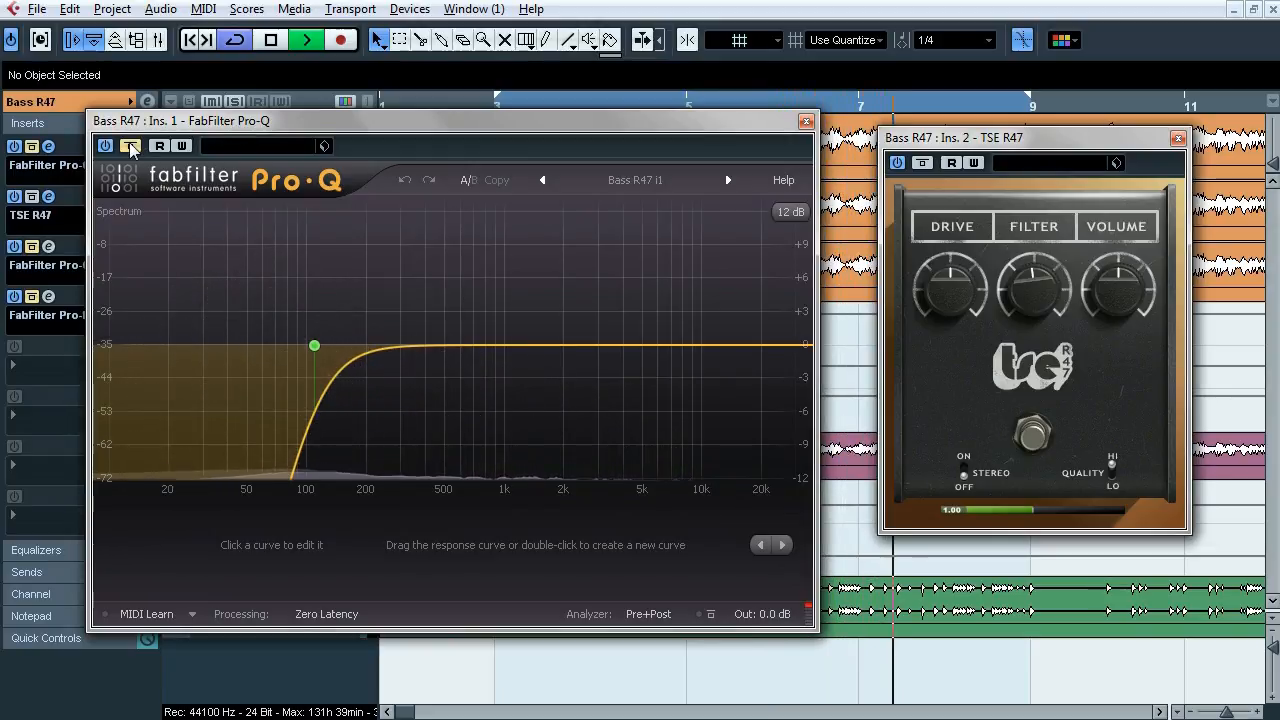
{"action": "left_click", "coordinate": [130, 146]}
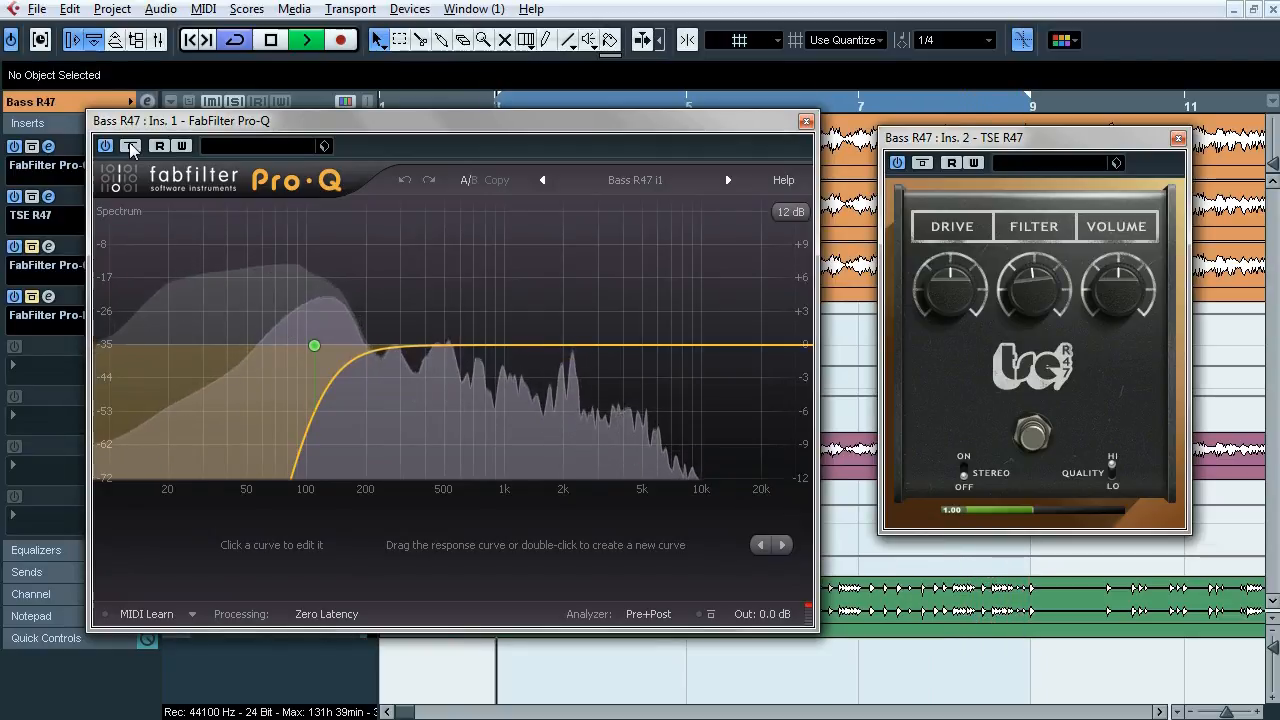
{"action": "left_click", "coordinate": [130, 146]}
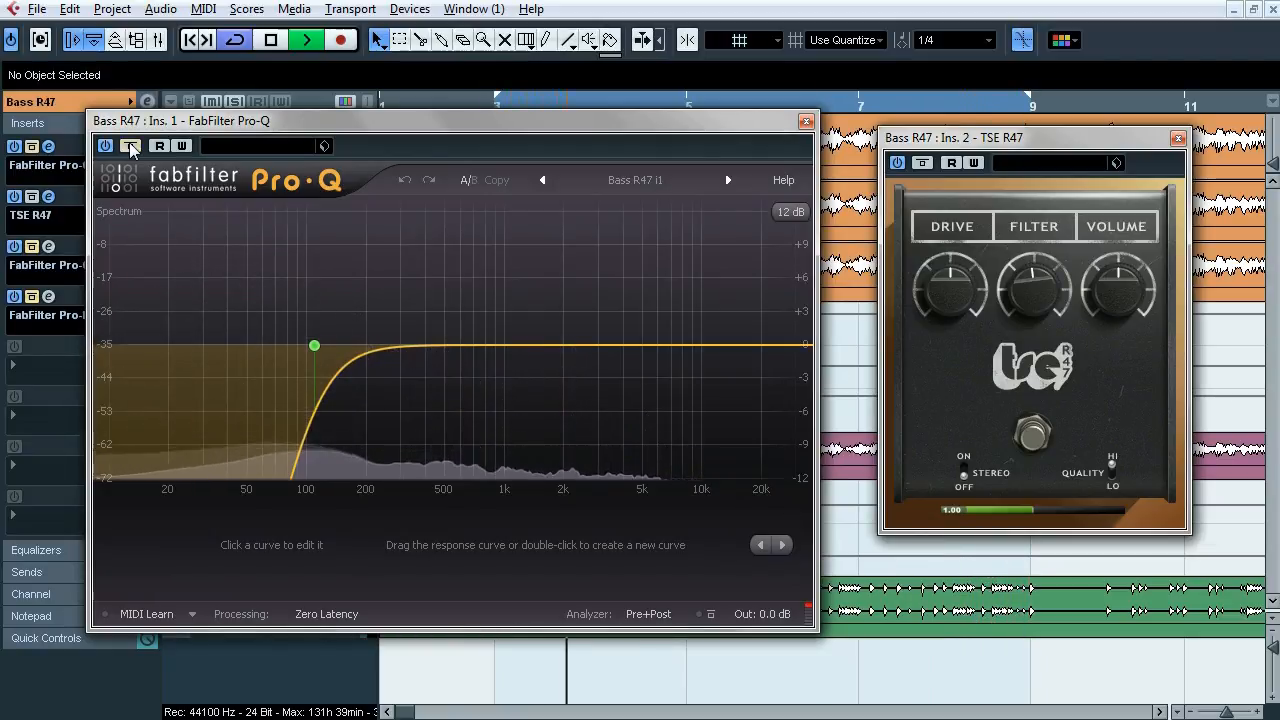
{"action": "left_click", "coordinate": [130, 146]}
{"action": "key", "text": "space"}
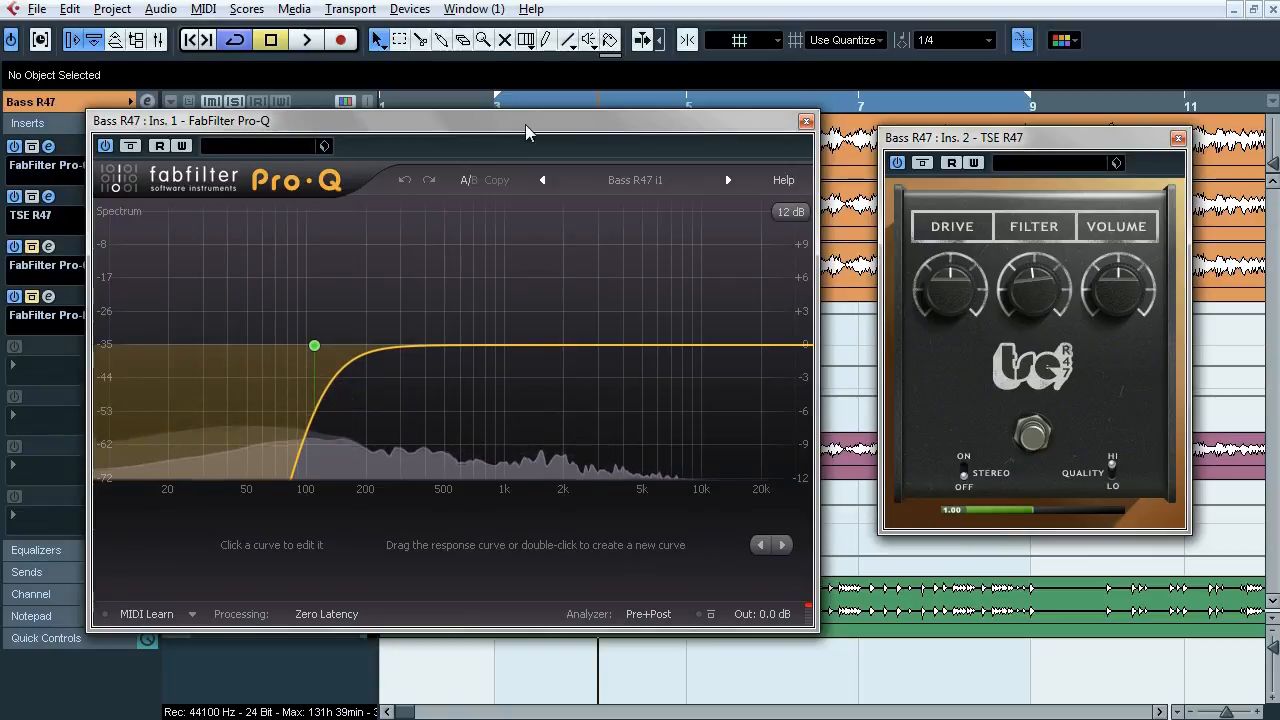
Step: Inspect the low-cut band in Bass R47's first-insert Pro-Q, and close the Pro-Q and TSE R47 windows
{"action": "left_click", "coordinate": [321, 344]}
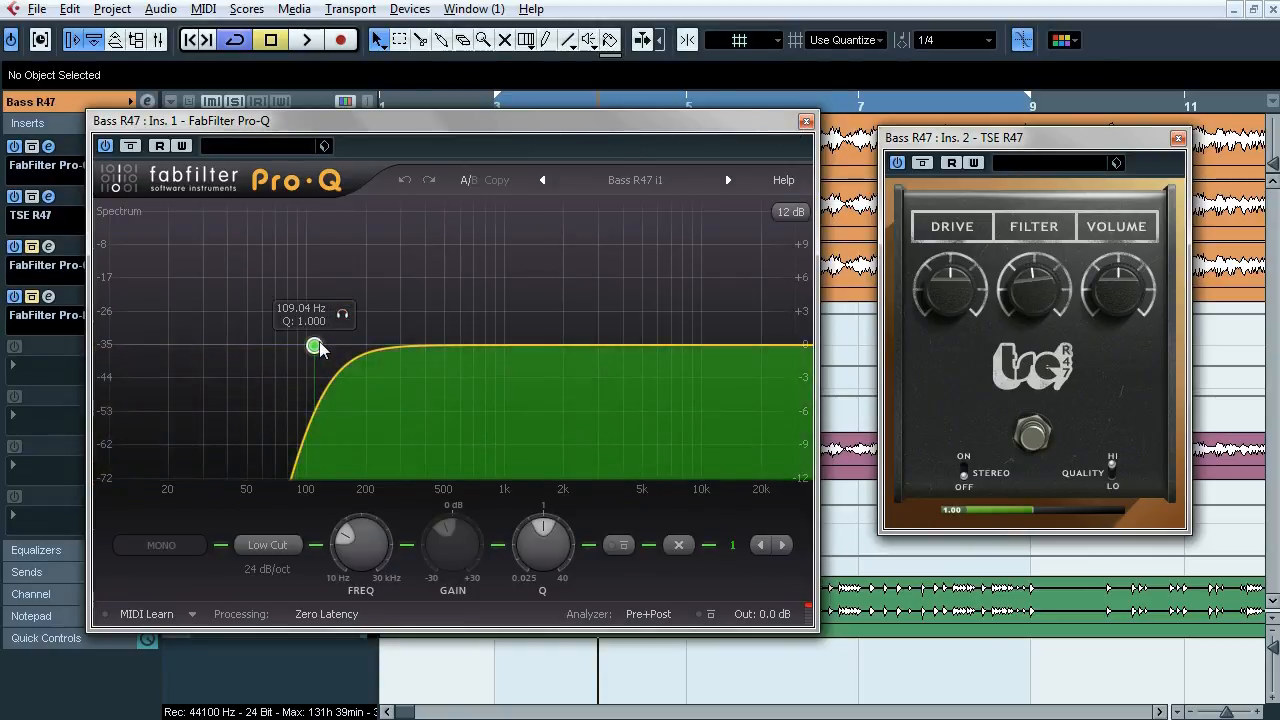
{"action": "left_click", "coordinate": [806, 121]}
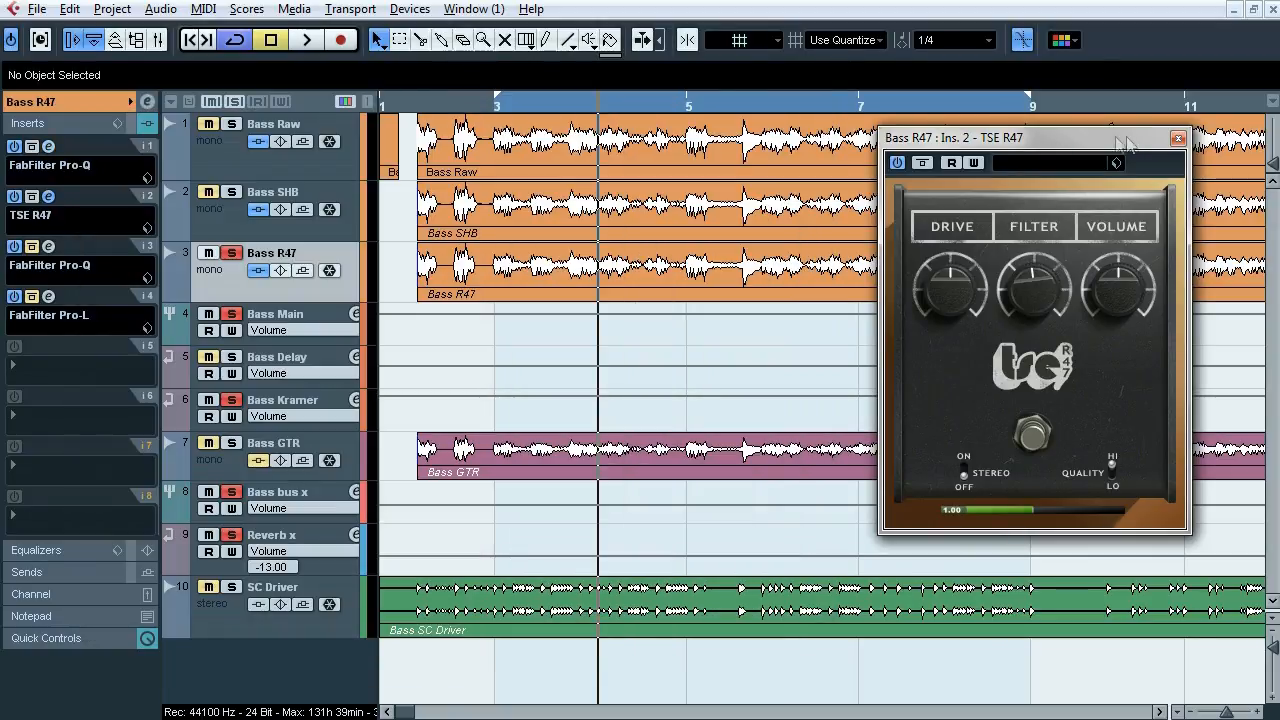
{"action": "left_click", "coordinate": [1177, 140]}
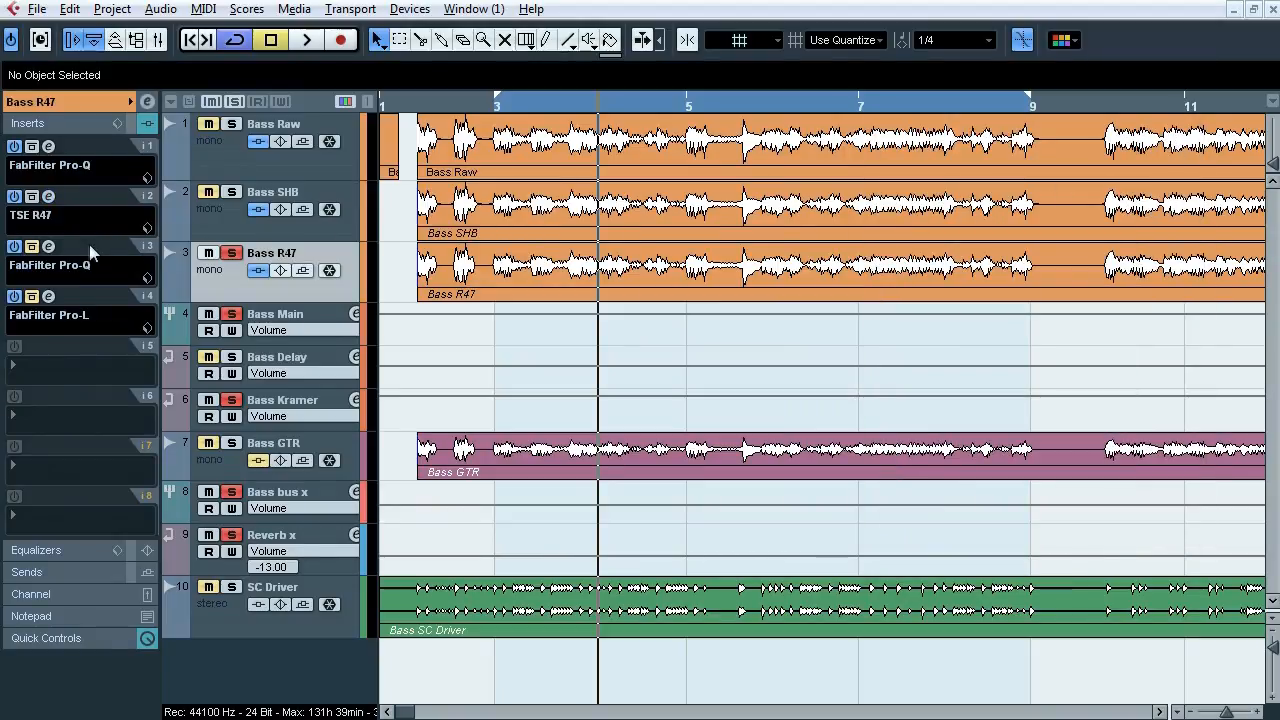
Step: Open the Pro-Q in Bass R47's third insert and enable it during playback to hear its band-limiting curve
{"action": "left_click", "coordinate": [49, 246]}
{"action": "left_click_drag", "start_coordinate": [610, 125], "coordinate": [580, 160]}
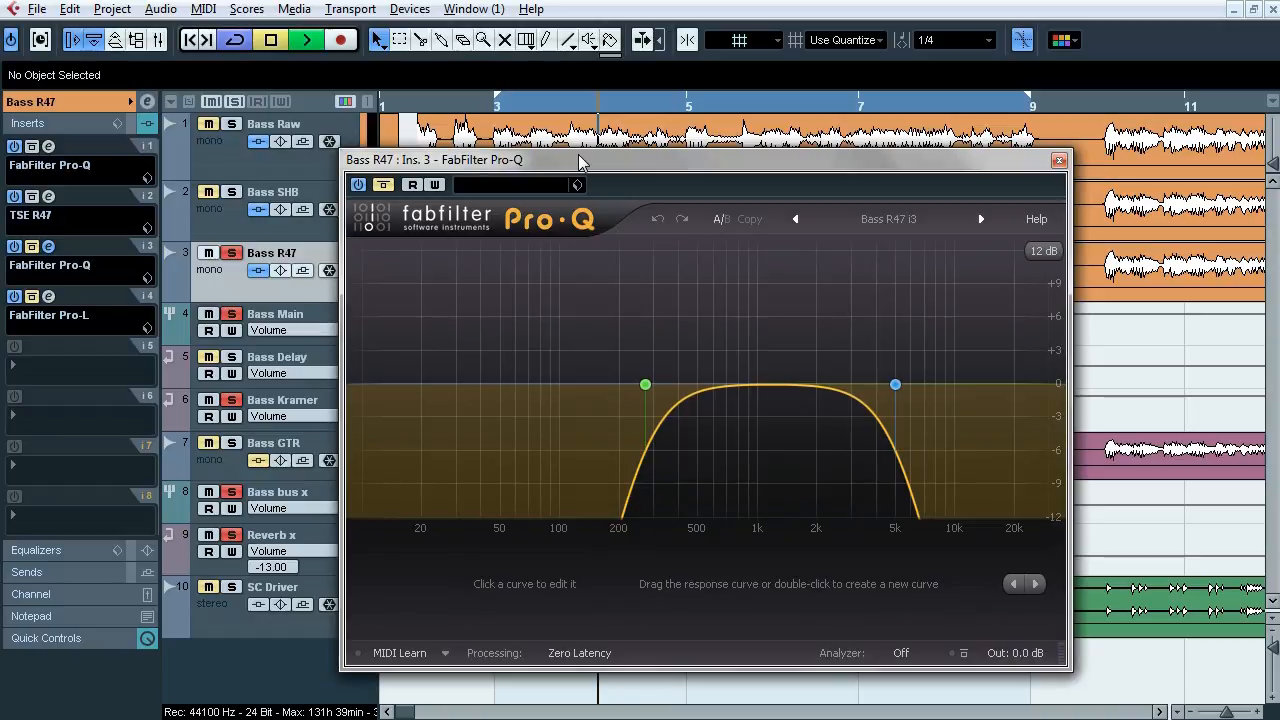
{"action": "left_click", "coordinate": [385, 186]}
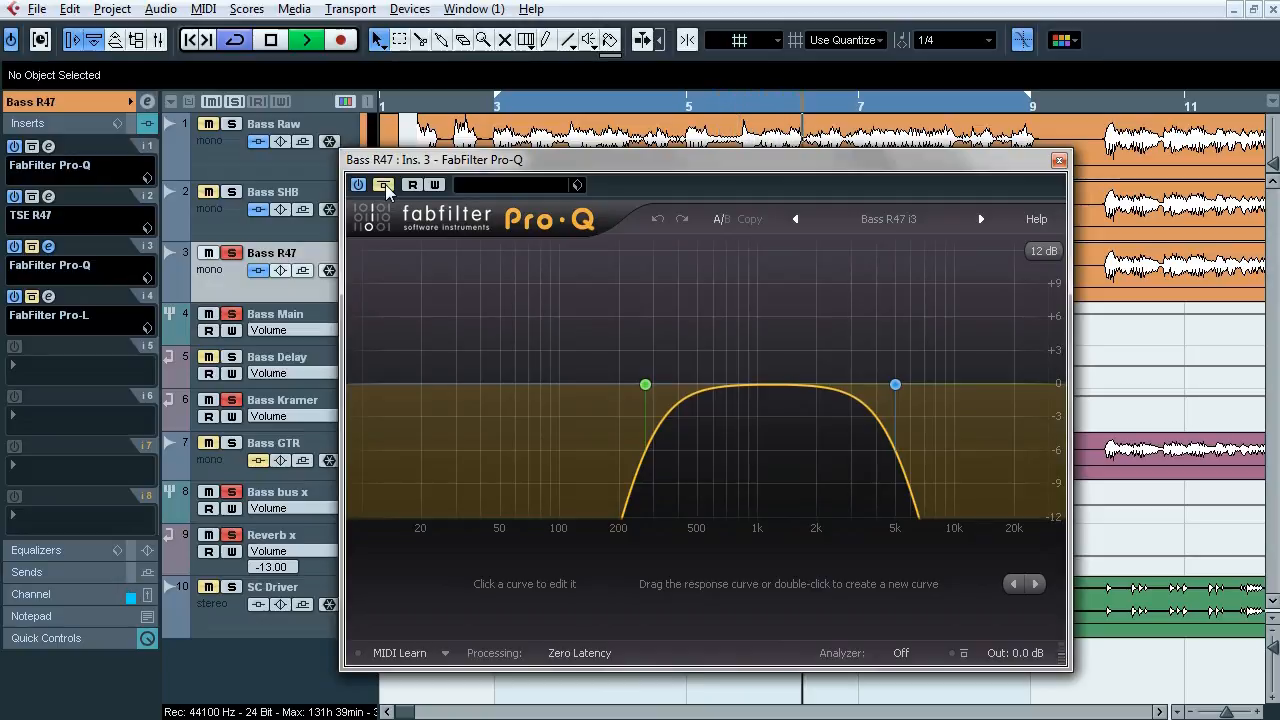
{"action": "left_click", "coordinate": [385, 185]}
Step: Solo Bass SHB and Bass Raw alongside Bass R47, and compare the third-insert Pro-Q bypassed and active, leaving it active
{"action": "left_click", "coordinate": [233, 191]}
{"action": "left_click", "coordinate": [232, 126]}
{"action": "left_click", "coordinate": [385, 185]}
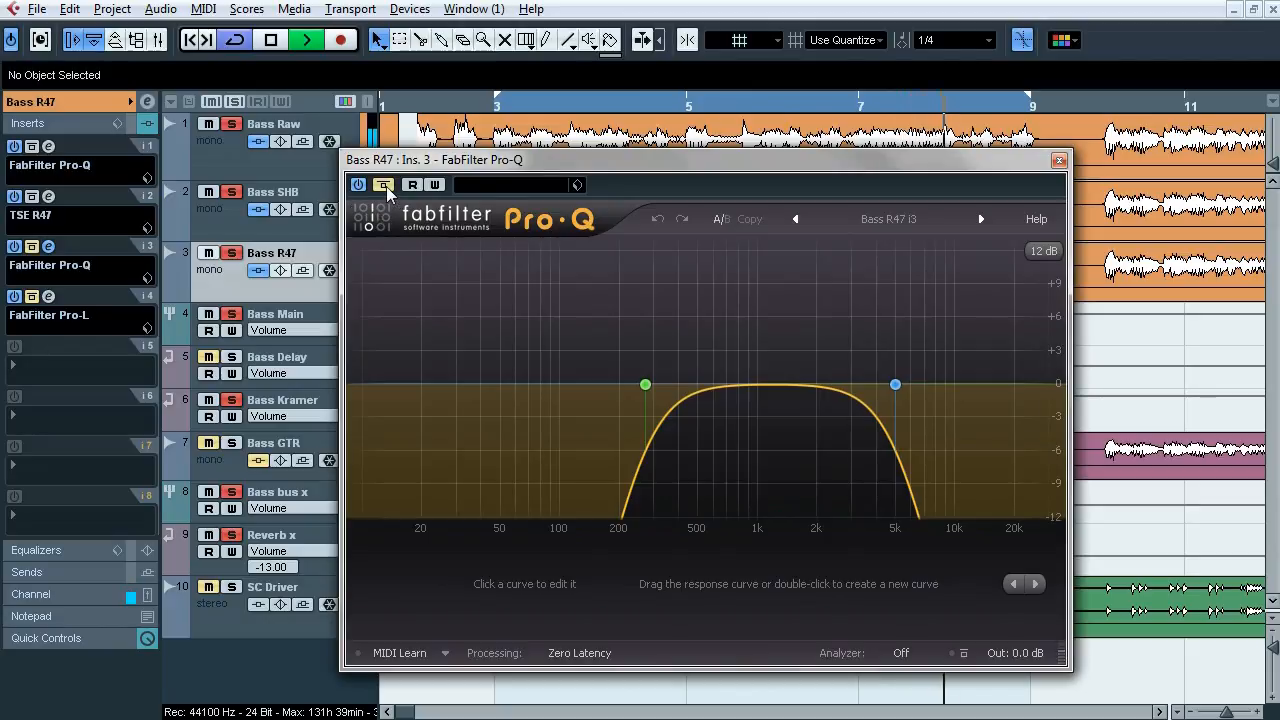
{"action": "left_click", "coordinate": [385, 186]}
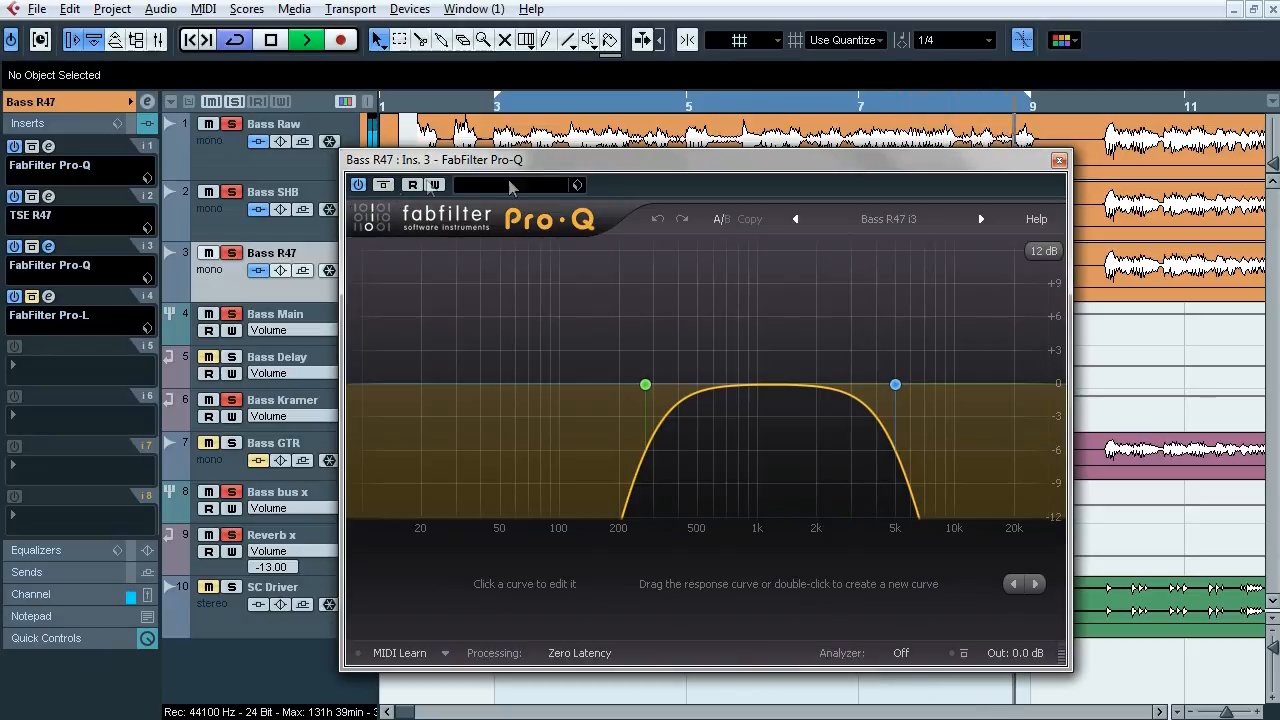
{"action": "key", "text": "space"}
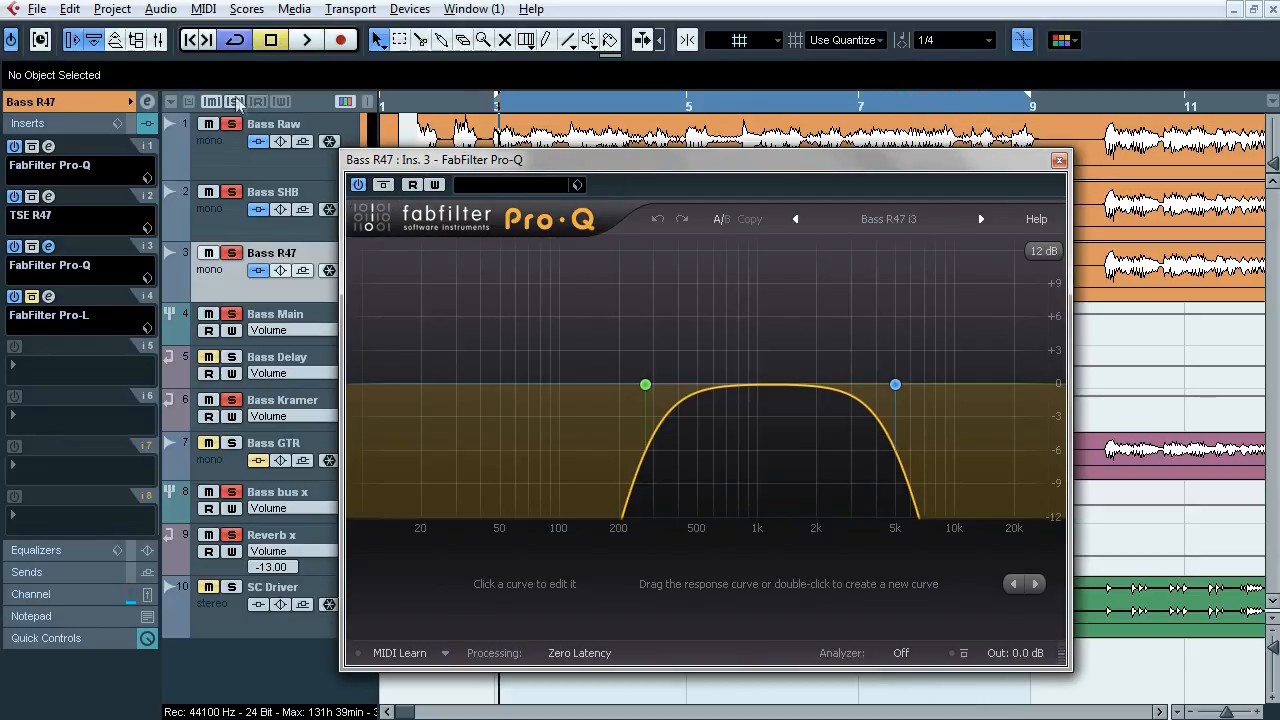
Step: Solo only Bass R47, close its third-insert Pro-Q, and open the fourth-insert Pro-L with its advanced limiter settings expanded
{"action": "left_click", "coordinate": [232, 254]}
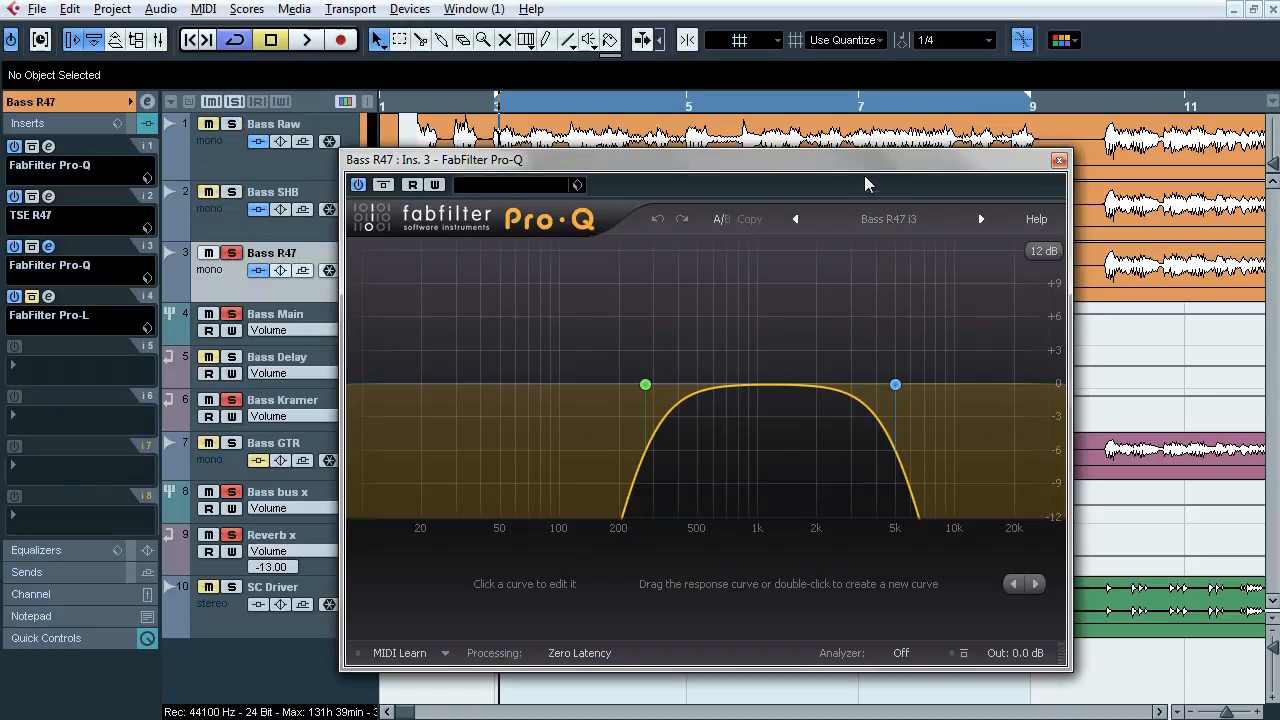
{"action": "left_click", "coordinate": [1059, 161]}
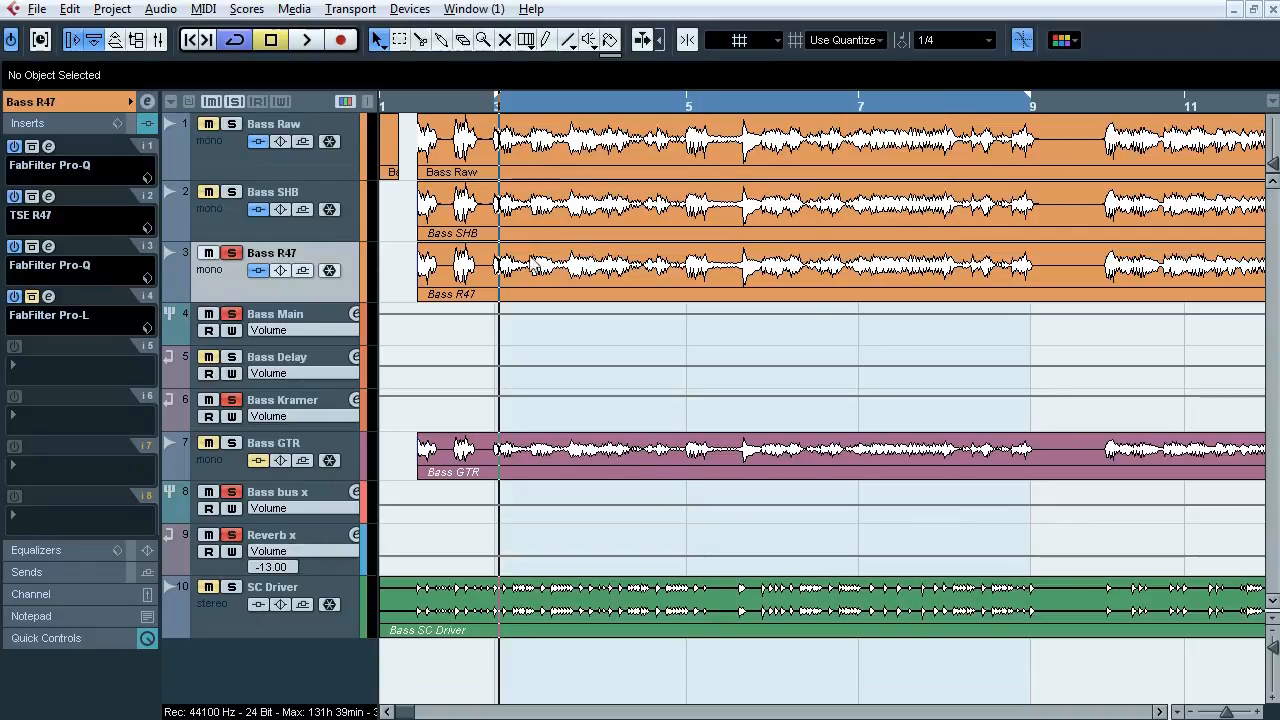
{"action": "left_click", "coordinate": [48, 297]}
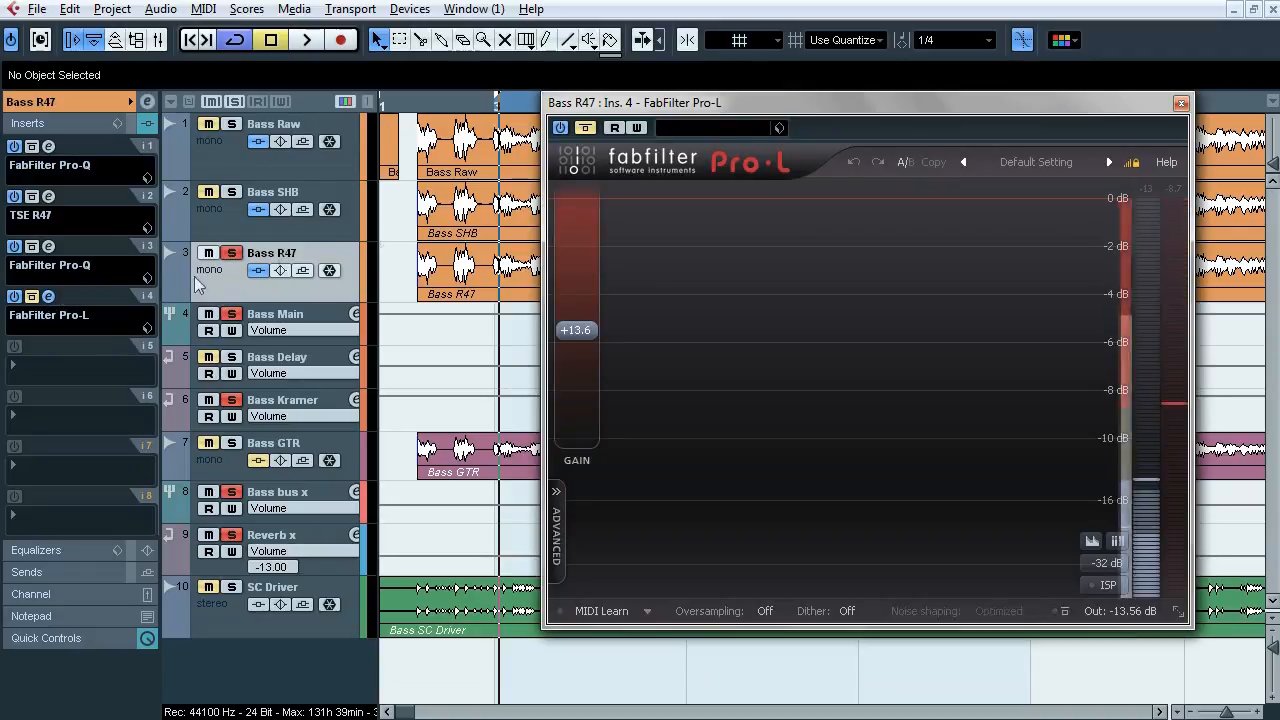
{"action": "left_click_drag", "start_coordinate": [723, 102], "coordinate": [519, 150]}
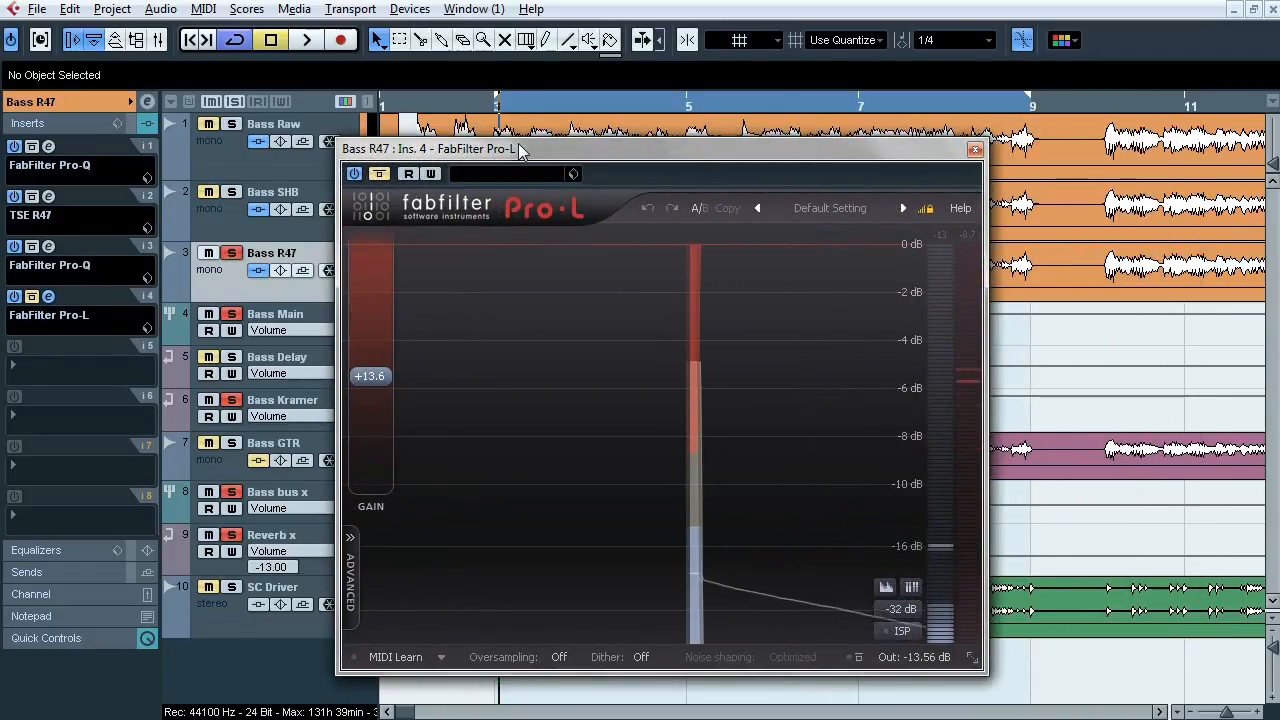
{"action": "left_click", "coordinate": [352, 566]}
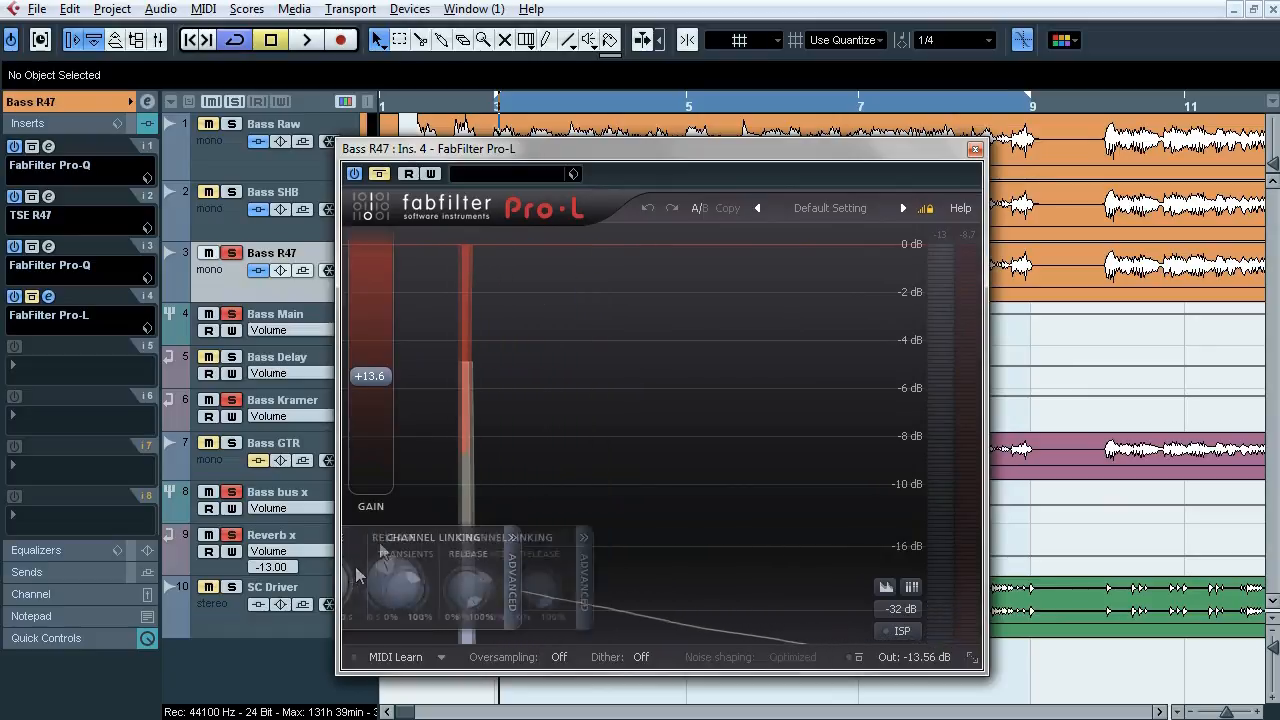
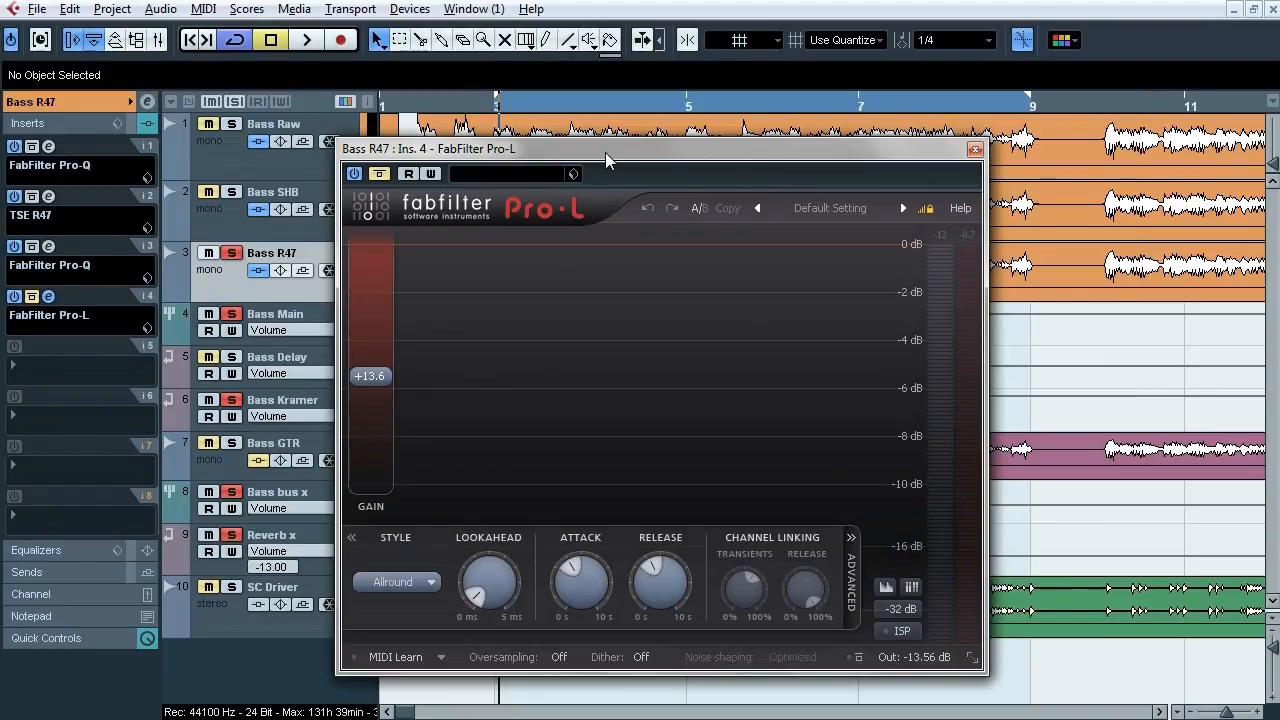
Step: Compare Bass R47's Pro-L bypassed and active during playback, alone and with Bass SHB and Bass Raw soloed, leaving it active and closing its window
{"action": "key", "text": "space"}
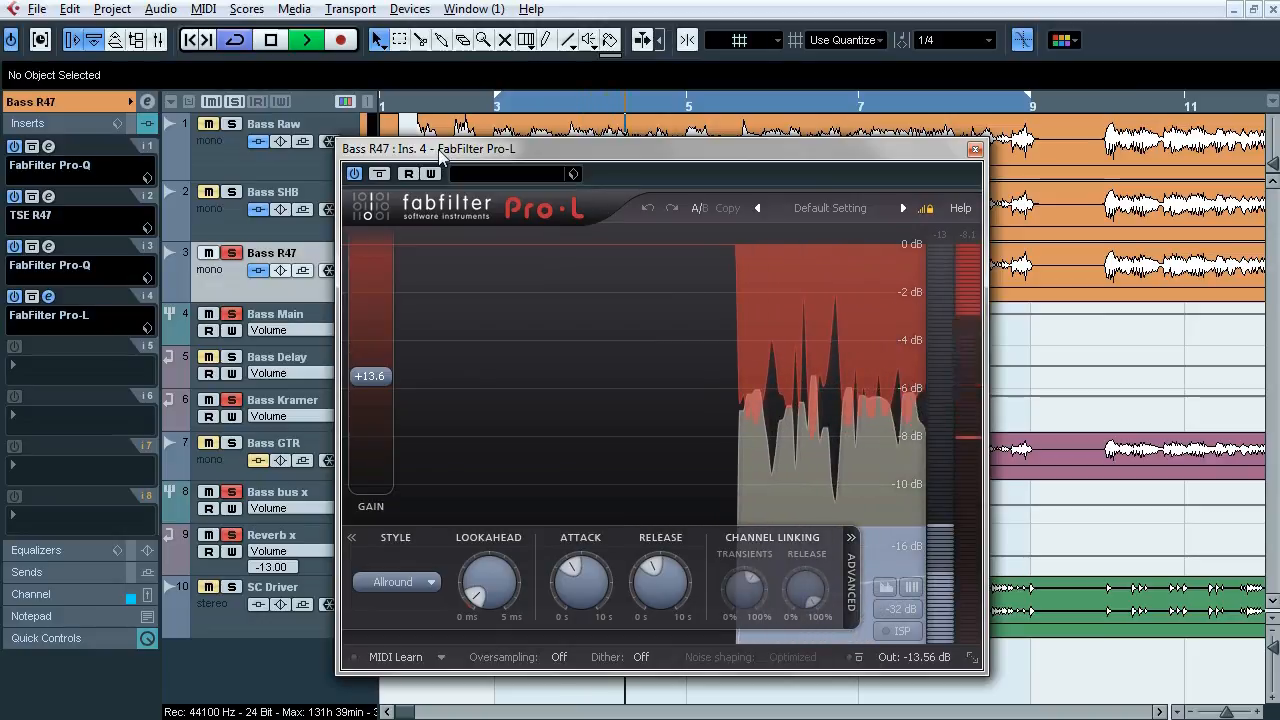
{"action": "left_click", "coordinate": [381, 177]}
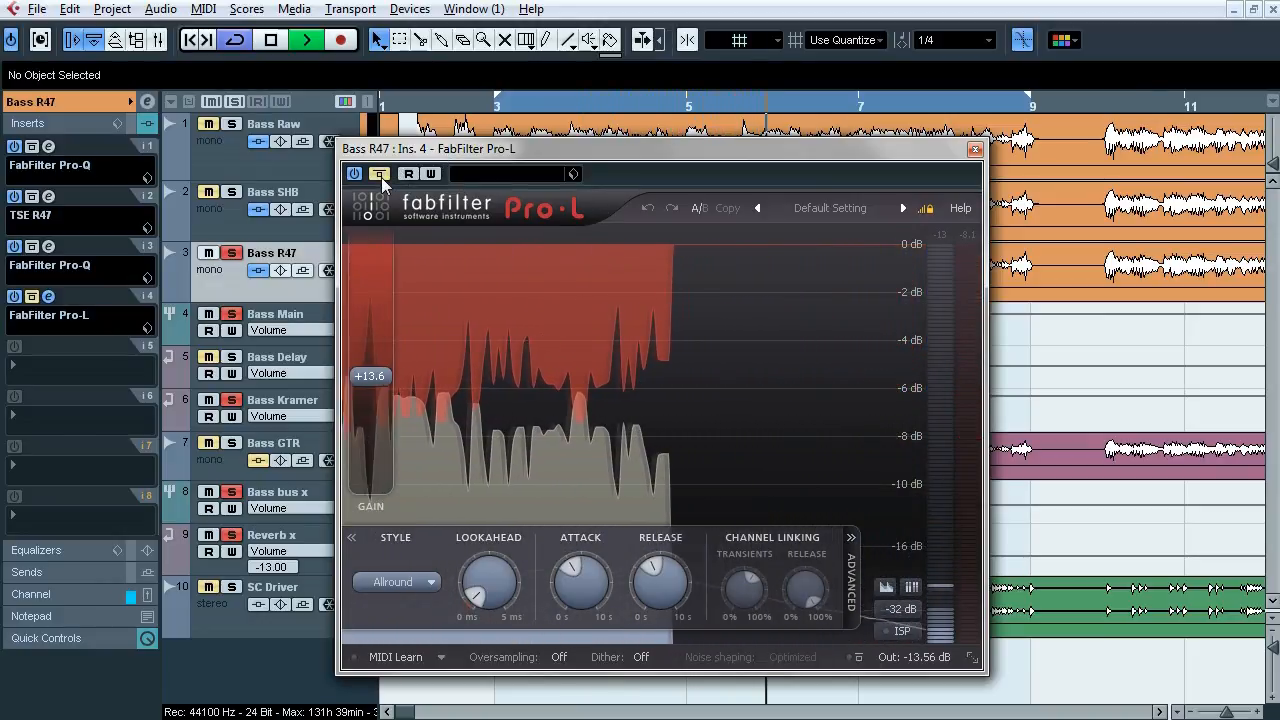
{"action": "left_click", "coordinate": [381, 177]}
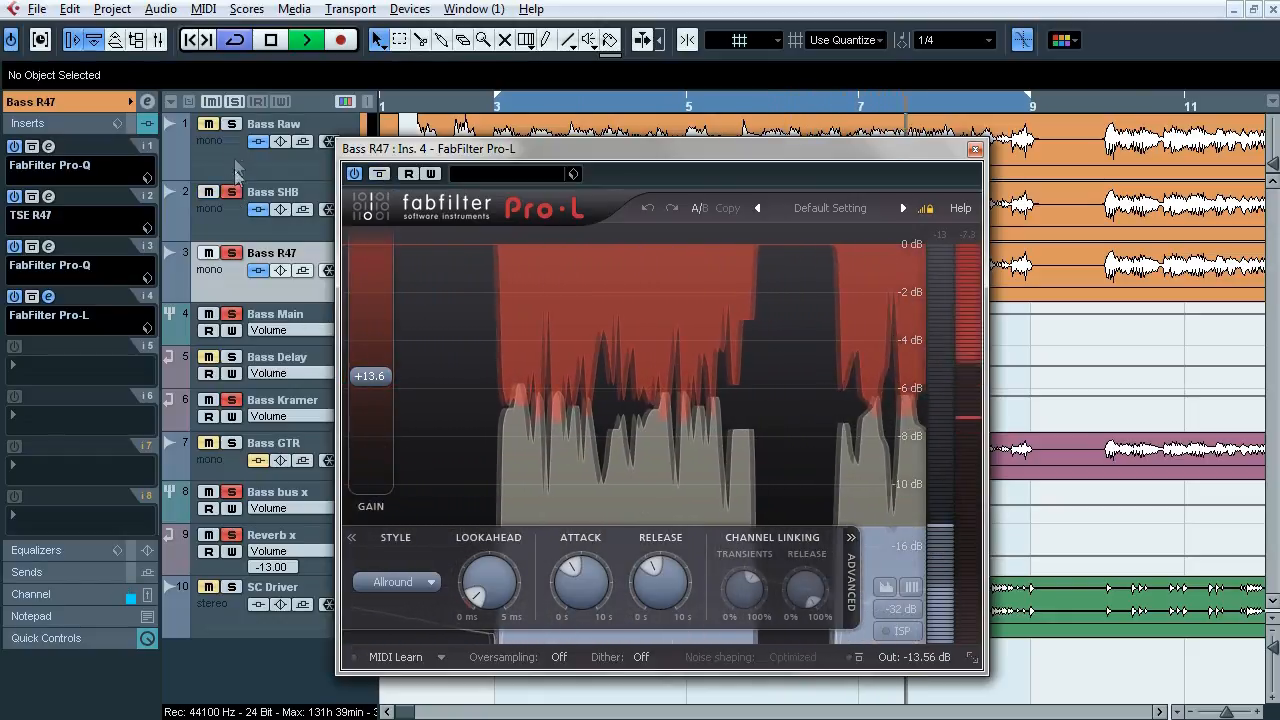
{"action": "left_click", "coordinate": [377, 175]}
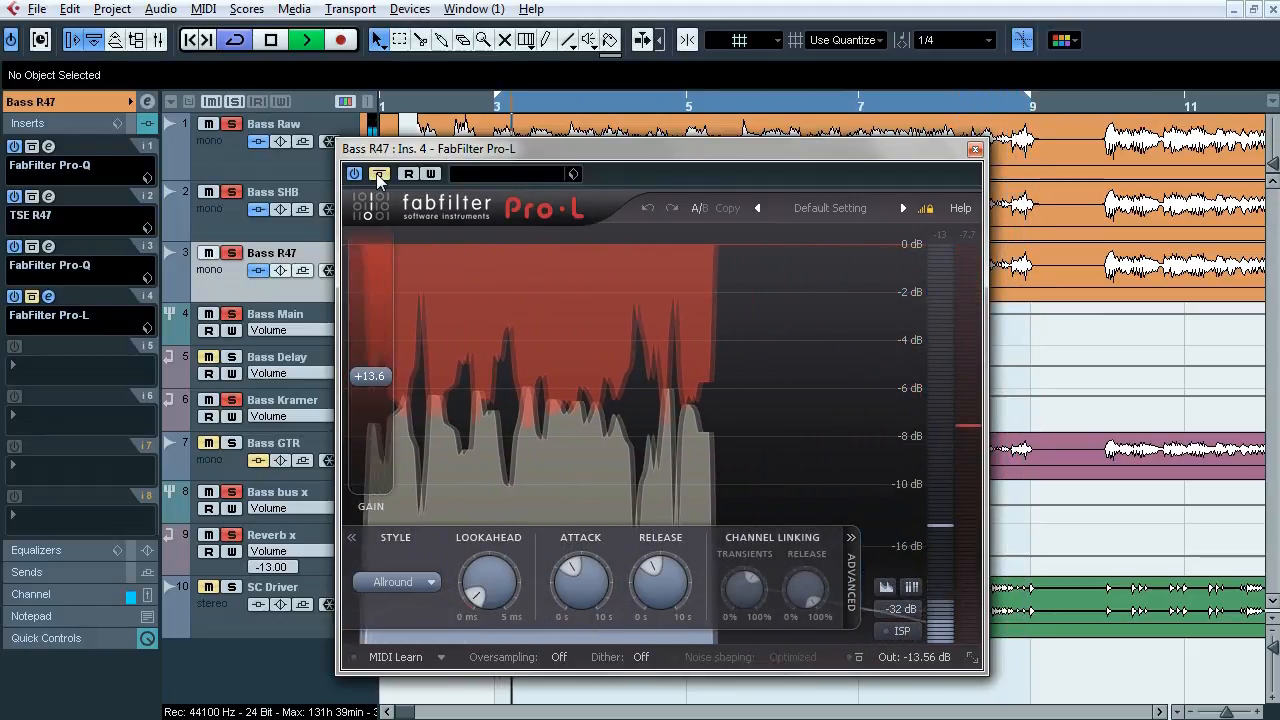
{"action": "left_click", "coordinate": [377, 176]}
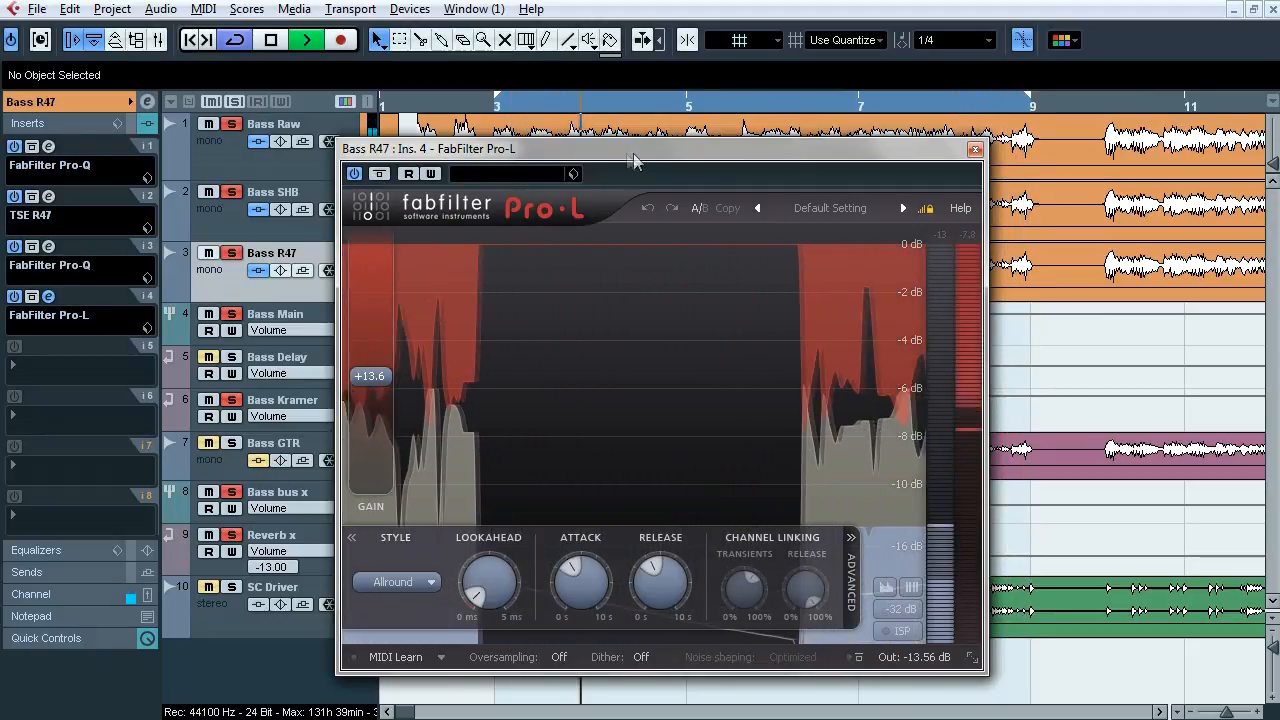
{"action": "key", "text": "space"}
{"action": "left_click", "coordinate": [975, 150]}
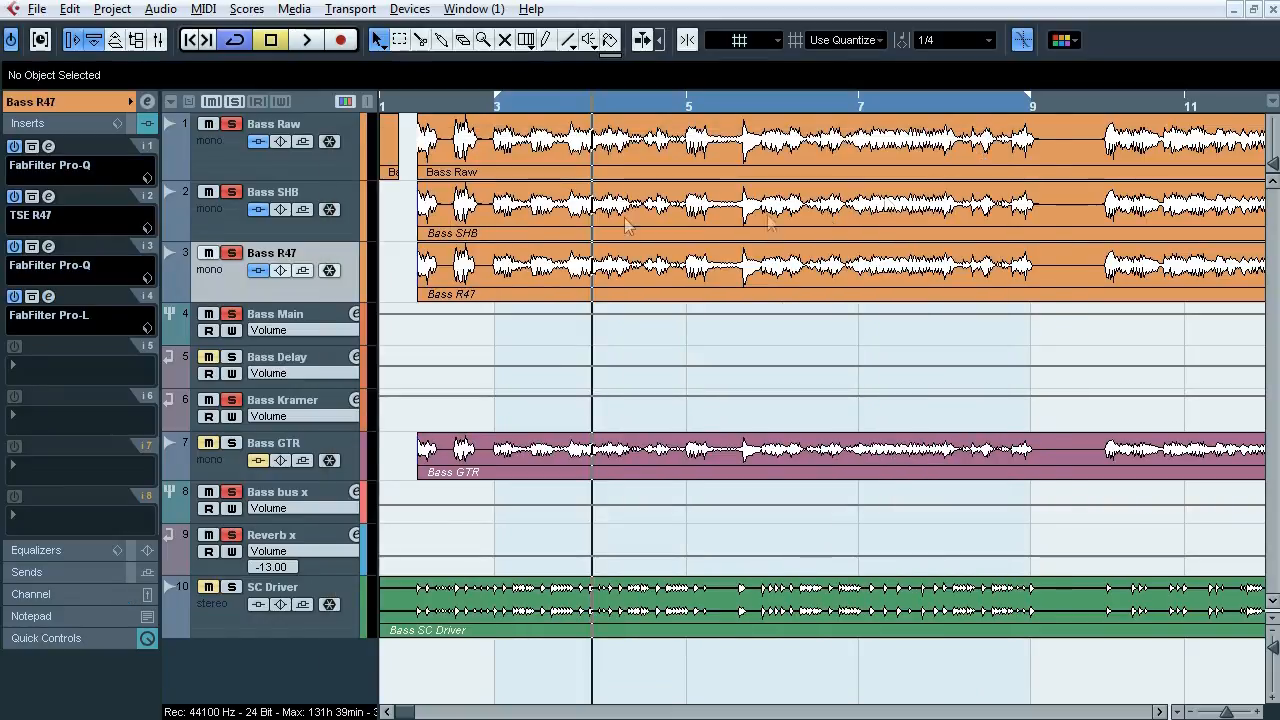
Step: Open keFIR in Bass Main's first insert and compare it bypassed and active during playback, leaving it active and closing its window
{"action": "left_click", "coordinate": [348, 176]}
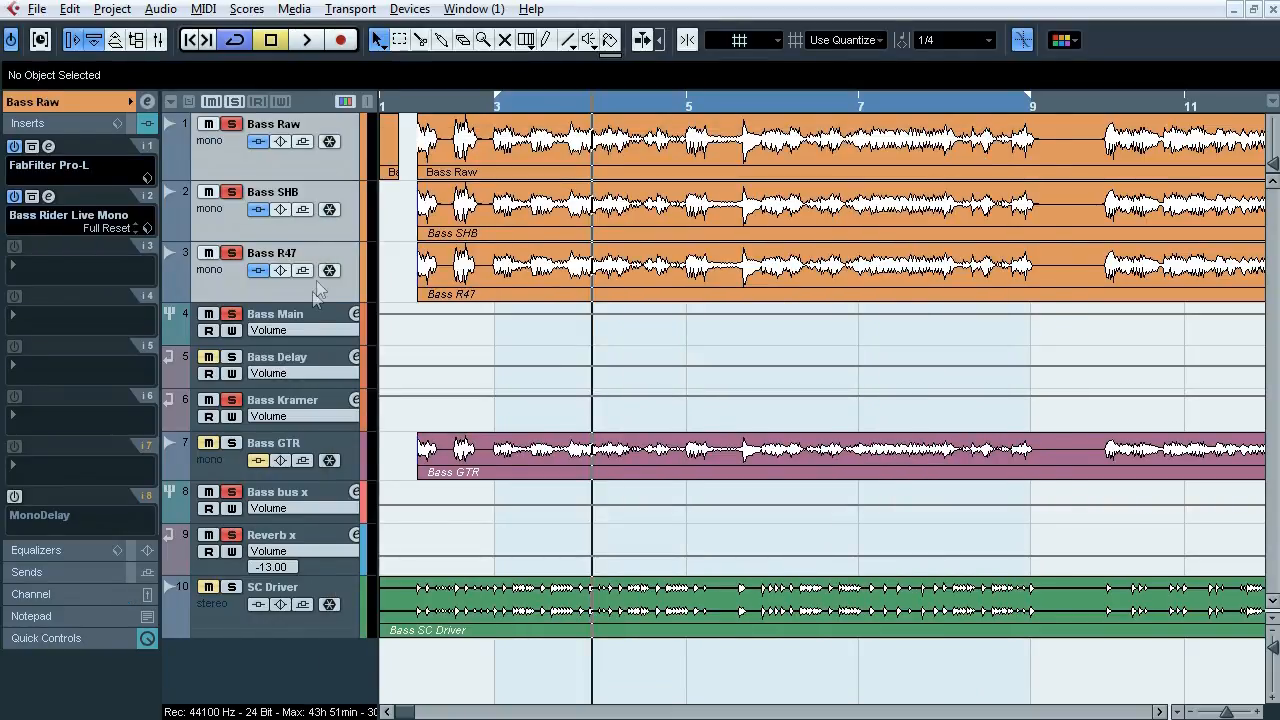
{"action": "left_click", "coordinate": [305, 318]}
{"action": "left_click", "coordinate": [48, 146]}
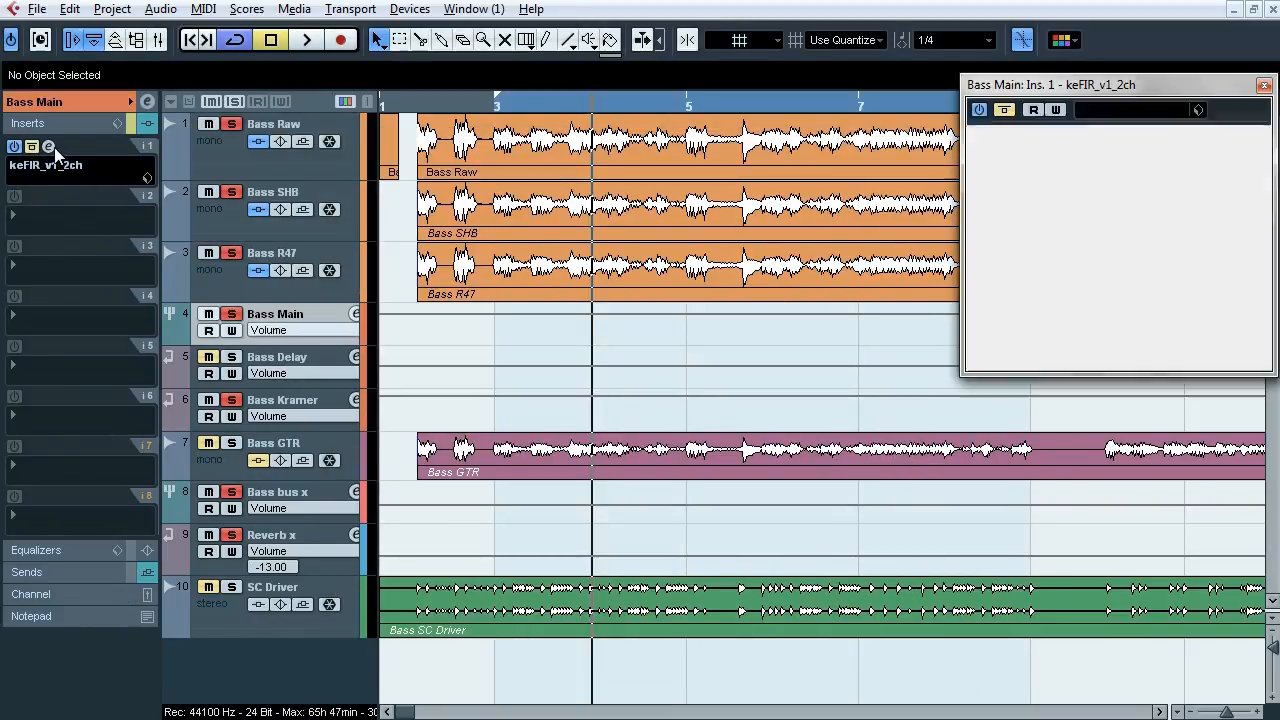
{"action": "left_click_drag", "start_coordinate": [1057, 97], "coordinate": [577, 218]}
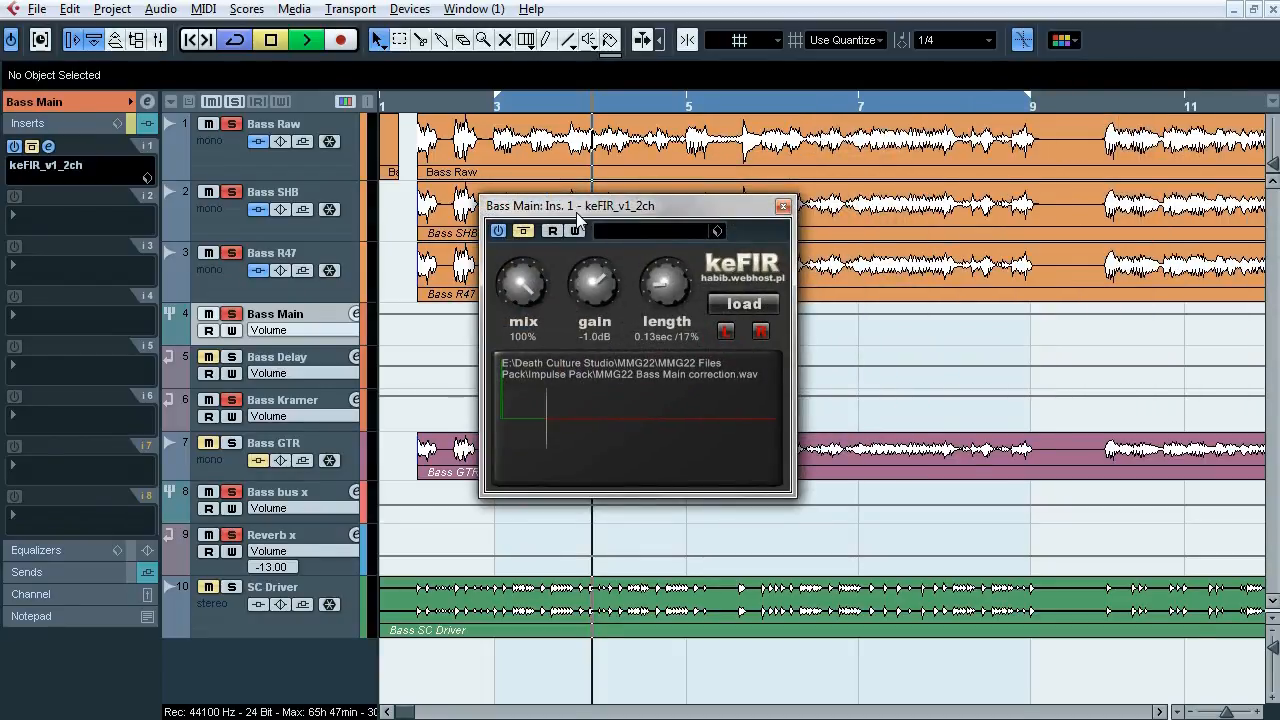
{"action": "left_click", "coordinate": [522, 231]}
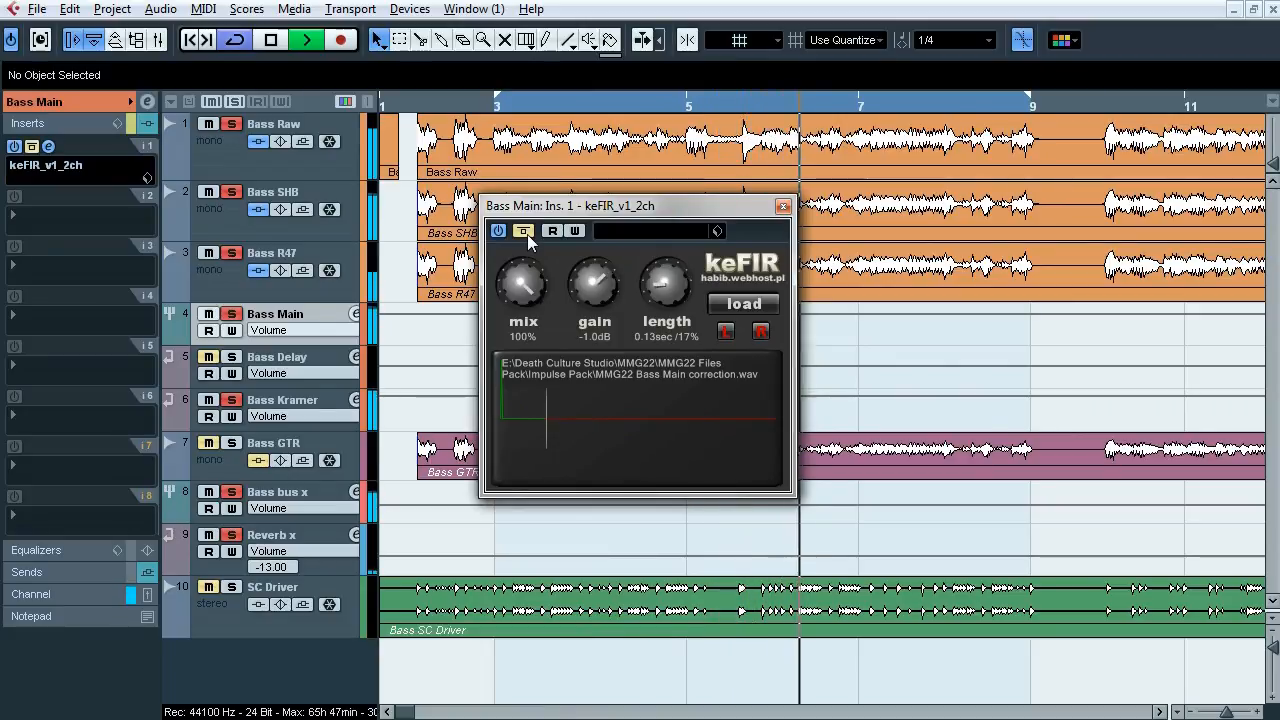
{"action": "left_click", "coordinate": [522, 231]}
{"action": "left_click", "coordinate": [522, 231]}
{"action": "left_click", "coordinate": [522, 231]}
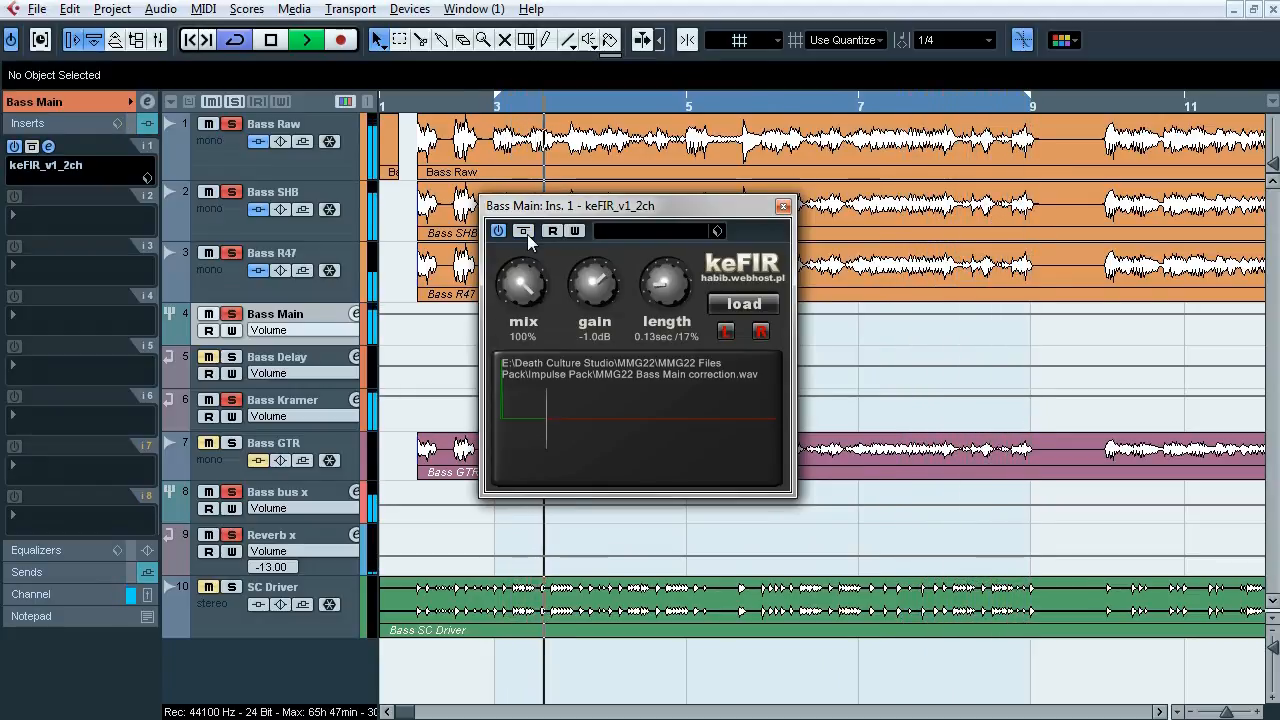
{"action": "key", "text": "space"}
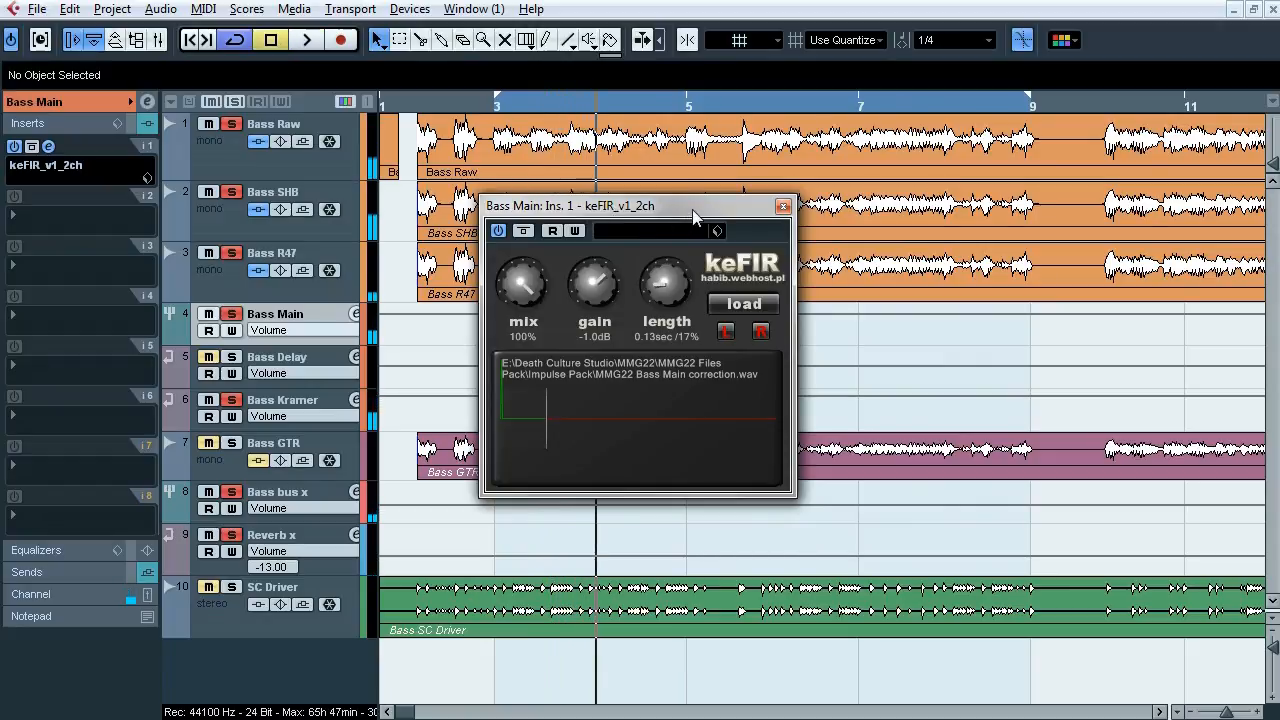
{"action": "left_click", "coordinate": [783, 206]}
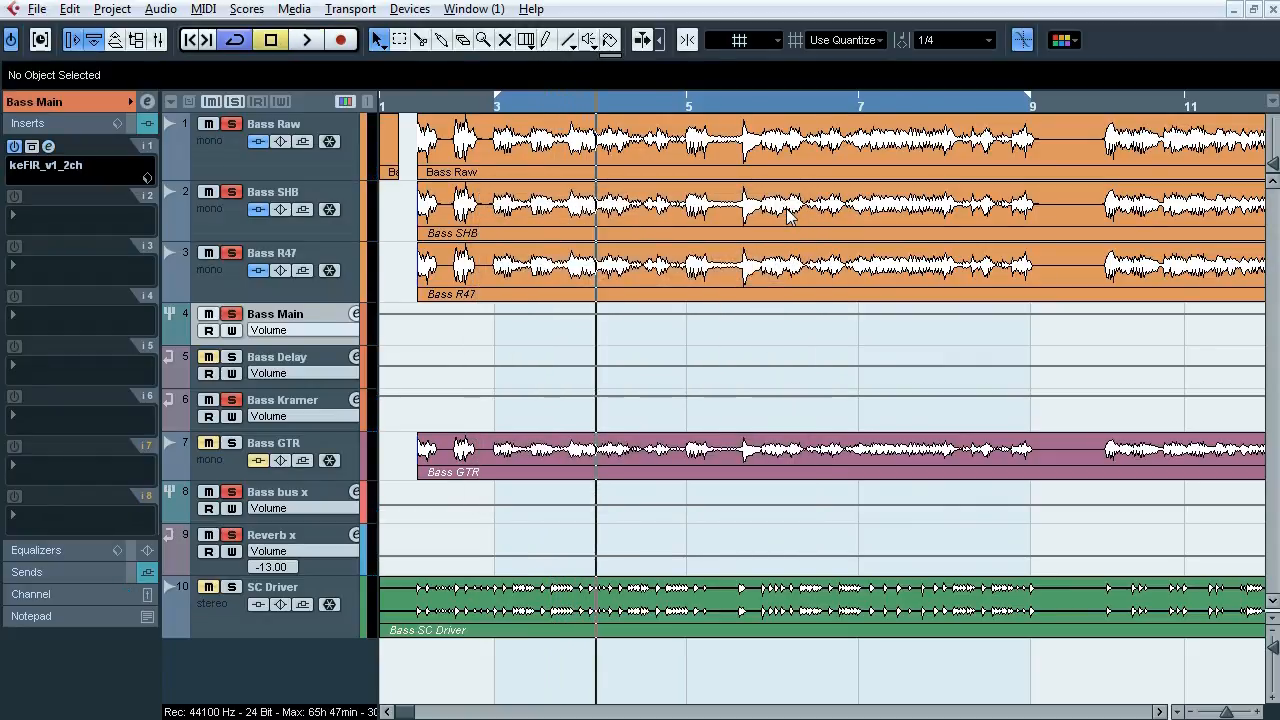
Step: Show Bass Main's sends, clear its solo, and solo the Bass Kramer effect track instead
{"action": "left_click", "coordinate": [108, 572]}
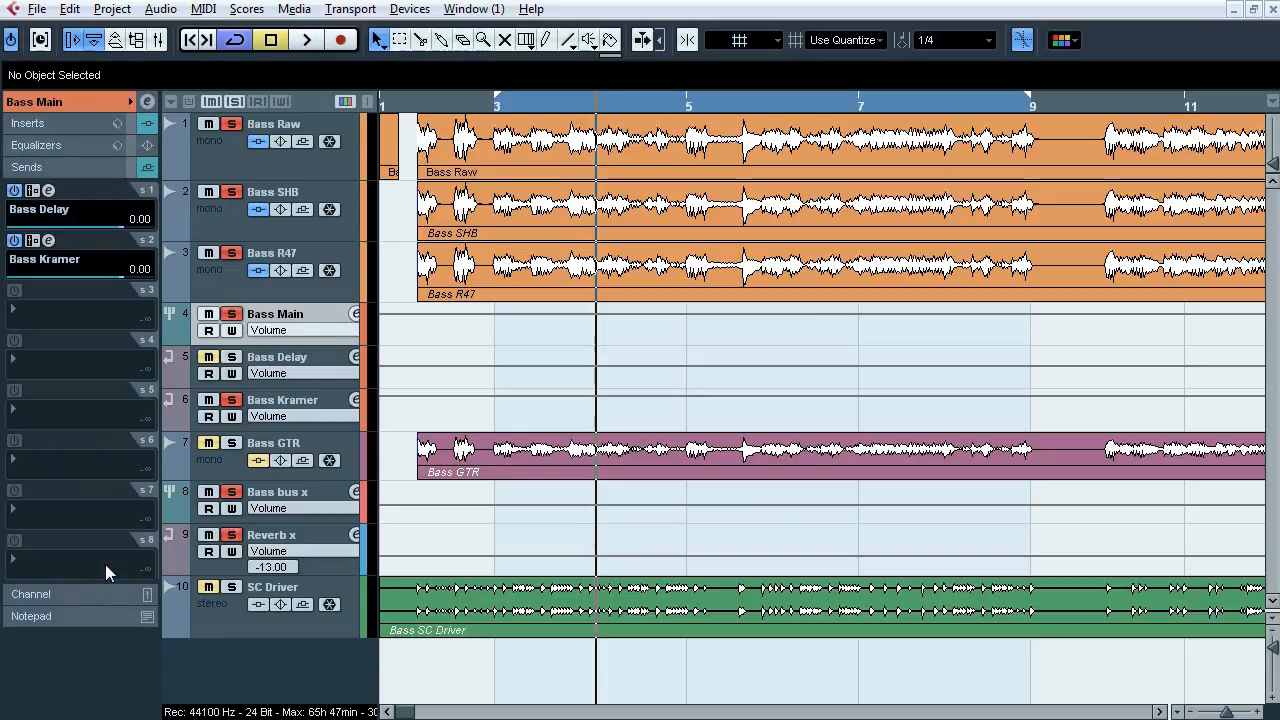
{"action": "left_click", "coordinate": [233, 318]}
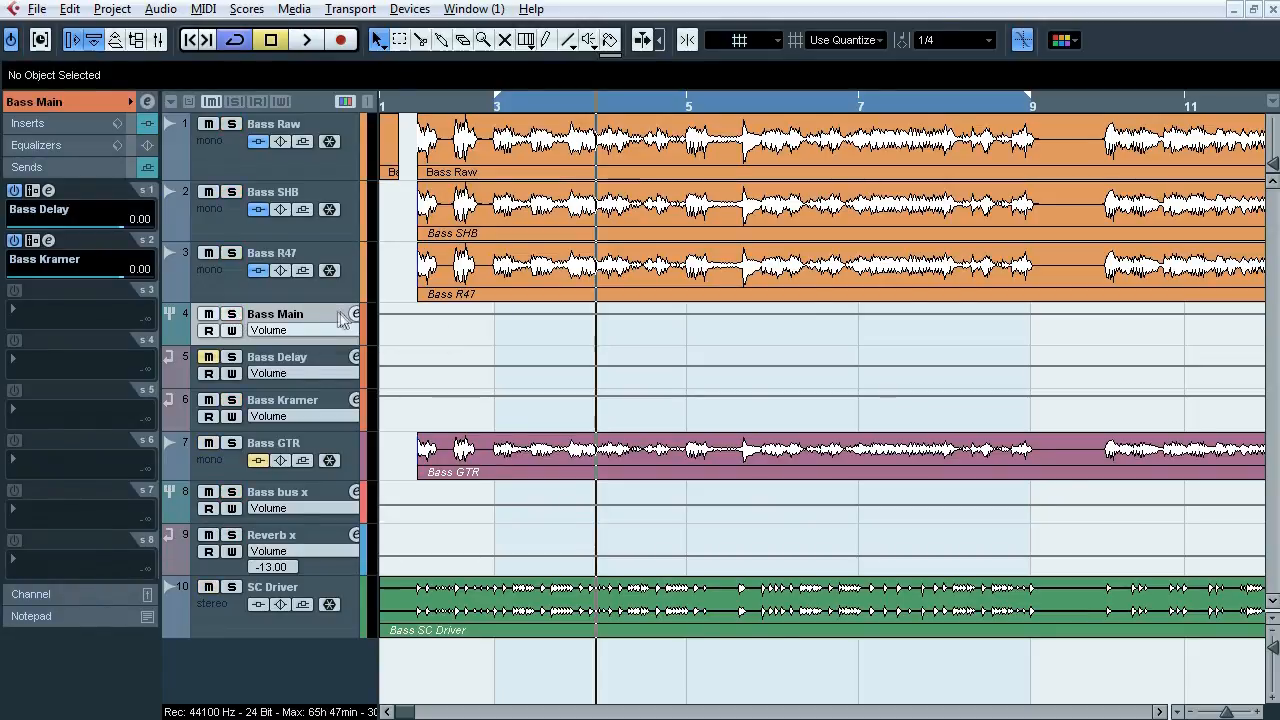
{"action": "left_click", "coordinate": [297, 405]}
{"action": "left_click", "coordinate": [231, 399]}
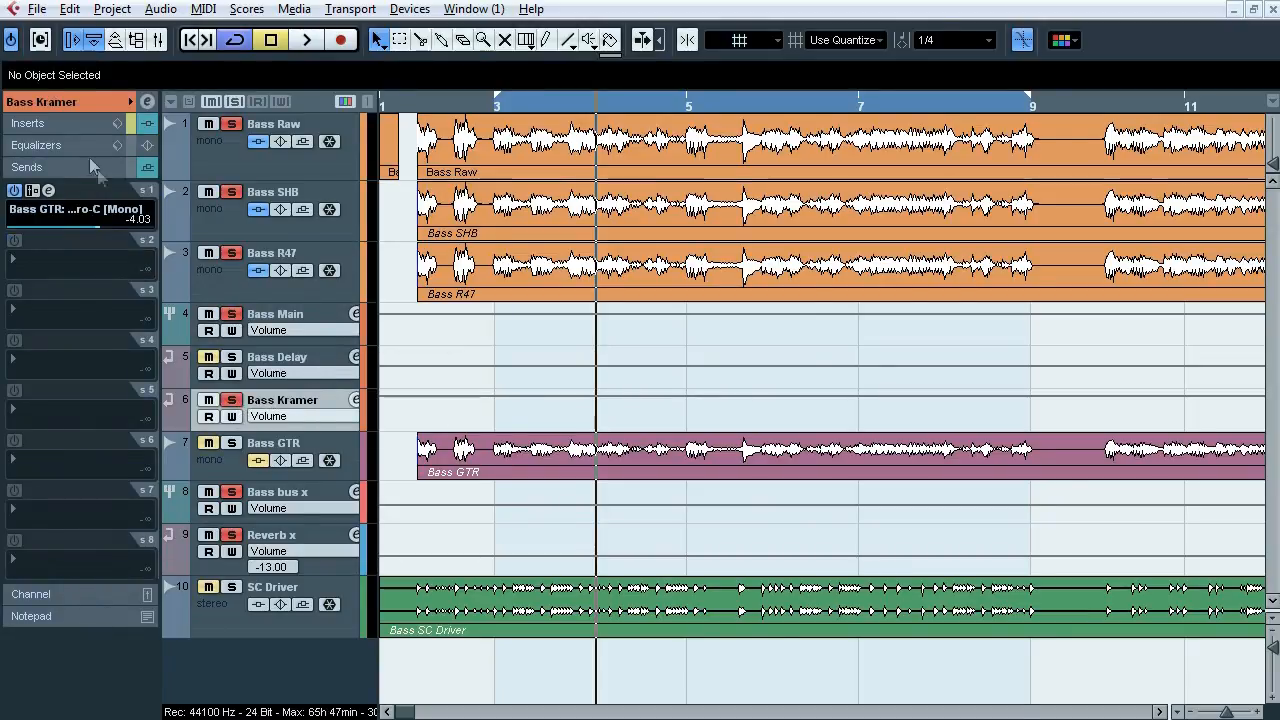
Step: Open Kramer Tape Stereo on Bass Kramer and compare it bypassed and active during playback, leaving it active and closing its window
{"action": "left_click", "coordinate": [76, 124]}
{"action": "left_click", "coordinate": [50, 146]}
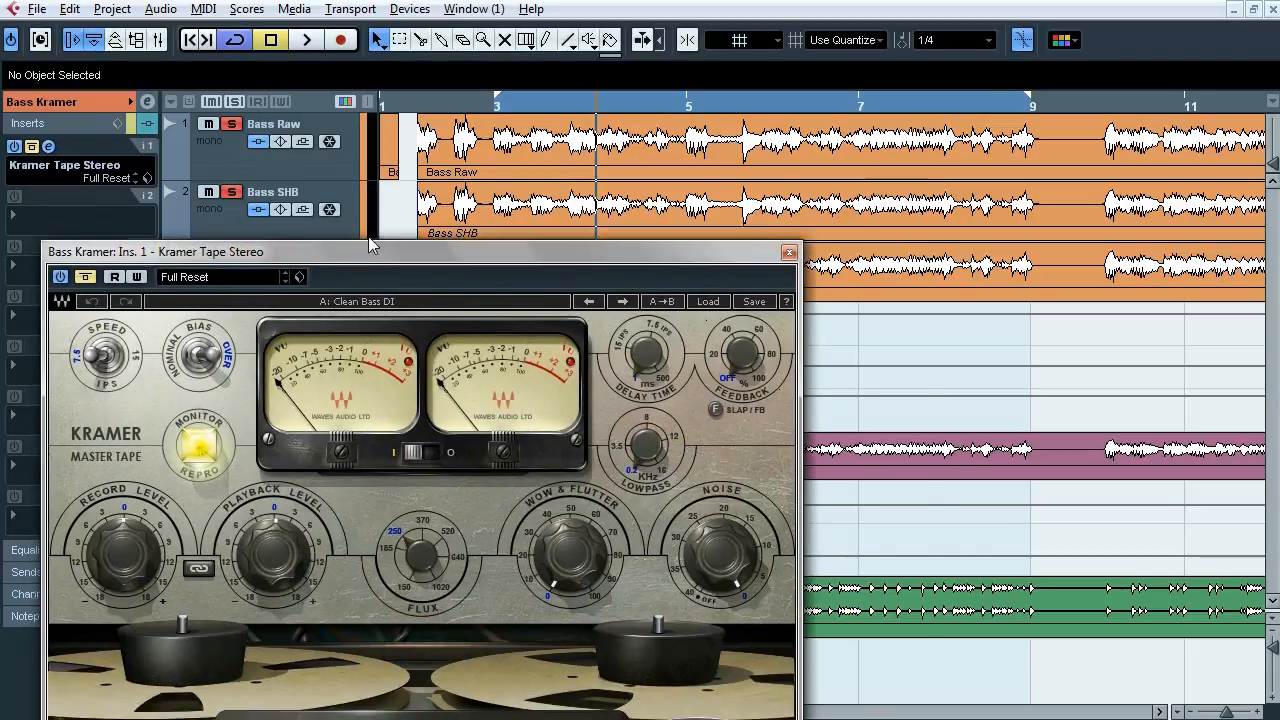
{"action": "left_click_drag", "start_coordinate": [341, 256], "coordinate": [516, 112]}
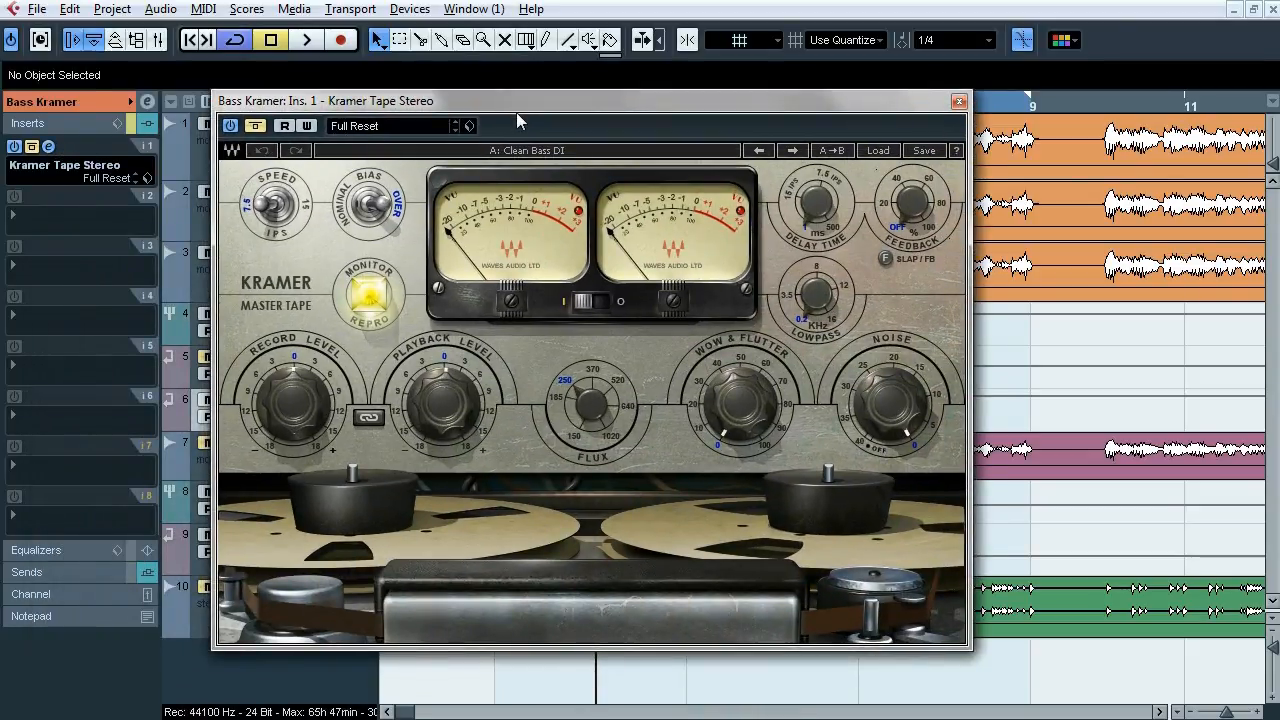
{"action": "key", "text": "space"}
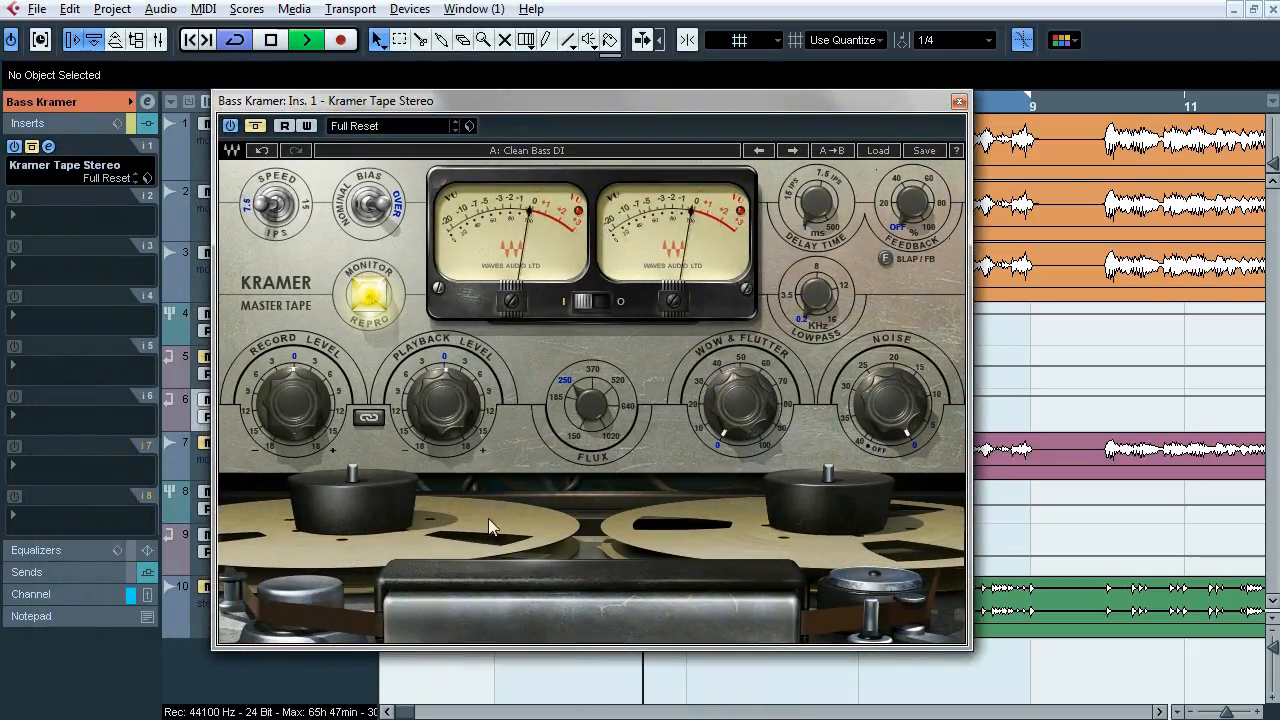
{"action": "left_click", "coordinate": [255, 126]}
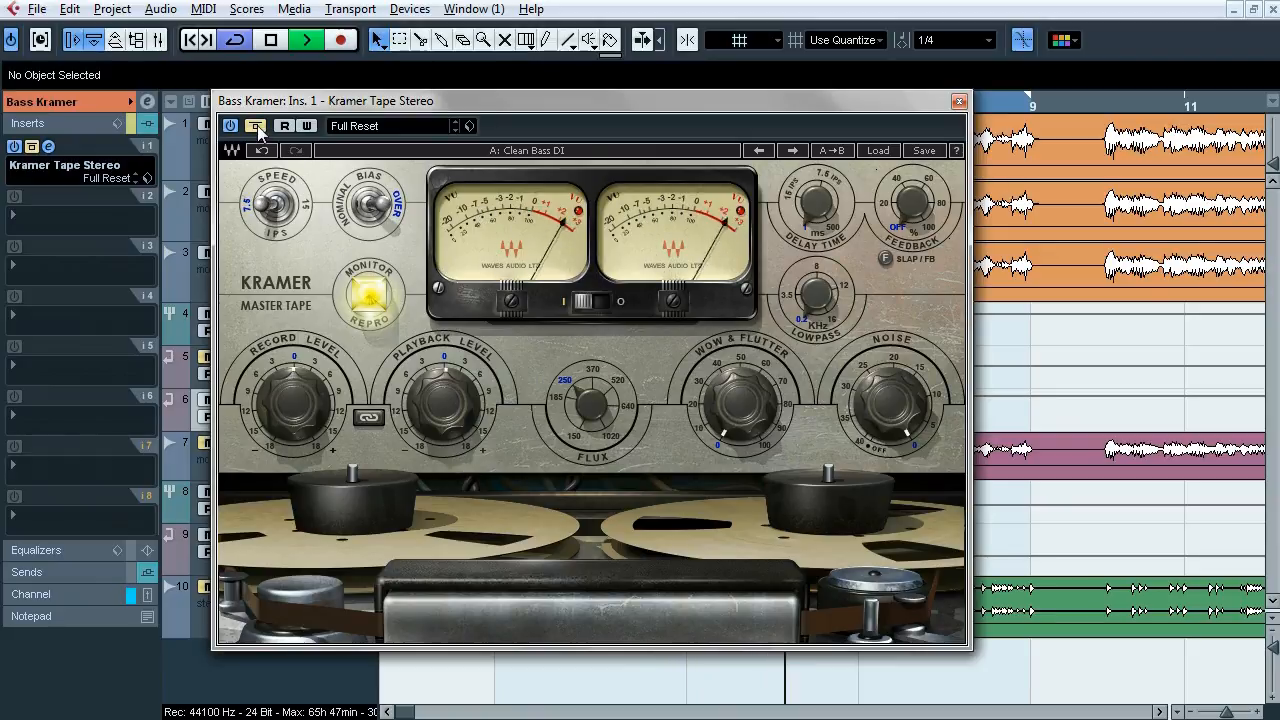
{"action": "left_click", "coordinate": [257, 125]}
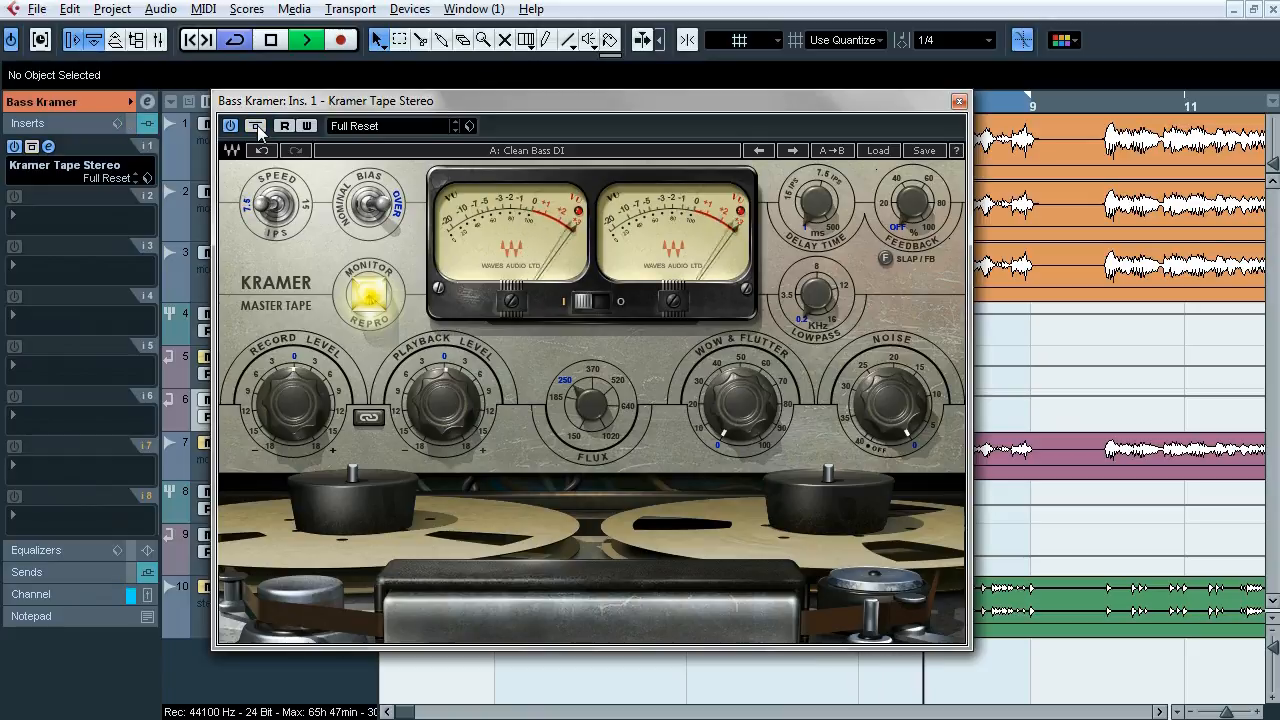
{"action": "key", "text": "space"}
{"action": "mouse_move", "coordinate": [283, 413]}
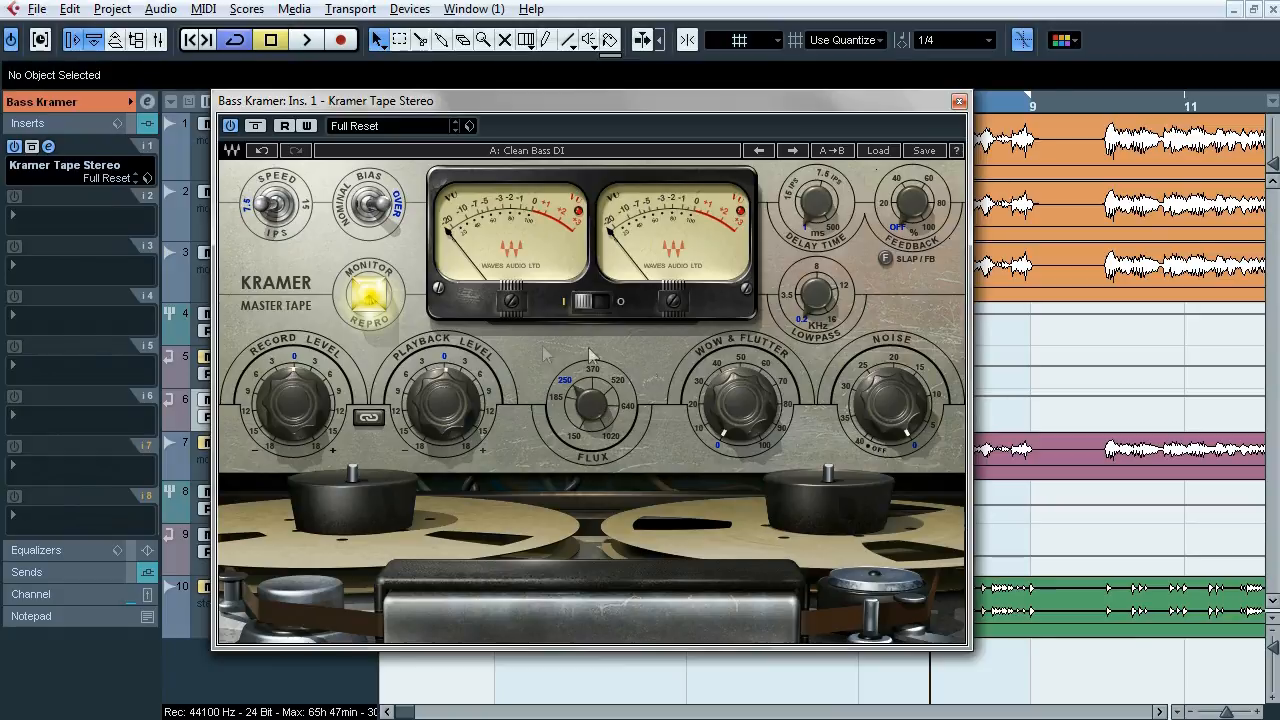
{"action": "left_click", "coordinate": [49, 146]}
Step: Remove the solo from Bass Kramer and solo the Bass Delay track instead
{"action": "left_click", "coordinate": [231, 399]}
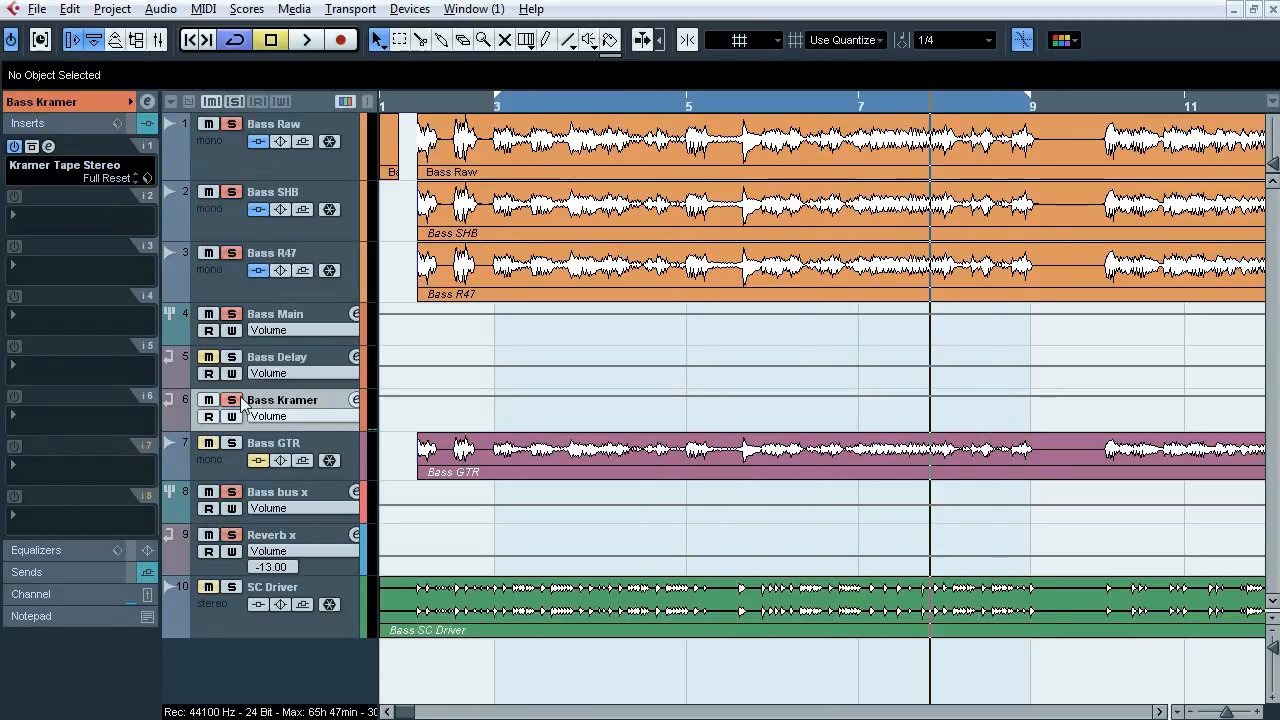
{"action": "left_click", "coordinate": [240, 368]}
{"action": "left_click", "coordinate": [231, 360]}
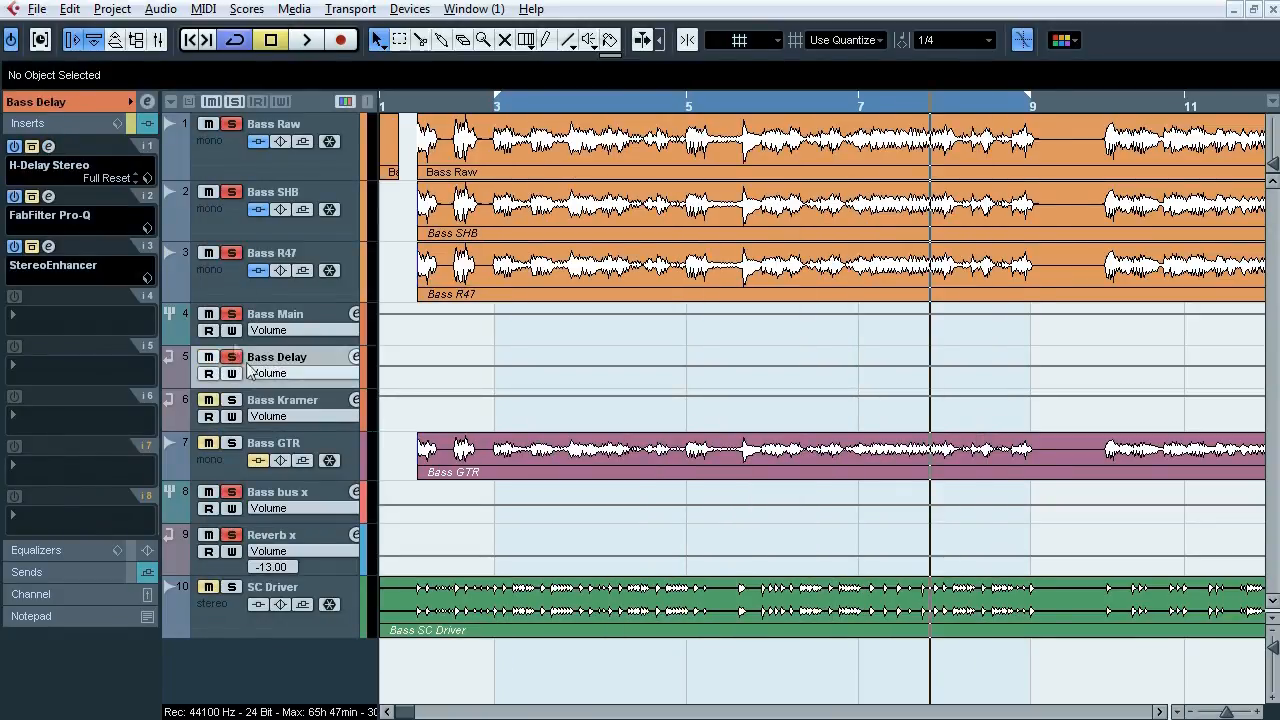
Step: Open H-Delay Stereo in Bass Delay's first insert and play with it active while examining its filter and feedback settings
{"action": "left_click", "coordinate": [48, 146]}
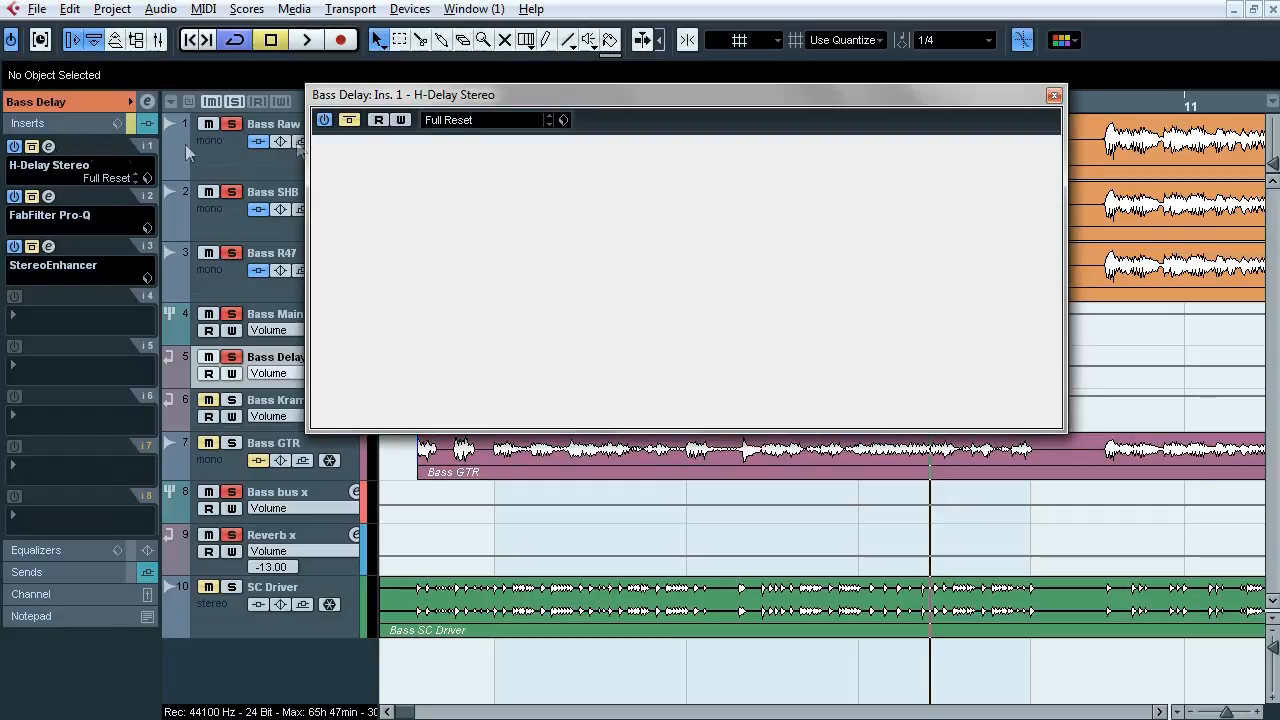
{"action": "left_click_drag", "start_coordinate": [480, 97], "coordinate": [404, 172]}
{"action": "key", "text": "space"}
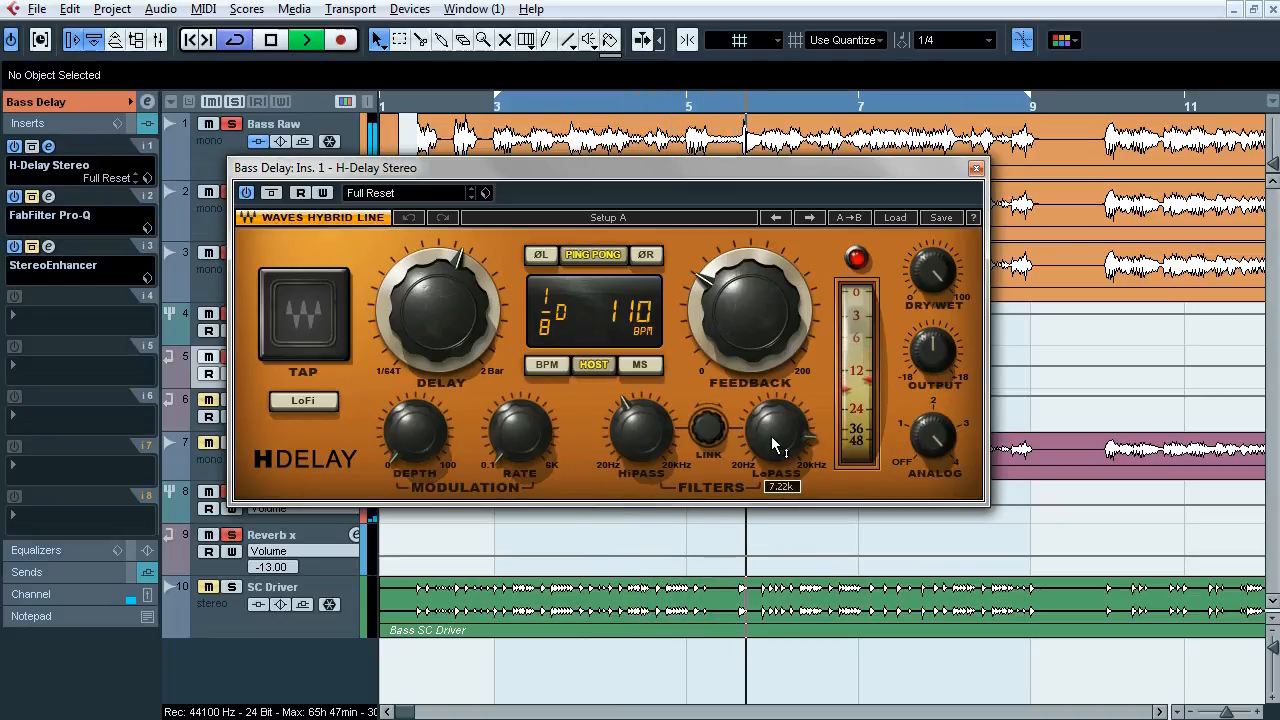
{"action": "mouse_move", "coordinate": [752, 323]}
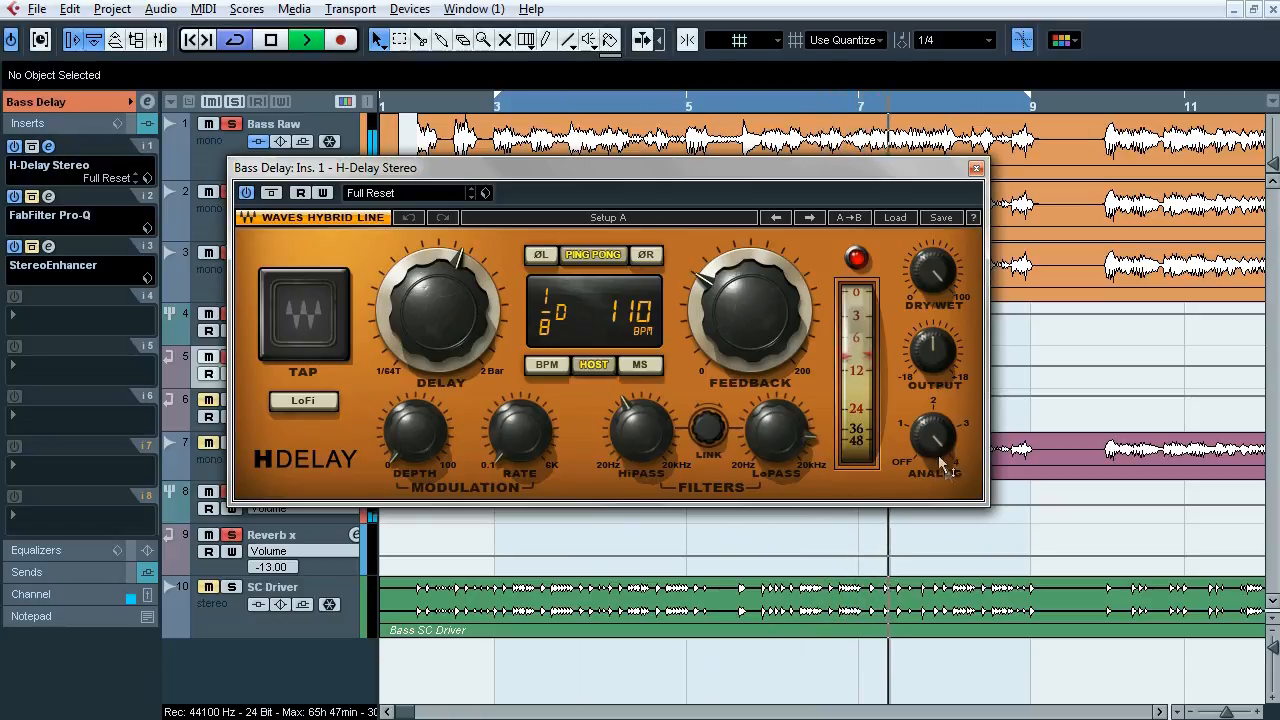
Step: Lower H-Delay's Analog control to about 2, close its window, and stop playback
{"action": "left_click_drag", "start_coordinate": [948, 455], "coordinate": [940, 437]}
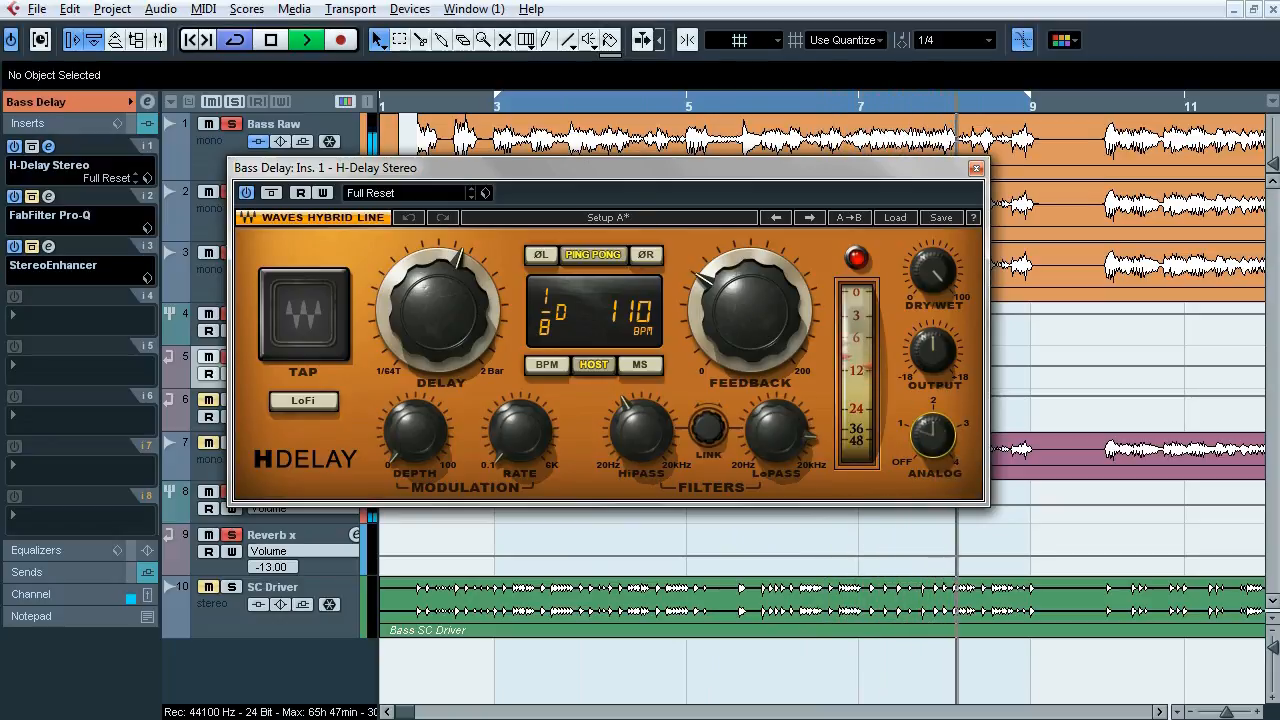
{"action": "left_click", "coordinate": [976, 169]}
{"action": "key", "text": "space"}
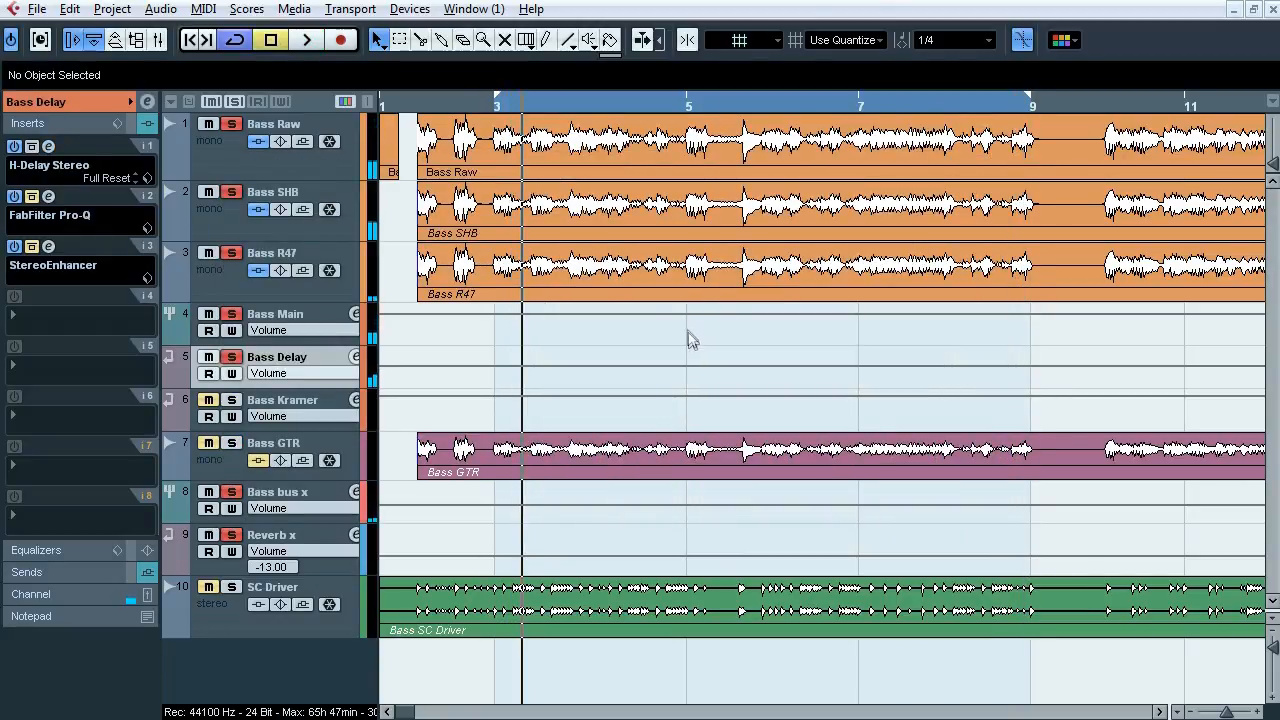
Step: Open FabFilter Pro-Q in Bass Delay's second insert, activate it and audition its individual bands during playback, closing its window at the end
{"action": "left_click", "coordinate": [48, 196]}
{"action": "left_click_drag", "start_coordinate": [504, 14], "coordinate": [663, 135]}
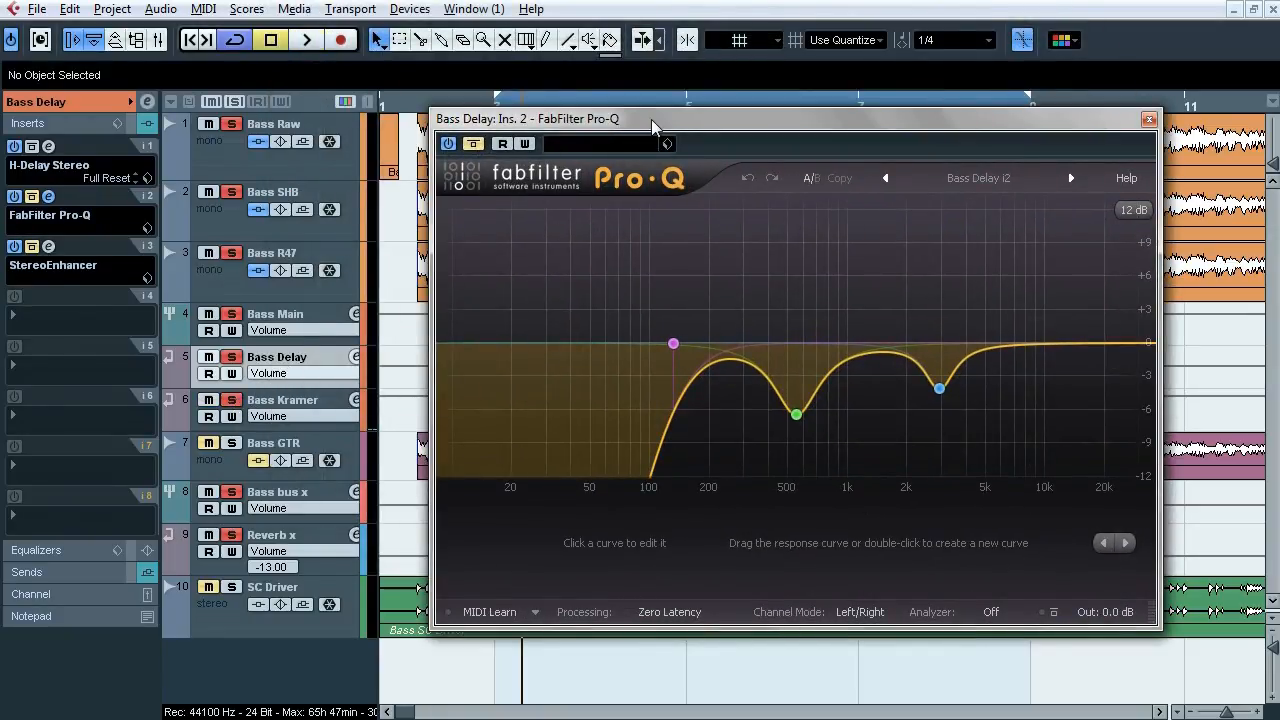
{"action": "key", "text": "space"}
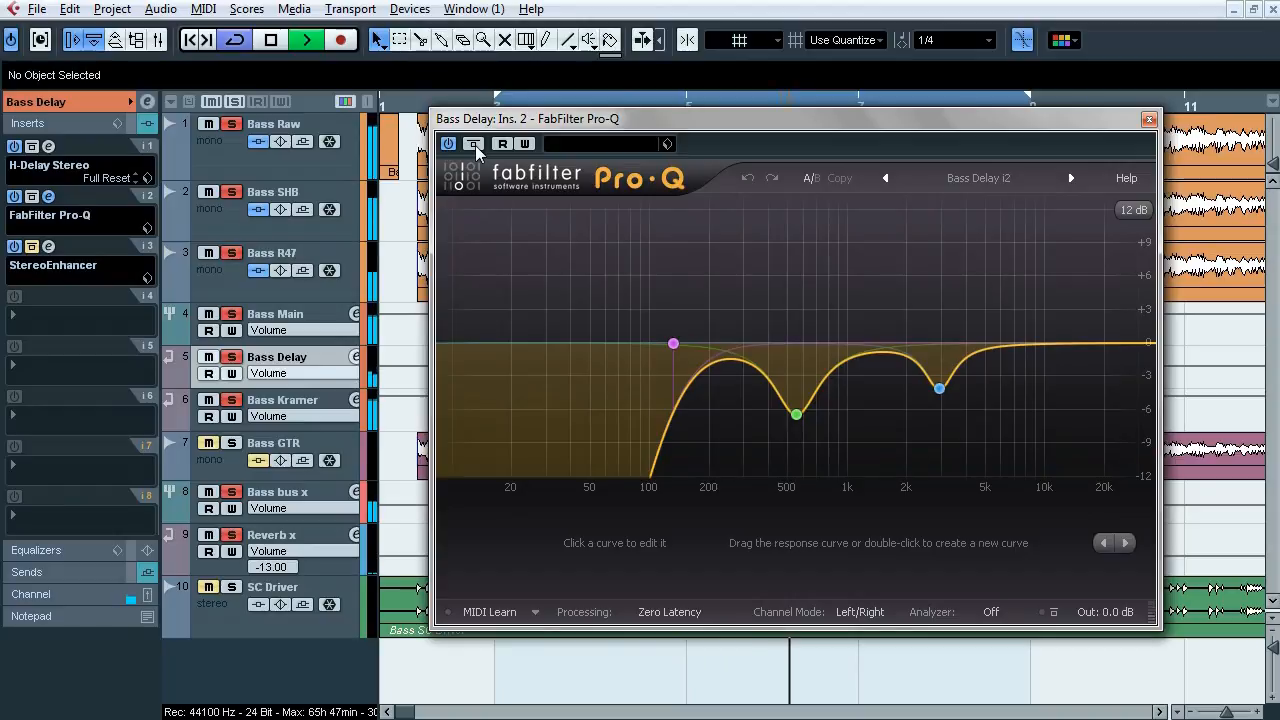
{"action": "left_click", "coordinate": [704, 315]}
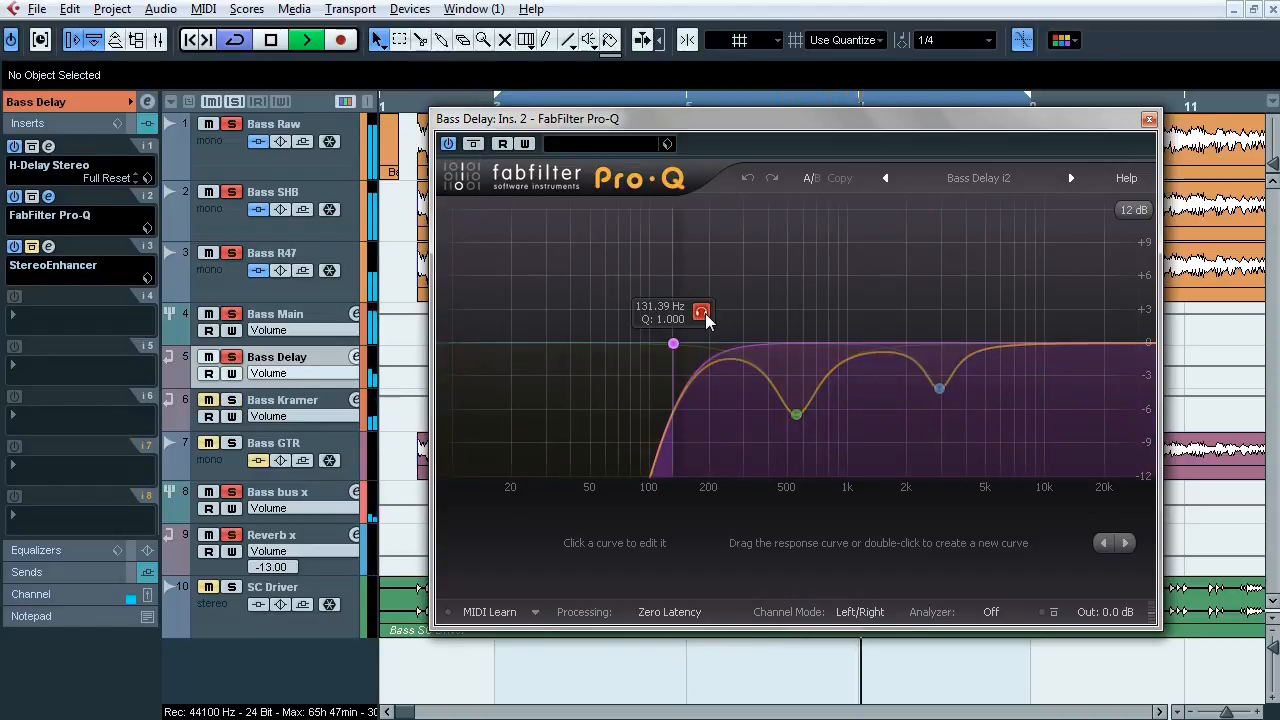
{"action": "left_click", "coordinate": [822, 448]}
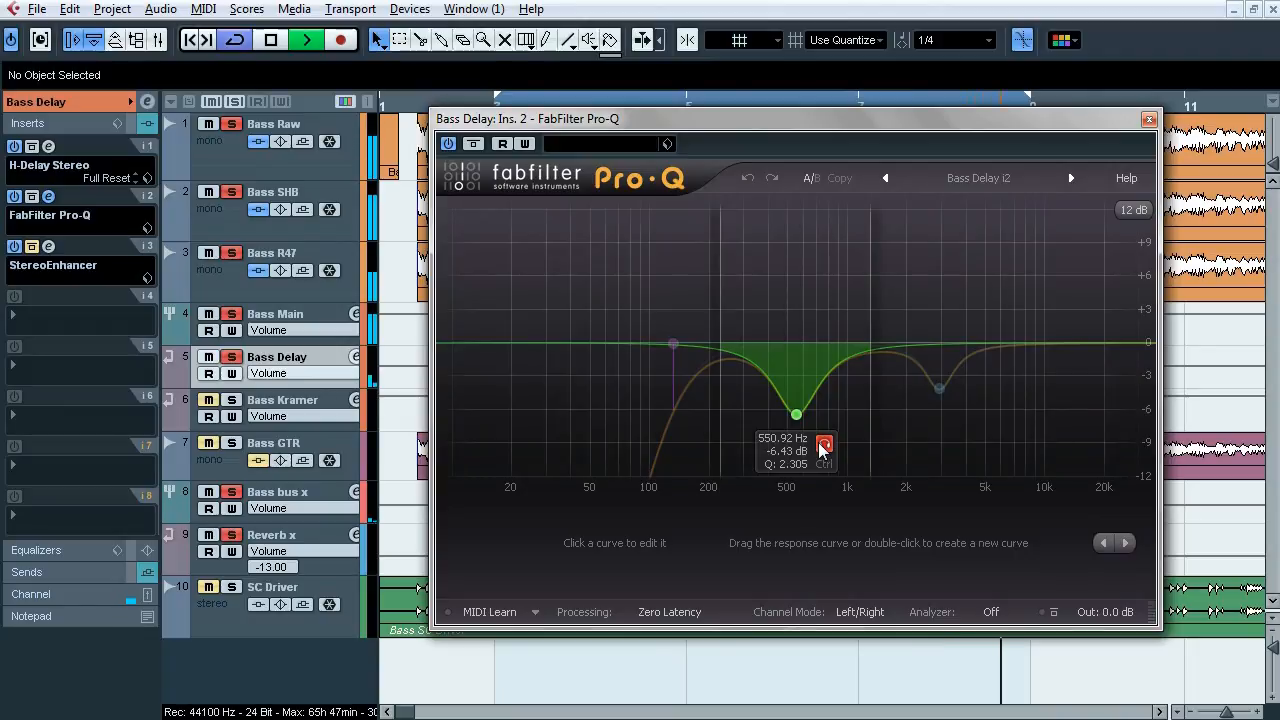
{"action": "left_click", "coordinate": [966, 424]}
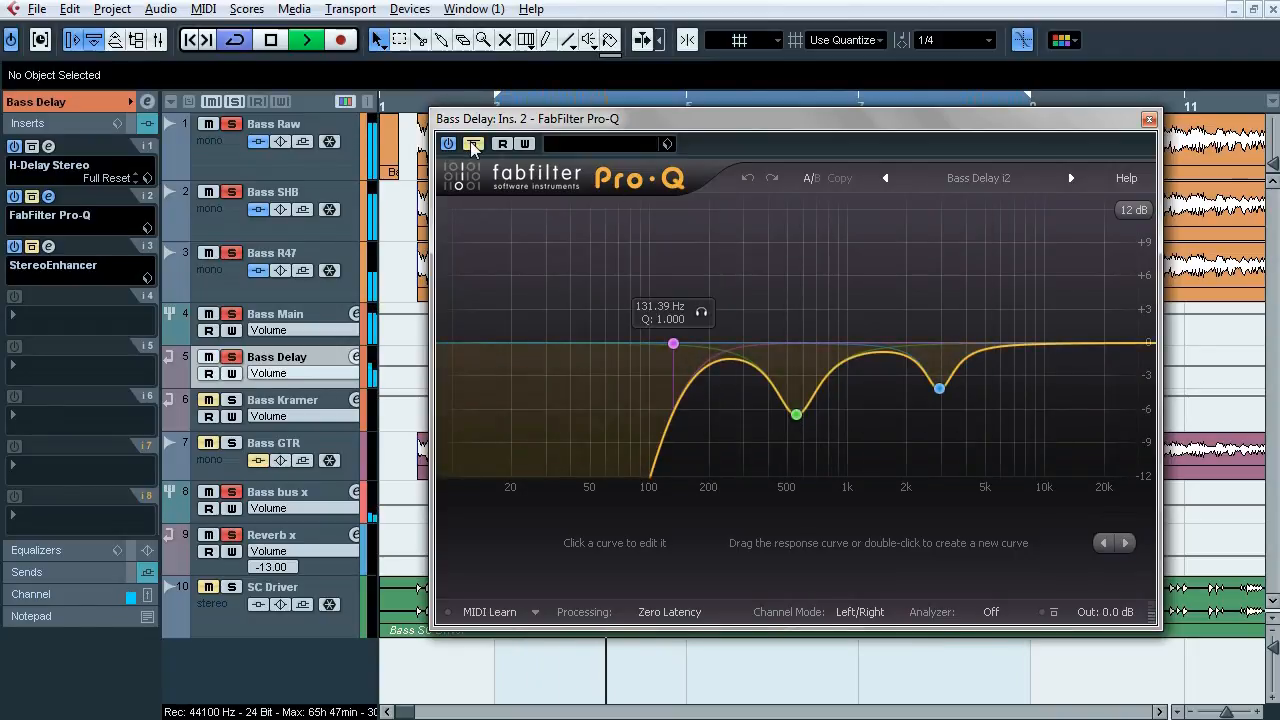
{"action": "key", "text": "space"}
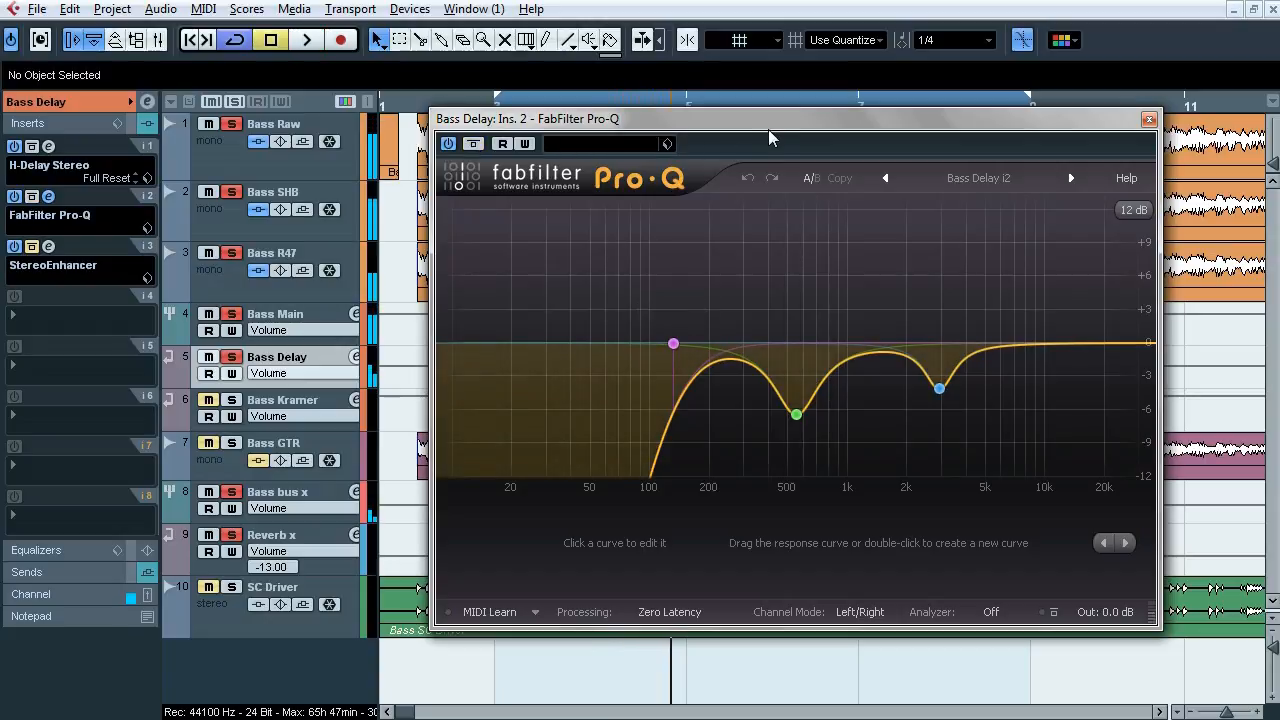
{"action": "left_click", "coordinate": [1149, 120]}
Step: Open StereoEnhancer in Bass Delay's third insert and compare it bypassed and active during playback, leaving it active and closing its window
{"action": "left_click", "coordinate": [48, 247]}
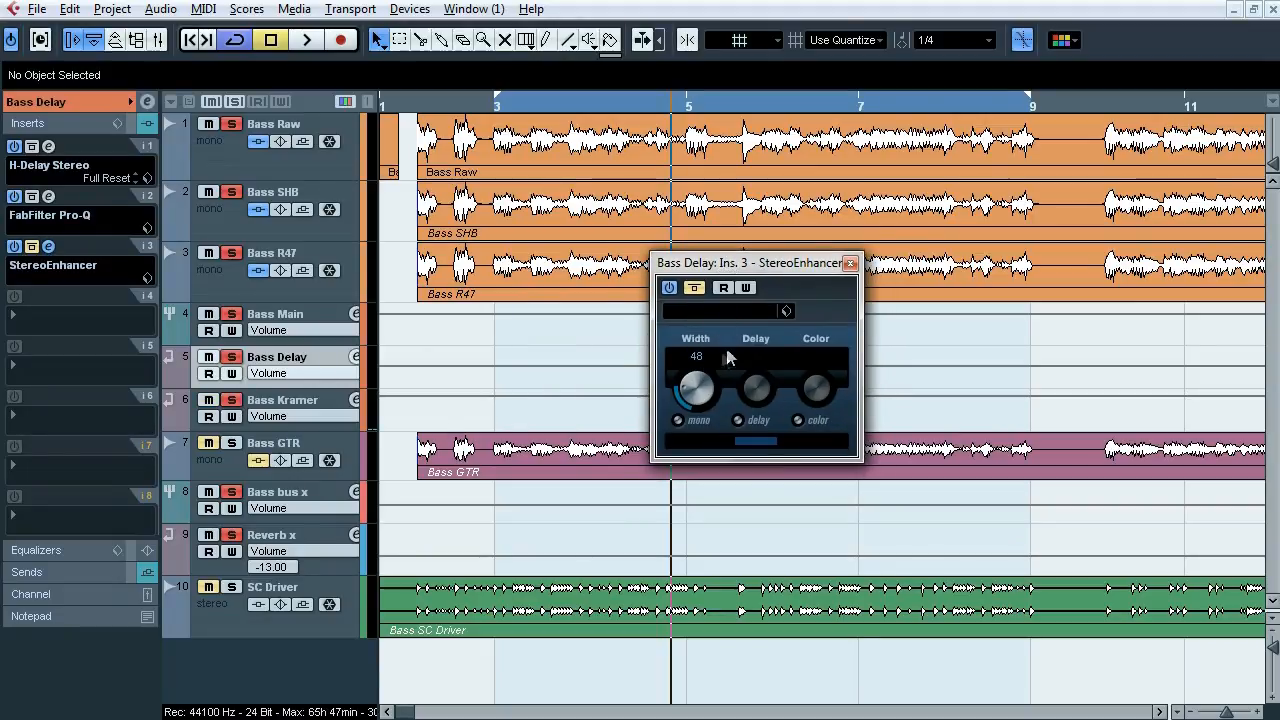
{"action": "key", "text": "space"}
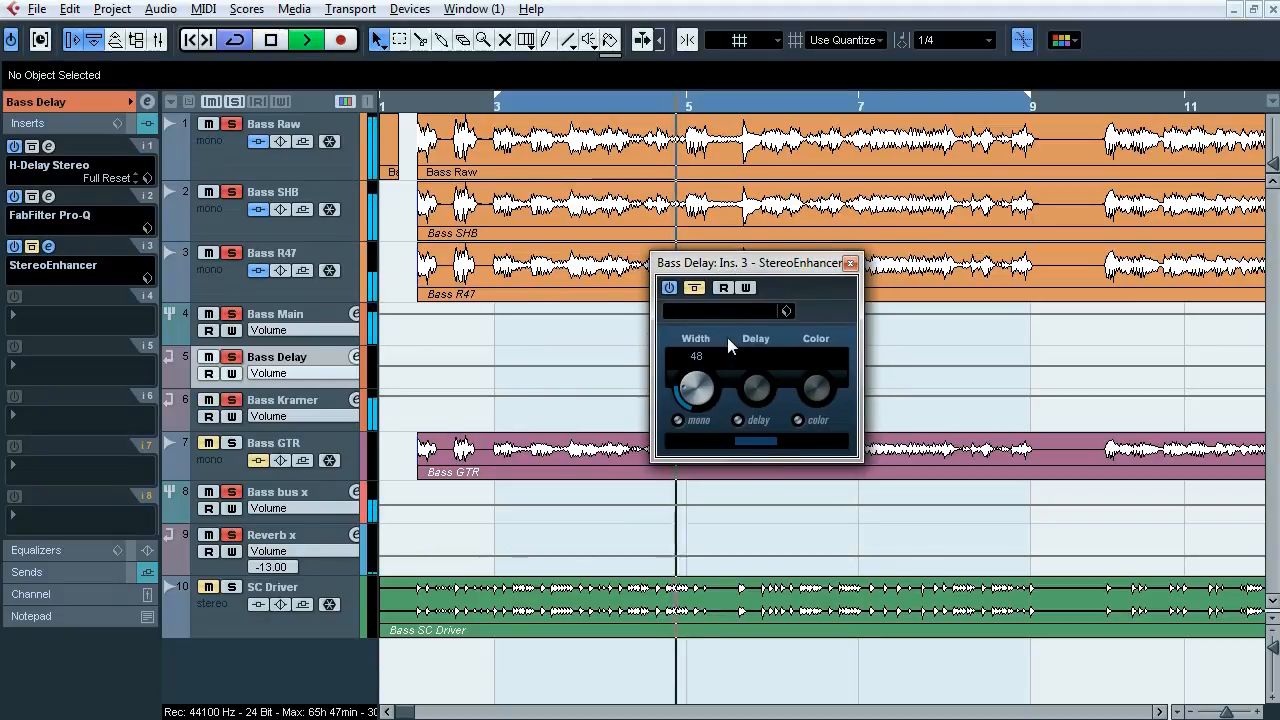
{"action": "left_click", "coordinate": [694, 288]}
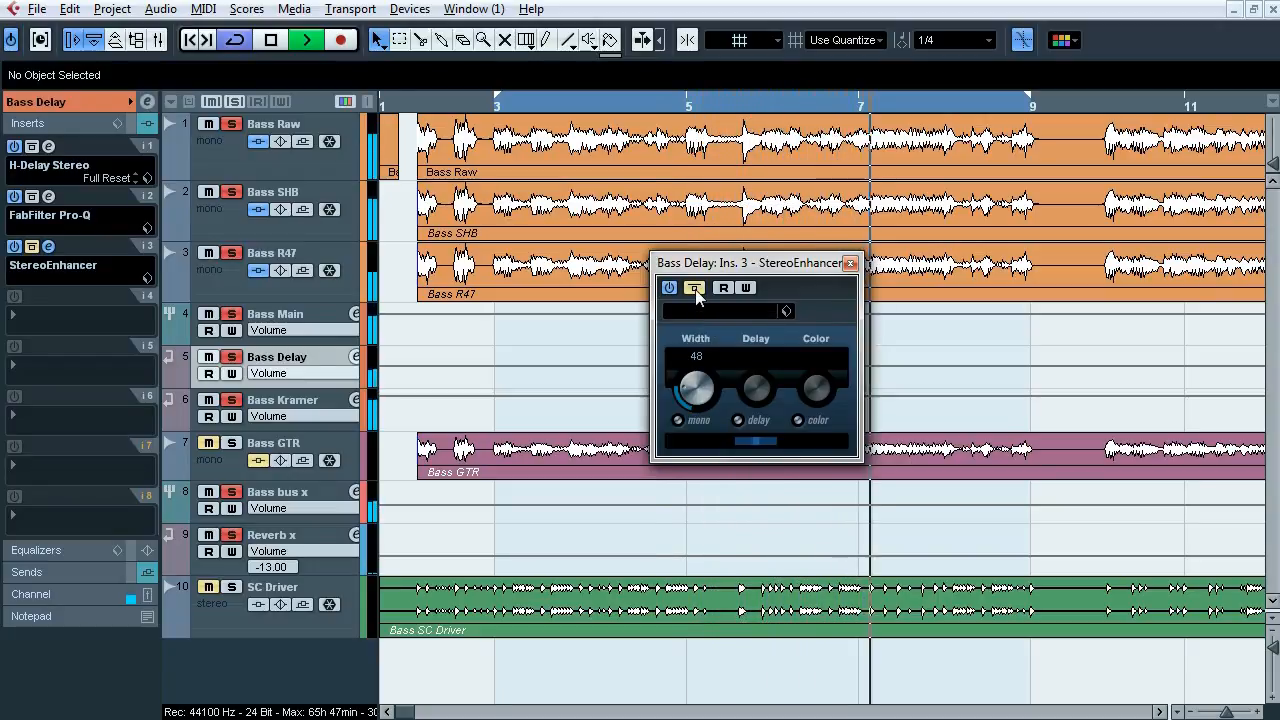
{"action": "left_click", "coordinate": [694, 288]}
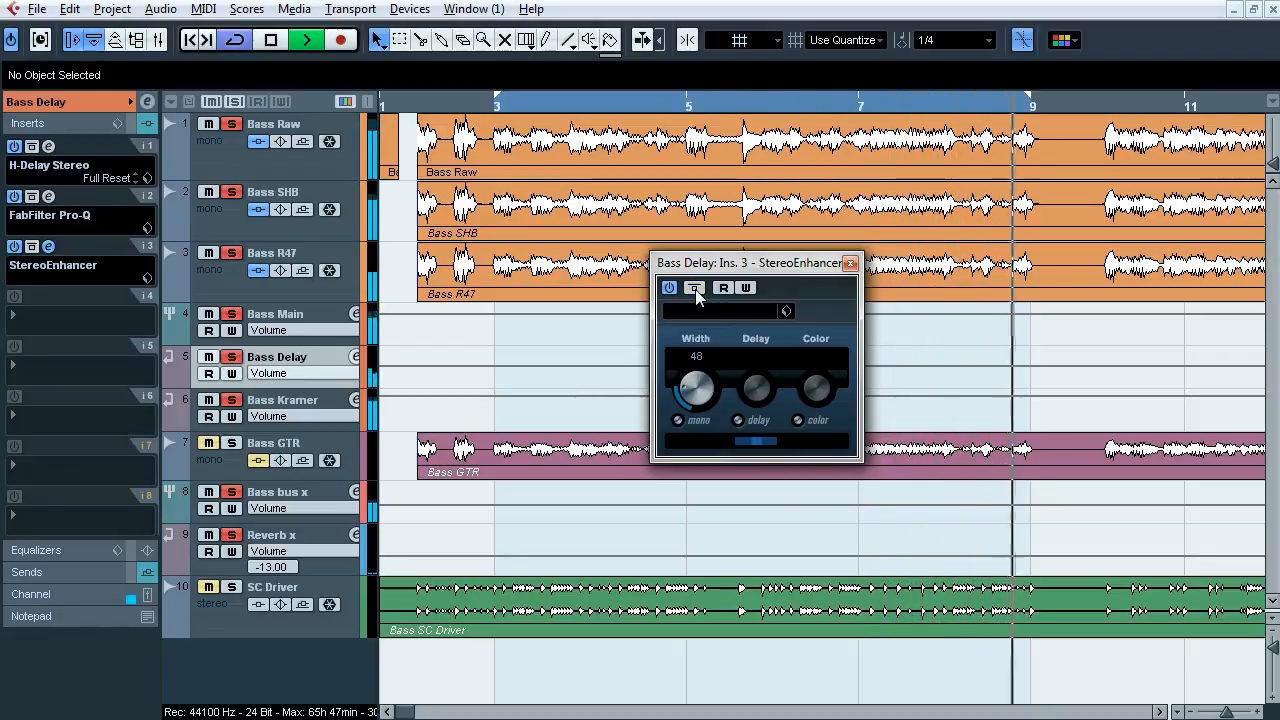
{"action": "left_click", "coordinate": [694, 288]}
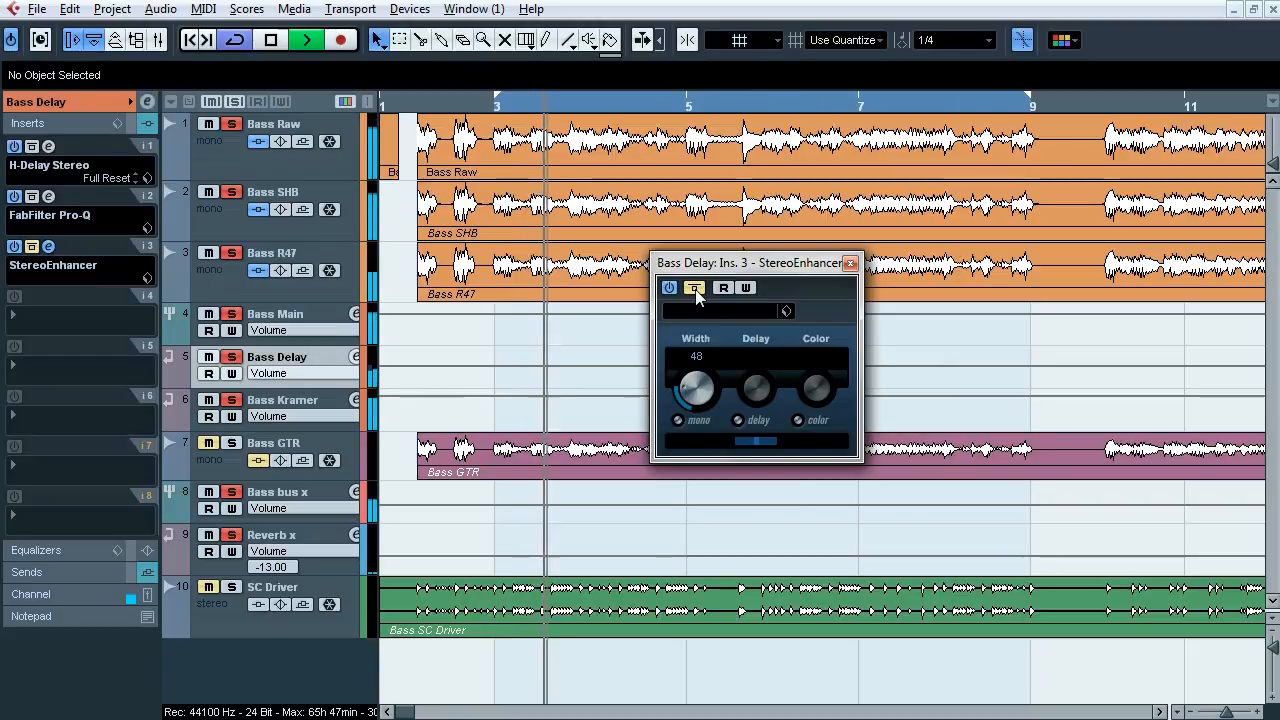
{"action": "left_click", "coordinate": [694, 288]}
{"action": "key", "text": "space"}
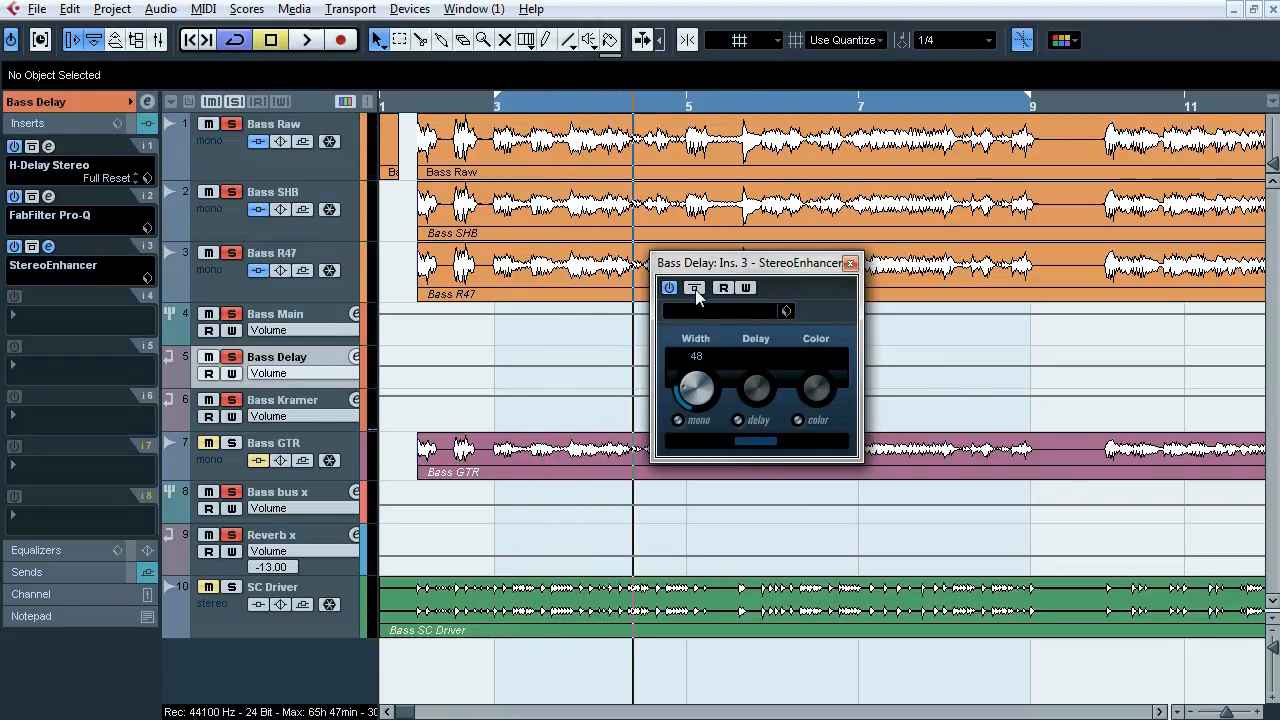
{"action": "left_click", "coordinate": [849, 264]}
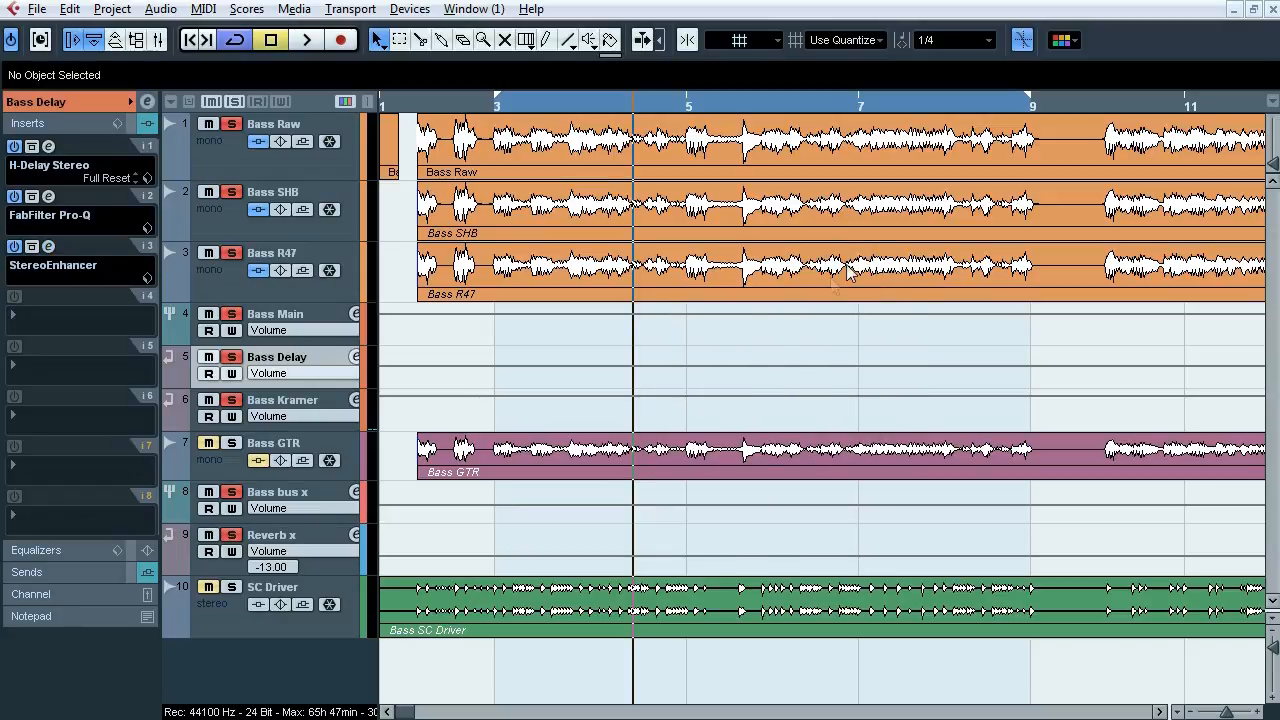
Step: Place the playback cursor at bar 9 with the Draw tool active, and return to the Object Selection tool
{"action": "right_click", "coordinate": [517, 373]}
{"action": "left_click", "coordinate": [551, 370]}
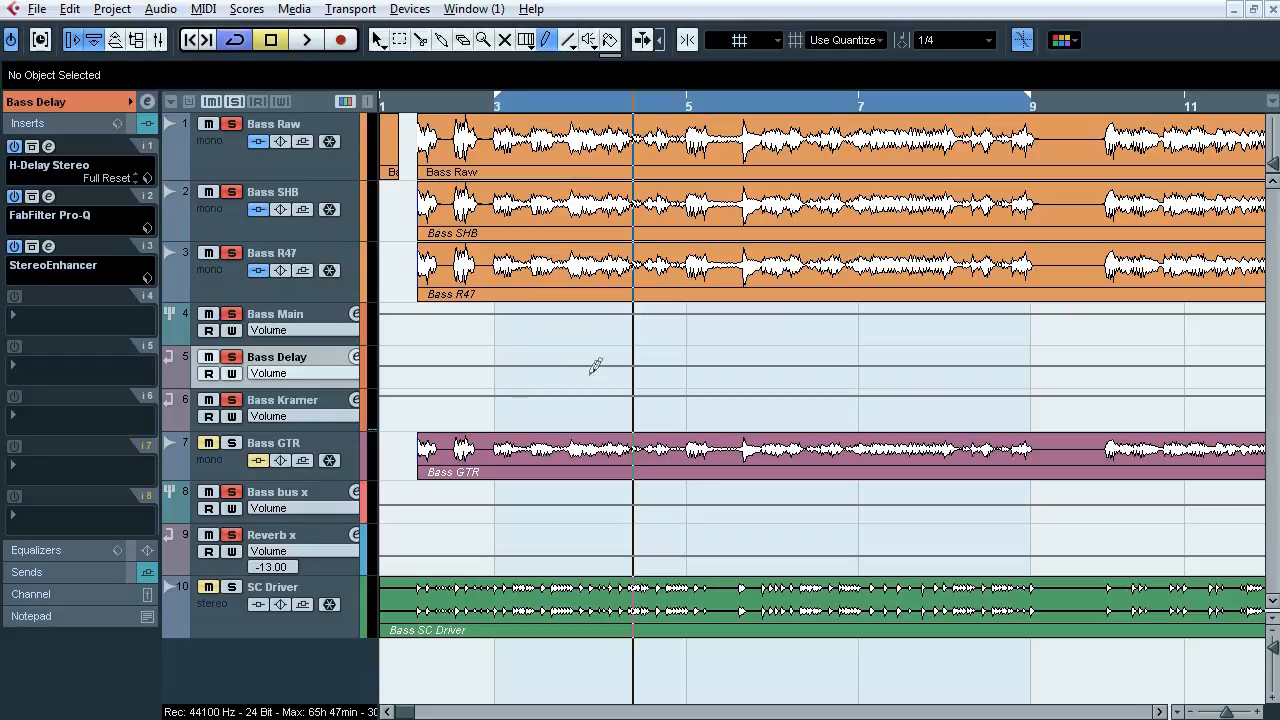
{"action": "left_click", "coordinate": [1032, 106]}
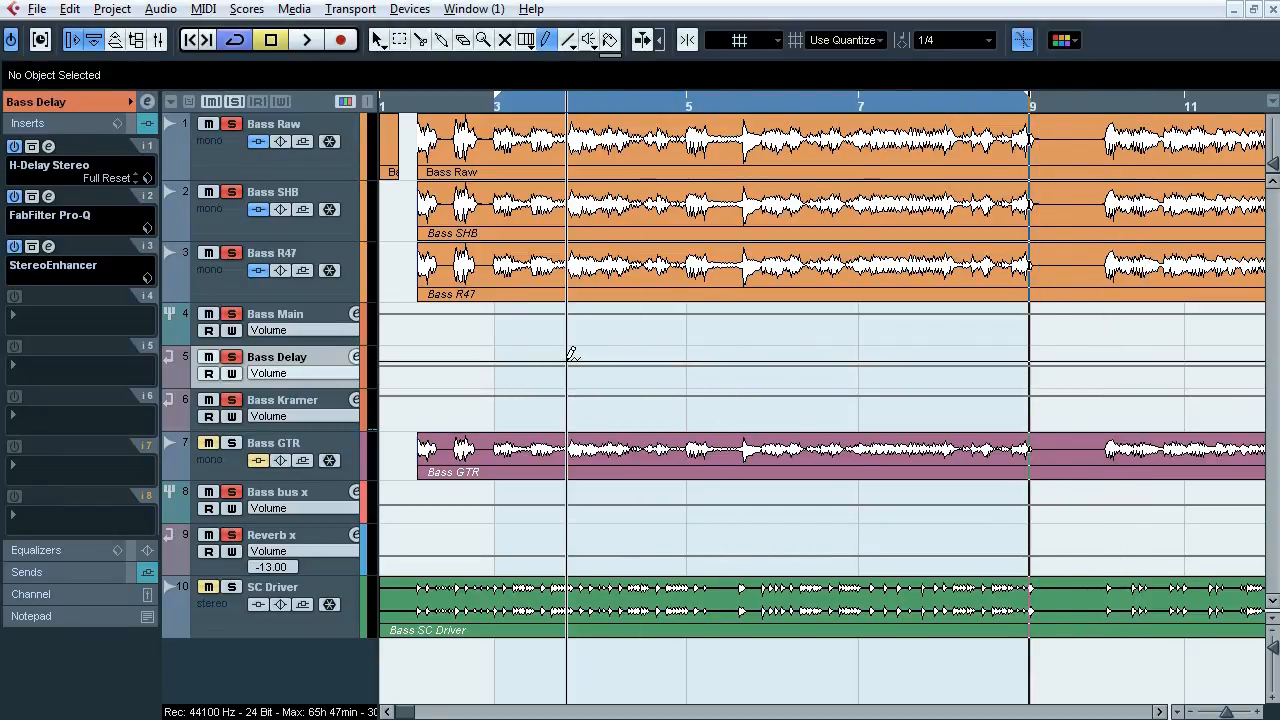
{"action": "right_click", "coordinate": [474, 340]}
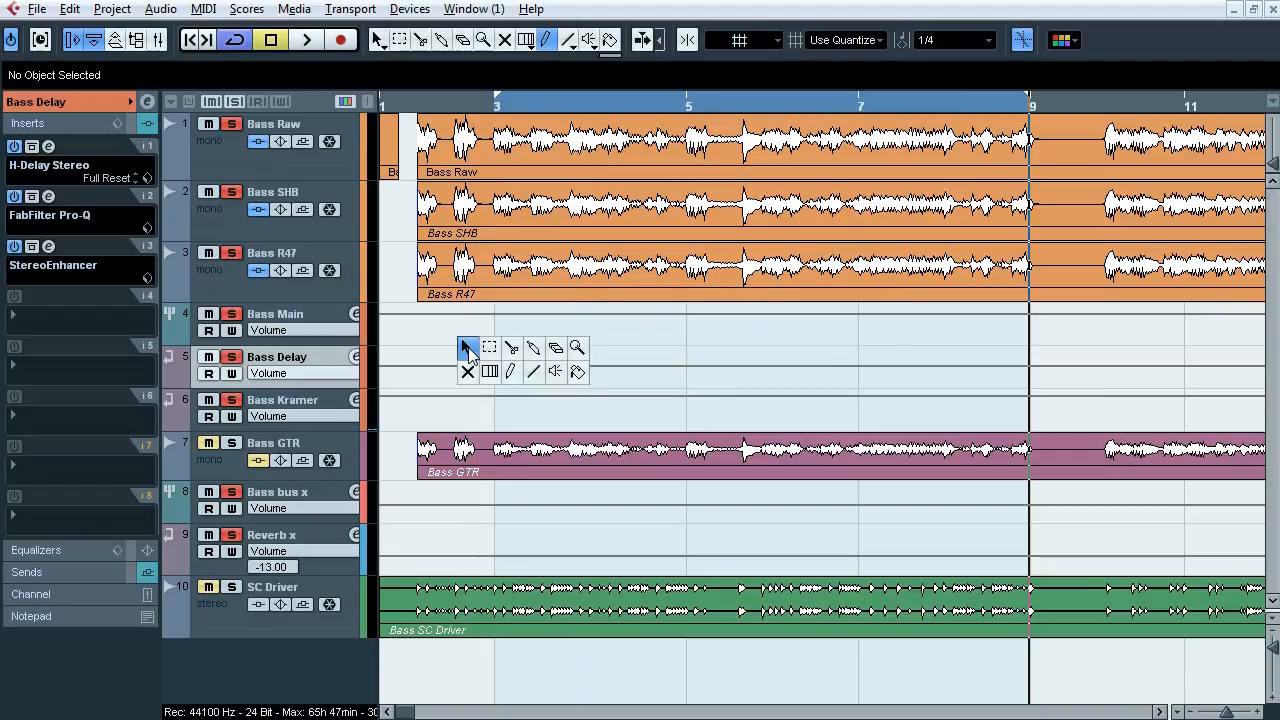
{"action": "left_click", "coordinate": [467, 344]}
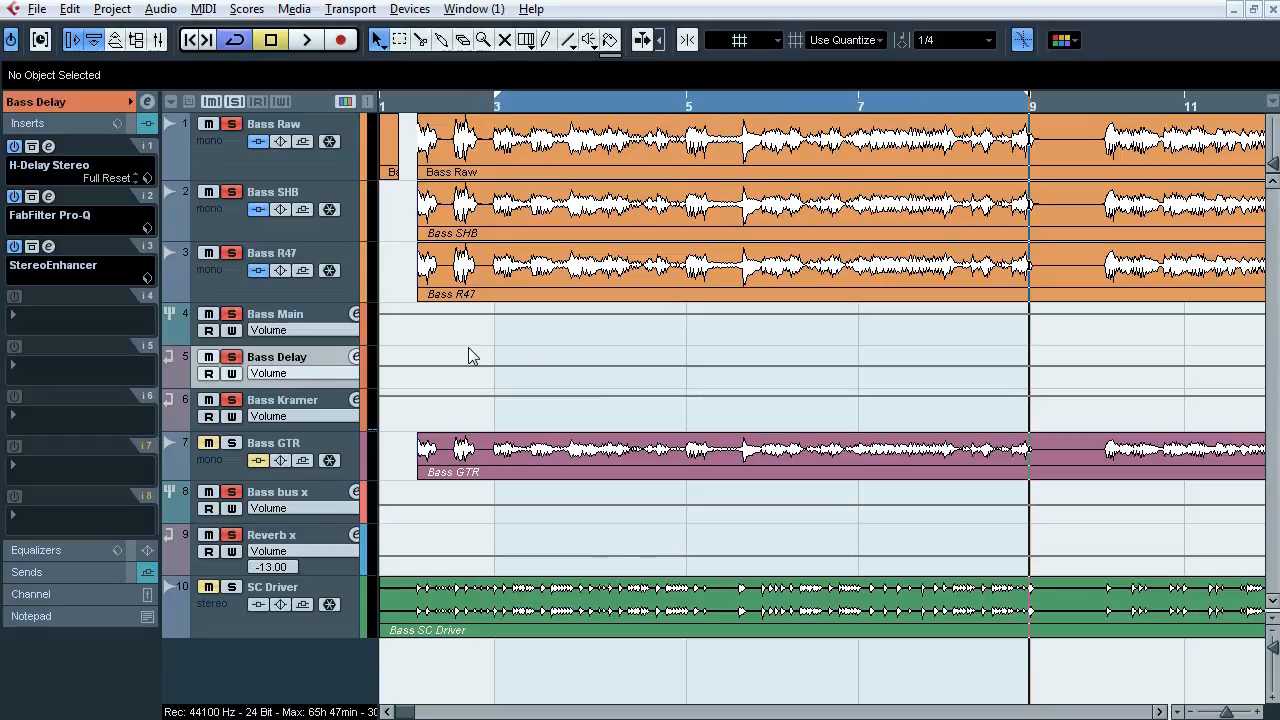
Step: Open the mixer, show the channels' sends with their levels to examine the routing, and close the mixer
{"action": "key", "text": "F3"}
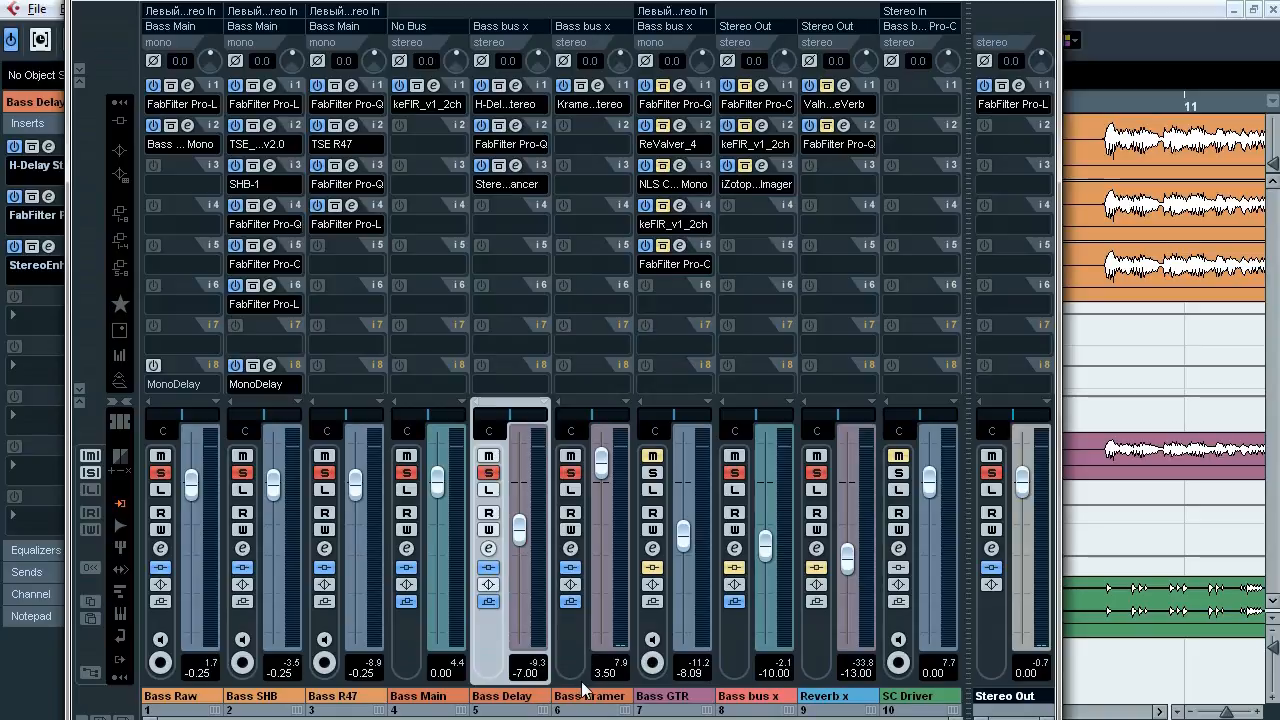
{"action": "left_click", "coordinate": [120, 230]}
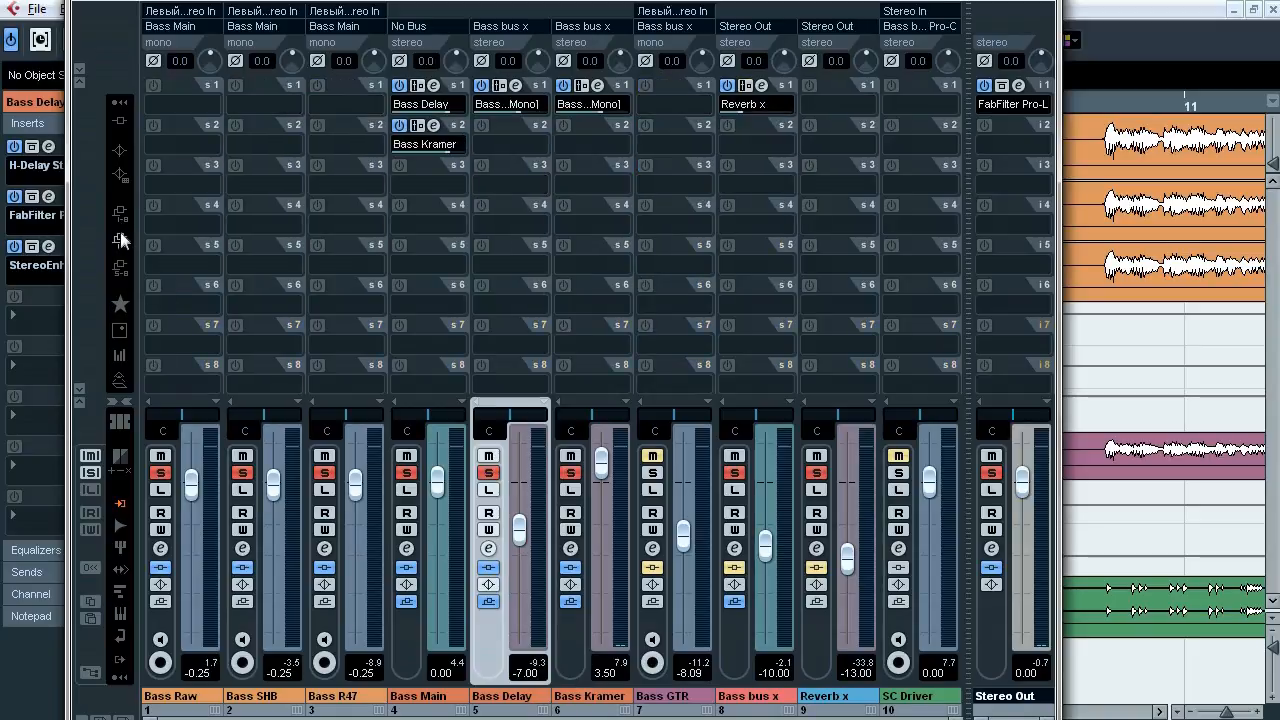
{"action": "left_click", "coordinate": [120, 243]}
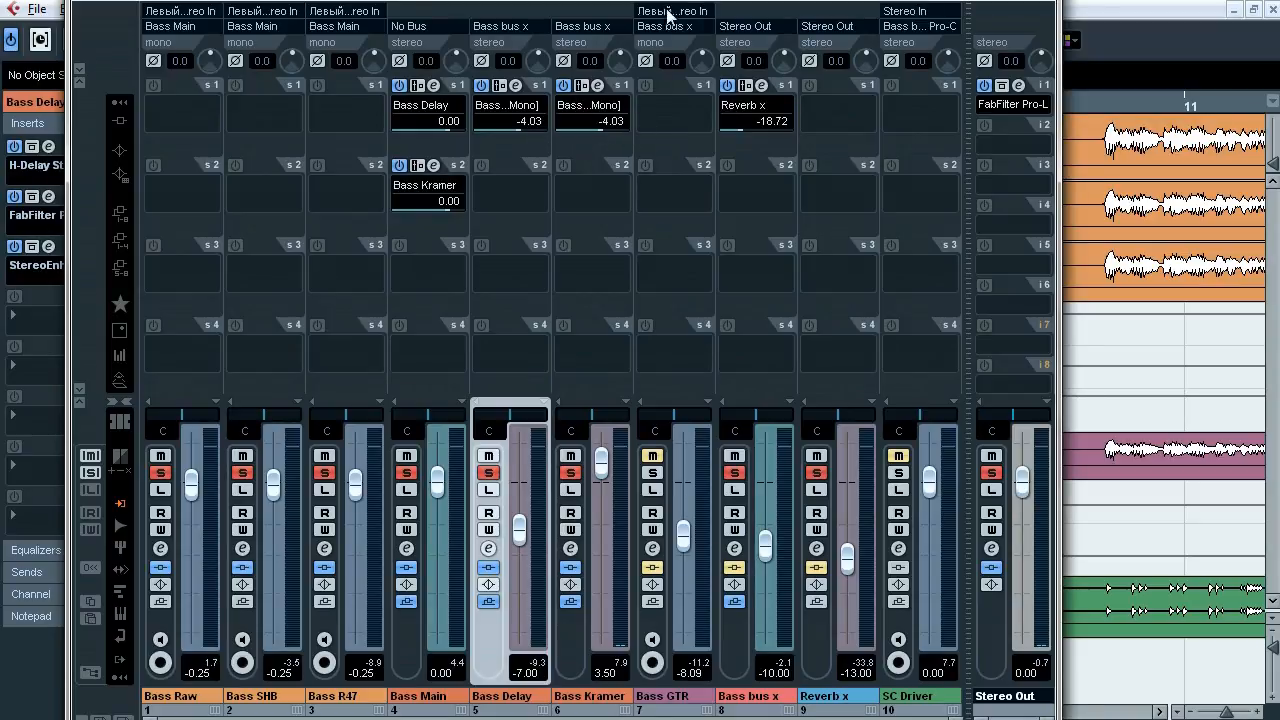
{"action": "key", "text": "F3"}
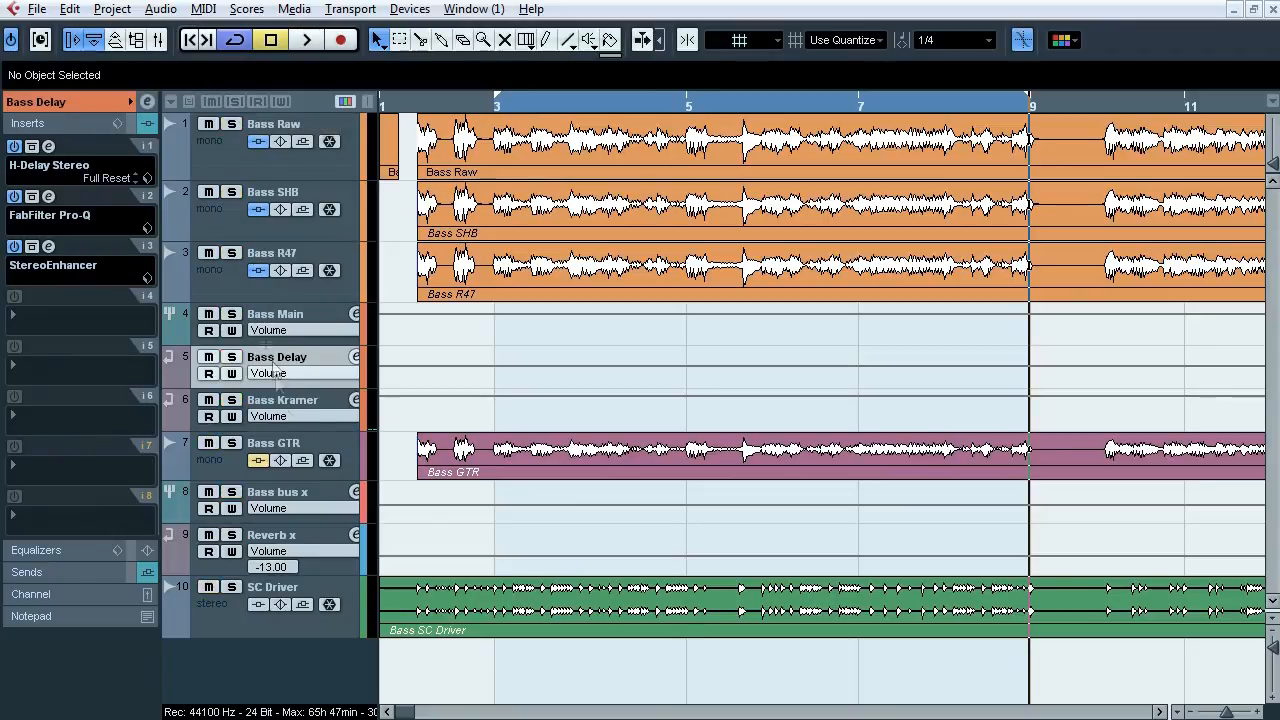
Step: Solo the Bass GTR track and open FabFilter Pro-Q in its first insert, selecting the low cut band for playback
{"action": "left_click", "coordinate": [284, 452]}
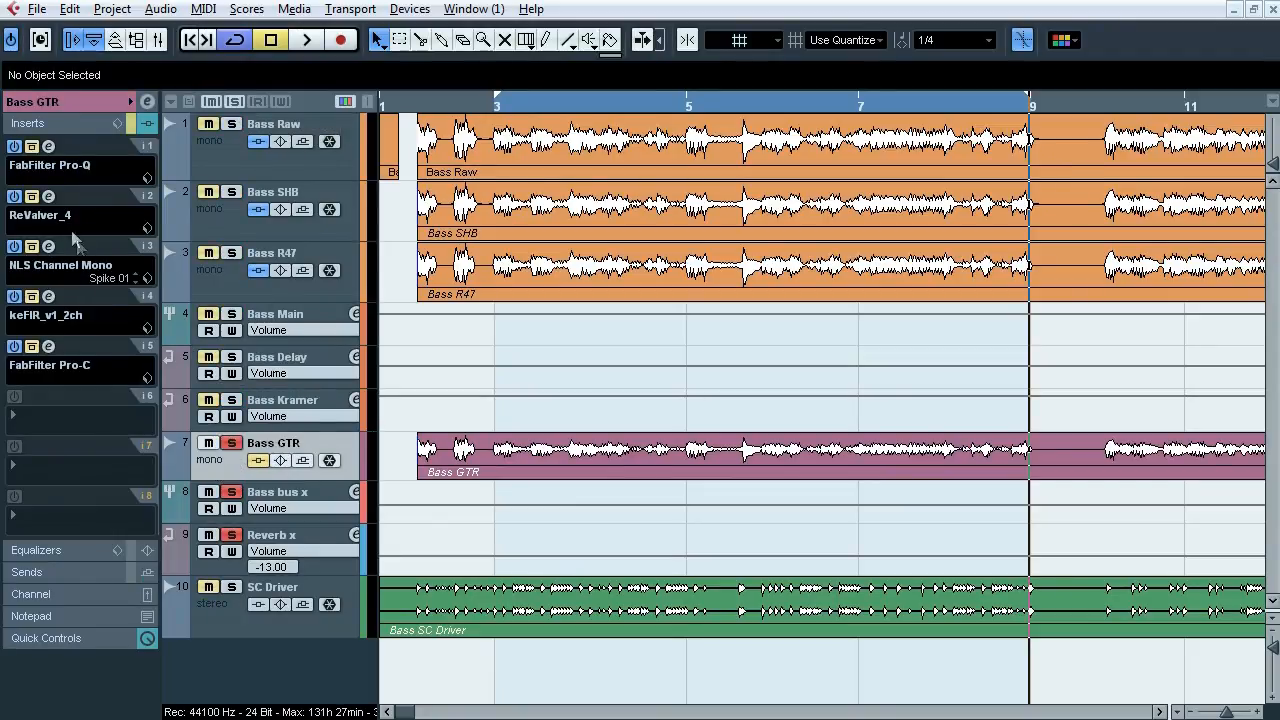
{"action": "left_click", "coordinate": [48, 146]}
{"action": "left_click_drag", "start_coordinate": [340, 158], "coordinate": [424, 130]}
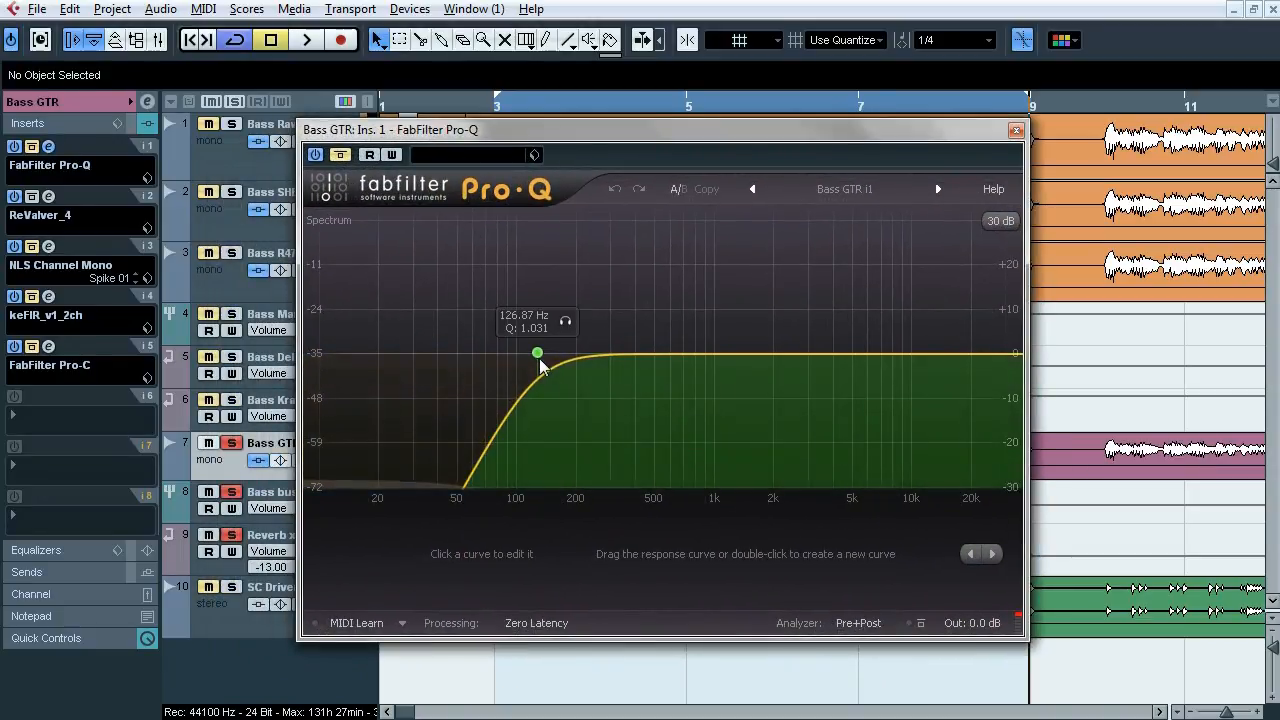
{"action": "left_click", "coordinate": [537, 354]}
{"action": "key", "text": "space"}
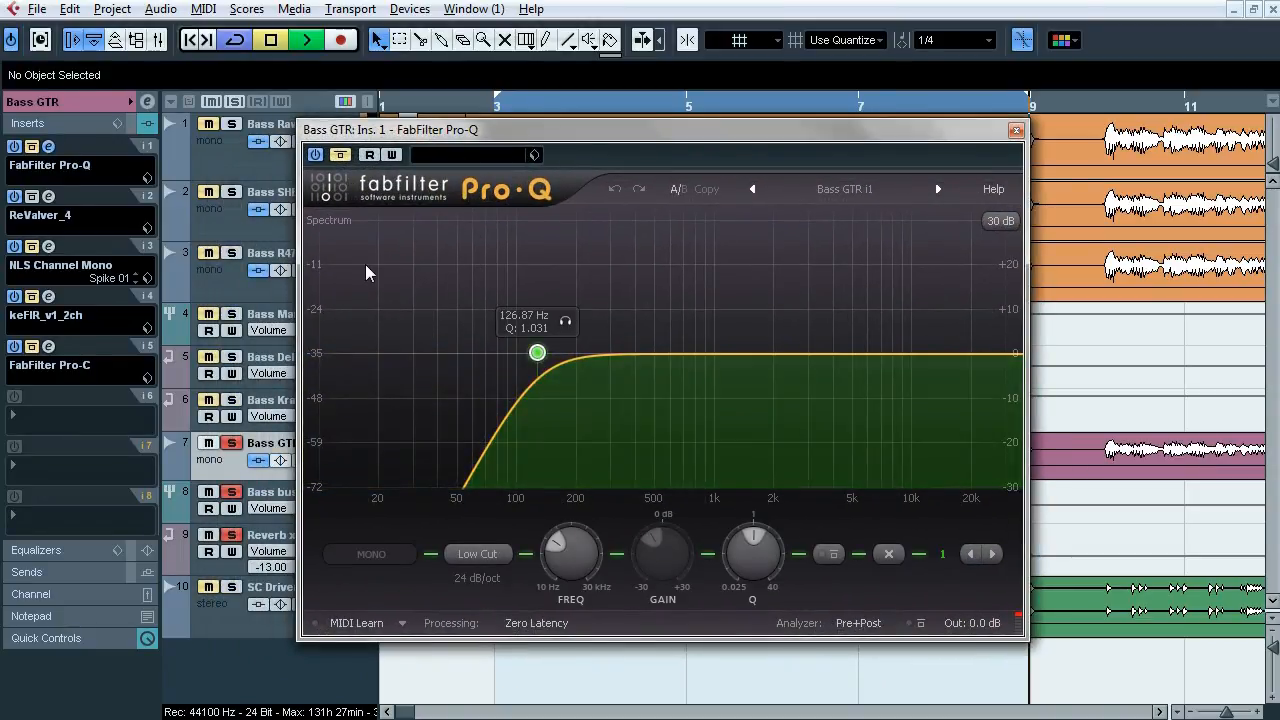
Step: Compare Bass GTR's FabFilter Pro-Q active and bypassed and audition its low cut band, leaving the EQ active and stopping playback
{"action": "left_click", "coordinate": [341, 156]}
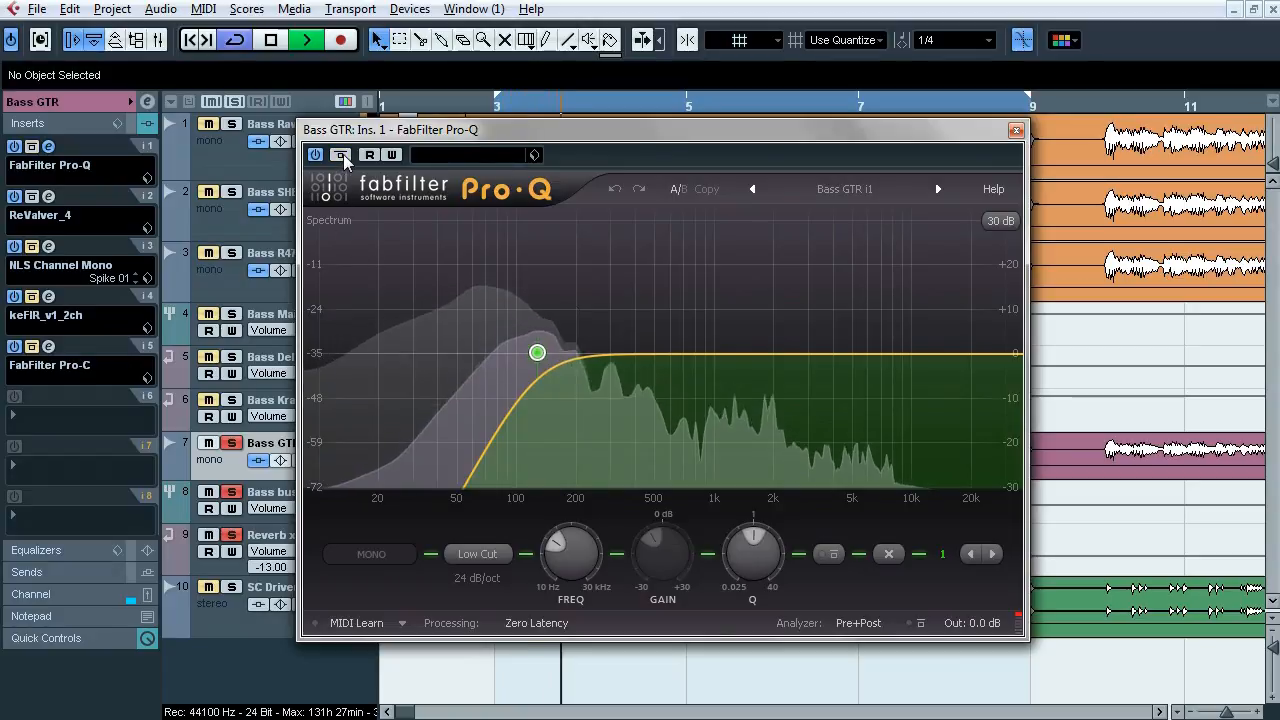
{"action": "left_click", "coordinate": [341, 156]}
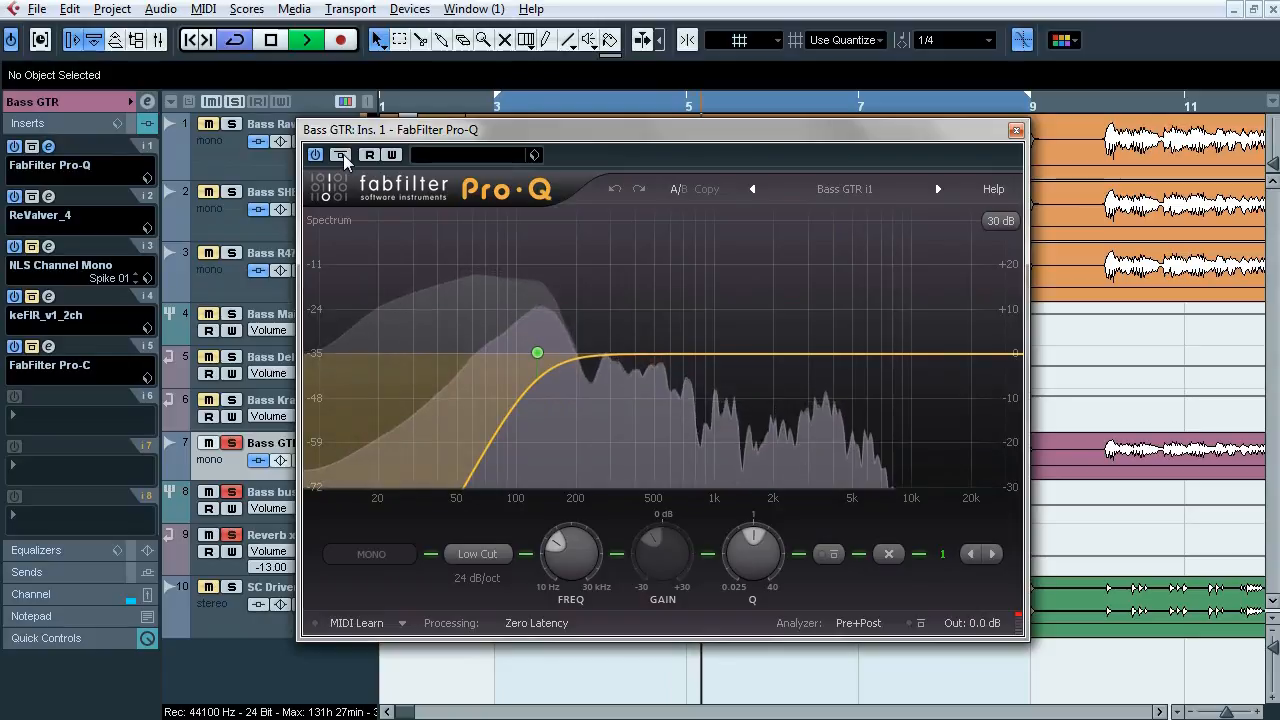
{"action": "left_click", "coordinate": [341, 156]}
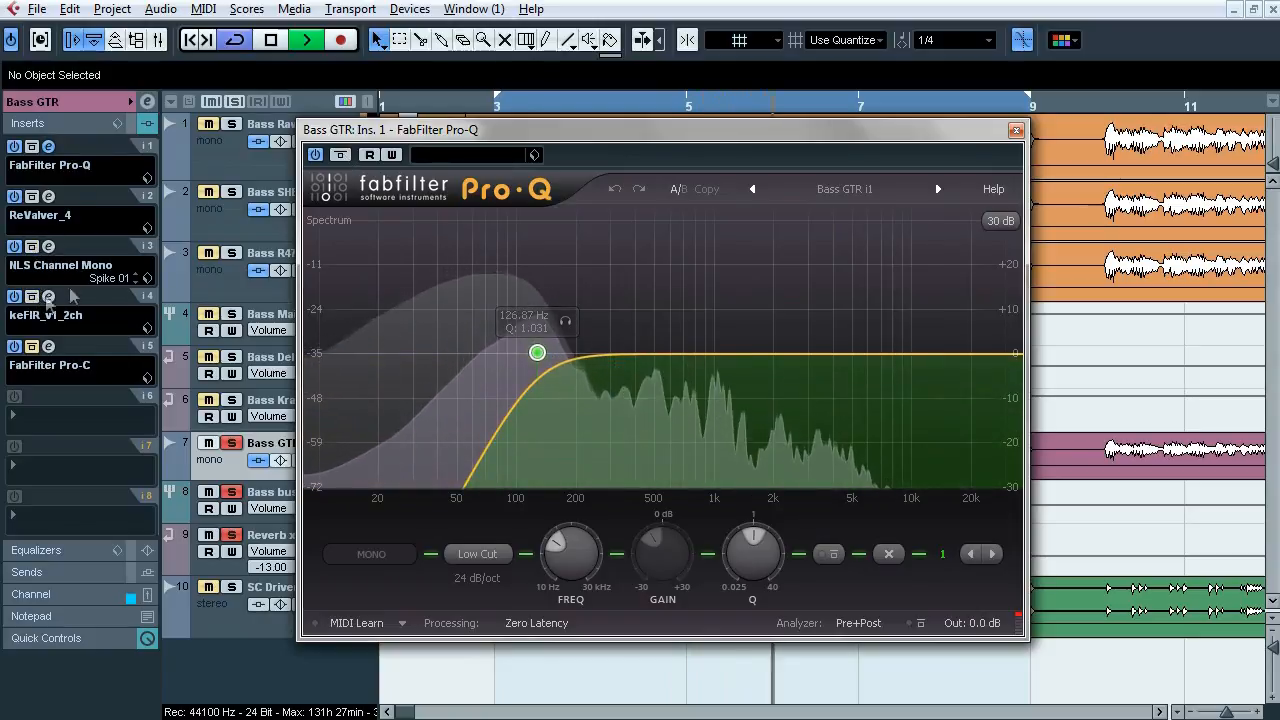
{"action": "left_click", "coordinate": [566, 321]}
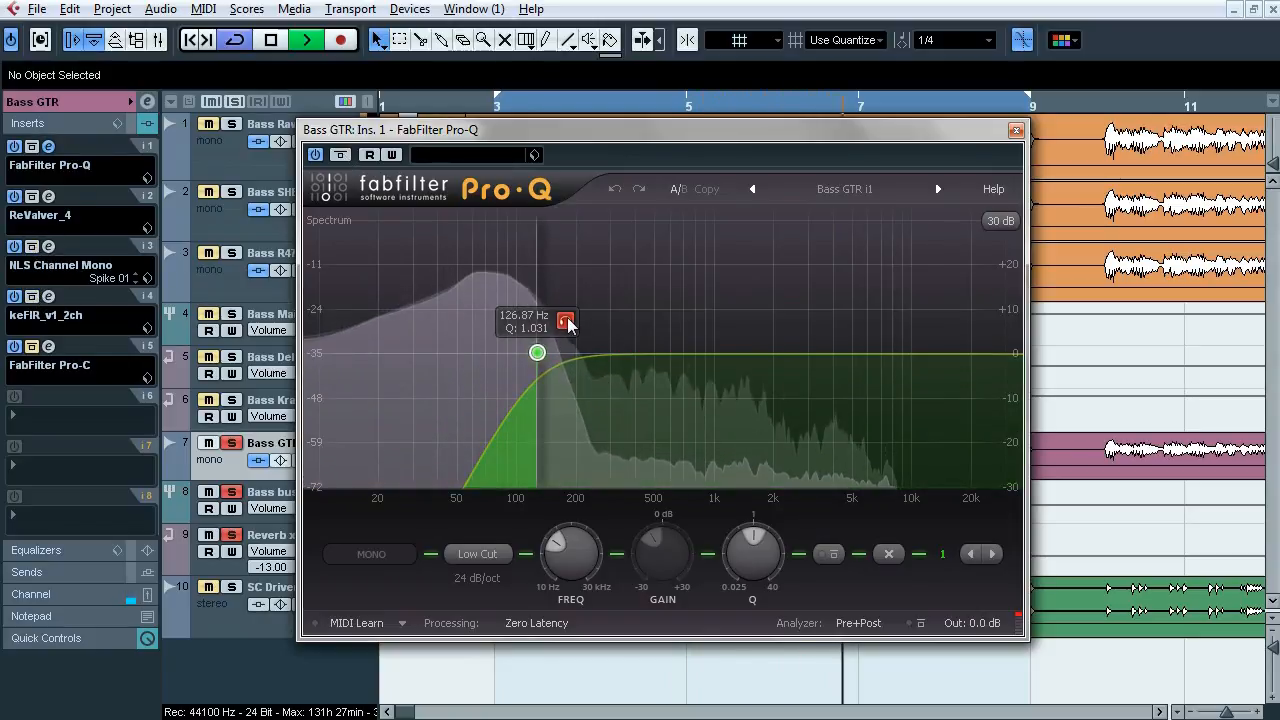
{"action": "left_click", "coordinate": [340, 163]}
{"action": "key", "text": "space"}
Step: Bypass the NLS Channel Mono and keFIR_v1_2ch inserts on Bass GTR and close the FabFilter Pro-Q window
{"action": "left_click", "coordinate": [33, 247]}
{"action": "left_click", "coordinate": [32, 297]}
{"action": "left_click", "coordinate": [1016, 131]}
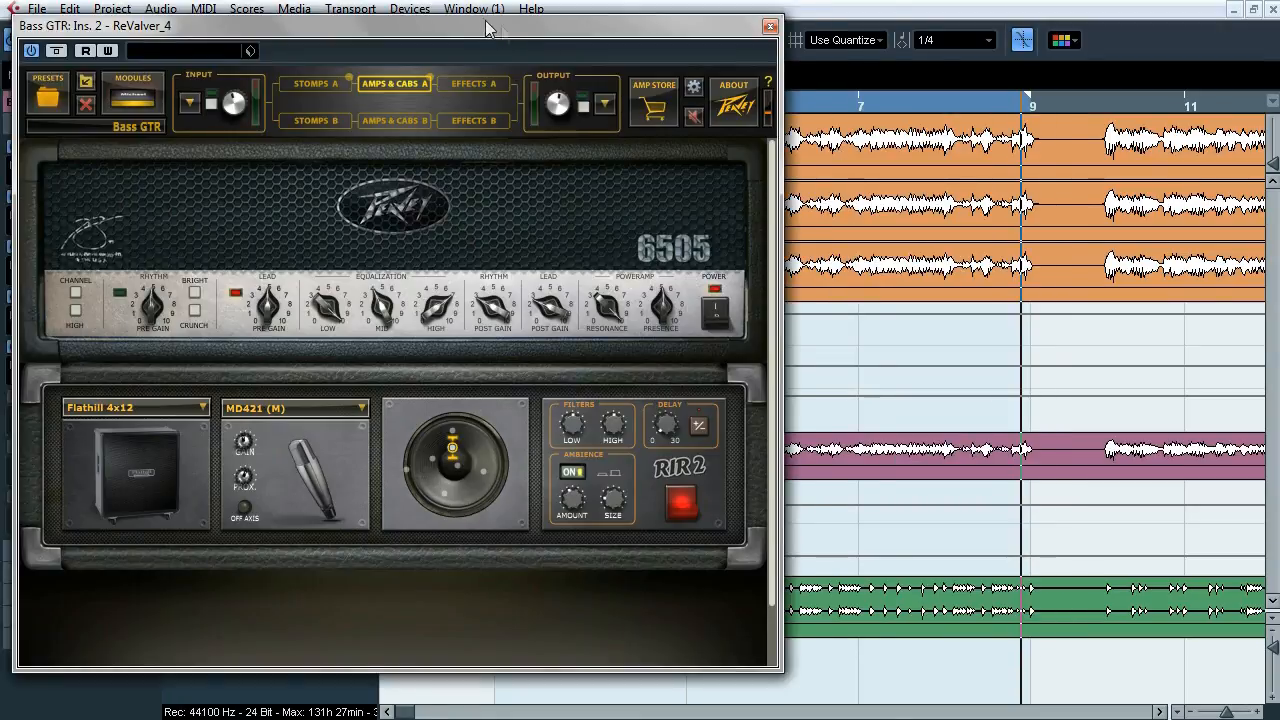
Step: Examine the amp and the Stomps A pedals in Bass GTR's ReValver_4 insert and close its window
{"action": "left_click_drag", "start_coordinate": [485, 22], "coordinate": [659, 47]}
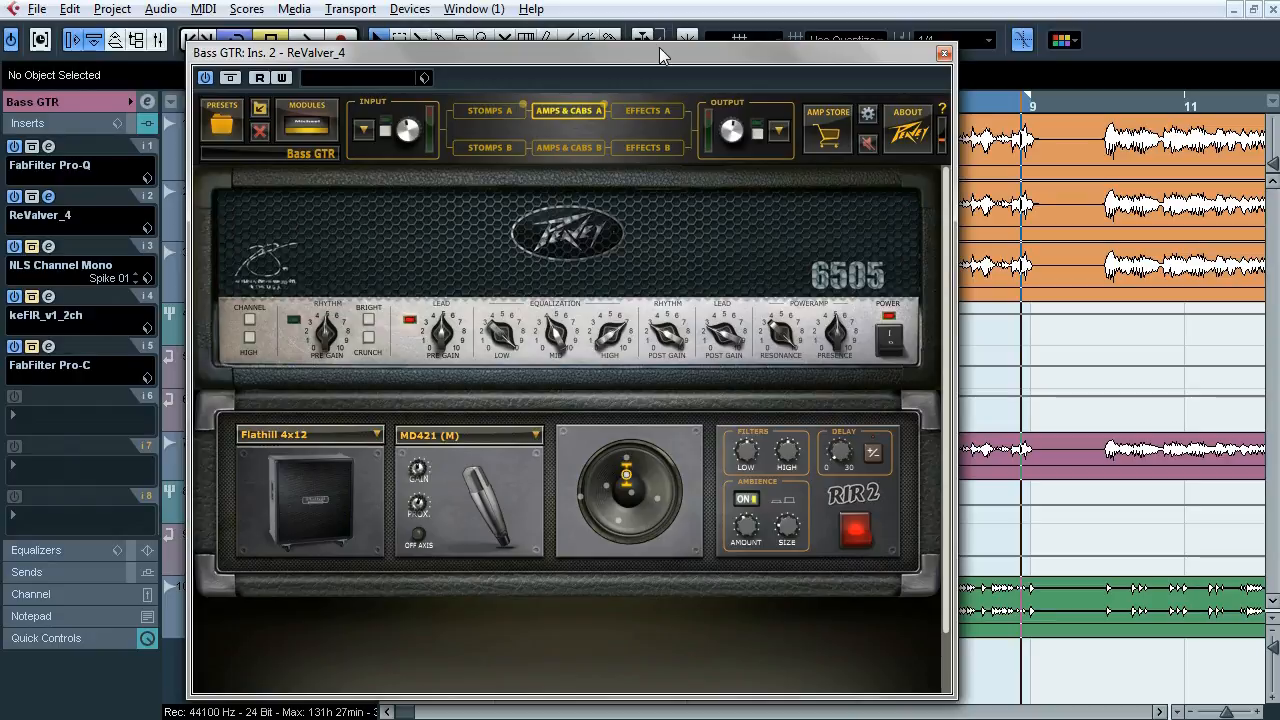
{"action": "left_click", "coordinate": [481, 114]}
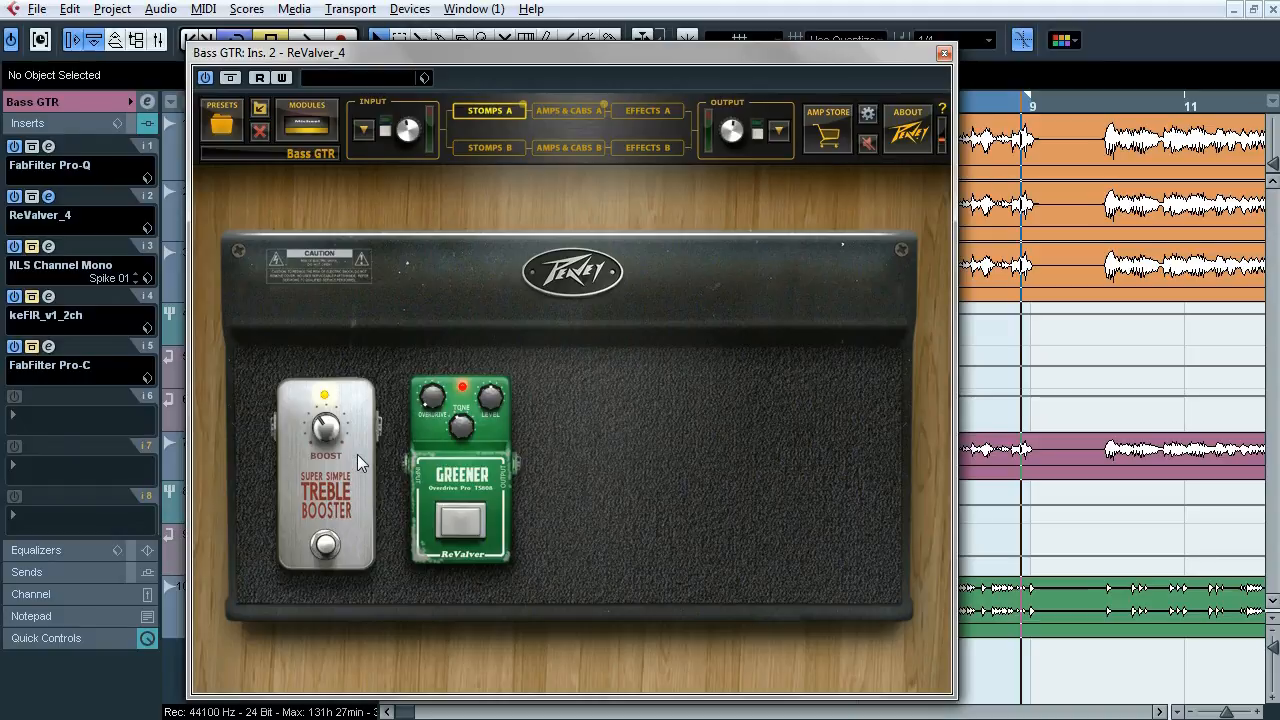
{"action": "left_click", "coordinate": [944, 54]}
Step: Open NLS Channel Mono in Bass GTR's third insert and activate it during playback, stopping playback at the end
{"action": "left_click", "coordinate": [48, 246]}
{"action": "left_click_drag", "start_coordinate": [460, 18], "coordinate": [641, 68]}
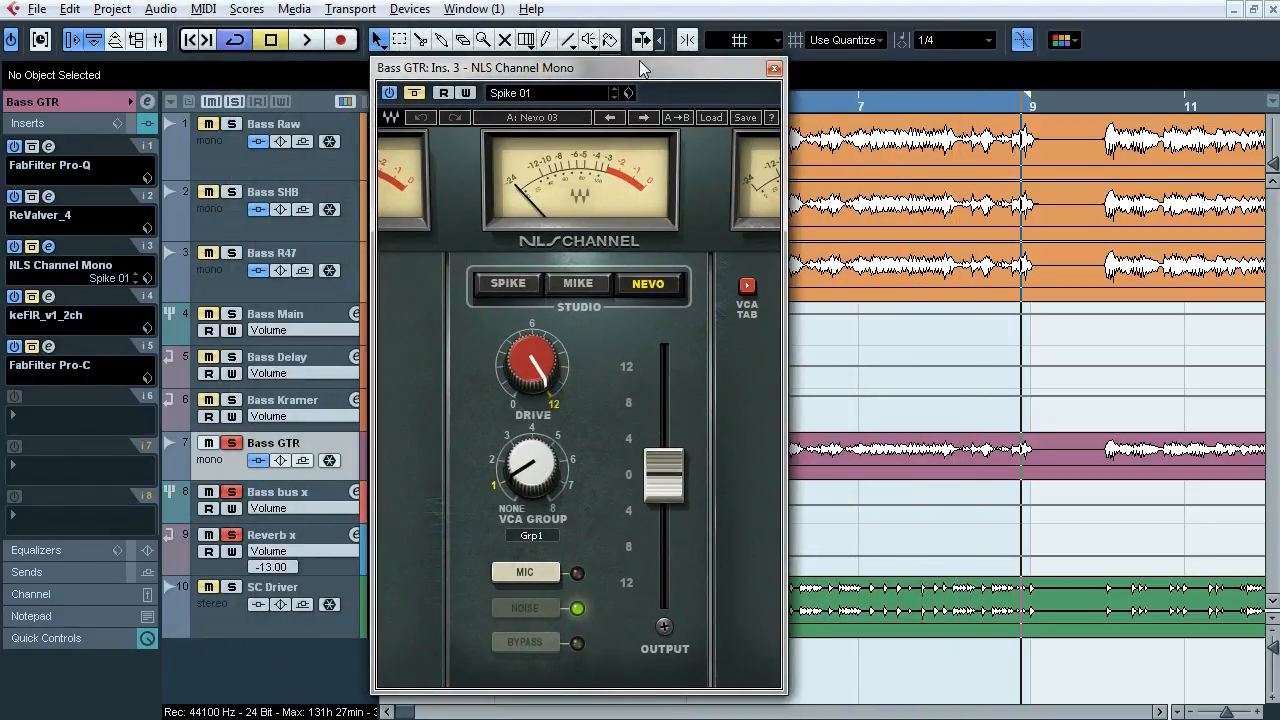
{"action": "key", "text": "space"}
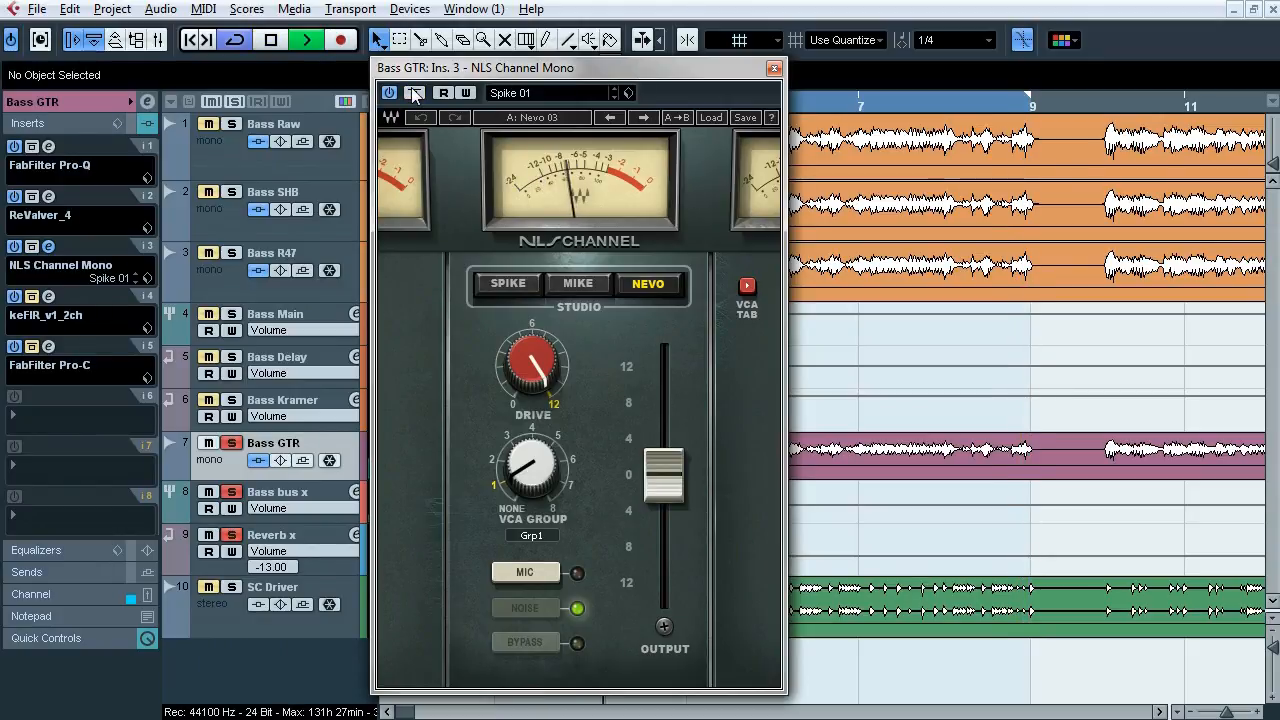
{"action": "left_click", "coordinate": [415, 94]}
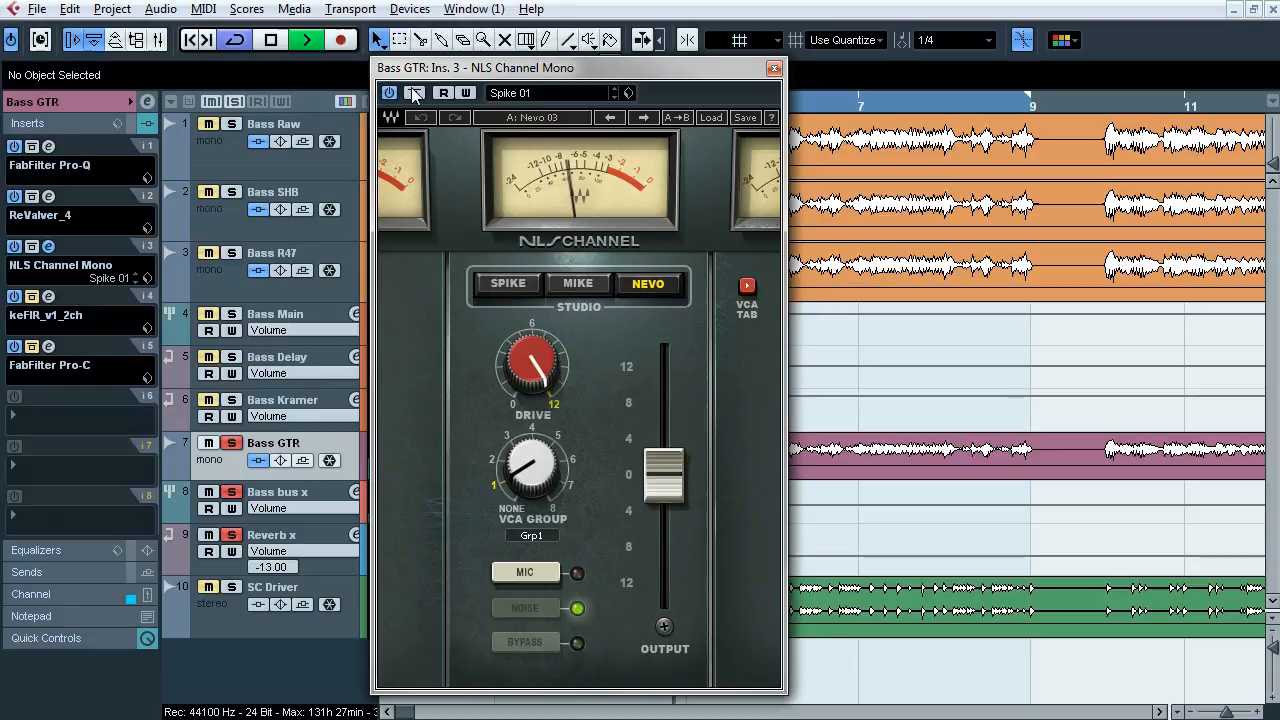
{"action": "key", "text": "space"}
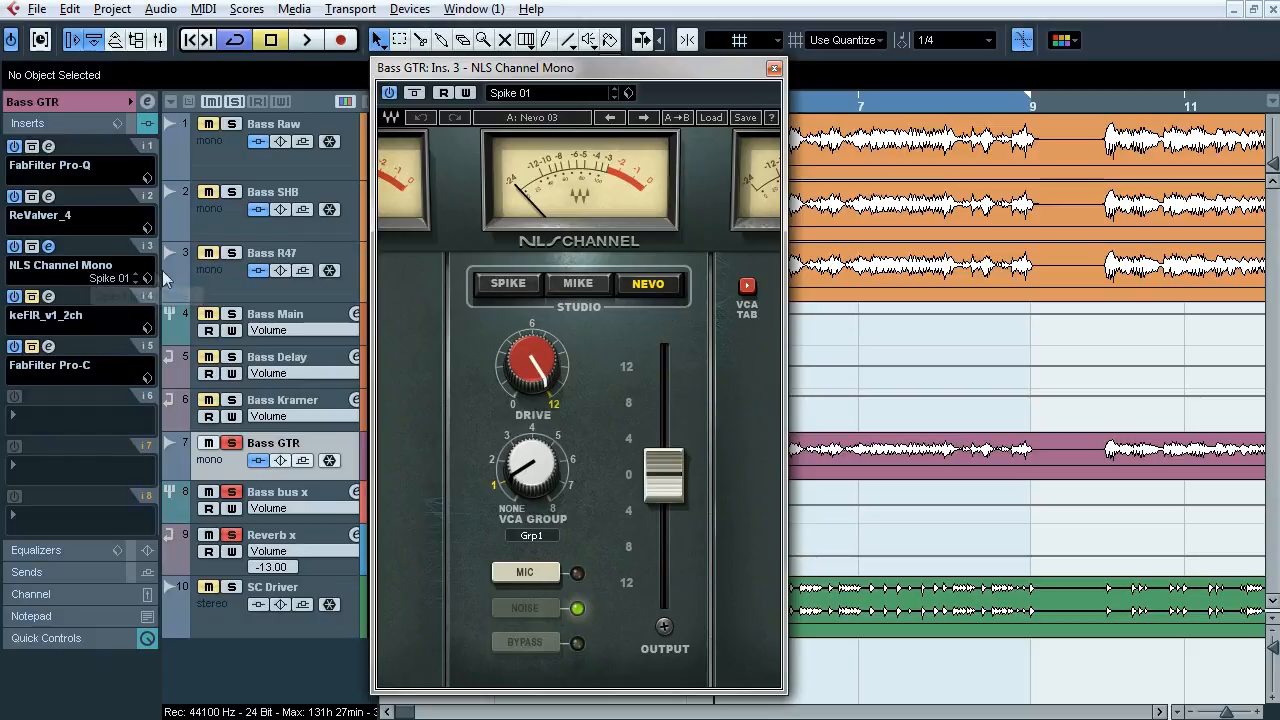
Step: Replace the NLS Channel Mono window with Bass GTR's keFIR_v1_2ch, compare it active and bypassed during playback, and close it left active
{"action": "left_click", "coordinate": [774, 70]}
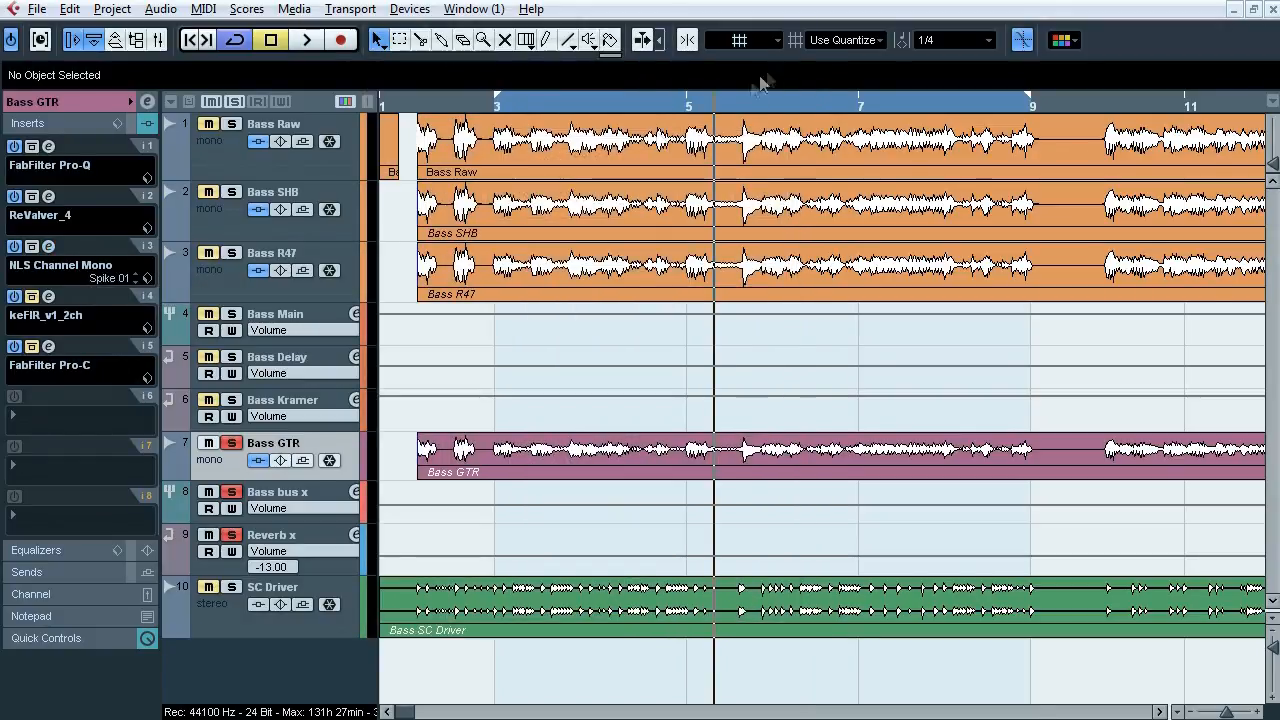
{"action": "left_click", "coordinate": [48, 297]}
{"action": "left_click_drag", "start_coordinate": [569, 242], "coordinate": [583, 224]}
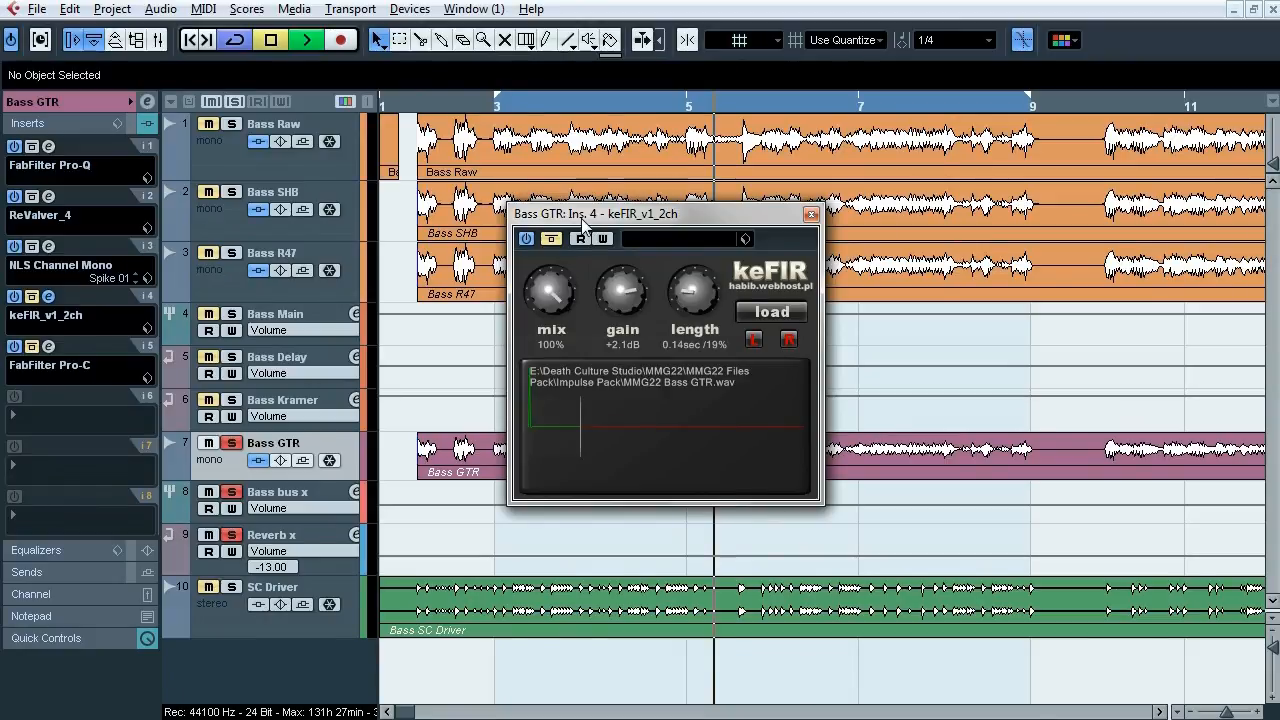
{"action": "left_click", "coordinate": [556, 241]}
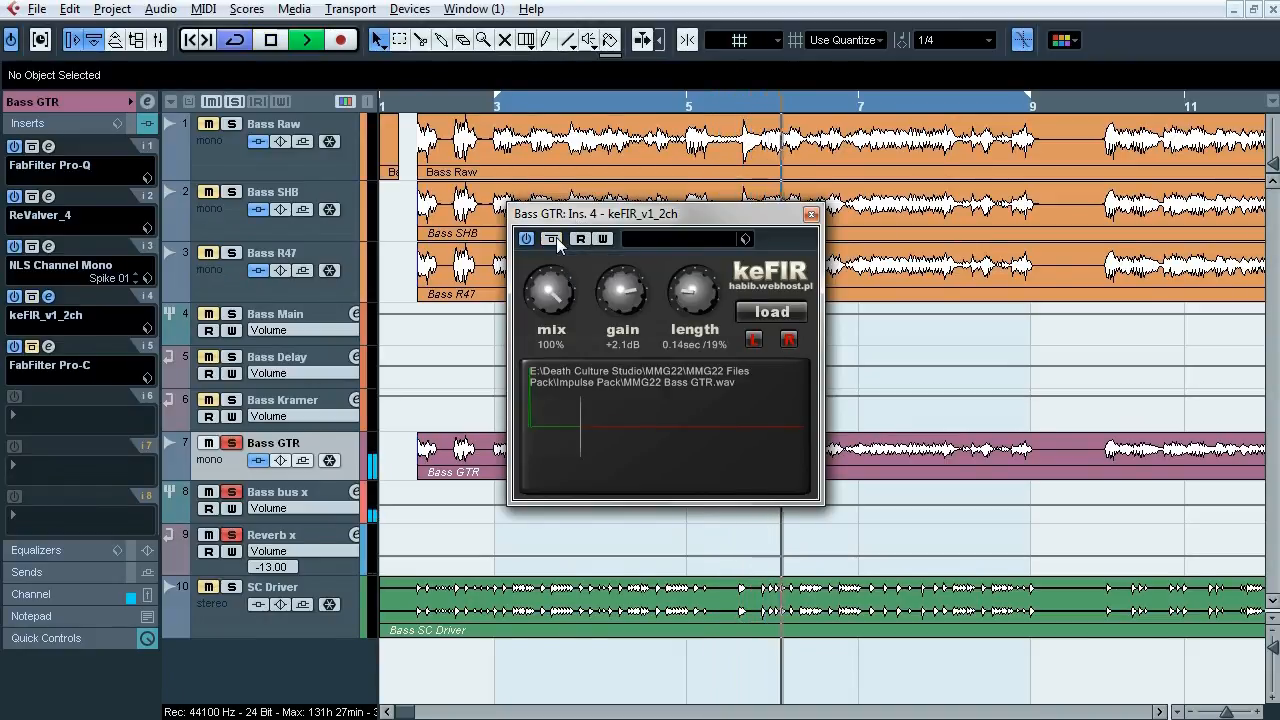
{"action": "left_click", "coordinate": [552, 240]}
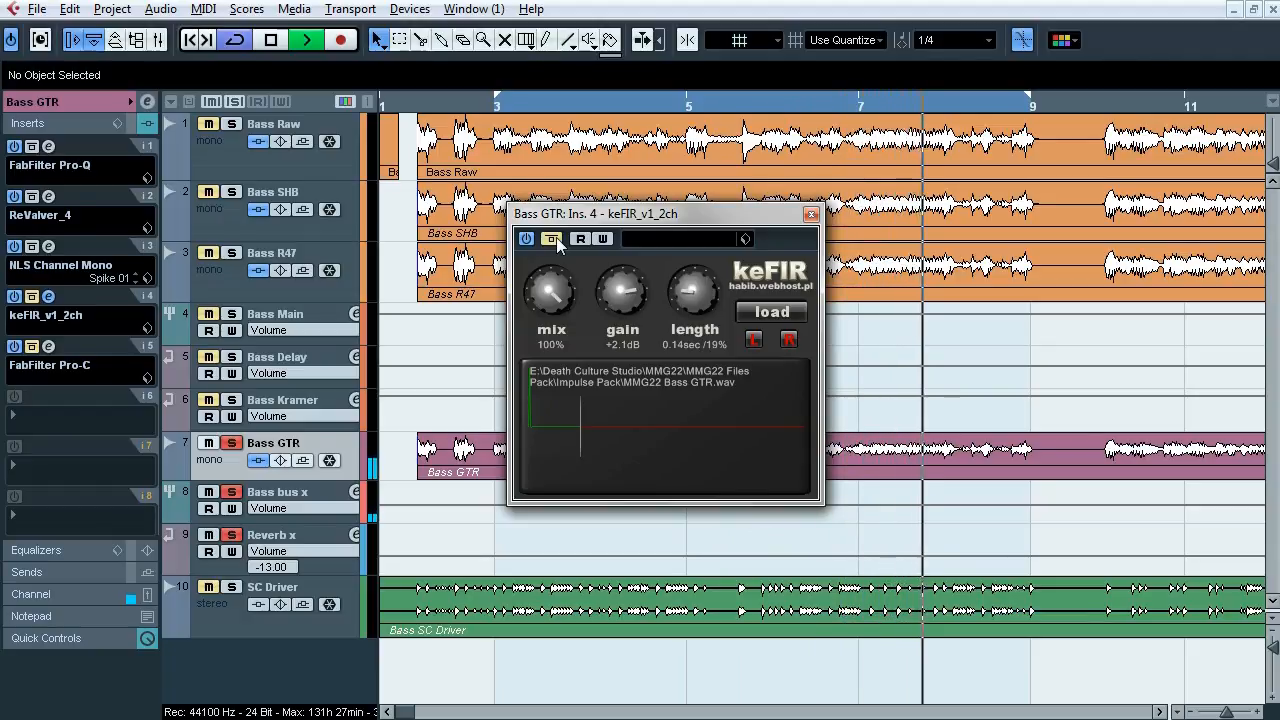
{"action": "left_click", "coordinate": [556, 241]}
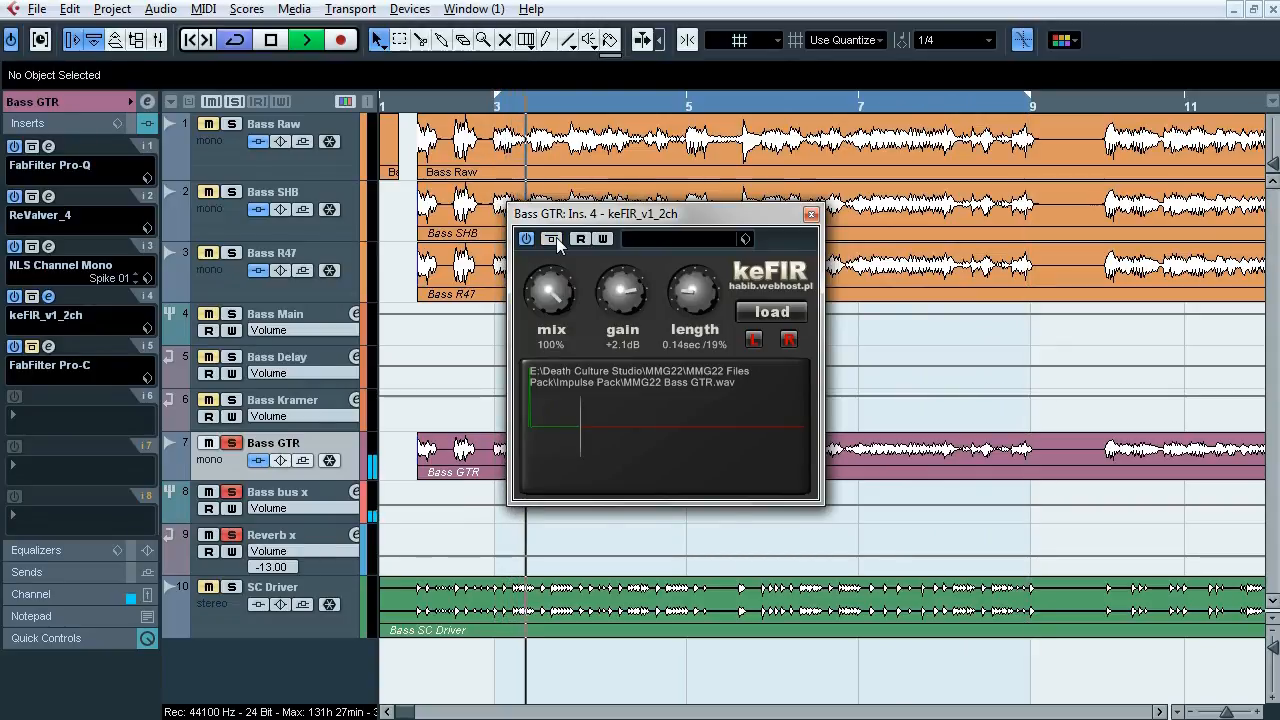
{"action": "key", "text": "space"}
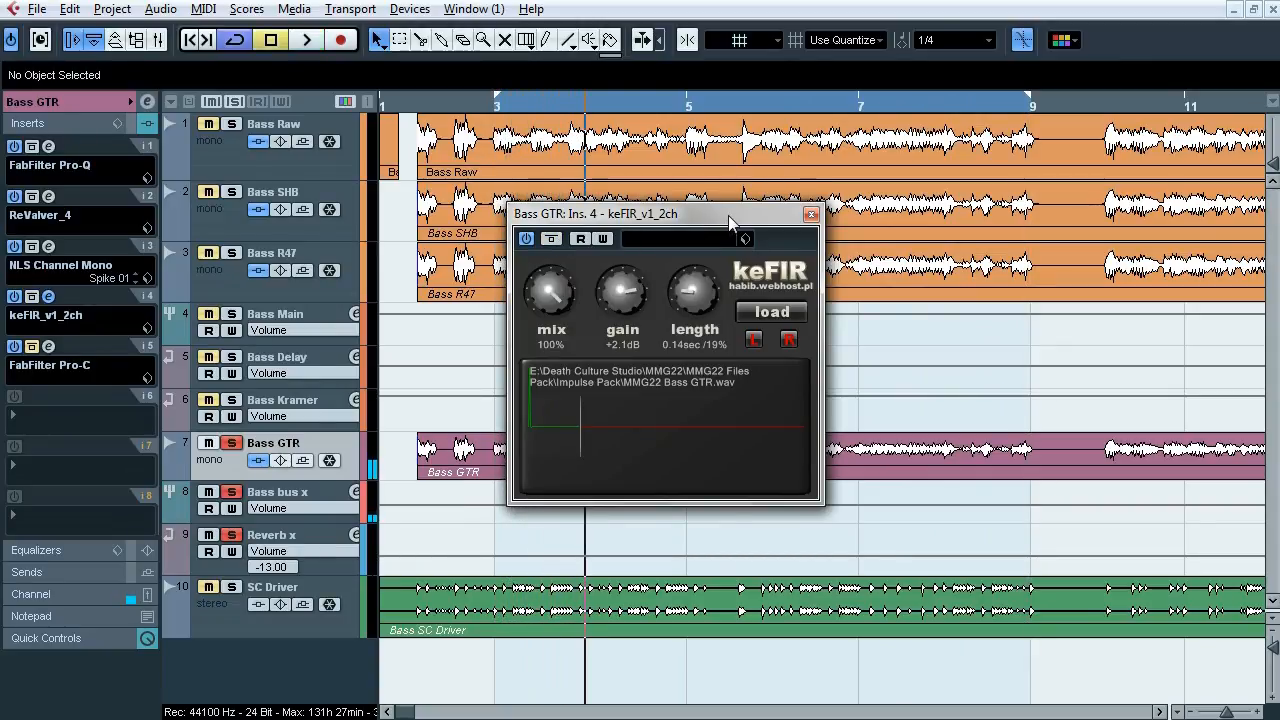
{"action": "left_click", "coordinate": [811, 215]}
Step: Open FabFilter Pro-C in Bass GTR's fifth insert and solo the other bass tracks alongside Bass GTR
{"action": "left_click", "coordinate": [49, 347]}
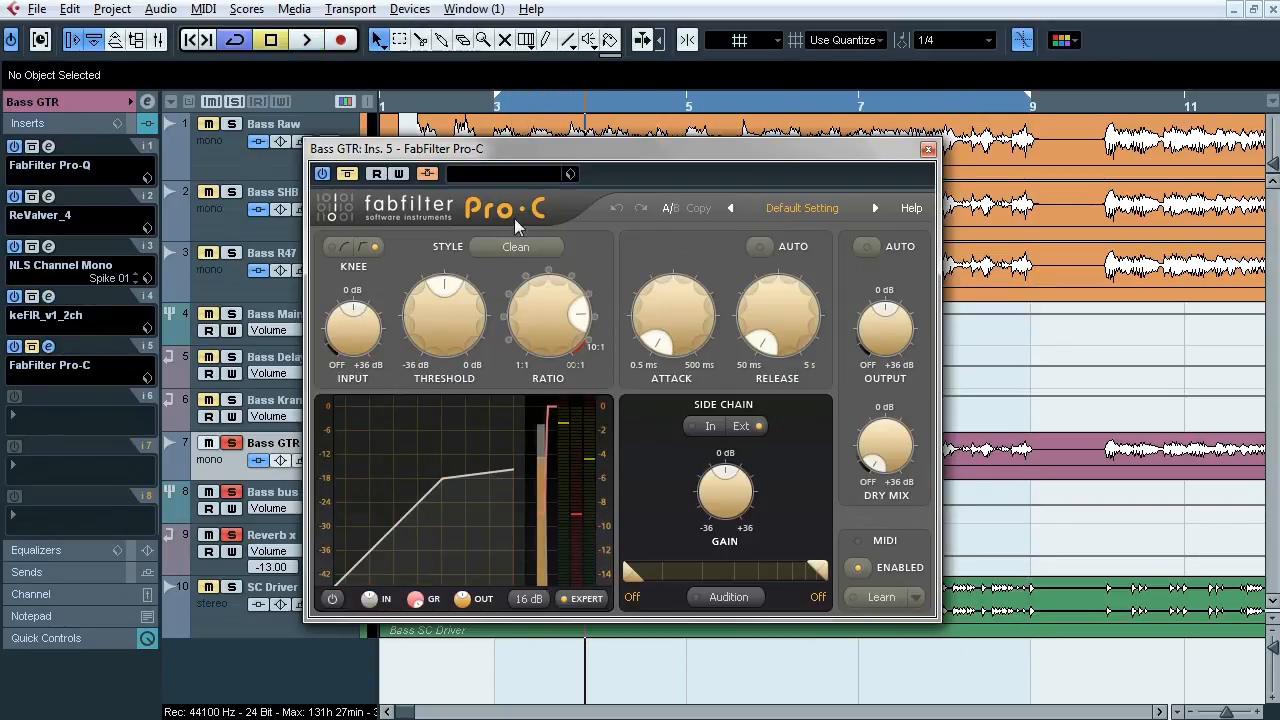
{"action": "left_click_drag", "start_coordinate": [587, 152], "coordinate": [671, 152]}
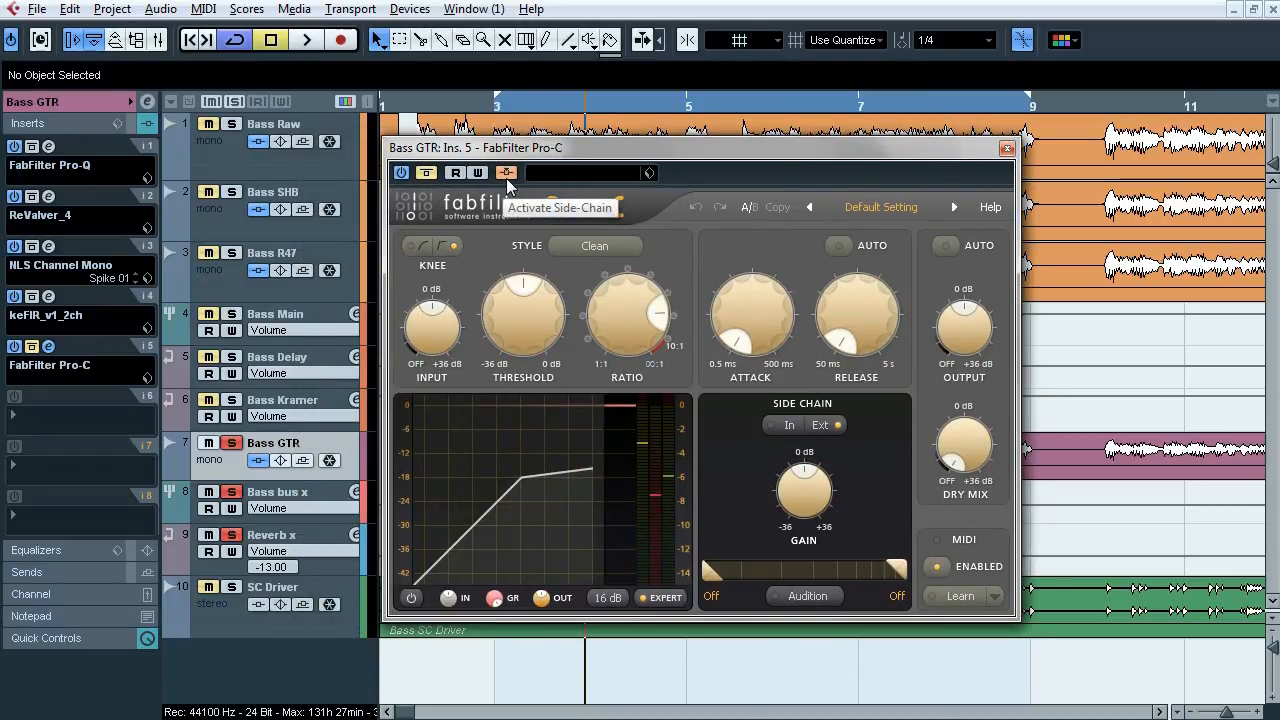
{"action": "left_click_drag", "start_coordinate": [580, 155], "coordinate": [613, 158]}
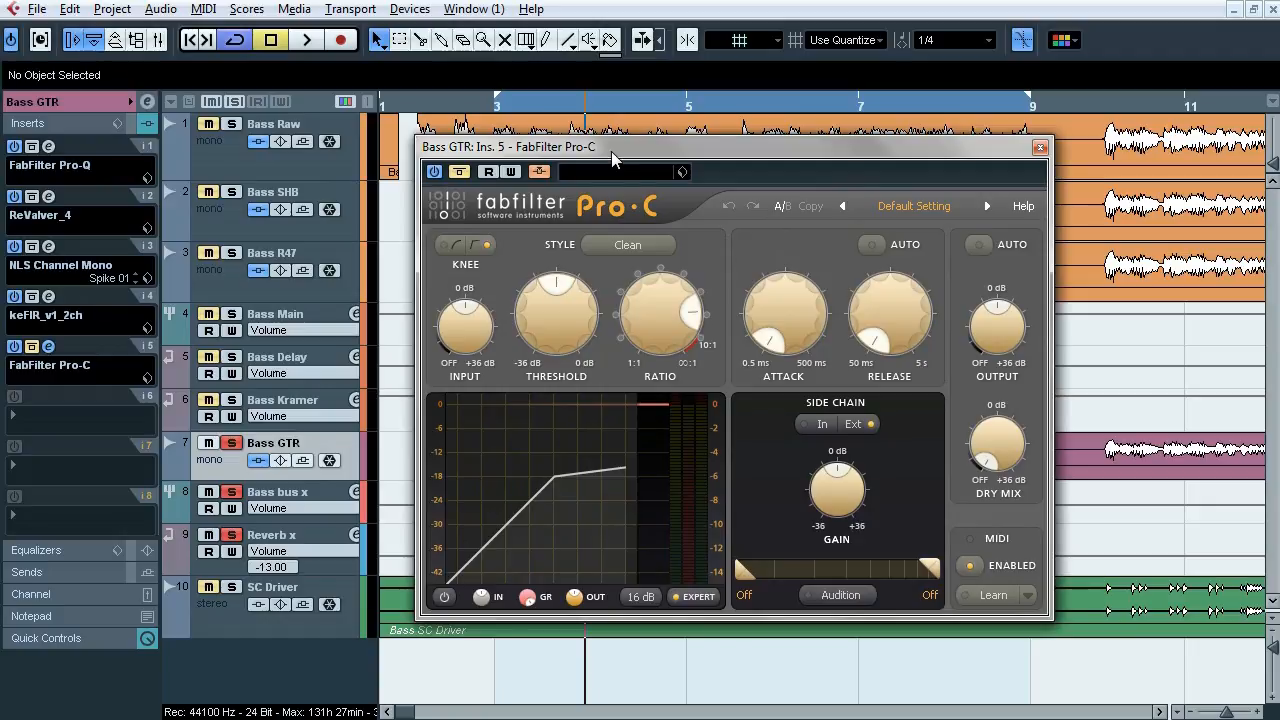
{"action": "left_click", "coordinate": [232, 358]}
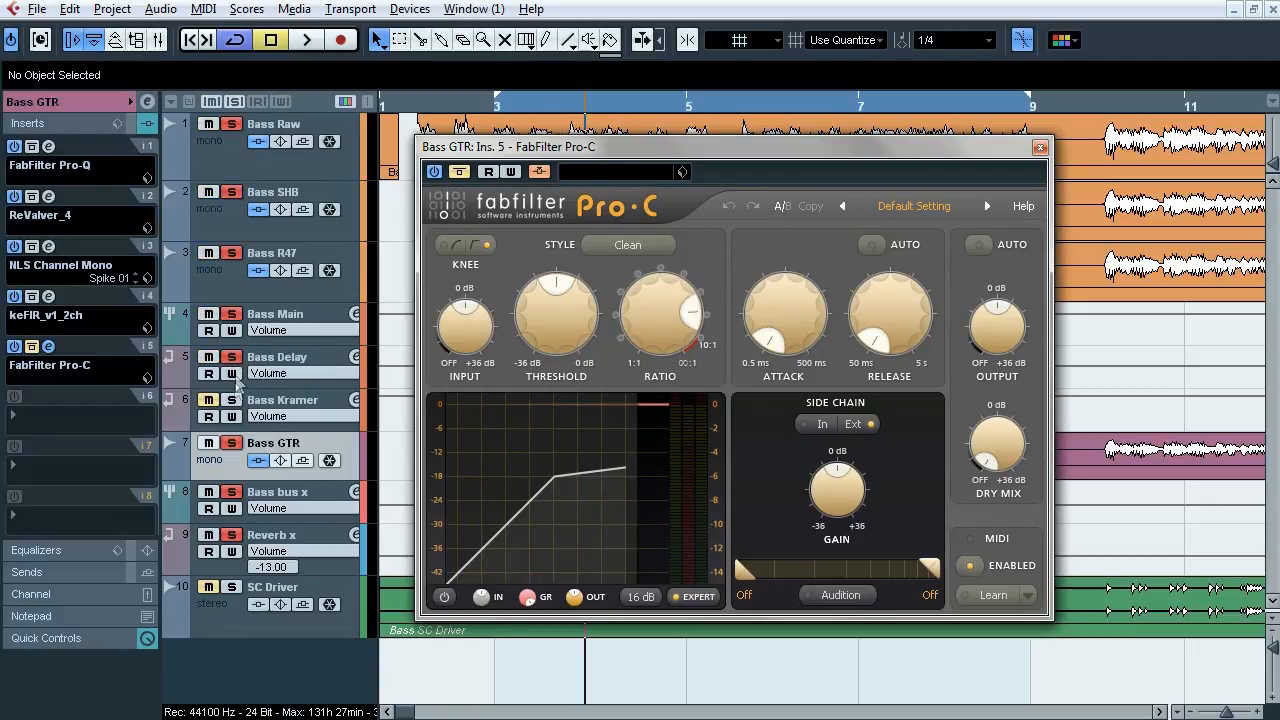
{"action": "left_click_drag", "start_coordinate": [583, 152], "coordinate": [658, 148]}
Step: Compare Bass GTR's FabFilter Pro-C active and bypassed during playback, leave it active, and close its window
{"action": "key", "text": "space"}
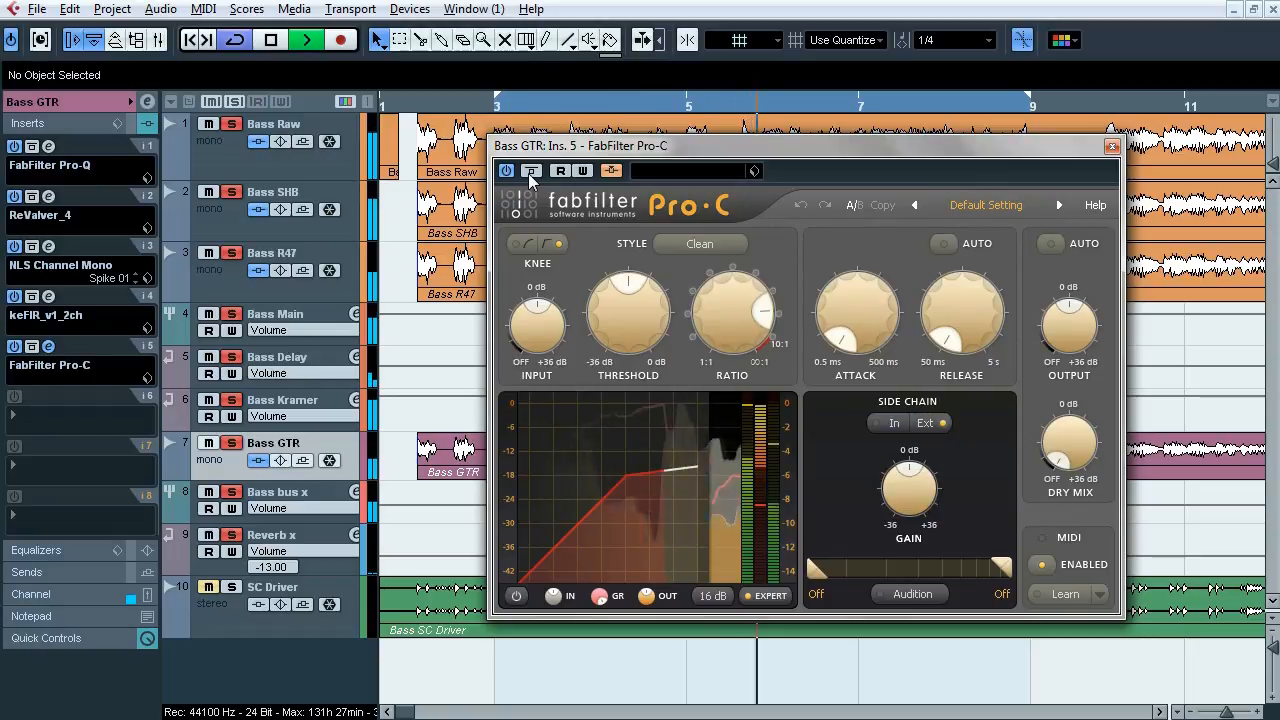
{"action": "left_click", "coordinate": [528, 173]}
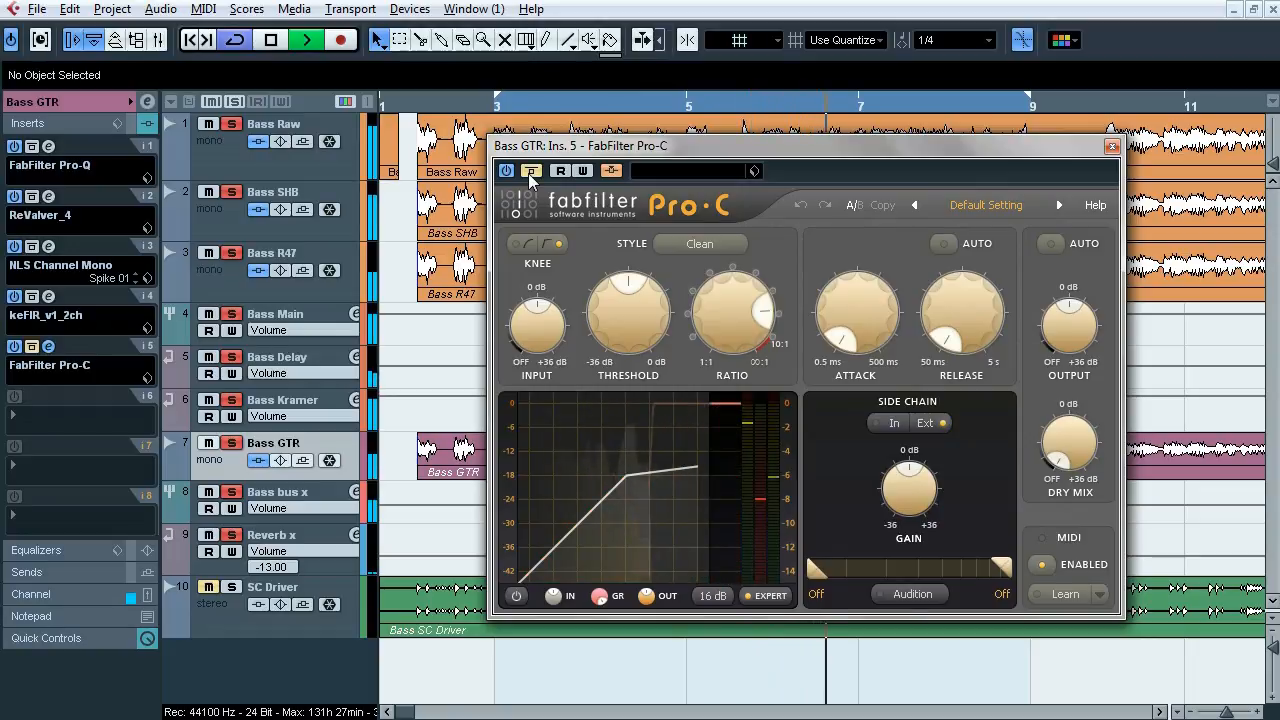
{"action": "left_click", "coordinate": [528, 173]}
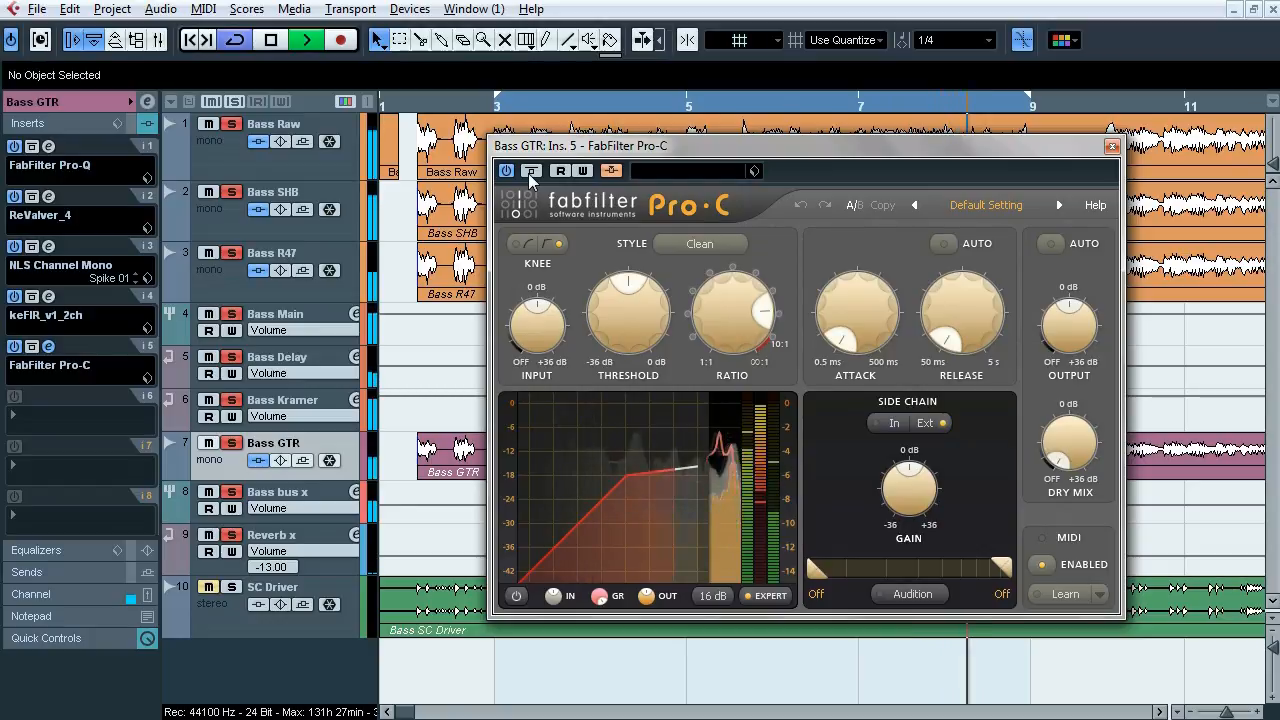
{"action": "left_click", "coordinate": [528, 173]}
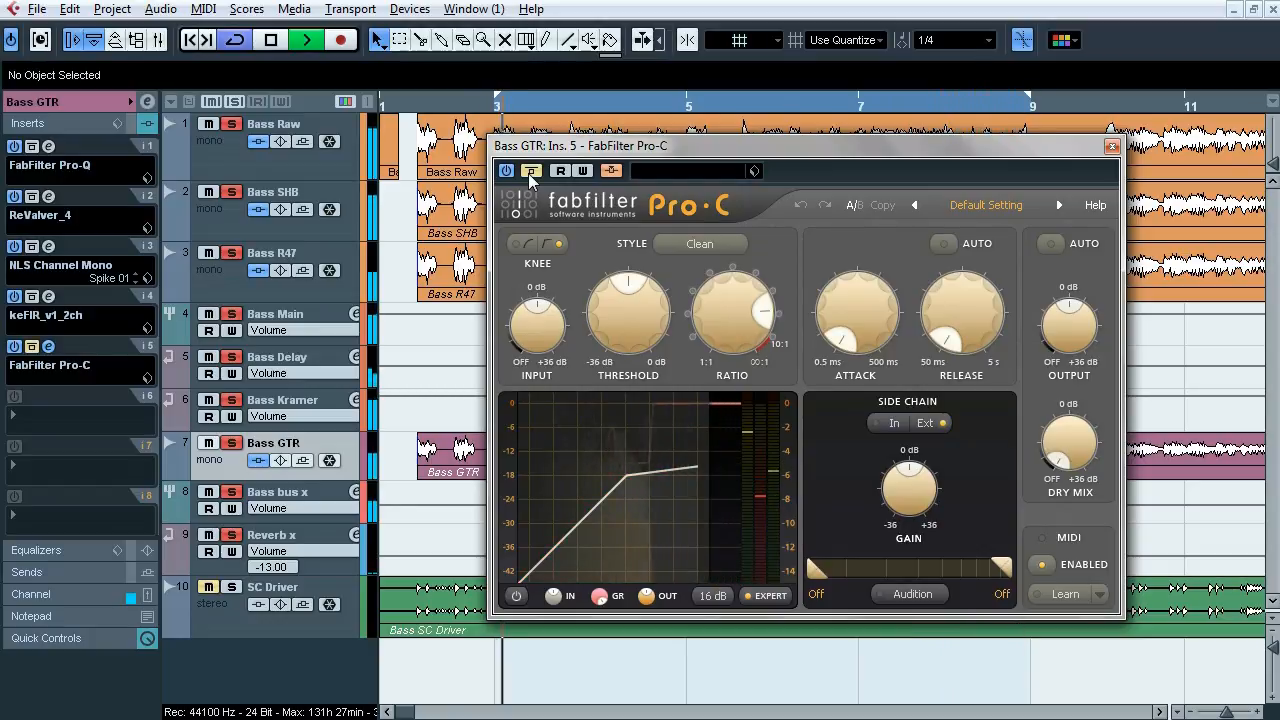
{"action": "left_click", "coordinate": [528, 173]}
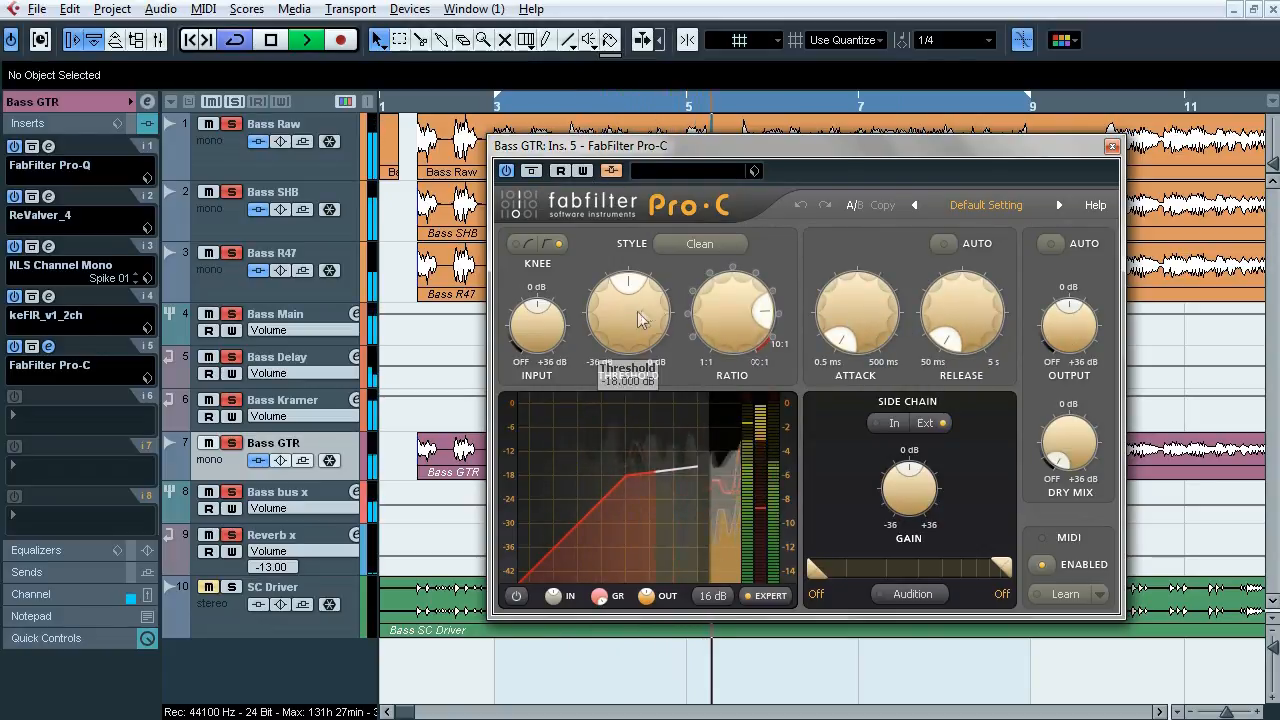
{"action": "key", "text": "space"}
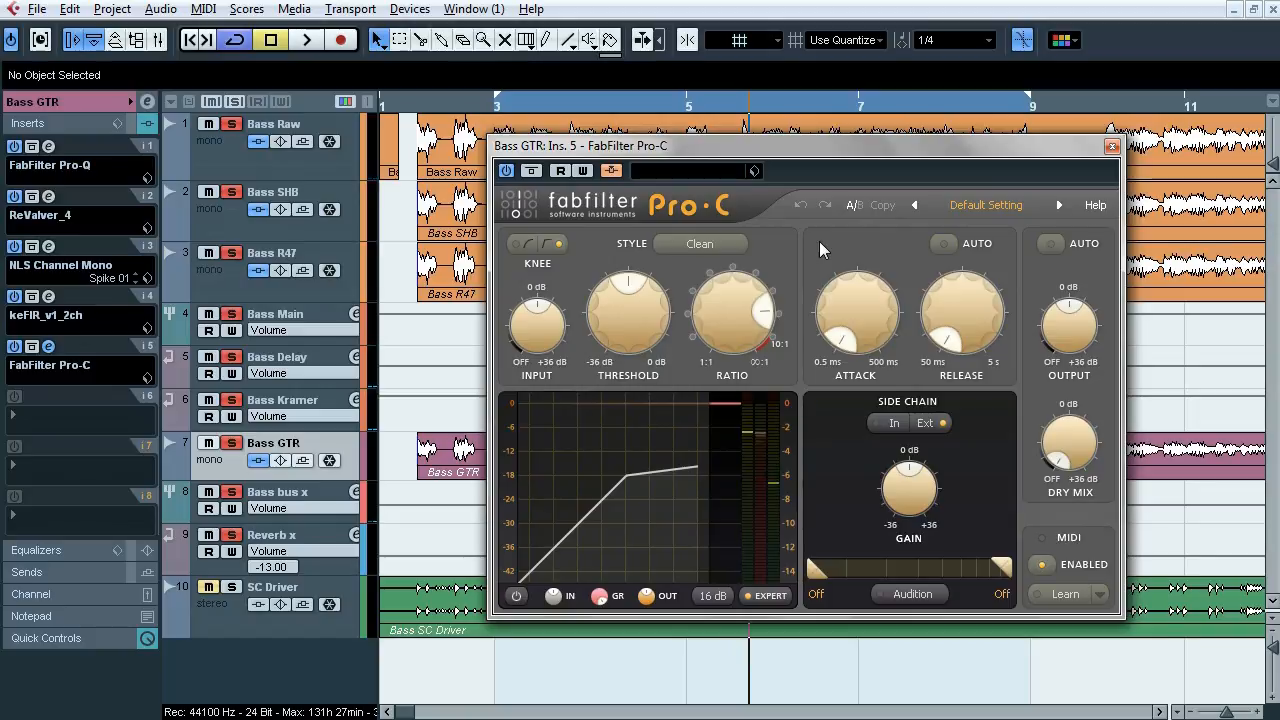
{"action": "left_click", "coordinate": [1112, 147]}
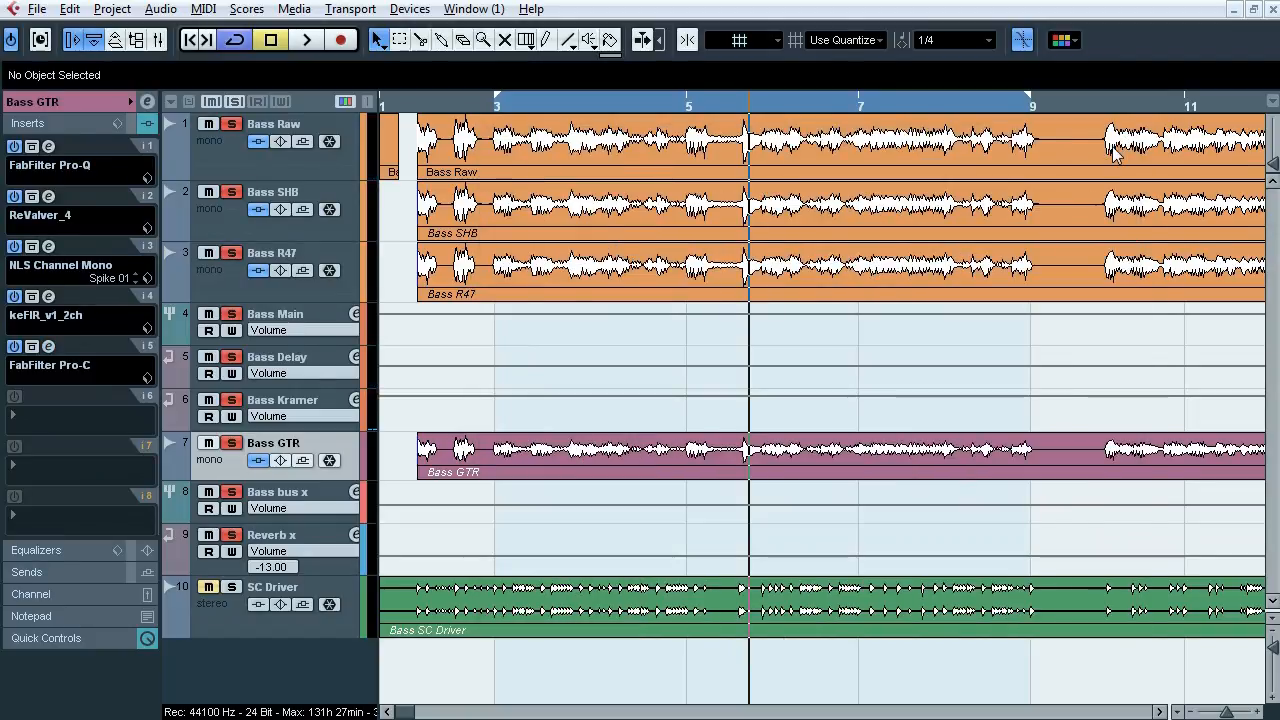
Step: Select and solo the Bass bus x group and open FabFilter Pro-C in its first insert
{"action": "left_click", "coordinate": [232, 124]}
{"action": "left_click", "coordinate": [301, 498]}
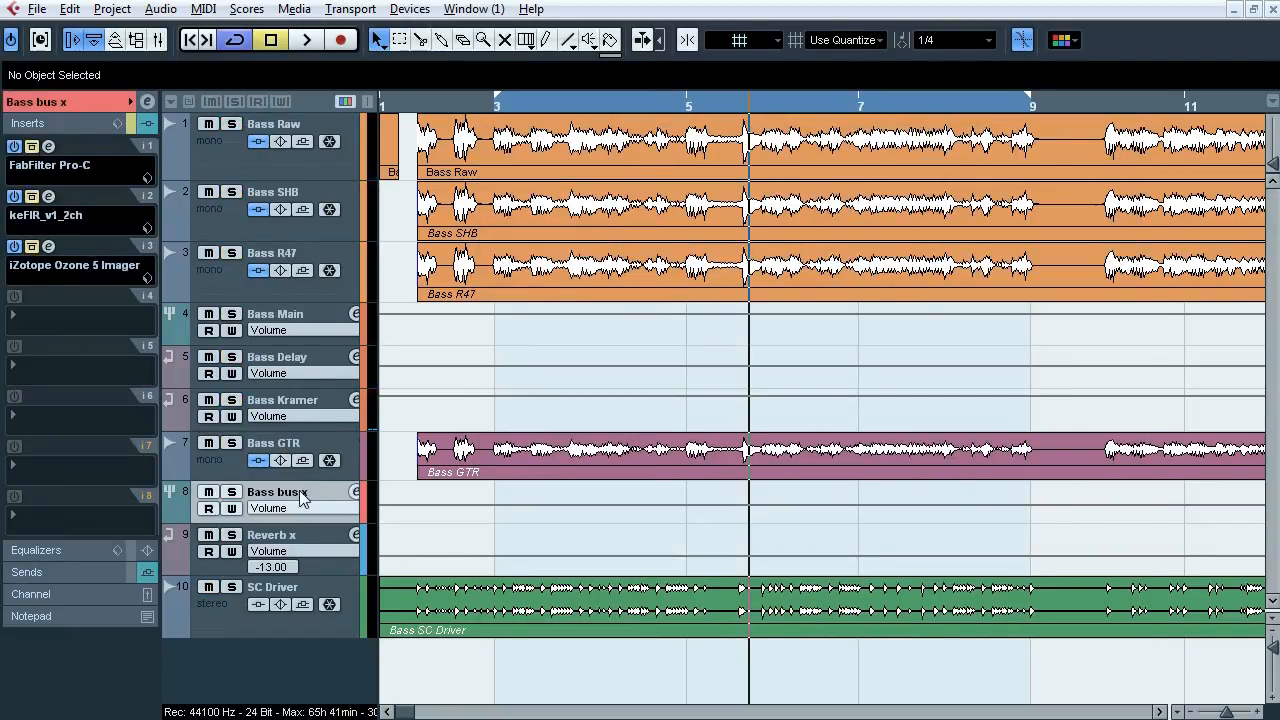
{"action": "left_click", "coordinate": [231, 492]}
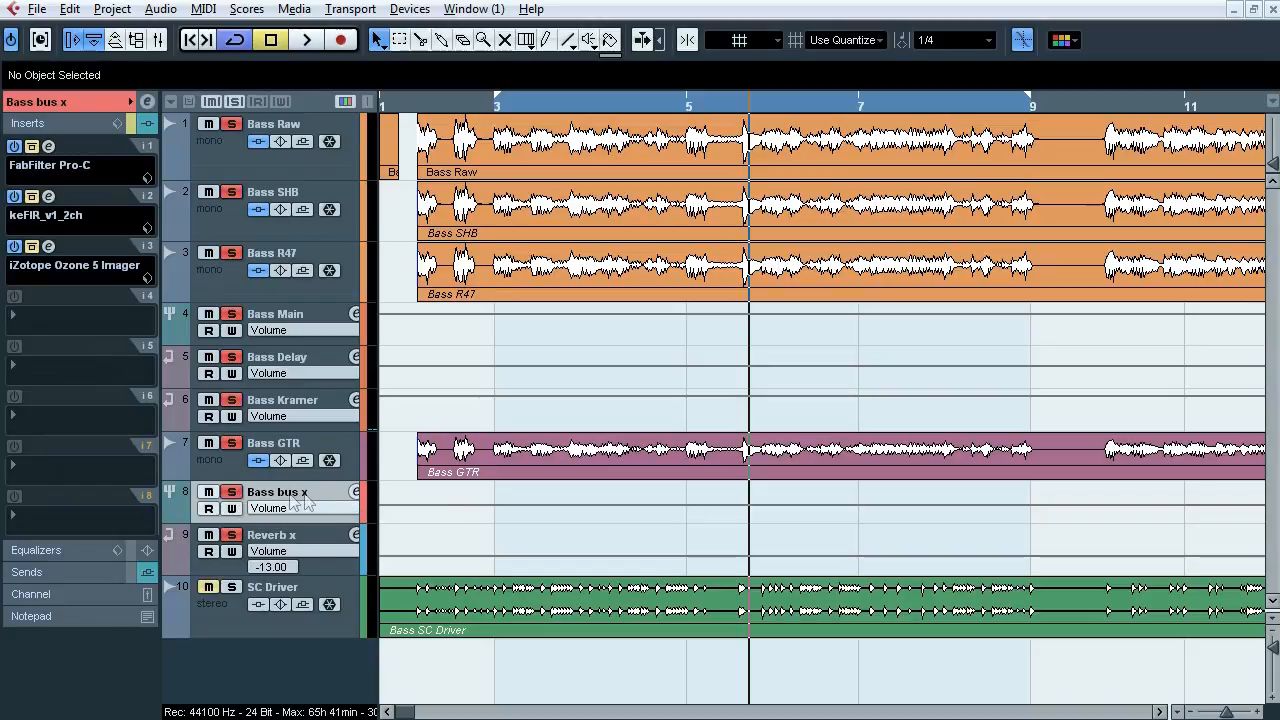
{"action": "left_click", "coordinate": [49, 146]}
{"action": "left_click_drag", "start_coordinate": [350, 146], "coordinate": [505, 152]}
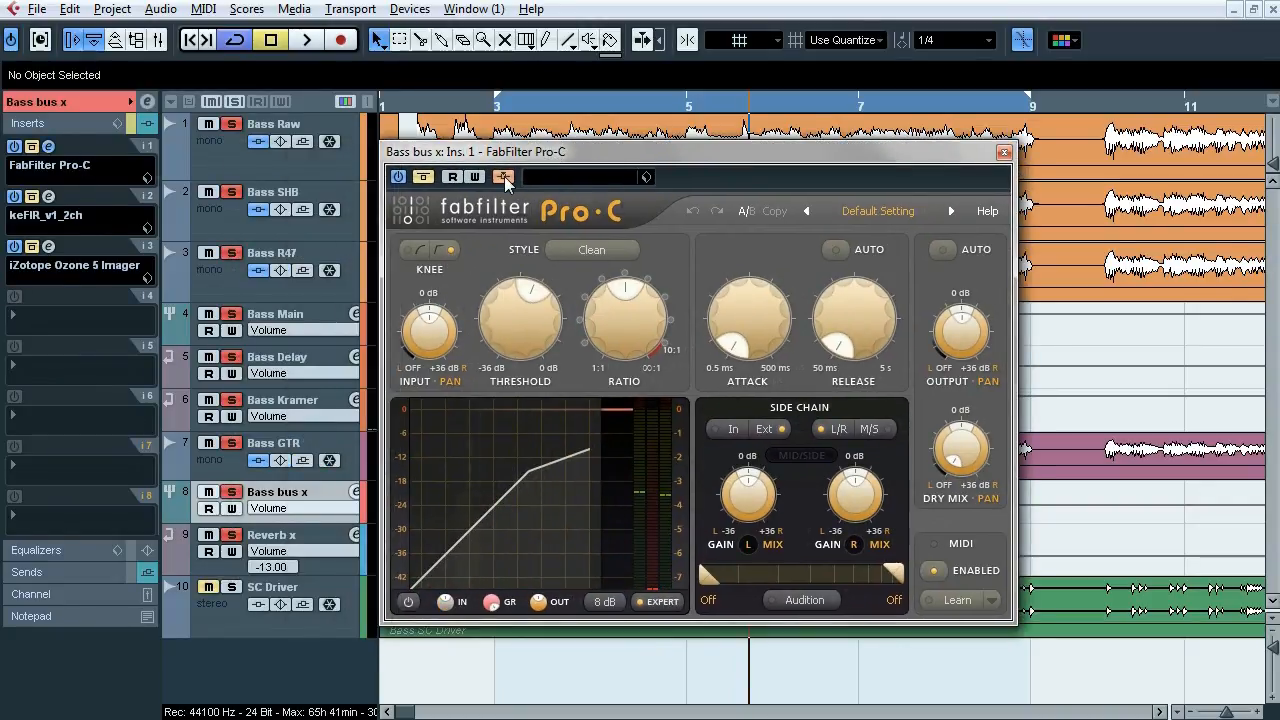
Step: Solo the SC Driver track and activate Bass bus x's FabFilter Pro-C during playback
{"action": "left_click", "coordinate": [229, 606]}
{"action": "left_click", "coordinate": [231, 587]}
{"action": "left_click", "coordinate": [290, 497]}
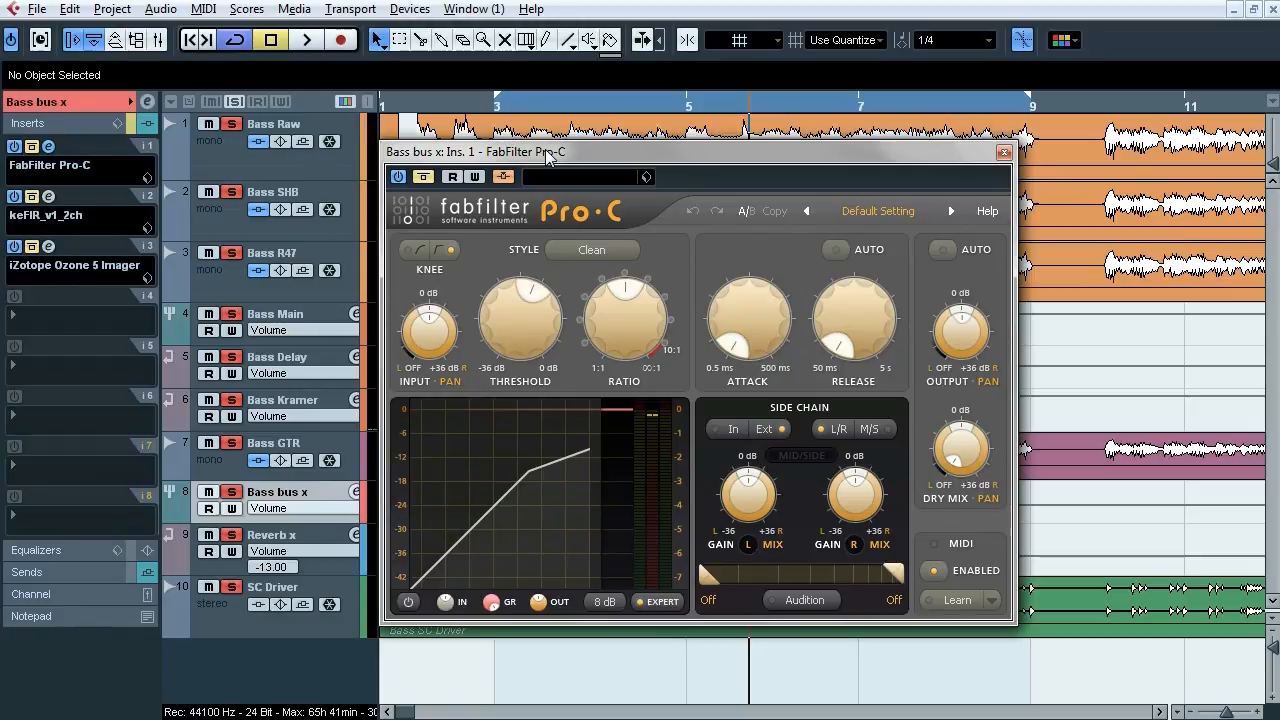
{"action": "left_click", "coordinate": [423, 177]}
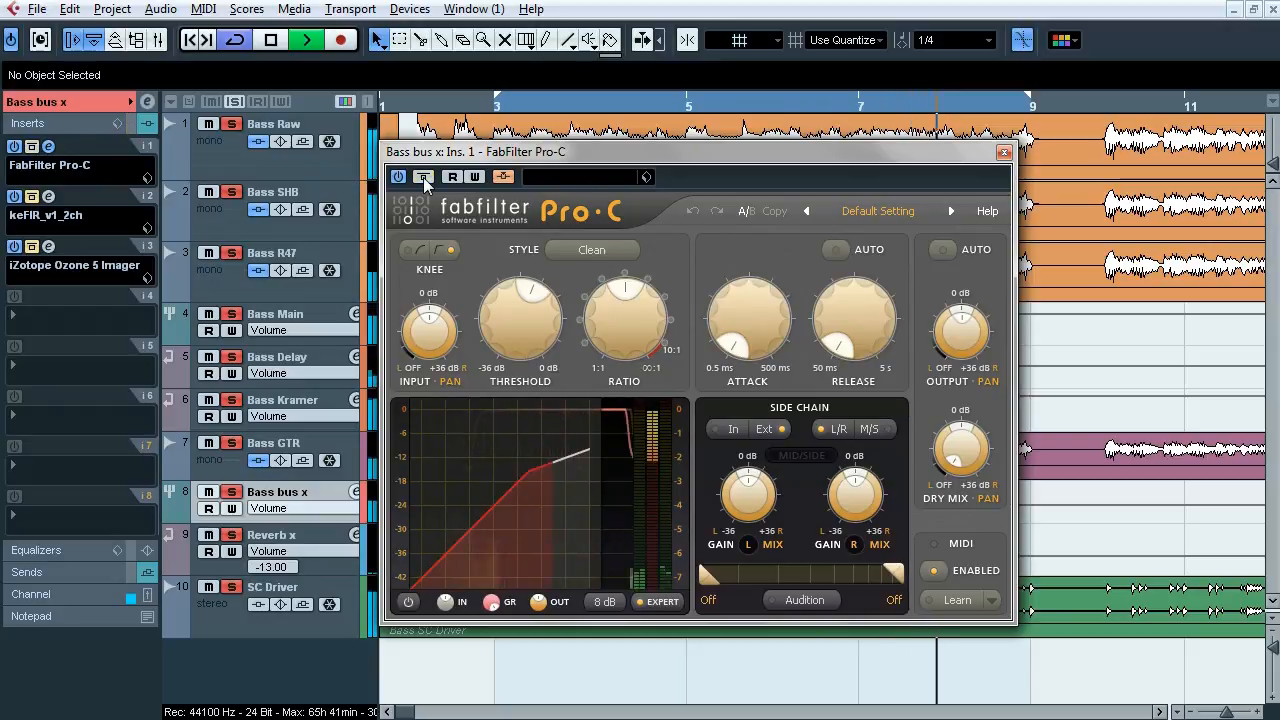
Step: Audition the compressor with the Bass SC Driver event raised to about 14 dB, reset the event to 0.00 dB, and close FabFilter Pro-C
{"action": "left_click", "coordinate": [1030, 607]}
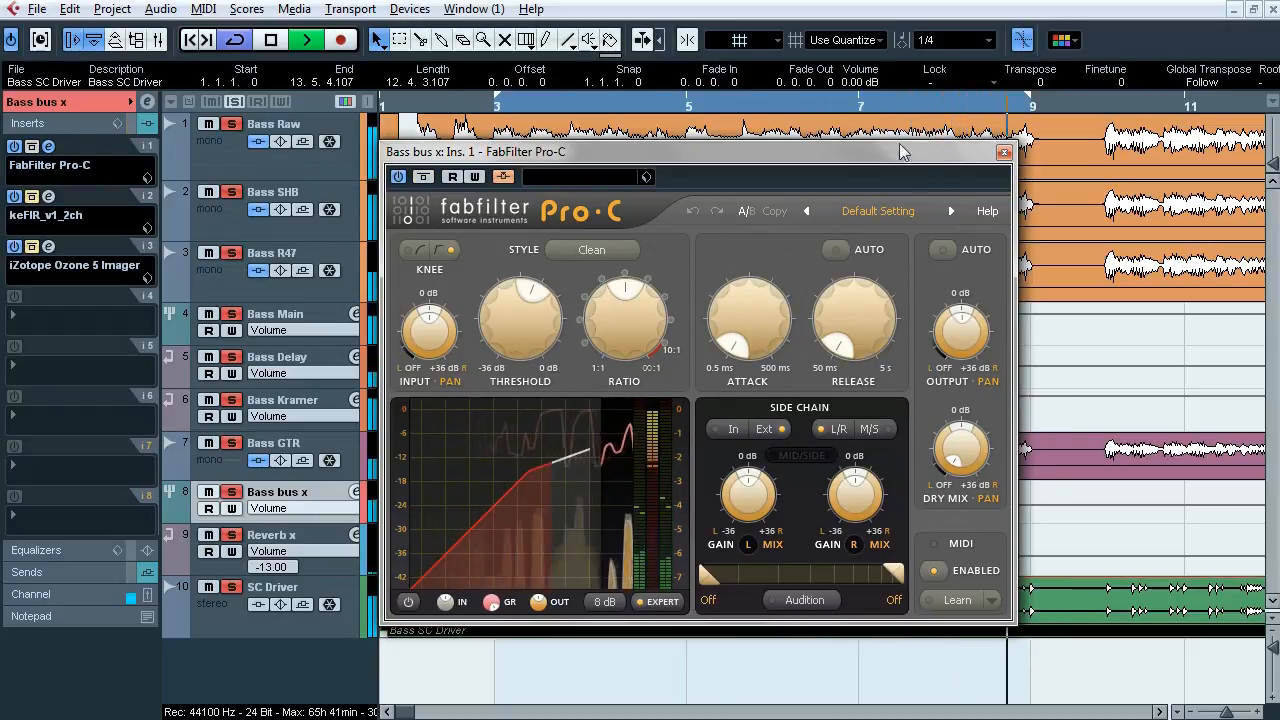
{"action": "left_click_drag", "start_coordinate": [856, 81], "coordinate": [853, 36]}
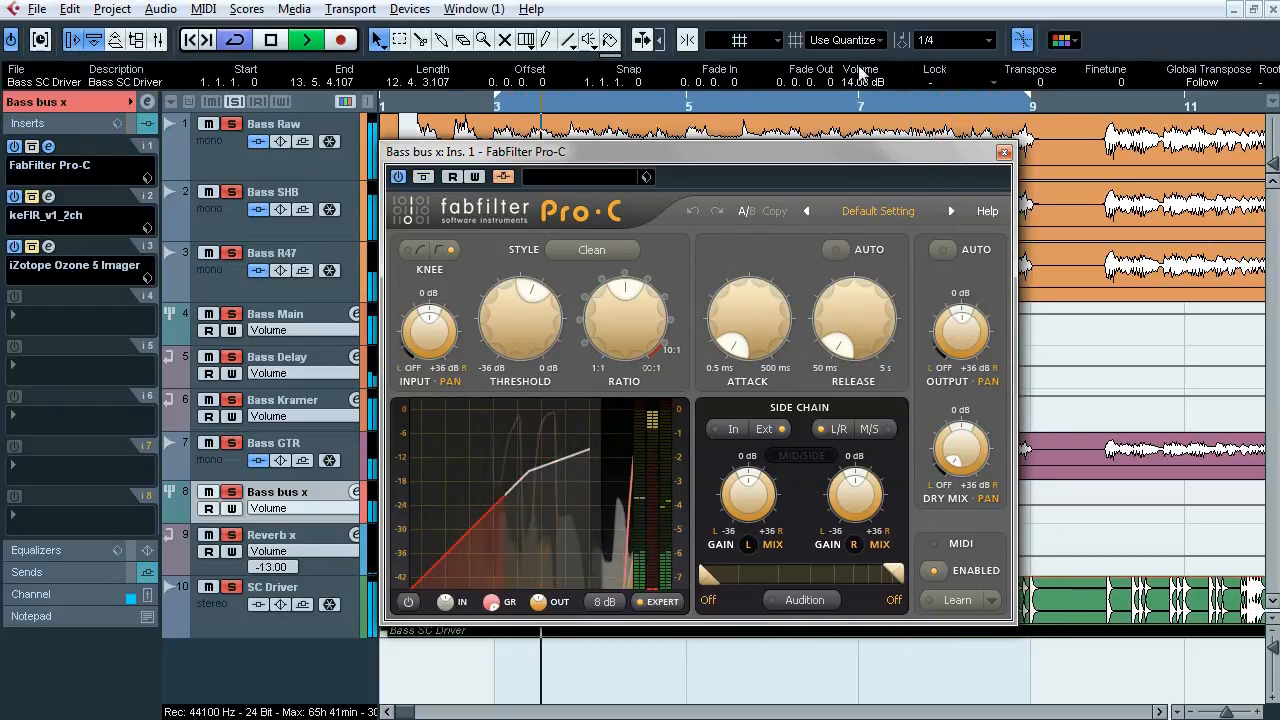
{"action": "left_click_drag", "start_coordinate": [849, 82], "coordinate": [852, 178]}
{"action": "left_click", "coordinate": [861, 85], "text": "ctrl"}
{"action": "key", "text": "space"}
{"action": "left_click", "coordinate": [1004, 152]}
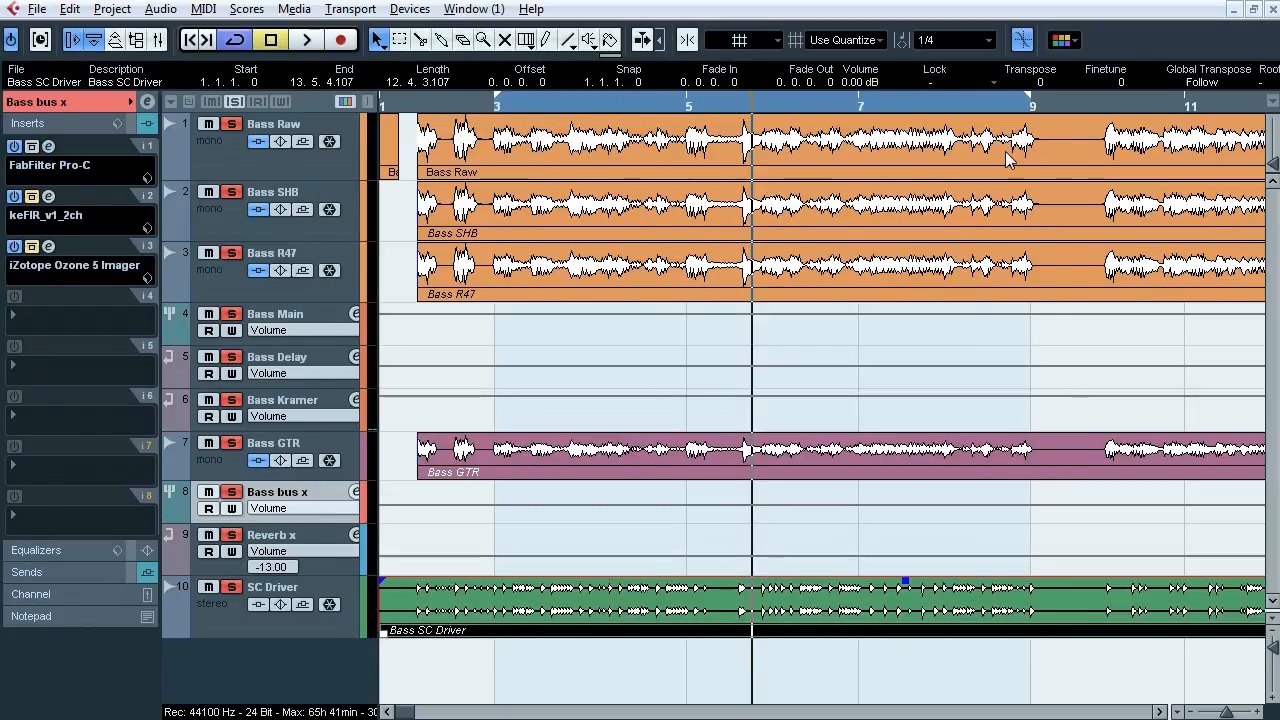
Step: Open keFIR_v1_2ch in Bass bus x's second insert, activate it during playback, and close its window
{"action": "left_click", "coordinate": [48, 196]}
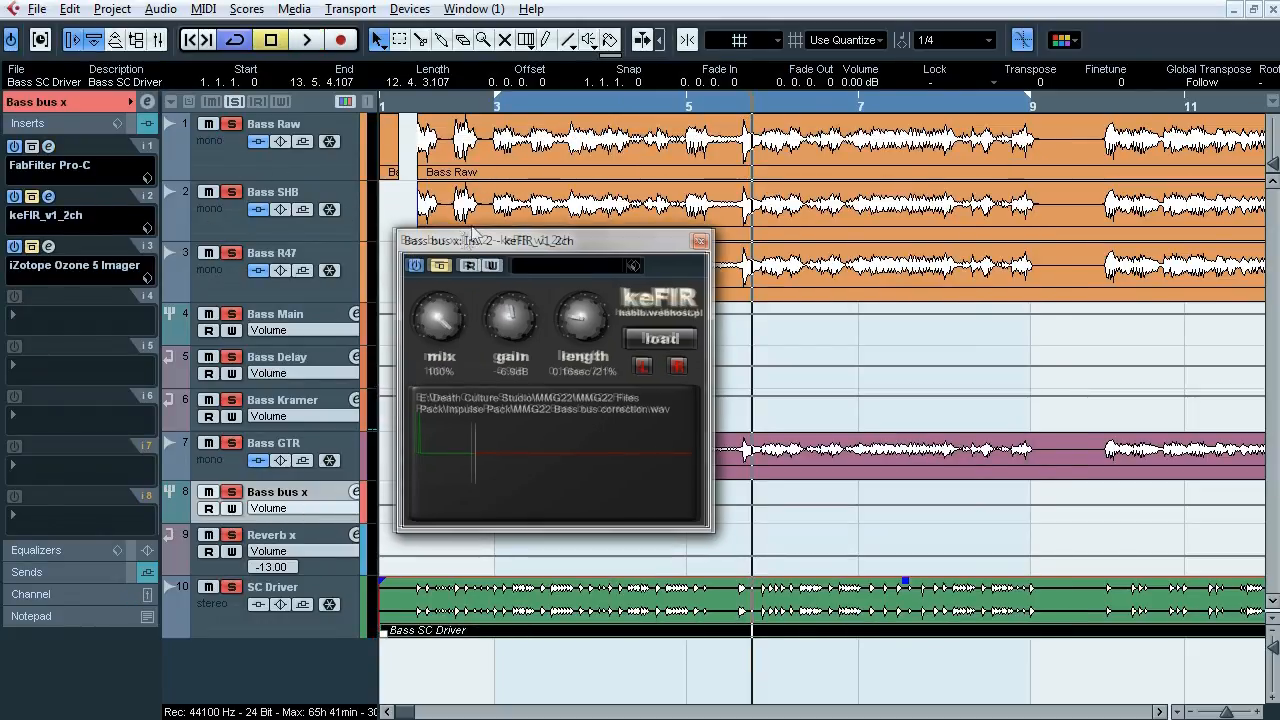
{"action": "left_click_drag", "start_coordinate": [463, 240], "coordinate": [491, 208]}
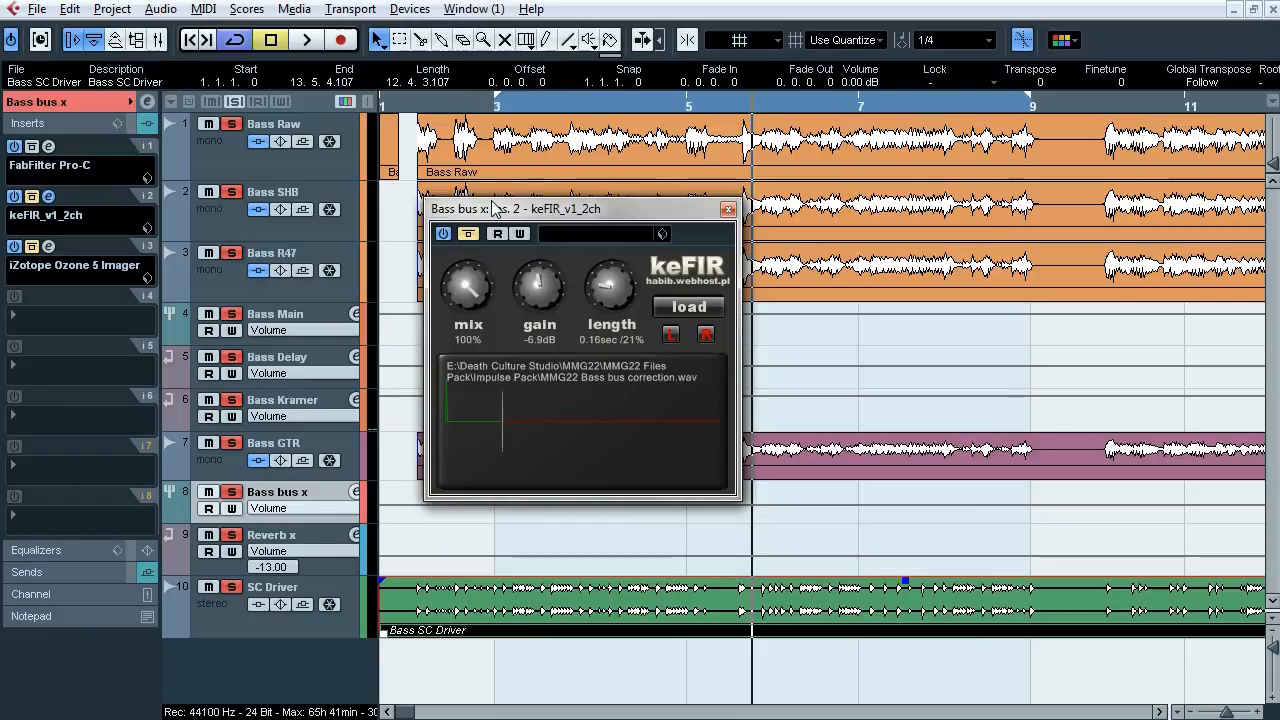
{"action": "key", "text": "space"}
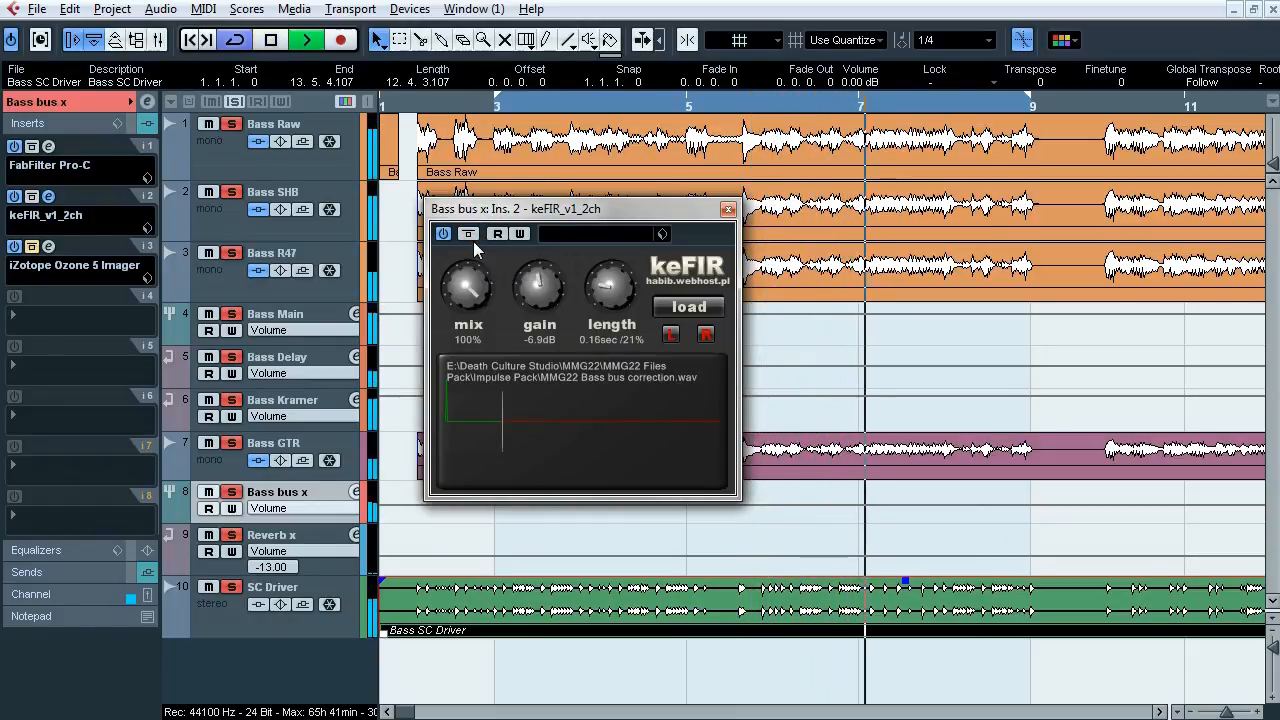
{"action": "left_click", "coordinate": [468, 236]}
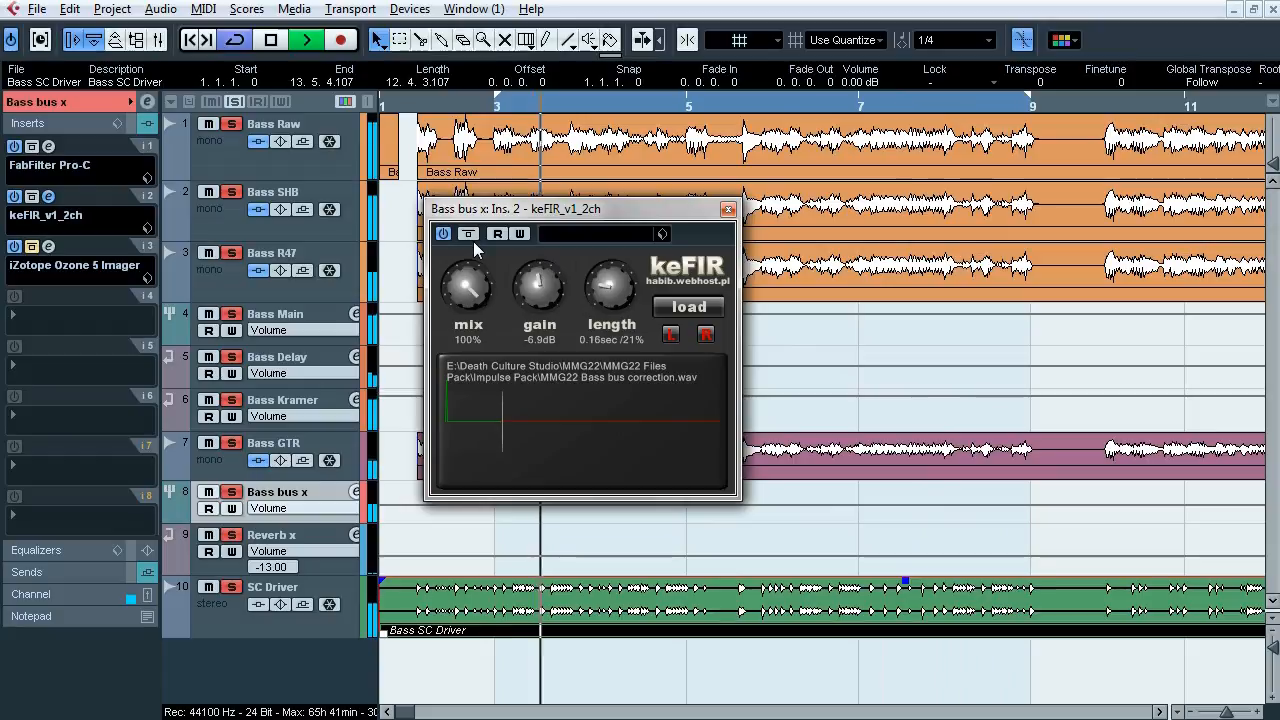
{"action": "key", "text": "space"}
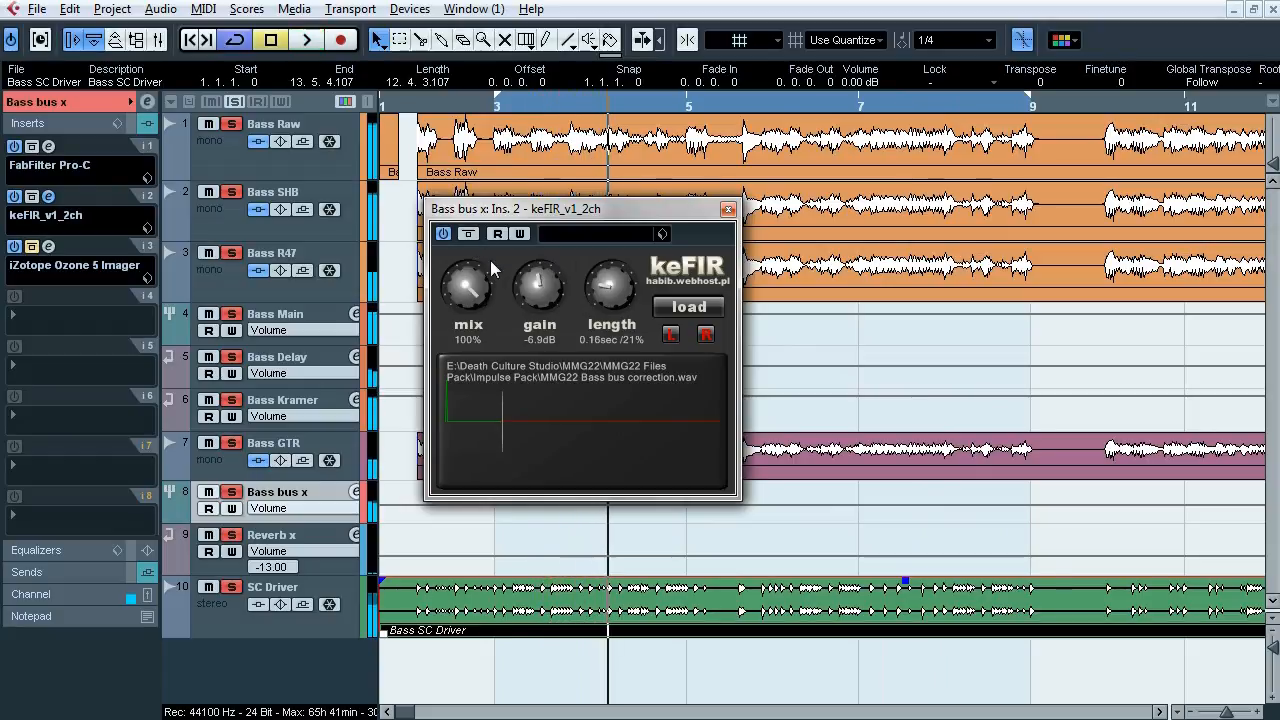
{"action": "left_click", "coordinate": [728, 209]}
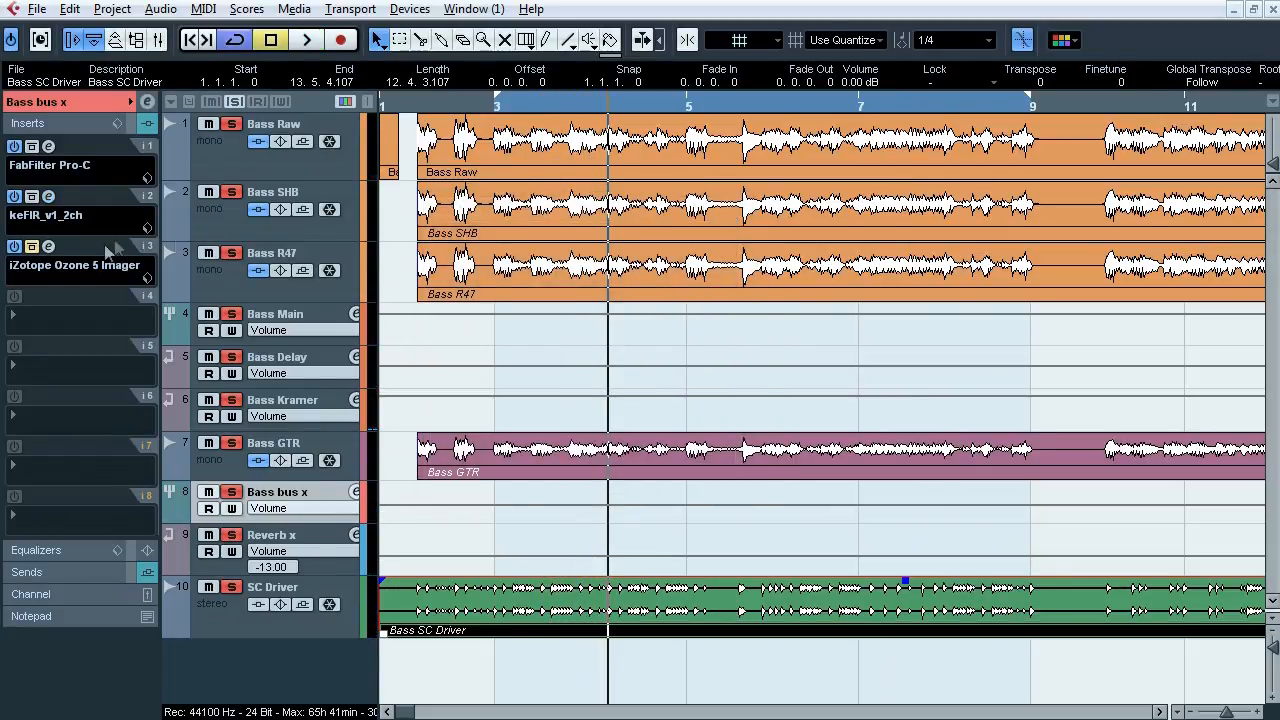
Step: Activate iZotope Ozone 5 Imager in Bass bus x's third insert, audition its Band 4 in solo, and close its window
{"action": "left_click", "coordinate": [48, 246]}
{"action": "left_click_drag", "start_coordinate": [568, 63], "coordinate": [552, 80]}
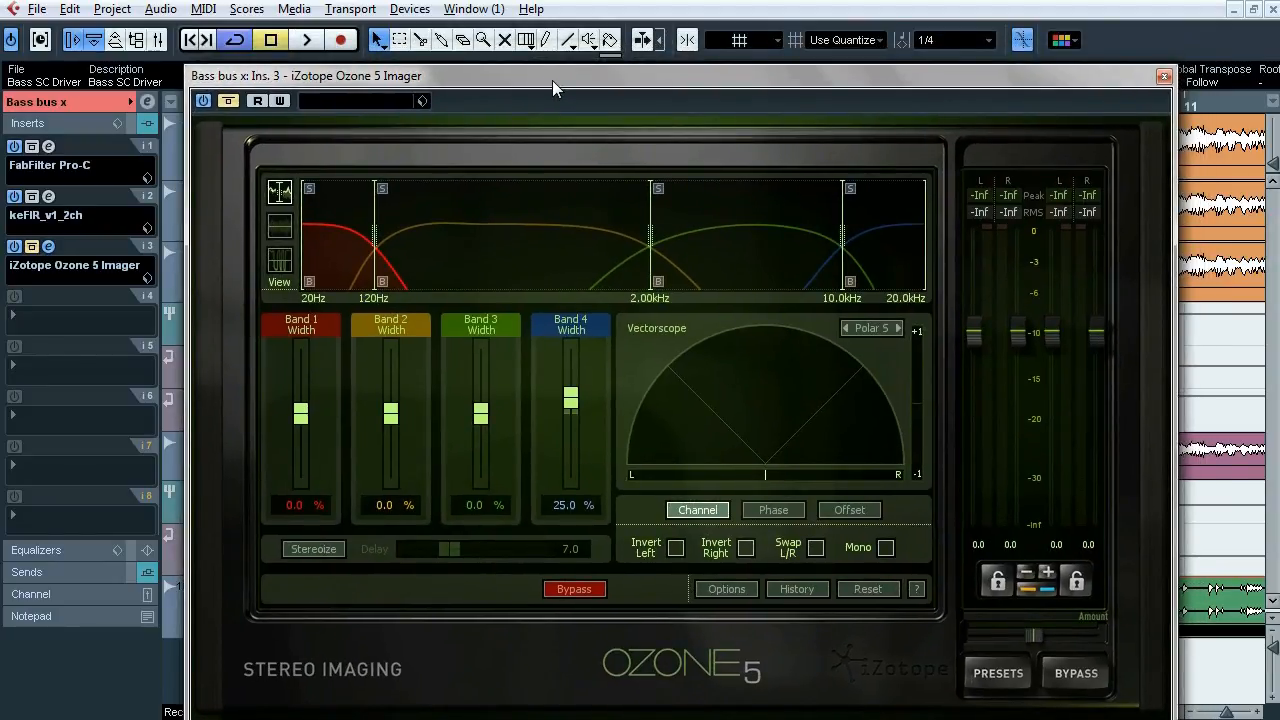
{"action": "key", "text": "space"}
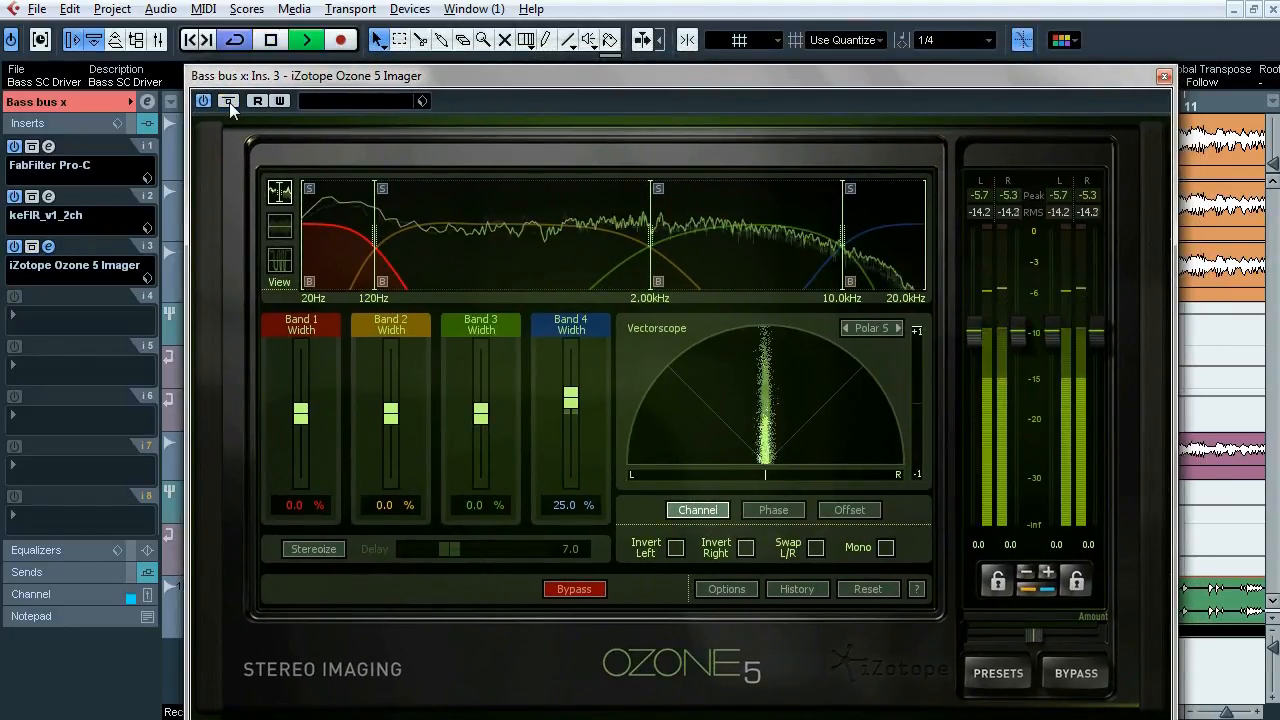
{"action": "left_click", "coordinate": [849, 188]}
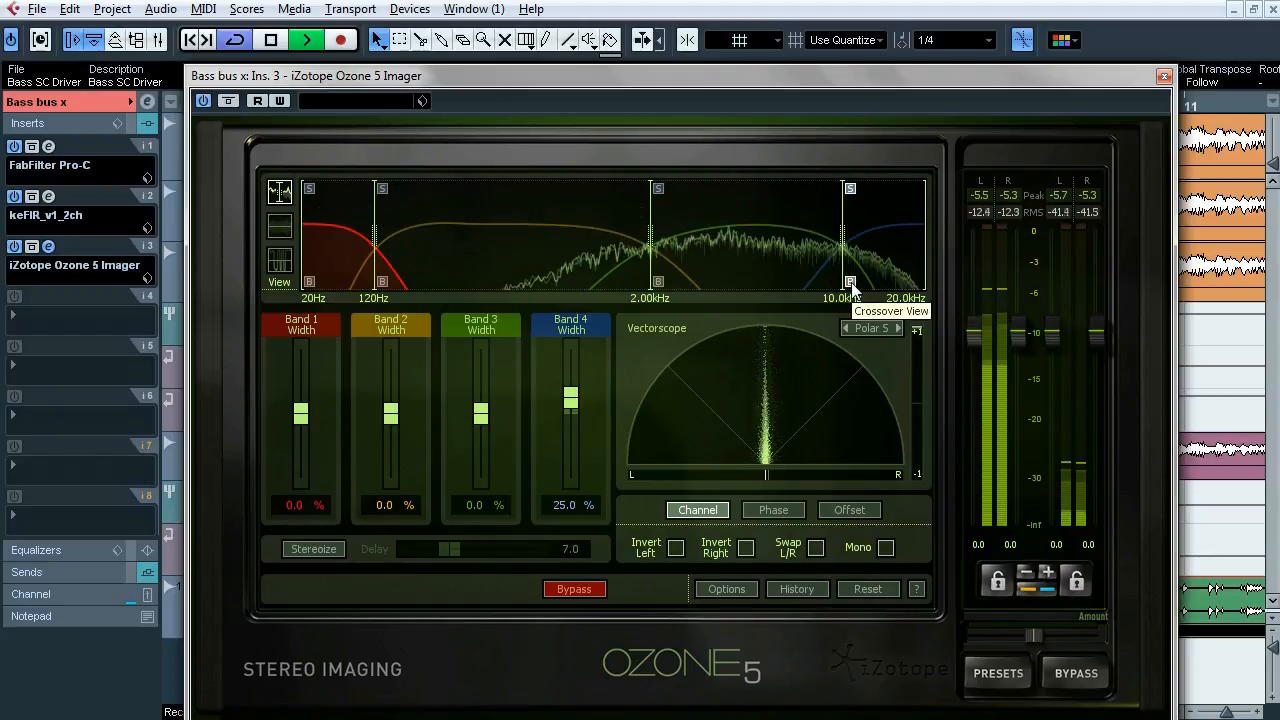
{"action": "left_click", "coordinate": [849, 188]}
{"action": "key", "text": "space"}
{"action": "left_click", "coordinate": [1164, 76]}
Step: Inspect Bass bus x's level and its Reverb x send, and review Reverb x's ValhallaVintageVerb and FabFilter Pro-Q inserts and level
{"action": "left_click", "coordinate": [96, 104]}
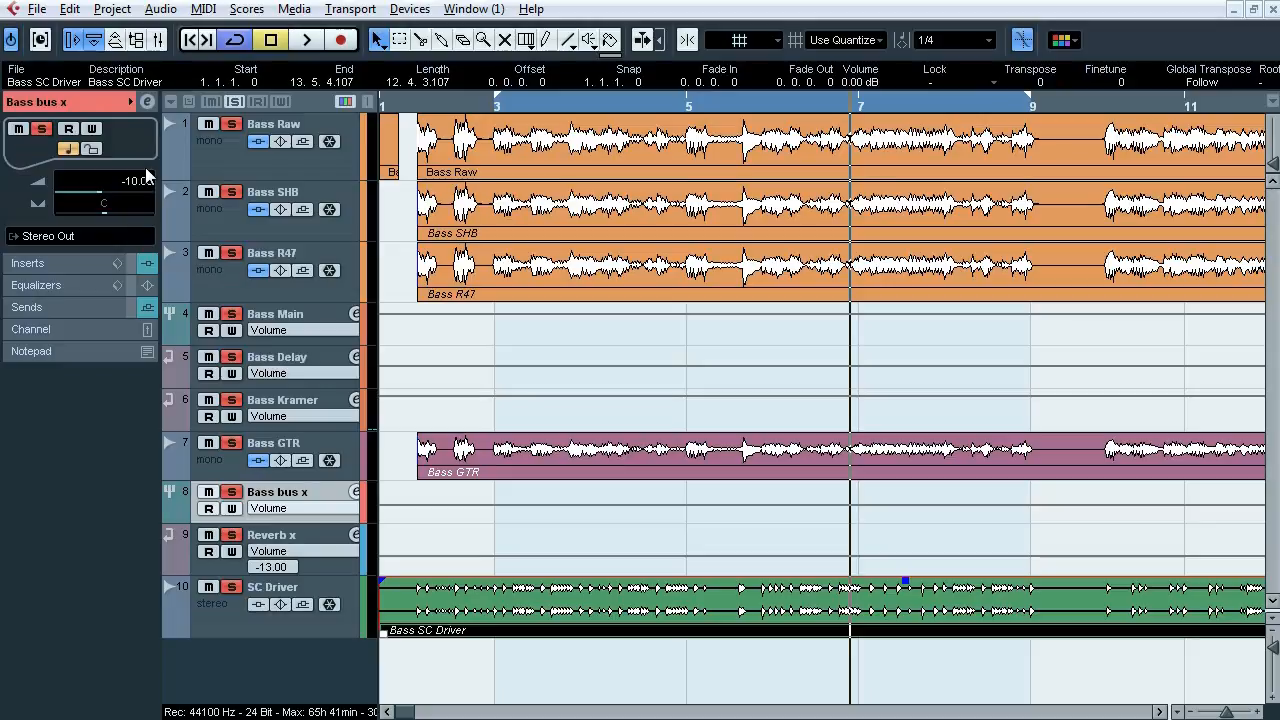
{"action": "left_click", "coordinate": [52, 306]}
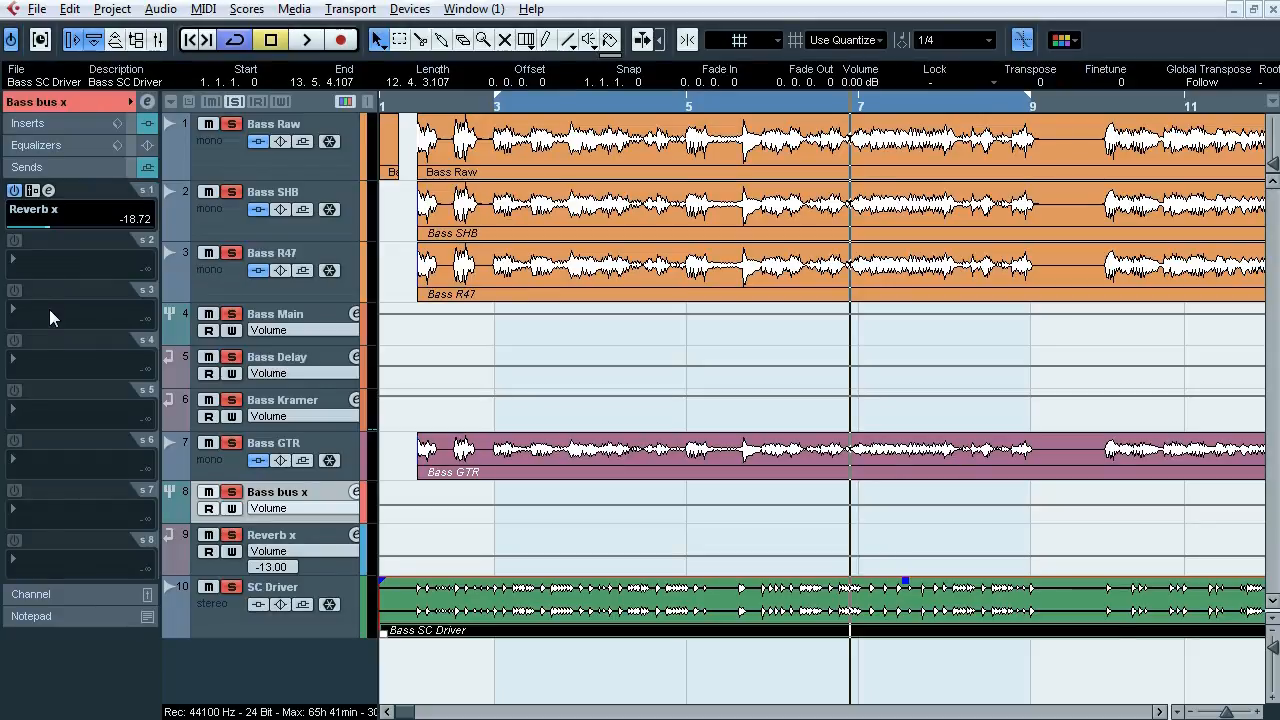
{"action": "left_click", "coordinate": [285, 543]}
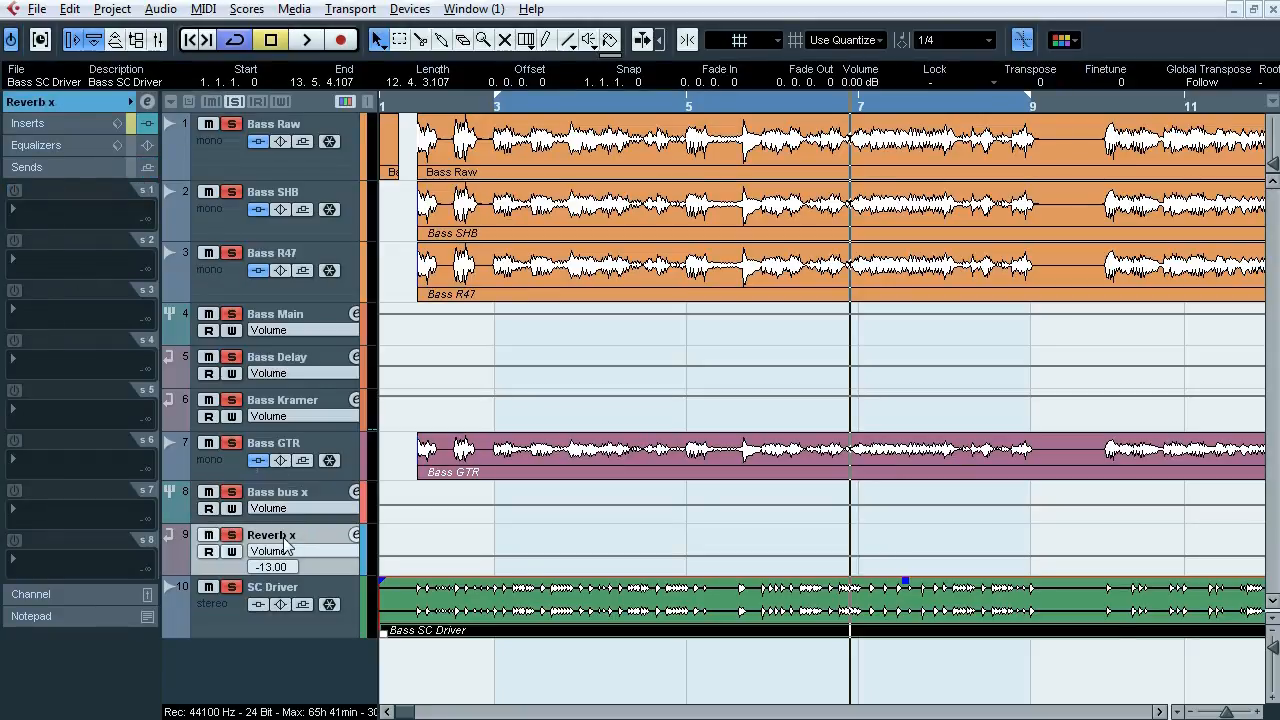
{"action": "left_click", "coordinate": [69, 131]}
{"action": "left_click", "coordinate": [48, 146]}
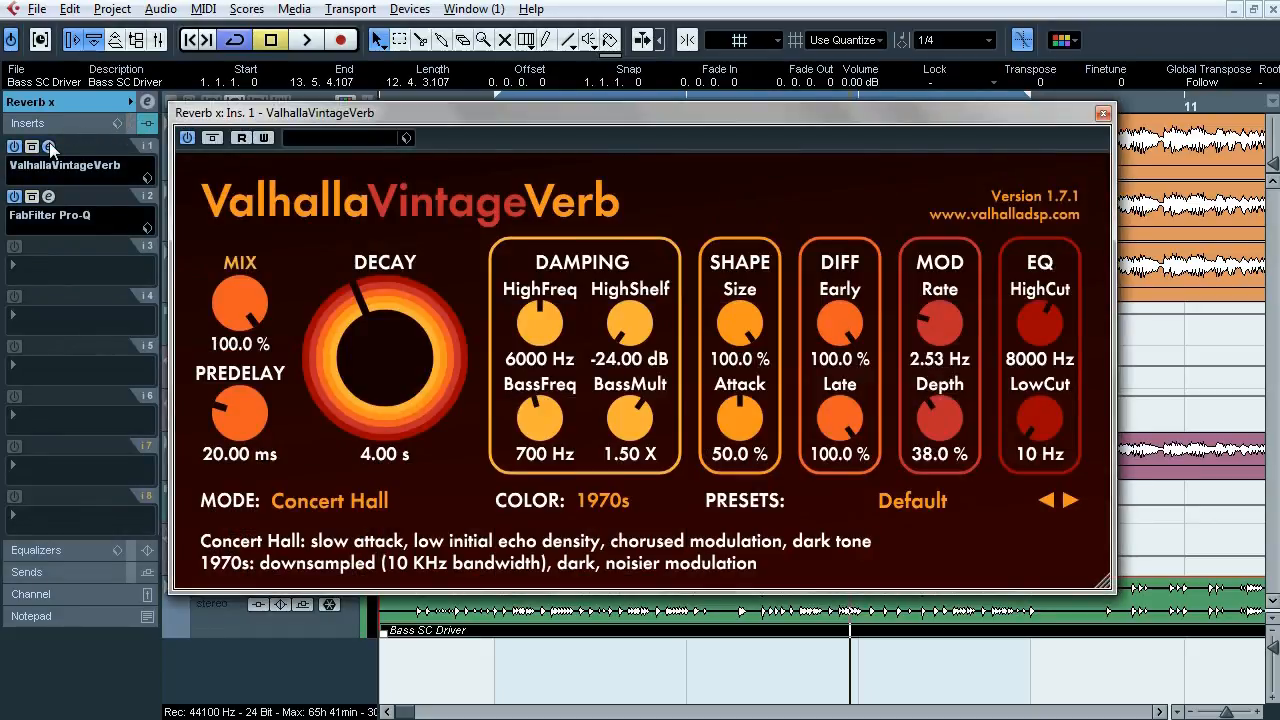
{"action": "left_click", "coordinate": [49, 147]}
{"action": "left_click", "coordinate": [48, 198]}
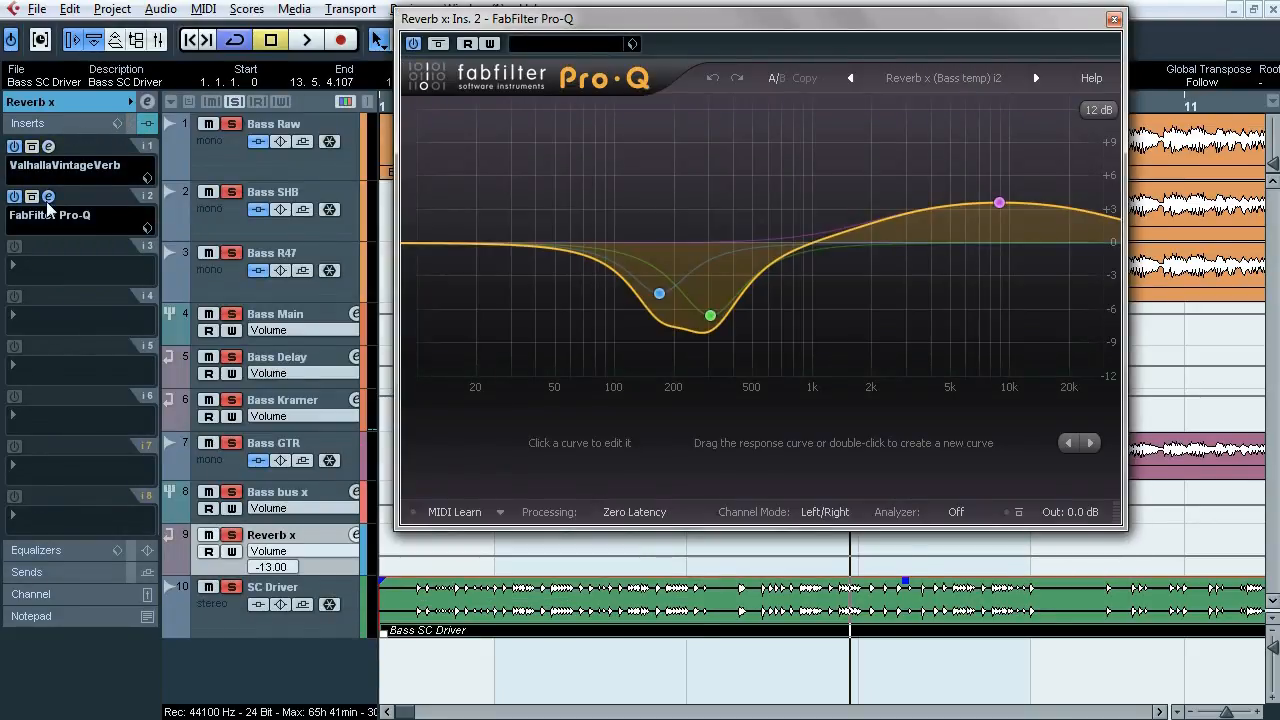
{"action": "left_click", "coordinate": [48, 197]}
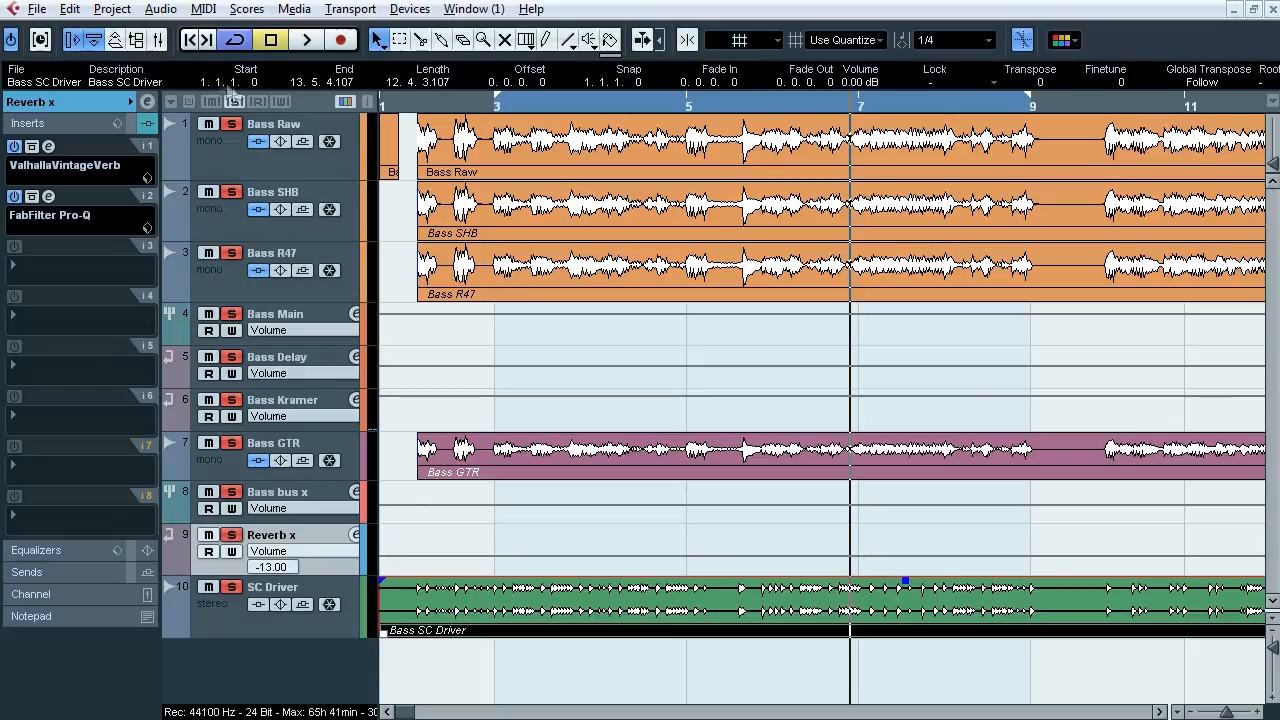
{"action": "left_click", "coordinate": [108, 104]}
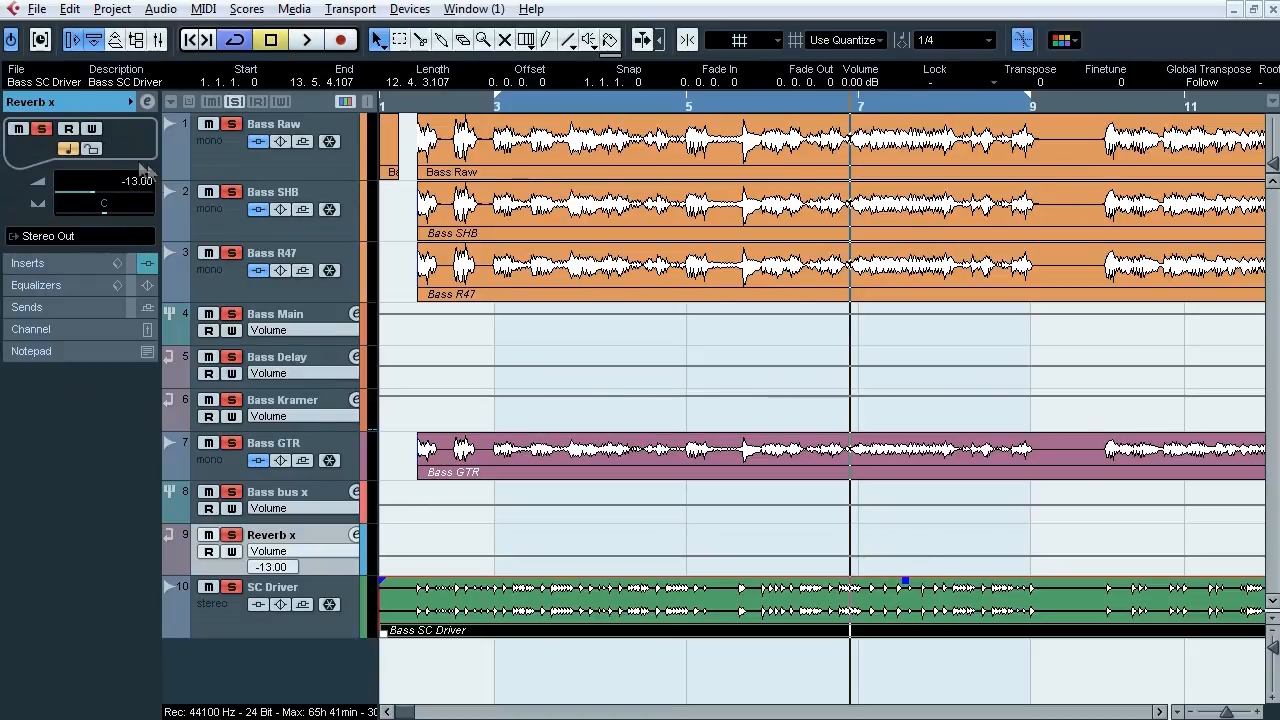
Step: Clear the solo on all tracks and set the locators from bar 1 to bar 17 around all the bass events
{"action": "left_click", "coordinate": [235, 102]}
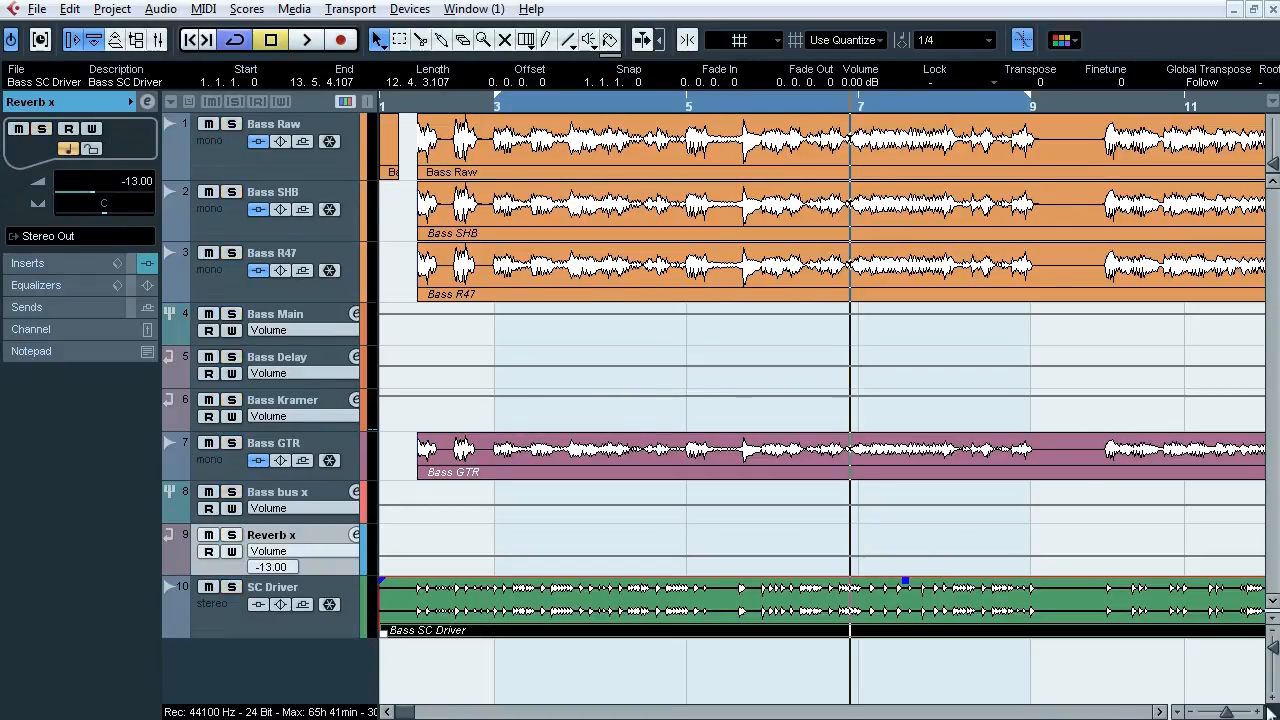
{"action": "left_click_drag", "start_coordinate": [1228, 712], "coordinate": [1223, 713]}
{"action": "left_click_drag", "start_coordinate": [409, 99], "coordinate": [374, 102]}
{"action": "left_click_drag", "start_coordinate": [530, 98], "coordinate": [690, 109]}
{"action": "left_click_drag", "start_coordinate": [402, 107], "coordinate": [335, 164]}
{"action": "left_click_drag", "start_coordinate": [404, 137], "coordinate": [375, 160]}
{"action": "key", "text": "g"}
{"action": "key", "text": "g"}
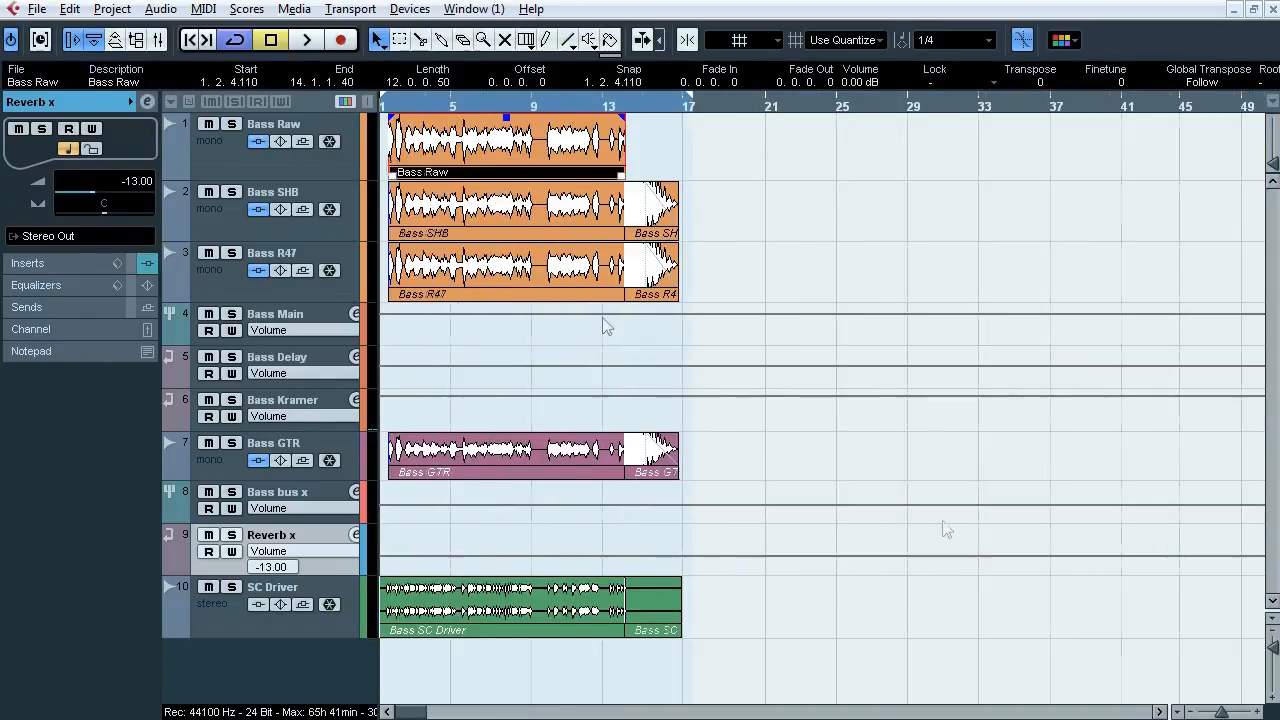
Step: Export a channel batch audio mixdown of Bass bus x and Reverb x as 44.100 kHz, 24 Bit Wave files
{"action": "left_click", "coordinate": [38, 10]}
{"action": "mouse_move", "coordinate": [126, 369]}
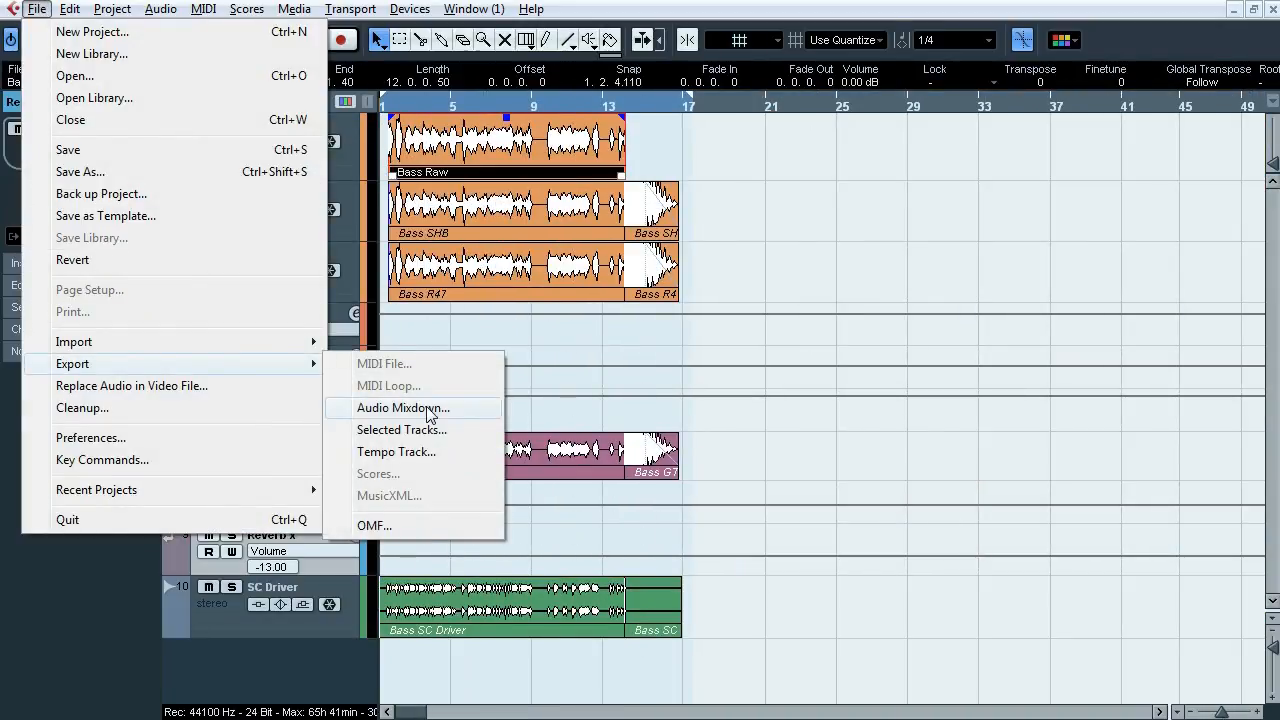
{"action": "left_click", "coordinate": [428, 410]}
{"action": "left_click", "coordinate": [225, 135]}
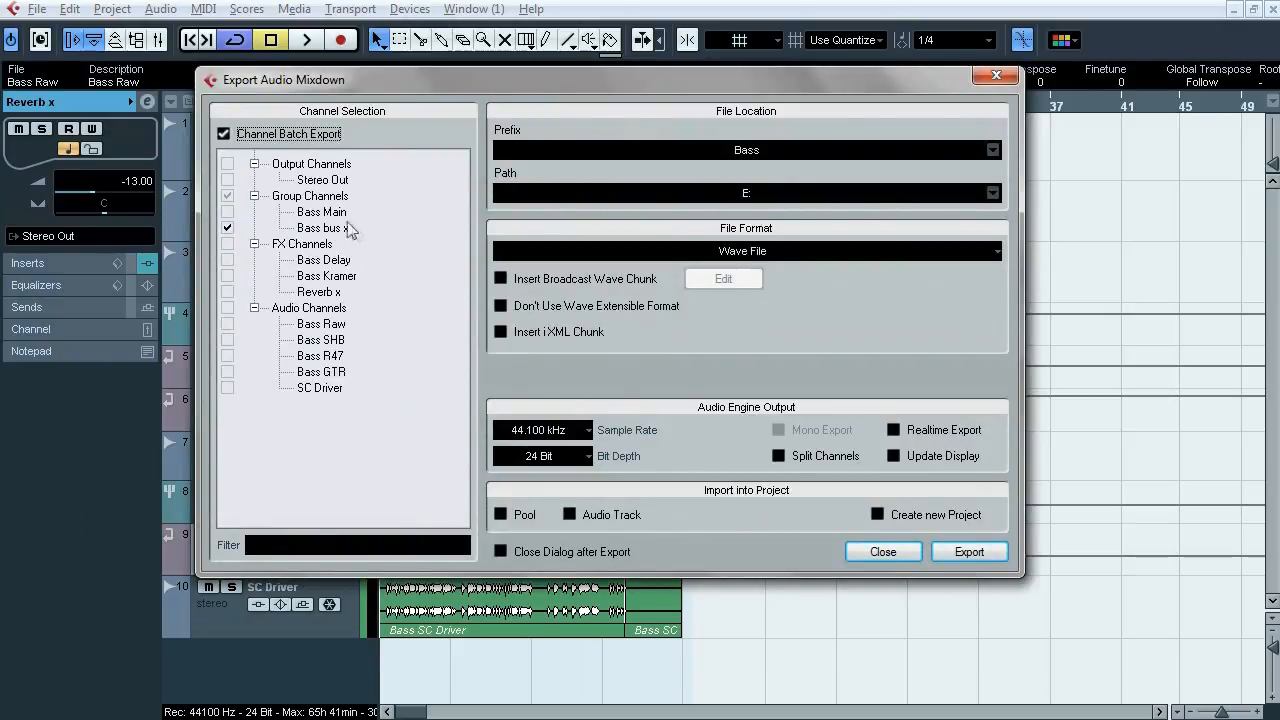
{"action": "left_click", "coordinate": [228, 291]}
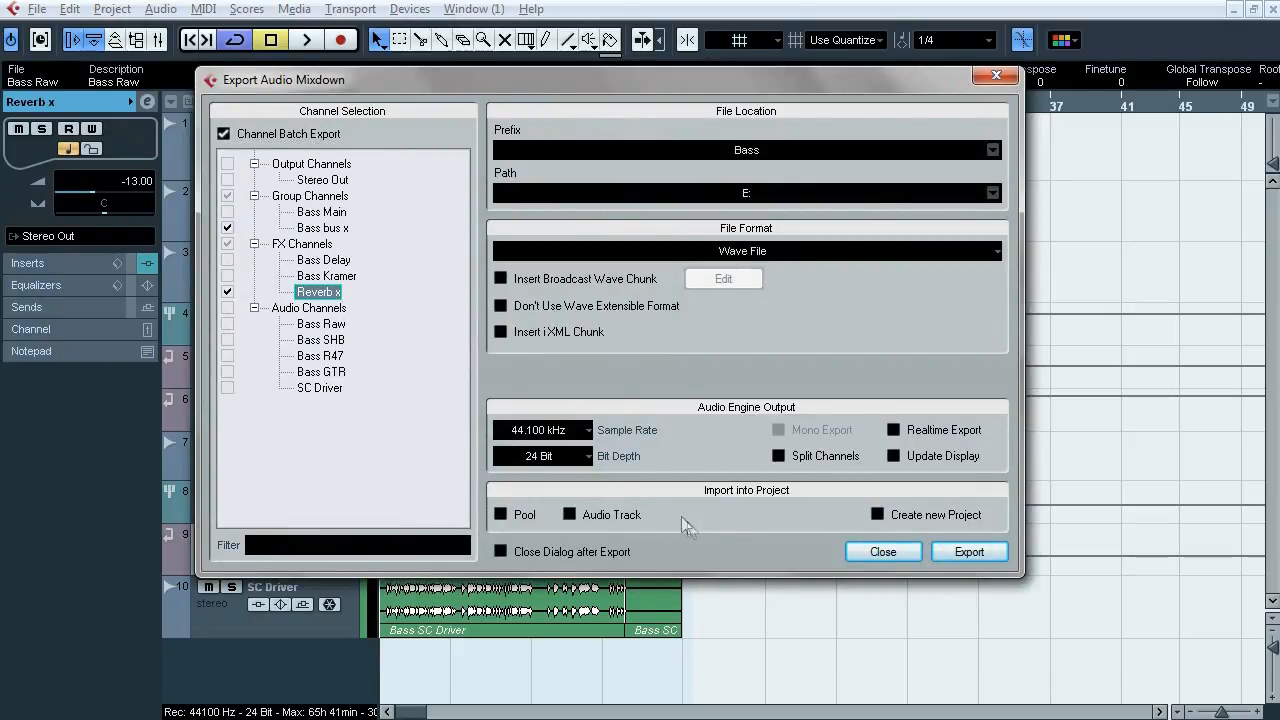
{"action": "left_click", "coordinate": [963, 551]}
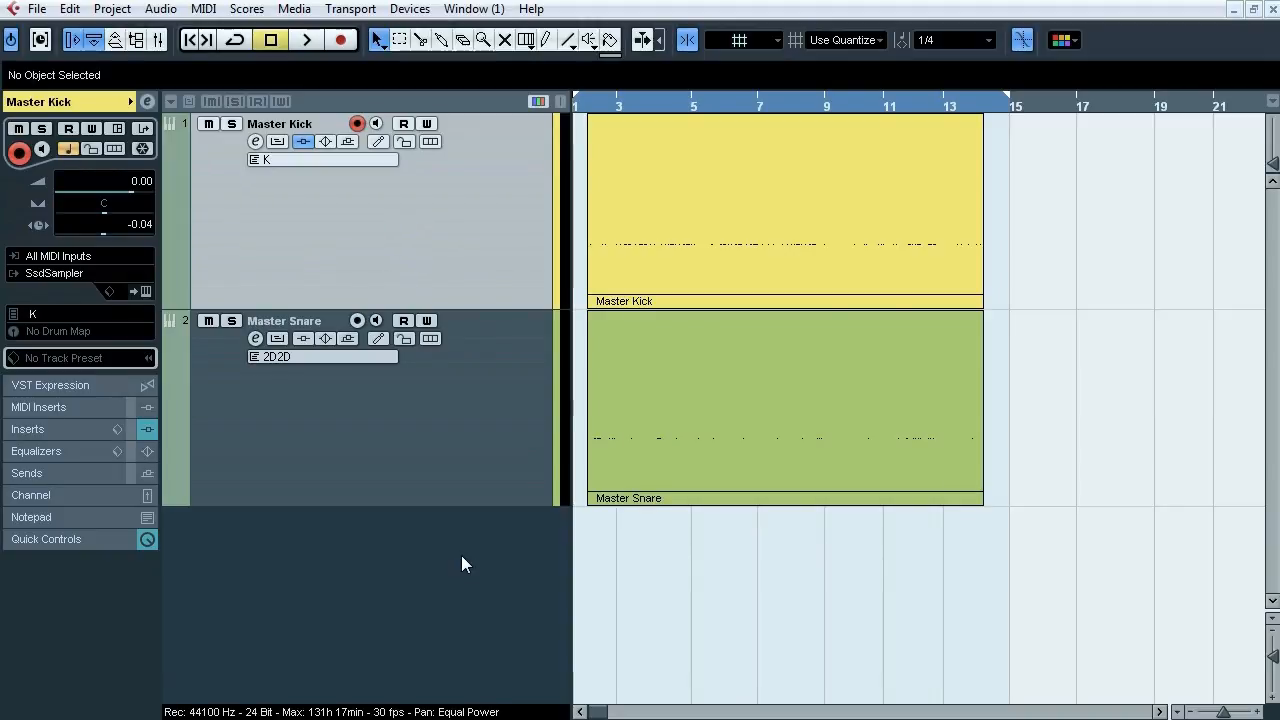
Step: Solo Master Kick following a playback of both drum tracks, and set the locators from bar 3 to bar 5
{"action": "key", "text": "space"}
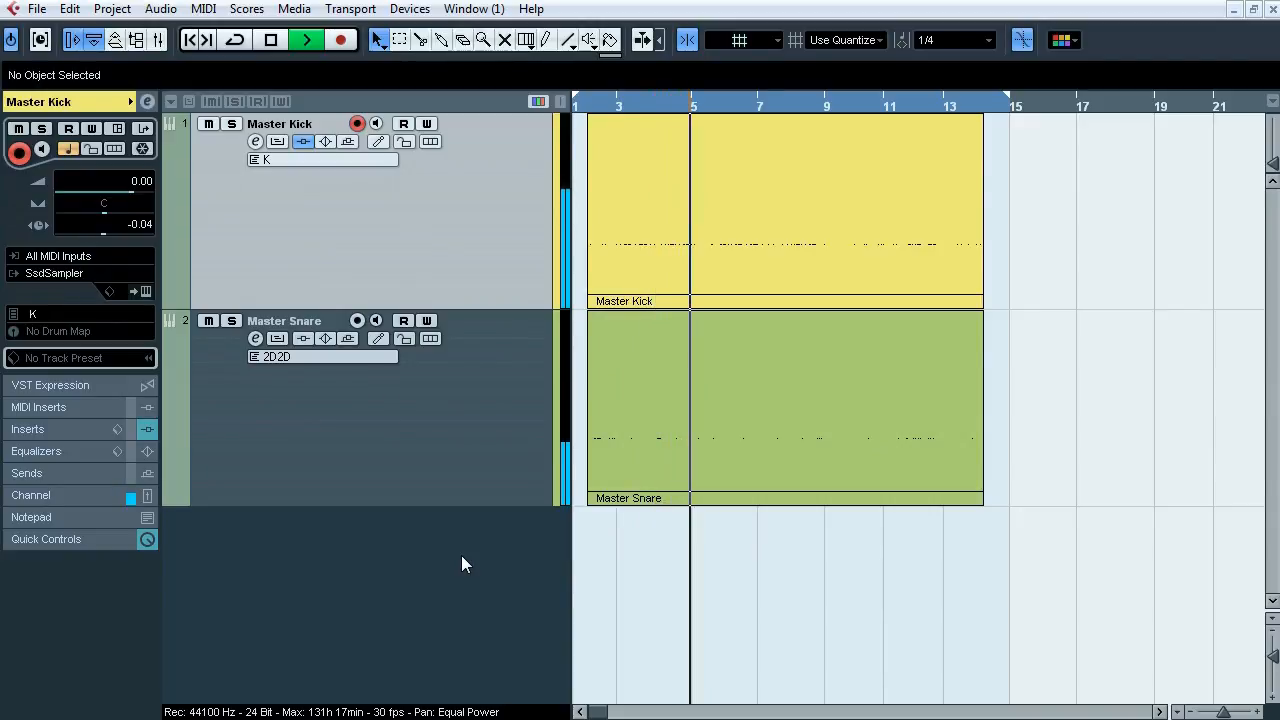
{"action": "key", "text": "space"}
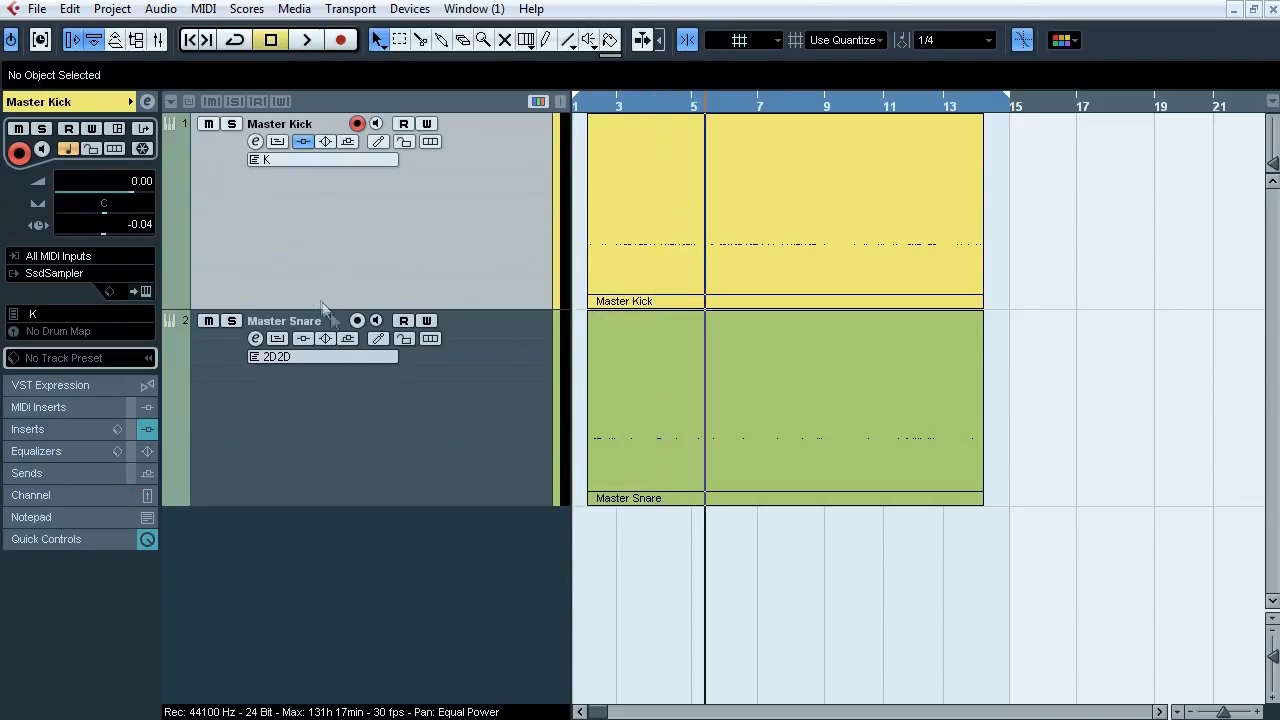
{"action": "left_click", "coordinate": [229, 125]}
{"action": "left_click_drag", "start_coordinate": [594, 104], "coordinate": [619, 102]}
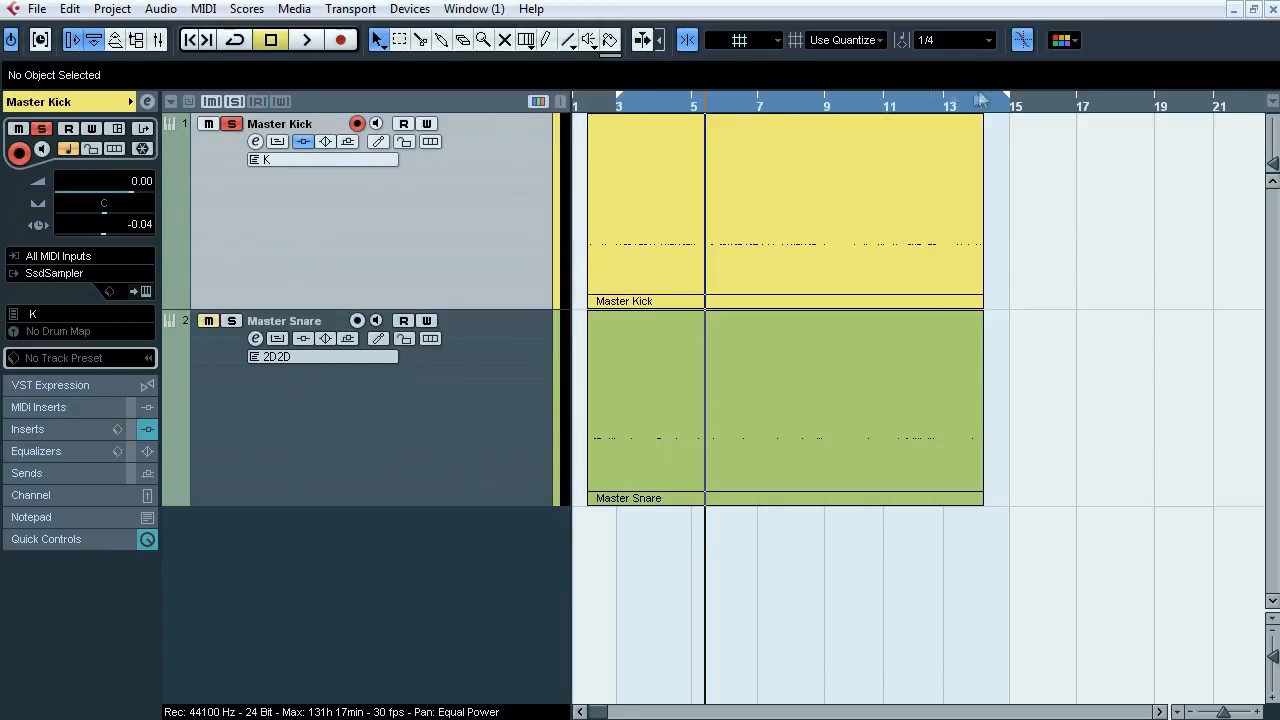
{"action": "left_click_drag", "start_coordinate": [1010, 98], "coordinate": [691, 118]}
{"action": "left_click_drag", "start_coordinate": [613, 105], "coordinate": [611, 149]}
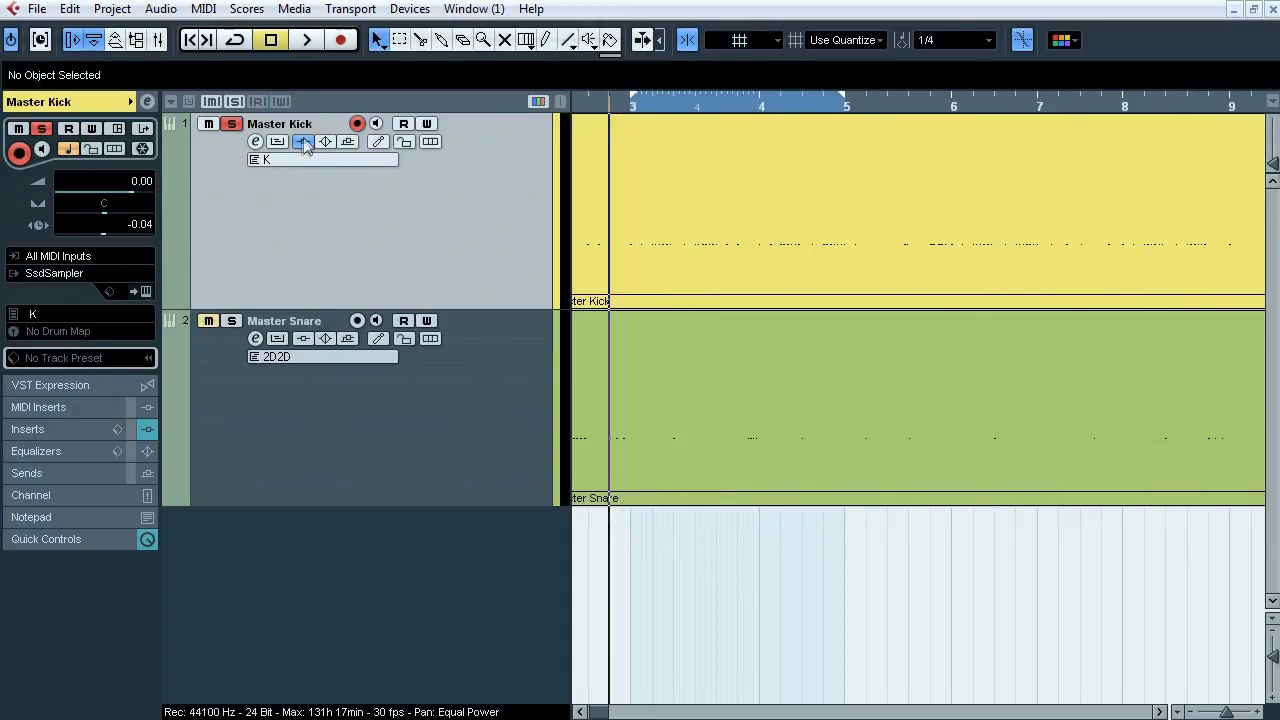
Step: Audition the soloed Master Kick with its insert chain shown, and enable cycle playback with the playhead just before bar 3
{"action": "left_click", "coordinate": [67, 429]}
{"action": "key", "text": "space"}
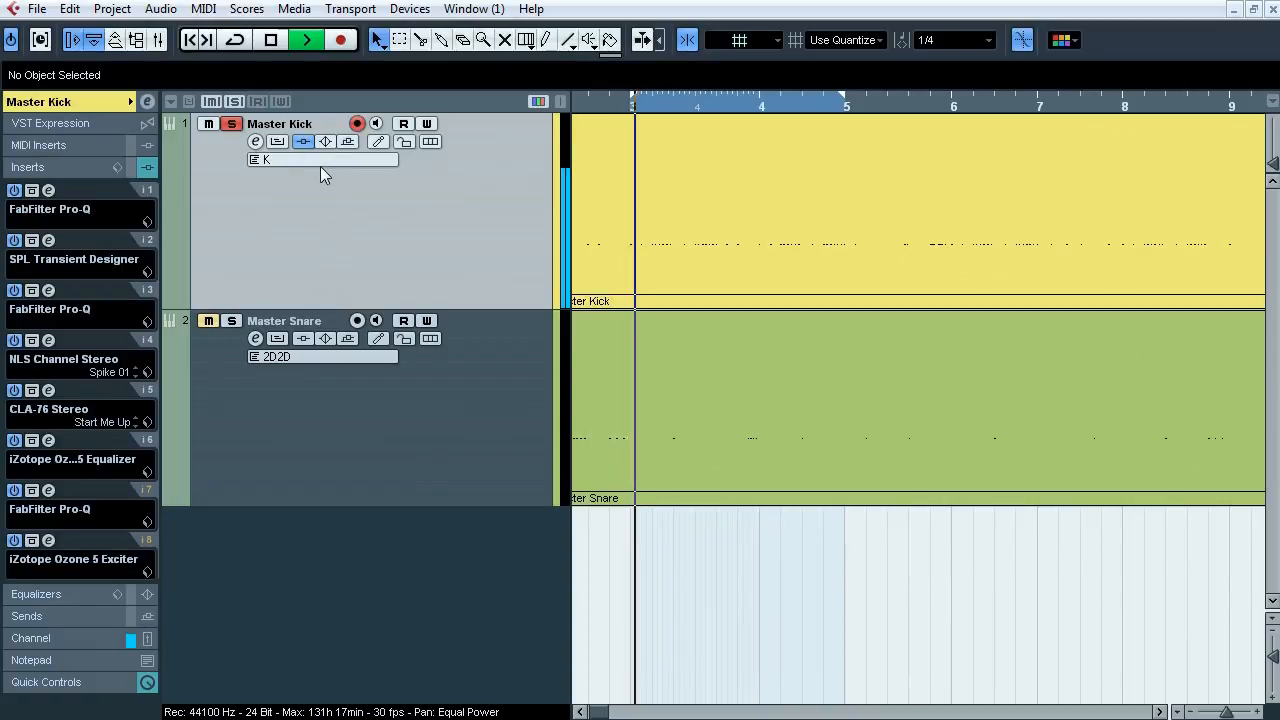
{"action": "left_click", "coordinate": [303, 141]}
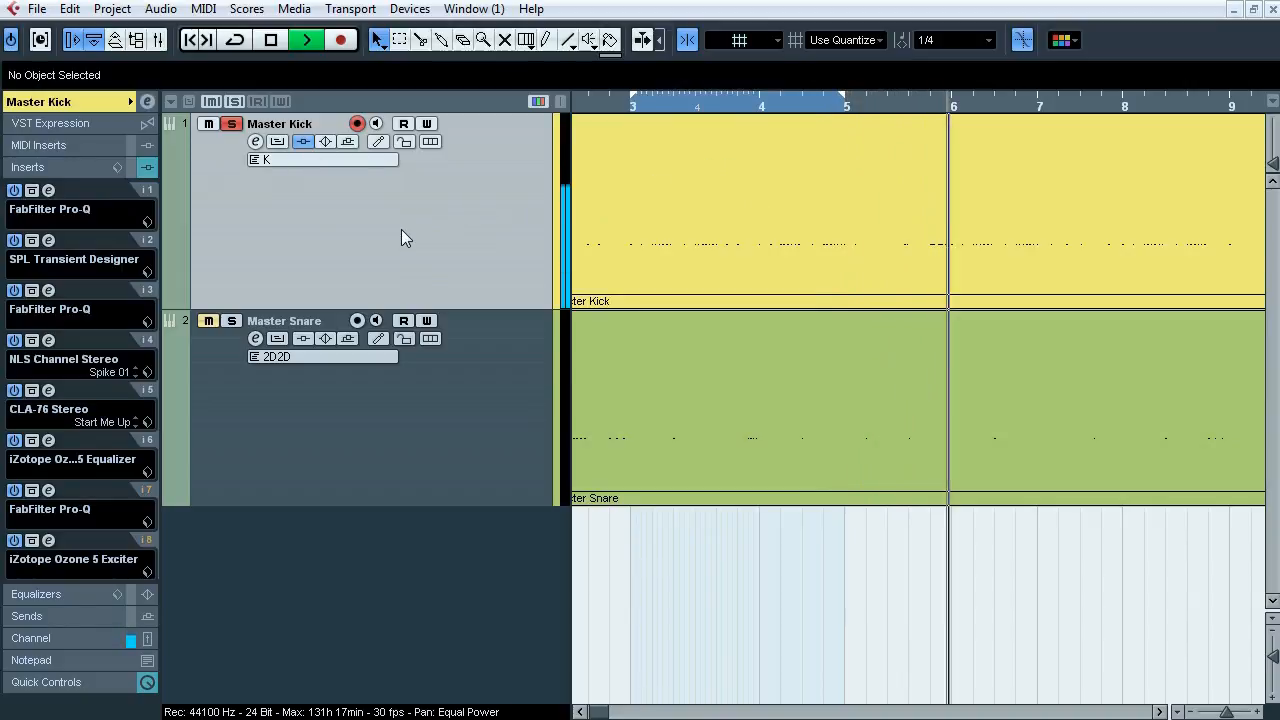
{"action": "key", "text": "space"}
{"action": "left_click", "coordinate": [612, 108]}
{"action": "key", "text": "KP_Divide"}
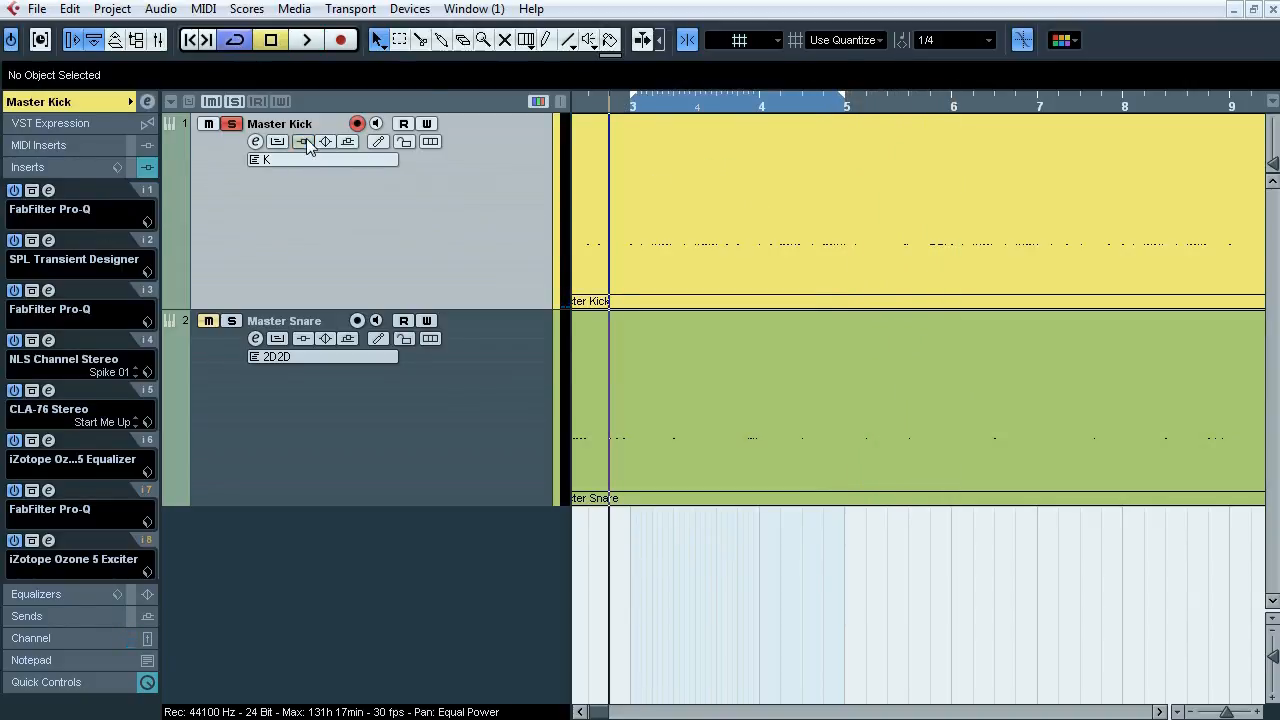
Step: Bypass Master Kick's inserts and inspect the Kick 10 SSD mixer and envelope settings in SsdSampler, closing its window at the end
{"action": "left_click", "coordinate": [305, 141]}
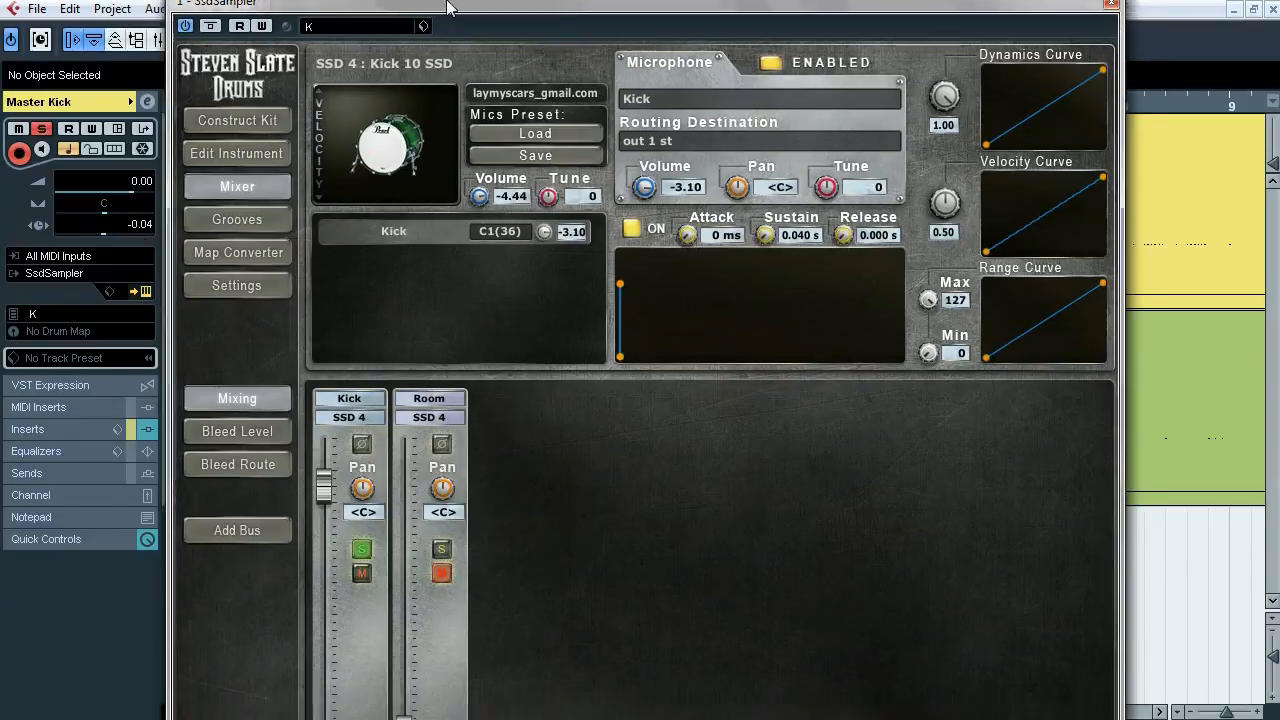
{"action": "left_click_drag", "start_coordinate": [447, 7], "coordinate": [431, 0]}
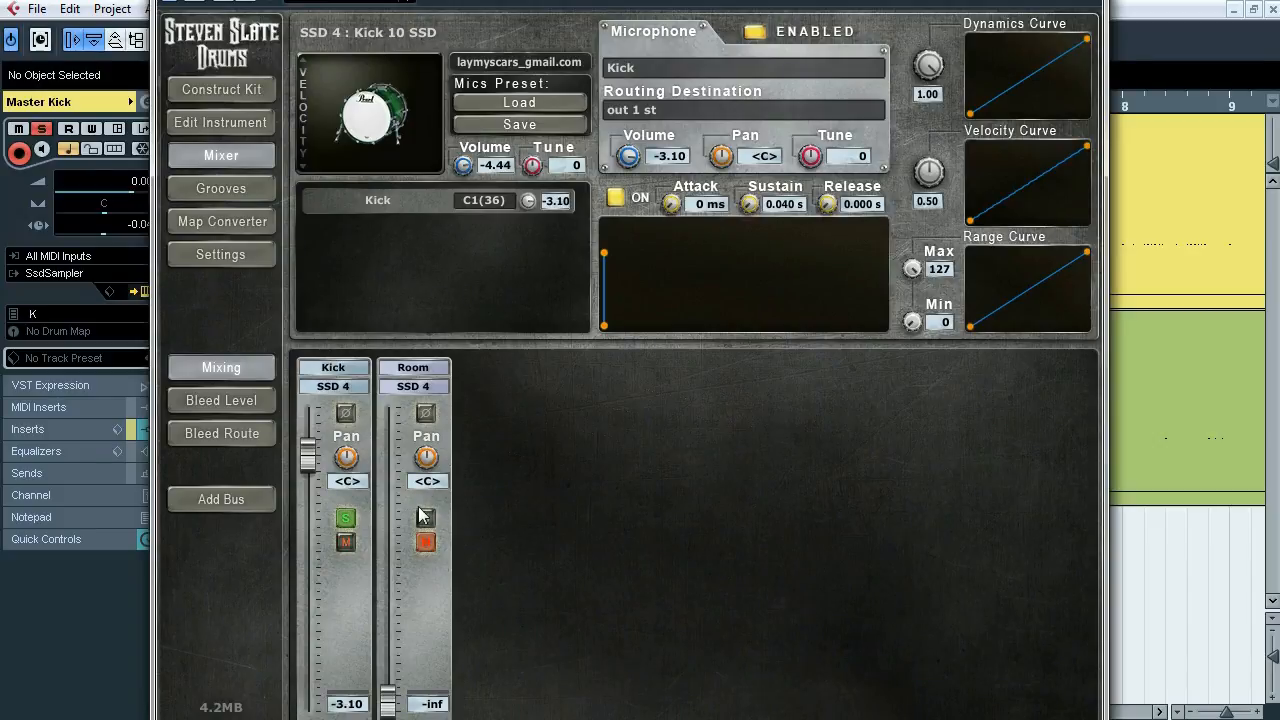
{"action": "left_click_drag", "start_coordinate": [626, 2], "coordinate": [609, 49]}
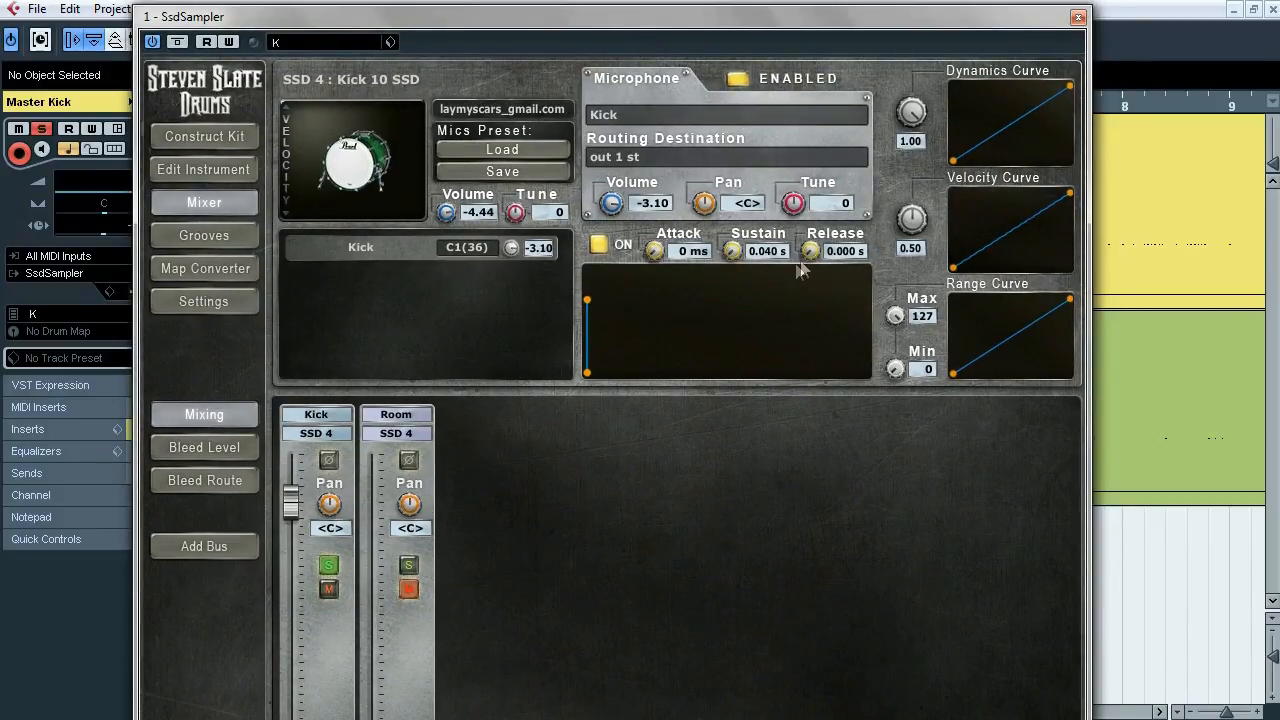
{"action": "left_click", "coordinate": [598, 244]}
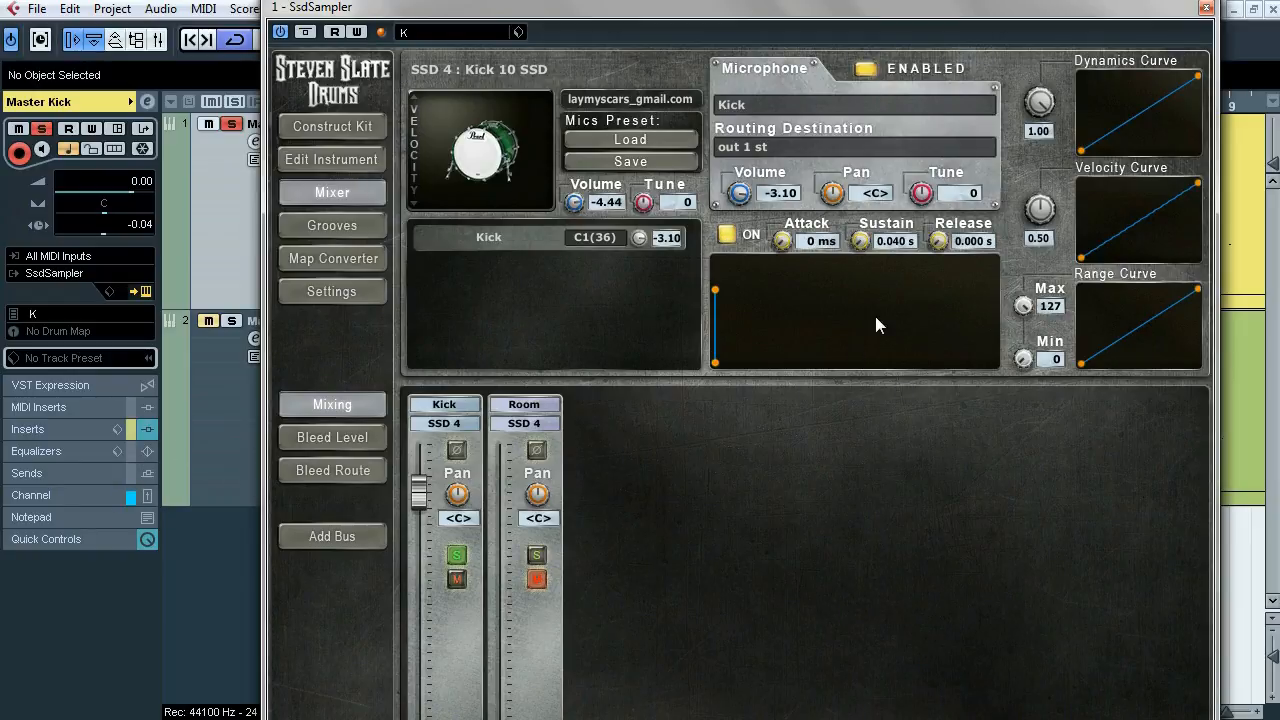
{"action": "left_click_drag", "start_coordinate": [820, 22], "coordinate": [754, 109]}
{"action": "left_click", "coordinate": [1140, 96]}
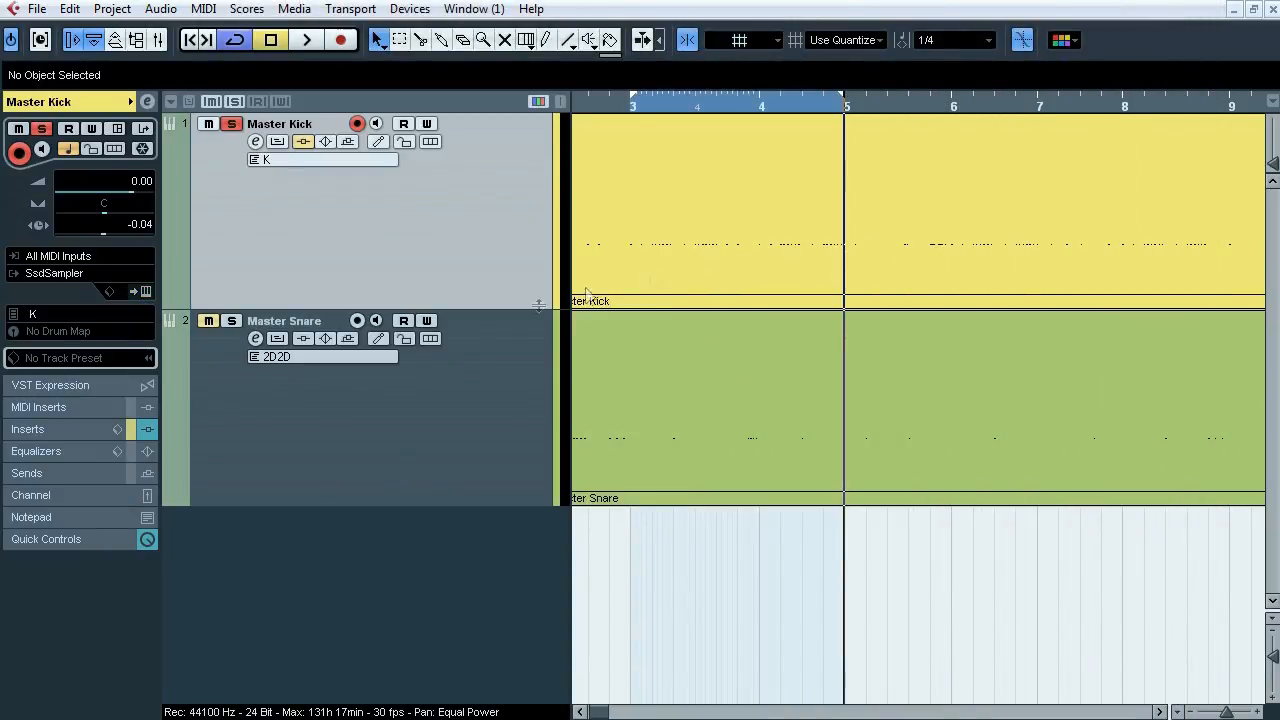
Step: Open FabFilter Pro-Q in Master Kick's first insert, review its EQ bands, and activate it during playback
{"action": "left_click", "coordinate": [63, 429]}
{"action": "left_click", "coordinate": [50, 190]}
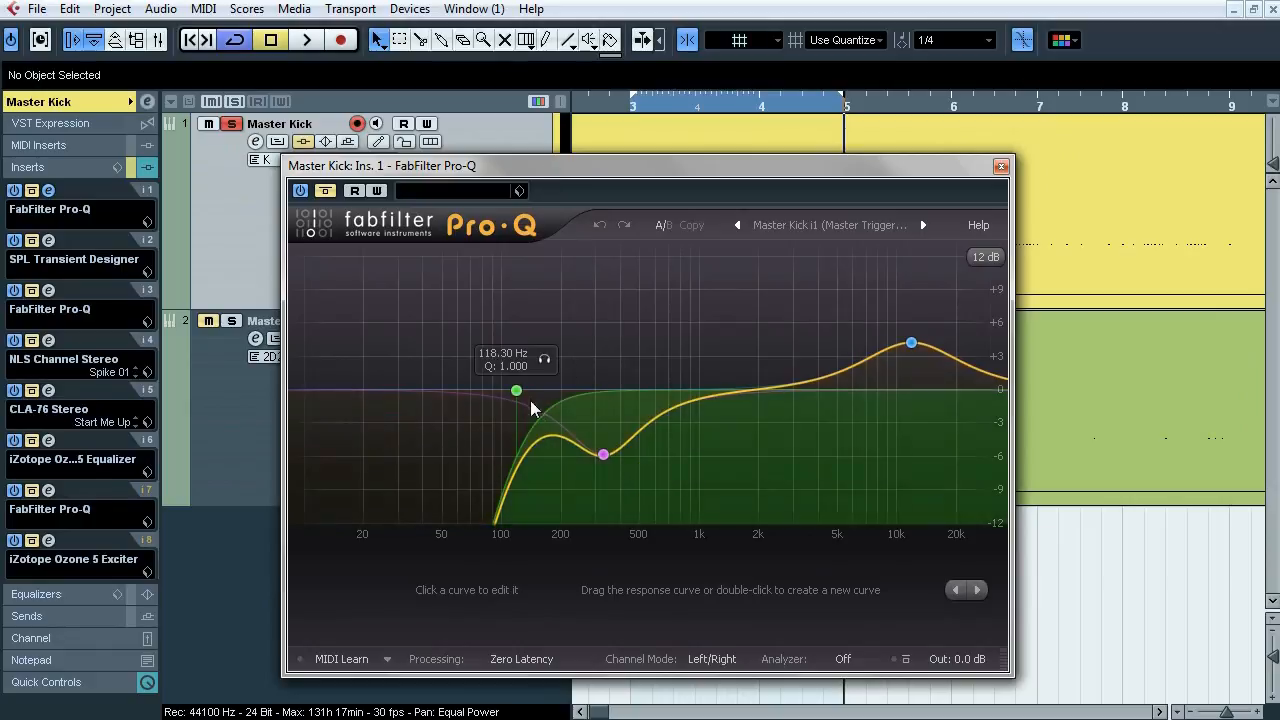
{"action": "mouse_move", "coordinate": [914, 342]}
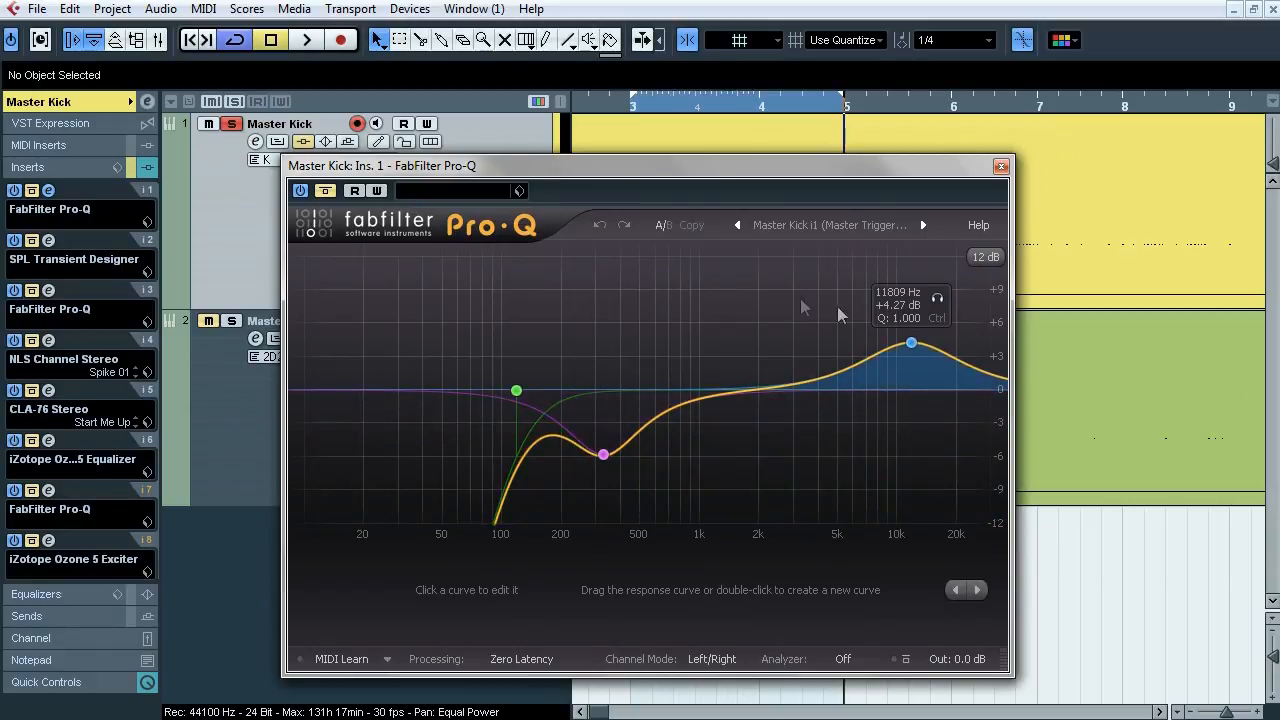
{"action": "key", "text": "space"}
{"action": "left_click", "coordinate": [324, 192]}
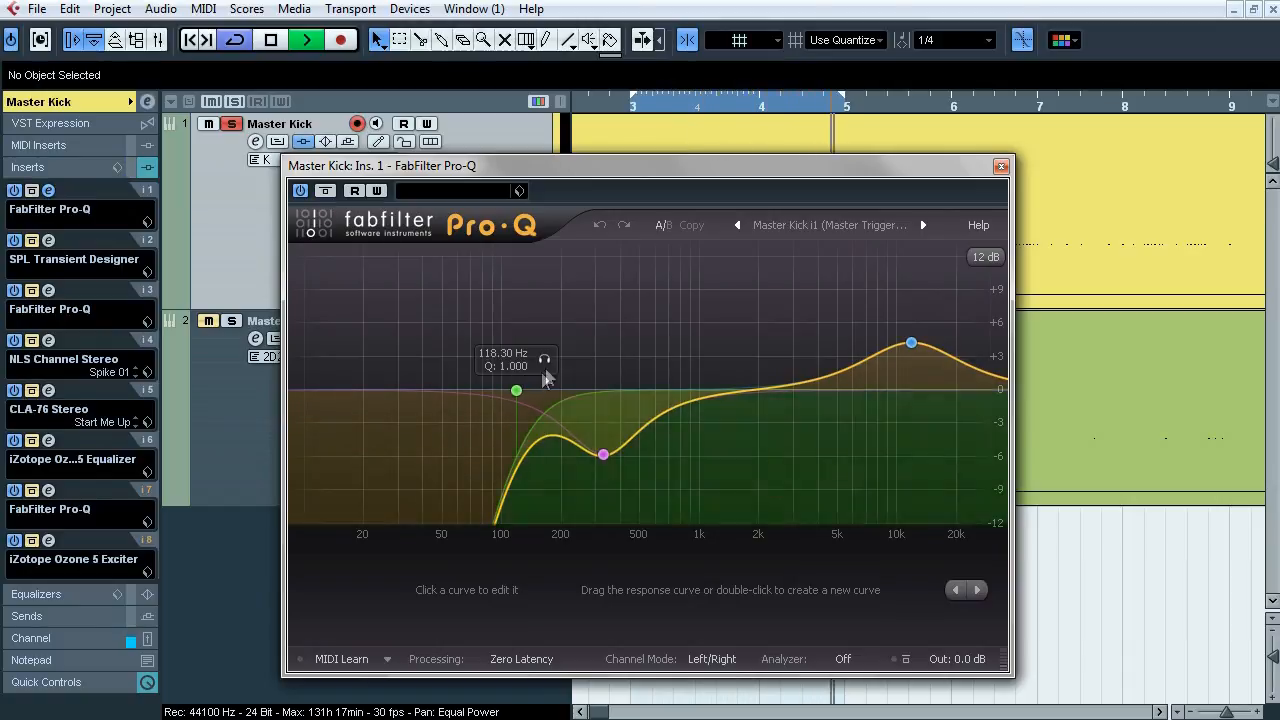
Step: Audition Pro-Q's low-cut, low-mid cut and high boost bands in solo, compare the EQ with bypass, and close its window
{"action": "left_click", "coordinate": [545, 359]}
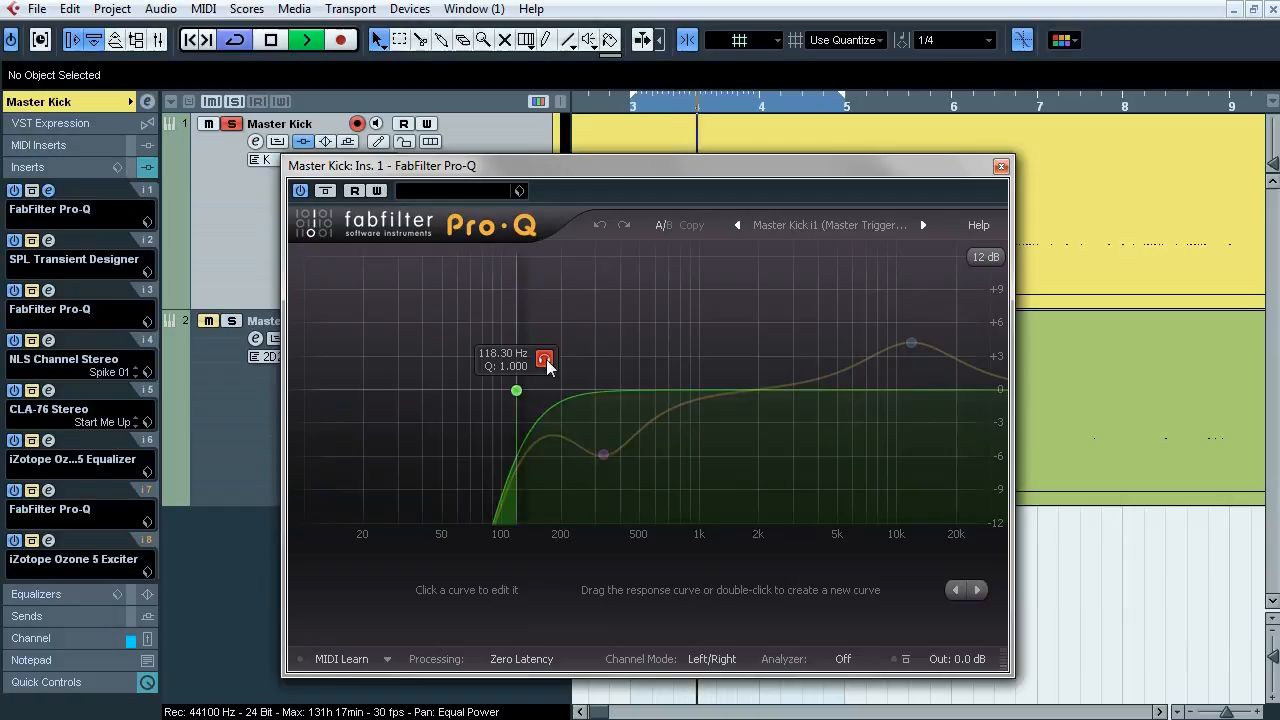
{"action": "left_click", "coordinate": [630, 485]}
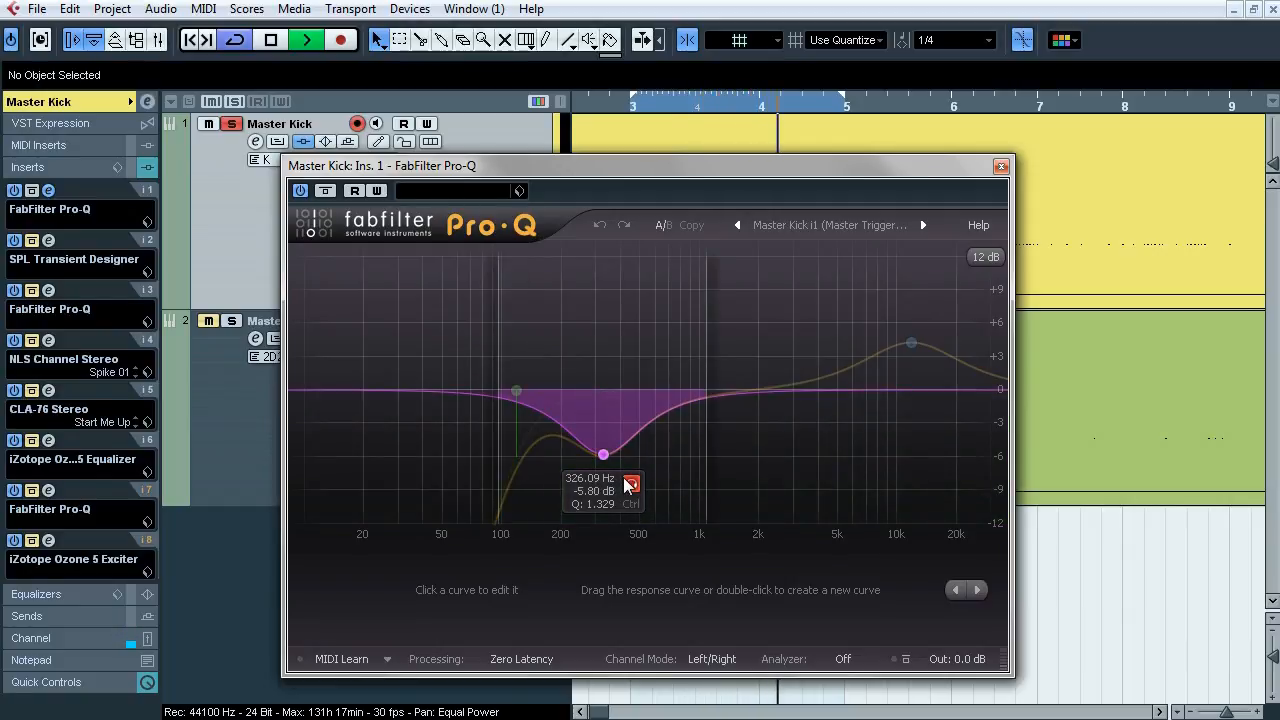
{"action": "left_click", "coordinate": [937, 300]}
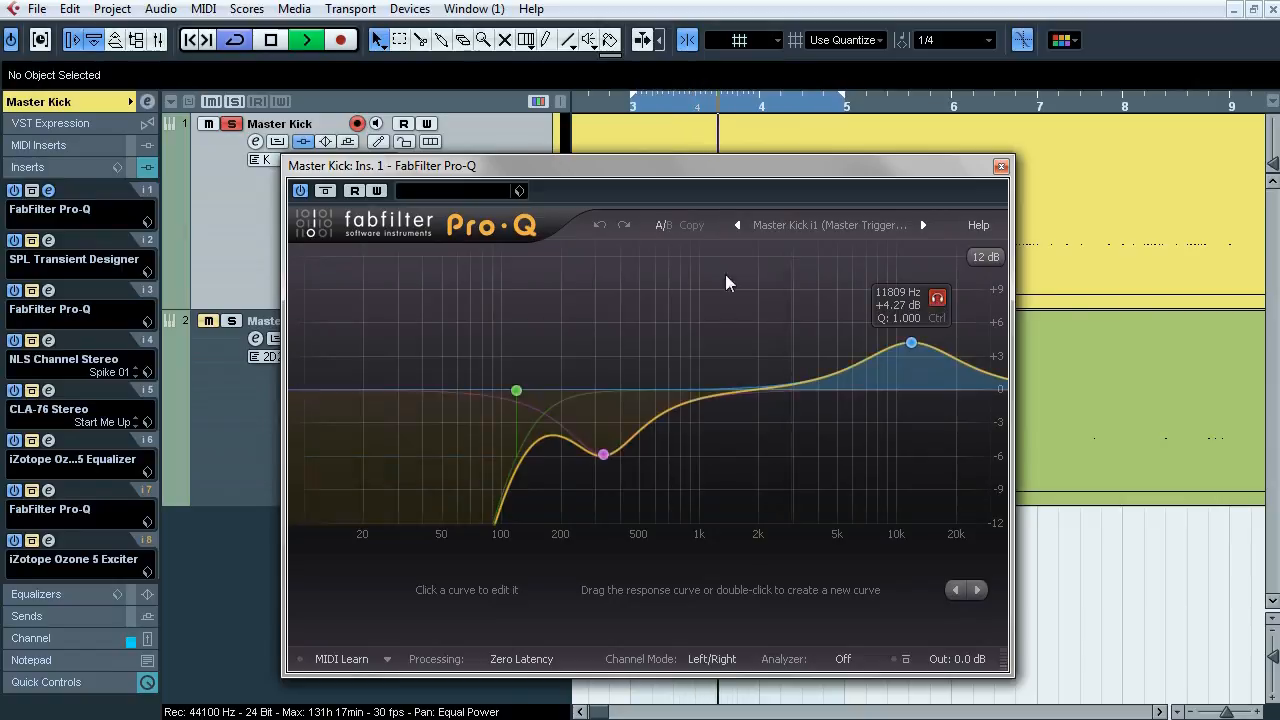
{"action": "left_click", "coordinate": [330, 196]}
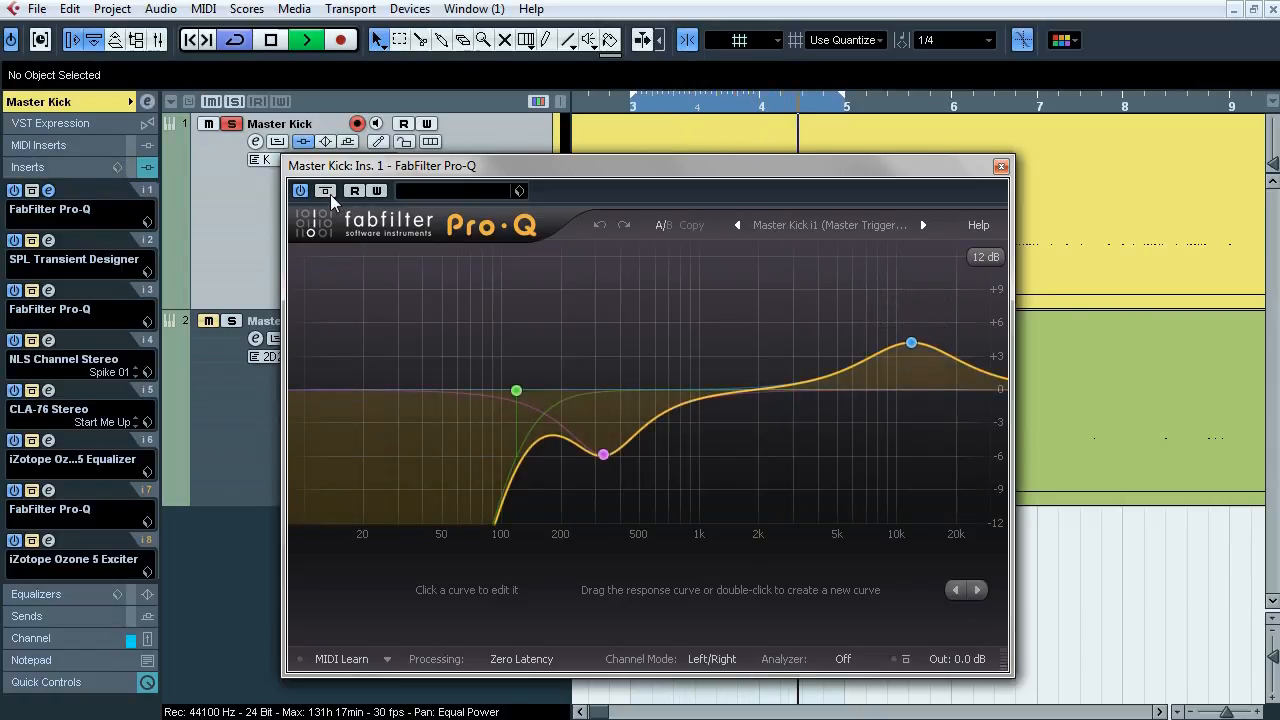
{"action": "key", "text": "space"}
{"action": "left_click", "coordinate": [1000, 167]}
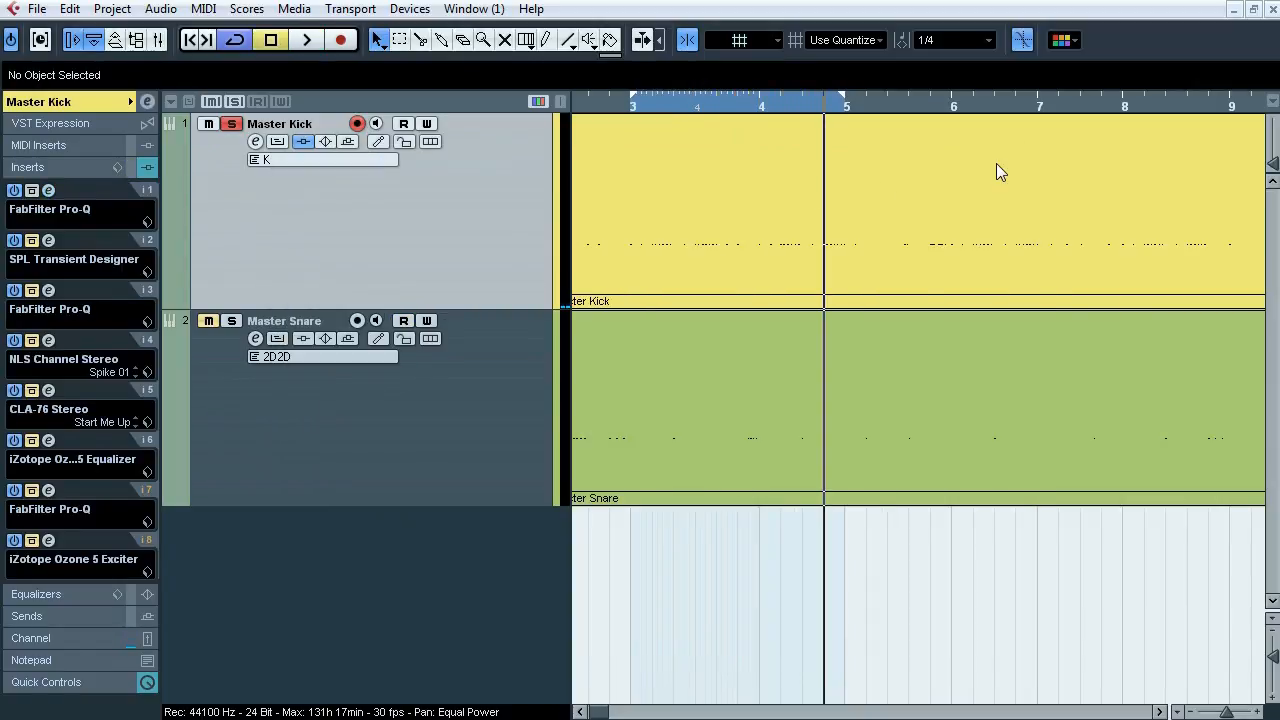
Step: Open and activate SPL Transient Designer in Master Kick's second insert, with the playhead located at bar 3
{"action": "left_click", "coordinate": [48, 241]}
{"action": "left_click_drag", "start_coordinate": [872, 28], "coordinate": [525, 130]}
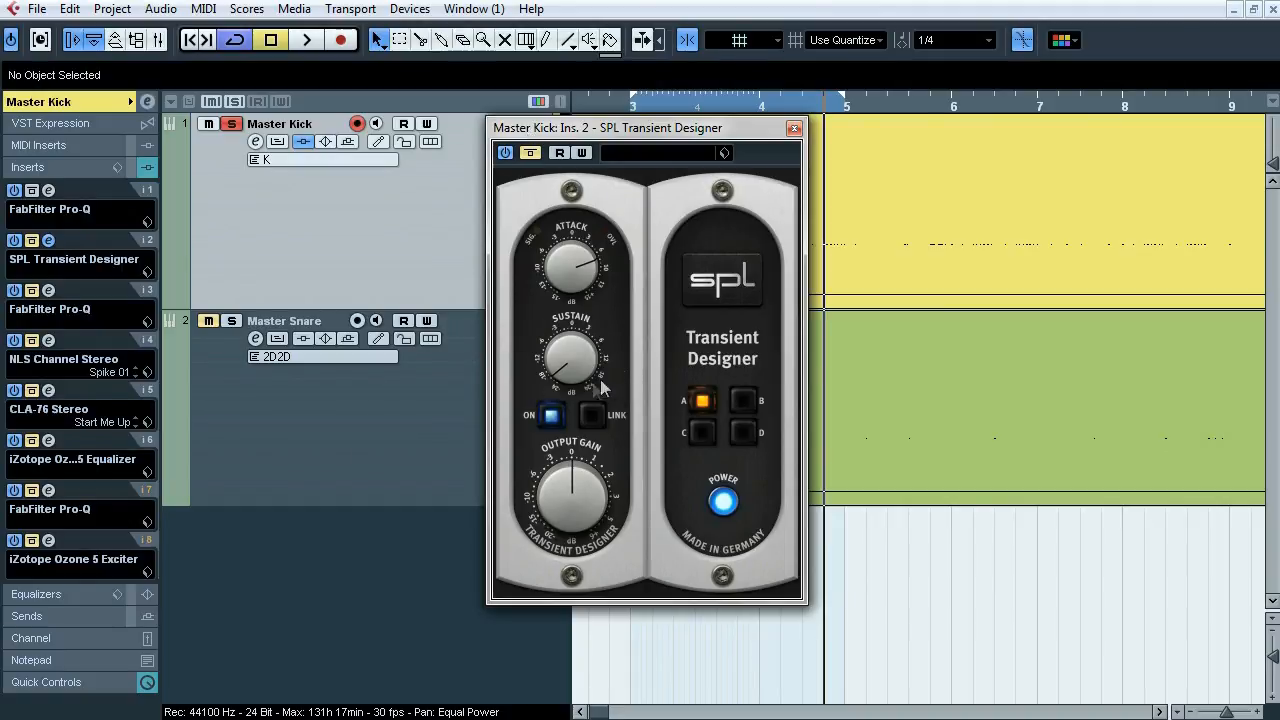
{"action": "left_click_drag", "start_coordinate": [659, 141], "coordinate": [885, 131]}
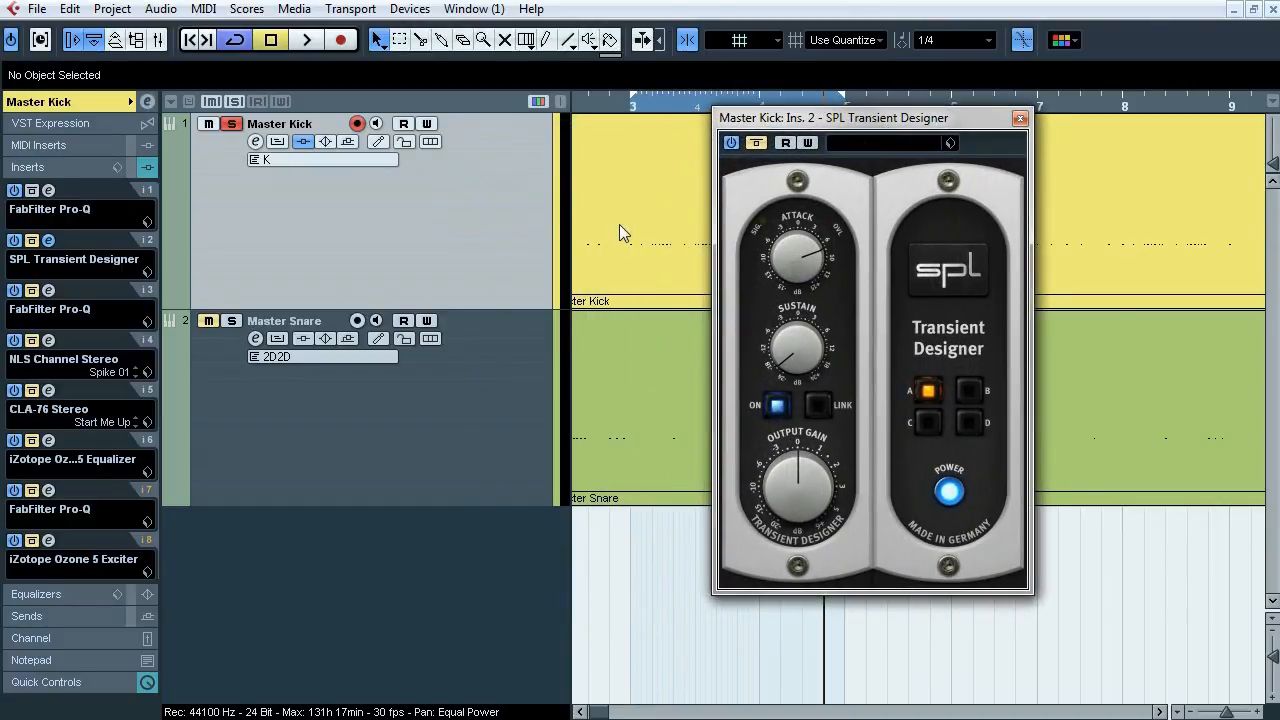
{"action": "left_click_drag", "start_coordinate": [663, 108], "coordinate": [658, 242]}
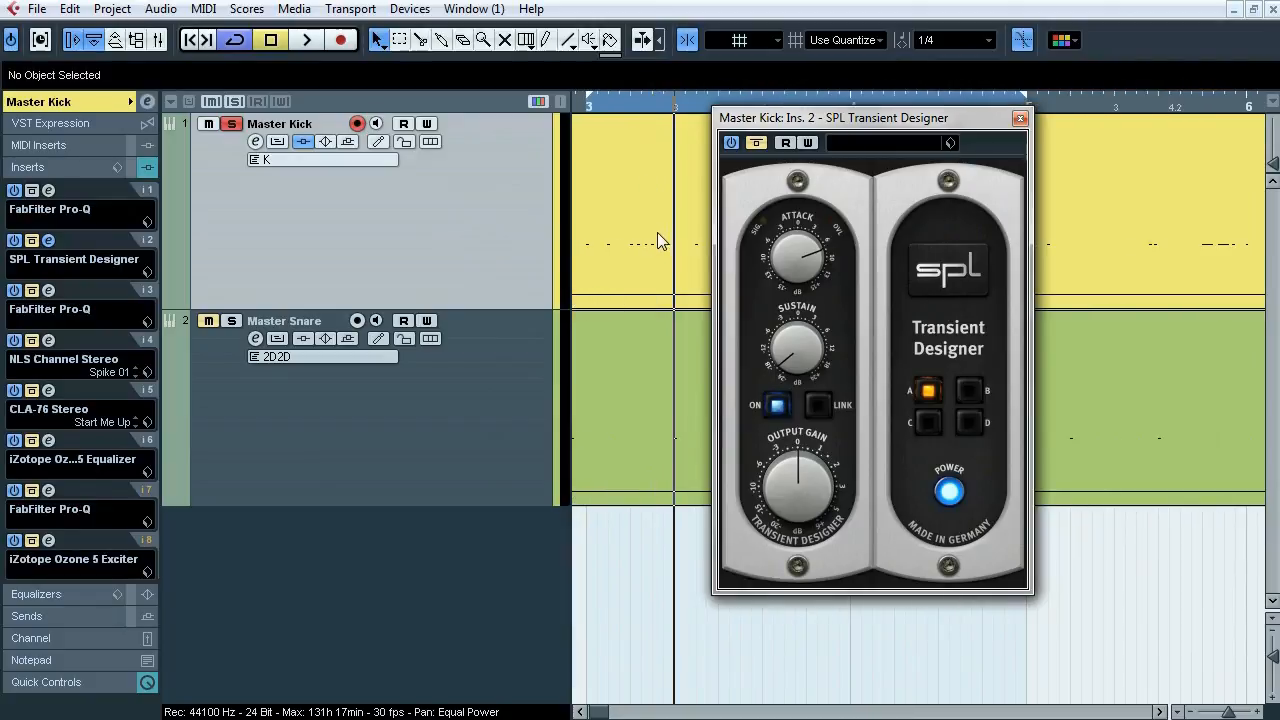
{"action": "left_click", "coordinate": [585, 113]}
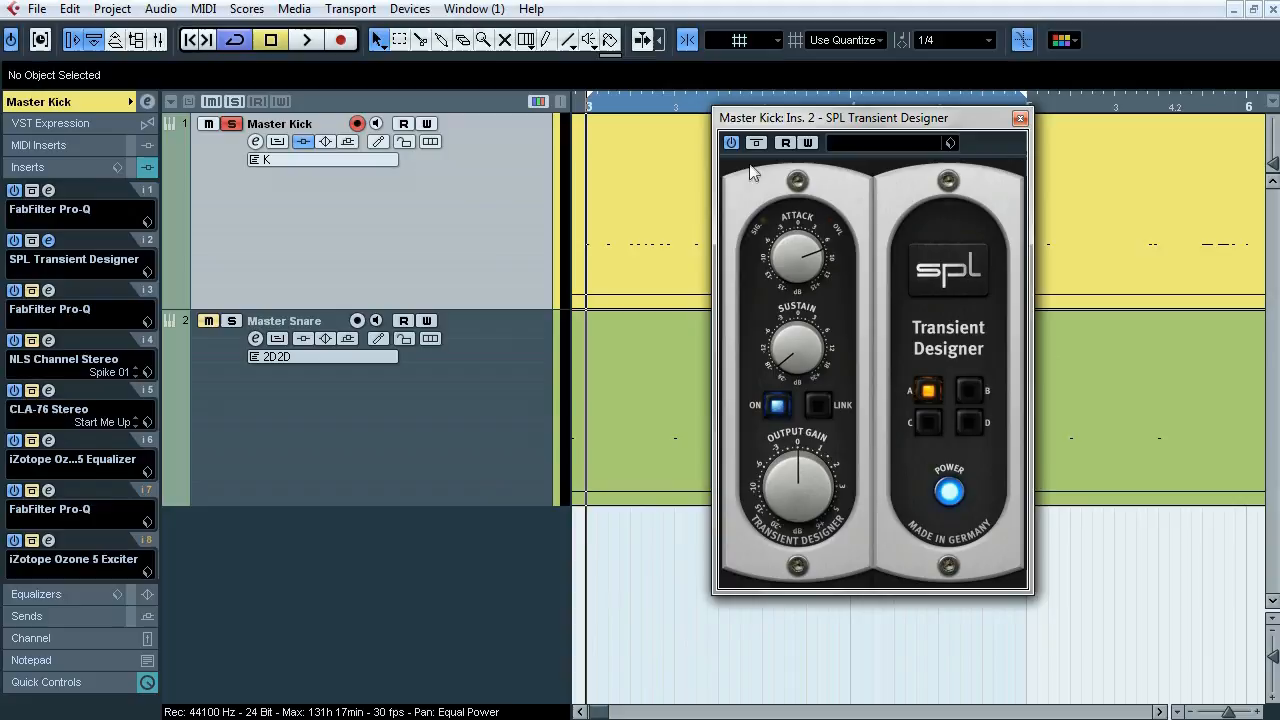
Step: Audition the kick from bar 3 with Transient Designer active, and replay the passage with it bypassed
{"action": "key", "text": "space"}
{"action": "left_click", "coordinate": [600, 110]}
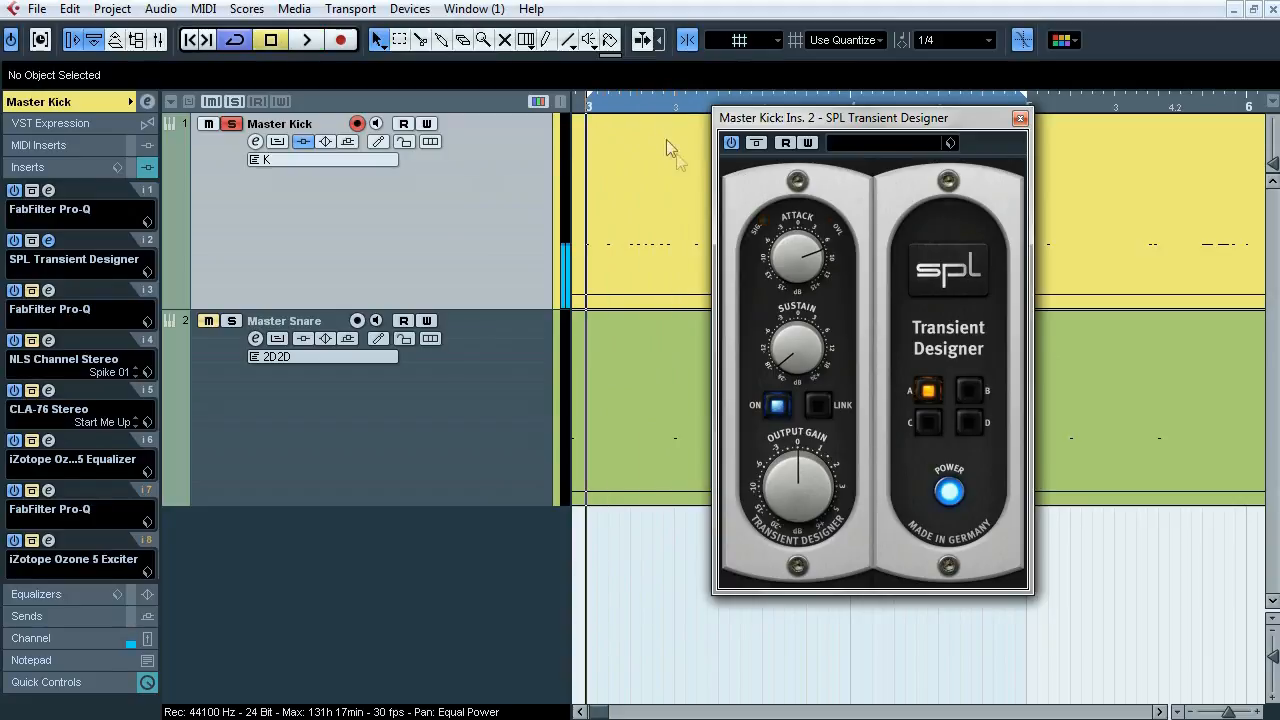
{"action": "key", "text": "space"}
{"action": "key", "text": "space"}
{"action": "left_click", "coordinate": [589, 110]}
{"action": "left_click", "coordinate": [757, 143]}
{"action": "key", "text": "space"}
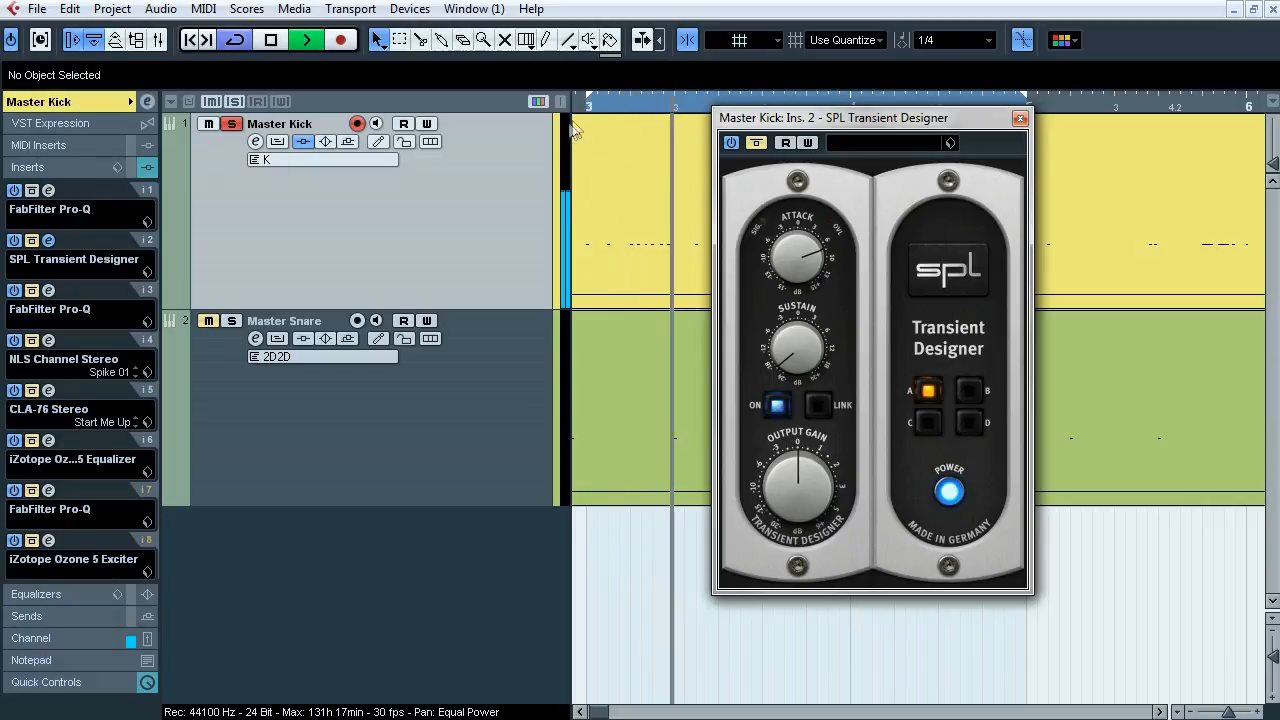
Step: Reactivate Transient Designer, replay the kick from bar 3 to hear the result, and close the plug-in window
{"action": "key", "text": "space"}
{"action": "left_click", "coordinate": [589, 110]}
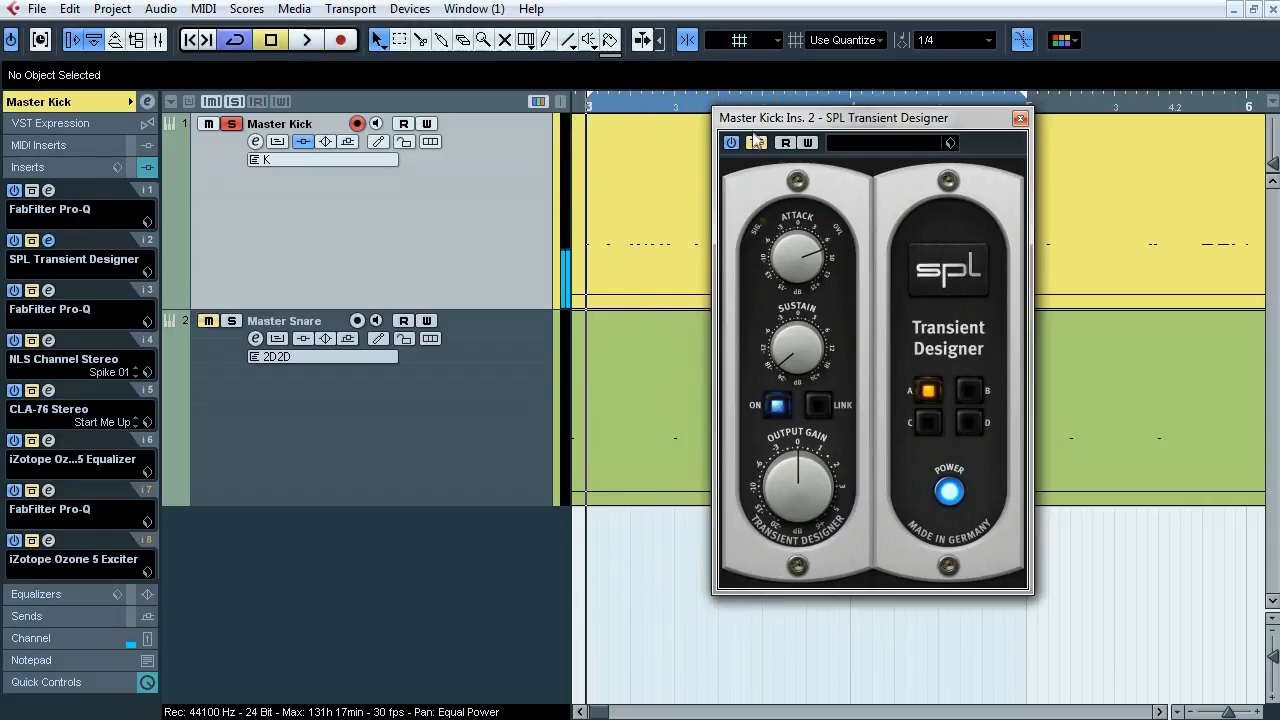
{"action": "left_click", "coordinate": [757, 143]}
{"action": "key", "text": "space"}
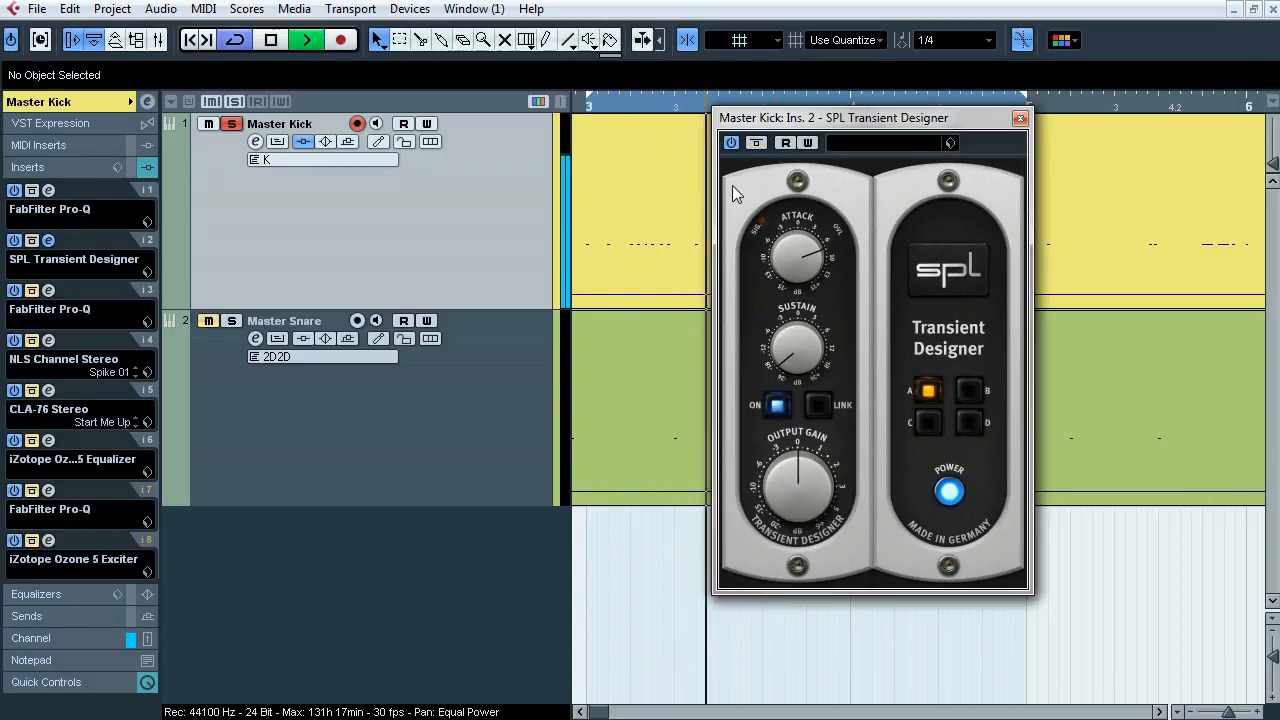
{"action": "left_click_drag", "start_coordinate": [849, 120], "coordinate": [535, 182]}
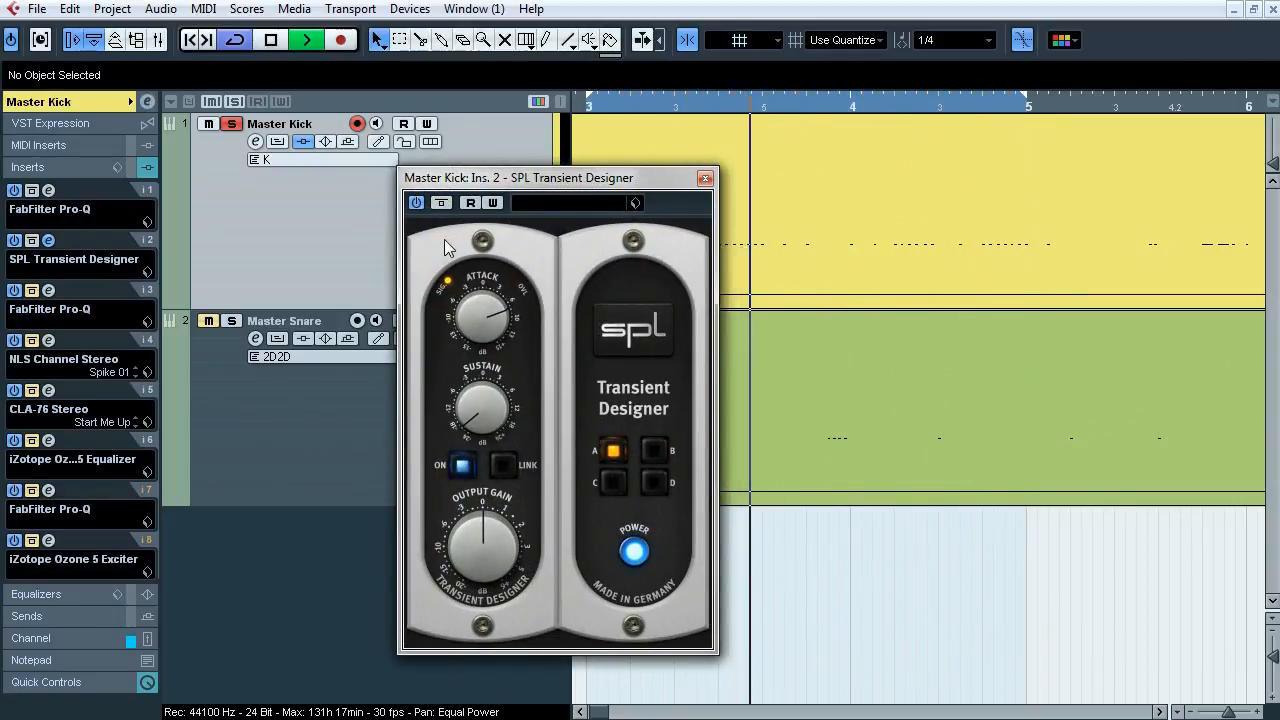
{"action": "key", "text": "space"}
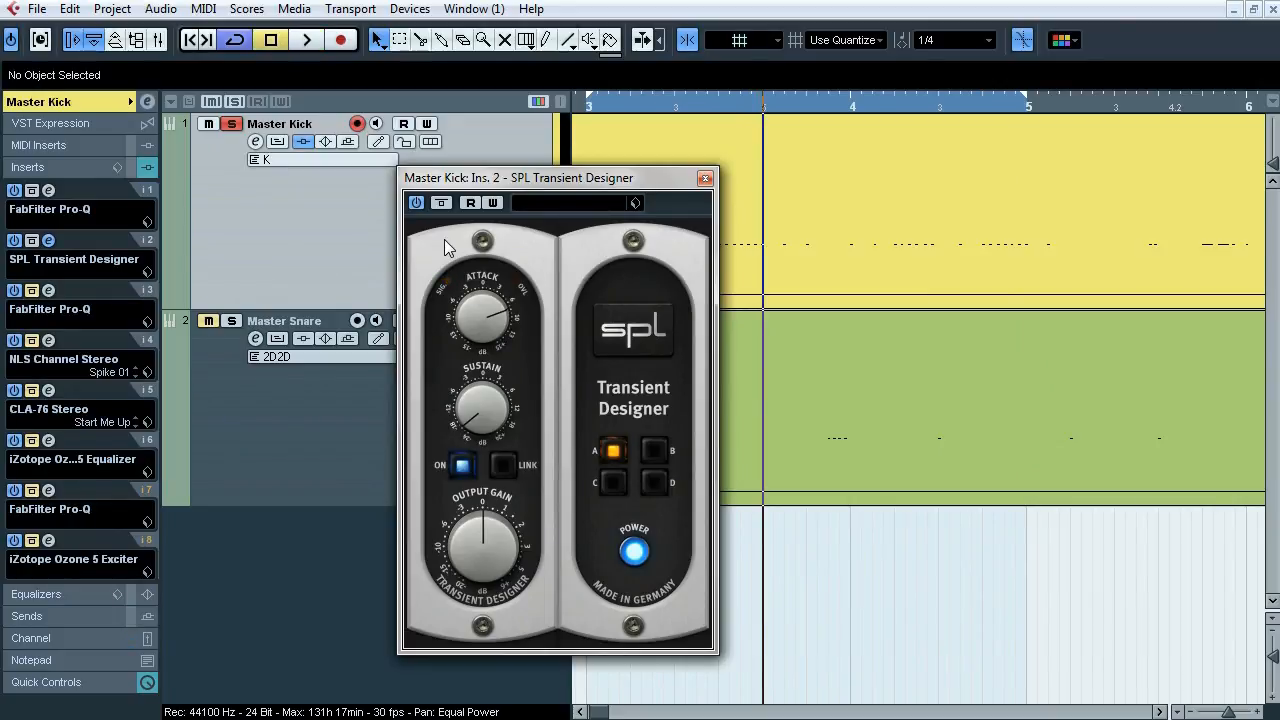
{"action": "left_click", "coordinate": [705, 178]}
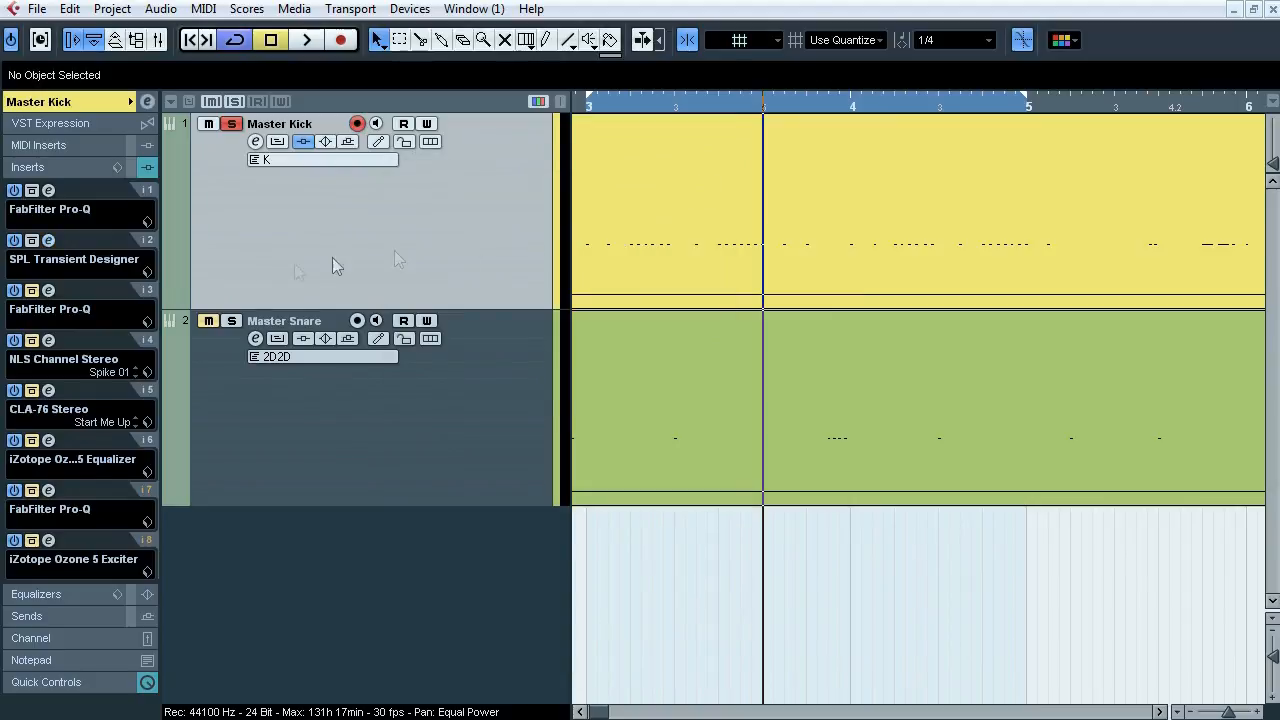
Step: Open FabFilter Pro-Q in Master Kick's third insert, inspect its two boost bands, and activate the EQ during playback
{"action": "left_click", "coordinate": [48, 290]}
{"action": "left_click_drag", "start_coordinate": [440, 372], "coordinate": [511, 105]}
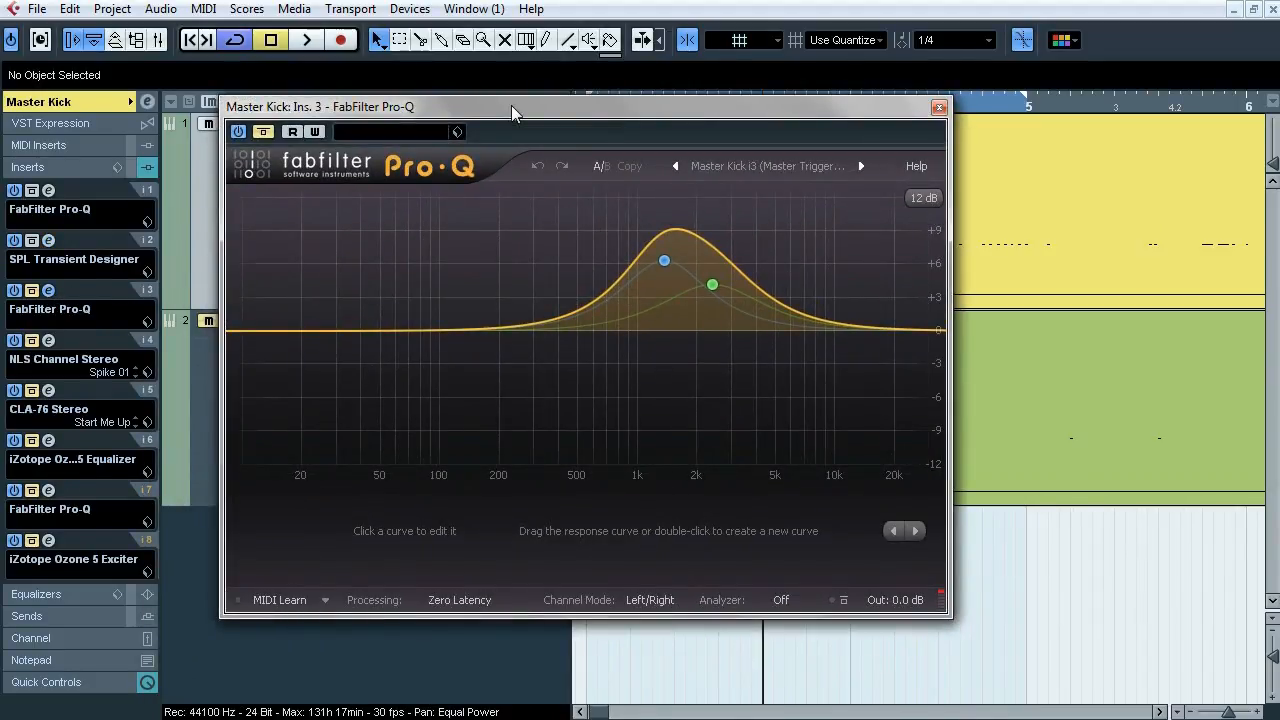
{"action": "mouse_move", "coordinate": [714, 287]}
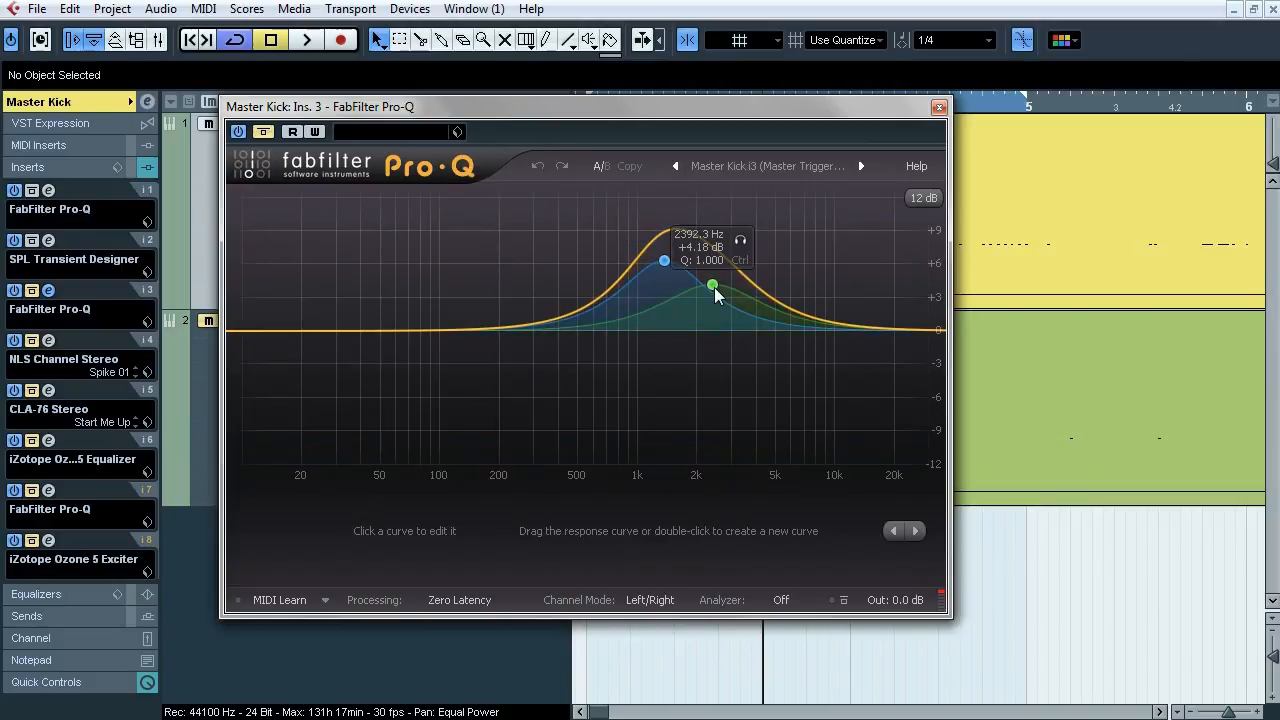
{"action": "key", "text": "space"}
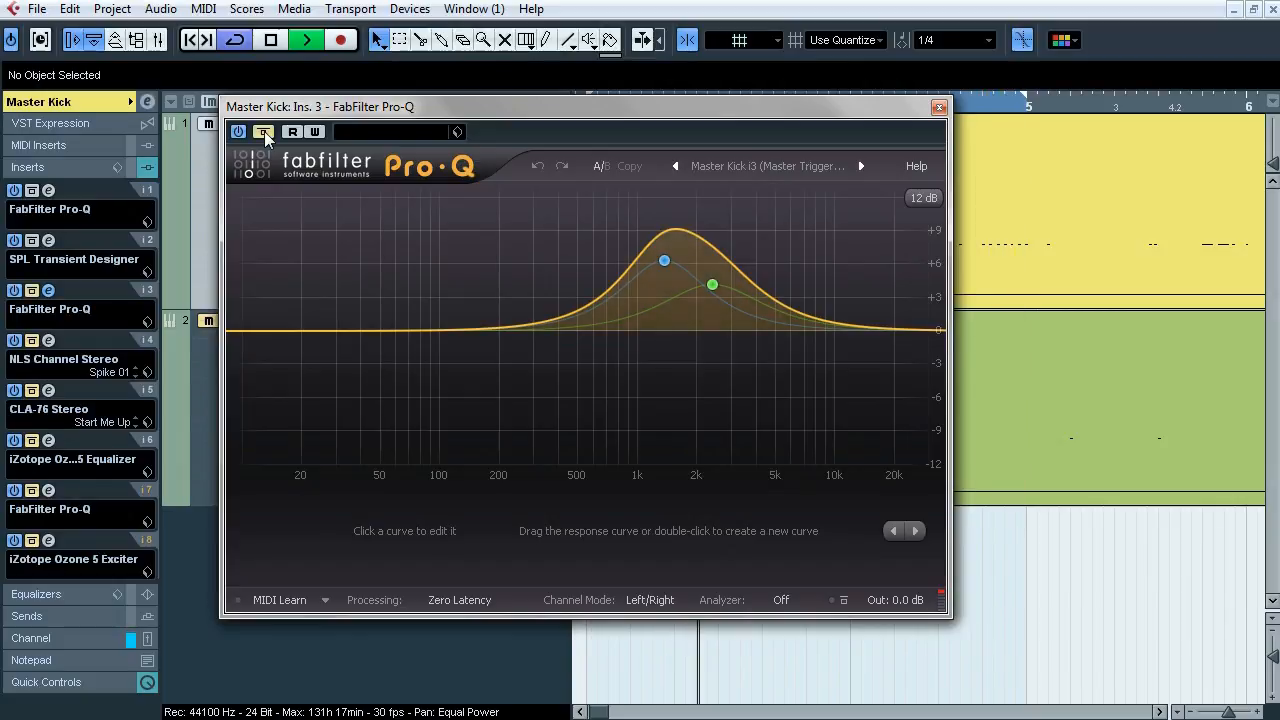
Step: Audition Pro-Q's two boost bands in solo, compare the EQ with bypass, and close its window with it active
{"action": "mouse_move", "coordinate": [695, 220]}
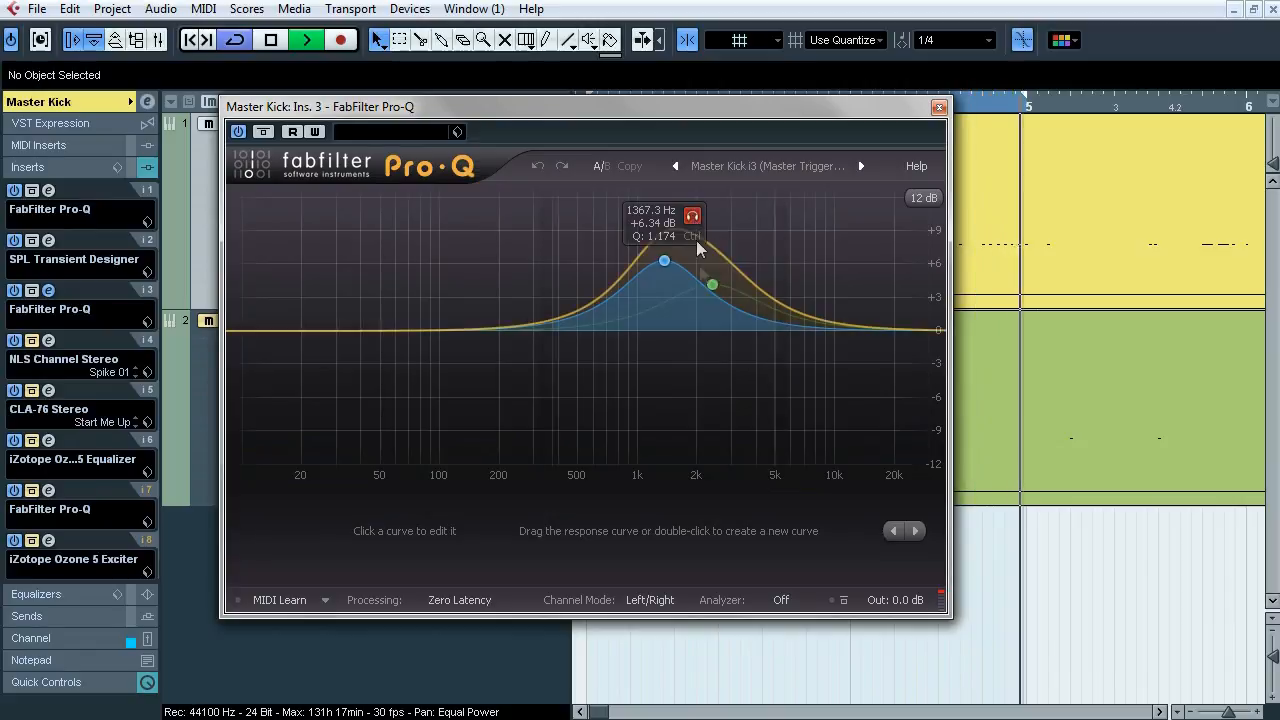
{"action": "left_click", "coordinate": [740, 243]}
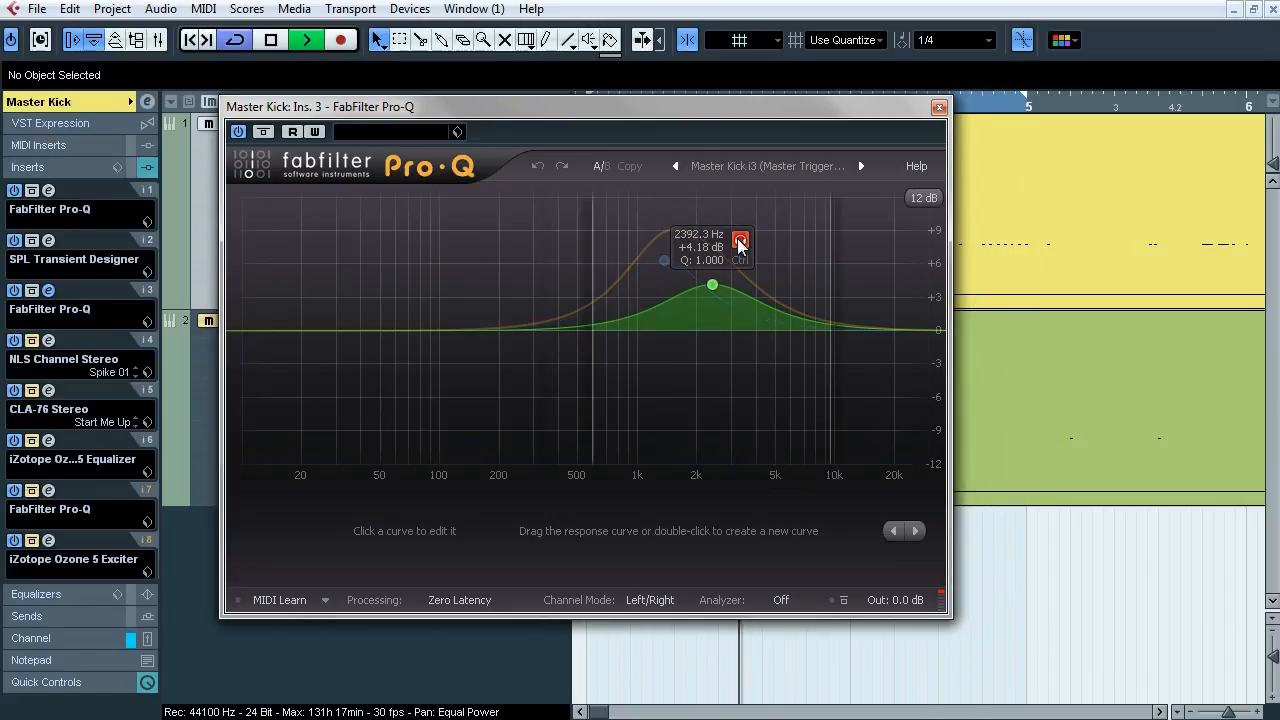
{"action": "left_click", "coordinate": [262, 135]}
{"action": "left_click", "coordinate": [262, 133]}
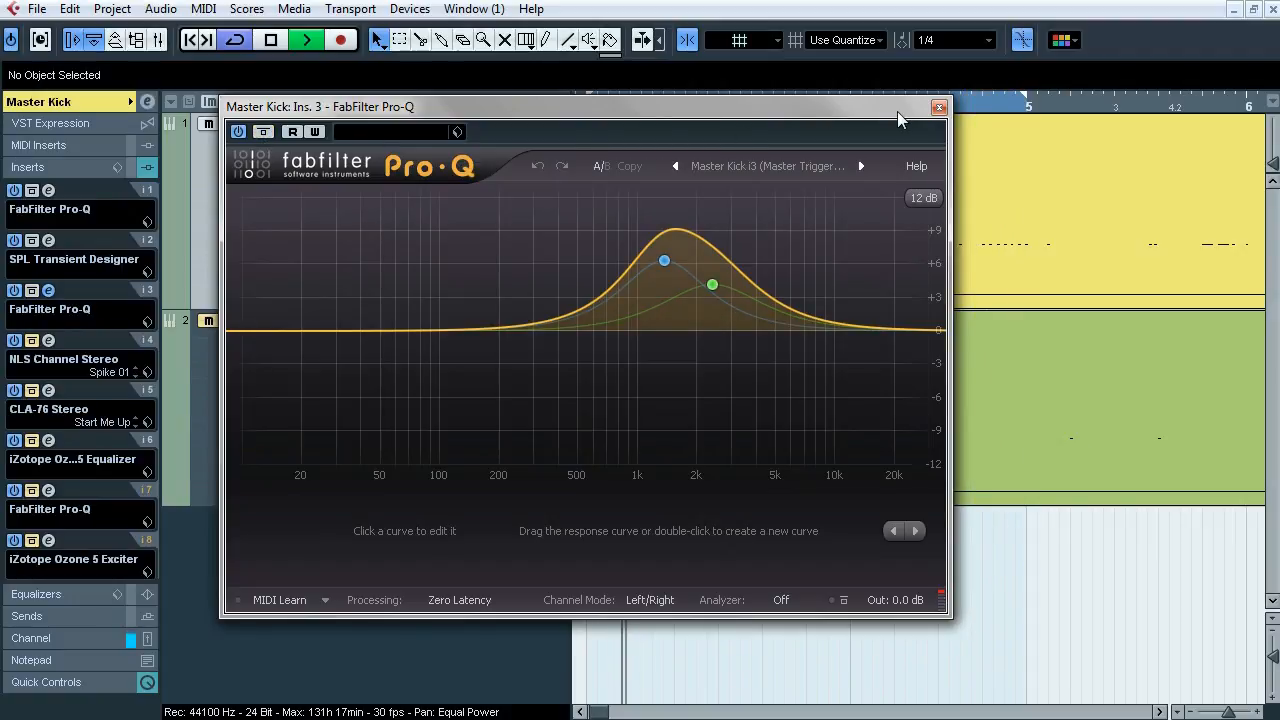
{"action": "left_click", "coordinate": [939, 107]}
Step: Open NLS Channel Stereo in Master Kick's fourth insert, compare it with bypass during playback, and close it left active
{"action": "left_click", "coordinate": [48, 340]}
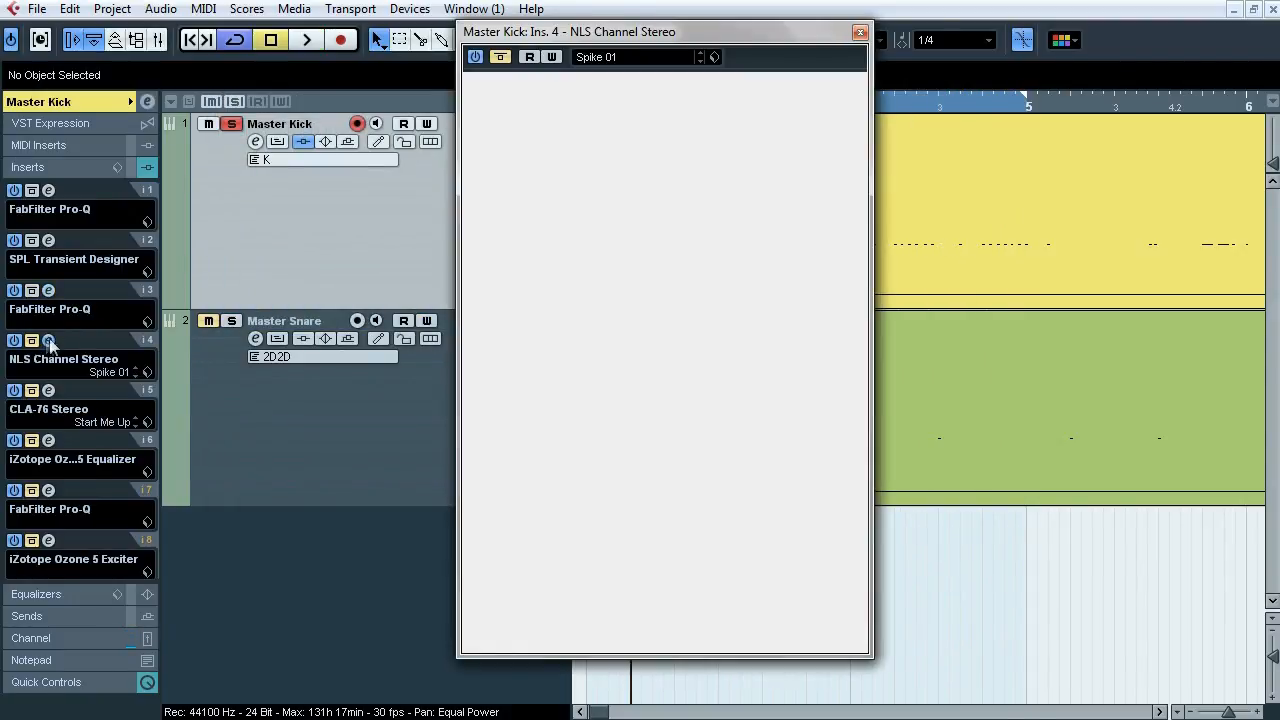
{"action": "left_click_drag", "start_coordinate": [560, 36], "coordinate": [516, 80]}
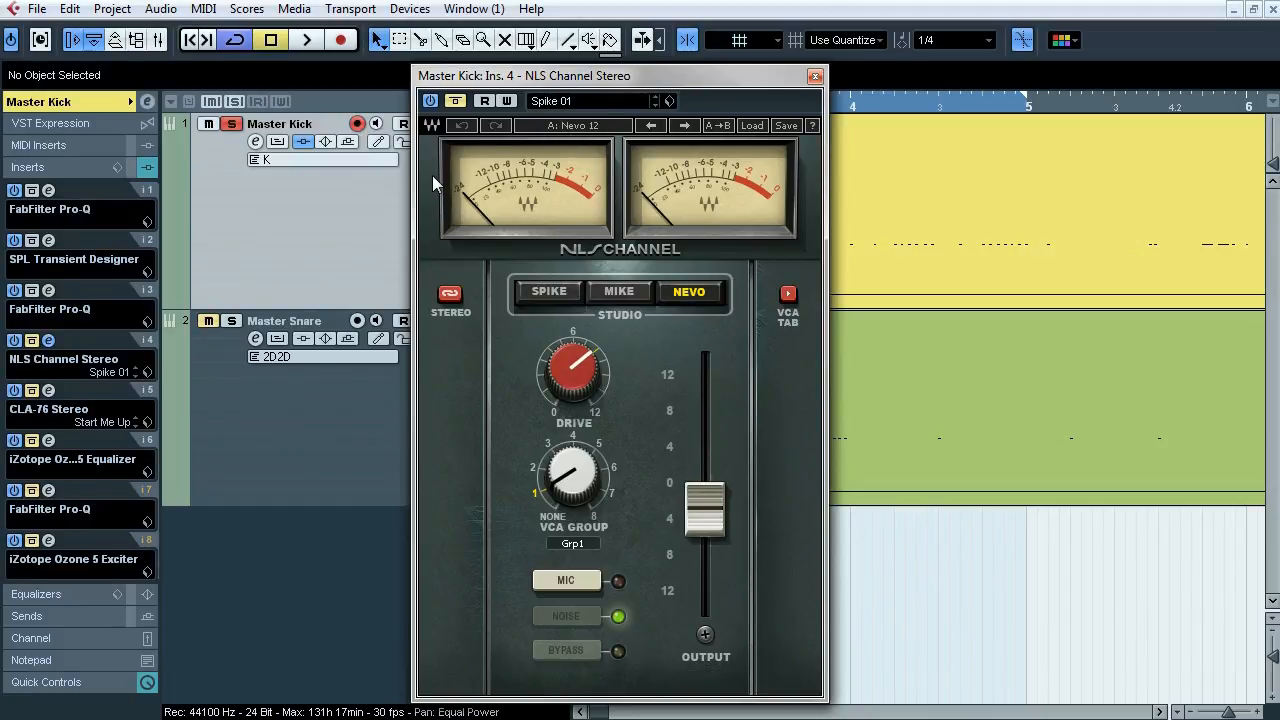
{"action": "key", "text": "space"}
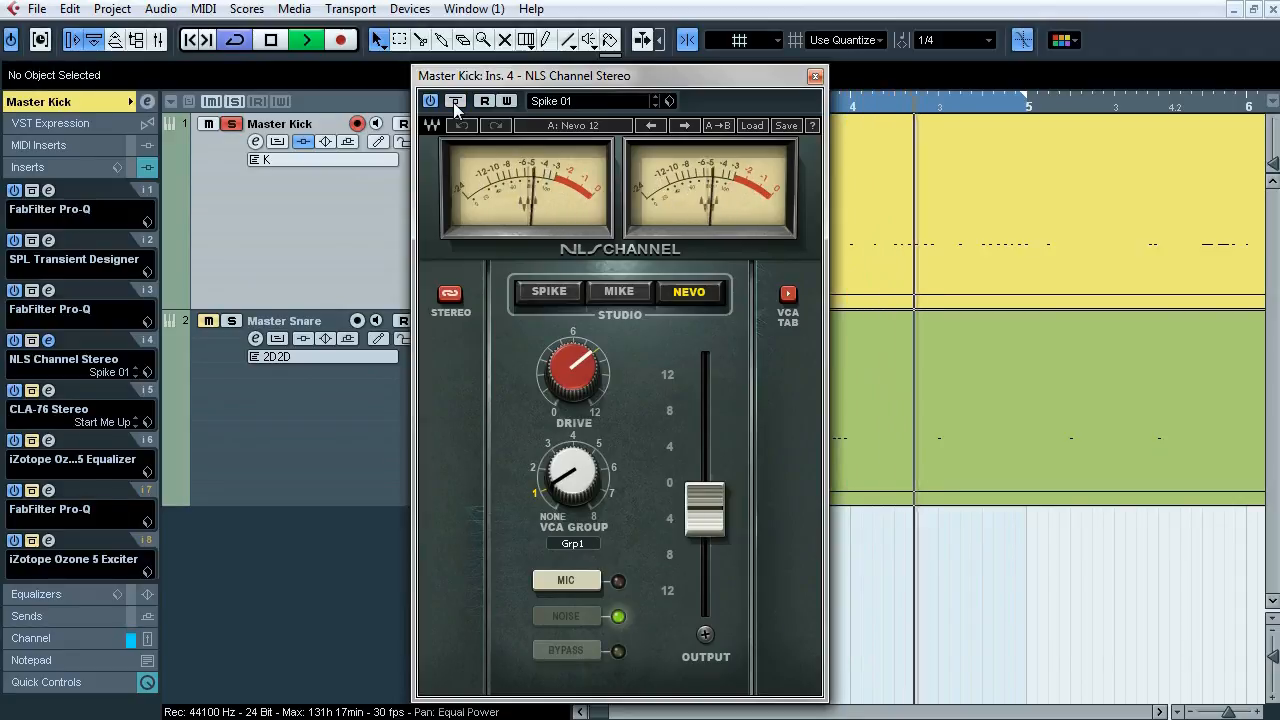
{"action": "left_click", "coordinate": [455, 101]}
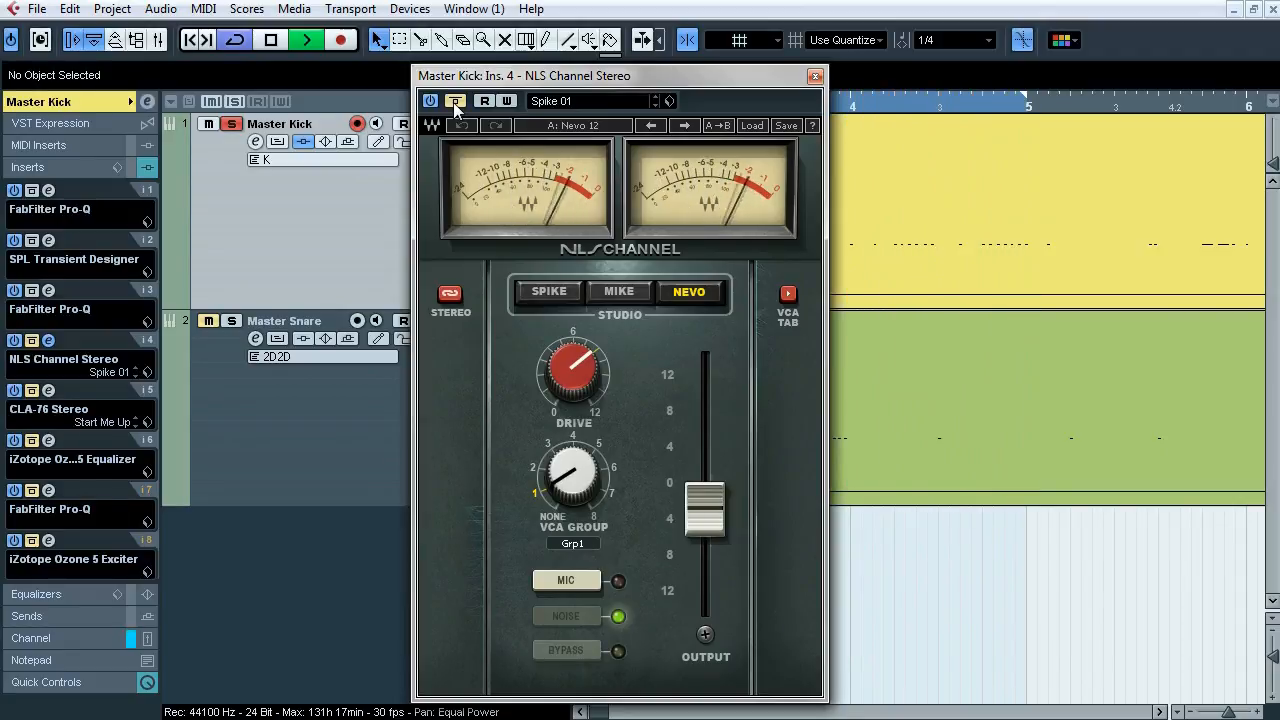
{"action": "left_click", "coordinate": [455, 101]}
{"action": "left_click", "coordinate": [455, 101]}
{"action": "left_click", "coordinate": [455, 101]}
{"action": "key", "text": "space"}
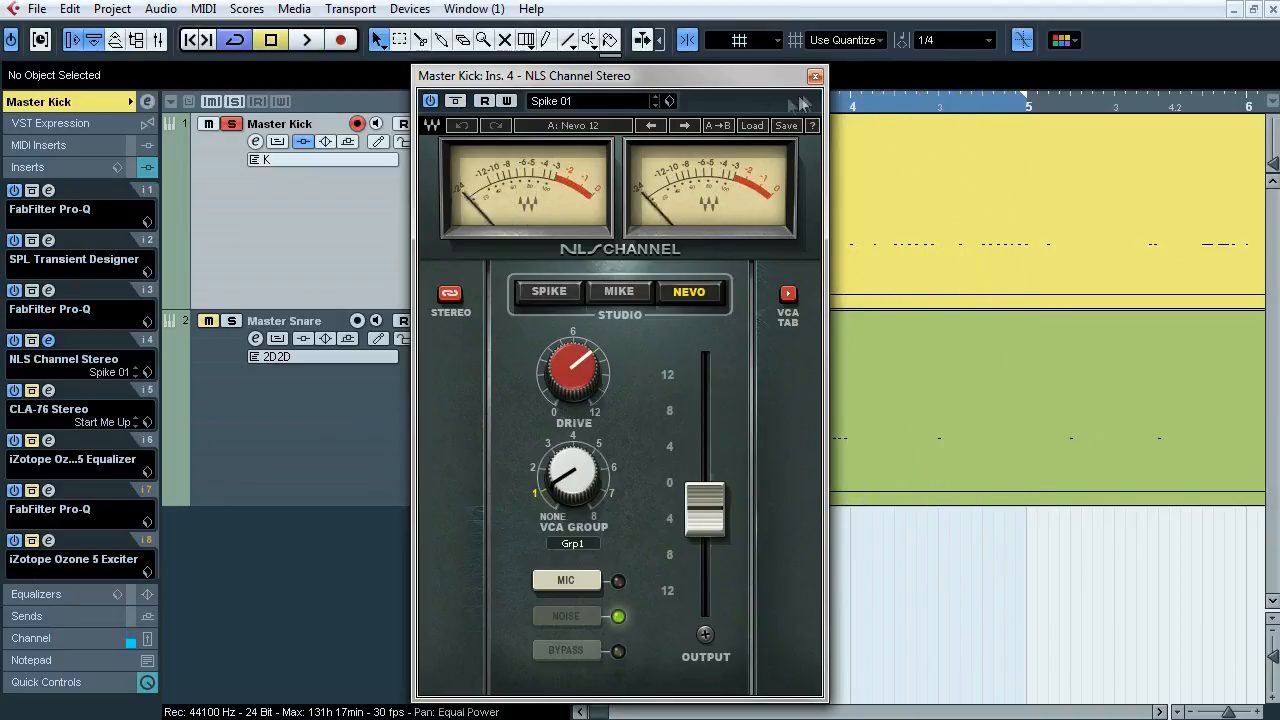
{"action": "left_click", "coordinate": [815, 76]}
Step: Open CLA-76 Stereo in Master Kick's fifth insert, activate the compressor during playback, and close its window
{"action": "left_click", "coordinate": [72, 400]}
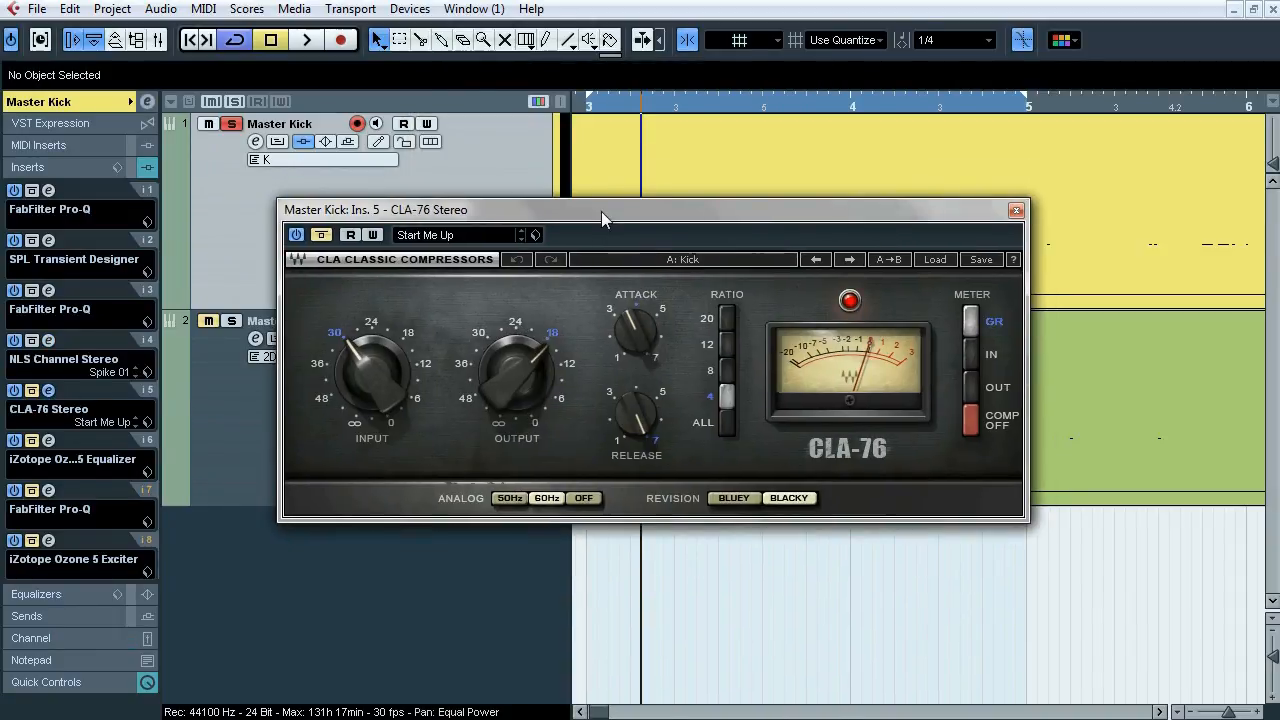
{"action": "mouse_move", "coordinate": [514, 369]}
{"action": "key", "text": "space"}
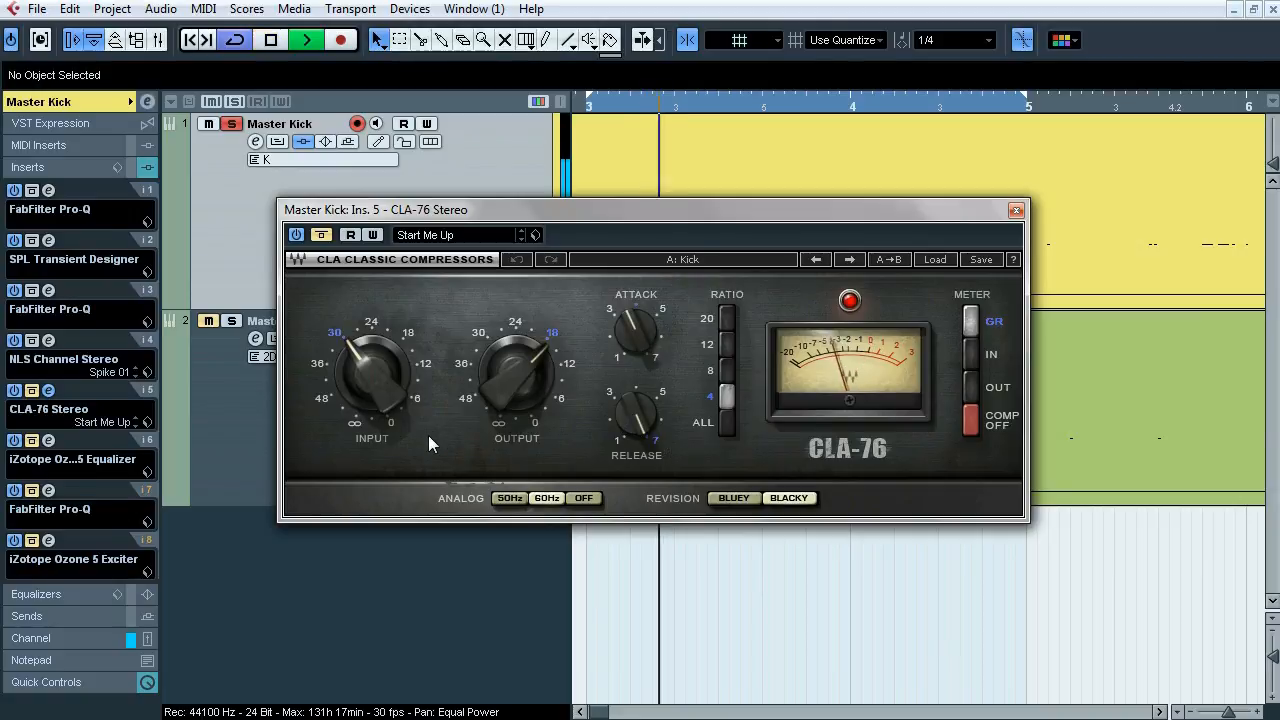
{"action": "left_click", "coordinate": [328, 241]}
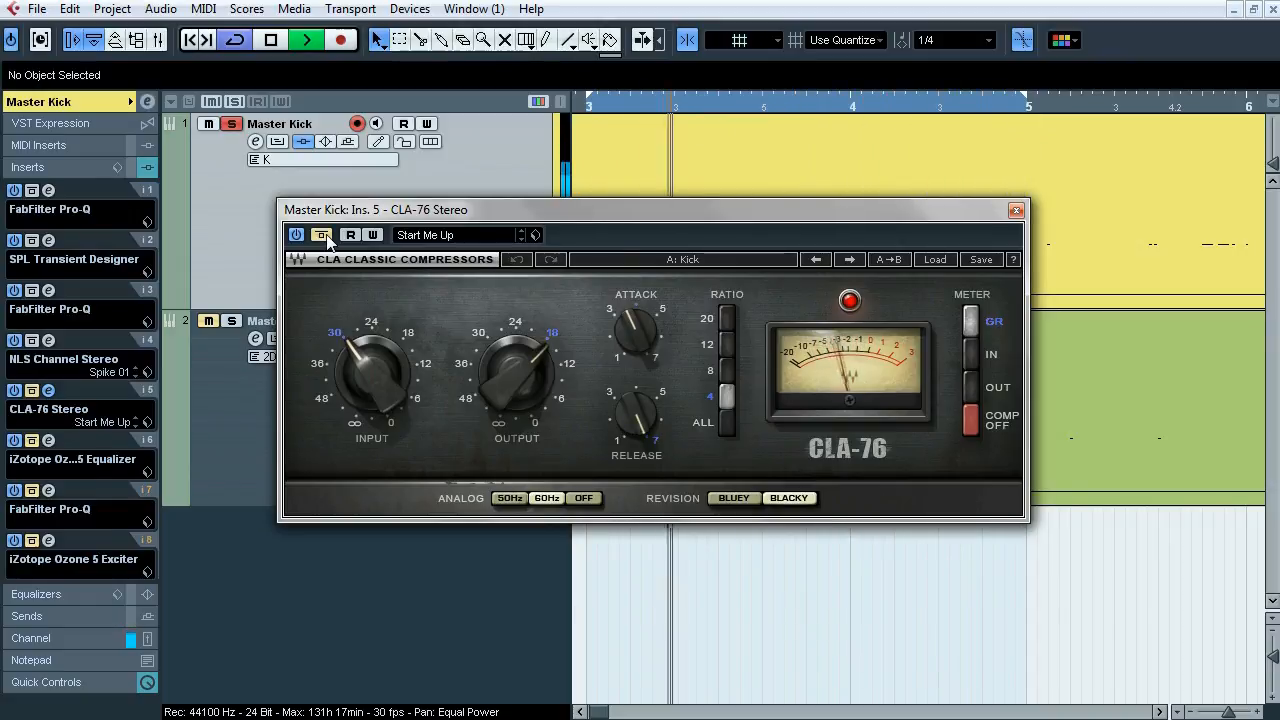
{"action": "key", "text": "space"}
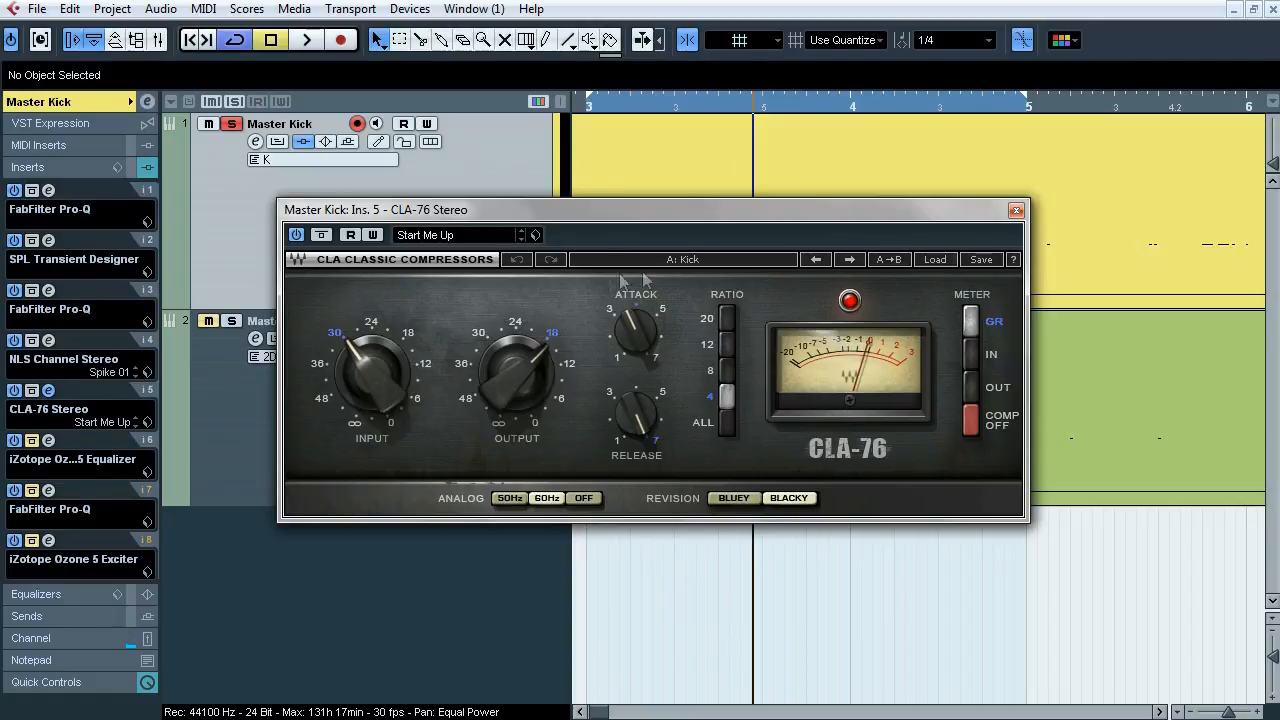
{"action": "left_click", "coordinate": [1016, 210]}
Step: Open iZotope Ozone 5 Equalizer in Master Kick's sixth insert with its Matching settings shown, activate it during playback, and close it
{"action": "left_click", "coordinate": [70, 457]}
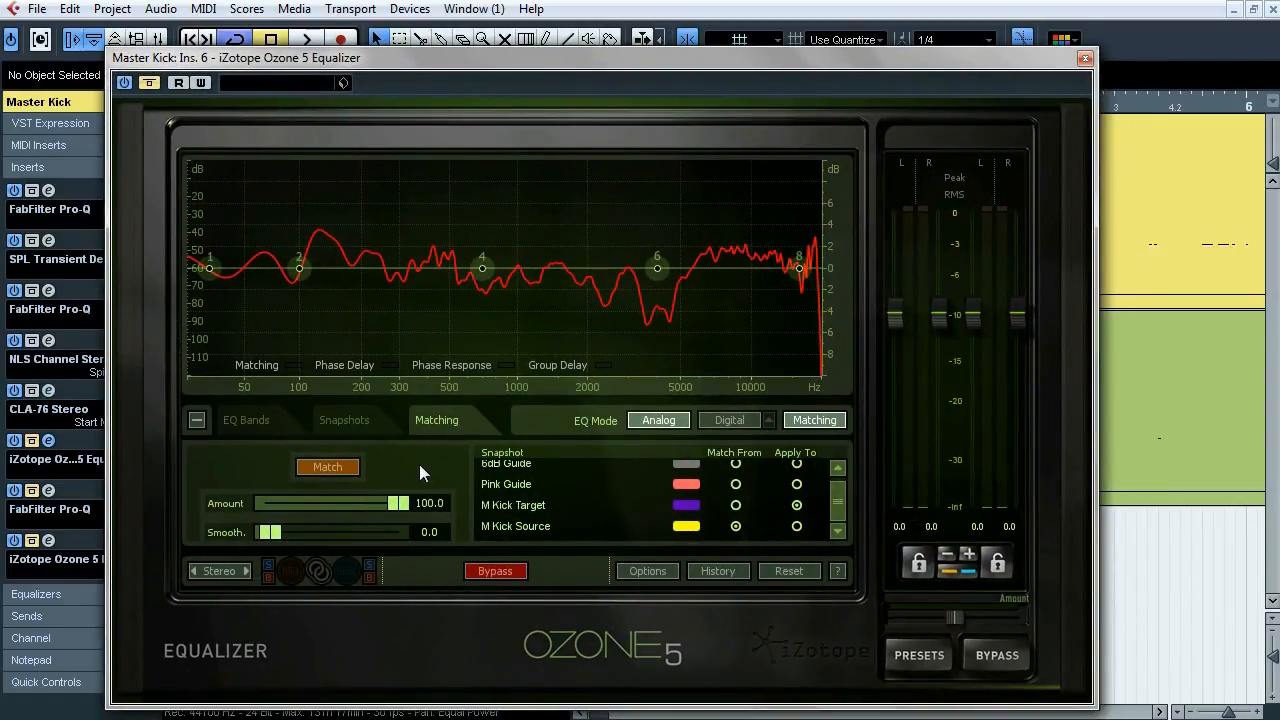
{"action": "left_click", "coordinate": [385, 421]}
{"action": "left_click", "coordinate": [436, 419]}
{"action": "key", "text": "space"}
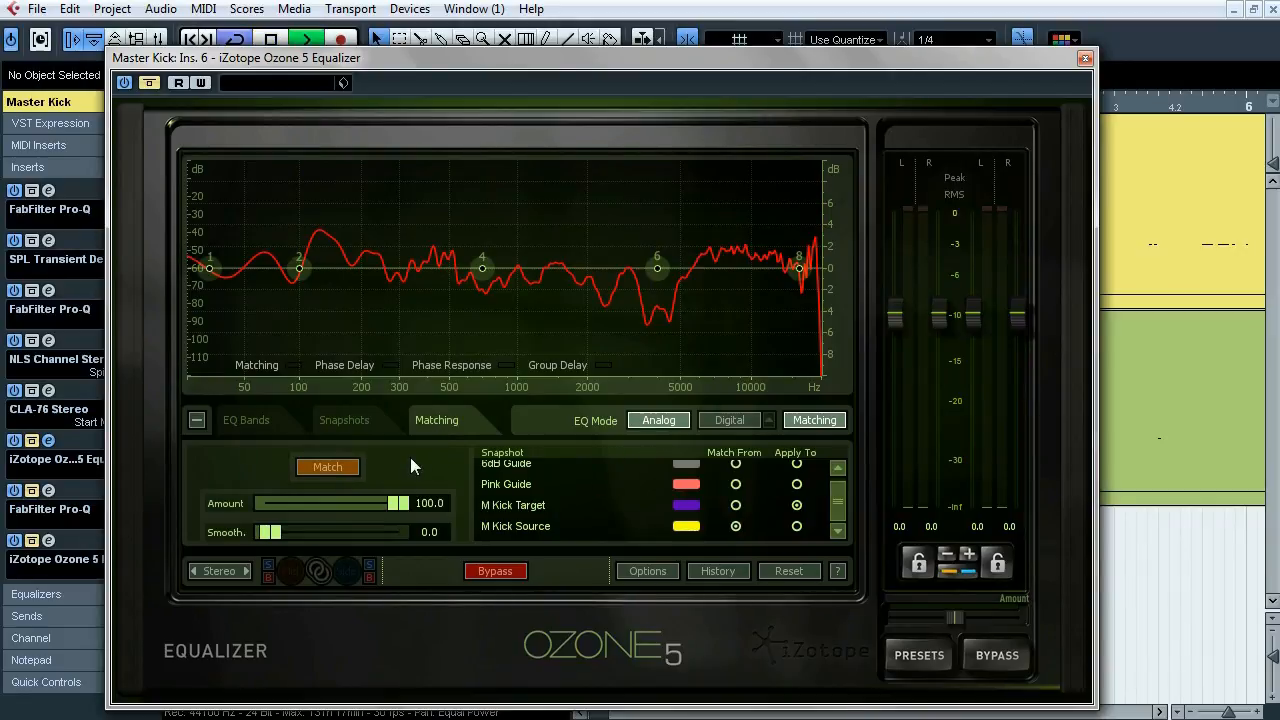
{"action": "left_click", "coordinate": [148, 84]}
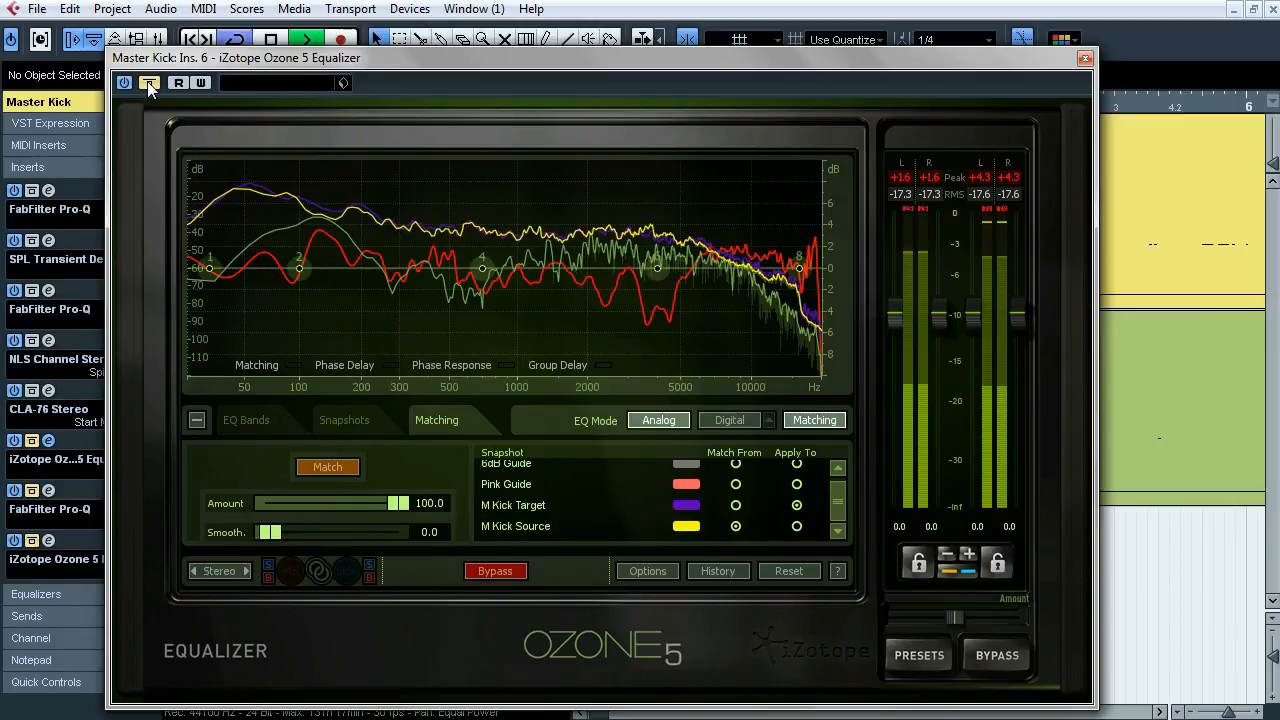
{"action": "key", "text": "space"}
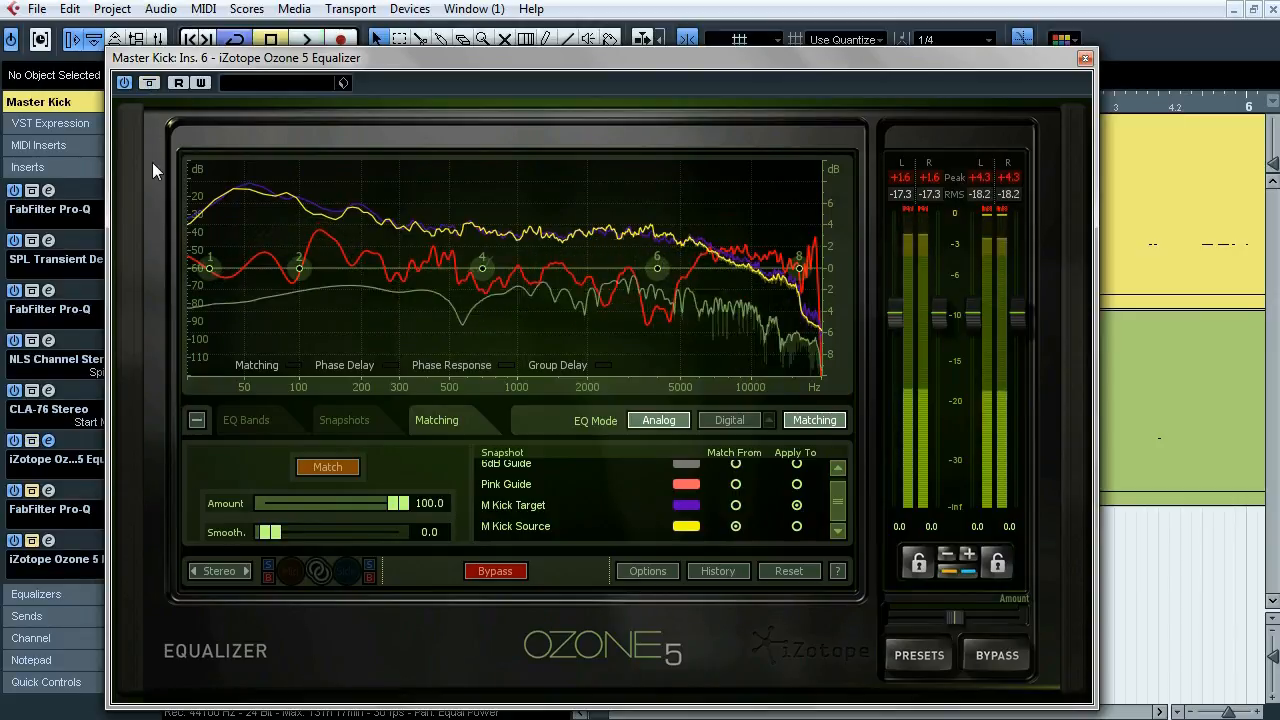
{"action": "left_click", "coordinate": [1084, 58]}
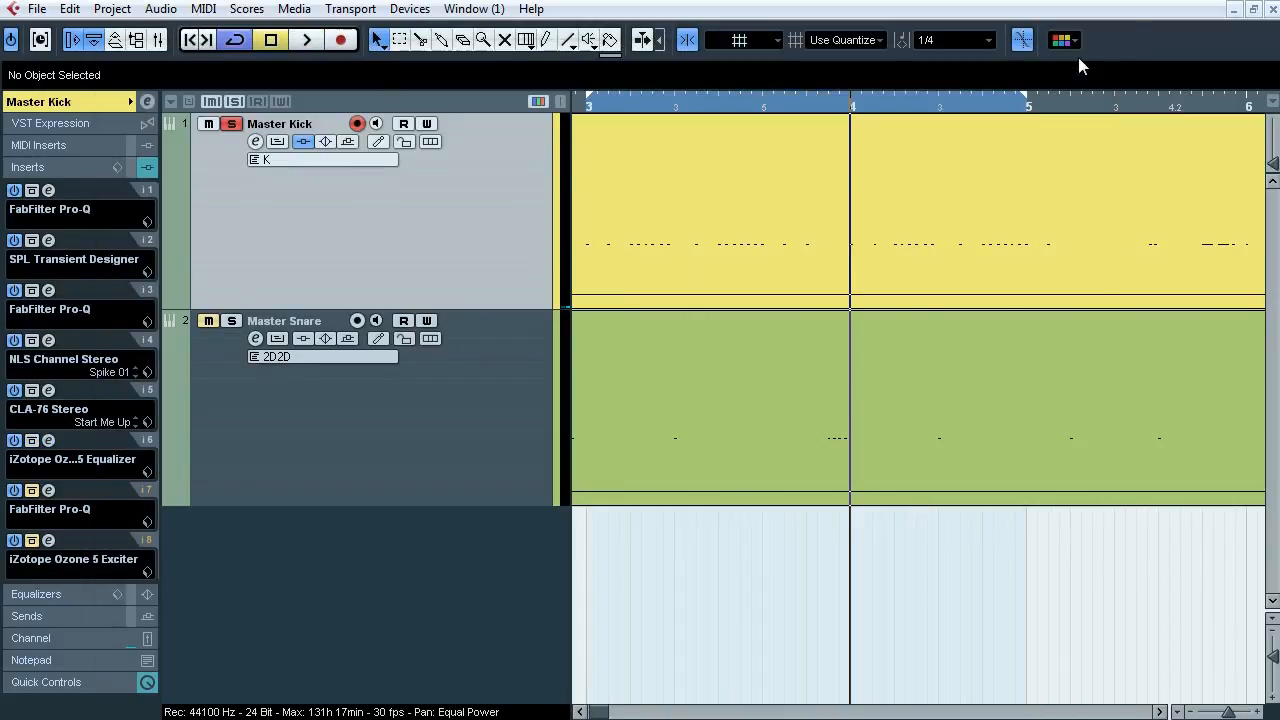
Step: Open FabFilter Pro-Q in Master Kick's seventh insert, review its cut bands and output gain, and activate it during playback
{"action": "left_click", "coordinate": [48, 491]}
{"action": "left_click_drag", "start_coordinate": [433, 135], "coordinate": [538, 119]}
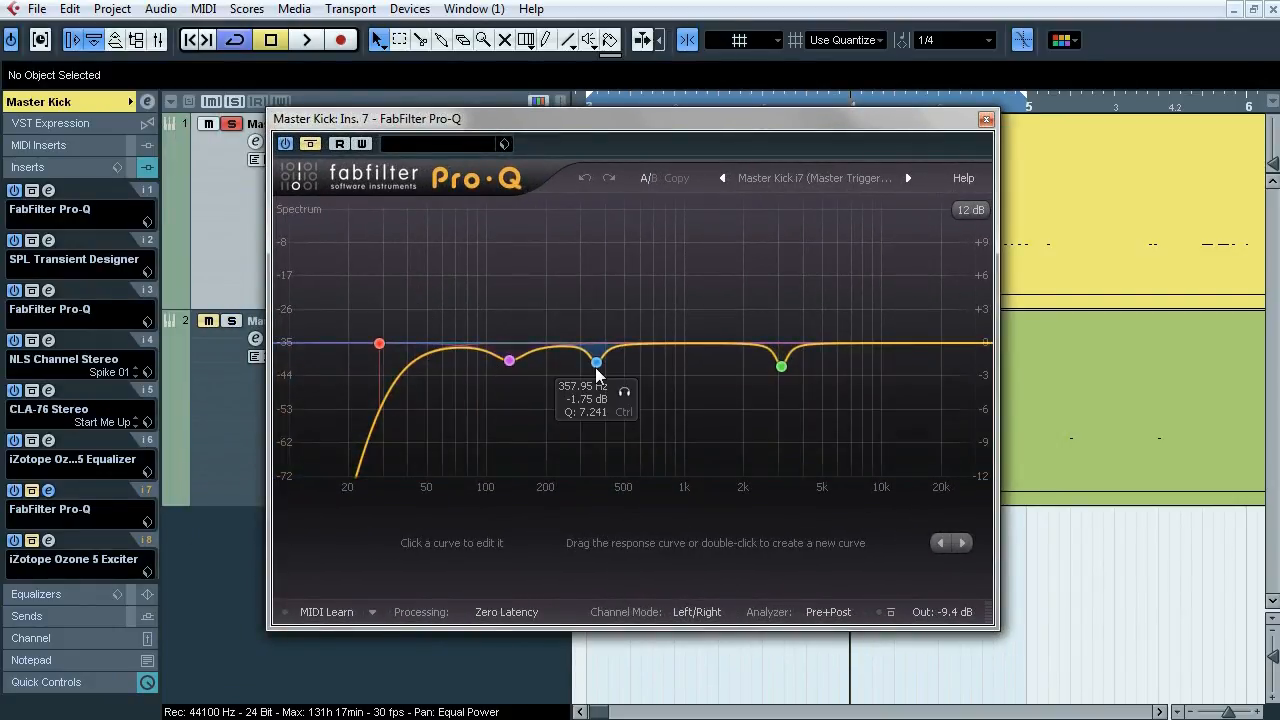
{"action": "mouse_move", "coordinate": [945, 575]}
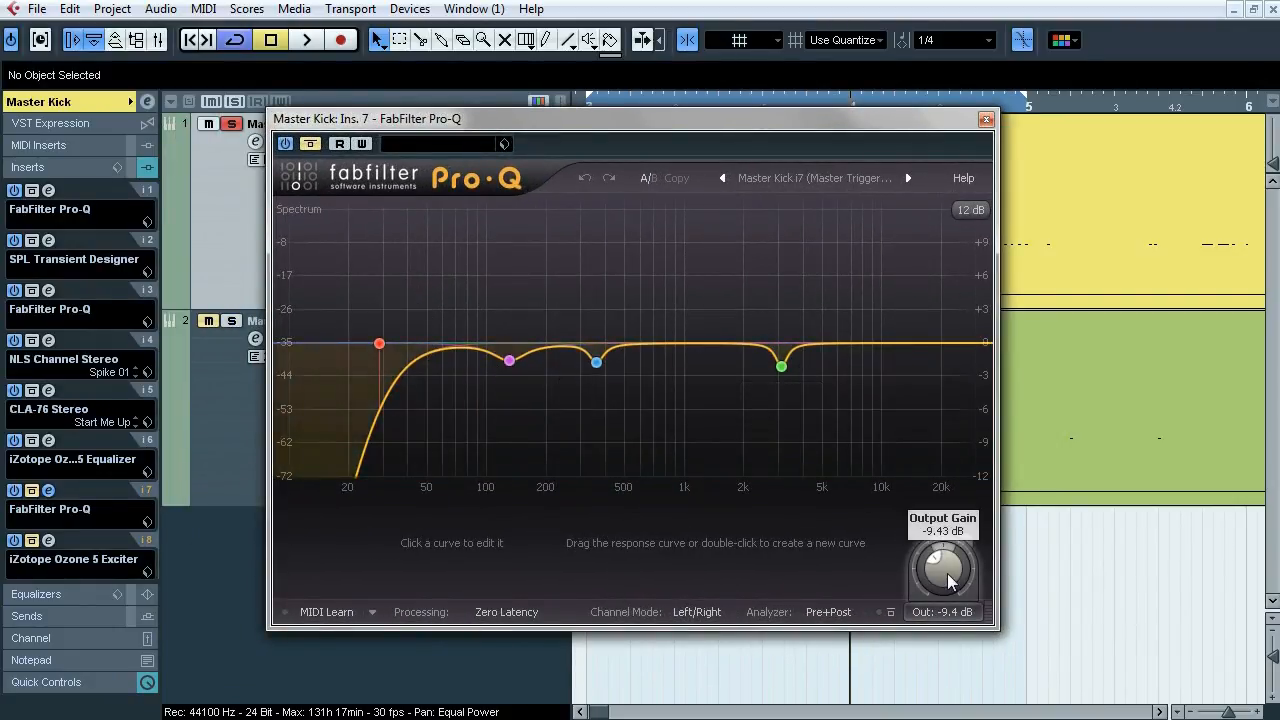
{"action": "left_click_drag", "start_coordinate": [563, 120], "coordinate": [558, 172]}
{"action": "key", "text": "space"}
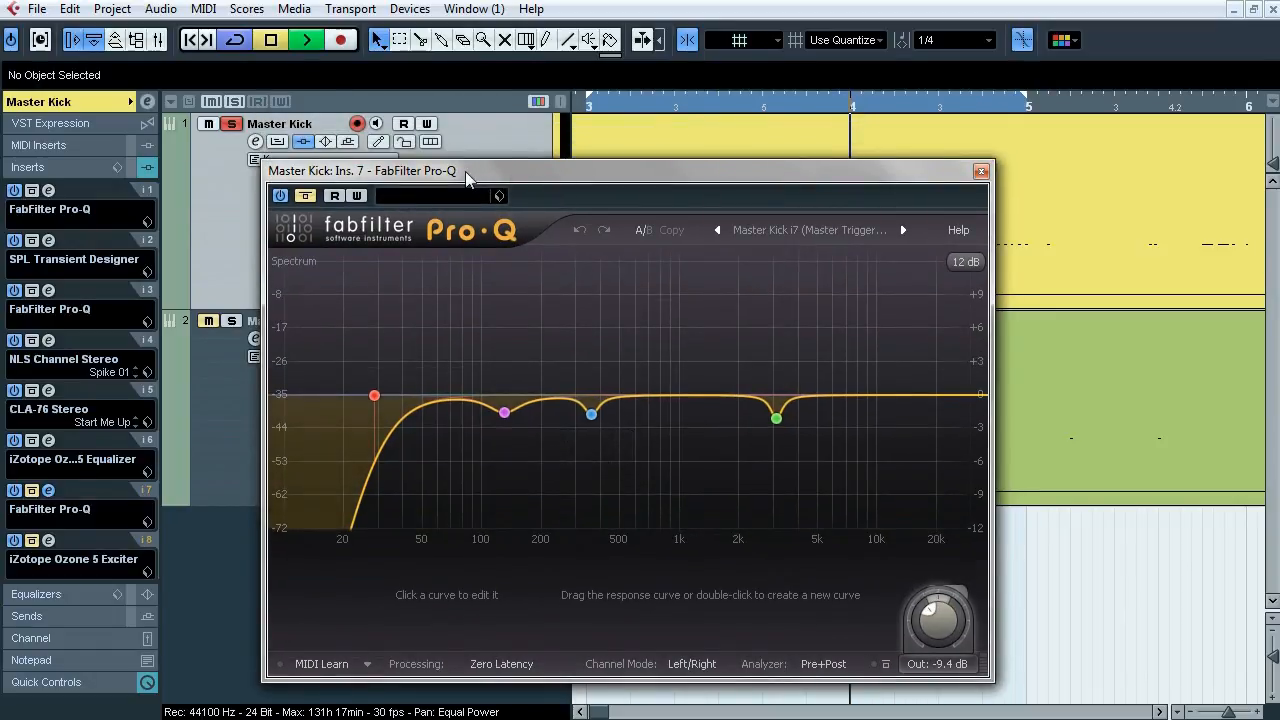
{"action": "left_click", "coordinate": [309, 198]}
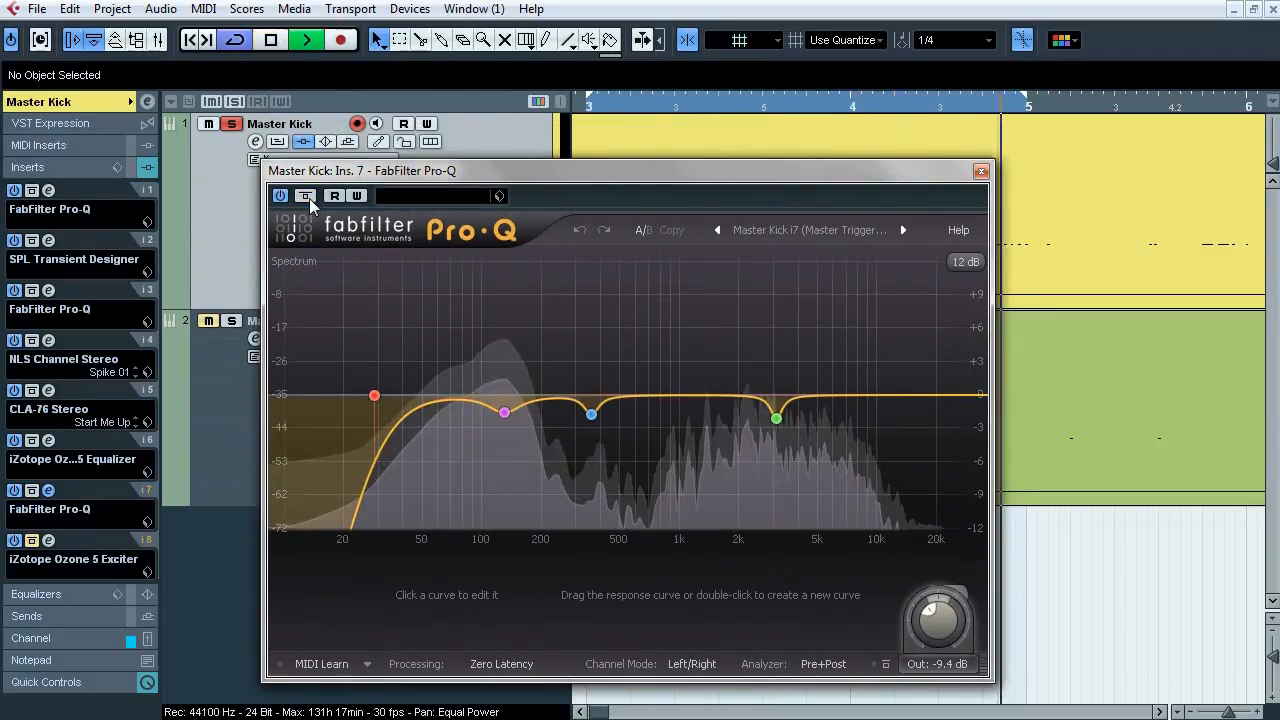
Step: Compare FabFilter Pro-Q in Master Kick's seventh insert with bypass during playback, showing the track's channel level section
{"action": "left_click", "coordinate": [306, 196]}
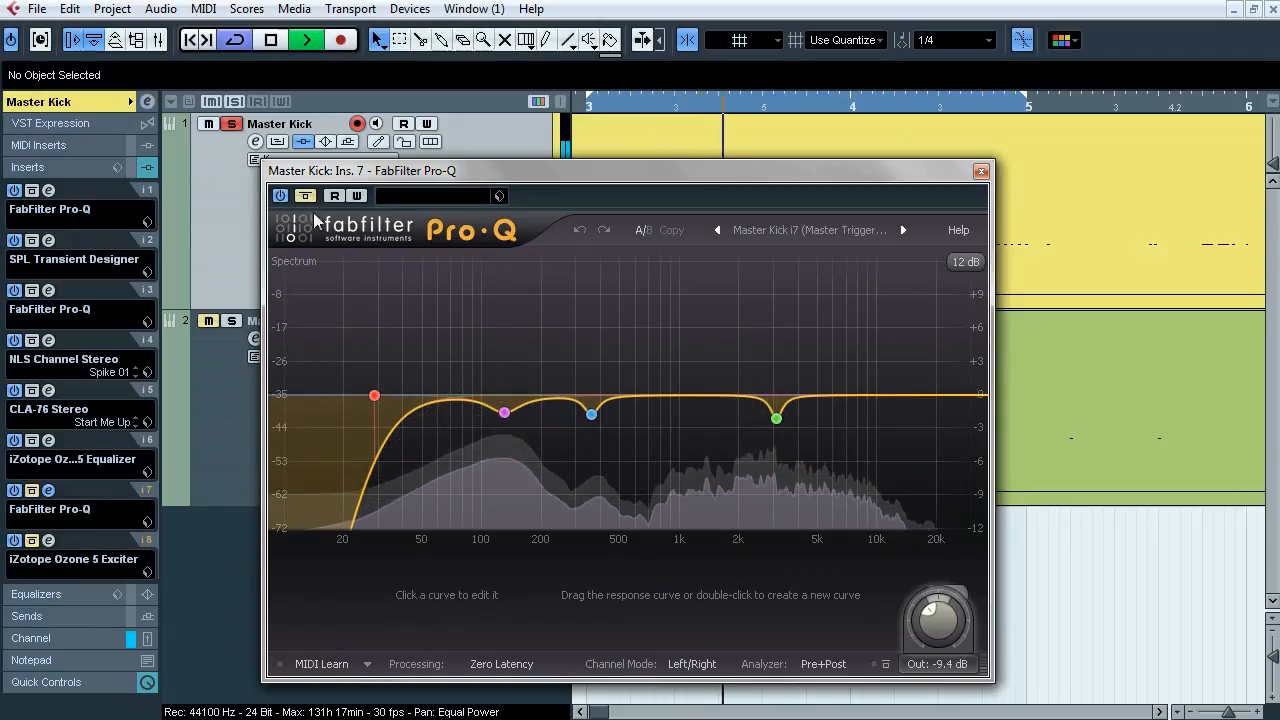
{"action": "left_click", "coordinate": [311, 201]}
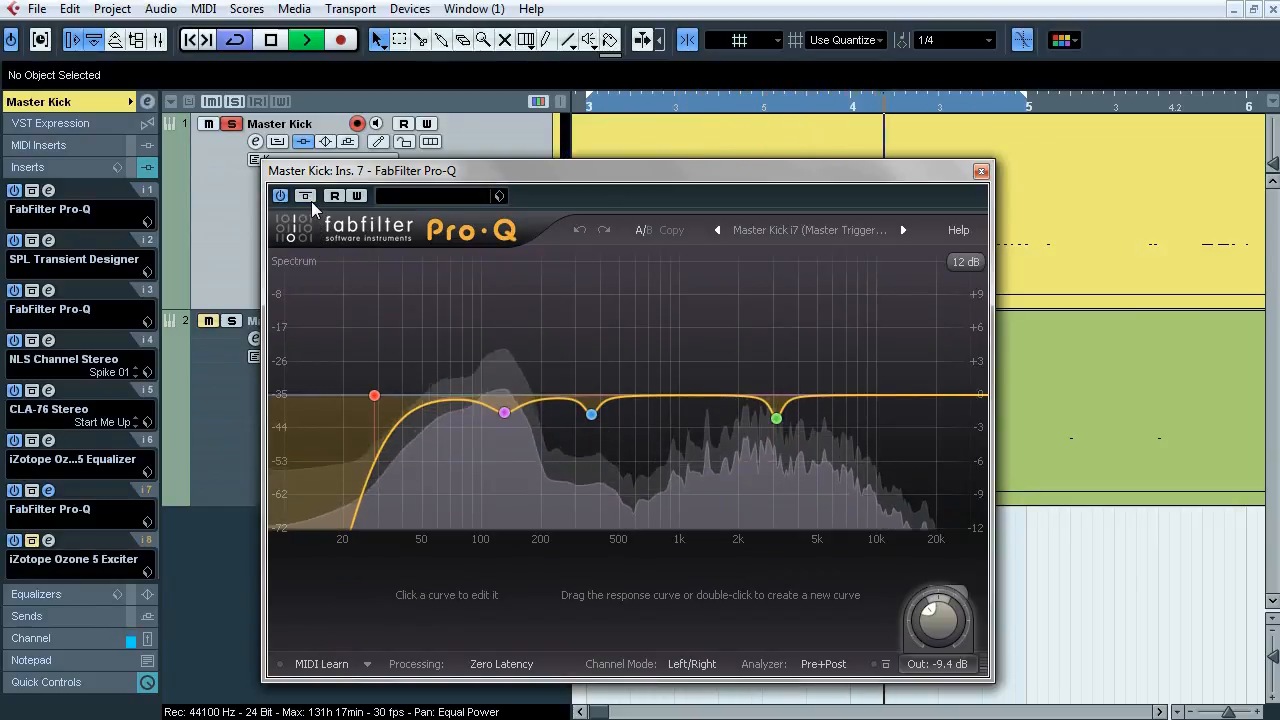
{"action": "left_click", "coordinate": [65, 643]}
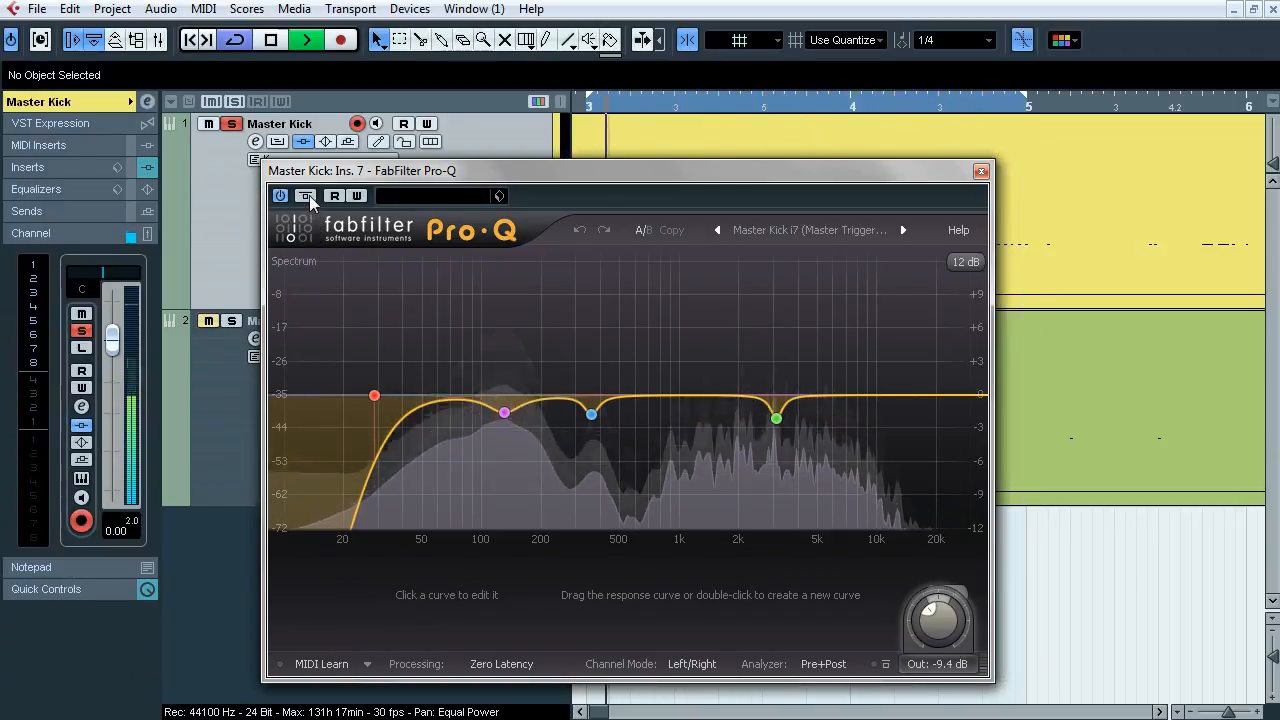
{"action": "left_click", "coordinate": [309, 197]}
{"action": "left_click", "coordinate": [309, 197]}
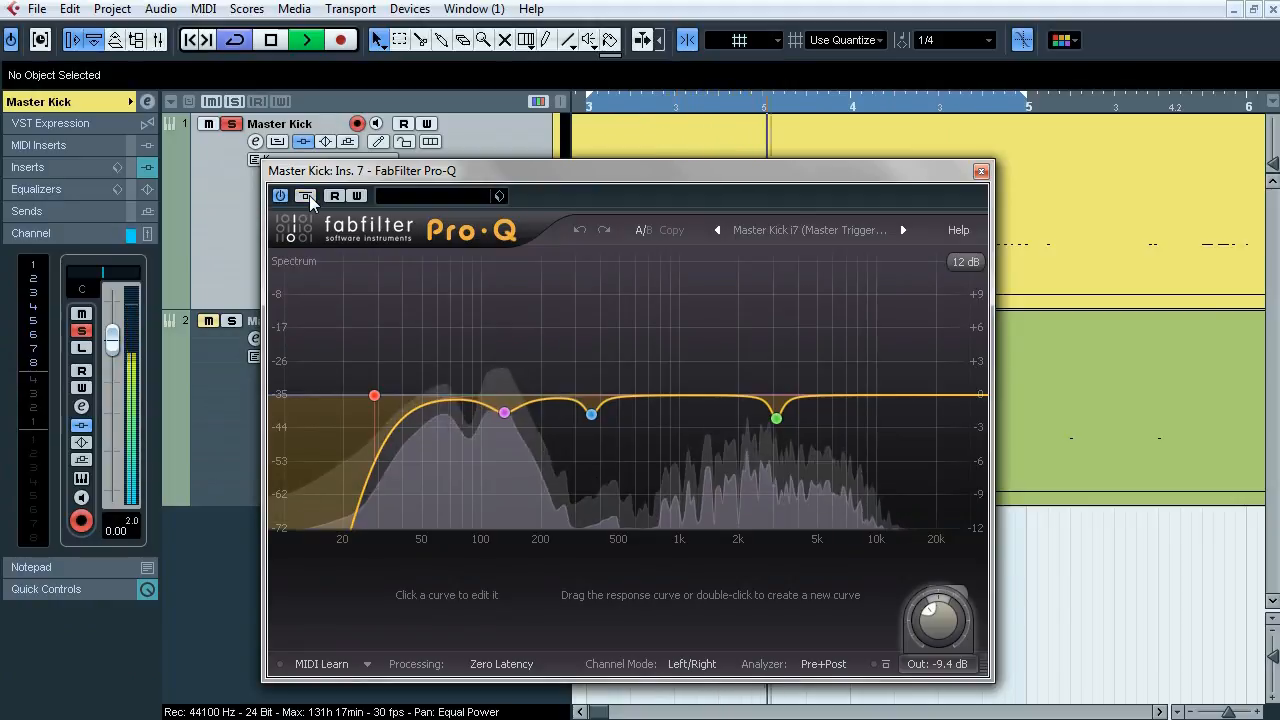
{"action": "left_click", "coordinate": [309, 197]}
Step: Select all Pro-Q bands together and compare them bypassed and enabled during playback, leaving the bands enabled
{"action": "left_click_drag", "start_coordinate": [342, 306], "coordinate": [835, 490]}
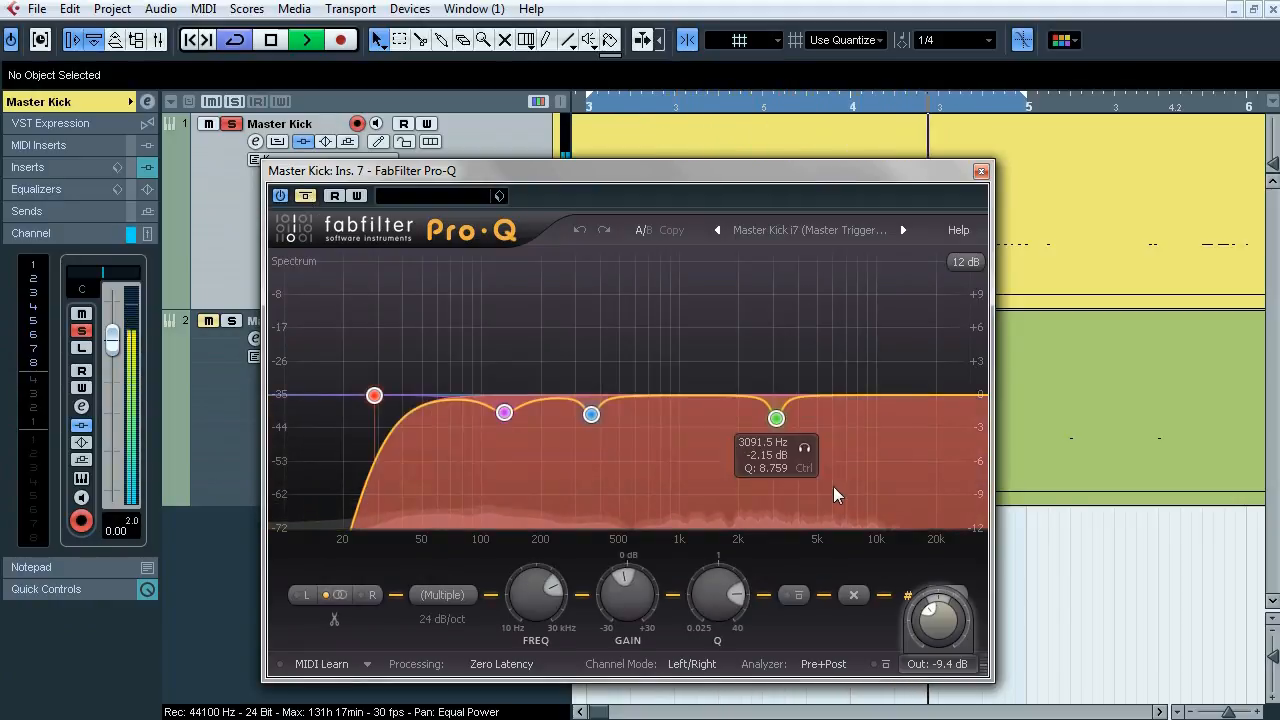
{"action": "left_click", "coordinate": [797, 596]}
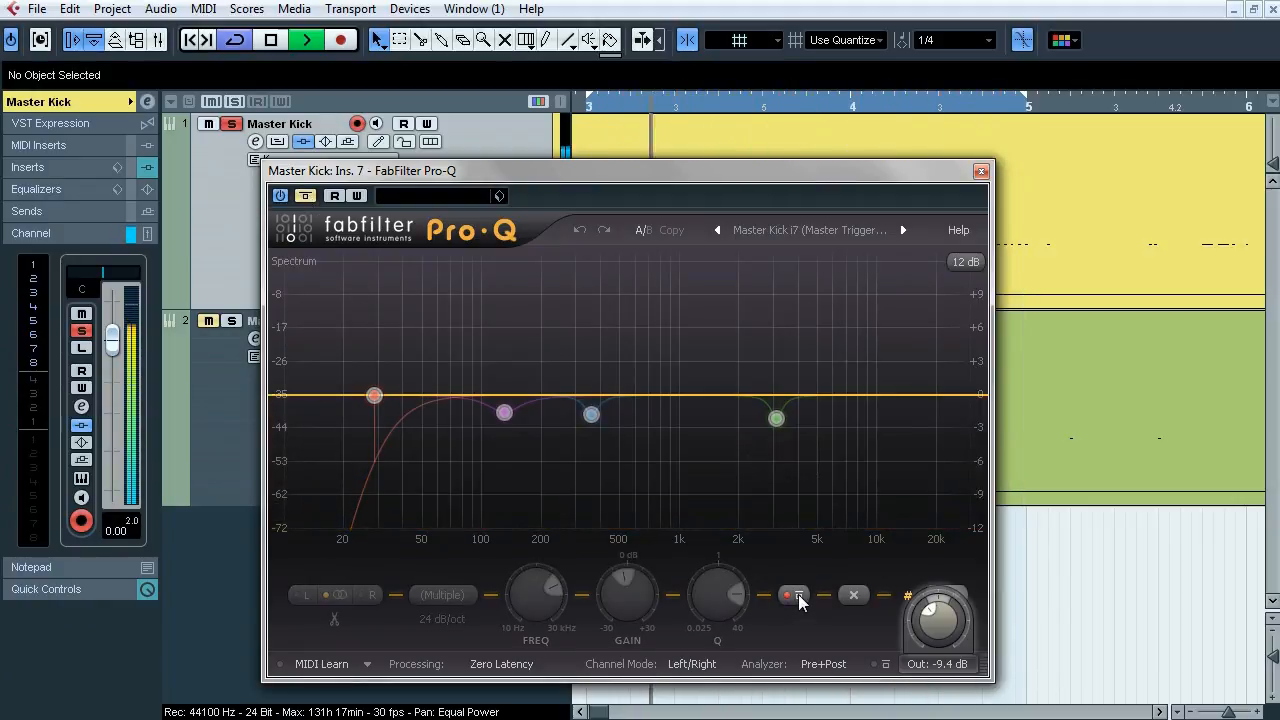
{"action": "left_click", "coordinate": [797, 596]}
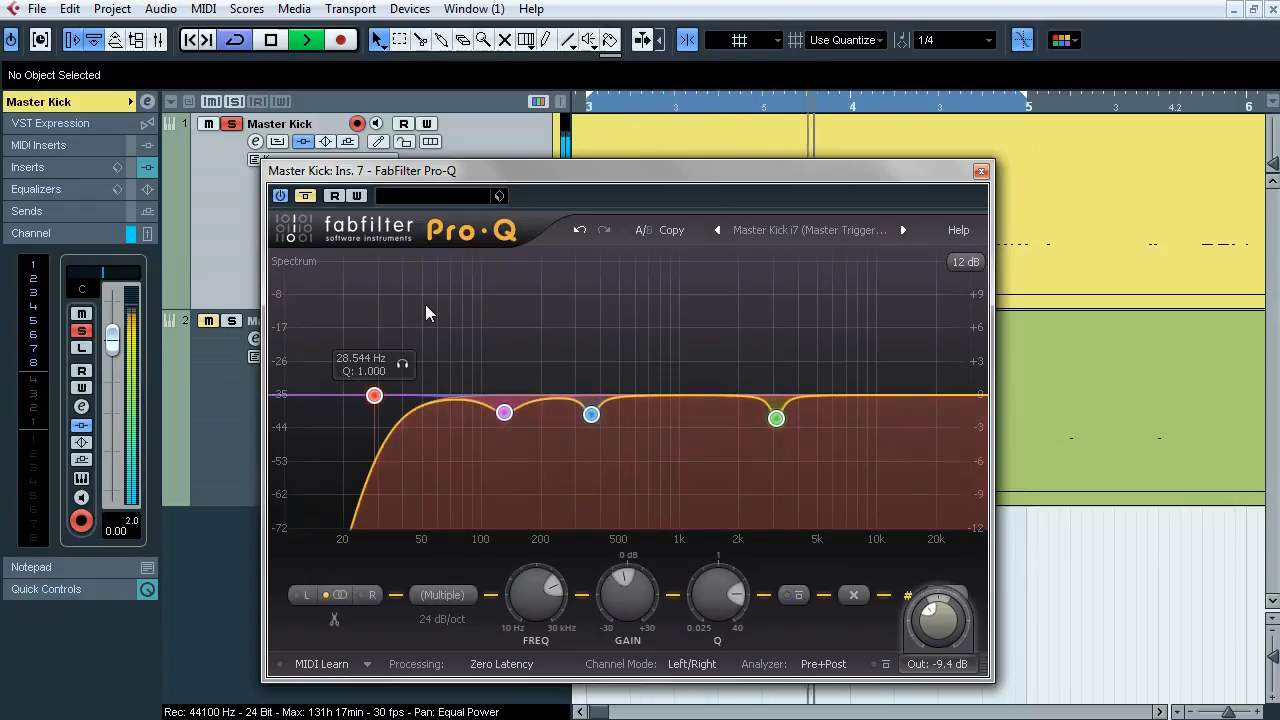
{"action": "left_click", "coordinate": [425, 304]}
{"action": "left_click", "coordinate": [403, 367]}
{"action": "left_click", "coordinate": [403, 367]}
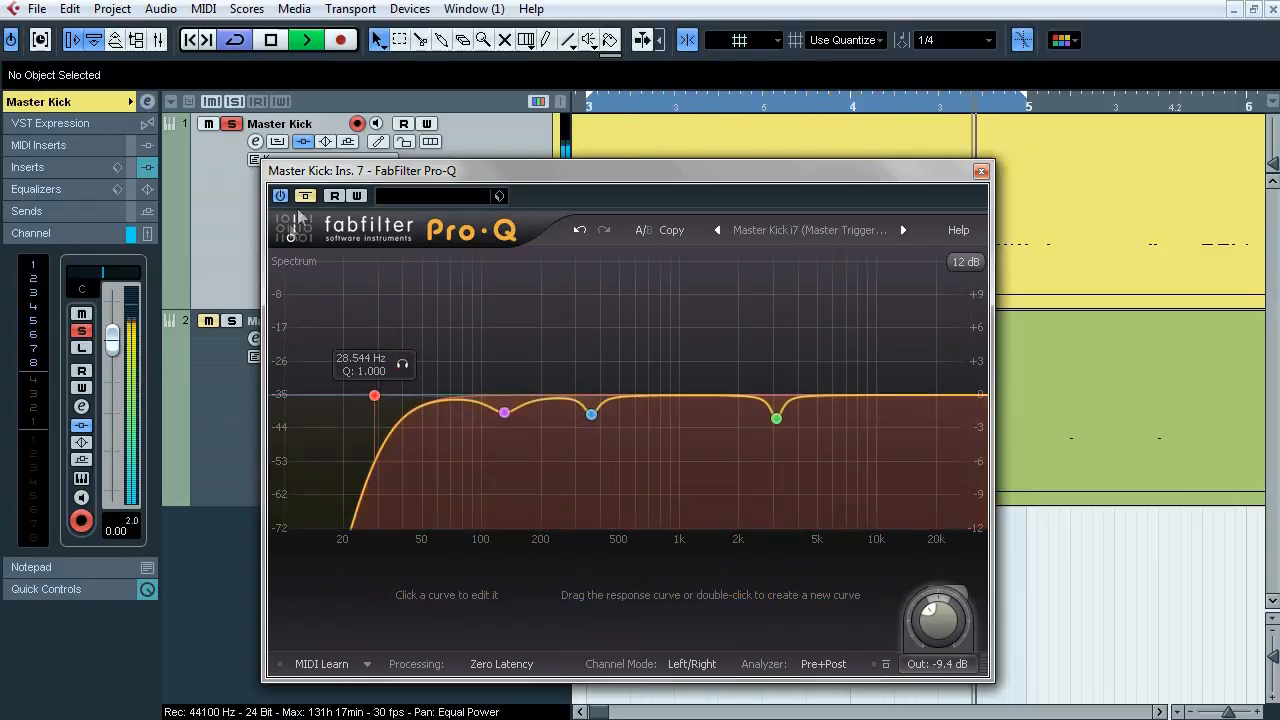
{"action": "left_click_drag", "start_coordinate": [337, 282], "coordinate": [831, 524]}
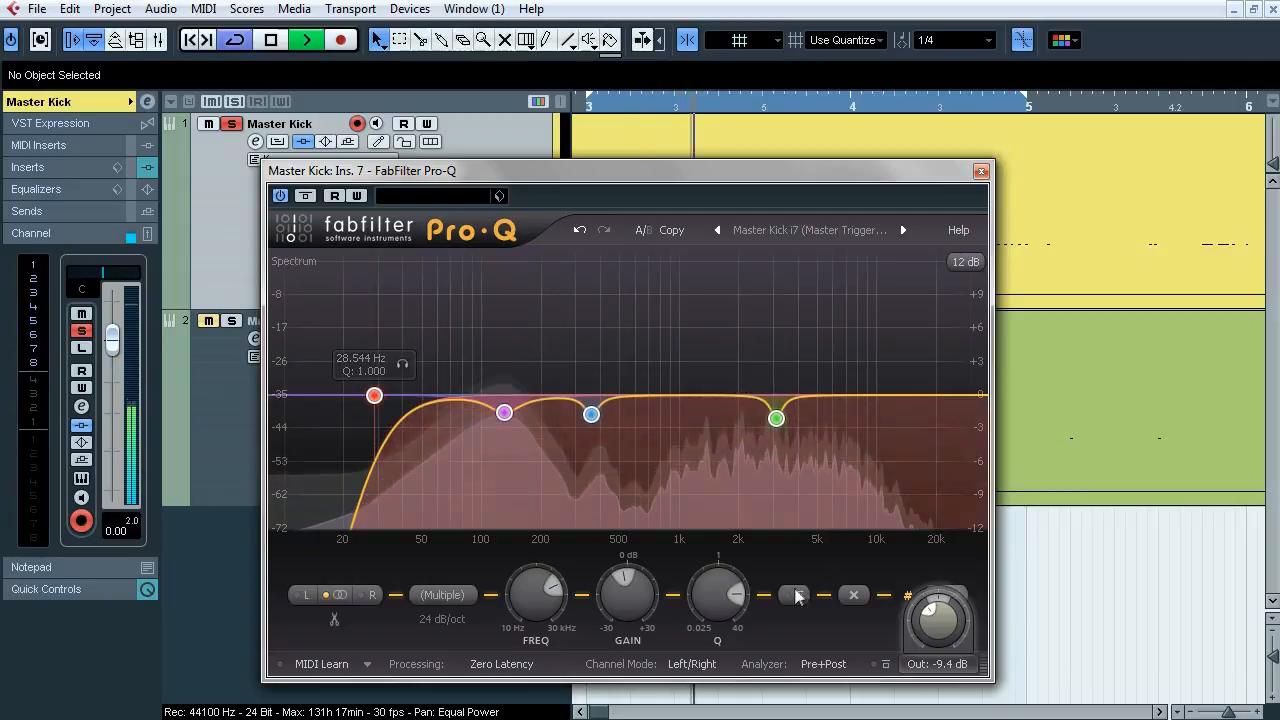
{"action": "left_click", "coordinate": [797, 596]}
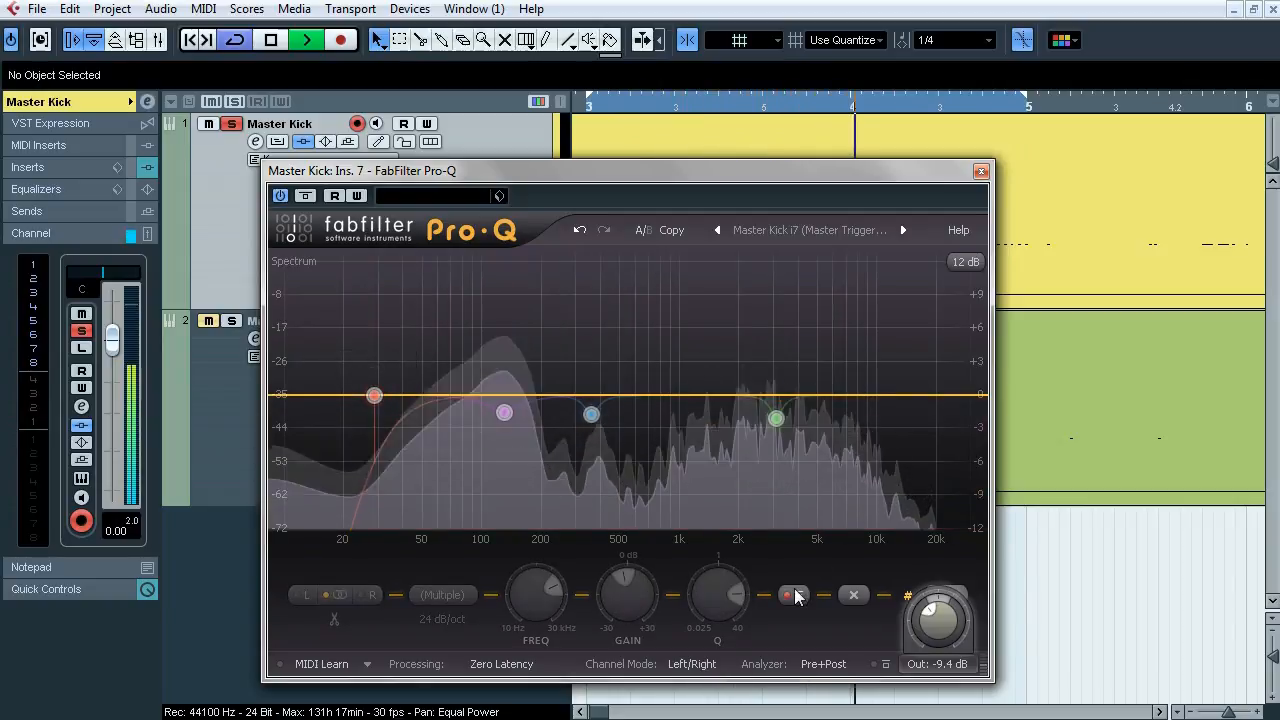
{"action": "left_click", "coordinate": [797, 596]}
Step: Solo-listen to Pro-Q's 129.86 Hz, low-mid and 3091.5 Hz bands one by one, stop playback, and close the plug-in
{"action": "mouse_move", "coordinate": [517, 421]}
{"action": "left_click", "coordinate": [532, 443]}
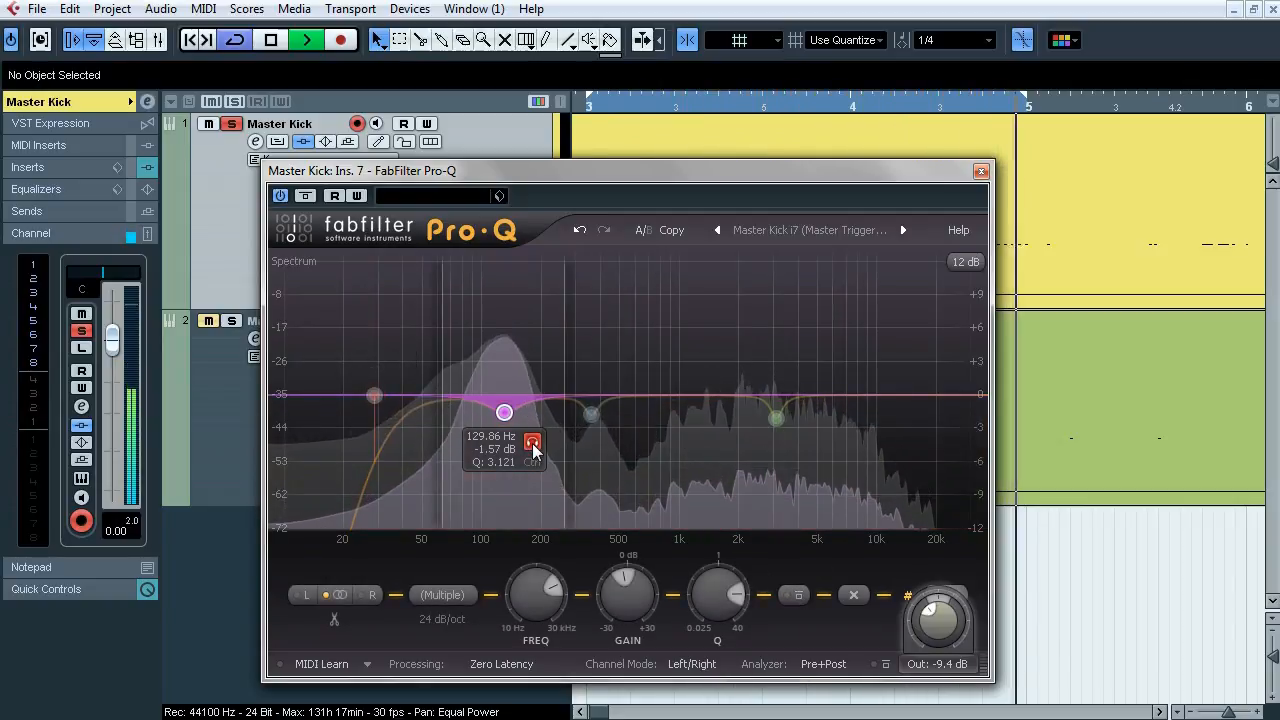
{"action": "left_click", "coordinate": [550, 440]}
{"action": "left_click", "coordinate": [620, 447]}
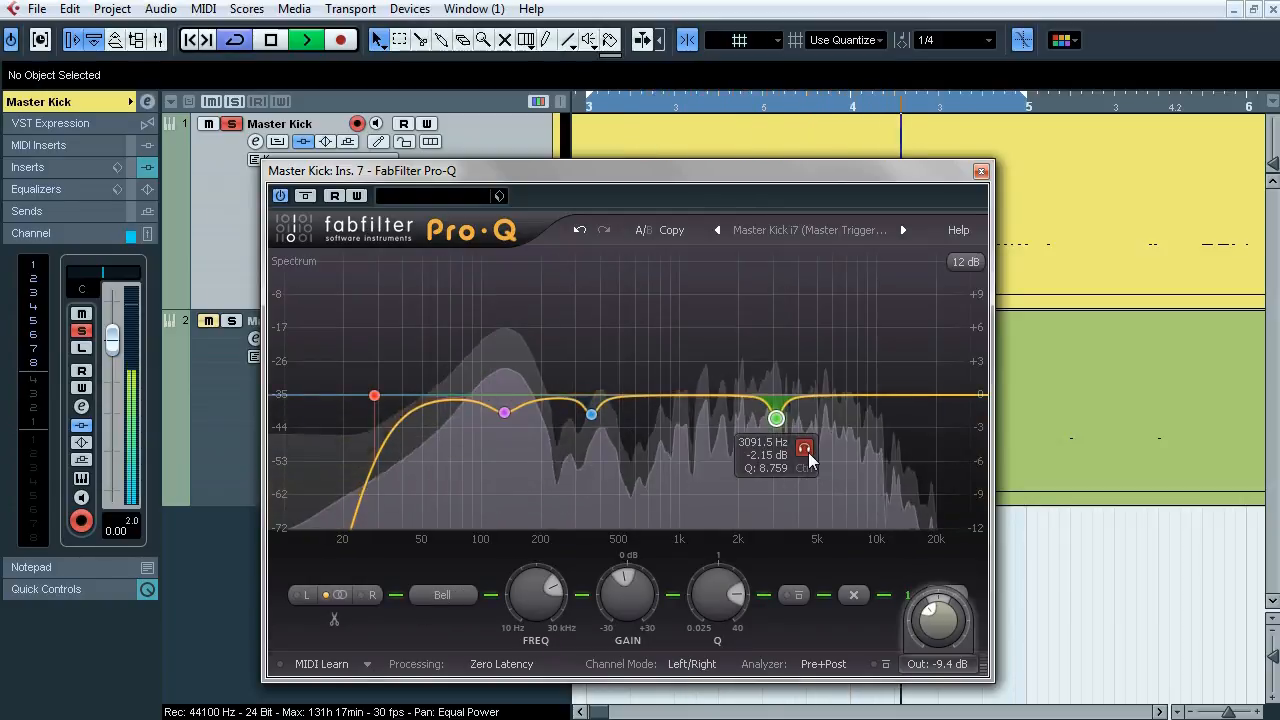
{"action": "left_click", "coordinate": [806, 450]}
{"action": "key", "text": "space"}
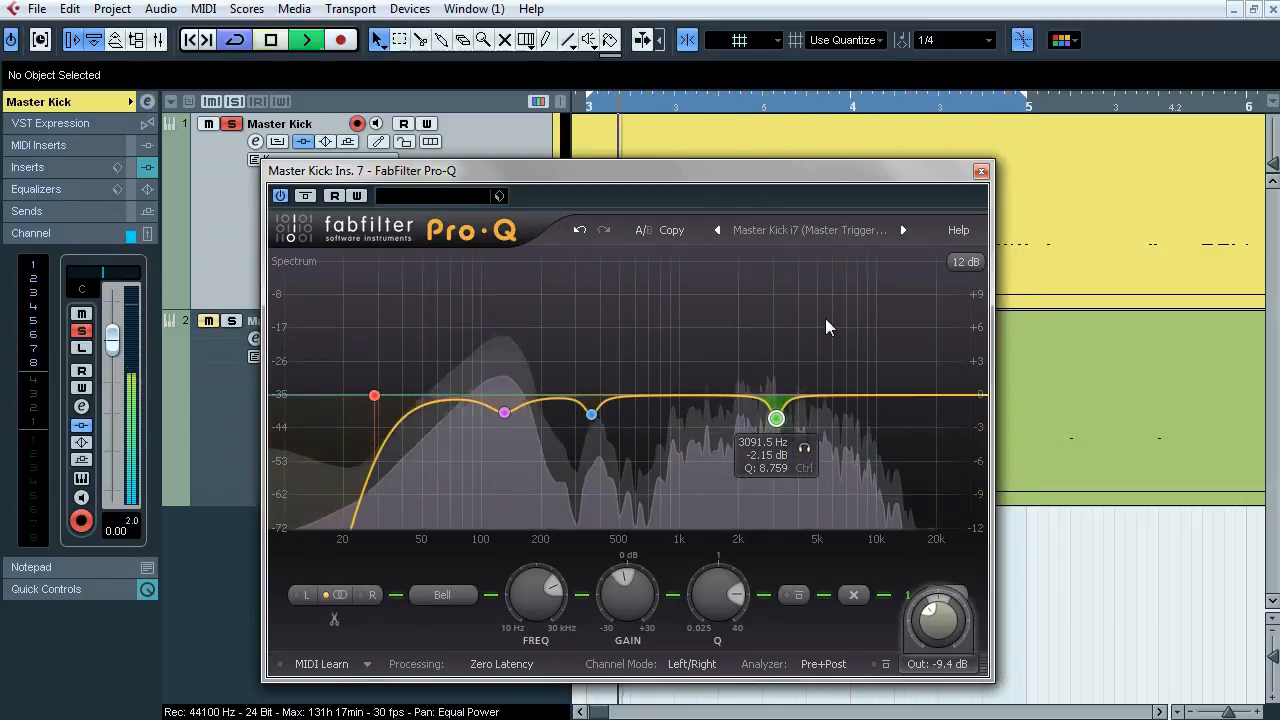
{"action": "left_click", "coordinate": [981, 172]}
Step: Open iZotope Ozone 5 Exciter in Master Kick's eighth insert, compare it with bypass during playback, and close it left active
{"action": "left_click", "coordinate": [55, 170]}
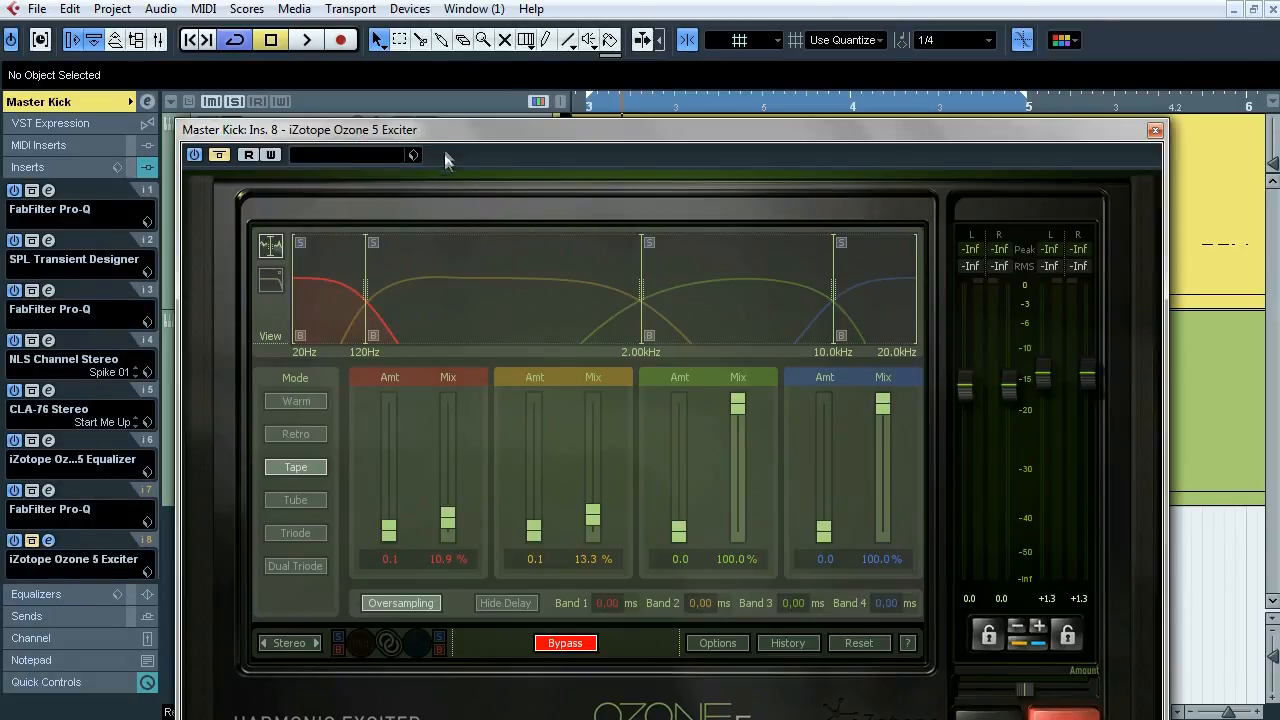
{"action": "left_click_drag", "start_coordinate": [451, 132], "coordinate": [451, 53]}
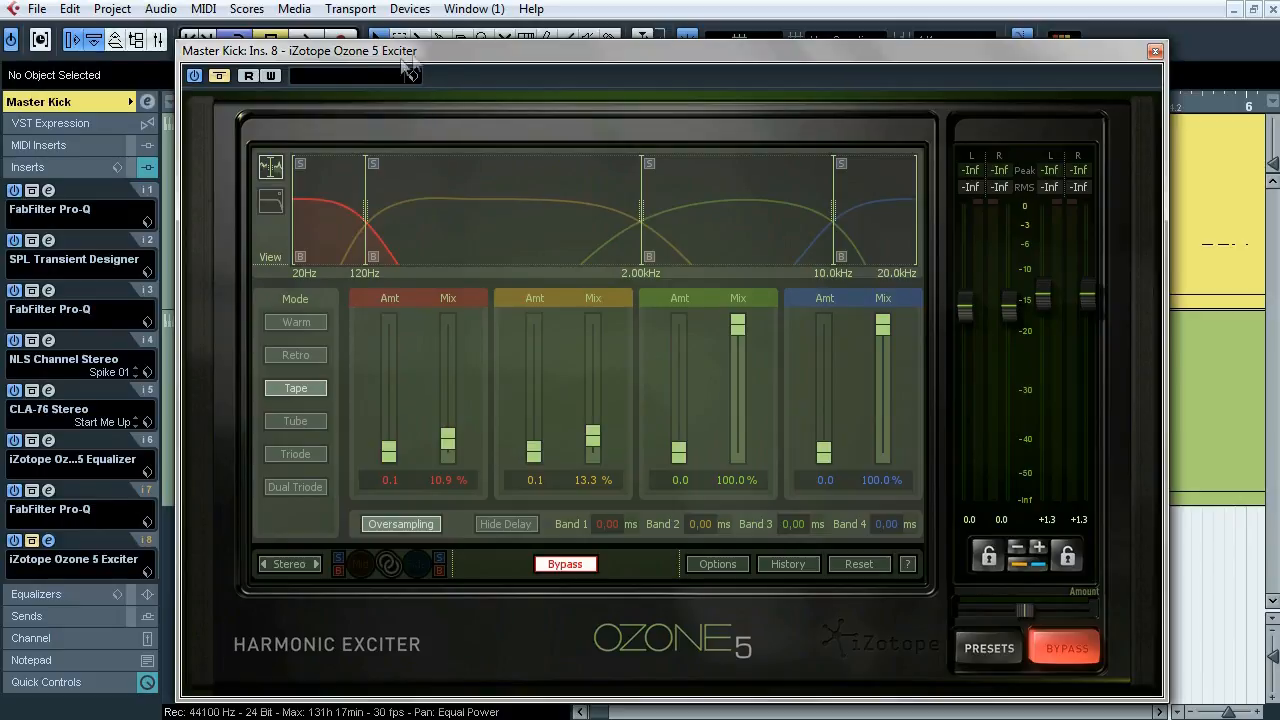
{"action": "left_click", "coordinate": [220, 76]}
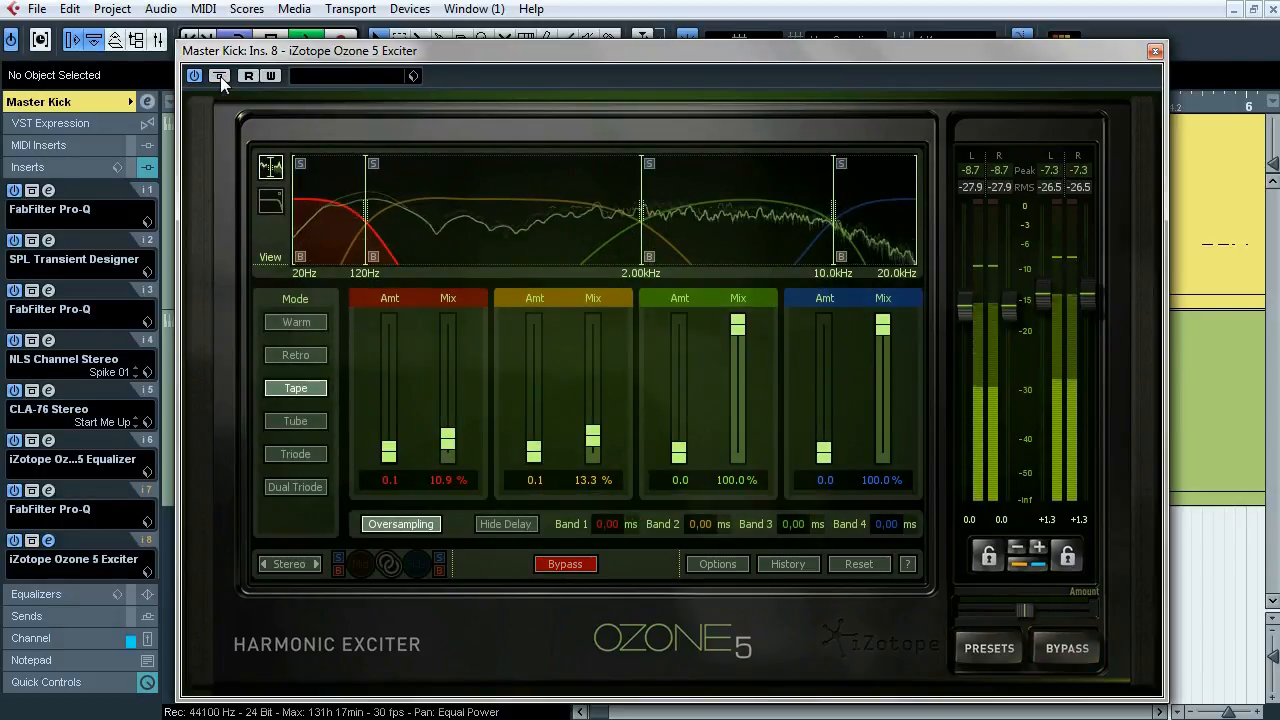
{"action": "left_click", "coordinate": [220, 76]}
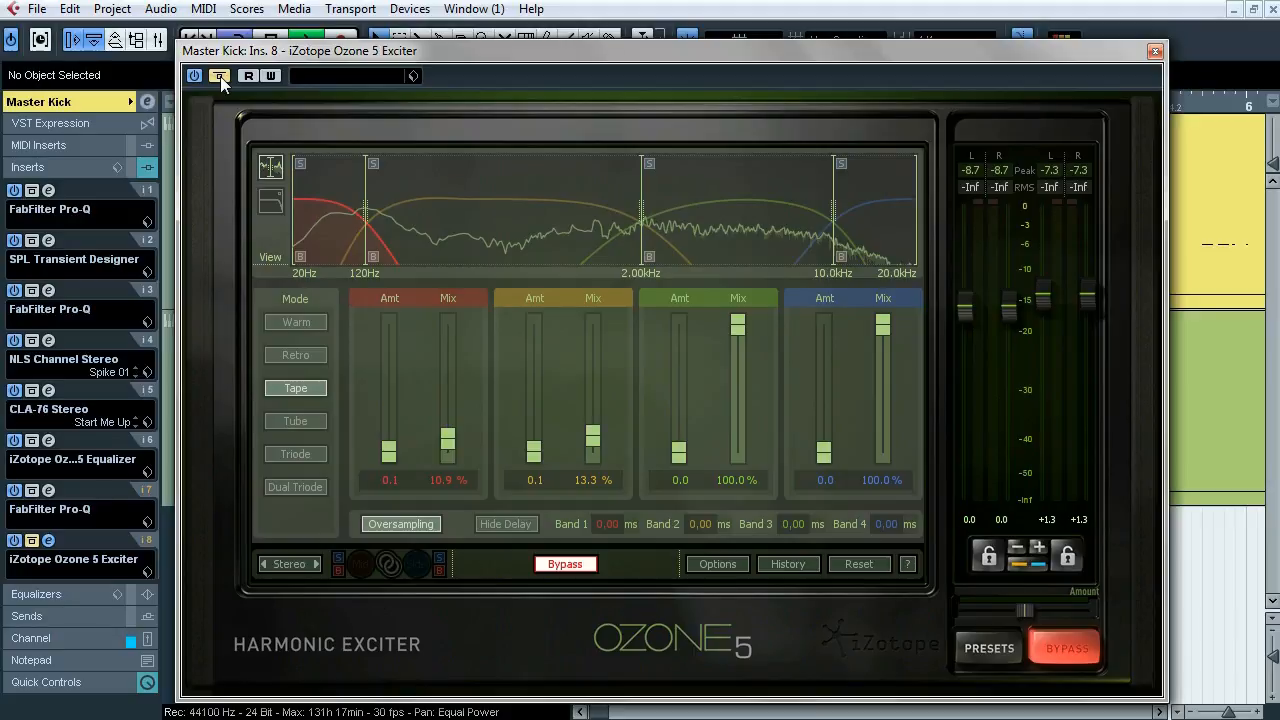
{"action": "left_click", "coordinate": [220, 76]}
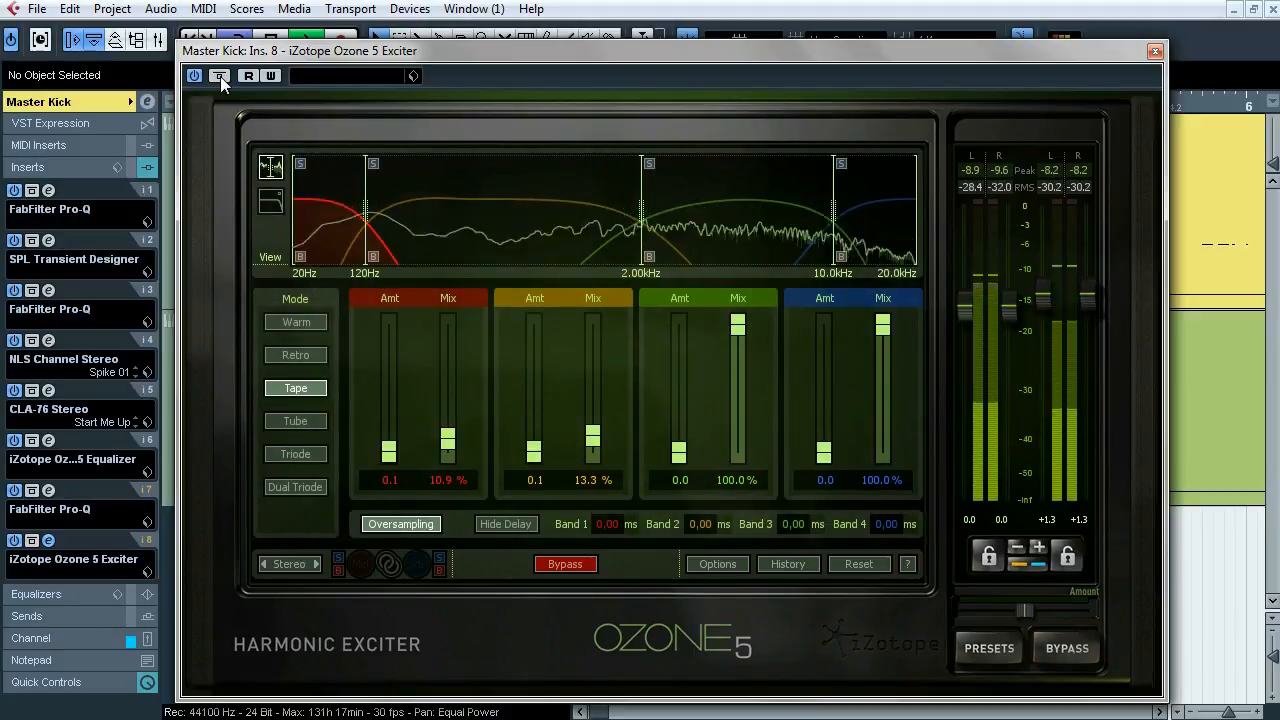
{"action": "left_click", "coordinate": [220, 76]}
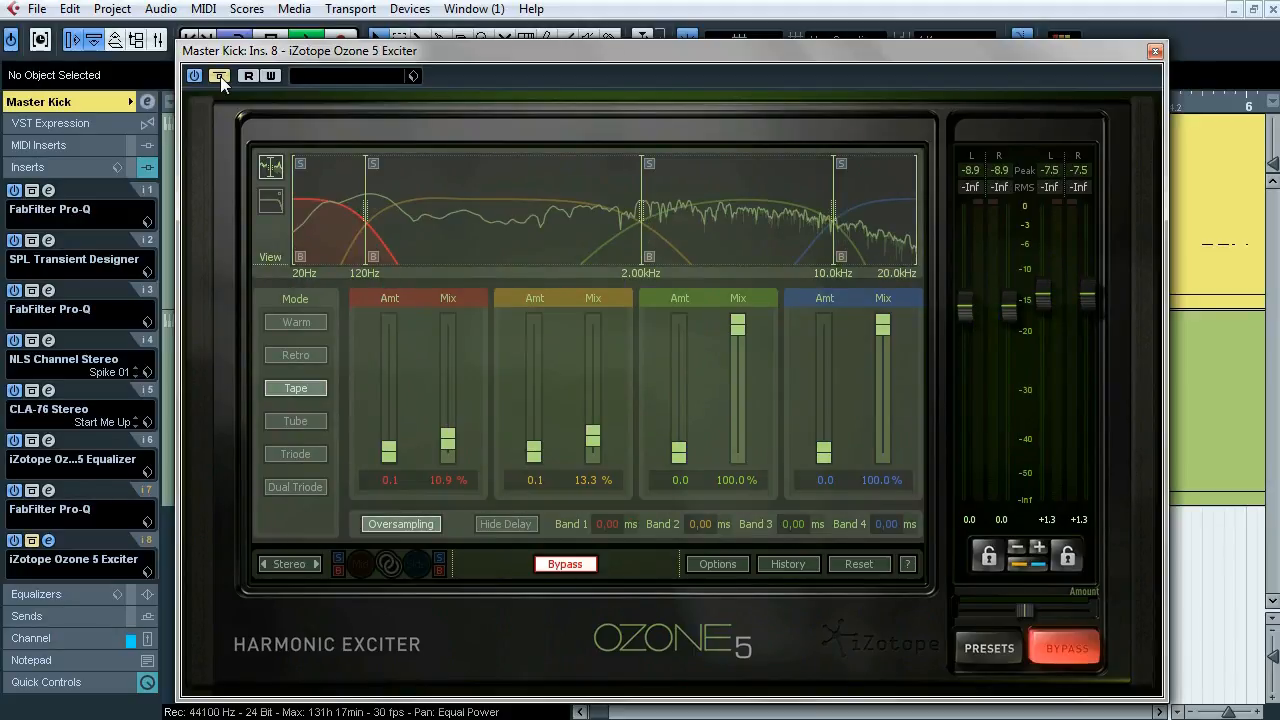
{"action": "left_click", "coordinate": [220, 76]}
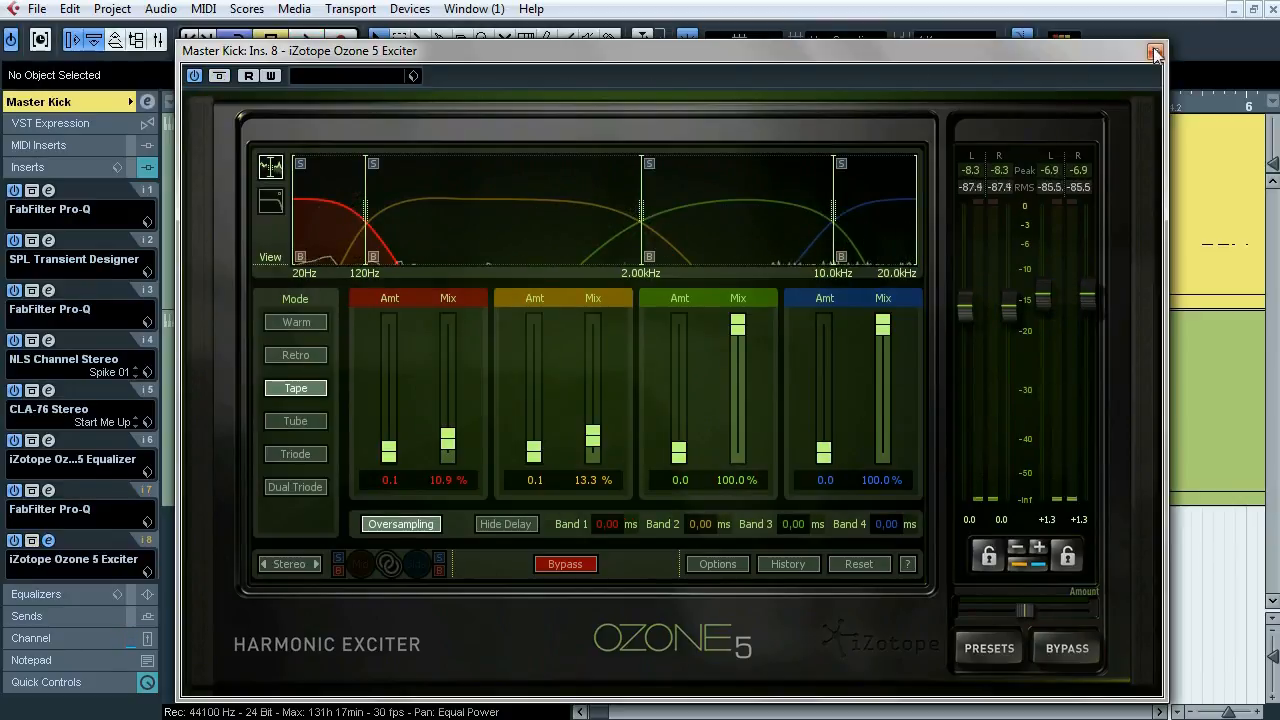
{"action": "left_click", "coordinate": [1155, 51]}
Step: Unsolo Master Kick, solo Master Snare instead, and audition the snare track alone
{"action": "left_click", "coordinate": [231, 123]}
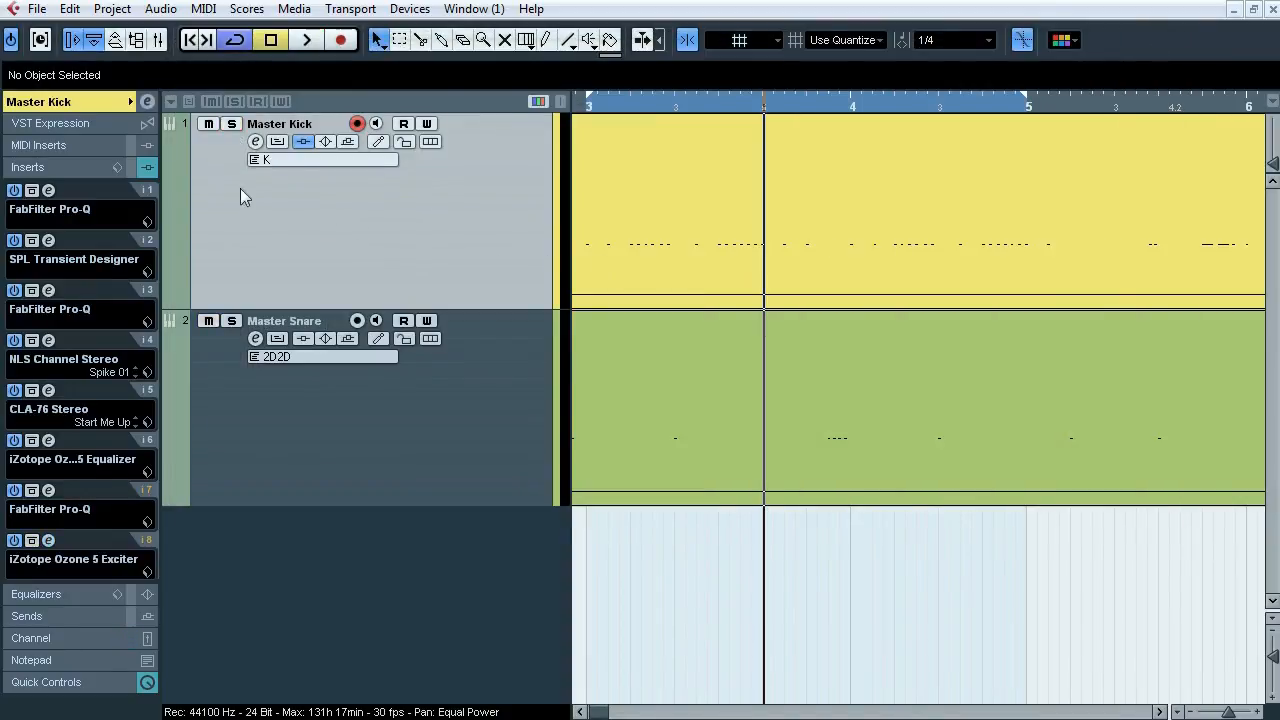
{"action": "left_click", "coordinate": [216, 387]}
{"action": "left_click", "coordinate": [231, 320]}
{"action": "key", "text": "space"}
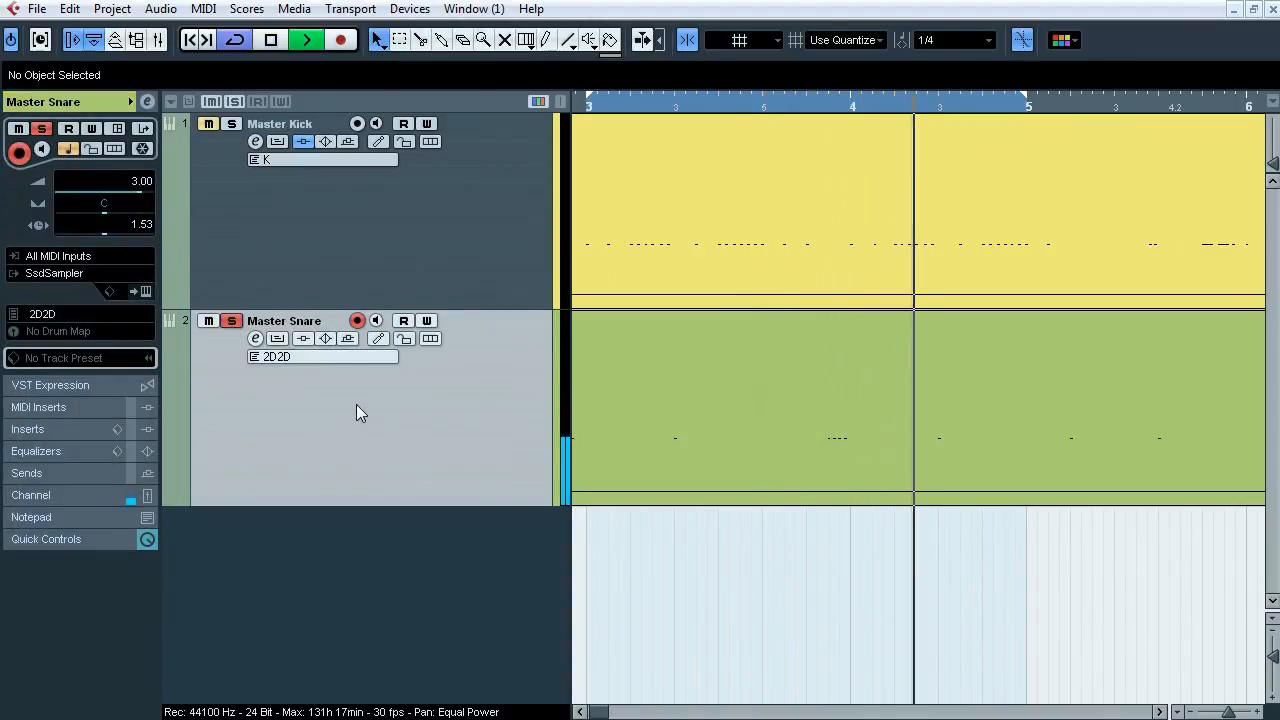
{"action": "key", "text": "space"}
Step: Open Master Snare's SsdSampler instrument, review the mixer settings of Snare 10a SSD, and close it
{"action": "left_click", "coordinate": [145, 292]}
{"action": "left_click", "coordinate": [335, 640]}
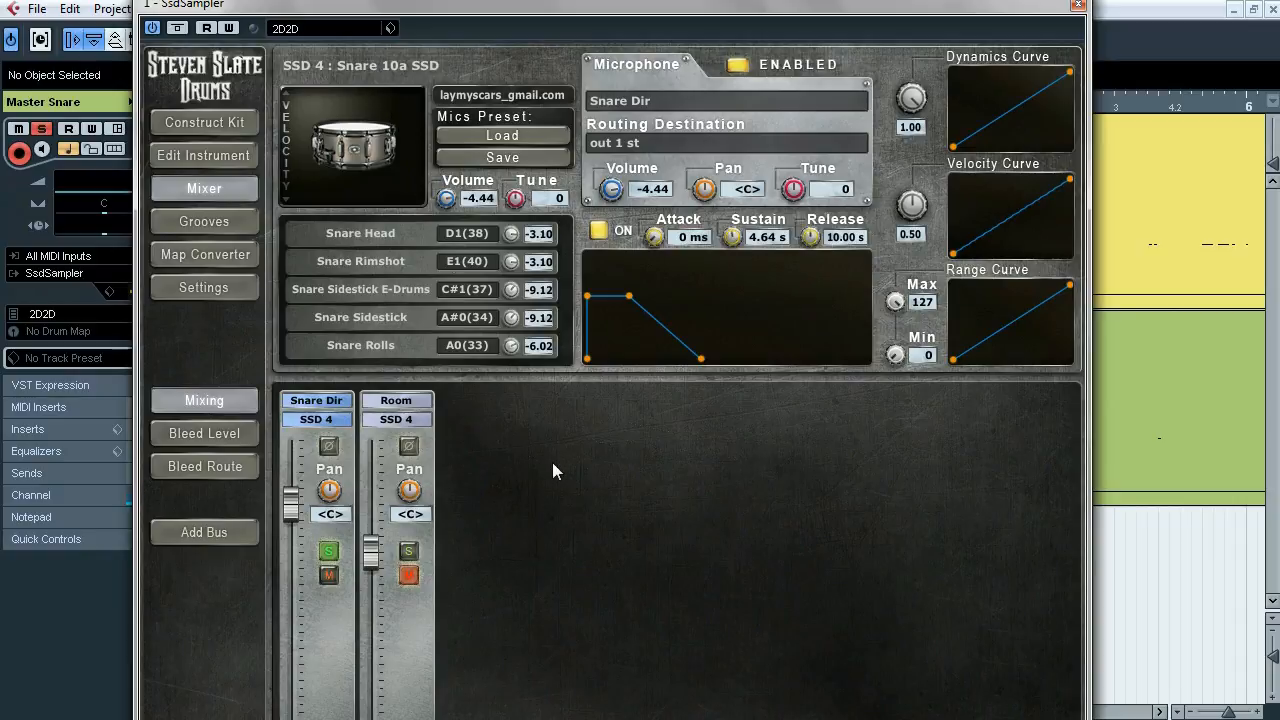
{"action": "left_click_drag", "start_coordinate": [545, 12], "coordinate": [540, 82]}
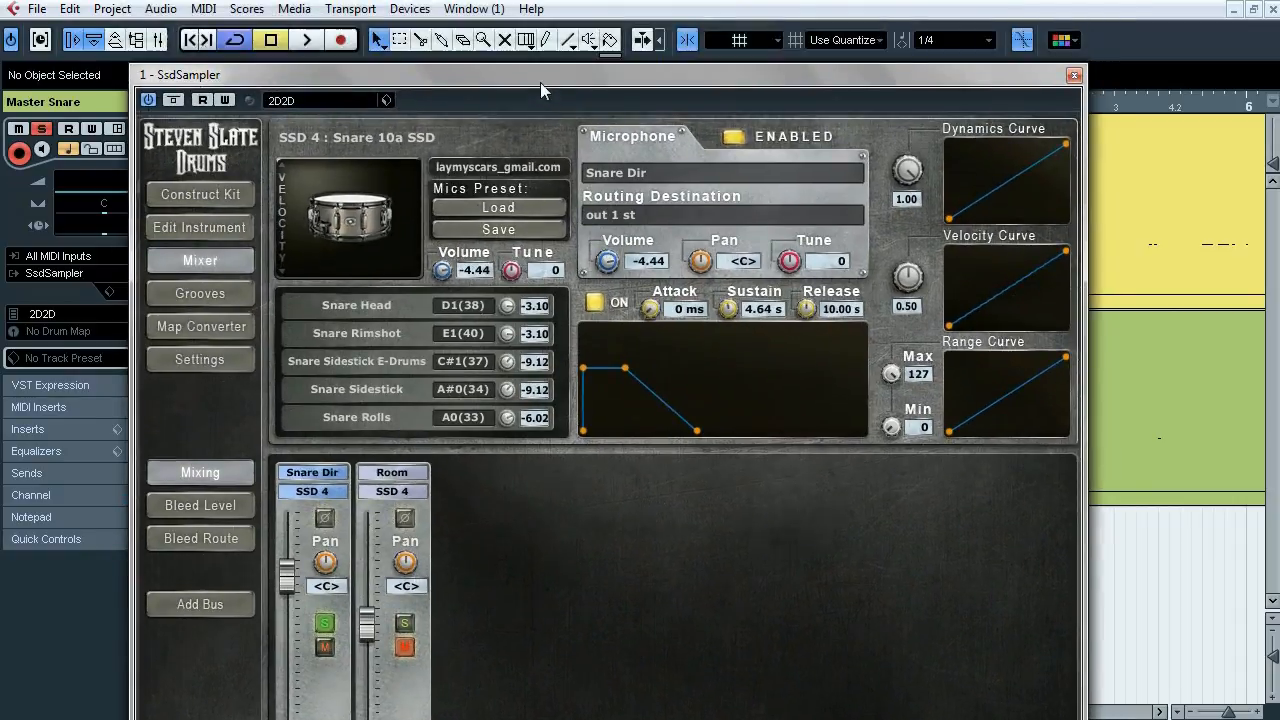
{"action": "left_click", "coordinate": [1074, 77]}
Step: Inspect Master Snare's insert slots and compare the track settings of Master Kick and Master Snare
{"action": "left_click", "coordinate": [55, 429]}
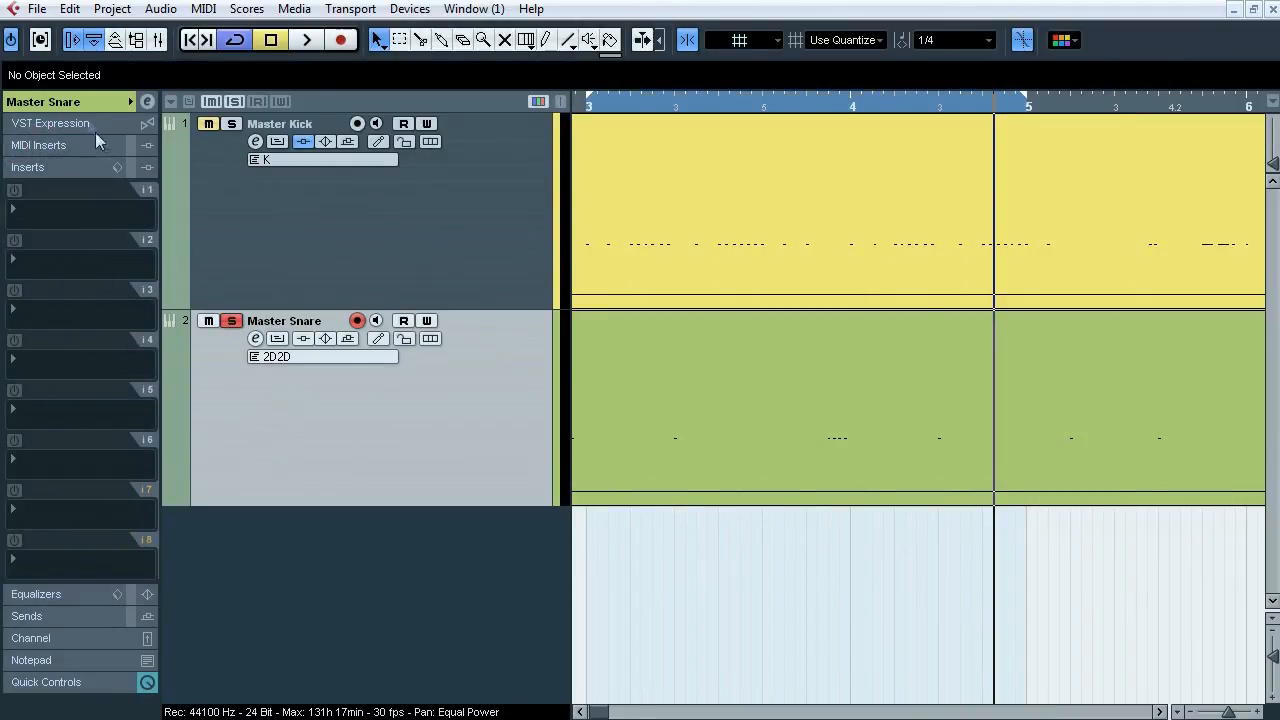
{"action": "left_click", "coordinate": [75, 100]}
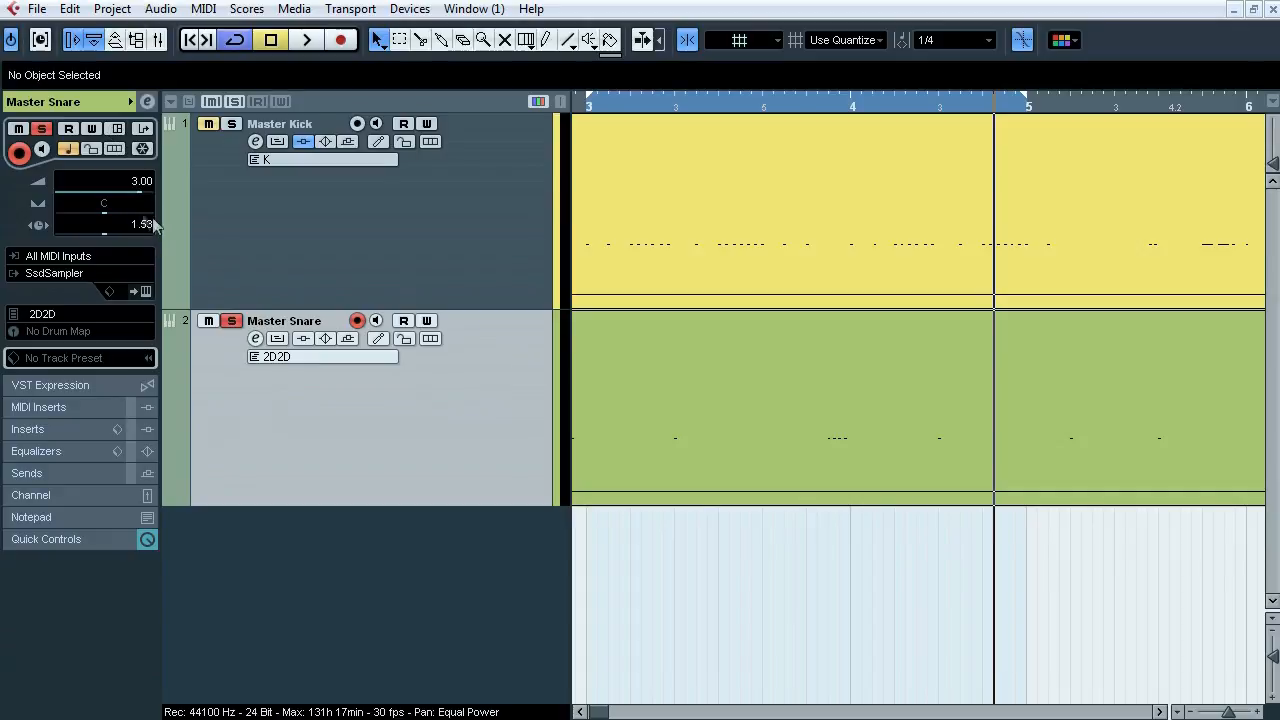
{"action": "left_click", "coordinate": [242, 234]}
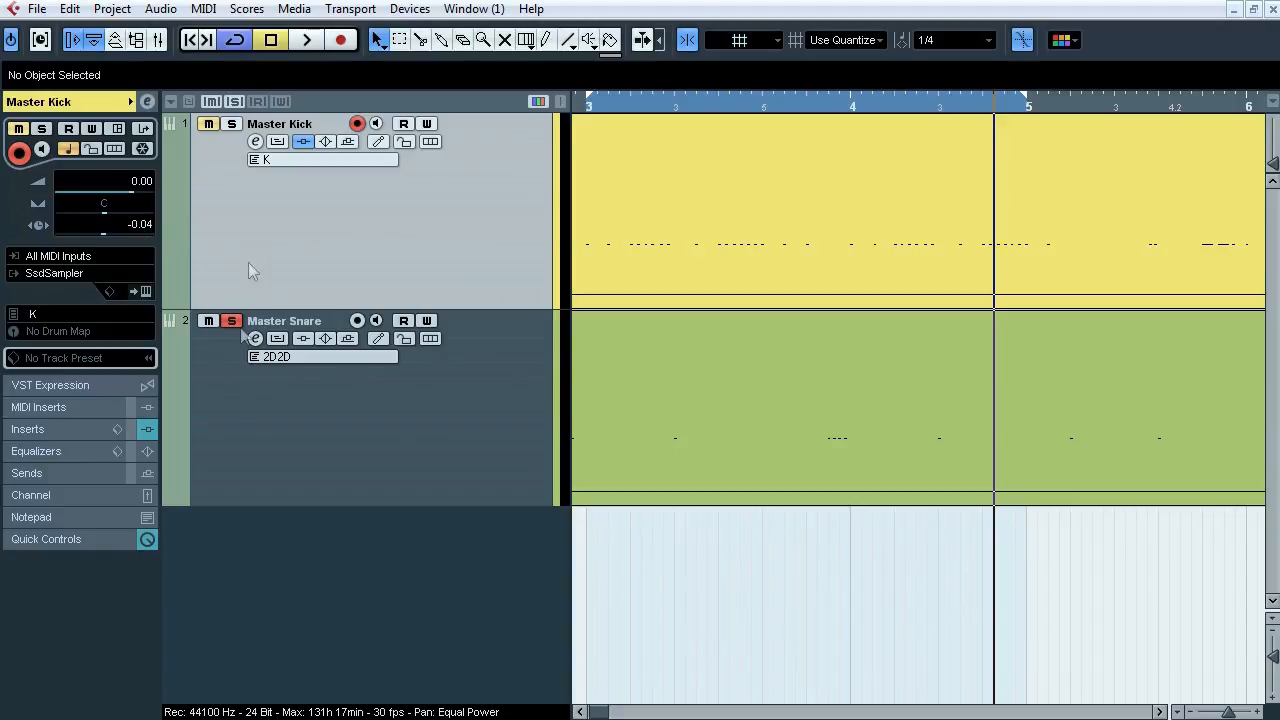
{"action": "left_click", "coordinate": [240, 399]}
{"action": "left_click", "coordinate": [230, 235]}
{"action": "left_click", "coordinate": [236, 390]}
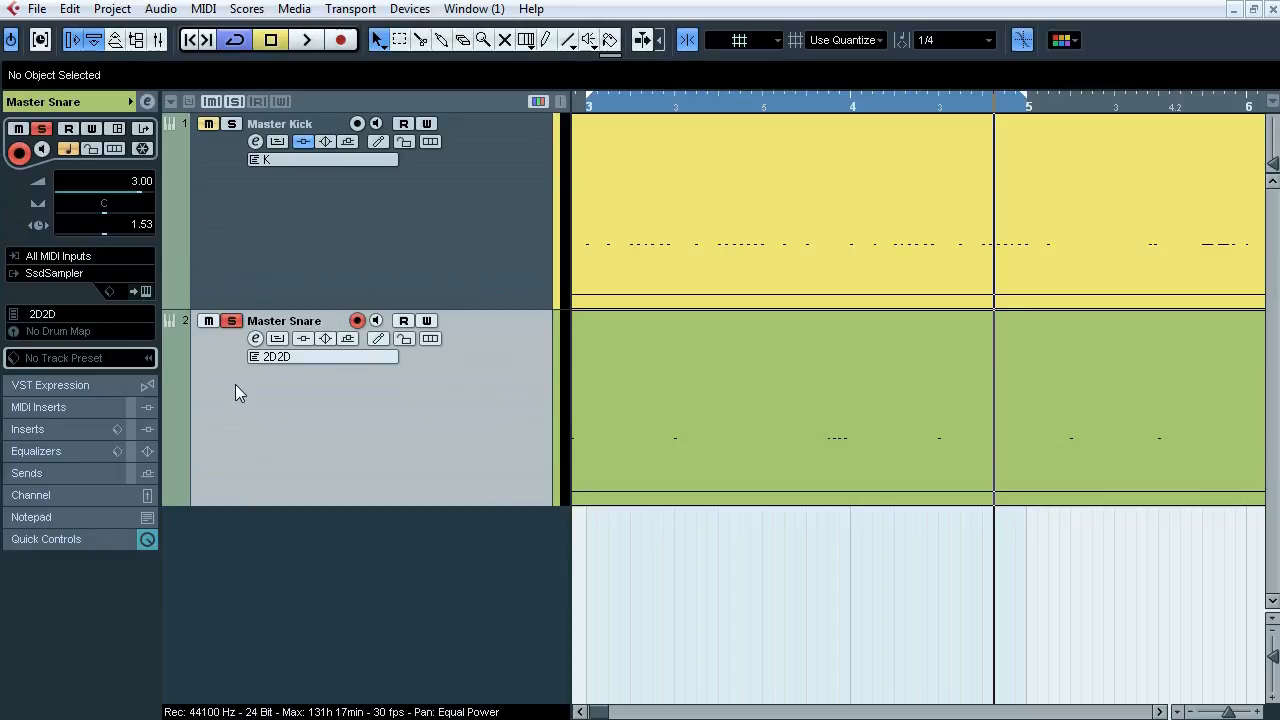
Step: Clear all solos and set the locators from bar 1 to just past the end of the kick and snare parts
{"action": "left_click", "coordinate": [234, 102]}
{"action": "key", "text": "period"}
{"action": "key", "text": "g"}
{"action": "key", "text": "g"}
{"action": "key", "text": "g"}
{"action": "key", "text": "g"}
{"action": "key", "text": "g"}
{"action": "key", "text": "g"}
{"action": "key", "text": "g"}
{"action": "key", "text": "g"}
{"action": "key", "text": "g"}
{"action": "left_click", "coordinate": [826, 202]}
{"action": "key", "text": "p"}
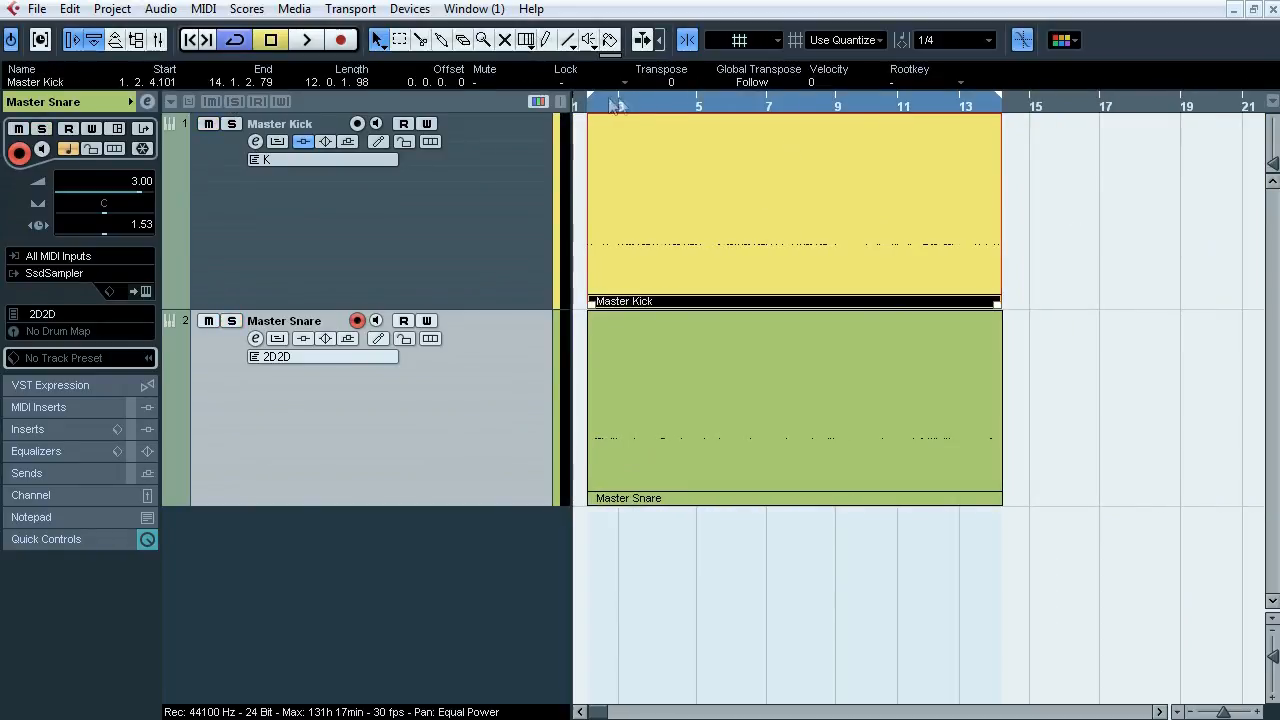
{"action": "left_click", "coordinate": [1036, 330]}
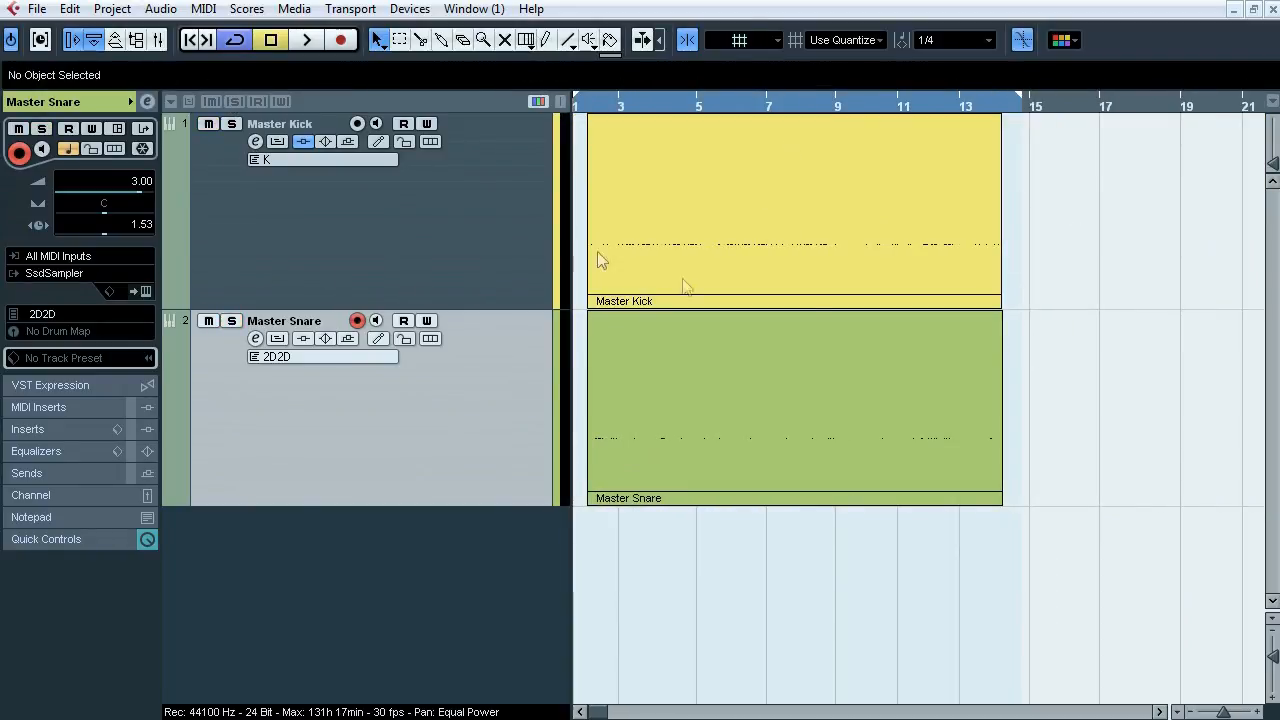
Step: Export the Master Kick and Master Snare channels as 24 Bit, 44.100 kHz wave files from the audio mixdown settings
{"action": "left_click", "coordinate": [38, 9]}
{"action": "mouse_move", "coordinate": [100, 363]}
{"action": "left_click", "coordinate": [406, 406]}
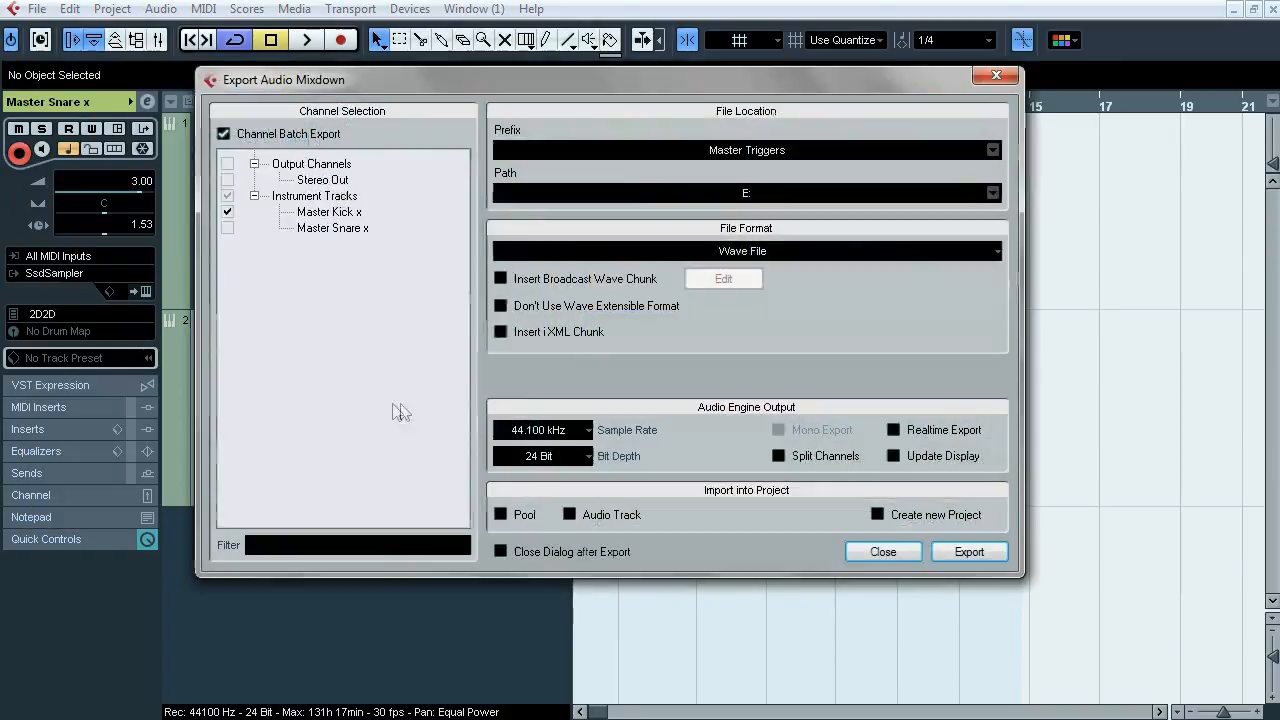
{"action": "left_click", "coordinate": [224, 134]}
{"action": "left_click", "coordinate": [228, 229]}
{"action": "left_click", "coordinate": [957, 553]}
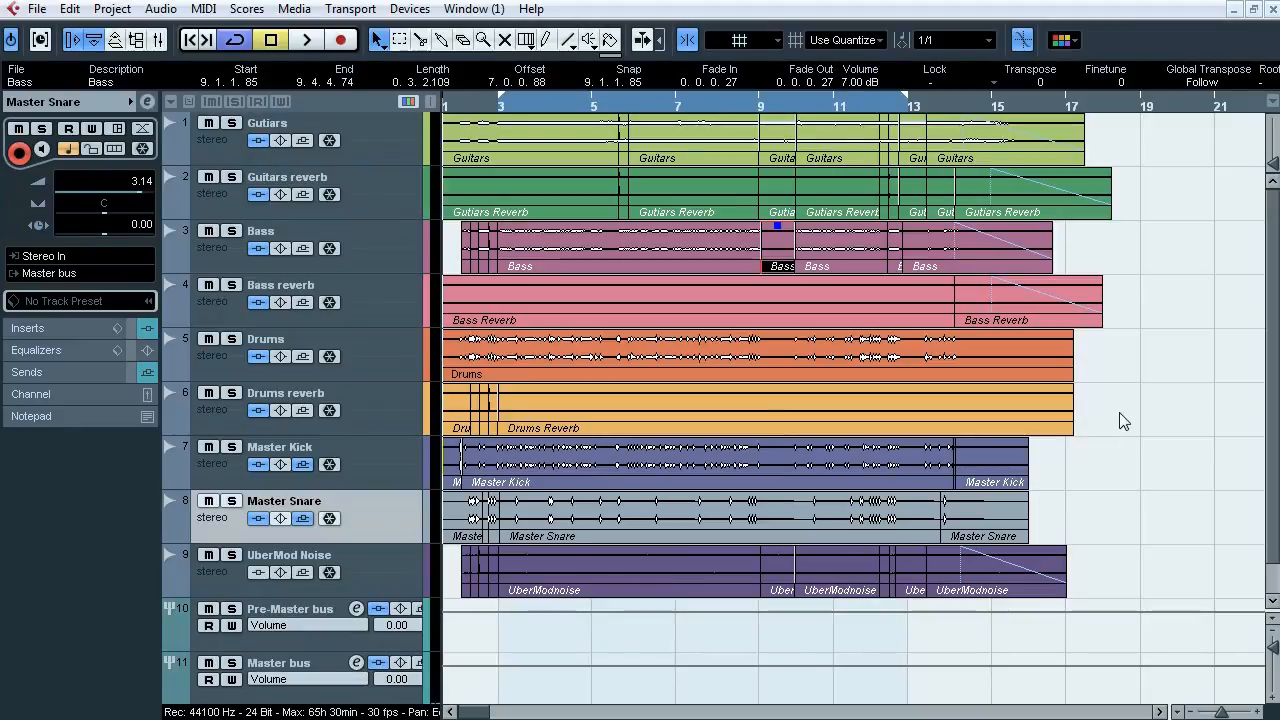
Step: In the full mix project, solo the UberMod Noise track and play it from bar 3
{"action": "left_click_drag", "start_coordinate": [1131, 579], "coordinate": [445, 582]}
{"action": "left_click", "coordinate": [454, 565]}
{"action": "left_click_drag", "start_coordinate": [493, 105], "coordinate": [333, 420]}
{"action": "left_click", "coordinate": [231, 555]}
{"action": "key", "text": "space"}
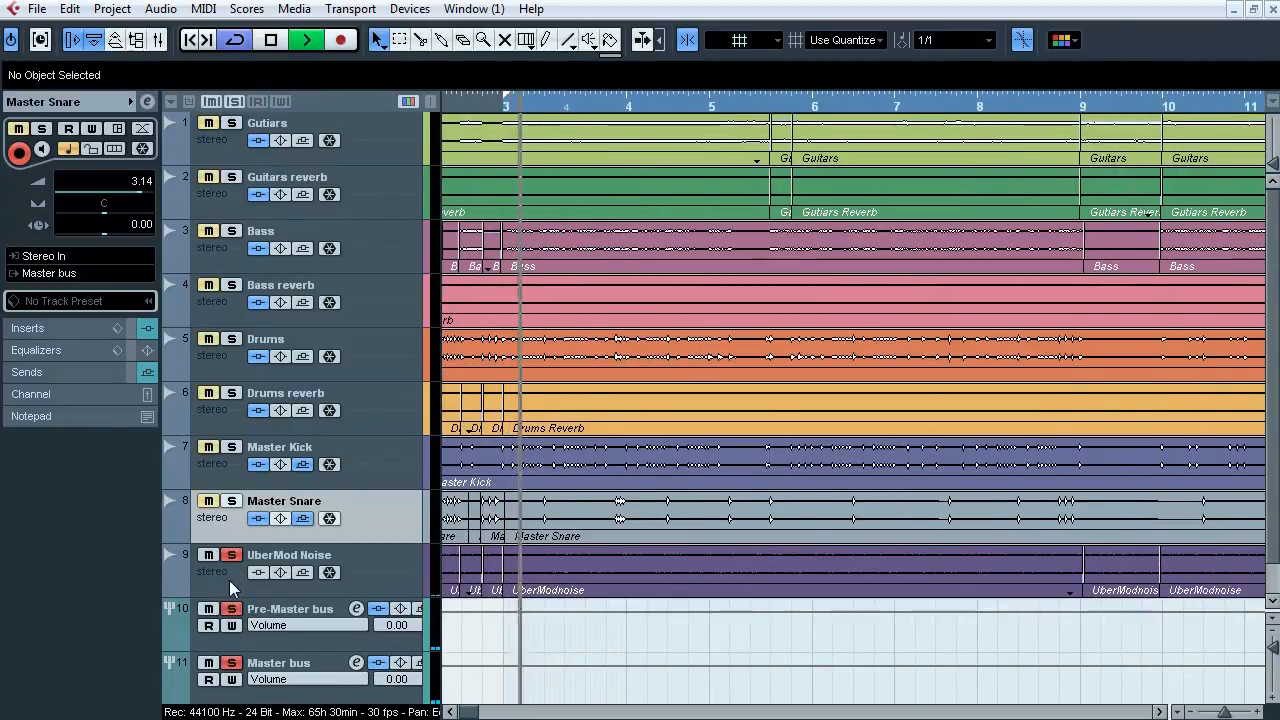
Step: Select the long UberModnoise event between bars 3 and 9 with the selection tool active, and stop playback
{"action": "right_click", "coordinate": [668, 556]}
{"action": "left_click", "coordinate": [686, 565]}
{"action": "left_click", "coordinate": [686, 565]}
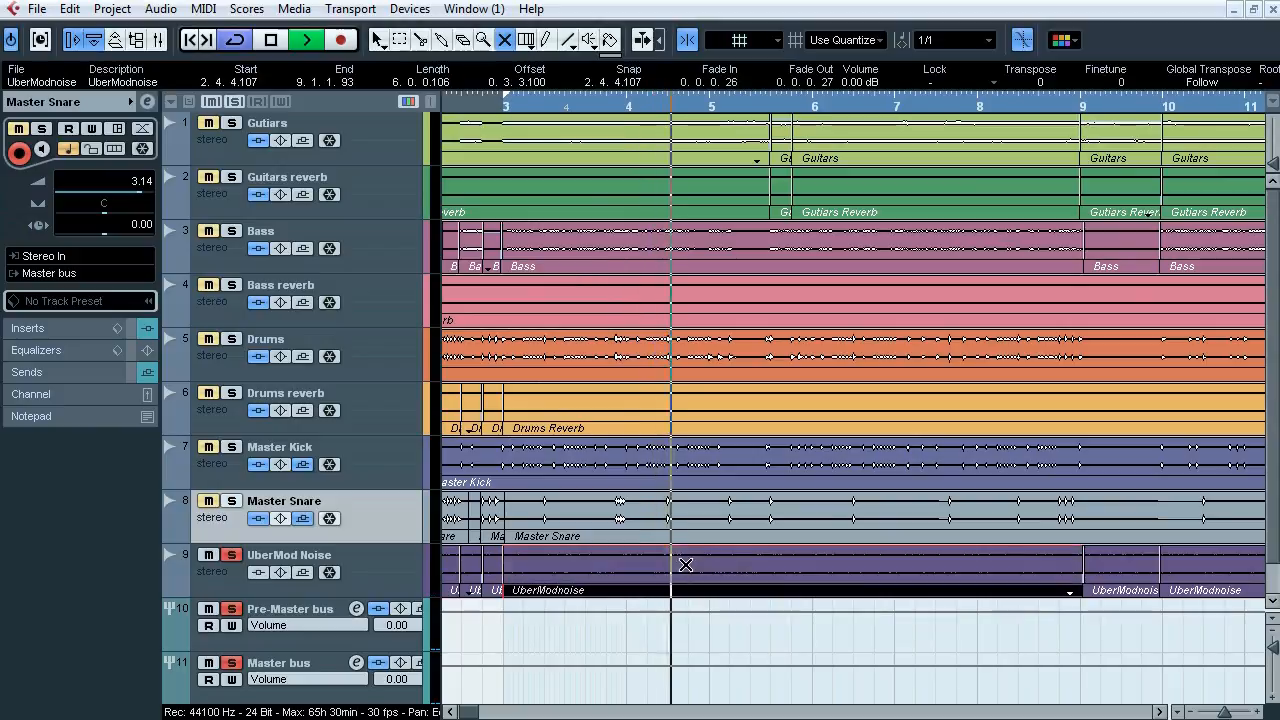
{"action": "right_click", "coordinate": [686, 565]}
{"action": "left_click", "coordinate": [686, 566]}
{"action": "key", "text": "space"}
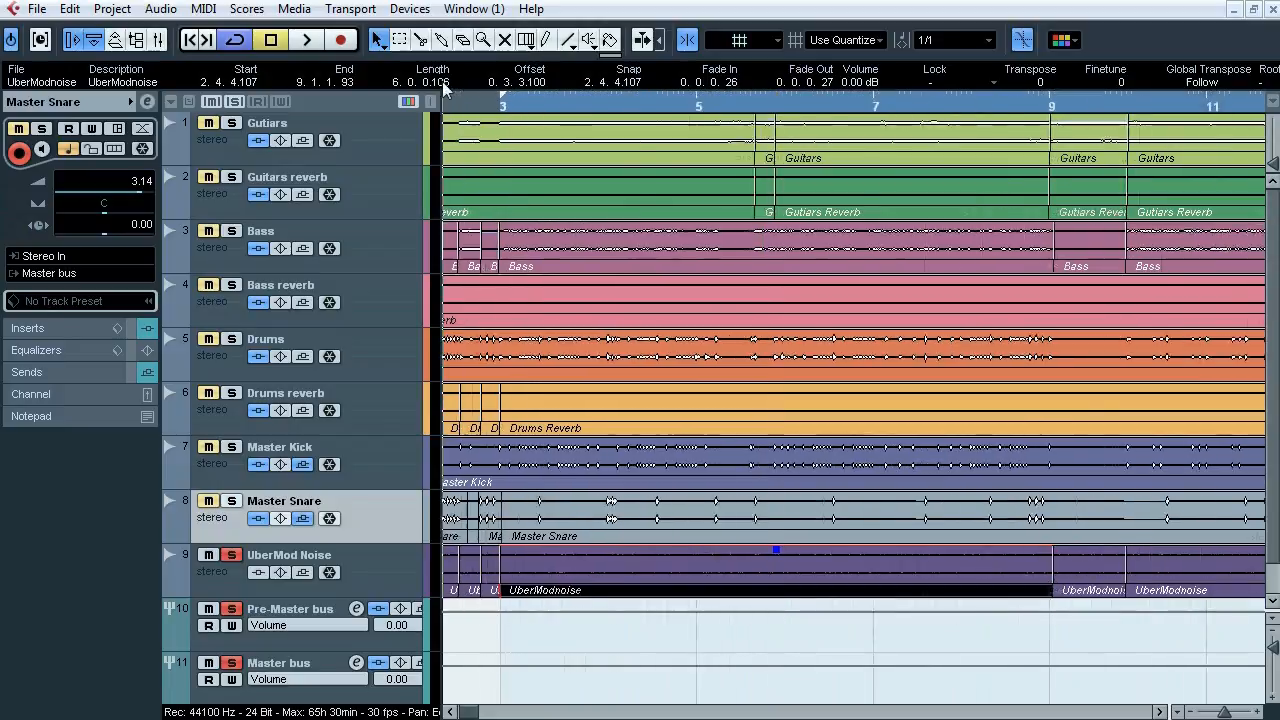
Step: Examine the routing of the guitar, bass, drums and noise tracks to the Pre-Master bus and view the bus in the mixer
{"action": "key", "text": "g"}
{"action": "key", "text": "g"}
{"action": "key", "text": "g"}
{"action": "key", "text": "g"}
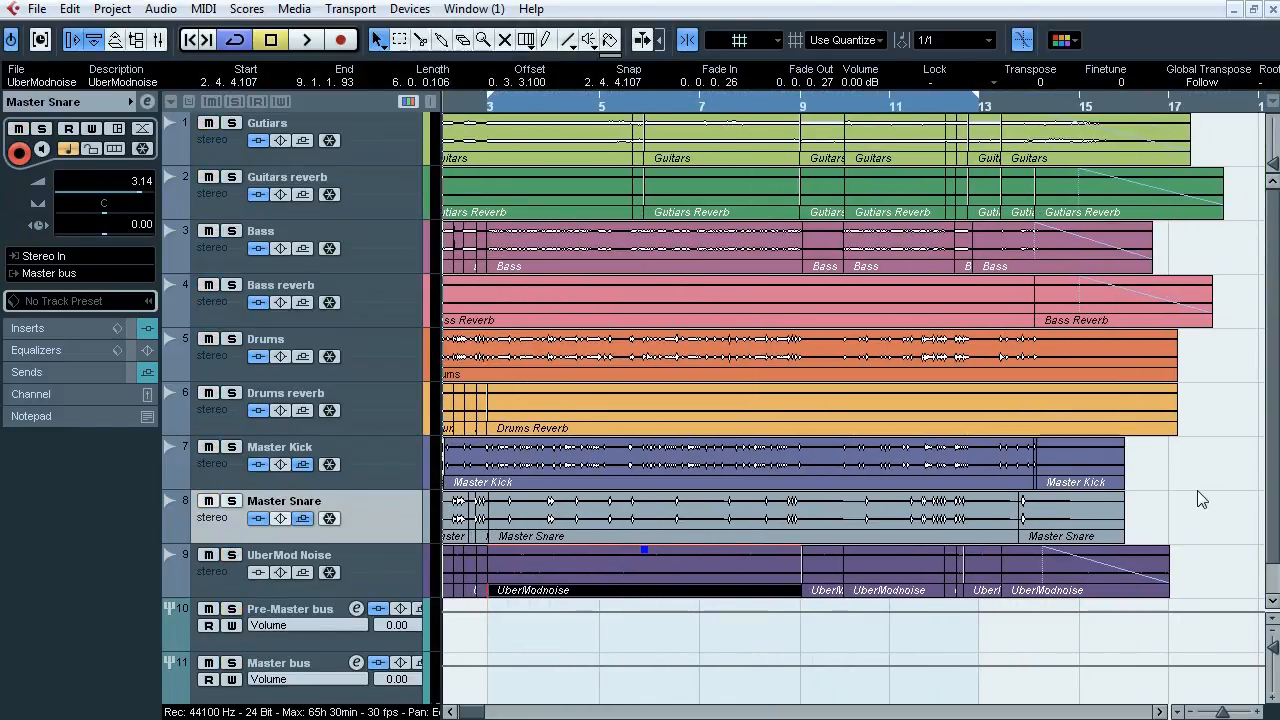
{"action": "left_click", "coordinate": [390, 137]}
{"action": "left_click", "coordinate": [391, 432], "text": "shift"}
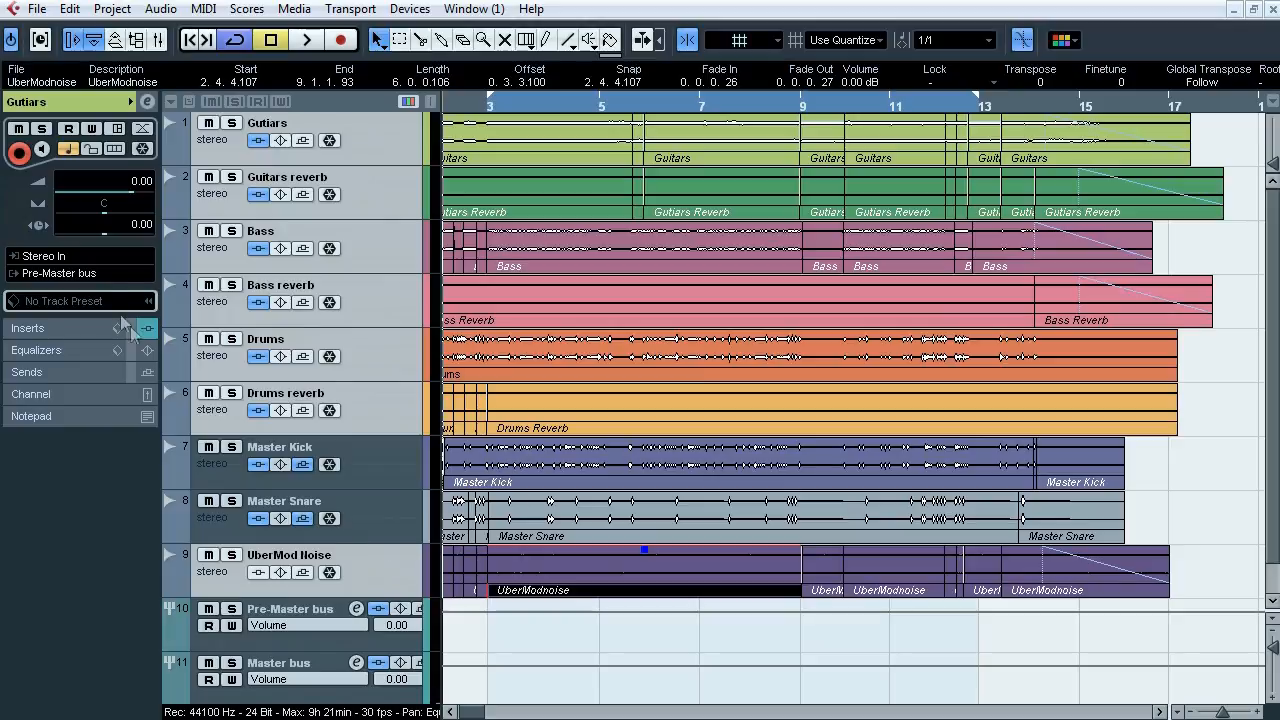
{"action": "left_click", "coordinate": [267, 612]}
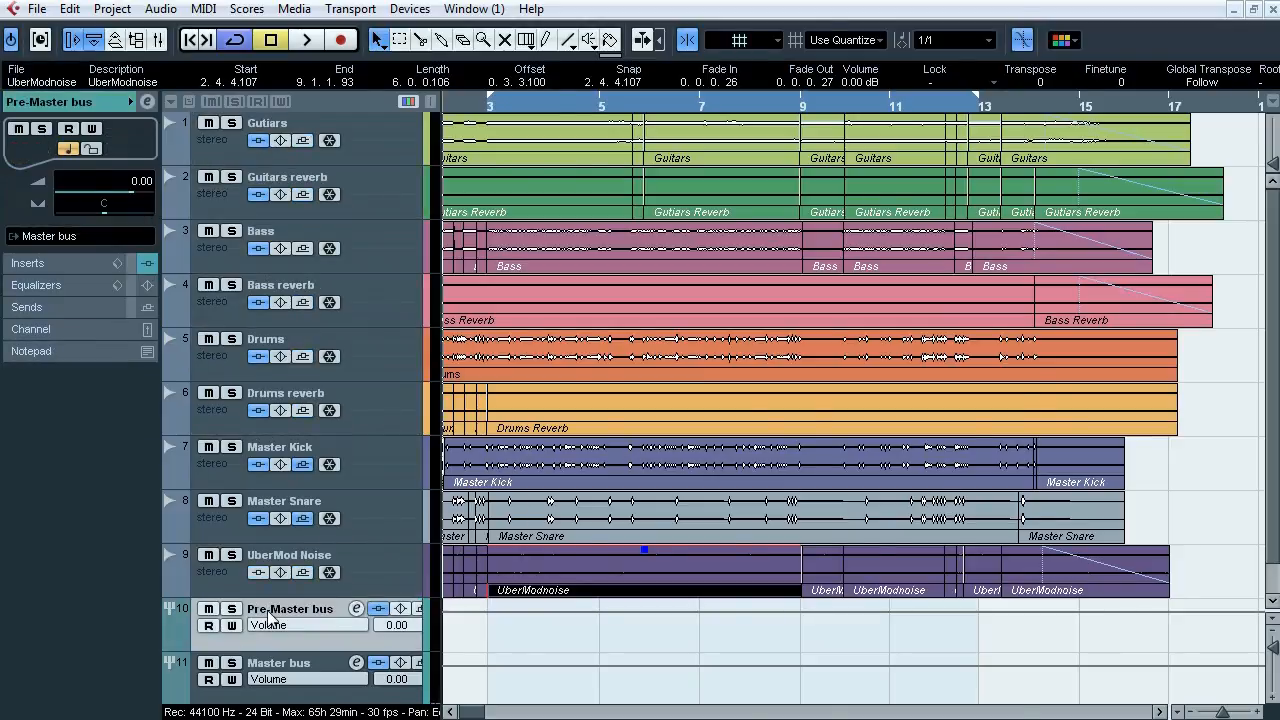
{"action": "key", "text": "F3"}
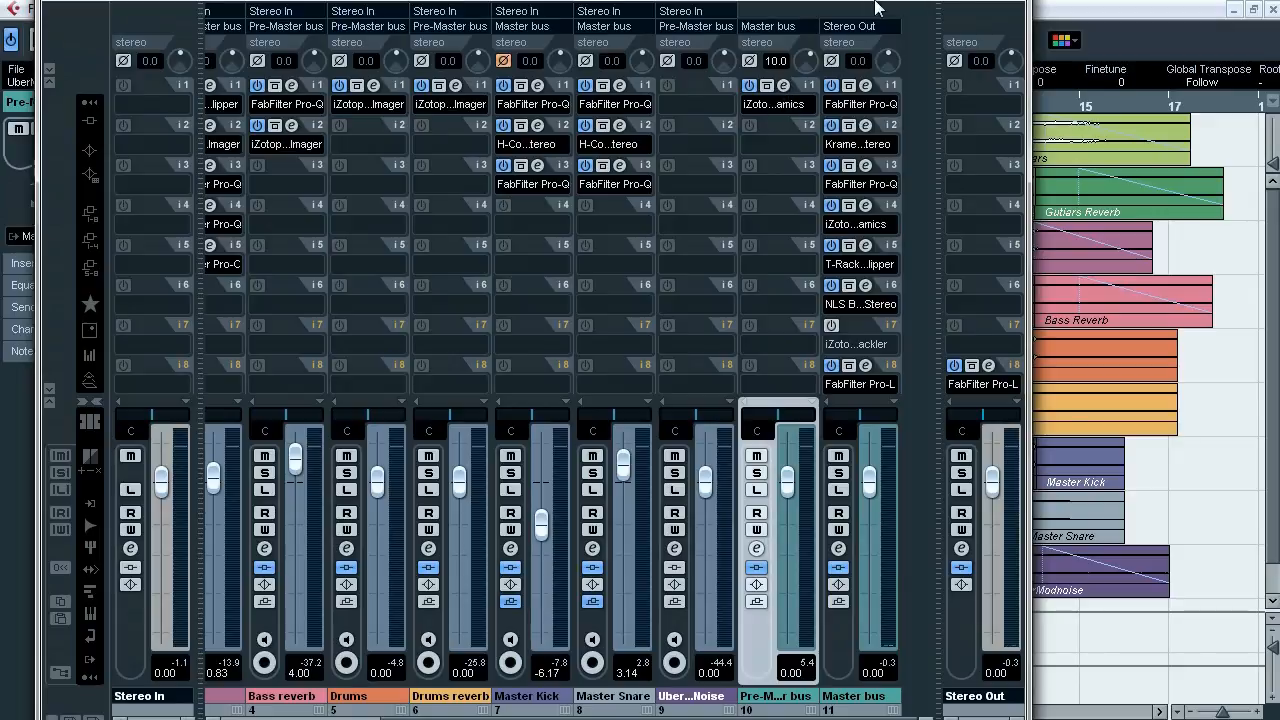
{"action": "left_click", "coordinate": [1024, 6]}
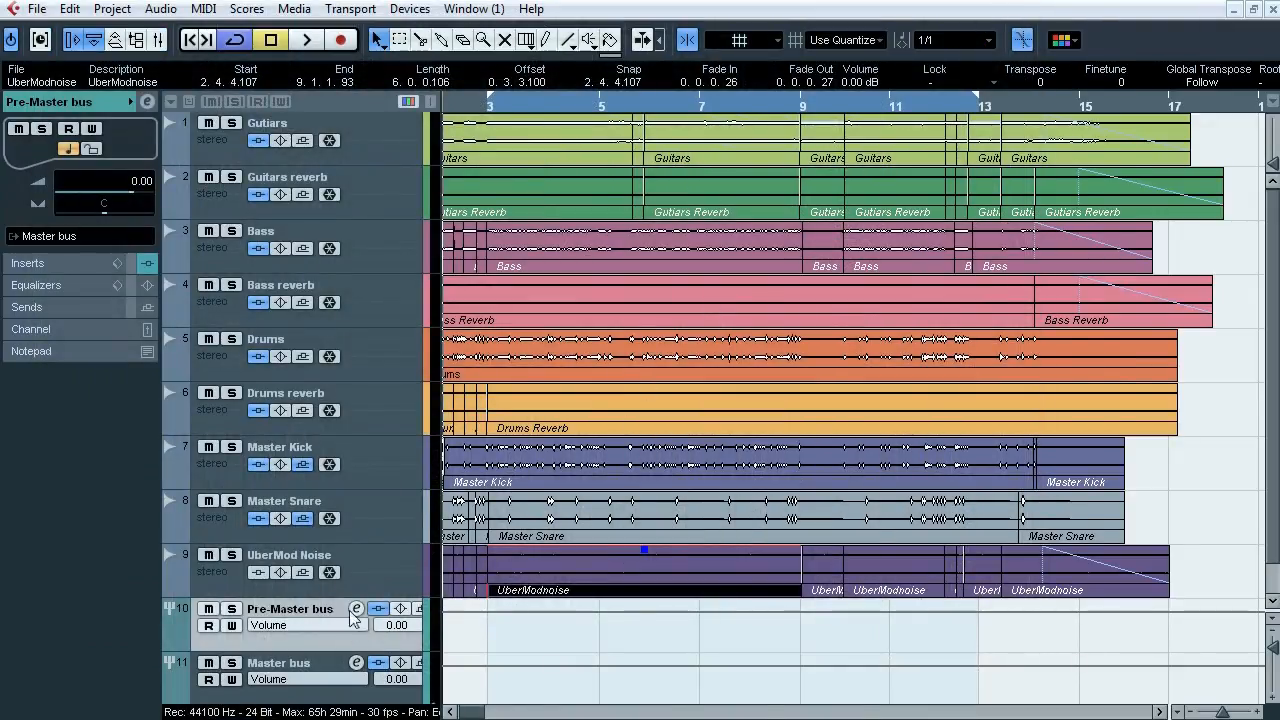
Step: Check the routing of the Master Kick and Master Snare tracks and show the Master bus insert chain
{"action": "left_click", "coordinate": [365, 529]}
{"action": "left_click", "coordinate": [372, 455], "text": "ctrl"}
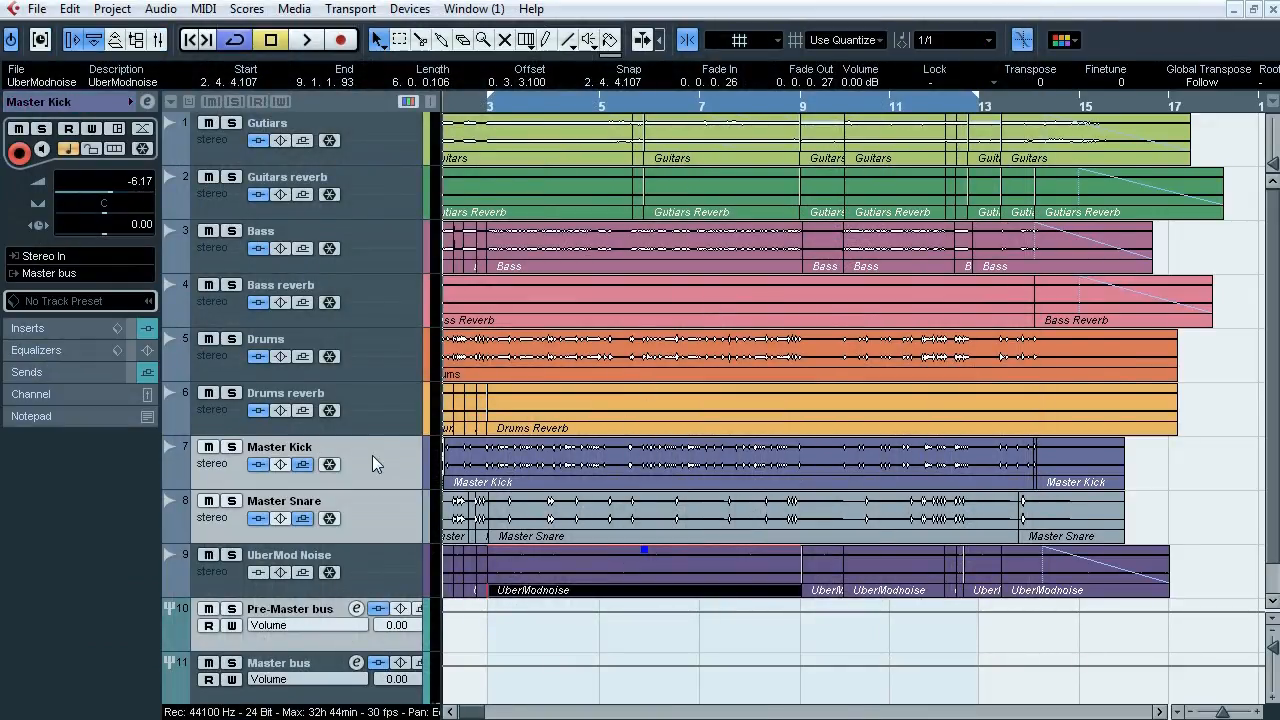
{"action": "left_click", "coordinate": [333, 663]}
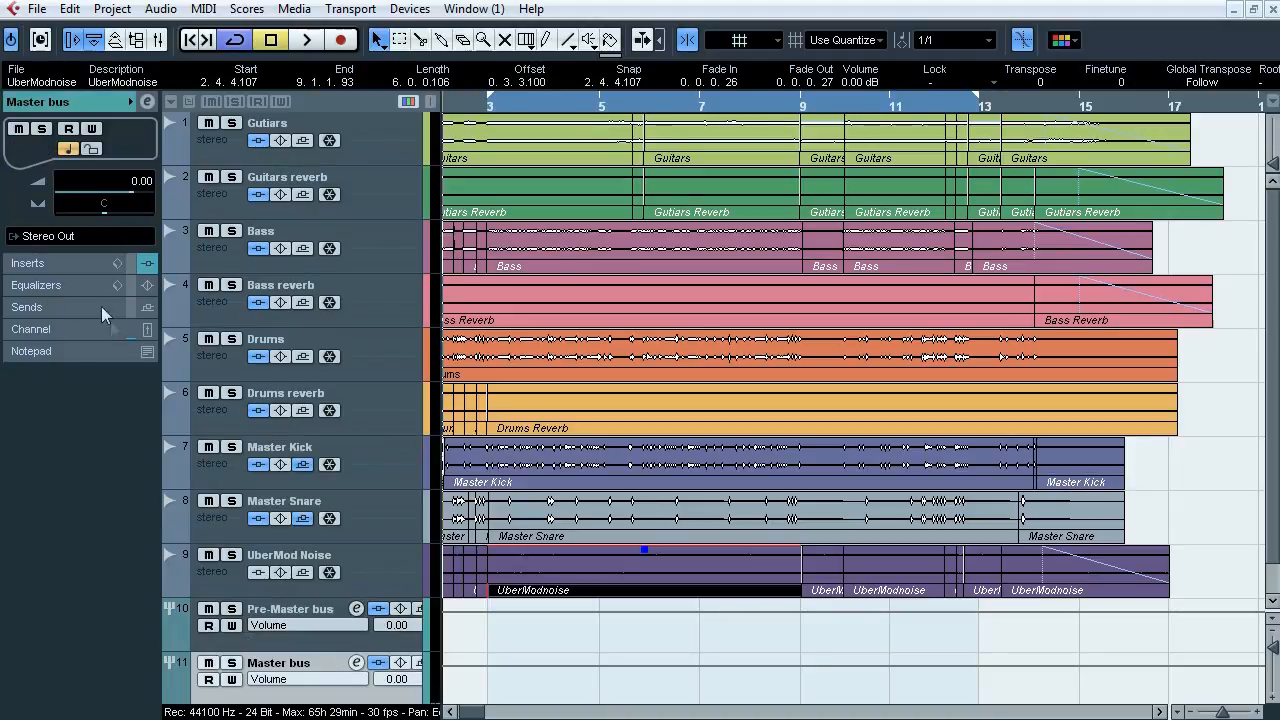
{"action": "left_click", "coordinate": [84, 264]}
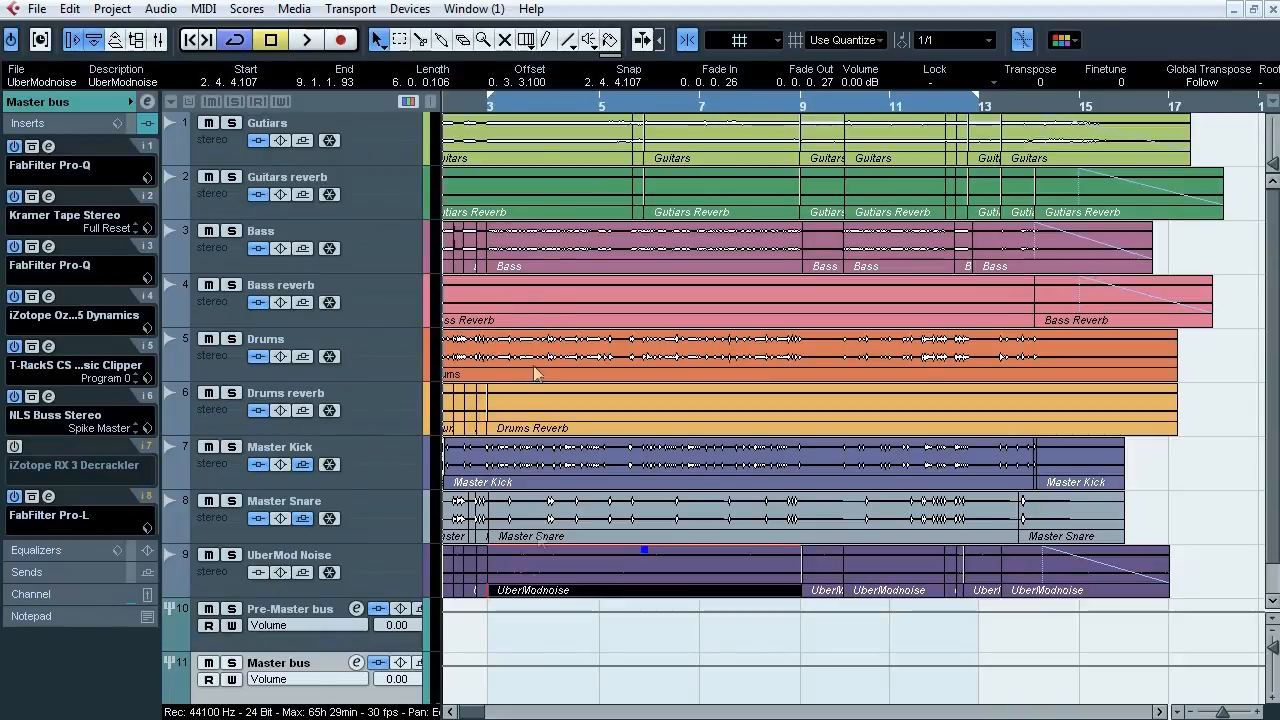
Step: Solo the Guitars track, play it from the start of the song and show its insert effects
{"action": "left_click_drag", "start_coordinate": [482, 104], "coordinate": [460, 90]}
{"action": "left_click", "coordinate": [230, 151]}
{"action": "key", "text": "s"}
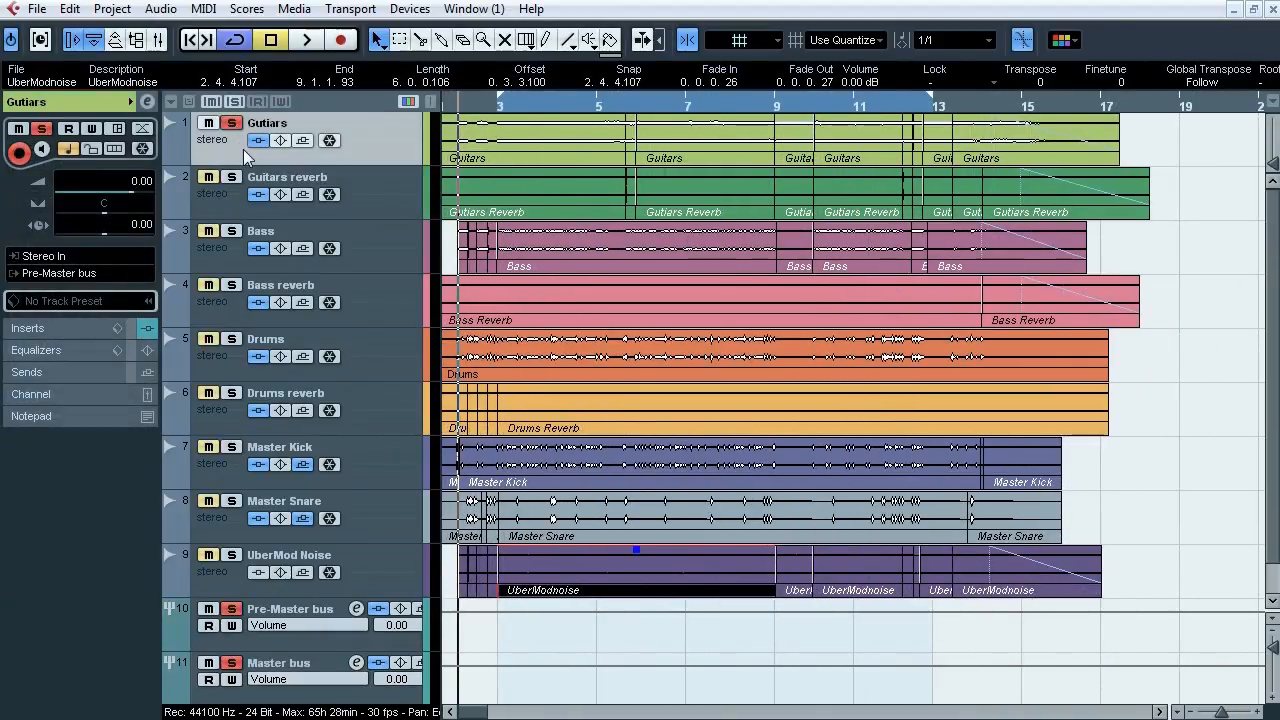
{"action": "key", "text": "space"}
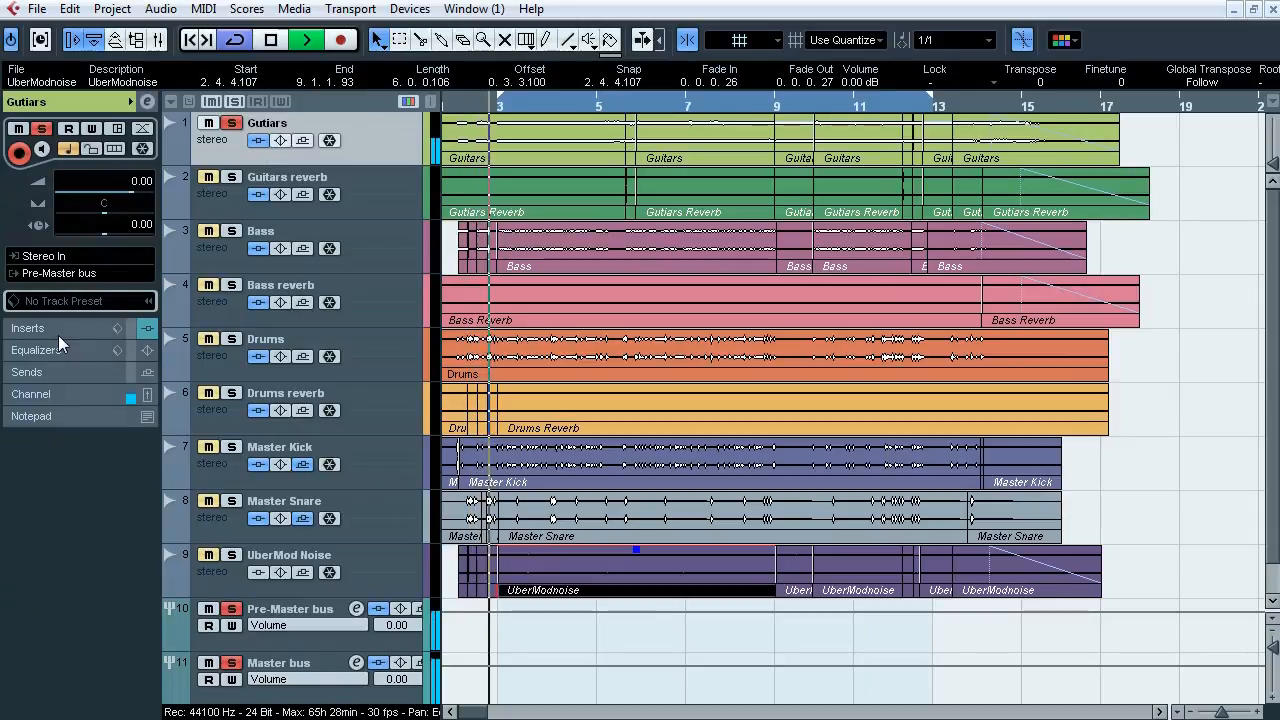
{"action": "left_click", "coordinate": [58, 332]}
Step: Compare the Guitars track with its inserts bypassed and active in the full mix, finishing with them bypassed and playback stopped
{"action": "left_click", "coordinate": [259, 140]}
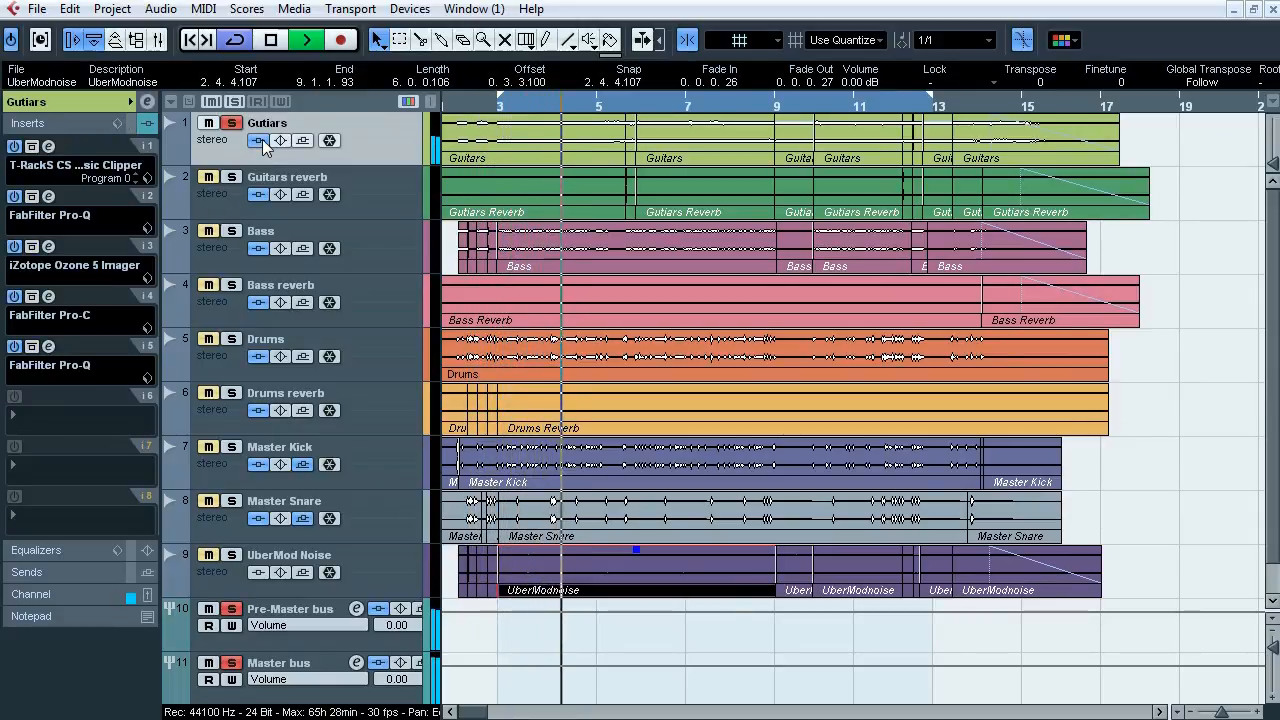
{"action": "left_click", "coordinate": [258, 140]}
{"action": "key", "text": "s"}
{"action": "left_click", "coordinate": [259, 141]}
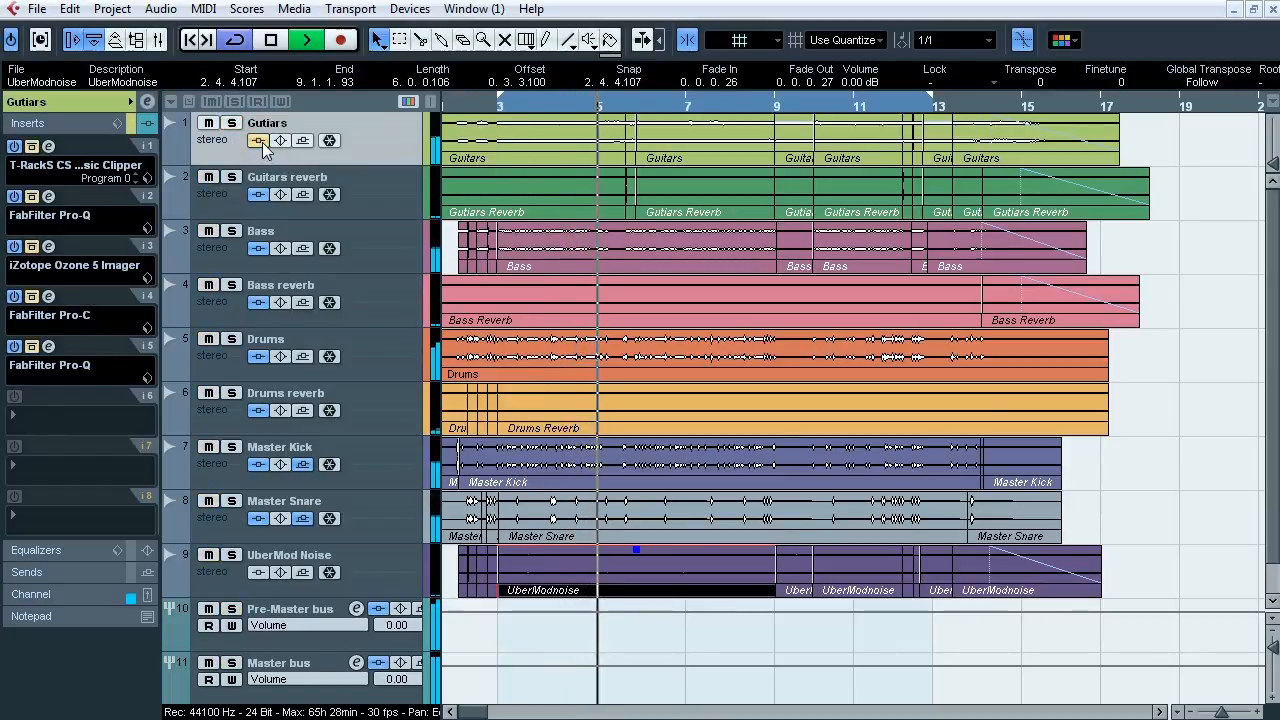
{"action": "left_click", "coordinate": [259, 141]}
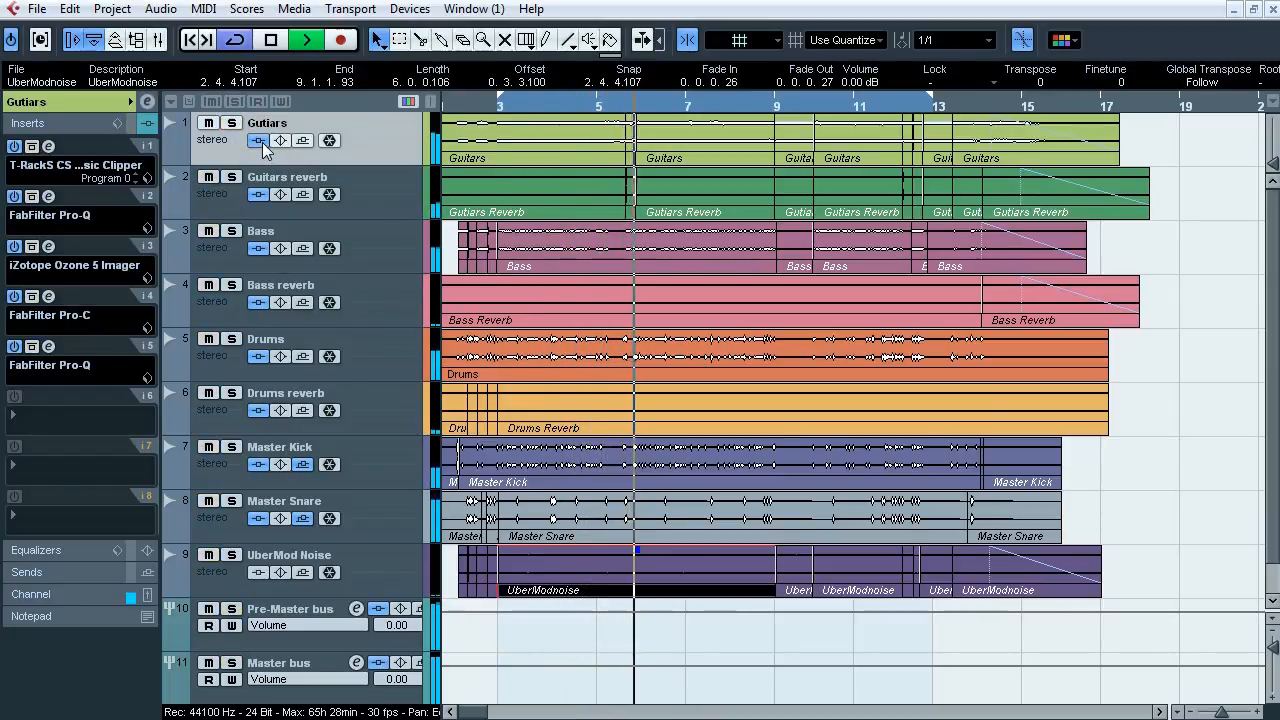
{"action": "left_click", "coordinate": [259, 141]}
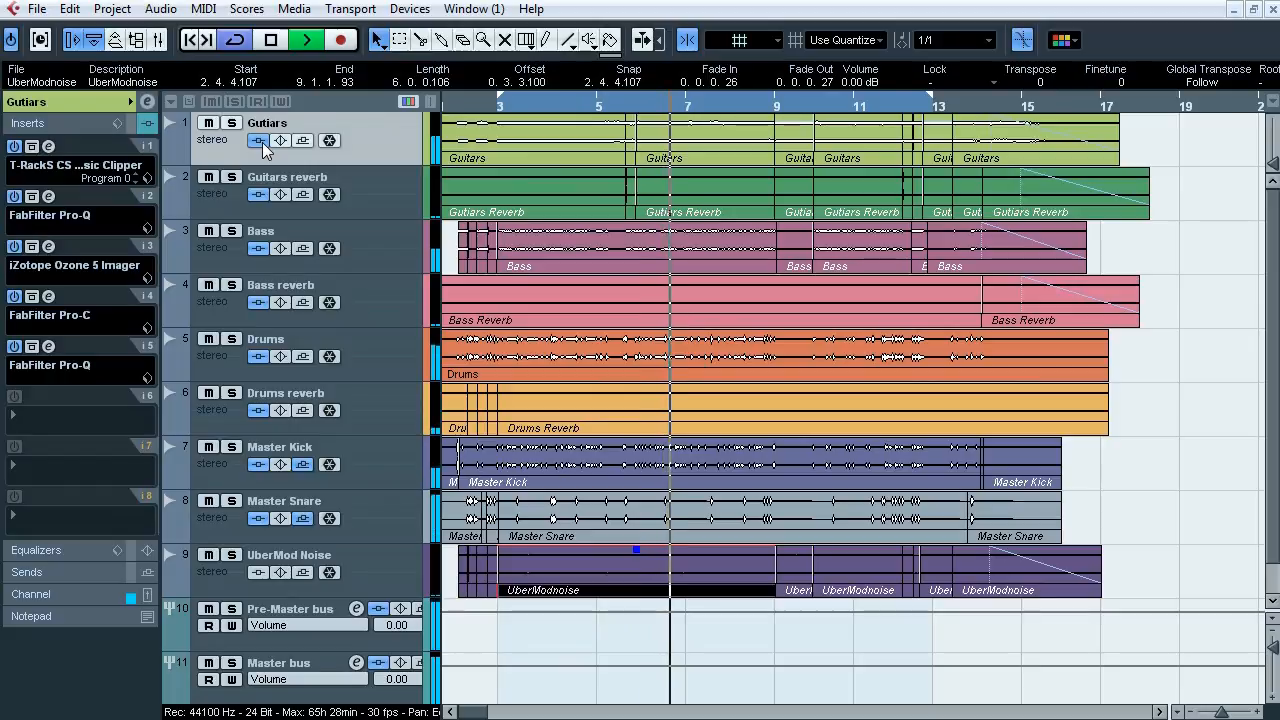
{"action": "left_click", "coordinate": [262, 142]}
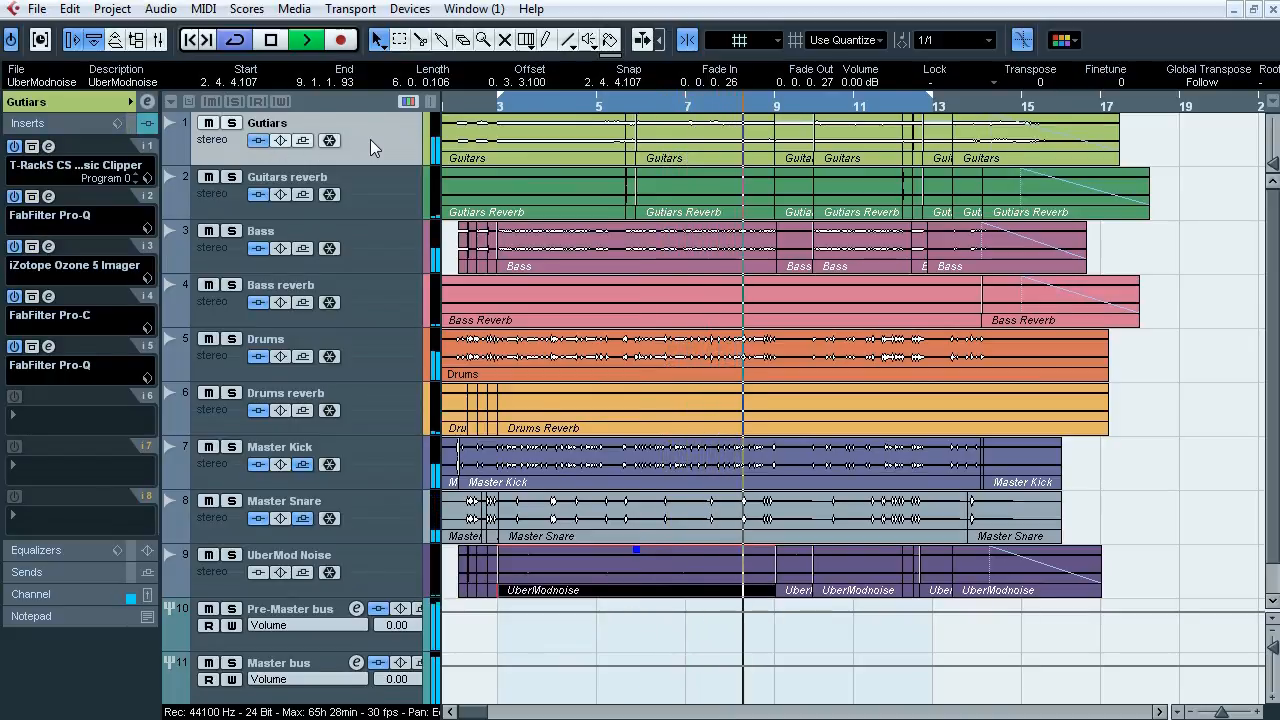
{"action": "key", "text": "space"}
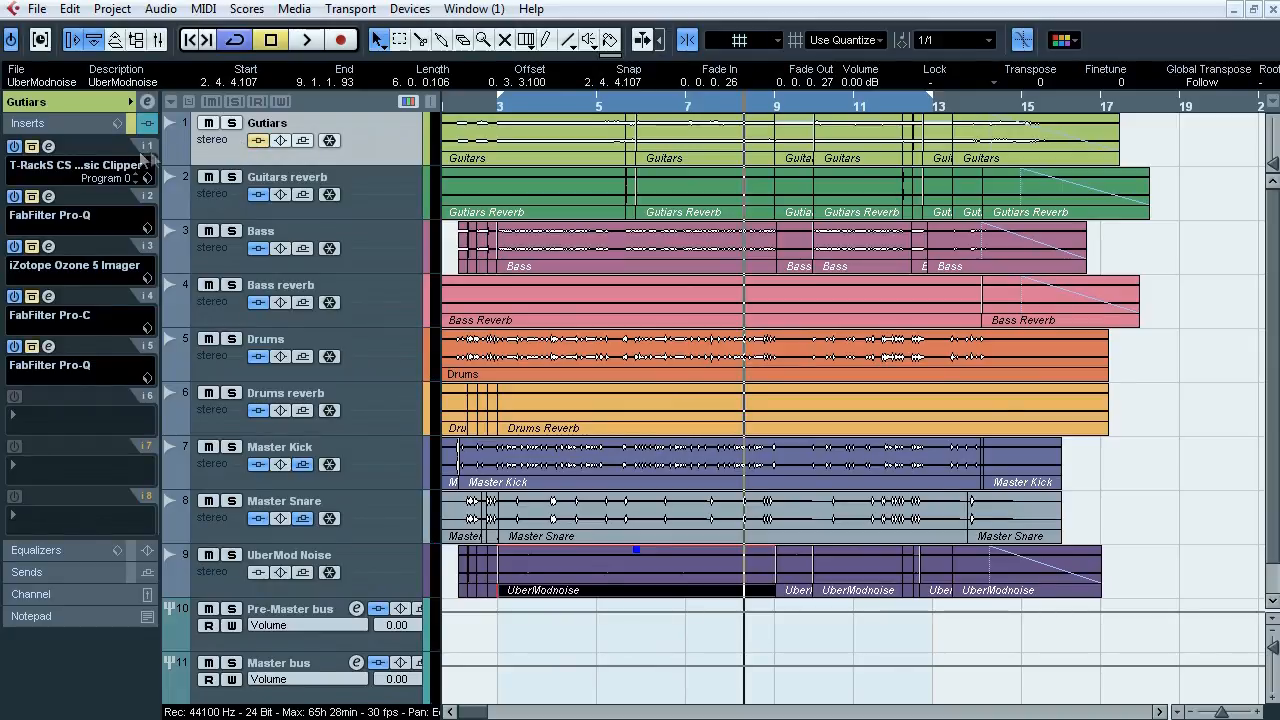
Step: Open the T-RackS CS Classic Clipper from insert 1 of Guitars and play the soloed track from bar 3
{"action": "left_click", "coordinate": [48, 147]}
{"action": "left_click_drag", "start_coordinate": [402, 135], "coordinate": [398, 203]}
{"action": "left_click", "coordinate": [498, 100]}
{"action": "key", "text": "space"}
{"action": "left_click", "coordinate": [232, 124]}
{"action": "left_click", "coordinate": [259, 141]}
Step: Compare the guitars with the Classic Clipper bypassed and active, leave the clipper active and stop playback
{"action": "left_click", "coordinate": [308, 221]}
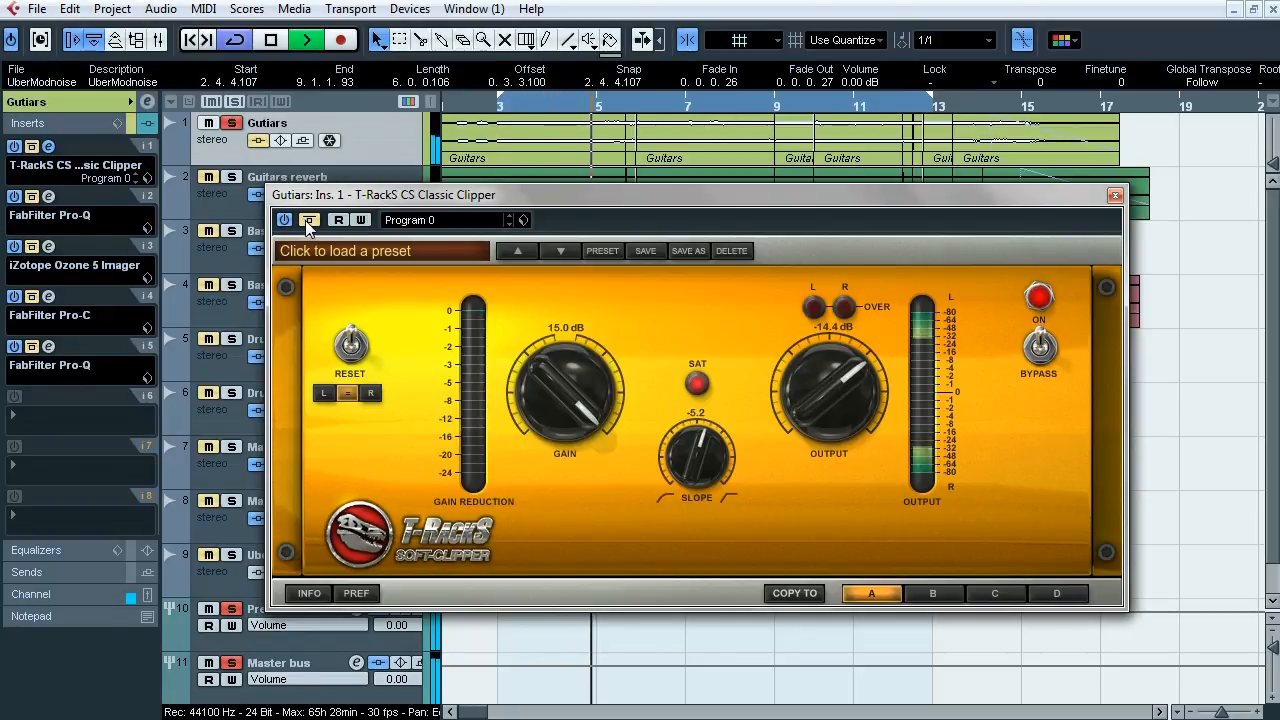
{"action": "left_click", "coordinate": [308, 221]}
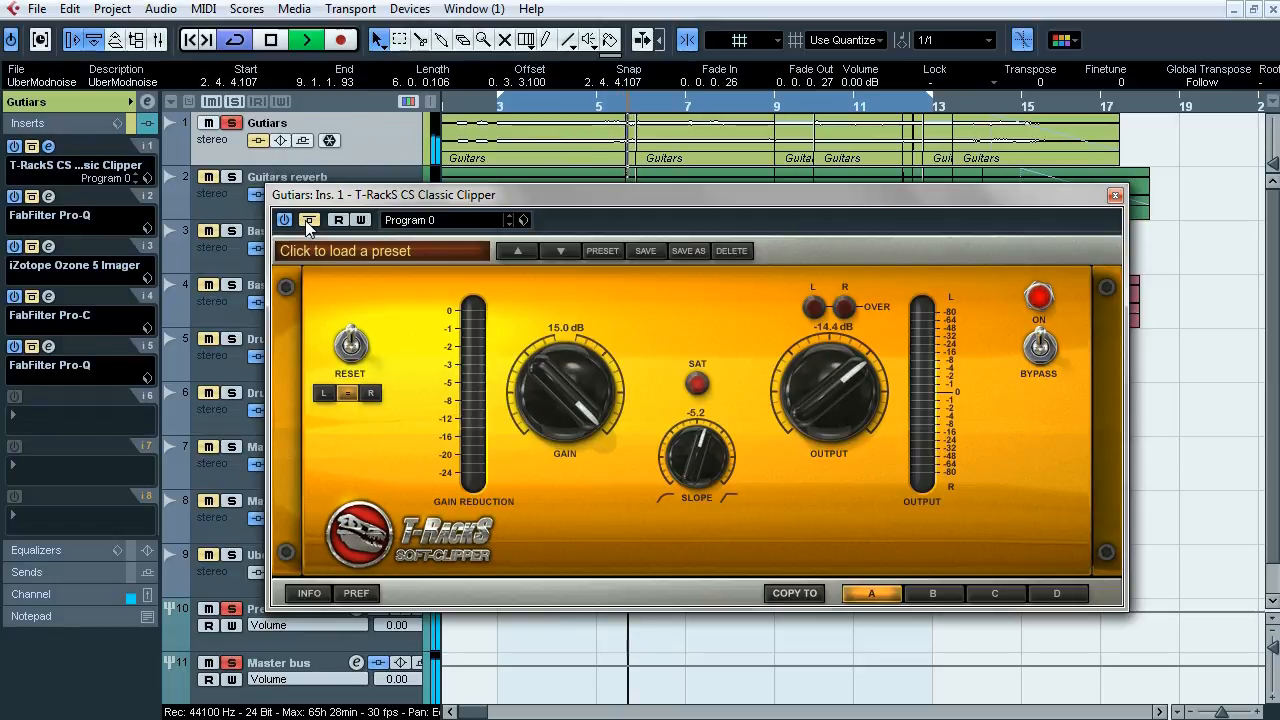
{"action": "left_click", "coordinate": [308, 221]}
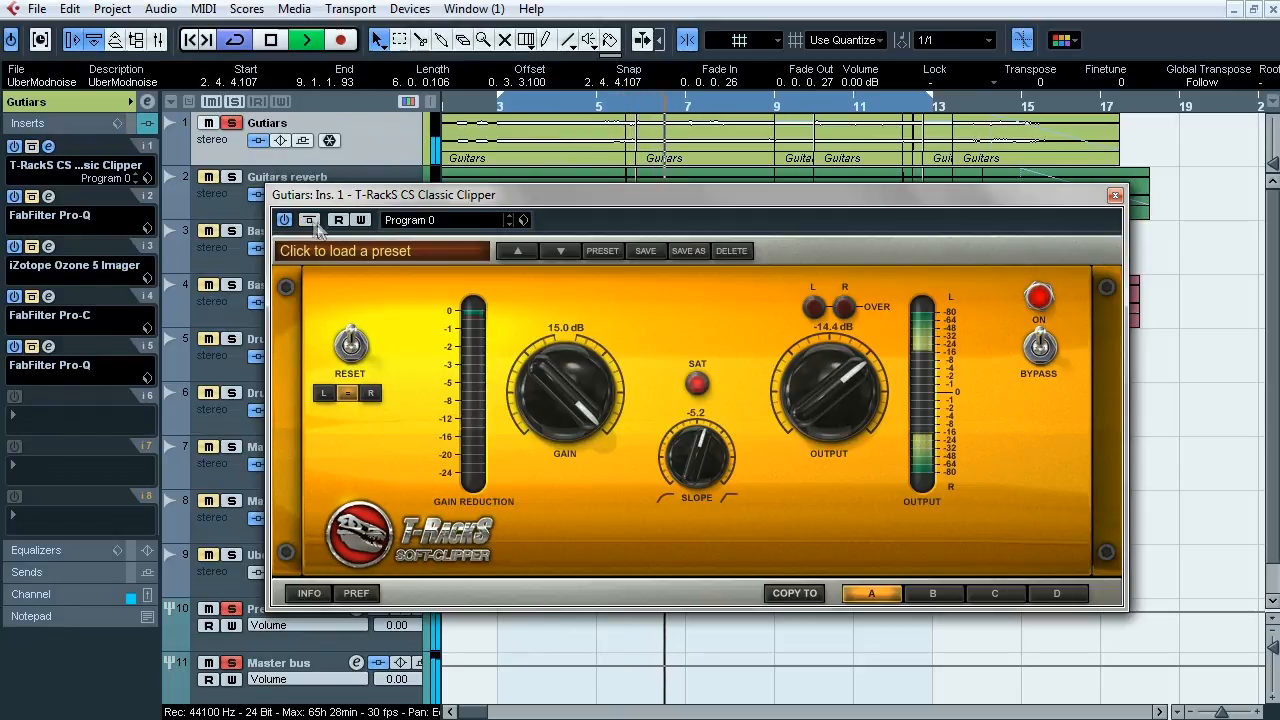
{"action": "key", "text": "space"}
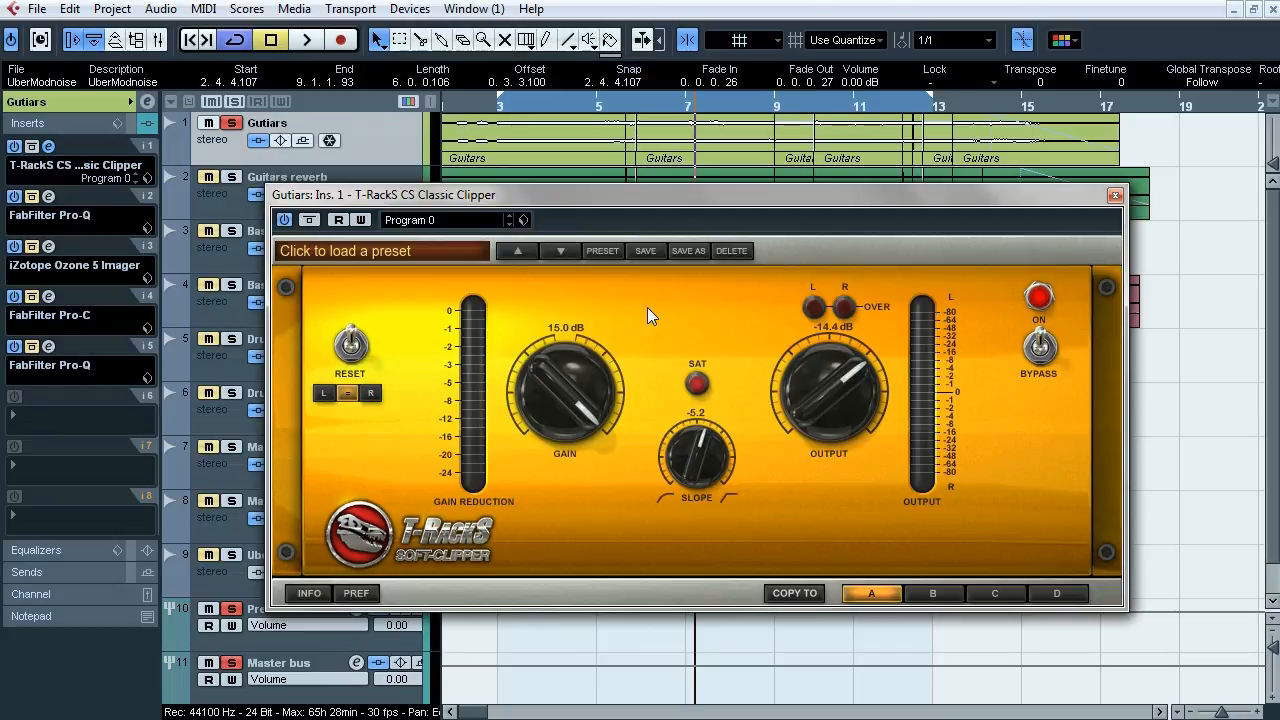
Step: Select the short Guitars event between bars 9 and 10 to inspect its volume, keeping the clipper window clear of the tracks
{"action": "left_click_drag", "start_coordinate": [763, 195], "coordinate": [705, 290]}
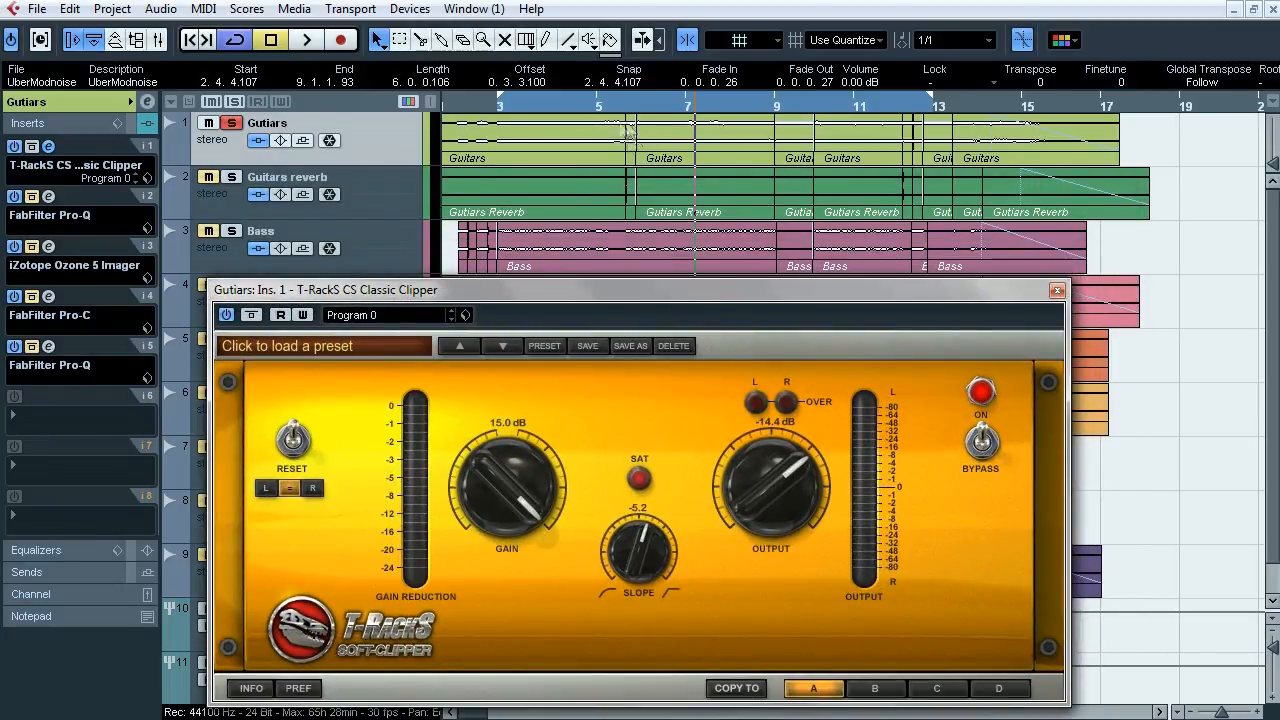
{"action": "left_click_drag", "start_coordinate": [1274, 165], "coordinate": [1274, 152]}
{"action": "left_click_drag", "start_coordinate": [812, 106], "coordinate": [765, 158]}
{"action": "left_click", "coordinate": [790, 144]}
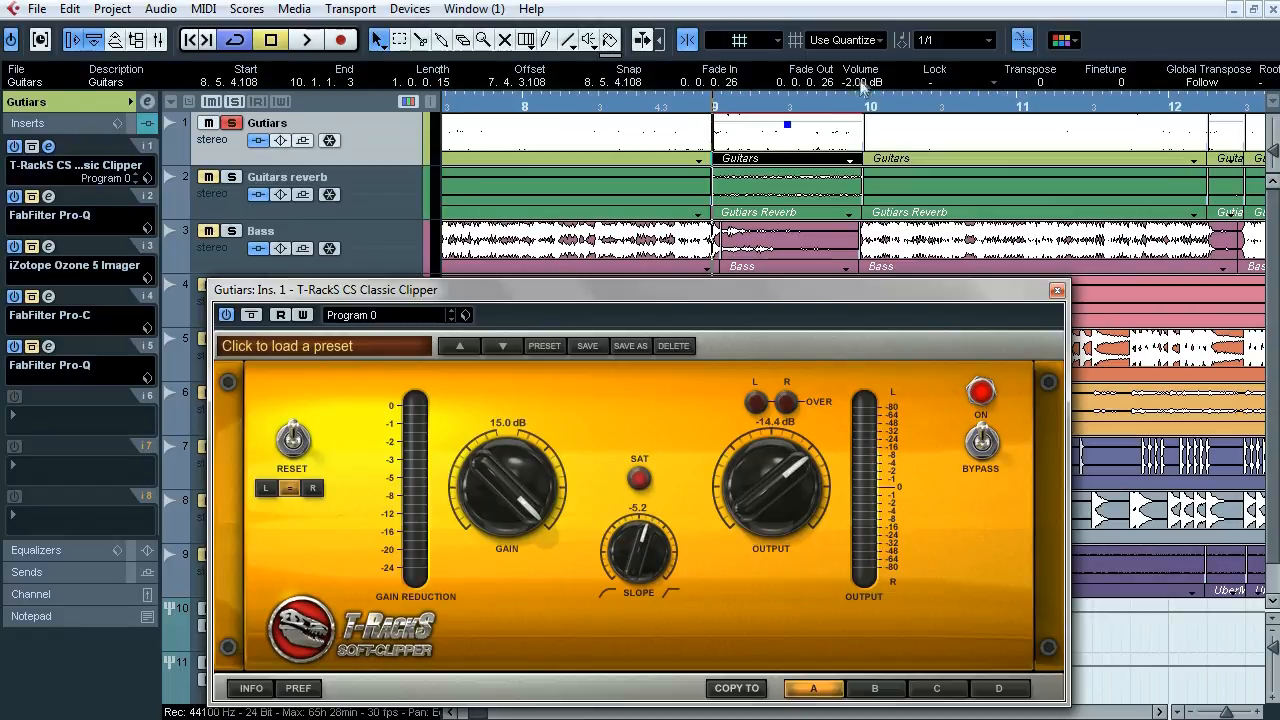
{"action": "left_click_drag", "start_coordinate": [880, 291], "coordinate": [846, 403]}
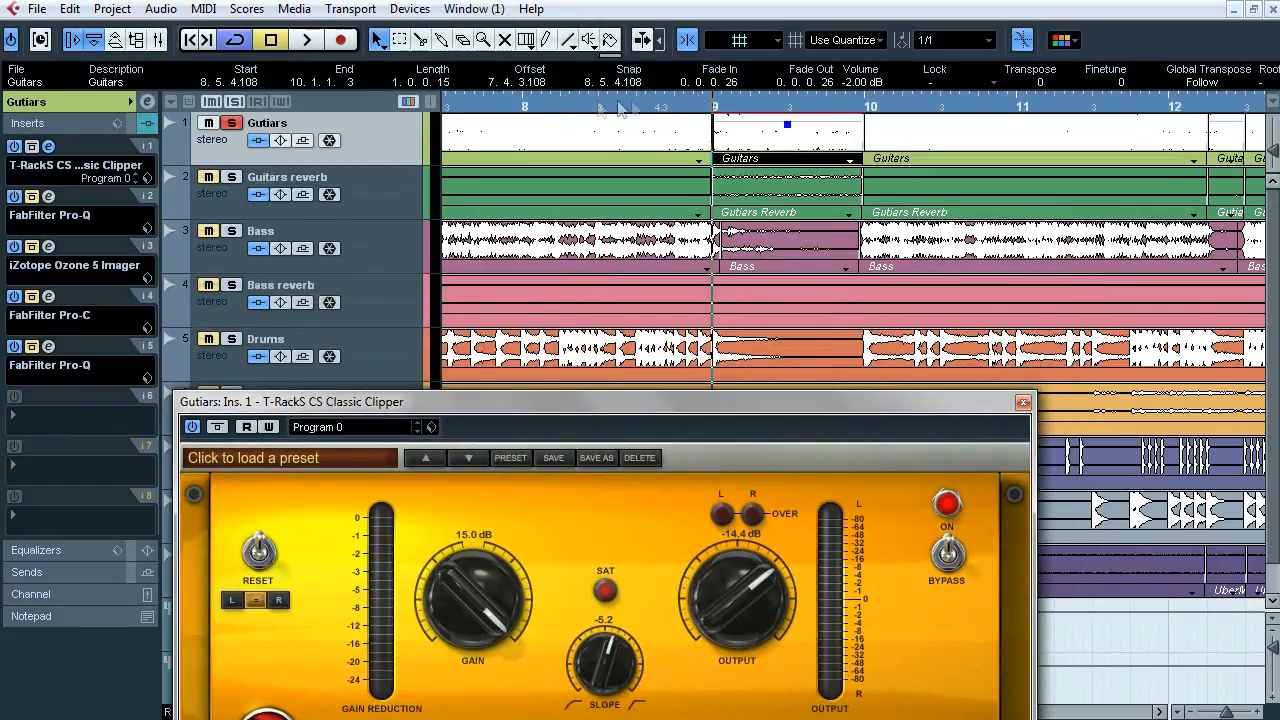
Step: Play the guitars from just before bar 9, select the event starting at bar 10 to check its volume, and close the clipper
{"action": "left_click", "coordinate": [671, 107]}
{"action": "left_click", "coordinate": [584, 107]}
{"action": "key", "text": "space"}
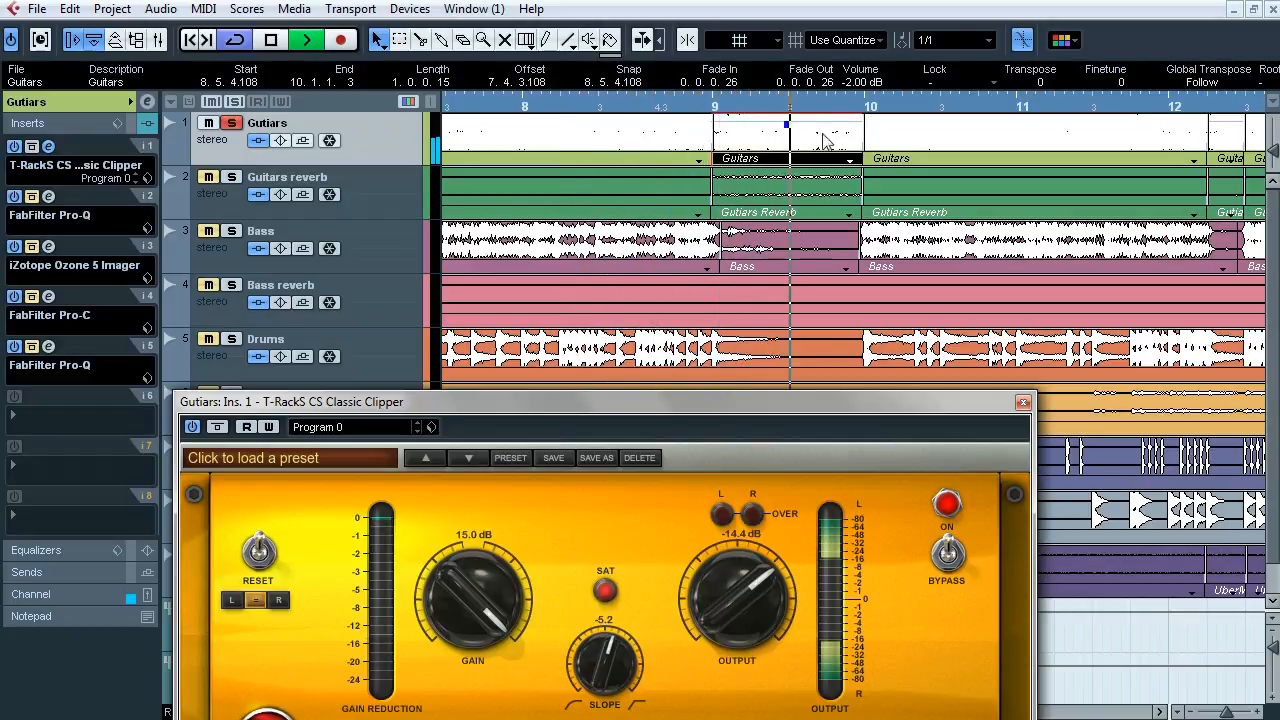
{"action": "left_click", "coordinate": [890, 140]}
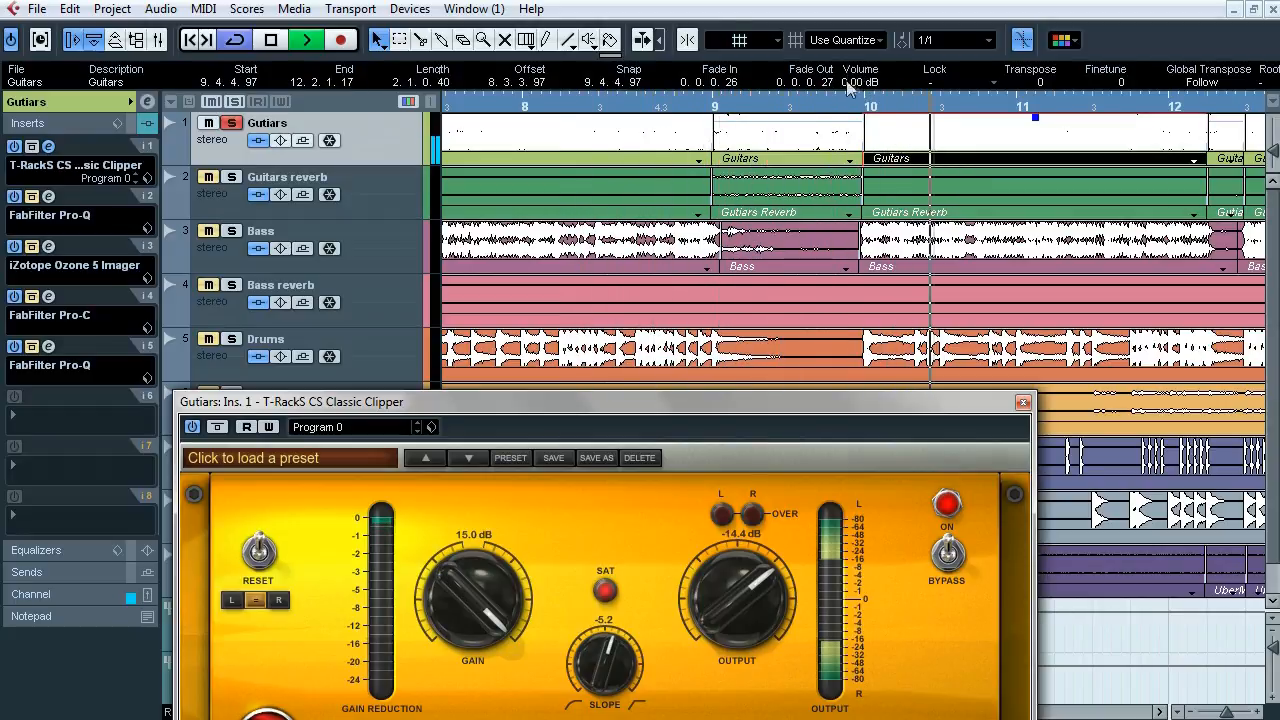
{"action": "key", "text": "space"}
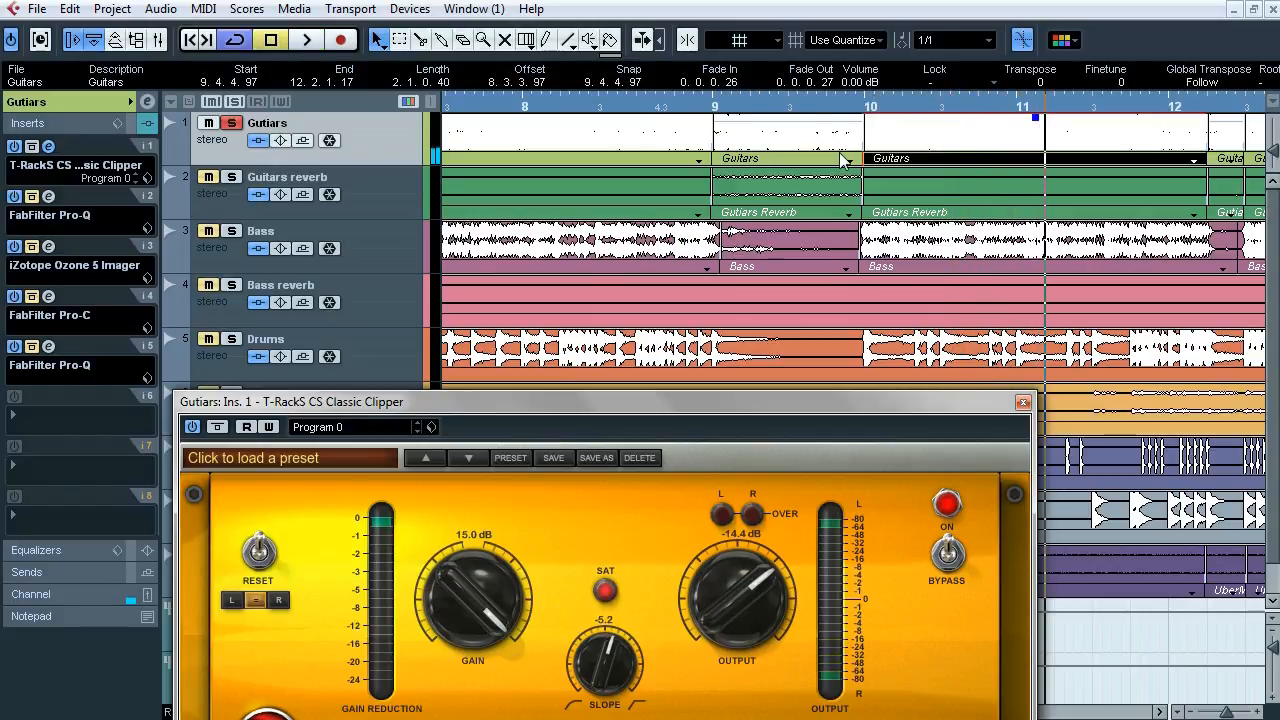
{"action": "left_click", "coordinate": [1022, 404]}
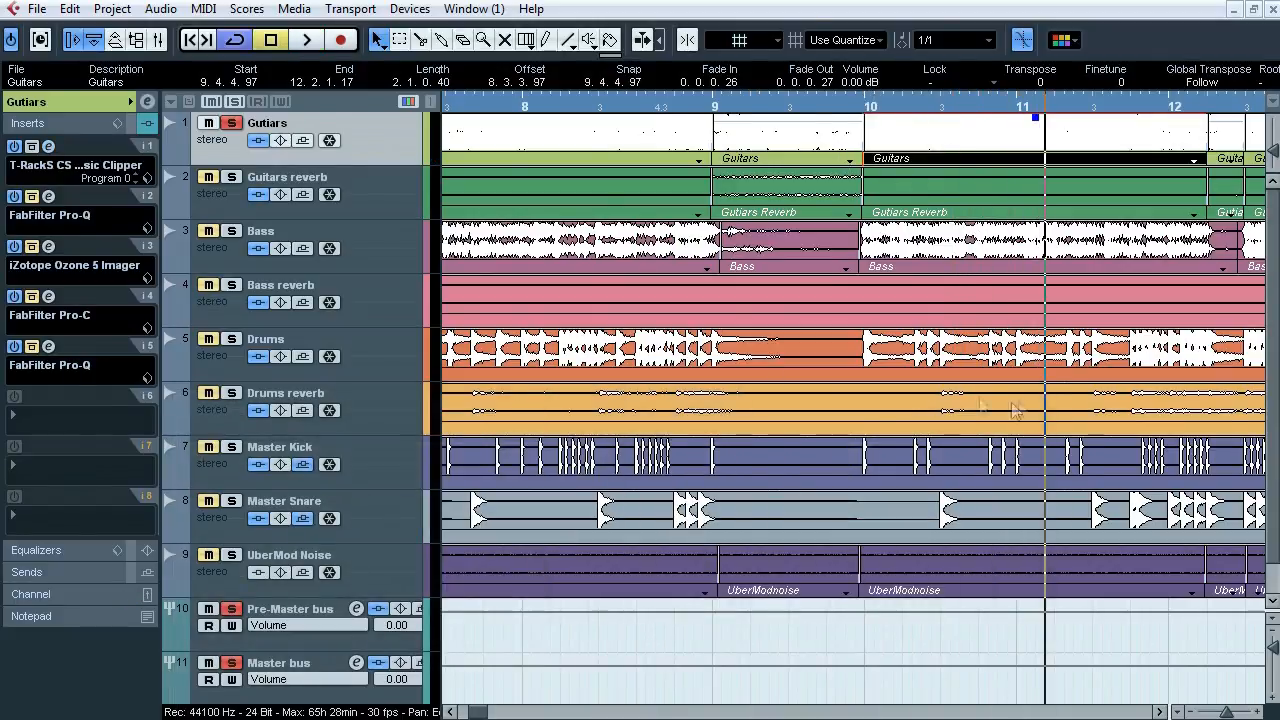
Step: Open the FabFilter Pro-Q in insert 2 of Guitars and compare its bypassed and active sound during playback
{"action": "left_click", "coordinate": [48, 197]}
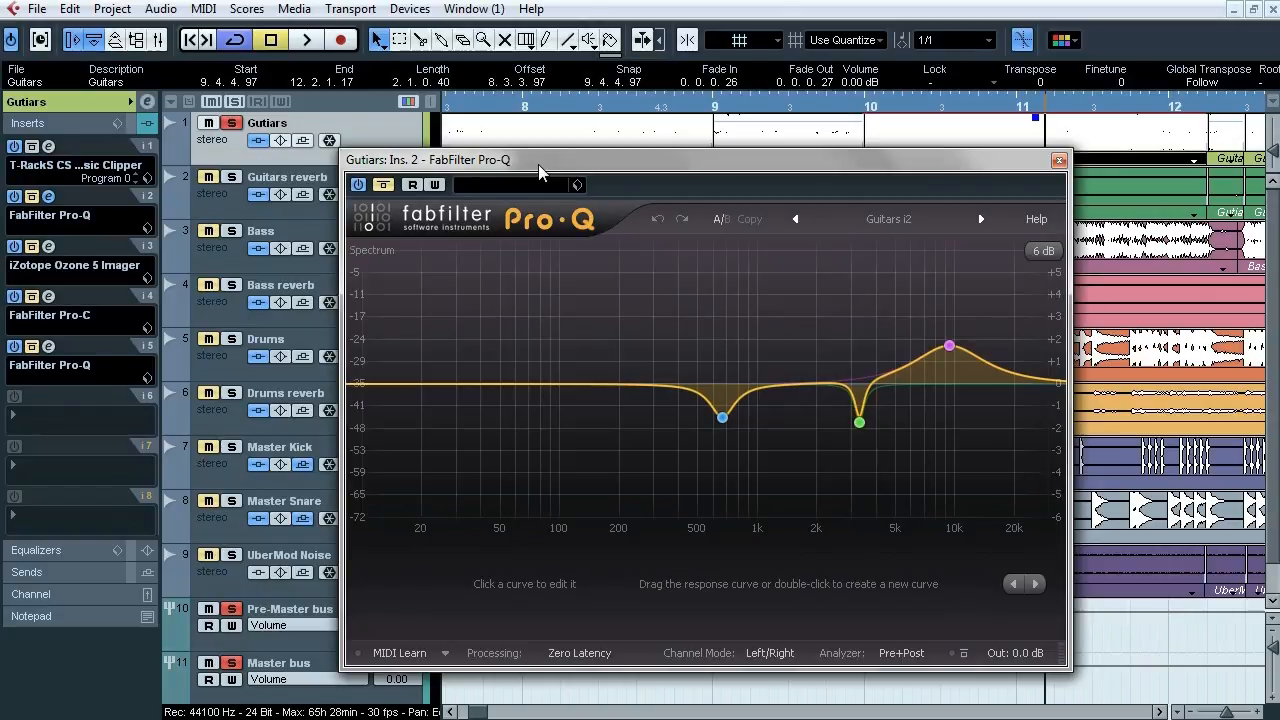
{"action": "key", "text": "space"}
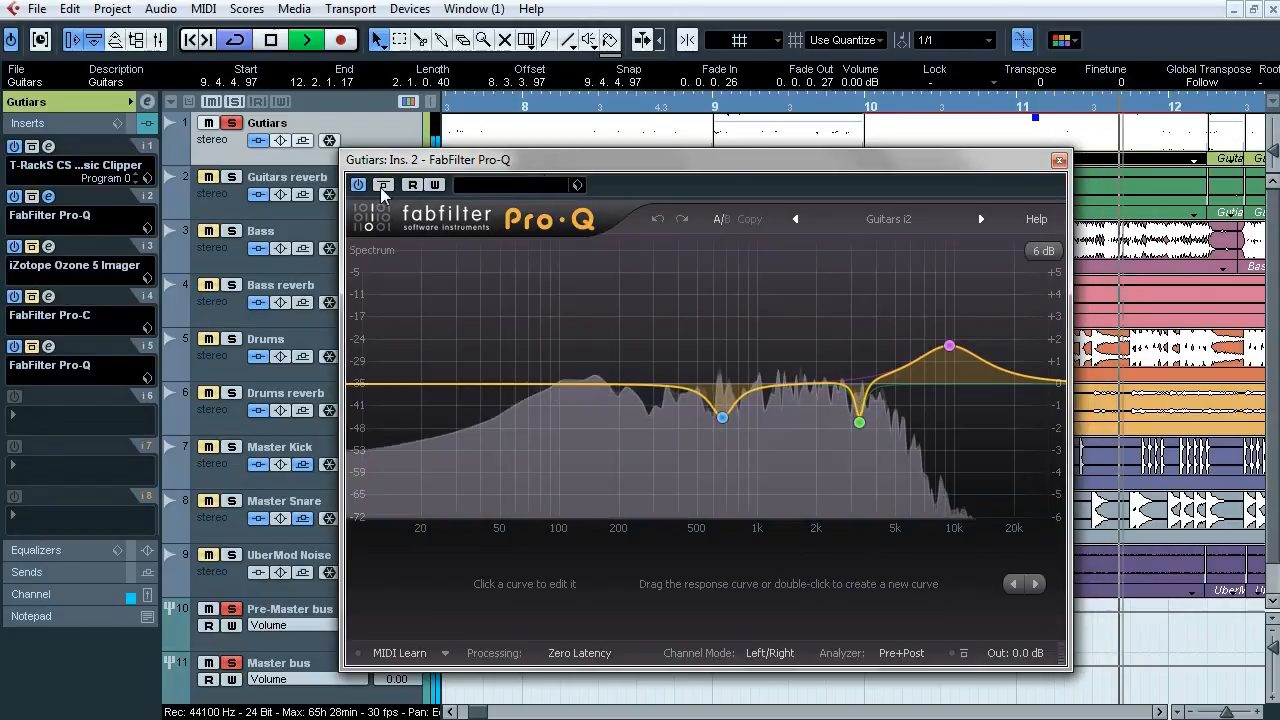
{"action": "left_click", "coordinate": [380, 187]}
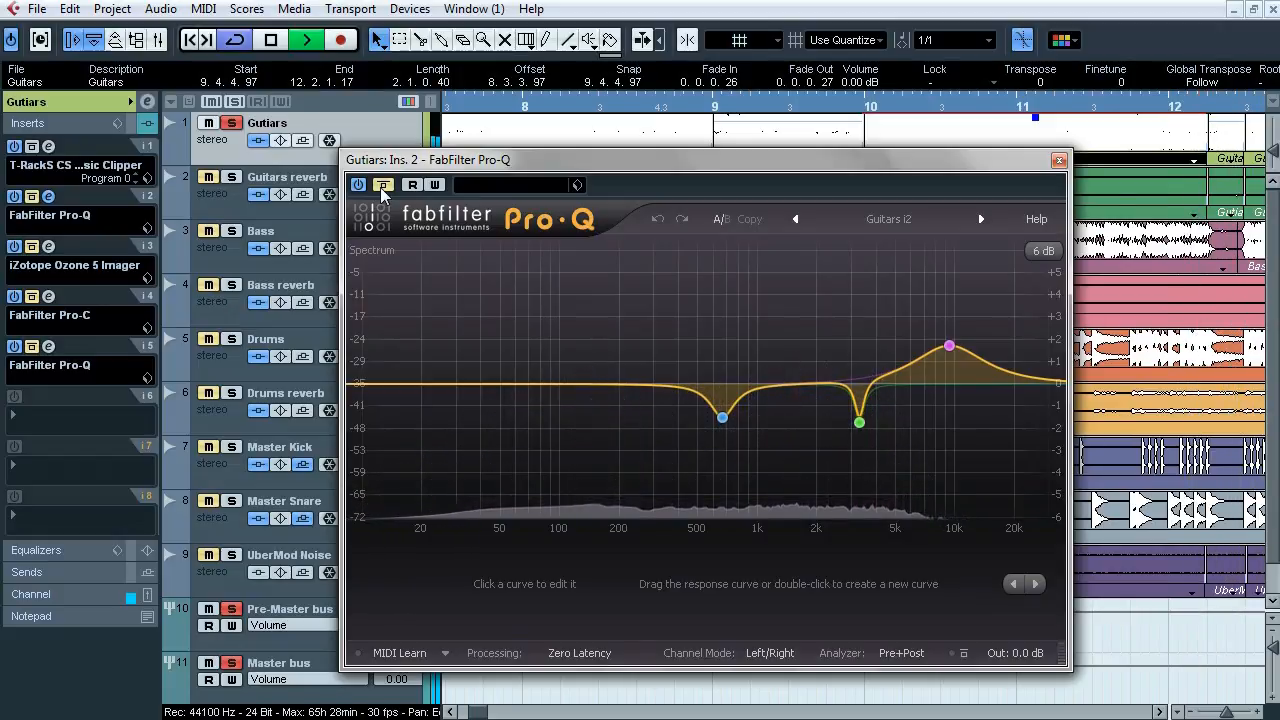
{"action": "left_click", "coordinate": [380, 187]}
Step: Audition the insert 2 Pro-Q bands one by one during playback: the 663.85 Hz cut, the 3277 Hz cut and the 9353.8 Hz boost
{"action": "mouse_move", "coordinate": [722, 430]}
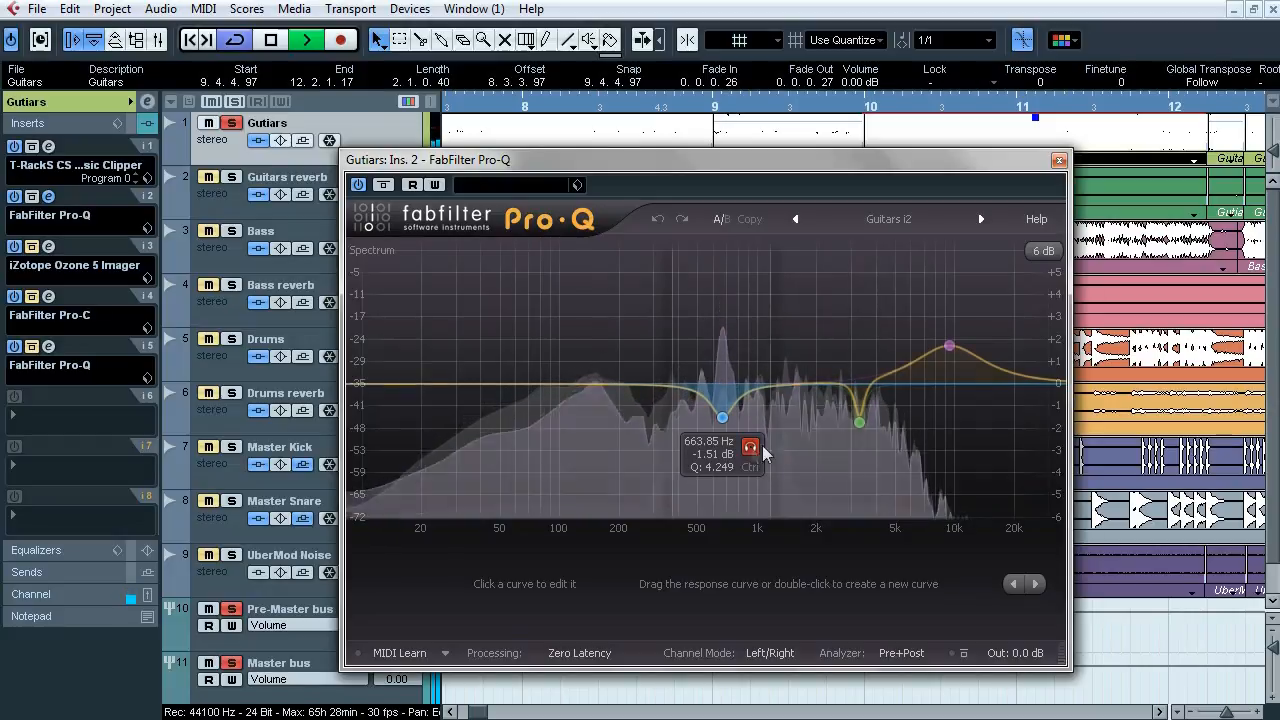
{"action": "left_click", "coordinate": [885, 455]}
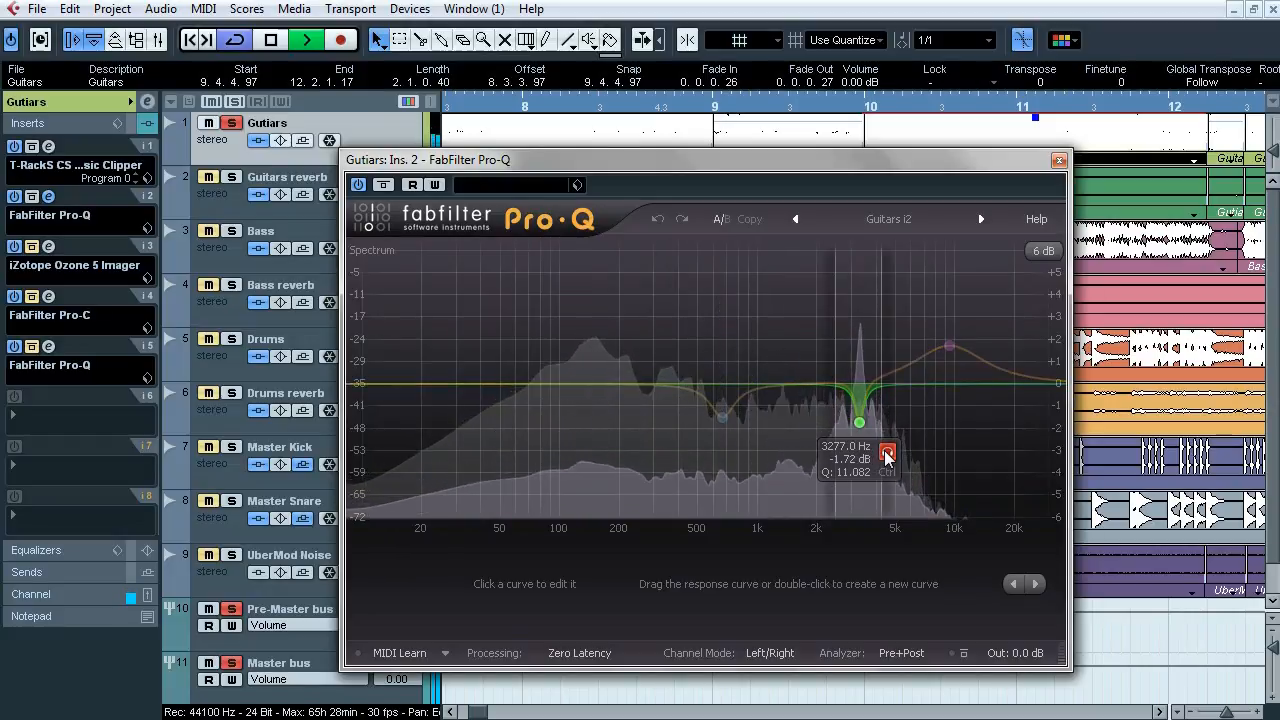
{"action": "left_click", "coordinate": [886, 455]}
{"action": "mouse_move", "coordinate": [949, 346]}
{"action": "left_click", "coordinate": [976, 301]}
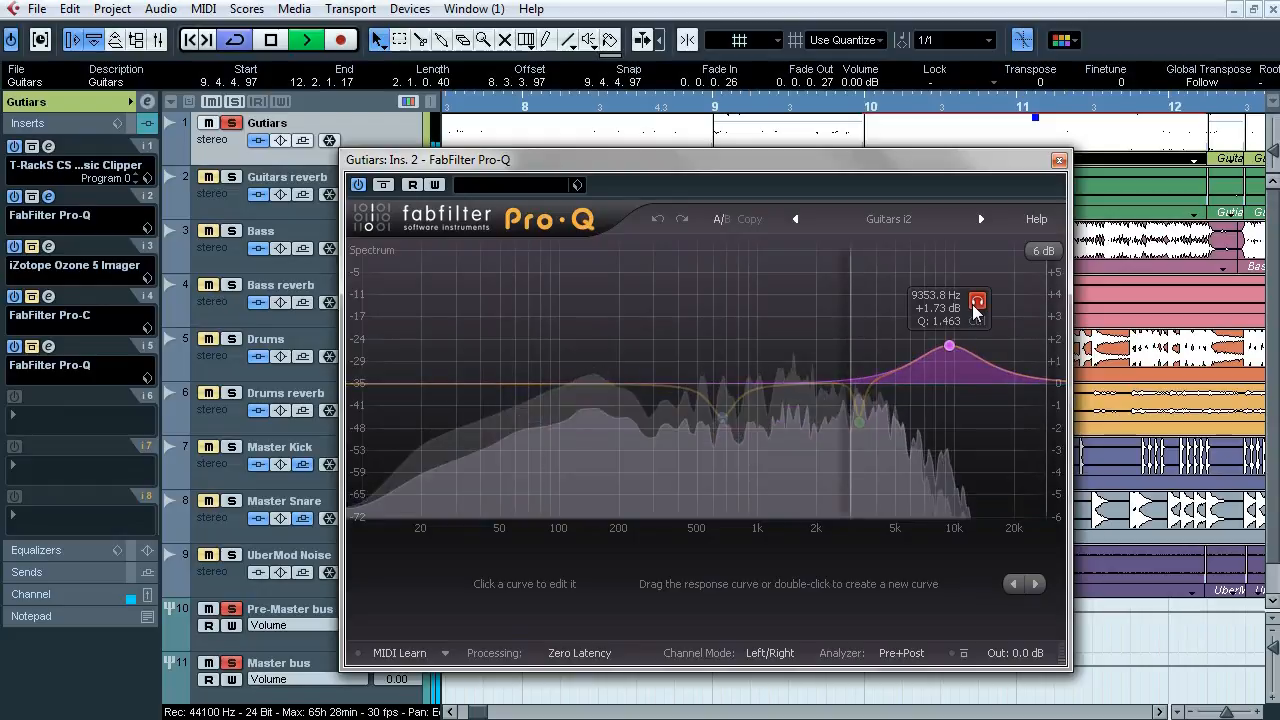
{"action": "left_click", "coordinate": [976, 302]}
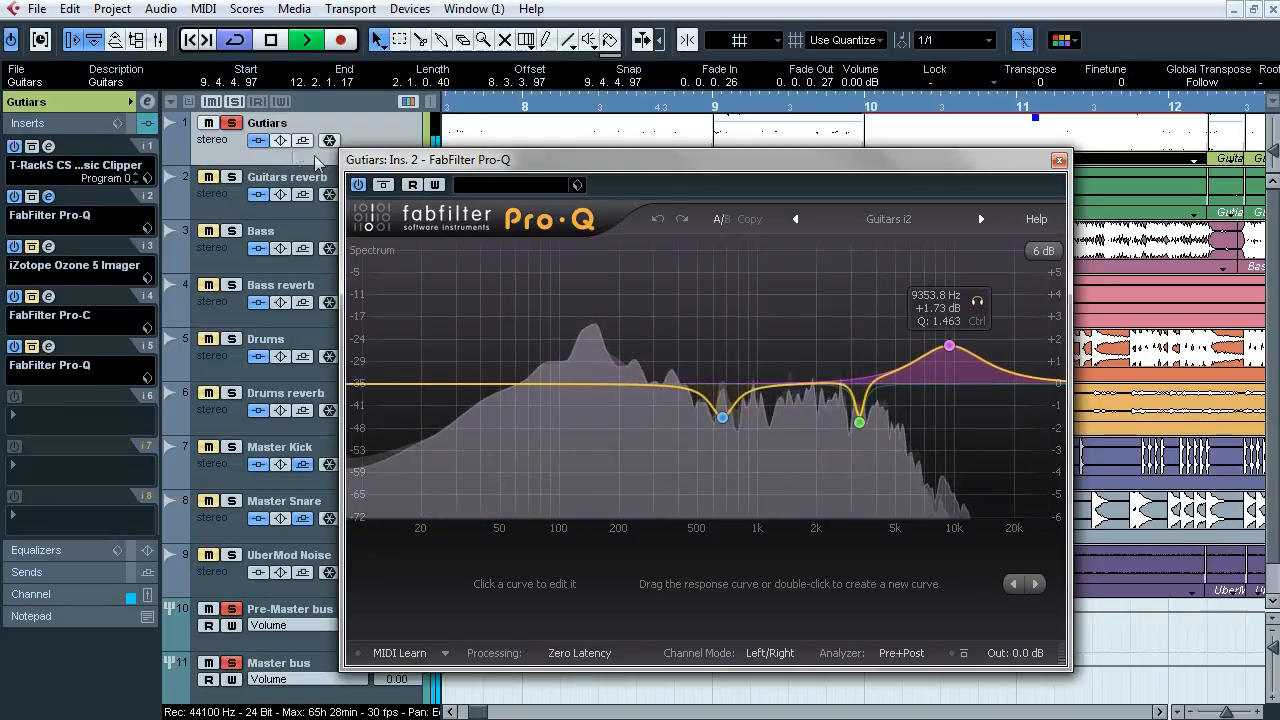
Step: Compare the insert 2 Pro-Q bypassed and active in the full mix, auditioning its two cut bands, stop playback and close it
{"action": "left_click", "coordinate": [383, 185]}
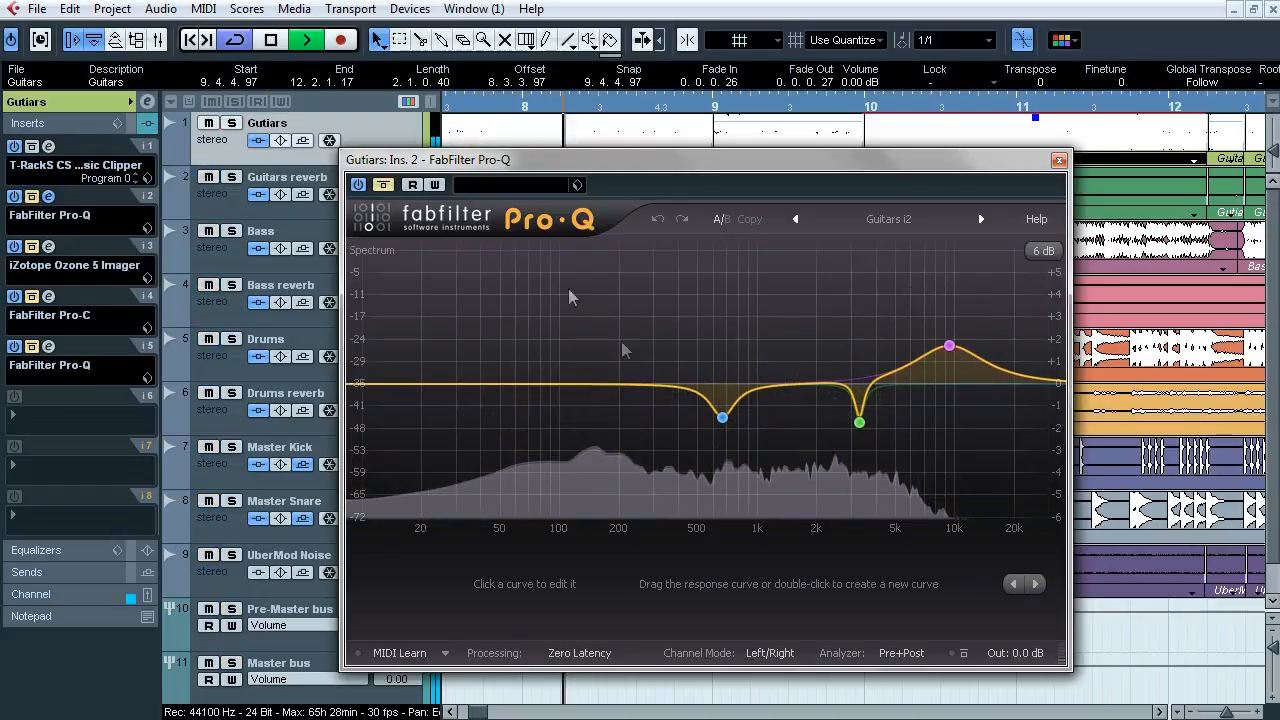
{"action": "mouse_move", "coordinate": [722, 418]}
{"action": "left_click", "coordinate": [750, 447]}
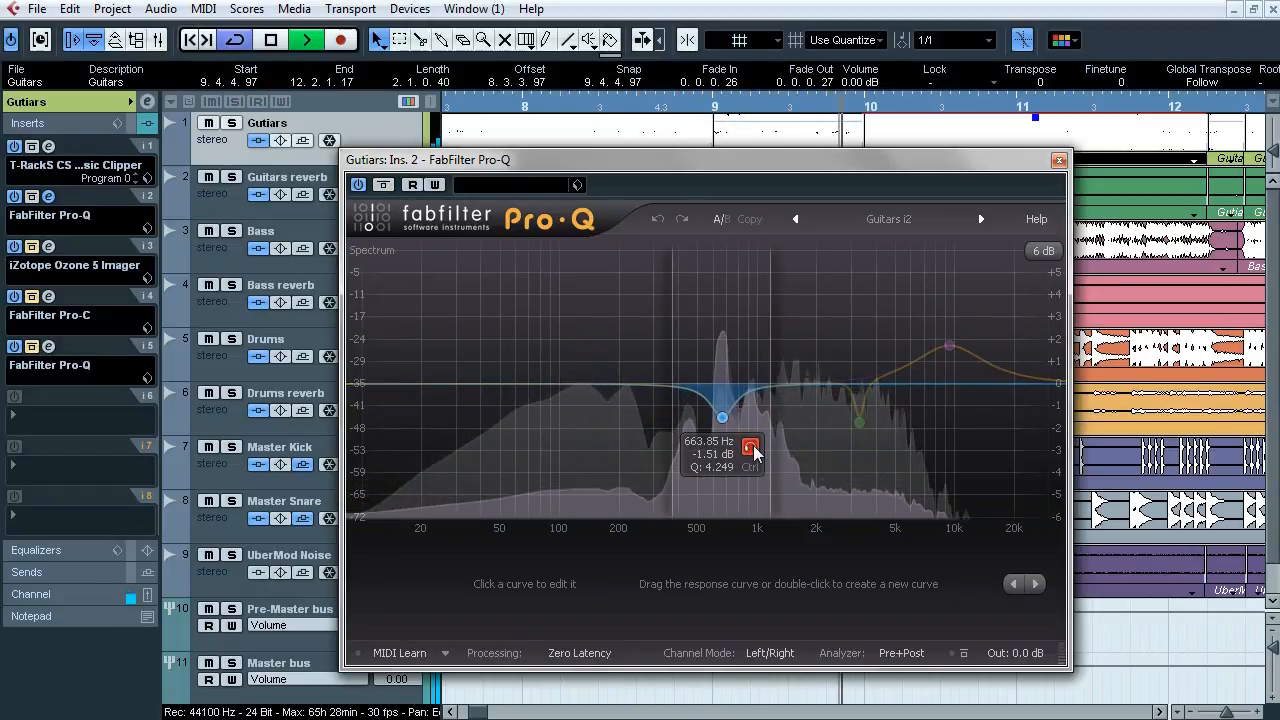
{"action": "left_click", "coordinate": [887, 452]}
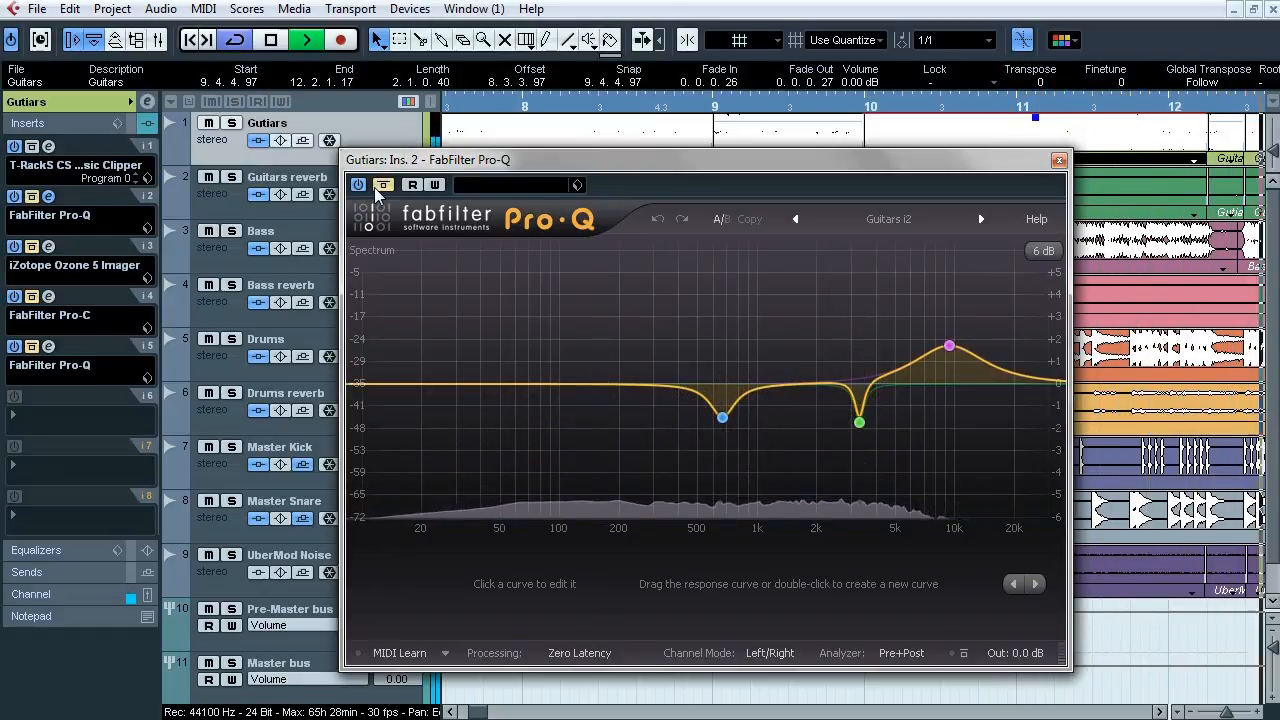
{"action": "key", "text": "space"}
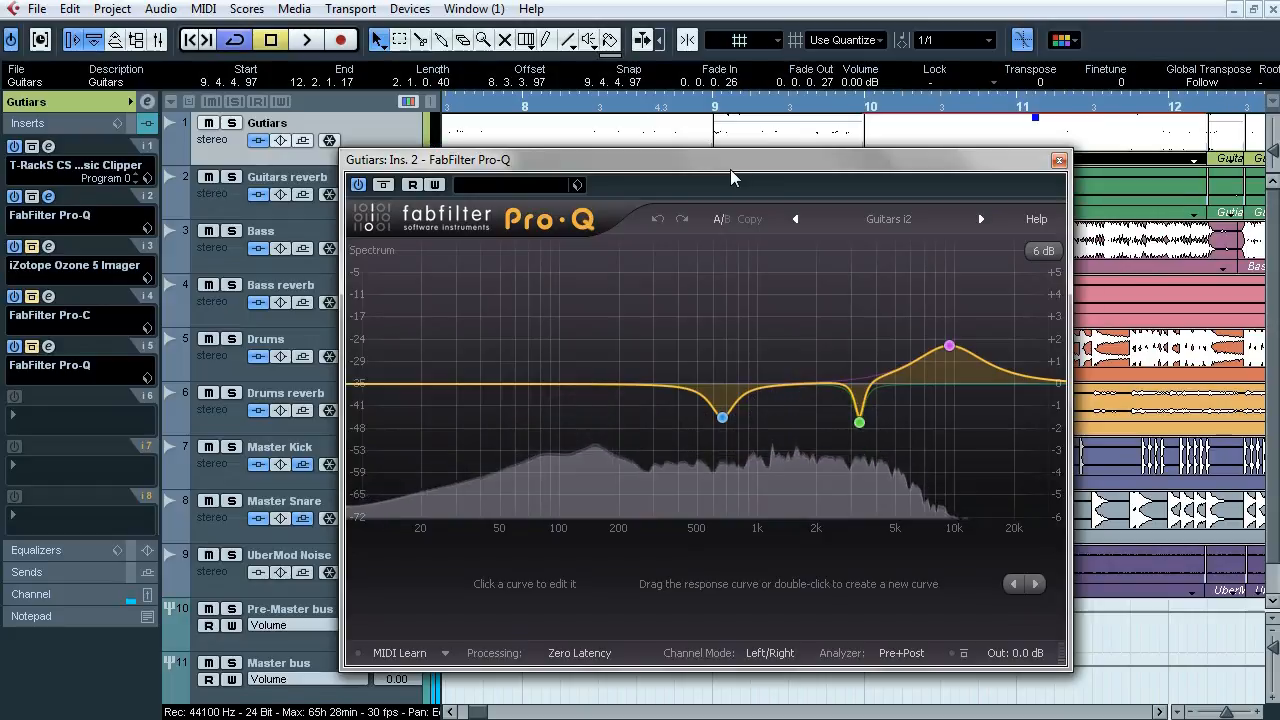
{"action": "left_click", "coordinate": [1055, 162]}
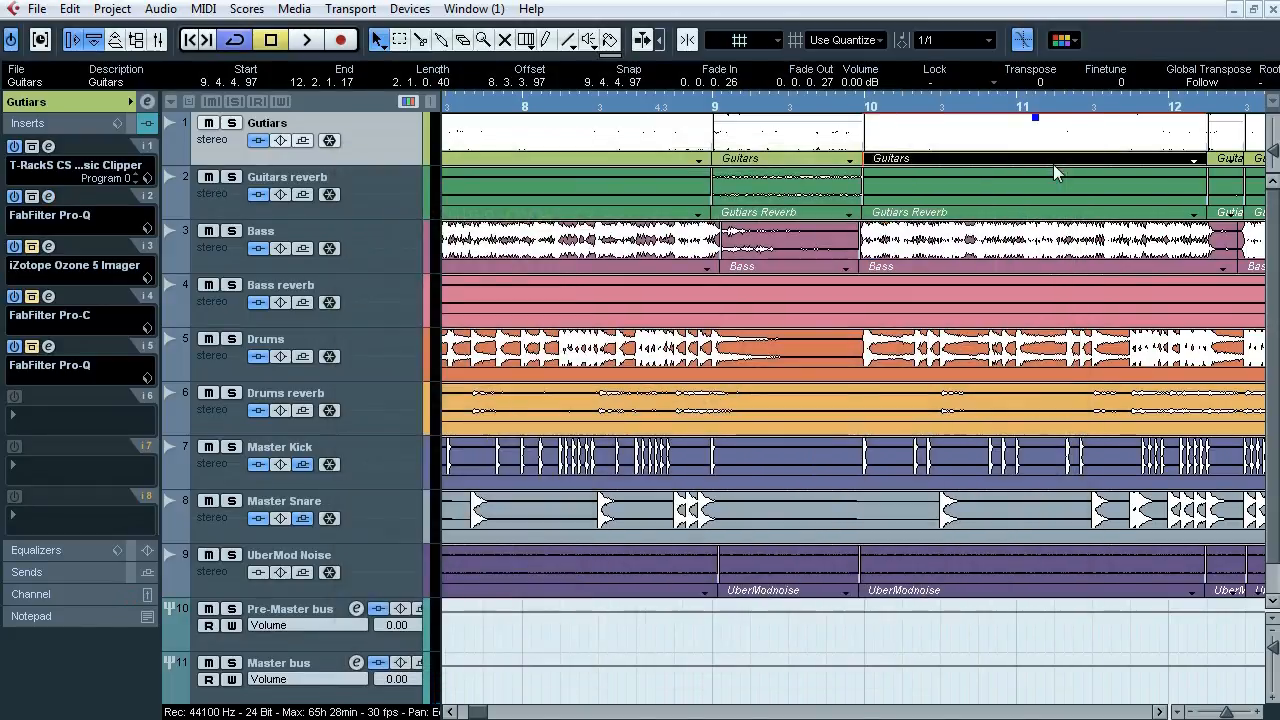
Step: Open the Ozone 5 Imager in insert 3 of Guitars, compare it bypassed and active during playback, leave it active and close it
{"action": "left_click", "coordinate": [48, 246]}
{"action": "left_click_drag", "start_coordinate": [300, 26], "coordinate": [367, 82]}
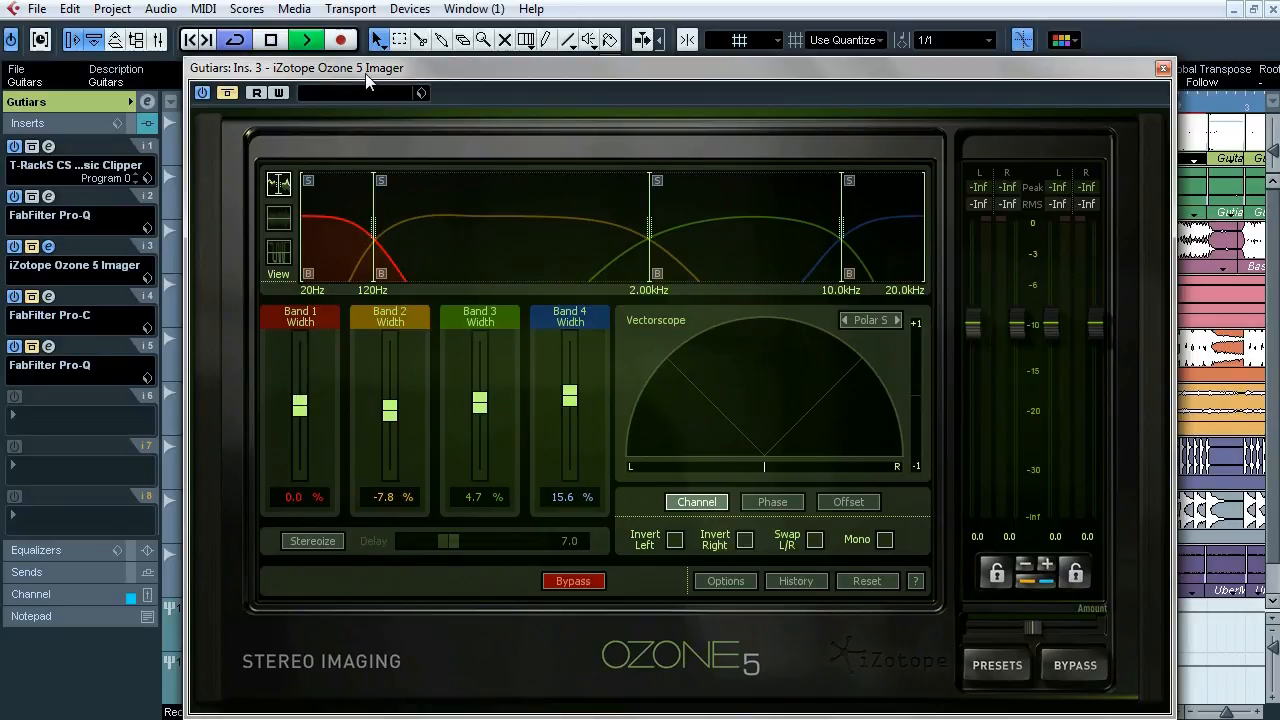
{"action": "left_click", "coordinate": [229, 97]}
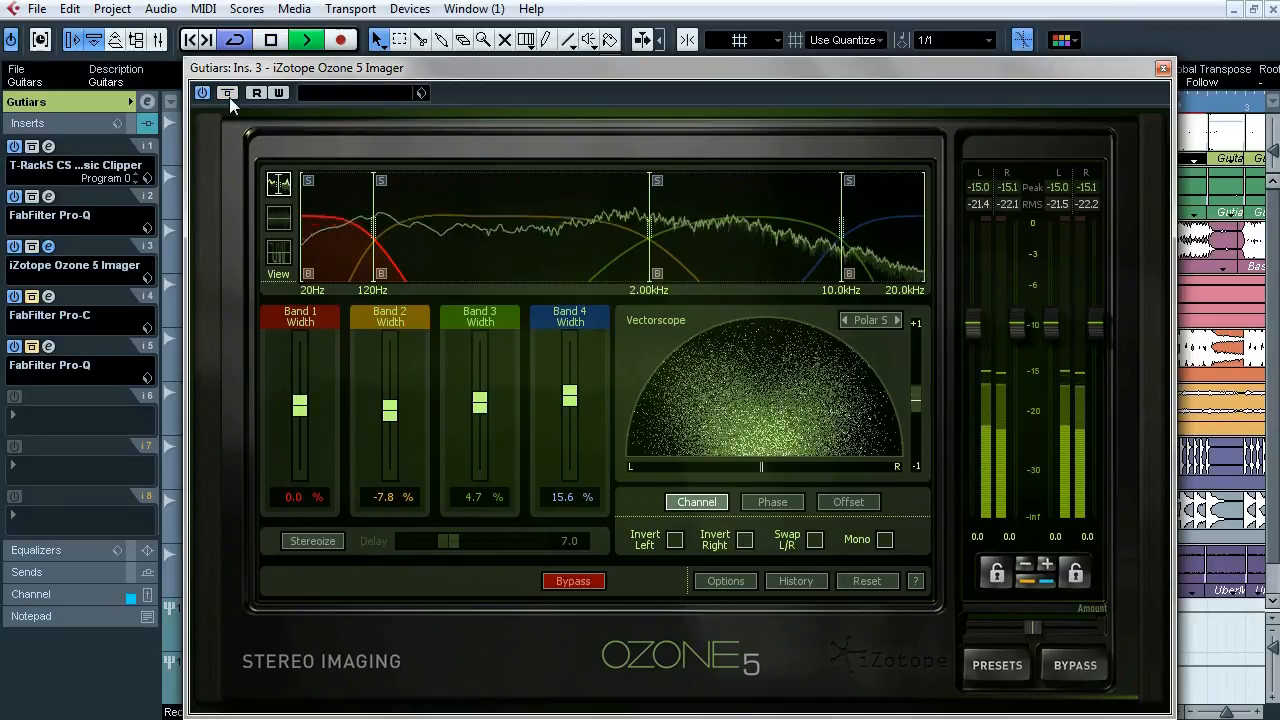
{"action": "left_click", "coordinate": [229, 97]}
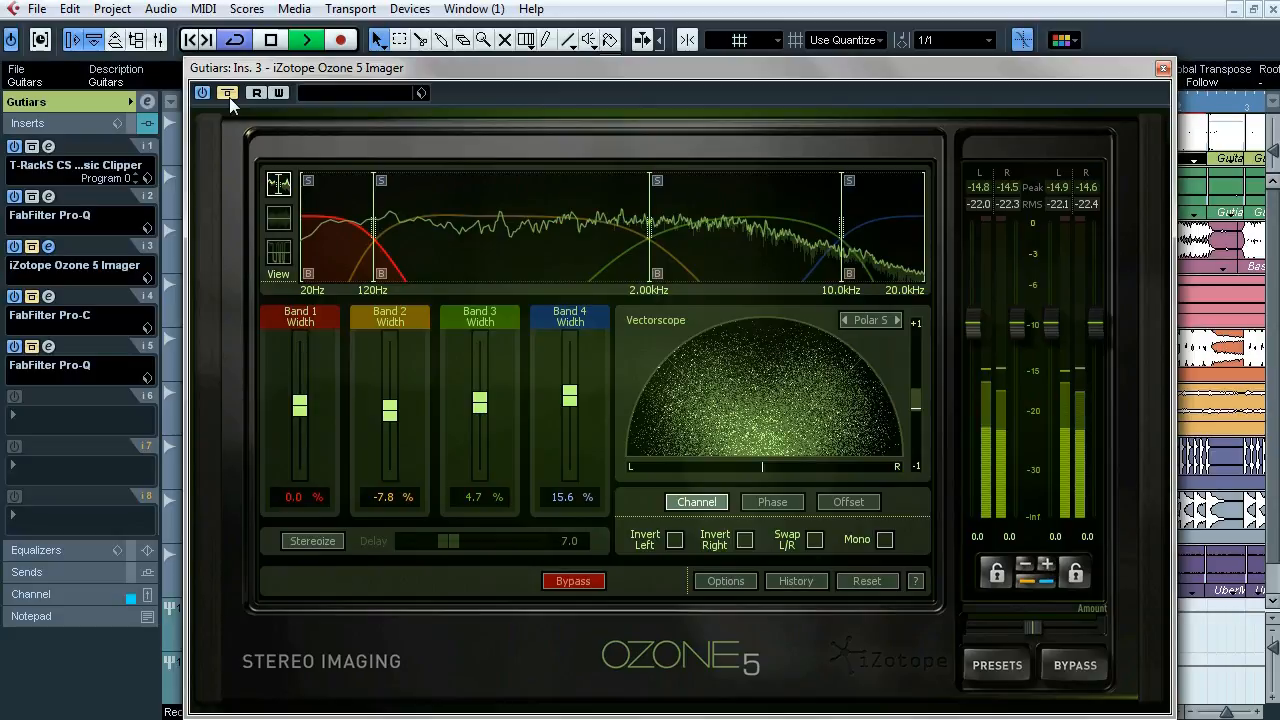
{"action": "left_click", "coordinate": [229, 97]}
{"action": "left_click", "coordinate": [229, 97]}
{"action": "left_click", "coordinate": [229, 93]}
{"action": "key", "text": "space"}
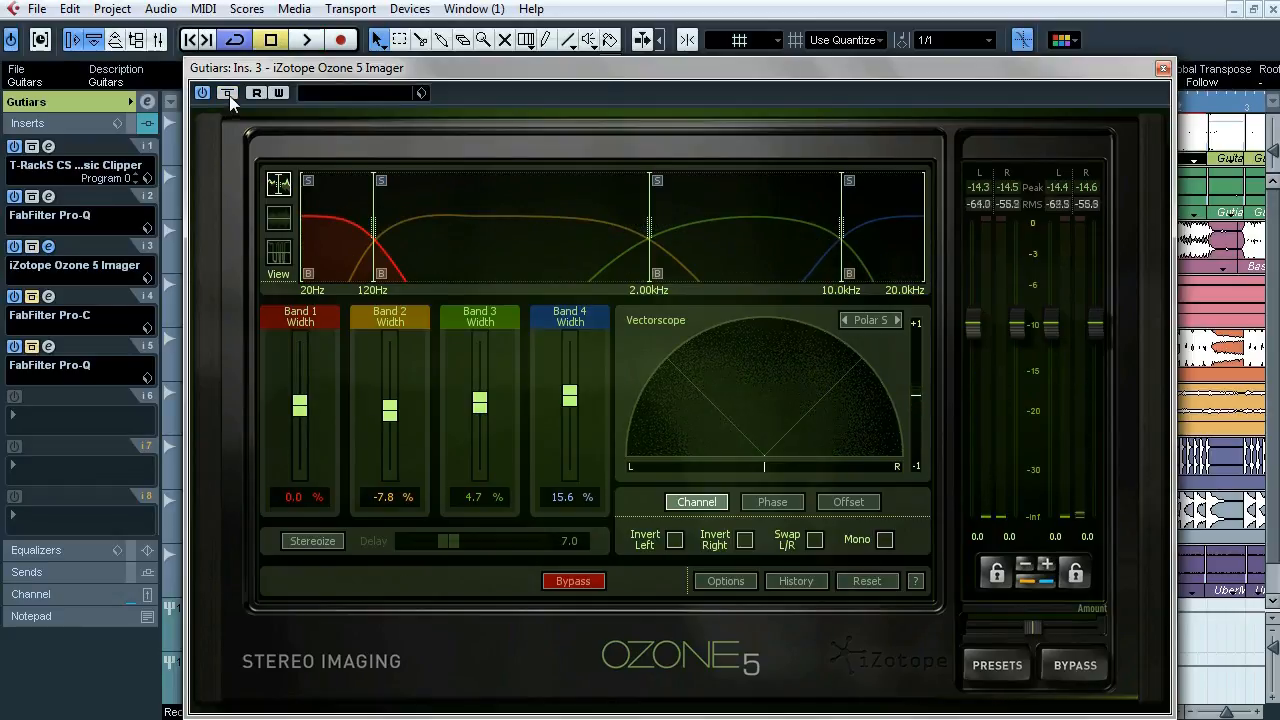
{"action": "left_click", "coordinate": [1163, 70]}
Step: Open the FabFilter Pro-C in insert 4, clear all solos and play the full mix from a point before bar 5
{"action": "left_click", "coordinate": [48, 296]}
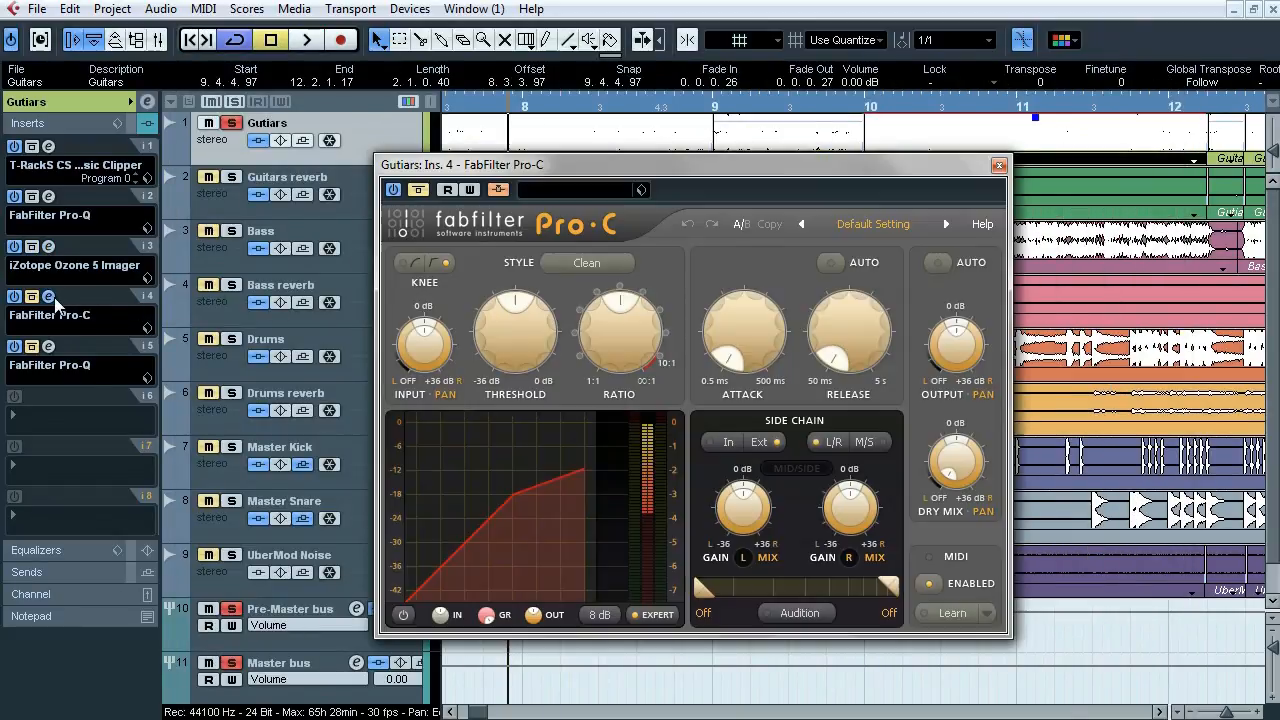
{"action": "left_click_drag", "start_coordinate": [541, 170], "coordinate": [577, 165]}
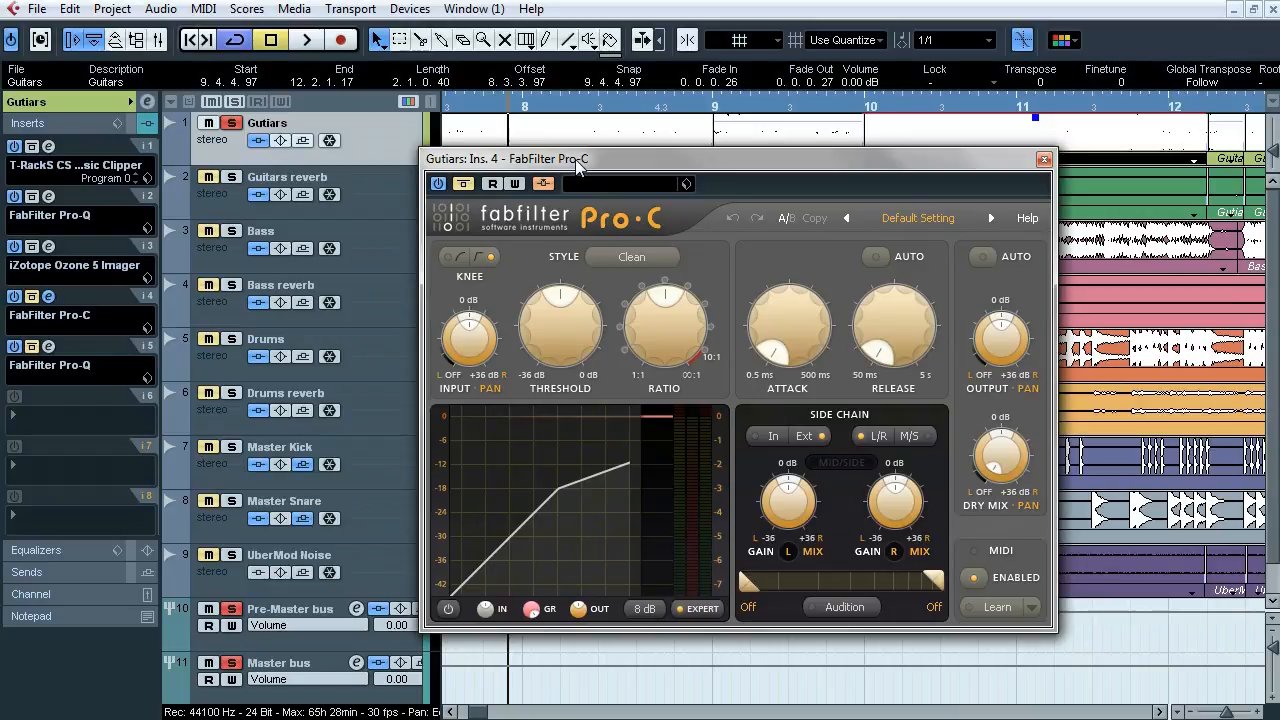
{"action": "left_click", "coordinate": [235, 105]}
{"action": "left_click_drag", "start_coordinate": [489, 104], "coordinate": [475, 72]}
{"action": "key", "text": "space"}
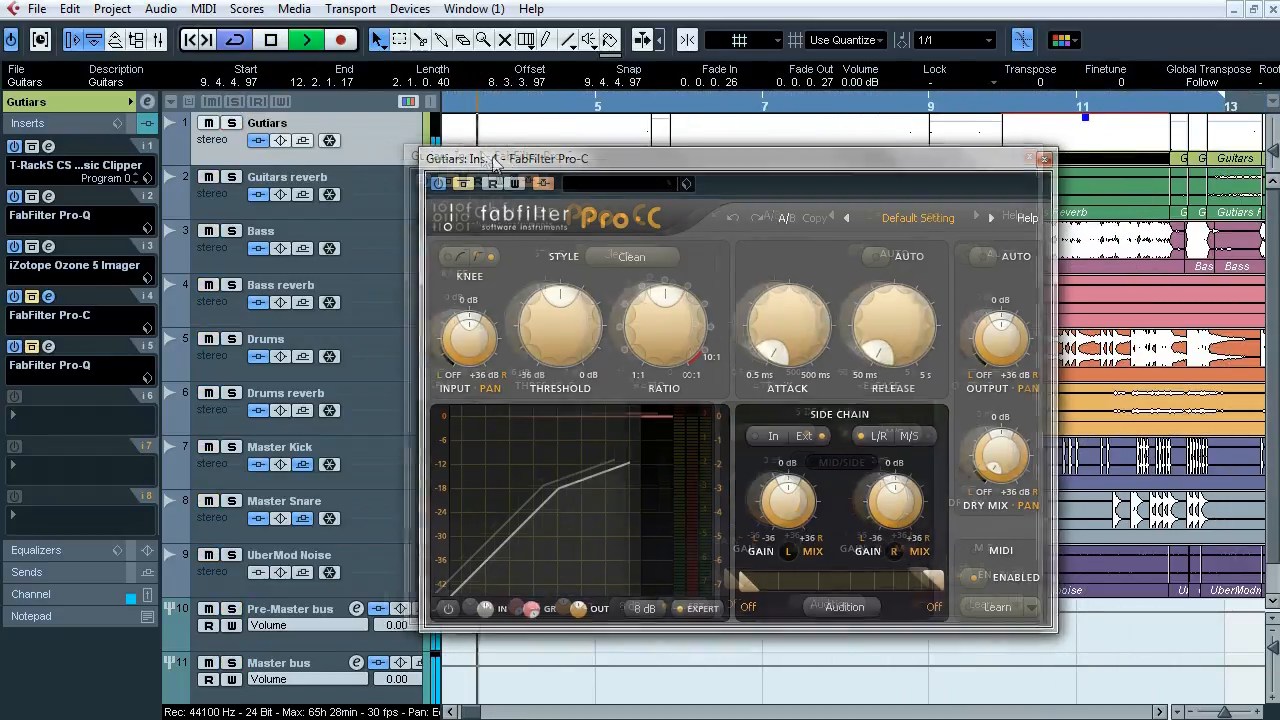
Step: Compare the Pro-C bypassed and active in the full mix, leave it active, stop playback and close its window
{"action": "left_click_drag", "start_coordinate": [508, 160], "coordinate": [443, 145]}
{"action": "left_click", "coordinate": [398, 163]}
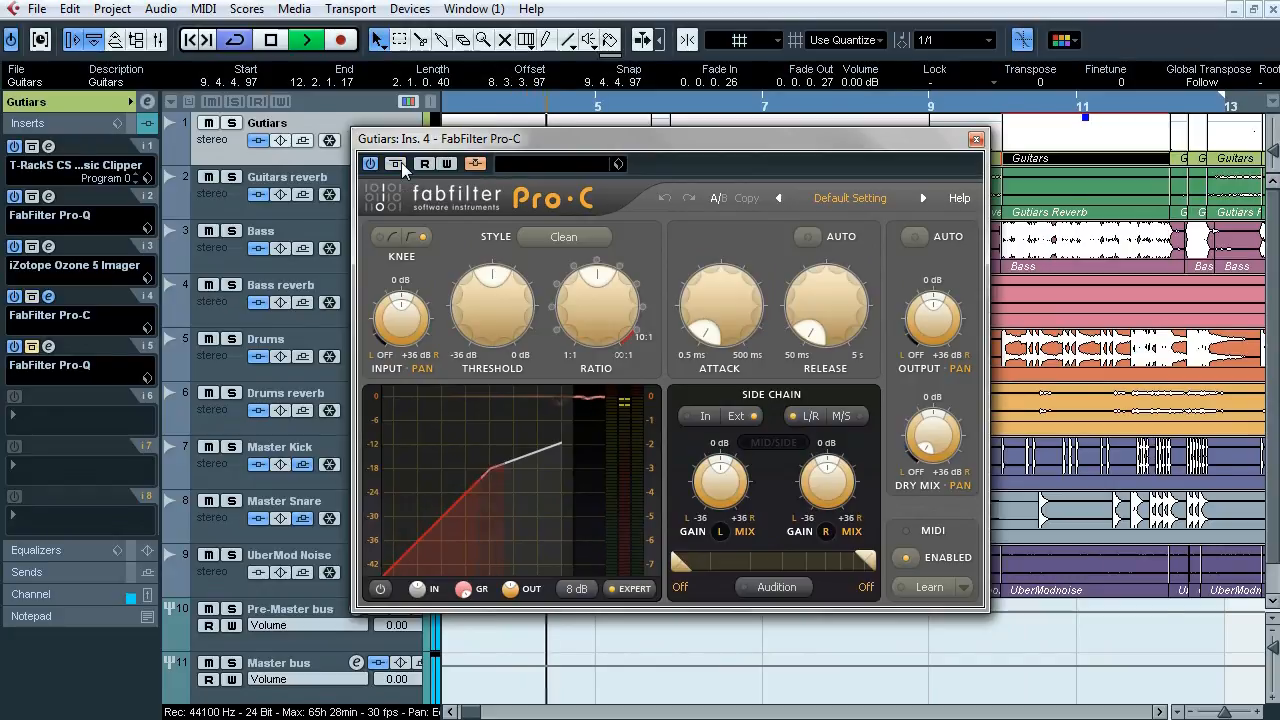
{"action": "left_click", "coordinate": [398, 163]}
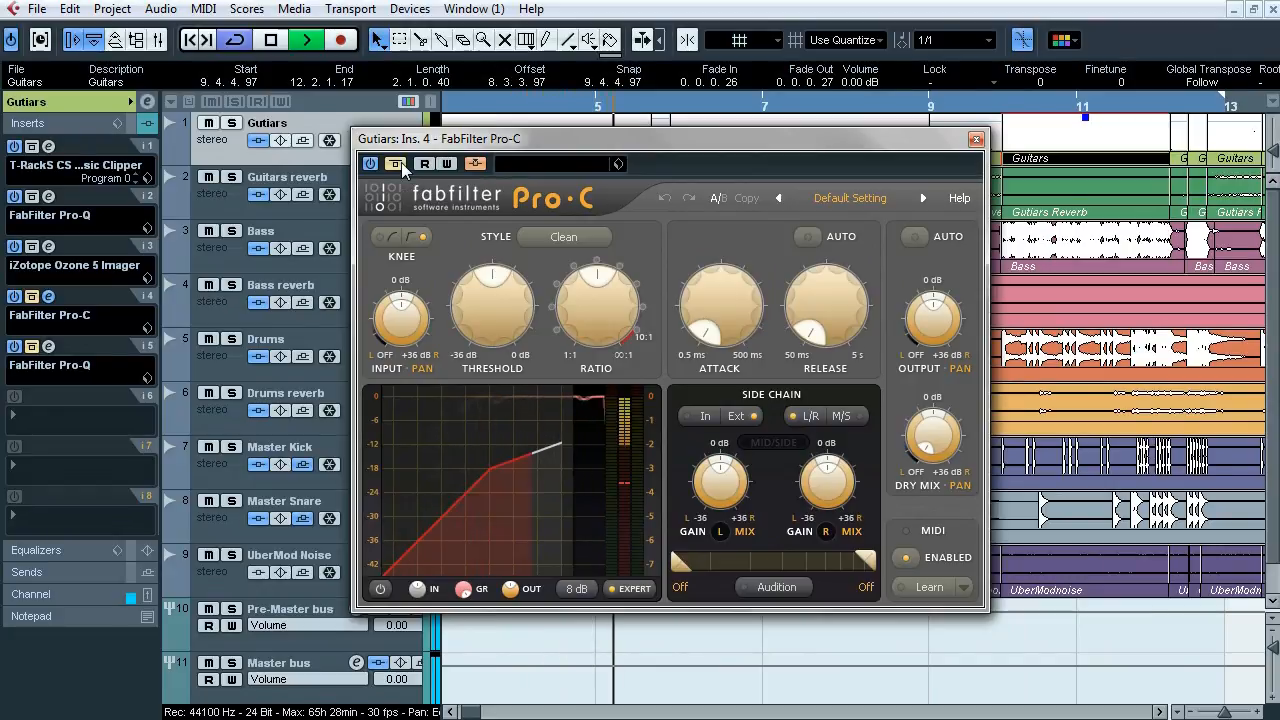
{"action": "left_click", "coordinate": [401, 162]}
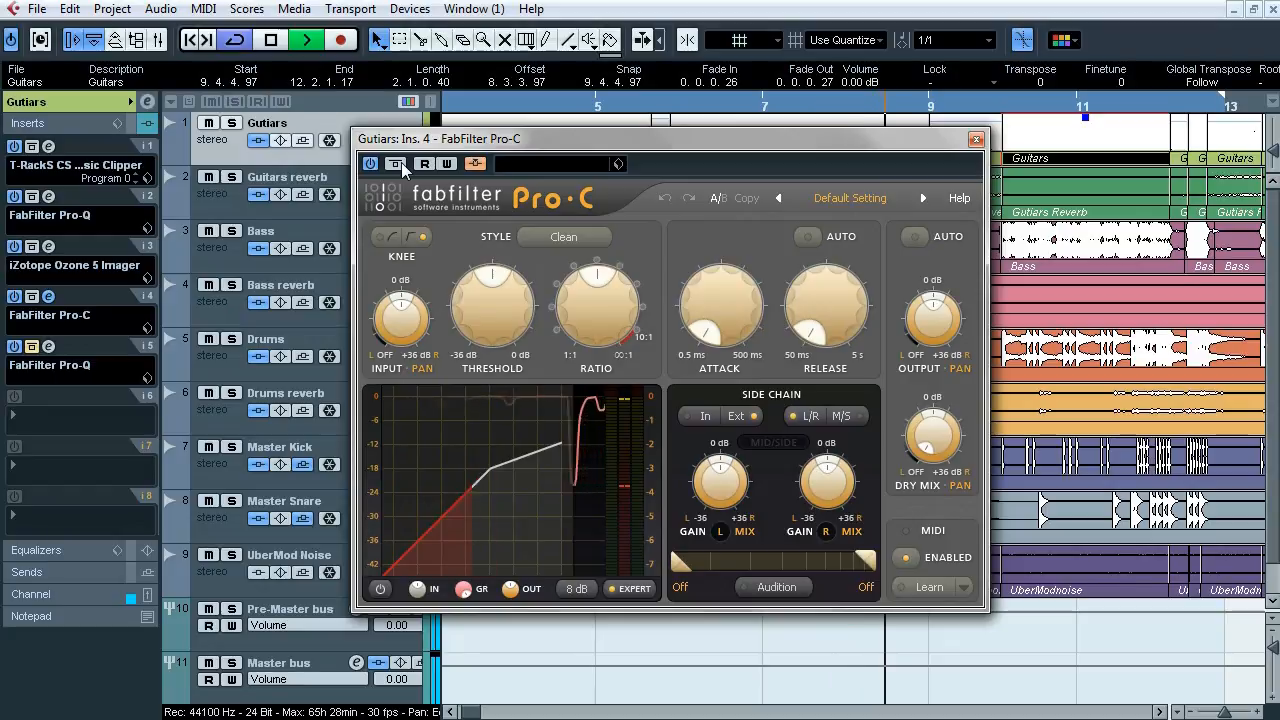
{"action": "key", "text": "space"}
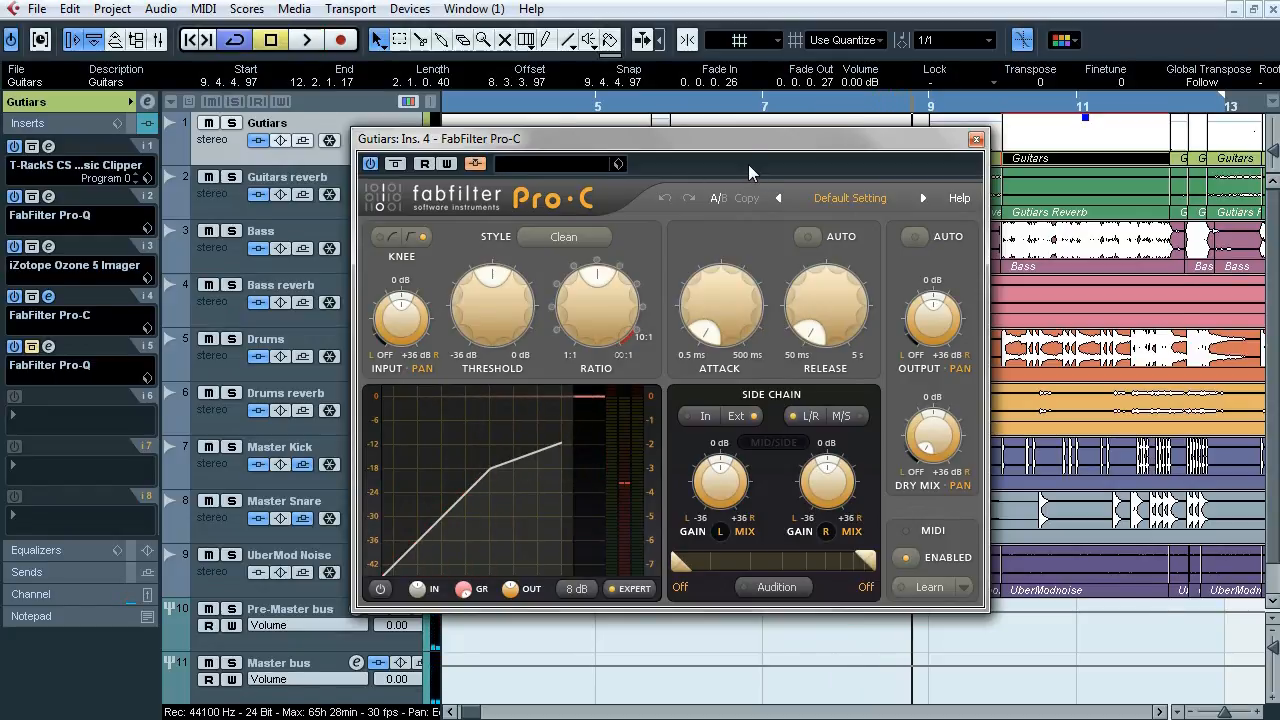
{"action": "left_click", "coordinate": [976, 140]}
Step: Open the FabFilter Pro-Q in insert 5 of Guitars and play the mix while switching it from bypassed to active
{"action": "left_click", "coordinate": [54, 346]}
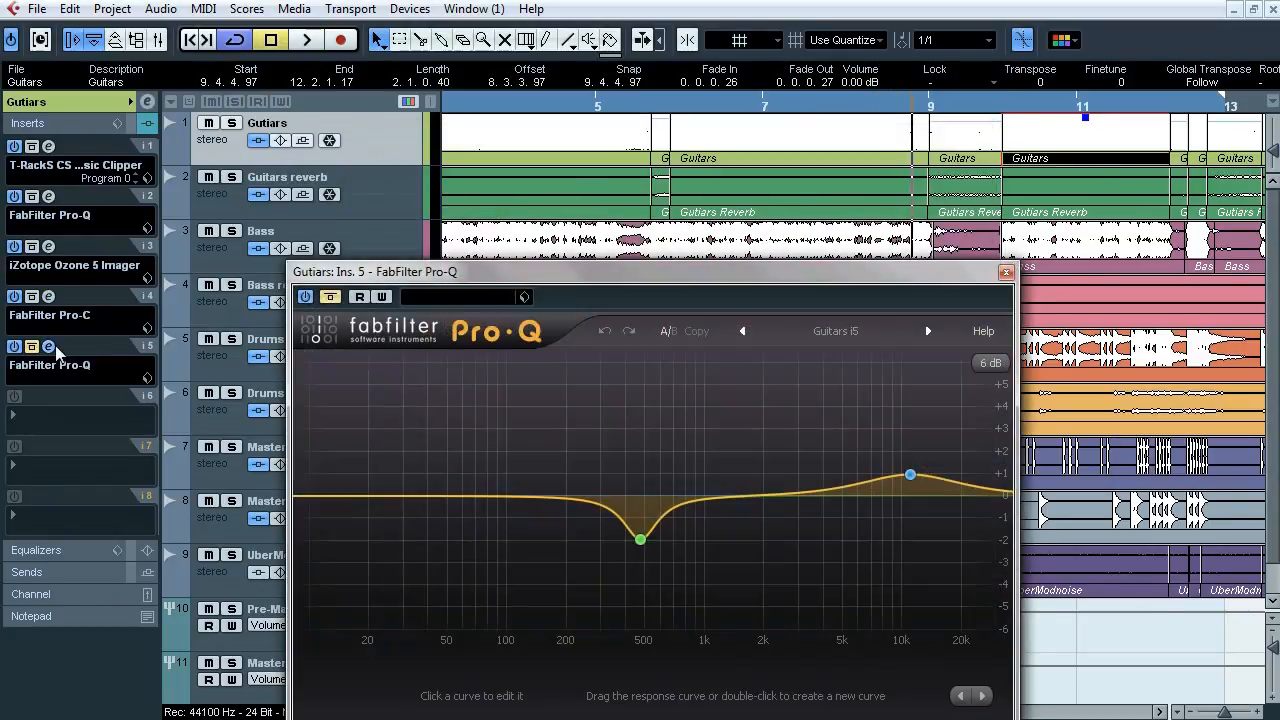
{"action": "left_click_drag", "start_coordinate": [499, 276], "coordinate": [499, 134]}
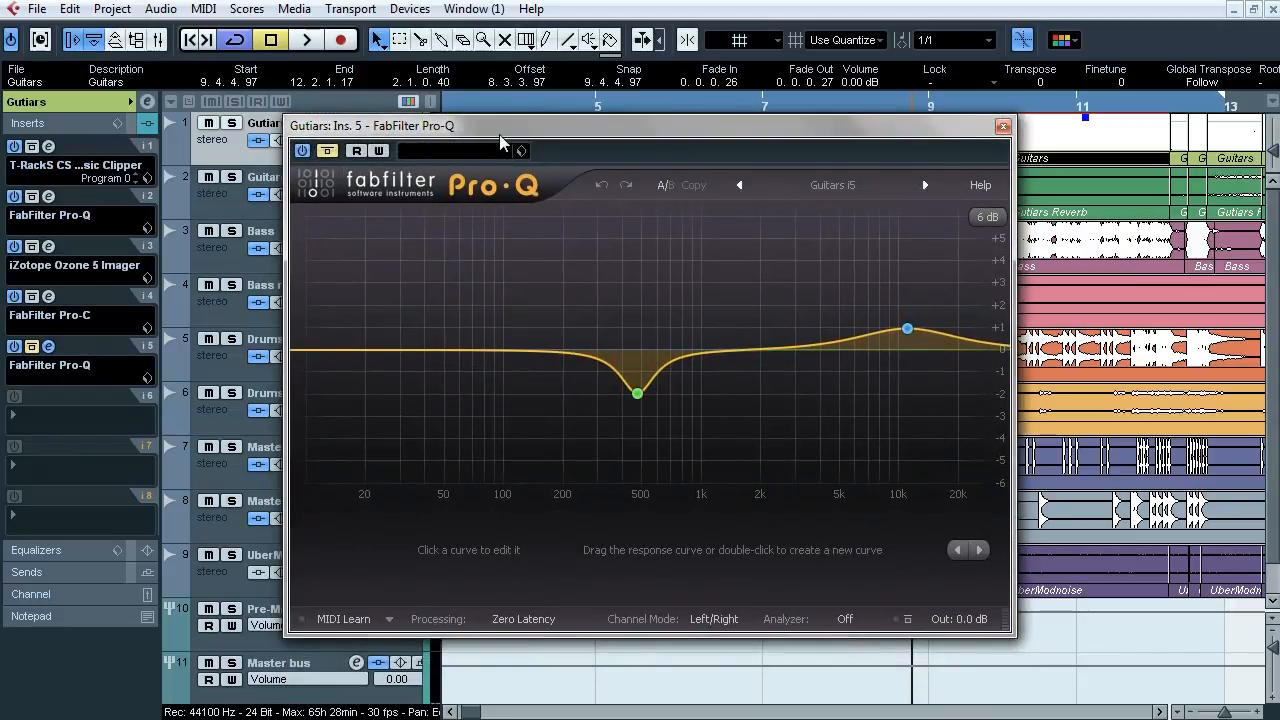
{"action": "key", "text": "space"}
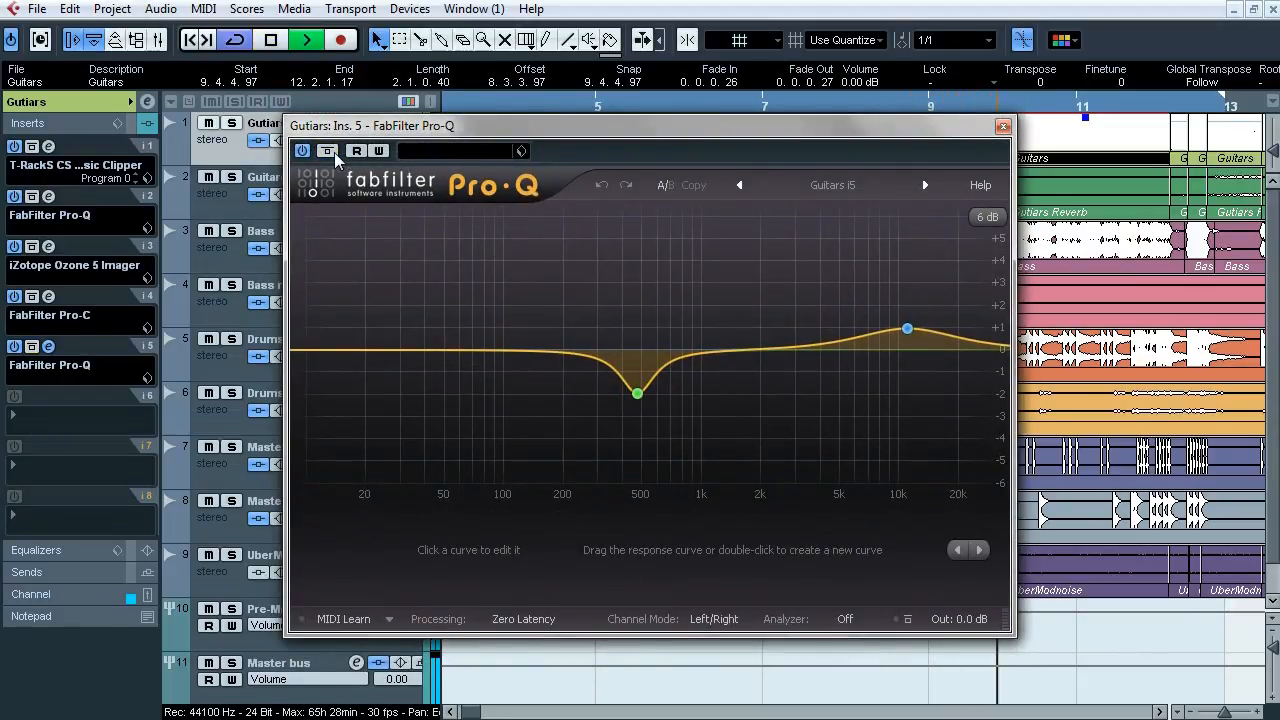
Step: Audition the insert 5 Pro-Q's 473.47 Hz cut and 11012 Hz boost, compare the EQ bypassed and active, stop playback and close it
{"action": "mouse_move", "coordinate": [665, 424]}
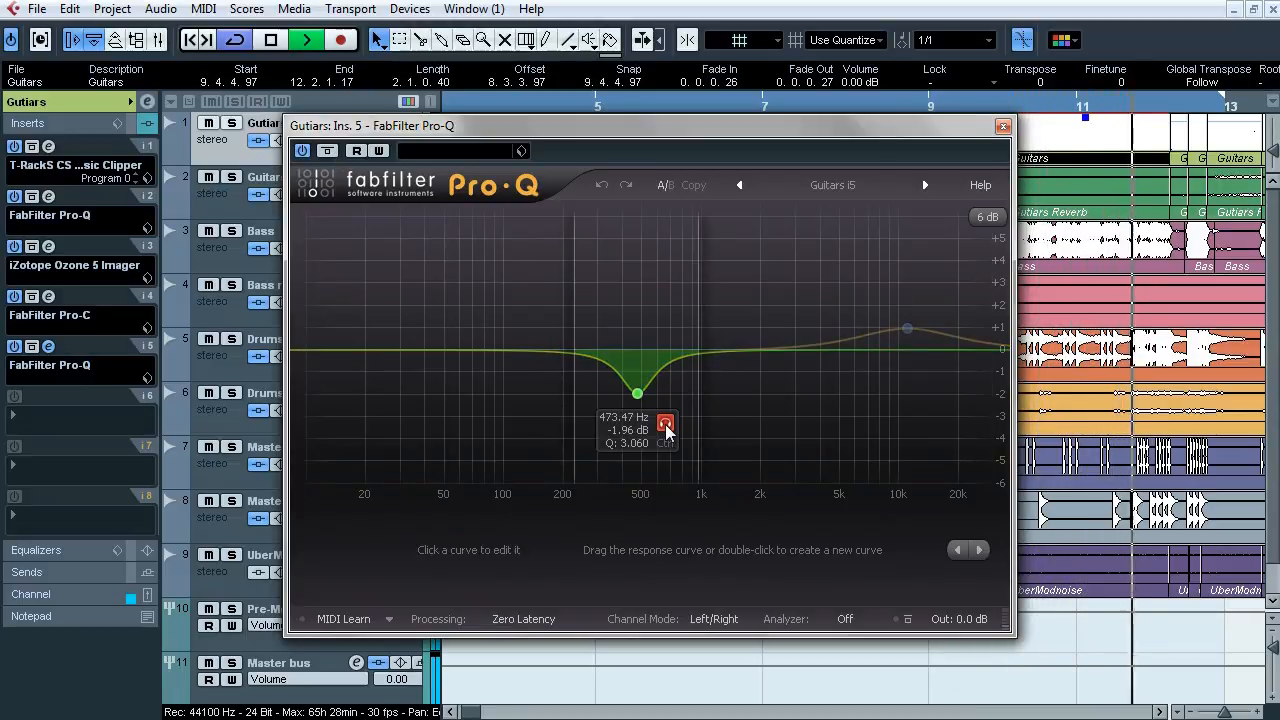
{"action": "left_click", "coordinate": [665, 424]}
{"action": "mouse_move", "coordinate": [940, 287]}
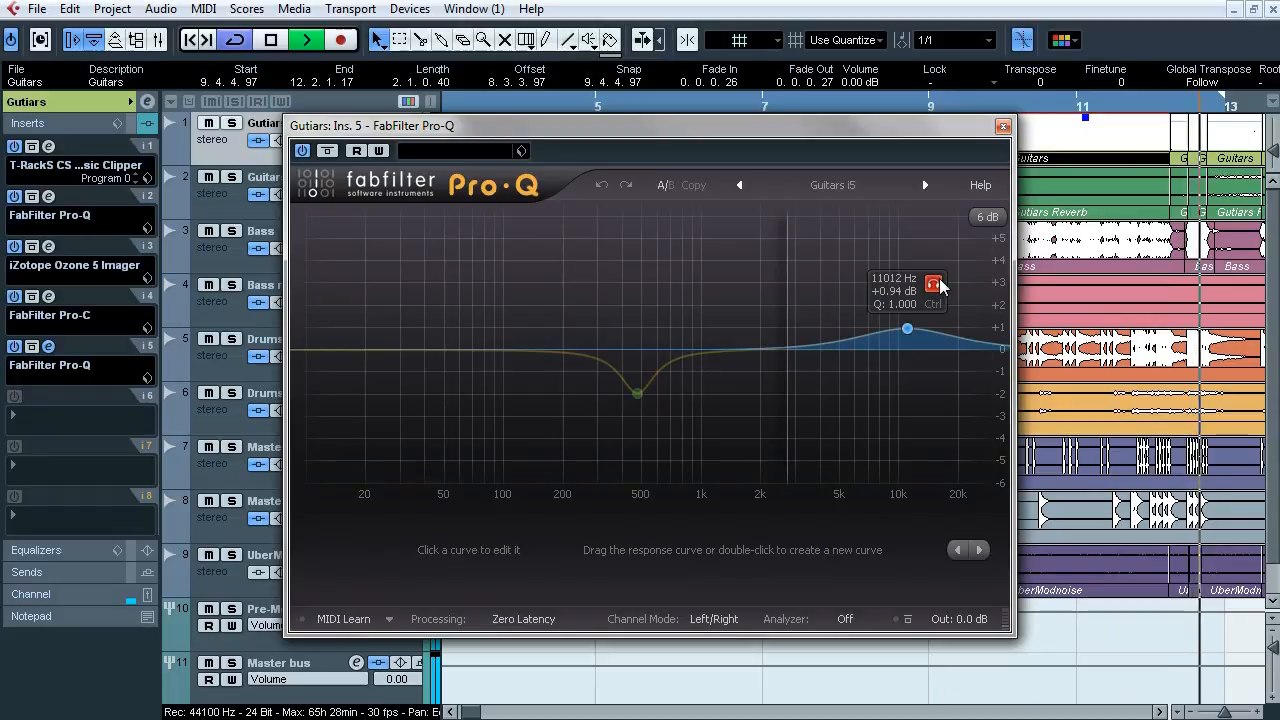
{"action": "left_click", "coordinate": [673, 423]}
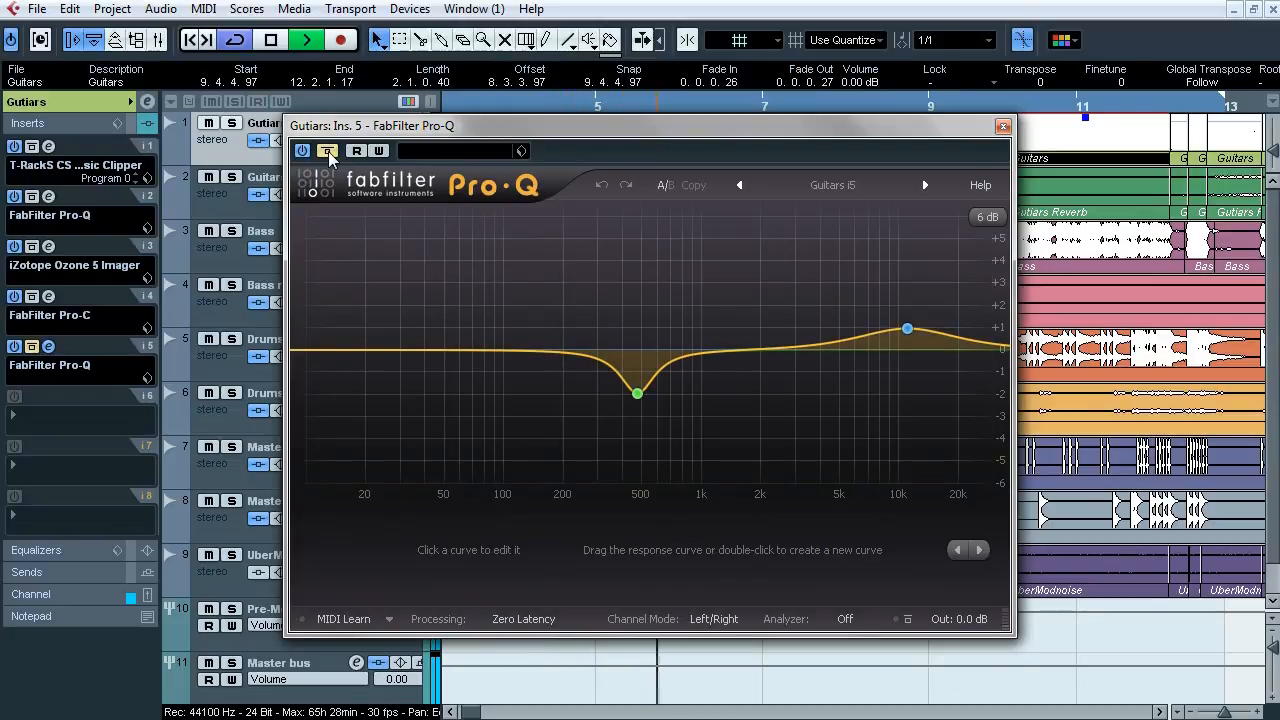
{"action": "key", "text": "space"}
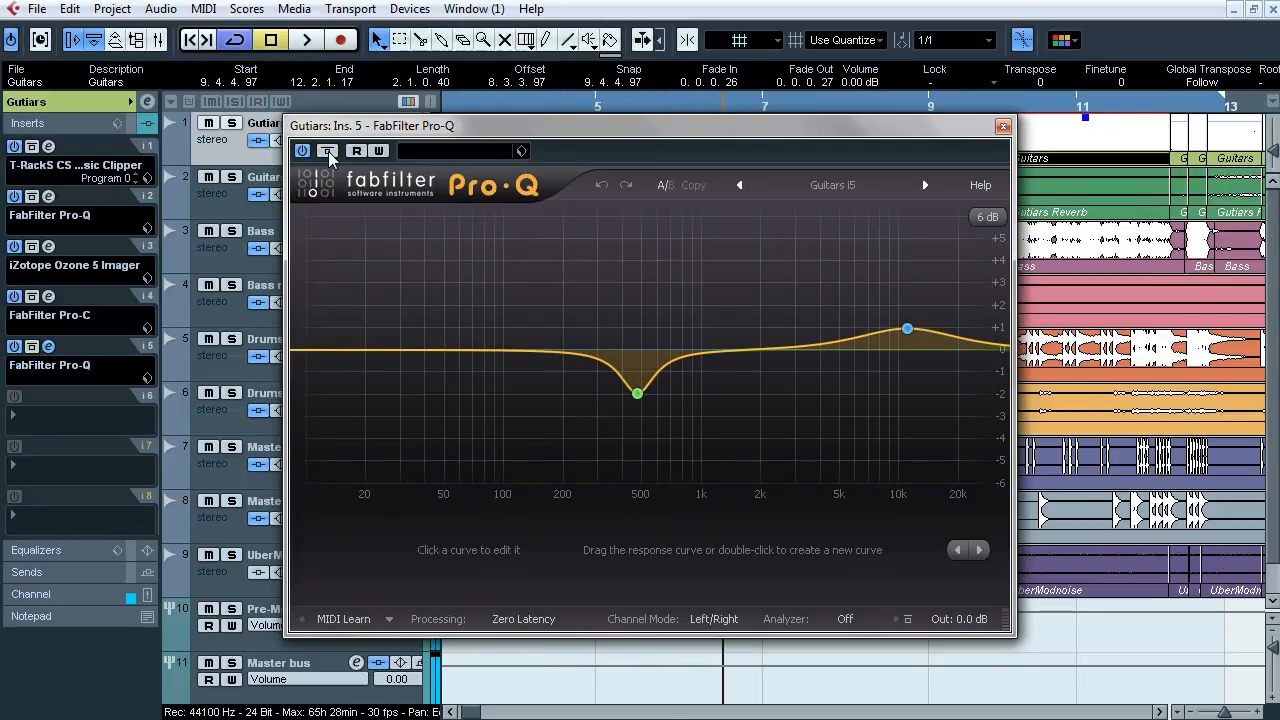
{"action": "left_click", "coordinate": [1002, 127]}
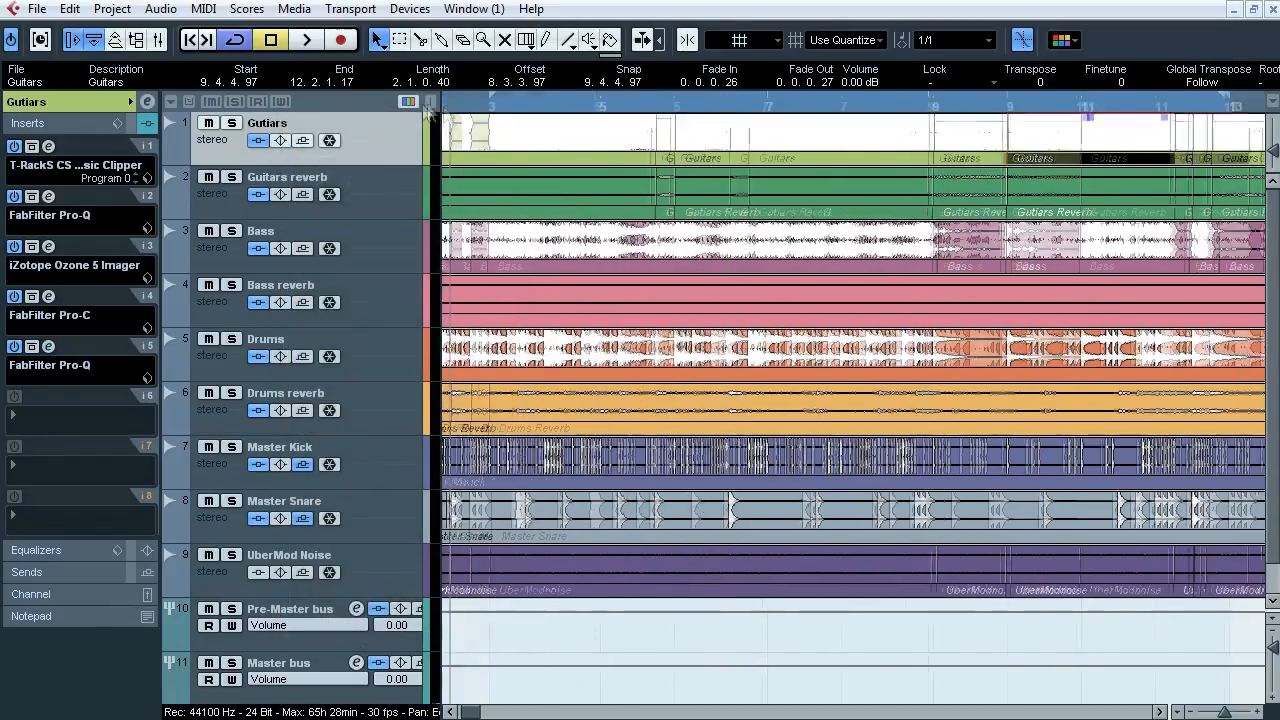
Step: Select the Guitars reverb track and inspect its Pro-Q in insert 1 and Ozone 5 Imager in insert 2, closing both windows
{"action": "left_click", "coordinate": [388, 195]}
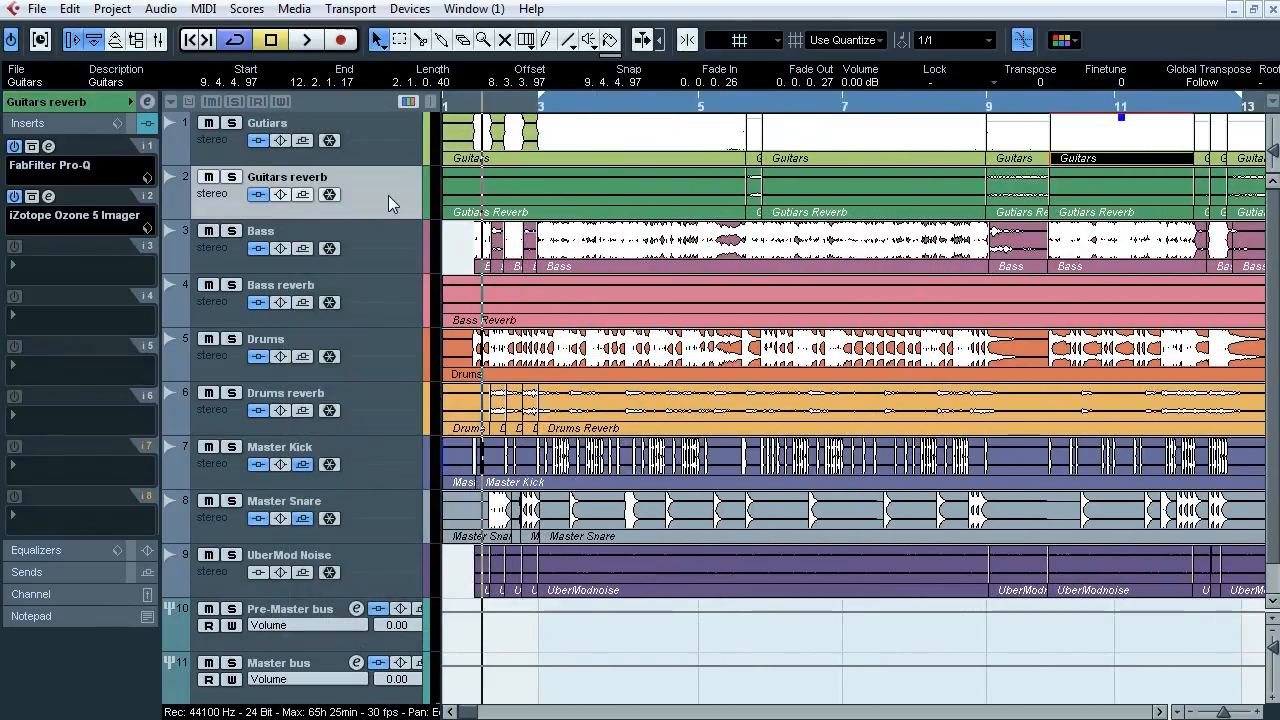
{"action": "left_click", "coordinate": [48, 147]}
{"action": "left_click_drag", "start_coordinate": [444, 100], "coordinate": [452, 150]}
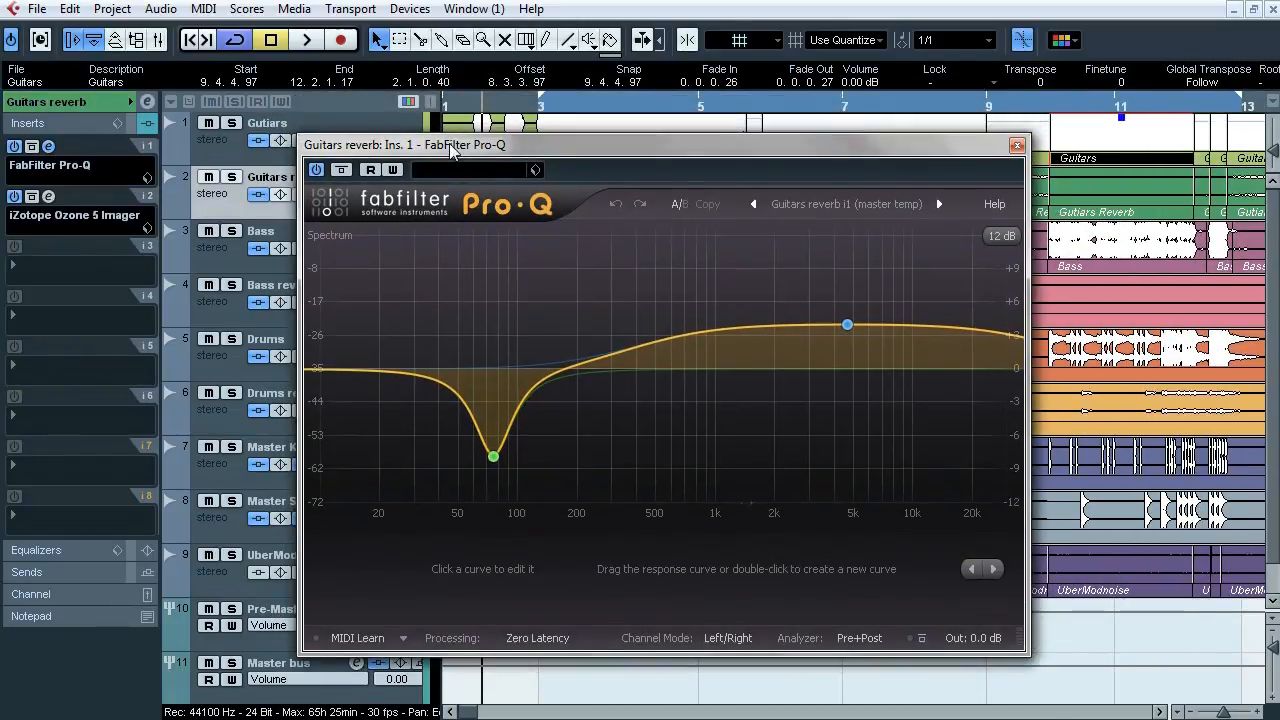
{"action": "left_click", "coordinate": [49, 197]}
{"action": "left_click_drag", "start_coordinate": [397, 60], "coordinate": [302, 316]}
{"action": "left_click", "coordinate": [1017, 146]}
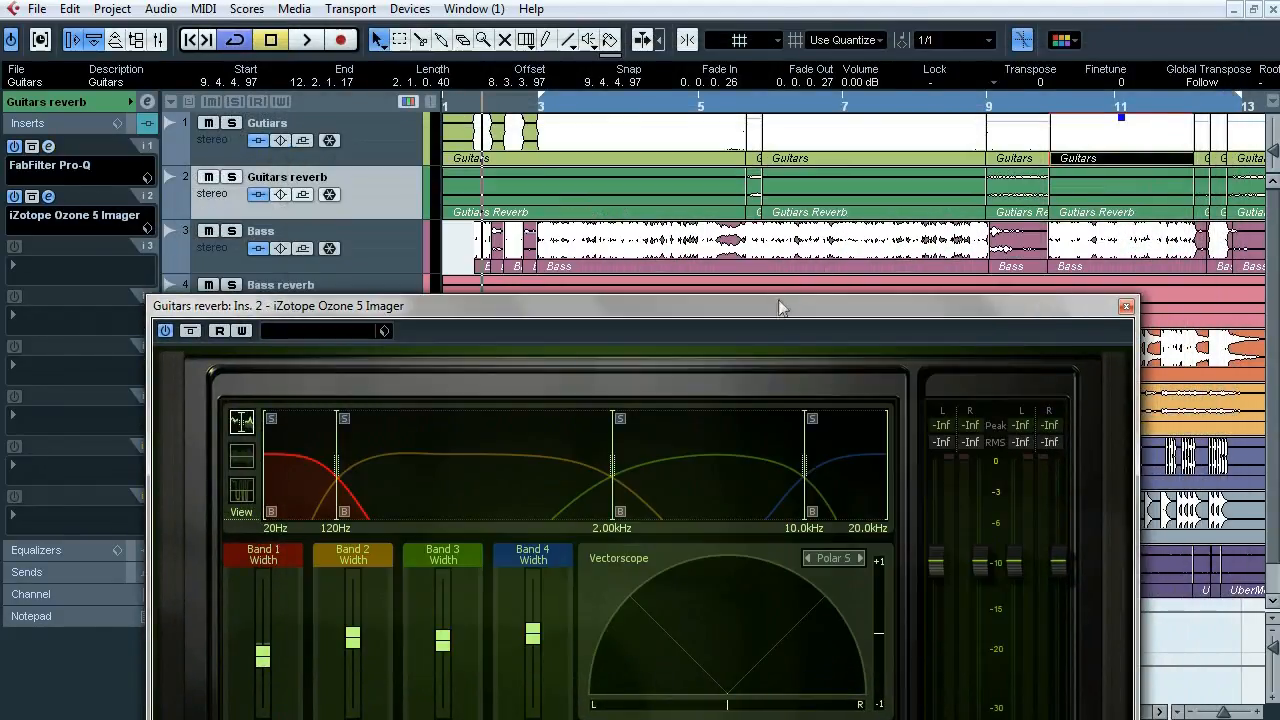
{"action": "left_click_drag", "start_coordinate": [786, 306], "coordinate": [811, 66]}
{"action": "left_click", "coordinate": [48, 197]}
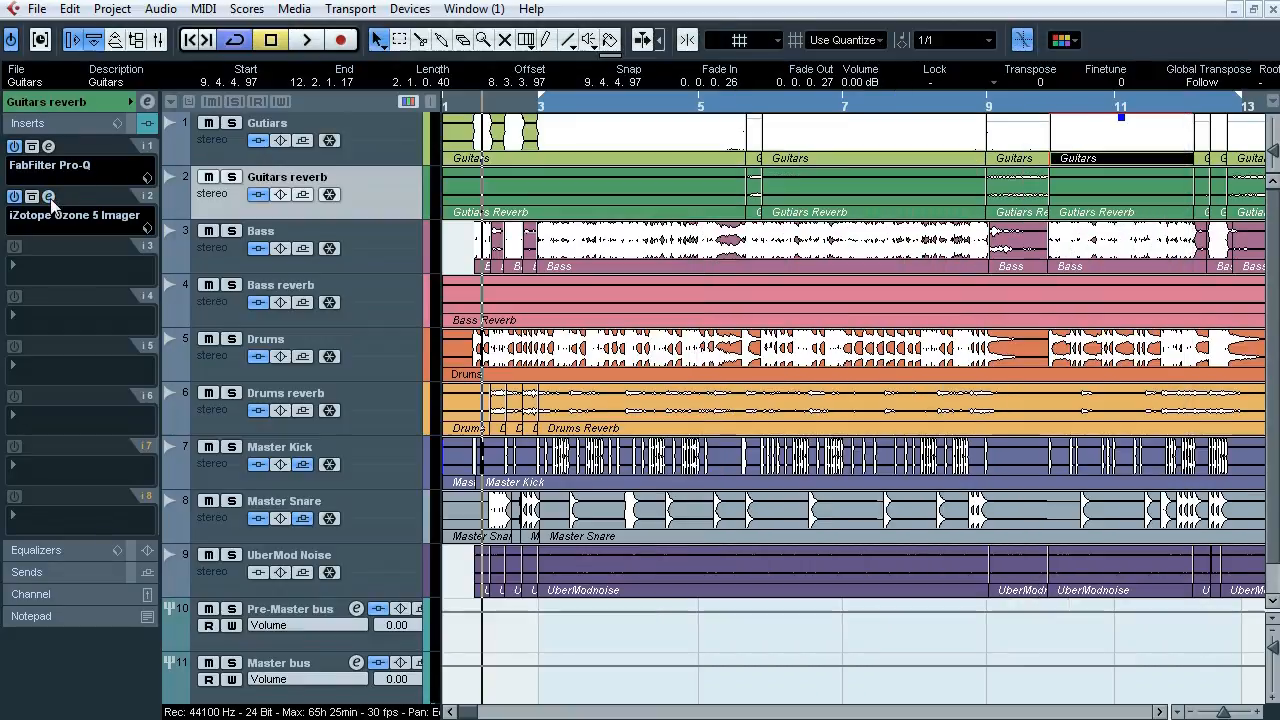
Step: Solo the Guitars reverb track, play it while comparing its inserts bypassed and active, and stop playback
{"action": "left_click", "coordinate": [231, 177]}
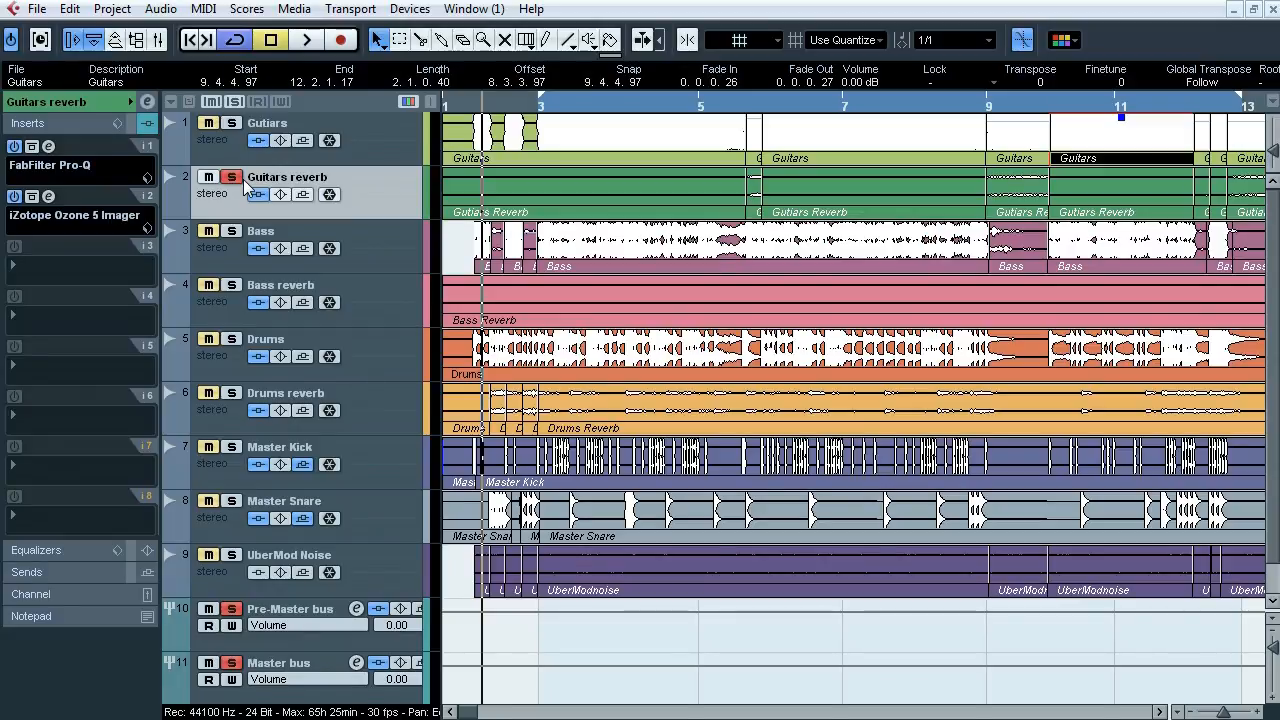
{"action": "key", "text": "space"}
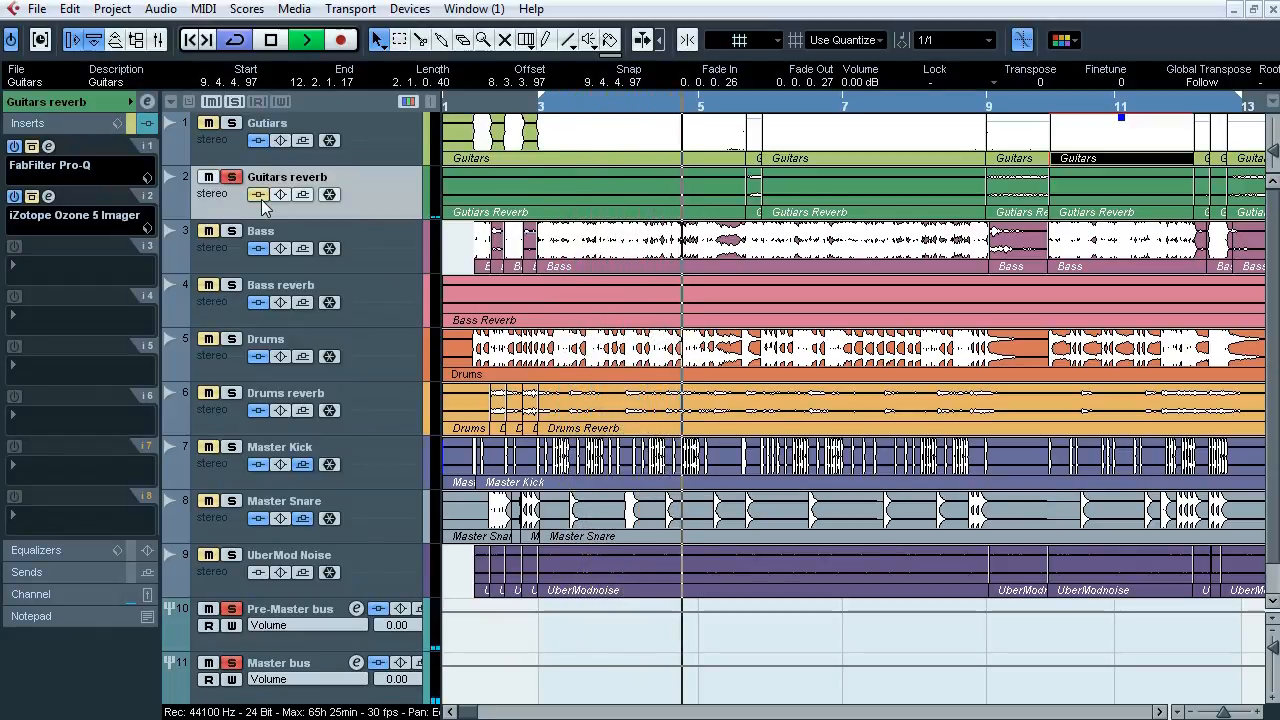
{"action": "key", "text": "space"}
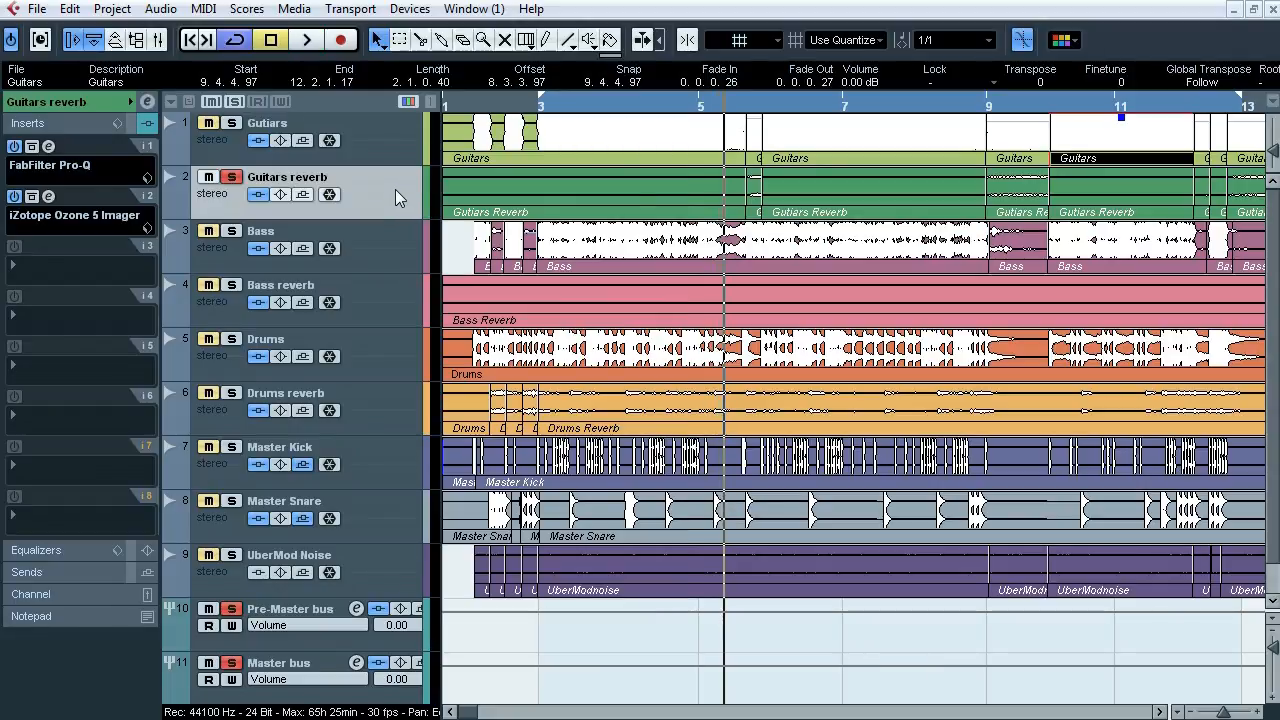
Step: Play the soloed Guitars reverb track from just before bar 9, selecting its boosted events around bars 9, 12 and 13, and stop playback
{"action": "left_click", "coordinate": [760, 195]}
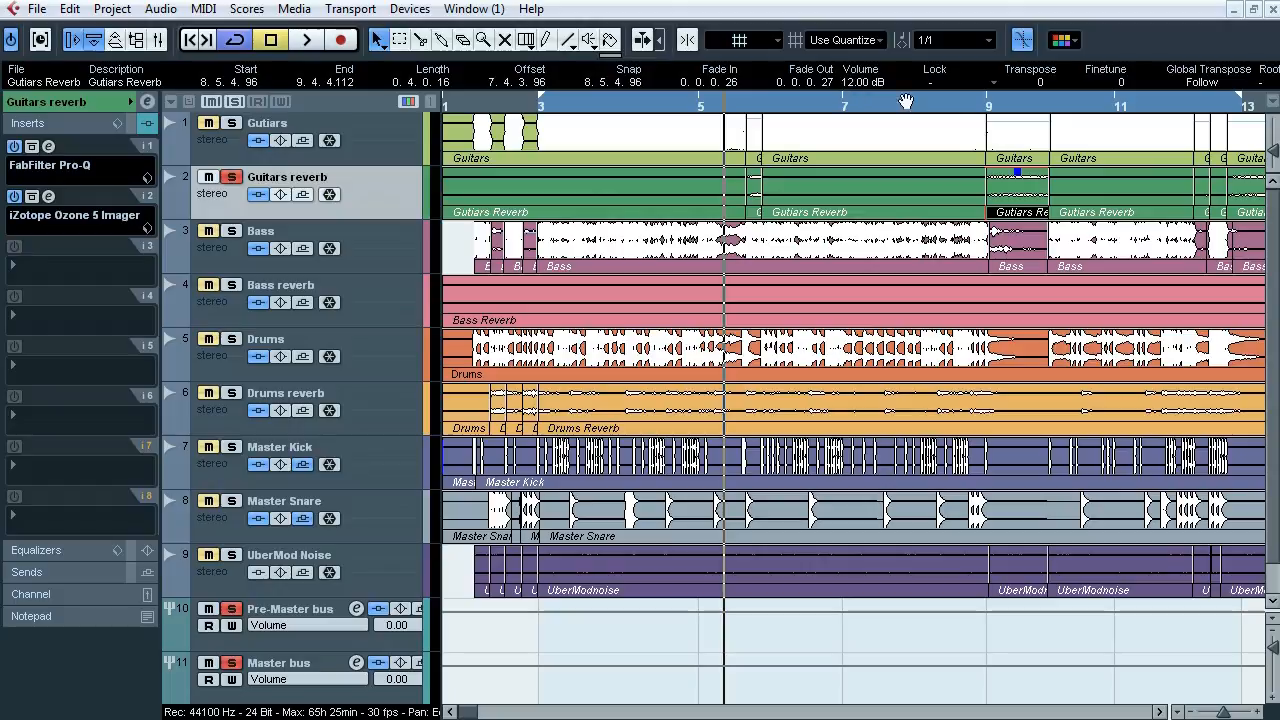
{"action": "left_click_drag", "start_coordinate": [979, 106], "coordinate": [977, 130]}
{"action": "key", "text": "space"}
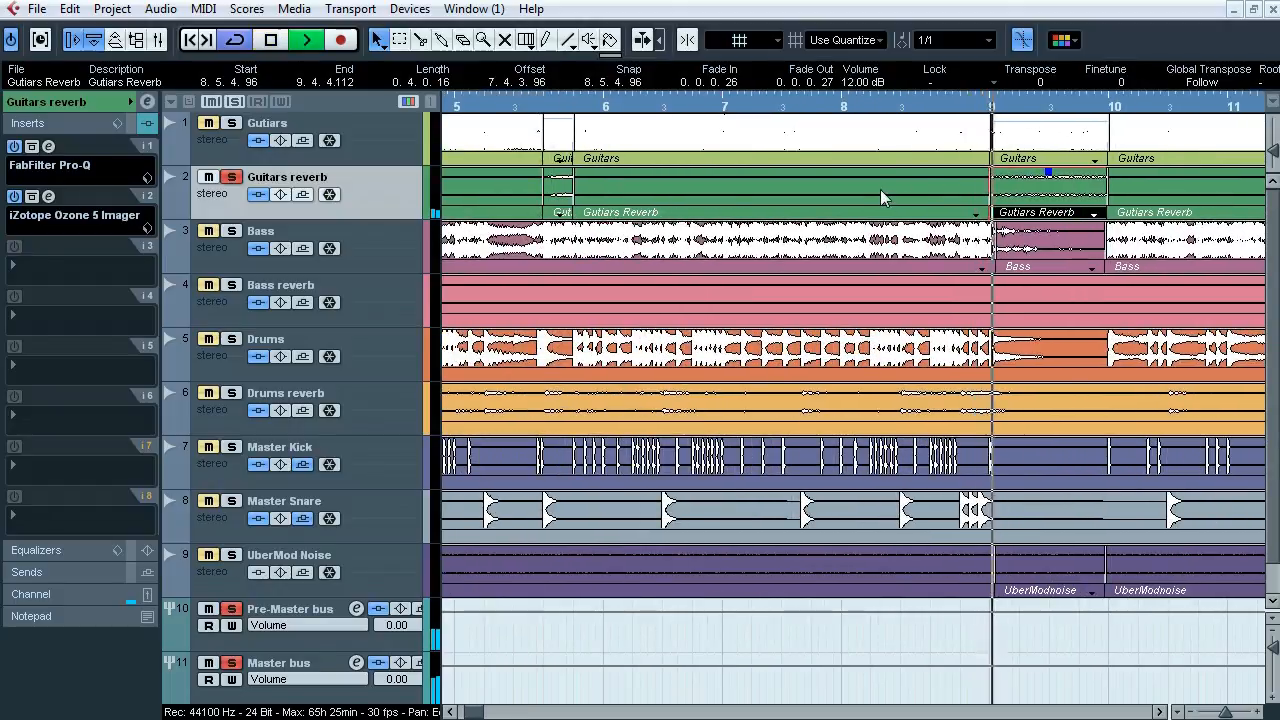
{"action": "left_click", "coordinate": [1159, 712]}
{"action": "left_click", "coordinate": [1159, 712]}
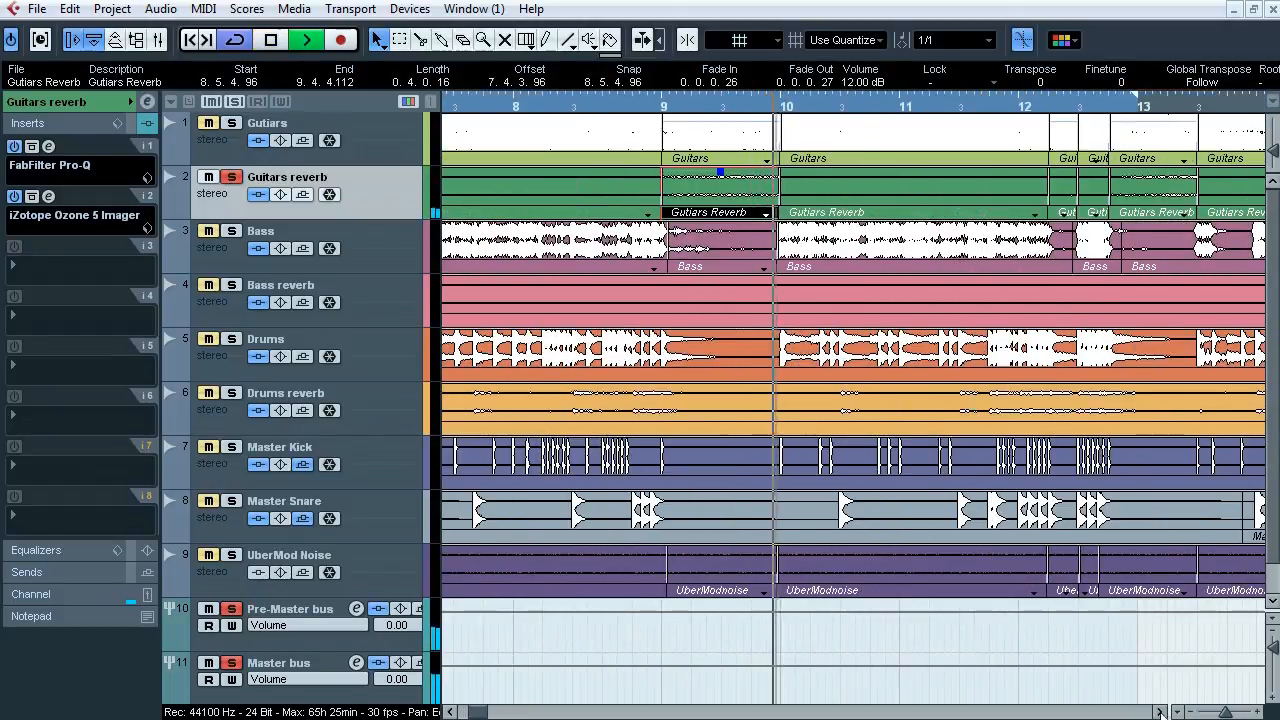
{"action": "left_click", "coordinate": [1063, 180]}
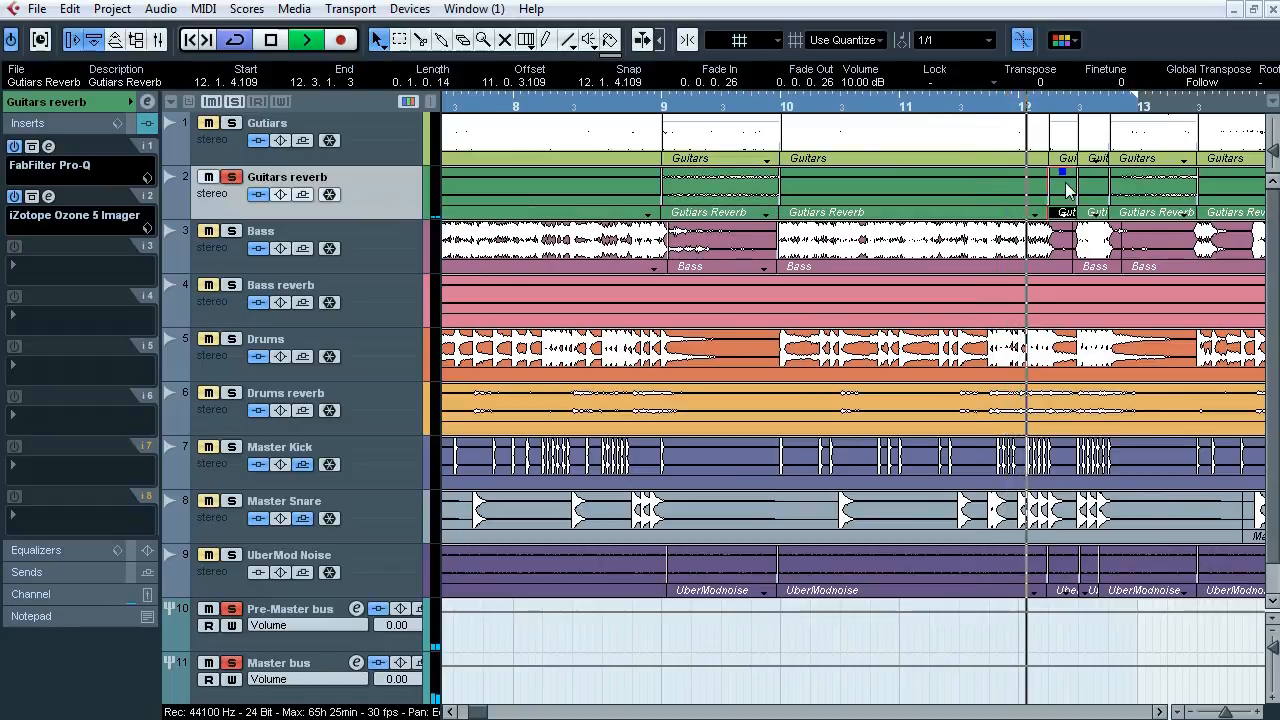
{"action": "left_click", "coordinate": [1131, 196]}
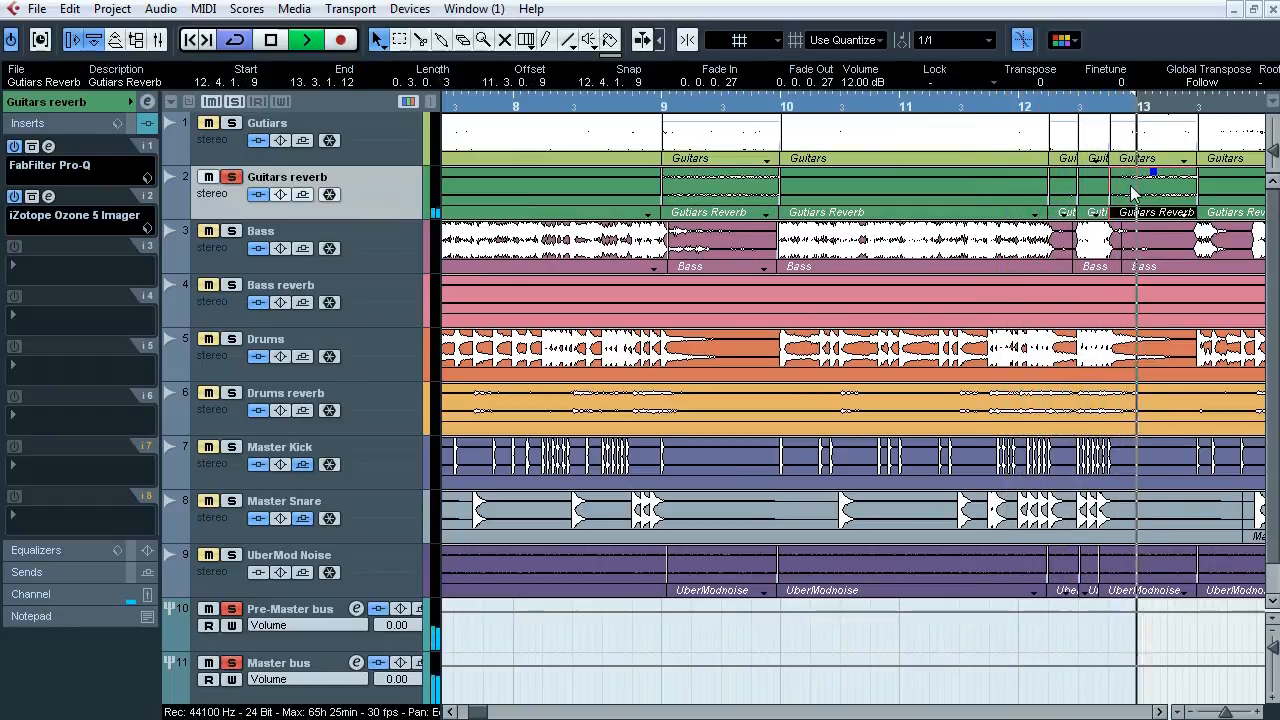
{"action": "key", "text": "space"}
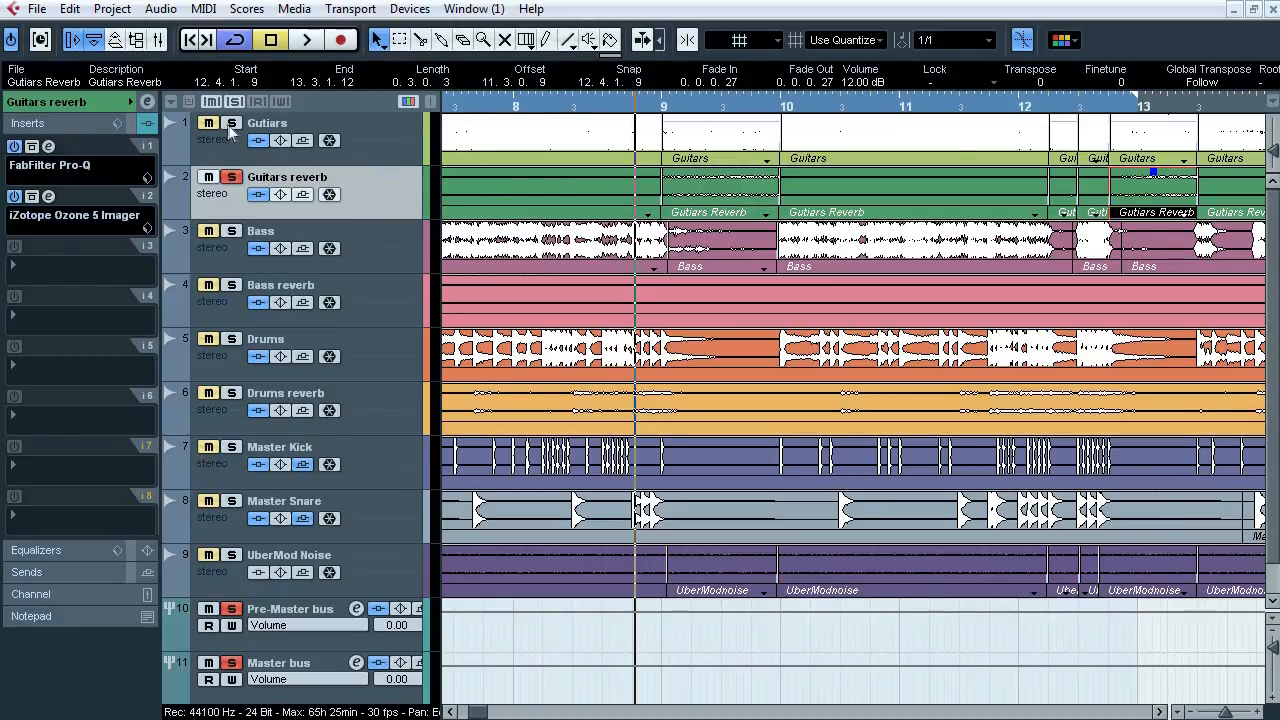
Step: With cycle off, play Guitars and Guitars reverb soloed together from just before bar 12, stop playback and clear the track solos
{"action": "left_click", "coordinate": [1012, 108]}
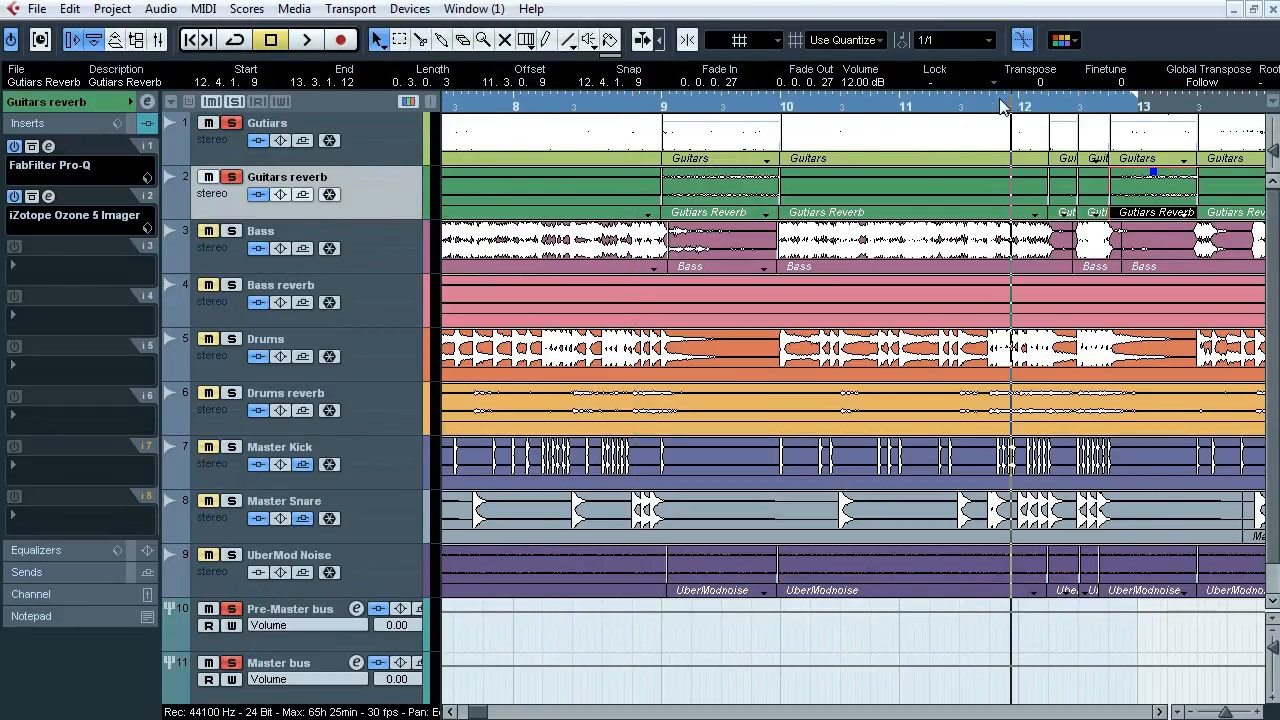
{"action": "key", "text": "space"}
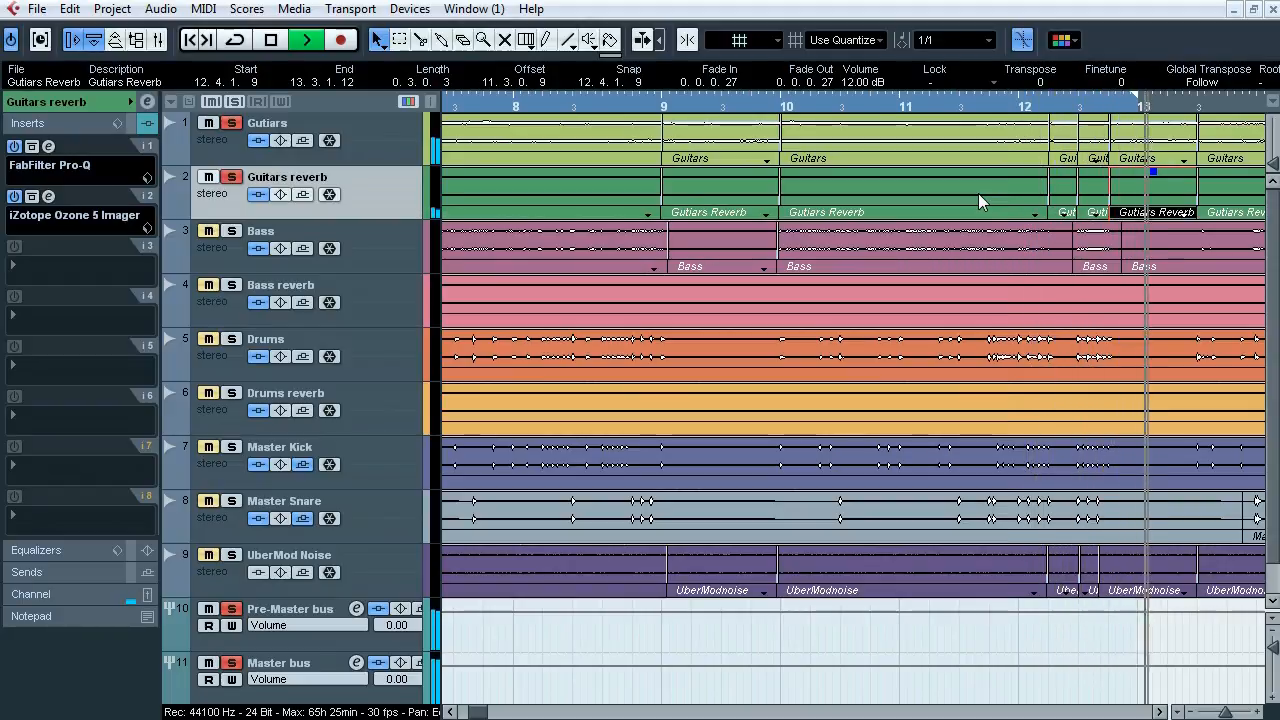
{"action": "key", "text": "space"}
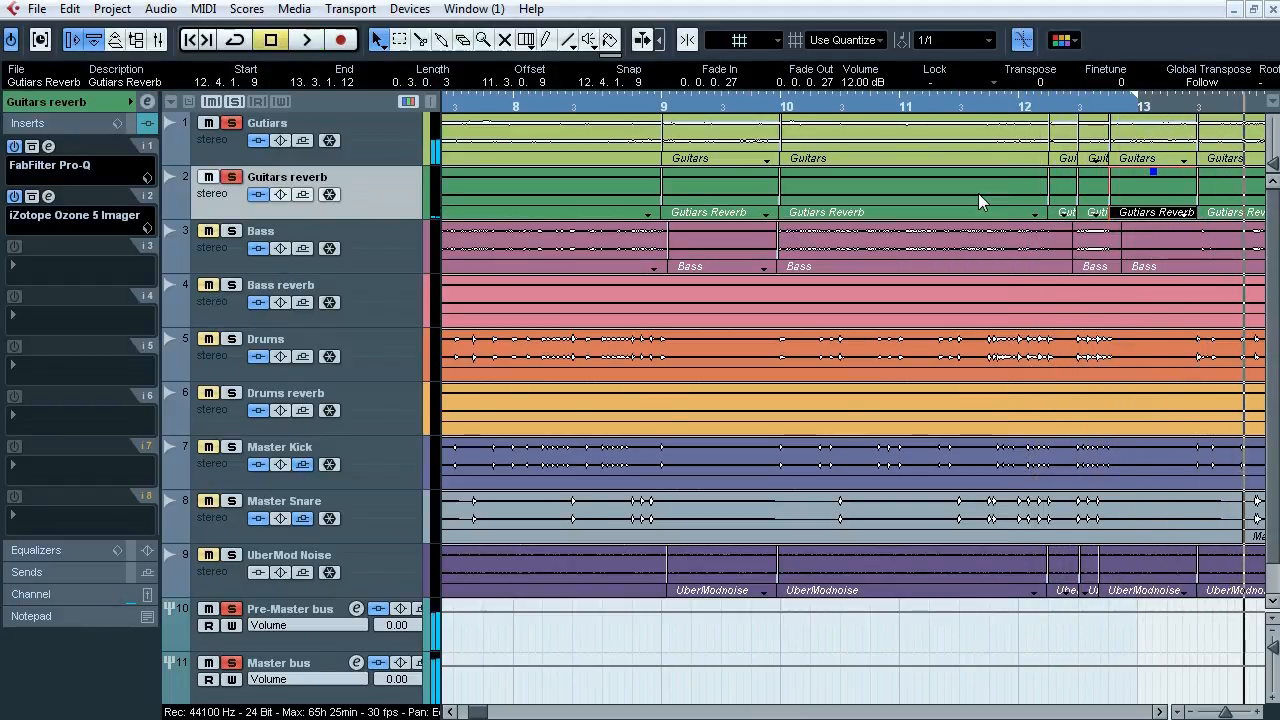
{"action": "left_click", "coordinate": [627, 108]}
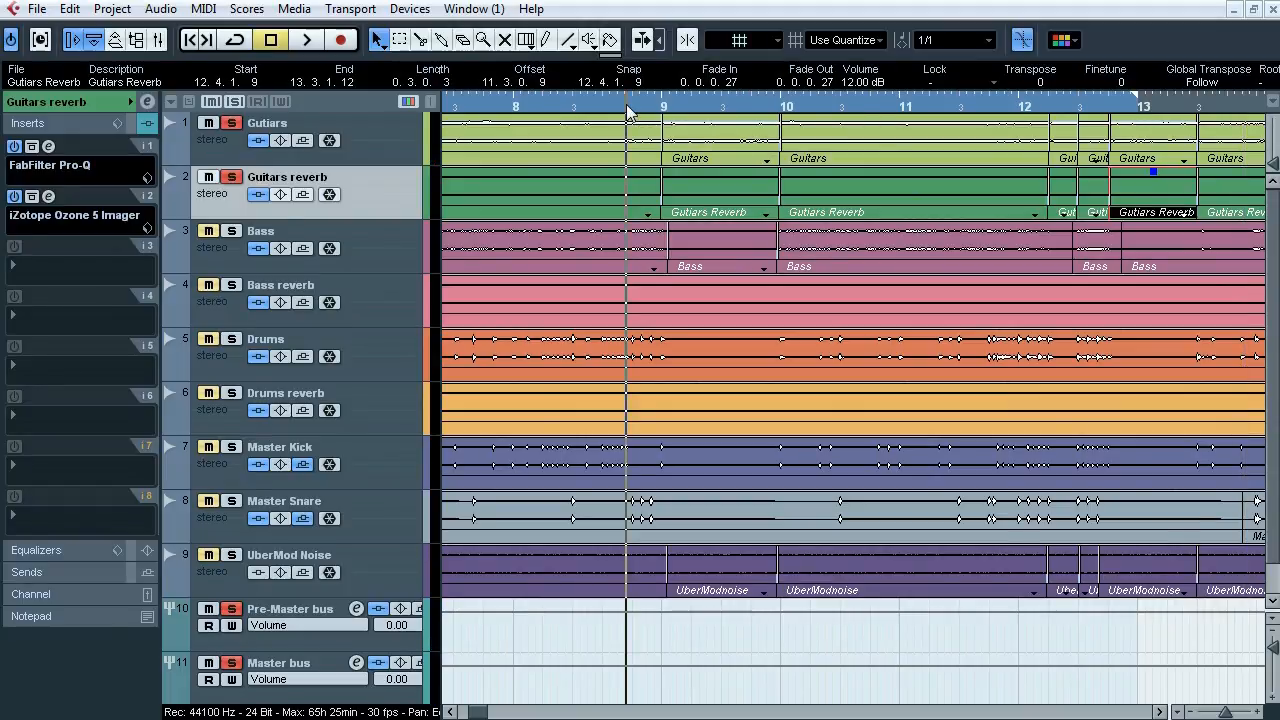
{"action": "left_click_drag", "start_coordinate": [627, 108], "coordinate": [402, 59]}
{"action": "left_click", "coordinate": [235, 102]}
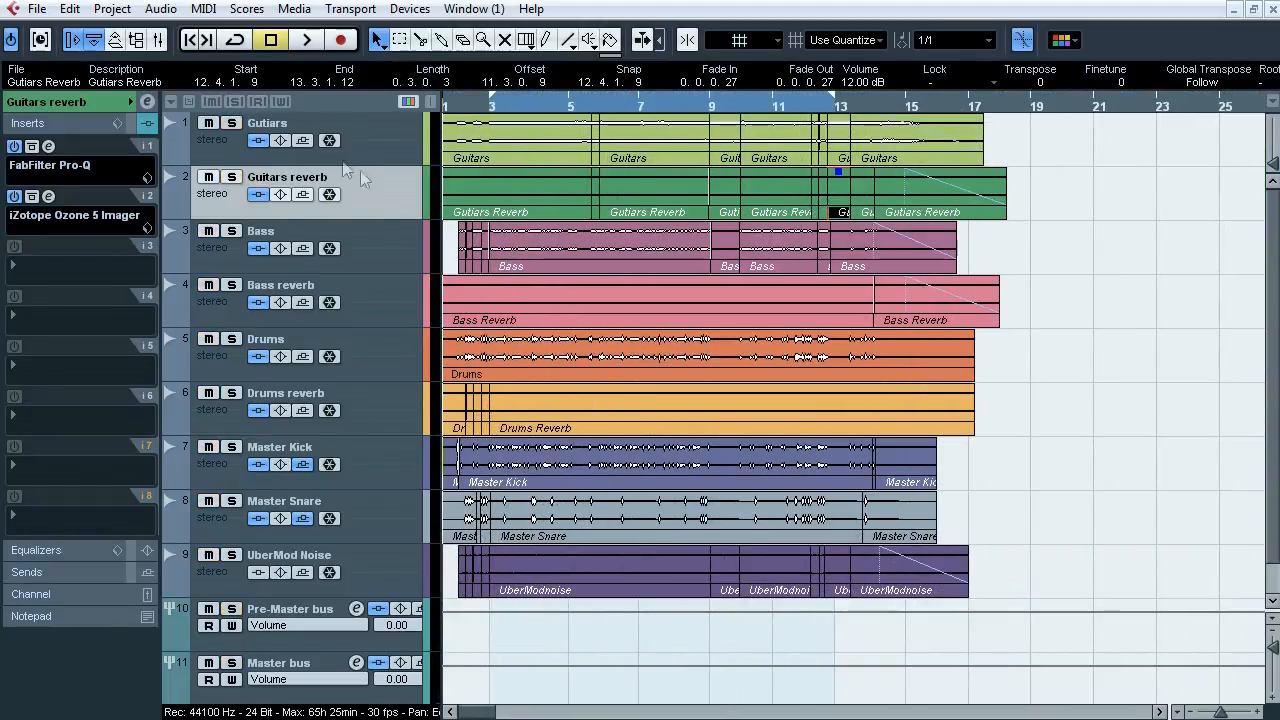
Step: Select and solo the Bass track, play from bar 3 while comparing its inserts bypassed and active, and unsolo it to hear the full mix
{"action": "left_click", "coordinate": [392, 246]}
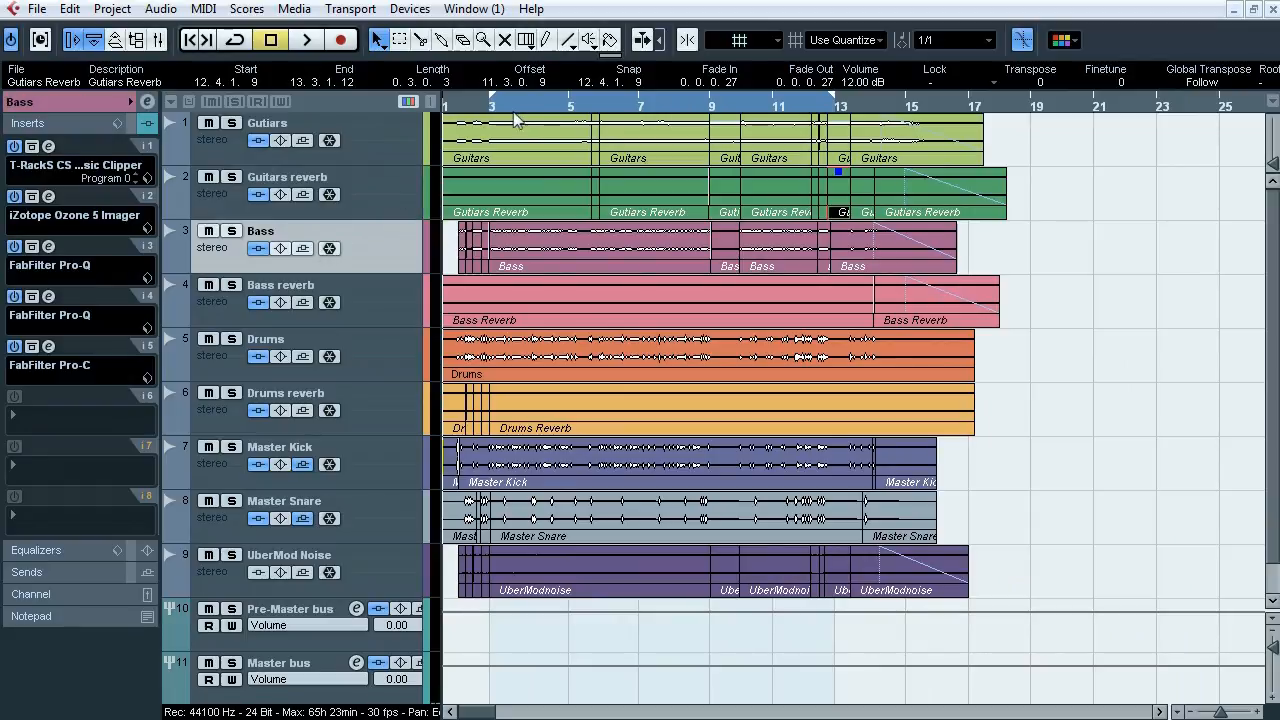
{"action": "left_click_drag", "start_coordinate": [493, 106], "coordinate": [495, 130]}
{"action": "left_click", "coordinate": [231, 231]}
{"action": "key", "text": "space"}
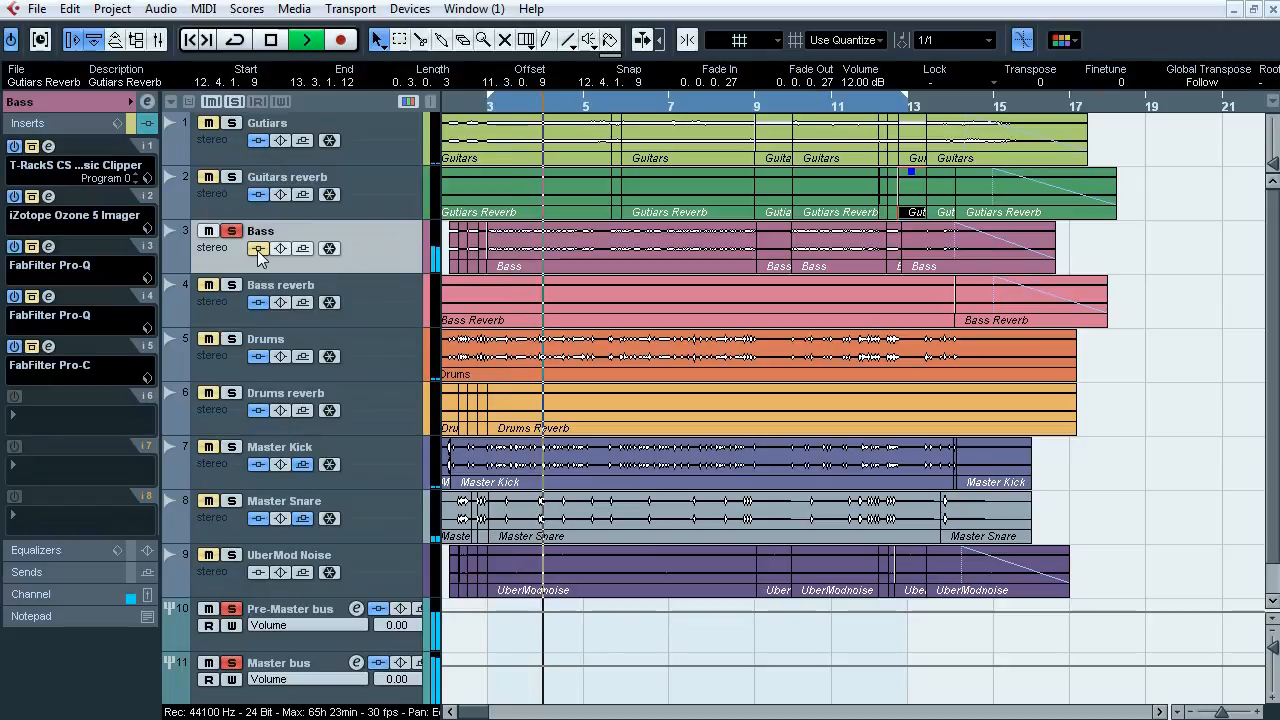
{"action": "left_click", "coordinate": [258, 250]}
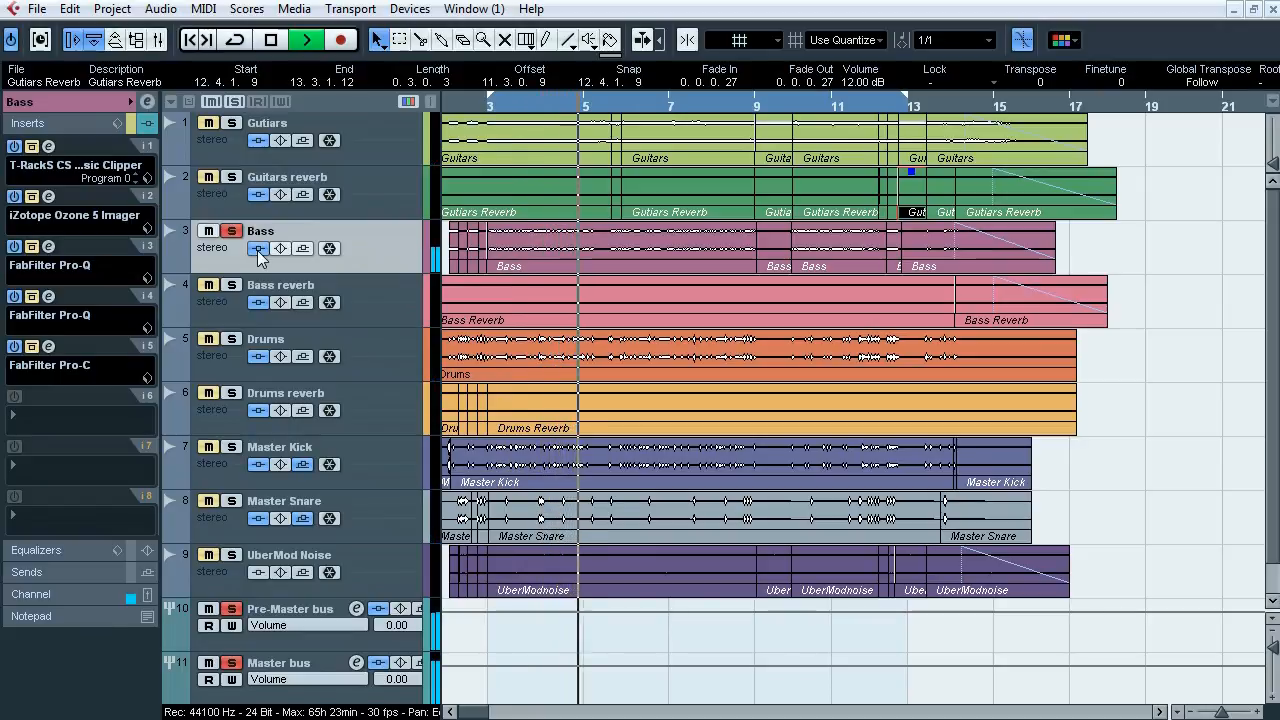
{"action": "key", "text": "s"}
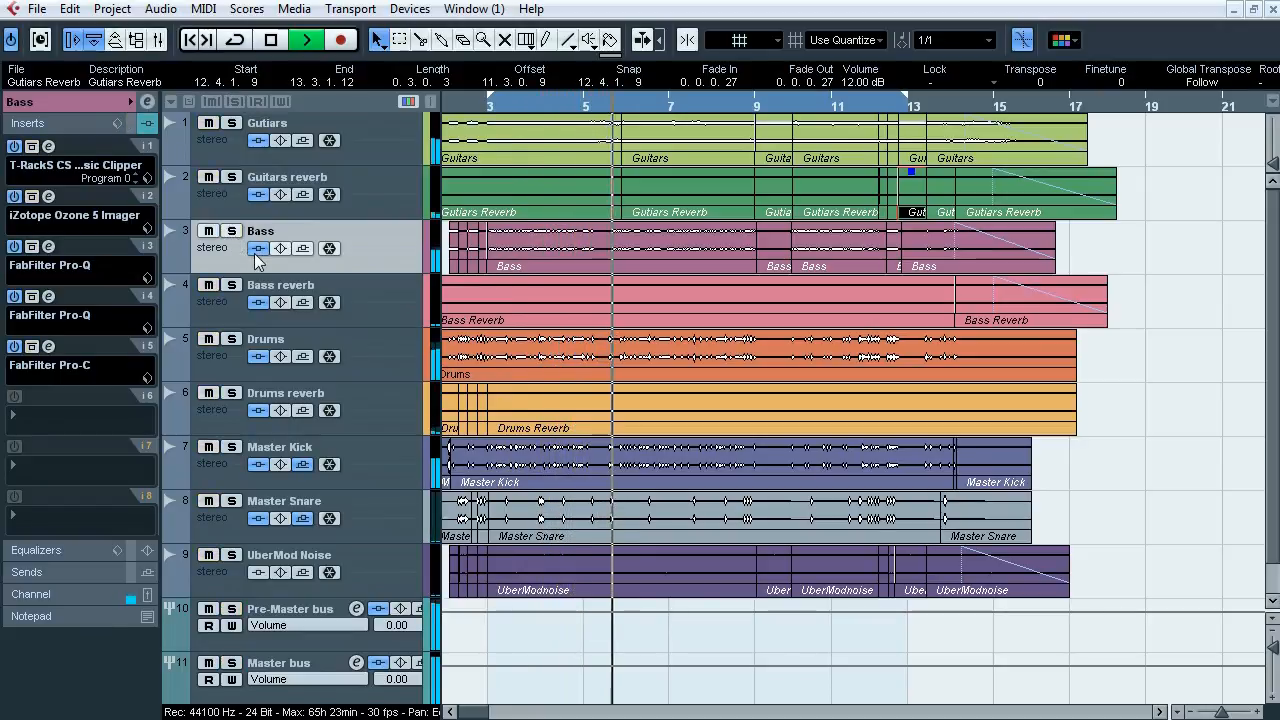
Step: Toggle the bypass of the Bass track's inserts during playback to compare the processed and unprocessed sound, and stop playback
{"action": "left_click", "coordinate": [258, 249]}
{"action": "left_click", "coordinate": [259, 250]}
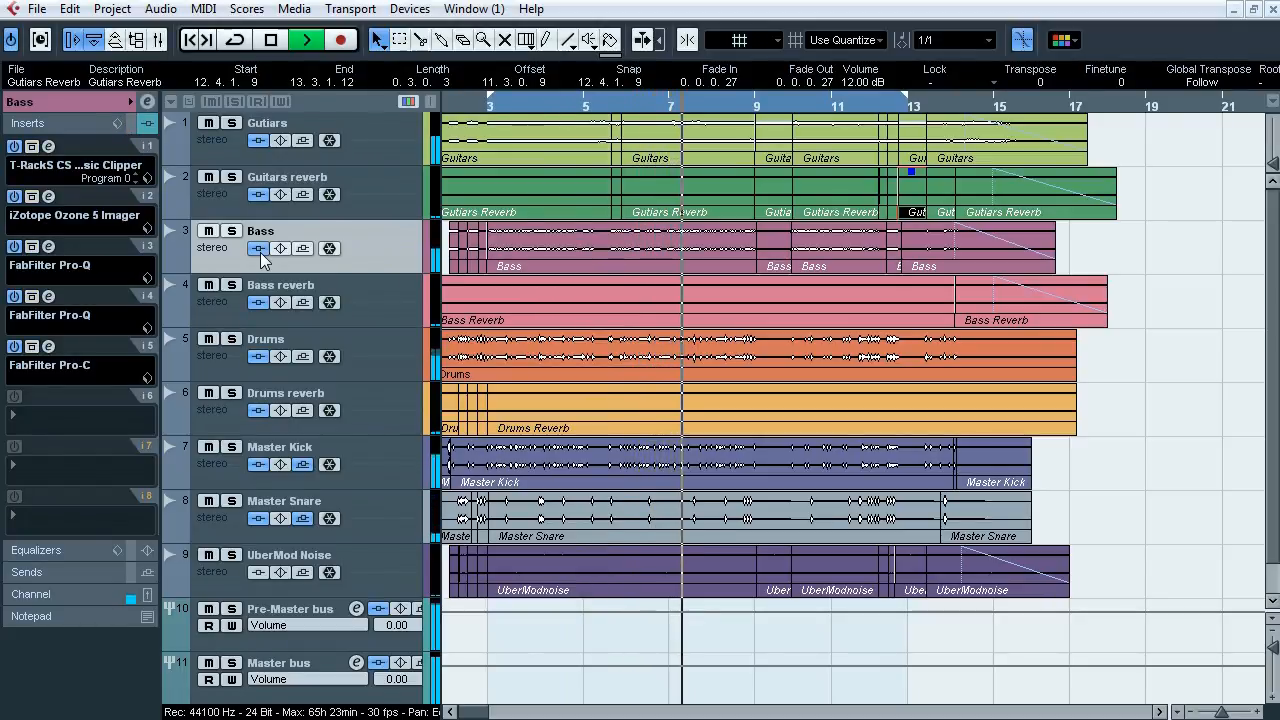
{"action": "left_click", "coordinate": [259, 250]}
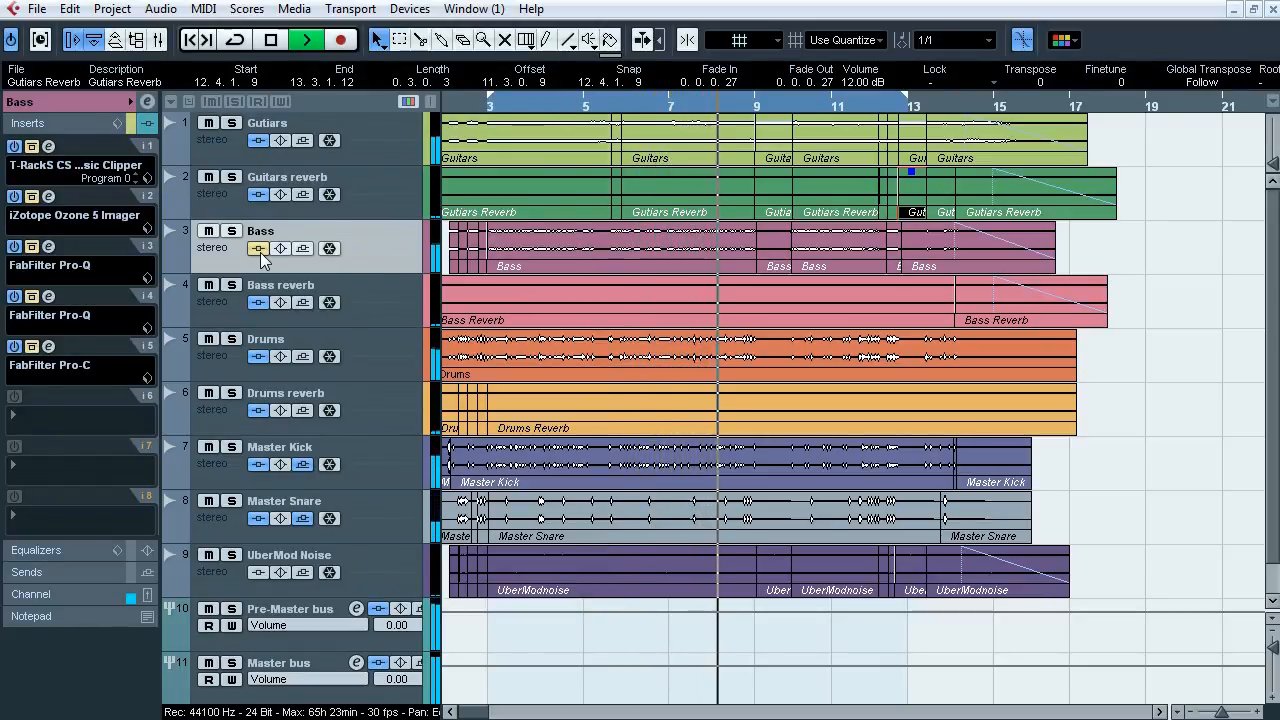
{"action": "left_click", "coordinate": [259, 250]}
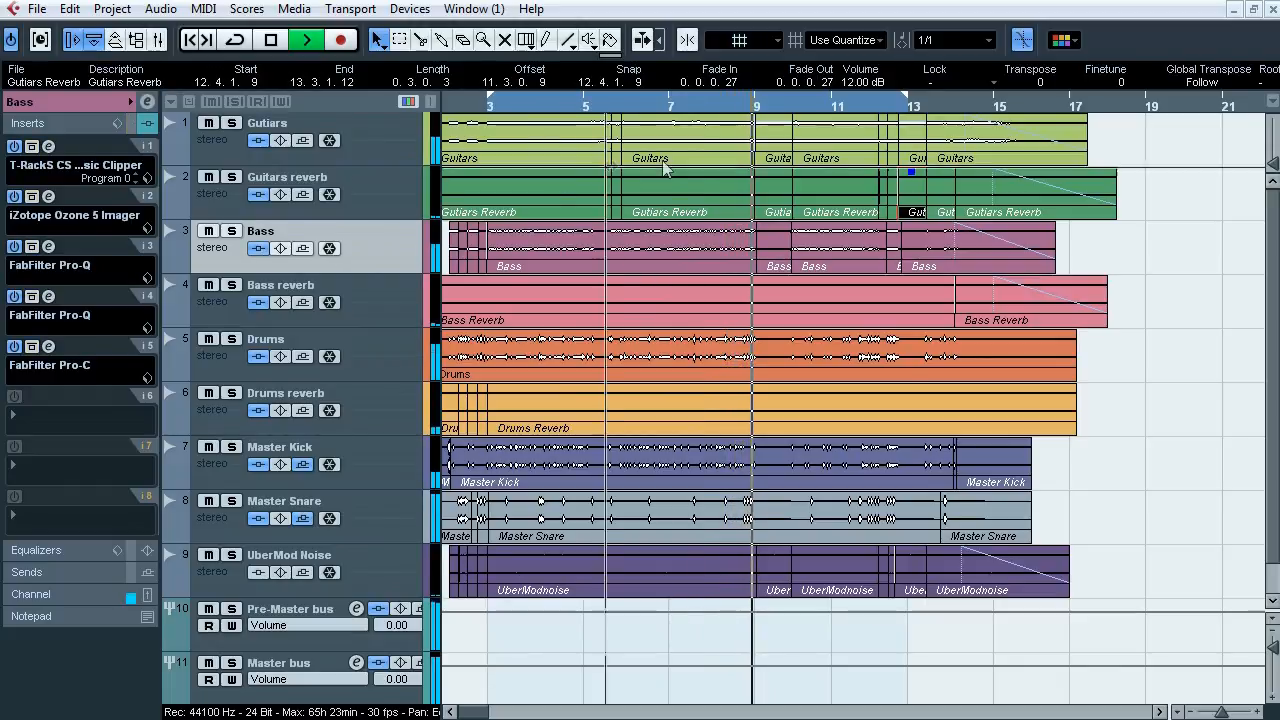
{"action": "key", "text": "space"}
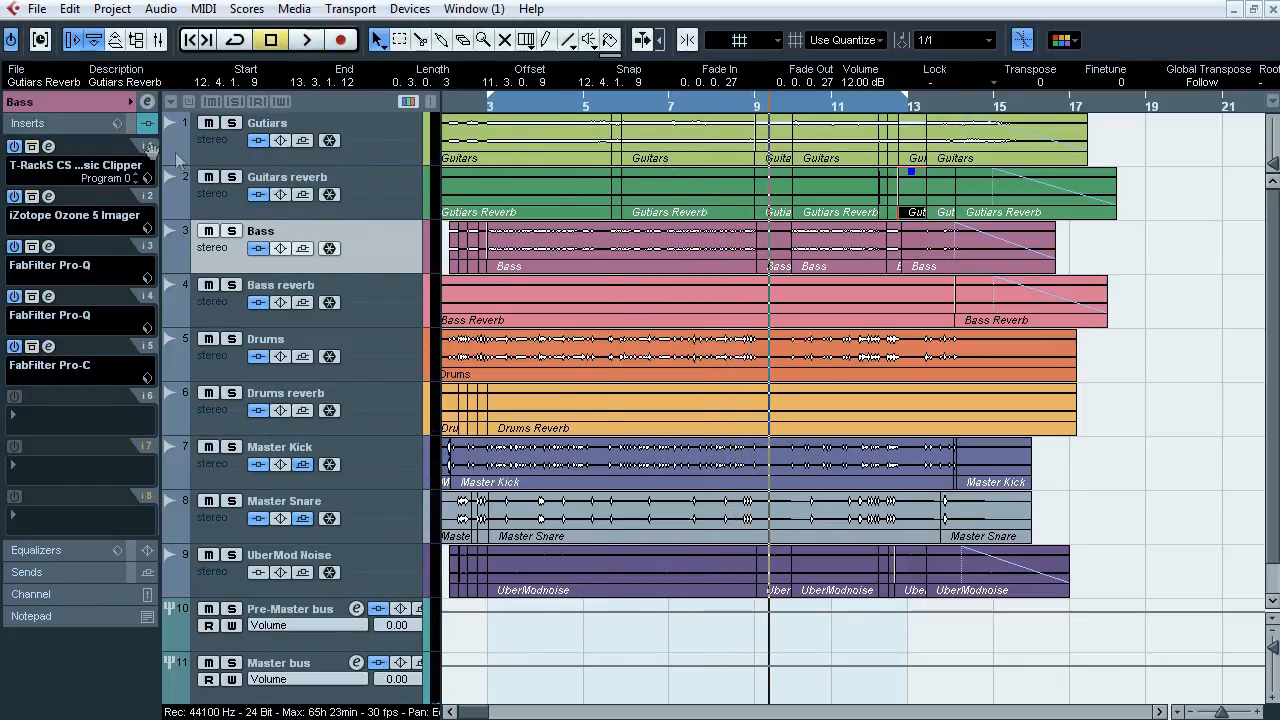
Step: Open the T-RackS CS Classic Clipper insert on the Bass track and solo the track during playback
{"action": "left_click", "coordinate": [48, 146]}
{"action": "left_click_drag", "start_coordinate": [378, 160], "coordinate": [380, 180]}
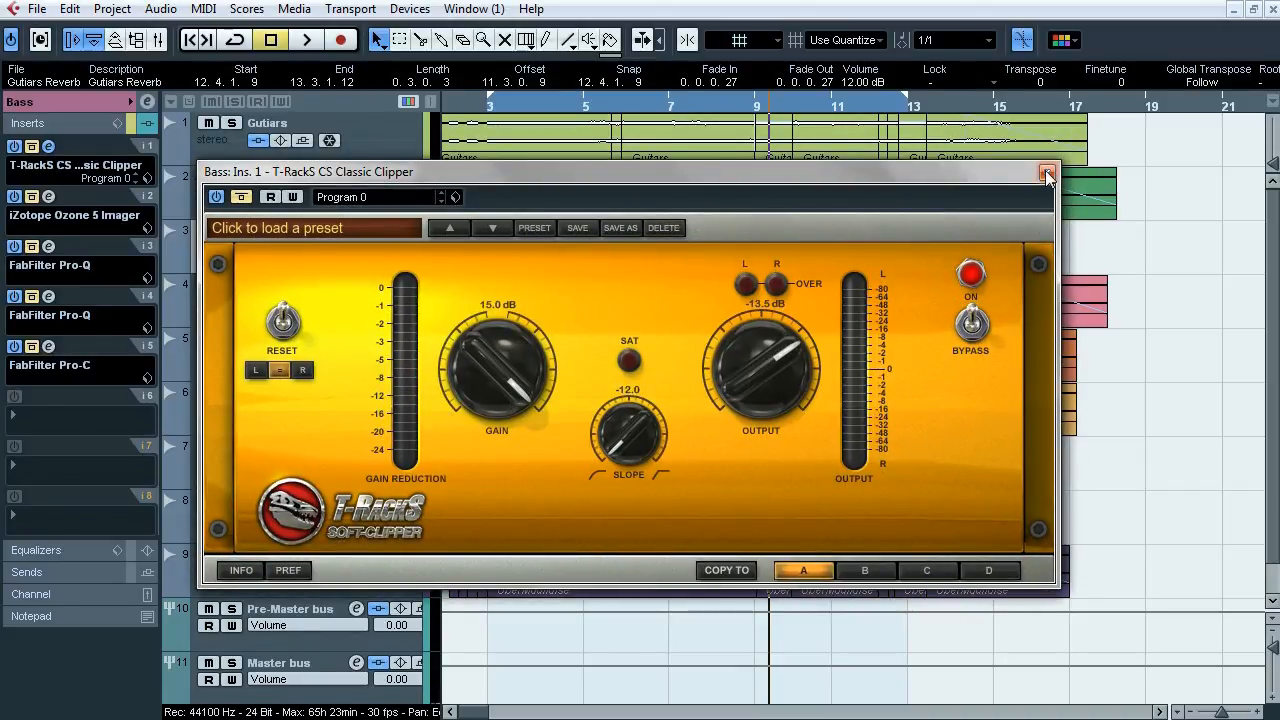
{"action": "left_click_drag", "start_coordinate": [865, 183], "coordinate": [663, 276]}
{"action": "key", "text": "space"}
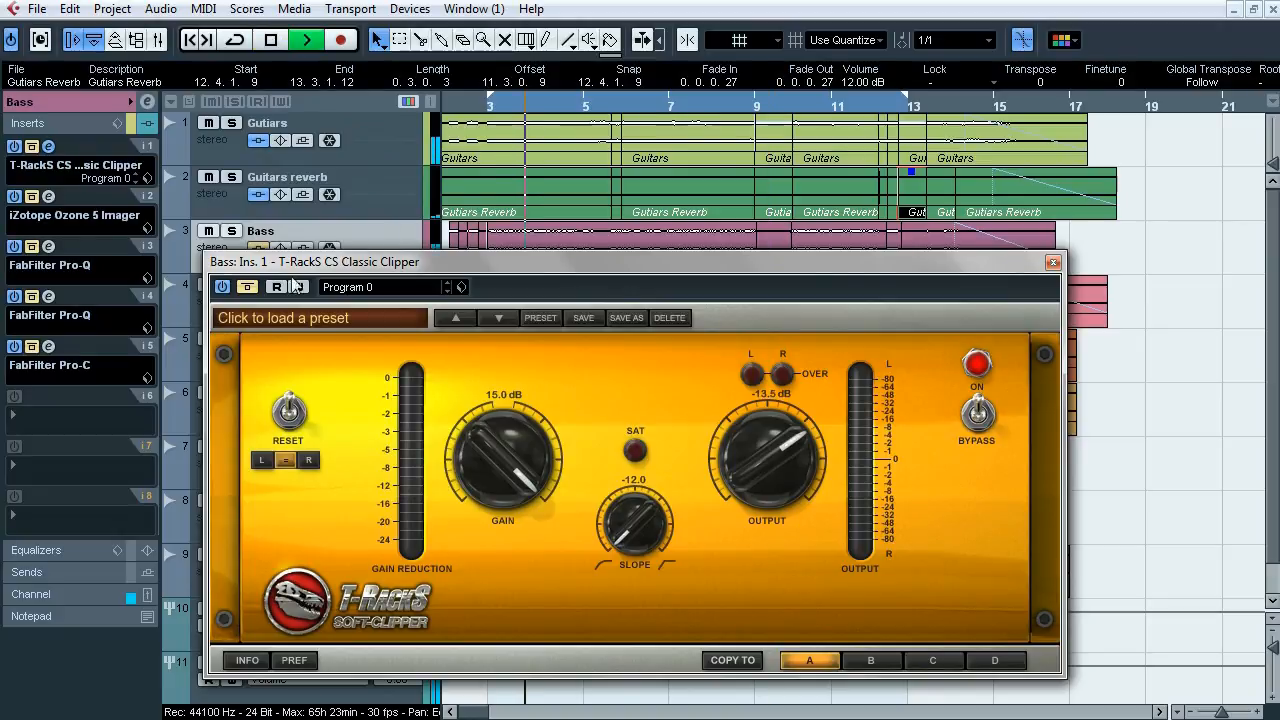
{"action": "left_click", "coordinate": [231, 231]}
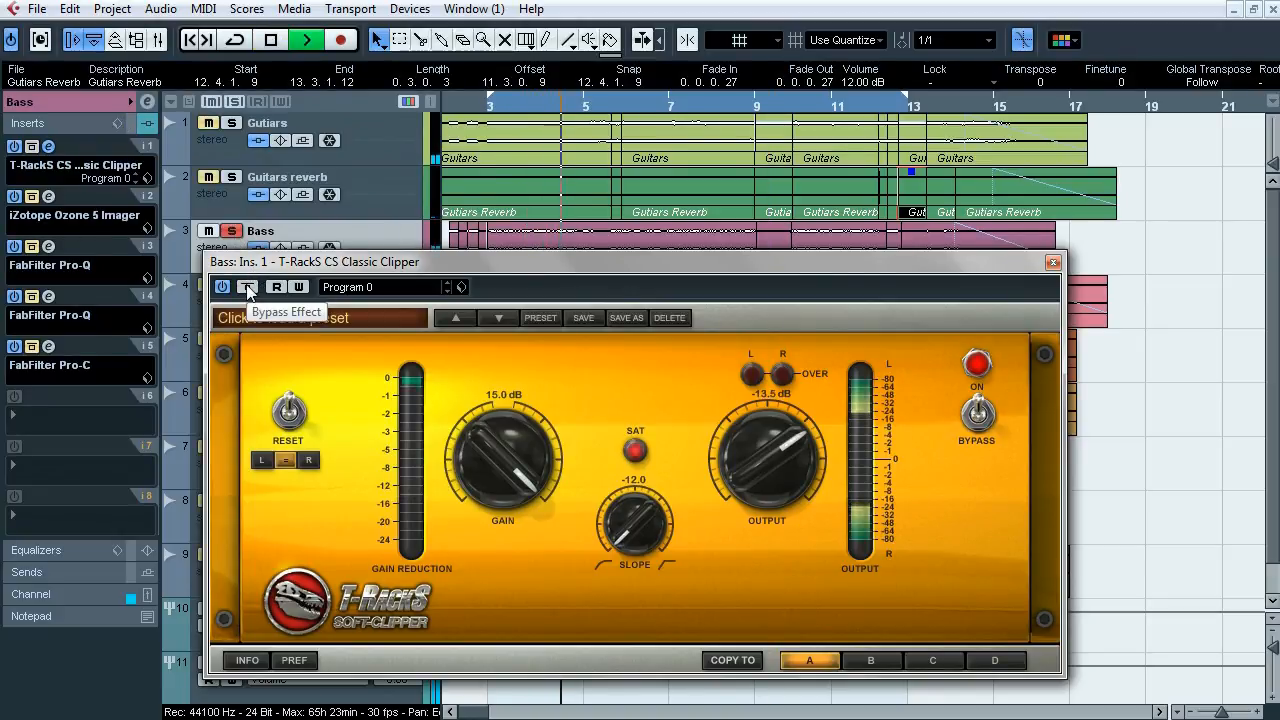
Step: Toggle the clipper's bypass to compare the soloed bass, stop playback and close the plug-in window
{"action": "left_click", "coordinate": [248, 288]}
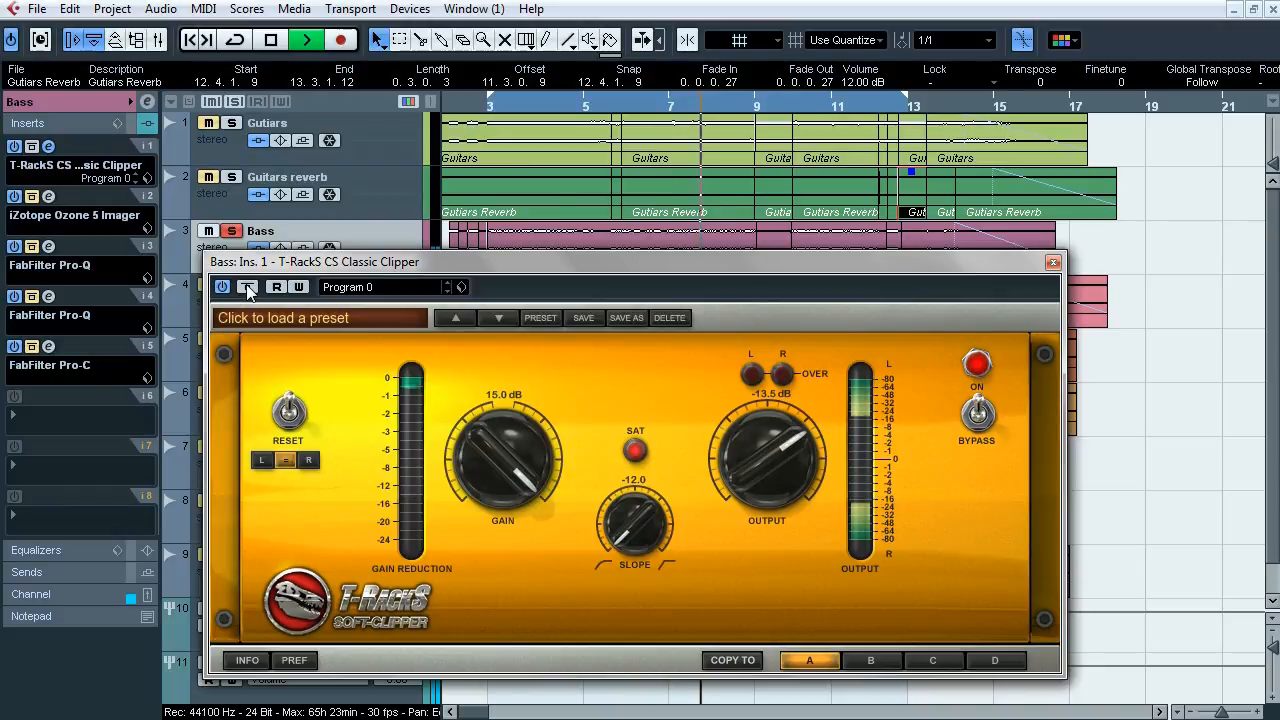
{"action": "key", "text": "space"}
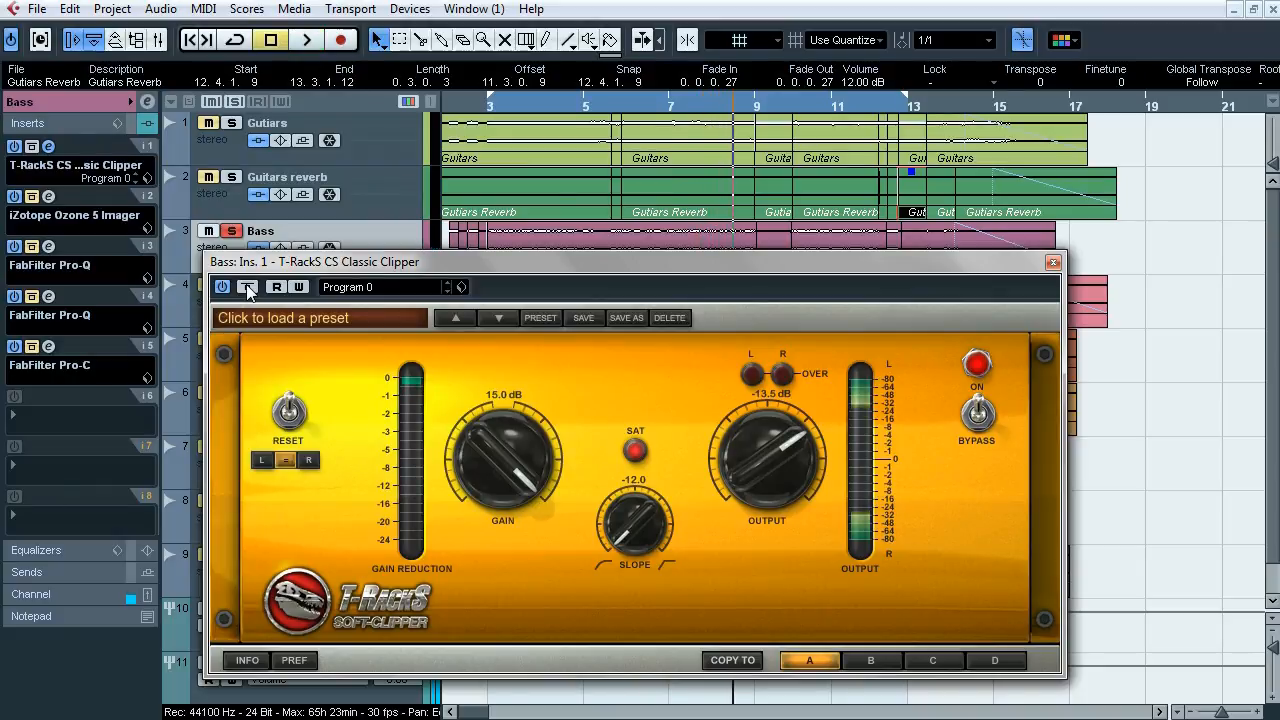
{"action": "left_click", "coordinate": [1053, 262]}
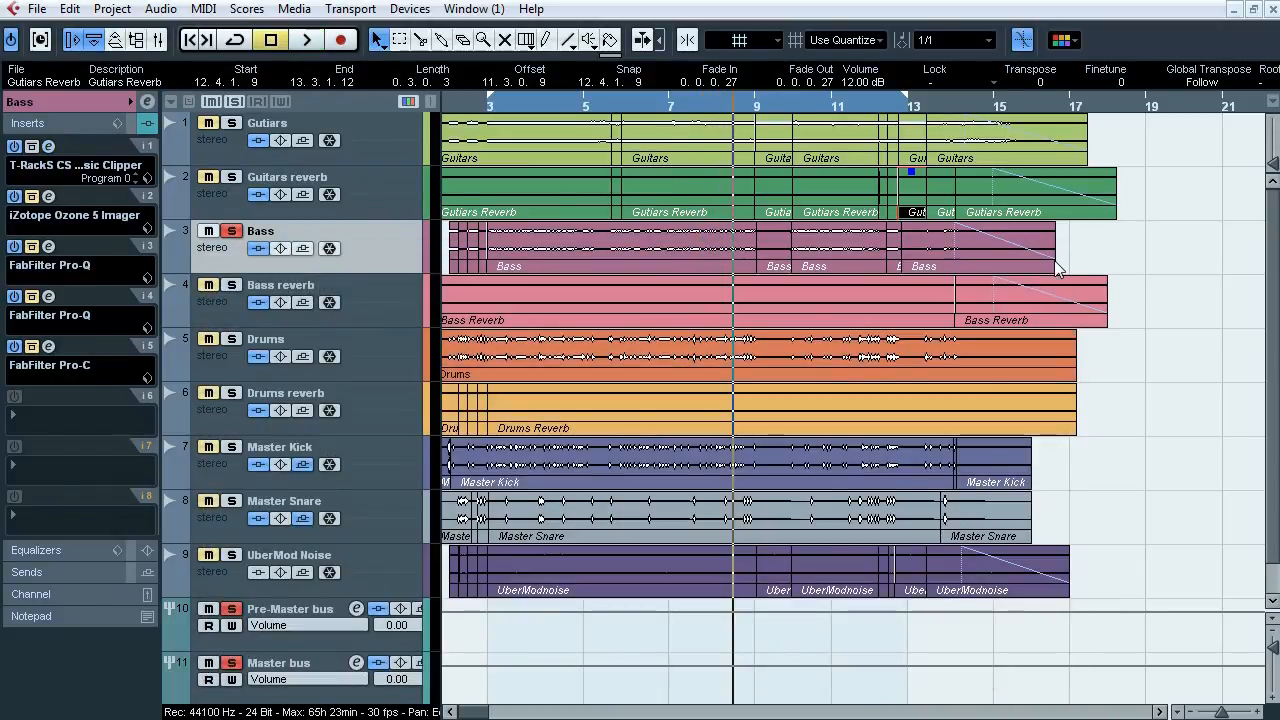
Step: Mute the second and fourth Bass events between bars 2 and 3
{"action": "left_click_drag", "start_coordinate": [446, 105], "coordinate": [508, 168]}
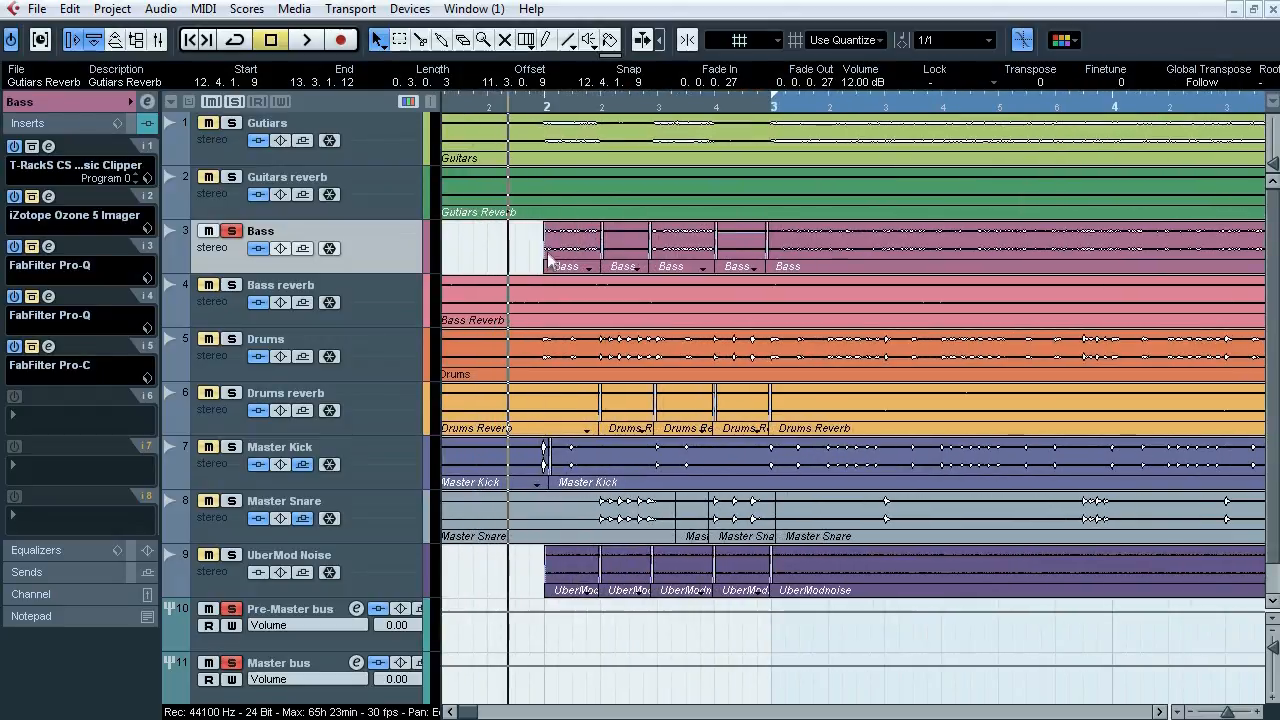
{"action": "left_click", "coordinate": [522, 250]}
{"action": "left_click", "coordinate": [587, 247]}
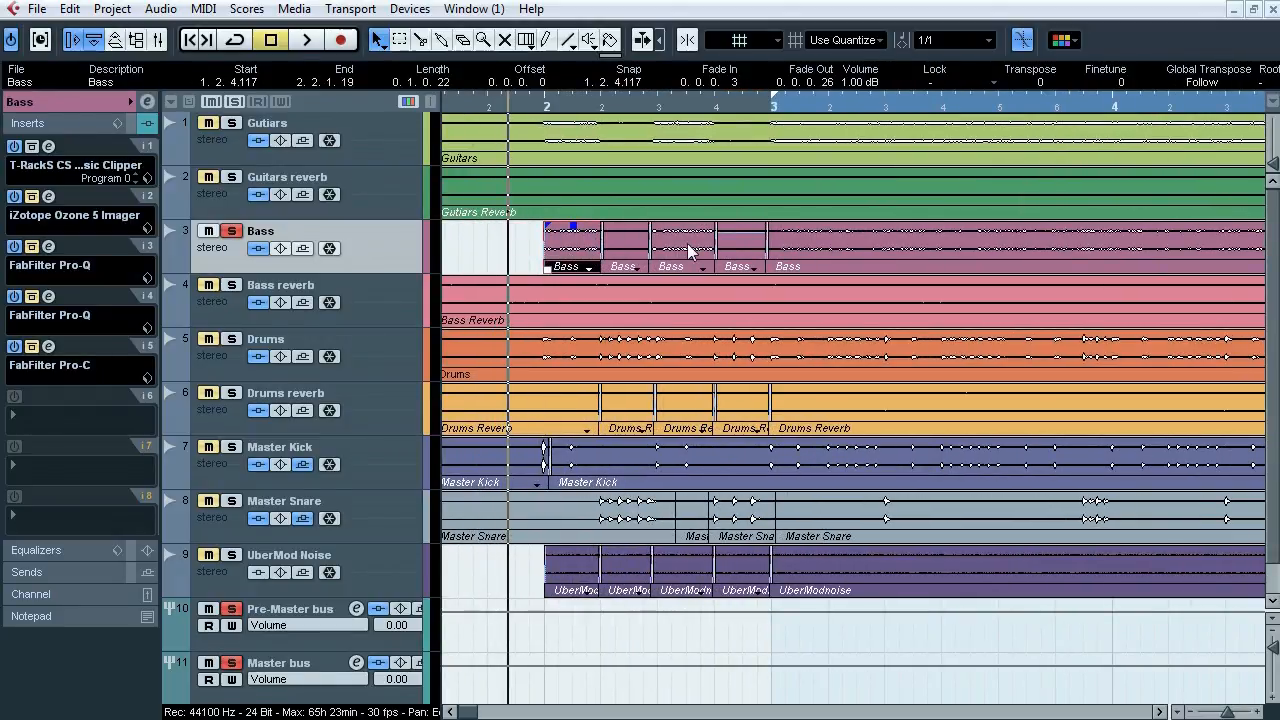
{"action": "right_click", "coordinate": [629, 230]}
{"action": "left_click", "coordinate": [634, 254]}
{"action": "left_click", "coordinate": [629, 249]}
{"action": "left_click", "coordinate": [740, 246]}
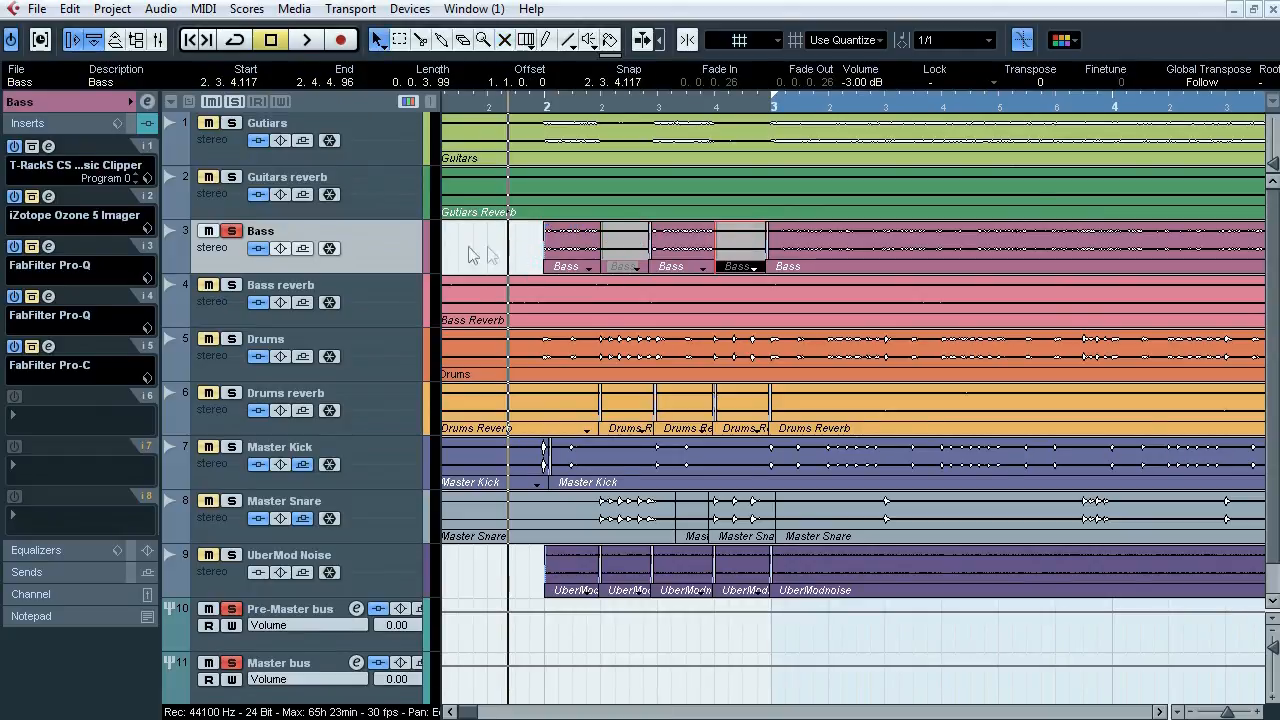
Step: Play the soloed bass from just before bar 2 with the two events muted, checking the volumes of the neighbouring Bass events
{"action": "key", "text": "space"}
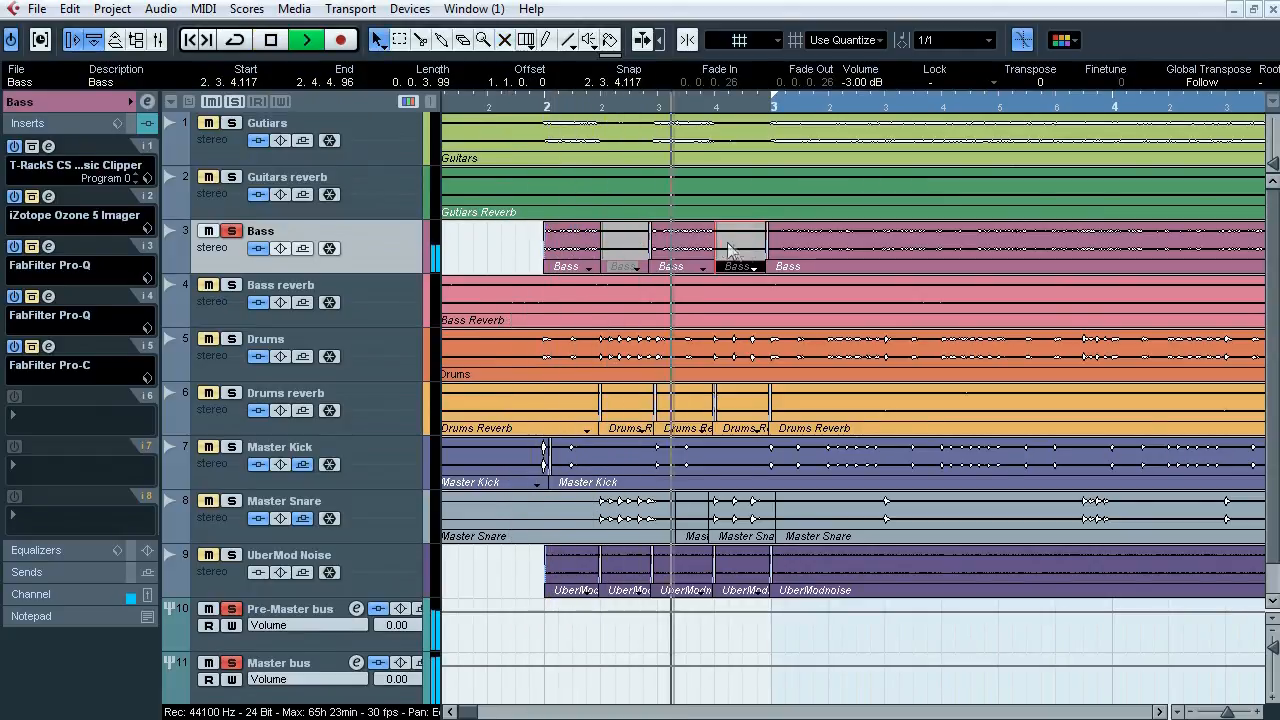
{"action": "left_click", "coordinate": [827, 245]}
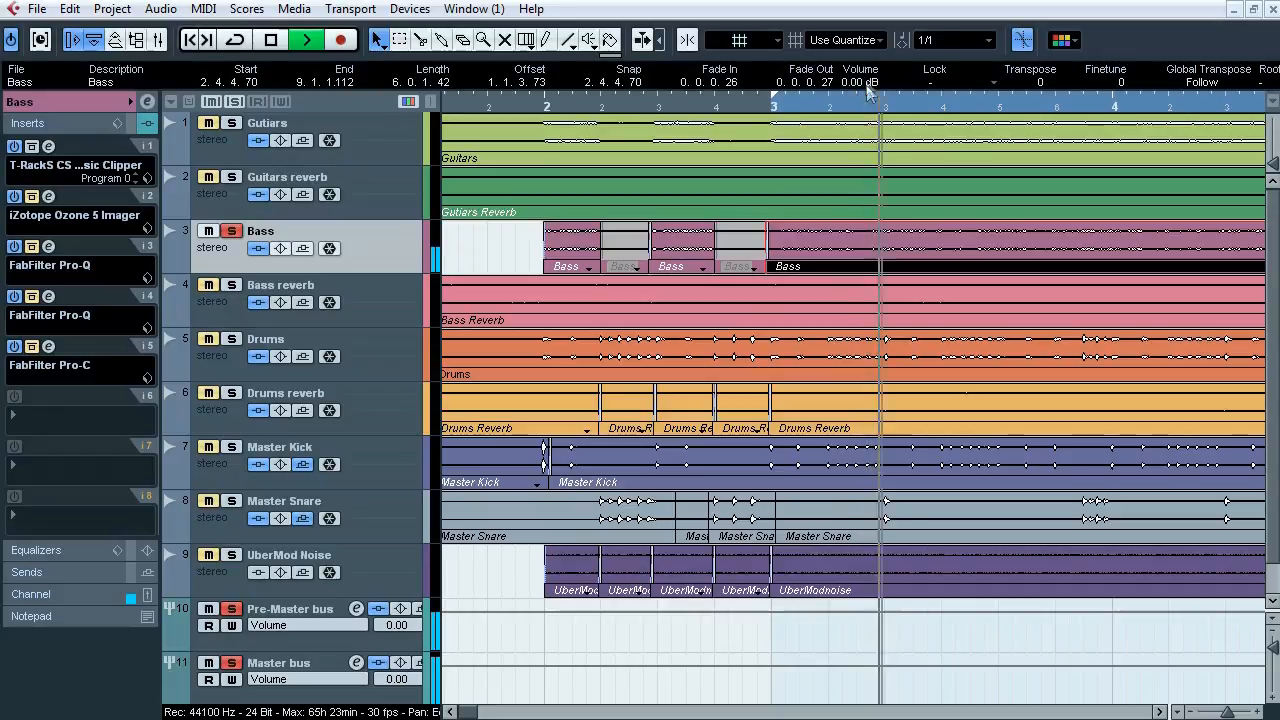
{"action": "left_click", "coordinate": [510, 101]}
{"action": "left_click", "coordinate": [572, 256]}
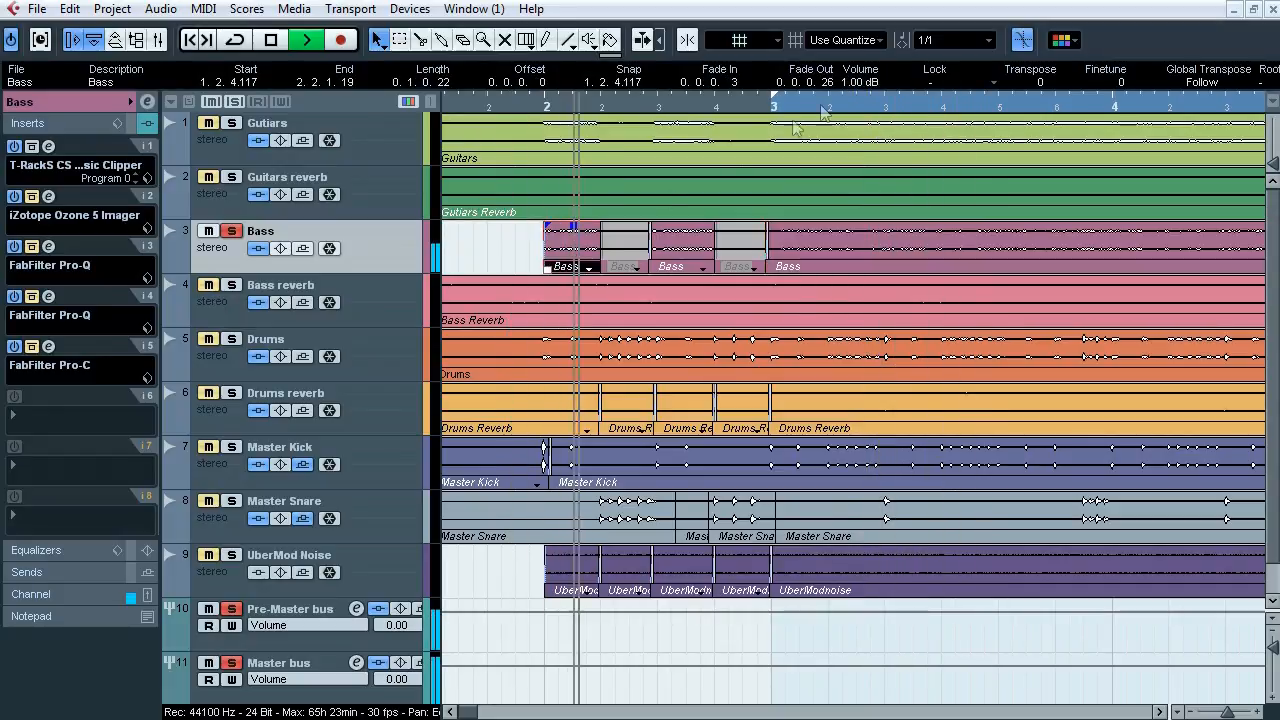
{"action": "left_click", "coordinate": [800, 251]}
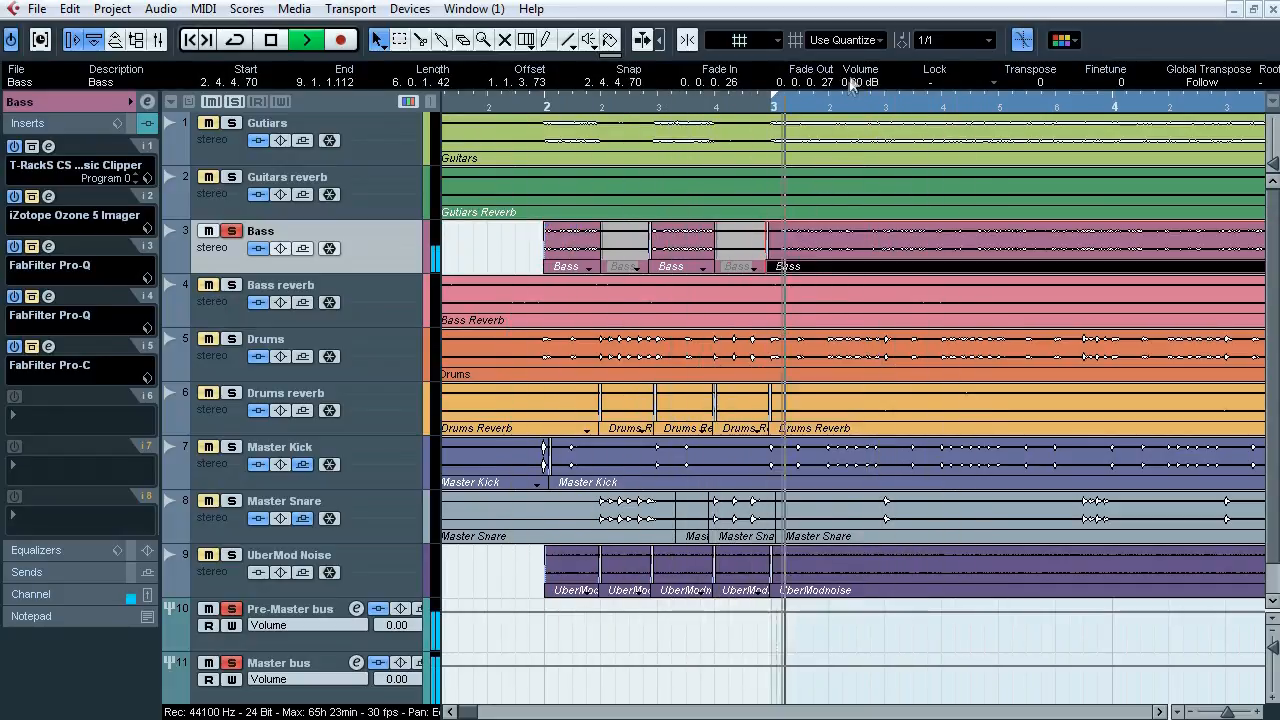
{"action": "key", "text": "space"}
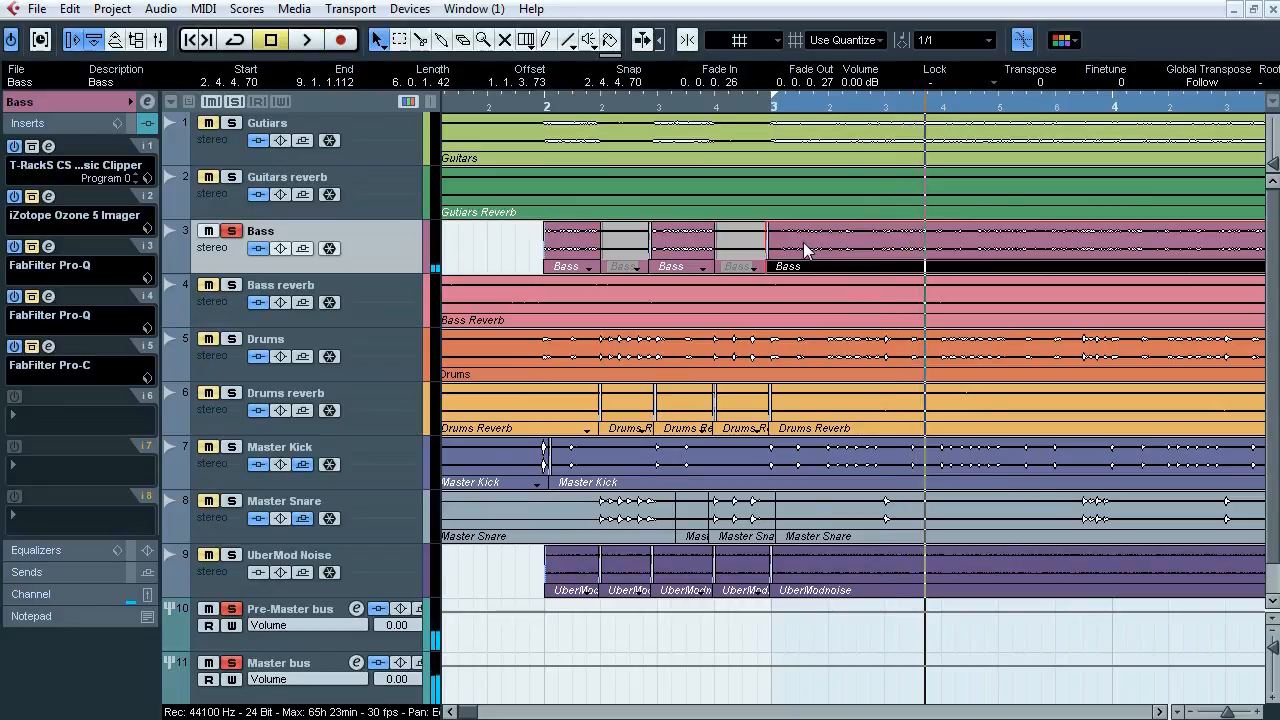
Step: Unmute the second and fourth Bass events between bars 2 and 3
{"action": "right_click", "coordinate": [627, 238]}
{"action": "left_click", "coordinate": [627, 258]}
{"action": "left_click", "coordinate": [627, 249]}
{"action": "left_click", "coordinate": [740, 245]}
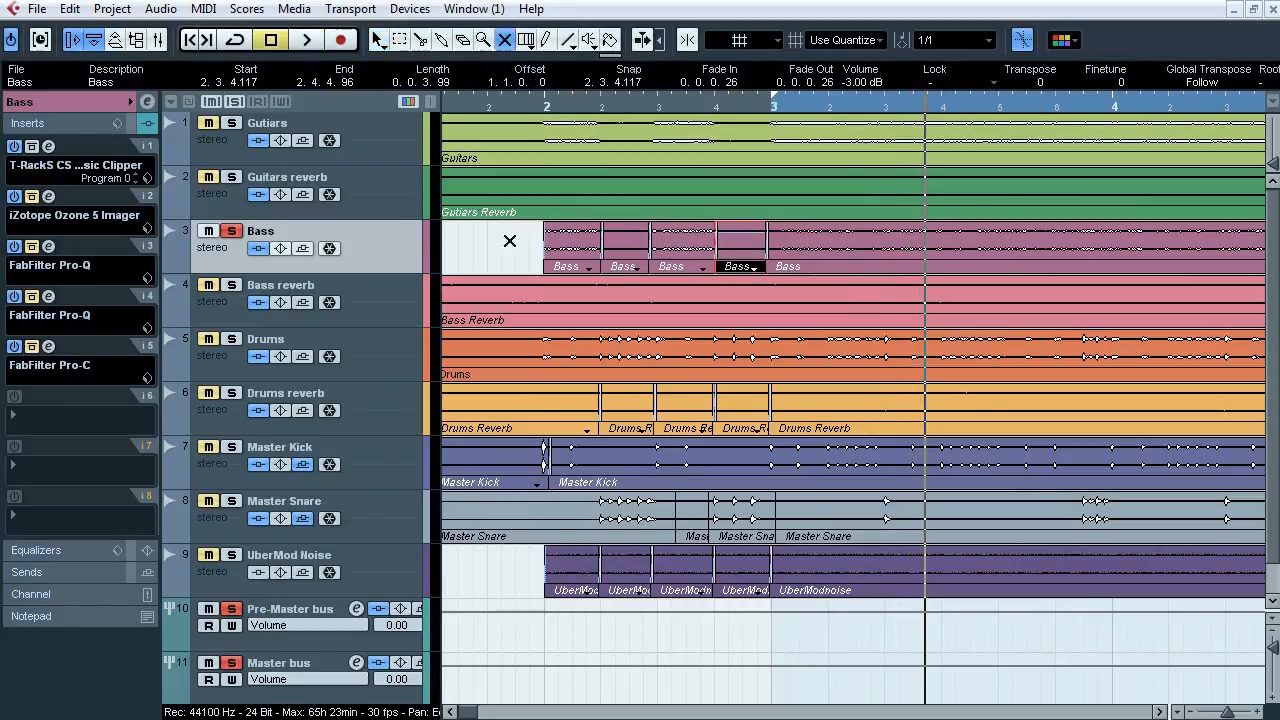
Step: Check the second Bass event's volume and play the passage from bar 2 with the Drums track also soloed
{"action": "left_click_drag", "start_coordinate": [599, 107], "coordinate": [601, 144]}
{"action": "left_click", "coordinate": [231, 502]}
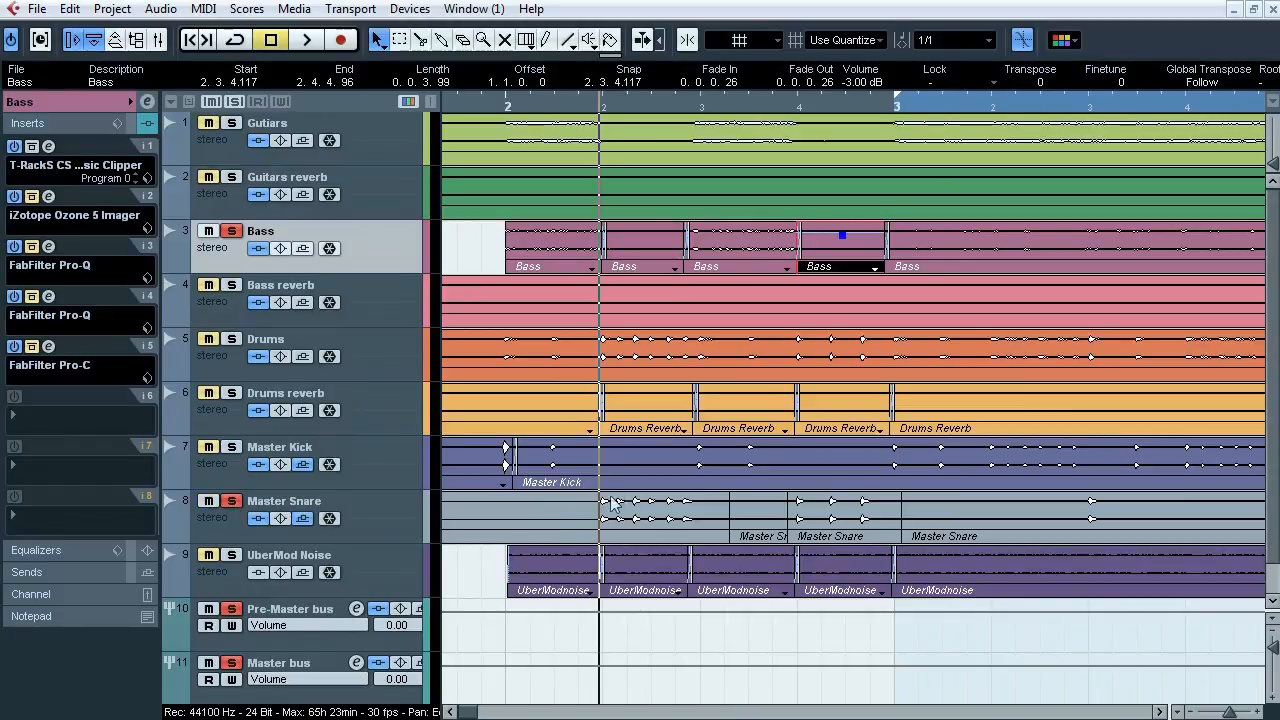
{"action": "left_click", "coordinate": [648, 243]}
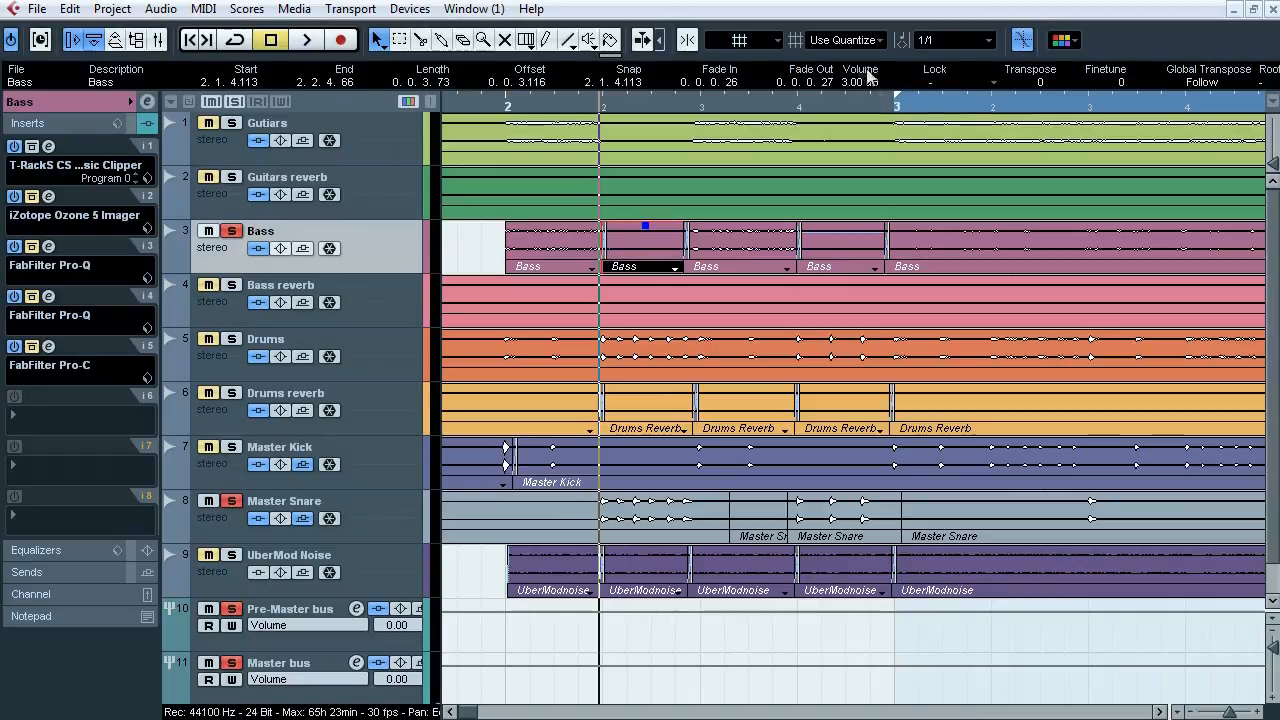
{"action": "left_click", "coordinate": [500, 107]}
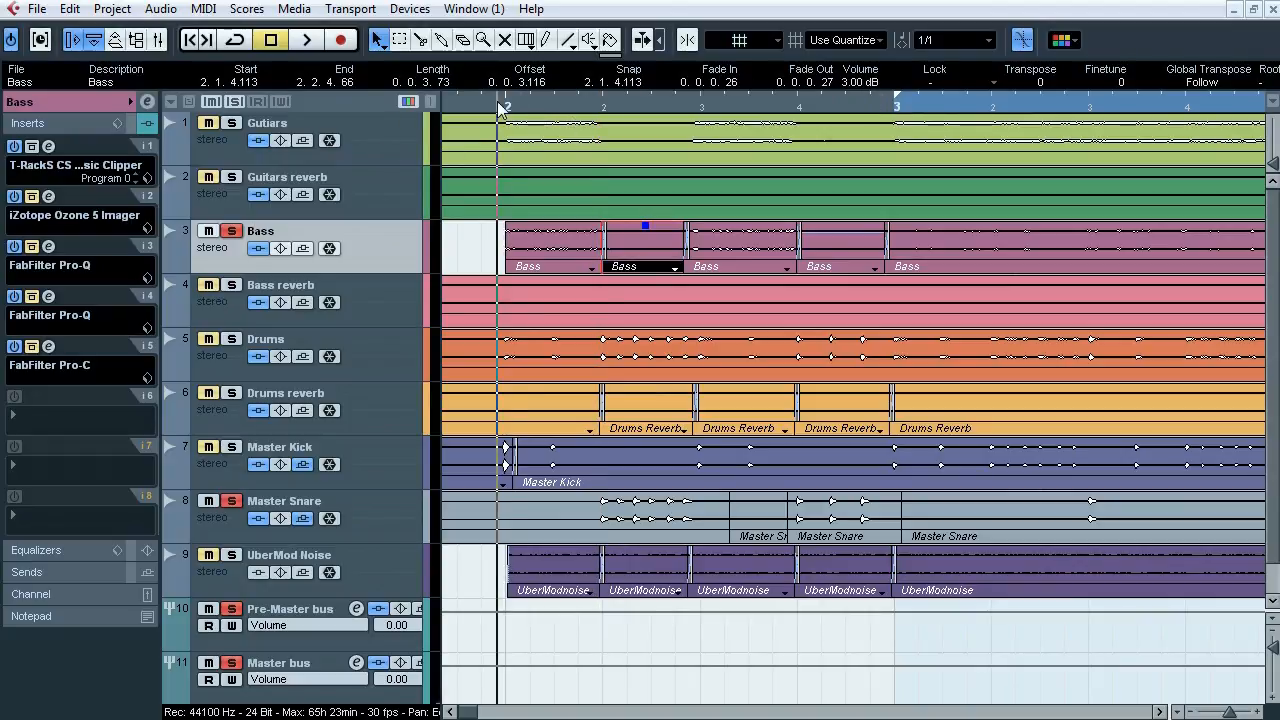
{"action": "key", "text": "space"}
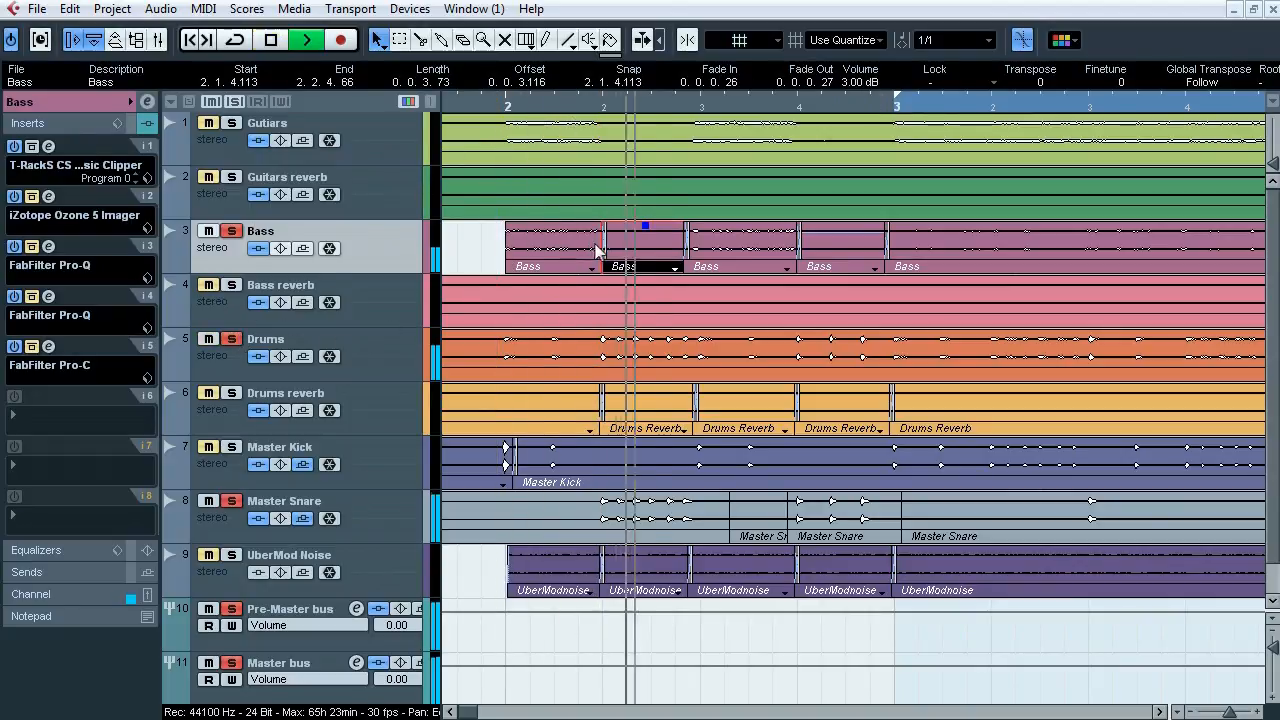
{"action": "key", "text": "space"}
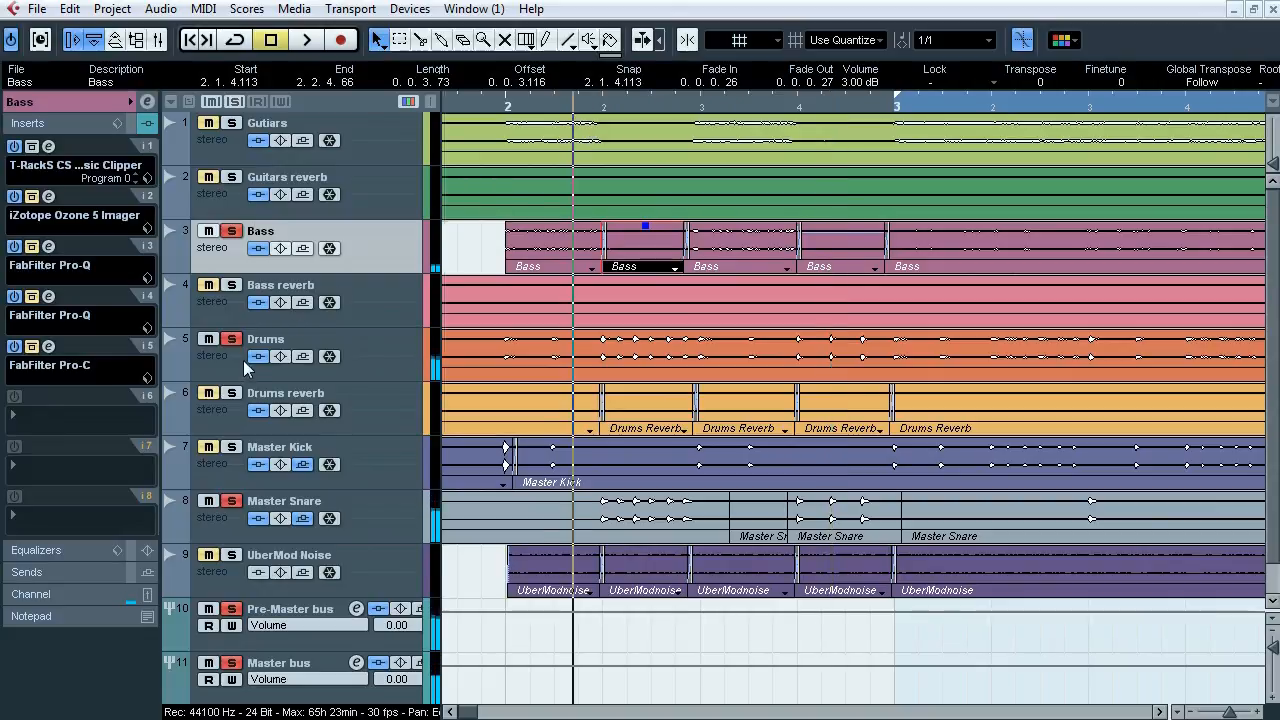
Step: Replay the passage from bar 2 through the second Bass event with the Drums track no longer soloed
{"action": "key", "text": "space"}
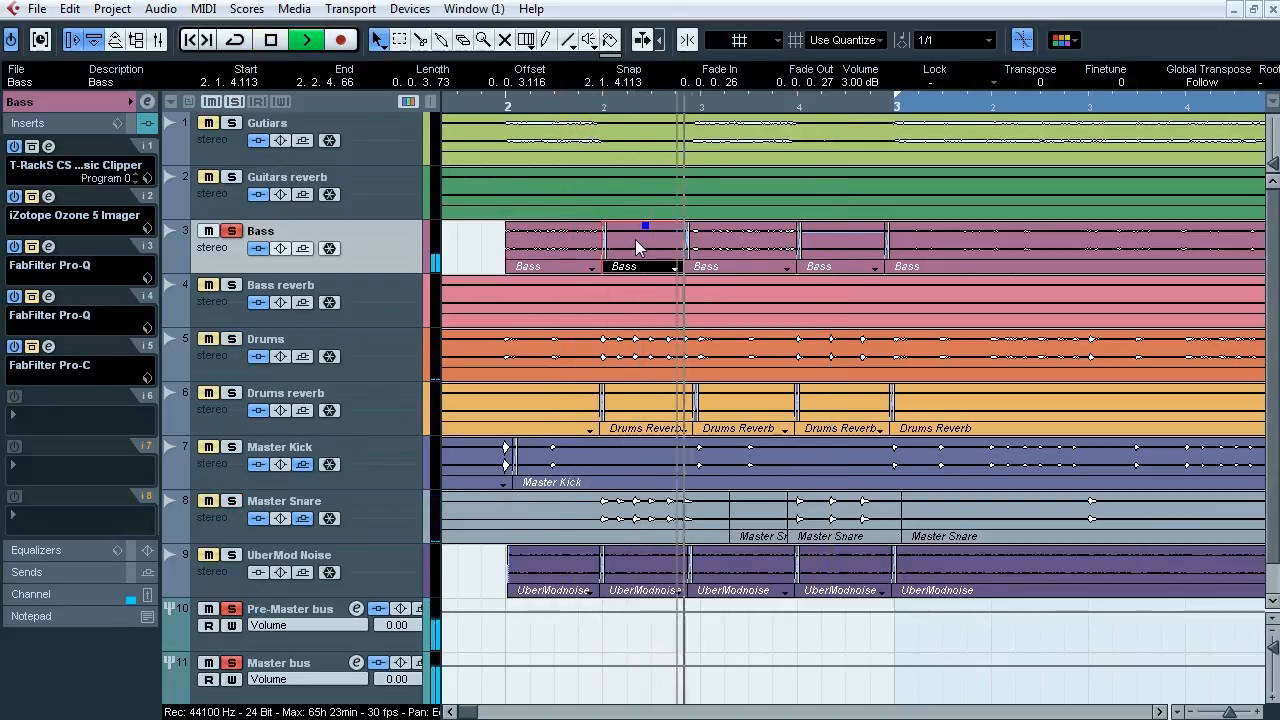
{"action": "left_click", "coordinate": [503, 100]}
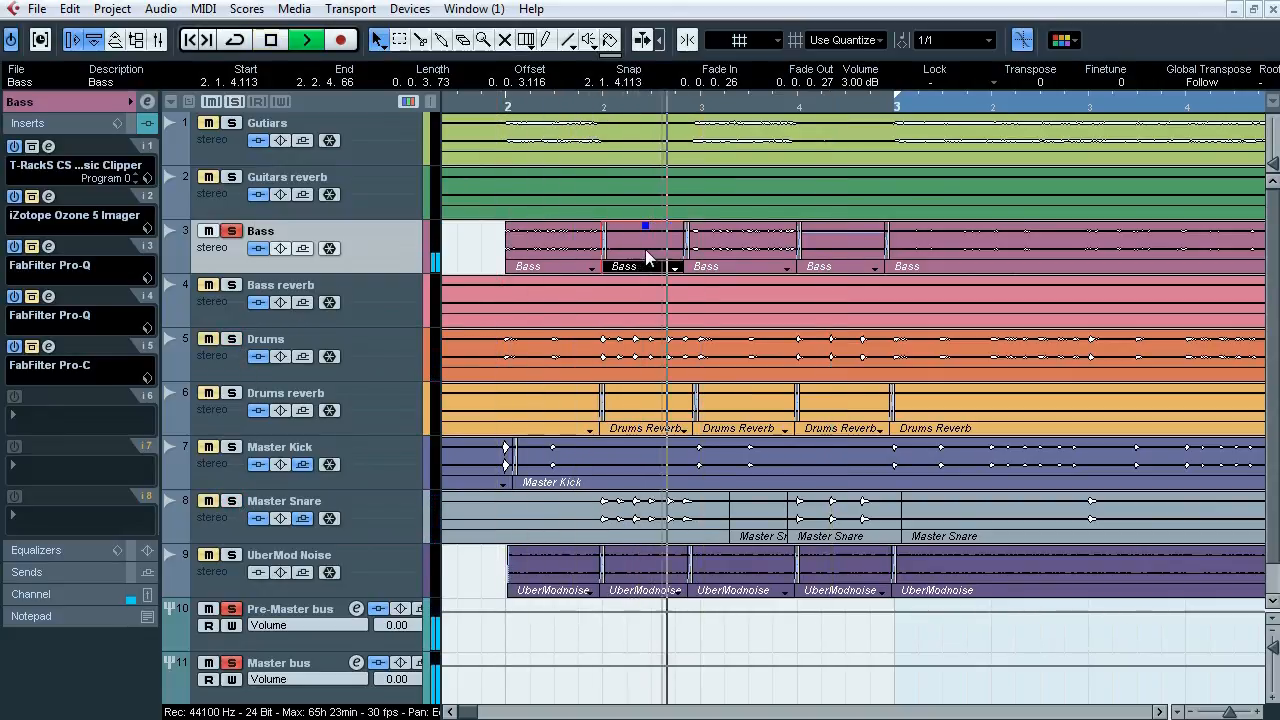
{"action": "key", "text": "space"}
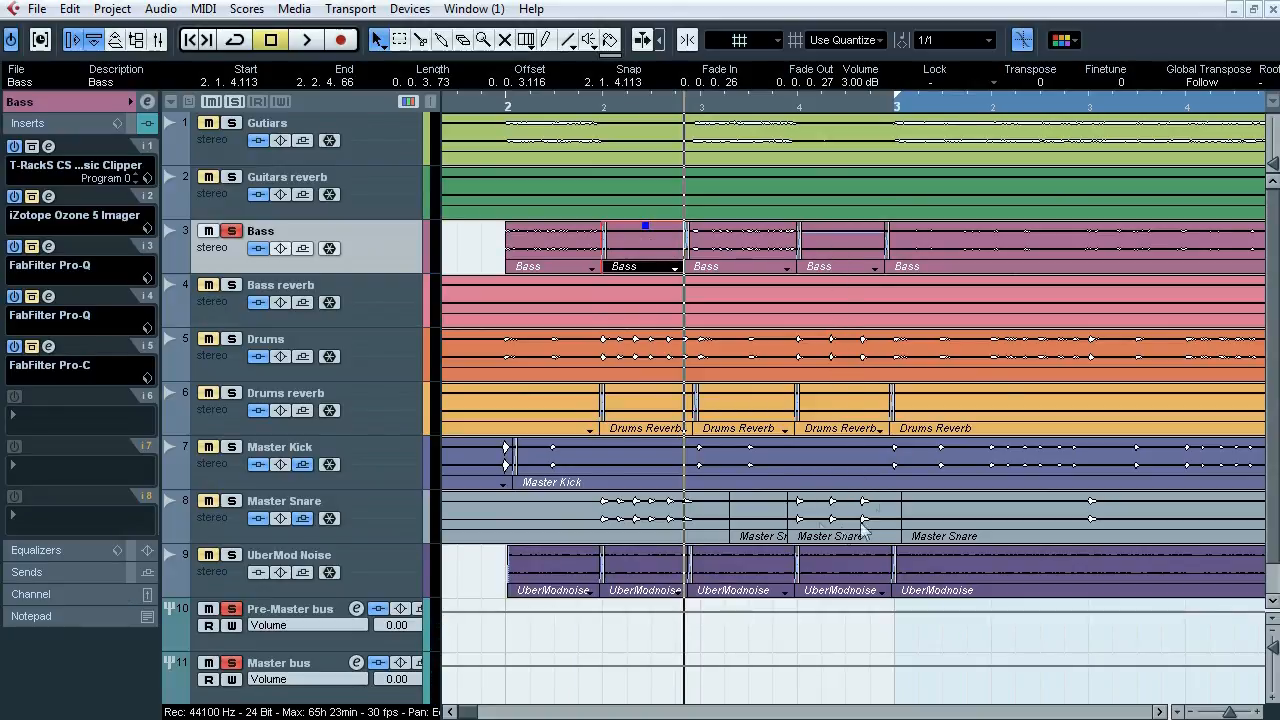
Step: Set the fourth Bass event's volume to 0.00 dB and play the passage with the Drums track soloed
{"action": "left_click", "coordinate": [839, 244]}
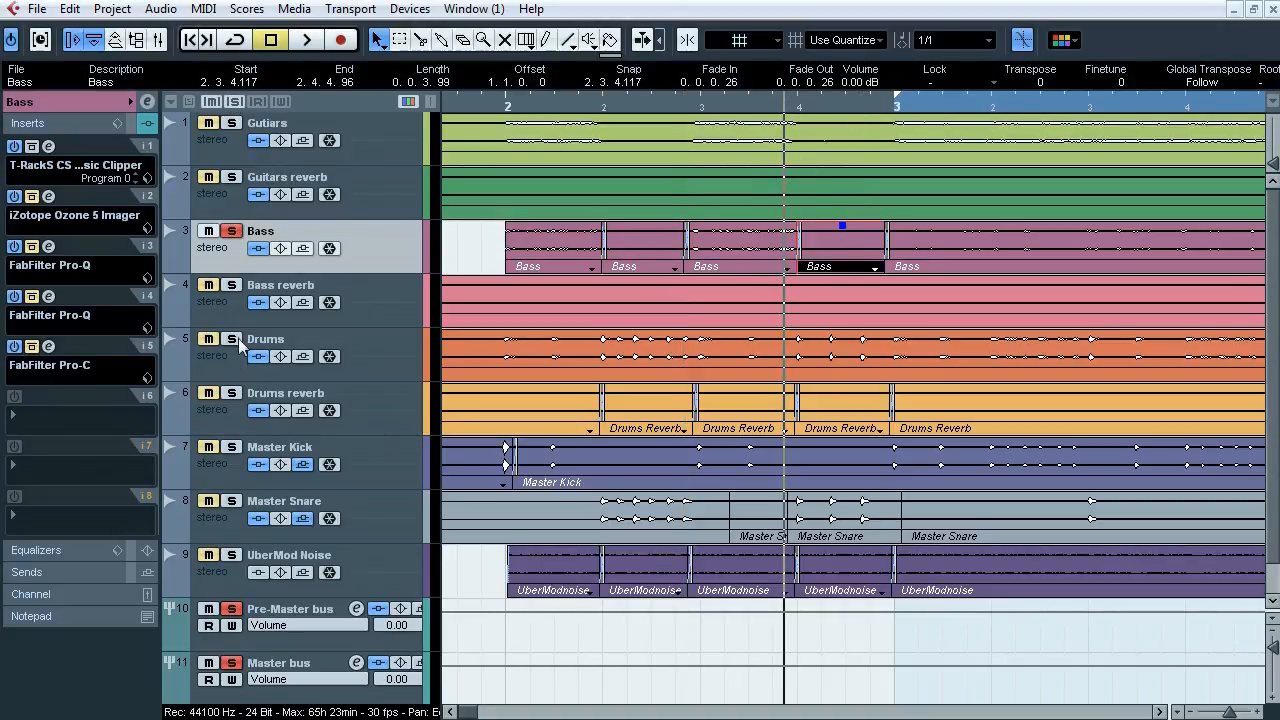
{"action": "key", "text": "space"}
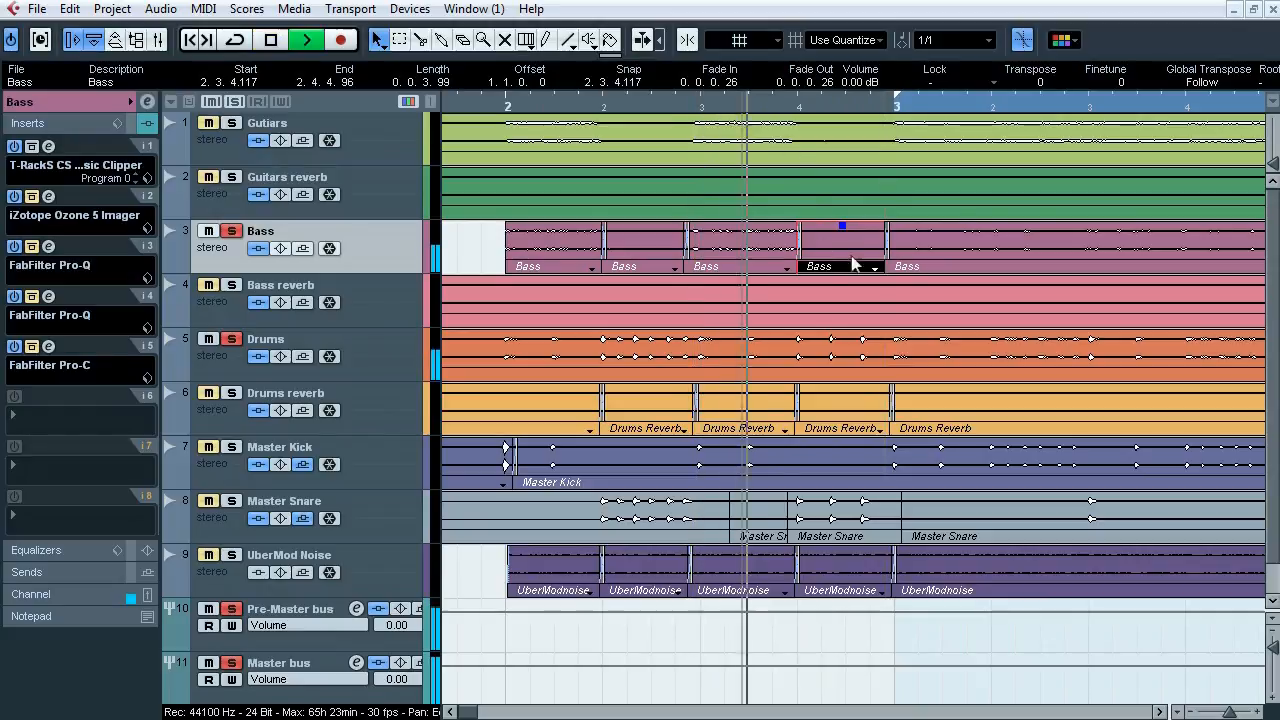
{"action": "key", "text": "space"}
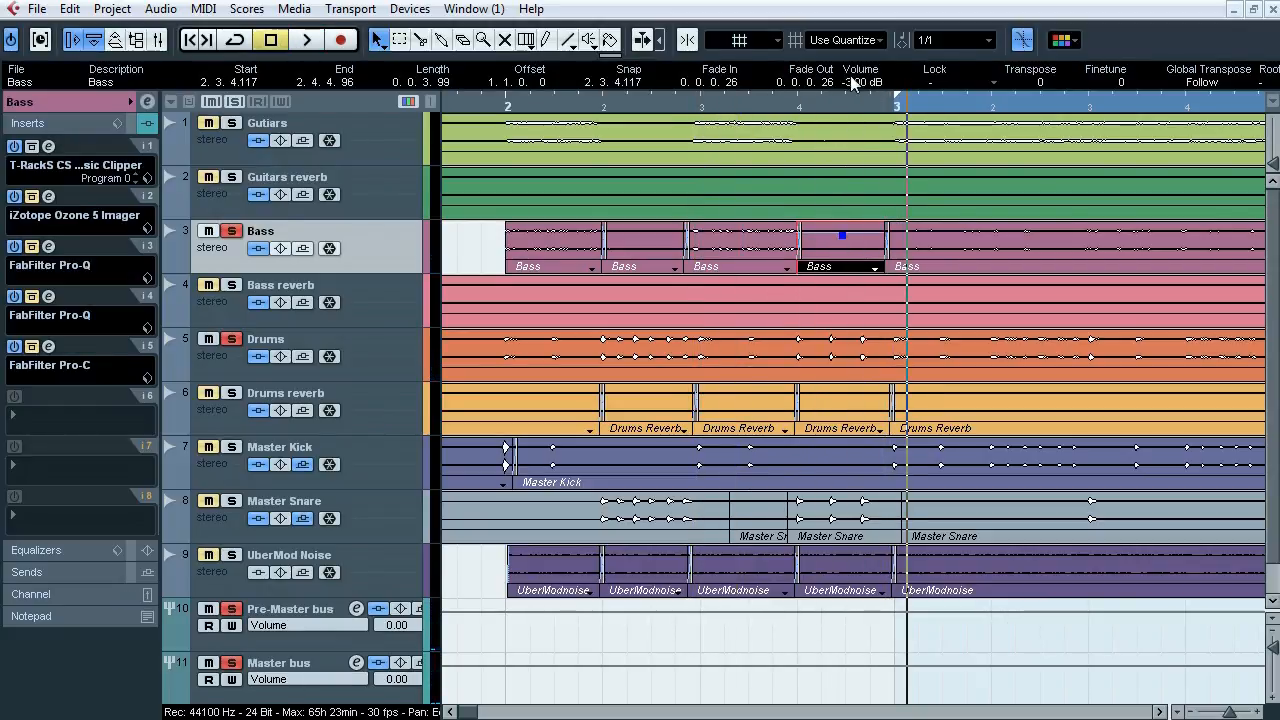
Step: Set the fourth Bass event's volume to -3.00 dB and replay the passage with the drums
{"action": "key", "text": "space"}
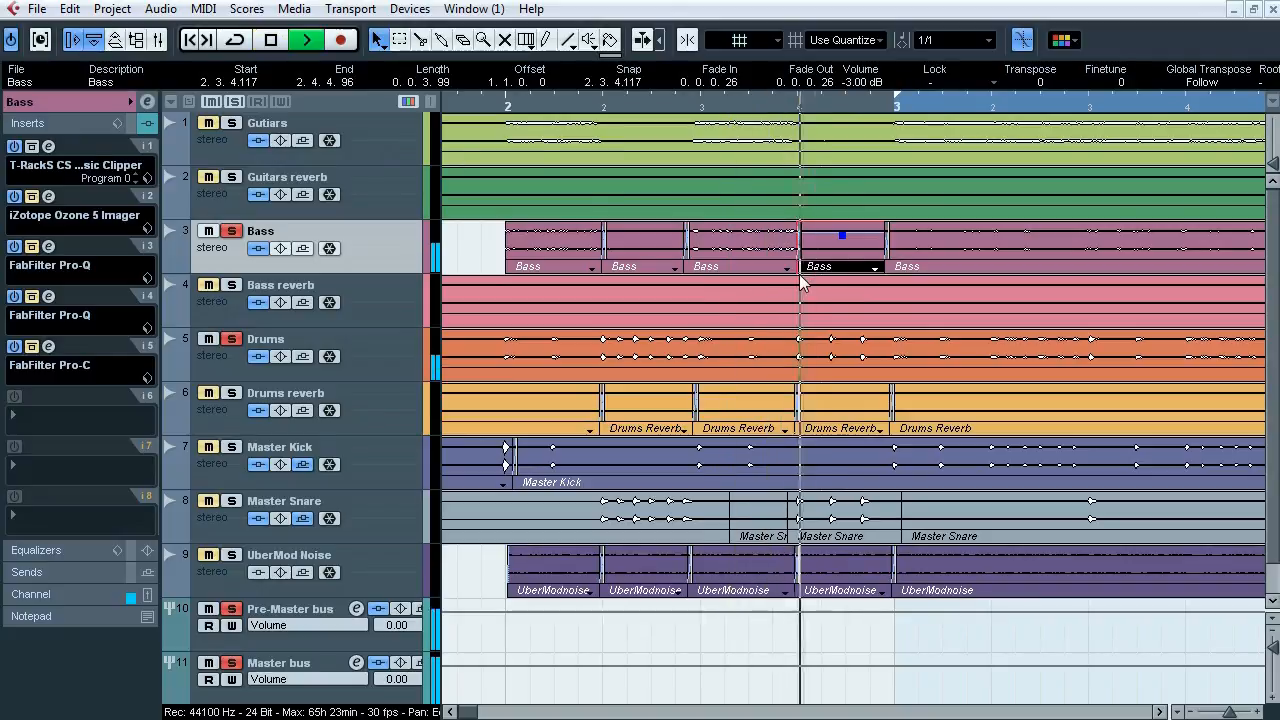
{"action": "key", "text": "space"}
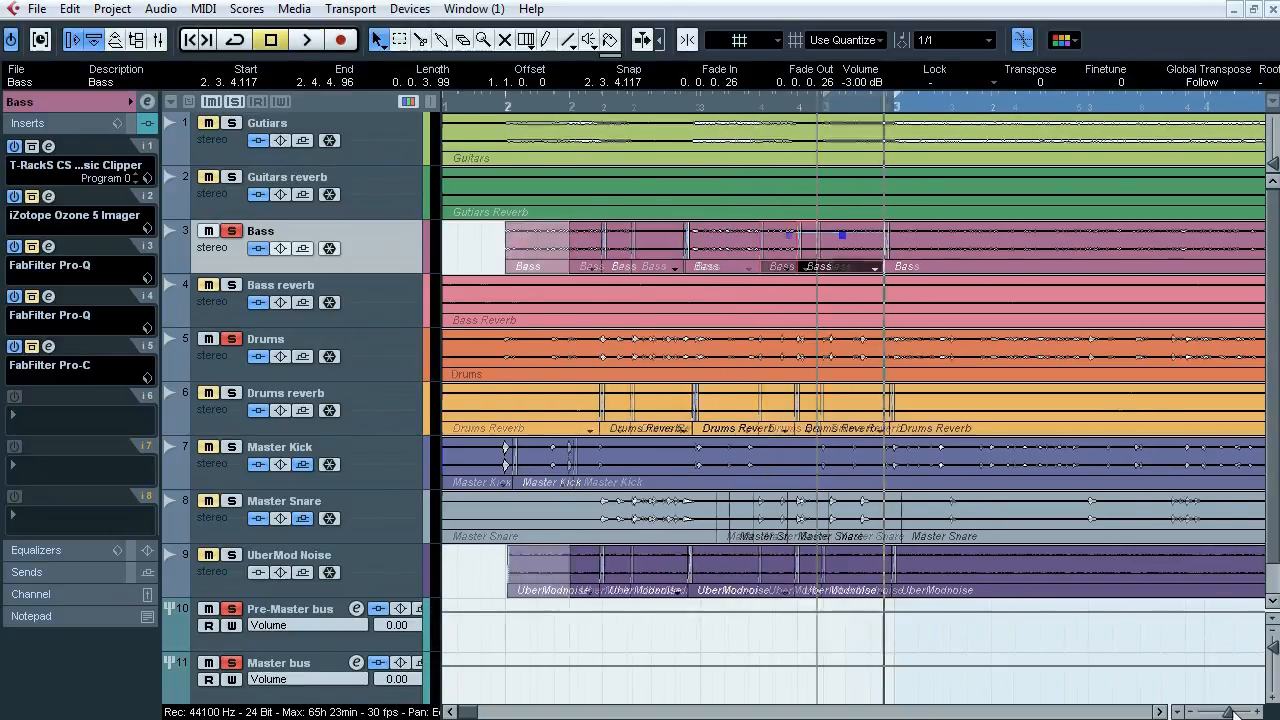
Step: Check the volume of the Bass event starting at bar 9 and play the passage leading through it with the drums
{"action": "left_click_drag", "start_coordinate": [1231, 711], "coordinate": [1226, 708]}
{"action": "left_click_drag", "start_coordinate": [1124, 107], "coordinate": [1007, 266]}
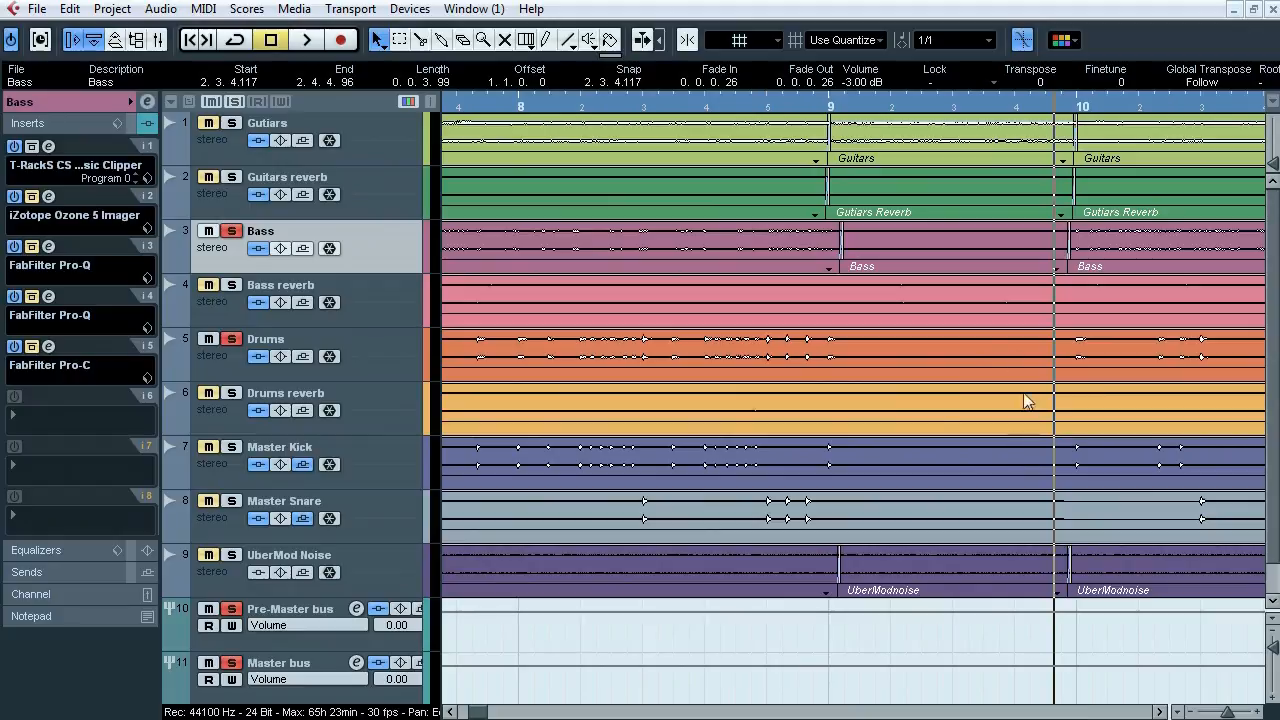
{"action": "left_click", "coordinate": [839, 106]}
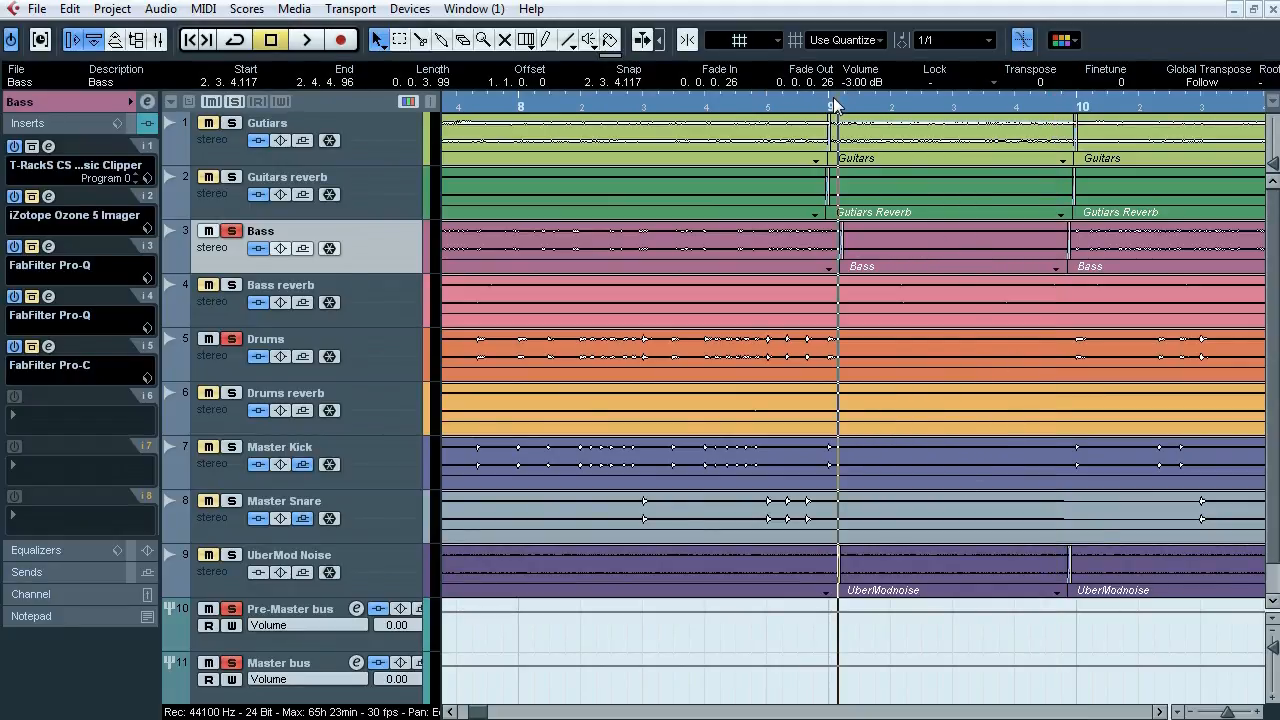
{"action": "left_click", "coordinate": [903, 228]}
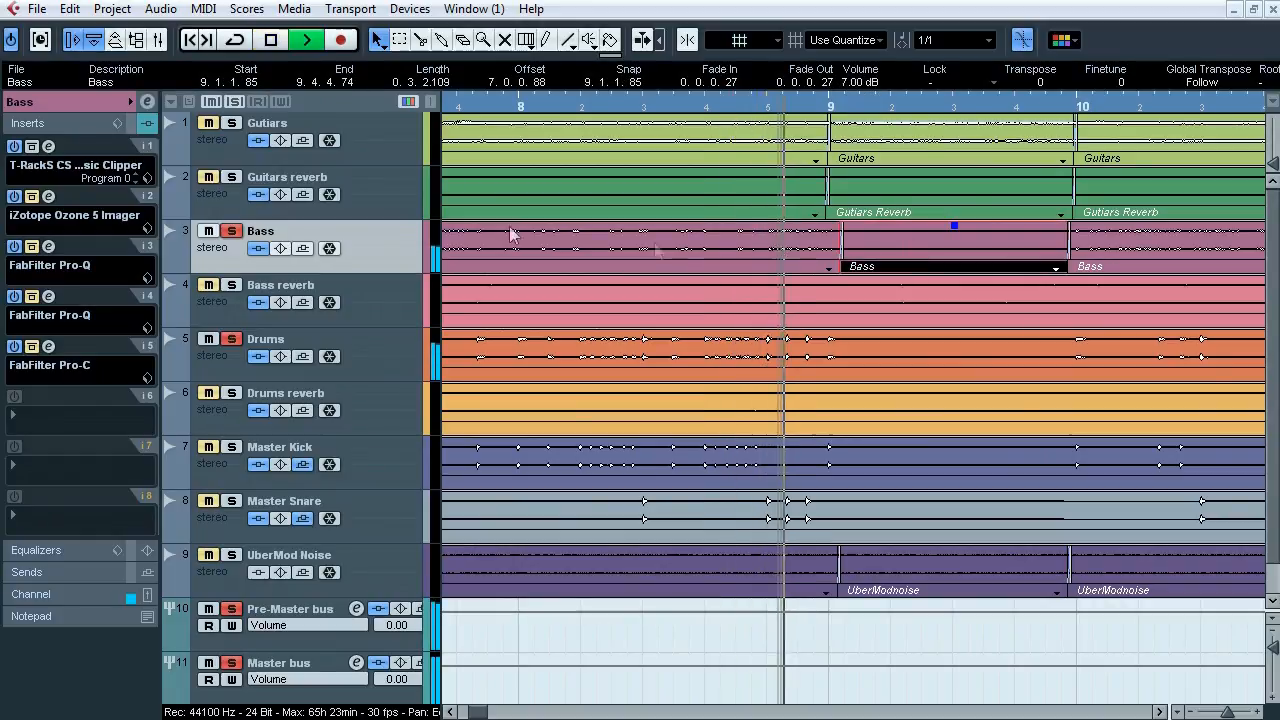
{"action": "key", "text": "space"}
{"action": "left_click", "coordinate": [763, 106]}
{"action": "key", "text": "space"}
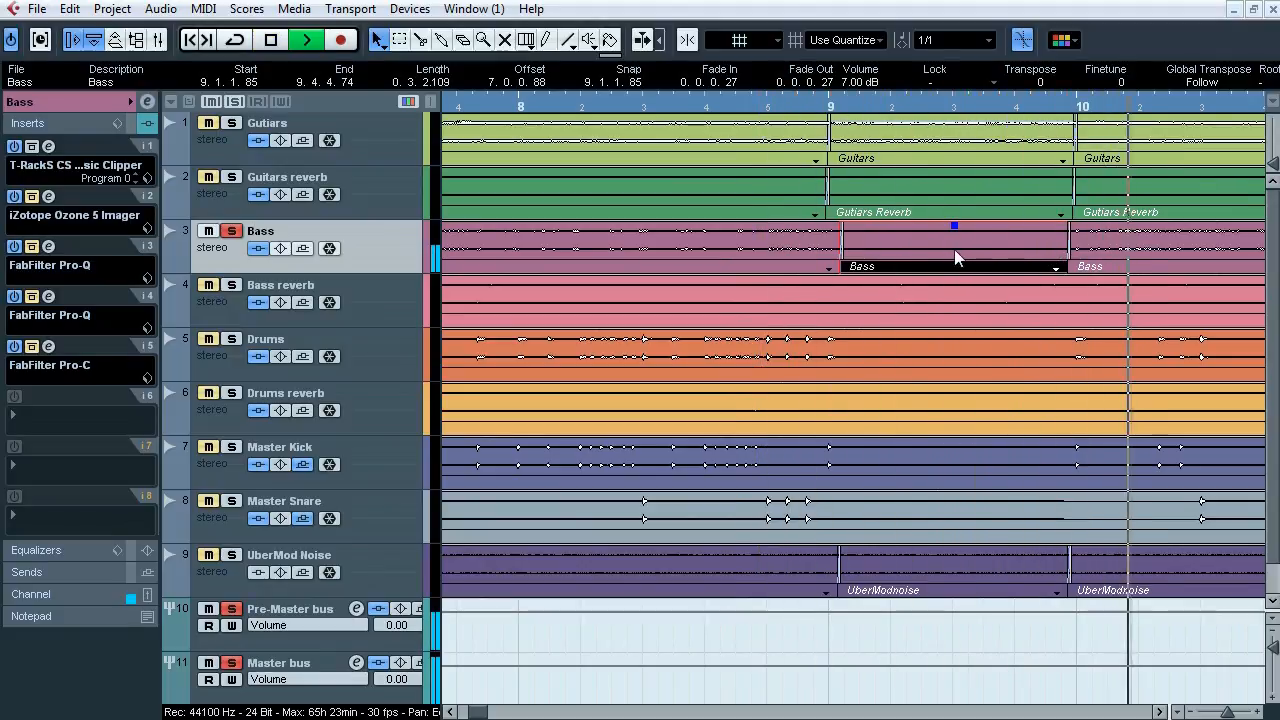
{"action": "key", "text": "space"}
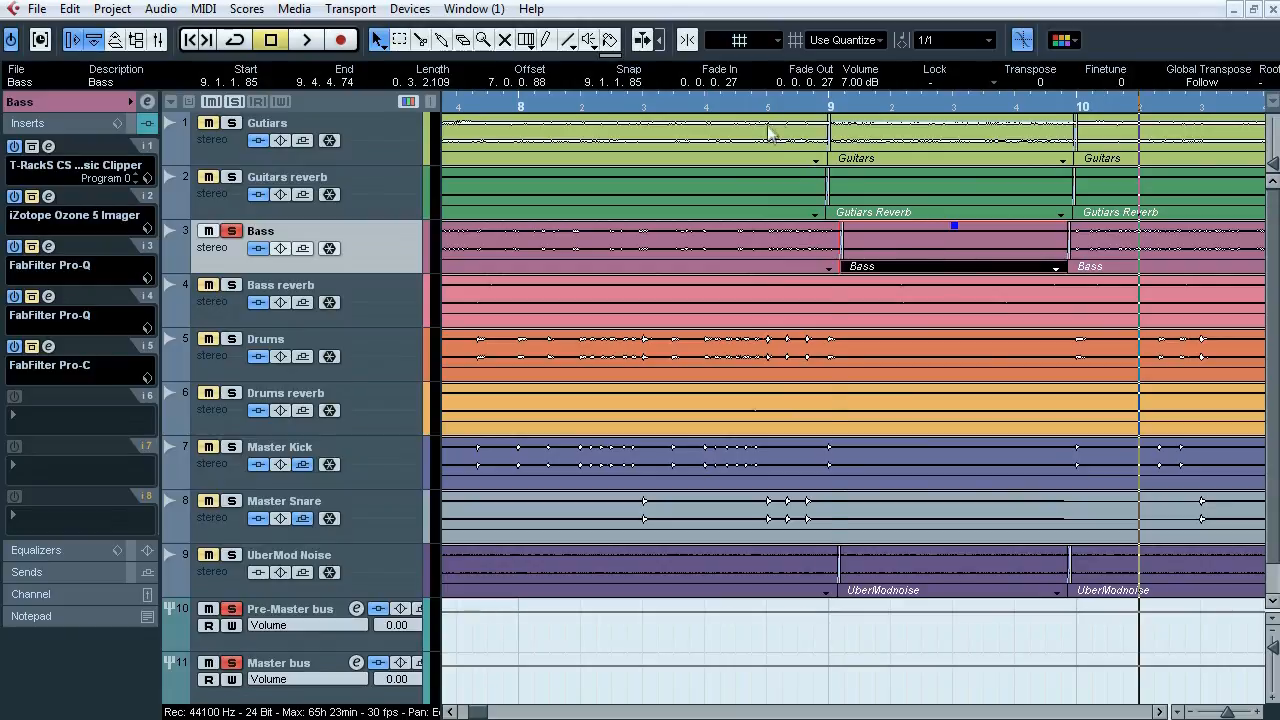
Step: Play the bass from bar 3 and take the Ozone 5 Imager in insert 2 out of bypass, comparing it with the bypassed sound
{"action": "left_click_drag", "start_coordinate": [731, 102], "coordinate": [539, 82]}
{"action": "left_click", "coordinate": [232, 232]}
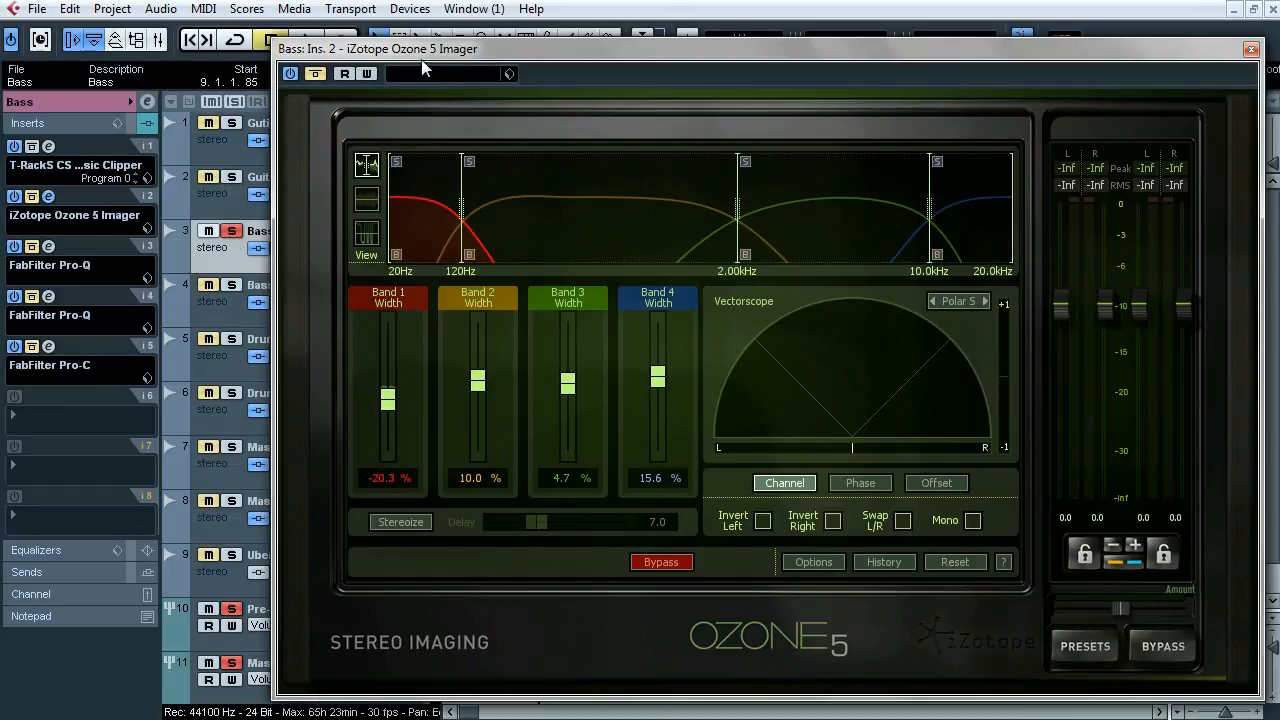
{"action": "left_click_drag", "start_coordinate": [422, 62], "coordinate": [408, 86]}
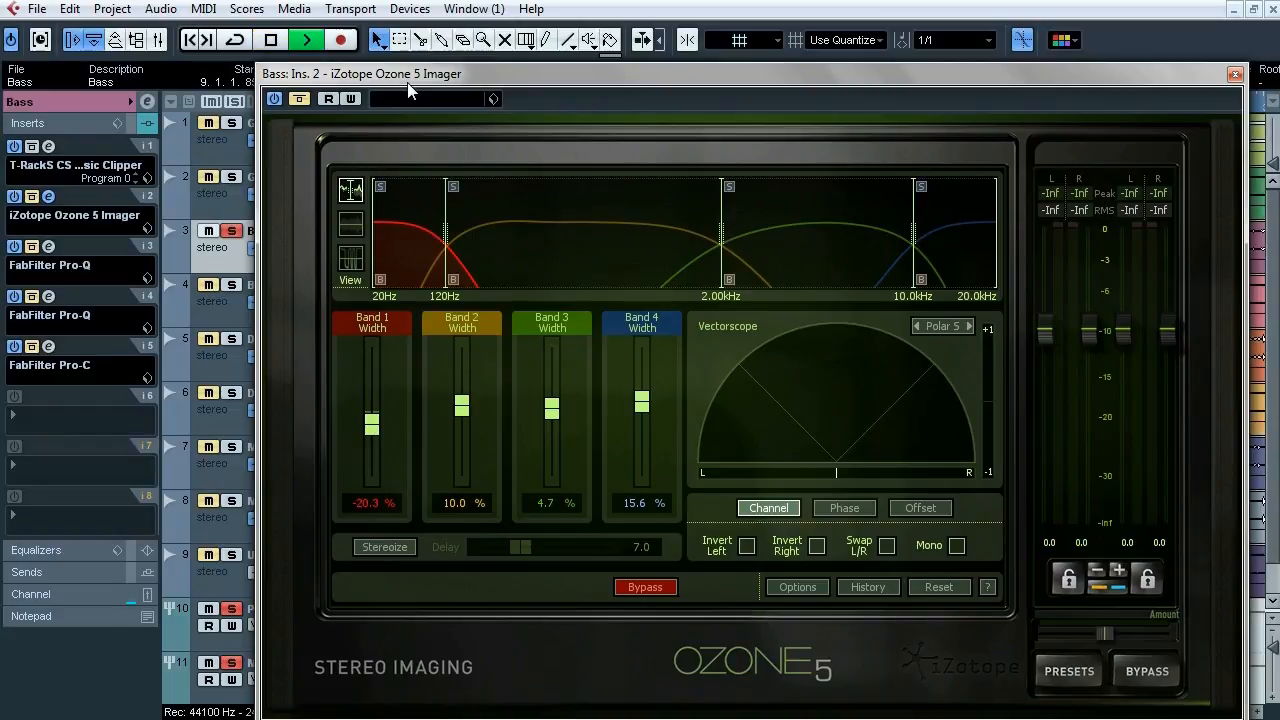
{"action": "left_click", "coordinate": [296, 101]}
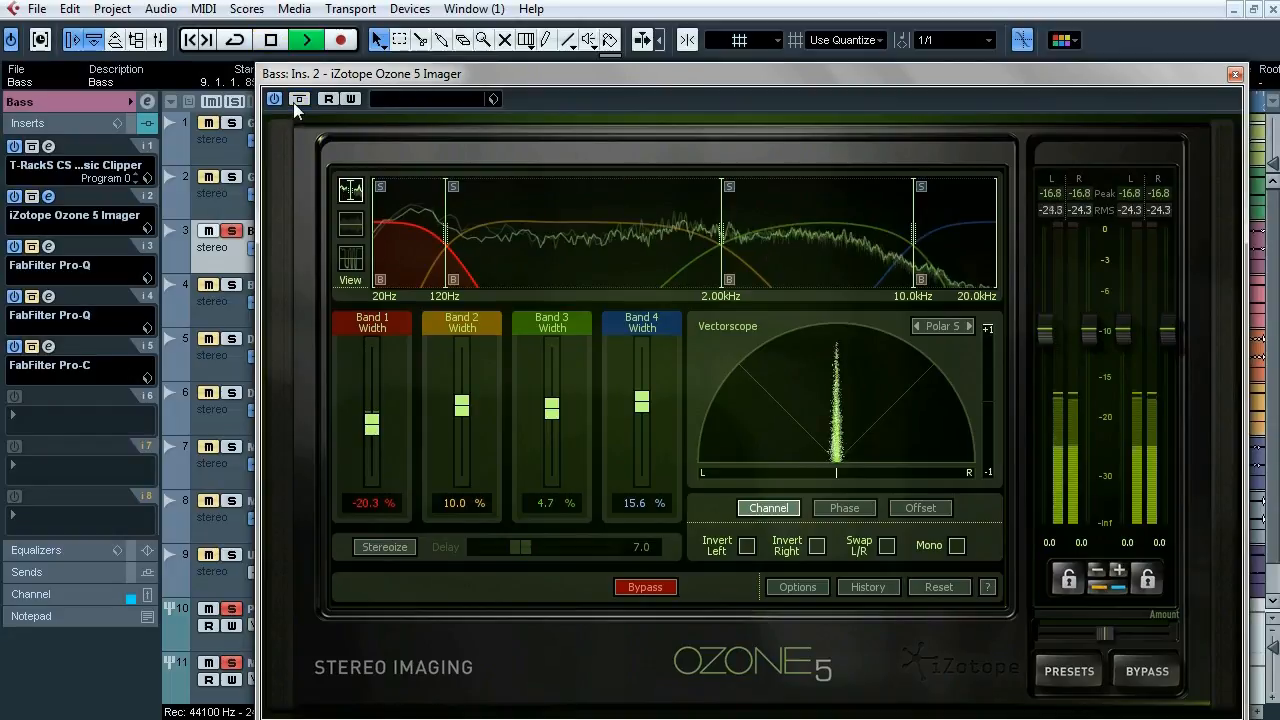
{"action": "left_click", "coordinate": [294, 101]}
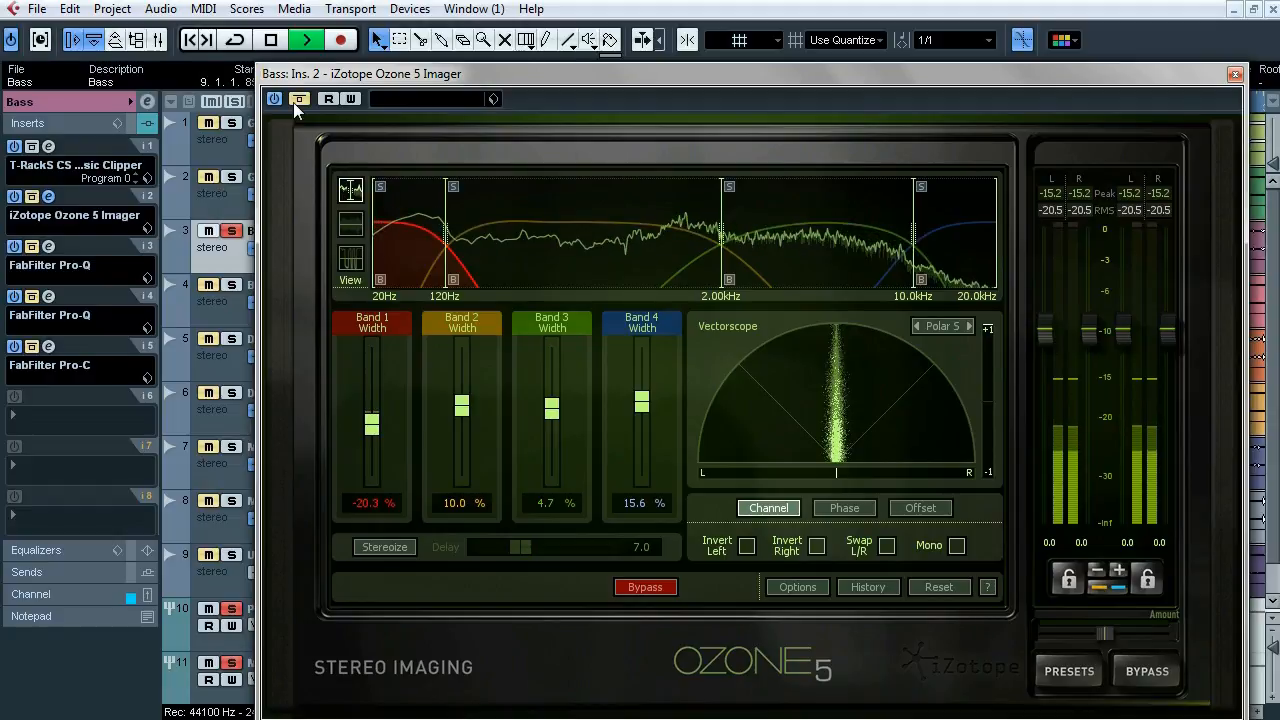
{"action": "left_click", "coordinate": [296, 101]}
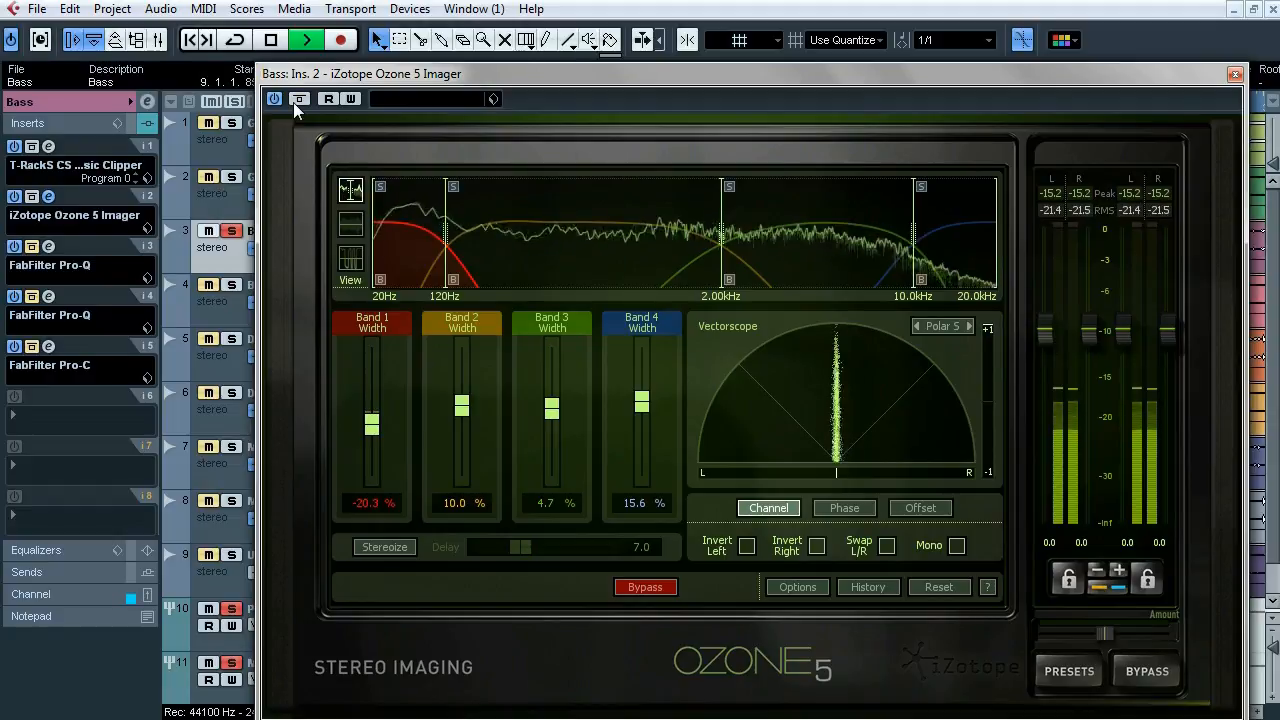
{"action": "key", "text": "space"}
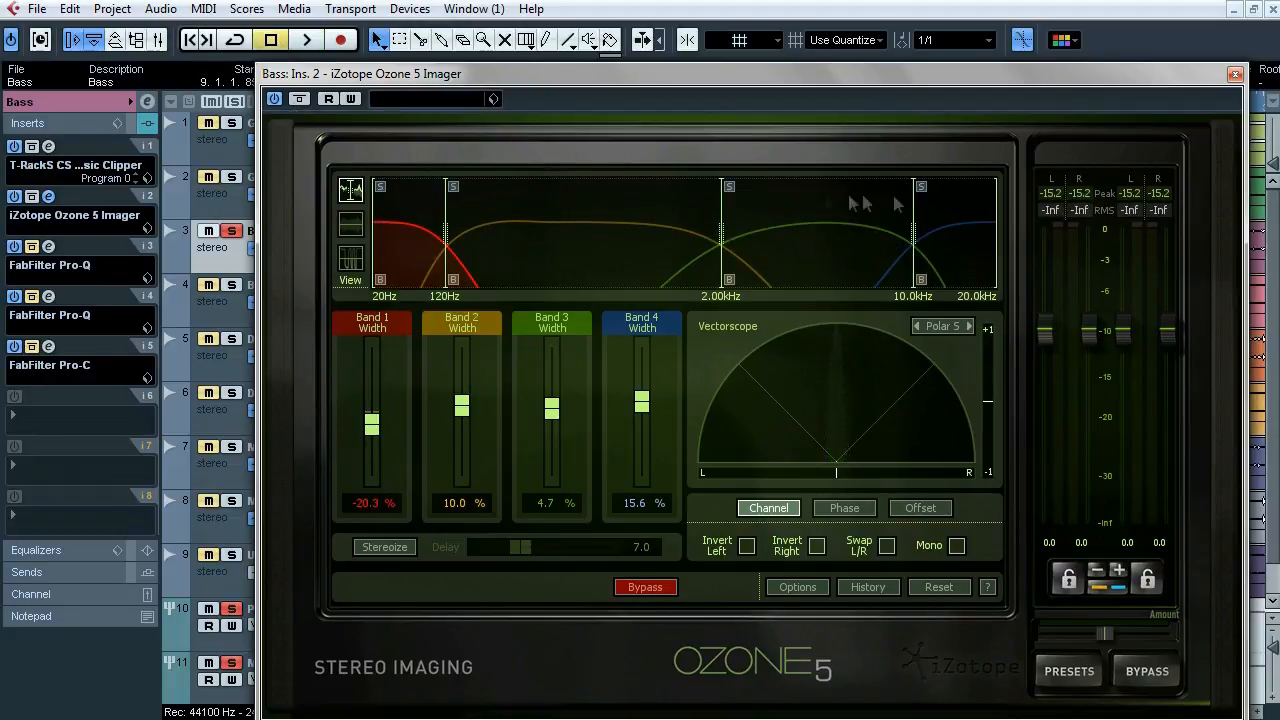
{"action": "left_click", "coordinate": [1236, 74]}
Step: Open the FabFilter Pro-Q in Bass insert 3 and take it out of bypass while playing the unsoloed mix from bar 3
{"action": "left_click", "coordinate": [48, 246]}
{"action": "left_click_drag", "start_coordinate": [650, 51], "coordinate": [564, 126]}
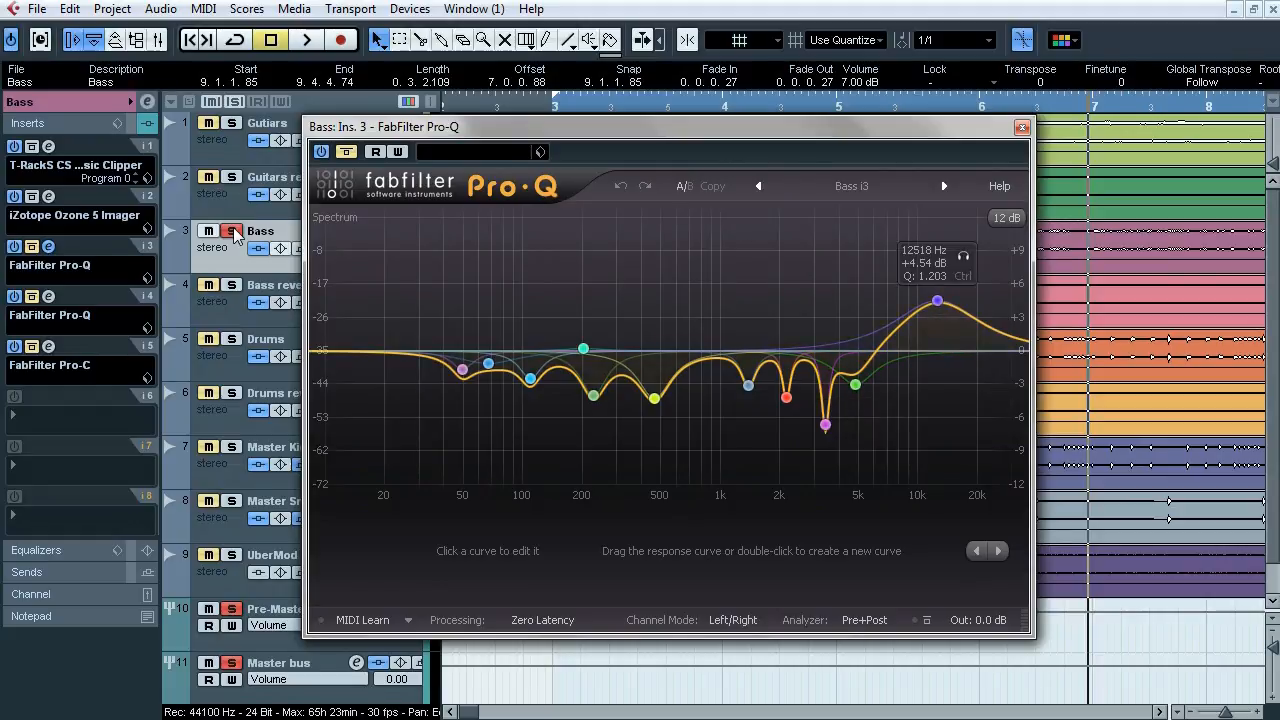
{"action": "key", "text": "space"}
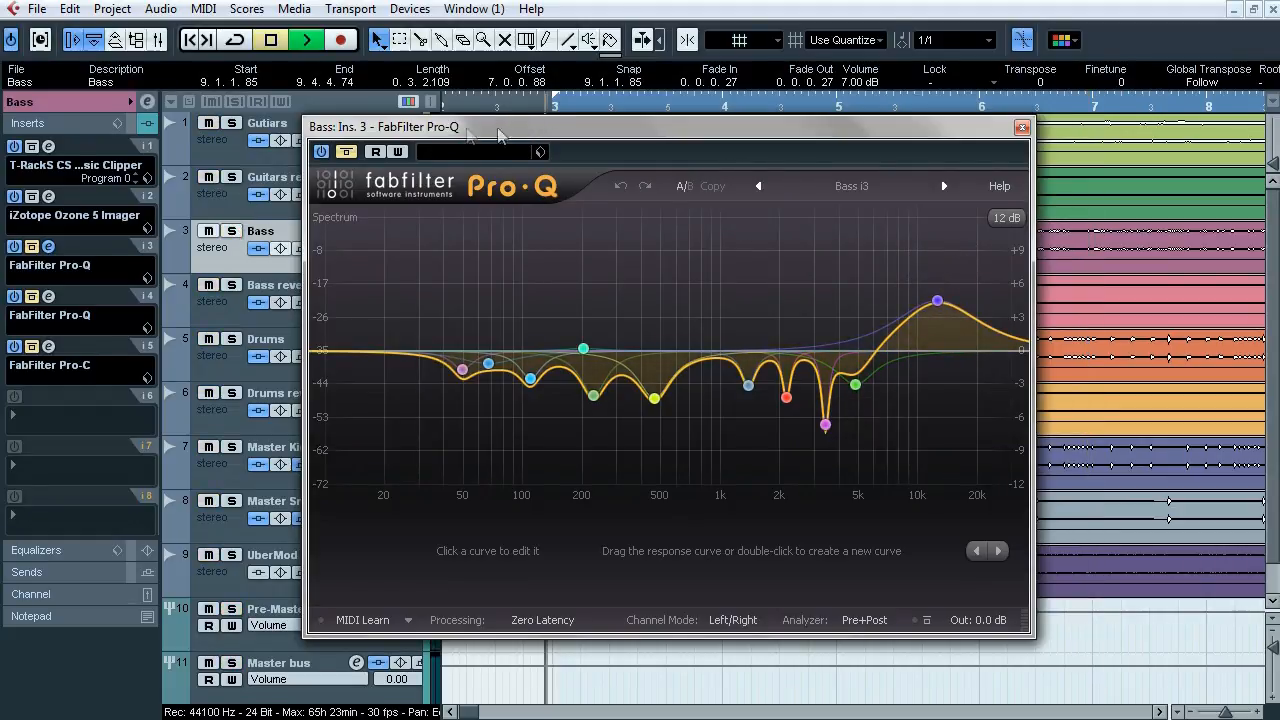
{"action": "left_click", "coordinate": [347, 152]}
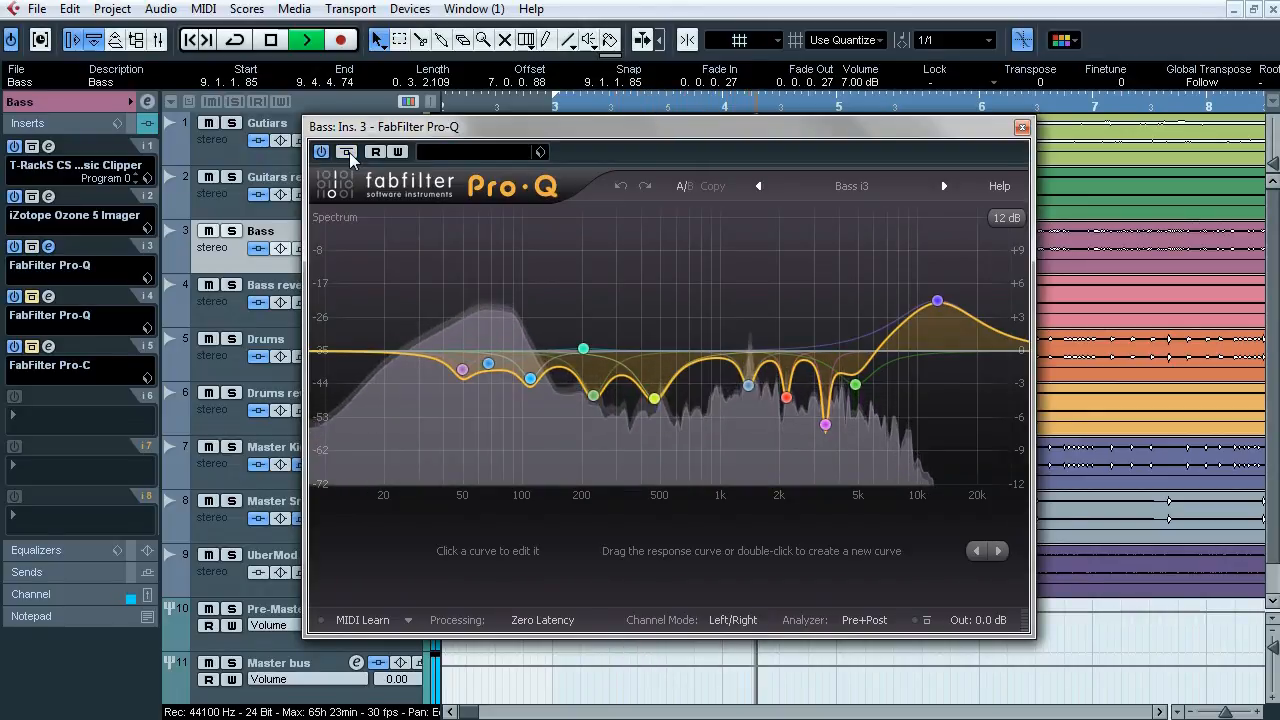
{"action": "left_click", "coordinate": [347, 152]}
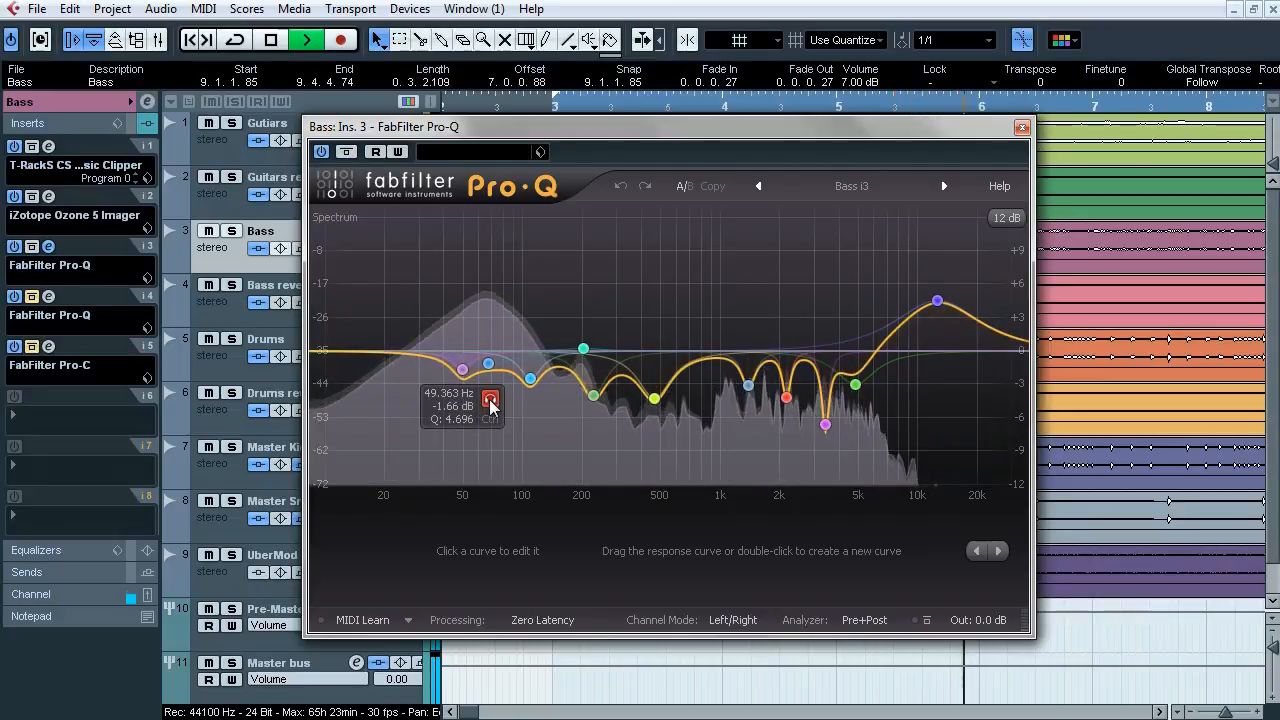
Step: Audition the lower Pro-Q bands in isolation one by one, from 49.363 Hz up to 462.56 Hz
{"action": "left_click", "coordinate": [490, 400]}
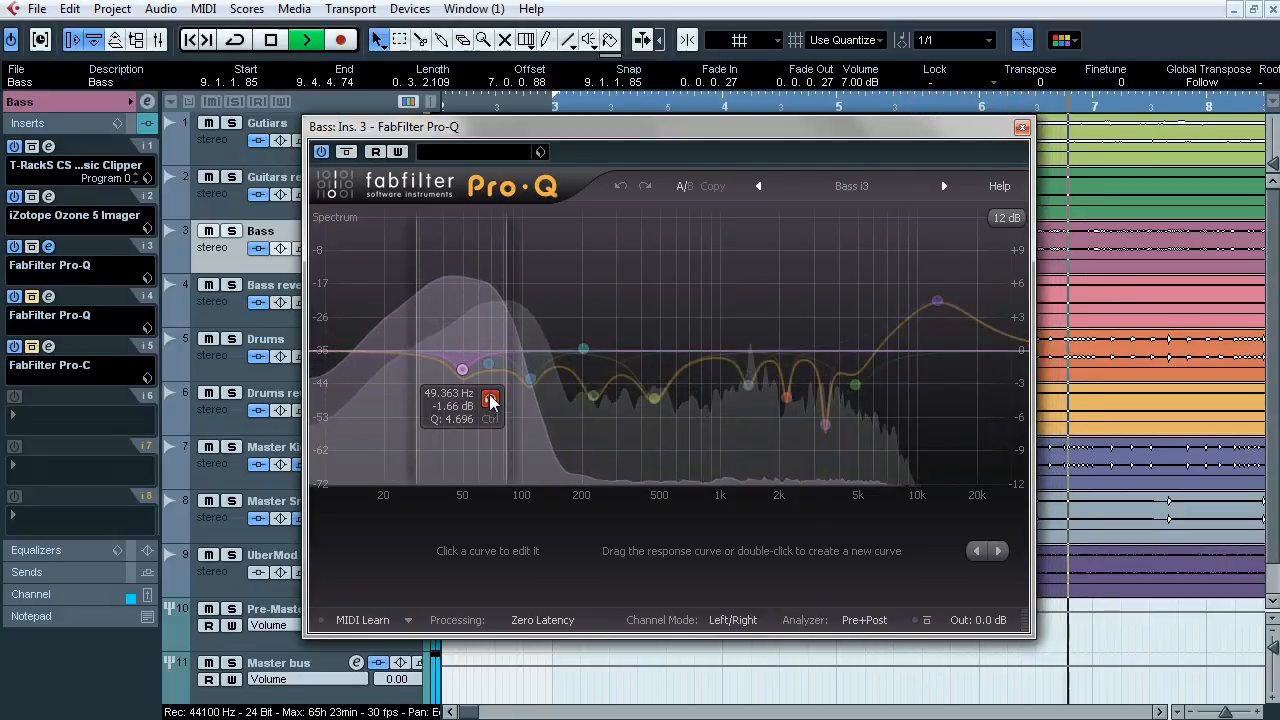
{"action": "left_click", "coordinate": [516, 394]}
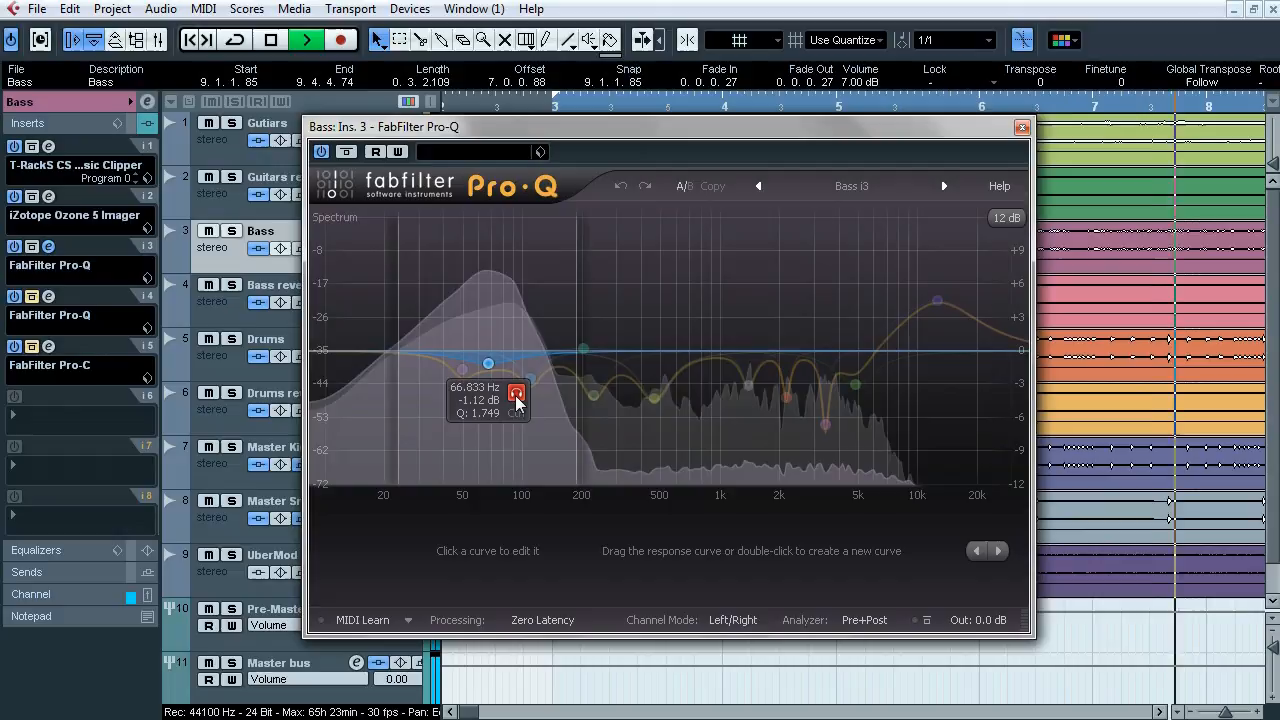
{"action": "mouse_move", "coordinate": [531, 379]}
{"action": "left_click", "coordinate": [557, 412]}
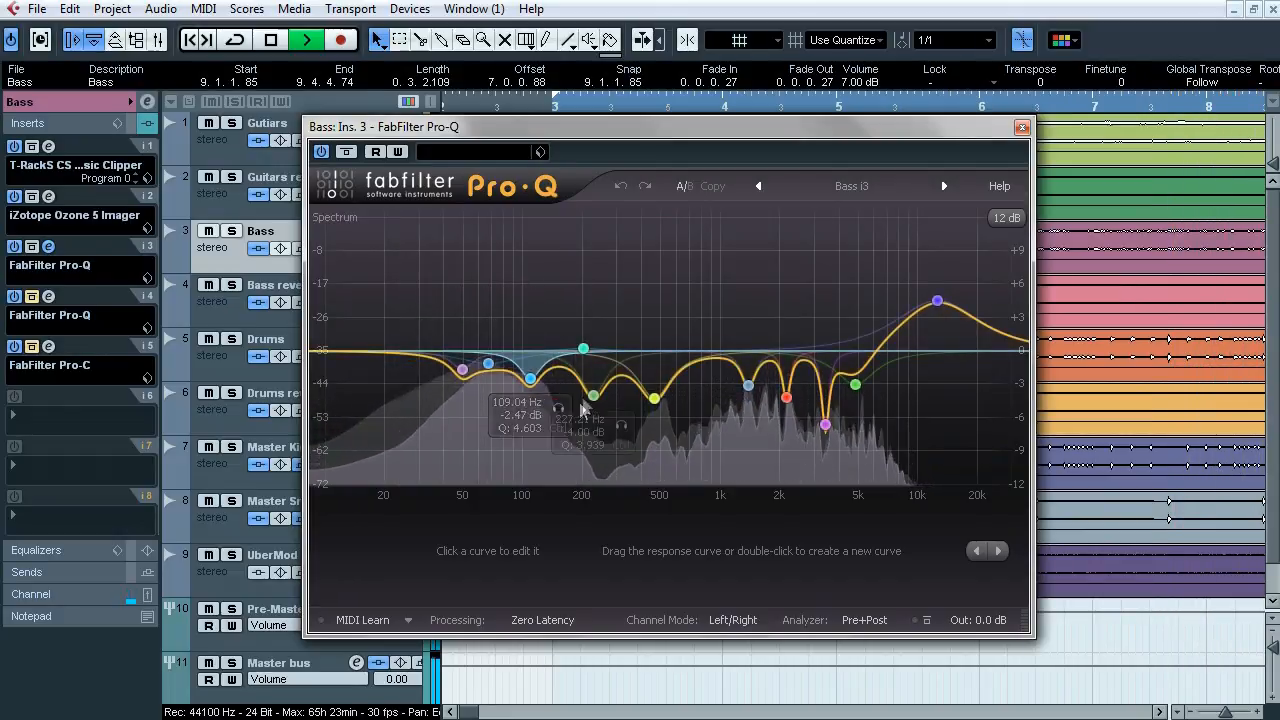
{"action": "left_click", "coordinate": [620, 427]}
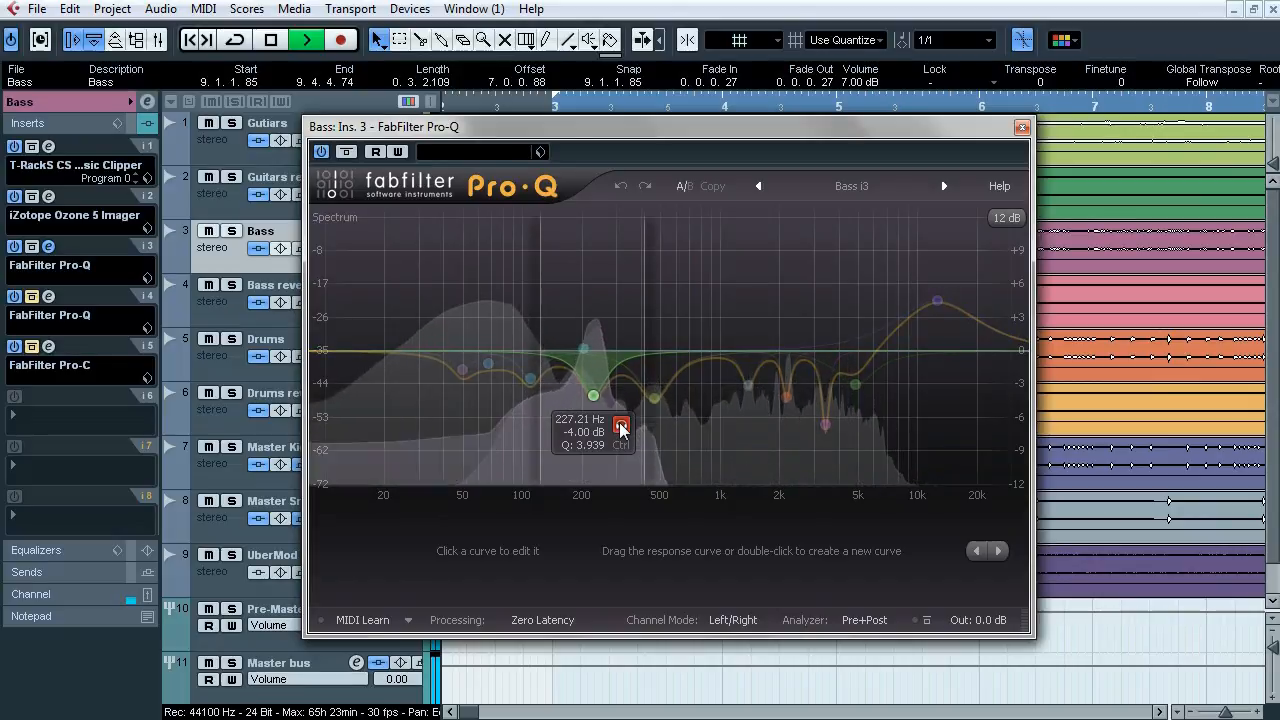
{"action": "left_click", "coordinate": [682, 429]}
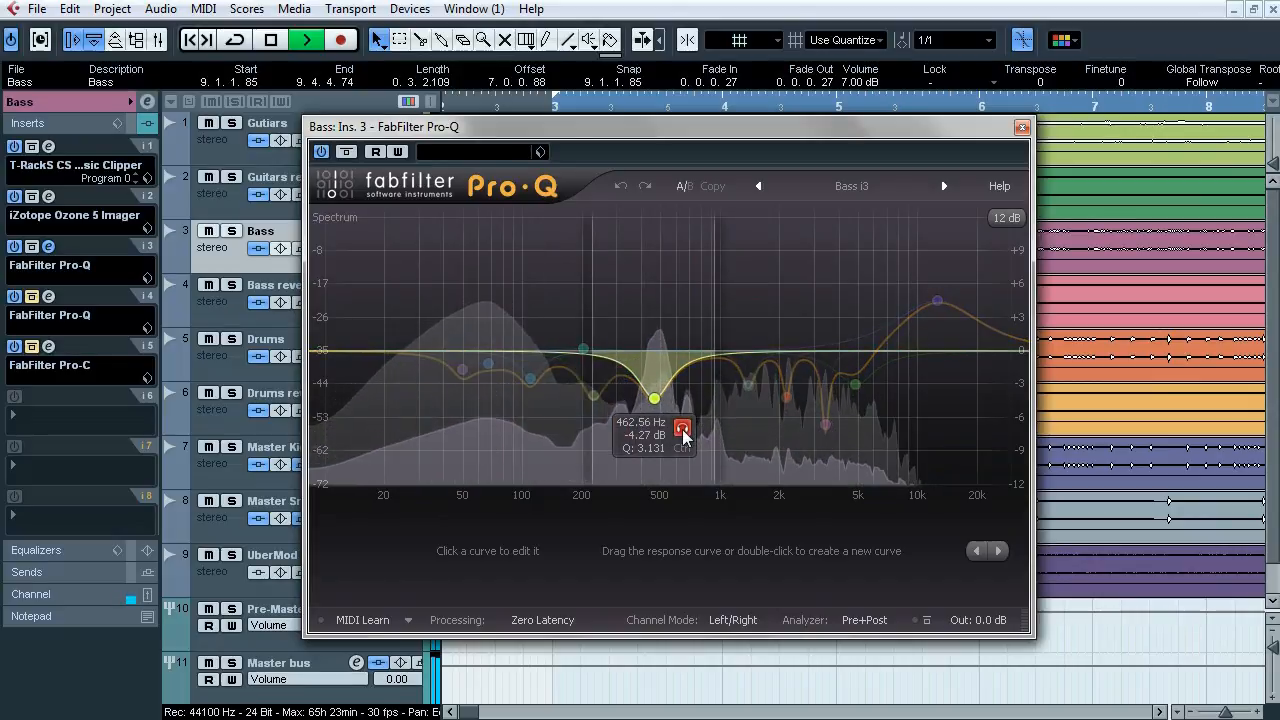
Step: Turn on cycle playback and audition the upper Pro-Q bands in isolation, including 2154.1 Hz, 3393.6 Hz and 4813.9 Hz
{"action": "left_click", "coordinate": [236, 42]}
{"action": "left_click", "coordinate": [776, 415]}
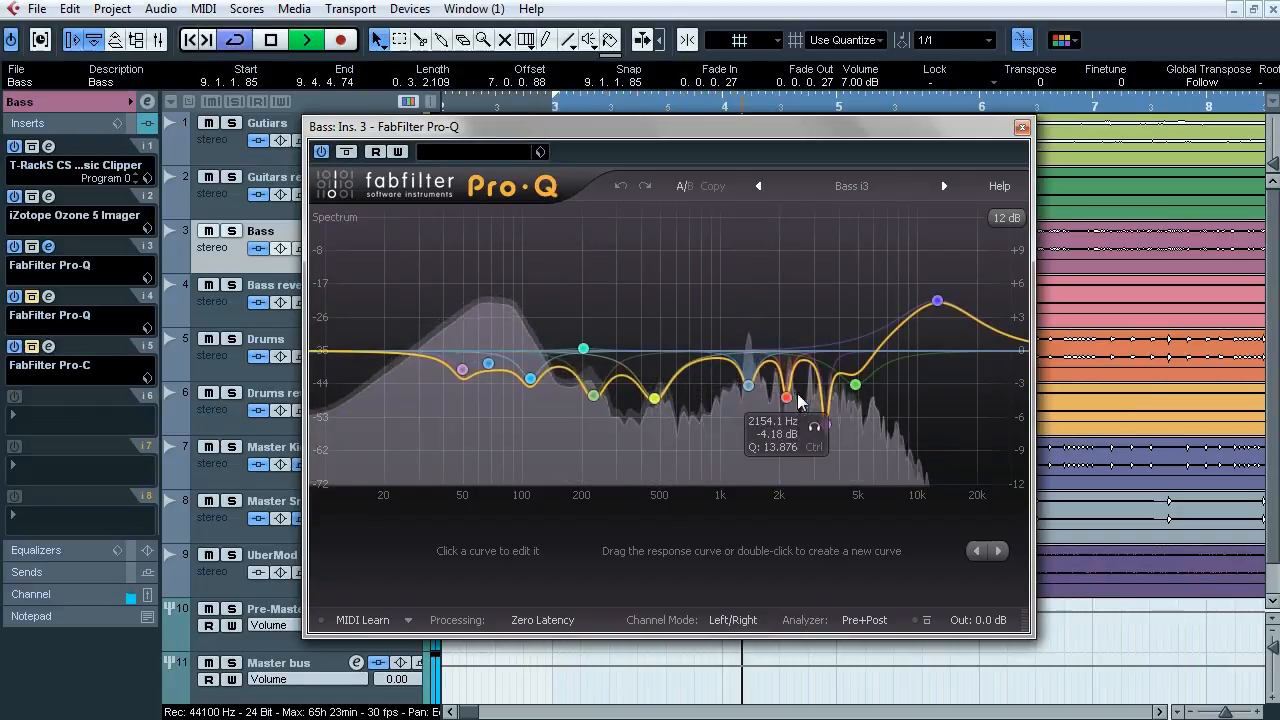
{"action": "left_click", "coordinate": [812, 428]}
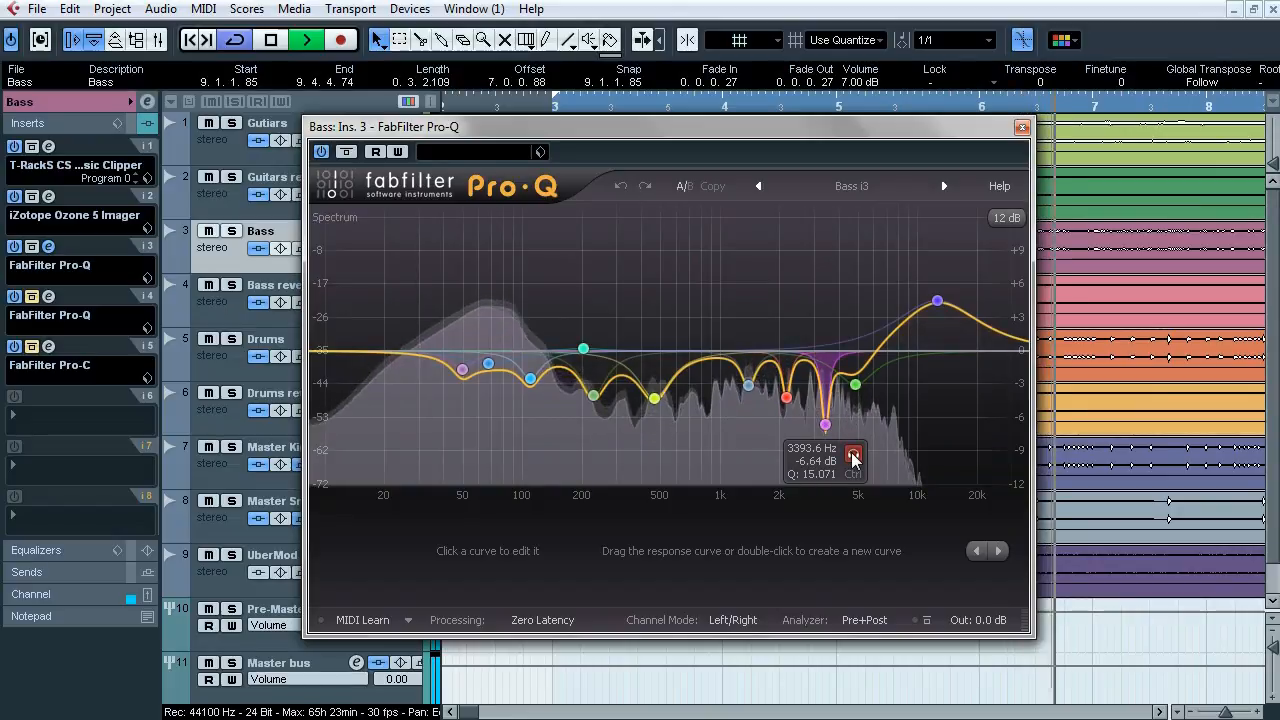
{"action": "left_click", "coordinate": [853, 455]}
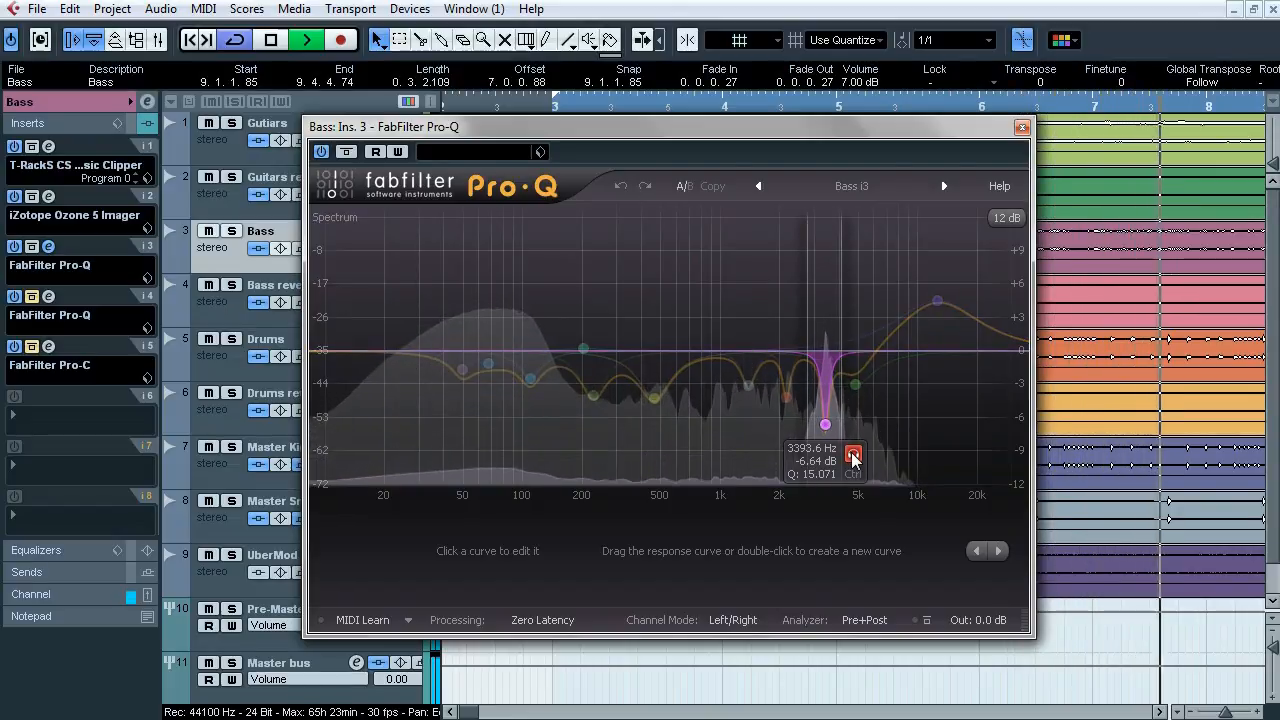
{"action": "left_click", "coordinate": [882, 414]}
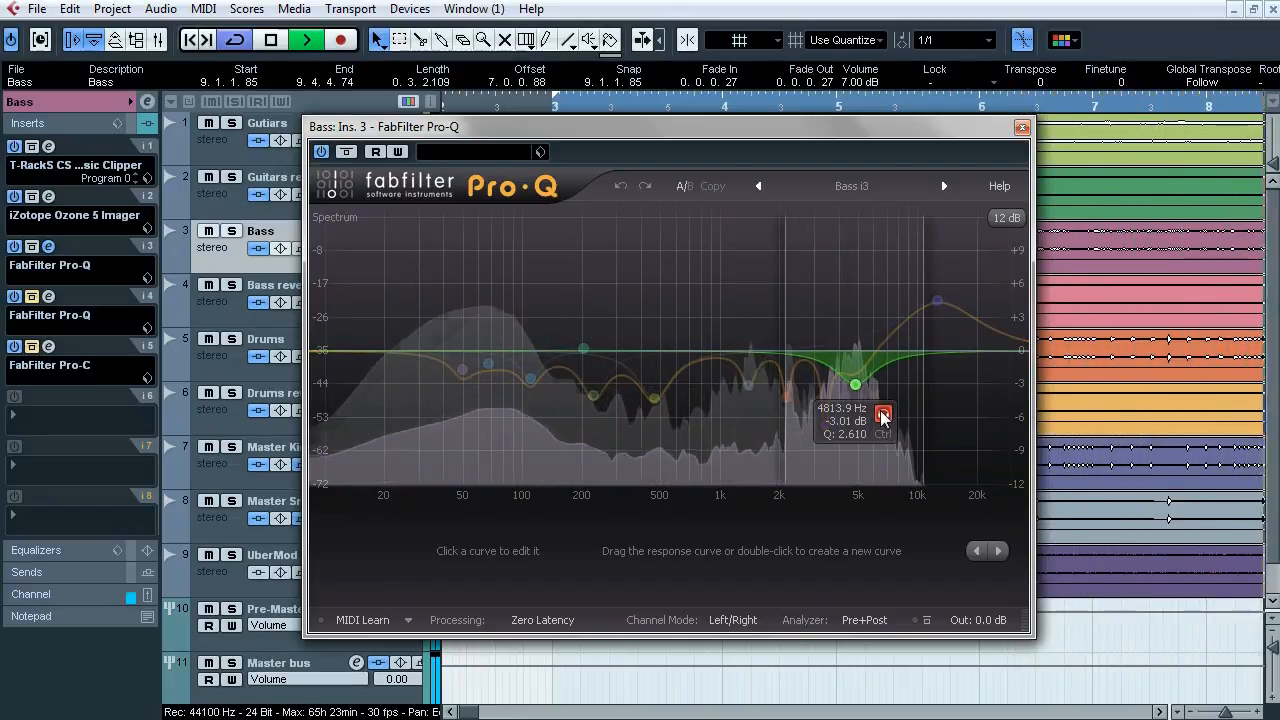
Step: Compare the insert 3 Pro-Q bypassed and active, leave it active, then stop playback and close it
{"action": "left_click", "coordinate": [347, 152]}
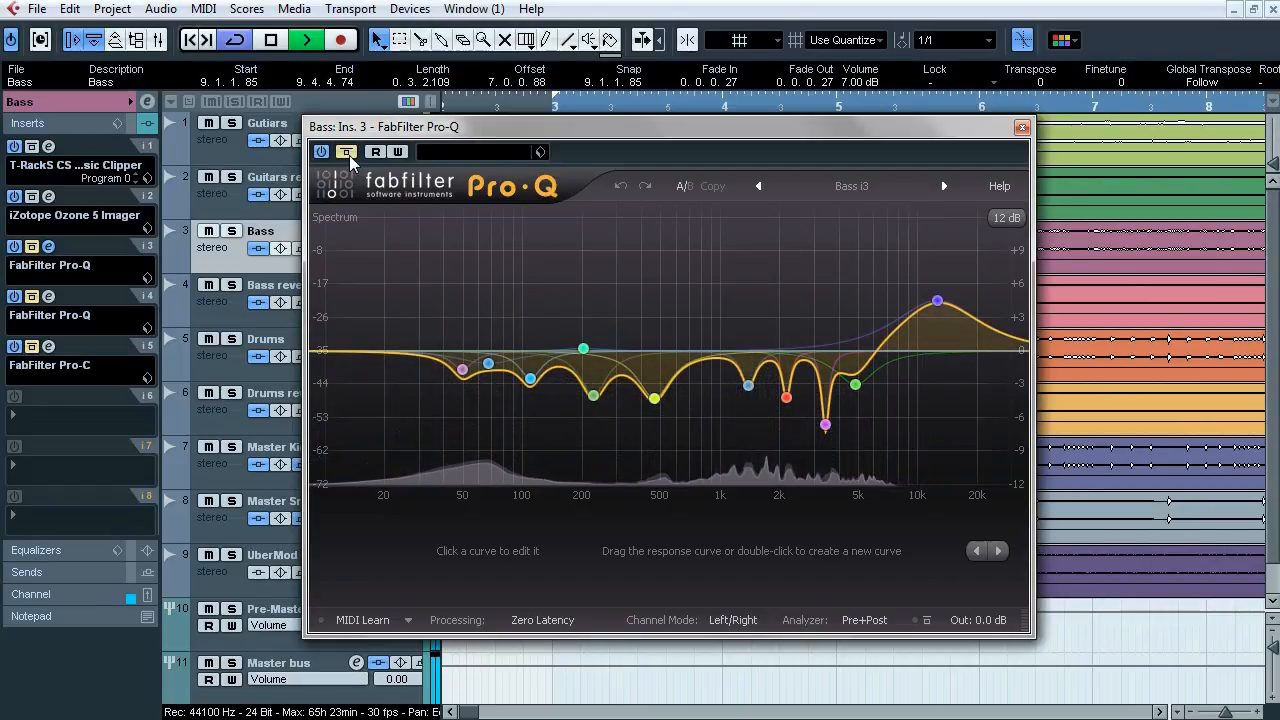
{"action": "left_click", "coordinate": [347, 152]}
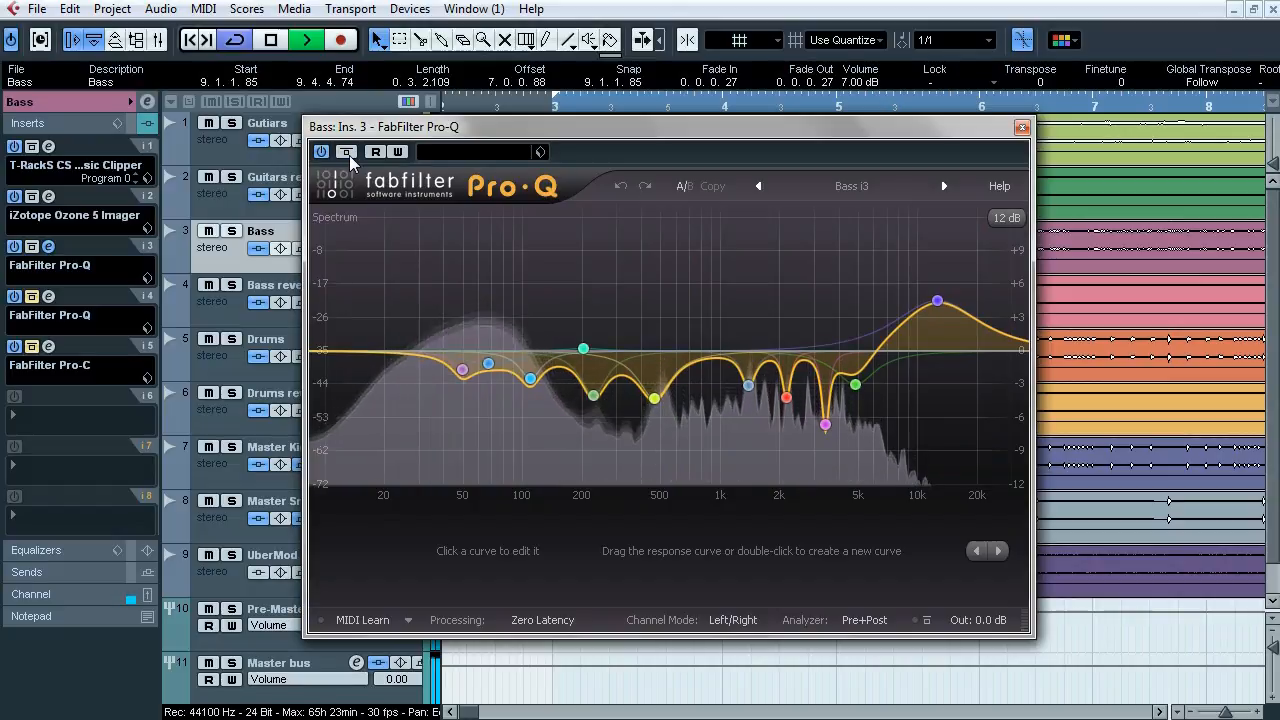
{"action": "key", "text": "space"}
{"action": "left_click", "coordinate": [1022, 127]}
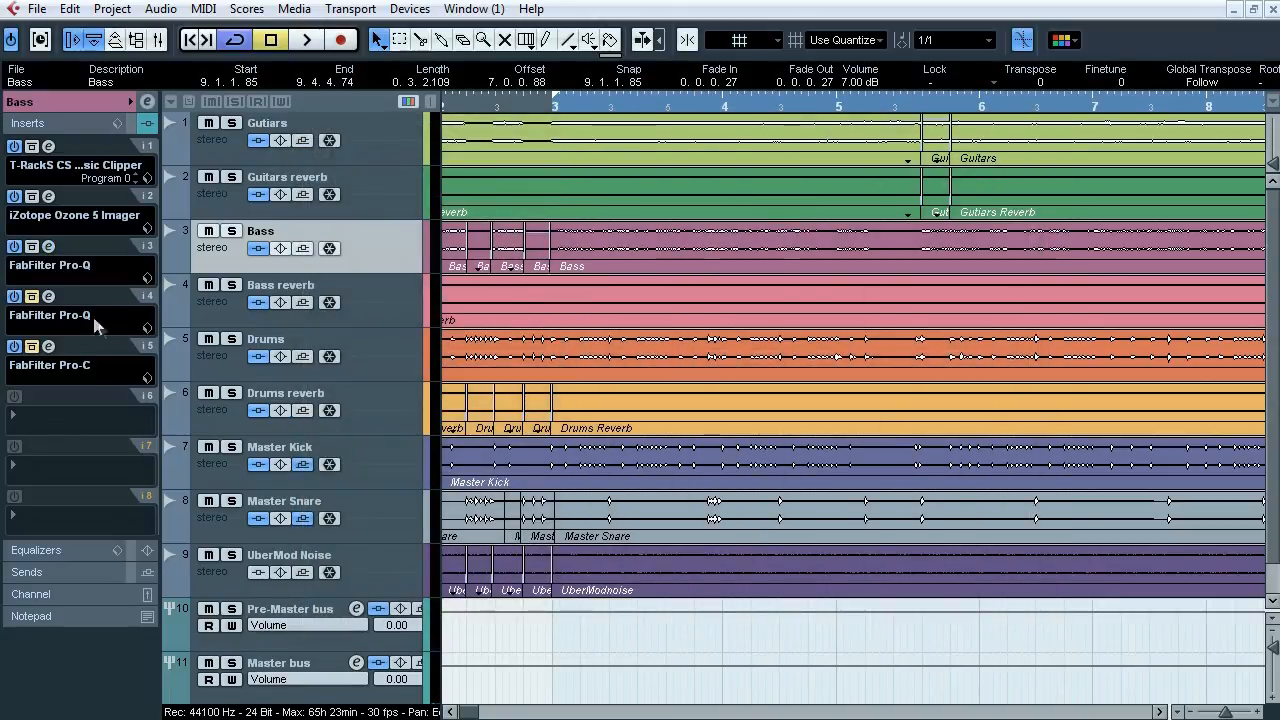
Step: Open the second Pro-Q in Bass insert 4 and take it out of bypass while playing the passage with Bass soloed
{"action": "left_click", "coordinate": [48, 296]}
{"action": "left_click_drag", "start_coordinate": [700, 37], "coordinate": [670, 90]}
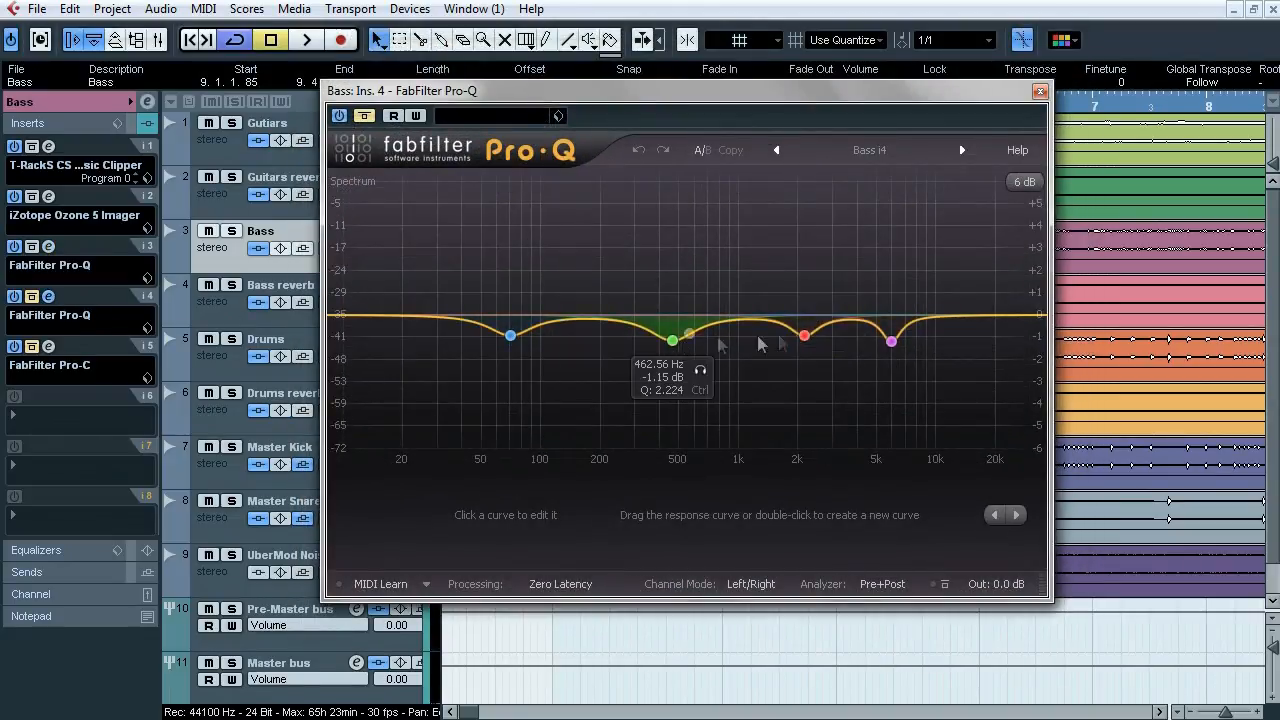
{"action": "key", "text": "space"}
{"action": "left_click_drag", "start_coordinate": [452, 91], "coordinate": [451, 177]}
{"action": "left_click", "coordinate": [363, 202]}
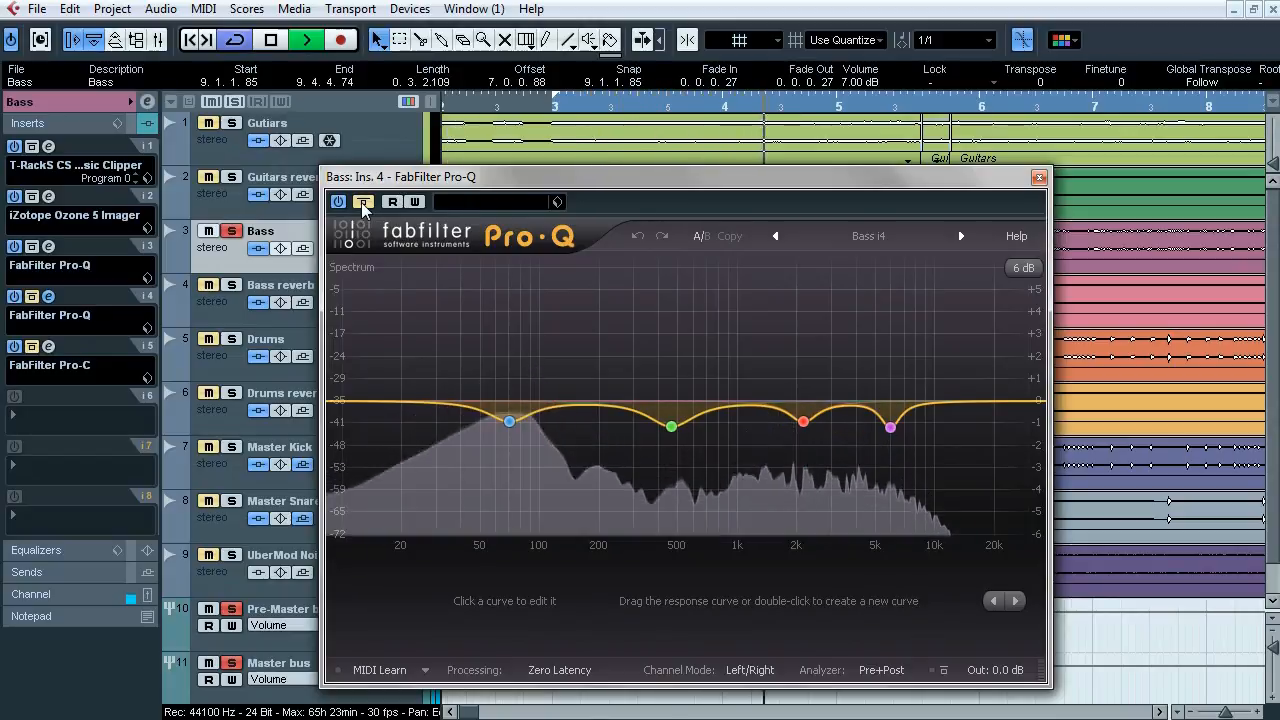
Step: Audition the insert 4 Pro-Q bands at 70.023 Hz, 462.56 Hz, 2154.1 Hz and 5937.4 Hz in isolation one after another
{"action": "left_click", "coordinate": [536, 453]}
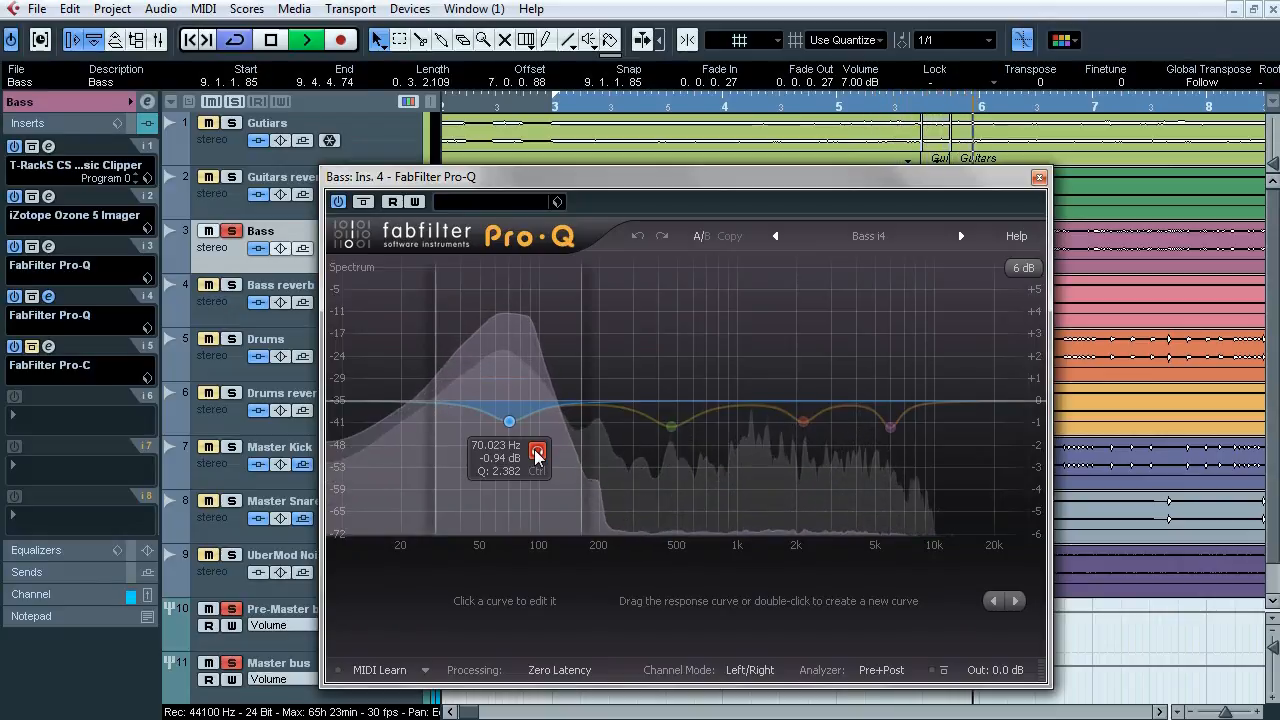
{"action": "left_click", "coordinate": [536, 453]}
{"action": "left_click", "coordinate": [698, 456]}
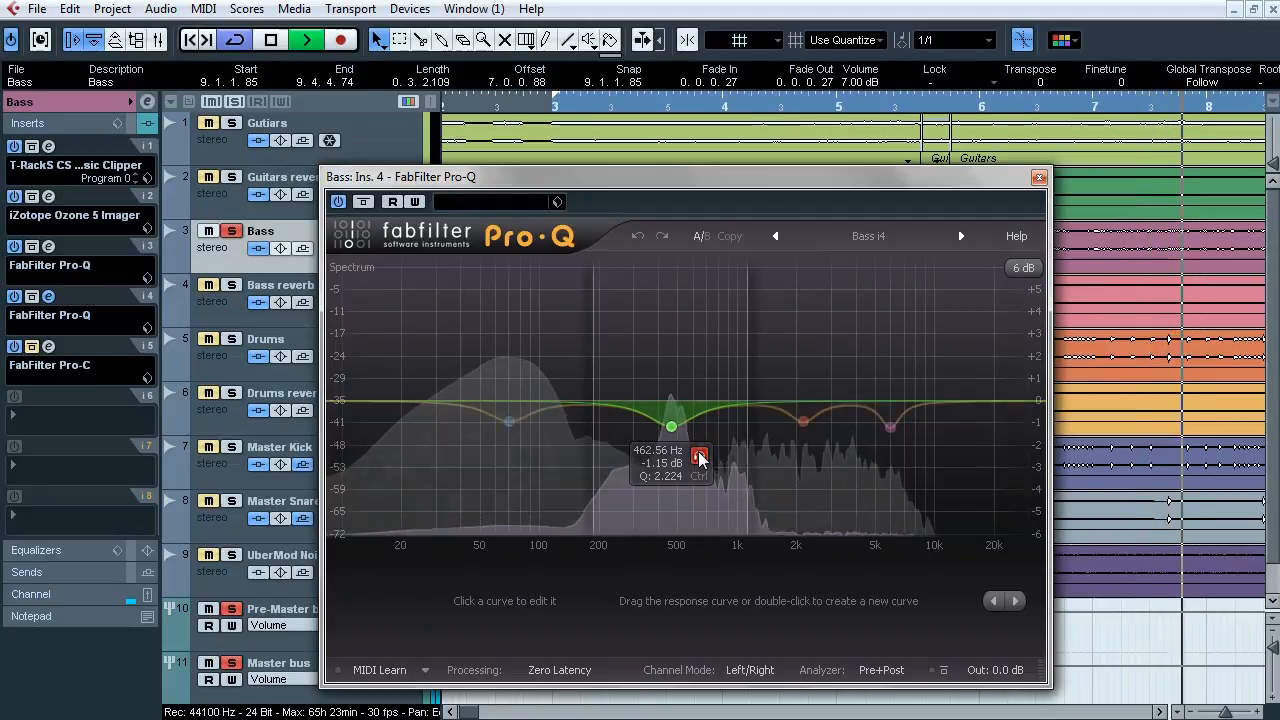
{"action": "left_click", "coordinate": [698, 456]}
{"action": "left_click", "coordinate": [831, 453]}
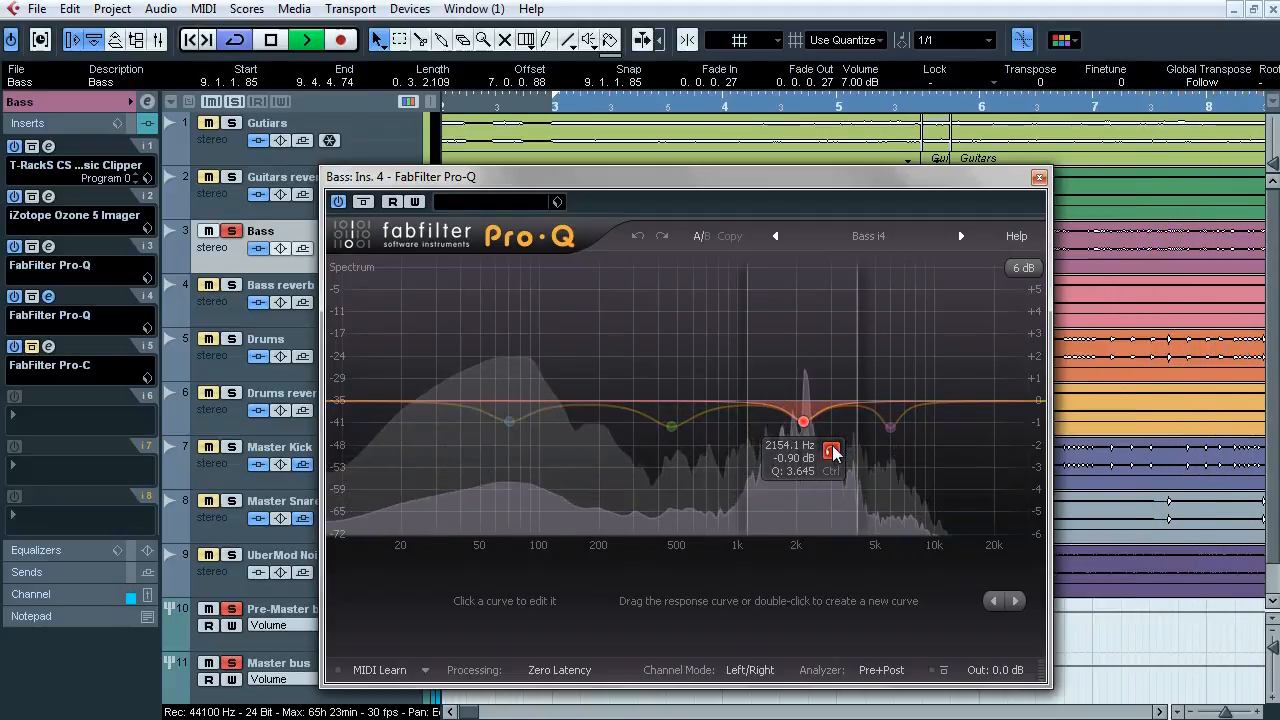
{"action": "left_click", "coordinate": [831, 453]}
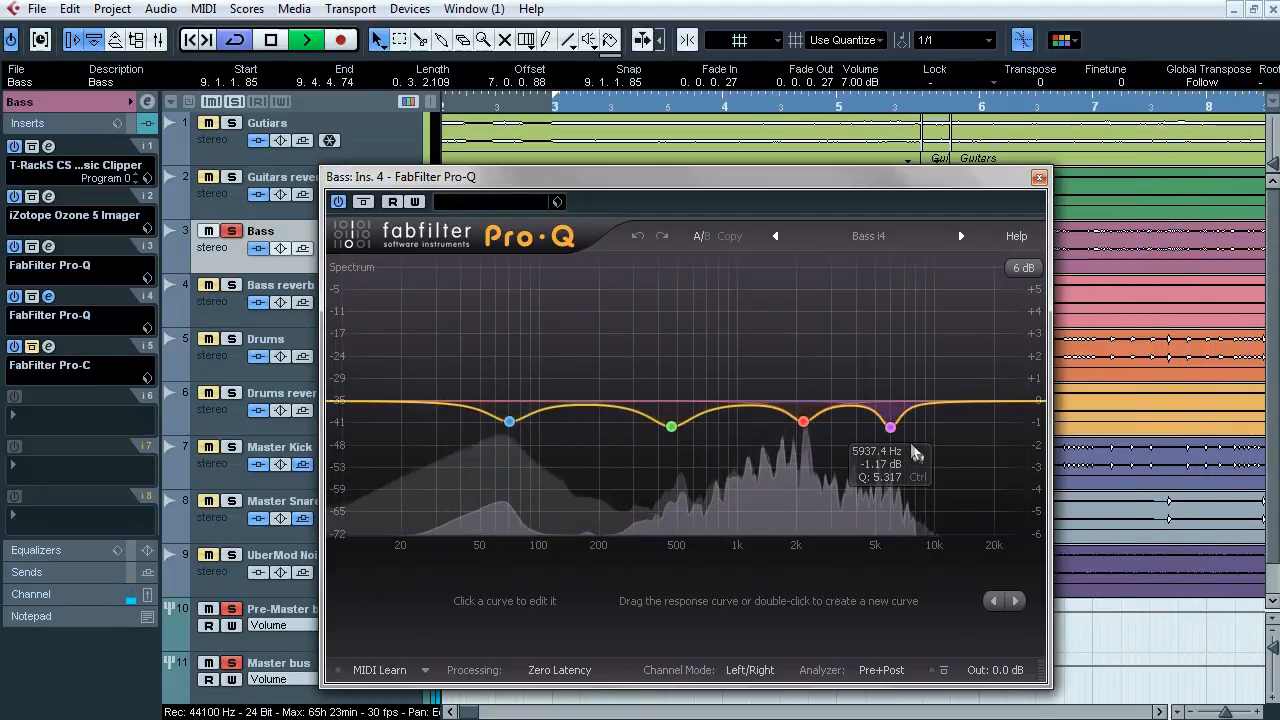
{"action": "left_click", "coordinate": [917, 457]}
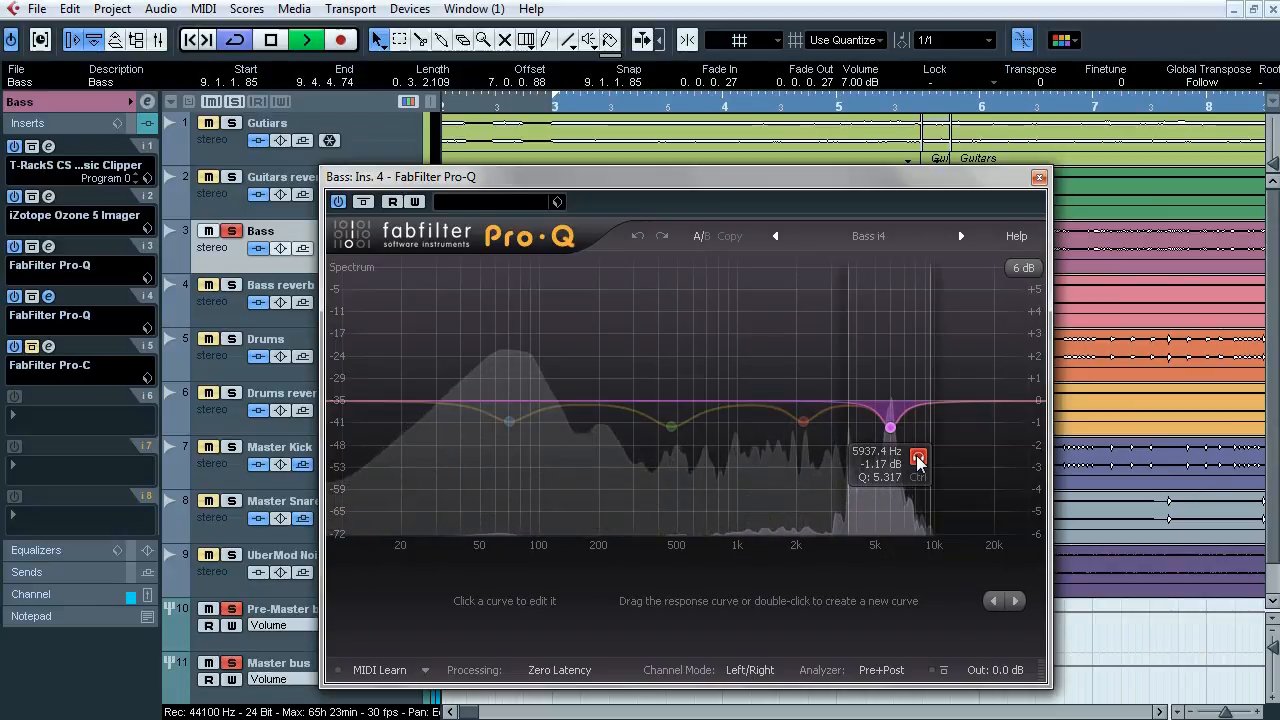
{"action": "left_click", "coordinate": [917, 457]}
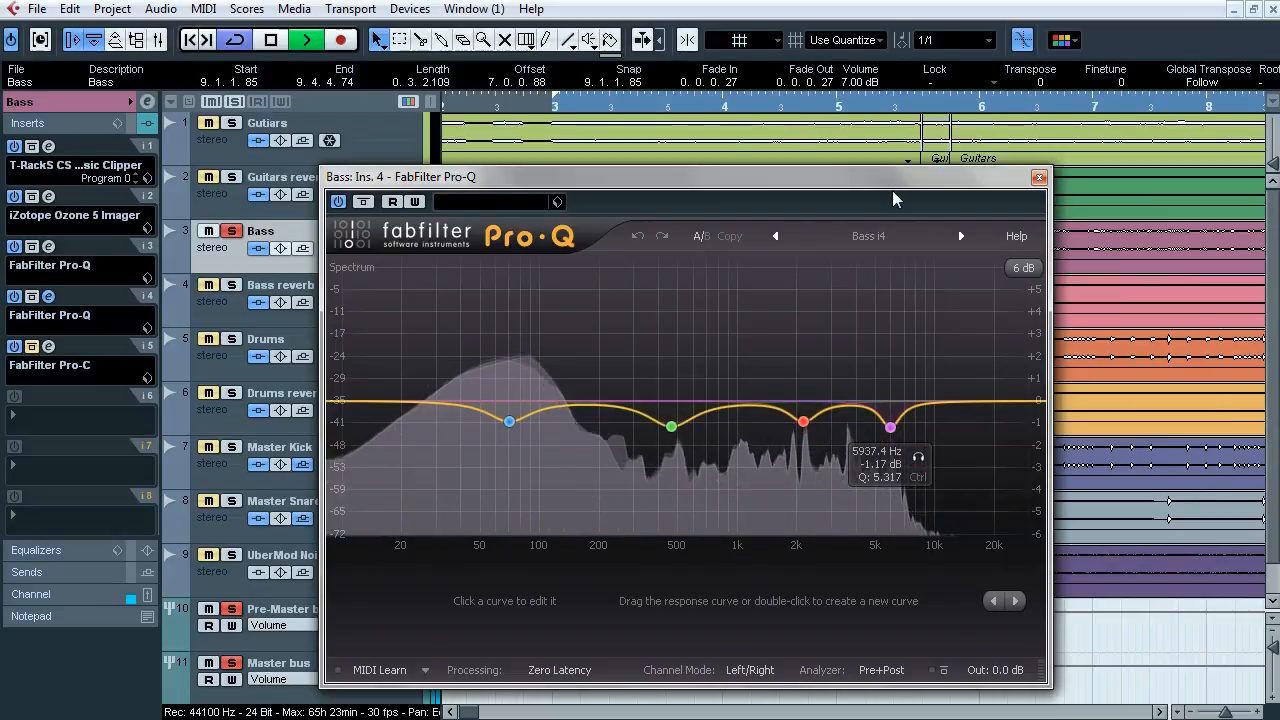
Step: Stop playback, close the insert 4 Pro-Q and open the FabFilter Pro-C compressor in Bass insert 5 with playback positioned before bar 3
{"action": "key", "text": "space"}
{"action": "left_click", "coordinate": [1039, 178]}
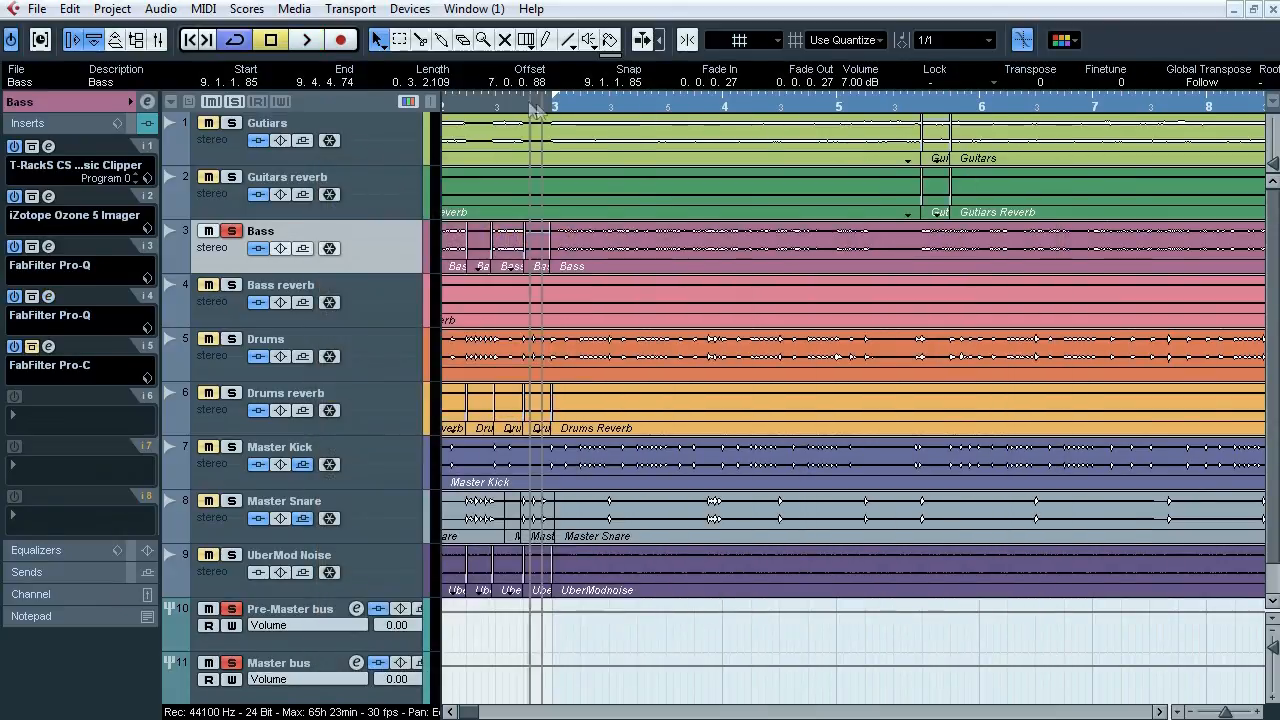
{"action": "left_click_drag", "start_coordinate": [600, 106], "coordinate": [508, 143]}
{"action": "left_click", "coordinate": [48, 346]}
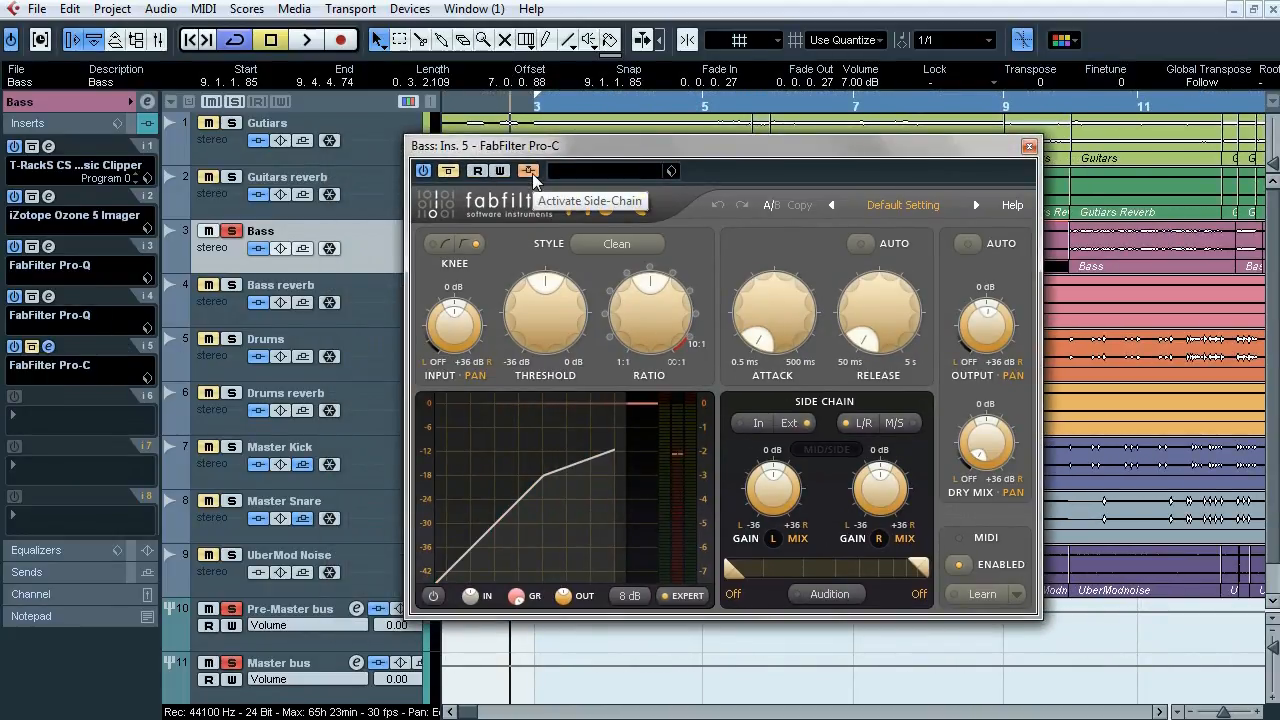
Step: Unsolo Bass and take the Pro-C out of bypass while the full mix plays, stop playback and close the compressor
{"action": "left_click", "coordinate": [232, 231]}
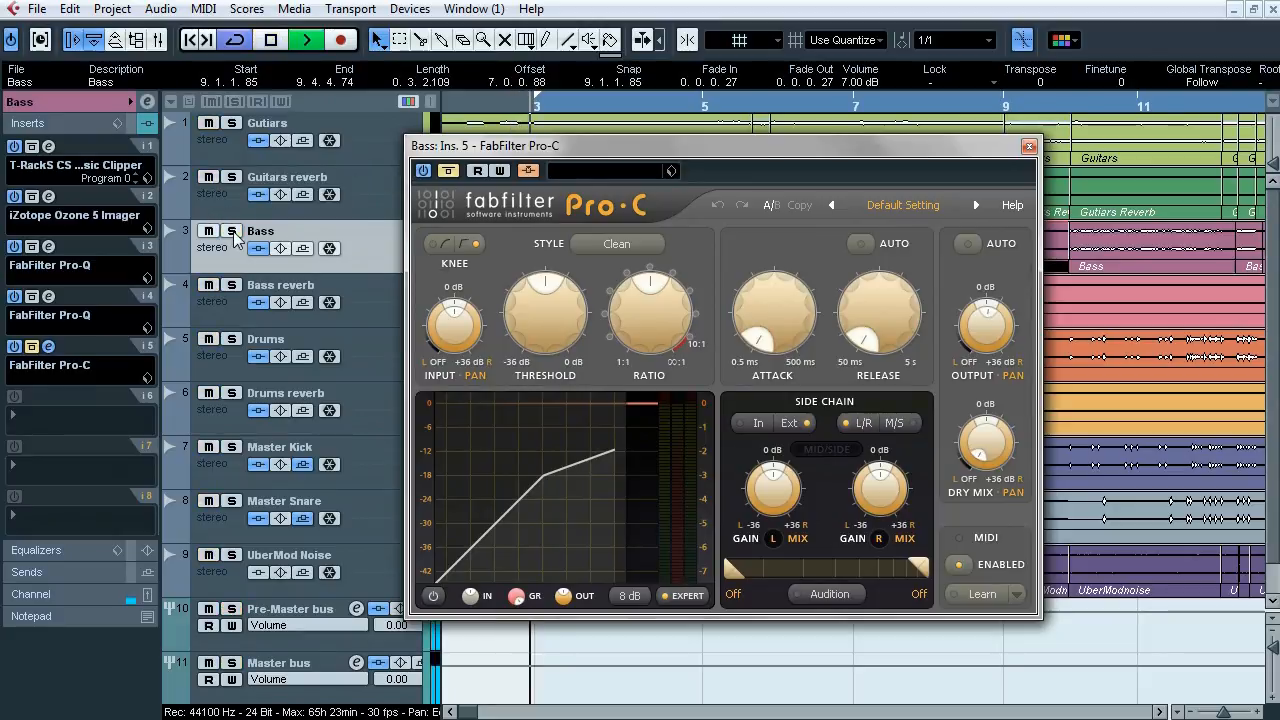
{"action": "left_click", "coordinate": [455, 176]}
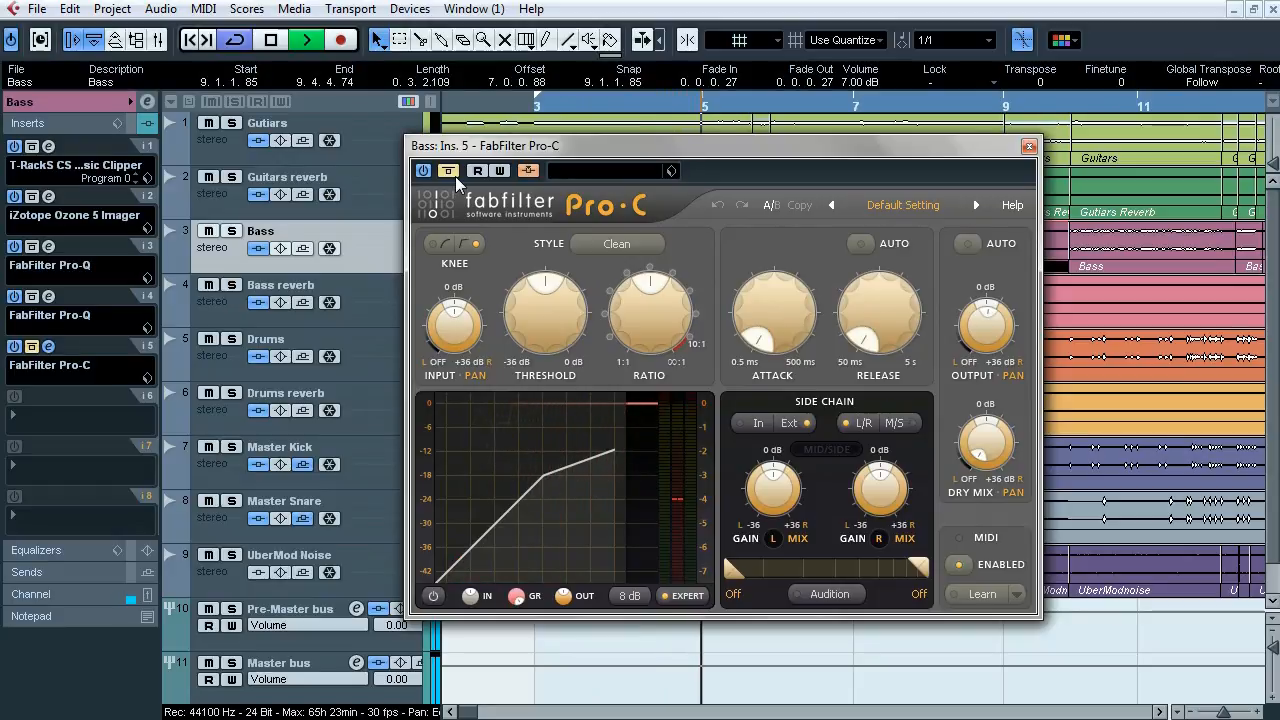
{"action": "left_click", "coordinate": [449, 172]}
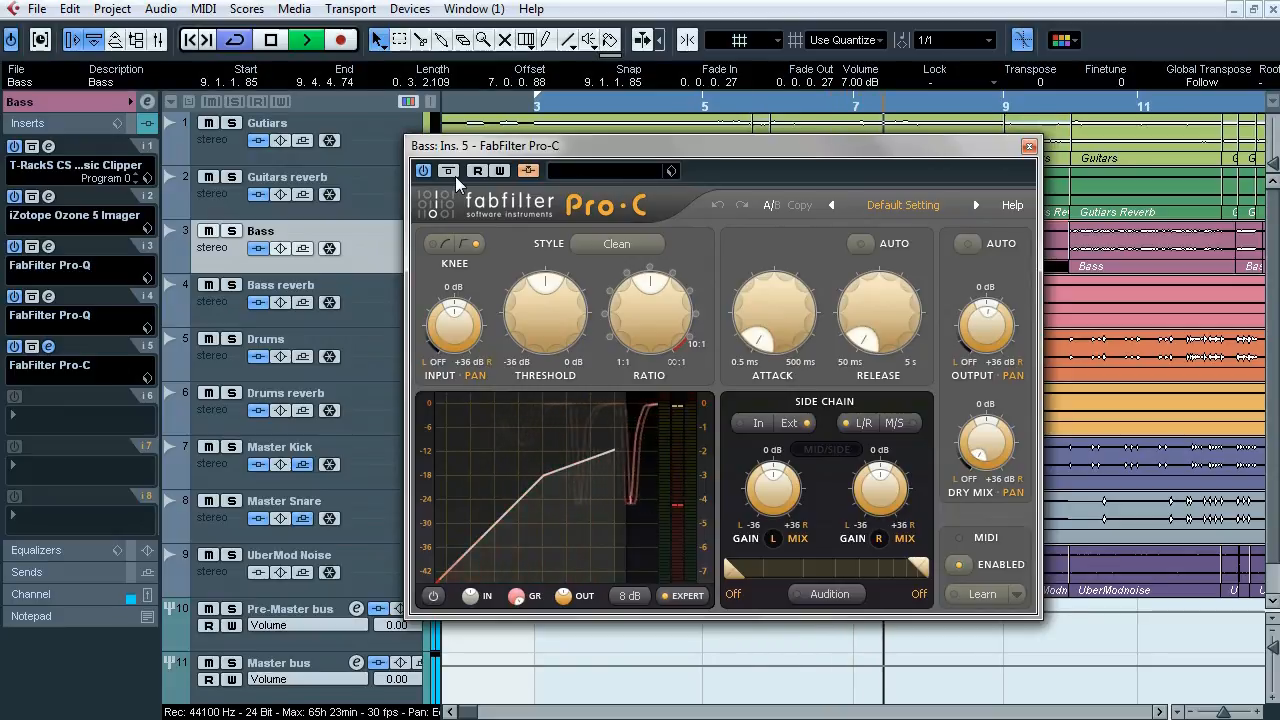
{"action": "key", "text": "space"}
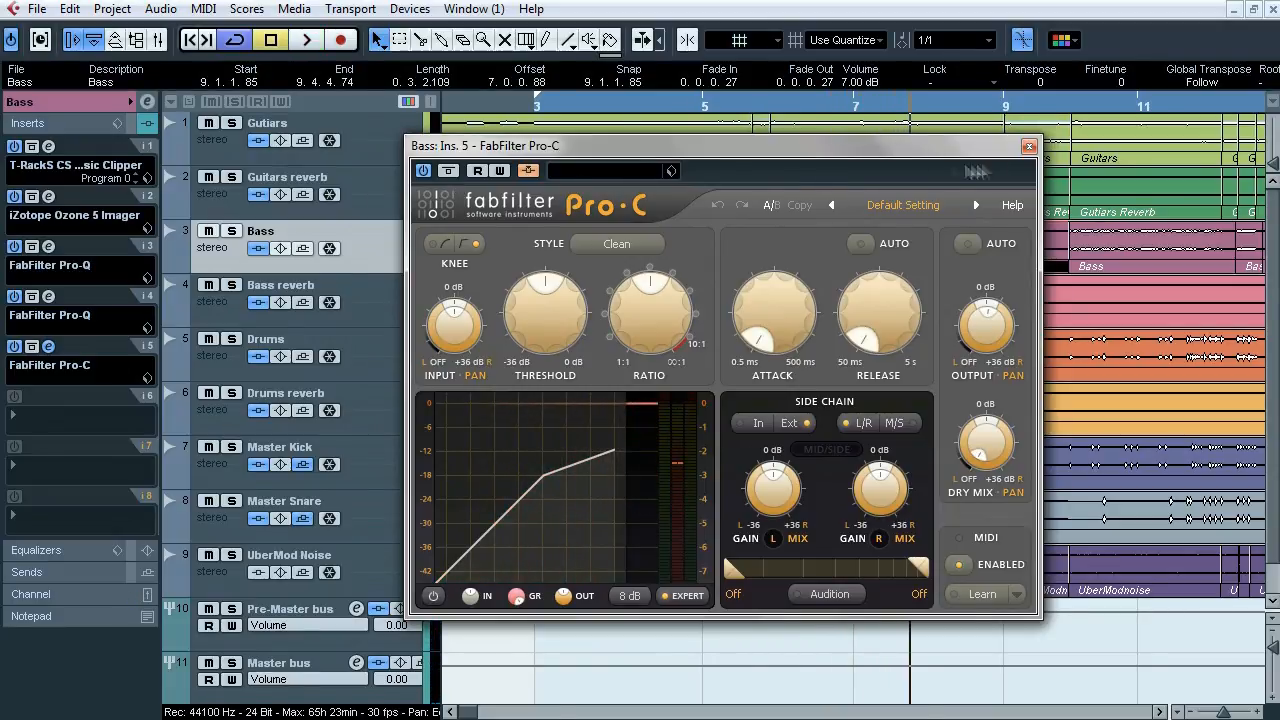
{"action": "left_click", "coordinate": [1029, 146]}
Step: Select the Bass reverb track and briefly open its Pro-Q and Ozone 5 Imager inserts, closing each one
{"action": "left_click", "coordinate": [380, 311]}
{"action": "left_click", "coordinate": [48, 147]}
{"action": "left_click", "coordinate": [48, 147]}
{"action": "left_click", "coordinate": [48, 197]}
{"action": "left_click", "coordinate": [48, 197]}
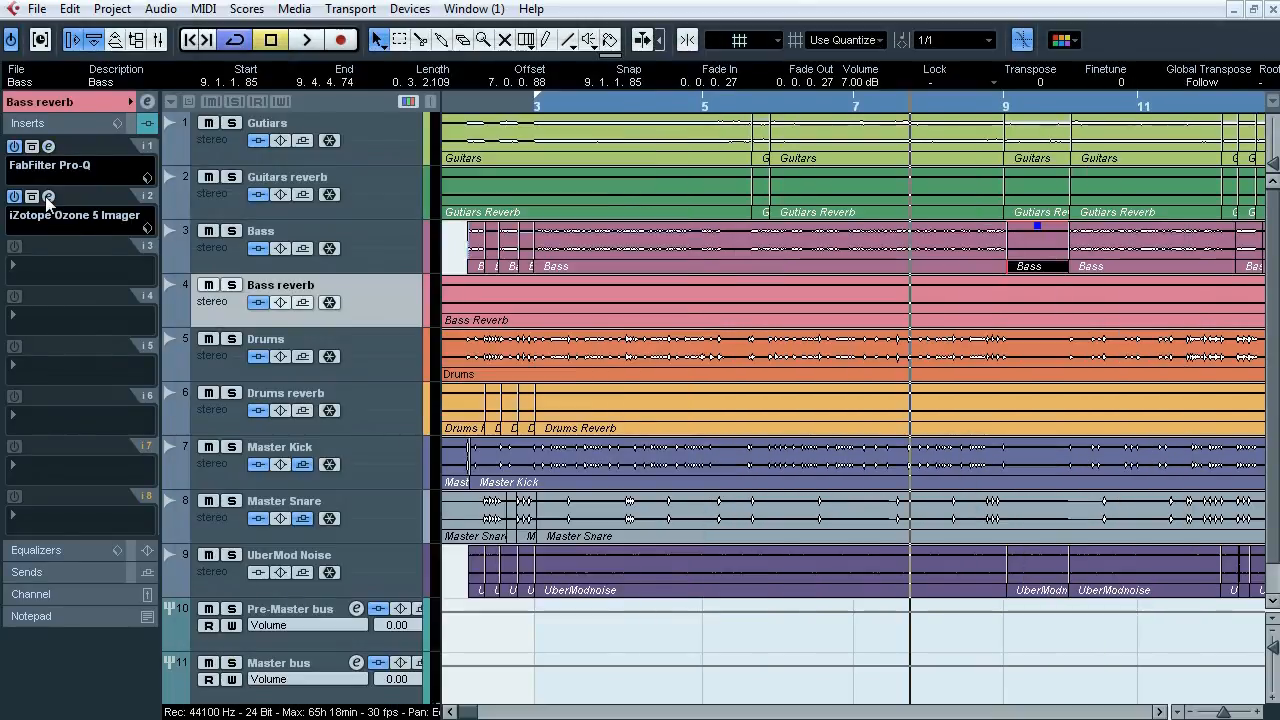
Step: Solo Bass reverb and compare its inserts bypassed and active during playback, leaving them active and stopping playback
{"action": "left_click", "coordinate": [231, 285]}
{"action": "key", "text": "space"}
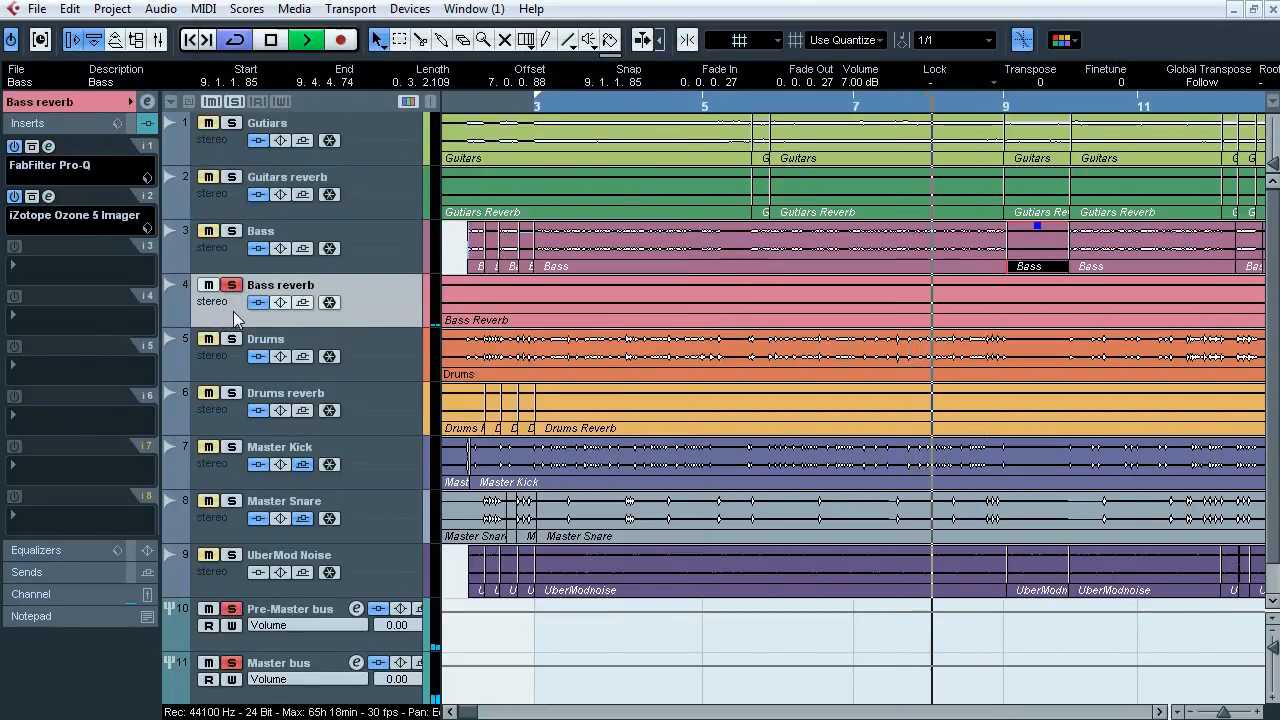
{"action": "left_click", "coordinate": [257, 304]}
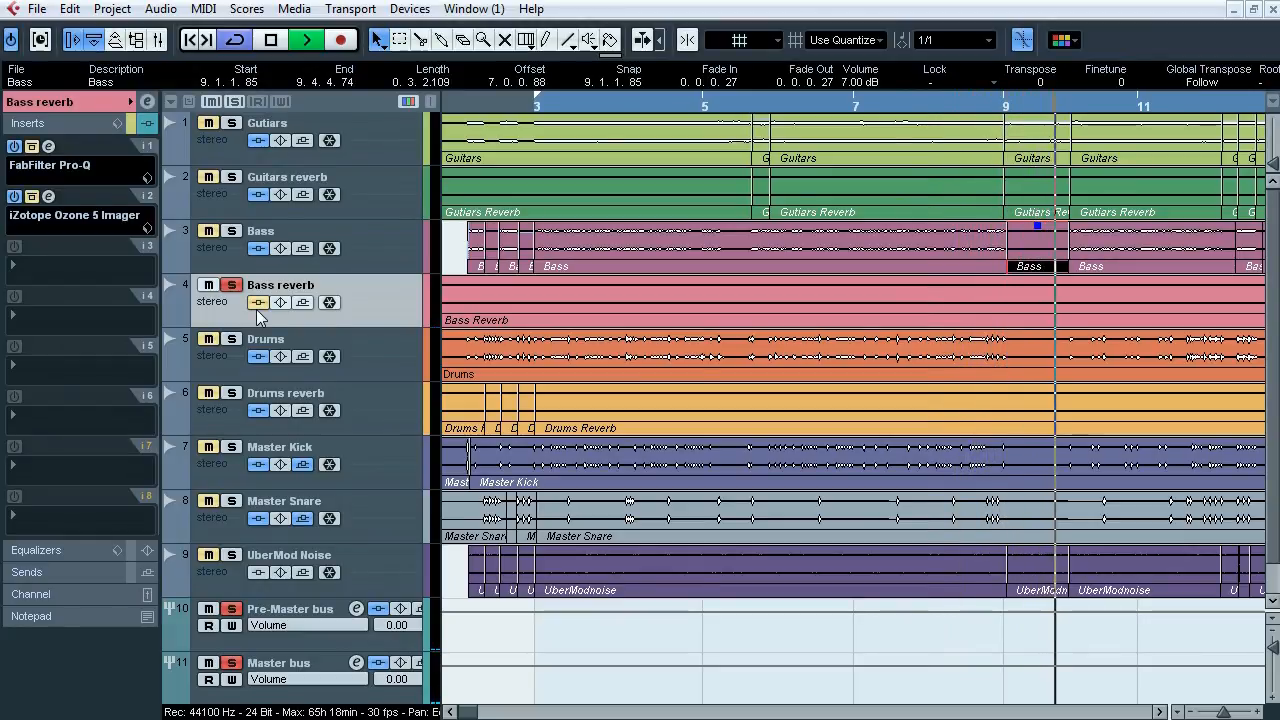
{"action": "left_click", "coordinate": [257, 312]}
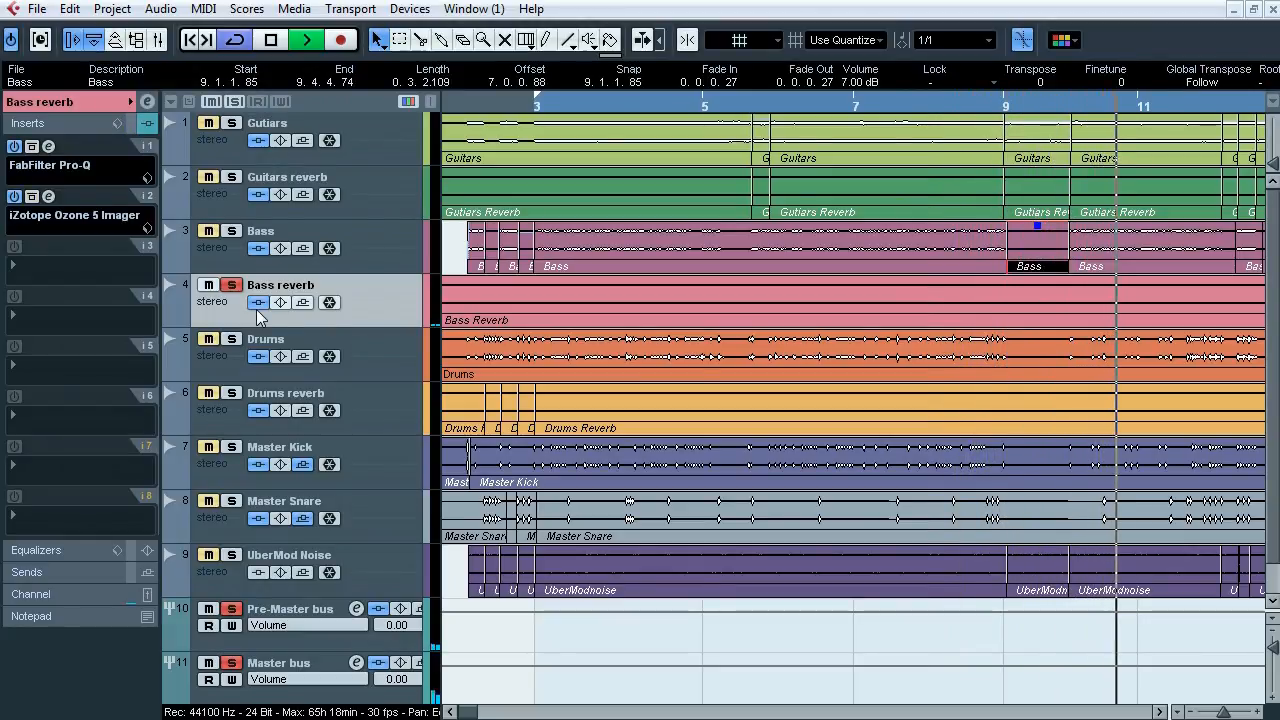
{"action": "left_click", "coordinate": [257, 312]}
{"action": "left_click", "coordinate": [257, 312]}
{"action": "key", "text": "space"}
Step: Select the Bass Reverb event at bar 14 and audition the ending with Bass and Bass reverb soloed, and with Bass reverb alone
{"action": "left_click_drag", "start_coordinate": [567, 105], "coordinate": [646, 250]}
{"action": "left_click", "coordinate": [732, 310]}
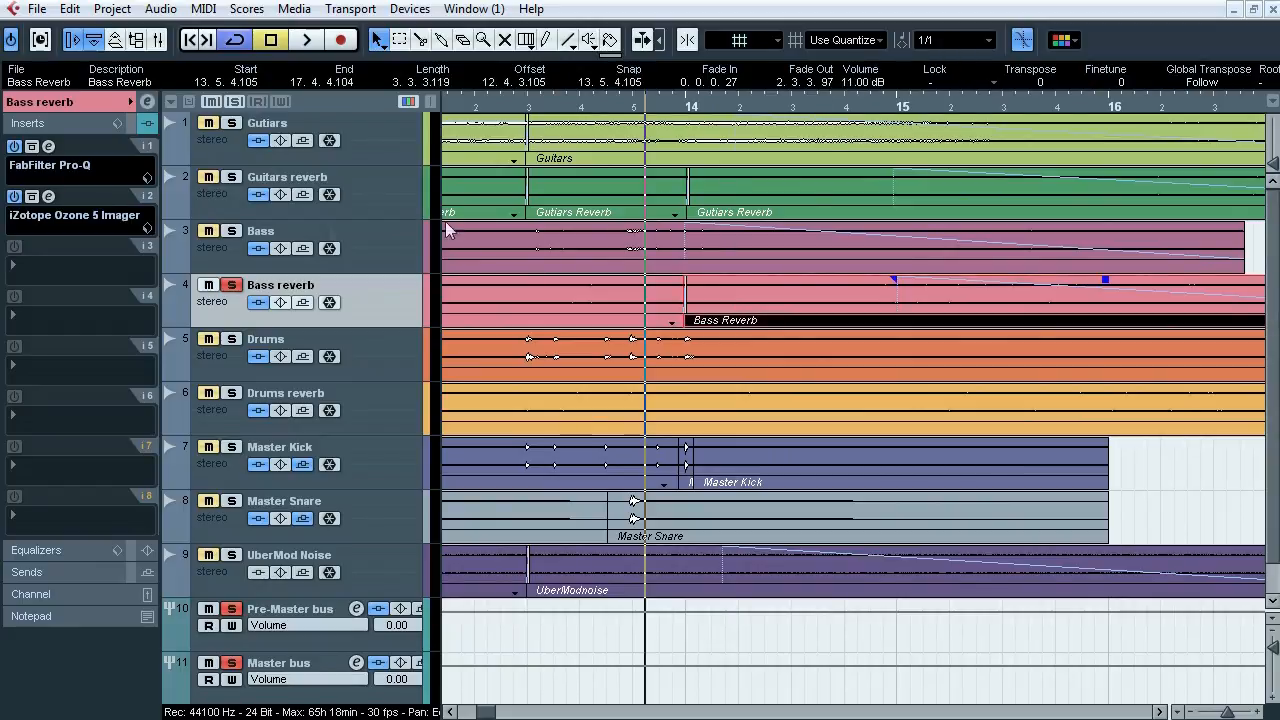
{"action": "key", "text": "space"}
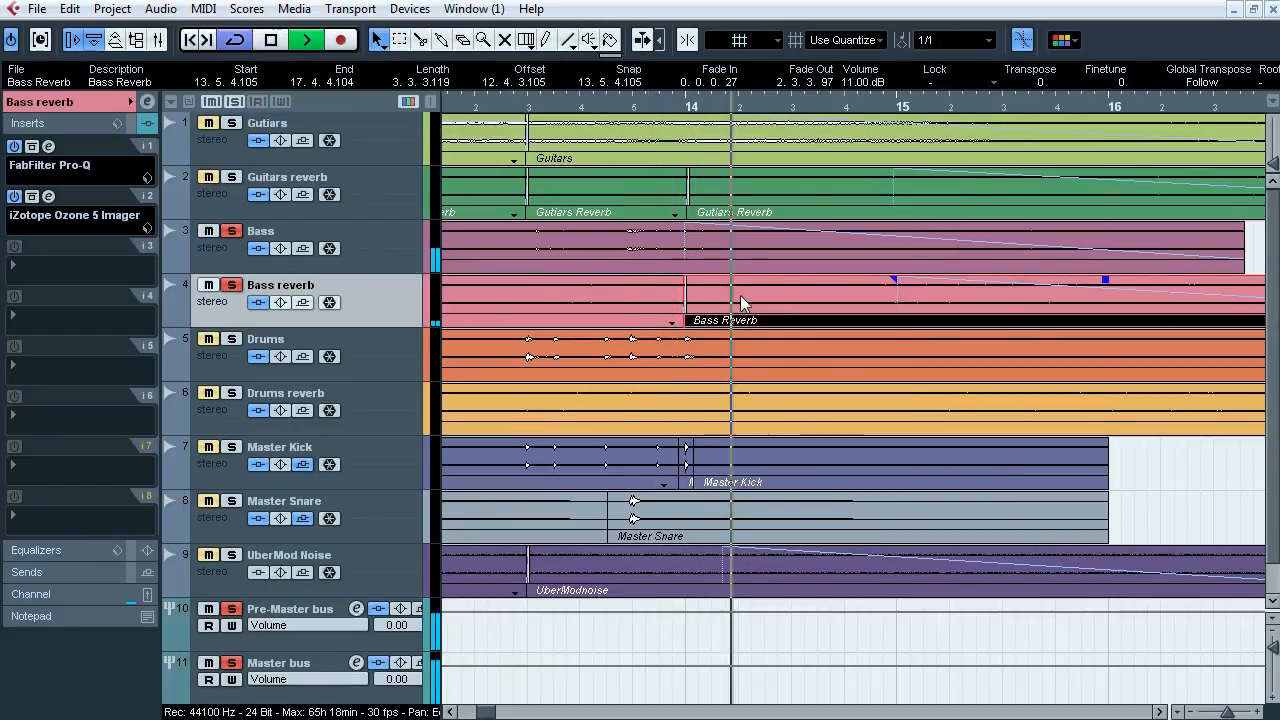
{"action": "key", "text": "space"}
{"action": "key", "text": "space"}
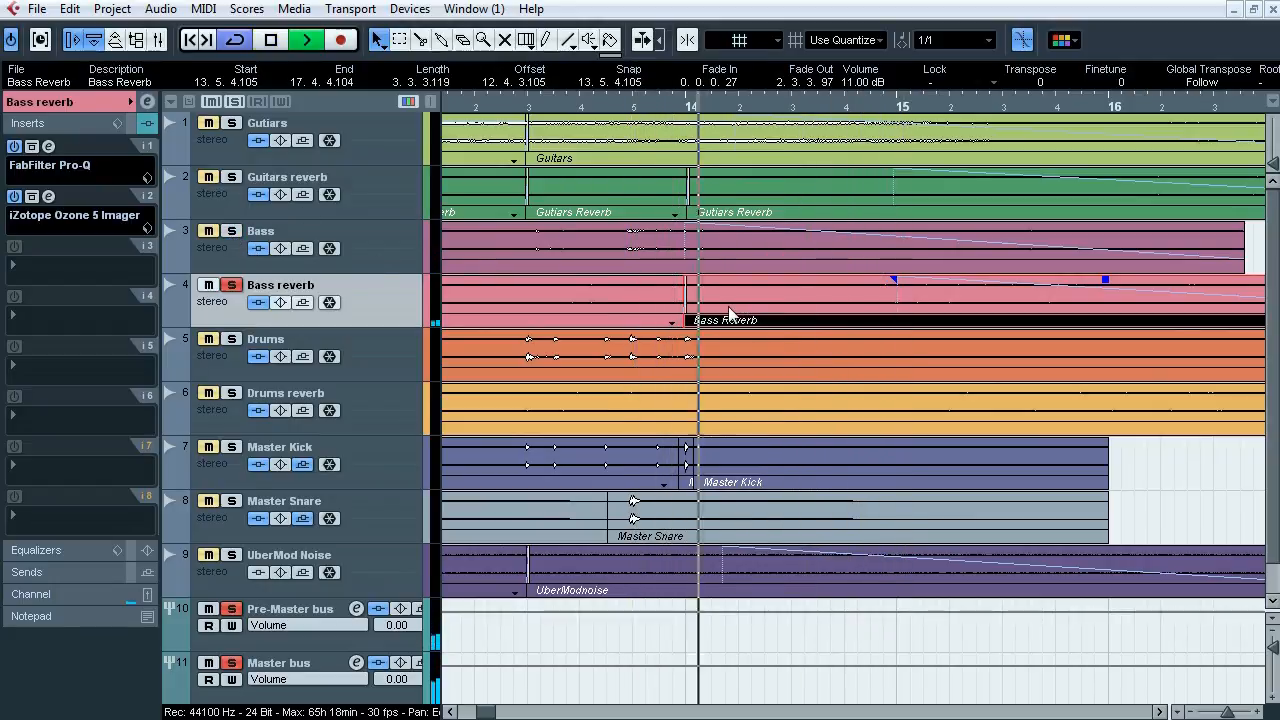
{"action": "key", "text": "space"}
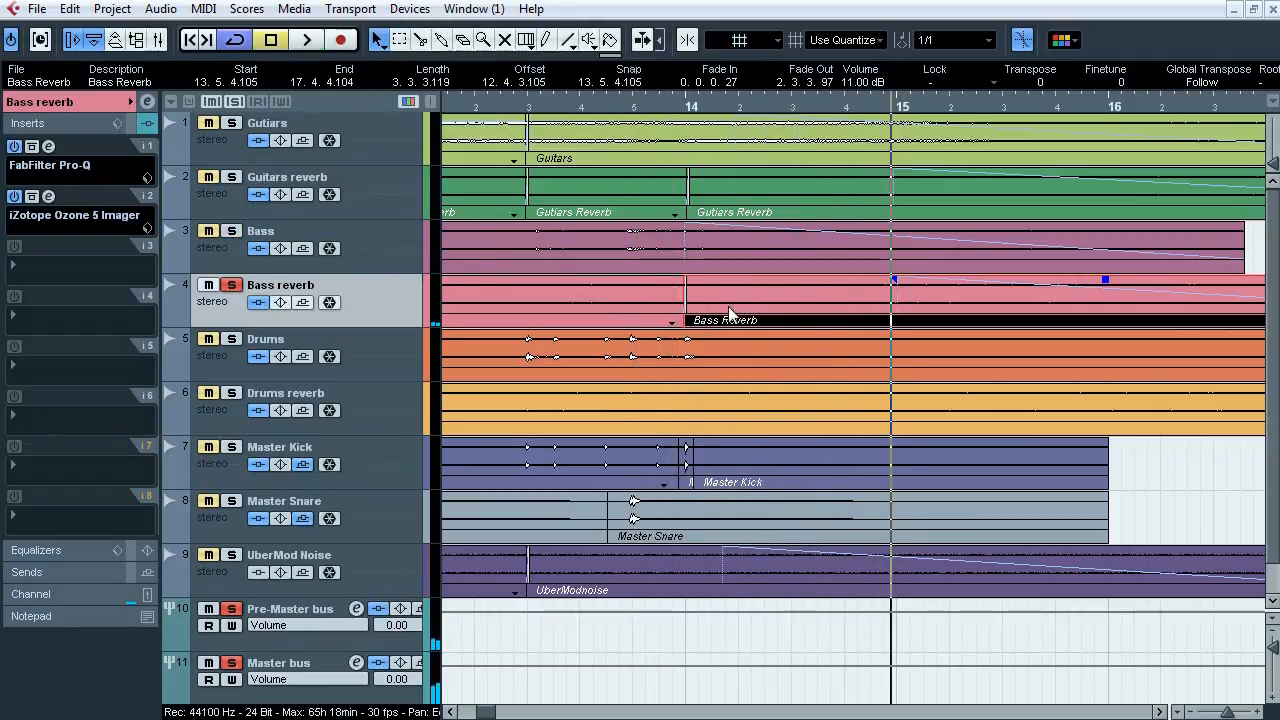
Step: Select the Guitars Reverb event starting at bar 14 and play the ending with Guitars reverb and Bass reverb soloed together
{"action": "left_click", "coordinate": [745, 189]}
{"action": "key", "text": "space"}
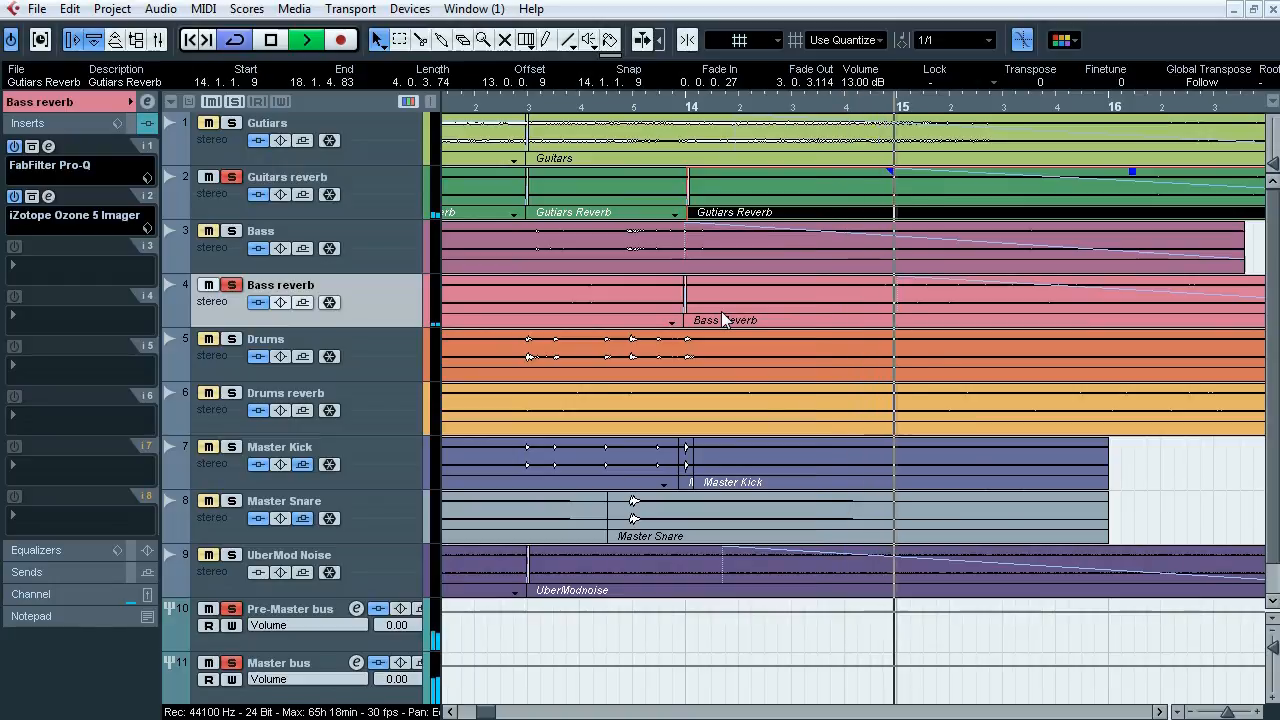
{"action": "key", "text": "space"}
Step: Clear all track solos, return the playback position to around bar 2 and open the Ozone 5 Imager in Drums insert 1
{"action": "left_click_drag", "start_coordinate": [1229, 712], "coordinate": [1221, 712]}
{"action": "left_click_drag", "start_coordinate": [498, 108], "coordinate": [464, 70]}
{"action": "left_click", "coordinate": [236, 103]}
{"action": "left_click", "coordinate": [390, 354]}
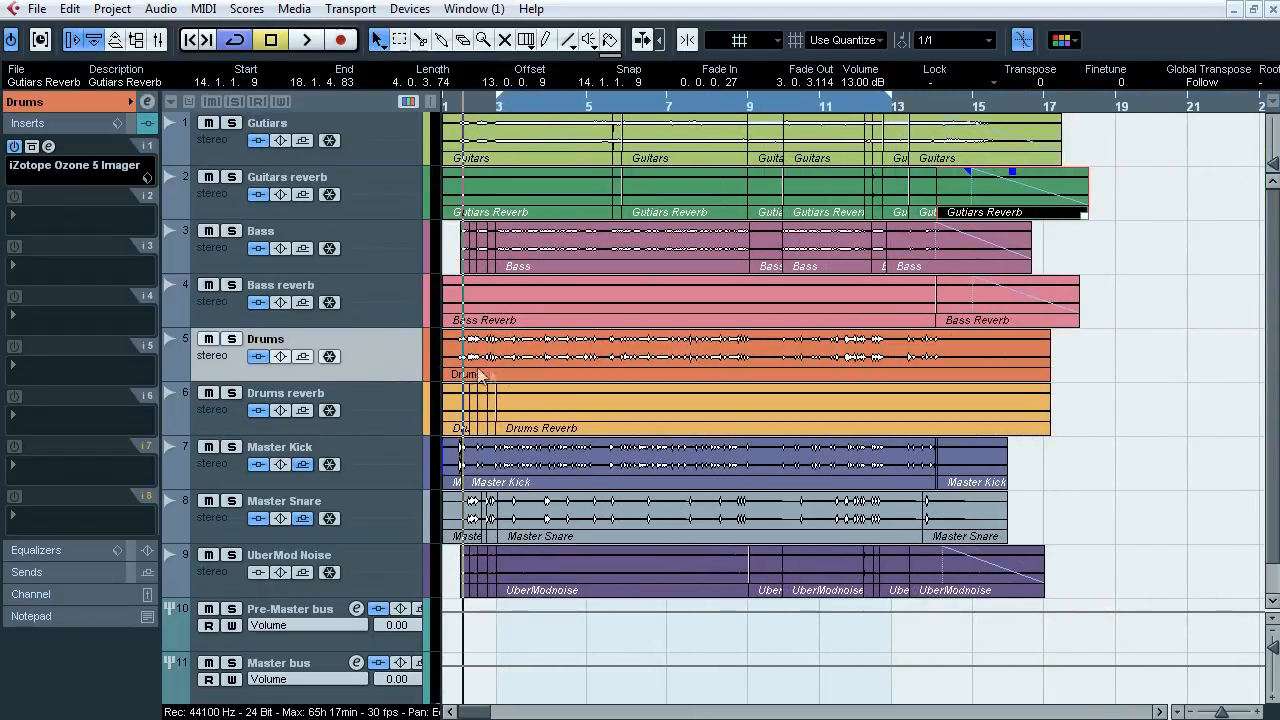
{"action": "left_click", "coordinate": [48, 146]}
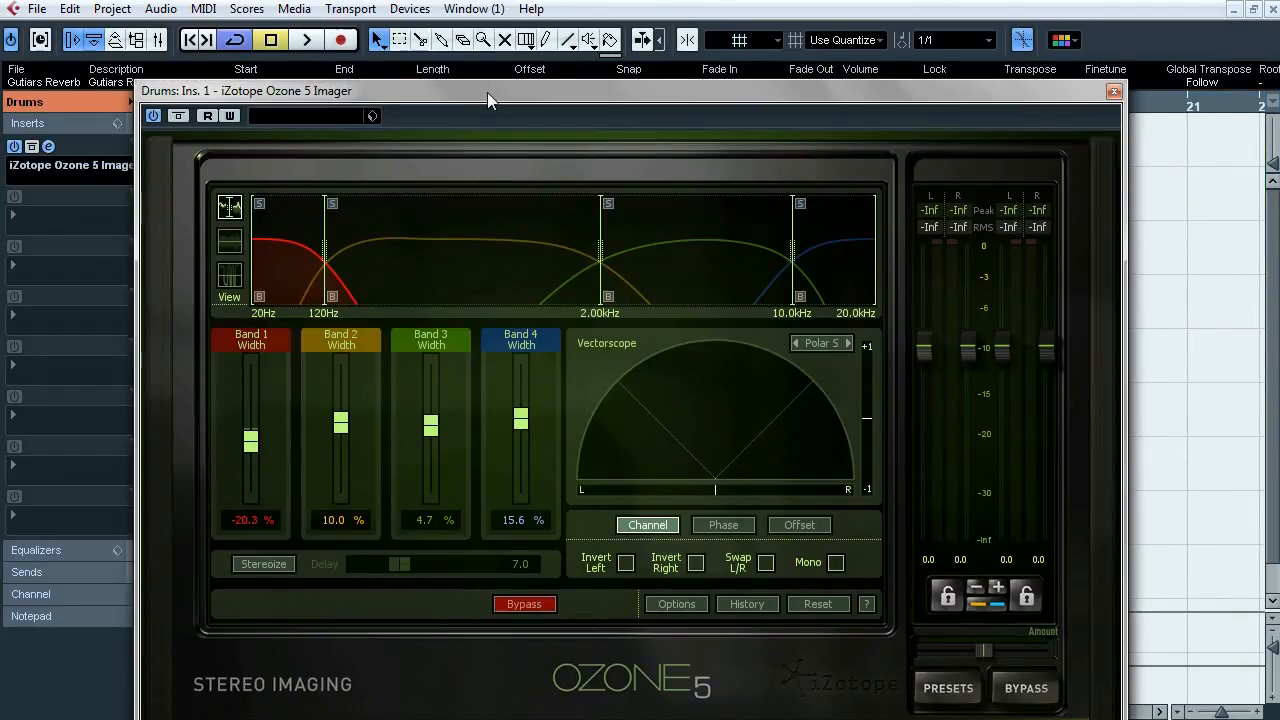
{"action": "left_click_drag", "start_coordinate": [487, 92], "coordinate": [1043, 80]}
{"action": "left_click_drag", "start_coordinate": [826, 84], "coordinate": [520, 110]}
{"action": "left_click_drag", "start_coordinate": [730, 107], "coordinate": [548, 56]}
Step: Compare the Drums imager bypassed and active during playback, leave it active, stop playback and close it
{"action": "left_click", "coordinate": [253, 82]}
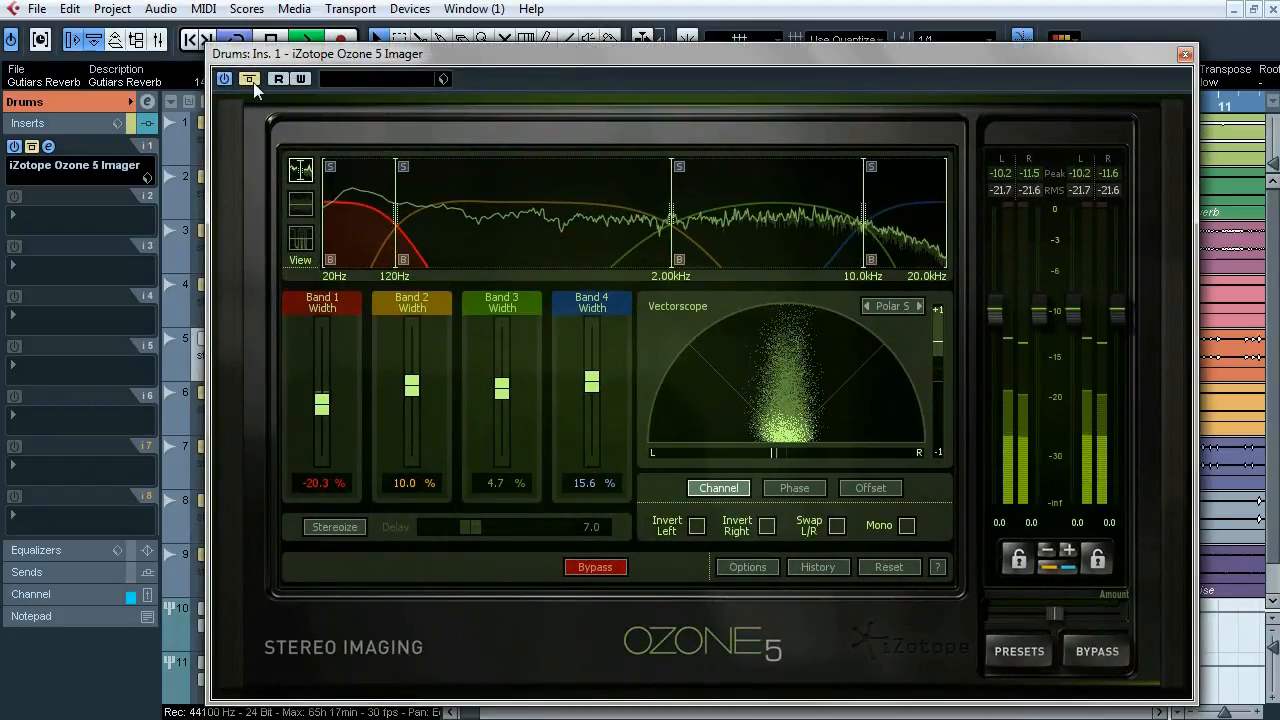
{"action": "left_click", "coordinate": [253, 82]}
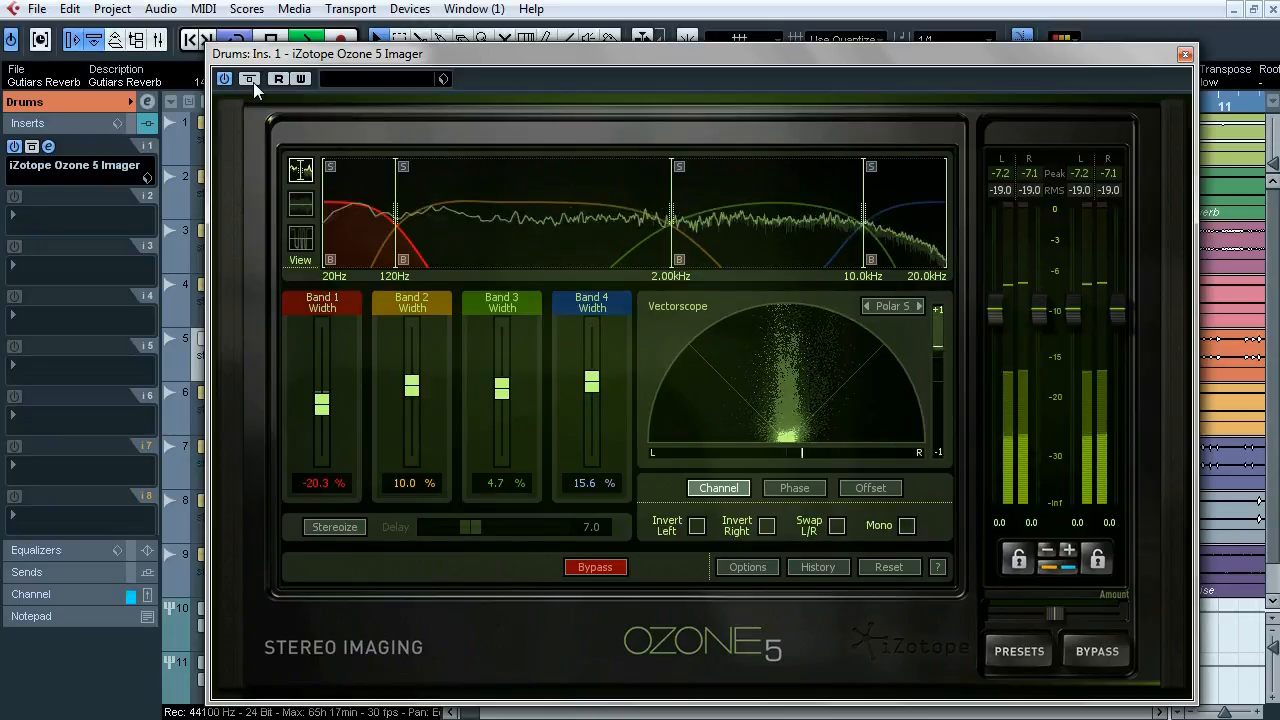
{"action": "left_click", "coordinate": [253, 82]}
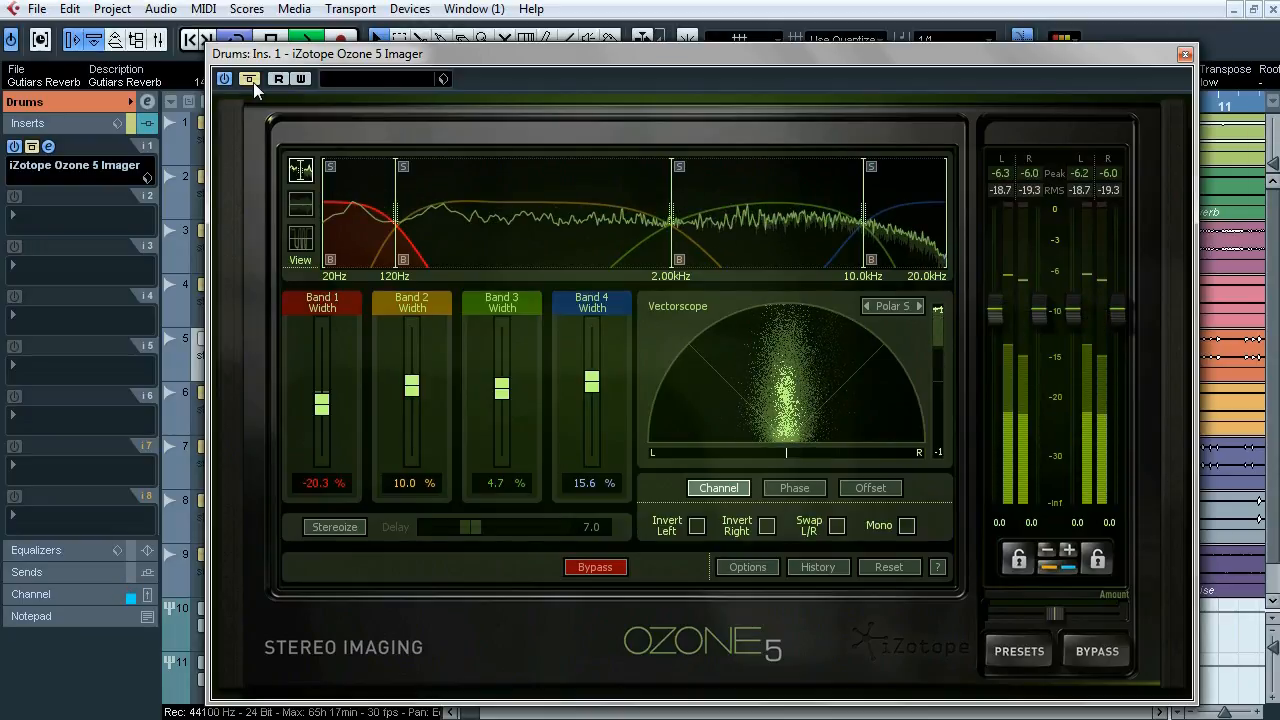
{"action": "left_click", "coordinate": [253, 82]}
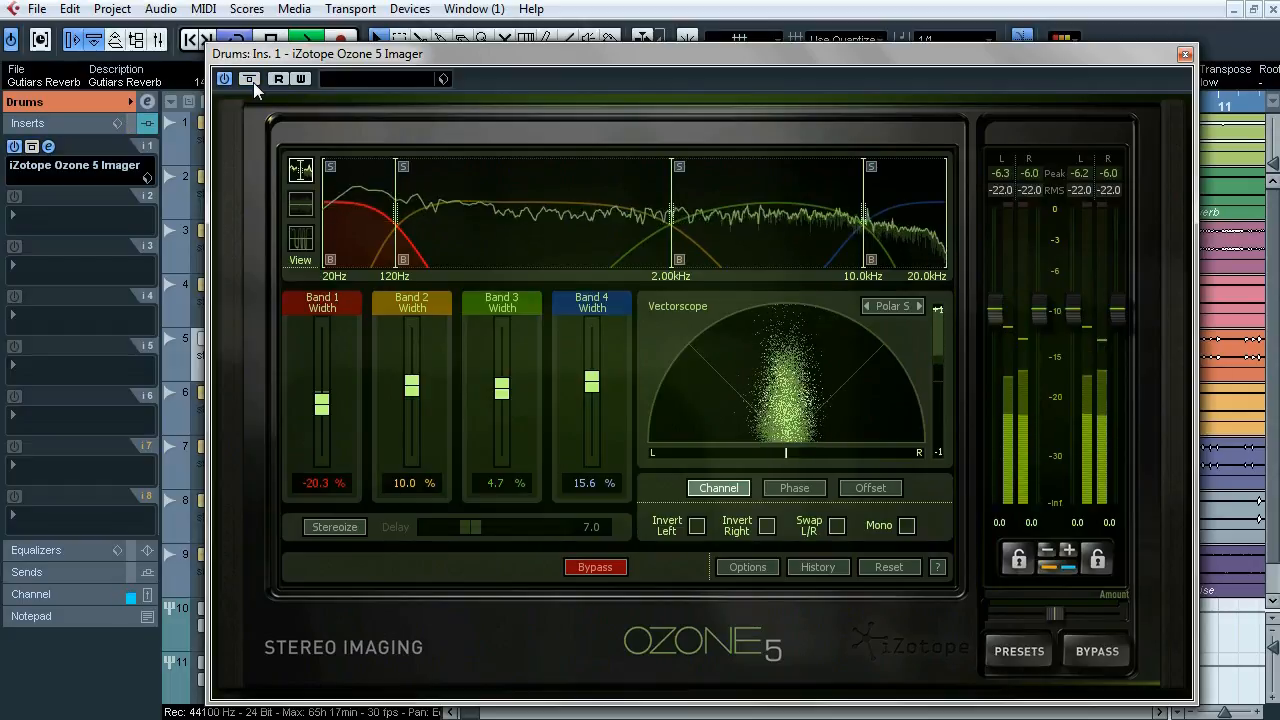
{"action": "key", "text": "space"}
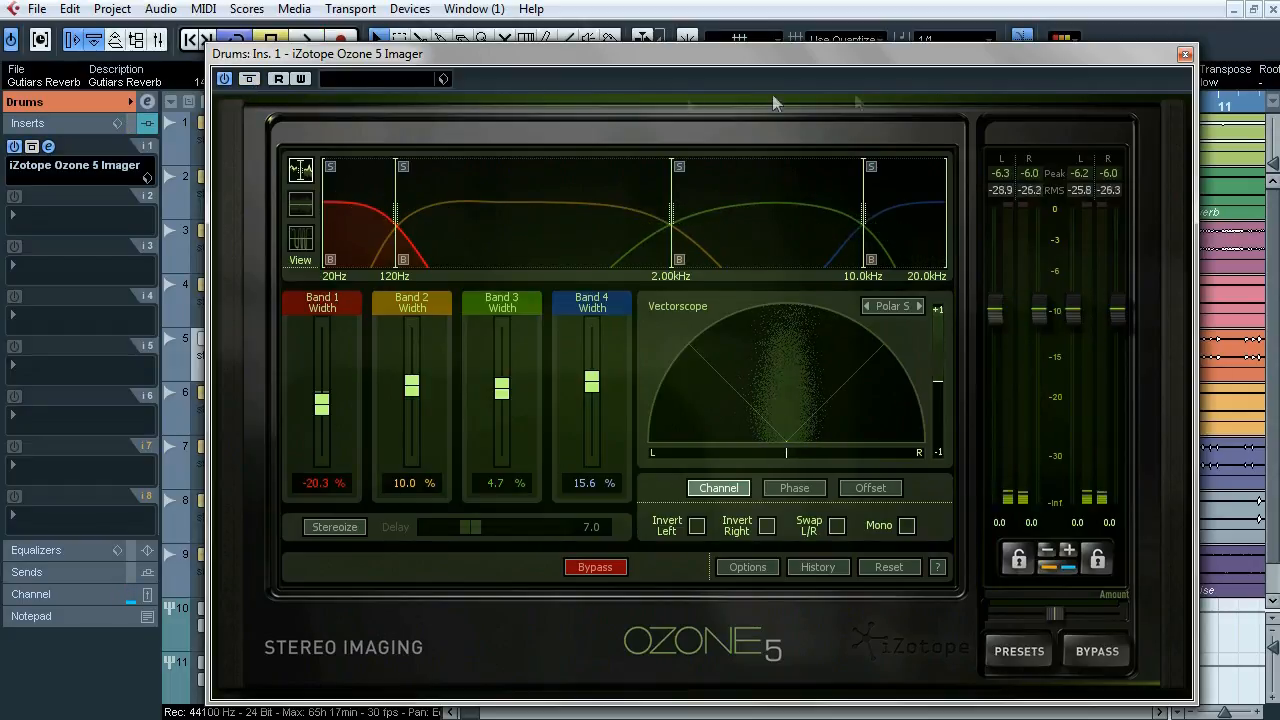
{"action": "left_click", "coordinate": [1185, 54]}
Step: Open the Ozone 5 Imager in Drums reverb insert 1, start playback and solo the Drums reverb track
{"action": "left_click", "coordinate": [370, 415]}
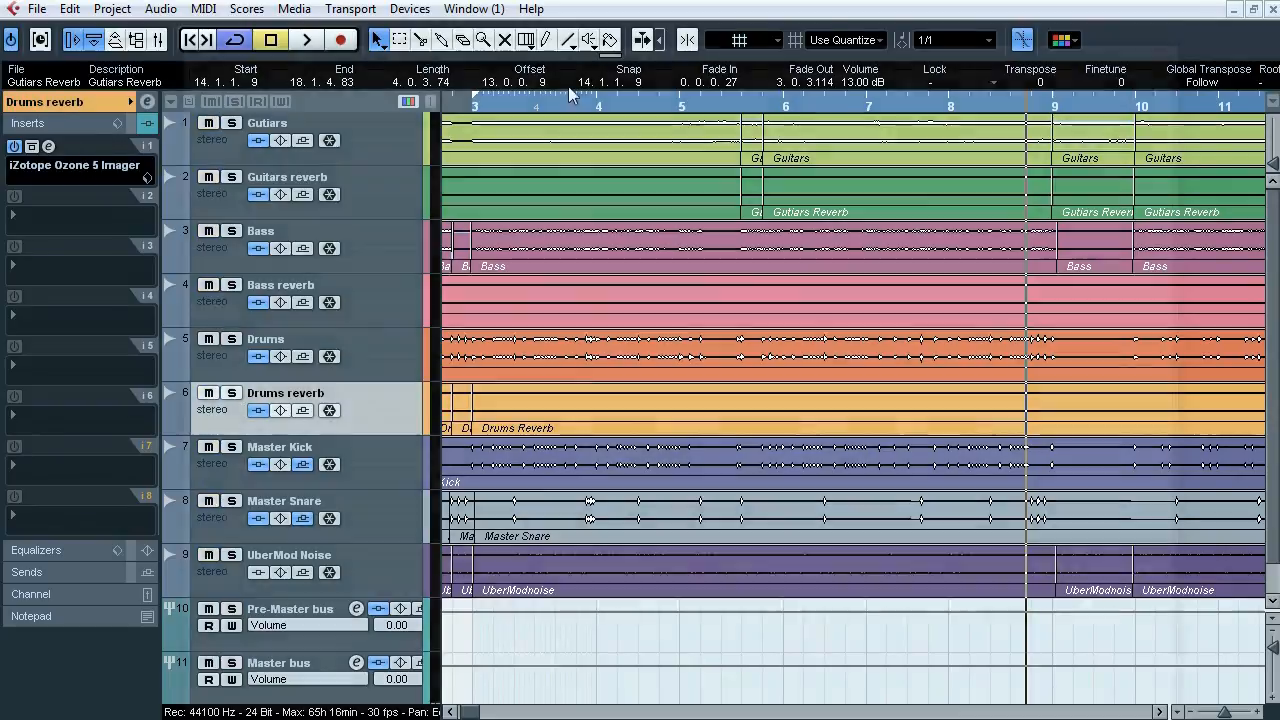
{"action": "left_click", "coordinate": [48, 146]}
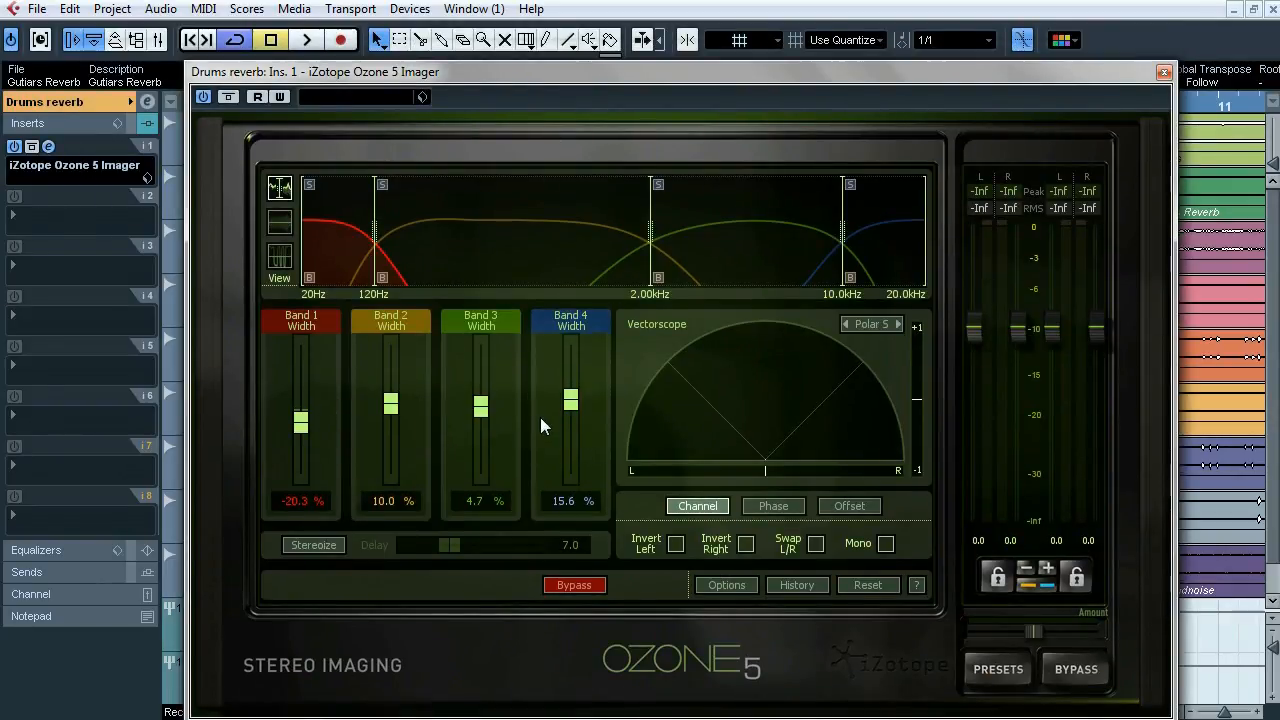
{"action": "key", "text": "space"}
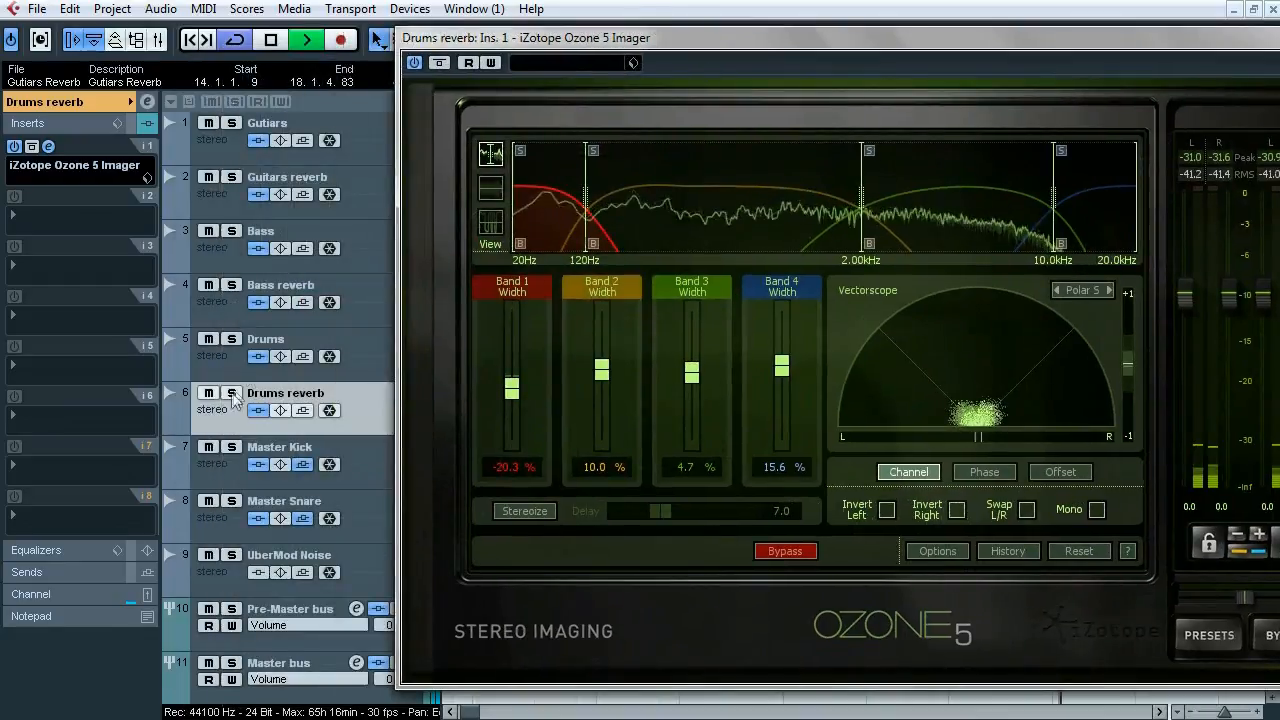
{"action": "left_click", "coordinate": [231, 393]}
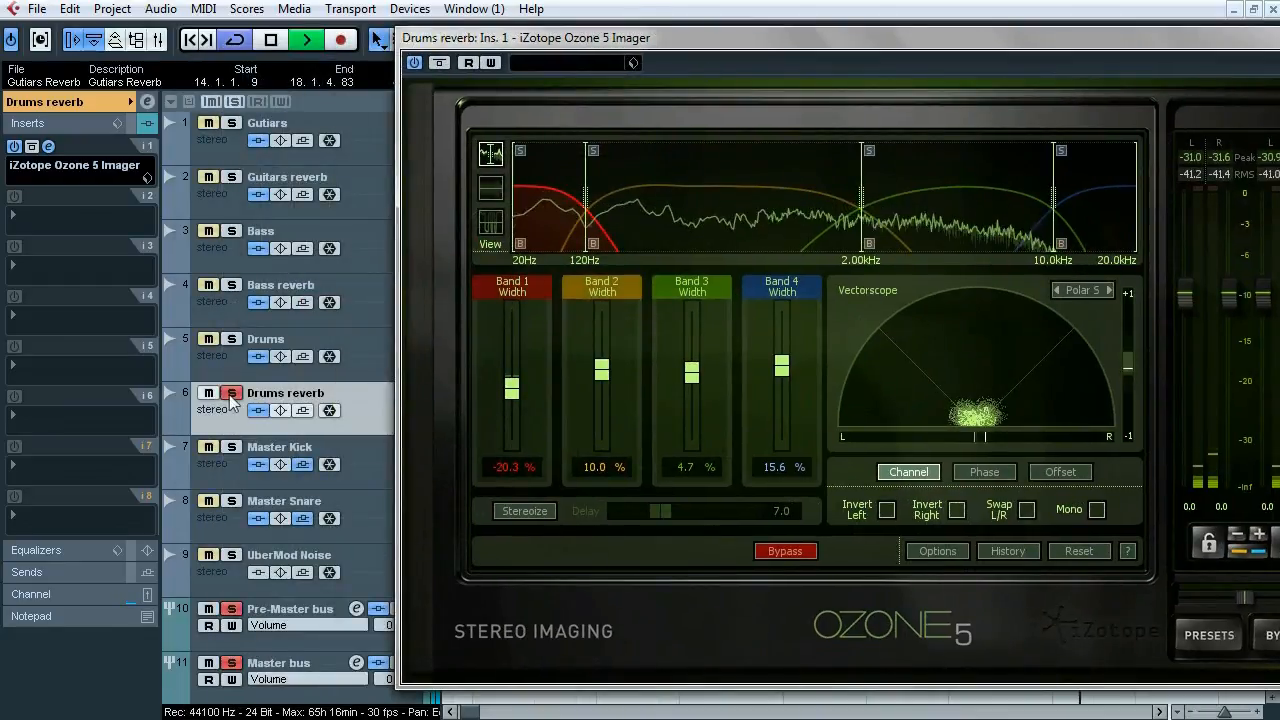
Step: Compare the Drums reverb imager bypassed and active, leave it active, stop playback and close its window
{"action": "left_click", "coordinate": [444, 68]}
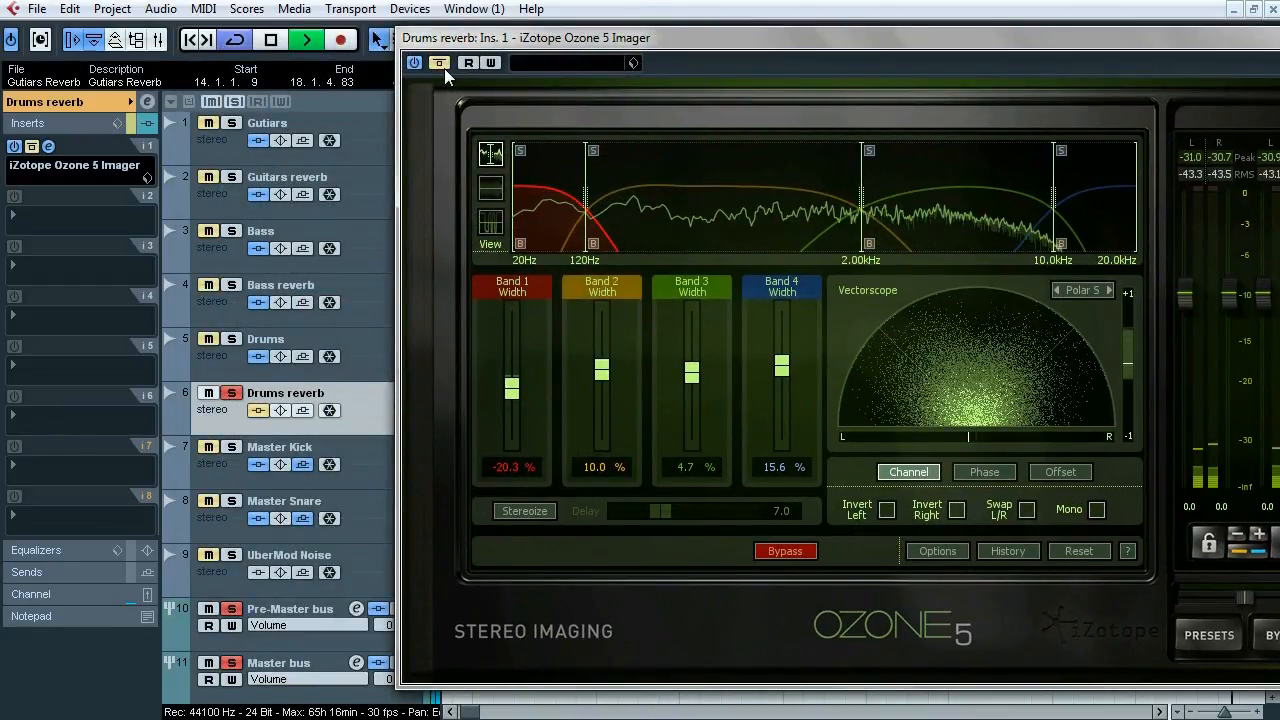
{"action": "left_click", "coordinate": [444, 68]}
{"action": "left_click_drag", "start_coordinate": [687, 45], "coordinate": [453, 59]}
{"action": "key", "text": "space"}
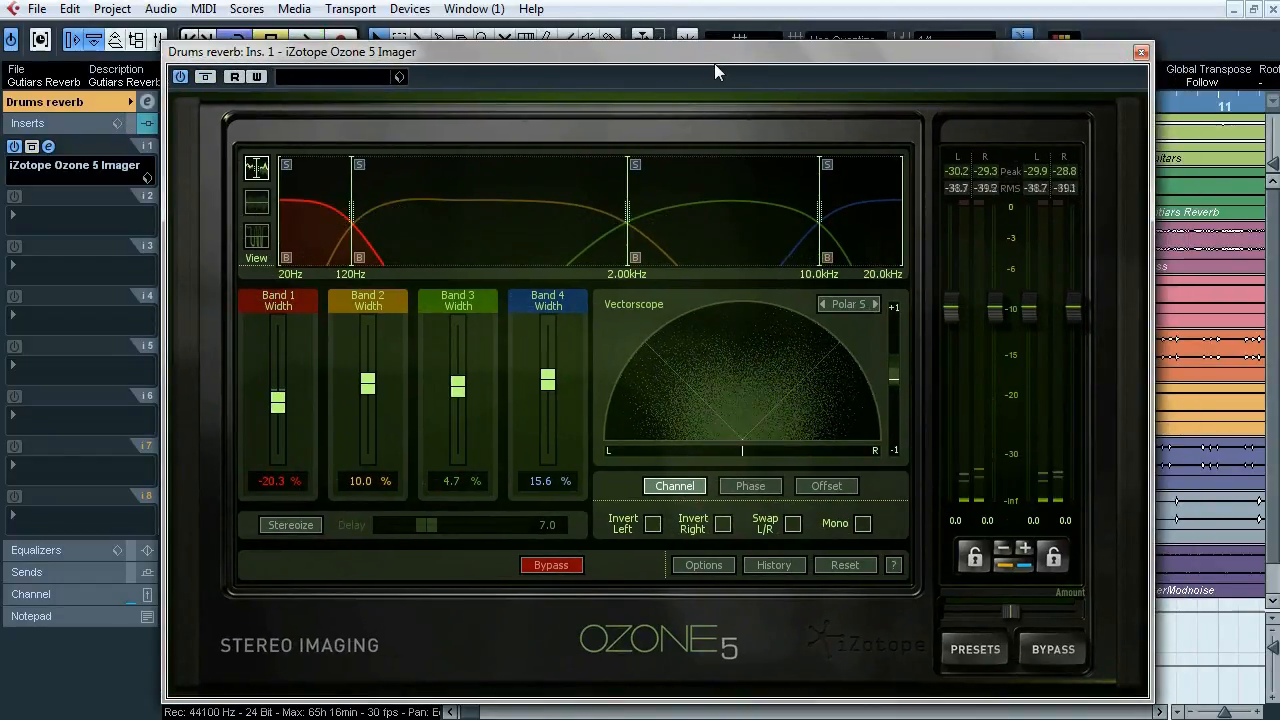
{"action": "left_click", "coordinate": [1141, 53]}
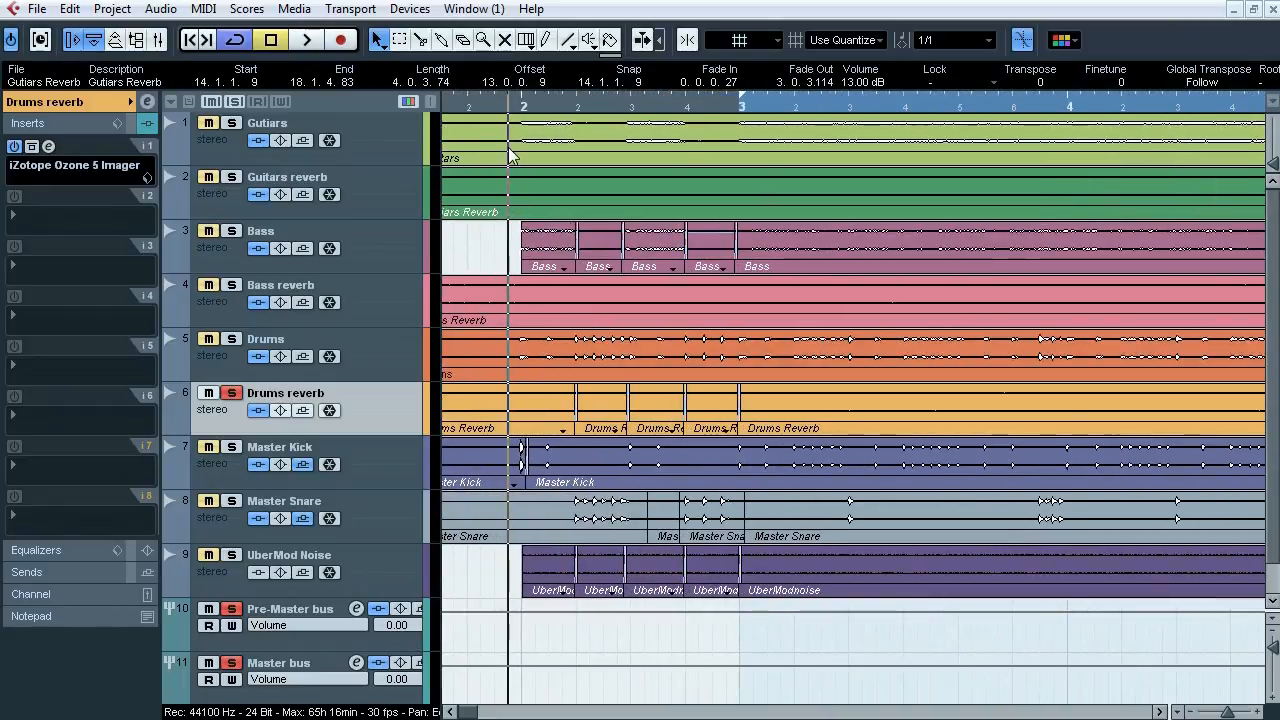
Step: Enlarge the waveform display of all tracks and play the soloed Drums reverb through the intro events after bar 2
{"action": "left_click_drag", "start_coordinate": [1272, 165], "coordinate": [1274, 148]}
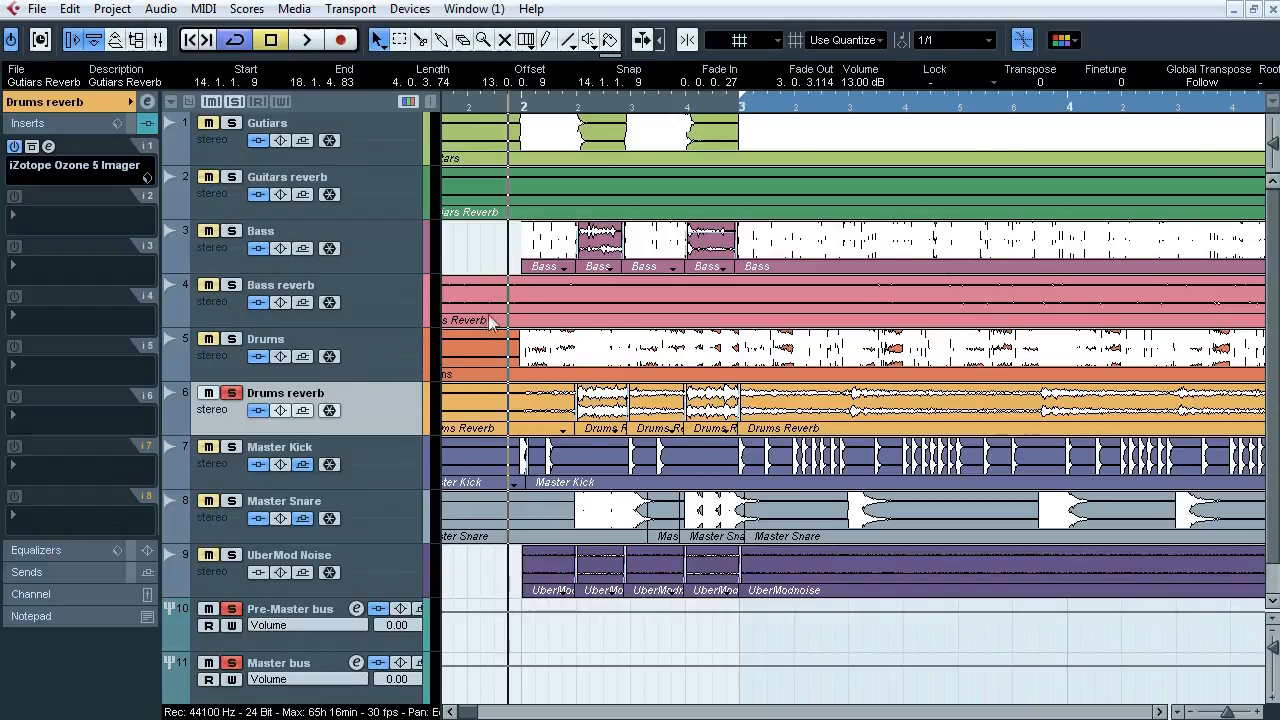
{"action": "key", "text": "space"}
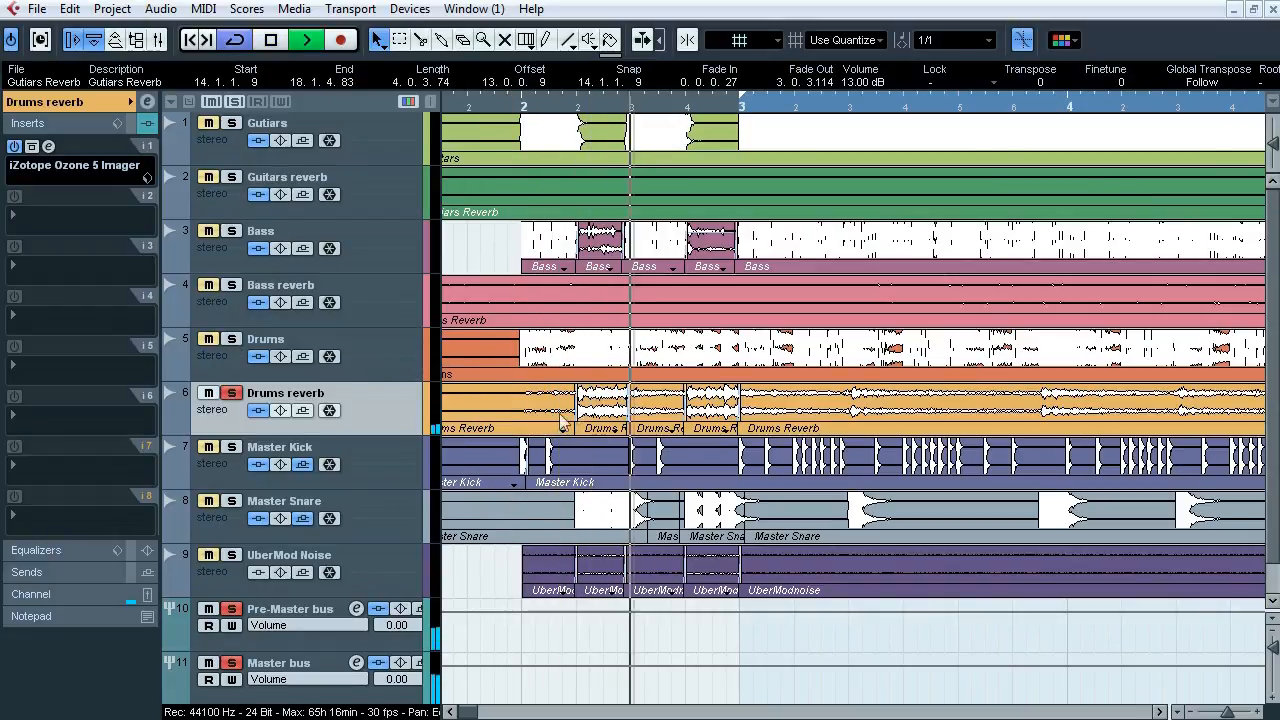
{"action": "key", "text": "space"}
Step: Select the Drums Reverb event just before bar 3 and audition the intro with Drums reverb alone, and with Drums also soloed
{"action": "left_click", "coordinate": [714, 411]}
{"action": "key", "text": "space"}
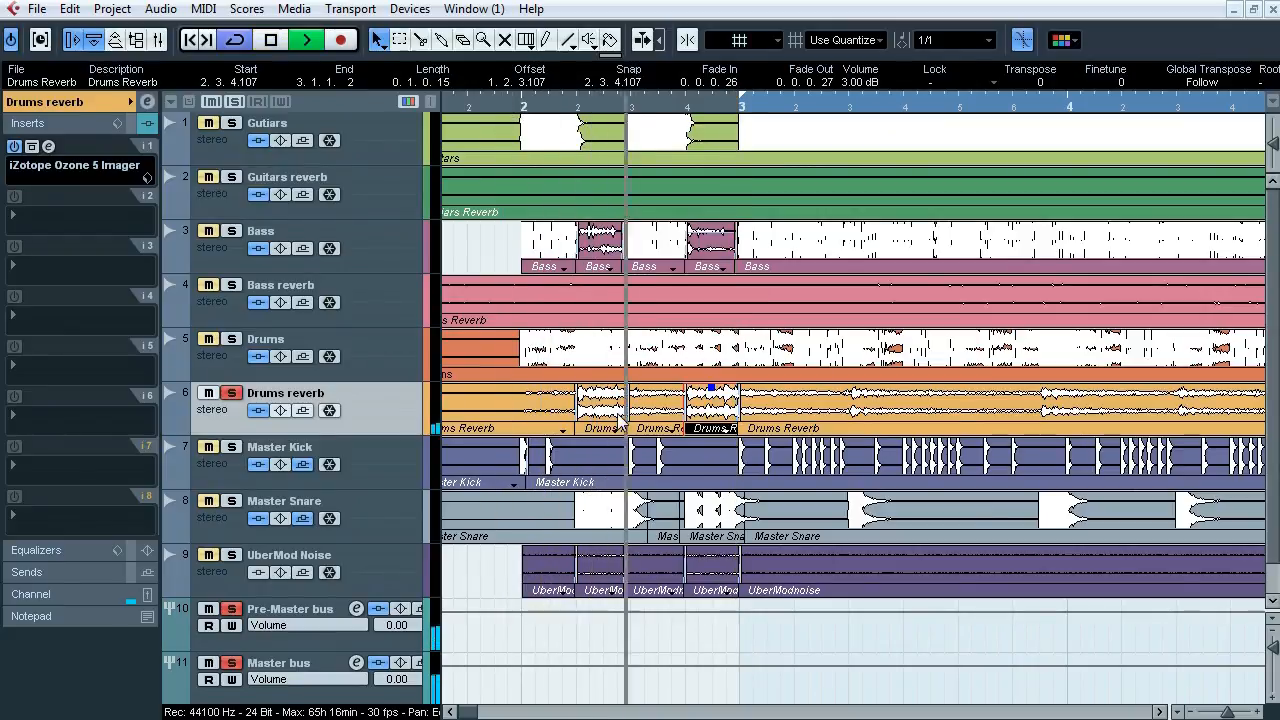
{"action": "key", "text": "space"}
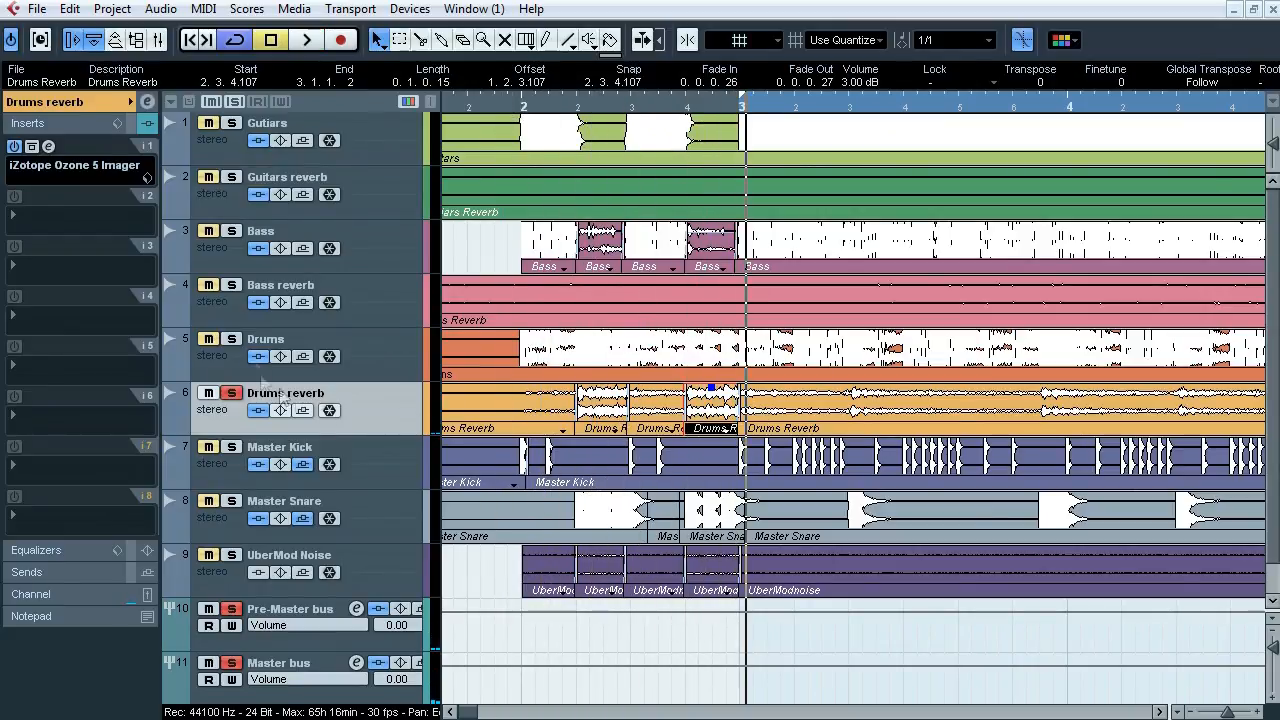
{"action": "key", "text": "space"}
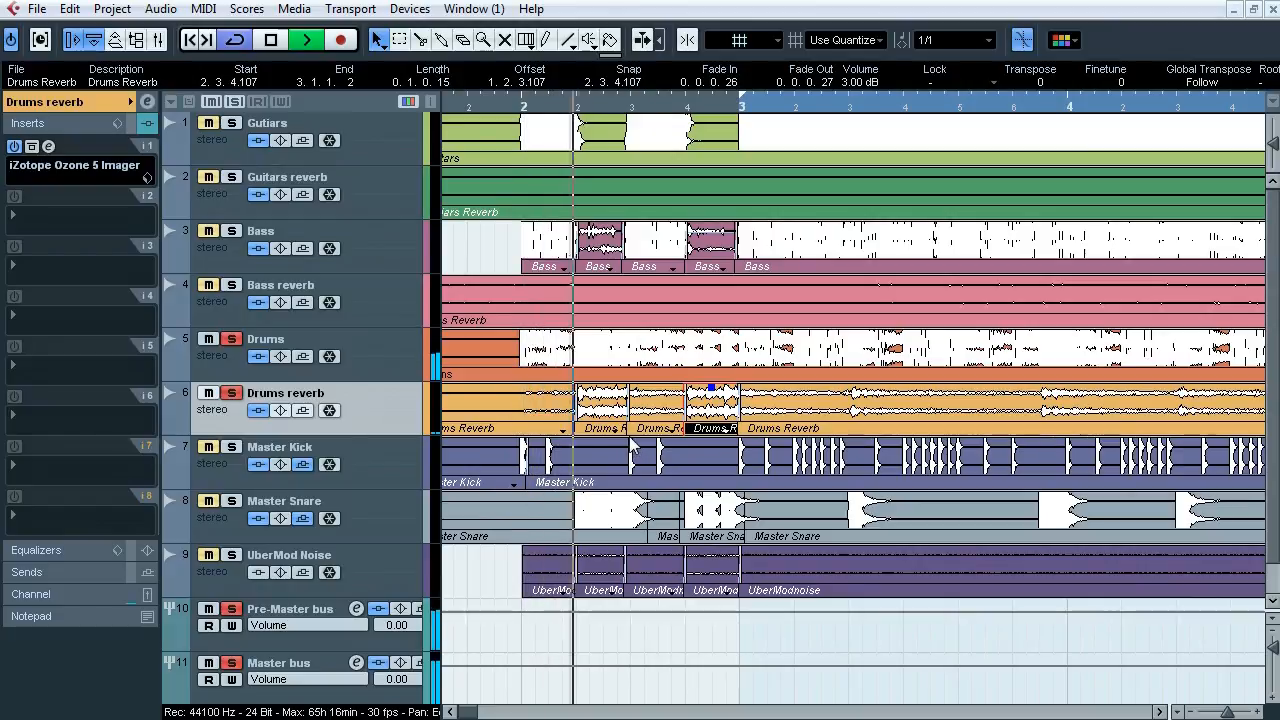
{"action": "key", "text": "space"}
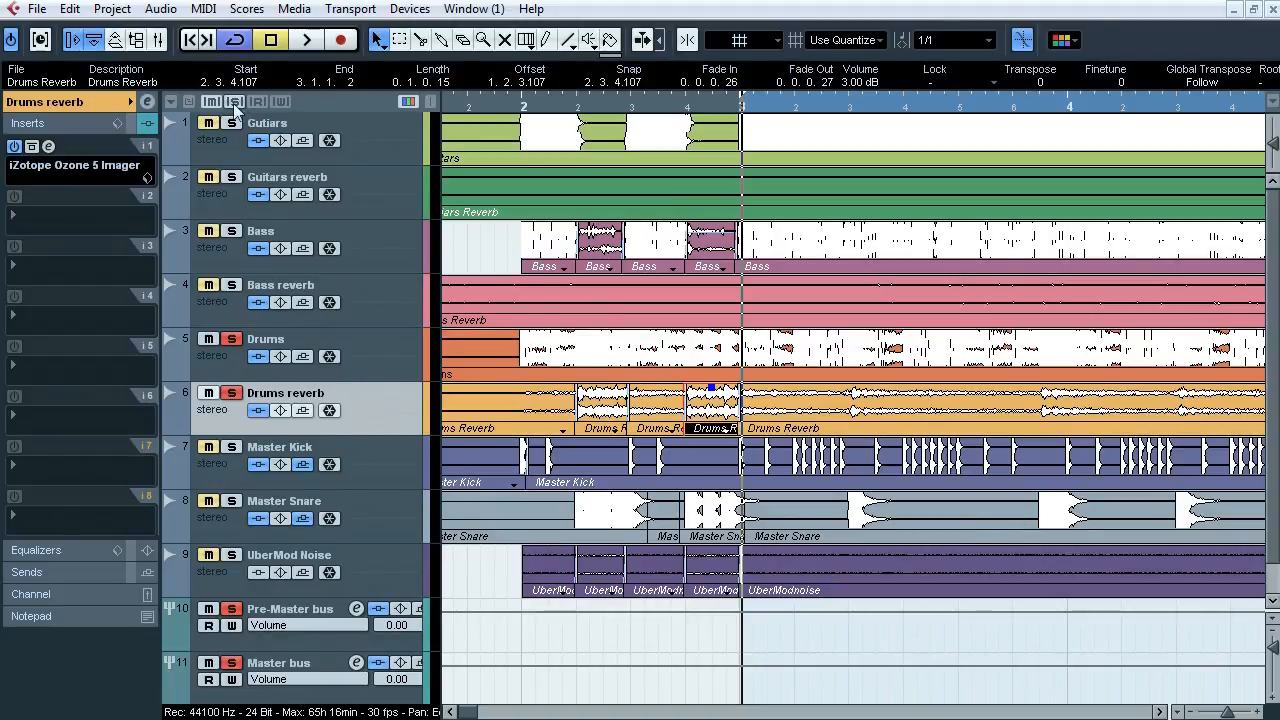
Step: Solo the Master Kick track and start playback with the full length of the song shown in the arrangement
{"action": "left_click", "coordinate": [368, 448]}
{"action": "left_click", "coordinate": [231, 447]}
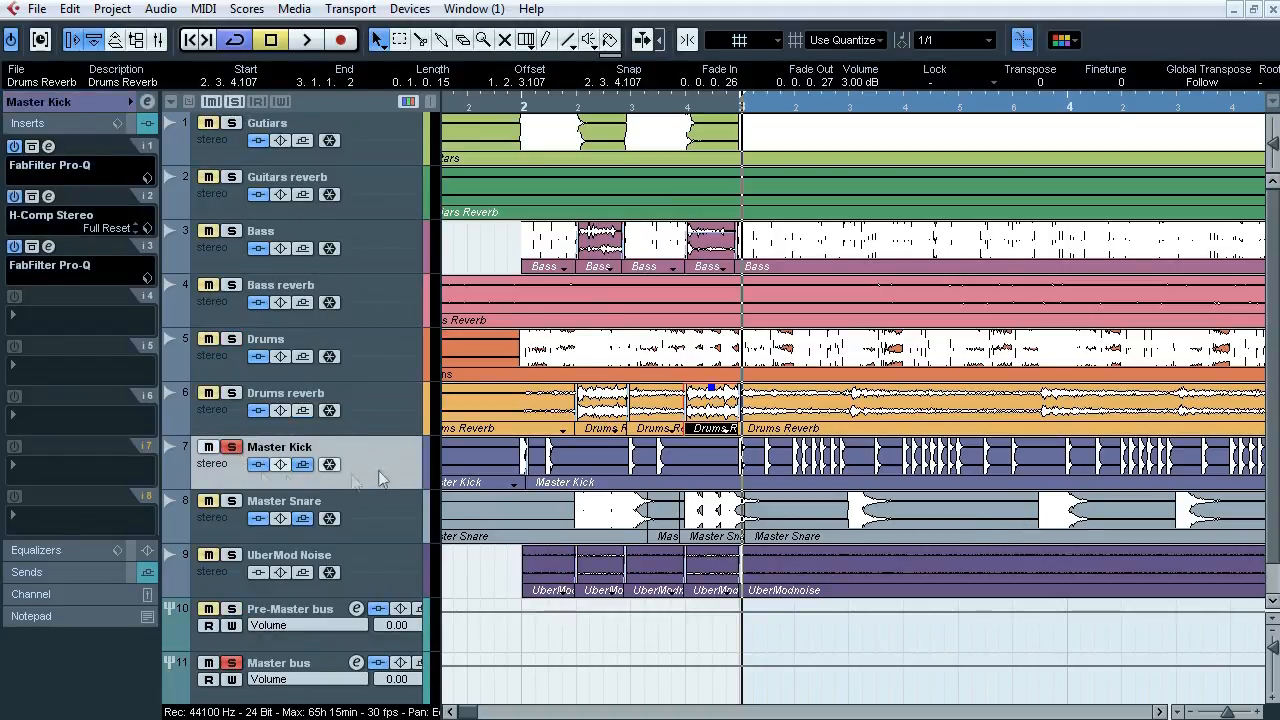
{"action": "left_click_drag", "start_coordinate": [1228, 711], "coordinate": [1222, 712]}
{"action": "key", "text": "space"}
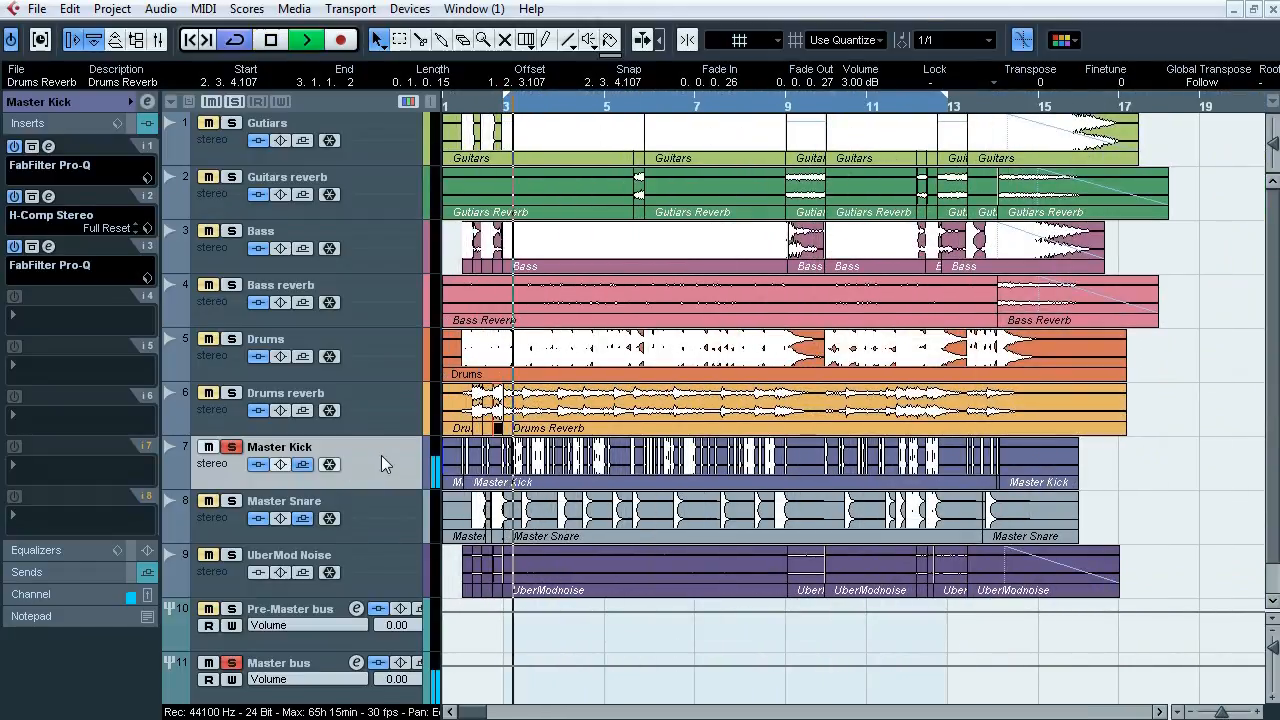
Step: Compare Master Kick with its inserts and sends bypassed and active, soloed and in the full mix, and stop playback
{"action": "left_click", "coordinate": [262, 465]}
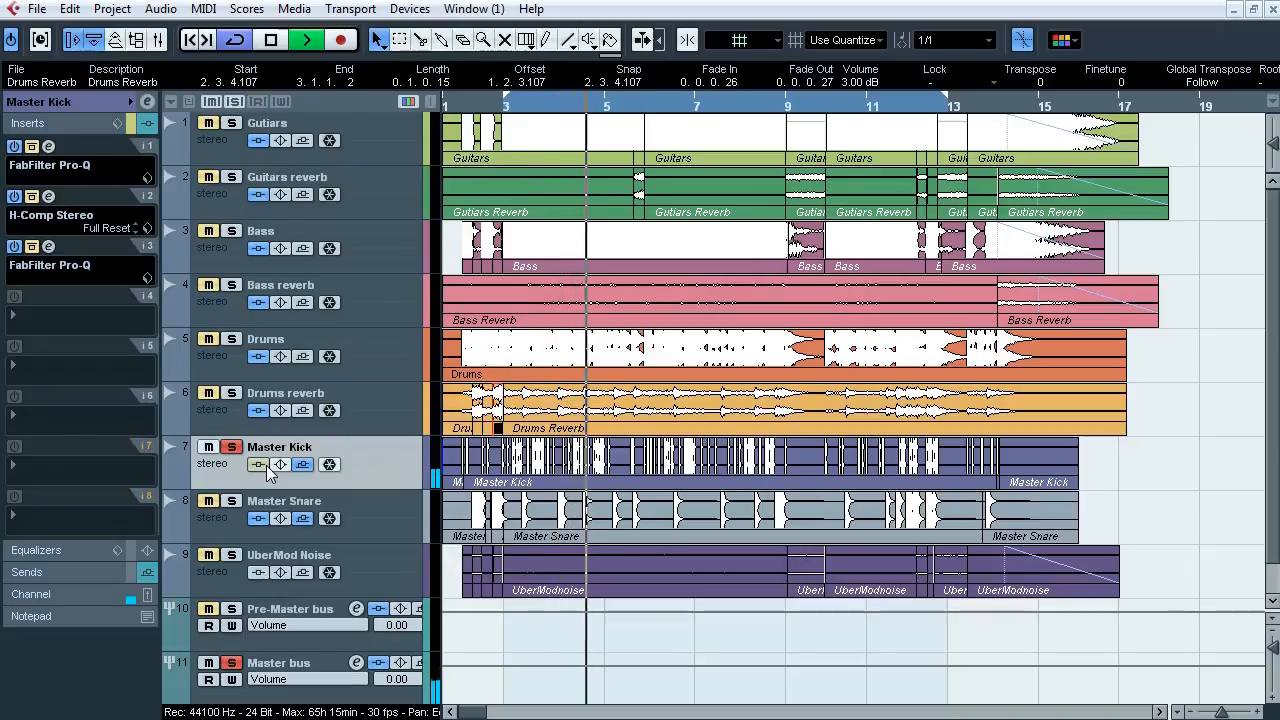
{"action": "left_click", "coordinate": [302, 464]}
{"action": "left_click", "coordinate": [256, 464]}
{"action": "left_click", "coordinate": [231, 447]}
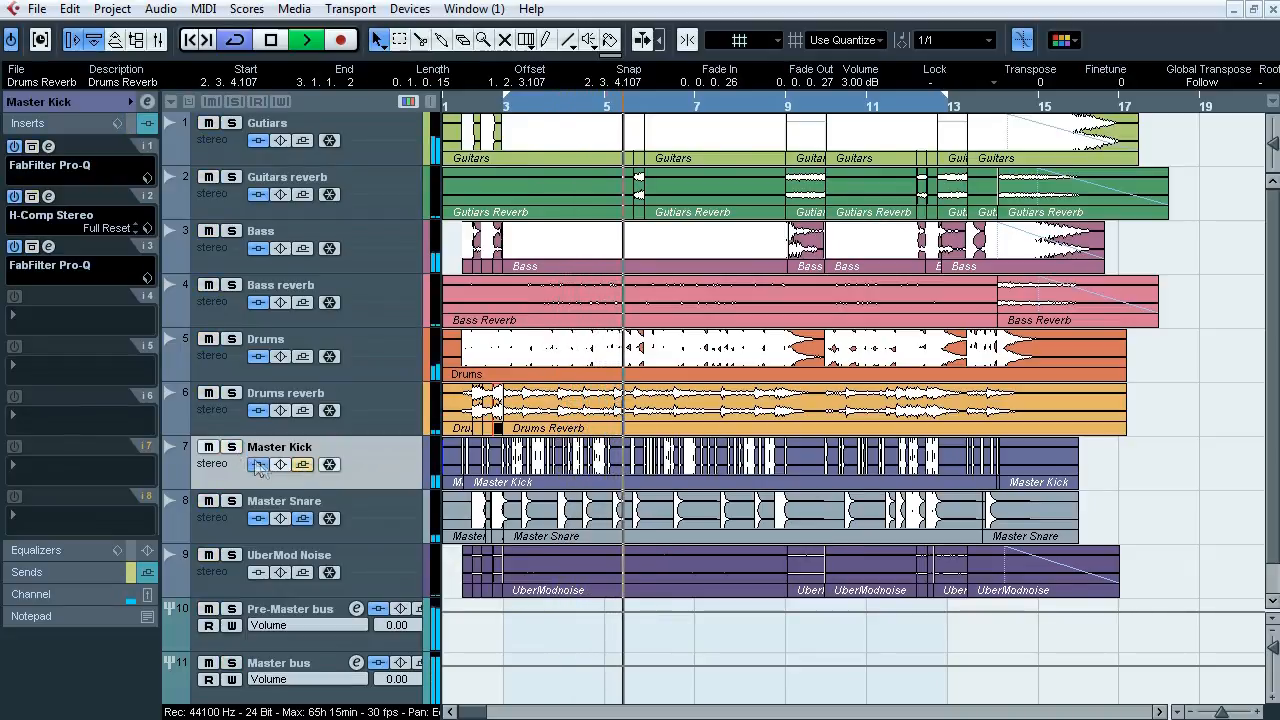
{"action": "left_click", "coordinate": [258, 465]}
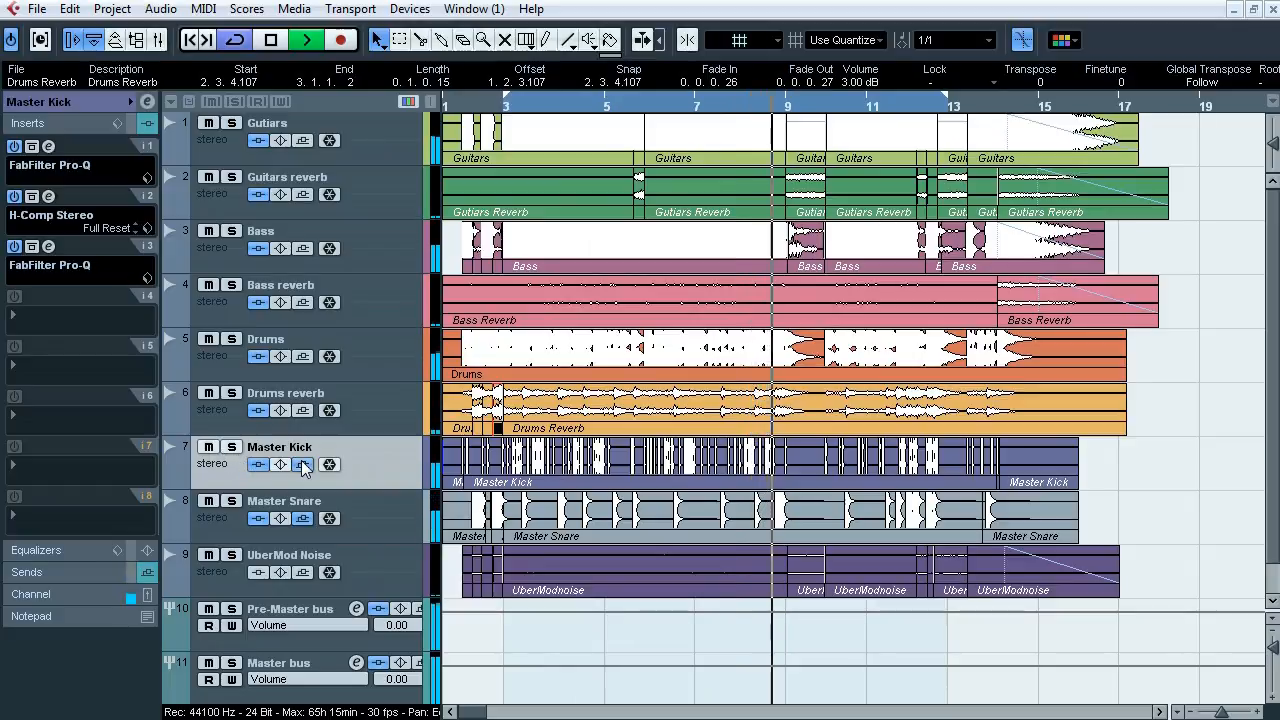
{"action": "key", "text": "space"}
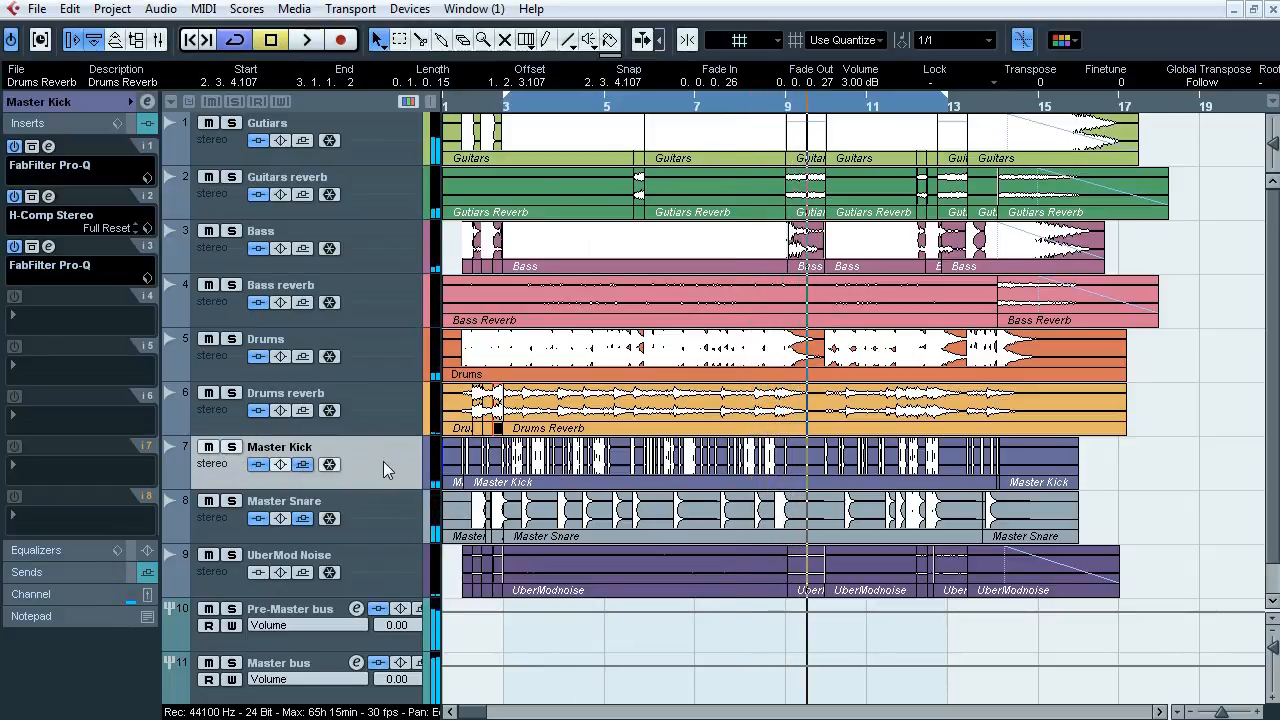
Step: Solo Master Kick again, enlarge the arrangement around bar 3 and open the FabFilter Pro-Q in Master Kick insert 1
{"action": "left_click", "coordinate": [232, 448]}
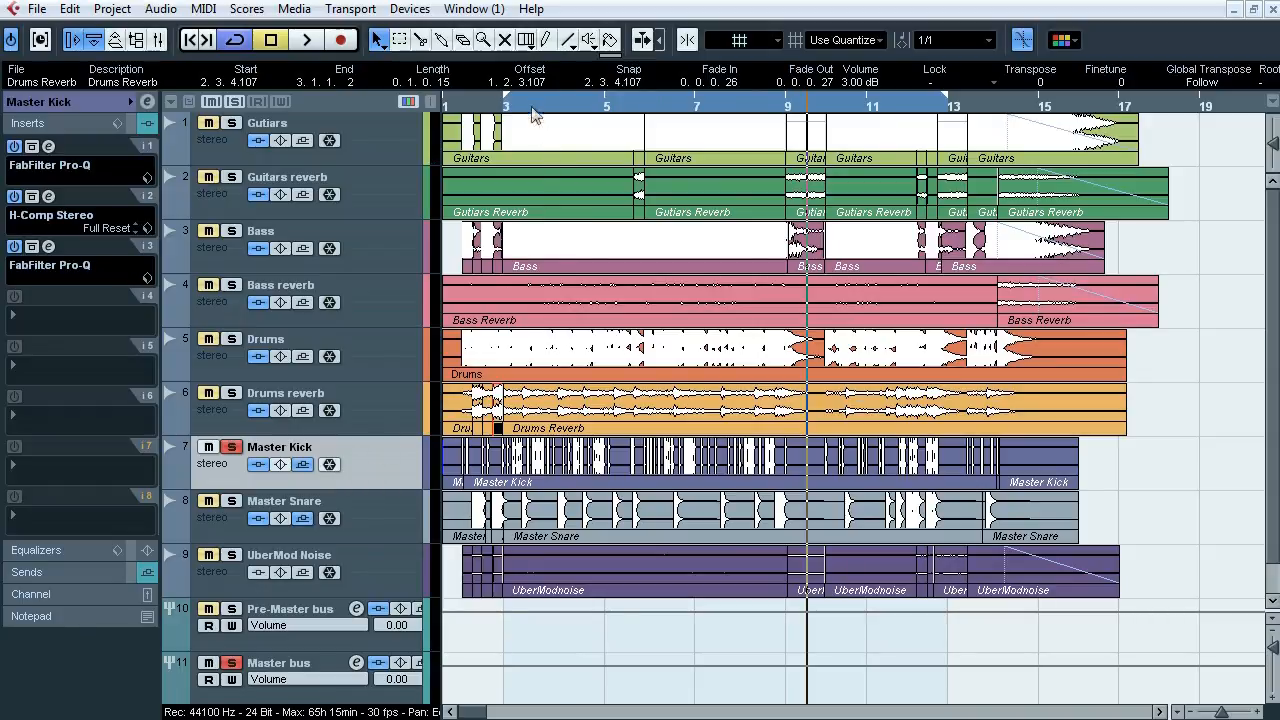
{"action": "left_click_drag", "start_coordinate": [530, 108], "coordinate": [535, 168]}
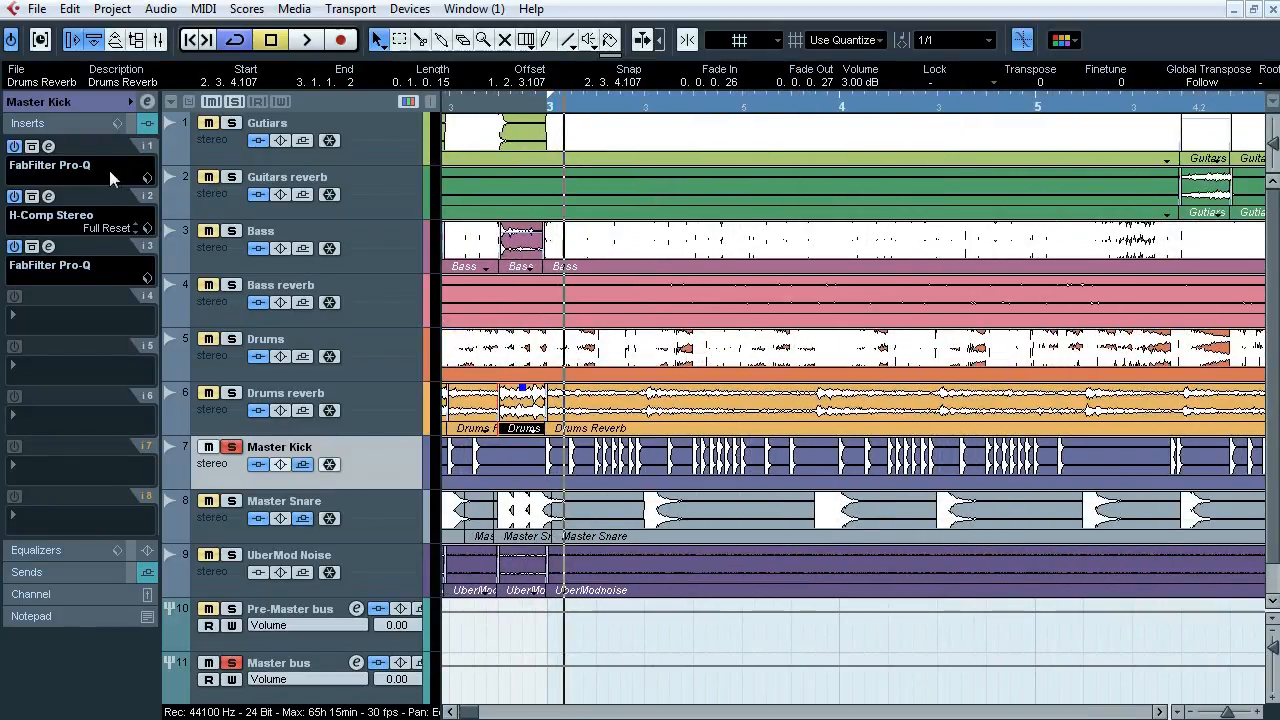
{"action": "left_click", "coordinate": [48, 147]}
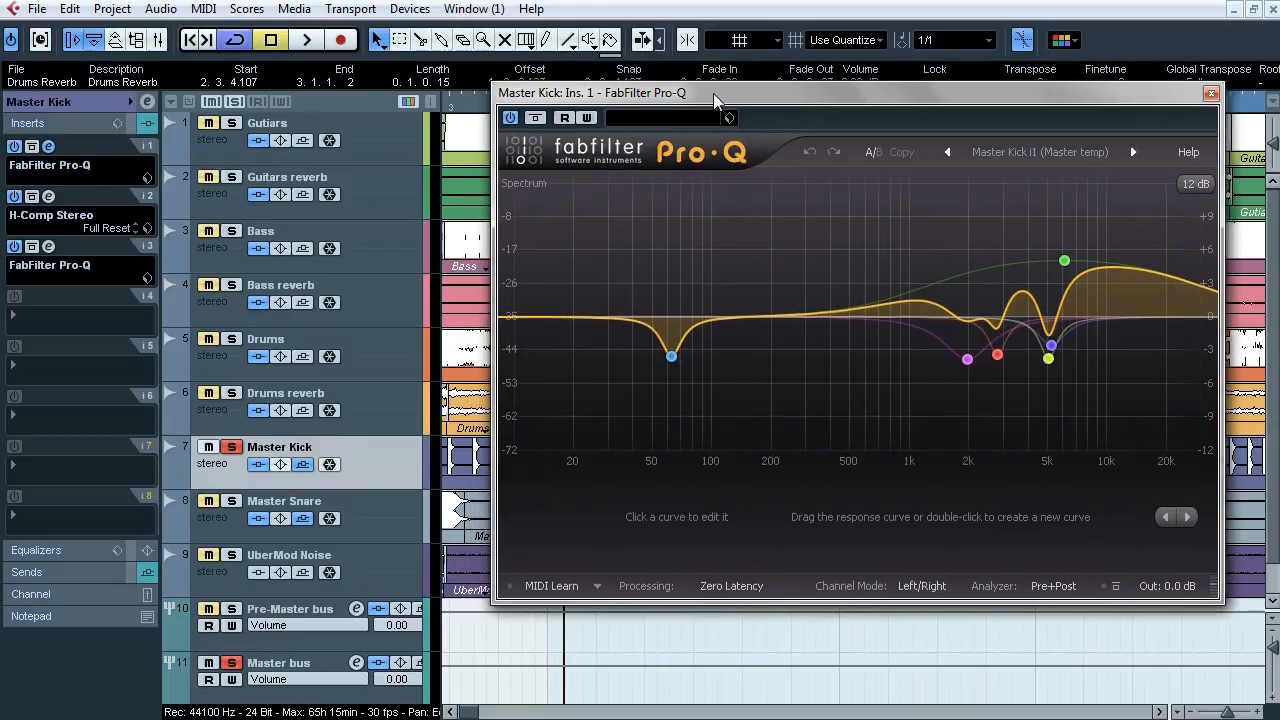
{"action": "left_click_drag", "start_coordinate": [695, 91], "coordinate": [682, 102]}
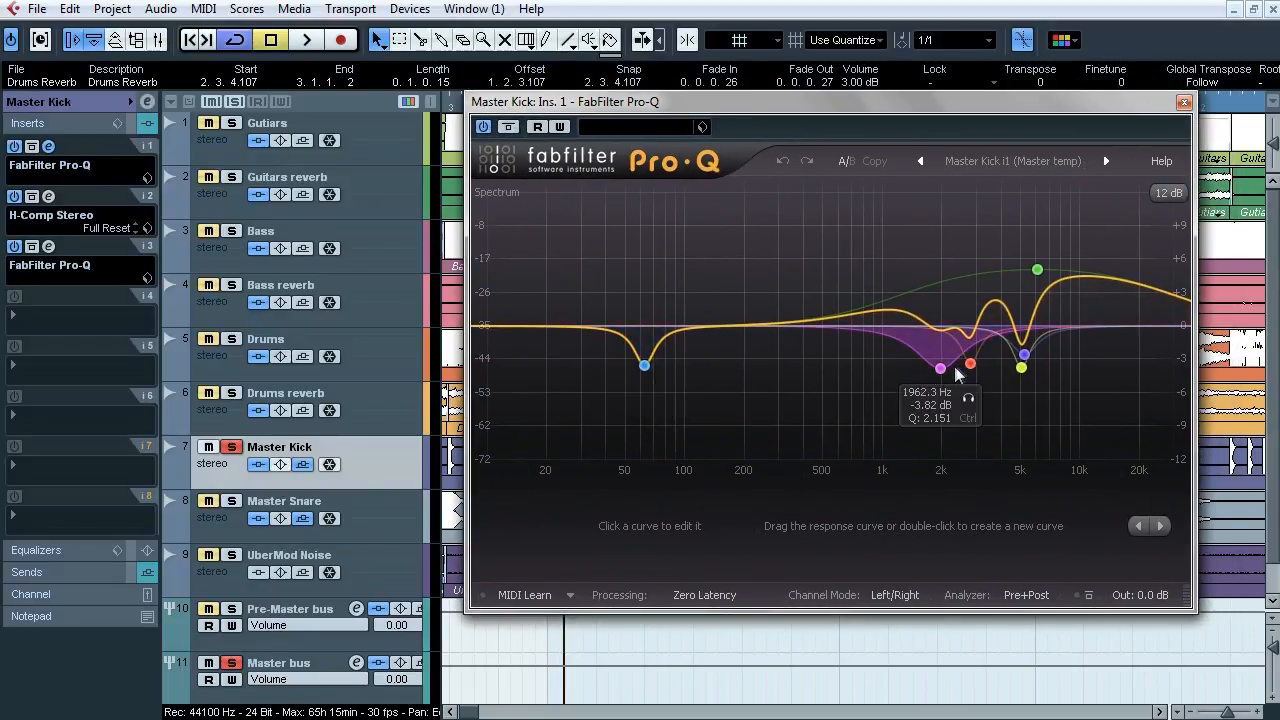
Step: Start playback and compare the Master Kick sound with the insert 1 Pro-Q and the whole insert chain bypassed and active
{"action": "key", "text": "space"}
{"action": "left_click_drag", "start_coordinate": [511, 101], "coordinate": [377, 105]}
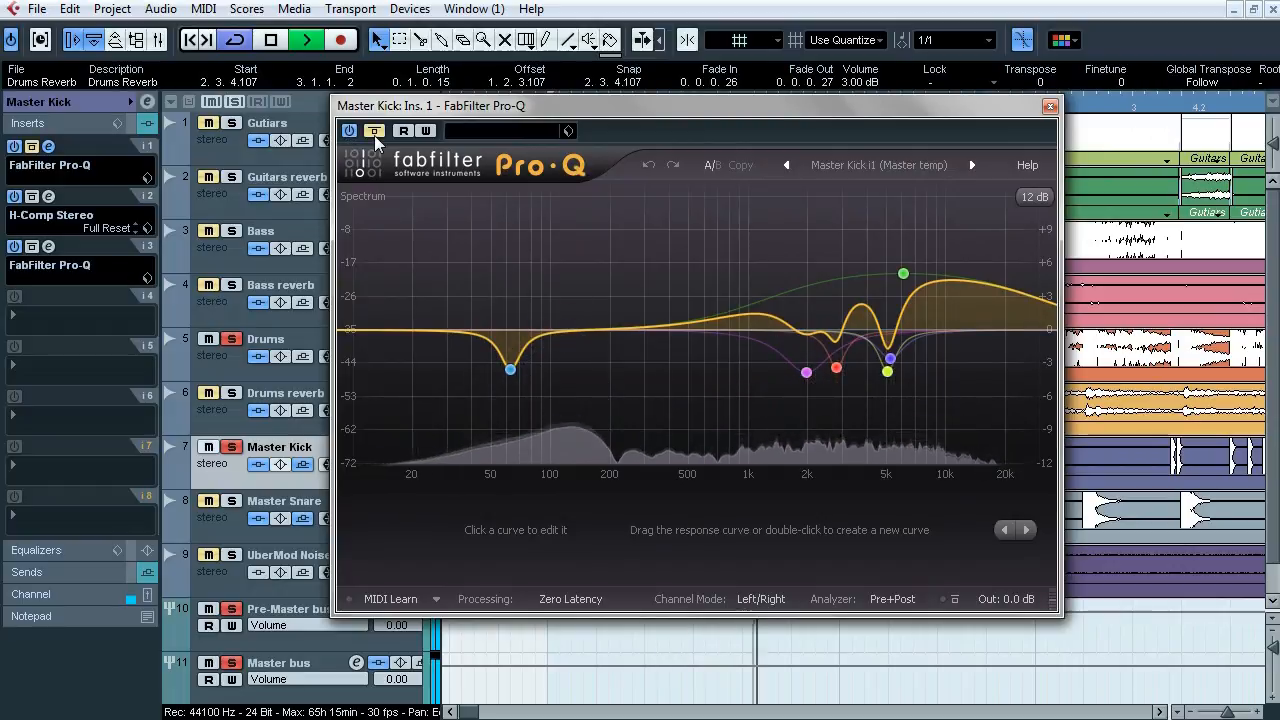
{"action": "left_click", "coordinate": [375, 135]}
{"action": "left_click", "coordinate": [132, 126]}
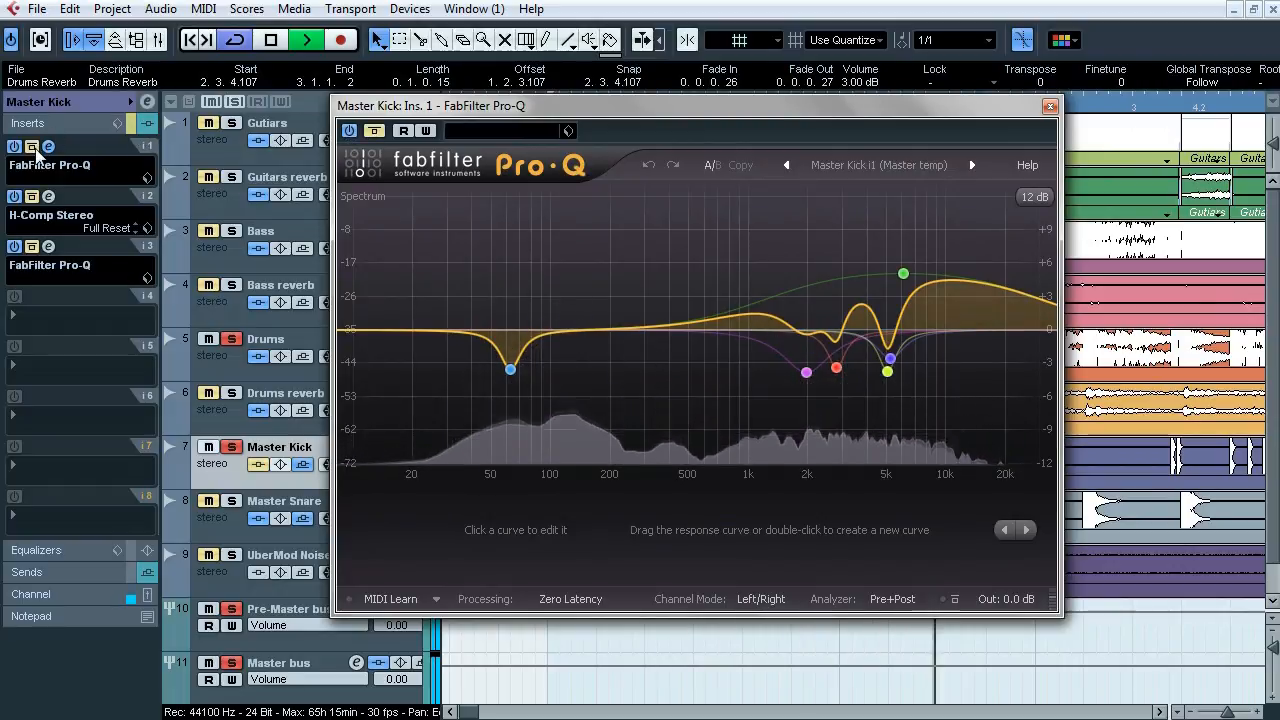
Step: Audition the insert 1 Pro-Q bands at about 62, 1962, 2784, 5044 and 6078 Hz one at a time
{"action": "left_click", "coordinate": [539, 401]}
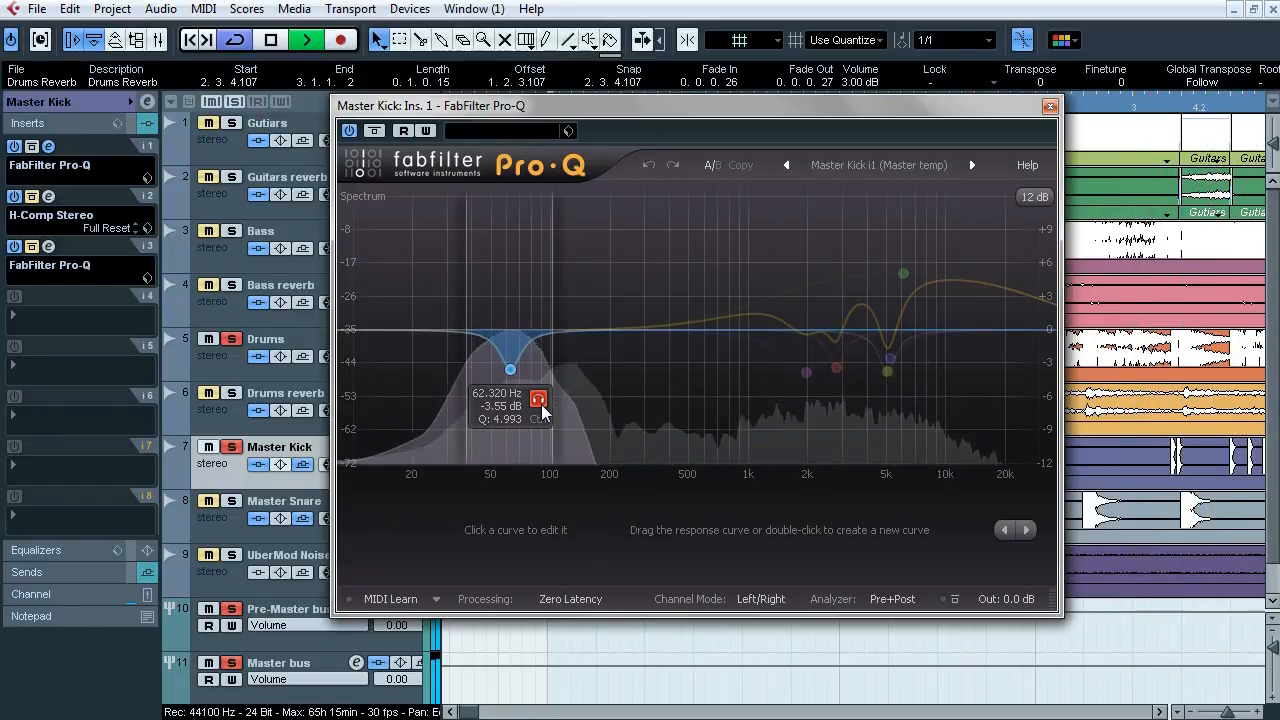
{"action": "left_click", "coordinate": [539, 401]}
{"action": "mouse_move", "coordinate": [838, 404]}
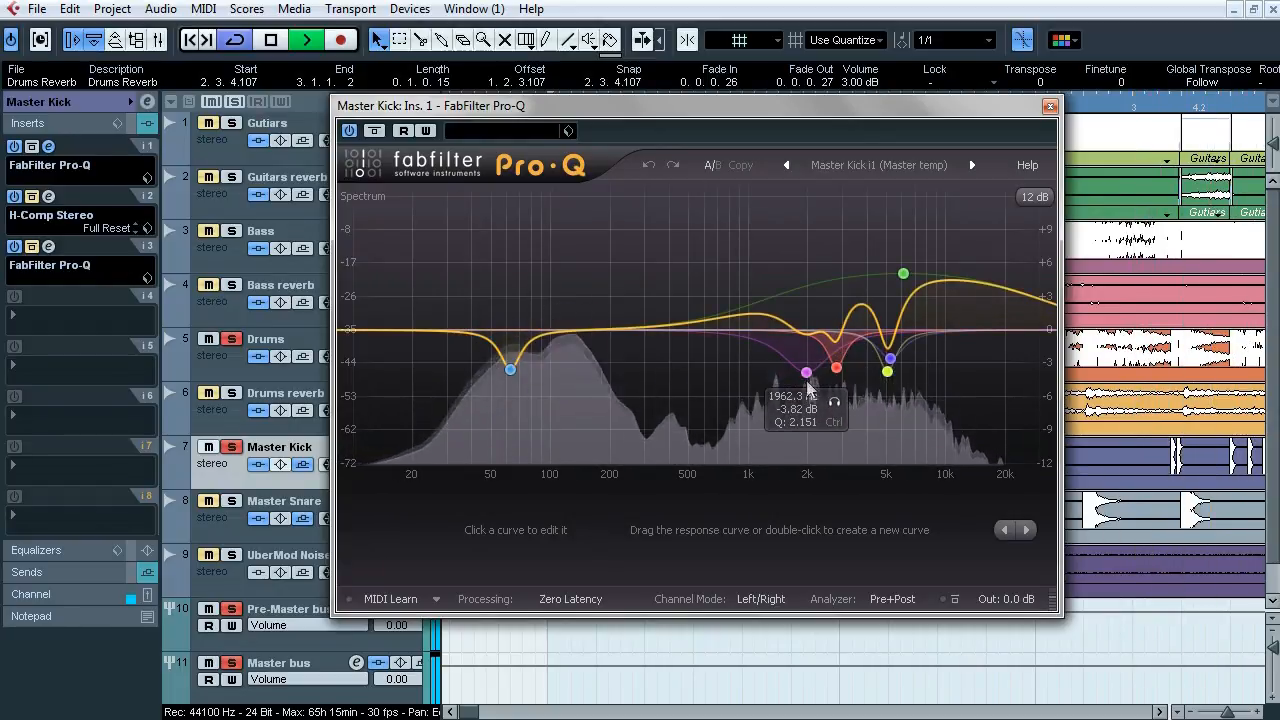
{"action": "left_click", "coordinate": [834, 402]}
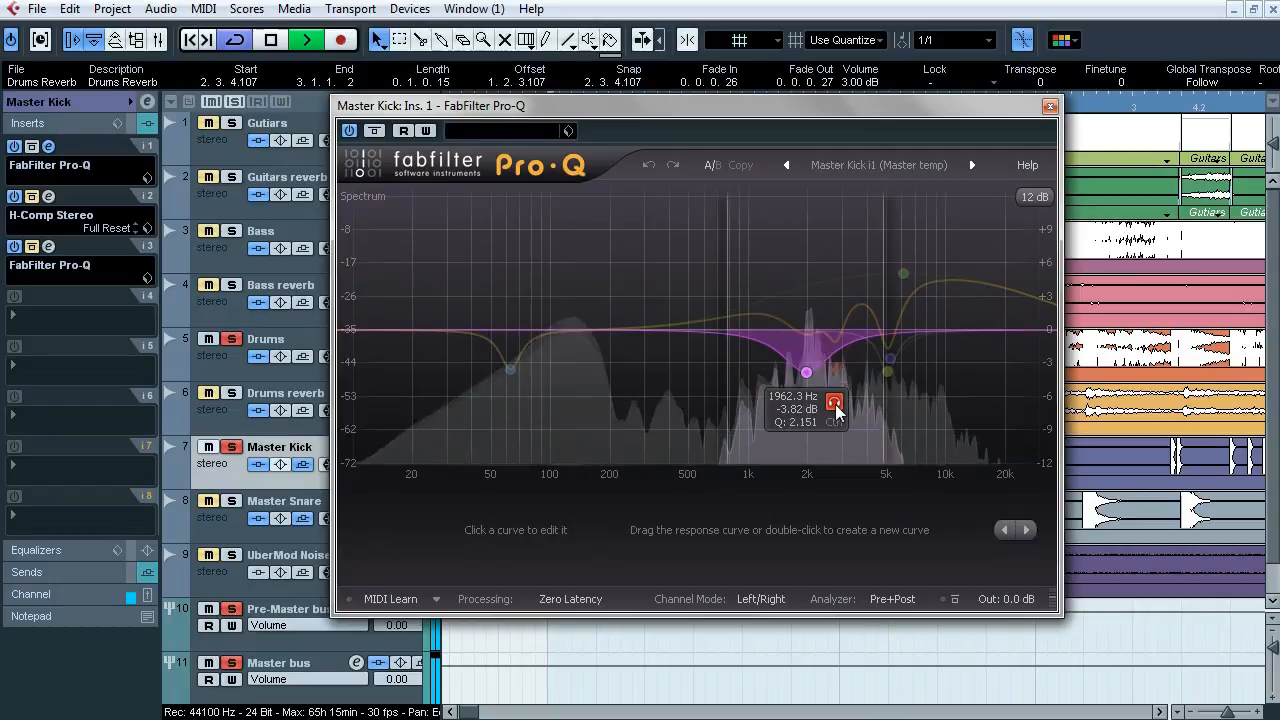
{"action": "left_click", "coordinate": [835, 403]}
{"action": "left_click", "coordinate": [865, 397]}
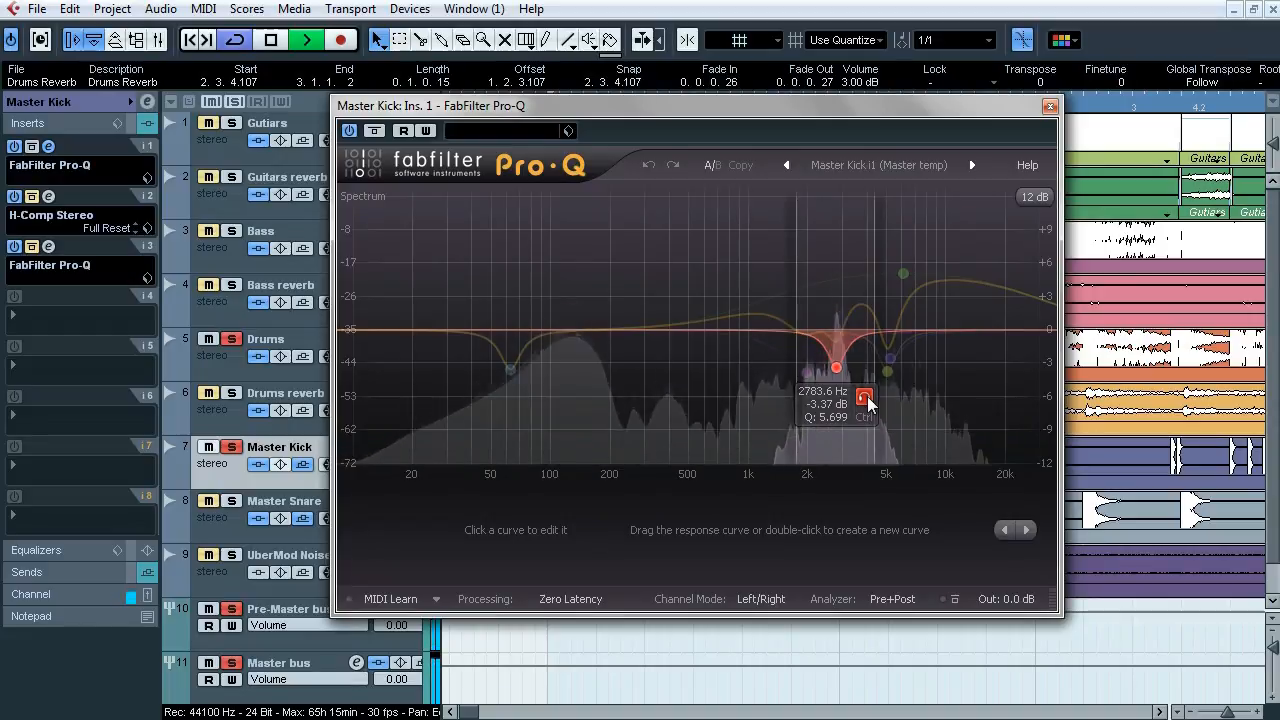
{"action": "left_click", "coordinate": [865, 397]}
{"action": "left_click", "coordinate": [915, 401]}
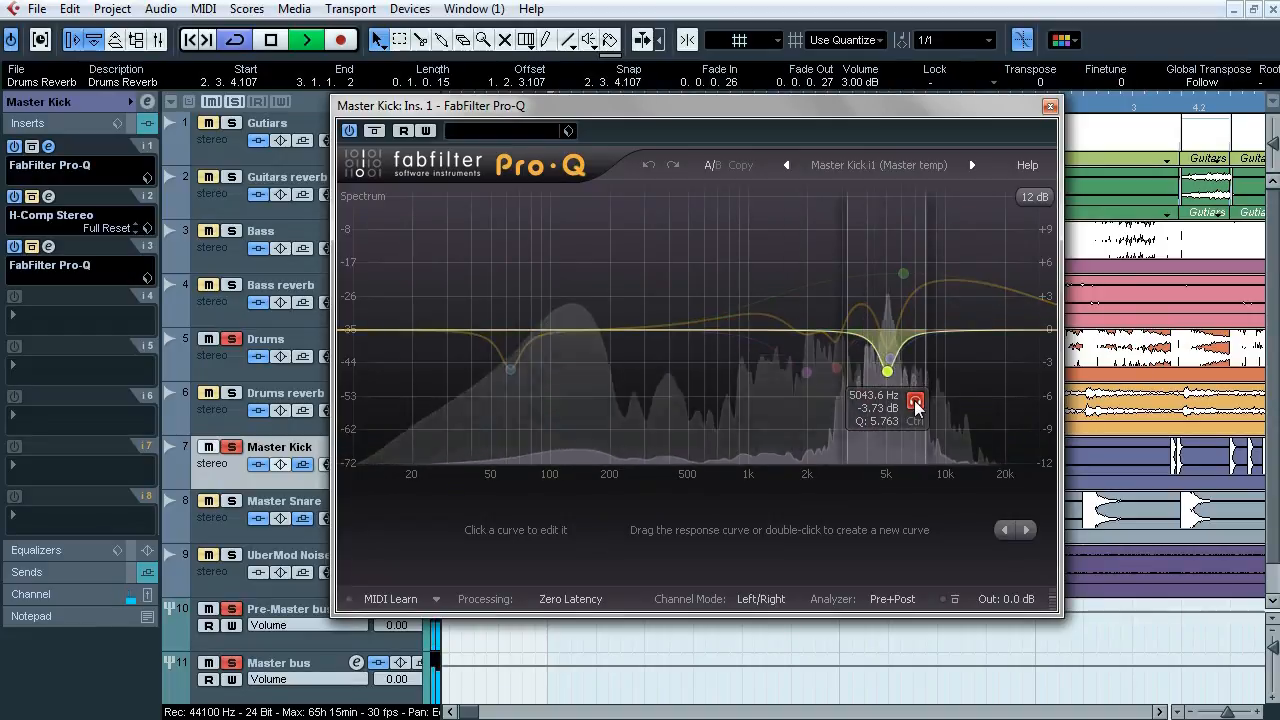
{"action": "left_click", "coordinate": [915, 401]}
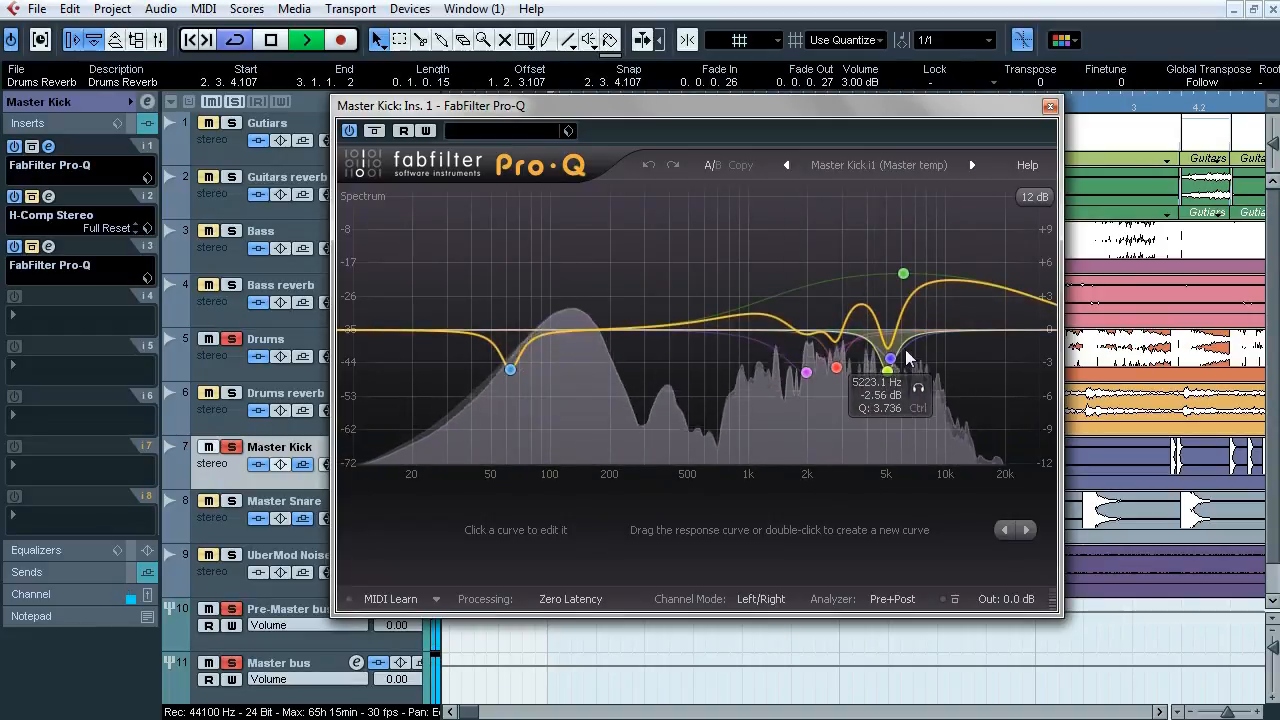
{"action": "left_click", "coordinate": [938, 230]}
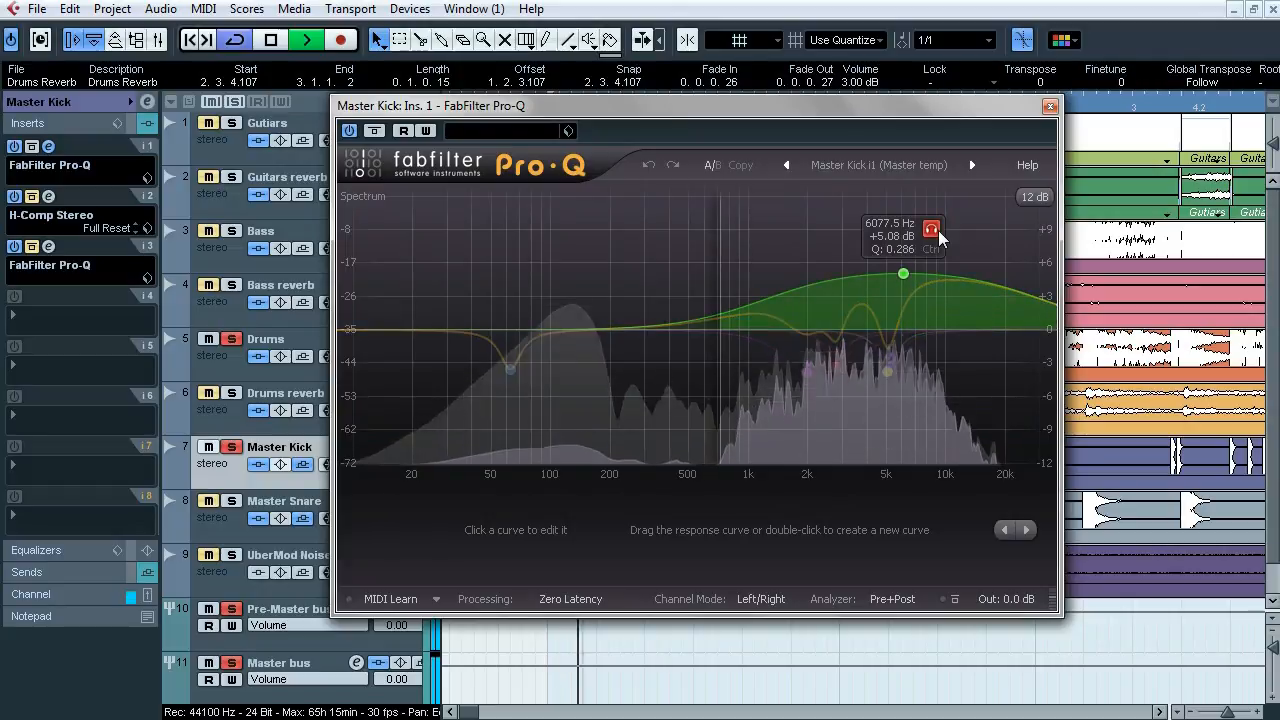
{"action": "left_click", "coordinate": [938, 230]}
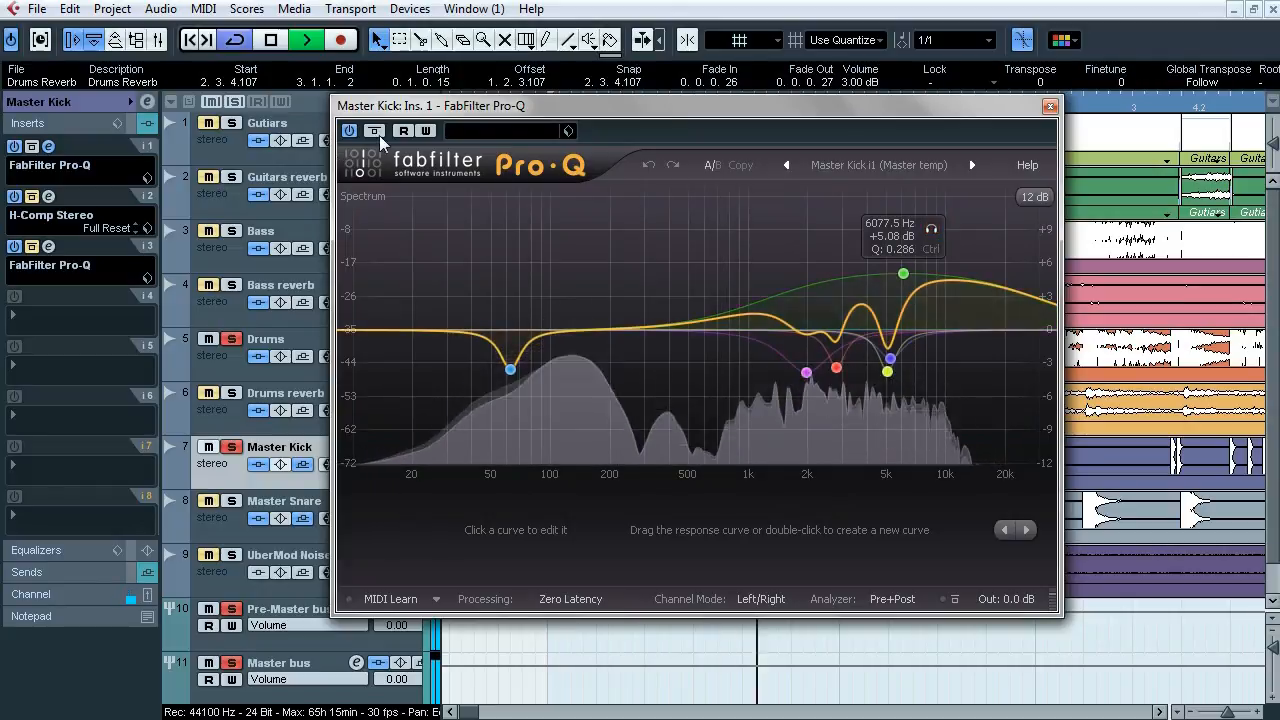
Step: Unsolo Drums, check the insert 1 Pro-Q bypass on Master Kick alone, stop playback and close the equalizer window
{"action": "left_click", "coordinate": [231, 338]}
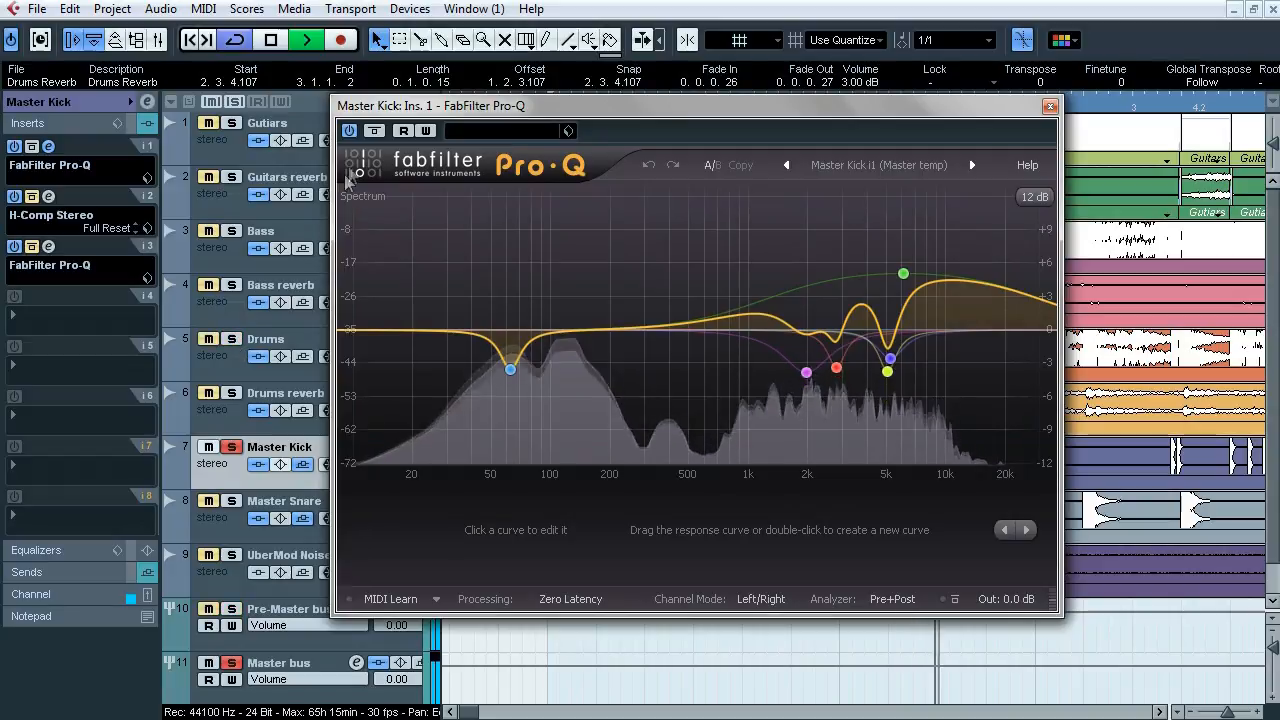
{"action": "left_click", "coordinate": [373, 131]}
{"action": "key", "text": "space"}
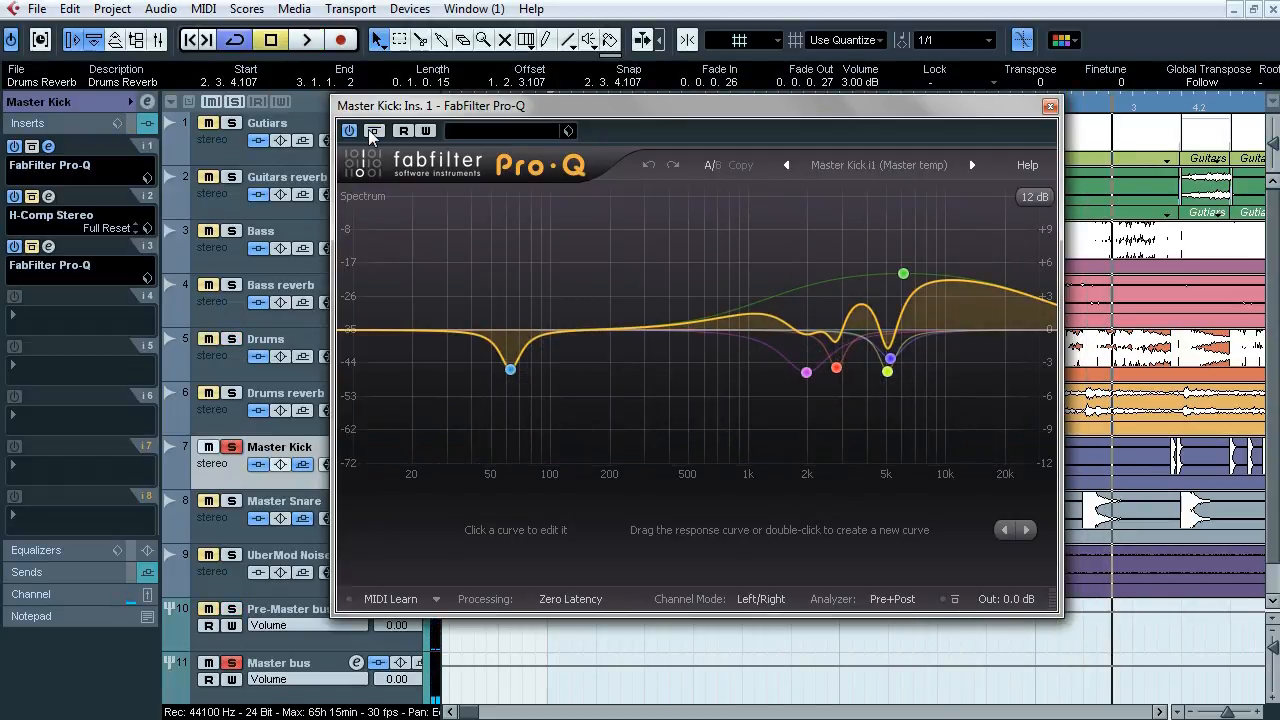
{"action": "left_click", "coordinate": [1050, 107]}
Step: Open the H-Comp Stereo compressor in Master Kick insert 2 and start playback with the kick soloed
{"action": "left_click", "coordinate": [48, 197]}
{"action": "left_click_drag", "start_coordinate": [655, 24], "coordinate": [535, 115]}
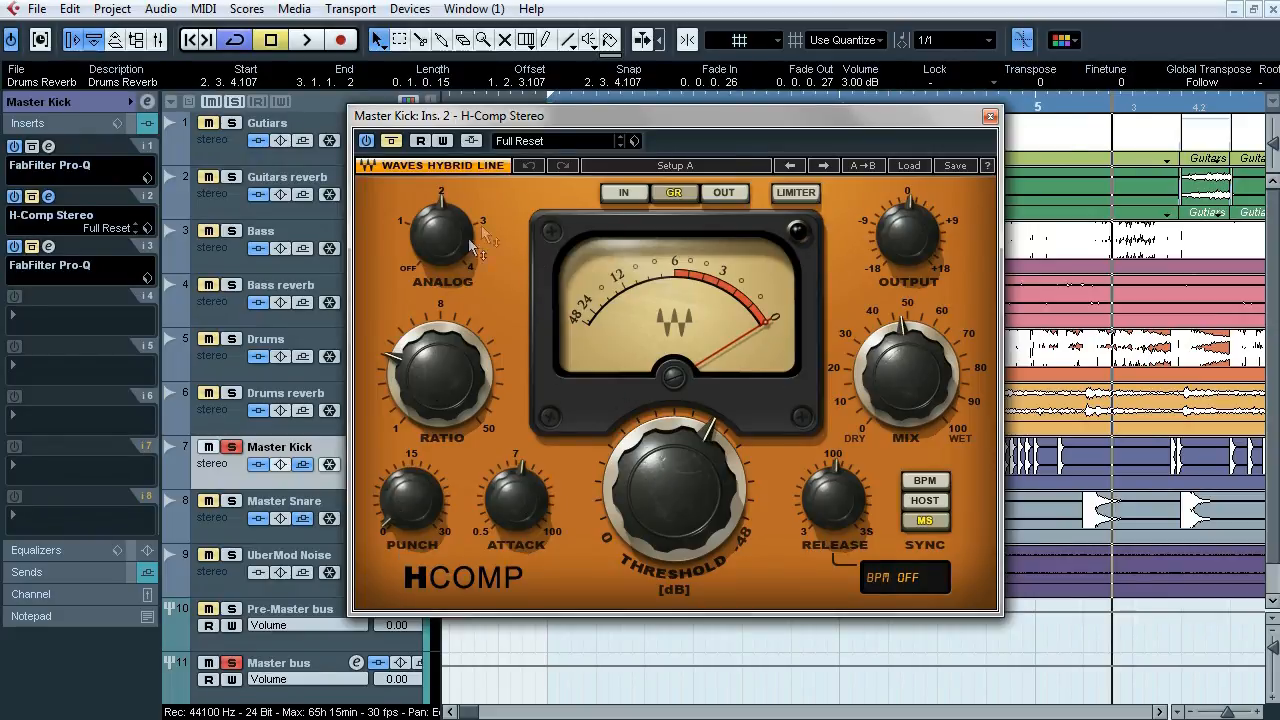
{"action": "key", "text": "space"}
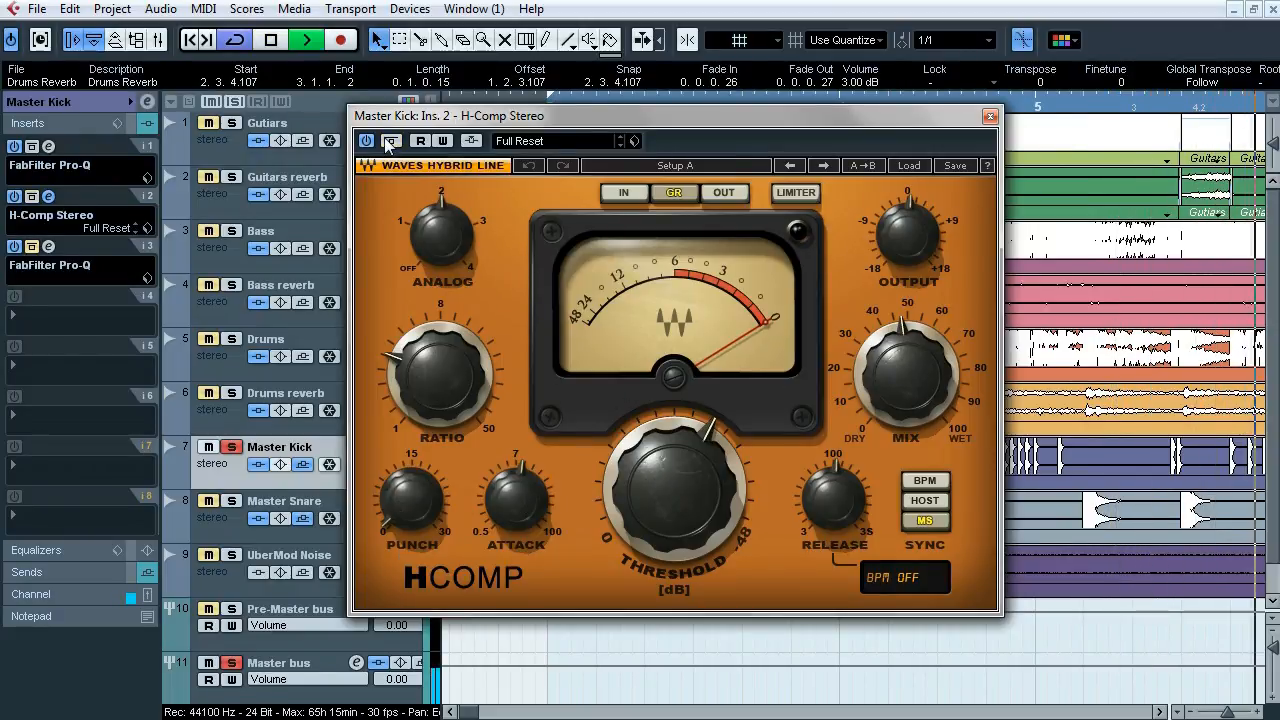
{"action": "left_click_drag", "start_coordinate": [395, 115], "coordinate": [417, 266]}
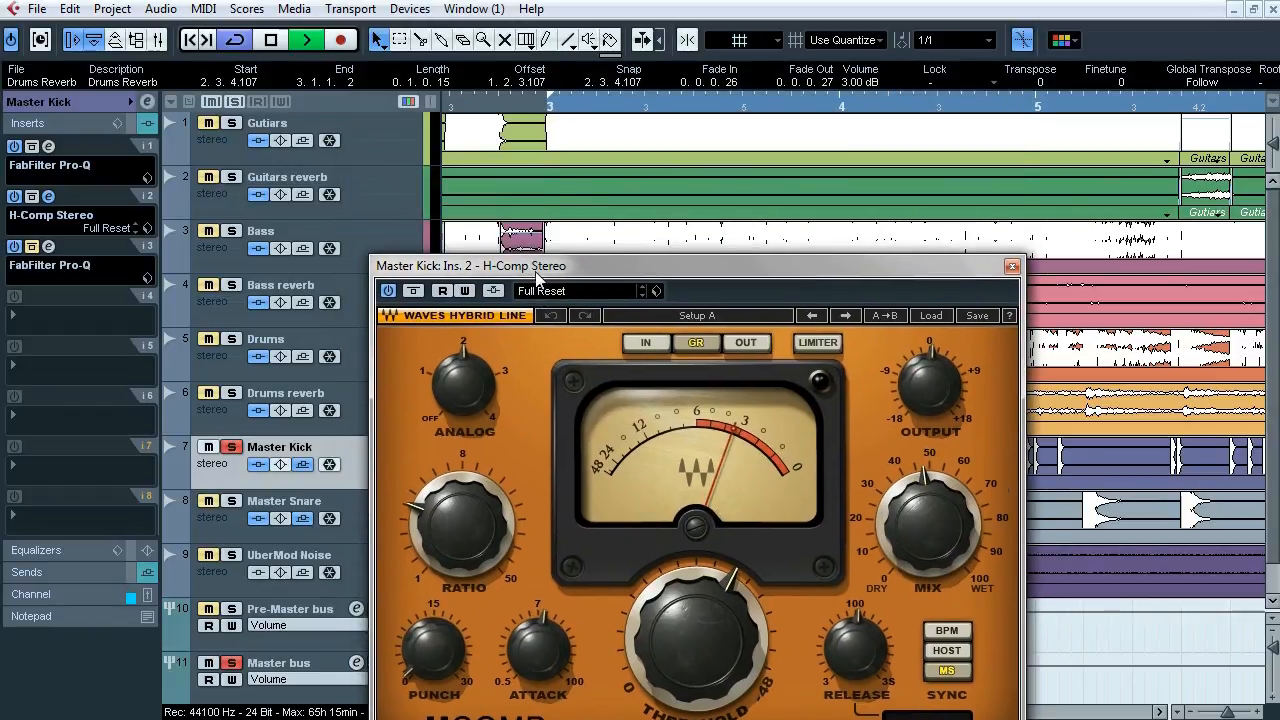
Step: Compare the kick with H-Comp bypassed and active, leave it active, stop playback and close its window
{"action": "left_click", "coordinate": [416, 294]}
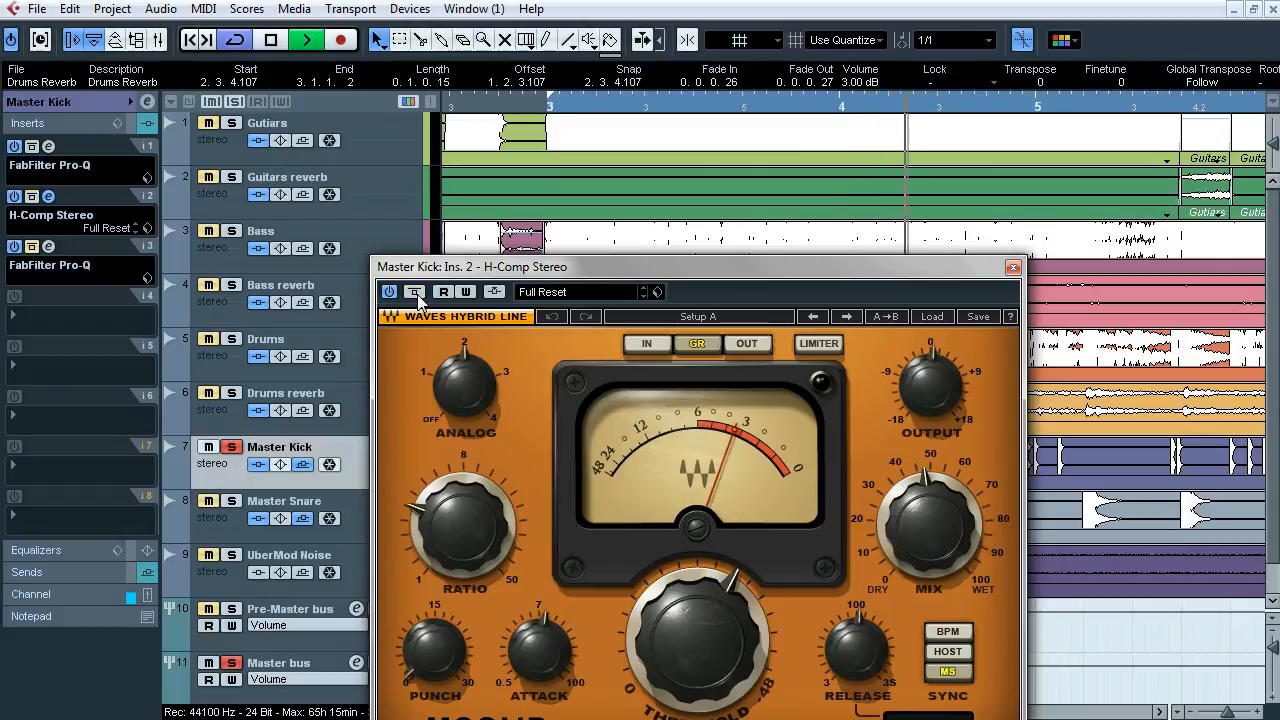
{"action": "key", "text": "space"}
{"action": "left_click_drag", "start_coordinate": [912, 272], "coordinate": [883, 133]}
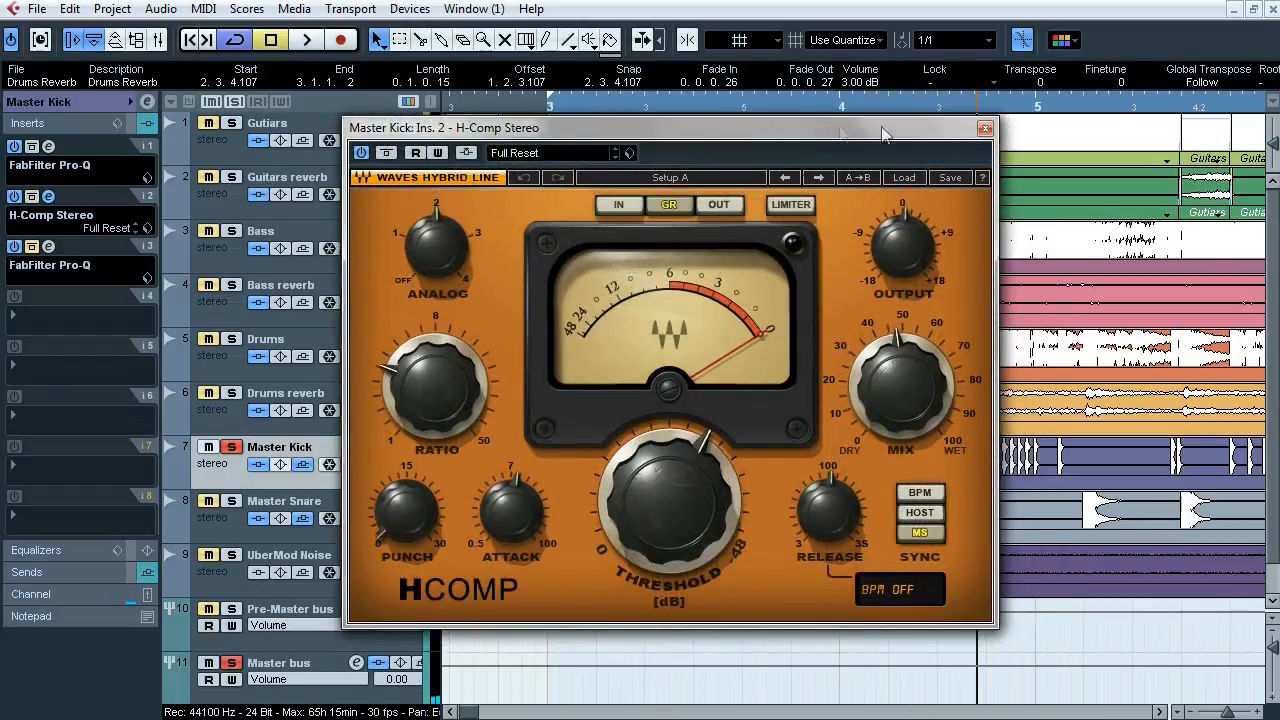
{"action": "left_click", "coordinate": [985, 128]}
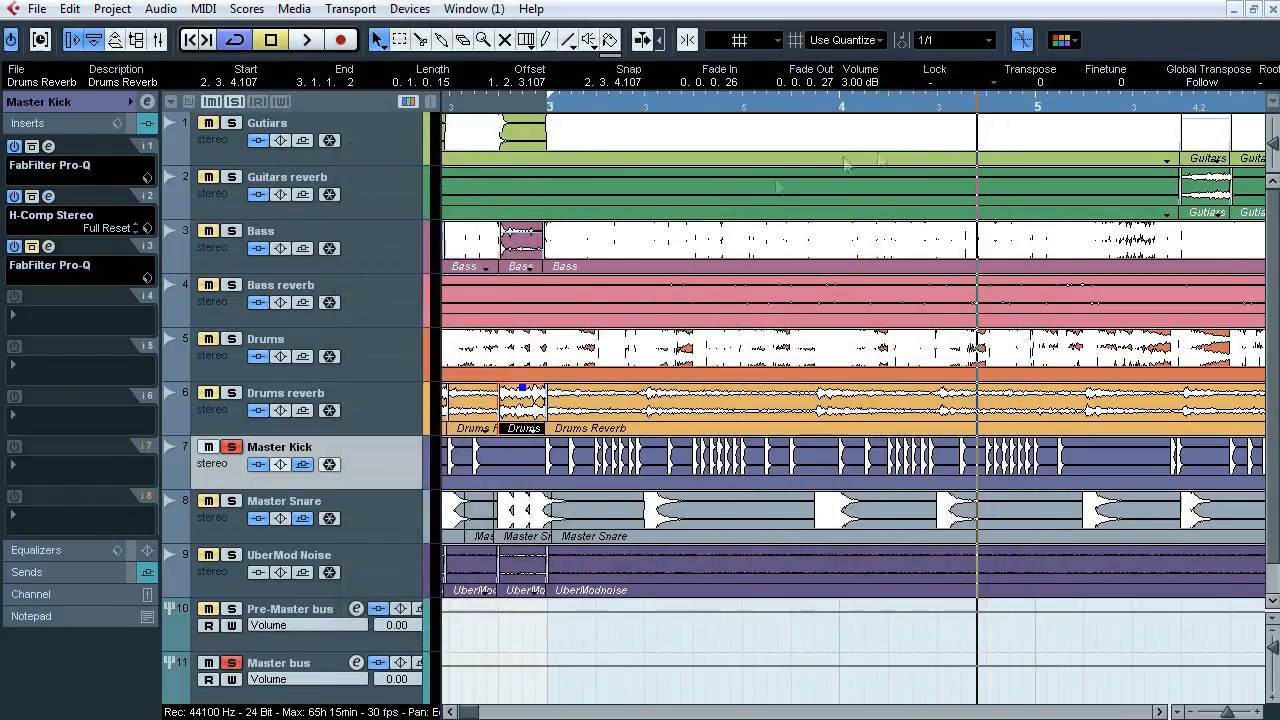
Step: Open the FabFilter Pro-Q in Master Kick insert 3 and compare it bypassed and active during playback, leaving it active
{"action": "left_click", "coordinate": [48, 250]}
{"action": "left_click_drag", "start_coordinate": [724, 40], "coordinate": [629, 116]}
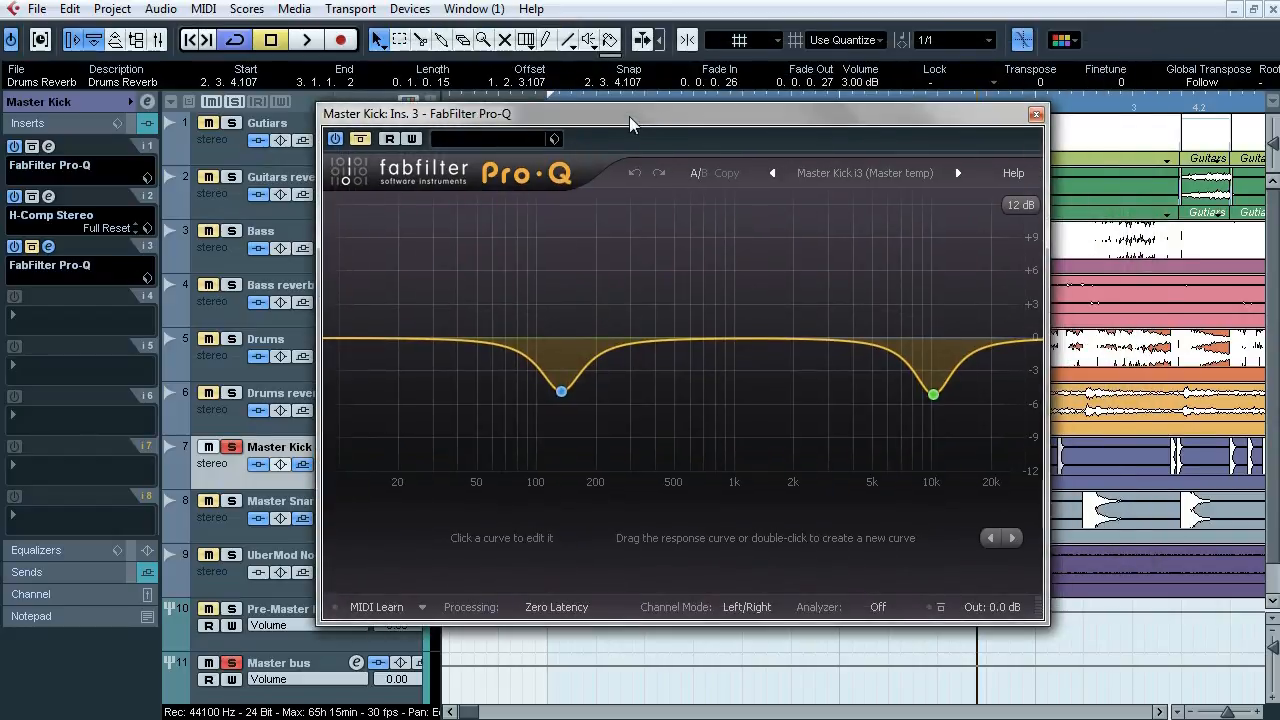
{"action": "key", "text": "space"}
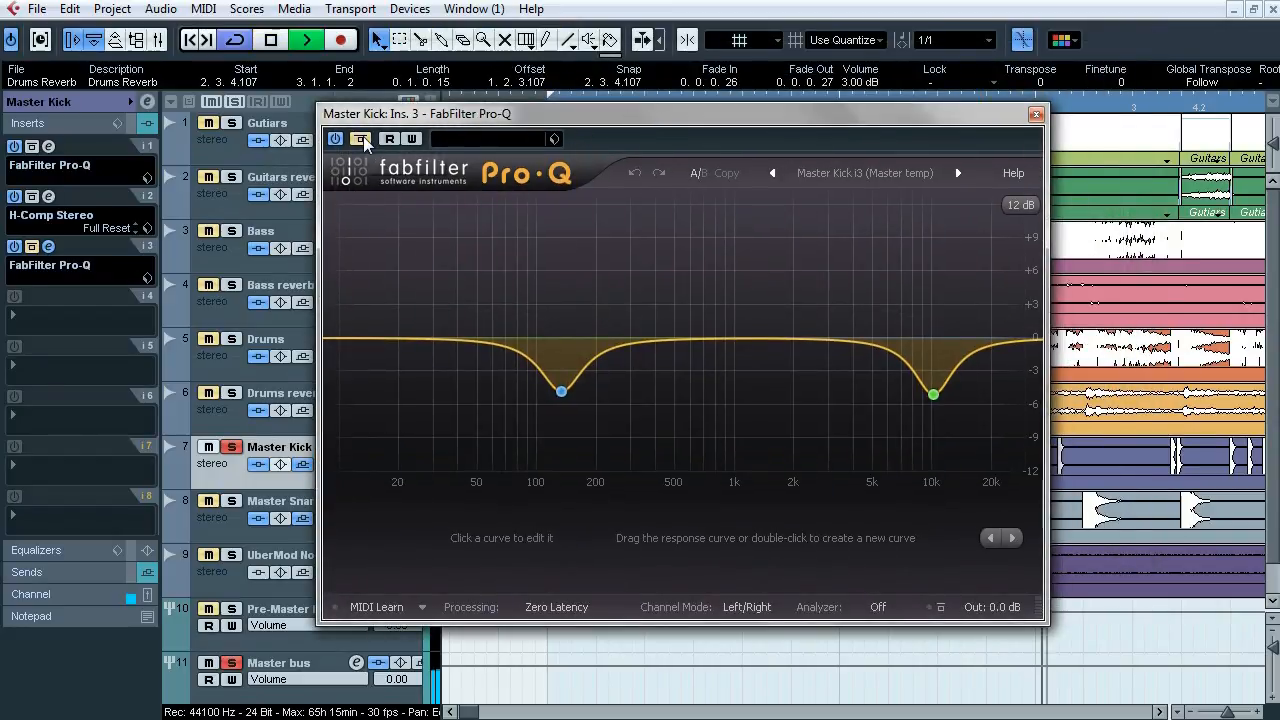
{"action": "left_click", "coordinate": [361, 138]}
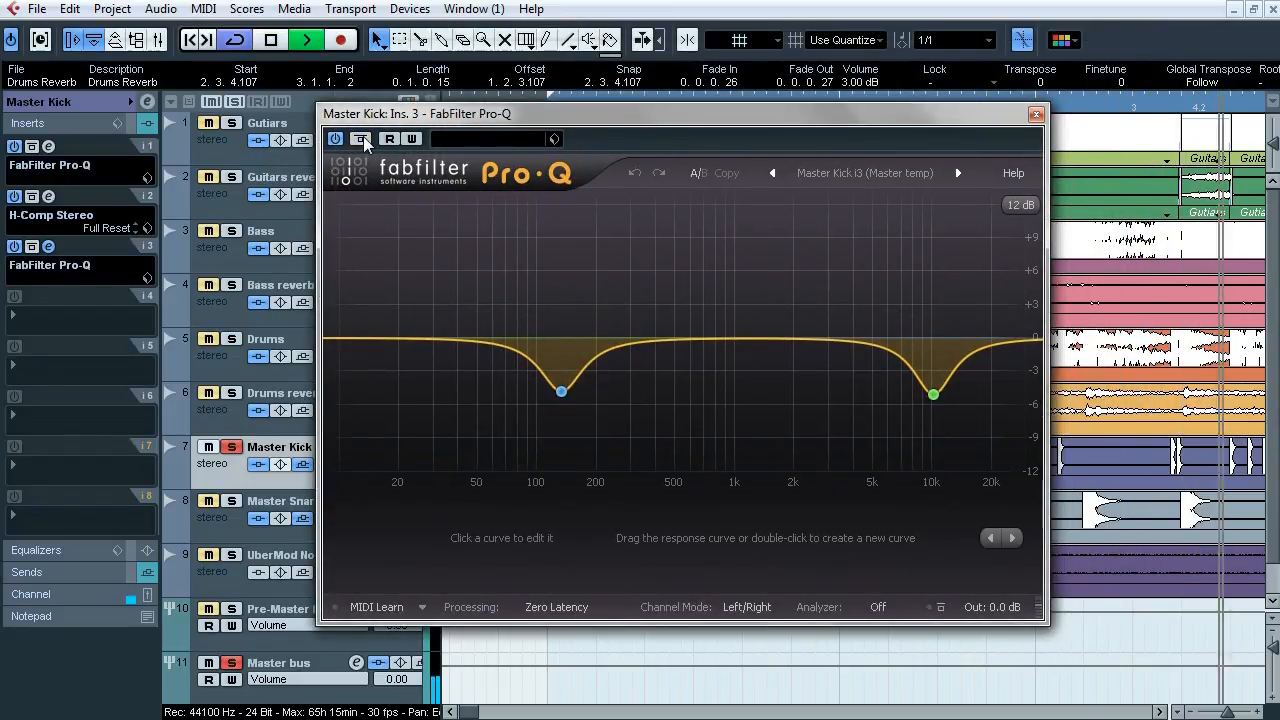
{"action": "left_click", "coordinate": [361, 138]}
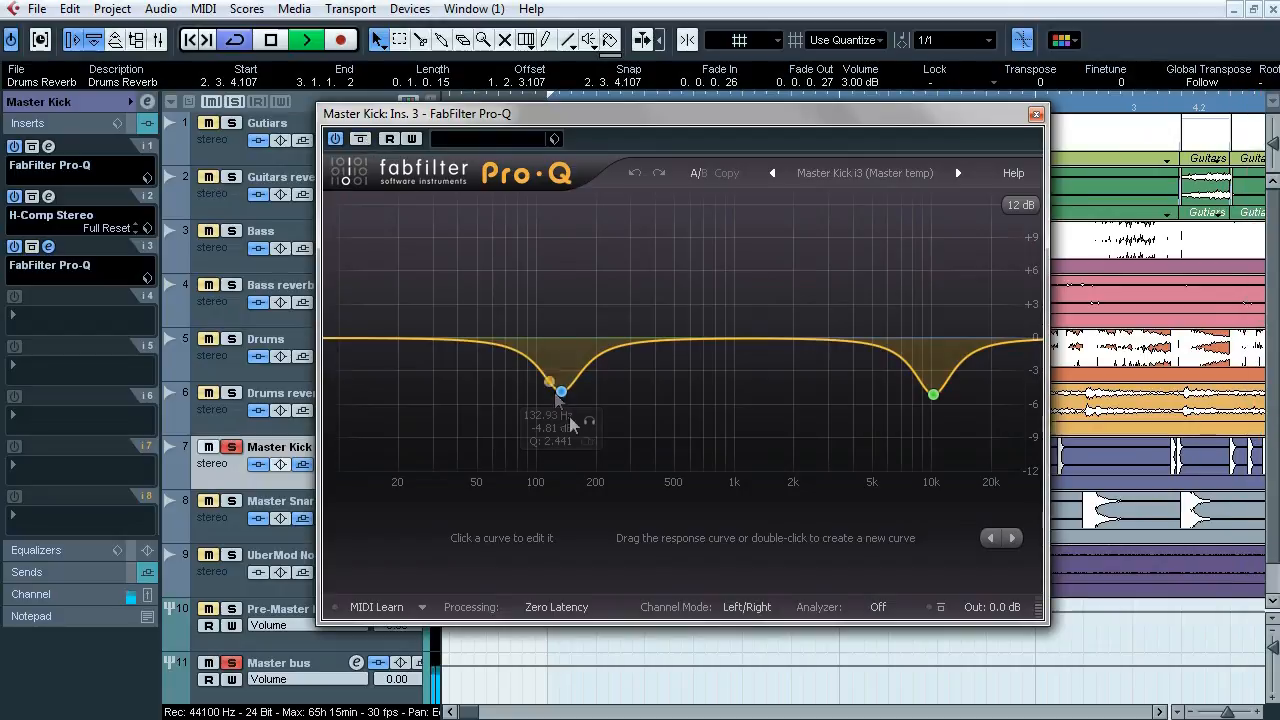
Step: Audition the insert 3 Pro-Q bands at about 133 Hz and 10149 Hz in isolation, stop playback and close the window
{"action": "left_click", "coordinate": [589, 421]}
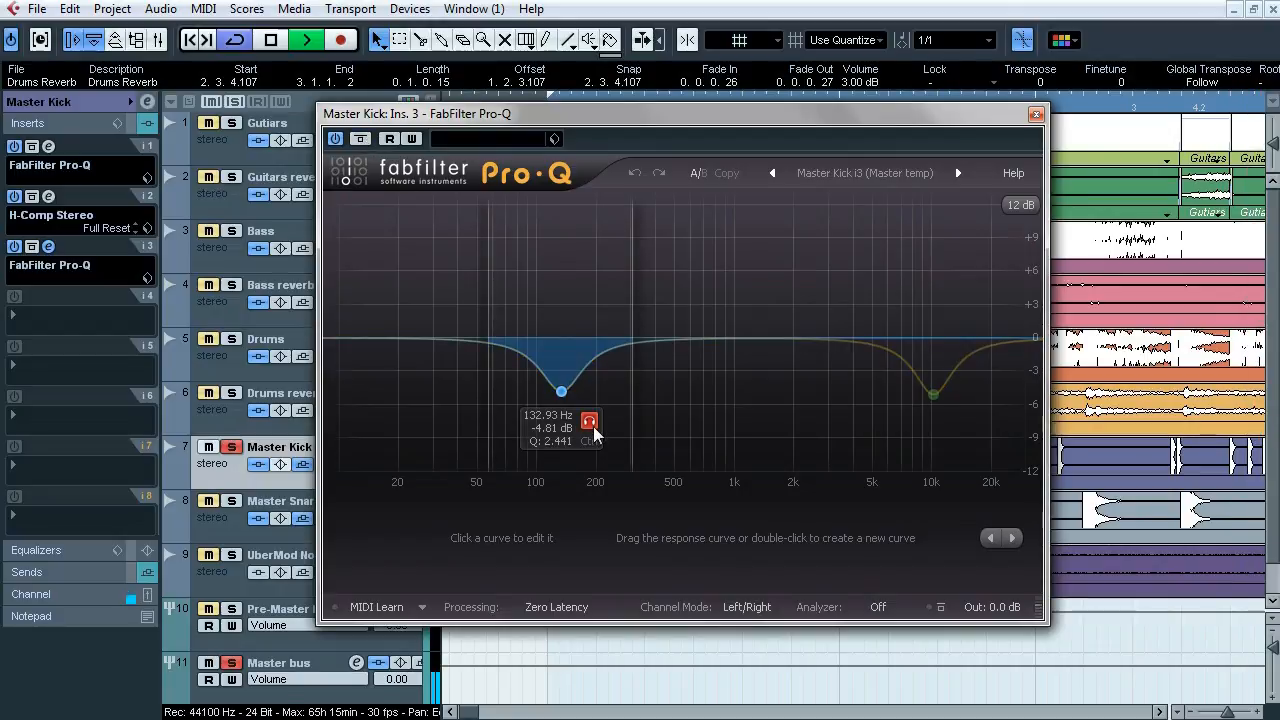
{"action": "left_click", "coordinate": [591, 423]}
{"action": "left_click", "coordinate": [959, 425]}
{"action": "left_click", "coordinate": [959, 425]}
{"action": "key", "text": "space"}
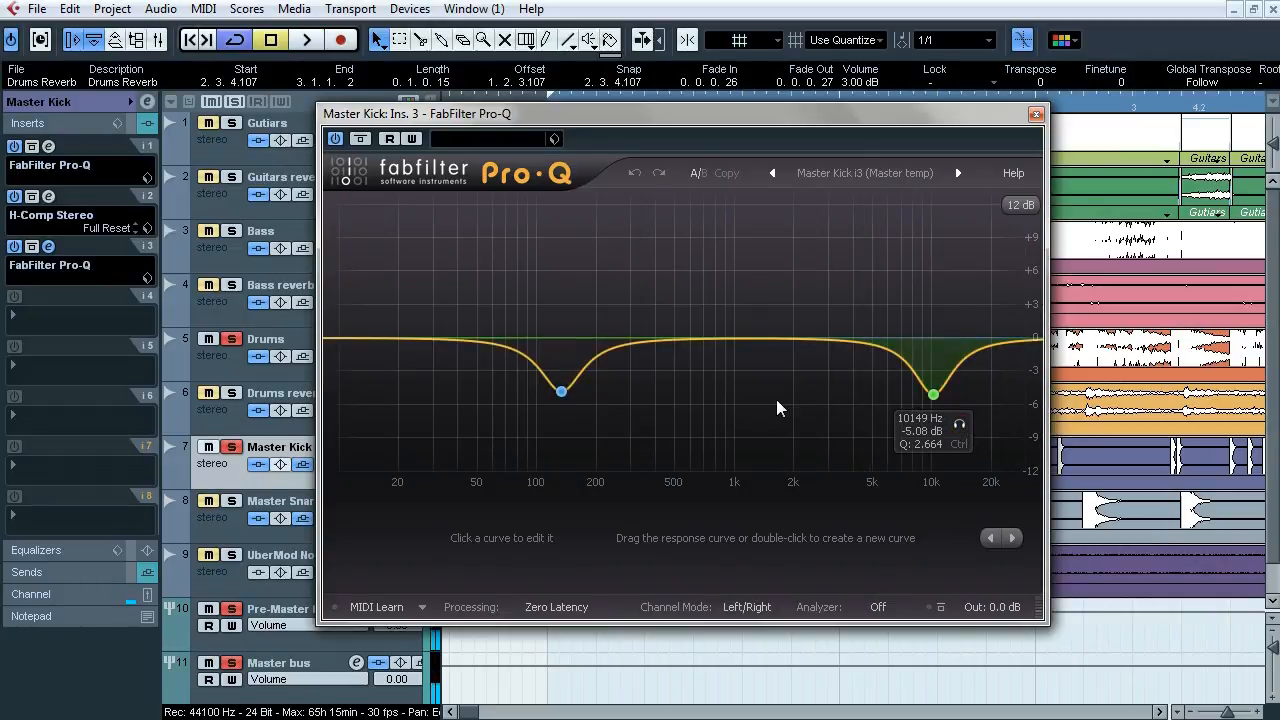
{"action": "left_click", "coordinate": [1035, 114]}
Step: Enlarge the arrangement around bar 2 and select the first Master Kick event to inspect its volume
{"action": "key", "text": "h"}
{"action": "key", "text": "h"}
{"action": "key", "text": "h"}
{"action": "left_click", "coordinate": [531, 461]}
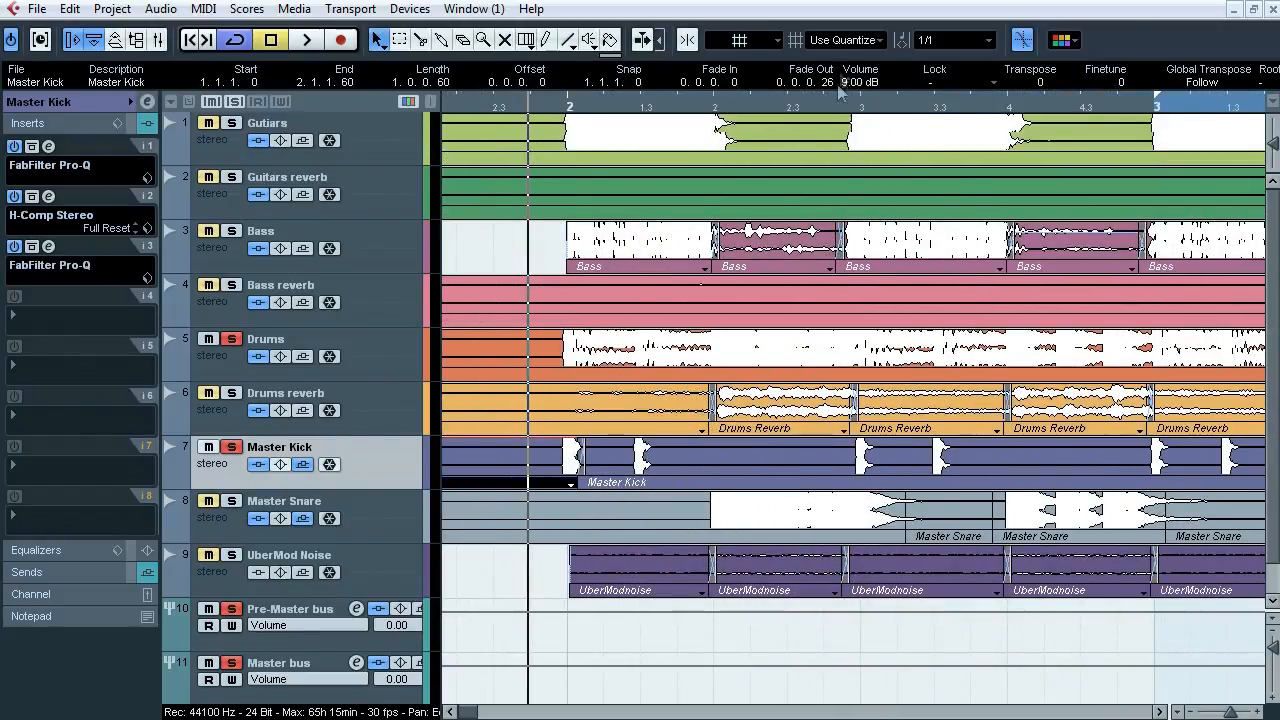
Step: Select the second and again the first Master Kick event to compare their volumes
{"action": "left_click", "coordinate": [618, 463]}
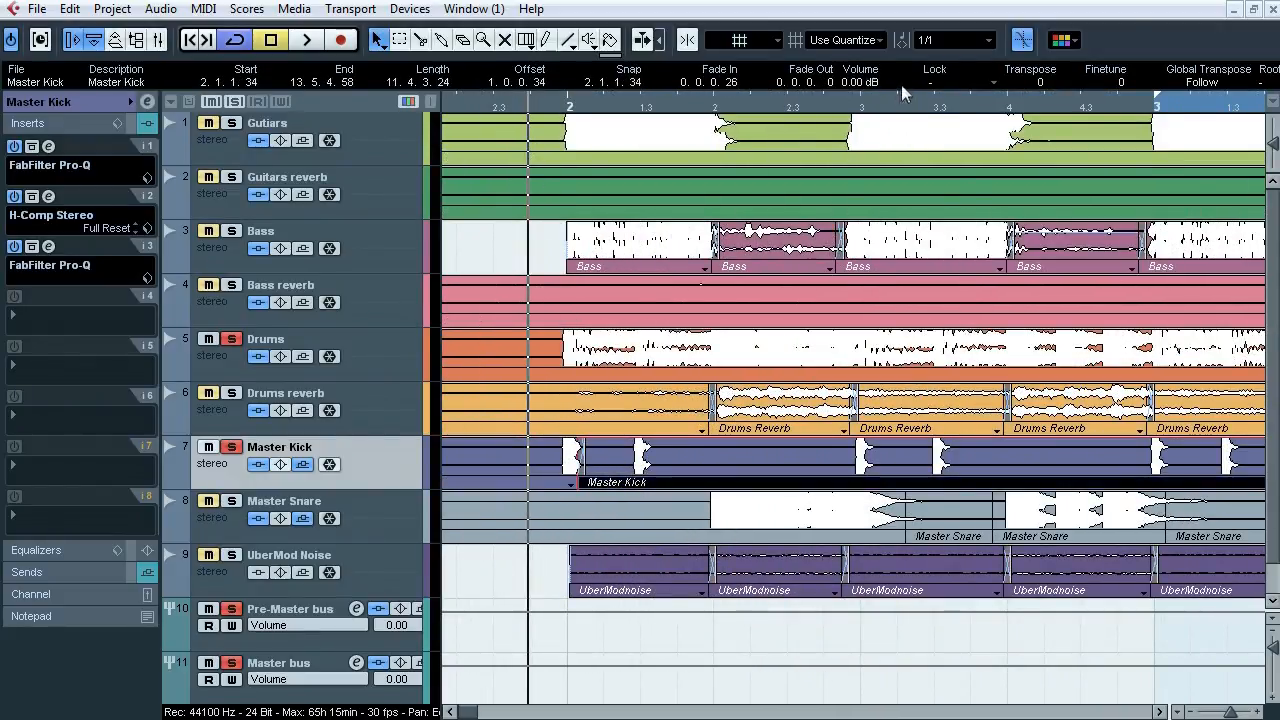
{"action": "left_click", "coordinate": [549, 462]}
Step: Play the passage from just before bar 2 repeatedly to hear the first Master Kick hits, then stop playback
{"action": "left_click_drag", "start_coordinate": [480, 107], "coordinate": [540, 79]}
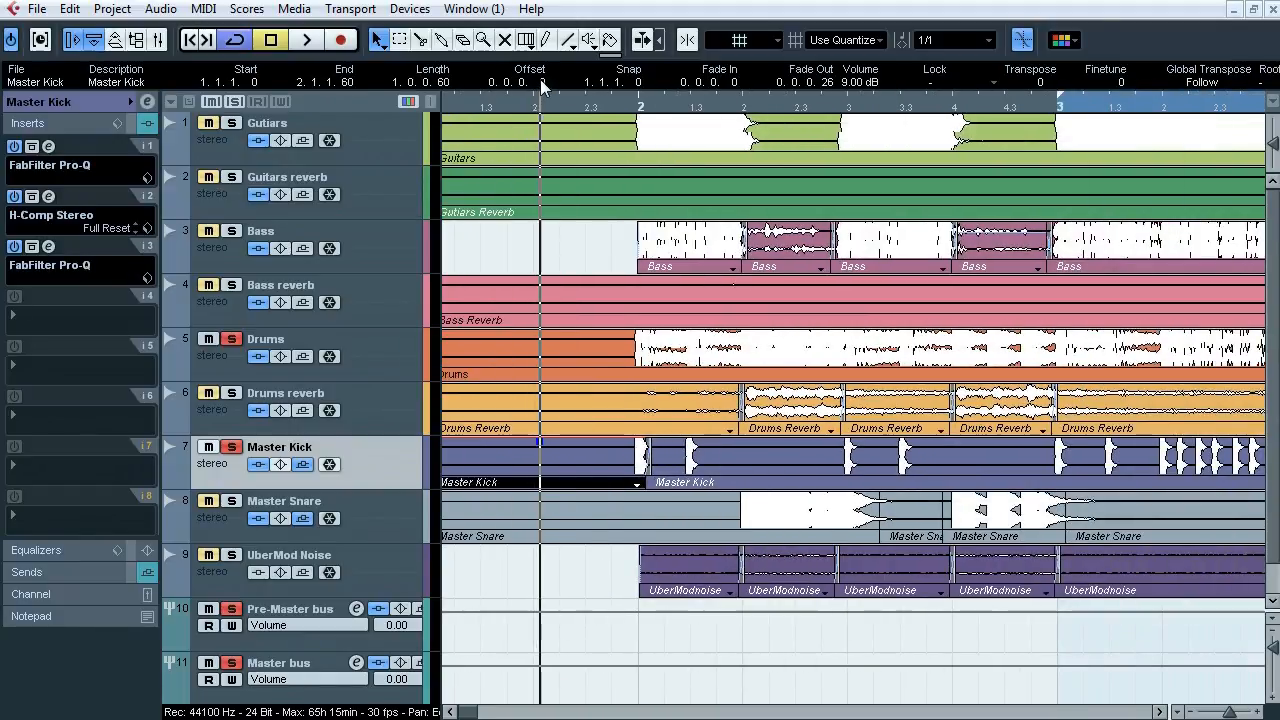
{"action": "key", "text": "space"}
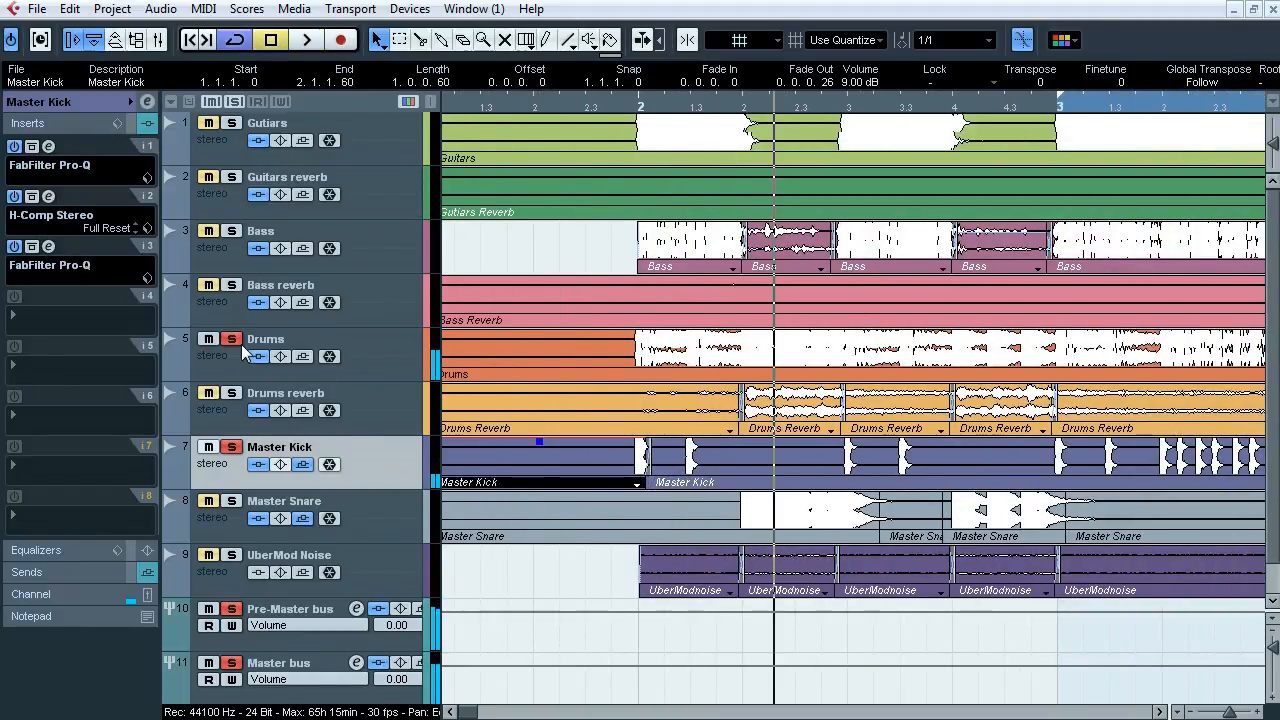
{"action": "left_click", "coordinate": [555, 105]}
{"action": "key", "text": "space"}
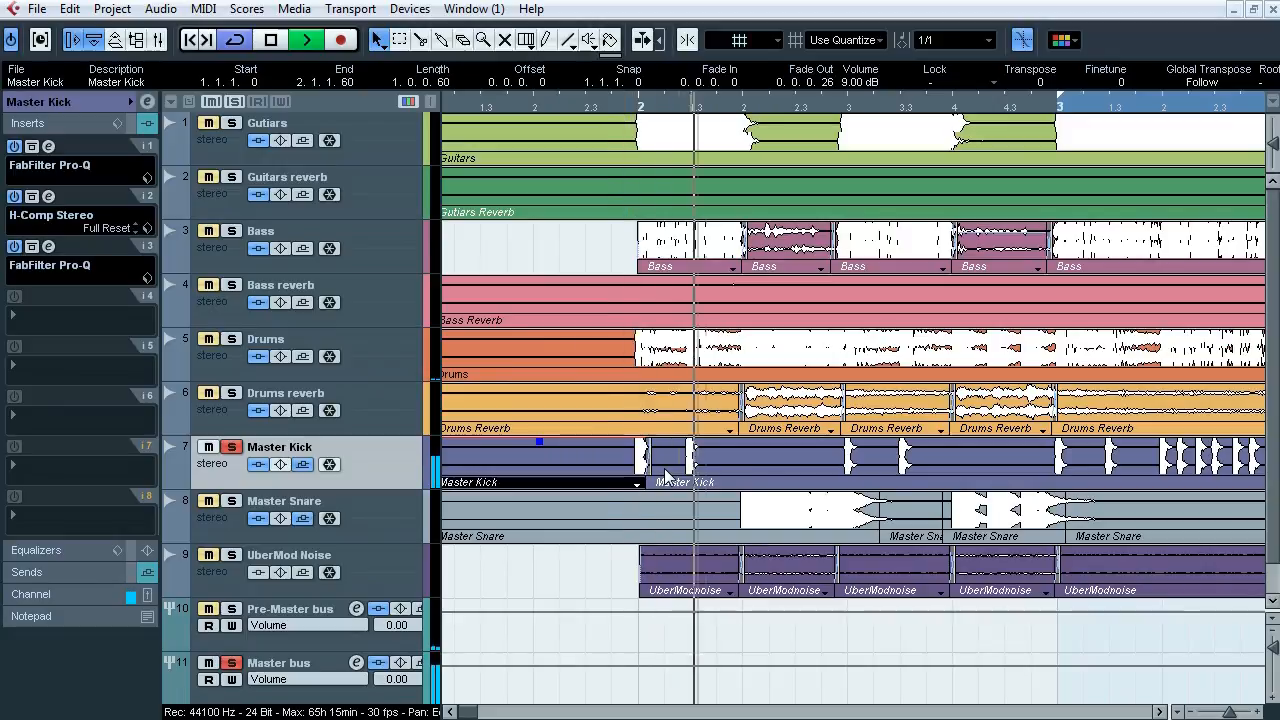
{"action": "key", "text": "space"}
{"action": "left_click", "coordinate": [566, 105]}
{"action": "key", "text": "space"}
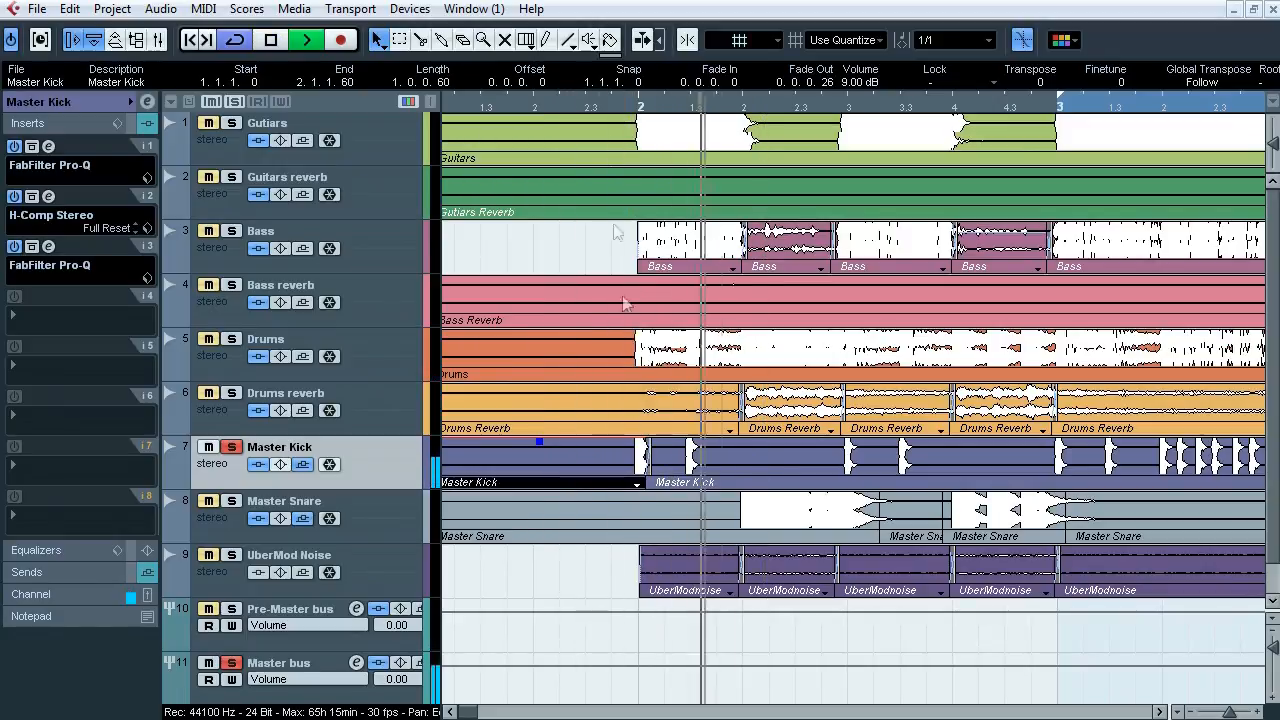
{"action": "key", "text": "space"}
{"action": "left_click", "coordinate": [558, 105]}
{"action": "key", "text": "space"}
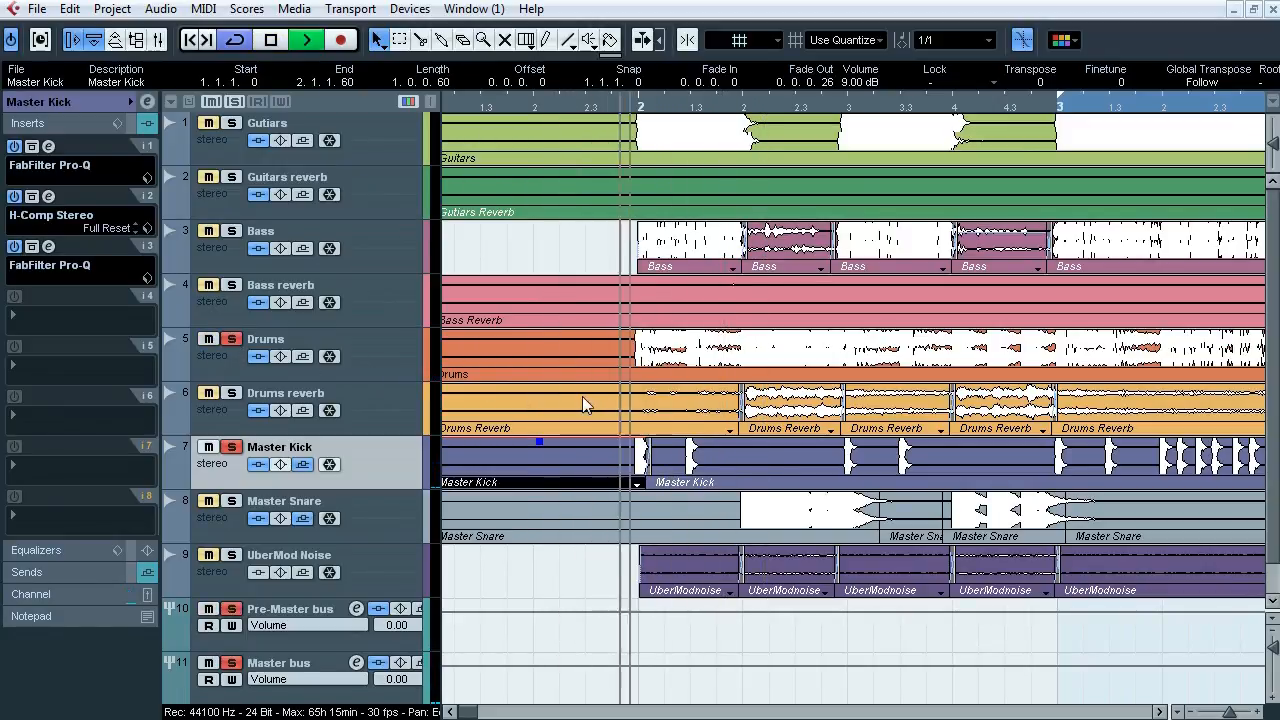
{"action": "key", "text": "space"}
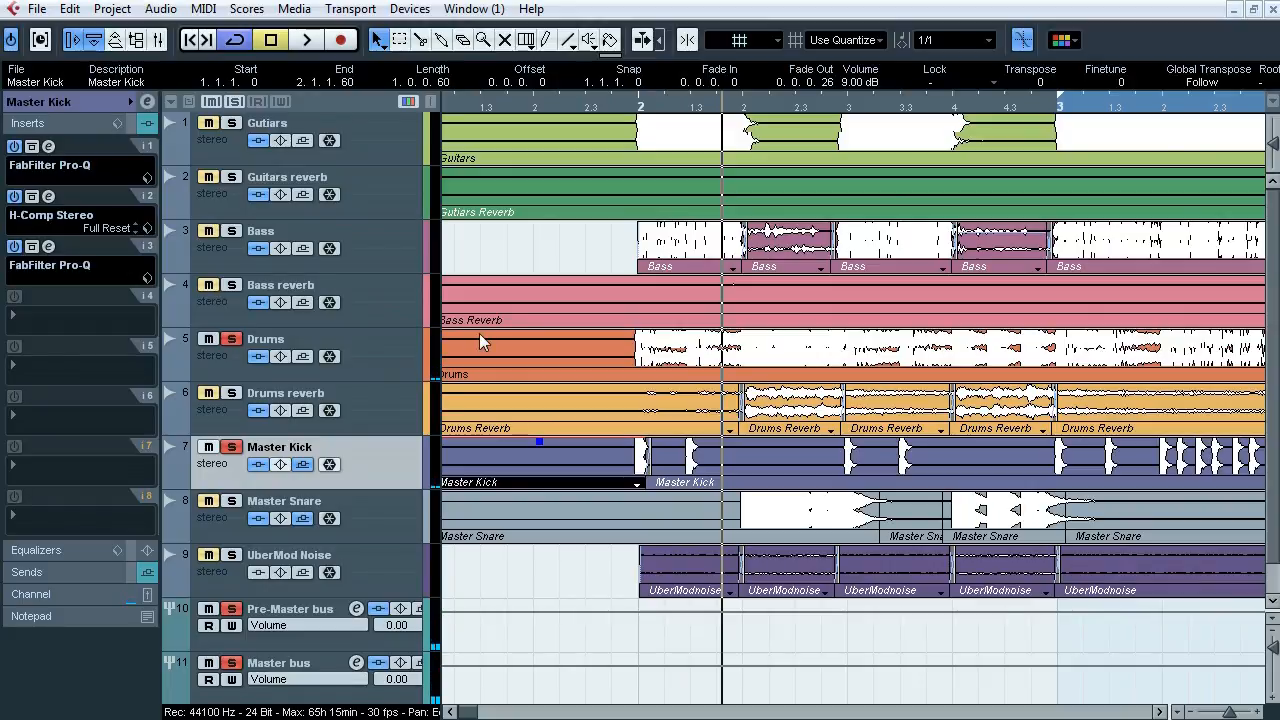
Step: Solo the Bass track too, open the FabFilter Pro-C in its insert 5 and play the passage
{"action": "left_click", "coordinate": [376, 256]}
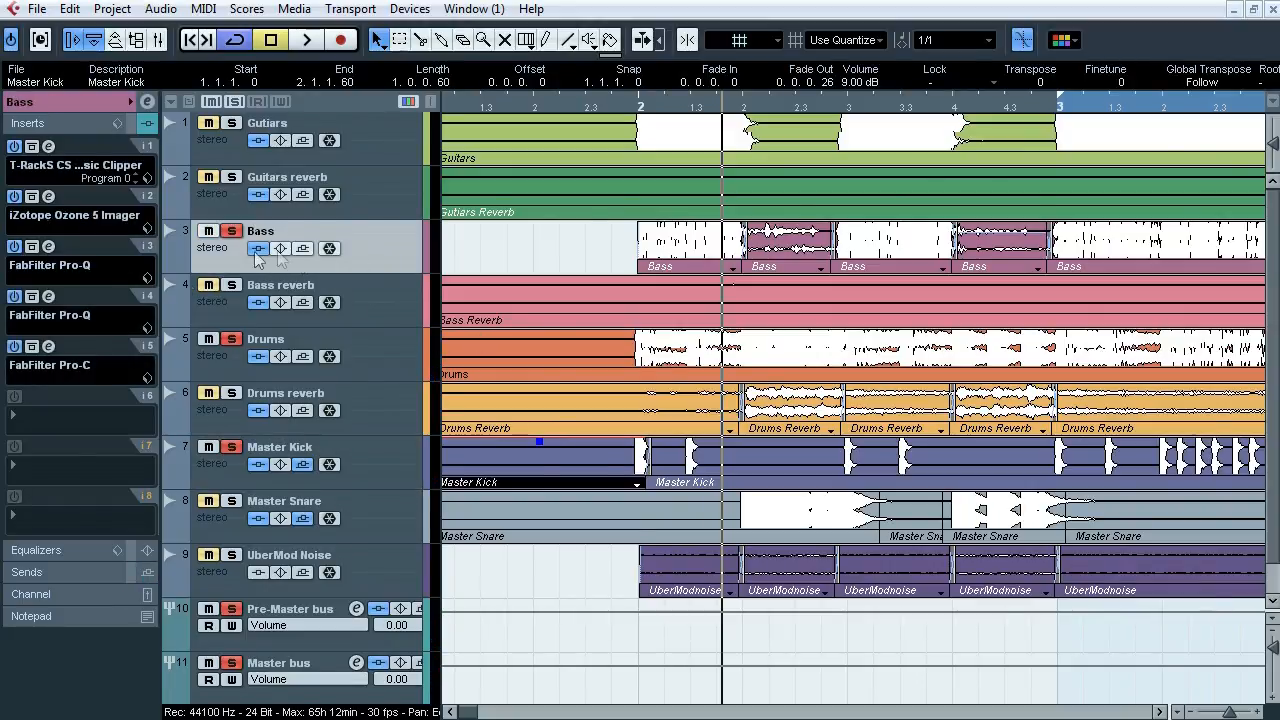
{"action": "left_click", "coordinate": [48, 346]}
{"action": "left_click_drag", "start_coordinate": [560, 143], "coordinate": [802, 113]}
{"action": "left_click", "coordinate": [459, 106]}
{"action": "key", "text": "space"}
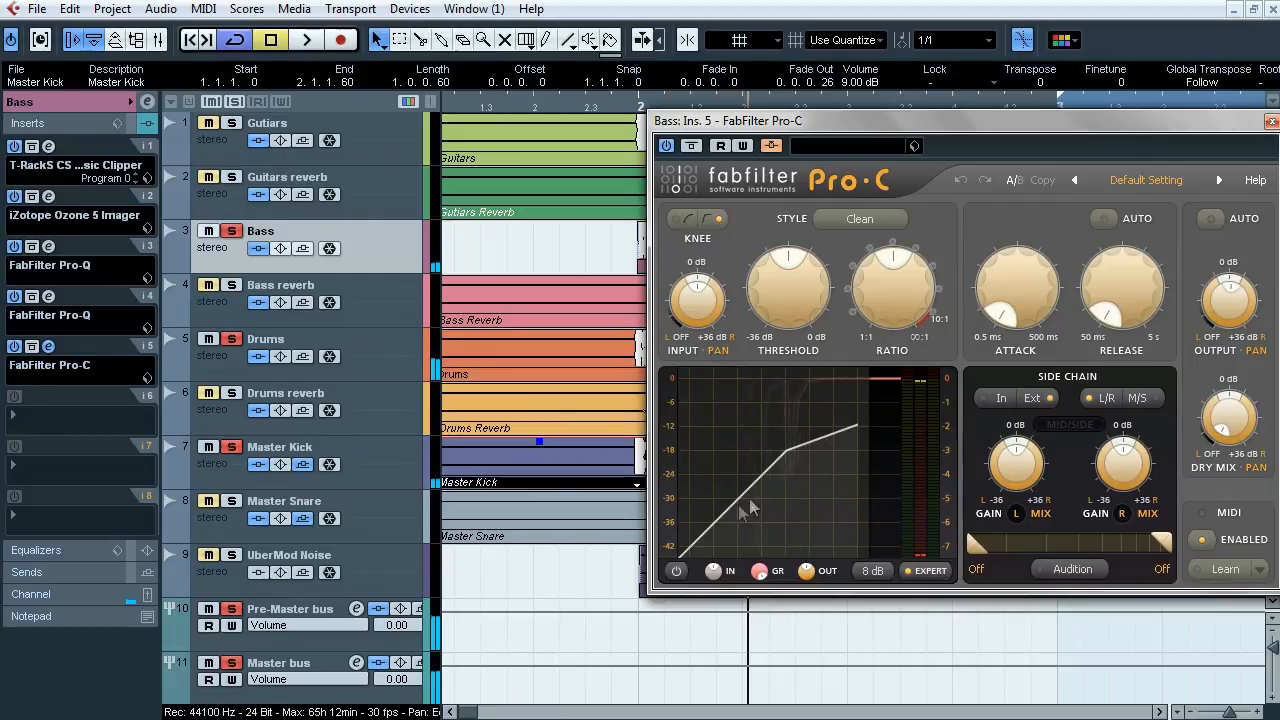
Step: Replay from before bar 2, set the Pro-C display range to 16 dB and stop playback
{"action": "left_click_drag", "start_coordinate": [559, 106], "coordinate": [529, 107]}
{"action": "key", "text": "space"}
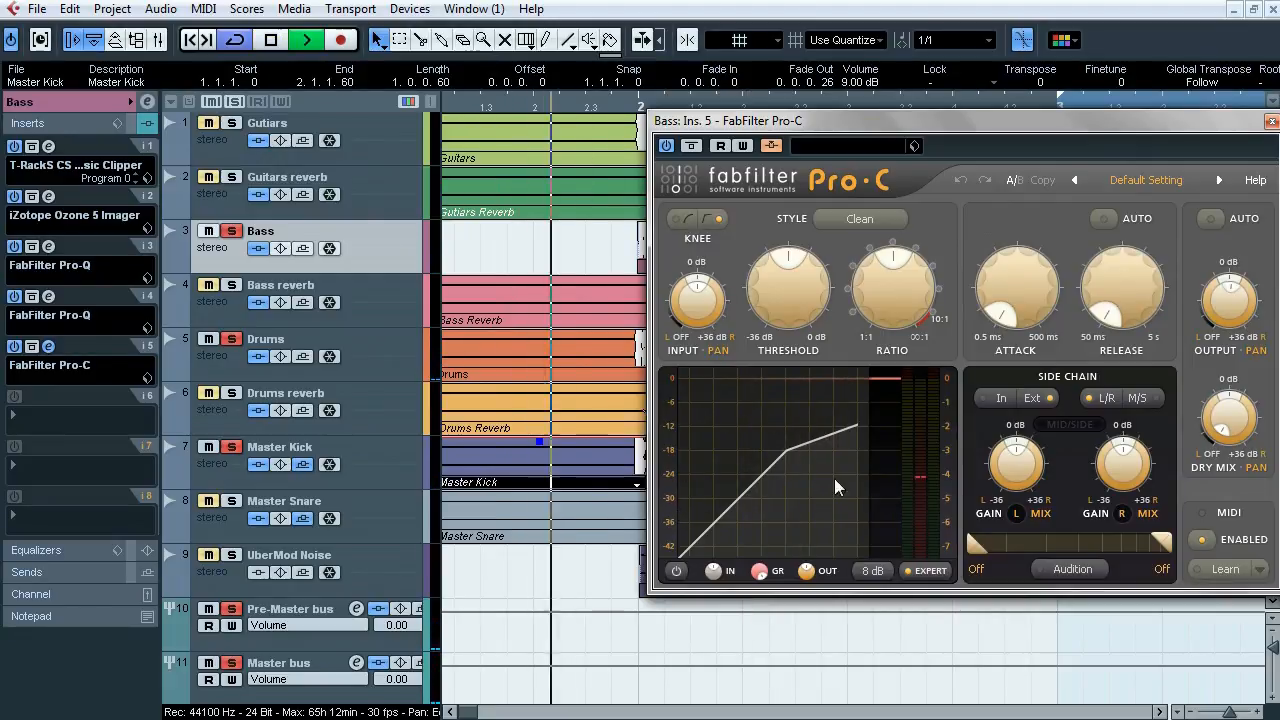
{"action": "left_click", "coordinate": [873, 571]}
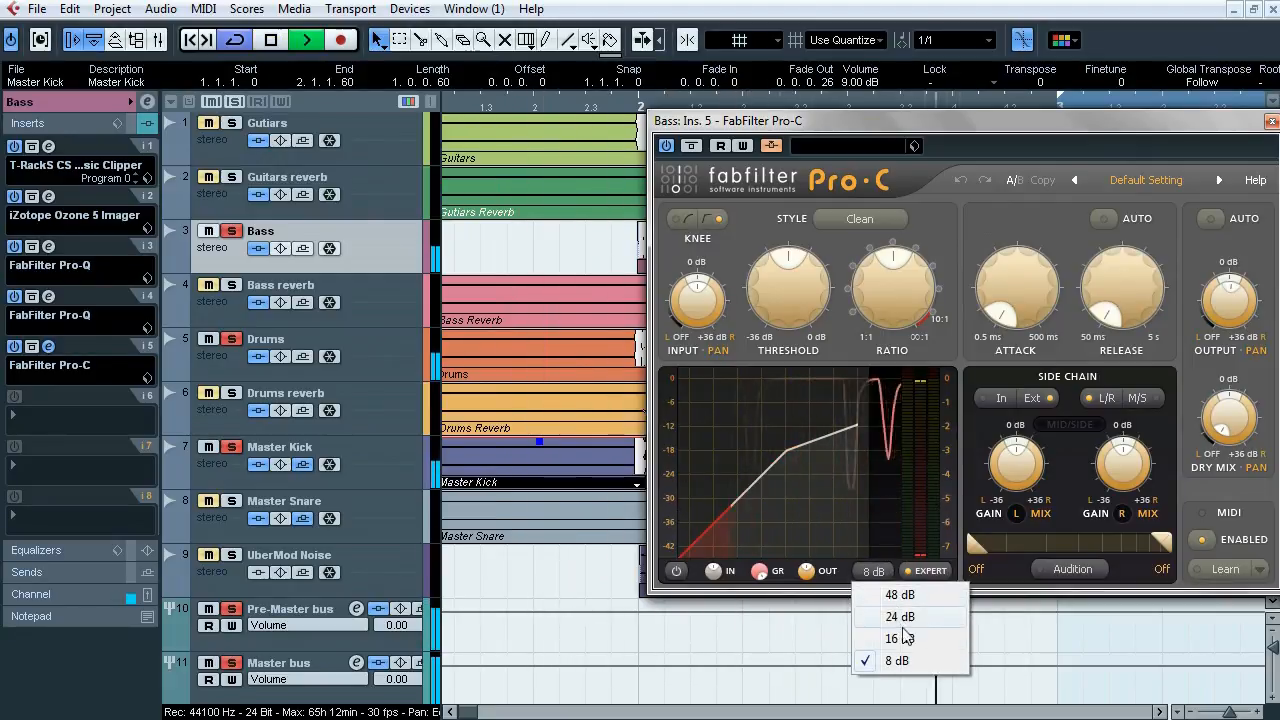
{"action": "left_click", "coordinate": [899, 638]}
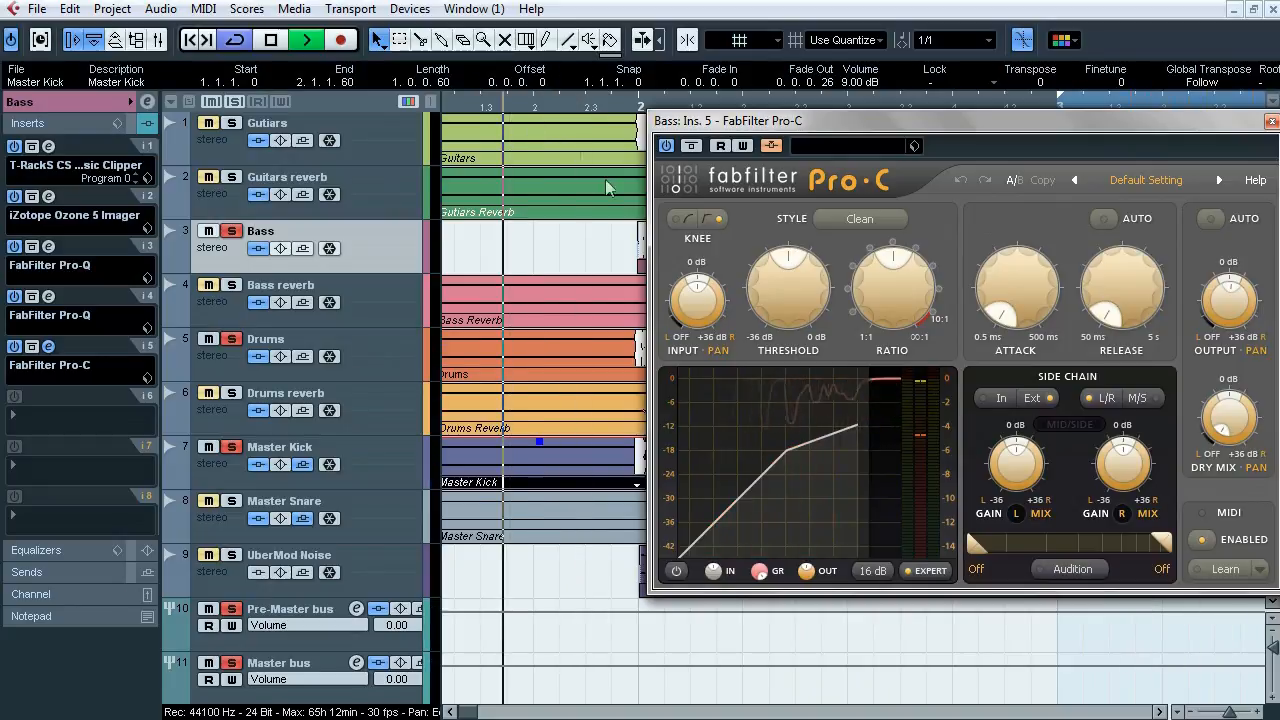
{"action": "key", "text": "space"}
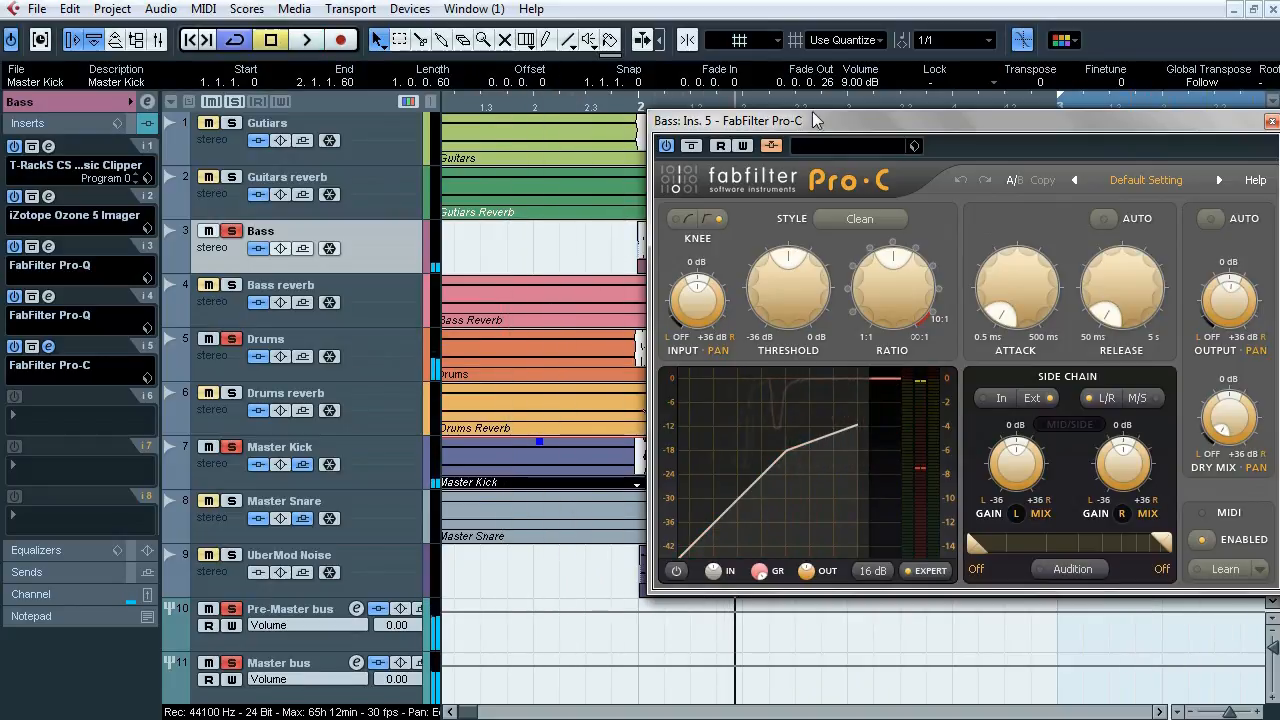
Step: Close the Pro-C, clear the solos and examine Master Kick's Pro-C side-chain sends and their levels in the mixer
{"action": "left_click_drag", "start_coordinate": [814, 121], "coordinate": [595, 126]}
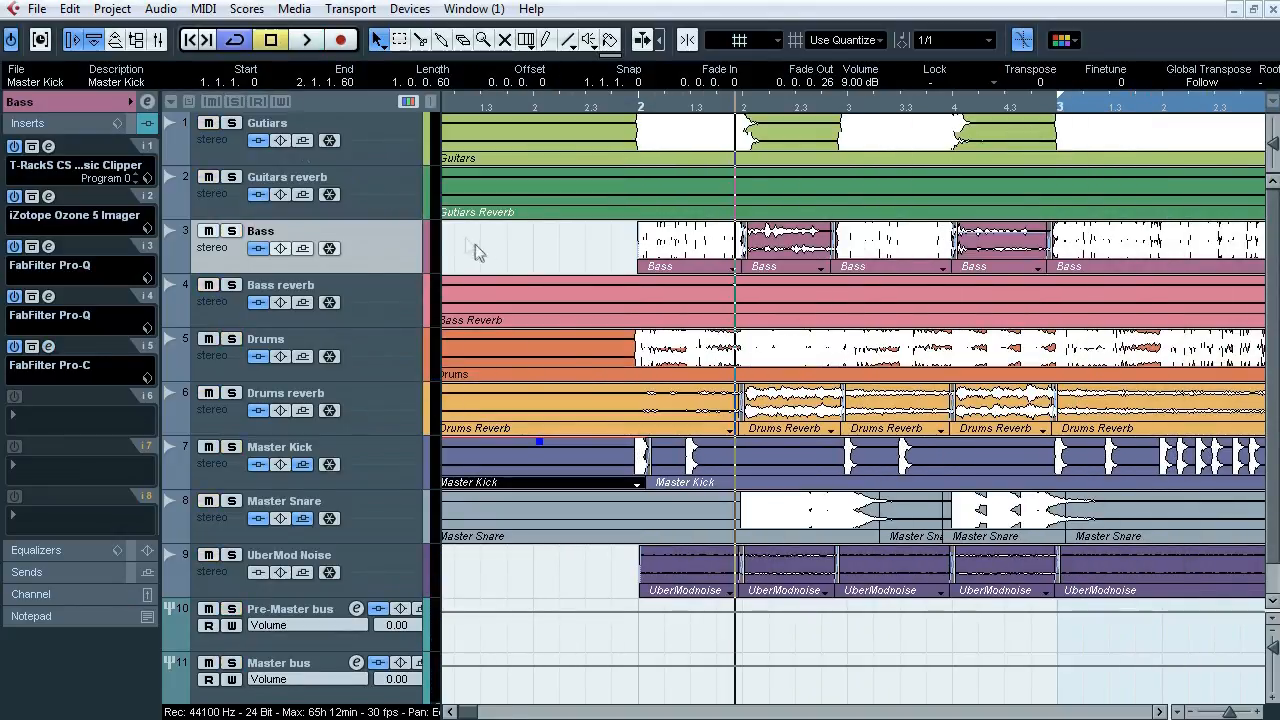
{"action": "left_click", "coordinate": [380, 464]}
{"action": "key", "text": "F3"}
{"action": "left_click", "coordinate": [92, 243]}
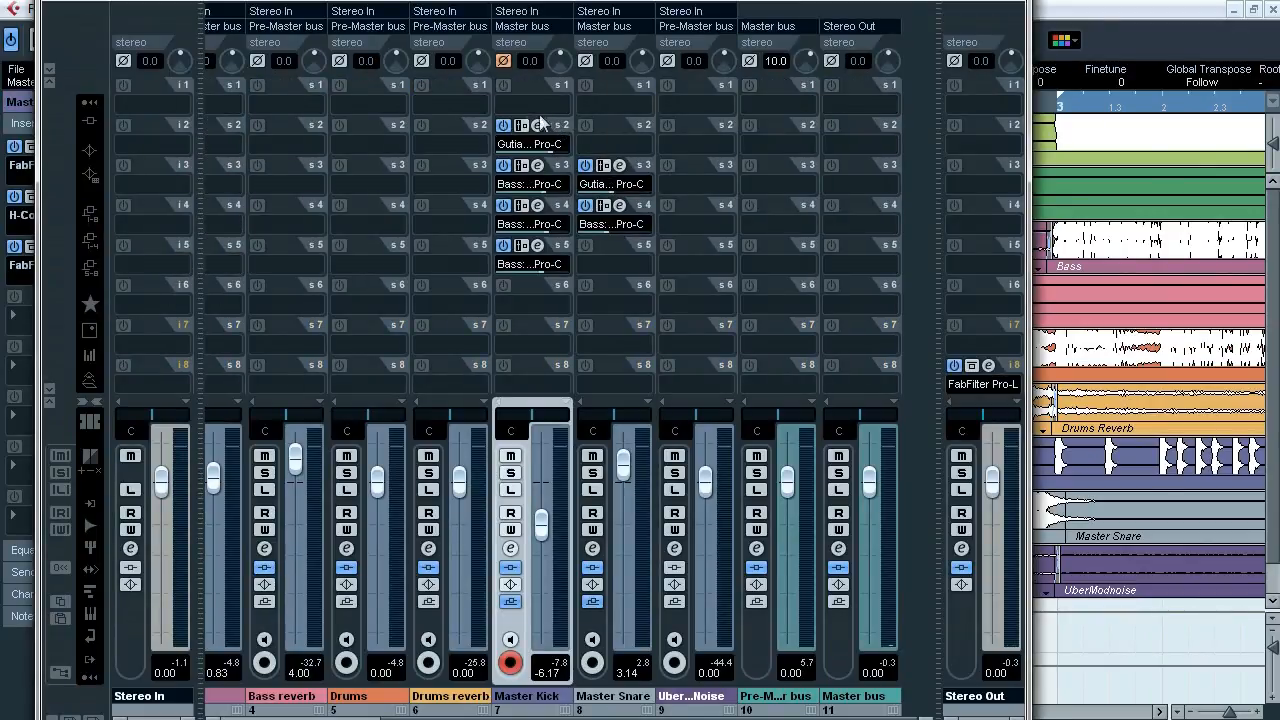
{"action": "left_click", "coordinate": [92, 243]}
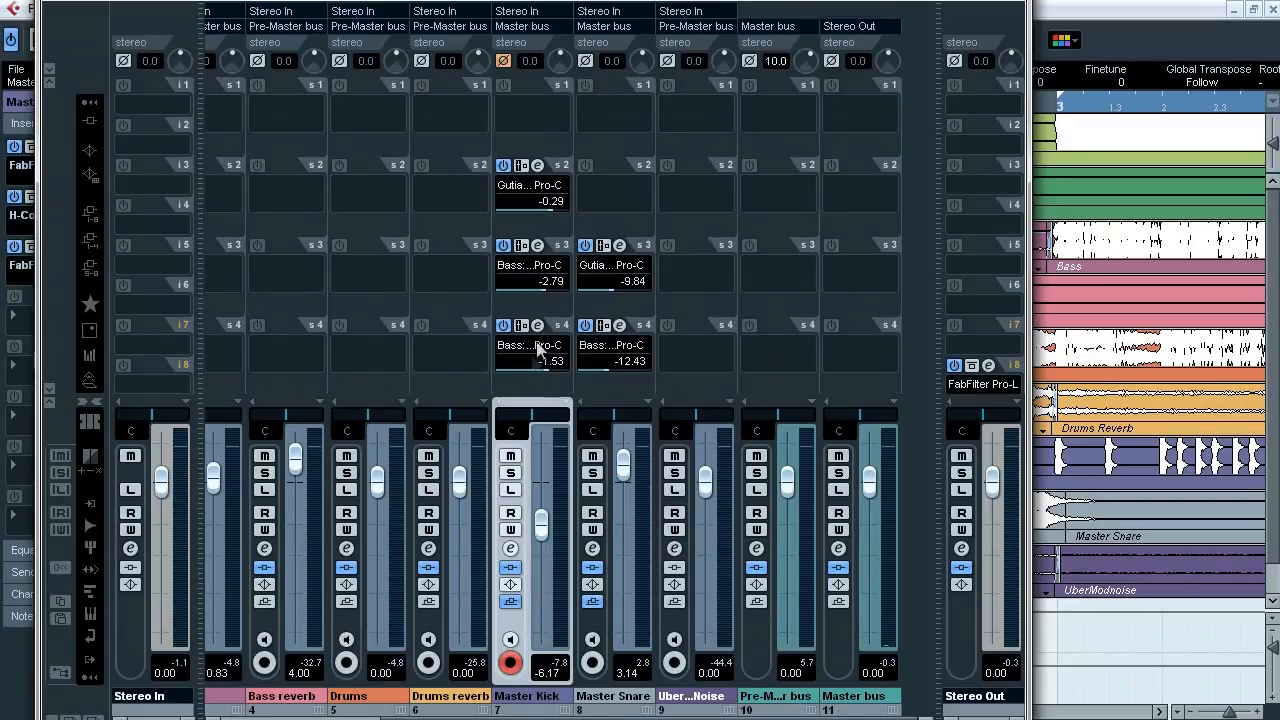
{"action": "left_click", "coordinate": [90, 267]}
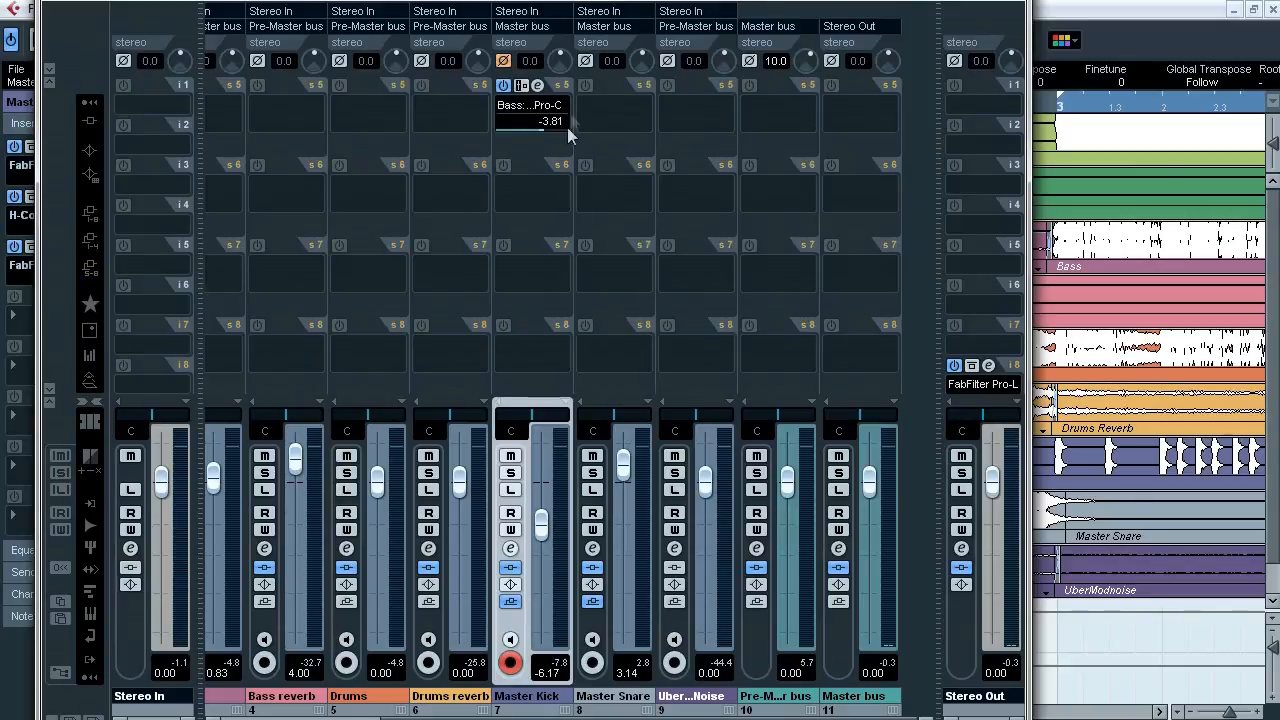
{"action": "left_click", "coordinate": [93, 217]}
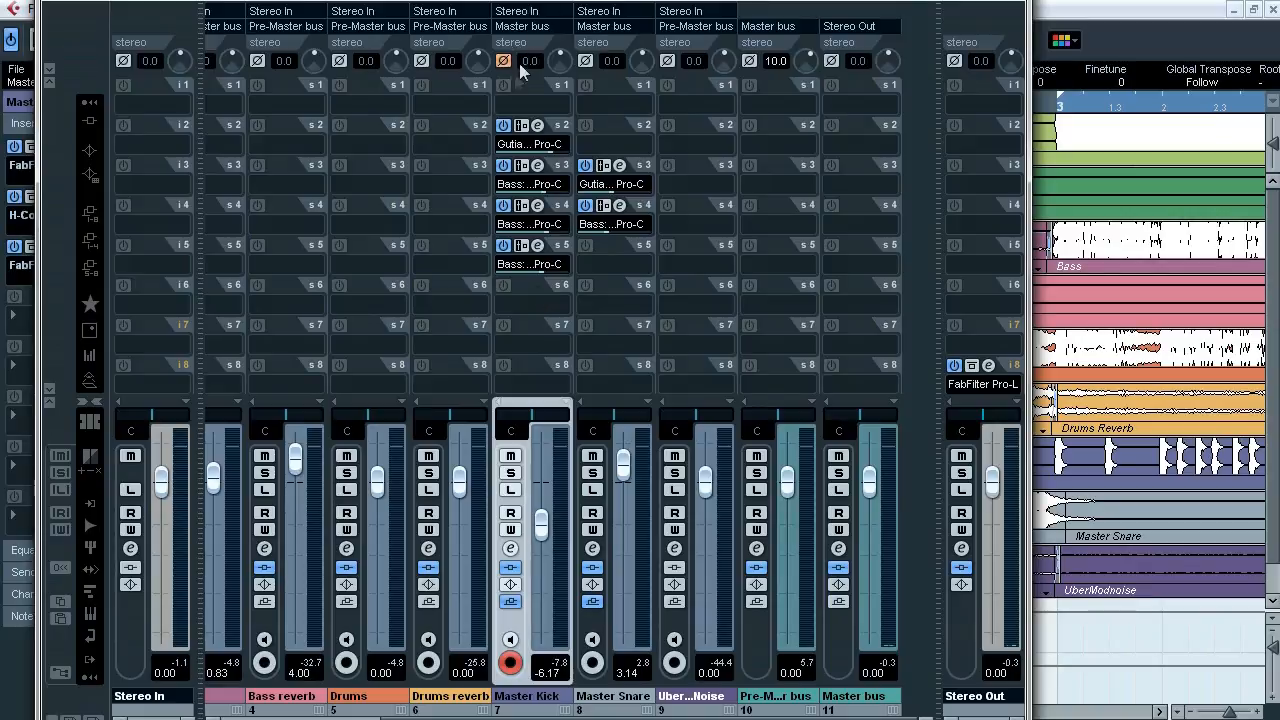
Step: Compare Master Kick's normal and inverted phase alongside the soloed Drums, leave it inverted and close the mixer
{"action": "left_click", "coordinate": [512, 473]}
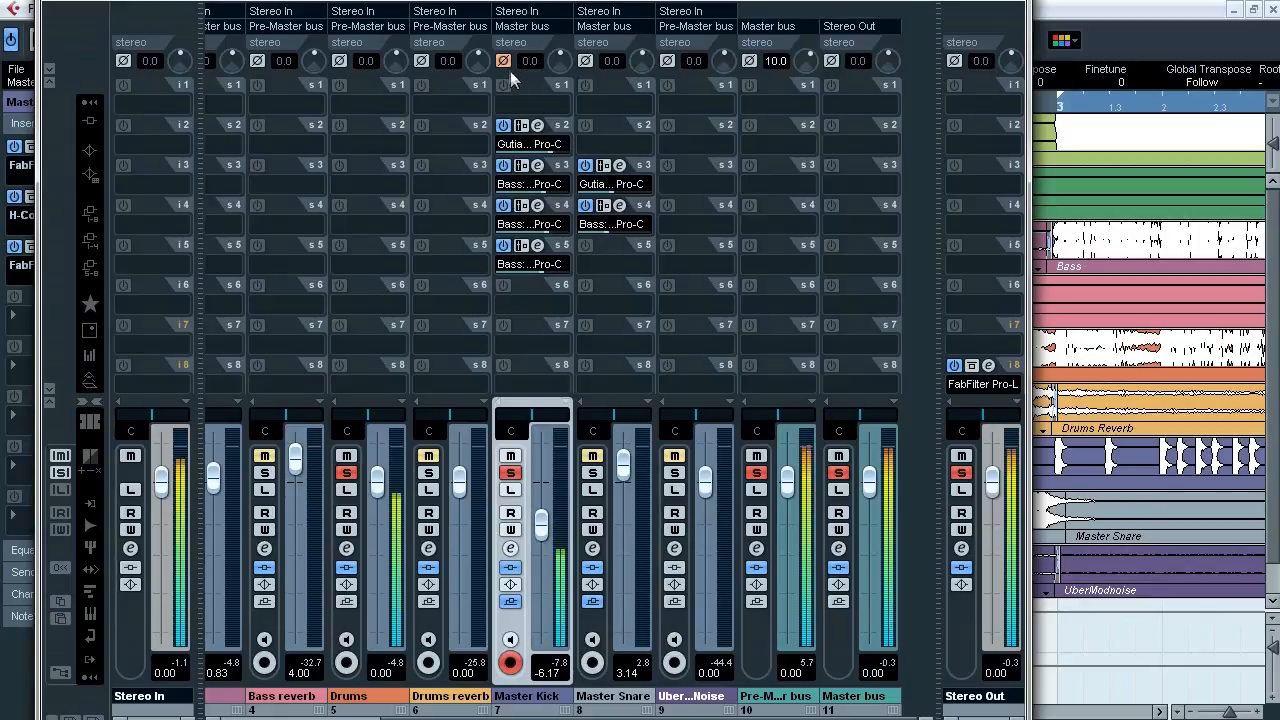
{"action": "left_click", "coordinate": [503, 60]}
{"action": "left_click", "coordinate": [503, 60]}
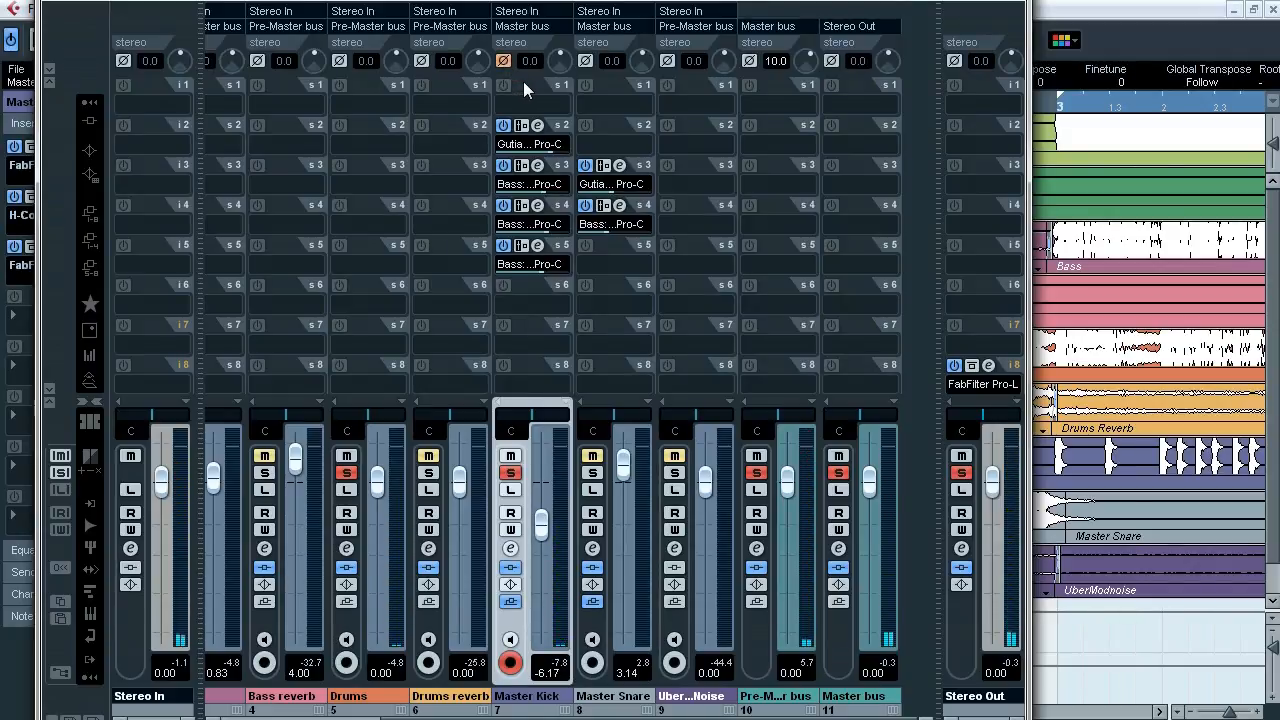
{"action": "left_click", "coordinate": [1019, 4]}
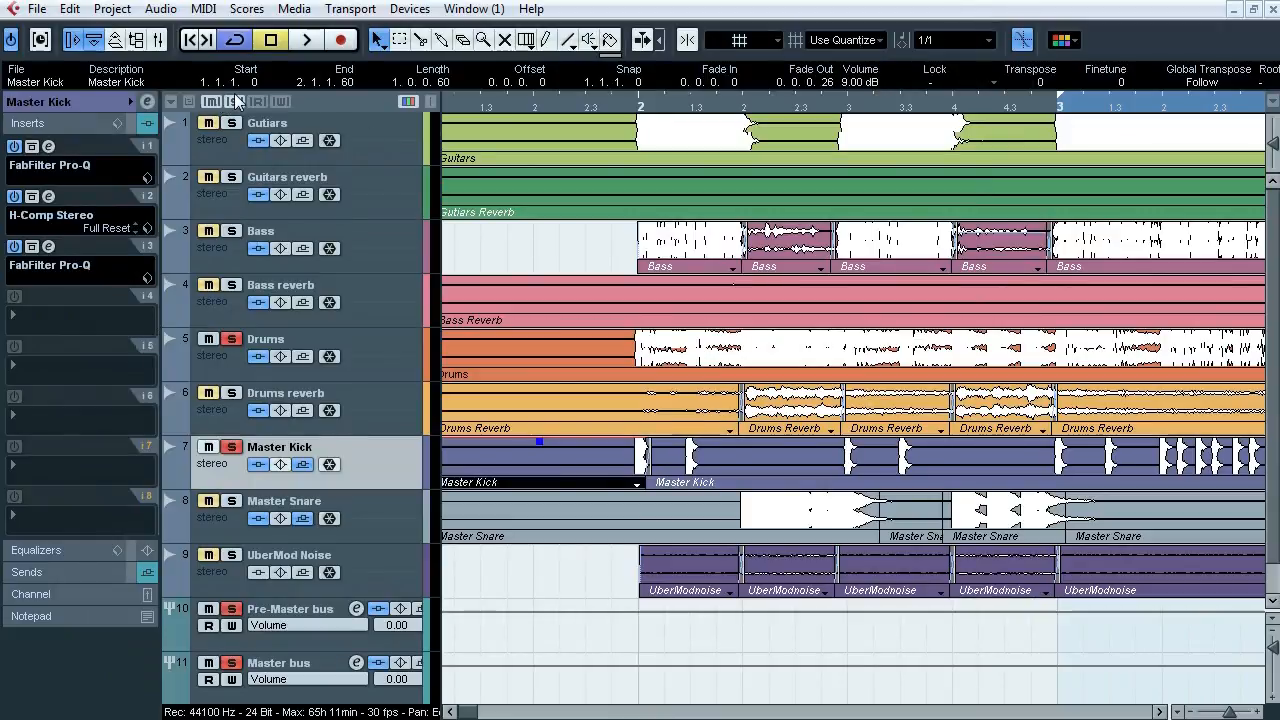
Step: Clear all solos, select the Master Snare track and set the loop range from bar 2 to bar 3 with Snap on
{"action": "left_click", "coordinate": [235, 102]}
{"action": "left_click", "coordinate": [375, 517]}
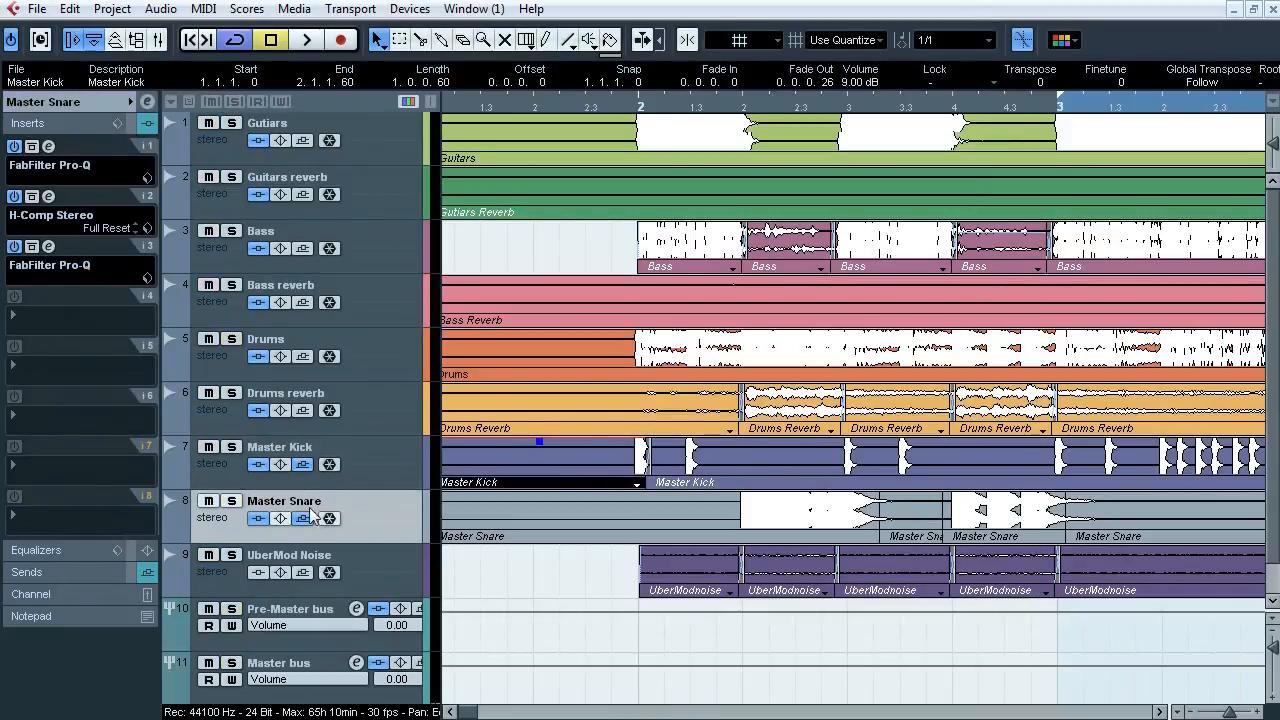
{"action": "left_click_drag", "start_coordinate": [626, 103], "coordinate": [627, 57]}
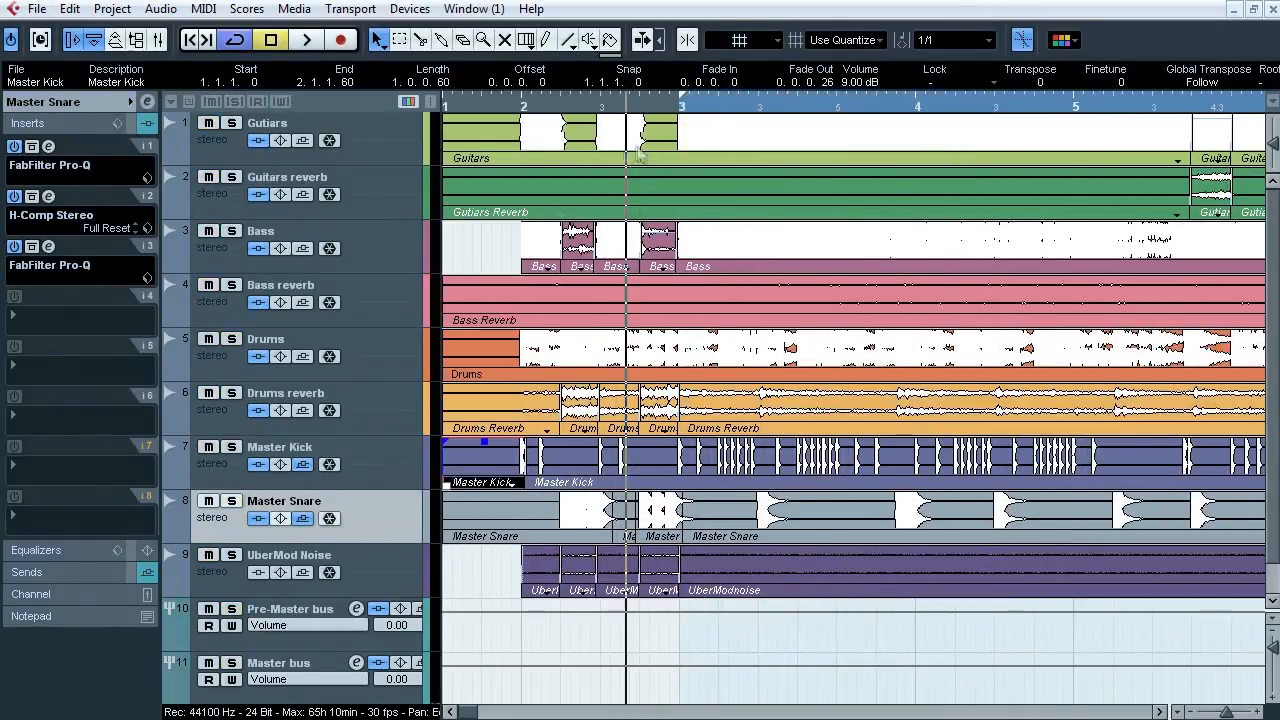
{"action": "left_click_drag", "start_coordinate": [521, 94], "coordinate": [680, 94]}
{"action": "left_click", "coordinate": [687, 47]}
{"action": "key", "text": "KP_1"}
Step: Solo Master Snare and compare its inserts bypassed and active during loop playback, leaving them active
{"action": "left_click", "coordinate": [231, 501]}
{"action": "key", "text": "space"}
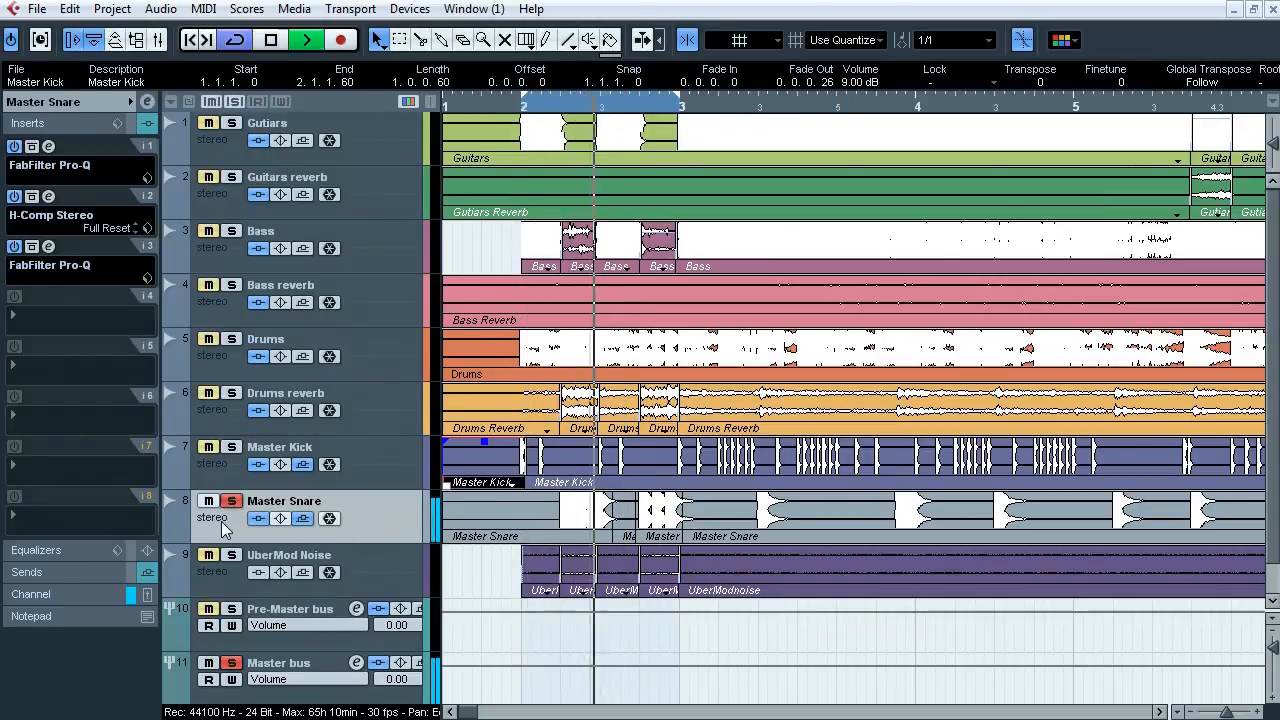
{"action": "left_click", "coordinate": [258, 518]}
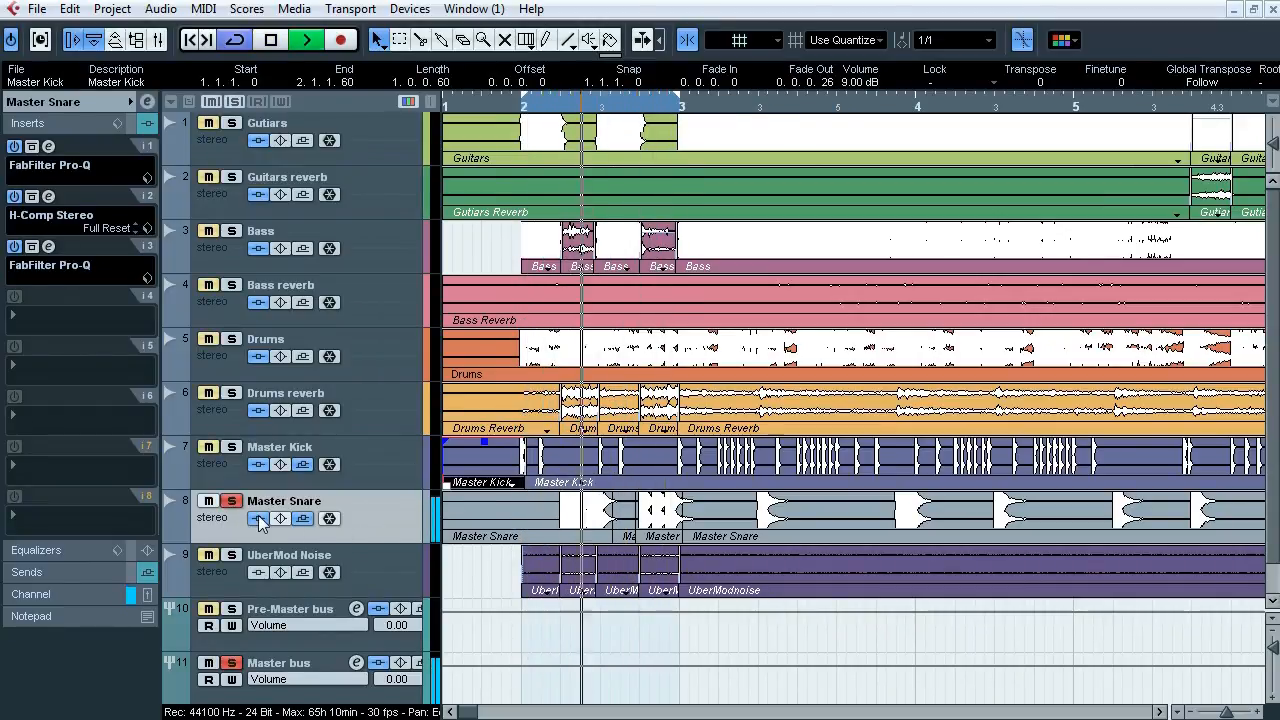
{"action": "left_click", "coordinate": [258, 518]}
Step: Unsolo Master Snare, compare its inserts bypassed and active in the full mix, leave them active and stop playback
{"action": "left_click", "coordinate": [232, 501]}
{"action": "left_click", "coordinate": [258, 518]}
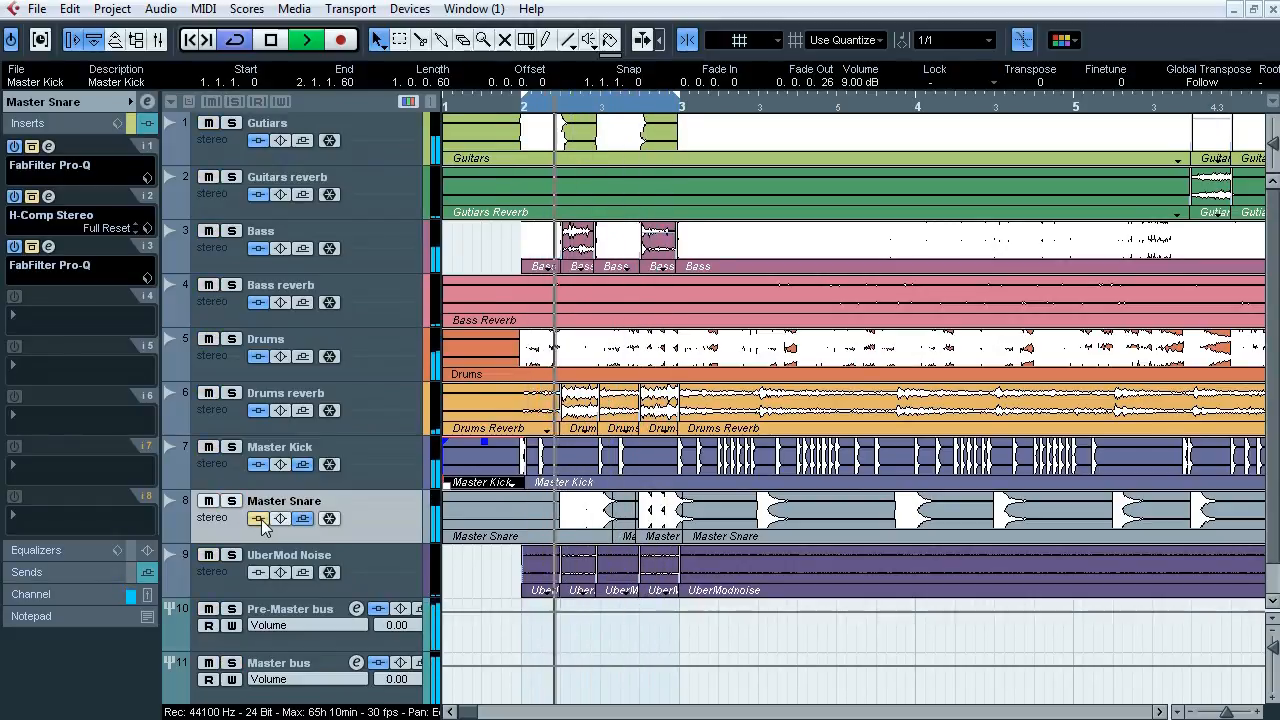
{"action": "left_click", "coordinate": [258, 518]}
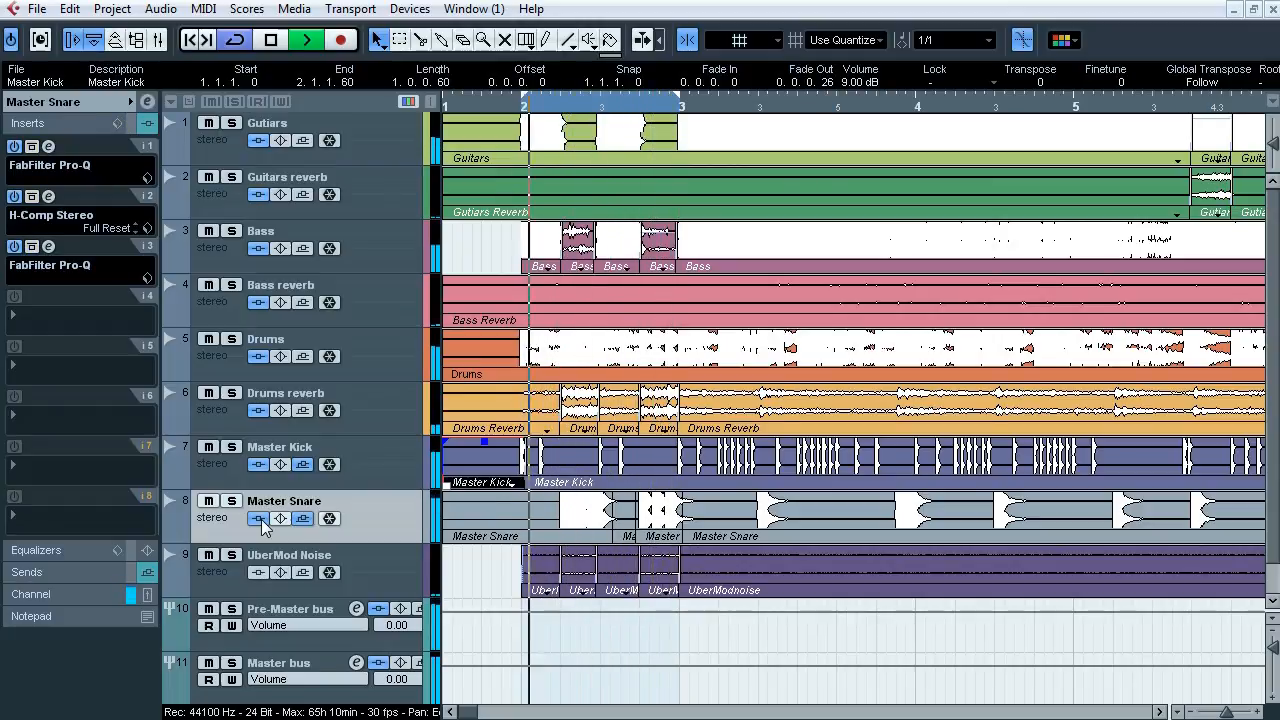
{"action": "key", "text": "space"}
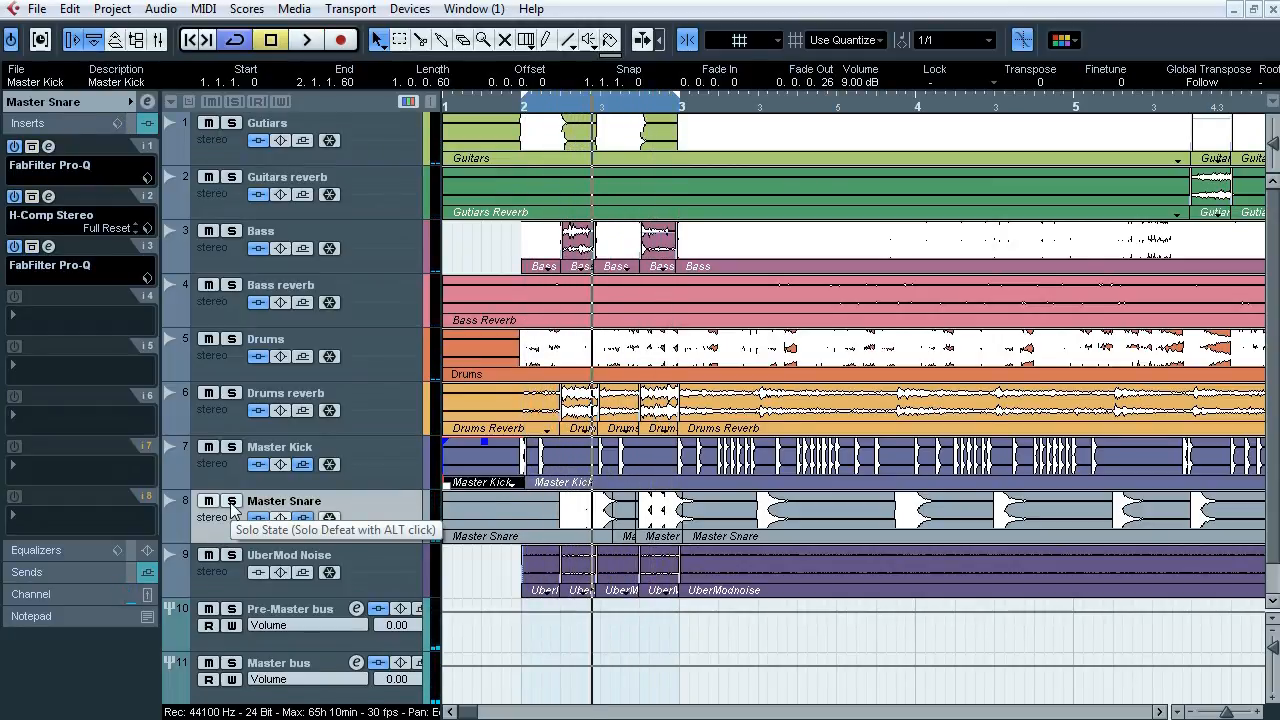
Step: Solo Master Snare and bypass all its inserts and sends
{"action": "left_click", "coordinate": [232, 501]}
{"action": "left_click", "coordinate": [259, 519]}
{"action": "left_click", "coordinate": [303, 519]}
Step: Open the FabFilter Pro-Q in Master Snare insert 1 and activate it during playback
{"action": "left_click", "coordinate": [48, 146]}
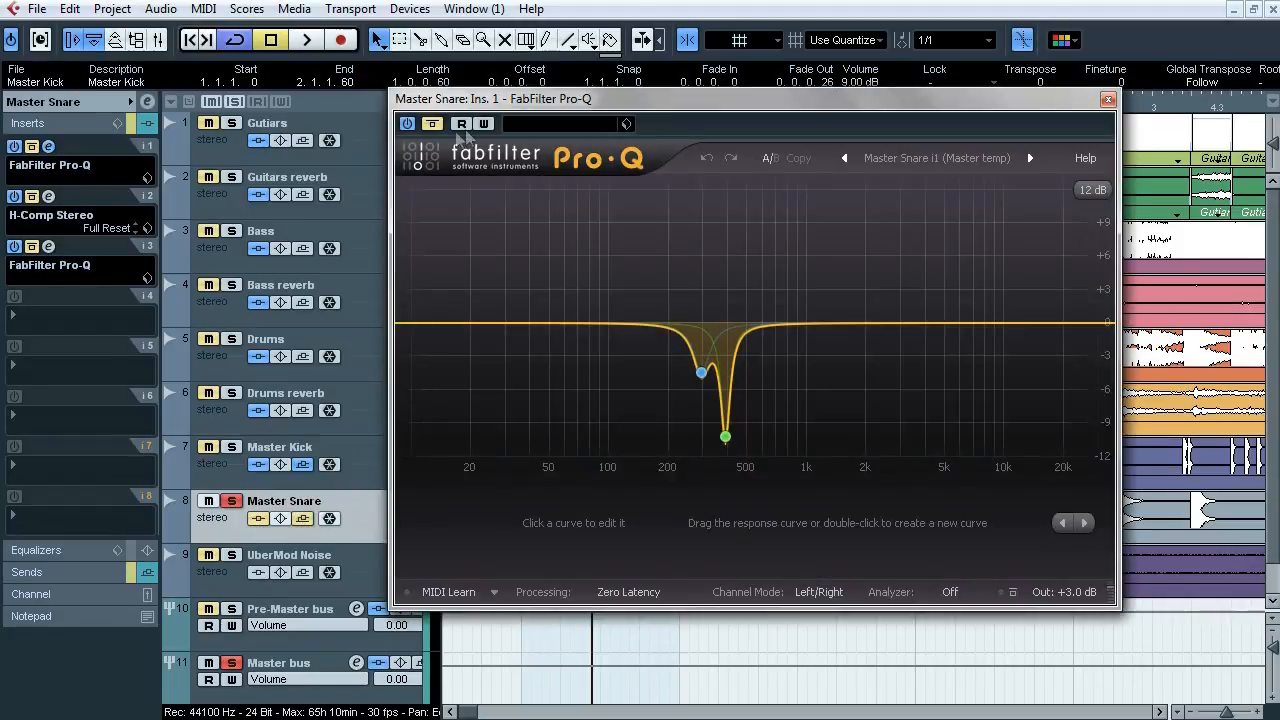
{"action": "left_click_drag", "start_coordinate": [495, 99], "coordinate": [374, 155]}
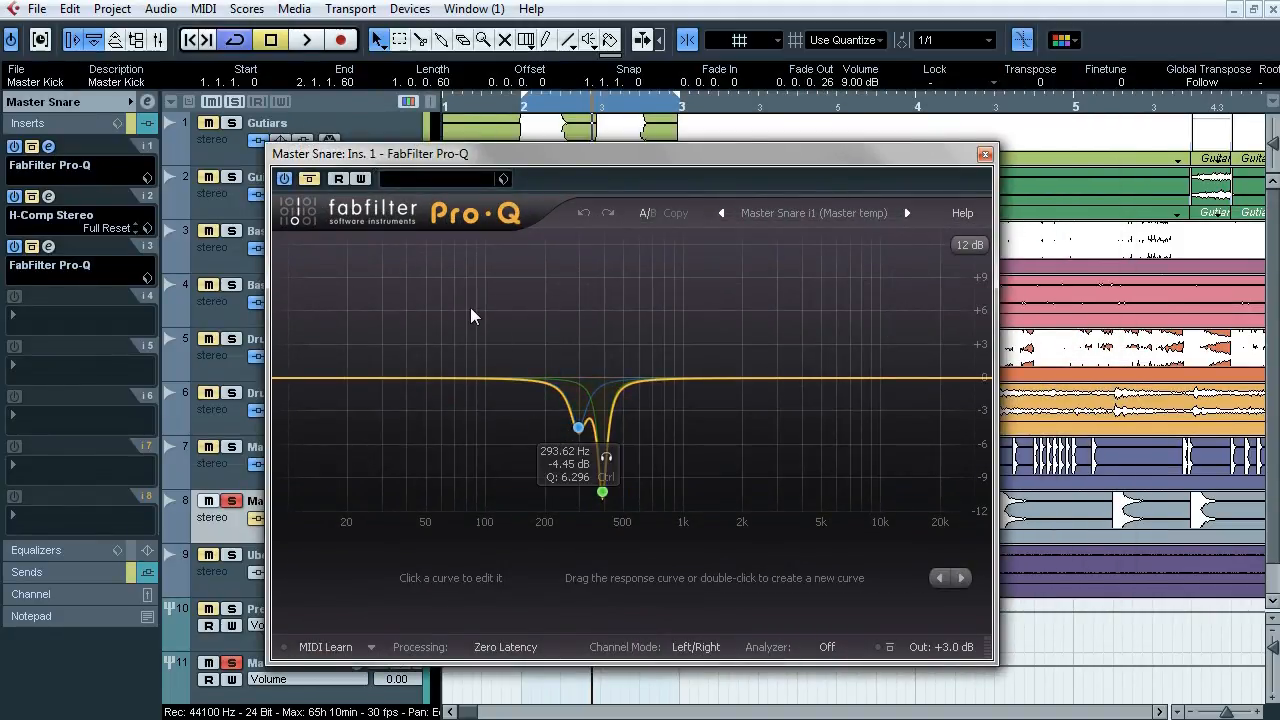
{"action": "key", "text": "space"}
{"action": "left_click", "coordinate": [302, 179]}
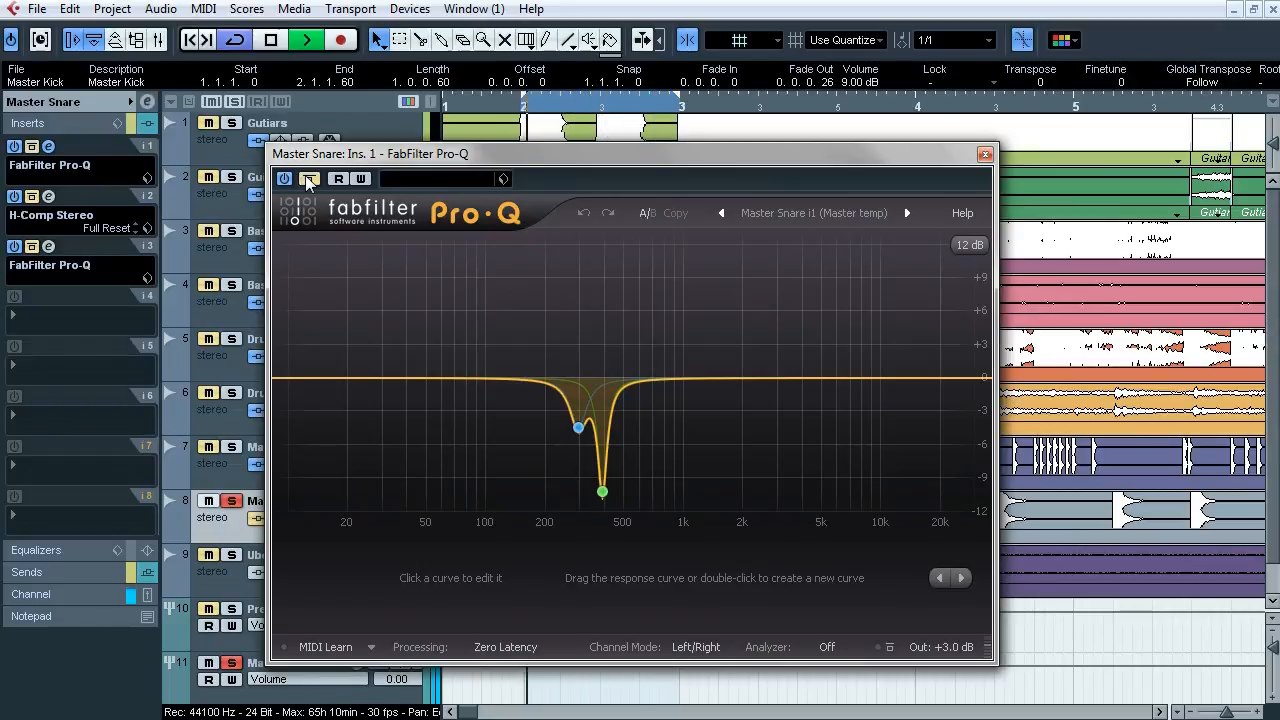
Step: Audition the insert 1 Pro-Q bands at about 294 Hz and 388 Hz in isolation
{"action": "left_click", "coordinate": [606, 458]}
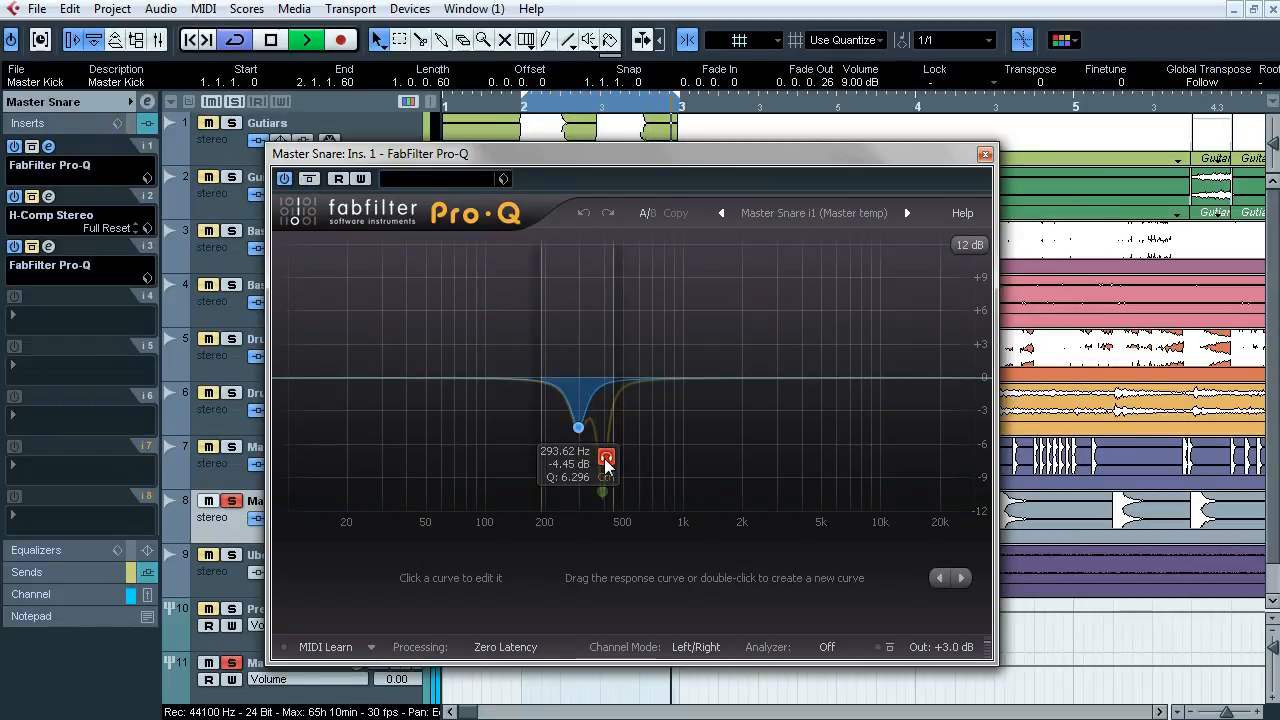
{"action": "left_click", "coordinate": [606, 458]}
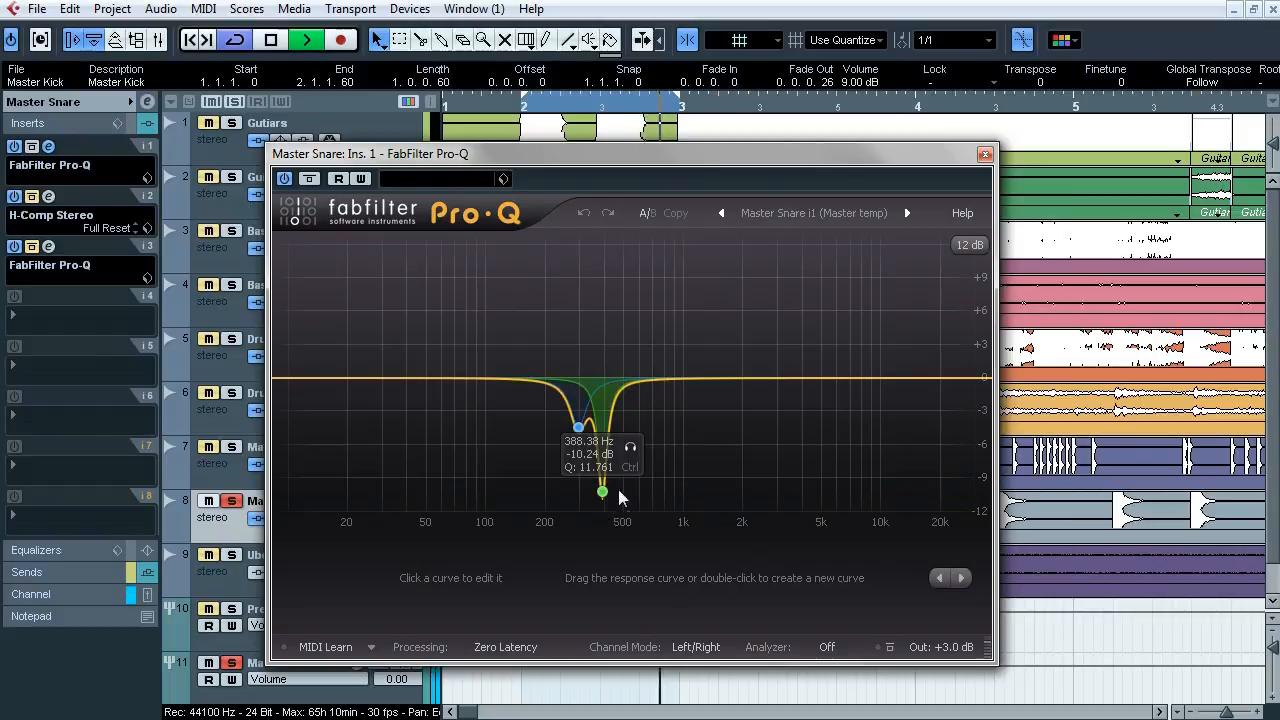
{"action": "left_click", "coordinate": [631, 452]}
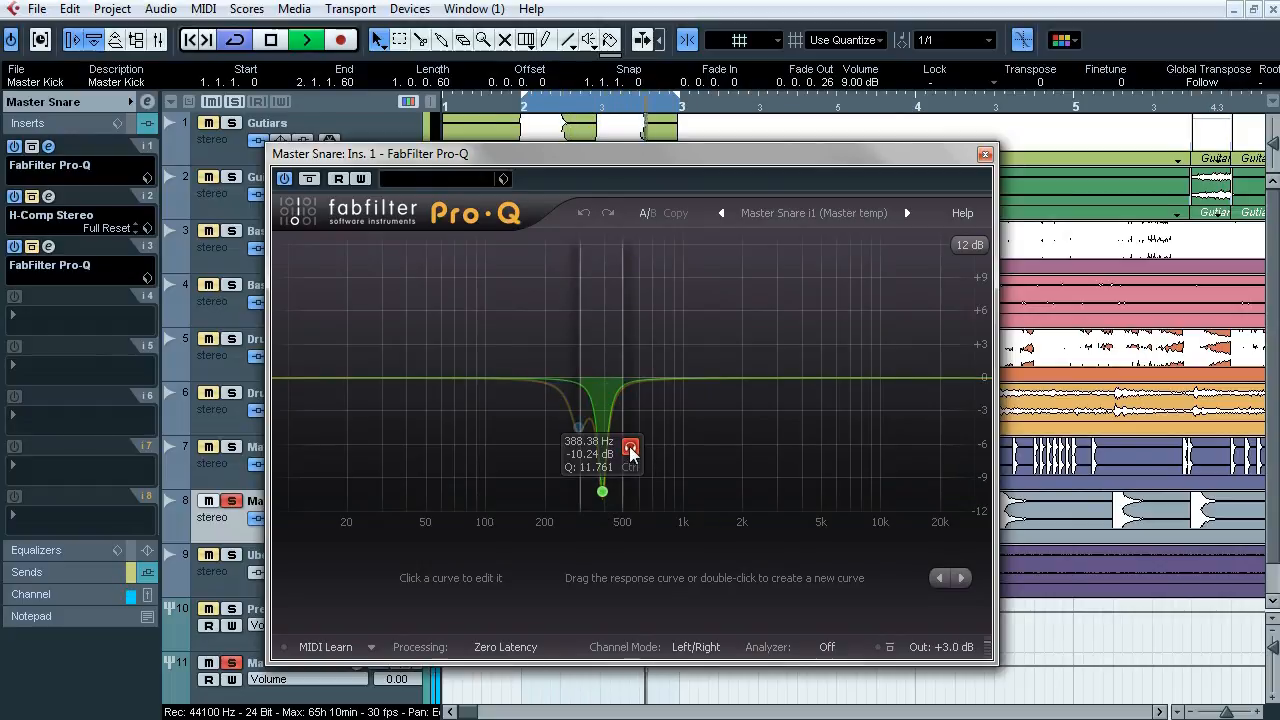
{"action": "left_click", "coordinate": [631, 452]}
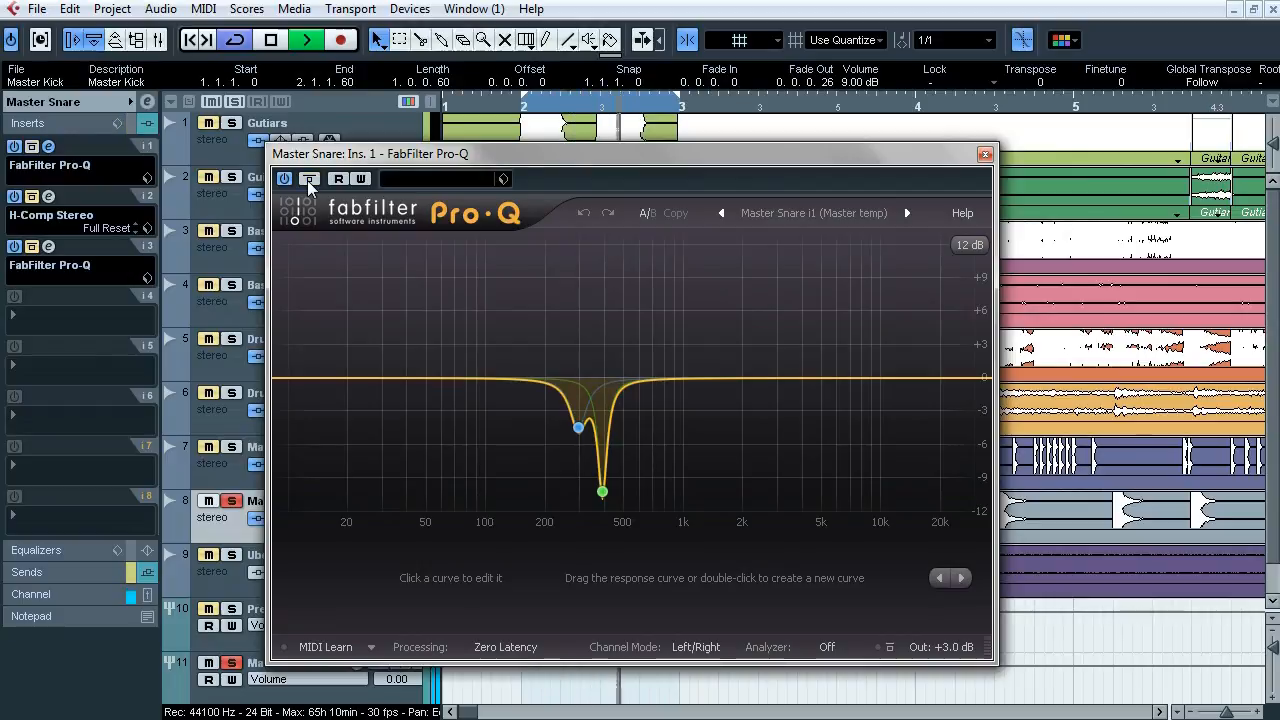
Step: Stop playback, close the insert 1 Pro-Q and open the H-Comp in Master Snare insert 2
{"action": "key", "text": "space"}
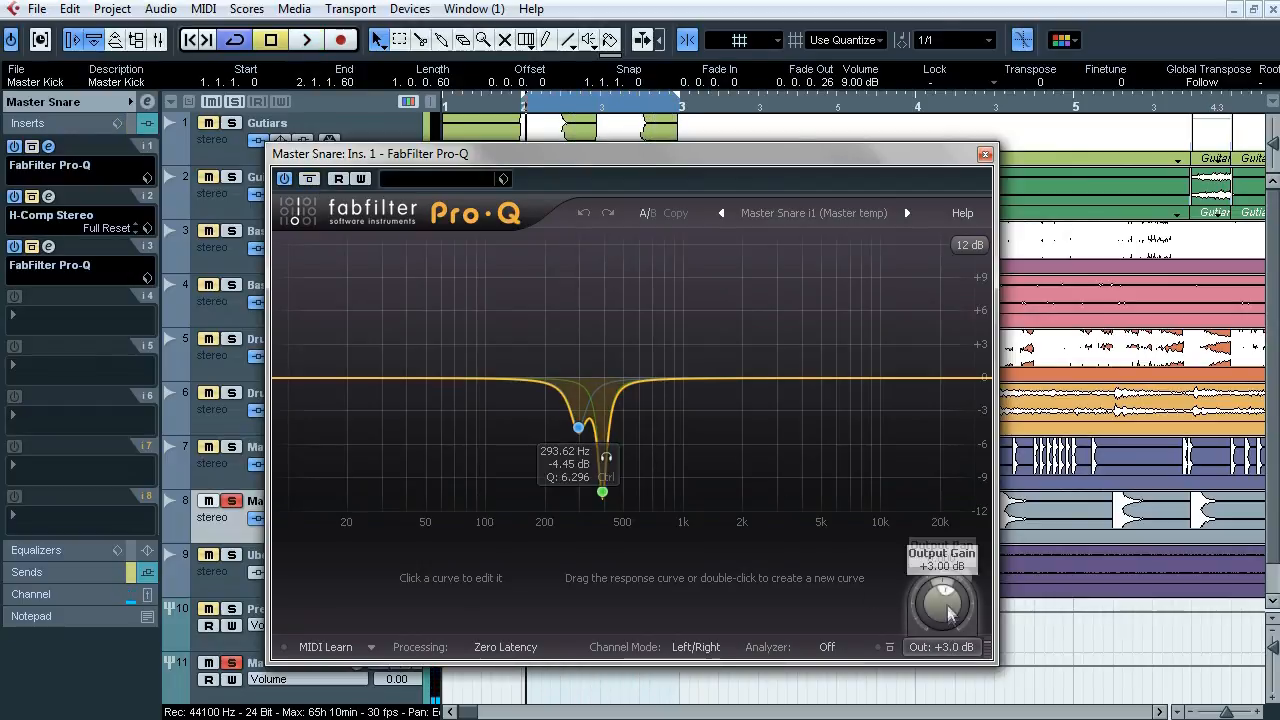
{"action": "left_click", "coordinate": [985, 155]}
{"action": "left_click", "coordinate": [48, 196]}
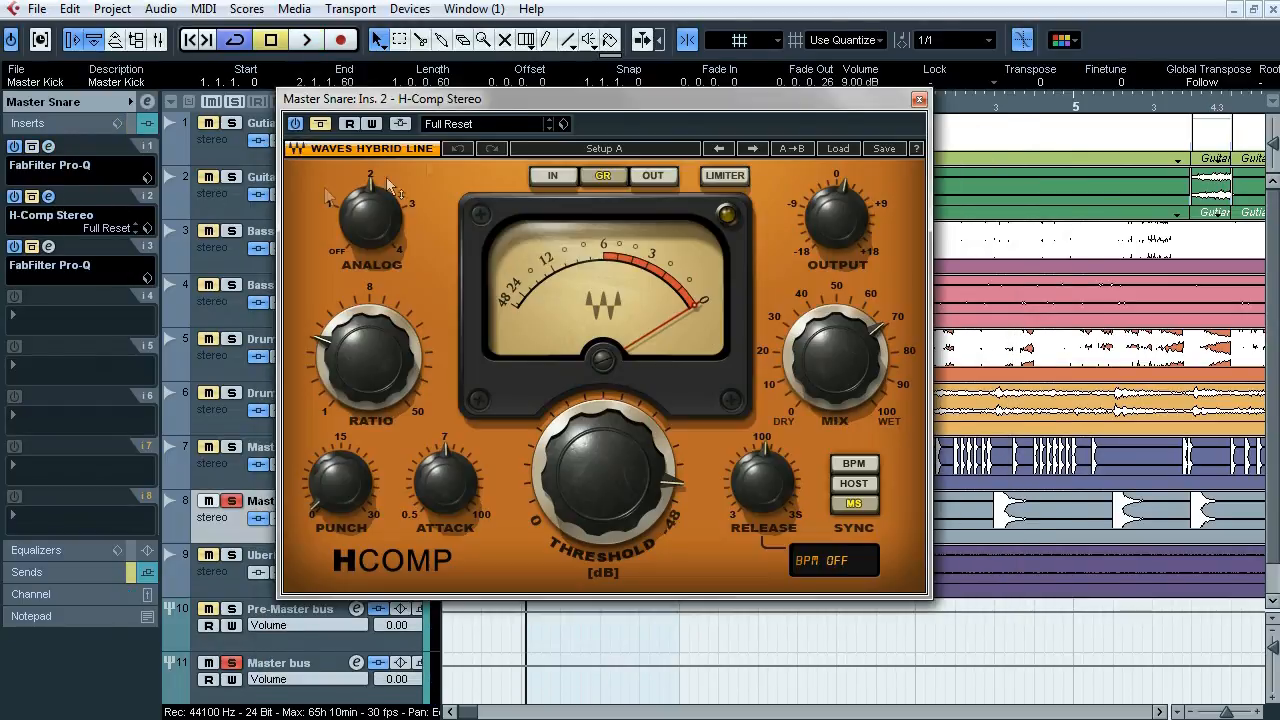
{"action": "left_click_drag", "start_coordinate": [386, 177], "coordinate": [486, 123]}
Step: Compare the Master Snare H-Comp bypassed and active during playback, leave it active and stop playback
{"action": "key", "text": "space"}
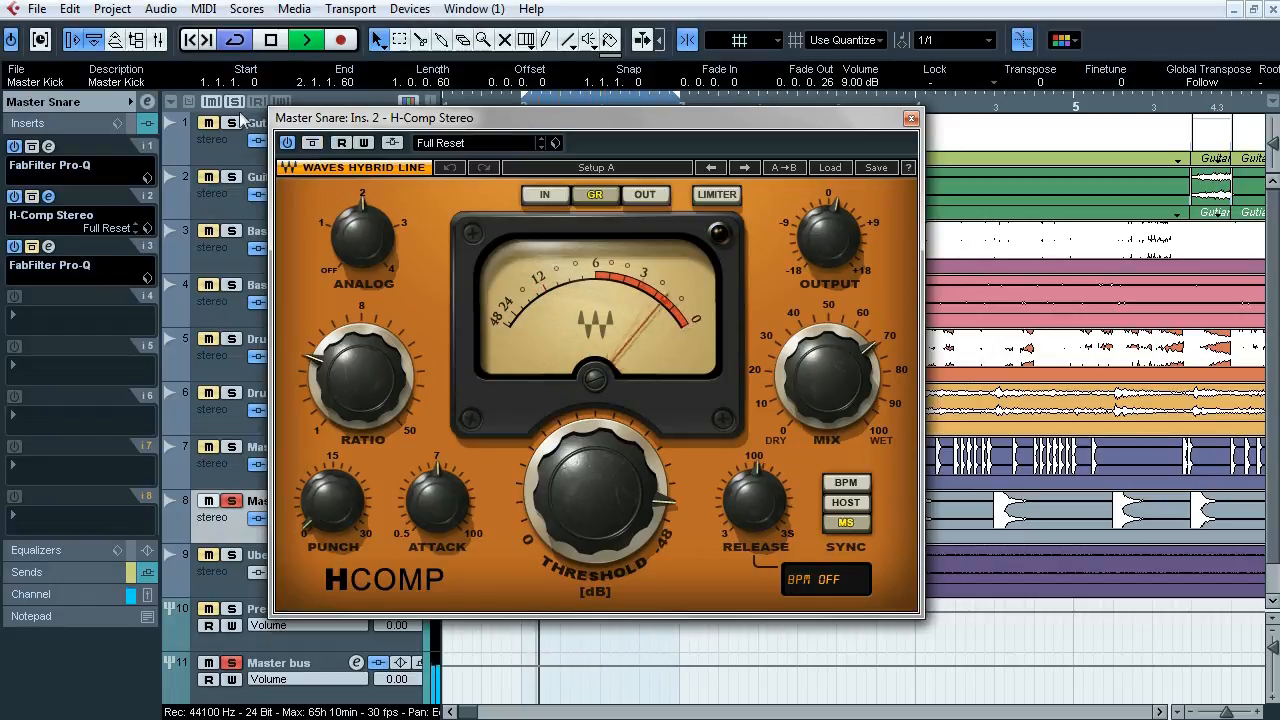
{"action": "left_click", "coordinate": [313, 145]}
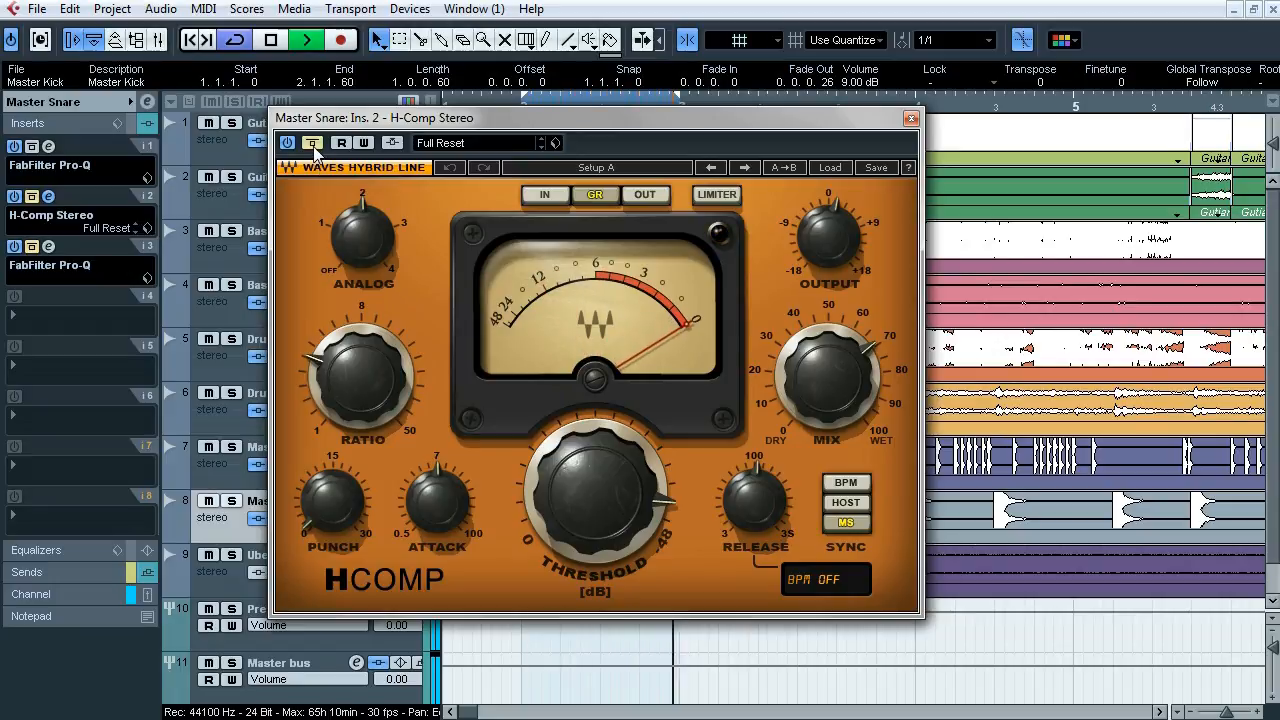
{"action": "left_click", "coordinate": [313, 145]}
{"action": "key", "text": "space"}
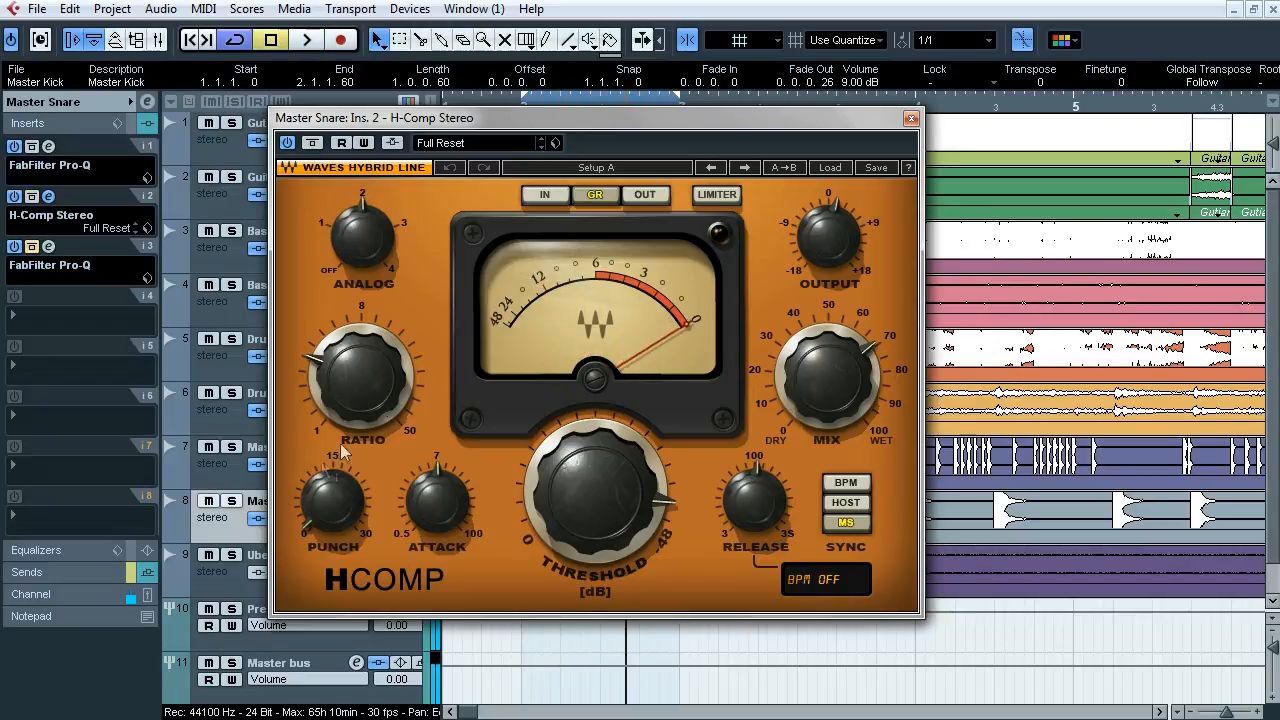
{"action": "key", "text": "s"}
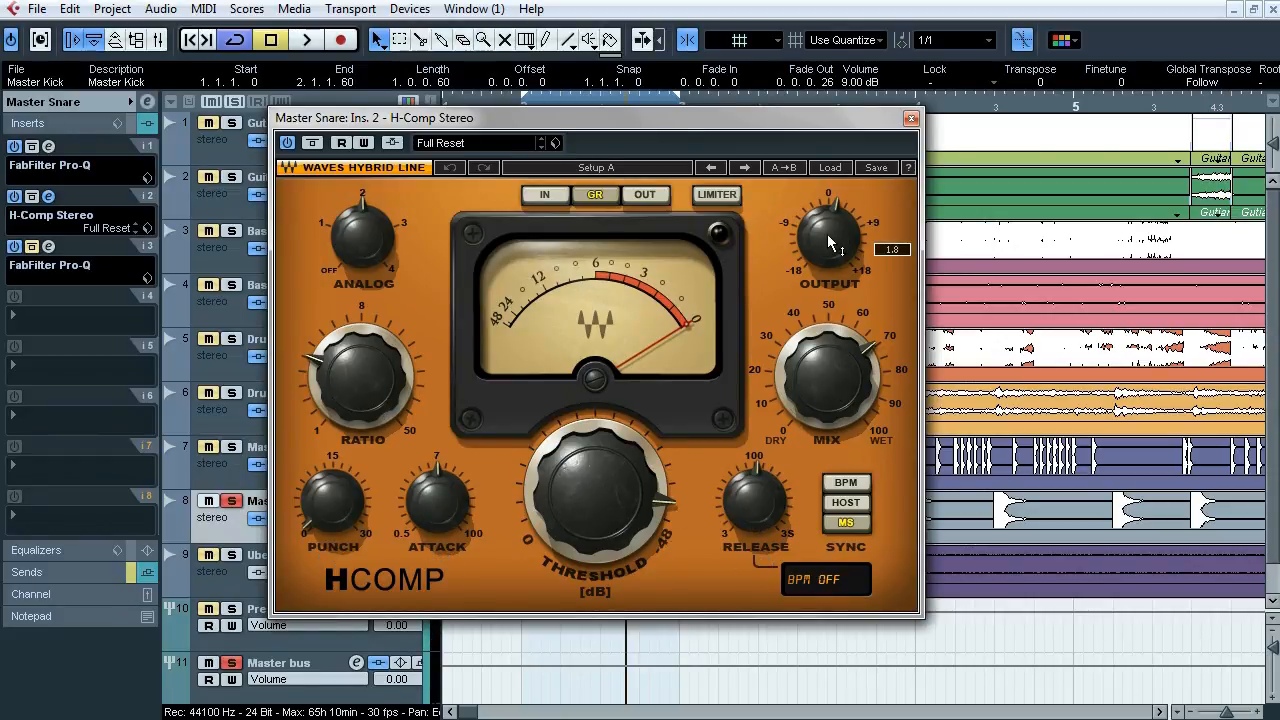
Step: Audition the 490 Hz band of the Pro-Q in Master Snare insert 3 in isolation, activate the plug-in and close it
{"action": "left_click", "coordinate": [910, 119]}
{"action": "left_click", "coordinate": [48, 246]}
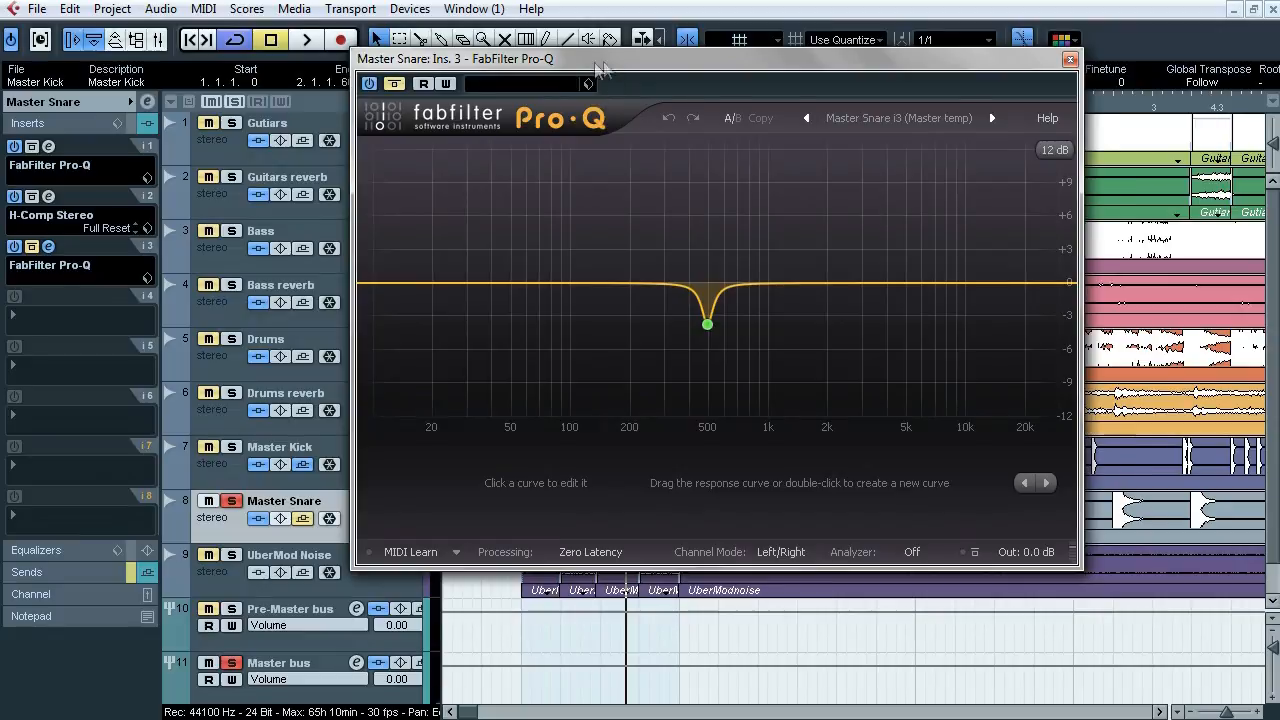
{"action": "key", "text": "space"}
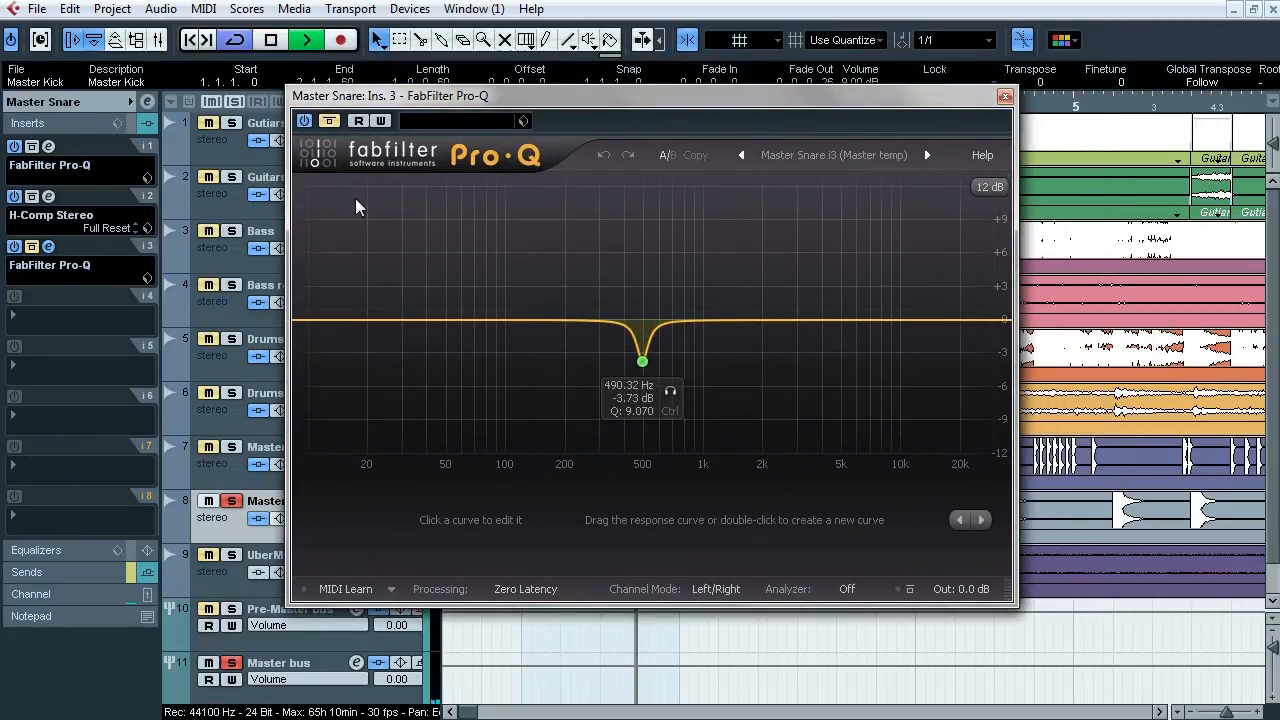
{"action": "left_click", "coordinate": [670, 391]}
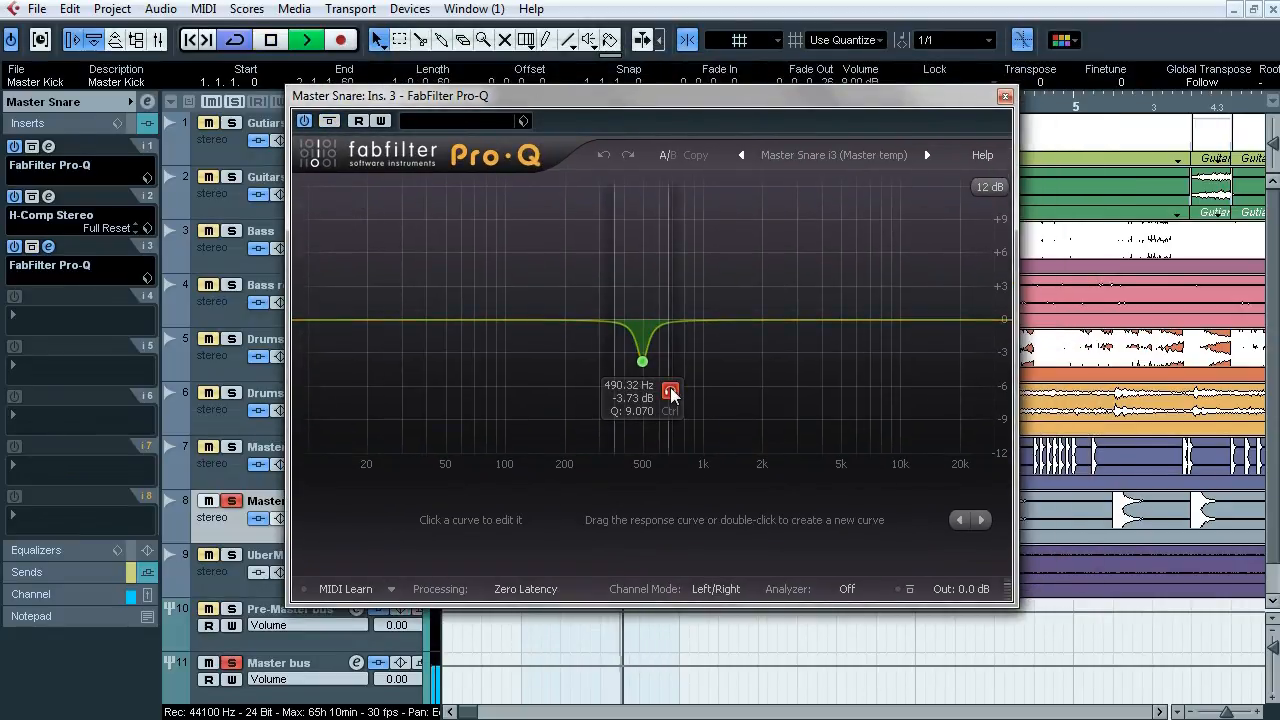
{"action": "left_click", "coordinate": [670, 391]}
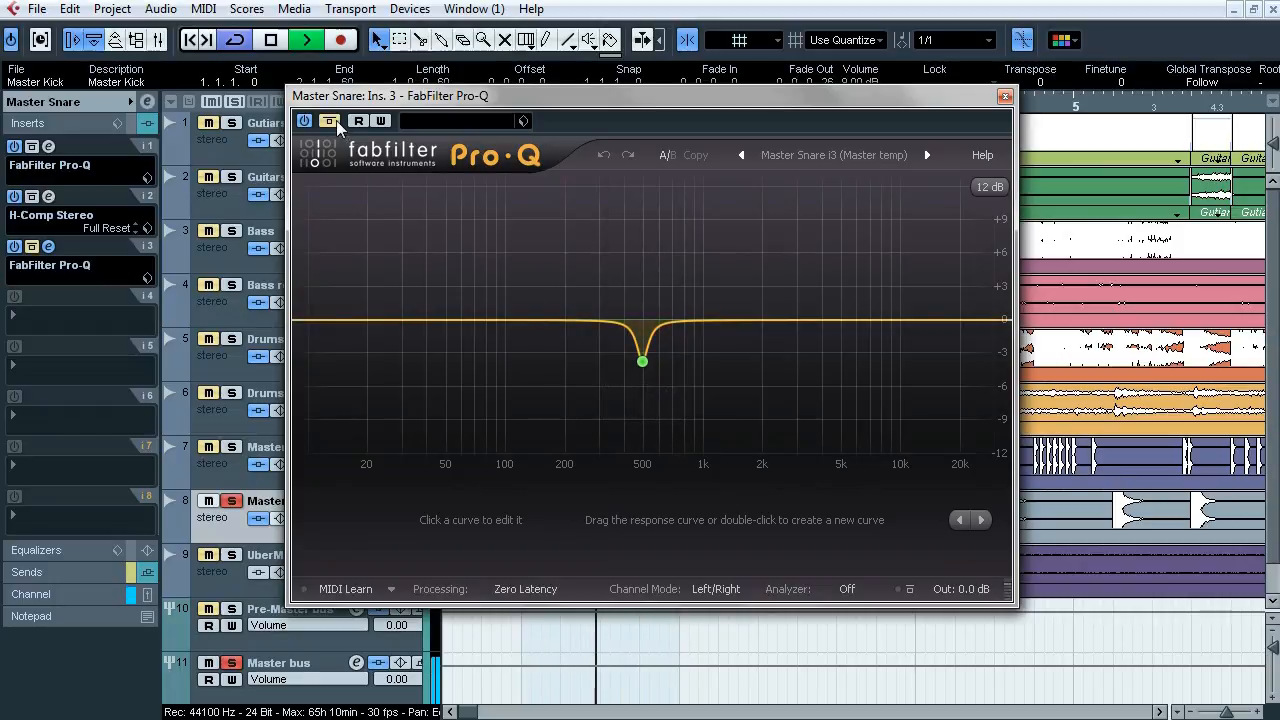
{"action": "key", "text": "space"}
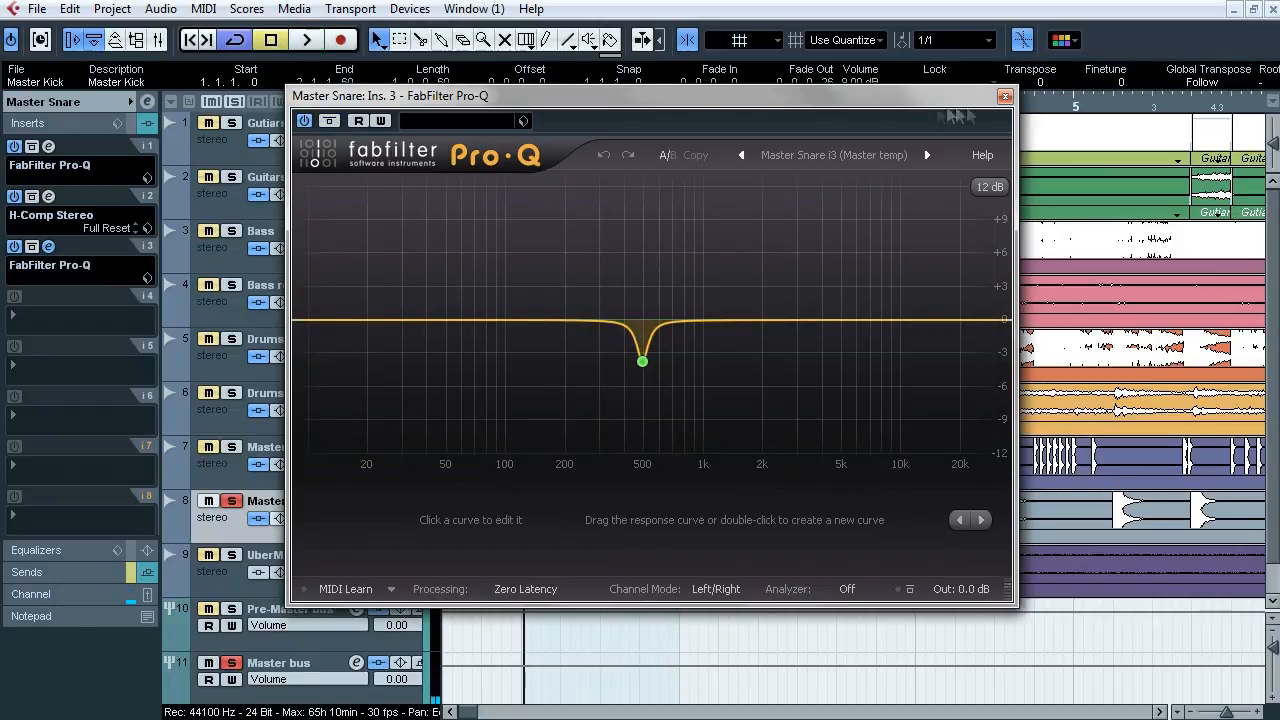
{"action": "left_click", "coordinate": [1005, 95]}
Step: Select the Master Snare event starting at 13.4.3.7 and reduce the waveform display height
{"action": "left_click_drag", "start_coordinate": [1230, 711], "coordinate": [1223, 711]}
{"action": "left_click_drag", "start_coordinate": [851, 104], "coordinate": [819, 203]}
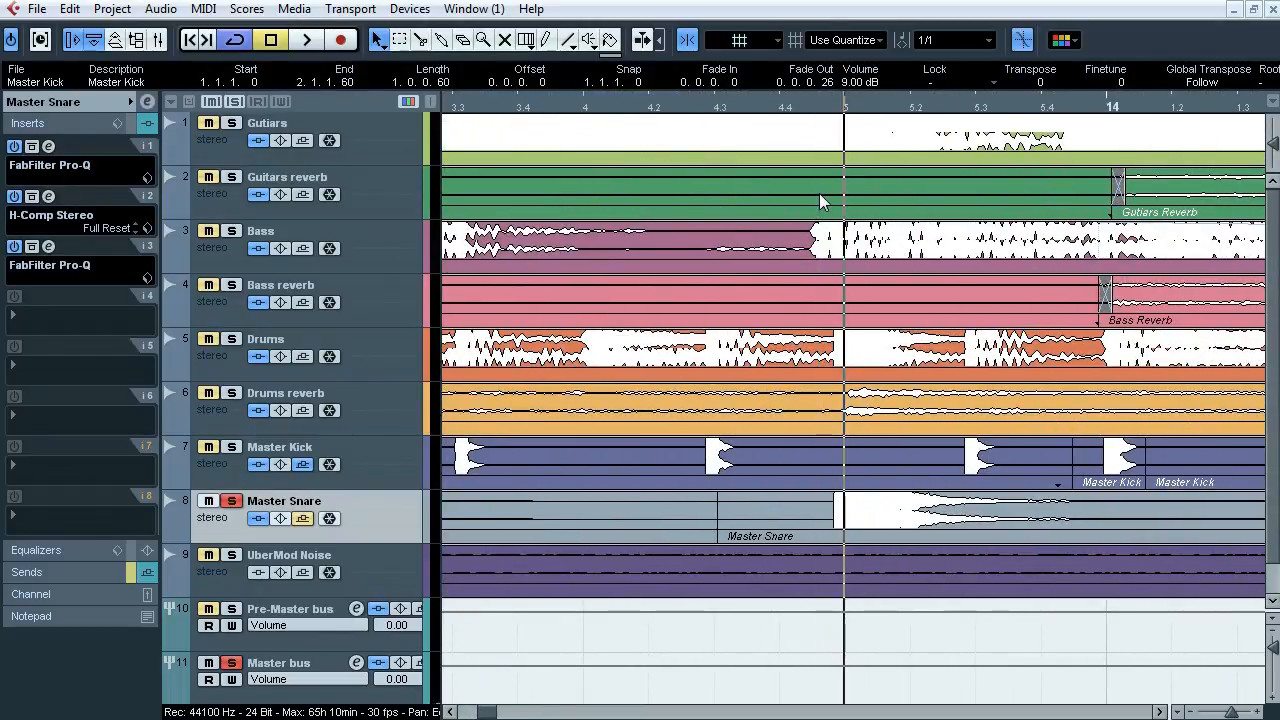
{"action": "left_click", "coordinate": [897, 518]}
{"action": "left_click_drag", "start_coordinate": [1272, 148], "coordinate": [1272, 162]}
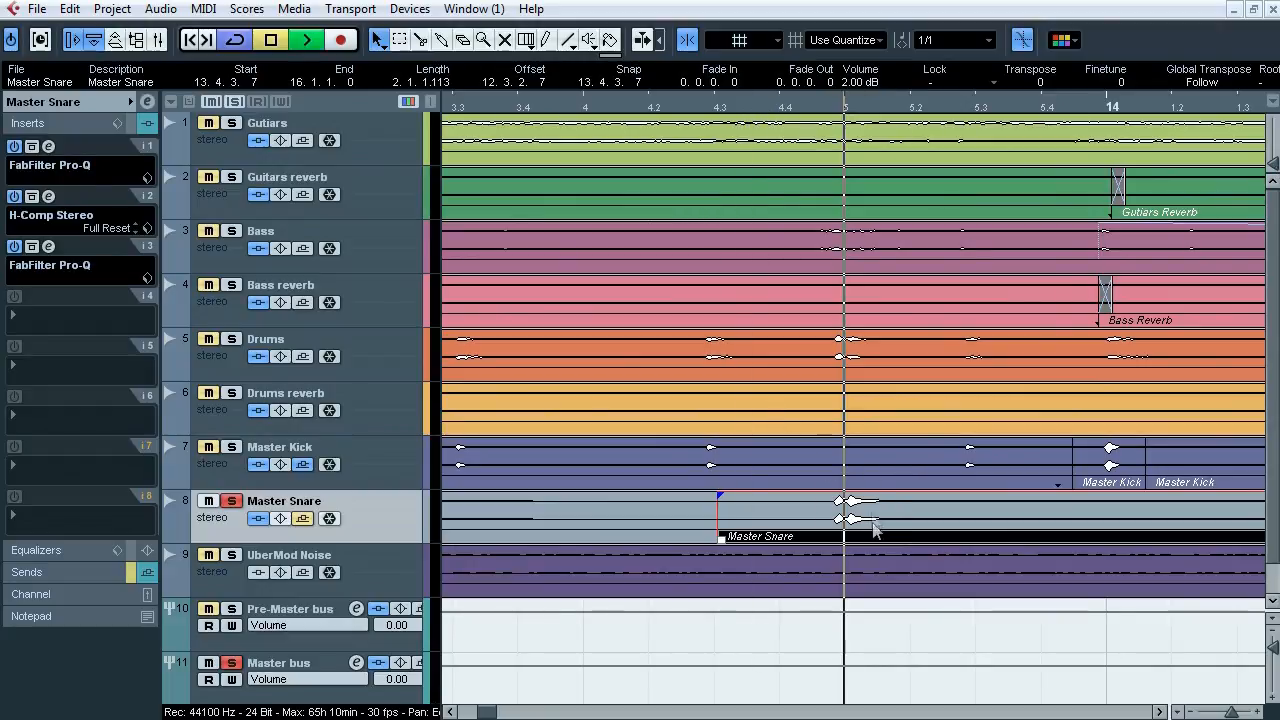
Step: Play the passage around the selected Master Snare event with Drums soloed alongside it
{"action": "key", "text": "space"}
{"action": "key", "text": "space"}
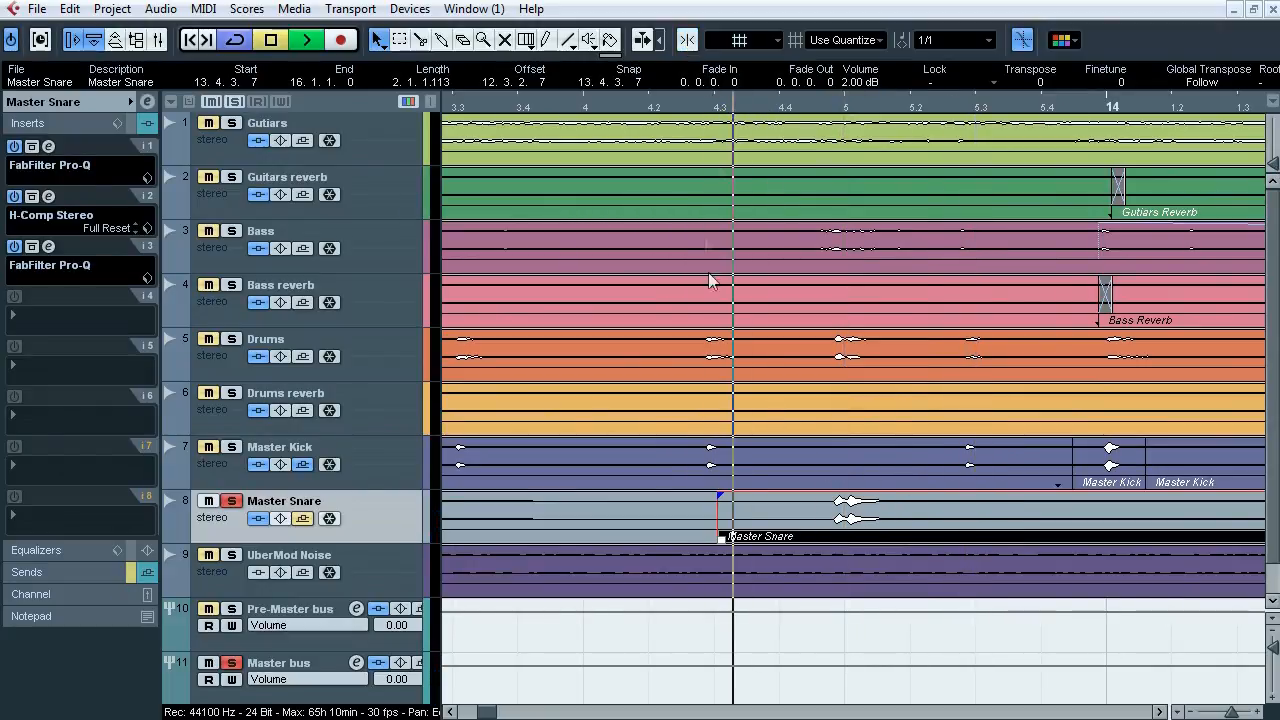
{"action": "left_click", "coordinate": [727, 106]}
{"action": "left_click", "coordinate": [731, 107]}
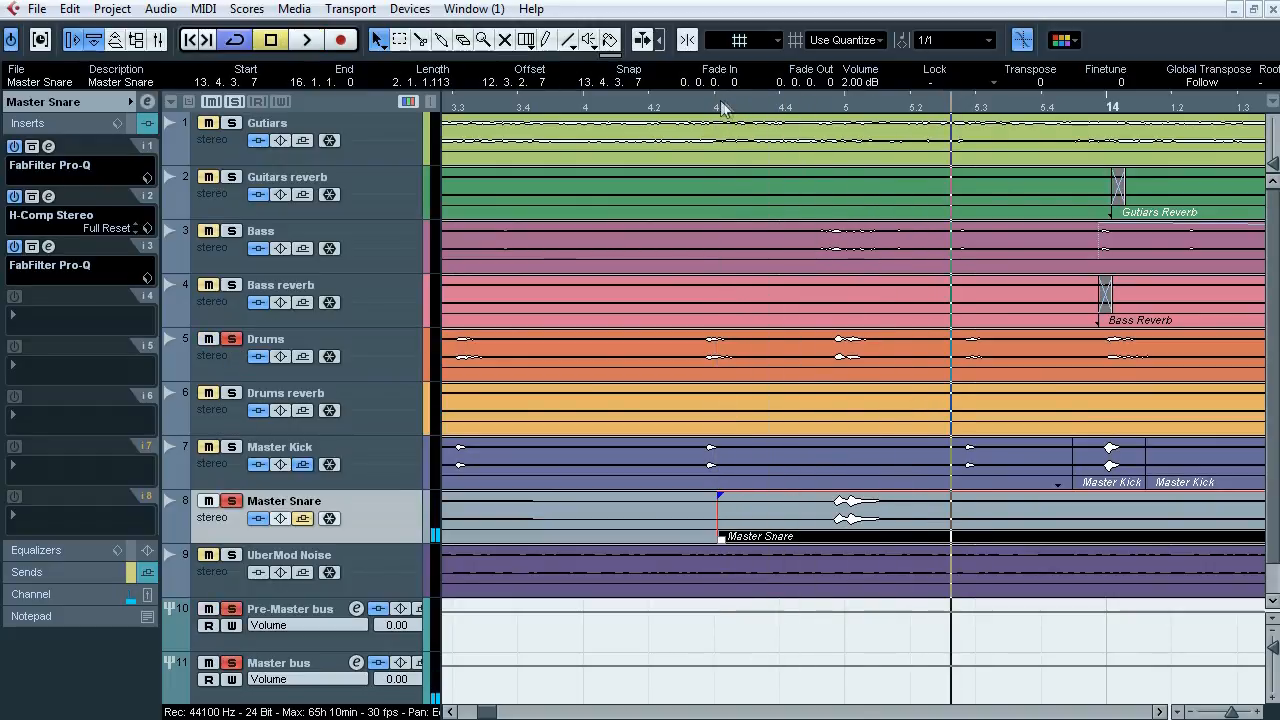
{"action": "left_click", "coordinate": [721, 107]}
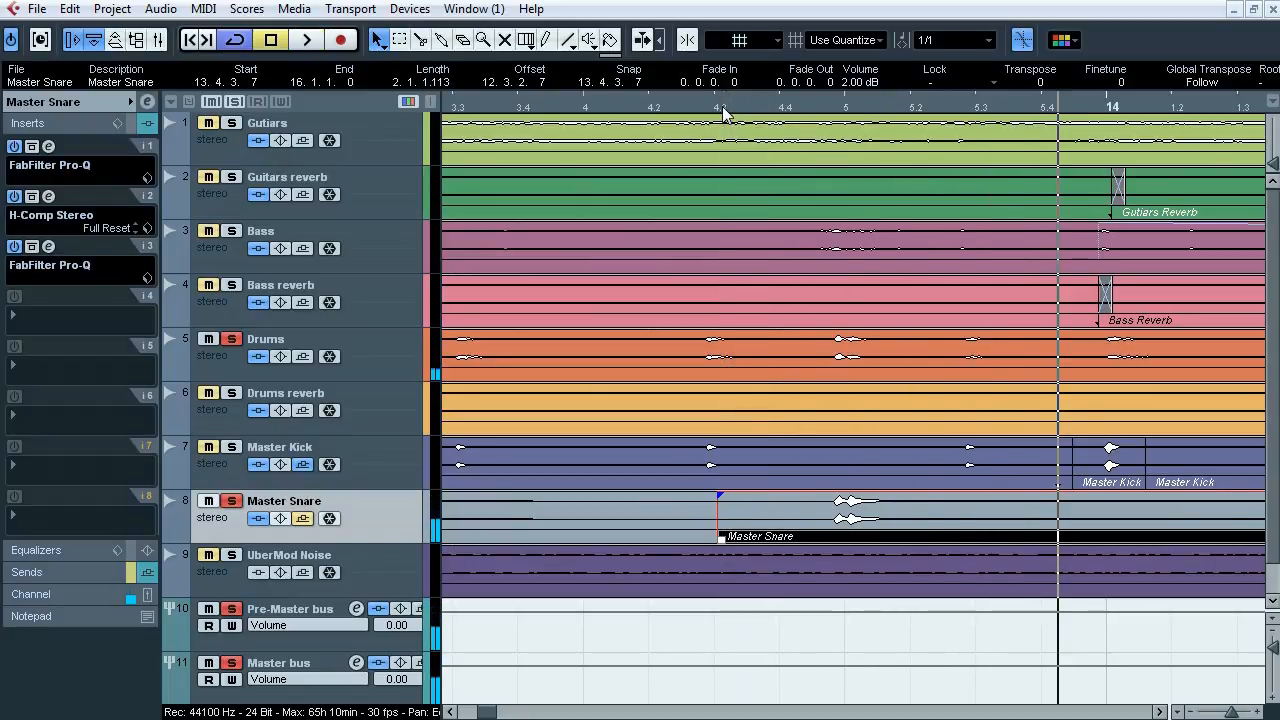
Step: Reactivate the Master Snare sends in the mixer and review the side-chain send levels and inserts
{"action": "key", "text": "F3"}
{"action": "left_click", "coordinate": [593, 602]}
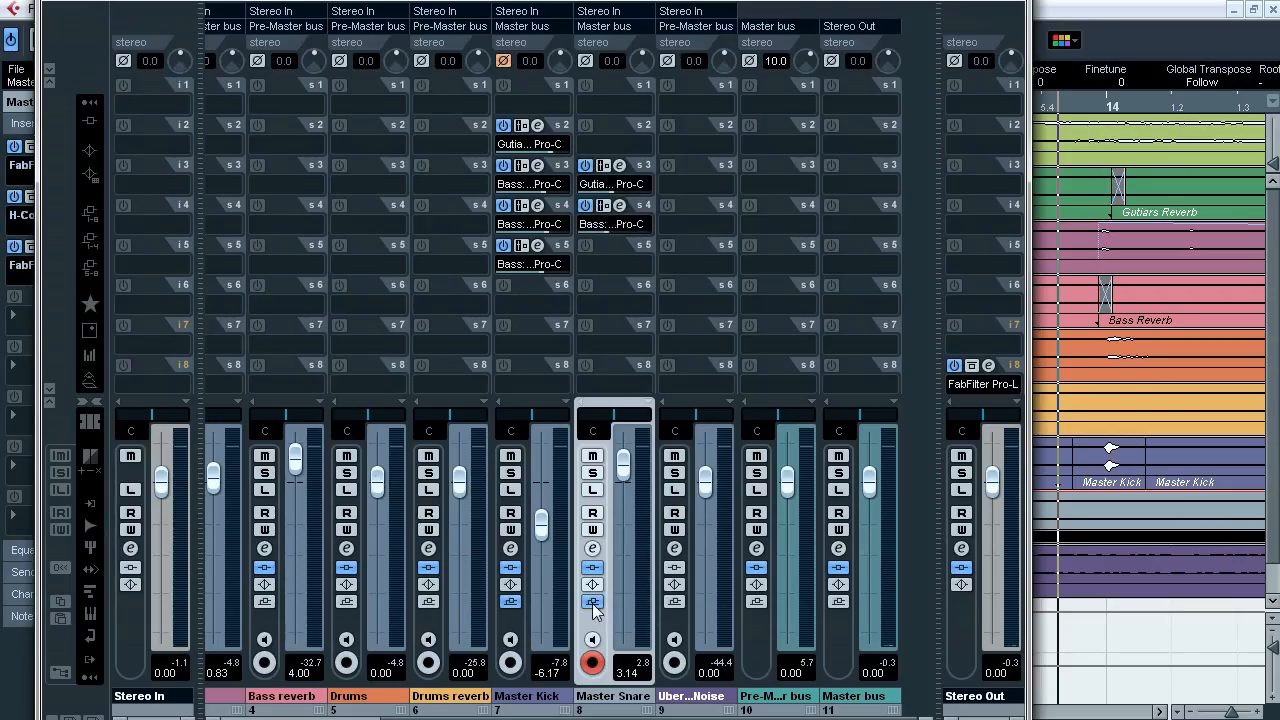
{"action": "left_click", "coordinate": [90, 242]}
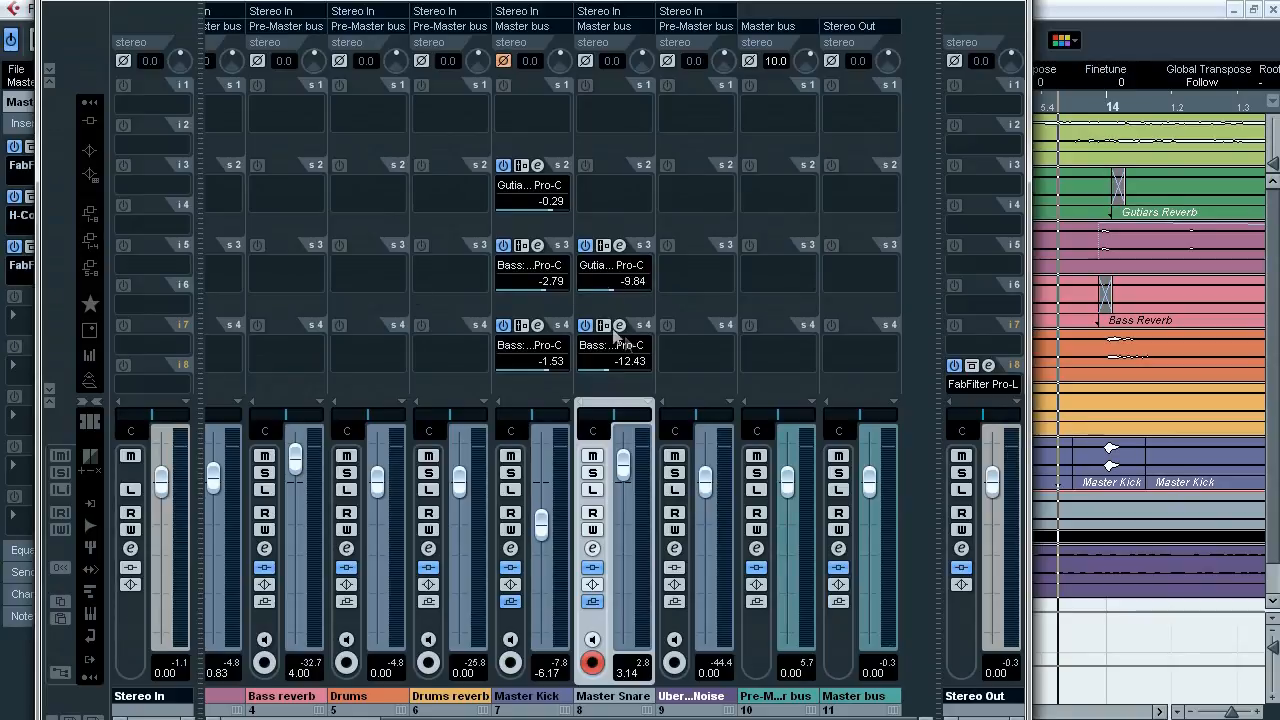
{"action": "left_click", "coordinate": [91, 121]}
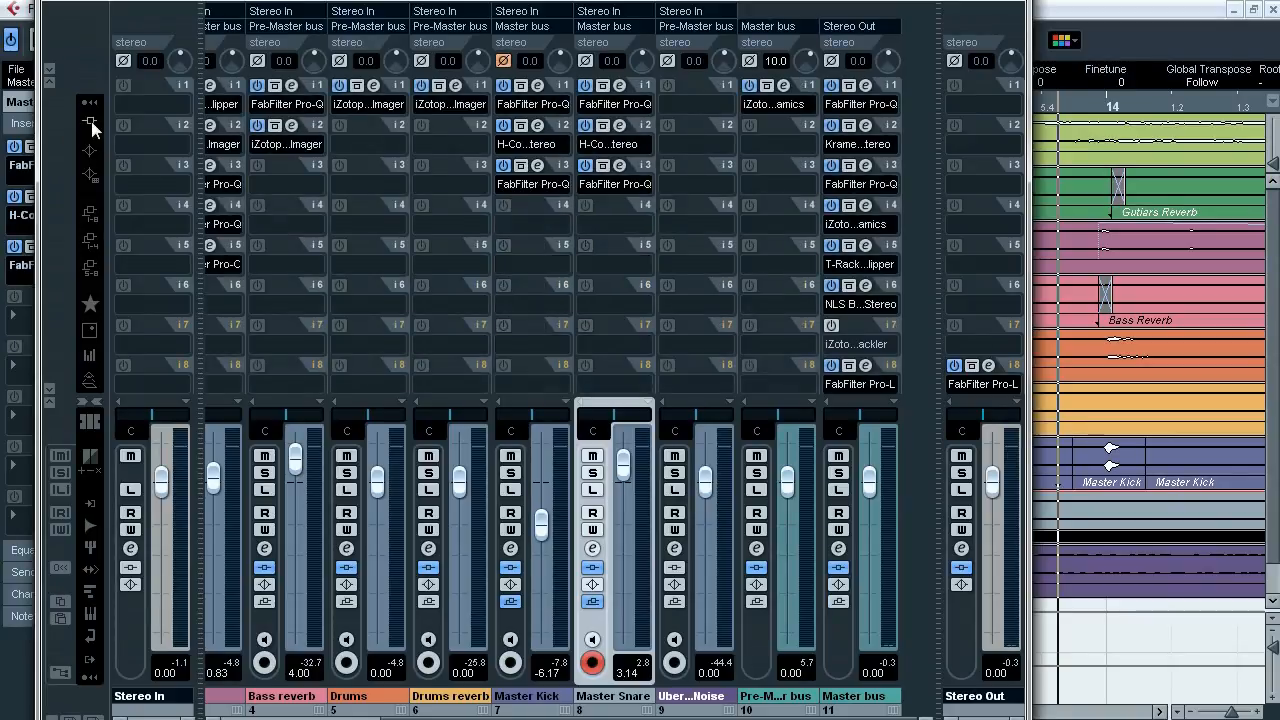
{"action": "left_click", "coordinate": [1020, 6]}
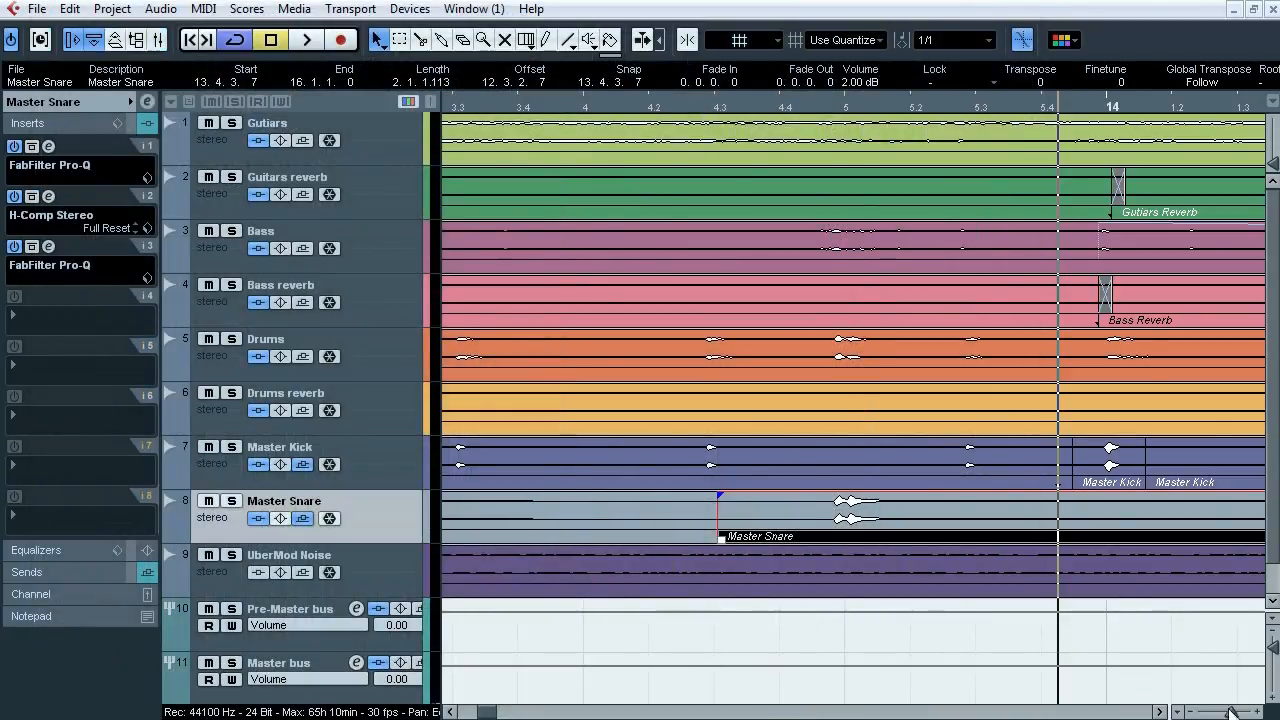
Step: Return to the start of the song and solo the UberMod Noise track
{"action": "left_click_drag", "start_coordinate": [1231, 712], "coordinate": [1219, 712]}
{"action": "left_click_drag", "start_coordinate": [504, 106], "coordinate": [448, 172]}
{"action": "left_click", "coordinate": [236, 577]}
{"action": "key", "text": "s"}
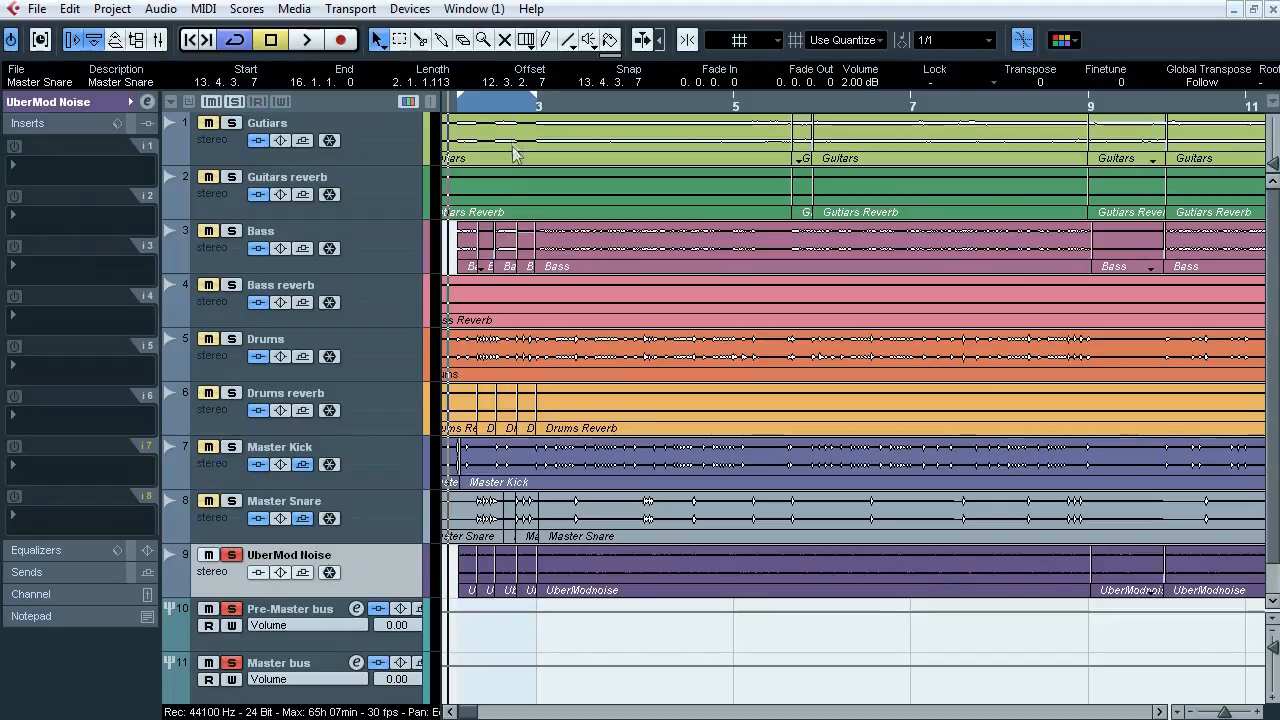
Step: Select the second and fourth UberMod Noise events in bar 2 and audition them with and without Bass soloed
{"action": "left_click_drag", "start_coordinate": [482, 104], "coordinate": [512, 592]}
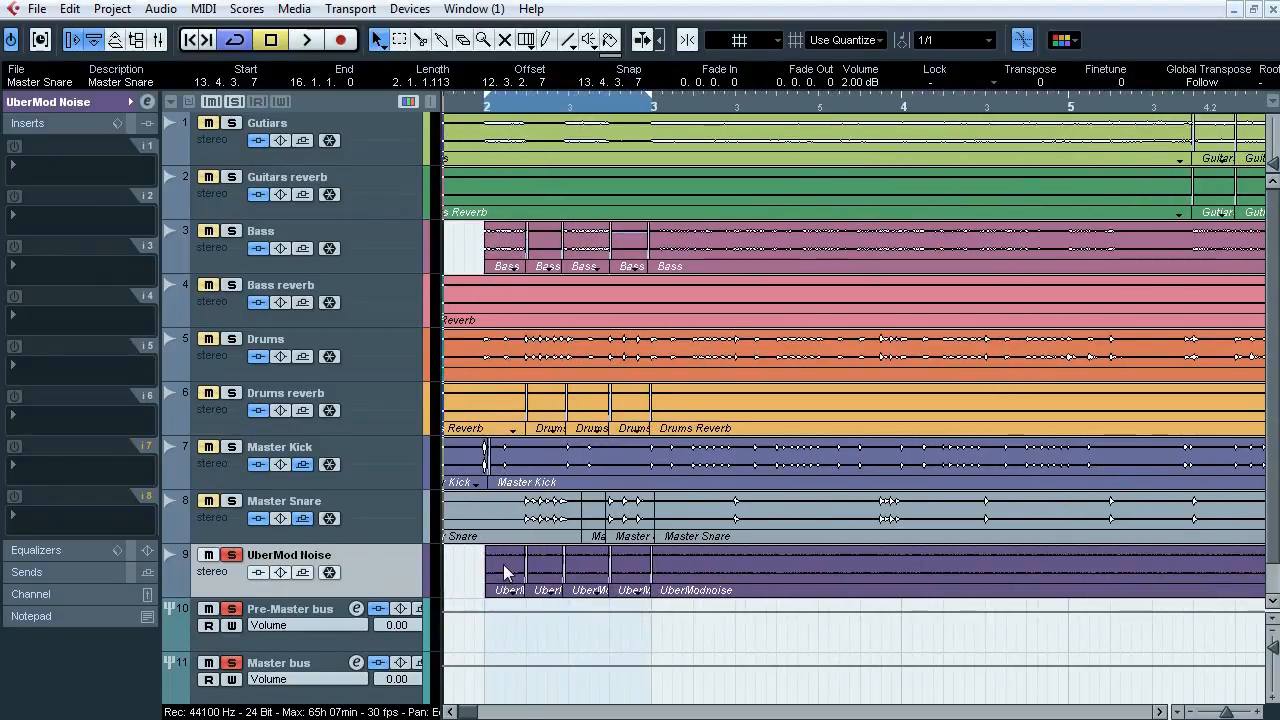
{"action": "left_click", "coordinate": [621, 561], "text": "shift"}
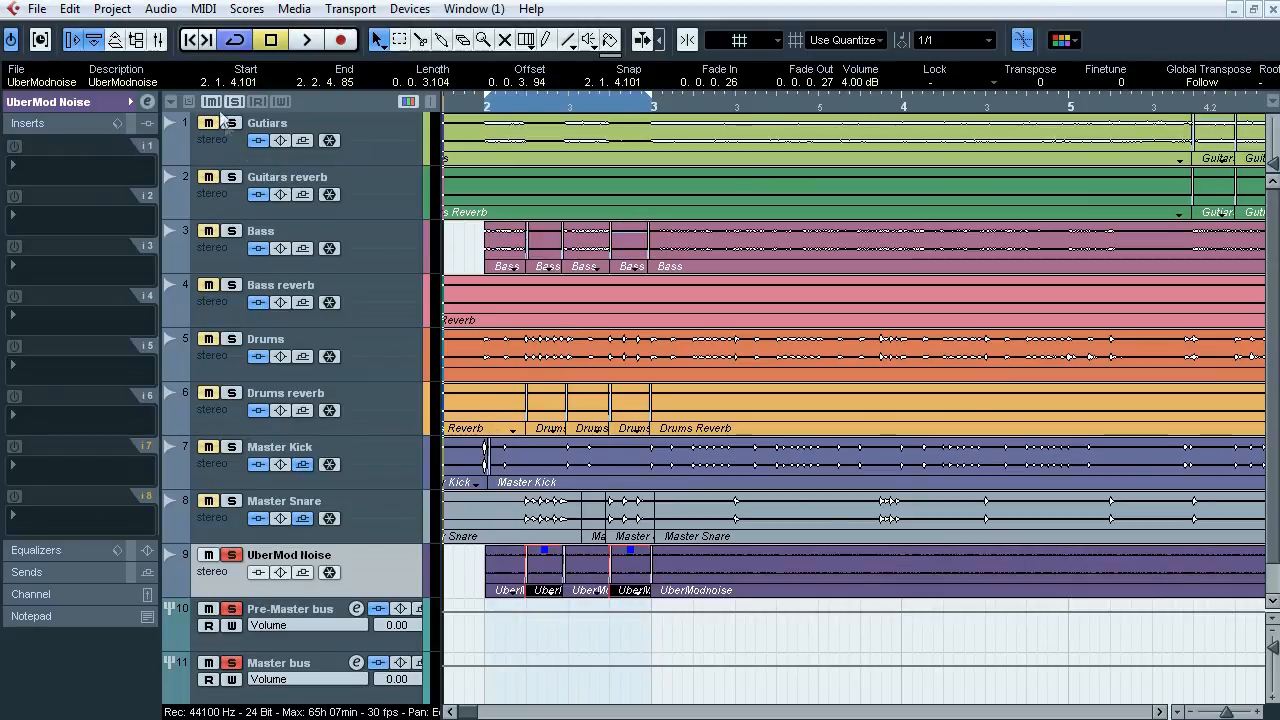
{"action": "key", "text": "space"}
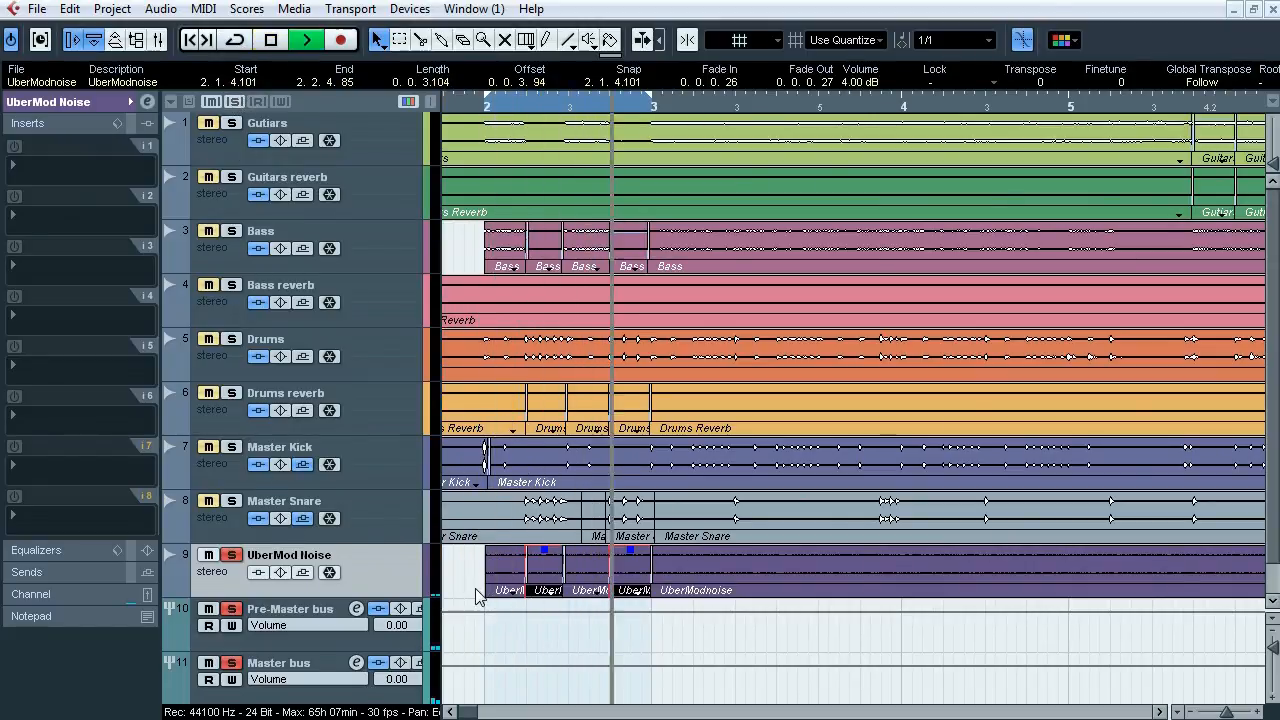
{"action": "left_click", "coordinate": [232, 232]}
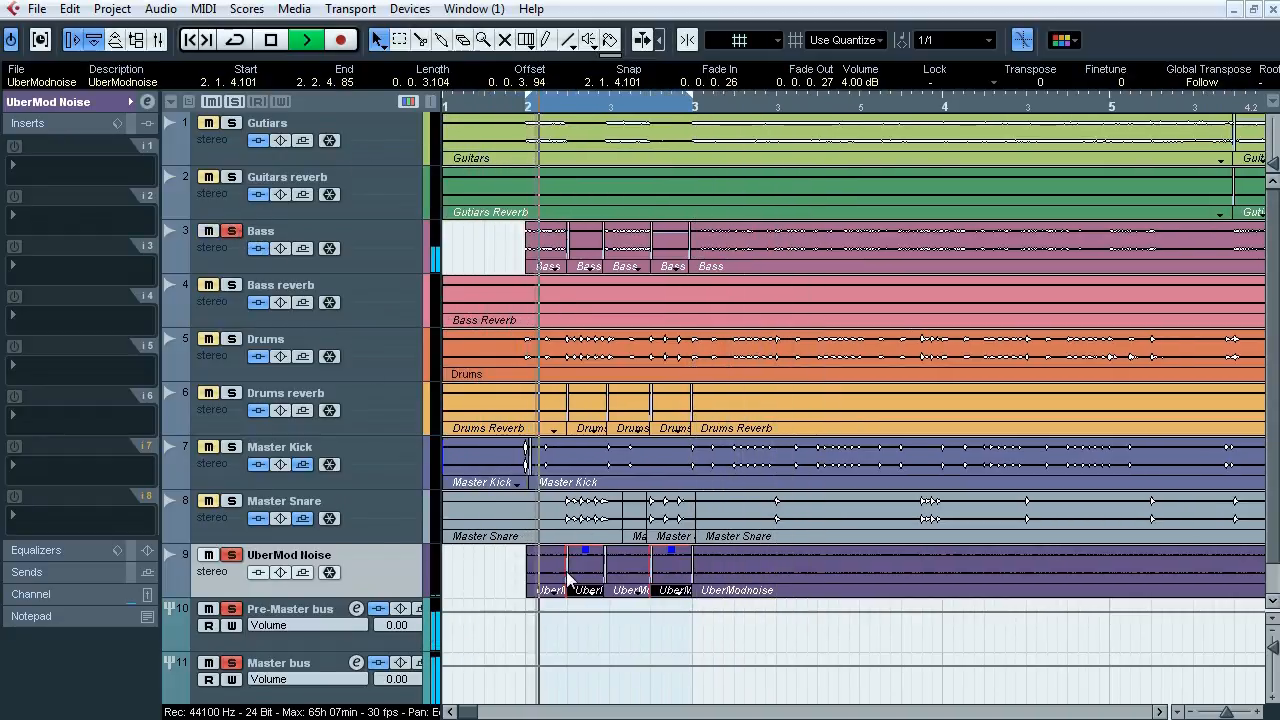
{"action": "key", "text": "space"}
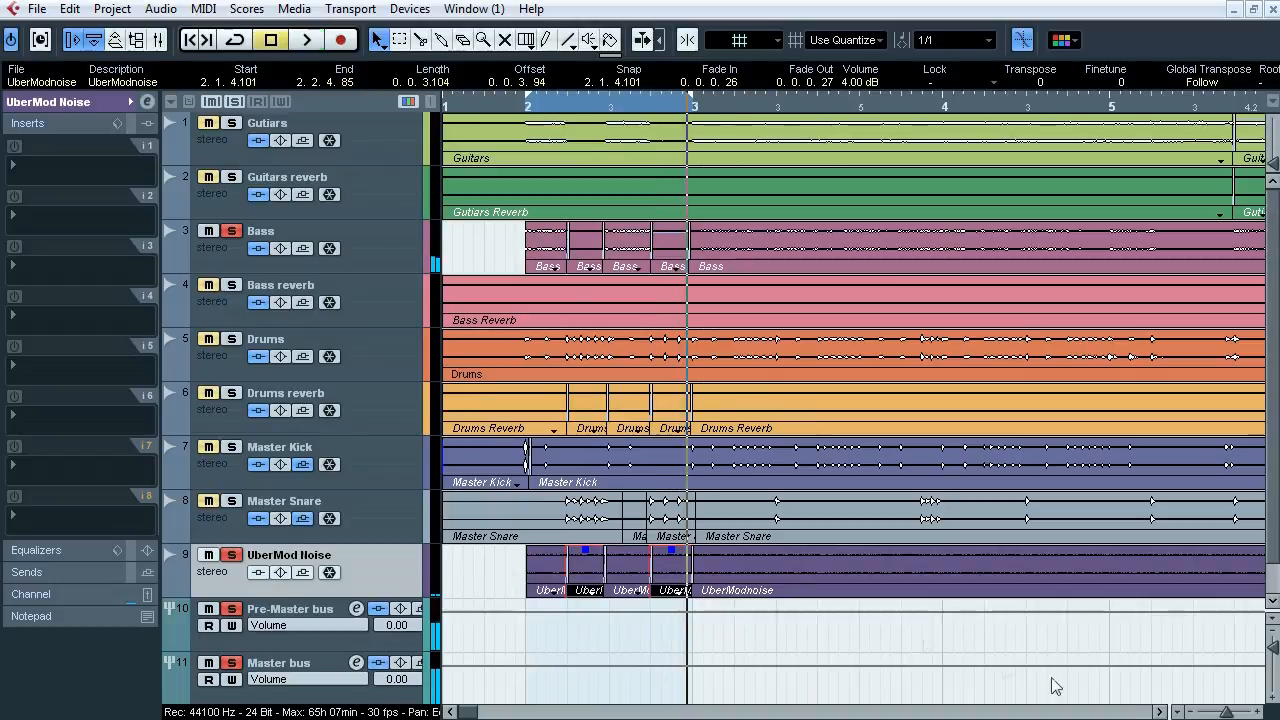
Step: Select the UberMod Noise event at bar 9 and play it, removing the solo from Bass
{"action": "left_click_drag", "start_coordinate": [1227, 712], "coordinate": [1214, 711]}
{"action": "left_click_drag", "start_coordinate": [652, 102], "coordinate": [697, 543]}
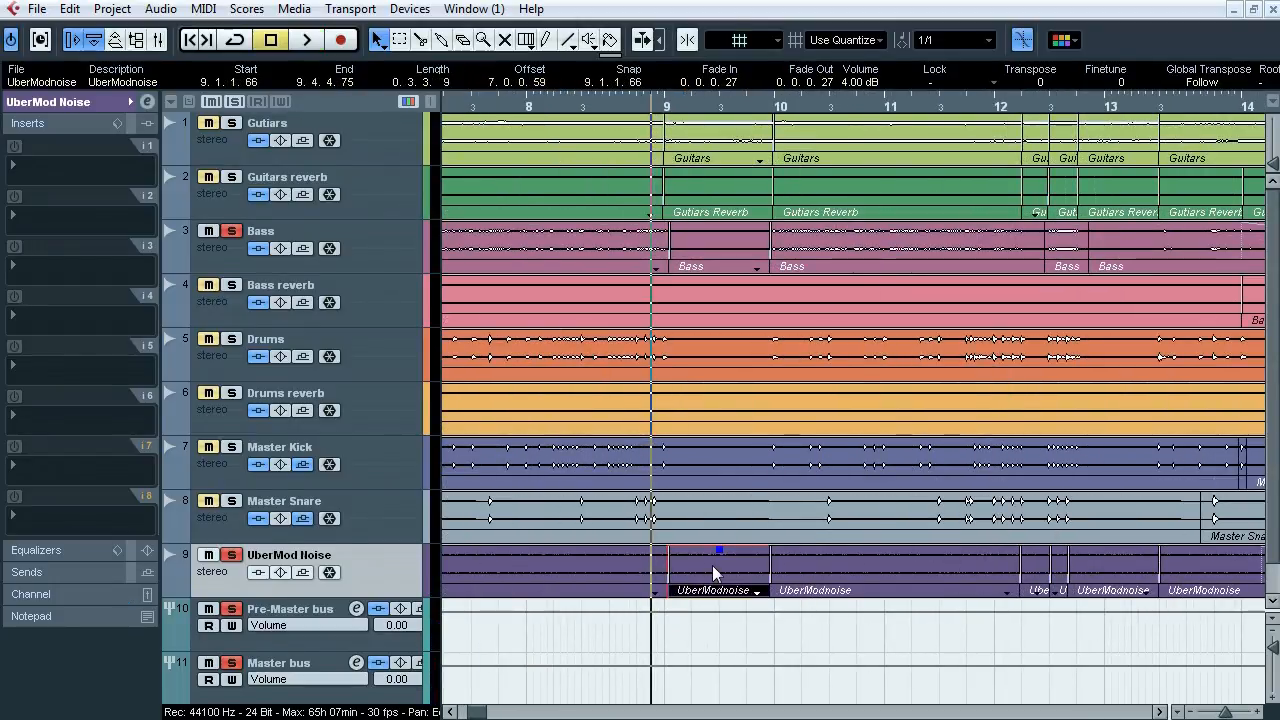
{"action": "left_click", "coordinate": [232, 232]}
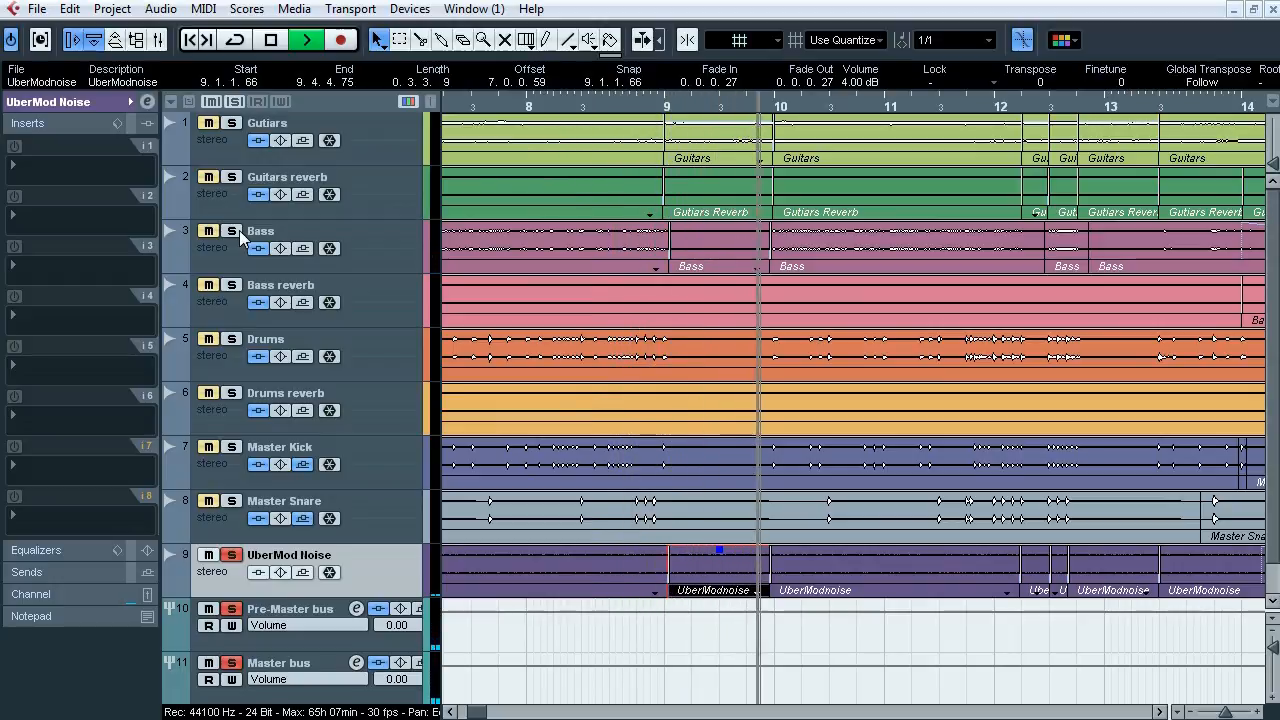
{"action": "key", "text": "space"}
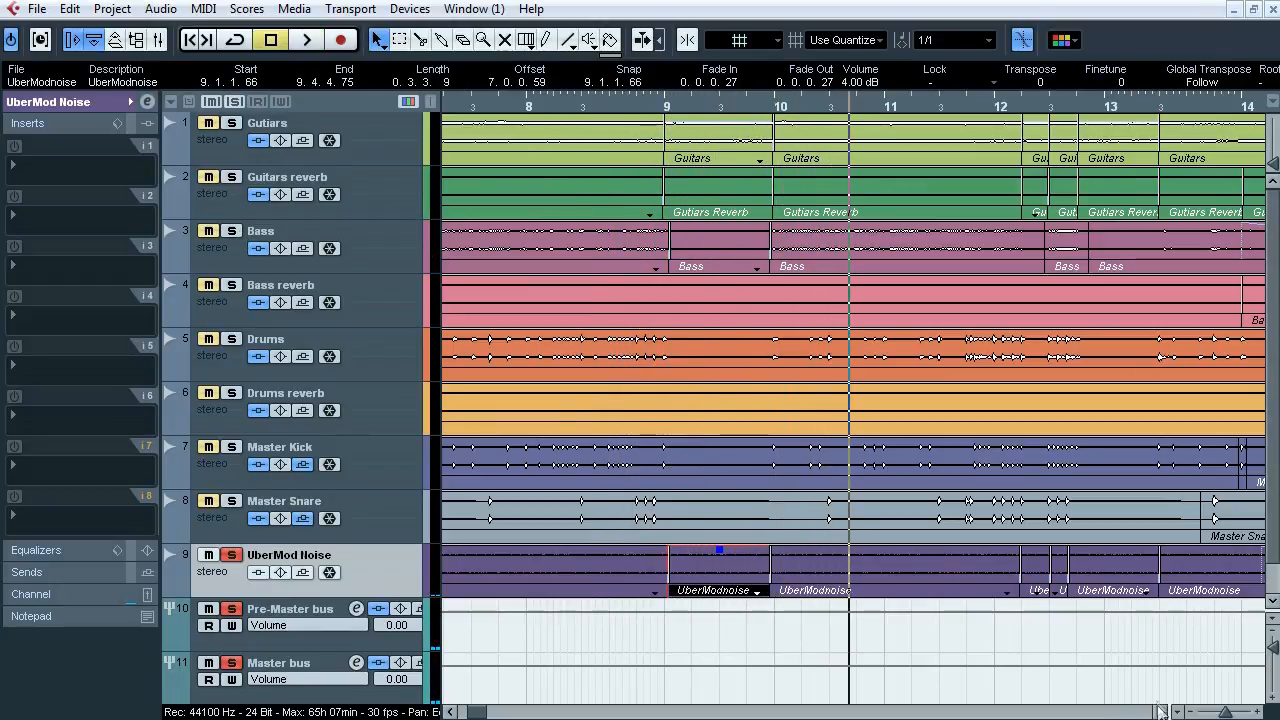
Step: Select the UberMod Noise events at 12.1.4 and just before bar 13 and play them soloed
{"action": "scroll", "coordinate": [785, 620], "scroll_direction": "right", "scroll_amount": 3}
{"action": "left_click", "coordinate": [708, 568], "text": "shift"}
{"action": "left_click_drag", "start_coordinate": [661, 101], "coordinate": [646, 140]}
{"action": "key", "text": "space"}
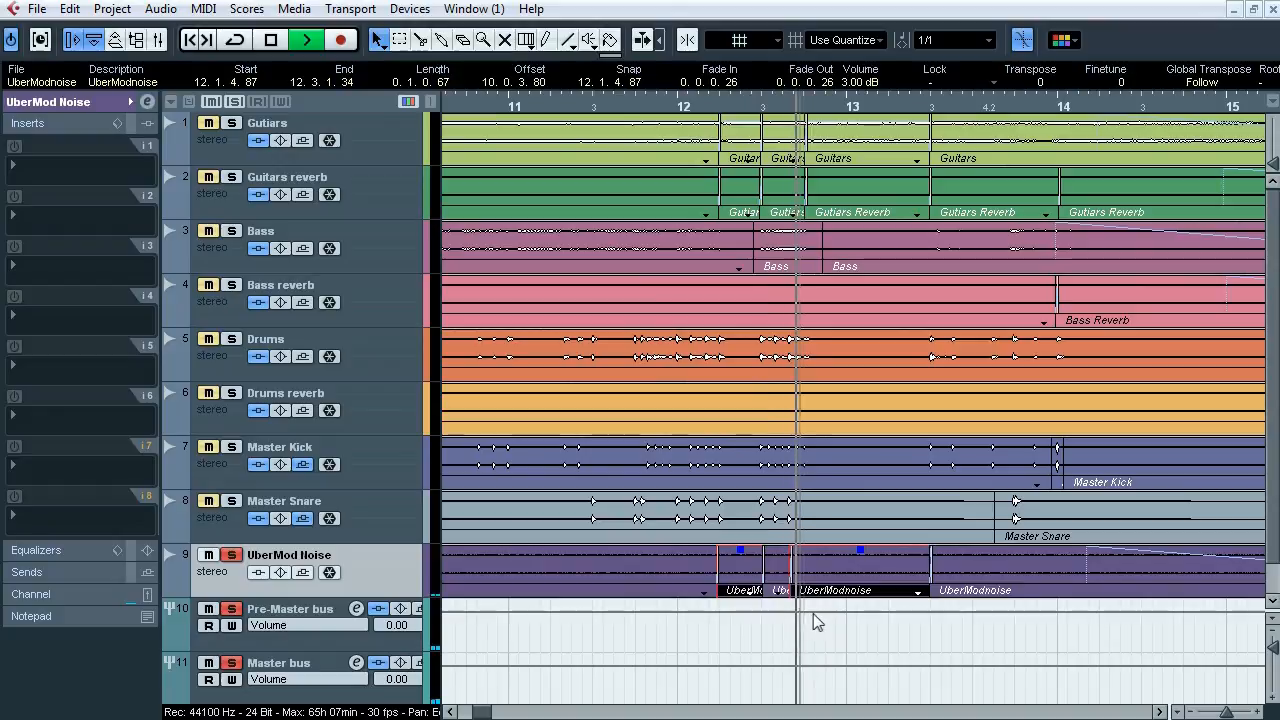
{"action": "key", "text": "space"}
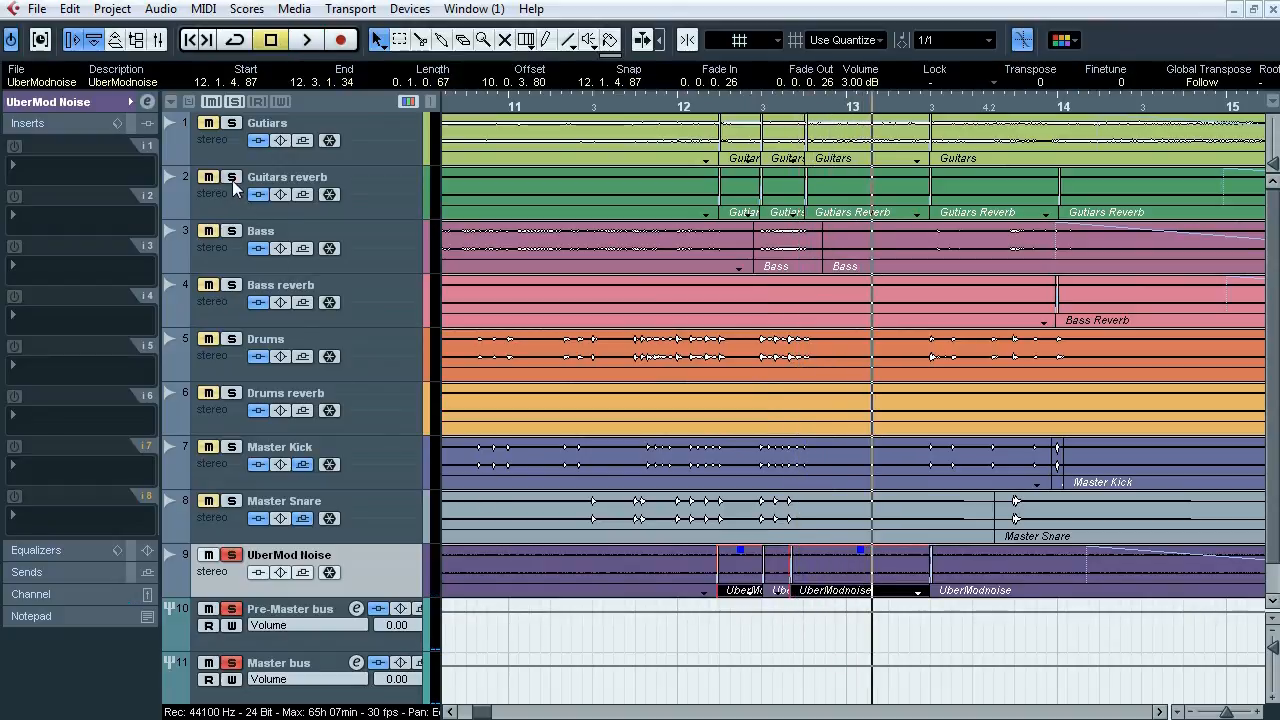
Step: Replay the bar 12 passage with Guitars reverb soloed alongside UberMod Noise, and clear all solos
{"action": "left_click_drag", "start_coordinate": [684, 105], "coordinate": [667, 110]}
{"action": "key", "text": "space"}
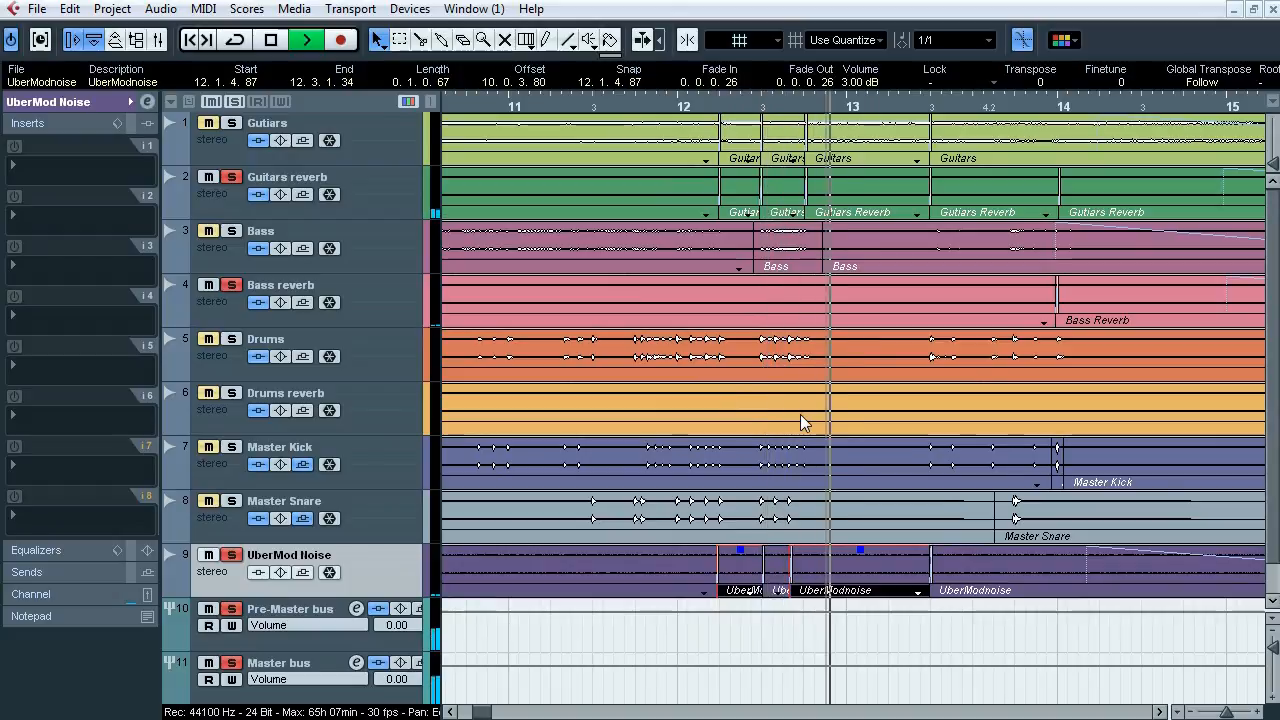
{"action": "key", "text": "space"}
{"action": "left_click", "coordinate": [234, 102]}
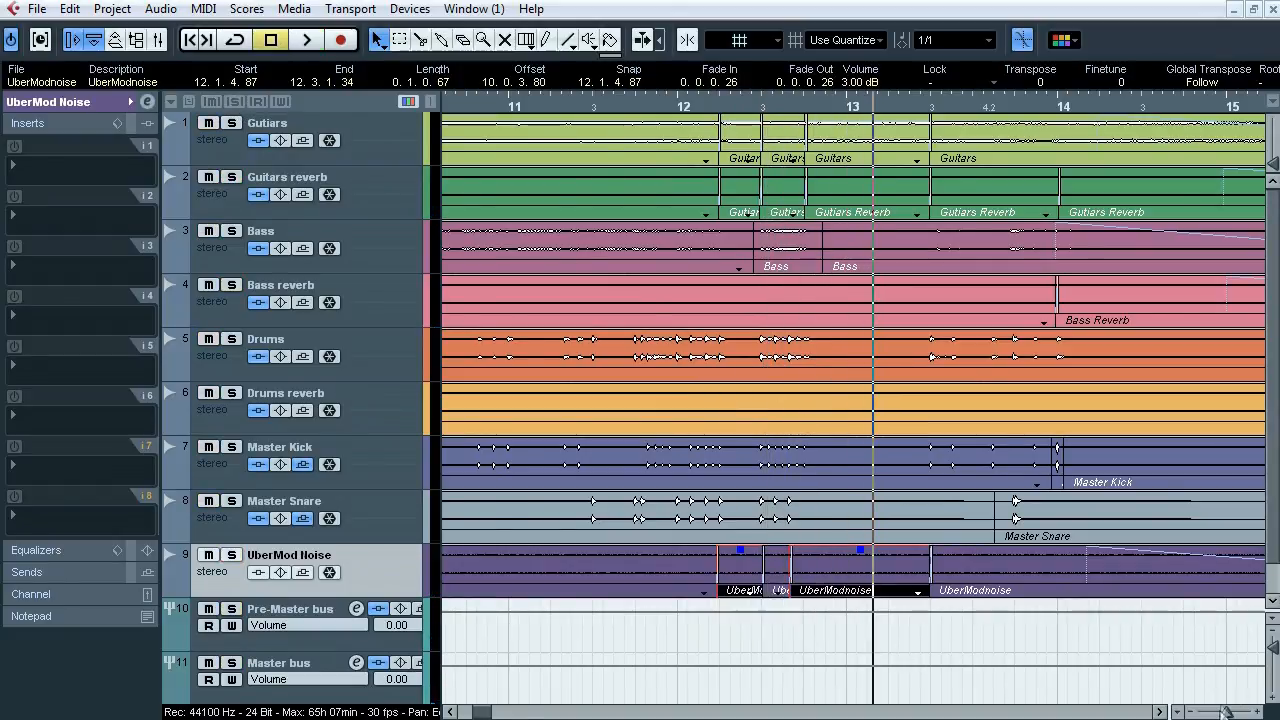
Step: Select the guitar, bass and drum tracks with their reverbs plus UberMod Noise, and show the first guitar track's output routing
{"action": "mouse_move", "coordinate": [1226, 711]}
{"action": "left_mouse_down"}
{"action": "mouse_move", "coordinate": [1184, 711]}
{"action": "mouse_move", "coordinate": [1210, 711]}
{"action": "left_mouse_up"}
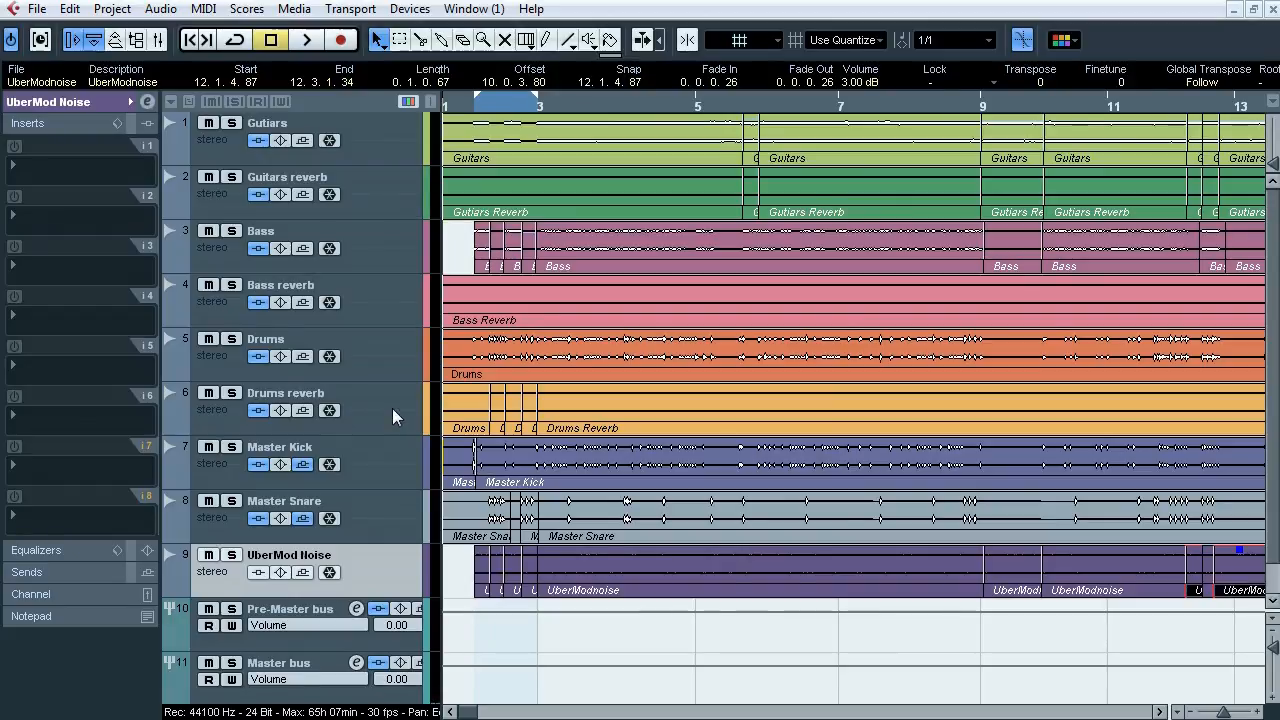
{"action": "left_click", "coordinate": [392, 408]}
{"action": "left_click", "coordinate": [378, 195]}
{"action": "left_click", "coordinate": [378, 133]}
{"action": "left_click", "coordinate": [106, 101]}
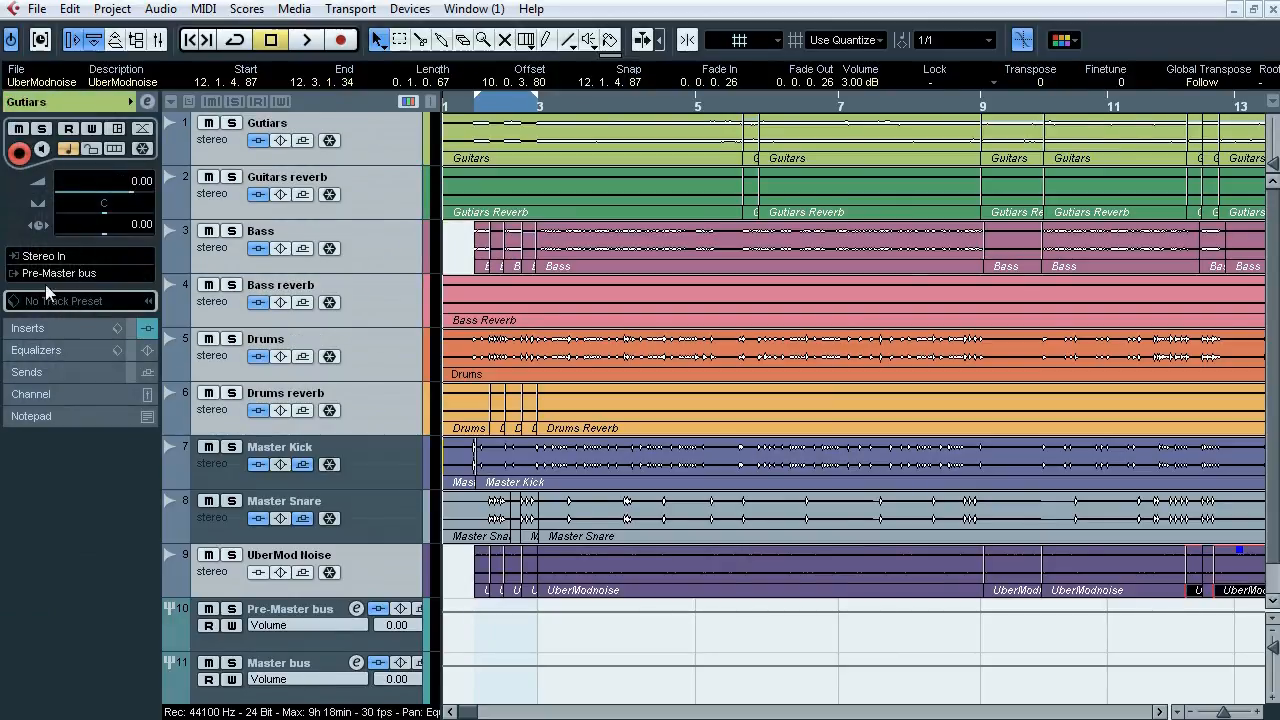
Step: Open the iZotope Ozone 5 Dynamics insert of the Pre-Master bus and start playback to watch its spectrum and meters
{"action": "left_click", "coordinate": [263, 614]}
{"action": "key", "text": "F3"}
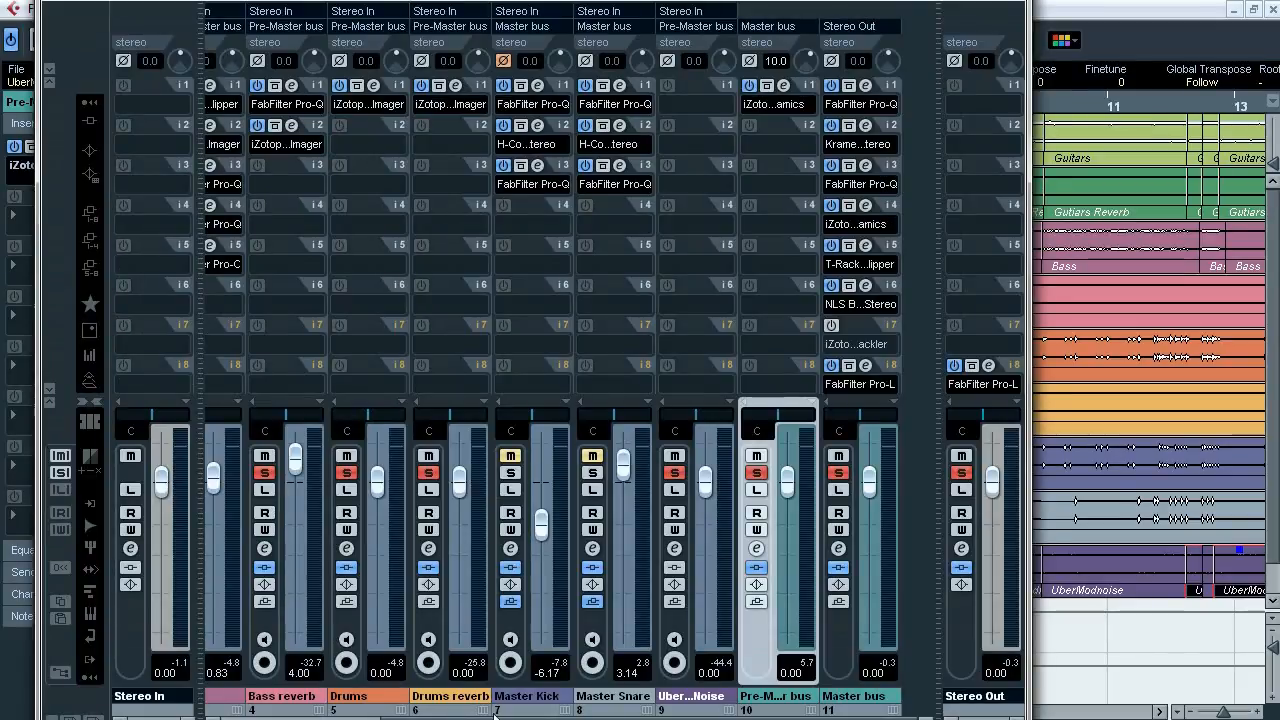
{"action": "left_click", "coordinate": [784, 86]}
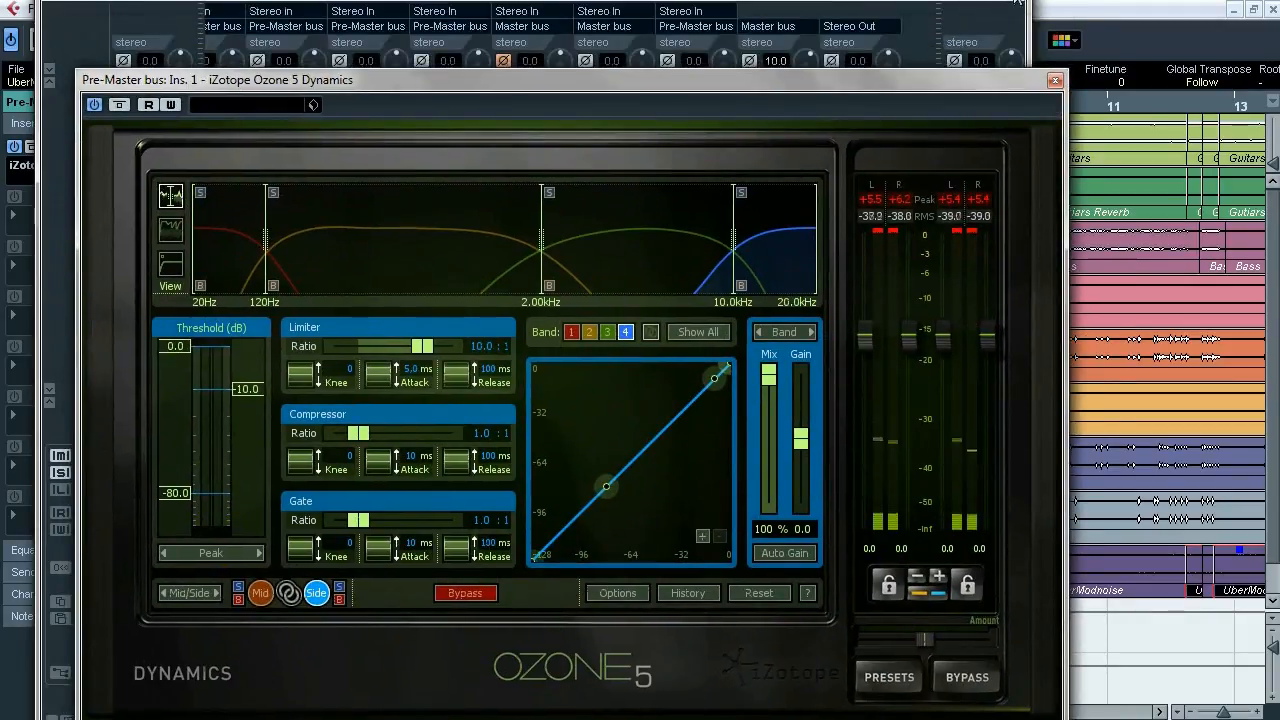
{"action": "left_click_drag", "start_coordinate": [829, 83], "coordinate": [844, 44]}
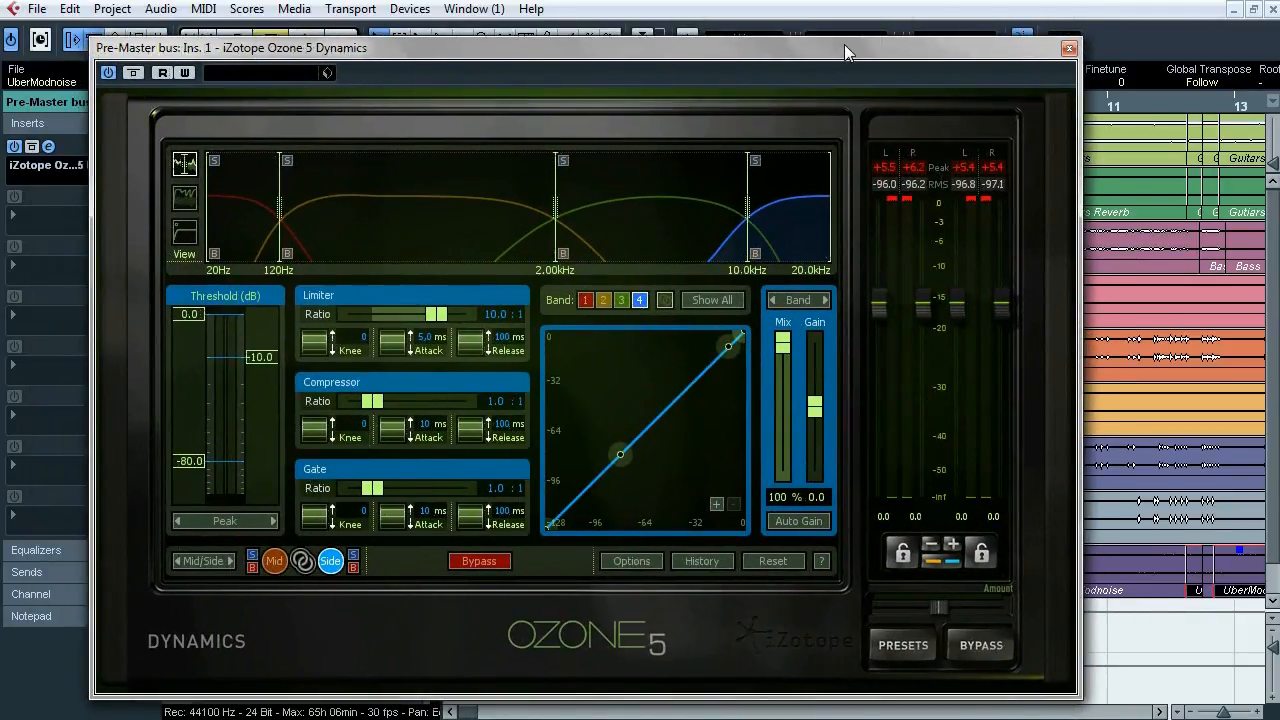
{"action": "key", "text": "space"}
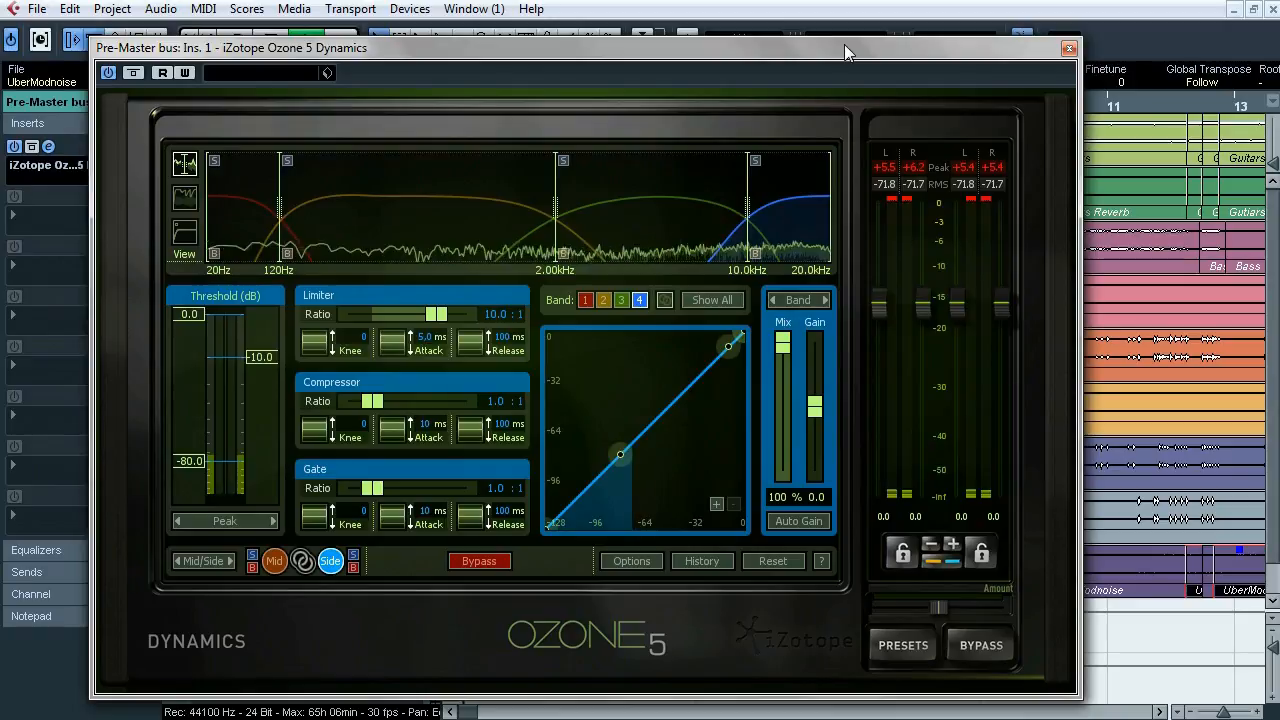
Step: Compare the playing mix with Ozone 5 Dynamics bypassed and active on the Pre-Master bus
{"action": "left_click", "coordinate": [133, 76]}
{"action": "left_click_drag", "start_coordinate": [273, 49], "coordinate": [257, 234]}
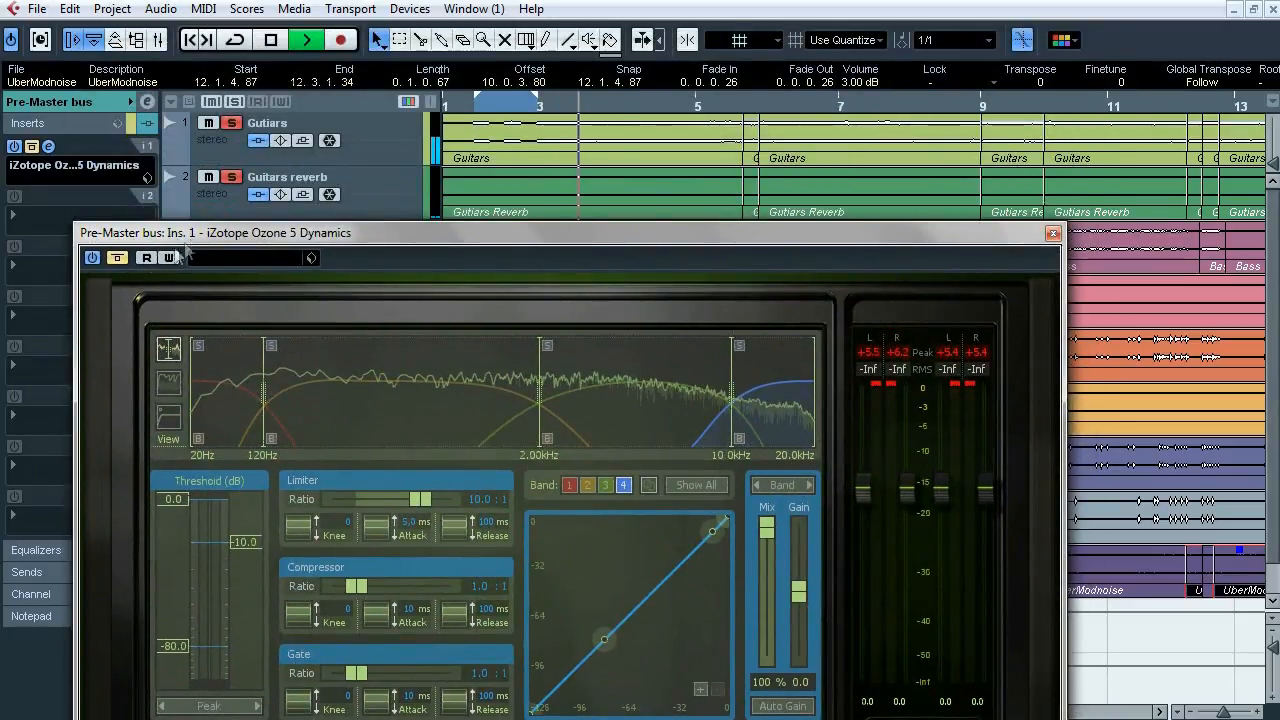
{"action": "left_click", "coordinate": [123, 259]}
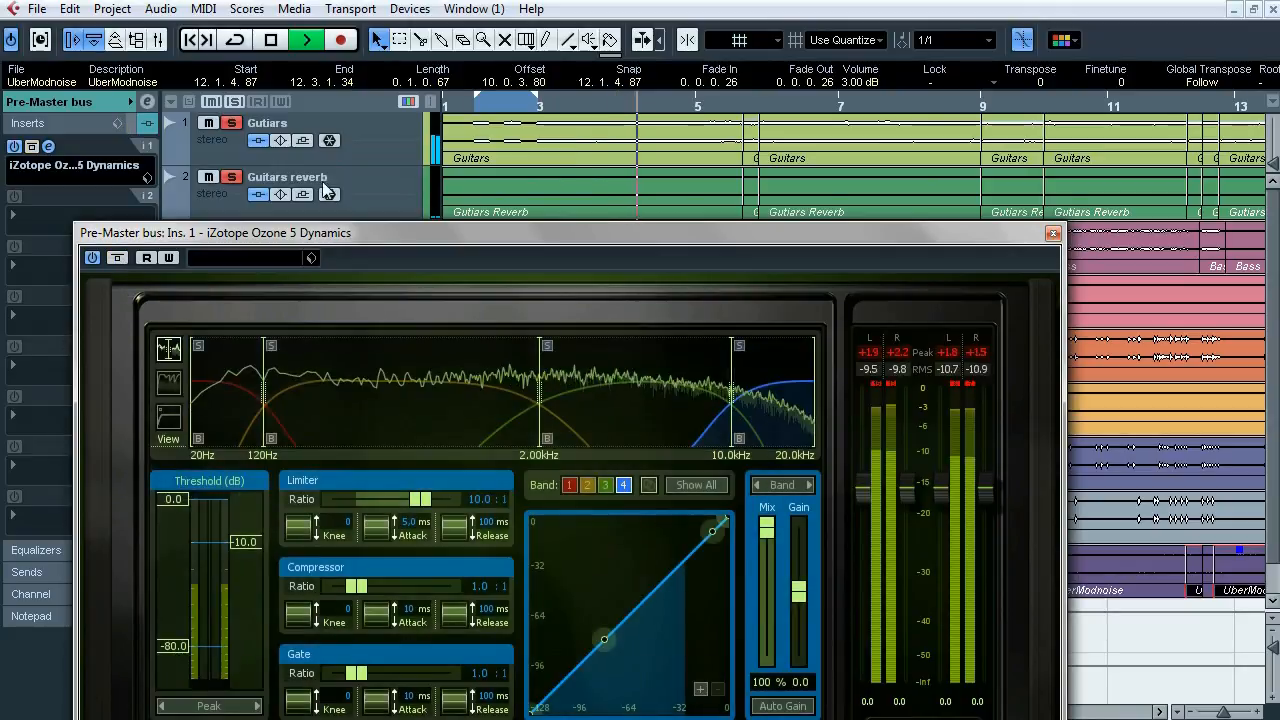
Step: Set the cycle range to run from bar 3 to bar 9
{"action": "left_click_drag", "start_coordinate": [540, 110], "coordinate": [988, 138]}
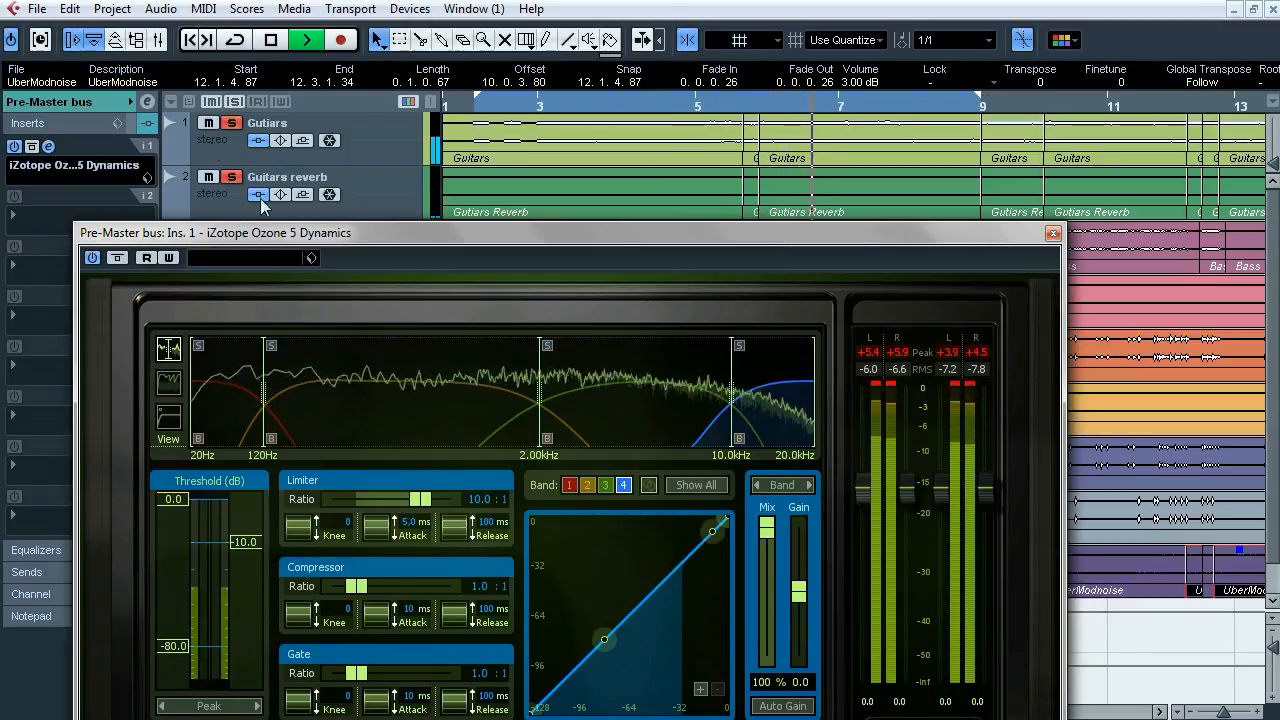
{"action": "left_click_drag", "start_coordinate": [481, 99], "coordinate": [542, 104]}
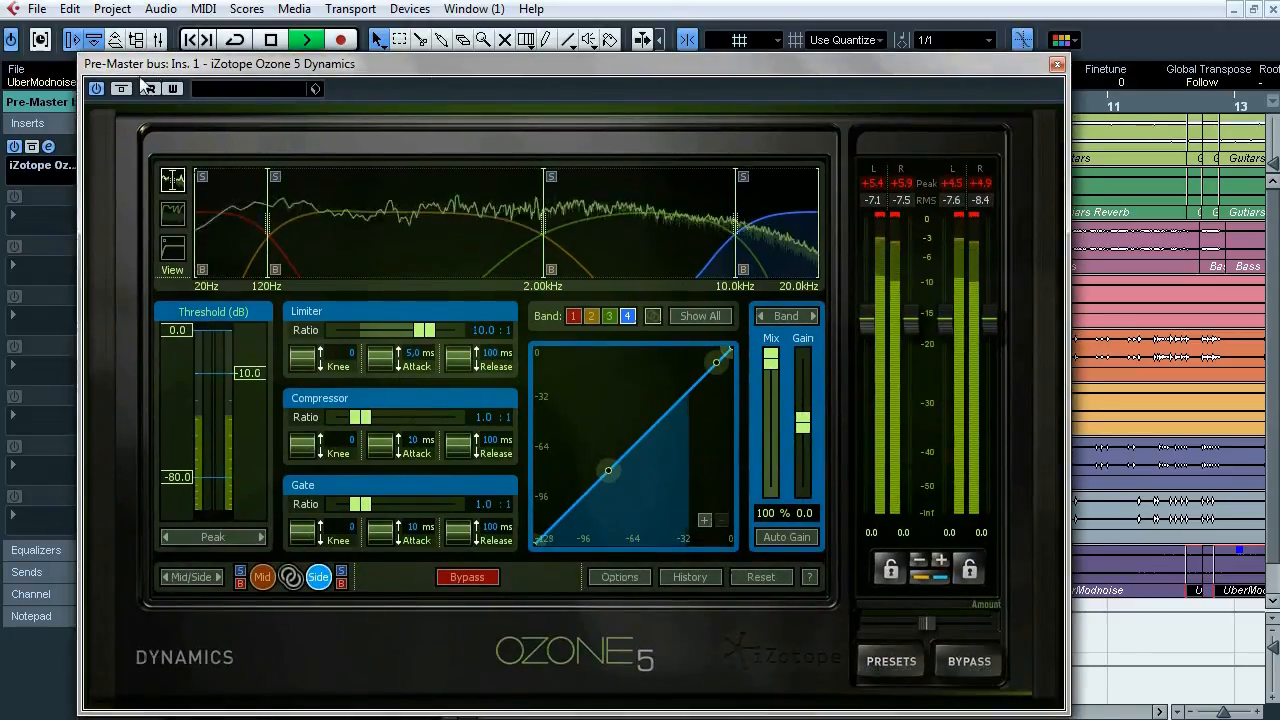
Step: Toggle the Pre-Master Ozone 5 Dynamics bypass repeatedly during playback to compare the processed and unprocessed sound
{"action": "left_click", "coordinate": [125, 90]}
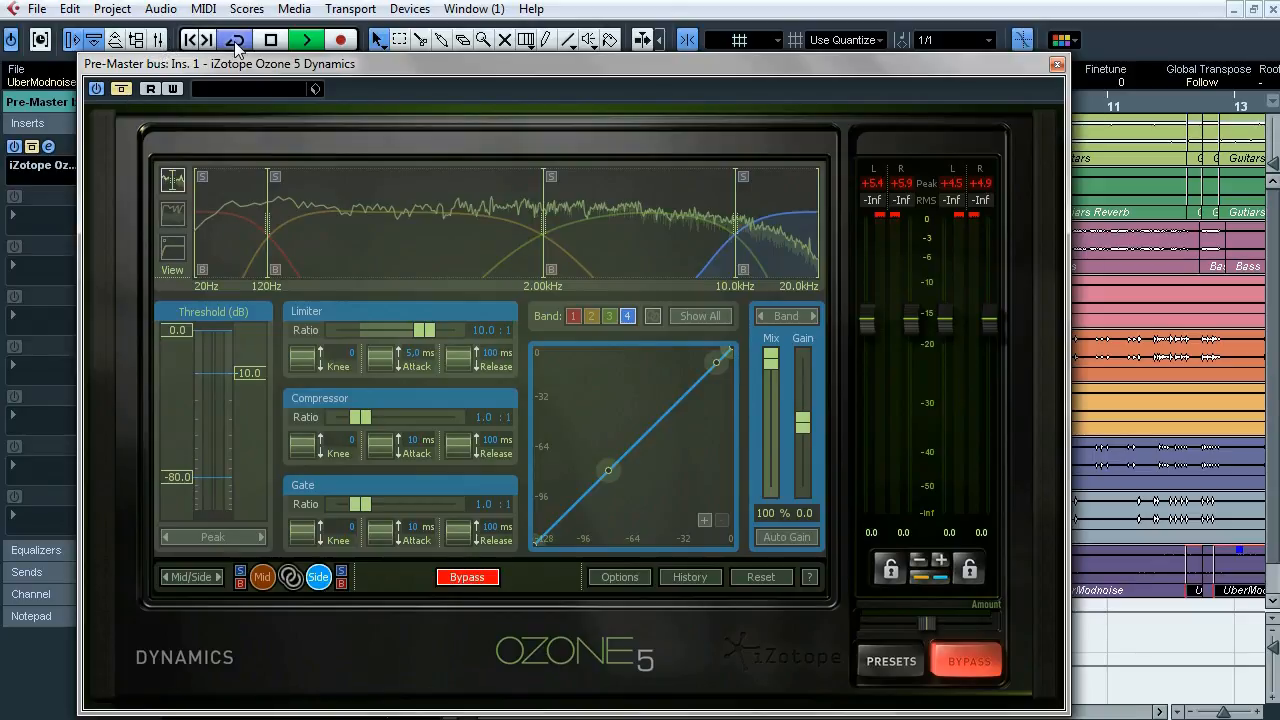
{"action": "left_click", "coordinate": [121, 90]}
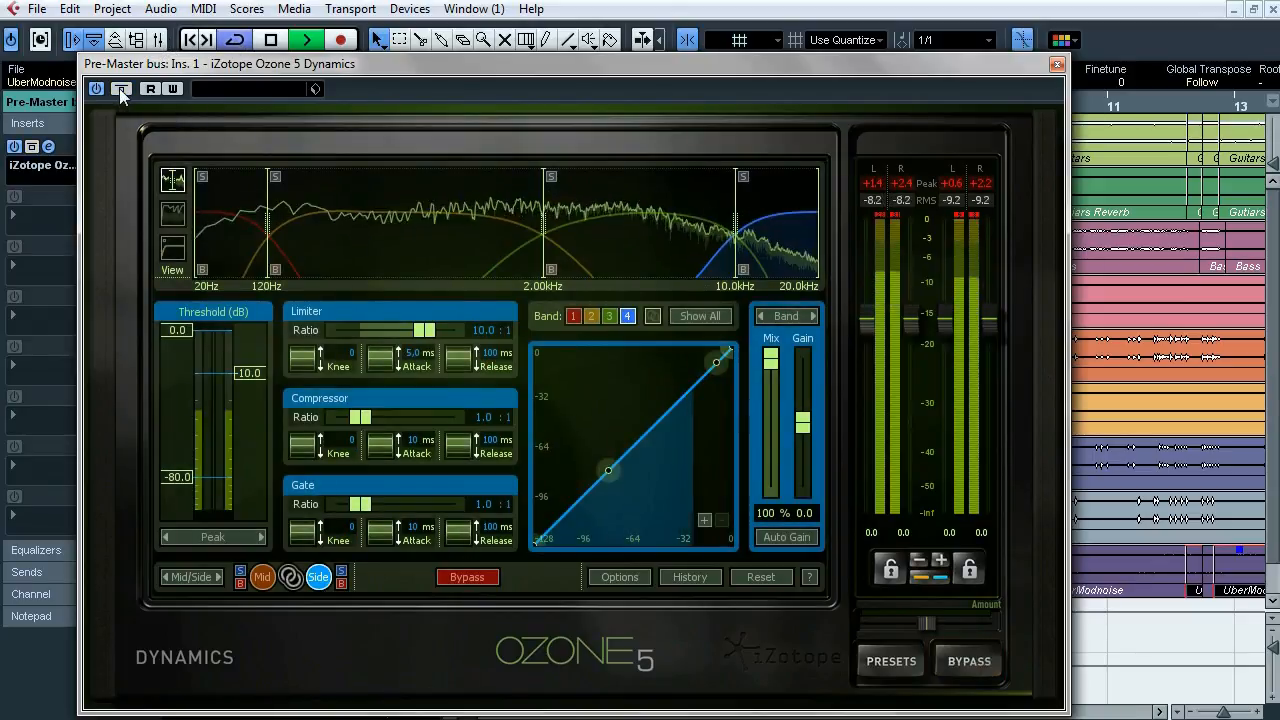
{"action": "left_click", "coordinate": [121, 90]}
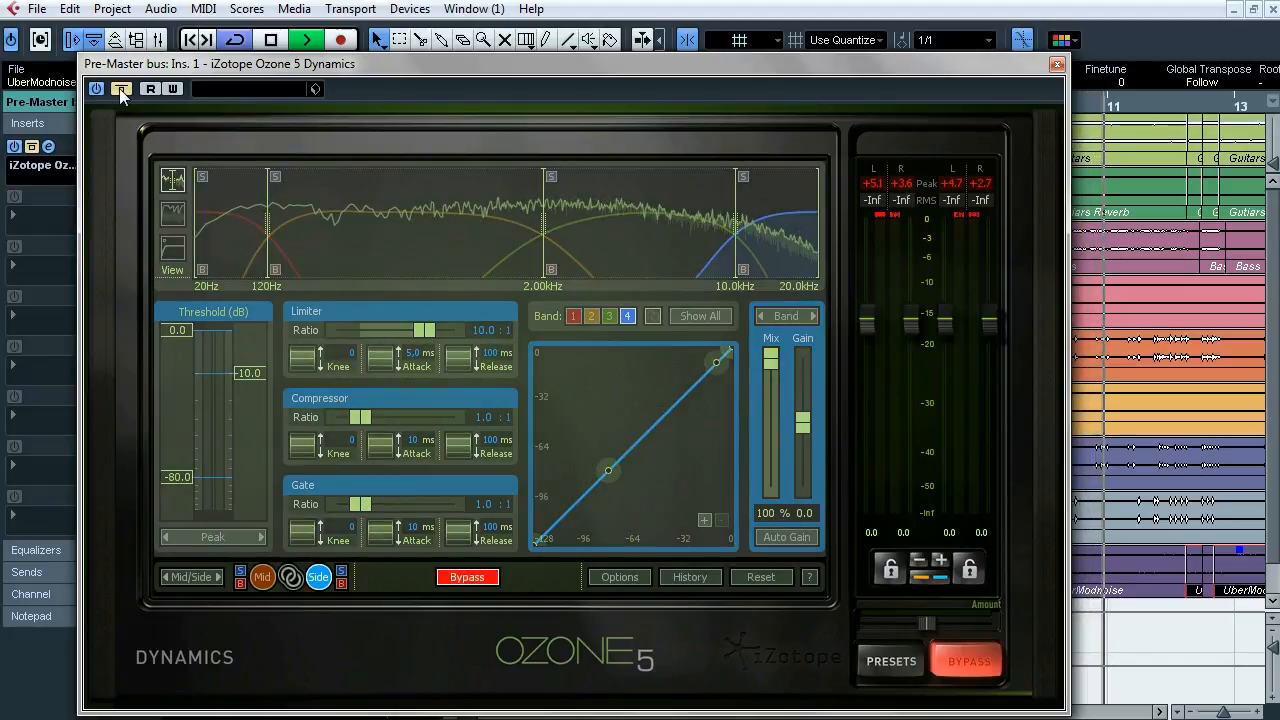
{"action": "left_click", "coordinate": [121, 90]}
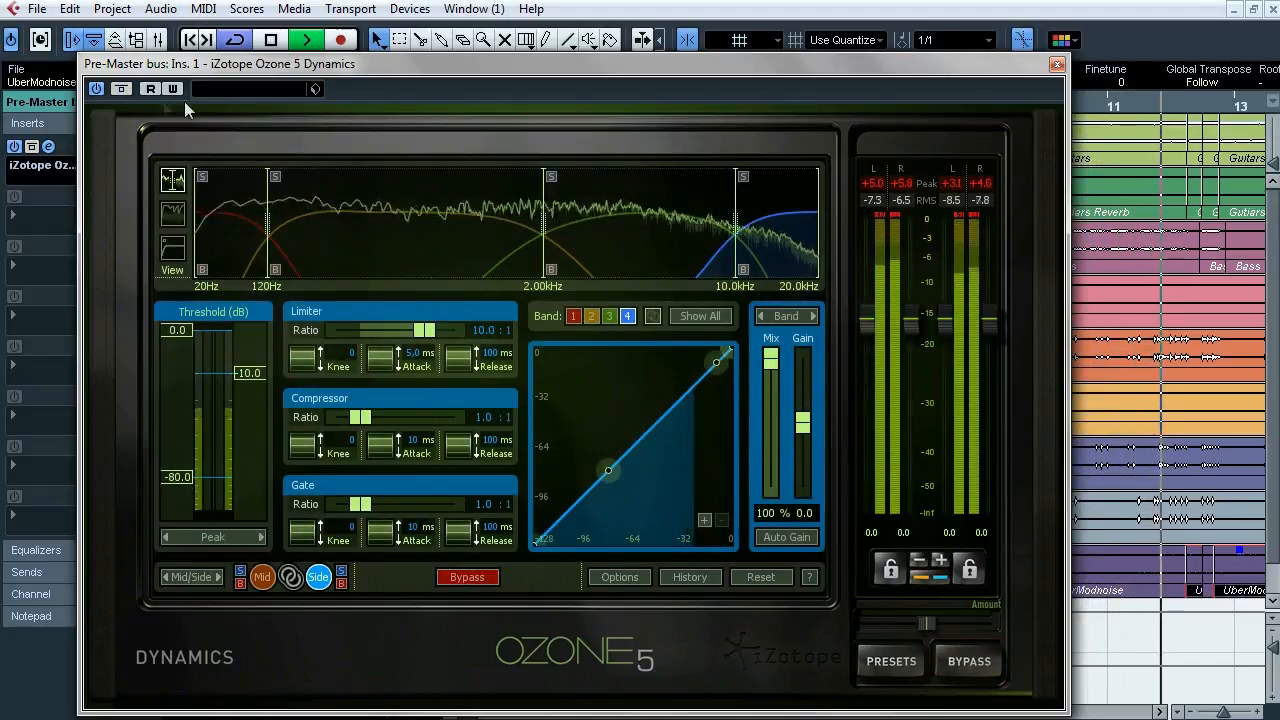
{"action": "left_click_drag", "start_coordinate": [515, 63], "coordinate": [544, 55]}
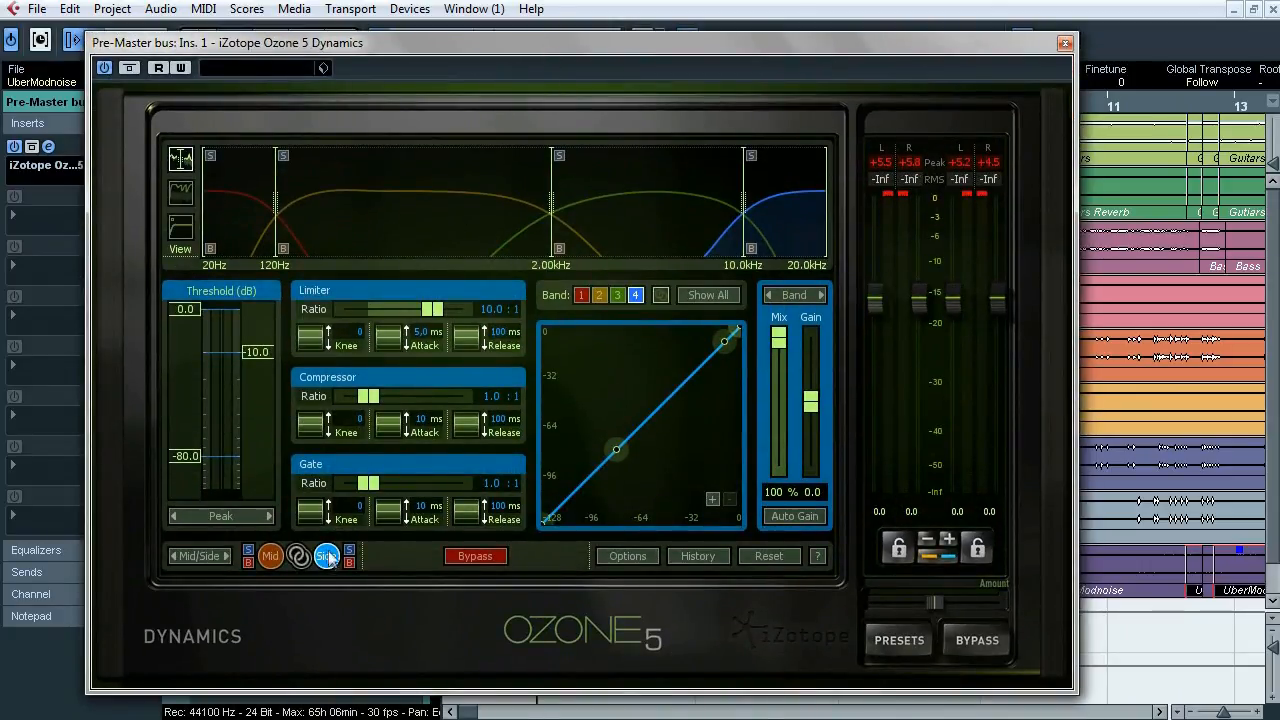
Step: Show the Side channel's 120 Hz to 2 kHz band in Ozone 5 Dynamics and audition it
{"action": "left_click", "coordinate": [436, 216]}
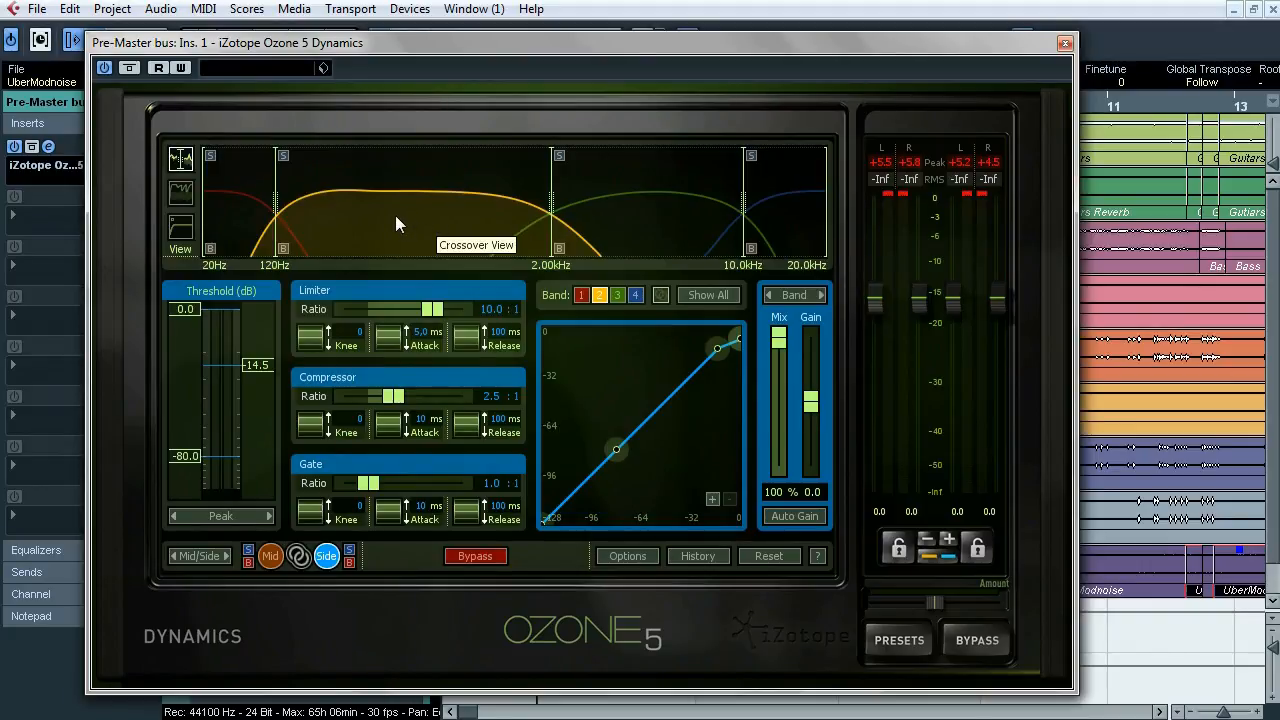
{"action": "key", "text": "space"}
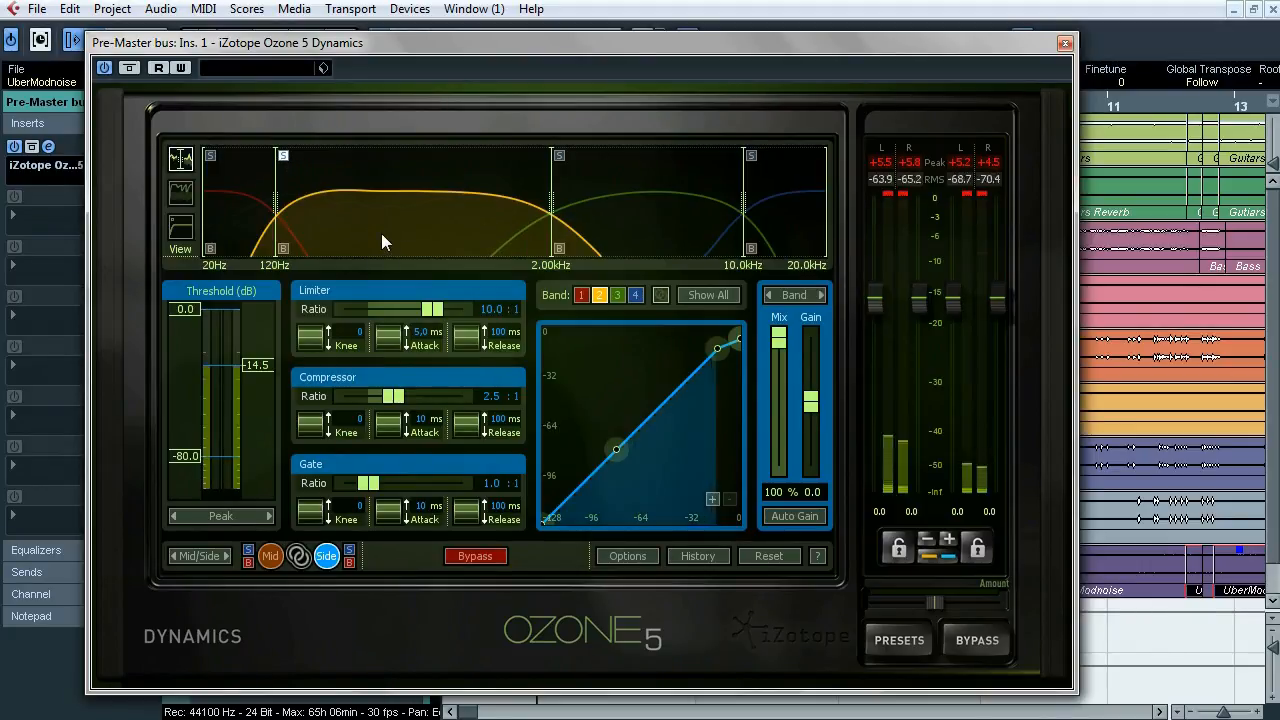
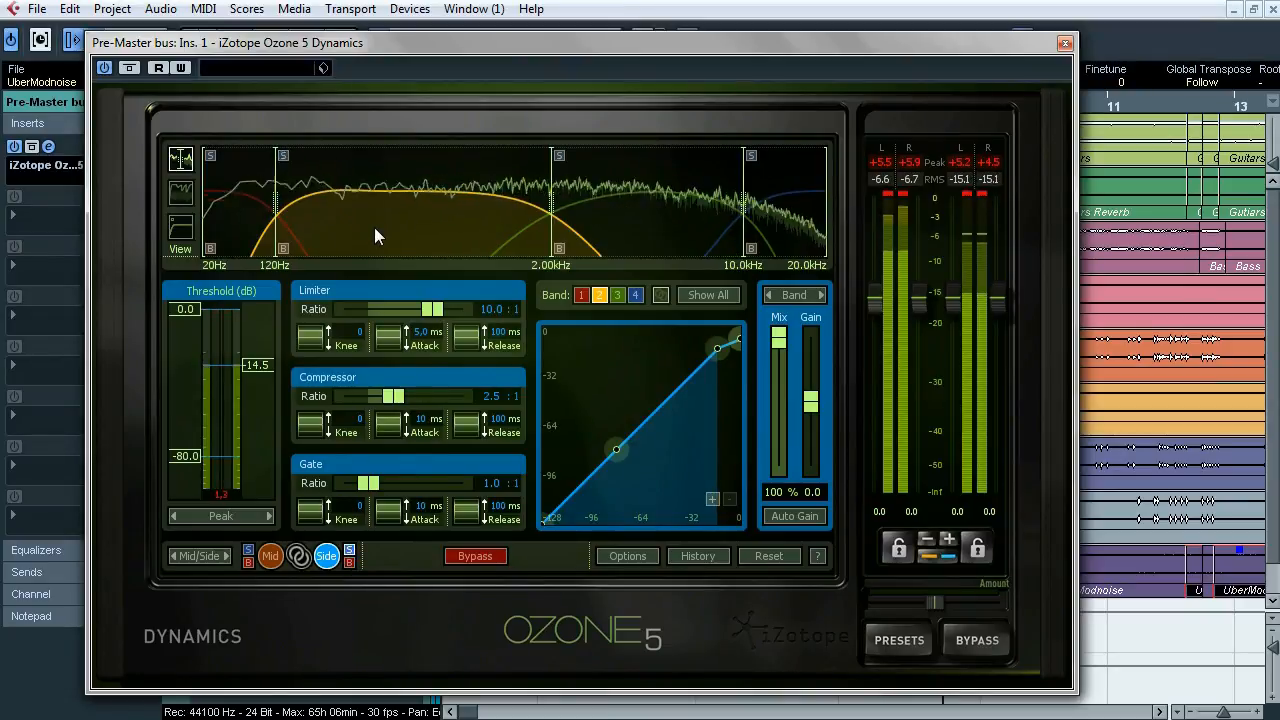
{"action": "key", "text": "space"}
Step: Switch Ozone 5 Dynamics to the Mid channel and audition its band below 120 Hz
{"action": "left_click", "coordinate": [640, 226]}
{"action": "left_click", "coordinate": [249, 222]}
{"action": "left_click", "coordinate": [270, 556]}
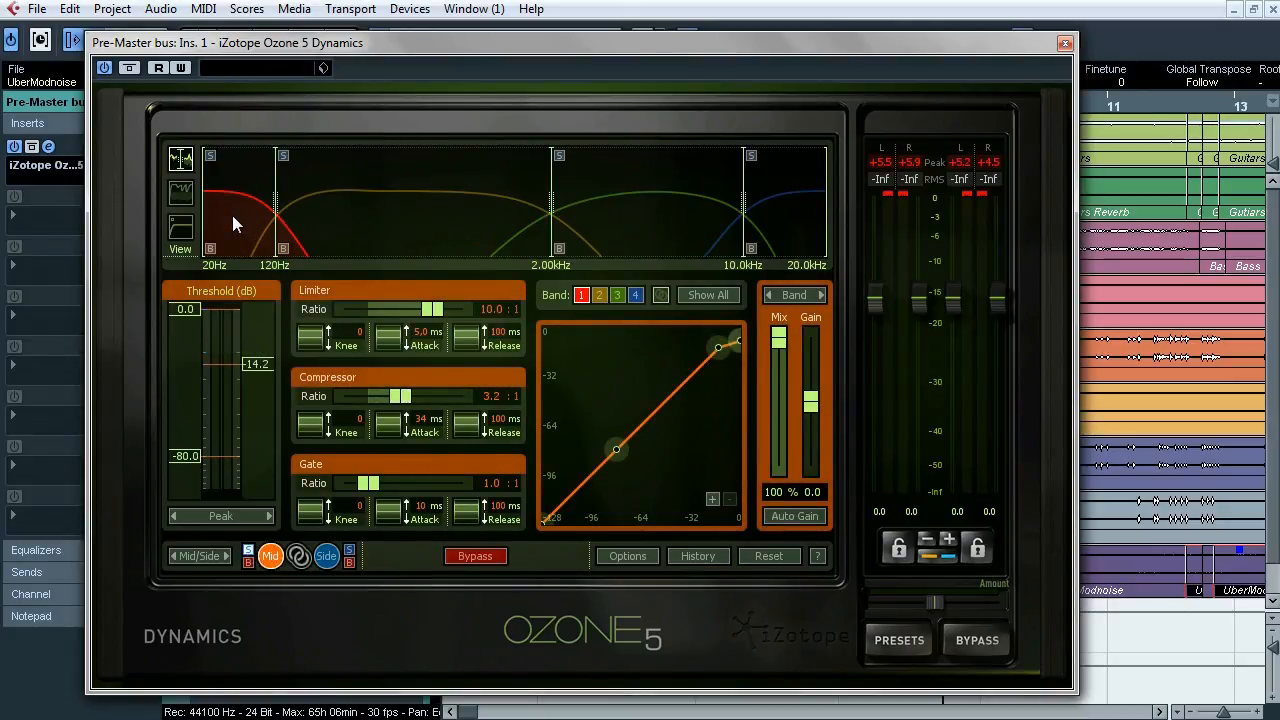
{"action": "key", "text": "space"}
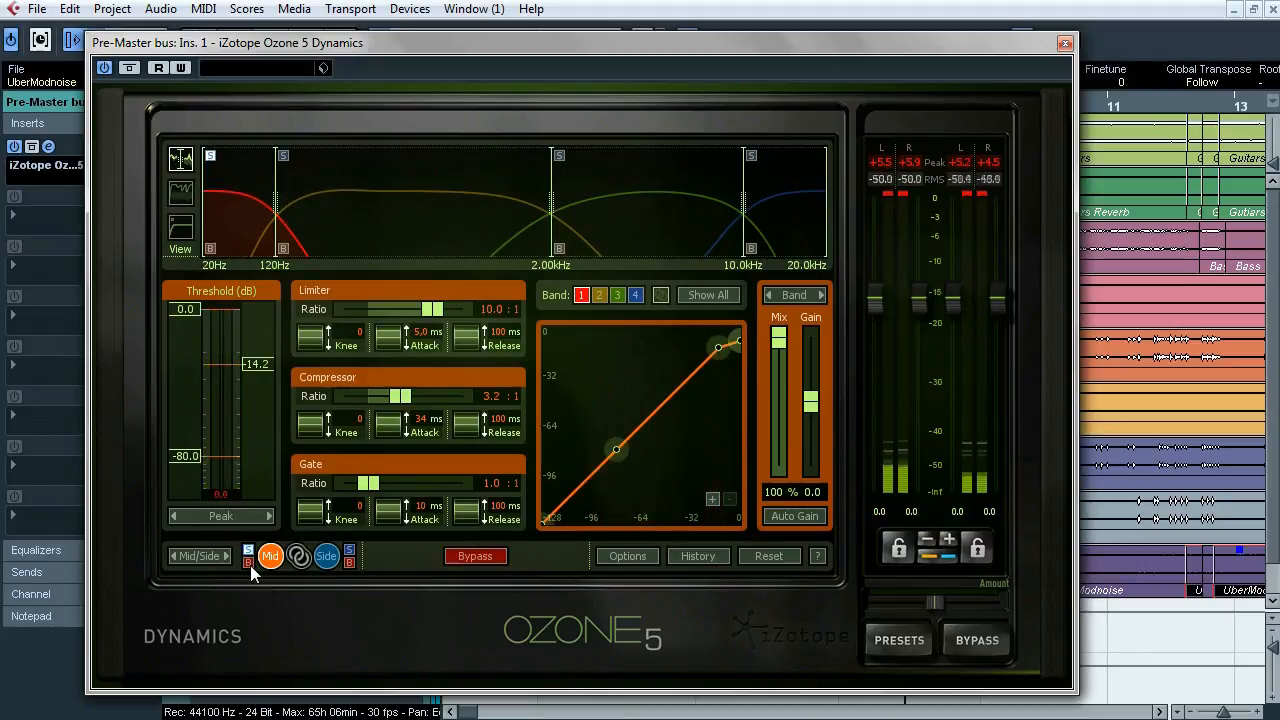
Step: Select the Mid channel's 120 Hz to 2 kHz band and audition it soloed
{"action": "left_click", "coordinate": [367, 240]}
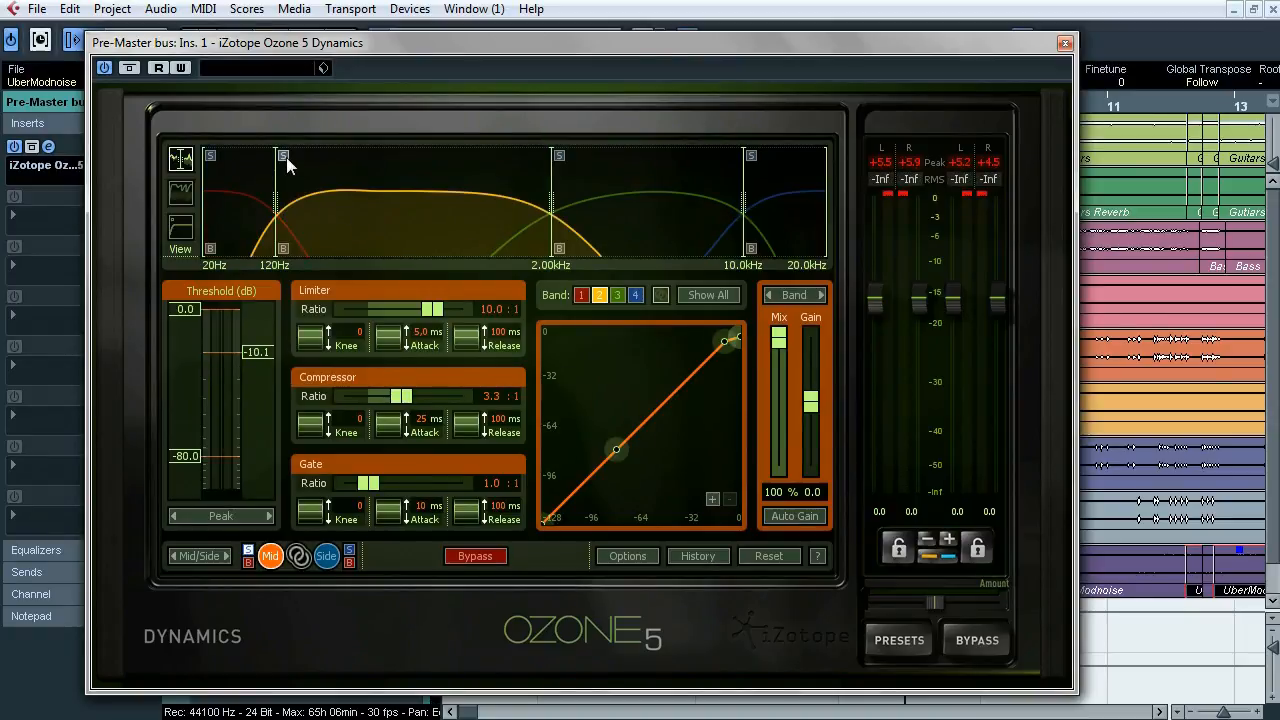
{"action": "key", "text": "space"}
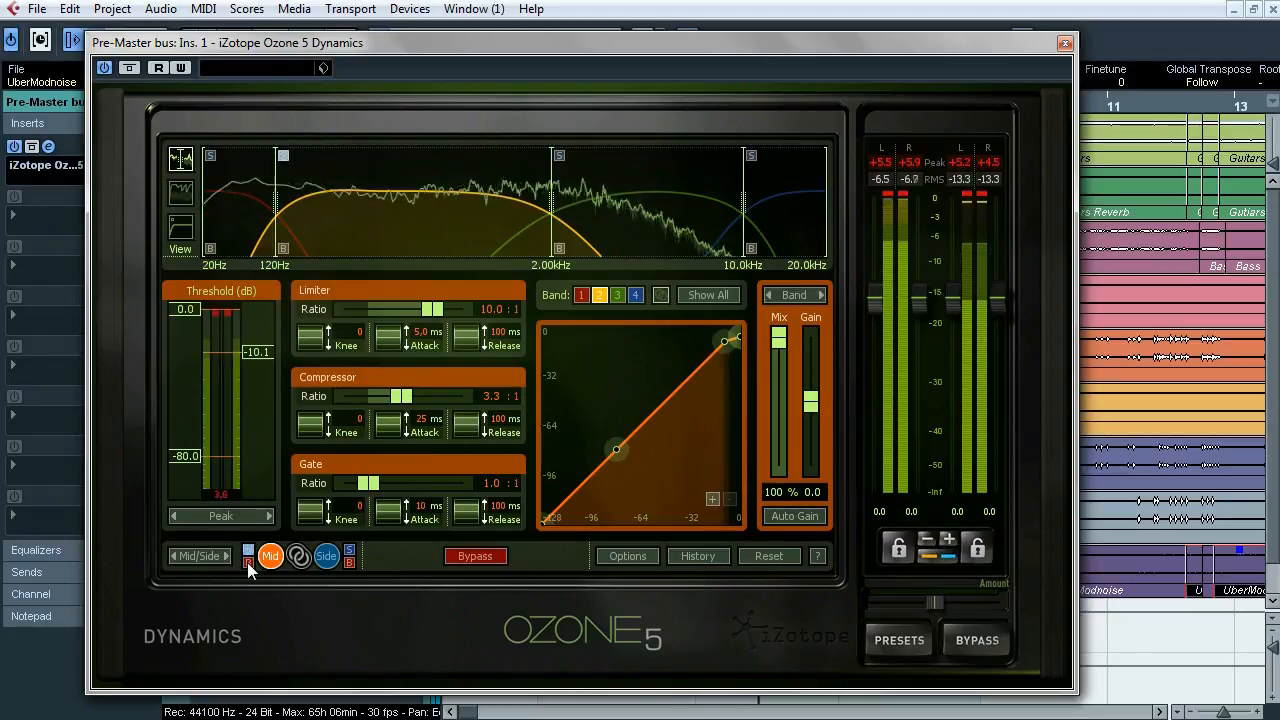
{"action": "key", "text": "space"}
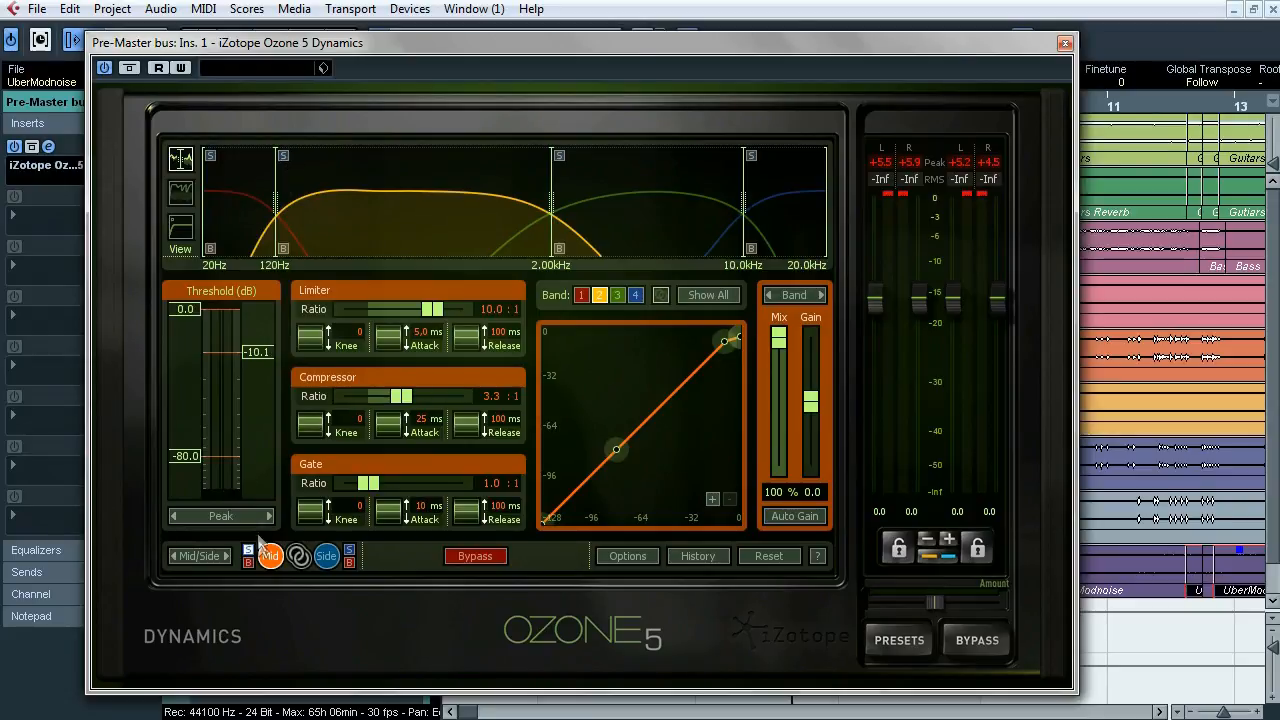
Step: Play the cycled section again and switch the Pre-Master Dynamics effect between bypassed and active, ending with it active
{"action": "left_click_drag", "start_coordinate": [367, 48], "coordinate": [679, 49]}
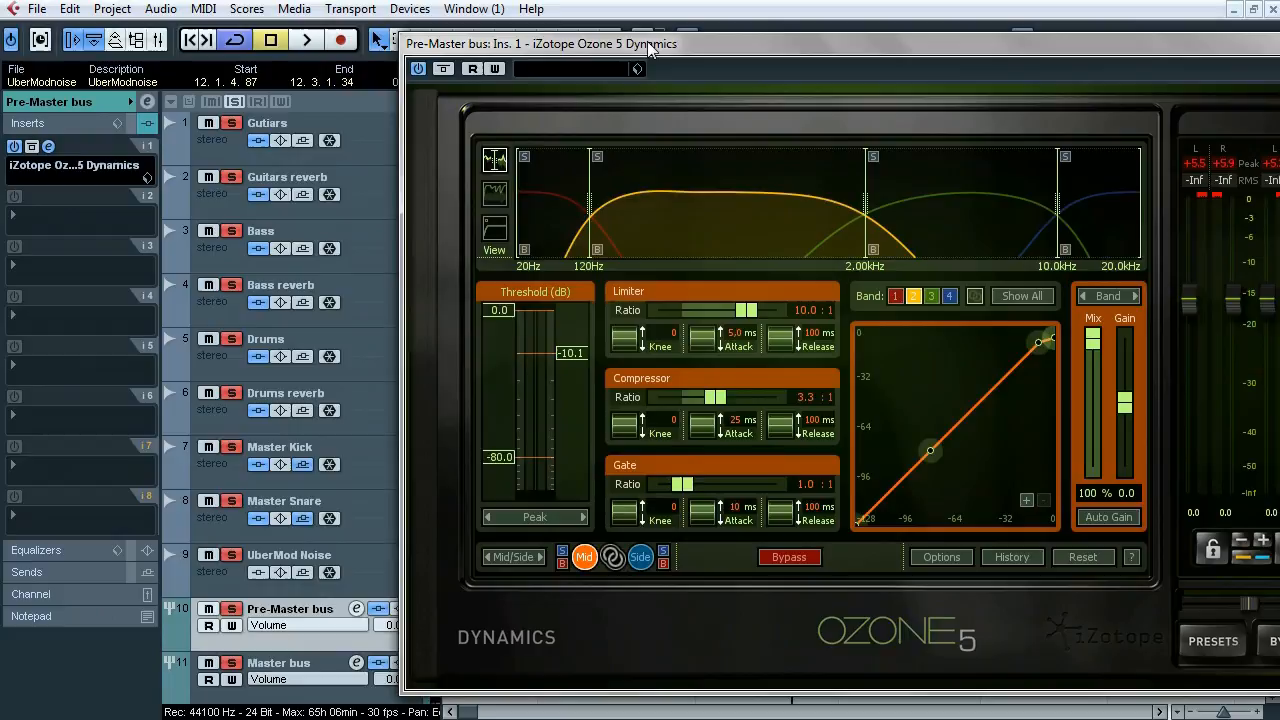
{"action": "left_click_drag", "start_coordinate": [653, 48], "coordinate": [467, 53]}
{"action": "key", "text": "space"}
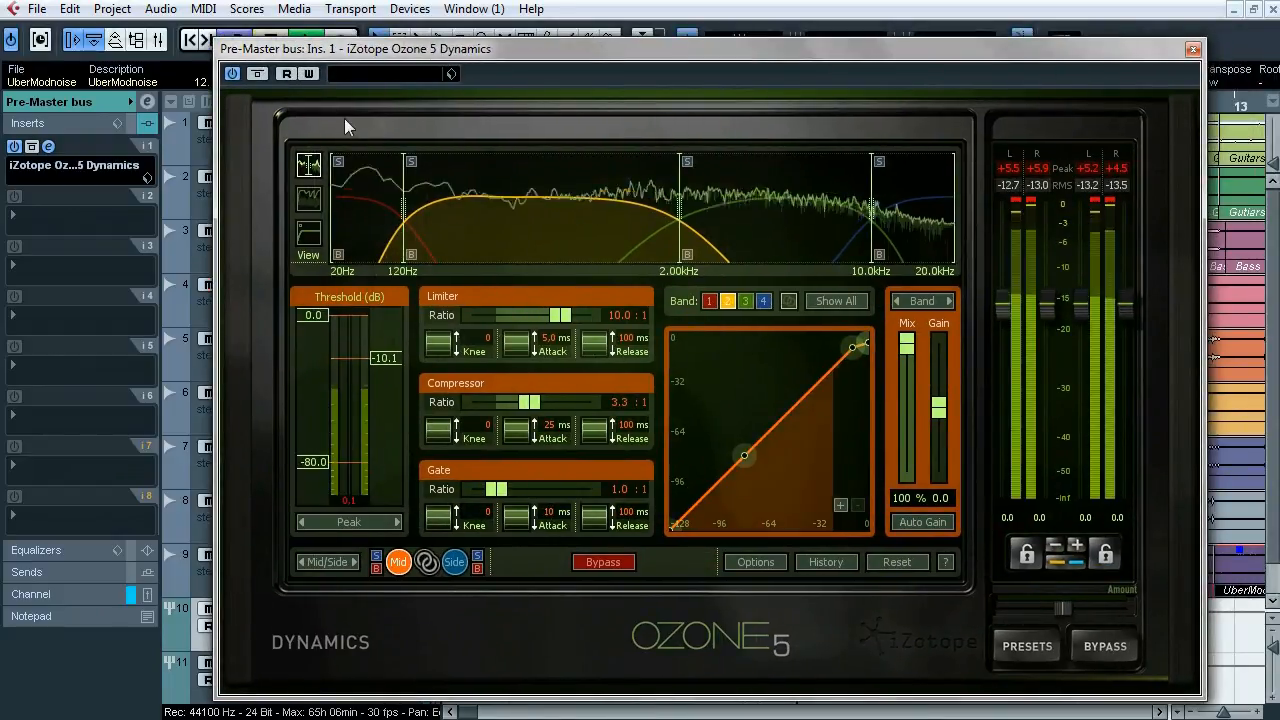
{"action": "left_click", "coordinate": [257, 74]}
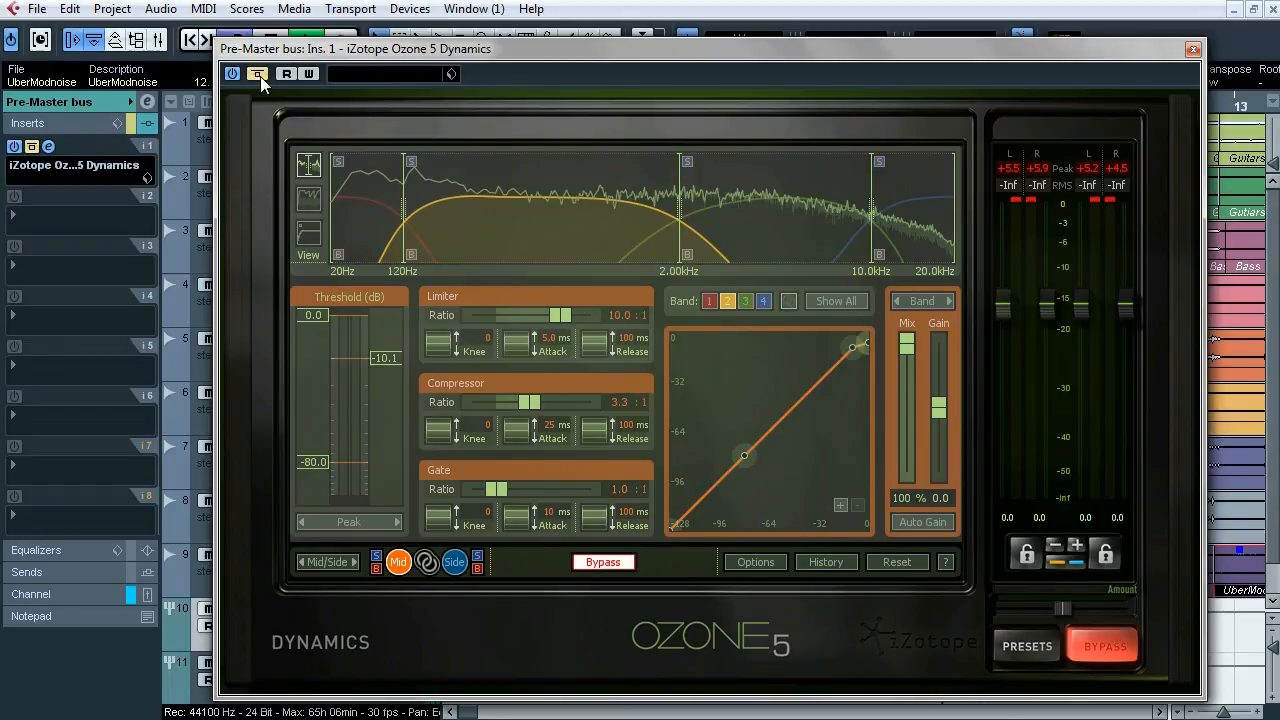
{"action": "left_click", "coordinate": [258, 74]}
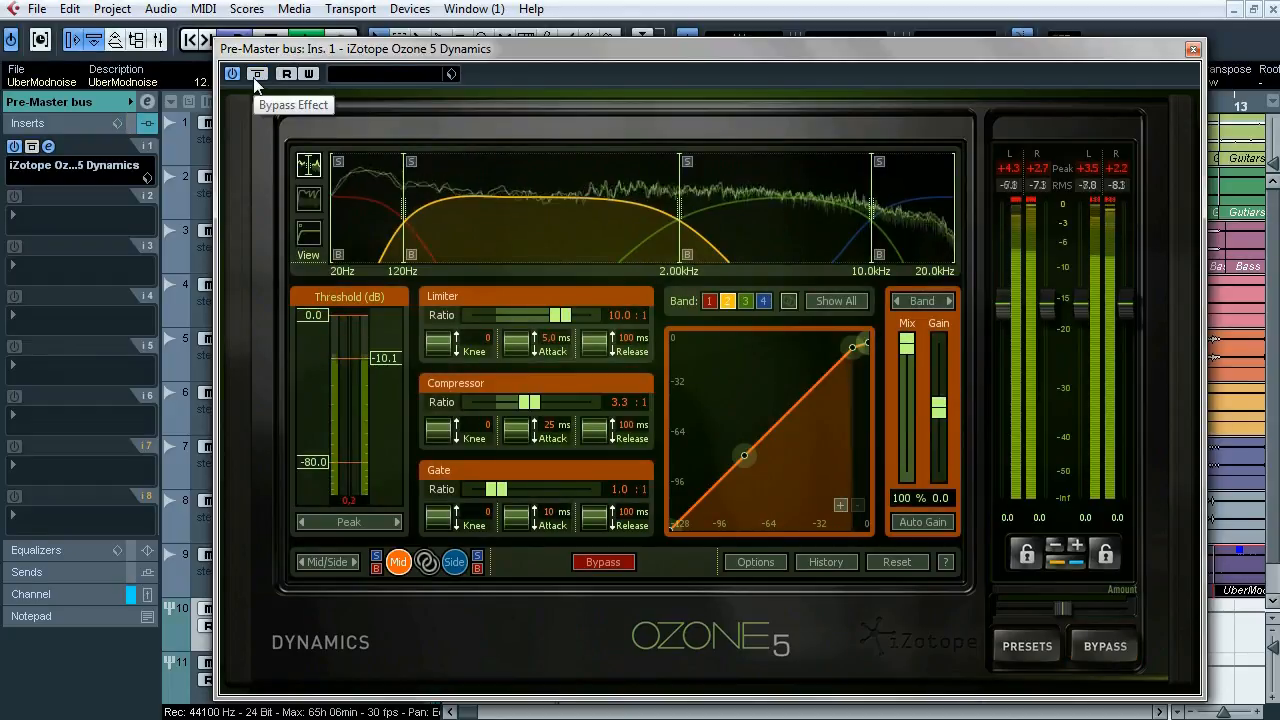
{"action": "left_click", "coordinate": [257, 74]}
{"action": "left_click", "coordinate": [254, 76]}
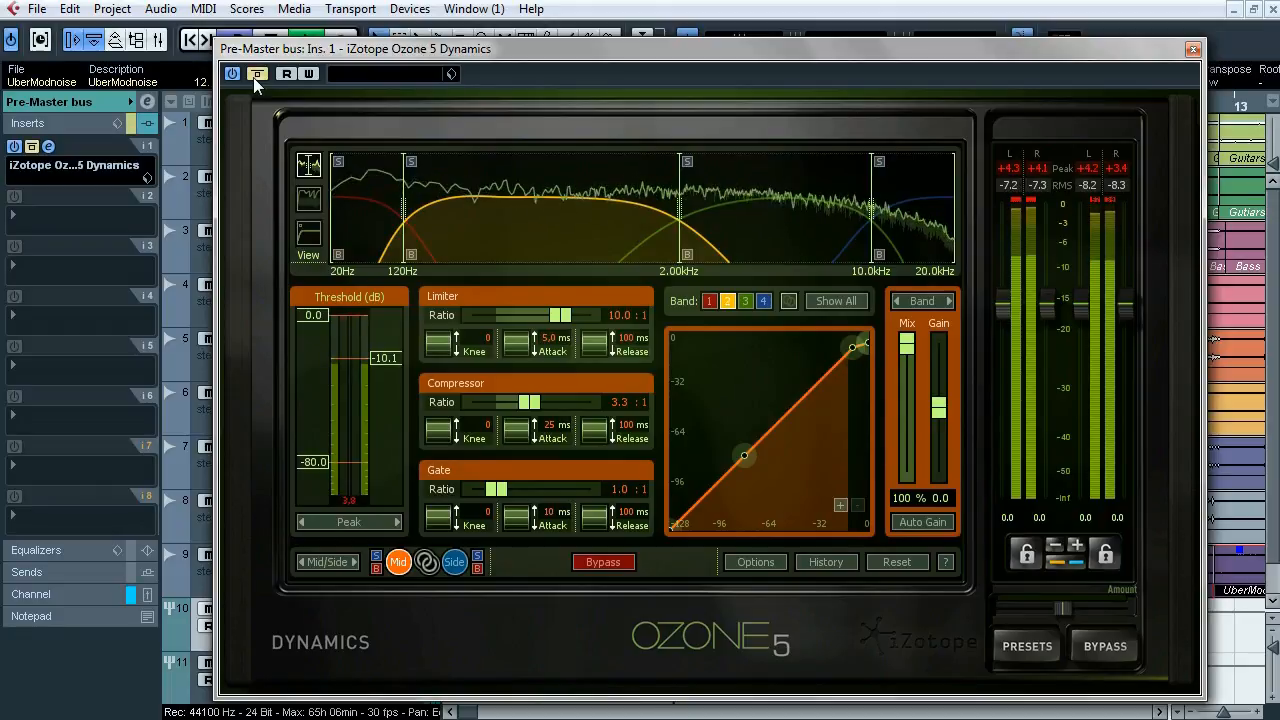
{"action": "left_click", "coordinate": [256, 75]}
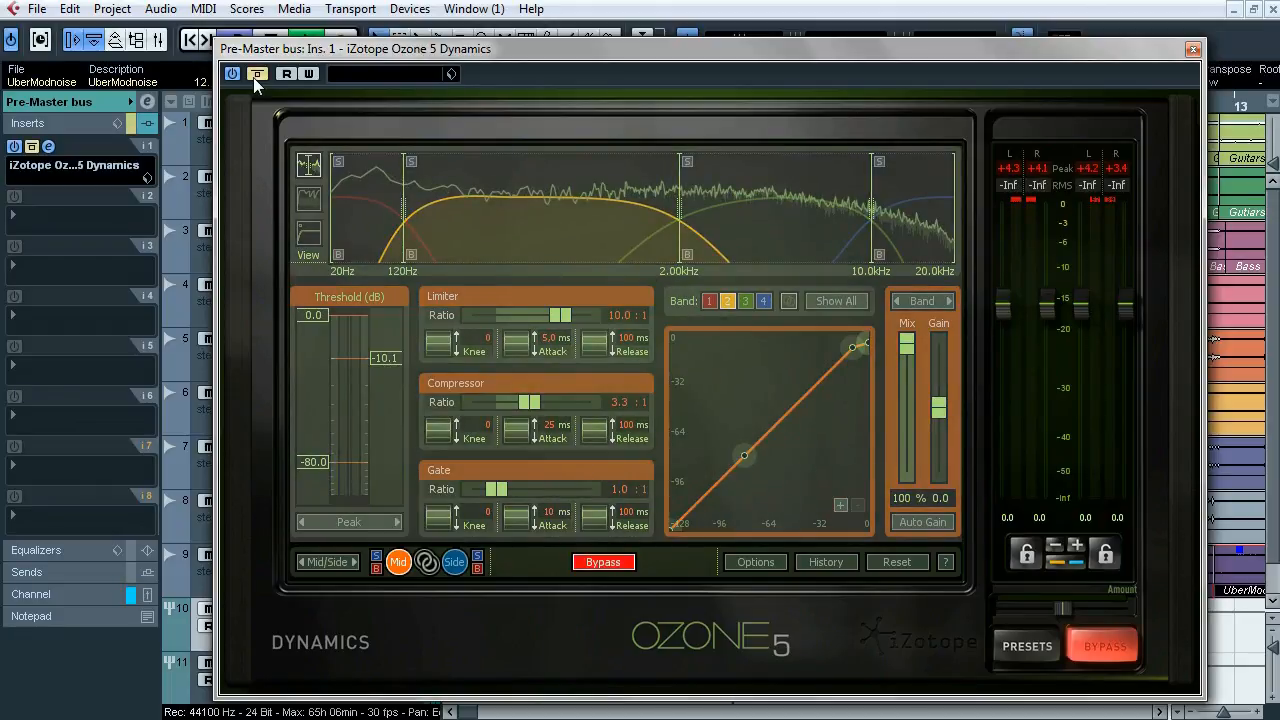
{"action": "left_click", "coordinate": [255, 75]}
{"action": "key", "text": "space"}
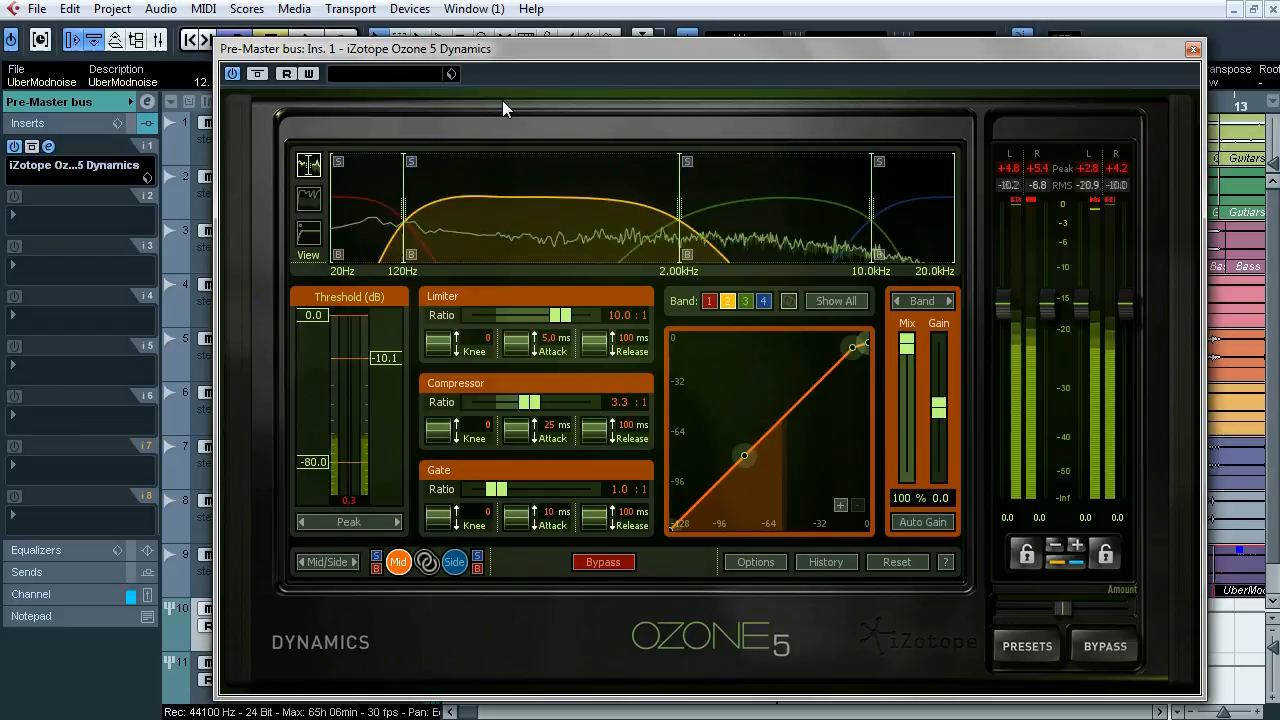
Step: Close the Ozone 5 Dynamics window, select the Master bus to show its insert chain, and clear all solos
{"action": "left_click", "coordinate": [1192, 50]}
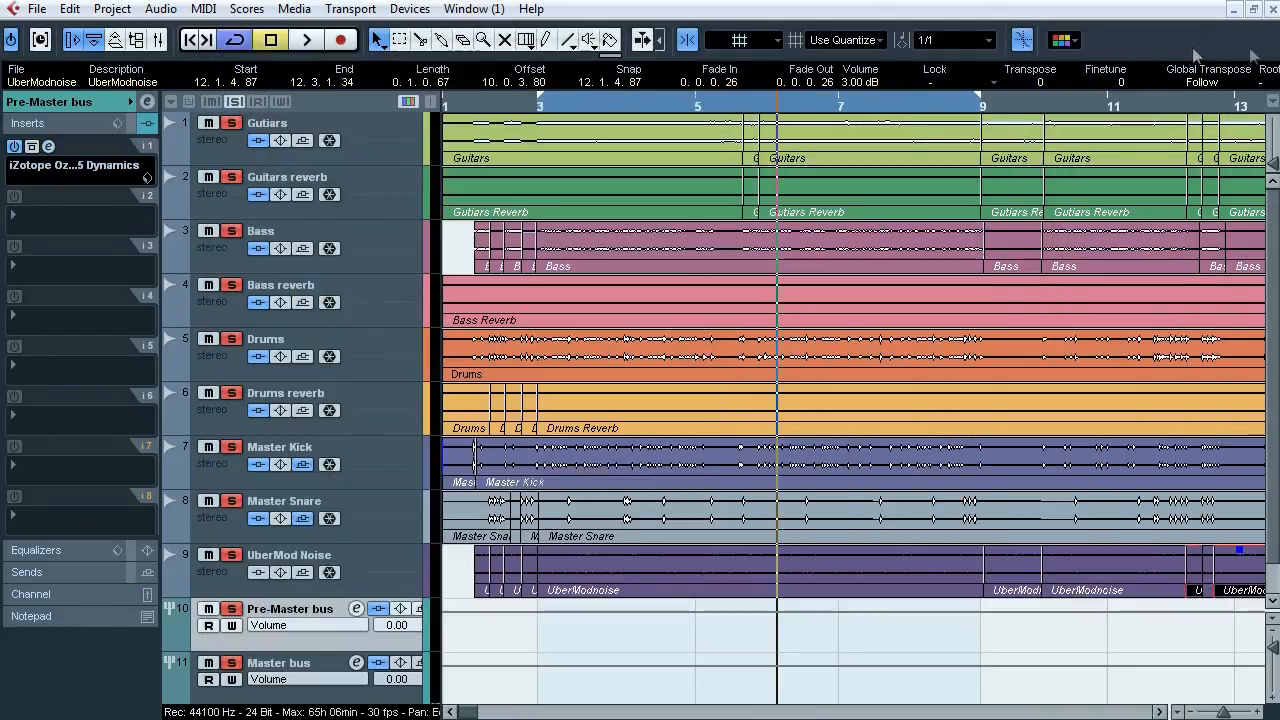
{"action": "scroll", "coordinate": [1002, 352], "scroll_direction": "down", "scroll_amount": 1}
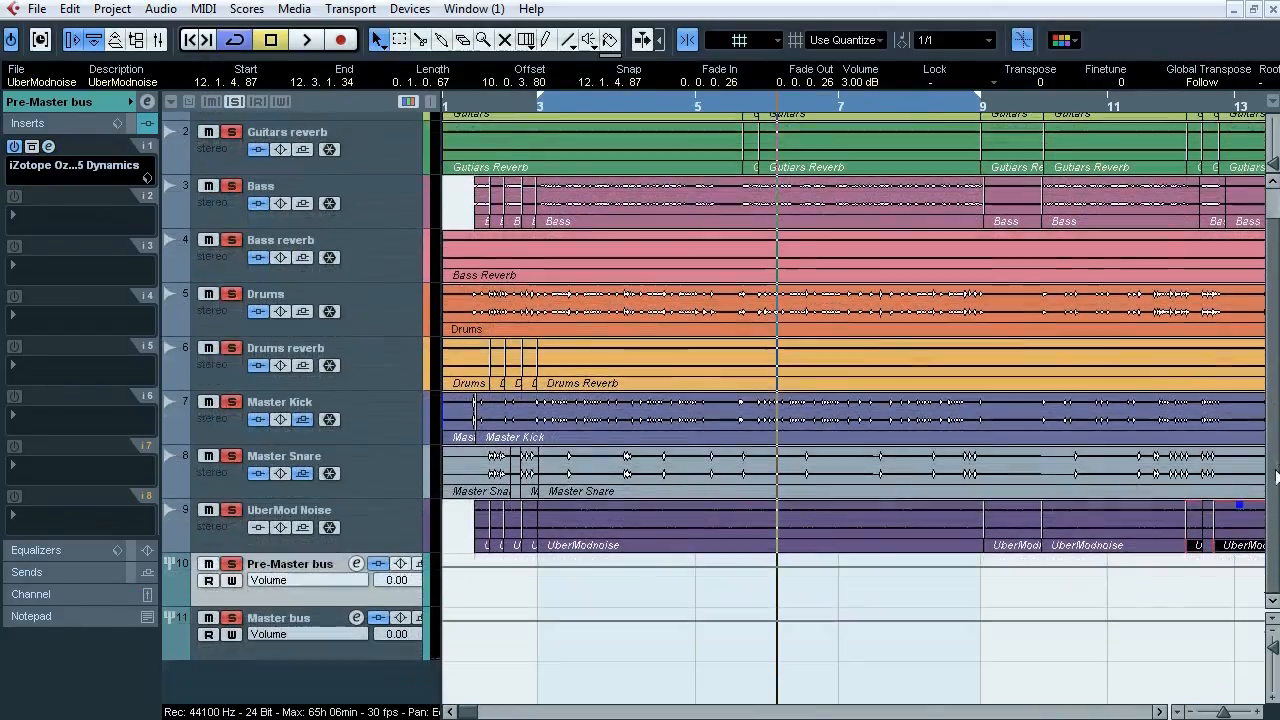
{"action": "left_click", "coordinate": [374, 420]}
{"action": "left_click", "coordinate": [331, 623]}
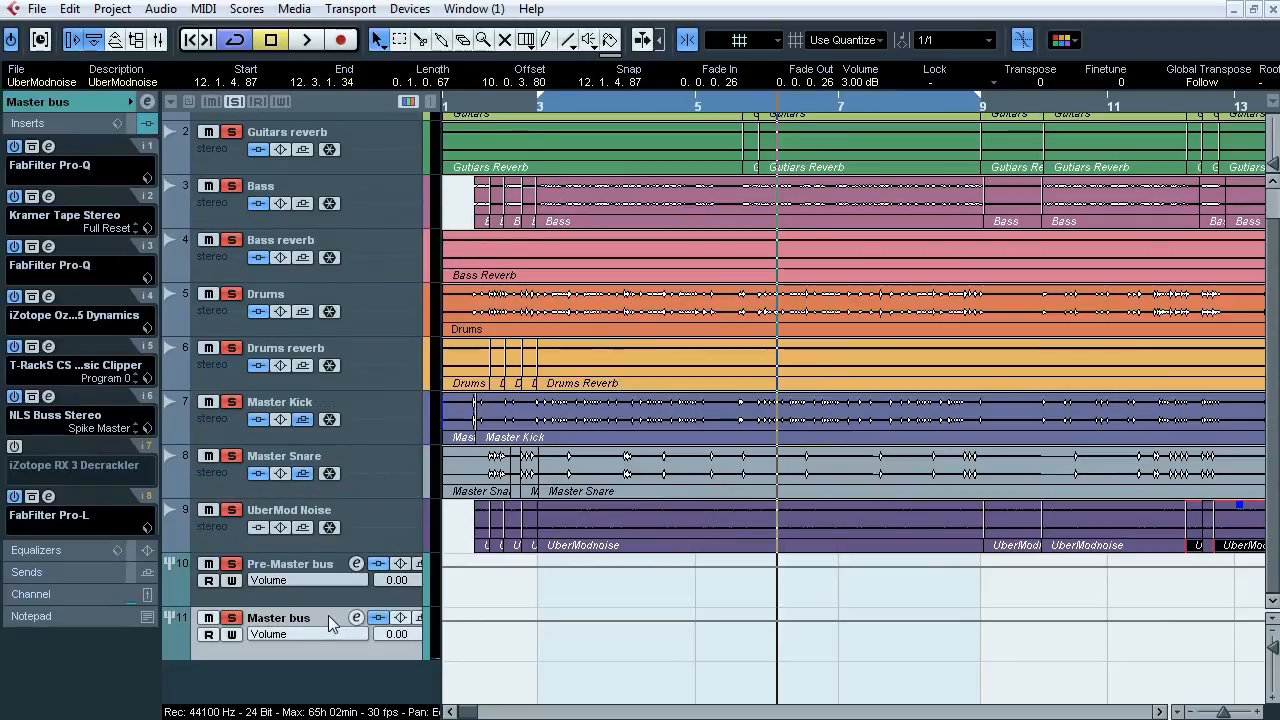
{"action": "left_click", "coordinate": [236, 104]}
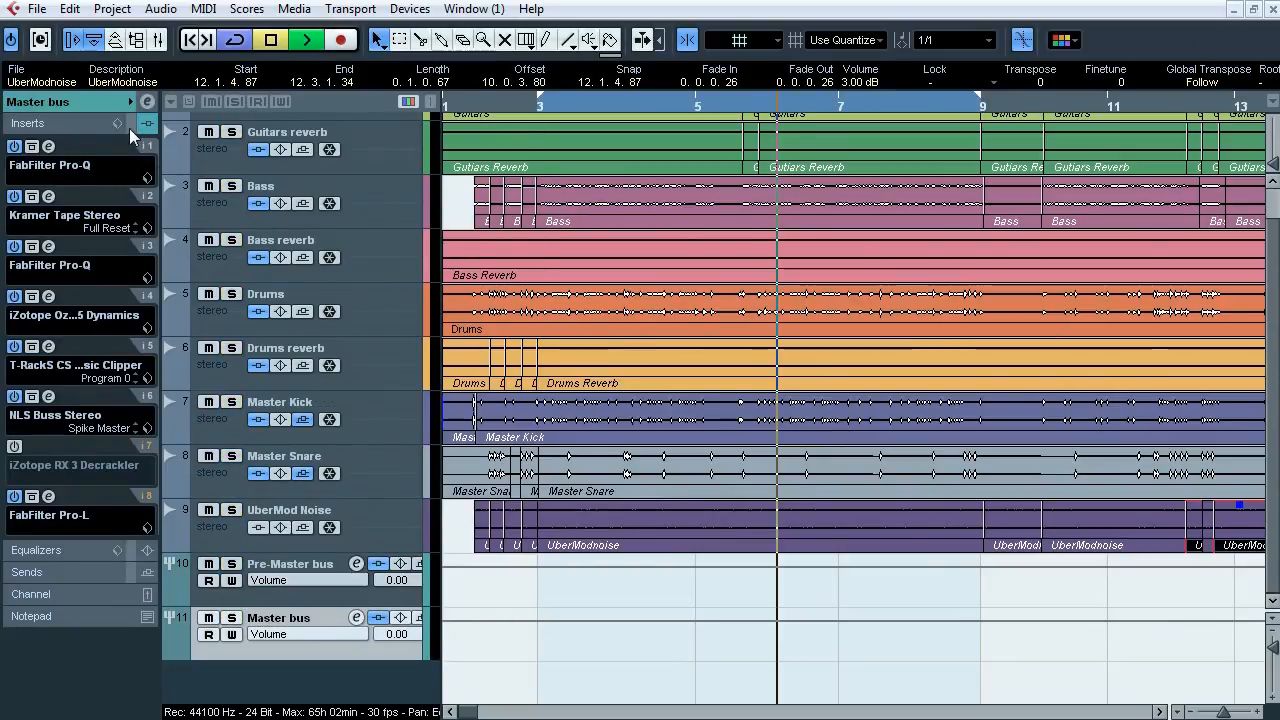
Step: Compare playback with all Master bus inserts bypassed and active, and extend the cycle's end to bar 13
{"action": "key", "text": "space"}
{"action": "left_click", "coordinate": [131, 124]}
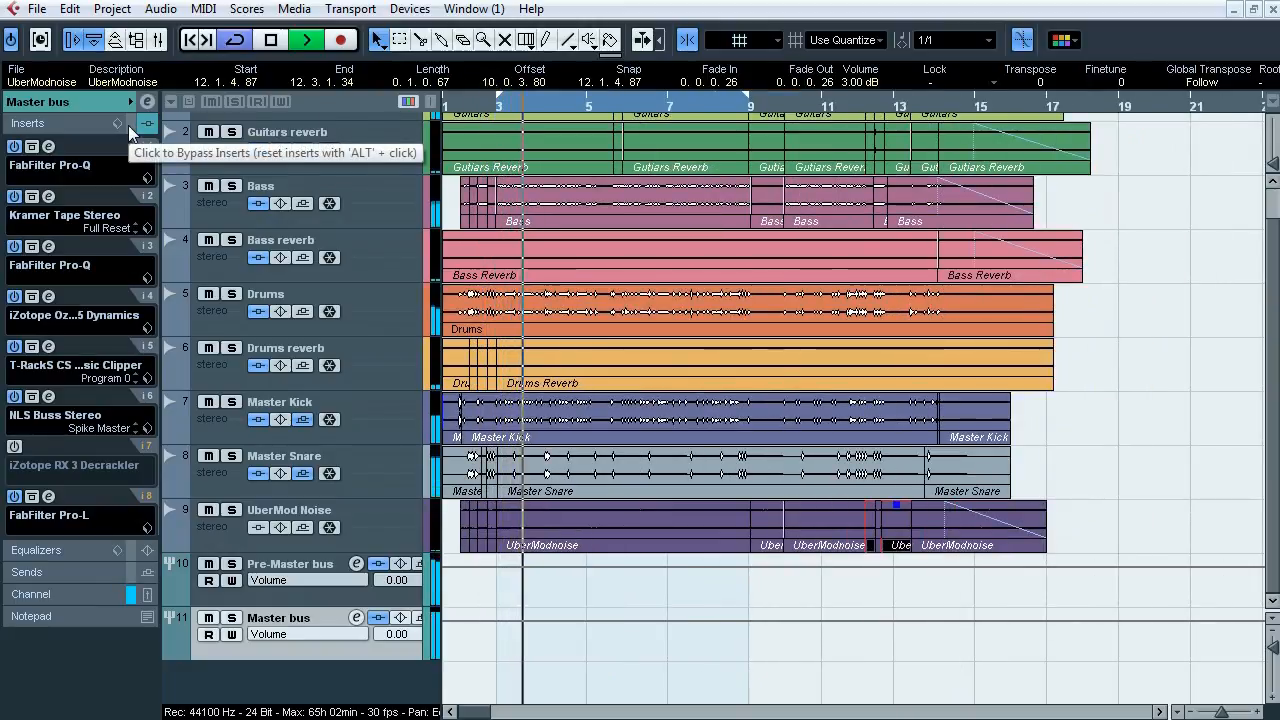
{"action": "left_click", "coordinate": [128, 125]}
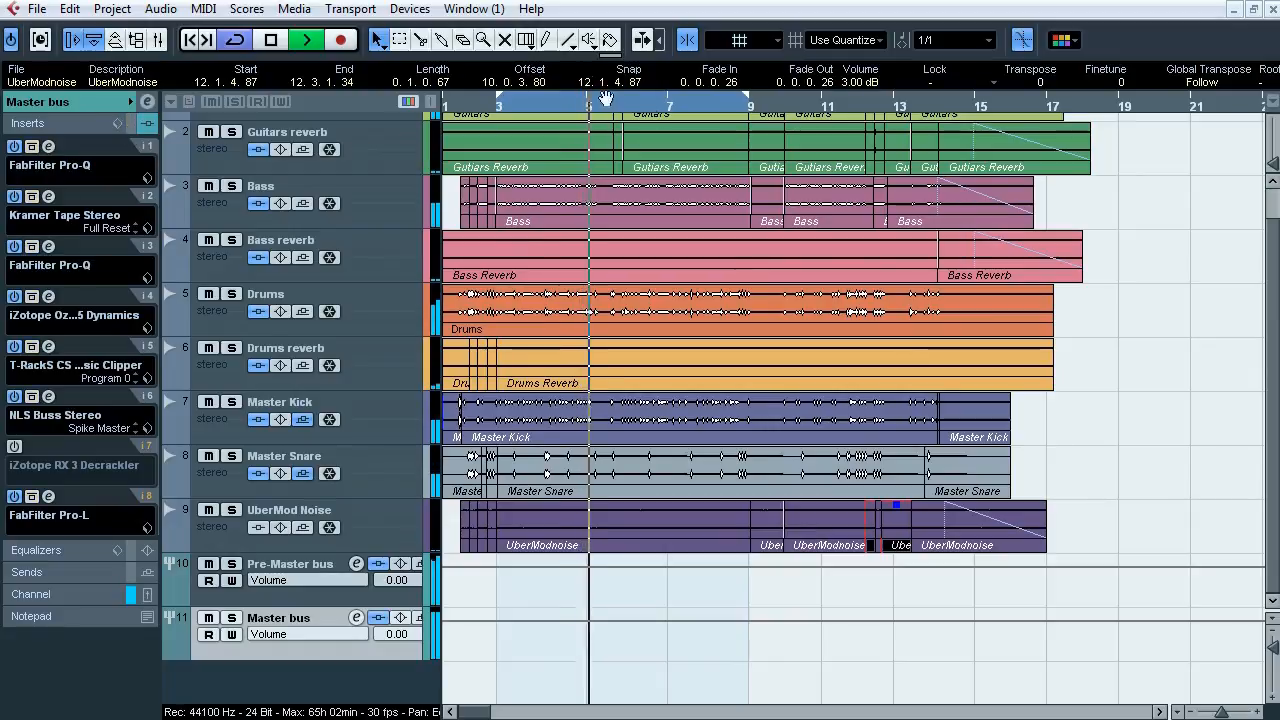
{"action": "left_click_drag", "start_coordinate": [750, 100], "coordinate": [890, 100]}
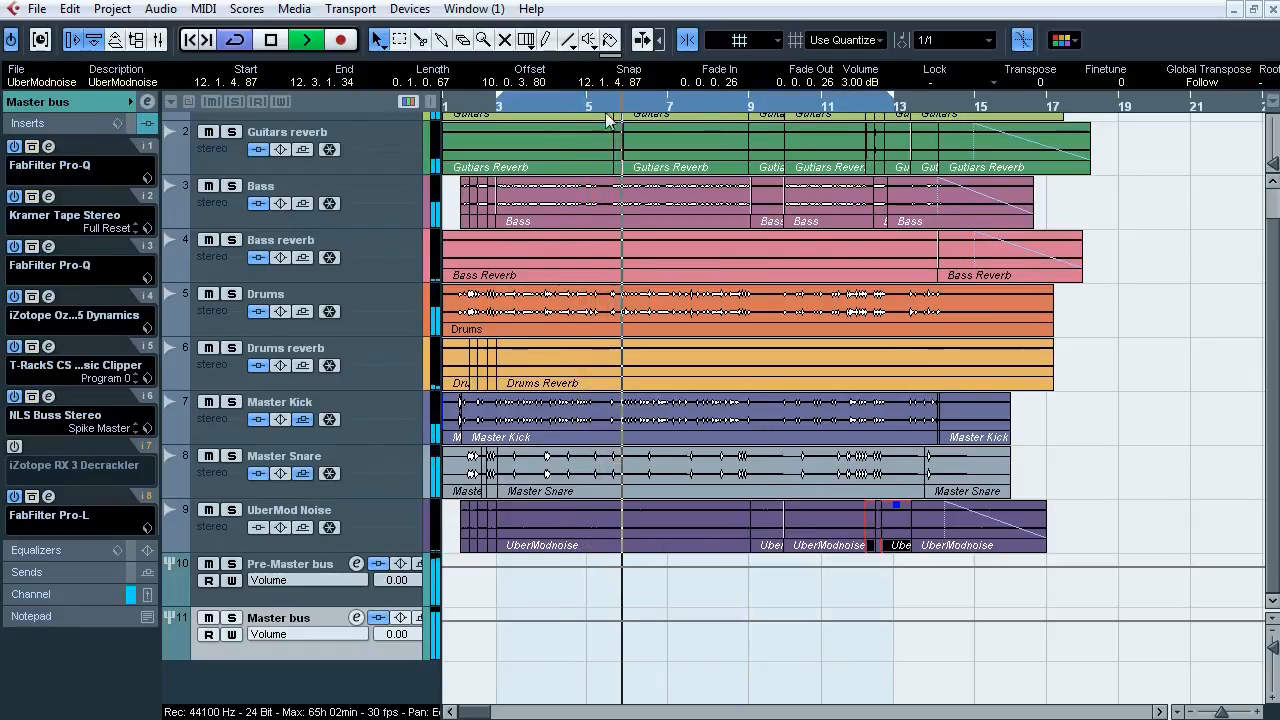
Step: Stop playback, bypass each Master bus insert individually, and keep the overall insert section enabled
{"action": "left_click", "coordinate": [130, 125]}
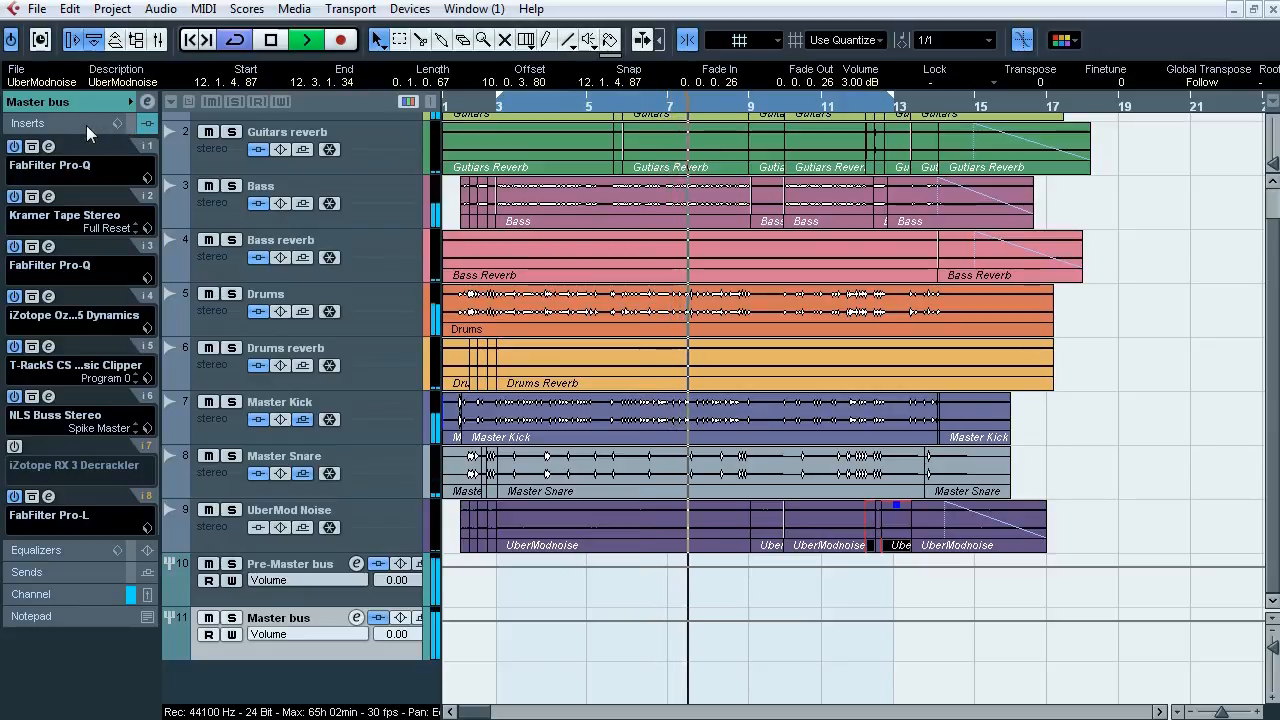
{"action": "key", "text": "space"}
{"action": "left_click", "coordinate": [131, 125]}
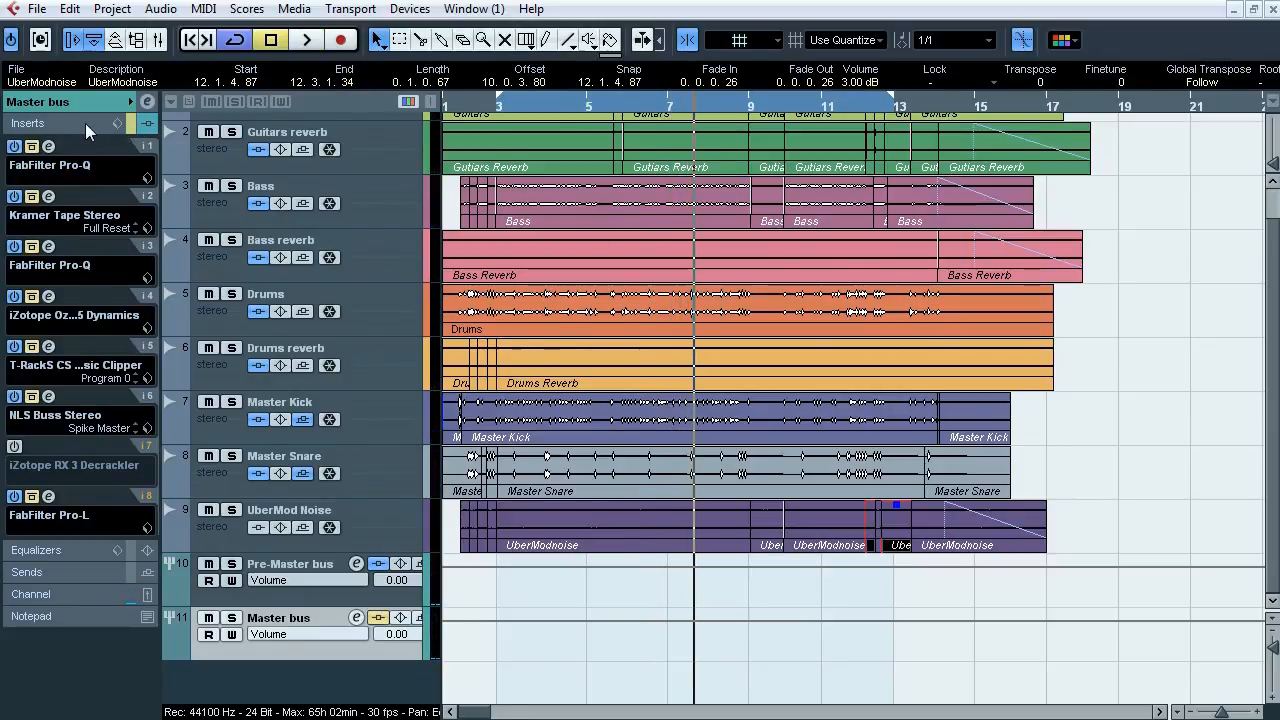
Step: Open the Master bus Kramer Tape Stereo insert, compare playback with it bypassed and active, leave it active and close its window
{"action": "left_click", "coordinate": [47, 197]}
{"action": "left_click_drag", "start_coordinate": [352, 187], "coordinate": [360, 106]}
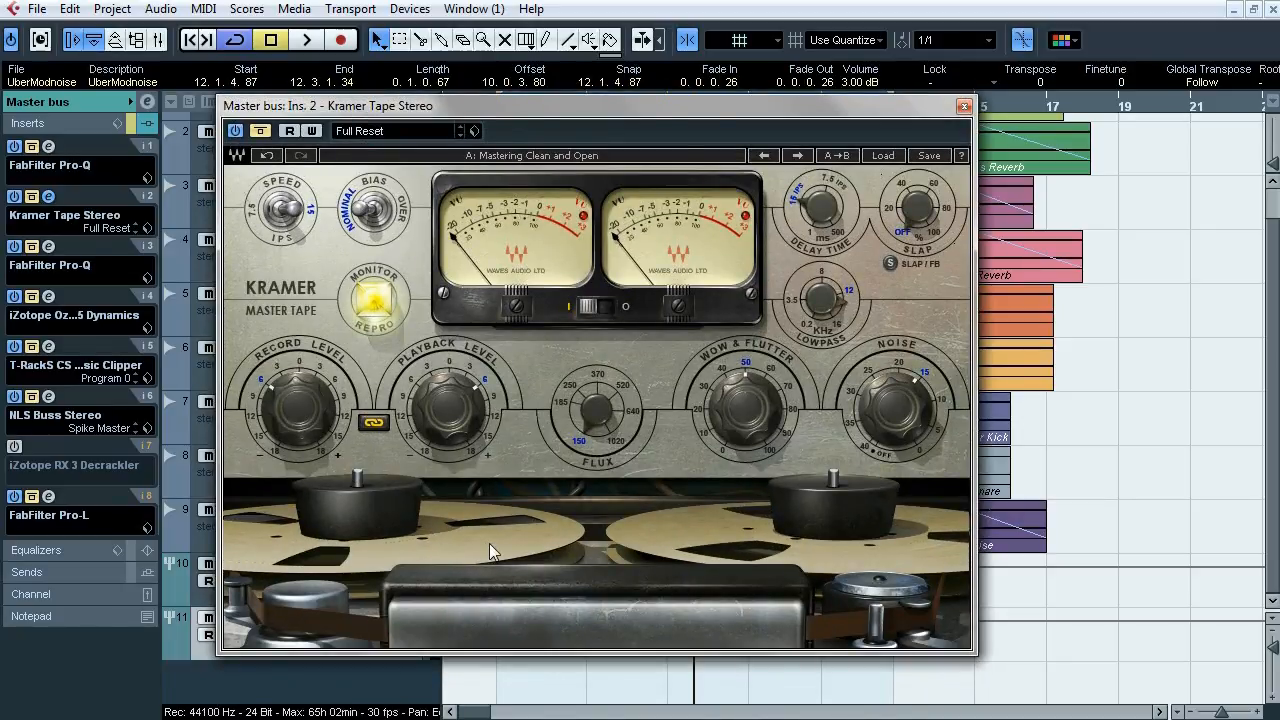
{"action": "key", "text": "space"}
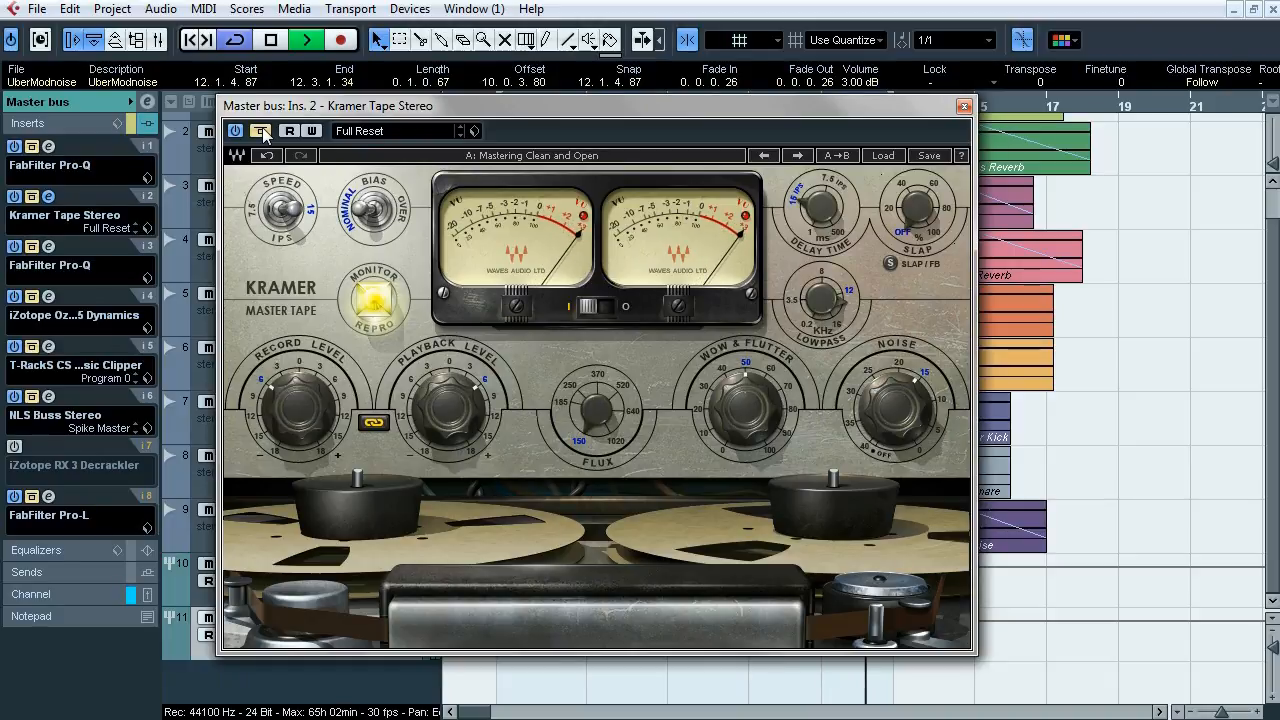
{"action": "key", "text": "space"}
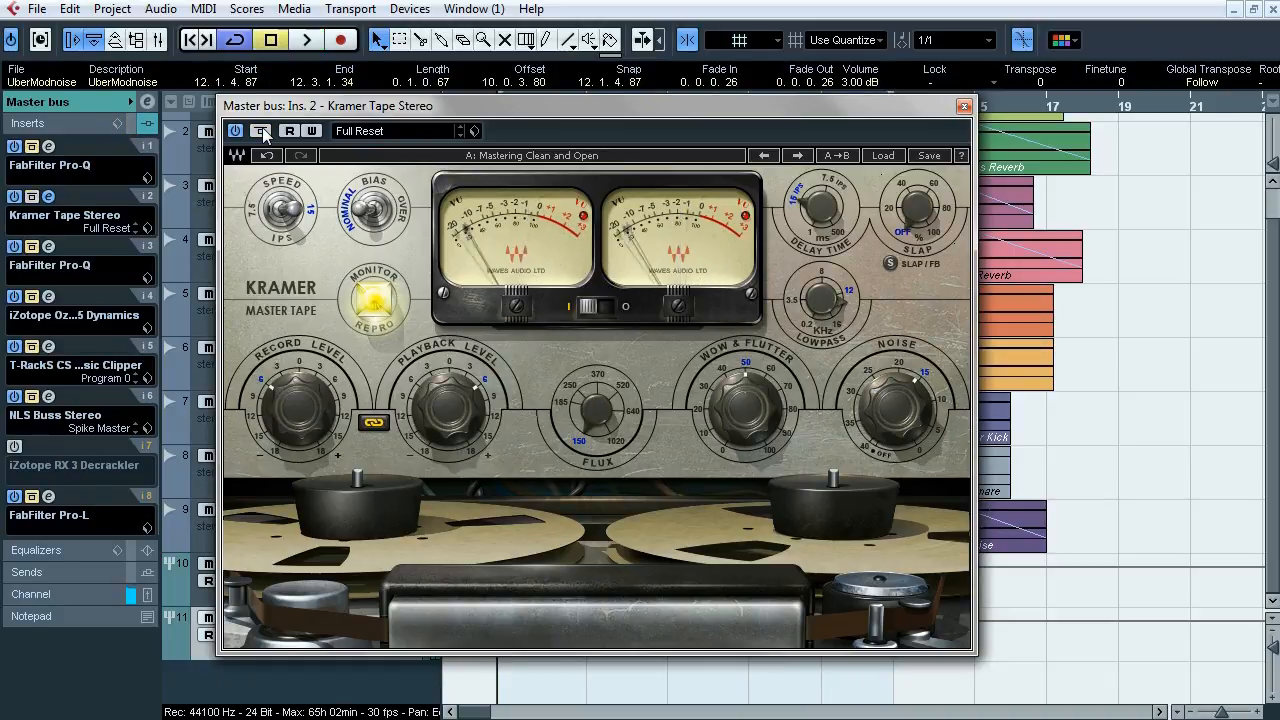
{"action": "left_click", "coordinate": [964, 106]}
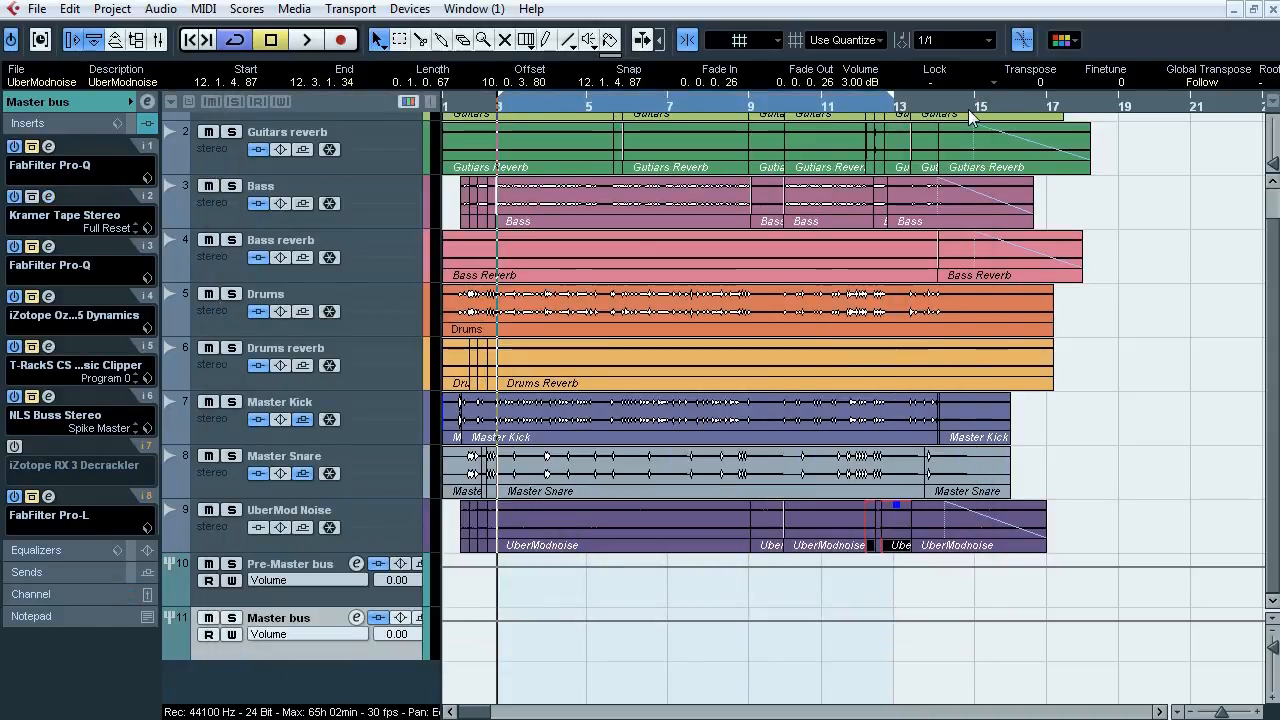
Step: Open the Master bus insert 3 Pro-Q and switch it between bypassed and active during playback, leaving it active
{"action": "left_click", "coordinate": [48, 246]}
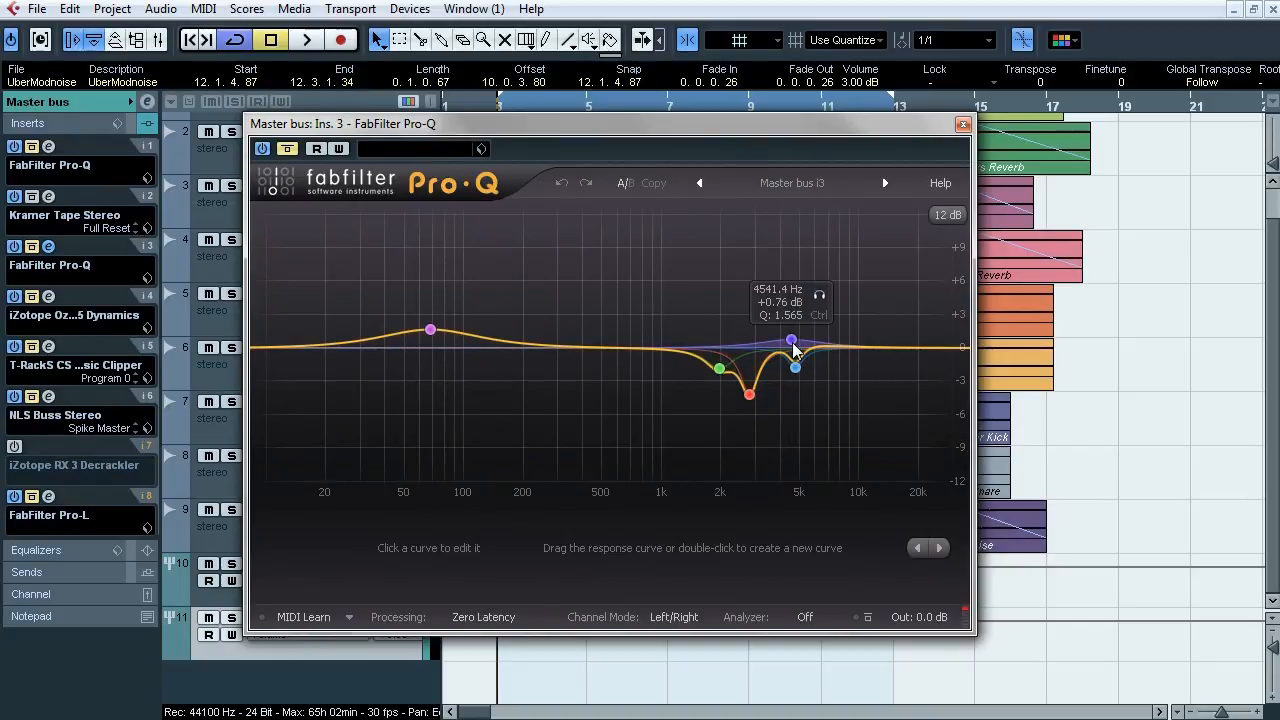
{"action": "key", "text": "space"}
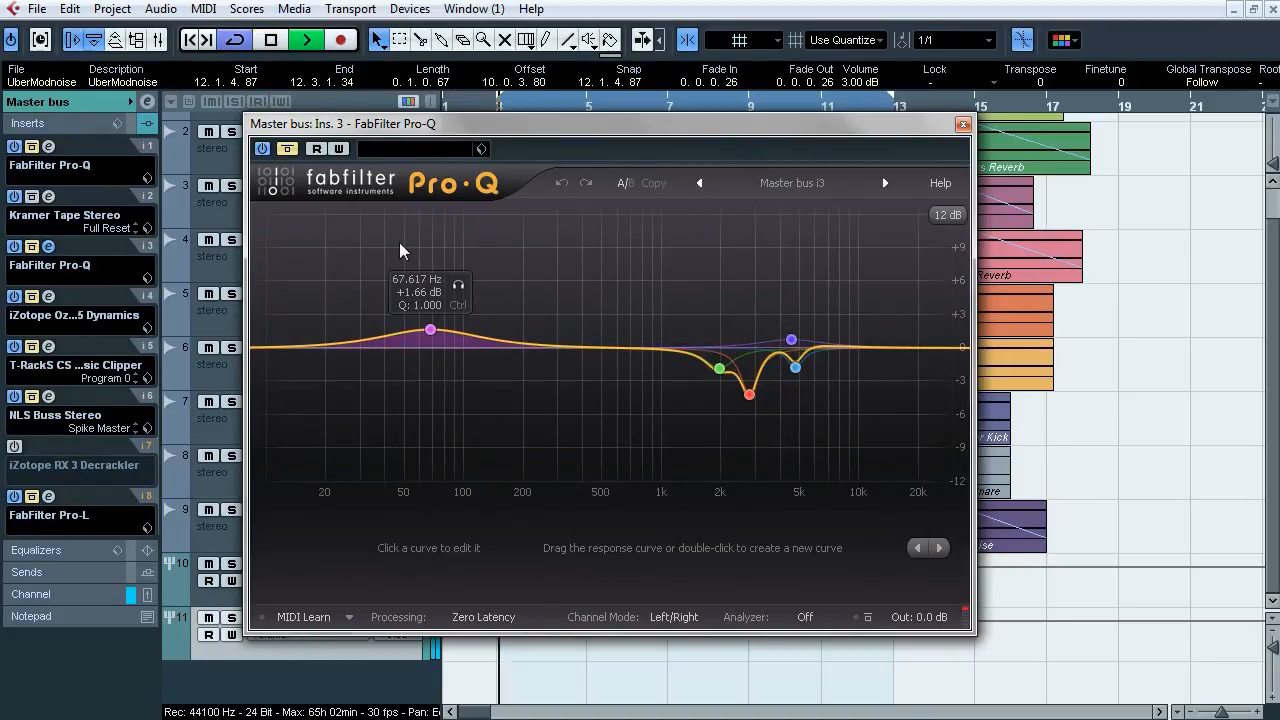
{"action": "left_click", "coordinate": [288, 149]}
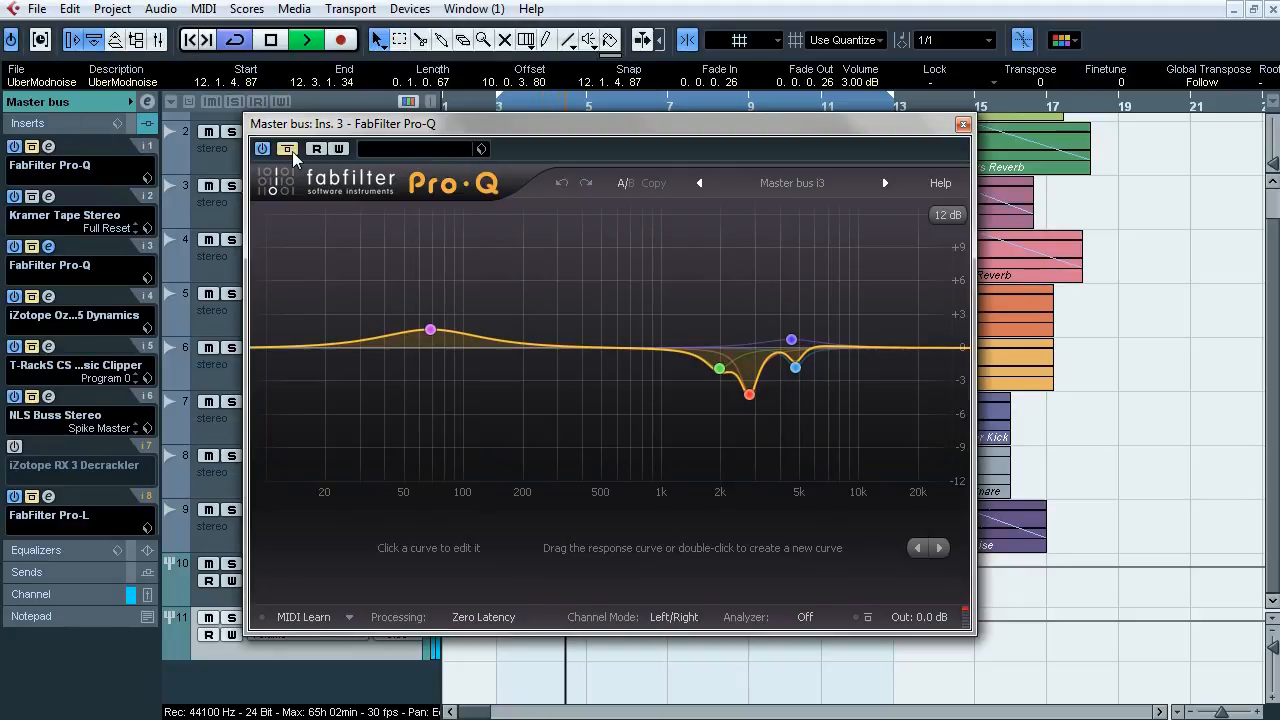
{"action": "left_click", "coordinate": [290, 150]}
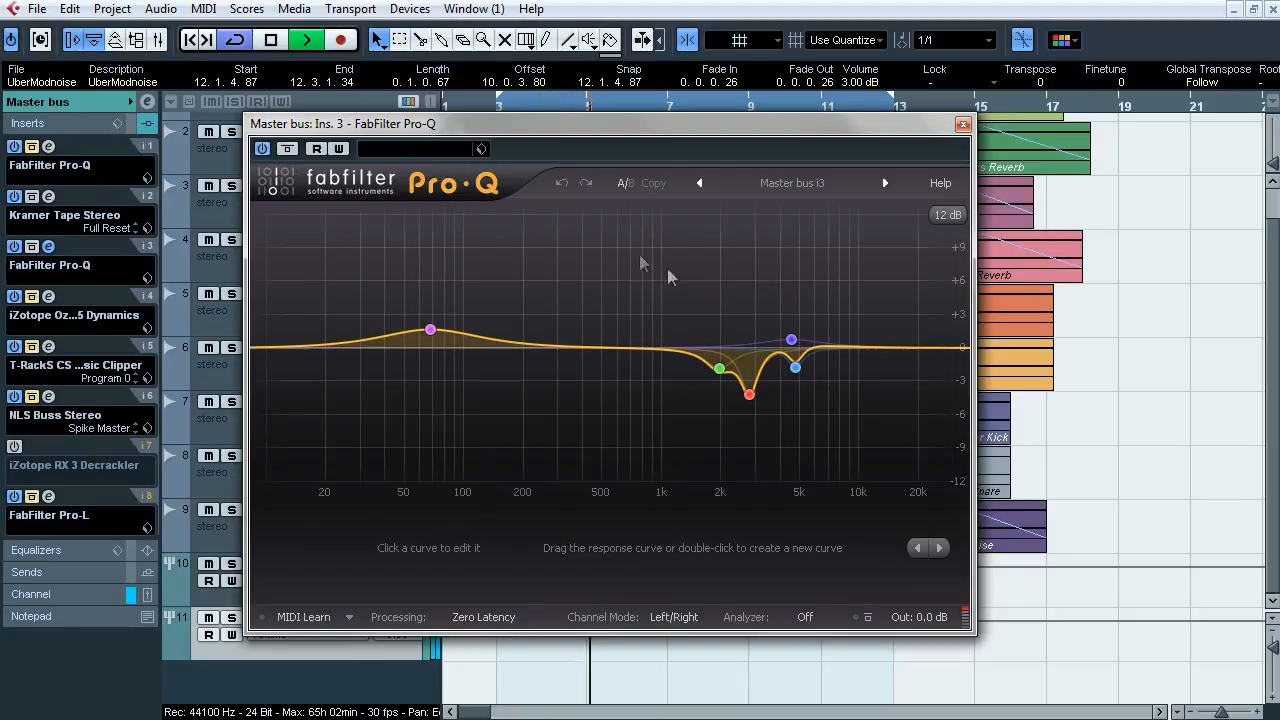
Step: Audition the insert 3 Pro-Q bands at 2783.6, 1962.3, 4541.4, 4758.1 and 67.617 Hz individually, and close its window
{"action": "left_click", "coordinate": [778, 424]}
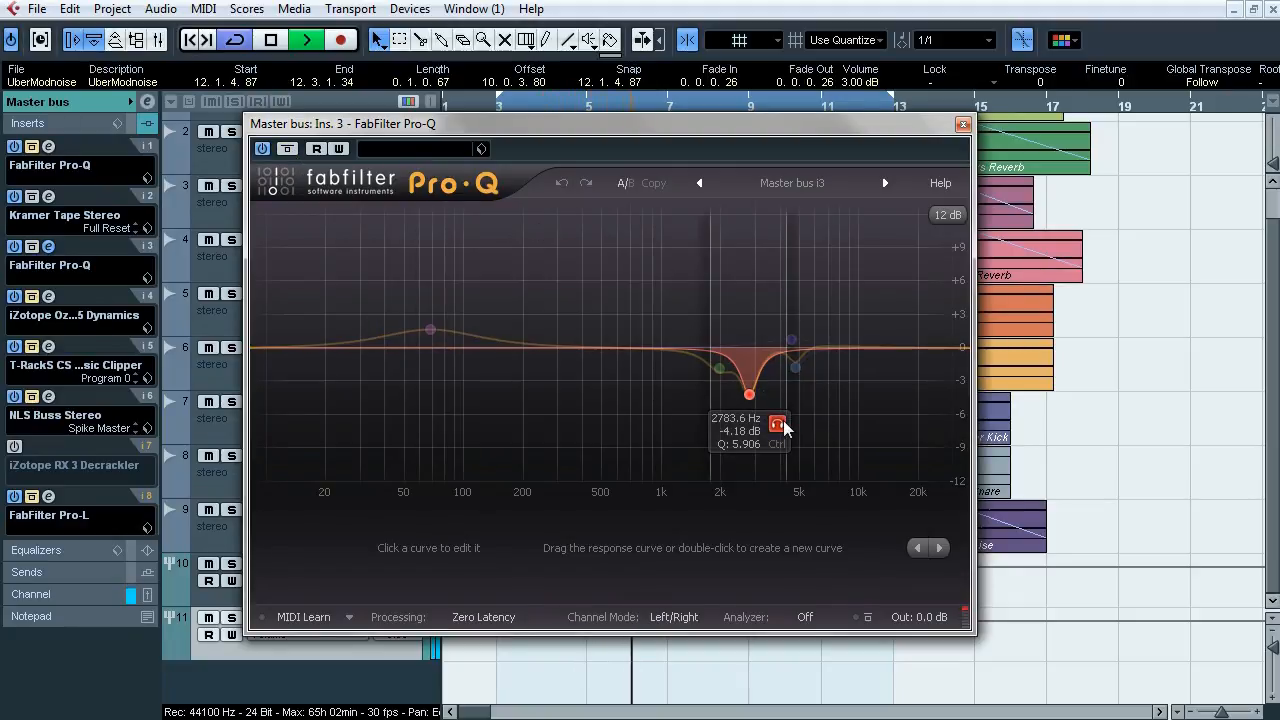
{"action": "mouse_move", "coordinate": [718, 380]}
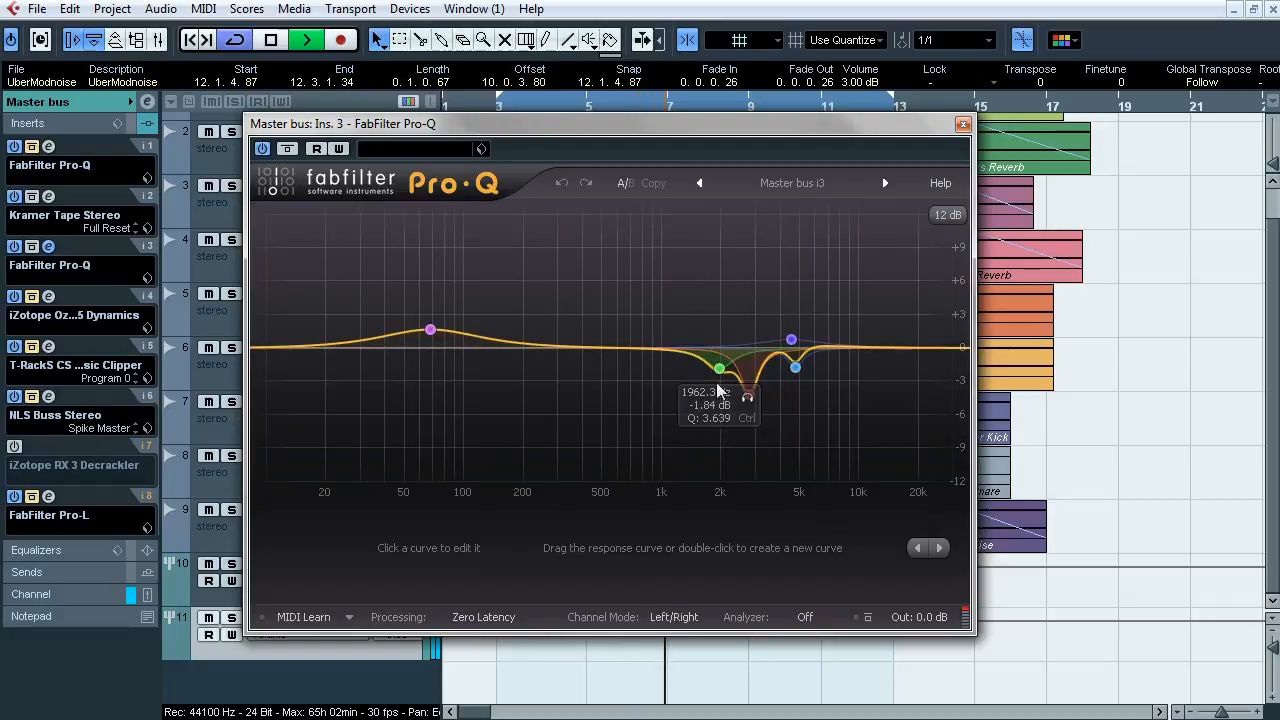
{"action": "left_click", "coordinate": [746, 400]}
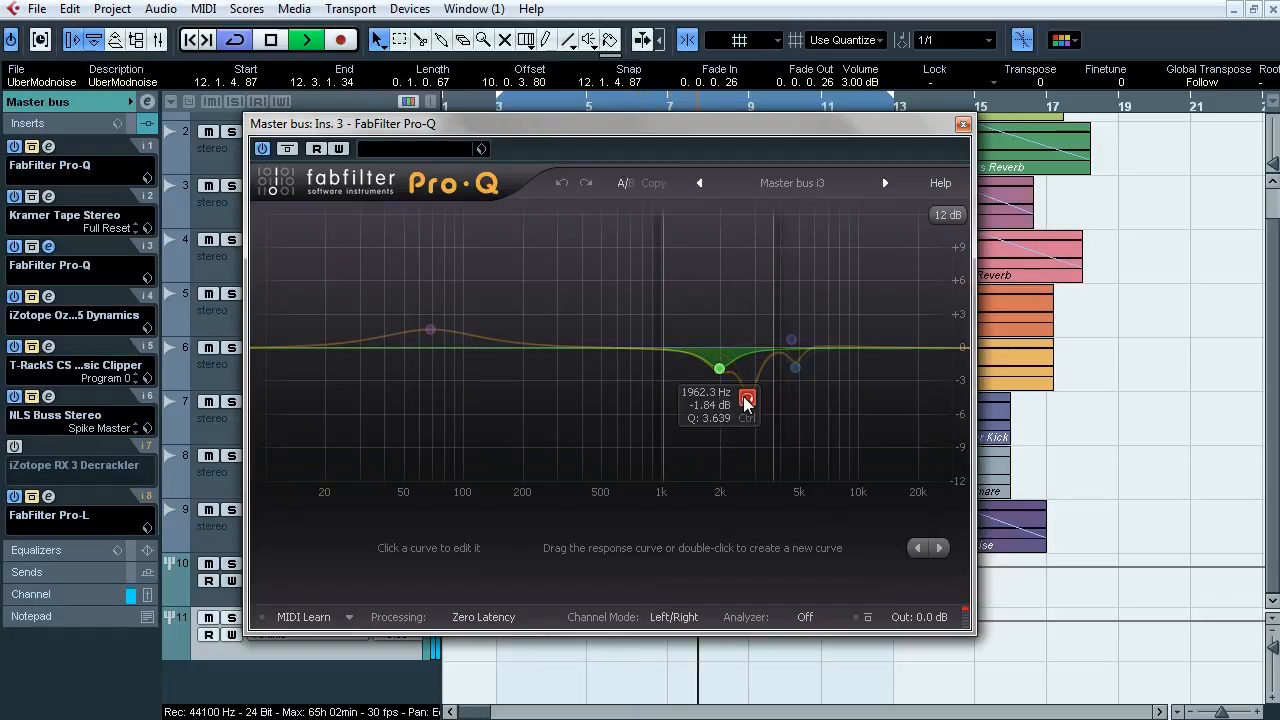
{"action": "mouse_move", "coordinate": [791, 340]}
{"action": "left_click", "coordinate": [818, 297]}
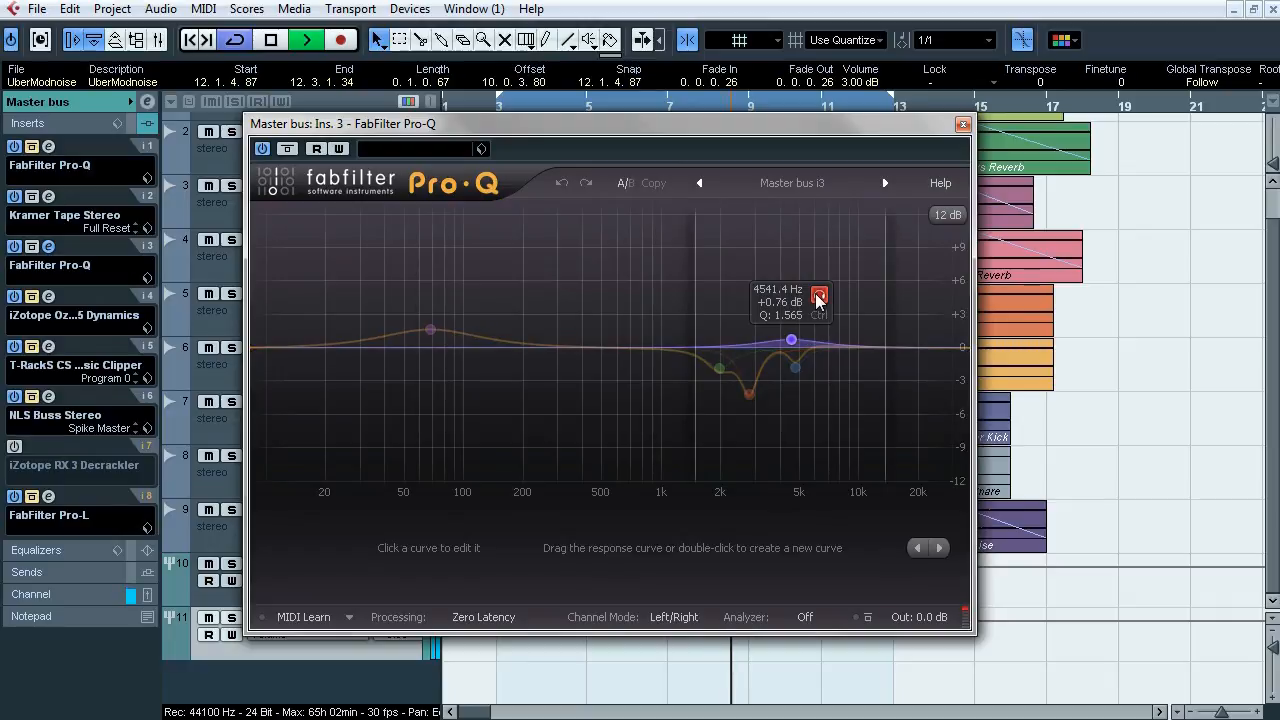
{"action": "mouse_move", "coordinate": [795, 367]}
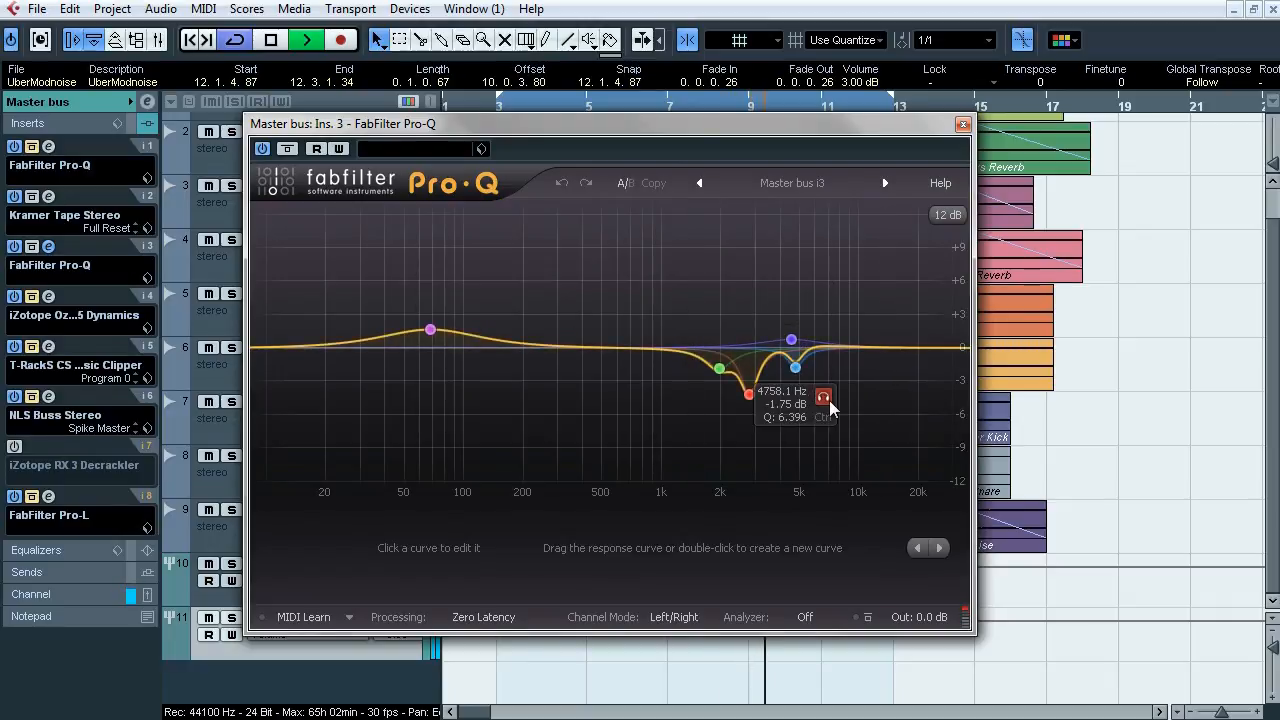
{"action": "left_click", "coordinate": [824, 398]}
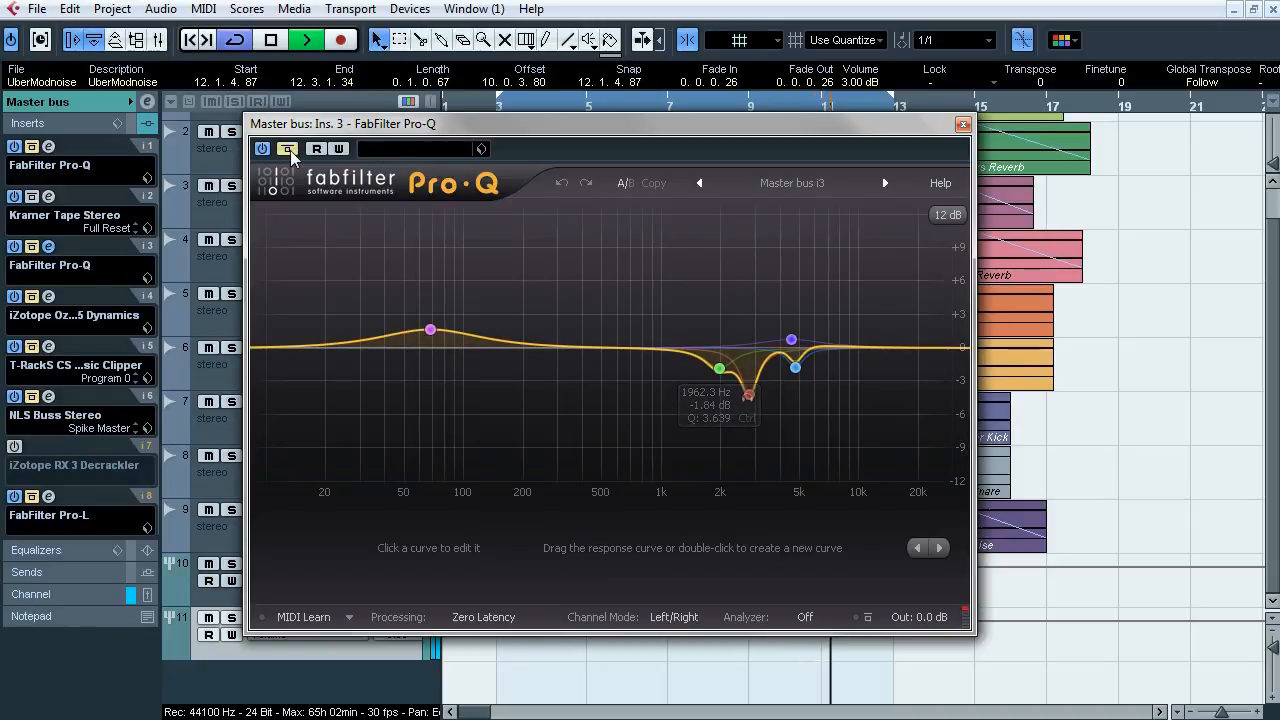
{"action": "mouse_move", "coordinate": [430, 329]}
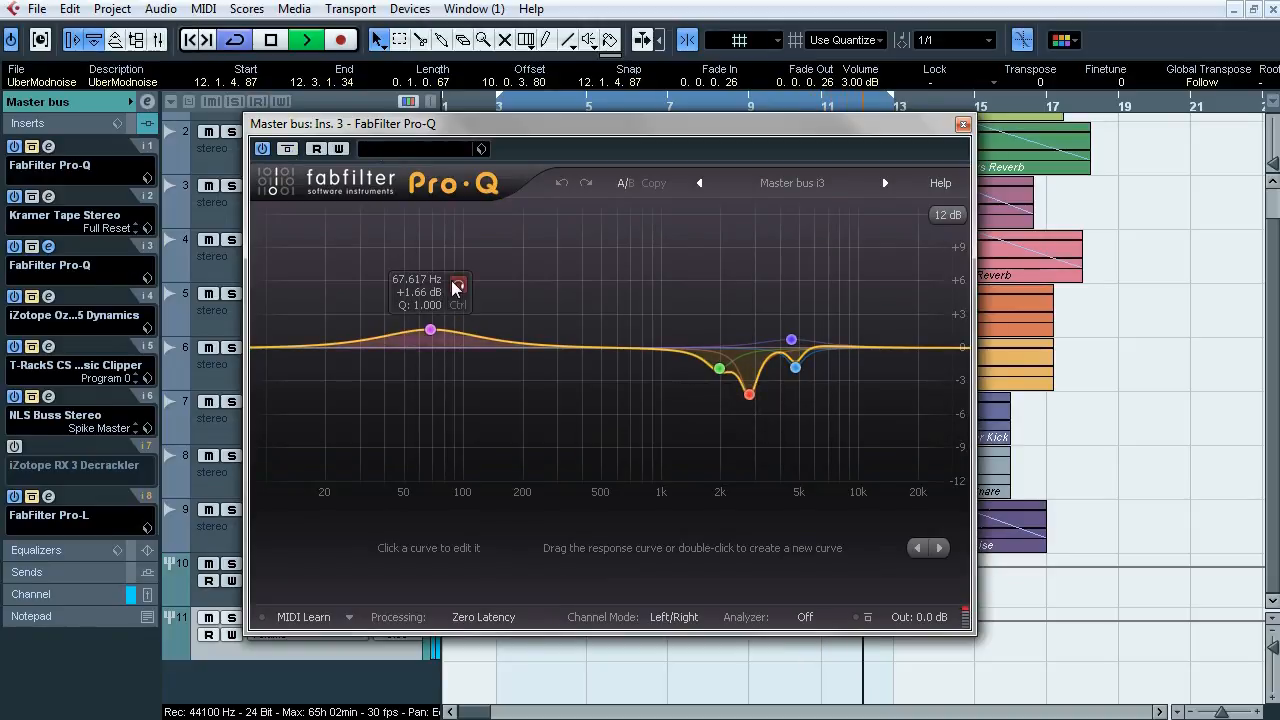
{"action": "left_click", "coordinate": [457, 286]}
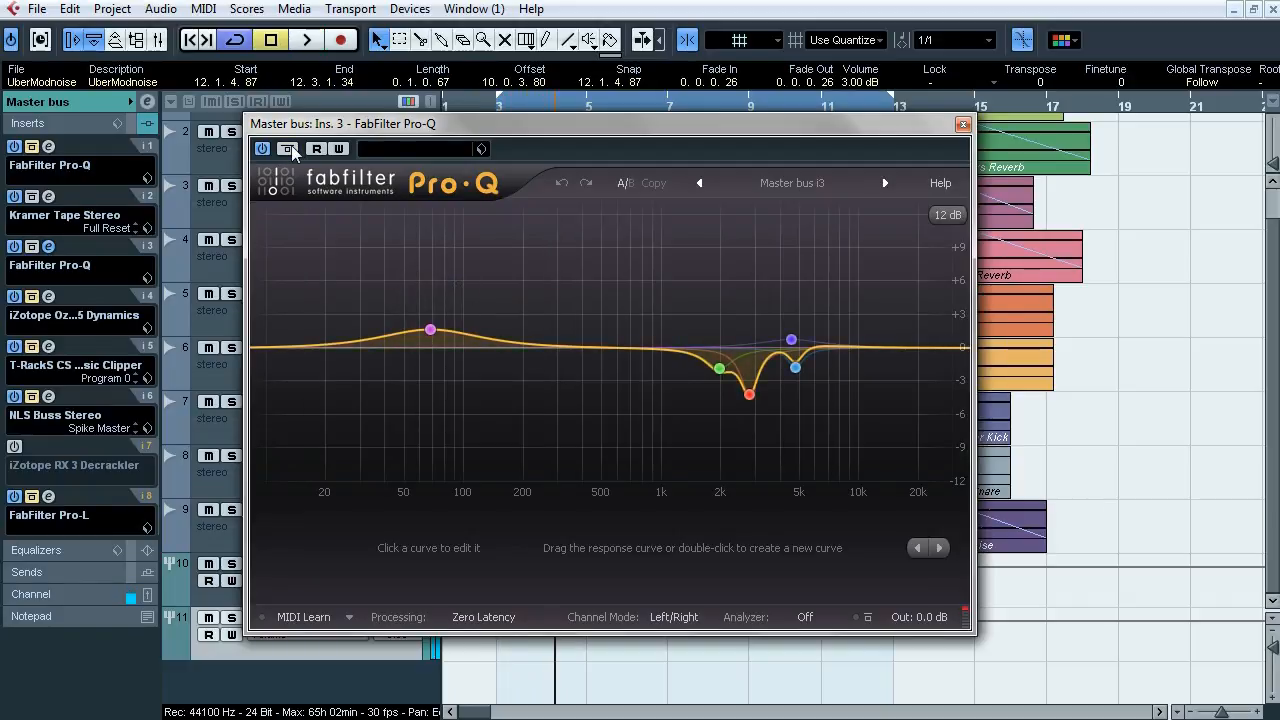
{"action": "left_click", "coordinate": [963, 125]}
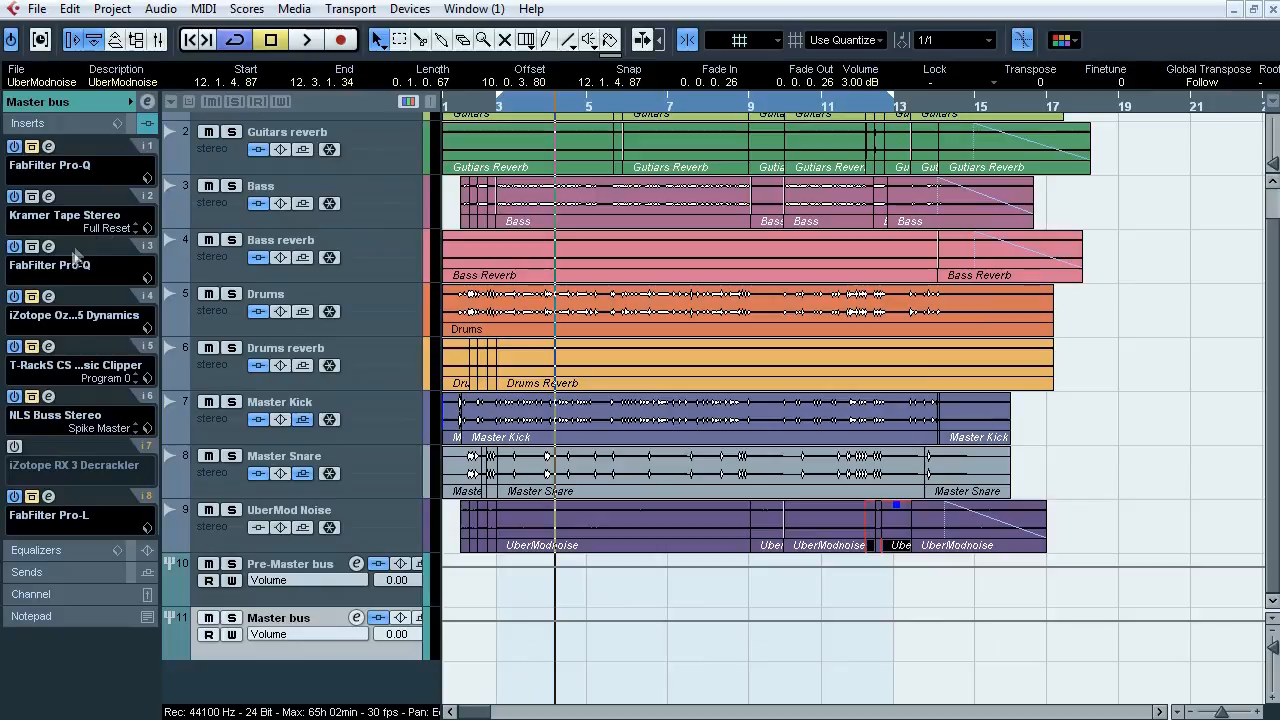
Step: Open the Master bus insert 1 Pro-Q and compare playback with it bypassed and active, leaving it active
{"action": "left_click", "coordinate": [48, 147]}
{"action": "left_click_drag", "start_coordinate": [439, 140], "coordinate": [407, 150]}
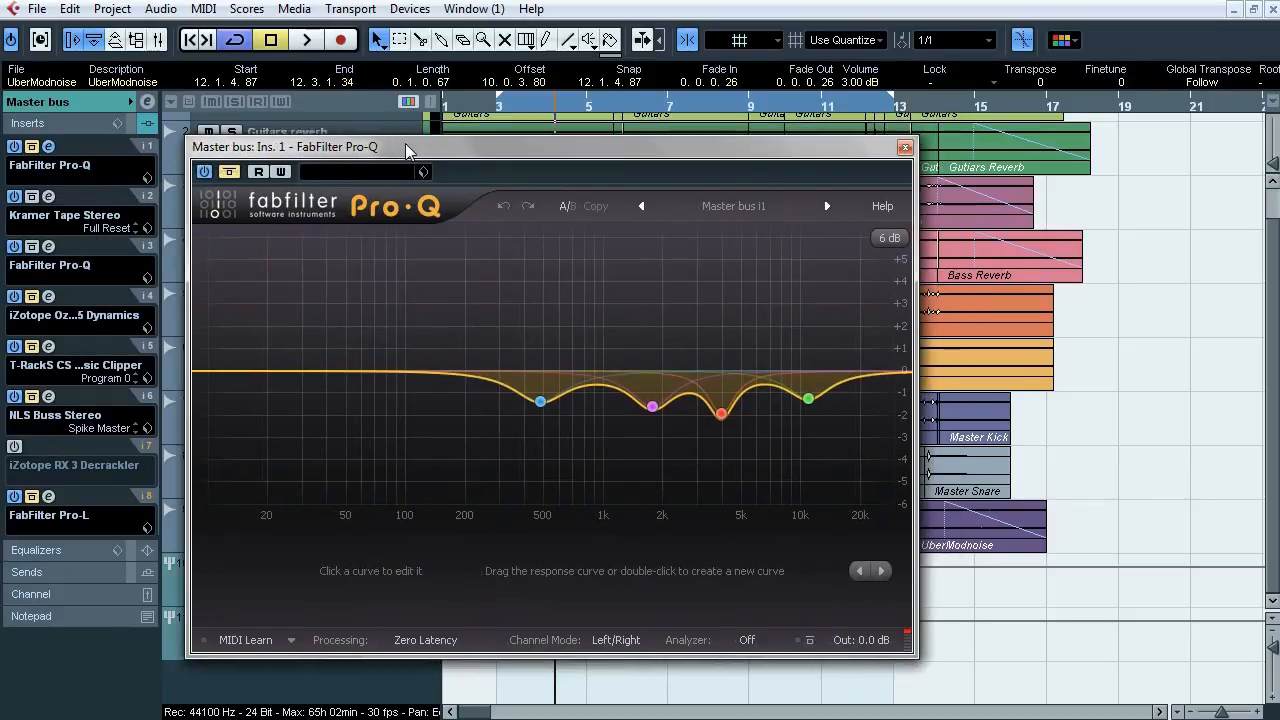
{"action": "left_click", "coordinate": [52, 197]}
{"action": "left_click", "coordinate": [52, 197]}
{"action": "left_click_drag", "start_coordinate": [324, 152], "coordinate": [327, 120]}
{"action": "key", "text": "space"}
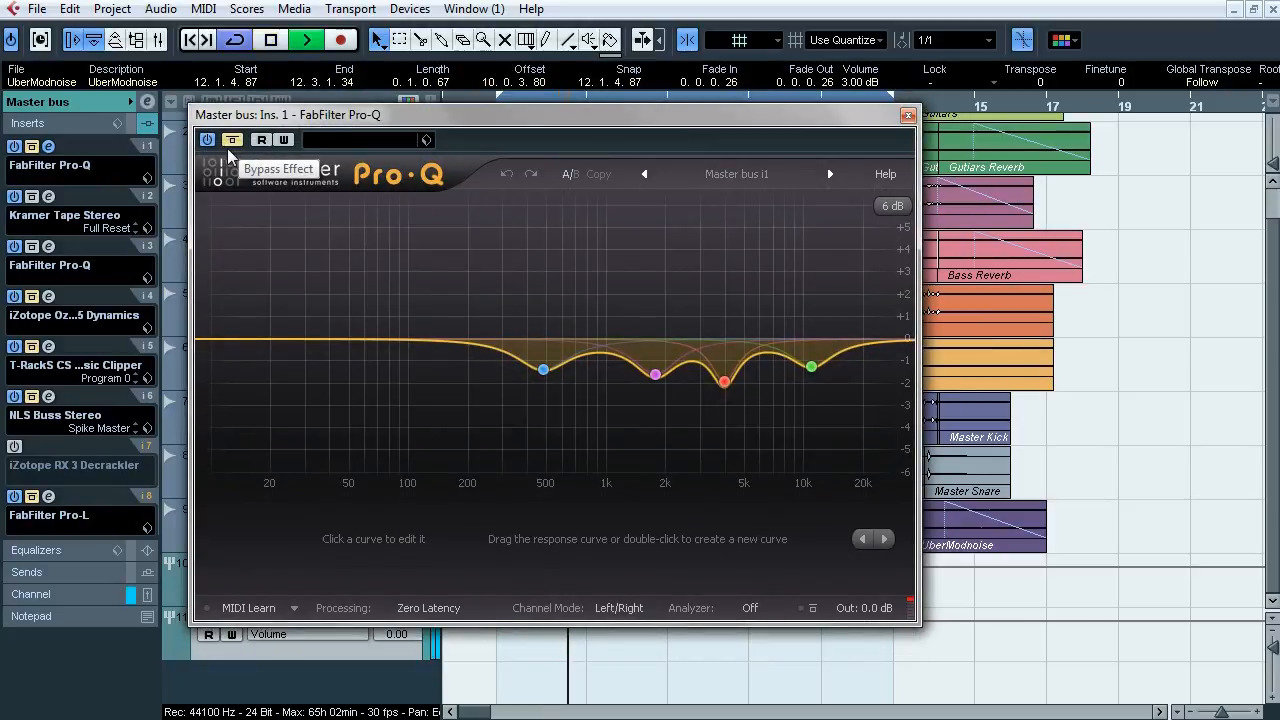
{"action": "left_click", "coordinate": [232, 144]}
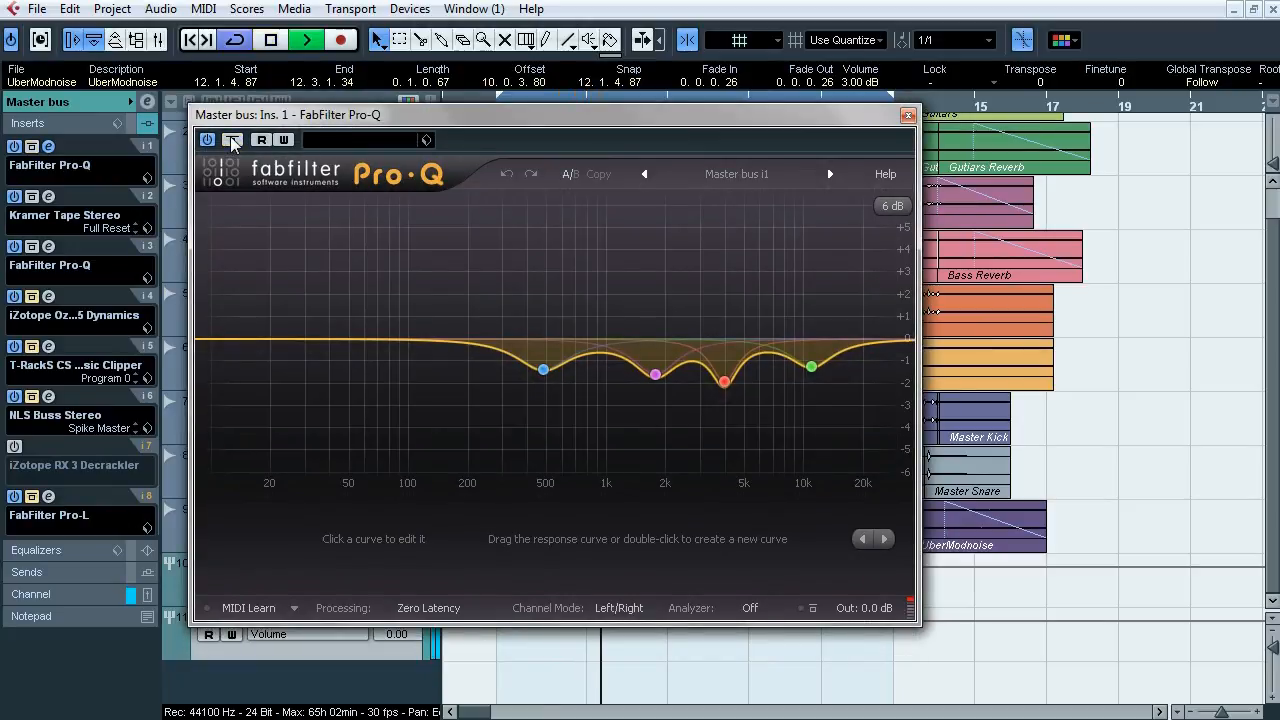
{"action": "left_click", "coordinate": [232, 143]}
{"action": "left_click", "coordinate": [232, 143]}
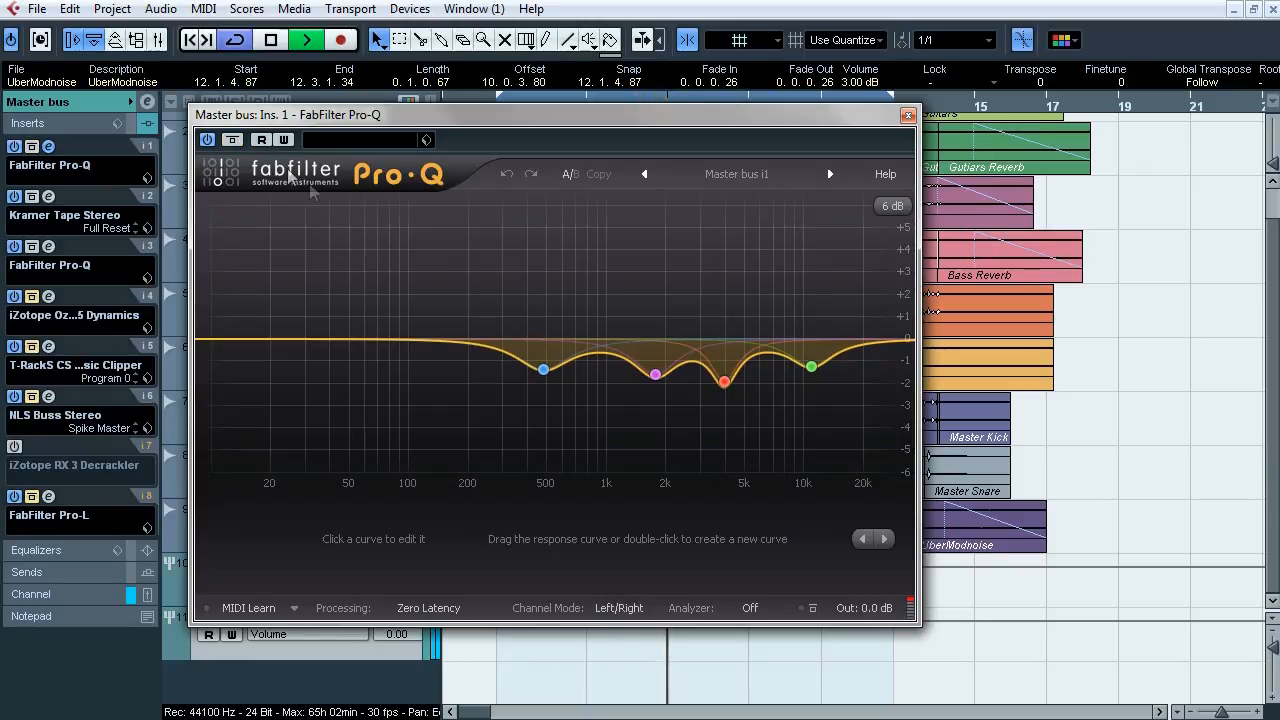
Step: Audition the insert 1 Pro-Q bands at 477, 1773 and 3942 Hz and the highest band, and close its window
{"action": "mouse_move", "coordinate": [571, 400]}
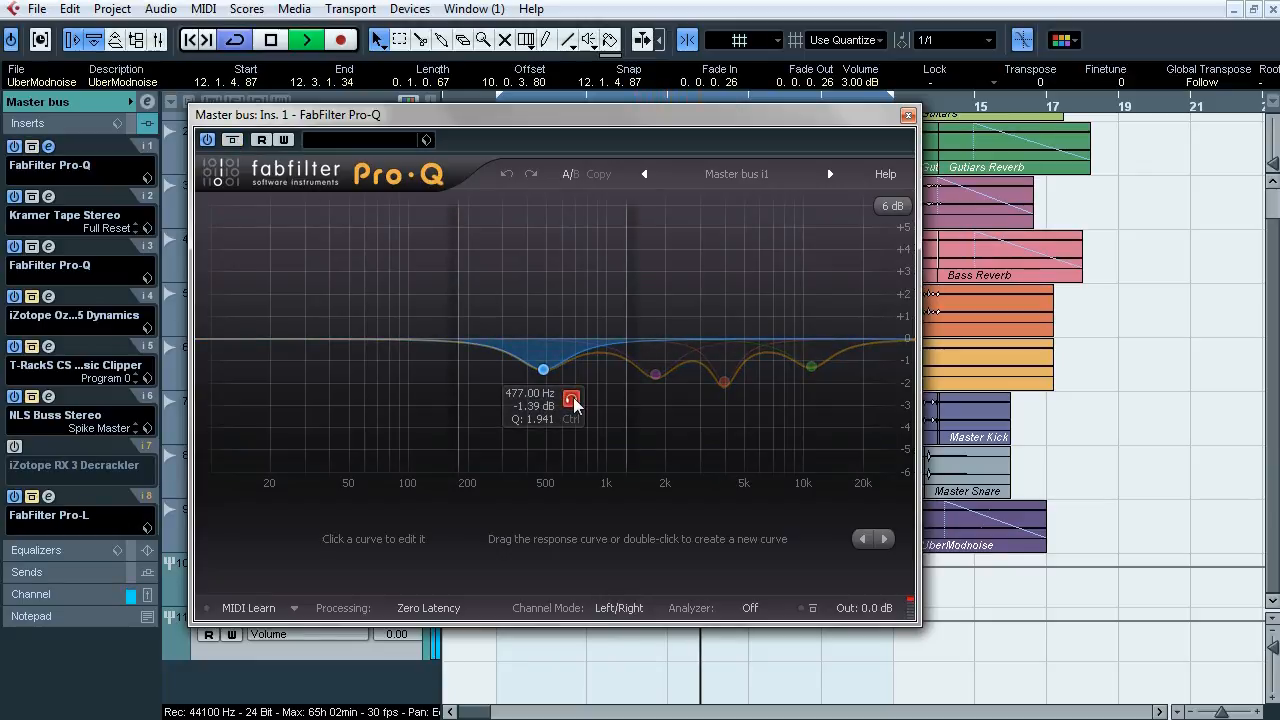
{"action": "mouse_move", "coordinate": [685, 406]}
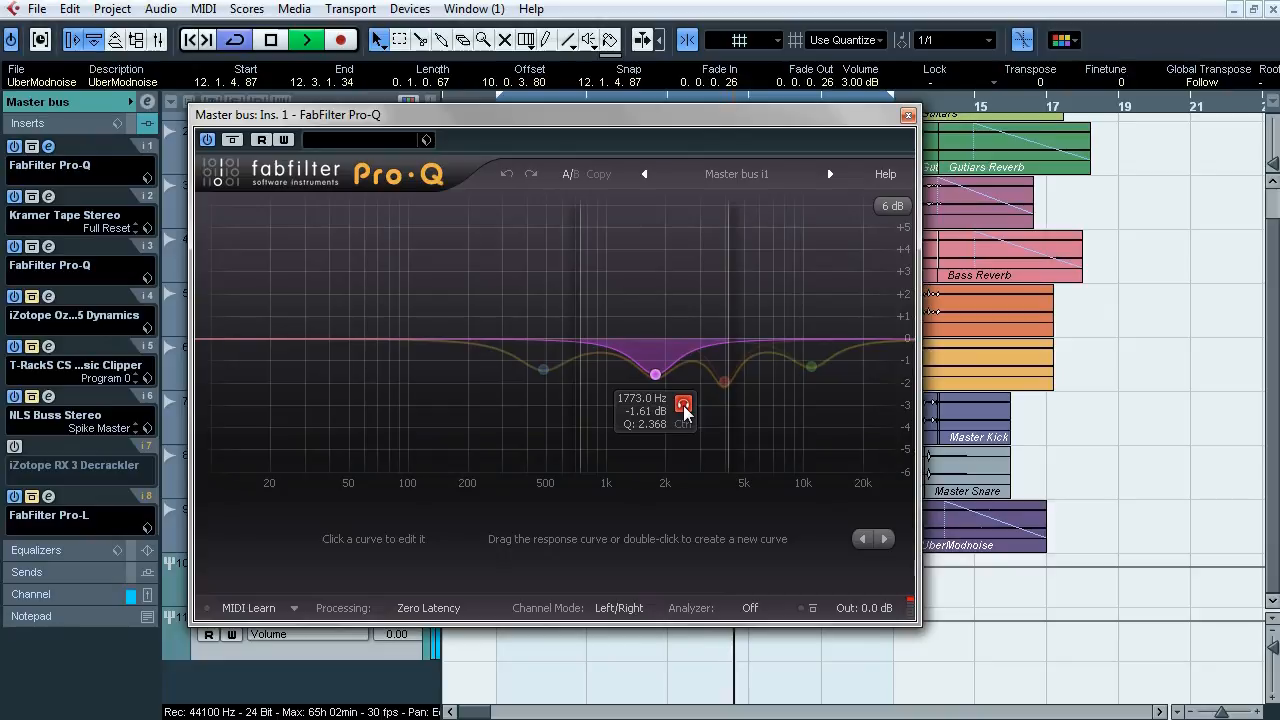
{"action": "mouse_move", "coordinate": [752, 414]}
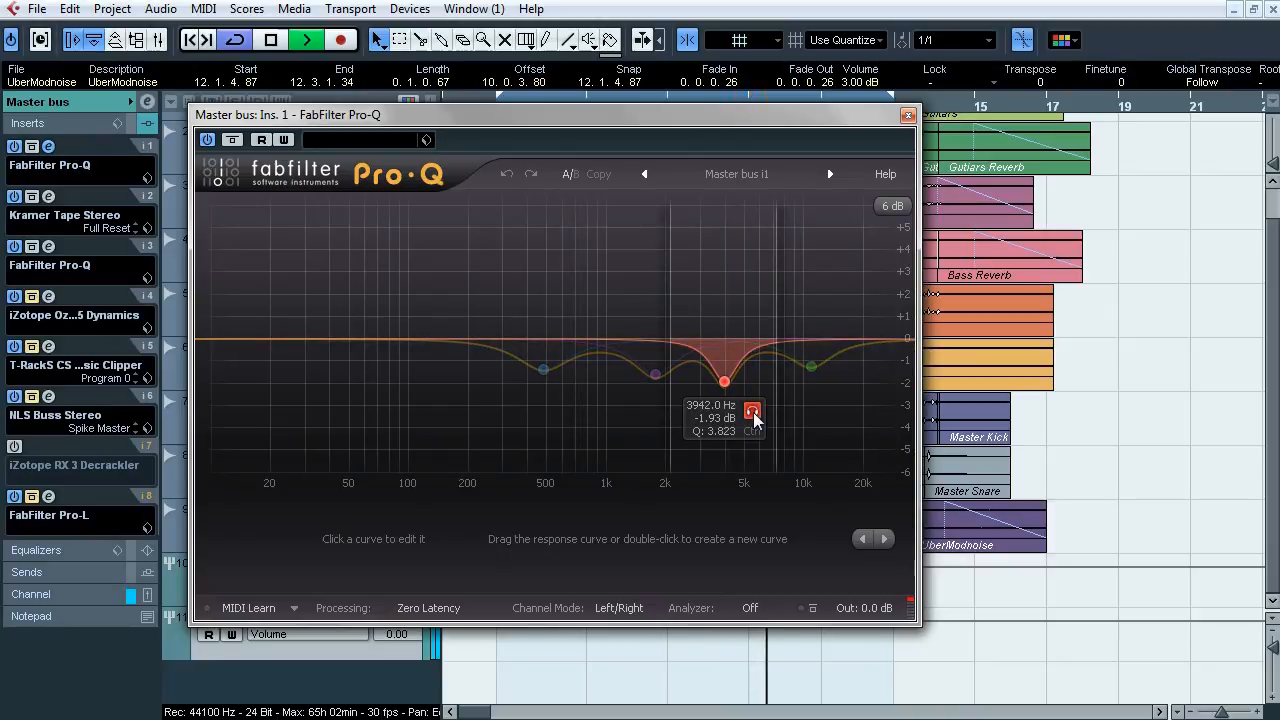
{"action": "mouse_move", "coordinate": [838, 403]}
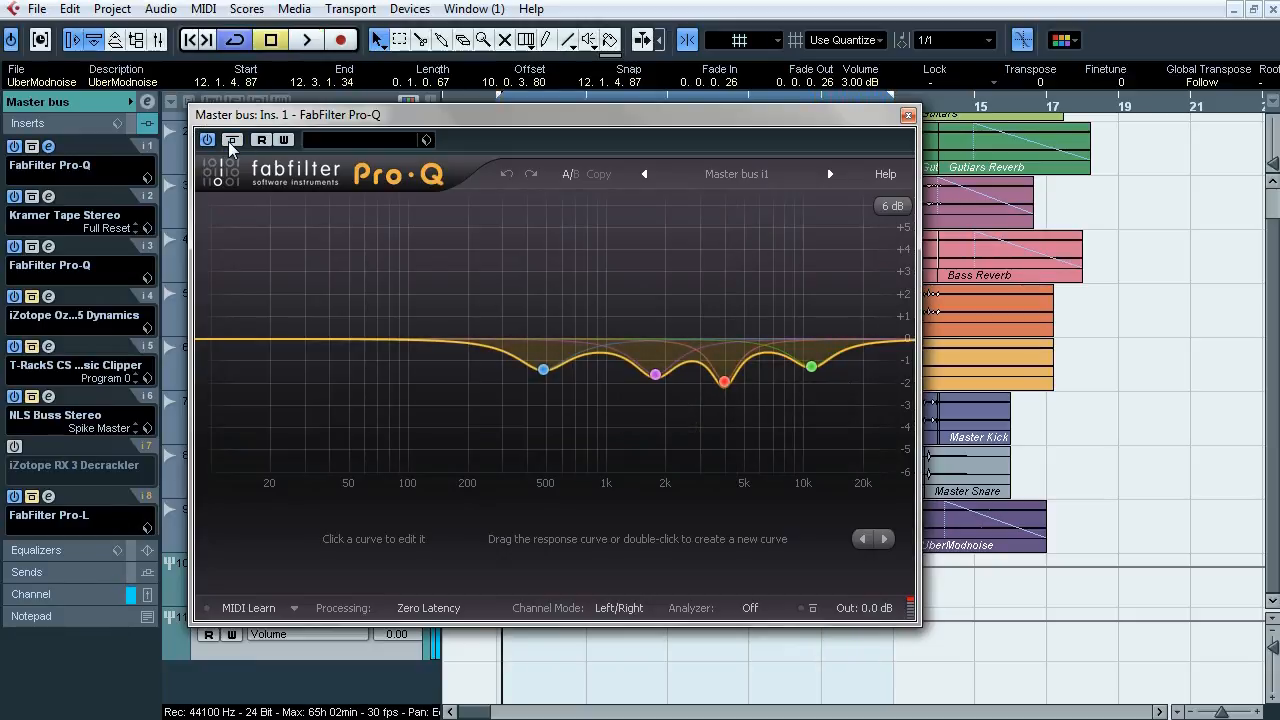
{"action": "left_click", "coordinate": [47, 146]}
Step: Open the Master bus Ozone 5 Dynamics insert and compare playback with it bypassed and active, leaving it active
{"action": "left_click", "coordinate": [49, 296]}
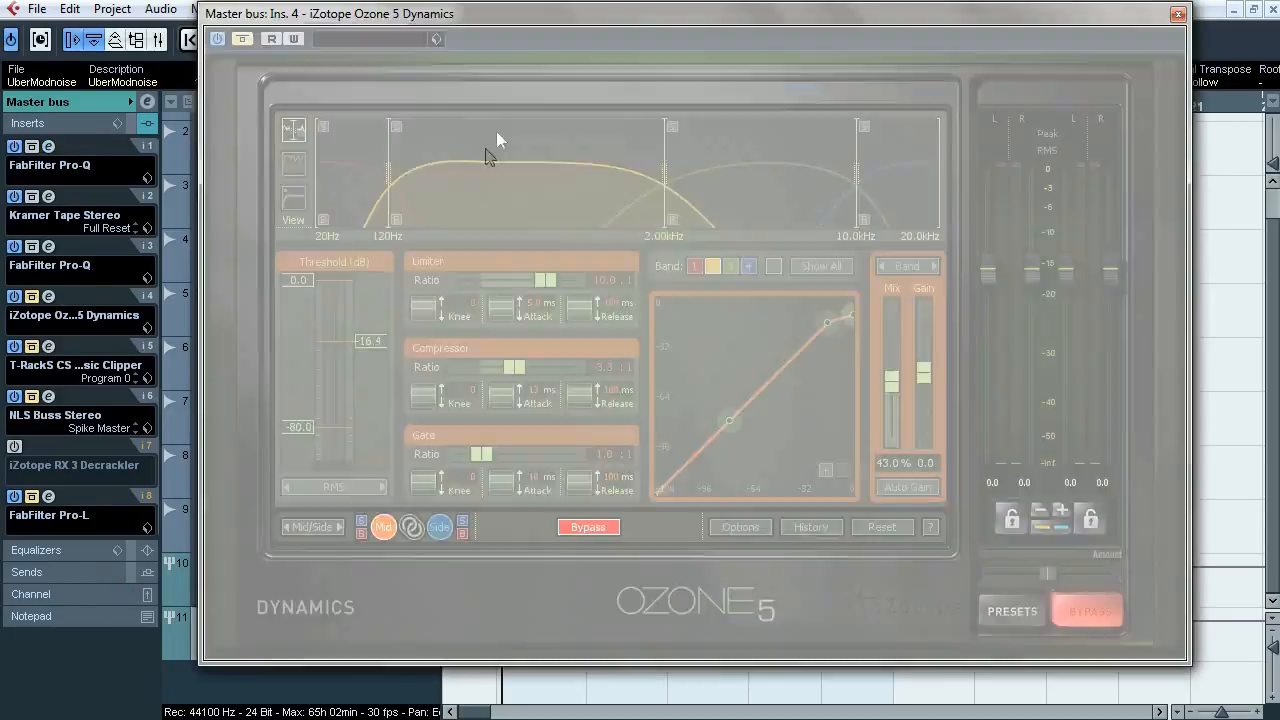
{"action": "left_click_drag", "start_coordinate": [527, 16], "coordinate": [494, 61]}
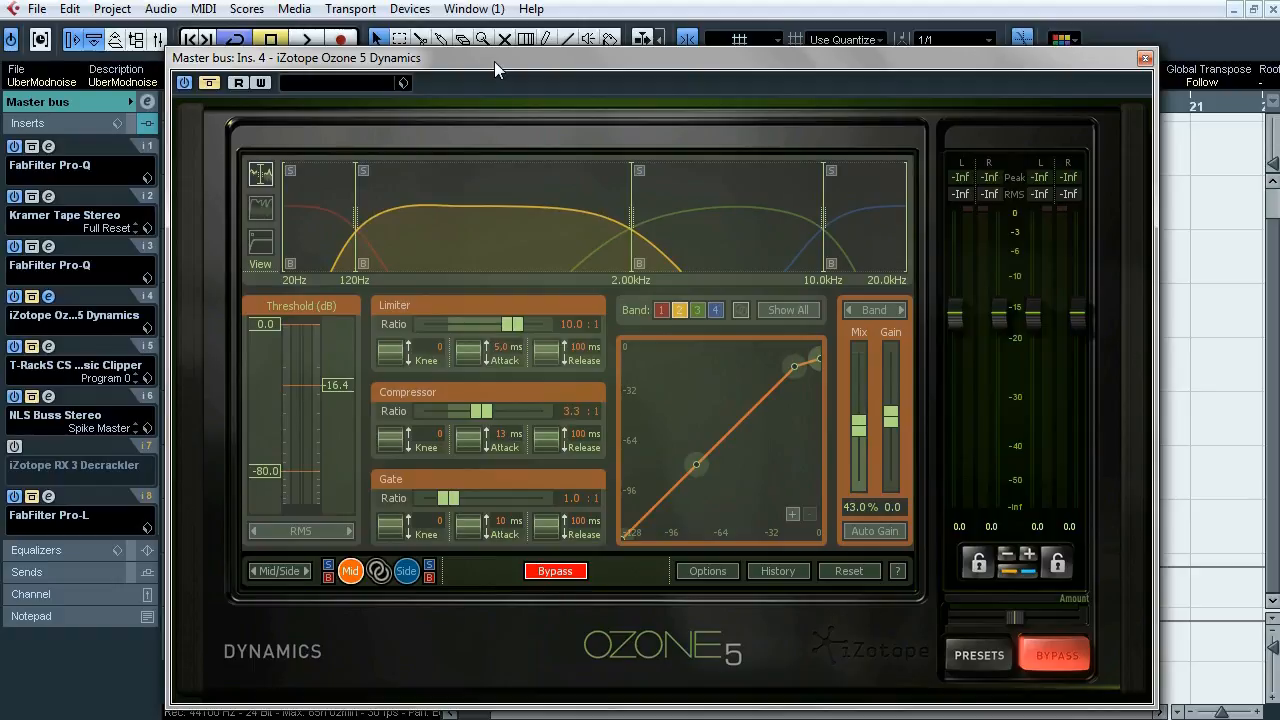
{"action": "key", "text": "space"}
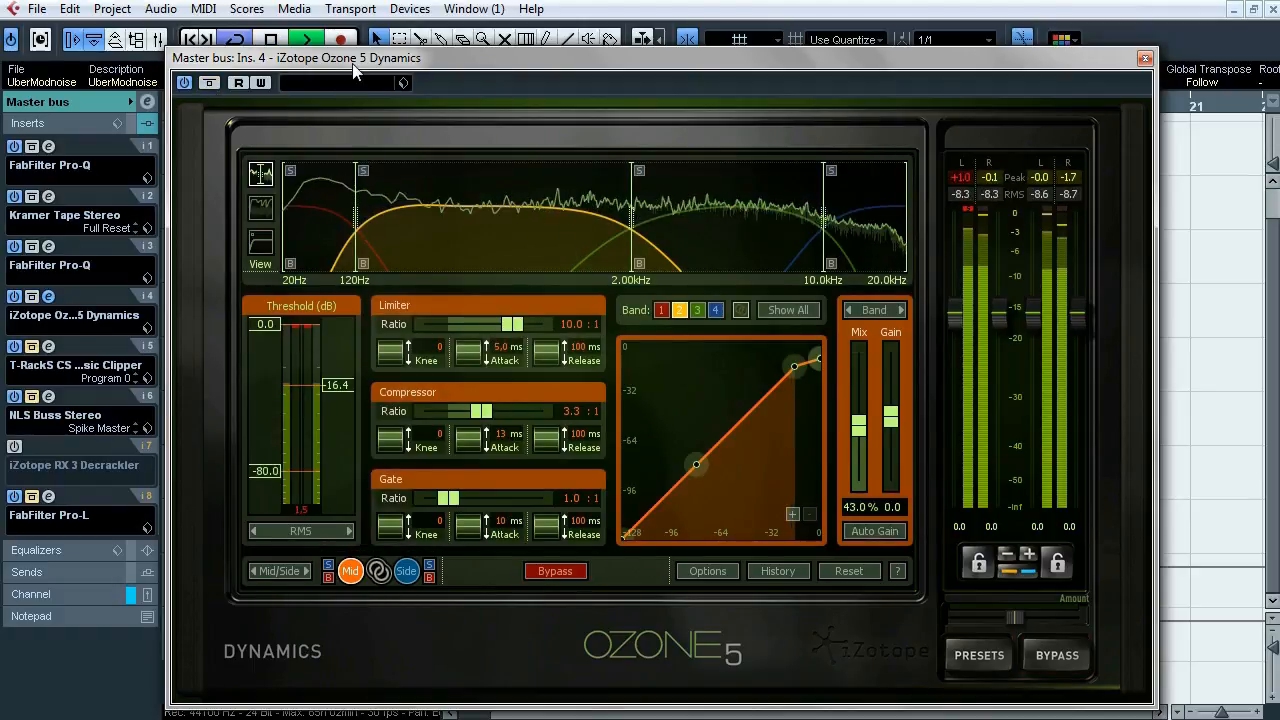
{"action": "left_click_drag", "start_coordinate": [211, 92], "coordinate": [168, 88]}
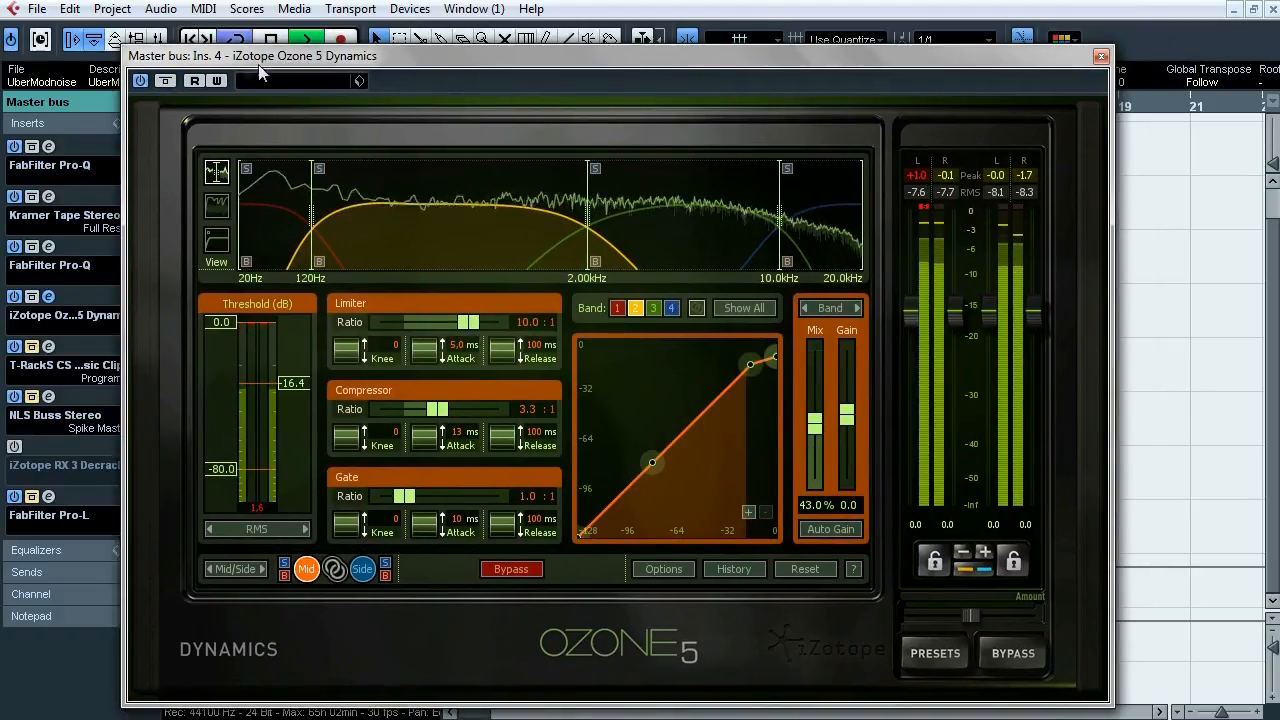
{"action": "left_click", "coordinate": [166, 81]}
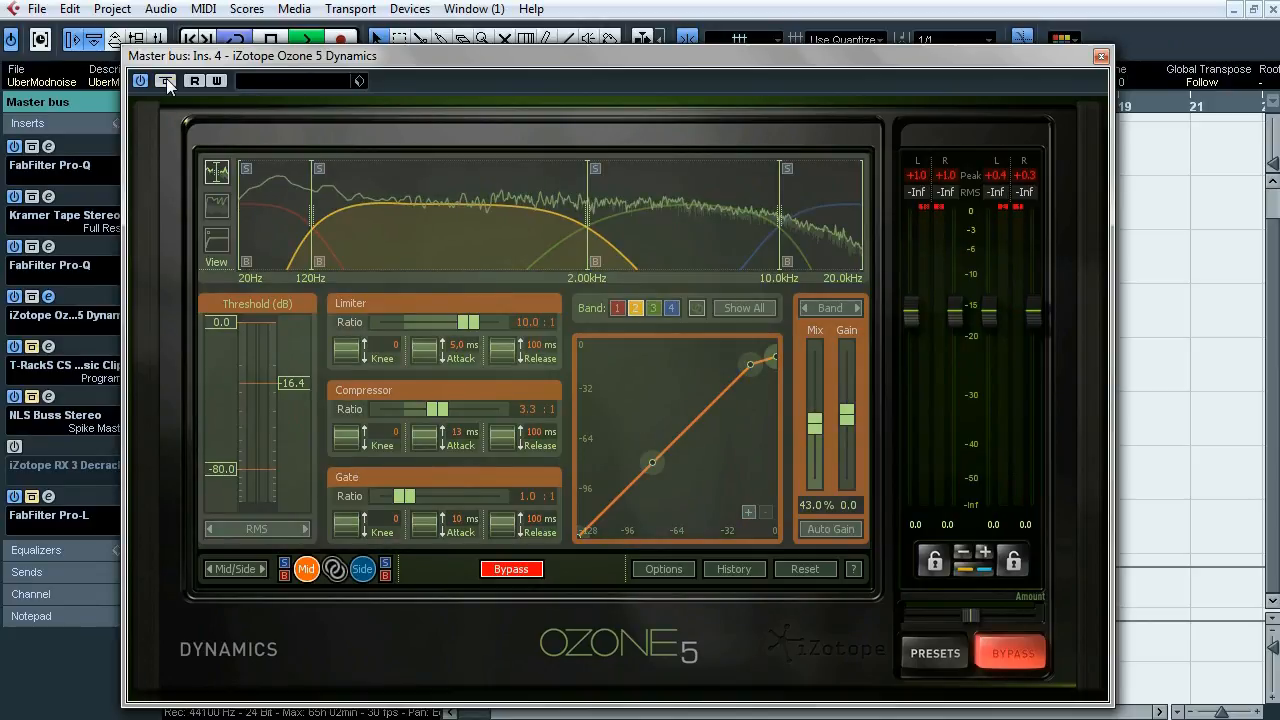
{"action": "left_click", "coordinate": [166, 80]}
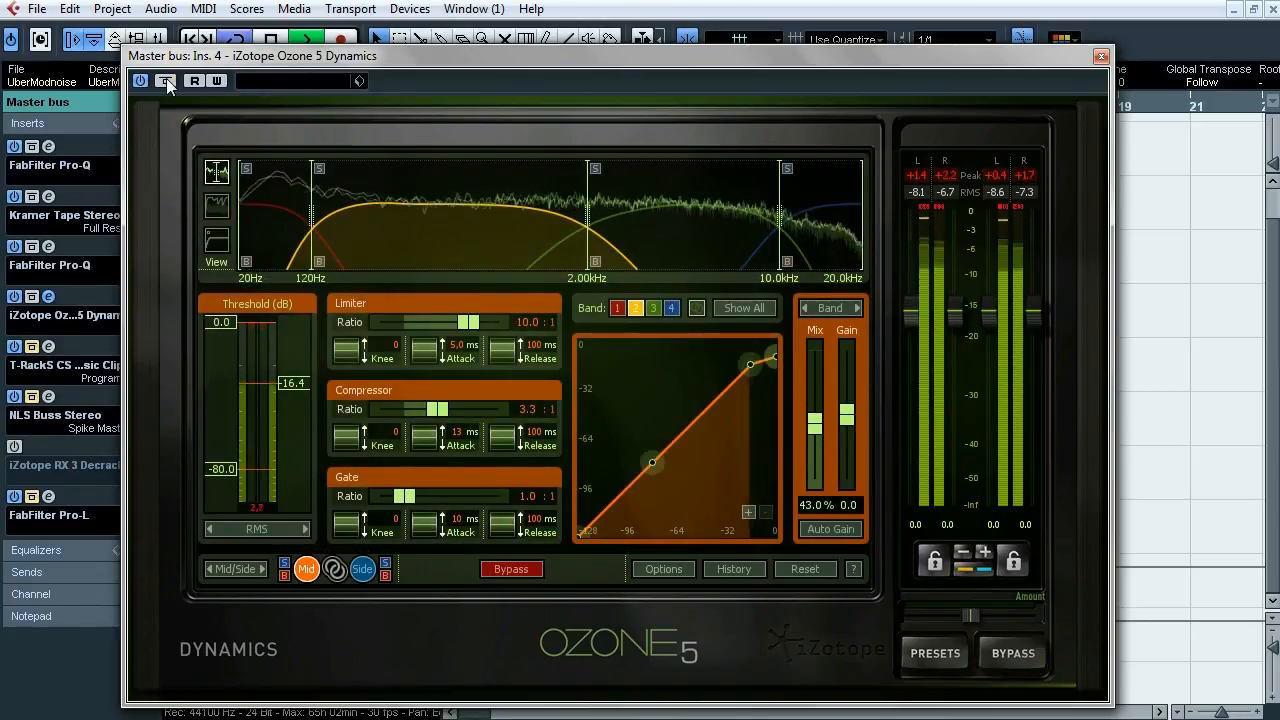
Step: Examine the Mid channel's dynamics settings in Ozone bands 1 to 4 during playback, returning to band 2
{"action": "key", "text": "space"}
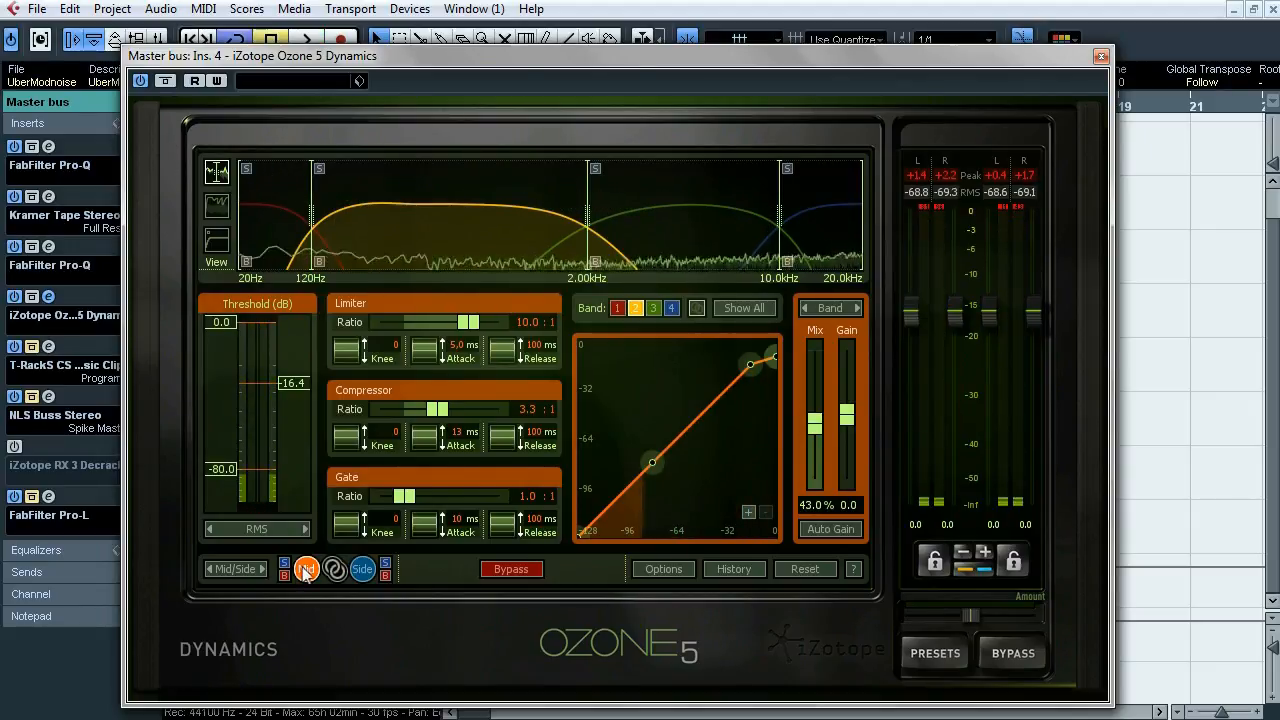
{"action": "key", "text": "space"}
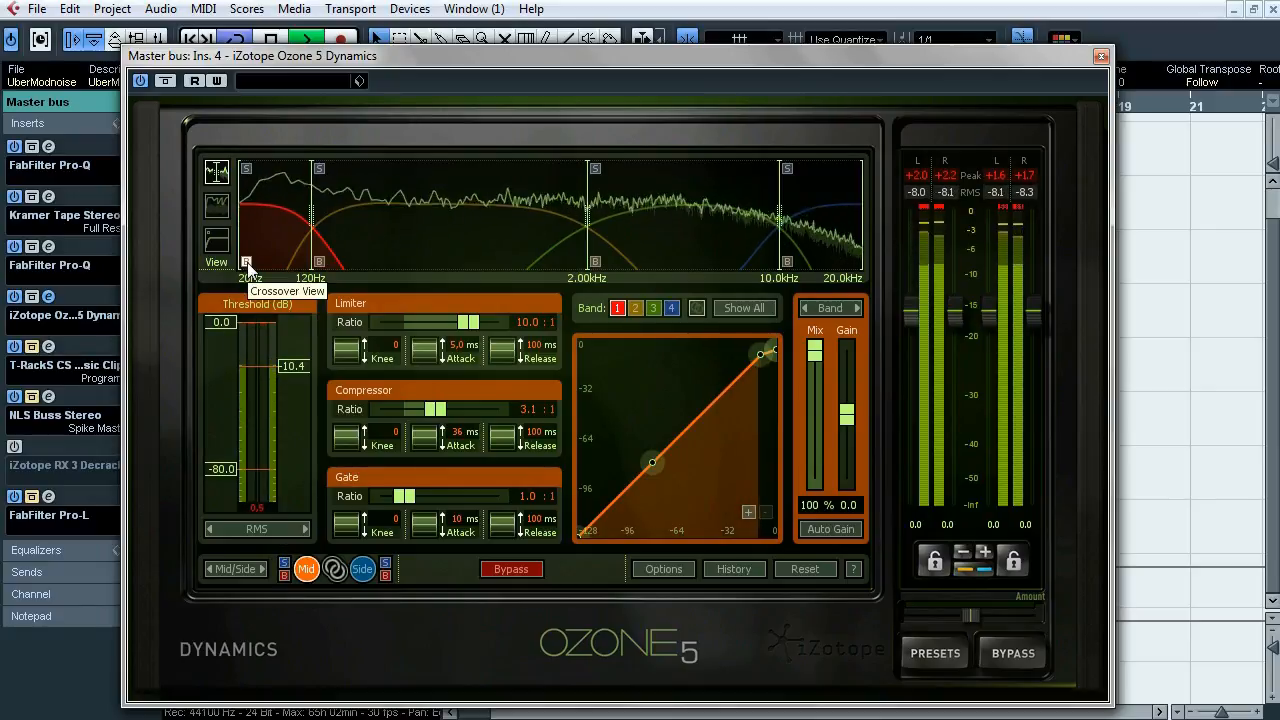
{"action": "left_click", "coordinate": [420, 238]}
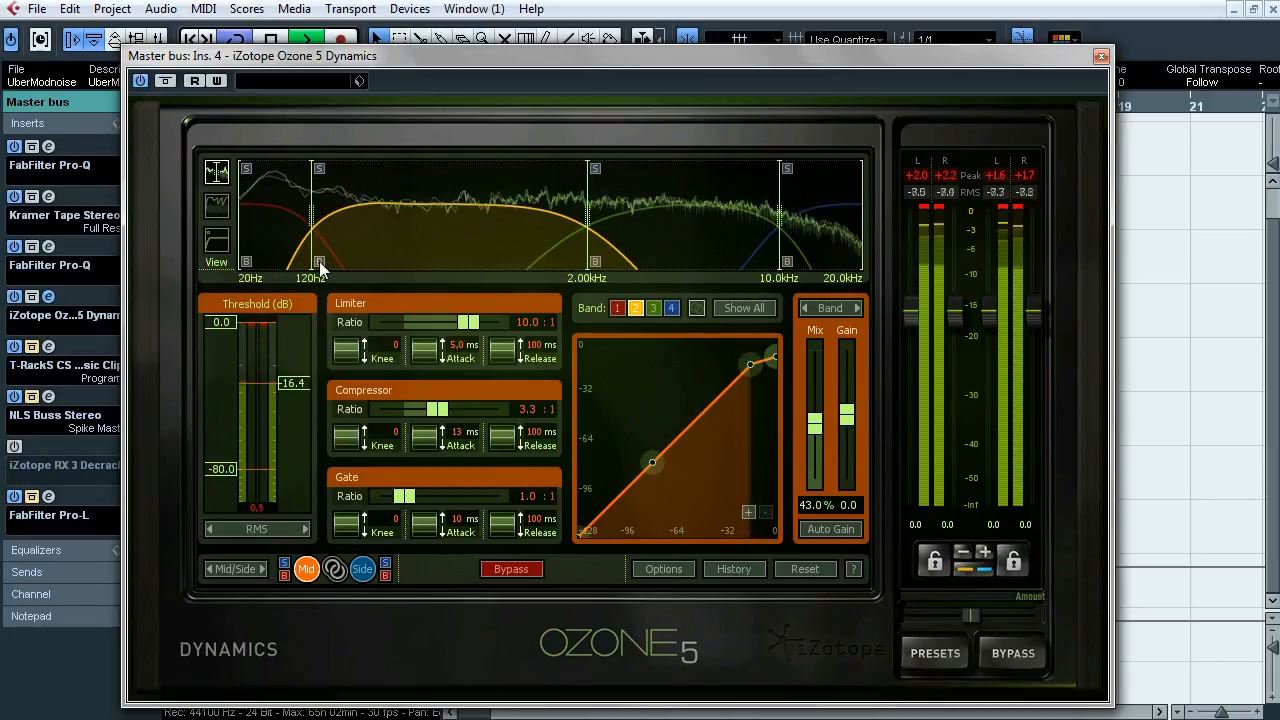
{"action": "left_click", "coordinate": [681, 228]}
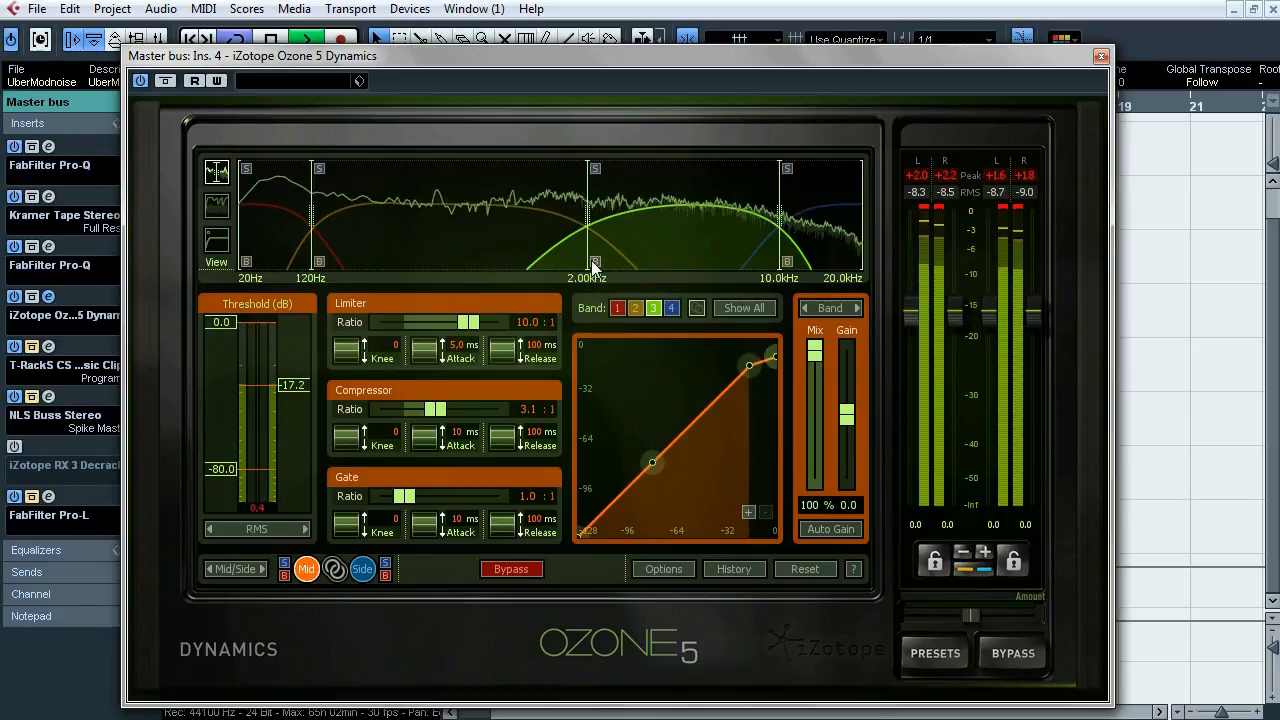
{"action": "left_click", "coordinate": [844, 236]}
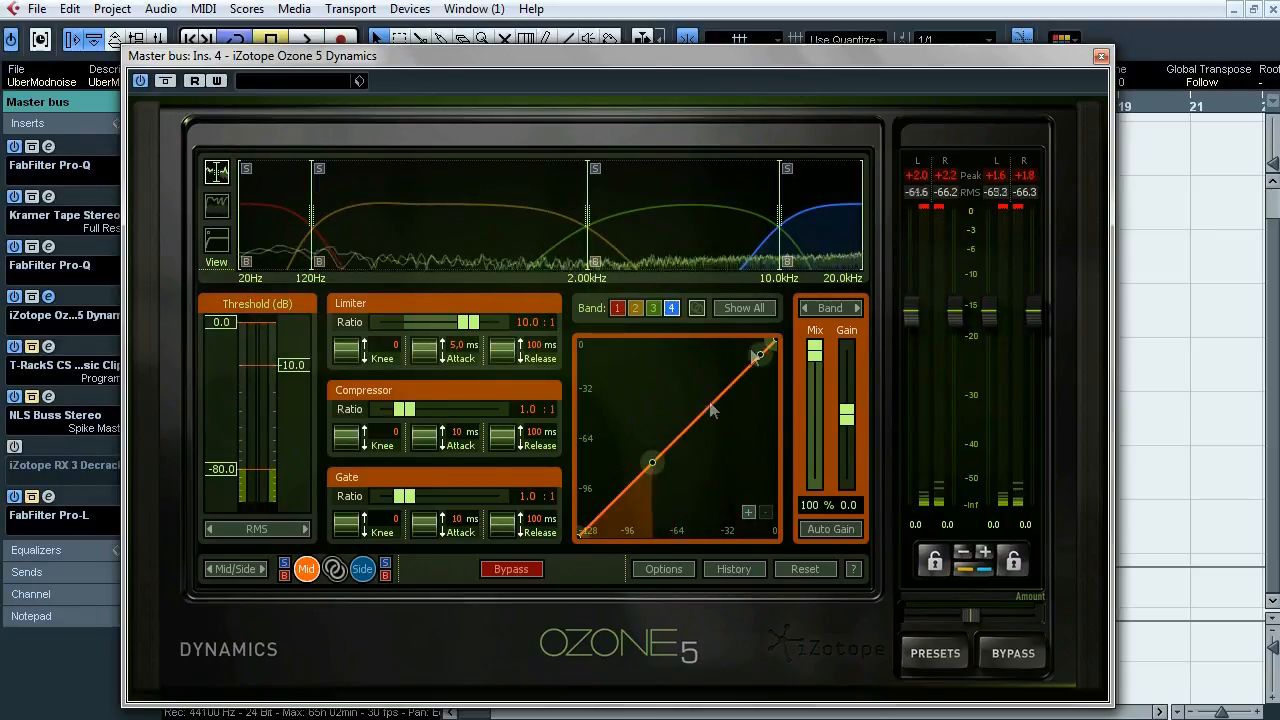
{"action": "left_click", "coordinate": [463, 255]}
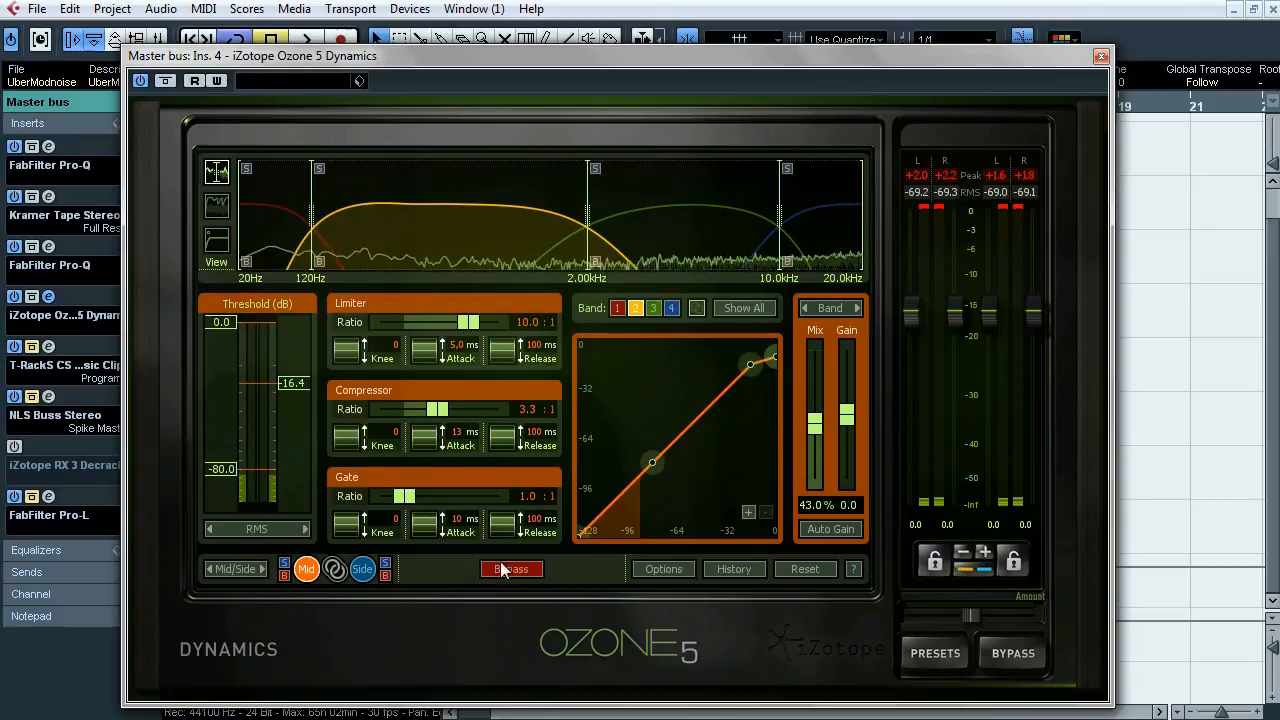
Step: Examine the Side channel's dynamics in bands 2 and 3, audition the Side signal soloed, and close the Ozone window
{"action": "left_click", "coordinate": [366, 566]}
{"action": "left_click", "coordinate": [668, 238]}
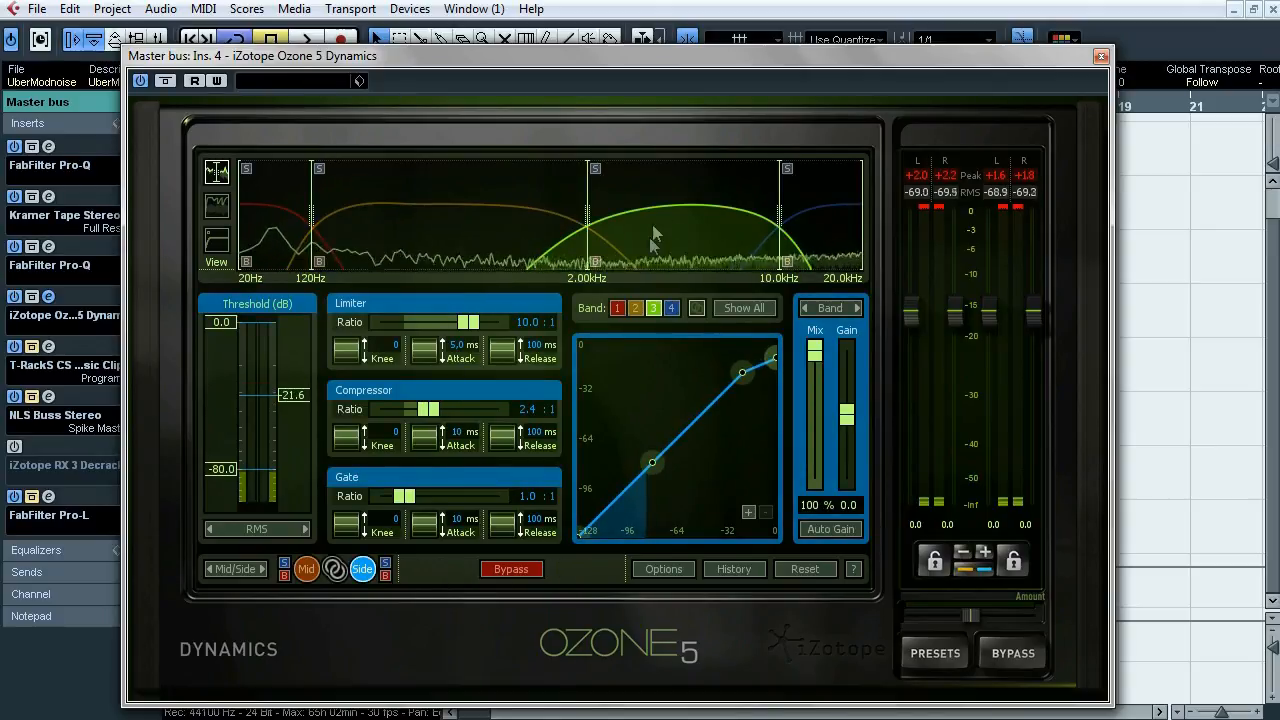
{"action": "key", "text": "space"}
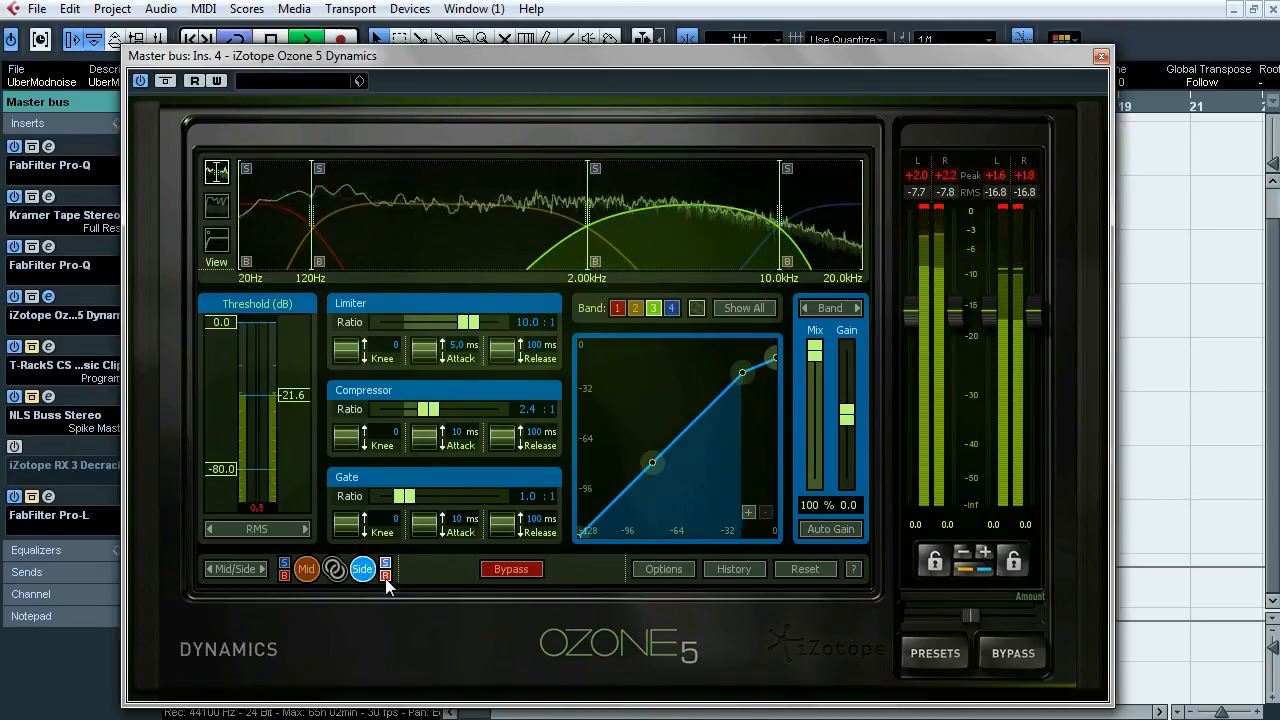
{"action": "left_click", "coordinate": [455, 234]}
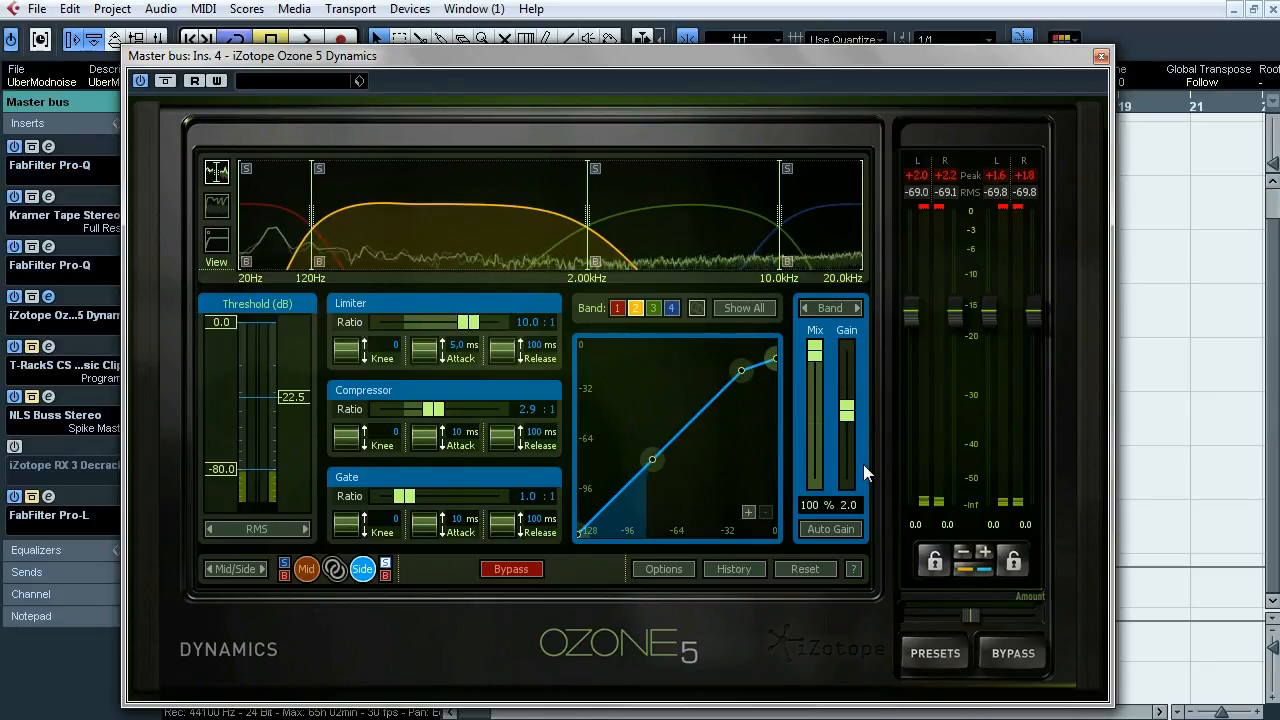
{"action": "left_click", "coordinate": [666, 217]}
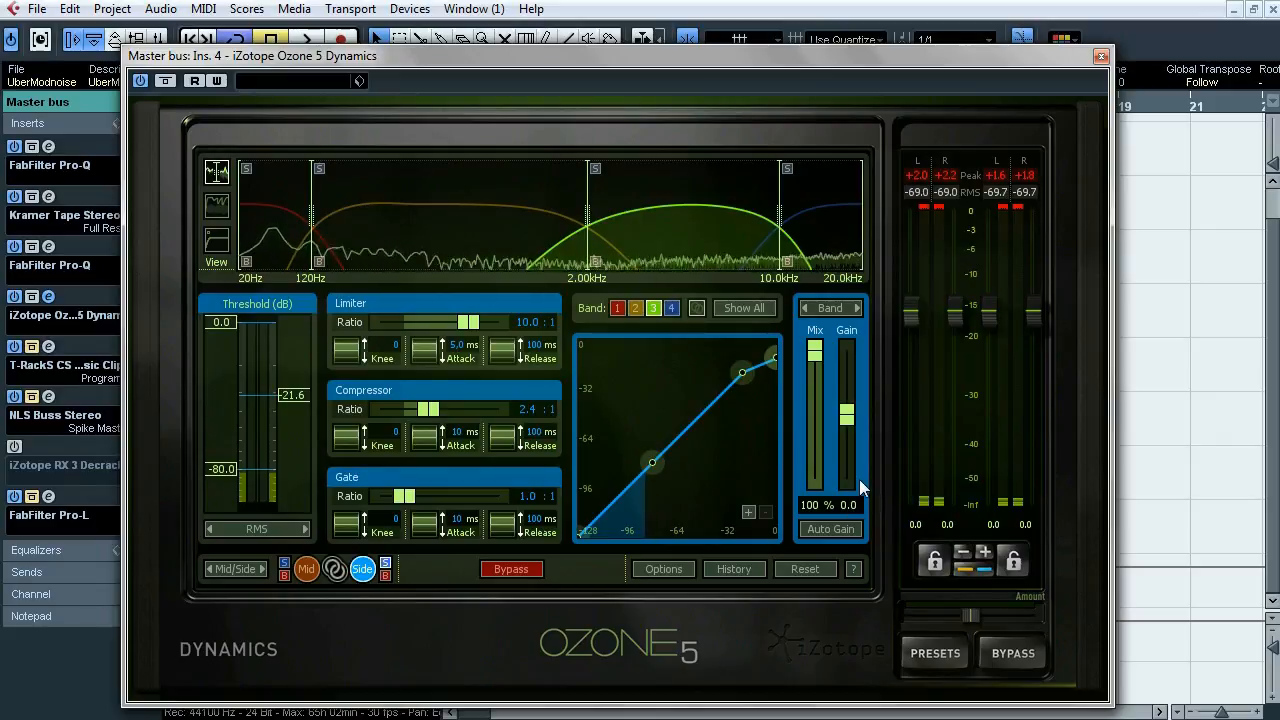
{"action": "key", "text": "space"}
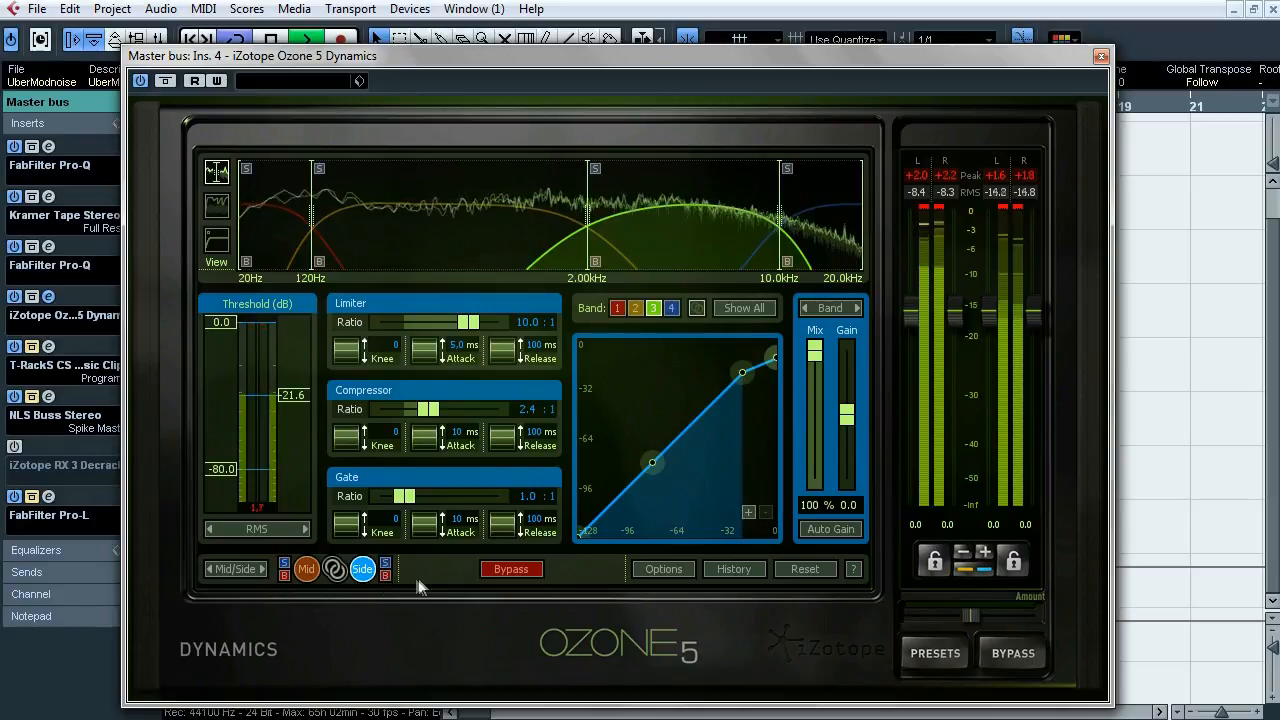
{"action": "key", "text": "space"}
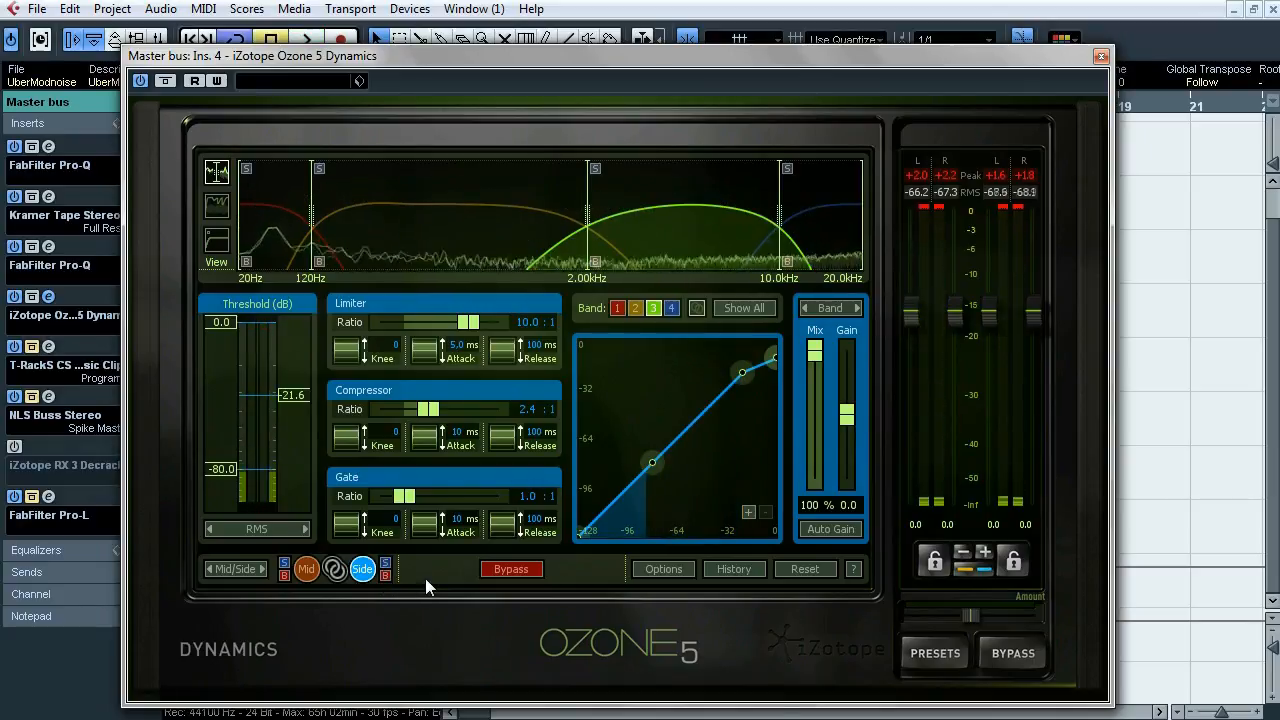
{"action": "left_click", "coordinate": [1101, 56]}
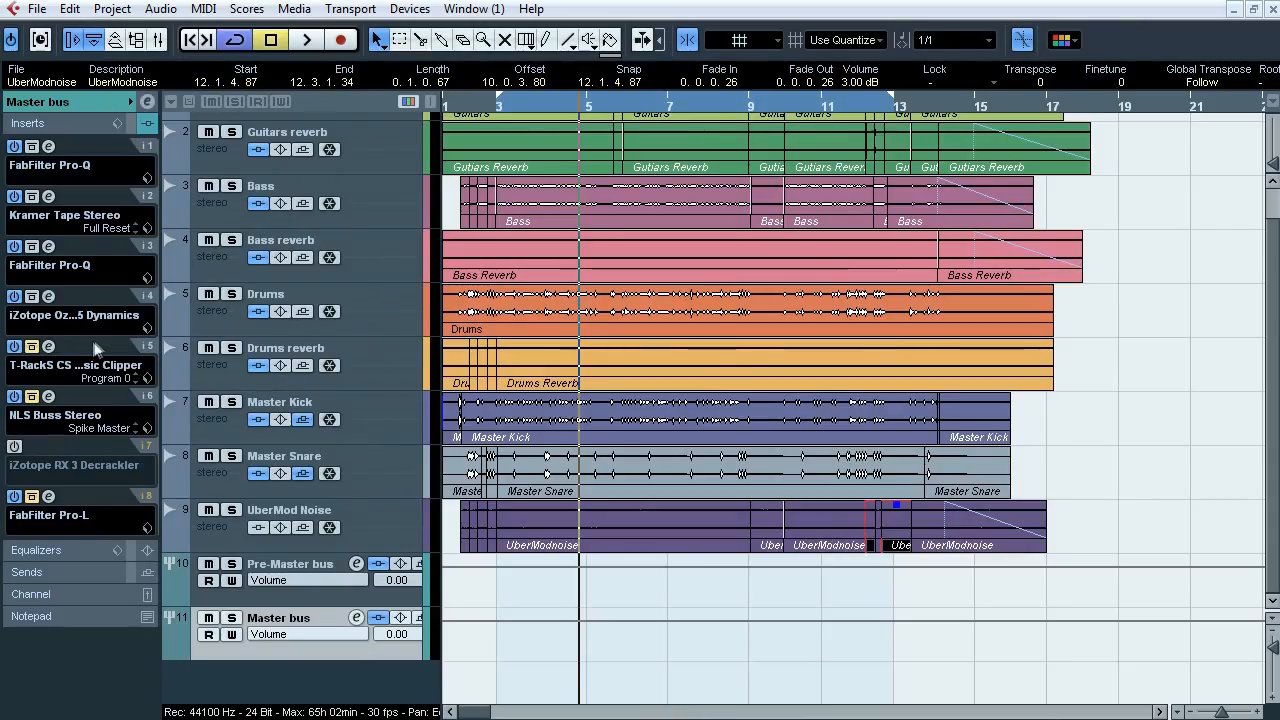
Step: Open the insert 5 T-RackS Classic Clipper, compare playback against the Master bus channel meter, leave it active, and close its window
{"action": "left_click", "coordinate": [48, 346]}
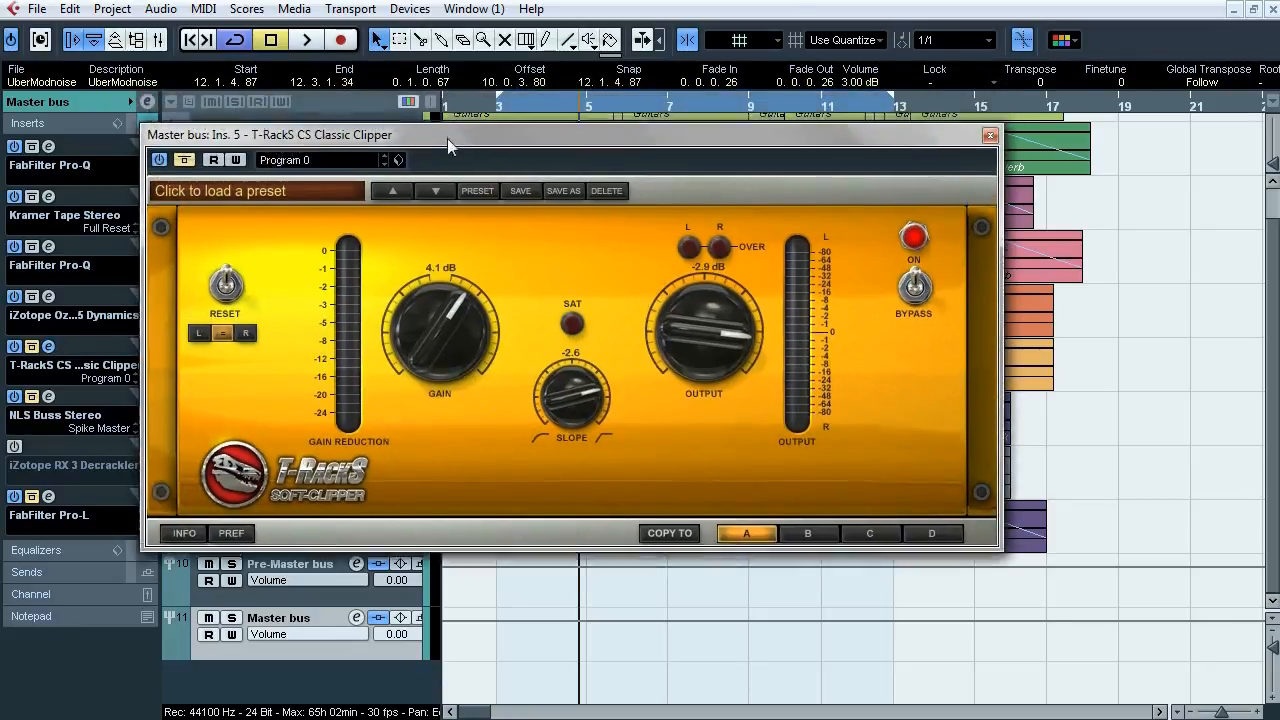
{"action": "left_click_drag", "start_coordinate": [447, 139], "coordinate": [447, 151]}
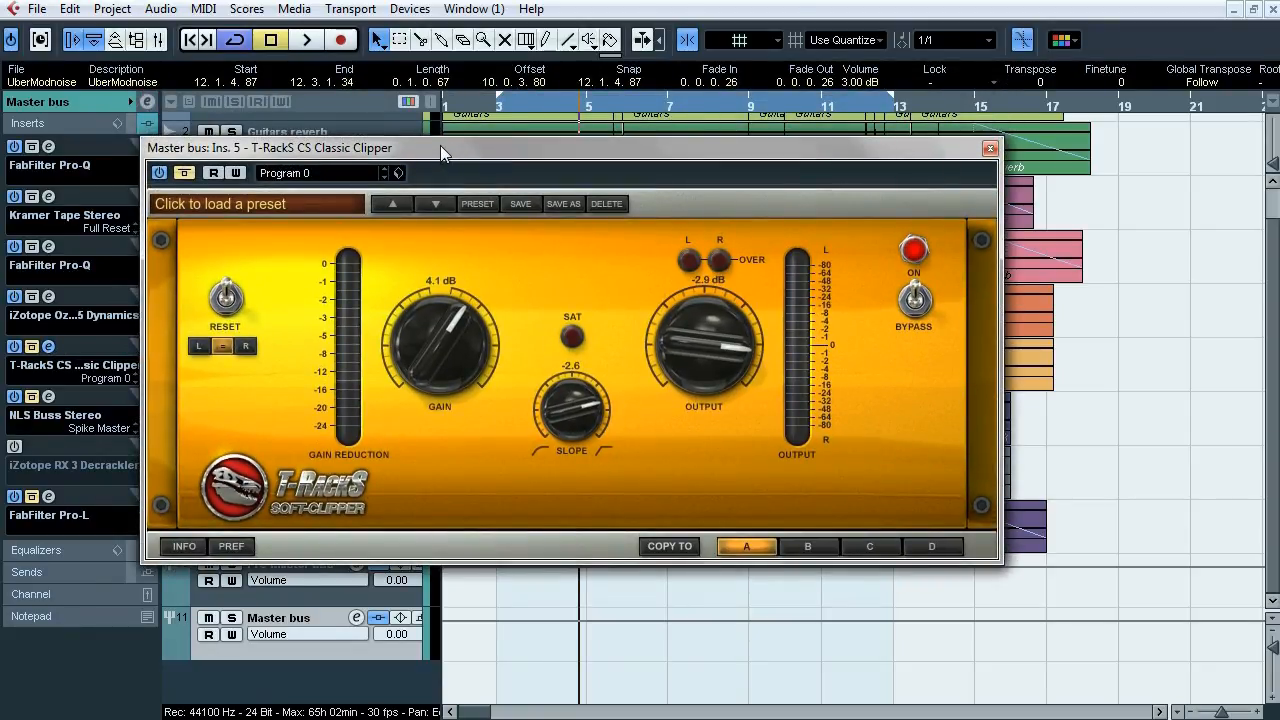
{"action": "key", "text": "space"}
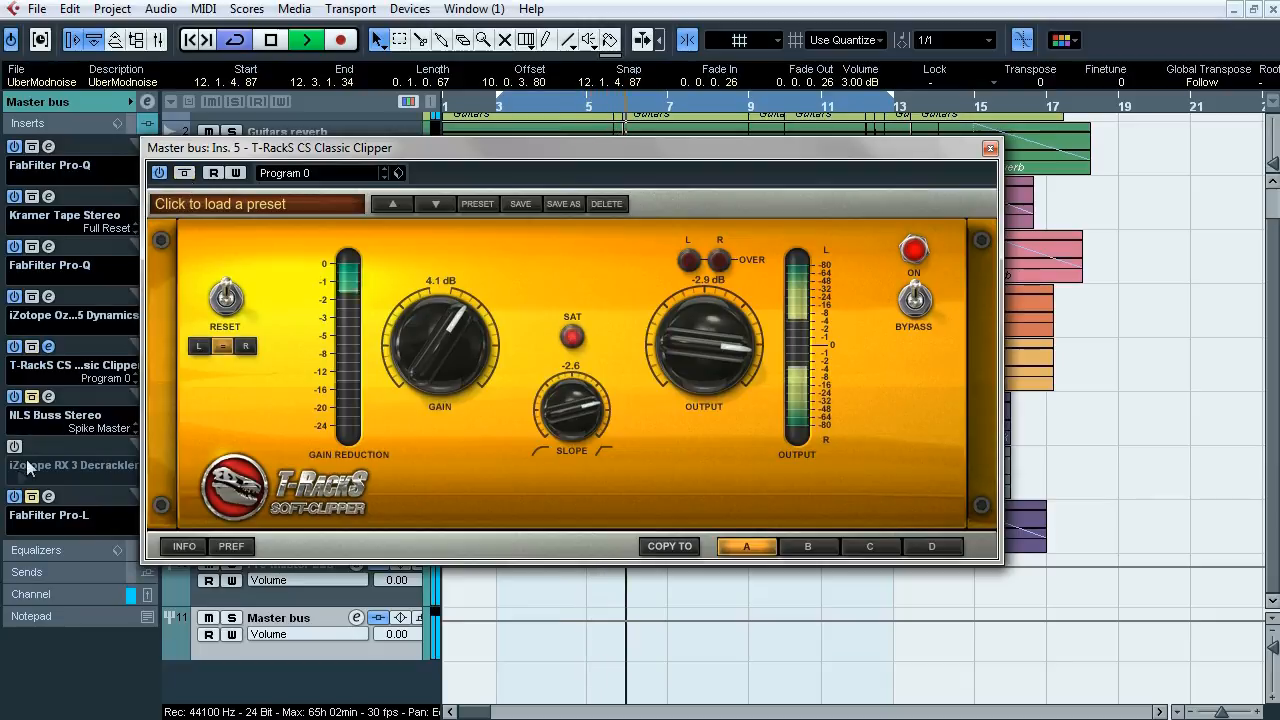
{"action": "left_click", "coordinate": [46, 596]}
{"action": "left_click_drag", "start_coordinate": [386, 148], "coordinate": [495, 133]}
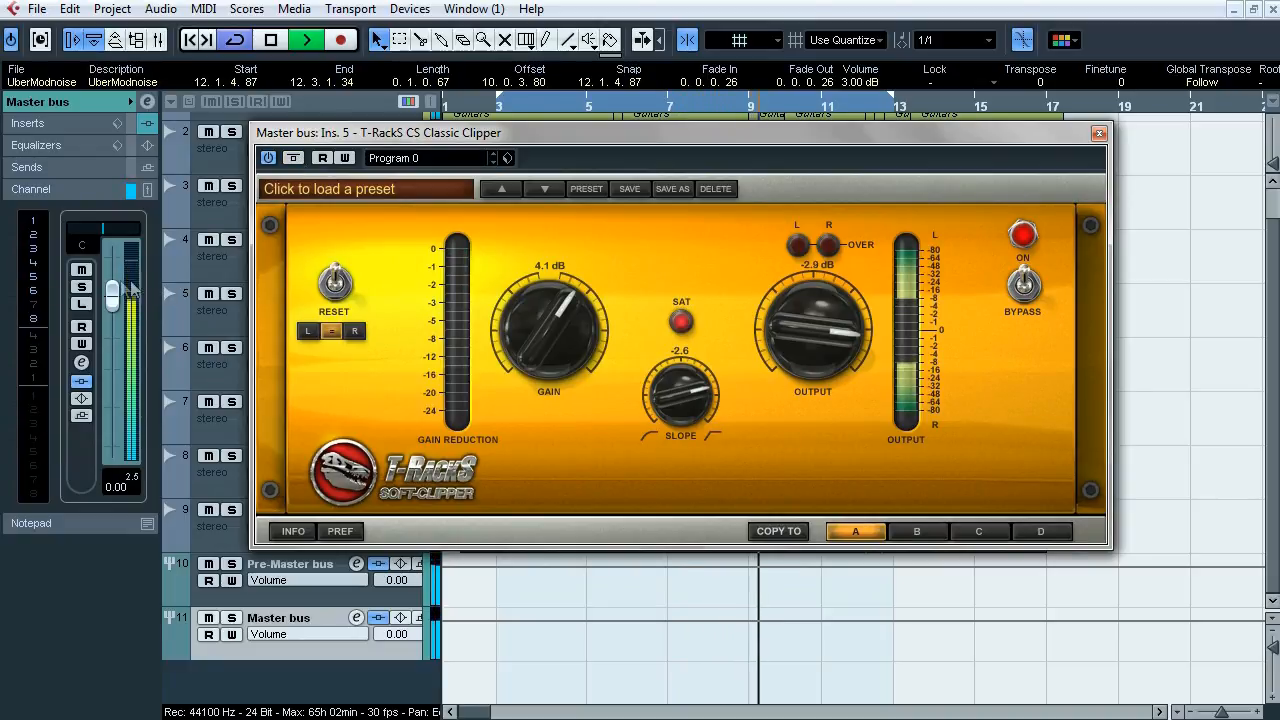
{"action": "left_click", "coordinate": [292, 160]}
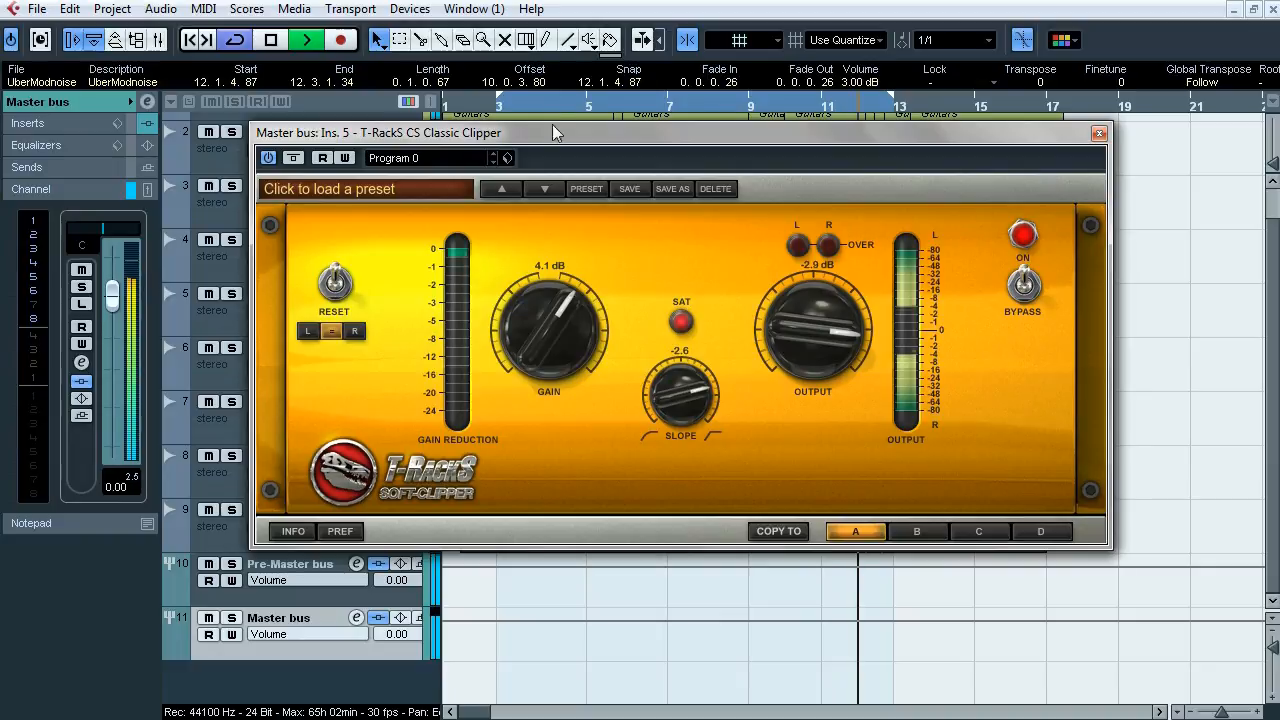
{"action": "left_click_drag", "start_coordinate": [560, 134], "coordinate": [467, 193]}
{"action": "key", "text": "space"}
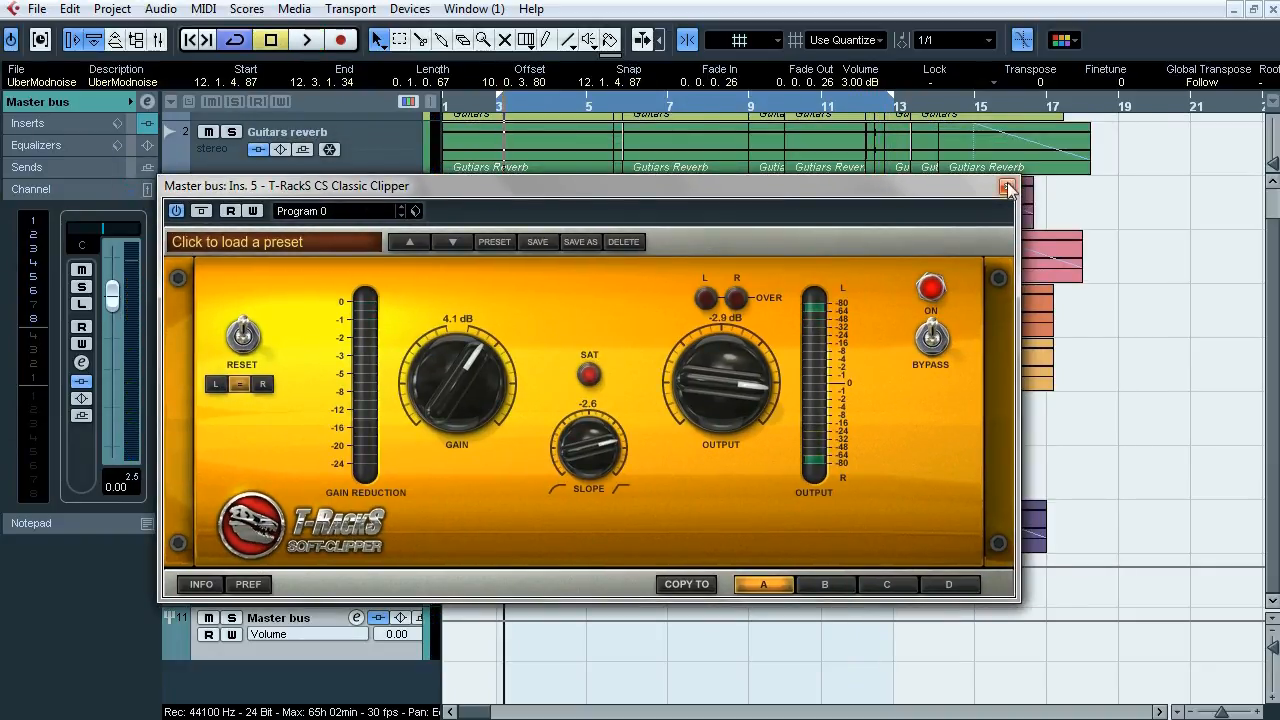
{"action": "left_click", "coordinate": [1008, 187]}
Step: Open the insert 6 NLS Buss, compare playback with it bypassed and active, leave it active, and close its window
{"action": "left_click", "coordinate": [28, 123]}
{"action": "left_click", "coordinate": [49, 396]}
{"action": "left_click_drag", "start_coordinate": [505, 12], "coordinate": [468, 70]}
{"action": "mouse_move", "coordinate": [439, 303]}
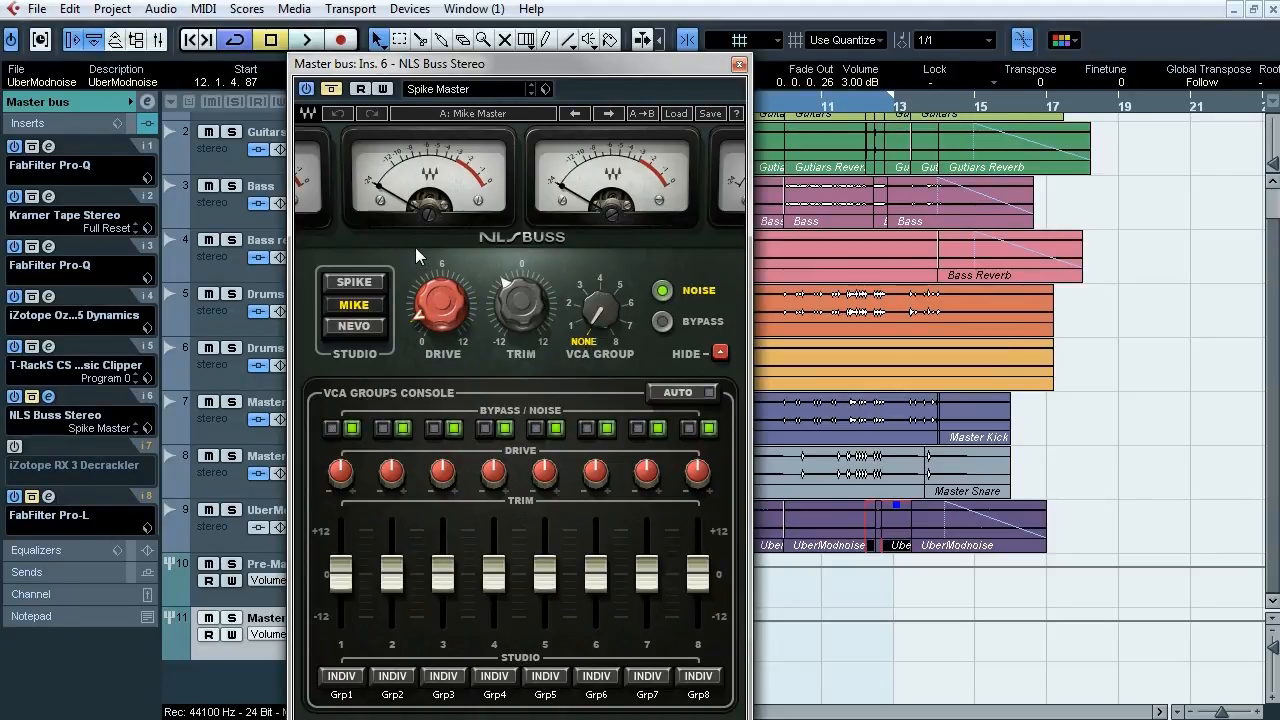
{"action": "key", "text": "space"}
{"action": "left_click", "coordinate": [332, 90]}
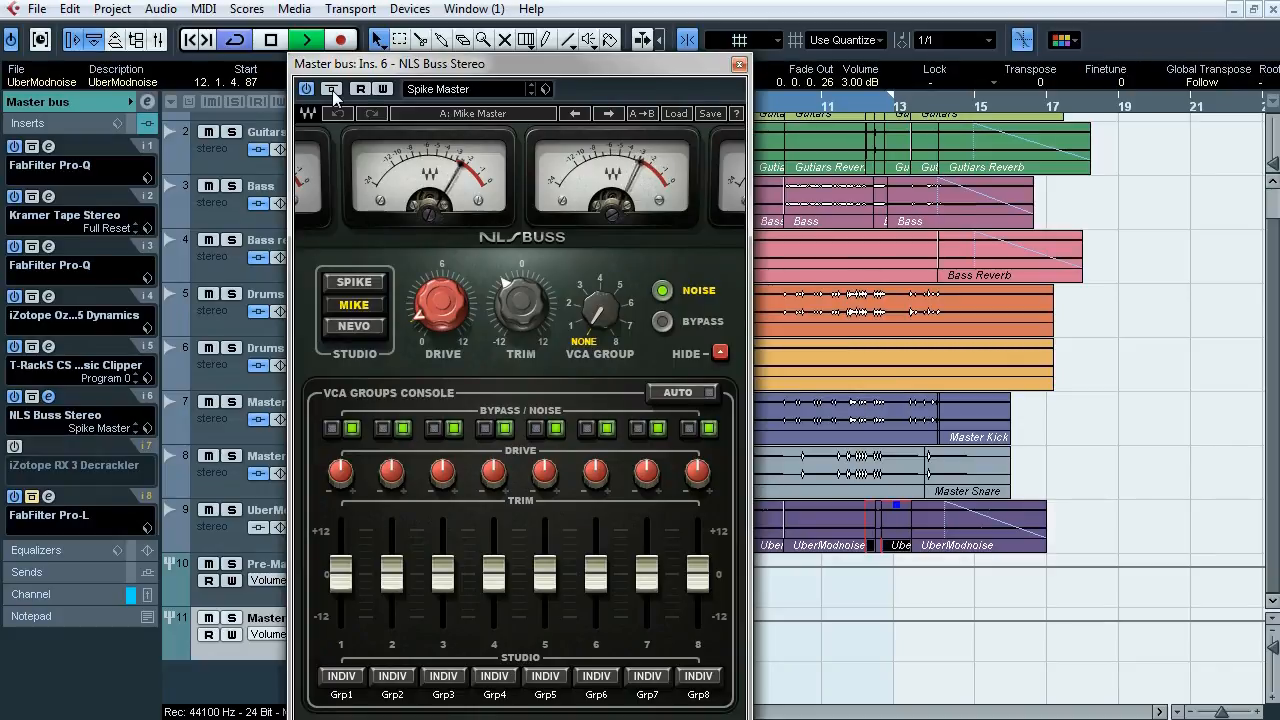
{"action": "left_click", "coordinate": [332, 90]}
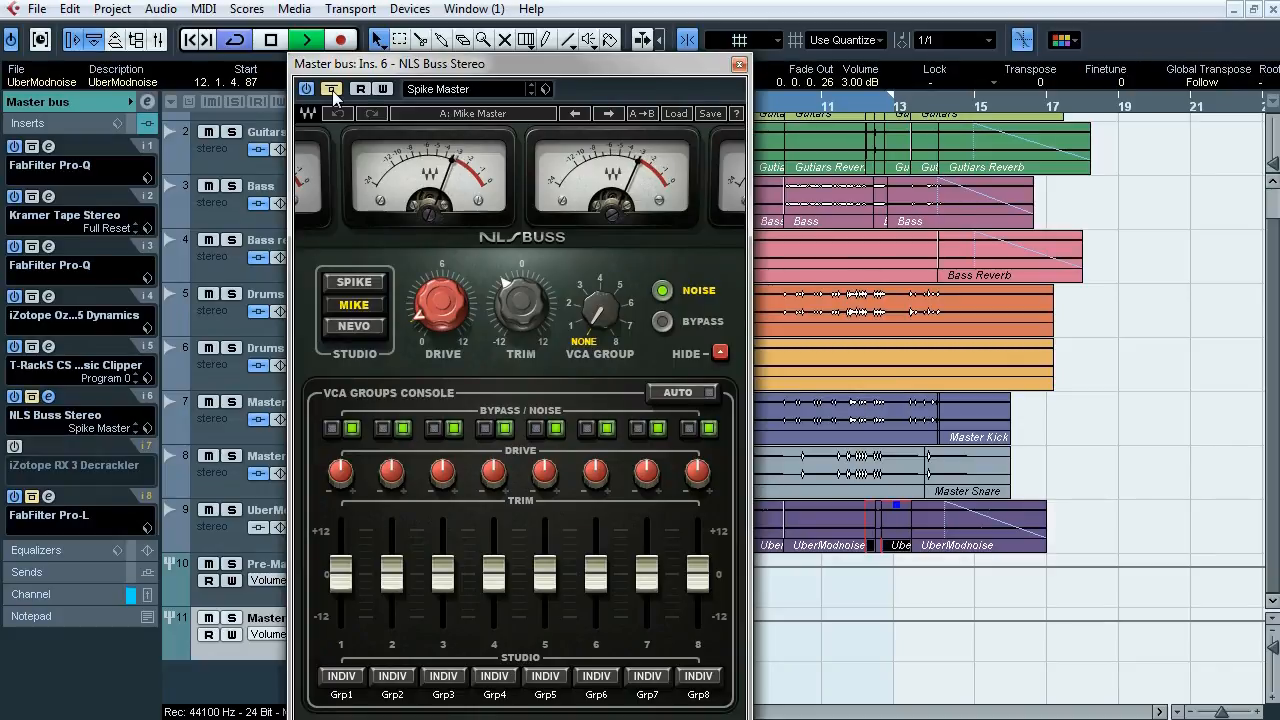
{"action": "left_click", "coordinate": [332, 90]}
{"action": "left_click", "coordinate": [332, 90]}
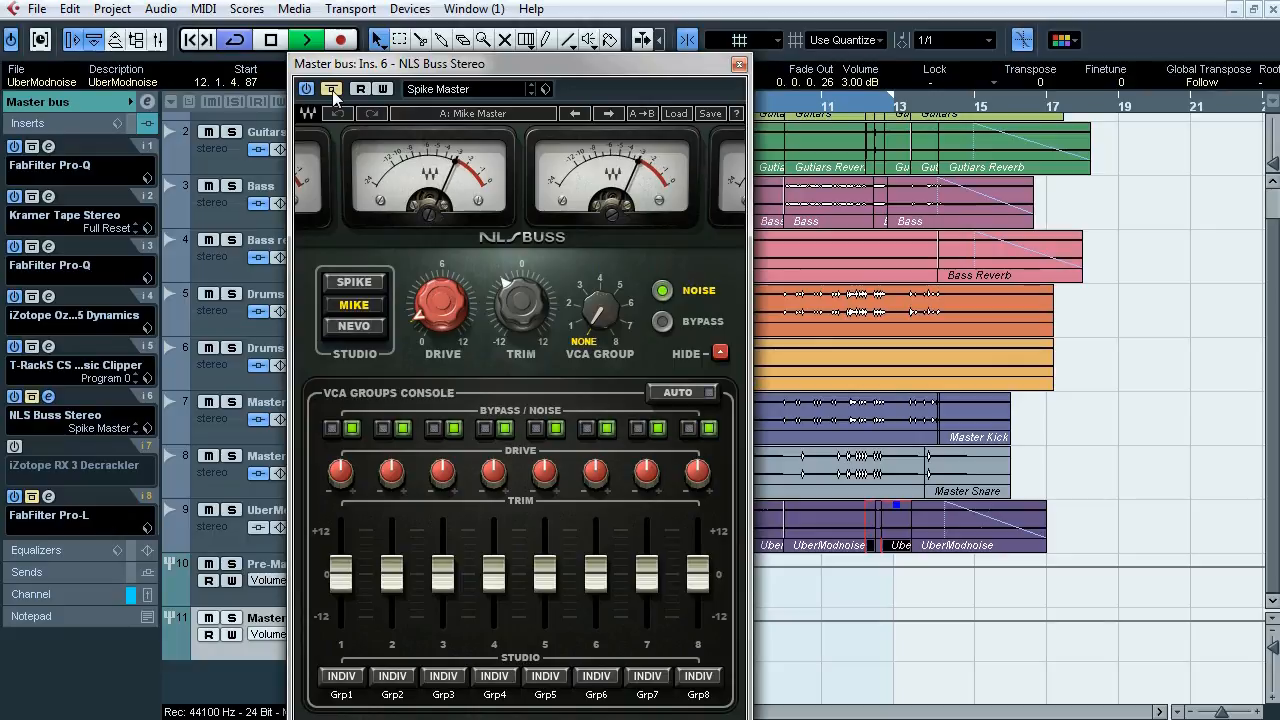
{"action": "left_click", "coordinate": [332, 90]}
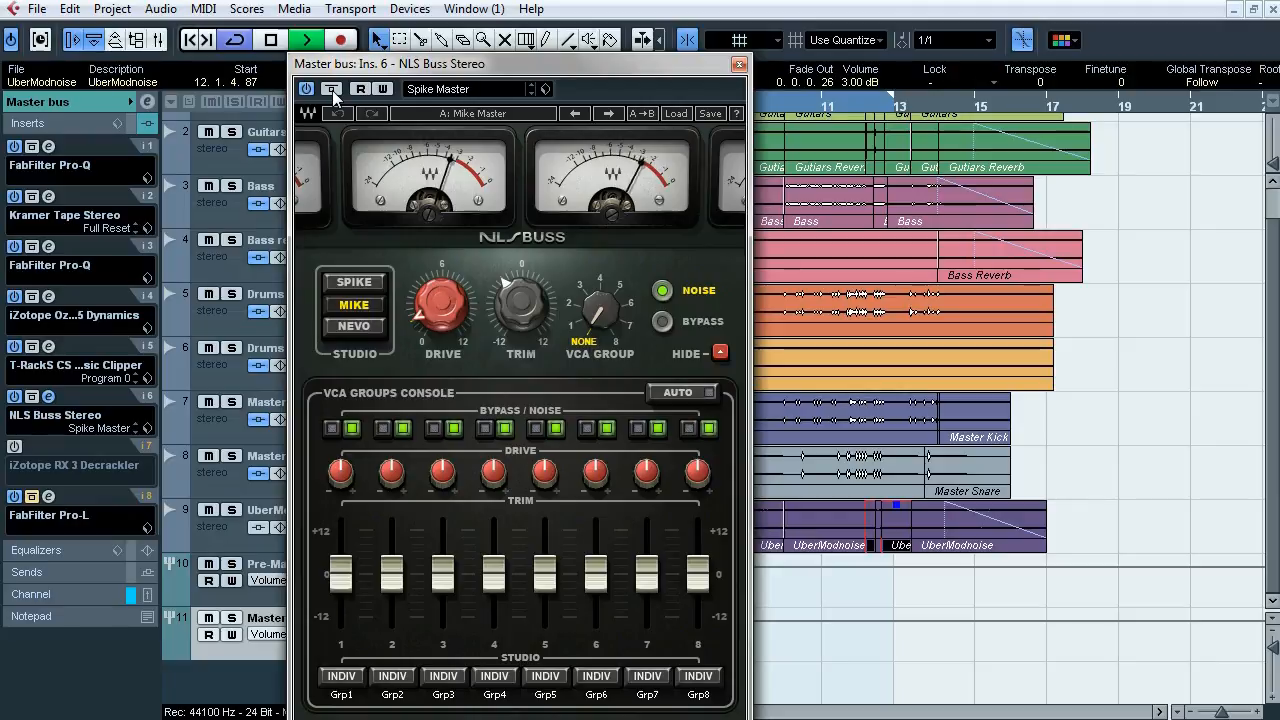
{"action": "key", "text": "space"}
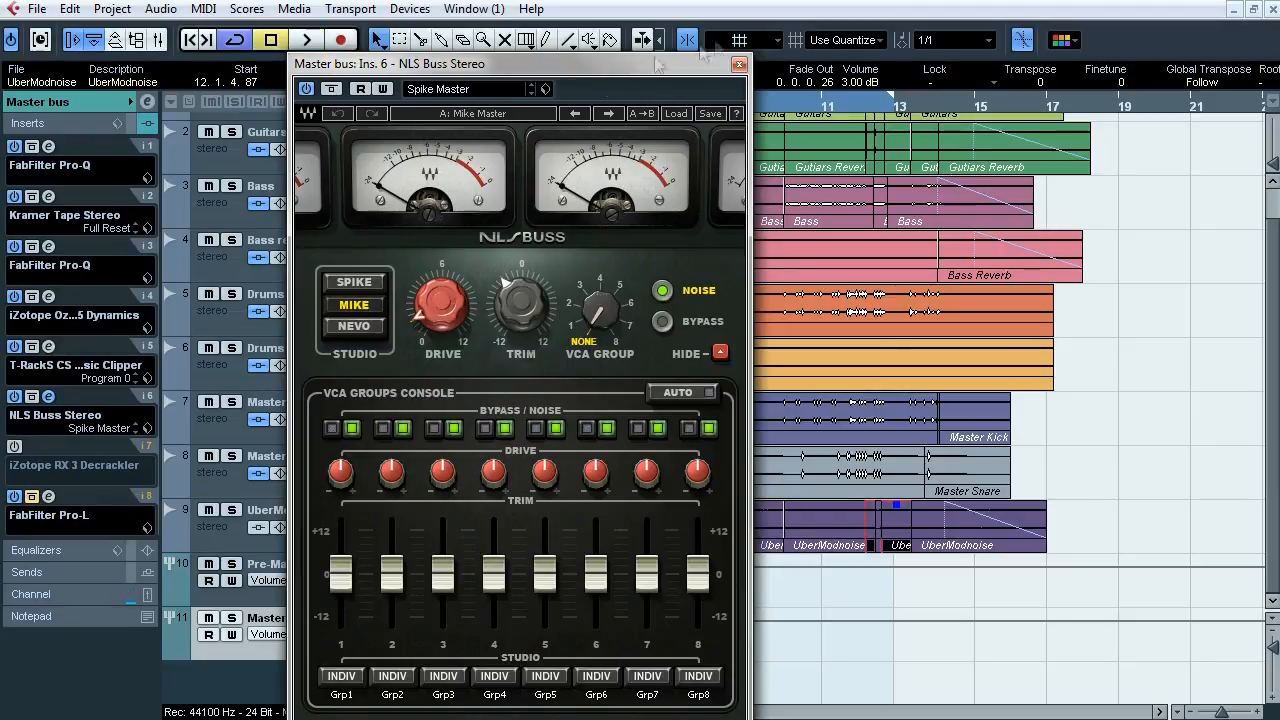
{"action": "left_click", "coordinate": [738, 63]}
Step: Open the insert 8 Pro-L limiter, compare playback with it bypassed and active, leave it active, and close its window
{"action": "left_click", "coordinate": [48, 497]}
{"action": "left_click_drag", "start_coordinate": [750, 86], "coordinate": [358, 114]}
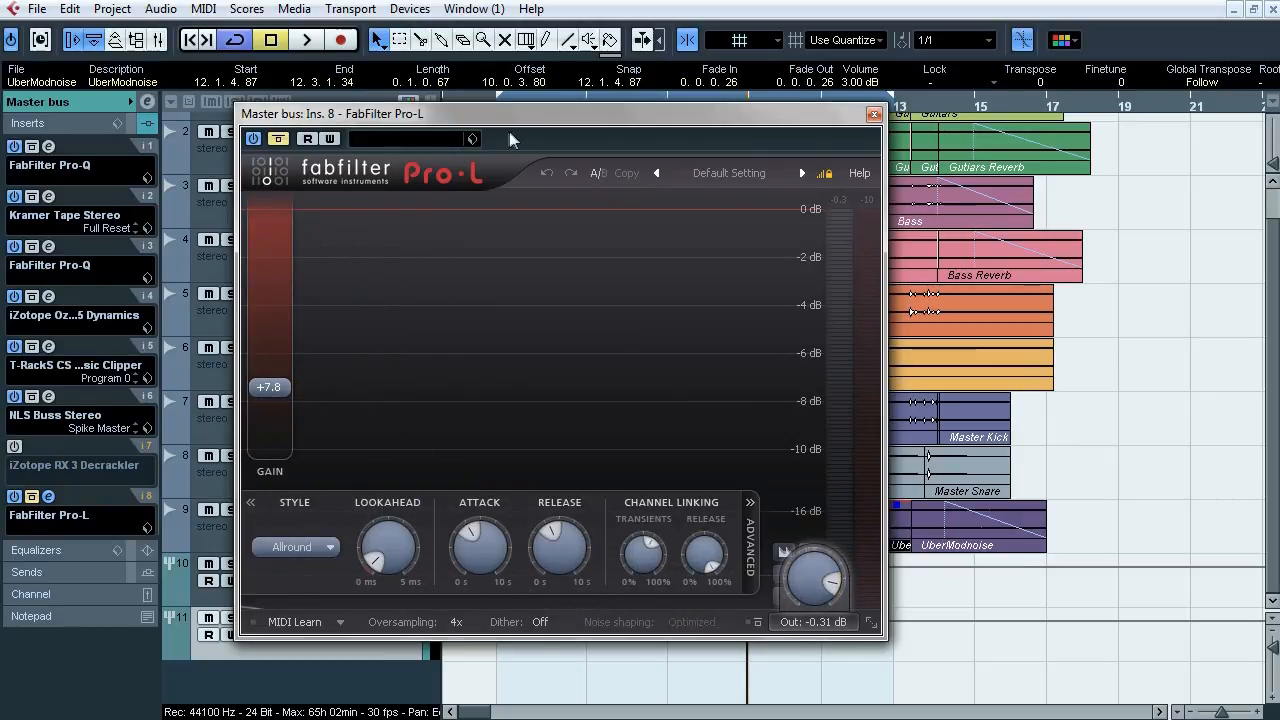
{"action": "left_click", "coordinate": [280, 139]}
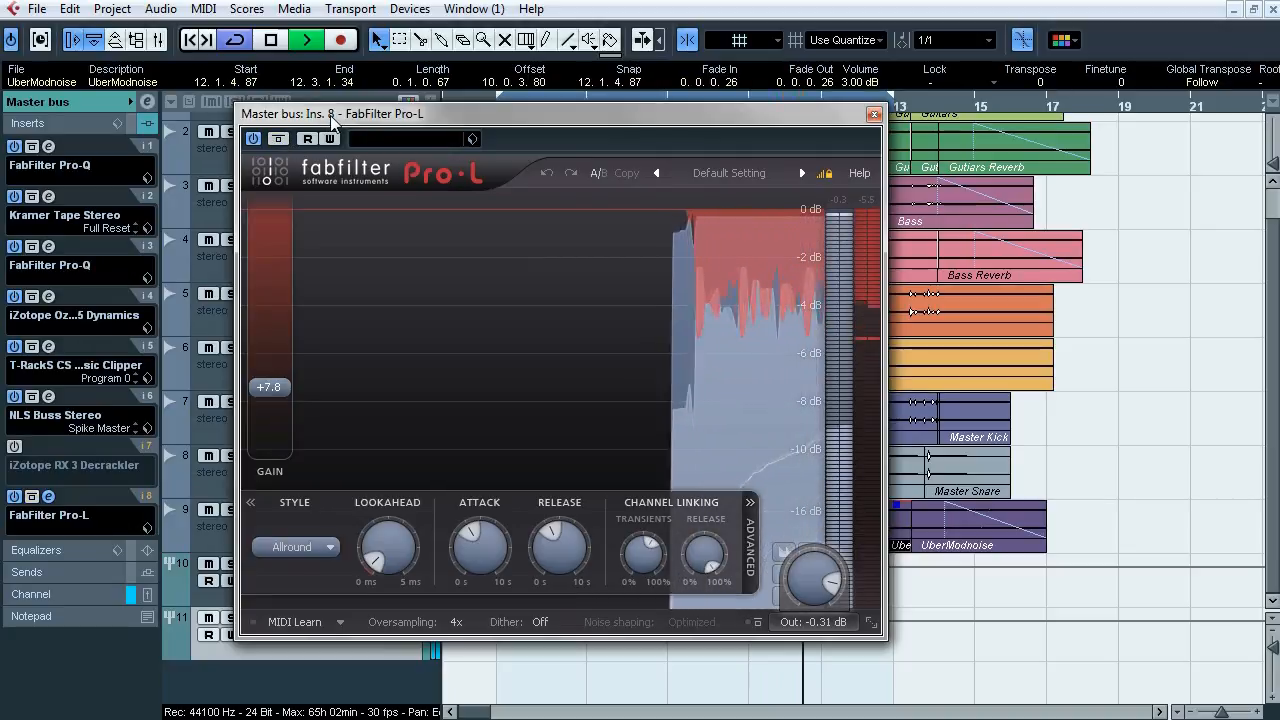
{"action": "left_click", "coordinate": [279, 139]}
{"action": "left_click", "coordinate": [280, 139]}
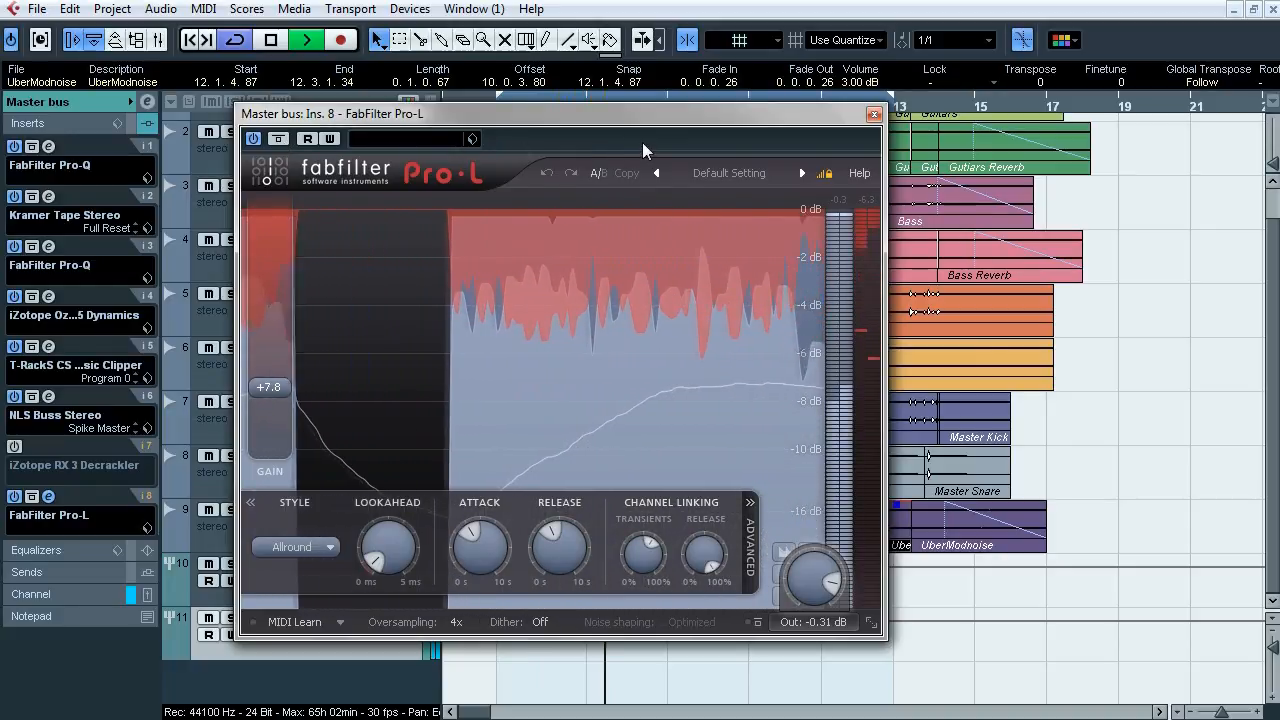
{"action": "key", "text": "space"}
{"action": "left_click", "coordinate": [47, 496]}
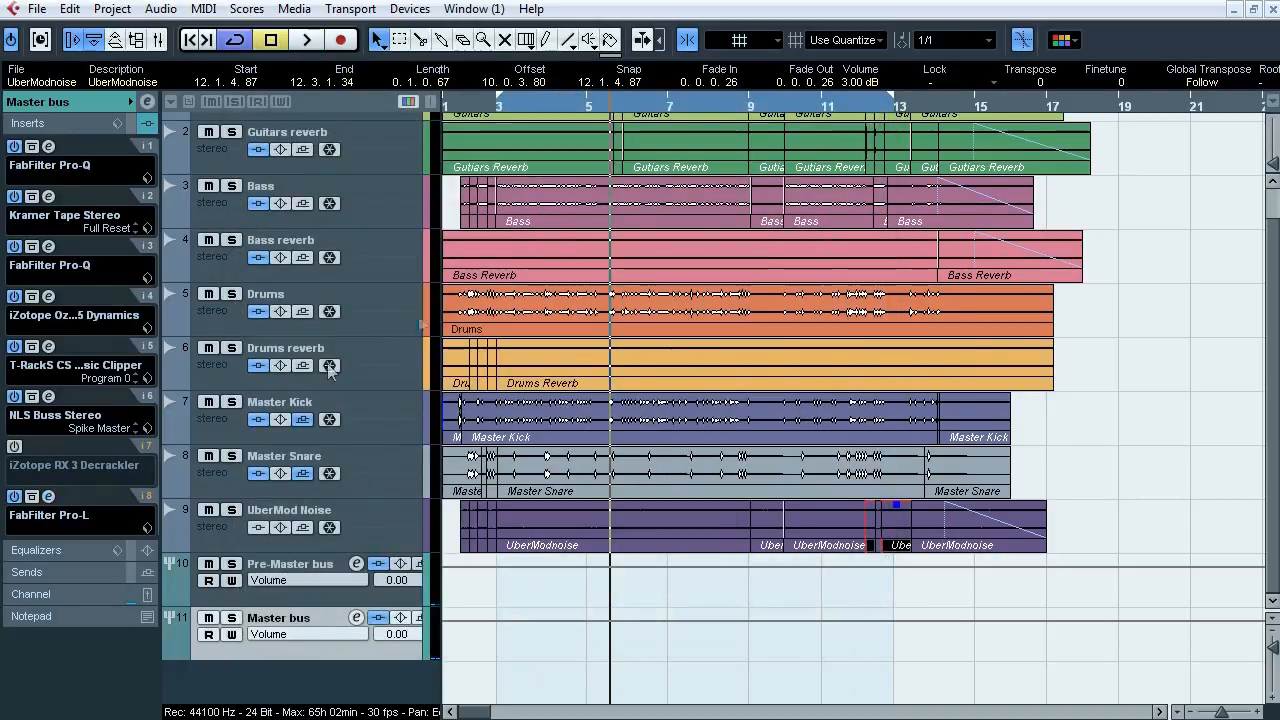
Step: Open the insert 7 RX 3 Decrackler window to view its settings, leaving the insert switched off
{"action": "left_click", "coordinate": [14, 447]}
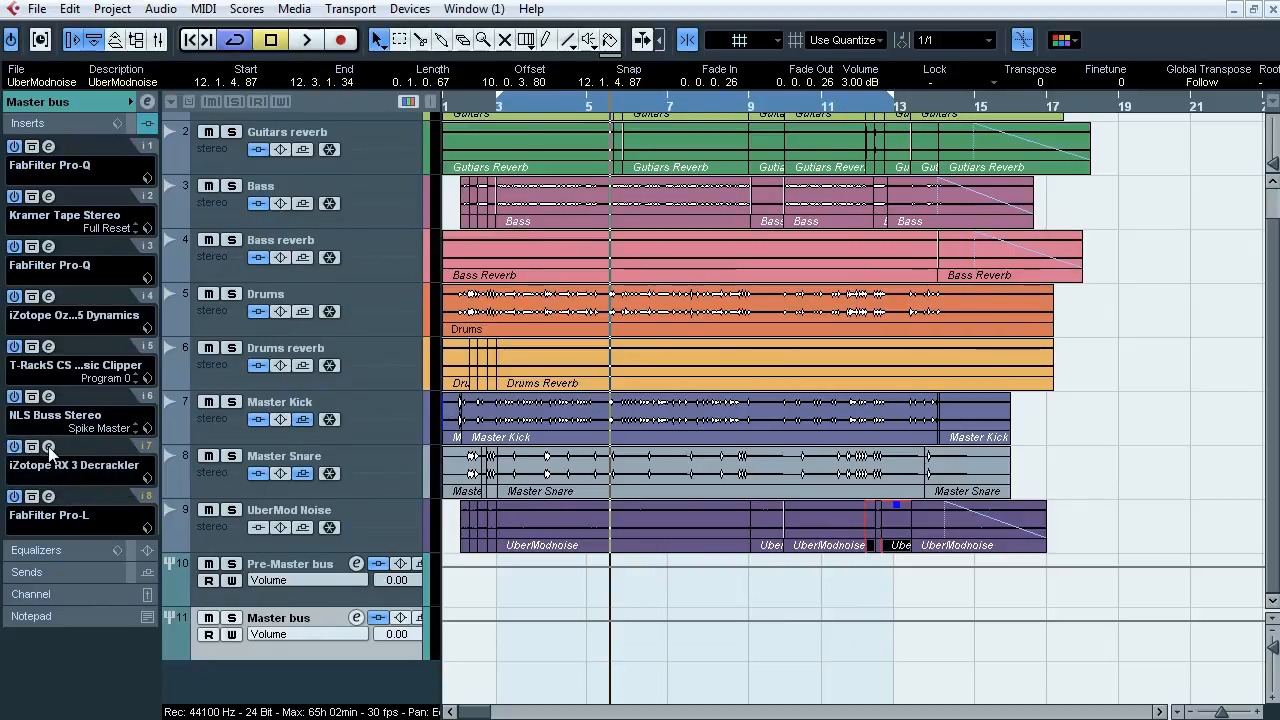
{"action": "left_click", "coordinate": [48, 447]}
{"action": "left_click", "coordinate": [15, 447]}
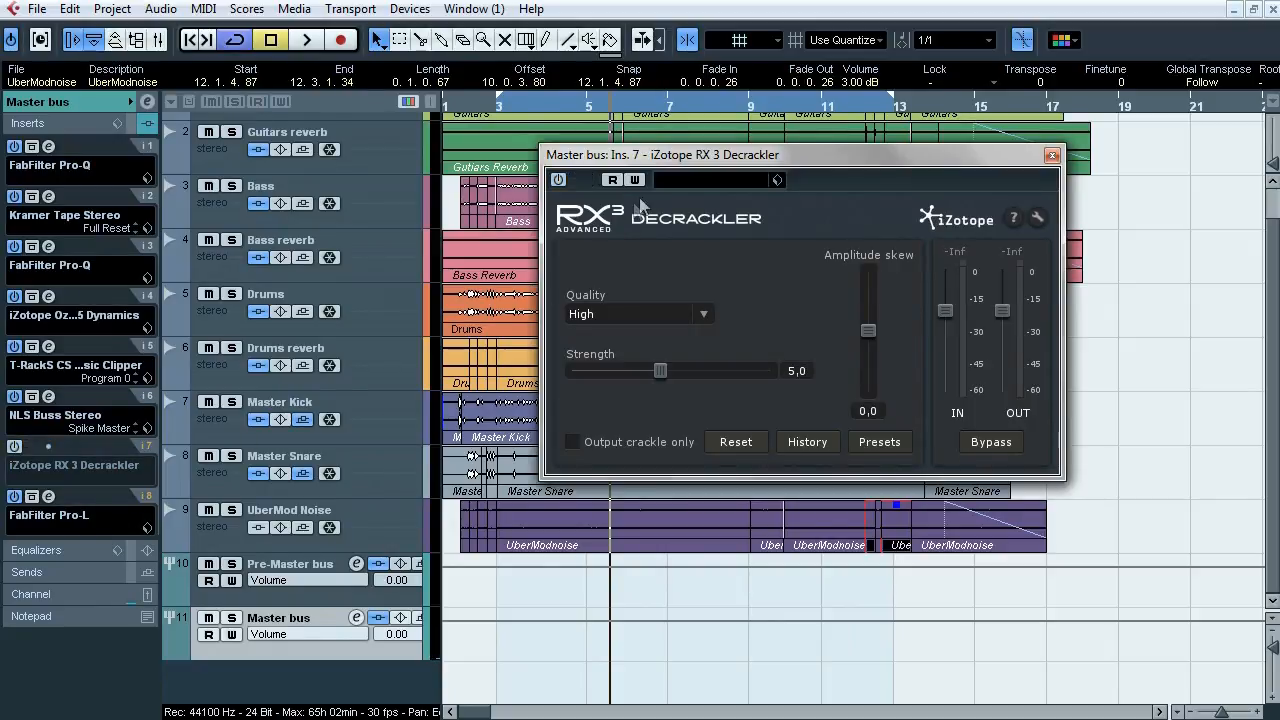
{"action": "left_click_drag", "start_coordinate": [672, 165], "coordinate": [430, 185]}
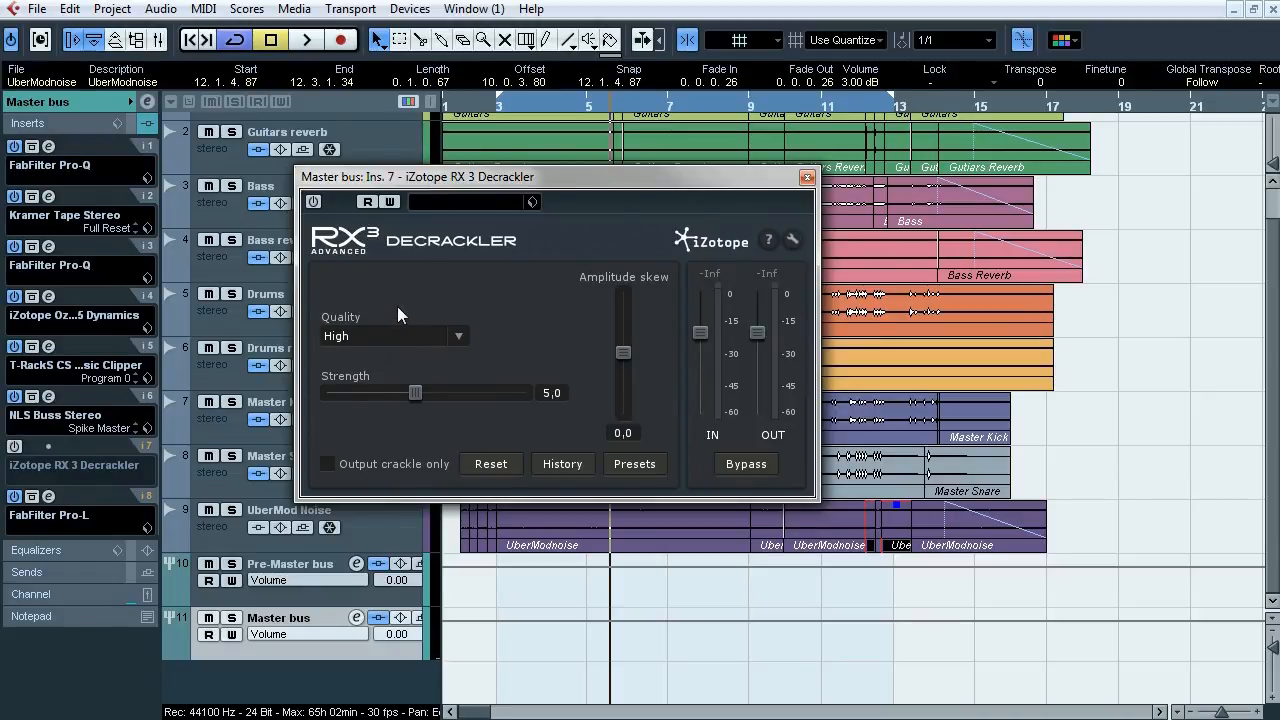
Step: Examine the Pro-L limiter's release and channel linking settings, close its window, and return to the Decrackler
{"action": "left_click", "coordinate": [48, 496]}
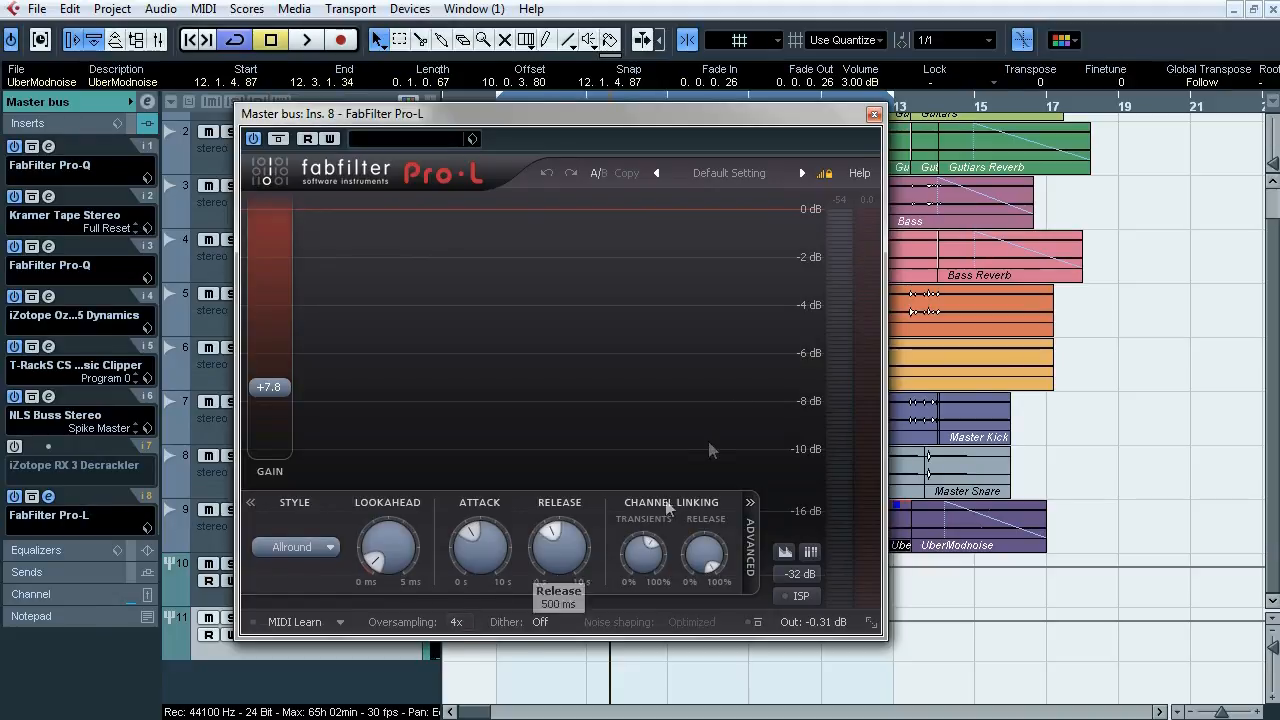
{"action": "left_click", "coordinate": [874, 115]}
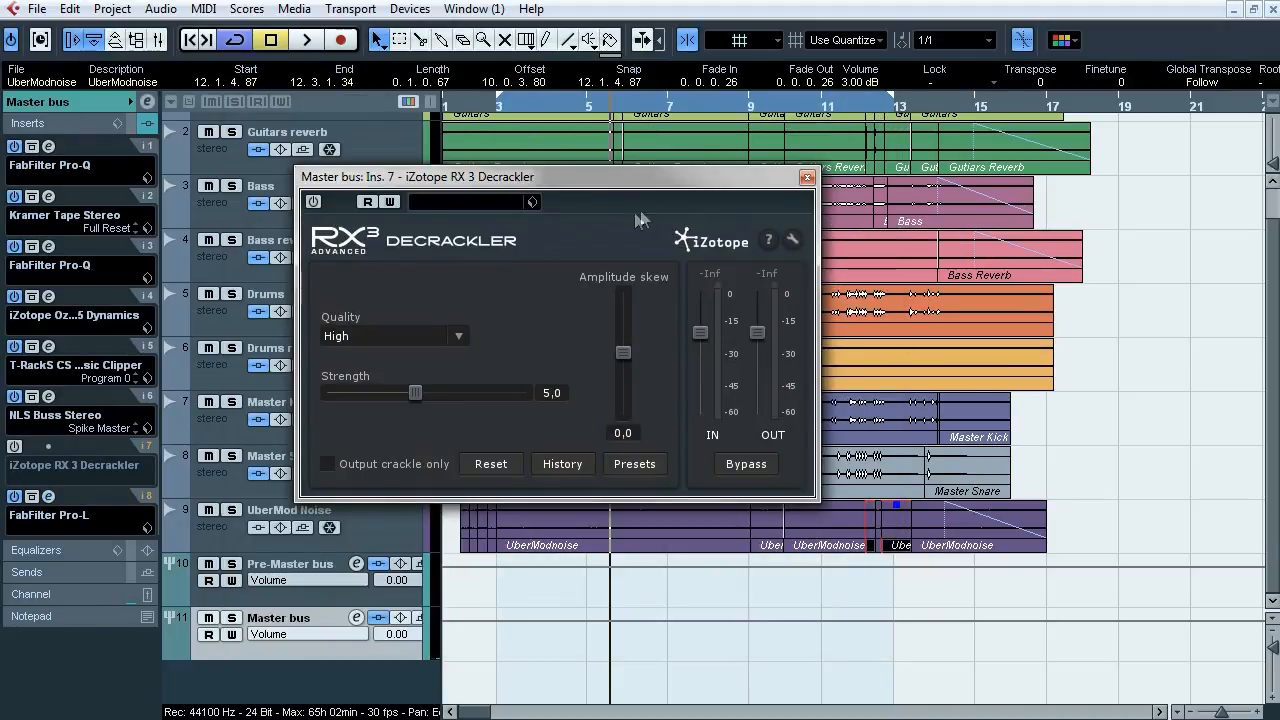
{"action": "left_click_drag", "start_coordinate": [629, 179], "coordinate": [682, 168]}
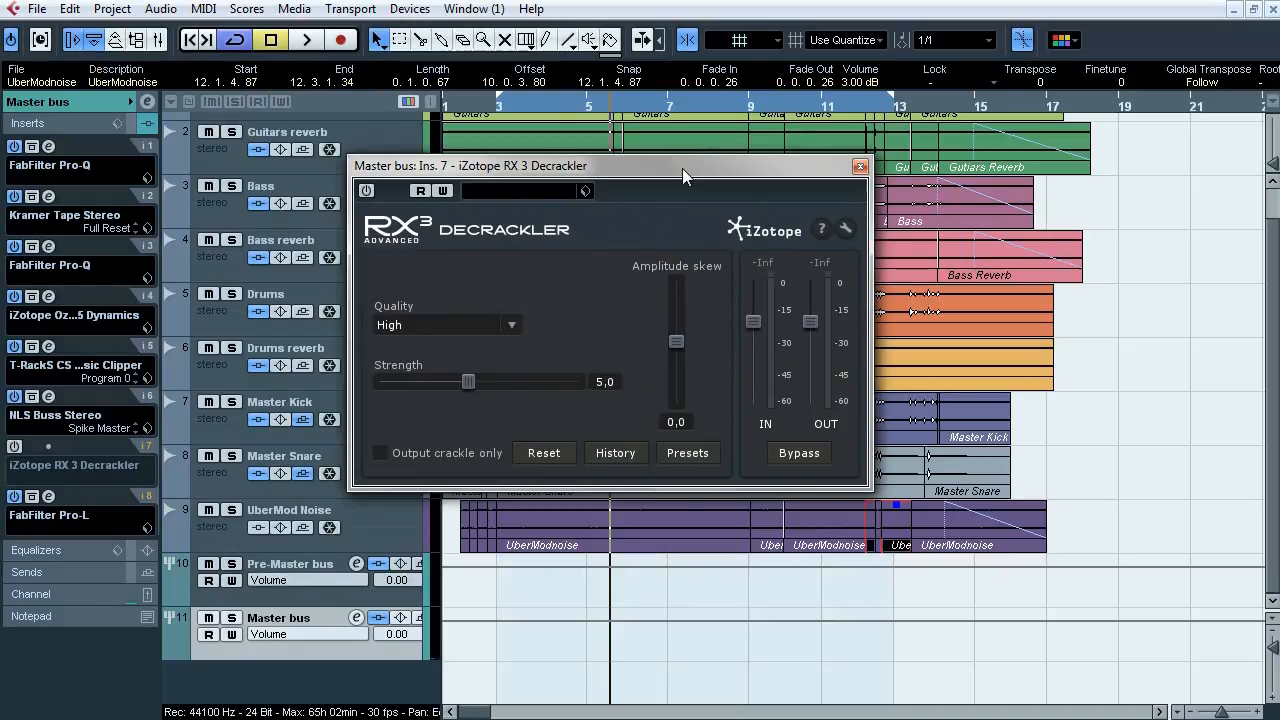
Step: Close the Decrackler window, switch to Windows Explorer, and look inside the Master project and Drums Programming folders of Cubase Templates
{"action": "left_click", "coordinate": [859, 168]}
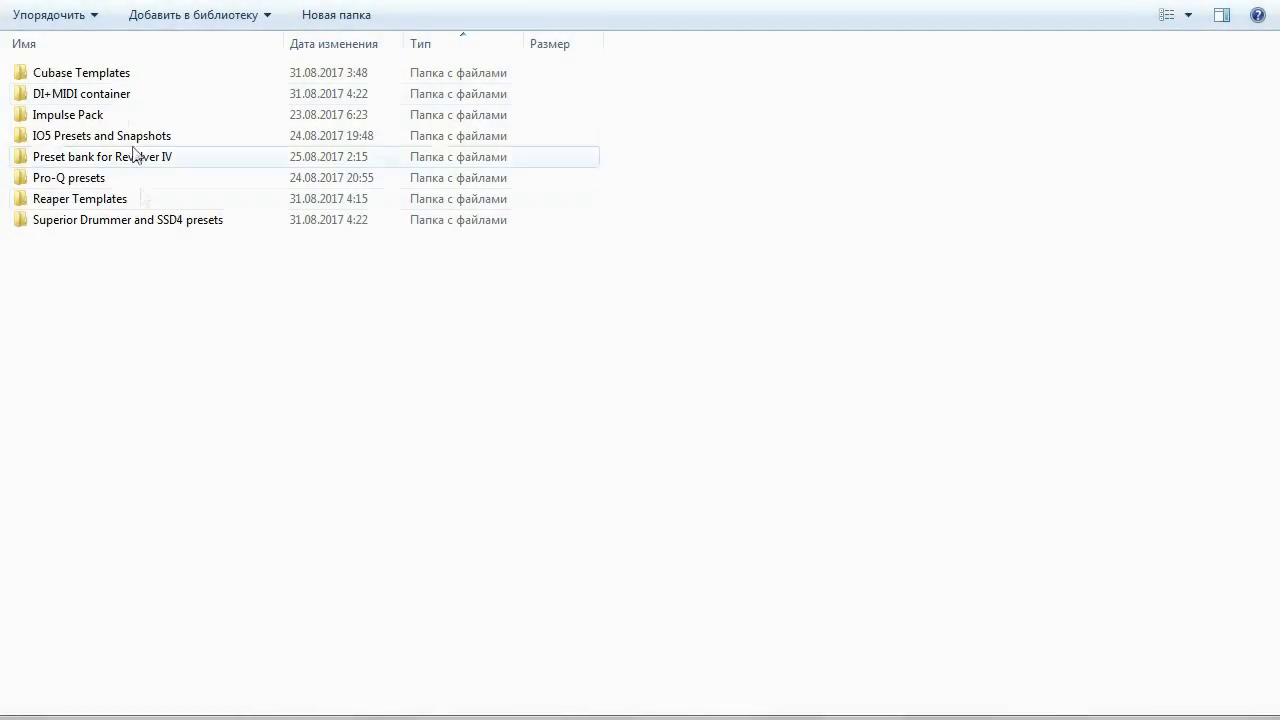
{"action": "double_click", "coordinate": [121, 72]}
{"action": "double_click", "coordinate": [109, 180]}
{"action": "key", "text": "BackSpace"}
{"action": "double_click", "coordinate": [89, 137]}
{"action": "key", "text": "BackSpace"}
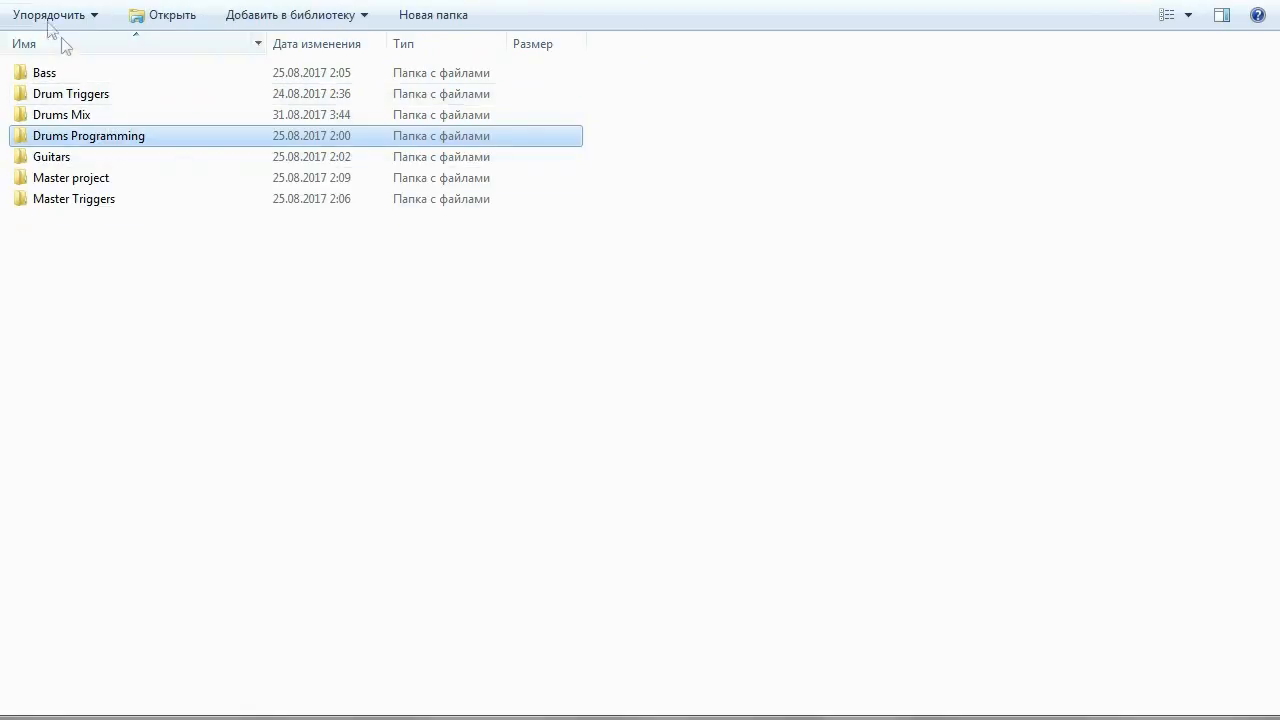
{"action": "key", "text": "BackSpace"}
Step: Look through the contents of the DI+MIDI container, Impulse Pack, and IO5 Presets and Snapshots folders, returning to the parent folder each time
{"action": "left_click", "coordinate": [88, 97]}
{"action": "double_click", "coordinate": [88, 97]}
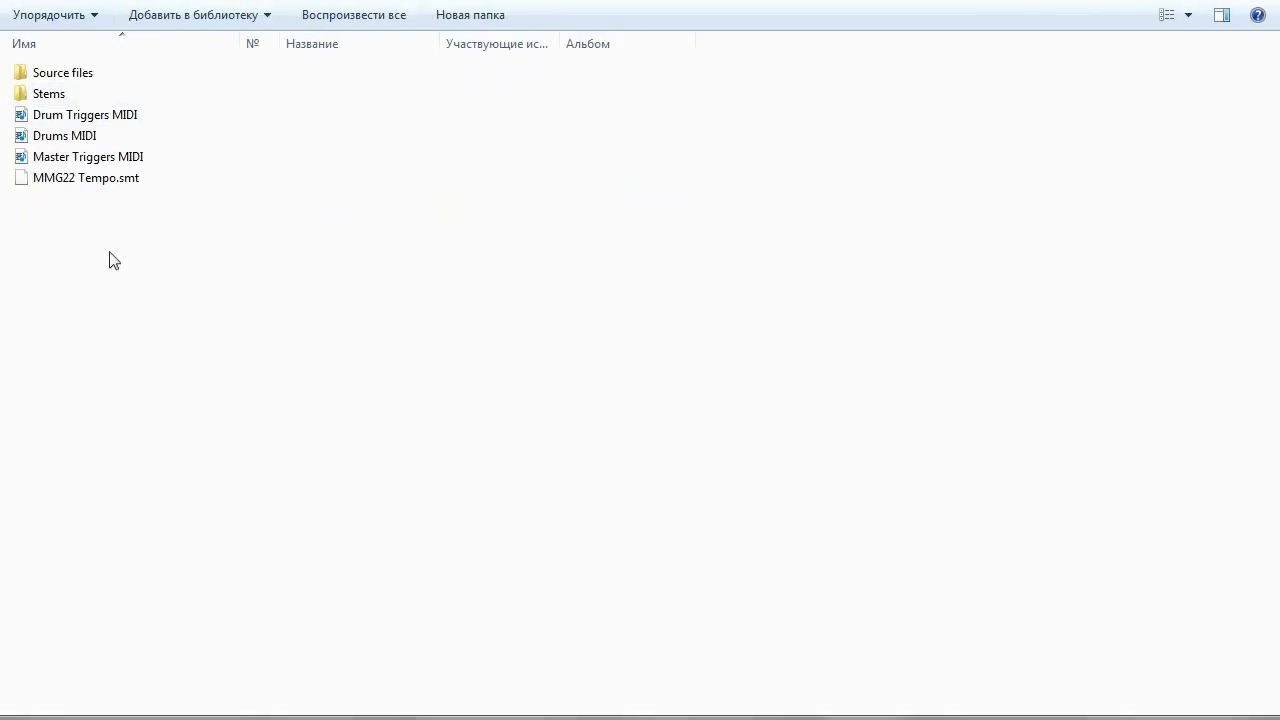
{"action": "key", "text": "BackSpace"}
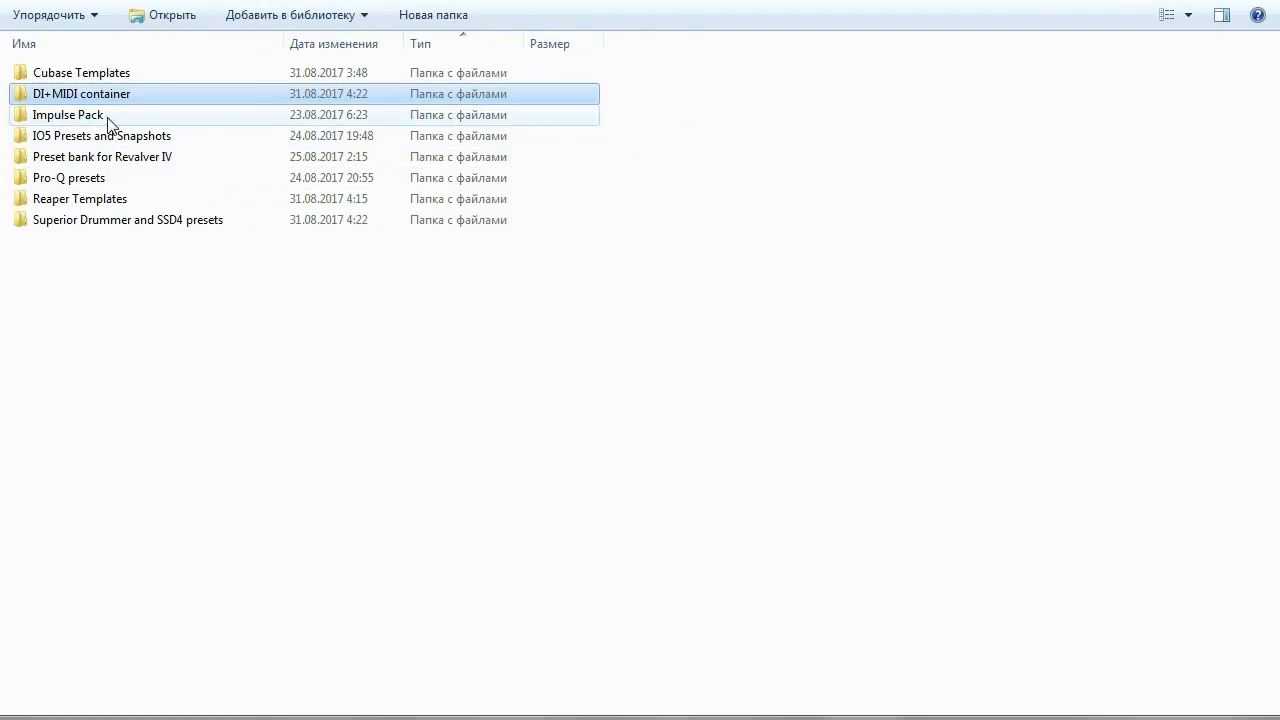
{"action": "double_click", "coordinate": [106, 116]}
{"action": "key", "text": "BackSpace"}
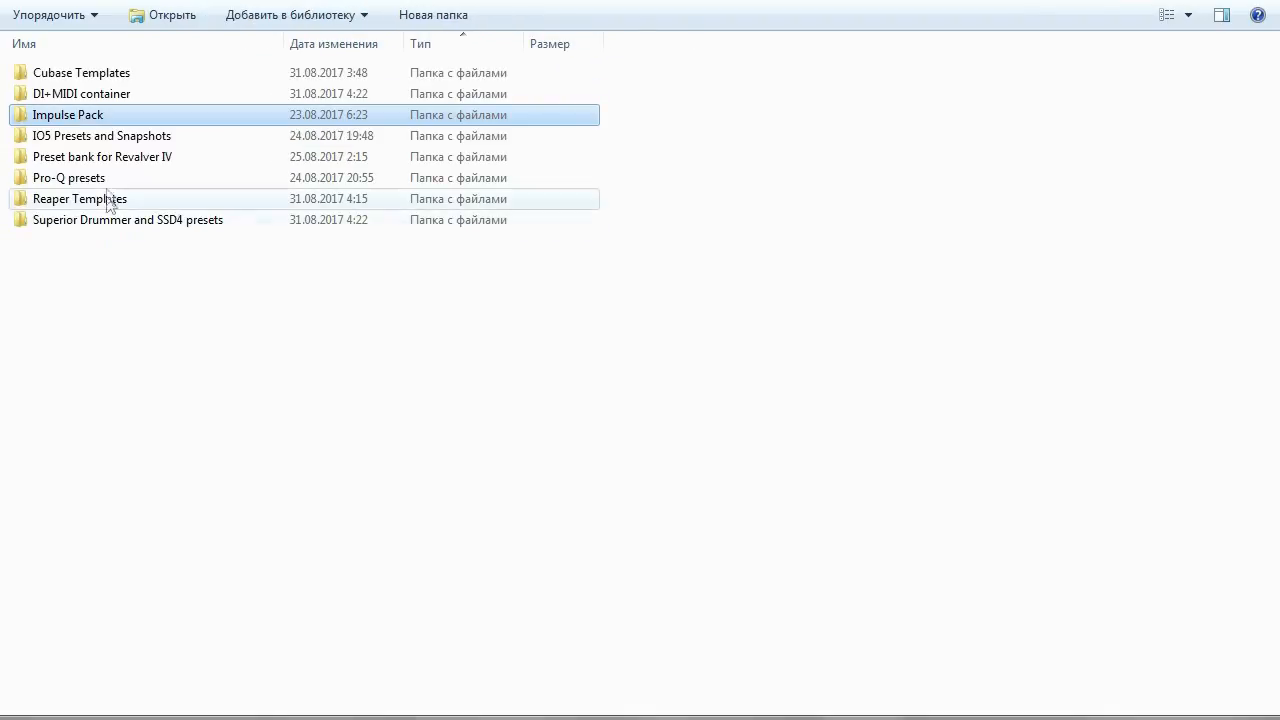
{"action": "double_click", "coordinate": [110, 136]}
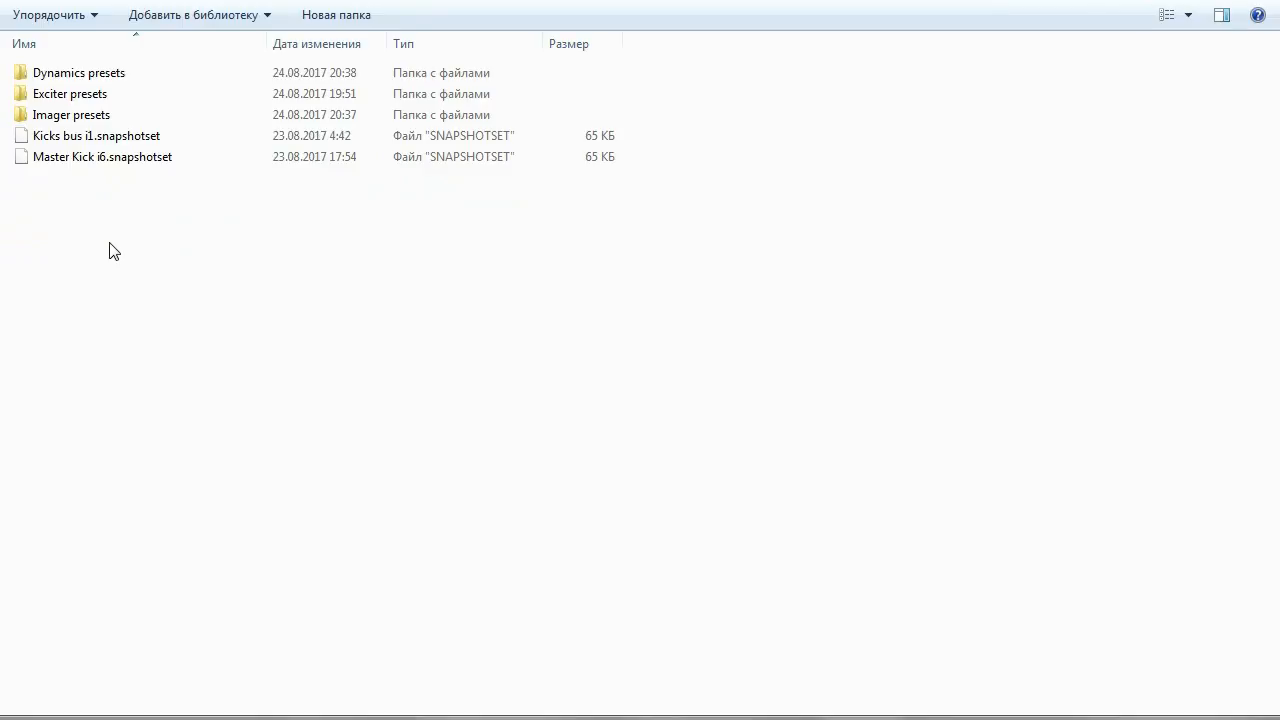
{"action": "key", "text": "BackSpace"}
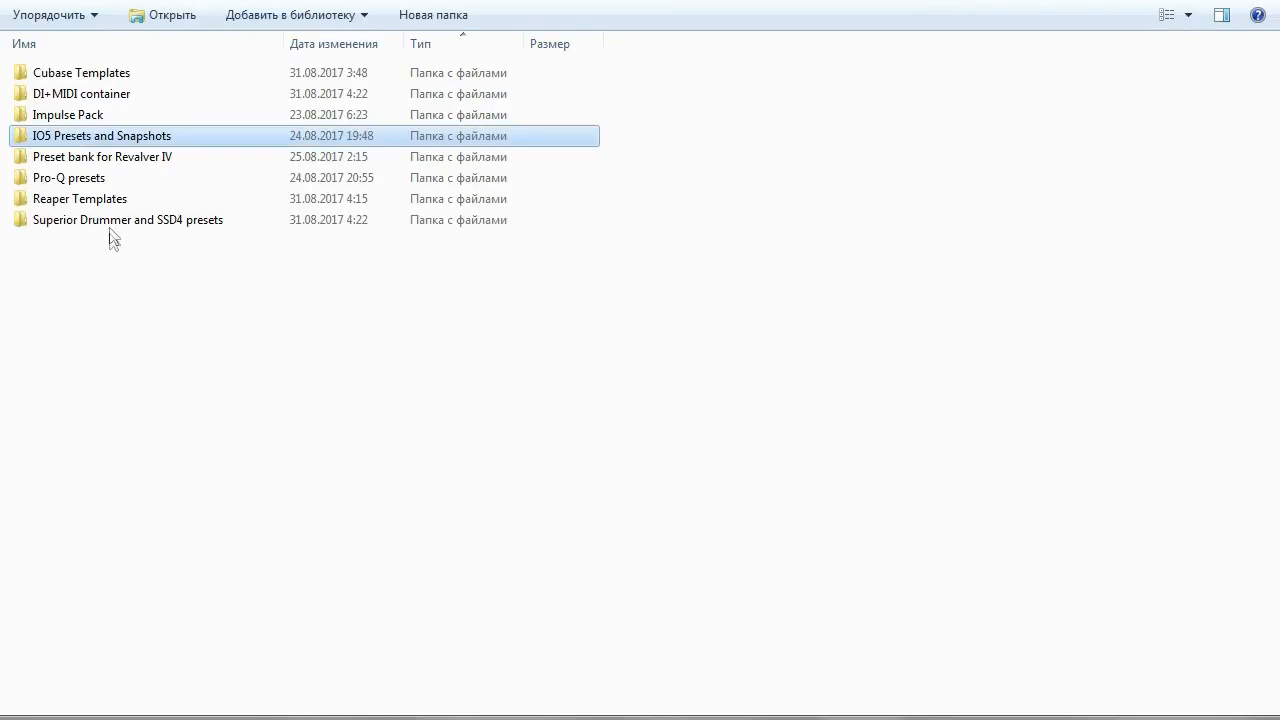
Step: Look through the Preset bank for Revalver IV, Pro-Q presets and Reaper Templates folders, ending in Superior Drummer and SSD4 presets
{"action": "double_click", "coordinate": [112, 158]}
{"action": "key", "text": "BackSpace"}
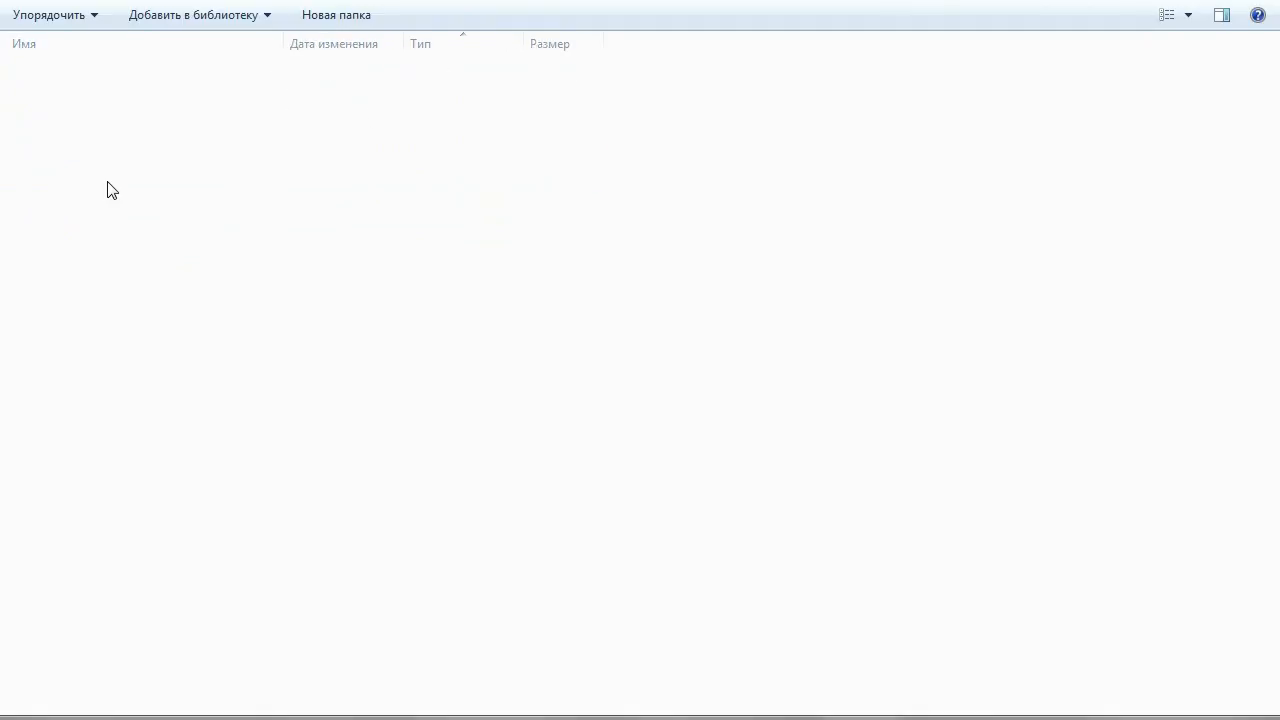
{"action": "double_click", "coordinate": [108, 177]}
{"action": "mouse_move", "coordinate": [1275, 228]}
{"action": "left_mouse_down"}
{"action": "mouse_move", "coordinate": [1275, 579]}
{"action": "mouse_move", "coordinate": [1275, 212]}
{"action": "left_mouse_up"}
{"action": "key", "text": "alt+Left"}
{"action": "double_click", "coordinate": [495, 204]}
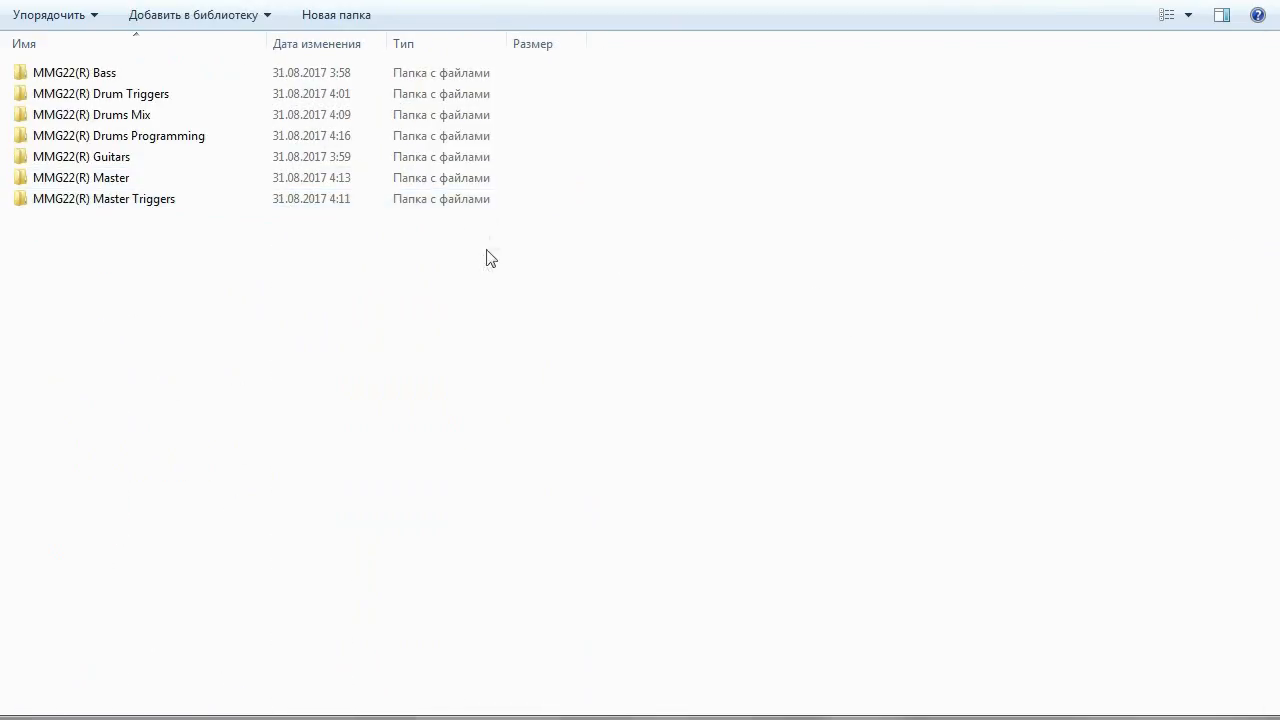
{"action": "key", "text": "alt+Left"}
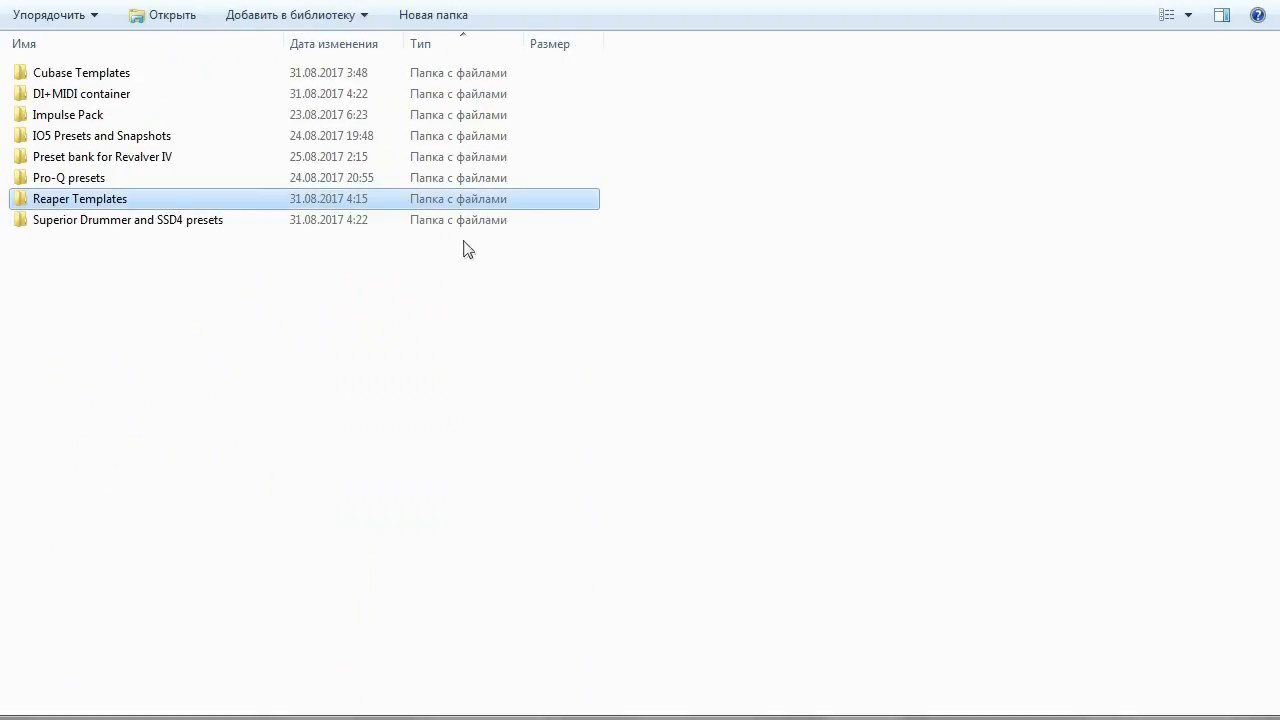
{"action": "double_click", "coordinate": [462, 220]}
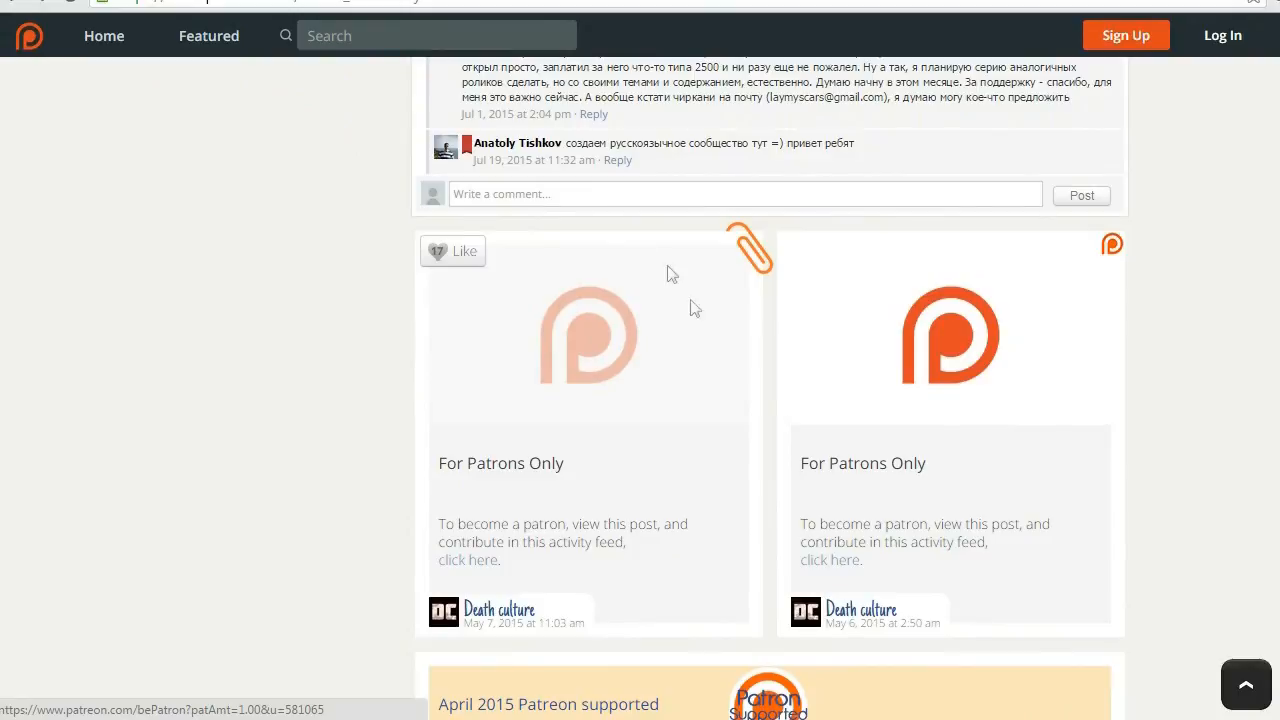
Step: On the Death culture Patreon page in the browser, open the become-a-patron page and view the $1.00+ per month reward
{"action": "left_click", "coordinate": [632, 352]}
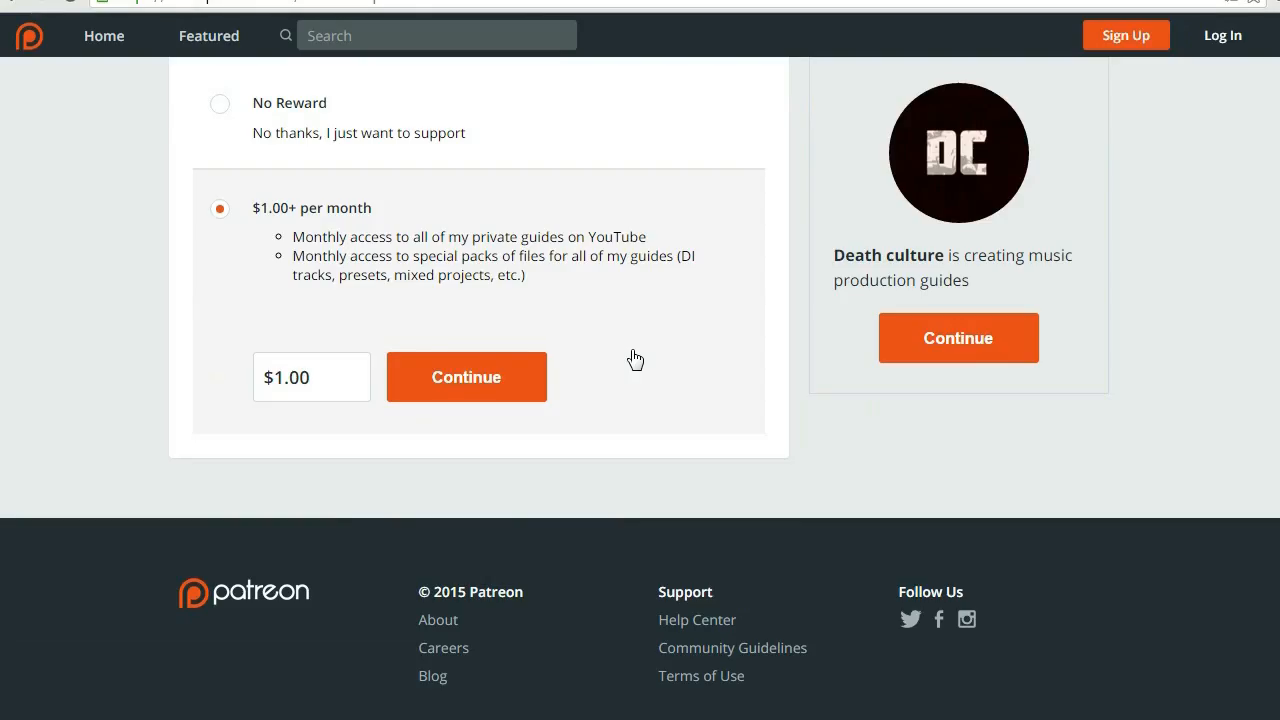
{"action": "scroll", "coordinate": [640, 388], "scroll_direction": "up", "scroll_amount": 2}
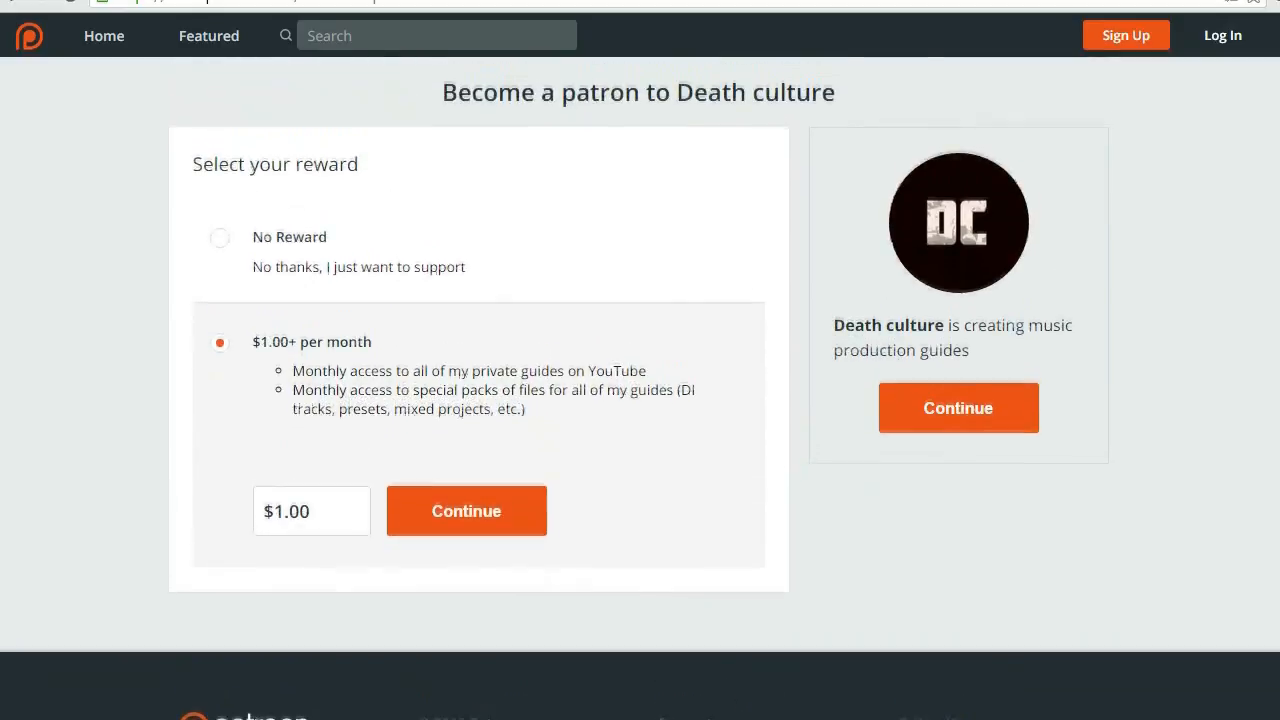